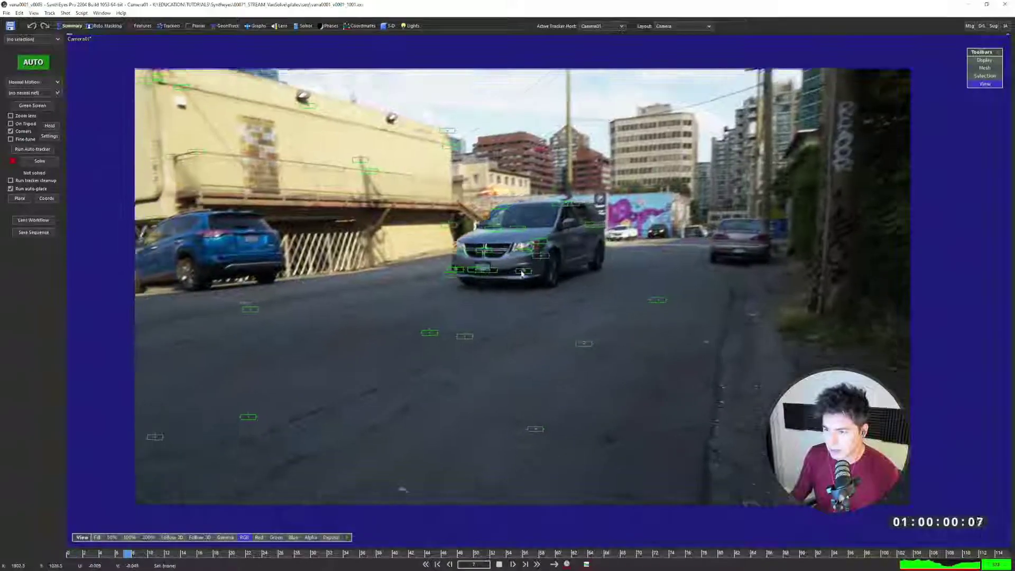
# Play the shot, select the tracker beside the van's headlight, and step back several frames to examine its motion
pyautogui.press('space')
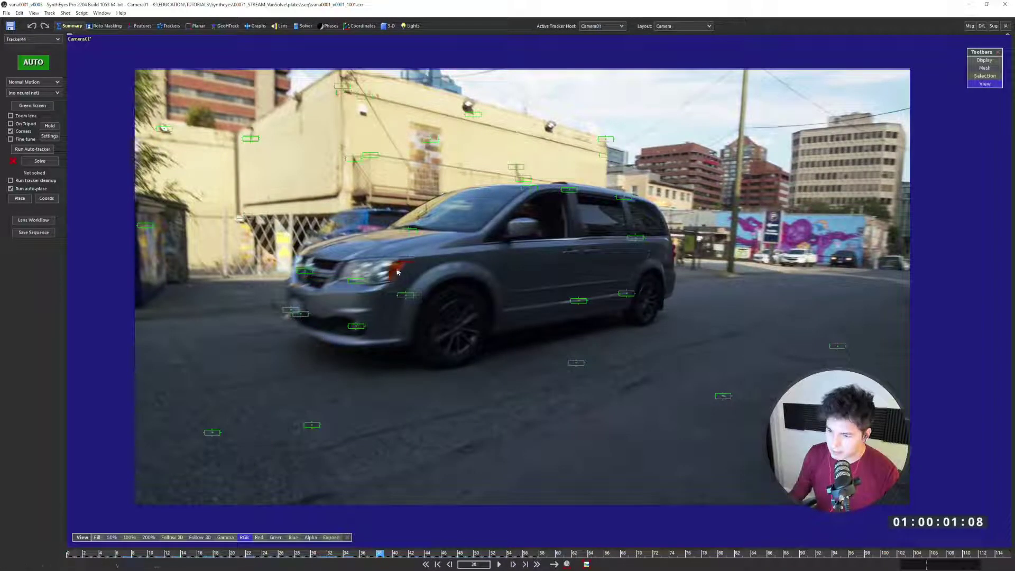
pyautogui.click(408, 260)
pyautogui.scroll(5, 441, 289)
pyautogui.press('Left')
pyautogui.press('Left')
pyautogui.press('Left')
pyautogui.press('Left')
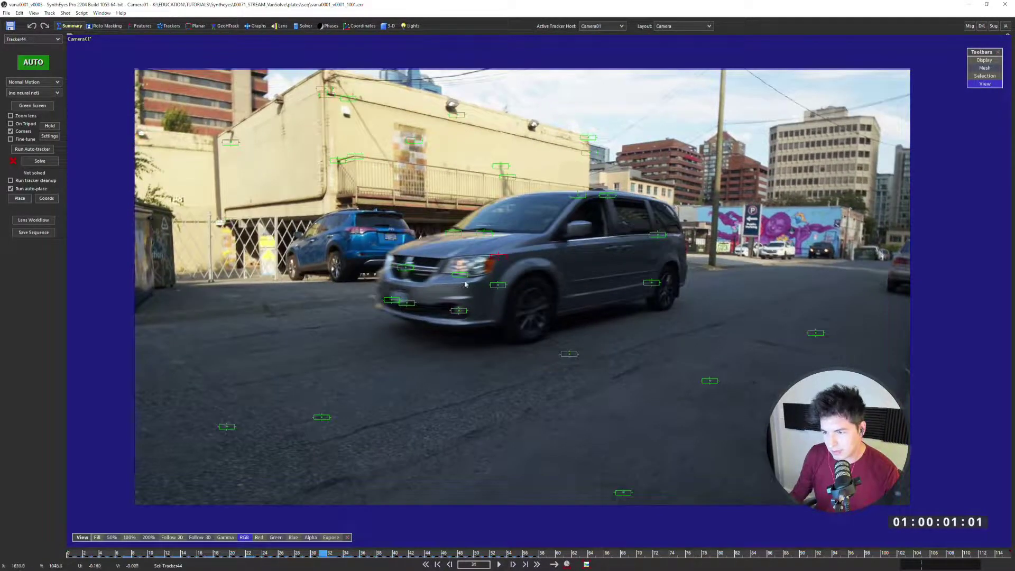
# Inspect the unsolved camera in the quad layout, then return to the single camera view
pyautogui.press('7')
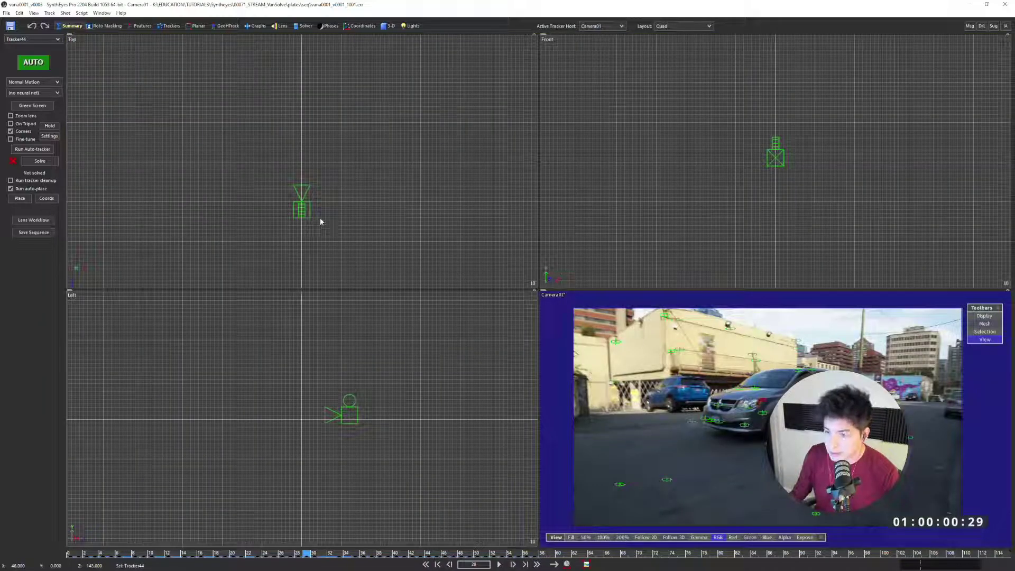
pyautogui.scroll(3, 309, 197)
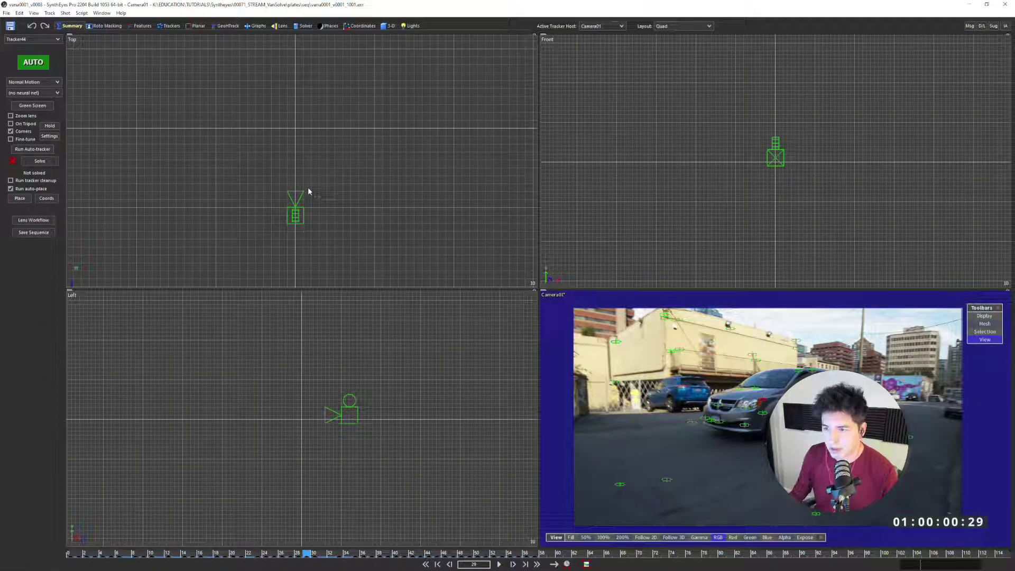
pyautogui.press('1')
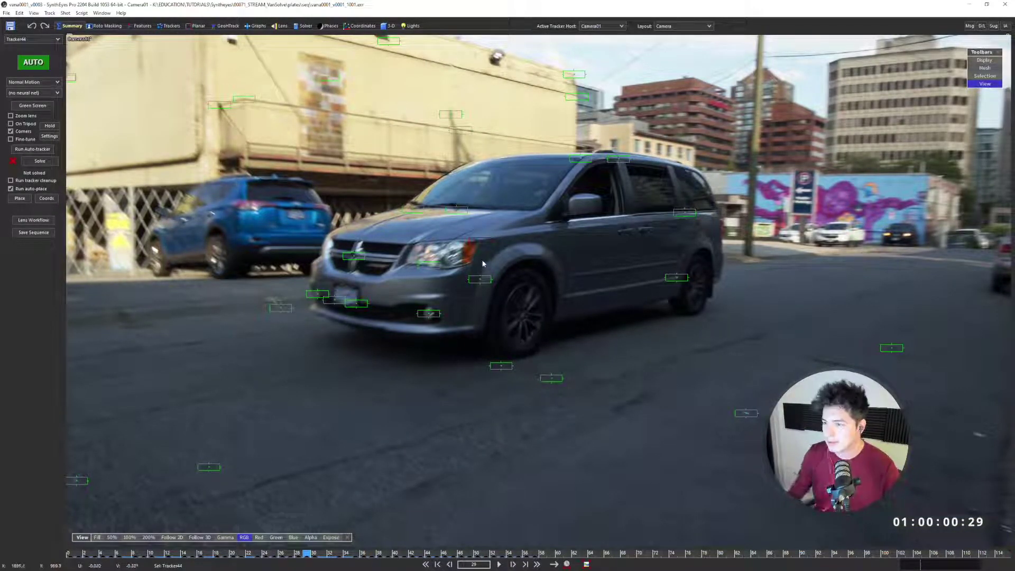
# Step forward to frame 46 to examine the trackers along the van's side and near its rear wheel
pyautogui.scroll(2, 663, 314)
pyautogui.press('d')
pyautogui.press('d')
pyautogui.press('d')
pyautogui.press('d')
pyautogui.press('d')
pyautogui.press('d')
pyautogui.press('d')
pyautogui.press('d')
pyautogui.press('d')
pyautogui.press('d')
pyautogui.press('d')
pyautogui.press('d')
pyautogui.press('d')
pyautogui.press('d')
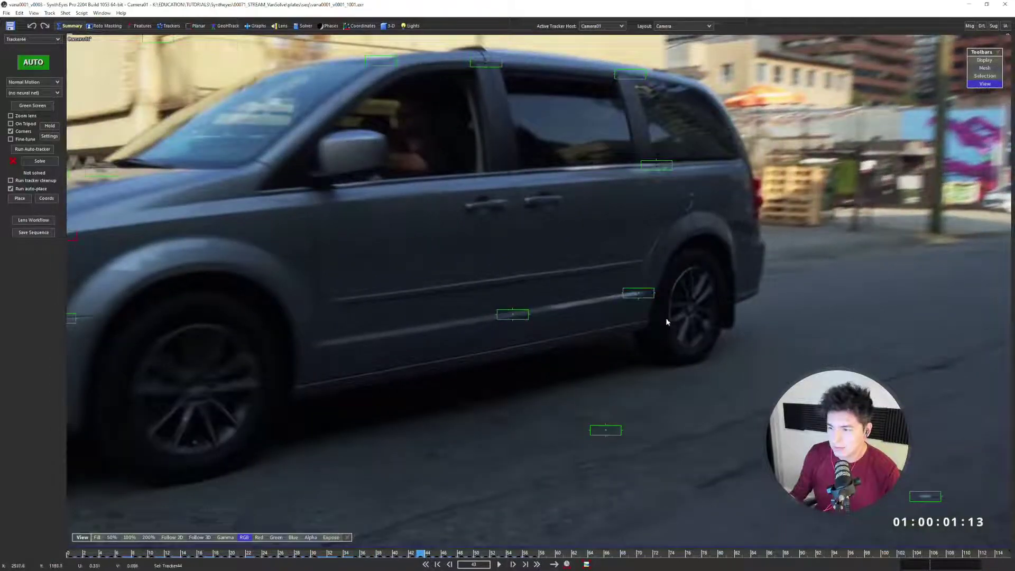
pyautogui.press('d')
pyautogui.press('d')
pyautogui.press('d')
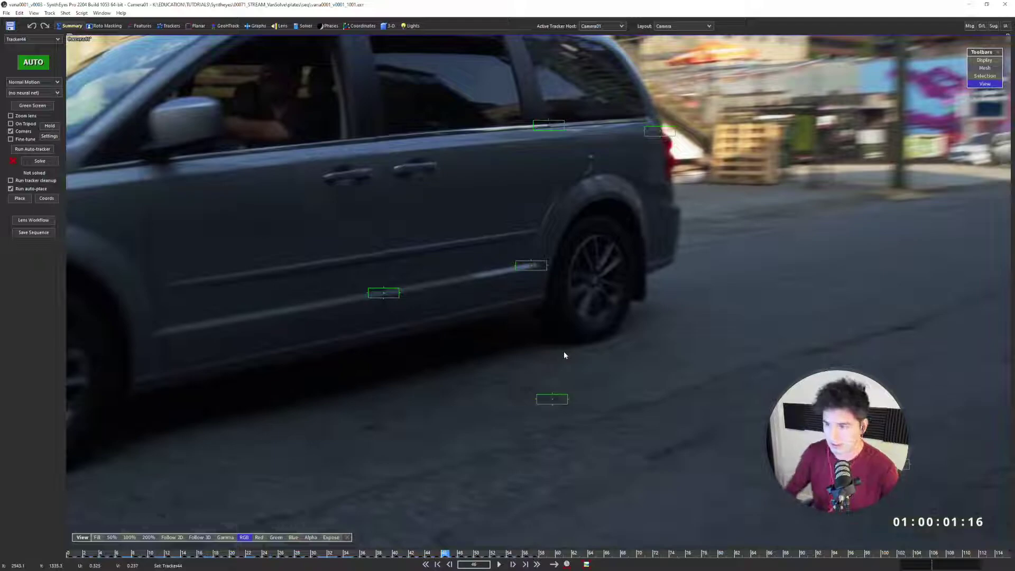
# Step back to the first frame, comparing how the trackers on the van and on the road move
pyautogui.press('a')
pyautogui.press('a')
pyautogui.press('a')
pyautogui.press('a')
pyautogui.press('a')
pyautogui.press('a')
pyautogui.press('a')
pyautogui.press('a')
pyautogui.press('a')
pyautogui.press('a')
pyautogui.press('a')
pyautogui.press('a')
pyautogui.press('a')
pyautogui.press('a')
pyautogui.press('a')
pyautogui.press('a')
pyautogui.press('a')
pyautogui.press('a')
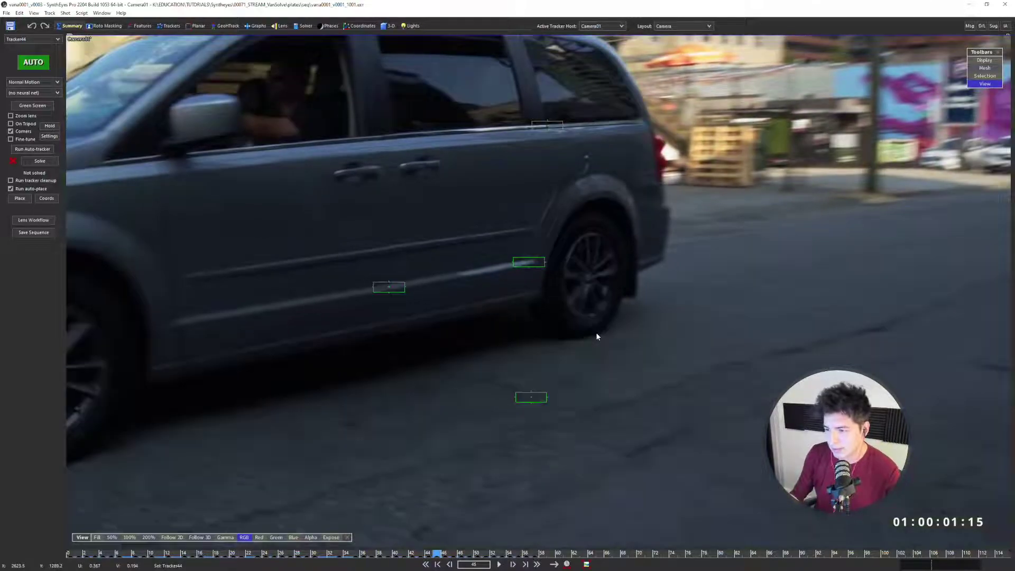
pyautogui.press('s')
pyautogui.press('s')
pyautogui.press('s')
pyautogui.press('s')
pyautogui.press('s')
pyautogui.press('s')
pyautogui.press('s')
pyautogui.press('s')
pyautogui.press('s')
pyautogui.press('s')
pyautogui.press('s')
pyautogui.press('s')
pyautogui.press('s')
pyautogui.press('s')
pyautogui.press('s')
pyautogui.press('s')
pyautogui.press('s')
pyautogui.press('s')
pyautogui.press('s')
pyautogui.press('s')
pyautogui.scroll(-3, 624, 320)
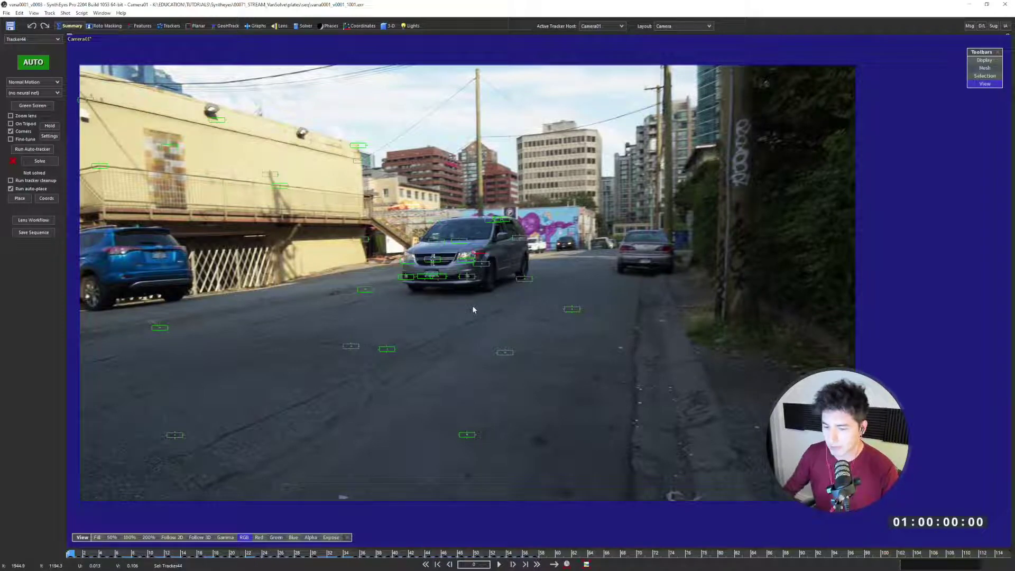
# Select the tracker on the road in front of the van and play the shot to frame 62
pyautogui.click(353, 345)
pyautogui.scroll(4, 349, 343)
pyautogui.scroll(-3, 346, 347)
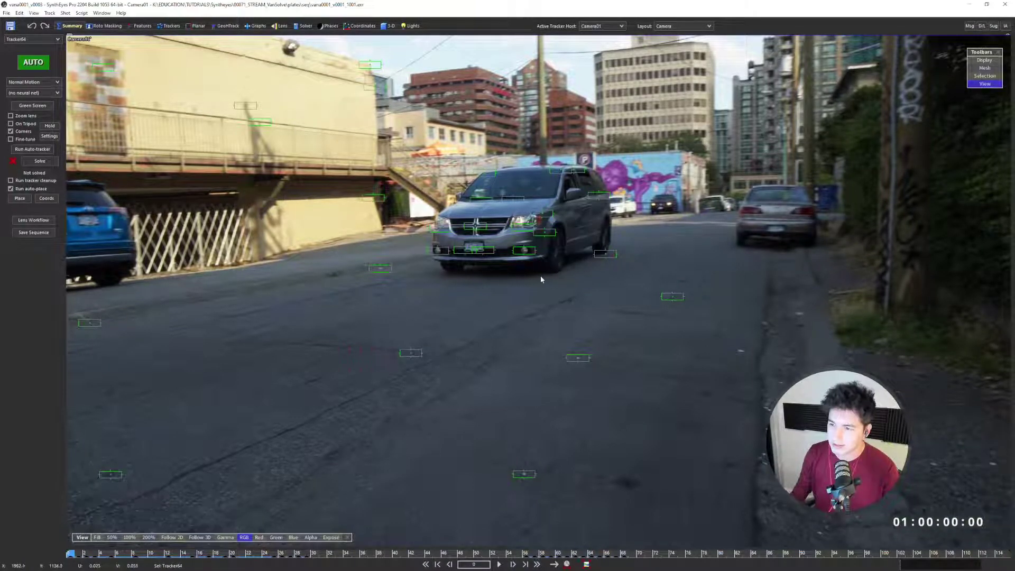
pyautogui.press('space')
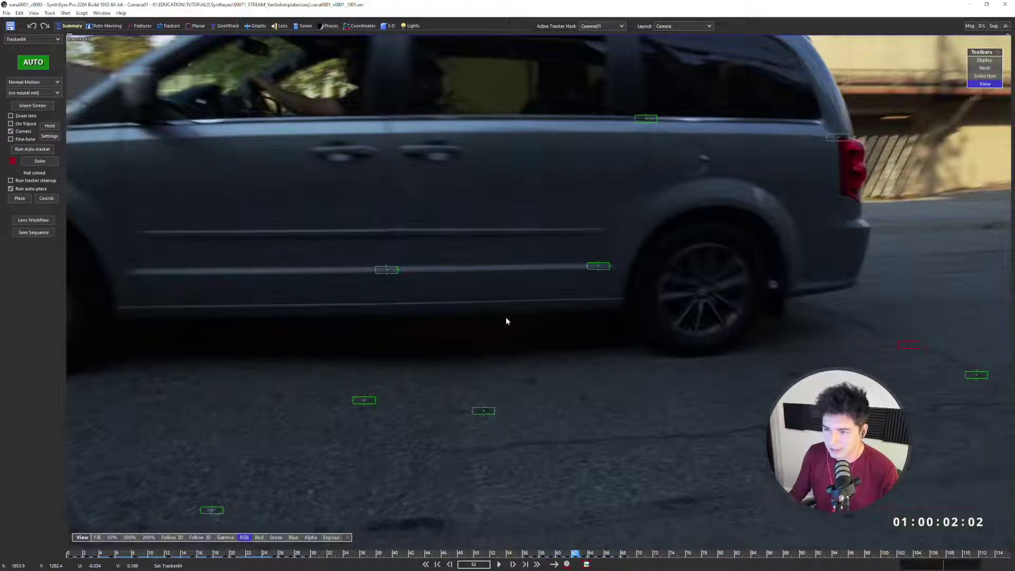
# Step backward through the shot to the first frame to examine the selected road tracker relative to the van
pyautogui.press('Left')
pyautogui.press('Left')
pyautogui.press('Left')
pyautogui.press('Left')
pyautogui.press('Left')
pyautogui.press('Left')
pyautogui.press('Left')
pyautogui.press('Left')
pyautogui.press('Left')
pyautogui.press('Left')
pyautogui.press('Left')
pyautogui.press('Left')
pyautogui.press('Left')
pyautogui.press('Left')
pyautogui.press('Left')
pyautogui.press('Left')
pyautogui.press('Left')
pyautogui.press('Left')
pyautogui.press('Left')
pyautogui.press('Left')
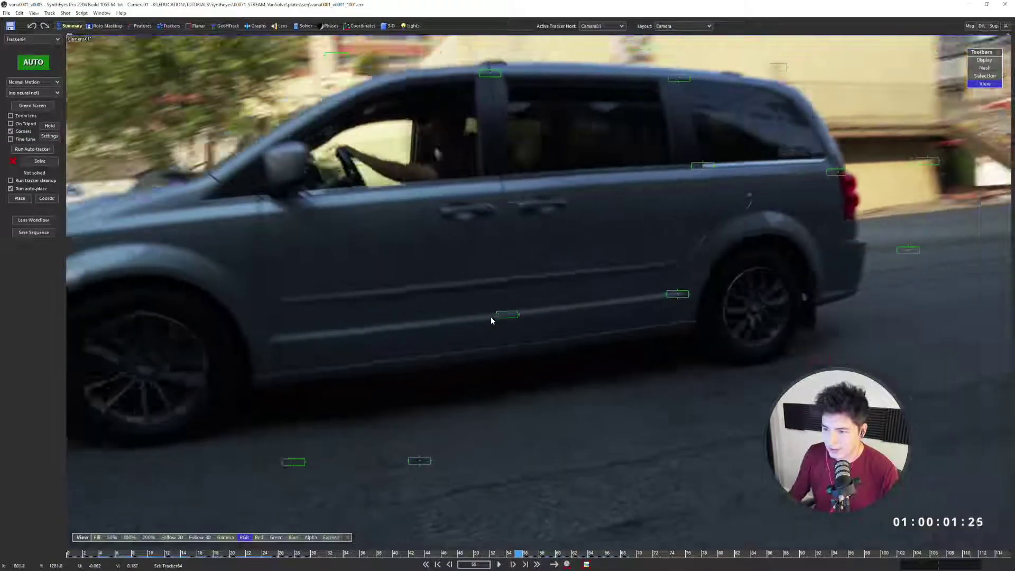
pyautogui.press('Left')
pyautogui.press('Left')
pyautogui.press('Left')
pyautogui.press('Left')
pyautogui.press('Left')
pyautogui.press('Left')
pyautogui.press('Left')
pyautogui.press('Left')
pyautogui.press('Left')
pyautogui.press('Left')
pyautogui.press('Left')
pyautogui.press('Left')
pyautogui.press('Left')
pyautogui.press('Left')
pyautogui.press('Left')
pyautogui.press('Left')
pyautogui.press('Left')
pyautogui.press('Left')
pyautogui.press('Left')
pyautogui.press('Left')
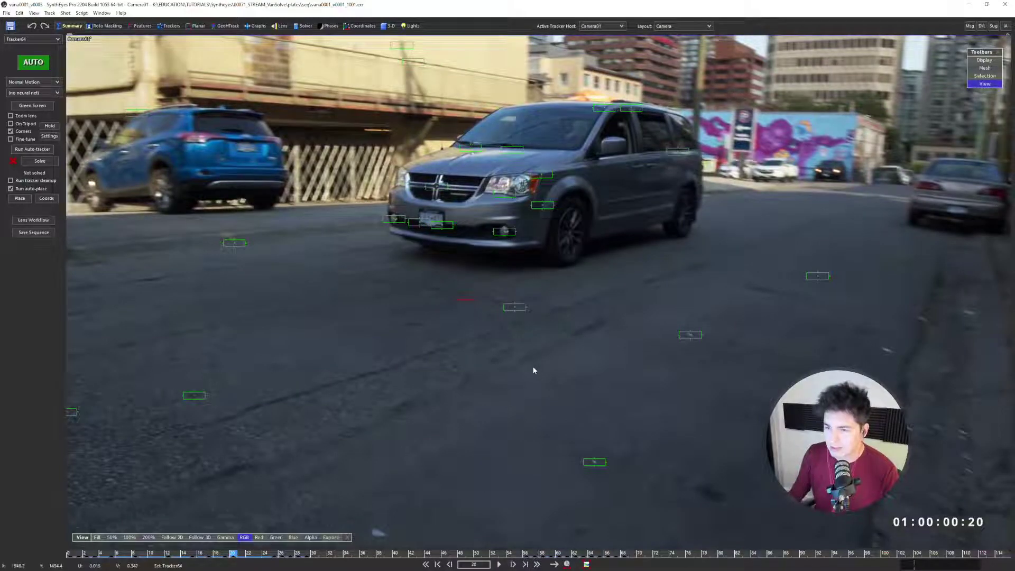
pyautogui.press('Home')
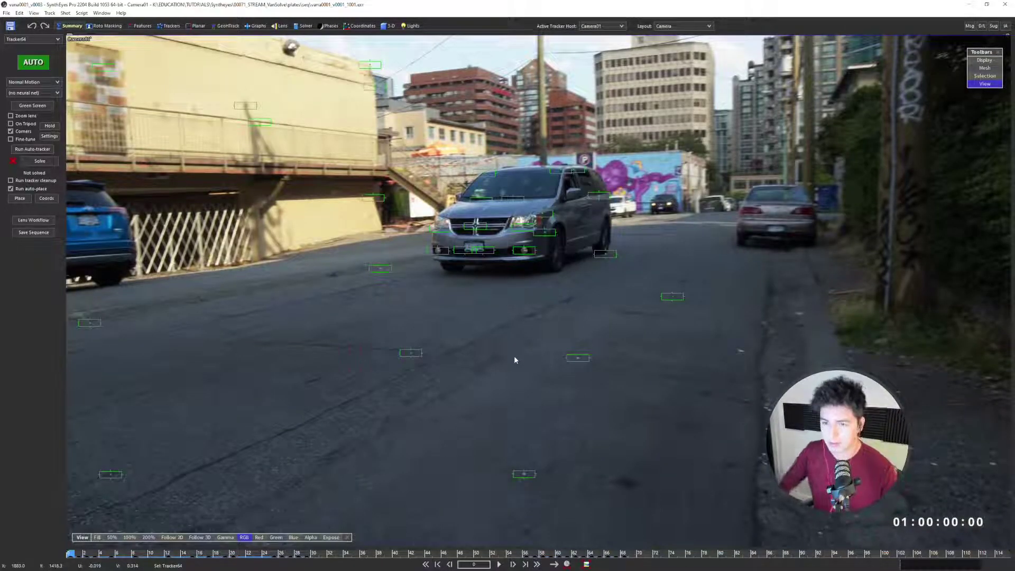
# Play the shot from the first frame to frame 46 with the whole image in view
pyautogui.press('space')
pyautogui.scroll(-2, 522, 326)
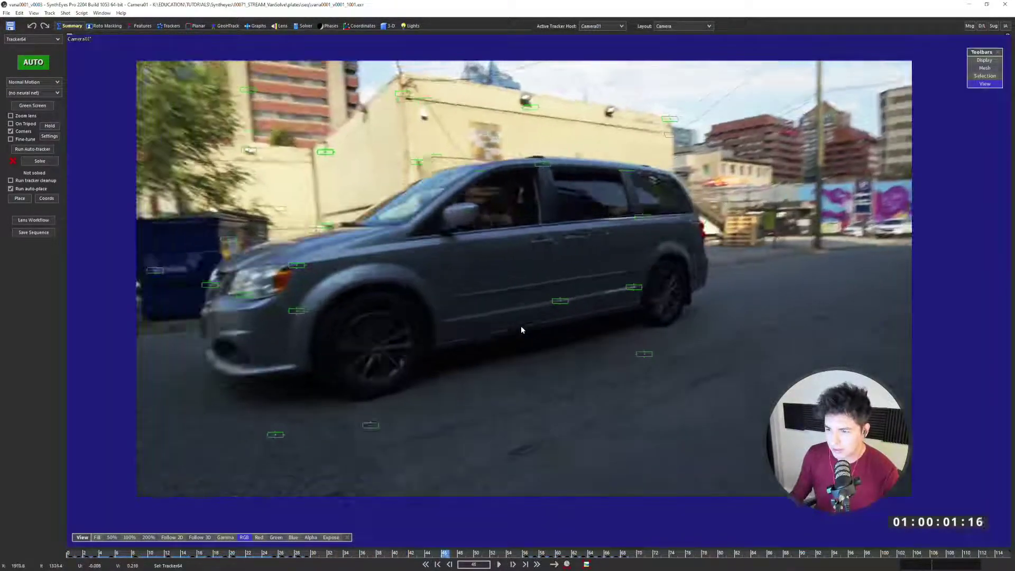
pyautogui.press('space')
# Return to the first frame and add a moving object to the shot
pyautogui.press('Home')
pyautogui.click(65, 13)
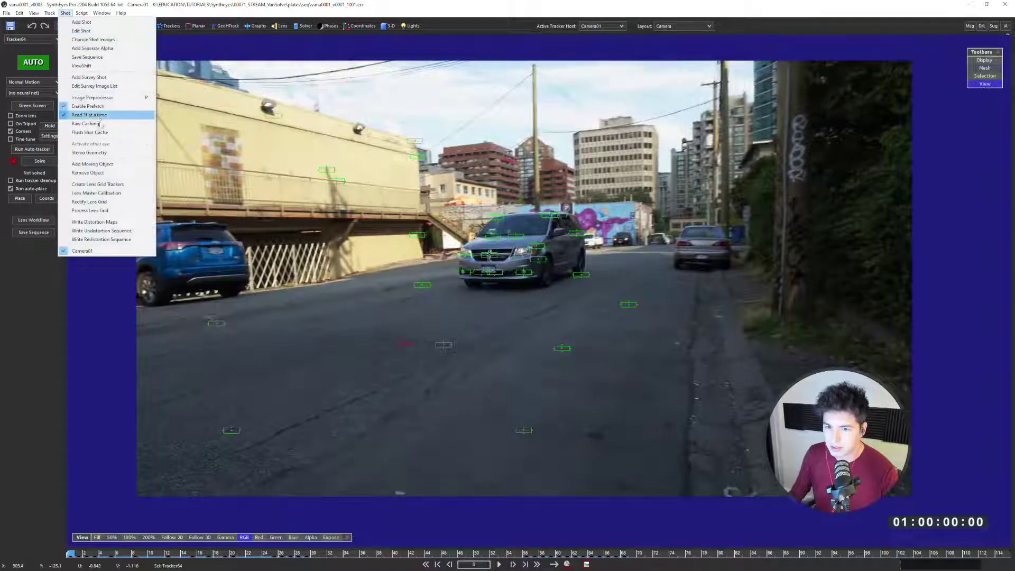
pyautogui.click(91, 164)
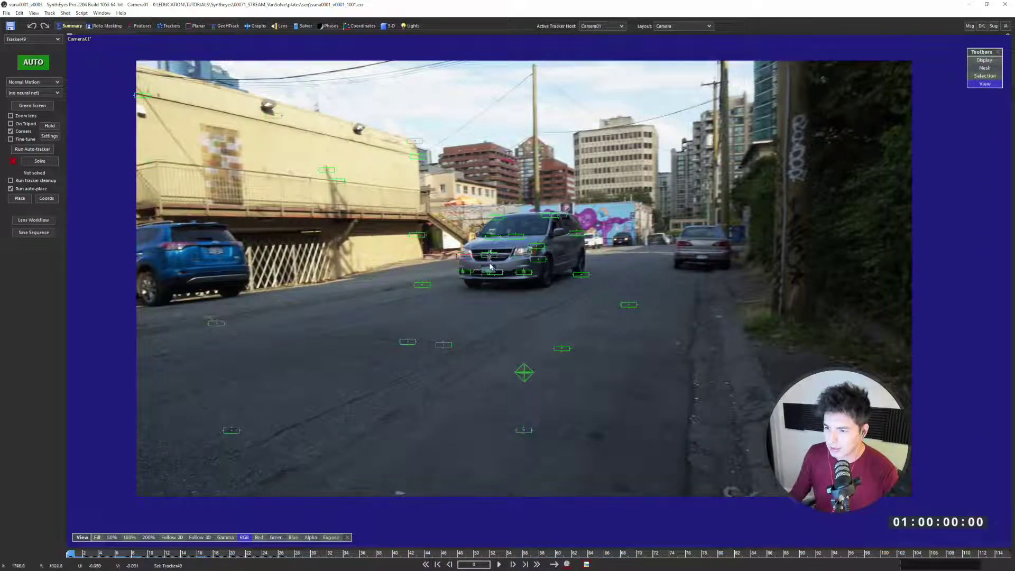
# Select the trackers on the van's front, windshield, roof and side together
pyautogui.scroll(2, 502, 258)
pyautogui.moveTo(434, 233)
pyautogui.mouseDown()
pyautogui.moveTo(568, 323)
pyautogui.moveTo(515, 171)
pyautogui.moveTo(494, 171)
pyautogui.mouseUp()
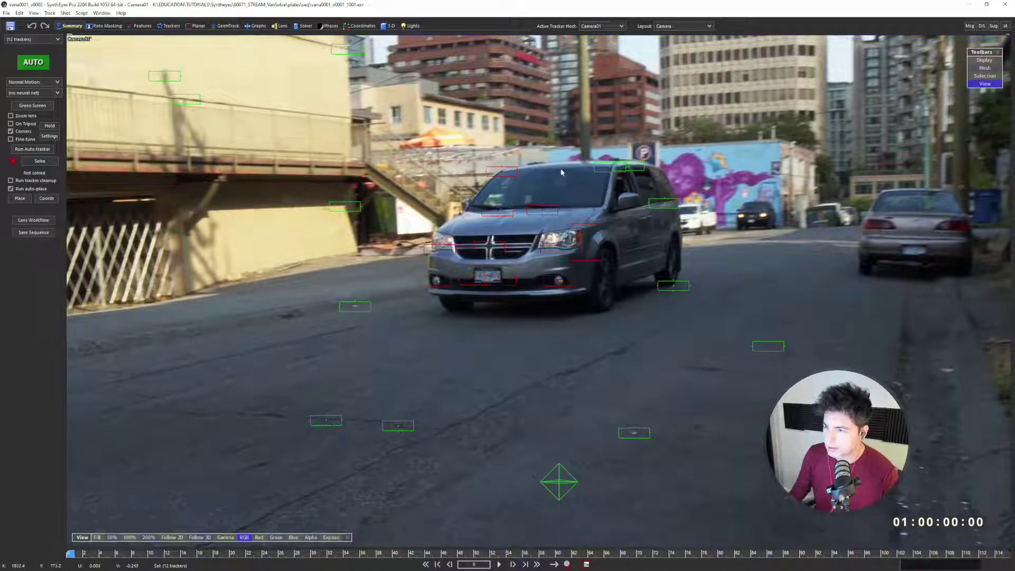
pyautogui.keyDown('shift'); pyautogui.moveTo(587, 161); pyautogui.dragTo(629, 212); pyautogui.keyUp('shift')
# Advance to frame 25 and add the trackers on the van's rear side to the selection
pyautogui.press('Right')
pyautogui.press('Right')
pyautogui.press('Right')
pyautogui.press('Right')
pyautogui.press('Right')
pyautogui.press('Right')
pyautogui.press('Right')
pyautogui.press('Right')
pyautogui.press('Right')
pyautogui.press('Right')
pyautogui.press('Right')
pyautogui.press('Right')
pyautogui.press('Right')
pyautogui.press('Right')
pyautogui.press('Right')
pyautogui.press('Right')
pyautogui.press('Right')
pyautogui.press('Right')
pyautogui.press('Right')
pyautogui.press('Right')
pyautogui.press('Right')
pyautogui.press('Right')
pyautogui.press('Right')
pyautogui.press('Right')
pyautogui.press('Right')
pyautogui.press('Right')
pyautogui.press('Right')
pyautogui.press('Right')
pyautogui.press('Right')
pyautogui.press('Right')
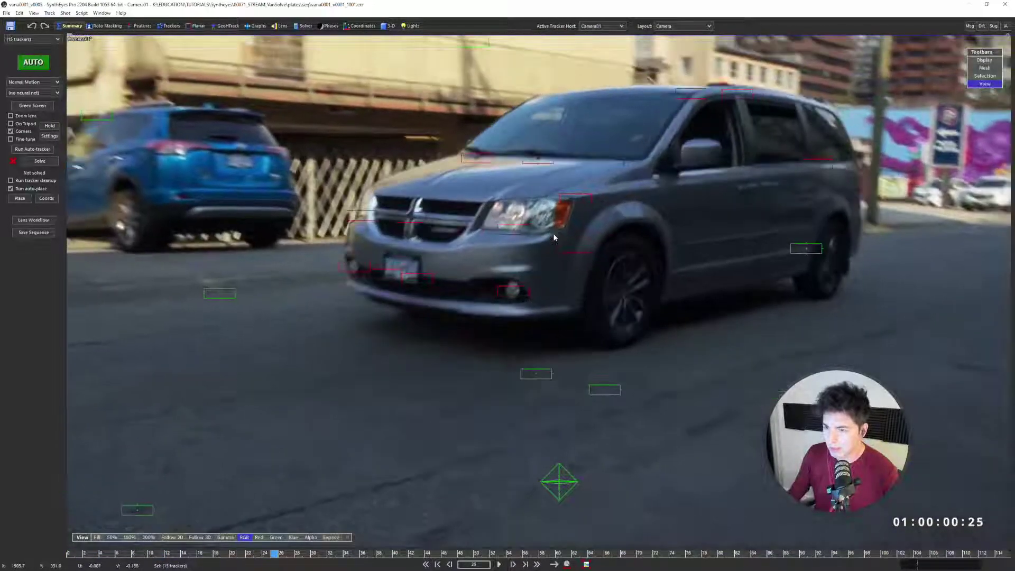
pyautogui.moveTo(632, 264)
pyautogui.keyDown('shift'); pyautogui.mouseDown()
pyautogui.moveTo(804, 328)
pyautogui.moveTo(788, 277)
pyautogui.mouseUp(); pyautogui.keyUp('shift')
# Check the selected van trackers around frame 35 and add the rear roof tracker at frame 37 to the selection
pyautogui.press('Left')
pyautogui.scroll(-2, 637, 305)
pyautogui.press('Left')
pyautogui.press('Left')
pyautogui.press('Left')
pyautogui.press('Left')
pyautogui.press('Left')
pyautogui.press('Left')
pyautogui.press('Left')
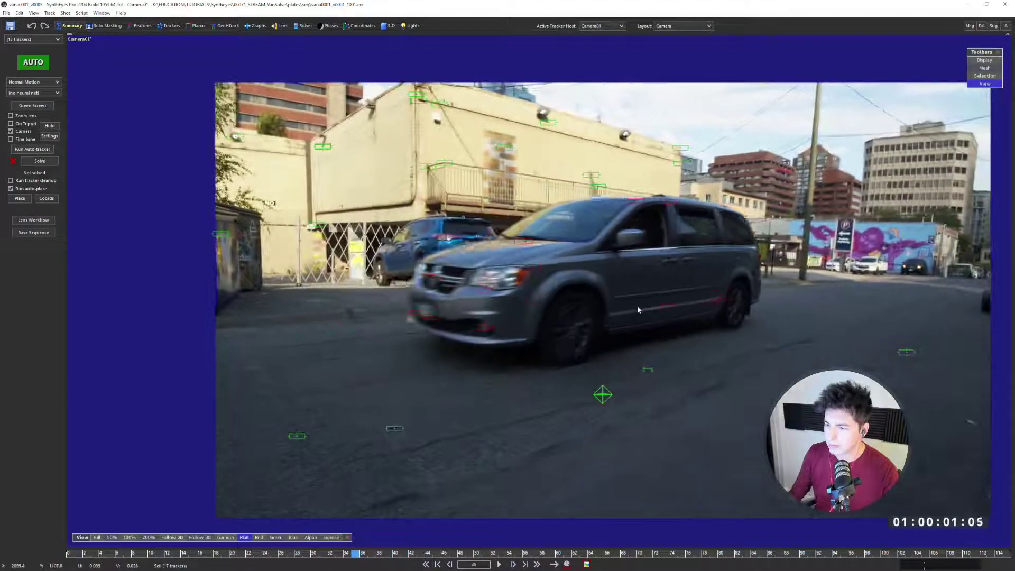
pyautogui.press('Left')
pyautogui.press('Right')
pyautogui.press('Right')
pyautogui.press('Right')
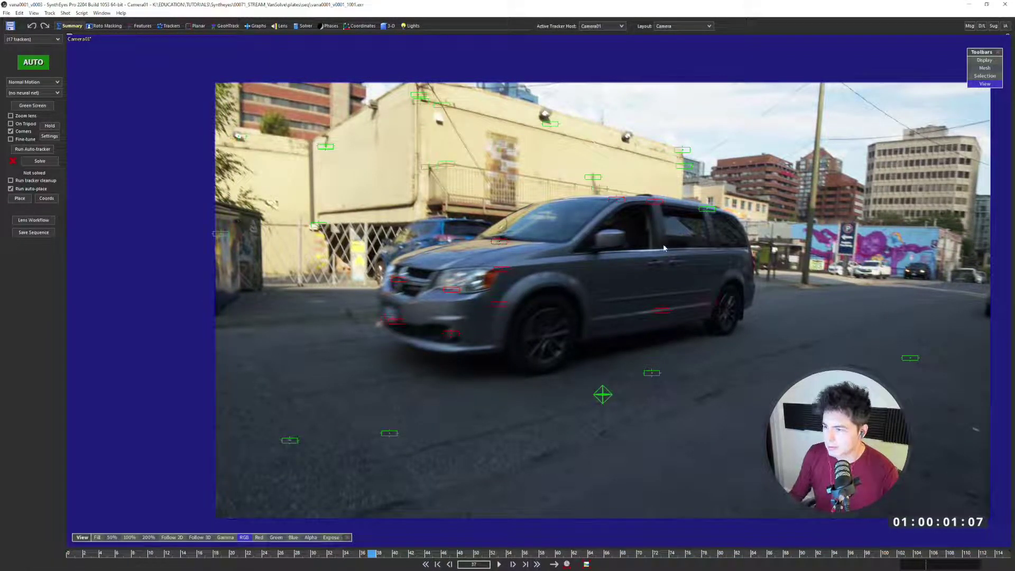
pyautogui.keyDown('shift'); pyautogui.click(707, 208); pyautogui.keyUp('shift')
# Work forward from frame 78 to about frame 95, adding the trackers on the van's tail light, tailgate and rear roof to the selection
pyautogui.moveTo(521, 554); pyautogui.dragTo(705, 554)
pyautogui.scroll(2, 479, 329)
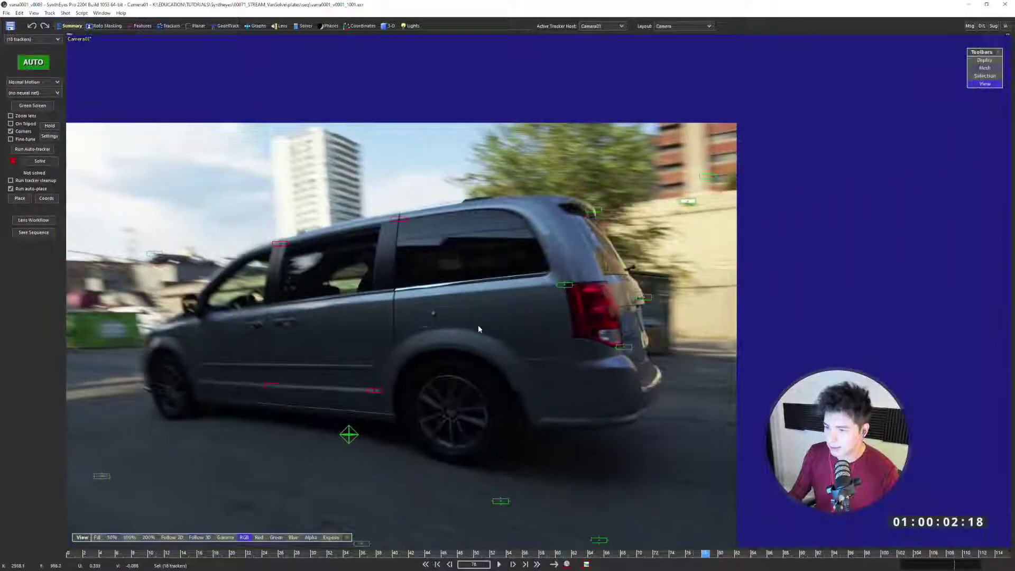
pyautogui.press('Right')
pyautogui.press('Right')
pyautogui.press('Right')
pyautogui.press('Right')
pyautogui.press('Right')
pyautogui.press('Right')
pyautogui.press('Right')
pyautogui.press('Right')
pyautogui.press('Right')
pyautogui.press('Right')
pyautogui.press('Right')
pyautogui.press('Right')
pyautogui.press('Right')
pyautogui.press('Right')
pyautogui.press('Right')
pyautogui.press('Right')
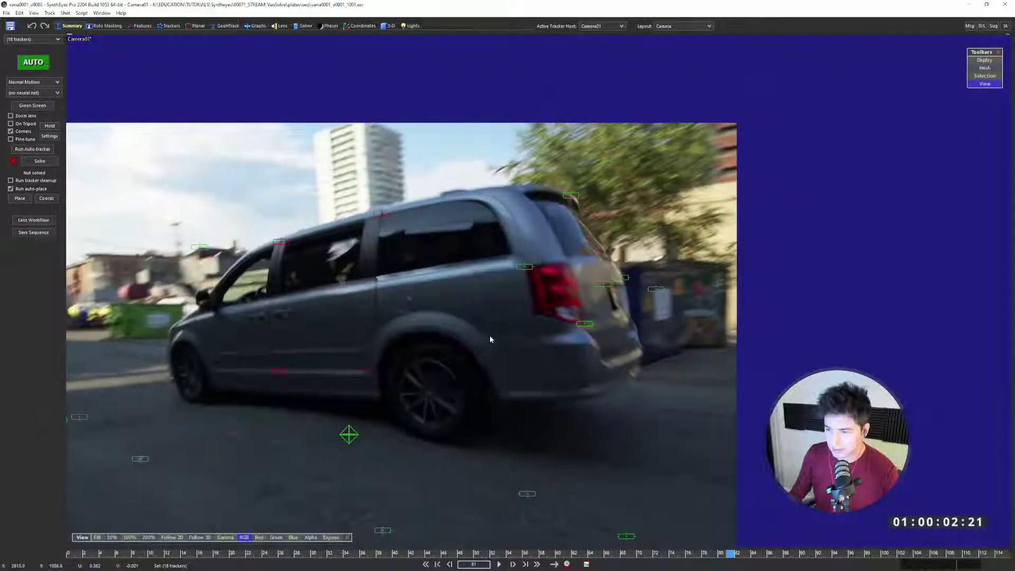
pyautogui.moveTo(370, 247); pyautogui.dragTo(452, 218)
pyautogui.press('Right')
pyautogui.press('Right')
pyautogui.press('Right')
pyautogui.press('Right')
pyautogui.press('Right')
pyautogui.press('Right')
pyautogui.press('Right')
pyautogui.press('Right')
pyautogui.press('Right')
pyautogui.press('Right')
pyautogui.press('Right')
pyautogui.press('Right')
pyautogui.press('Right')
pyautogui.press('Right')
pyautogui.press('Right')
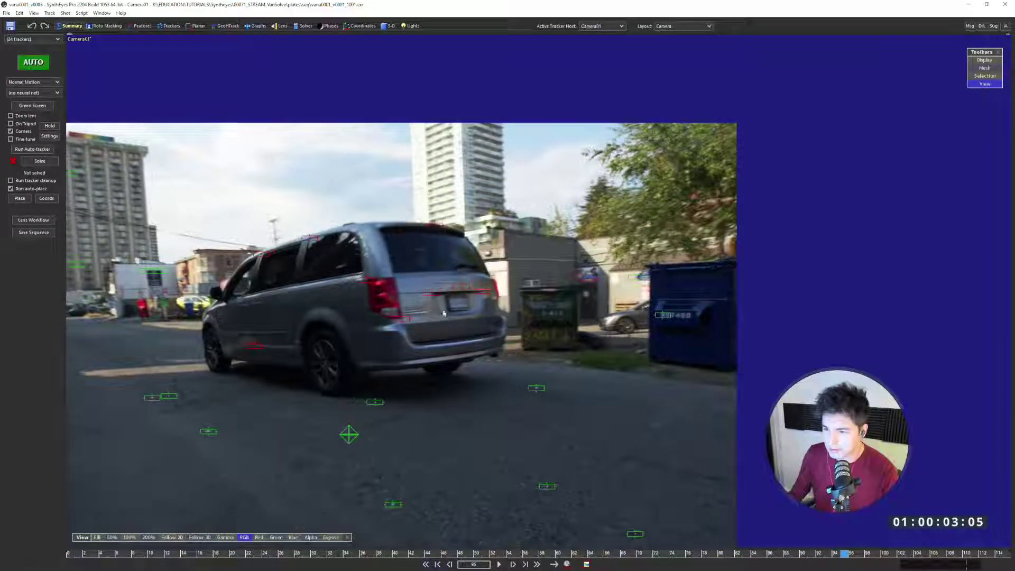
# Step backward through the shot to the first frame to check which trackers on the van are selected
pyautogui.press('Left')
pyautogui.press('Left')
pyautogui.press('Left')
pyautogui.press('Left')
pyautogui.press('Left')
pyautogui.press('Left')
pyautogui.press('Left')
pyautogui.press('Left')
pyautogui.press('Left')
pyautogui.press('Left')
pyautogui.press('Left')
pyautogui.press('Left')
pyautogui.press('Left')
pyautogui.press('Left')
pyautogui.press('Left')
pyautogui.press('Left')
pyautogui.press('Left')
pyautogui.press('Left')
pyautogui.press('Left')
pyautogui.press('Left')
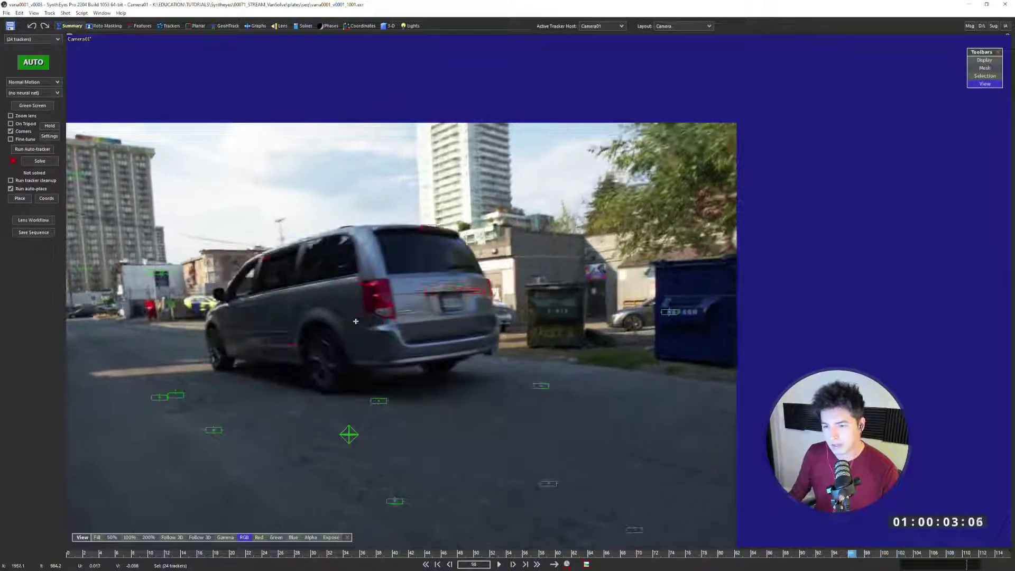
pyautogui.press('Left')
pyautogui.press('Left')
pyautogui.press('Left')
pyautogui.press('Left')
pyautogui.press('Left')
pyautogui.press('Left')
pyautogui.press('Left')
pyautogui.press('Left')
pyautogui.press('Left')
pyautogui.press('Left')
pyautogui.press('Left')
pyautogui.press('Left')
pyautogui.press('Left')
pyautogui.press('Left')
pyautogui.press('Left')
pyautogui.press('Left')
pyautogui.press('Left')
pyautogui.press('Left')
pyautogui.press('Left')
pyautogui.press('Left')
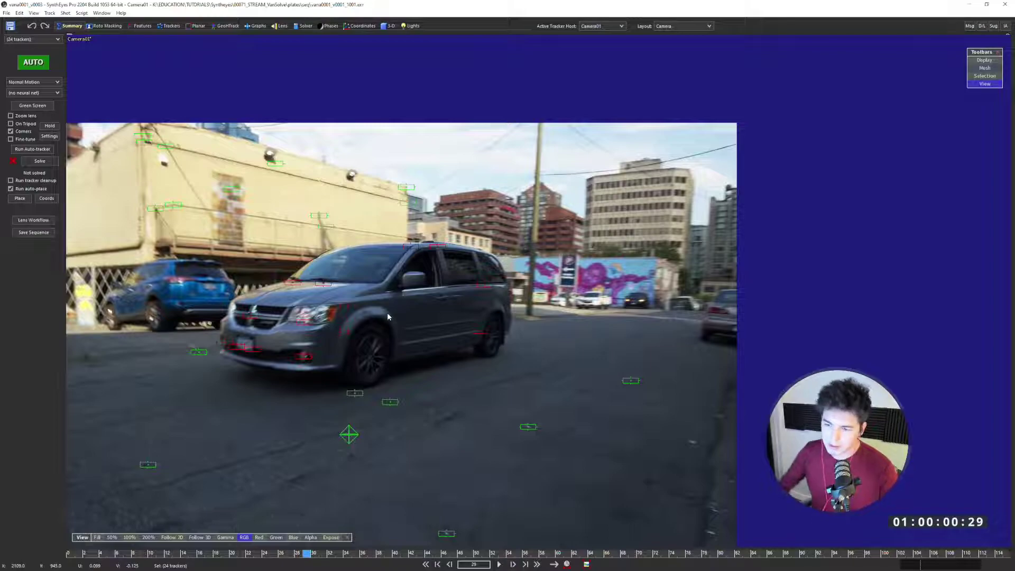
pyautogui.scroll(1, 380, 320)
pyautogui.scroll(-1, 411, 317)
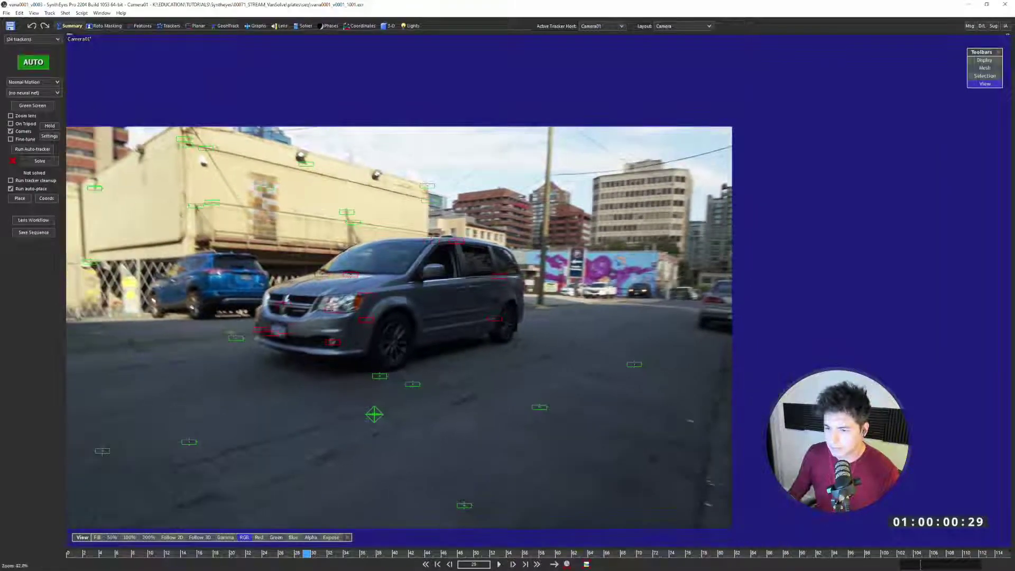
pyautogui.moveTo(411, 317); pyautogui.dragTo(545, 336, button='middle')
pyautogui.press('Home')
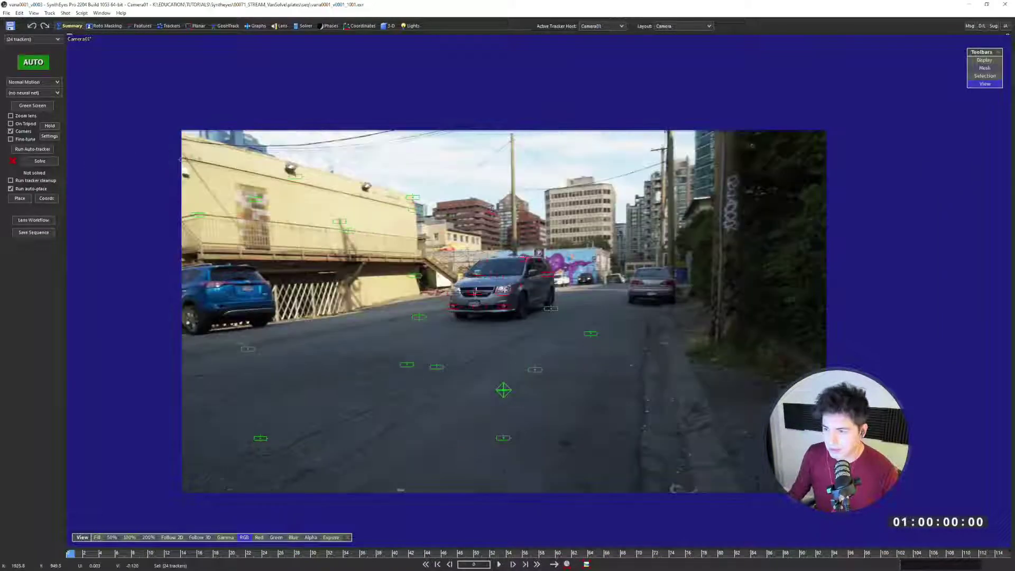
# Add another moving object to the shot
pyautogui.click(66, 13)
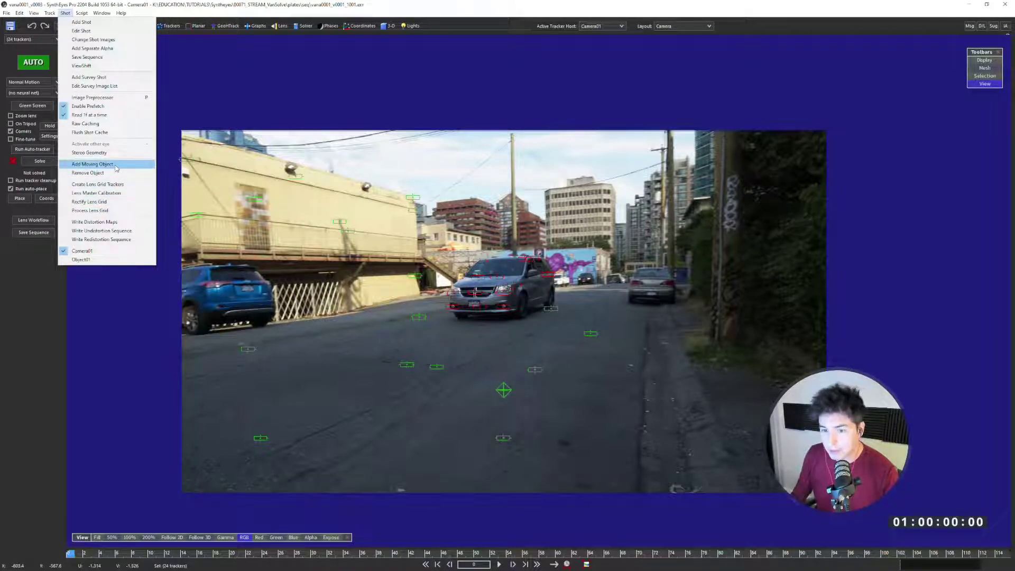
pyautogui.click(115, 166)
pyautogui.scroll(3, 502, 293)
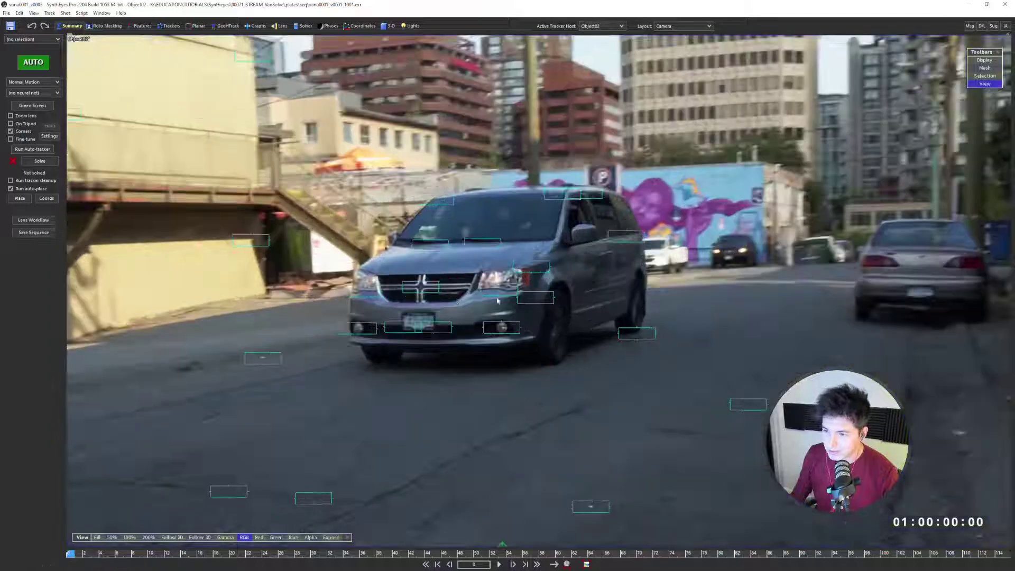
# Reselect the van's front, side and rear trackers on Camera01, checking the first, last and intermediate frames up to frame 31
pyautogui.click(422, 288)
pyautogui.moveTo(352, 245)
pyautogui.mouseDown()
pyautogui.moveTo(556, 369)
pyautogui.moveTo(615, 259)
pyautogui.moveTo(388, 201)
pyautogui.mouseUp()
pyautogui.scroll(-3, 323, 276)
pyautogui.press('End')
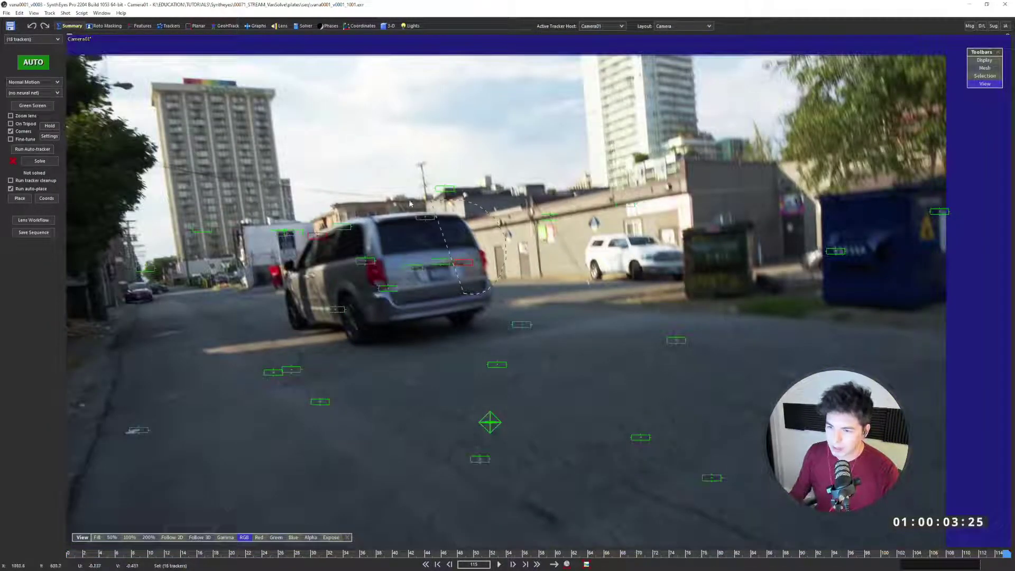
pyautogui.press('Home')
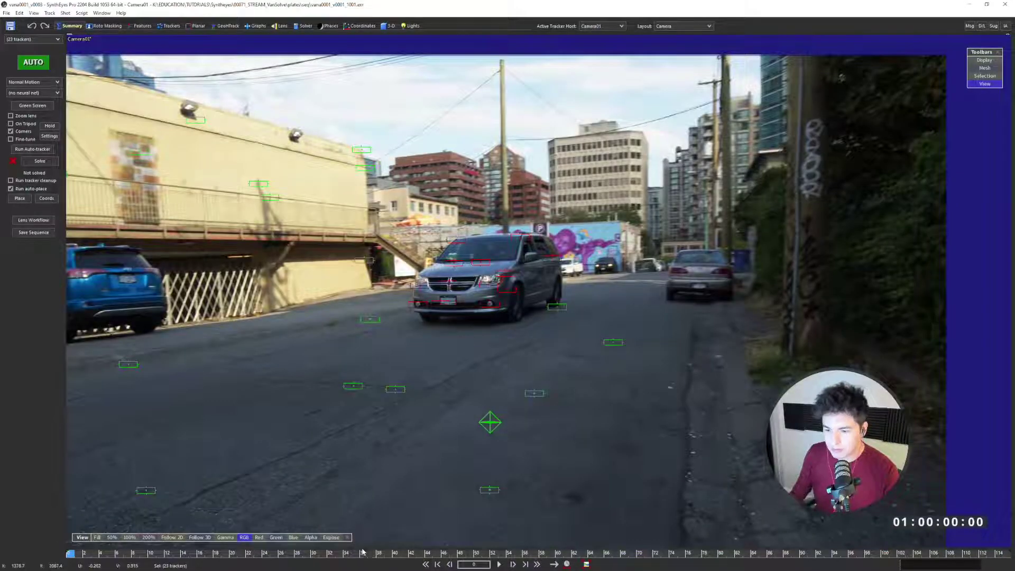
pyautogui.click(667, 552)
pyautogui.moveTo(670, 545); pyautogui.dragTo(323, 553)
pyautogui.scroll(-4, 508, 319)
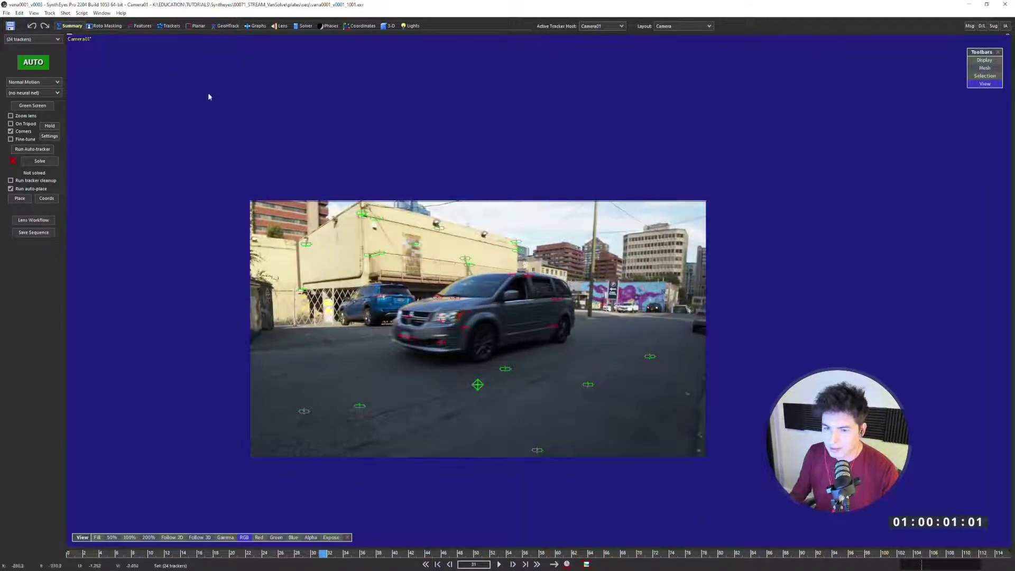
# Switch to the tracker controls and open a floating Hierarchy View, placing it clear of the footage
pyautogui.click(169, 25)
pyautogui.click(101, 13)
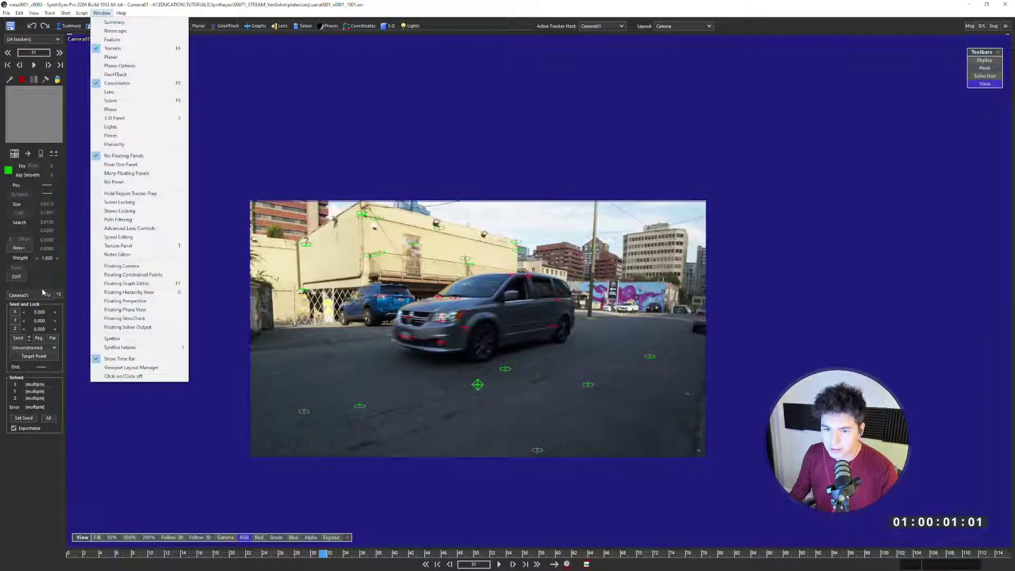
pyautogui.press('Escape')
pyautogui.click(102, 13)
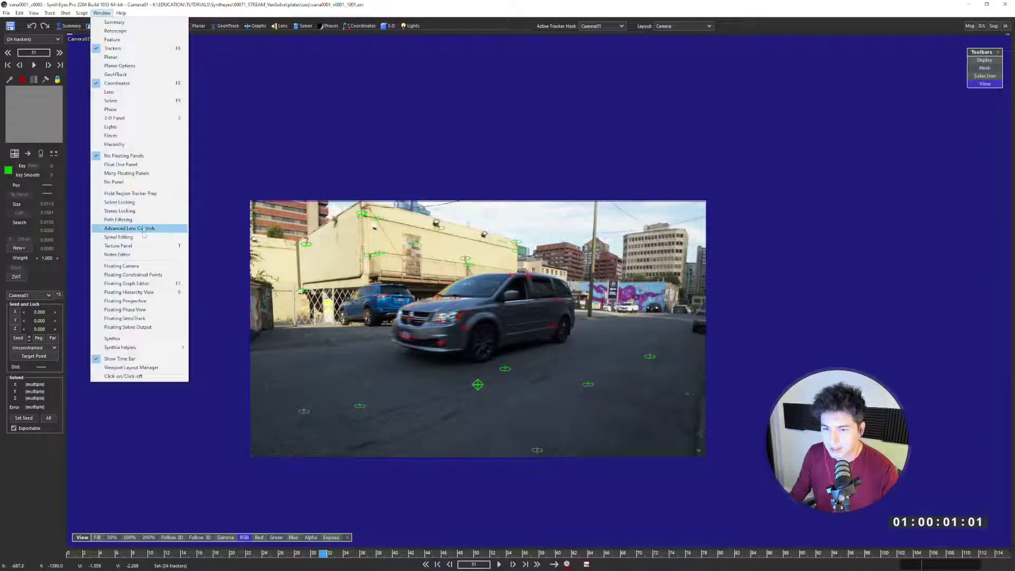
pyautogui.click(145, 293)
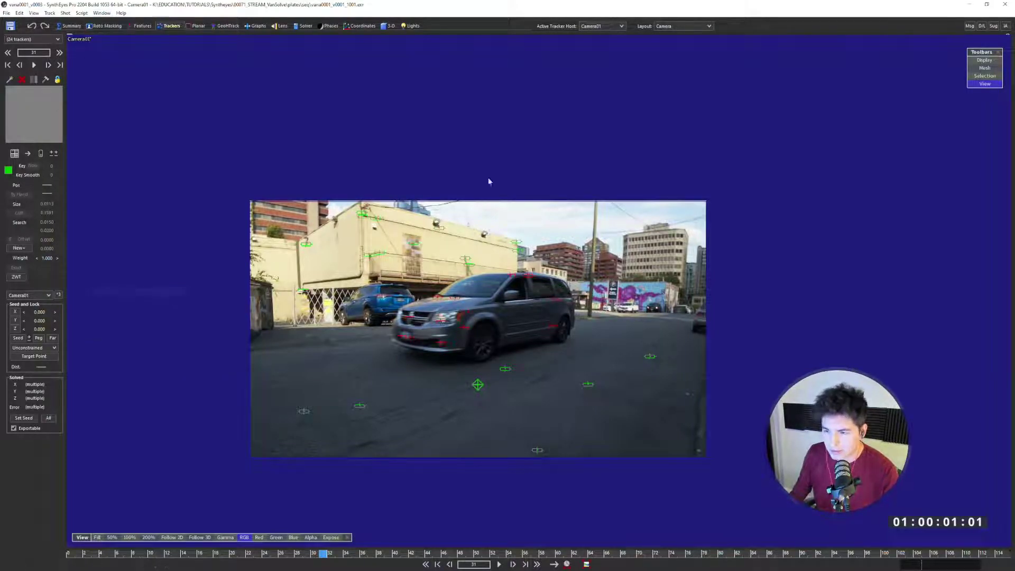
pyautogui.moveTo(894, 205); pyautogui.dragTo(814, 215)
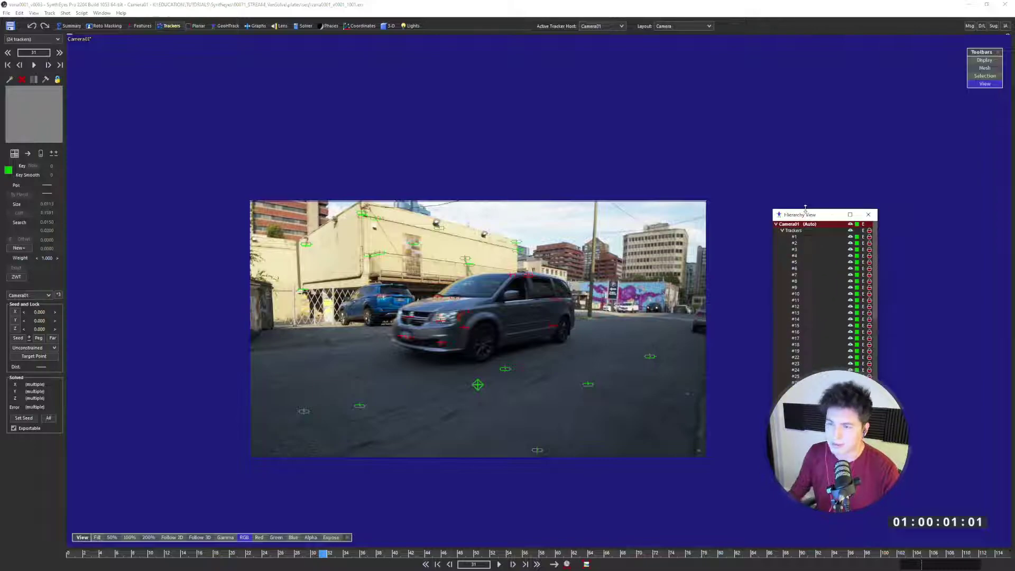
pyautogui.moveTo(839, 179); pyautogui.dragTo(876, 44)
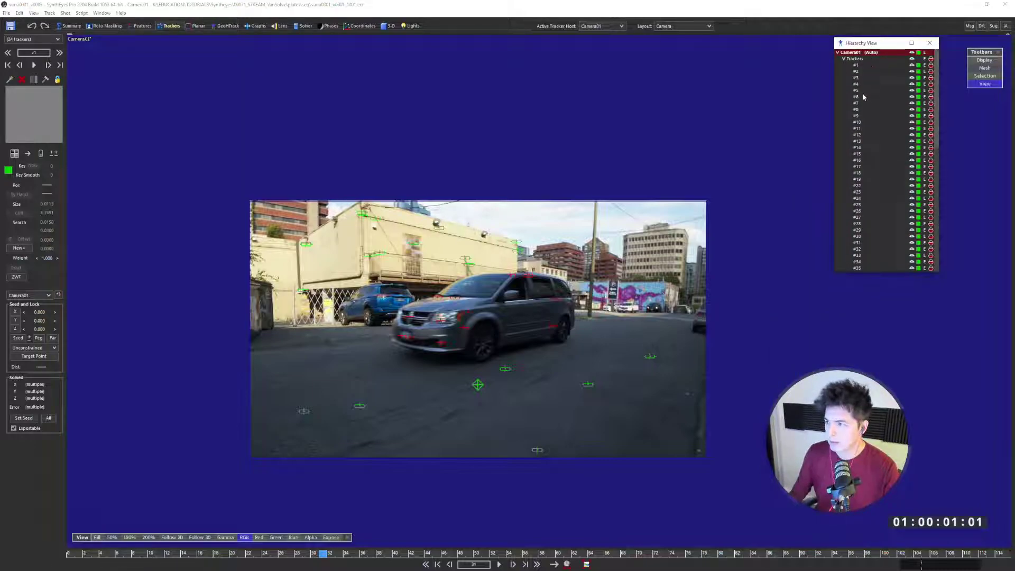
# Move the selected van trackers from Camera01 to Object01 in the hierarchy
pyautogui.click(844, 59)
pyautogui.click(844, 59)
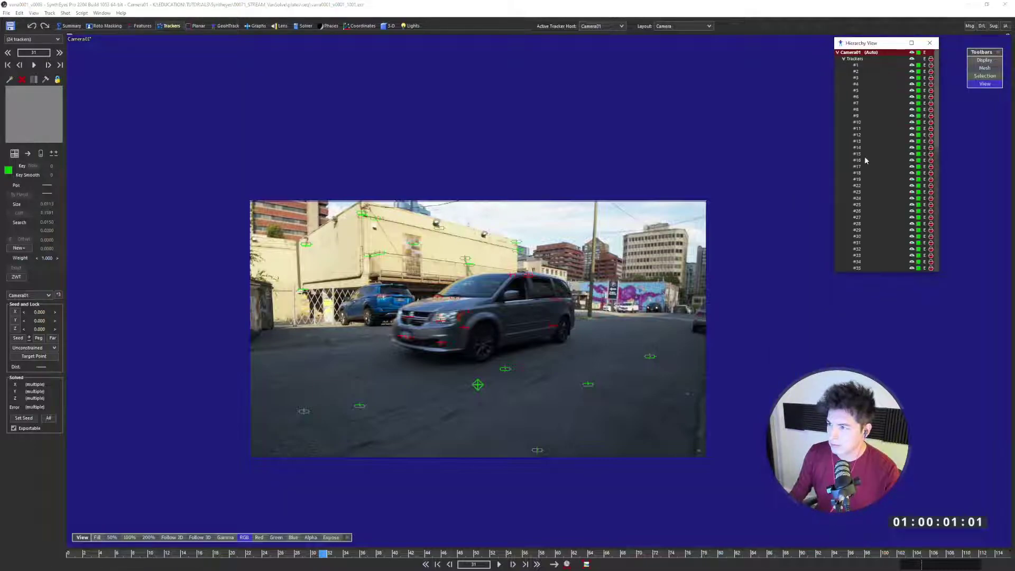
pyautogui.scroll(-10, 864, 156)
pyautogui.scroll(-3, 861, 173)
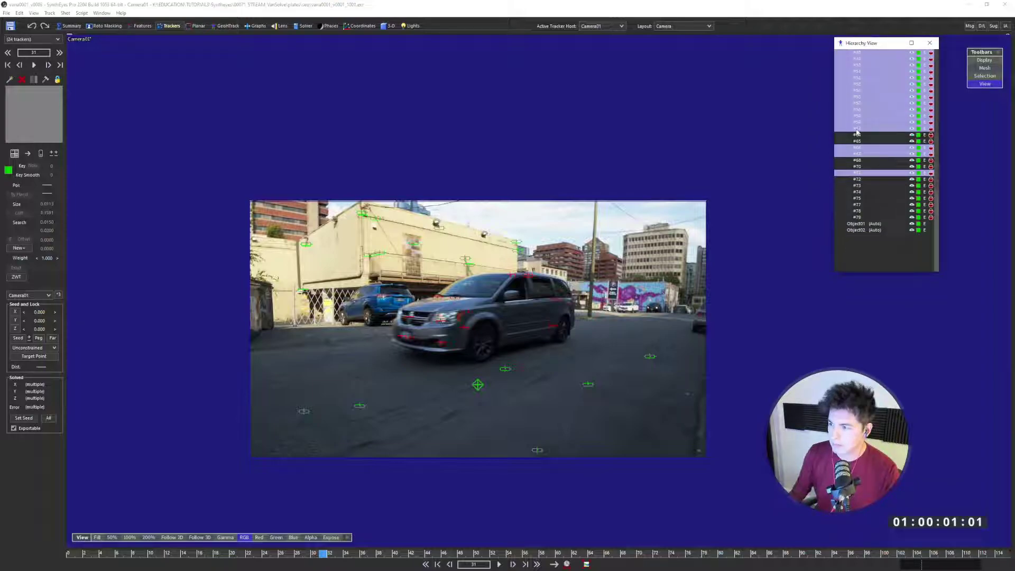
pyautogui.moveTo(861, 173); pyautogui.dragTo(859, 227)
# Delete the empty Object02 from the hierarchy and return to the first frame
pyautogui.click(870, 238)
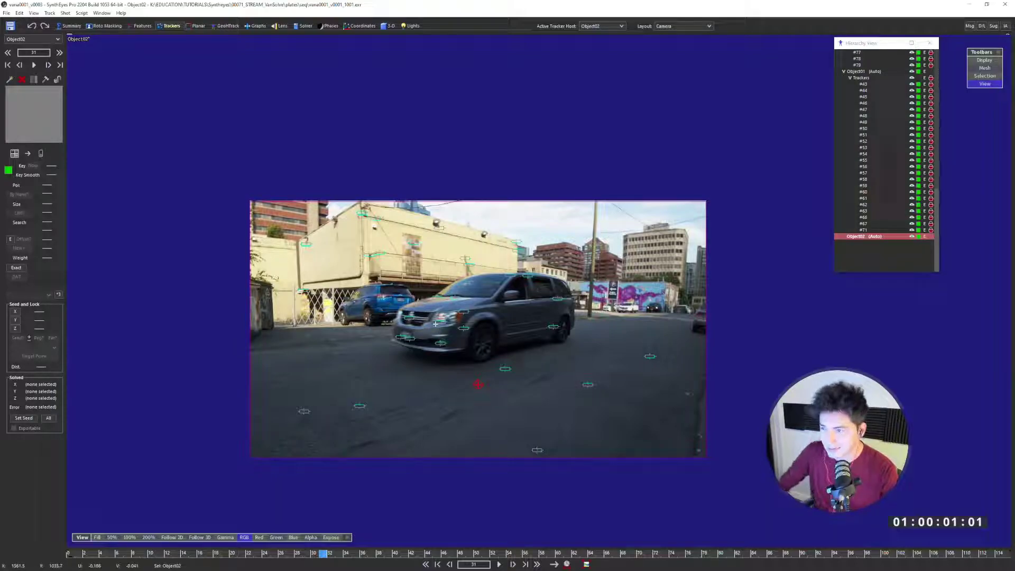
pyautogui.press('Delete')
pyautogui.hotkey('shift', 'a')
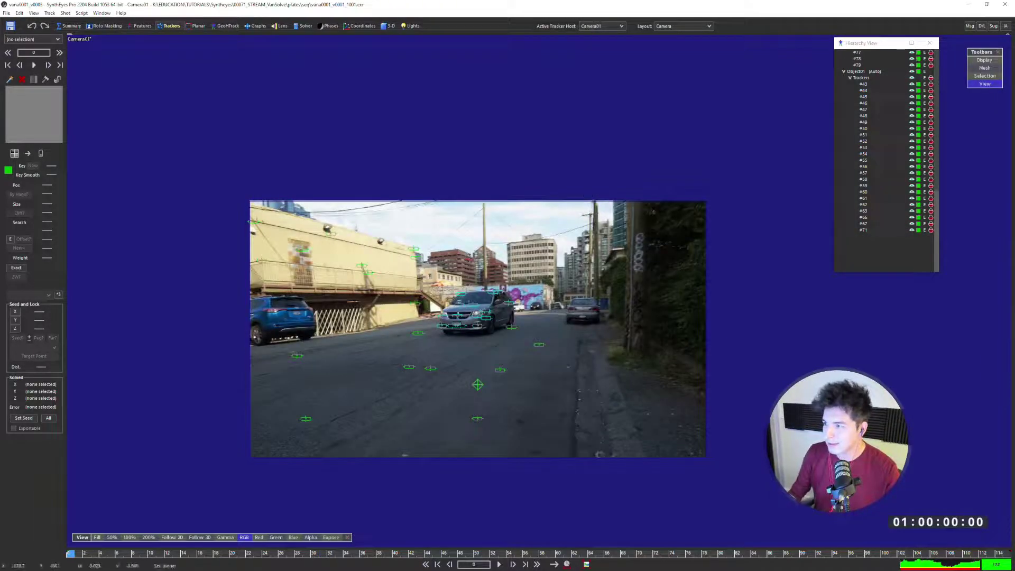
# Solve the camera and Object01 motion with the Automatic solving mode
pyautogui.scroll(5, 471, 280)
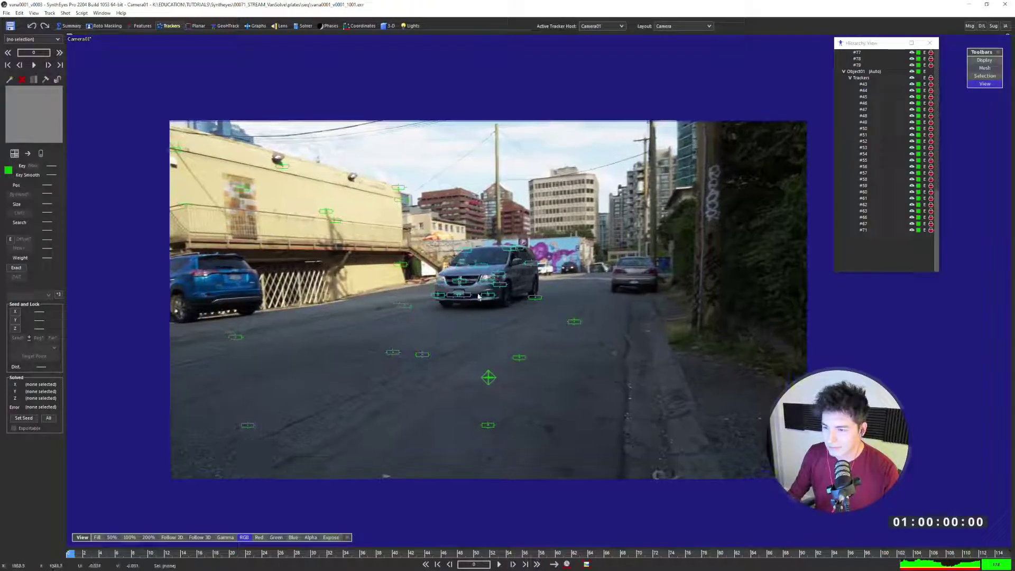
pyautogui.click(305, 26)
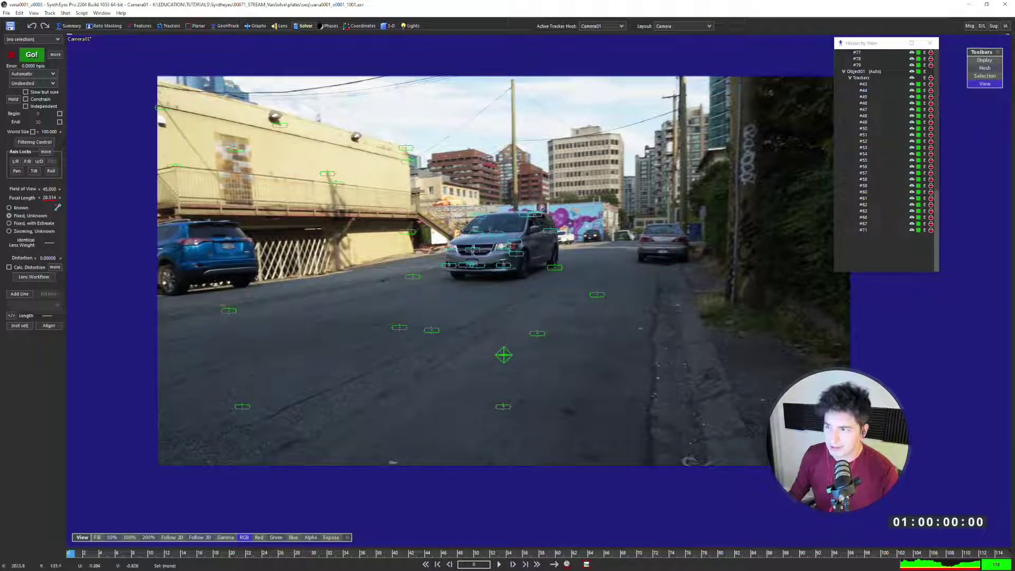
pyautogui.click(32, 54)
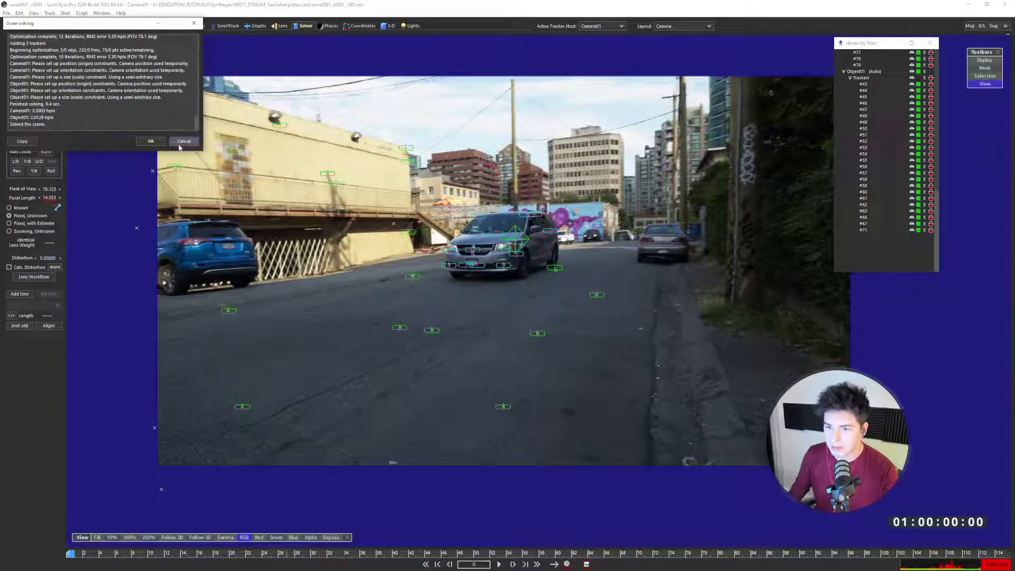
# Play the solved shot and follow the background tracker beside the building's stairs through the frames to check the camera solve
pyautogui.press('space')
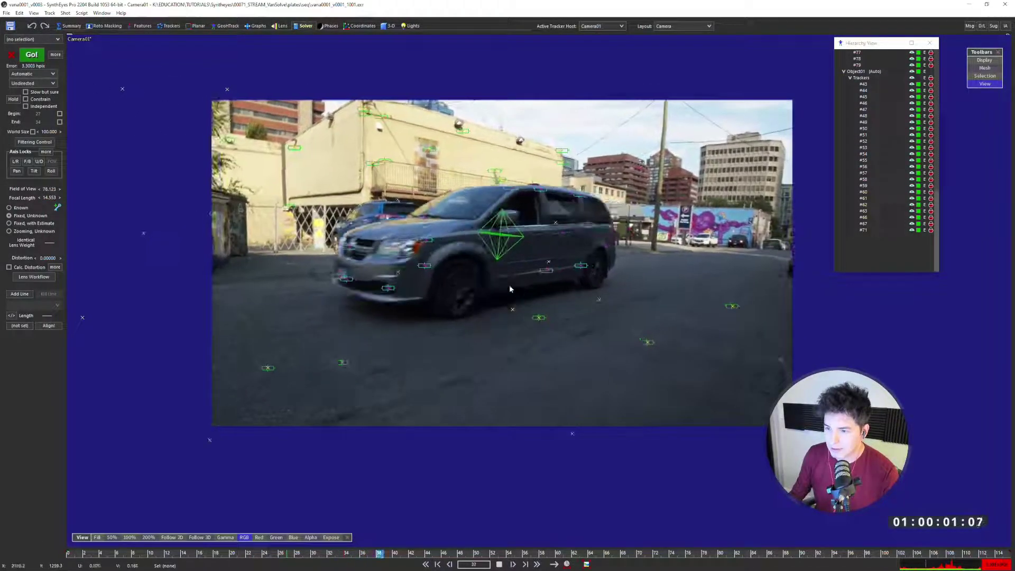
pyautogui.press('space')
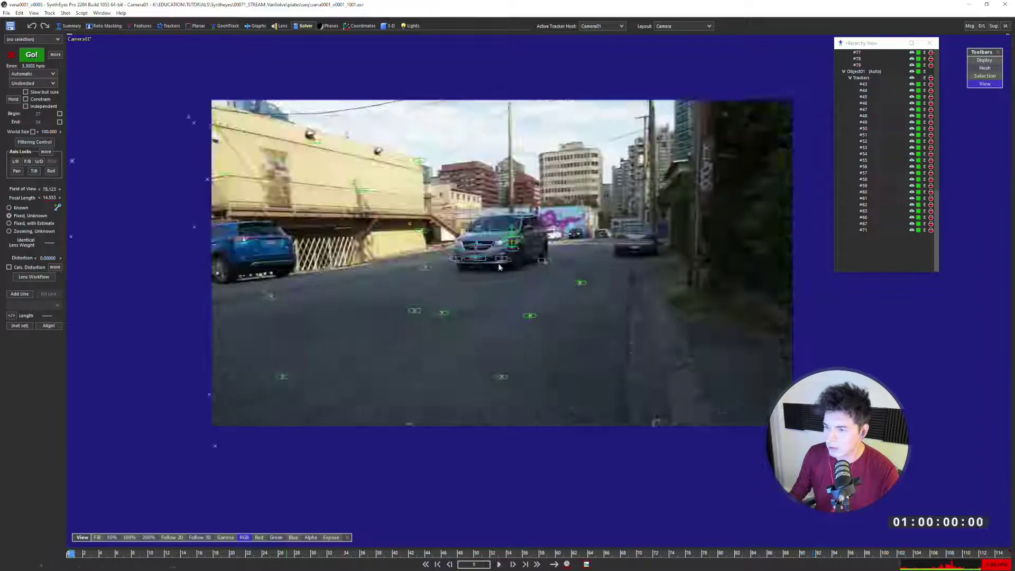
pyautogui.press('d')
pyautogui.click(410, 225)
pyautogui.press('5')
pyautogui.scroll(4, 474, 342)
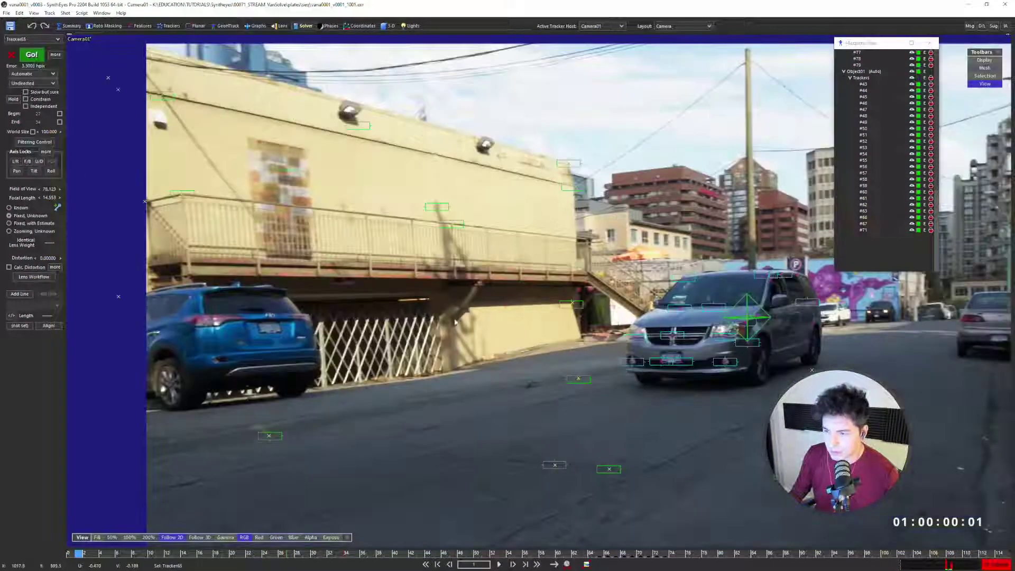
pyautogui.moveTo(215, 550); pyautogui.dragTo(633, 558)
pyautogui.scroll(-4, 537, 311)
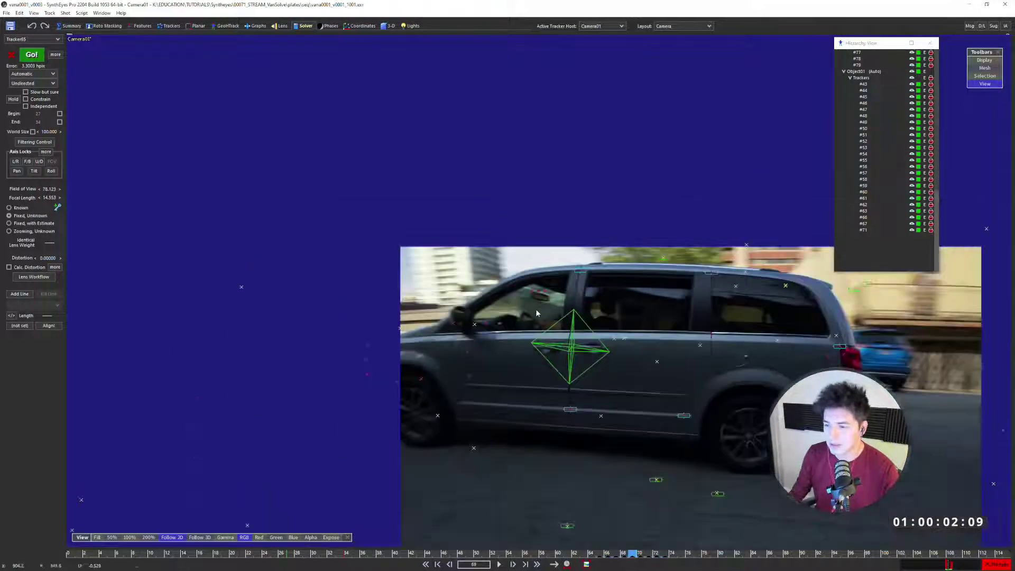
# Make Object01 the active tracker host from the hierarchy and solve the scene again
pyautogui.press('5')
pyautogui.moveTo(536, 311); pyautogui.dragTo(325, 252, button='middle')
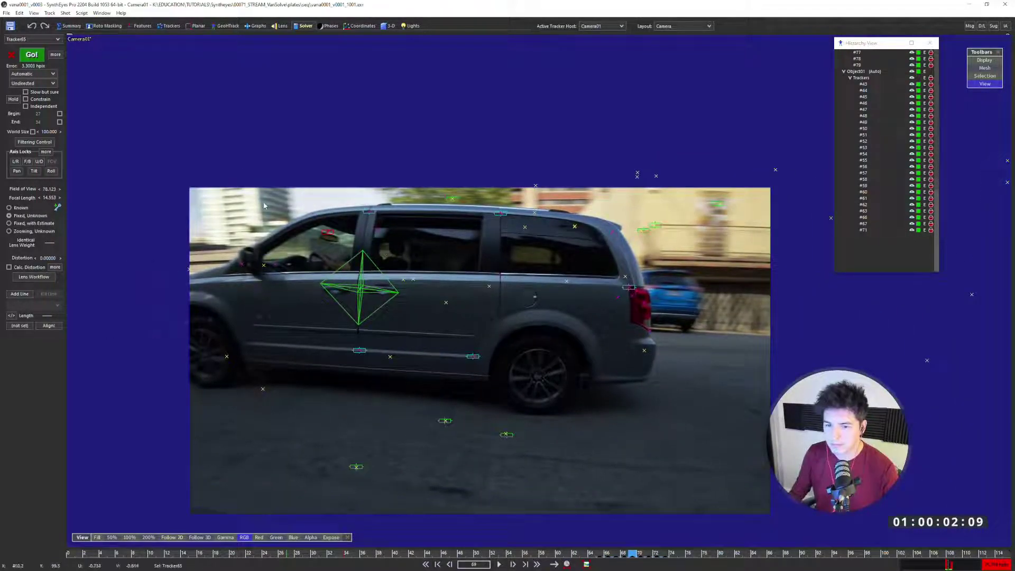
pyautogui.scroll(3, 875, 134)
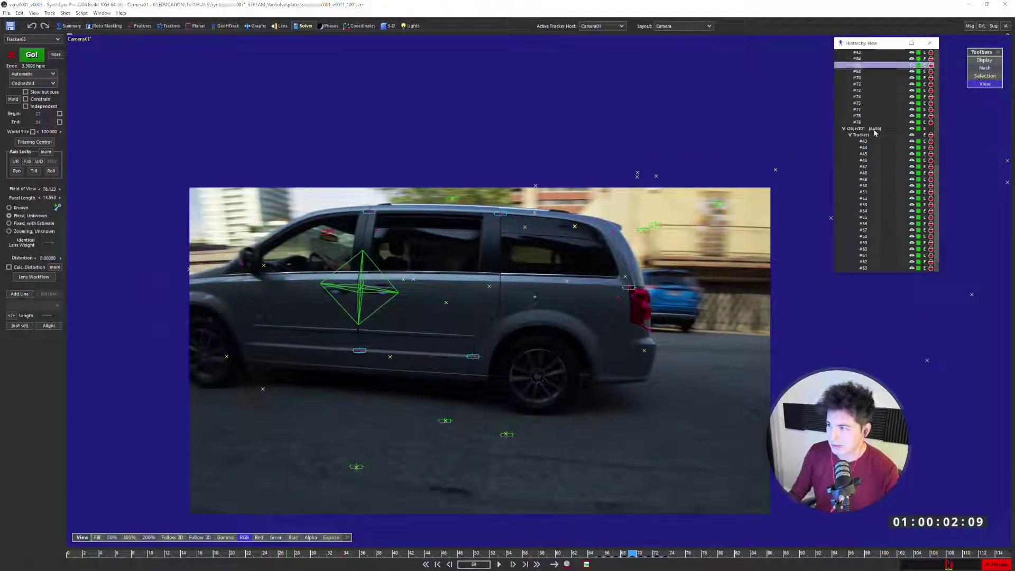
pyautogui.scroll(2, 875, 133)
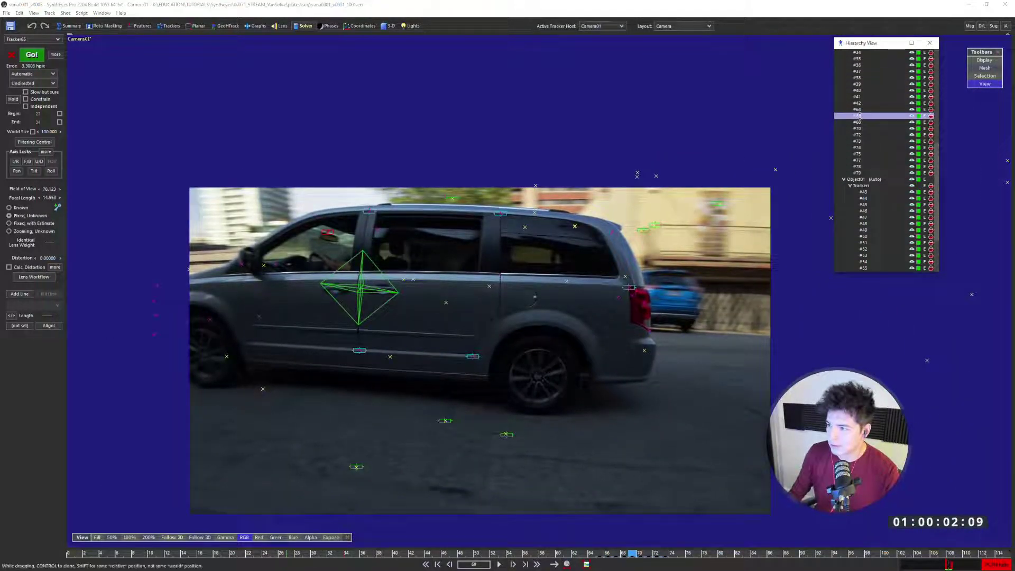
pyautogui.click(860, 173)
pyautogui.press('Right')
pyautogui.press('Right')
pyautogui.press('Right')
pyautogui.press('Right')
pyautogui.press('Right')
pyautogui.press('Left')
pyautogui.press('Left')
pyautogui.press('Left')
pyautogui.press('Left')
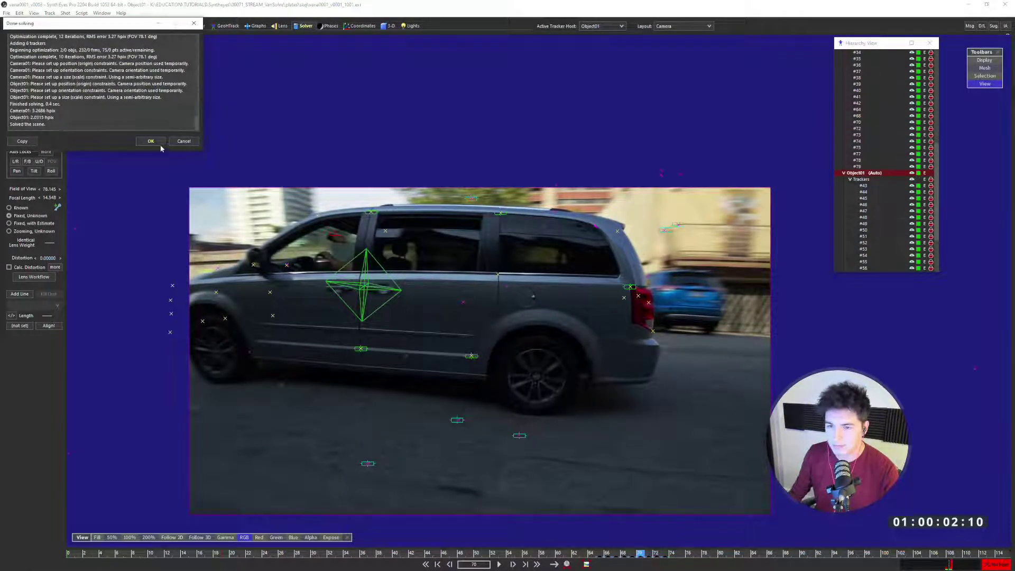
pyautogui.click(157, 141)
# Switch to the Quad layout and step through the frames to examine the solved camera and Object01 motion paths
pyautogui.press('Left')
pyautogui.press('Left')
pyautogui.press('Left')
pyautogui.press('Left')
pyautogui.press('Left')
pyautogui.press('Left')
pyautogui.press('Left')
pyautogui.press('Left')
pyautogui.press('Left')
pyautogui.press('Left')
pyautogui.press('Left')
pyautogui.press('Left')
pyautogui.press('Left')
pyautogui.press('Left')
pyautogui.press('Left')
pyautogui.press('Left')
pyautogui.press('Left')
pyautogui.press('Left')
pyautogui.press('Left')
pyautogui.press('Left')
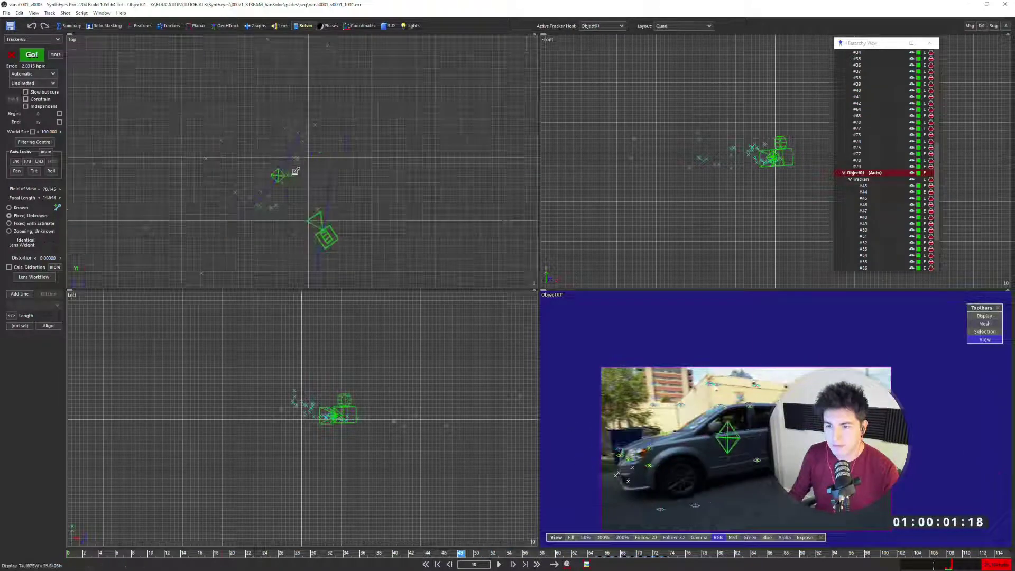
pyautogui.press('Left')
pyautogui.press('Left')
pyautogui.press('Left')
pyautogui.press('Left')
pyautogui.press('Left')
pyautogui.press('Left')
pyautogui.press('Left')
pyautogui.press('Left')
pyautogui.press('Left')
pyautogui.press('Left')
pyautogui.press('Left')
pyautogui.press('Left')
pyautogui.press('Left')
pyautogui.press('Left')
pyautogui.press('Left')
pyautogui.press('Left')
pyautogui.press('Left')
pyautogui.press('Left')
pyautogui.press('Left')
pyautogui.press('Left')
pyautogui.press('space')
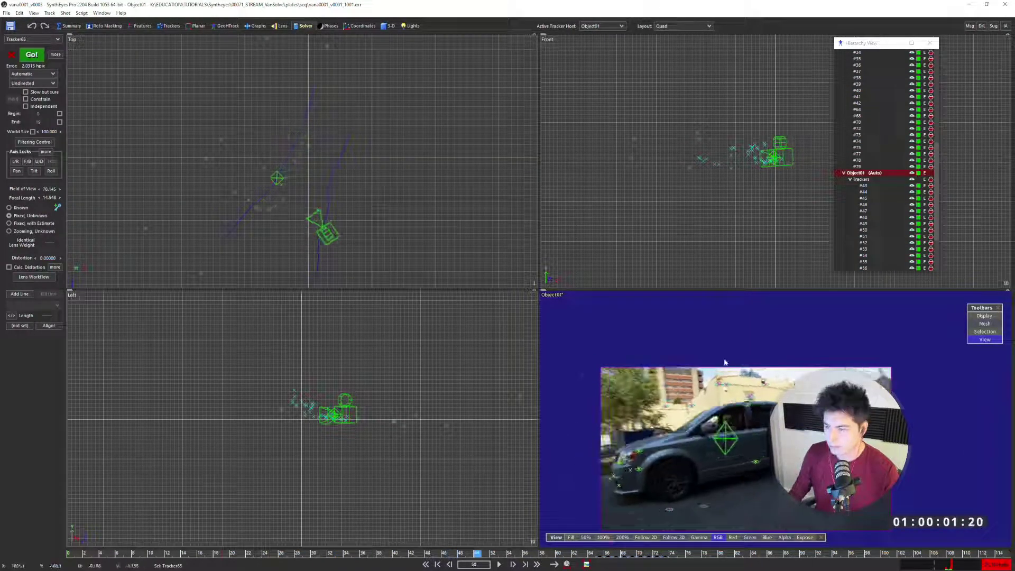
# Return to the Camera layout and scrub through the van's pass to examine how well the Object01 points stick to the van
pyautogui.press('5')
pyautogui.scroll(-3, 508, 350)
pyautogui.scroll(3, 494, 349)
pyautogui.scroll(-3, 493, 350)
pyautogui.moveTo(462, 395); pyautogui.dragTo(459, 329, button='middle')
pyautogui.scroll(3, 460, 329)
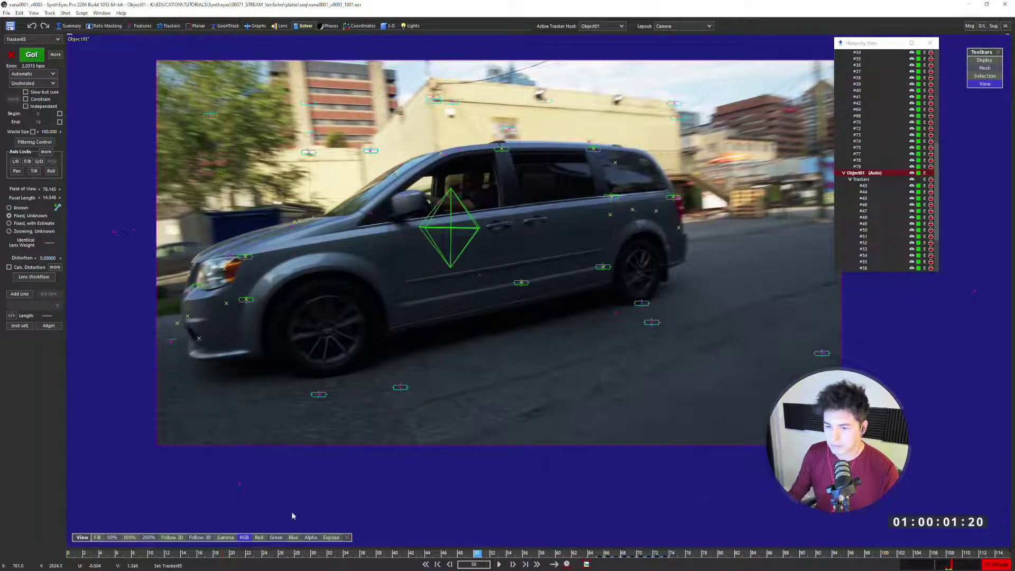
pyautogui.moveTo(381, 553); pyautogui.dragTo(536, 533)
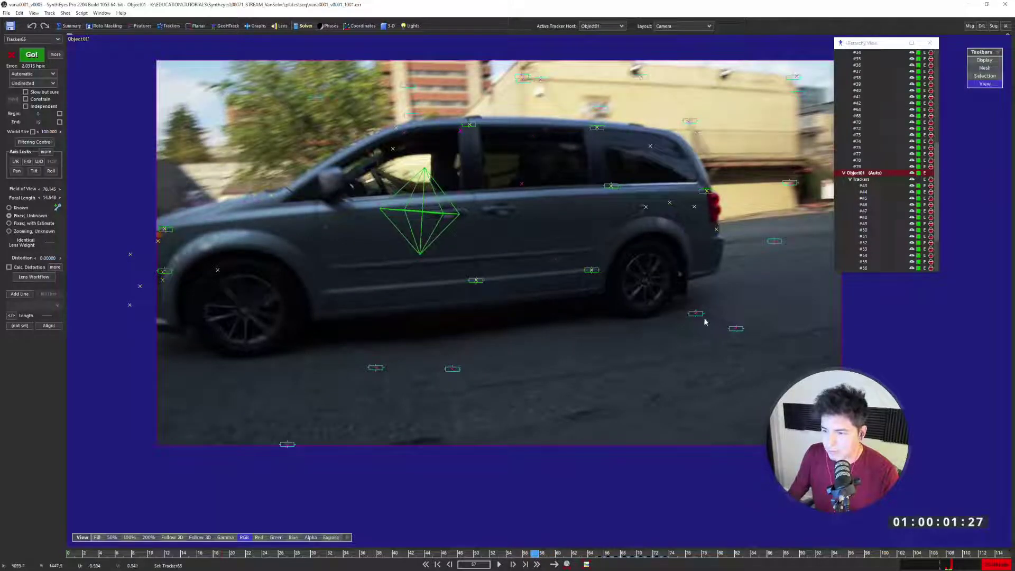
pyautogui.press('s')
pyautogui.press('s')
pyautogui.press('s')
pyautogui.press('s')
pyautogui.press('s')
pyautogui.press('s')
pyautogui.press('s')
pyautogui.press('s')
pyautogui.press('s')
pyautogui.press('s')
pyautogui.press('s')
pyautogui.press('s')
pyautogui.press('s')
pyautogui.press('s')
pyautogui.press('s')
pyautogui.press('s')
pyautogui.press('s')
pyautogui.press('s')
pyautogui.press('s')
pyautogui.press('s')
pyautogui.press('s')
pyautogui.press('s')
pyautogui.press('s')
pyautogui.press('s')
pyautogui.press('s')
pyautogui.press('s')
pyautogui.press('s')
pyautogui.press('s')
pyautogui.press('s')
pyautogui.press('s')
pyautogui.press('s')
pyautogui.press('s')
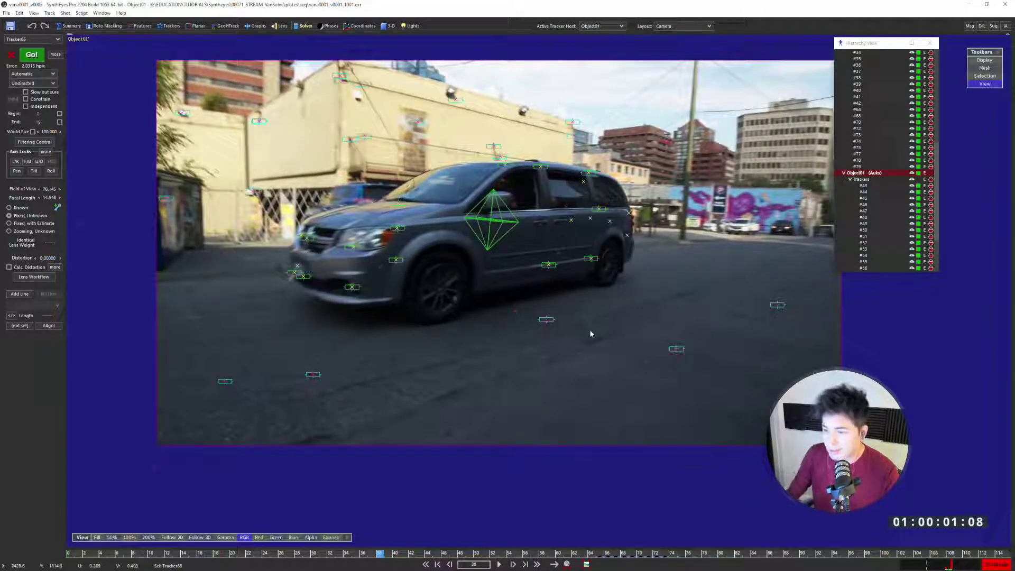
# Clear the tracker selection and step through the van's pass to inspect the road trackers below its rear wheel
pyautogui.moveTo(272, 552); pyautogui.dragTo(499, 517)
pyautogui.click(674, 304)
pyautogui.press('s')
pyautogui.press('s')
pyautogui.press('s')
pyautogui.press('s')
pyautogui.press('s')
pyautogui.press('s')
pyautogui.press('s')
pyautogui.press('s')
pyautogui.press('s')
pyautogui.press('s')
pyautogui.press('s')
pyautogui.press('s')
pyautogui.press('s')
pyautogui.press('s')
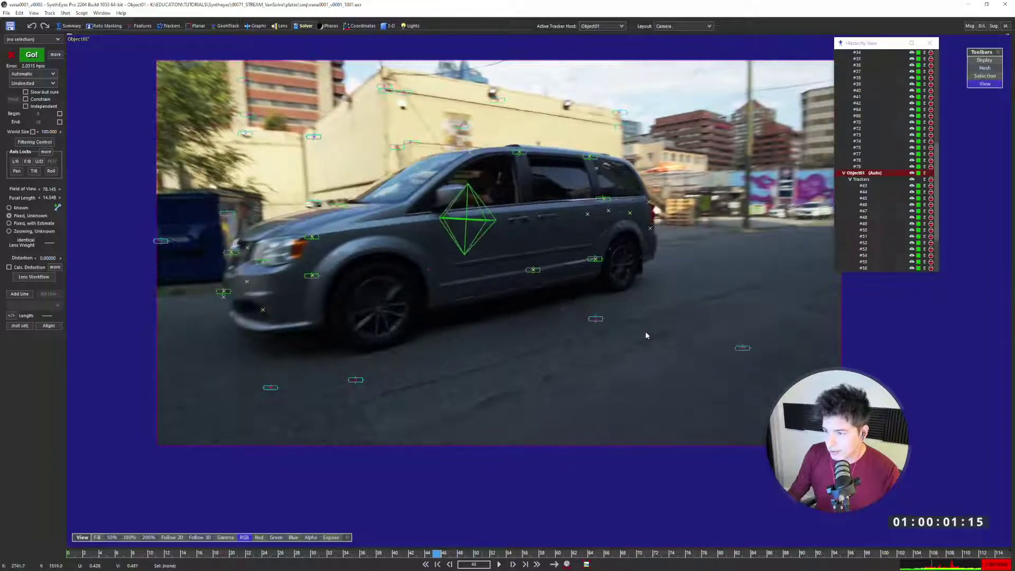
# Select the road tracker just below the van's rear wheel and examine it up close frame by frame
pyautogui.click(624, 303)
pyautogui.scroll(5, 624, 302)
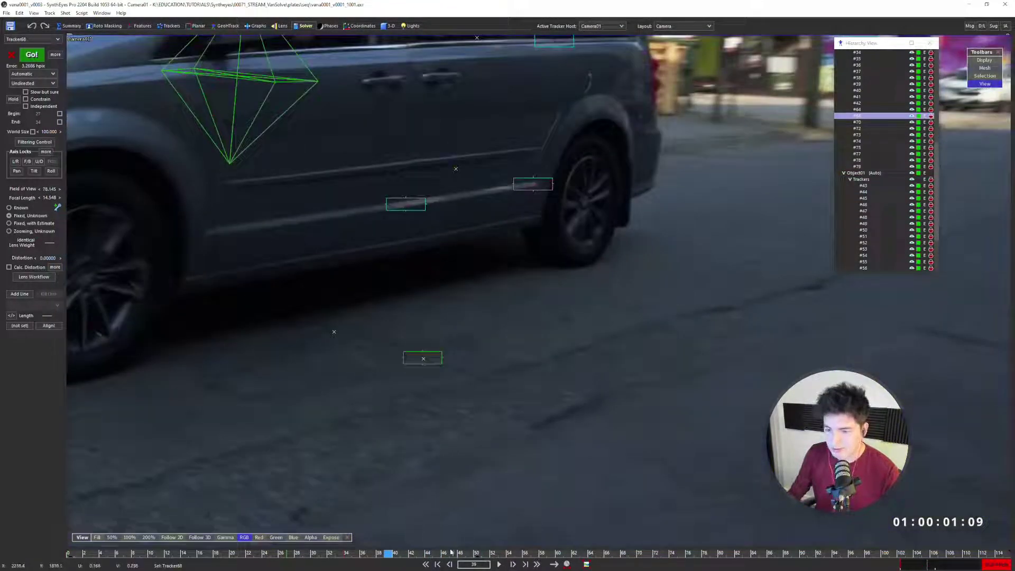
pyautogui.click(477, 553)
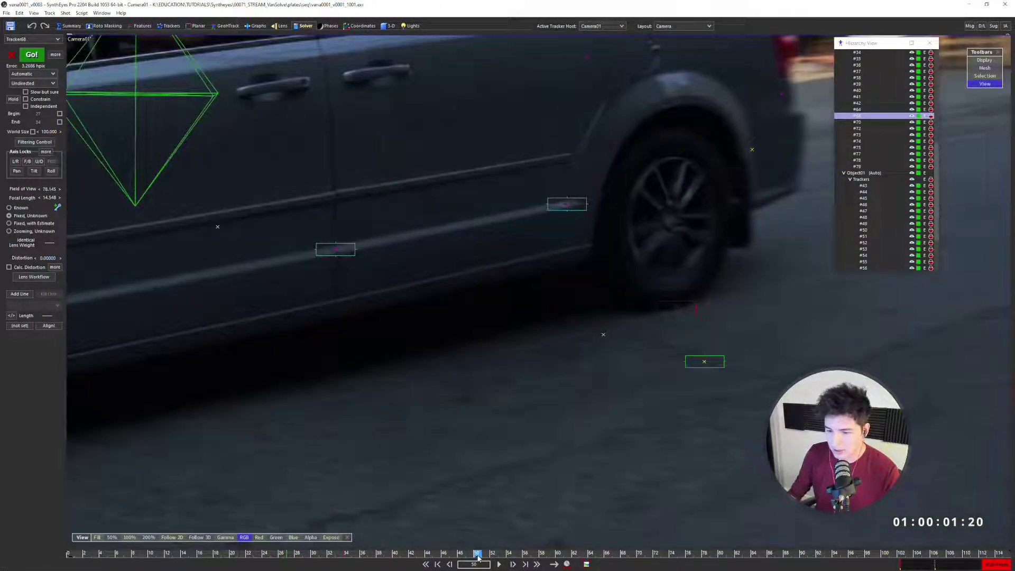
pyautogui.moveTo(479, 557); pyautogui.dragTo(29, 554)
pyautogui.press('d')
pyautogui.press('d')
pyautogui.press('d')
pyautogui.press('d')
pyautogui.press('d')
pyautogui.press('d')
pyautogui.press('d')
pyautogui.press('d')
pyautogui.press('d')
pyautogui.press('d')
pyautogui.press('d')
pyautogui.press('d')
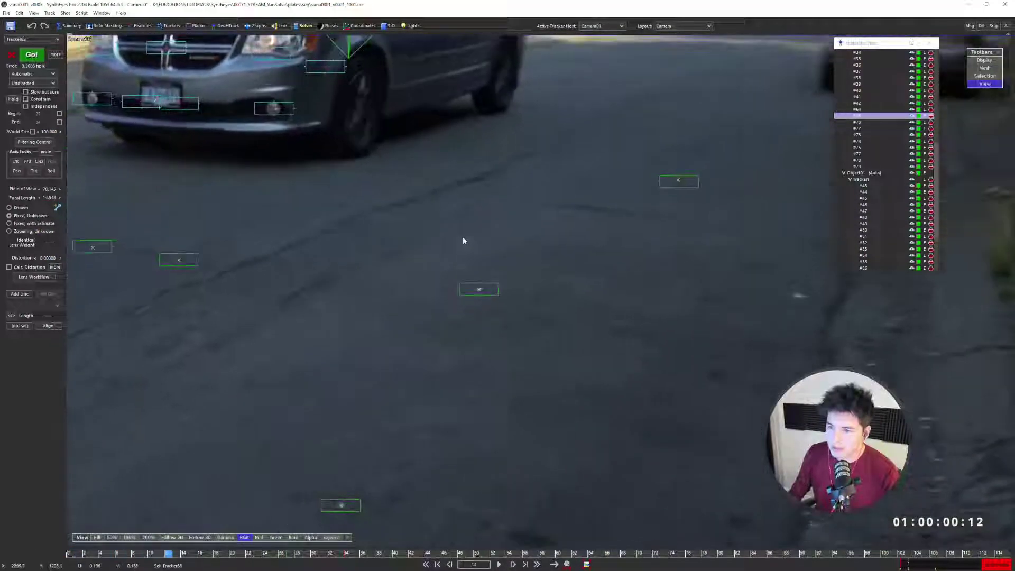
pyautogui.press('d')
pyautogui.press('d')
pyautogui.press('d')
pyautogui.press('d')
pyautogui.press('d')
pyautogui.press('d')
pyautogui.press('d')
pyautogui.press('d')
pyautogui.press('d')
pyautogui.press('d')
pyautogui.press('d')
pyautogui.press('d')
pyautogui.press('d')
pyautogui.press('d')
pyautogui.press('d')
pyautogui.press('d')
pyautogui.press('d')
pyautogui.press('d')
pyautogui.press('d')
pyautogui.press('d')
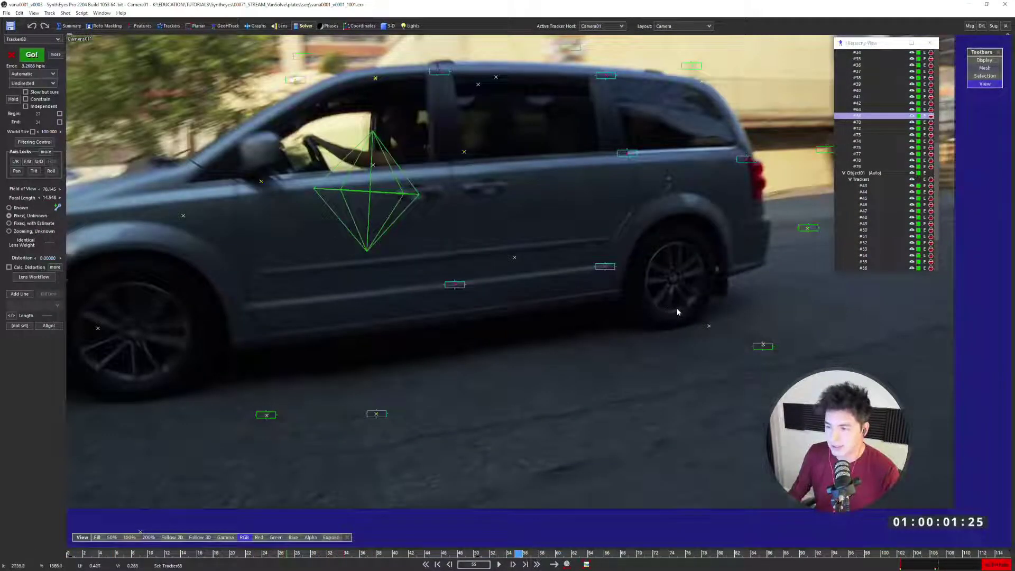
# Go back to the first frame and step through the van's pass to inspect the road tracker below its rear wheel
pyautogui.press('s')
pyautogui.press('s')
pyautogui.press('s')
pyautogui.press('s')
pyautogui.press('s')
pyautogui.press('s')
pyautogui.press('s')
pyautogui.press('s')
pyautogui.press('s')
pyautogui.press('s')
pyautogui.press('s')
pyautogui.press('s')
pyautogui.press('s')
pyautogui.press('s')
pyautogui.press('s')
pyautogui.press('s')
pyautogui.press('s')
pyautogui.press('s')
pyautogui.press('s')
pyautogui.press('s')
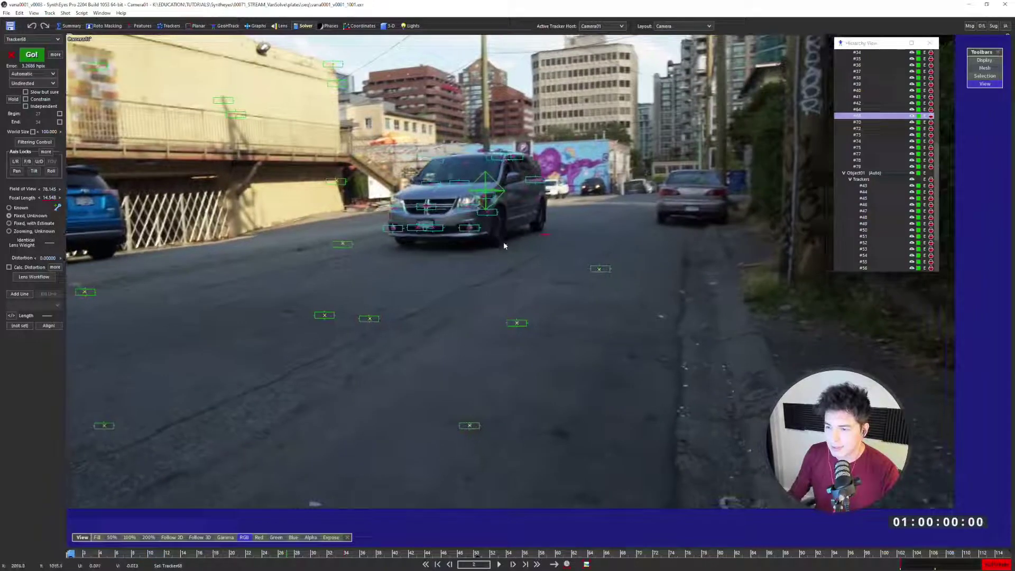
pyautogui.press('d')
pyautogui.press('d')
pyautogui.press('d')
pyautogui.press('d')
pyautogui.press('d')
pyautogui.press('d')
pyautogui.press('d')
pyautogui.press('d')
pyautogui.press('d')
pyautogui.press('d')
pyautogui.press('d')
pyautogui.press('d')
pyautogui.press('d')
pyautogui.press('d')
pyautogui.press('d')
pyautogui.press('d')
pyautogui.press('d')
pyautogui.press('d')
pyautogui.press('d')
pyautogui.press('d')
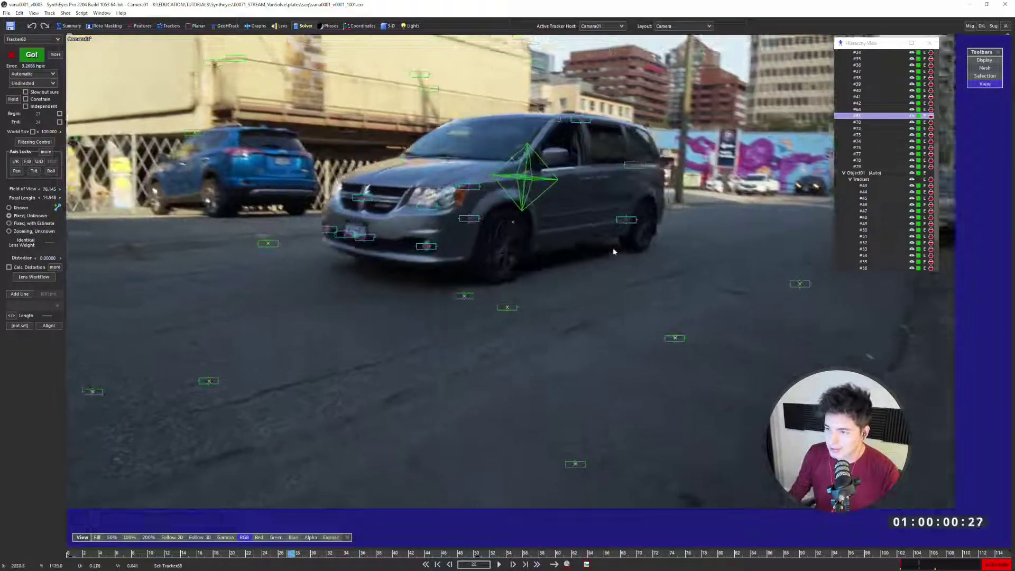
pyautogui.press('d')
pyautogui.press('d')
pyautogui.press('d')
pyautogui.press('d')
pyautogui.press('d')
pyautogui.press('d')
pyautogui.press('d')
pyautogui.press('d')
pyautogui.press('d')
pyautogui.press('d')
pyautogui.press('d')
pyautogui.press('d')
pyautogui.press('d')
pyautogui.press('d')
pyautogui.press('d')
pyautogui.press('d')
pyautogui.press('d')
pyautogui.press('d')
pyautogui.press('d')
pyautogui.press('d')
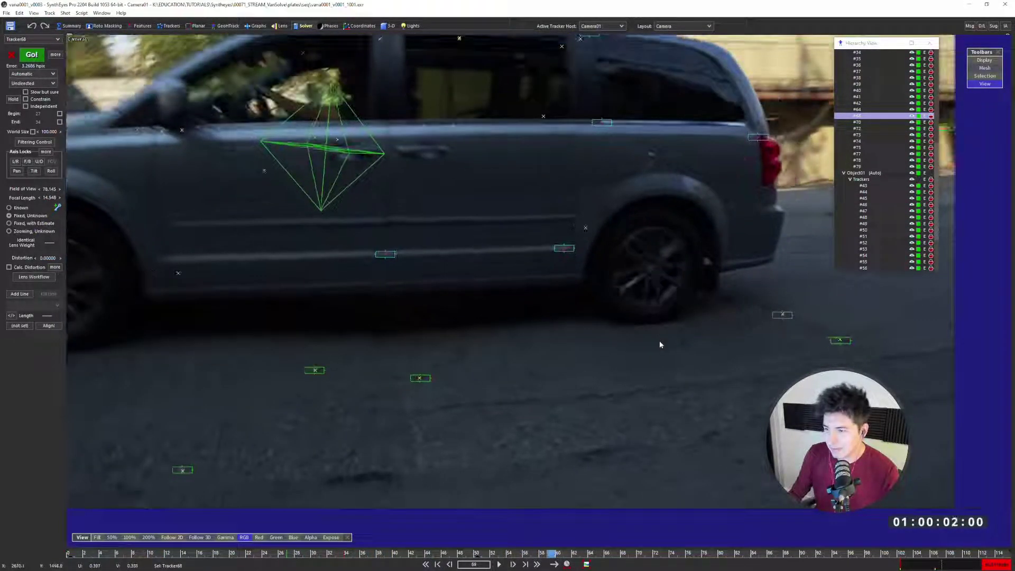
# Make the selected road tracker zero-weighted and re-solve the scene
pyautogui.press('Home')
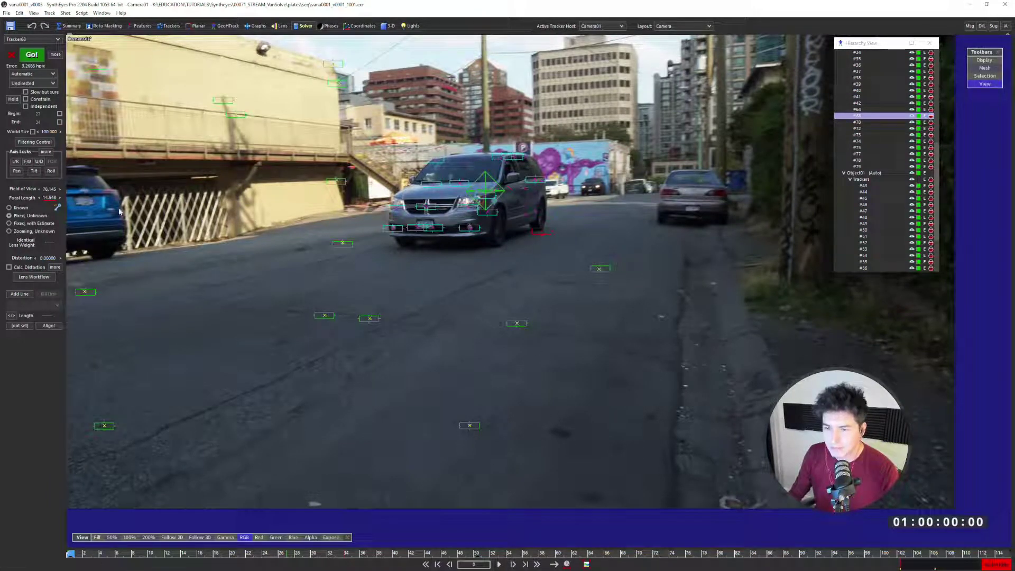
pyautogui.click(167, 25)
pyautogui.press('F9')
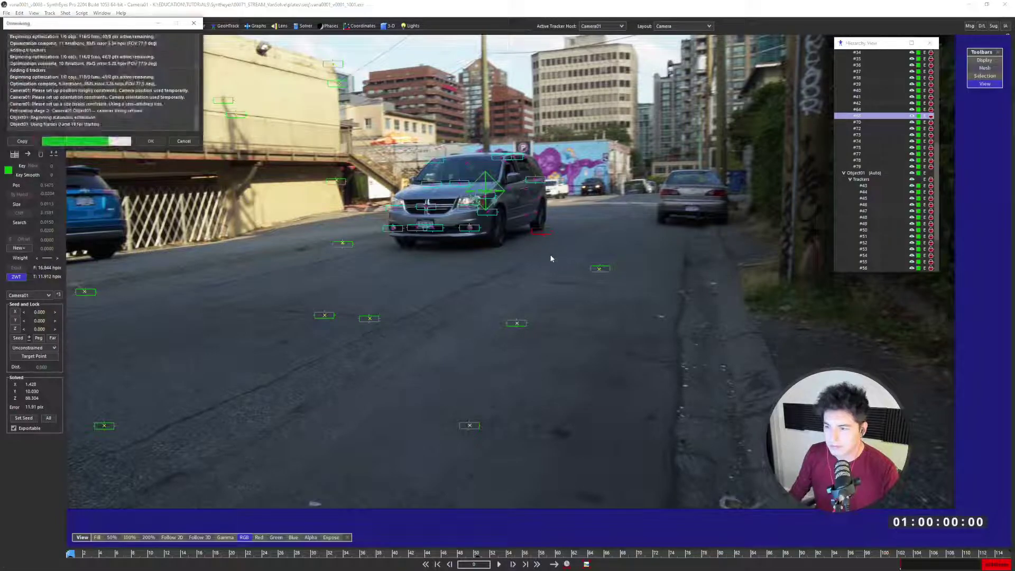
pyautogui.click(139, 143)
# Enable lens distortion calculation for Camera01 and re-solve the scene
pyautogui.moveTo(313, 554)
pyautogui.mouseDown()
pyautogui.moveTo(542, 554)
pyautogui.moveTo(313, 554)
pyautogui.mouseUp()
pyautogui.moveTo(311, 518); pyautogui.dragTo(2, 486)
pyautogui.scroll(-3, 519, 264)
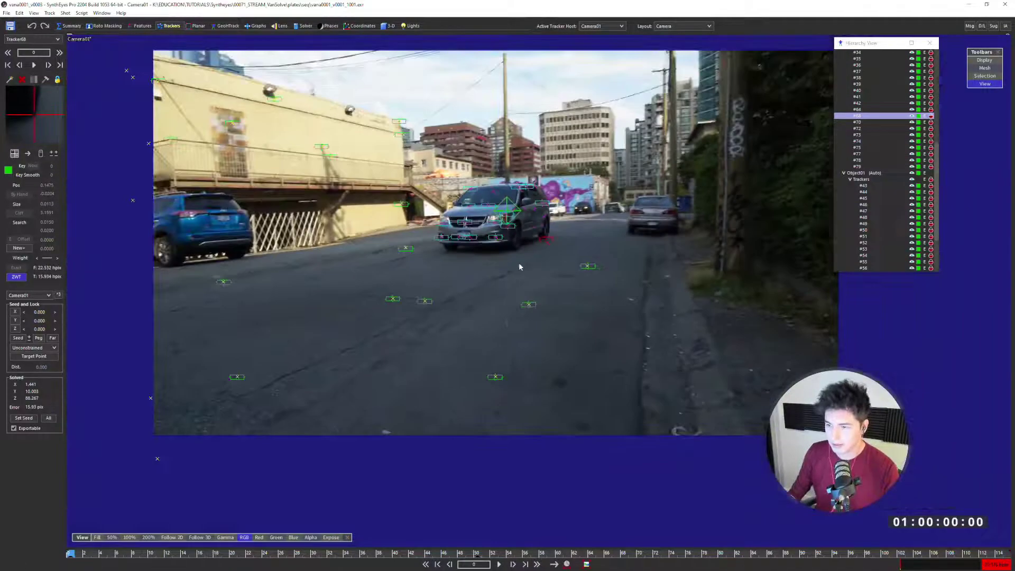
pyautogui.scroll(2, 518, 262)
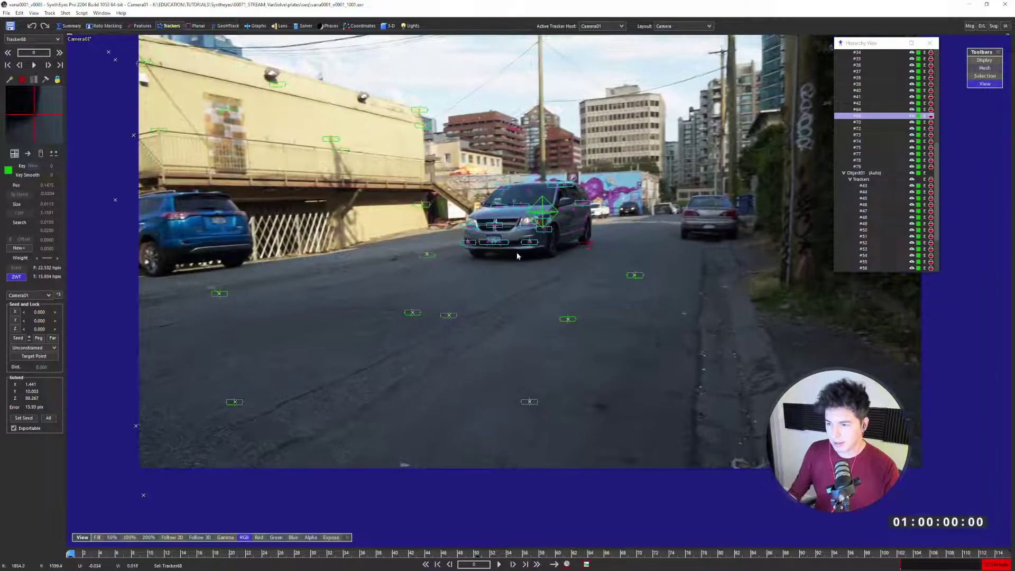
pyautogui.click(275, 23)
pyautogui.click(21, 131)
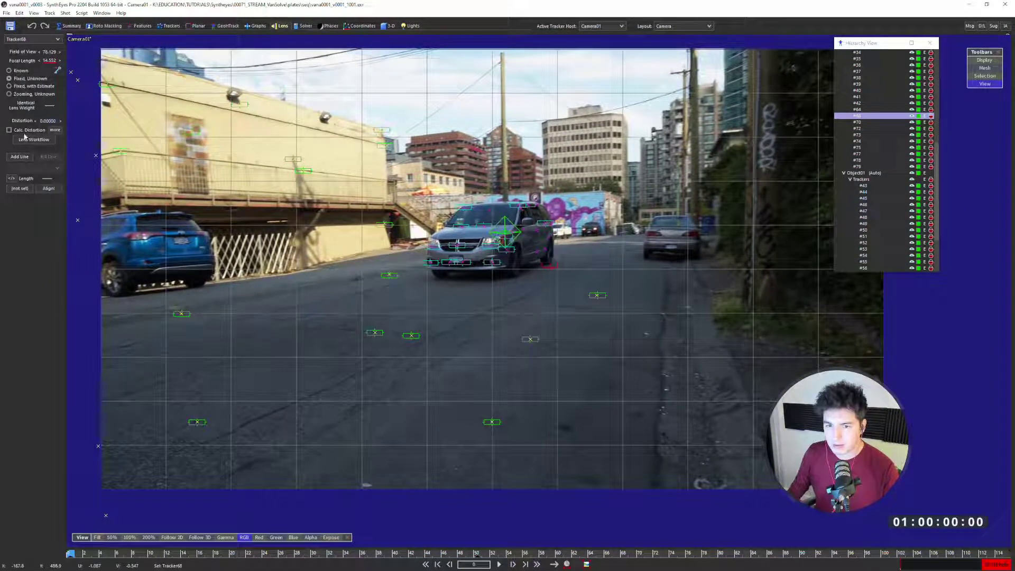
pyautogui.hotkey('shift', 'g')
pyautogui.click(151, 141)
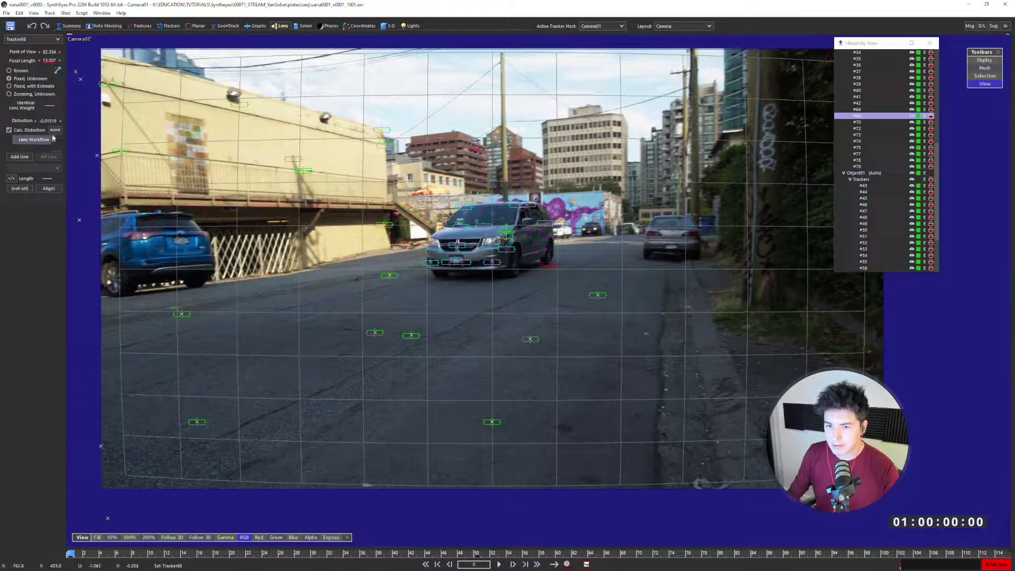
# Add quartic distortion to the calculated lens parameters in the advanced lens controls and re-solve
pyautogui.click(55, 129)
pyautogui.click(509, 260)
pyautogui.hotkey('shift', 'g')
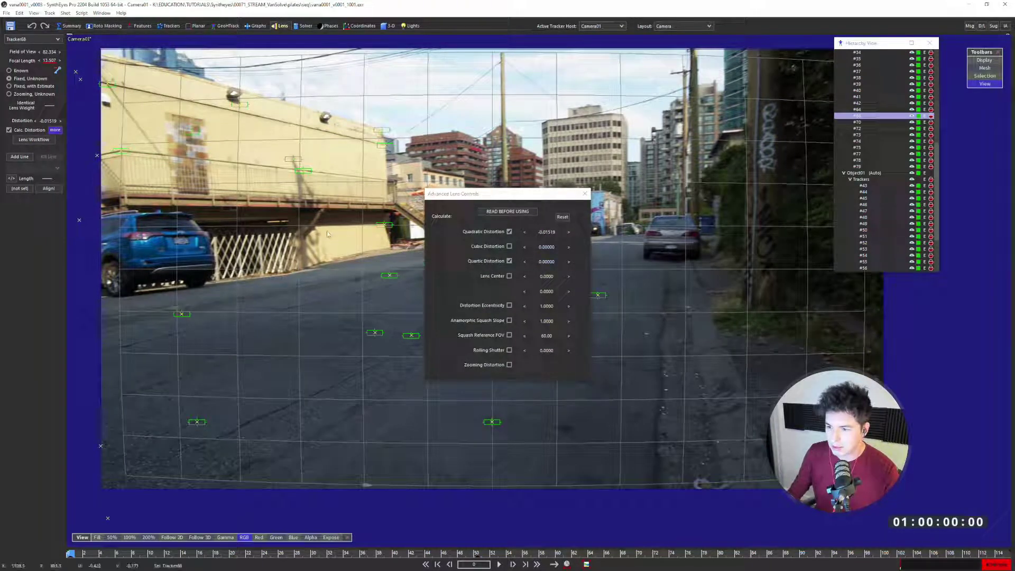
pyautogui.click(150, 142)
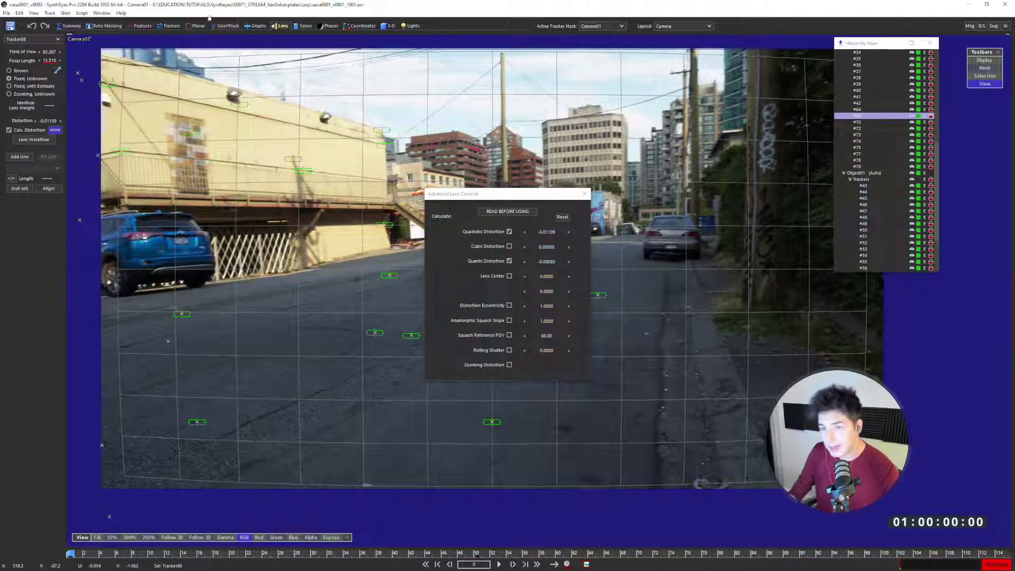
# Return to the solver controls, keep the Automatic solving mode, and close the advanced lens controls
pyautogui.click(298, 26)
pyautogui.click(46, 74)
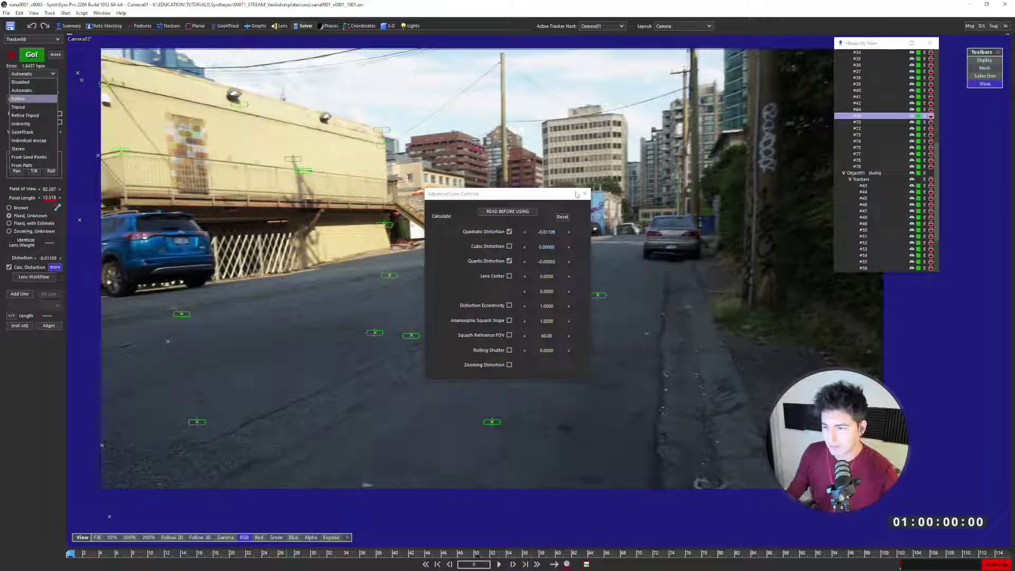
pyautogui.click(577, 195)
pyautogui.click(584, 194)
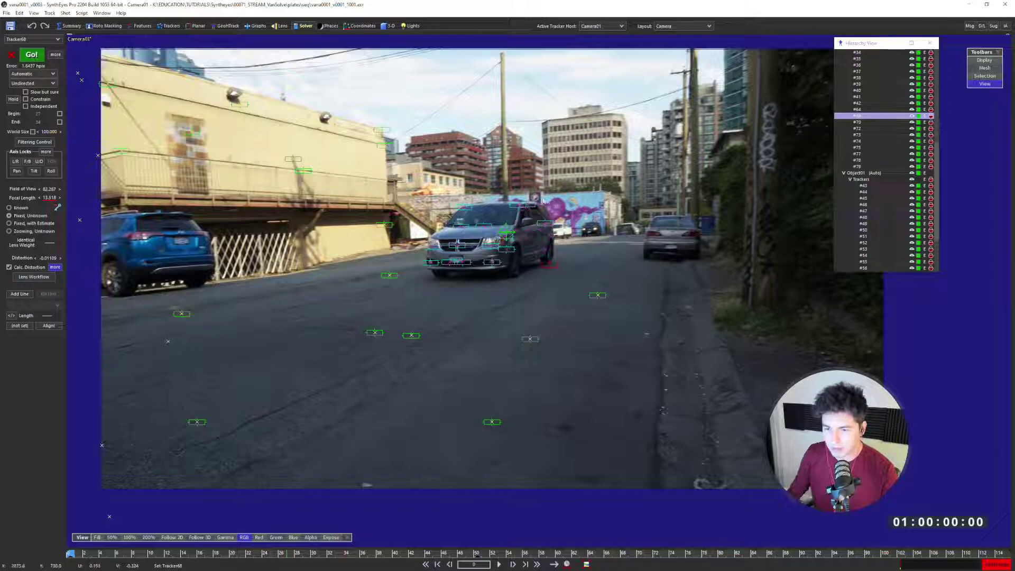
# Switch to the Quad layout and examine the re-solved camera and van motion paths in the Top view
pyautogui.press('7')
pyautogui.scroll(-6, 338, 154)
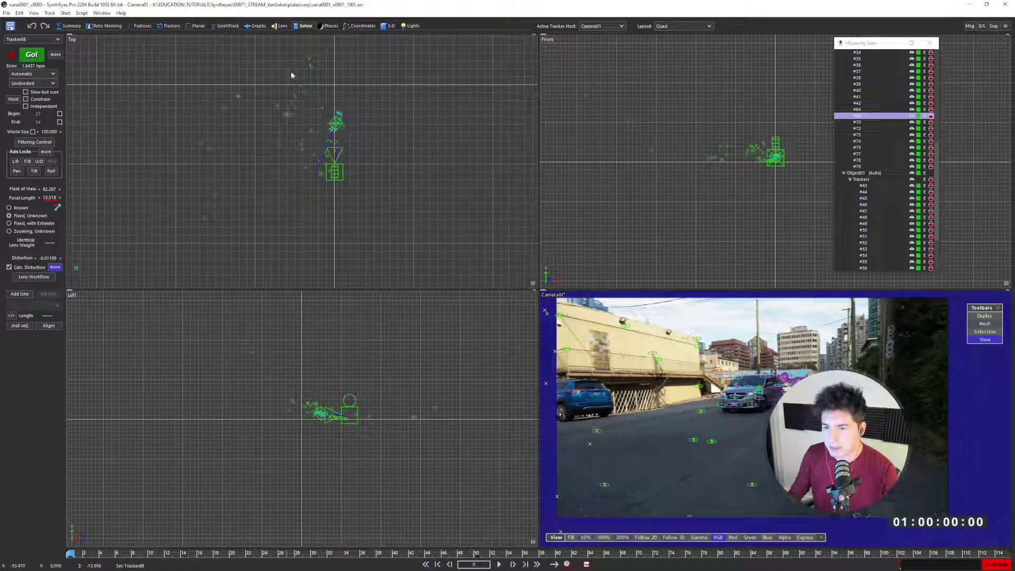
pyautogui.moveTo(305, 87); pyautogui.dragTo(305, 149, button='middle')
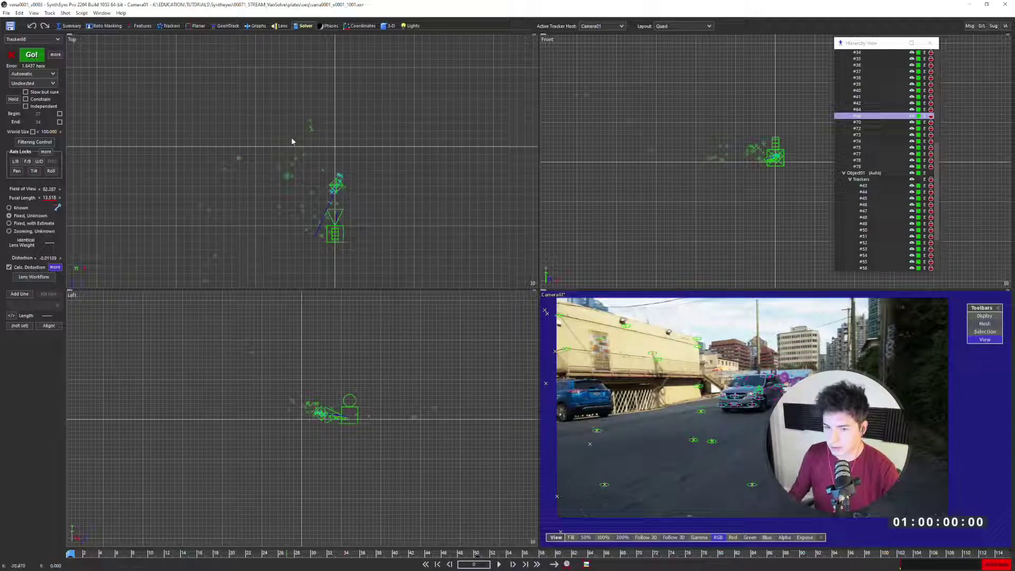
pyautogui.scroll(4, 344, 213)
pyautogui.moveTo(336, 197); pyautogui.dragTo(311, 170, button='middle')
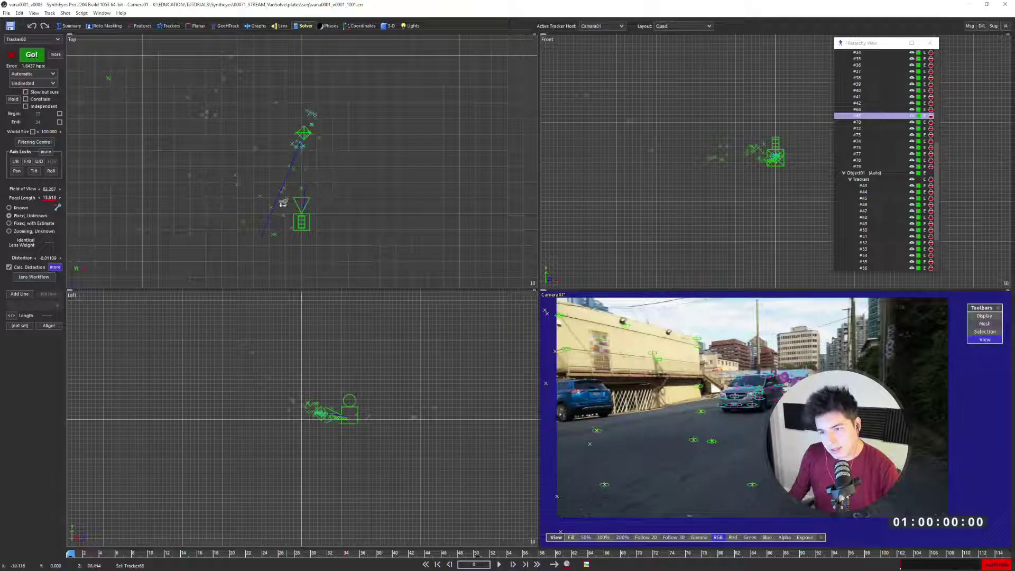
# Return to the Camera layout and step forward through the shot to examine the solved points on the road, van and building
pyautogui.press('5')
pyautogui.press('d')
pyautogui.press('d')
pyautogui.press('d')
pyautogui.press('d')
pyautogui.press('d')
pyautogui.press('d')
pyautogui.press('d')
pyautogui.press('d')
pyautogui.press('d')
pyautogui.press('d')
pyautogui.press('d')
pyautogui.press('d')
pyautogui.press('d')
pyautogui.press('d')
pyautogui.press('d')
pyautogui.press('d')
pyautogui.press('d')
pyautogui.press('d')
pyautogui.press('d')
pyautogui.press('d')
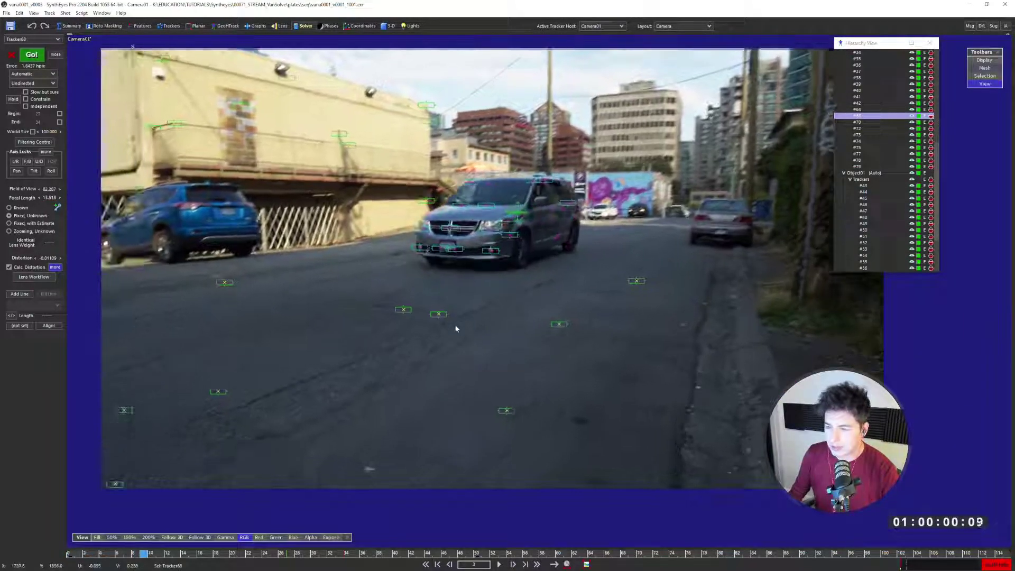
pyautogui.press('d')
pyautogui.press('d')
pyautogui.press('d')
pyautogui.press('d')
pyautogui.press('d')
pyautogui.press('d')
pyautogui.press('d')
pyautogui.press('d')
pyautogui.press('d')
pyautogui.moveTo(335, 169); pyautogui.dragTo(373, 262, button='middle')
pyautogui.scroll(3, 373, 262)
pyautogui.press('d')
pyautogui.press('d')
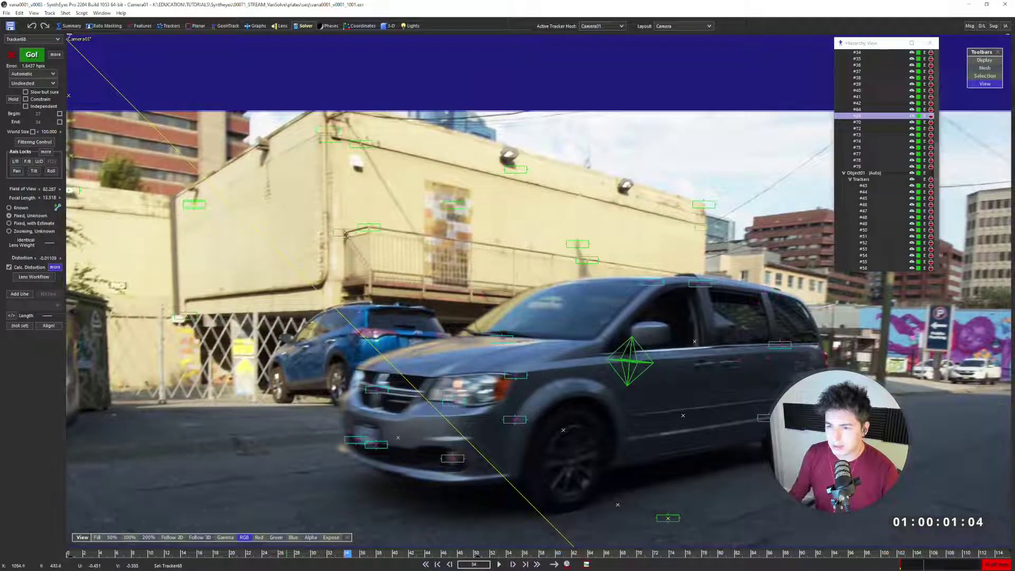
# Step back and forth through the shot to examine the solved points on the road around the van for an origin candidate
pyautogui.click(345, 233)
pyautogui.press('s')
pyautogui.press('s')
pyautogui.press('s')
pyautogui.press('s')
pyautogui.press('s')
pyautogui.scroll(-3, 449, 356)
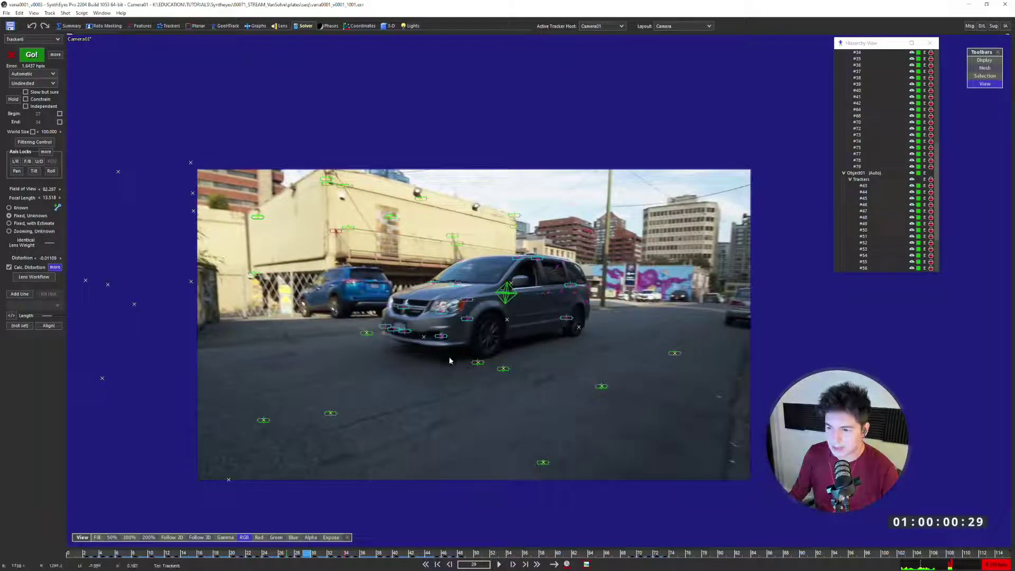
pyautogui.press('s')
pyautogui.press('s')
pyautogui.scroll(2, 465, 363)
pyautogui.press('d')
pyautogui.press('d')
pyautogui.press('d')
pyautogui.press('d')
pyautogui.press('d')
pyautogui.press('d')
pyautogui.press('d')
pyautogui.press('d')
pyautogui.press('d')
pyautogui.press('d')
pyautogui.press('d')
pyautogui.press('d')
pyautogui.press('d')
pyautogui.press('d')
pyautogui.press('d')
pyautogui.press('d')
pyautogui.press('d')
pyautogui.press('d')
pyautogui.press('d')
pyautogui.press('d')
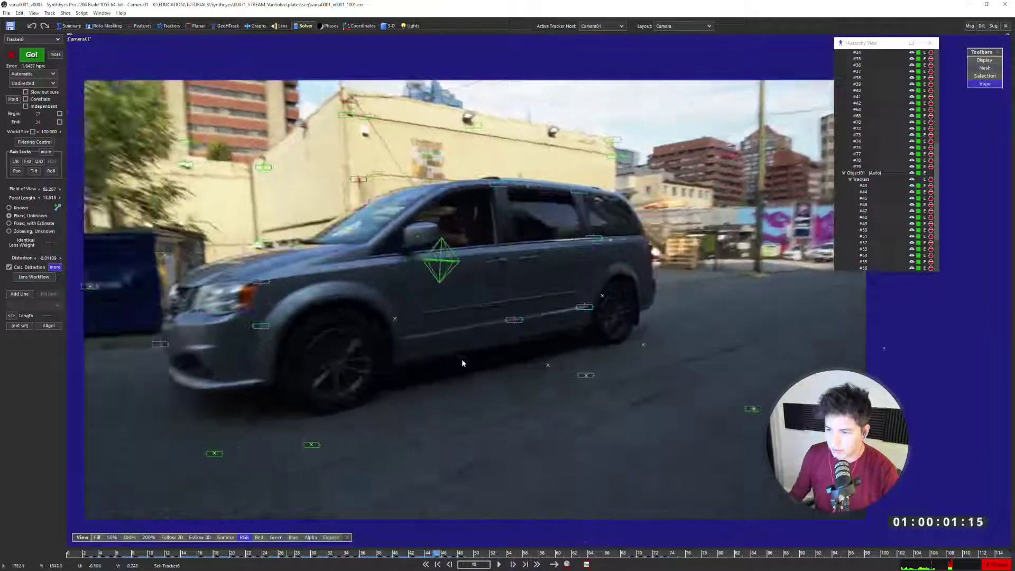
pyautogui.press('d')
pyautogui.press('s')
pyautogui.press('s')
pyautogui.press('s')
pyautogui.press('s')
pyautogui.press('s')
pyautogui.press('s')
pyautogui.press('s')
pyautogui.press('s')
pyautogui.press('s')
pyautogui.press('s')
pyautogui.press('s')
pyautogui.press('s')
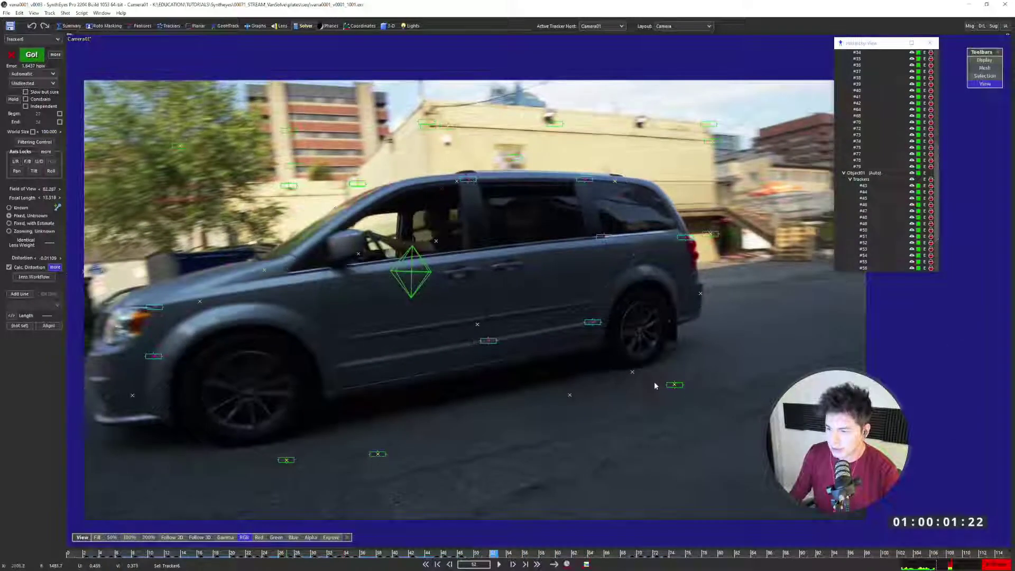
# Select road Tracker64 near the van's rear wheel and set its coordinate lock to Origin in the tracker settings
pyautogui.scroll(2, 629, 377)
pyautogui.scroll(2, 628, 374)
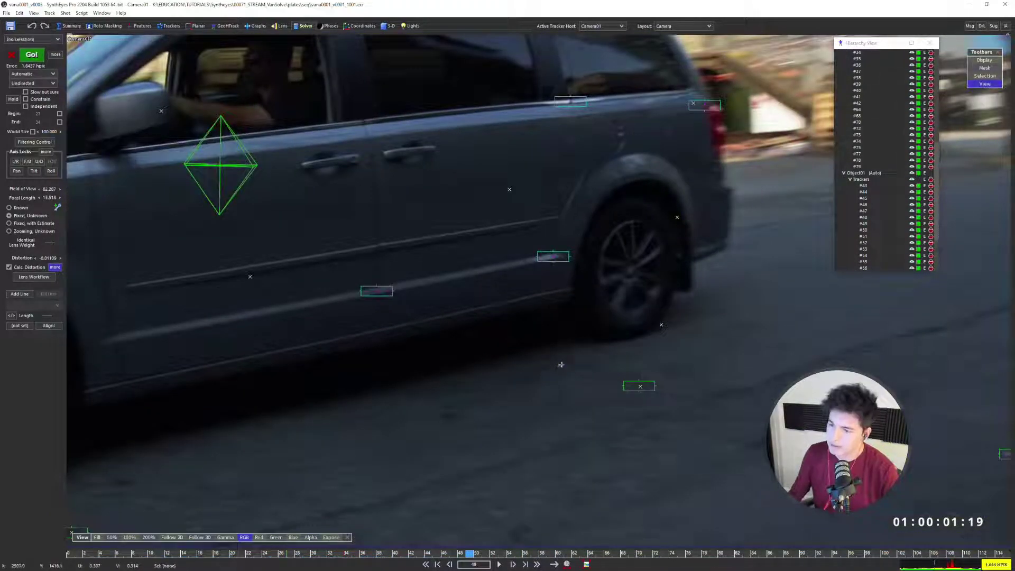
pyautogui.click(591, 364)
pyautogui.press('d')
pyautogui.press('d')
pyautogui.press('d')
pyautogui.scroll(3, 652, 363)
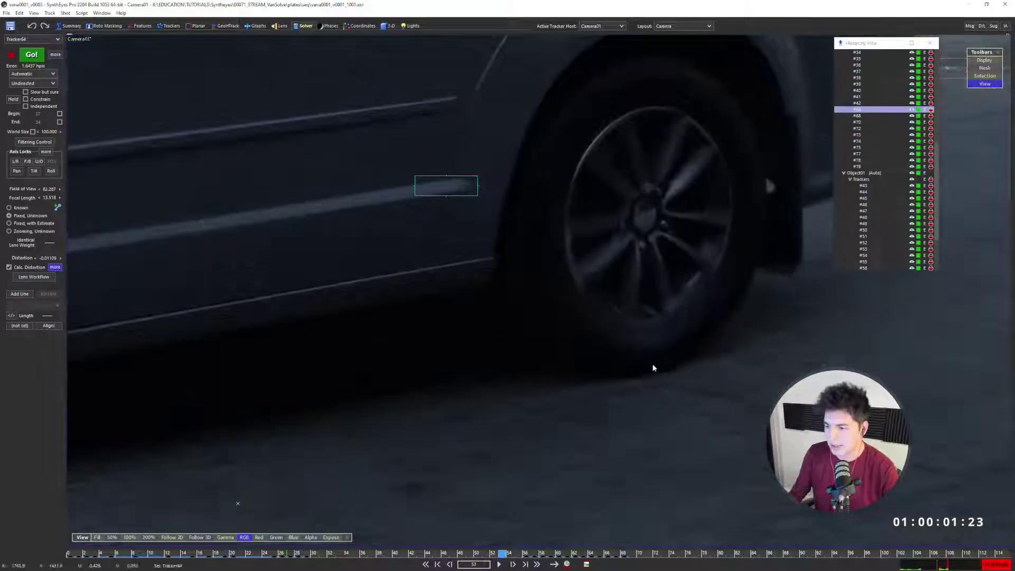
pyautogui.scroll(-4, 658, 373)
pyautogui.scroll(-3, 636, 381)
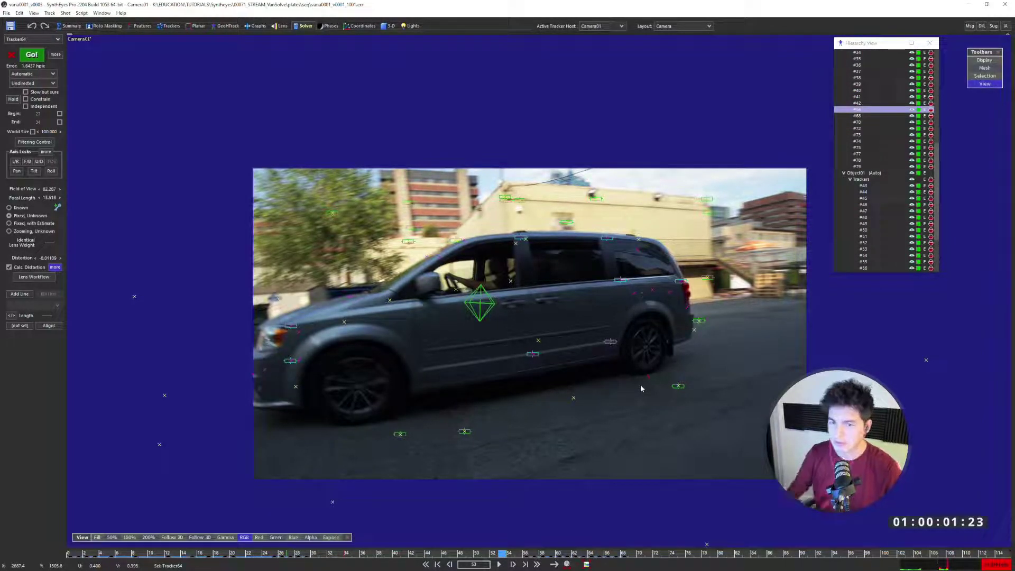
pyautogui.click(170, 26)
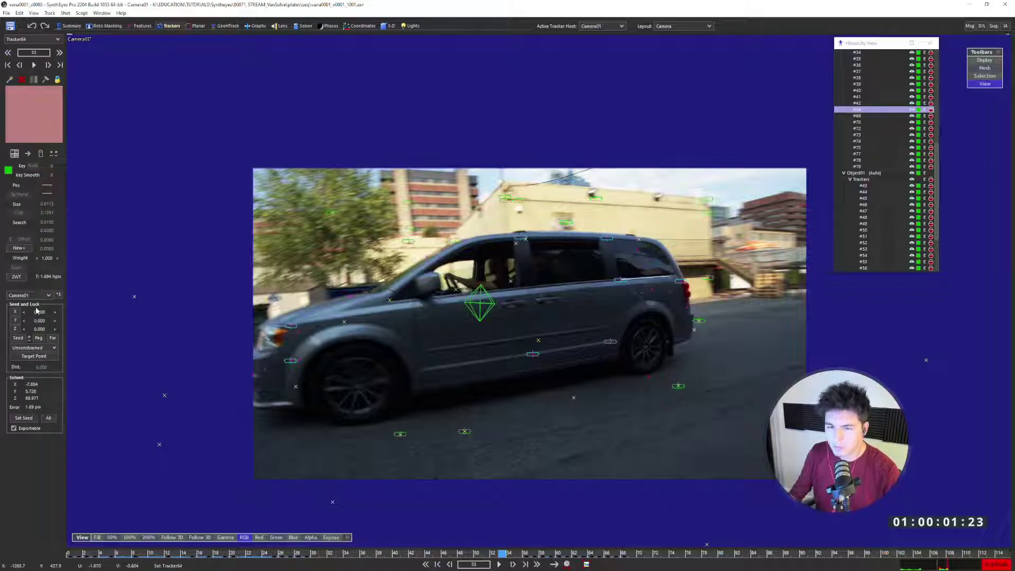
pyautogui.click(42, 347)
pyautogui.click(37, 370)
# Switch to the Quad layout, re-solve the scene with the new origin, and accept the solver results
pyautogui.press('q')
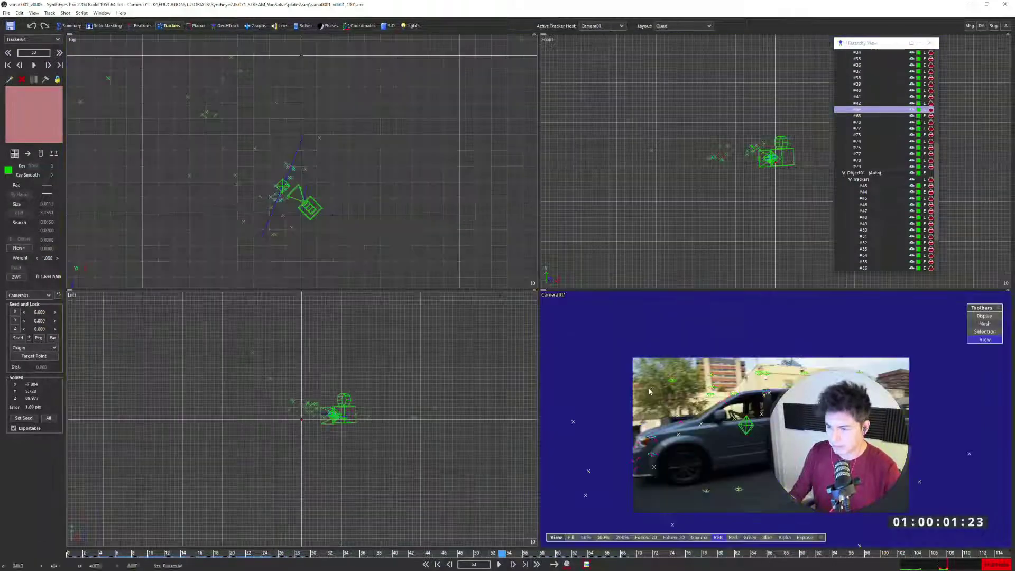
pyautogui.moveTo(296, 172); pyautogui.dragTo(259, 244, button='middle')
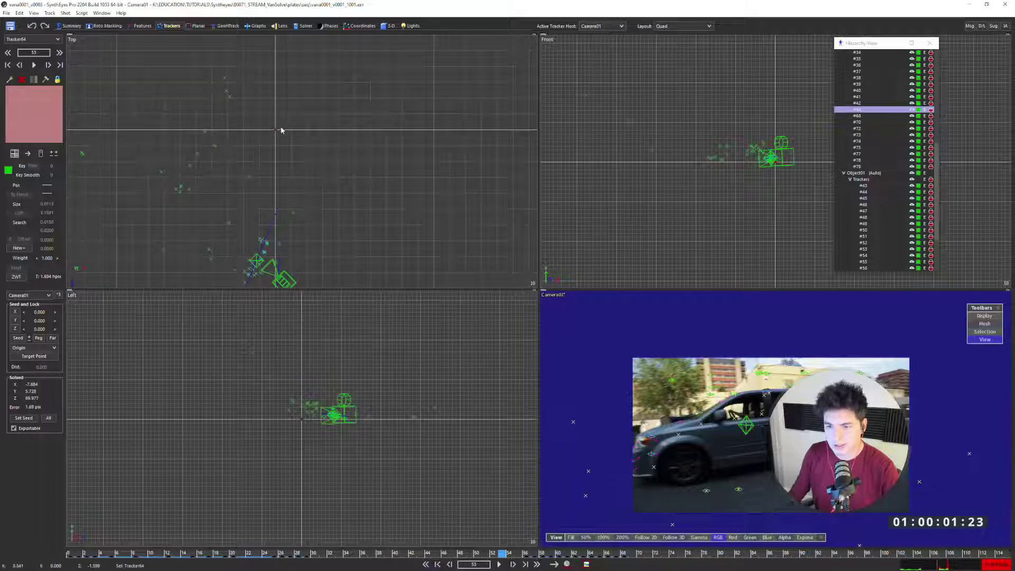
pyautogui.press('F9')
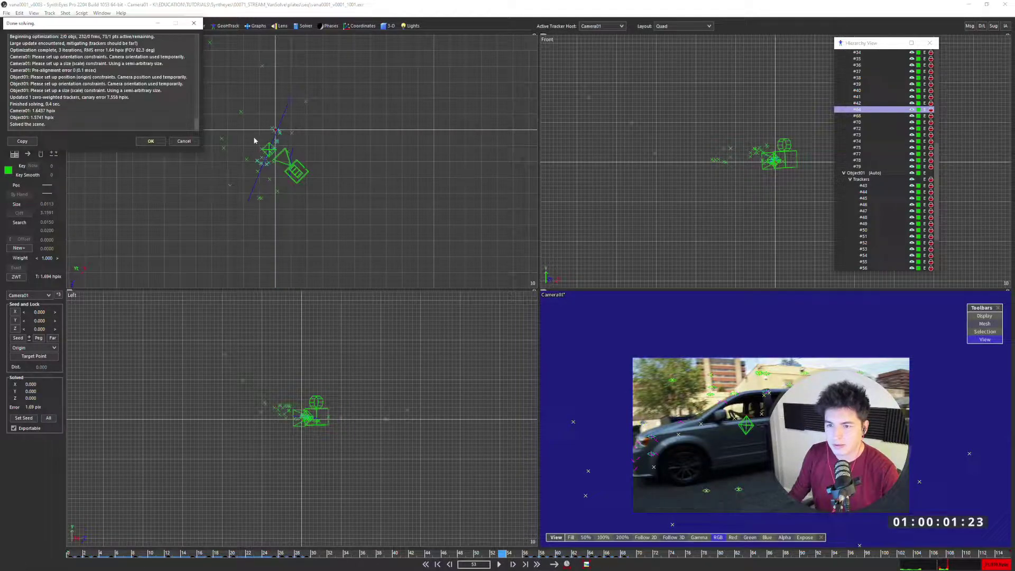
pyautogui.click(152, 141)
pyautogui.scroll(4, 271, 134)
# Return to the Camera layout, go back to frame 31, and examine the trackers along the building's roofline and balcony
pyautogui.press('q')
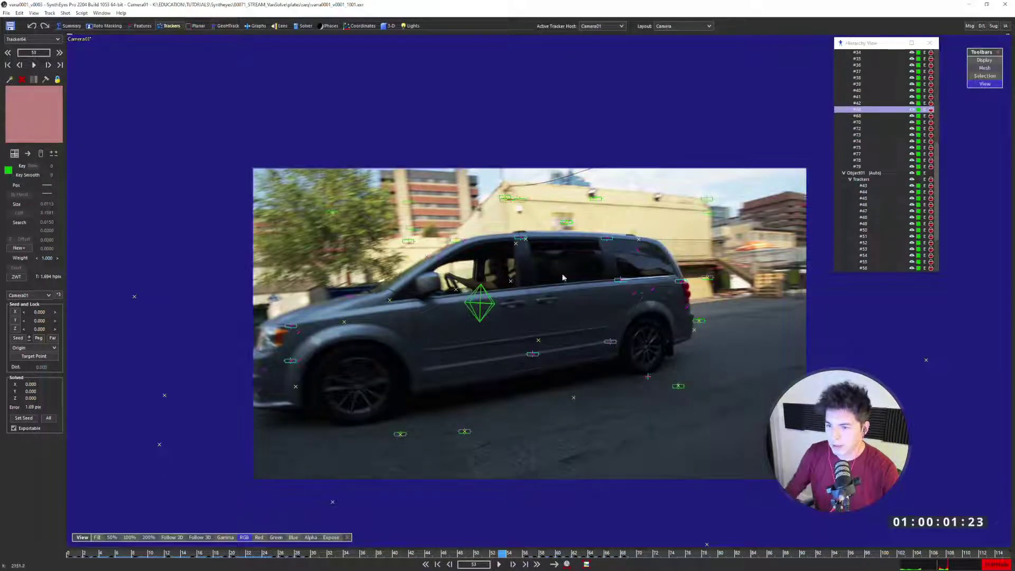
pyautogui.scroll(3, 491, 214)
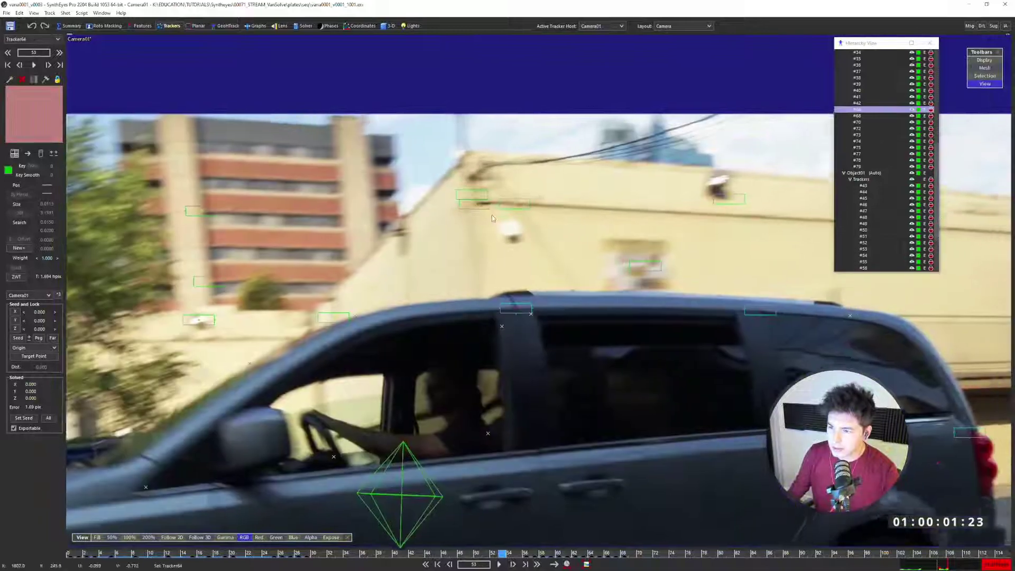
pyautogui.scroll(-3, 492, 215)
pyautogui.press('Left')
pyautogui.press('Left')
pyautogui.press('Left')
pyautogui.press('Left')
pyautogui.press('Left')
pyautogui.press('Left')
pyautogui.press('Left')
pyautogui.press('Left')
pyautogui.press('Left')
pyautogui.press('Left')
pyautogui.press('Left')
pyautogui.press('Left')
pyautogui.press('Left')
pyautogui.press('Left')
pyautogui.press('Left')
pyautogui.press('Left')
pyautogui.press('Left')
pyautogui.press('Left')
pyautogui.press('Left')
pyautogui.press('Left')
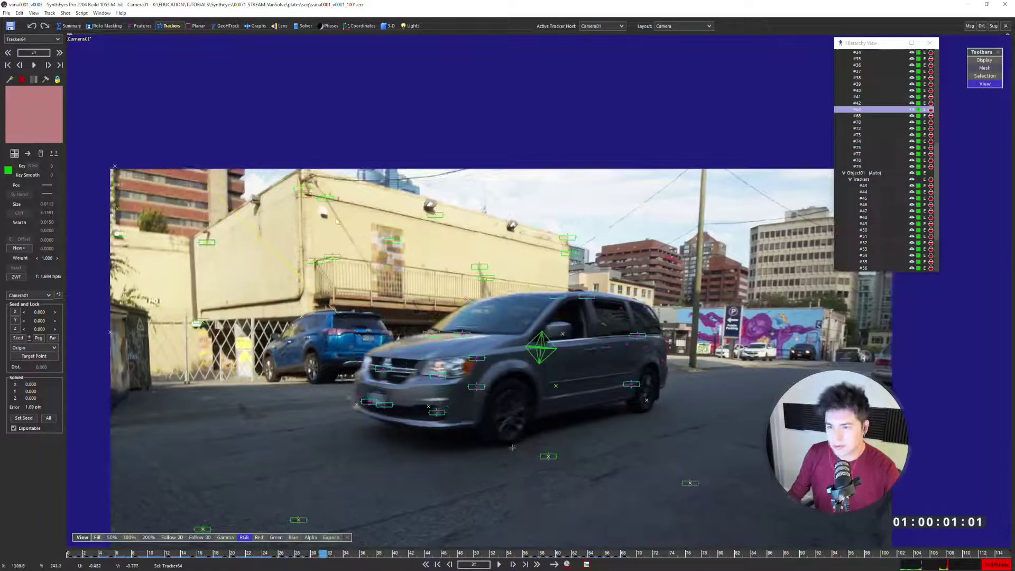
pyautogui.scroll(3, 336, 221)
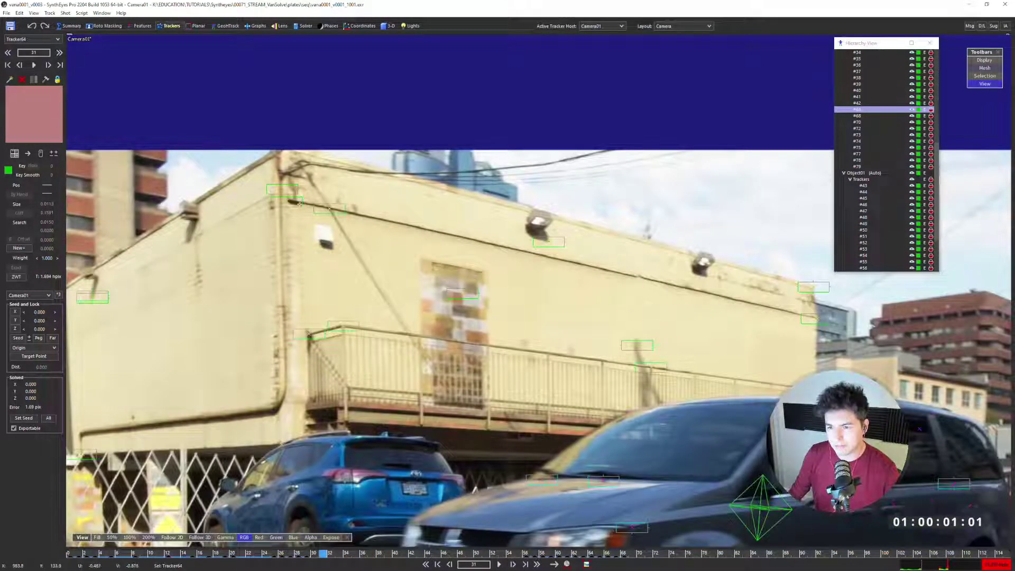
pyautogui.scroll(1, 285, 199)
pyautogui.moveTo(285, 198); pyautogui.dragTo(357, 229, button='middle')
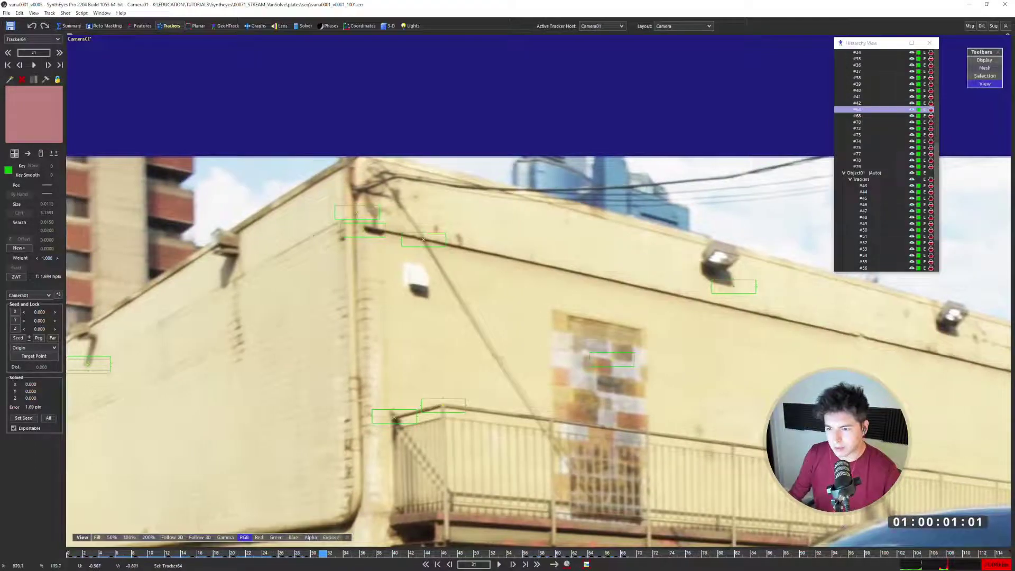
pyautogui.scroll(-2, 328, 228)
pyautogui.moveTo(333, 286); pyautogui.dragTo(371, 210, button='middle')
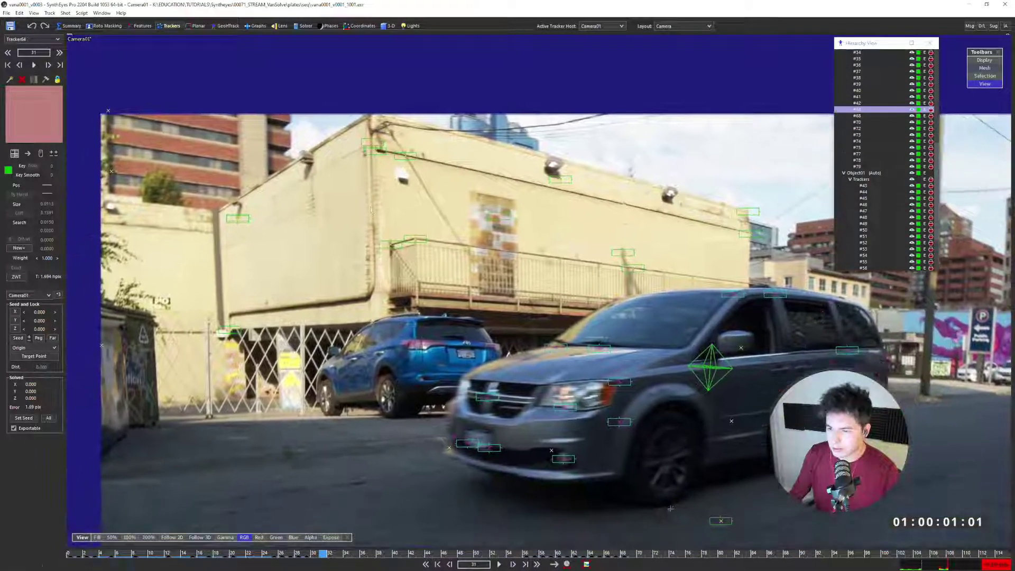
pyautogui.scroll(2, 361, 147)
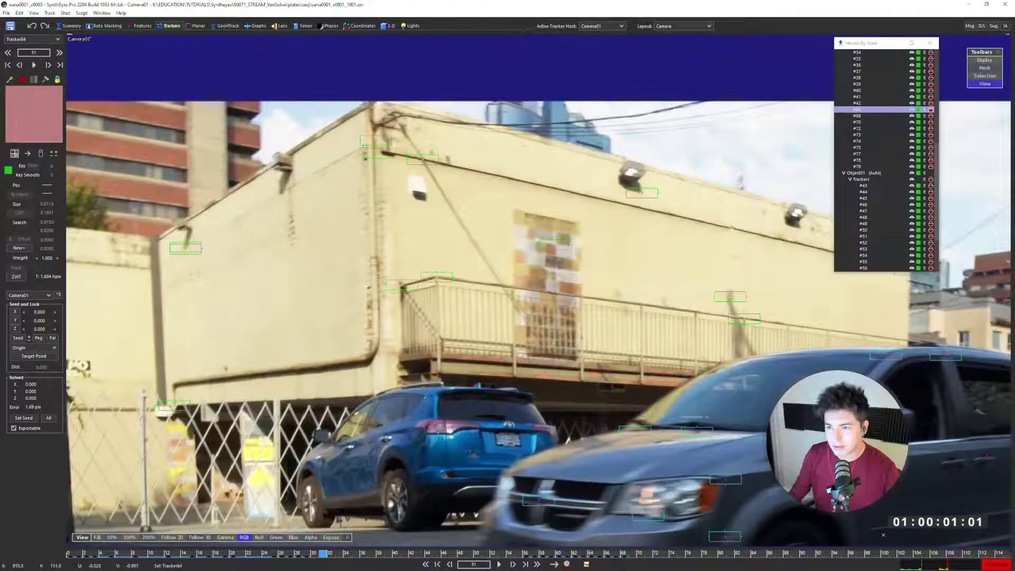
pyautogui.moveTo(361, 146); pyautogui.dragTo(283, 205, button='middle')
pyautogui.scroll(-1, 283, 204)
pyautogui.scroll(-1, 580, 273)
pyautogui.scroll(2, 378, 219)
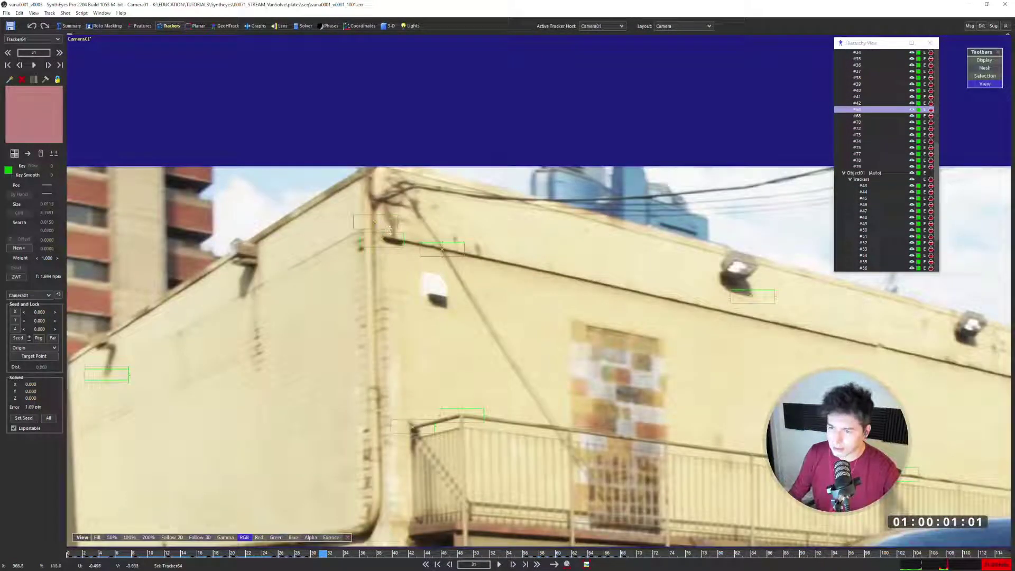
# Set Tracker7 at the building's near corner as the target point of Tracker18 at the far corner
pyautogui.click(389, 233)
pyautogui.scroll(-1, 389, 233)
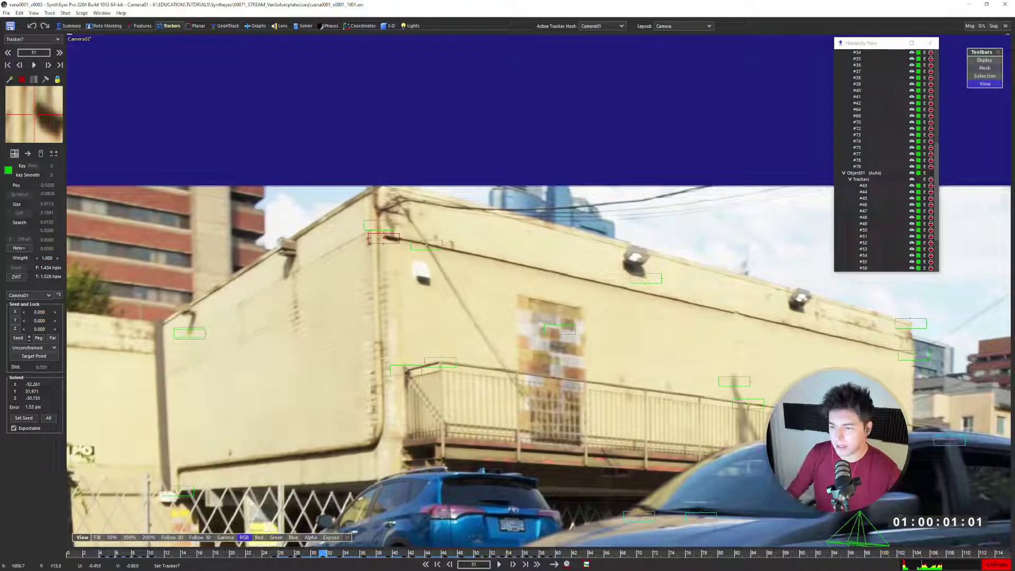
pyautogui.scroll(-2, 377, 222)
pyautogui.scroll(1, 376, 218)
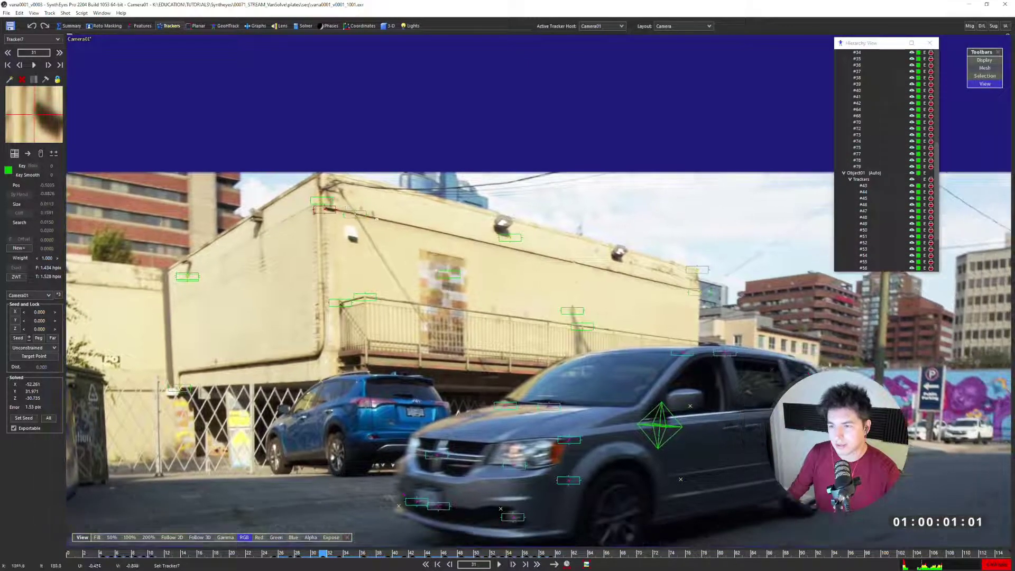
pyautogui.click(690, 291)
pyautogui.keyDown('alt'); pyautogui.click(328, 211); pyautogui.keyUp('alt')
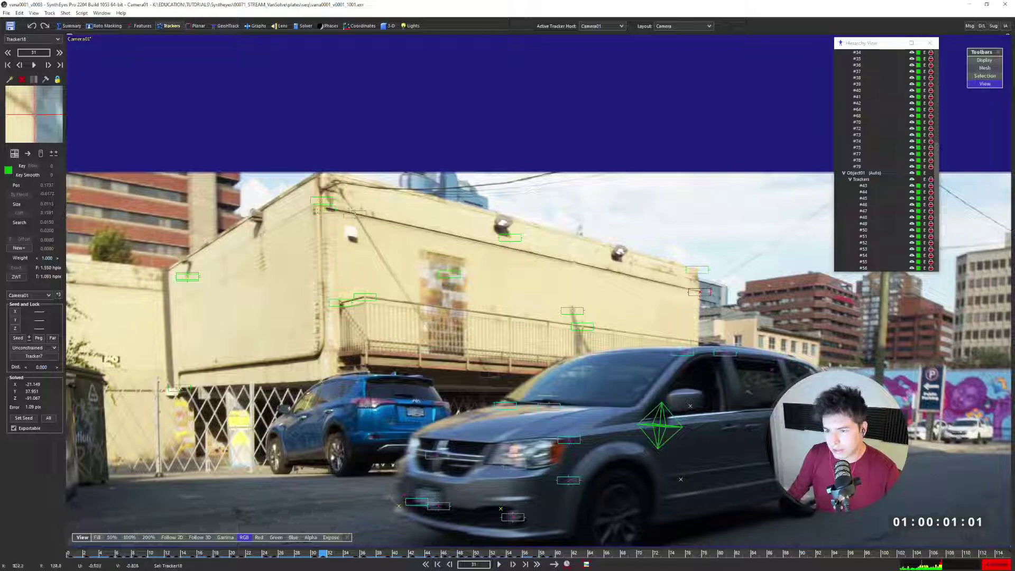
# Hide the shot image through the display options and examine the link line between the two building trackers
pyautogui.scroll(2, 485, 248)
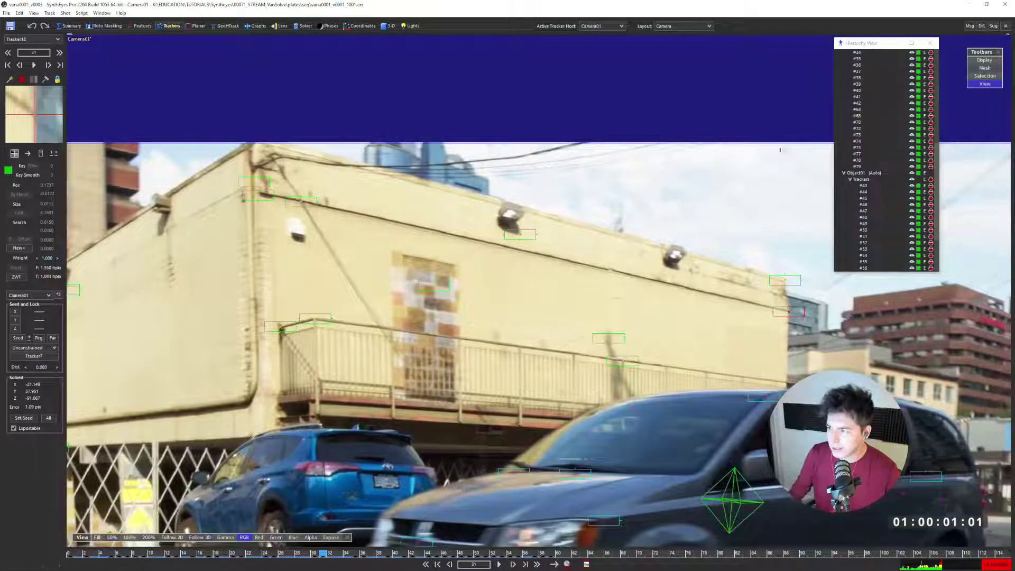
pyautogui.click(984, 60)
pyautogui.click(977, 112)
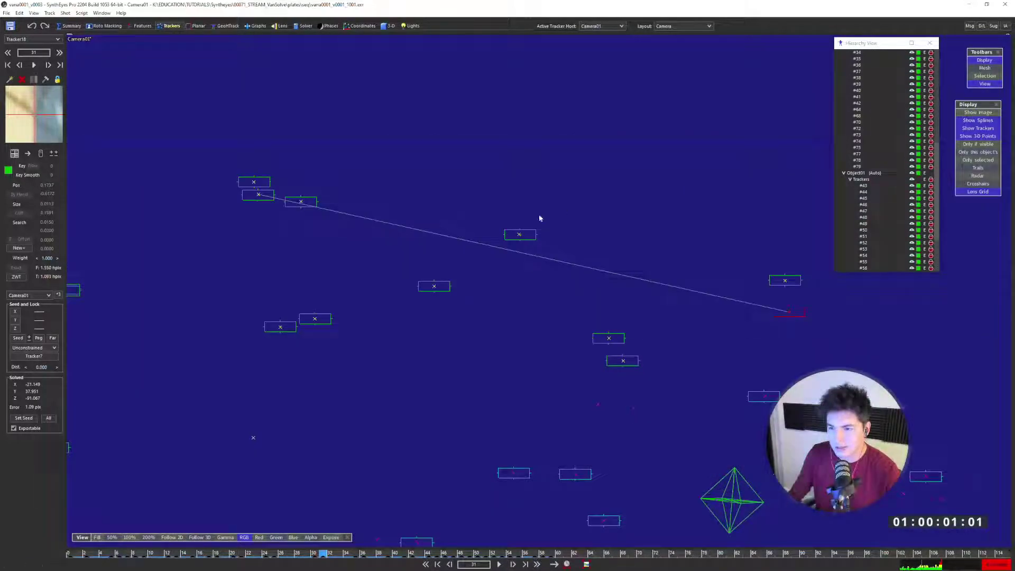
pyautogui.scroll(-2, 486, 262)
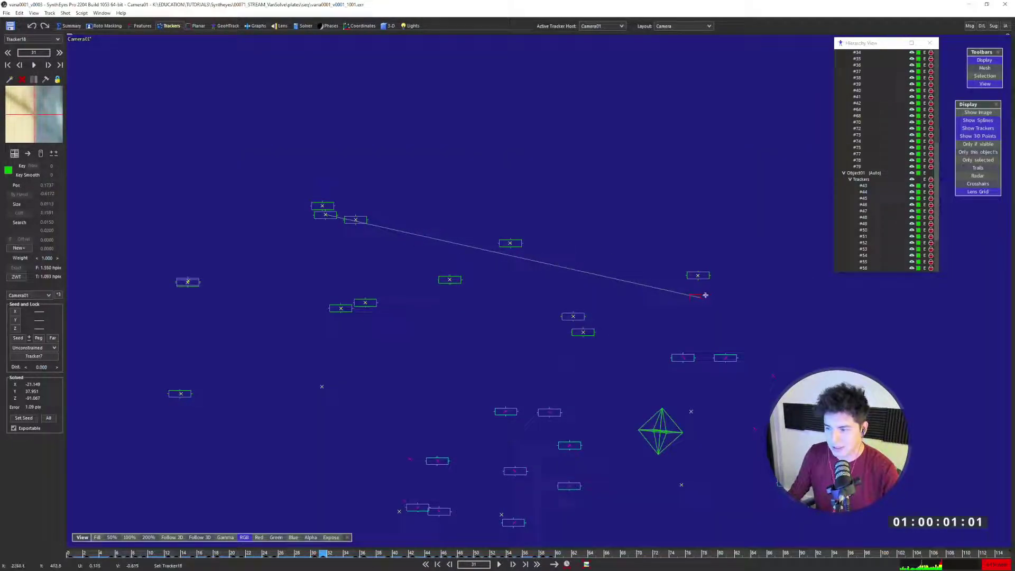
# Review the available target points for Tracker18 and keep Camera01/Tracker7
pyautogui.click(44, 356)
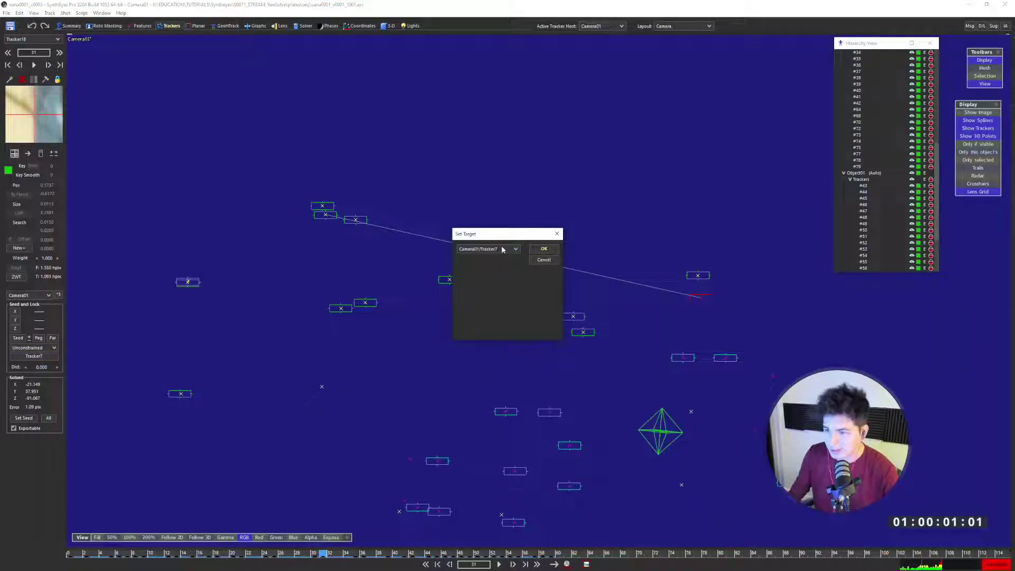
pyautogui.moveTo(486, 240); pyautogui.dragTo(468, 210)
pyautogui.click(476, 219)
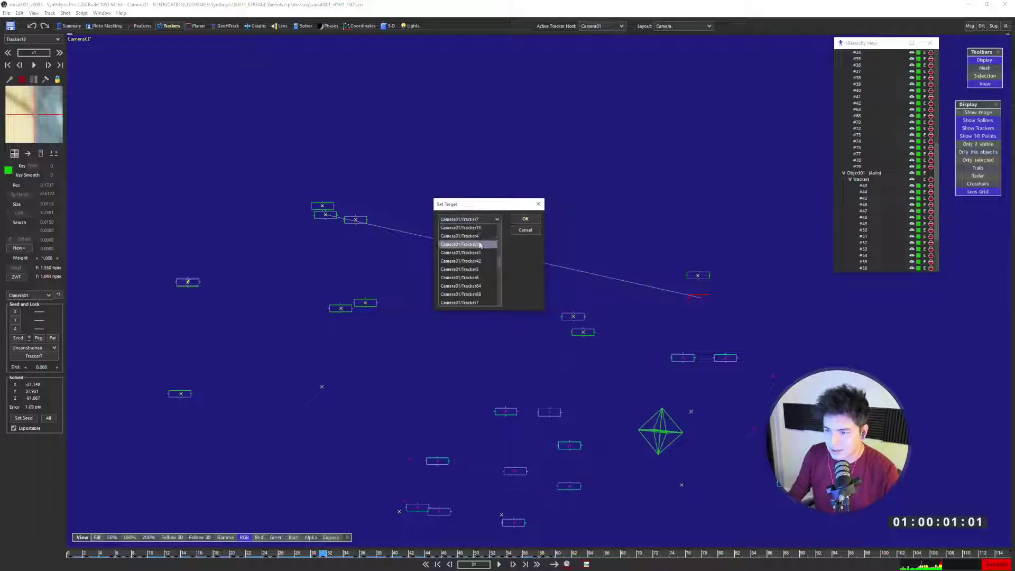
pyautogui.click(521, 269)
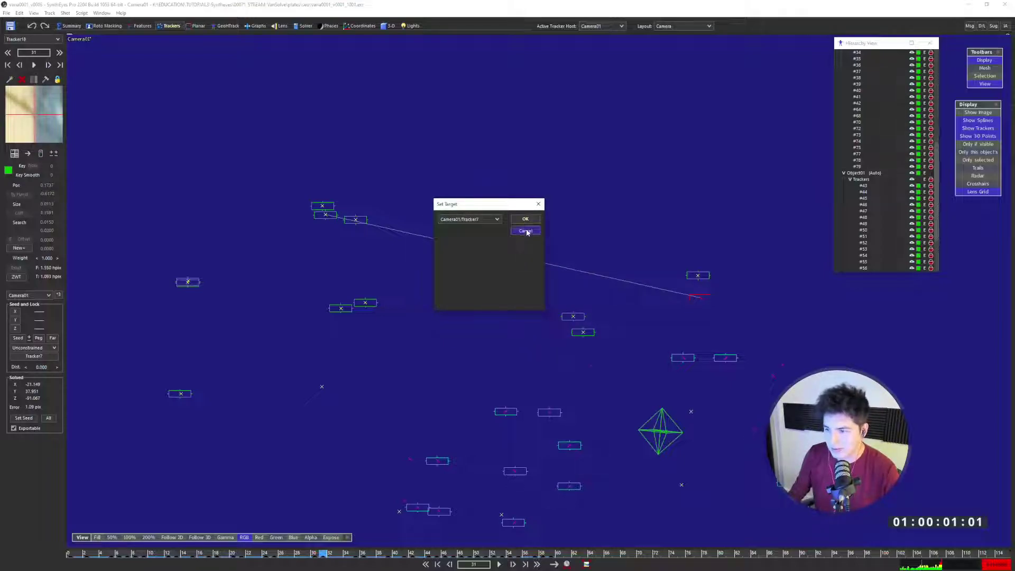
pyautogui.click(525, 218)
# Step to frame 32 and examine the link between the building trackers in the Quad layout's Top view
pyautogui.press('s')
pyautogui.press('d')
pyautogui.press('d')
pyautogui.press('d')
pyautogui.press('s')
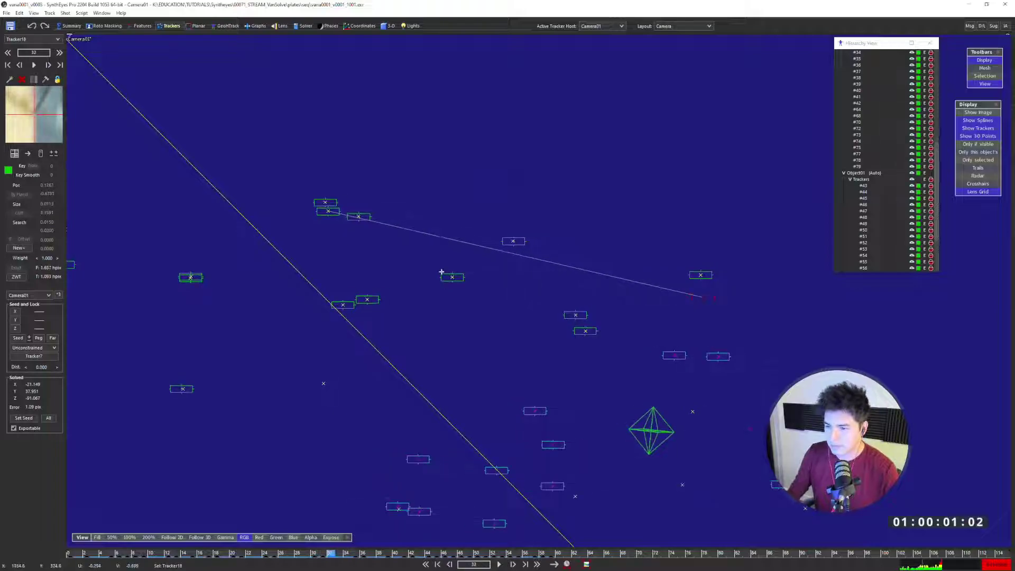
pyautogui.press('7')
pyautogui.scroll(-4, 334, 167)
pyautogui.scroll(-2, 281, 122)
pyautogui.moveTo(267, 63); pyautogui.dragTo(276, 126, button='middle')
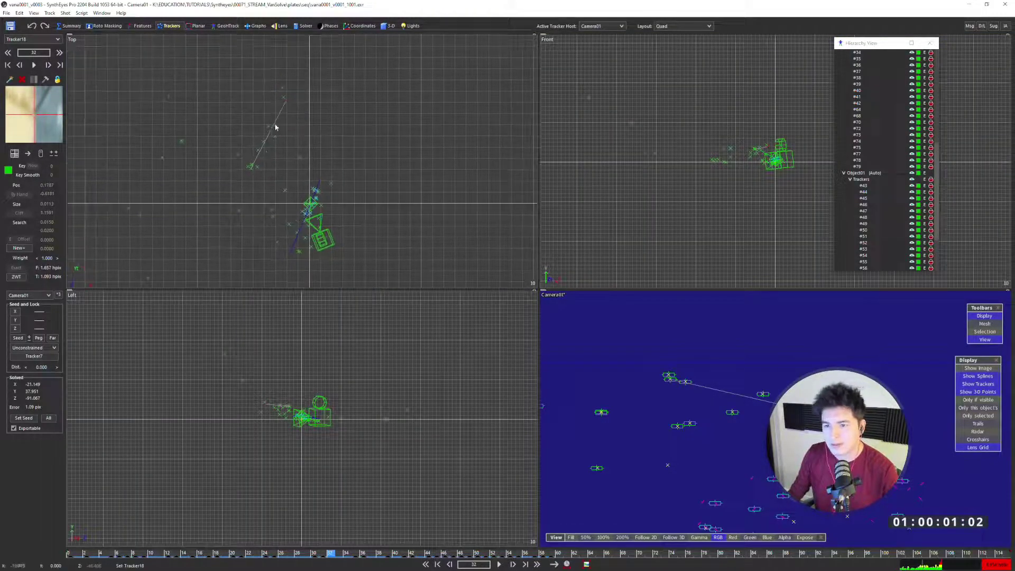
# Show the shot image again in the Camera layout, and compare the linked trackers with the camera and van paths in the Quad Top view
pyautogui.press('5')
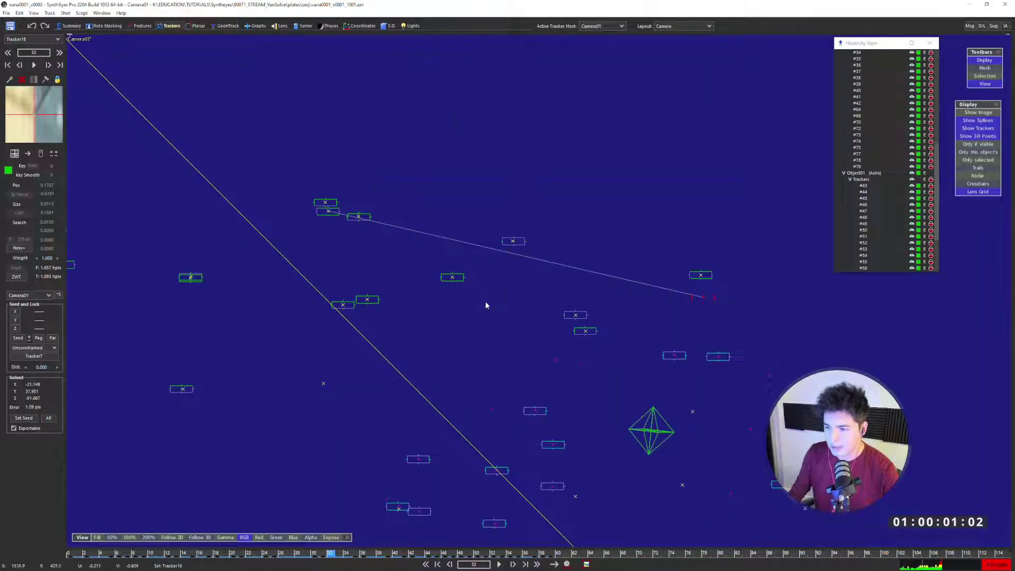
pyautogui.click(981, 113)
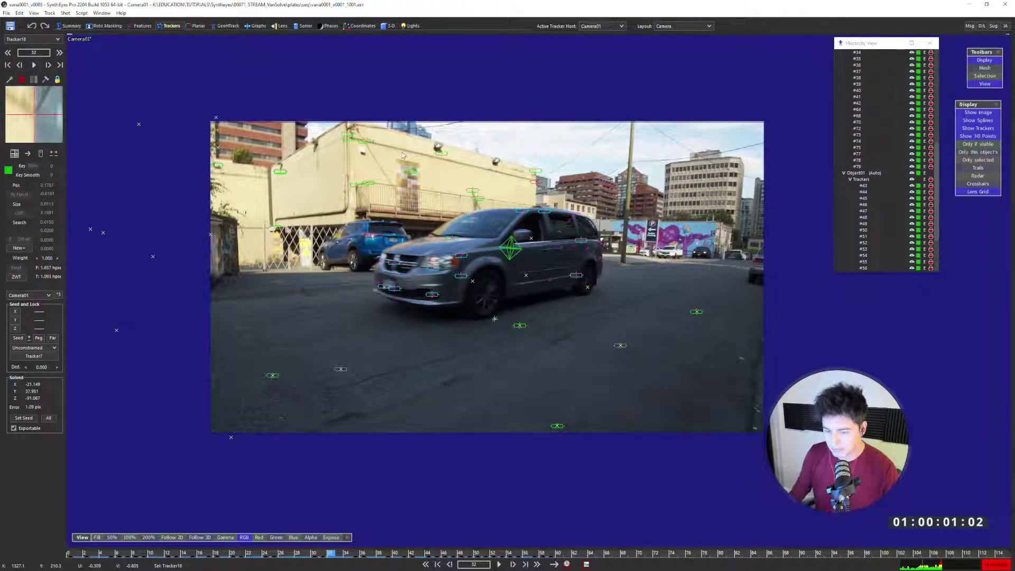
pyautogui.press('5')
pyautogui.moveTo(287, 176); pyautogui.dragTo(265, 166, button='middle')
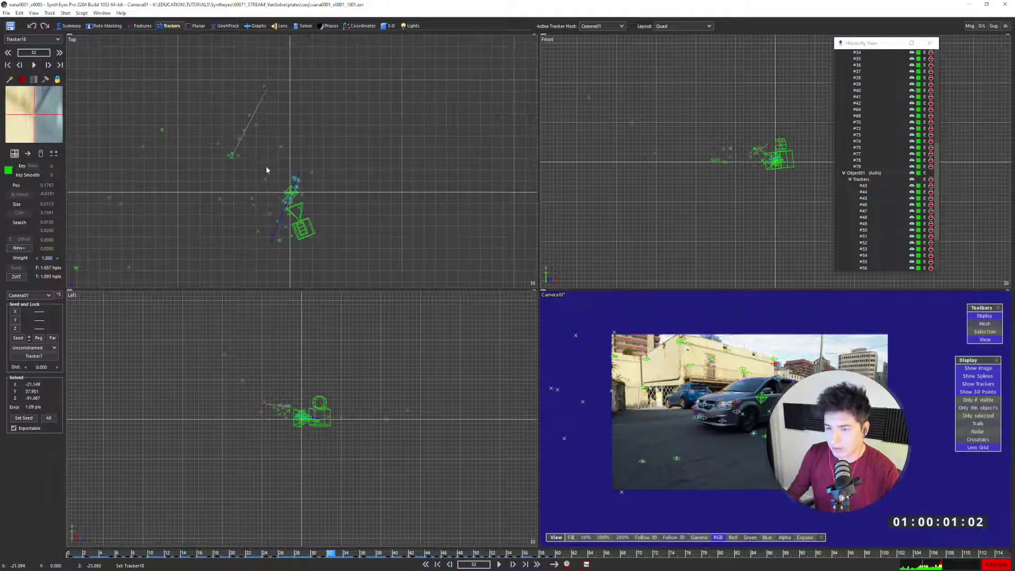
pyautogui.scroll(-3, 271, 170)
pyautogui.scroll(4, 290, 191)
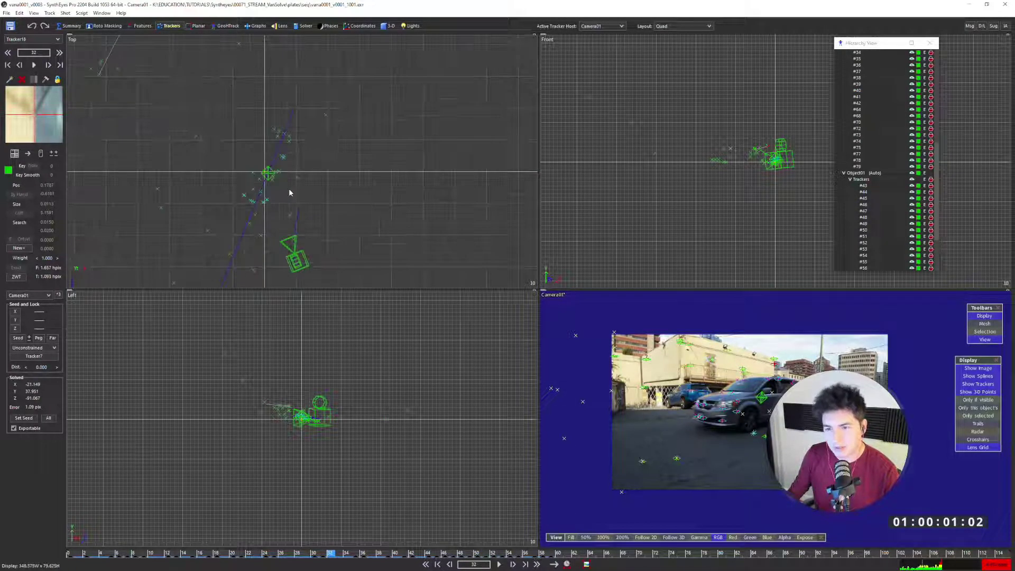
pyautogui.scroll(-2, 290, 193)
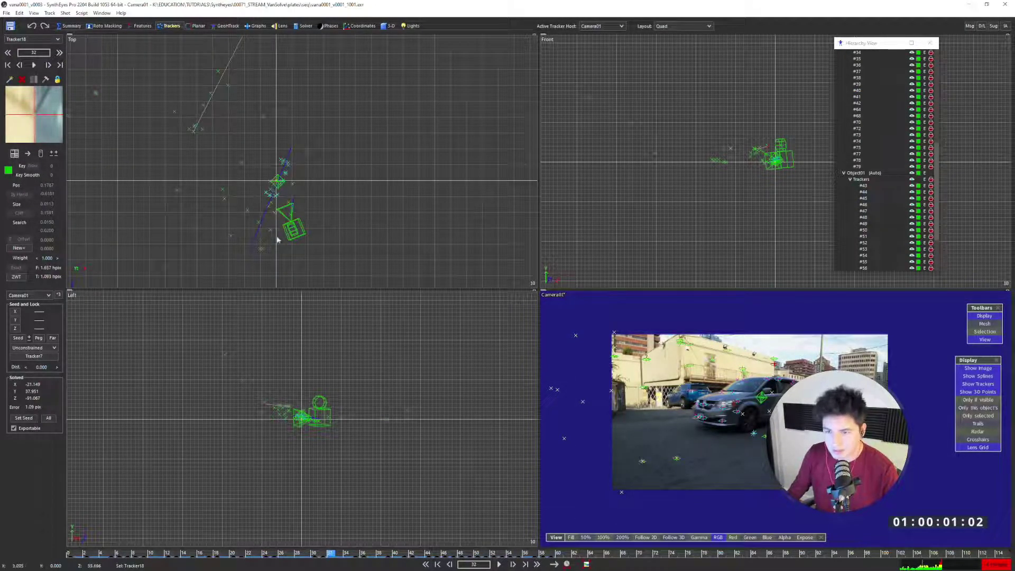
pyautogui.scroll(-2, 244, 166)
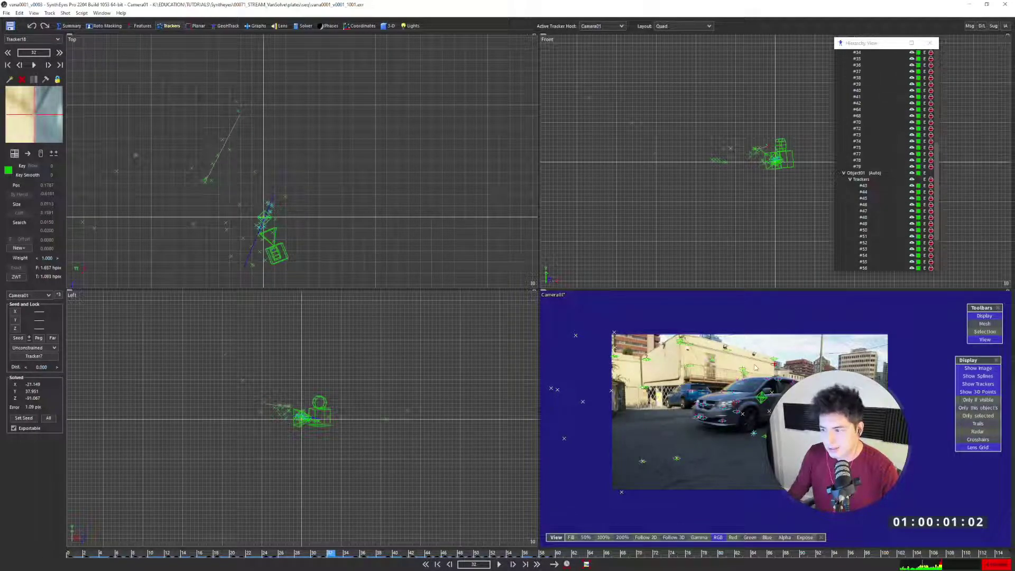
# Compare the constraint options available for the linked Tracker18 with those of the unlinked Tracker22, leaving Tracker22 unconstrained
pyautogui.scroll(3, 605, 334)
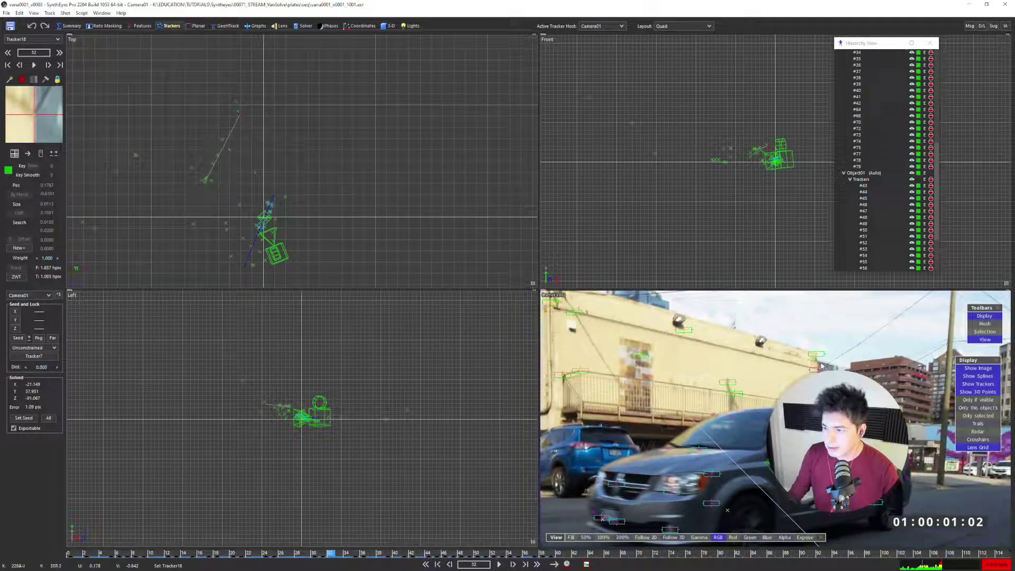
pyautogui.click(51, 348)
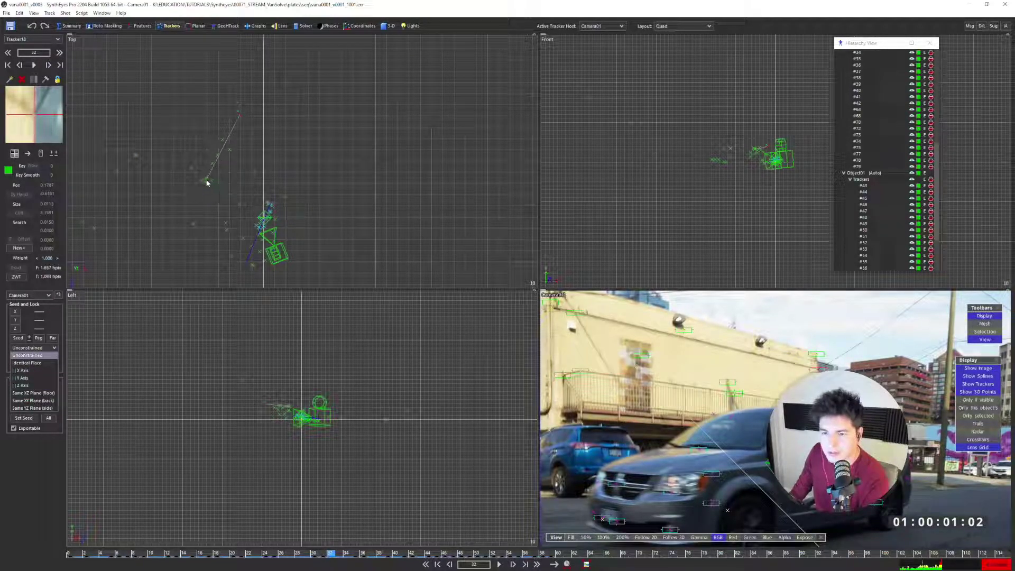
pyautogui.click(248, 170)
pyautogui.click(248, 172)
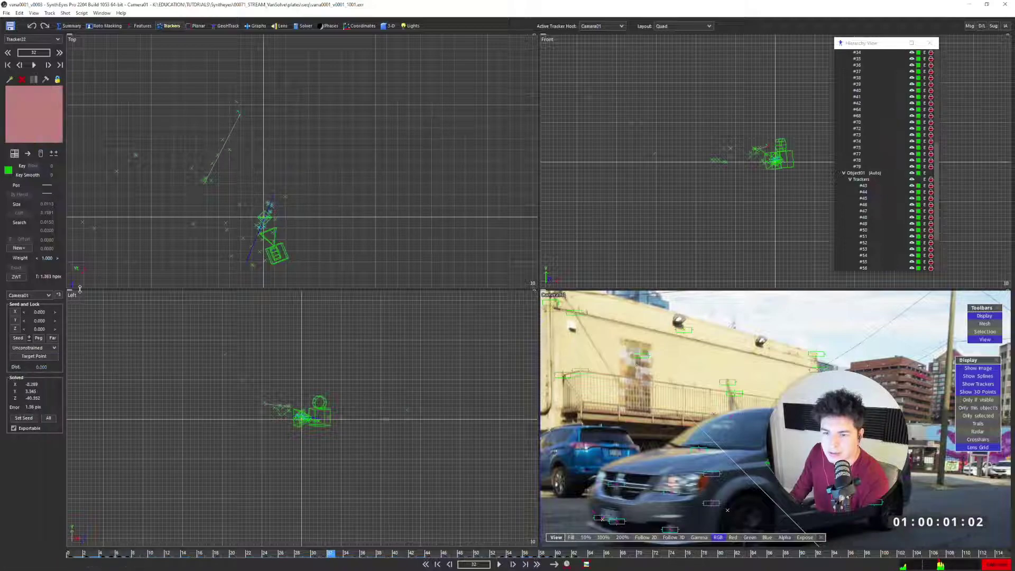
pyautogui.click(44, 348)
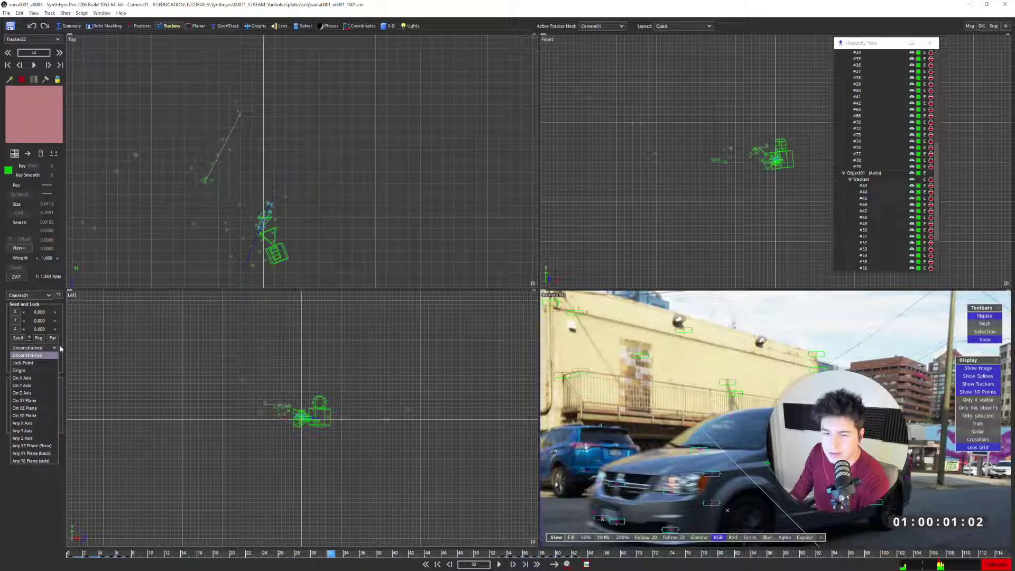
pyautogui.click(29, 355)
# Constrain the link from Tracker18 to Tracker7 parallel to the Z axis
pyautogui.click(239, 114)
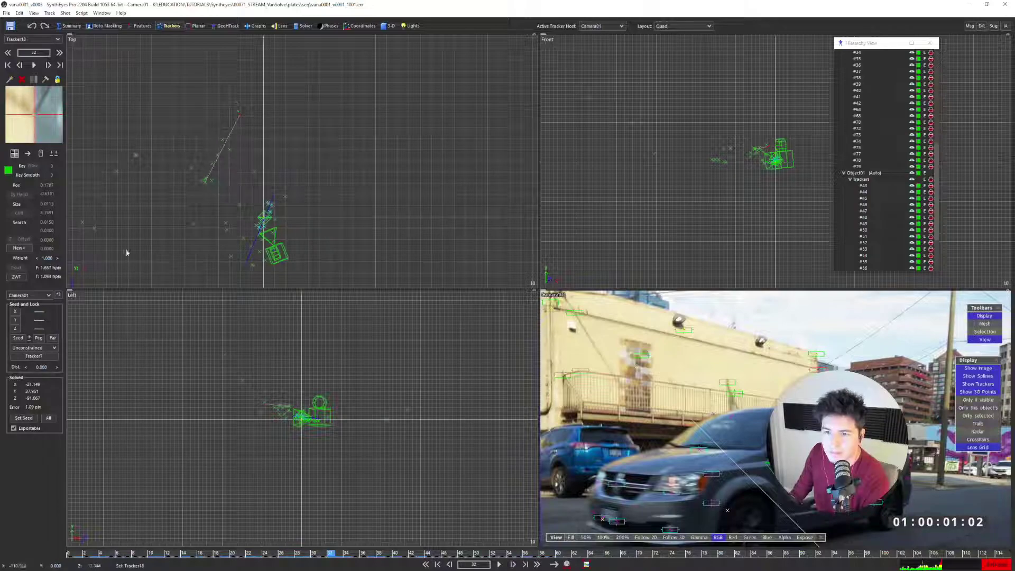
pyautogui.click(33, 347)
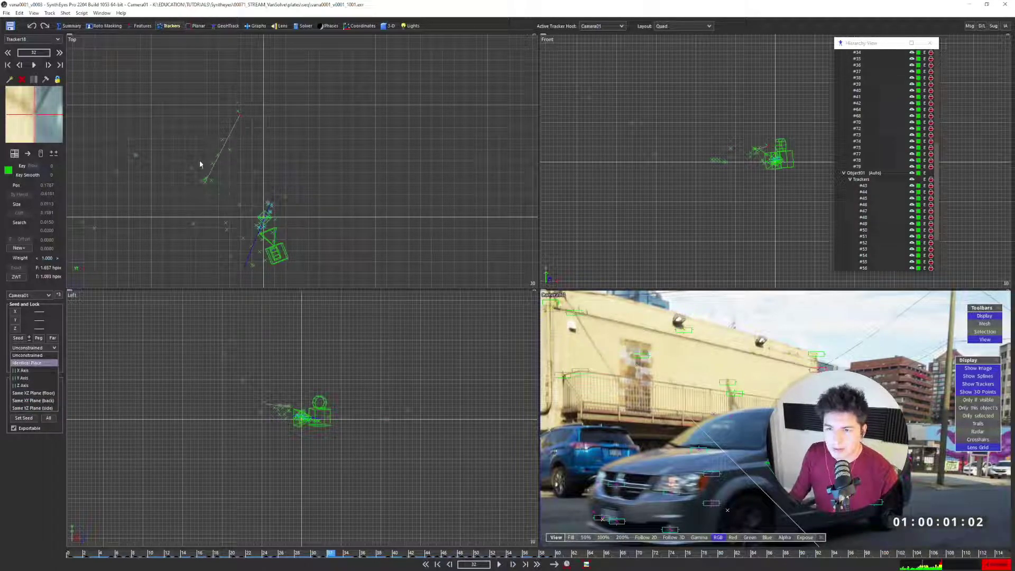
pyautogui.click(29, 385)
pyautogui.scroll(-2, 249, 130)
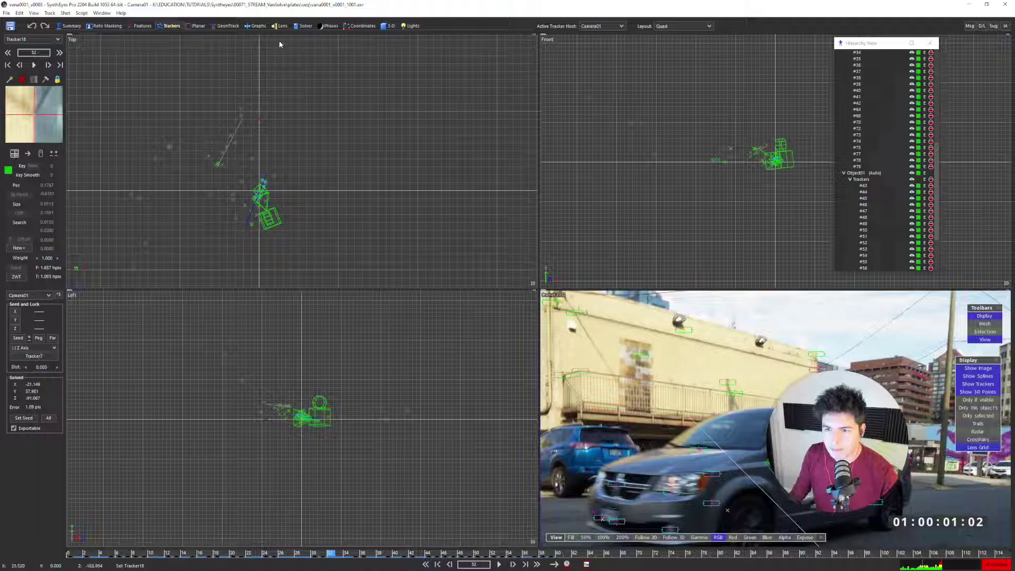
# Re-solve the scene with the Z-axis constraint and accept the solver report
pyautogui.click(304, 26)
pyautogui.click(32, 55)
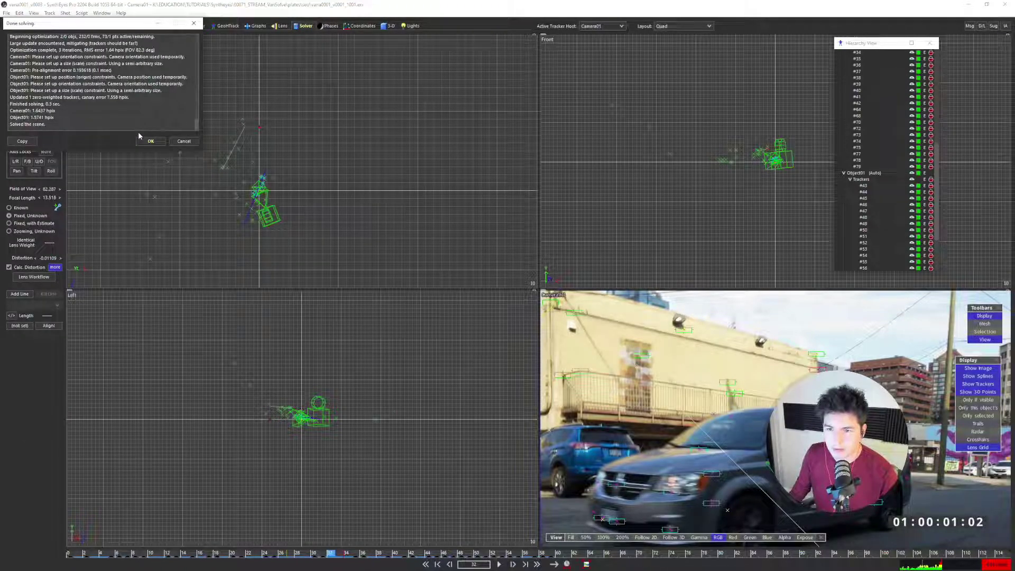
pyautogui.click(150, 141)
# Select Tracker74 just below the roofline at the far end of the building's side wall in the camera view
pyautogui.scroll(2, 246, 143)
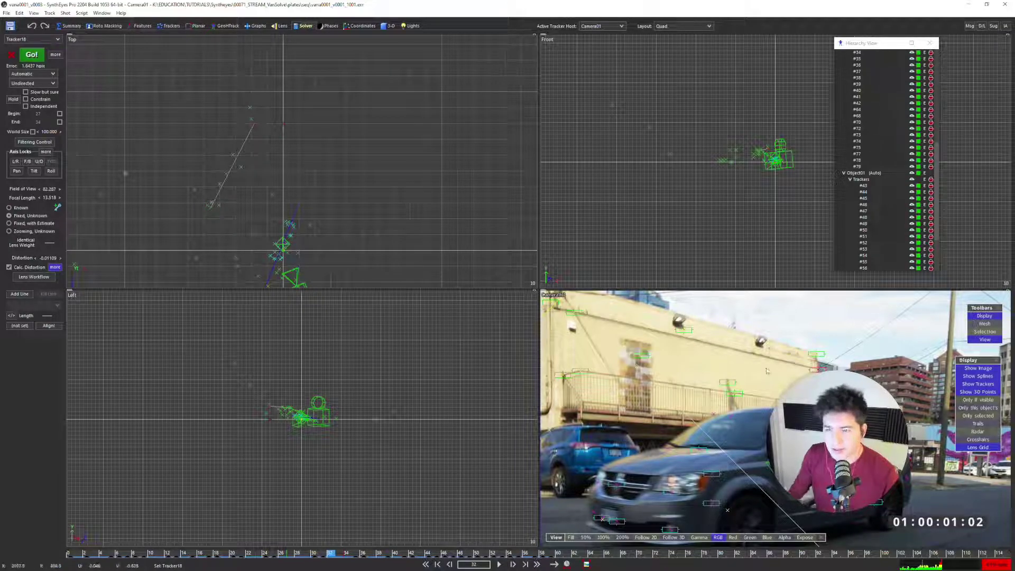
pyautogui.scroll(-3, 740, 351)
pyautogui.scroll(3, 608, 338)
pyautogui.moveTo(603, 357); pyautogui.dragTo(650, 367, button='middle')
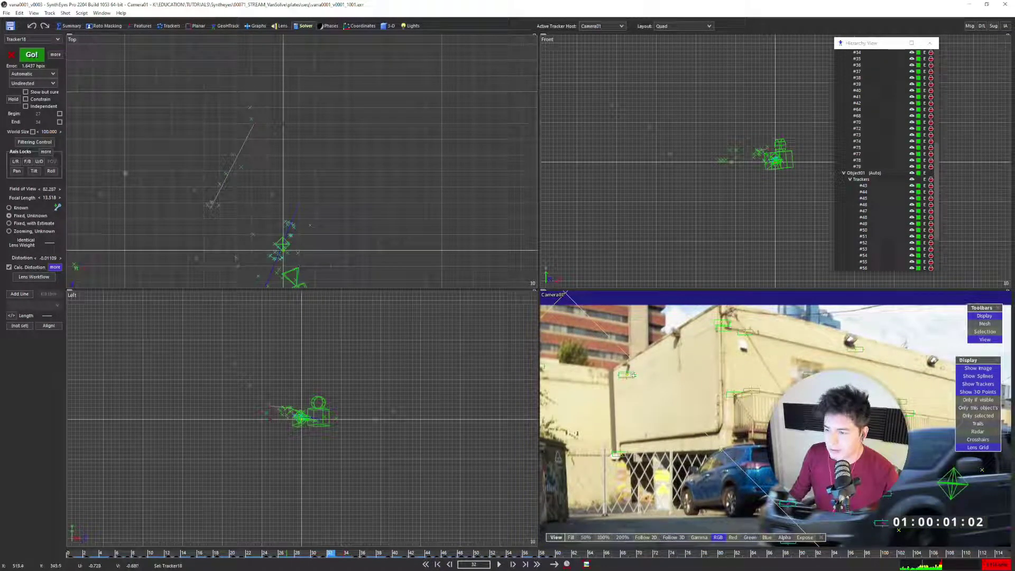
pyautogui.scroll(2, 632, 374)
pyautogui.click(627, 374)
pyautogui.scroll(4, 628, 374)
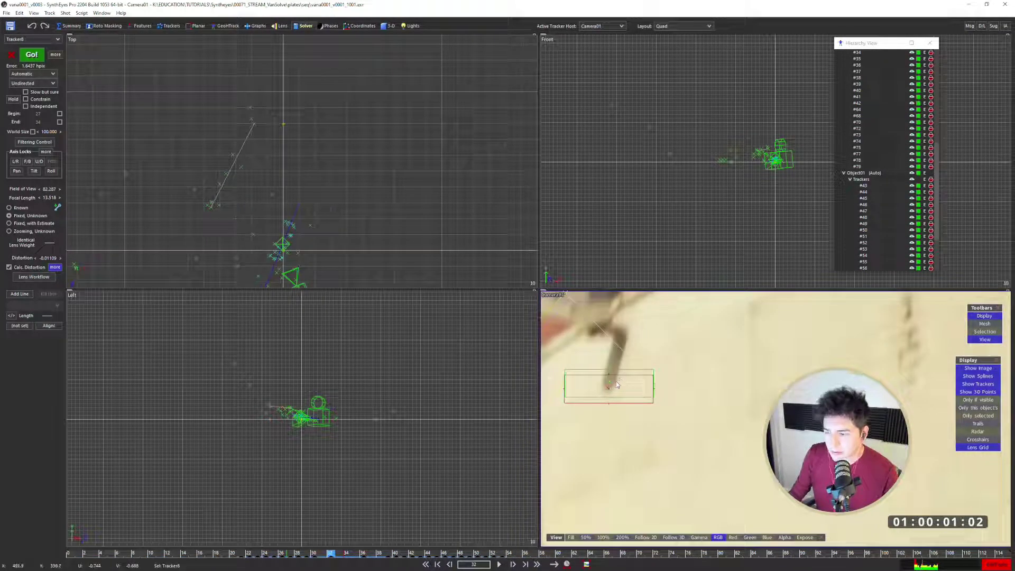
pyautogui.scroll(-2, 611, 391)
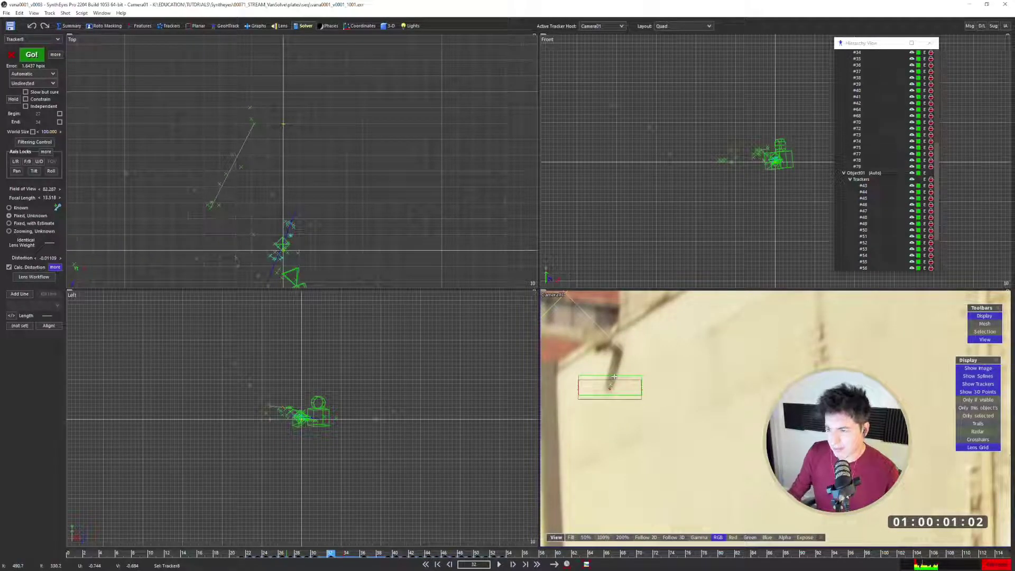
pyautogui.click(614, 376)
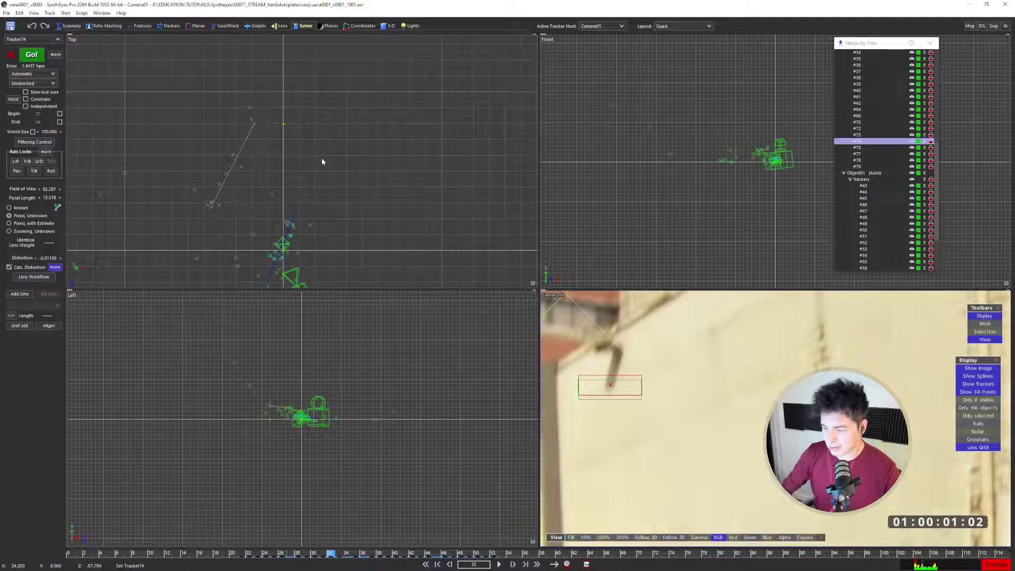
# Examine the orientation of the building tracker link against the axes in the Top, Front and Left views
pyautogui.scroll(-3, 271, 181)
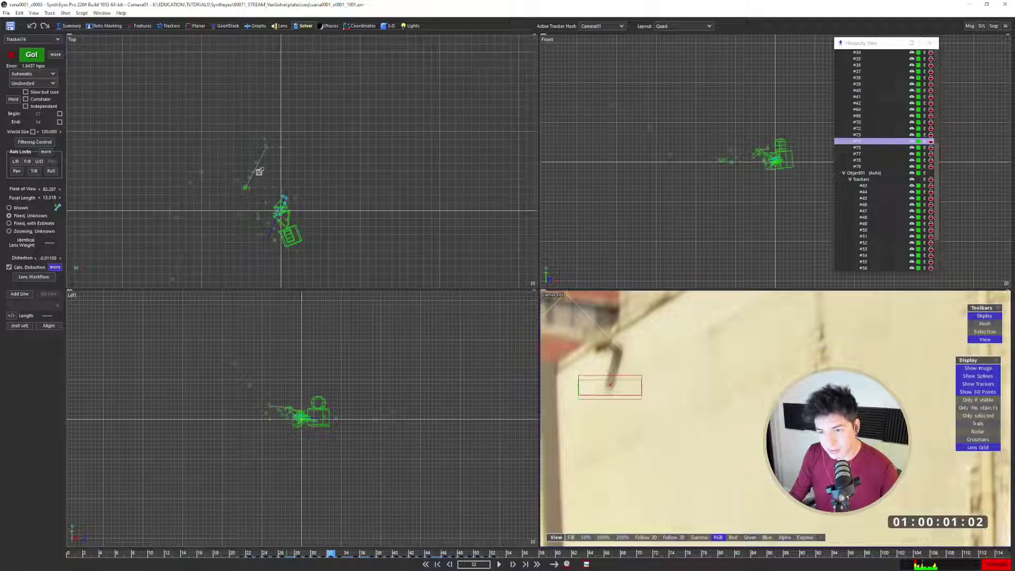
pyautogui.scroll(1, 256, 181)
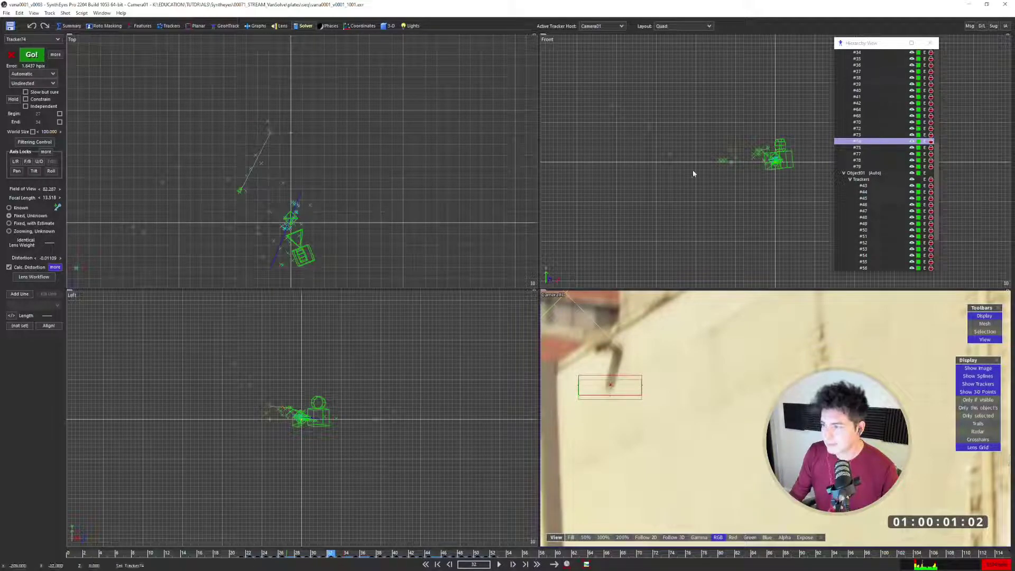
pyautogui.scroll(1, 261, 179)
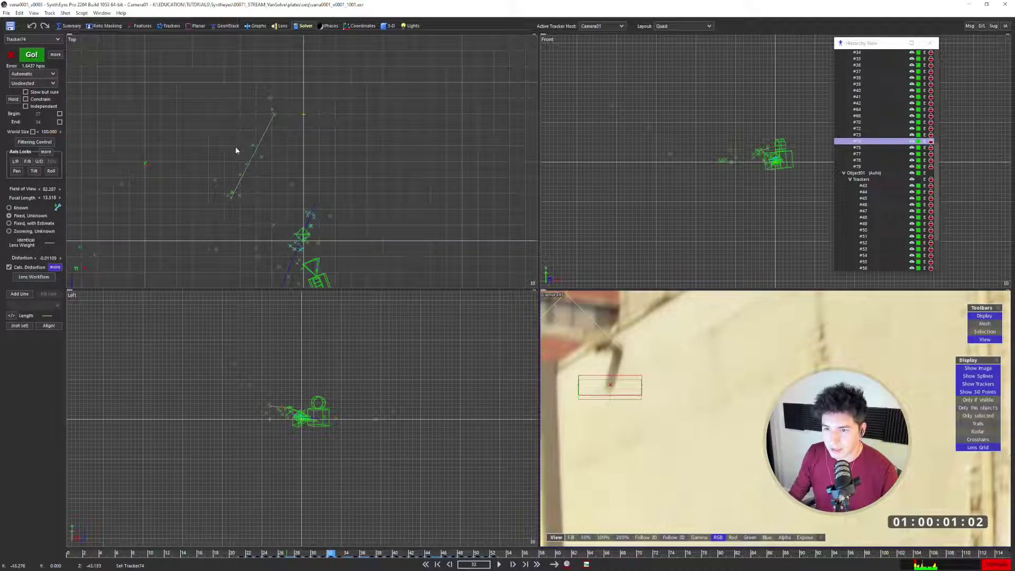
pyautogui.scroll(4, 718, 132)
pyautogui.scroll(4, 271, 428)
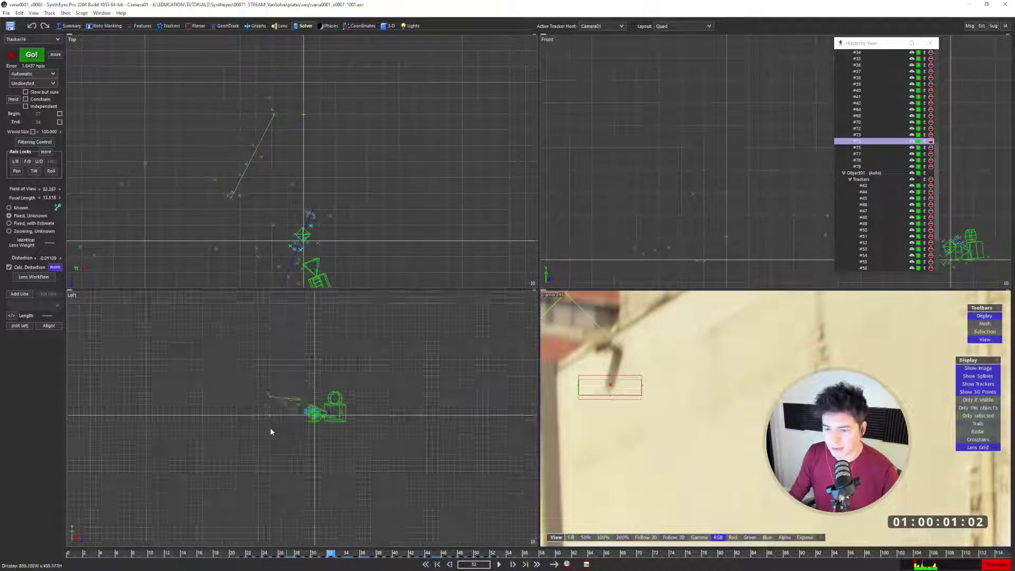
pyautogui.scroll(3, 324, 359)
pyautogui.scroll(2, 162, 170)
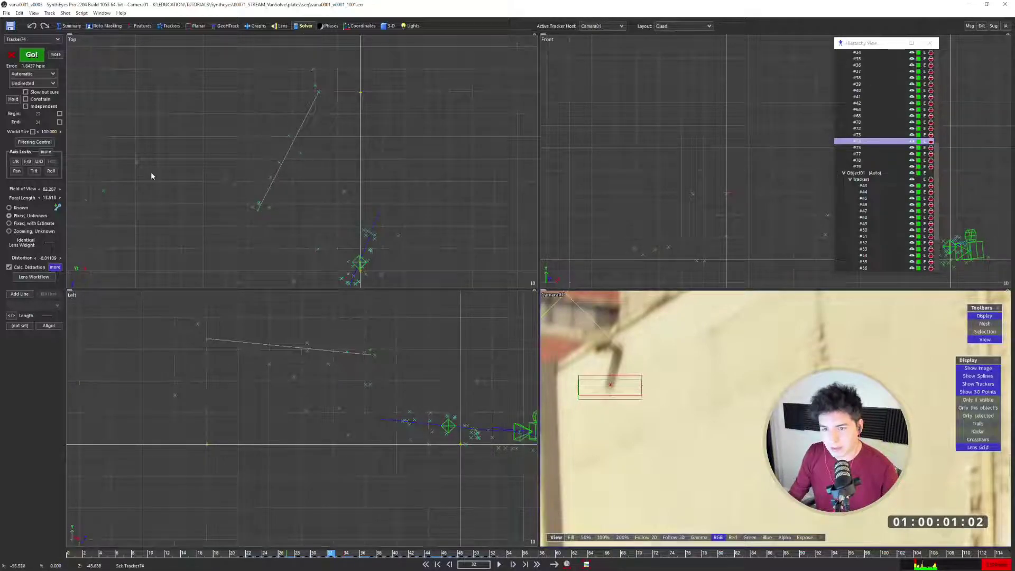
pyautogui.scroll(2, 135, 166)
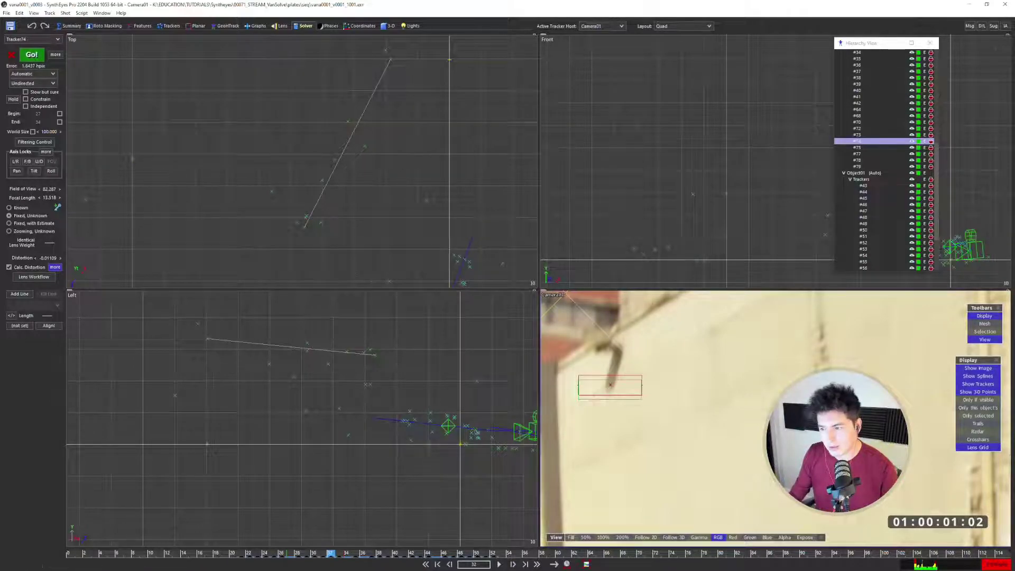
# Link Tracker74 to Tracker73 at the building's upper corner and check the two wall links in the Top view
pyautogui.scroll(-3, 748, 340)
pyautogui.press('alt')
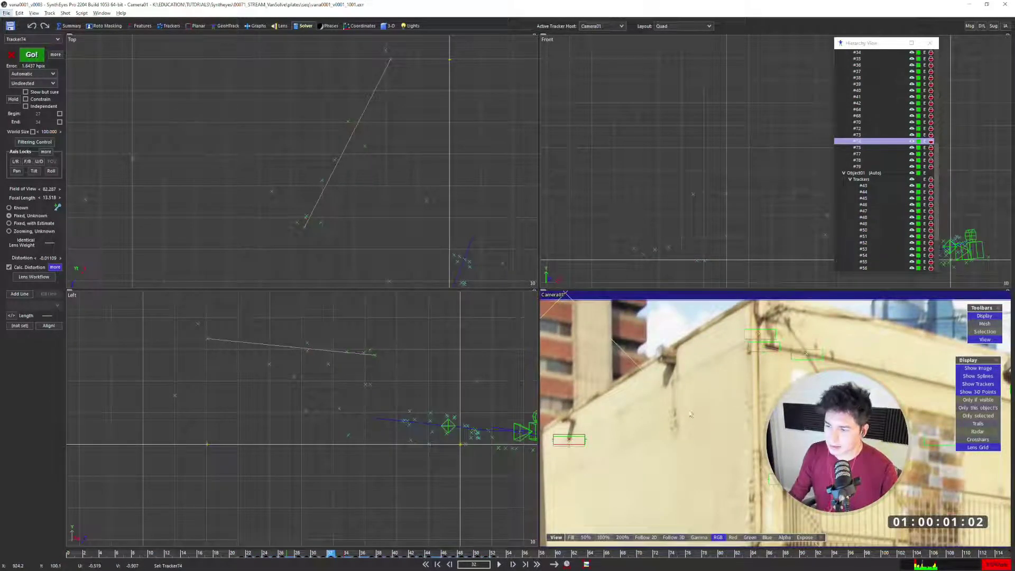
pyautogui.scroll(-3, 682, 432)
pyautogui.scroll(3, 645, 365)
pyautogui.press('7')
pyautogui.scroll(-4, 342, 224)
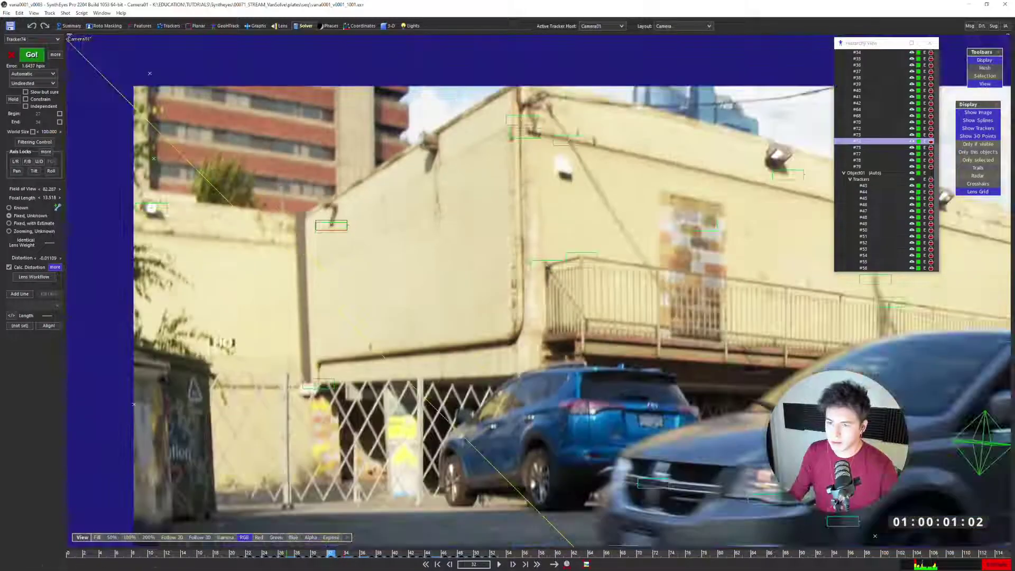
pyautogui.moveTo(396, 182); pyautogui.dragTo(327, 265, button='middle')
pyautogui.scroll(2, 327, 264)
pyautogui.scroll(1, 327, 264)
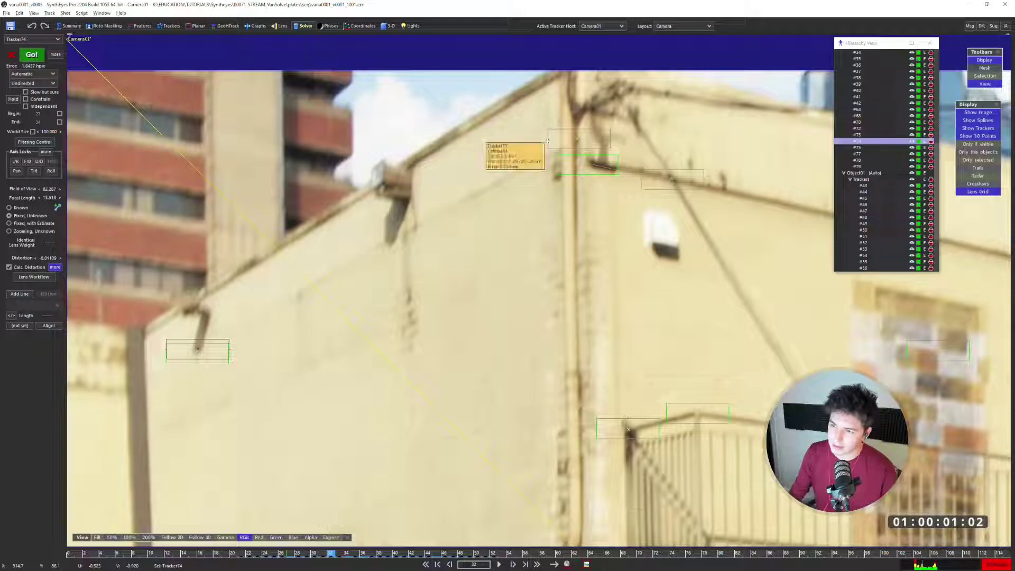
pyautogui.press('7')
pyautogui.scroll(-3, 320, 205)
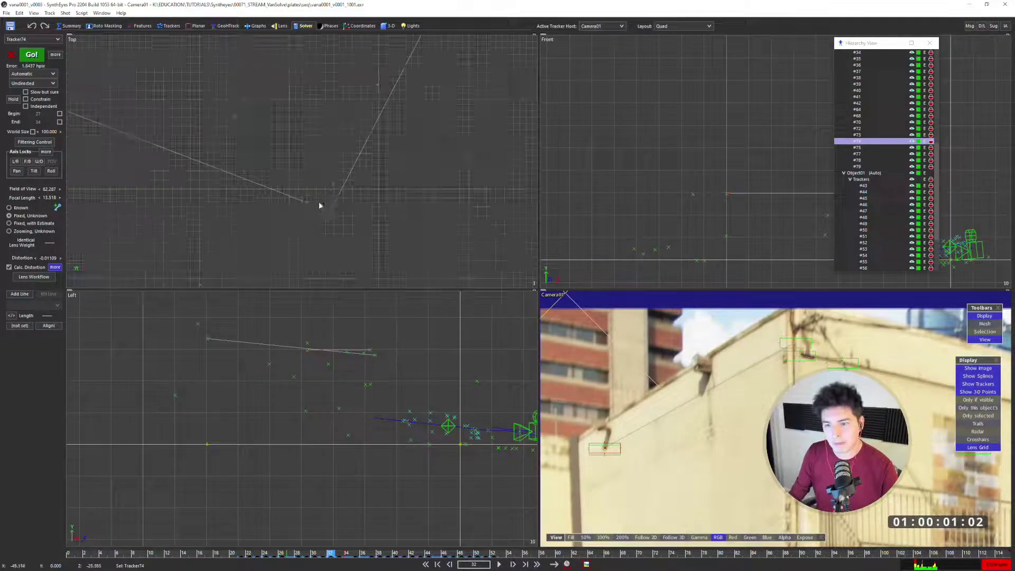
# Constrain the link from Tracker74 to Tracker73 parallel to the X axis and re-solve the scene
pyautogui.click(169, 25)
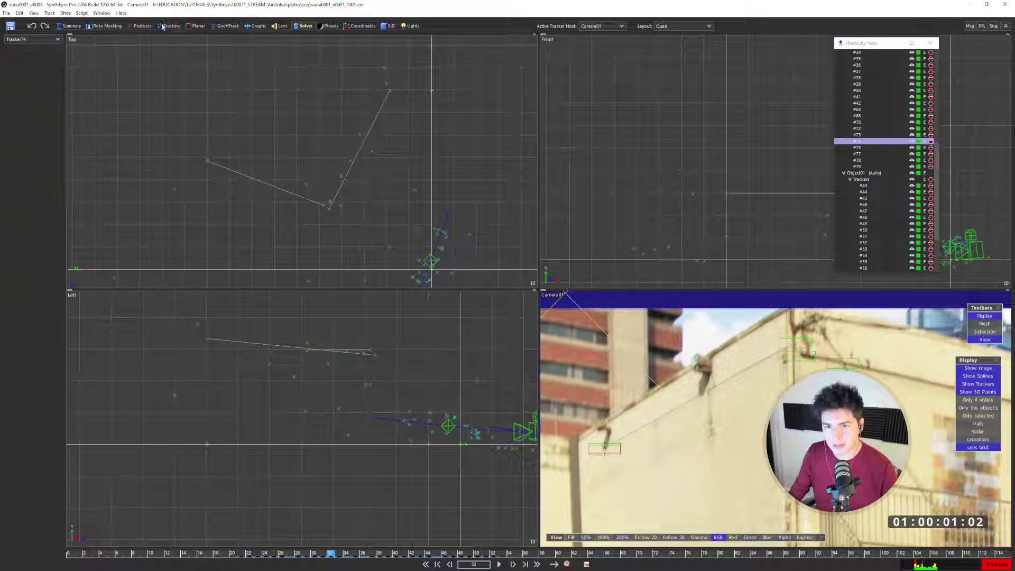
pyautogui.scroll(-3, 176, 205)
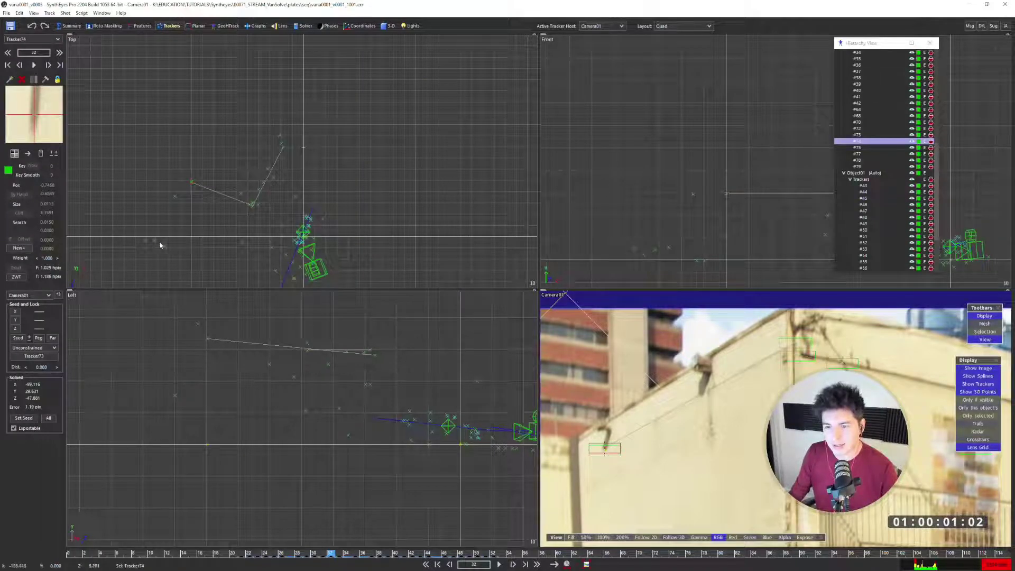
pyautogui.click(34, 348)
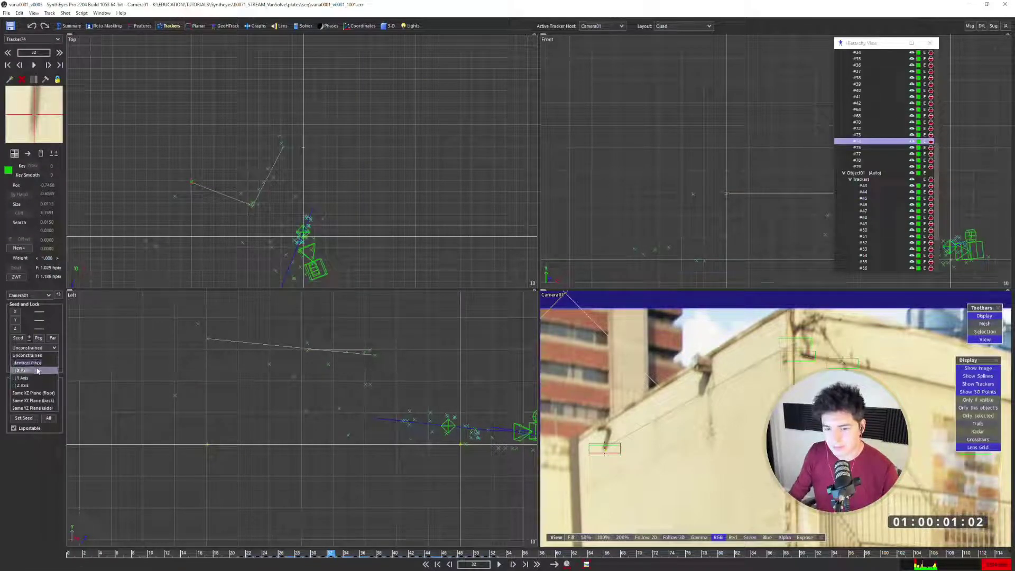
pyautogui.click(37, 371)
pyautogui.scroll(-2, 265, 210)
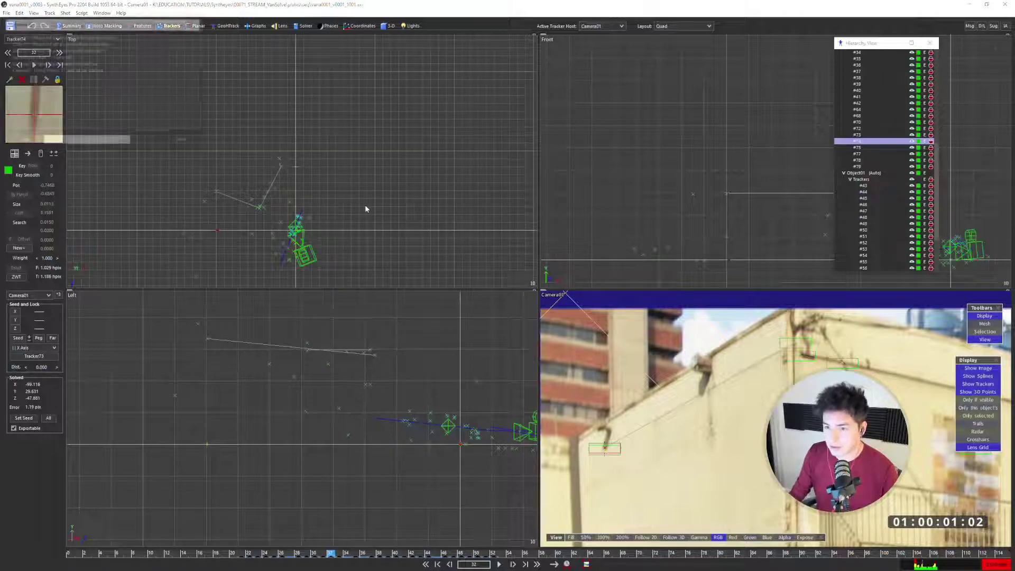
pyautogui.click(147, 140)
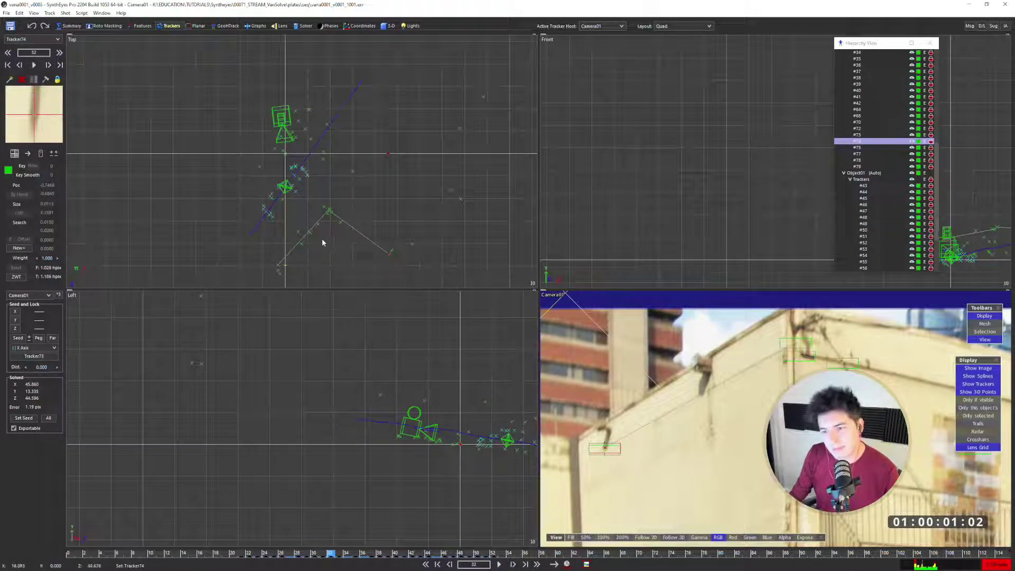
pyautogui.scroll(2, 323, 233)
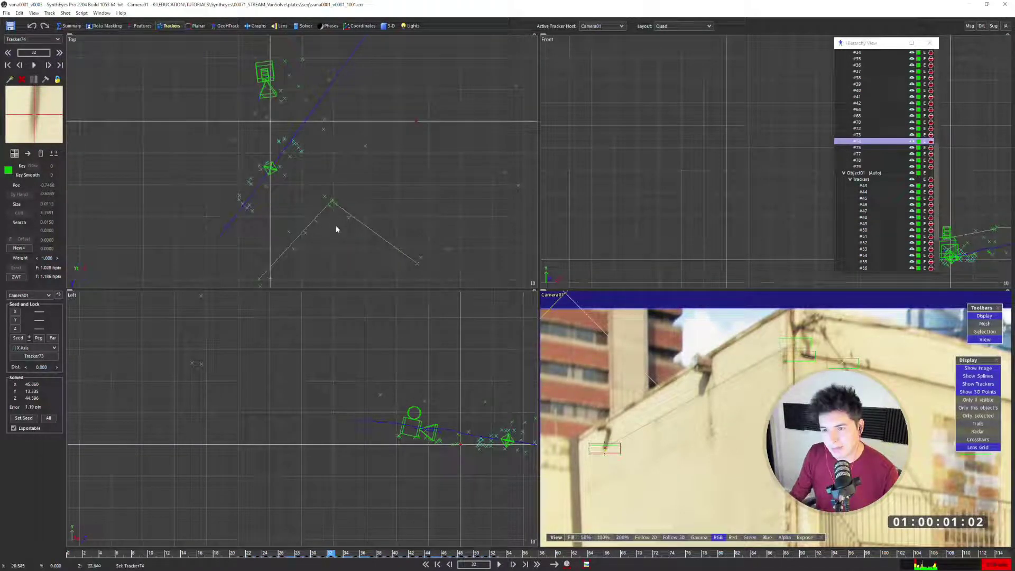
# Step to frame 33 in the Camera layout and select Tracker7 at the building's upper corner
pyautogui.press('s')
pyautogui.press('s')
pyautogui.press('d')
pyautogui.press('d')
pyautogui.press('d')
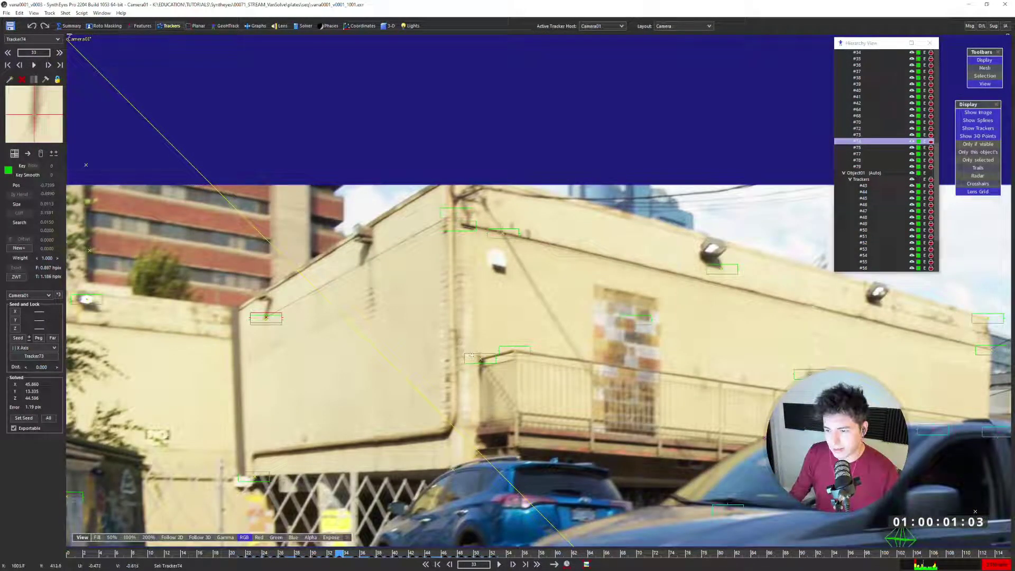
pyautogui.click(468, 229)
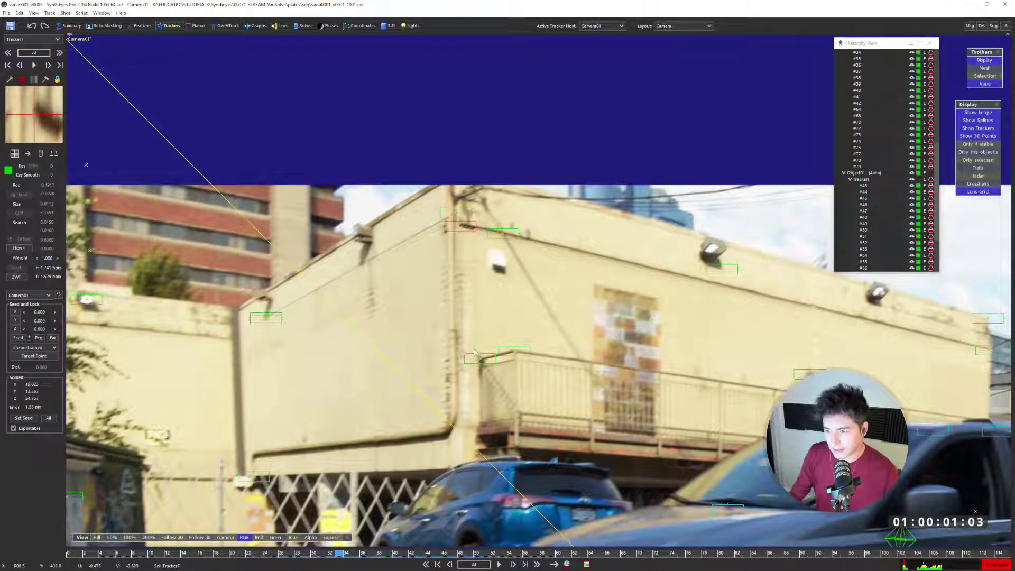
# Examine the building trackers and their links across the shot's frames in the Camera view
pyautogui.press('d')
pyautogui.press('d')
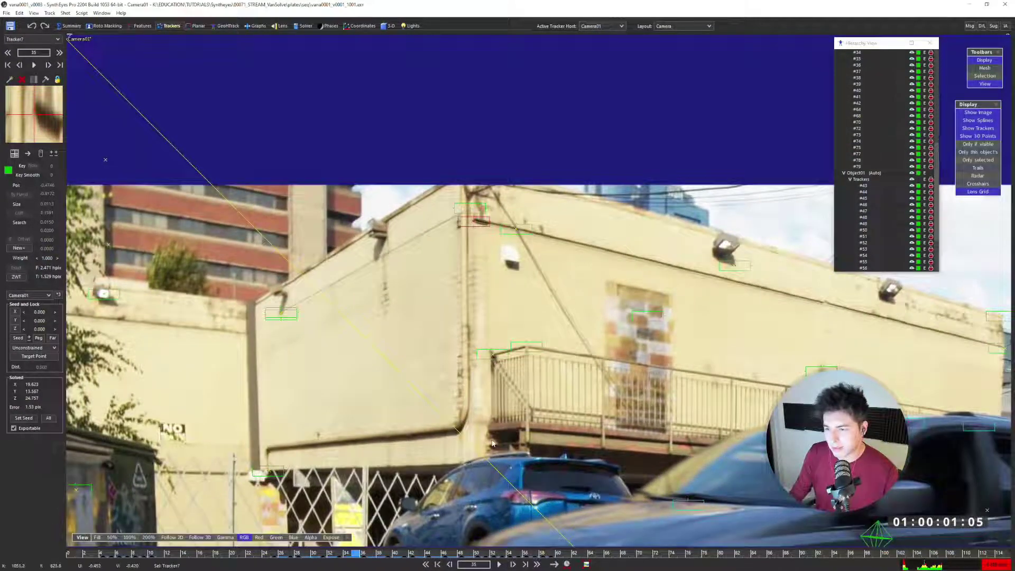
pyautogui.scroll(-14, 492, 443)
pyautogui.scroll(20, 492, 443)
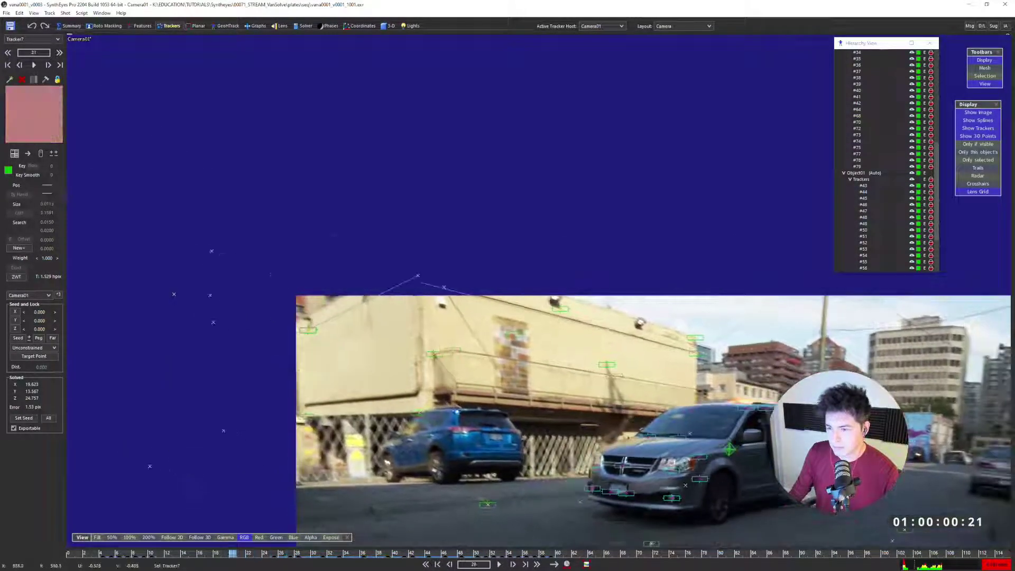
pyautogui.scroll(3, 444, 413)
pyautogui.keyDown('ctrl'); pyautogui.scroll(3, 445, 412); pyautogui.keyUp('ctrl')
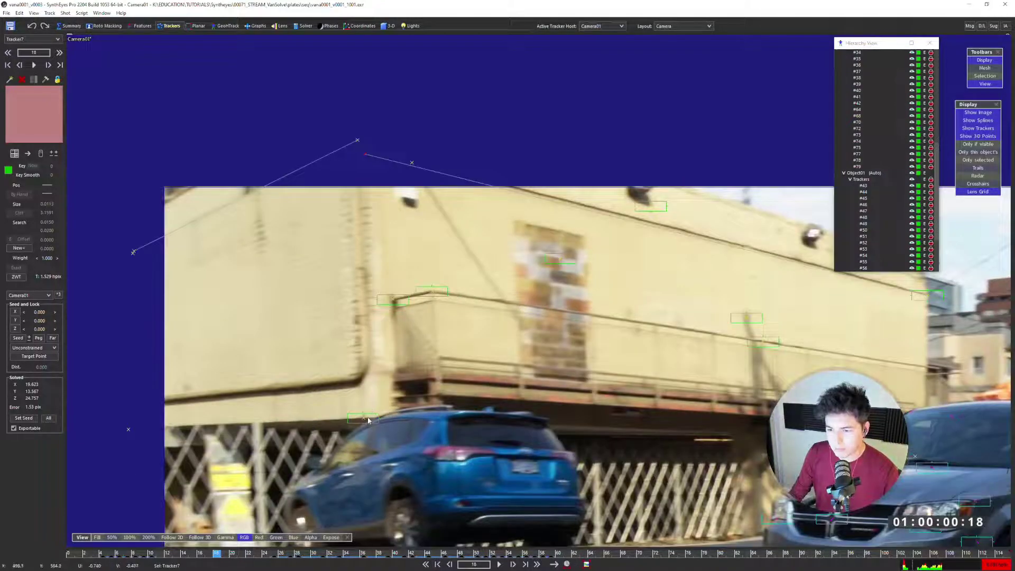
pyautogui.scroll(-10, 369, 421)
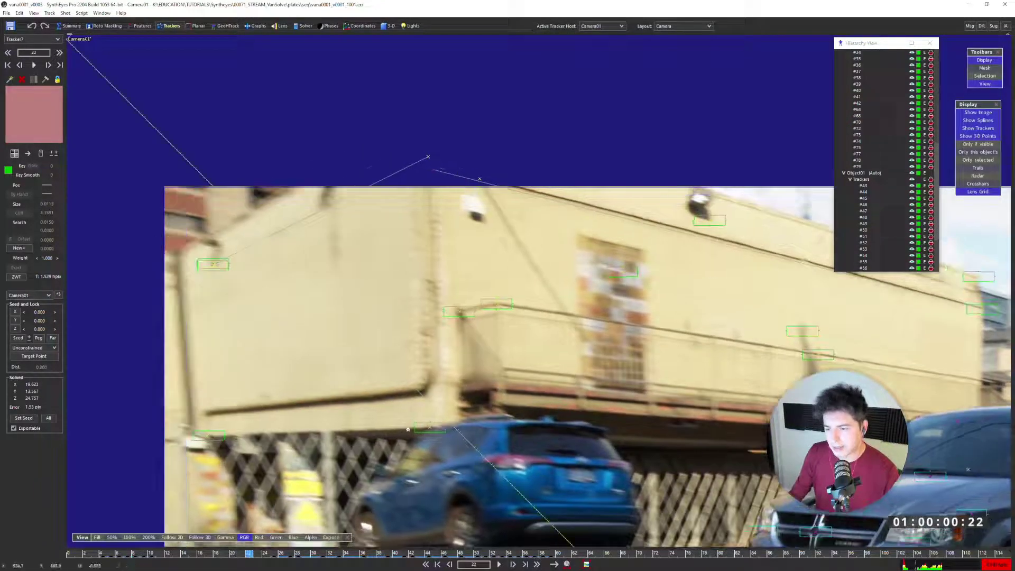
pyautogui.keyDown('ctrl'); pyautogui.scroll(-2, 503, 296); pyautogui.keyUp('ctrl')
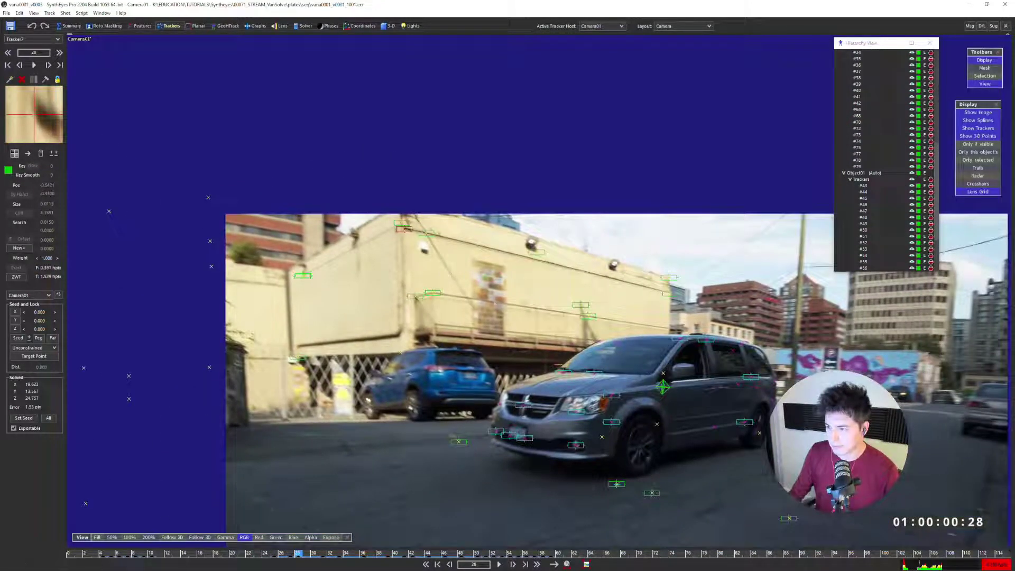
pyautogui.scroll(-10, 482, 281)
pyautogui.scroll(-2, 476, 275)
# Re-solve the scene from the Solver room and check the building links in the Top and Left views of the Quad layout
pyautogui.click(305, 25)
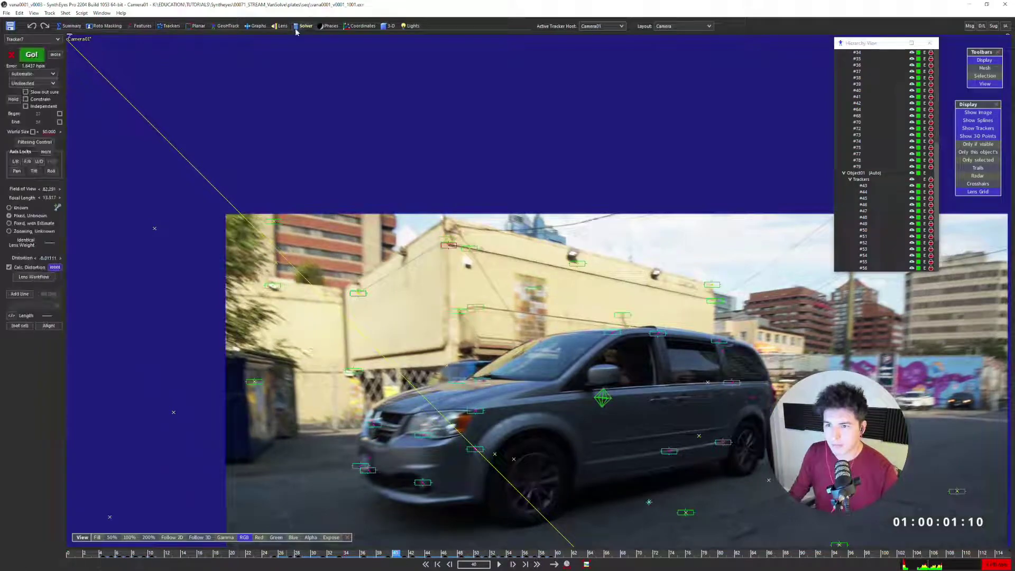
pyautogui.press('q')
pyautogui.scroll(-2, 335, 200)
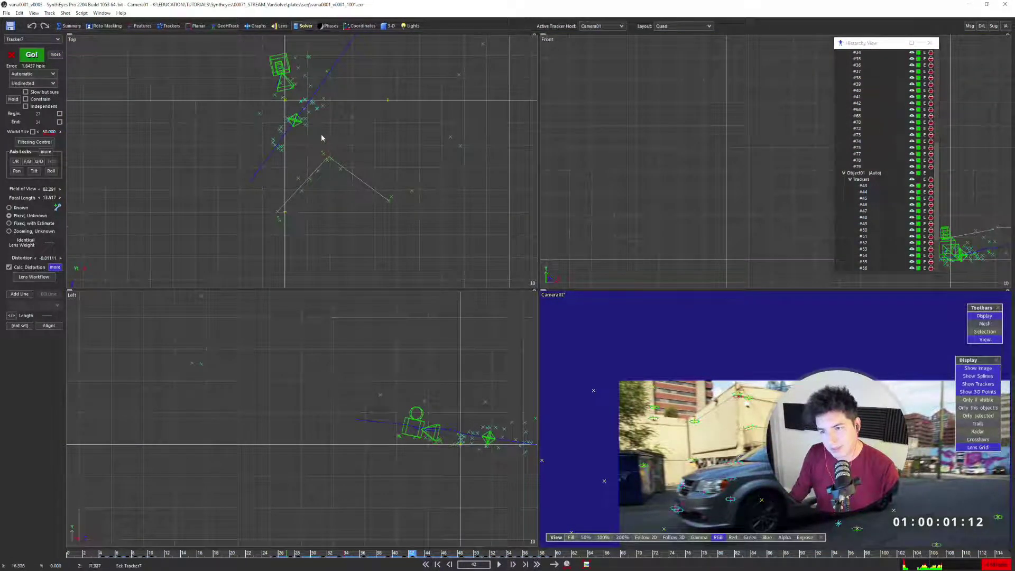
pyautogui.click(32, 54)
pyautogui.click(146, 139)
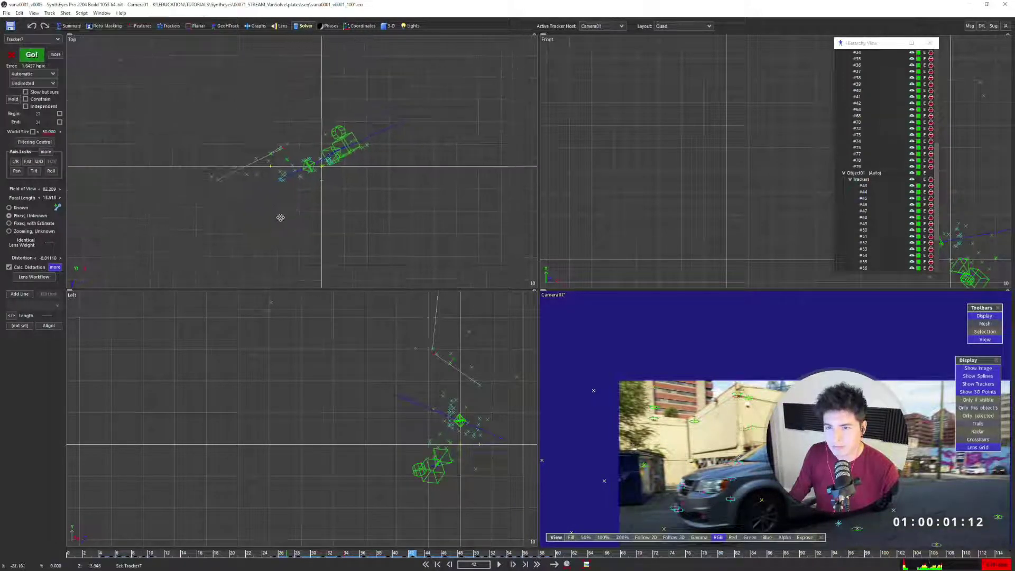
pyautogui.moveTo(281, 217); pyautogui.dragTo(287, 221, button='middle')
pyautogui.scroll(4, 298, 188)
pyautogui.moveTo(451, 401); pyautogui.dragTo(350, 414, button='middle')
# Go to frame 0 in the Camera layout and select Tracker64 on the road in front of the van
pyautogui.hotkey('shift', 'a')
pyautogui.press('5')
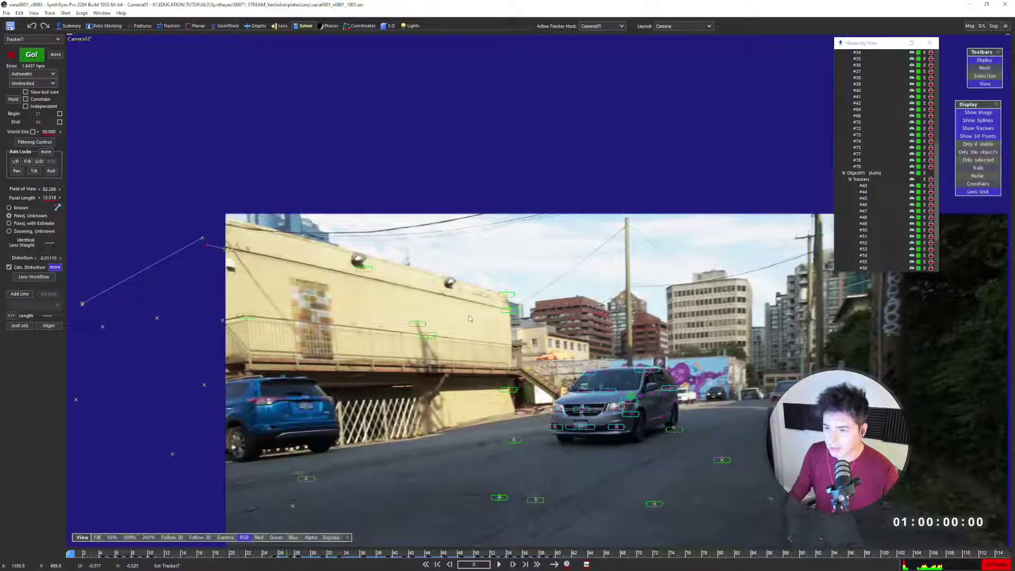
pyautogui.scroll(-2, 551, 450)
pyautogui.moveTo(551, 450); pyautogui.dragTo(382, 327, button='middle')
pyautogui.scroll(1, 434, 366)
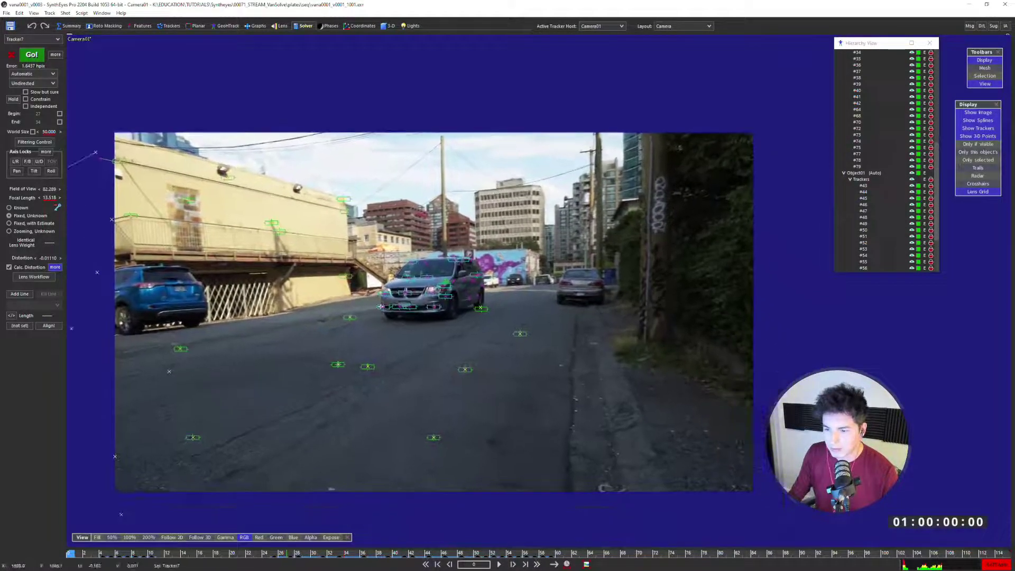
pyautogui.click(339, 365)
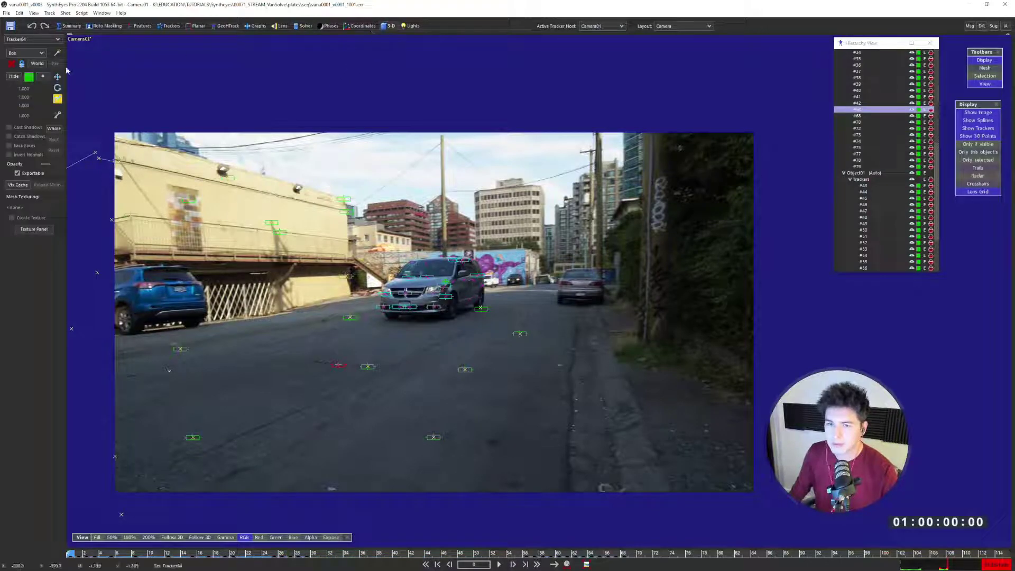
# Enable manual solver seed frames with Begin 0 and End 12, and re-solve the scene in the Quad layout
pyautogui.click(59, 114)
pyautogui.click(59, 122)
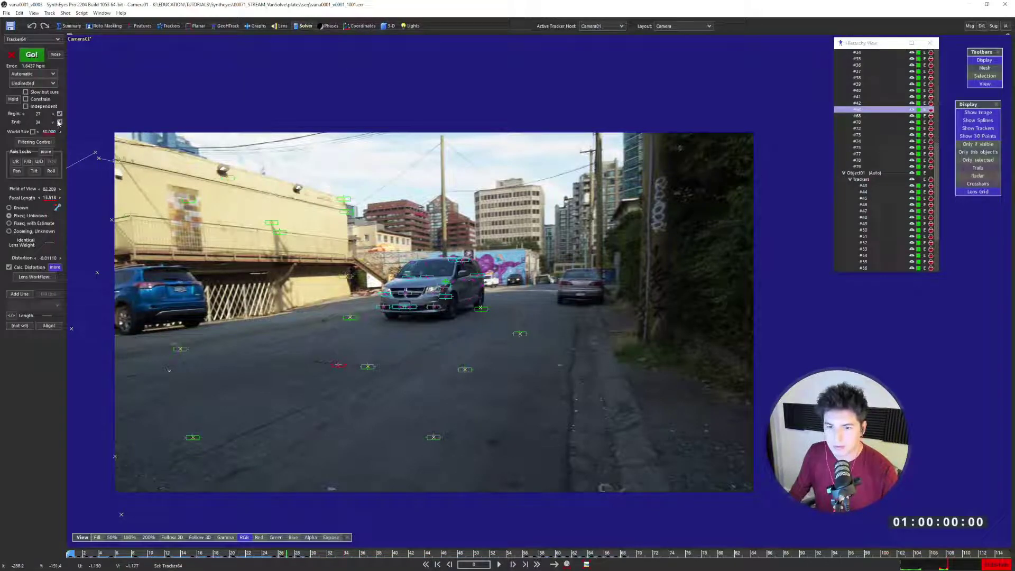
pyautogui.moveTo(40, 116); pyautogui.dragTo(27, 122)
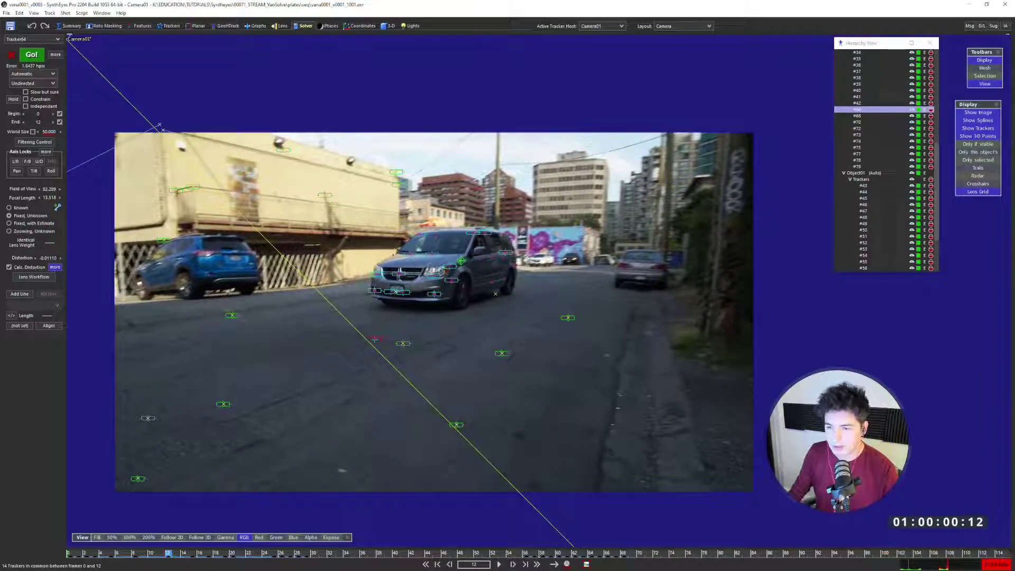
pyautogui.press('F7')
pyautogui.scroll(-4, 294, 184)
pyautogui.press('F9')
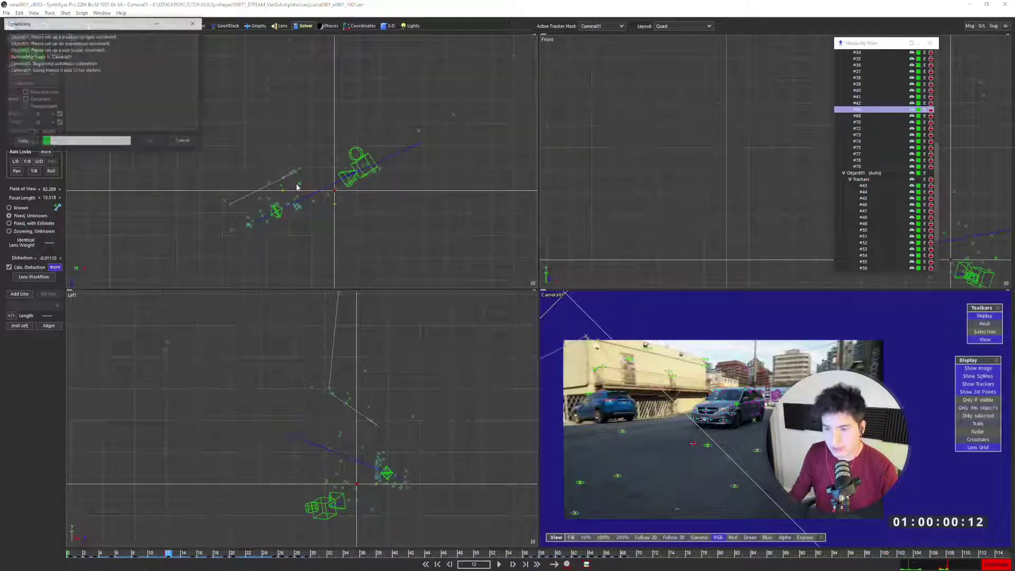
pyautogui.click(142, 142)
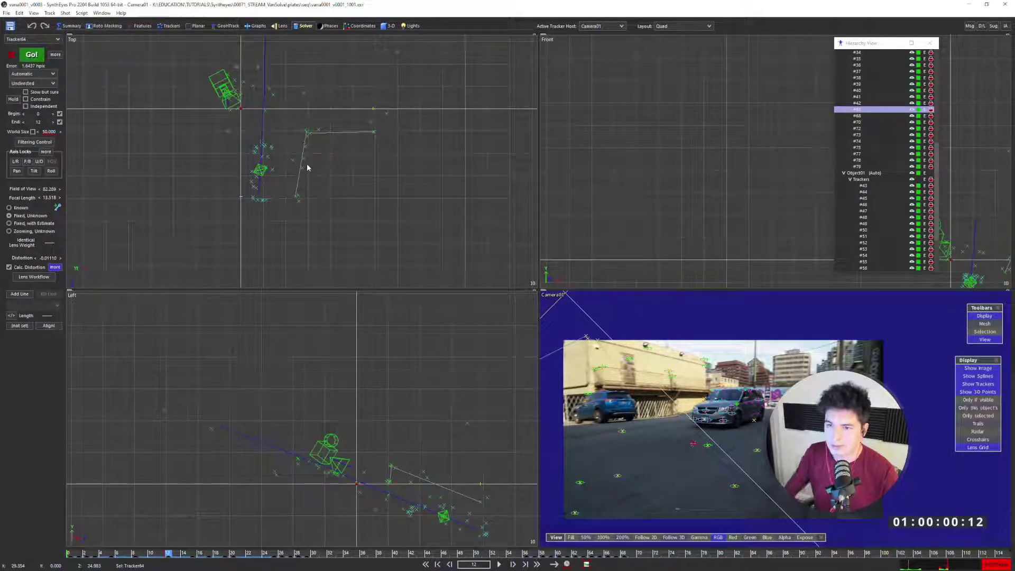
# Inspect the building's two wall links in the Top view and select Tracker74
pyautogui.scroll(2, 302, 135)
pyautogui.scroll(-2, 301, 145)
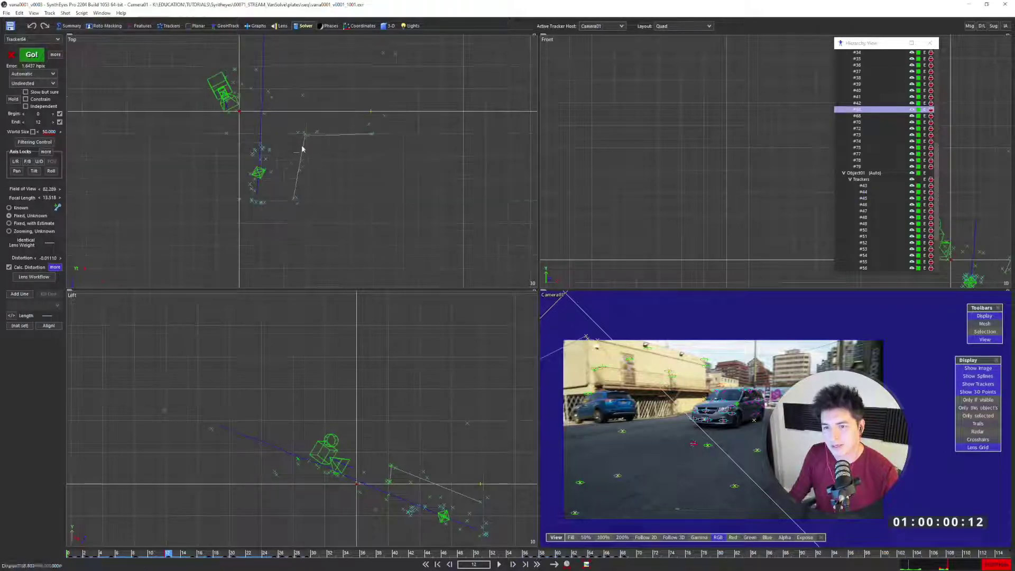
pyautogui.moveTo(301, 144); pyautogui.dragTo(318, 190, button='middle')
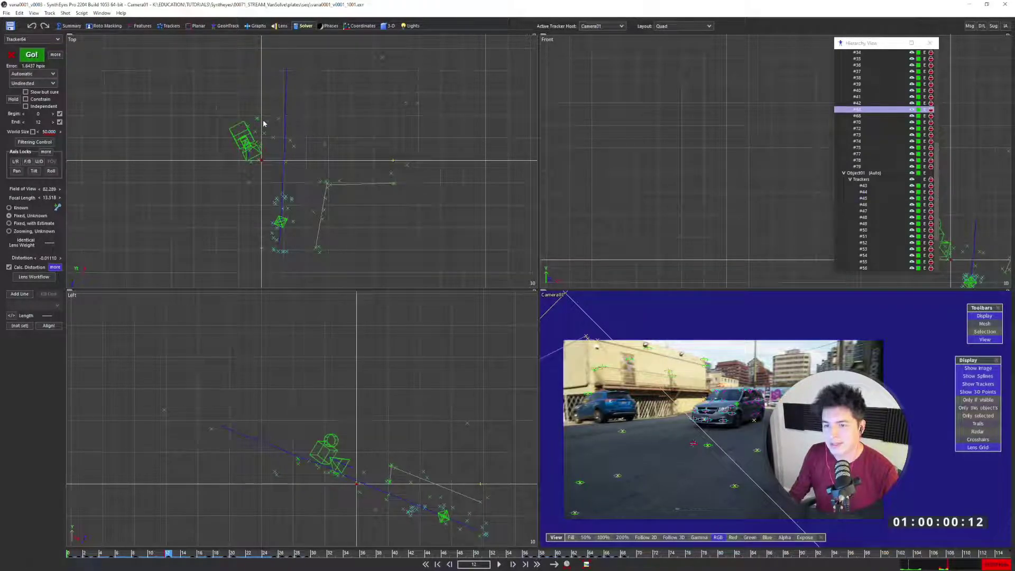
pyautogui.scroll(2, 377, 193)
pyautogui.click(398, 185)
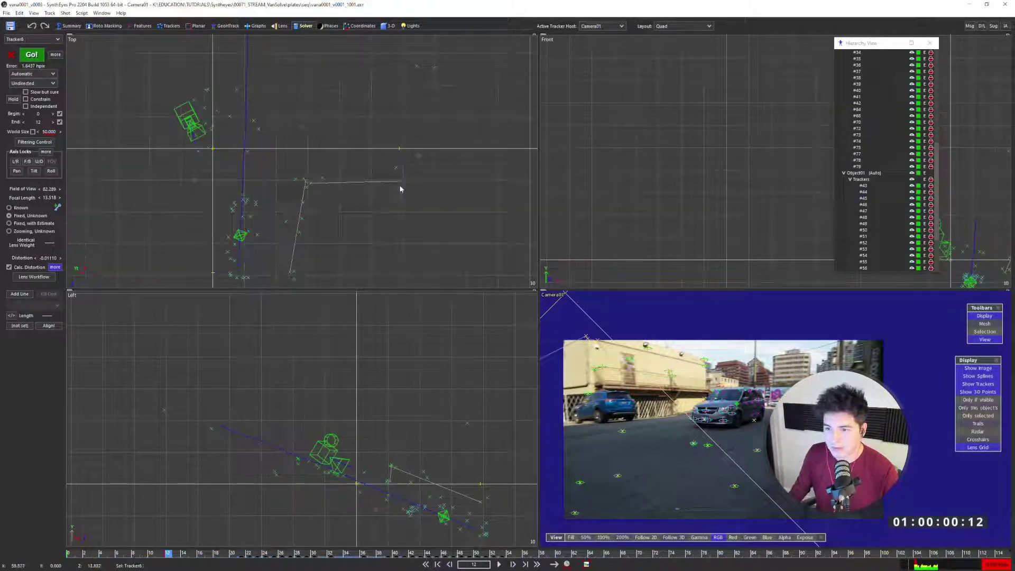
pyautogui.scroll(4, 399, 186)
pyautogui.scroll(-5, 399, 189)
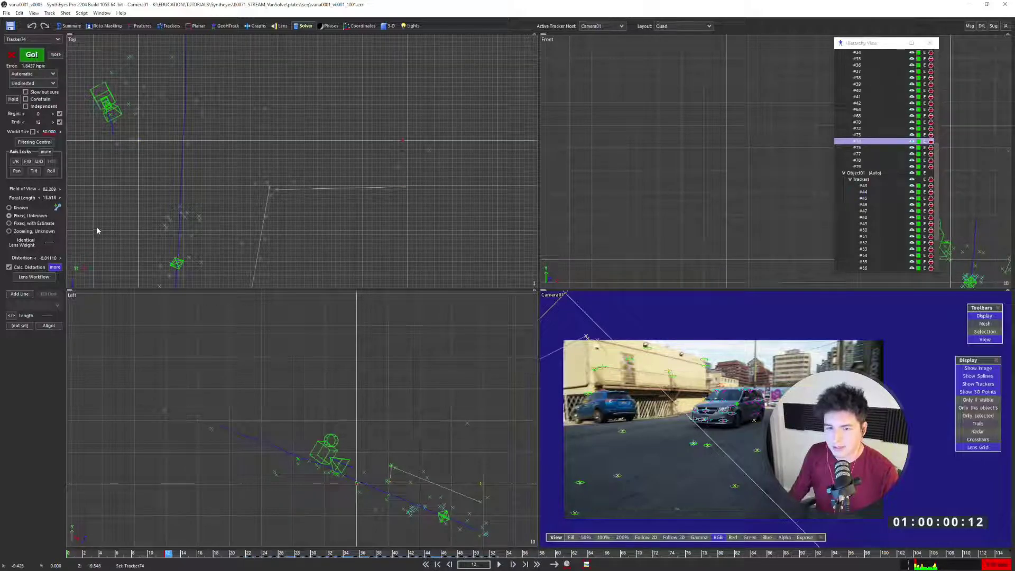
# Advance to frame 36 and enlarge the Camera viewport within the Quad layout to inspect the building
pyautogui.scroll(2, 672, 369)
pyautogui.press('s')
pyautogui.scroll(-4, 654, 362)
pyautogui.press('d')
pyautogui.press('d')
pyautogui.press('d')
pyautogui.press('d')
pyautogui.press('d')
pyautogui.press('d')
pyautogui.press('d')
pyautogui.press('d')
pyautogui.press('d')
pyautogui.press('d')
pyautogui.press('d')
pyautogui.press('d')
pyautogui.press('d')
pyautogui.press('d')
pyautogui.press('d')
pyautogui.press('d')
pyautogui.press('d')
pyautogui.press('d')
pyautogui.press('d')
pyautogui.press('d')
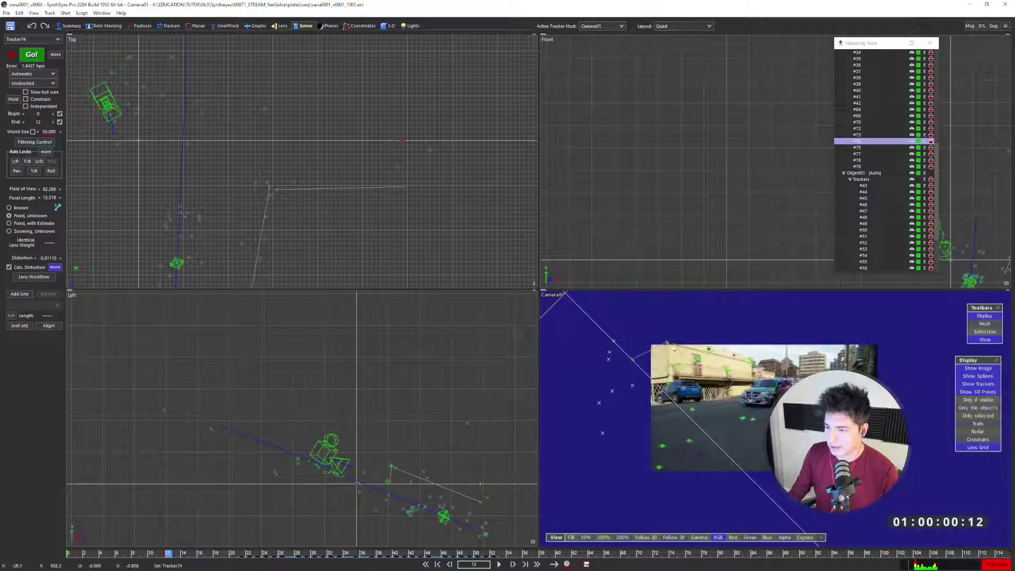
pyautogui.scroll(2, 700, 365)
pyautogui.moveTo(539, 290); pyautogui.dragTo(353, 161)
pyautogui.scroll(4, 504, 280)
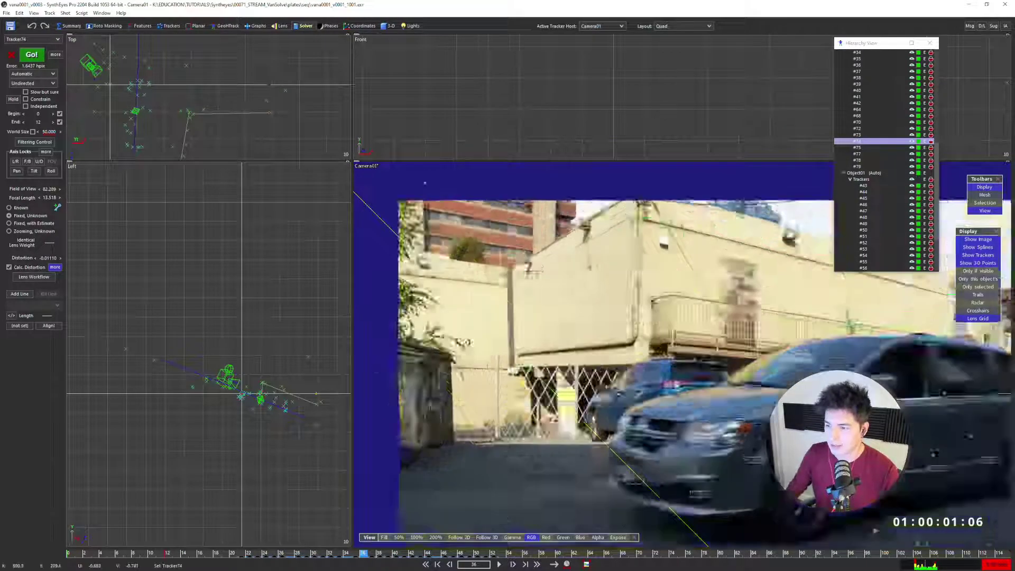
# Compare the building's corner in the Camera view with the linked tracker layout in the Top view
pyautogui.scroll(-2, 515, 277)
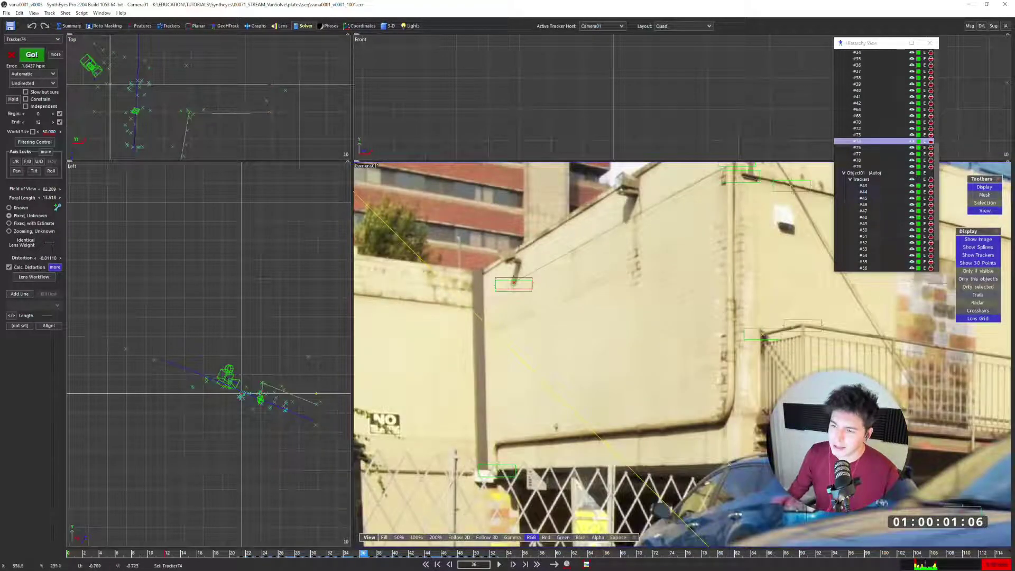
pyautogui.scroll(-1, 513, 283)
pyautogui.scroll(-1, 230, 116)
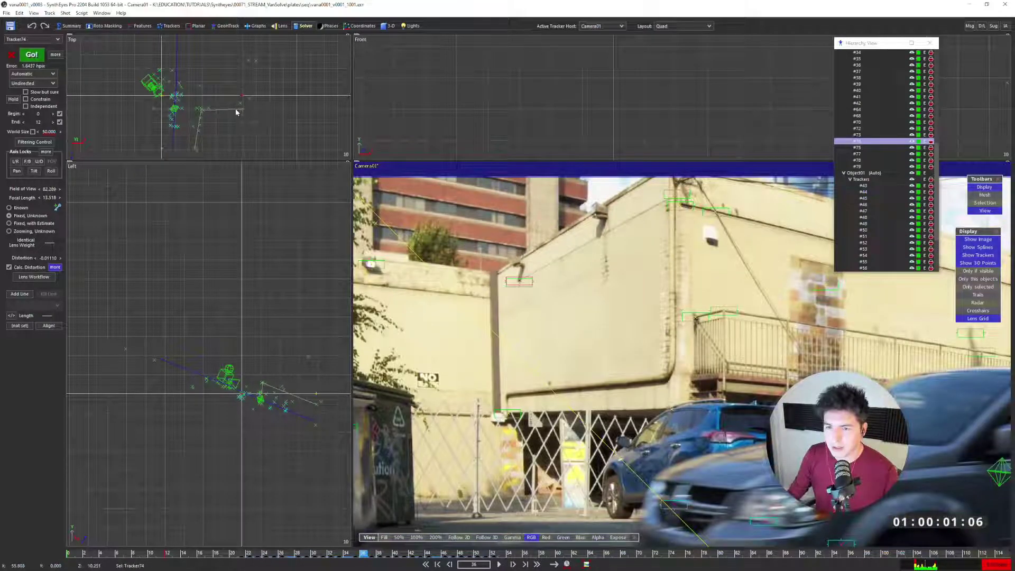
pyautogui.scroll(-1, 223, 111)
pyautogui.scroll(-2, 224, 108)
pyautogui.scroll(-2, 177, 66)
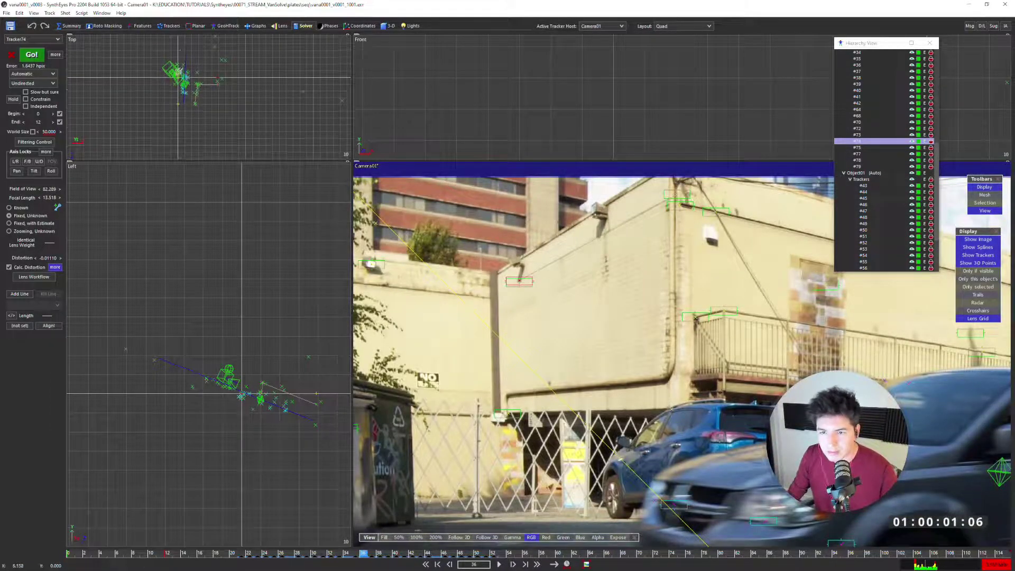
pyautogui.moveTo(178, 89); pyautogui.dragTo(183, 111, button='middle')
pyautogui.scroll(3, 177, 104)
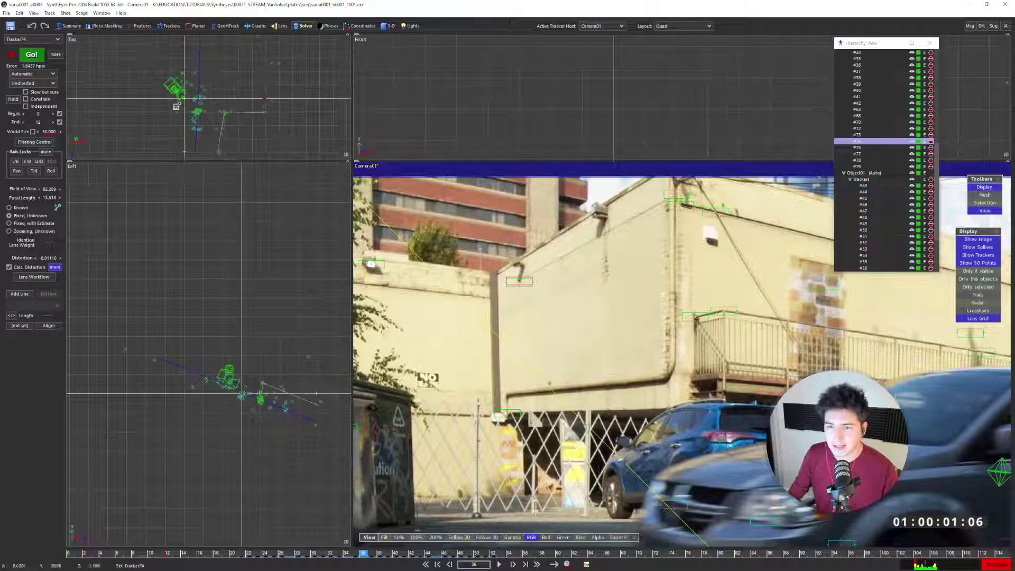
# Play the shot briefly and return to frame 33 to review the building's side wall in the Camera and Top views
pyautogui.press('space')
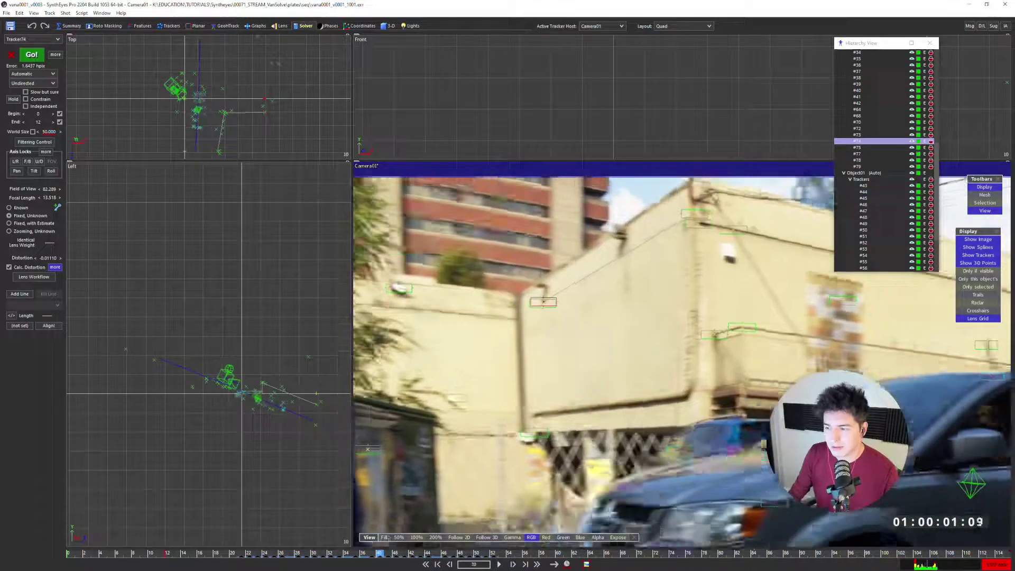
pyautogui.moveTo(381, 553); pyautogui.dragTo(338, 553)
pyautogui.moveTo(392, 230); pyautogui.dragTo(368, 286, button='middle')
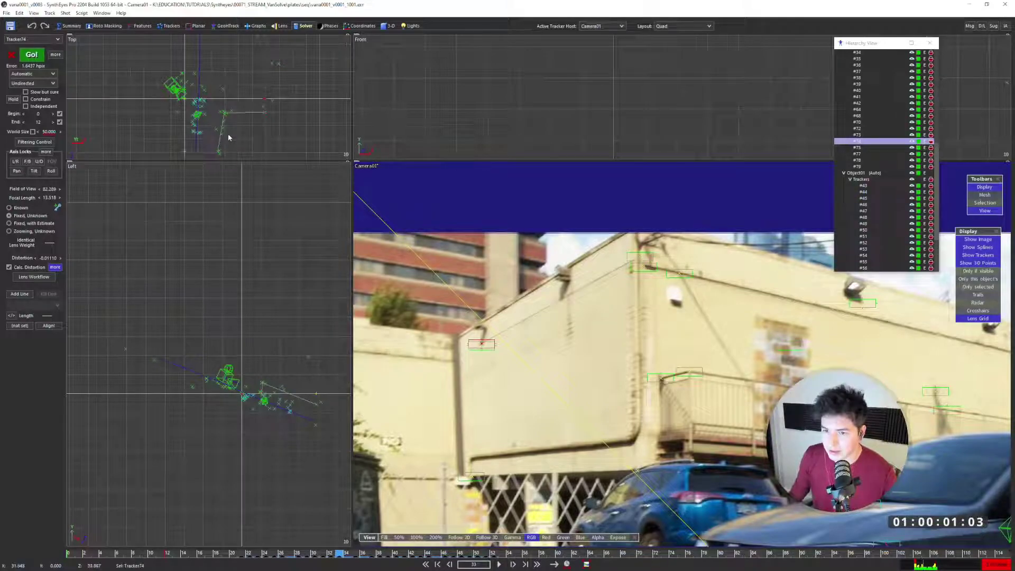
pyautogui.scroll(-2, 568, 304)
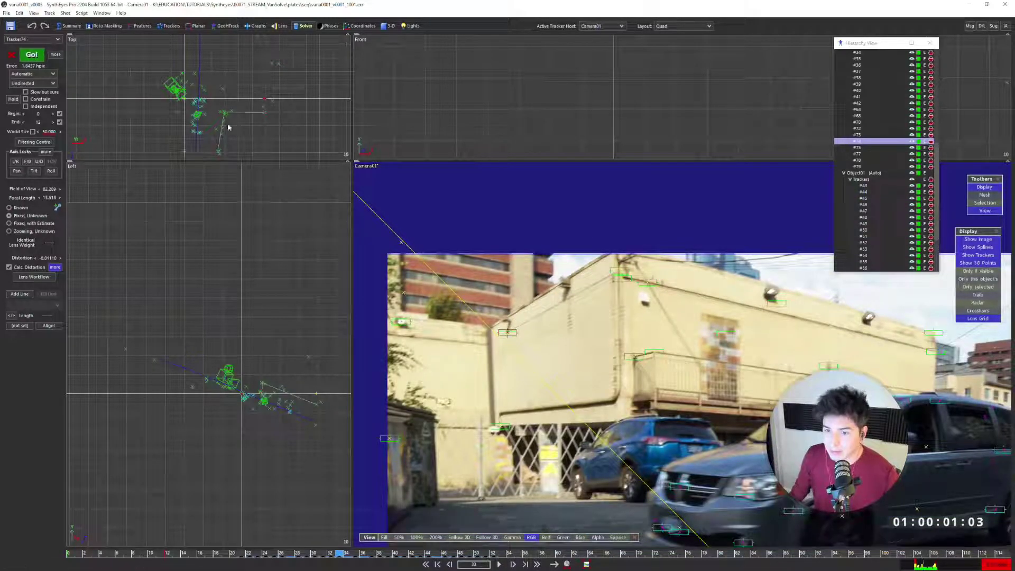
pyautogui.moveTo(228, 127); pyautogui.dragTo(218, 118, button='middle')
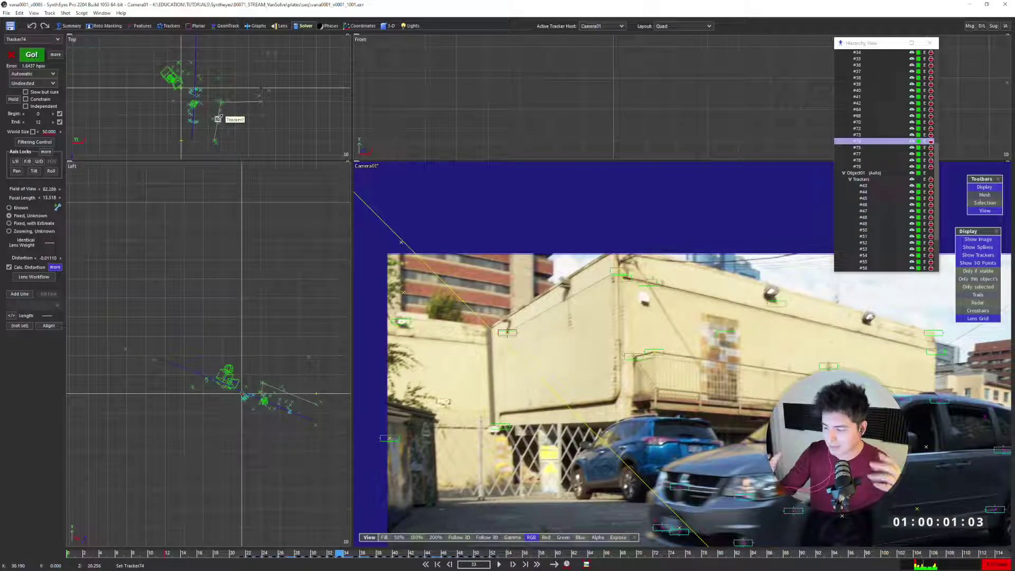
# Examine the angle between the two wall links in the Top view and step to frame 34 to compare the footage
pyautogui.scroll(3, 230, 112)
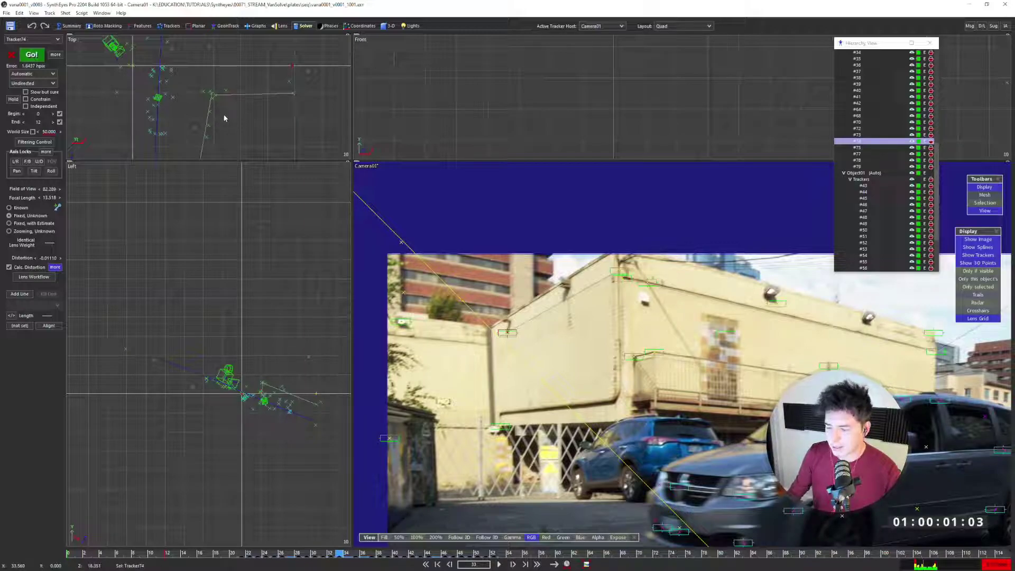
pyautogui.scroll(-3, 269, 98)
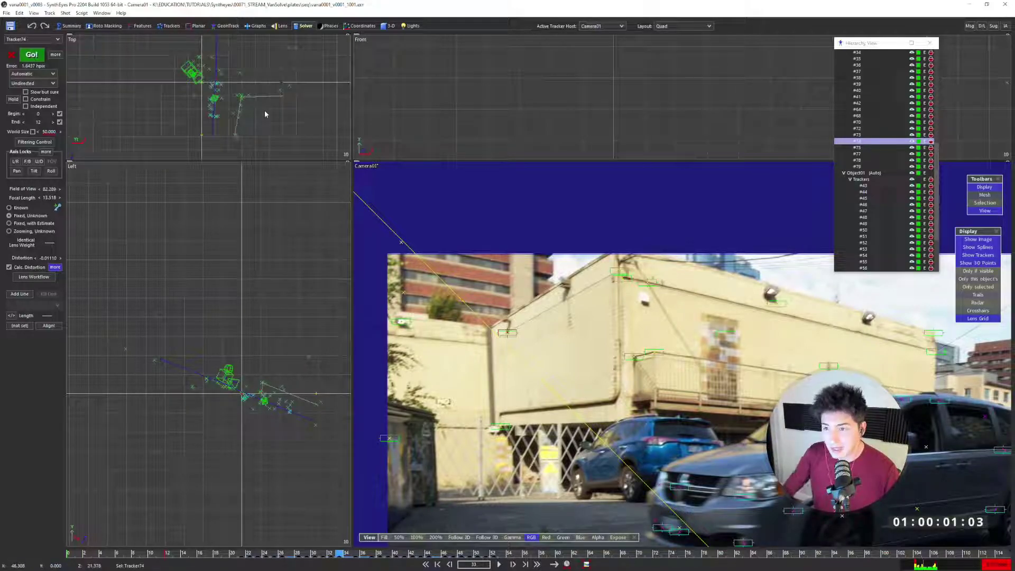
pyautogui.moveTo(260, 91); pyautogui.dragTo(286, 94, button='middle')
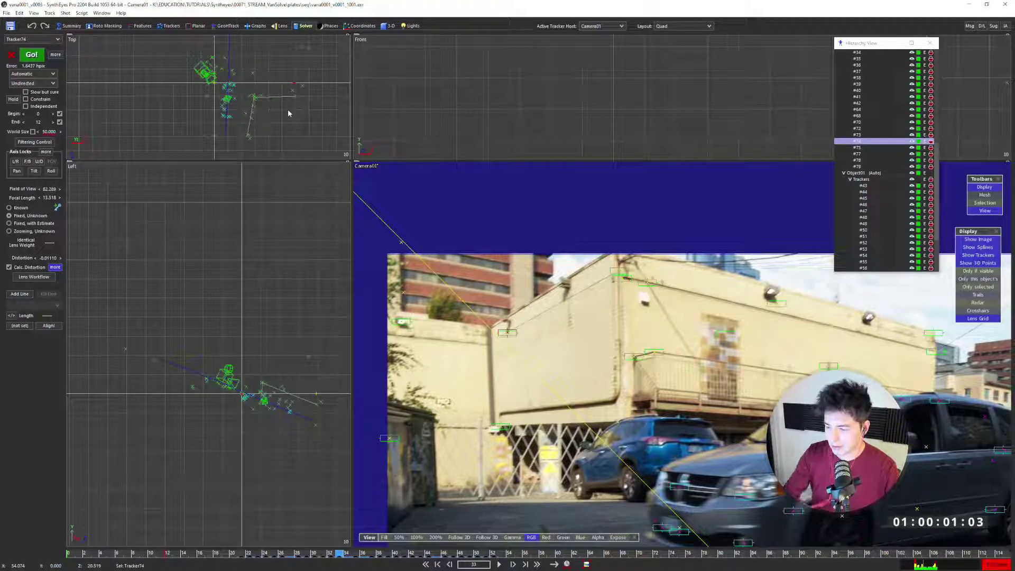
pyautogui.press('Right')
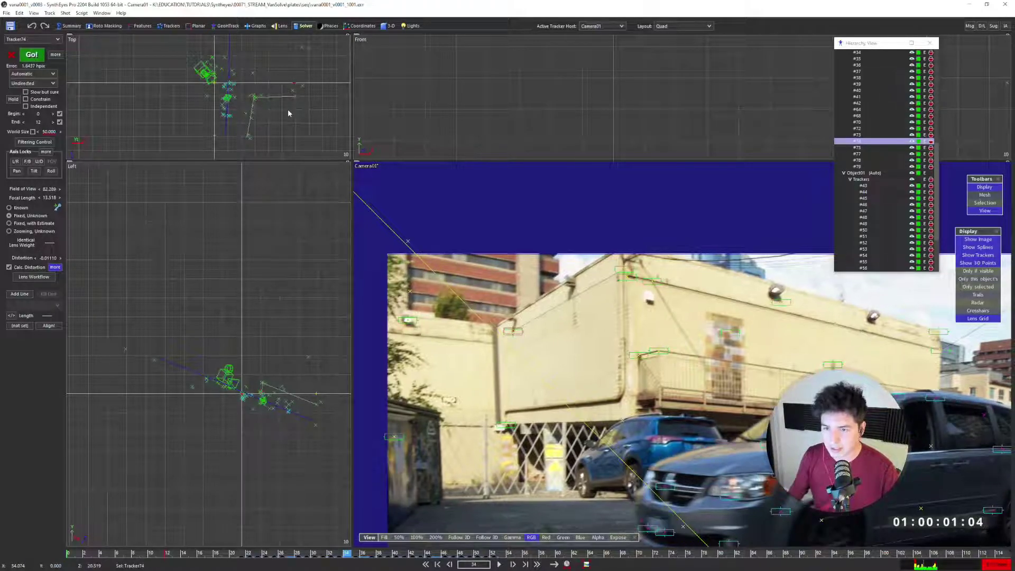
pyautogui.scroll(2, 260, 107)
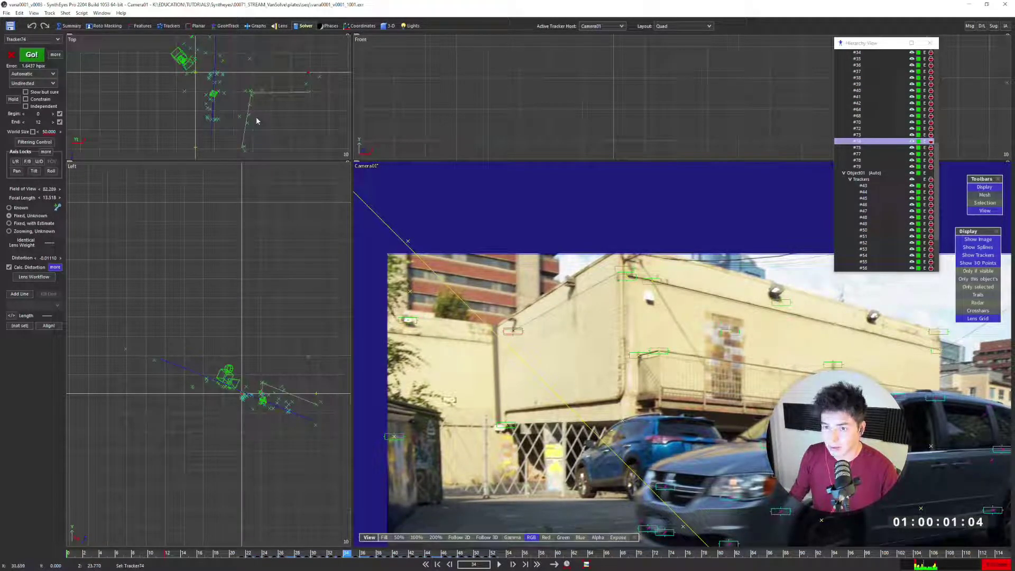
pyautogui.press('Right')
pyautogui.press('Left')
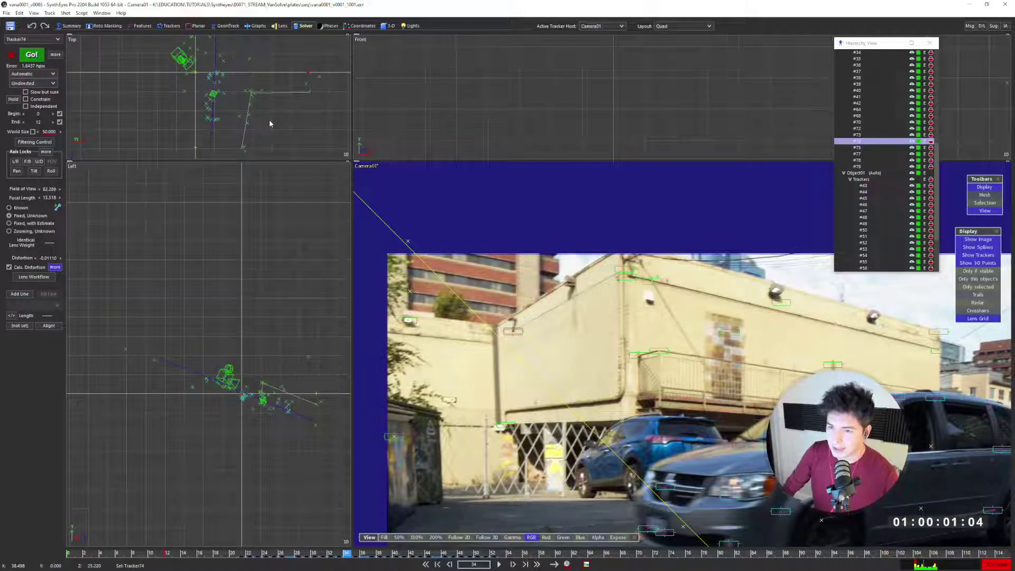
# Examine the two wall links against the camera and the van path in the Top view at several scales
pyautogui.scroll(-3, 269, 120)
pyautogui.scroll(-2, 268, 113)
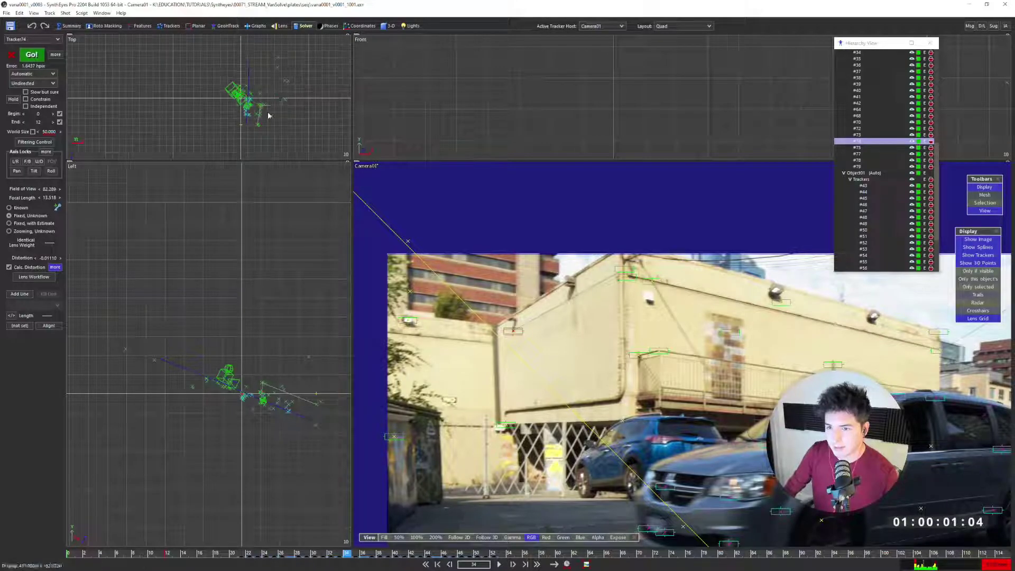
pyautogui.moveTo(268, 113); pyautogui.dragTo(231, 133, button='middle')
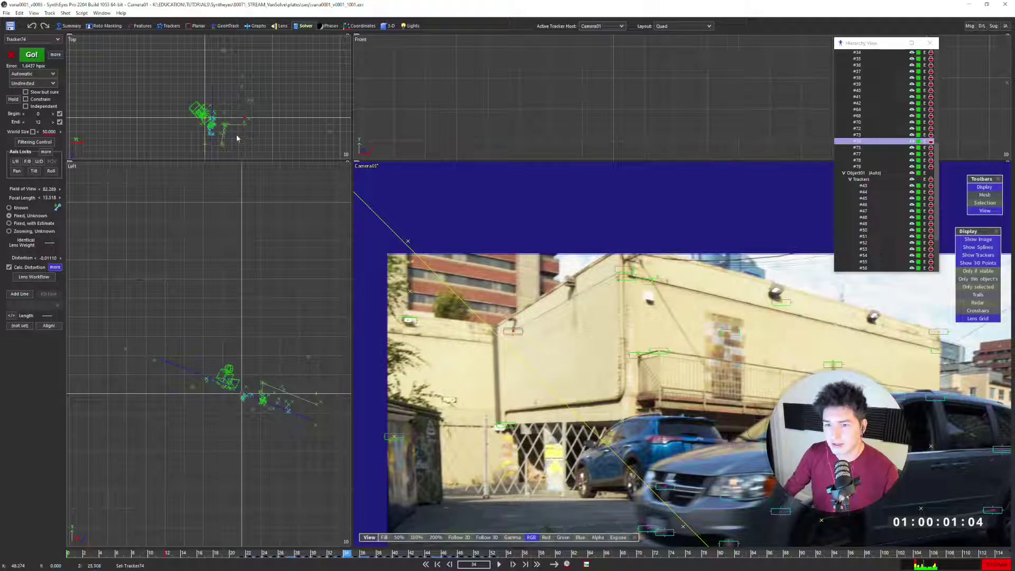
pyautogui.scroll(4, 217, 127)
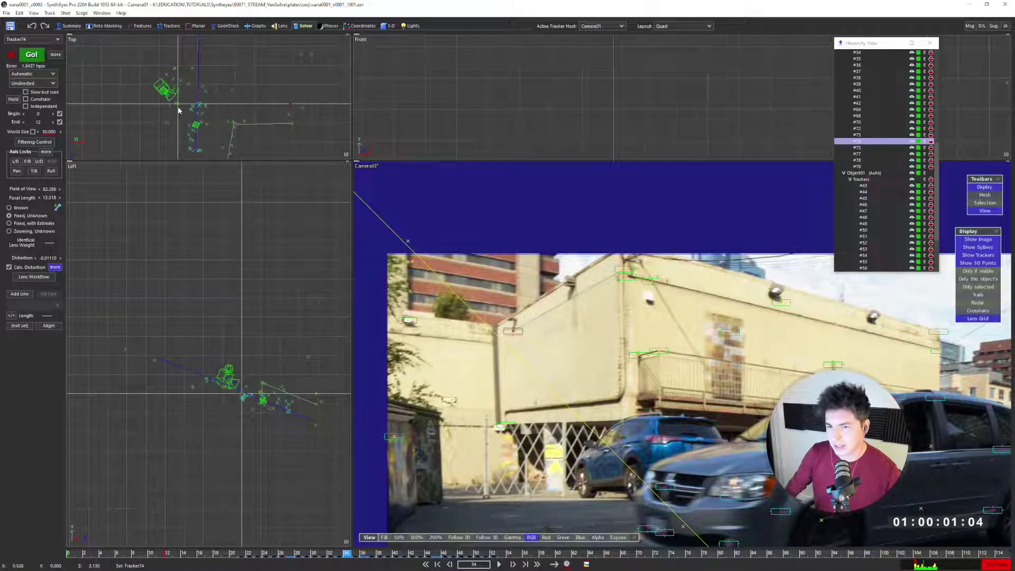
pyautogui.scroll(-4, 220, 120)
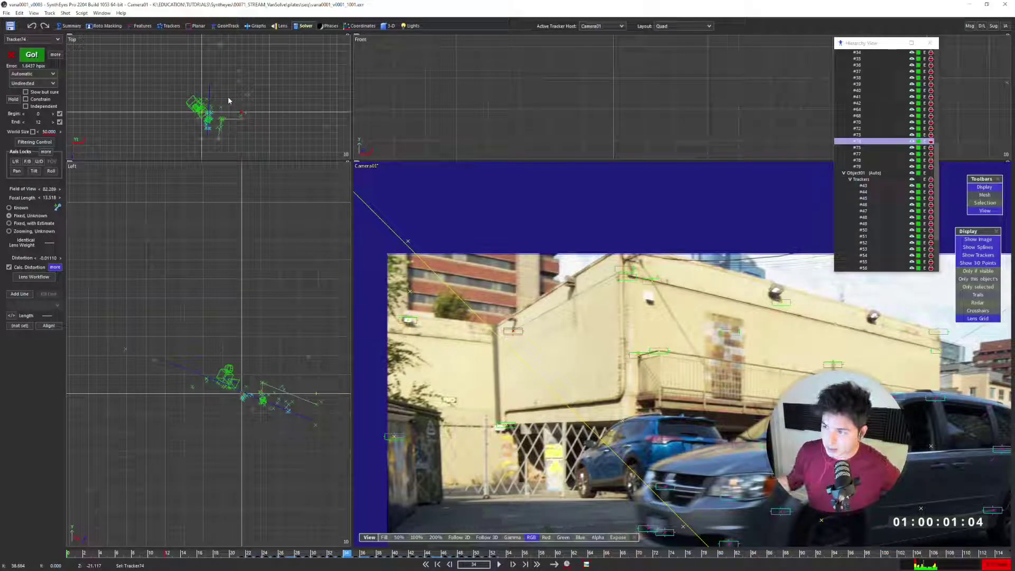
pyautogui.scroll(3, 205, 123)
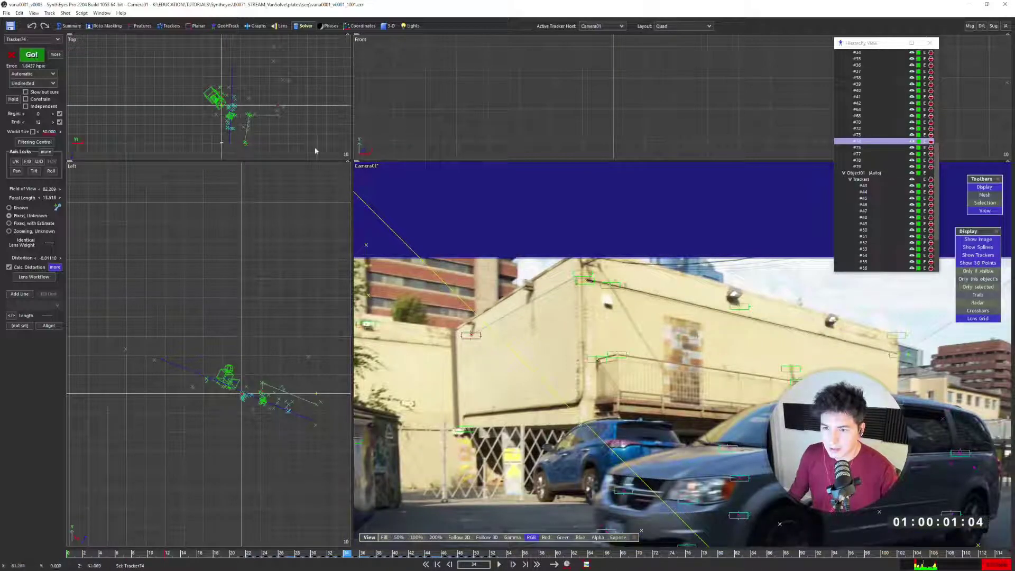
# Maximize the Left viewport, clear the tracker selection and restore the Quad layout
pyautogui.press('`')
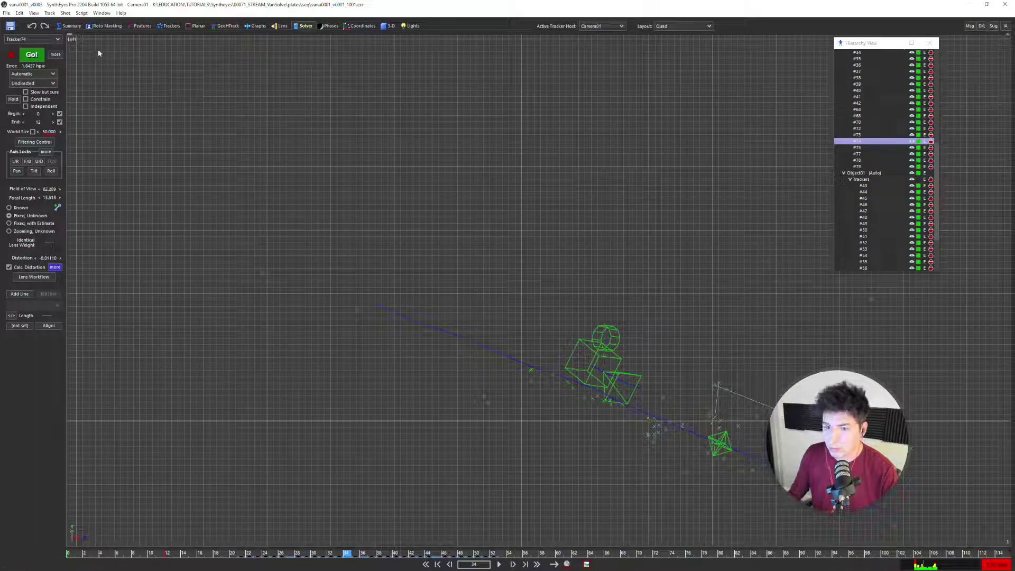
pyautogui.click(72, 39)
pyautogui.press('Escape')
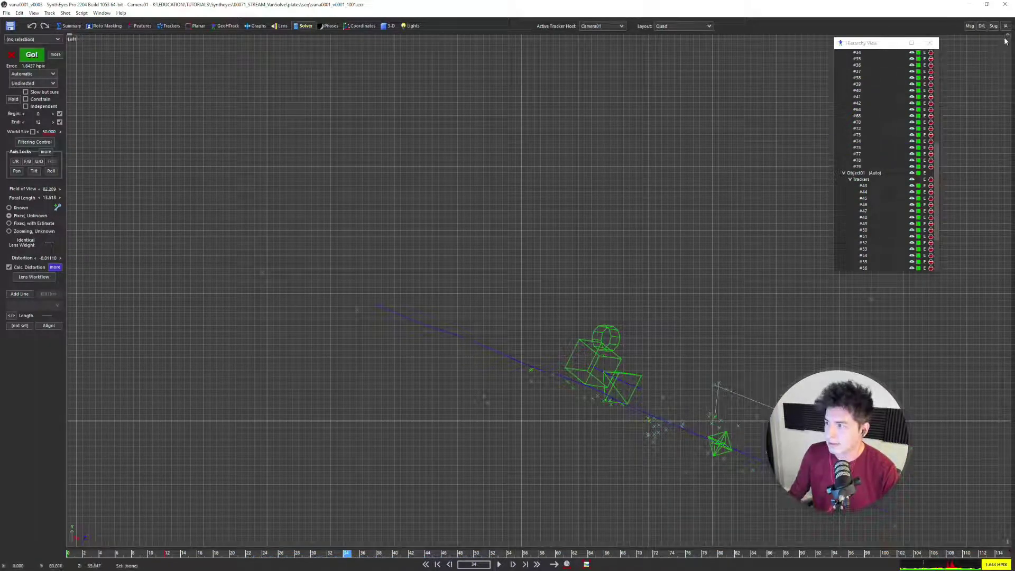
pyautogui.press('`')
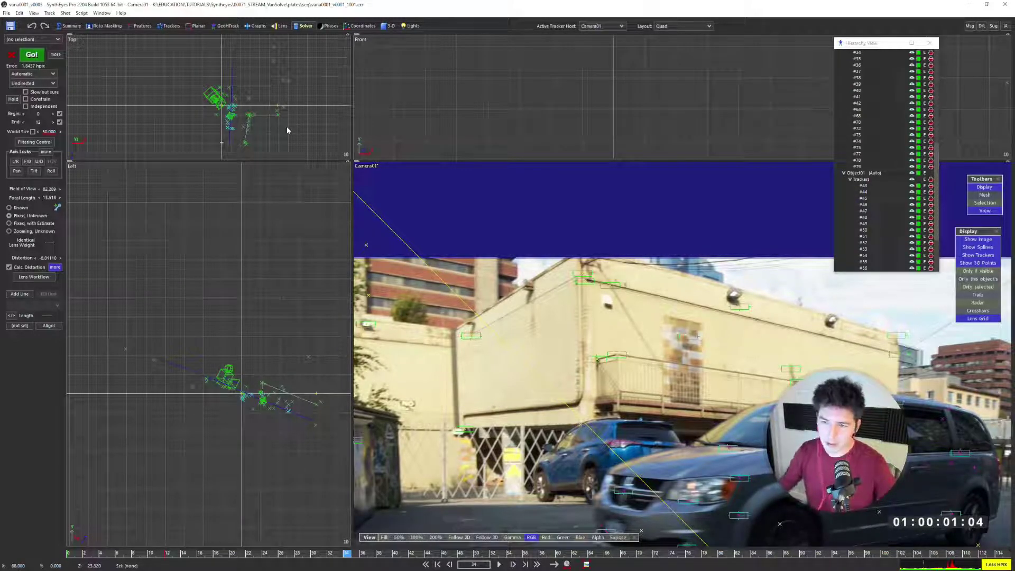
# Resize the Quad layout to give the Top viewport more room around the two wall links
pyautogui.scroll(3, 262, 131)
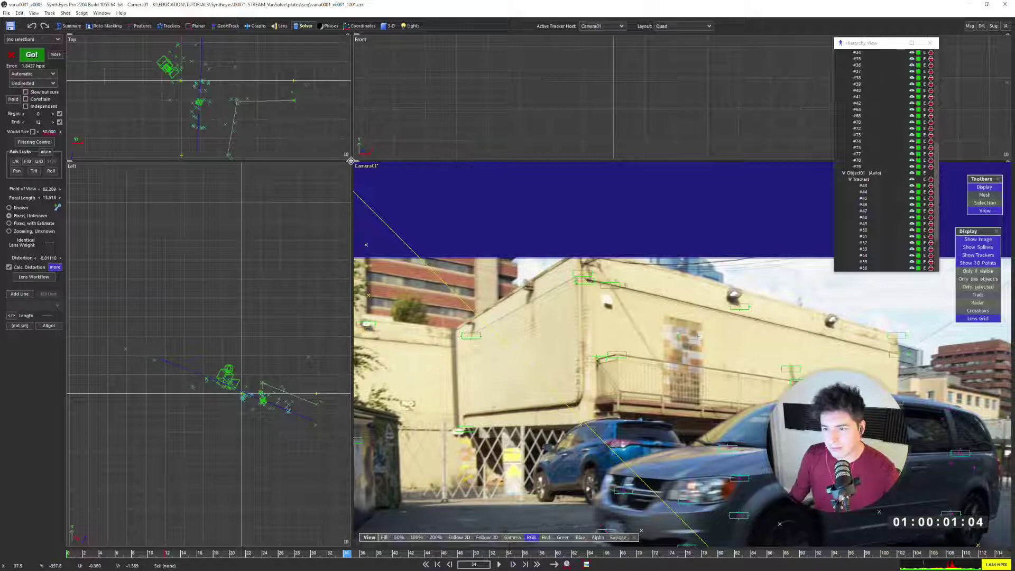
pyautogui.moveTo(351, 161); pyautogui.dragTo(448, 271)
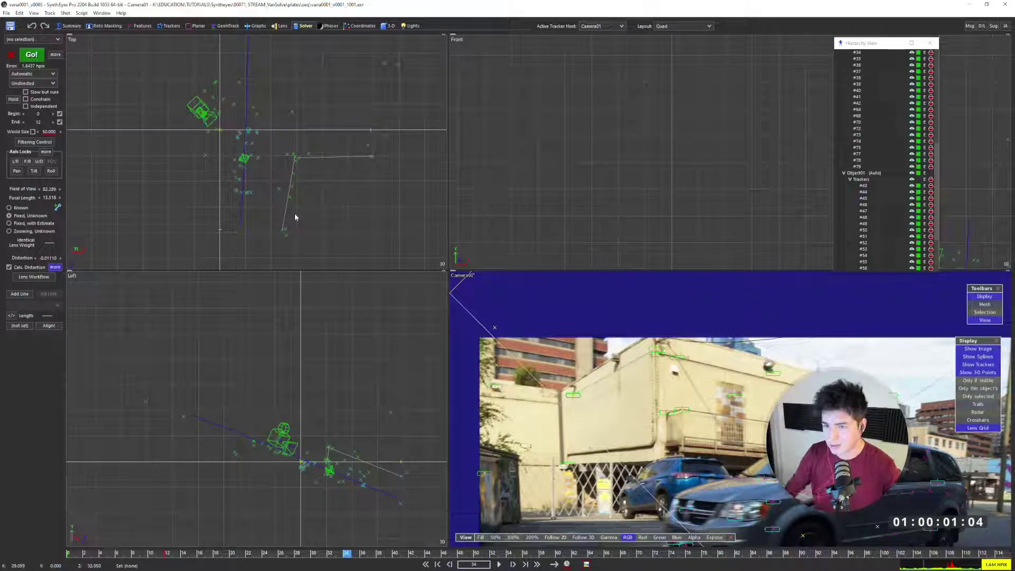
pyautogui.scroll(2, 288, 193)
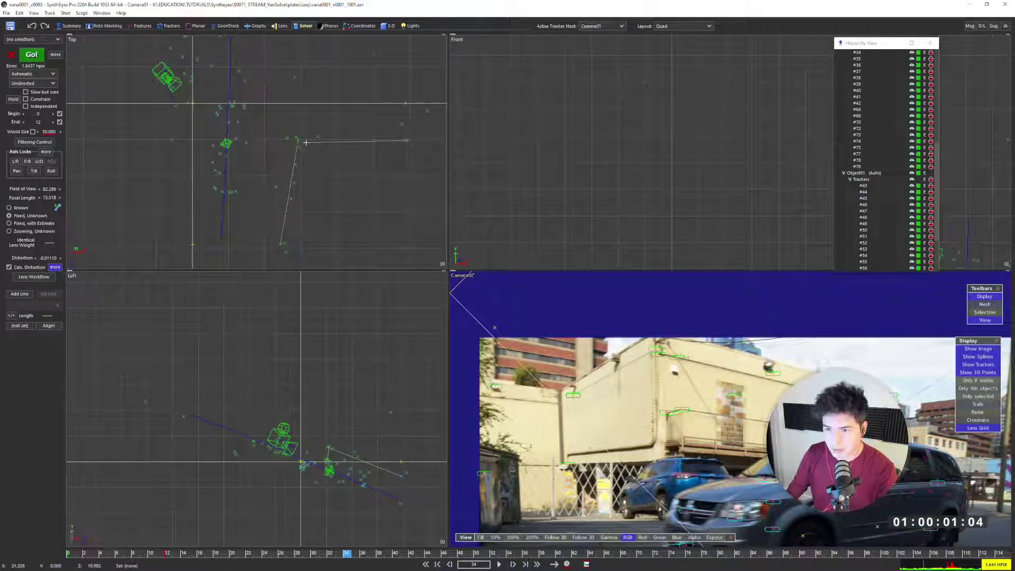
# Select the trackers at the ends of the long wall link to identify them on the building, leaving nothing selected
pyautogui.click(400, 144)
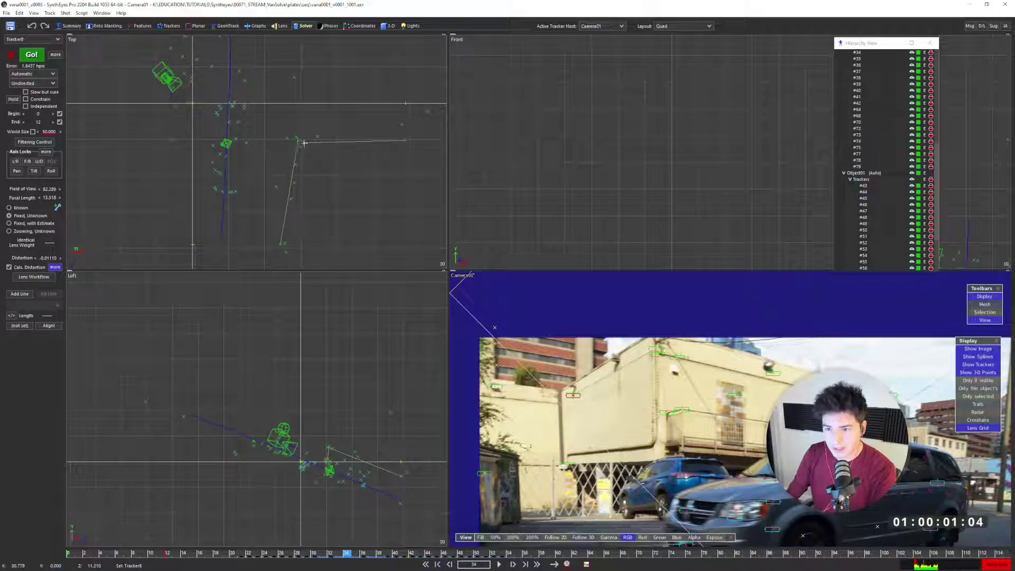
pyautogui.scroll(-2, 232, 115)
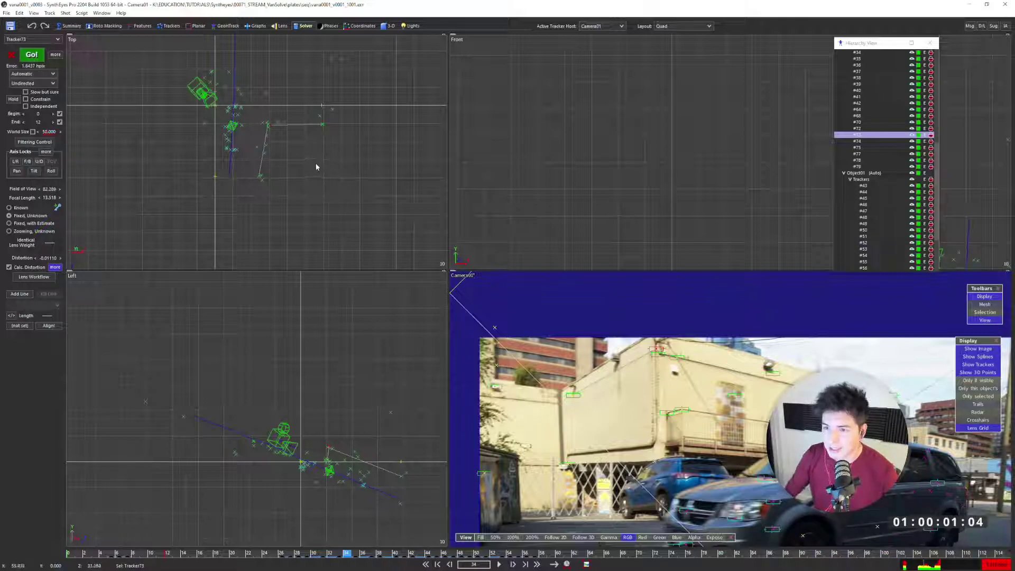
pyautogui.scroll(2, 264, 133)
pyautogui.click(587, 385)
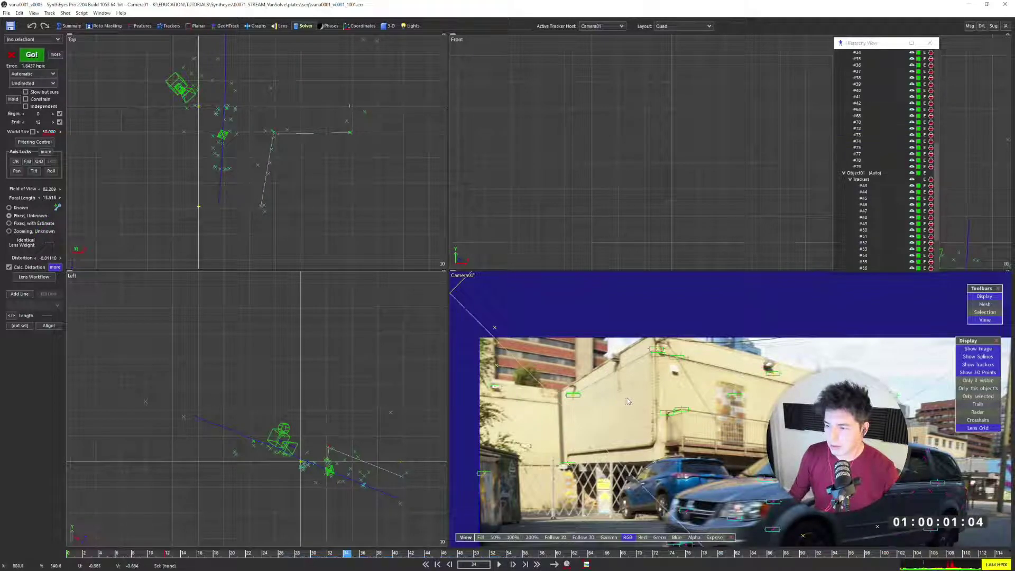
# Compare the building's side wall in the Camera view with the angle of the wall links in the Top view
pyautogui.moveTo(587, 384); pyautogui.dragTo(573, 378, button='middle')
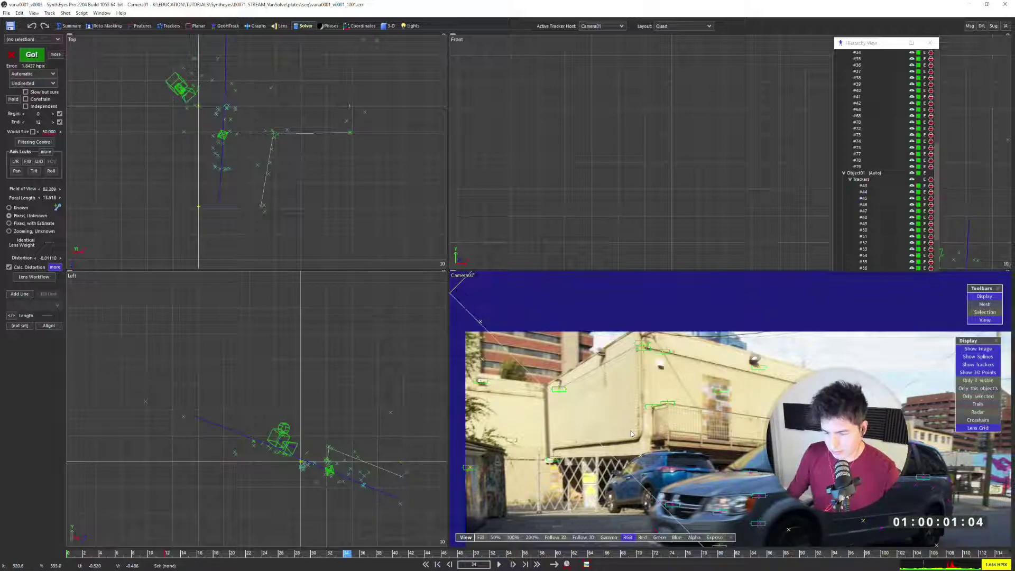
pyautogui.scroll(-2, 385, 394)
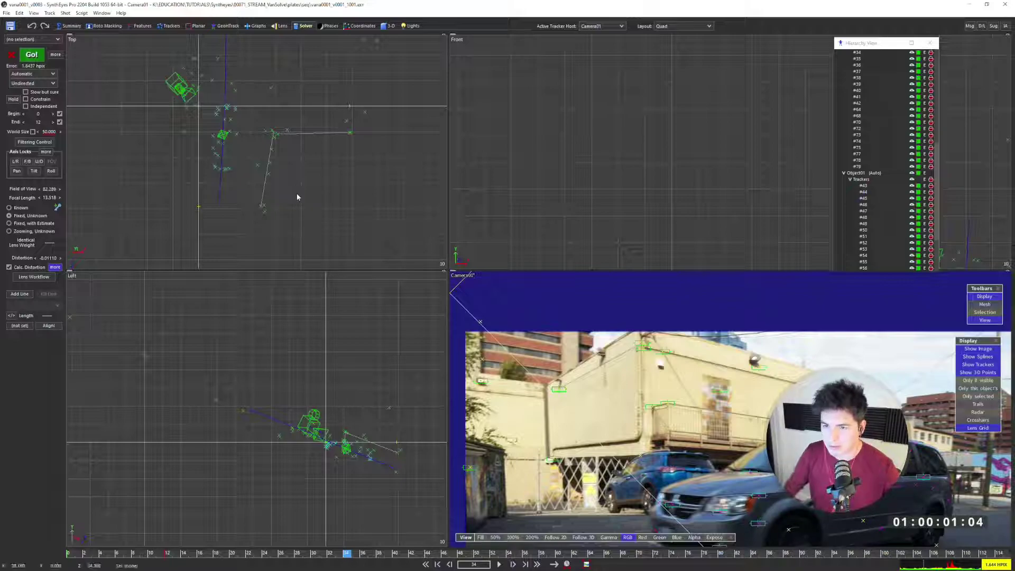
pyautogui.scroll(3, 270, 173)
pyautogui.scroll(-2, 269, 173)
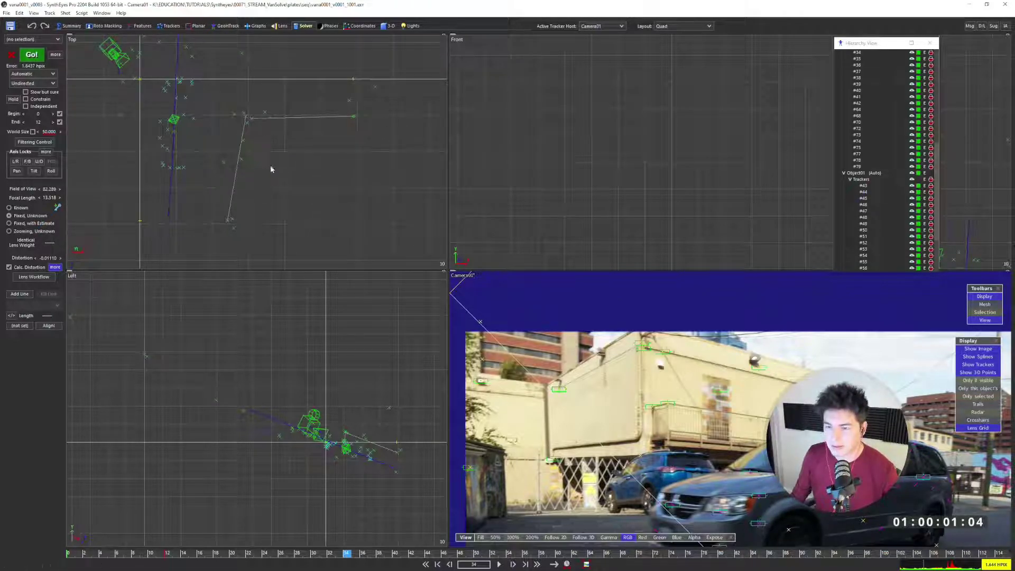
pyautogui.scroll(-1, 256, 163)
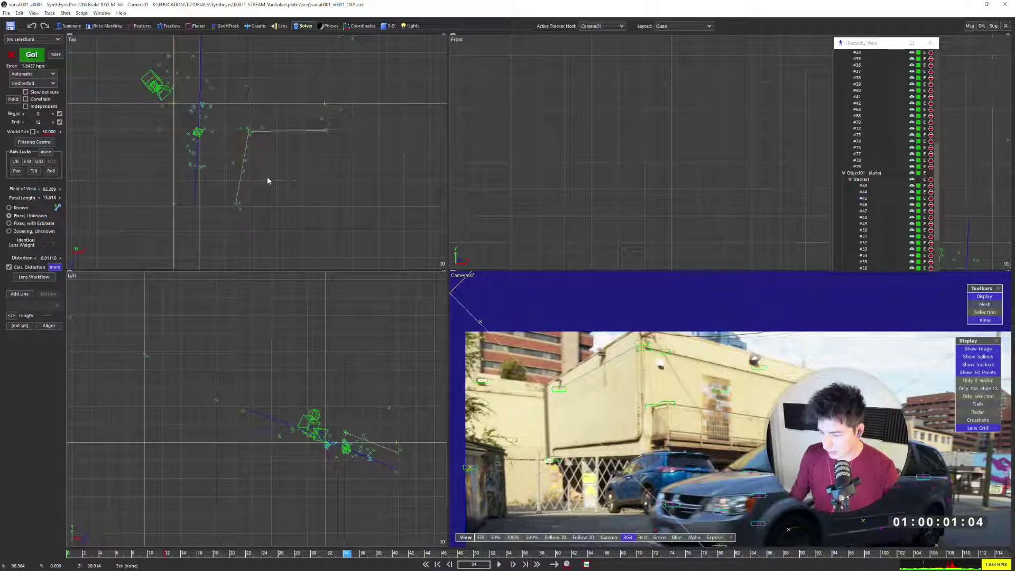
pyautogui.scroll(-3, 253, 160)
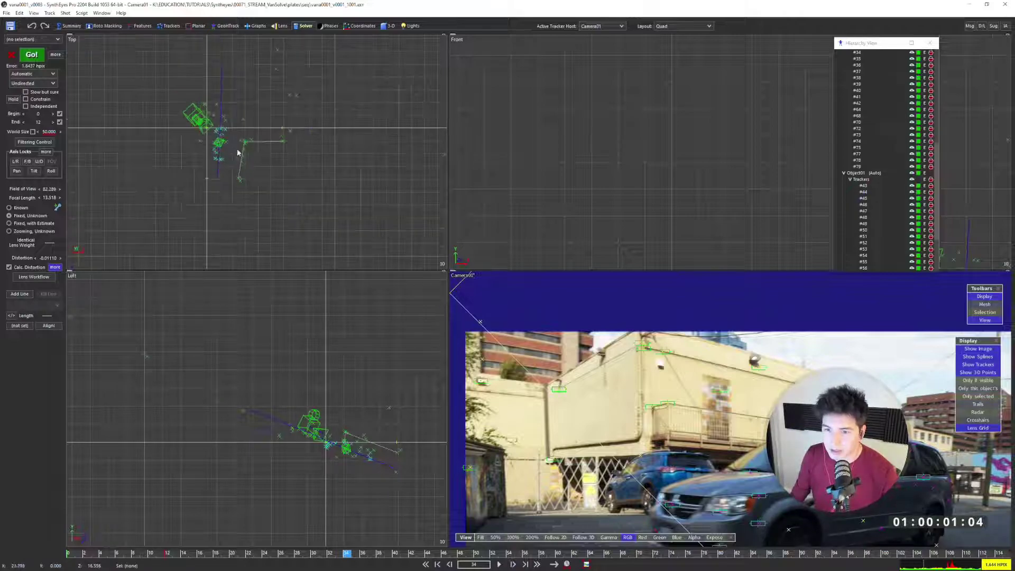
# Step back to frame 30 and forward again to frame 34 to watch the van's motion relative to the wall links
pyautogui.scroll(3, 237, 152)
pyautogui.press('s')
pyautogui.press('s')
pyautogui.press('s')
pyautogui.press('s')
pyautogui.press('s')
pyautogui.press('s')
pyautogui.press('s')
pyautogui.press('s')
pyautogui.press('s')
pyautogui.press('s')
pyautogui.press('s')
pyautogui.press('s')
pyautogui.press('s')
pyautogui.press('s')
pyautogui.press('s')
pyautogui.press('s')
pyautogui.press('s')
pyautogui.press('s')
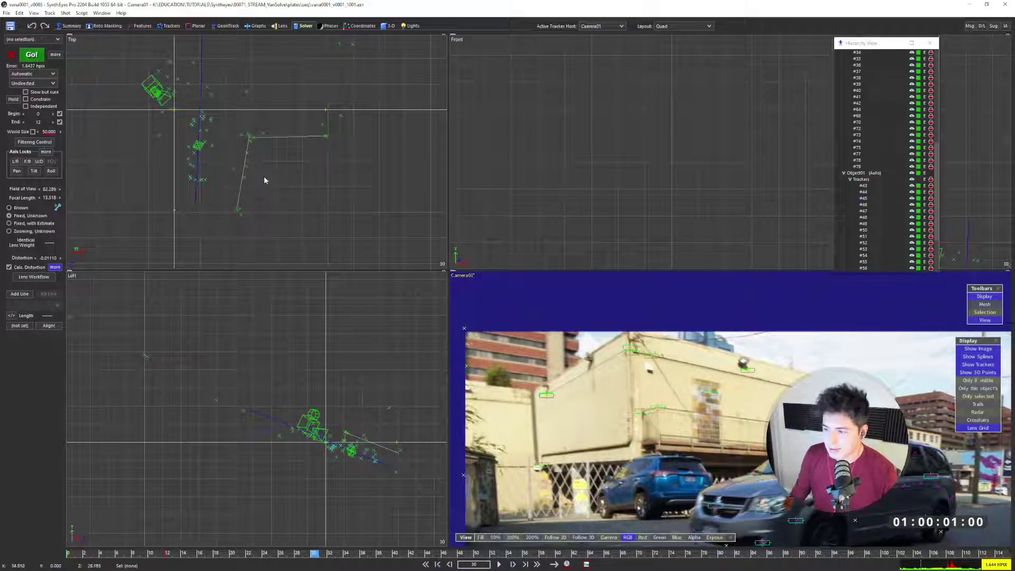
pyautogui.press('d')
pyautogui.press('d')
pyautogui.press('d')
pyautogui.press('d')
pyautogui.press('d')
pyautogui.press('d')
pyautogui.press('d')
pyautogui.press('d')
pyautogui.press('d')
pyautogui.press('d')
pyautogui.press('d')
pyautogui.press('d')
pyautogui.press('d')
pyautogui.press('d')
pyautogui.press('d')
pyautogui.press('d')
pyautogui.press('d')
pyautogui.press('d')
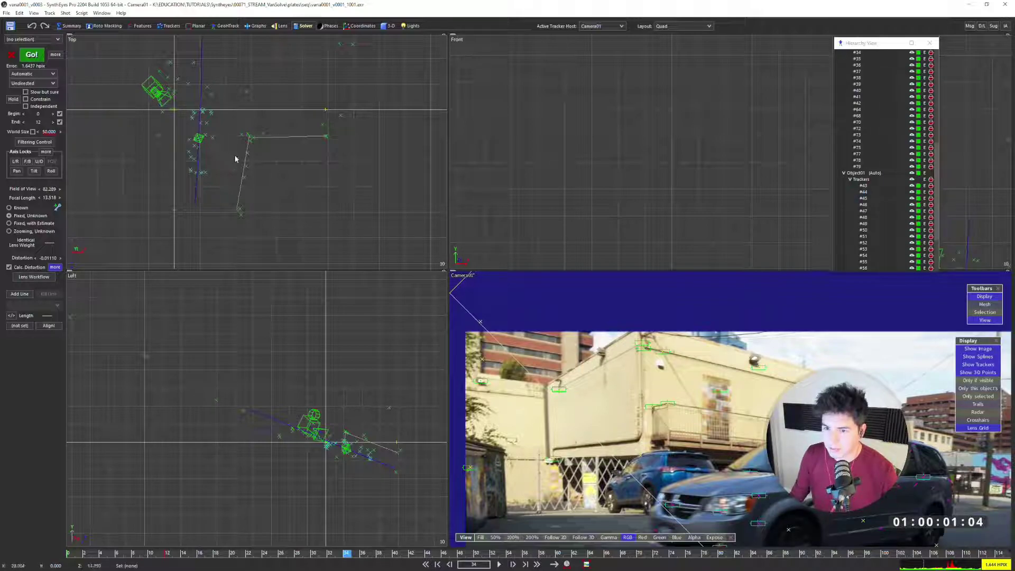
# Play the shot to frame 88 to watch the camera and van paths beside the building in the Top view
pyautogui.scroll(-1, 263, 188)
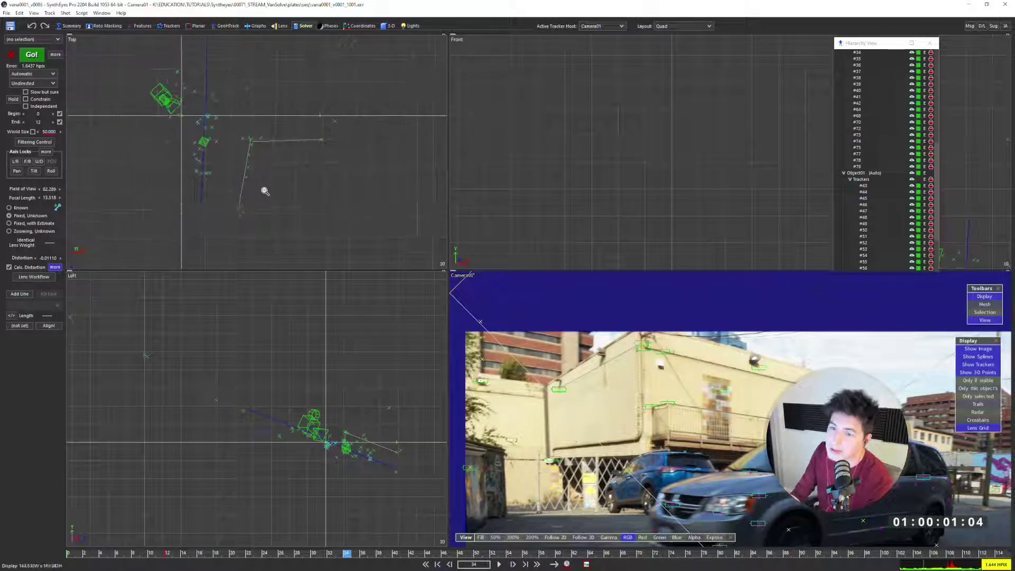
pyautogui.scroll(1, 266, 180)
pyautogui.moveTo(275, 159); pyautogui.dragTo(283, 193, button='middle')
pyautogui.scroll(-2, 285, 194)
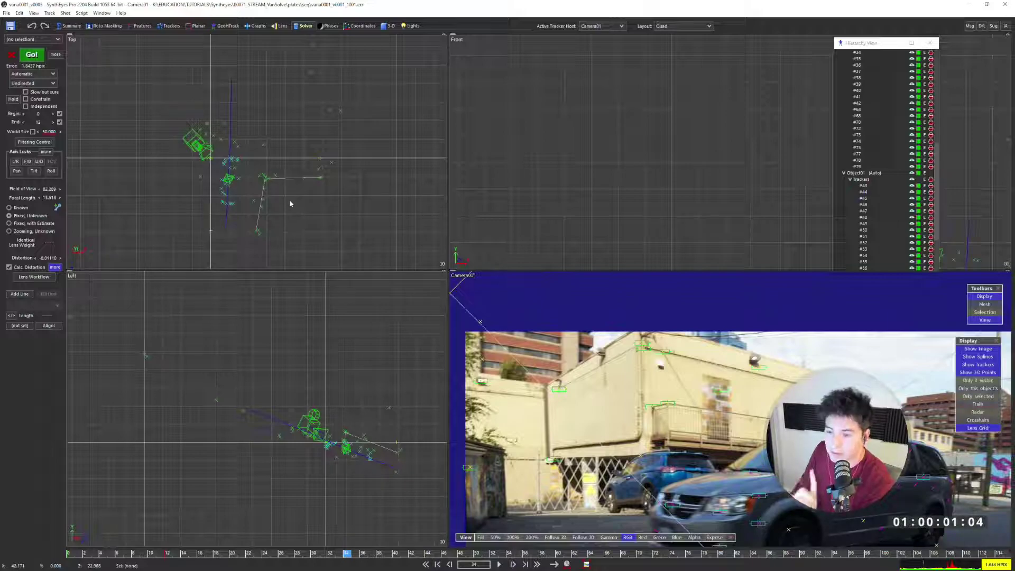
pyautogui.press('space')
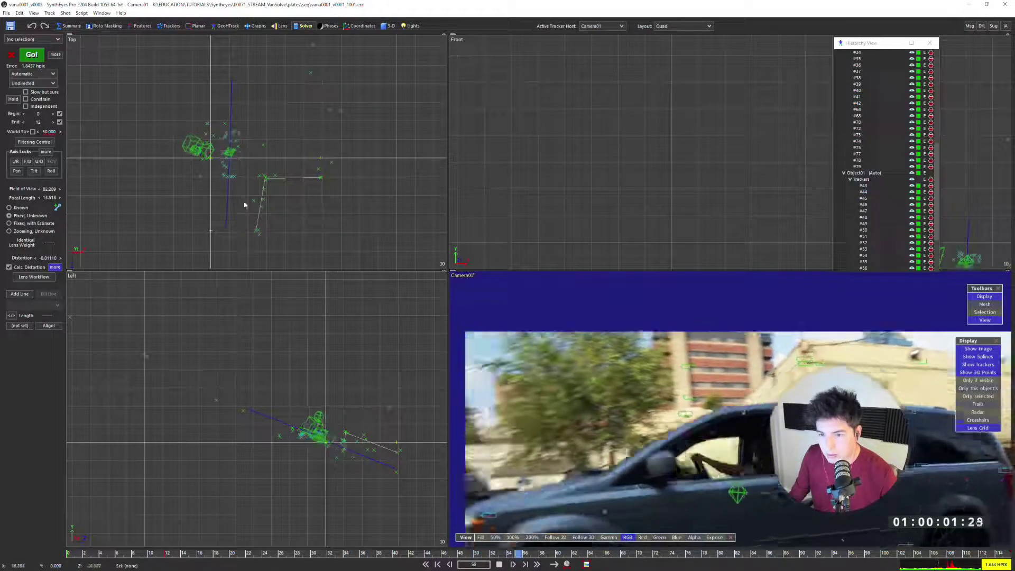
pyautogui.press('space')
# Inspect the wall corner in the Top and Left views and select the trackers at both ends of the long wall link
pyautogui.scroll(3, 280, 201)
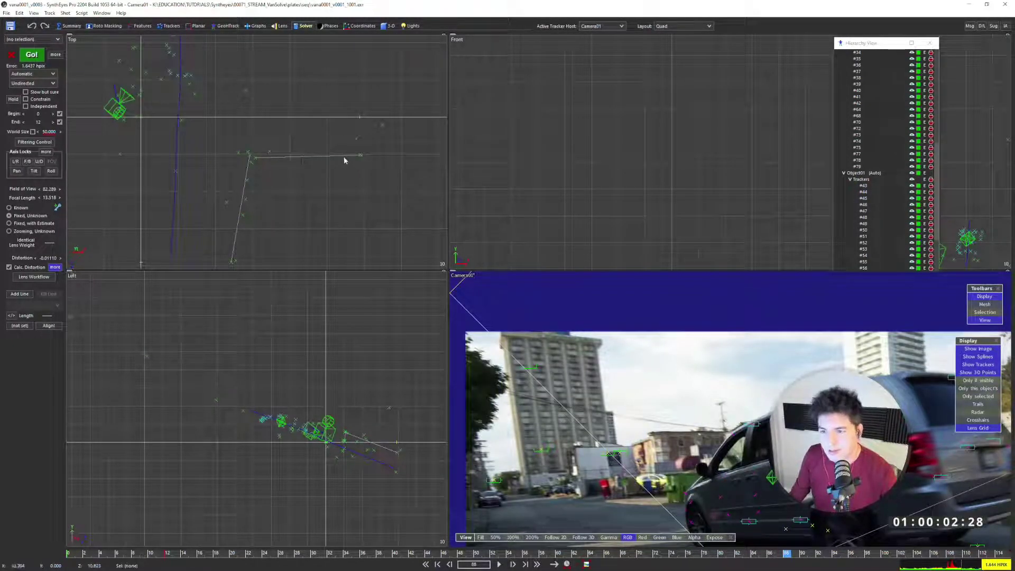
pyautogui.moveTo(260, 175); pyautogui.dragTo(262, 149, button='middle')
pyautogui.scroll(-3, 253, 169)
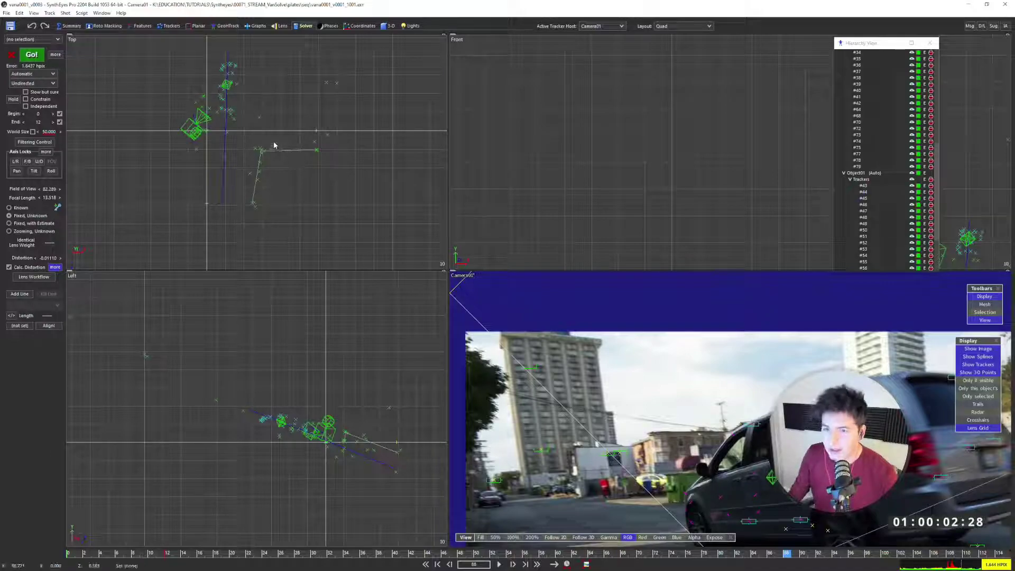
pyautogui.scroll(4, 351, 447)
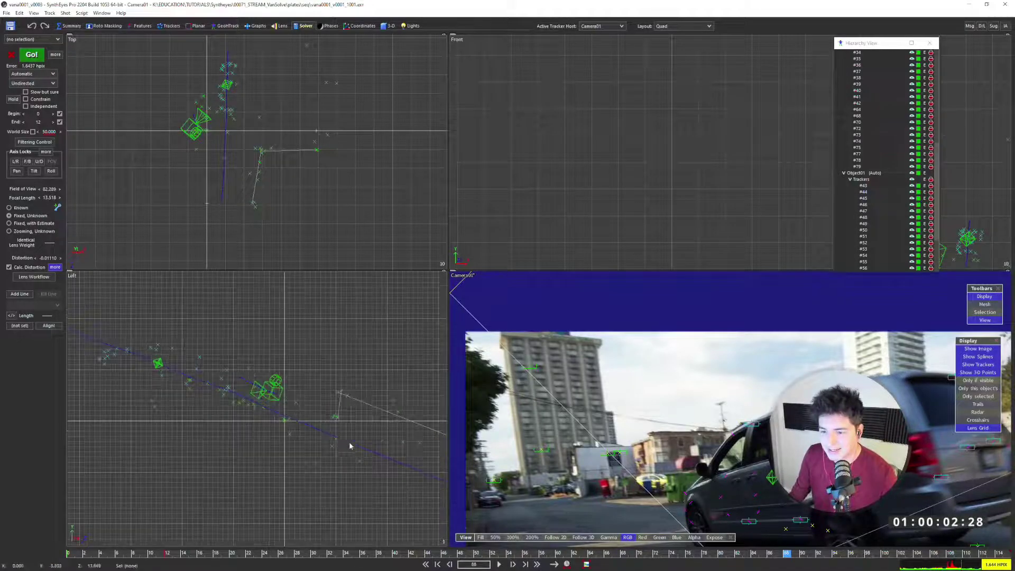
pyautogui.scroll(2, 263, 159)
pyautogui.click(260, 138)
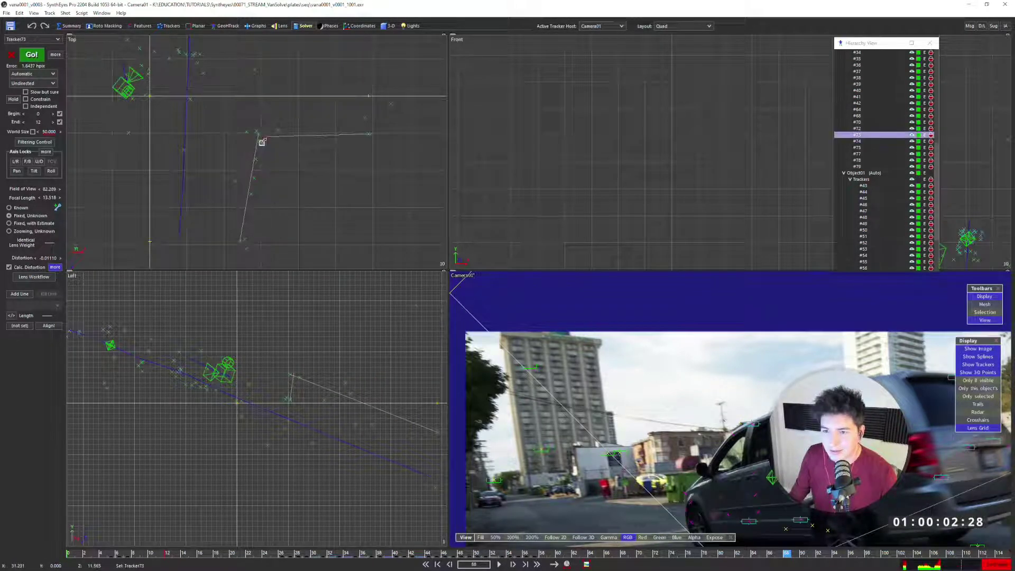
pyautogui.click(368, 133)
pyautogui.scroll(5, 376, 136)
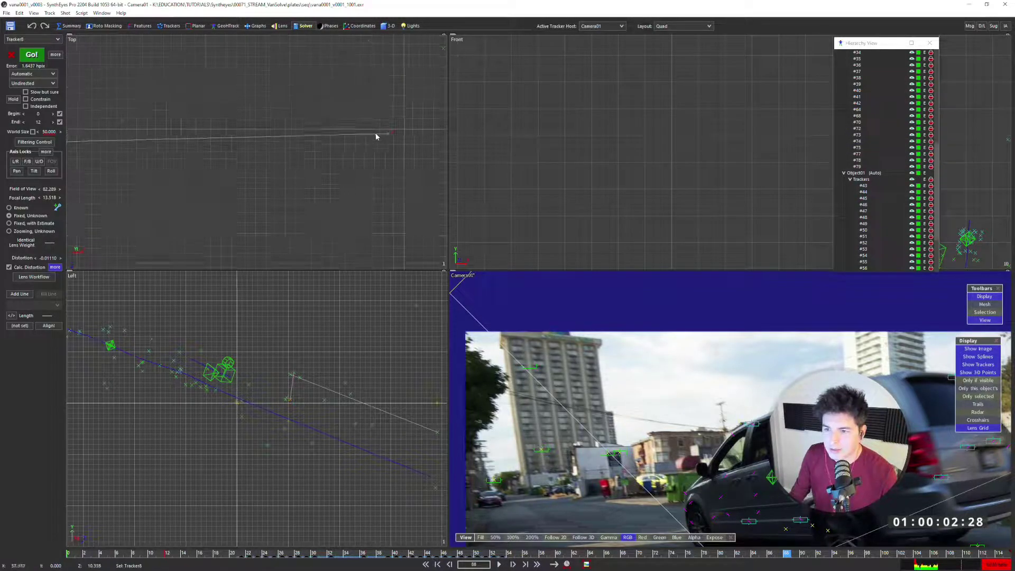
# Review Tracker74's X-axis alignment to Tracker73 in the tracker settings against the wall links in the Top view
pyautogui.click(161, 26)
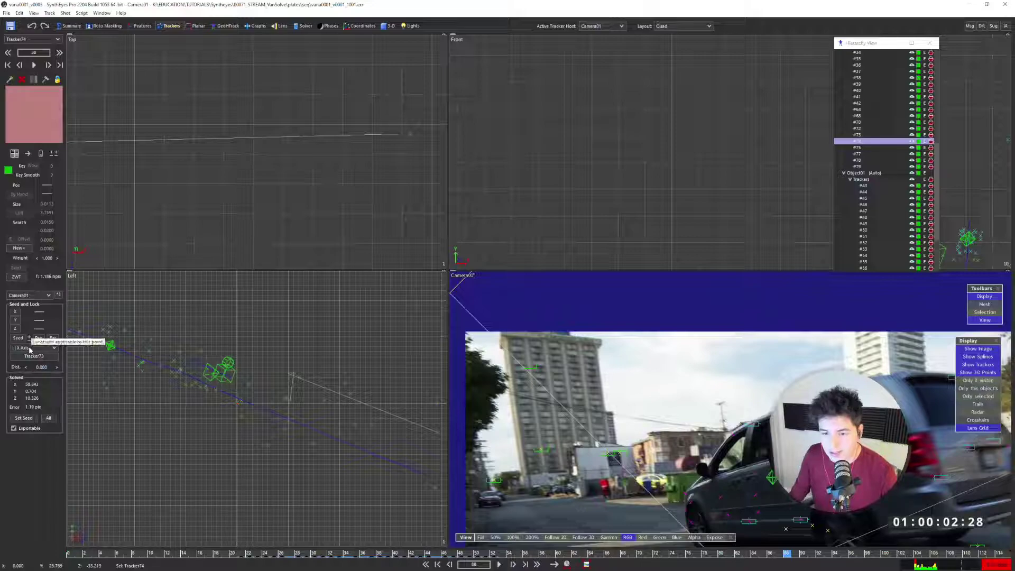
pyautogui.scroll(-3, 307, 196)
pyautogui.moveTo(297, 196); pyautogui.dragTo(358, 160, button='middle')
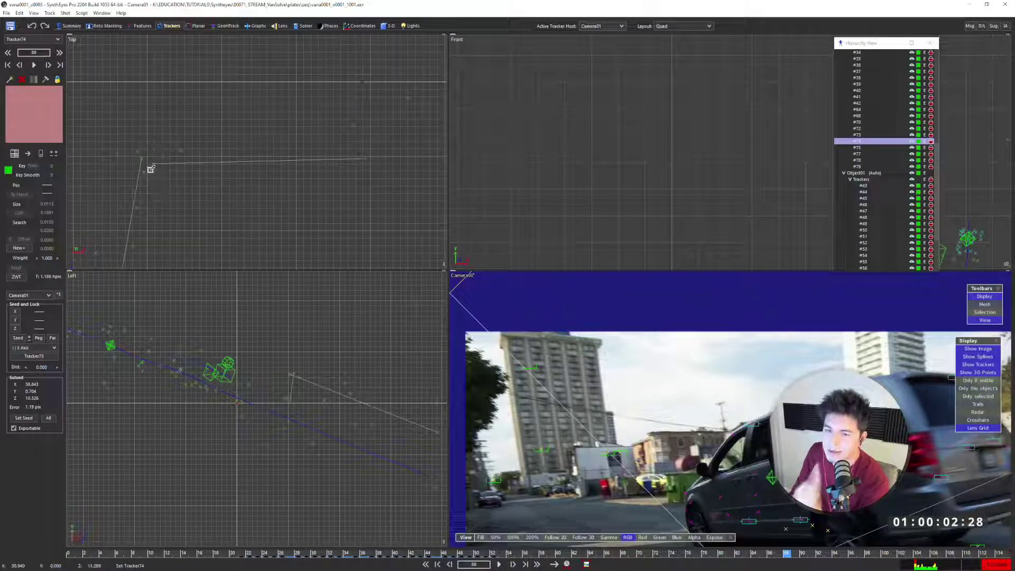
pyautogui.scroll(-3, 151, 167)
pyautogui.moveTo(152, 166); pyautogui.dragTo(229, 167, button='middle')
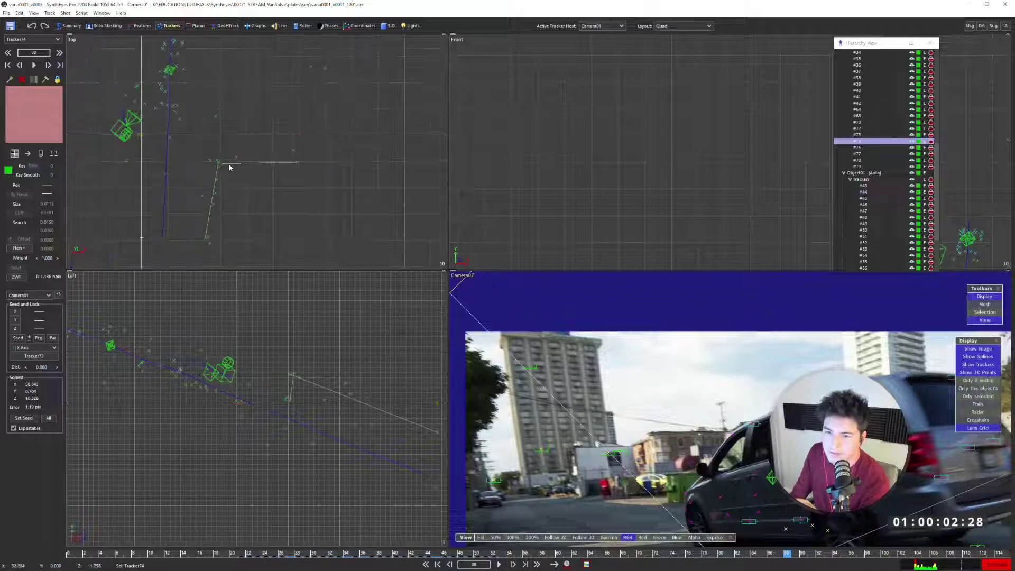
pyautogui.moveTo(128, 177); pyautogui.dragTo(193, 182, button='middle')
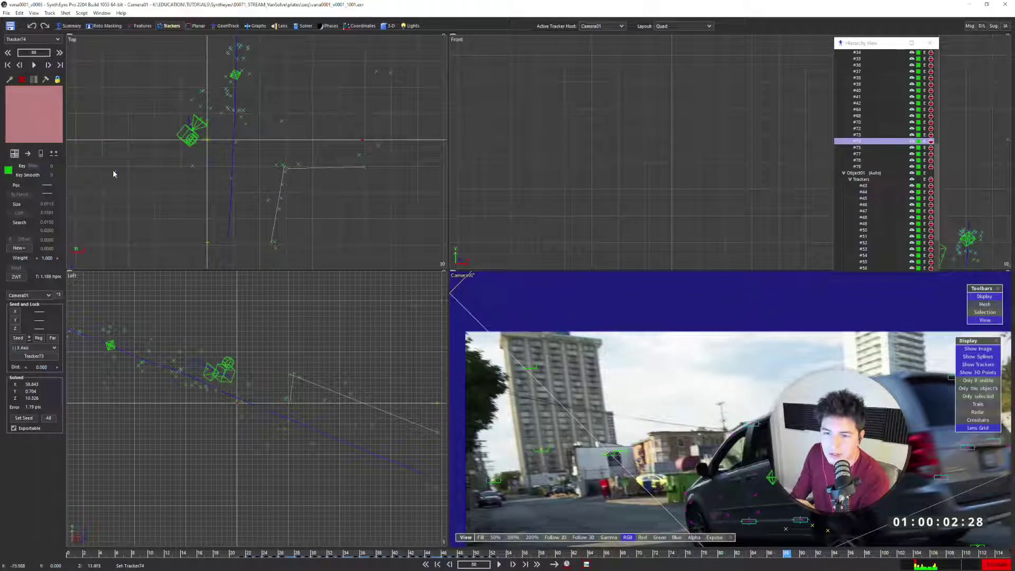
pyautogui.scroll(2, 270, 181)
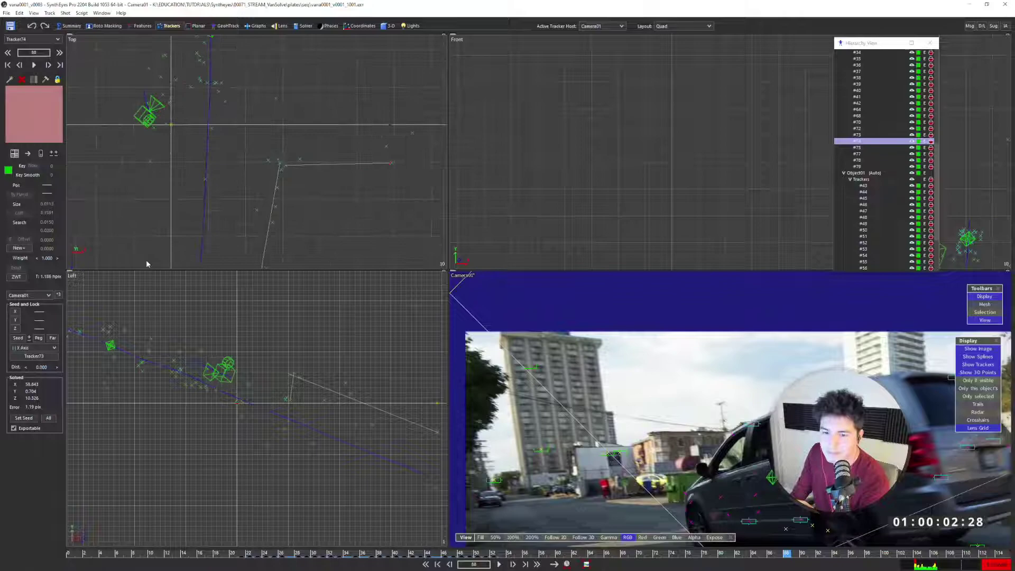
pyautogui.click(18, 313)
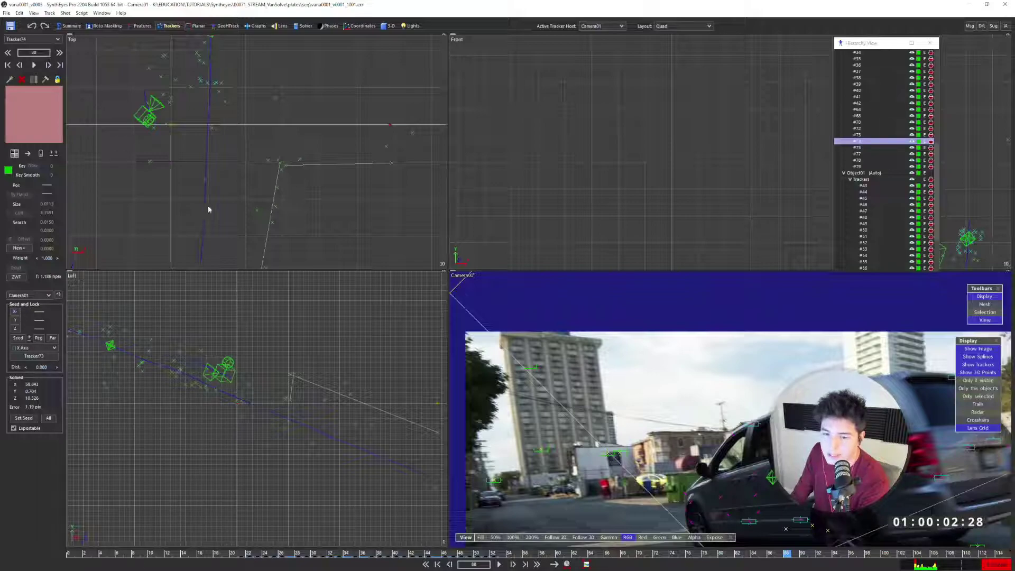
# Solve the scene again and examine the corner between the two wall links in the Top view
pyautogui.scroll(-3, 296, 152)
pyautogui.click(305, 25)
pyautogui.click(38, 60)
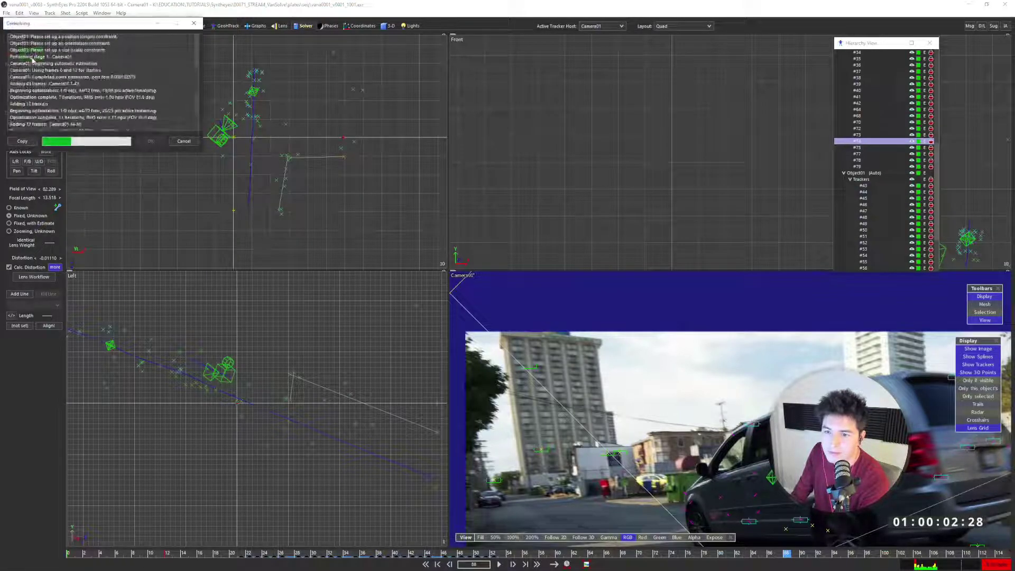
pyautogui.scroll(2, 231, 141)
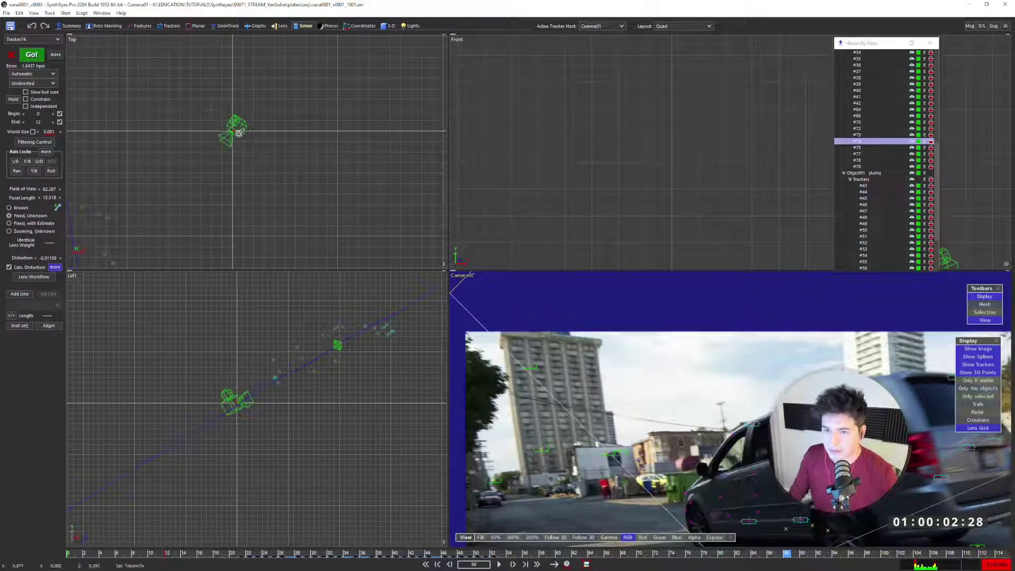
pyautogui.scroll(-1, 236, 146)
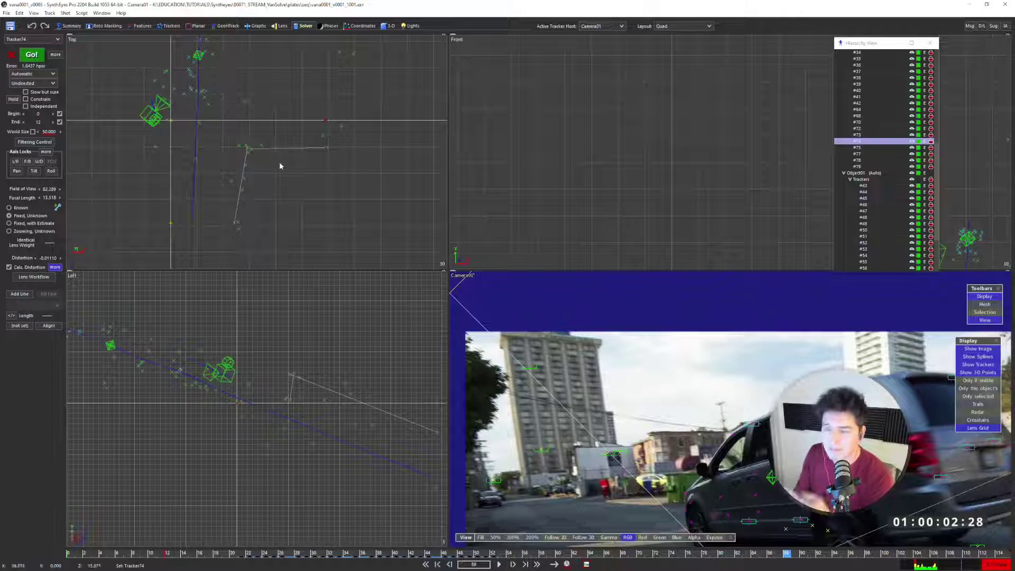
pyautogui.scroll(1, 269, 156)
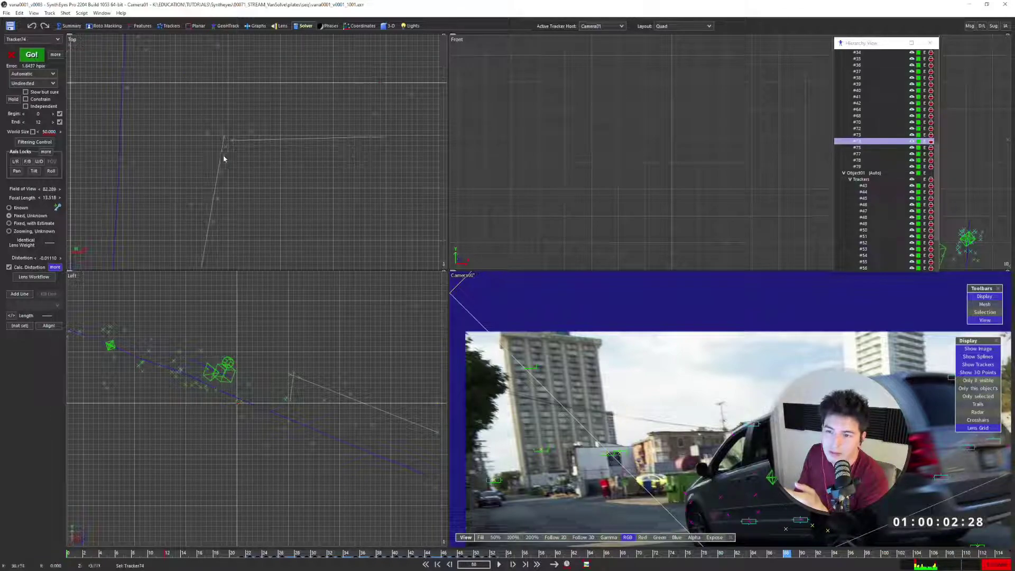
pyautogui.scroll(-2, 224, 158)
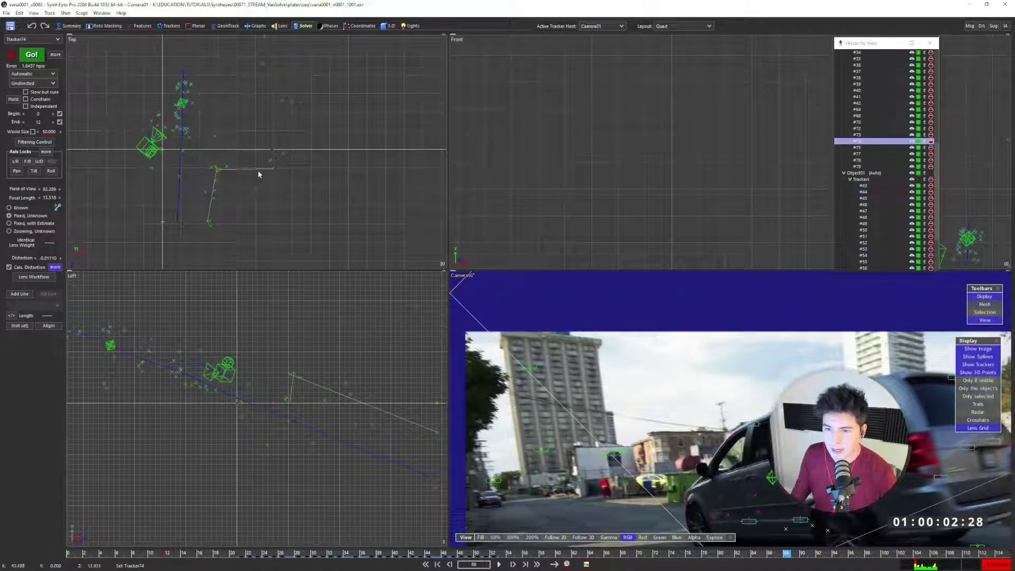
pyautogui.scroll(1, 237, 170)
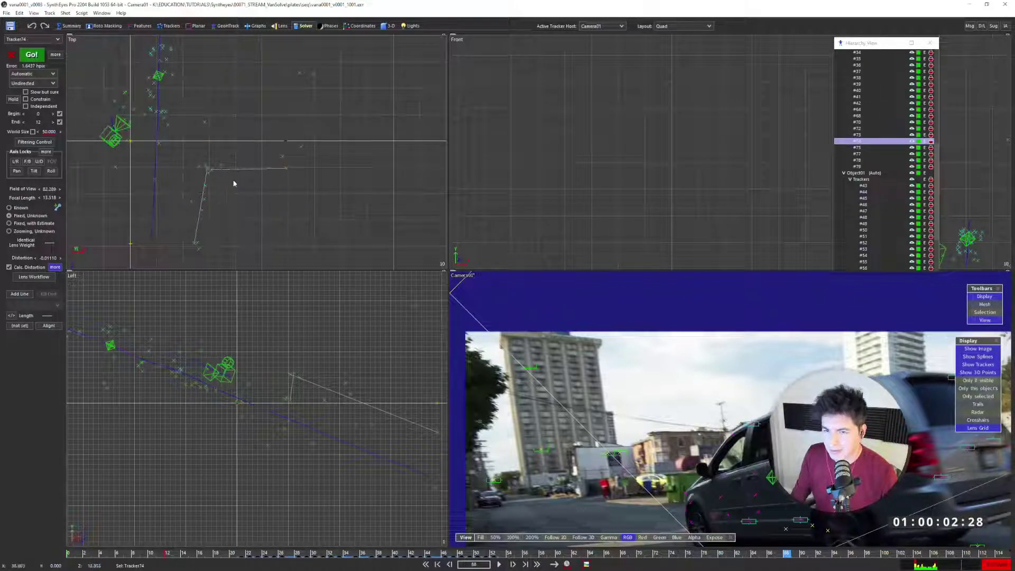
# Show frame 19 in the full camera view and examine the wall links along the building's roofline
pyautogui.press('5')
pyautogui.scroll(-3, 497, 344)
pyautogui.moveTo(497, 344); pyautogui.dragTo(380, 315, button='middle')
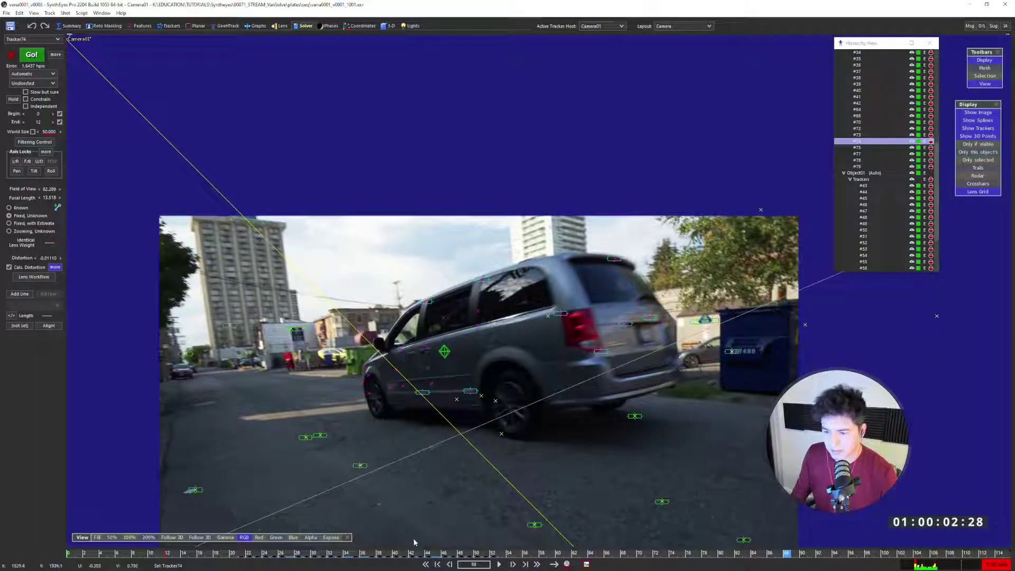
pyautogui.moveTo(344, 559); pyautogui.dragTo(224, 556)
pyautogui.scroll(3, 256, 189)
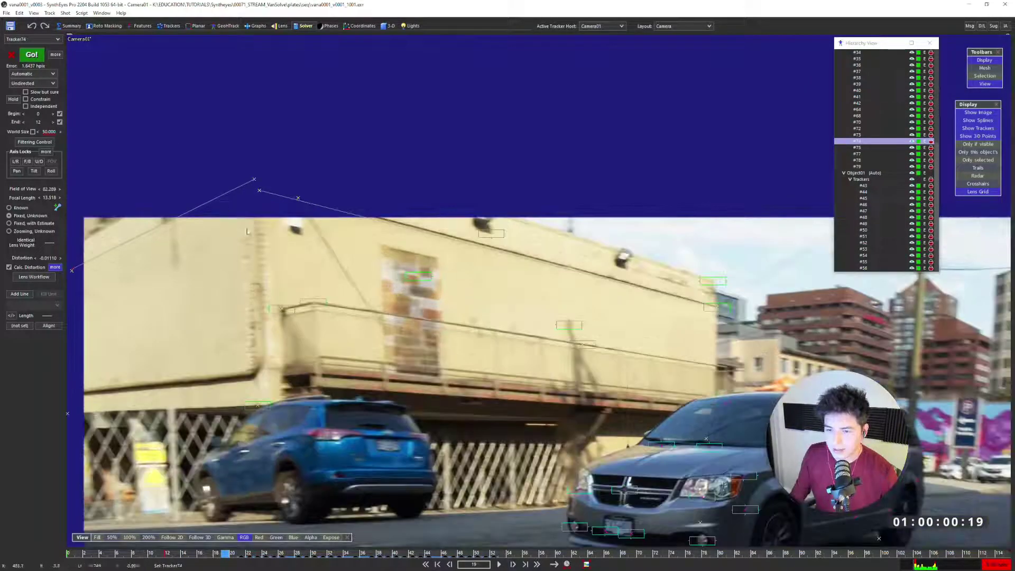
pyautogui.moveTo(256, 189); pyautogui.dragTo(277, 237, button='middle')
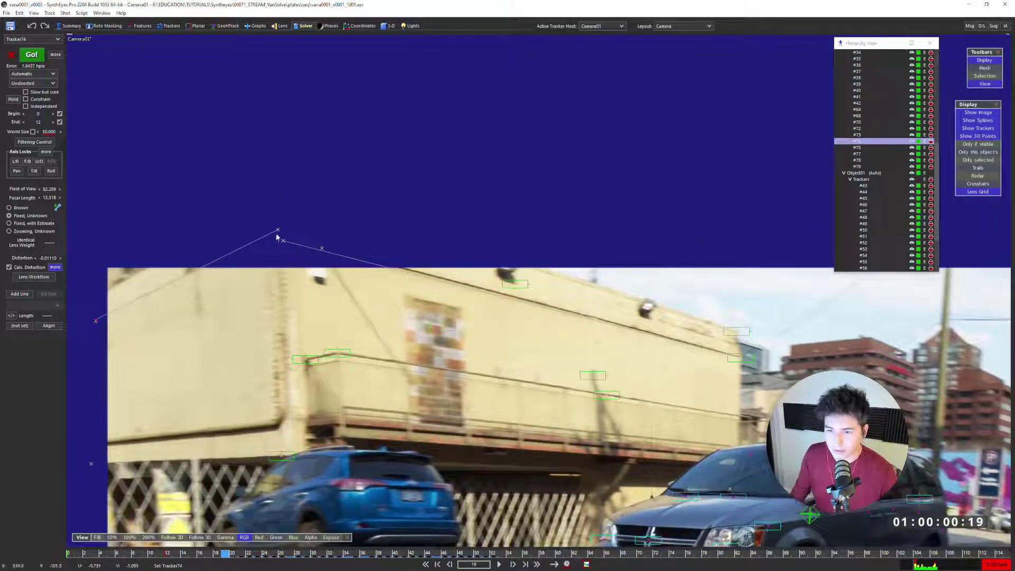
# Select Tracker18 at the building's far edge and review its Z-axis alignment to Tracker7 in the tracker settings
pyautogui.click(733, 360)
pyautogui.click(169, 26)
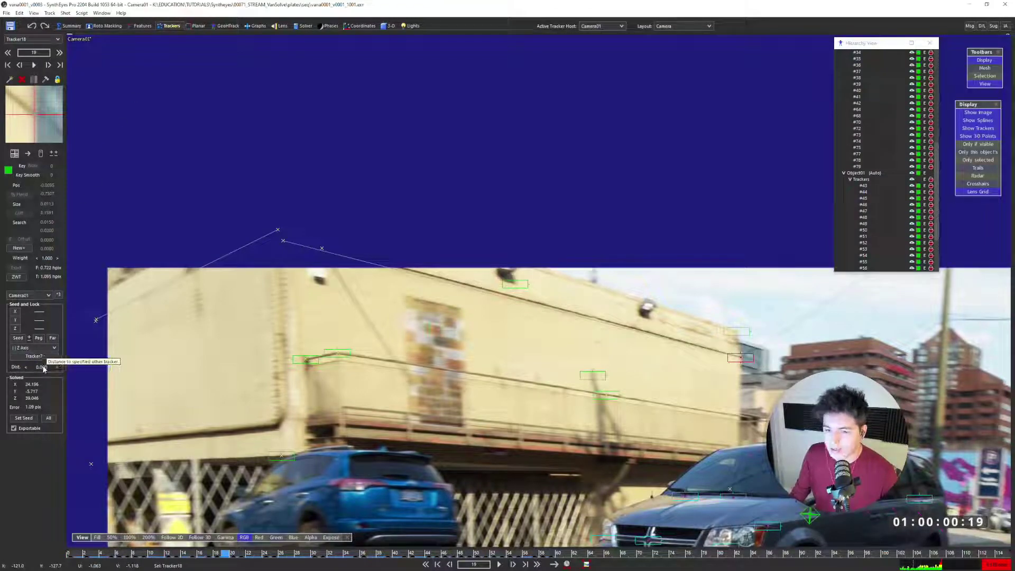
pyautogui.moveTo(736, 353); pyautogui.dragTo(692, 332, button='middle')
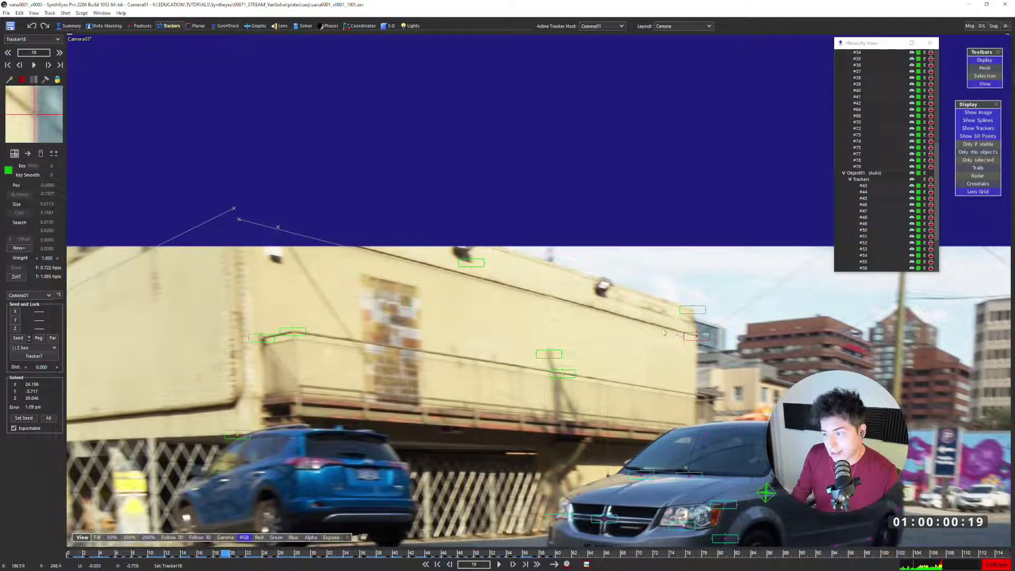
pyautogui.moveTo(400, 333); pyautogui.dragTo(356, 216, button='middle')
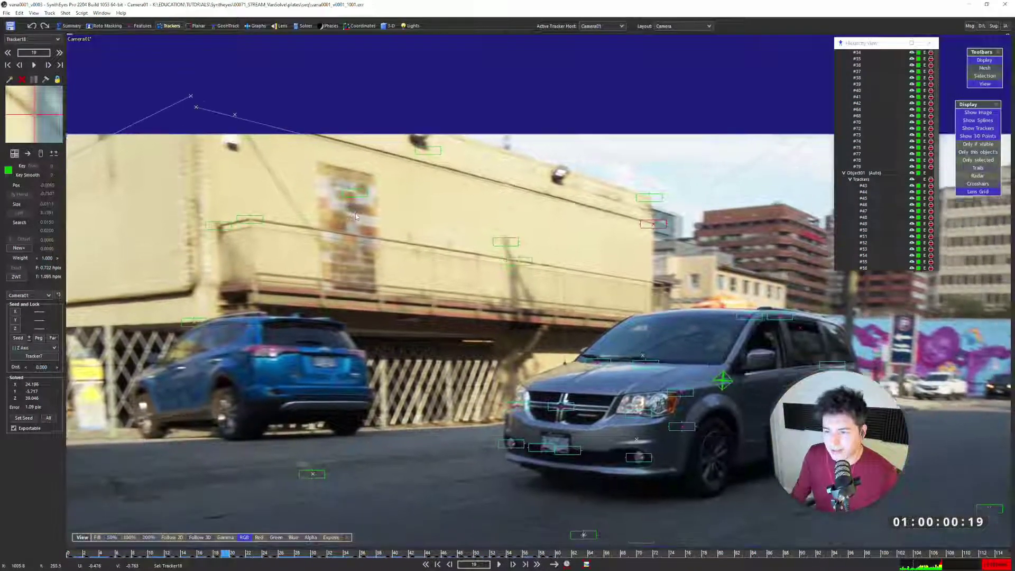
pyautogui.scroll(-2, 355, 215)
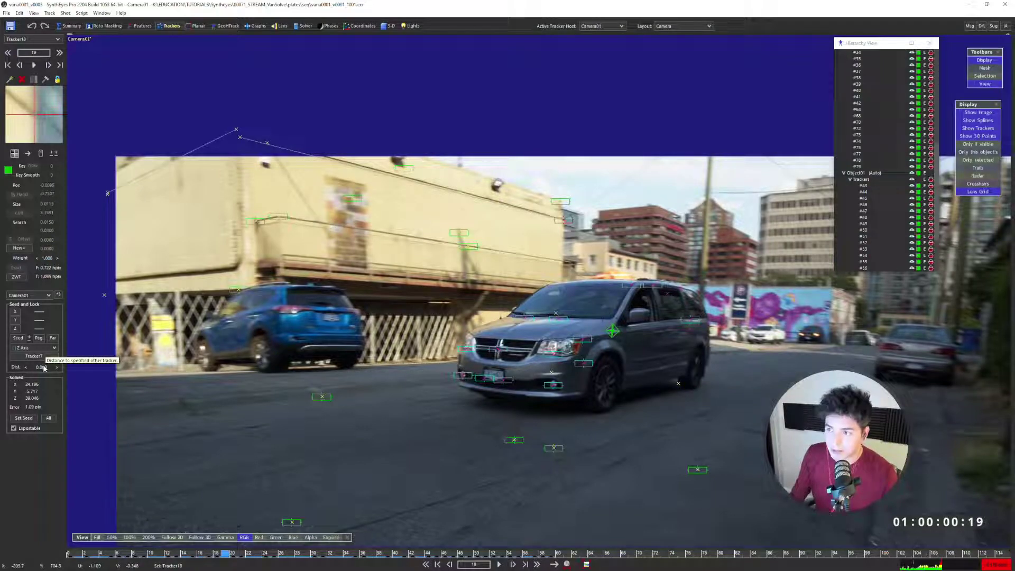
# Link Tracker11 on the road to Tracker64 in front of the van with a distance constraint of 170
pyautogui.moveTo(581, 429); pyautogui.dragTo(456, 310, button='middle')
pyautogui.click(515, 252)
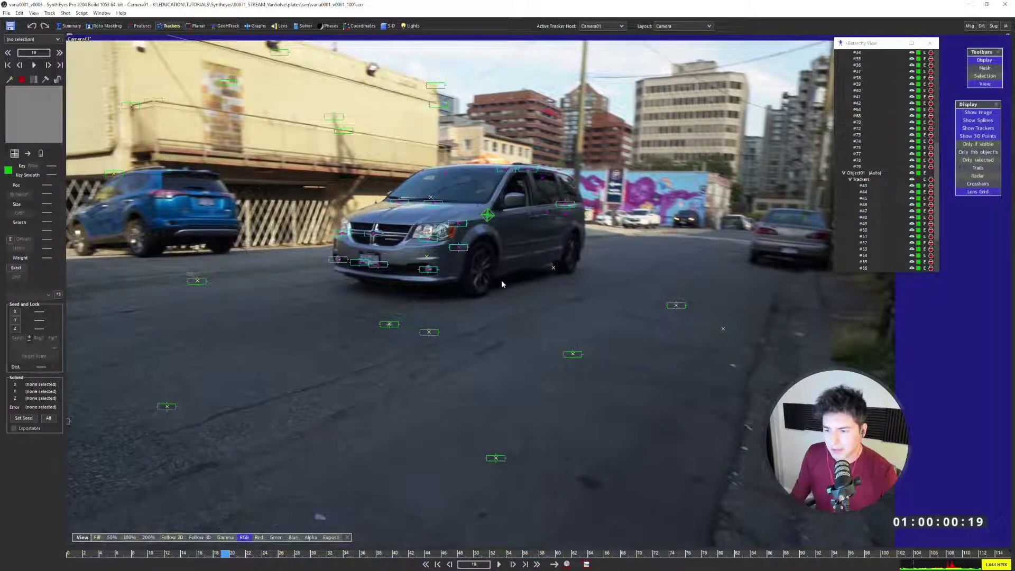
pyautogui.scroll(1, 501, 284)
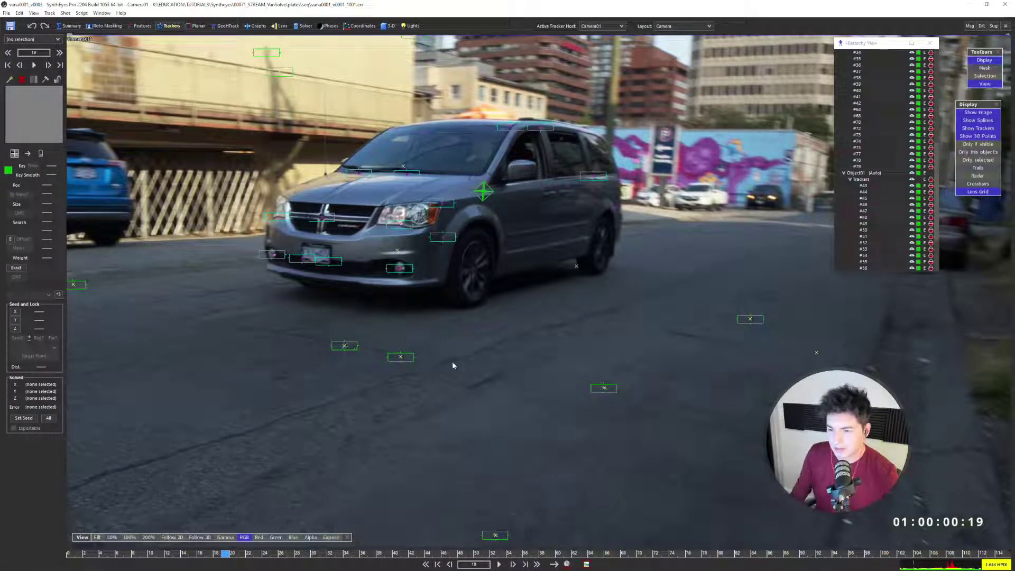
pyautogui.click(589, 387)
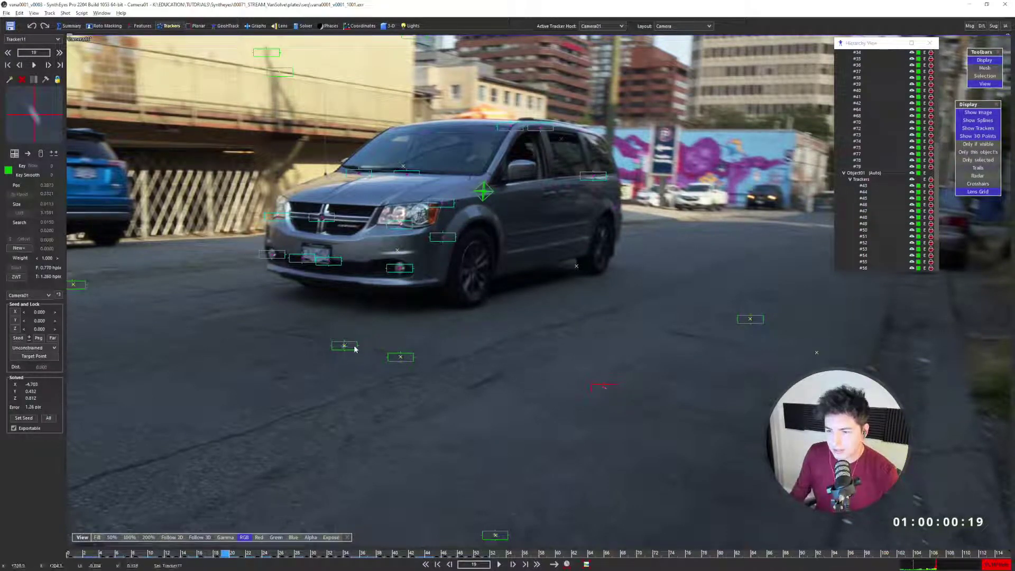
pyautogui.click(356, 348)
pyautogui.click(590, 386)
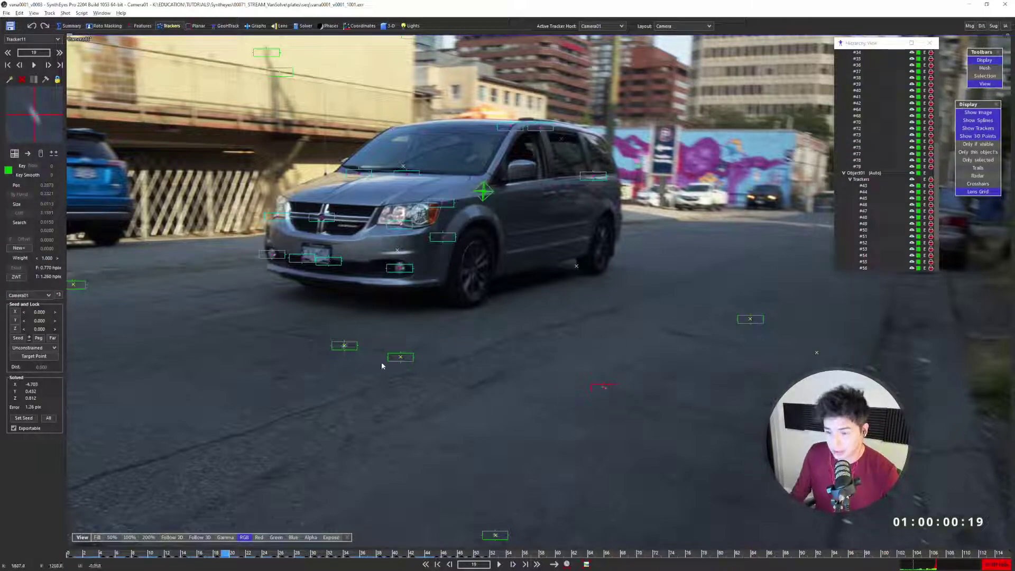
pyautogui.click(359, 347)
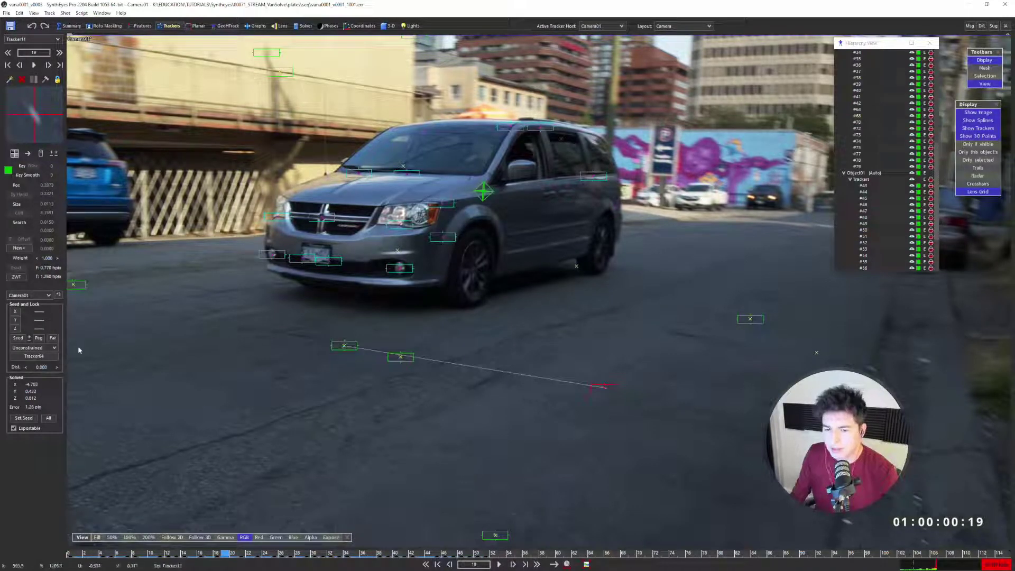
pyautogui.doubleClick(42, 368)
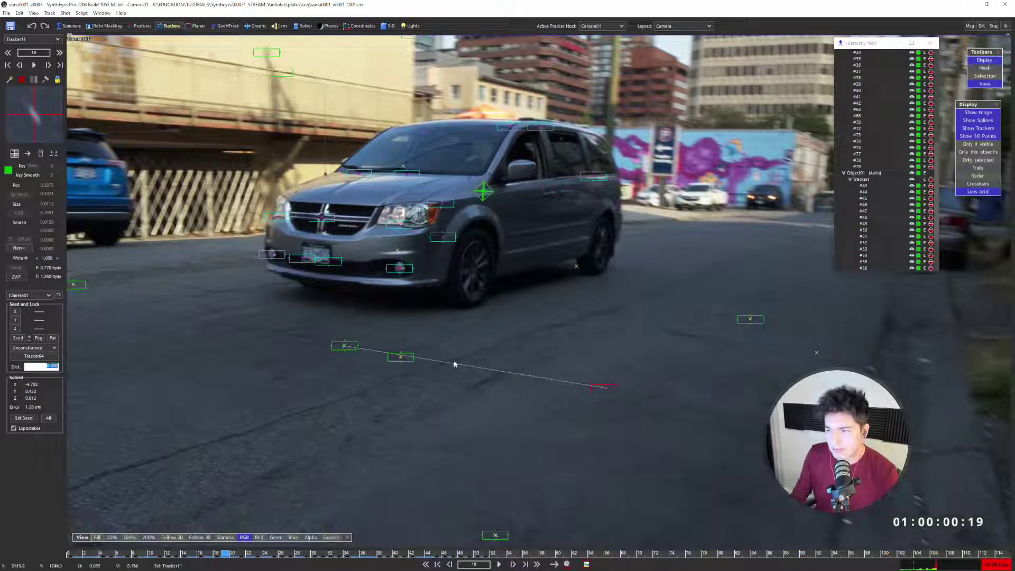
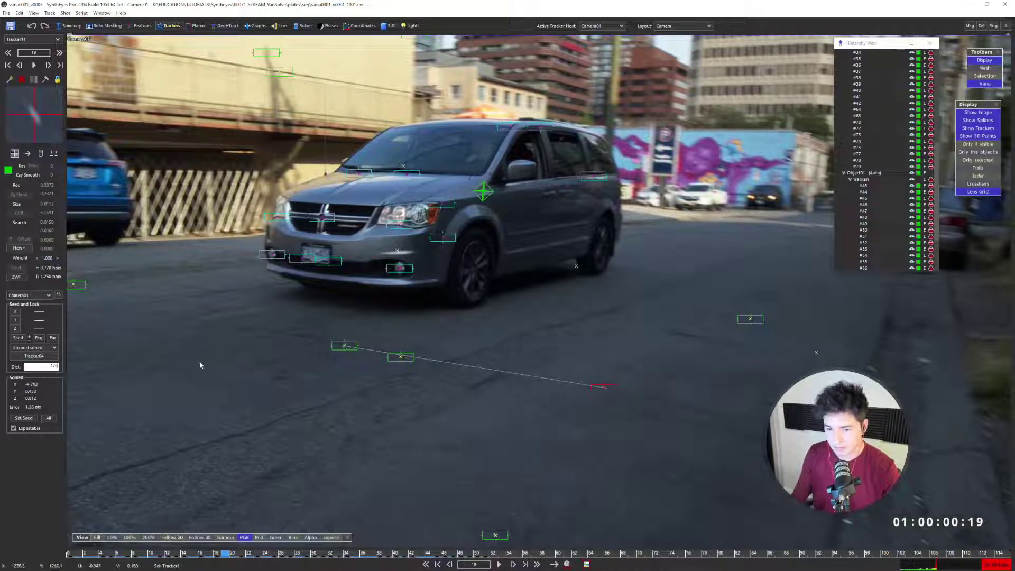
pyautogui.press('Return')
# Update the scene's coordinate system with the road distance constraint and check the rescaled layout in the Top view
pyautogui.press('7')
pyautogui.scroll(-4, 249, 154)
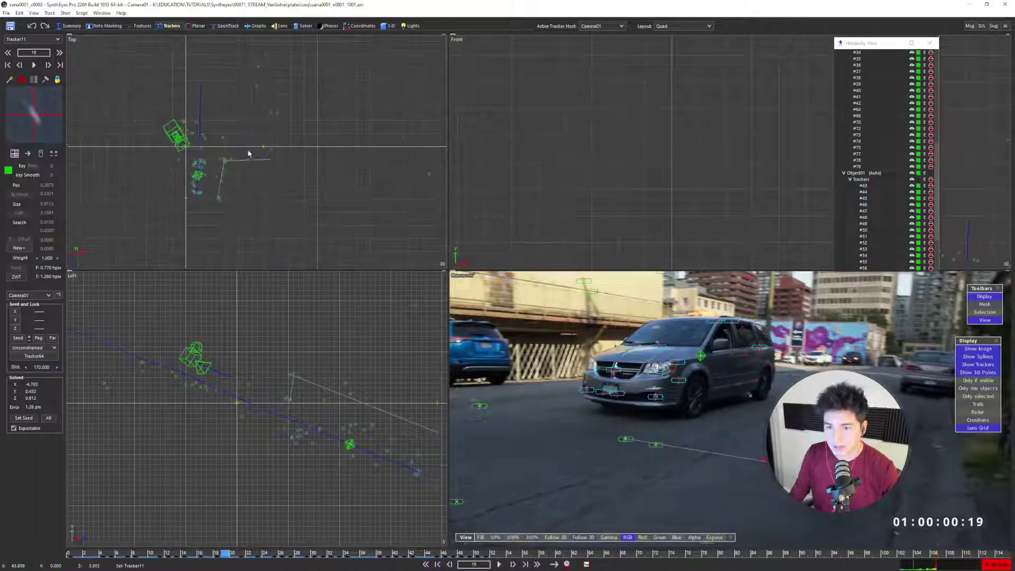
pyautogui.hotkey('shift', 'g')
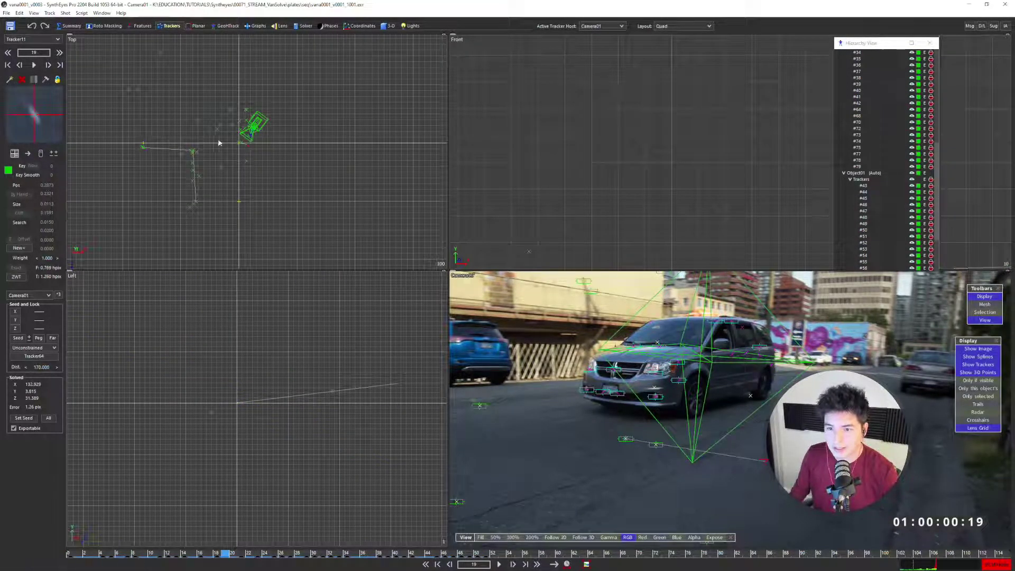
pyautogui.scroll(2, 194, 159)
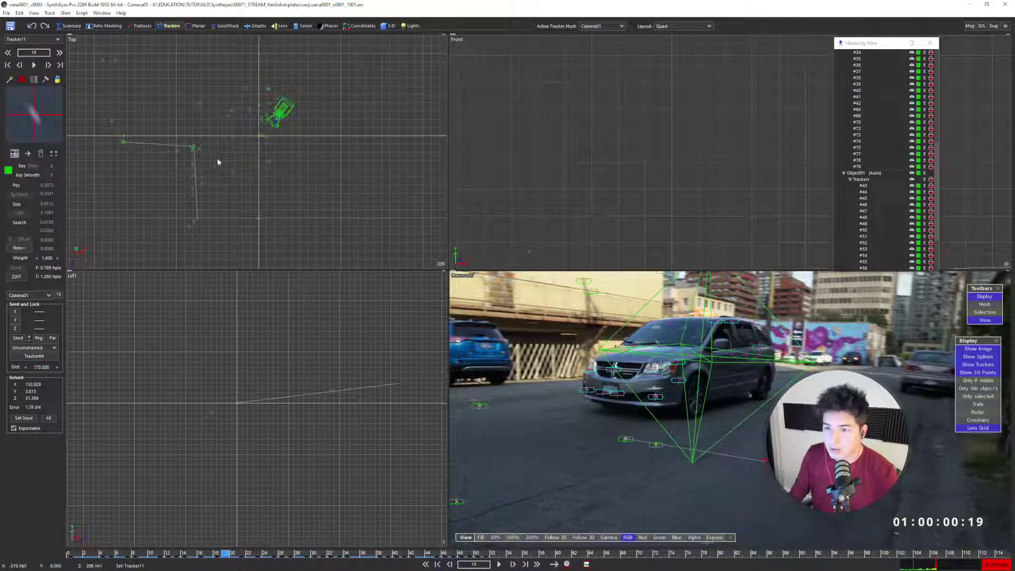
pyautogui.moveTo(272, 140); pyautogui.dragTo(262, 158, button='middle')
pyautogui.scroll(-2, 264, 152)
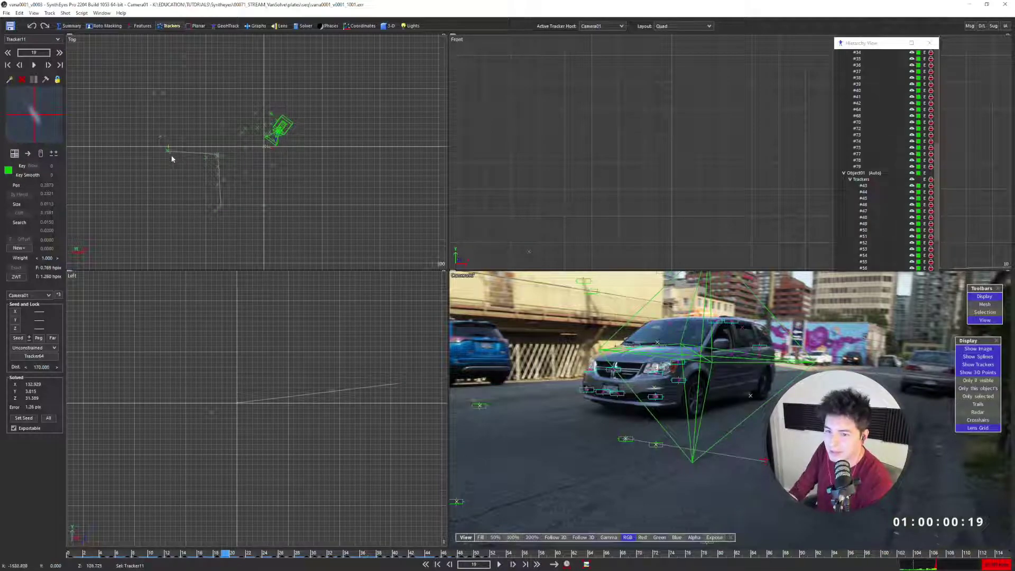
# Select Tracker74 at the wall link's far end and examine its X-axis alignment in the Top and Left views
pyautogui.scroll(3, 171, 159)
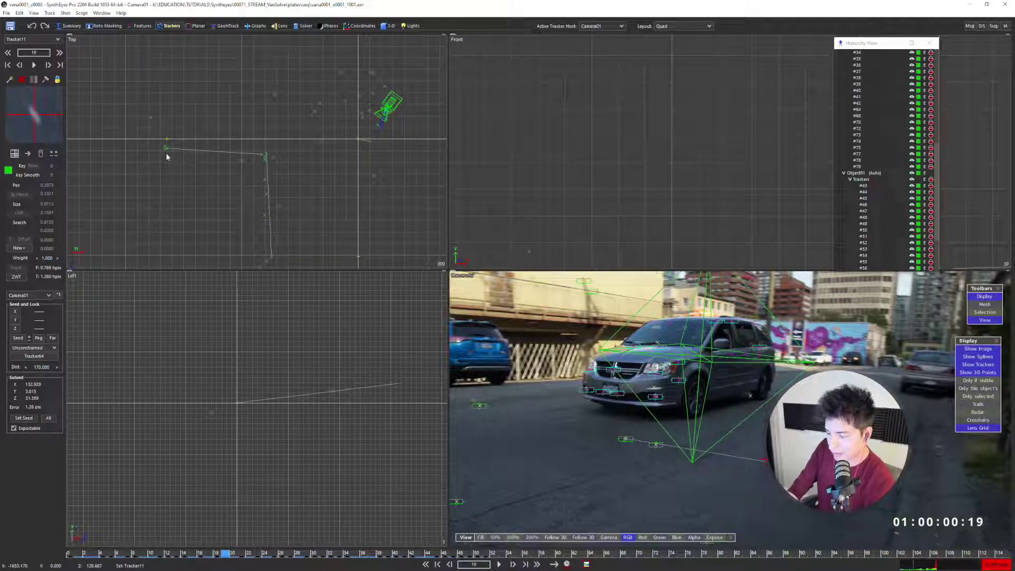
pyautogui.click(167, 149)
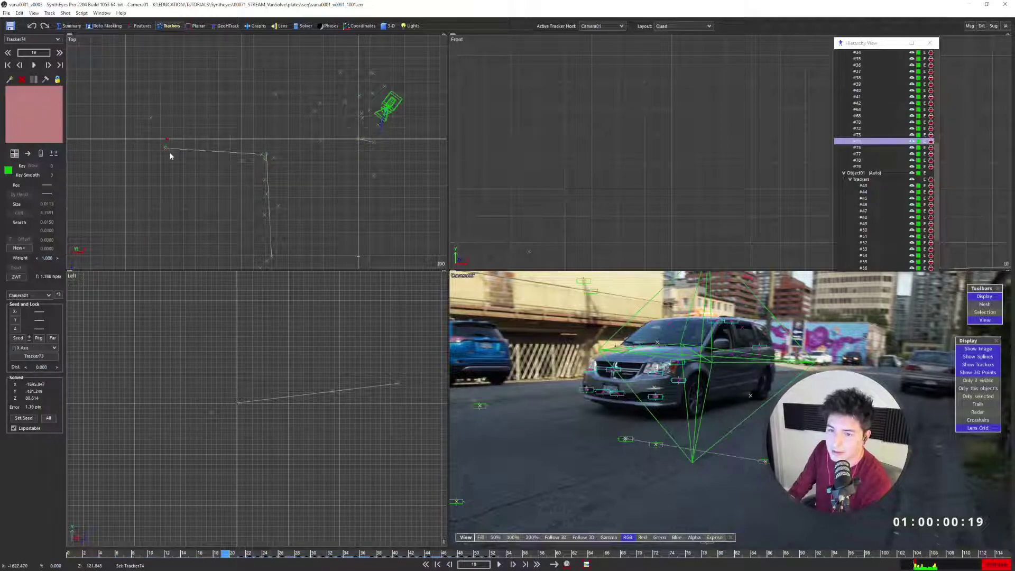
pyautogui.scroll(3, 170, 154)
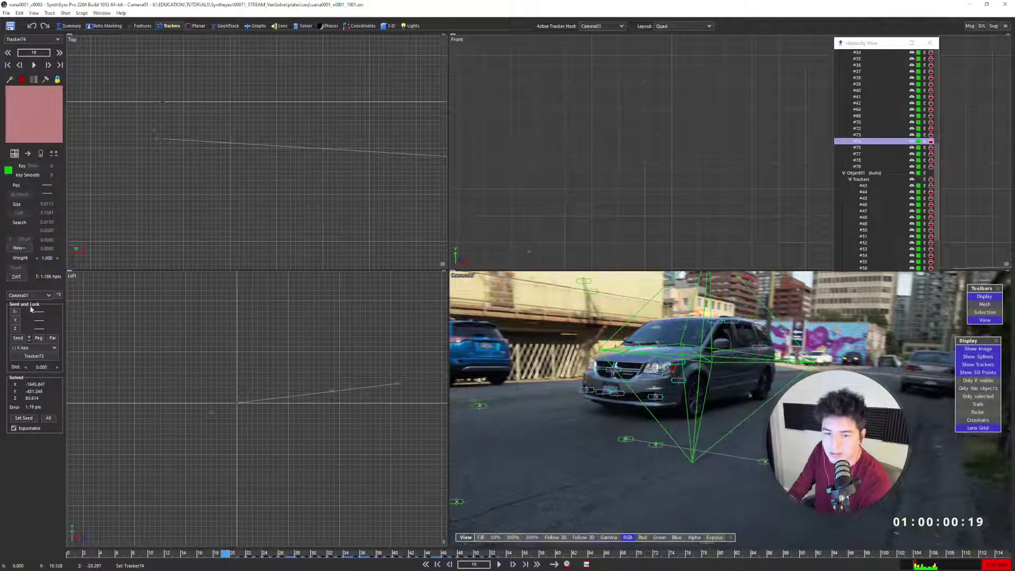
pyautogui.scroll(-5, 155, 152)
pyautogui.moveTo(299, 132); pyautogui.dragTo(256, 137, button='middle')
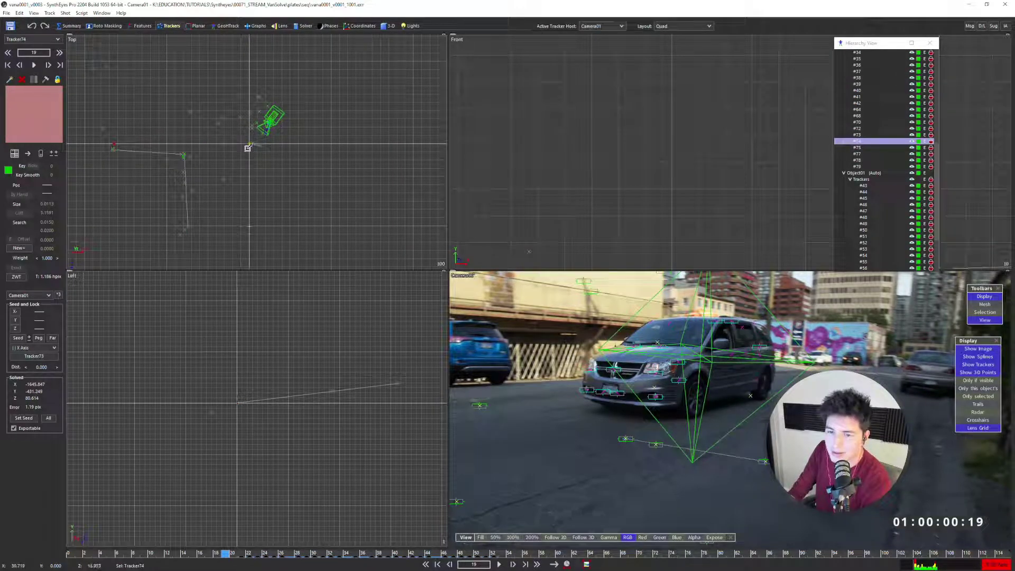
pyautogui.scroll(-5, 256, 384)
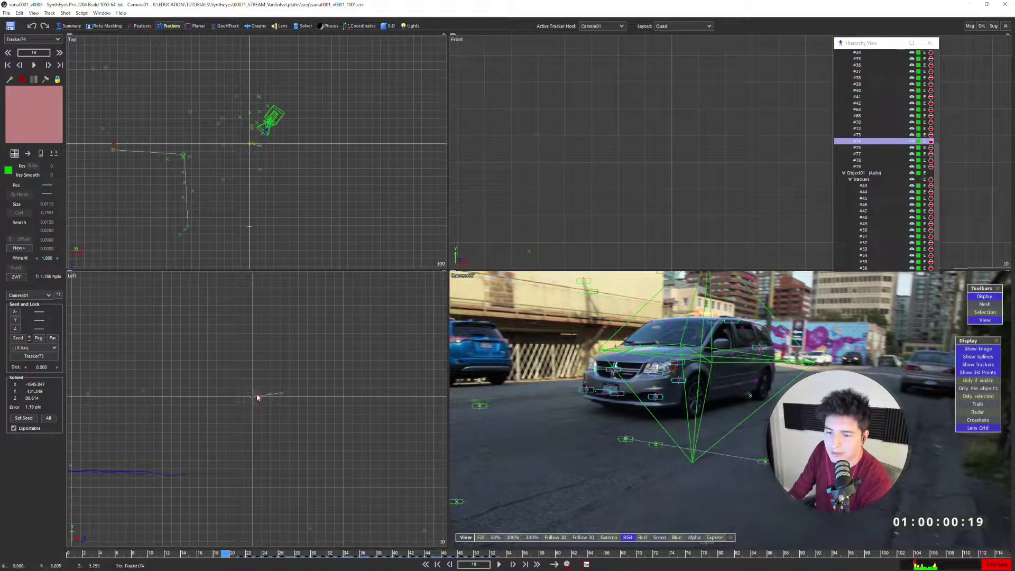
pyautogui.moveTo(216, 391)
pyautogui.mouseDown(button='middle')
pyautogui.moveTo(253, 389)
pyautogui.moveTo(243, 344)
pyautogui.moveTo(232, 383)
pyautogui.mouseUp(button='middle')
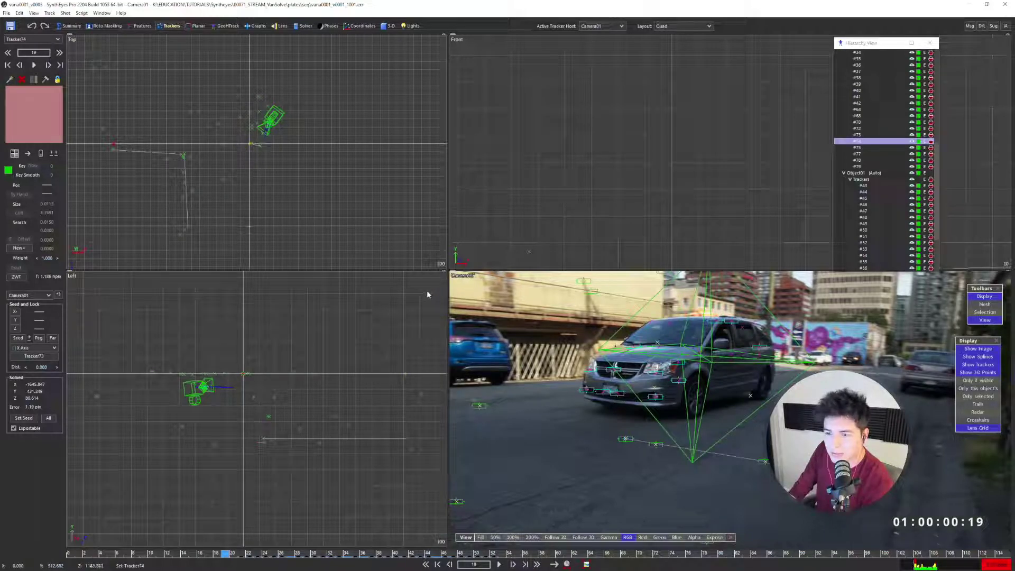
# Select Tracker18 at the end of the long wall link and review its Z-axis alignment to Tracker7
pyautogui.scroll(5, 186, 229)
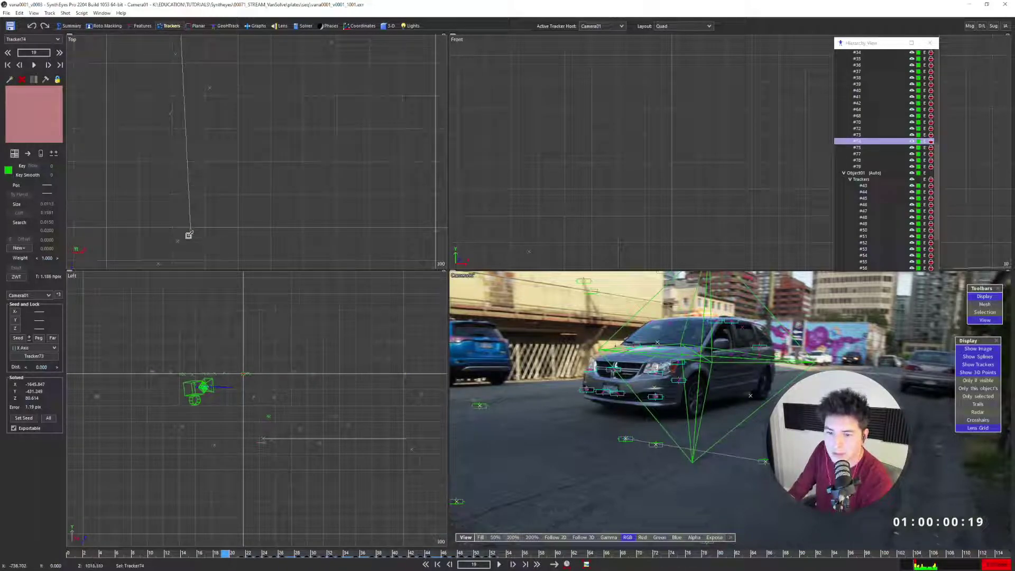
pyautogui.click(191, 234)
pyautogui.scroll(-5, 191, 238)
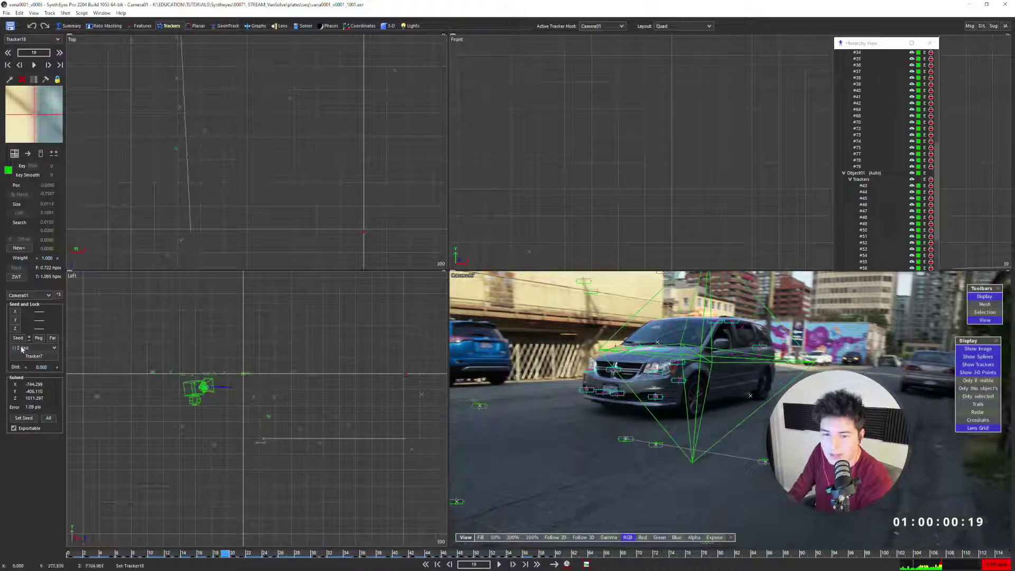
pyautogui.scroll(-2, 191, 211)
pyautogui.scroll(-5, 593, 331)
# Show frame 23 in the full camera view and examine Tracker18 at the building's far edge
pyautogui.moveTo(592, 333); pyautogui.dragTo(626, 361, button='middle')
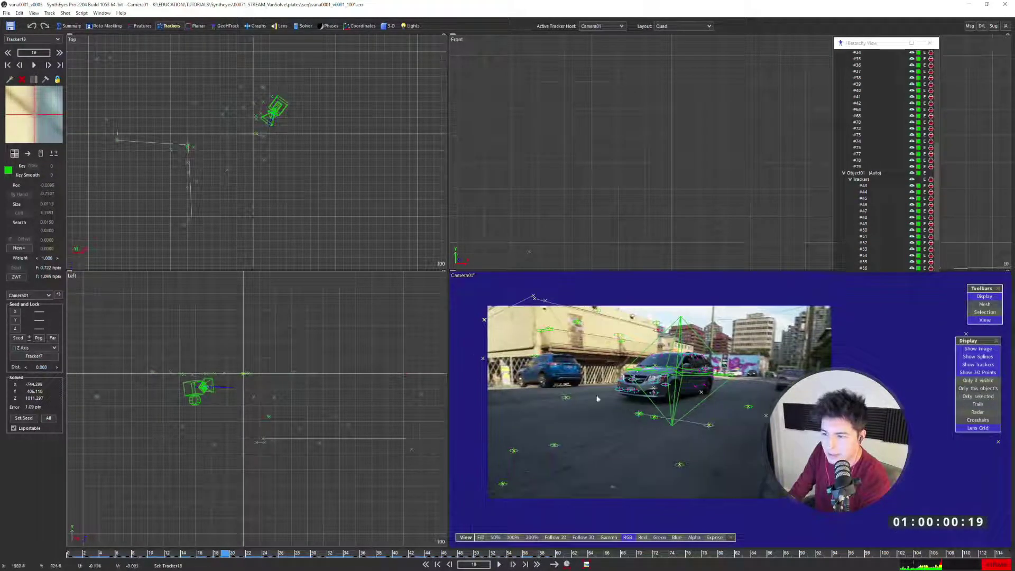
pyautogui.scroll(1, 608, 378)
pyautogui.moveTo(498, 555); pyautogui.dragTo(258, 554)
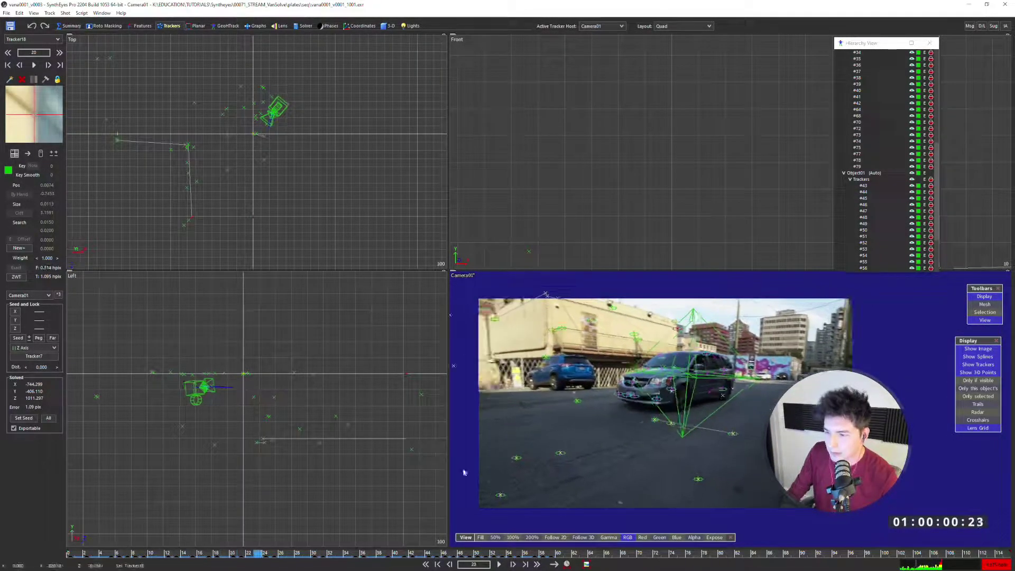
pyautogui.scroll(2, 588, 329)
pyautogui.press('7')
pyautogui.moveTo(489, 153); pyautogui.dragTo(606, 221, button='middle')
pyautogui.scroll(2, 606, 220)
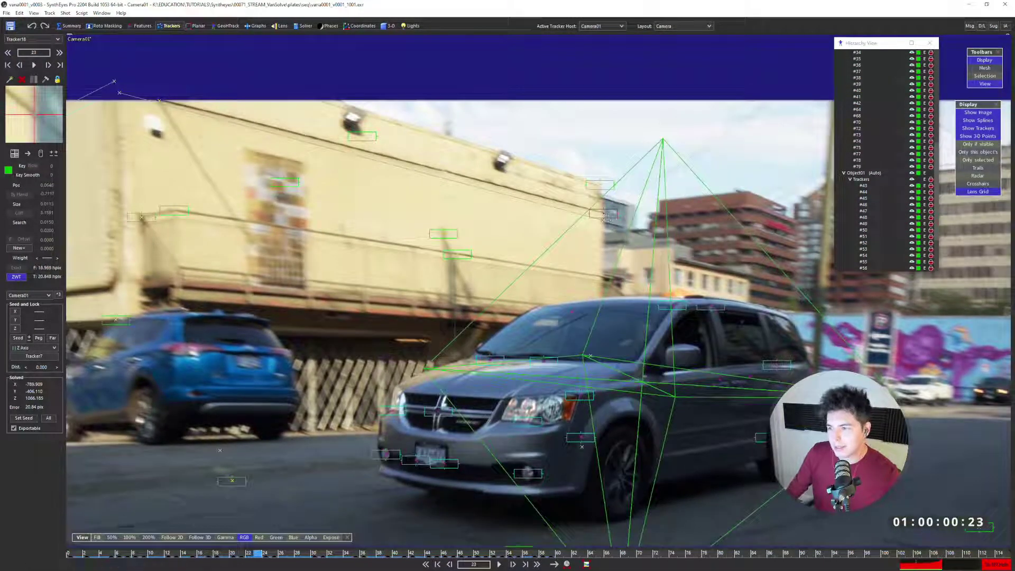
# Advance to frame 28 in the camera view and examine Tracker18 at the building's far edge
pyautogui.press('d')
pyautogui.press('d')
pyautogui.press('d')
pyautogui.press('d')
pyautogui.press('d')
pyautogui.scroll(-2, 663, 244)
pyautogui.moveTo(661, 245); pyautogui.dragTo(612, 250, button='middle')
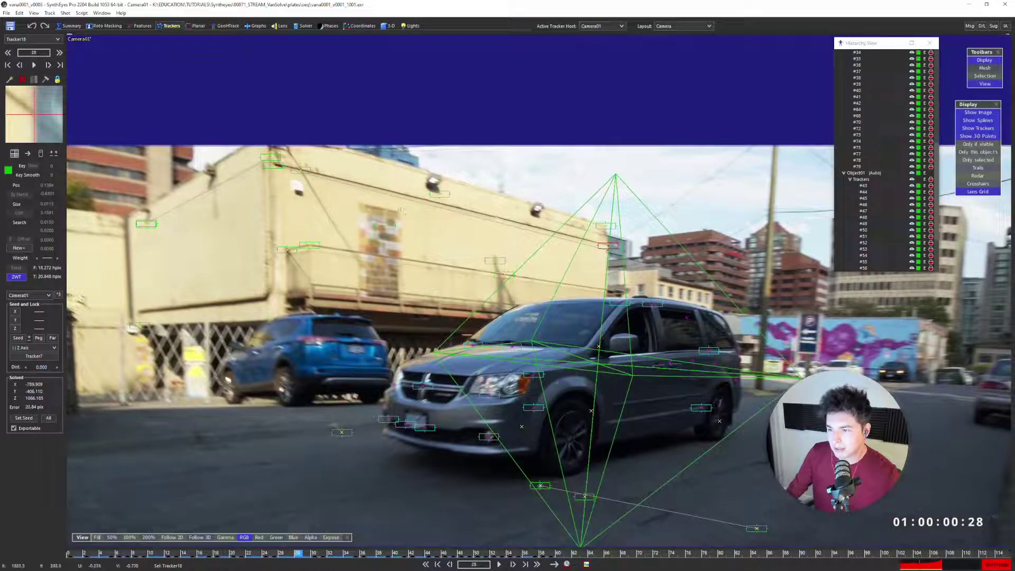
# Show the Quad layout and examine the wall links and Tracker18's axis alignment in the Top and Left views
pyautogui.press('7')
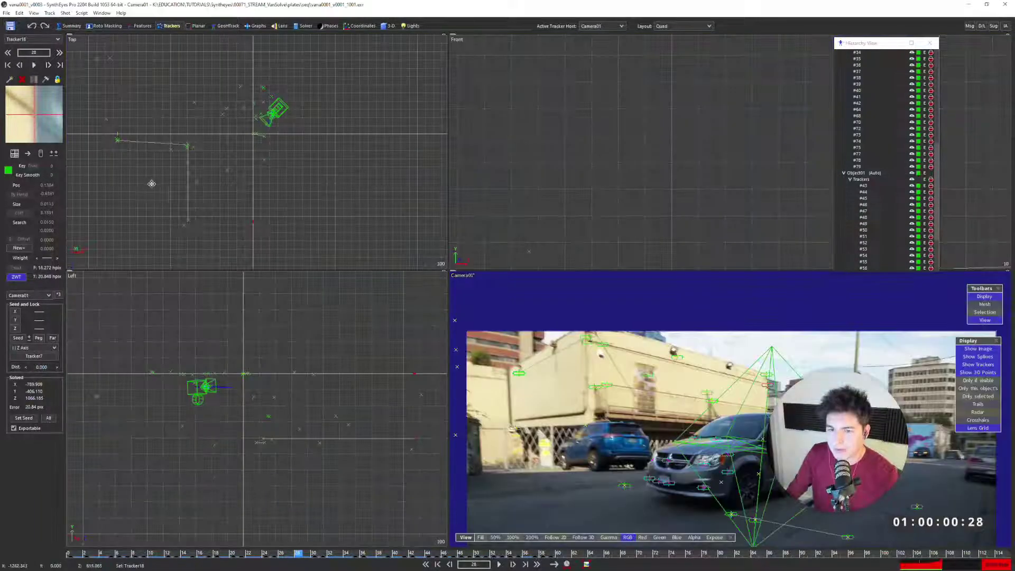
pyautogui.moveTo(152, 184); pyautogui.dragTo(222, 153, button='middle')
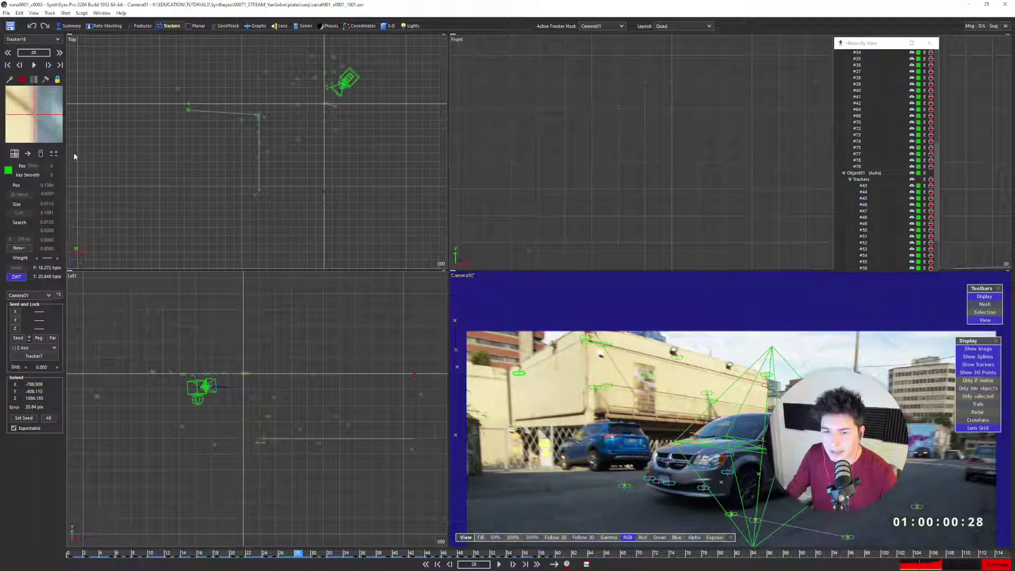
pyautogui.scroll(3, 255, 144)
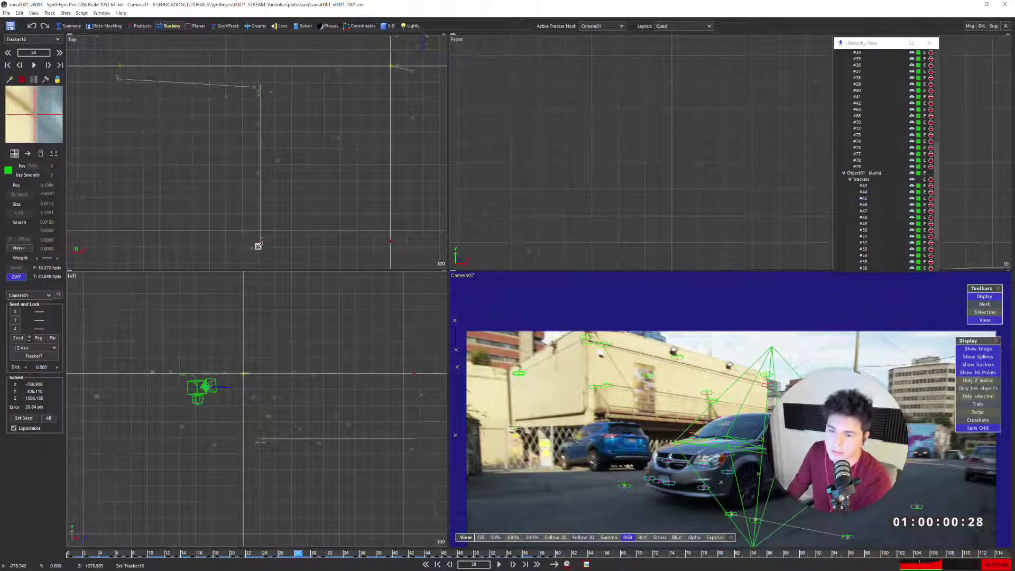
pyautogui.scroll(-3, 256, 89)
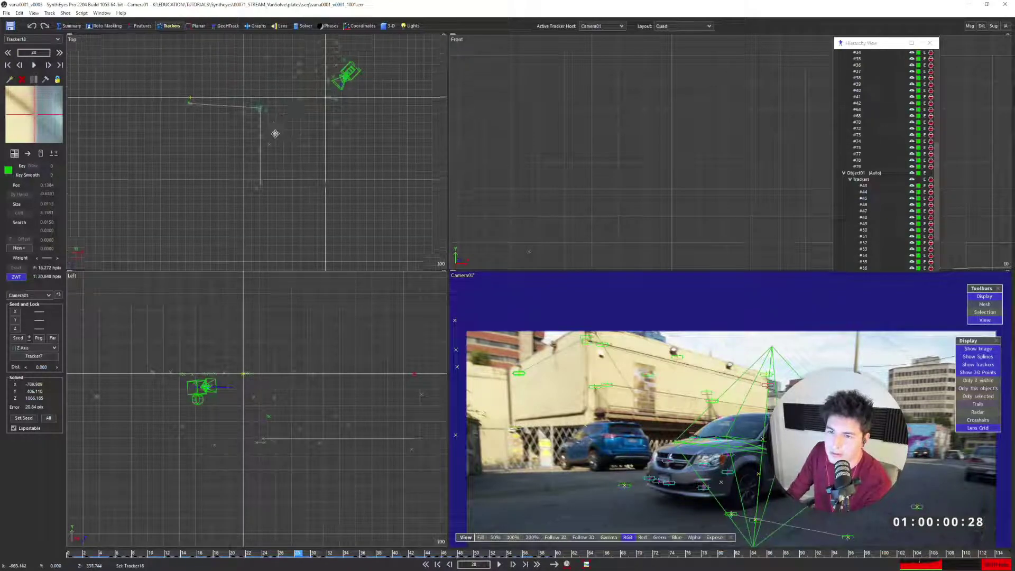
pyautogui.moveTo(274, 132); pyautogui.dragTo(226, 193, button='middle')
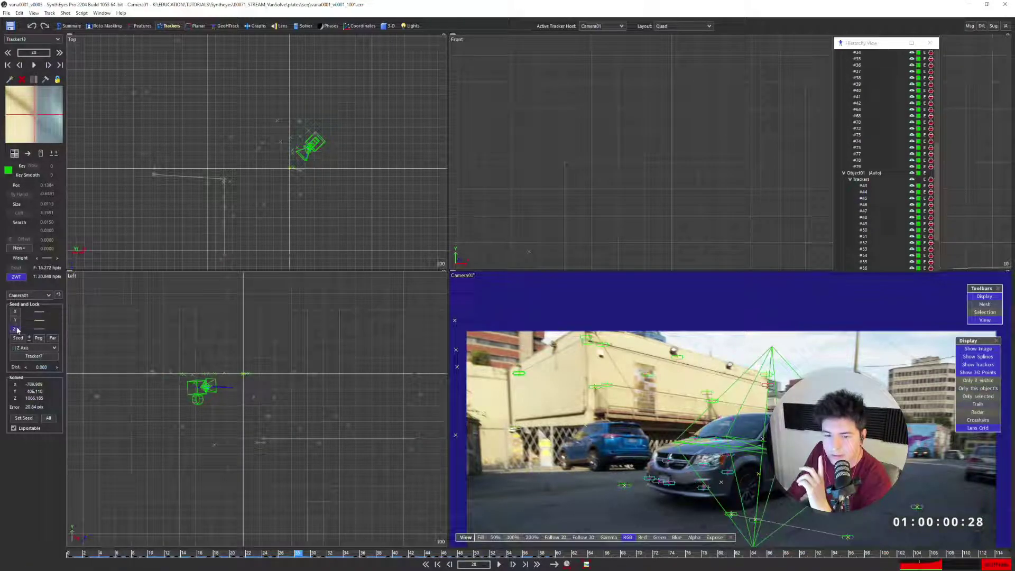
pyautogui.scroll(-3, 225, 122)
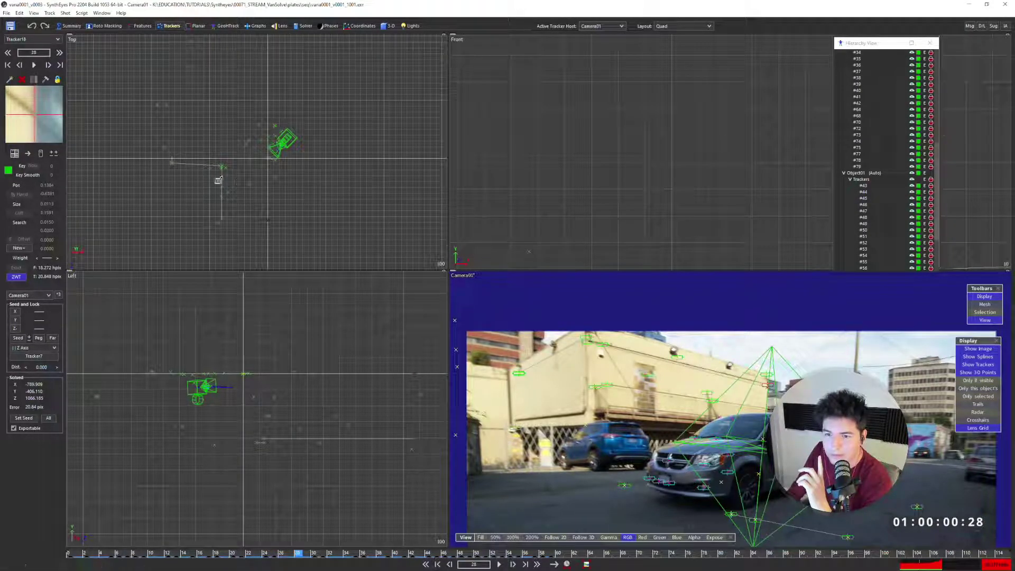
pyautogui.scroll(-4, 249, 385)
pyautogui.moveTo(315, 366); pyautogui.dragTo(303, 378, button='middle')
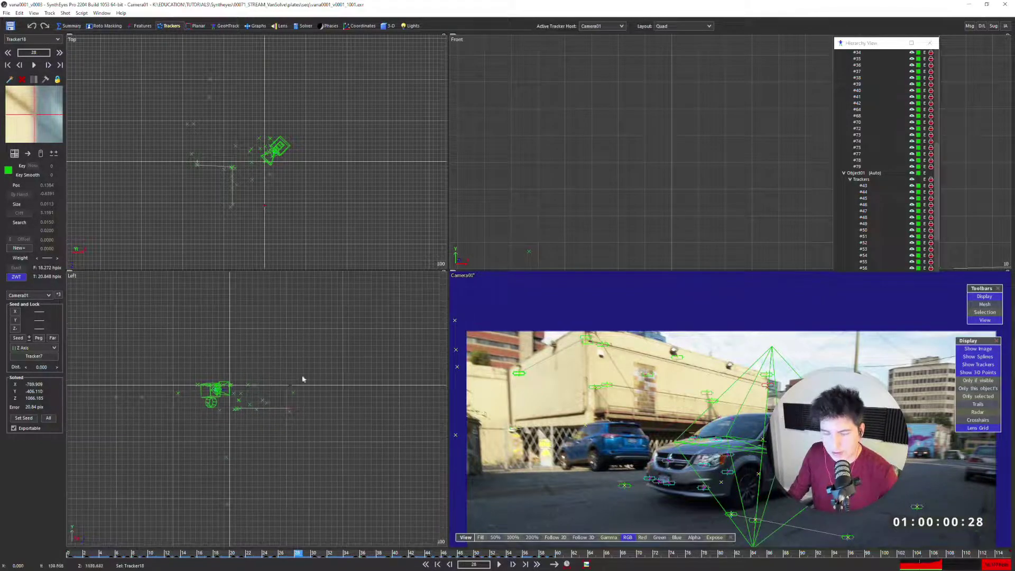
# Update the scene's coordinate system with the current constraints and check the wall links in the Top view
pyautogui.press('F9')
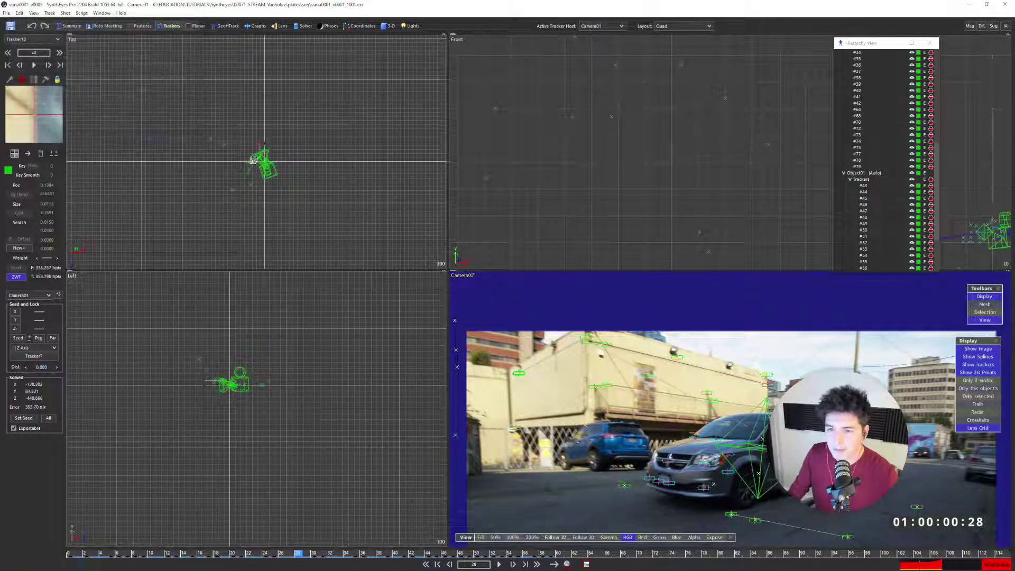
pyautogui.scroll(2, 243, 176)
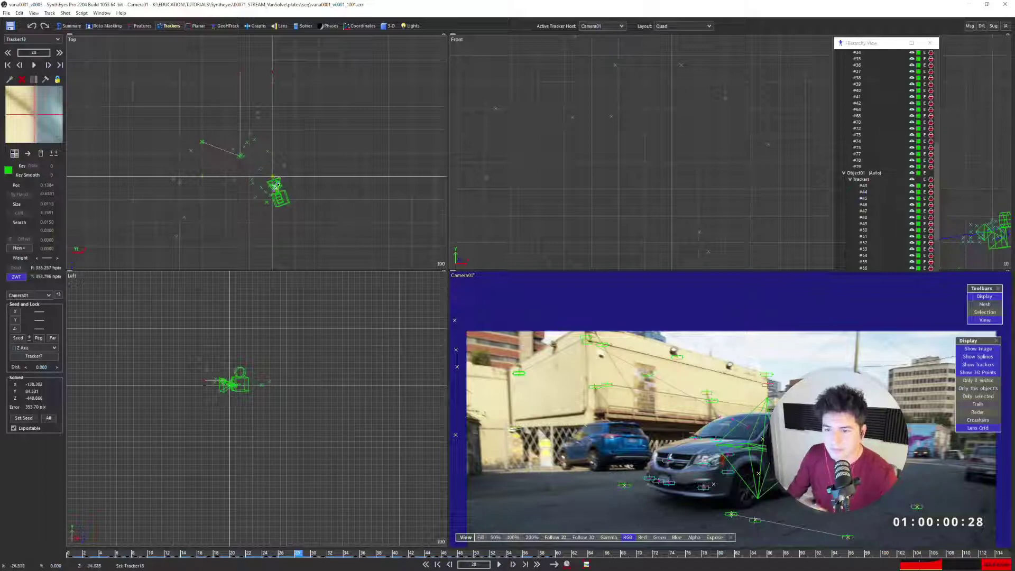
pyautogui.scroll(3, 275, 191)
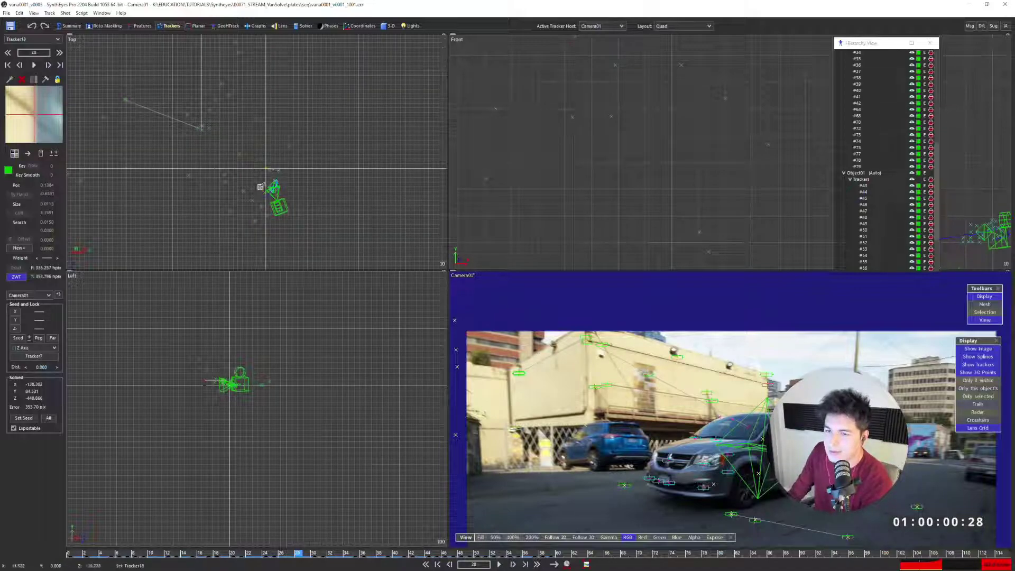
pyautogui.scroll(-4, 219, 186)
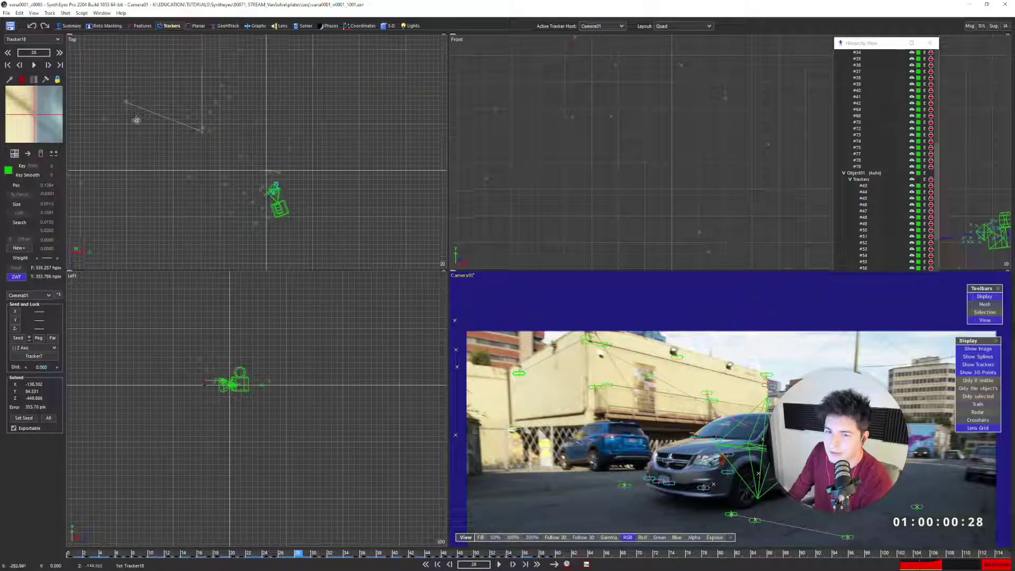
# Bring up the solver settings and examine the wall links' direction relative to the axes in the Top view
pyautogui.click(304, 25)
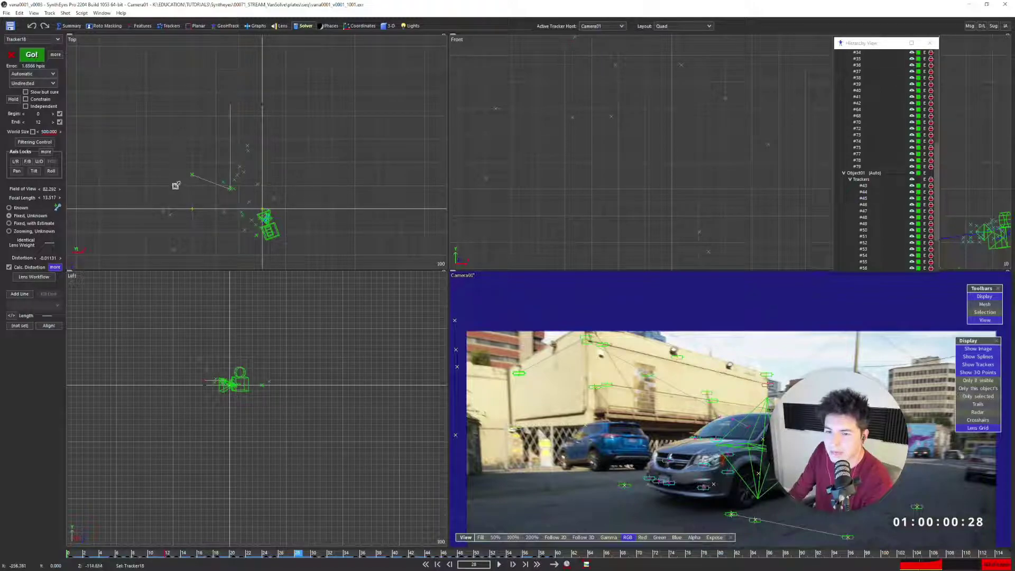
pyautogui.scroll(3, 189, 187)
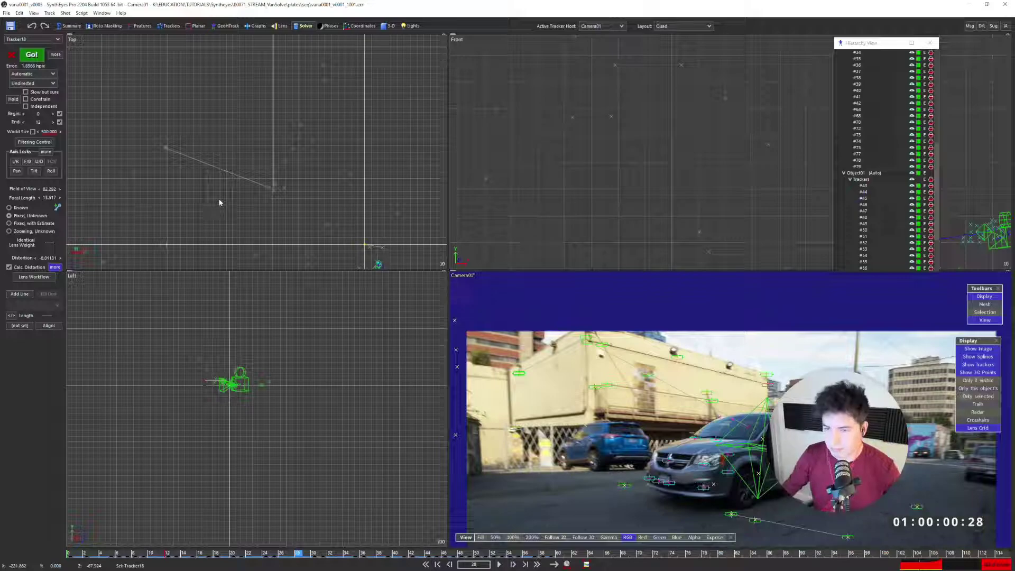
pyautogui.scroll(-3, 202, 177)
pyautogui.scroll(-2, 217, 185)
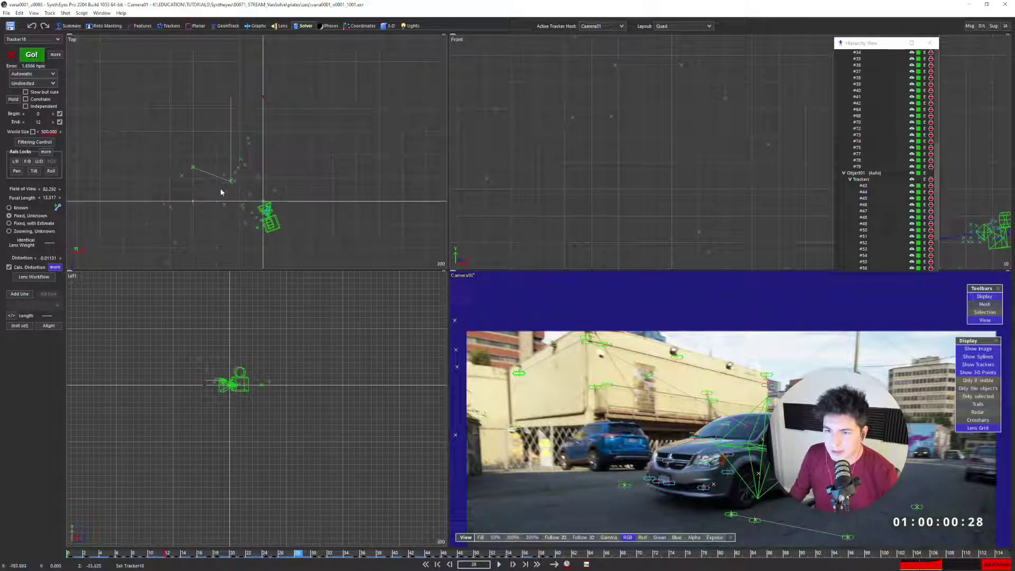
pyautogui.scroll(2, 221, 192)
pyautogui.scroll(-2, 240, 159)
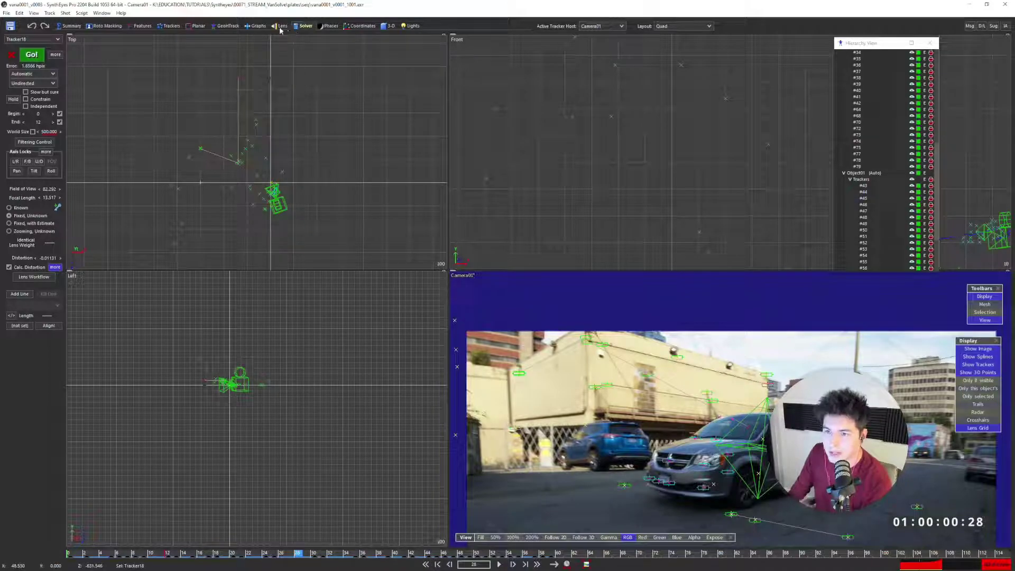
# Re-solve the scene in Refine mode with Constrain enabled, discarding the first result and accepting the second
pyautogui.scroll(-1, 233, 64)
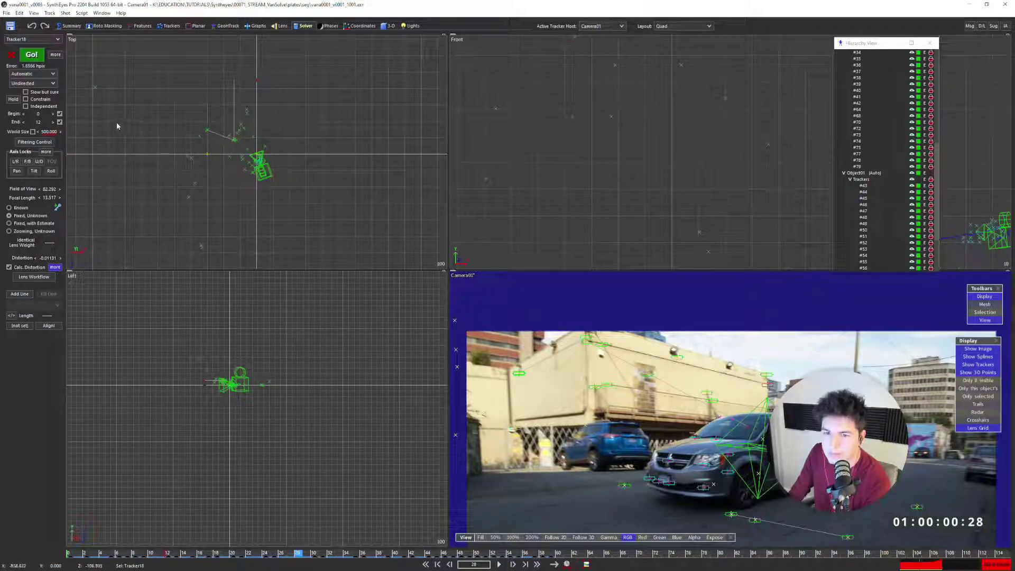
pyautogui.click(32, 73)
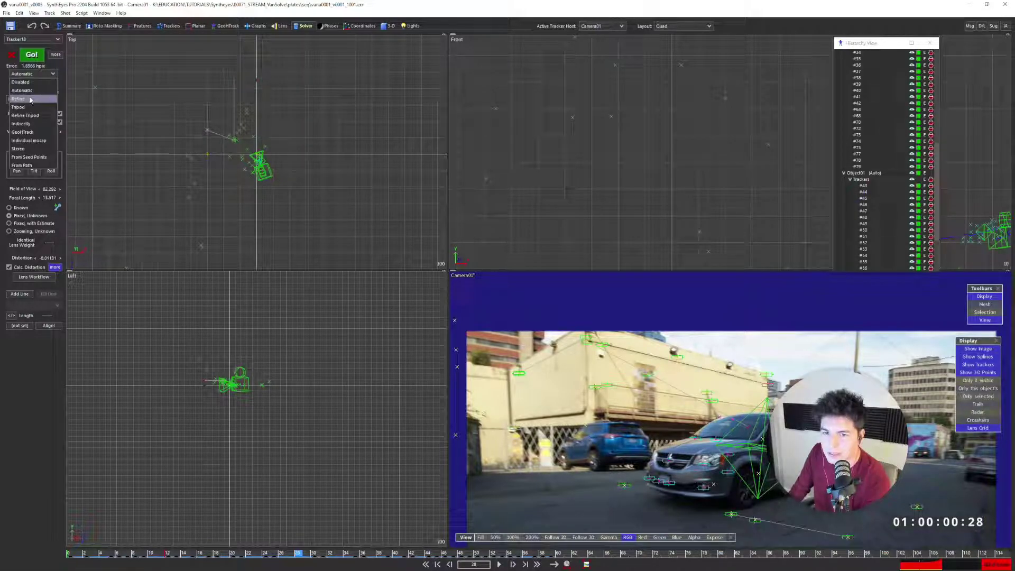
pyautogui.click(24, 88)
pyautogui.click(33, 56)
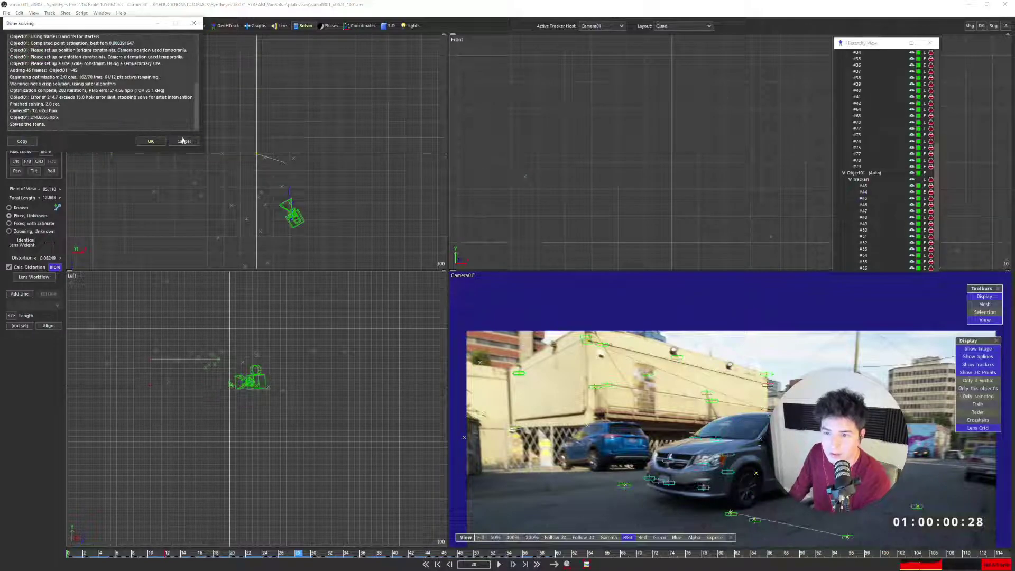
pyautogui.click(184, 141)
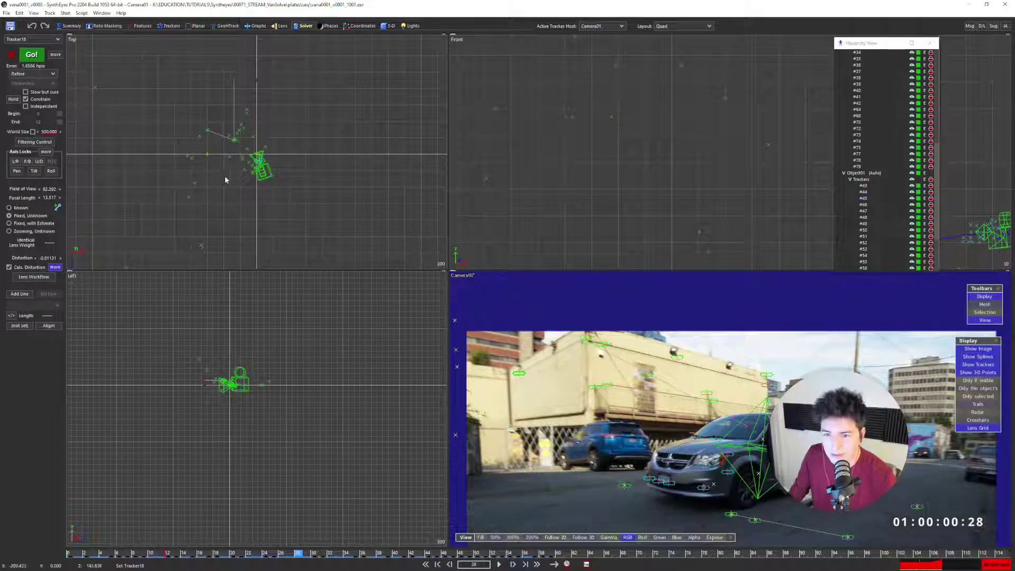
pyautogui.click(32, 54)
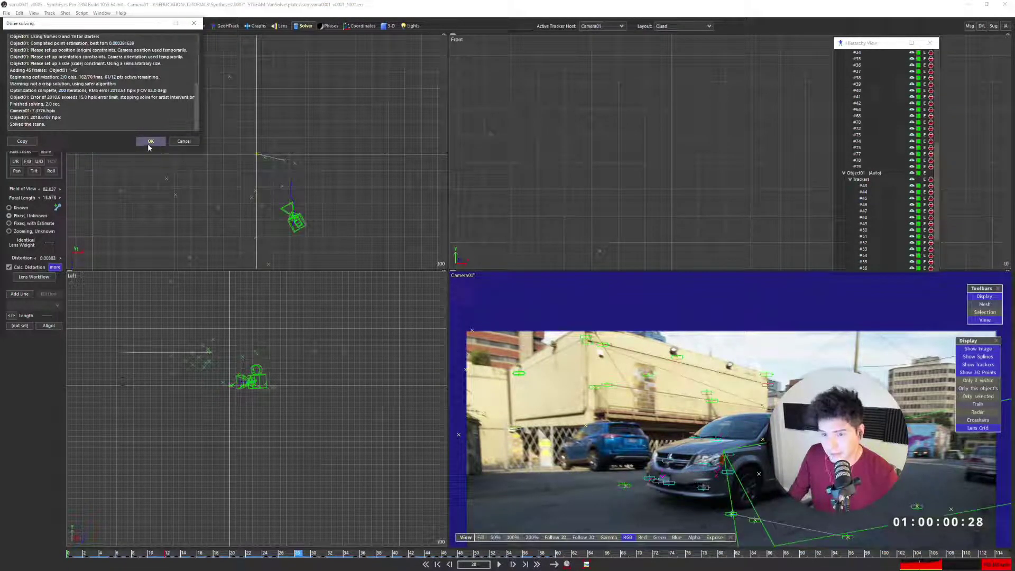
pyautogui.click(147, 143)
# Examine the re-solved wall links in the Top view and select Tracker74 at the short link's far end
pyautogui.scroll(-2, 259, 158)
pyautogui.moveTo(243, 125); pyautogui.dragTo(246, 156, button='middle')
pyautogui.scroll(1, 203, 163)
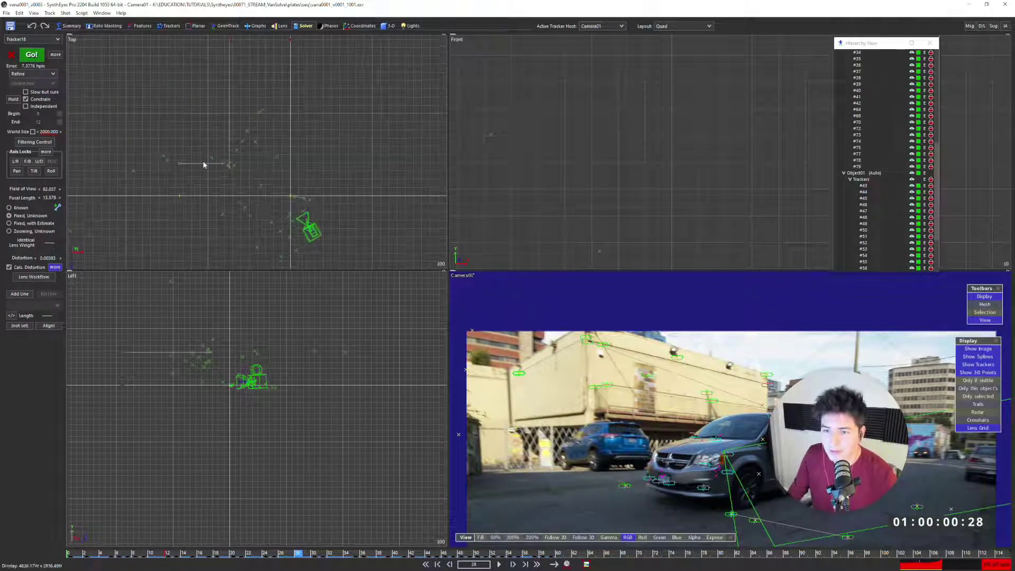
pyautogui.scroll(2, 213, 176)
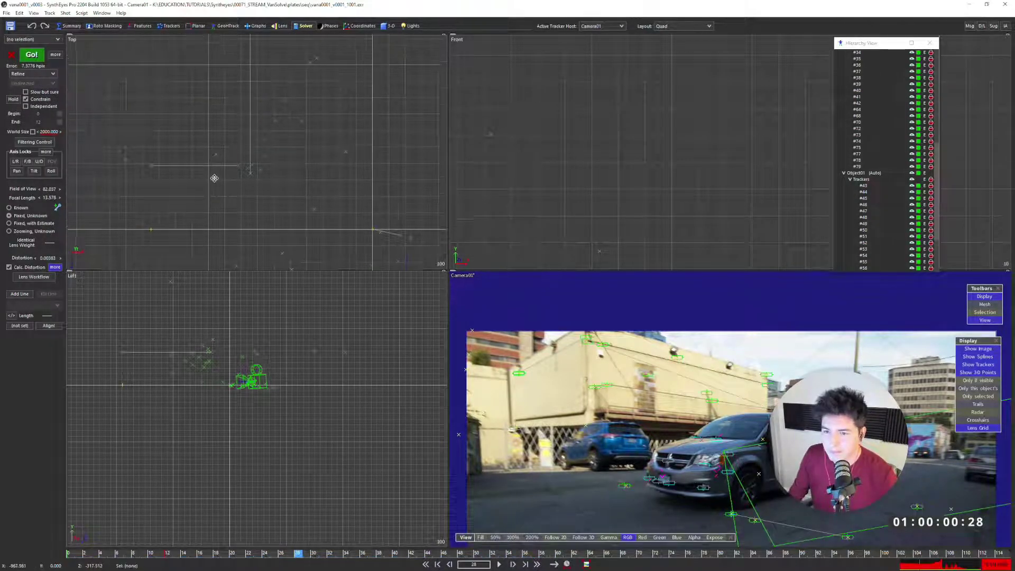
pyautogui.click(160, 190)
pyautogui.click(140, 185)
# Advance to frame 34 in the camera view and select Tracker73 at the building's upper corner
pyautogui.press('d')
pyautogui.press('d')
pyautogui.press('d')
pyautogui.press('d')
pyautogui.press('d')
pyautogui.press('d')
pyautogui.press('d')
pyautogui.scroll(2, 610, 349)
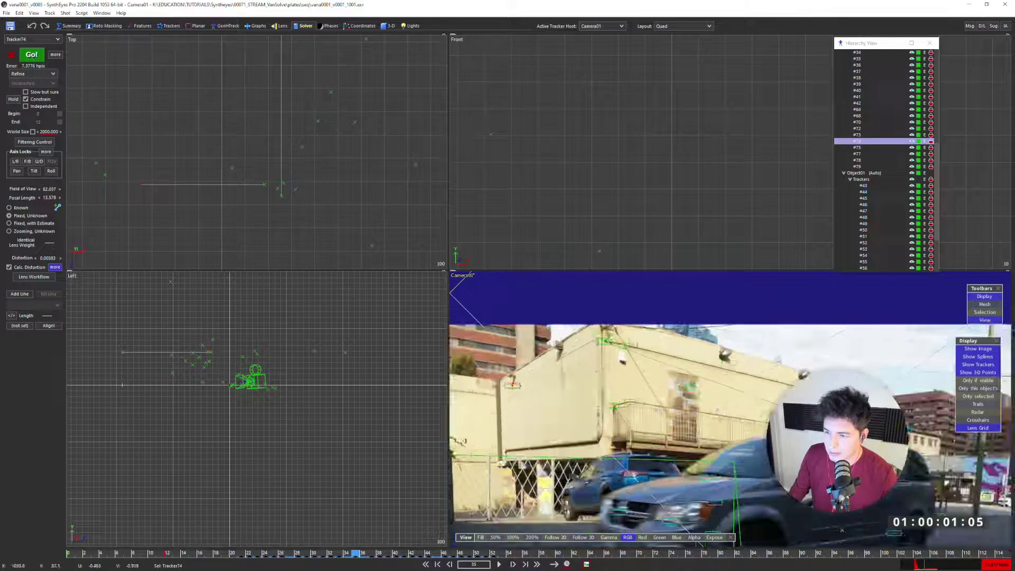
pyautogui.press('s')
pyautogui.click(601, 336)
# Show the Perspective view locked to the solved camera, framing the street and building
pyautogui.press('6')
pyautogui.scroll(-3, 494, 301)
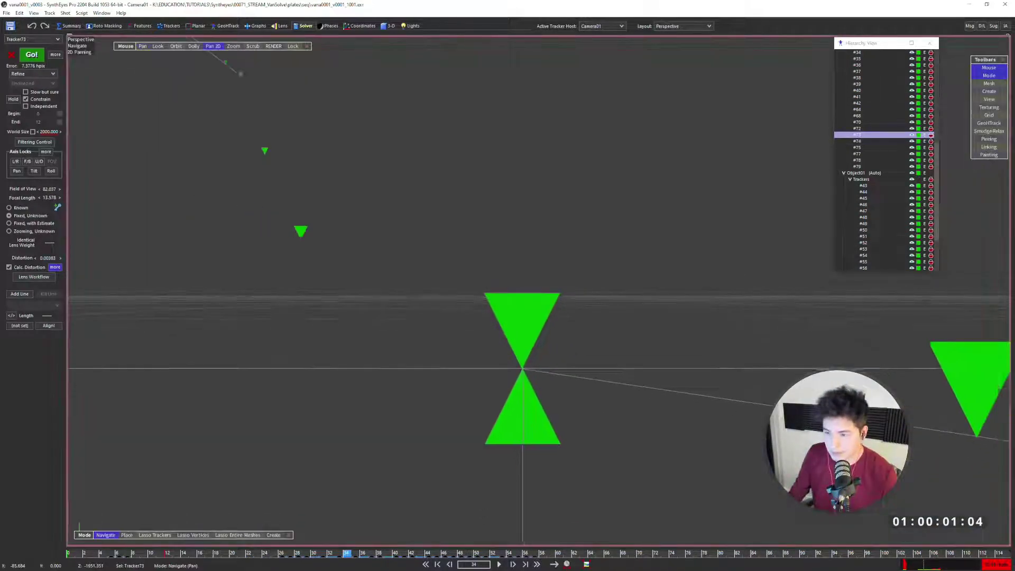
pyautogui.press('l')
pyautogui.scroll(2, 494, 299)
pyautogui.moveTo(495, 299); pyautogui.dragTo(429, 300, button='middle')
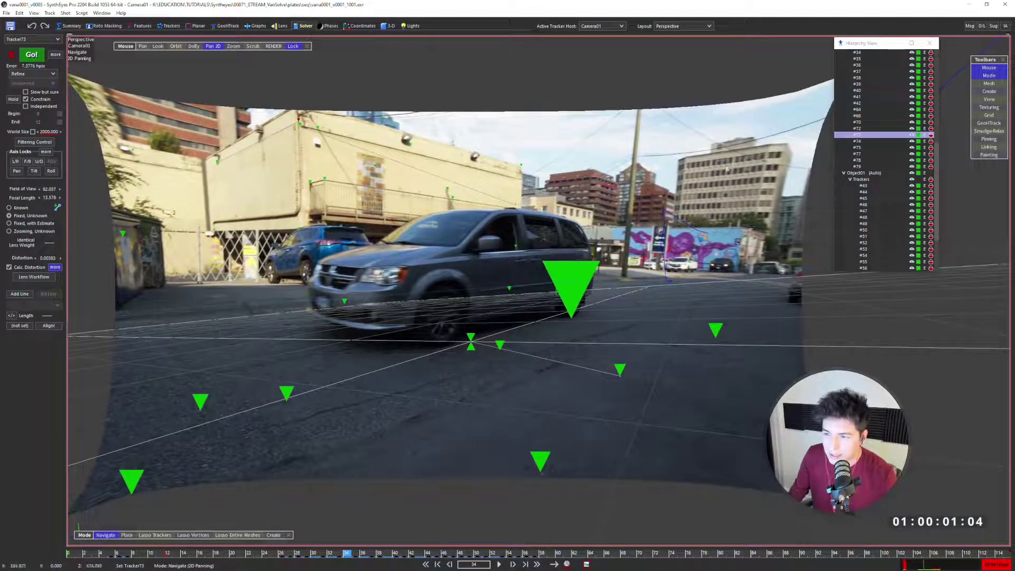
# Step back to frame 22 and forward again, checking how the tracker points and ground grid stick to the street
pyautogui.press('s')
pyautogui.press('s')
pyautogui.press('s')
pyautogui.press('s')
pyautogui.press('s')
pyautogui.press('s')
pyautogui.press('s')
pyautogui.press('s')
pyautogui.press('s')
pyautogui.press('s')
pyautogui.press('s')
pyautogui.press('s')
pyautogui.press('s')
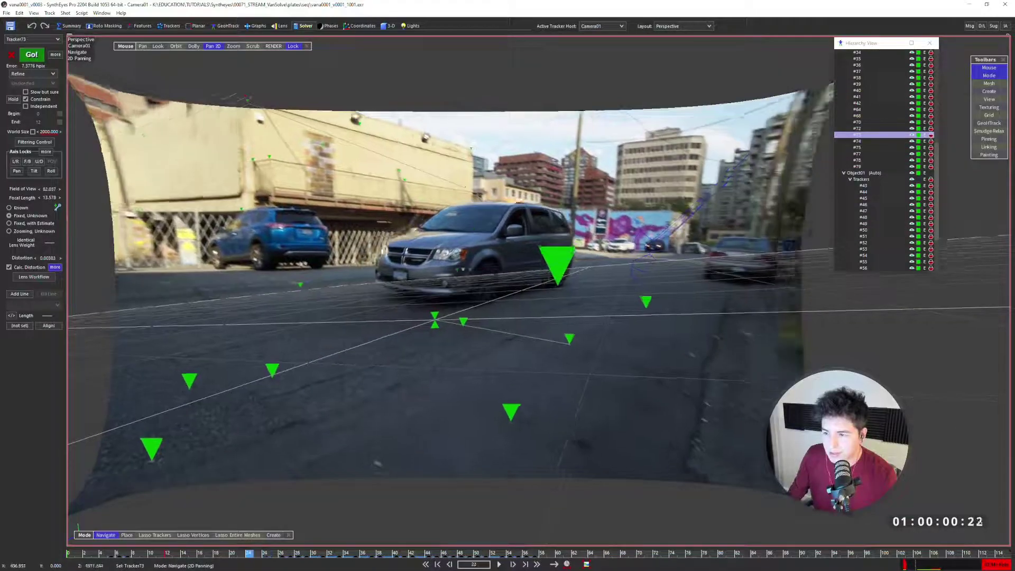
pyautogui.press('d')
pyautogui.press('d')
pyautogui.press('d')
pyautogui.press('d')
pyautogui.press('d')
pyautogui.press('d')
pyautogui.press('d')
pyautogui.press('d')
pyautogui.press('d')
pyautogui.press('d')
pyautogui.press('d')
pyautogui.press('d')
pyautogui.press('d')
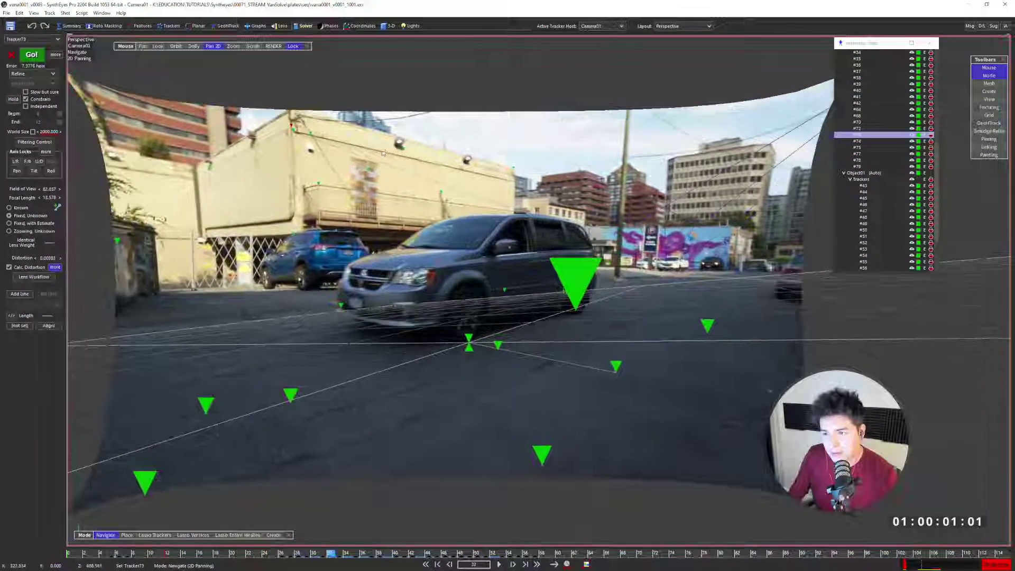
pyautogui.scroll(2, 347, 173)
pyautogui.press('s')
pyautogui.press('s')
pyautogui.press('s')
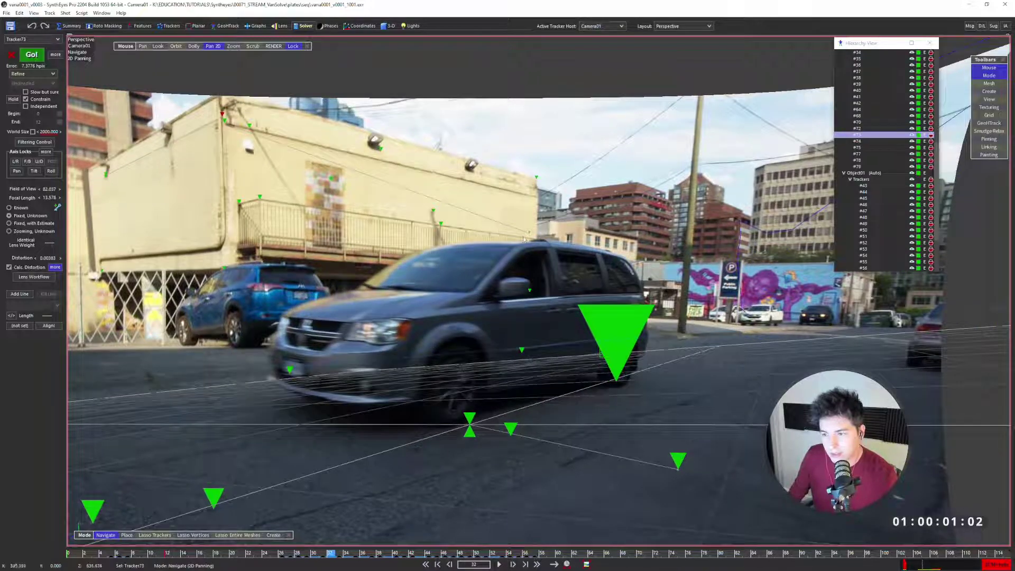
# Show the full camera view, select Tracker18 and step around frame 31 to check it at the building's far edge
pyautogui.press('F1')
pyautogui.scroll(-3, 529, 241)
pyautogui.scroll(3, 530, 241)
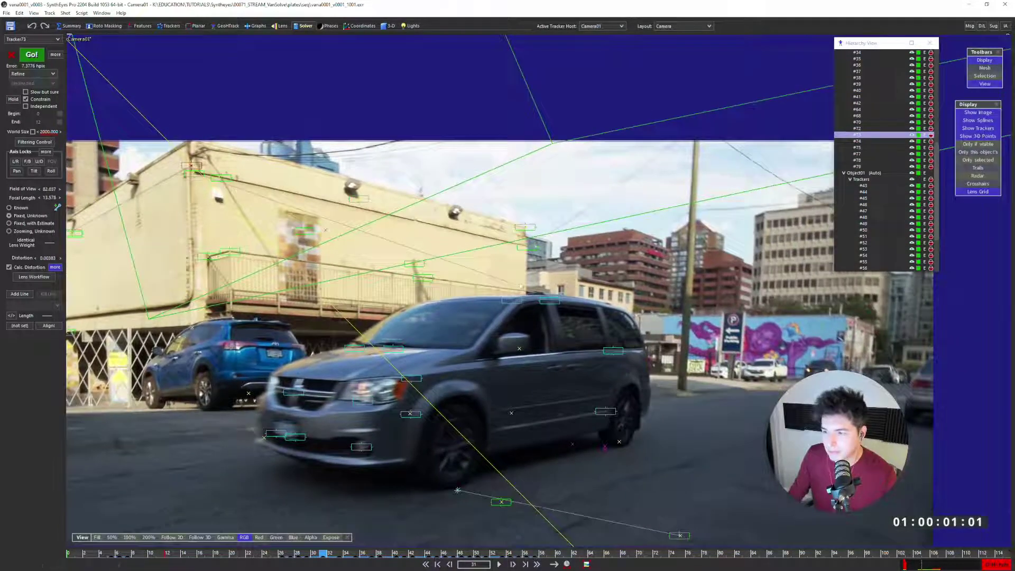
pyautogui.scroll(-1, 532, 241)
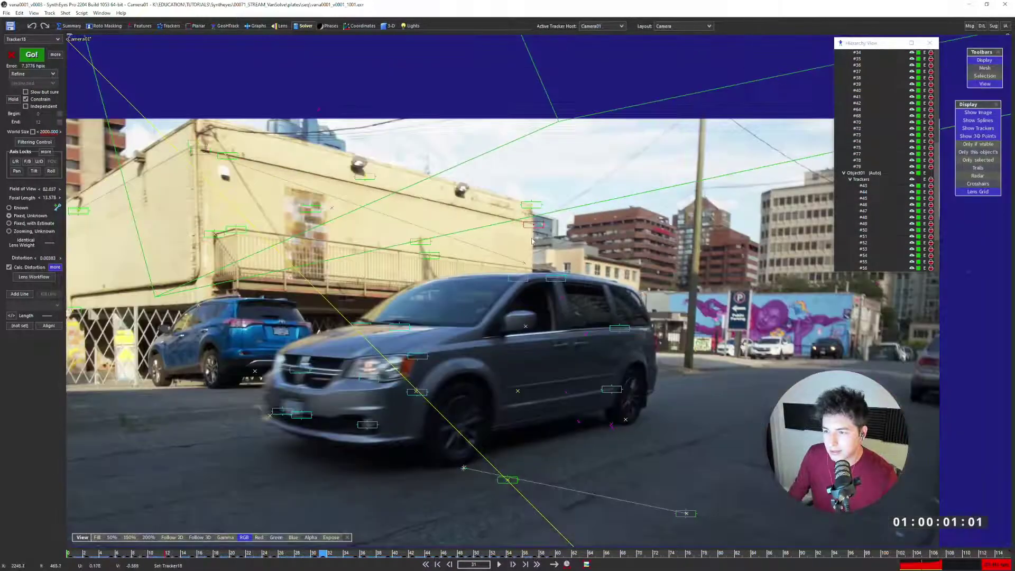
pyautogui.press('d')
pyautogui.press('d')
pyautogui.press('d')
pyautogui.press('s')
pyautogui.press('s')
pyautogui.press('s')
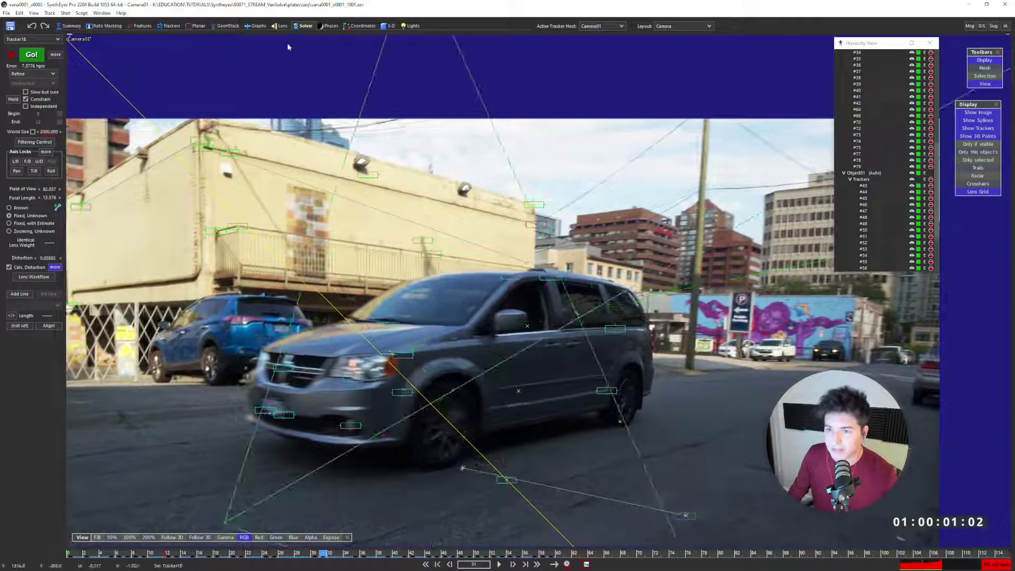
# Return to frame 0 in the Quad layout and examine the camera and wall links in the Top view
pyautogui.hotkey('shift', 'a')
pyautogui.scroll(-3, 375, 220)
pyautogui.press('F7')
pyautogui.scroll(-4, 292, 170)
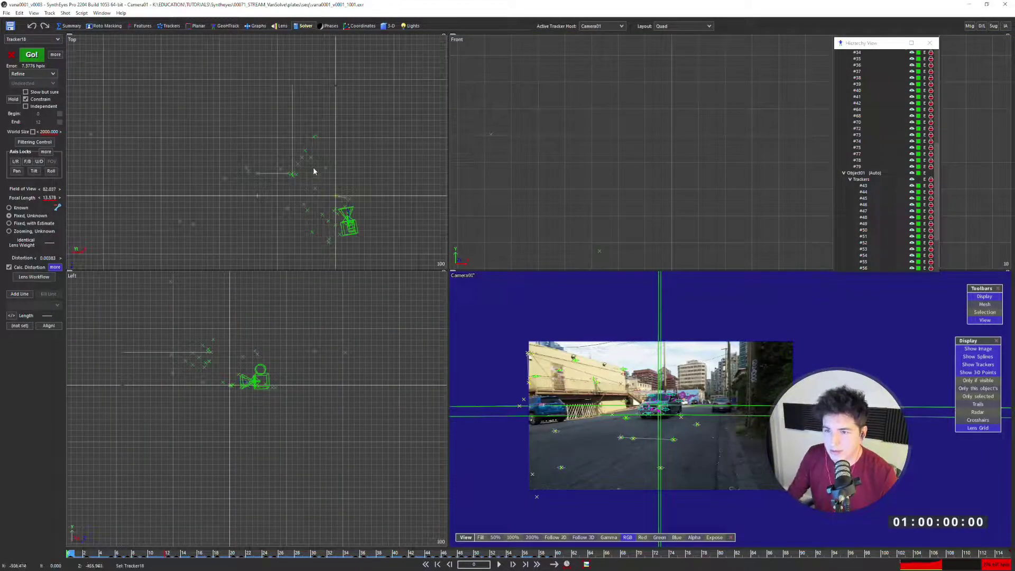
pyautogui.moveTo(316, 169); pyautogui.dragTo(286, 169, button='middle')
pyautogui.scroll(2, 287, 169)
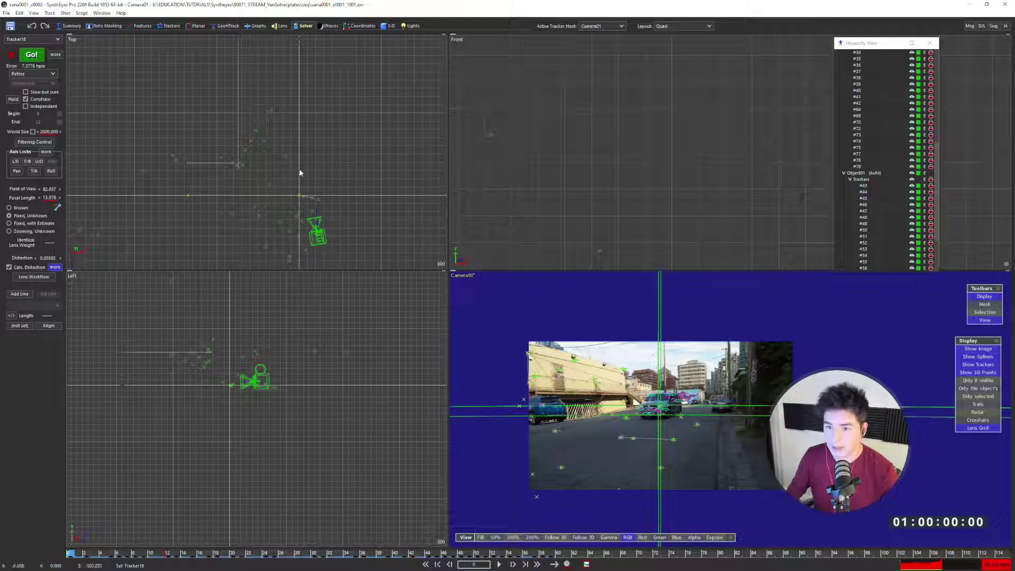
# Switch the solving mode from Refine to Automatic, re-solve the whole scene and accept the solve report
pyautogui.click(44, 76)
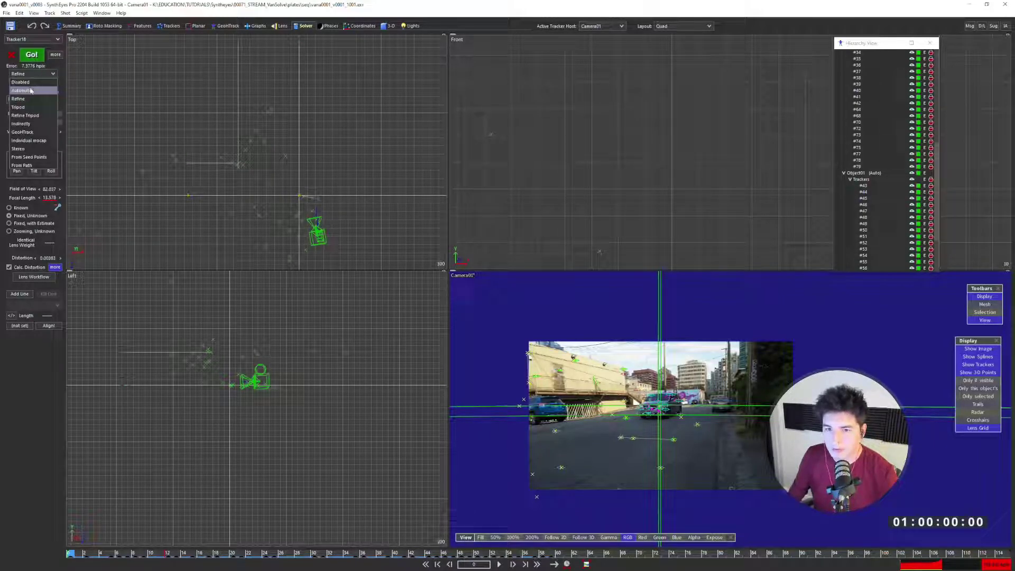
pyautogui.click(24, 81)
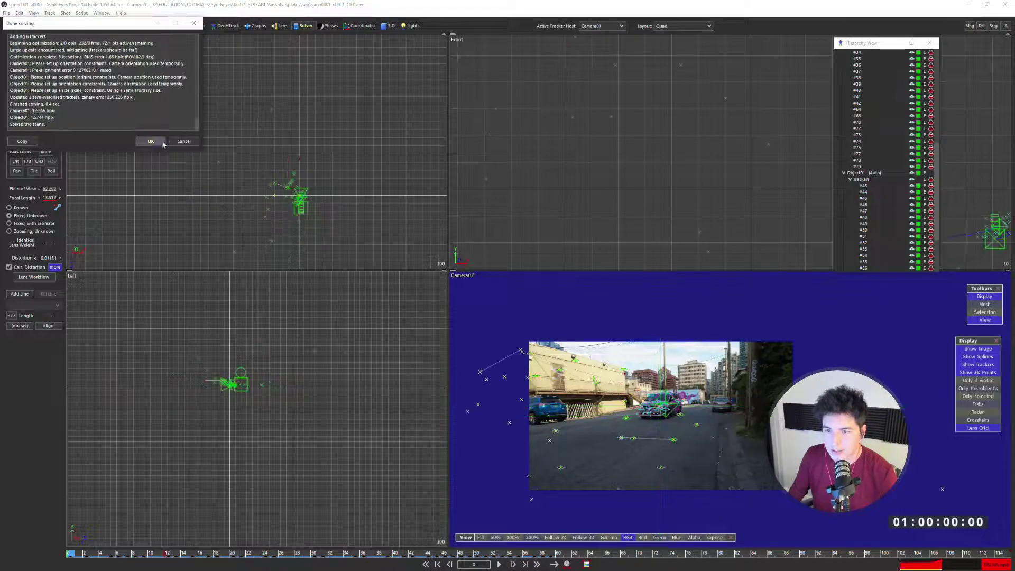
pyautogui.click(166, 142)
# Play the shot in the full camera view and step around frames 30 to 35, checking how the tracker points stick to the building and van
pyautogui.scroll(5, 296, 253)
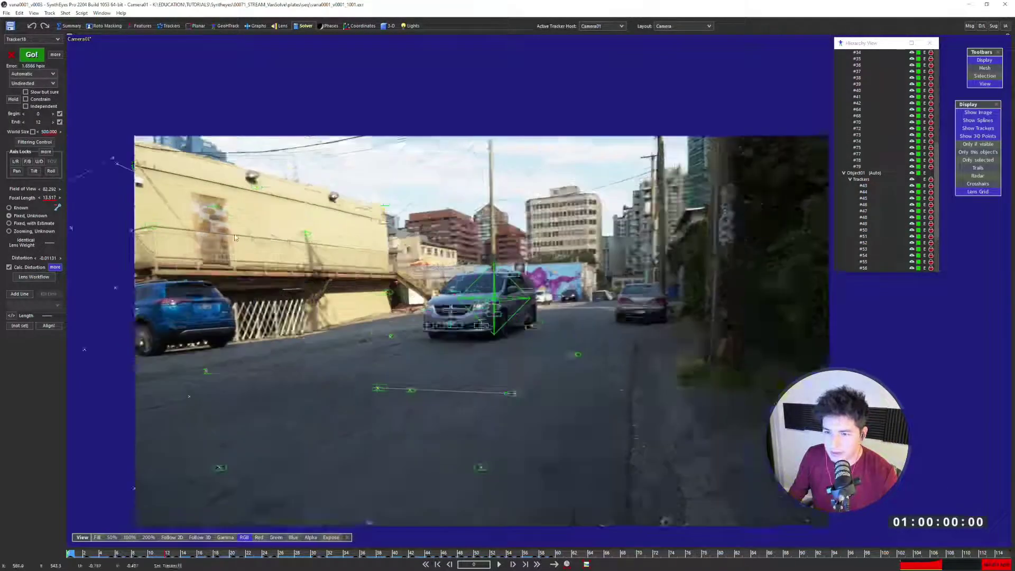
pyautogui.press('space')
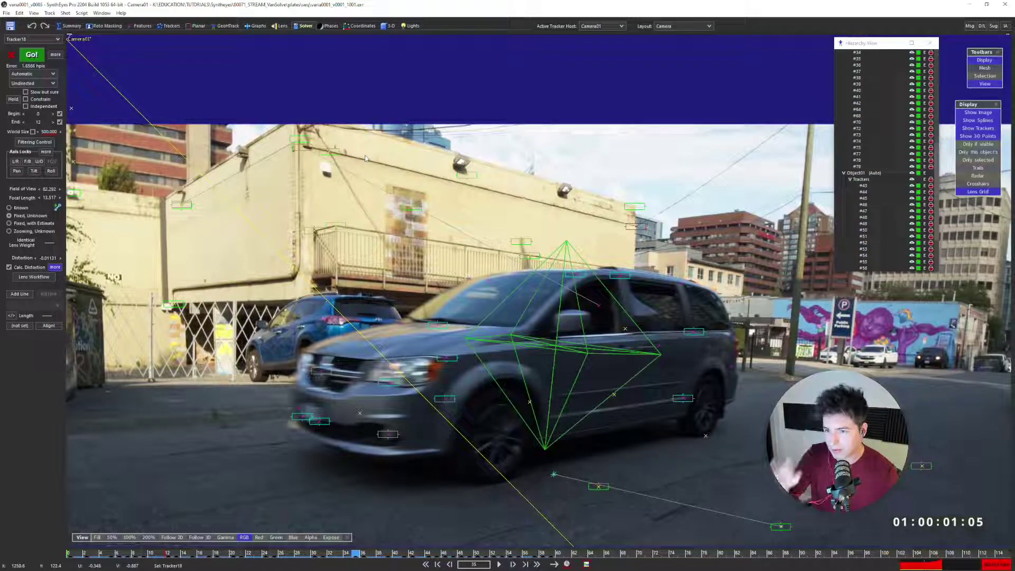
pyautogui.press('Right')
pyautogui.press('Left')
pyautogui.press('Left')
pyautogui.press('Left')
pyautogui.press('Left')
pyautogui.press('Left')
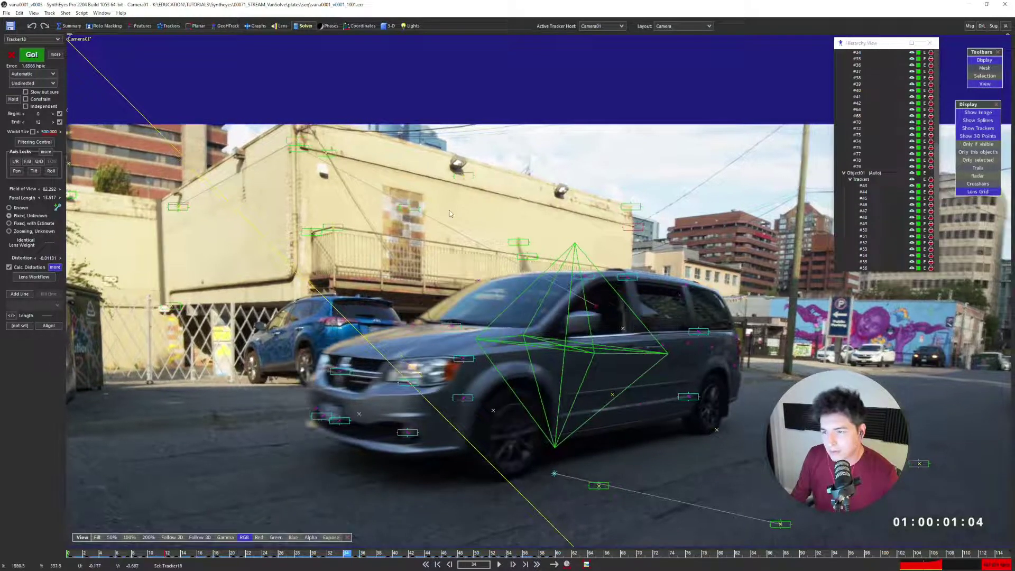
pyautogui.press('Right')
pyautogui.press('Left')
pyautogui.press('Left')
# Select Tracker4 on the building's long wall at frame 30 and examine the wall points in the Quad layout's Top view
pyautogui.click(510, 245)
pyautogui.scroll(3, 511, 246)
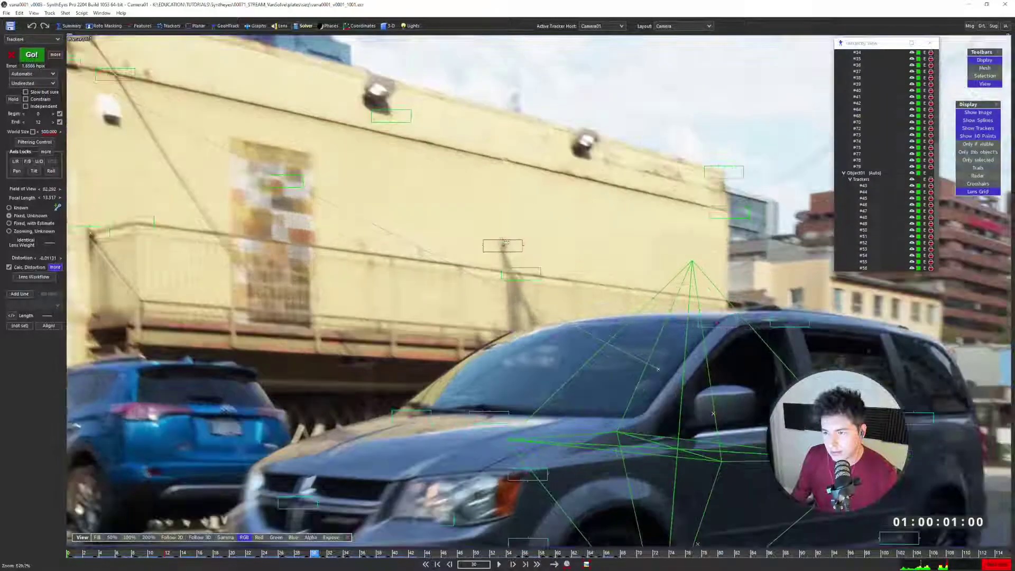
pyautogui.scroll(-2, 522, 291)
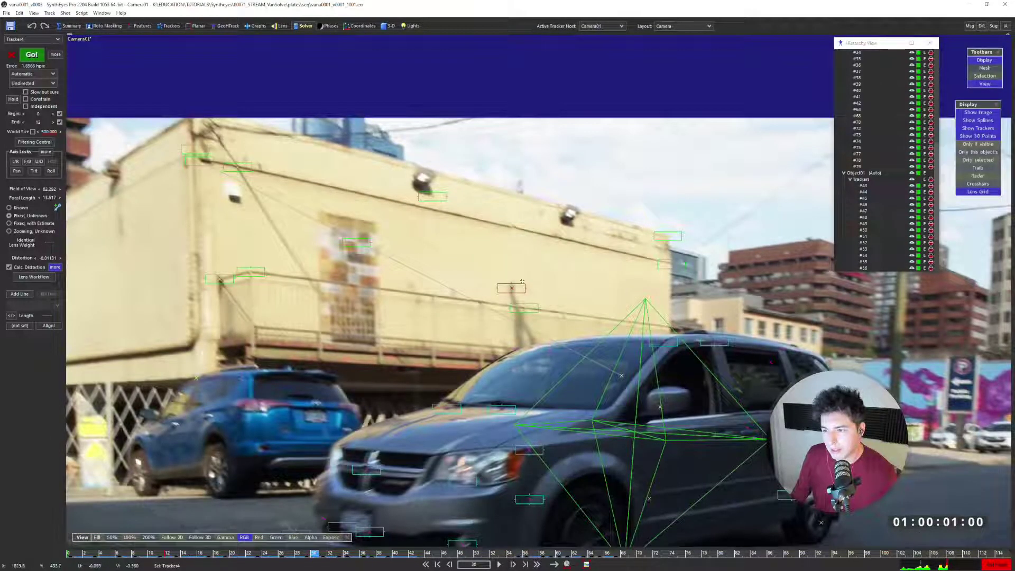
pyautogui.press('7')
pyautogui.scroll(-2, 302, 192)
pyautogui.scroll(4, 303, 193)
pyautogui.moveTo(280, 122); pyautogui.dragTo(282, 160, button='middle')
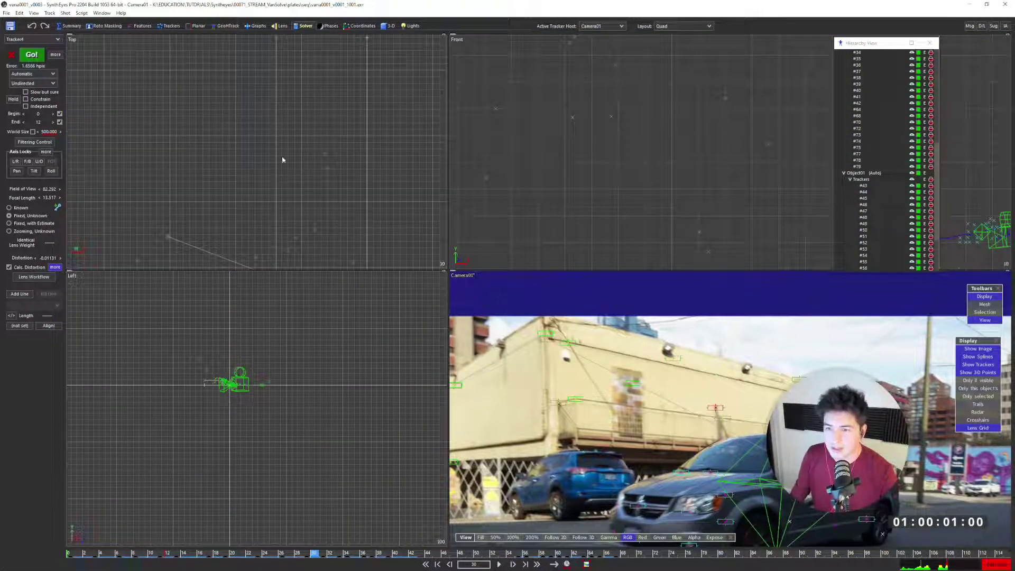
pyautogui.scroll(-1, 272, 138)
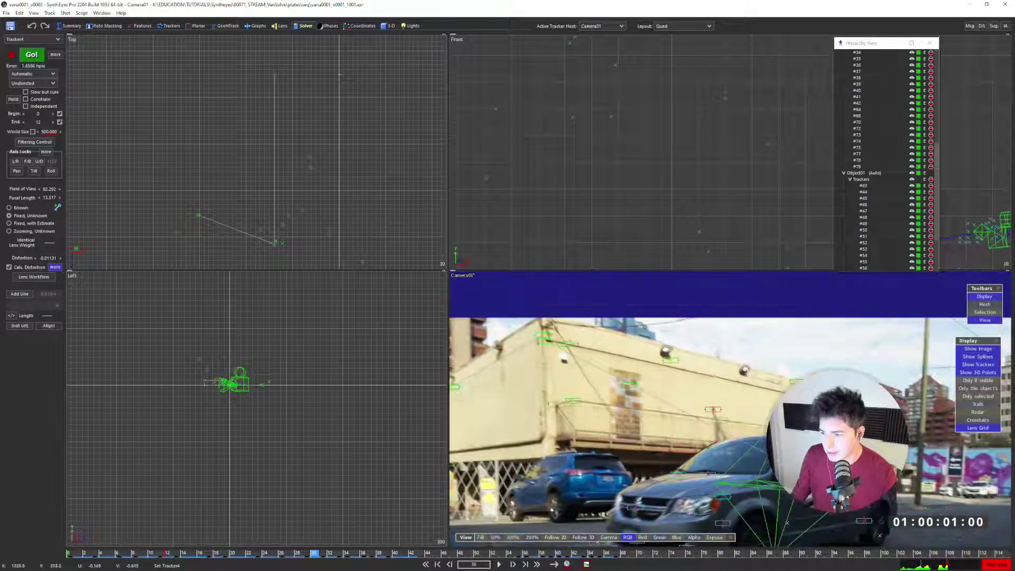
pyautogui.scroll(3, 637, 390)
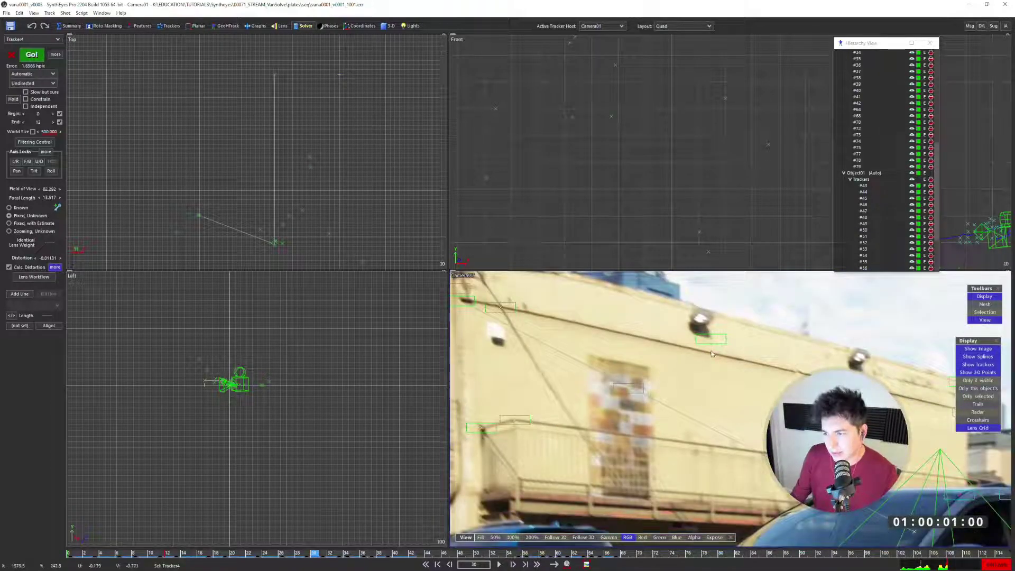
# Select Tracker2 below the wall lamp and link it to Tracker7 at the building's near corner
pyautogui.click(711, 341)
pyautogui.scroll(-3, 710, 341)
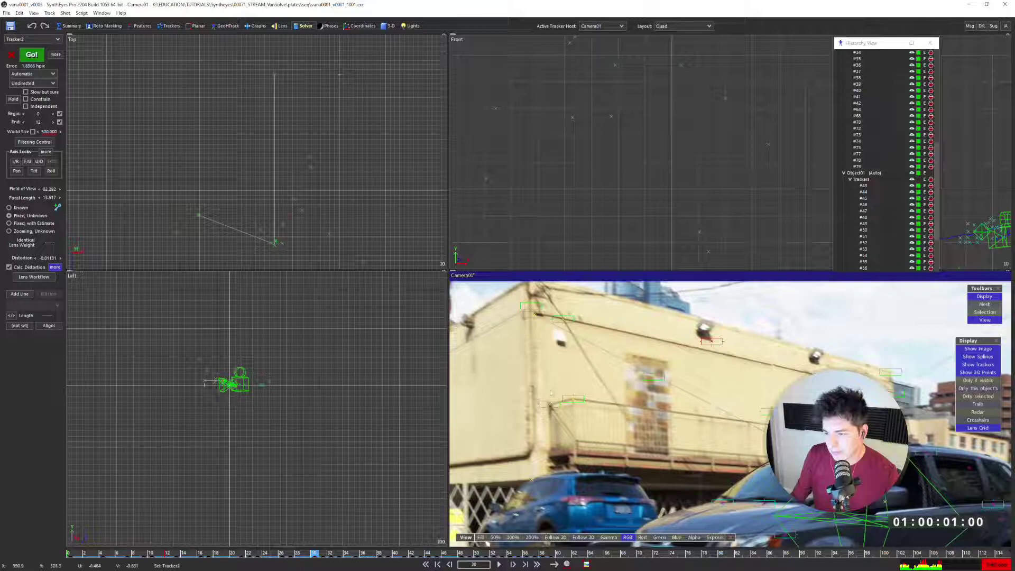
pyautogui.scroll(2, 579, 414)
pyautogui.scroll(1, 587, 397)
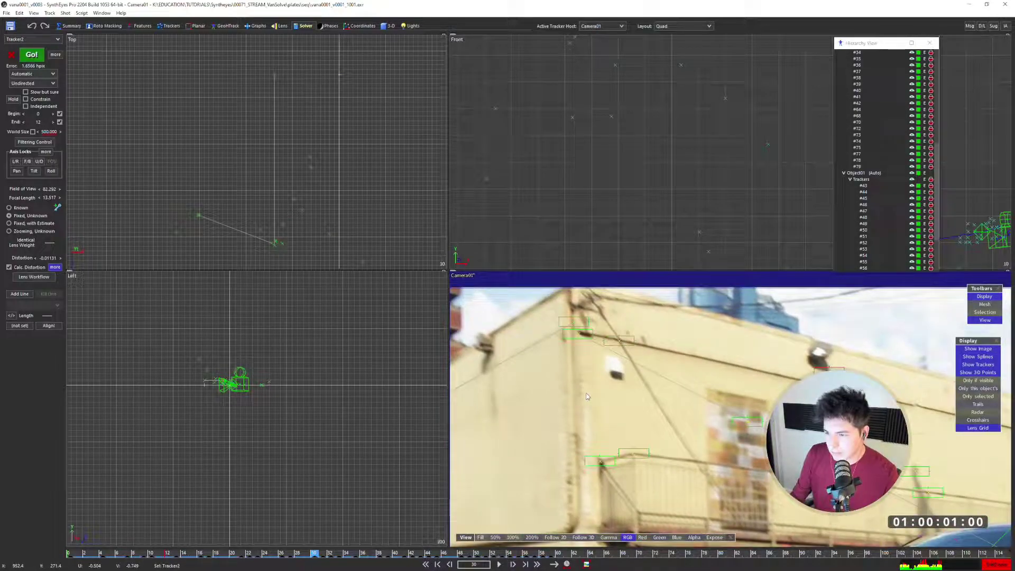
pyautogui.scroll(2, 576, 333)
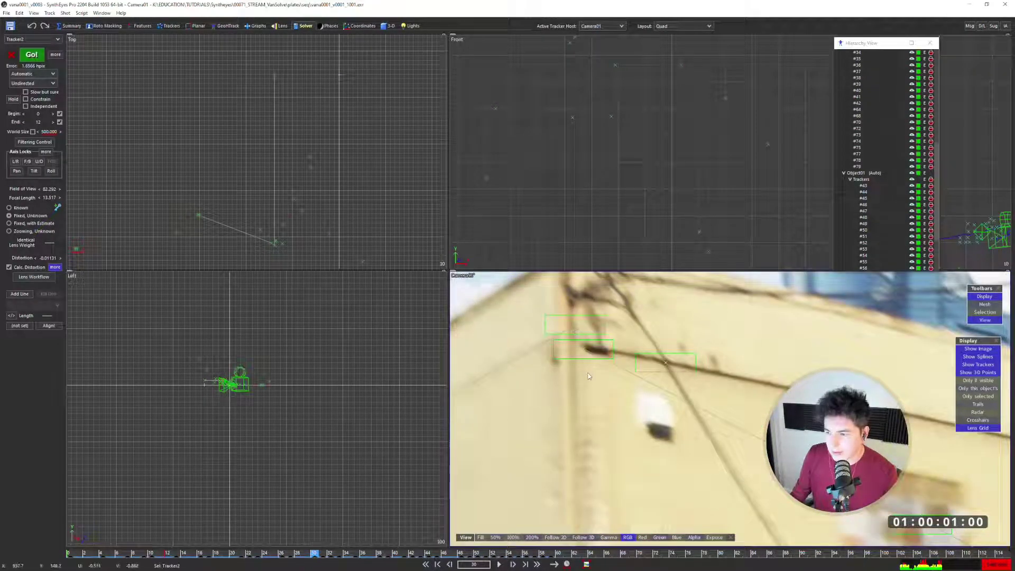
pyautogui.scroll(-3, 592, 365)
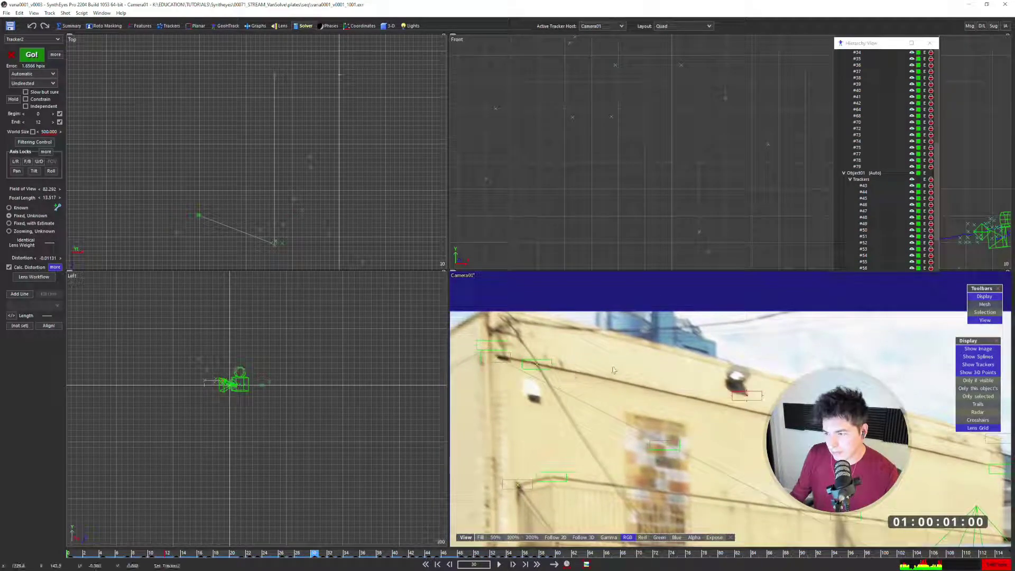
pyautogui.scroll(-2, 542, 359)
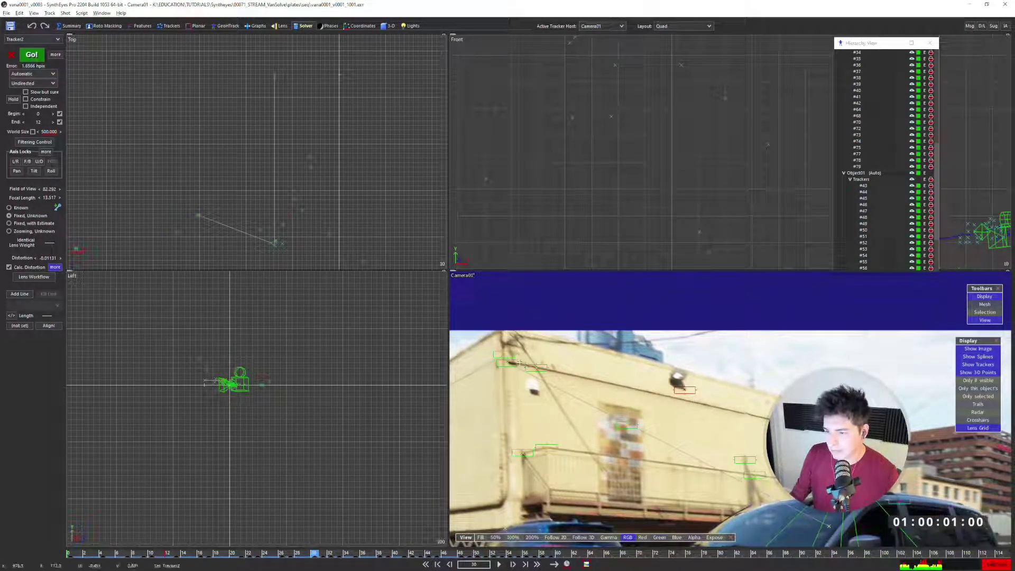
pyautogui.scroll(-2, 285, 226)
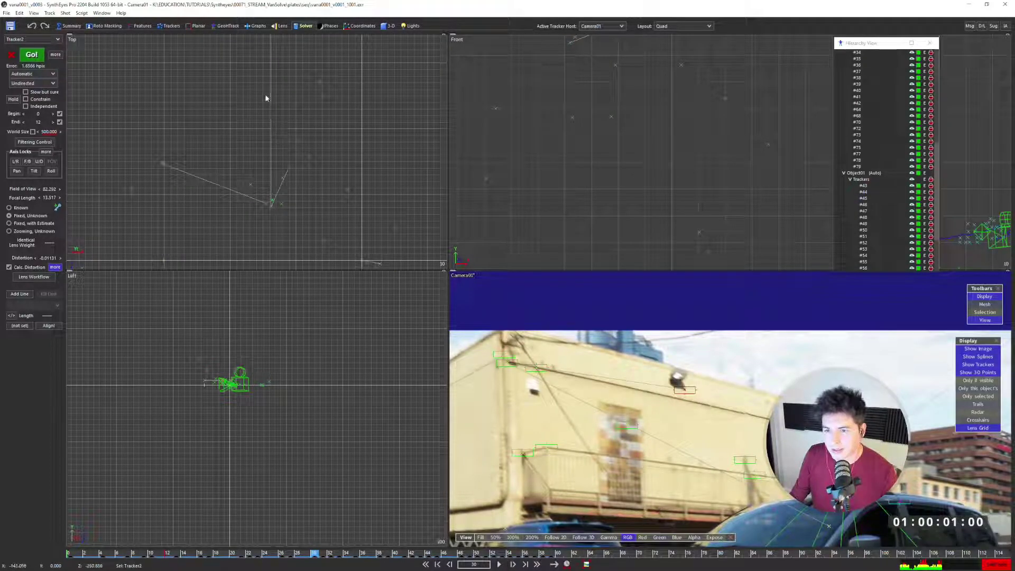
pyautogui.scroll(-2, 271, 145)
pyautogui.scroll(3, 571, 383)
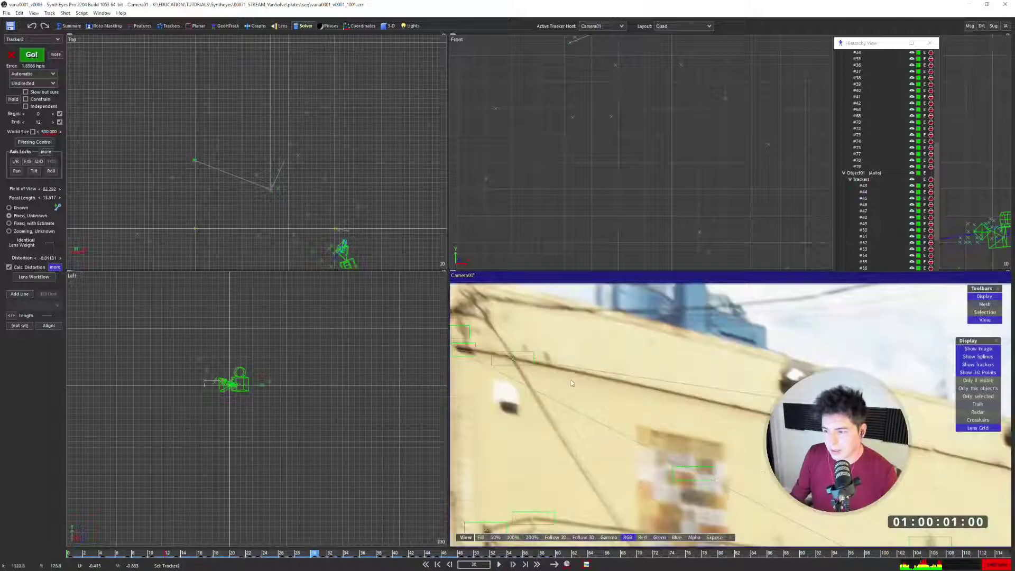
pyautogui.scroll(-3, 702, 394)
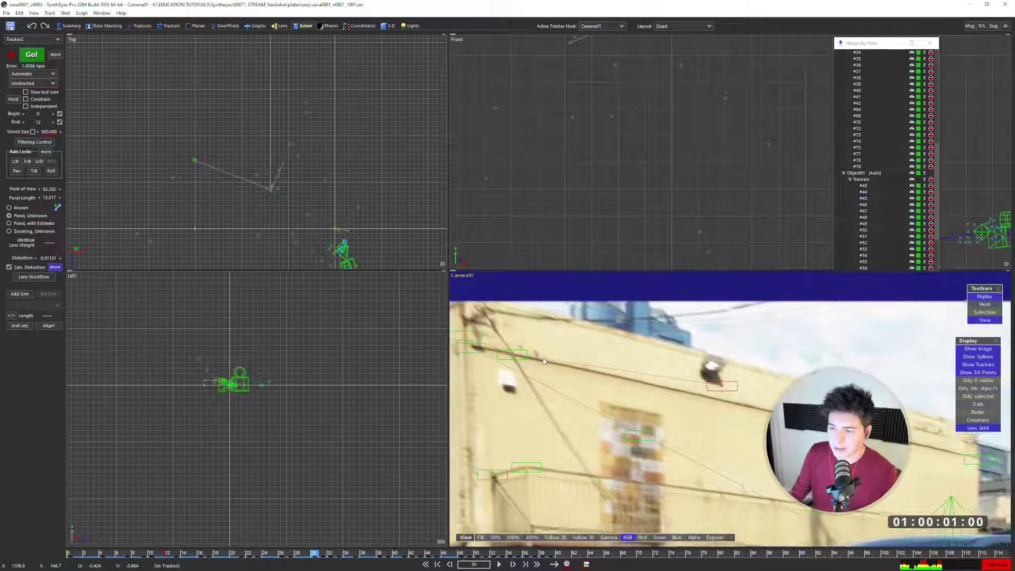
# Constrain the link between Tracker2 and Tracker7 to || X Axis
pyautogui.moveTo(653, 383); pyautogui.dragTo(601, 341, button='middle')
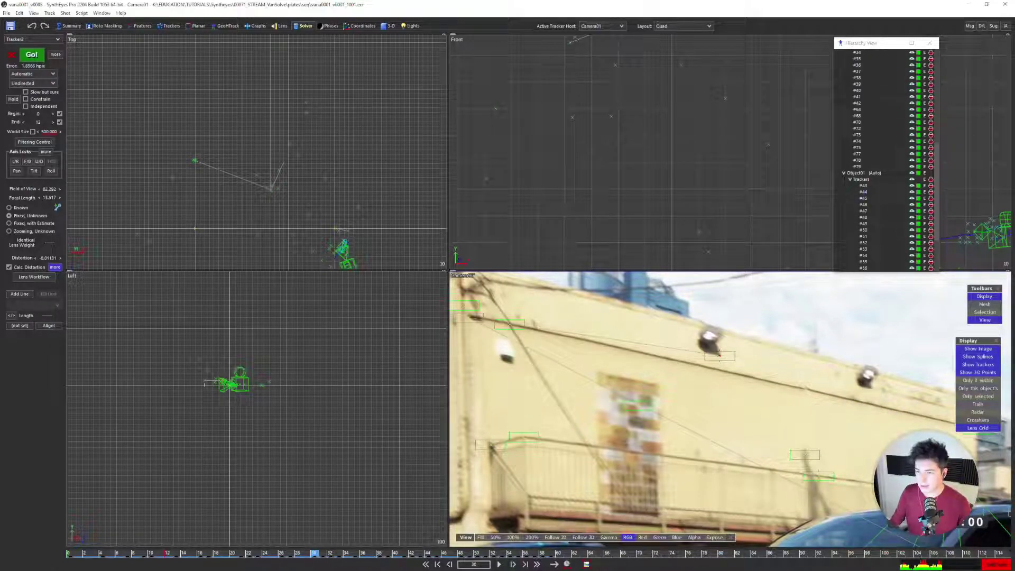
pyautogui.scroll(1, 595, 360)
pyautogui.scroll(1, 602, 328)
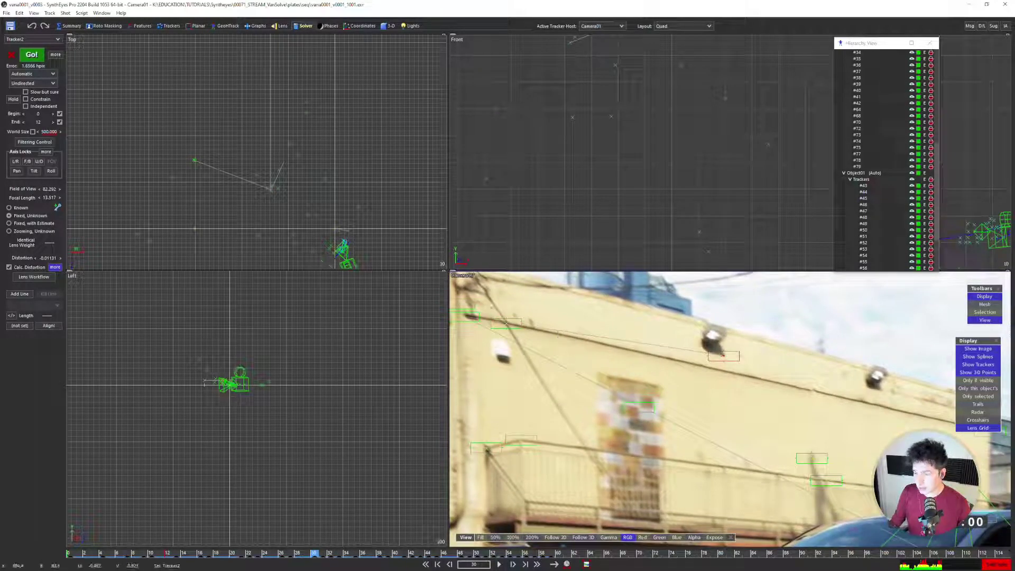
pyautogui.scroll(3, 278, 162)
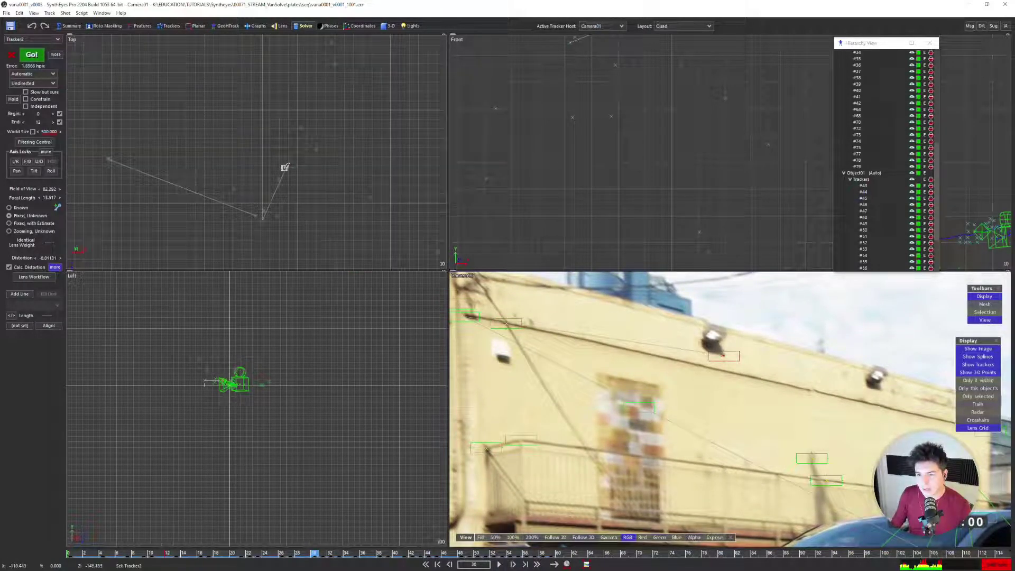
pyautogui.scroll(-3, 286, 166)
pyautogui.click(169, 25)
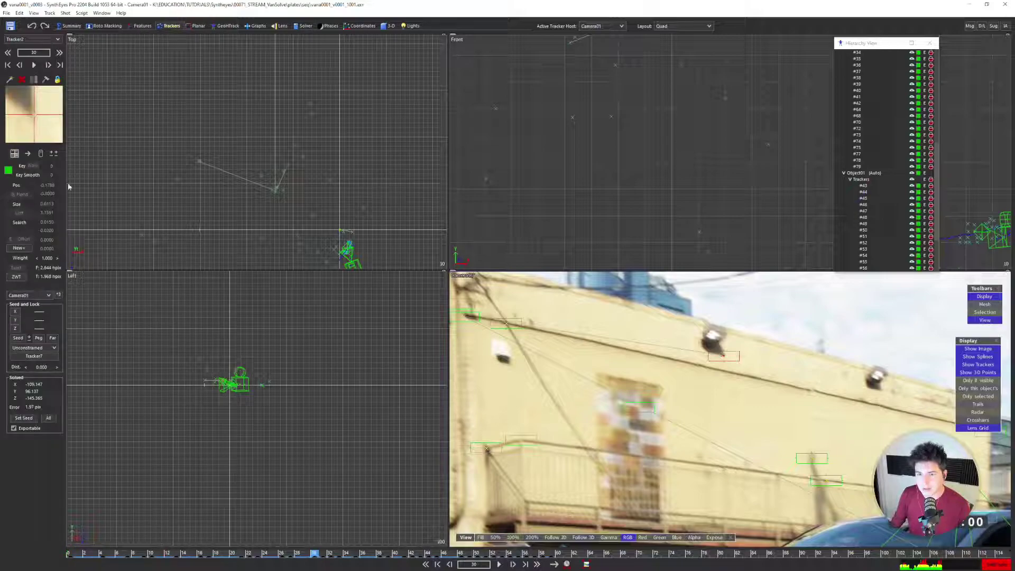
pyautogui.click(31, 348)
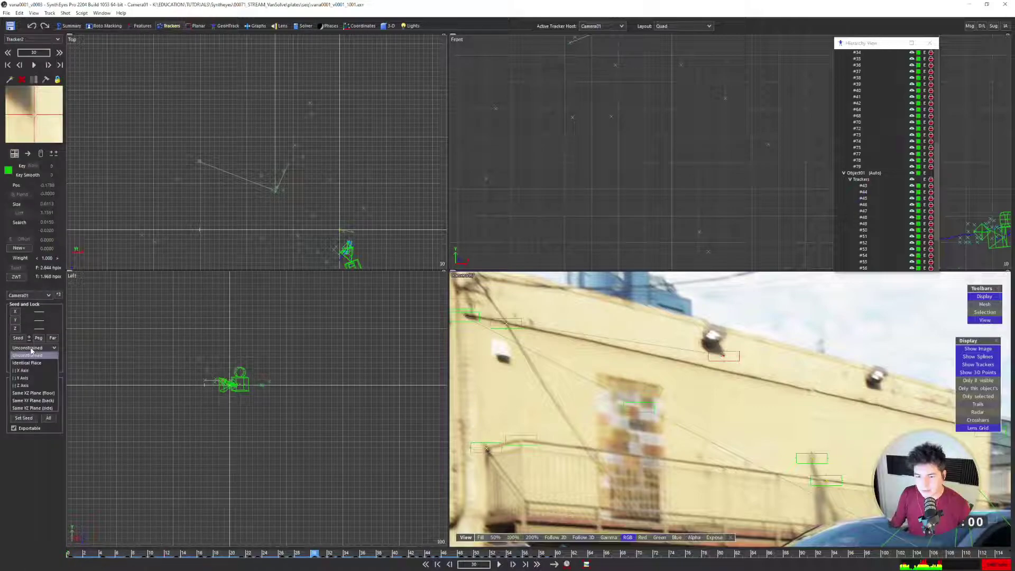
pyautogui.click(33, 378)
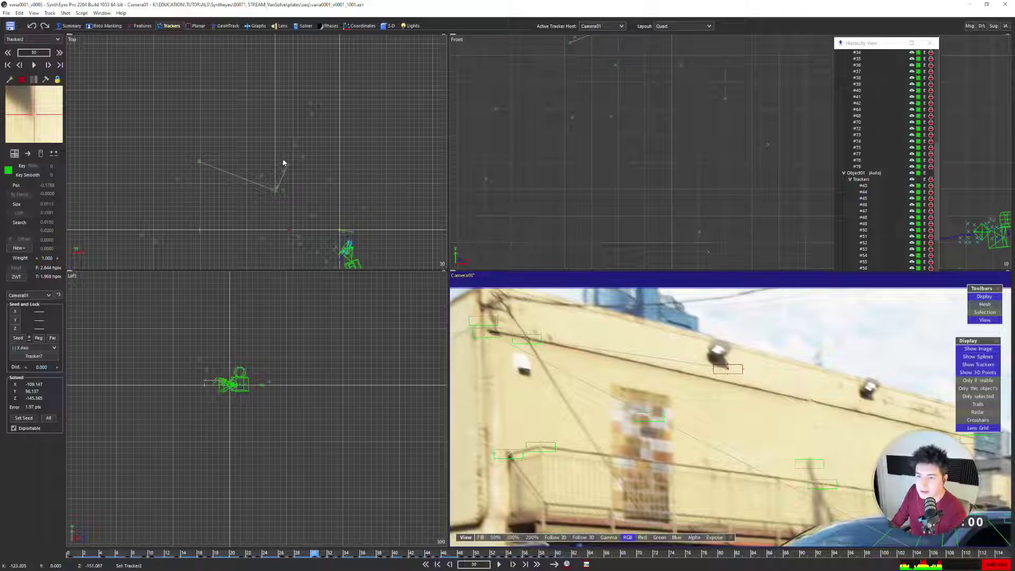
# Constrain the Tracker2 to Tracker7 link to Same YZ Plane (side)
pyautogui.moveTo(284, 163); pyautogui.dragTo(276, 195, button='middle')
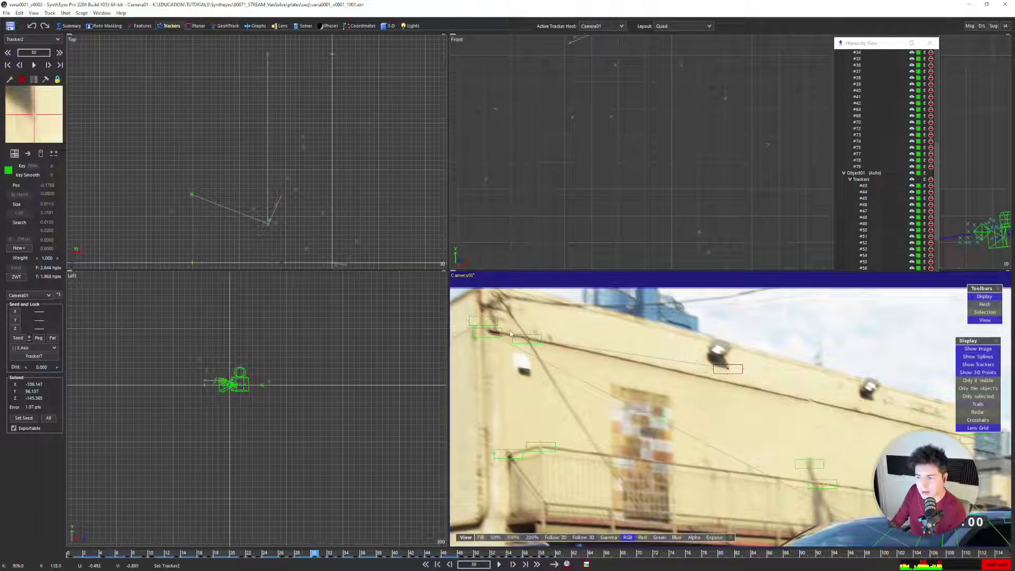
pyautogui.moveTo(486, 334); pyautogui.dragTo(572, 351, button='middle')
pyautogui.moveTo(264, 212)
pyautogui.mouseDown(button='right')
pyautogui.moveTo(256, 233)
pyautogui.moveTo(267, 213)
pyautogui.mouseUp(button='right')
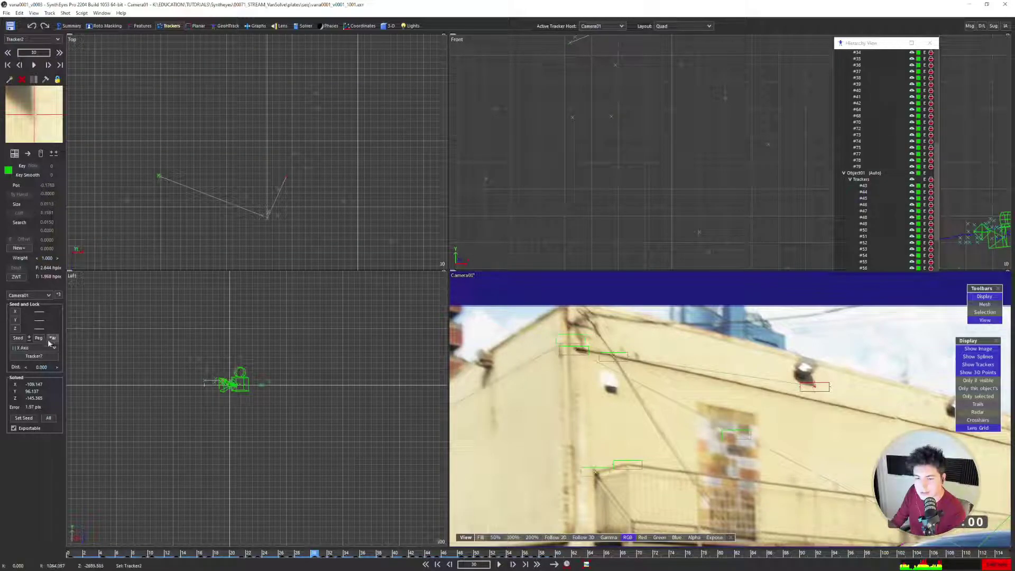
pyautogui.click(43, 347)
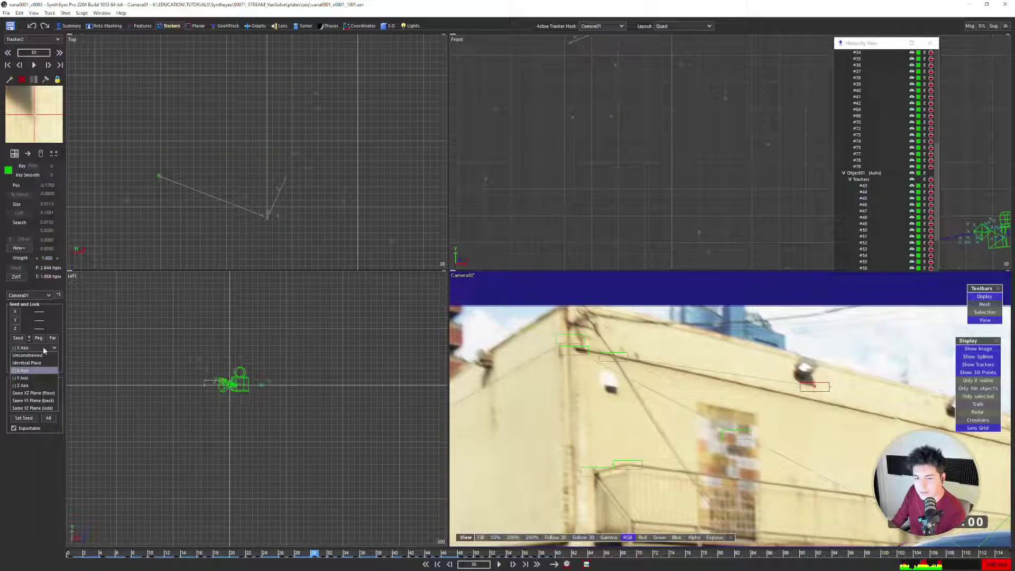
pyautogui.click(39, 408)
pyautogui.scroll(-4, 262, 176)
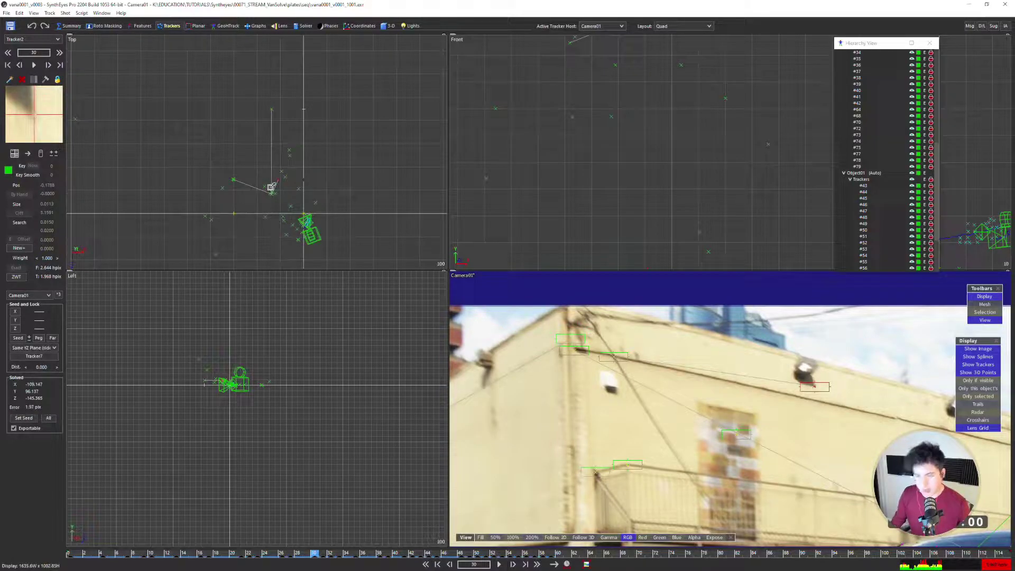
# Link Tracker3 at the building's far roof corner to Tracker7 and constrain the link to Same YZ Plane (side)
pyautogui.press('c')
pyautogui.scroll(-4, 504, 302)
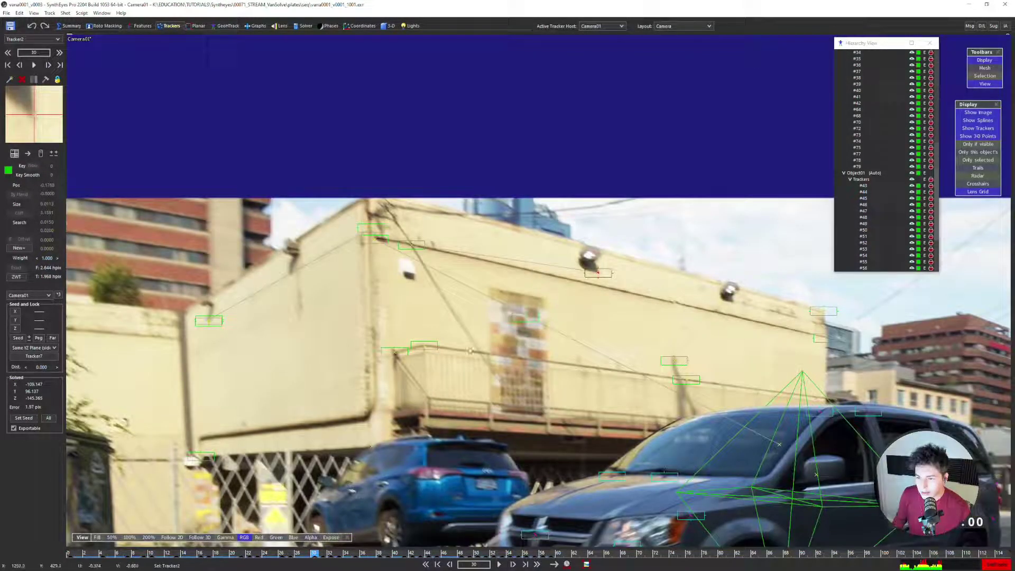
pyautogui.moveTo(509, 330); pyautogui.dragTo(461, 270, button='middle')
pyautogui.moveTo(558, 255); pyautogui.dragTo(465, 252, button='middle')
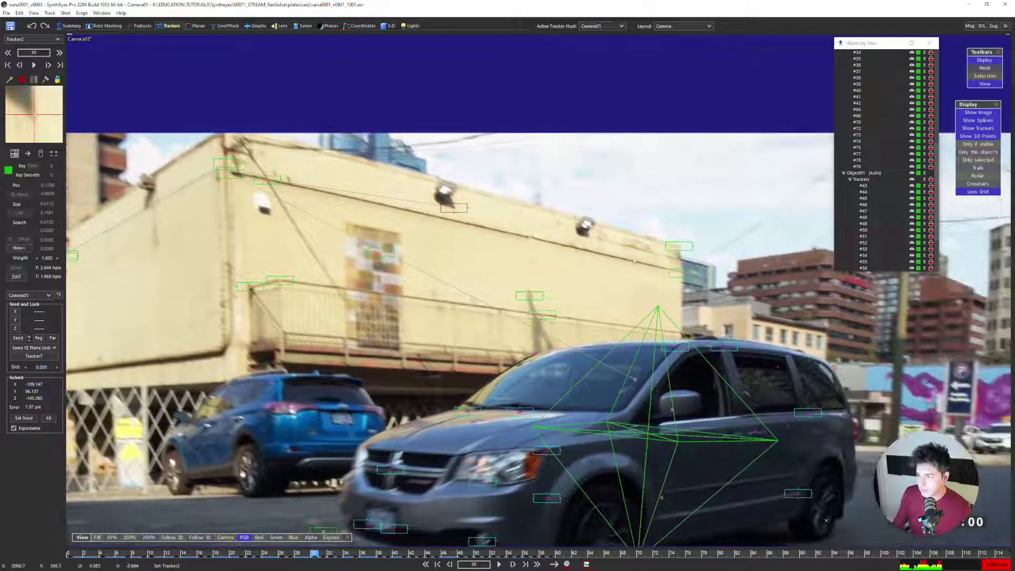
pyautogui.click(674, 256)
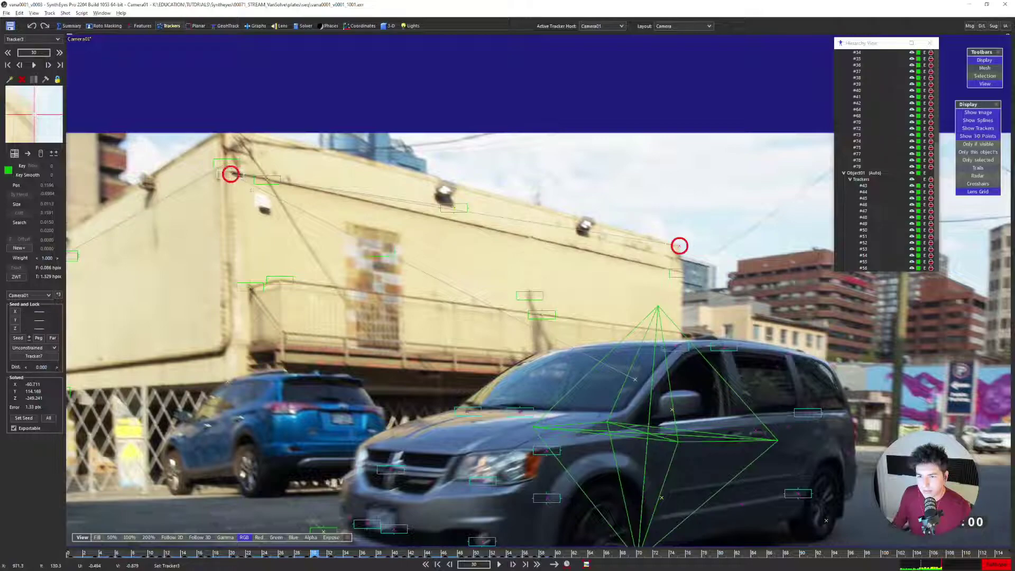
pyautogui.press('q')
pyautogui.click(38, 348)
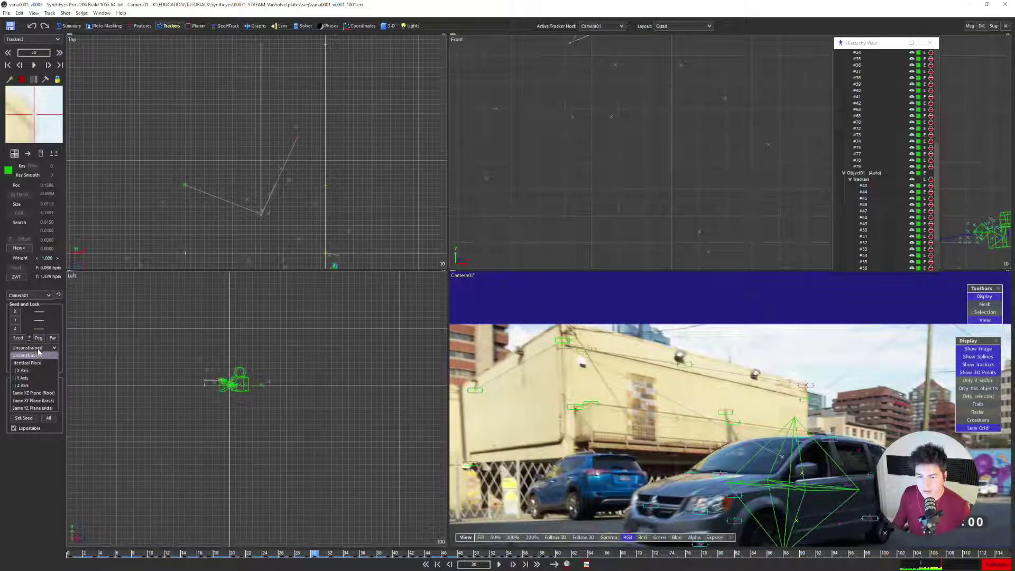
pyautogui.click(37, 408)
# Re-solve the scene with the side-plane wall links, accept the solve and frame the camera and wall in the Top view
pyautogui.scroll(-5, 290, 138)
pyautogui.moveTo(299, 159); pyautogui.dragTo(230, 180, button='middle')
pyautogui.hotkey('shift', 'g')
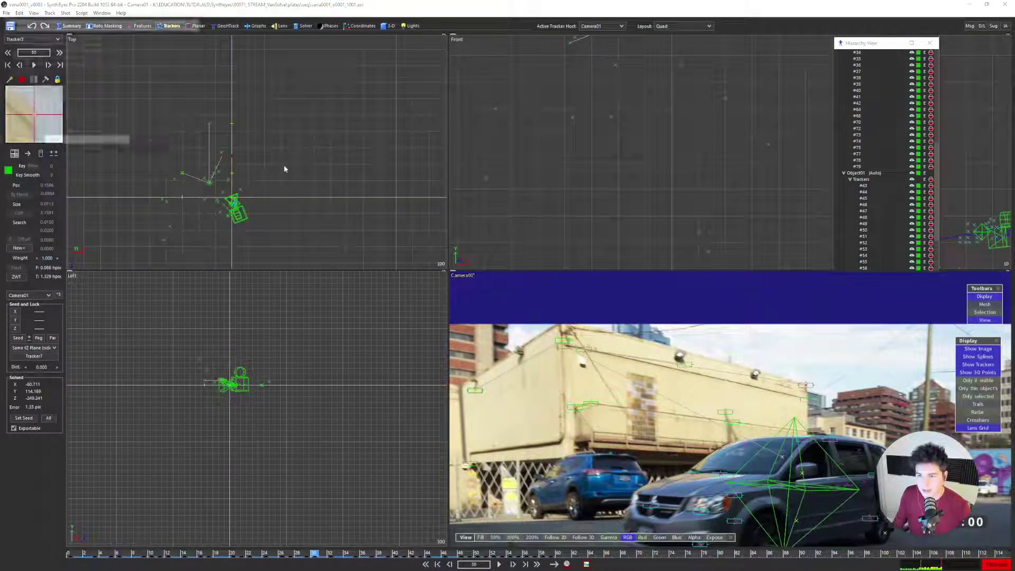
pyautogui.click(154, 142)
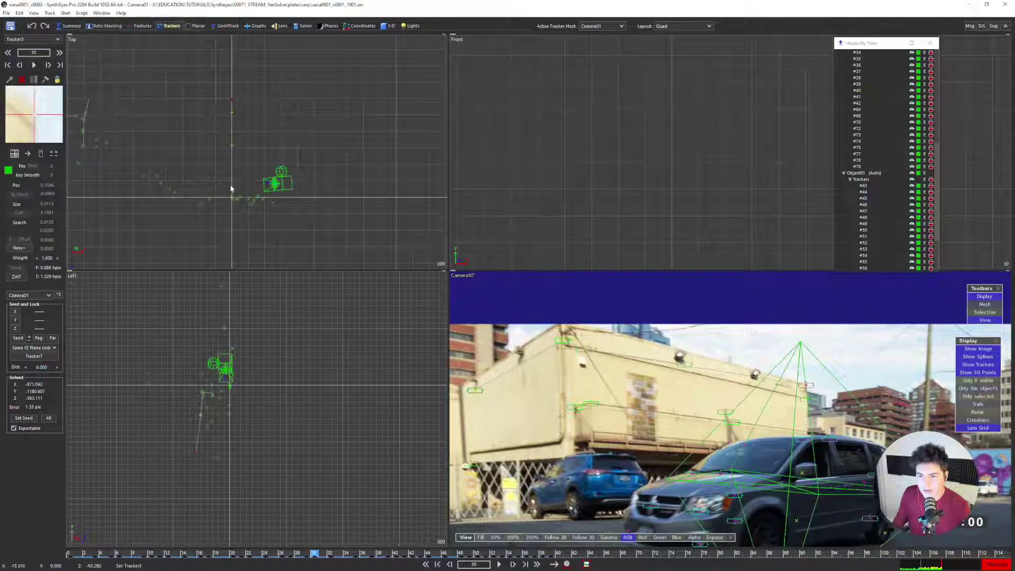
pyautogui.scroll(-5, 230, 189)
pyautogui.moveTo(281, 185); pyautogui.dragTo(336, 191, button='middle')
pyautogui.scroll(2, 233, 188)
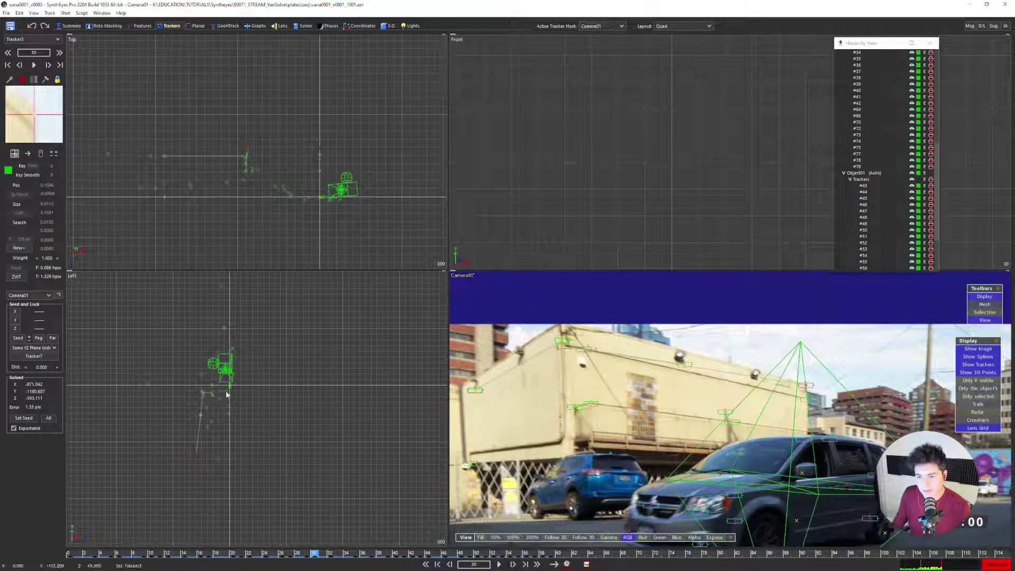
# Re-solve the scene twice with the current wall-link constraints and accept each result
pyautogui.scroll(3, 221, 386)
pyautogui.scroll(-3, 283, 177)
pyautogui.hotkey('shift', 'g')
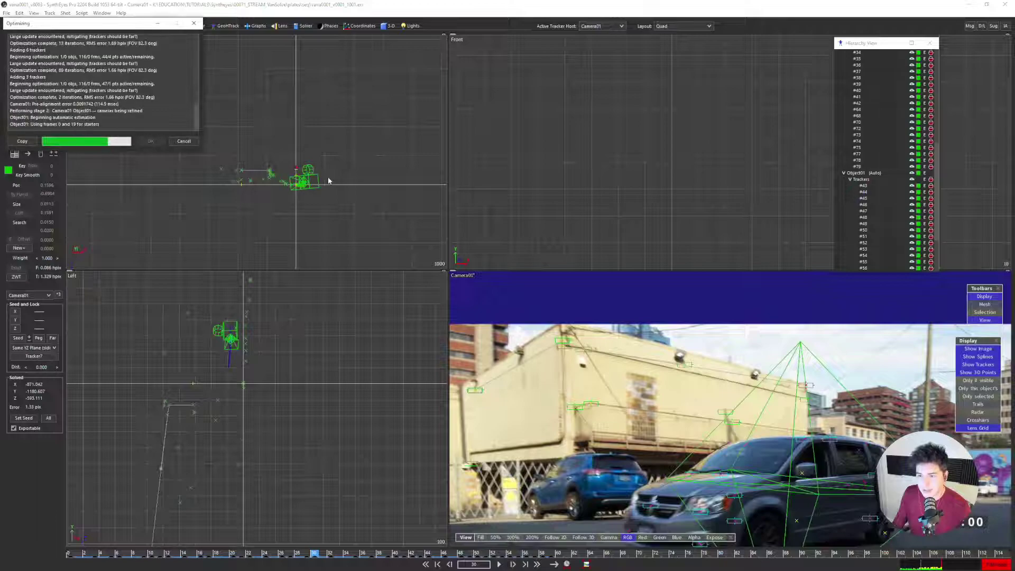
pyautogui.click(151, 142)
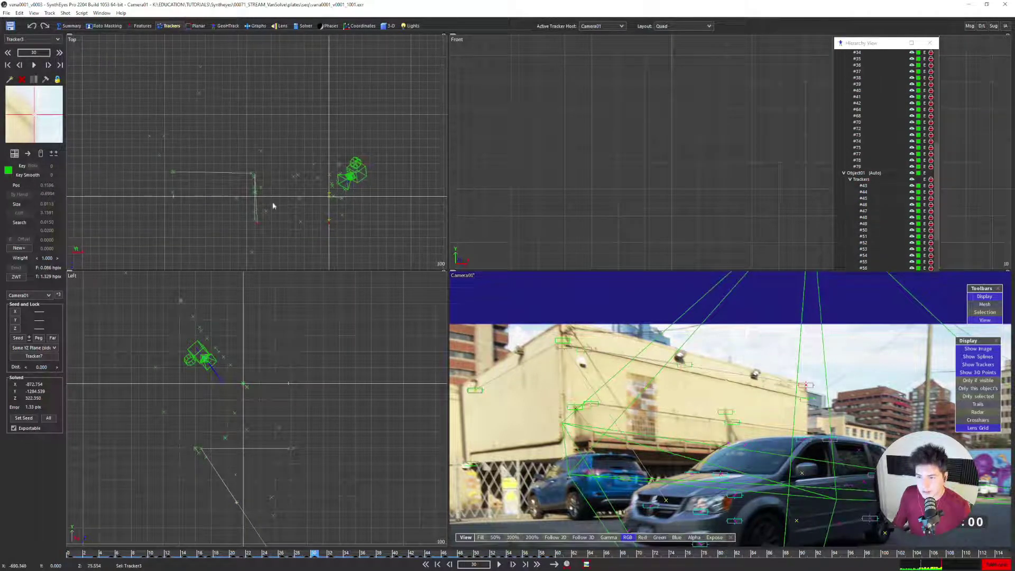
pyautogui.hotkey('shift', 'g')
pyautogui.click(152, 141)
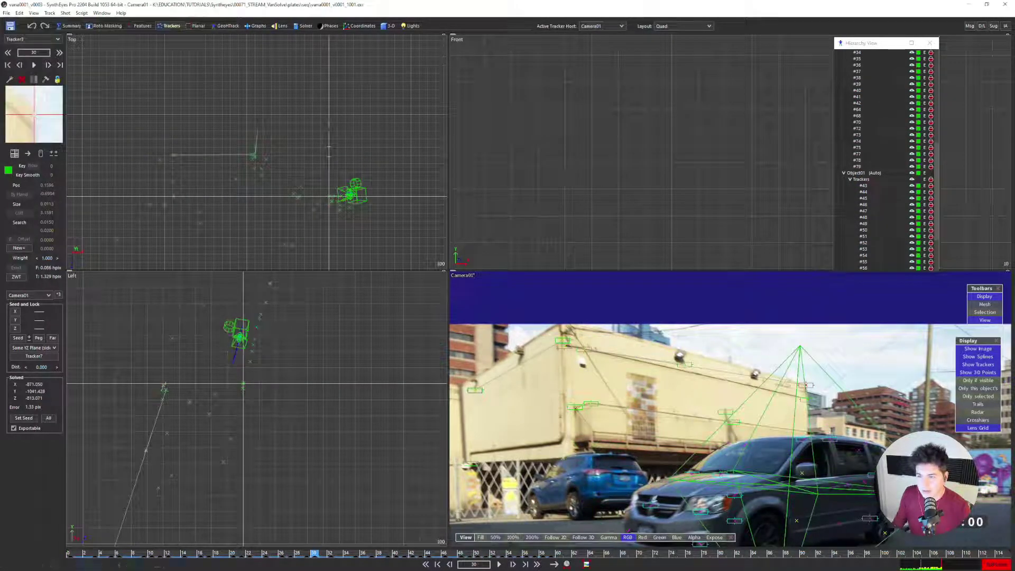
# Select a van tracker of Object01 in the camera view at the start frame, re-solve the scene and accept the solve
pyautogui.scroll(-3, 686, 397)
pyautogui.press('c')
pyautogui.hotkey('shift', 'a')
pyautogui.click(453, 405)
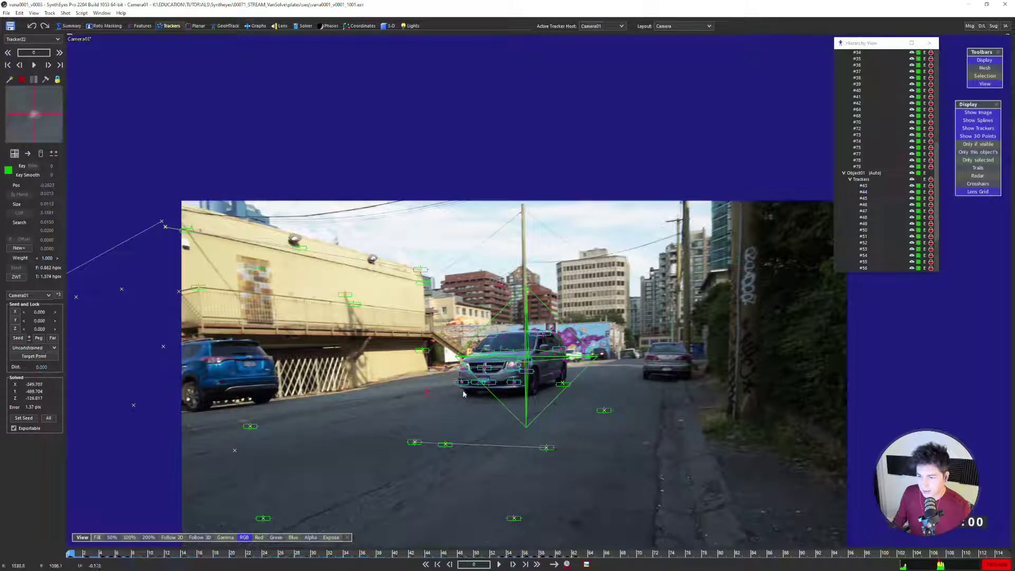
pyautogui.click(507, 353)
pyautogui.hotkey('shift', 'g')
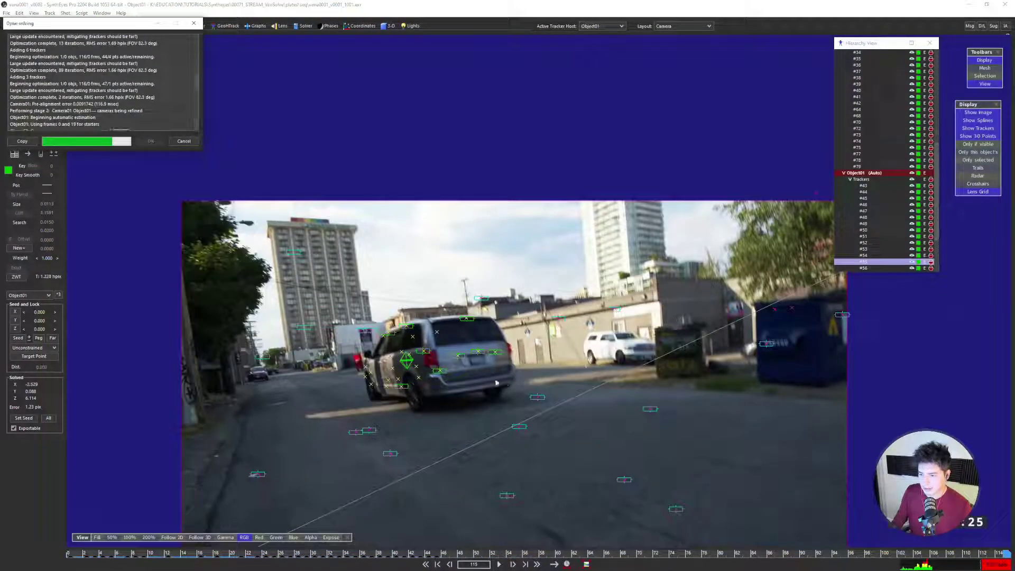
pyautogui.press('Return')
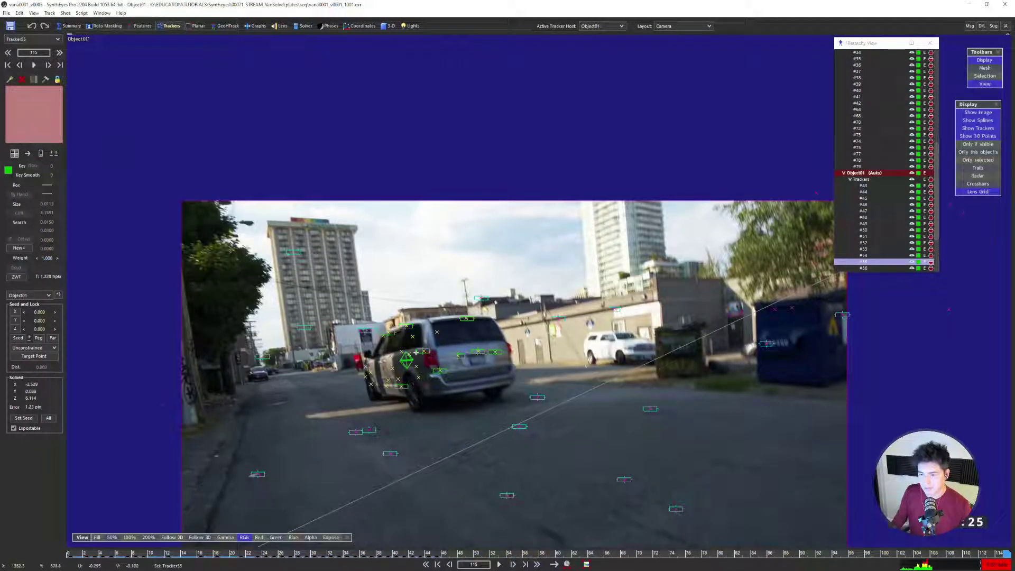
# Hide the shot image and scrub the shot back to frame 0 to examine the van and road tracker motion
pyautogui.click(448, 370)
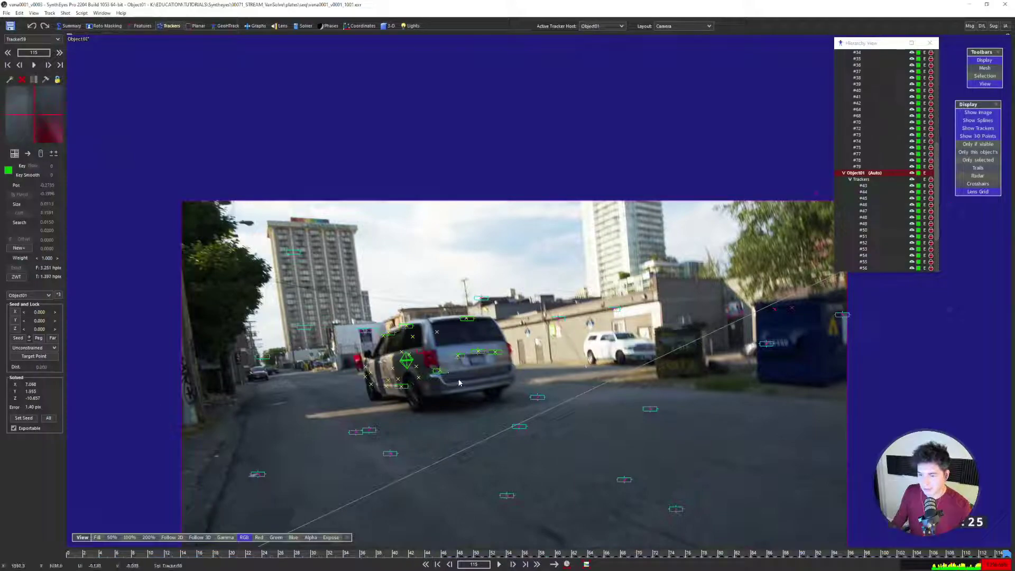
pyautogui.click(978, 112)
pyautogui.scroll(-2, 409, 312)
pyautogui.moveTo(448, 387); pyautogui.dragTo(452, 331, button='middle')
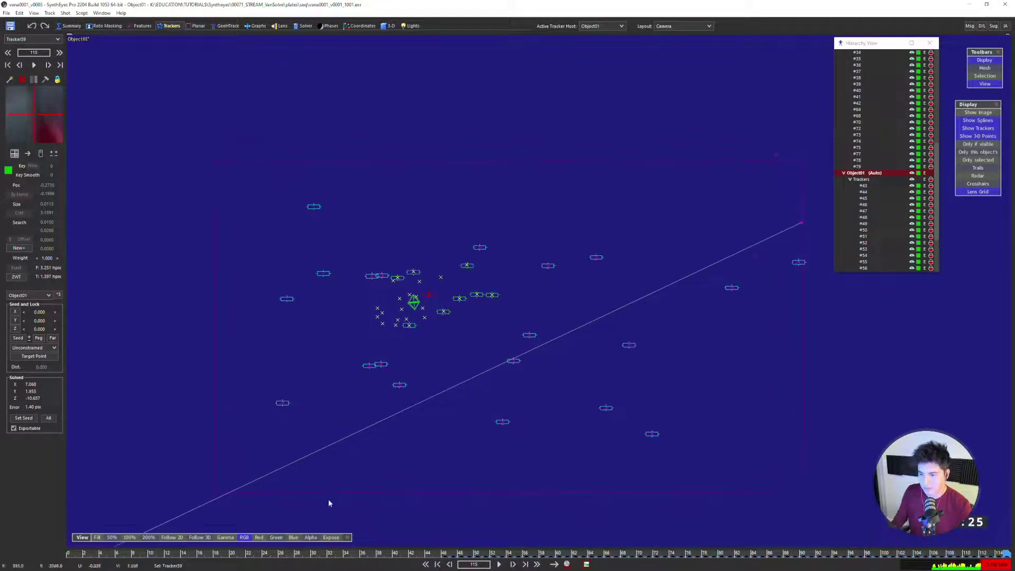
pyautogui.moveTo(274, 553); pyautogui.dragTo(563, 545)
pyautogui.moveTo(468, 539); pyautogui.dragTo(53, 530)
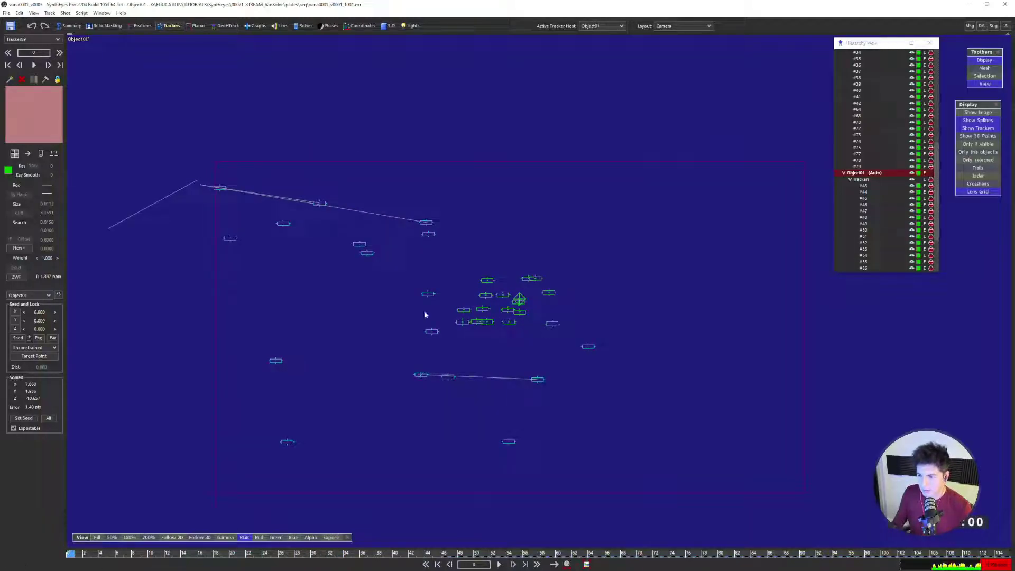
# Set the Camera01 solver's End starting frame to 9 and close the Hierarchy View
pyautogui.click(361, 245)
pyautogui.click(305, 26)
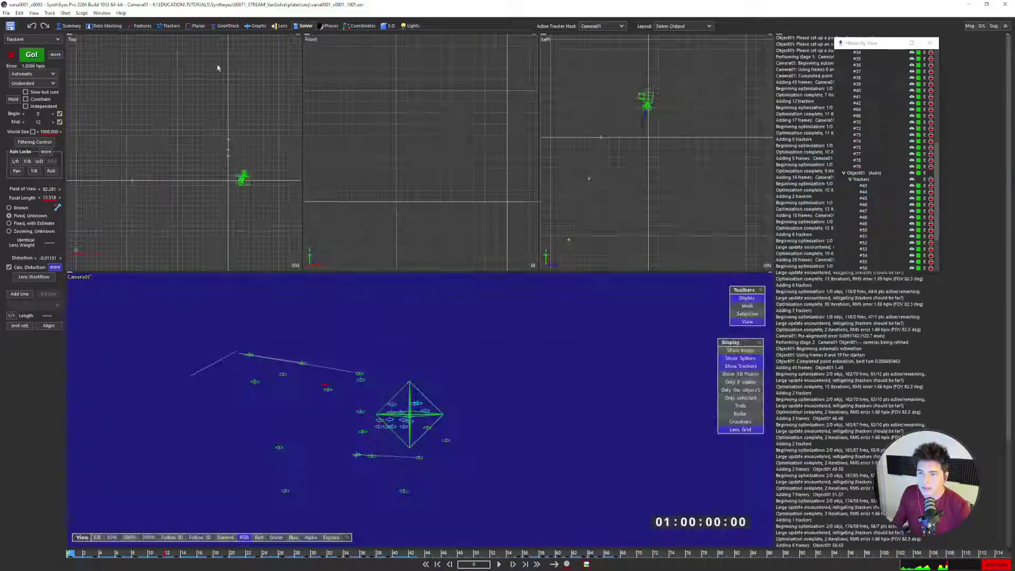
pyautogui.moveTo(40, 125); pyautogui.dragTo(35, 124)
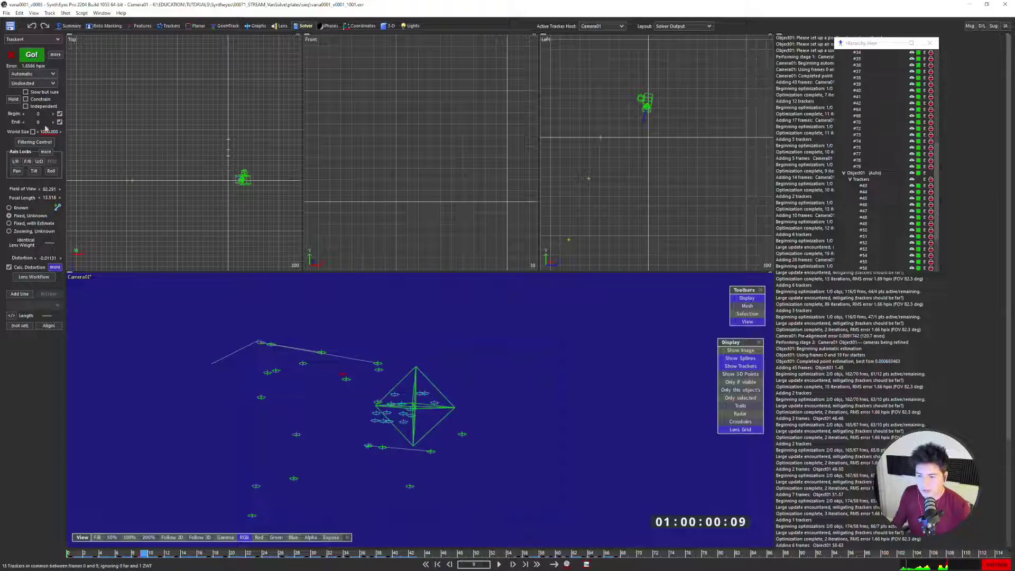
pyautogui.click(930, 44)
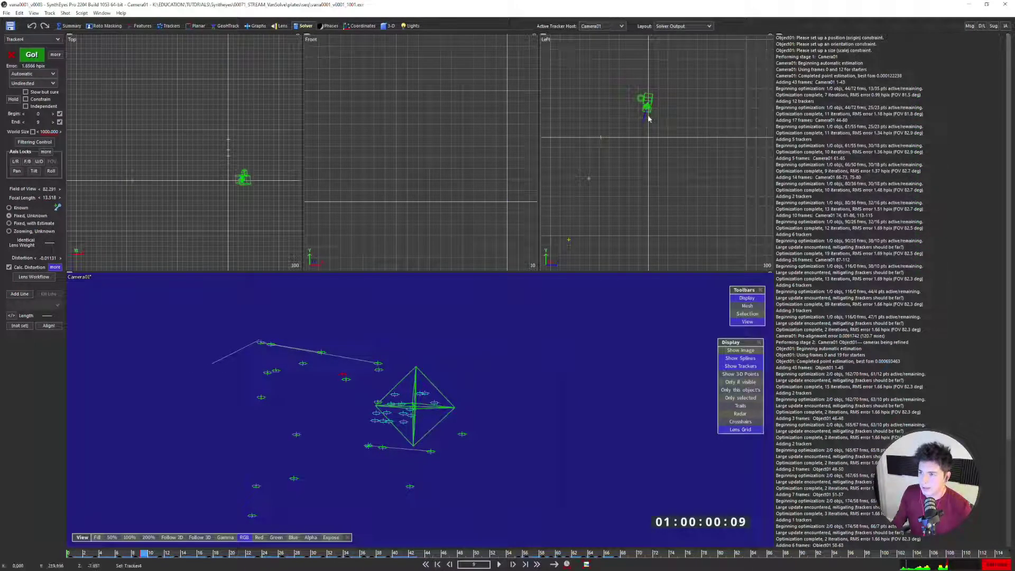
# Show the shot image again in the camera view and return to the Quad layout
pyautogui.press('c')
pyautogui.click(978, 114)
pyautogui.scroll(1, 458, 244)
pyautogui.moveTo(458, 244); pyautogui.dragTo(423, 203, button='middle')
pyautogui.press('q')
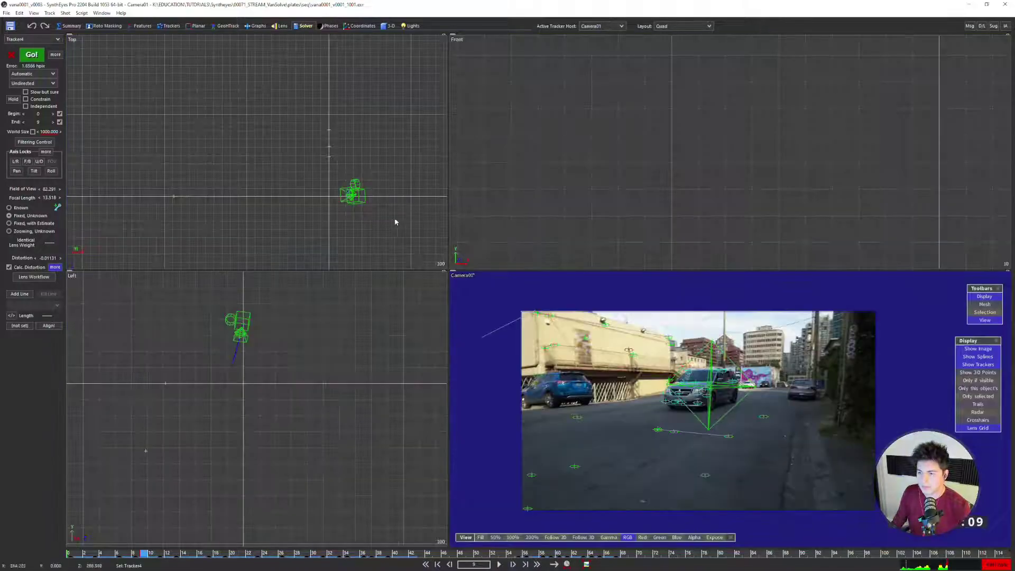
# Re-solve the scene from starting frames 0 and 9, accept the solve and frame the wall links in the Top view
pyautogui.scroll(-2, 308, 165)
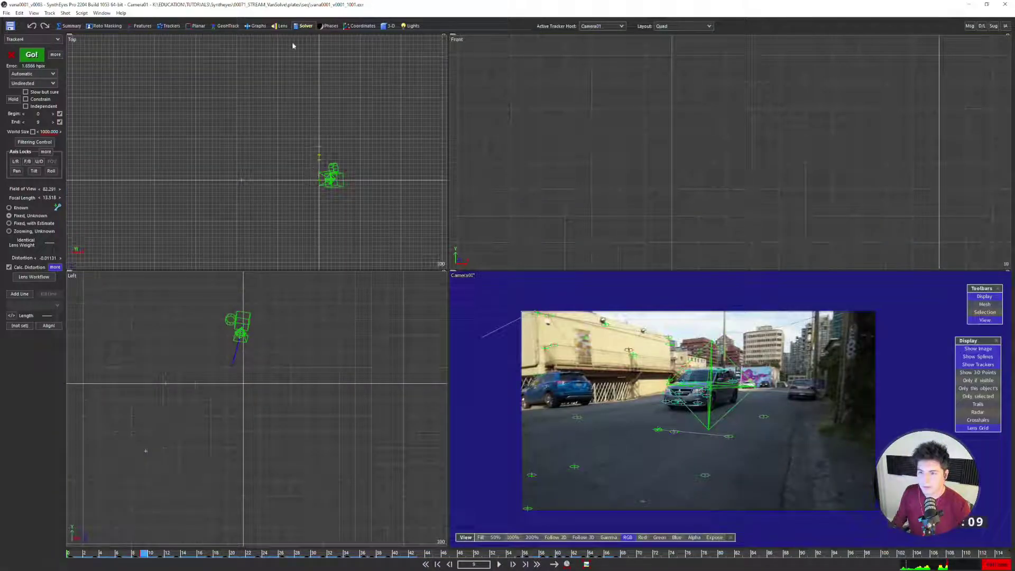
pyautogui.click(32, 55)
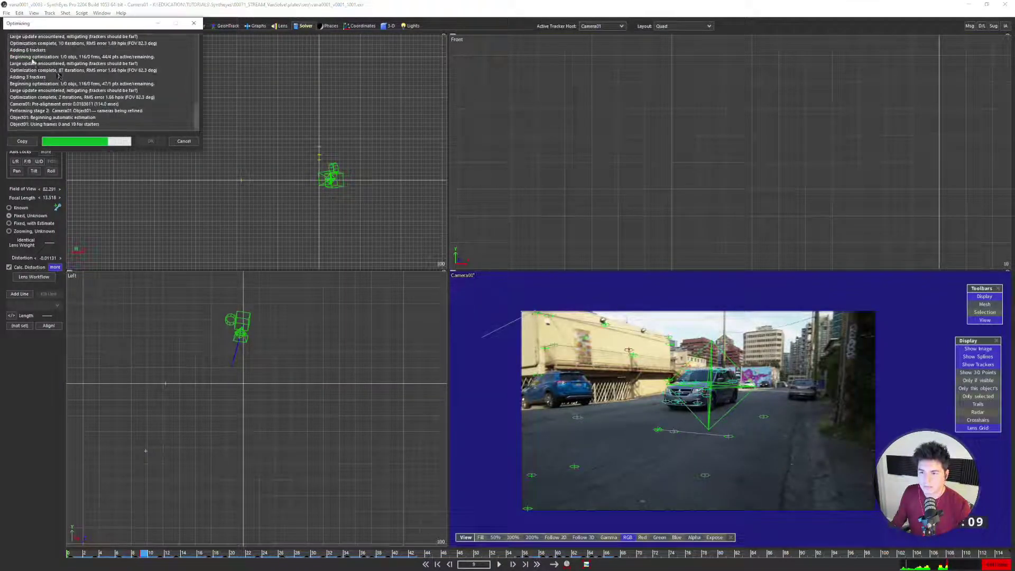
pyautogui.click(149, 141)
pyautogui.scroll(4, 299, 127)
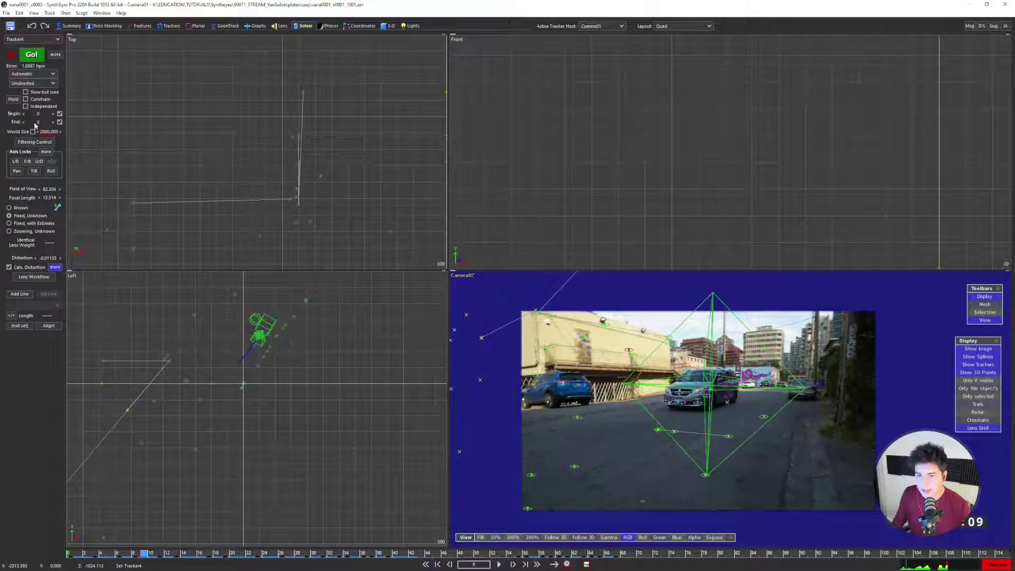
pyautogui.click(38, 122)
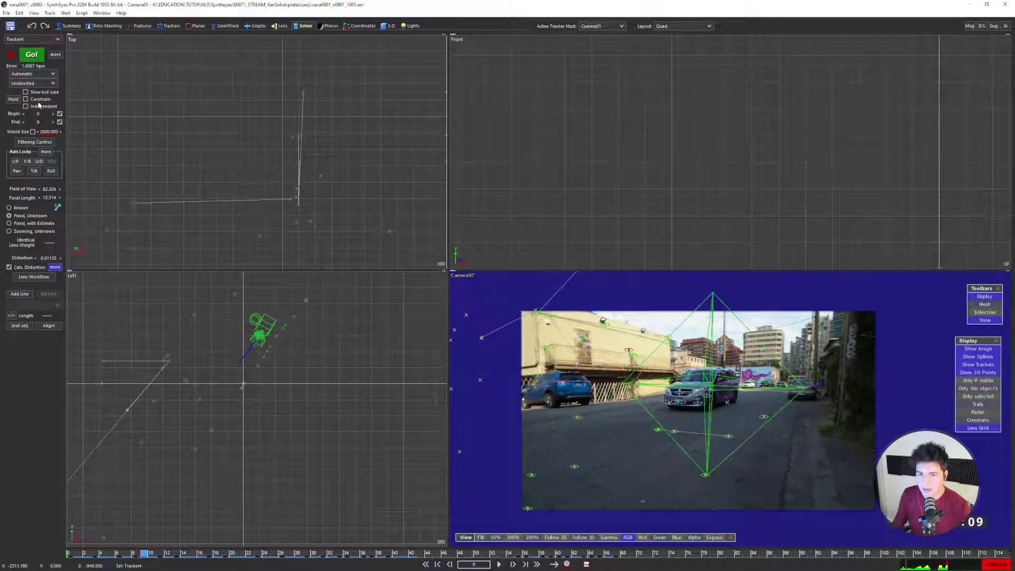
pyautogui.click(34, 83)
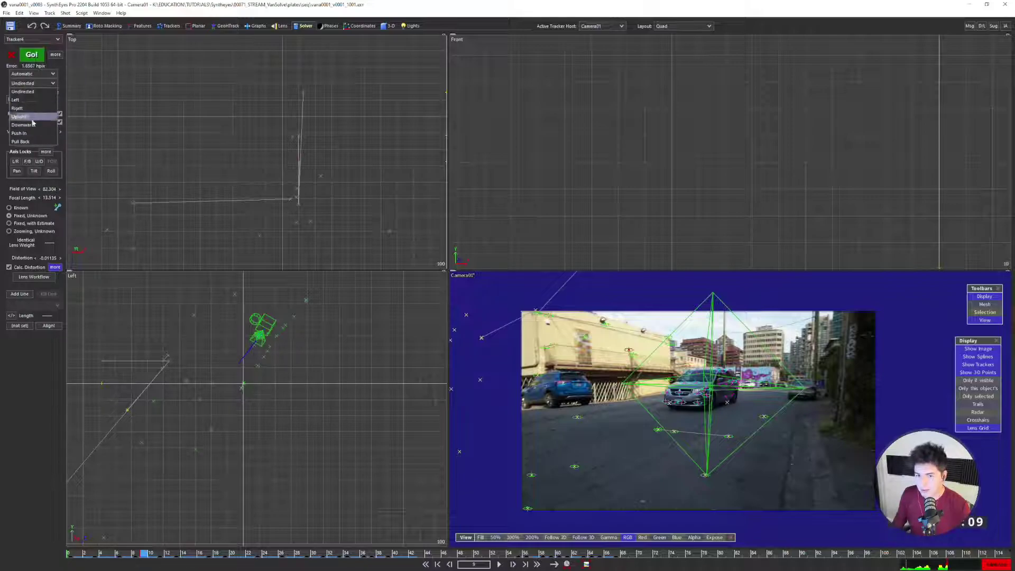
pyautogui.click(36, 92)
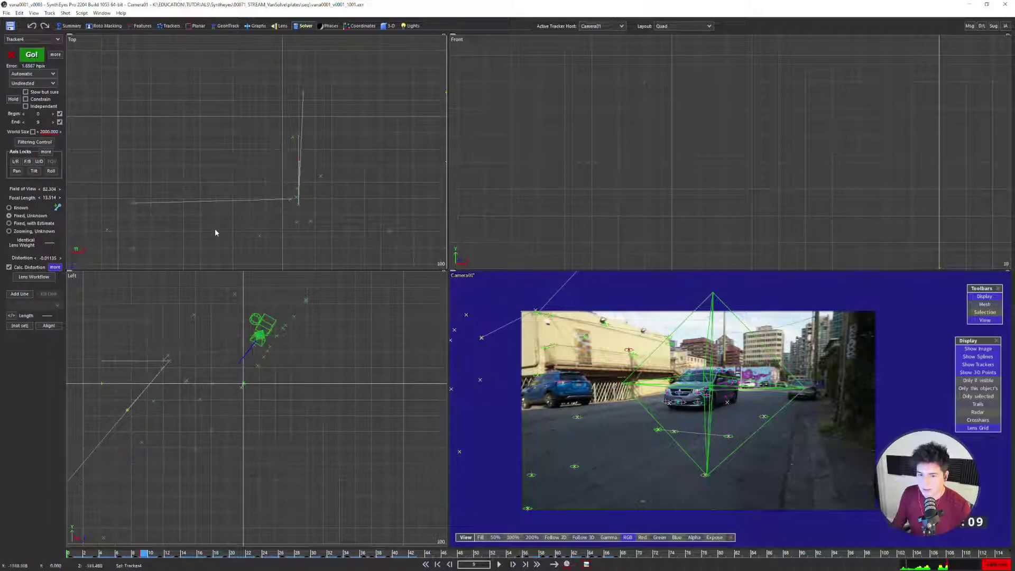
# Play the start of the shot in the perspective view to check the solved points against the street
pyautogui.press('p')
pyautogui.scroll(-3, 475, 234)
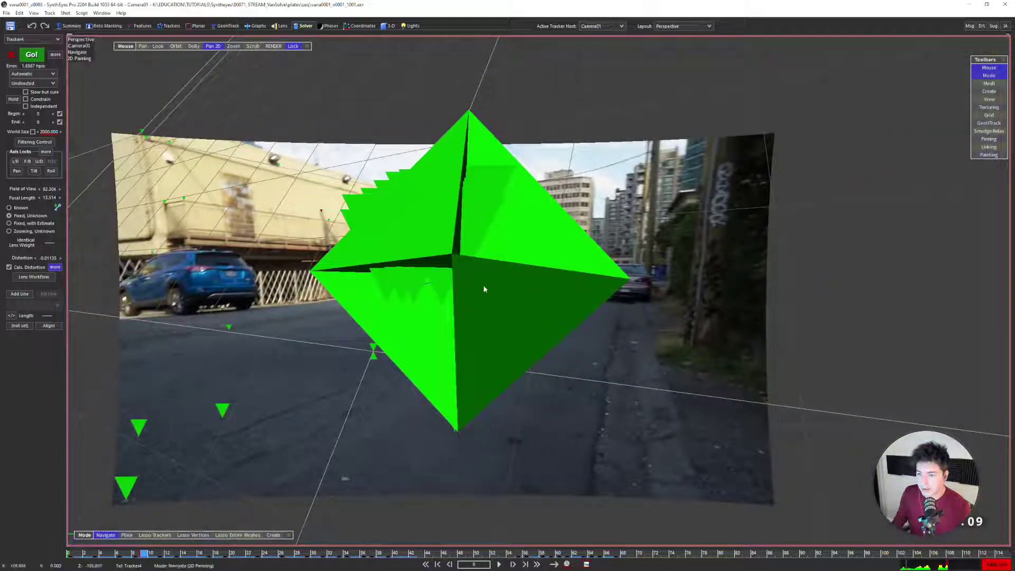
pyautogui.moveTo(484, 287); pyautogui.dragTo(503, 276, button='middle')
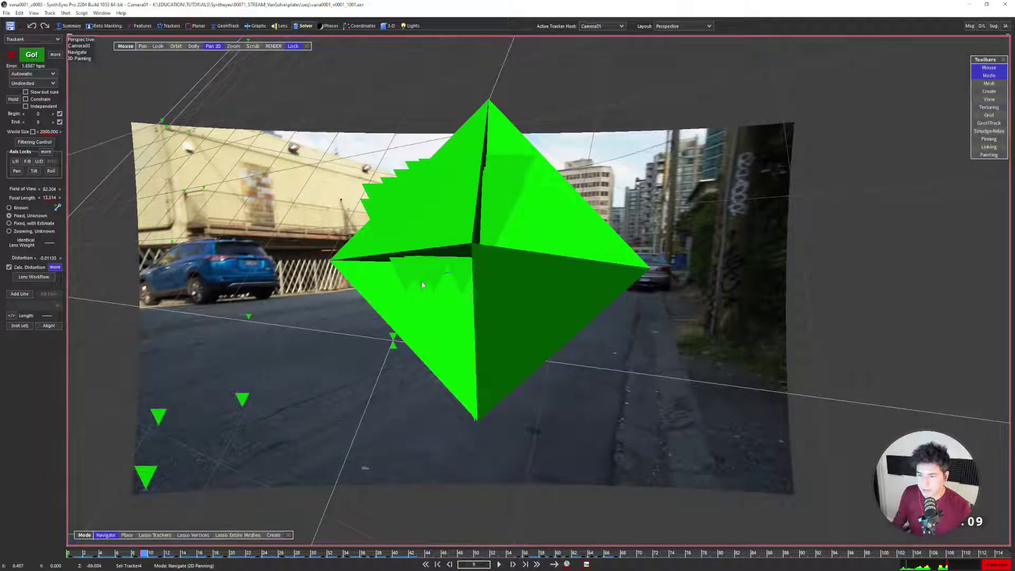
pyautogui.press('Home')
pyautogui.press('space')
pyautogui.press('space')
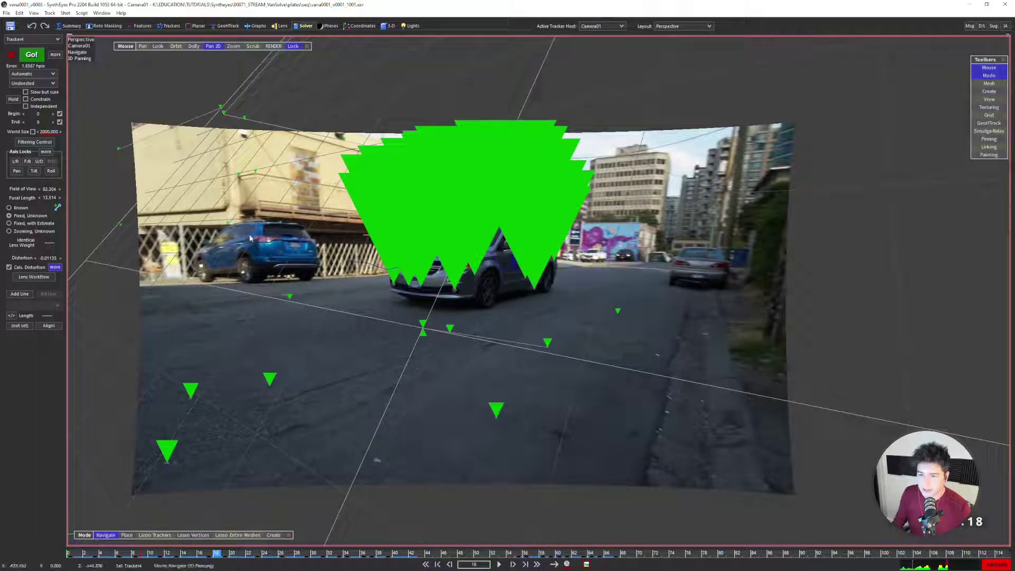
# Inspect the alignment of the wall links in the Top and Left views of the Quad layout
pyautogui.press('q')
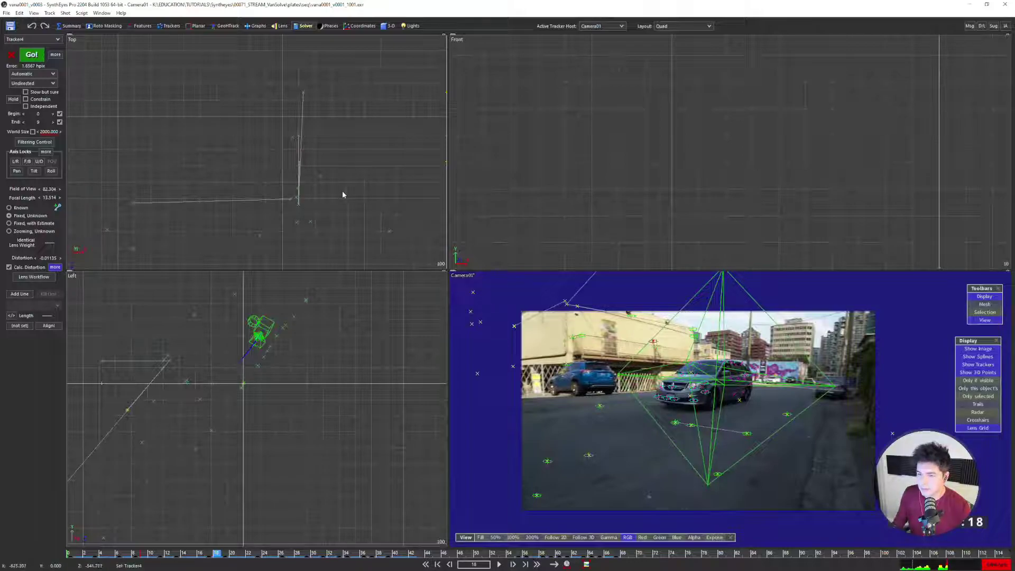
pyautogui.scroll(-1, 289, 216)
pyautogui.scroll(-2, 252, 364)
pyautogui.moveTo(212, 370); pyautogui.dragTo(277, 369, button='middle')
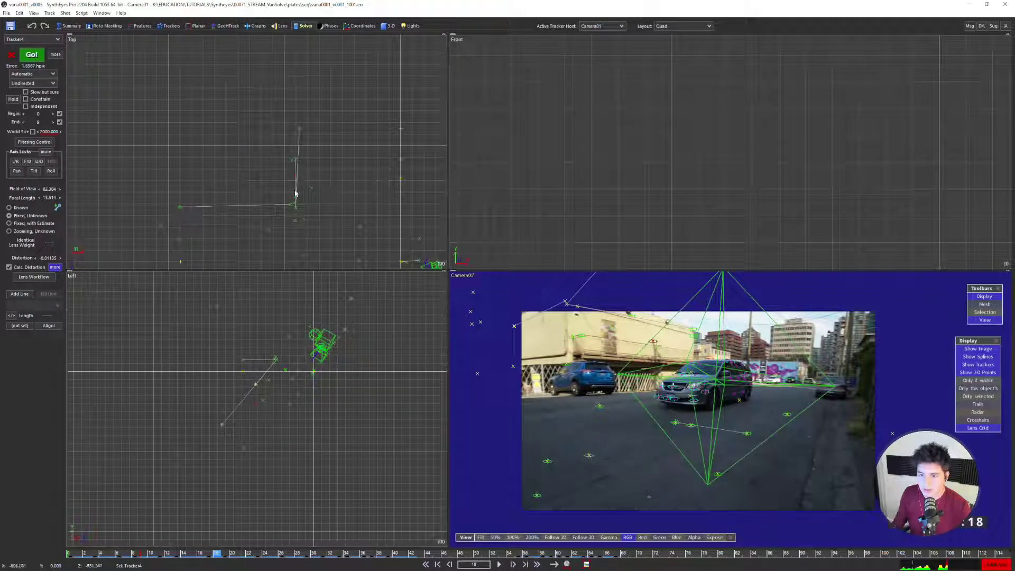
pyautogui.scroll(2, 256, 371)
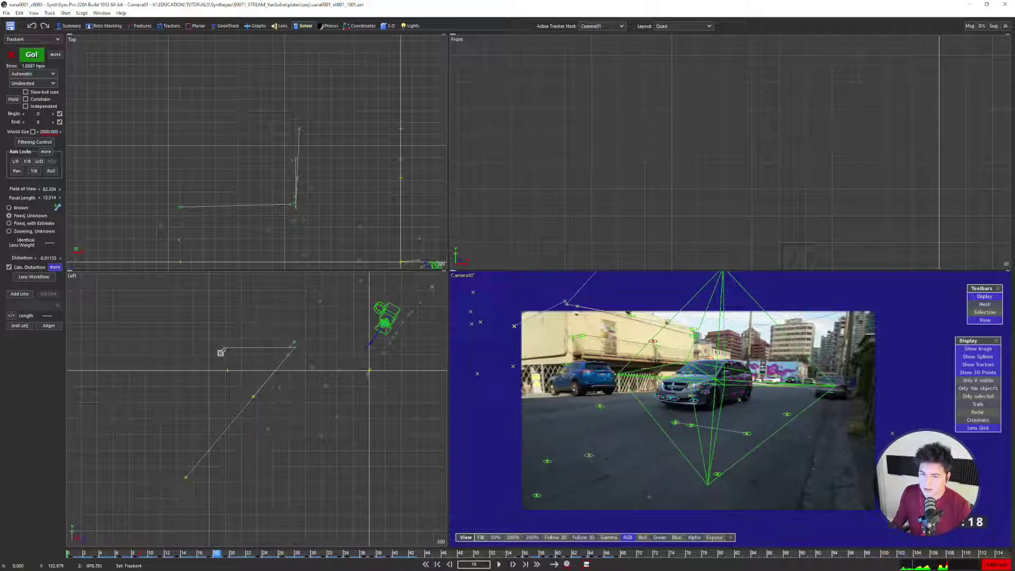
# Select the tracker near the building's far roof corner and step back to frame 0 to check its tracking
pyautogui.scroll(3, 719, 338)
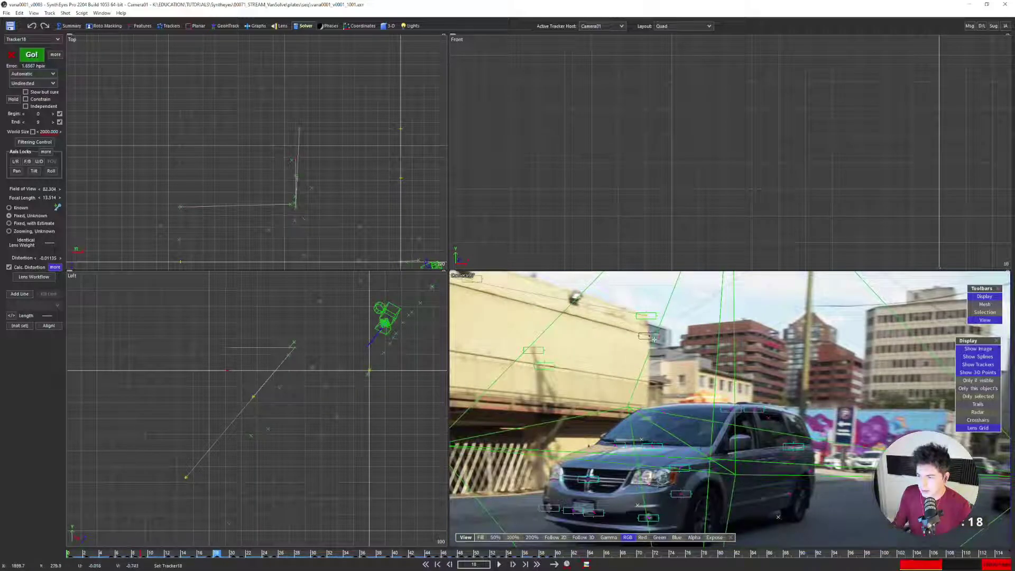
pyautogui.press('s')
pyautogui.press('s')
pyautogui.press('s')
pyautogui.press('s')
pyautogui.press('s')
pyautogui.press('s')
pyautogui.press('s')
pyautogui.press('s')
pyautogui.press('s')
pyautogui.press('s')
pyautogui.press('s')
pyautogui.press('s')
pyautogui.press('s')
pyautogui.press('s')
pyautogui.press('s')
pyautogui.press('s')
pyautogui.press('s')
pyautogui.press('s')
pyautogui.scroll(-1, 652, 344)
pyautogui.moveTo(611, 352); pyautogui.dragTo(637, 341, button='middle')
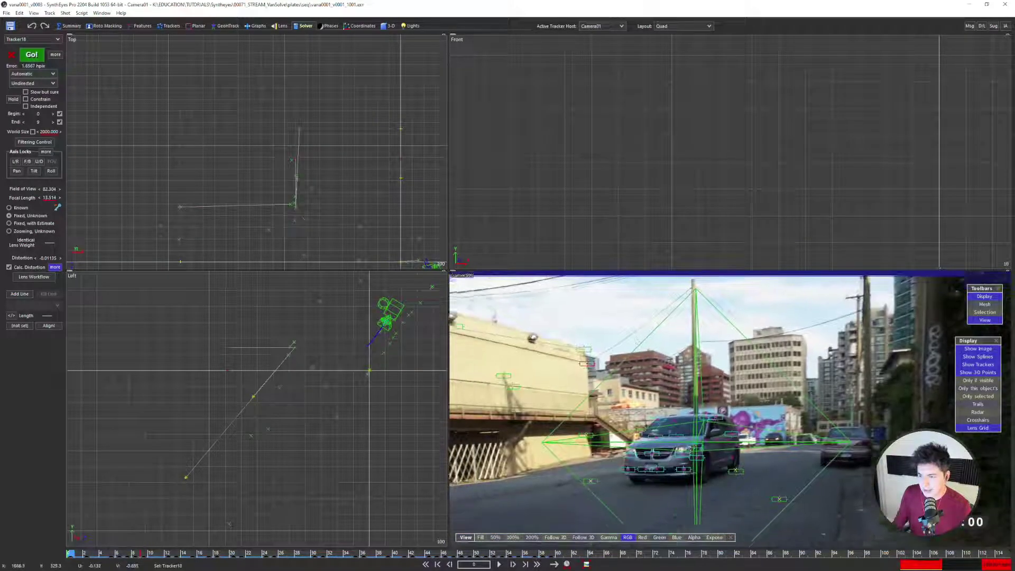
# Step through the shot from frame 0 to 38 in the full camera view, examining the wall and van trackers
pyautogui.press('`')
pyautogui.scroll(1, 326, 198)
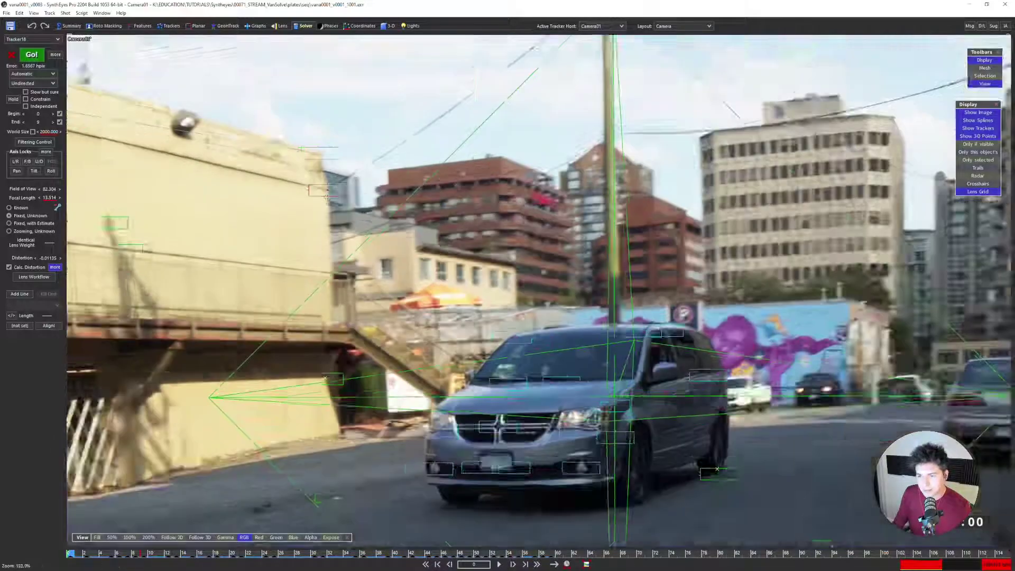
pyautogui.scroll(1, 326, 197)
pyautogui.moveTo(326, 197); pyautogui.dragTo(486, 240, button='middle')
pyautogui.scroll(-2, 486, 240)
pyautogui.press('d')
pyautogui.press('d')
pyautogui.press('d')
pyautogui.press('d')
pyautogui.press('d')
pyautogui.press('d')
pyautogui.press('d')
pyautogui.press('d')
pyautogui.press('d')
pyautogui.press('d')
pyautogui.press('d')
pyautogui.press('d')
pyautogui.press('d')
pyautogui.press('d')
pyautogui.press('d')
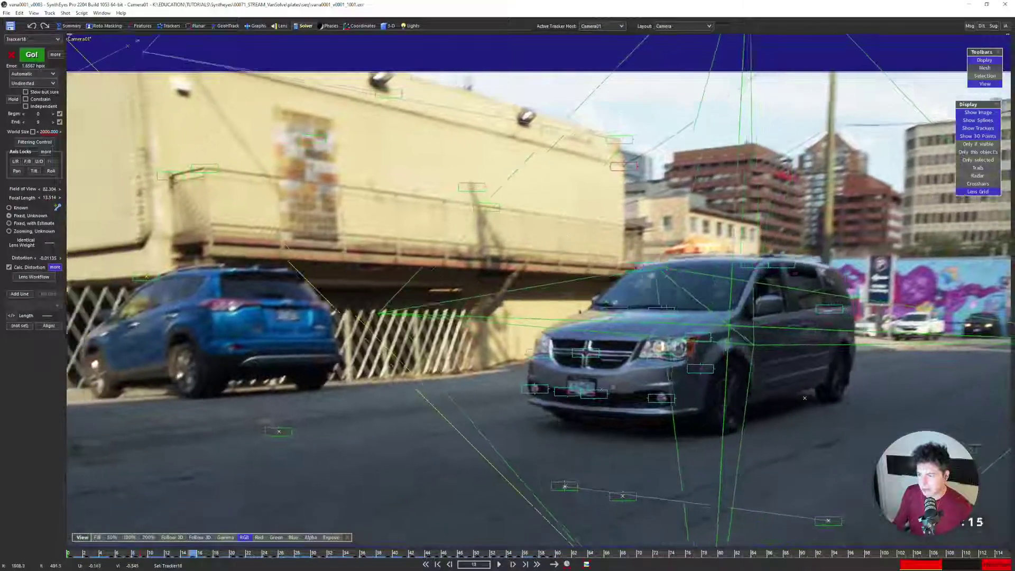
pyautogui.press('d')
pyautogui.press('d')
pyautogui.press('d')
pyautogui.press('d')
pyautogui.press('d')
pyautogui.press('d')
pyautogui.press('d')
pyautogui.press('d')
pyautogui.press('d')
pyautogui.press('d')
pyautogui.press('d')
pyautogui.press('d')
pyautogui.press('d')
pyautogui.press('d')
pyautogui.press('d')
pyautogui.press('d')
pyautogui.press('d')
pyautogui.press('d')
pyautogui.press('d')
pyautogui.press('d')
pyautogui.scroll(-3, 796, 446)
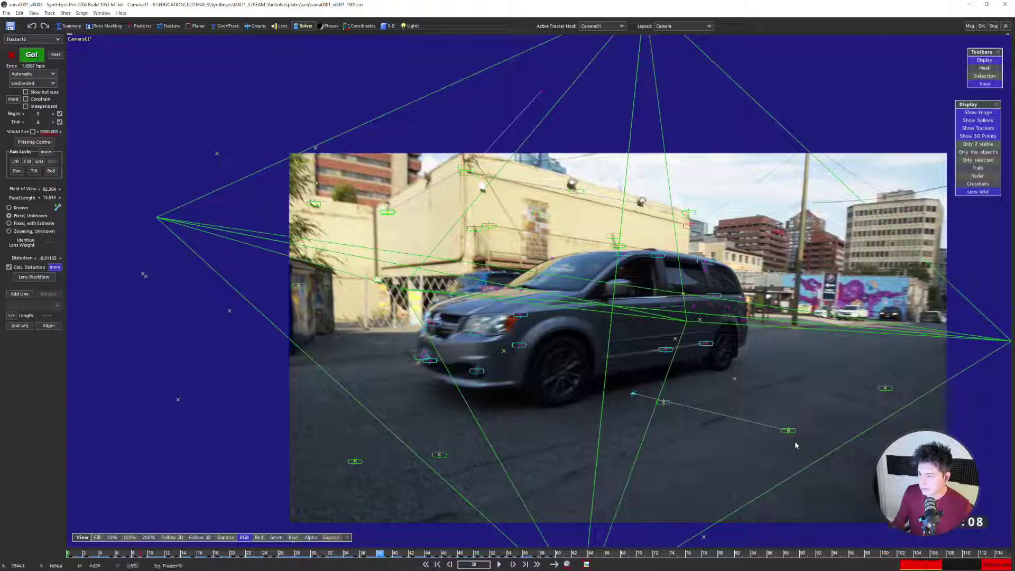
# Select Tracker11 at the end of the road link, step through frames 38 to 47 and back, and view its tracker settings
pyautogui.click(788, 430)
pyautogui.scroll(3, 788, 429)
pyautogui.press('d')
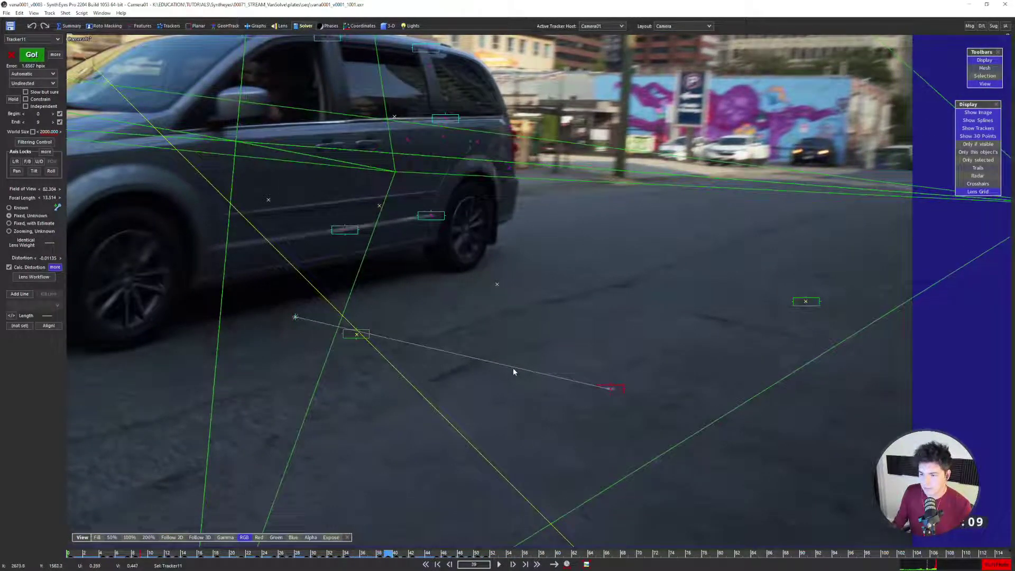
pyautogui.press('d')
pyautogui.press('d')
pyautogui.press('d')
pyautogui.press('d')
pyautogui.press('d')
pyautogui.press('d')
pyautogui.press('d')
pyautogui.press('d')
pyautogui.press('s')
pyautogui.press('s')
pyautogui.press('s')
pyautogui.press('s')
pyautogui.press('s')
pyautogui.press('s')
pyautogui.press('s')
pyautogui.press('s')
pyautogui.press('s')
pyautogui.click(164, 27)
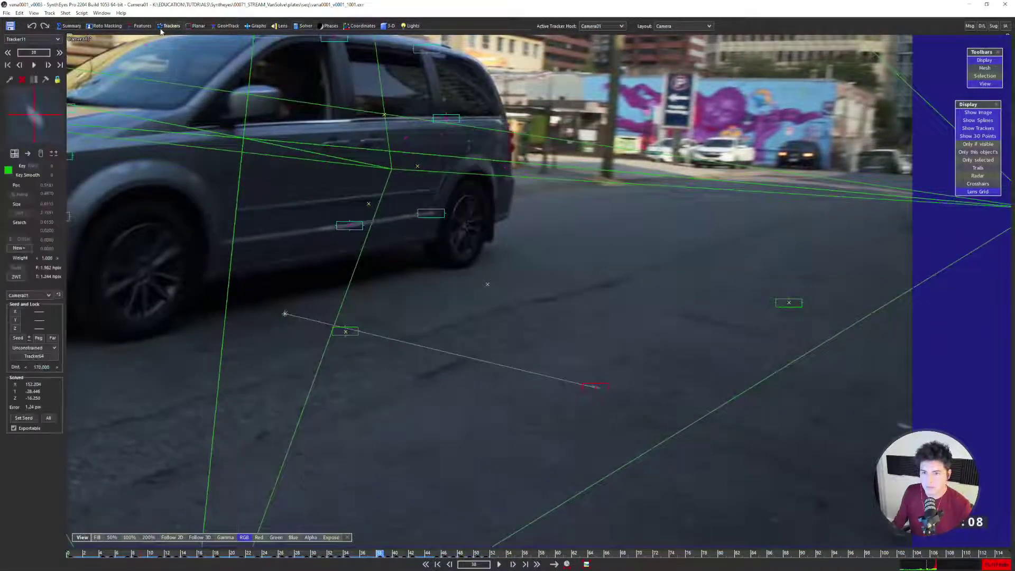
# Step back from frame 38 to 0 in the full camera view, examining the road-link and van trackers
pyautogui.press('s')
pyautogui.press('s')
pyautogui.press('s')
pyautogui.press('s')
pyautogui.press('s')
pyautogui.press('s')
pyautogui.press('s')
pyautogui.press('s')
pyautogui.press('s')
pyautogui.press('s')
pyautogui.press('s')
pyautogui.press('s')
pyautogui.press('s')
pyautogui.press('s')
pyautogui.press('s')
pyautogui.press('s')
pyautogui.press('s')
pyautogui.press('s')
pyautogui.press('s')
pyautogui.press('s')
pyautogui.scroll(-3, 520, 260)
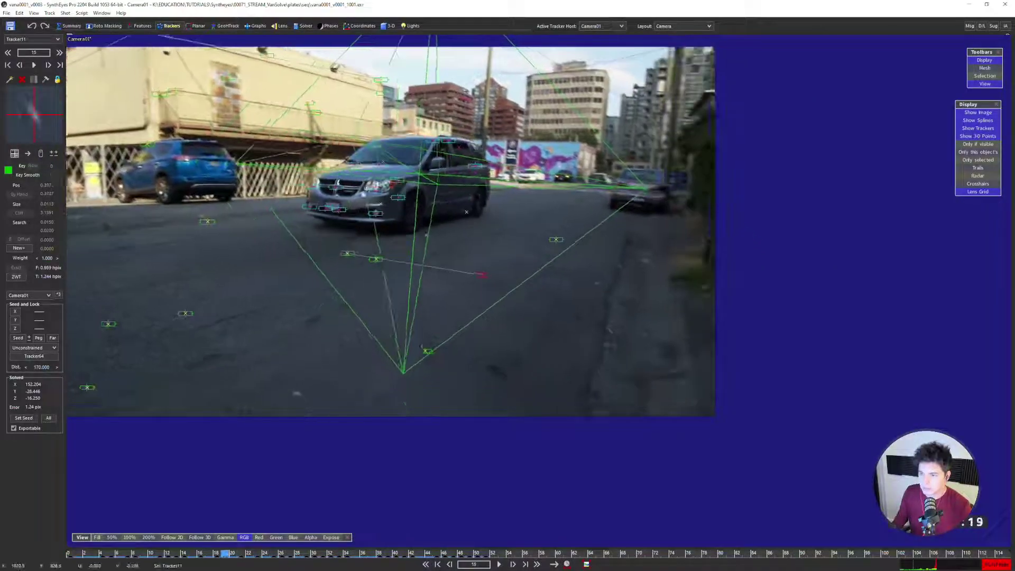
pyautogui.moveTo(347, 214); pyautogui.dragTo(506, 272, button='middle')
pyautogui.scroll(2, 506, 272)
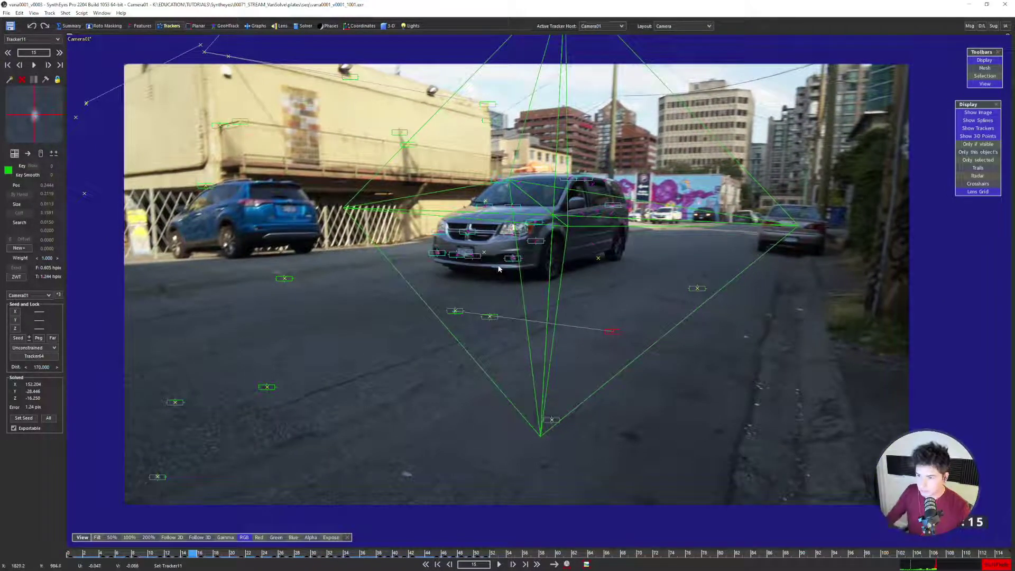
pyautogui.press('s')
pyautogui.press('s')
pyautogui.press('s')
pyautogui.press('s')
pyautogui.press('s')
pyautogui.press('s')
pyautogui.press('s')
pyautogui.press('s')
pyautogui.press('s')
pyautogui.press('s')
pyautogui.press('s')
pyautogui.press('s')
pyautogui.press('s')
pyautogui.press('s')
pyautogui.press('s')
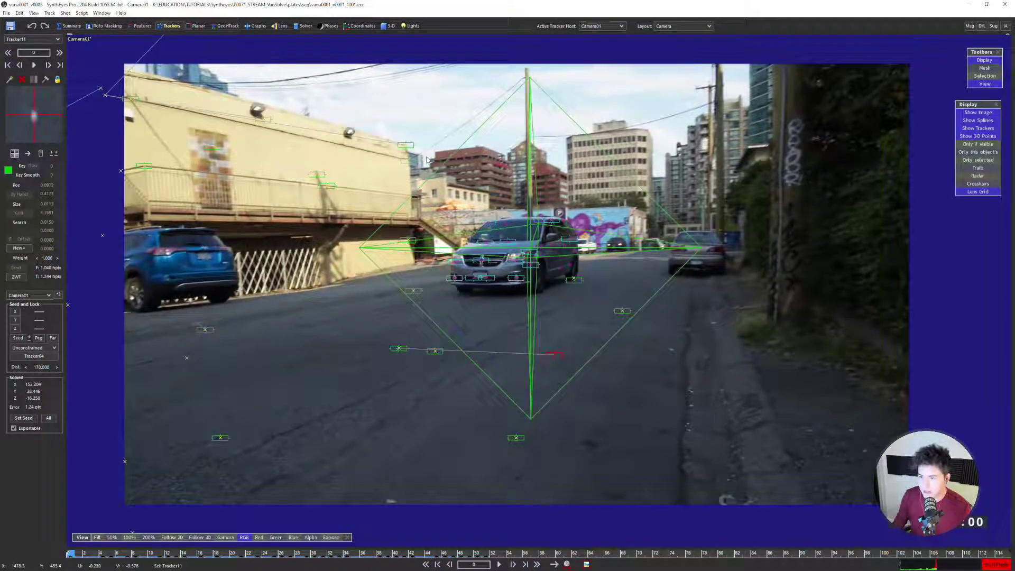
# Scrub the opening frames forward and back to frame 0, comparing the motion of the road and wall trackers
pyautogui.press('d')
pyautogui.press('d')
pyautogui.press('d')
pyautogui.press('d')
pyautogui.press('d')
pyautogui.press('d')
pyautogui.press('d')
pyautogui.press('d')
pyautogui.press('d')
pyautogui.press('d')
pyautogui.press('d')
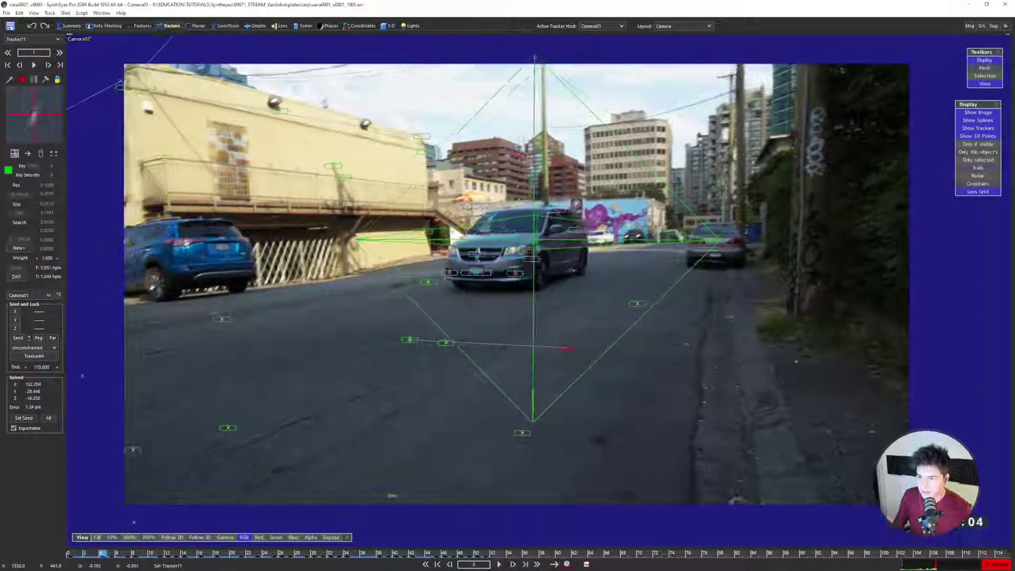
pyautogui.press('s')
pyautogui.press('s')
pyautogui.press('s')
pyautogui.press('s')
pyautogui.press('s')
pyautogui.press('s')
pyautogui.press('s')
pyautogui.press('s')
pyautogui.press('s')
pyautogui.press('s')
pyautogui.press('s')
pyautogui.press('d')
pyautogui.press('d')
pyautogui.press('d')
pyautogui.press('d')
pyautogui.press('d')
pyautogui.press('d')
pyautogui.press('d')
pyautogui.press('d')
pyautogui.press('d')
pyautogui.press('d')
pyautogui.press('d')
pyautogui.press('d')
pyautogui.press('d')
pyautogui.press('d')
pyautogui.press('d')
pyautogui.press('d')
pyautogui.press('d')
pyautogui.press('d')
pyautogui.press('d')
pyautogui.press('d')
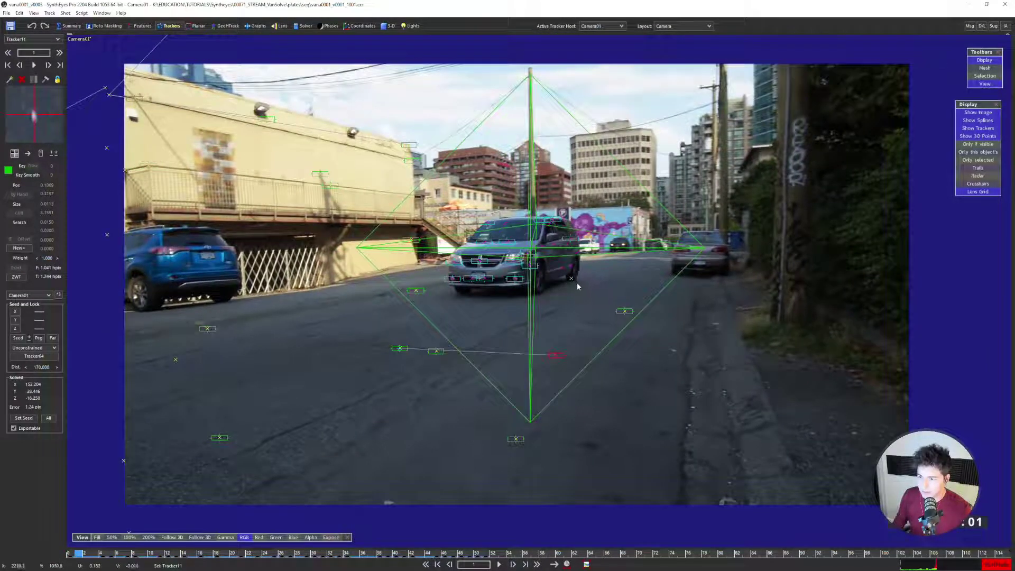
pyautogui.press('s')
pyautogui.press('s')
pyautogui.press('s')
pyautogui.press('s')
pyautogui.press('s')
pyautogui.press('s')
pyautogui.press('s')
pyautogui.press('s')
pyautogui.press('s')
pyautogui.press('s')
pyautogui.press('s')
pyautogui.press('s')
pyautogui.press('s')
pyautogui.press('s')
pyautogui.press('s')
pyautogui.press('s')
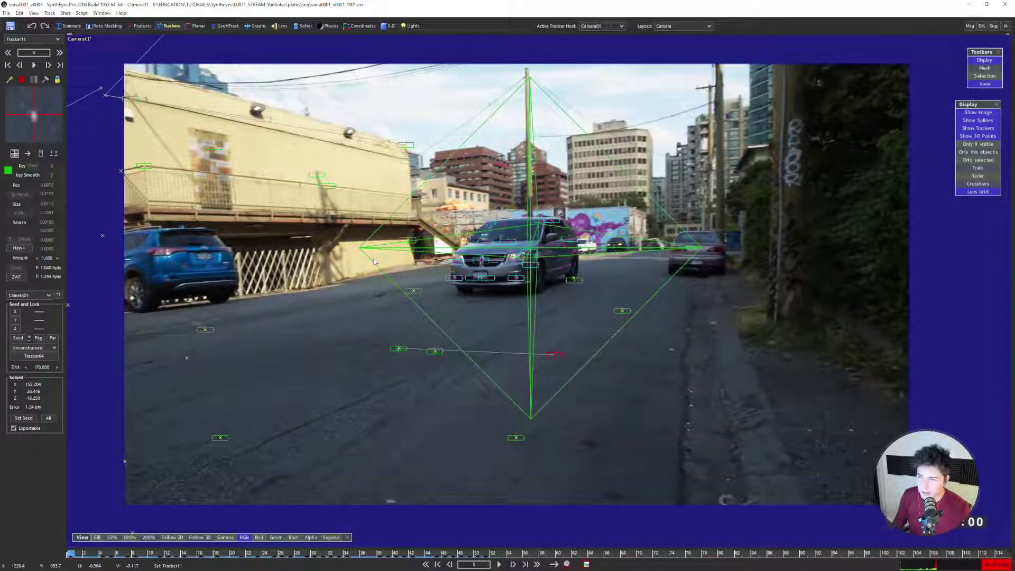
# Check the wall links against the grid in the Top view of the Quad layout and return to the full camera view
pyautogui.press('q')
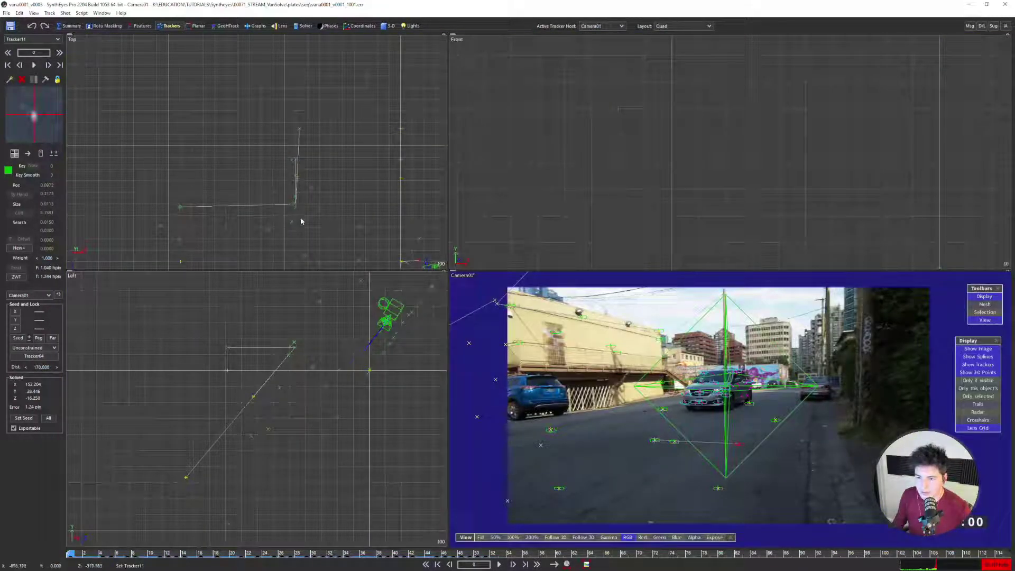
pyautogui.moveTo(295, 216); pyautogui.dragTo(250, 147, button='middle')
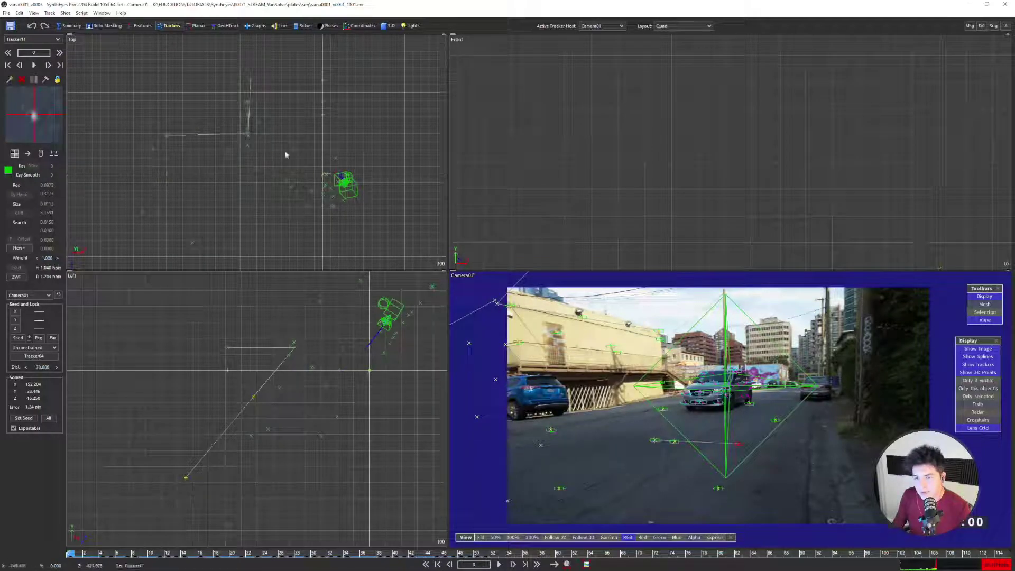
pyautogui.scroll(2, 285, 155)
pyautogui.scroll(-2, 257, 117)
pyautogui.moveTo(257, 117); pyautogui.dragTo(235, 152, button='middle')
pyautogui.press('4')
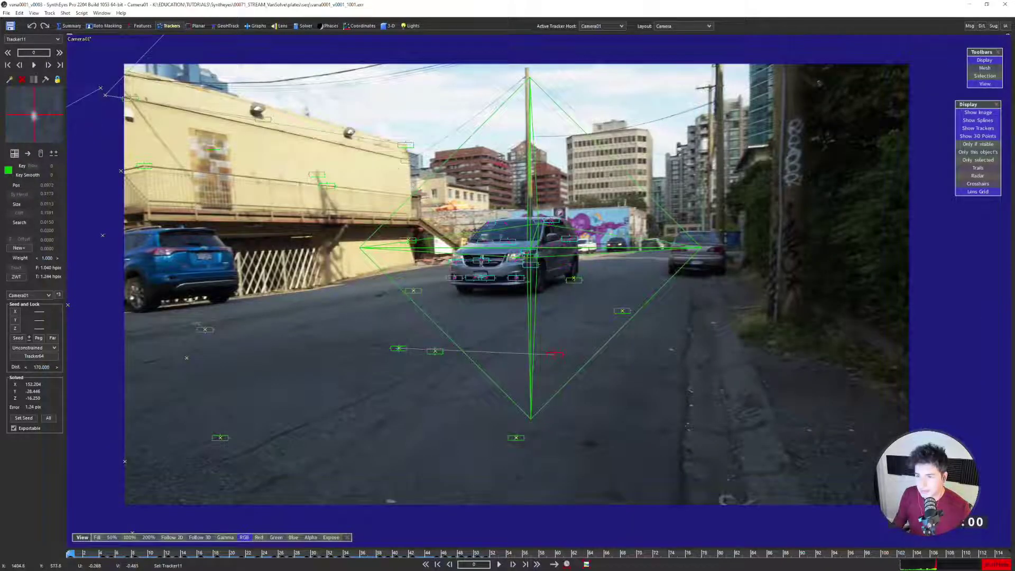
# Select Tracker18 on the building's far wall edge and step from frame 0 to 11 to check its tracking
pyautogui.scroll(6, 431, 179)
pyautogui.scroll(-3, 431, 179)
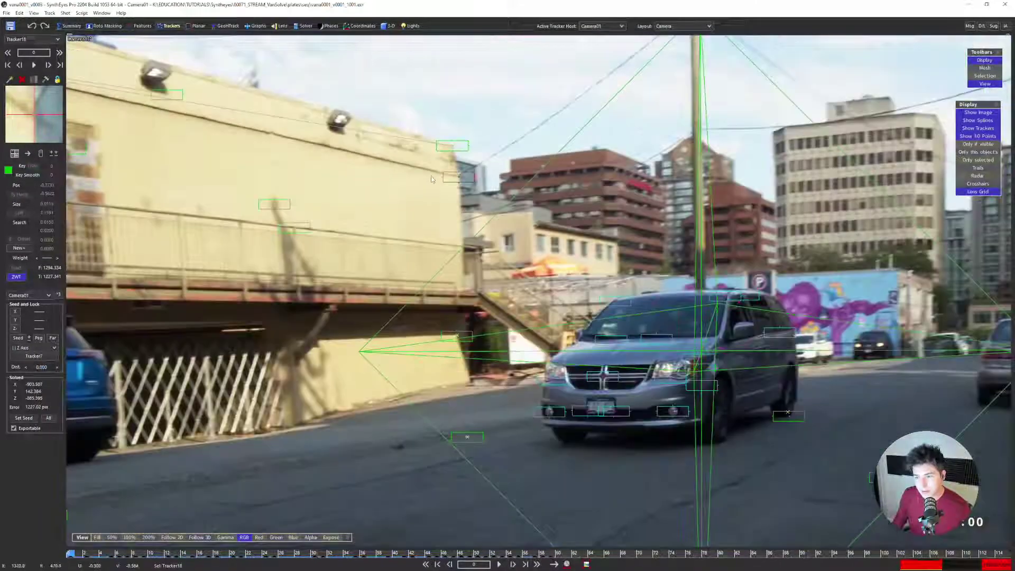
pyautogui.scroll(-1, 431, 180)
pyautogui.moveTo(445, 271); pyautogui.dragTo(524, 261, button='middle')
pyautogui.press('d')
pyautogui.press('d')
pyautogui.press('d')
pyautogui.press('d')
pyautogui.scroll(-1, 482, 275)
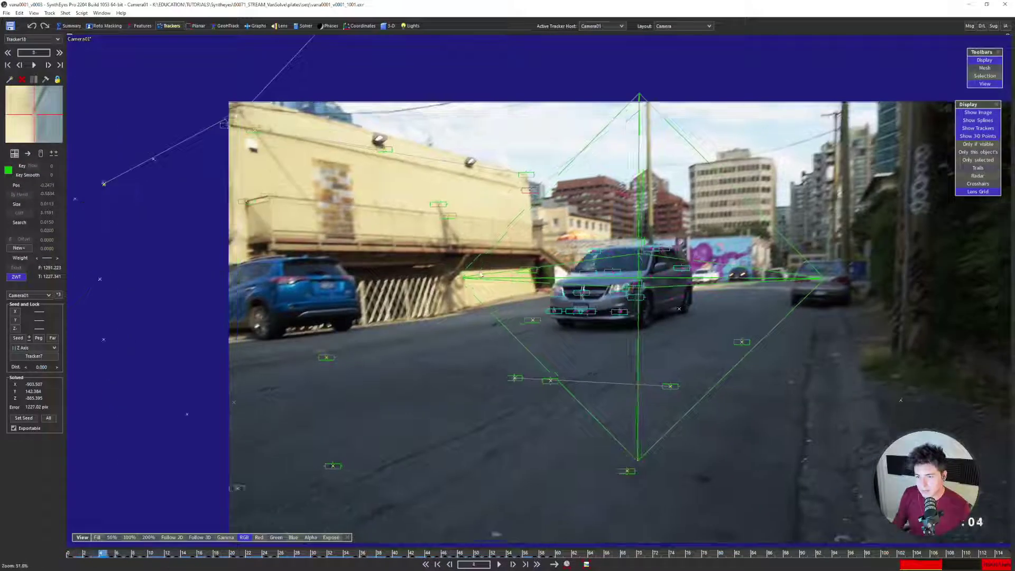
pyautogui.press('d')
pyautogui.press('d')
pyautogui.press('d')
pyautogui.press('d')
pyautogui.press('d')
pyautogui.press('d')
pyautogui.press('d')
# Select the end trackers of the wall and road links in the Top view and review their constraint settings
pyautogui.press('q')
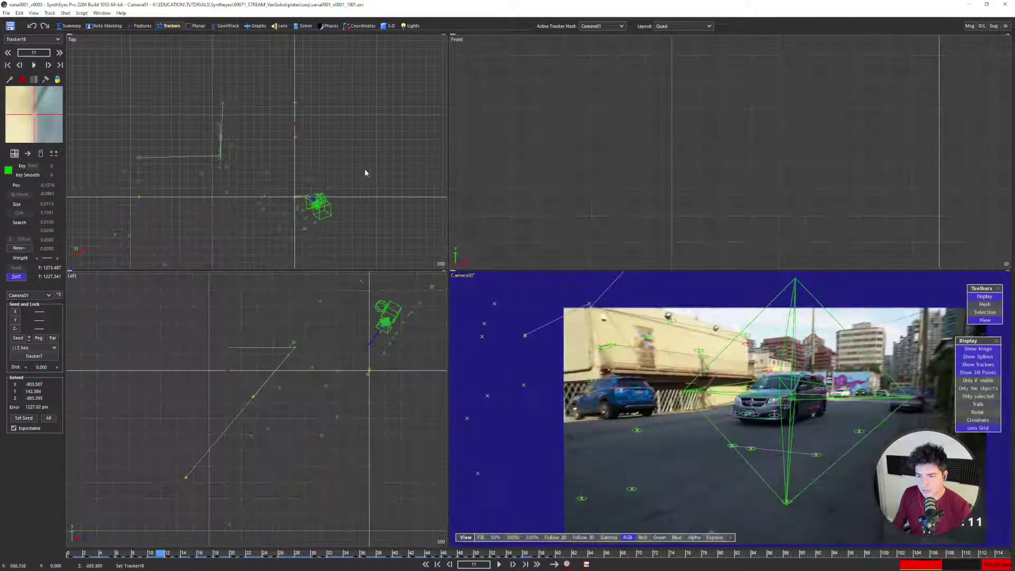
pyautogui.click(223, 104)
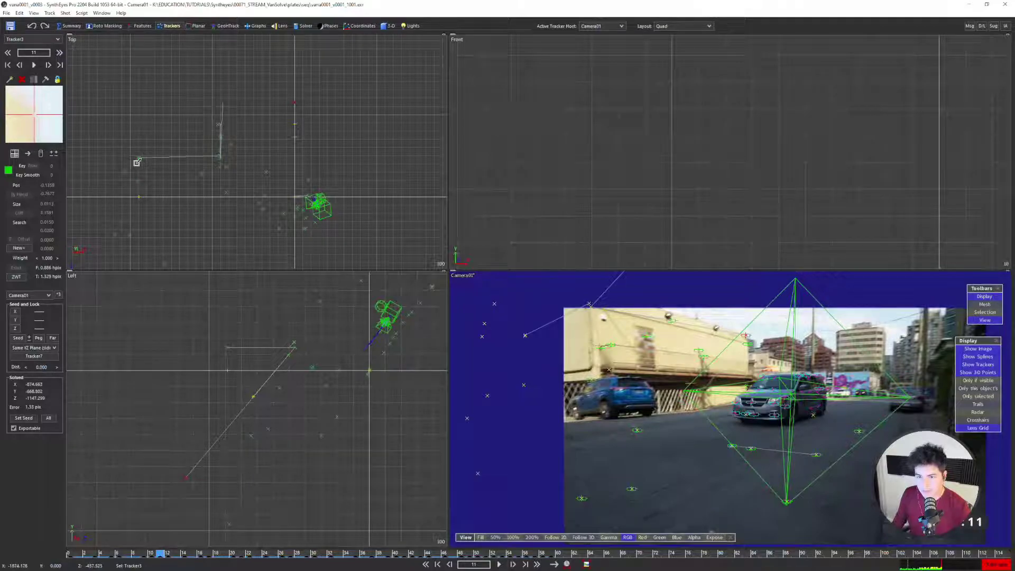
pyautogui.click(138, 158)
pyautogui.scroll(5, 139, 166)
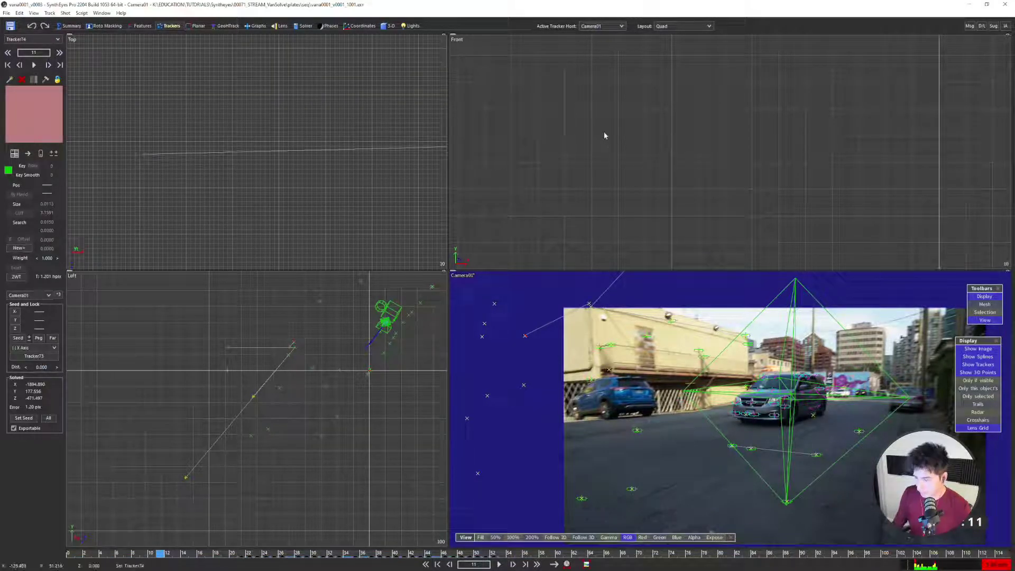
pyautogui.scroll(-5, 179, 163)
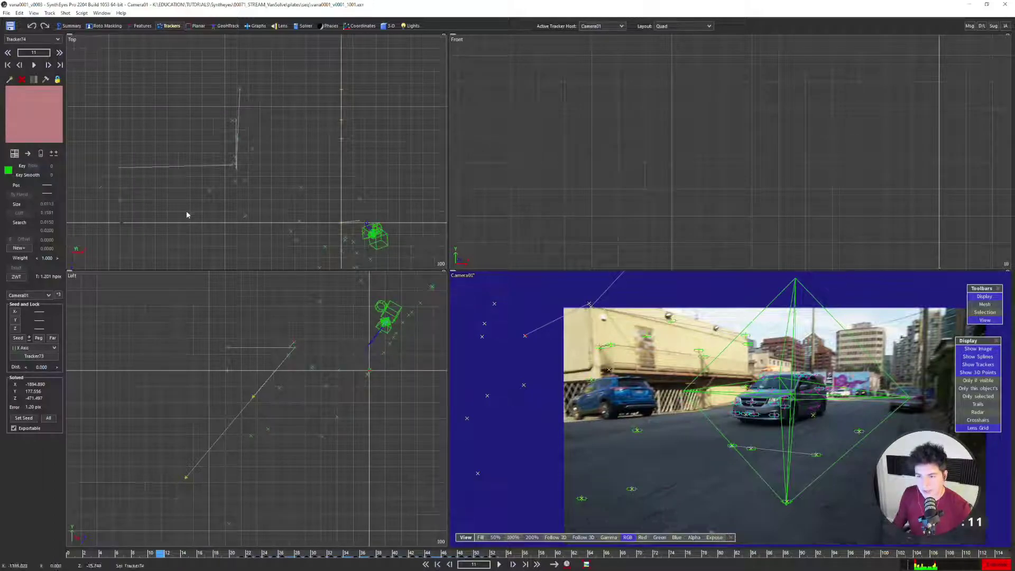
pyautogui.click(361, 220)
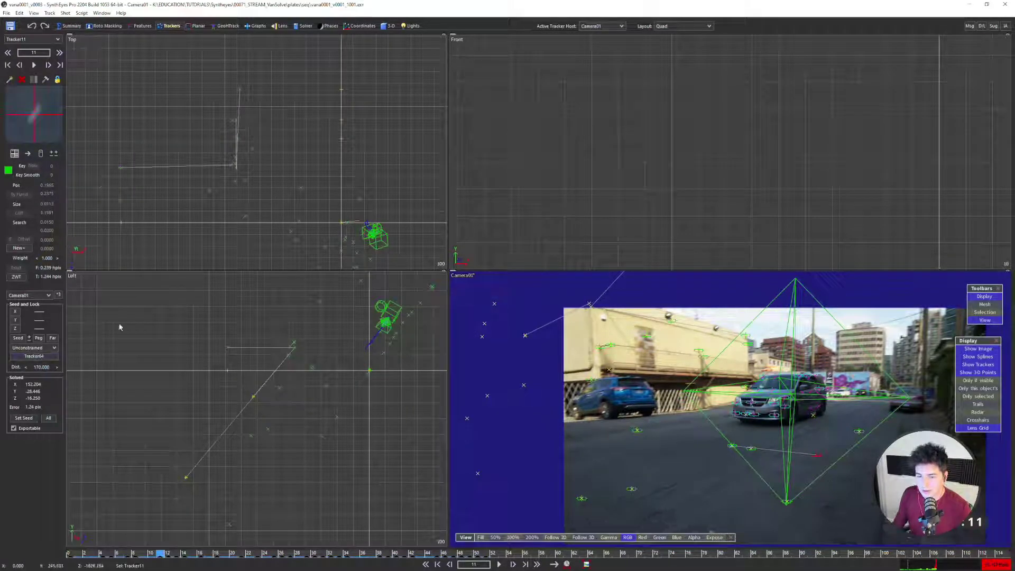
pyautogui.scroll(4, 254, 154)
pyautogui.click(195, 196)
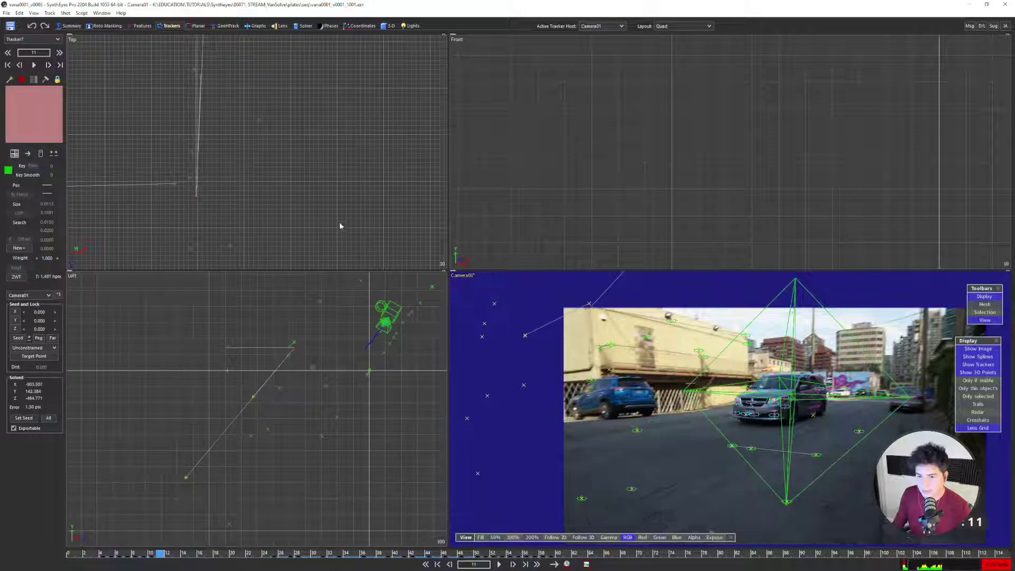
# At frame 6, link the balcony corner tracker to the tracker at the near roof corner with the Same YZ Plane (side) constraint
pyautogui.scroll(5, 610, 321)
pyautogui.press('s')
pyautogui.press('s')
pyautogui.press('s')
pyautogui.press('s')
pyautogui.press('s')
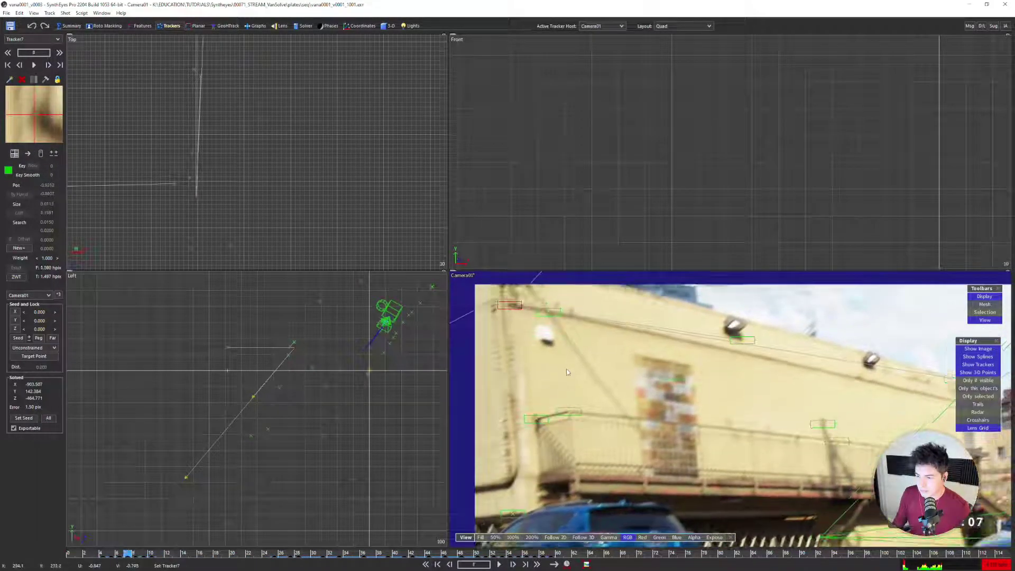
pyautogui.click(565, 447)
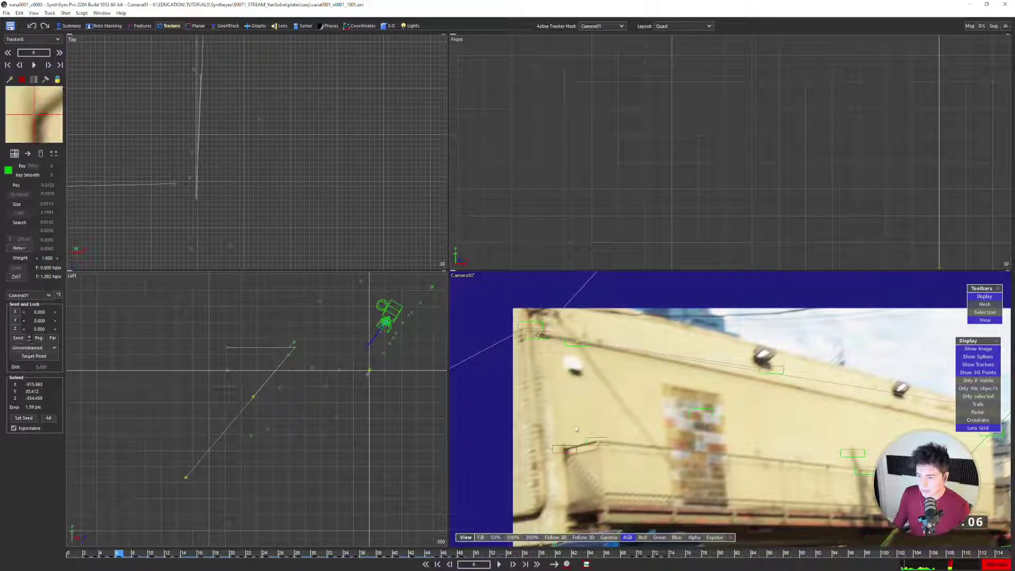
pyautogui.keyDown('ctrl'); pyautogui.click(538, 335); pyautogui.keyUp('ctrl')
pyautogui.click(34, 348)
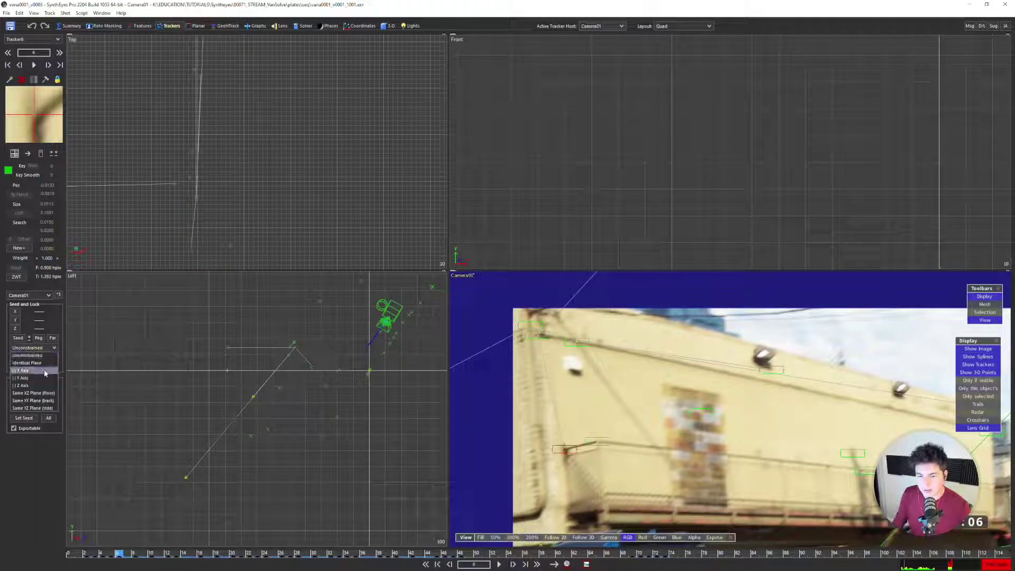
pyautogui.click(40, 408)
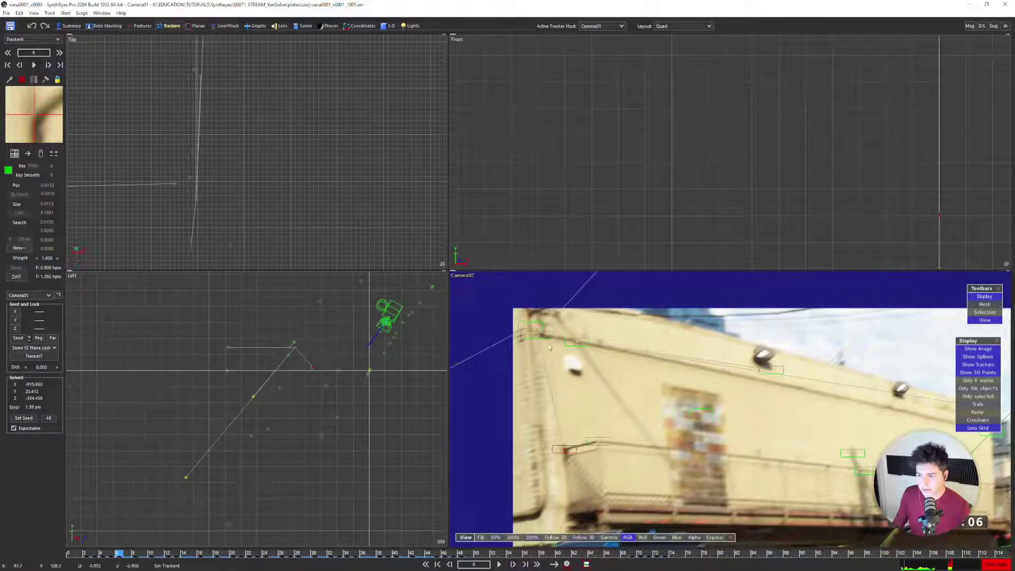
# Constrain the link between Tracker5 on the balcony railing and the balcony corner tracker parallel to the X axis
pyautogui.click(598, 441)
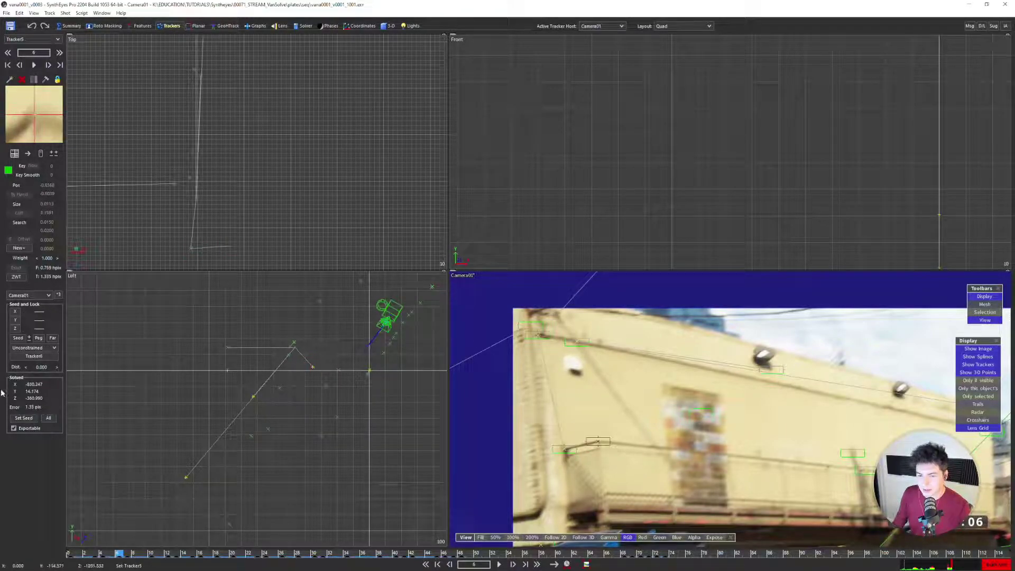
pyautogui.click(33, 347)
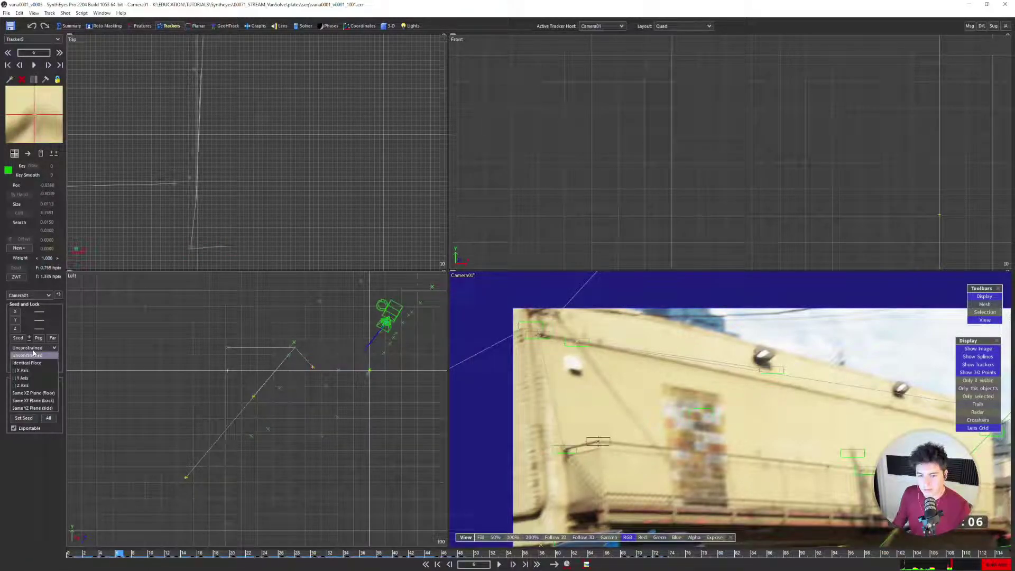
pyautogui.click(34, 378)
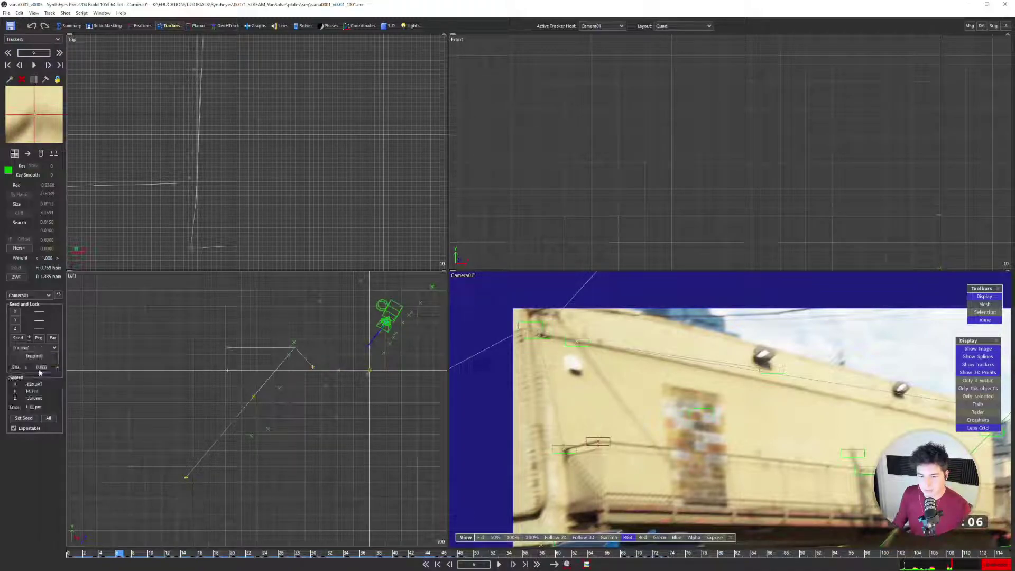
# Set the camera's solving mode to Refine
pyautogui.click(305, 25)
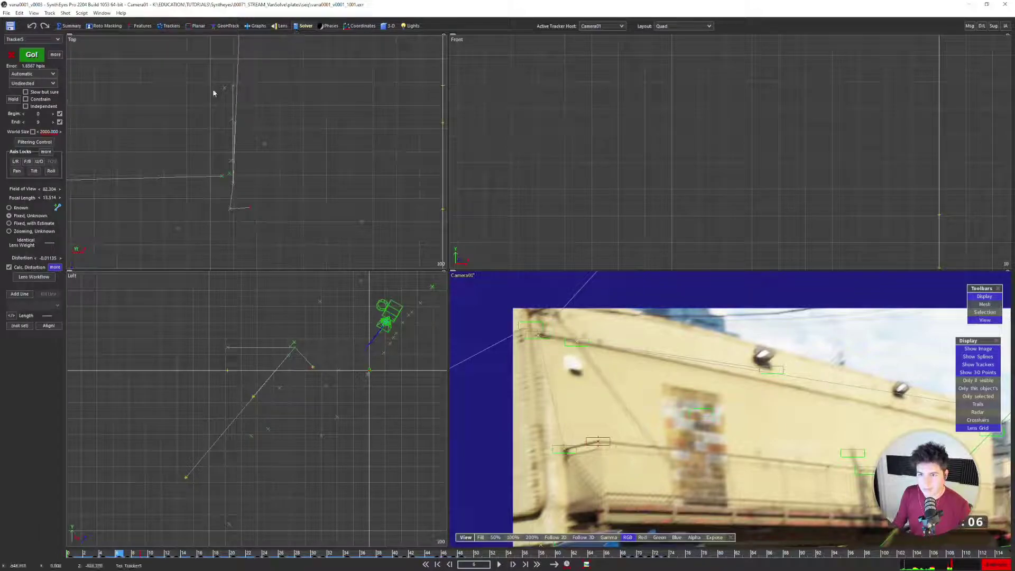
pyautogui.click(39, 75)
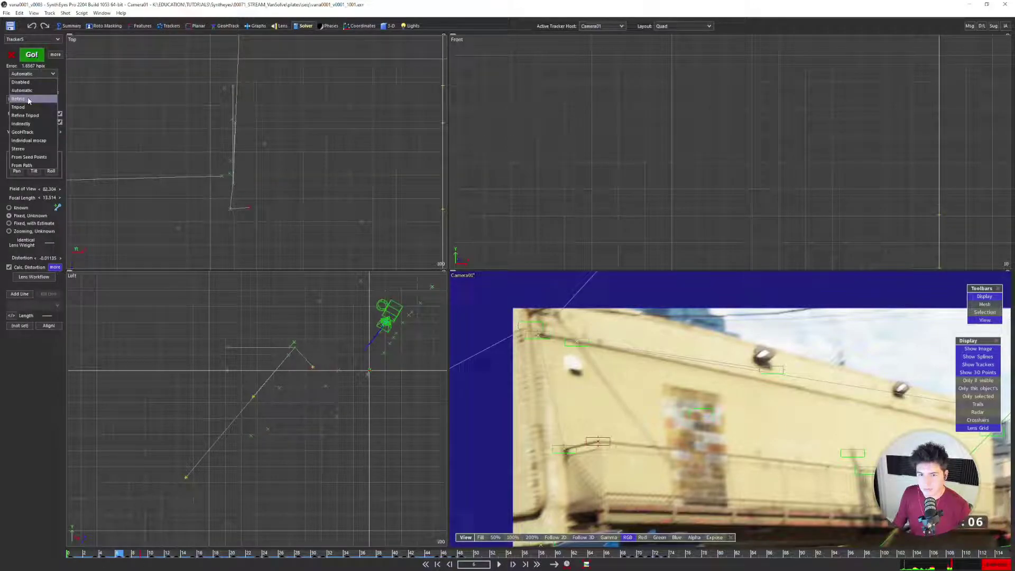
pyautogui.click(18, 98)
# Try re-solving the scene with the added balcony constraints, inspect the layout in the Top view, and undo the solve
pyautogui.click(32, 54)
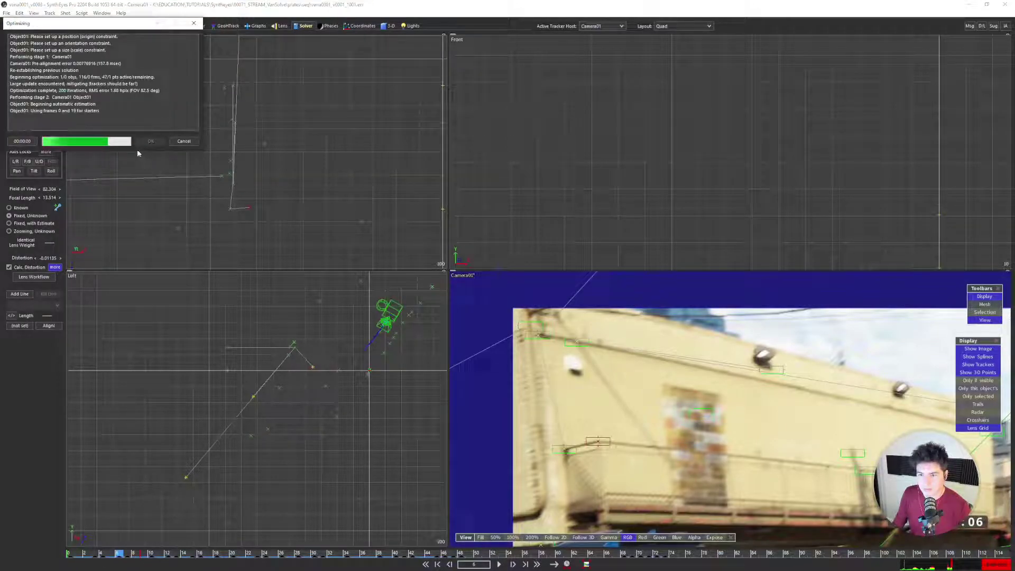
pyautogui.click(150, 141)
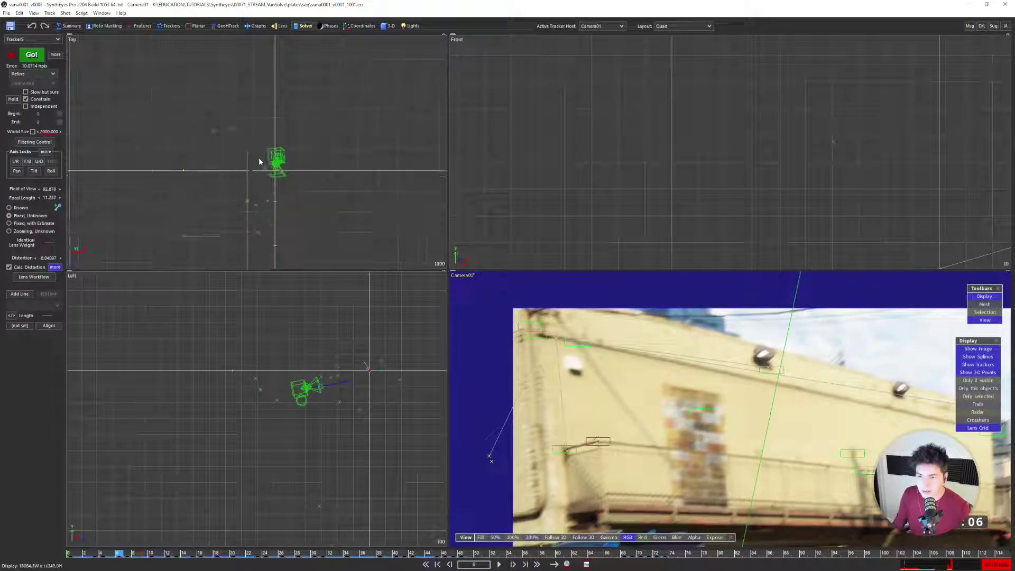
pyautogui.scroll(-3, 259, 162)
pyautogui.scroll(3, 262, 190)
pyautogui.hotkey('ctrl', 'z')
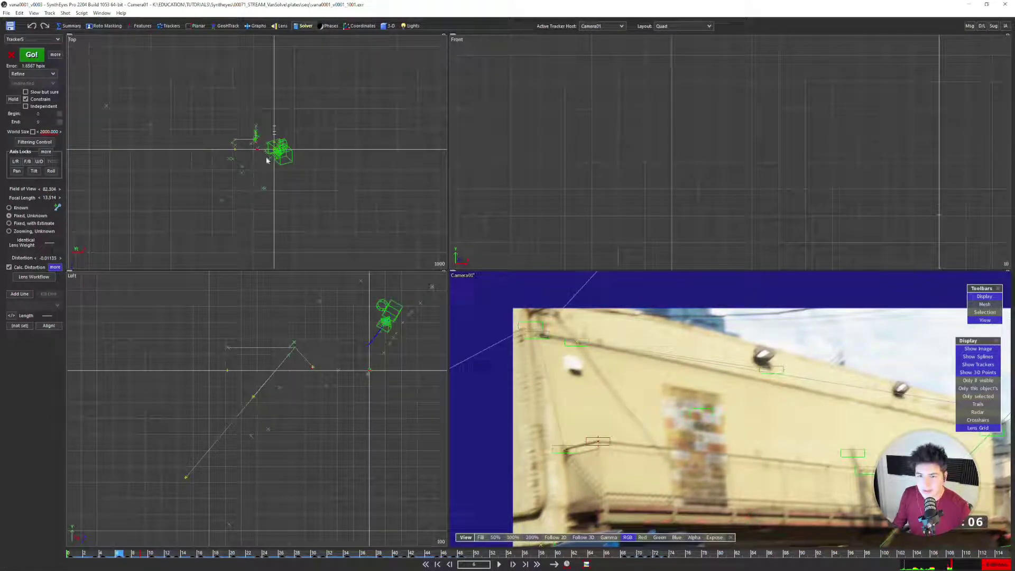
# Enable whole-scene editing with Camera01 selected, try rotating the scene in the Left view, and undo the rotation
pyautogui.moveTo(372, 346); pyautogui.dragTo(336, 367, button='middle')
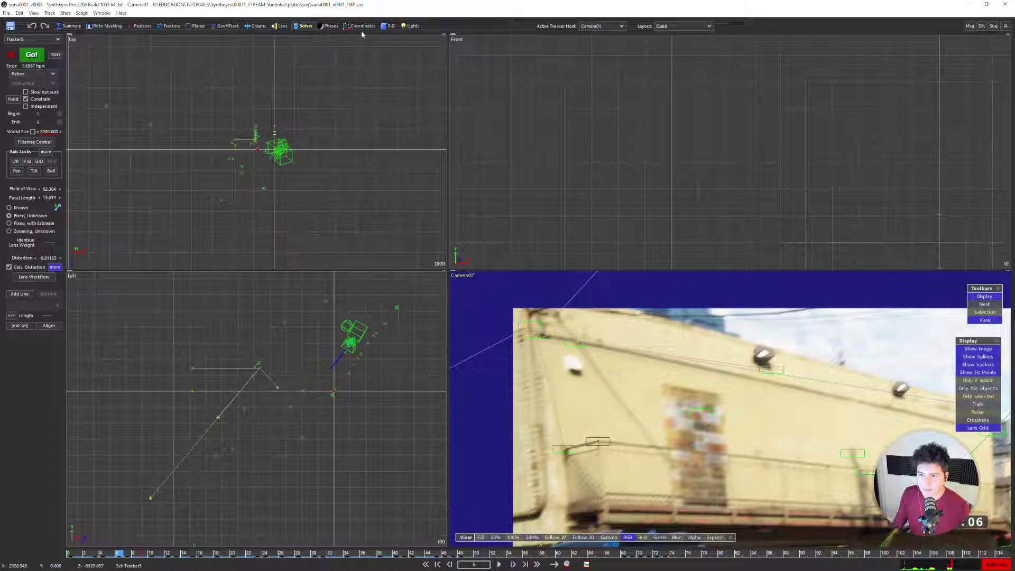
pyautogui.click(388, 26)
pyautogui.click(54, 129)
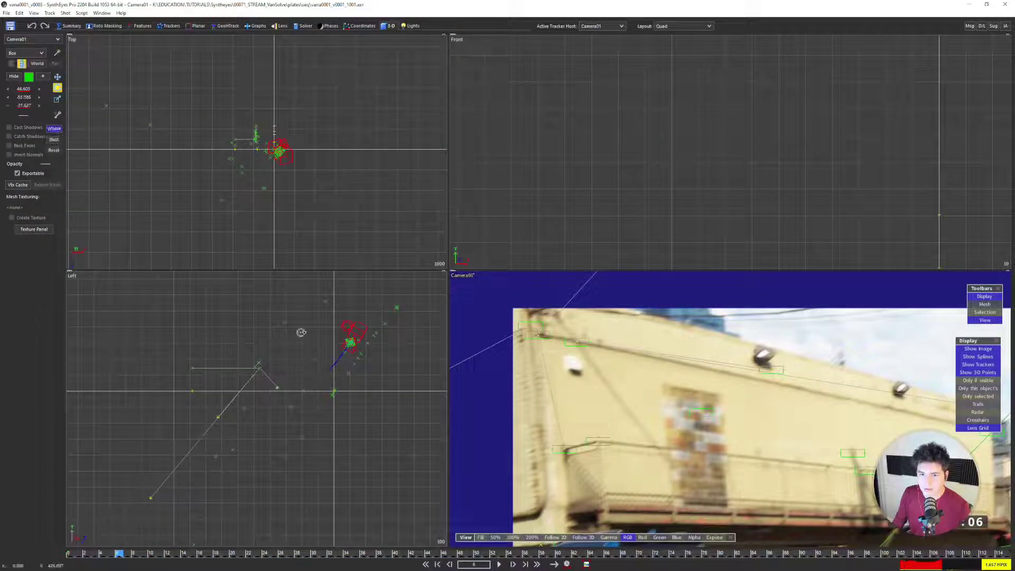
pyautogui.scroll(3, 340, 390)
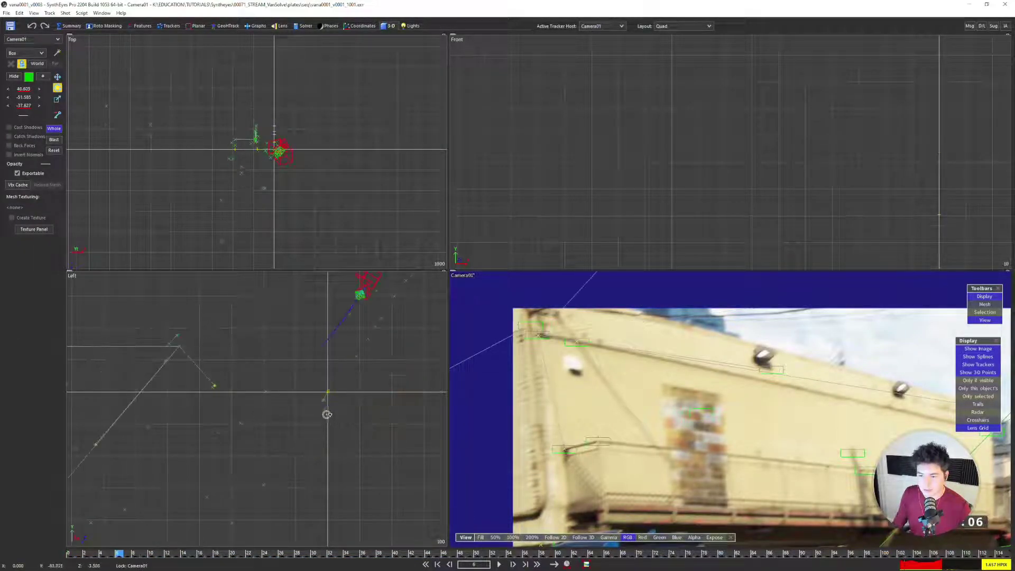
pyautogui.scroll(-5, 330, 393)
pyautogui.scroll(-2, 334, 374)
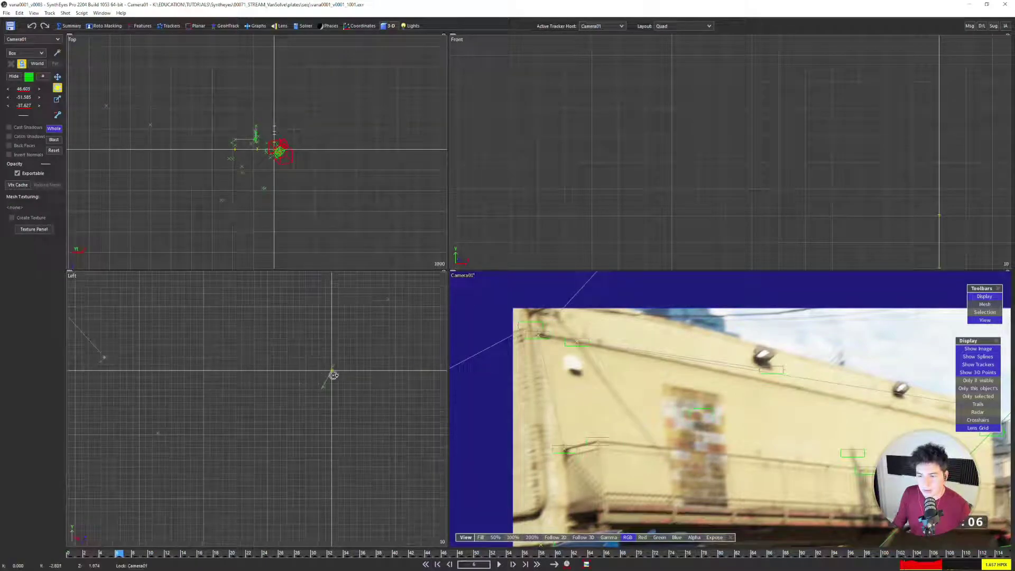
pyautogui.moveTo(332, 373); pyautogui.dragTo(338, 415)
pyautogui.hotkey('ctrl', 'z')
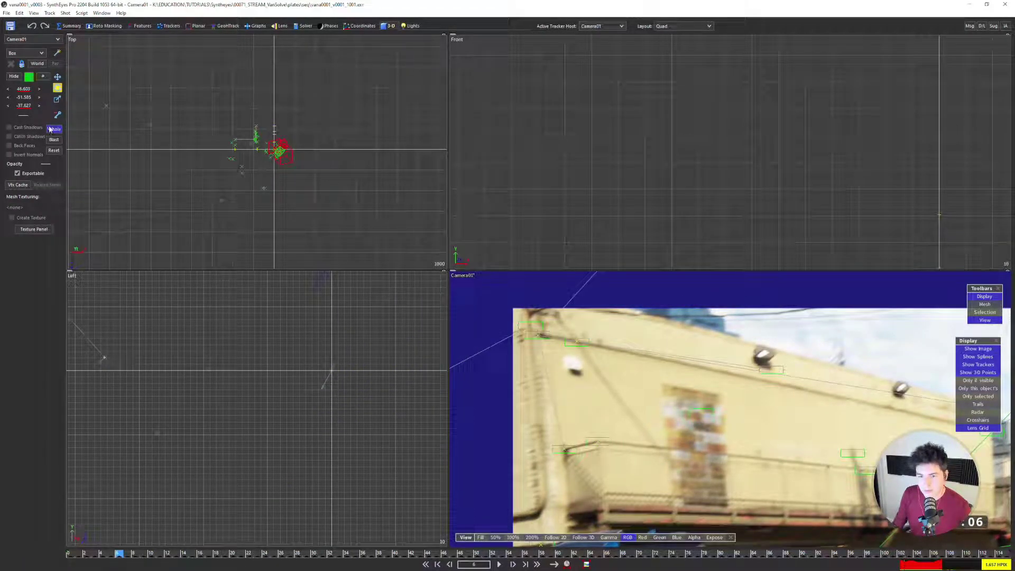
# Try further whole-scene rotations in the Left view, undo them, and try re-solving the scene without keeping the solve
pyautogui.moveTo(333, 369); pyautogui.dragTo(338, 406)
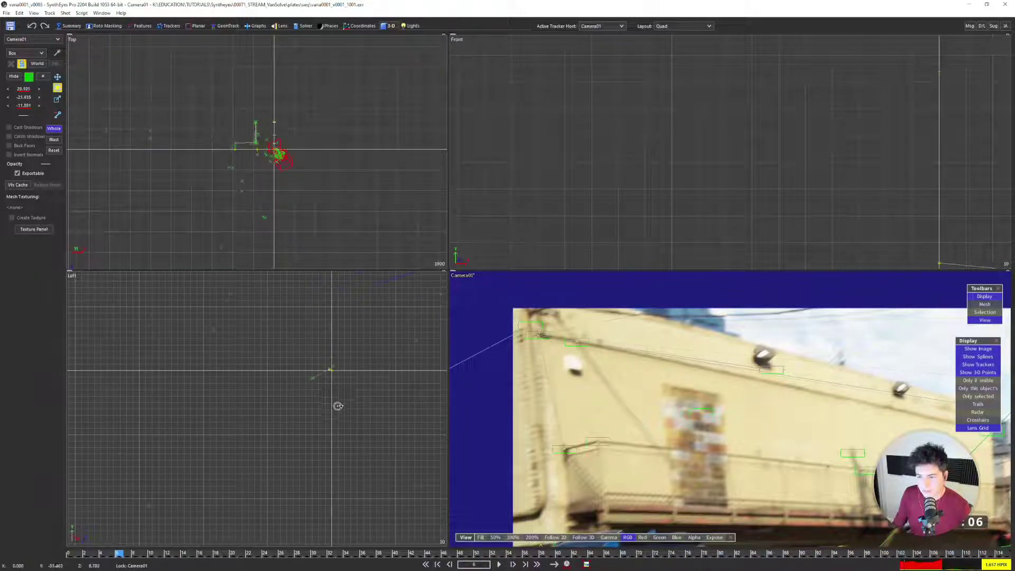
pyautogui.hotkey('ctrl', 'z')
pyautogui.scroll(-2, 338, 404)
pyautogui.moveTo(339, 404); pyautogui.dragTo(320, 324, button='middle')
pyautogui.scroll(-2, 319, 323)
pyautogui.moveTo(319, 319); pyautogui.dragTo(326, 352)
pyautogui.hotkey('ctrl', 'z')
pyautogui.scroll(-1, 319, 321)
pyautogui.scroll(-2, 319, 322)
pyautogui.hotkey('ctrl', 'z')
pyautogui.press('F9')
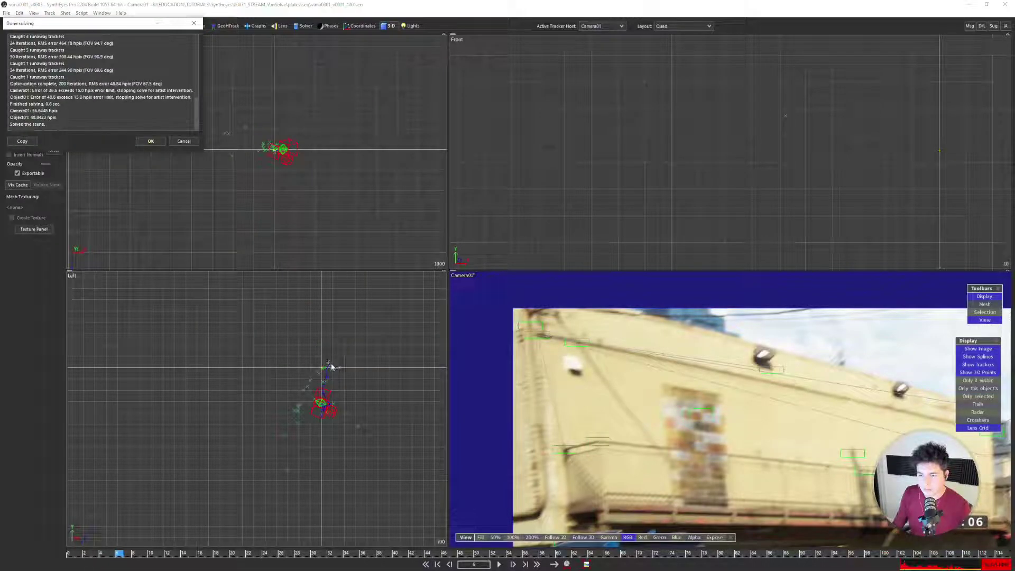
pyautogui.click(184, 142)
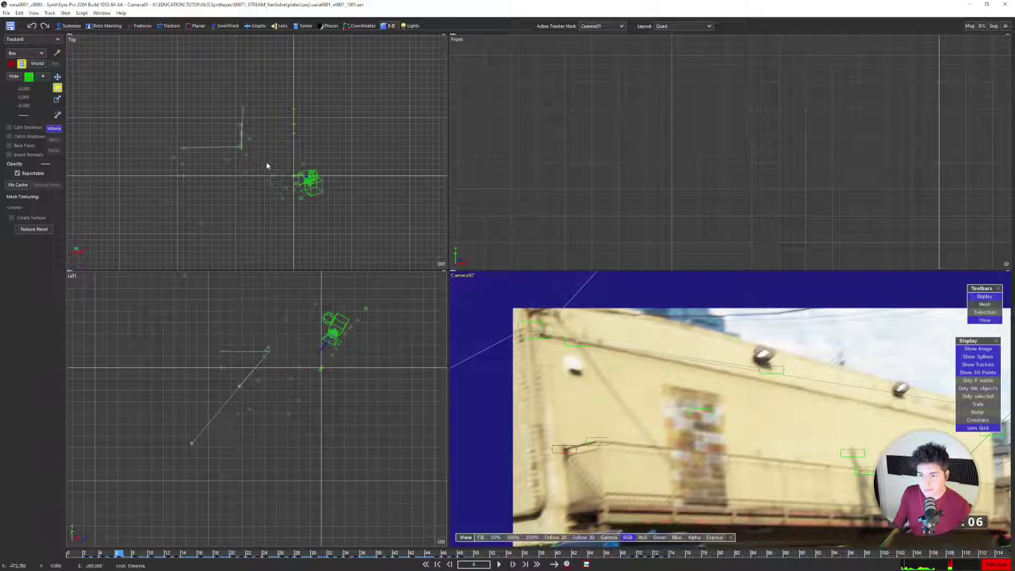
# Step through the early frames from 3 to about 29 to examine how the building trackers and constraint lines sit in the shot
pyautogui.press('s')
pyautogui.press('s')
pyautogui.press('s')
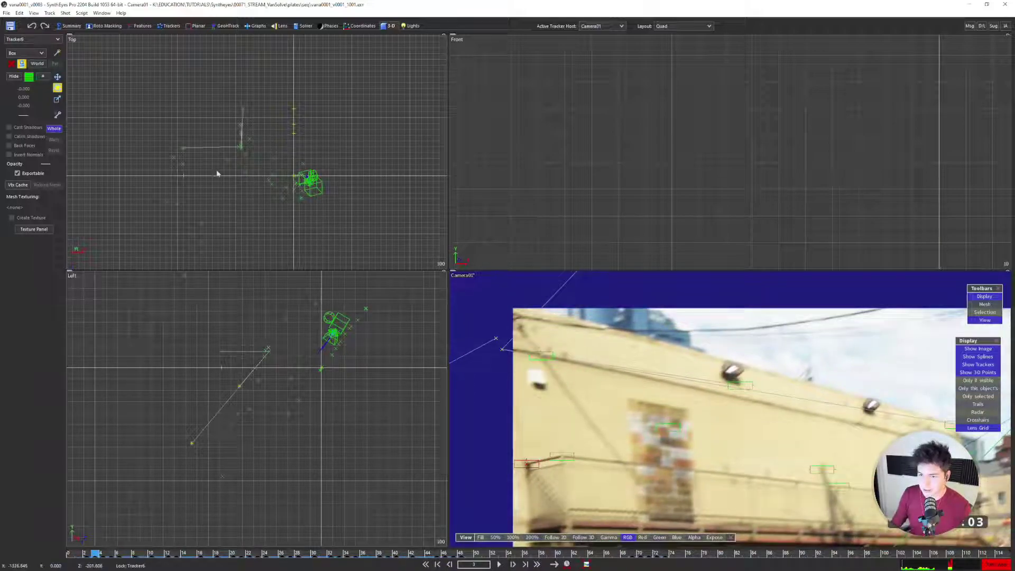
pyautogui.press('d')
pyautogui.press('d')
pyautogui.press('d')
pyautogui.press('d')
pyautogui.press('d')
pyautogui.press('d')
pyautogui.press('d')
pyautogui.press('d')
pyautogui.press('d')
pyautogui.press('d')
pyautogui.press('d')
pyautogui.press('d')
pyautogui.press('d')
pyautogui.press('d')
pyautogui.press('d')
pyautogui.press('d')
pyautogui.press('d')
pyautogui.press('d')
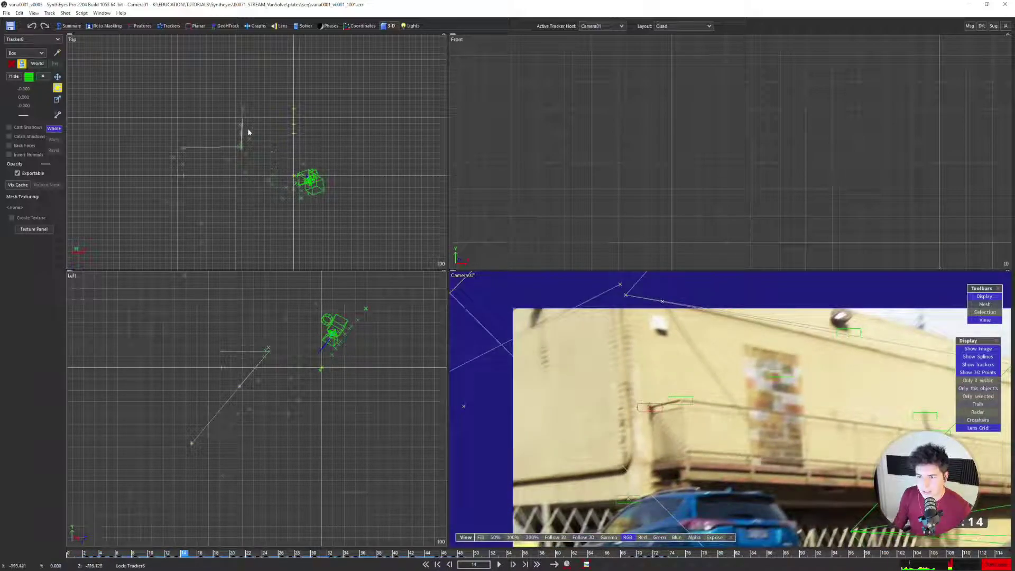
pyautogui.press('d')
pyautogui.press('d')
pyautogui.press('d')
pyautogui.press('d')
pyautogui.press('d')
pyautogui.press('d')
pyautogui.press('d')
pyautogui.press('d')
# Select all of the camera's trackers and examine their distribution over the full image around frames 28 to 30
pyautogui.hotkey('ctrl', 'a')
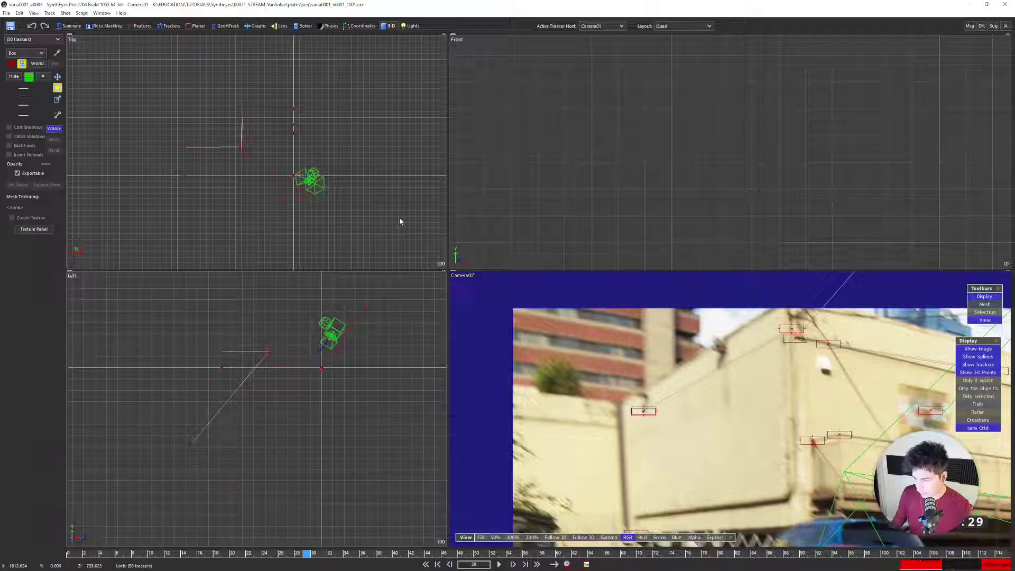
pyautogui.scroll(-5, 603, 382)
pyautogui.press('d')
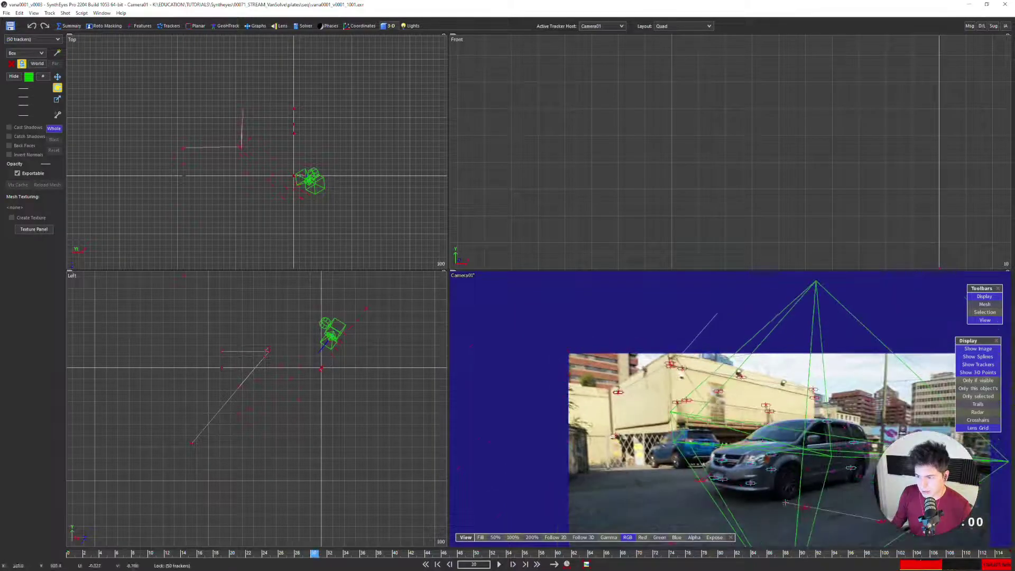
pyautogui.moveTo(834, 489); pyautogui.dragTo(737, 439, button='middle')
pyautogui.press('d')
pyautogui.press('a')
pyautogui.press('a')
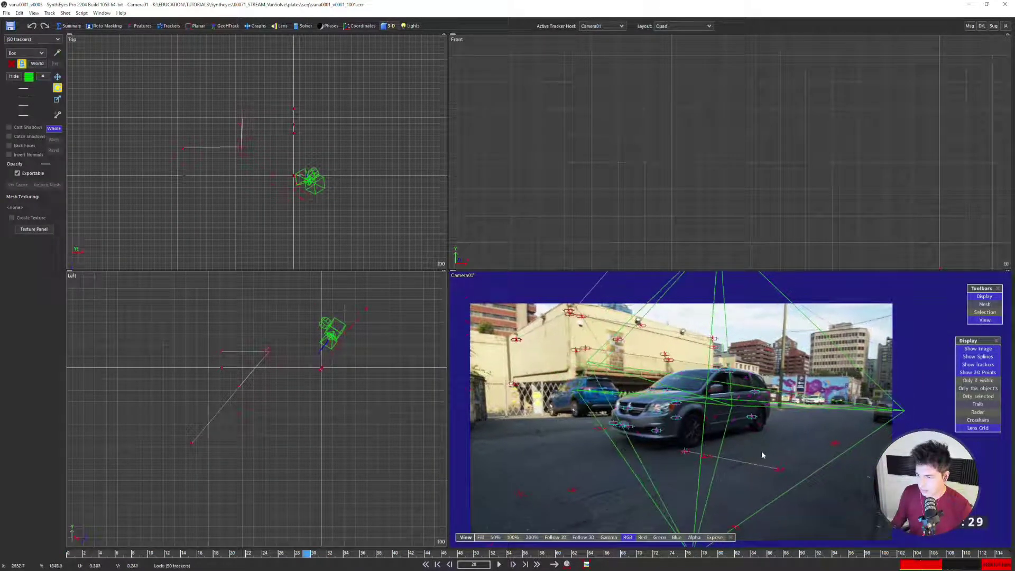
pyautogui.press('a')
# Enlarge the Camera01 view to full size and select Tracker68 near the van's rear wheel for tracker editing
pyautogui.press('`')
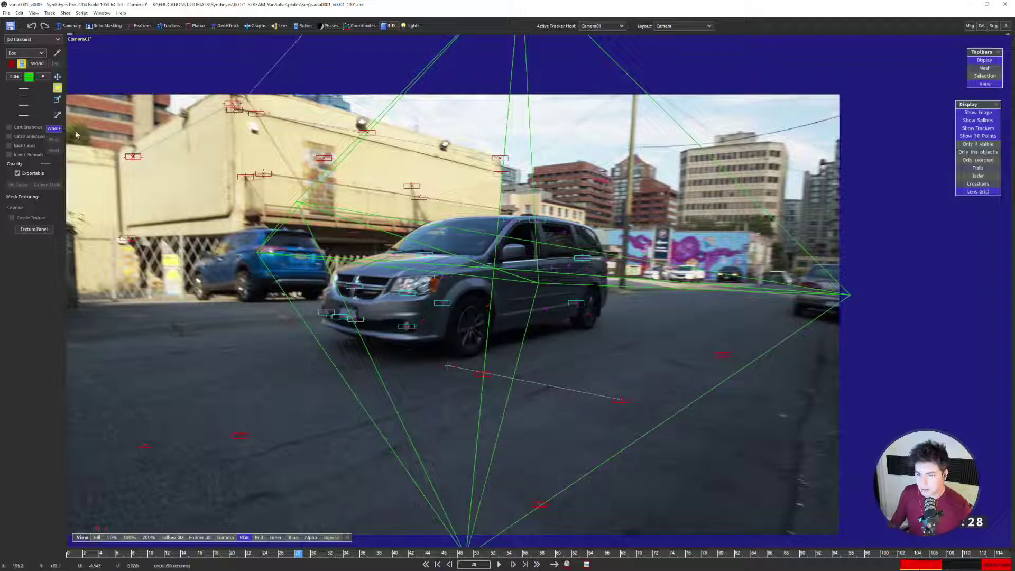
pyautogui.click(168, 25)
pyautogui.click(602, 335)
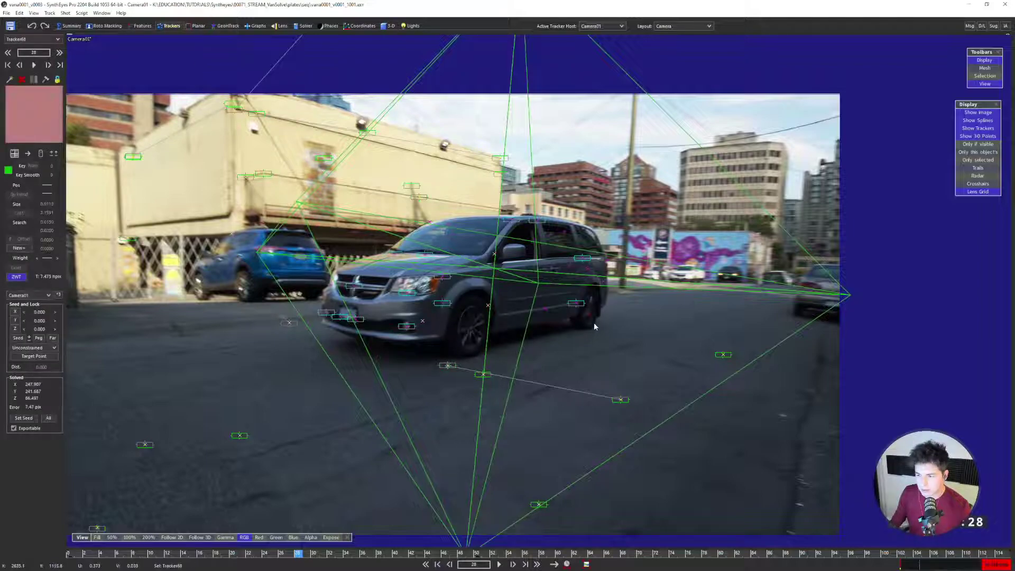
# Step back and forth through the frames around 28 to examine Tracker68 and the road surface around the van
pyautogui.press('a')
pyautogui.press('s')
pyautogui.press('s')
pyautogui.press('s')
pyautogui.press('s')
pyautogui.press('s')
pyautogui.press('s')
pyautogui.press('s')
pyautogui.press('s')
pyautogui.press('s')
pyautogui.press('s')
pyautogui.press('s')
pyautogui.press('s')
pyautogui.press('s')
pyautogui.press('s')
pyautogui.press('d')
pyautogui.press('d')
pyautogui.press('d')
pyautogui.press('d')
pyautogui.press('d')
pyautogui.press('d')
pyautogui.press('d')
pyautogui.press('d')
pyautogui.press('d')
pyautogui.press('d')
pyautogui.press('d')
pyautogui.press('d')
pyautogui.press('d')
pyautogui.press('d')
pyautogui.press('d')
pyautogui.press('d')
pyautogui.press('d')
pyautogui.press('d')
pyautogui.press('d')
pyautogui.press('d')
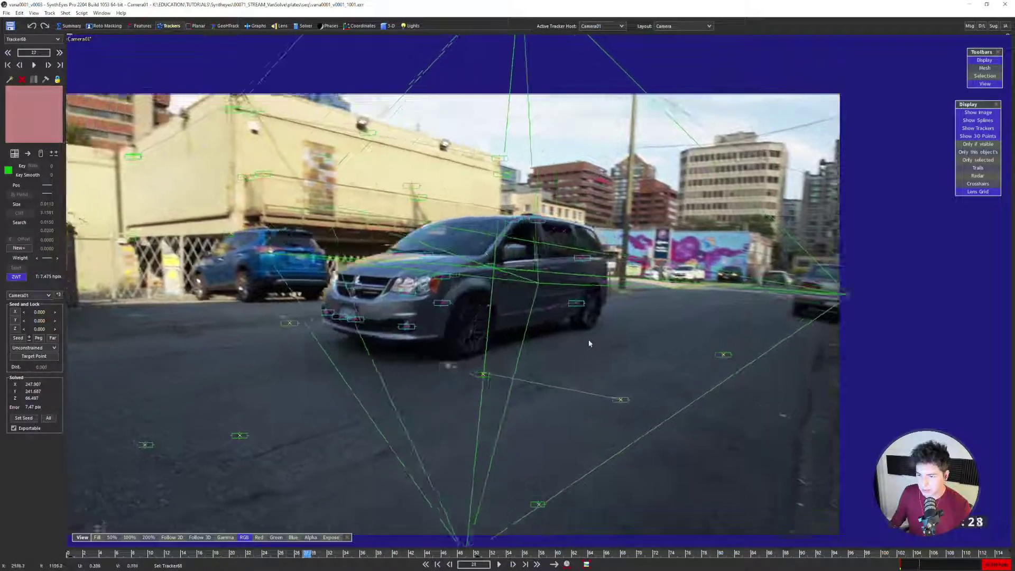
# Around frame 50, move the selected tracker near the van's rear wheel from Camera01 to Object01 instead of cloning it
pyautogui.press('d')
pyautogui.press('d')
pyautogui.press('d')
pyautogui.press('d')
pyautogui.press('d')
pyautogui.press('d')
pyautogui.press('d')
pyautogui.press('d')
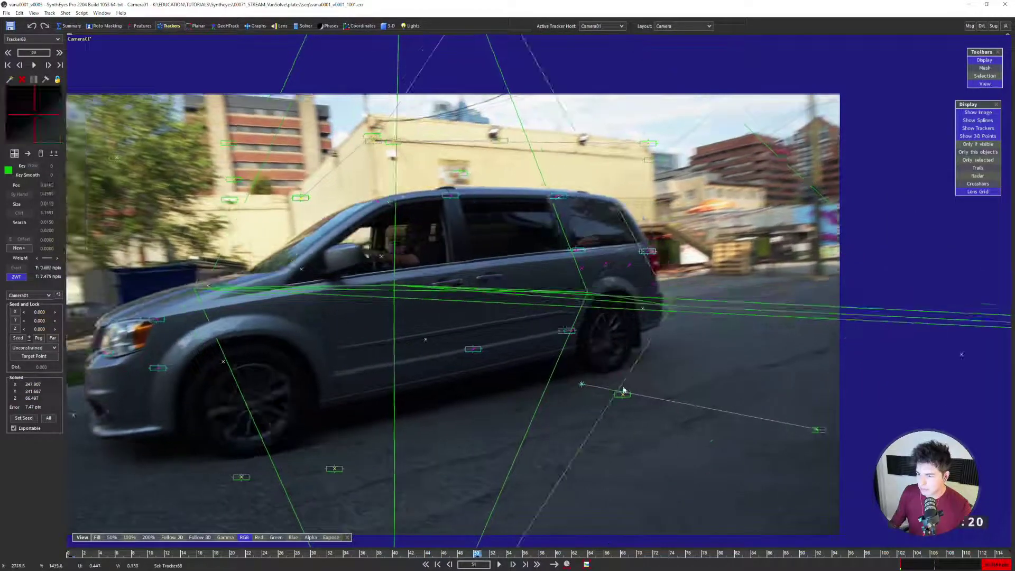
pyautogui.scroll(3, 609, 375)
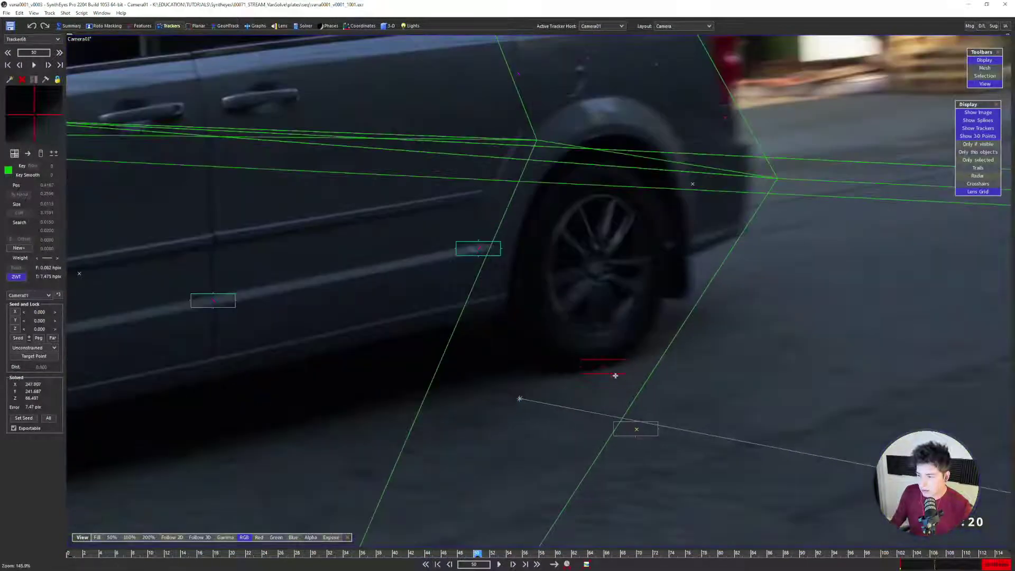
pyautogui.scroll(-3, 612, 375)
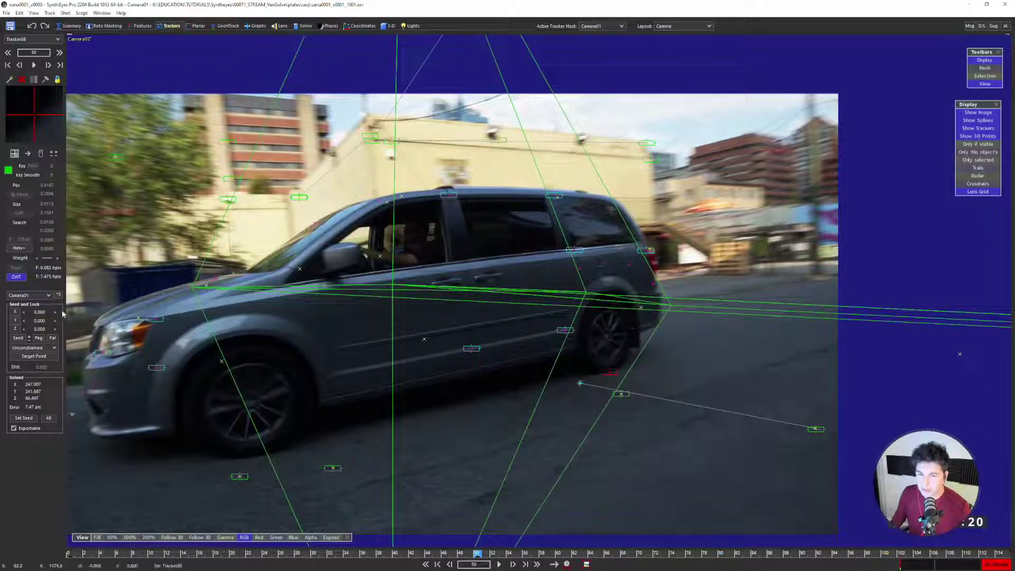
pyautogui.click(42, 295)
pyautogui.click(37, 312)
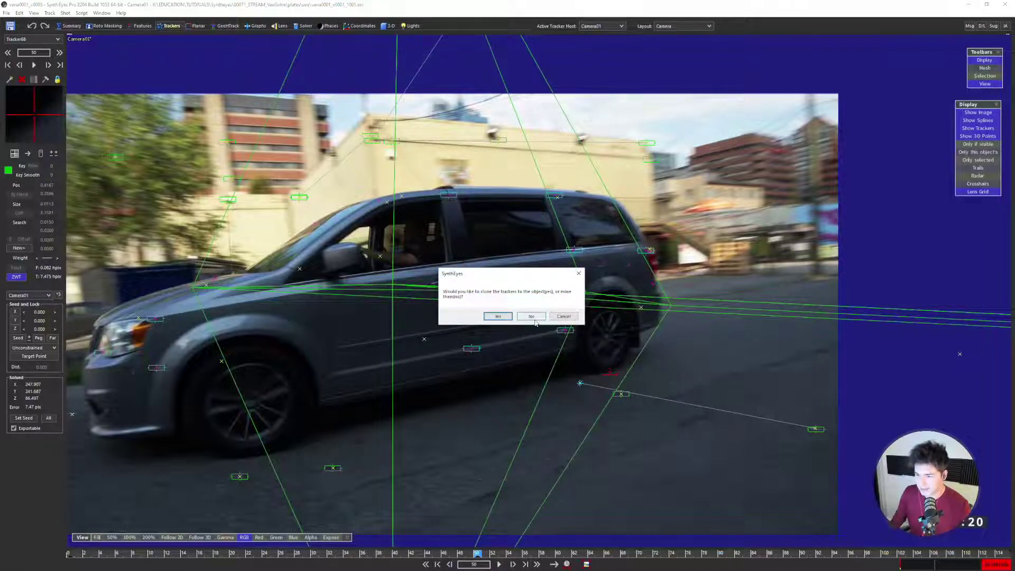
pyautogui.click(531, 317)
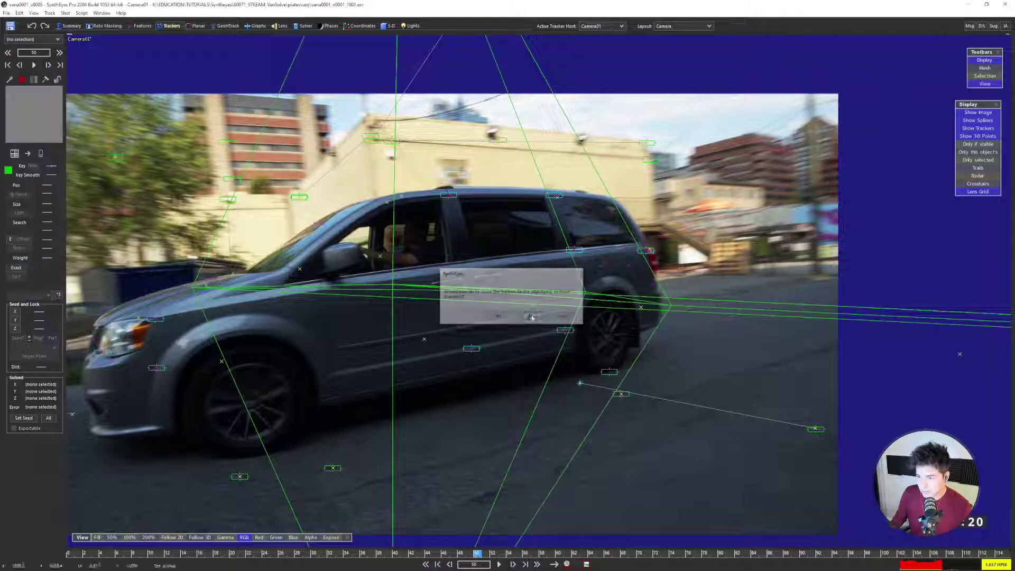
# Select all Camera01 trackers and check for zero-weighted ones while going back through the shot to frame 11
pyautogui.press('s')
pyautogui.press('s')
pyautogui.press('s')
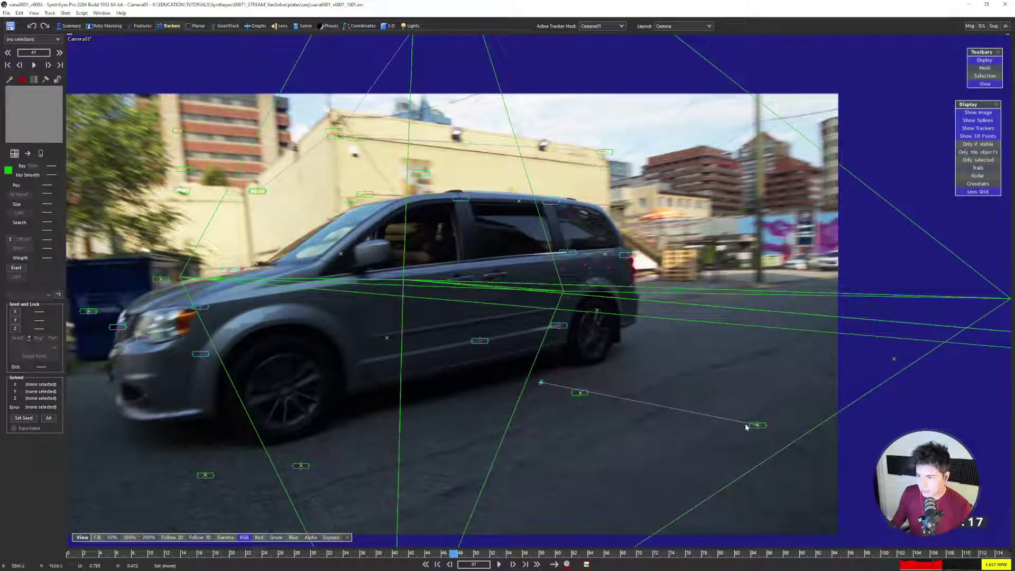
pyautogui.click(752, 425)
pyautogui.hotkey('ctrl', 'a')
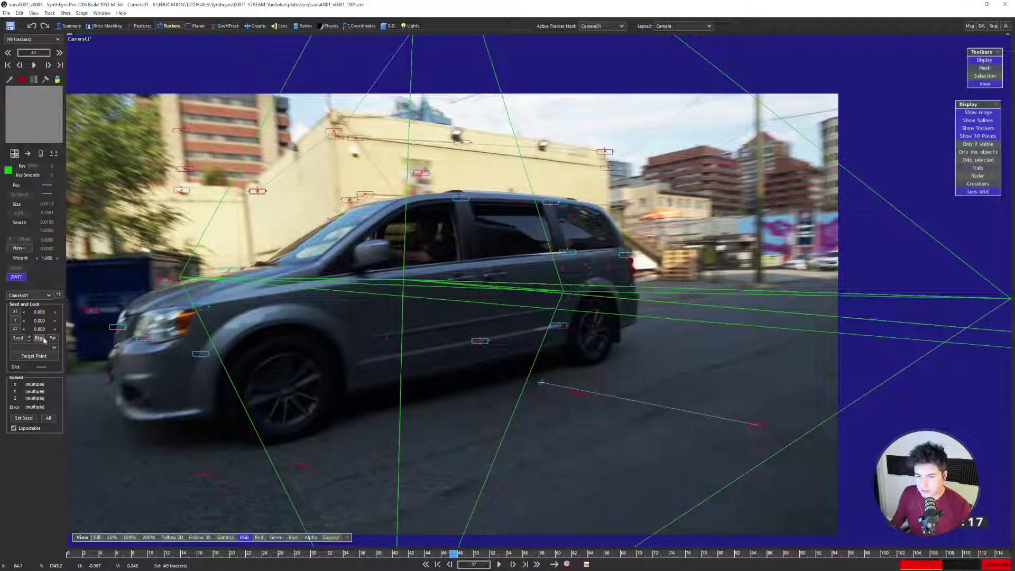
pyautogui.press('s')
pyautogui.press('s')
pyautogui.press('s')
pyautogui.press('s')
pyautogui.press('s')
pyautogui.press('s')
pyautogui.press('s')
pyautogui.press('s')
pyautogui.press('s')
pyautogui.press('s')
pyautogui.press('s')
pyautogui.press('s')
pyautogui.press('s')
pyautogui.press('s')
pyautogui.press('s')
pyautogui.press('s')
pyautogui.press('s')
pyautogui.press('s')
pyautogui.press('s')
pyautogui.press('s')
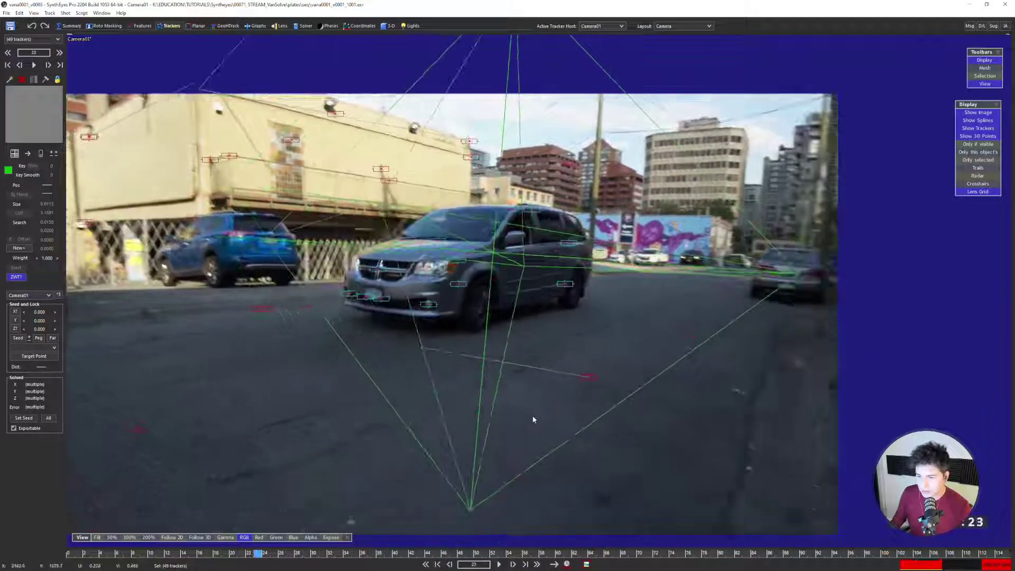
pyautogui.click(22, 279)
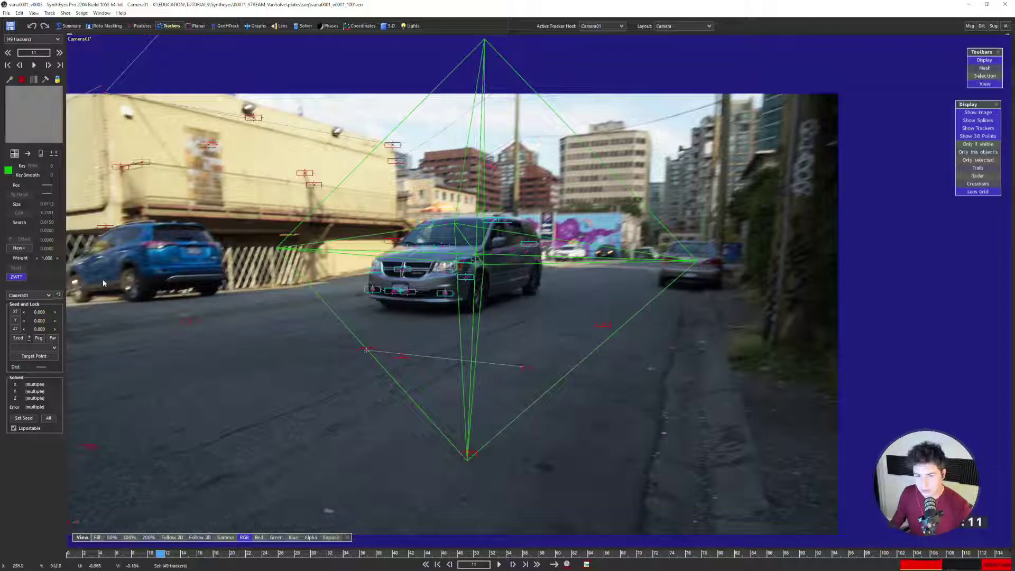
pyautogui.click(191, 323)
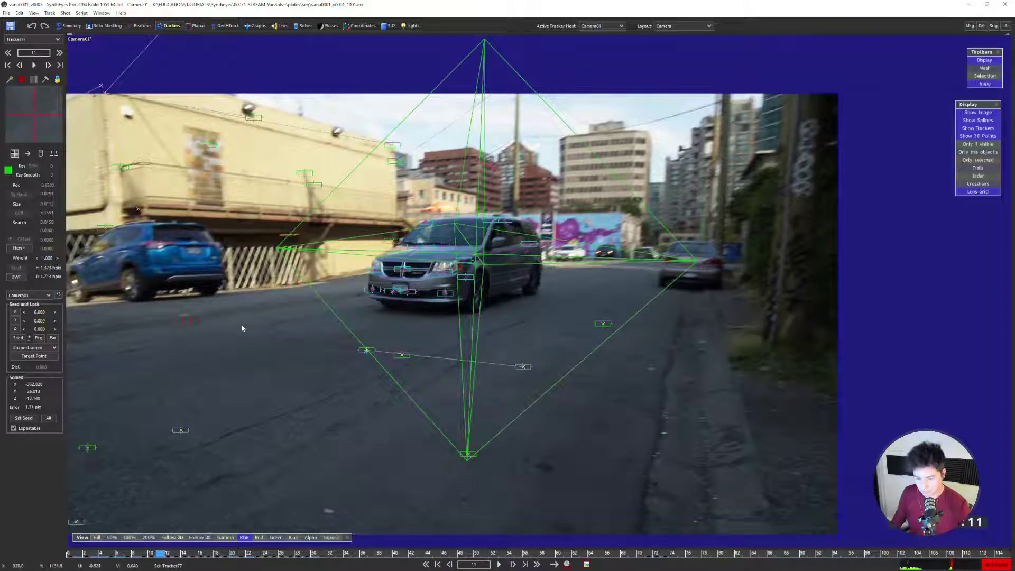
# Locate zero-weighted Tracker18 through the constrained points list and turn off its zero weighting
pyautogui.press('9')
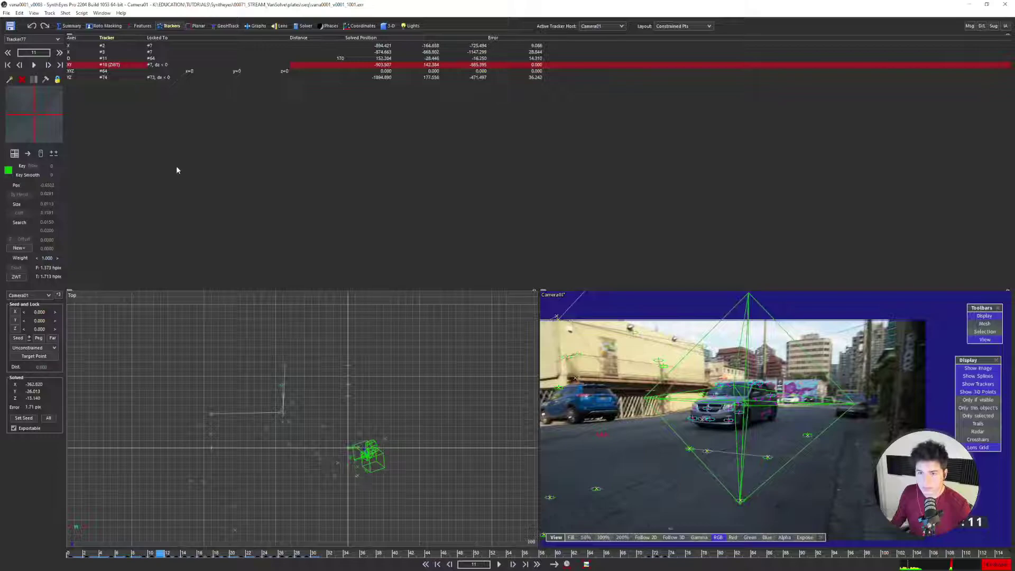
pyautogui.click(95, 65)
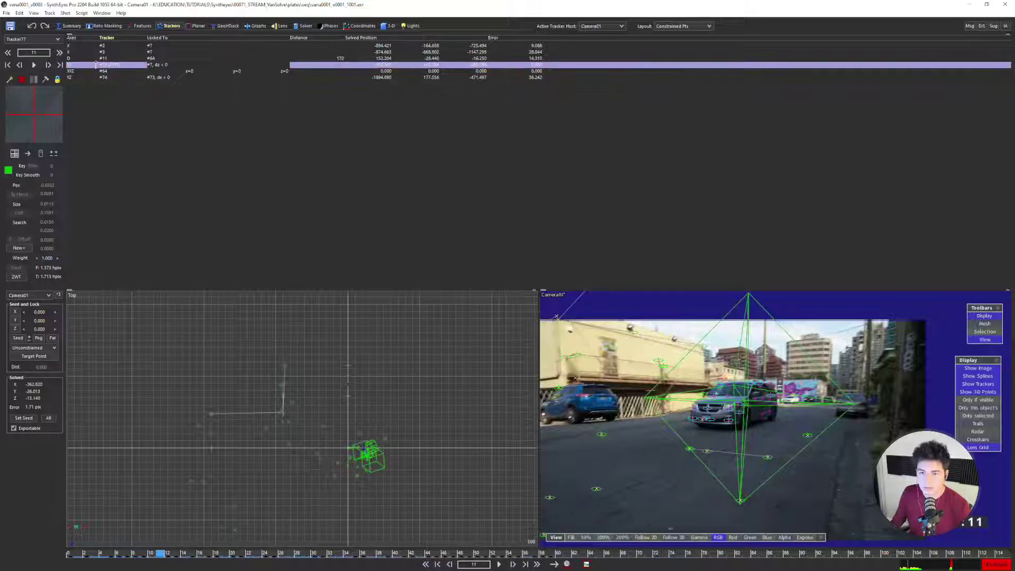
pyautogui.press('Left')
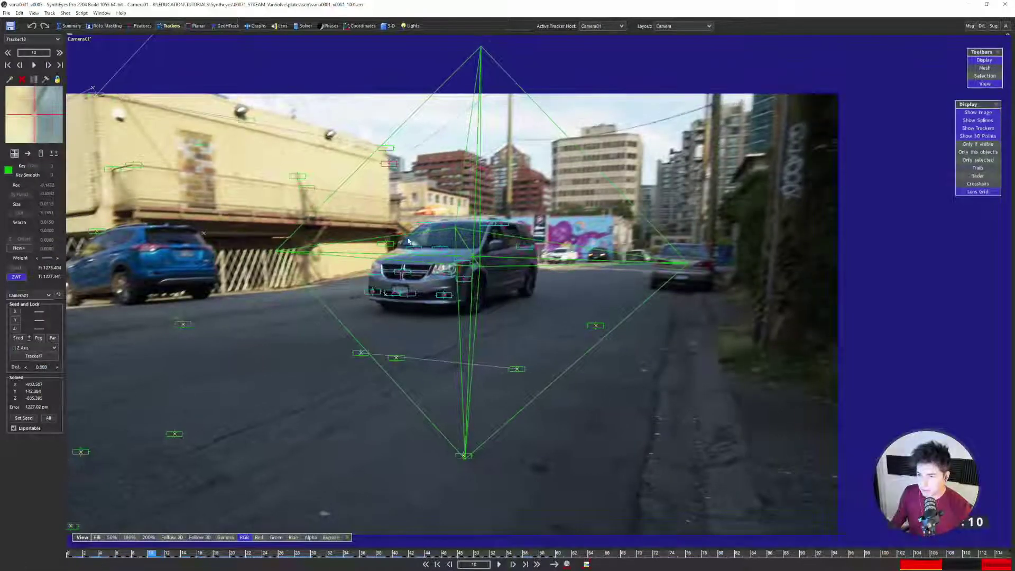
pyautogui.press('Right')
pyautogui.press('Right')
pyautogui.press('Left')
pyautogui.press('Left')
pyautogui.press('Home')
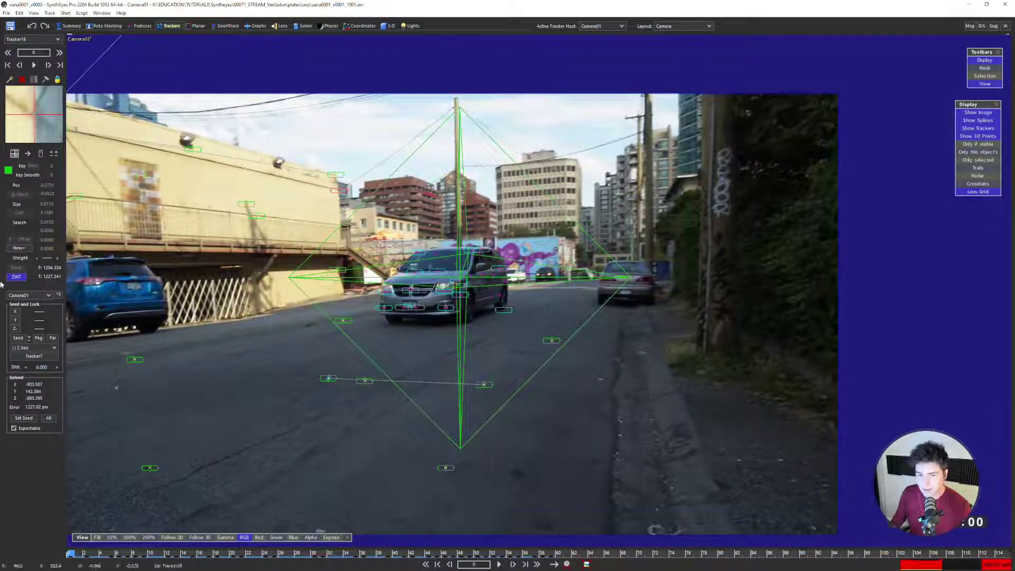
pyautogui.click(16, 277)
# Solve the scene again in Automatic mode and examine the building wall constraints from the top
pyautogui.press('F7')
pyautogui.scroll(5, 242, 122)
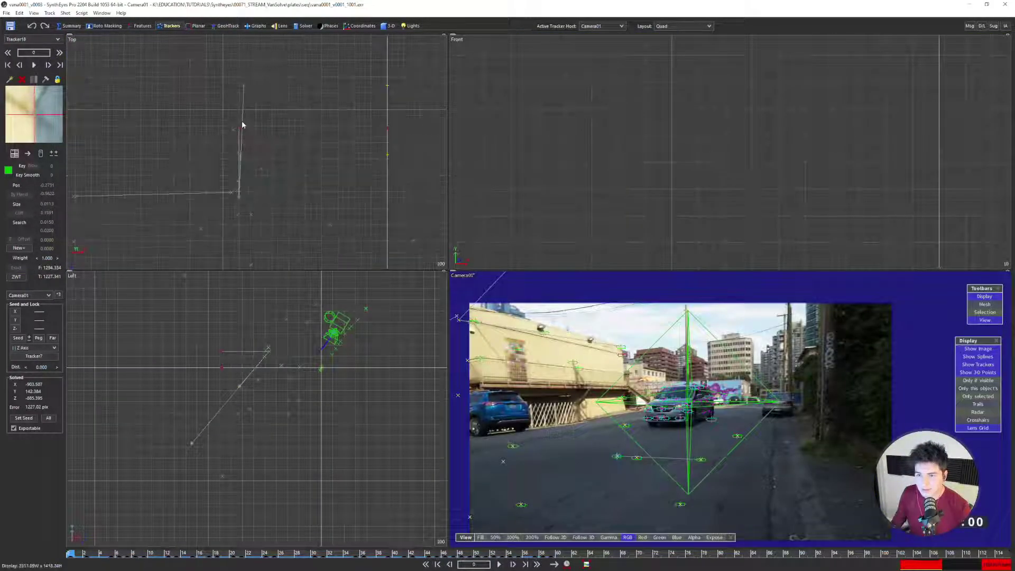
pyautogui.click(304, 26)
pyautogui.press('F1')
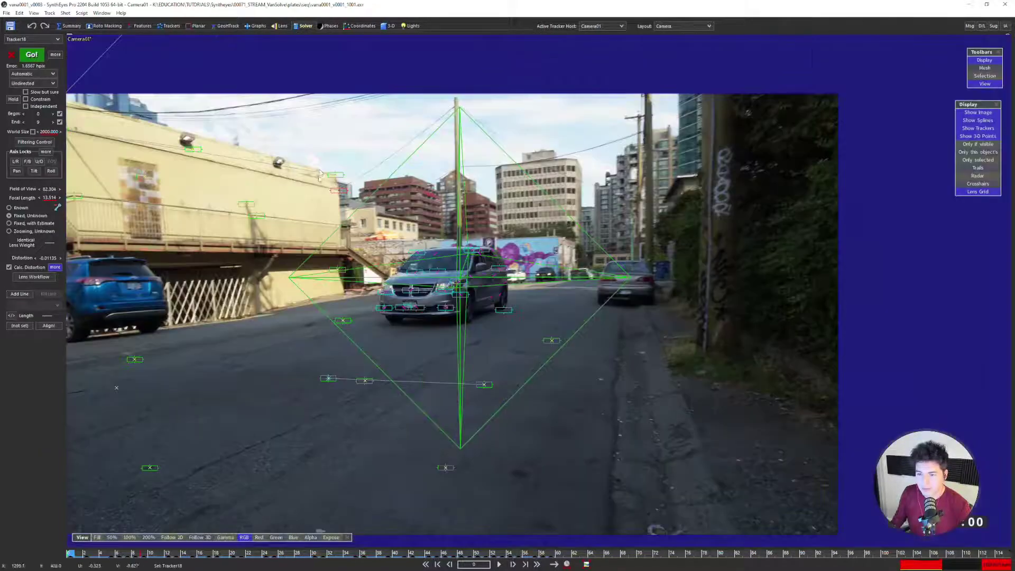
pyautogui.click(32, 55)
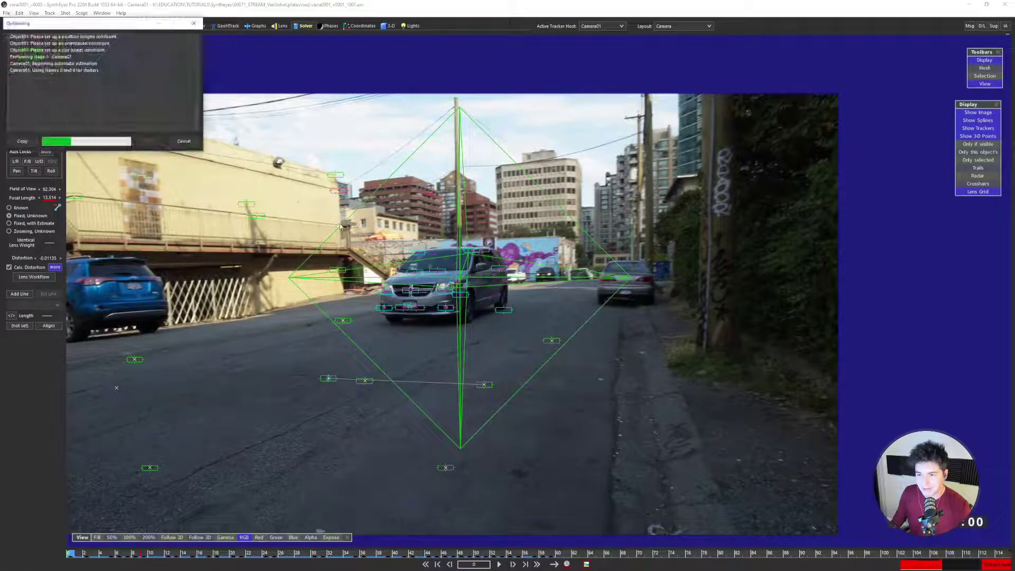
pyautogui.press('F7')
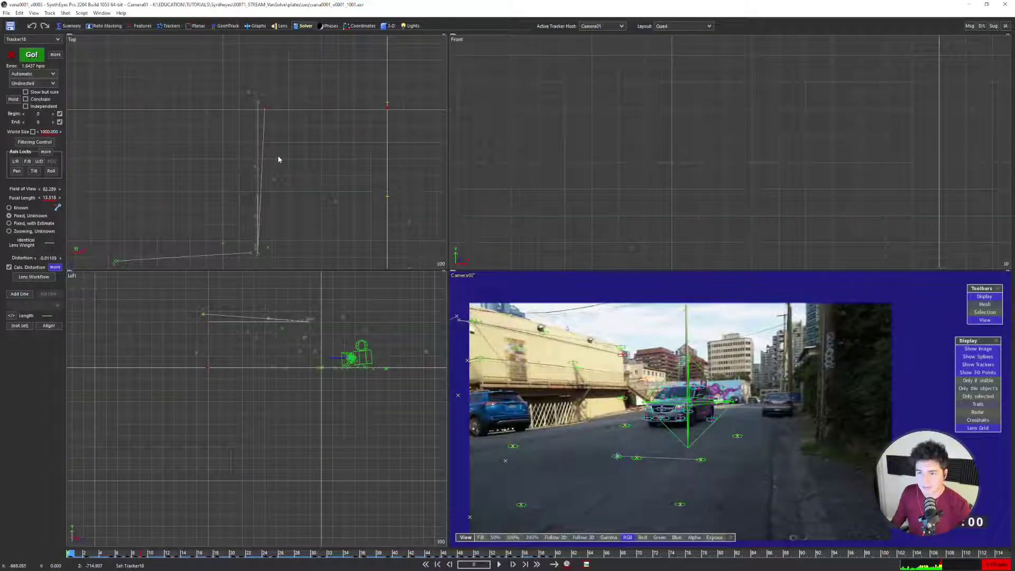
pyautogui.scroll(-3, 278, 158)
pyautogui.moveTo(293, 177); pyautogui.dragTo(270, 133, button='middle')
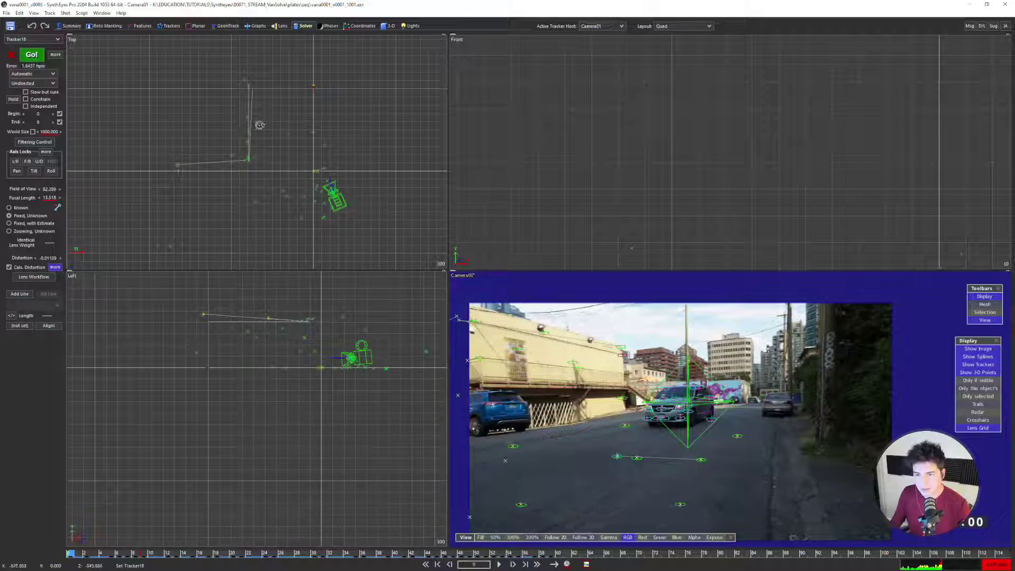
# Set the solver to Refine with Constrain enabled, solve the scene, and accept the result
pyautogui.click(32, 73)
pyautogui.click(30, 99)
pyautogui.click(32, 99)
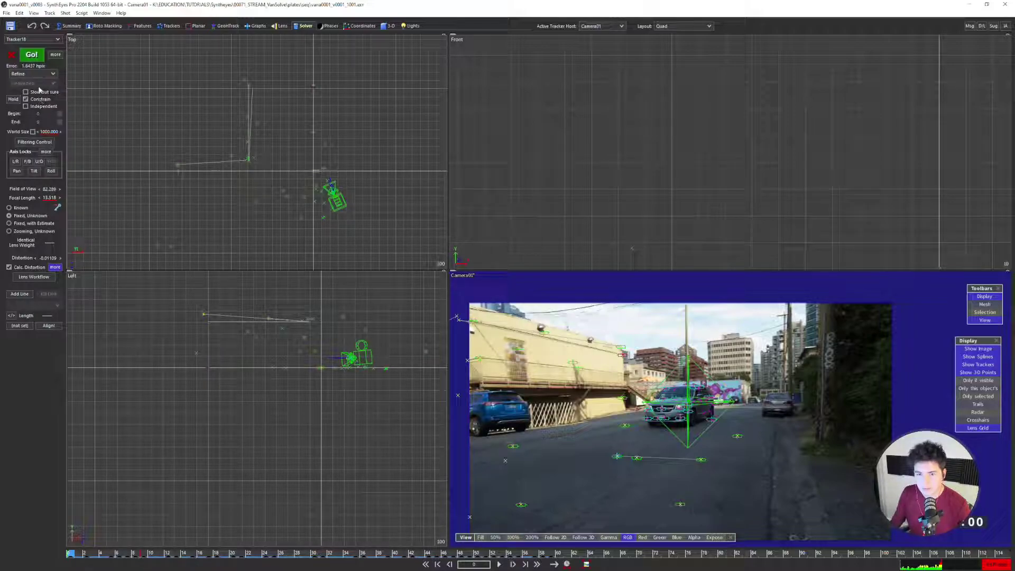
pyautogui.click(34, 59)
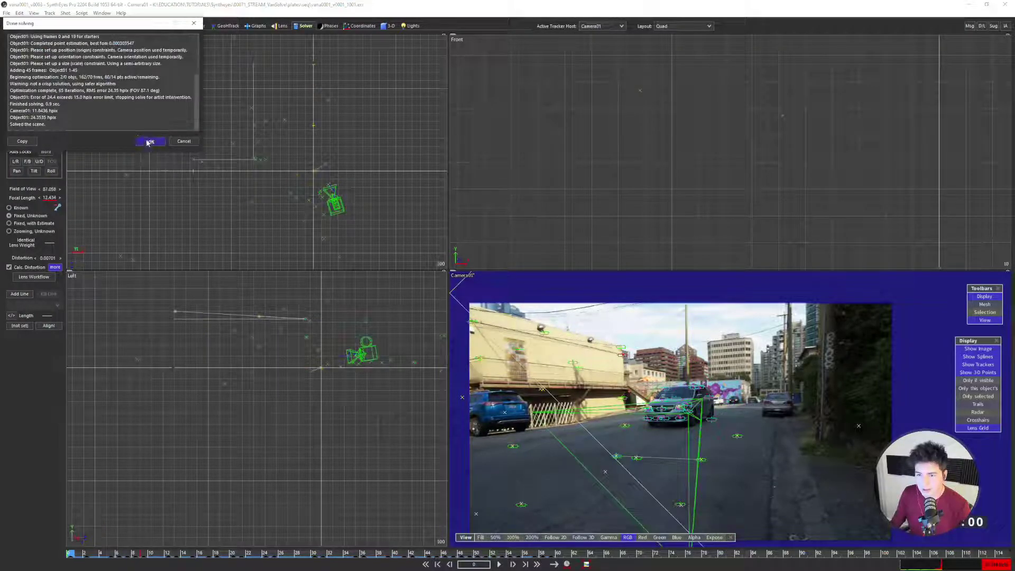
pyautogui.click(149, 141)
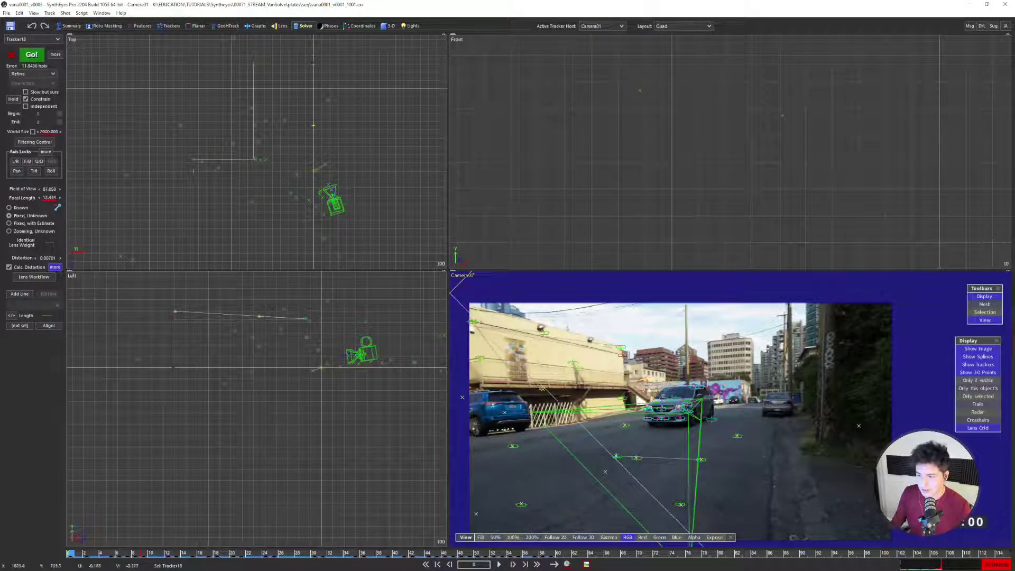
# Play the shot through the perspective and camera views to check how well the refined solve sticks
pyautogui.press('5')
pyautogui.press('space')
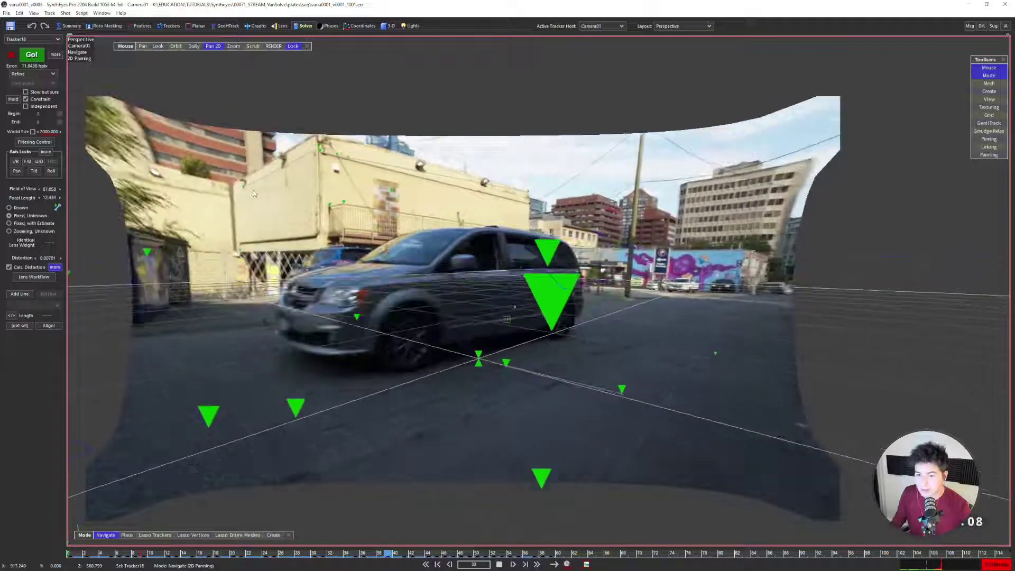
pyautogui.press('space')
pyautogui.hotkey('shift', 'a')
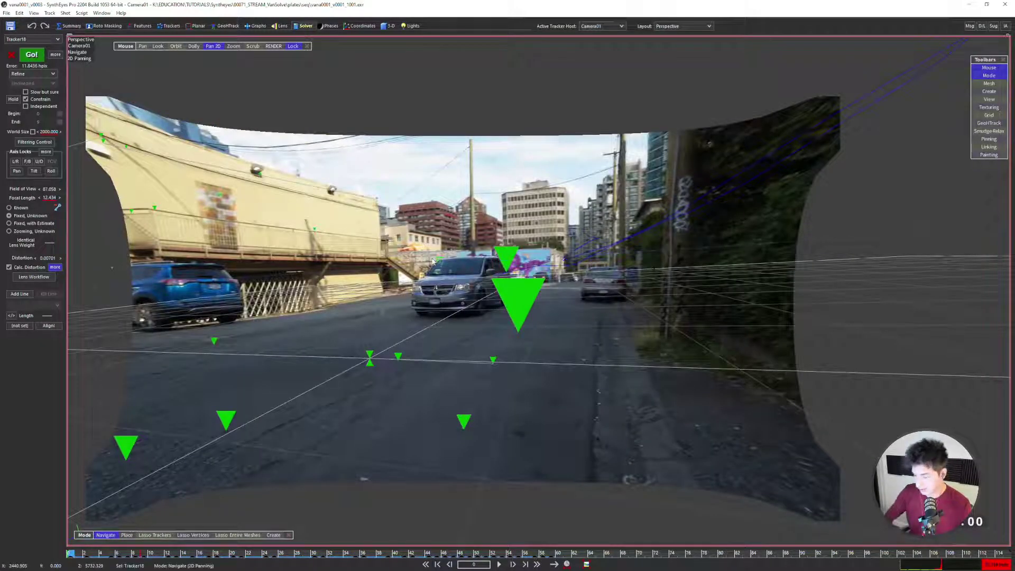
pyautogui.press('1')
pyautogui.press('space')
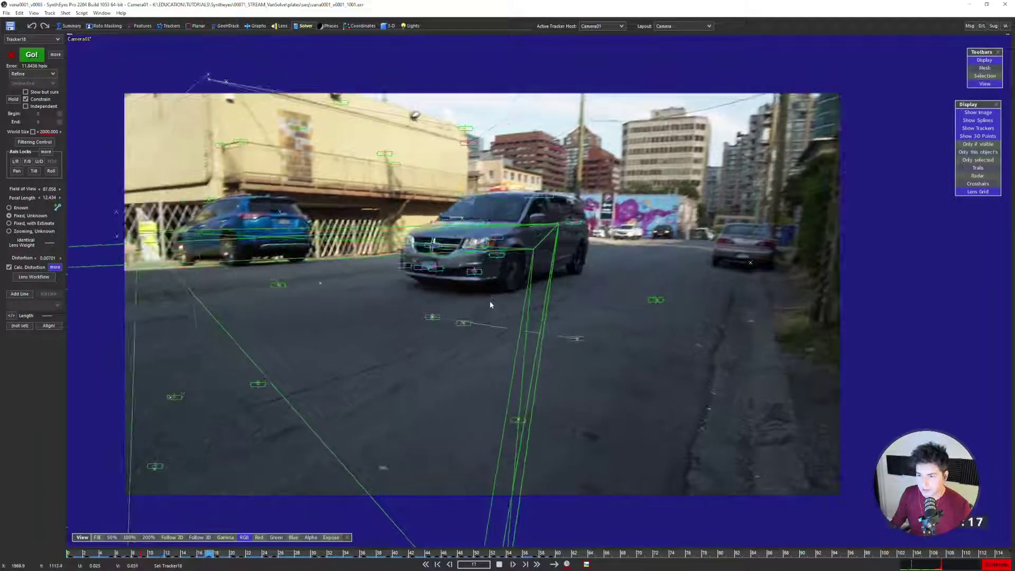
pyautogui.hotkey('shift', 'a')
pyautogui.press('space')
pyautogui.hotkey('shift', 'a')
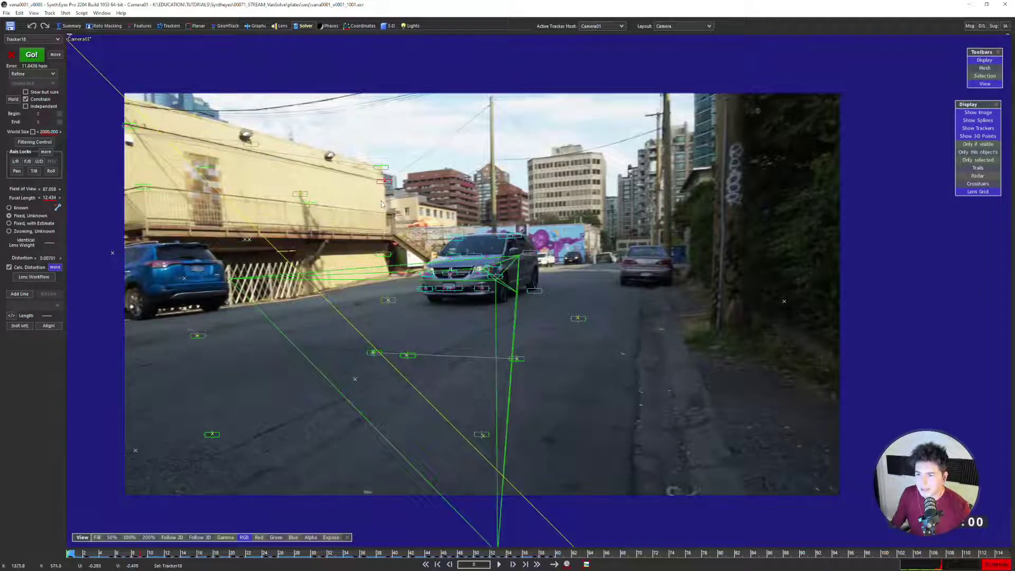
# Examine the constrained wall lines from the top and select the tracker at the building corner
pyautogui.press('q')
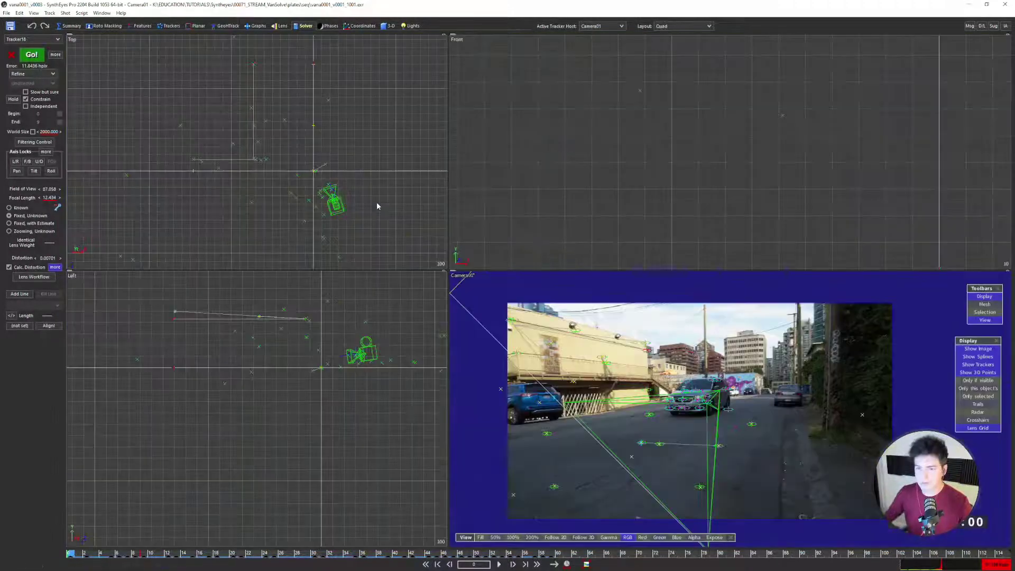
pyautogui.moveTo(300, 155); pyautogui.dragTo(304, 182, button='middle')
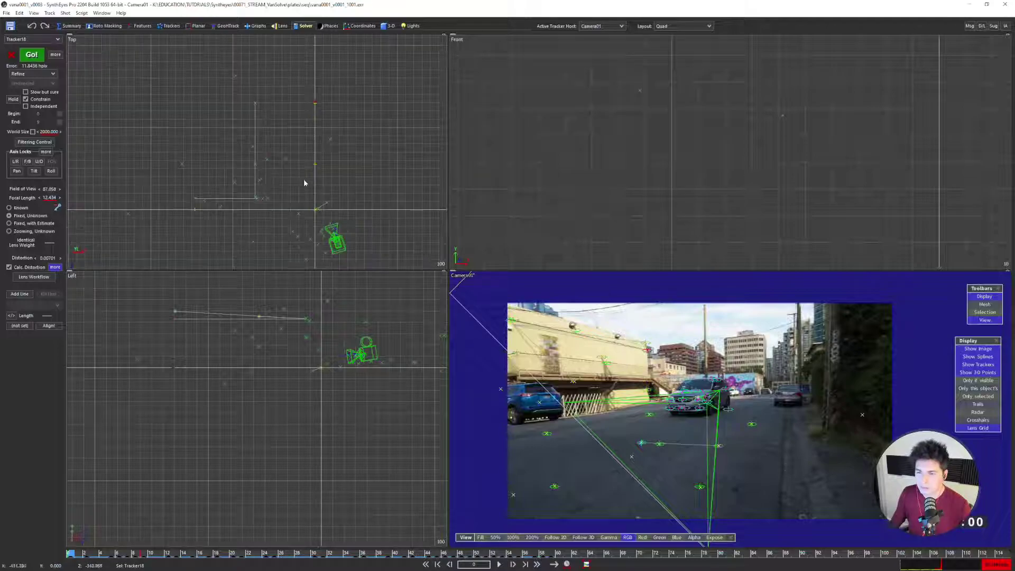
pyautogui.scroll(4, 257, 212)
pyautogui.scroll(4, 250, 150)
pyautogui.moveTo(250, 150); pyautogui.dragTo(238, 127, button='middle')
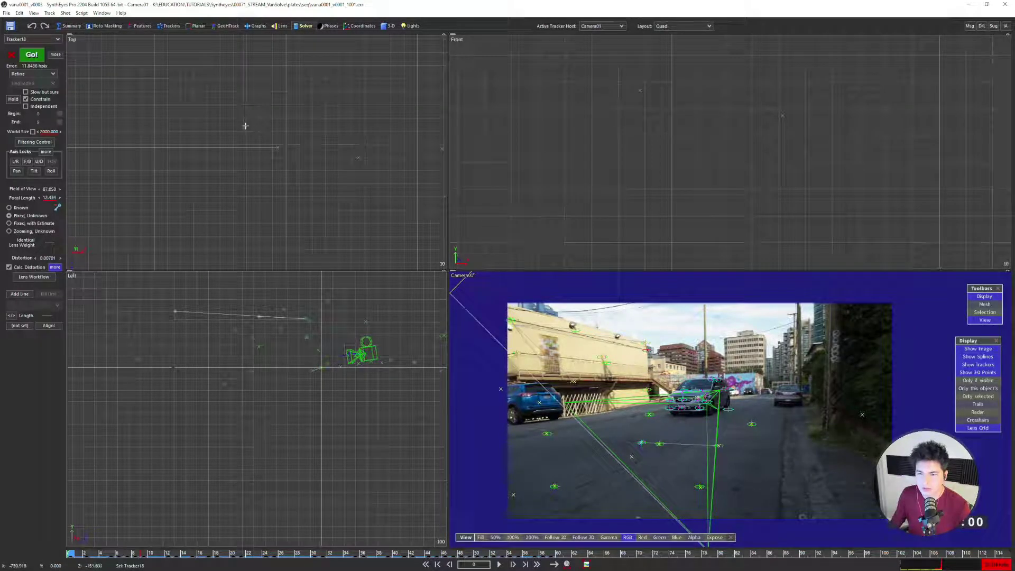
pyautogui.click(273, 147)
# Inspect the trackers at the building's roof corner in the camera image around frames 28 to 30
pyautogui.scroll(5, 547, 330)
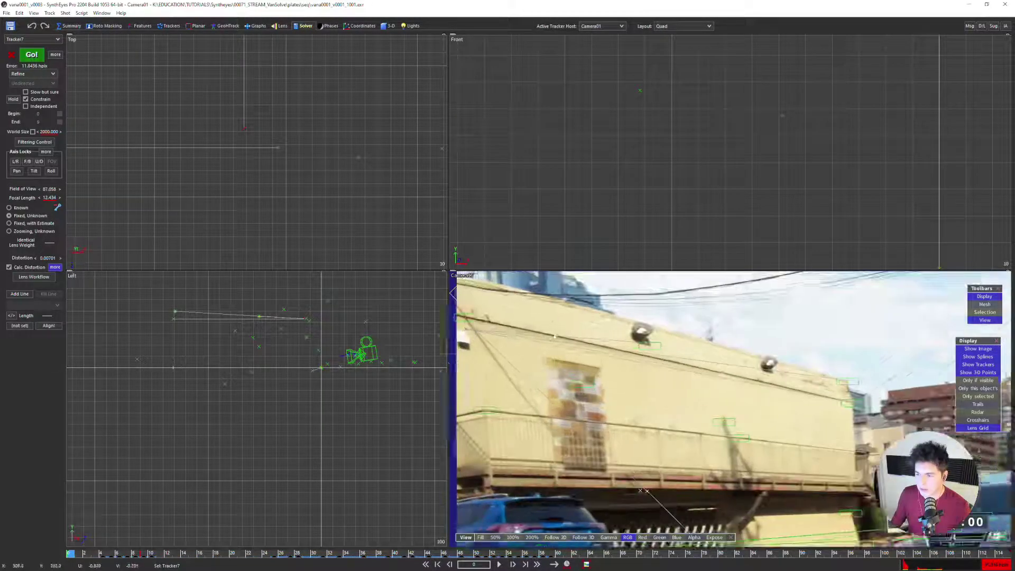
pyautogui.moveTo(551, 332); pyautogui.dragTo(609, 328, button='middle')
pyautogui.click(633, 554)
pyautogui.moveTo(633, 554); pyautogui.dragTo(299, 553)
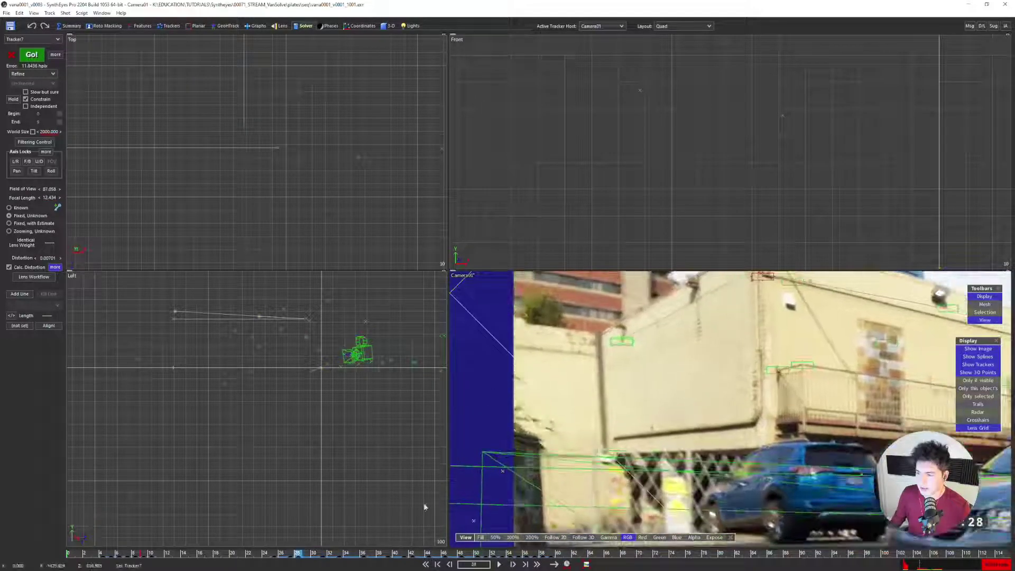
pyautogui.press('5')
pyautogui.scroll(2, 618, 341)
pyautogui.moveTo(624, 341); pyautogui.dragTo(594, 431, button='middle')
pyautogui.moveTo(500, 171); pyautogui.dragTo(477, 269, button='middle')
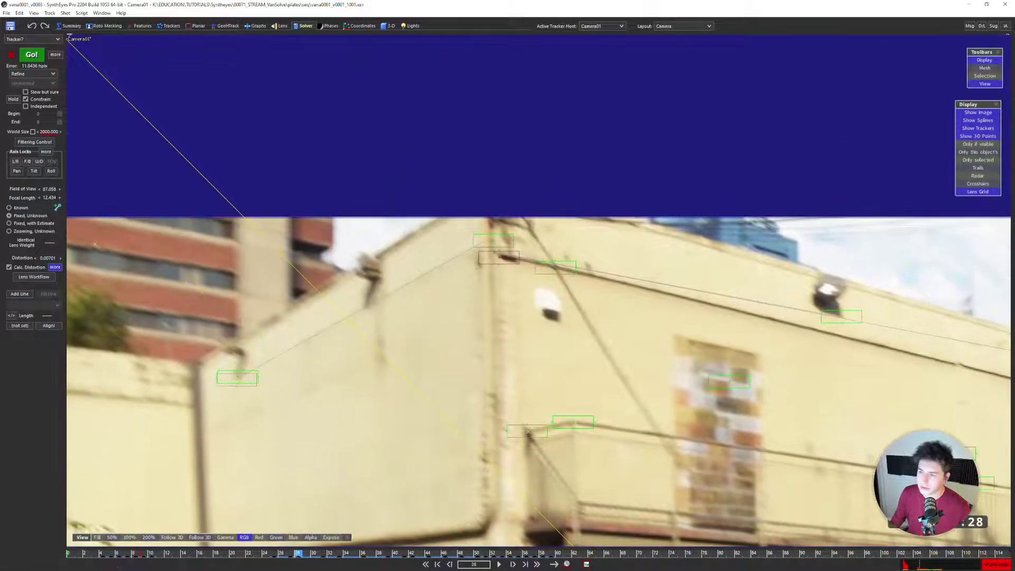
pyautogui.scroll(2, 477, 268)
pyautogui.press('Right')
pyautogui.press('Right')
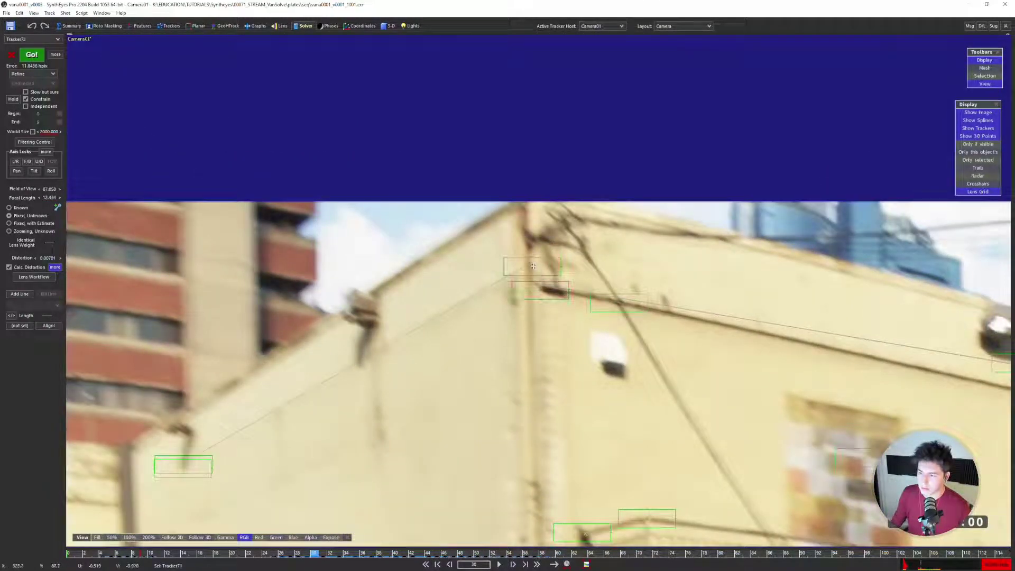
pyautogui.moveTo(554, 294); pyautogui.dragTo(514, 290, button='middle')
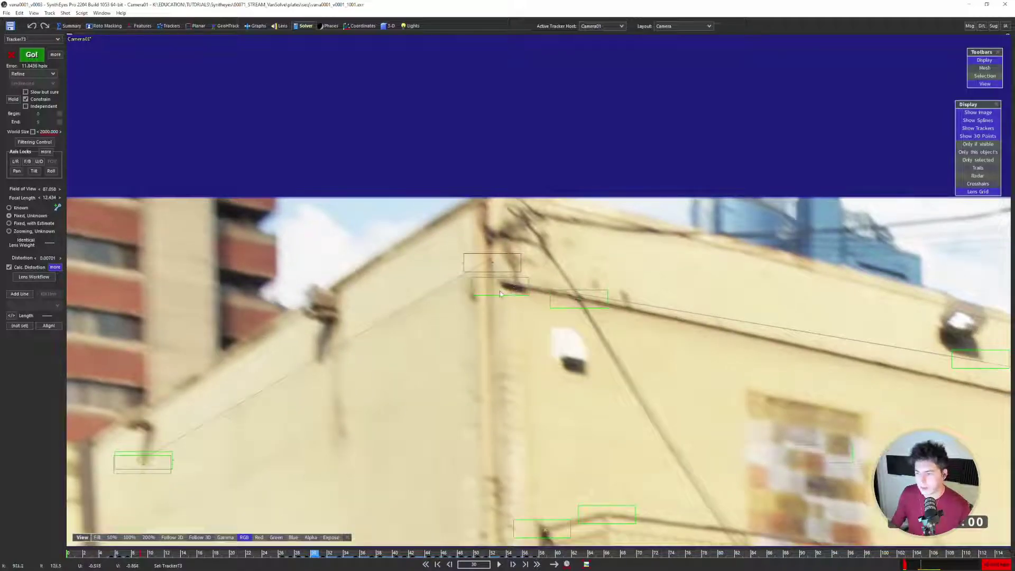
pyautogui.press('5')
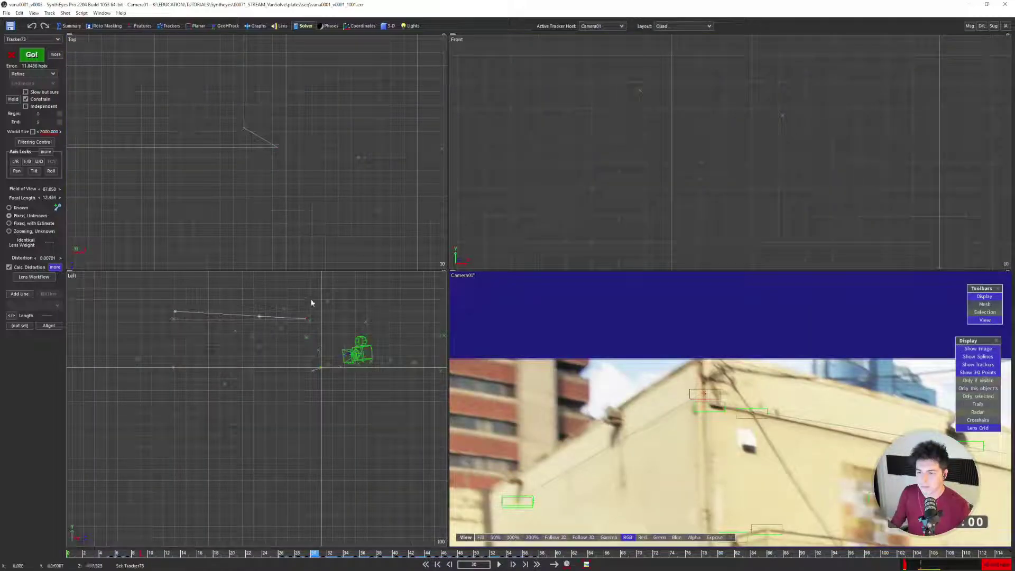
# Inspect the roof-corner tracker around frames 30 to 34 and set its constraint to Same XY Plane (back) relative to Tracker7
pyautogui.scroll(4, 301, 324)
pyautogui.scroll(-2, 276, 151)
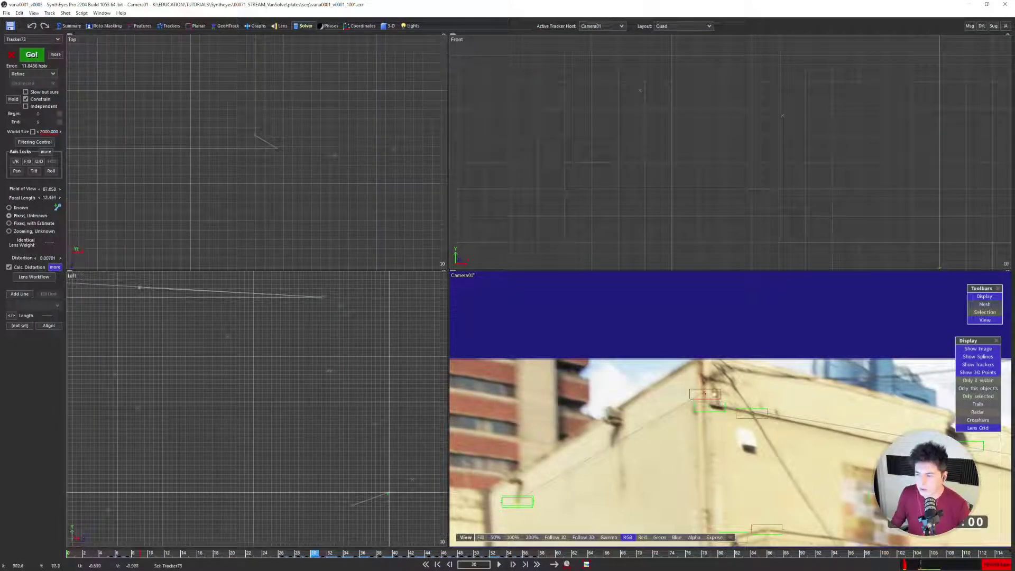
pyautogui.scroll(4, 639, 416)
pyautogui.scroll(-4, 640, 416)
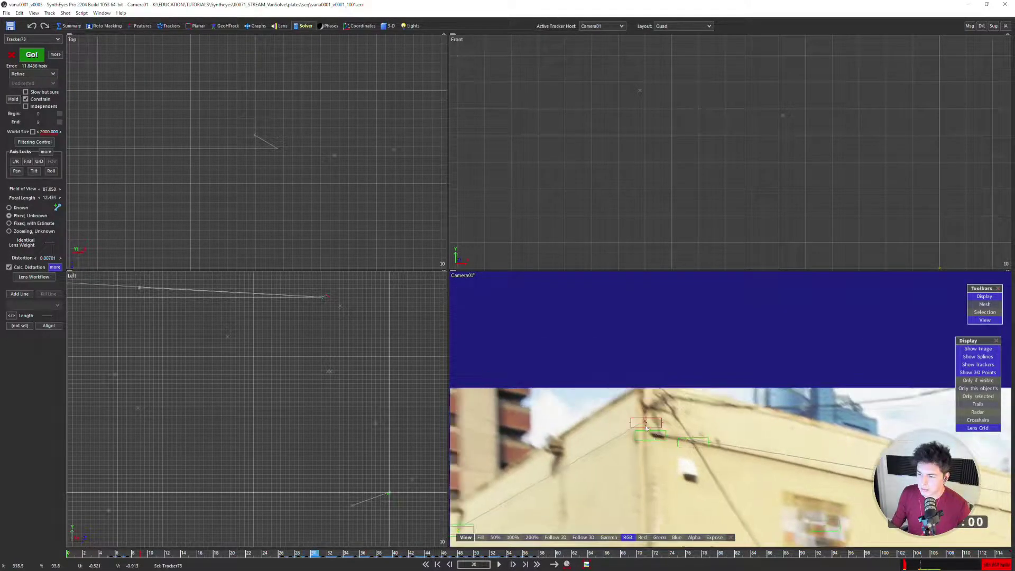
pyautogui.press('Right')
pyautogui.press('Right')
pyautogui.press('Right')
pyautogui.press('Right')
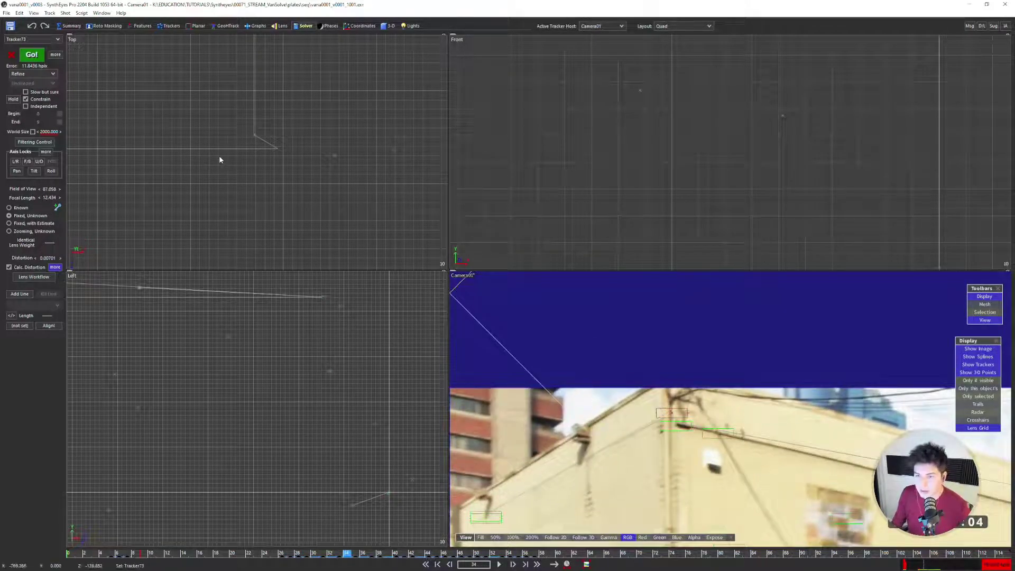
pyautogui.click(162, 26)
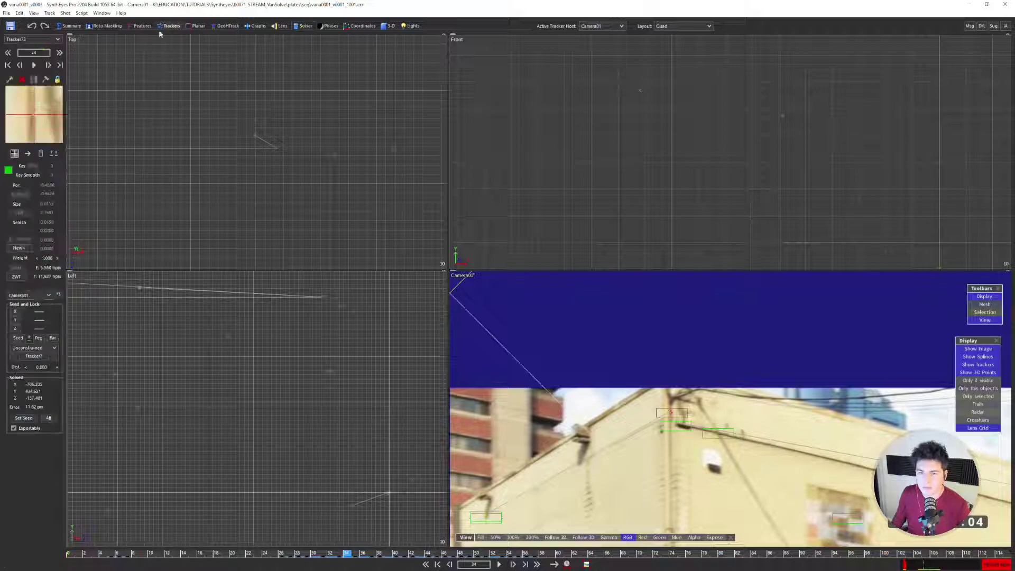
pyautogui.click(43, 348)
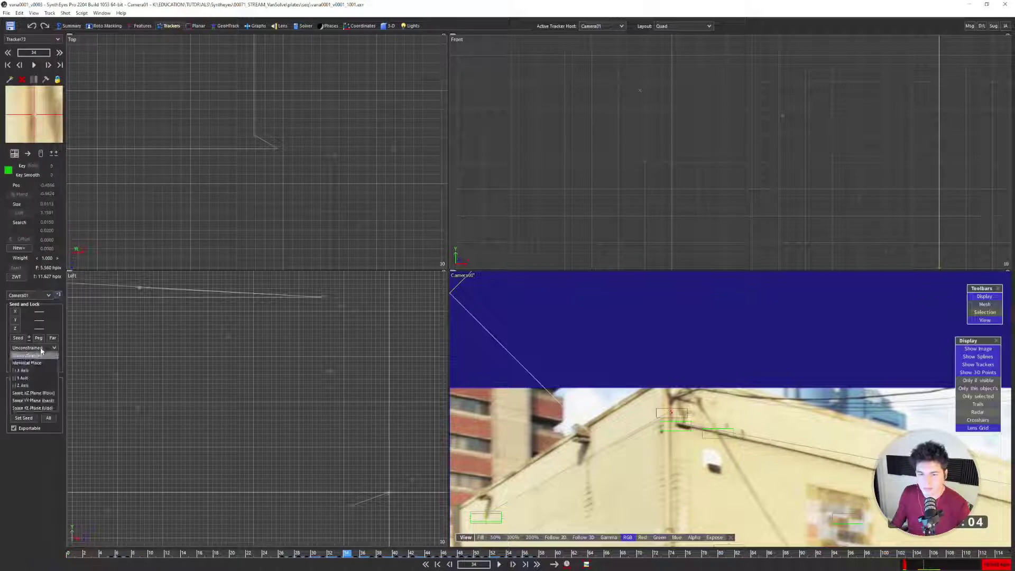
pyautogui.click(45, 409)
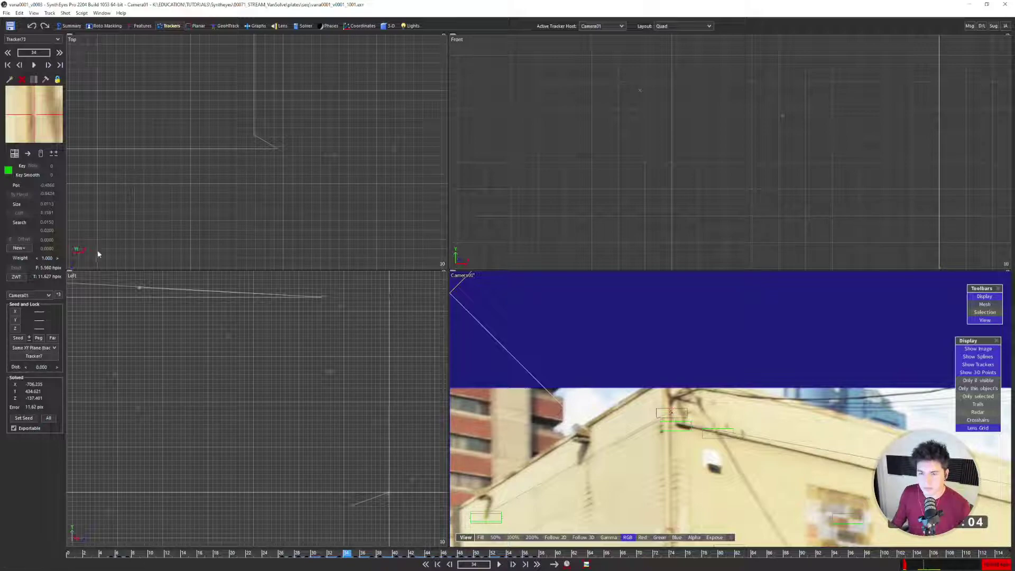
# Solve the scene with the new corner plane constraint and accept the result
pyautogui.scroll(-3, 257, 197)
pyautogui.press('F9')
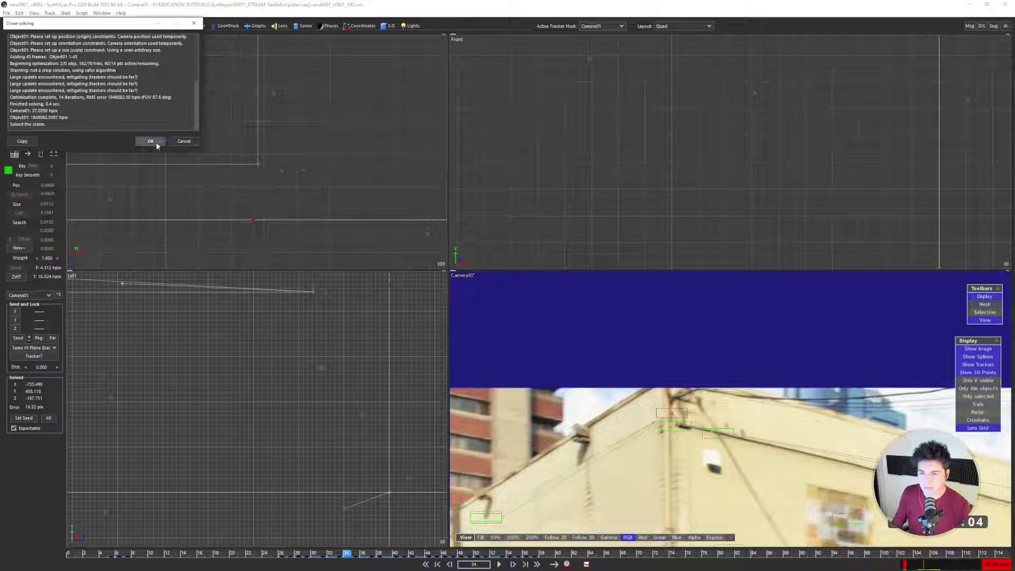
pyautogui.click(151, 141)
# Play the shot to frame 51 and examine the building corner in the top and camera views
pyautogui.press('space')
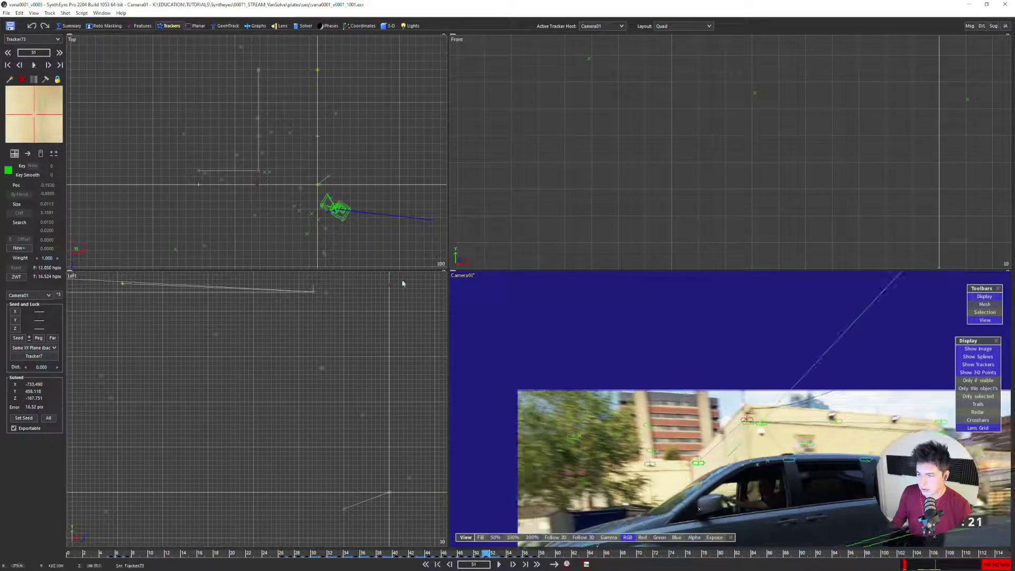
pyautogui.scroll(2, 264, 163)
pyautogui.moveTo(262, 174); pyautogui.dragTo(271, 215, button='middle')
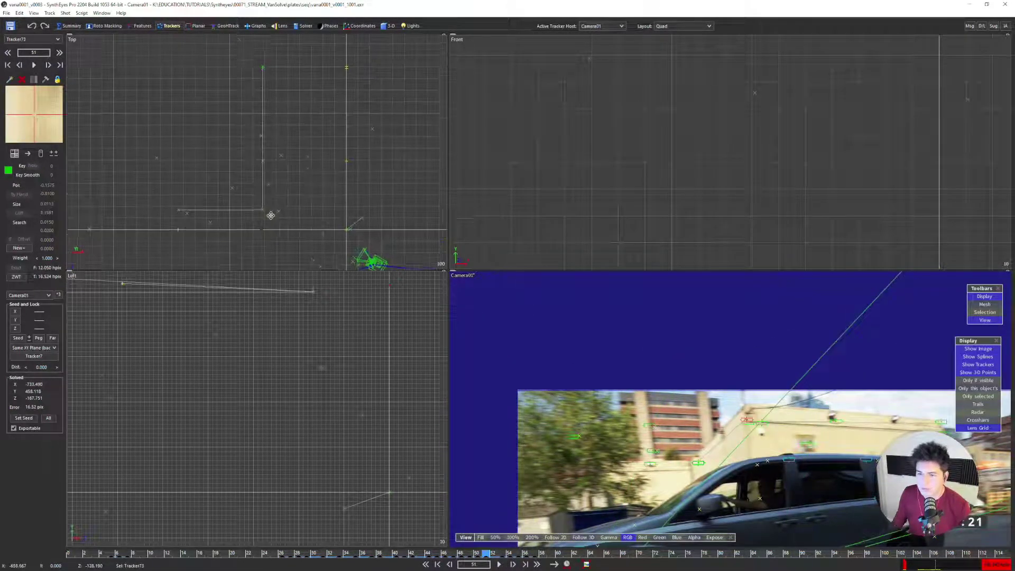
pyautogui.scroll(3, 267, 212)
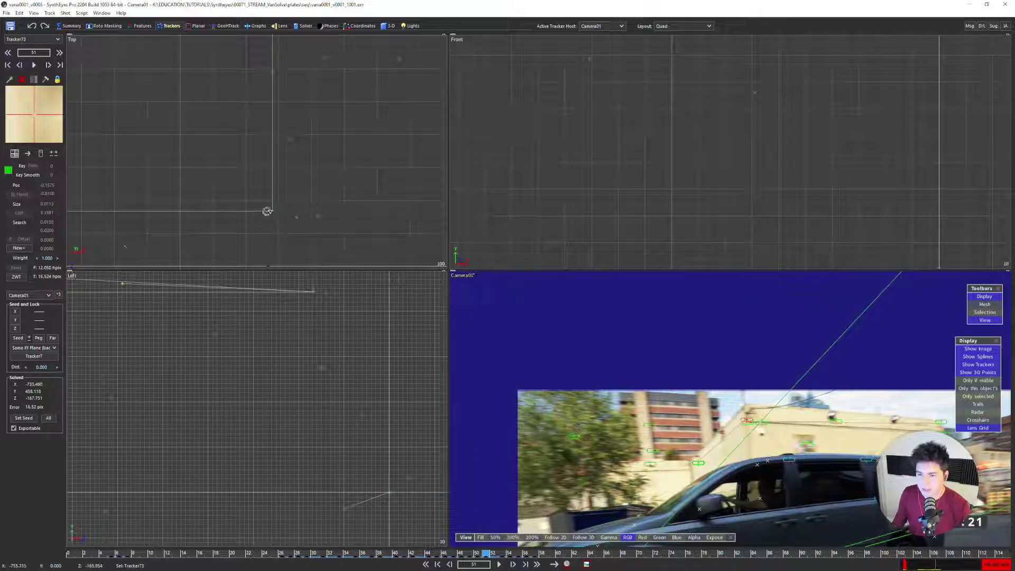
pyautogui.scroll(4, 695, 383)
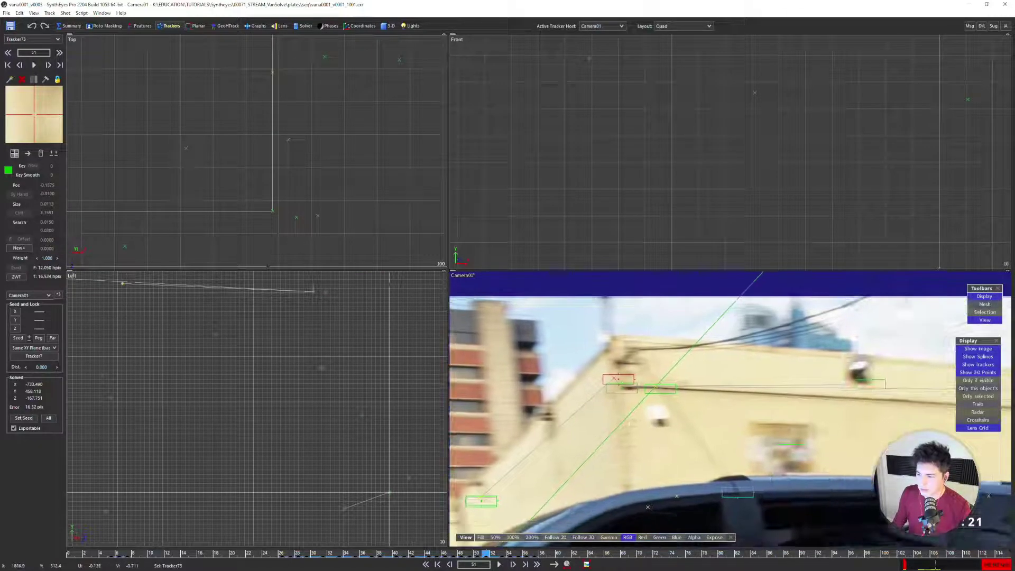
pyautogui.scroll(-3, 303, 182)
pyautogui.moveTo(265, 210); pyautogui.dragTo(273, 91)
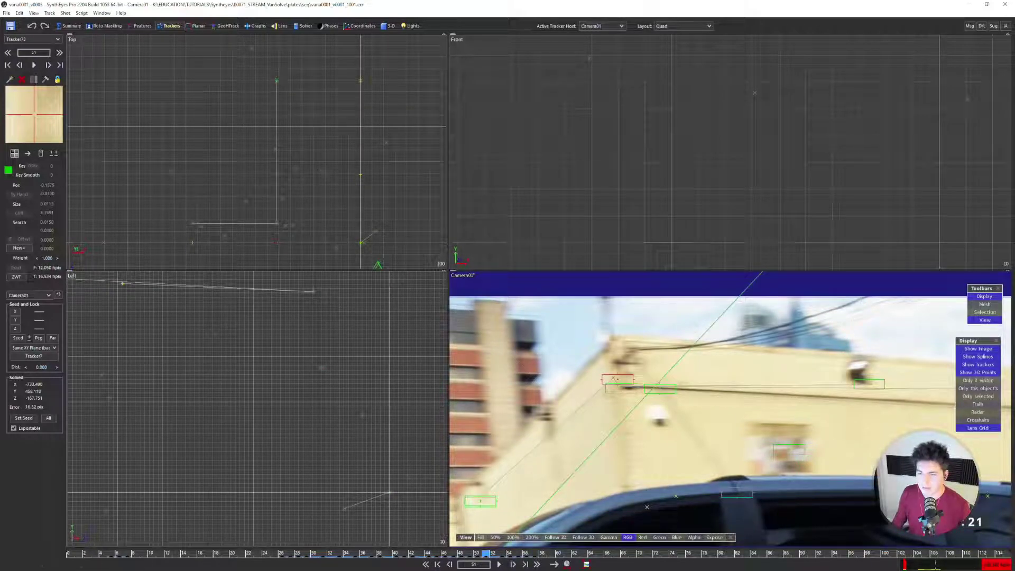
# Step back from frame 51 to frame 31 in the camera view to check the trackers against the building
pyautogui.scroll(-4, 604, 434)
pyautogui.press('s')
pyautogui.press('s')
pyautogui.press('s')
pyautogui.press('s')
pyautogui.press('s')
pyautogui.press('s')
pyautogui.press('s')
pyautogui.press('s')
pyautogui.press('s')
pyautogui.press('s')
pyautogui.press('s')
pyautogui.press('s')
pyautogui.press('s')
pyautogui.press('s')
pyautogui.press('s')
pyautogui.press('s')
pyautogui.press('s')
pyautogui.press('s')
pyautogui.press('s')
pyautogui.press('s')
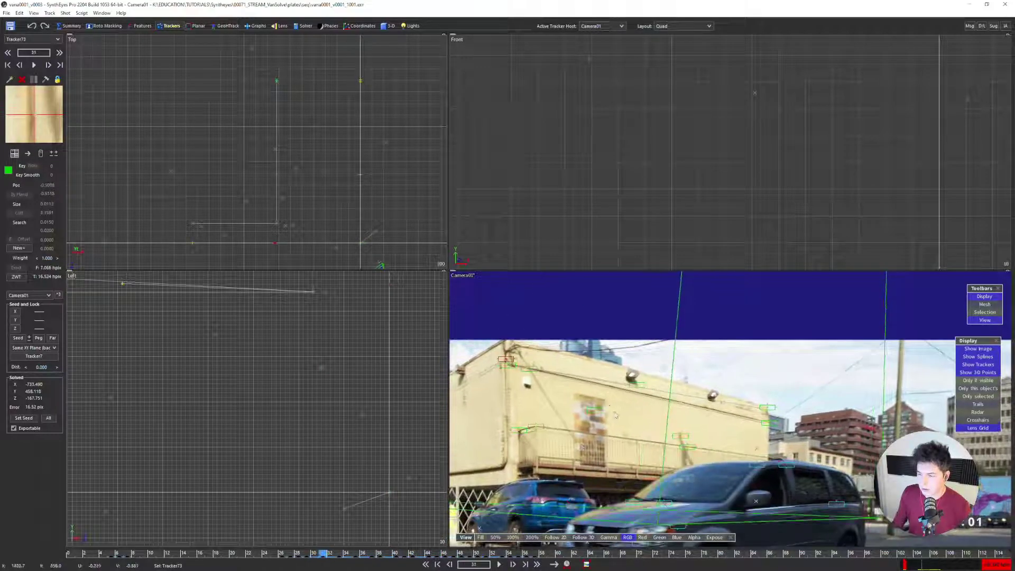
# Step through frames 34 to 27 in the perspective view to check the solve against the undistorted image
pyautogui.press('5')
pyautogui.press('d')
pyautogui.press('d')
pyautogui.press('d')
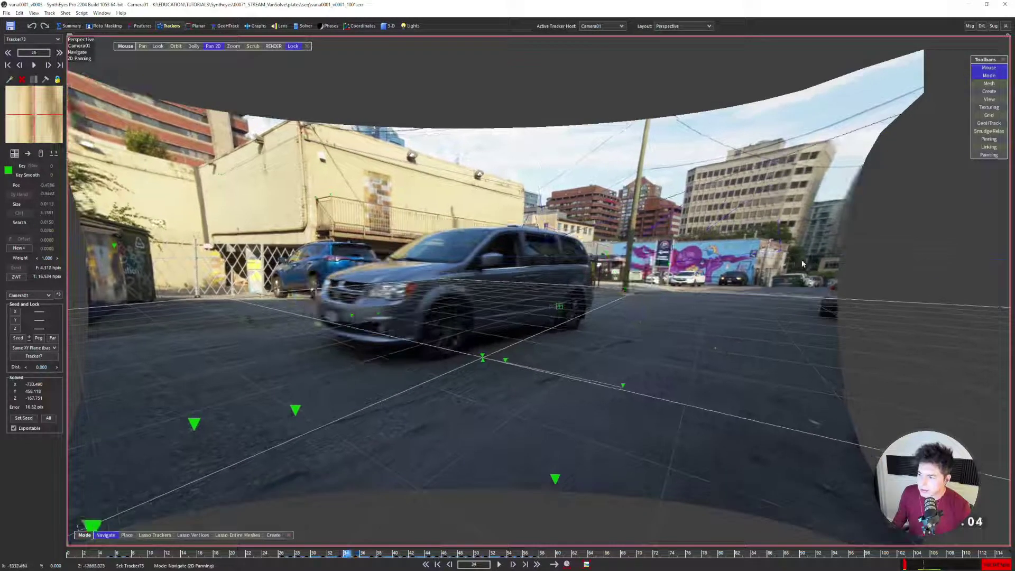
pyautogui.press('s')
pyautogui.press('s')
pyautogui.press('s')
pyautogui.press('s')
pyautogui.press('s')
pyautogui.press('s')
pyautogui.press('s')
pyautogui.press('s')
pyautogui.press('s')
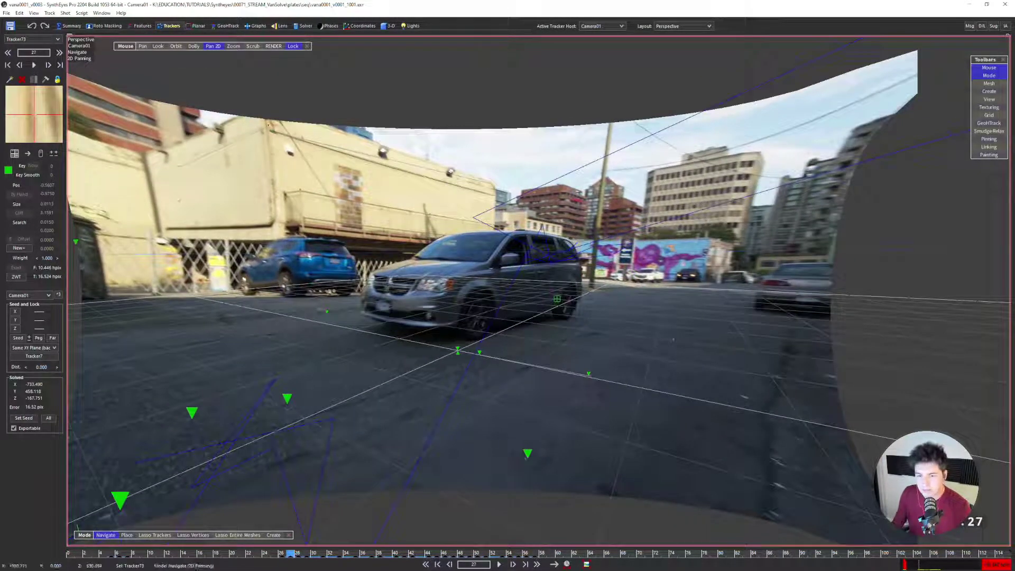
# Limit the advanced lens calculation to quadratic distortion, with cubic and quartic distortion at zero
pyautogui.click(280, 25)
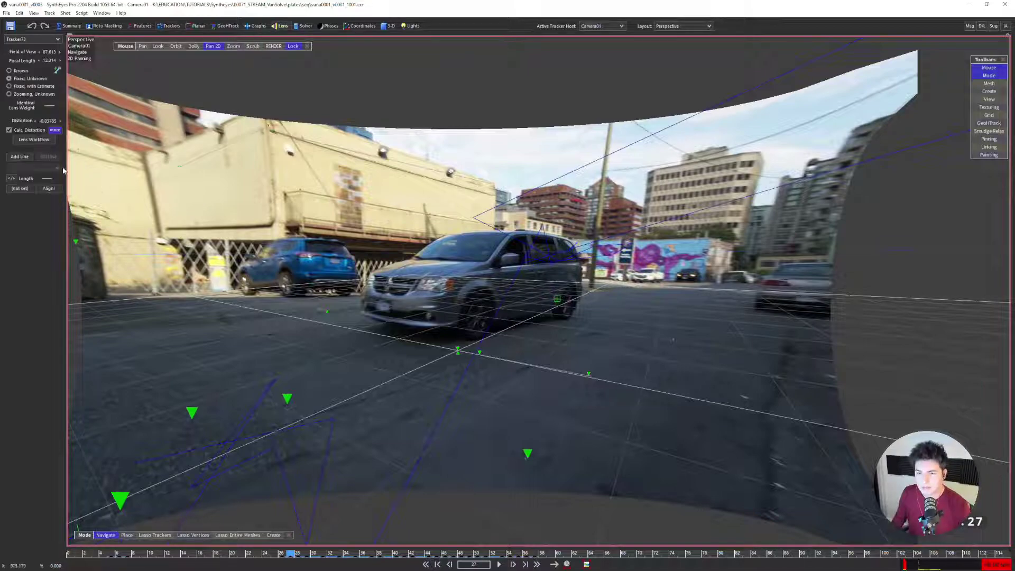
pyautogui.click(55, 130)
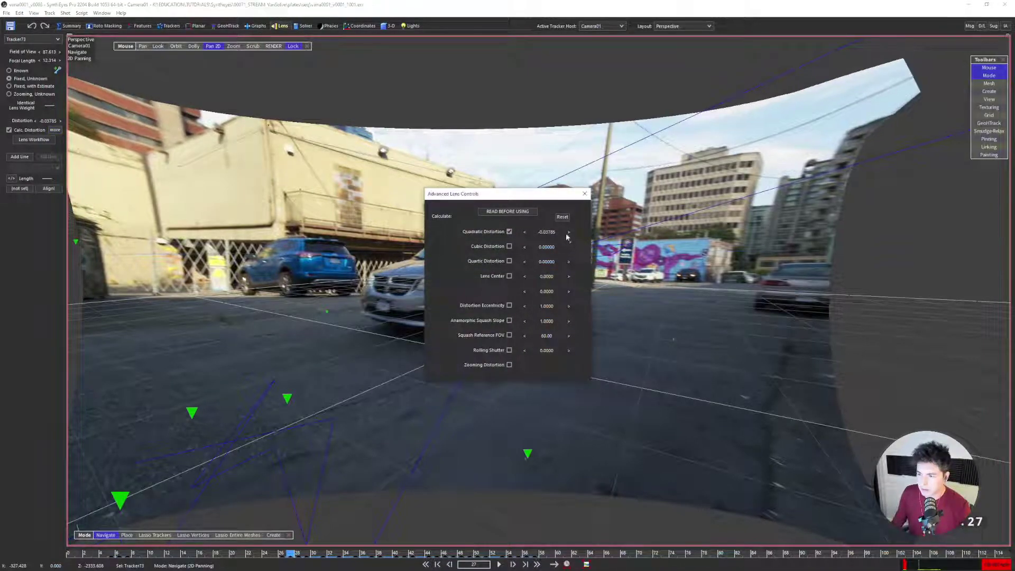
pyautogui.click(585, 194)
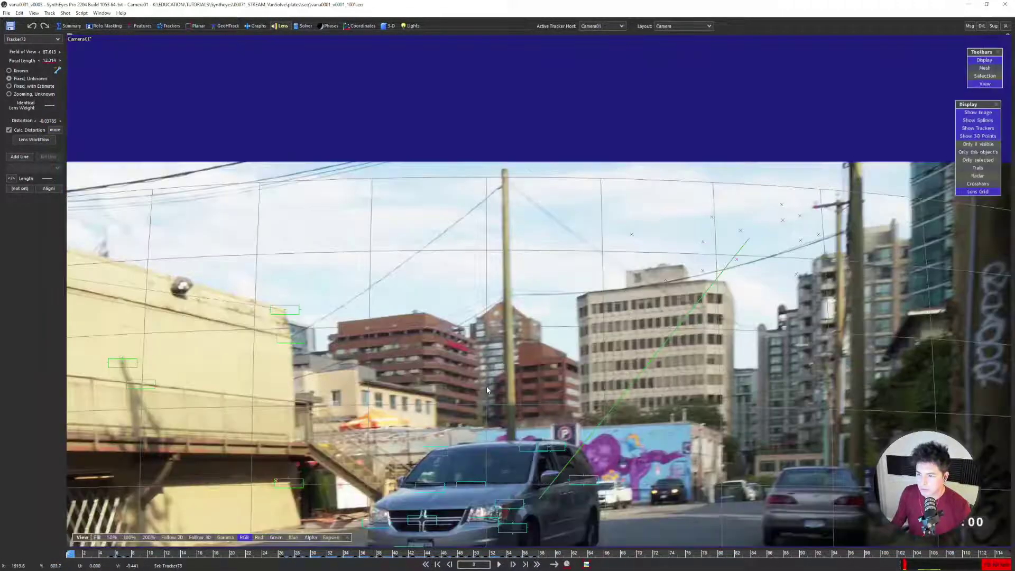
# Play the shot to check the lens grid over the building, and solve the scene with the simplified lens settings
pyautogui.press('space')
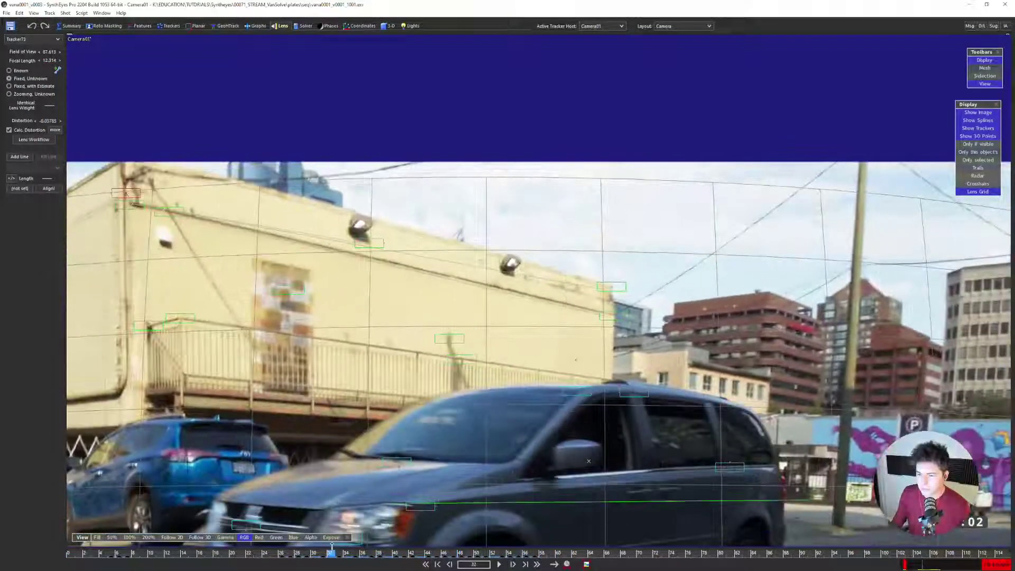
pyautogui.moveTo(332, 546); pyautogui.dragTo(282, 547)
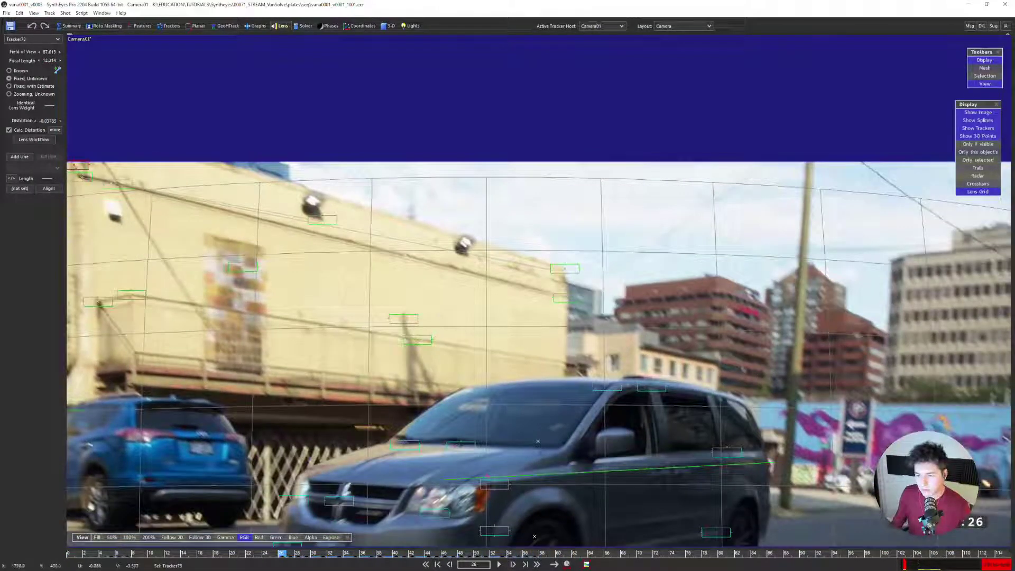
pyautogui.click(441, 312)
pyautogui.press('s')
pyautogui.press('g')
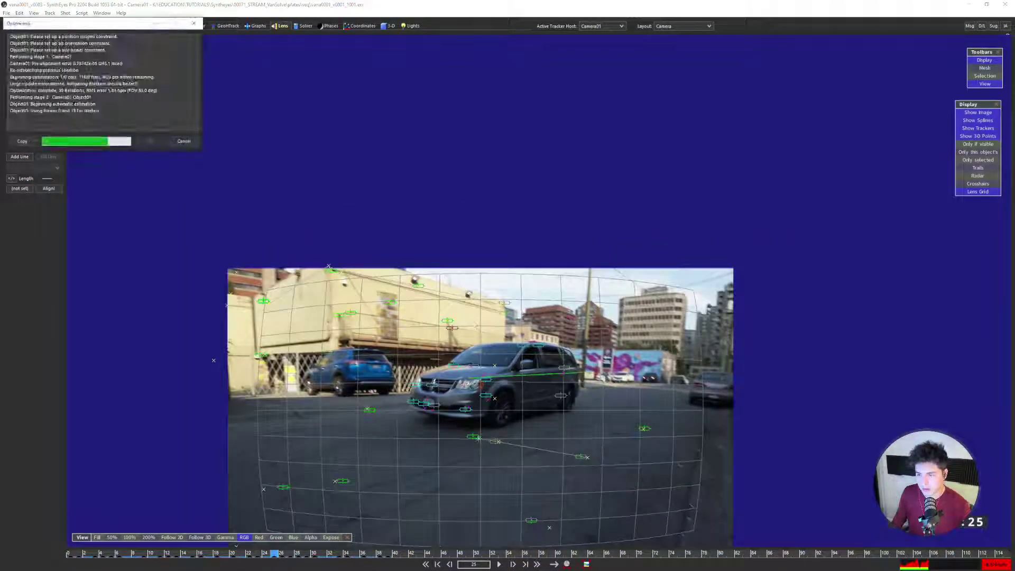
pyautogui.click(150, 141)
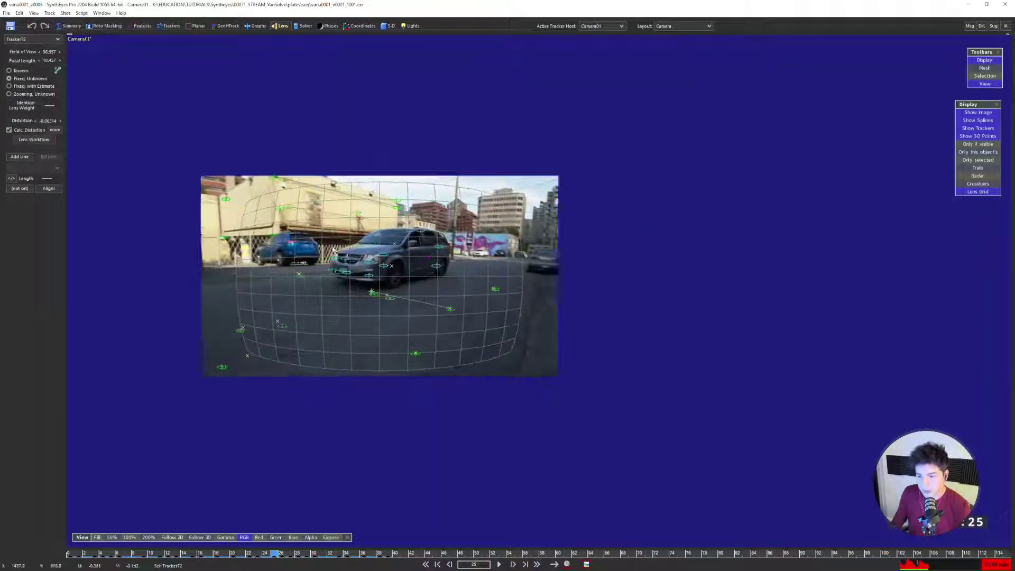
# Set the solver to Automatic with Constrain disabled, solve the scene, and accept the result
pyautogui.press('F8')
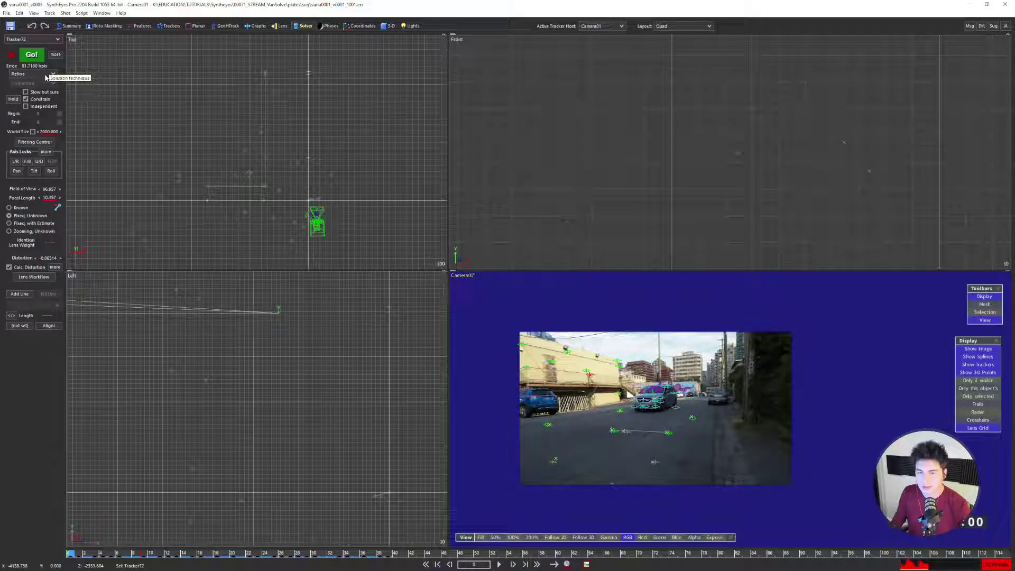
pyautogui.click(45, 74)
pyautogui.click(34, 88)
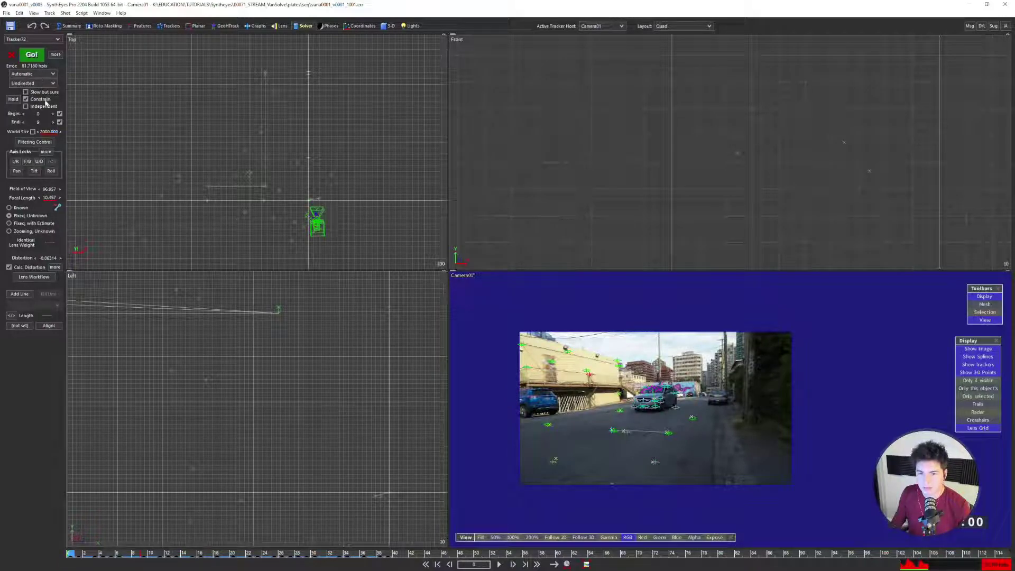
pyautogui.click(32, 55)
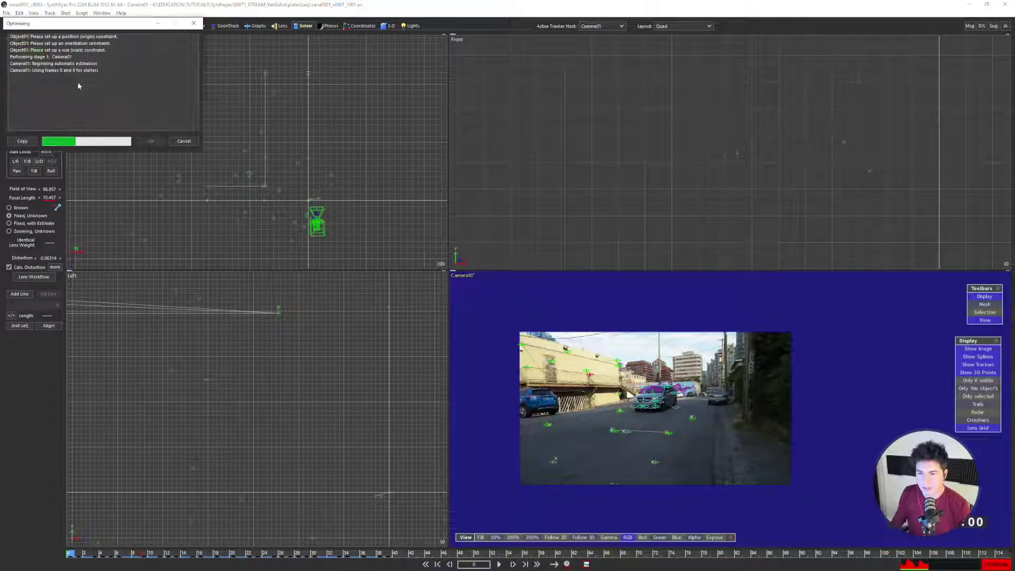
pyautogui.click(150, 142)
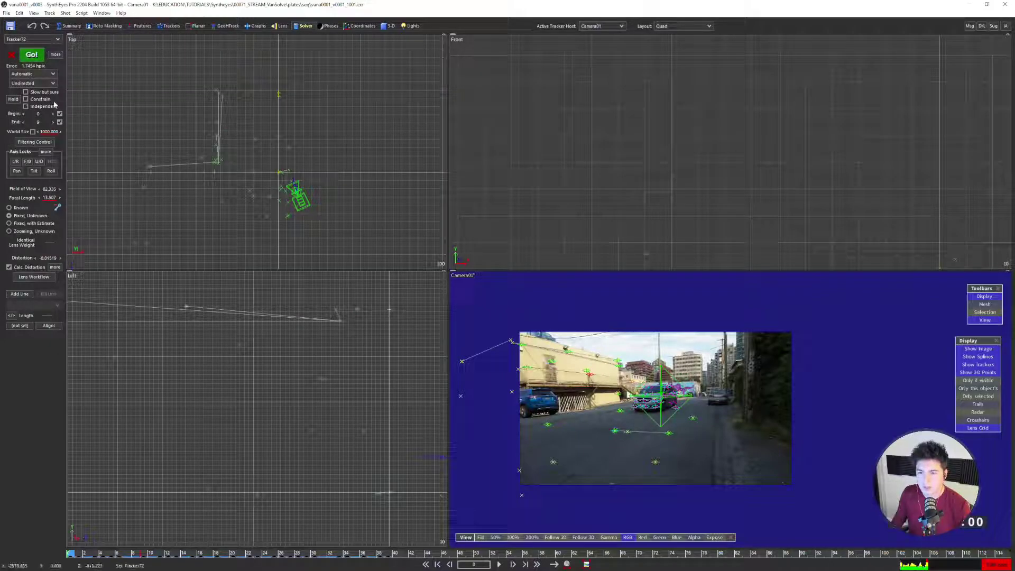
# Set the solver to Refine and check the unconstrained solve in the perspective and camera views
pyautogui.click(33, 74)
pyautogui.click(29, 96)
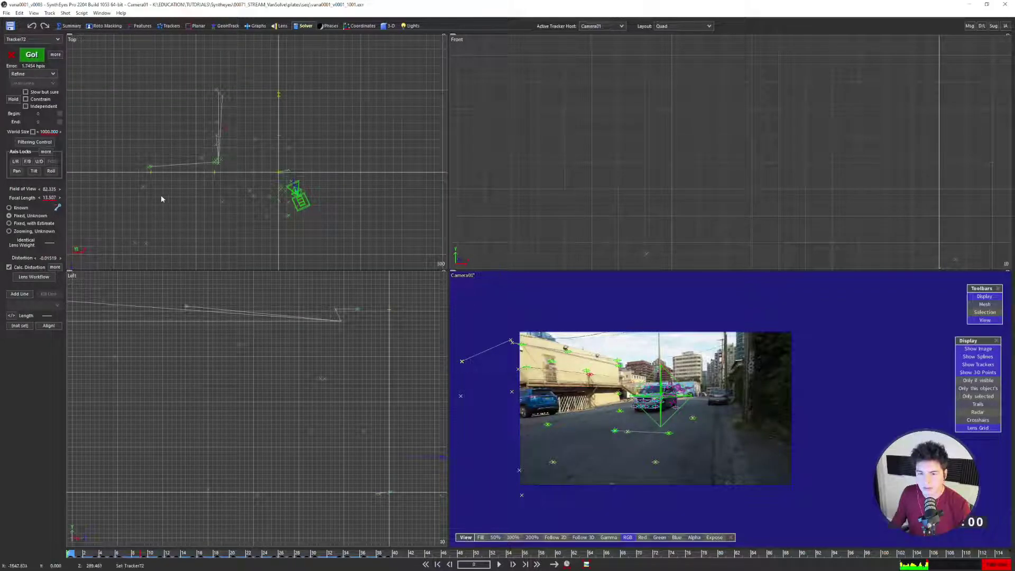
pyautogui.press('7')
pyautogui.scroll(-1, 320, 253)
pyautogui.press('5')
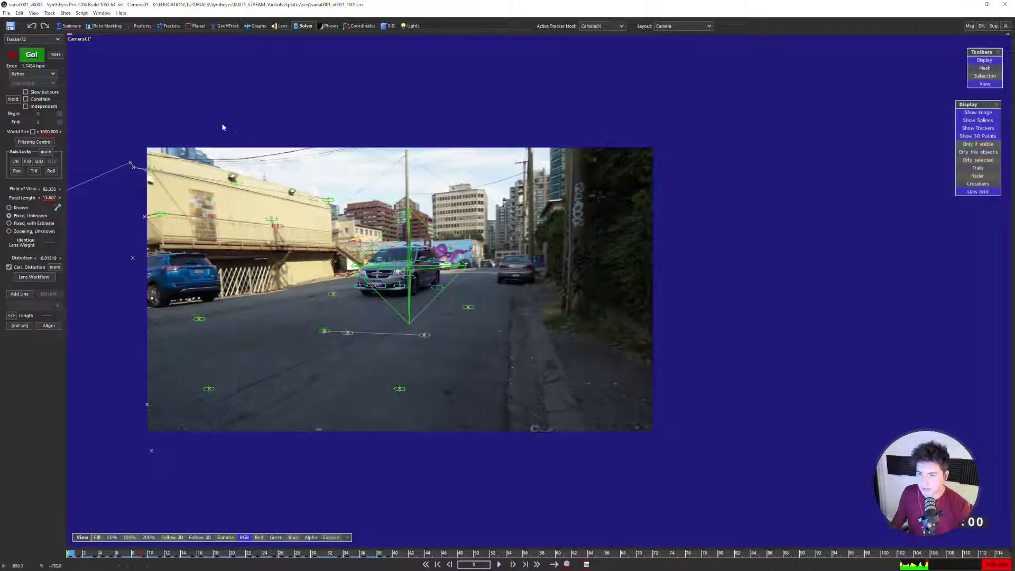
pyautogui.press('7')
pyautogui.press('5')
# Enable Constrain with the solver in Refine mode and solve the scene
pyautogui.click(43, 73)
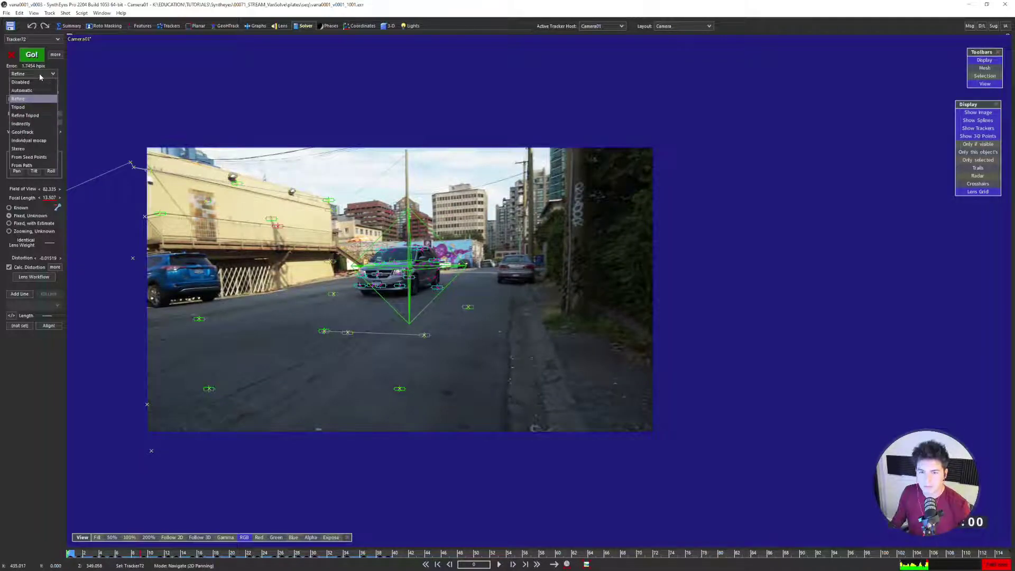
pyautogui.click(42, 101)
pyautogui.click(43, 100)
pyautogui.press('4')
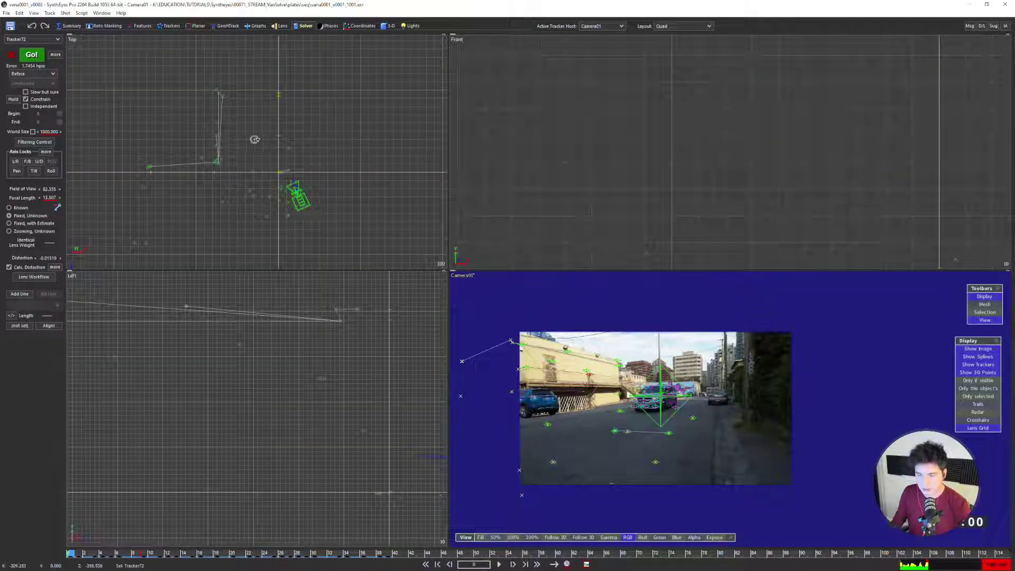
pyautogui.press('F9')
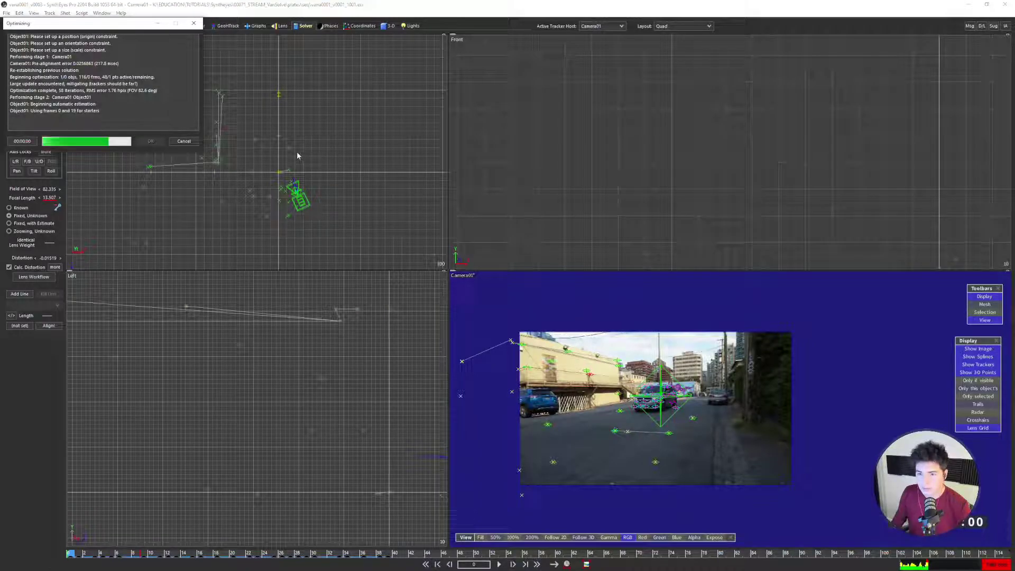
pyautogui.click(151, 141)
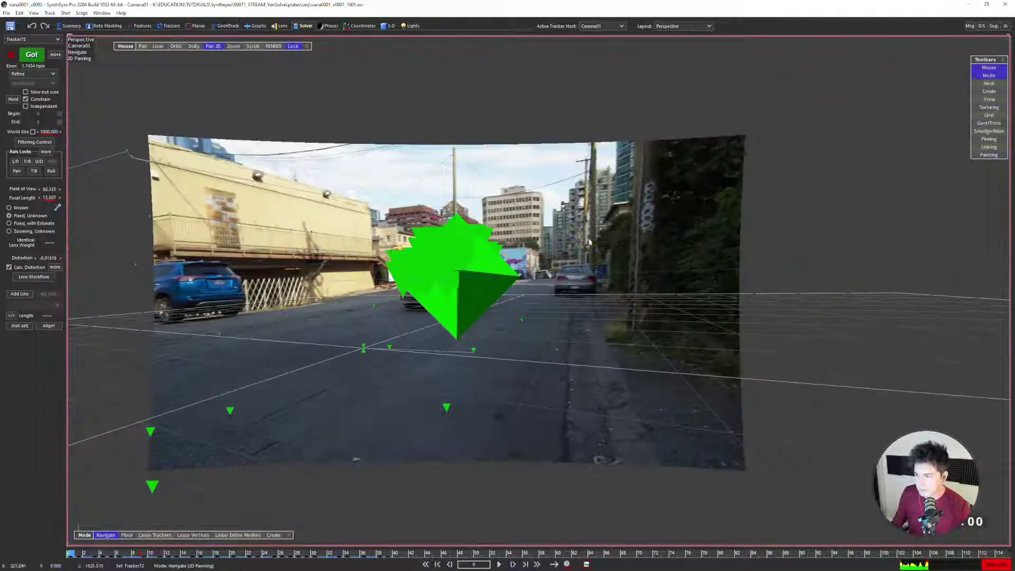
# Select all camera trackers and set their lock type to Unconstrained to remove the existing constraints
pyautogui.press('5')
pyautogui.press('7')
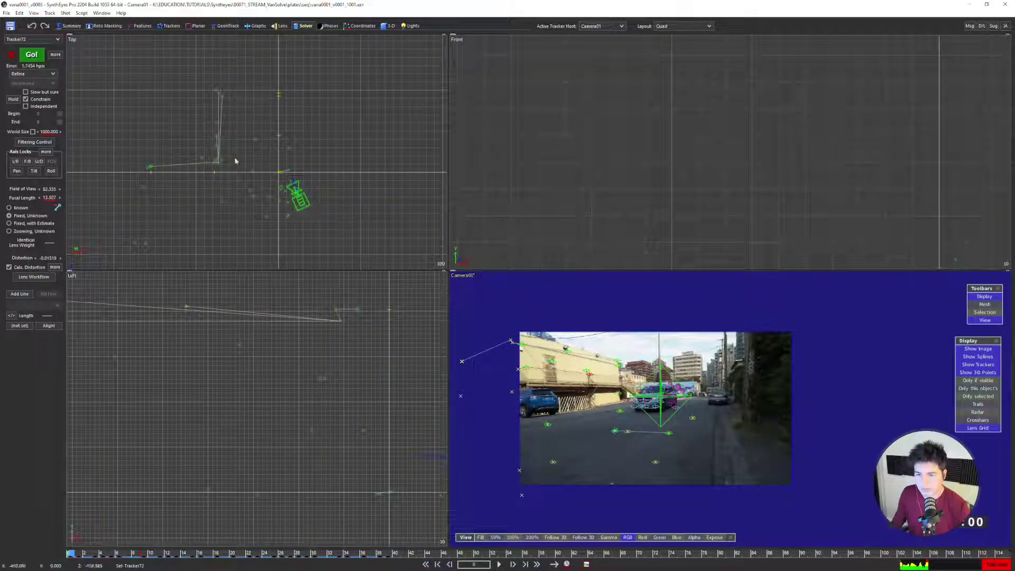
pyautogui.hotkey('ctrl', 'a')
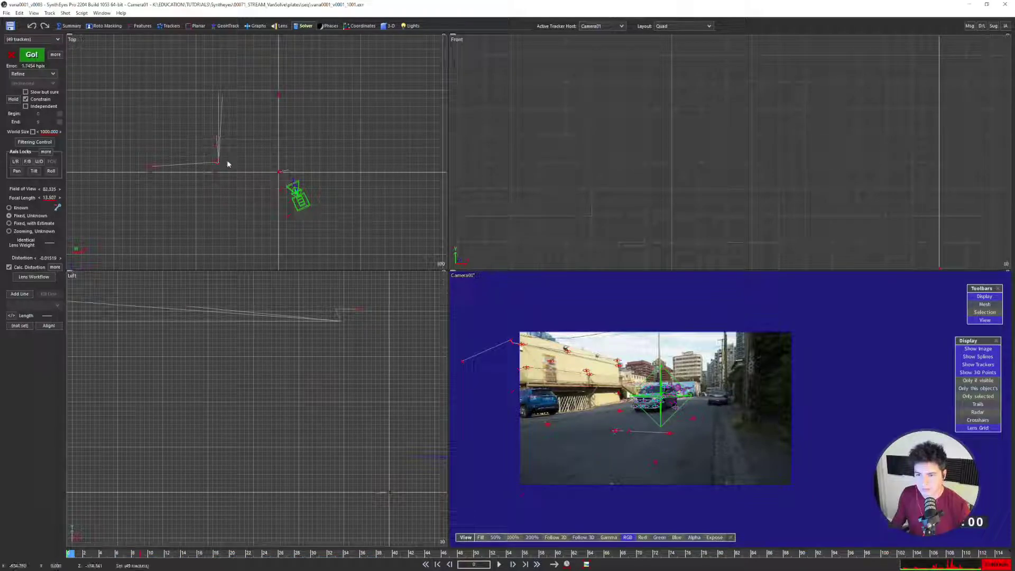
pyautogui.click(169, 25)
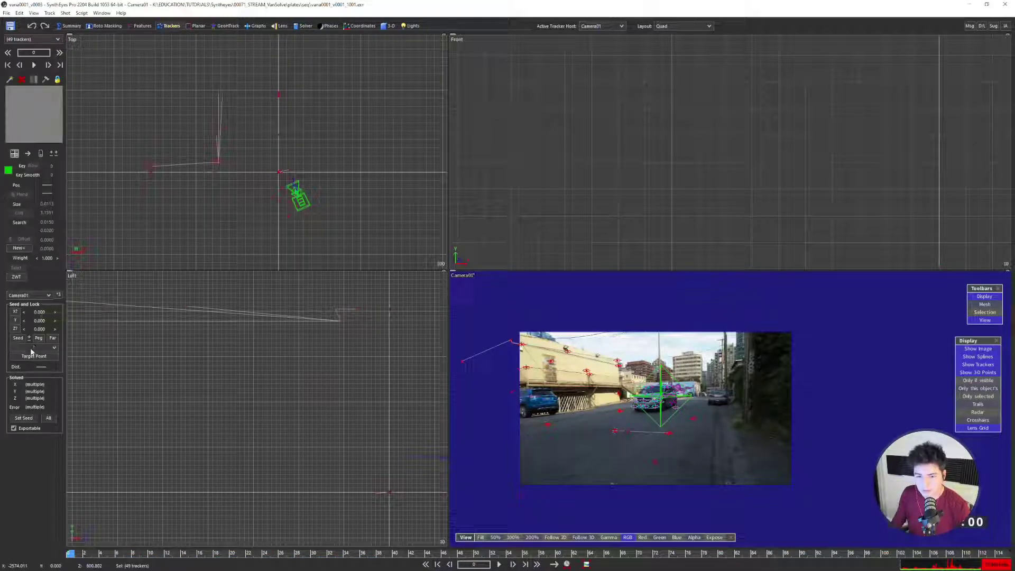
pyautogui.click(33, 348)
pyautogui.click(35, 357)
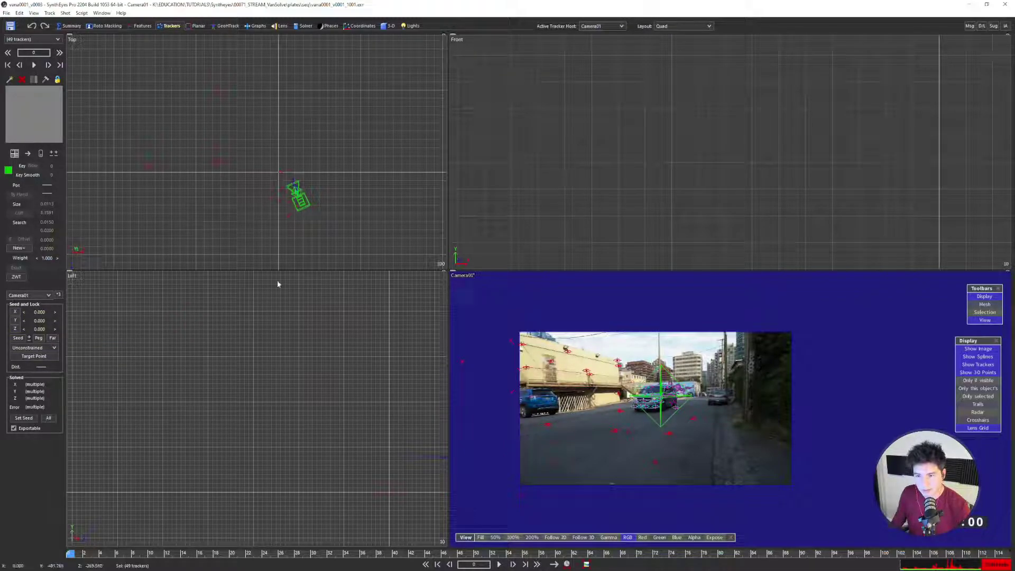
# Disable Calc. Distortion for the lens and reset all the advanced lens controls
pyautogui.scroll(2, 601, 389)
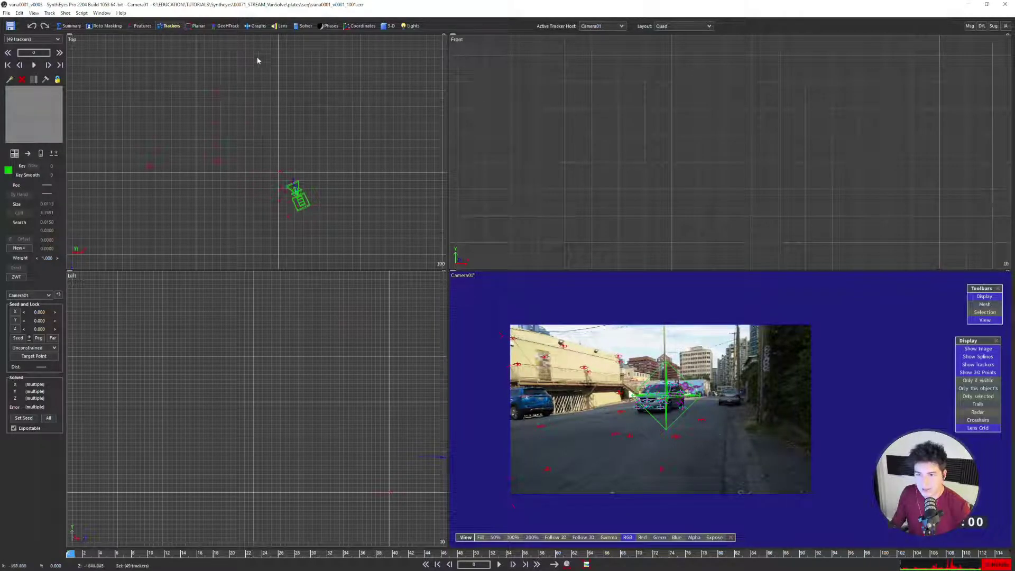
pyautogui.click(280, 26)
pyautogui.click(26, 130)
pyautogui.click(55, 129)
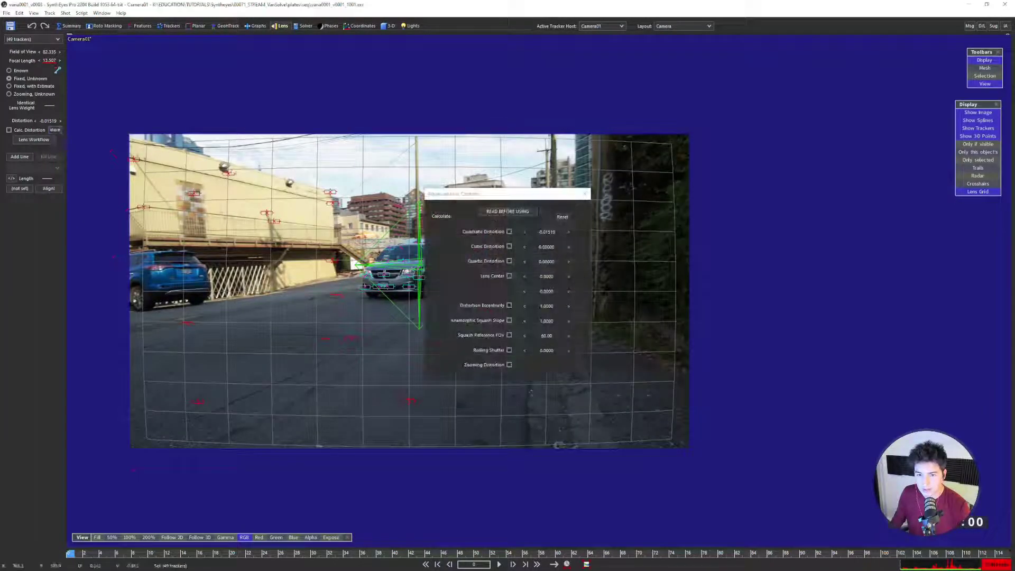
pyautogui.click(563, 218)
pyautogui.click(584, 193)
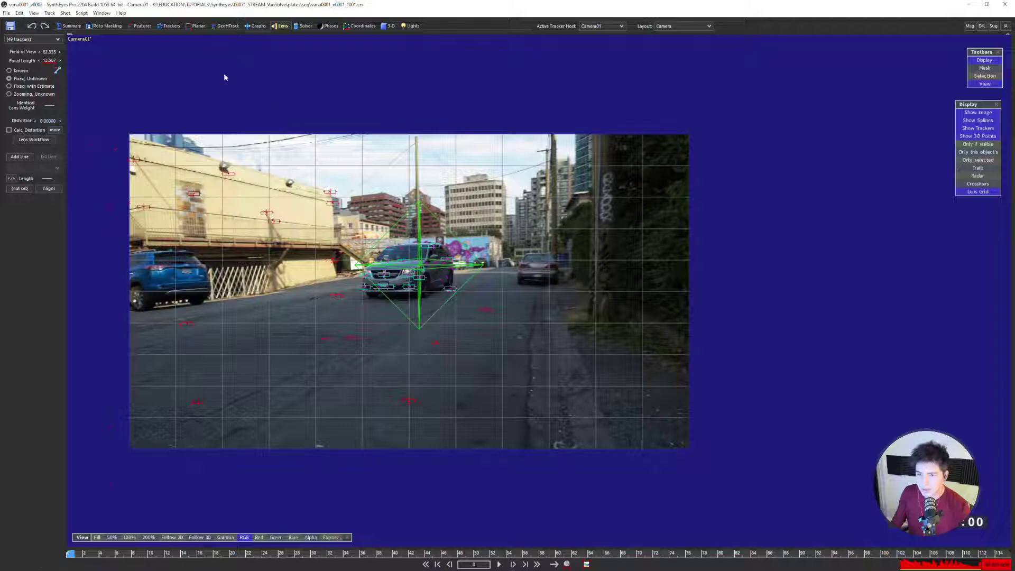
# Set the camera's solver to Automatic and reset its solve, clearing the seed FOV along with the seed path
pyautogui.click(298, 26)
pyautogui.click(11, 55)
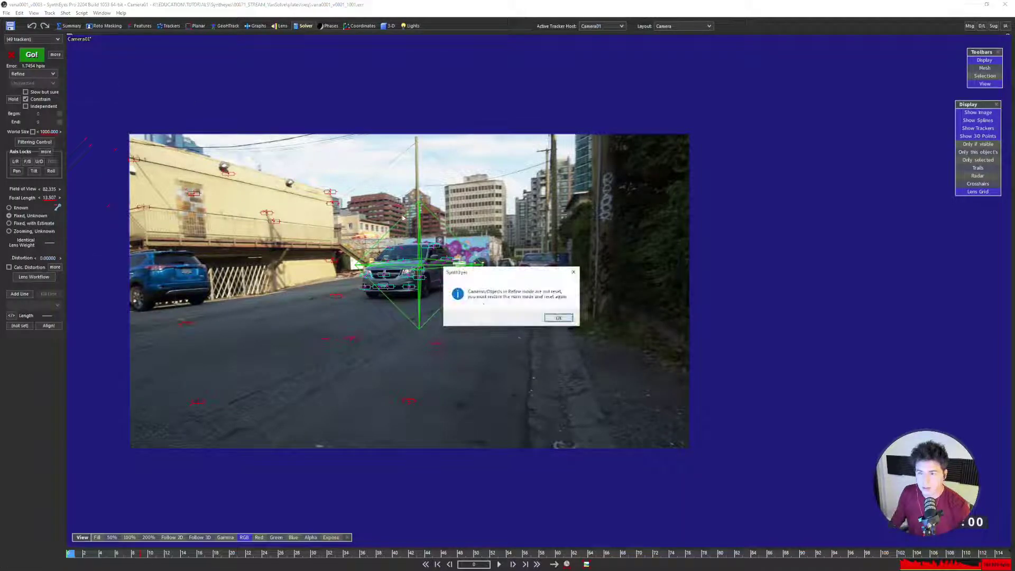
pyautogui.click(559, 318)
pyautogui.click(11, 55)
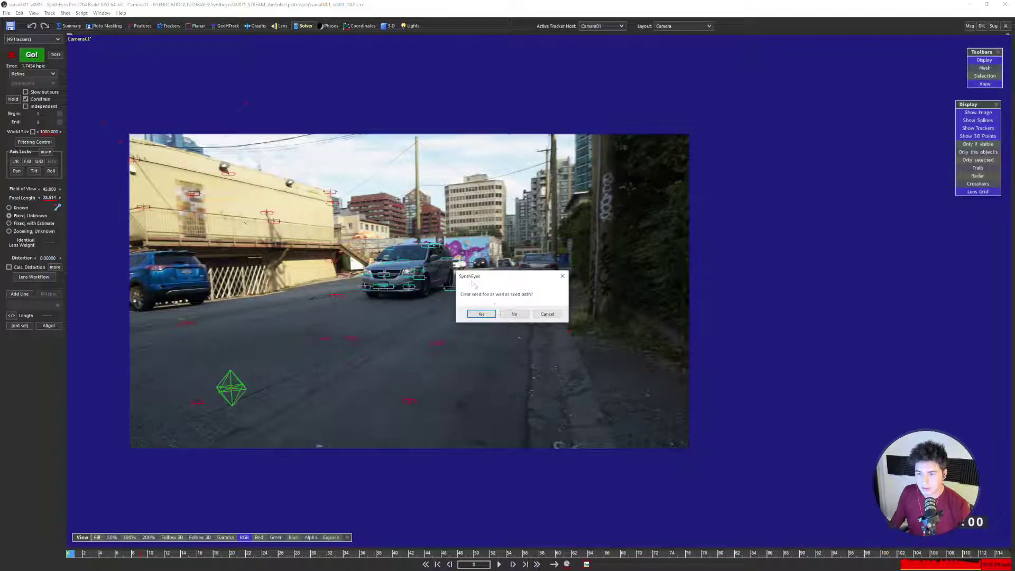
pyautogui.click(507, 315)
pyautogui.click(31, 73)
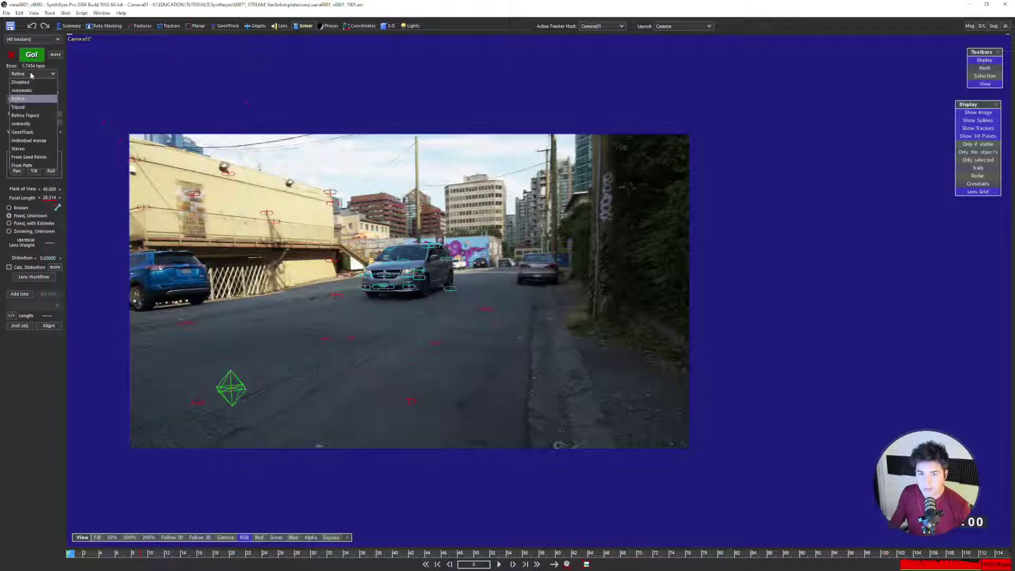
pyautogui.click(29, 79)
pyautogui.click(12, 55)
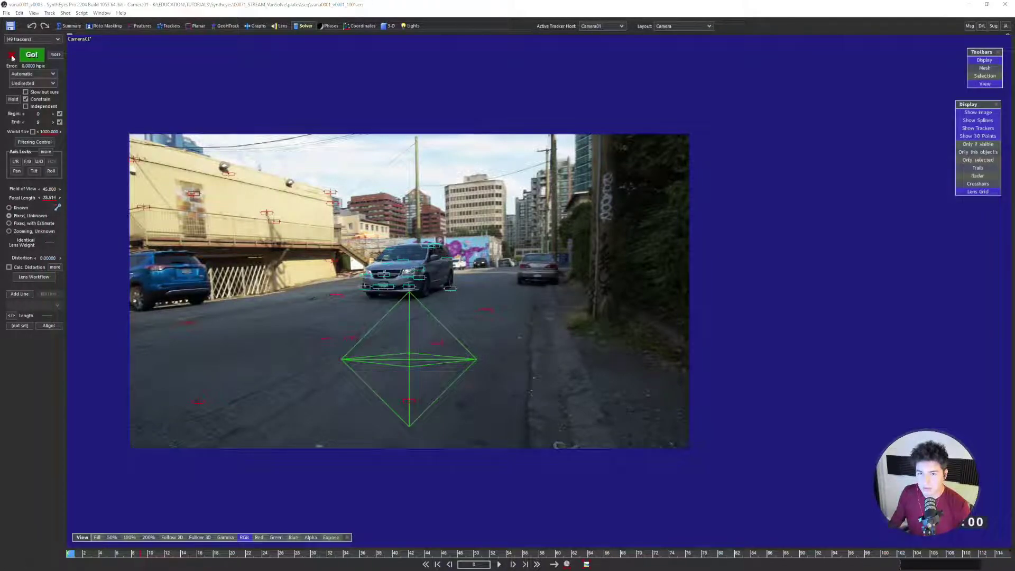
pyautogui.click(489, 314)
# Select the van object's trackers and set the object's solve to begin at frame 16 and end at frame 26
pyautogui.click(220, 223)
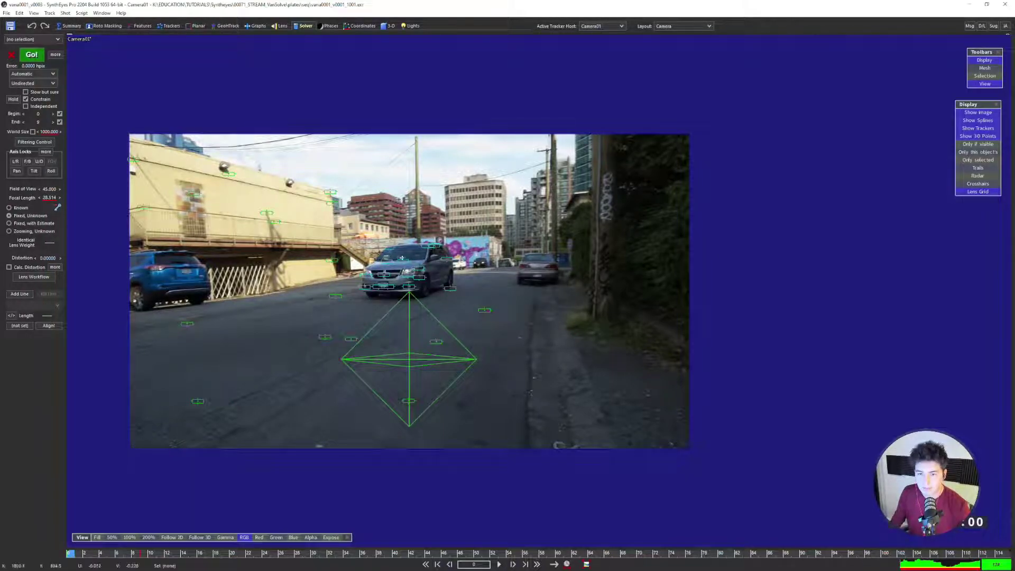
pyautogui.click(404, 262)
pyautogui.doubleClick(415, 260)
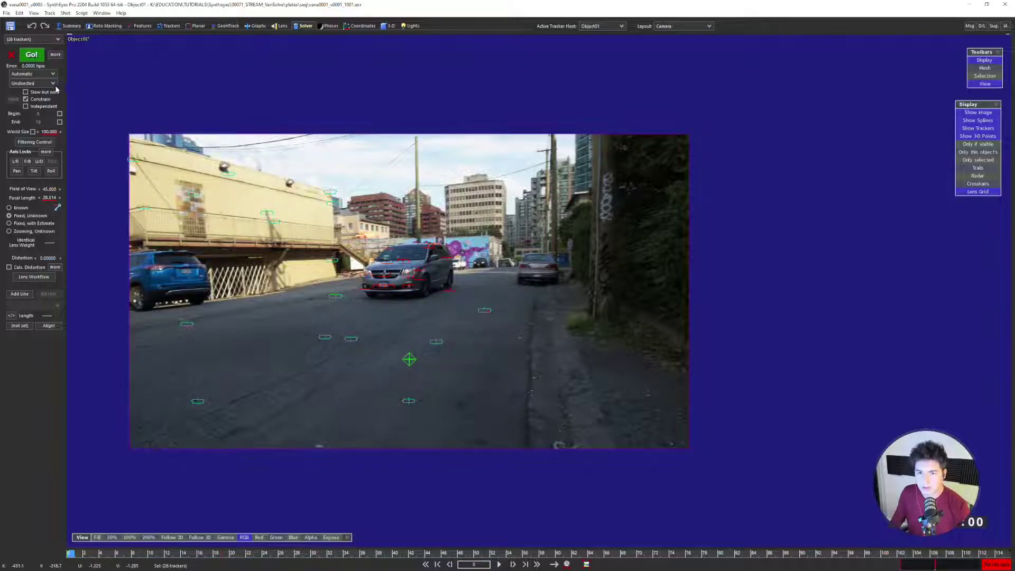
pyautogui.moveTo(46, 124)
pyautogui.mouseDown()
pyautogui.moveTo(64, 124)
pyautogui.moveTo(38, 123)
pyautogui.moveTo(55, 114)
pyautogui.mouseUp()
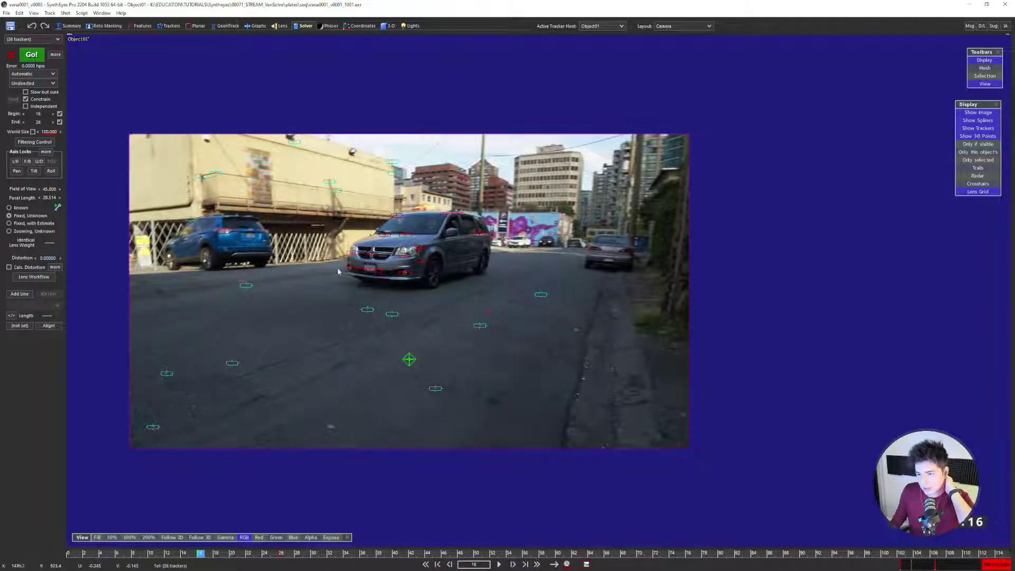
pyautogui.scroll(2, 255, 283)
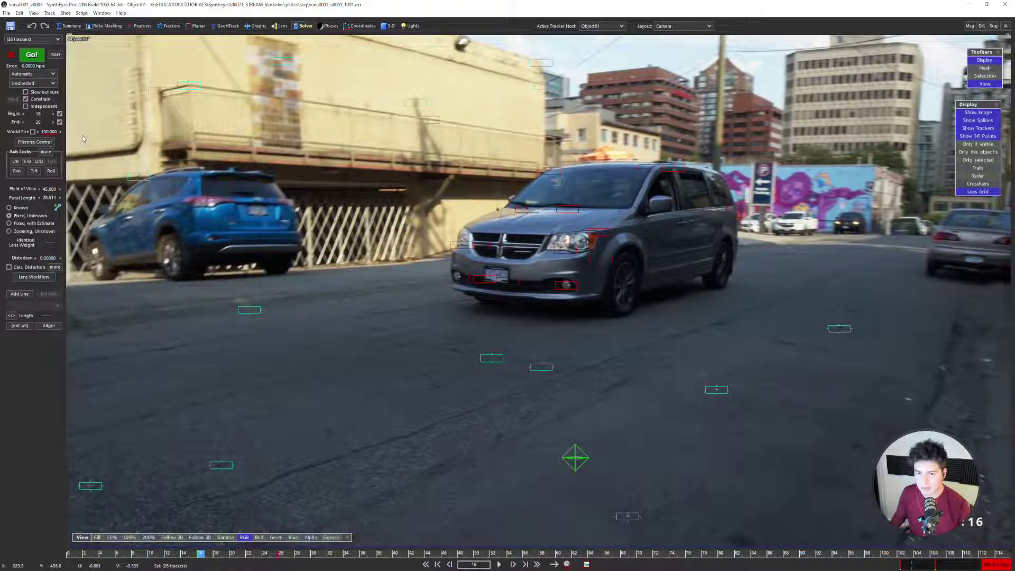
pyautogui.scroll(-3, 309, 227)
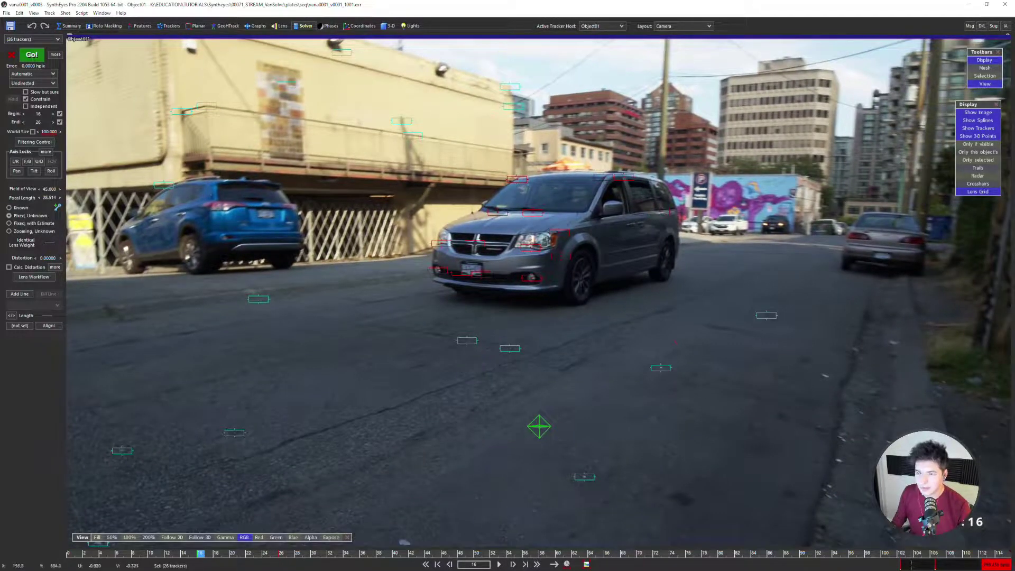
# Solve the scene without lens distortion and inspect it in perspective, and solve it again with Calc. Distortion enabled
pyautogui.click(34, 55)
pyautogui.click(150, 141)
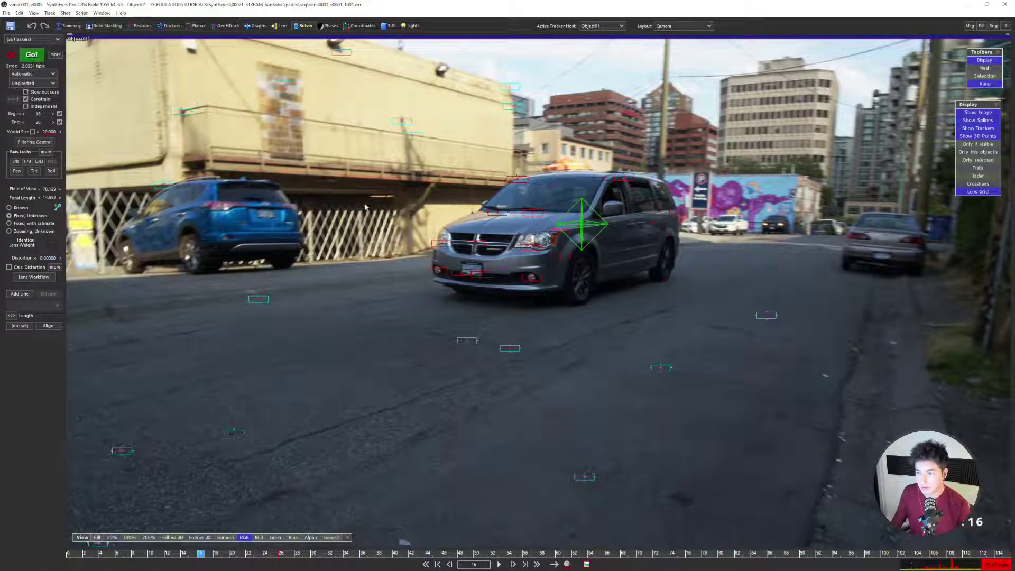
pyautogui.press('F3')
pyautogui.press('F4')
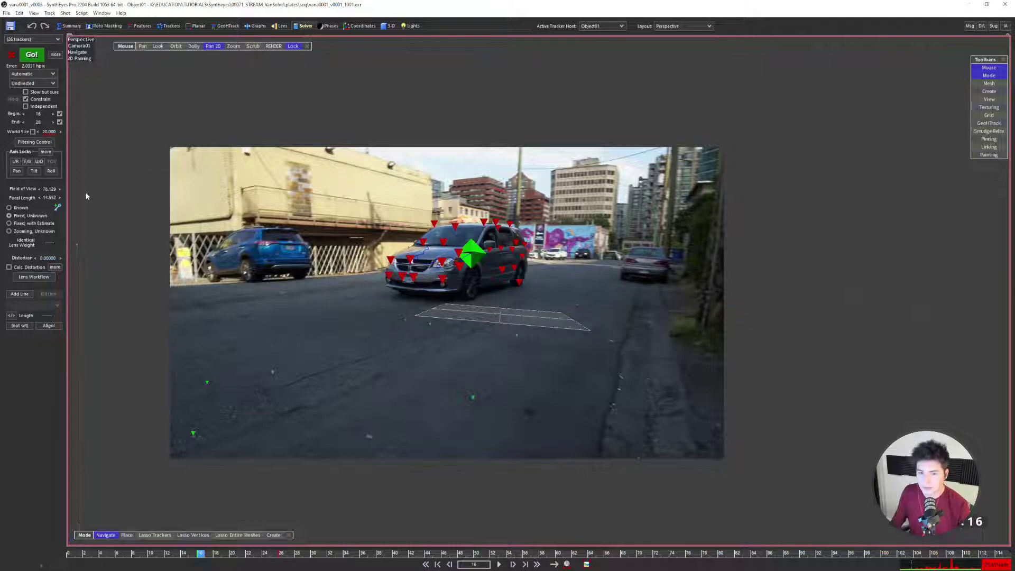
pyautogui.hotkey('shift', 'g')
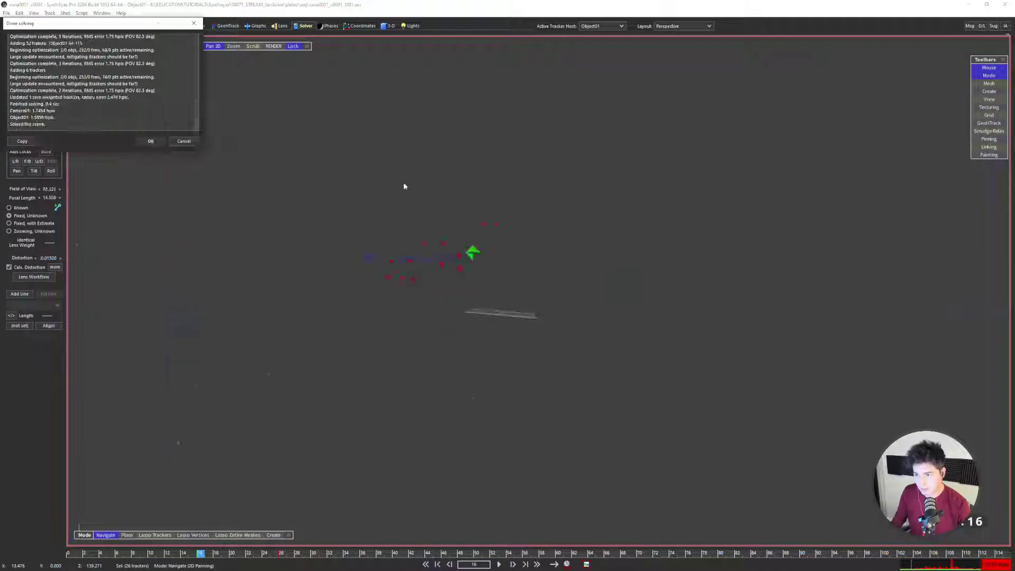
pyautogui.click(151, 141)
# Step forward through the shot in the camera view to check how the solved points follow the van
pyautogui.press('F3')
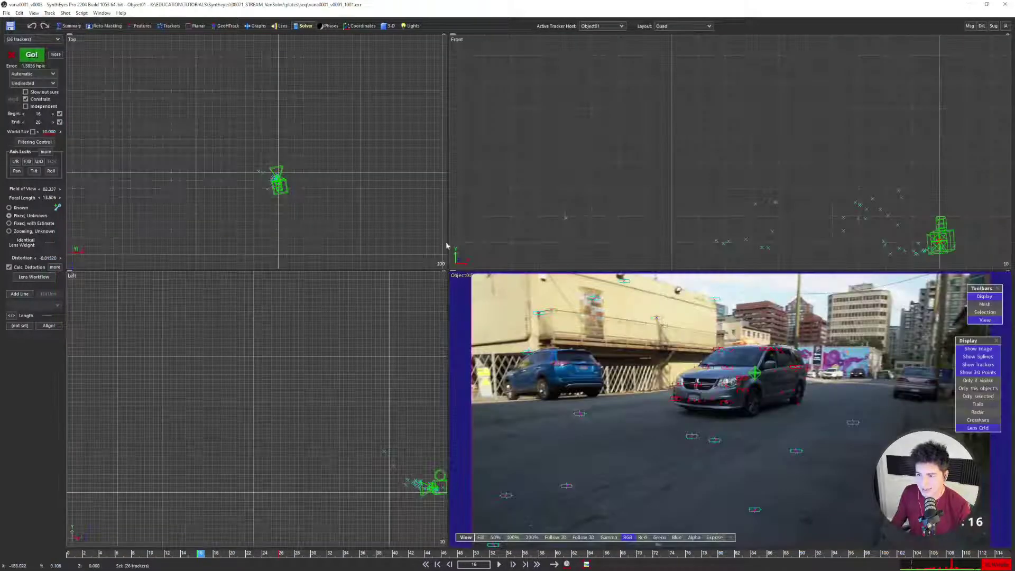
pyautogui.press('F2')
pyautogui.press('d')
pyautogui.press('d')
pyautogui.press('d')
pyautogui.press('d')
pyautogui.press('d')
pyautogui.press('d')
pyautogui.press('d')
pyautogui.press('d')
pyautogui.press('d')
pyautogui.press('d')
pyautogui.press('d')
pyautogui.press('d')
pyautogui.press('d')
pyautogui.press('d')
pyautogui.press('d')
pyautogui.press('d')
pyautogui.press('d')
pyautogui.press('d')
pyautogui.press('d')
pyautogui.press('d')
pyautogui.scroll(-3, 532, 282)
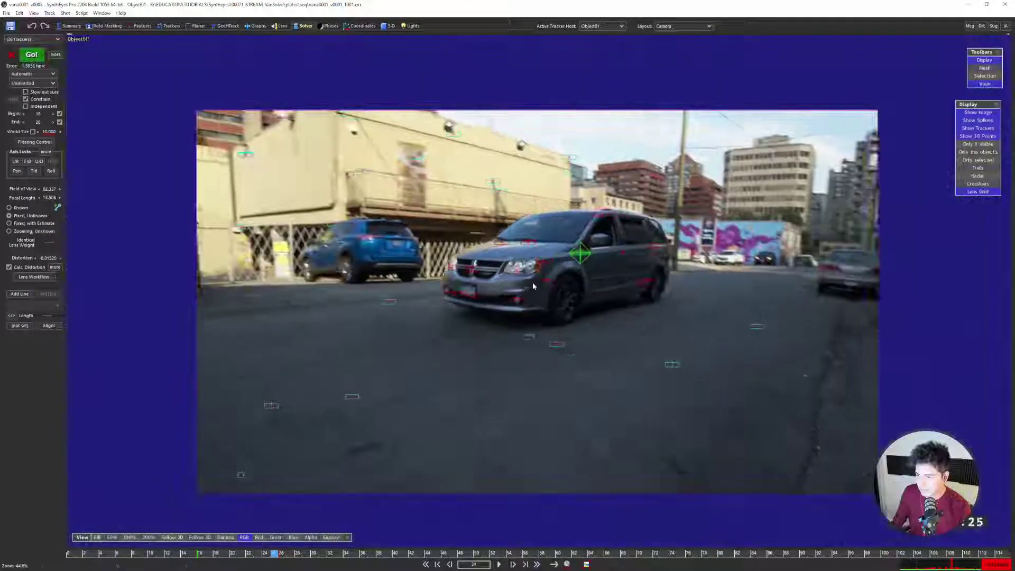
pyautogui.press('d')
# Check the camera trackers and the van's trackers for remaining constraints in the constrained points layout
pyautogui.click(604, 370)
pyautogui.press('F3')
pyautogui.scroll(4, 285, 182)
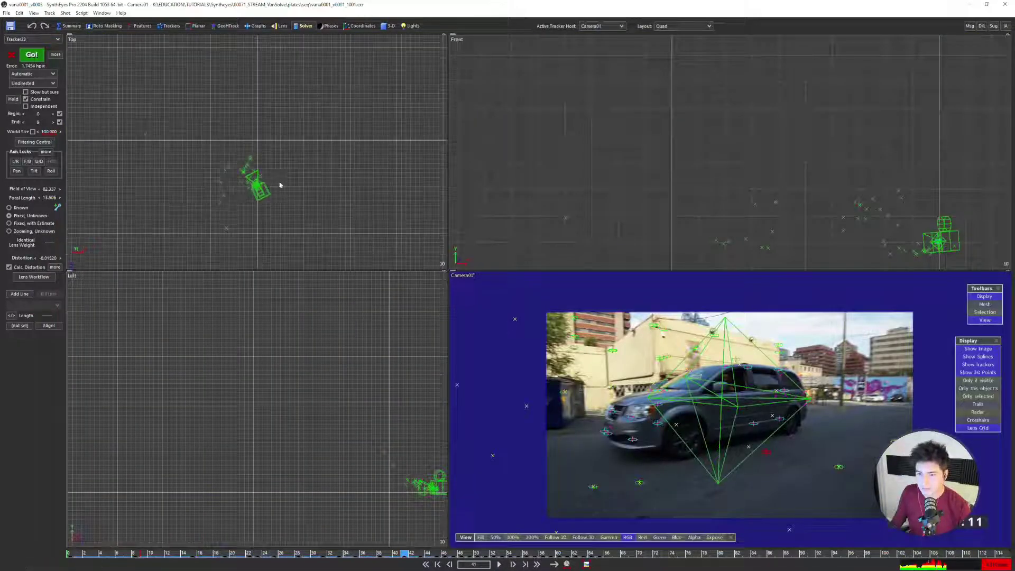
pyautogui.click(244, 131)
pyautogui.hotkey('ctrl', 'a')
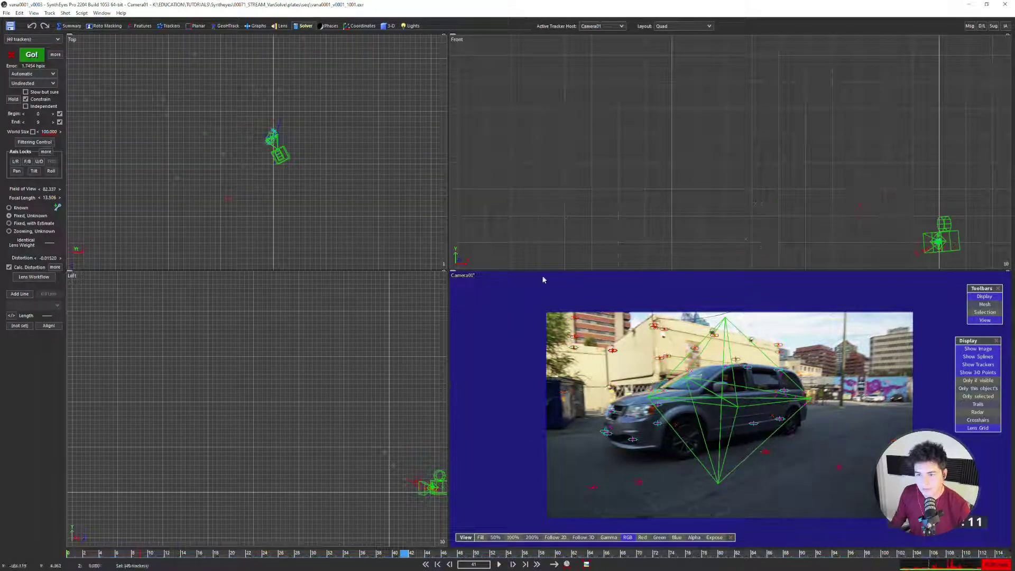
pyautogui.click(159, 27)
pyautogui.press('c')
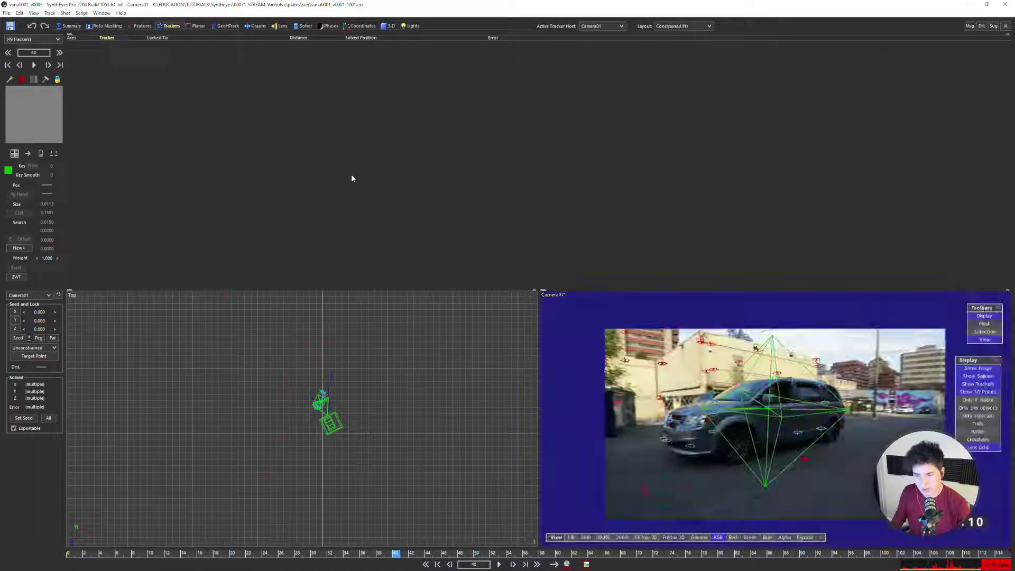
pyautogui.click(707, 370)
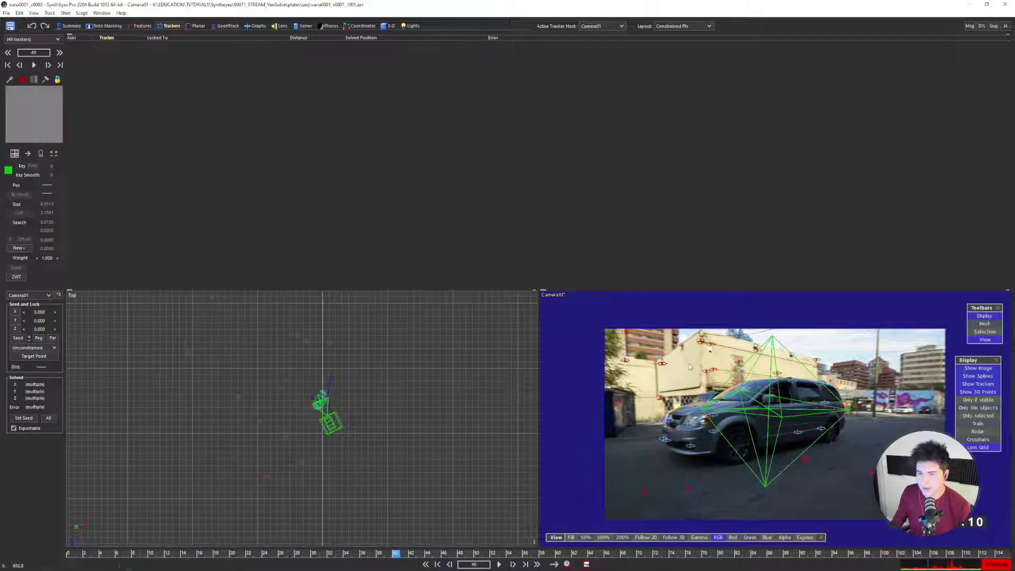
pyautogui.click(815, 400)
pyautogui.hotkey('ctrl', 'a')
pyautogui.click(726, 381)
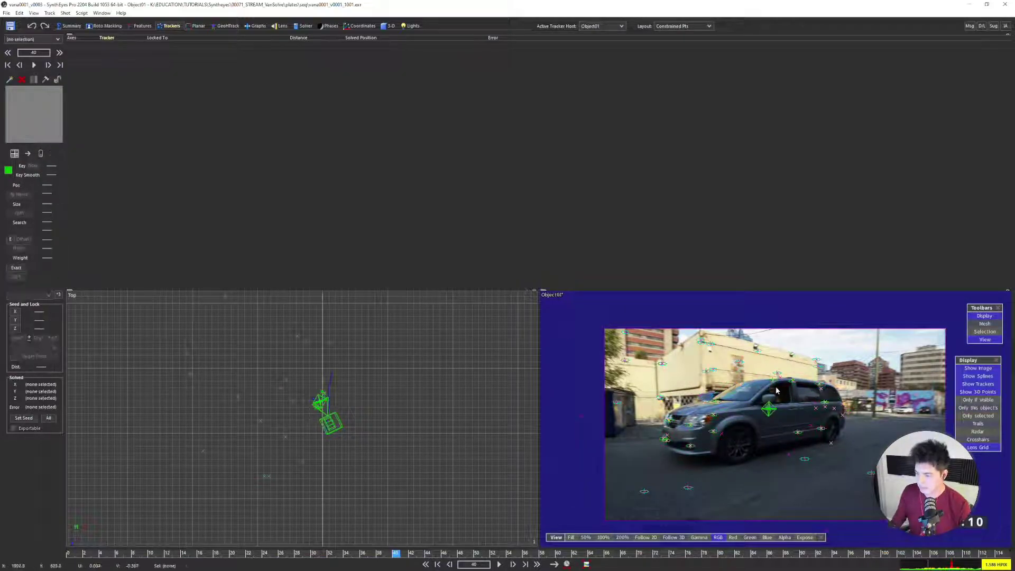
pyautogui.hotkey('shift', 'a')
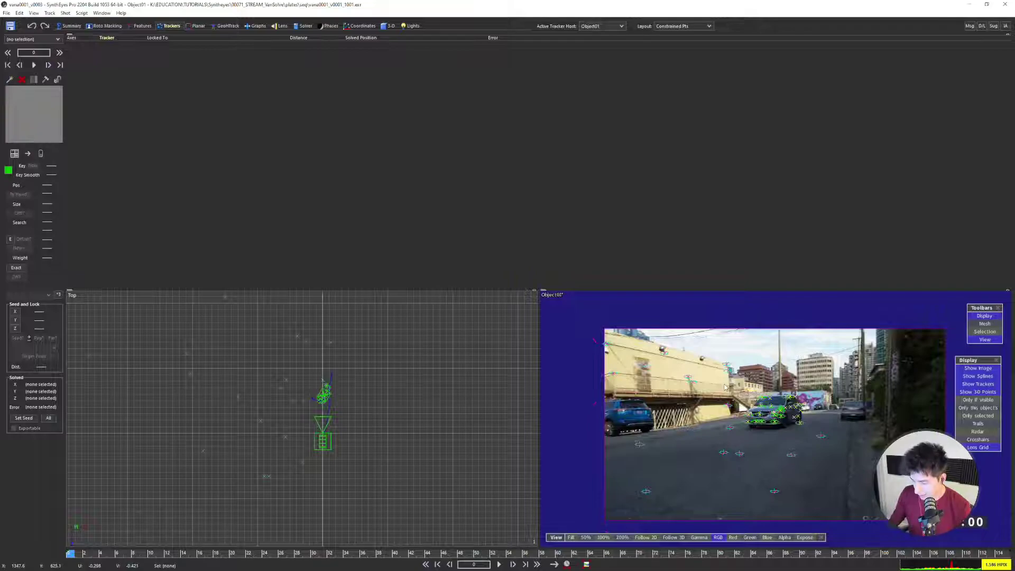
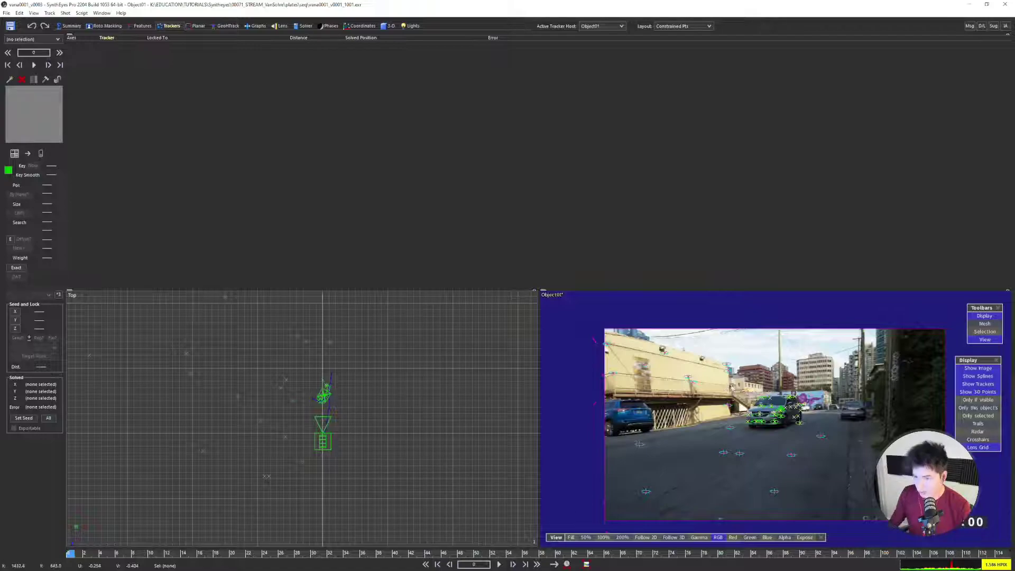
# Review the advanced lens distortion settings and keep the van object's solver mode on Automatic
pyautogui.click(305, 25)
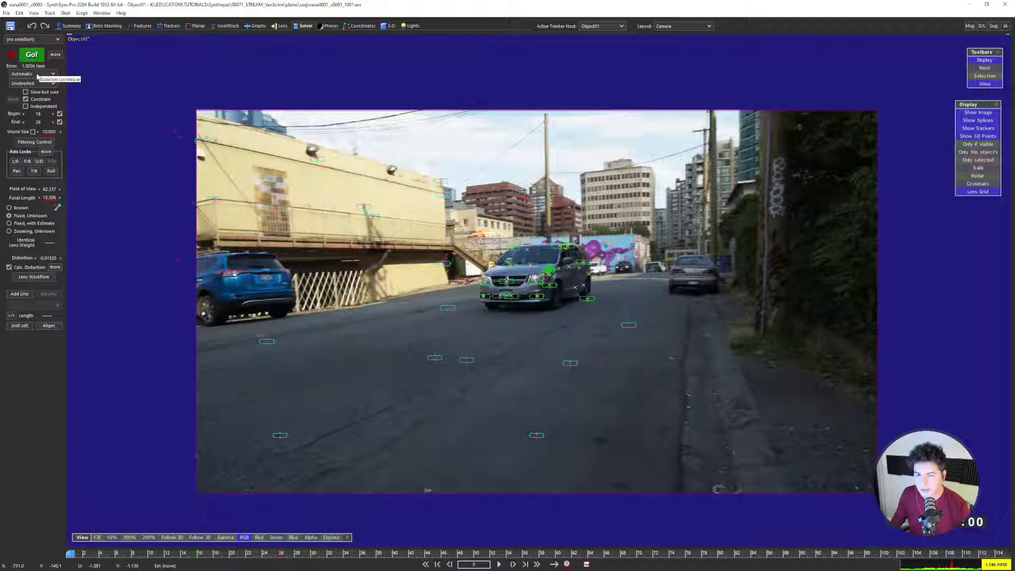
pyautogui.click(57, 267)
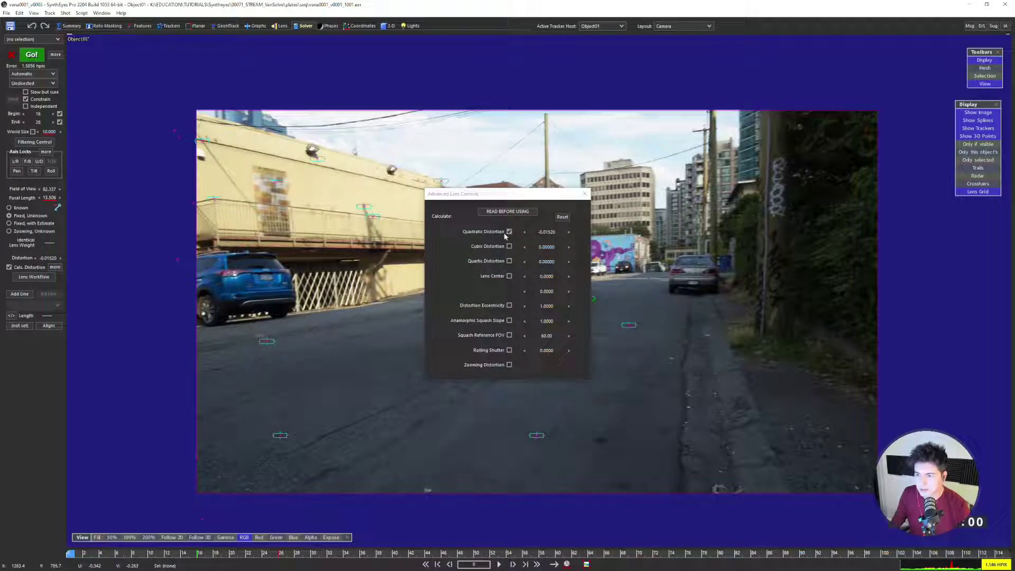
pyautogui.click(584, 194)
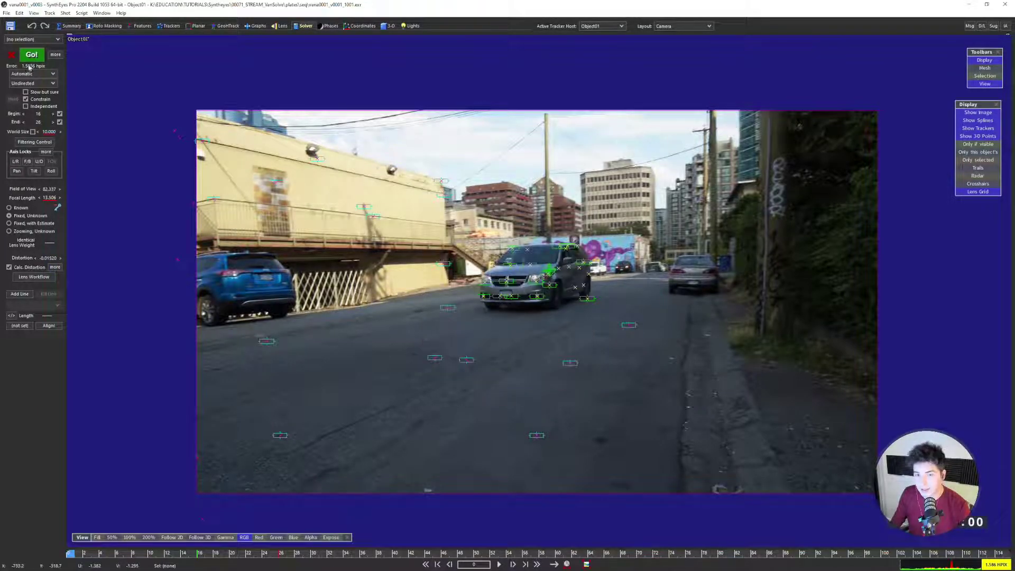
pyautogui.click(31, 73)
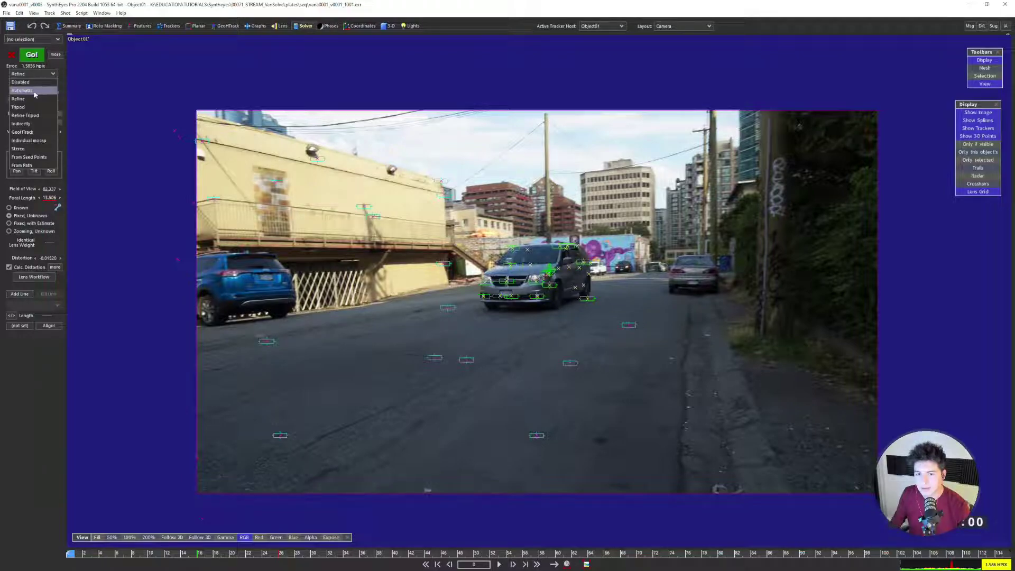
pyautogui.click(24, 91)
# Select the camera tracker at the far base of the yellow building and play the shot to check the alignment
pyautogui.click(443, 264)
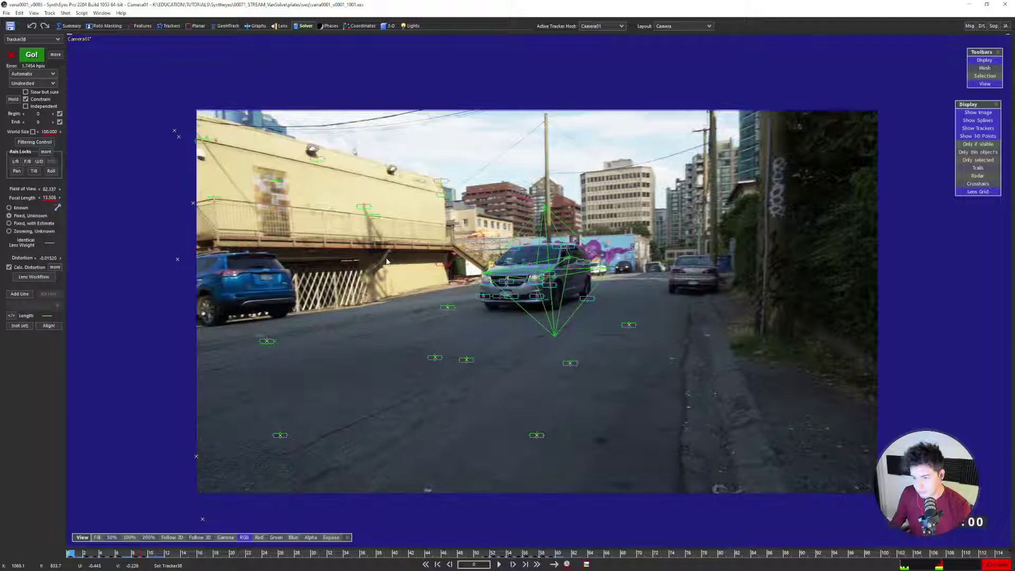
pyautogui.moveTo(450, 301); pyautogui.dragTo(390, 284, button='middle')
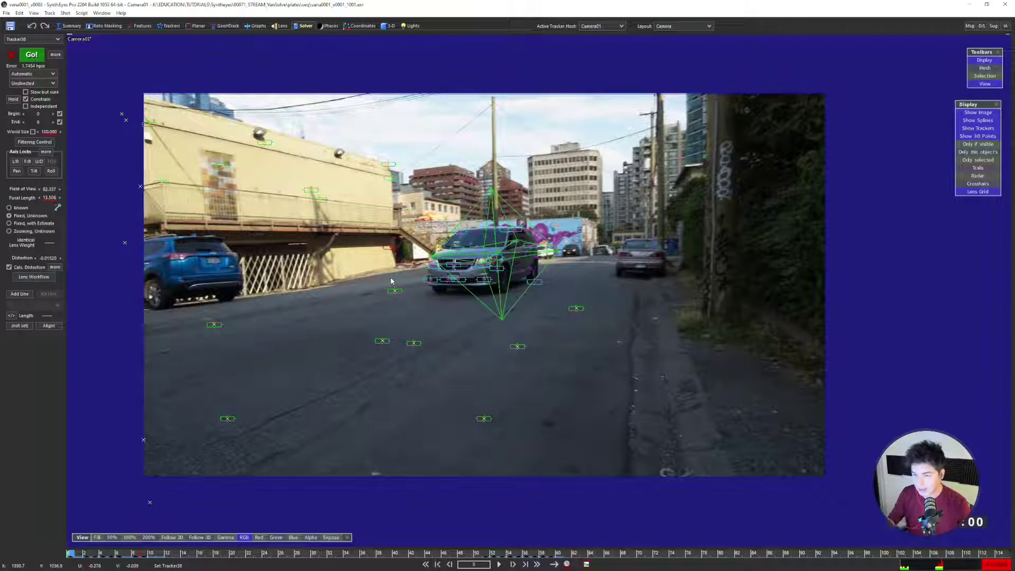
pyautogui.press('space')
pyautogui.hotkey('shift', 'a')
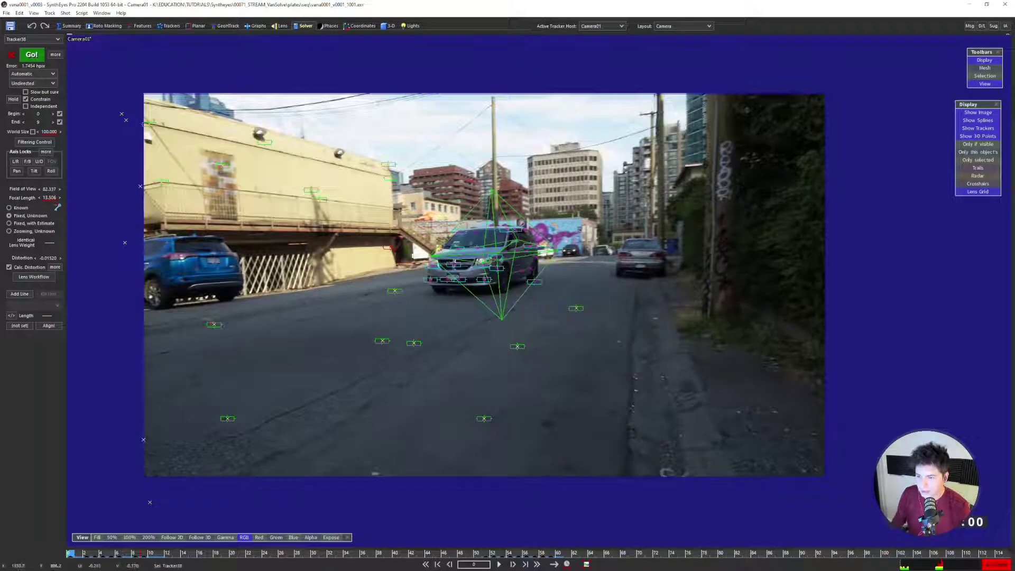
# Play the shot in the camera view and check how the solved points line up with the footage
pyautogui.scroll(7, 402, 254)
pyautogui.scroll(-7, 379, 259)
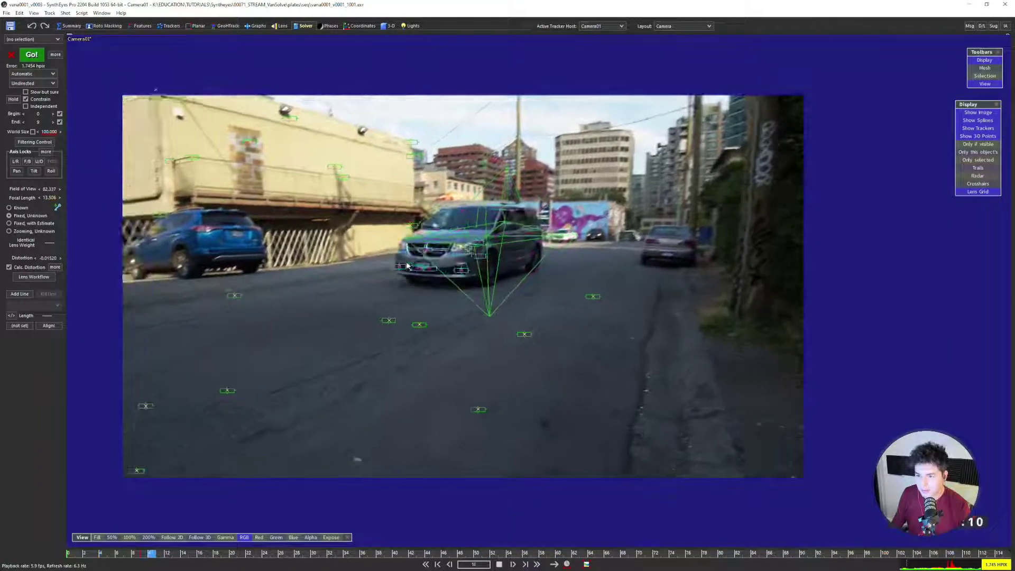
pyautogui.click(279, 238)
pyautogui.press('4')
pyautogui.press('5')
pyautogui.press('3')
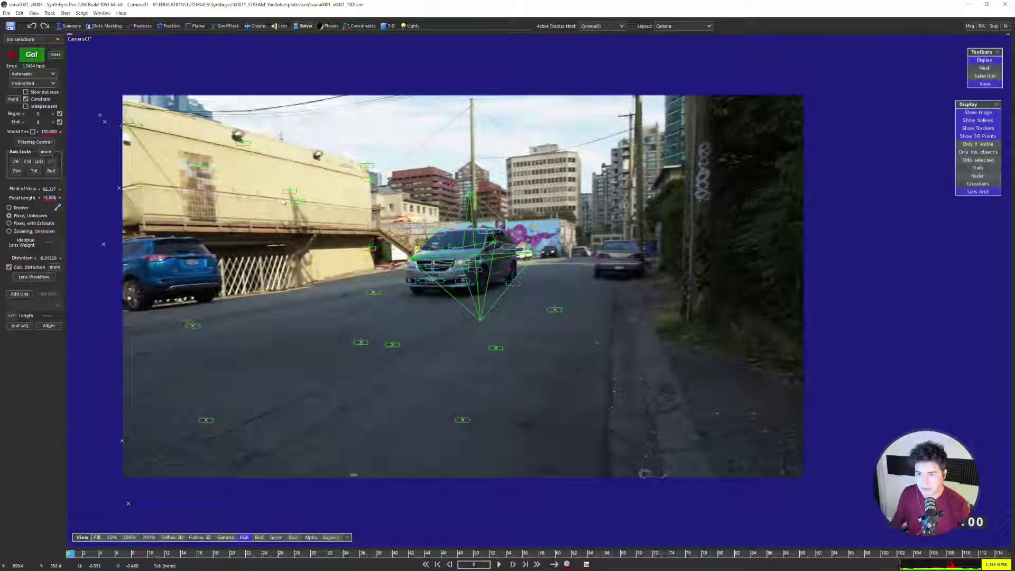
pyautogui.press('4')
pyautogui.press('3')
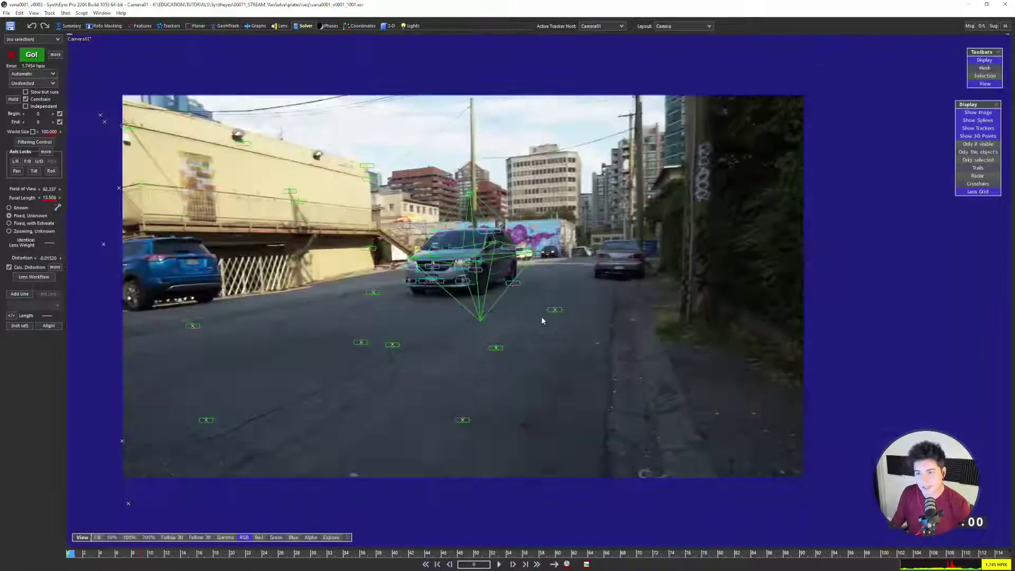
# Step forward through the opening frames and examine how the points sit on the yellow building
pyautogui.moveTo(194, 187); pyautogui.dragTo(350, 290, button='middle')
pyautogui.press('d')
pyautogui.press('d')
pyautogui.press('d')
pyautogui.press('d')
pyautogui.press('d')
pyautogui.press('d')
pyautogui.press('d')
pyautogui.press('d')
pyautogui.press('d')
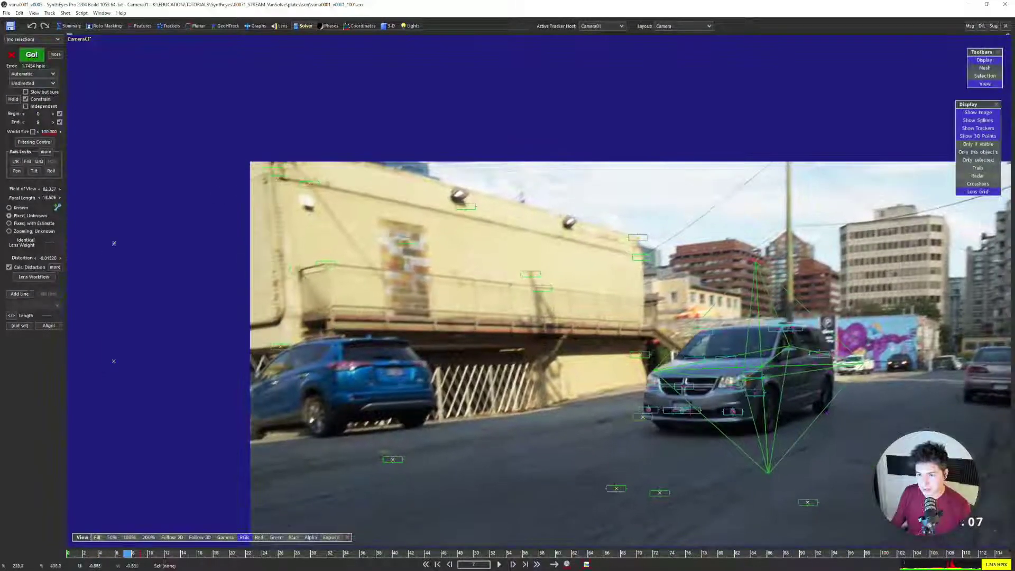
# Inspect the tracker at the yellow building's upper near corner, then return to the first frame
pyautogui.moveTo(309, 206); pyautogui.dragTo(298, 259, button='middle')
pyautogui.click(284, 220)
pyautogui.scroll(3, 285, 221)
pyautogui.scroll(-2, 285, 222)
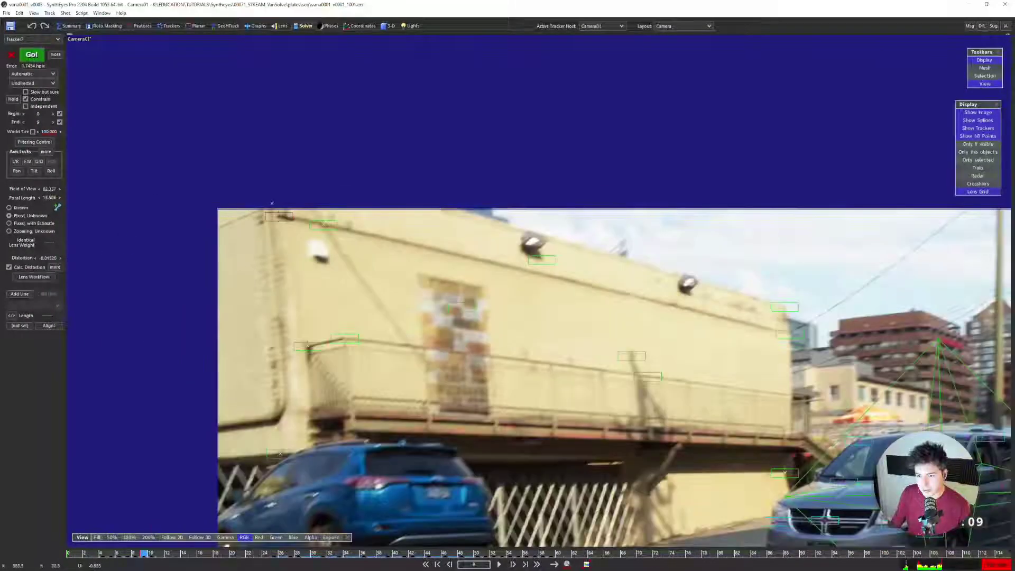
pyautogui.moveTo(285, 221); pyautogui.dragTo(274, 142, button='middle')
pyautogui.scroll(-3, 274, 141)
pyautogui.press('Home')
pyautogui.scroll(4, 461, 276)
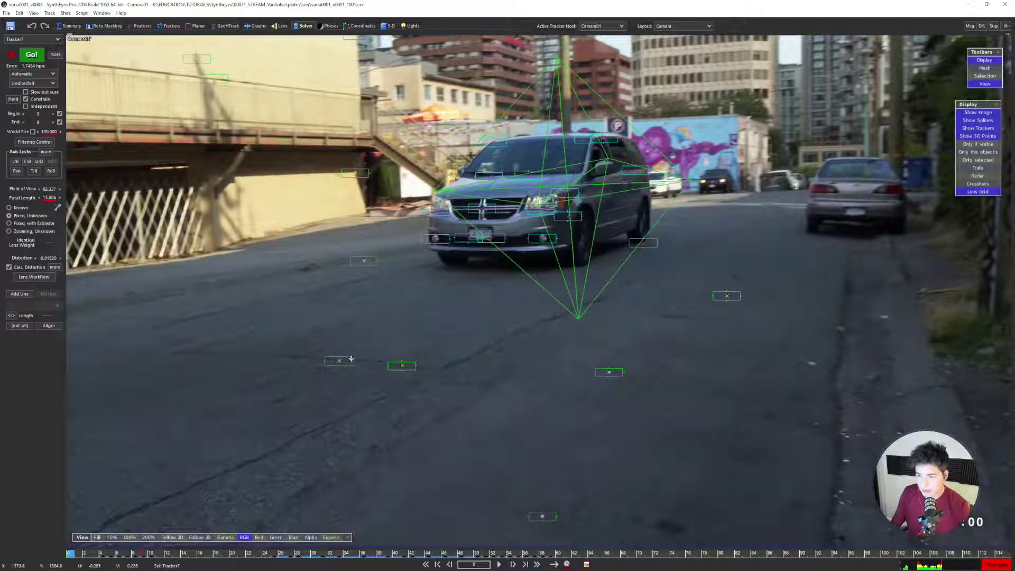
# Constrain the road tracker in front of the van as the Origin and re-solve the scene
pyautogui.click(351, 359)
pyautogui.scroll(-4, 351, 359)
pyautogui.moveTo(360, 554); pyautogui.dragTo(68, 554)
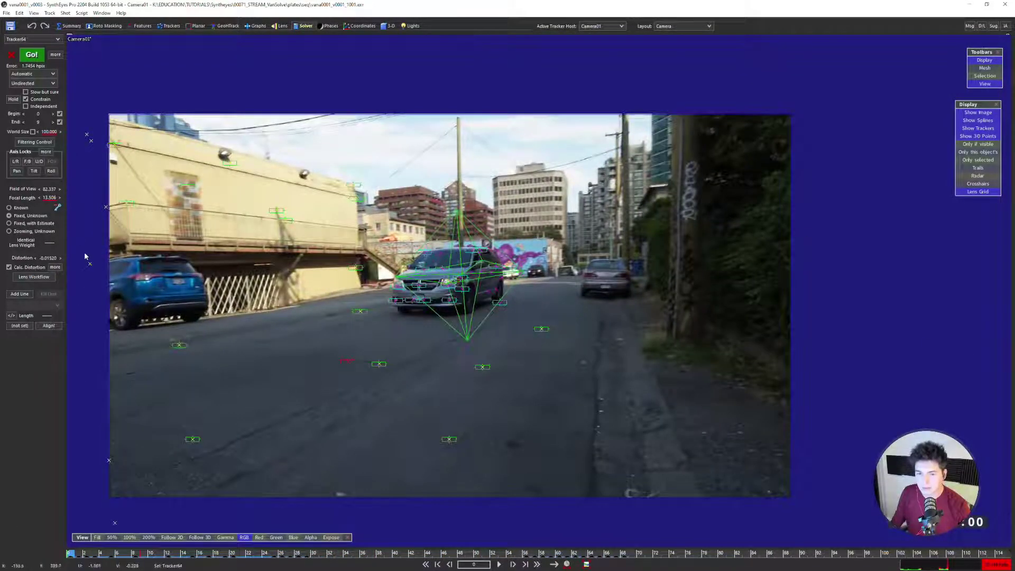
pyautogui.click(162, 26)
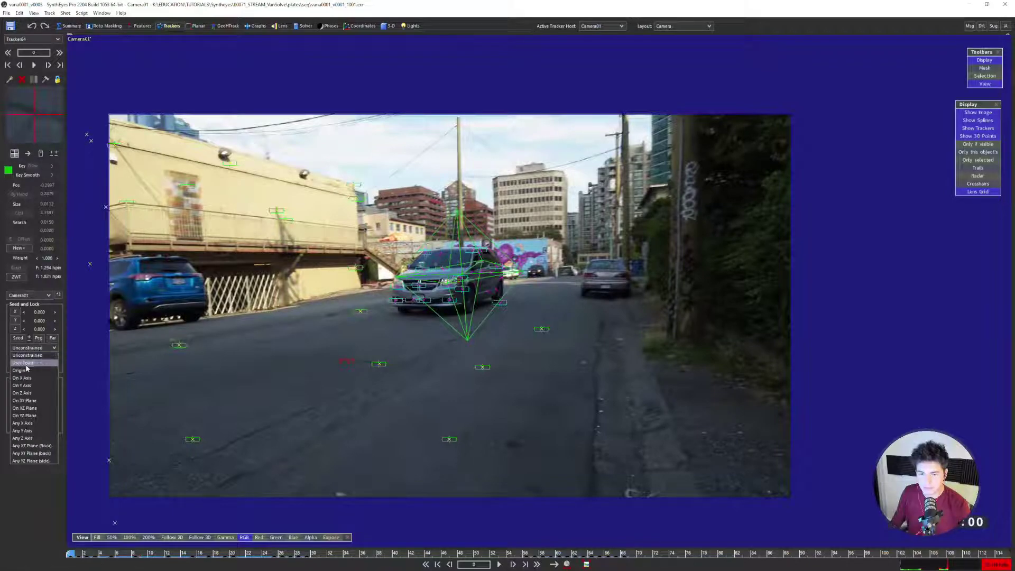
pyautogui.press('7')
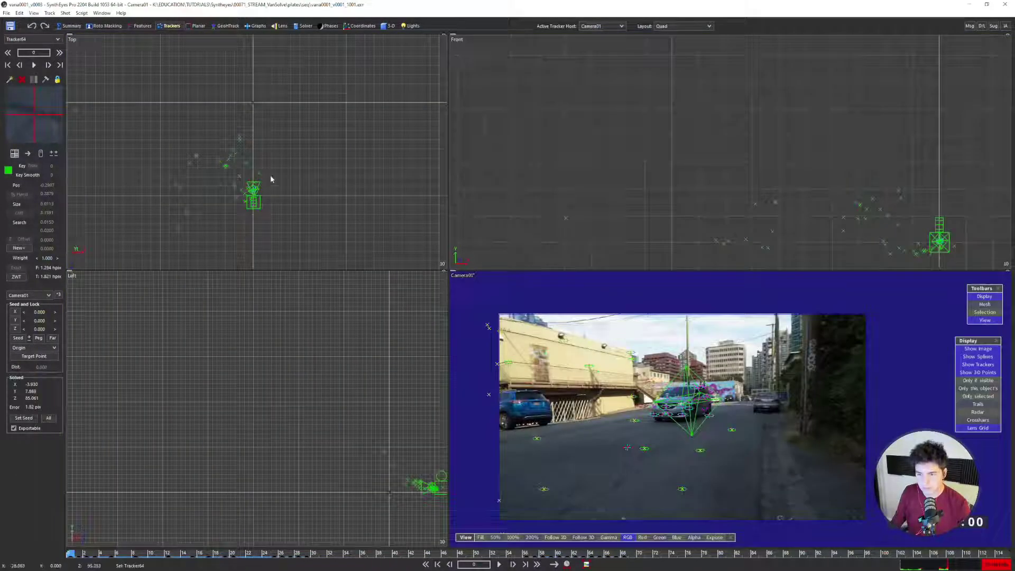
pyautogui.hotkey('shift', 'g')
pyautogui.click(150, 141)
pyautogui.moveTo(254, 91); pyautogui.dragTo(254, 170, button='middle')
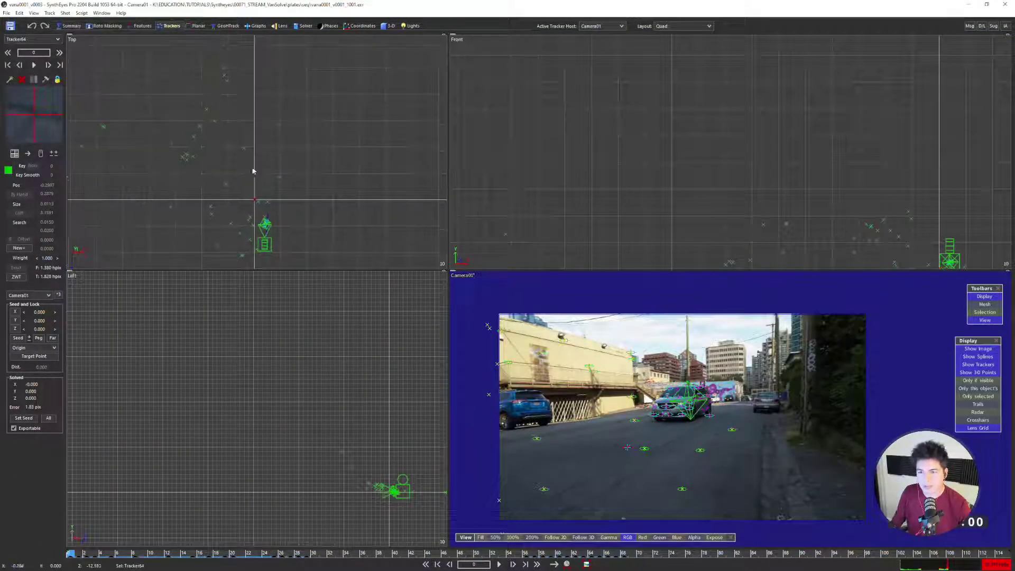
# On frame 7, align the tracker at the building's upper far edge with the near-corner tracker, Tracker7, using the || Z Axis constraint
pyautogui.press('`')
pyautogui.click(115, 145)
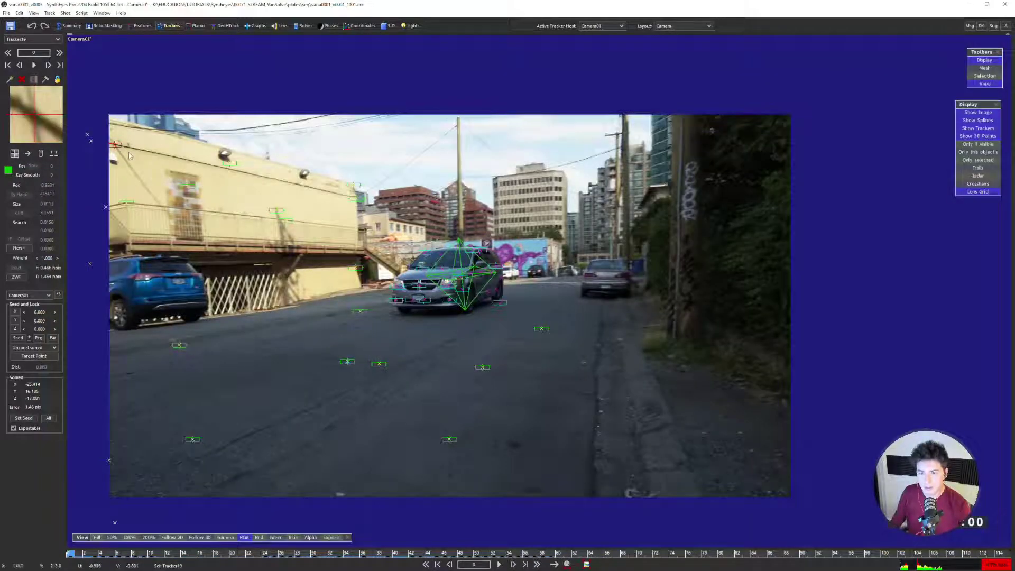
pyautogui.press('d')
pyautogui.press('d')
pyautogui.press('d')
pyautogui.press('d')
pyautogui.press('d')
pyautogui.press('d')
pyautogui.press('d')
pyautogui.press('d')
pyautogui.click(135, 121)
pyautogui.press('s')
pyautogui.scroll(5, 135, 121)
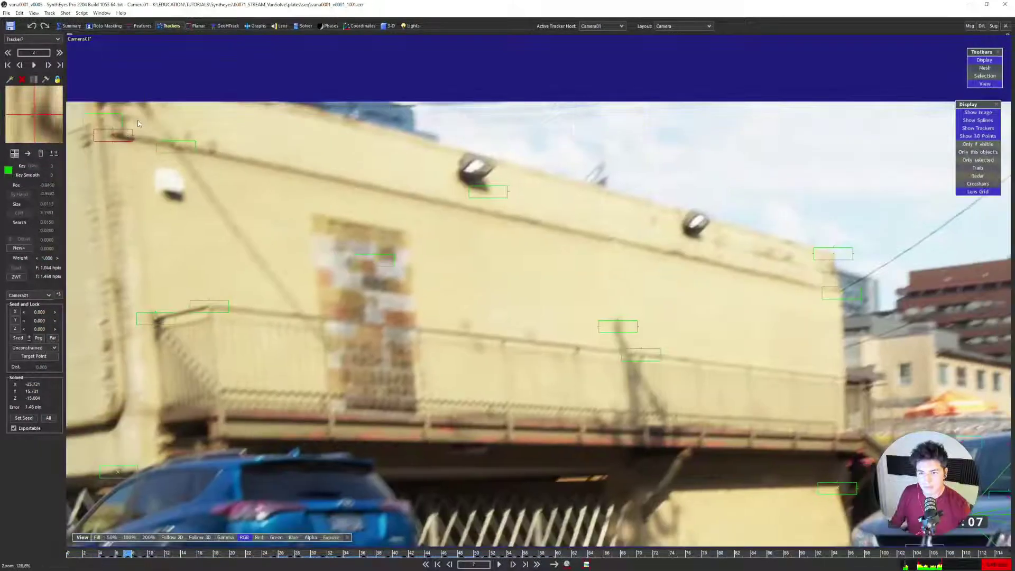
pyautogui.moveTo(651, 221); pyautogui.dragTo(645, 244, button='middle')
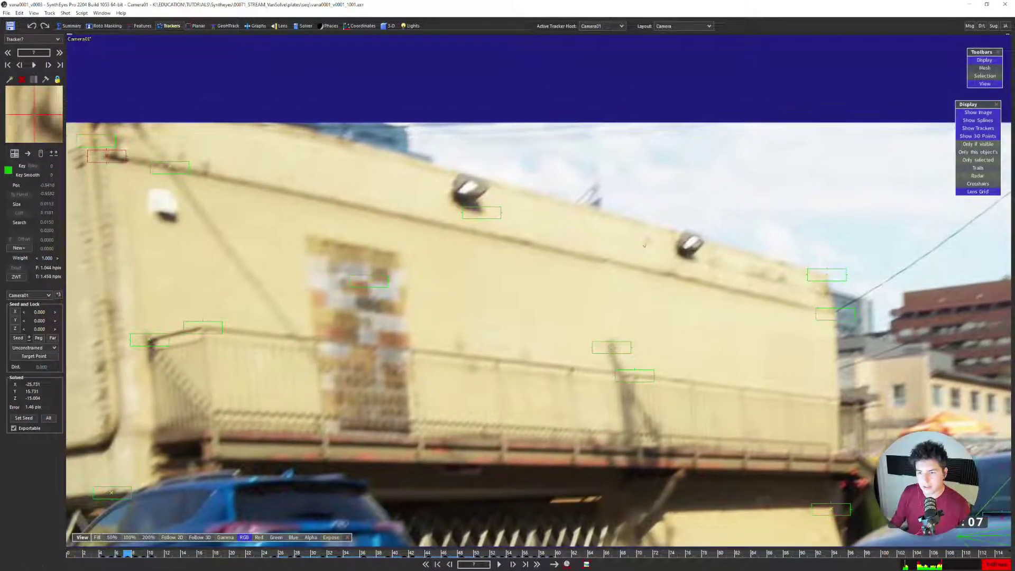
pyautogui.click(823, 308)
pyautogui.click(116, 159)
pyautogui.scroll(-6, 122, 164)
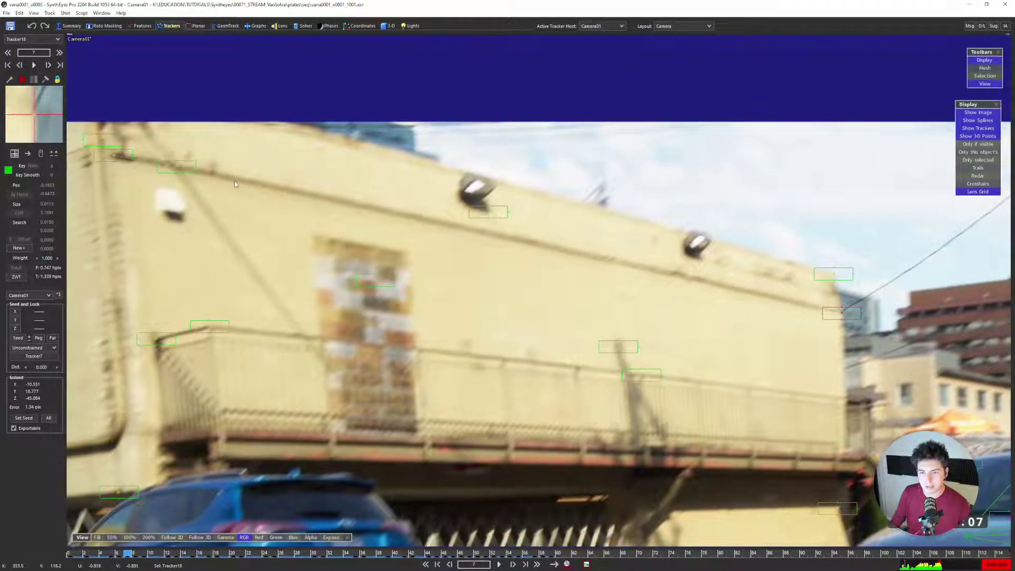
pyautogui.click(32, 349)
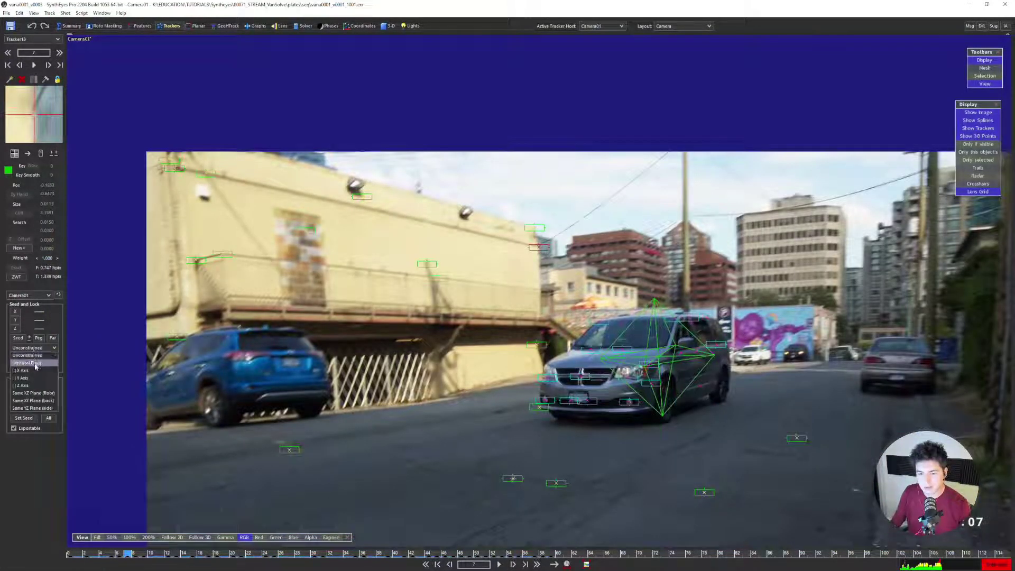
pyautogui.click(34, 385)
# Set the Z polarity of that alignment to negative and check the linked trackers in the Top view of the Quad layout
pyautogui.press('q')
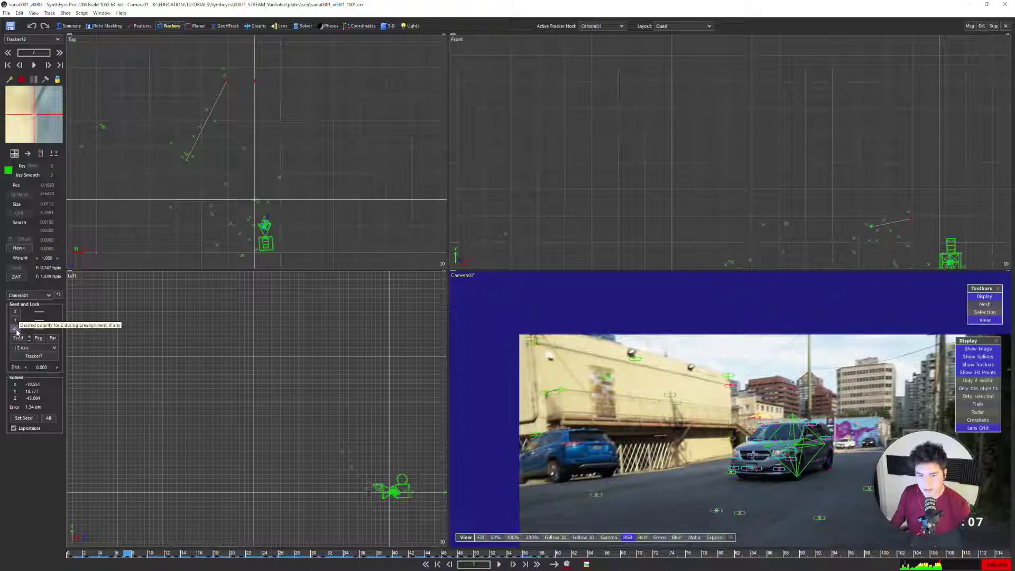
pyautogui.scroll(-2, 225, 80)
pyautogui.moveTo(225, 79); pyautogui.dragTo(186, 195, button='middle')
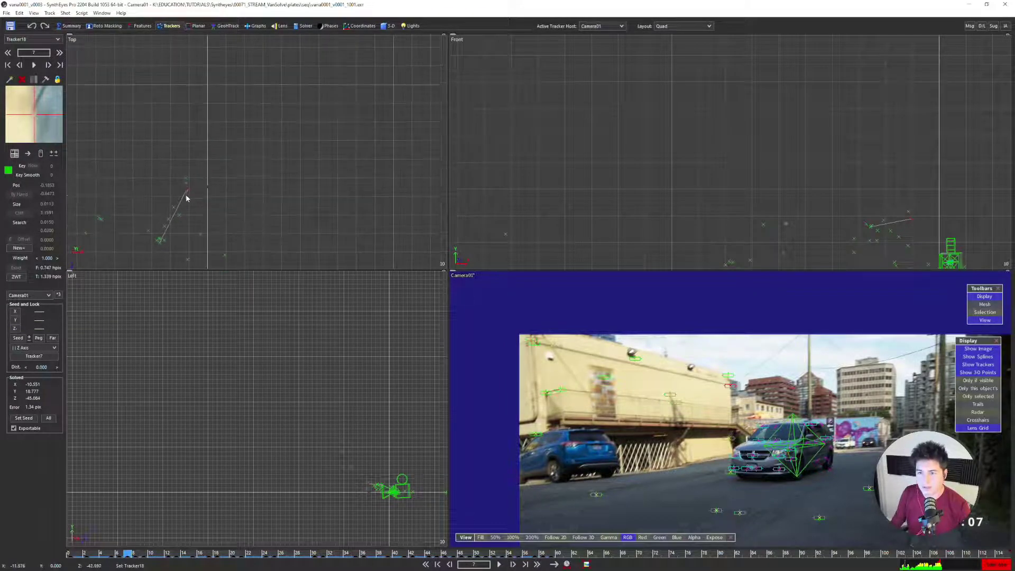
pyautogui.scroll(-2, 223, 151)
# Step through the camera view to frame 31 and examine the trackers around the building's near corner and side wall
pyautogui.press('5')
pyautogui.press('s')
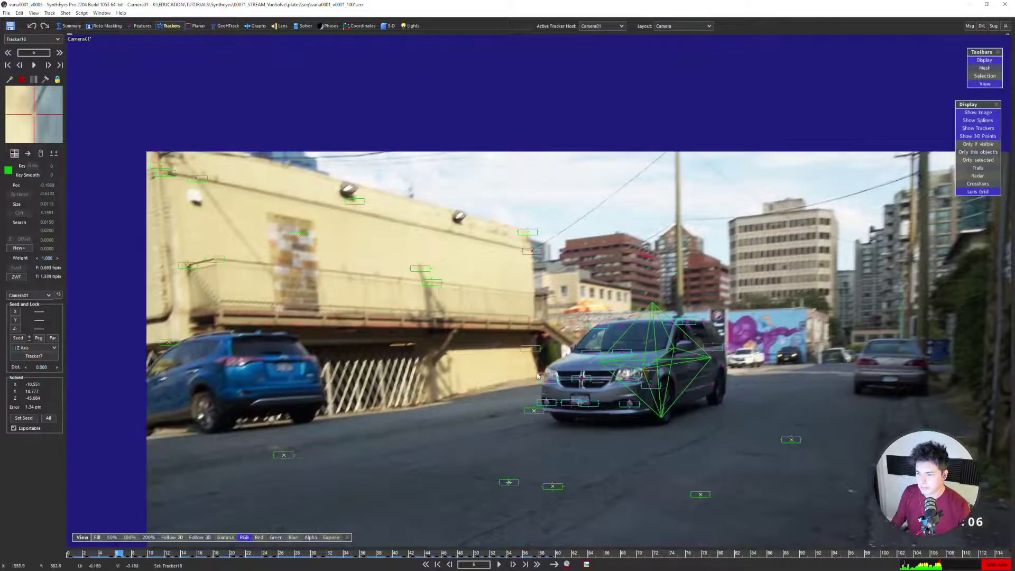
pyautogui.press('d')
pyautogui.press('d')
pyautogui.press('d')
pyautogui.press('d')
pyautogui.press('d')
pyautogui.press('d')
pyautogui.press('d')
pyautogui.press('d')
pyautogui.press('s')
pyautogui.press('s')
pyautogui.press('d')
pyautogui.press('d')
pyautogui.press('d')
pyautogui.press('d')
pyautogui.press('d')
pyautogui.press('d')
pyautogui.press('d')
pyautogui.press('d')
pyautogui.press('d')
pyautogui.press('d')
pyautogui.press('d')
pyautogui.press('d')
pyautogui.press('d')
pyautogui.press('d')
pyautogui.press('d')
pyautogui.press('d')
pyautogui.press('d')
pyautogui.press('d')
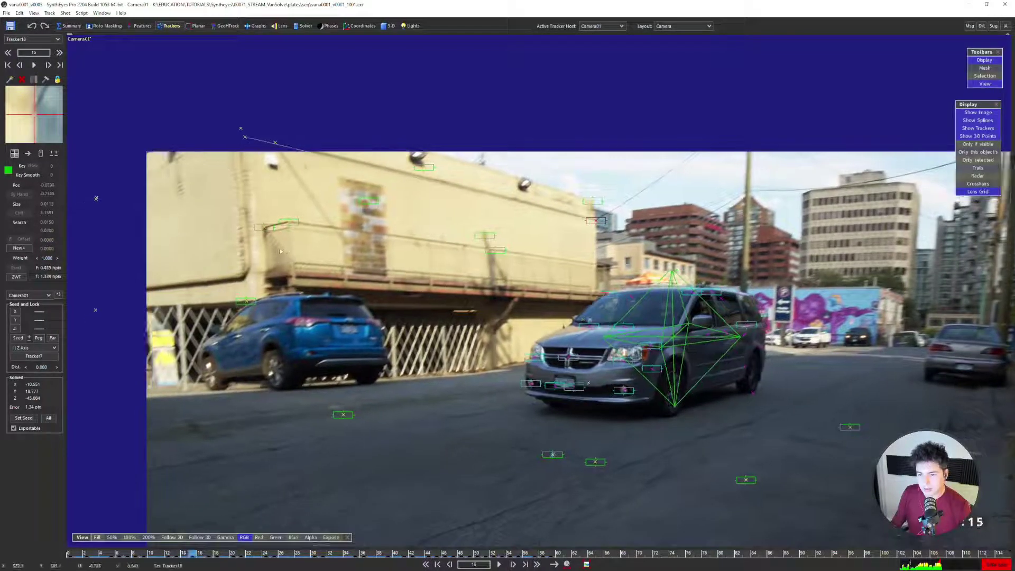
pyautogui.scroll(3, 391, 224)
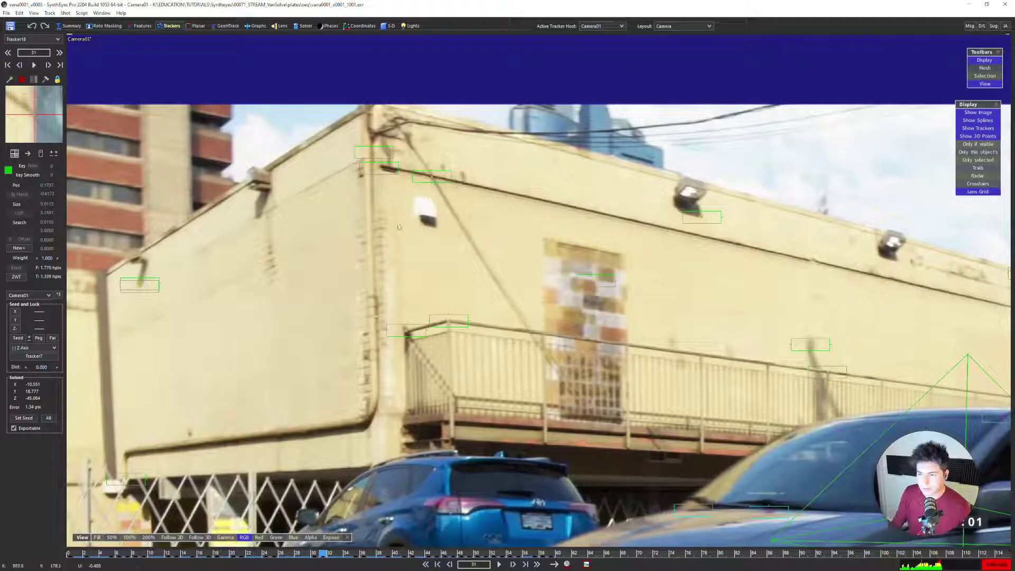
# Constrain the neighbouring tracker at the building's upper near corner to the Same XY Plane (back) as Tracker7
pyautogui.click(406, 330)
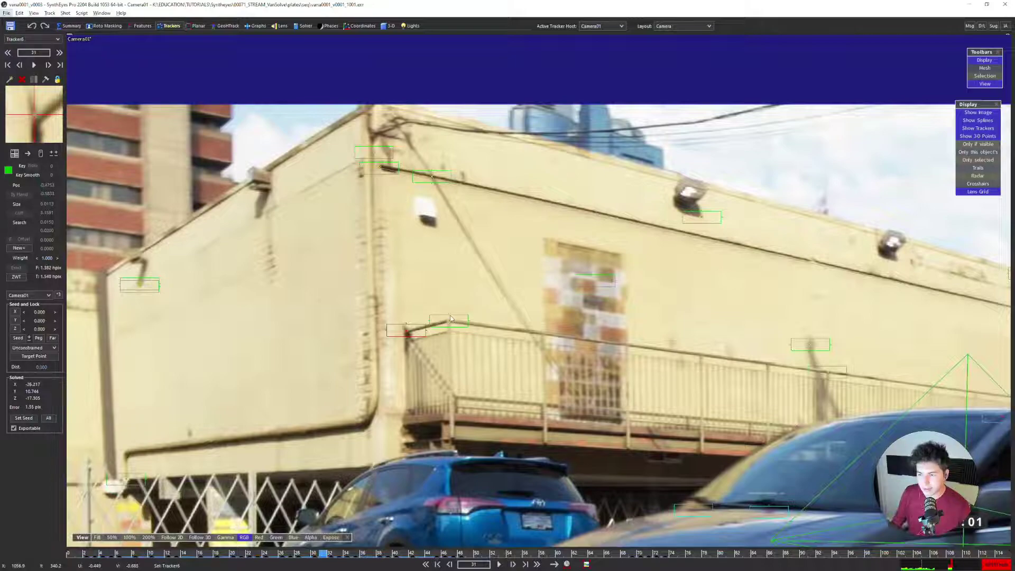
pyautogui.scroll(-3, 364, 165)
pyautogui.click(360, 164)
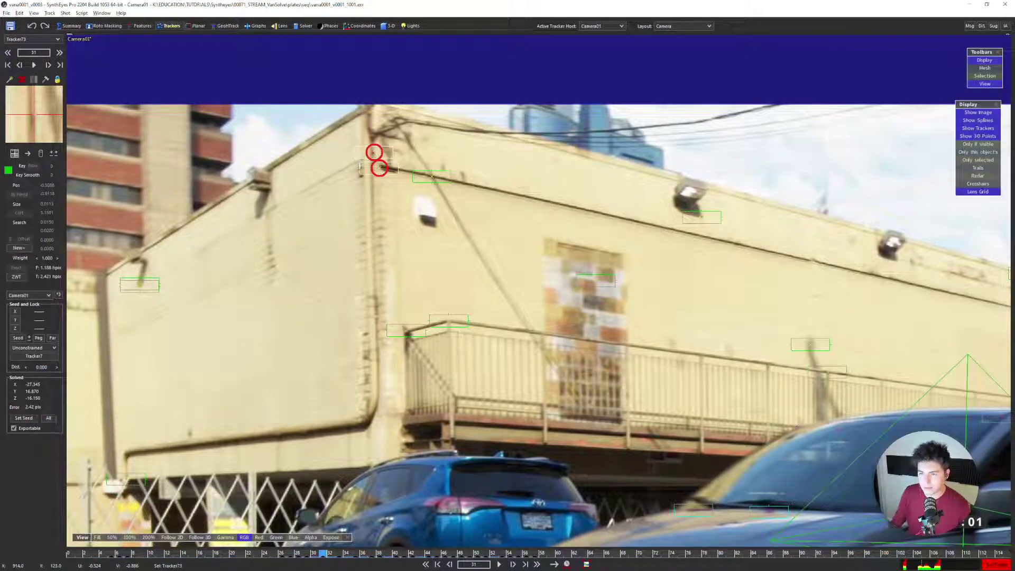
pyautogui.press('q')
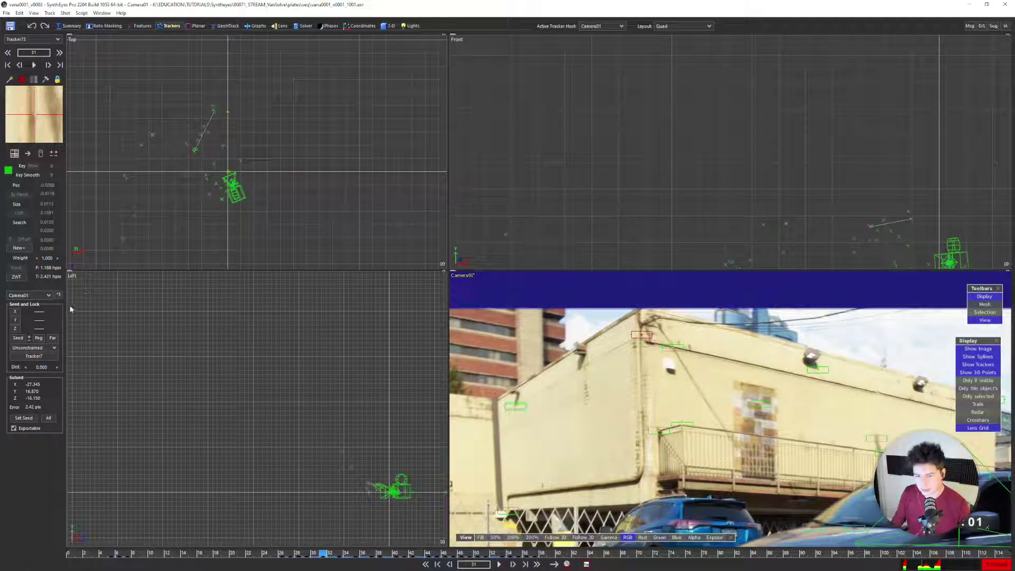
pyautogui.click(34, 348)
pyautogui.click(31, 399)
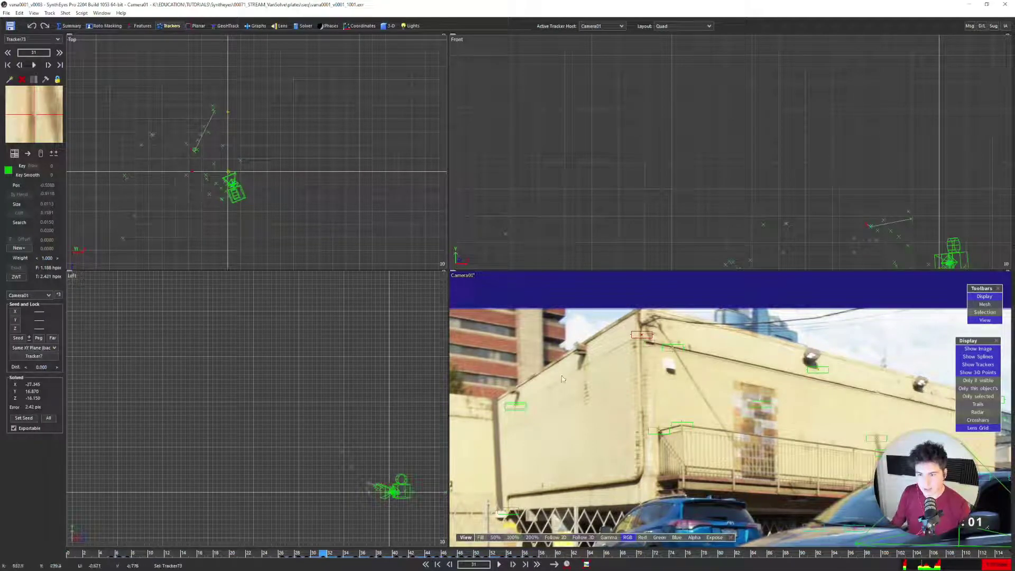
# Delete the overlapping duplicate tracker under the bracket at the far end of the building's side wall
pyautogui.click(522, 406)
pyautogui.scroll(5, 513, 407)
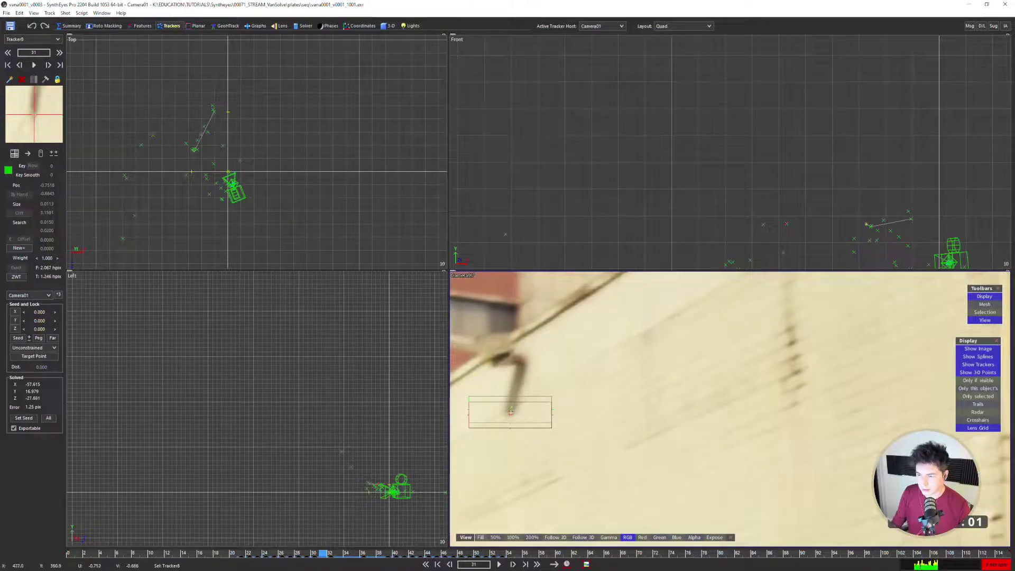
pyautogui.press('Delete')
# Align the remaining side-wall bracket tracker with the building's corner tracker, Tracker73, using the || X Axis constraint
pyautogui.click(514, 402)
pyautogui.scroll(-5, 514, 401)
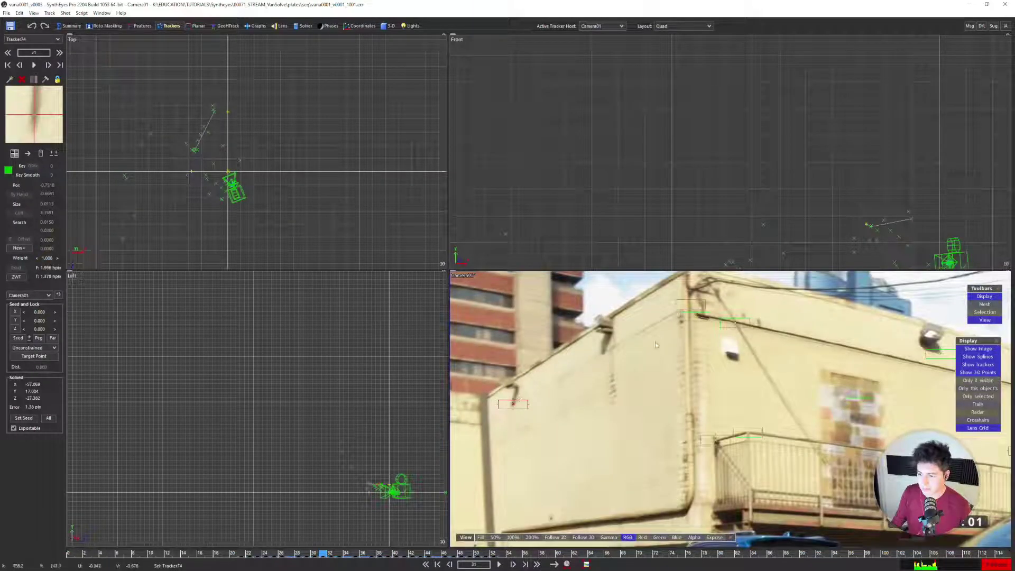
pyautogui.click(678, 312)
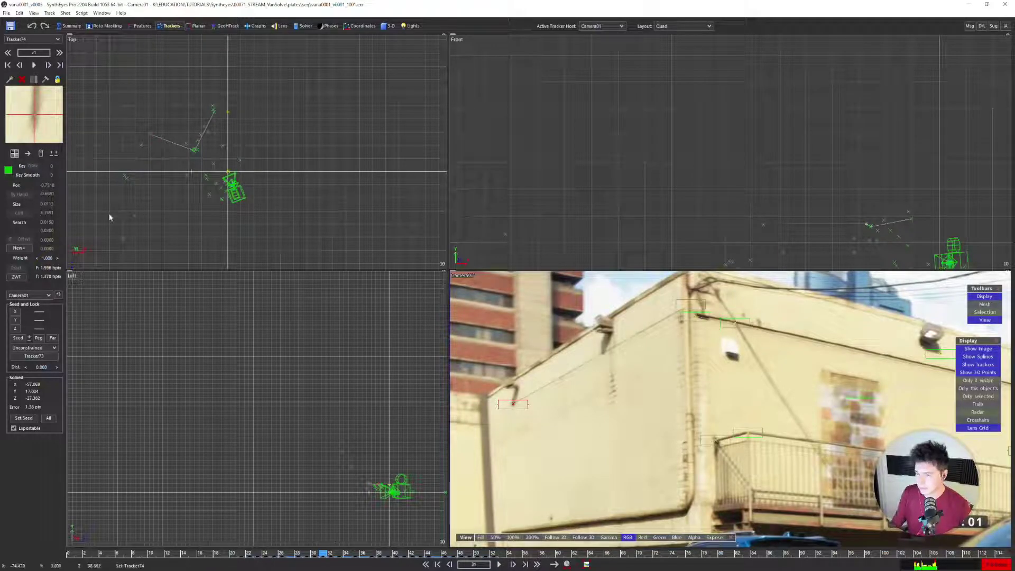
pyautogui.click(29, 348)
pyautogui.click(20, 370)
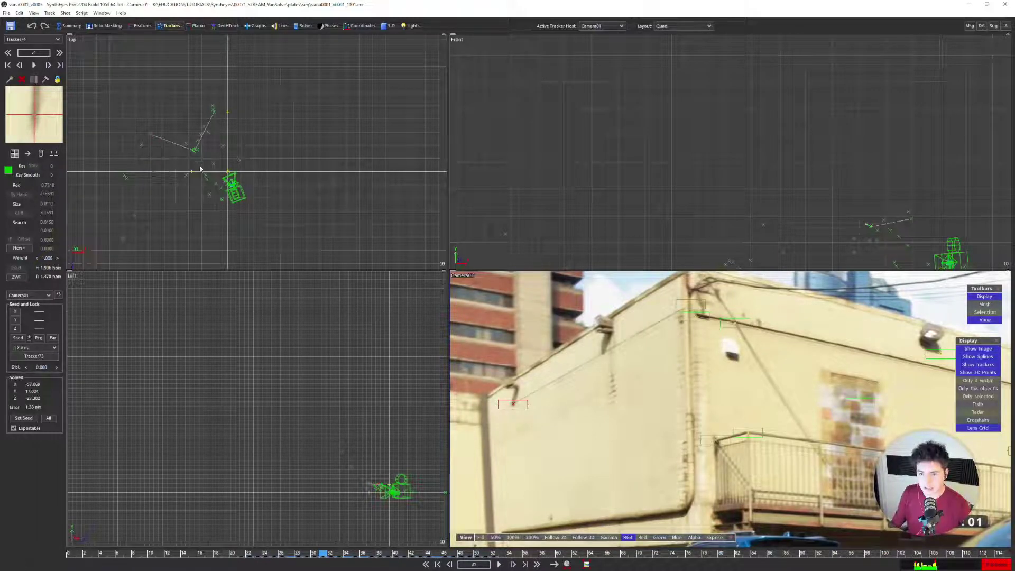
# Clear the existing solution, re-solve the scene with the new building constraints, and return to the first frame
pyautogui.press('g')
pyautogui.click(151, 141)
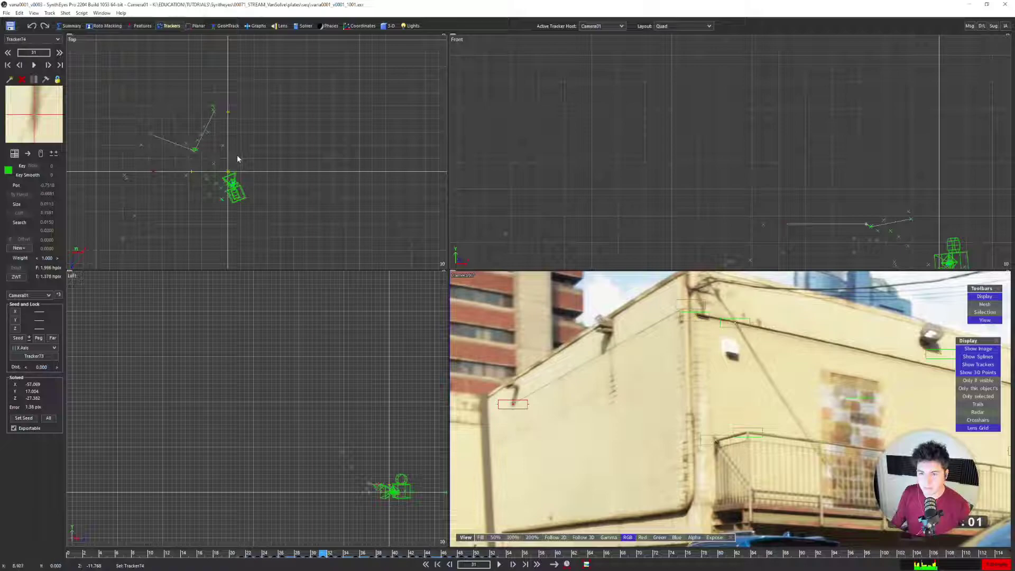
pyautogui.press('g')
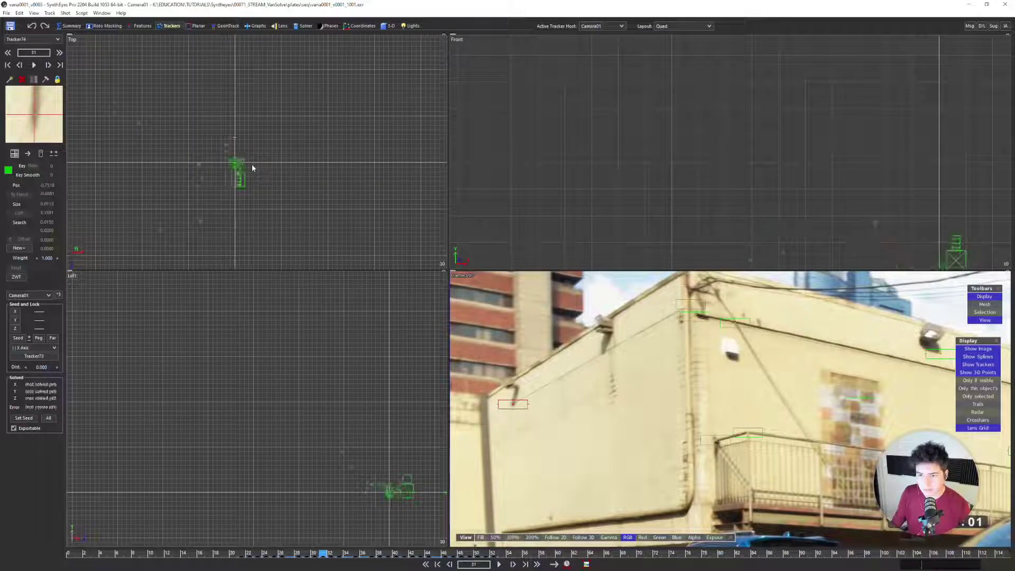
pyautogui.click(299, 26)
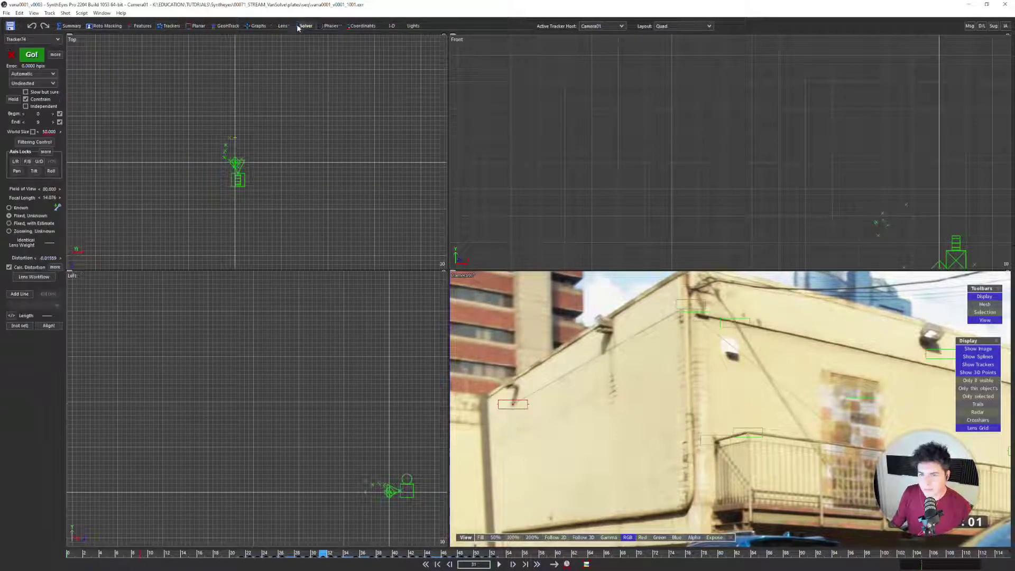
pyautogui.click(32, 54)
pyautogui.click(151, 141)
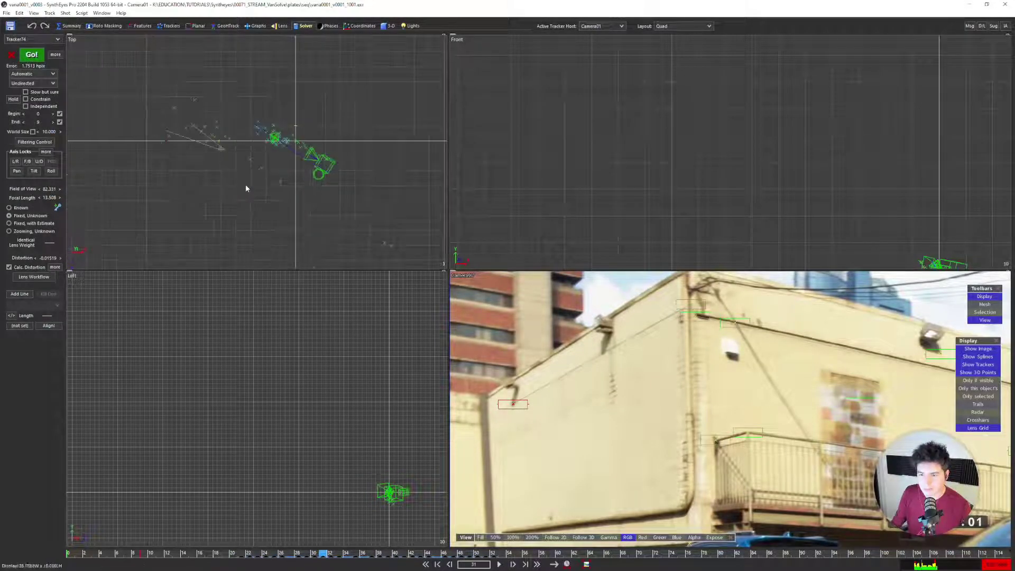
pyautogui.press('Home')
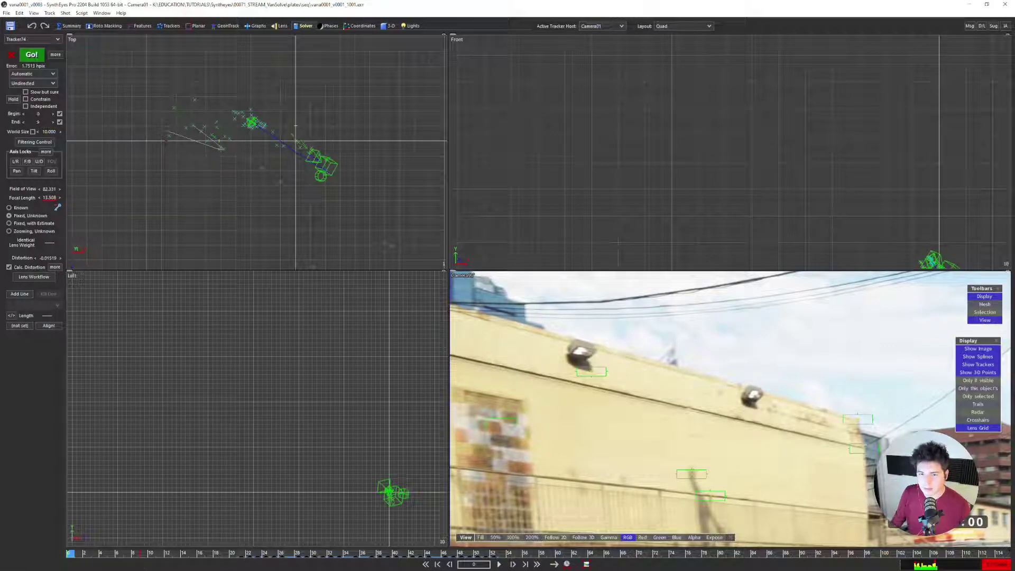
# Set the solver's end frame to 10, solve the scene again, and return to the first frame
pyautogui.doubleClick(38, 122)
pyautogui.write('10')
pyautogui.press('Return')
pyautogui.click(32, 54)
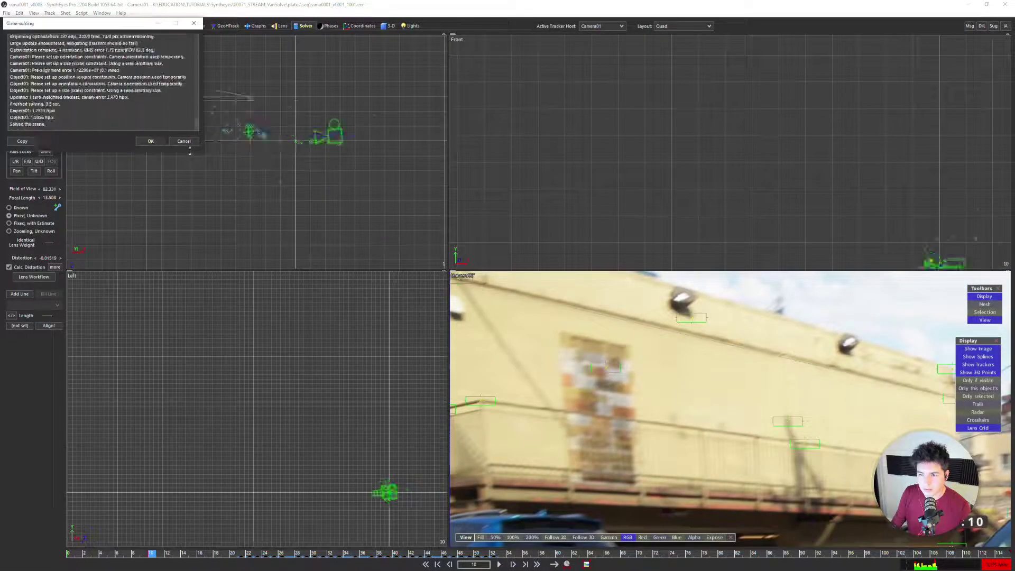
pyautogui.click(150, 141)
pyautogui.press('Home')
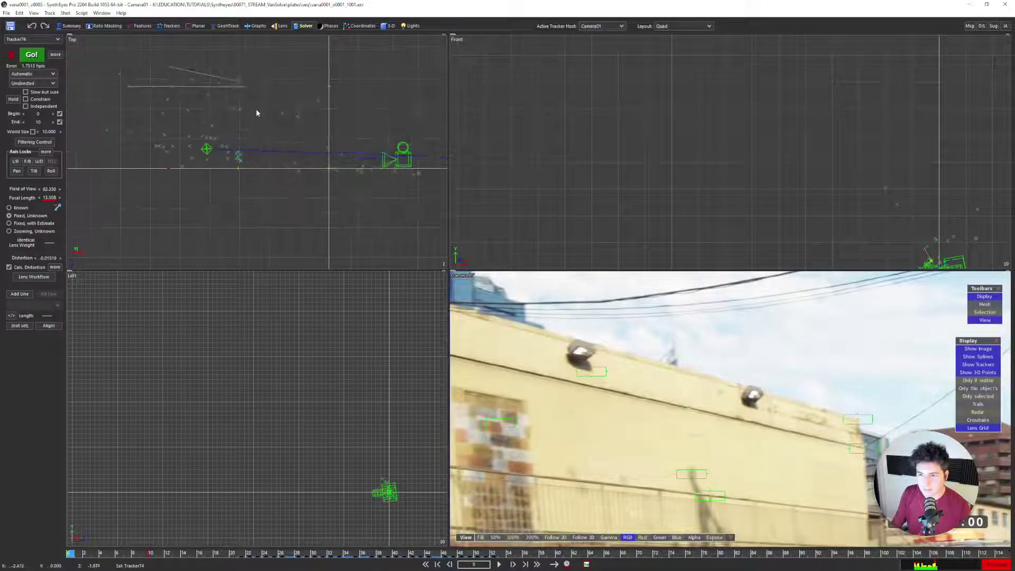
# Select Tracker18 at the far corner of the building's wall and show its seed and lock settings
pyautogui.scroll(-2, 235, 105)
pyautogui.scroll(-3, 649, 364)
pyautogui.click(758, 406)
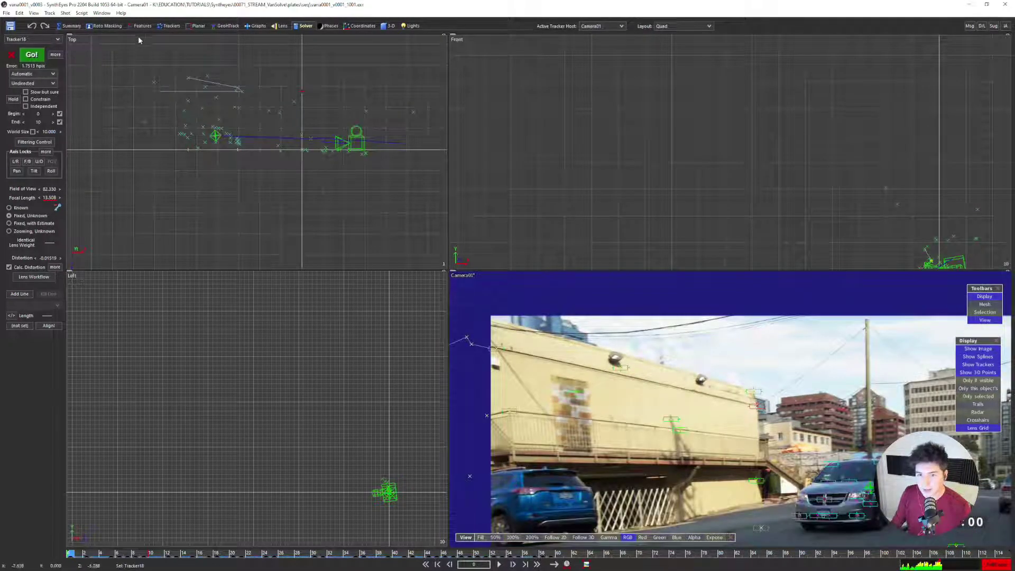
pyautogui.click(169, 25)
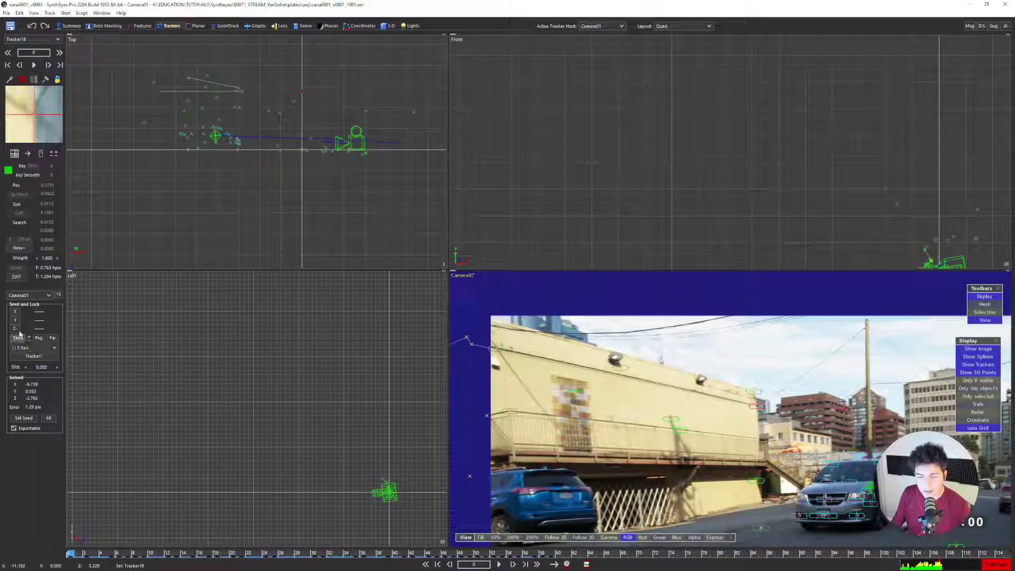
# Examine the solved camera, van path and points in the top and left views while stepping through to frame 22
pyautogui.scroll(-2, 200, 142)
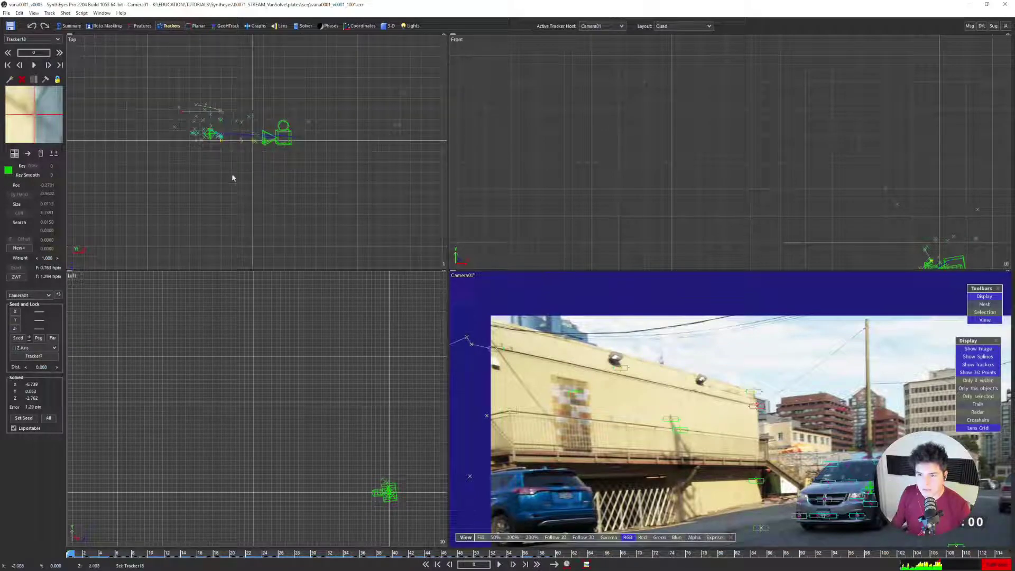
pyautogui.scroll(3, 324, 492)
pyautogui.scroll(6, 326, 495)
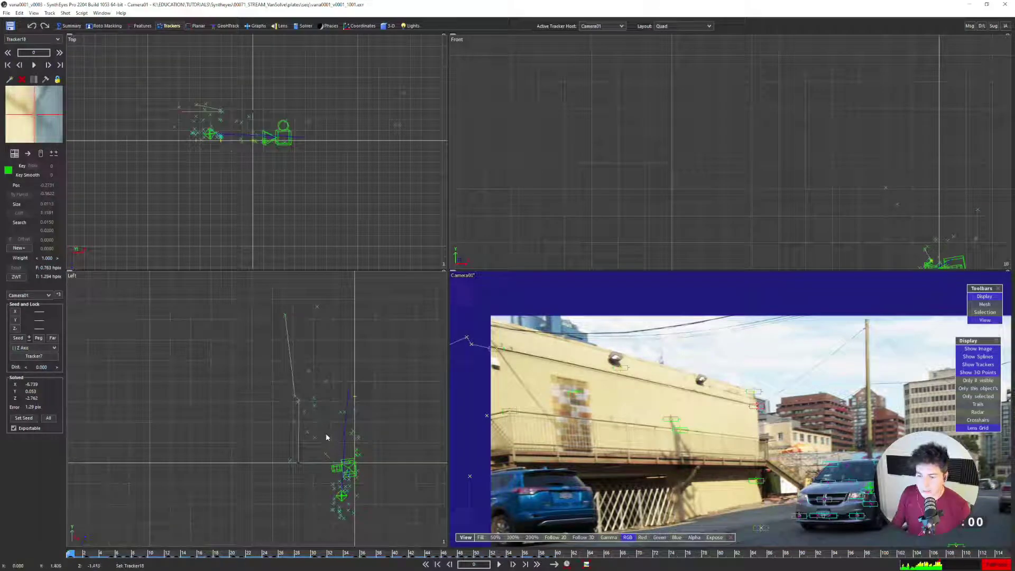
pyautogui.moveTo(313, 413); pyautogui.dragTo(288, 386, button='middle')
pyautogui.scroll(-2, 646, 397)
pyautogui.press('d')
pyautogui.press('d')
pyautogui.press('d')
pyautogui.press('d')
pyautogui.press('d')
pyautogui.press('d')
pyautogui.press('d')
pyautogui.press('d')
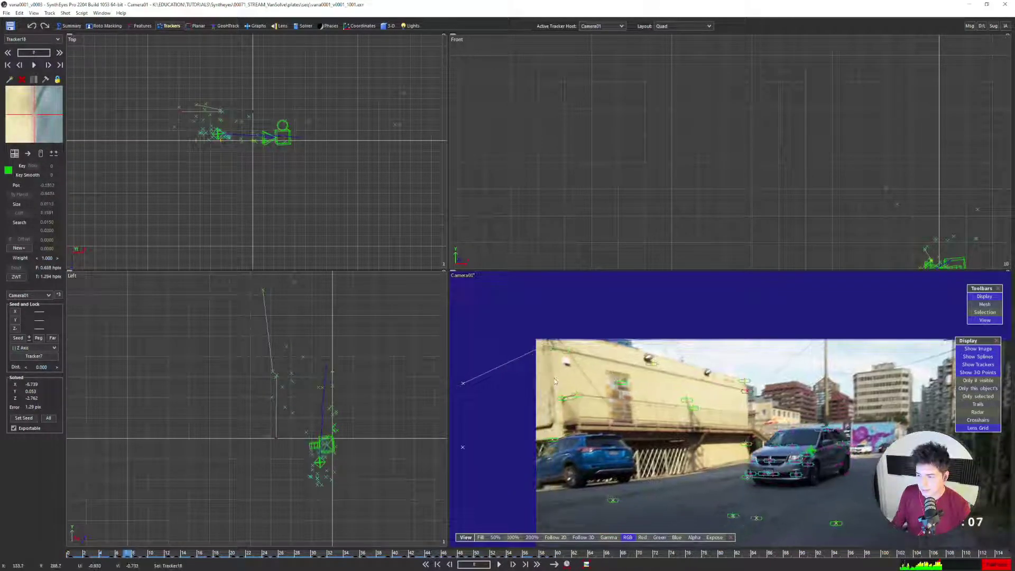
pyautogui.press('d')
pyautogui.press('d')
pyautogui.press('d')
pyautogui.press('d')
pyautogui.press('d')
pyautogui.press('d')
pyautogui.press('d')
pyautogui.press('d')
pyautogui.press('d')
pyautogui.press('d')
pyautogui.press('d')
pyautogui.press('d')
pyautogui.press('d')
pyautogui.press('d')
pyautogui.scroll(3, 547, 376)
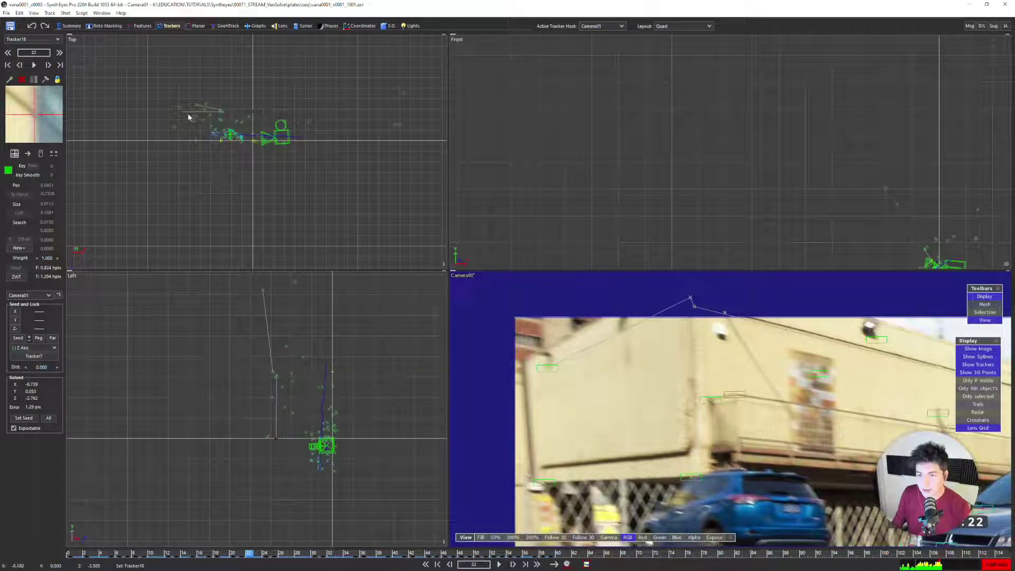
# Compare the building's wall lines with the grid axes in the top, left and front views at frame 22
pyautogui.moveTo(189, 117); pyautogui.dragTo(190, 139, button='middle')
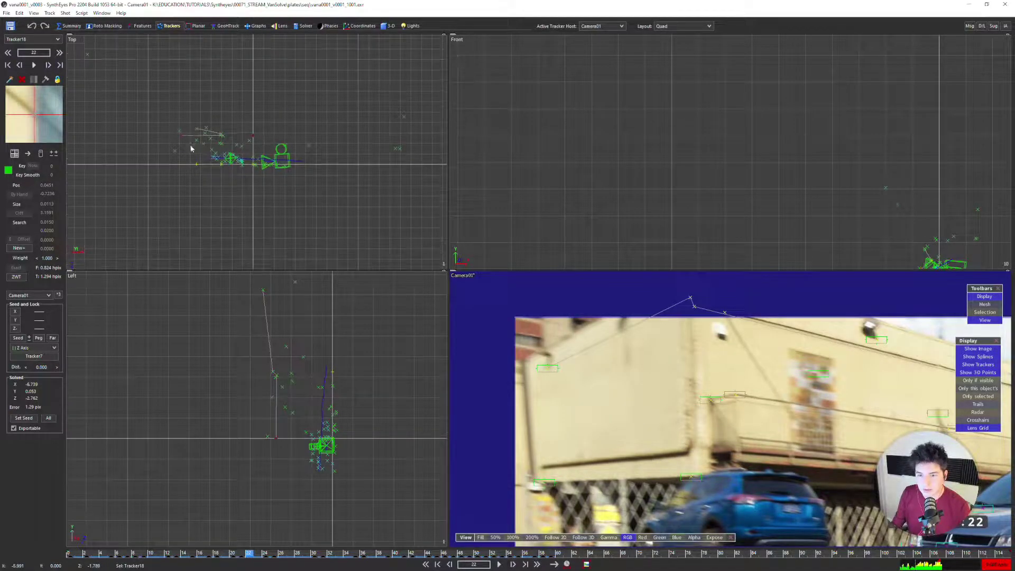
pyautogui.scroll(4, 189, 132)
pyautogui.scroll(4, 266, 440)
pyautogui.scroll(-2, 259, 421)
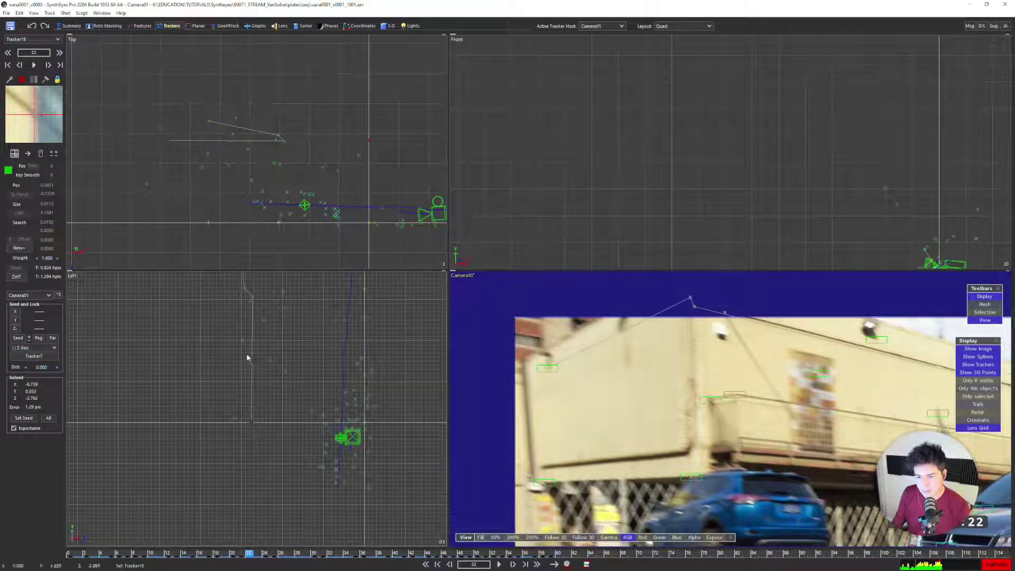
pyautogui.moveTo(246, 339); pyautogui.dragTo(243, 385, button='middle')
pyautogui.scroll(-3, 254, 394)
pyautogui.scroll(-3, 719, 207)
pyautogui.moveTo(780, 221); pyautogui.dragTo(697, 157, button='middle')
pyautogui.scroll(5, 697, 169)
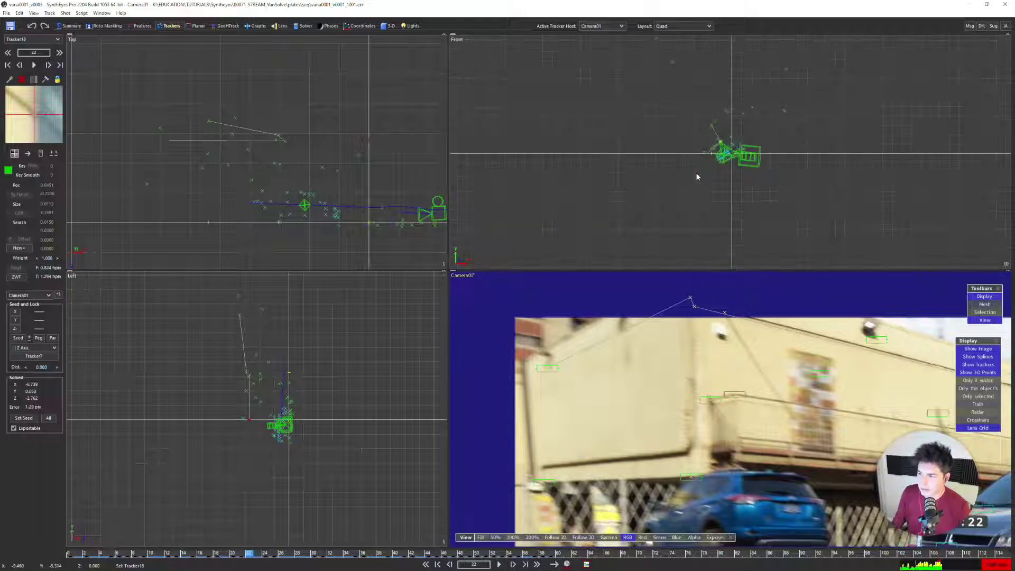
pyautogui.moveTo(737, 107); pyautogui.dragTo(655, 172, button='middle')
pyautogui.scroll(3, 671, 169)
pyautogui.scroll(-3, 671, 170)
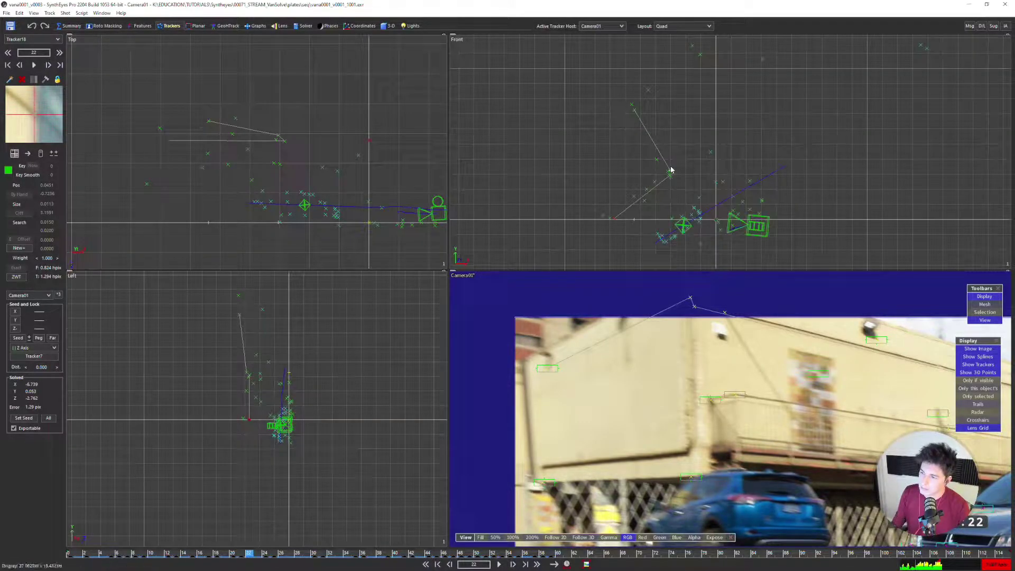
# Return to the first frame and review the lock types available for Tracker18
pyautogui.press('Home')
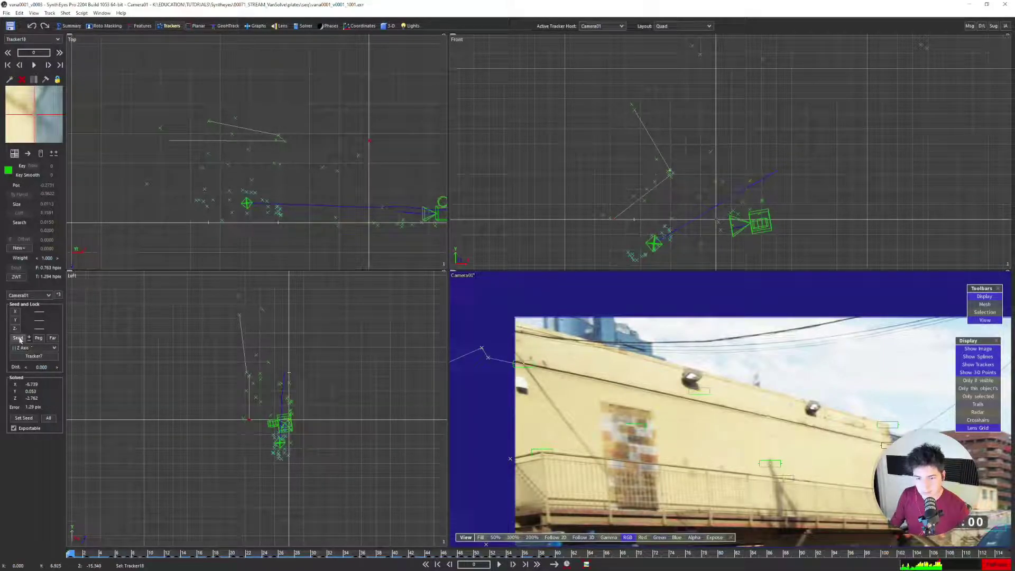
pyautogui.click(33, 348)
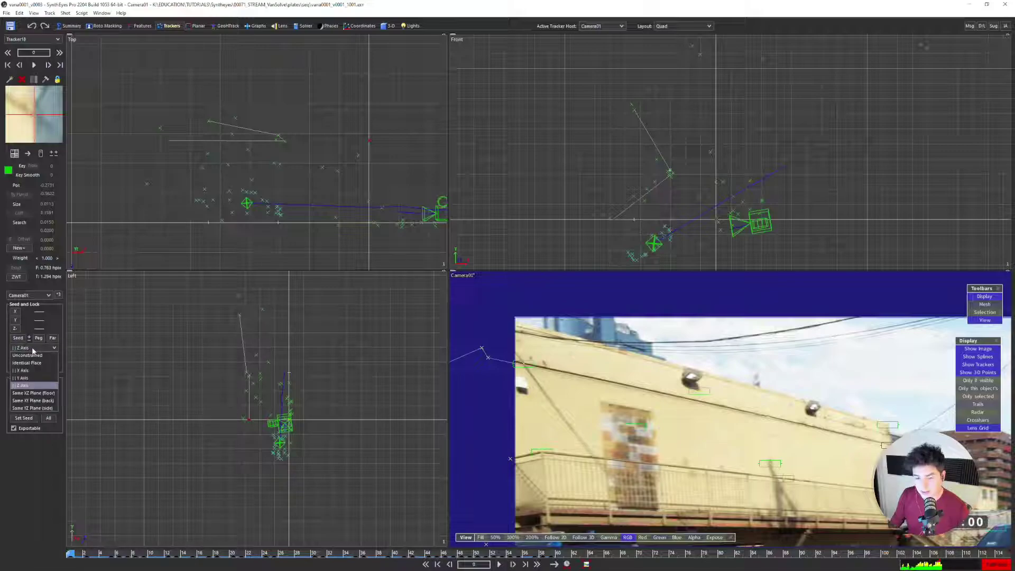
pyautogui.click(34, 348)
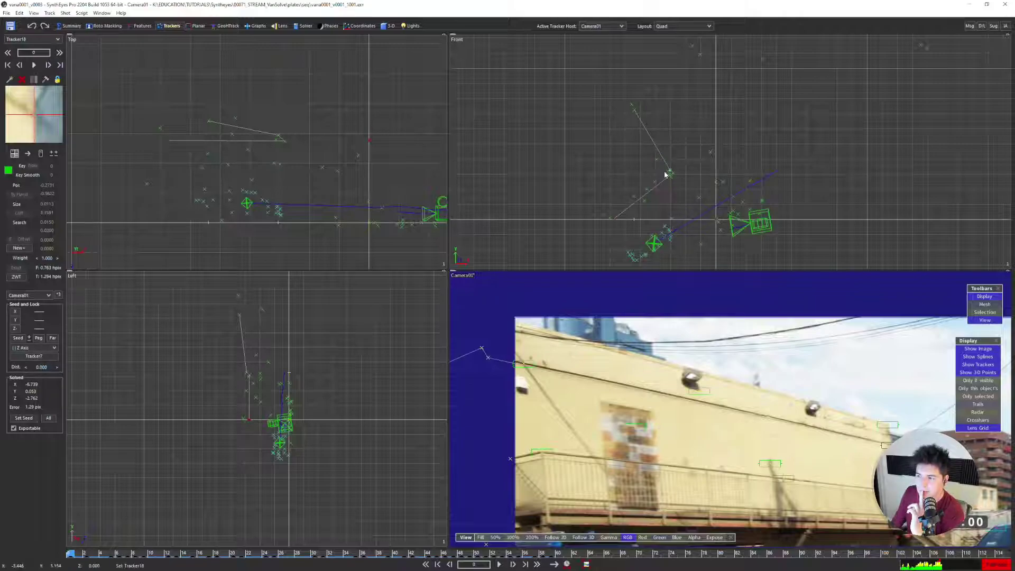
# Select Tracker74 at the end of the wall line and check its lock and image position at frame 30
pyautogui.scroll(-3, 619, 218)
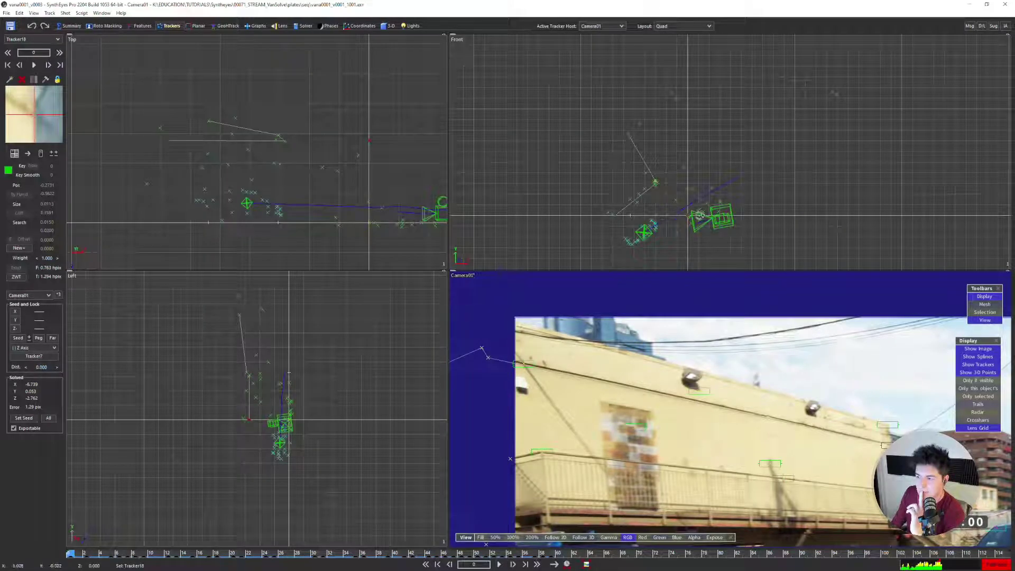
pyautogui.scroll(3, 682, 217)
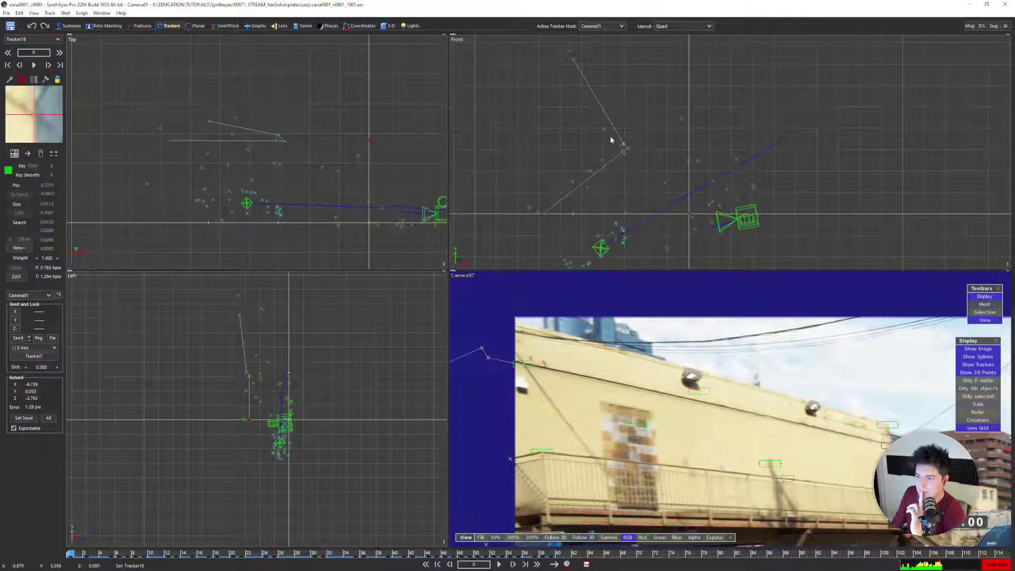
pyautogui.click(574, 57)
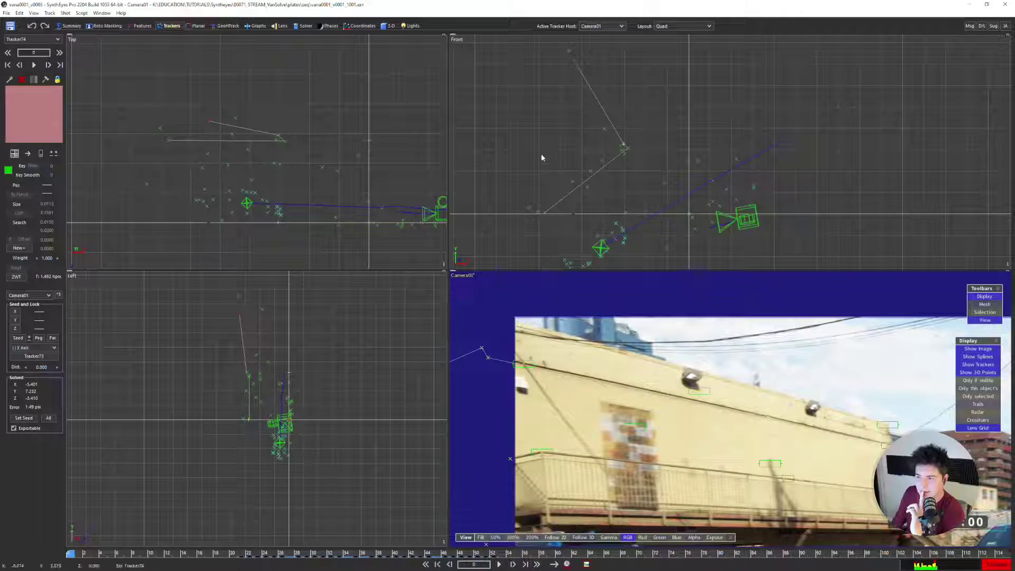
pyautogui.moveTo(418, 554); pyautogui.dragTo(315, 554)
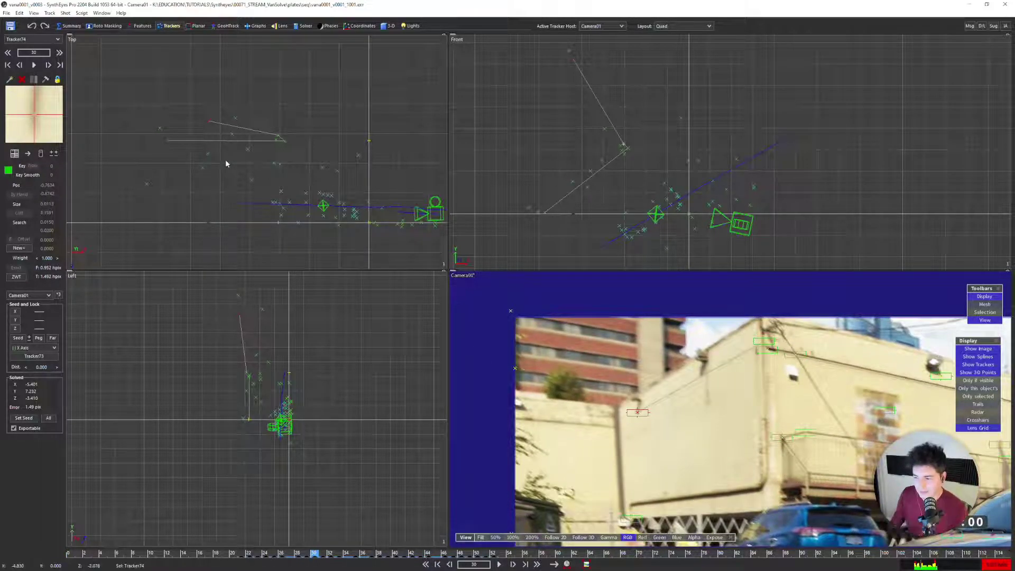
pyautogui.scroll(-3, 274, 110)
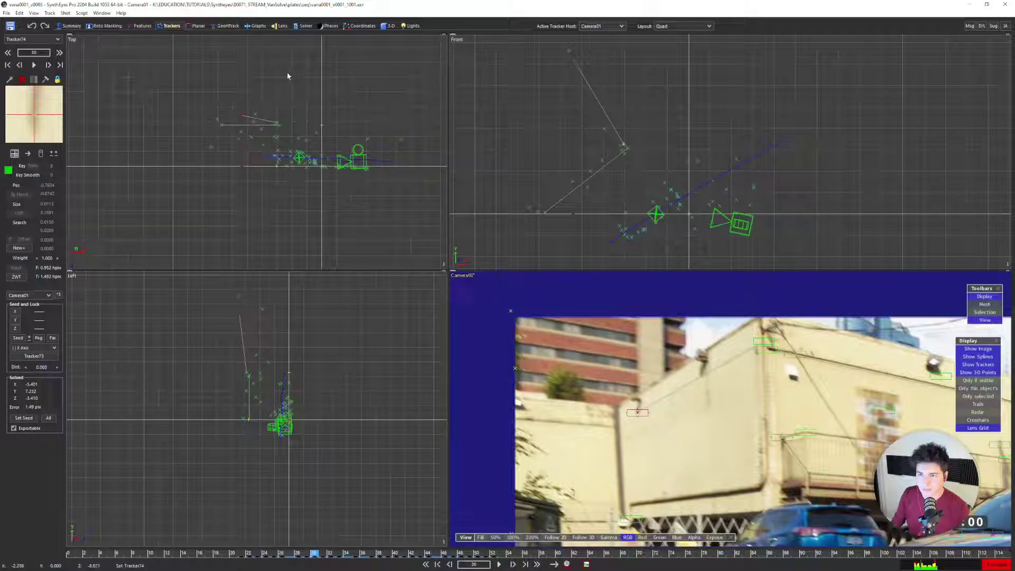
# Set the solver's end frame to 8, clear the existing solution, and solve the scene again
pyautogui.click(303, 26)
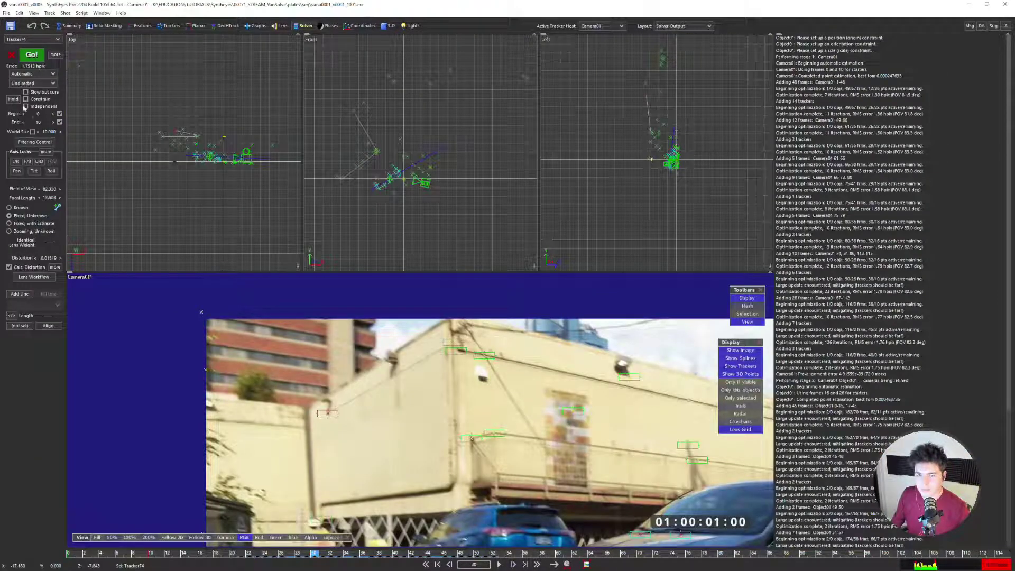
pyautogui.moveTo(41, 122); pyautogui.dragTo(36, 122)
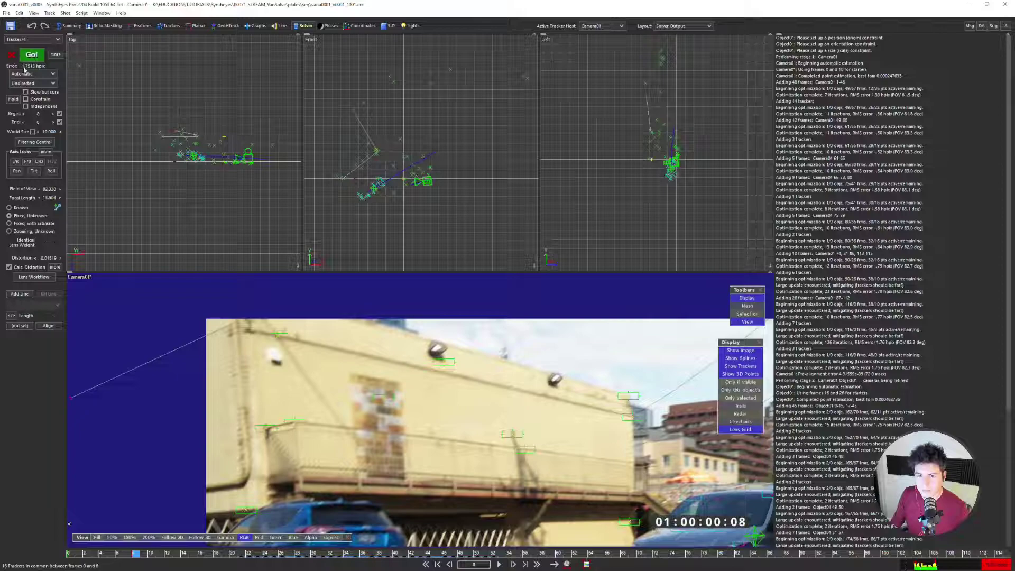
pyautogui.click(11, 56)
pyautogui.click(27, 55)
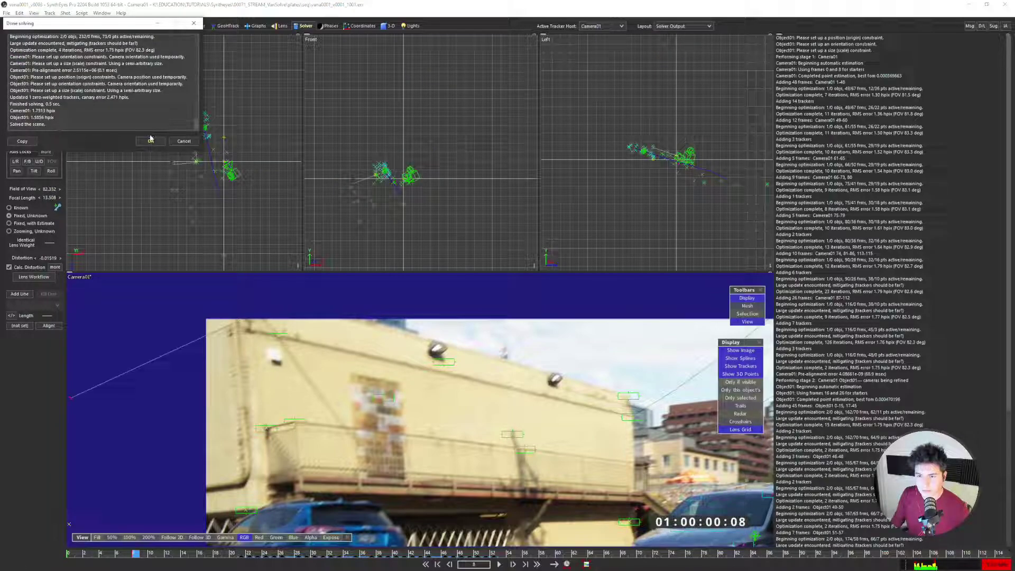
pyautogui.click(151, 140)
# Examine the wall lines from above, and review the locks and errors of all constrained trackers in the Constrained Points layout
pyautogui.scroll(3, 197, 163)
pyautogui.scroll(-2, 195, 129)
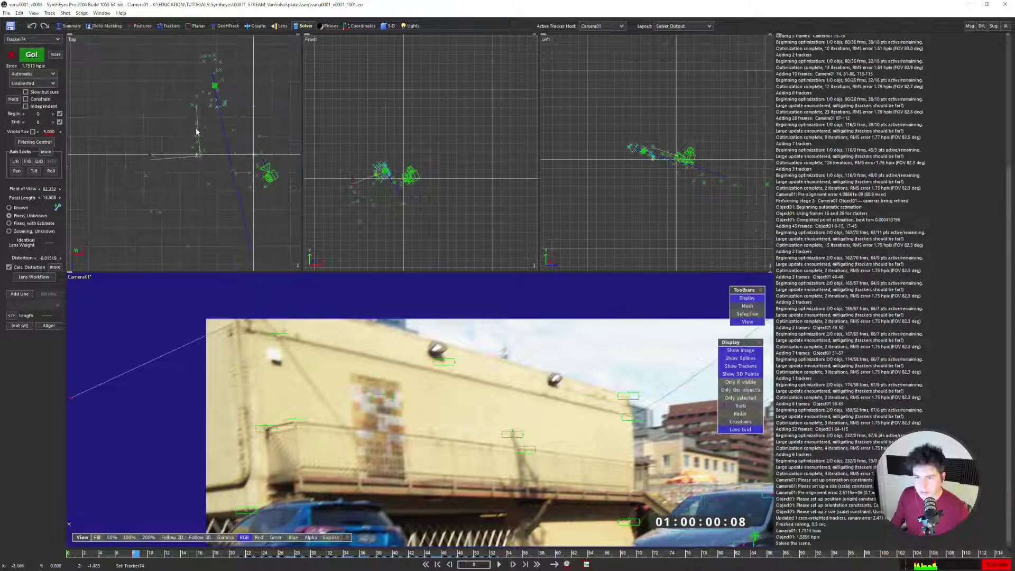
pyautogui.scroll(2, 198, 121)
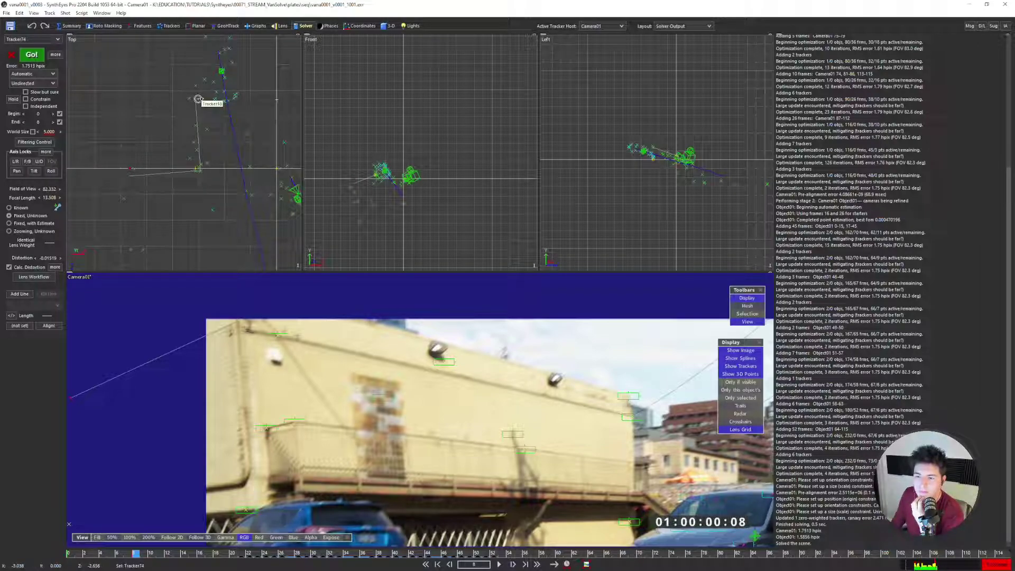
pyautogui.hotkey('ctrl', 'a')
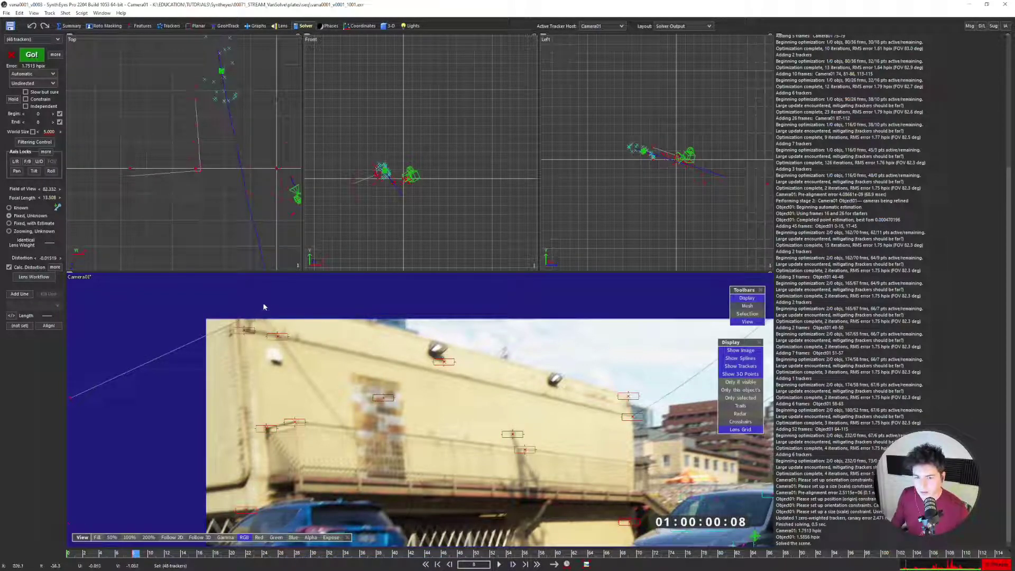
pyautogui.press('8')
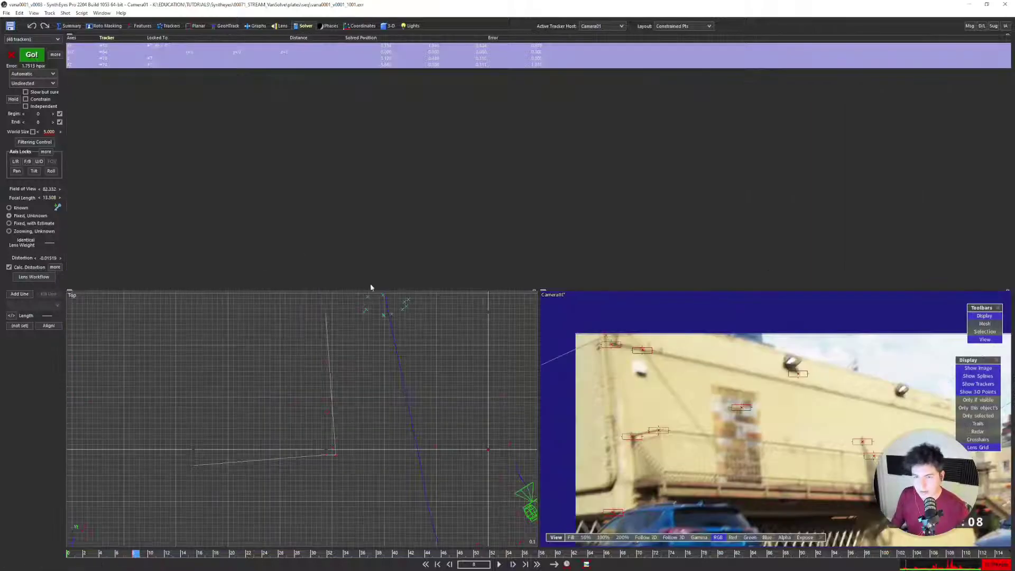
pyautogui.click(180, 66)
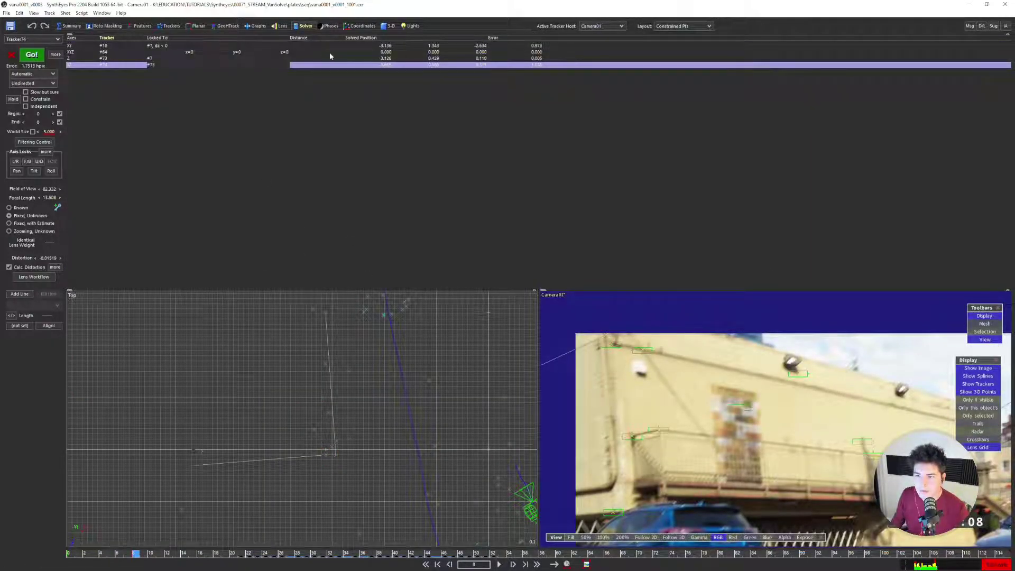
pyautogui.click(355, 52)
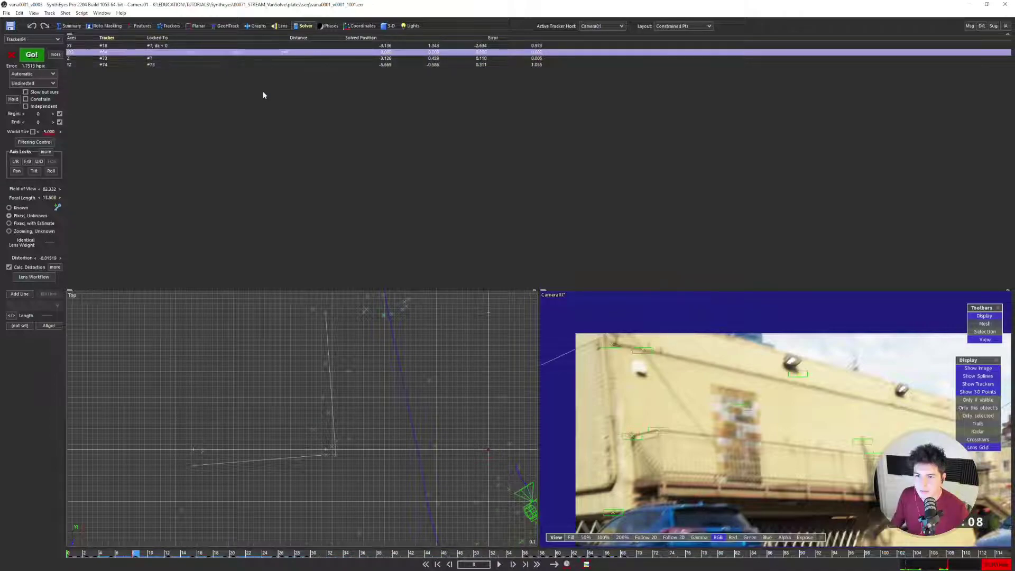
# Constrain Tracker6 at the balcony railing's near corner to the roof-corner tracker, Tracker7, using Same YZ Plane (side)
pyautogui.press('1')
pyautogui.scroll(-3, 519, 335)
pyautogui.moveTo(519, 335); pyautogui.dragTo(485, 276, button='middle')
pyautogui.click(344, 269)
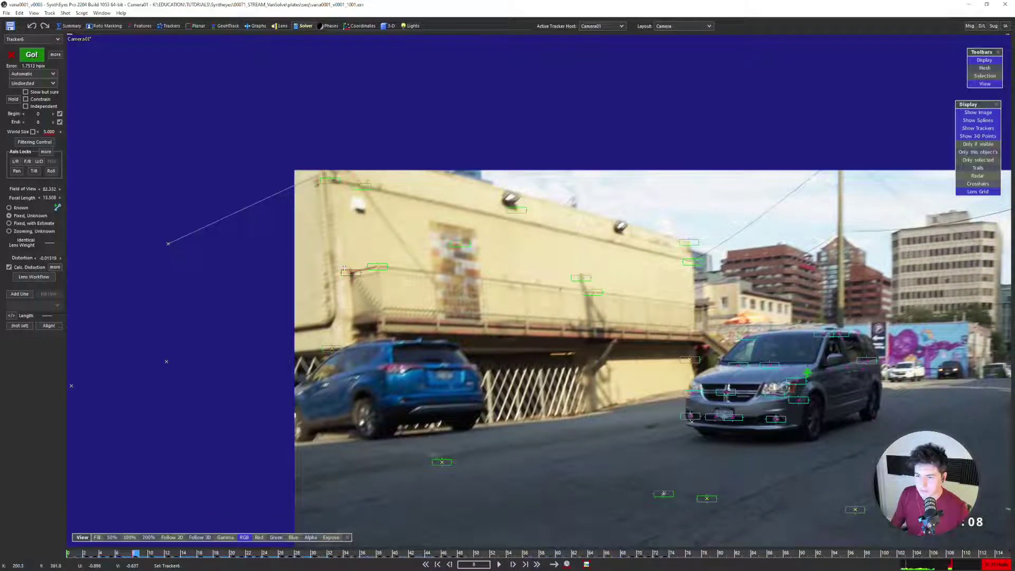
pyautogui.moveTo(366, 269); pyautogui.dragTo(351, 270, button='middle')
pyautogui.click(316, 184)
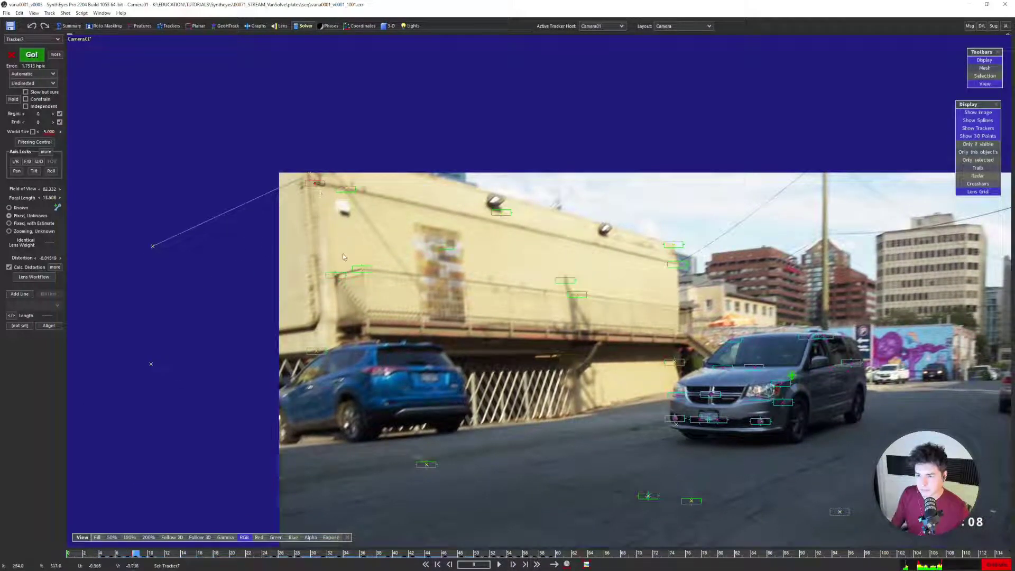
pyautogui.click(336, 273)
pyautogui.press('q')
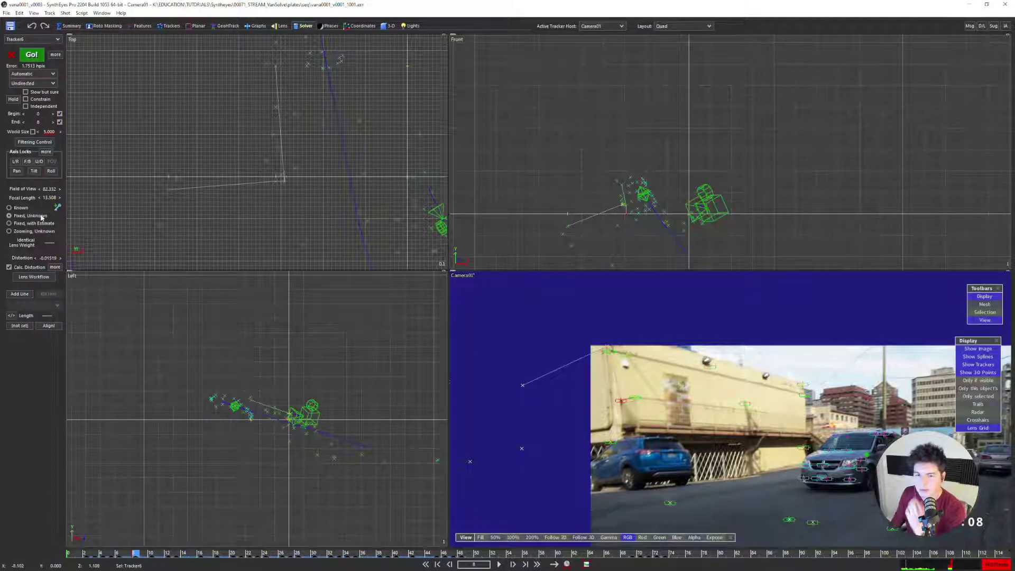
pyautogui.click(168, 26)
pyautogui.click(33, 347)
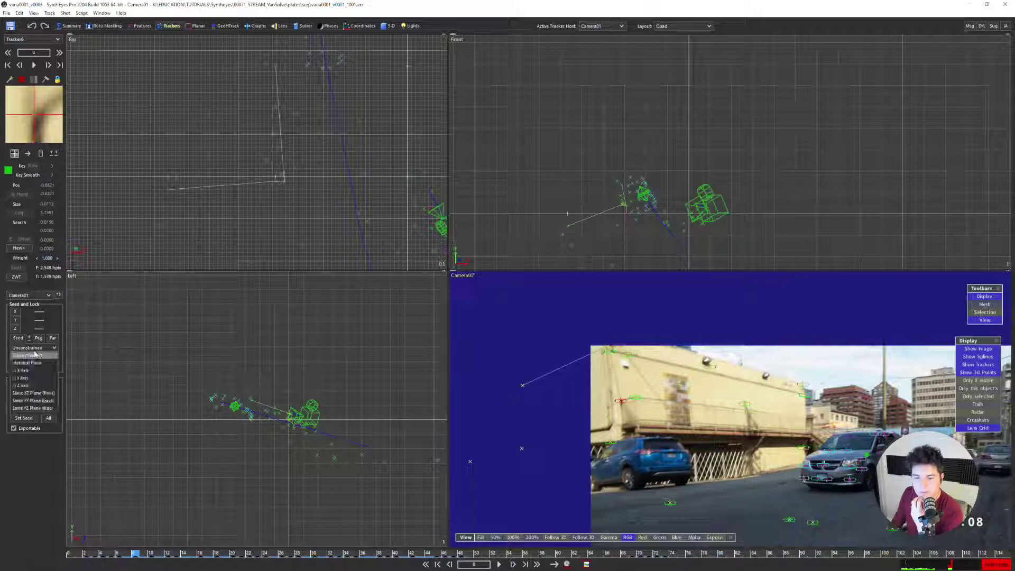
pyautogui.click(45, 408)
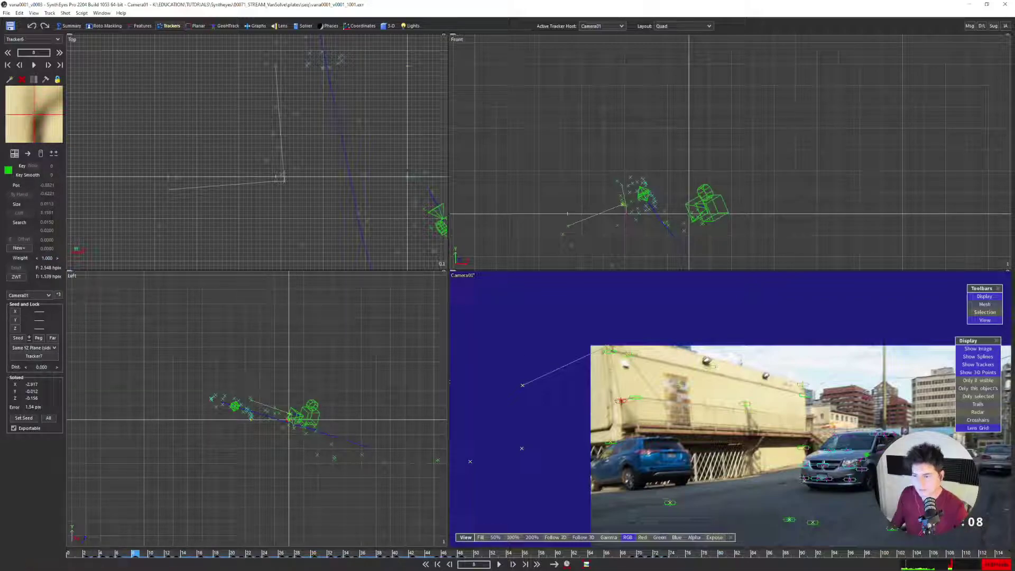
# Align the adjacent balcony railing tracker, Tracker5, with Tracker6 using the || Z Axis constraint, and return to the solver controls
pyautogui.scroll(5, 645, 401)
pyautogui.click(645, 401)
pyautogui.click(652, 385)
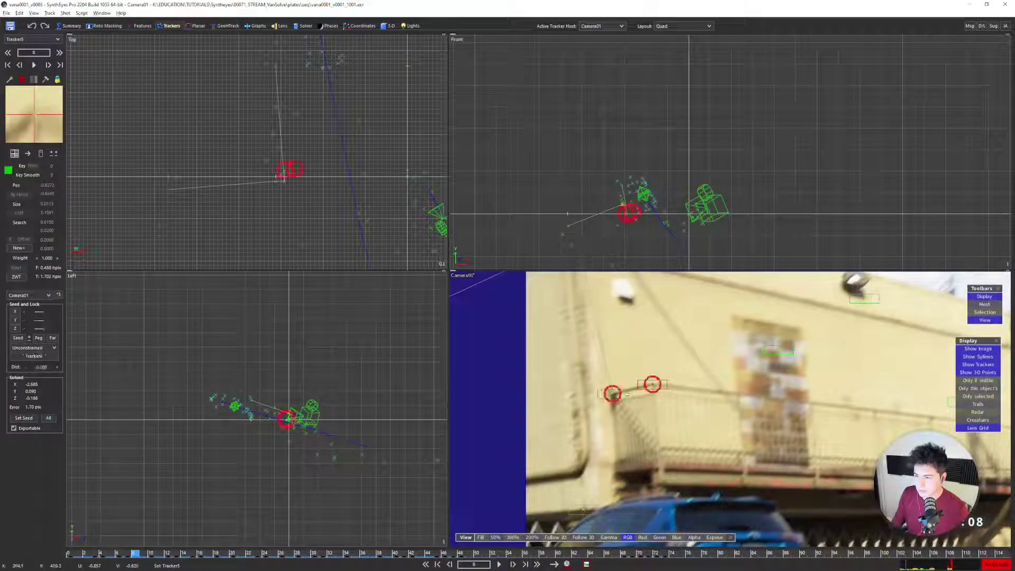
pyautogui.click(33, 348)
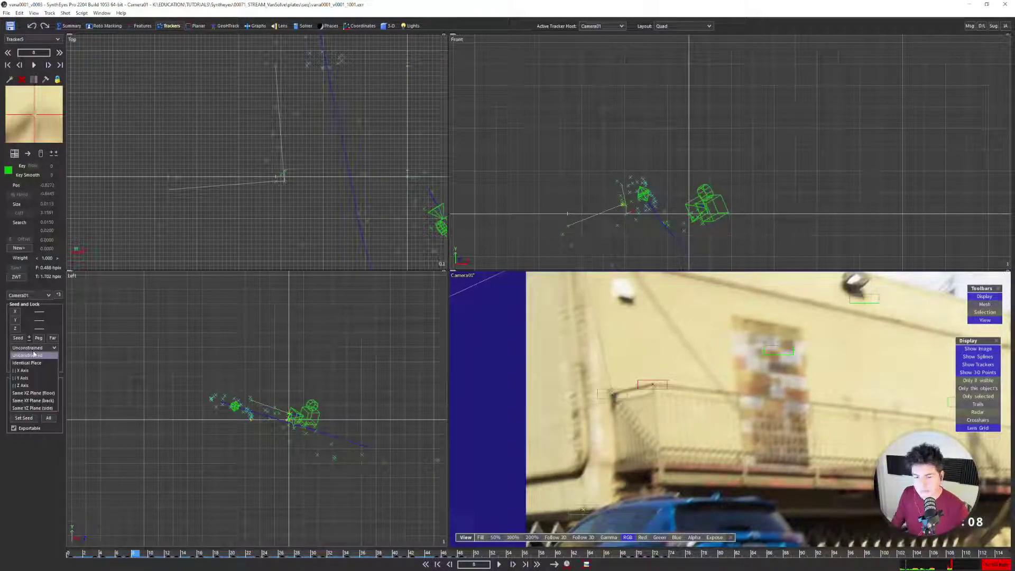
pyautogui.click(25, 386)
pyautogui.click(303, 25)
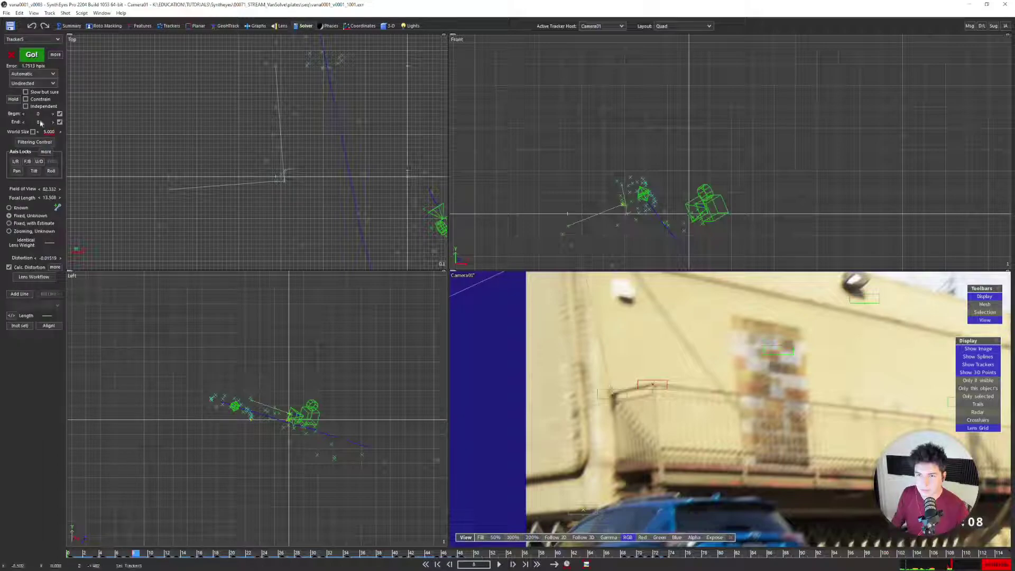
# Solve the scene again and examine the building's wall lines from above and from the side
pyautogui.click(32, 55)
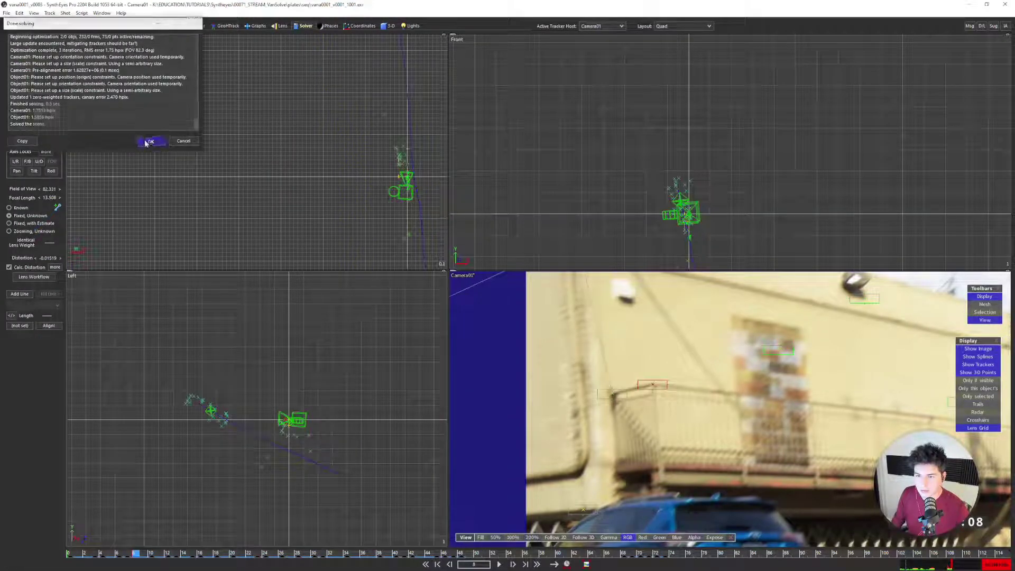
pyautogui.click(151, 140)
pyautogui.moveTo(411, 181); pyautogui.dragTo(278, 208, button='middle')
pyautogui.scroll(2, 279, 208)
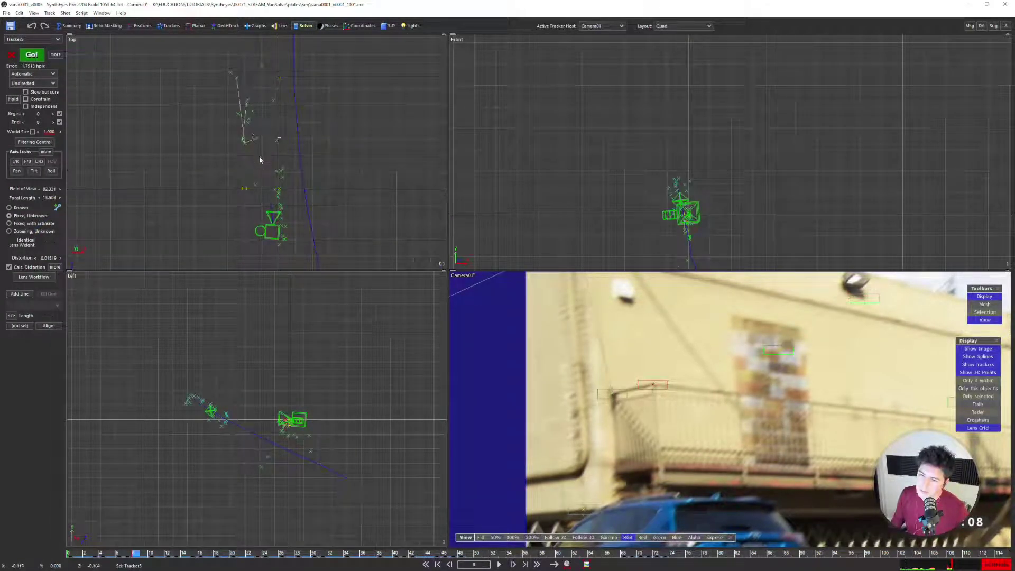
pyautogui.scroll(5, 233, 416)
pyautogui.scroll(4, 403, 446)
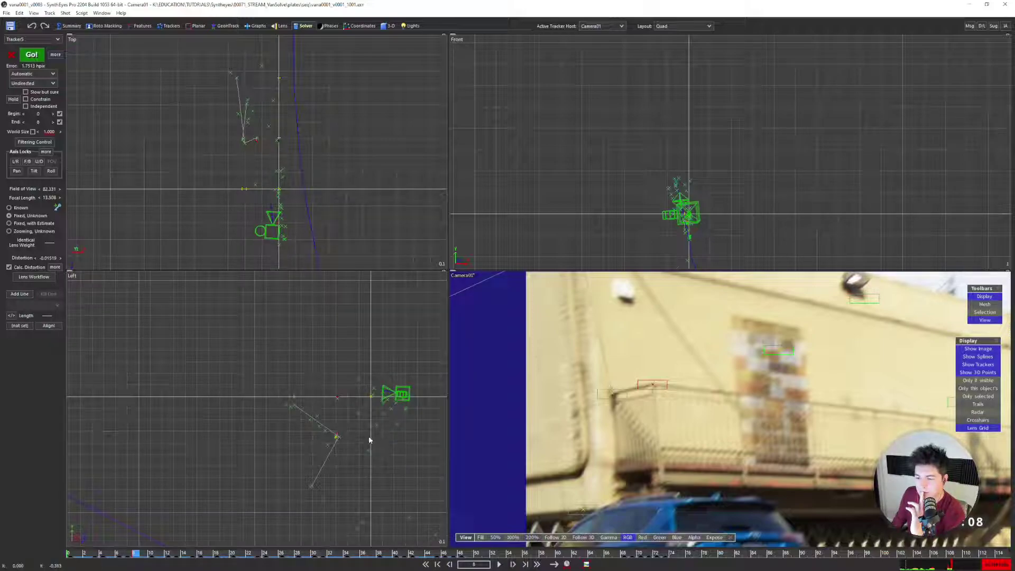
pyautogui.moveTo(369, 440); pyautogui.dragTo(299, 412, button='middle')
pyautogui.scroll(2, 286, 415)
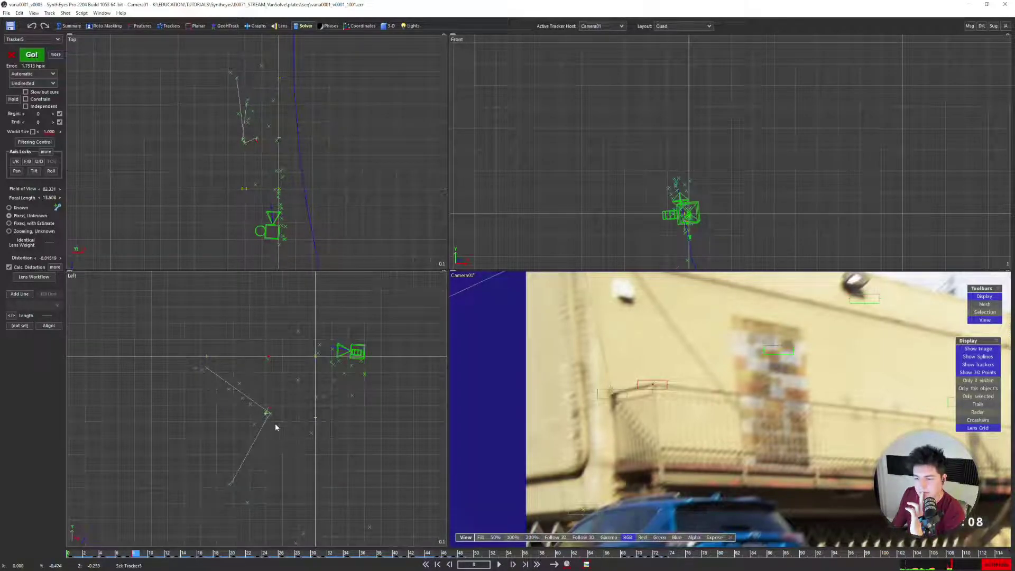
pyautogui.scroll(2, 278, 423)
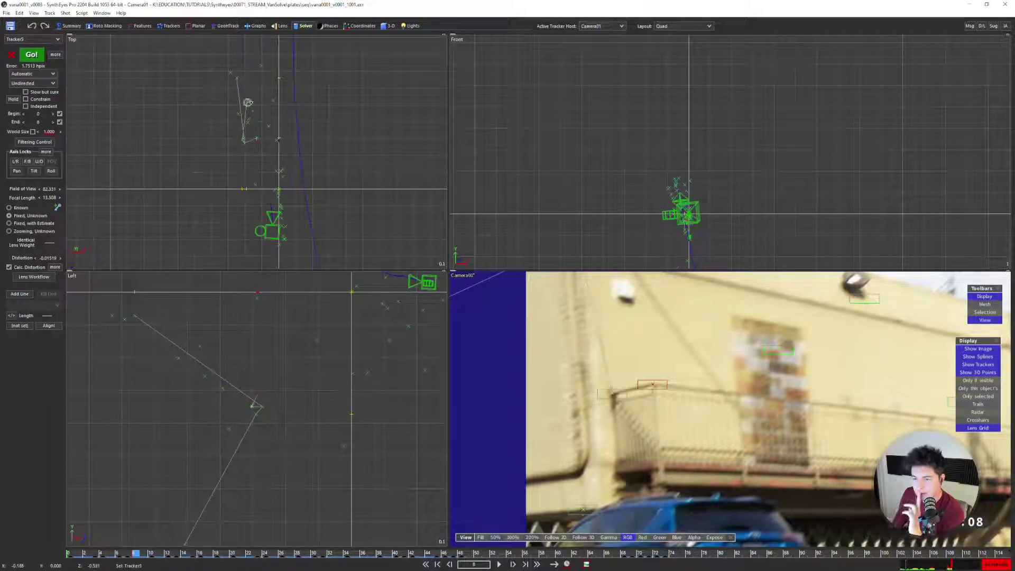
pyautogui.scroll(-2, 244, 164)
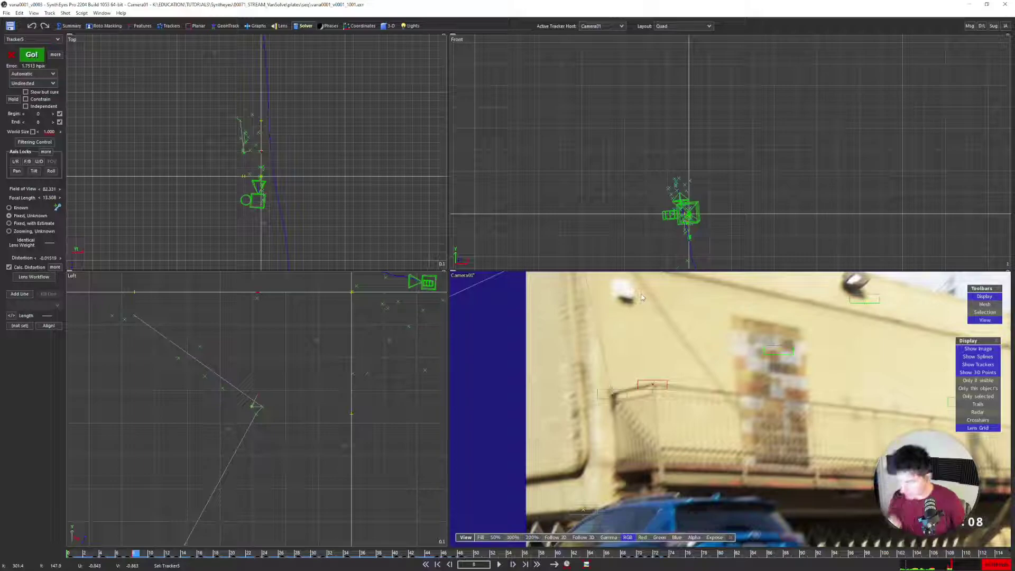
# Examine the building trackers and wall lines in the full camera view over the first frames, ending at frame 7
pyautogui.hotkey('shift', 'a')
pyautogui.press('m')
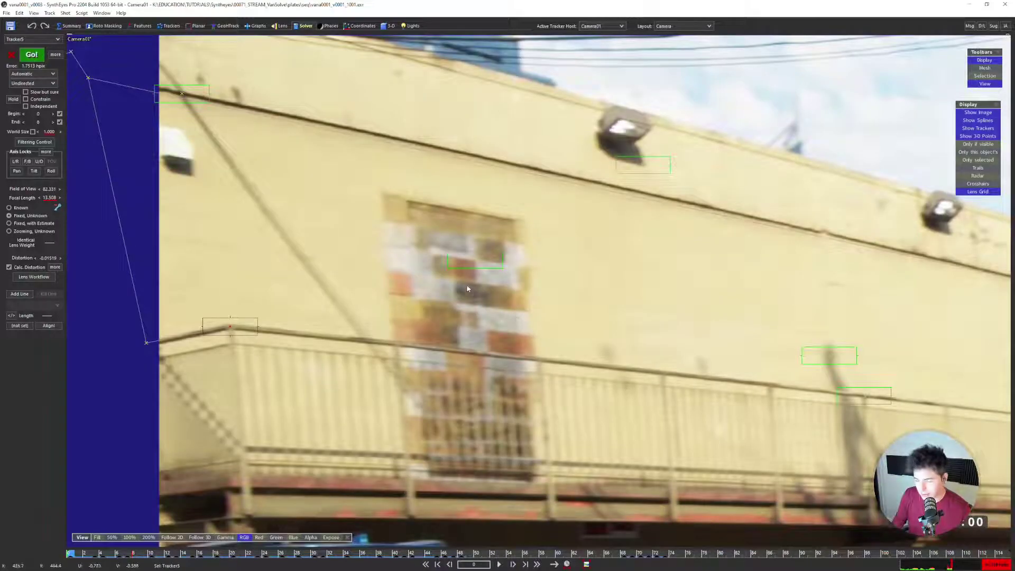
pyautogui.scroll(-3, 457, 283)
pyautogui.scroll(-1, 441, 275)
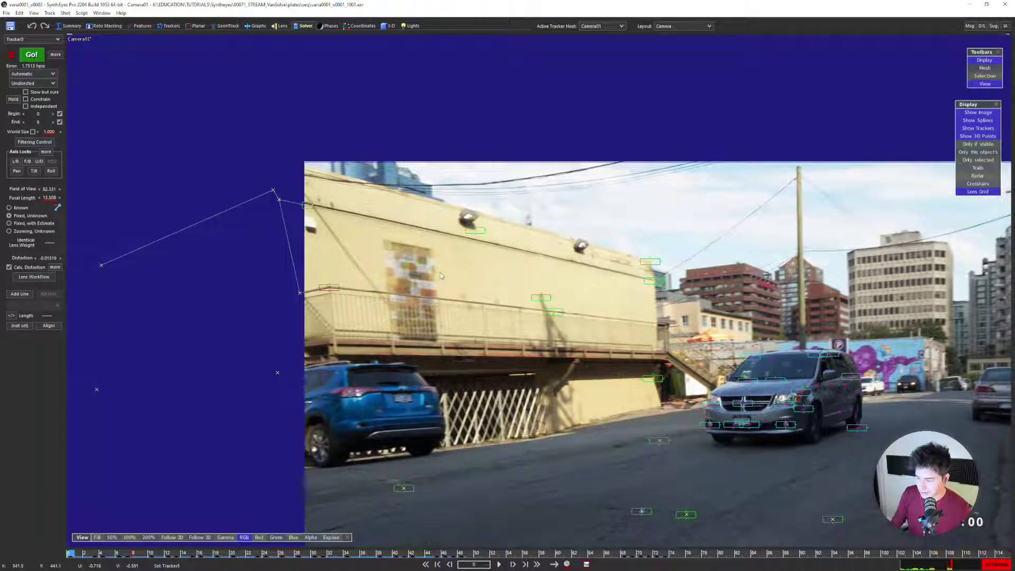
pyautogui.press('s')
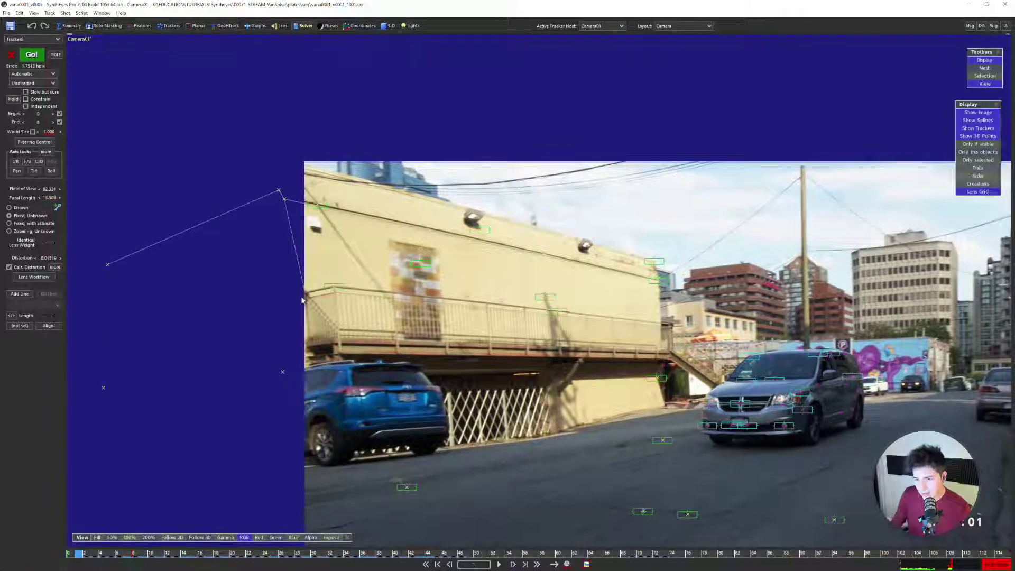
pyautogui.press('d')
pyautogui.press('d')
pyautogui.press('d')
pyautogui.press('d')
pyautogui.press('d')
pyautogui.press('d')
pyautogui.press('d')
pyautogui.press('d')
pyautogui.press('d')
pyautogui.press('s')
pyautogui.press('s')
pyautogui.press('s')
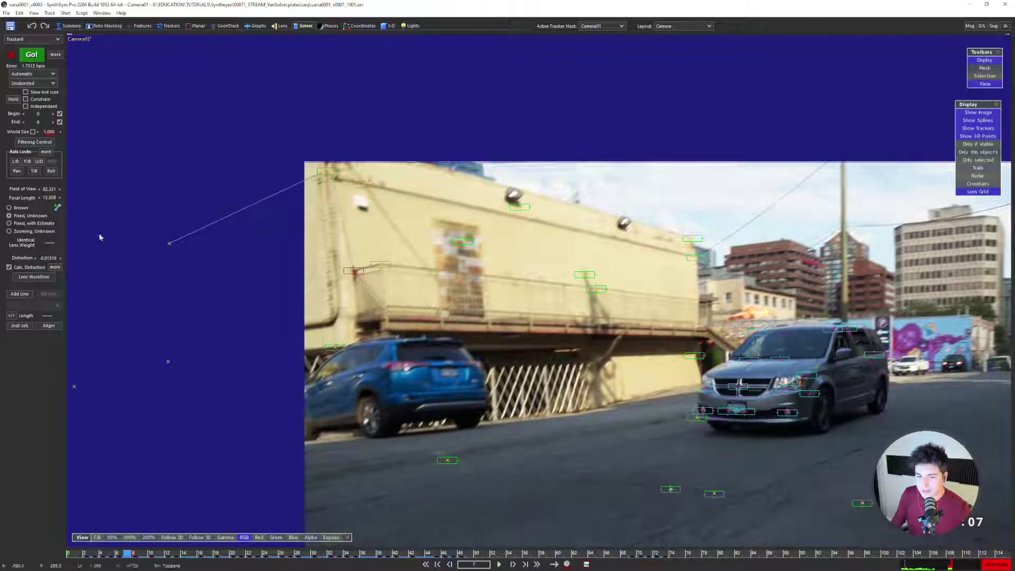
# Set the distance from the balcony railing tracker, Tracker6, to Tracker7 to 200 and solve the scene
pyautogui.click(164, 26)
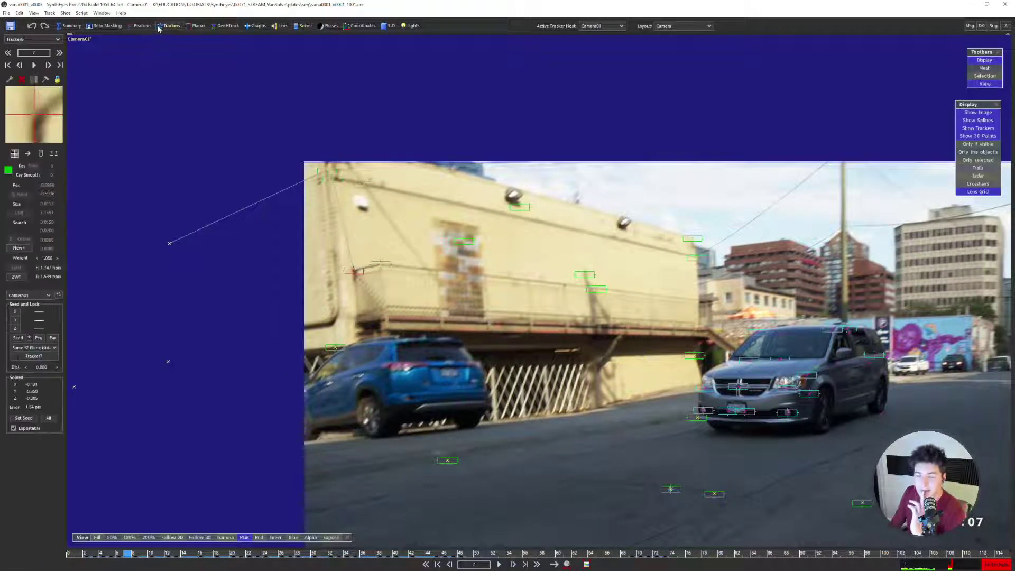
pyautogui.doubleClick(42, 367)
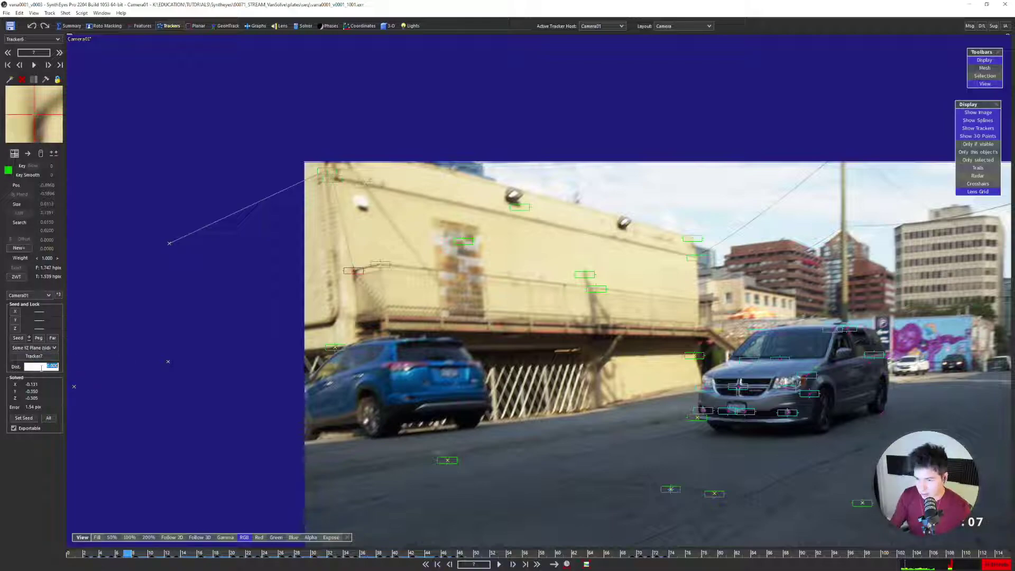
pyautogui.write('200')
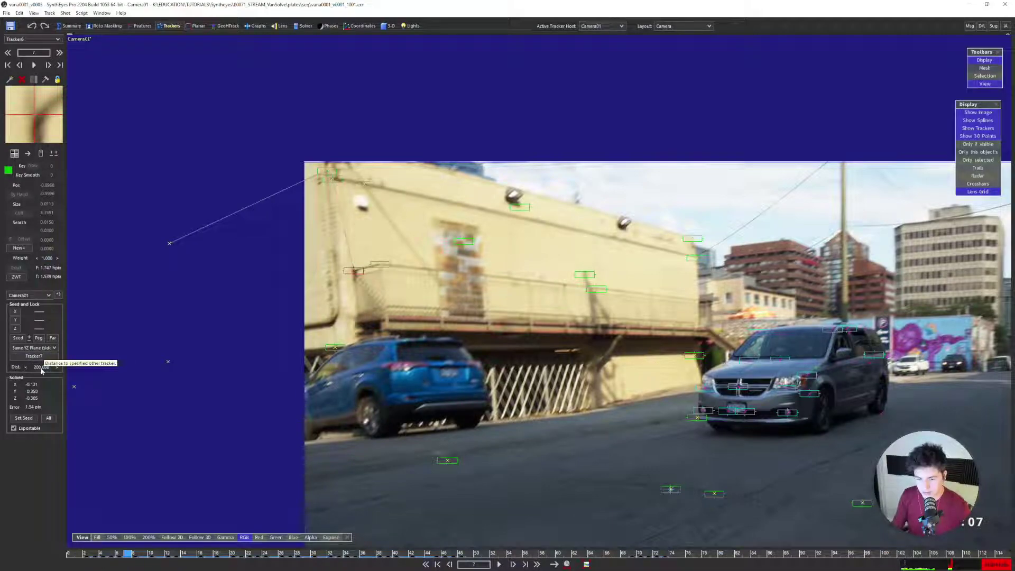
pyautogui.press('Return')
pyautogui.press('g')
pyautogui.click(151, 140)
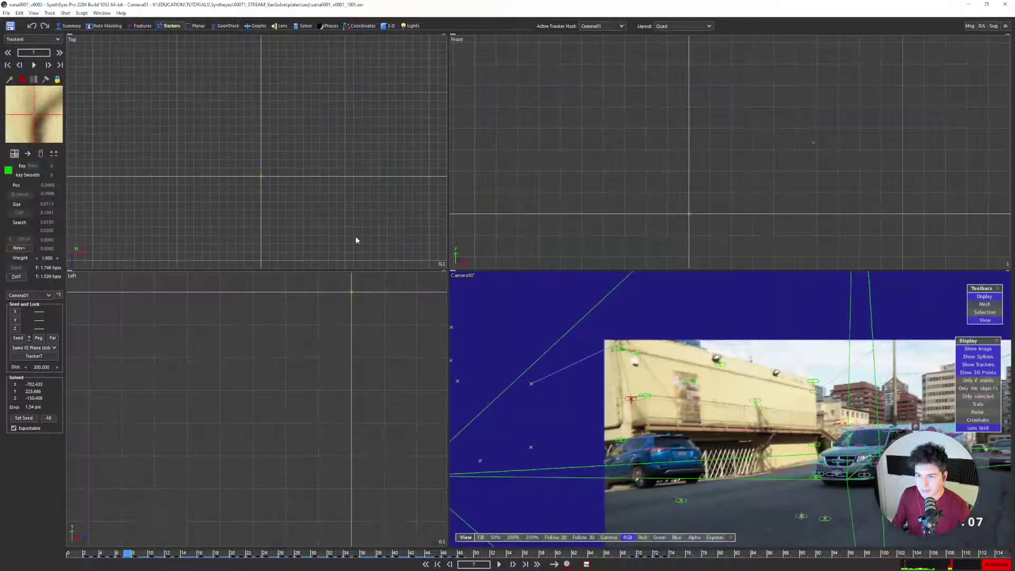
# Check the rescaled solve from above on neighbouring frames and run the scene solve again
pyautogui.scroll(-5, 296, 173)
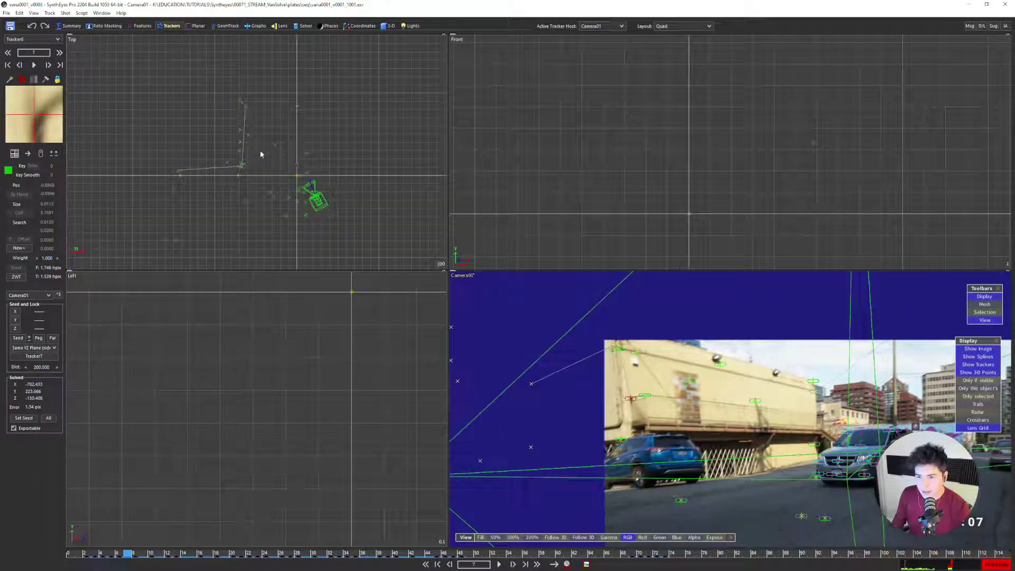
pyautogui.press('Right')
pyautogui.press('Left')
pyautogui.press('Left')
pyautogui.press('Left')
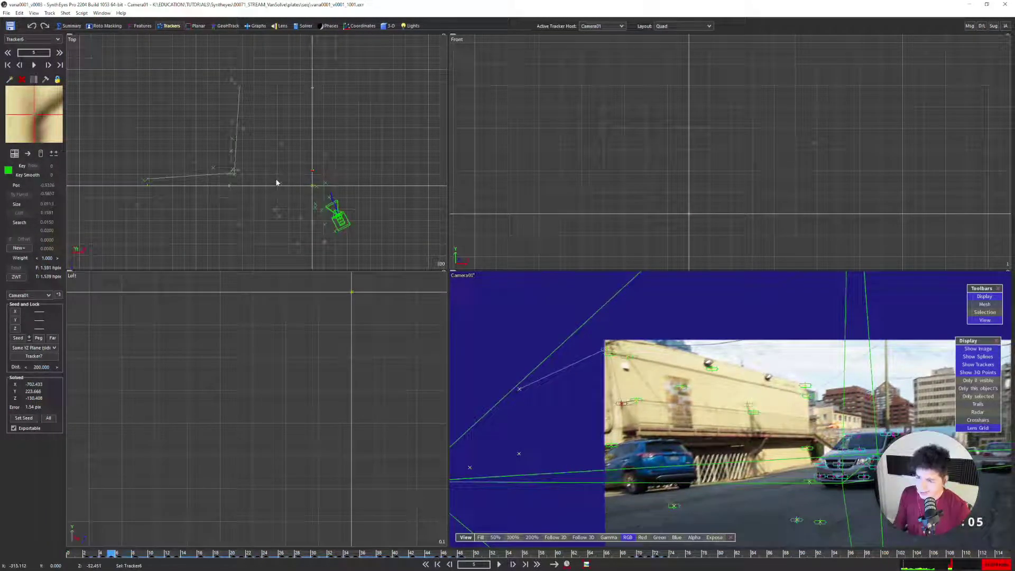
pyautogui.press('F9')
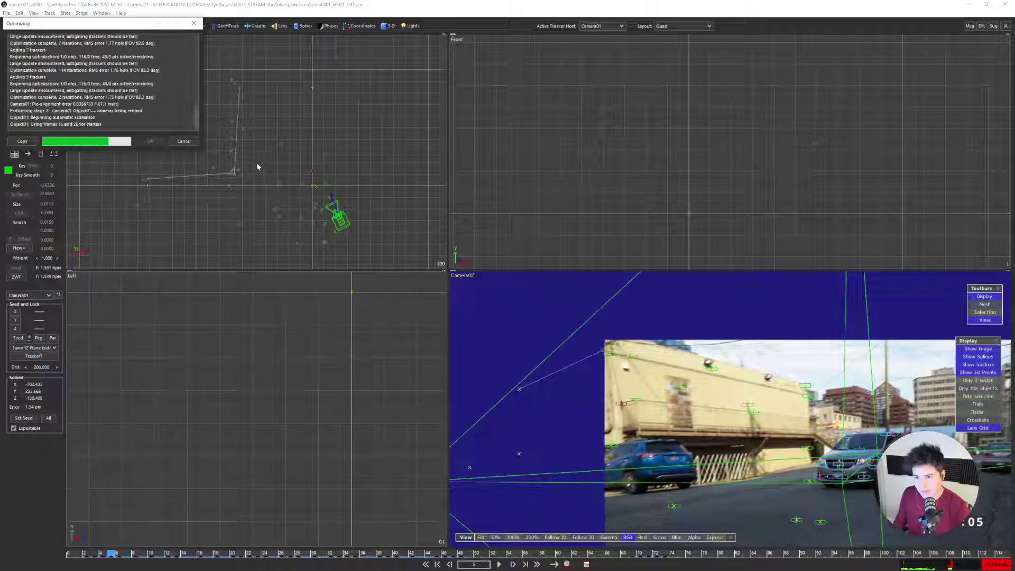
pyautogui.click(184, 141)
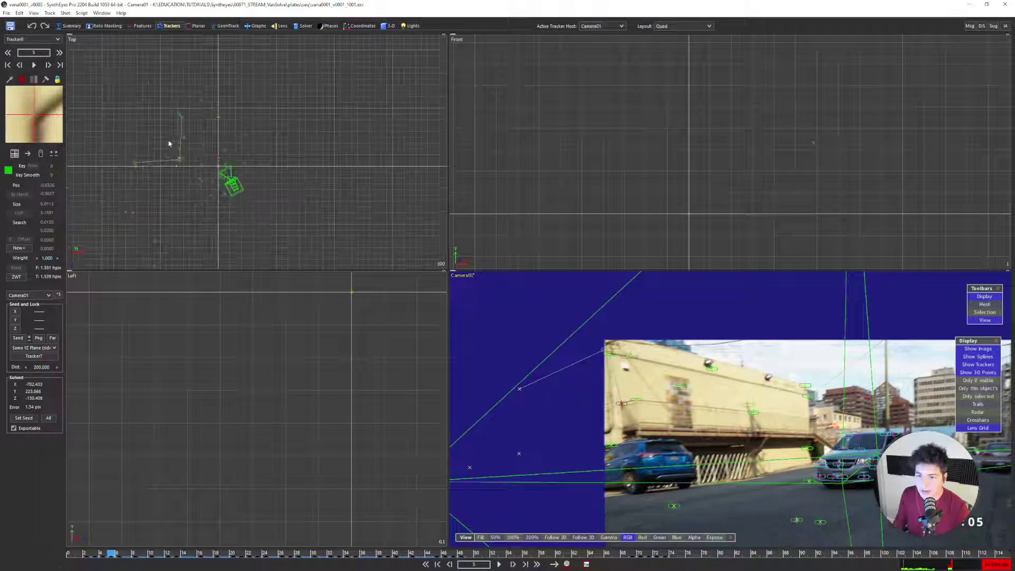
pyautogui.press('F9')
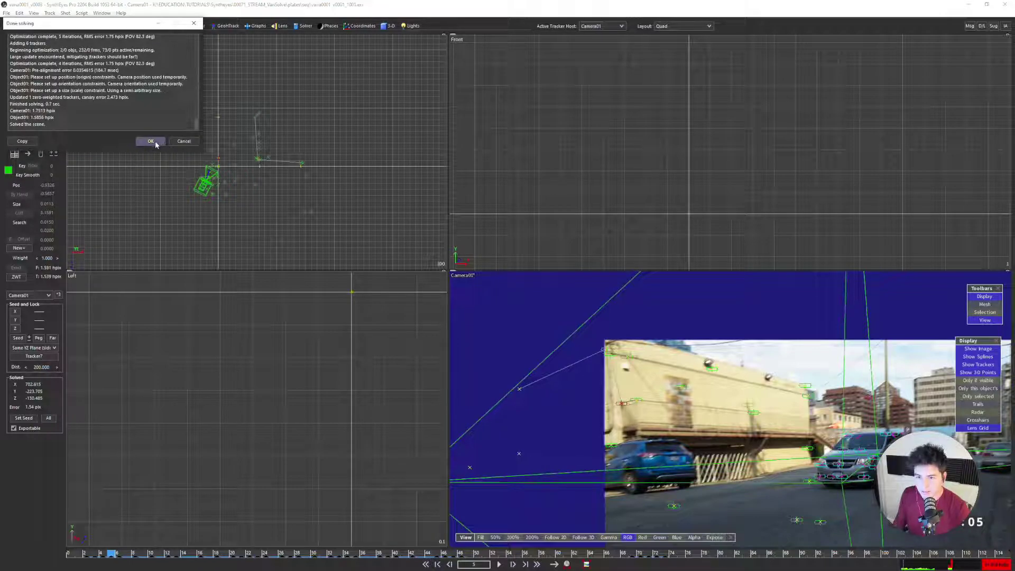
pyautogui.click(156, 142)
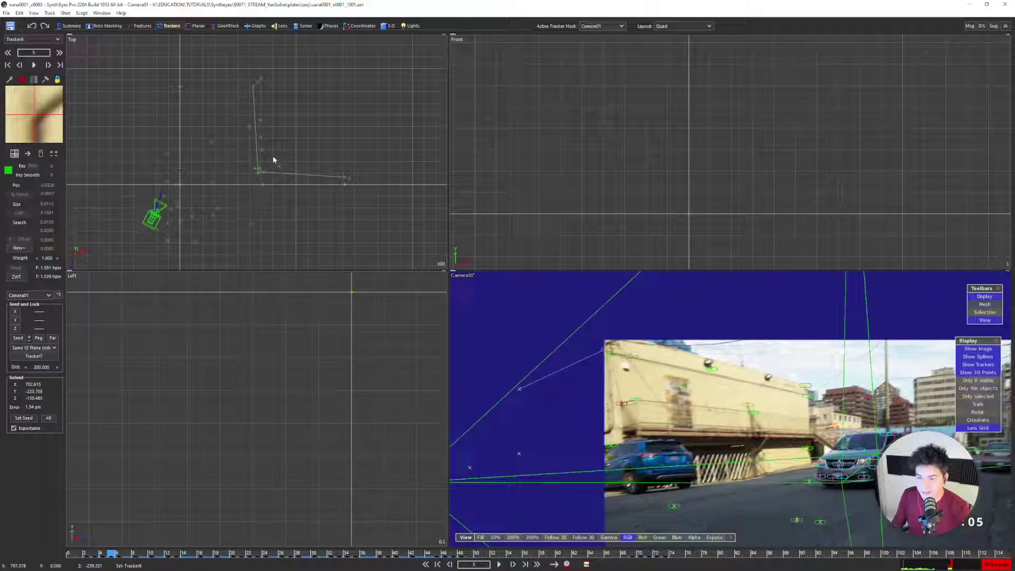
# Constrain Tracker74, at the far end of the side wall line, to the negative X side and re-solve the scene
pyautogui.press('Home')
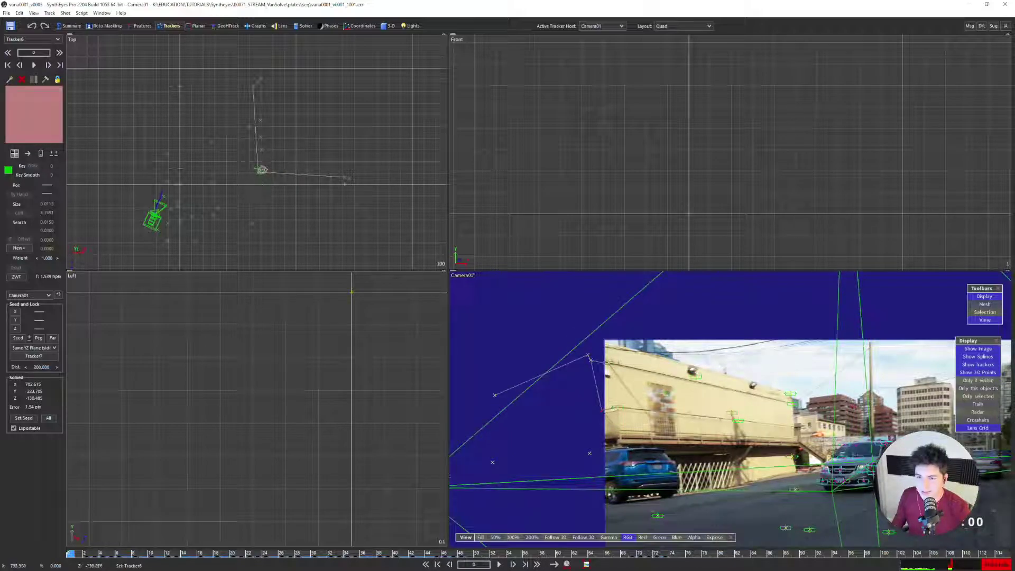
pyautogui.scroll(2, 619, 402)
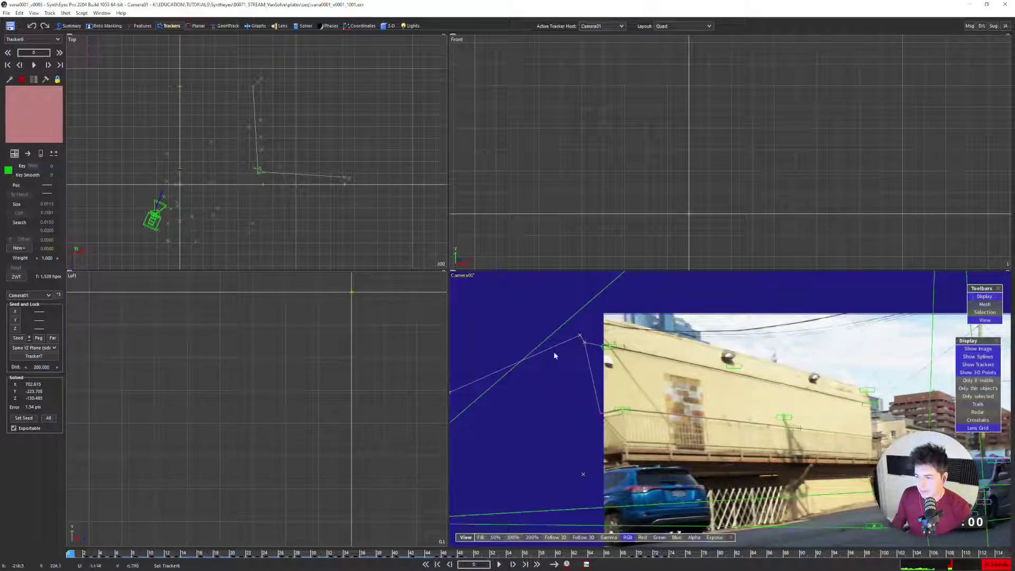
pyautogui.click(345, 176)
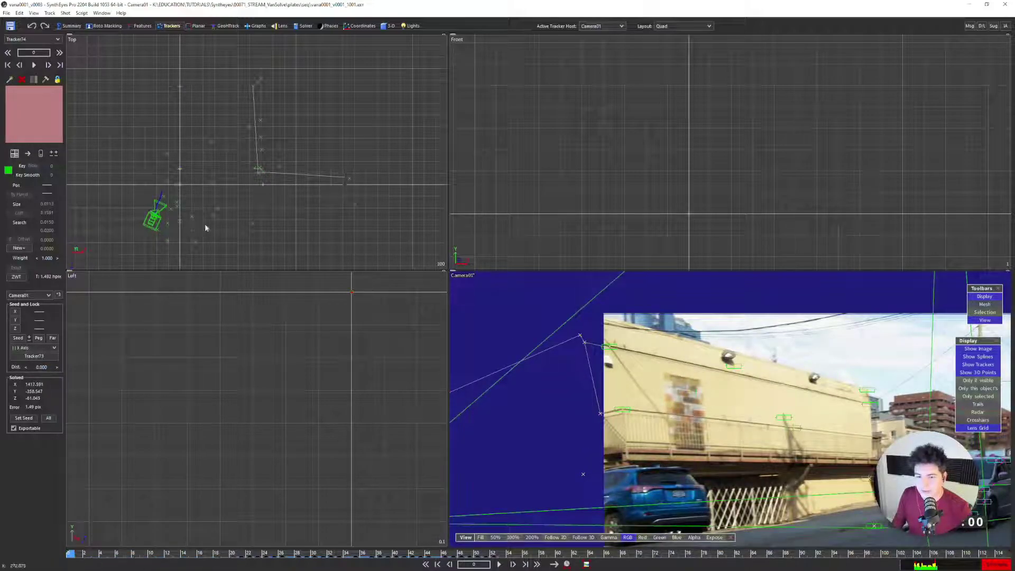
pyautogui.click(16, 312)
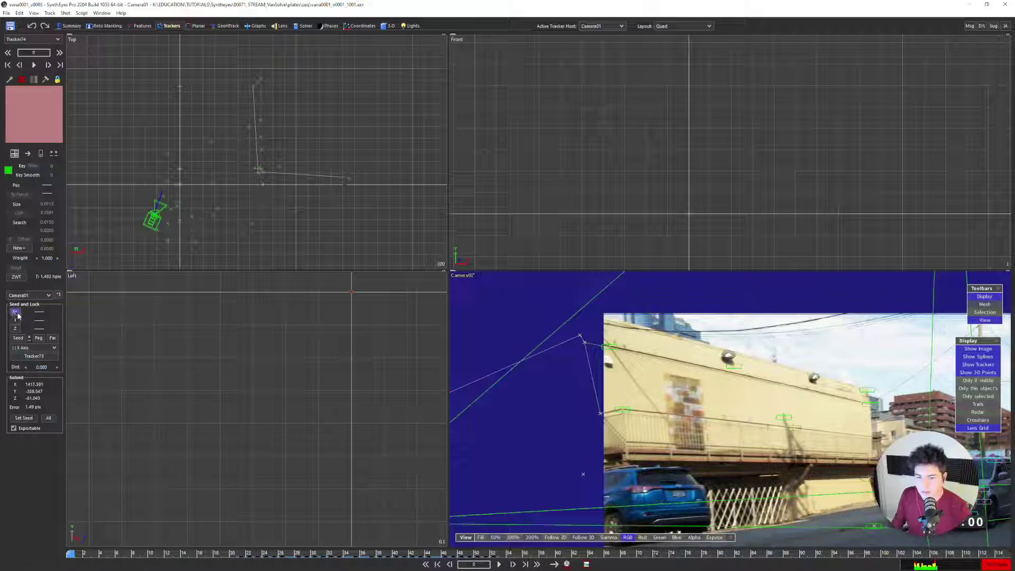
pyautogui.hotkey('shift', 'g')
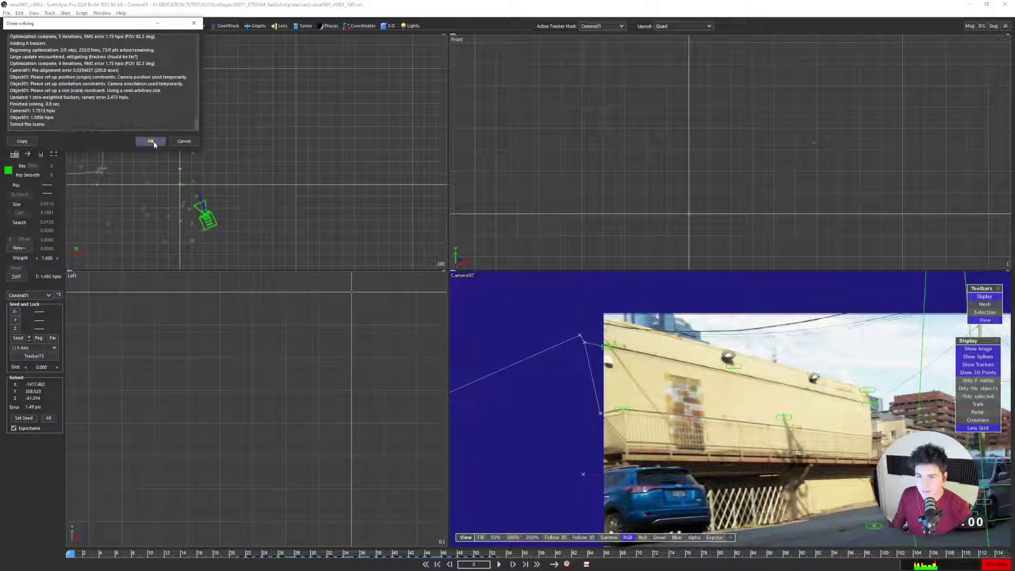
pyautogui.click(153, 144)
# Examine the orientation of the camera and wall lines in the top and left views
pyautogui.scroll(-3, 252, 167)
pyautogui.scroll(-5, 345, 382)
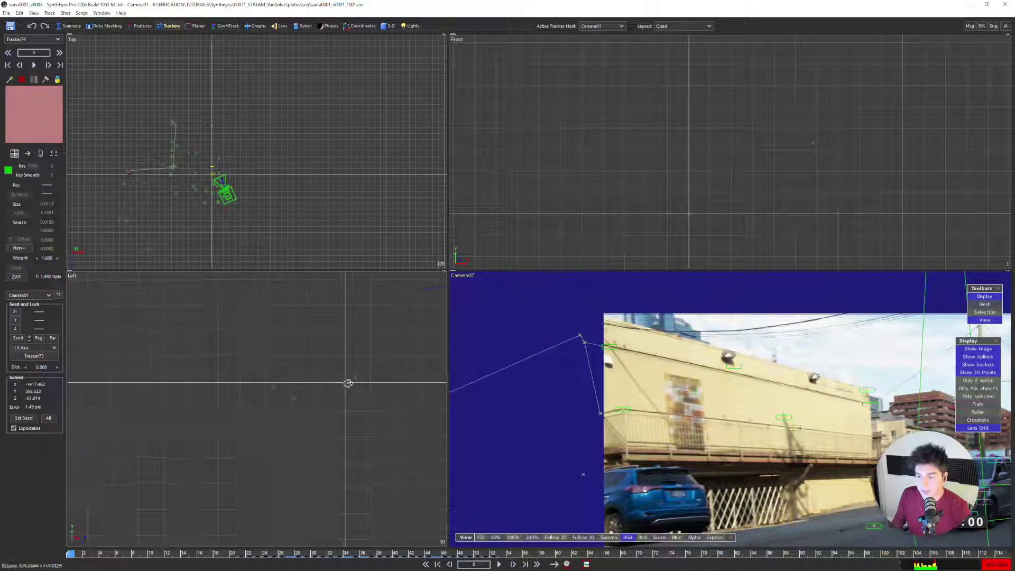
pyautogui.scroll(-2, 344, 382)
pyautogui.scroll(4, 351, 381)
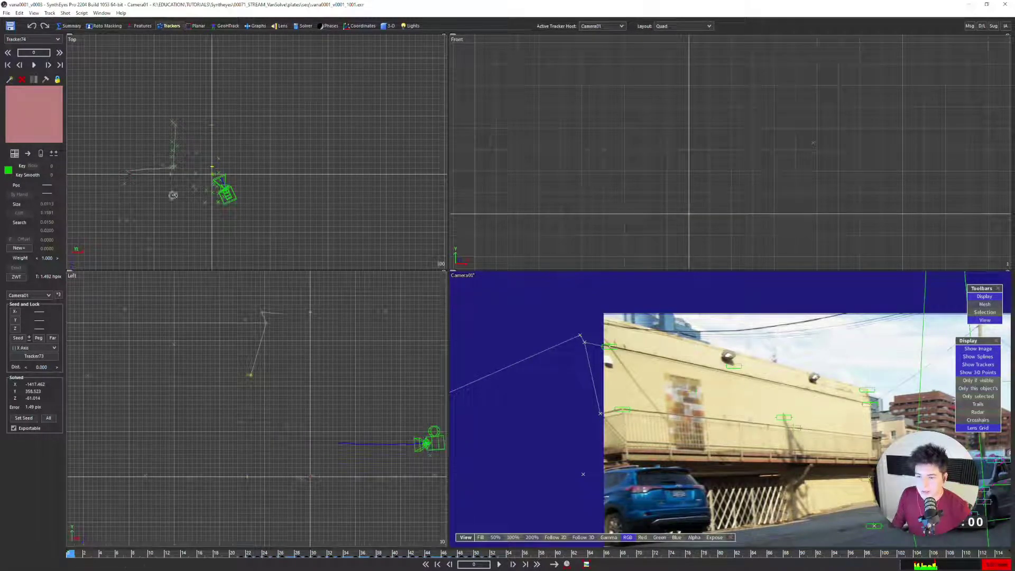
pyautogui.scroll(5, 180, 178)
pyautogui.scroll(-2, 195, 179)
pyautogui.moveTo(196, 178); pyautogui.dragTo(268, 182, button='middle')
pyautogui.scroll(-2, 340, 199)
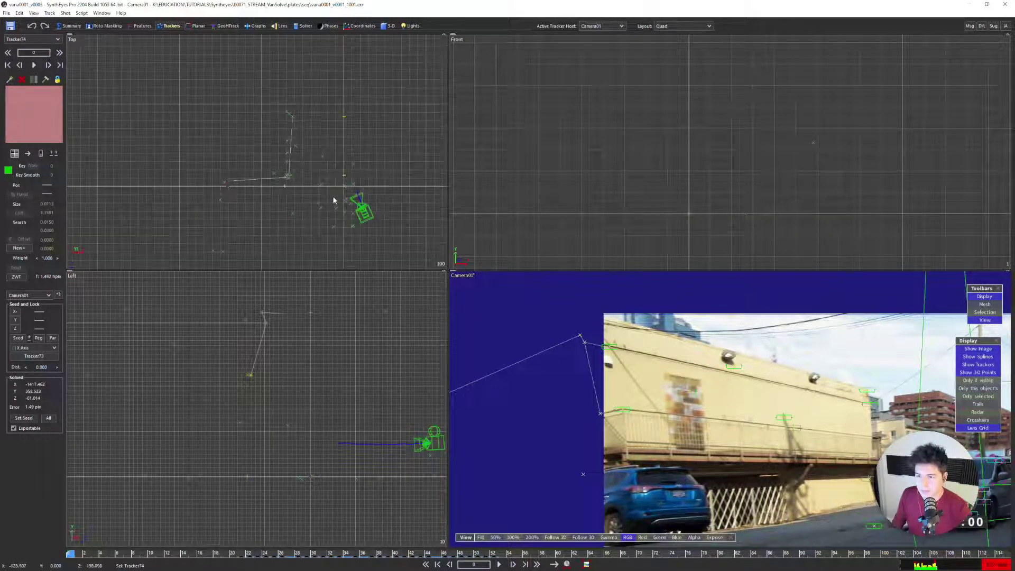
pyautogui.moveTo(340, 199); pyautogui.dragTo(286, 183, button='middle')
# Play the shot in the full camera view to frame 36 and select Tracker78
pyautogui.press('5')
pyautogui.scroll(-3, 608, 365)
pyautogui.moveTo(608, 351); pyautogui.dragTo(409, 328, button='middle')
pyautogui.press('space')
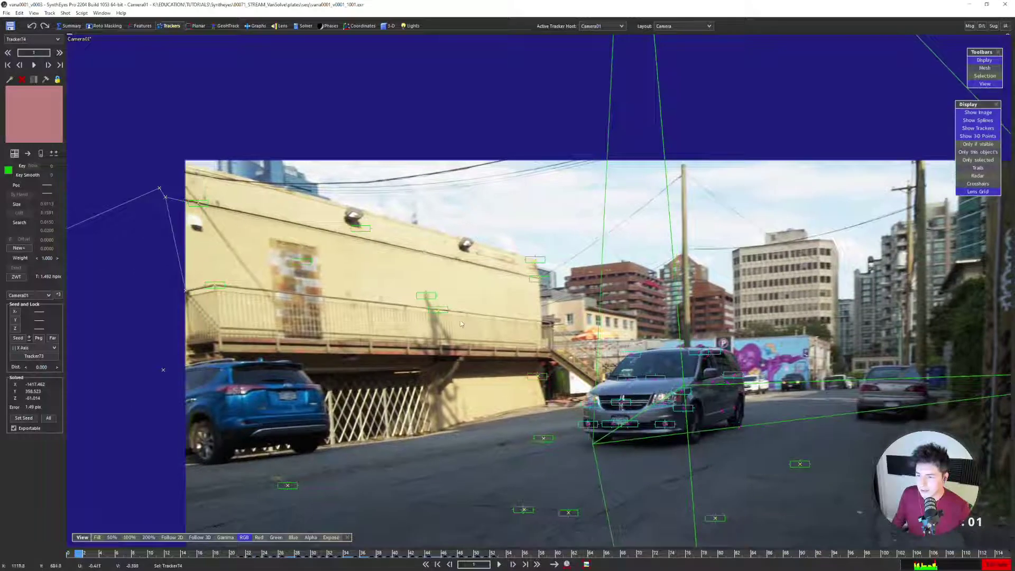
pyautogui.scroll(-2, 410, 316)
pyautogui.press('space')
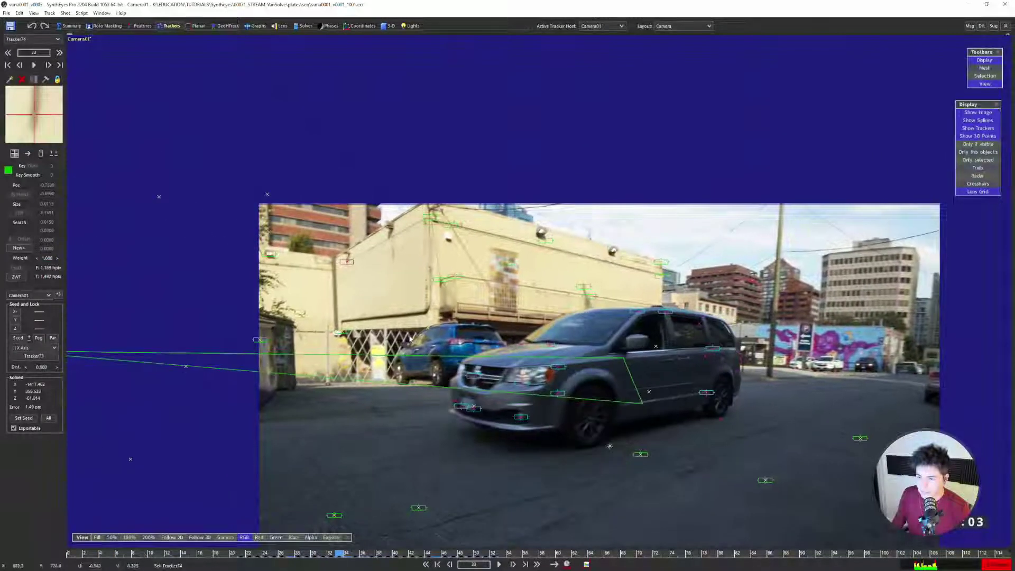
pyautogui.scroll(5, 426, 332)
pyautogui.scroll(-4, 431, 330)
pyautogui.press('space')
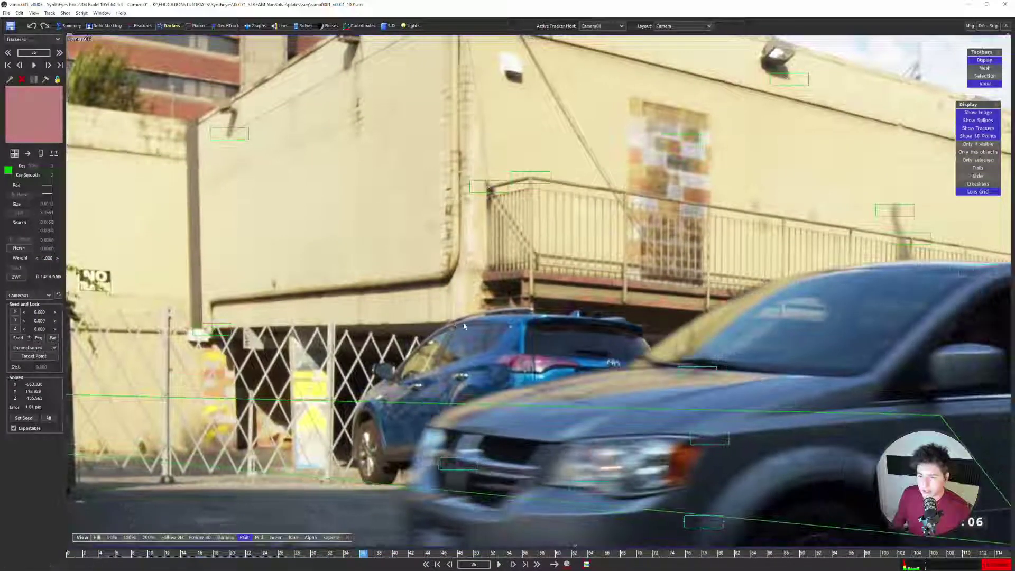
# Set Tracker7, at the upper corner of the building, as the target point of Tracker78
pyautogui.scroll(-2, 450, 305)
pyautogui.moveTo(450, 305); pyautogui.dragTo(455, 351, button='middle')
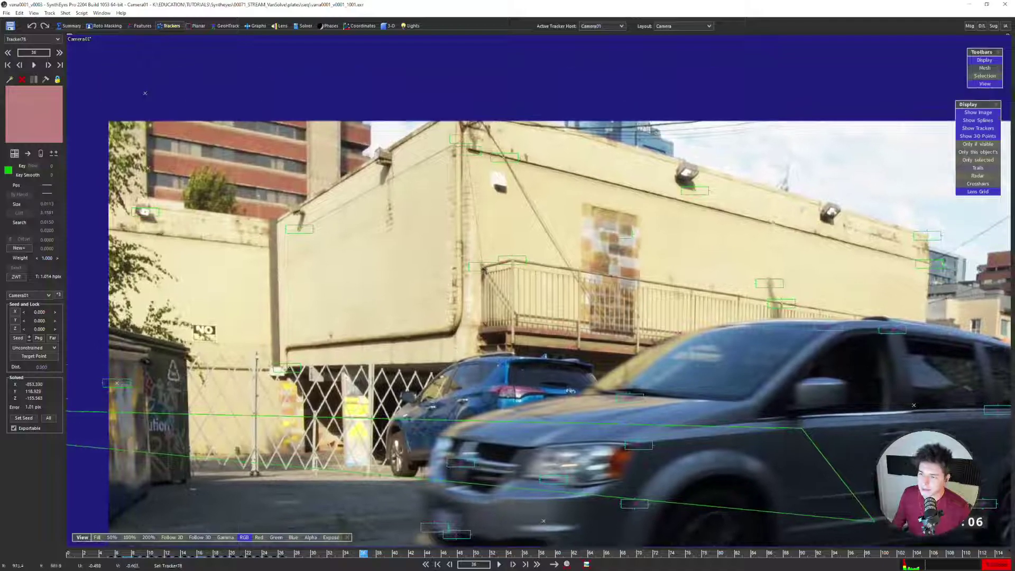
pyautogui.scroll(2, 459, 152)
pyautogui.keyDown('alt'); pyautogui.click(473, 153); pyautogui.keyUp('alt')
pyautogui.scroll(-3, 446, 197)
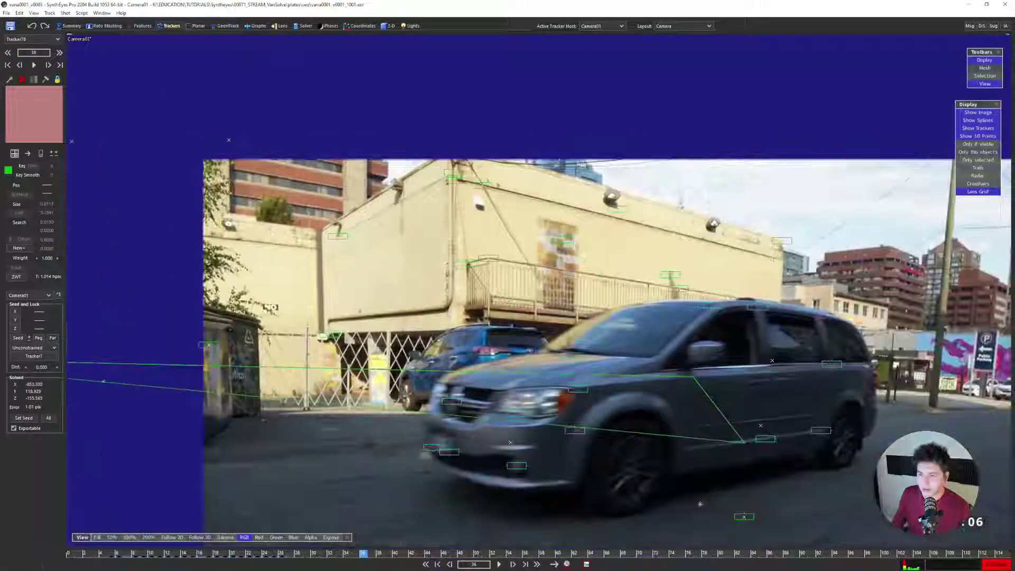
# Constrain Tracker78 to the same XY plane (back) as its target Tracker7 and re-solve the scene
pyautogui.press('q')
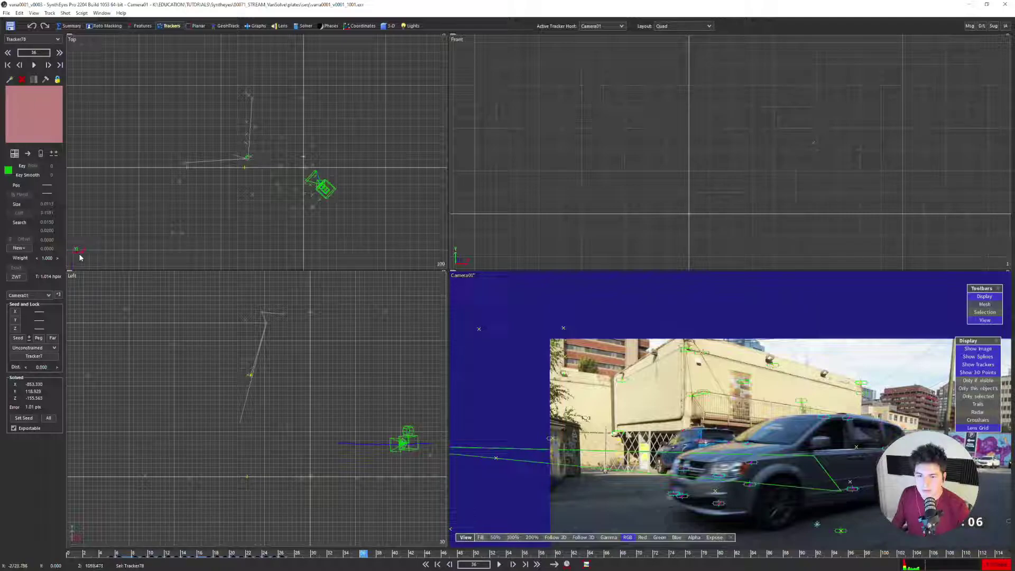
pyautogui.click(42, 347)
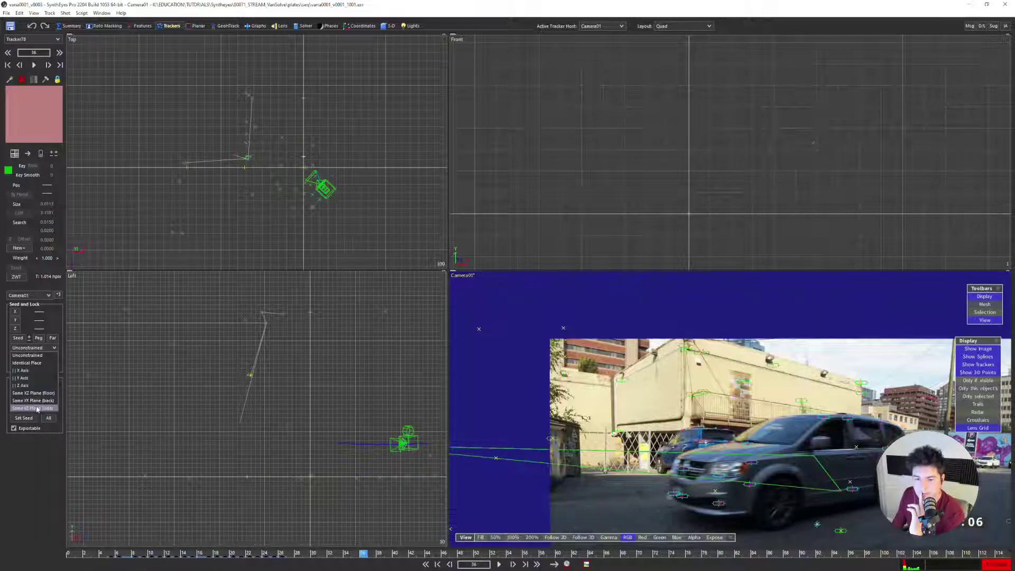
pyautogui.click(58, 391)
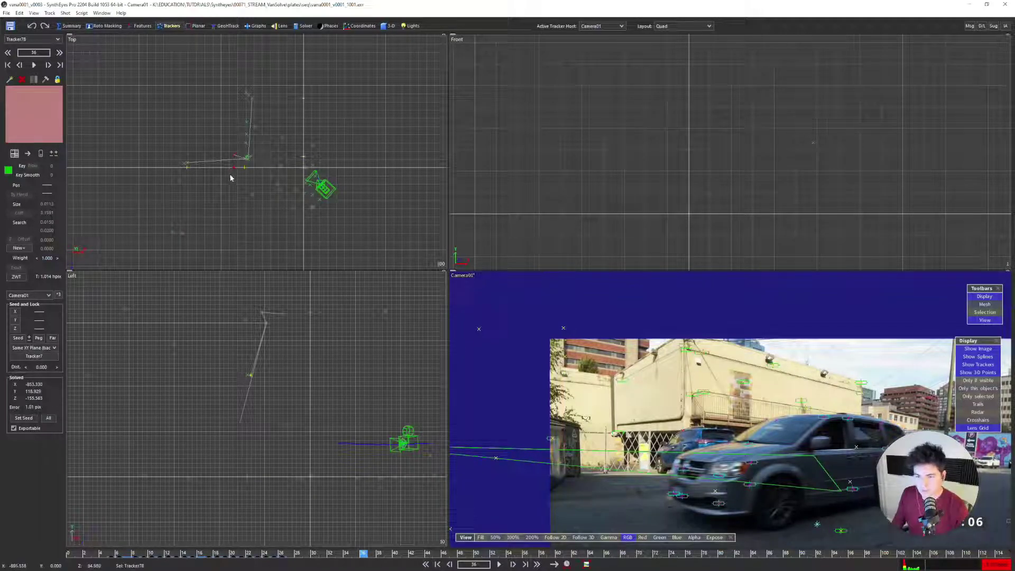
pyautogui.press('F9')
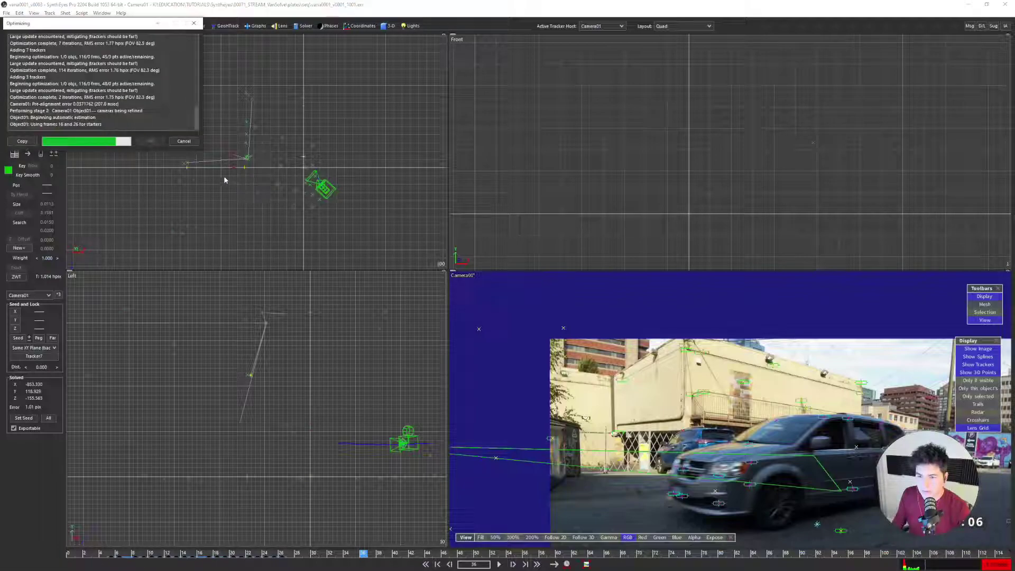
pyautogui.click(151, 141)
# Constrain Tracker79 parallel to the X axis, with Tracker78 as its target point
pyautogui.scroll(3, 627, 424)
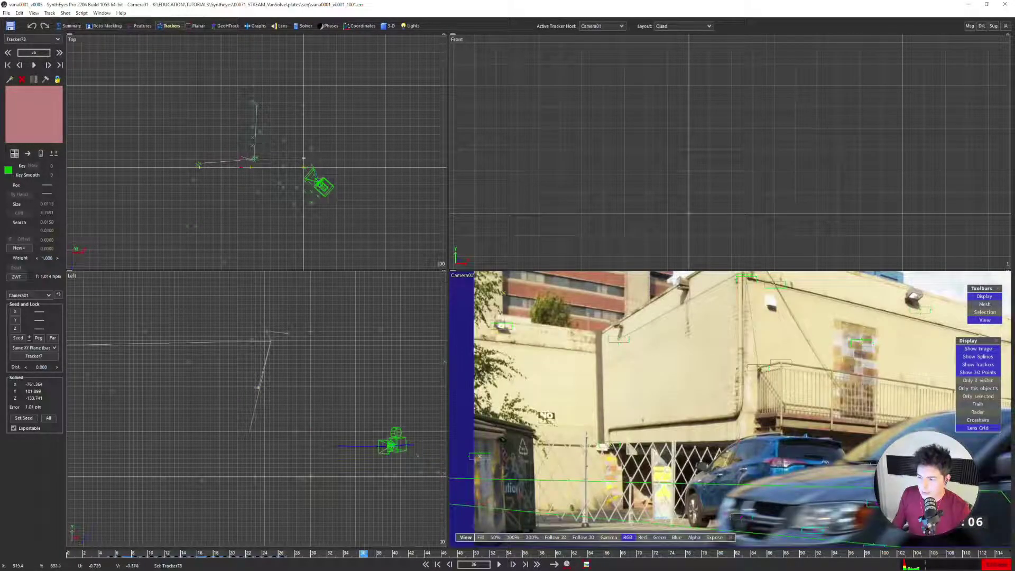
pyautogui.keyDown('alt'); pyautogui.click(739, 441); pyautogui.keyUp('alt')
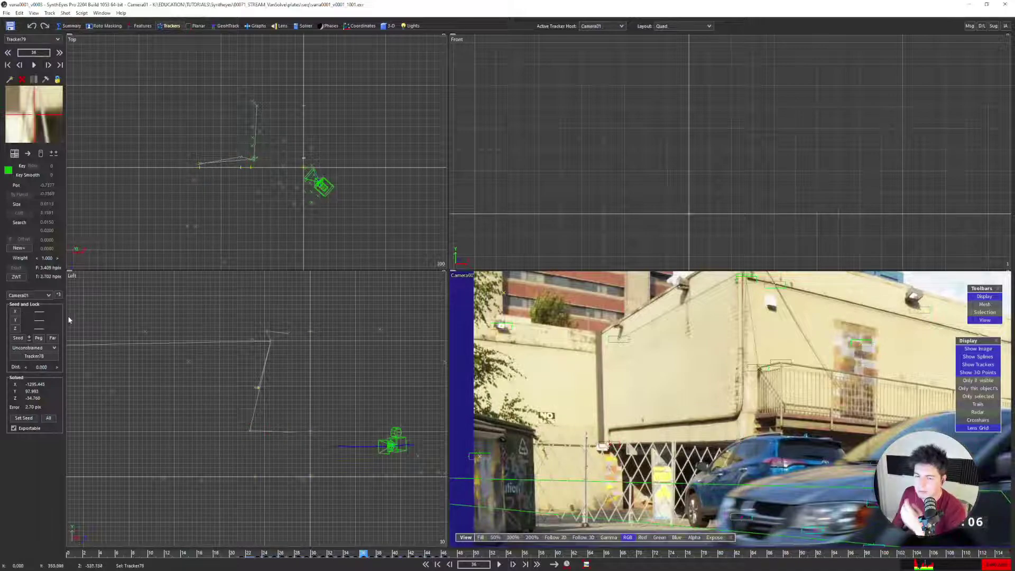
pyautogui.click(34, 347)
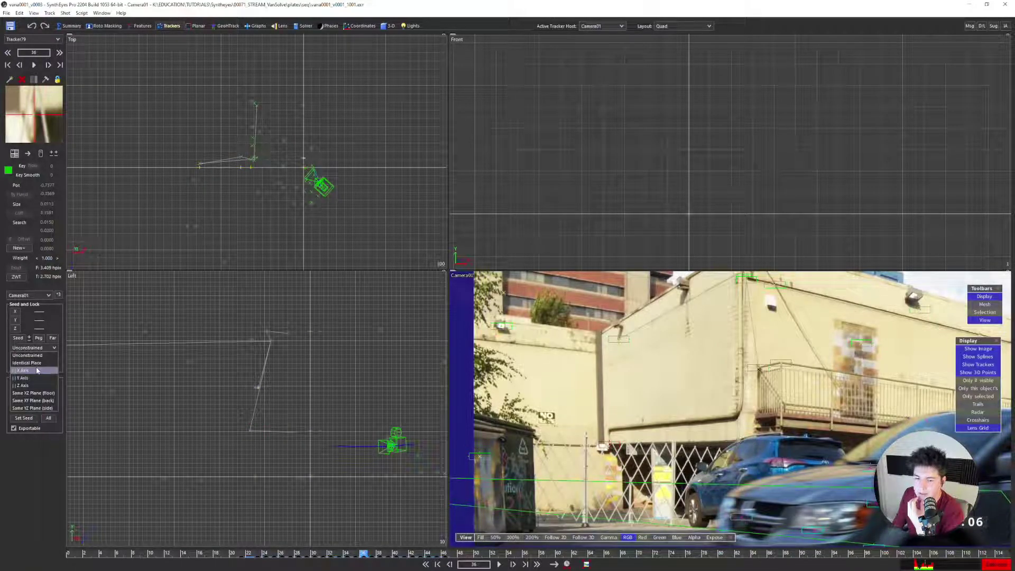
pyautogui.click(37, 371)
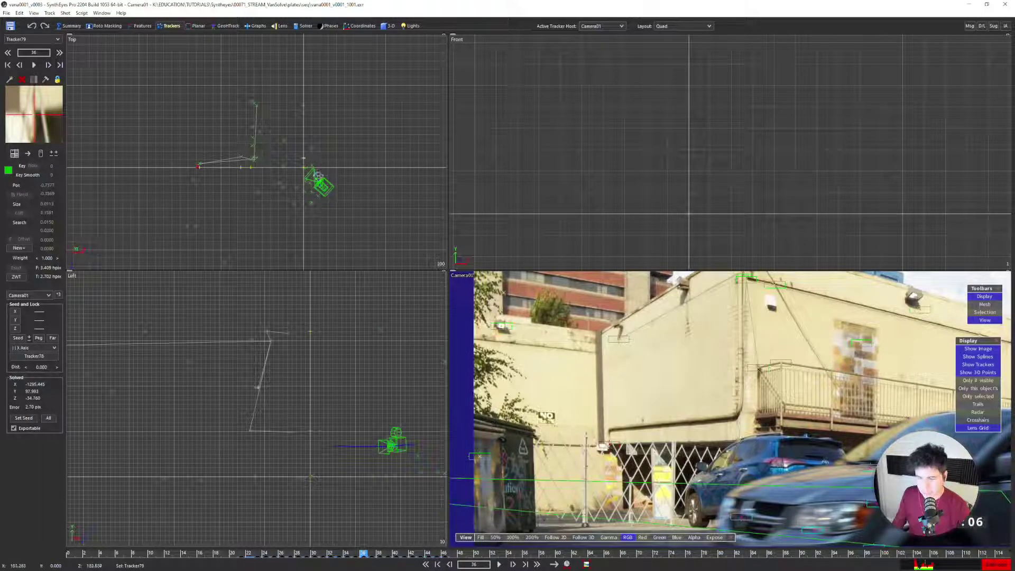
# Set the solver to Refine mode and run the scene solve again
pyautogui.click(304, 26)
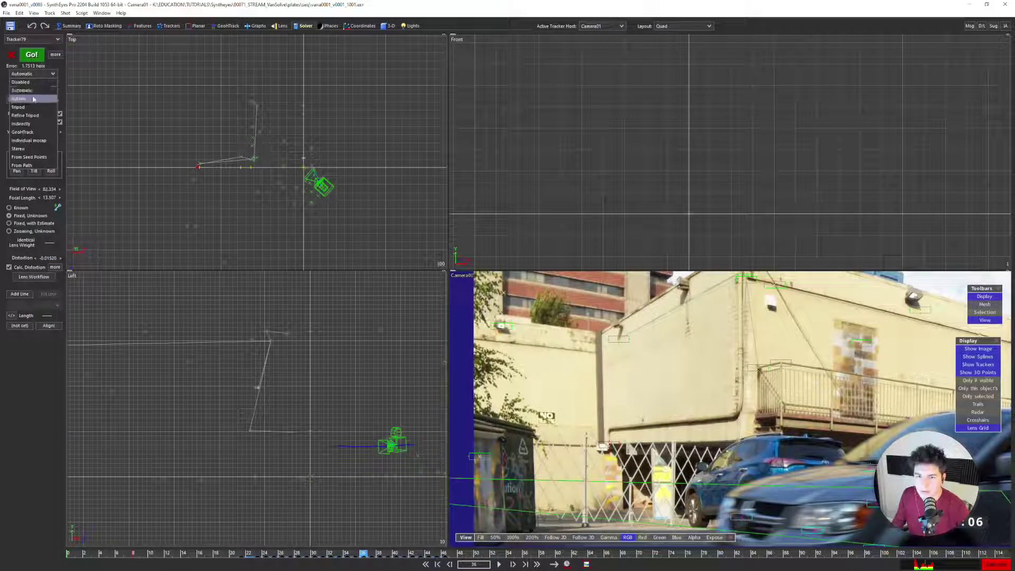
pyautogui.click(31, 54)
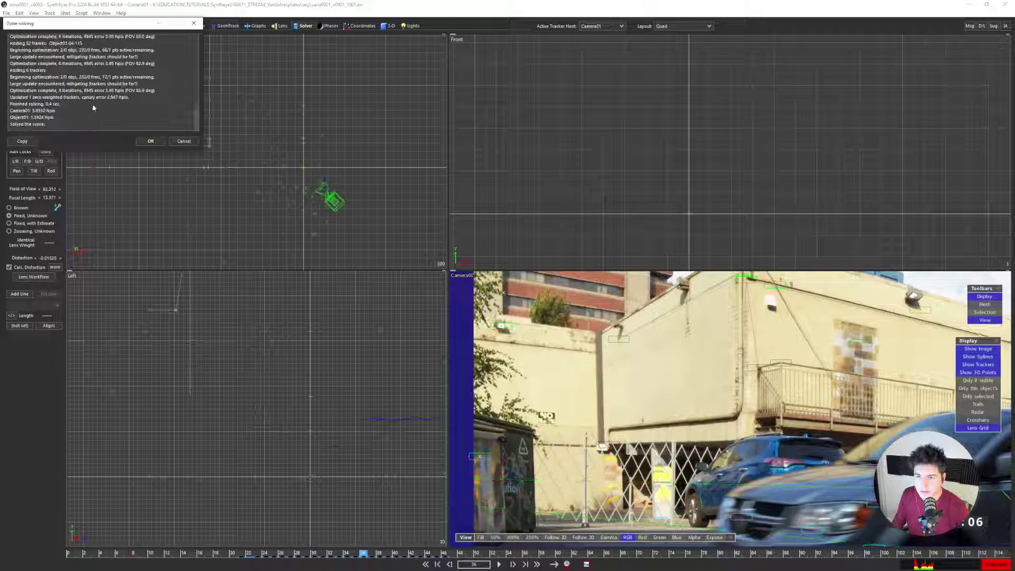
pyautogui.click(149, 140)
# Examine the refined wall lines from above and the camera's perspective view at the first frame
pyautogui.moveTo(221, 161); pyautogui.dragTo(274, 204, button='middle')
pyautogui.scroll(4, 267, 154)
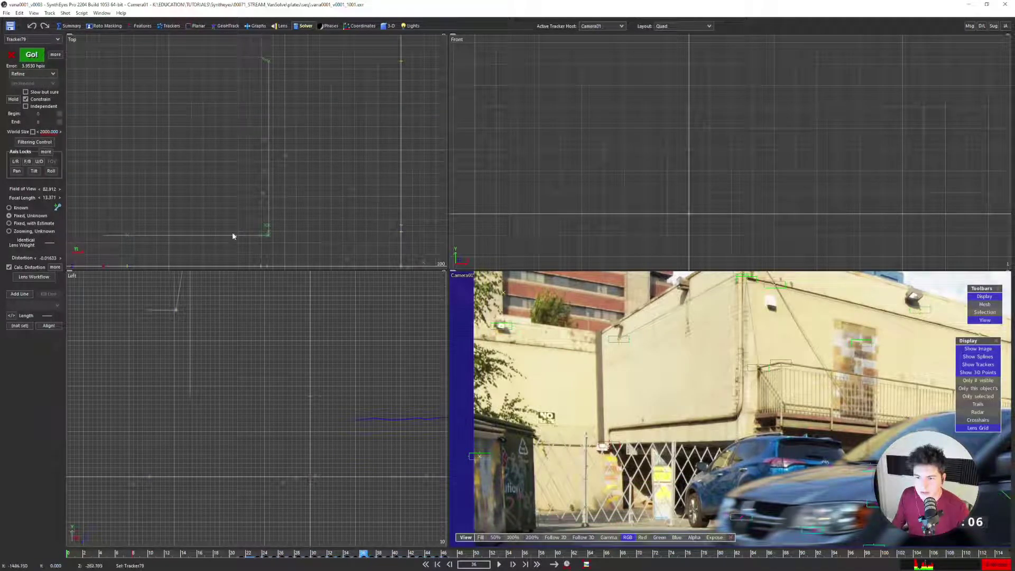
pyautogui.scroll(-4, 189, 157)
pyautogui.hotkey('shift', 'a')
pyautogui.press('5')
pyautogui.scroll(-3, 614, 319)
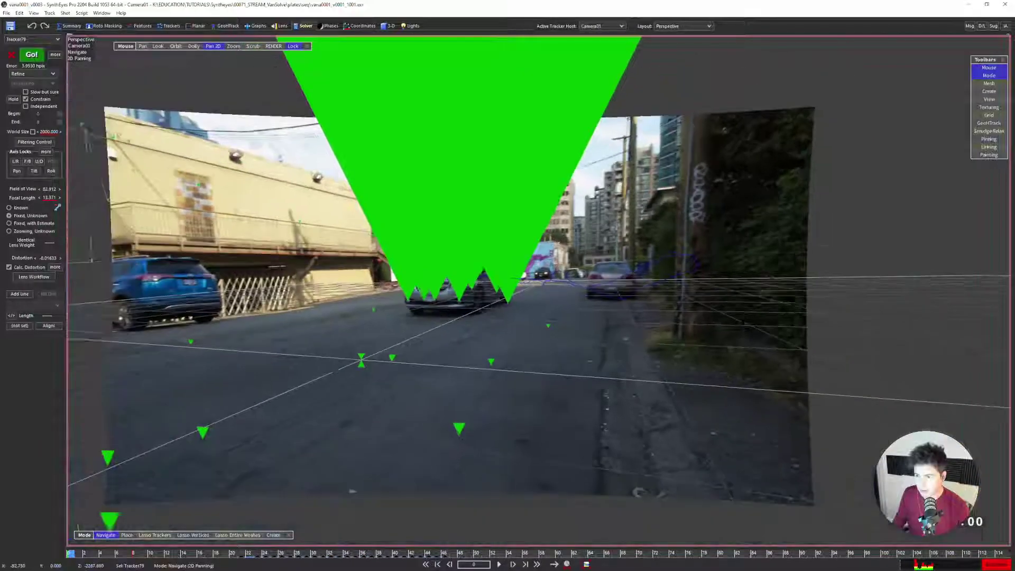
pyautogui.scroll(-1, 533, 289)
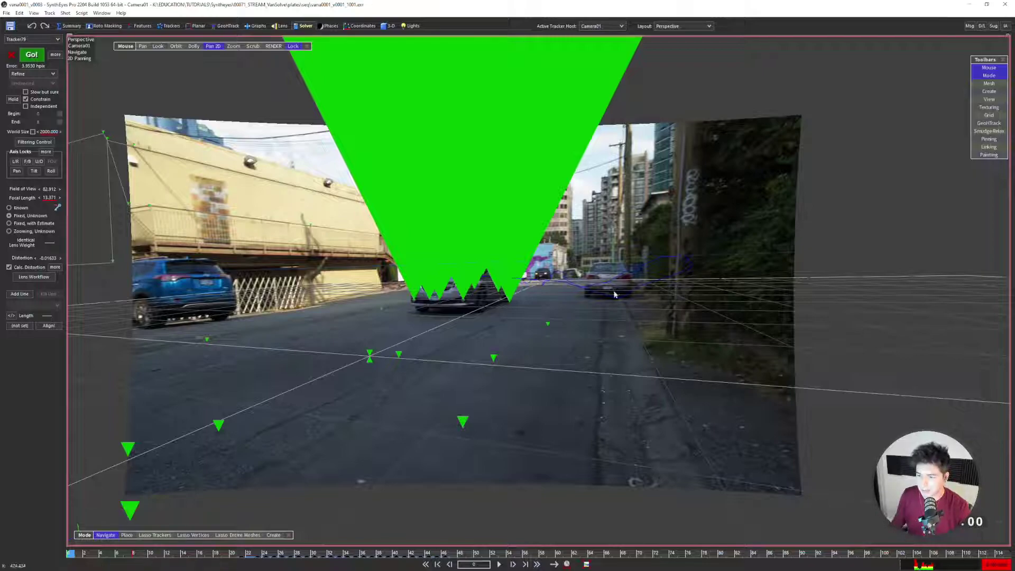
# Play the shot in the quad layout and inspect the wall corner at Tracker7 closely in the top view
pyautogui.press('space')
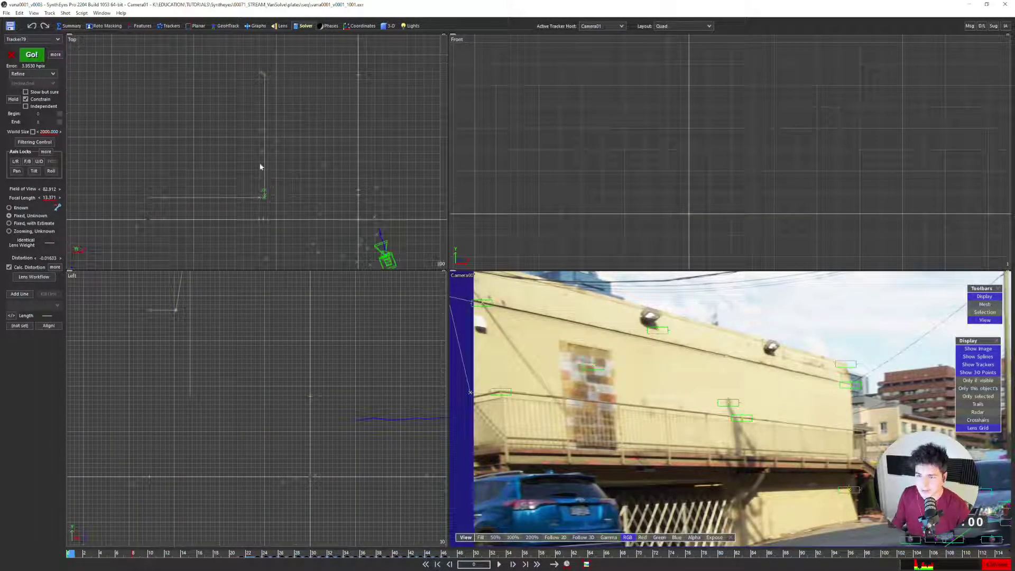
pyautogui.press('space')
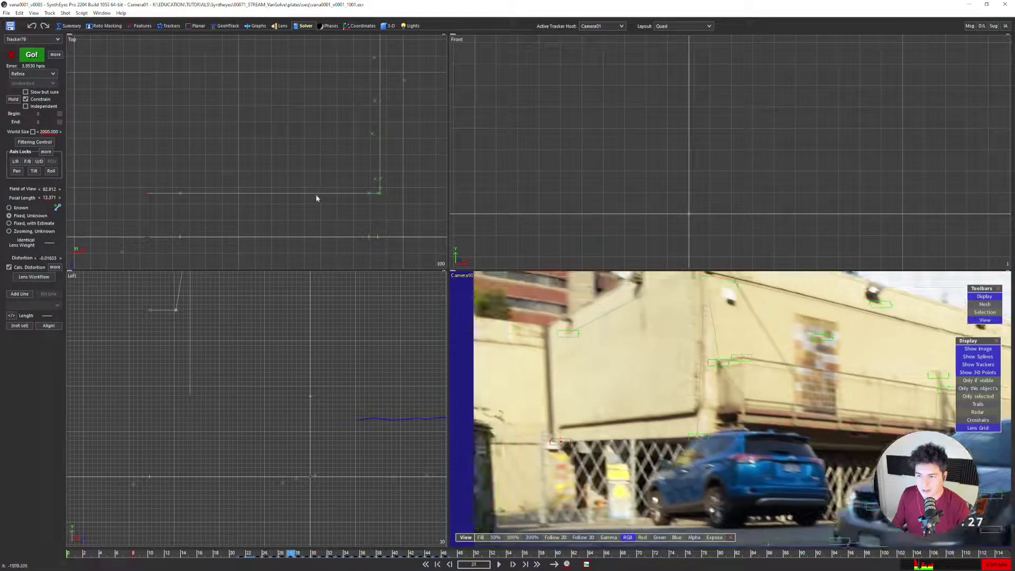
pyautogui.press('space')
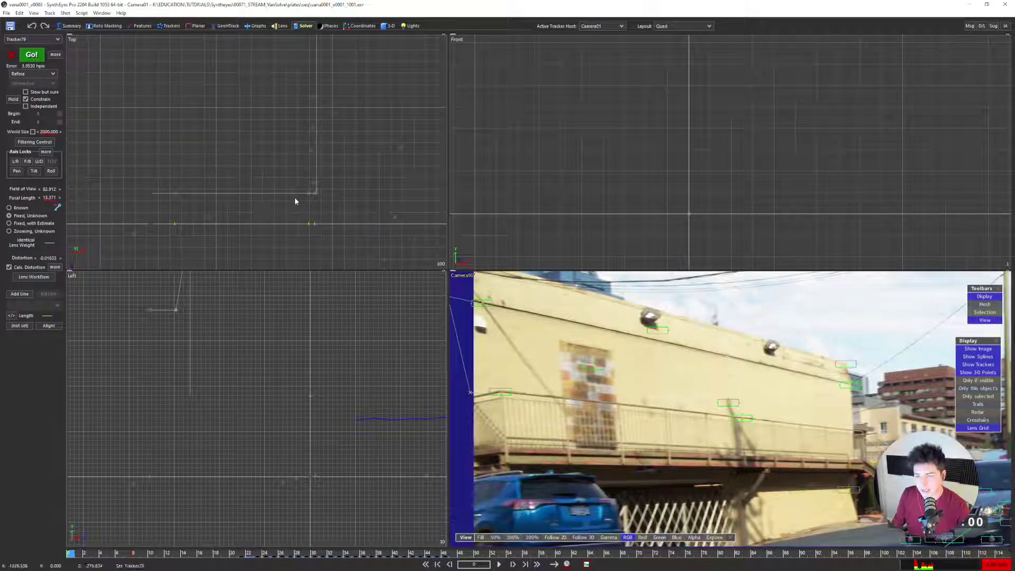
pyautogui.scroll(5, 258, 200)
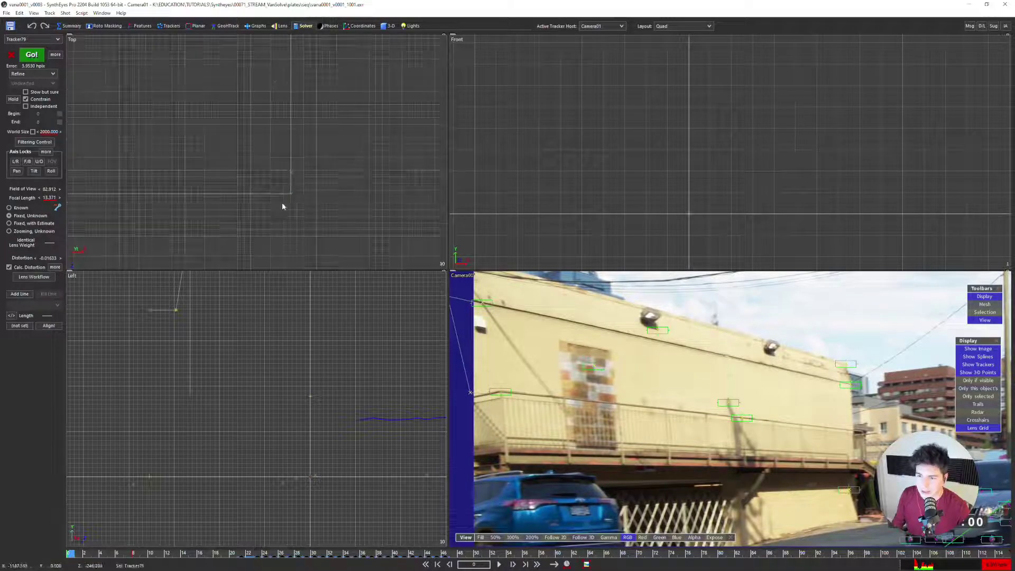
pyautogui.scroll(2, 288, 195)
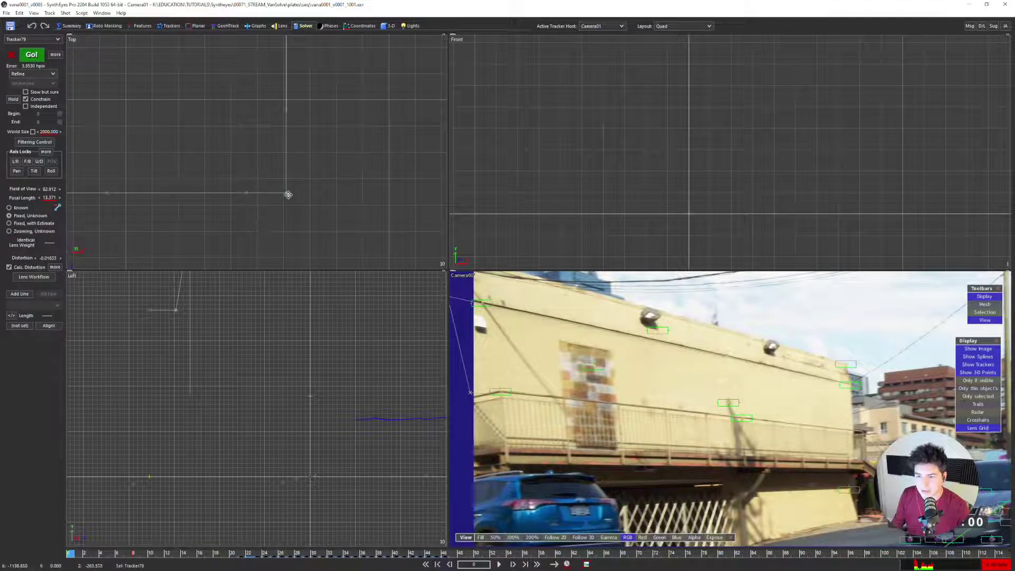
pyautogui.click(289, 195)
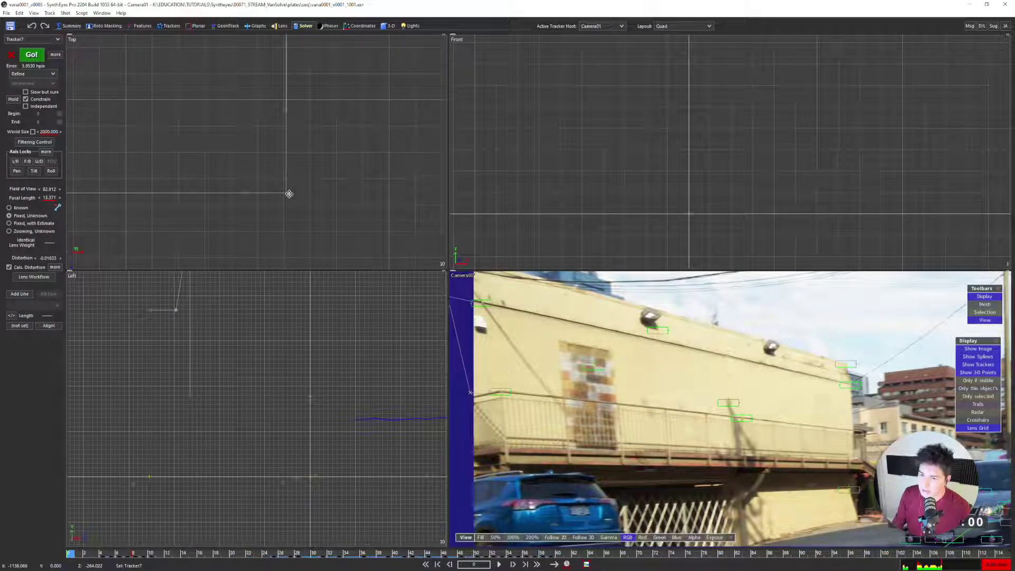
pyautogui.scroll(1, 288, 194)
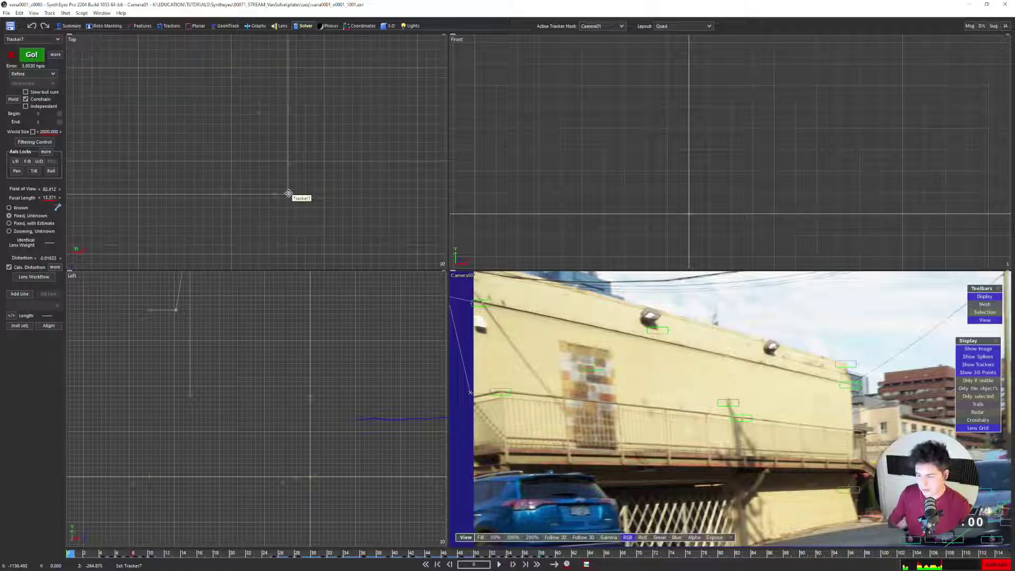
pyautogui.scroll(1, 288, 193)
# Play the shot in the full camera view from the first frame to frame 113
pyautogui.press('c')
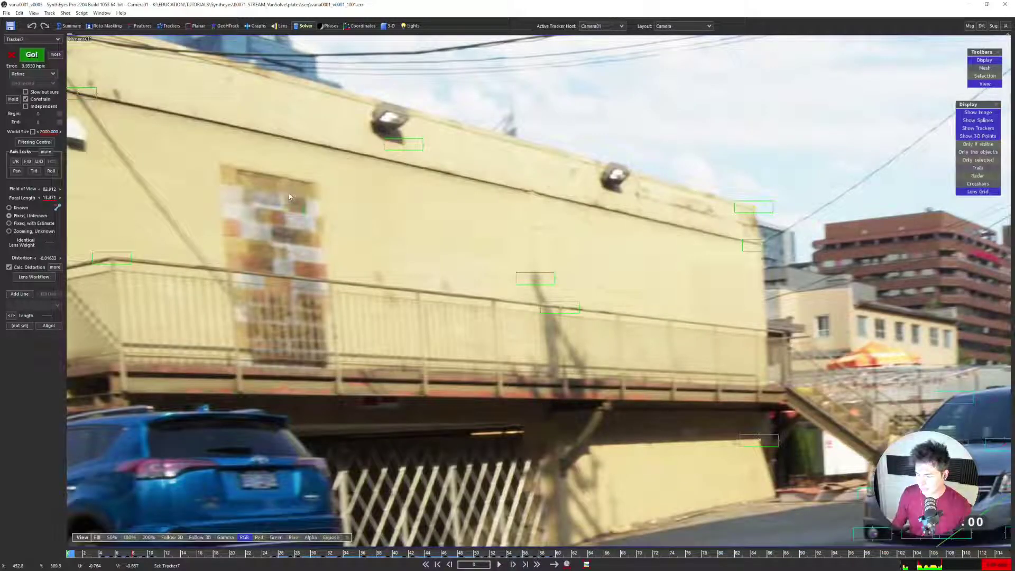
pyautogui.scroll(-3, 311, 187)
pyautogui.moveTo(352, 217); pyautogui.dragTo(361, 223, button='middle')
pyautogui.moveTo(360, 222); pyautogui.dragTo(558, 302)
pyautogui.hotkey('shift', 'a')
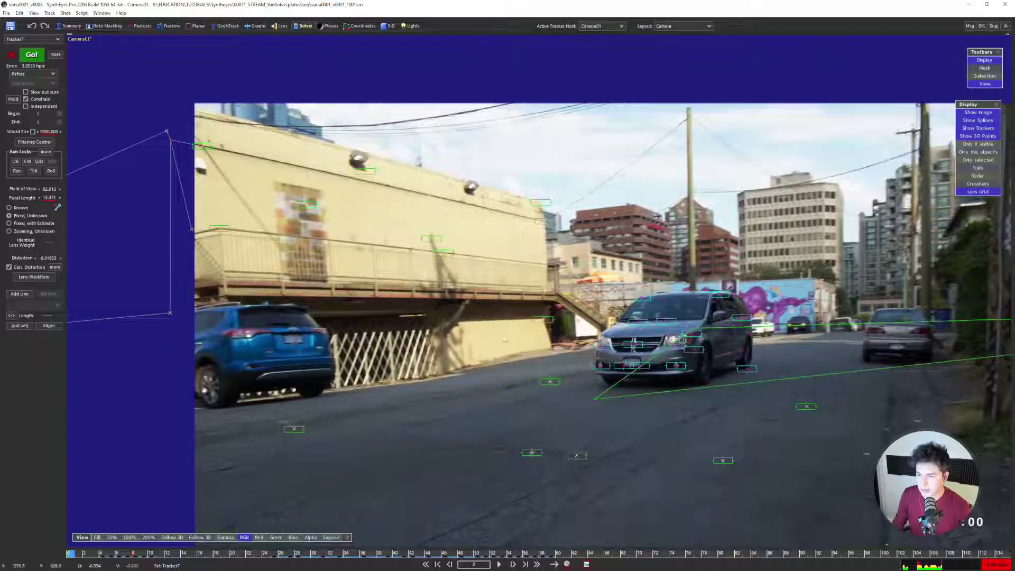
pyautogui.press('space')
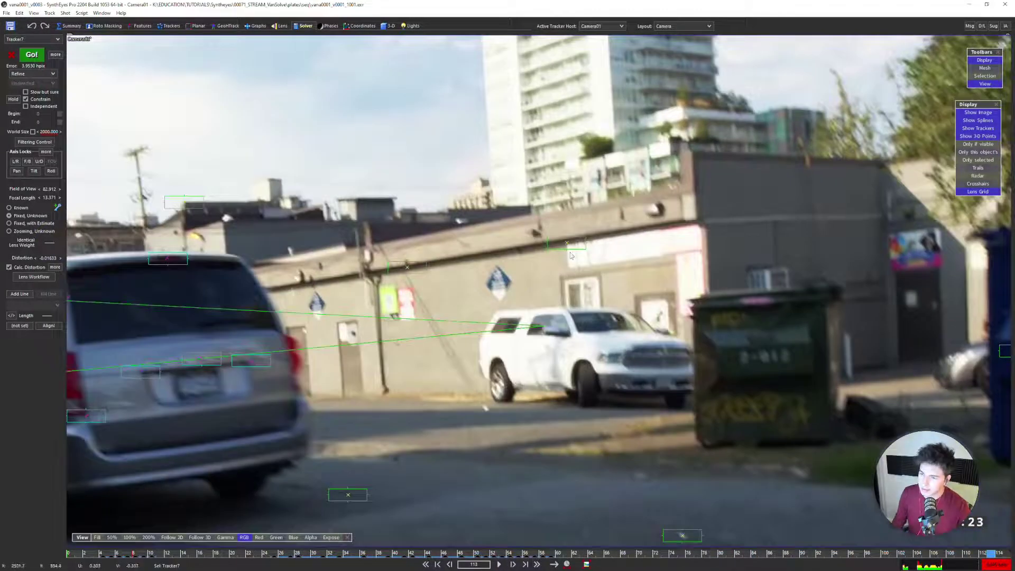
# Select Tracker39 and Tracker40 along the gray building's roof edge and inspect their placement
pyautogui.click(567, 244)
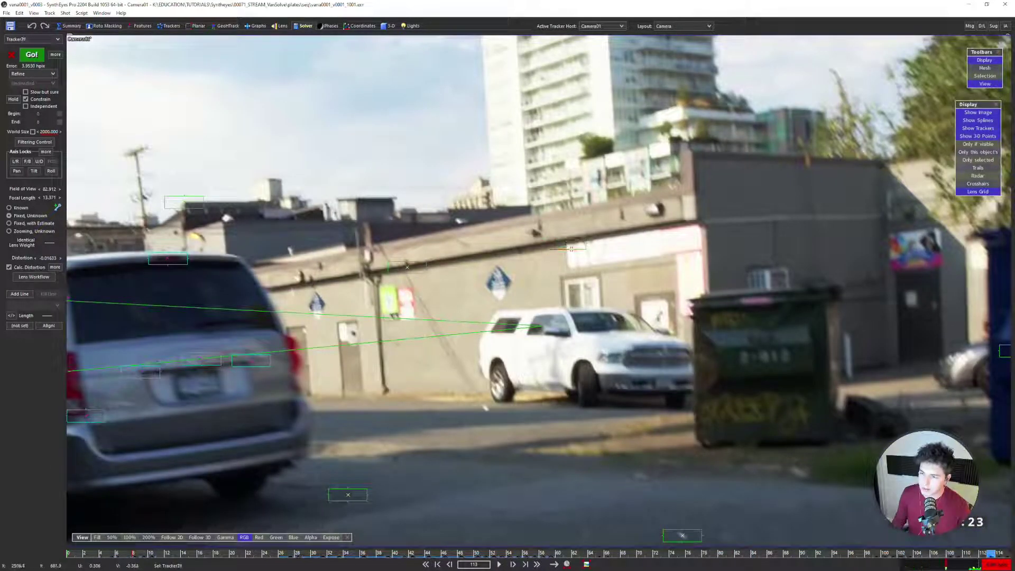
pyautogui.scroll(2, 429, 268)
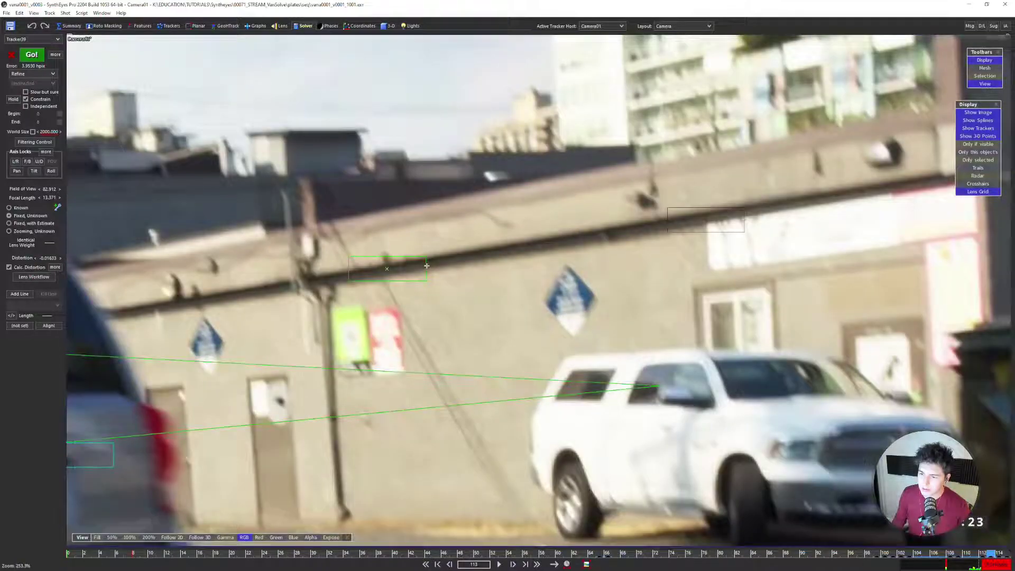
pyautogui.keyDown('shift'); pyautogui.click(409, 268); pyautogui.keyUp('shift')
pyautogui.scroll(2, 683, 239)
pyautogui.moveTo(704, 202); pyautogui.dragTo(605, 230, button='middle')
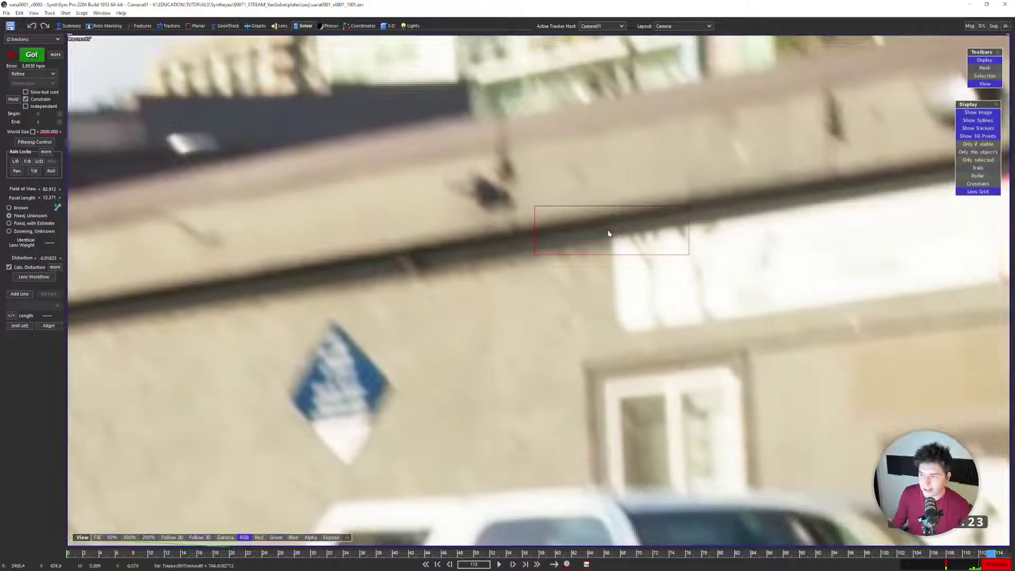
pyautogui.scroll(-1, 604, 233)
pyautogui.moveTo(390, 270); pyautogui.dragTo(485, 242, button='middle')
# Locate the two gray building trackers in the top view and check how they line up
pyautogui.press('q')
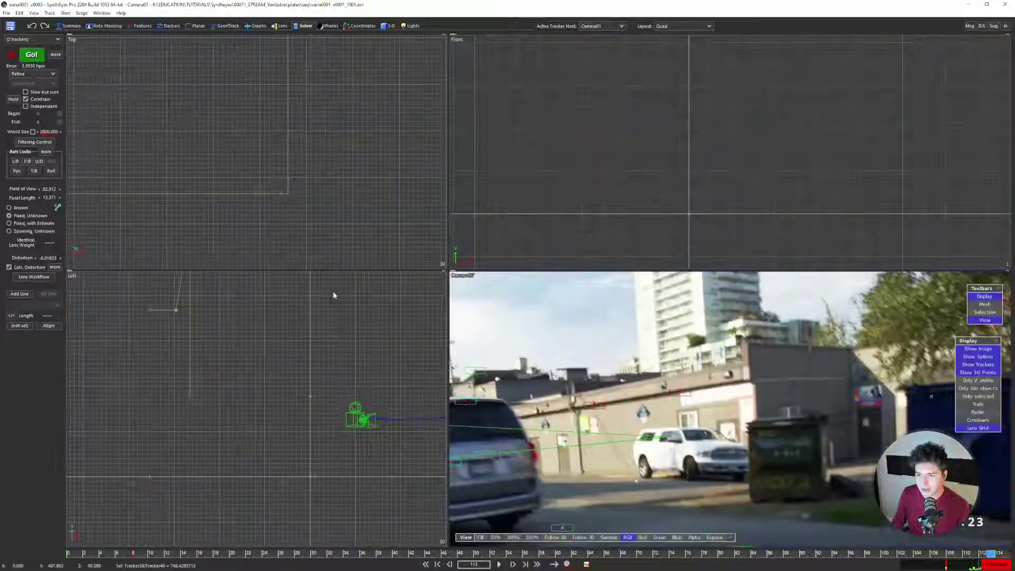
pyautogui.scroll(-6, 303, 204)
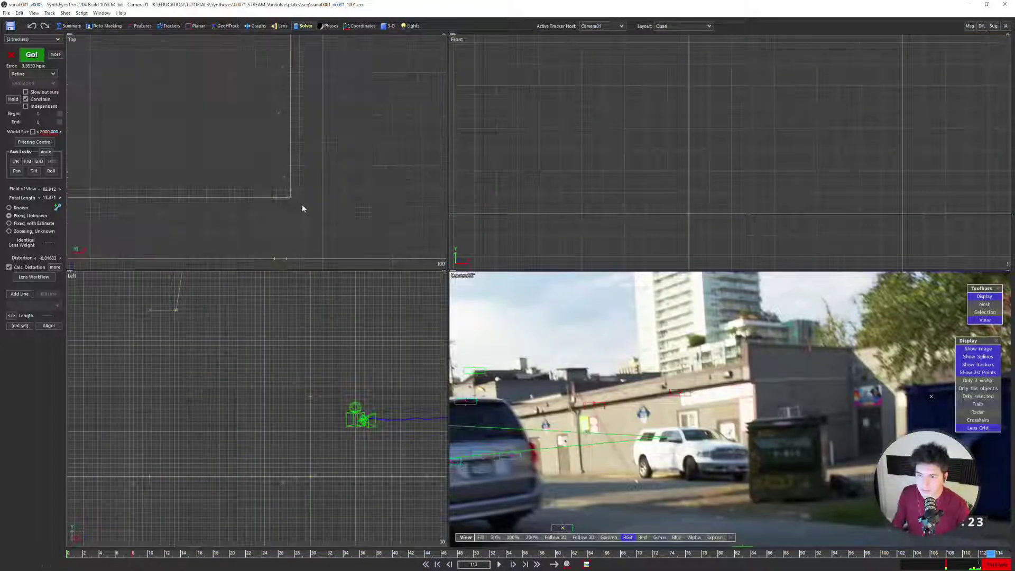
pyautogui.moveTo(272, 206); pyautogui.dragTo(270, 139, button='middle')
pyautogui.click(263, 122)
pyautogui.click(258, 107)
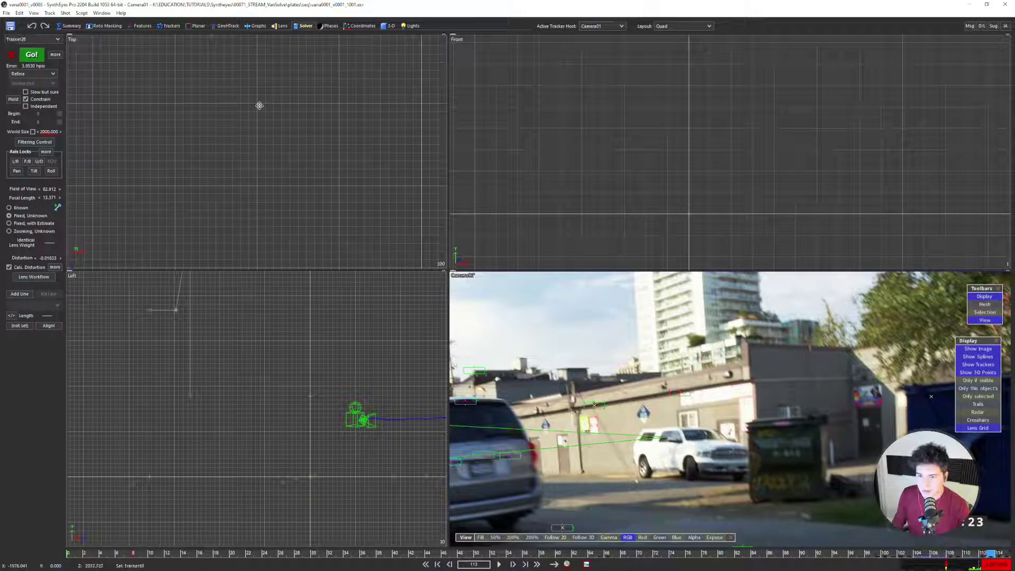
pyautogui.click(253, 169)
pyautogui.click(257, 107)
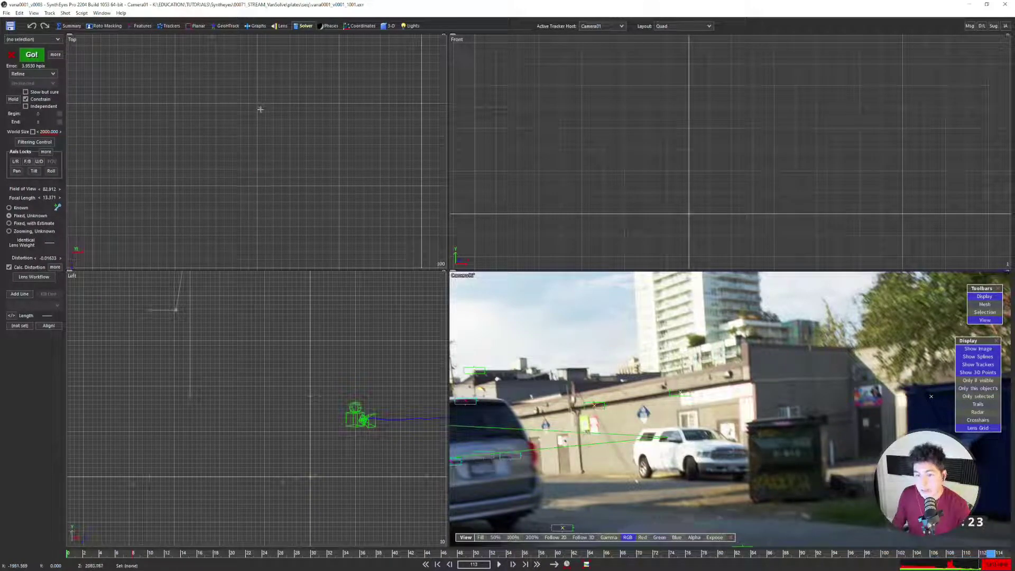
# Constrain Tracker39 parallel to the Z axis, with Tracker40 as its target point
pyautogui.click(169, 26)
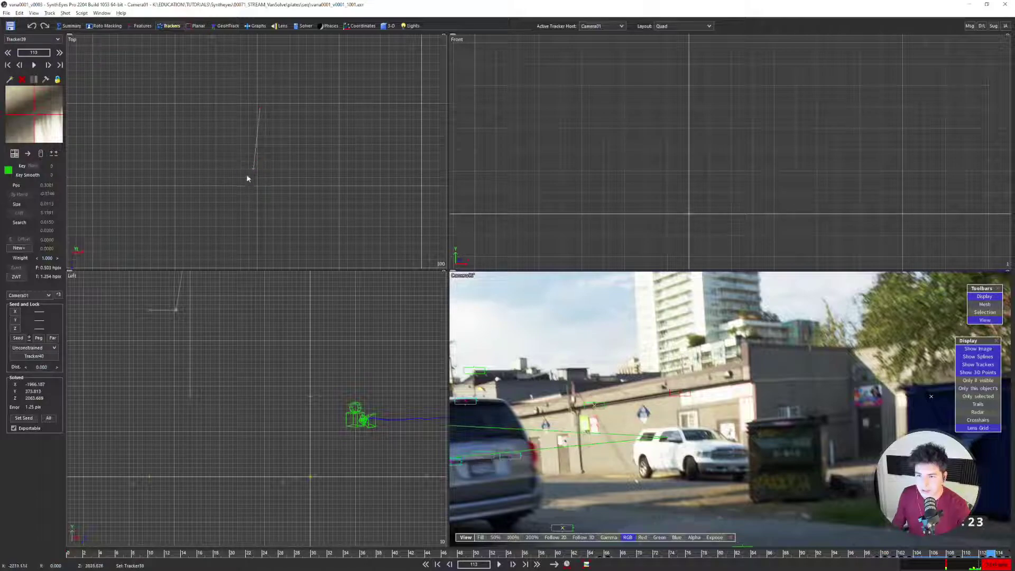
pyautogui.scroll(-5, 245, 180)
pyautogui.scroll(2, 232, 201)
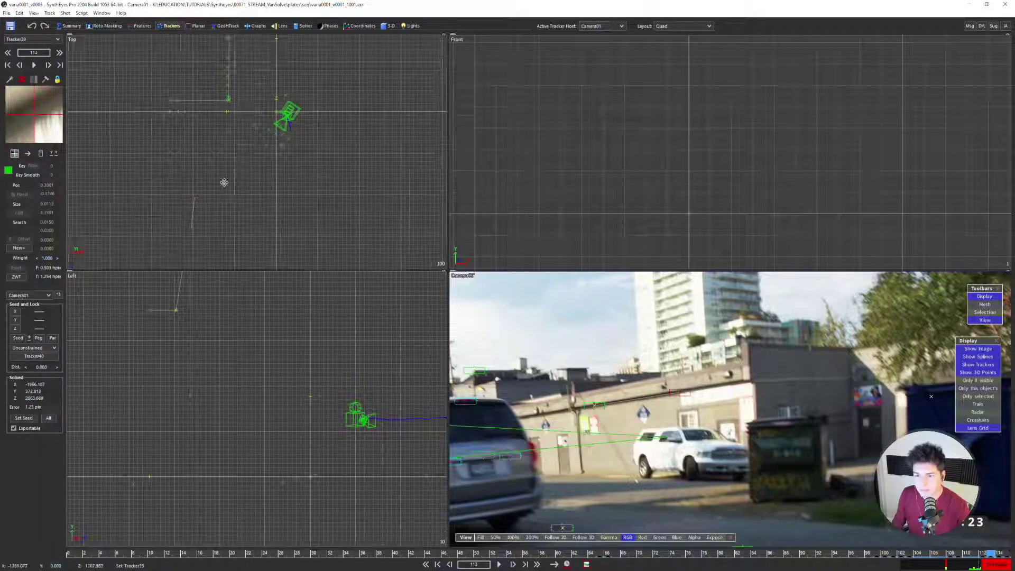
pyautogui.click(33, 348)
pyautogui.click(28, 386)
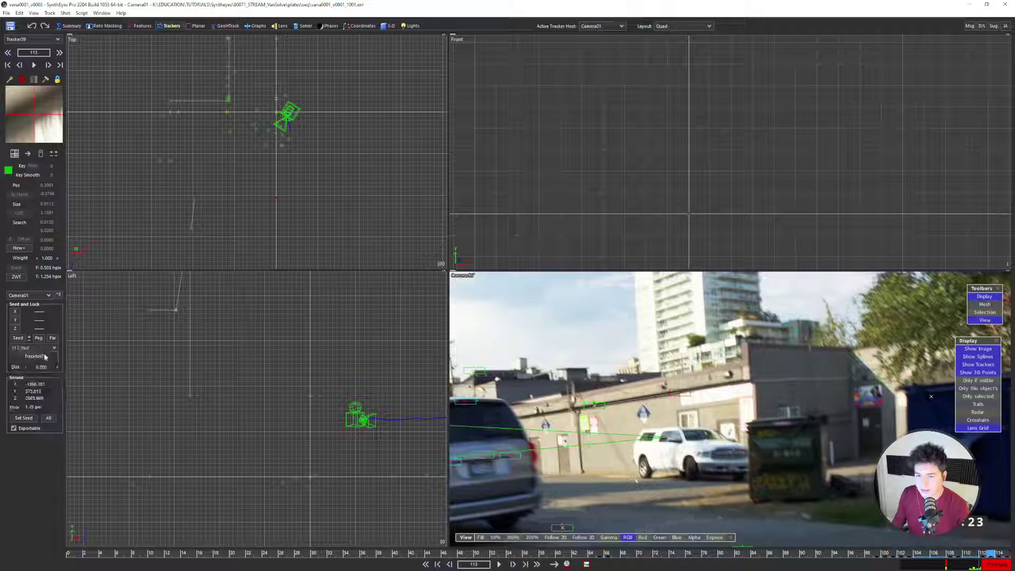
# Re-solve the scene with the Tracker39 wall constraint and inspect the tracker alignment in the top view
pyautogui.hotkey('shift', 'g')
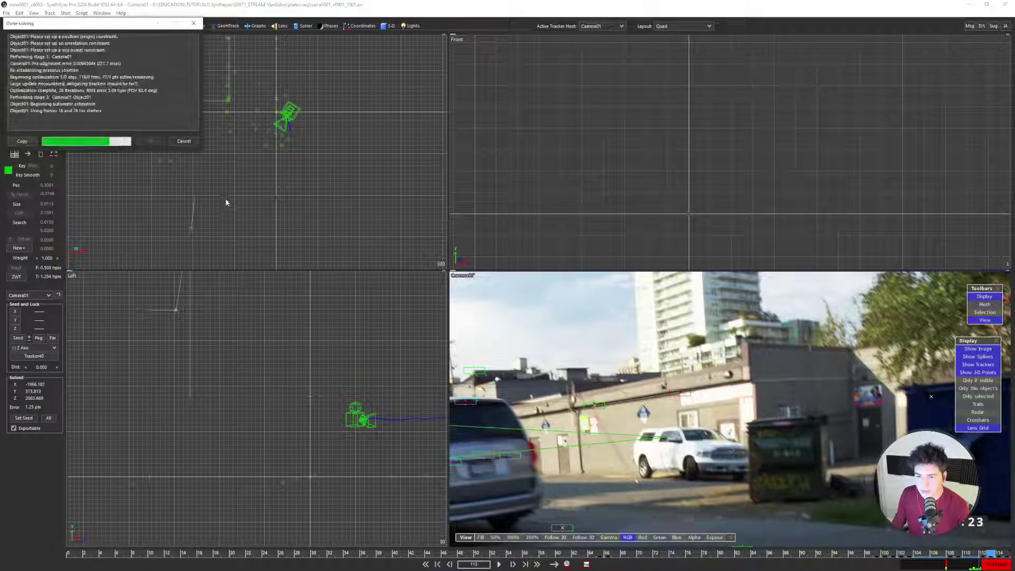
pyautogui.click(162, 143)
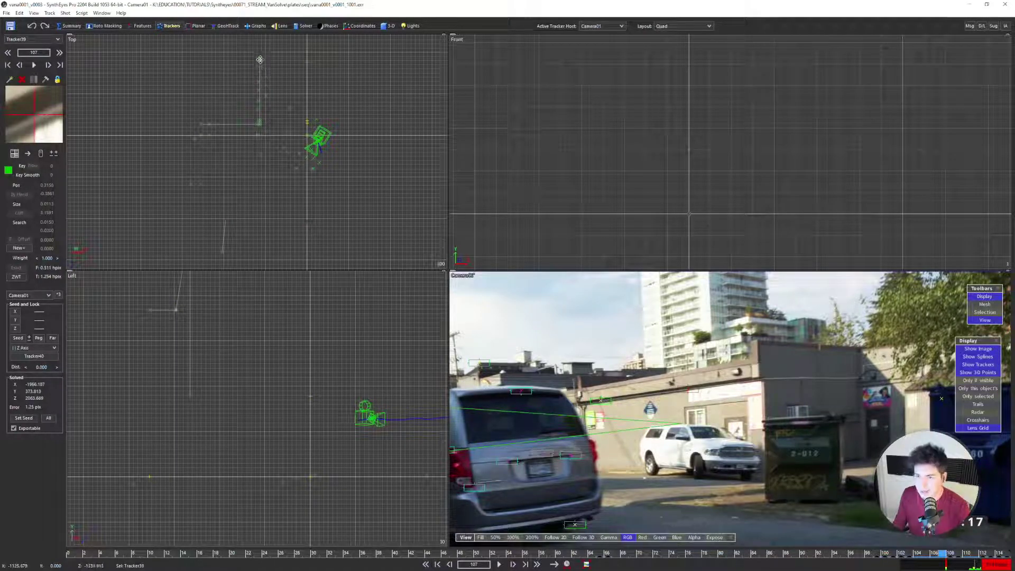
pyautogui.scroll(3, 261, 67)
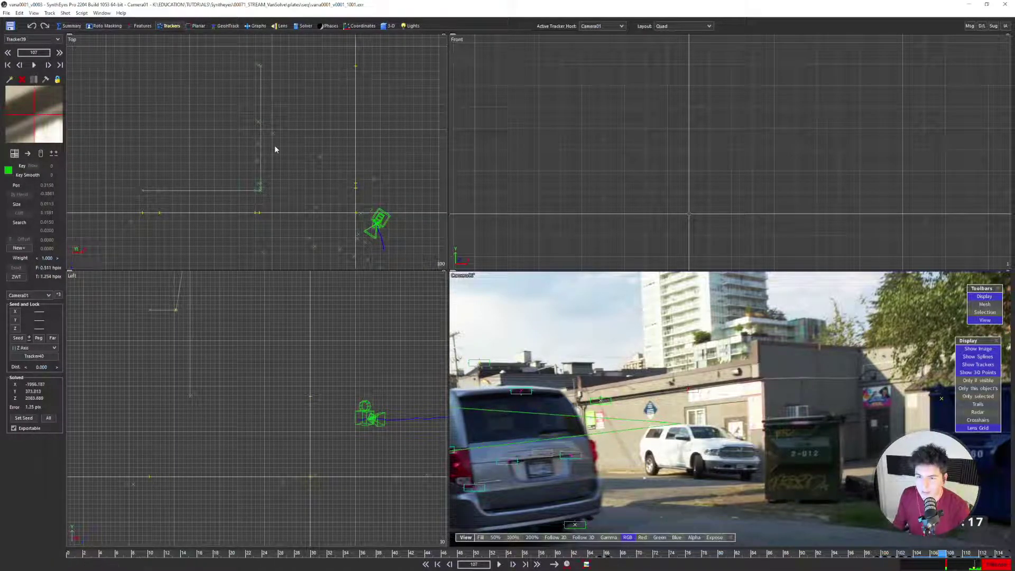
pyautogui.moveTo(348, 234); pyautogui.dragTo(292, 152, button='middle')
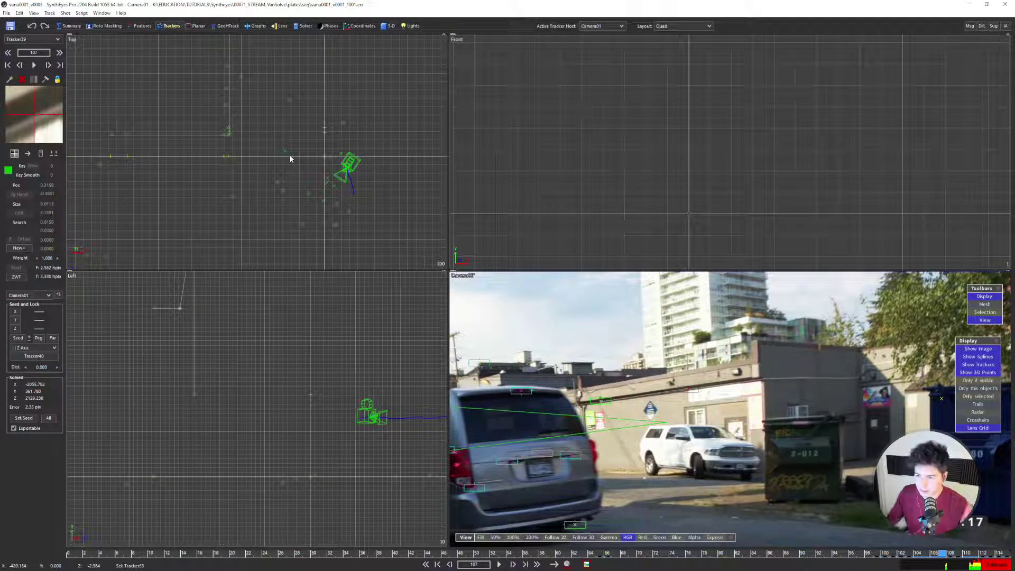
# Play the shot in the full camera view, go to the last frame and check the tracker layout in the quad view
pyautogui.press('5')
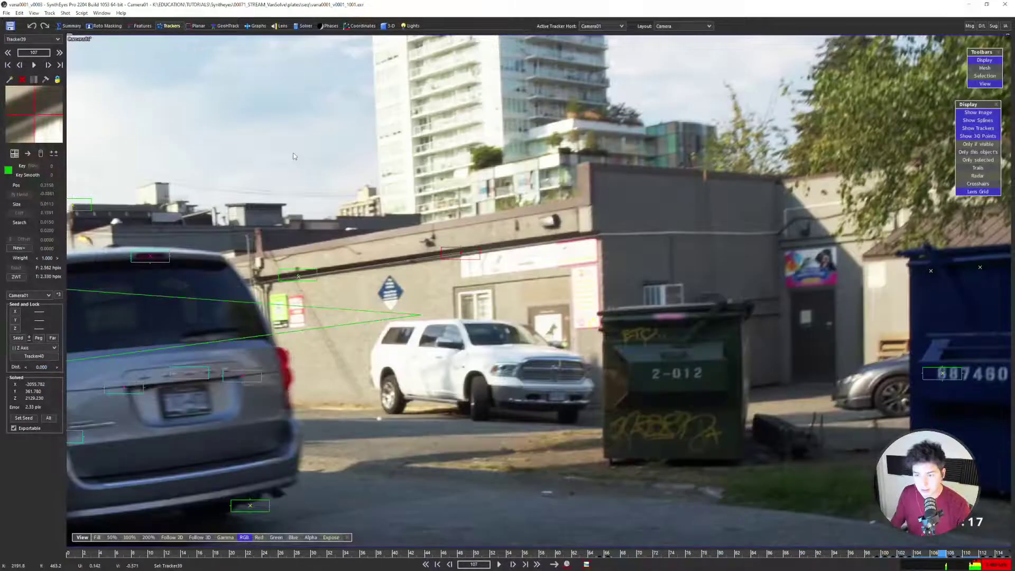
pyautogui.scroll(-3, 418, 260)
pyautogui.press('space')
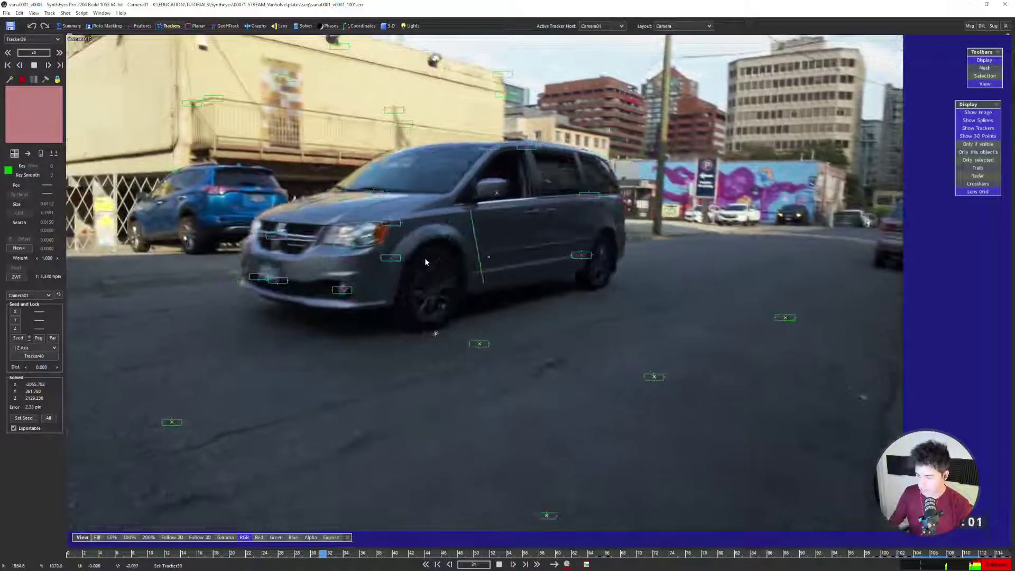
pyautogui.press('End')
pyautogui.press('5')
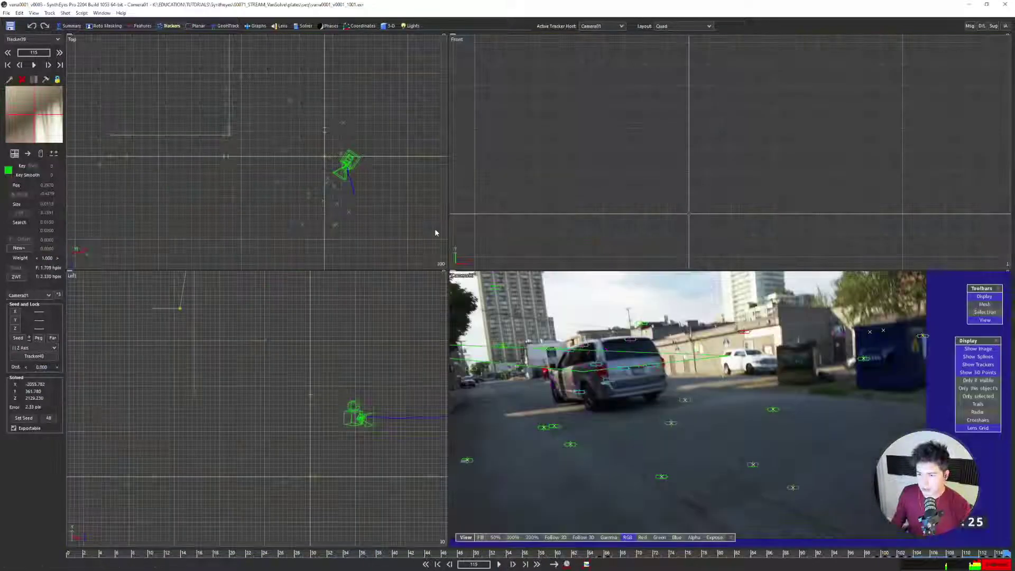
pyautogui.scroll(-2, 286, 177)
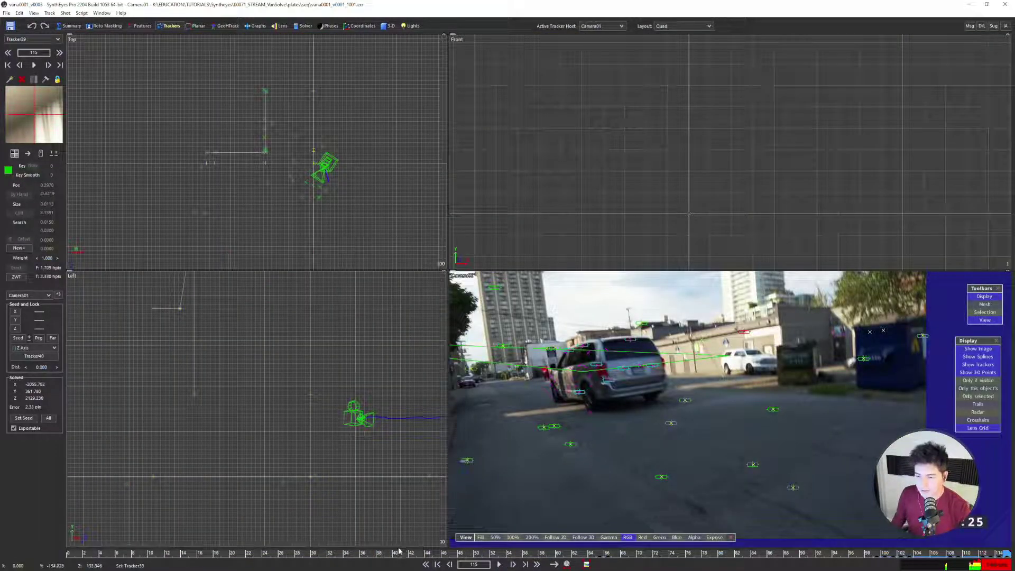
# Scrub to frame 34 and play the shot in the perspective view locked to the camera to check the solved points
pyautogui.moveTo(399, 551); pyautogui.dragTo(347, 552)
pyautogui.press('1')
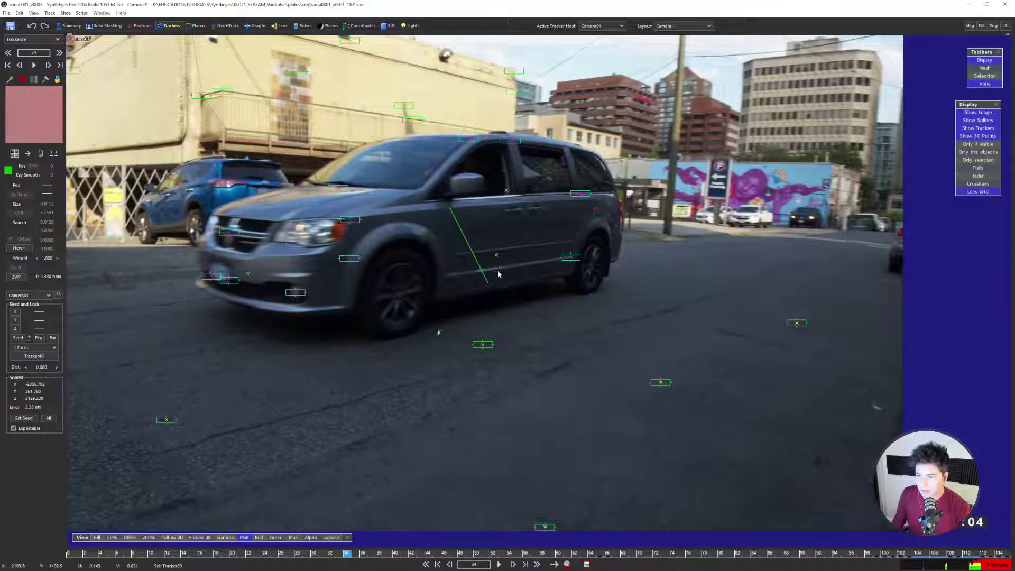
pyautogui.scroll(-4, 506, 277)
pyautogui.press('2')
pyautogui.press('5')
pyautogui.press('2')
pyautogui.scroll(-1, 540, 322)
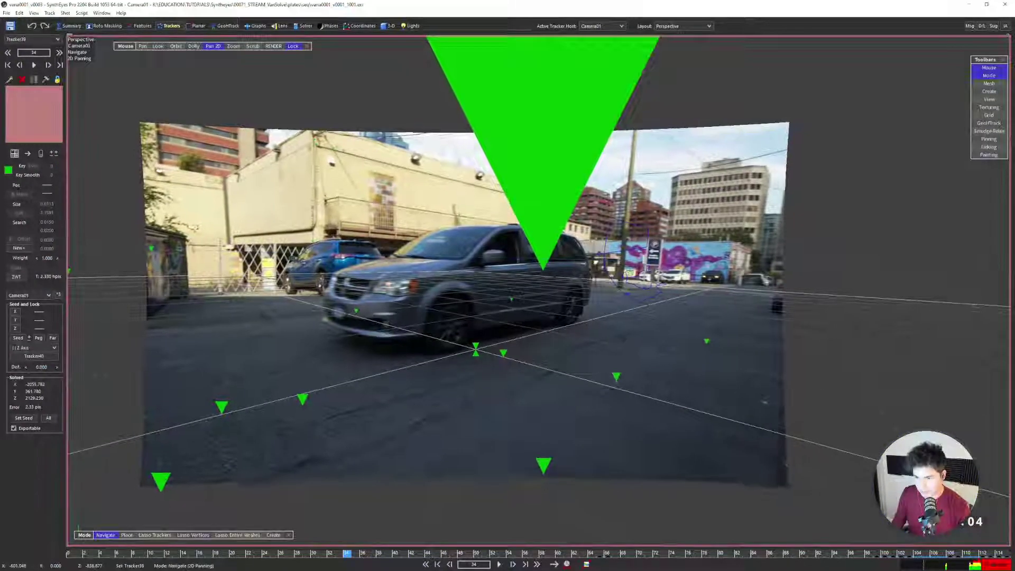
pyautogui.press('space')
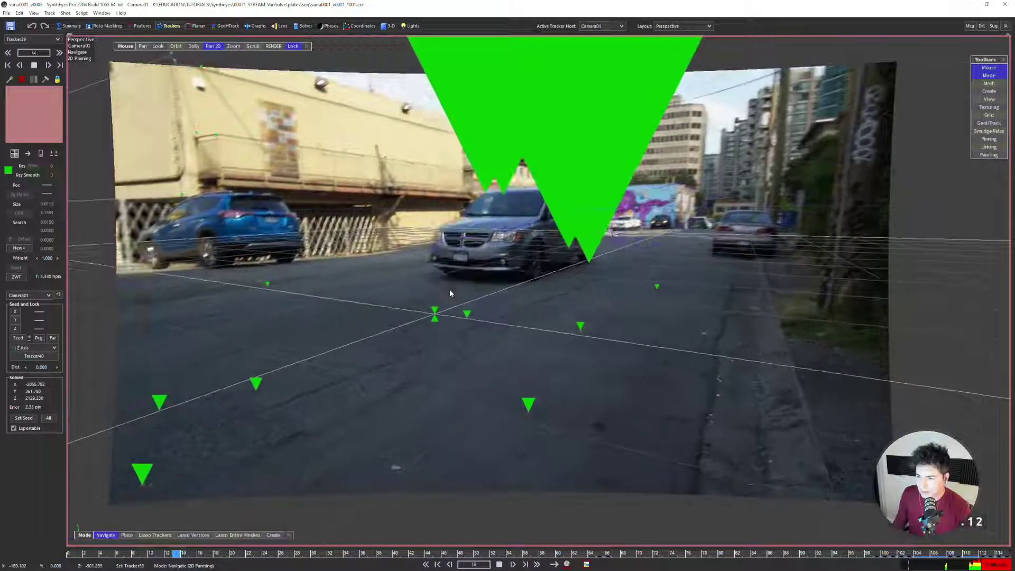
pyautogui.press('space')
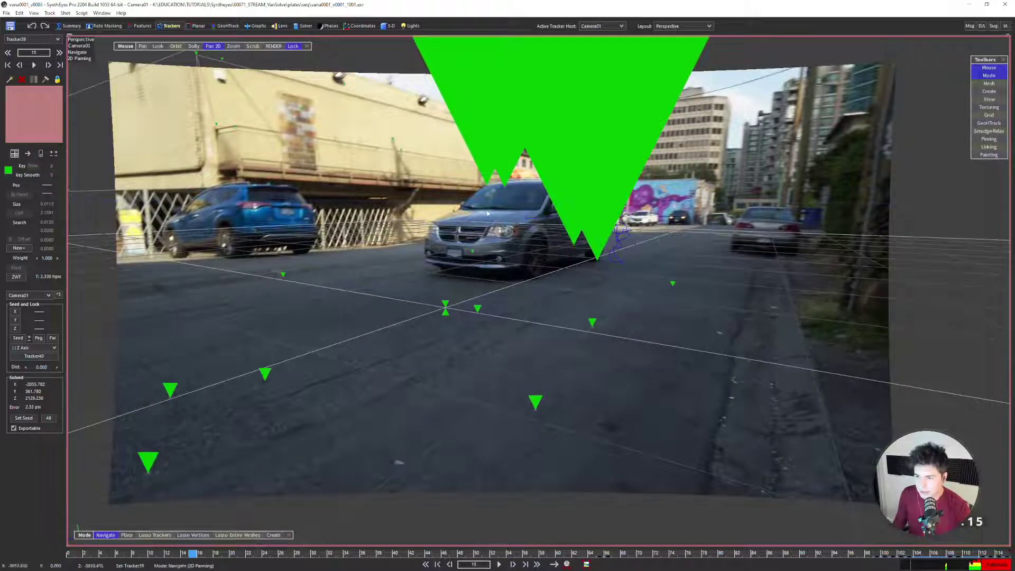
# Return to the first frame and make Object01 the active tracker host
pyautogui.hotkey('shift', 'a')
pyautogui.press('5')
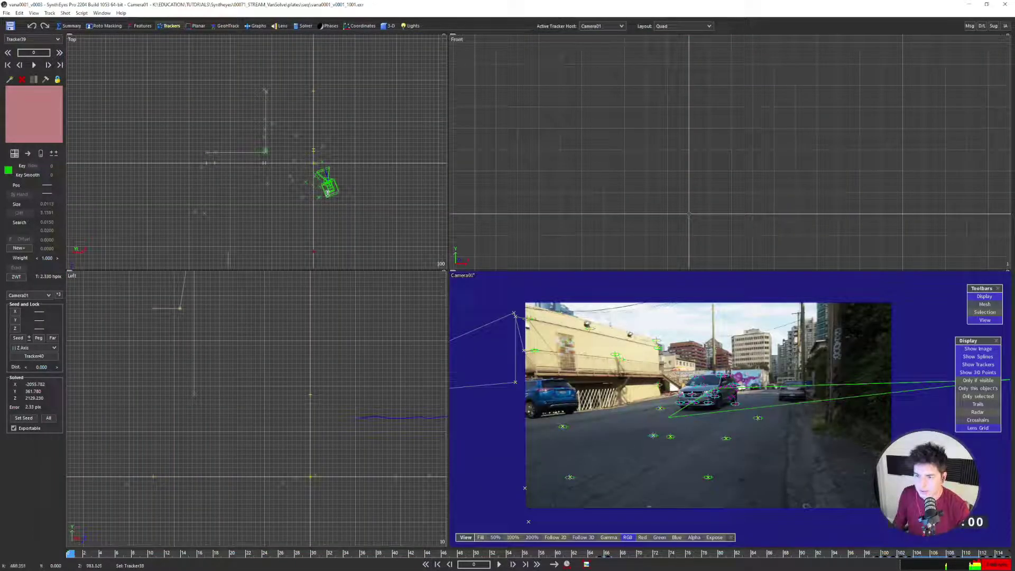
pyautogui.click(594, 27)
pyautogui.click(593, 42)
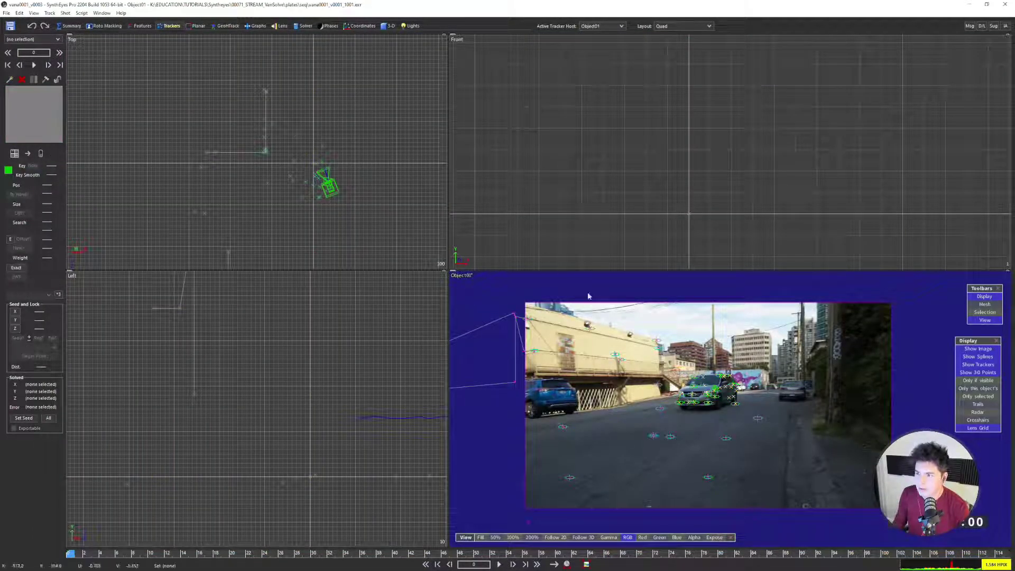
# Constrain Tracker45 on the van's fog light parallel to the X axis, with Tracker46 on the opposite fog light as target point
pyautogui.press('c')
pyautogui.scroll(4, 471, 275)
pyautogui.scroll(2, 472, 276)
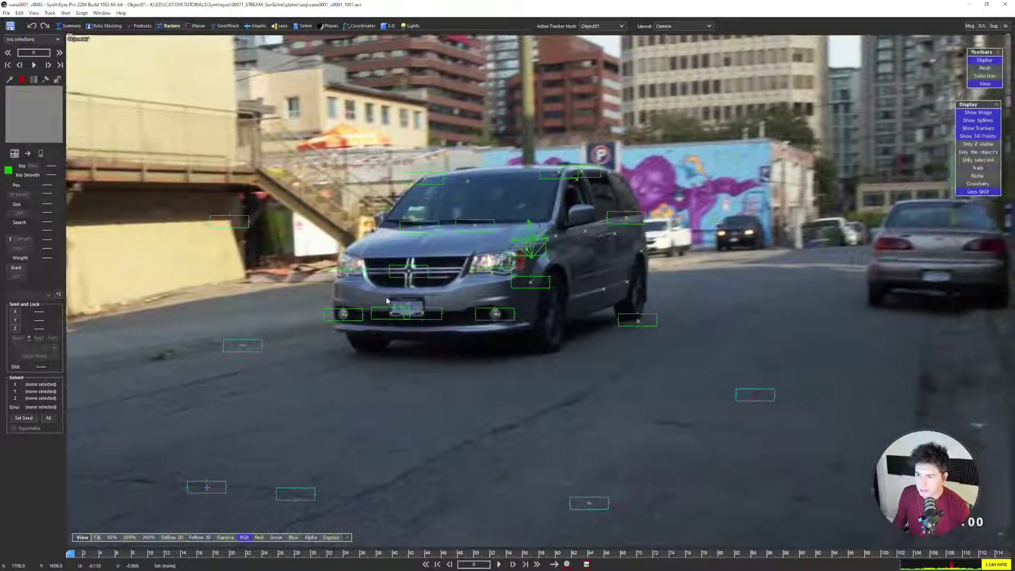
pyautogui.scroll(2, 373, 308)
pyautogui.click(485, 319)
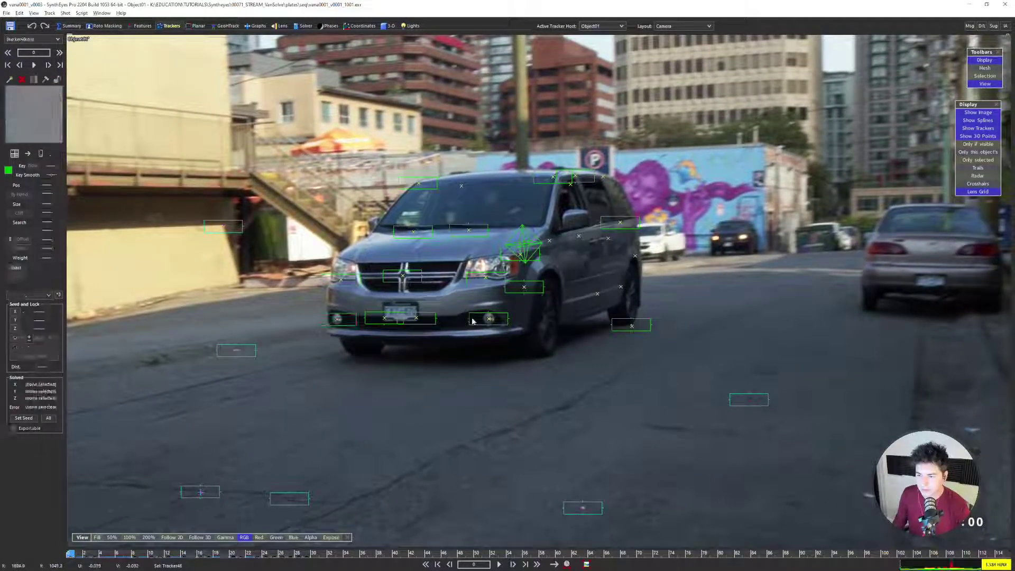
pyautogui.keyDown('alt'); pyautogui.click(338, 320); pyautogui.keyUp('alt')
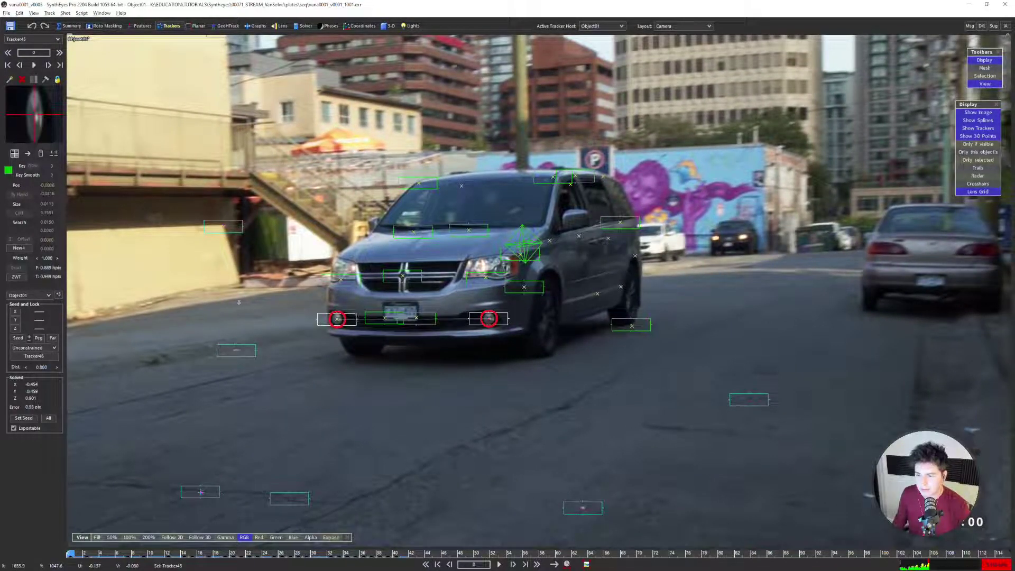
pyautogui.click(40, 349)
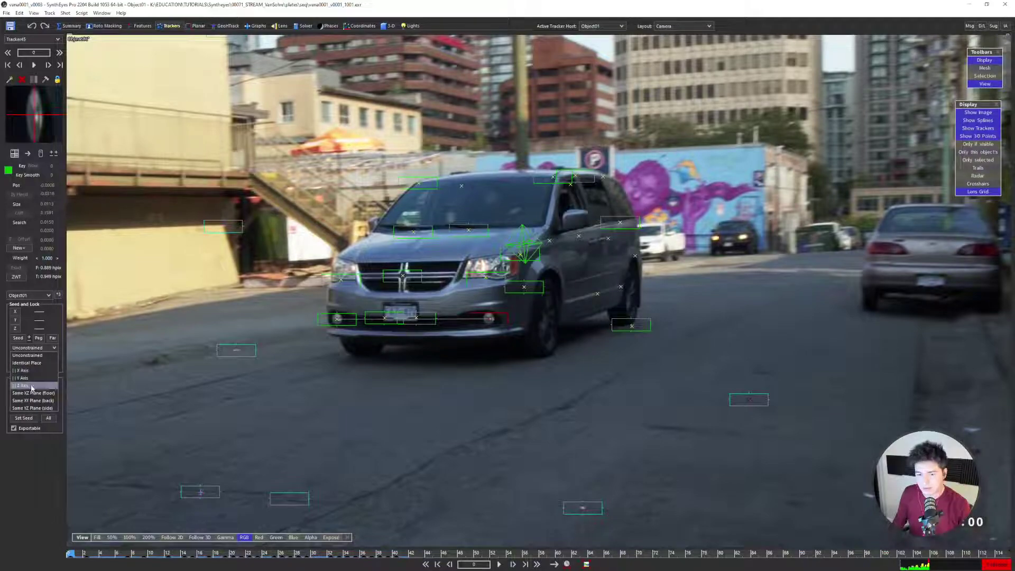
pyautogui.click(24, 370)
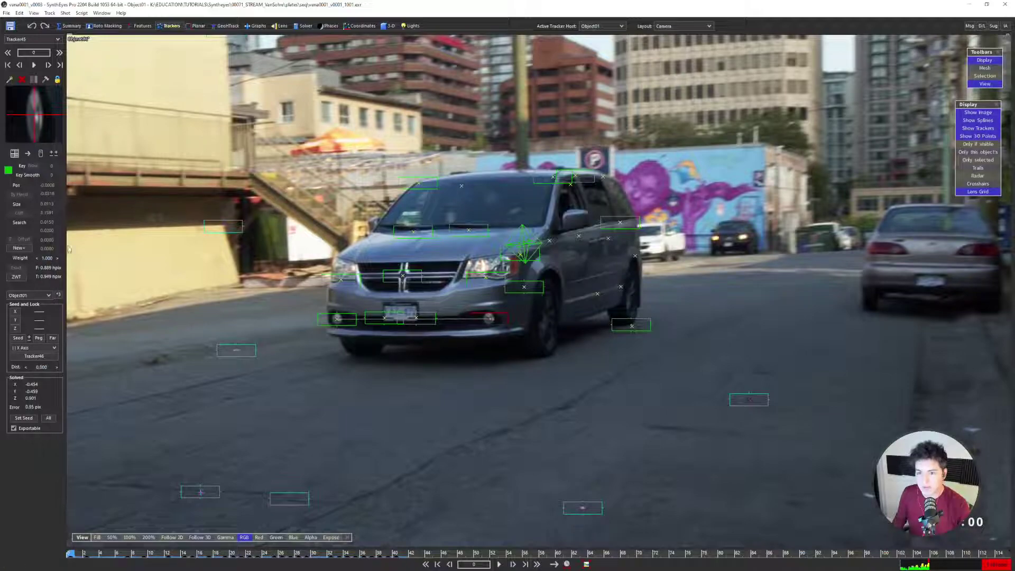
# Set the constrained distance between the two fog light trackers to 120
pyautogui.doubleClick(41, 367)
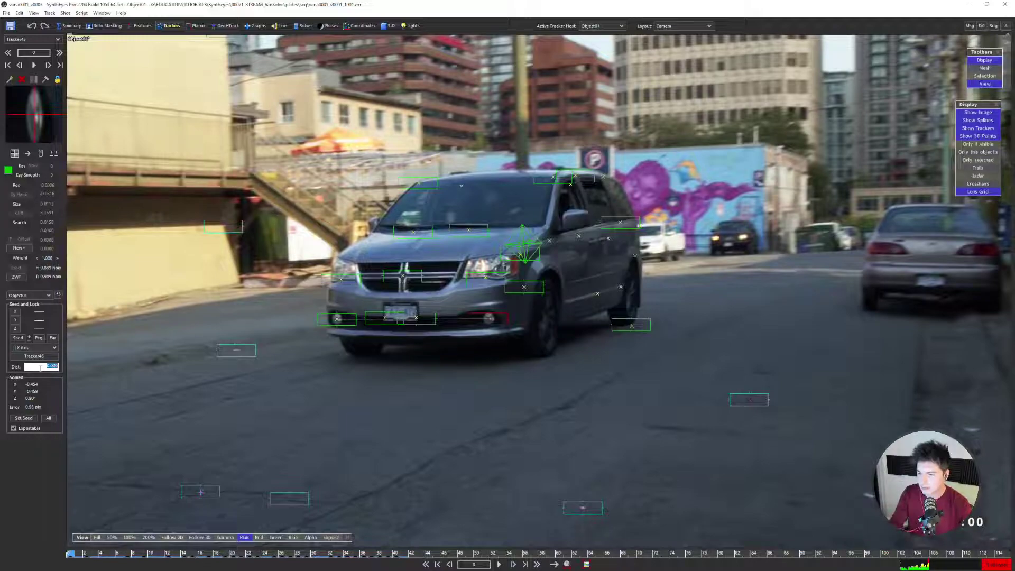
pyautogui.write('1')
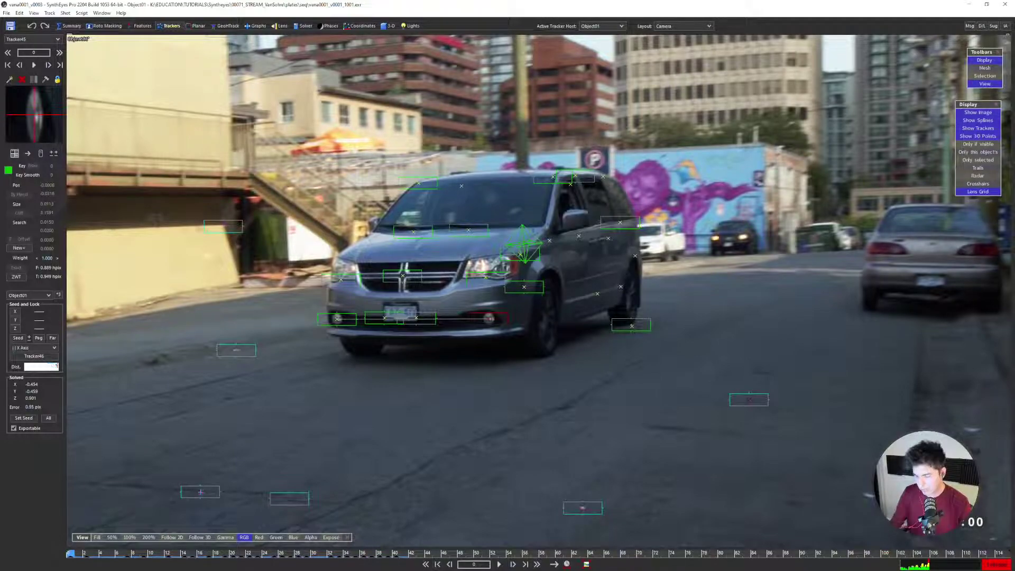
pyautogui.write('20')
pyautogui.press('Return')
pyautogui.press('7')
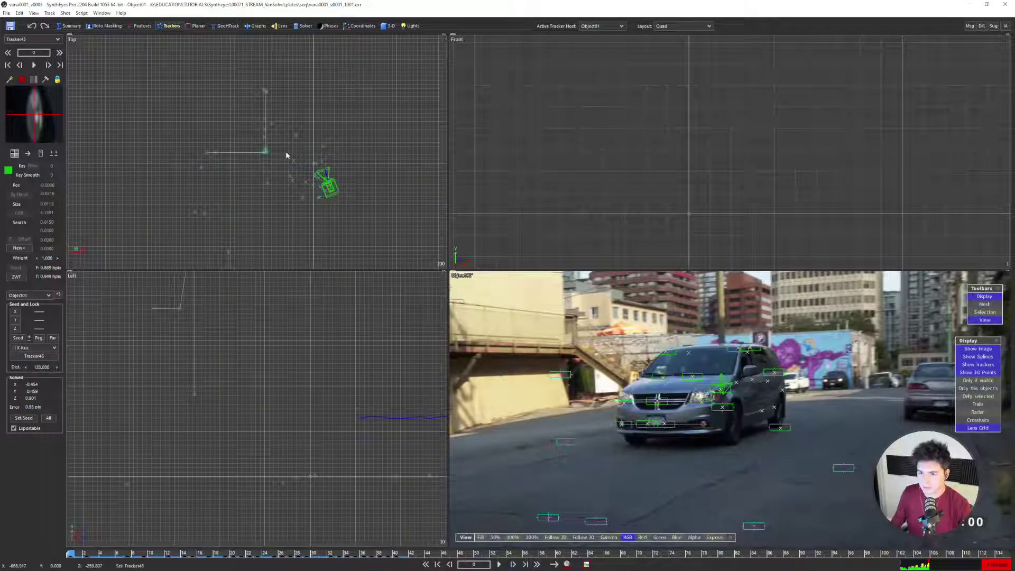
pyautogui.scroll(-3, 286, 155)
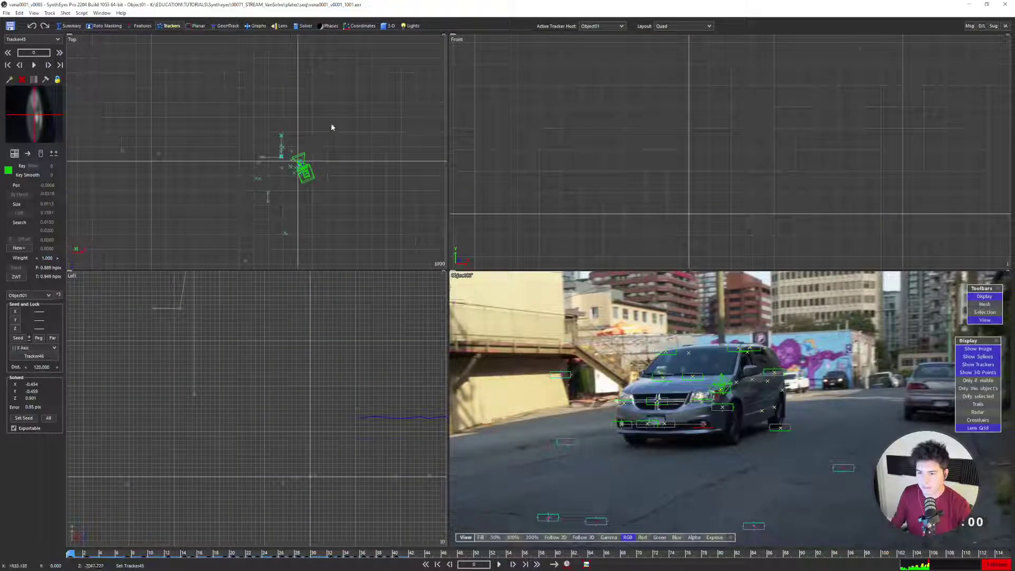
# Set the Object01 solver mode to Refine, run the solve and inspect the van's path in the top view
pyautogui.click(302, 26)
pyautogui.click(36, 76)
pyautogui.click(32, 98)
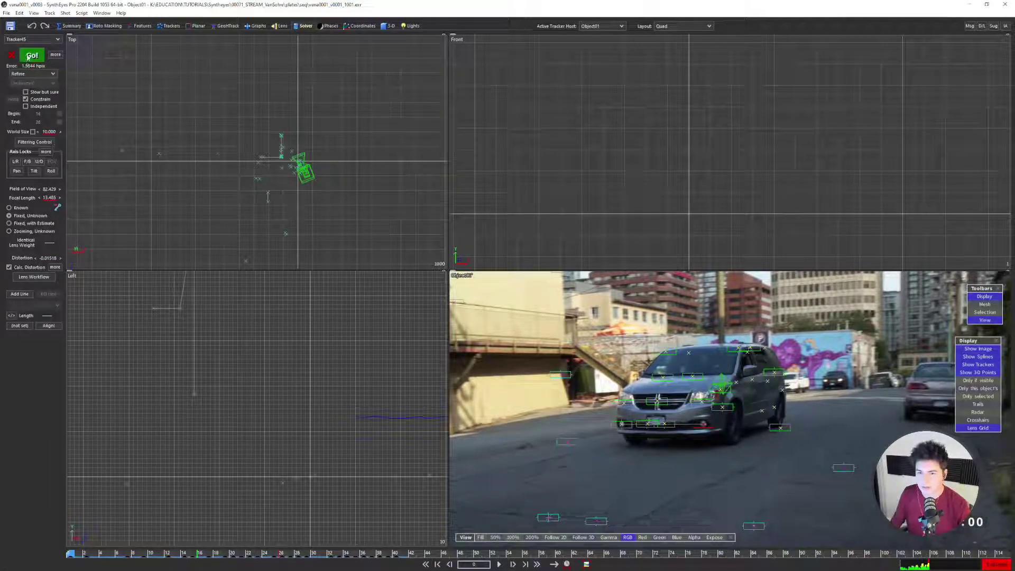
pyautogui.click(31, 56)
pyautogui.click(150, 142)
pyautogui.scroll(3, 335, 163)
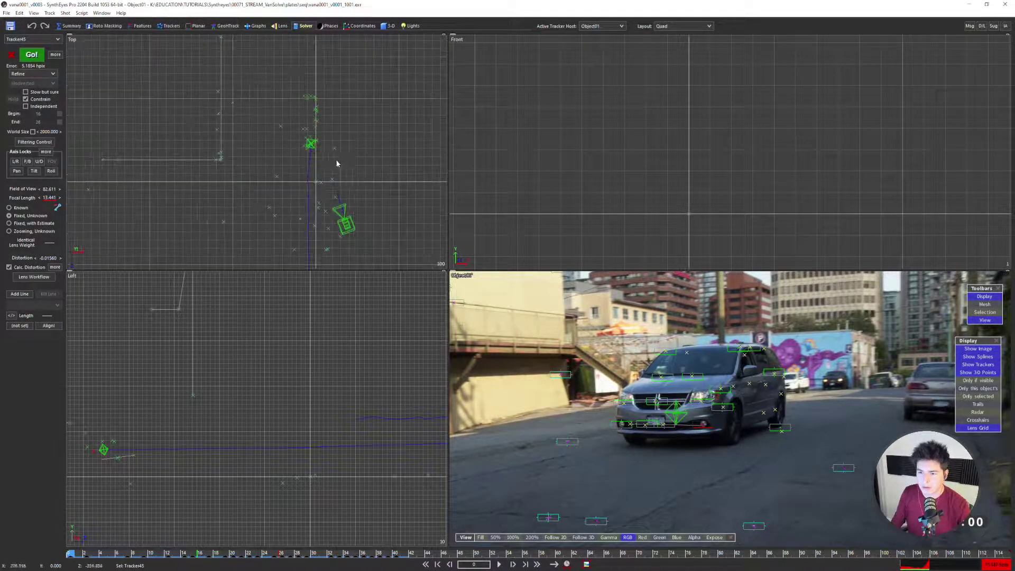
# Play the shot with the new object solve and examine the tracked point under the van's rear wheel up close
pyautogui.press('space')
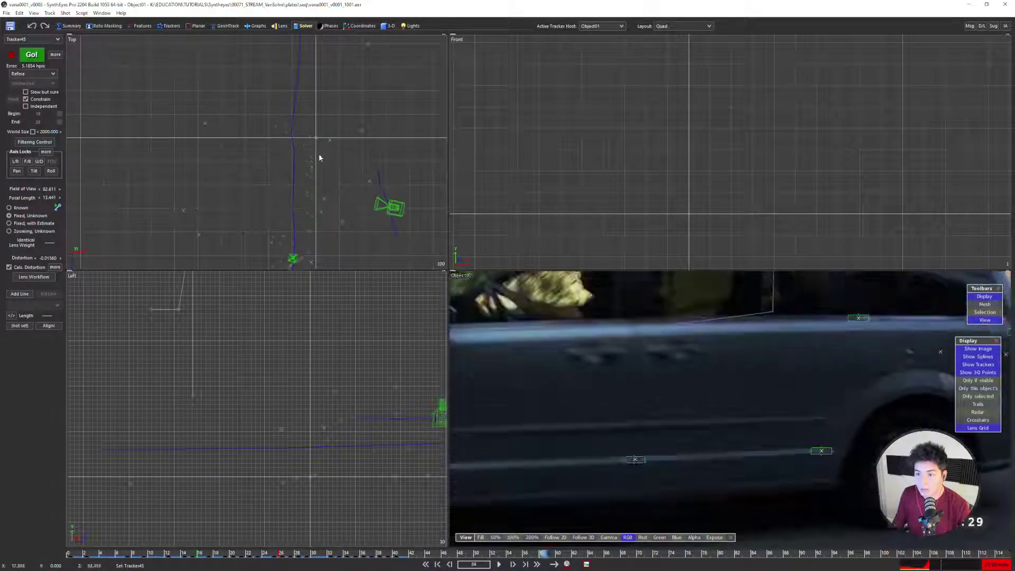
pyautogui.press('`')
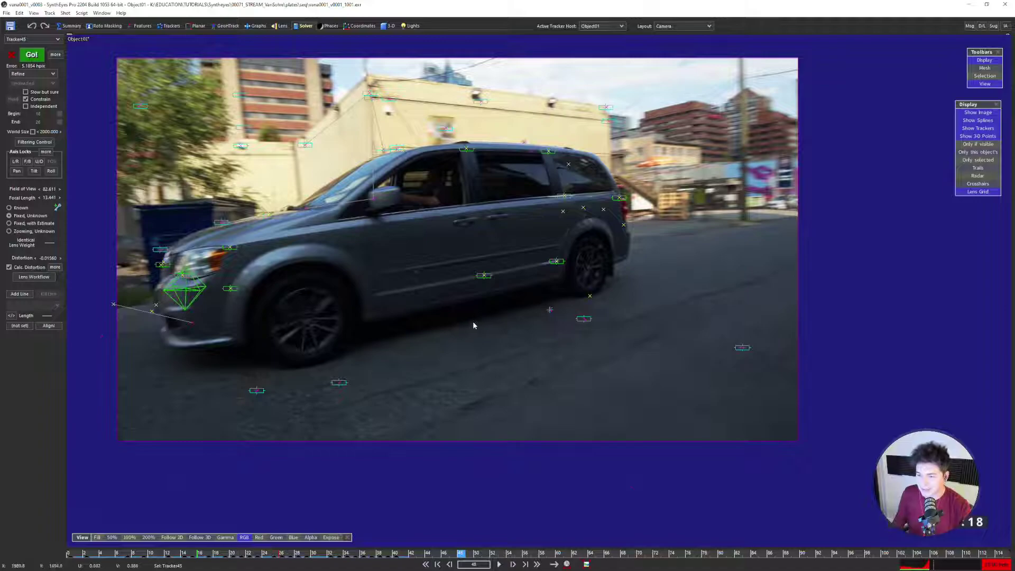
pyautogui.scroll(5, 547, 322)
pyautogui.scroll(2, 545, 313)
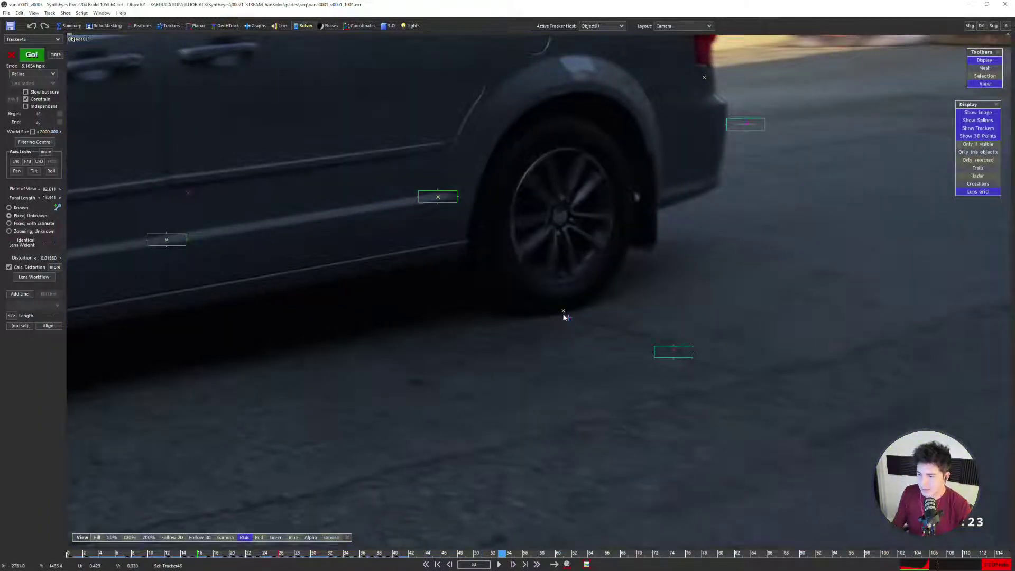
pyautogui.scroll(3, 561, 313)
pyautogui.scroll(-2, 558, 310)
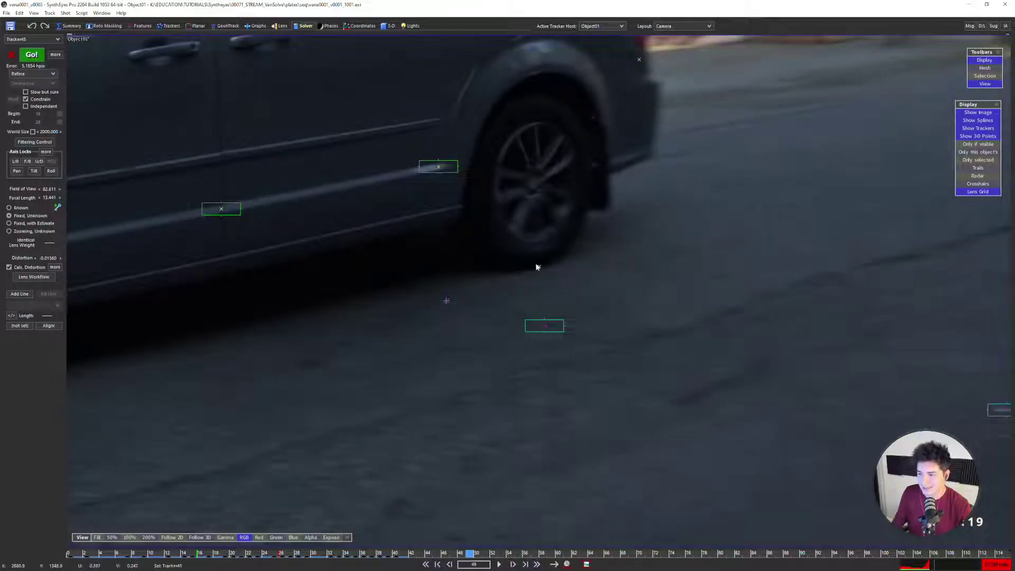
# Select the zero-weighted tracker under the rear tire, step through nearby frames to check it and show its tracker settings
pyautogui.press('d')
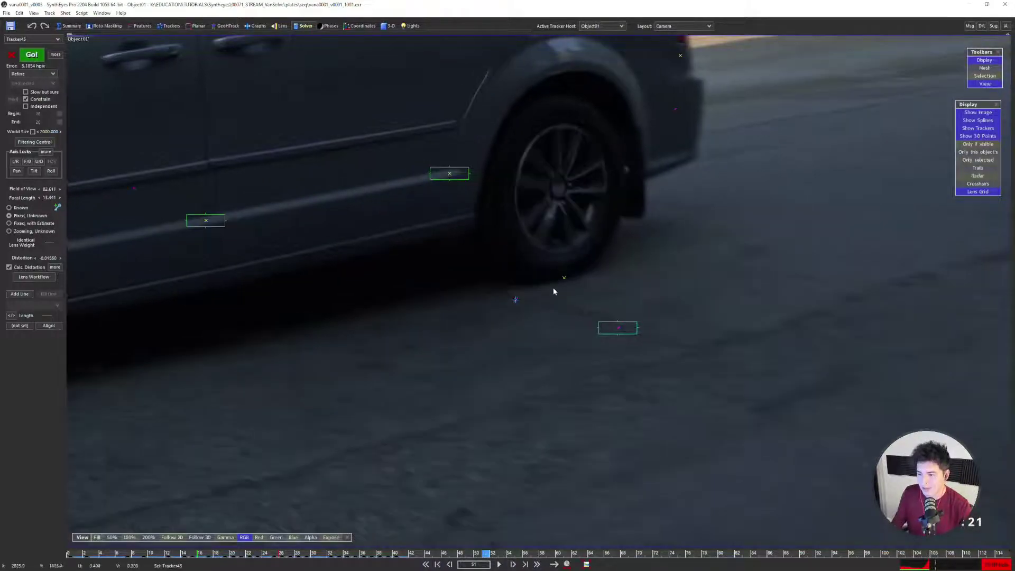
pyautogui.press('s')
pyautogui.click(556, 272)
pyautogui.press('d')
pyautogui.press('d')
pyautogui.press('d')
pyautogui.press('q')
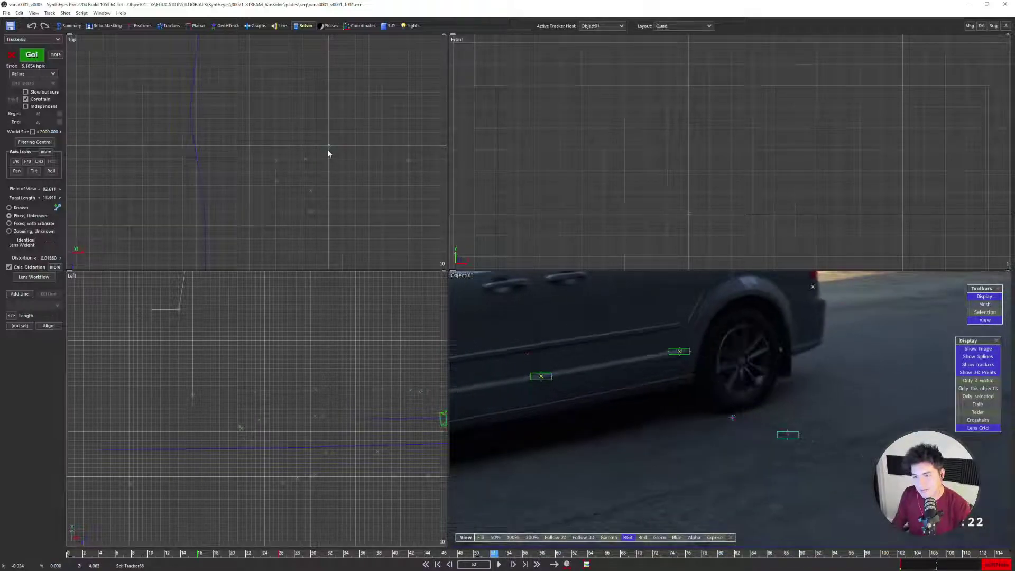
pyautogui.scroll(-5, 324, 156)
pyautogui.press('s')
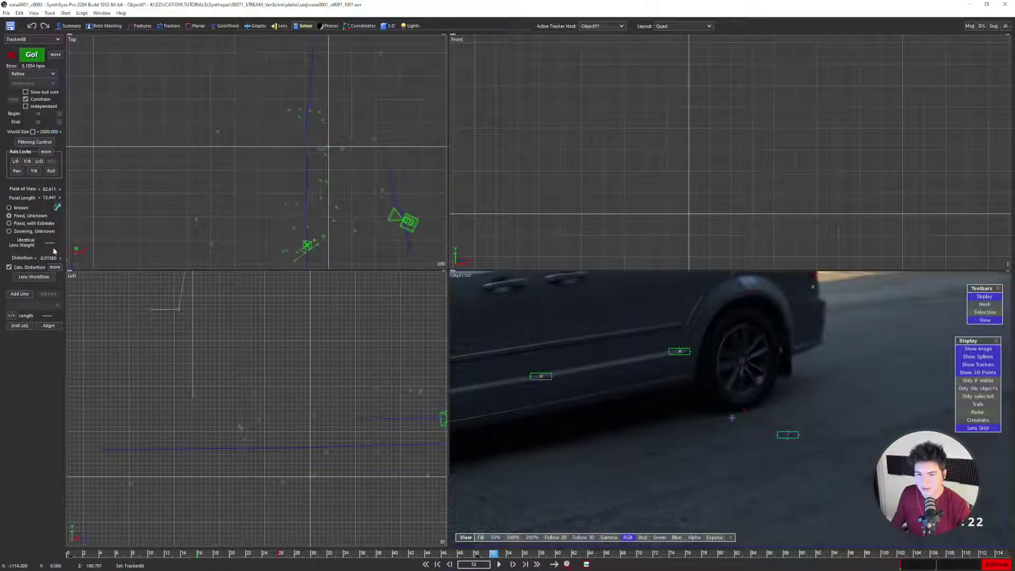
pyautogui.click(162, 24)
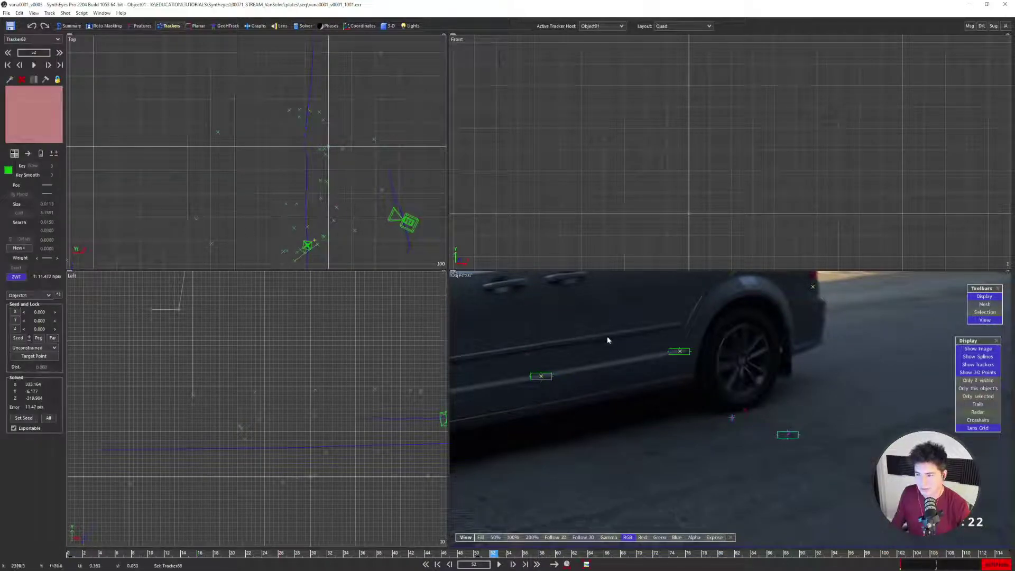
# Select Tracker45 near the van's front bumper and inspect its constraint line against the image at frame 52
pyautogui.scroll(-3, 608, 340)
pyautogui.scroll(6, 581, 370)
pyautogui.click(533, 391)
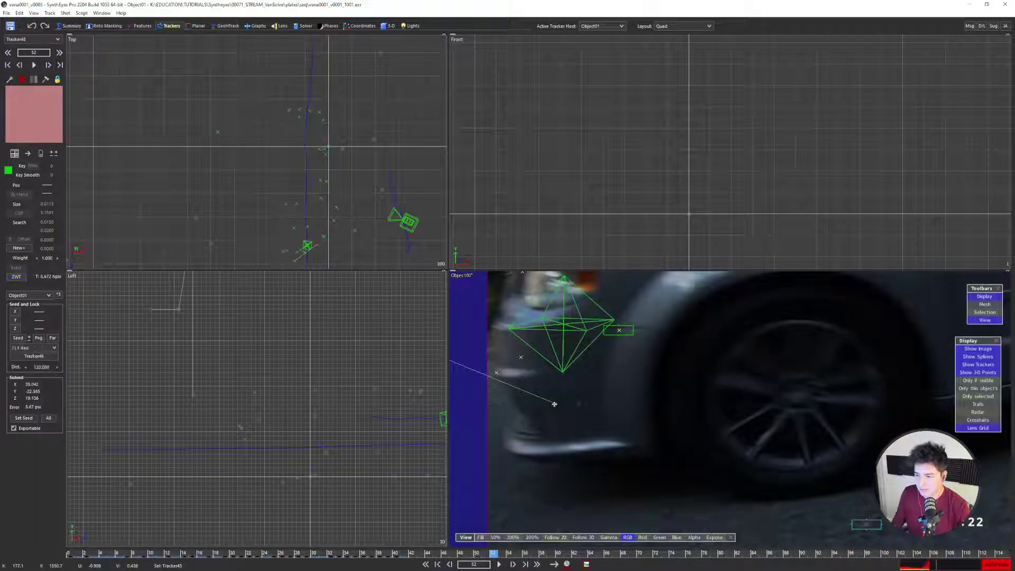
pyautogui.scroll(-4, 554, 404)
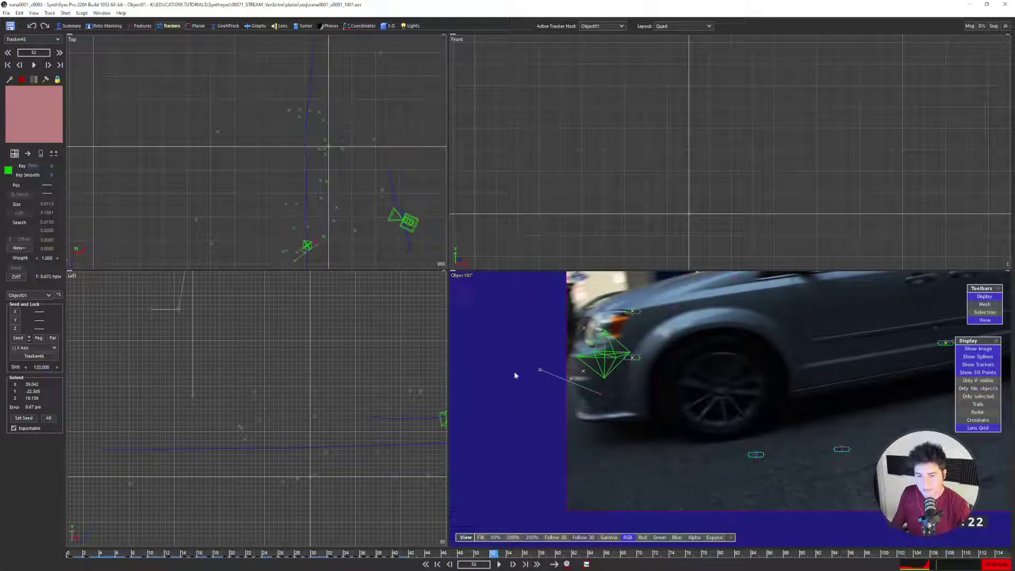
# Set Tracker45's distance constraint to Tracker46 to 130 and re-solve the scene
pyautogui.scroll(-4, 369, 305)
pyautogui.scroll(5, 294, 163)
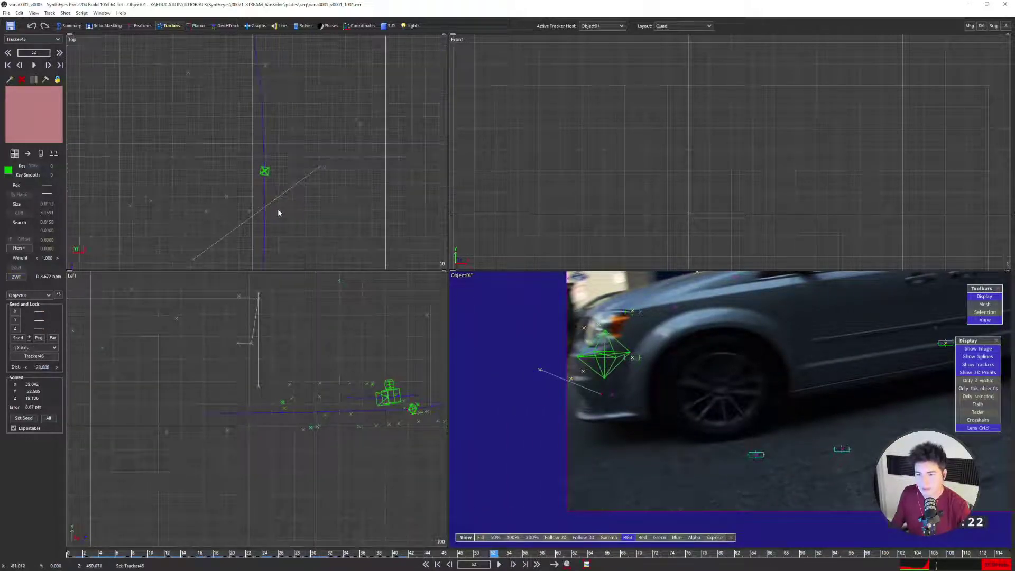
pyautogui.scroll(-4, 274, 193)
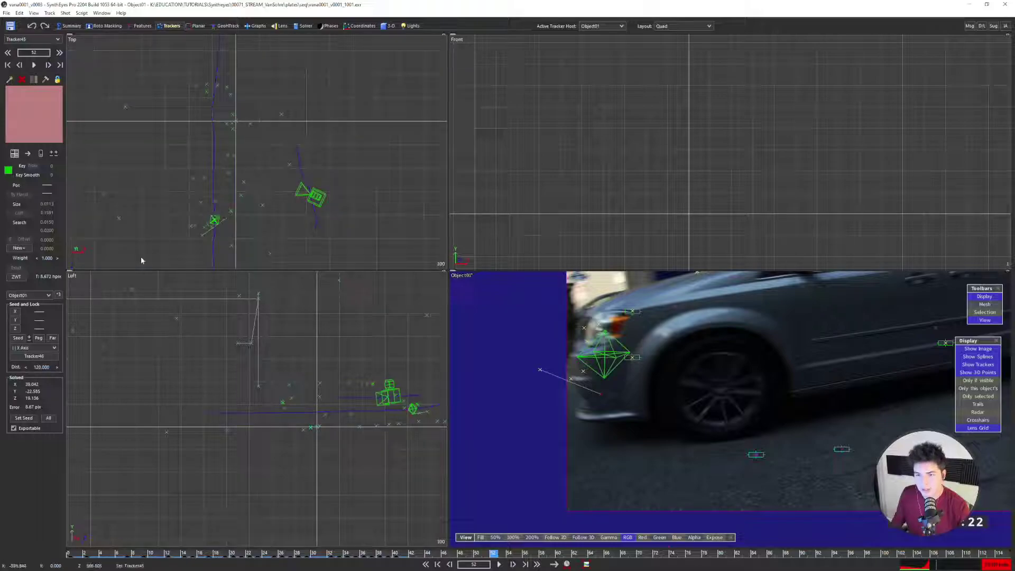
pyautogui.doubleClick(41, 366)
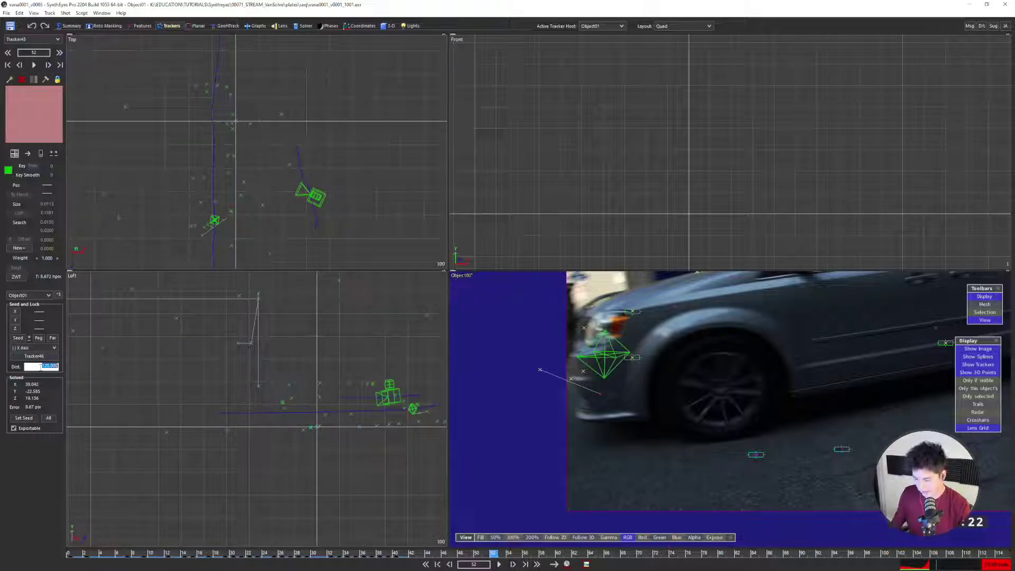
pyautogui.write('130')
pyautogui.press('Return')
pyautogui.hotkey('shift', 'g')
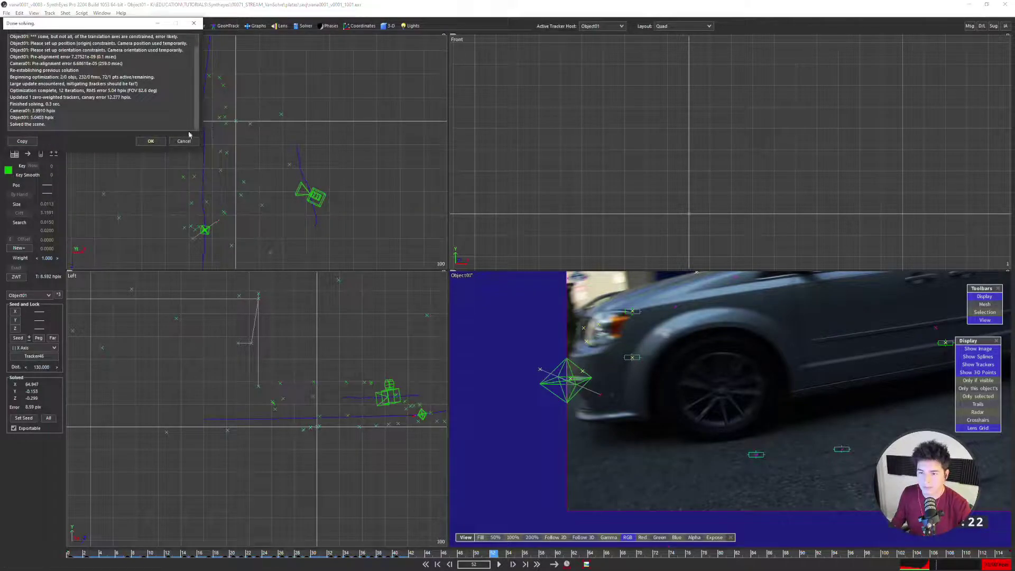
pyautogui.click(162, 141)
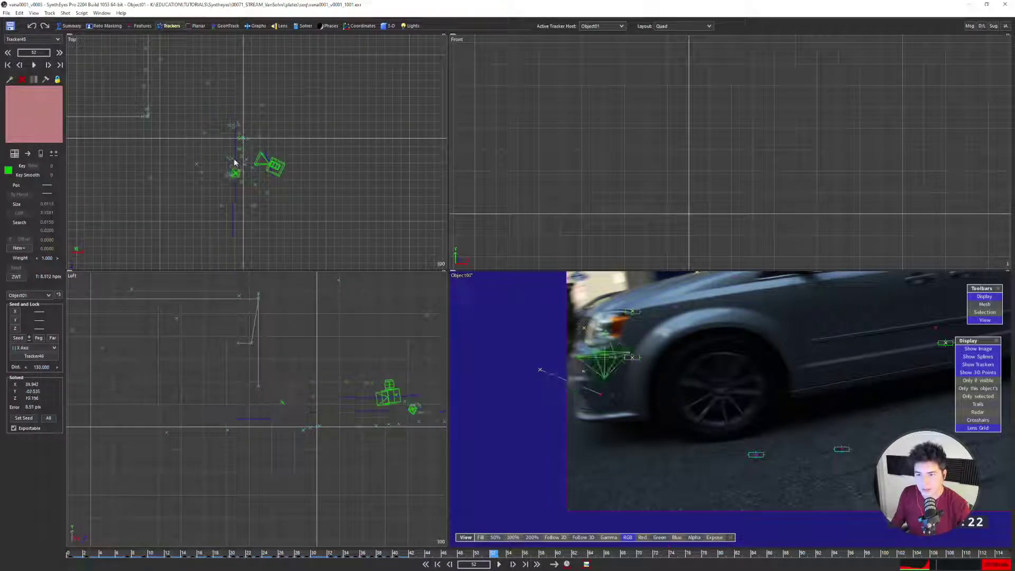
# Compare the solves before and after the distance change by undoing and redoing, and inspect the van's path from above
pyautogui.scroll(2, 235, 151)
pyautogui.hotkey('ctrl', 'z')
pyautogui.hotkey('ctrl', 'y')
pyautogui.hotkey('ctrl', 'z')
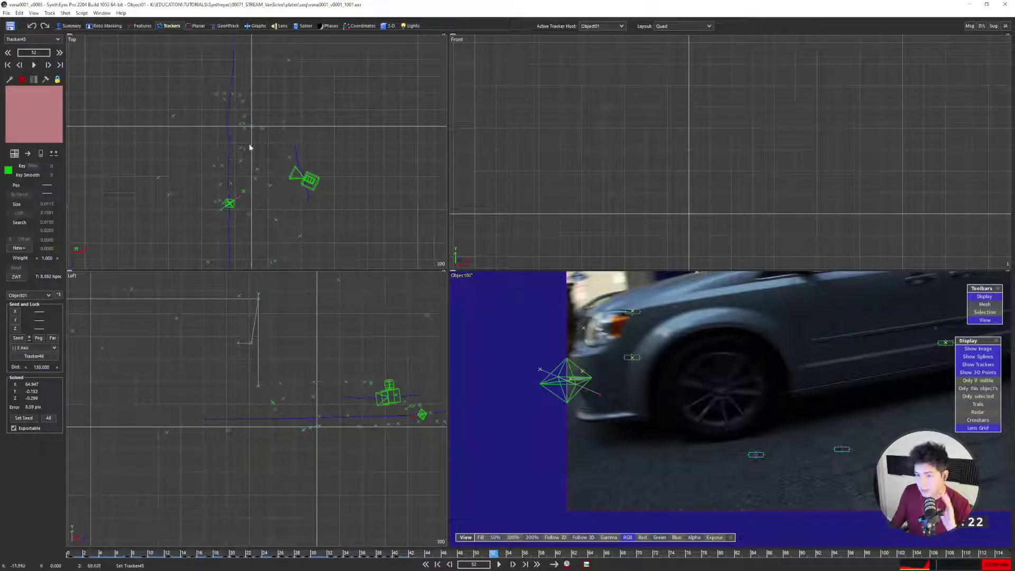
pyautogui.scroll(-2, 242, 184)
pyautogui.moveTo(157, 124); pyautogui.dragTo(236, 151, button='middle')
pyautogui.scroll(2, 235, 150)
pyautogui.scroll(-1, 639, 267)
pyautogui.scroll(-3, 608, 412)
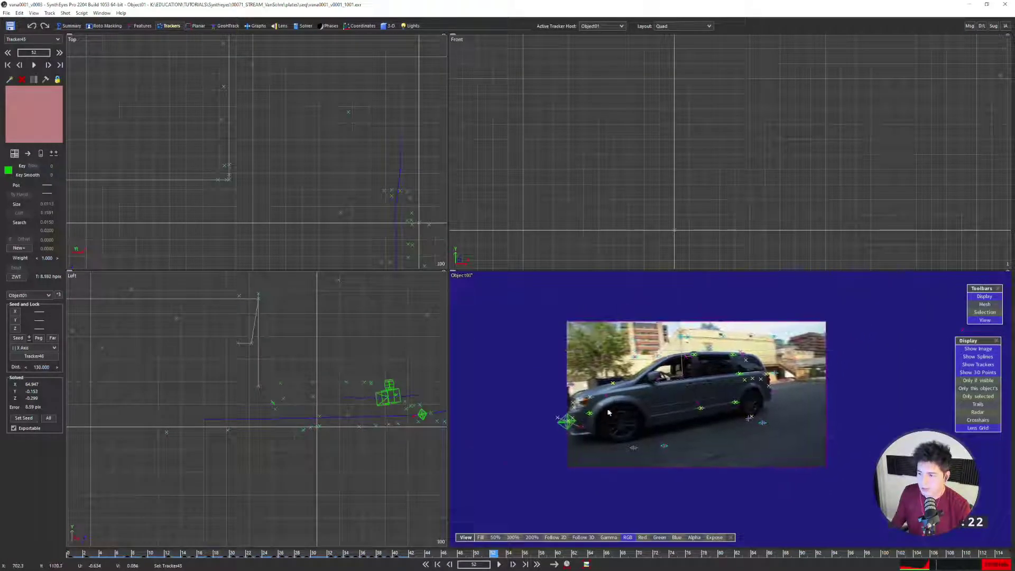
# Find the distance-constrained wall tracker, Tracker6, and set its distance to Tracker7 to 320
pyautogui.click(681, 336)
pyautogui.scroll(3, 667, 334)
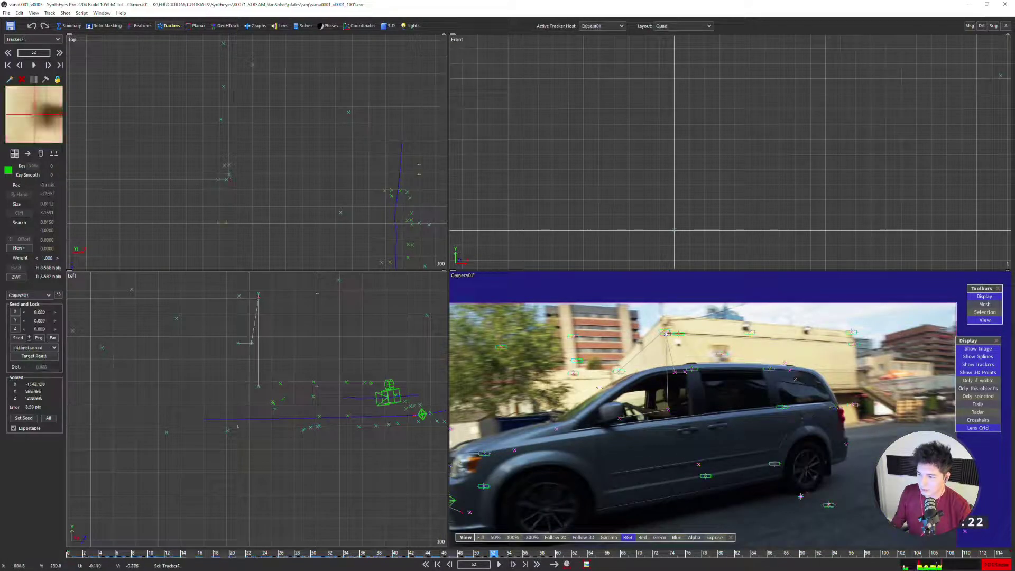
pyautogui.click(676, 373)
pyautogui.press('8')
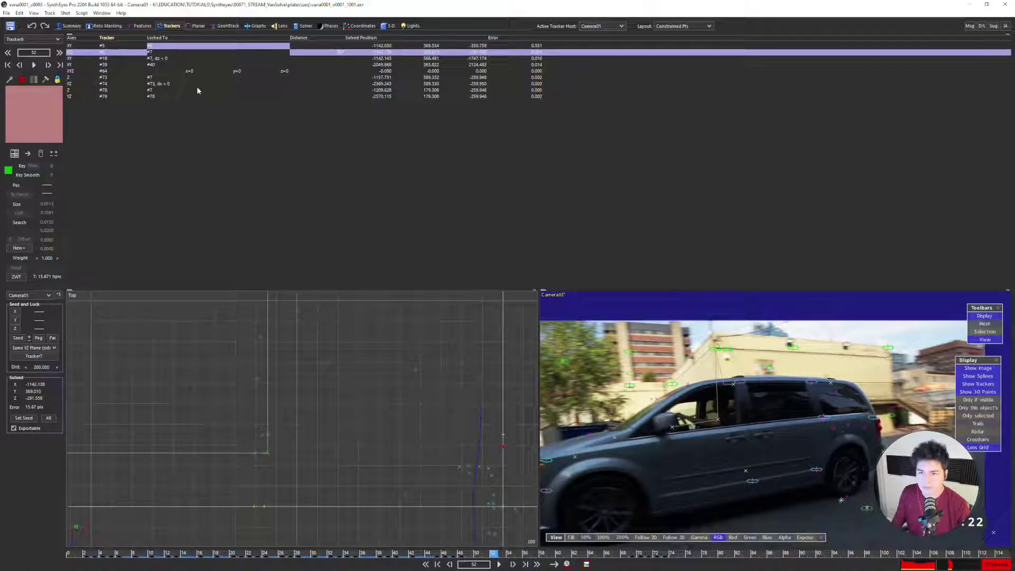
pyautogui.click(340, 53)
pyautogui.press('1')
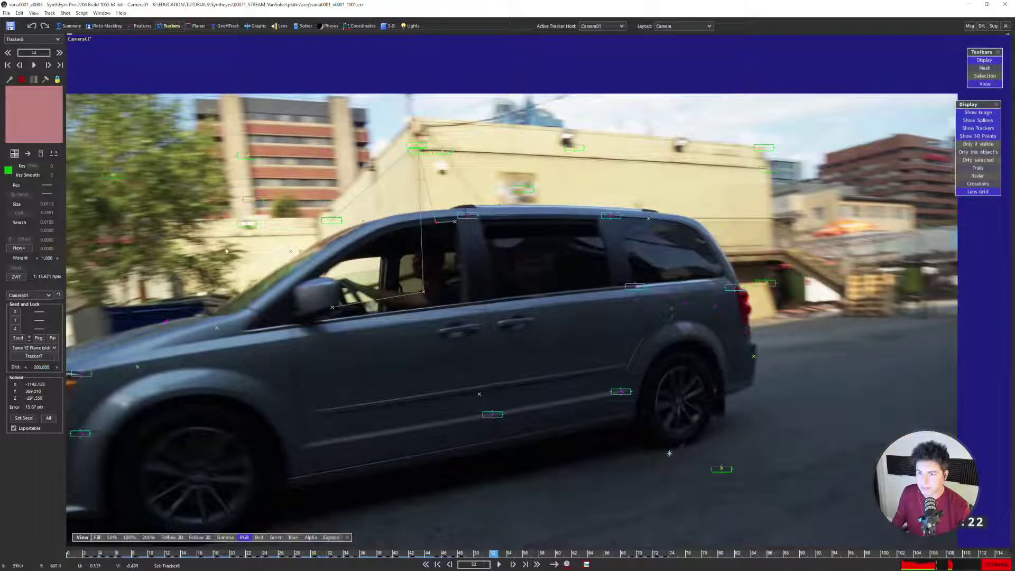
pyautogui.press('7')
pyautogui.doubleClick(41, 368)
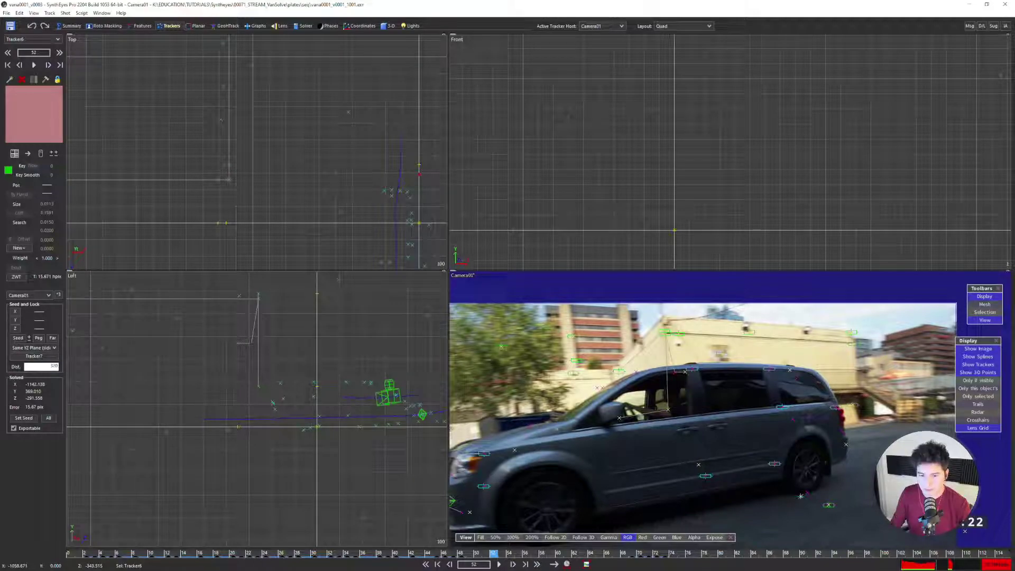
pyautogui.write('320')
pyautogui.press('Return')
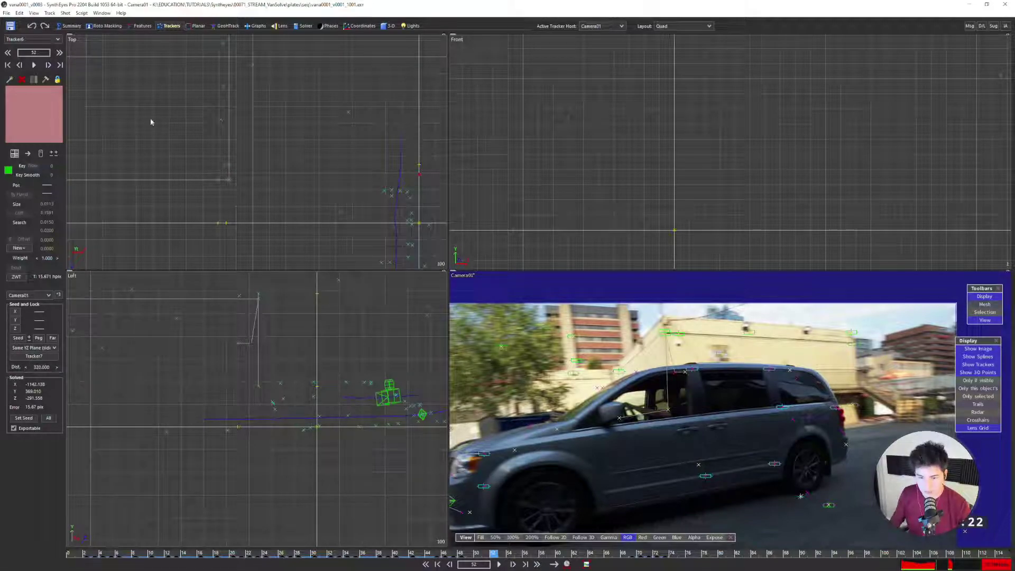
# Re-solve the scene with the new wall distance and accept the solve
pyautogui.scroll(-3, 117, 209)
pyautogui.moveTo(264, 249); pyautogui.dragTo(264, 179, button='middle')
pyautogui.scroll(2, 263, 180)
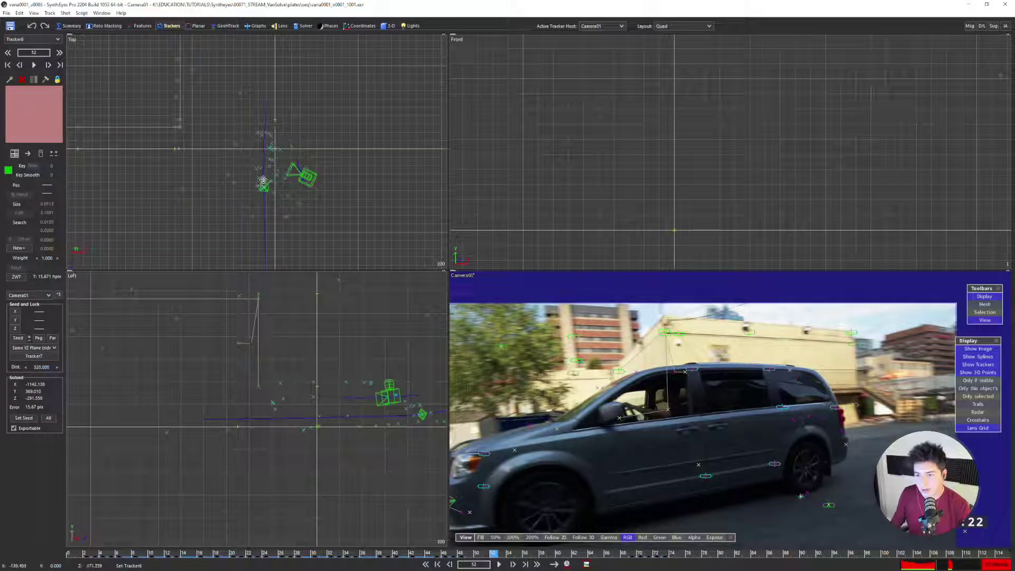
pyautogui.press('F9')
pyautogui.click(181, 145)
# Inspect the rescaled camera path, van path and wall trackers in the top view, and the front wheel up close
pyautogui.scroll(-3, 281, 179)
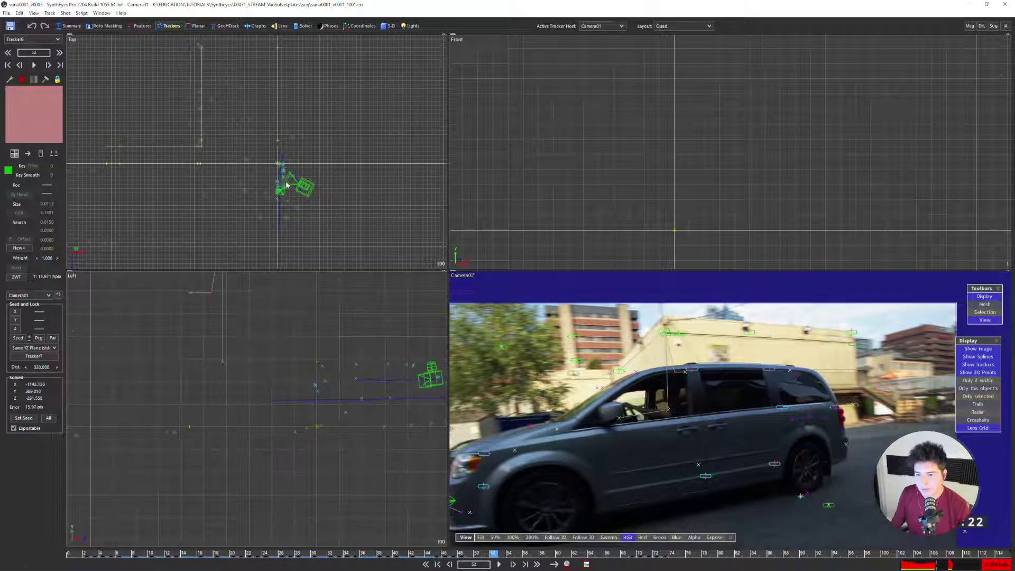
pyautogui.scroll(5, 286, 185)
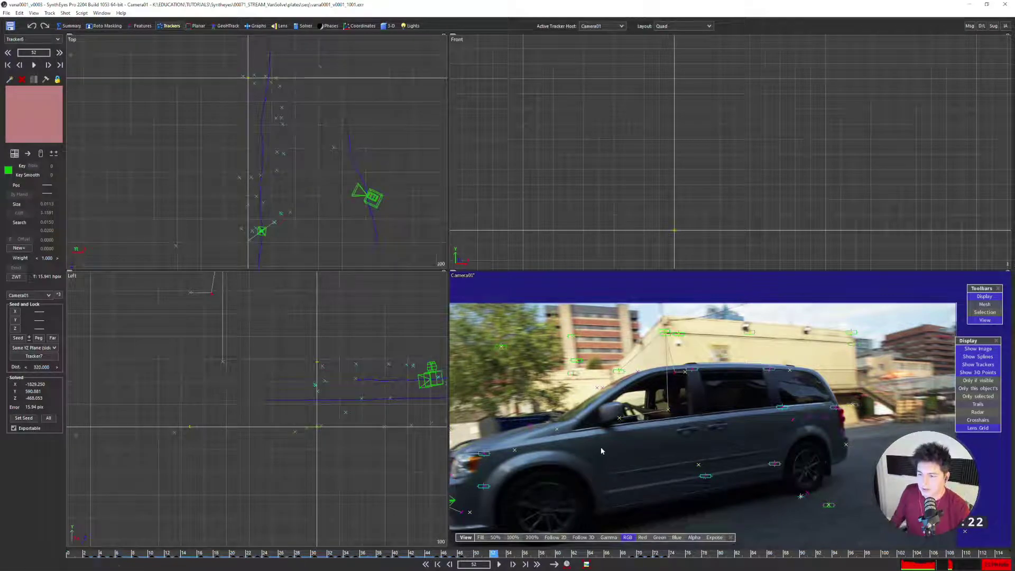
pyautogui.scroll(-2, 600, 446)
pyautogui.scroll(8, 597, 396)
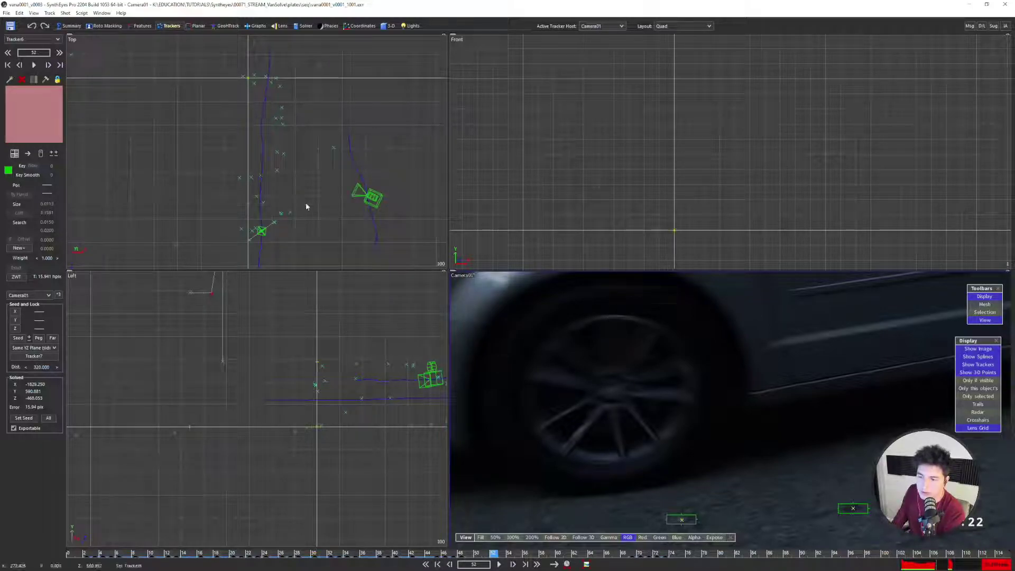
pyautogui.scroll(-5, 307, 207)
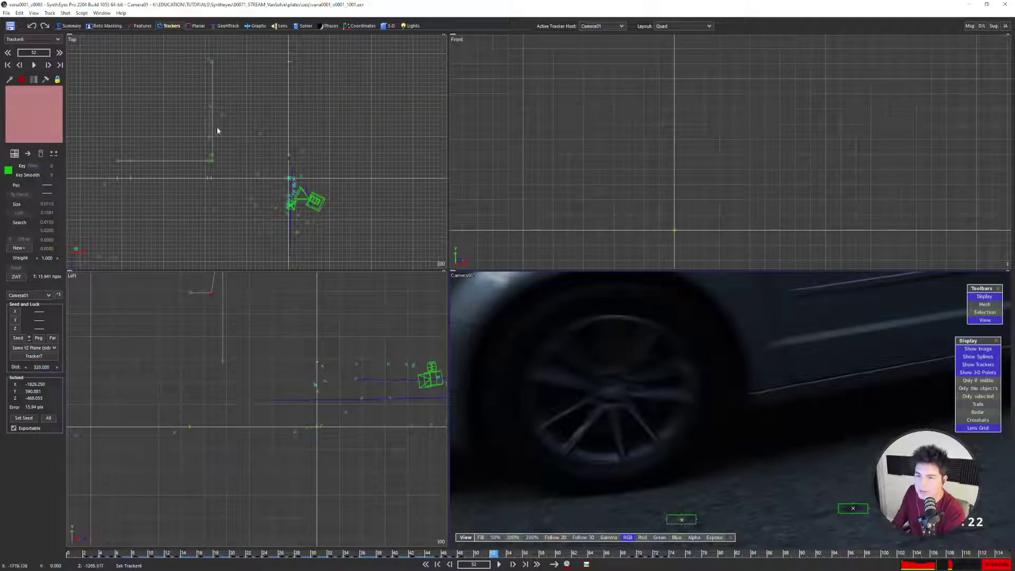
pyautogui.scroll(6, 292, 196)
pyautogui.scroll(-4, 292, 195)
pyautogui.moveTo(209, 155); pyautogui.dragTo(303, 190, button='middle')
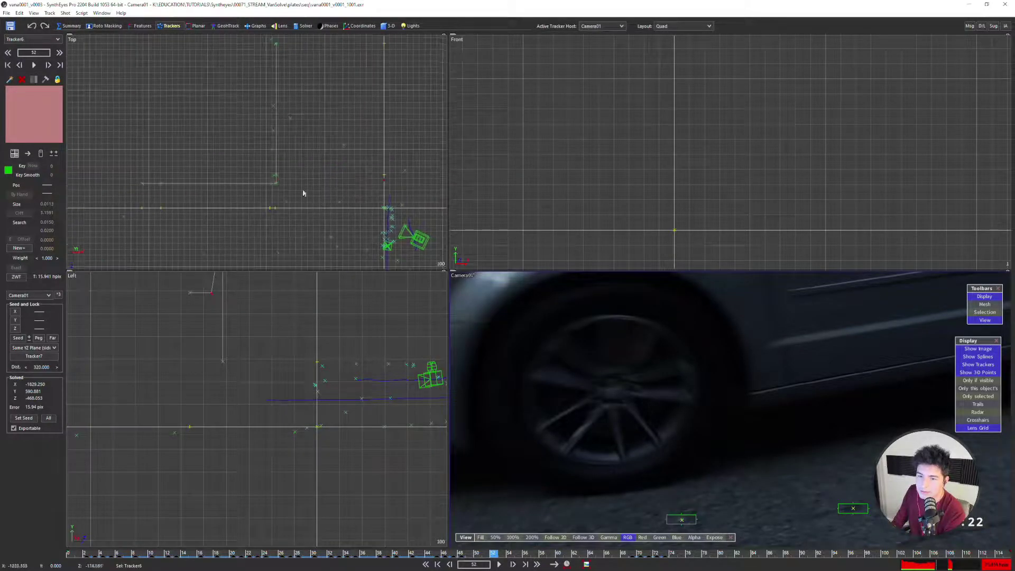
pyautogui.scroll(6, 410, 220)
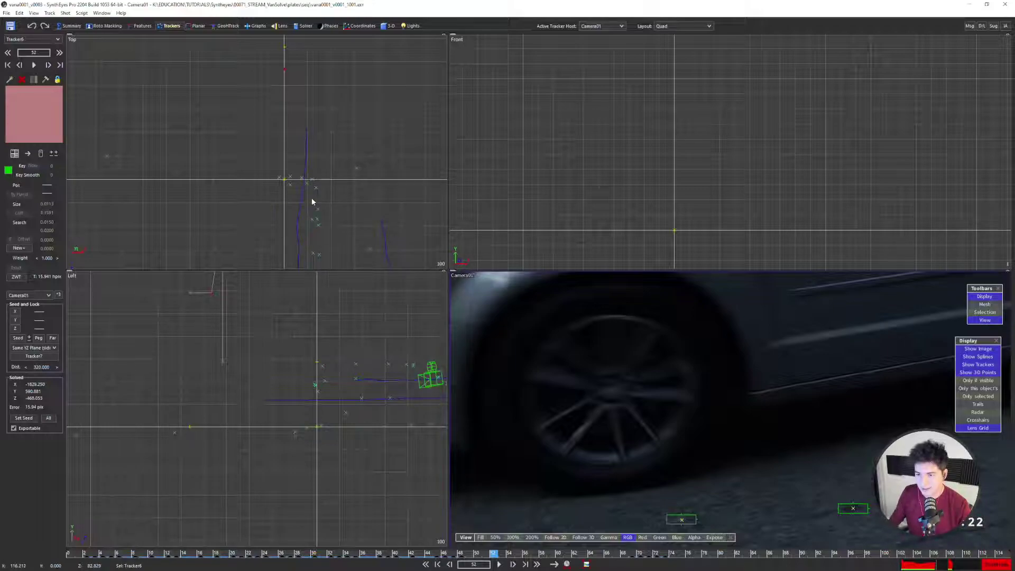
# Play the shot from frame 0 in the enlarged camera view to check the van object's tracking
pyautogui.press('Home')
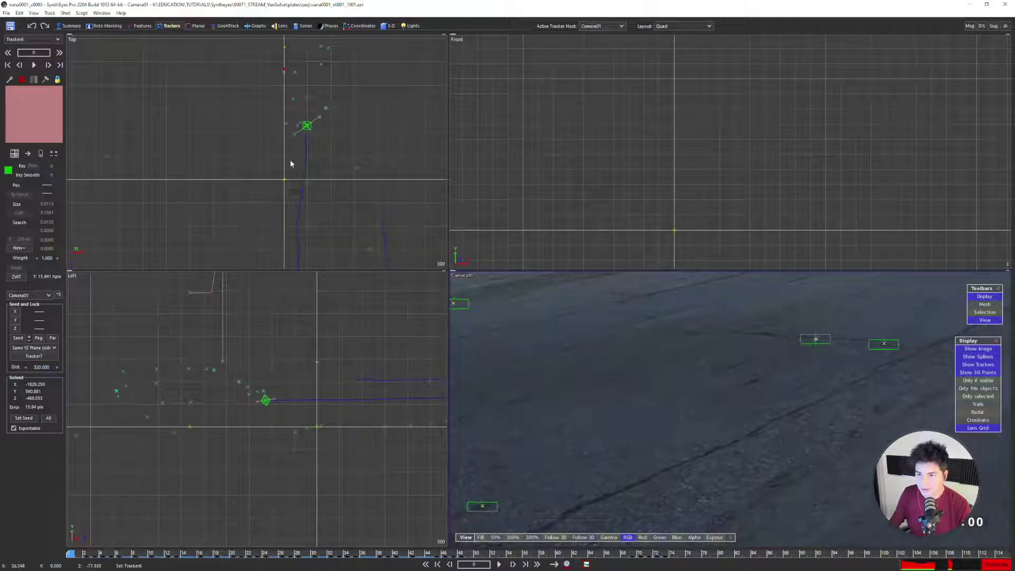
pyautogui.scroll(-5, 290, 164)
pyautogui.scroll(-4, 509, 331)
pyautogui.scroll(-2, 564, 335)
pyautogui.moveTo(576, 339); pyautogui.dragTo(589, 365, button='middle')
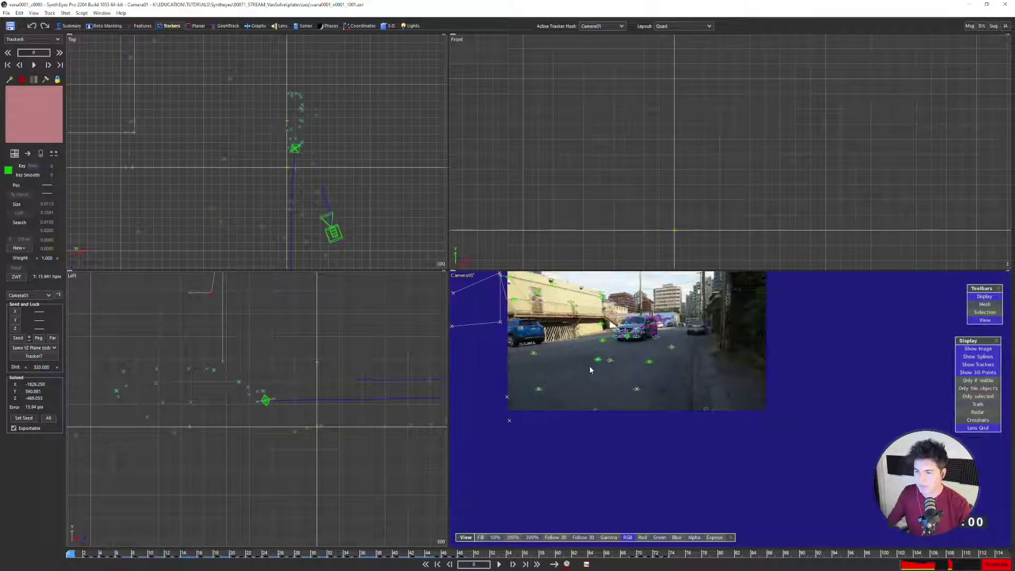
pyautogui.press('5')
pyautogui.moveTo(530, 319); pyautogui.dragTo(640, 451, button='middle')
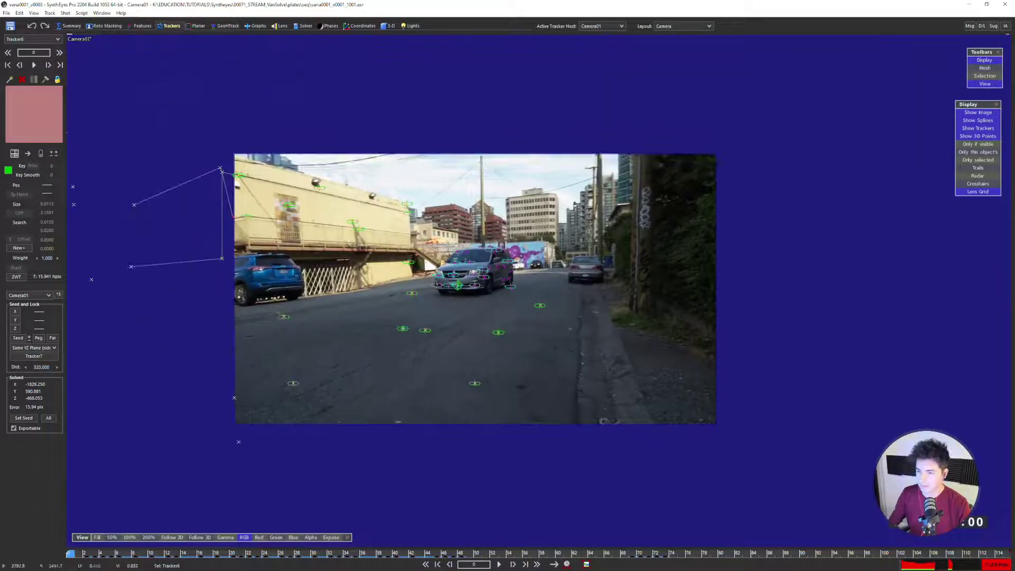
pyautogui.scroll(2, 499, 334)
pyautogui.moveTo(446, 334); pyautogui.dragTo(484, 341, button='middle')
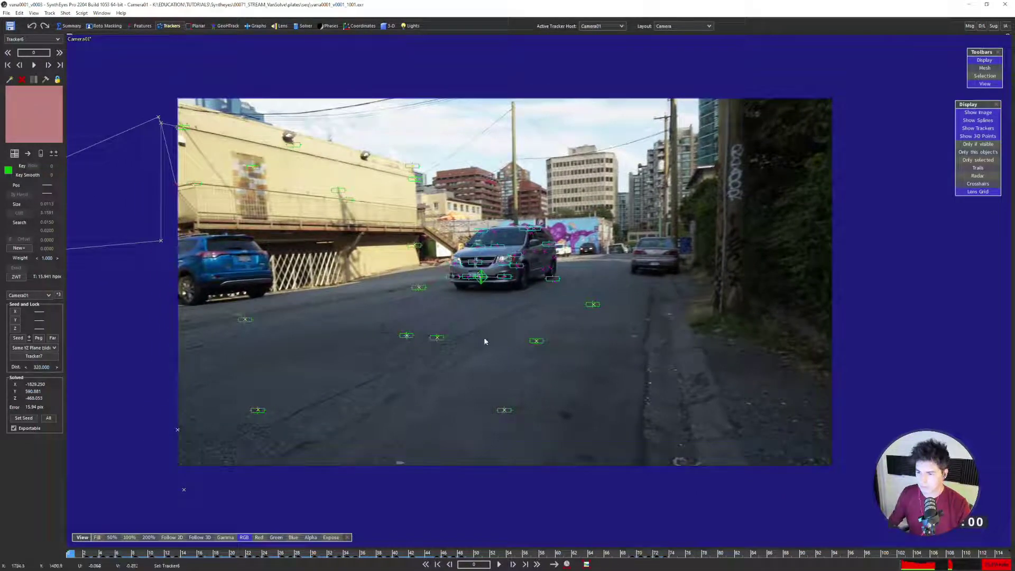
pyautogui.press('space')
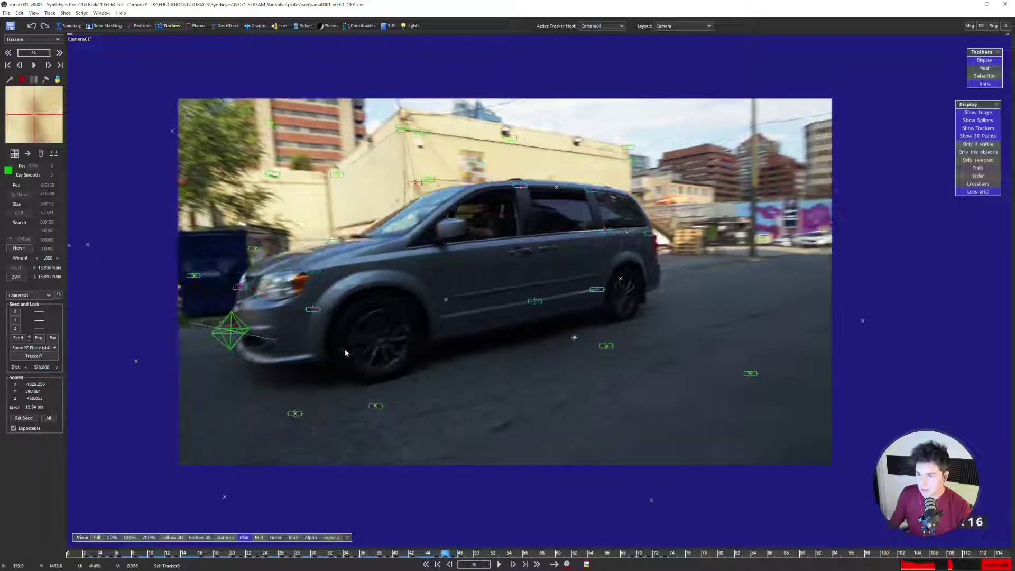
pyautogui.press('space')
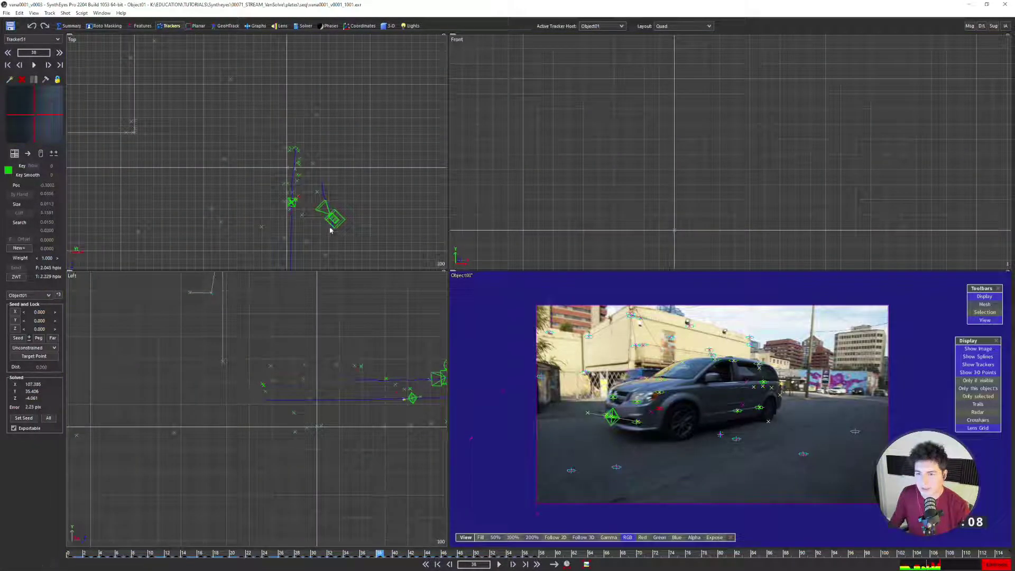
# Select Tracker45 on the van's fog light and step back to frame 12 while checking the van's path from above
pyautogui.scroll(5, 277, 206)
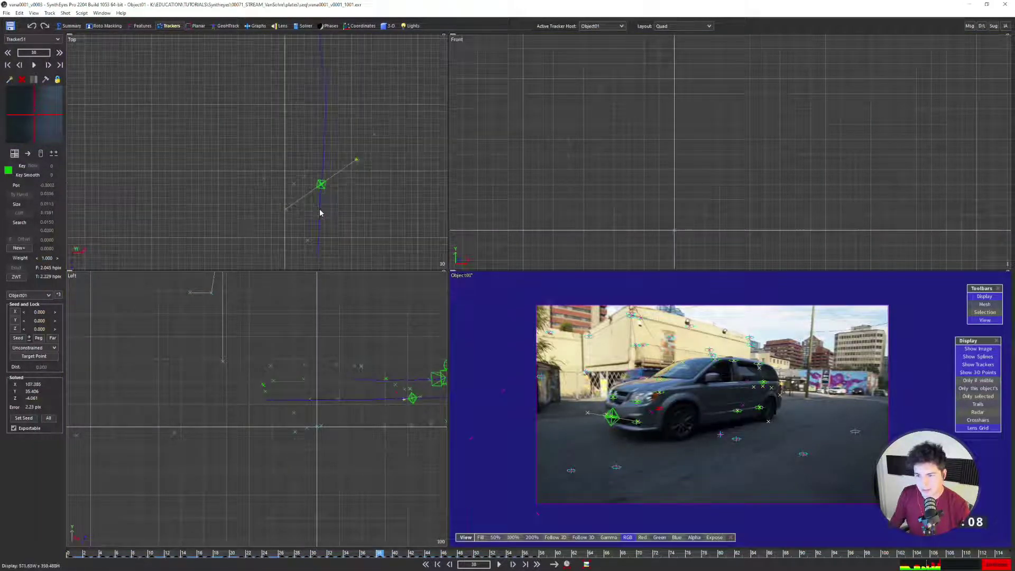
pyautogui.moveTo(328, 125); pyautogui.dragTo(313, 148, button='middle')
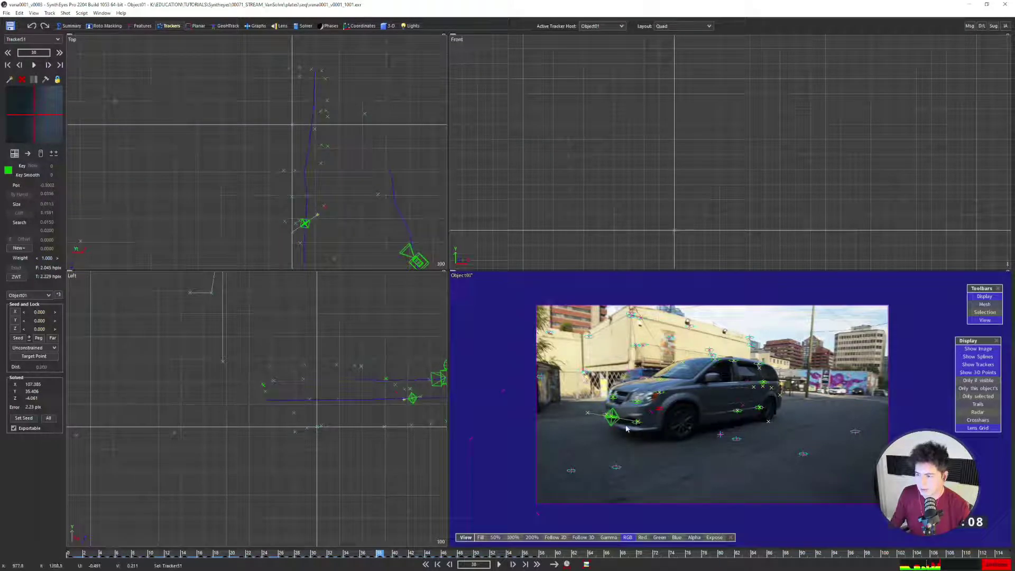
pyautogui.scroll(5, 626, 428)
pyautogui.click(658, 414)
pyautogui.press('Left')
pyautogui.press('Left')
pyautogui.press('Left')
pyautogui.press('Left')
pyautogui.press('Left')
pyautogui.press('Left')
pyautogui.press('Left')
pyautogui.press('Left')
pyautogui.press('Left')
pyautogui.press('Left')
pyautogui.press('Left')
pyautogui.press('Left')
pyautogui.press('Left')
pyautogui.press('Left')
pyautogui.press('Left')
pyautogui.press('Left')
pyautogui.press('Left')
pyautogui.press('Left')
pyautogui.press('Left')
pyautogui.press('Left')
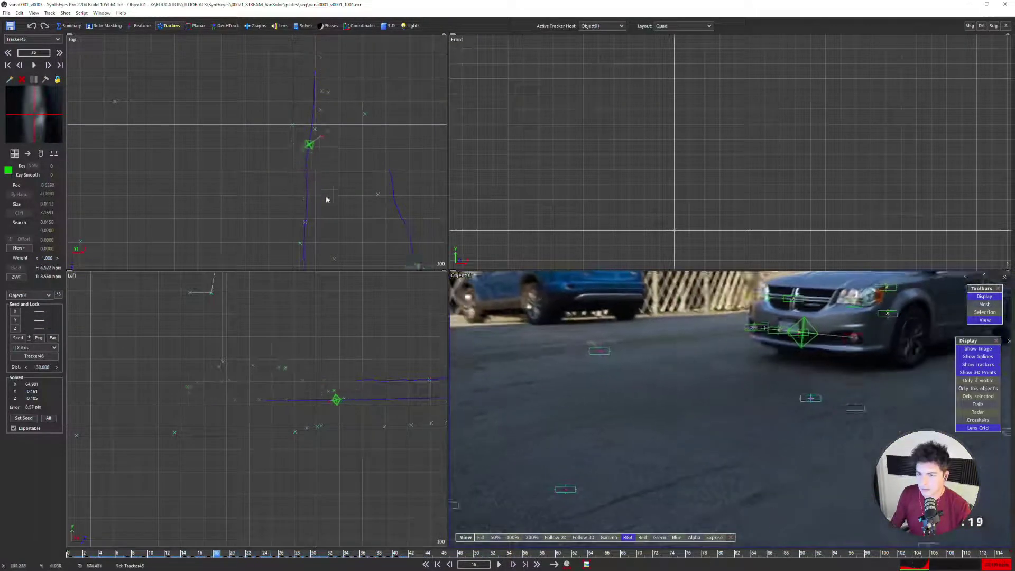
pyautogui.press('Left')
pyautogui.press('Left')
pyautogui.press('Left')
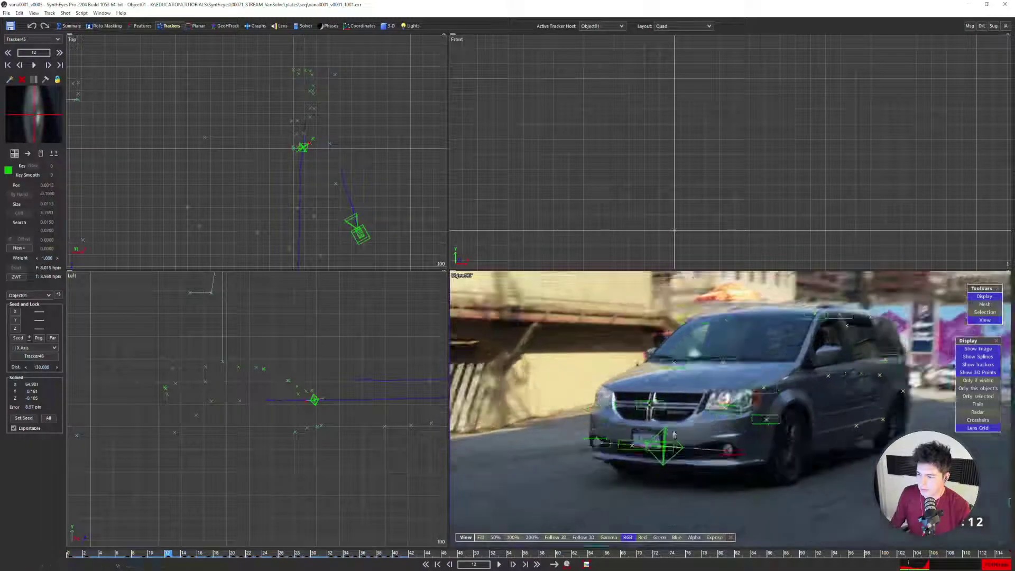
# Check both fog light trackers, Tracker46 and Tracker45, up close at frame 12 and show Object01's solver settings
pyautogui.scroll(4, 674, 435)
pyautogui.click(520, 449)
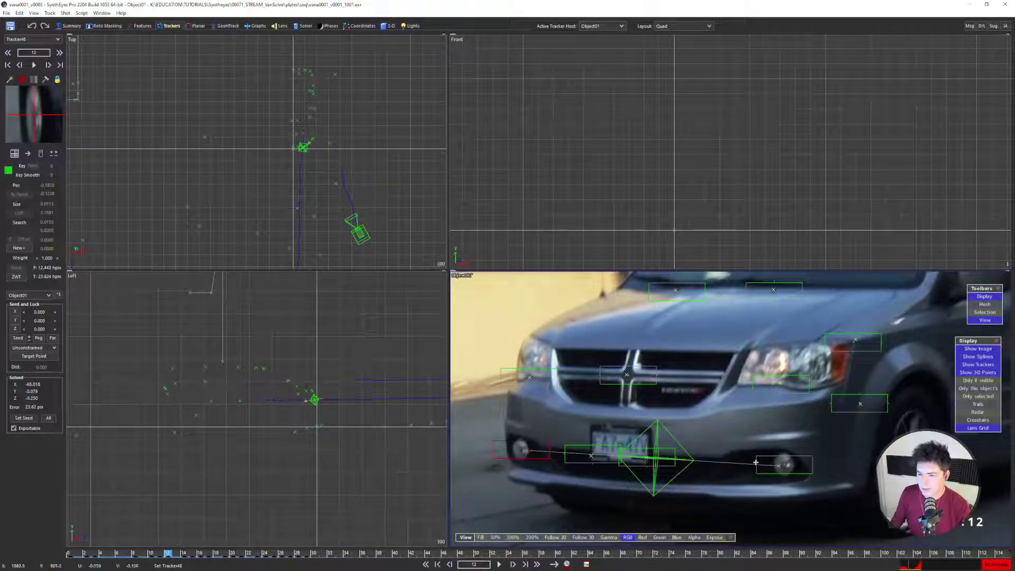
pyautogui.click(756, 463)
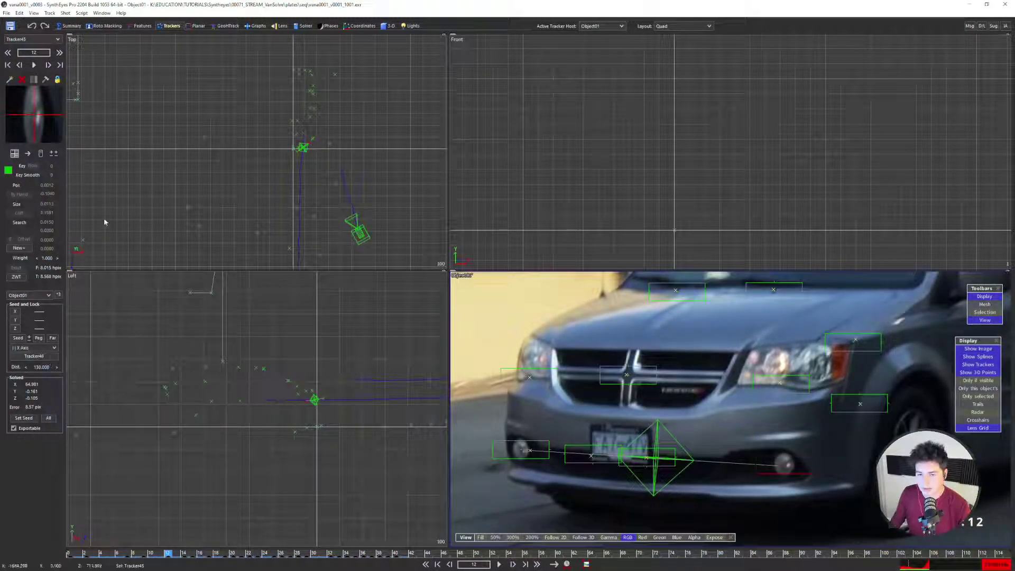
pyautogui.click(302, 26)
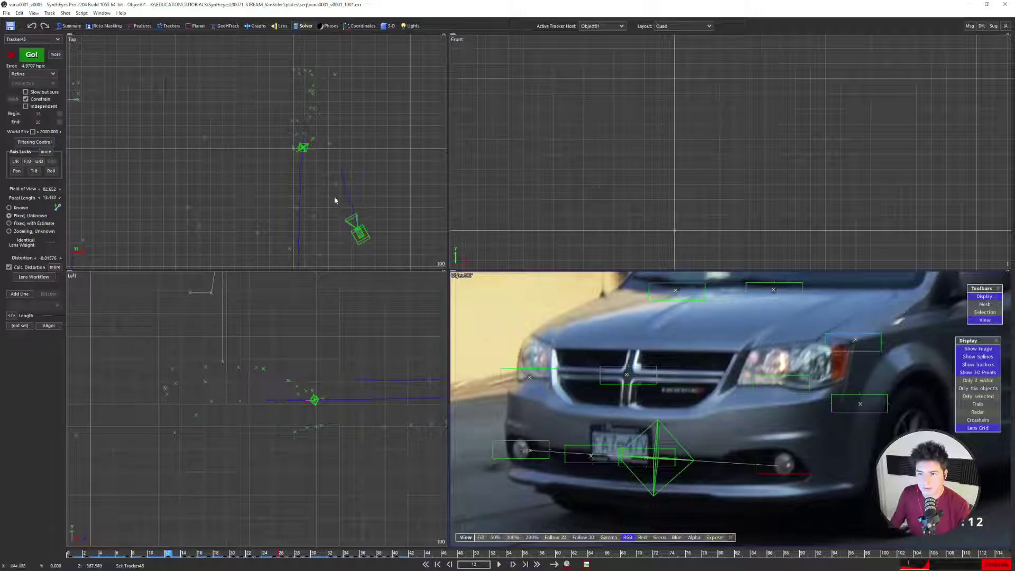
# Select the tracker at the centre of the van's grille and examine it in the enlarged camera view
pyautogui.scroll(-4, 620, 424)
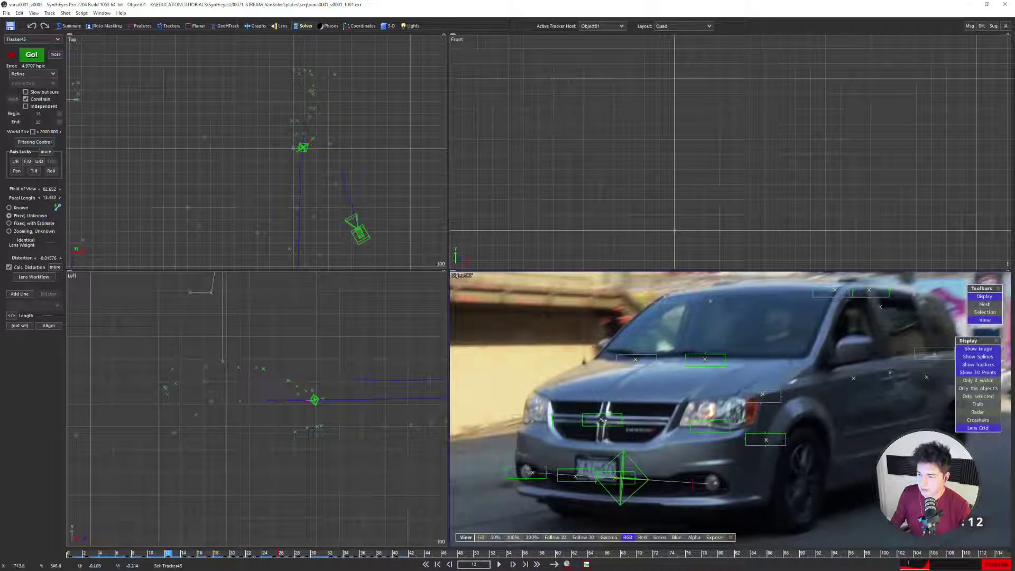
pyautogui.click(603, 420)
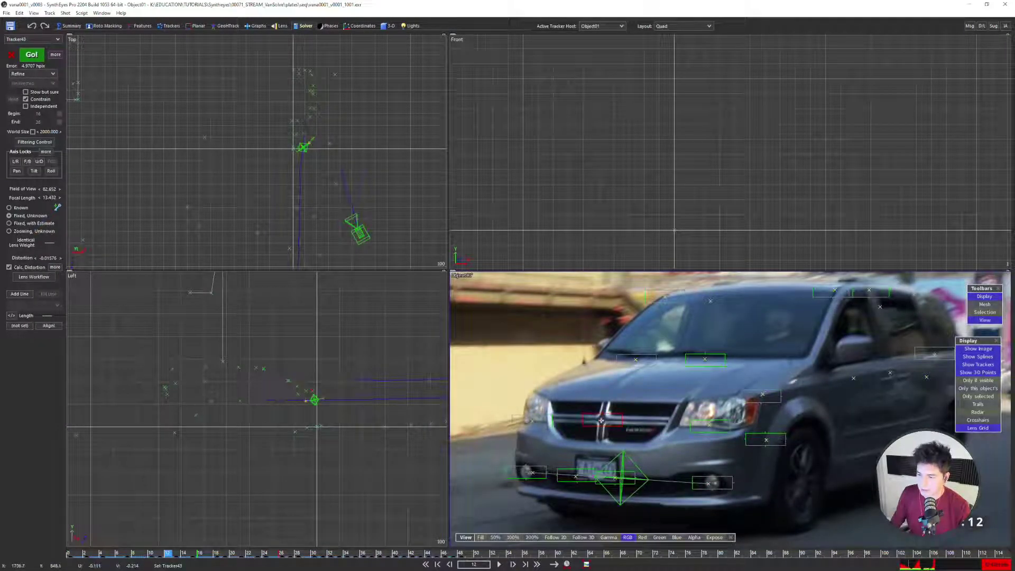
pyautogui.scroll(3, 602, 413)
pyautogui.scroll(-2, 608, 370)
pyautogui.doubleClick(454, 272)
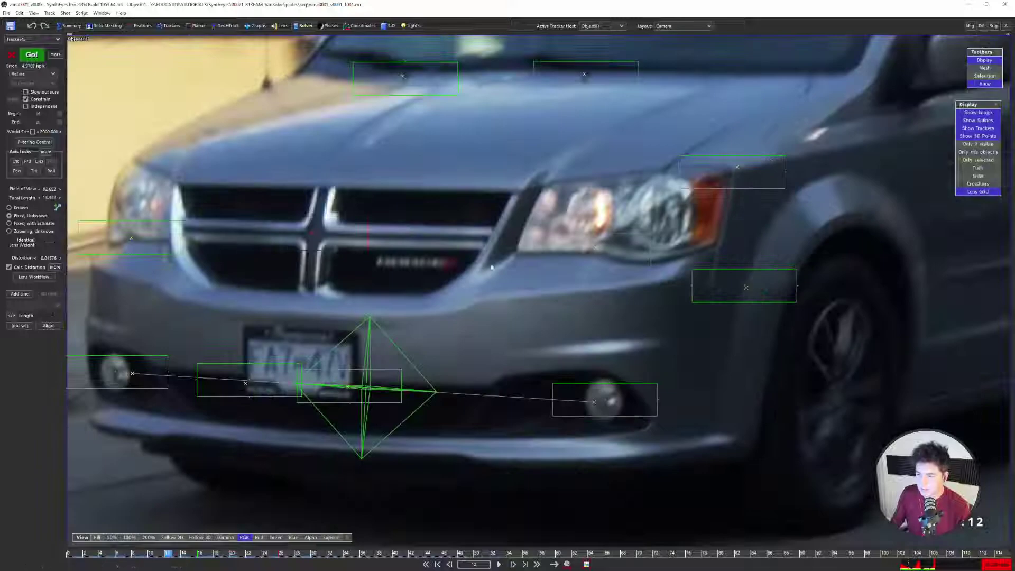
# Show the tracker settings and lock the tracker at the centre of the van's grille to Origin
pyautogui.scroll(-3, 491, 268)
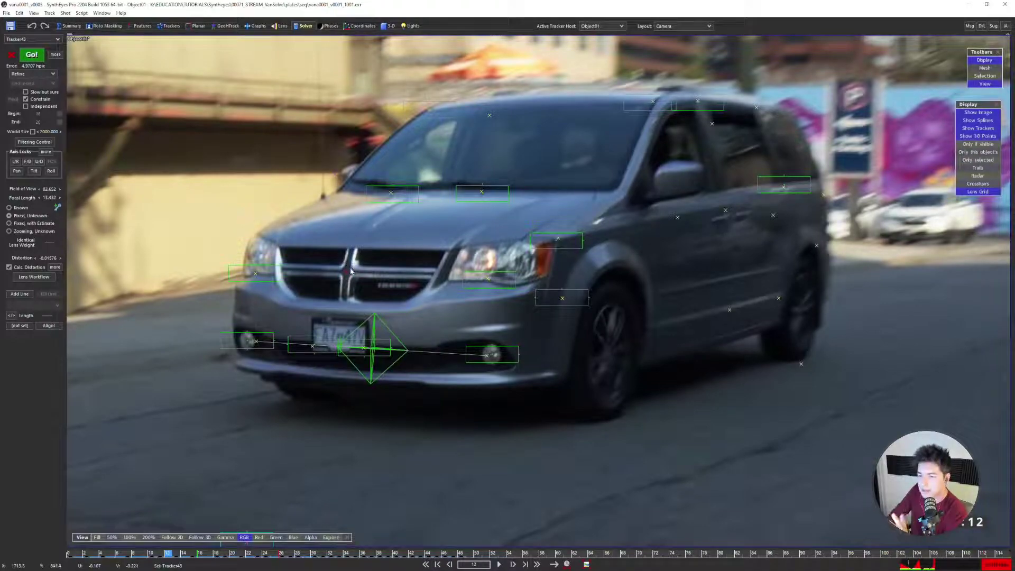
pyautogui.scroll(3, 350, 271)
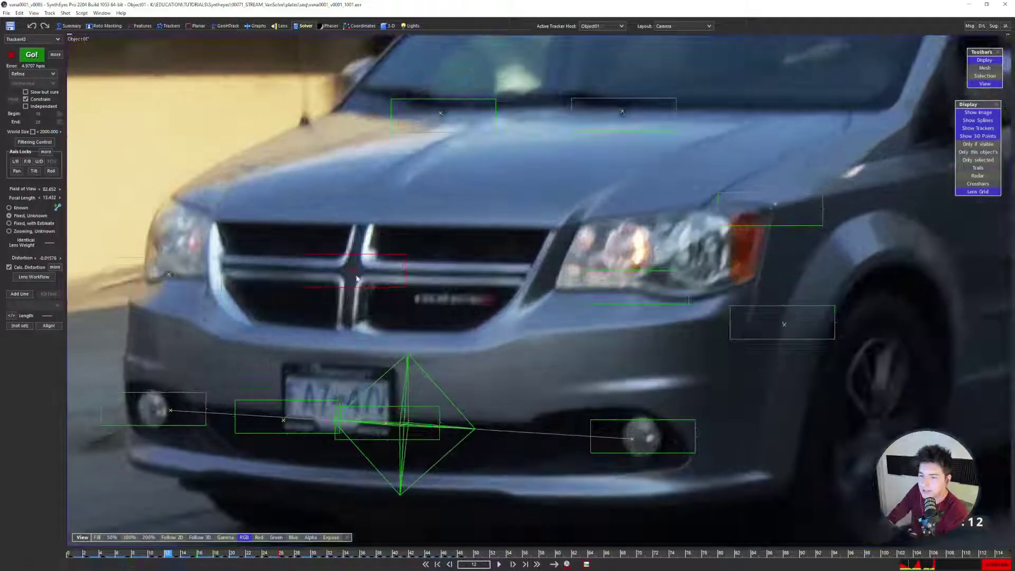
pyautogui.scroll(-3, 357, 279)
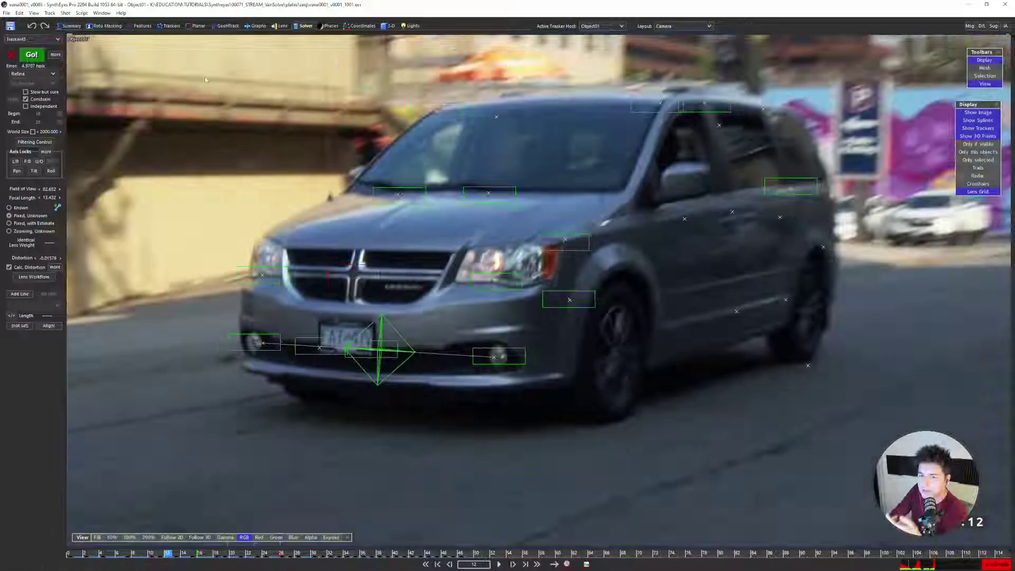
pyautogui.click(169, 26)
pyautogui.click(38, 348)
pyautogui.click(39, 370)
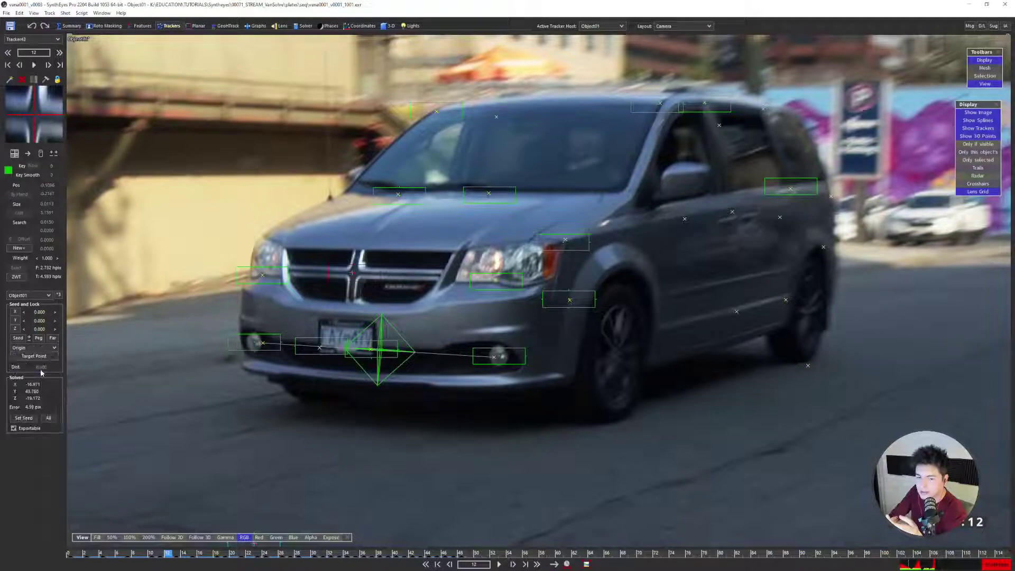
# Re-solve the scene with the new origin constraint and accept the solve while viewing the van's path in the quad layout
pyautogui.scroll(-2, 347, 332)
pyautogui.scroll(3, 511, 381)
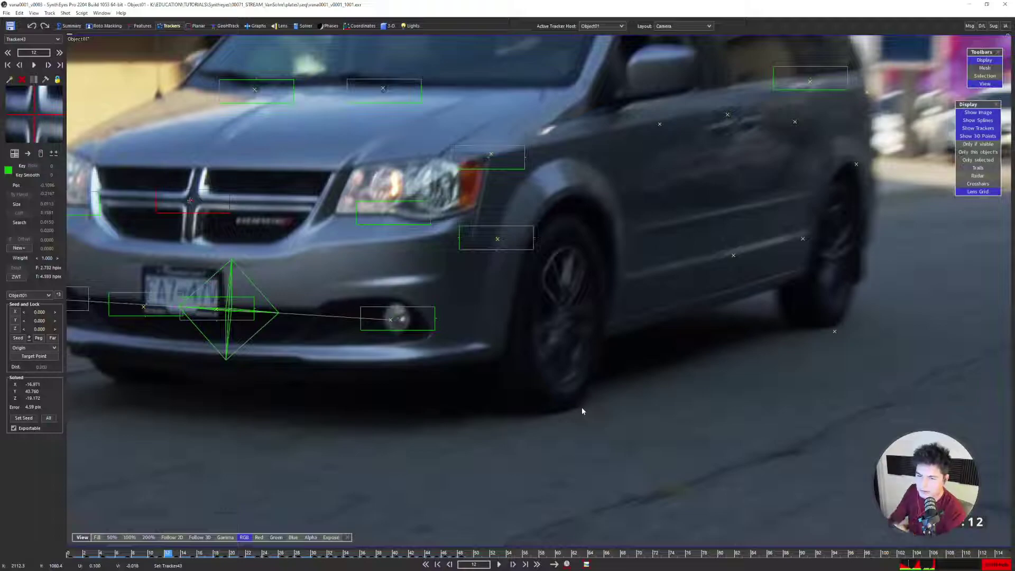
pyautogui.press('7')
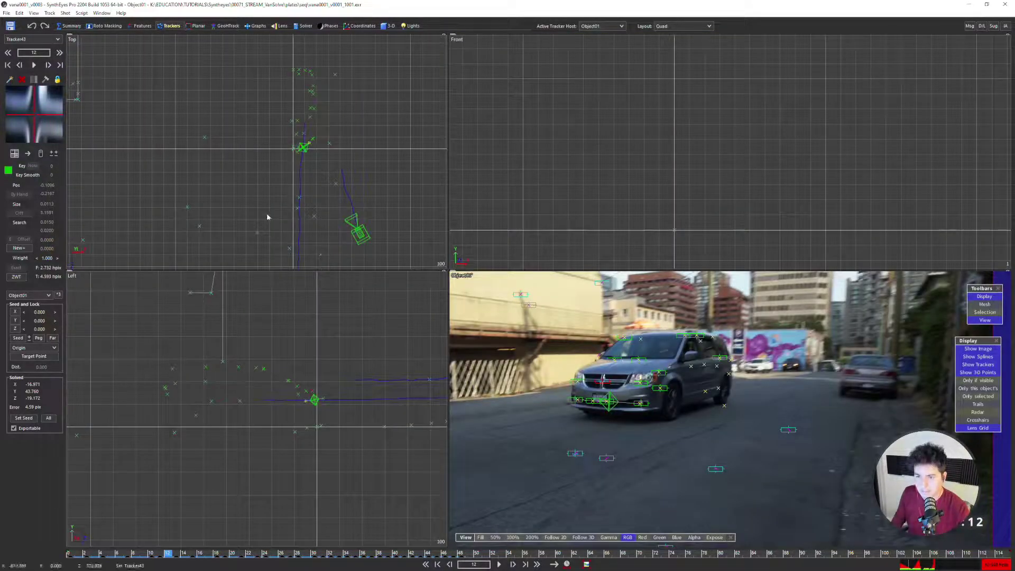
pyautogui.scroll(4, 313, 136)
pyautogui.scroll(-2, 292, 179)
pyautogui.hotkey('shift', 'g')
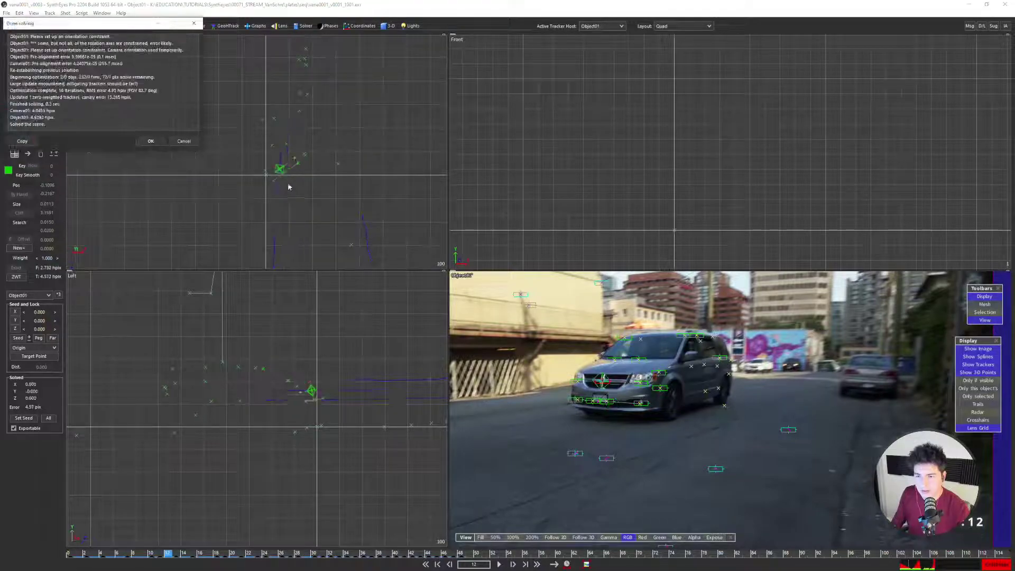
pyautogui.click(150, 141)
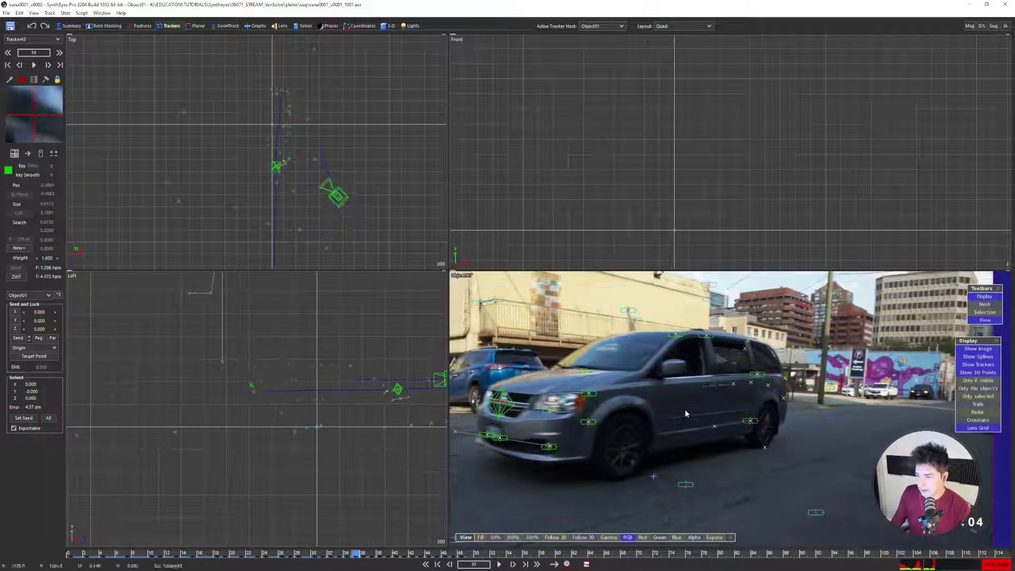
# Step back from frame 34 towards frame 19 in the quad layout to check the van object's movement
pyautogui.press('s')
pyautogui.press('s')
pyautogui.press('s')
pyautogui.press('s')
pyautogui.press('s')
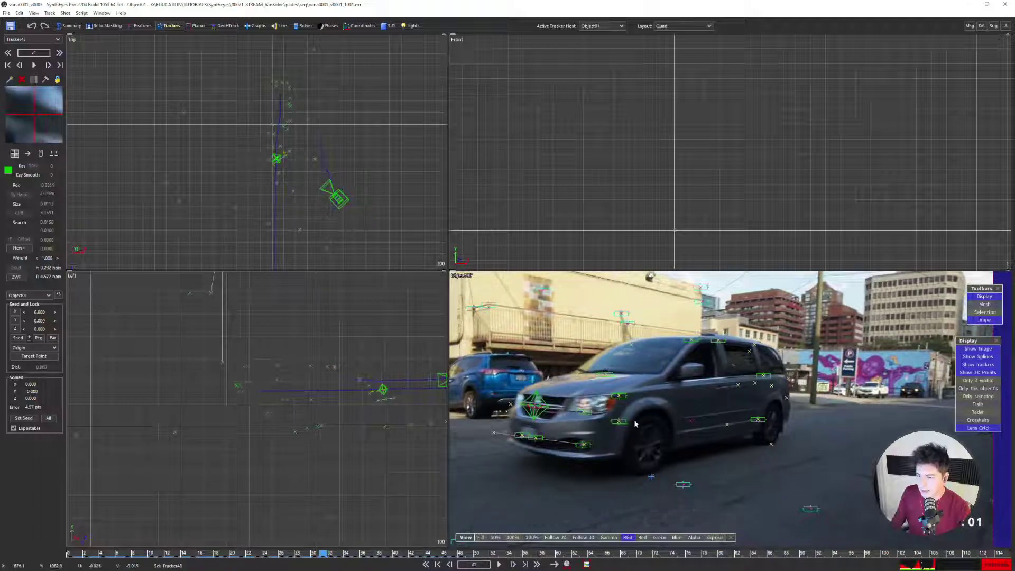
pyautogui.press('d')
pyautogui.press('s')
pyautogui.press('s')
pyautogui.press('s')
pyautogui.press('s')
pyautogui.press('s')
pyautogui.press('s')
pyautogui.press('s')
pyautogui.press('s')
pyautogui.press('s')
pyautogui.press('s')
pyautogui.press('s')
pyautogui.press('s')
pyautogui.press('s')
# Enlarge the camera view and step back to frame 2, checking the trackers on the van's front
pyautogui.press('1')
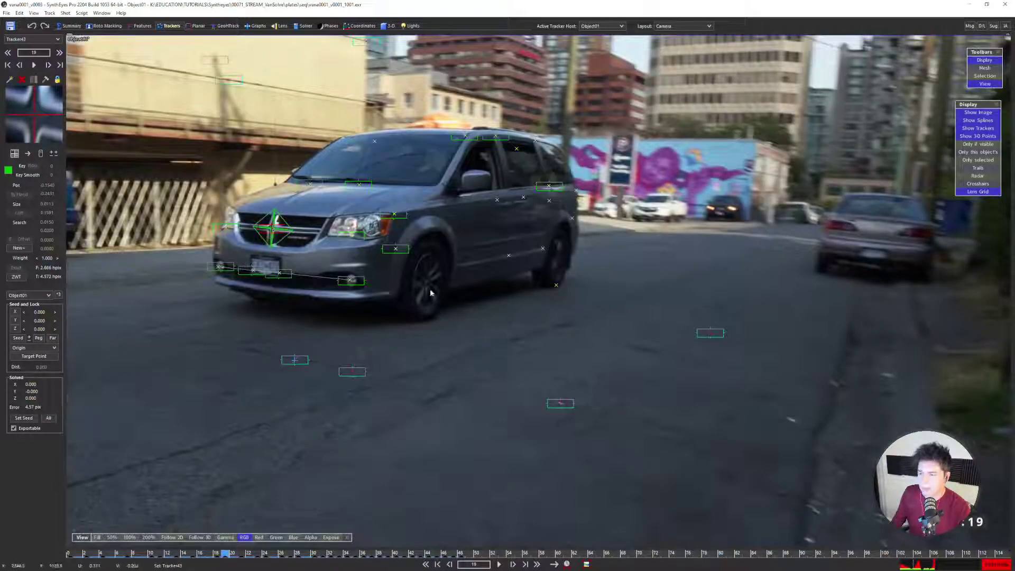
pyautogui.press('s')
pyautogui.scroll(3, 252, 228)
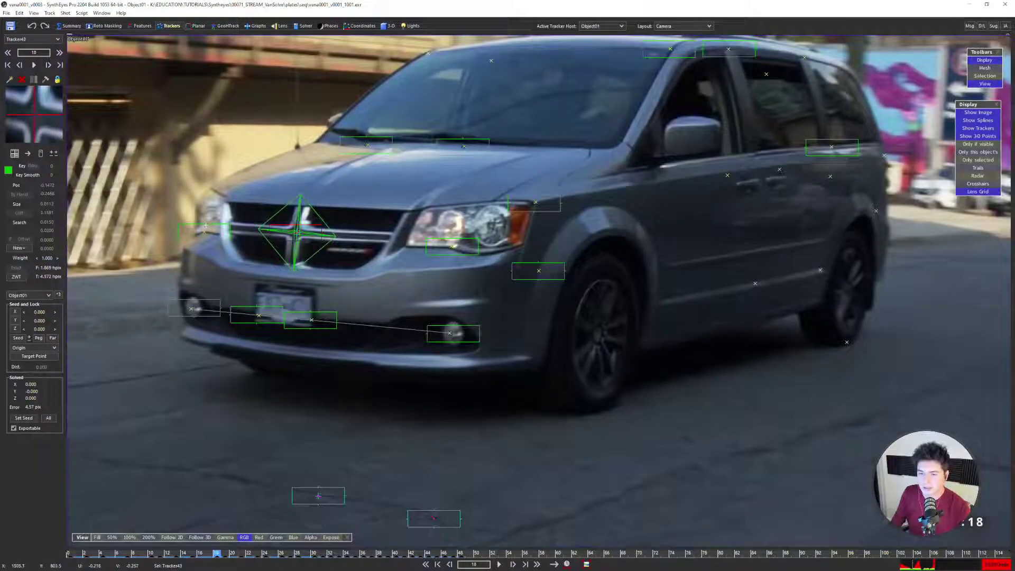
pyautogui.scroll(-3, 421, 267)
pyautogui.press('s')
pyautogui.press('s')
pyautogui.press('s')
pyautogui.press('s')
pyautogui.press('s')
pyautogui.press('s')
pyautogui.press('s')
pyautogui.press('s')
pyautogui.press('s')
pyautogui.press('s')
pyautogui.press('s')
pyautogui.press('s')
pyautogui.press('s')
pyautogui.press('s')
pyautogui.press('s')
pyautogui.press('s')
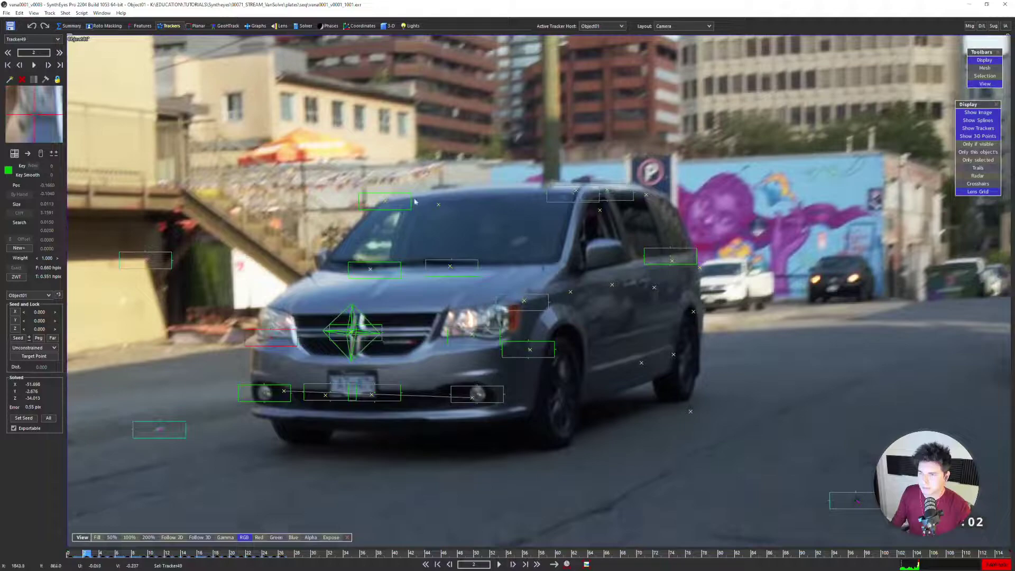
# Set the constraint of the tracker at the upper corner of the van's windshield to || X Axis
pyautogui.click(410, 203)
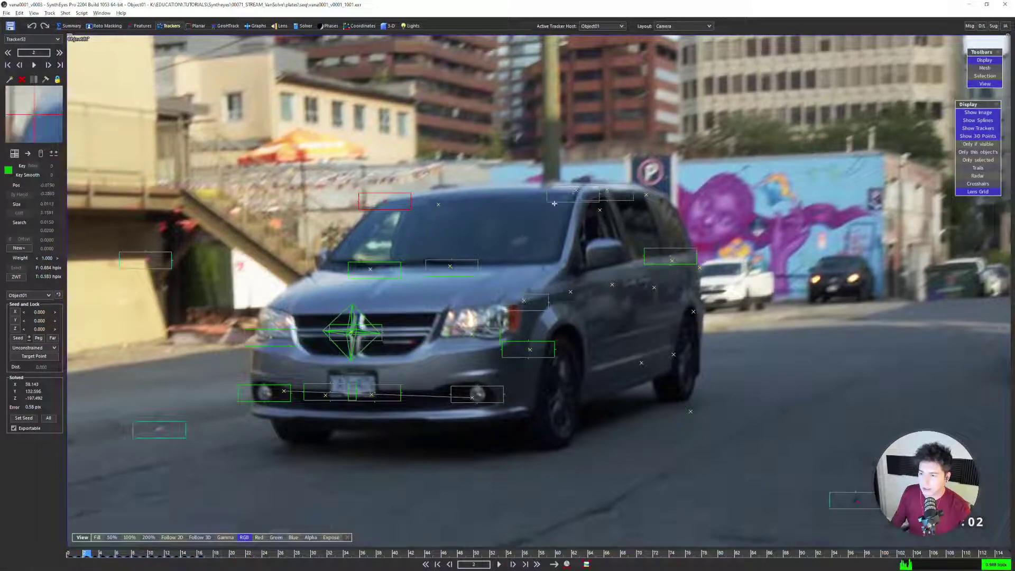
pyautogui.click(35, 347)
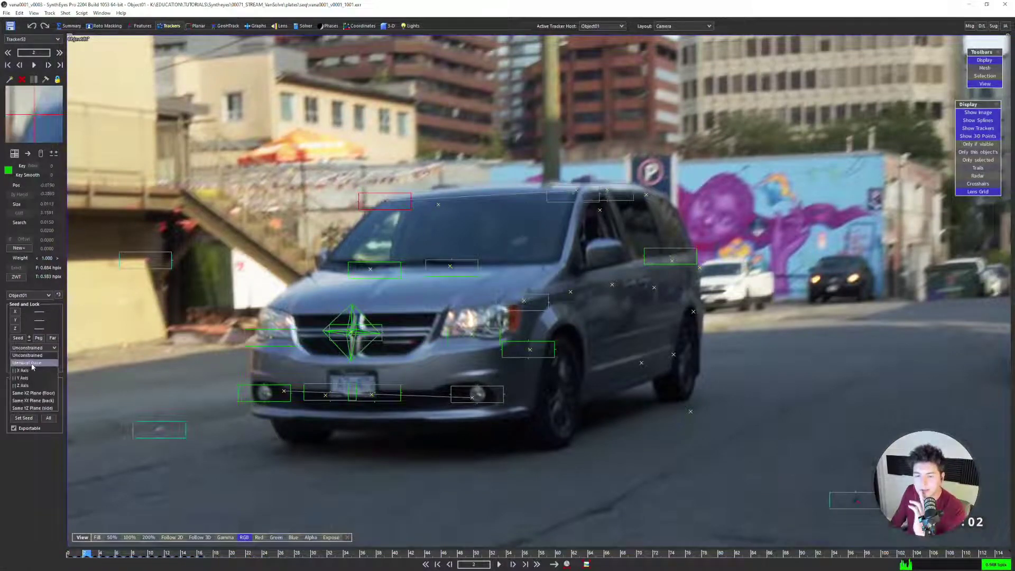
pyautogui.click(31, 359)
# Examine the van's trackers and path from above in the quad layout, along with the van in the camera view
pyautogui.press('q')
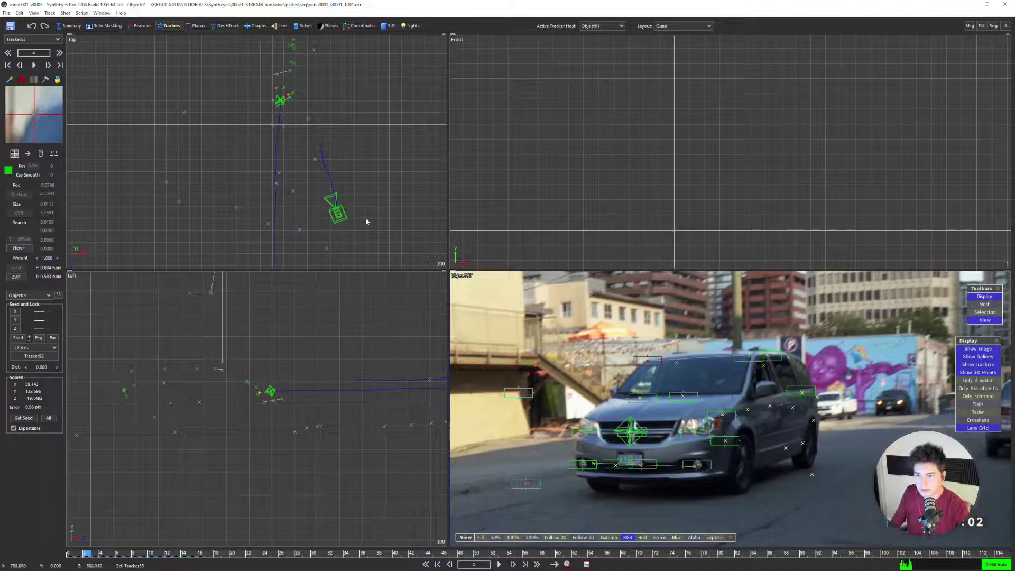
pyautogui.scroll(2, 290, 101)
pyautogui.moveTo(290, 101); pyautogui.dragTo(291, 160, button='middle')
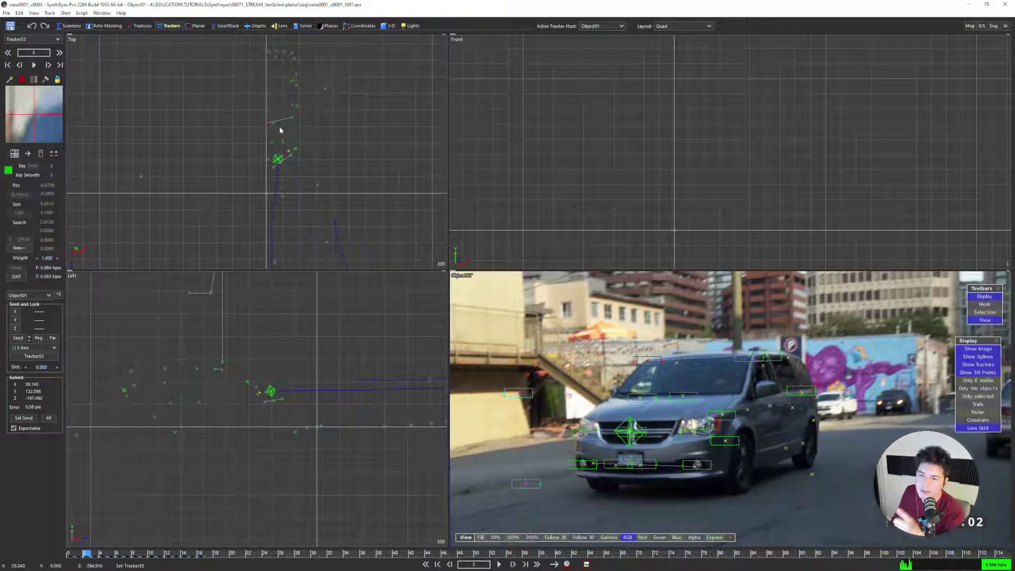
pyautogui.scroll(3, 276, 124)
pyautogui.scroll(-3, 253, 127)
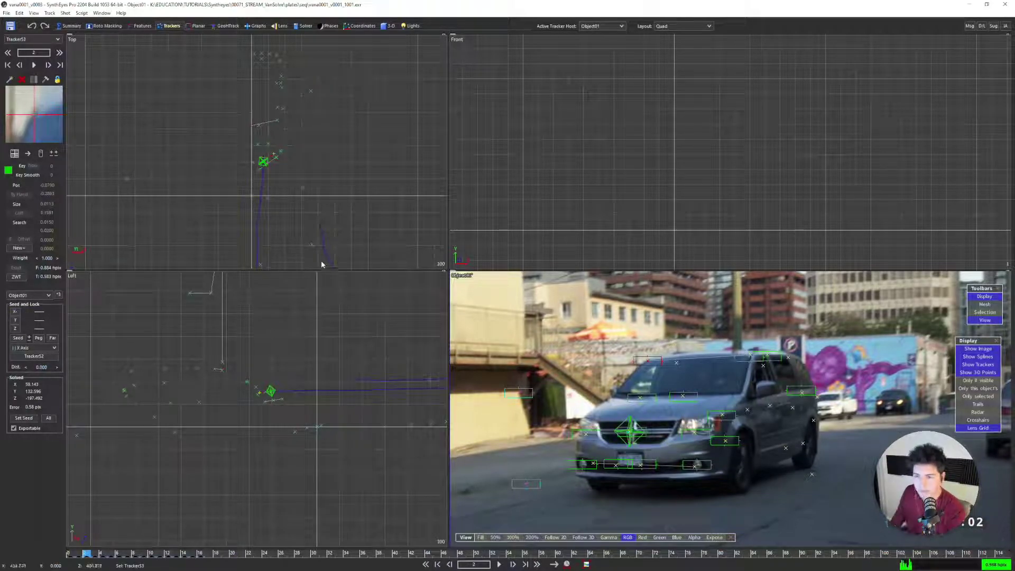
pyautogui.scroll(2, 661, 467)
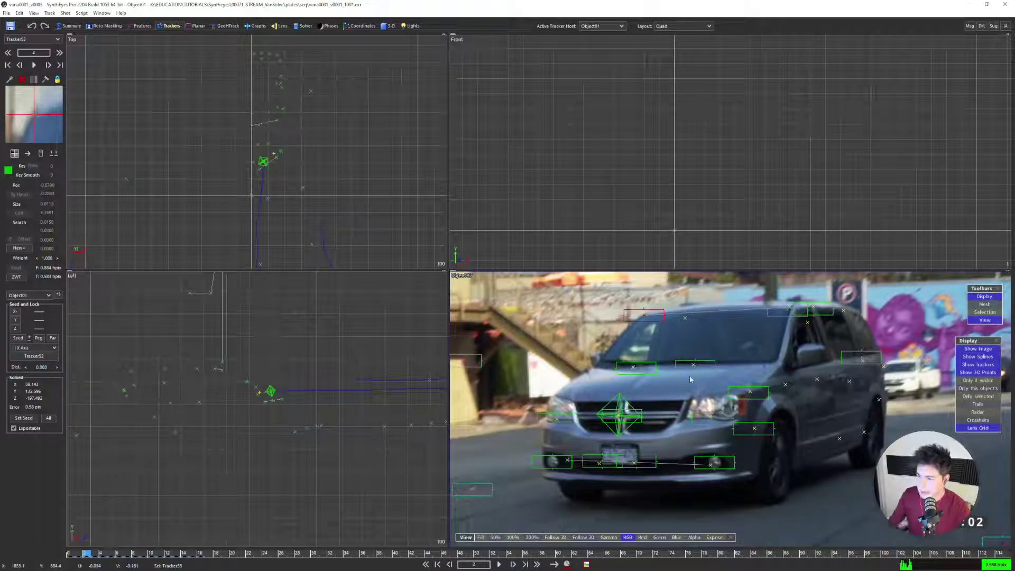
# Enlarge the camera view and step forward from frame 2 to check how the trackers follow the van
pyautogui.press('5')
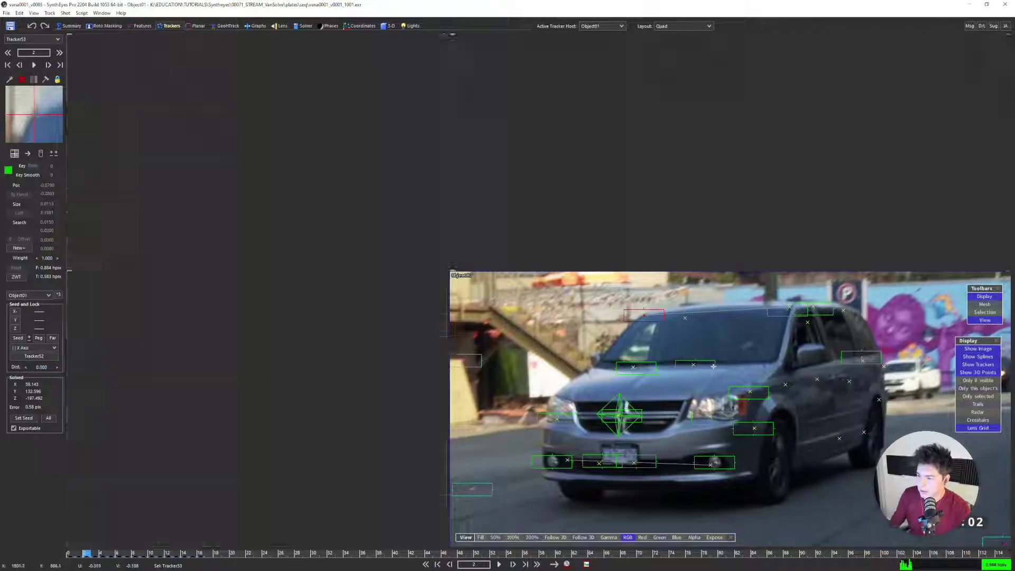
pyautogui.press('d')
pyautogui.scroll(-2, 540, 260)
pyautogui.press('d')
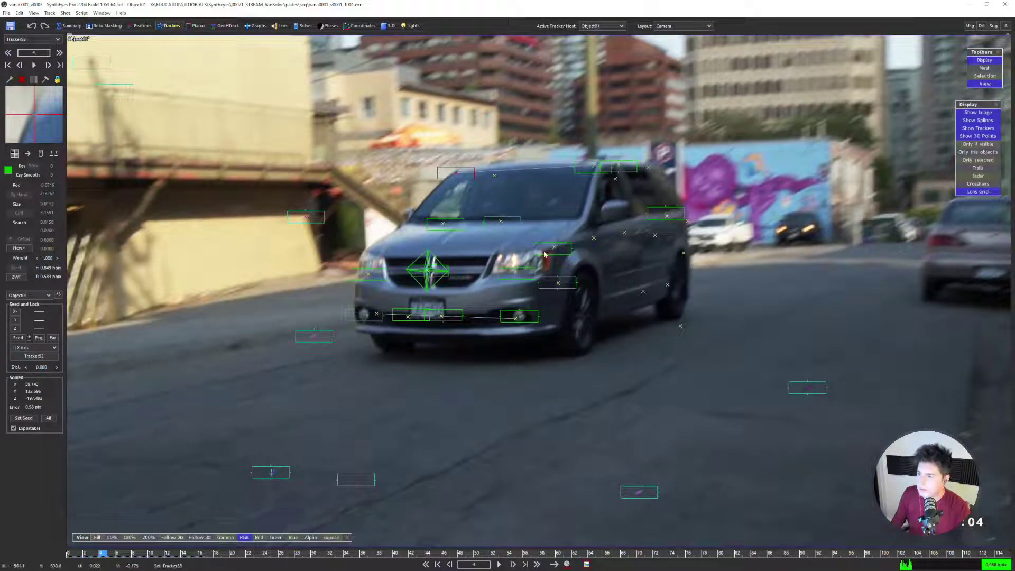
pyautogui.press('d')
pyautogui.press('d')
pyautogui.press('d')
pyautogui.press('d')
pyautogui.press('d')
pyautogui.press('d')
pyautogui.press('d')
pyautogui.press('d')
pyautogui.press('d')
pyautogui.press('d')
pyautogui.press('d')
pyautogui.press('d')
pyautogui.press('d')
pyautogui.press('d')
pyautogui.press('d')
pyautogui.press('d')
pyautogui.press('d')
pyautogui.press('d')
pyautogui.press('d')
pyautogui.press('d')
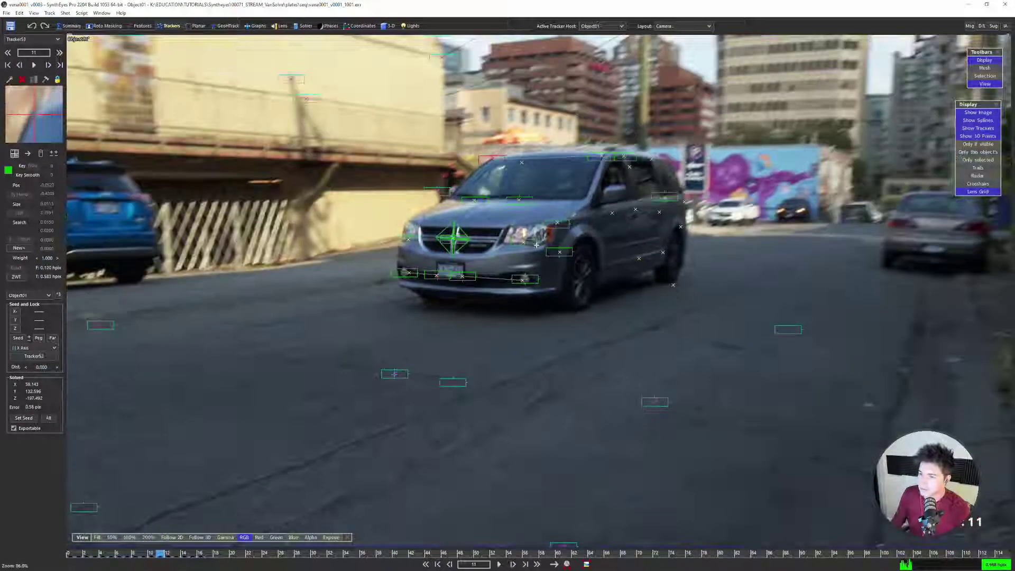
# Step back to frame 10 and inspect the trackers on the van's front up close
pyautogui.press('s')
pyautogui.press('s')
pyautogui.press('s')
pyautogui.press('s')
pyautogui.press('s')
pyautogui.press('s')
pyautogui.press('s')
pyautogui.press('s')
pyautogui.press('s')
pyautogui.press('s')
pyautogui.press('s')
pyautogui.press('s')
pyautogui.press('s')
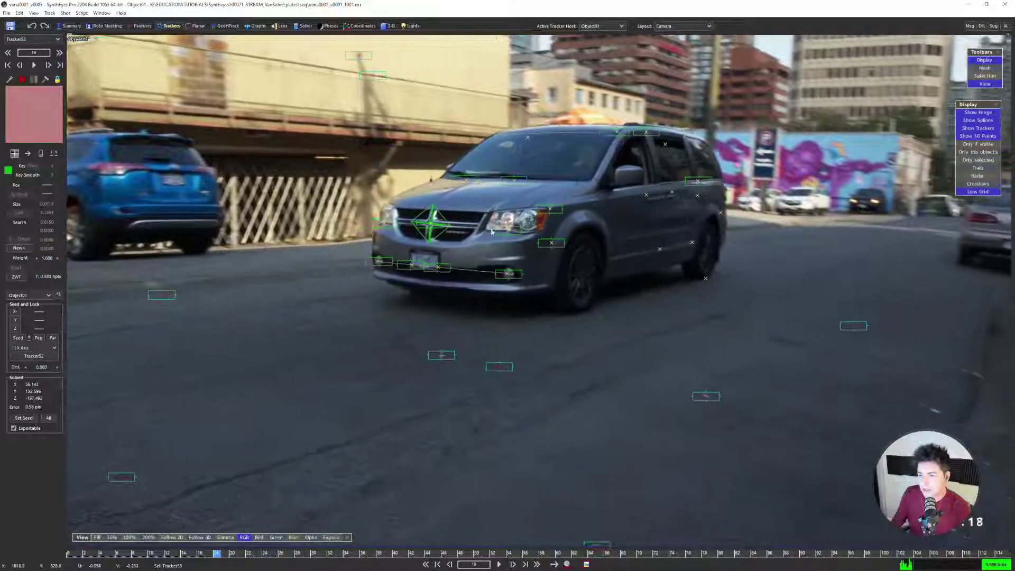
pyautogui.press('s')
pyautogui.scroll(3, 457, 248)
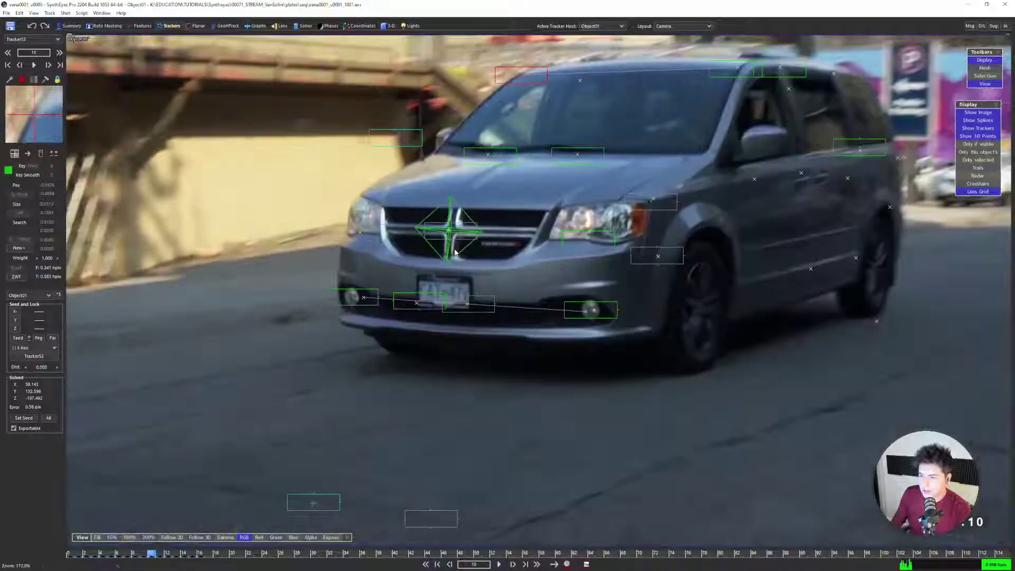
# Step forward from frame 10 to frame 97, examining the trackers along the van's side and rear
pyautogui.press('d')
pyautogui.scroll(-3, 458, 247)
pyautogui.press('d')
pyautogui.press('d')
pyautogui.press('d')
pyautogui.press('d')
pyautogui.press('d')
pyautogui.press('d')
pyautogui.press('d')
pyautogui.press('d')
pyautogui.press('d')
pyautogui.press('d')
pyautogui.press('d')
pyautogui.press('d')
pyautogui.press('d')
pyautogui.press('d')
pyautogui.press('d')
pyautogui.press('d')
pyautogui.press('d')
pyautogui.press('d')
pyautogui.press('d')
pyautogui.press('d')
pyautogui.press('d')
pyautogui.press('d')
pyautogui.press('d')
pyautogui.press('d')
pyautogui.press('d')
pyautogui.press('d')
pyautogui.press('d')
pyautogui.press('d')
pyautogui.press('d')
pyautogui.press('d')
pyautogui.press('d')
pyautogui.press('d')
pyautogui.press('d')
pyautogui.press('d')
pyautogui.press('d')
pyautogui.press('d')
pyautogui.press('d')
pyautogui.press('d')
pyautogui.press('d')
pyautogui.press('d')
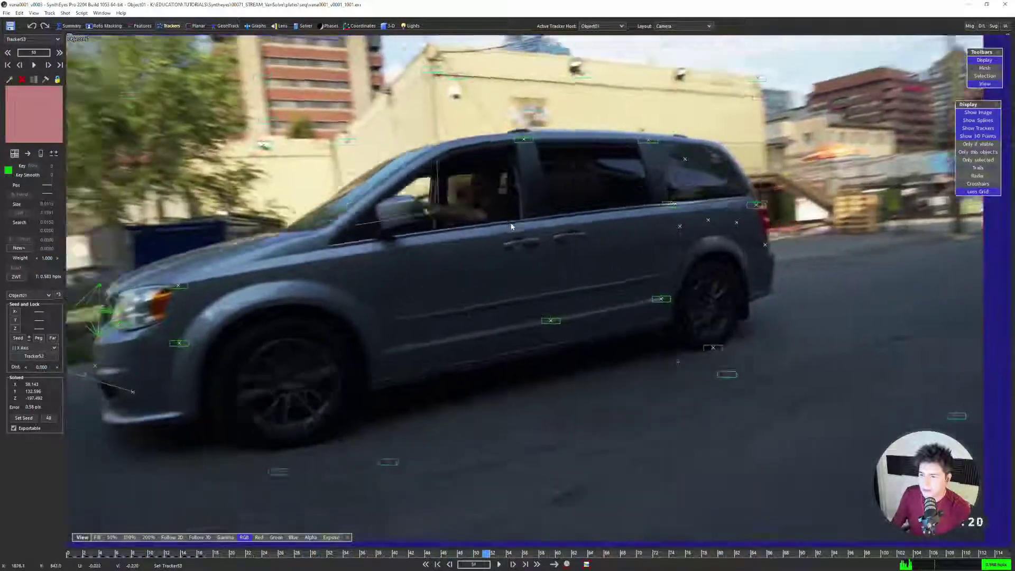
pyautogui.press('d')
pyautogui.press('d')
pyautogui.press('d')
pyautogui.press('d')
pyautogui.press('d')
pyautogui.press('d')
pyautogui.press('d')
pyautogui.press('d')
pyautogui.press('d')
pyautogui.press('d')
pyautogui.press('d')
pyautogui.press('d')
pyautogui.press('d')
pyautogui.press('d')
pyautogui.press('d')
pyautogui.press('d')
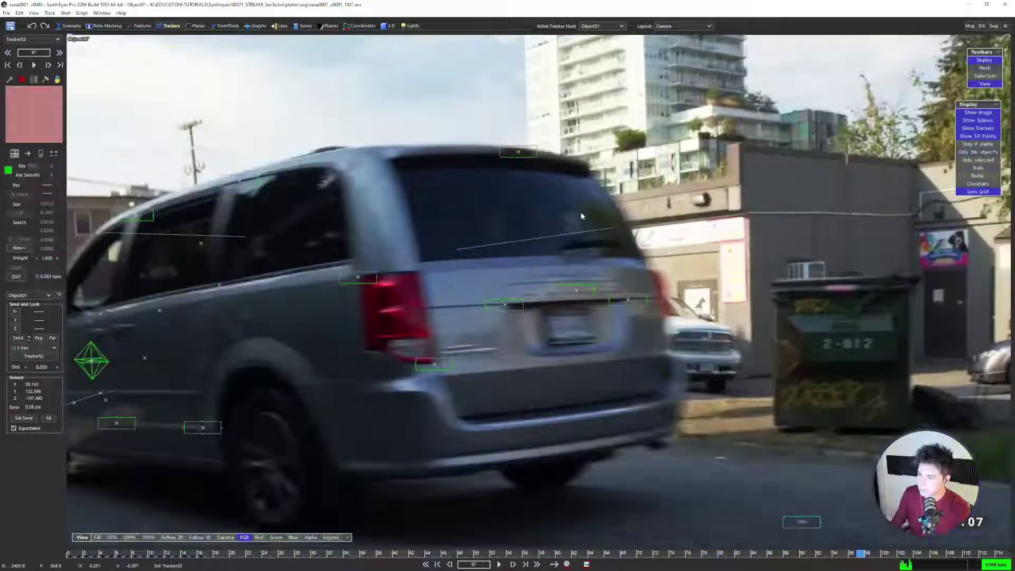
# Inspect the trackers on the van's rear around frame 108 and select the centre one just above the licence plate
pyautogui.press('s')
pyautogui.press('s')
pyautogui.press('s')
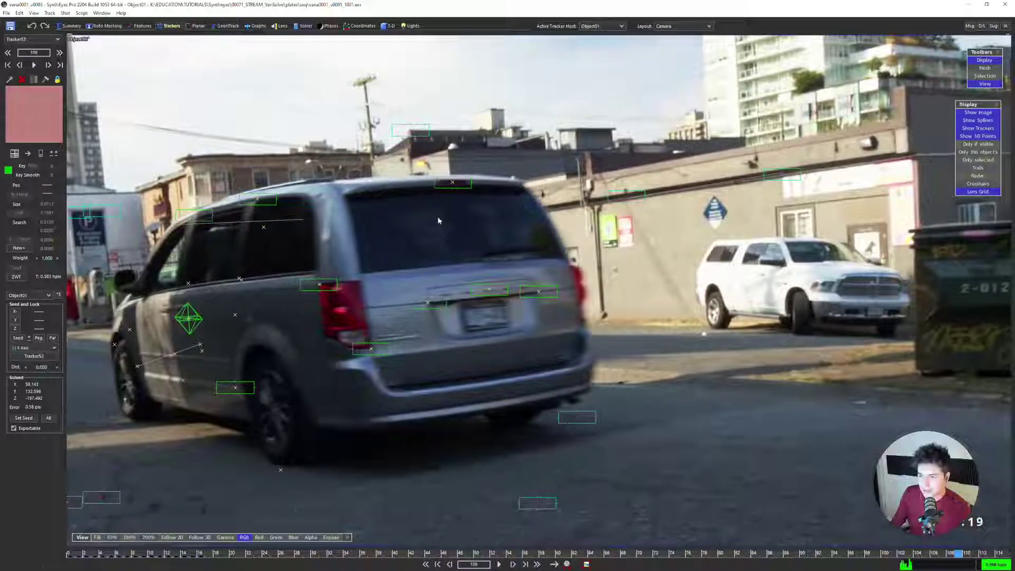
pyautogui.scroll(3, 470, 172)
pyautogui.moveTo(531, 391); pyautogui.dragTo(551, 226, button='middle')
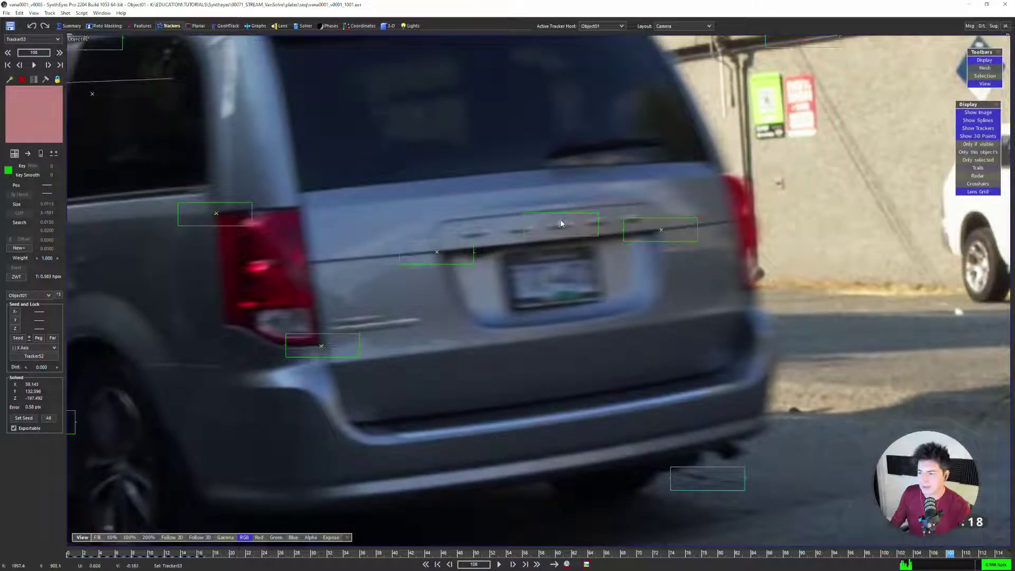
pyautogui.click(564, 226)
pyautogui.scroll(-3, 564, 228)
pyautogui.moveTo(453, 258); pyautogui.dragTo(564, 253, button='middle')
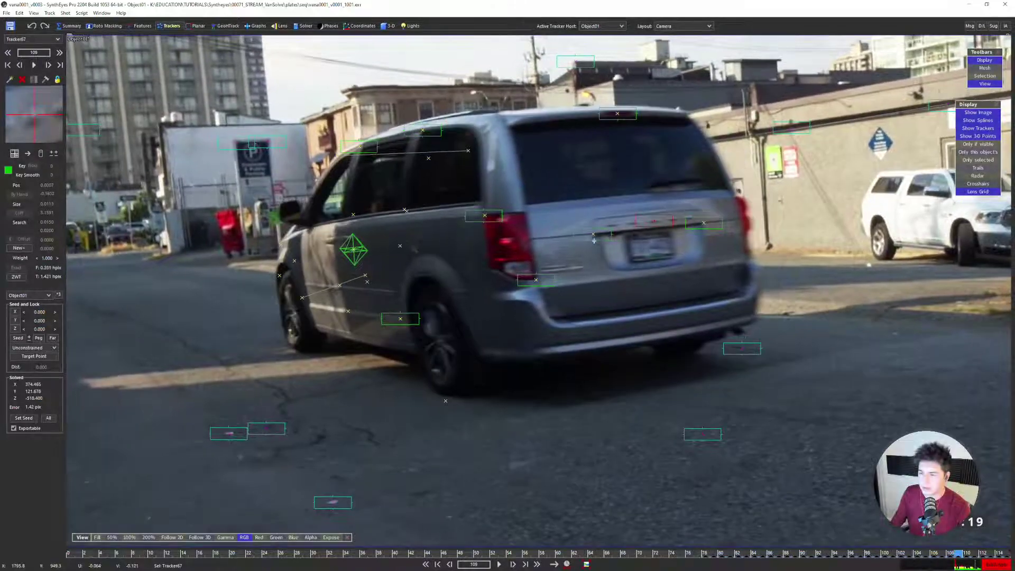
# Target the selected rear tracker to Tracker43 on the van's front and constrain the pair with Same YZ Plane (side)
pyautogui.press('s')
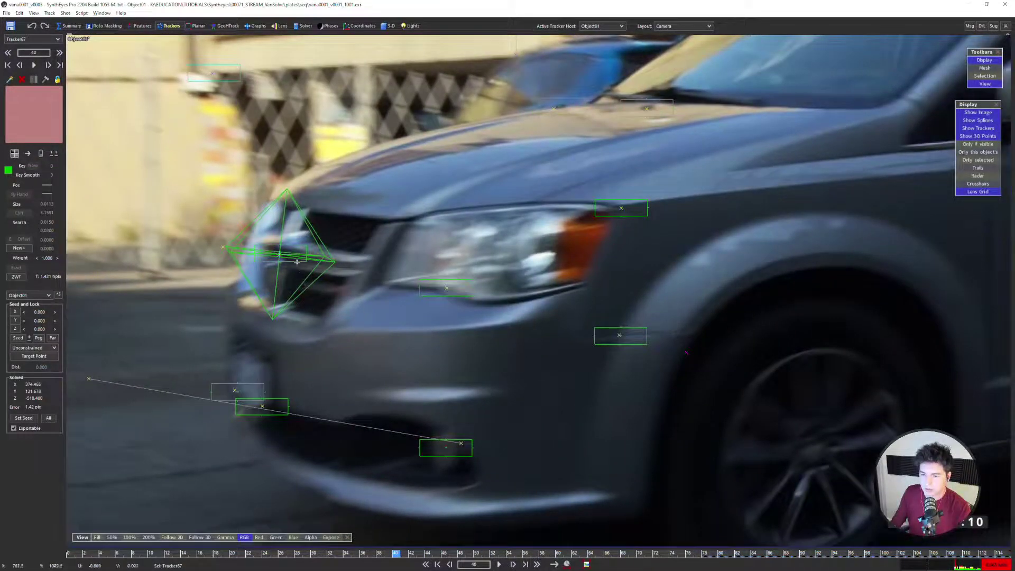
pyautogui.scroll(-5, 307, 250)
pyautogui.press('4')
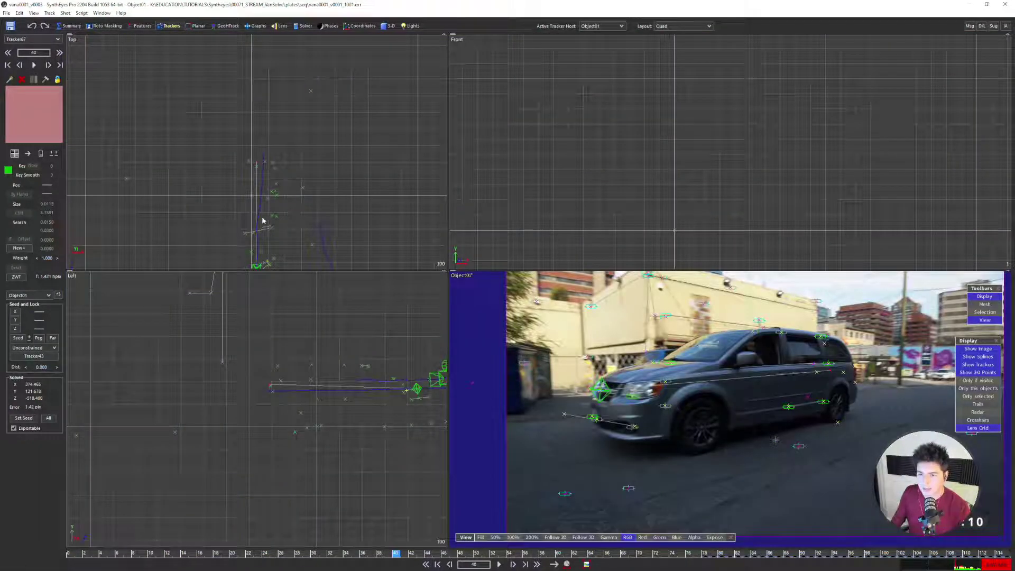
pyautogui.moveTo(229, 256); pyautogui.dragTo(221, 190, button='middle')
pyautogui.click(41, 348)
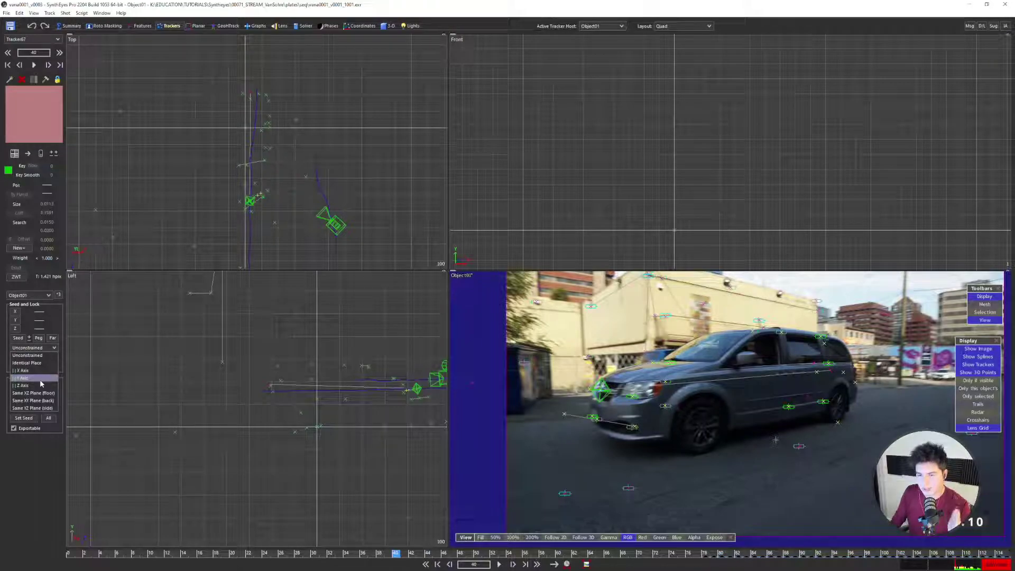
pyautogui.click(39, 408)
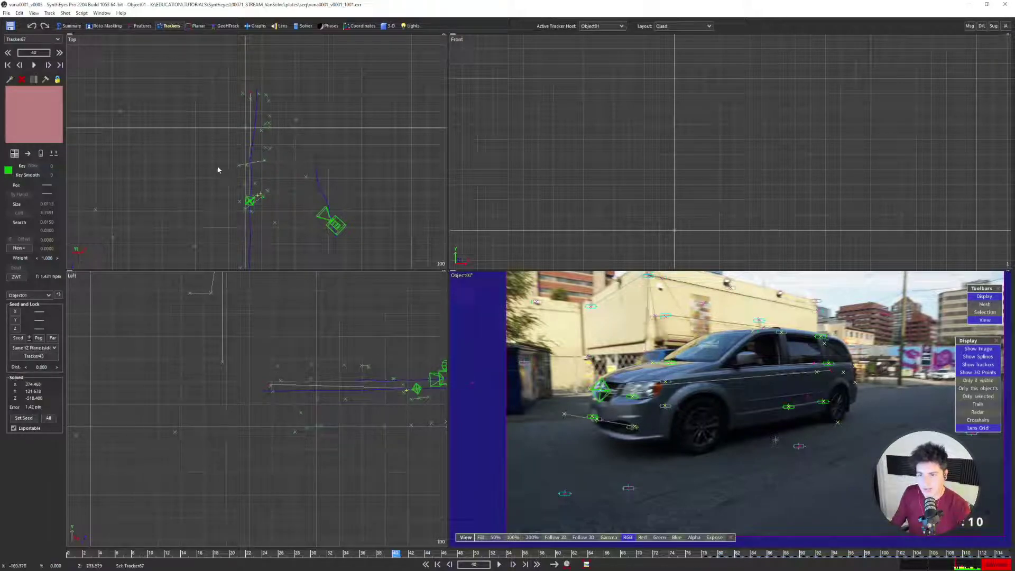
# Re-solve the scene in Refine mode with the new side-plane constraint applied
pyautogui.click(303, 26)
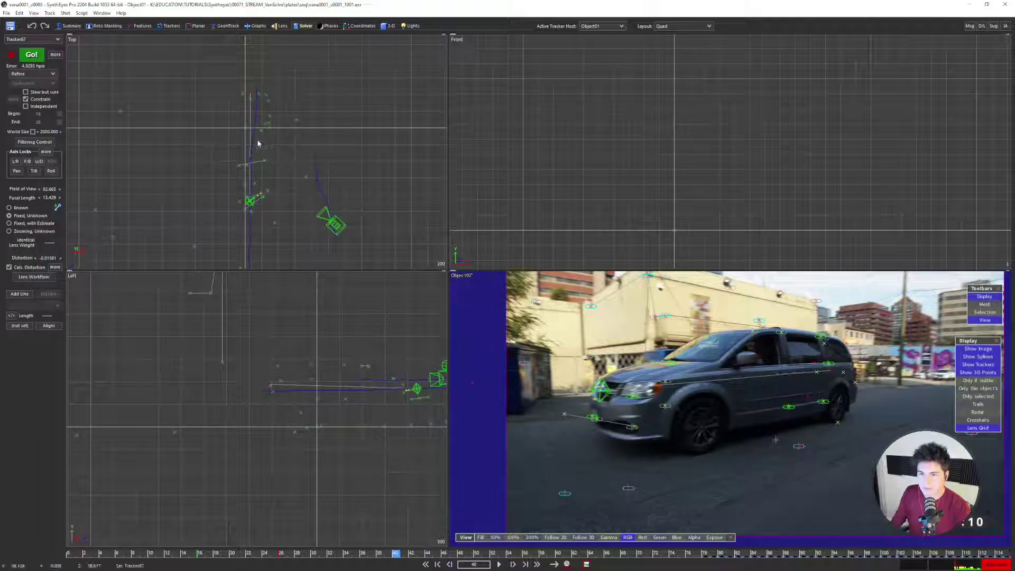
pyautogui.scroll(4, 681, 404)
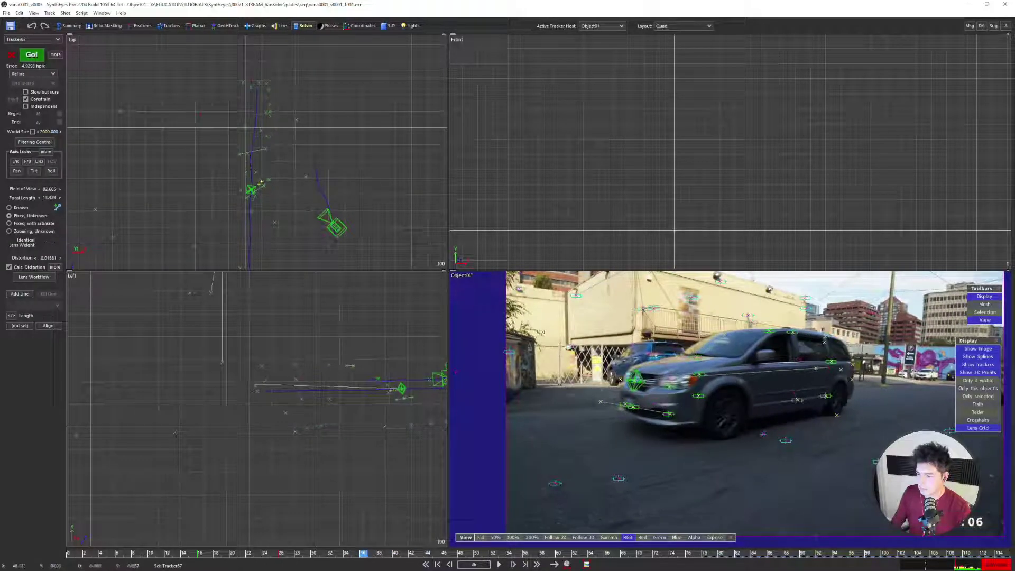
pyautogui.scroll(-3, 681, 404)
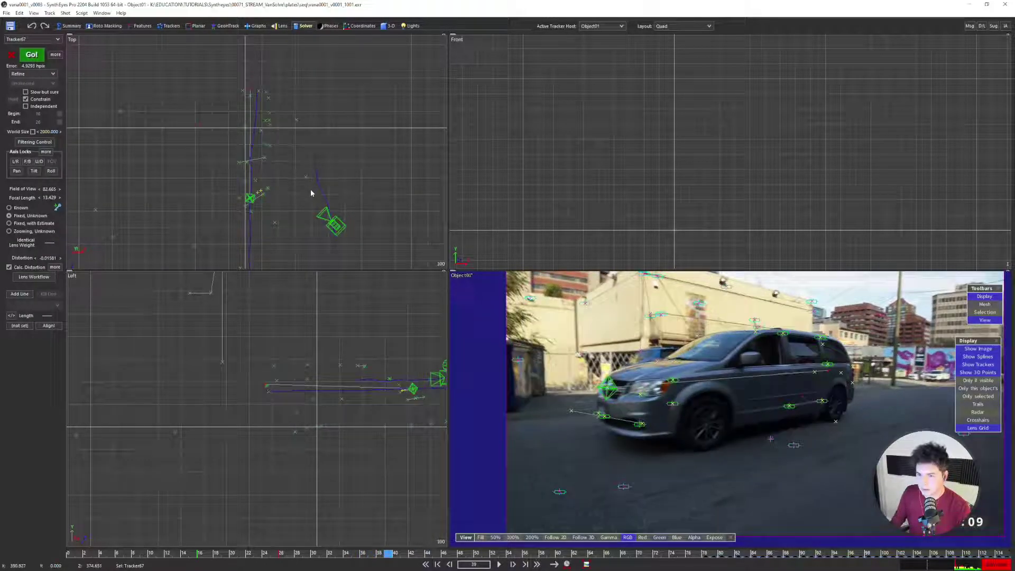
pyautogui.click(37, 59)
pyautogui.click(151, 143)
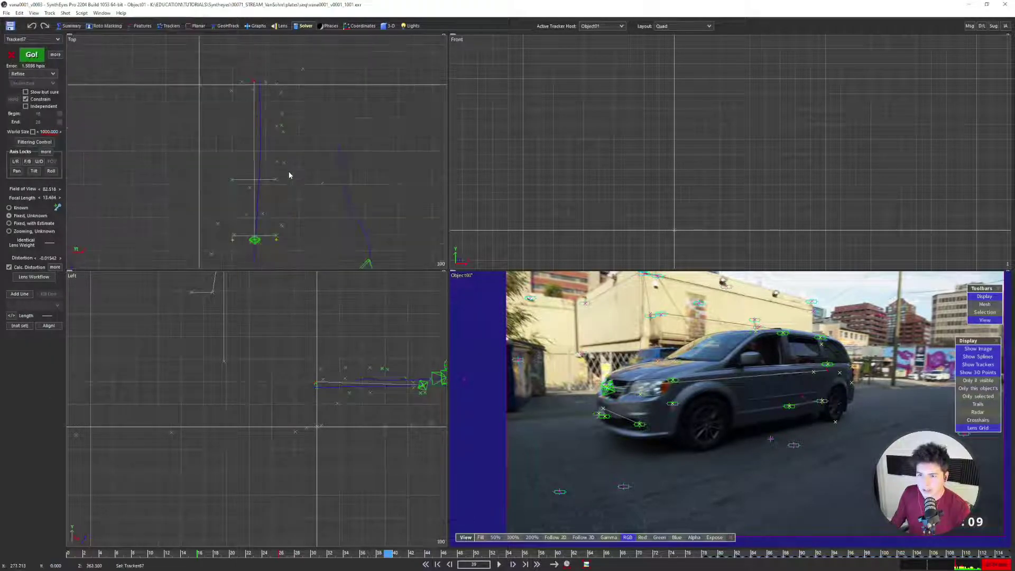
# Check the re-solved van path from above, and the fit of its trackers in the camera view up to the rear shots
pyautogui.scroll(5, 257, 210)
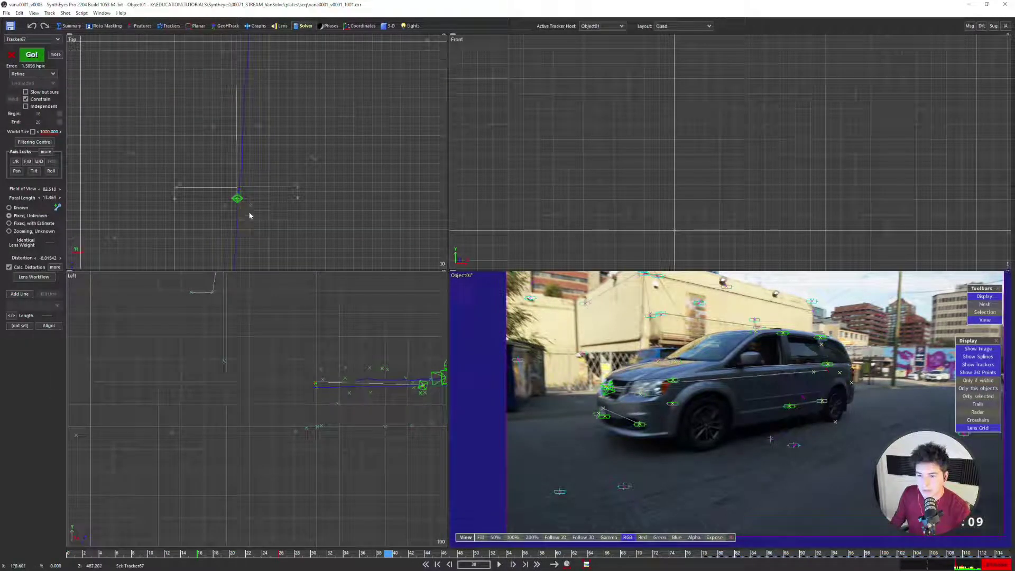
pyautogui.scroll(-5, 279, 205)
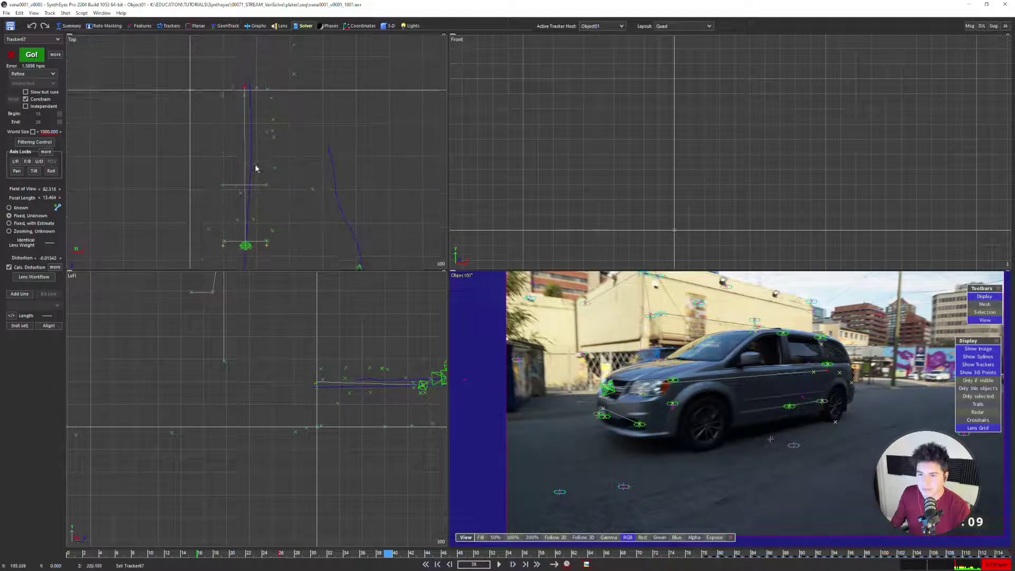
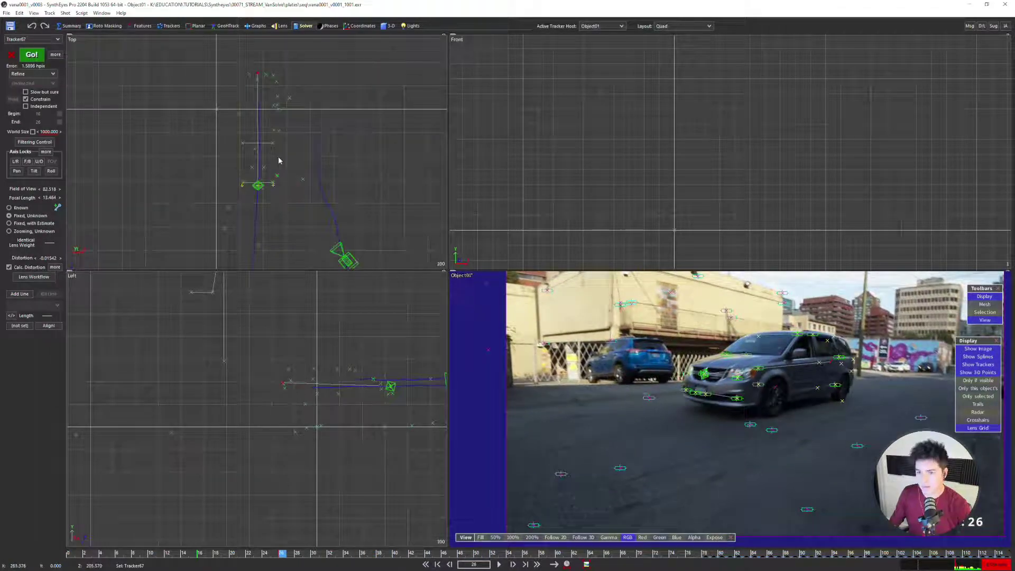
pyautogui.press('`')
pyautogui.scroll(-2, 613, 313)
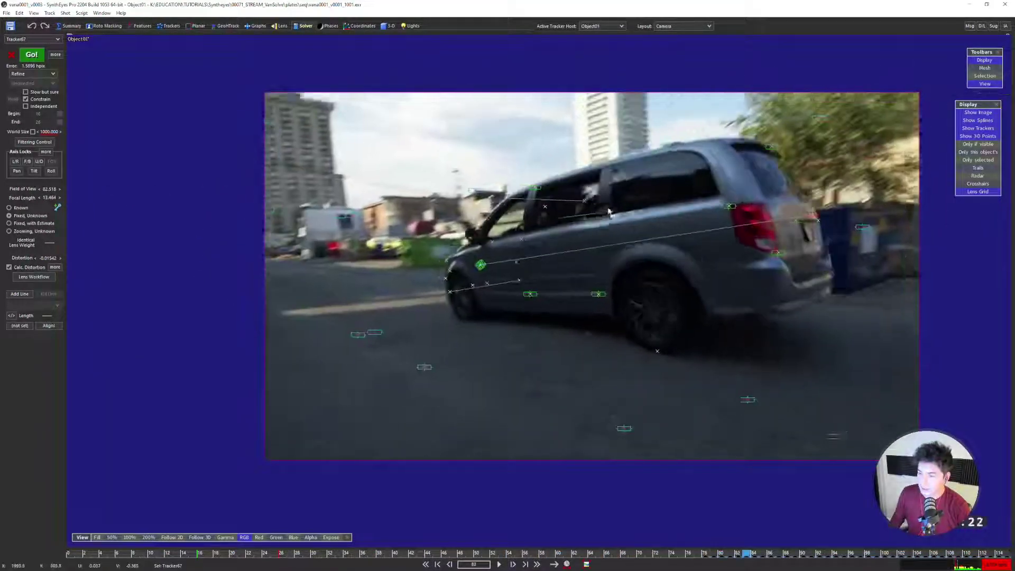
pyautogui.scroll(4, 333, 270)
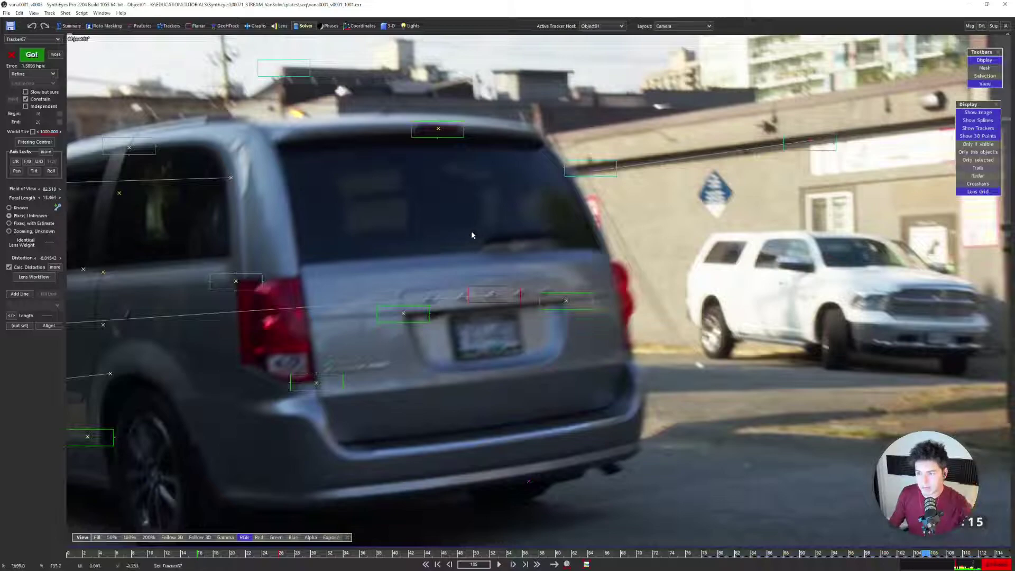
pyautogui.scroll(-3, 418, 318)
pyautogui.press('s')
pyautogui.press('s')
pyautogui.press('s')
pyautogui.press('s')
pyautogui.press('s')
# Examine the van's path and constrained trackers from above in the quad layout around frame 100, stepping back through the frames
pyautogui.press('q')
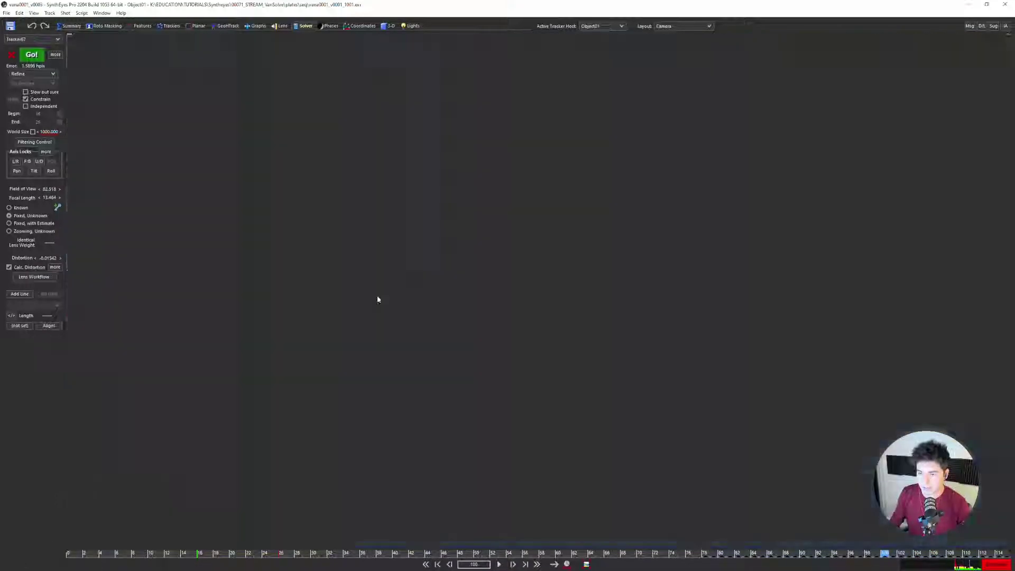
pyautogui.scroll(3, 263, 233)
pyautogui.moveTo(263, 233); pyautogui.dragTo(277, 185, button='middle')
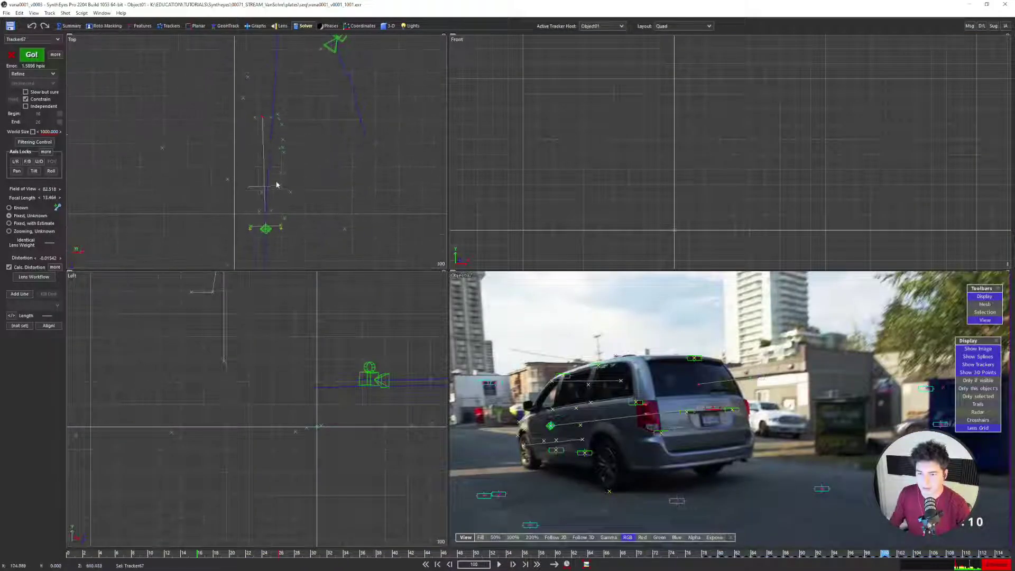
pyautogui.scroll(3, 273, 169)
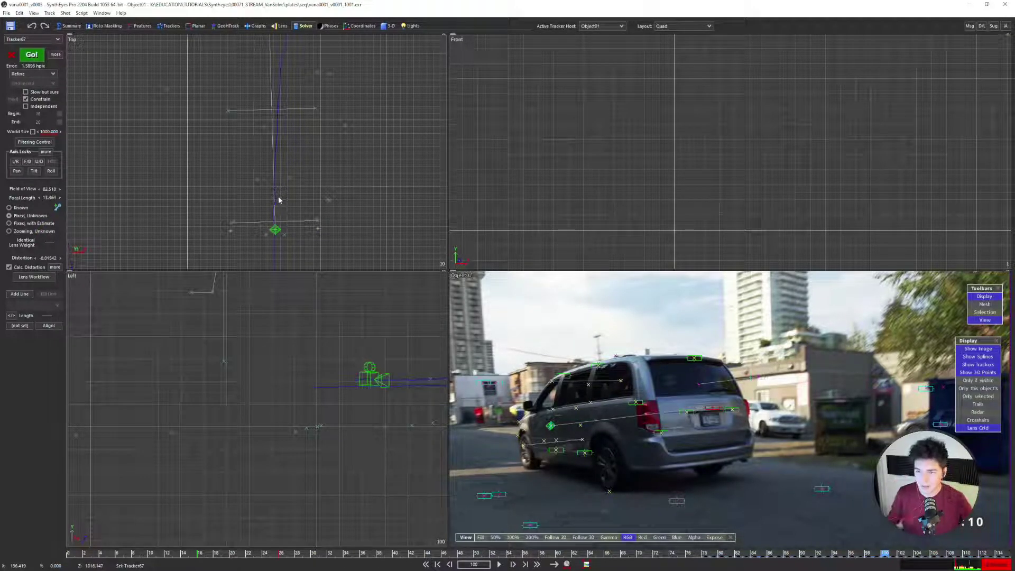
pyautogui.press('Left')
pyautogui.press('Left')
pyautogui.press('Left')
pyautogui.press('Left')
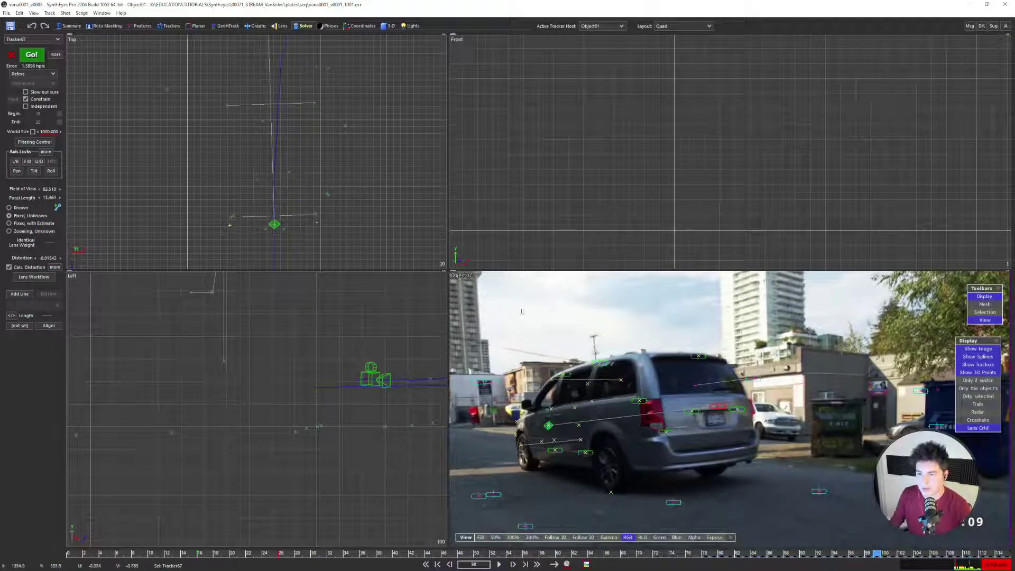
# Return to frame 0, enlarge the camera view on the van's front and select the tracker below the far headlight
pyautogui.press('Home')
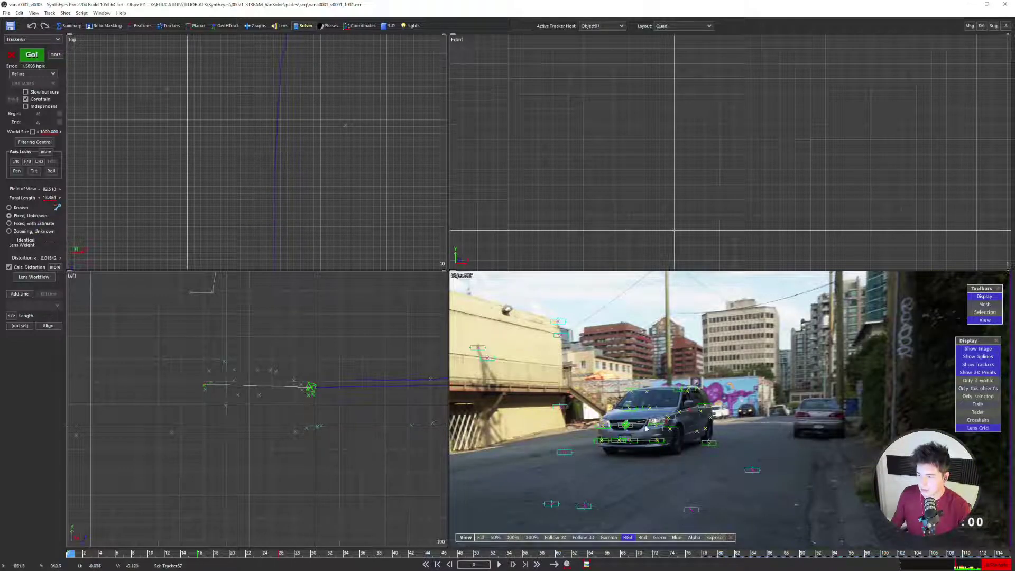
pyautogui.scroll(5, 628, 414)
pyautogui.press('1')
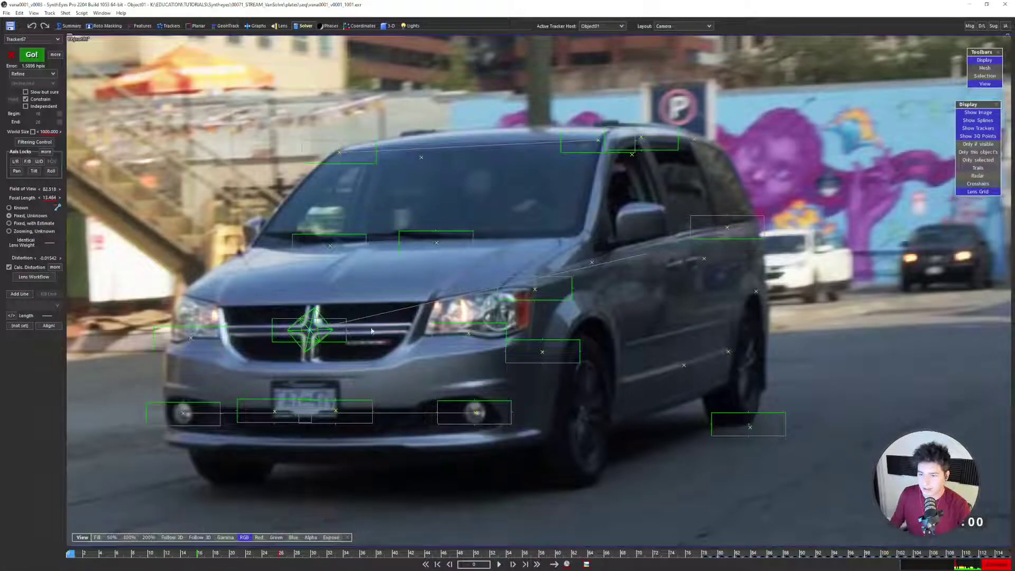
pyautogui.moveTo(372, 331); pyautogui.dragTo(400, 324, button='middle')
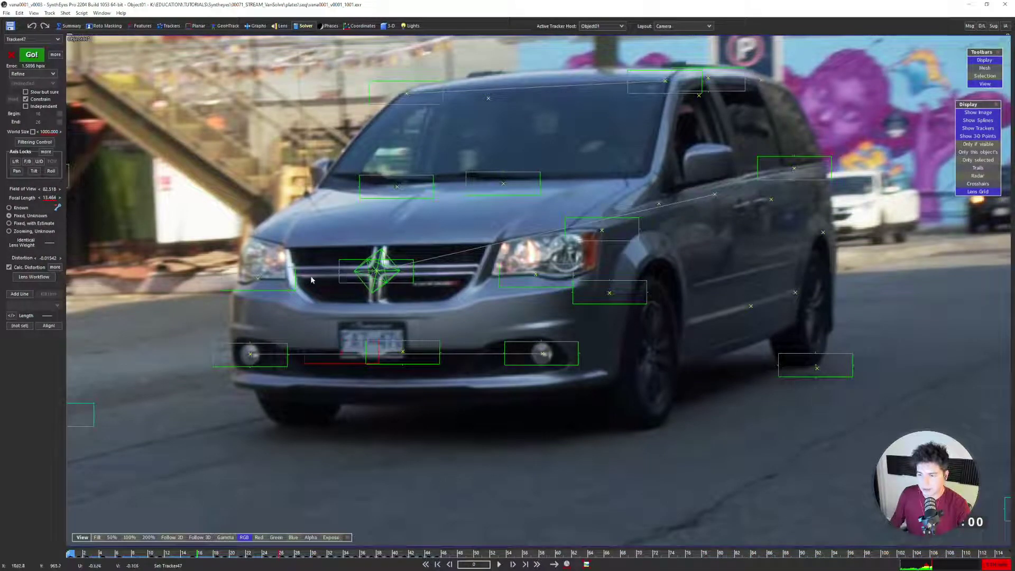
pyautogui.click(295, 275)
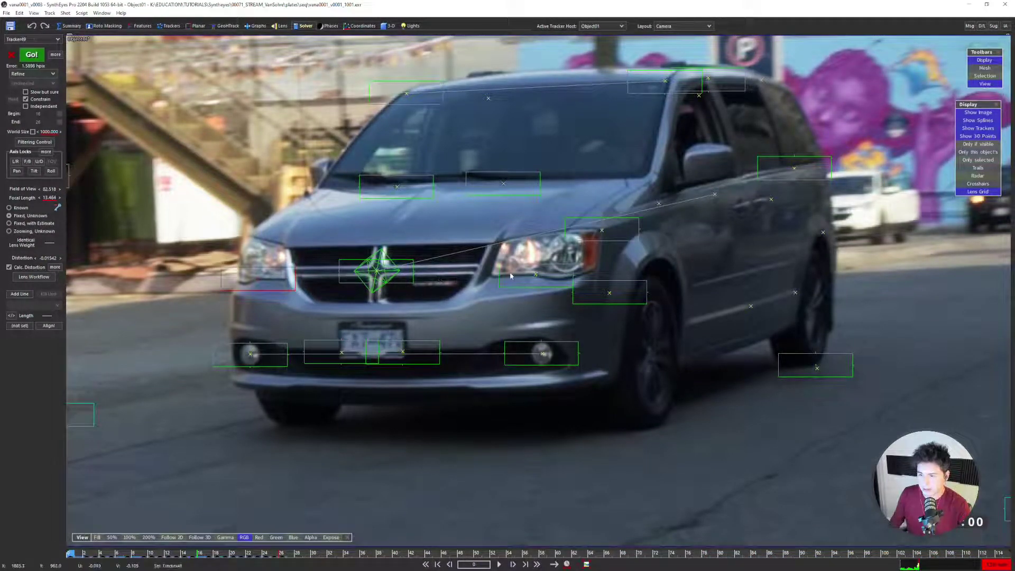
# Examine from above how the front trackers line up across the van around its origin at frame 0
pyautogui.press('7')
pyautogui.scroll(-10, 243, 163)
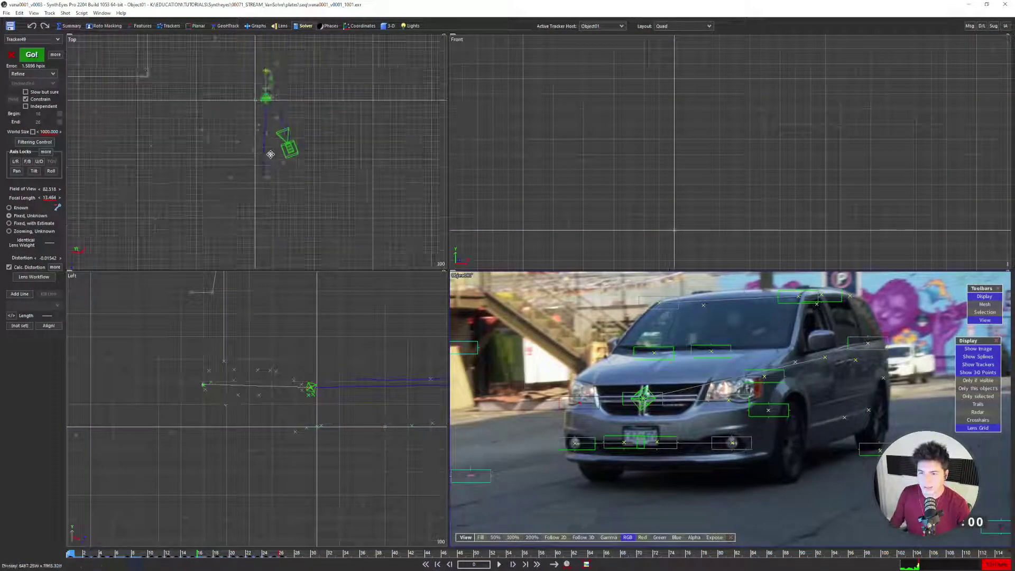
pyautogui.scroll(5, 266, 93)
pyautogui.scroll(5, 265, 93)
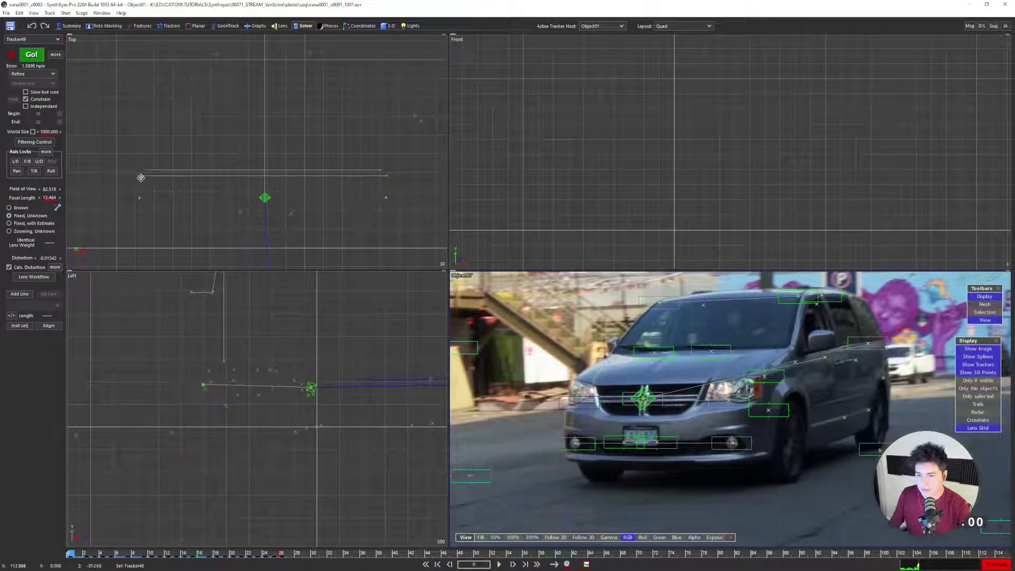
pyautogui.scroll(-5, 159, 183)
pyautogui.scroll(5, 209, 175)
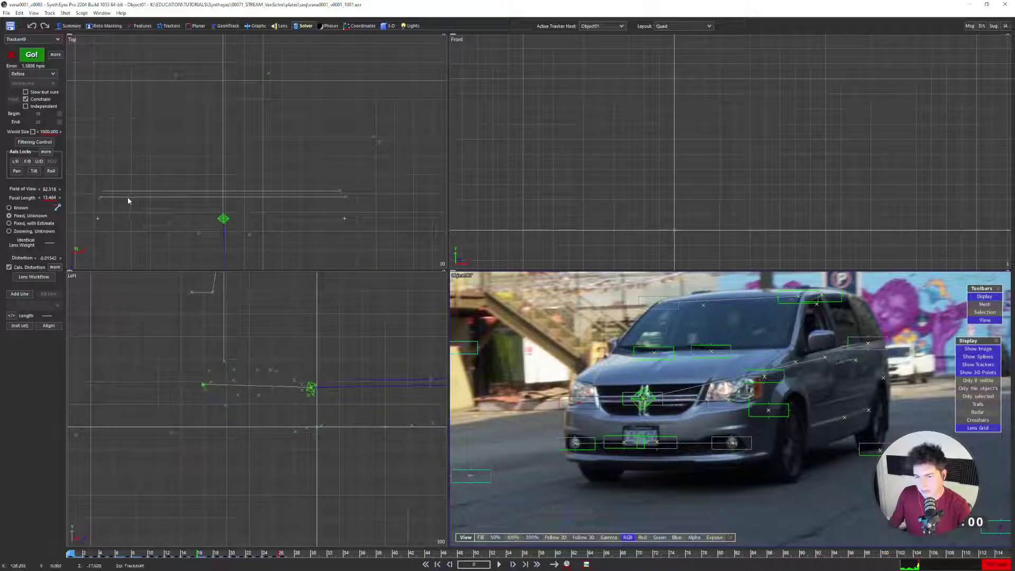
pyautogui.scroll(-8, 200, 196)
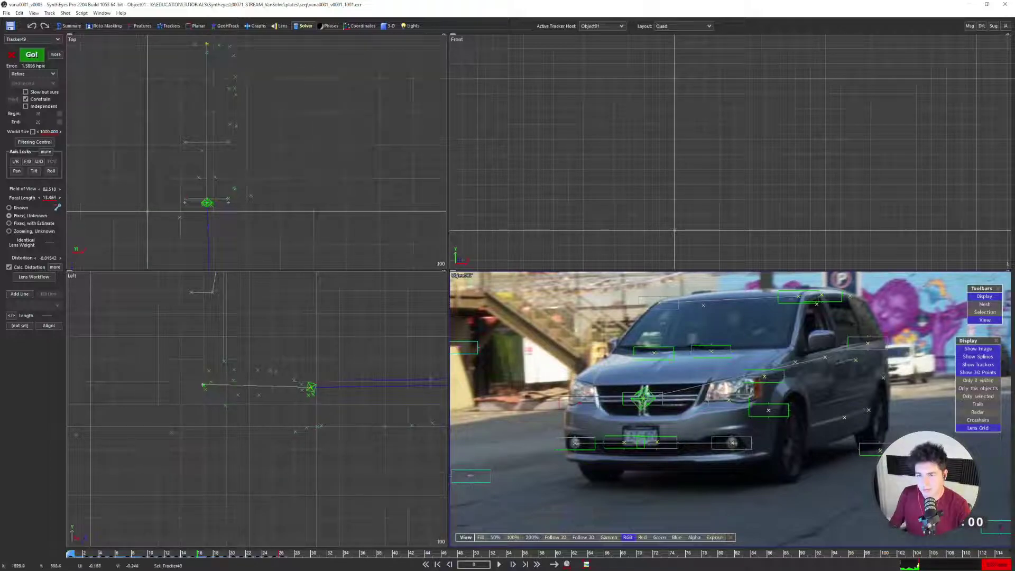
# Select the tracker on the van's rear roof edge at frame 110 and look for its position from above
pyautogui.press('m')
pyautogui.scroll(-4, 601, 327)
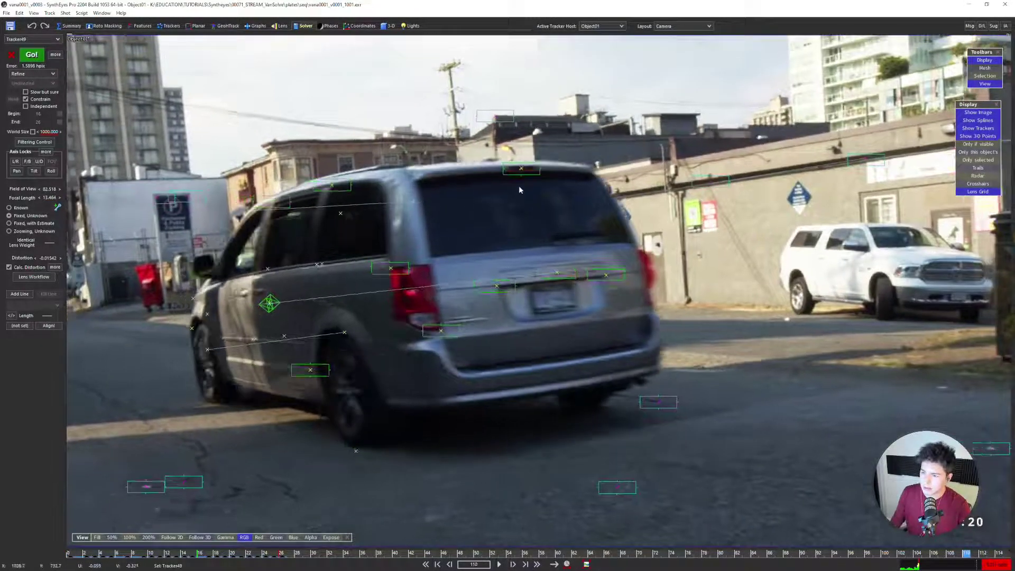
pyautogui.click(524, 171)
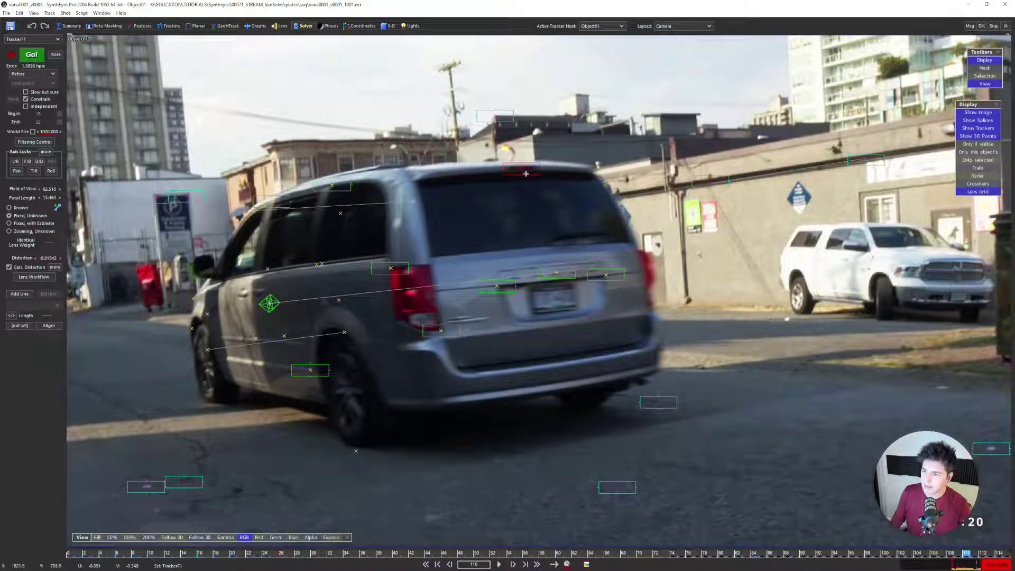
pyautogui.scroll(5, 524, 173)
pyautogui.scroll(-5, 520, 178)
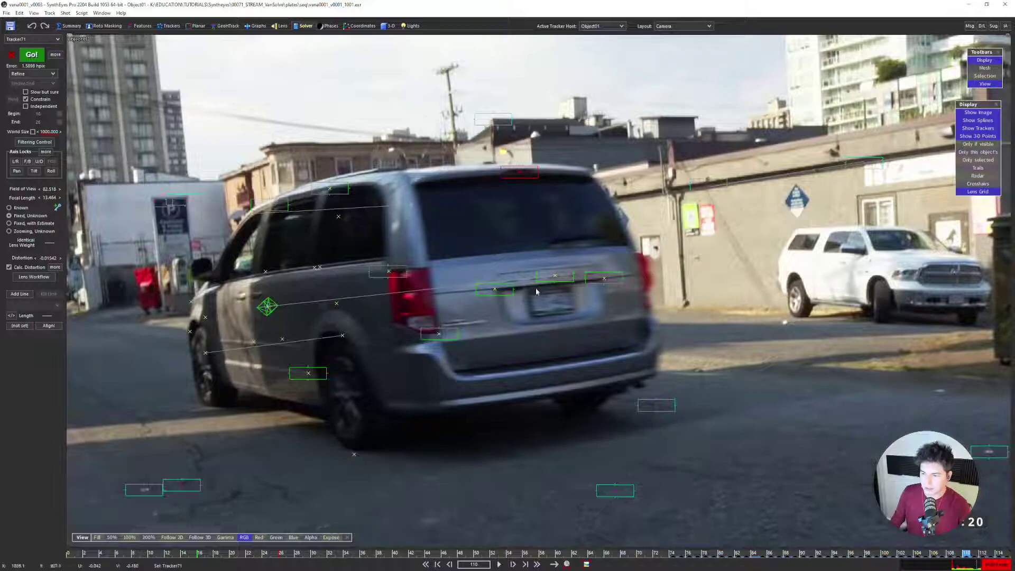
pyautogui.press('q')
pyautogui.moveTo(294, 233); pyautogui.dragTo(261, 116, button='middle')
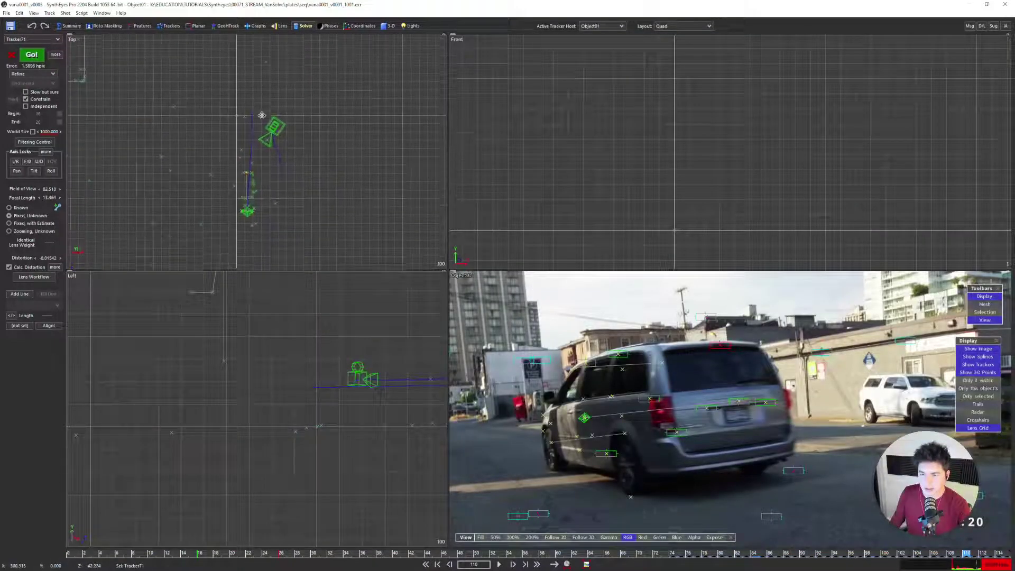
pyautogui.press('q')
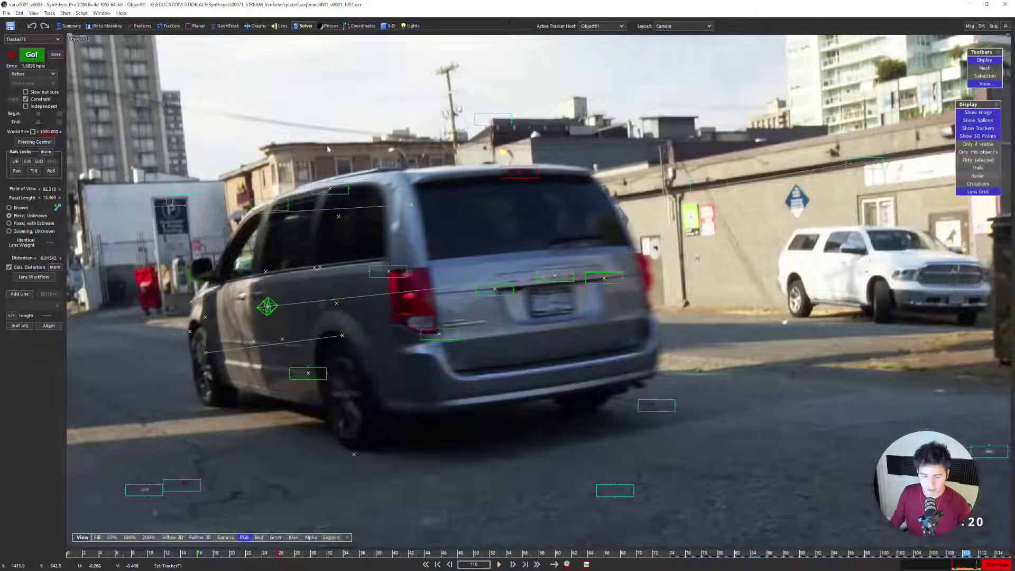
# Examine the van's 3D trackers and path from several angles in the perspective view, ending back in the camera view
pyautogui.press('p')
pyautogui.scroll(3, 376, 245)
pyautogui.press('l')
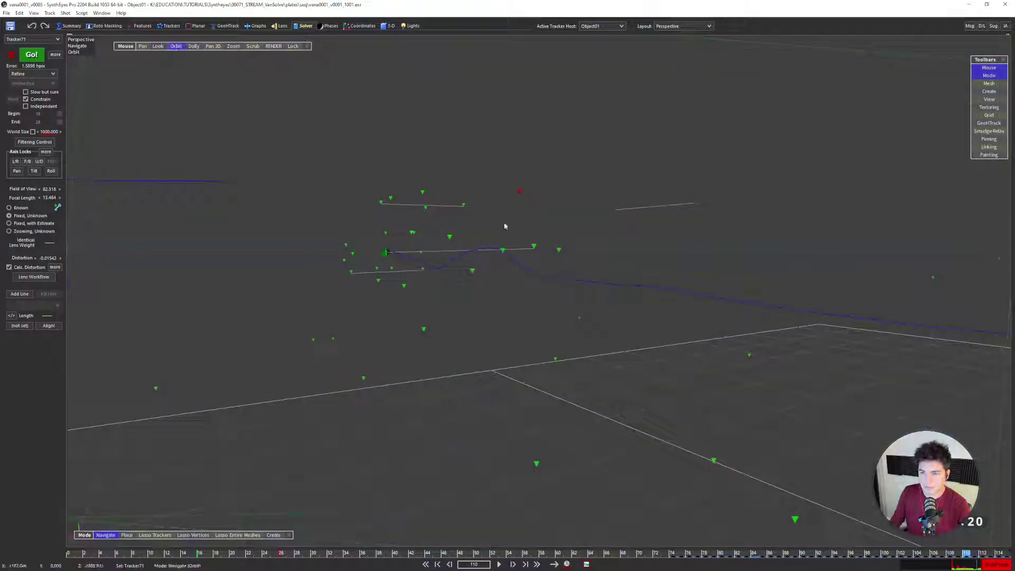
pyautogui.keyDown('alt'); pyautogui.moveTo(505, 226); pyautogui.dragTo(559, 260); pyautogui.keyUp('alt')
pyautogui.keyDown('alt'); pyautogui.moveTo(560, 260); pyautogui.dragTo(524, 331, button='middle'); pyautogui.keyUp('alt')
pyautogui.keyDown('alt'); pyautogui.moveTo(523, 330); pyautogui.dragTo(603, 308); pyautogui.keyUp('alt')
pyautogui.keyDown('alt'); pyautogui.moveTo(603, 309); pyautogui.dragTo(647, 311, button='right'); pyautogui.keyUp('alt')
pyautogui.keyDown('alt'); pyautogui.moveTo(382, 451); pyautogui.dragTo(394, 408, button='middle'); pyautogui.keyUp('alt')
pyautogui.keyDown('alt'); pyautogui.moveTo(395, 408); pyautogui.dragTo(351, 377); pyautogui.keyUp('alt')
pyautogui.press('1')
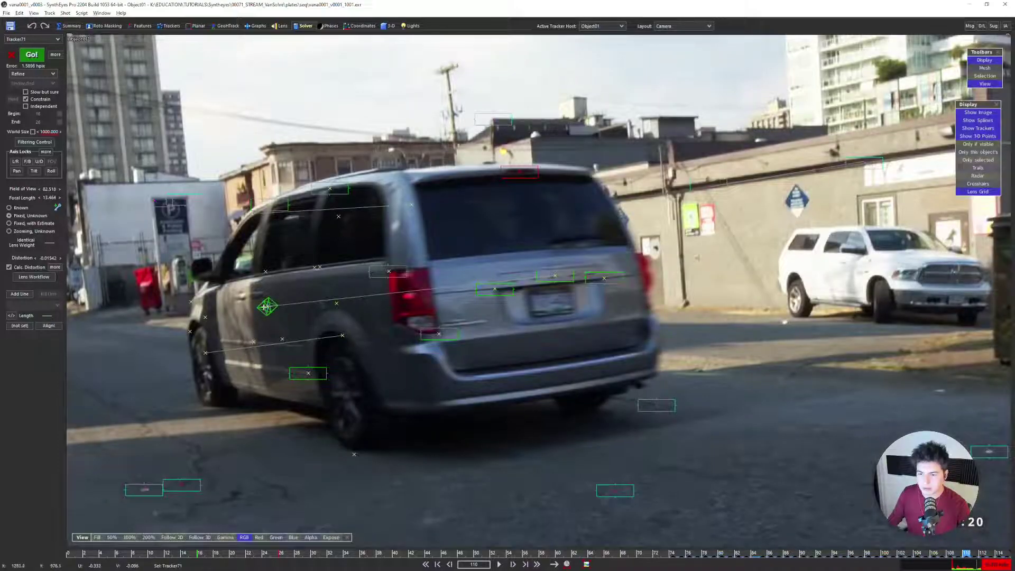
# Link the selected rear roof tracker to the origin tracker on the van's front and examine the connecting line in perspective
pyautogui.click(267, 306)
pyautogui.press('2')
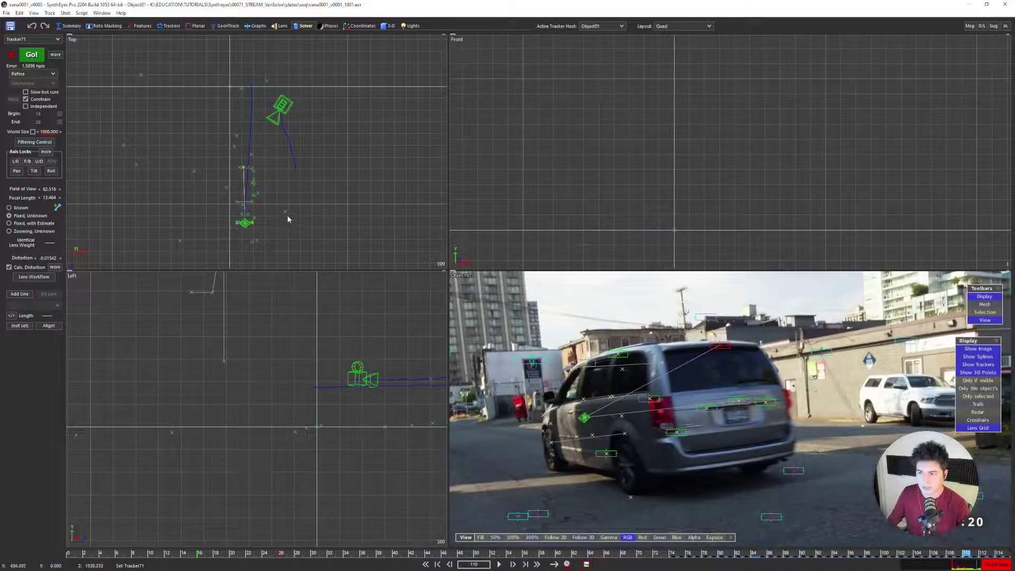
pyautogui.press('3')
pyautogui.keyDown('alt'); pyautogui.moveTo(294, 220); pyautogui.dragTo(301, 280); pyautogui.keyUp('alt')
pyautogui.keyDown('alt'); pyautogui.moveTo(301, 280); pyautogui.dragTo(402, 285, button='middle'); pyautogui.keyUp('alt')
pyautogui.keyDown('alt'); pyautogui.moveTo(402, 284); pyautogui.dragTo(518, 288); pyautogui.keyUp('alt')
pyautogui.keyDown('alt'); pyautogui.moveTo(518, 288); pyautogui.dragTo(423, 288, button='right'); pyautogui.keyUp('alt')
pyautogui.keyDown('alt'); pyautogui.moveTo(423, 288); pyautogui.dragTo(370, 289, button='middle'); pyautogui.keyUp('alt')
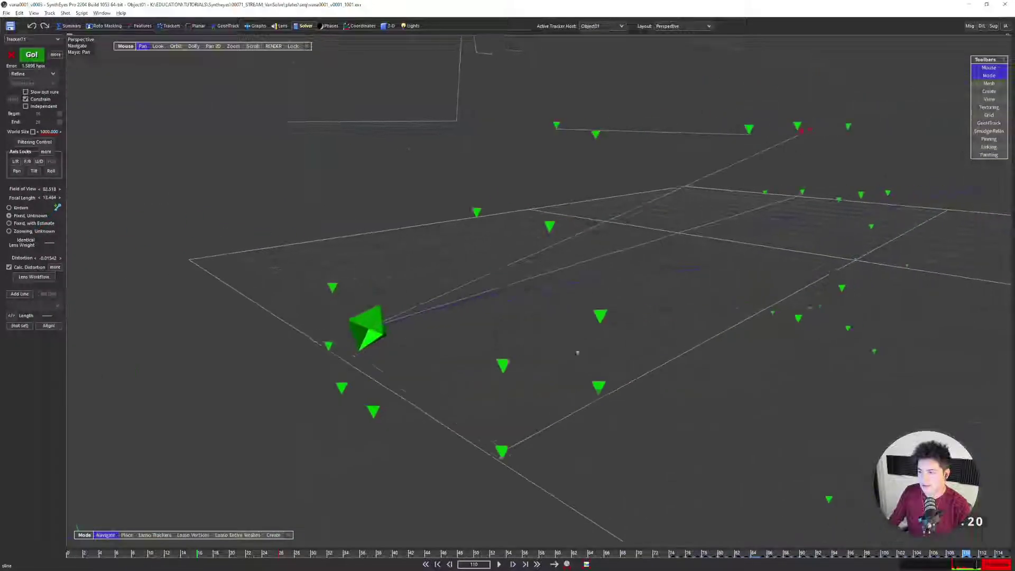
pyautogui.keyDown('alt'); pyautogui.moveTo(370, 289); pyautogui.dragTo(669, 288); pyautogui.keyUp('alt')
pyautogui.keyDown('alt'); pyautogui.moveTo(669, 288); pyautogui.dragTo(703, 141, button='middle'); pyautogui.keyUp('alt')
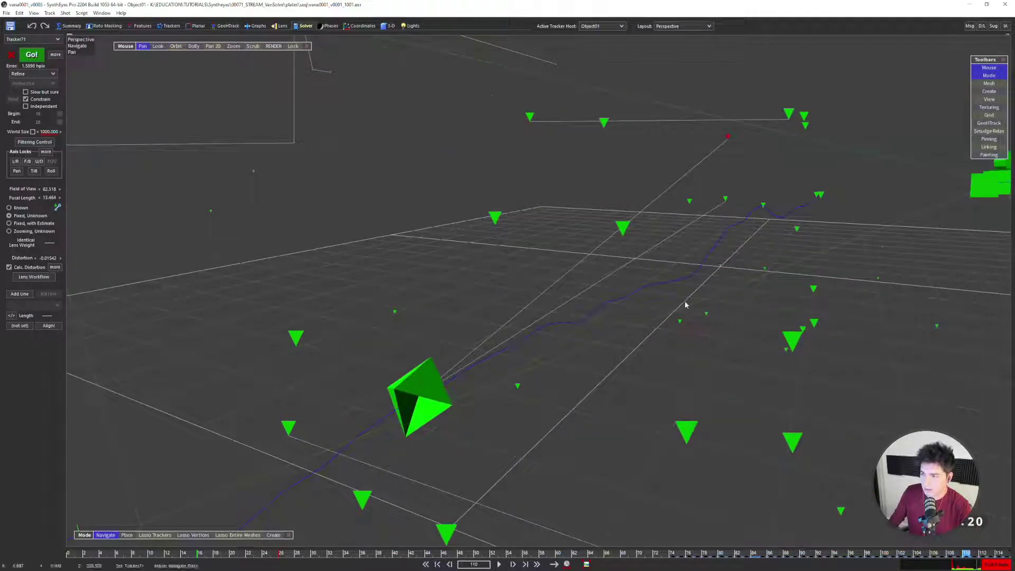
pyautogui.keyDown('alt'); pyautogui.moveTo(682, 196); pyautogui.dragTo(726, 186, button='middle'); pyautogui.keyUp('alt')
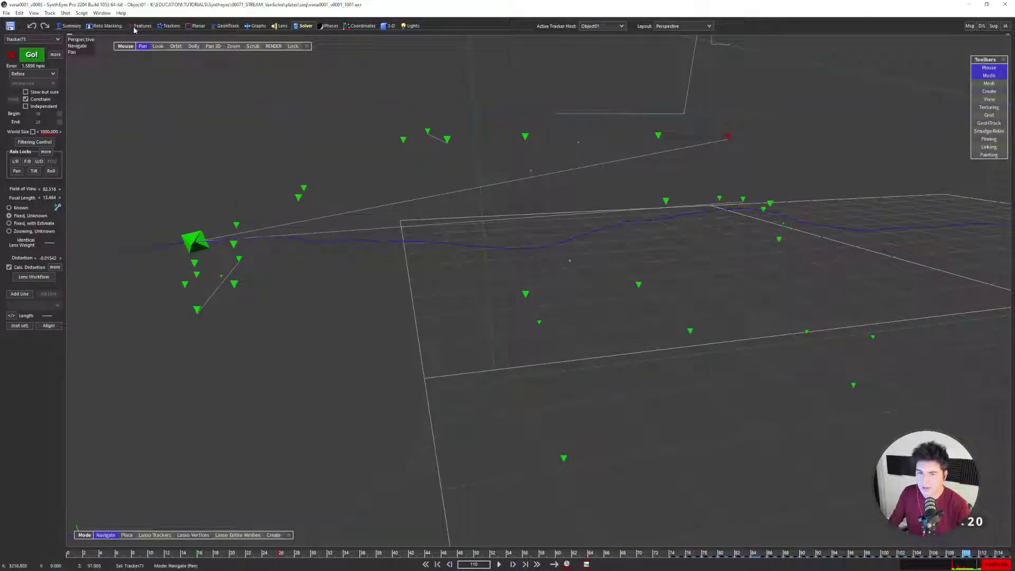
# Constrain the rear roof tracker to the same YZ plane (side) as its target tracker and re-solve the scene
pyautogui.click(168, 25)
pyautogui.click(29, 348)
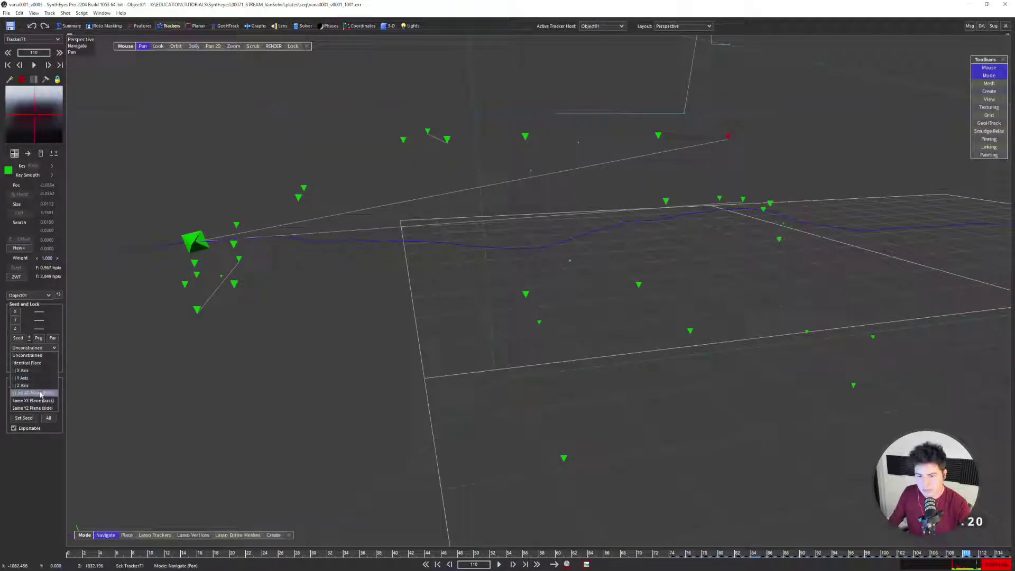
pyautogui.click(29, 406)
pyautogui.hotkey('shift', 'g')
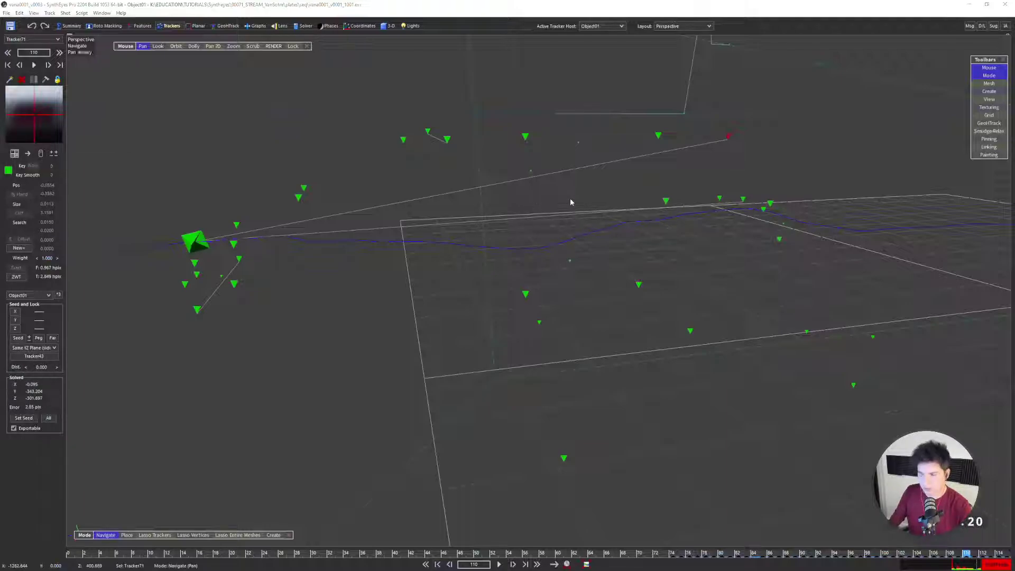
pyautogui.click(151, 141)
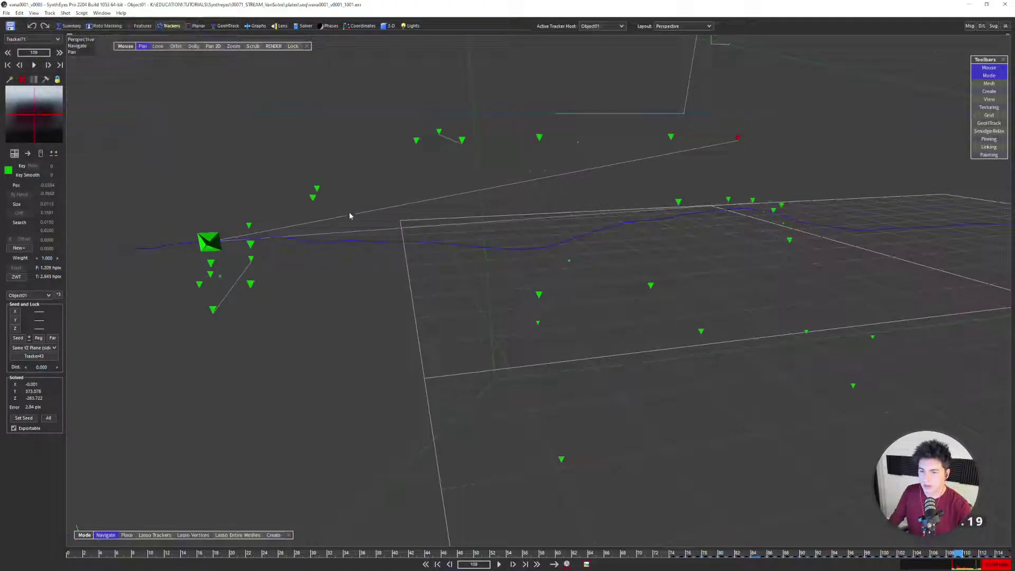
# Check from above how the rear roof tracker lines up with the van's origin, then return to frame 0
pyautogui.press('q')
pyautogui.scroll(10, 275, 137)
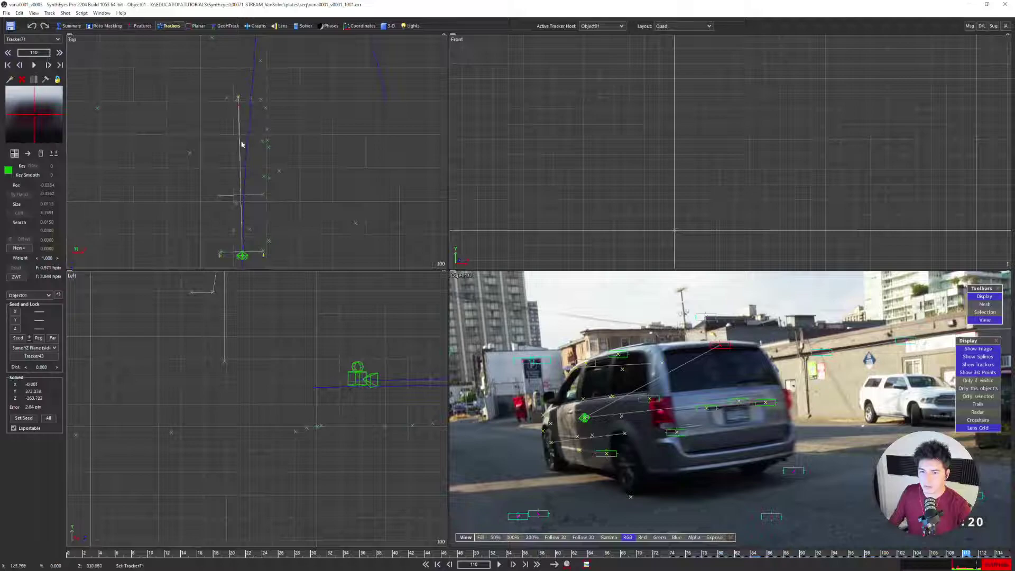
pyautogui.scroll(-10, 286, 148)
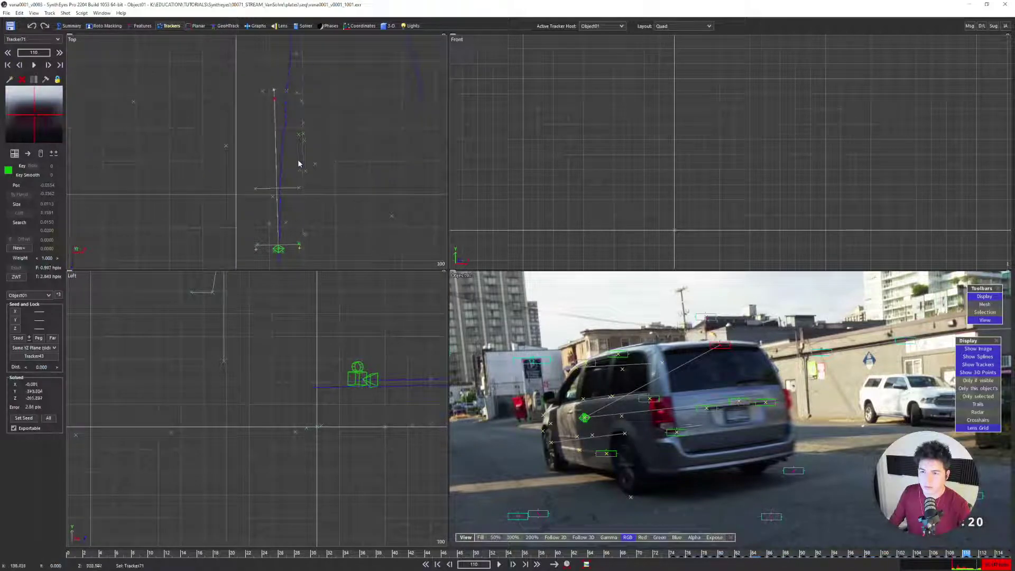
pyautogui.press(',')
pyautogui.scroll(-3, 308, 178)
pyautogui.hotkey('shift', 'a')
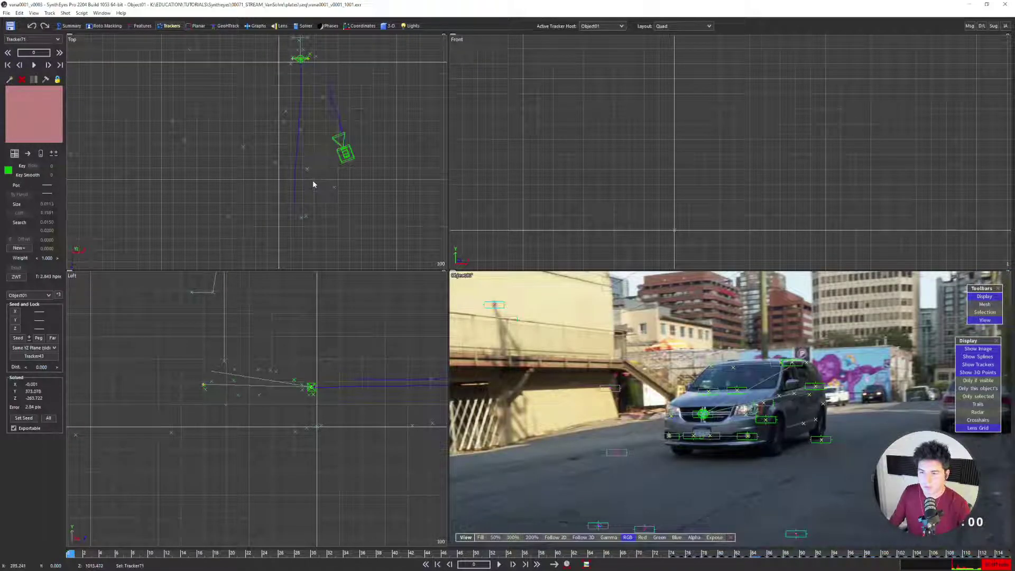
# Play the shot in the camera view and check the van's path and trackers in the perspective view, returning to frame 0
pyautogui.press('c')
pyautogui.press('space')
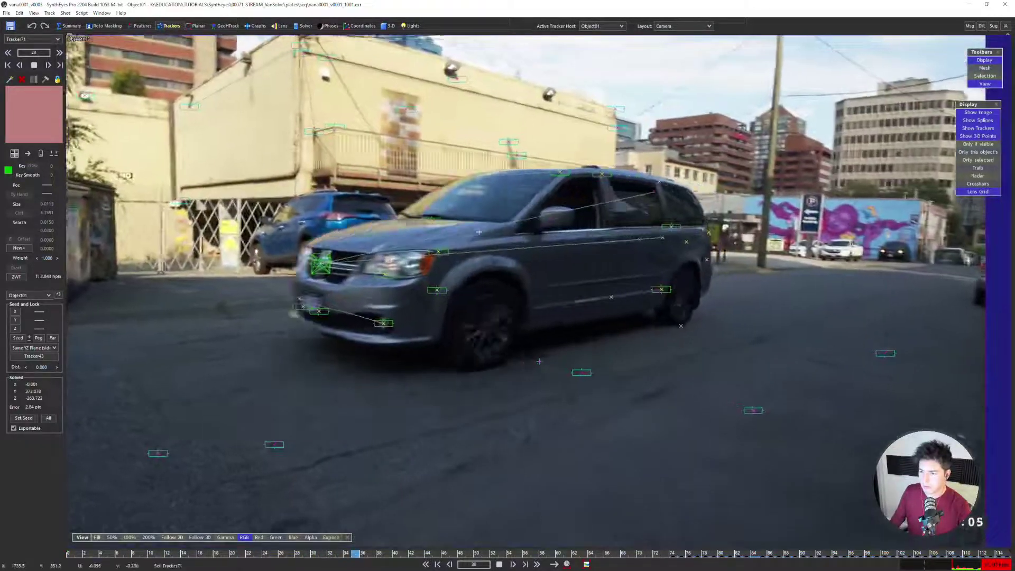
pyautogui.scroll(-3, 476, 236)
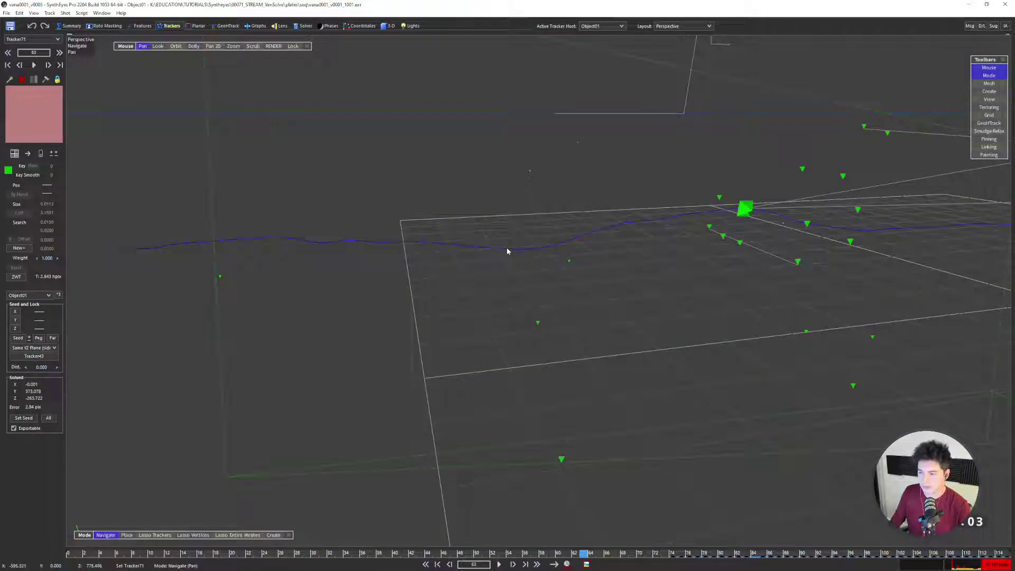
pyautogui.press('l')
pyautogui.scroll(-3, 475, 254)
pyautogui.moveTo(475, 256); pyautogui.dragTo(468, 276, button='middle')
pyautogui.press('s')
pyautogui.hotkey('shift', 'a')
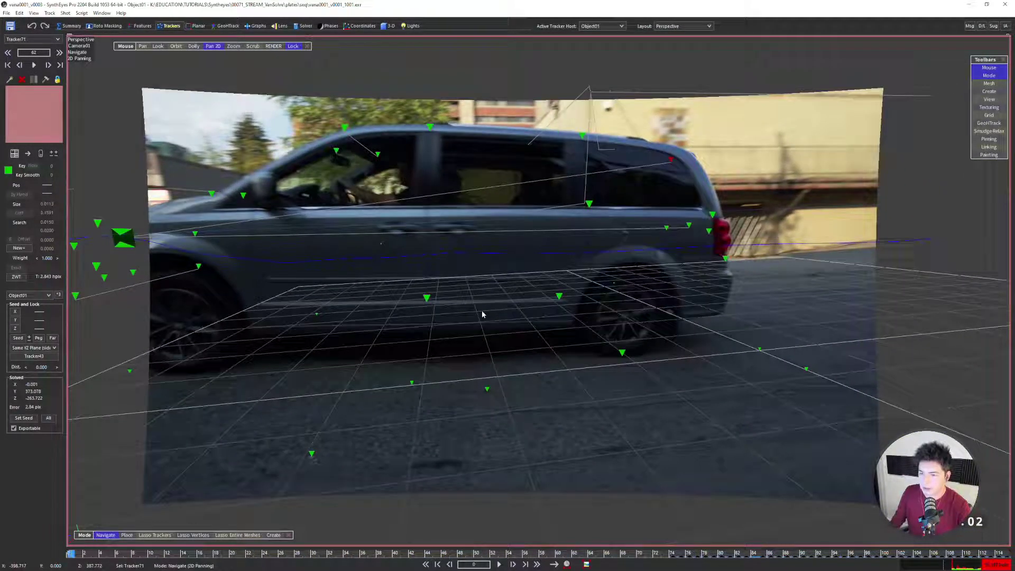
pyautogui.scroll(5, 484, 294)
# Draw a box mesh about 170 wide, 576 long and 478 high beside the van in the top view
pyautogui.press('4')
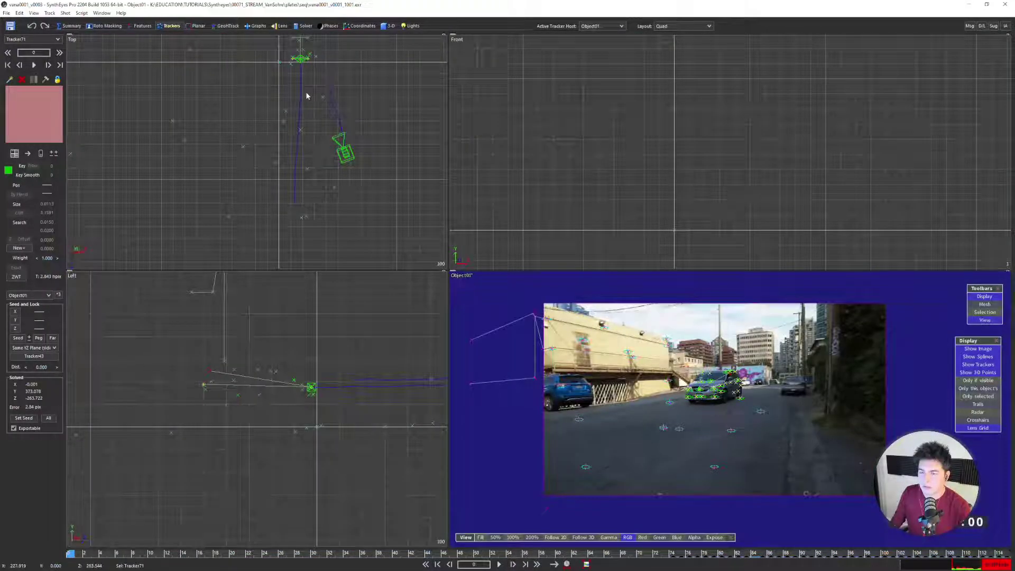
pyautogui.moveTo(305, 43); pyautogui.dragTo(303, 129, button='middle')
pyautogui.scroll(5, 303, 125)
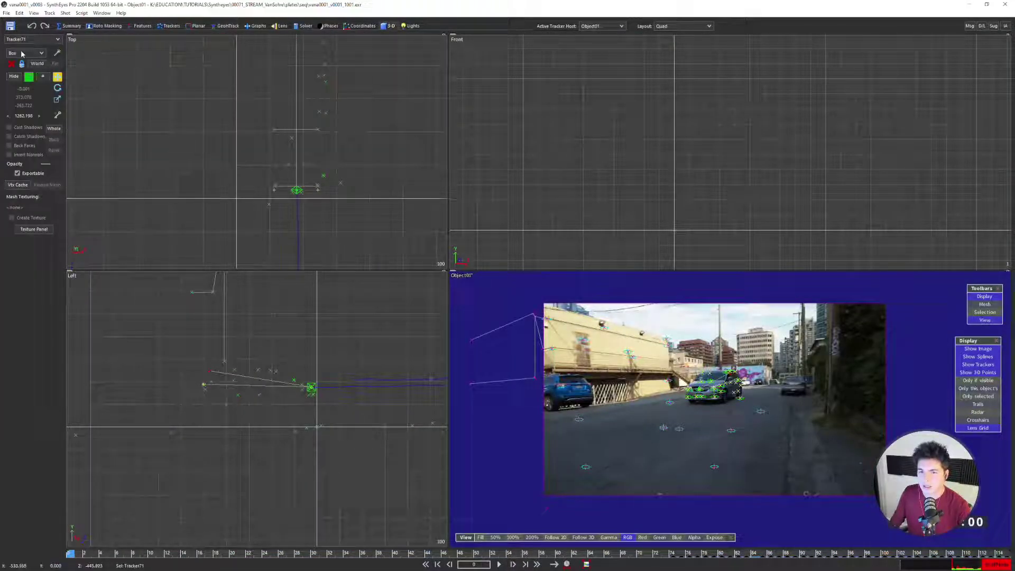
pyautogui.click(36, 53)
pyautogui.click(33, 61)
pyautogui.click(57, 53)
pyautogui.moveTo(237, 79); pyautogui.dragTo(300, 185)
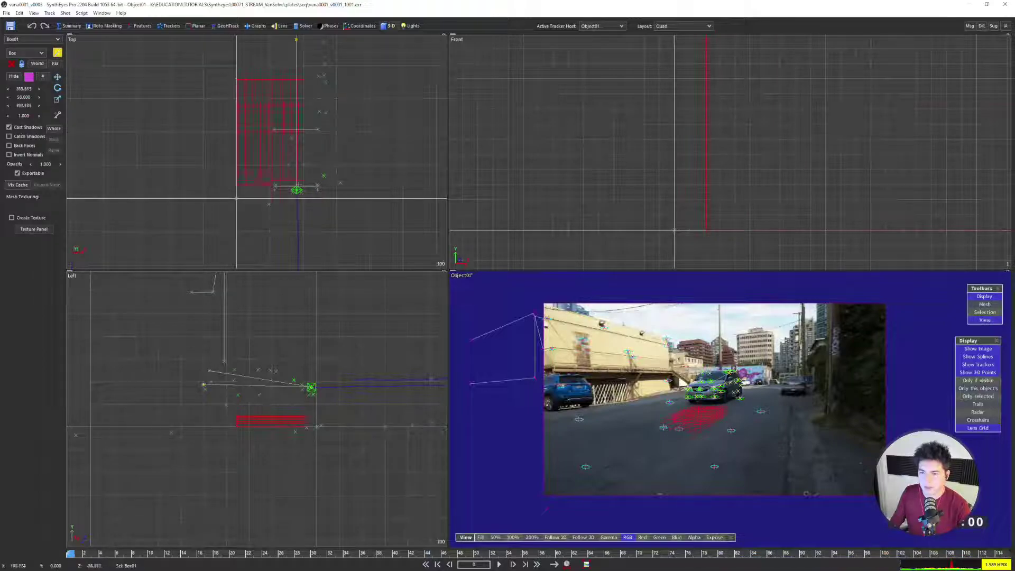
pyautogui.moveTo(294, 265); pyautogui.dragTo(294, 266)
pyautogui.moveTo(294, 266); pyautogui.dragTo(269, 185)
pyautogui.scroll(-3, 271, 155)
# Reset the box's X, Y and Z position and its X and Y rotation to 0
pyautogui.click(59, 79)
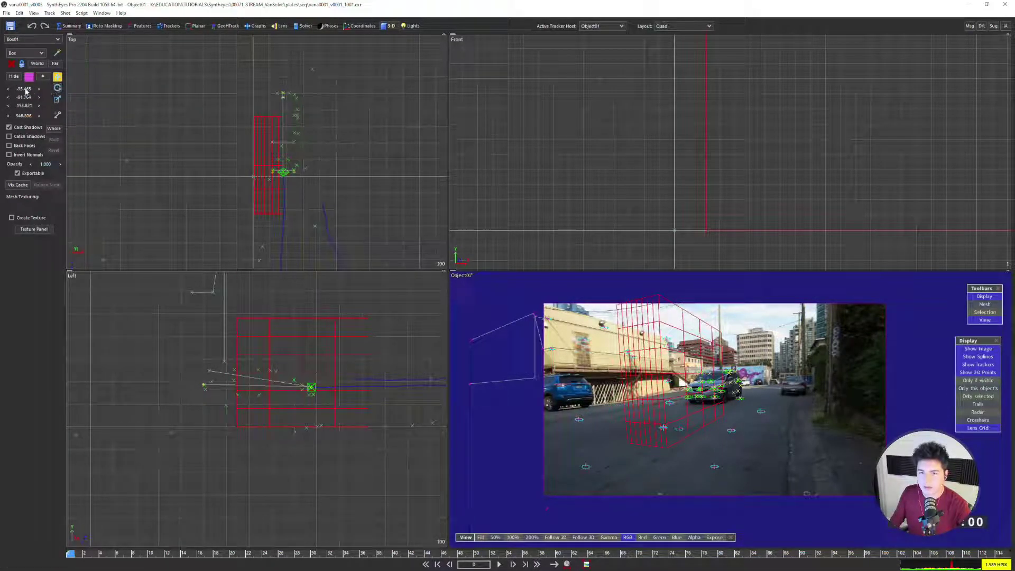
pyautogui.rightClick(26, 90)
pyautogui.rightClick(26, 98)
pyautogui.rightClick(26, 107)
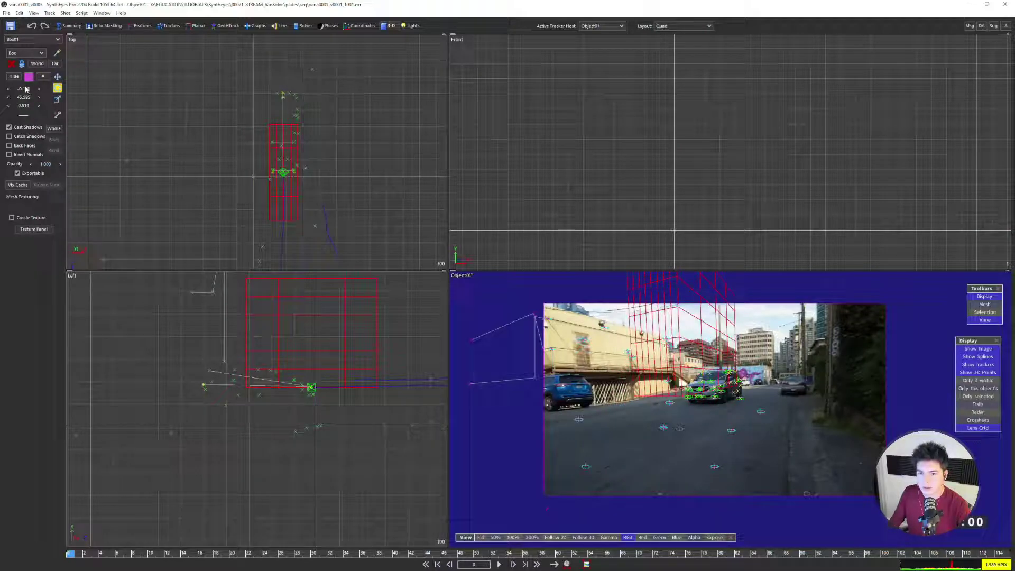
pyautogui.rightClick(26, 90)
pyautogui.rightClick(23, 98)
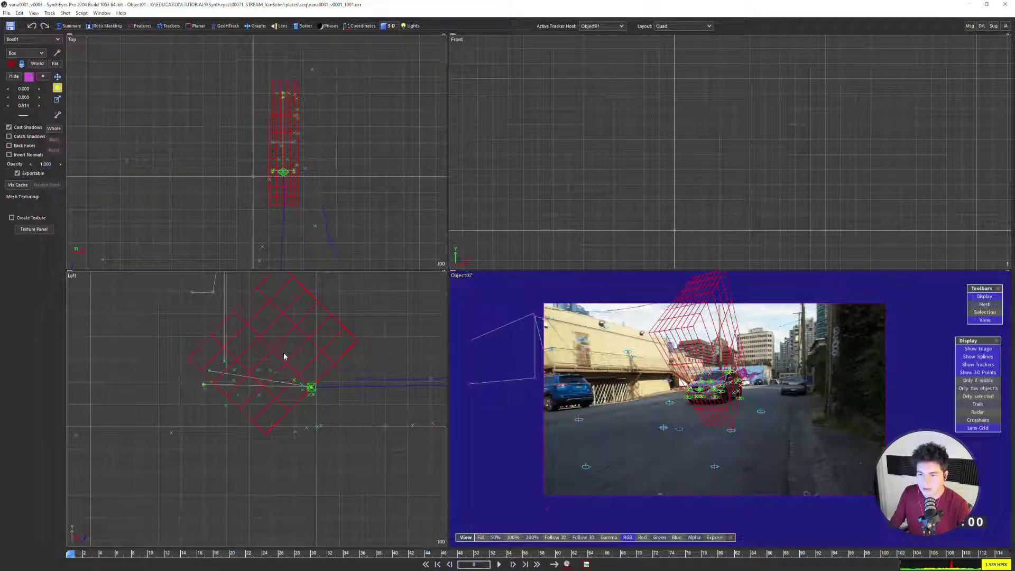
# Set the box's Y scale to 200 and rotate the box level in the side view
pyautogui.scroll(2, 283, 357)
pyautogui.scroll(2, 277, 167)
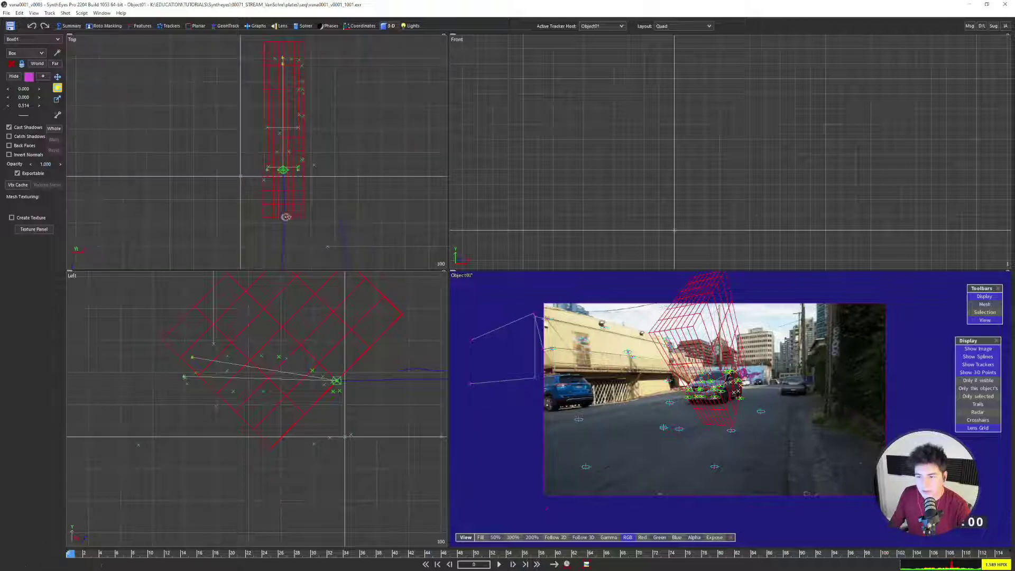
pyautogui.scroll(-2, 317, 360)
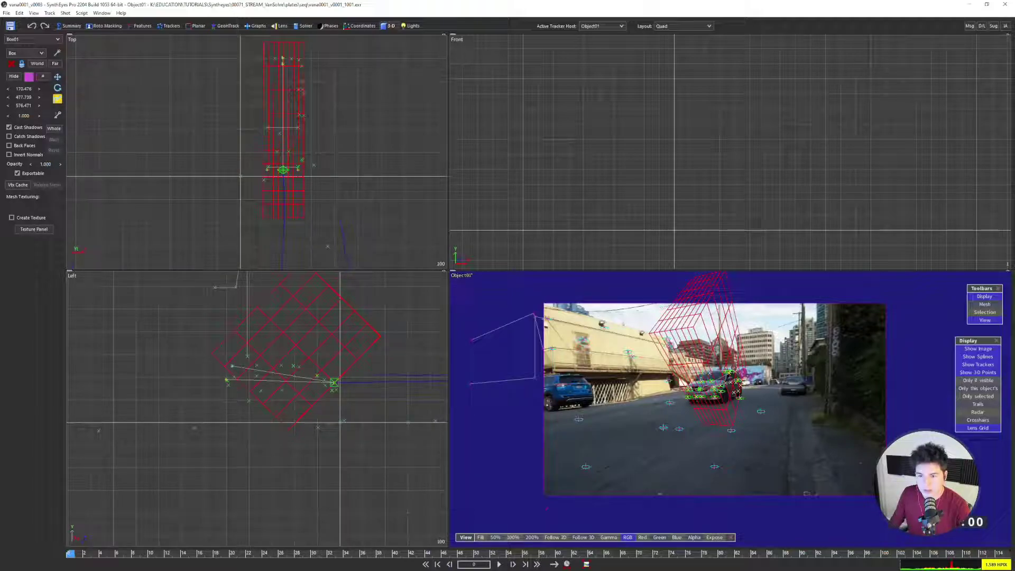
pyautogui.write('200')
pyautogui.press('Return')
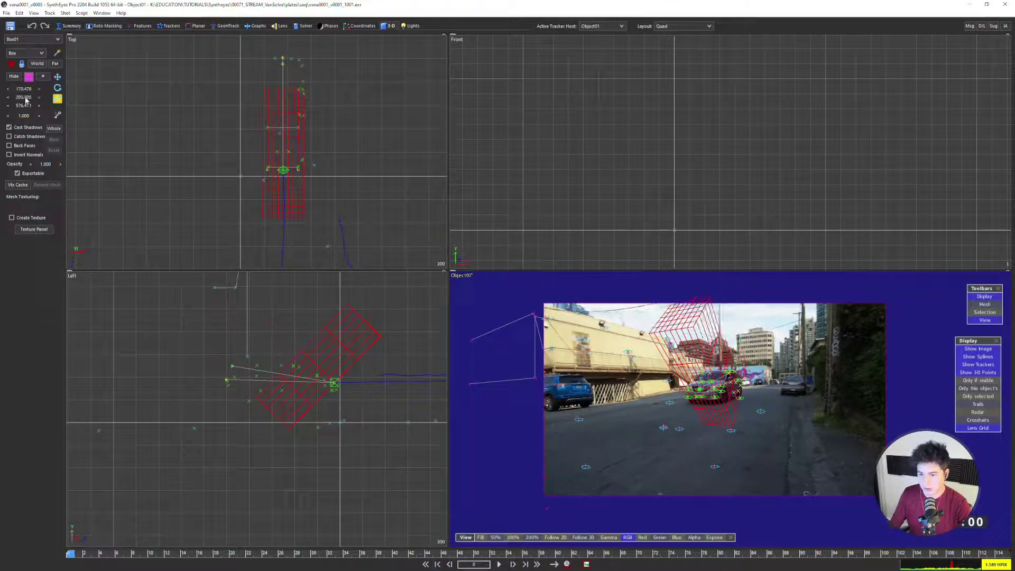
pyautogui.moveTo(24, 96); pyautogui.dragTo(51, 80)
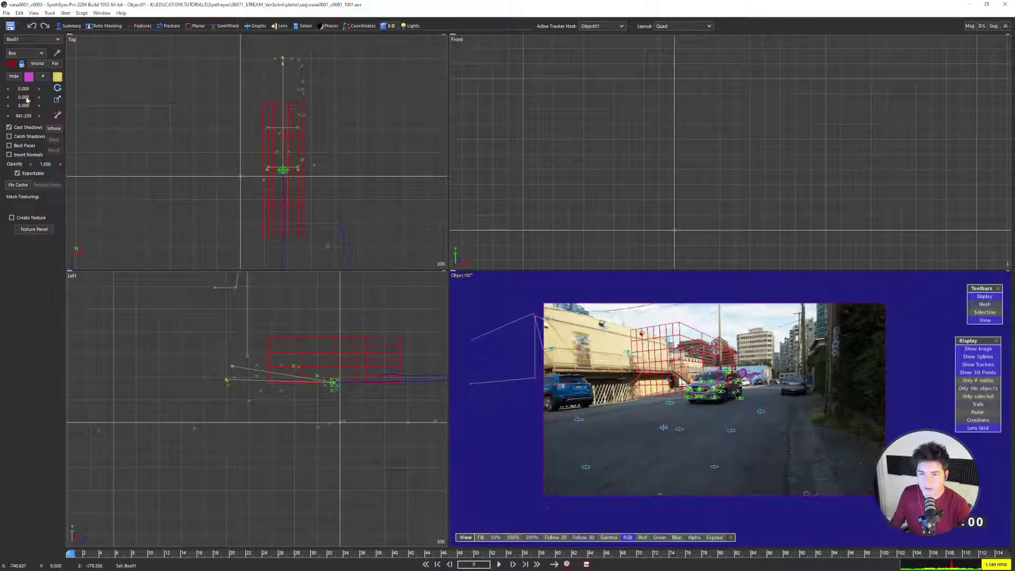
# Try Y positions of 300 and -100 for the box to see how it shifts relative to the van
pyautogui.moveTo(27, 100)
pyautogui.mouseDown()
pyautogui.moveTo(39, 100)
pyautogui.moveTo(27, 100)
pyautogui.mouseUp()
pyautogui.hotkey('ctrl', 'z')
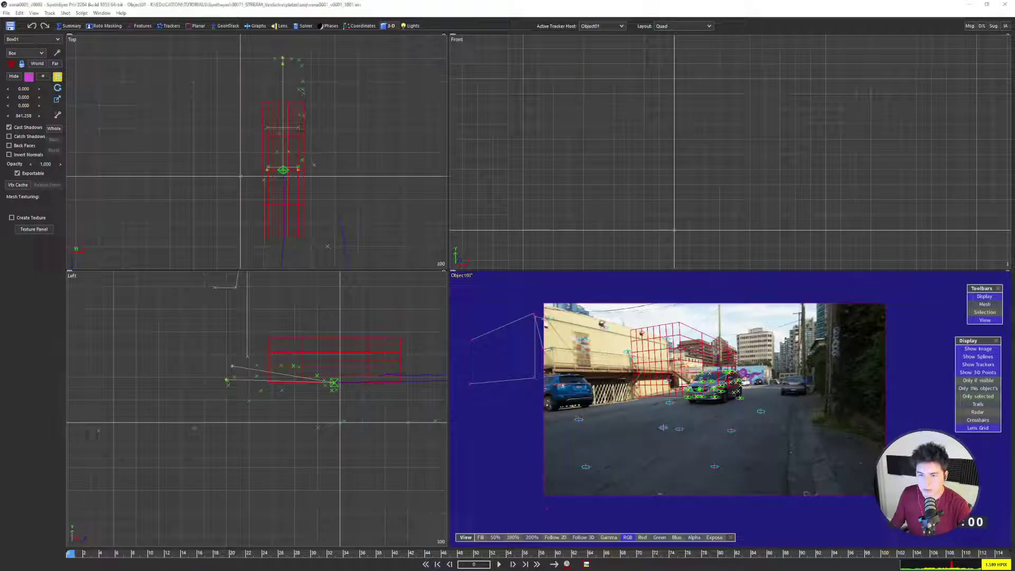
pyautogui.moveTo(29, 96); pyautogui.dragTo(51, 97)
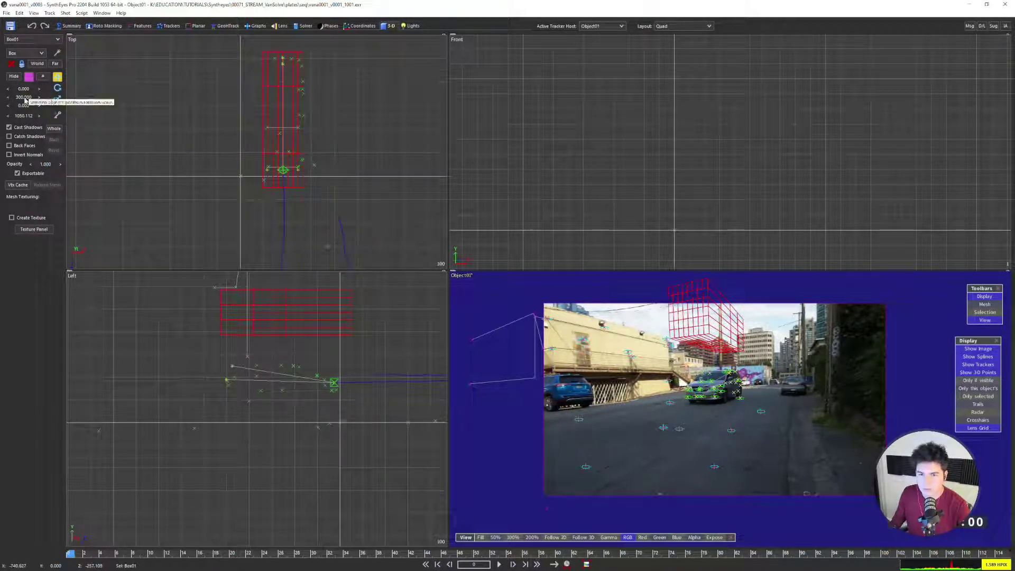
pyautogui.moveTo(23, 100); pyautogui.dragTo(13, 99)
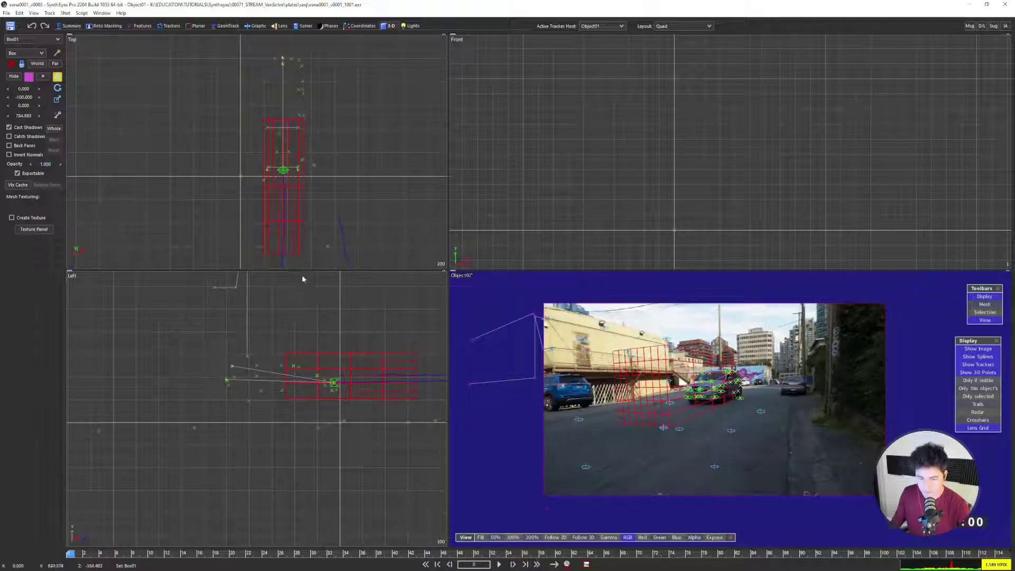
# View the box in perspective from the side and switch the local coordinate handles option
pyautogui.press('p')
pyautogui.press('l')
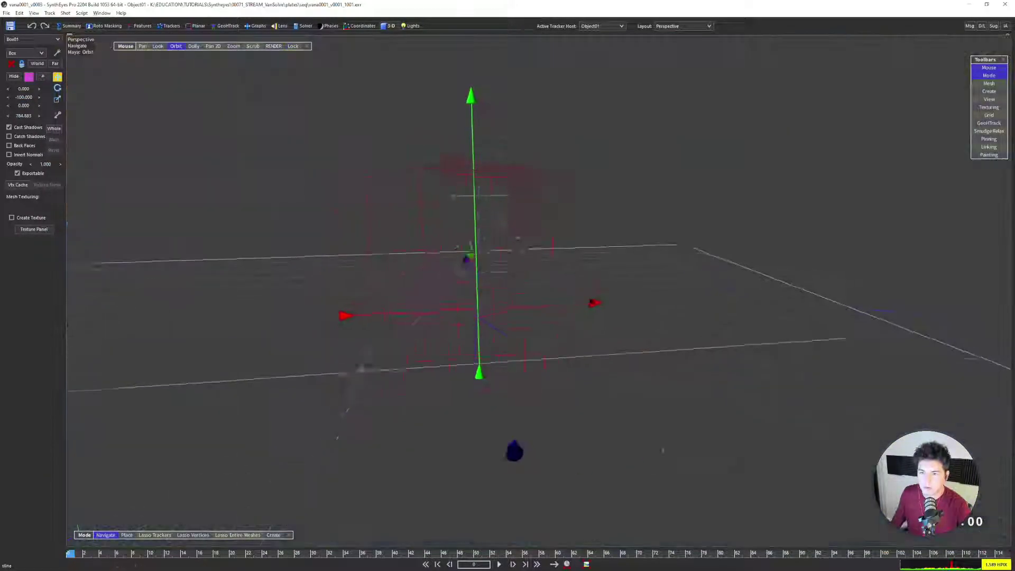
pyautogui.keyDown('alt'); pyautogui.moveTo(468, 259); pyautogui.dragTo(281, 156, button='middle'); pyautogui.keyUp('alt')
pyautogui.rightClick(551, 224)
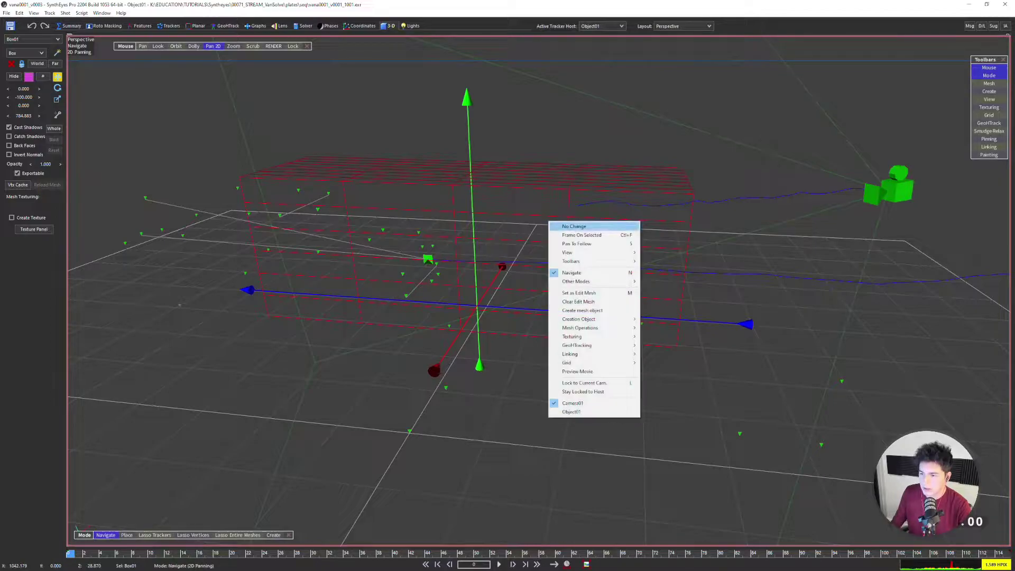
pyautogui.moveTo(616, 256)
pyautogui.click(668, 241)
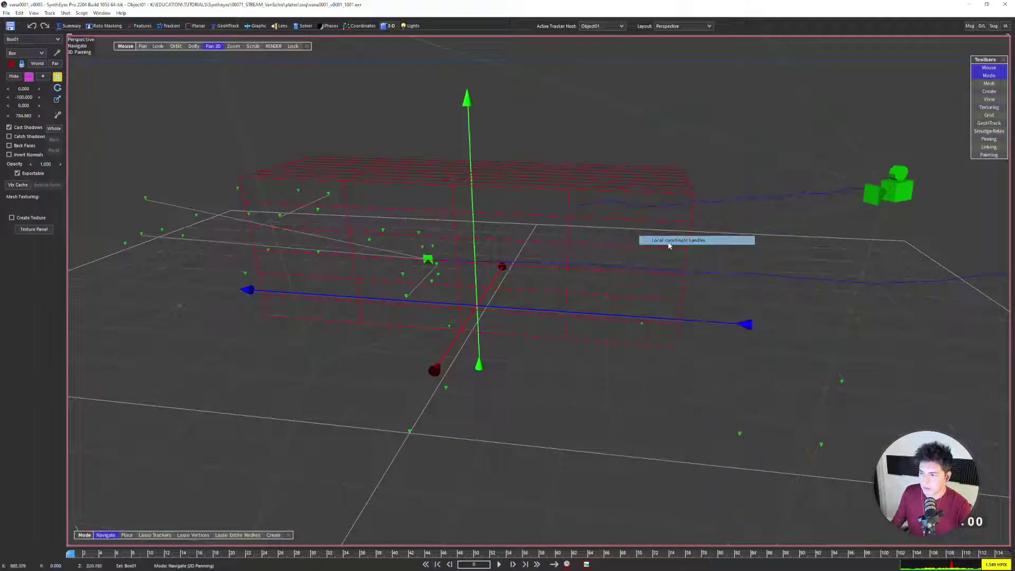
# Move the box toward the van's trackers, to about 86 in Y and -181 in Z
pyautogui.moveTo(733, 321); pyautogui.dragTo(548, 307)
pyautogui.moveTo(273, 259); pyautogui.dragTo(476, 279, button='middle')
pyautogui.moveTo(178, 51); pyautogui.dragTo(348, 113)
pyautogui.moveTo(370, 194); pyautogui.dragTo(518, 210, button='middle')
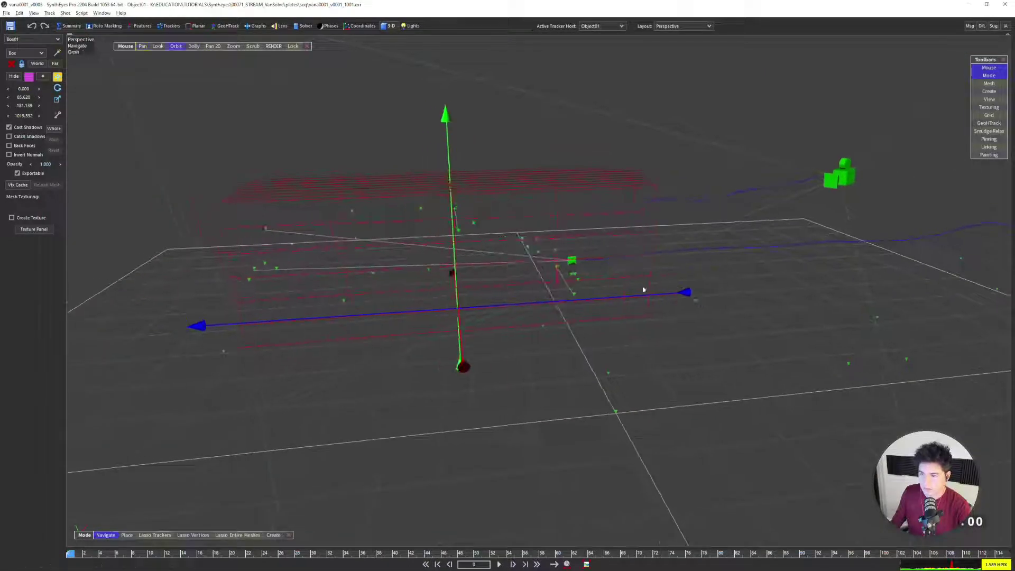
# Align the box mesh with the van's tracker points, scaled down to about 153 wide and 519 long with its height set to 150
pyautogui.moveTo(689, 294); pyautogui.dragTo(653, 296)
pyautogui.keyDown('alt'); pyautogui.moveTo(582, 299); pyautogui.dragTo(725, 285); pyautogui.keyUp('alt')
pyautogui.moveTo(420, 330)
pyautogui.keyDown('alt'); pyautogui.mouseDown()
pyautogui.moveTo(597, 306)
pyautogui.moveTo(602, 294)
pyautogui.moveTo(500, 303)
pyautogui.mouseUp(); pyautogui.keyUp('alt')
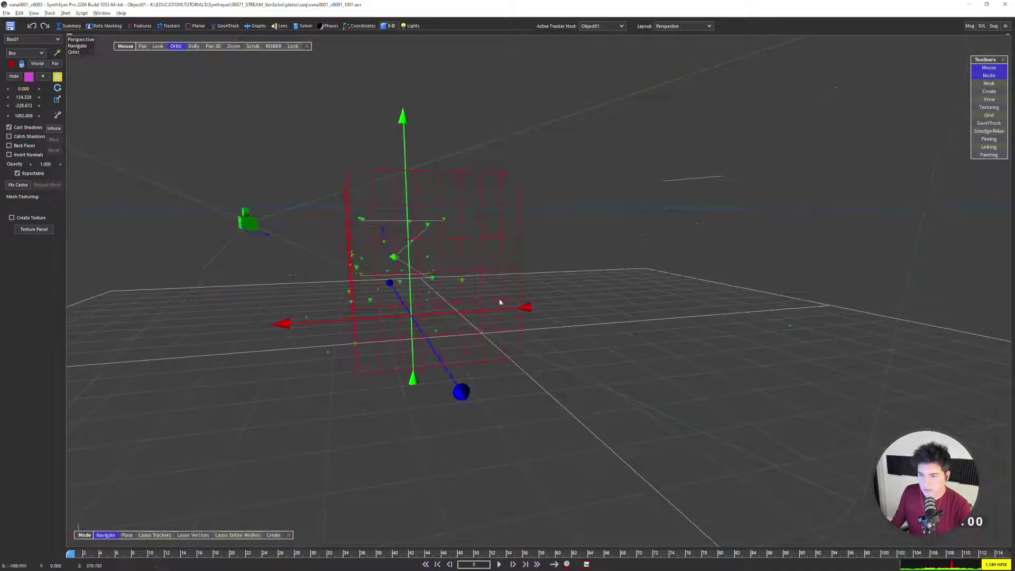
pyautogui.keyDown('ctrl'); pyautogui.moveTo(23, 118); pyautogui.dragTo(24, 118); pyautogui.keyUp('ctrl')
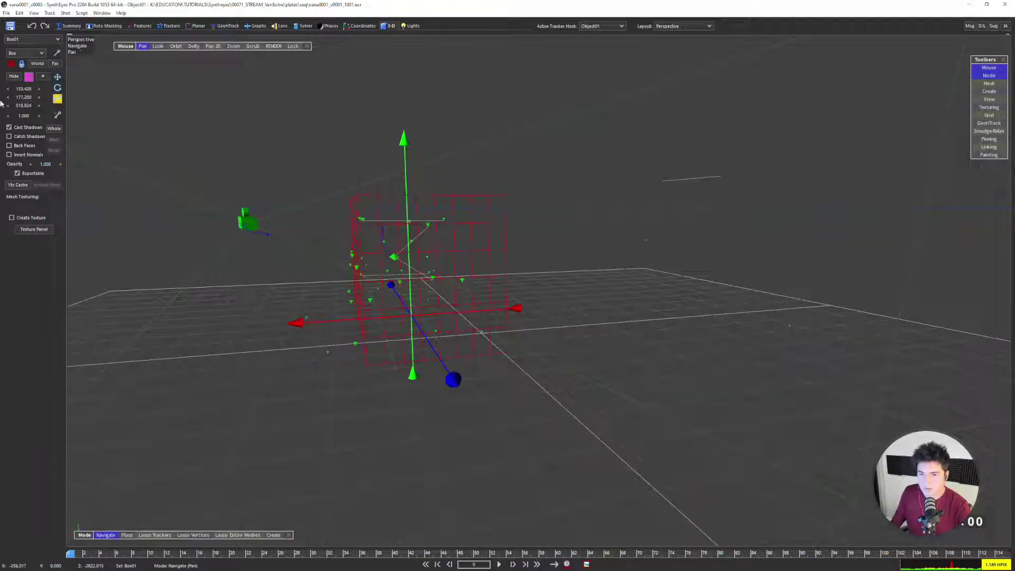
pyautogui.press('Return')
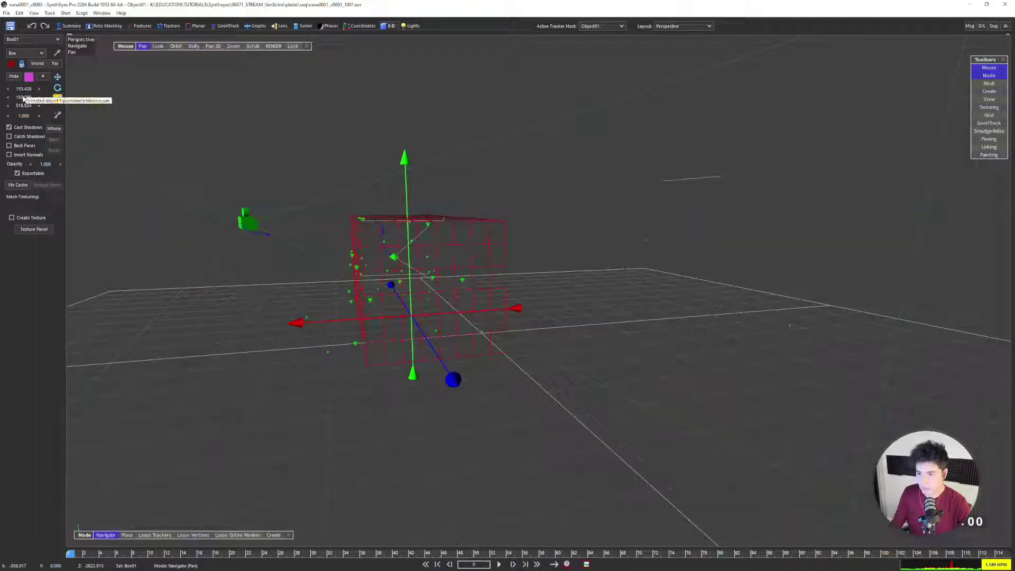
# Examine the box against the tracker points in perspective, and its fit on the van in the camera view through frame 10
pyautogui.keyDown('alt'); pyautogui.moveTo(275, 235); pyautogui.dragTo(435, 302); pyautogui.keyUp('alt')
pyautogui.keyDown('alt'); pyautogui.moveTo(435, 302); pyautogui.dragTo(366, 261, button='middle'); pyautogui.keyUp('alt')
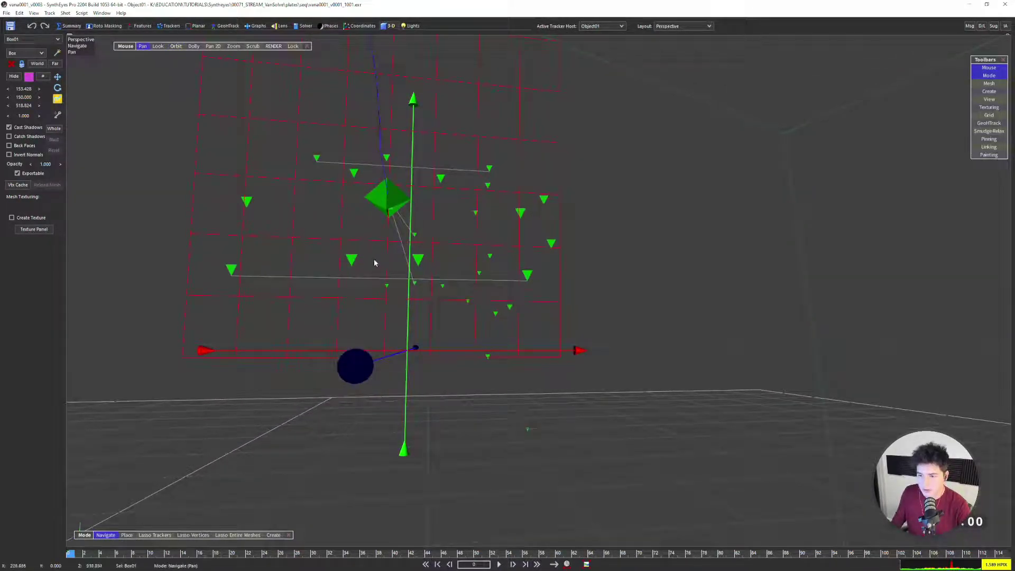
pyautogui.keyDown('alt'); pyautogui.moveTo(412, 263); pyautogui.dragTo(523, 202); pyautogui.keyUp('alt')
pyautogui.keyDown('alt'); pyautogui.moveTo(523, 203); pyautogui.dragTo(532, 199, button='middle'); pyautogui.keyUp('alt')
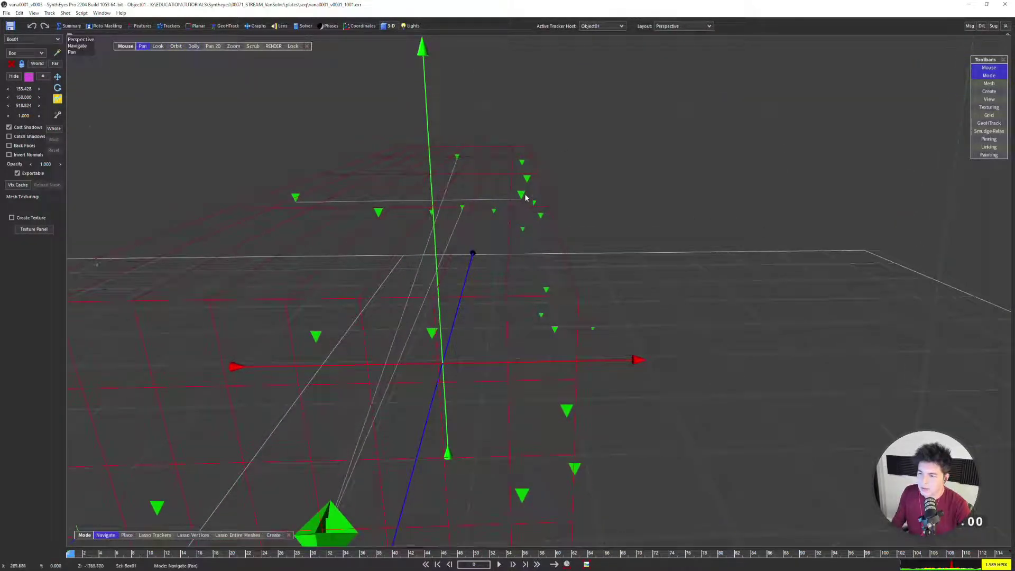
pyautogui.moveTo(525, 197)
pyautogui.keyDown('alt'); pyautogui.mouseDown()
pyautogui.moveTo(456, 197)
pyautogui.moveTo(332, 161)
pyautogui.moveTo(240, 234)
pyautogui.moveTo(528, 202)
pyautogui.mouseUp(); pyautogui.keyUp('alt')
pyautogui.press('F5')
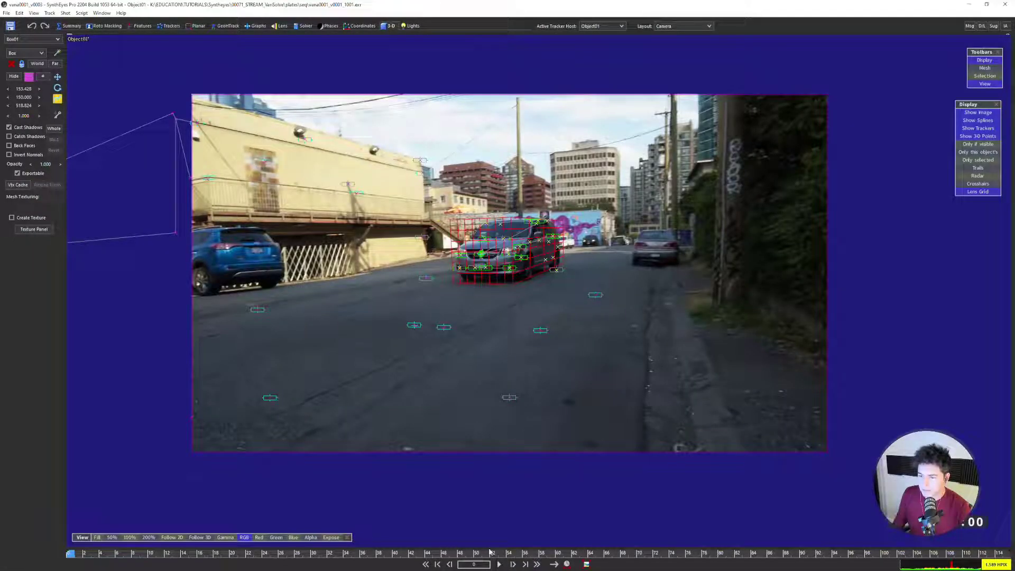
pyautogui.scroll(6, 496, 256)
pyautogui.click(451, 234)
pyautogui.press('d')
pyautogui.press('d')
pyautogui.press('d')
pyautogui.press('d')
pyautogui.press('d')
pyautogui.press('d')
pyautogui.press('d')
pyautogui.press('d')
pyautogui.press('d')
pyautogui.press('d')
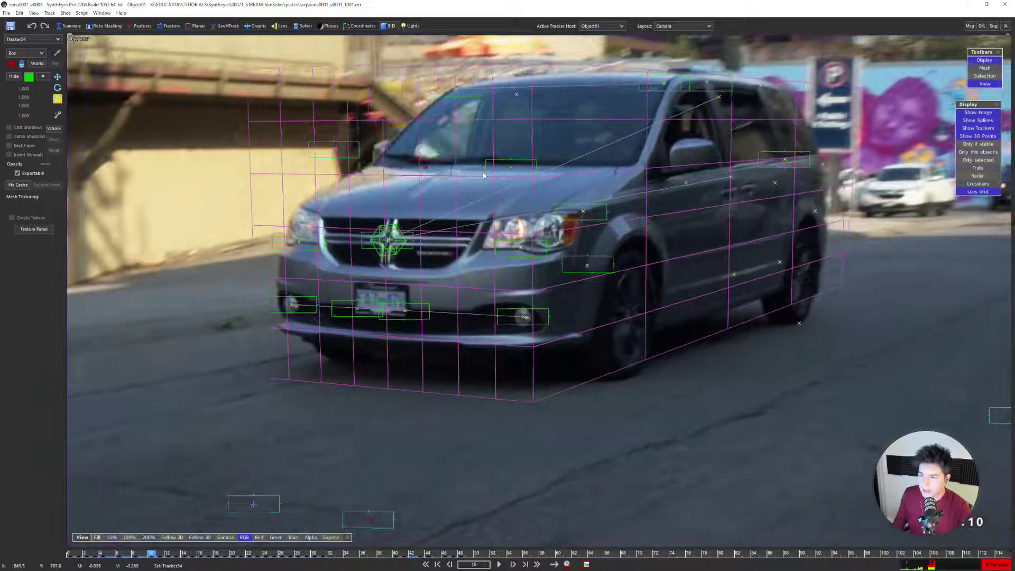
pyautogui.press('s')
pyautogui.press('s')
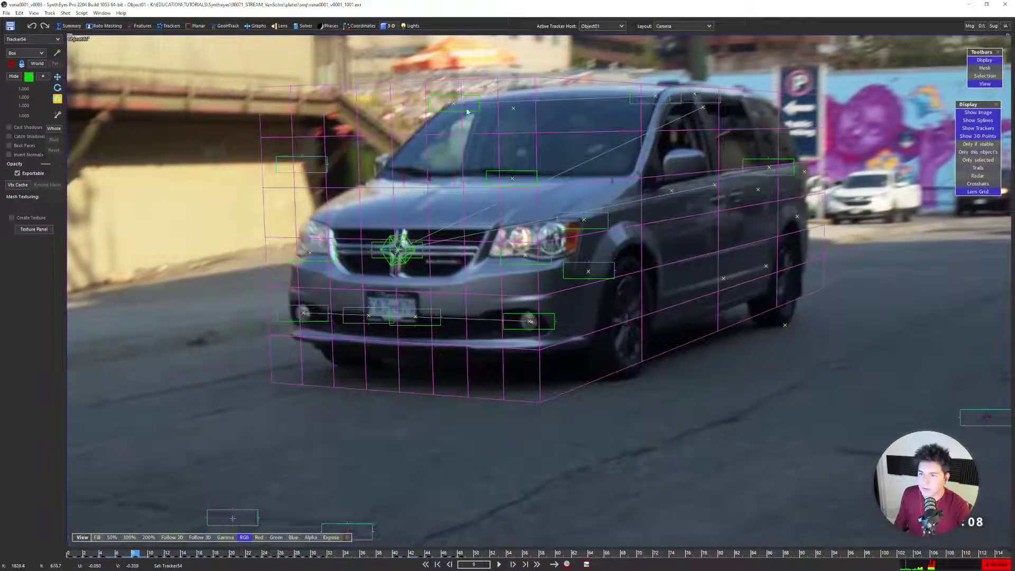
# Step forward to frame 40, checking how the box follows the van as its side turns into view
pyautogui.press('d')
pyautogui.press('d')
pyautogui.press('d')
pyautogui.press('d')
pyautogui.press('d')
pyautogui.press('d')
pyautogui.press('d')
pyautogui.press('d')
pyautogui.press('d')
pyautogui.press('d')
pyautogui.press('d')
pyautogui.press('d')
pyautogui.press('d')
pyautogui.press('d')
pyautogui.press('d')
pyautogui.press('d')
pyautogui.press('d')
pyautogui.press('d')
pyautogui.press('d')
pyautogui.press('d')
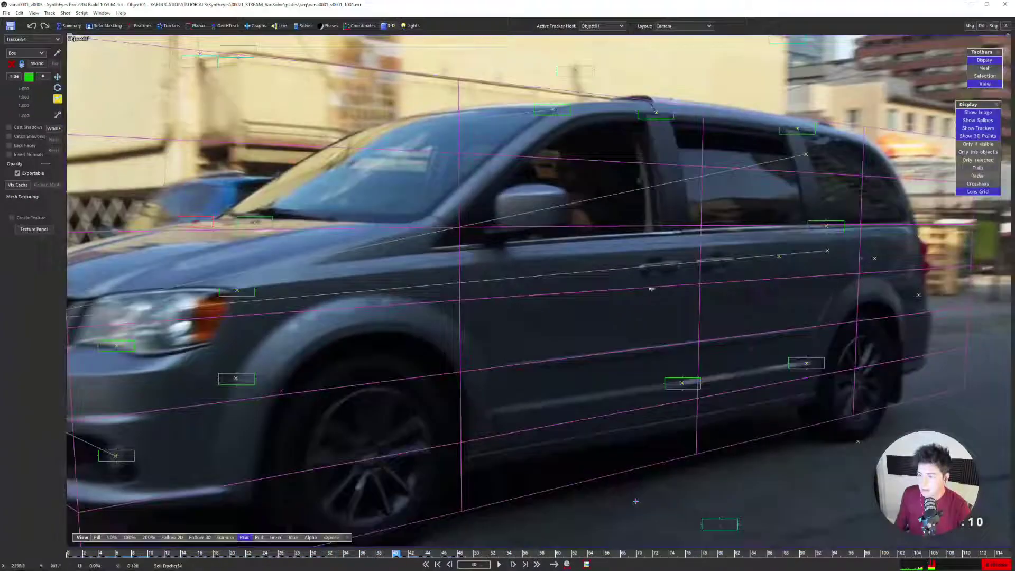
# Examine the tracker at the rear end of the van's lower door trim between frames 39 and 42
pyautogui.moveTo(651, 289); pyautogui.dragTo(586, 196, button='middle')
pyautogui.press('d')
pyautogui.press('d')
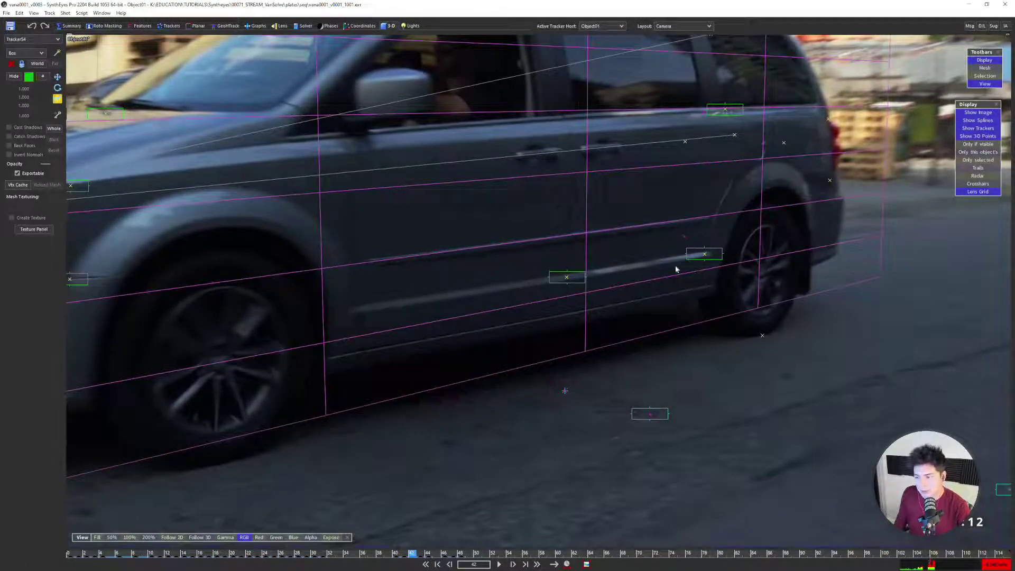
pyautogui.press('Delete')
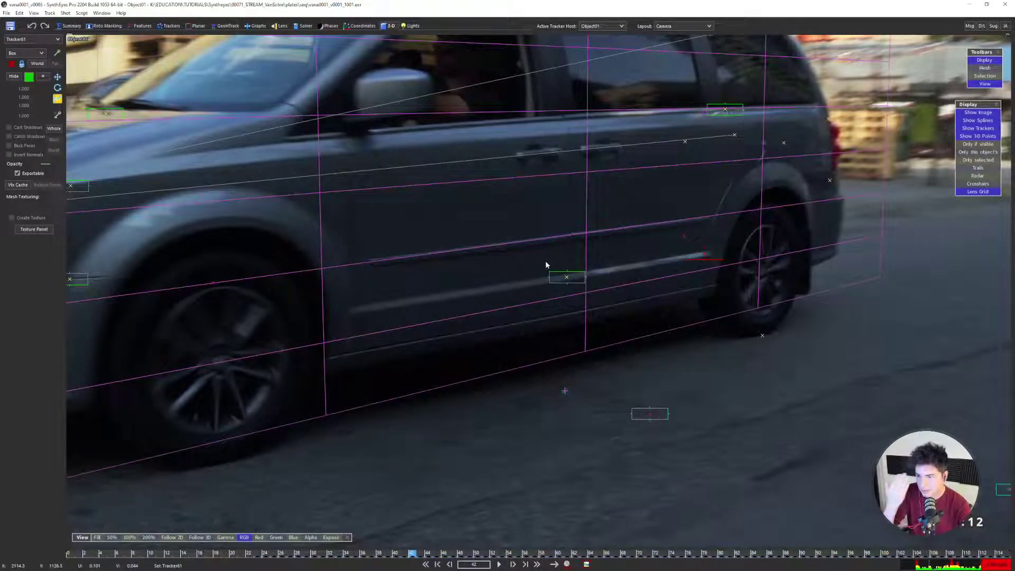
pyautogui.press('d')
pyautogui.press('d')
pyautogui.press('d')
pyautogui.press('d')
pyautogui.press('d')
pyautogui.press('d')
pyautogui.press('d')
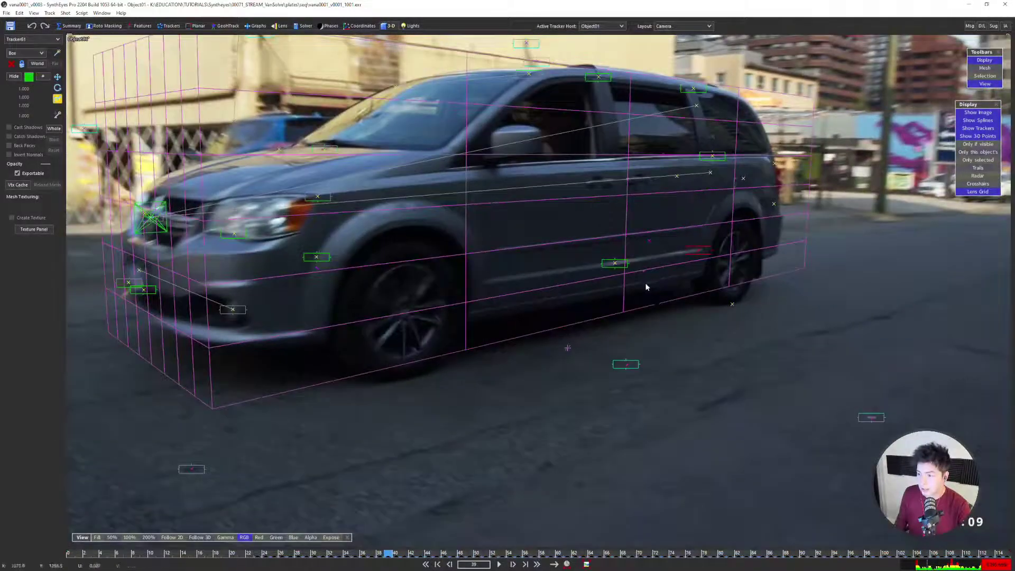
# Try to place a new tracker on the van's front wheel hub at frame 39
pyautogui.scroll(5, 375, 331)
pyautogui.press('F2')
pyautogui.click(385, 296)
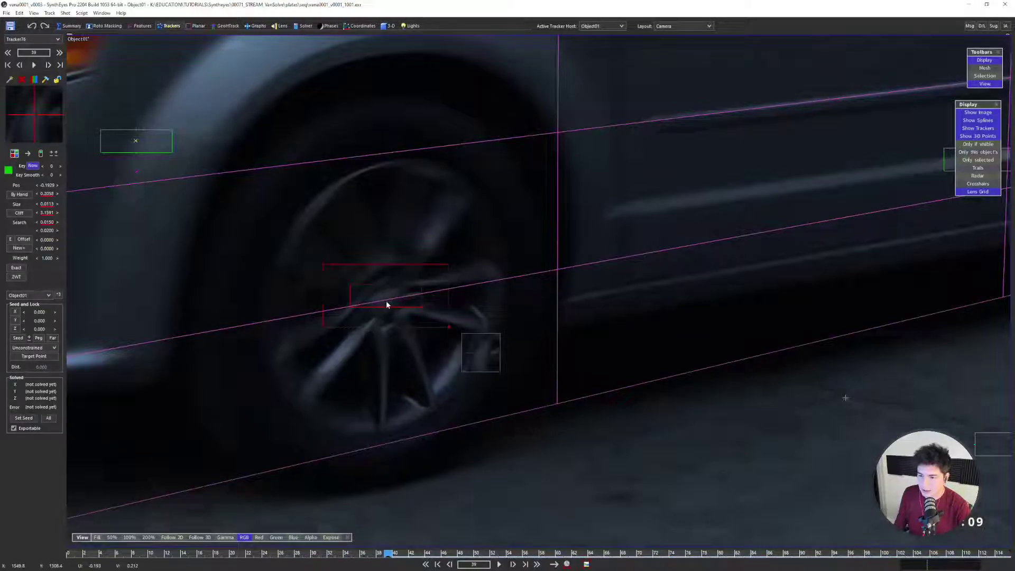
pyautogui.scroll(-5, 386, 301)
pyautogui.scroll(5, 386, 306)
pyautogui.scroll(-5, 370, 280)
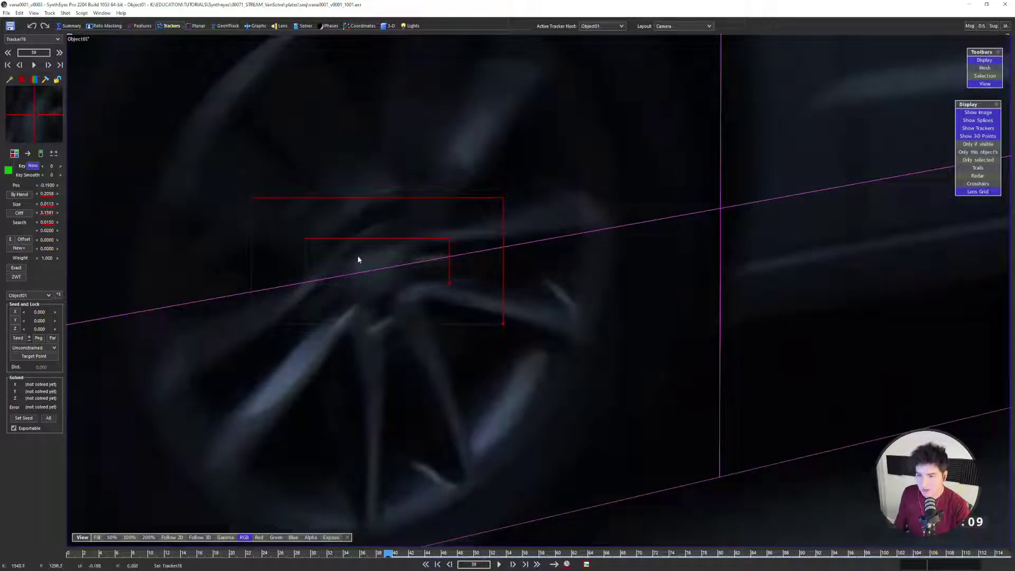
pyautogui.click(369, 275)
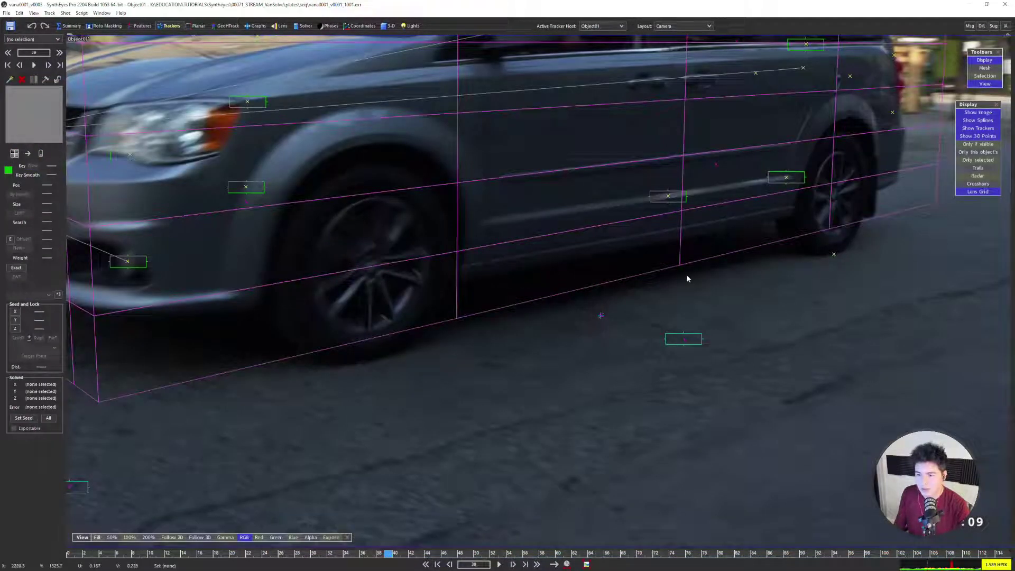
# Try to place a new tracker on the van's rear wheel hub at frame 39
pyautogui.scroll(-3, 653, 349)
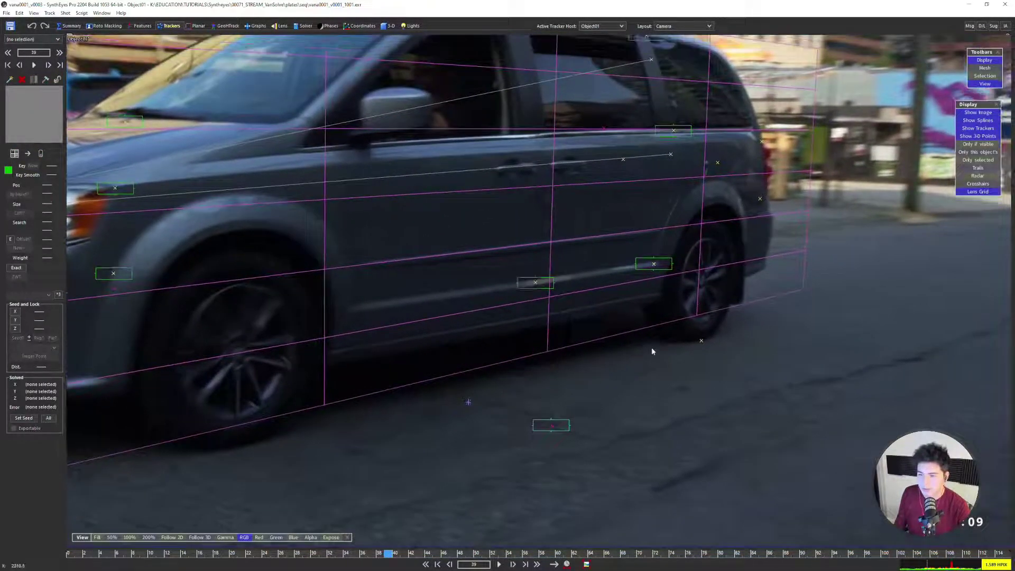
pyautogui.scroll(4, 698, 279)
pyautogui.click(606, 298)
pyautogui.scroll(-4, 613, 301)
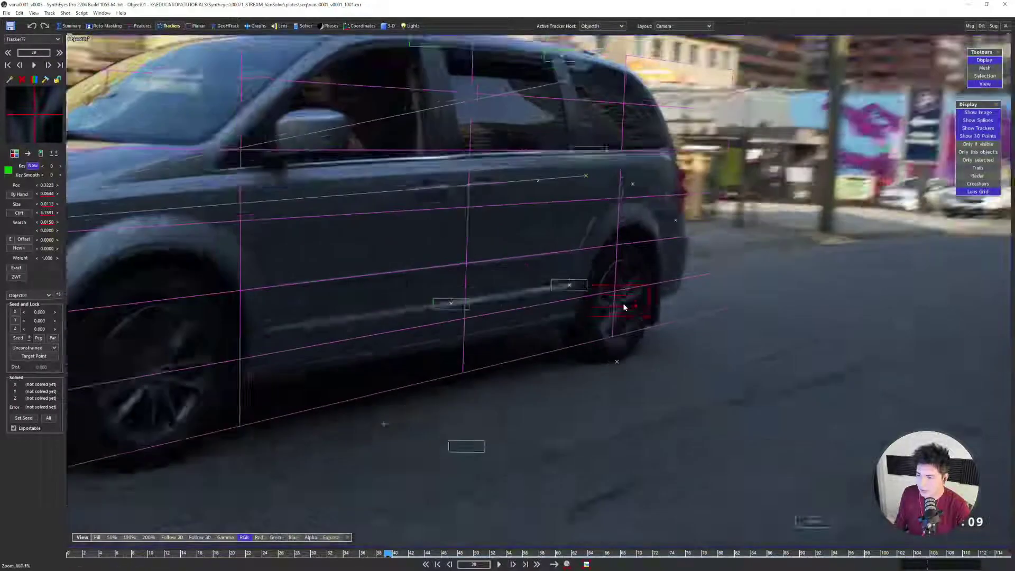
pyautogui.click(553, 324)
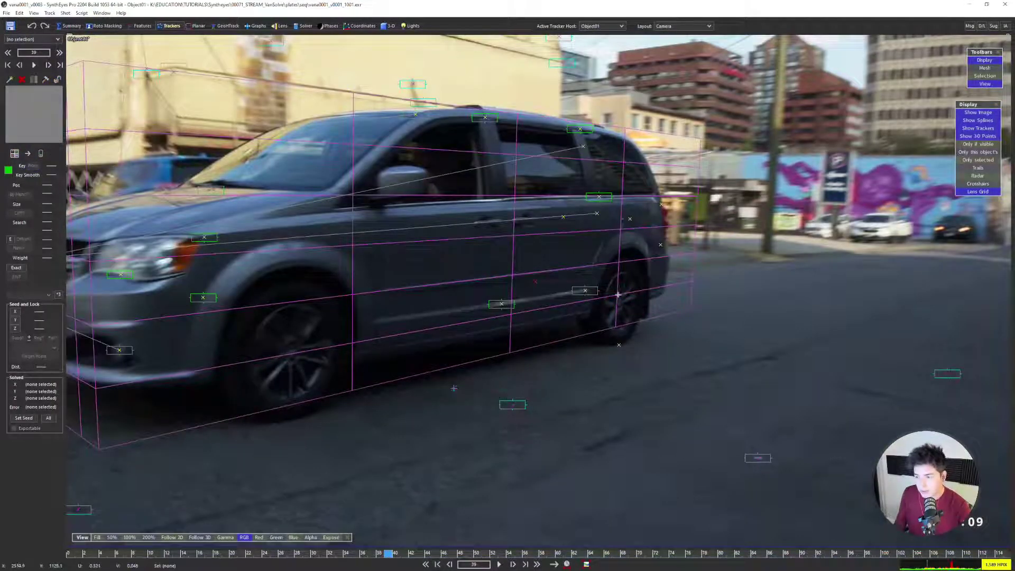
# Play the shot in the quad view to review the box and object motion, and return to frame 0
pyautogui.press('7')
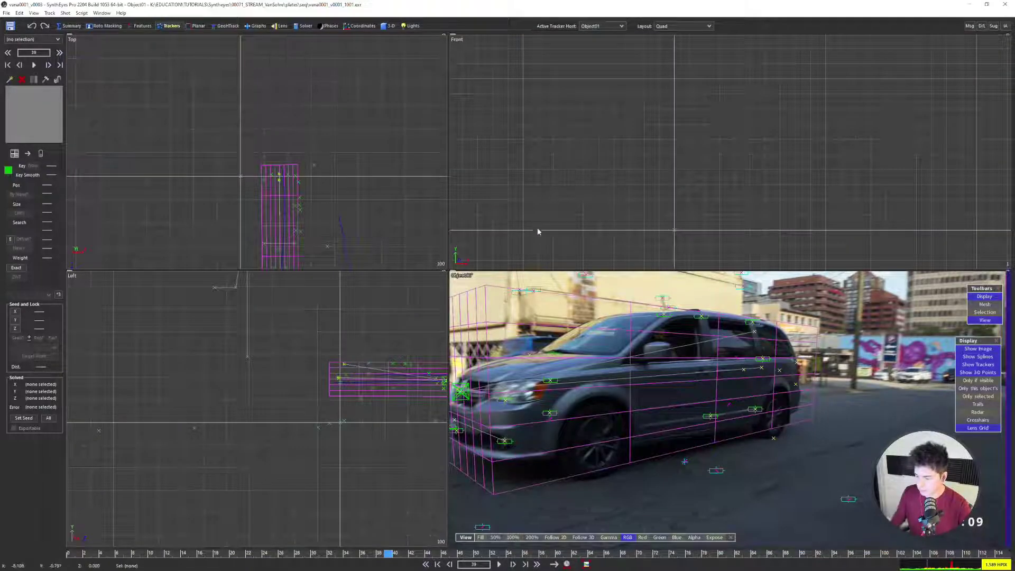
pyautogui.hotkey('shift', 'a')
pyautogui.press('space')
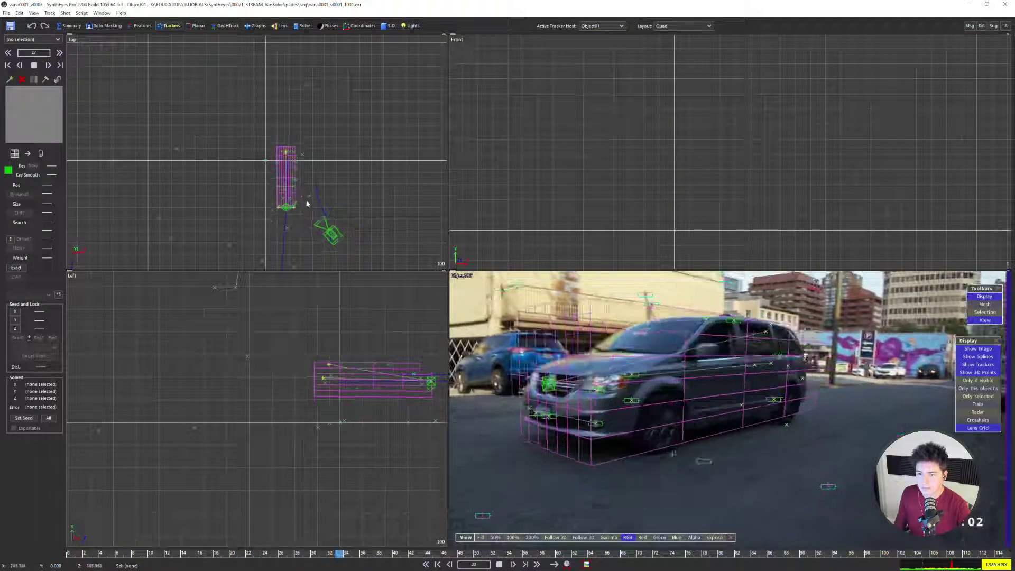
pyautogui.press('space')
pyautogui.hotkey('shift', 'a')
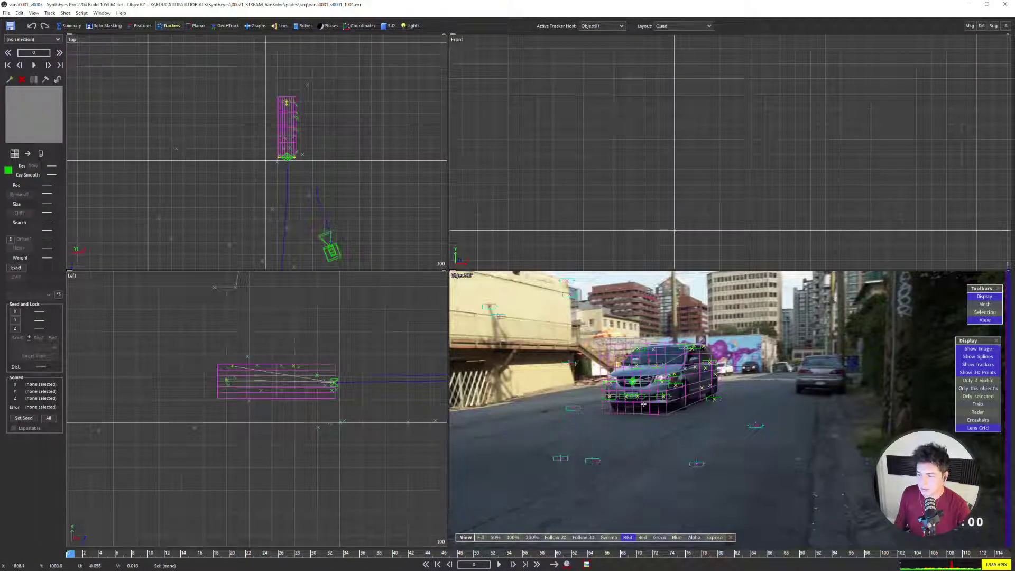
# Select the box mesh and examine its placement over the ground grid in perspective, finishing in the camera view
pyautogui.click(645, 409)
pyautogui.press('6')
pyautogui.scroll(-6, 487, 311)
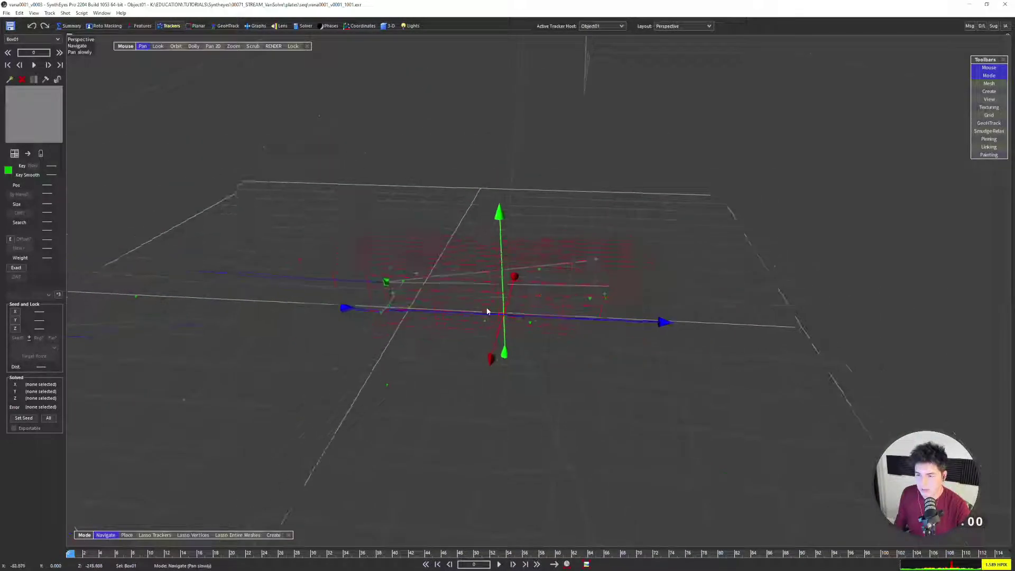
pyautogui.keyDown('alt'); pyautogui.moveTo(487, 311); pyautogui.dragTo(492, 246); pyautogui.keyUp('alt')
pyautogui.press('5')
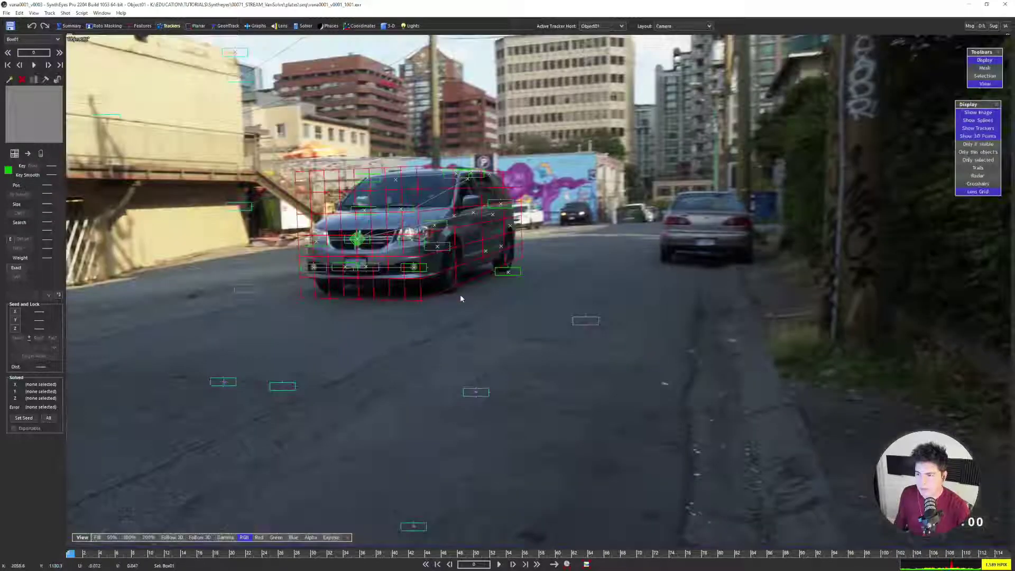
# Set the active tracker host to Camera01 and frame the whole plate
pyautogui.click(601, 27)
pyautogui.click(599, 33)
pyautogui.scroll(-4, 502, 191)
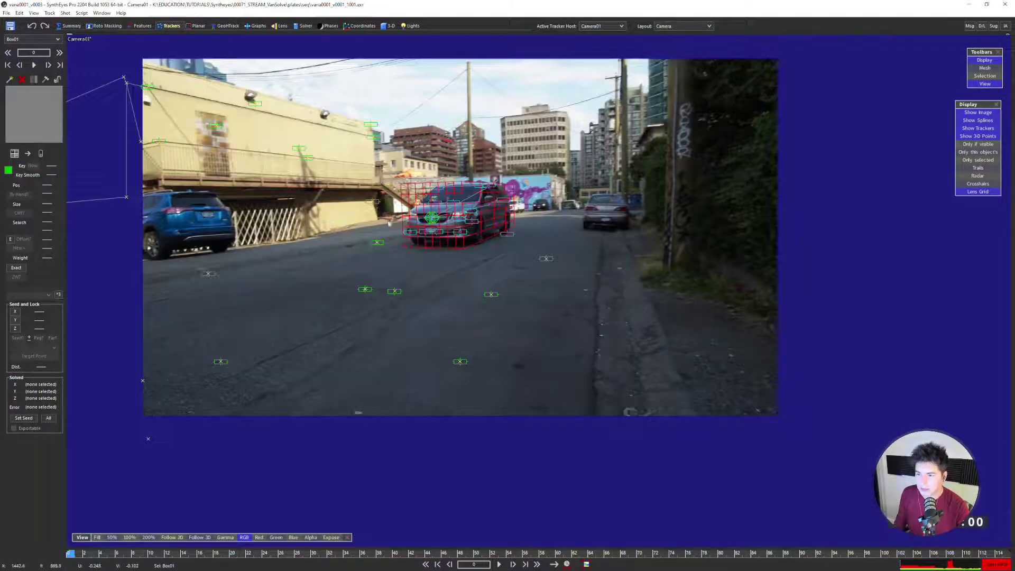
pyautogui.moveTo(502, 191); pyautogui.dragTo(570, 222, button='middle')
# Step through the shot to frame 61, checking the box's fit along the van's side with Camera01 active
pyautogui.press('d')
pyautogui.press('d')
pyautogui.press('d')
pyautogui.press('d')
pyautogui.press('d')
pyautogui.press('d')
pyautogui.press('d')
pyautogui.moveTo(317, 553); pyautogui.dragTo(445, 552)
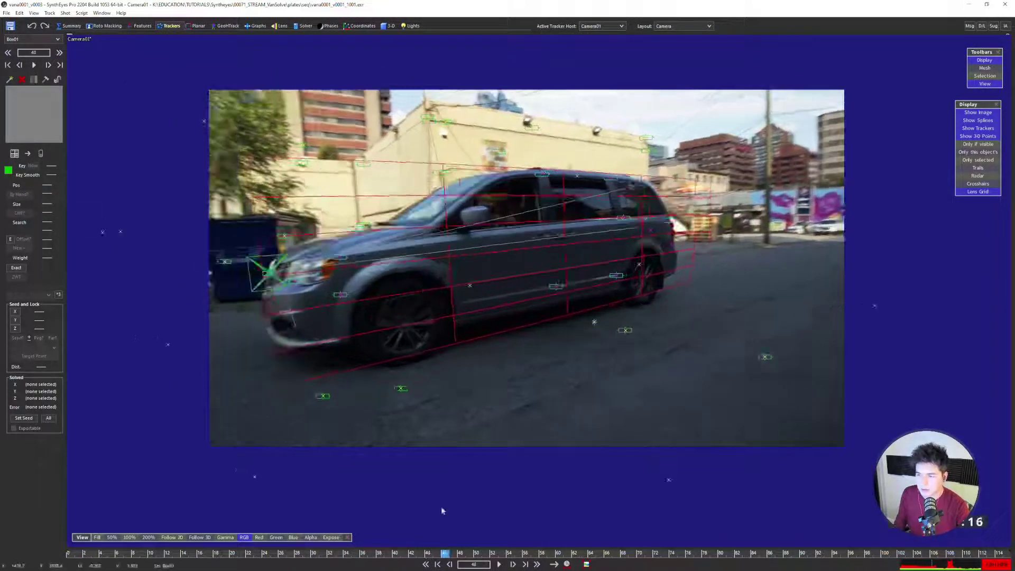
pyautogui.scroll(2, 405, 345)
pyautogui.press('d')
pyautogui.press('d')
pyautogui.press('d')
pyautogui.press('d')
pyautogui.press('d')
pyautogui.press('d')
pyautogui.press('d')
pyautogui.press('d')
pyautogui.press('d')
pyautogui.press('d')
pyautogui.press('d')
pyautogui.press('d')
pyautogui.press('d')
pyautogui.press('d')
pyautogui.press('d')
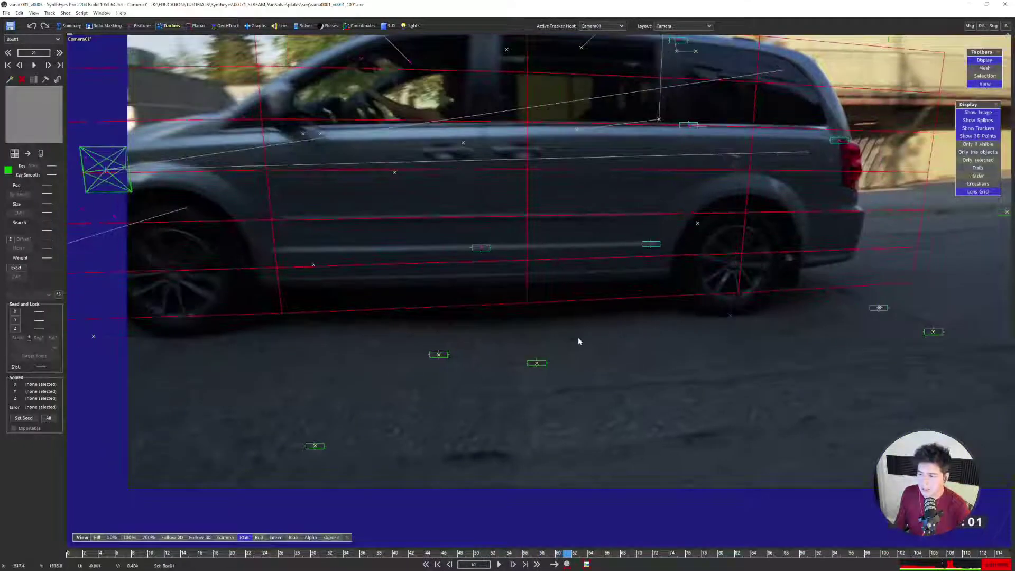
# Continue through the shot to frame 85, checking the box's fit around the van's rear end
pyautogui.press('d')
pyautogui.press('d')
pyautogui.press('d')
pyautogui.press('d')
pyautogui.press('d')
pyautogui.press('d')
pyautogui.press('d')
pyautogui.press('d')
pyautogui.press('d')
pyautogui.press('d')
pyautogui.press('d')
pyautogui.press('d')
pyautogui.press('d')
pyautogui.press('d')
pyautogui.press('d')
pyautogui.press('d')
pyautogui.press('d')
pyautogui.press('d')
pyautogui.press('d')
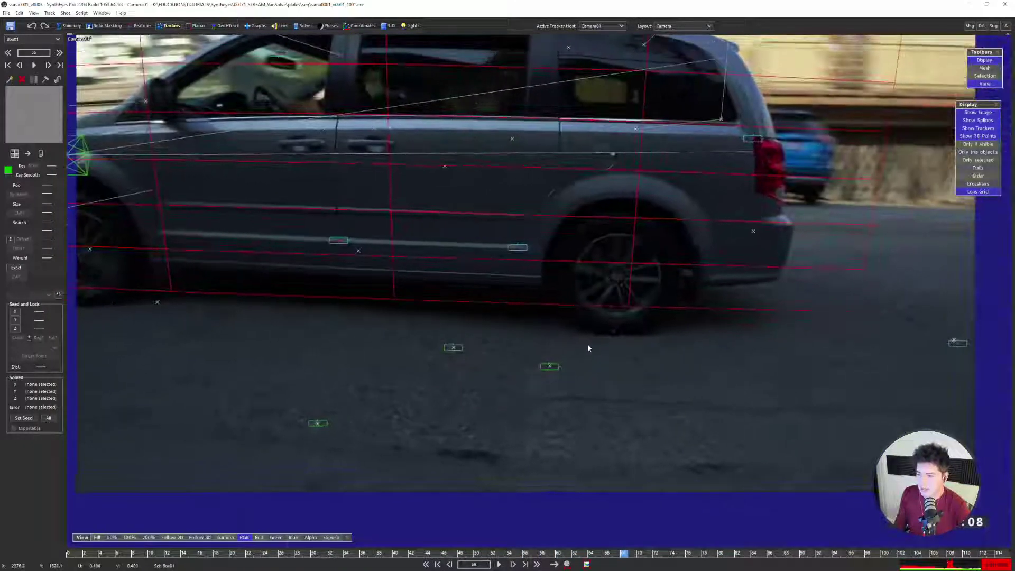
pyautogui.press('d')
pyautogui.press('d')
pyautogui.press('d')
pyautogui.press('d')
pyautogui.press('d')
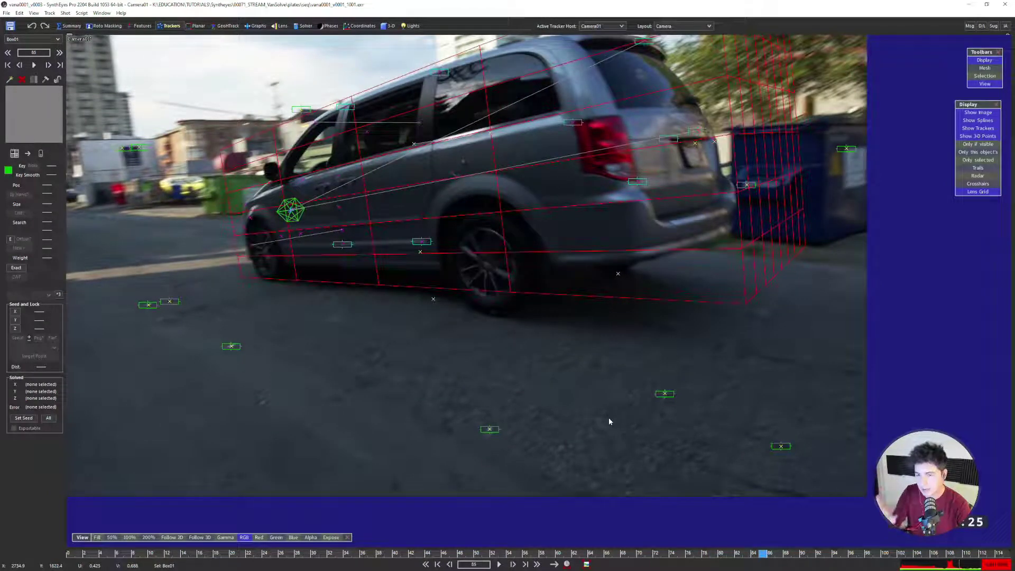
# Step back through the shot to frame 39, rechecking the box's alignment with the van over the full plate
pyautogui.press('a')
pyautogui.press('a')
pyautogui.press('a')
pyautogui.press('a')
pyautogui.press('a')
pyautogui.press('a')
pyautogui.press('a')
pyautogui.press('a')
pyautogui.press('a')
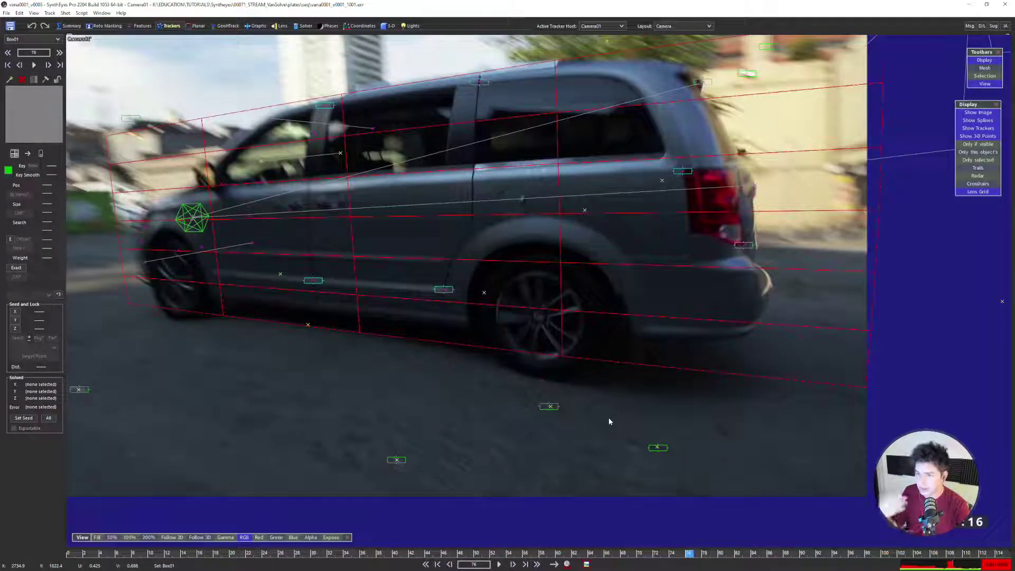
pyautogui.press('s')
pyautogui.press('s')
pyautogui.press('s')
pyautogui.press('s')
pyautogui.press('s')
pyautogui.press('s')
pyautogui.press('s')
pyautogui.press('s')
pyautogui.press('s')
pyautogui.press('s')
pyautogui.press('s')
pyautogui.press('s')
pyautogui.press('s')
pyautogui.press('s')
pyautogui.press('s')
pyautogui.press('s')
pyautogui.press('s')
pyautogui.press('s')
pyautogui.press('s')
pyautogui.press('s')
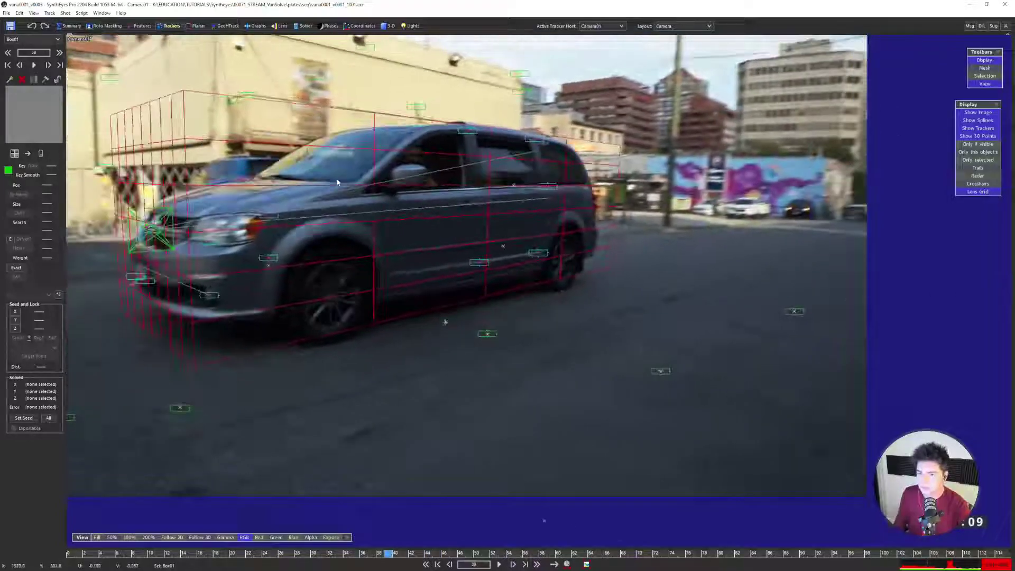
pyautogui.scroll(-2, 611, 294)
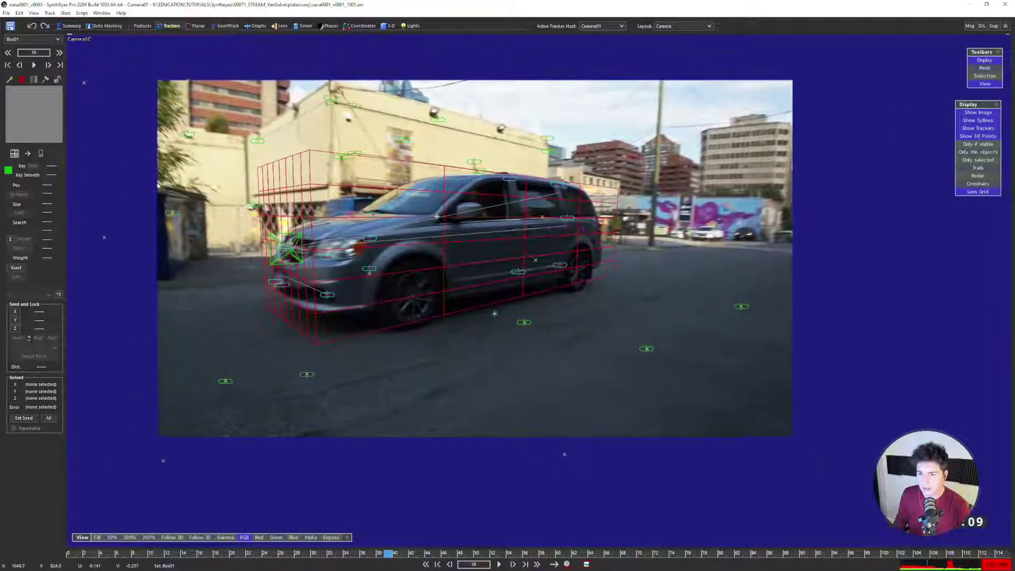
# Draw a second box mesh in the top view over the building's tracker points, about 2498 × 1062 × 2370 in size
pyautogui.scroll(1, 437, 217)
pyautogui.press('a')
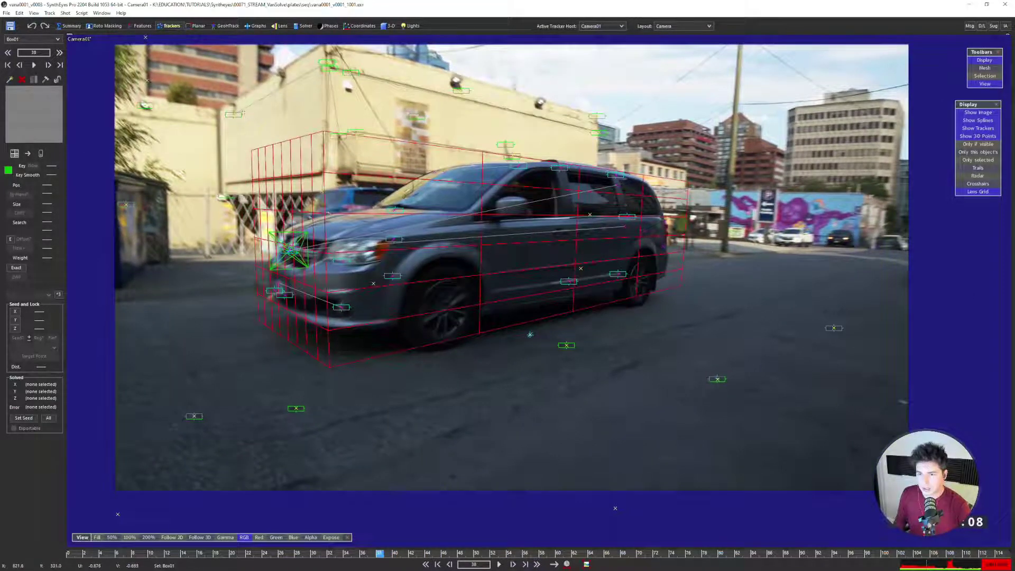
pyautogui.click(234, 114)
pyautogui.press('5')
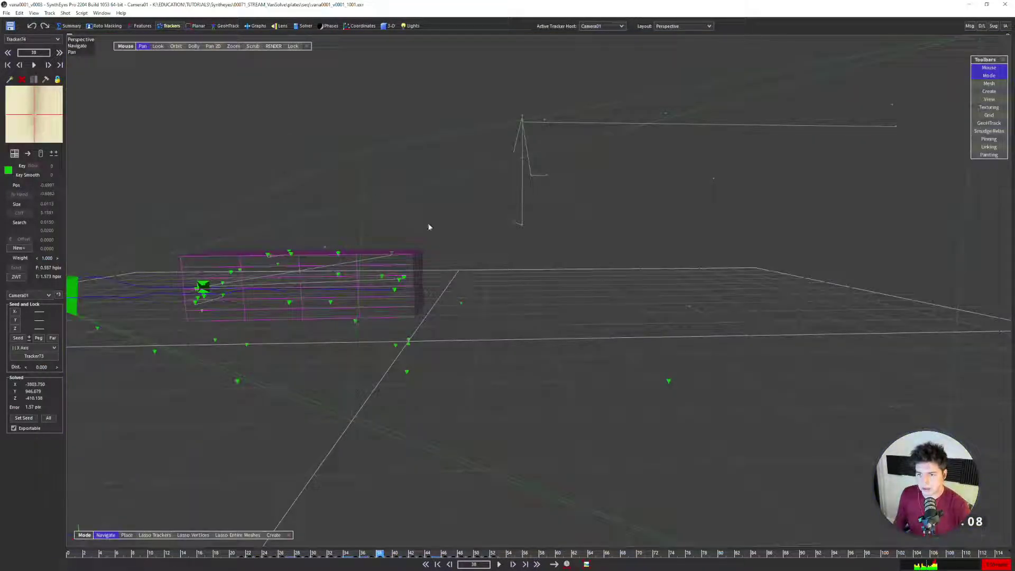
pyautogui.press('4')
pyautogui.click(387, 26)
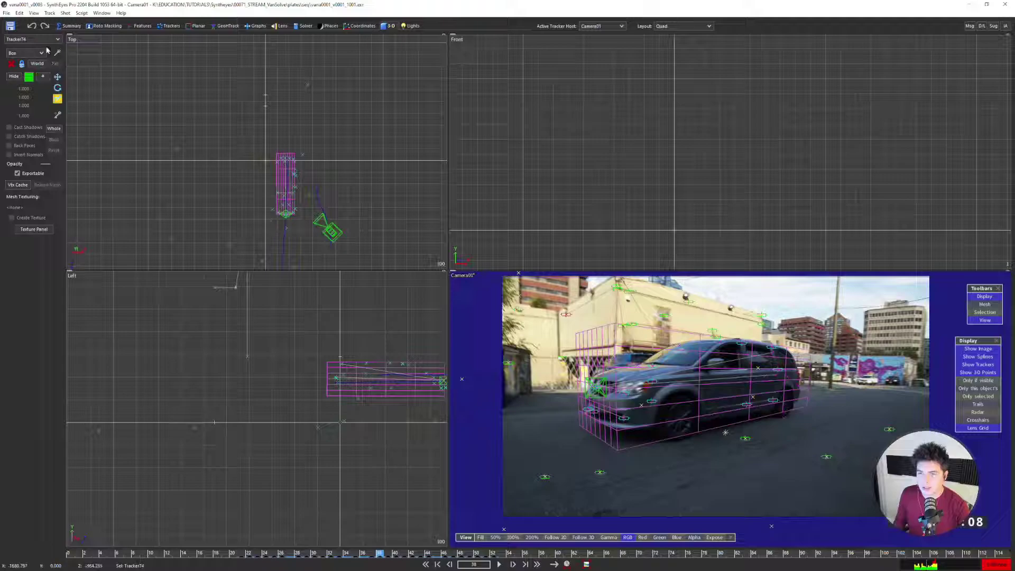
pyautogui.scroll(-2, 271, 143)
pyautogui.scroll(4, 271, 143)
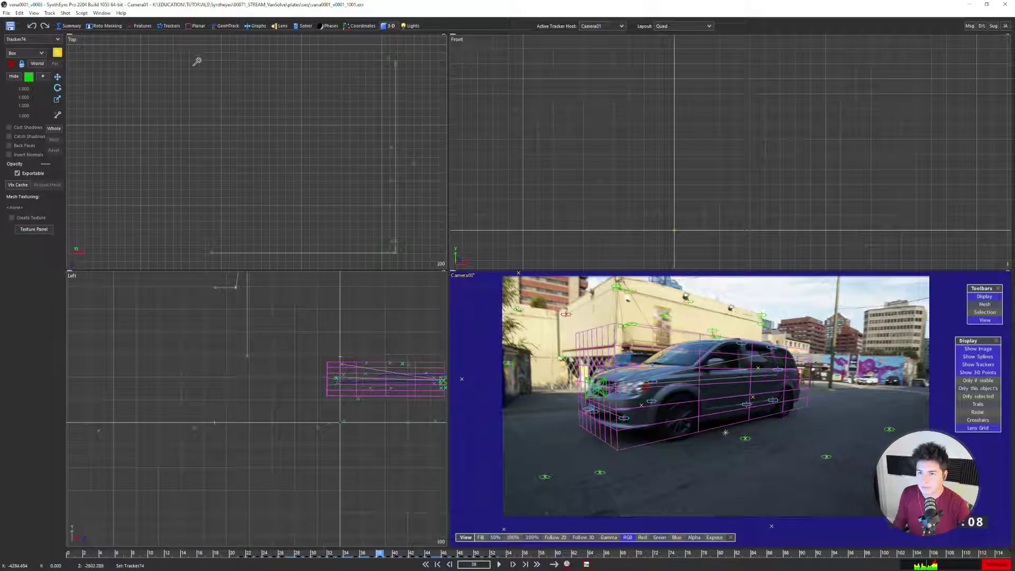
pyautogui.moveTo(194, 64); pyautogui.dragTo(394, 245)
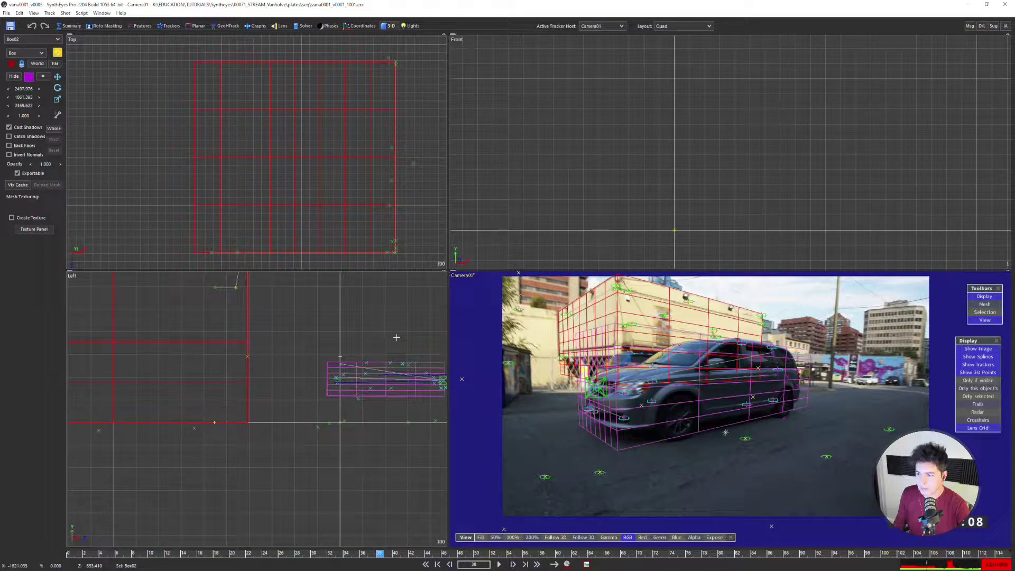
# Lock the perspective view to the camera and step back to frame 0, checking the box's fit on the building
pyautogui.press('5')
pyautogui.press('l')
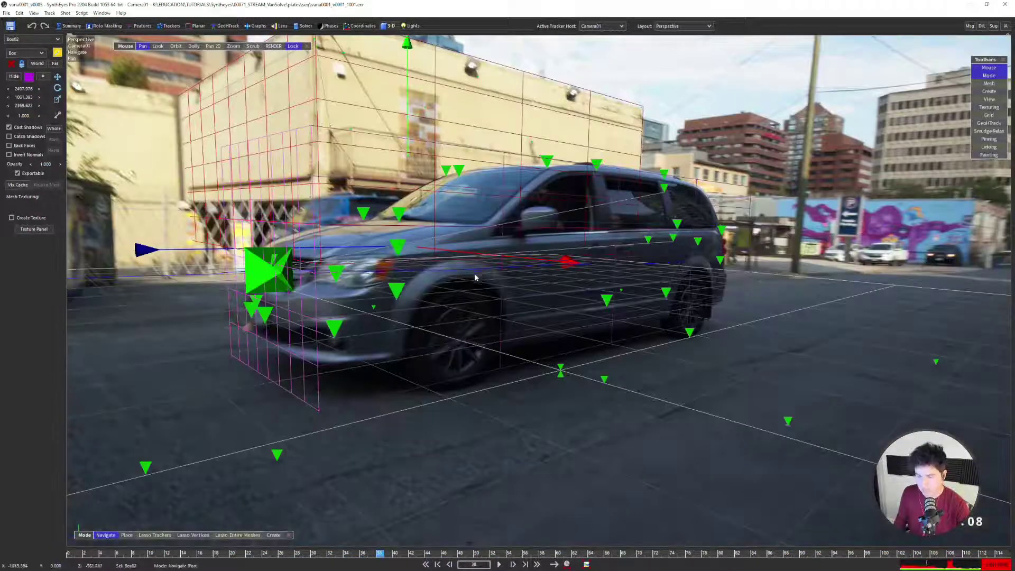
pyautogui.scroll(-1, 425, 231)
pyautogui.moveTo(425, 231); pyautogui.dragTo(470, 326, button='middle')
pyautogui.scroll(4, 412, 183)
pyautogui.moveTo(583, 261); pyautogui.dragTo(541, 232, button='middle')
pyautogui.press('s')
pyautogui.press('s')
pyautogui.press('s')
pyautogui.press('s')
pyautogui.press('s')
pyautogui.press('s')
pyautogui.press('s')
pyautogui.press('s')
pyautogui.press('s')
pyautogui.press('s')
pyautogui.press('s')
pyautogui.press('s')
pyautogui.press('s')
pyautogui.press('s')
pyautogui.press('s')
pyautogui.press('s')
pyautogui.press('s')
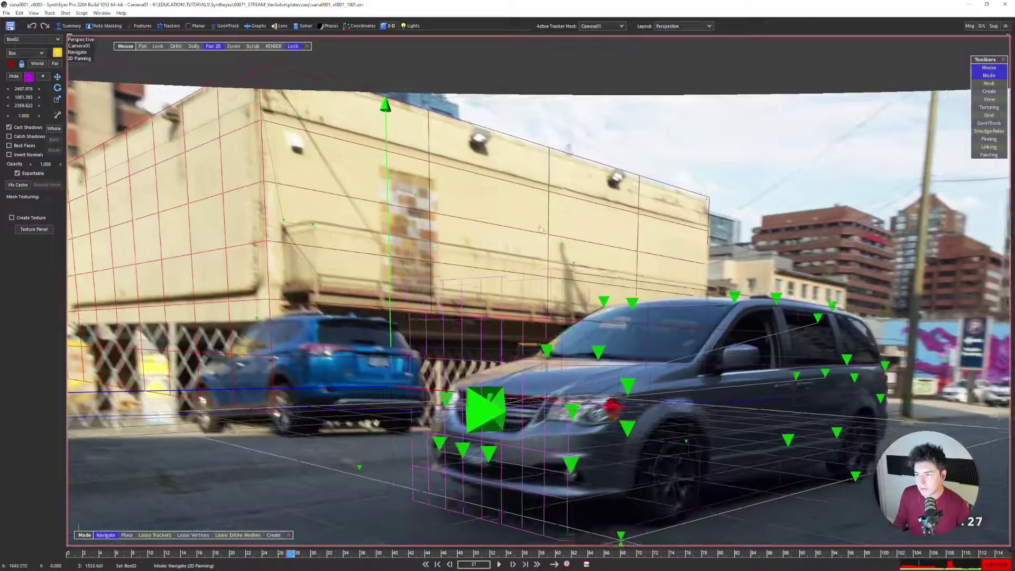
pyautogui.press('s')
pyautogui.press('s')
pyautogui.press('s')
pyautogui.press('s')
pyautogui.press('s')
pyautogui.press('s')
pyautogui.press('s')
pyautogui.press('s')
pyautogui.press('s')
pyautogui.press('s')
pyautogui.press('s')
pyautogui.press('s')
pyautogui.press('s')
pyautogui.press('s')
pyautogui.press('s')
pyautogui.press('s')
pyautogui.press('s')
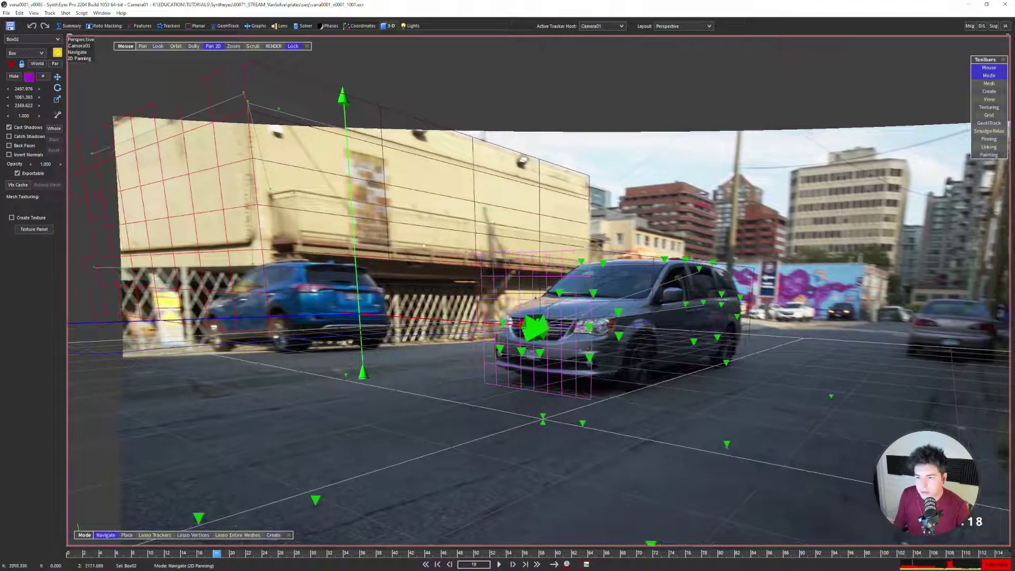
pyautogui.press('s')
pyautogui.press('s')
pyautogui.press('s')
pyautogui.press('s')
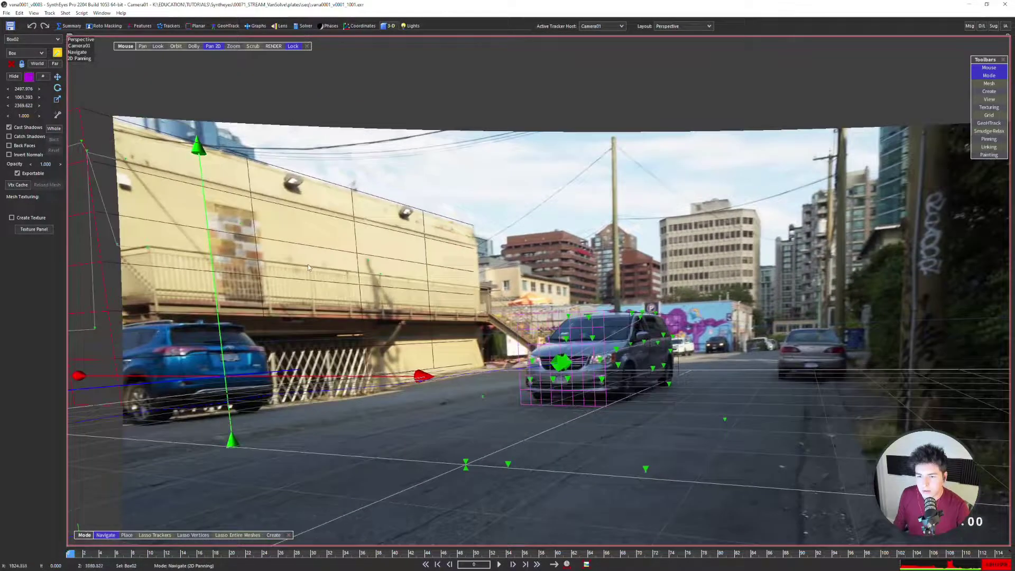
# Inspect the tracker on the balcony railing corner up close in the camera view at frame 0
pyautogui.press('5')
pyautogui.scroll(3, 126, 146)
pyautogui.click(150, 157)
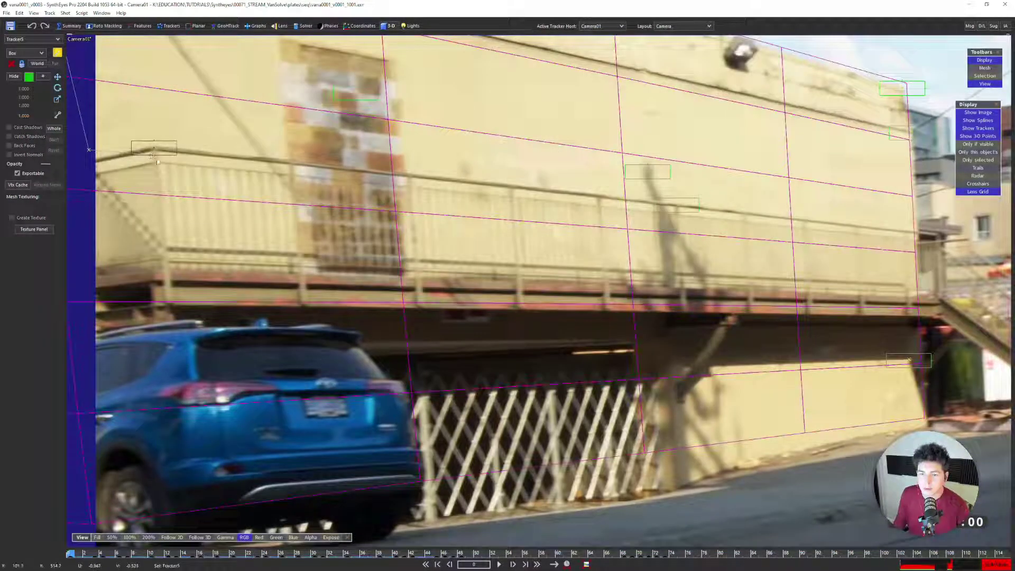
pyautogui.scroll(3, 292, 168)
pyautogui.moveTo(149, 158); pyautogui.dragTo(332, 228, button='middle')
pyautogui.scroll(2, 302, 180)
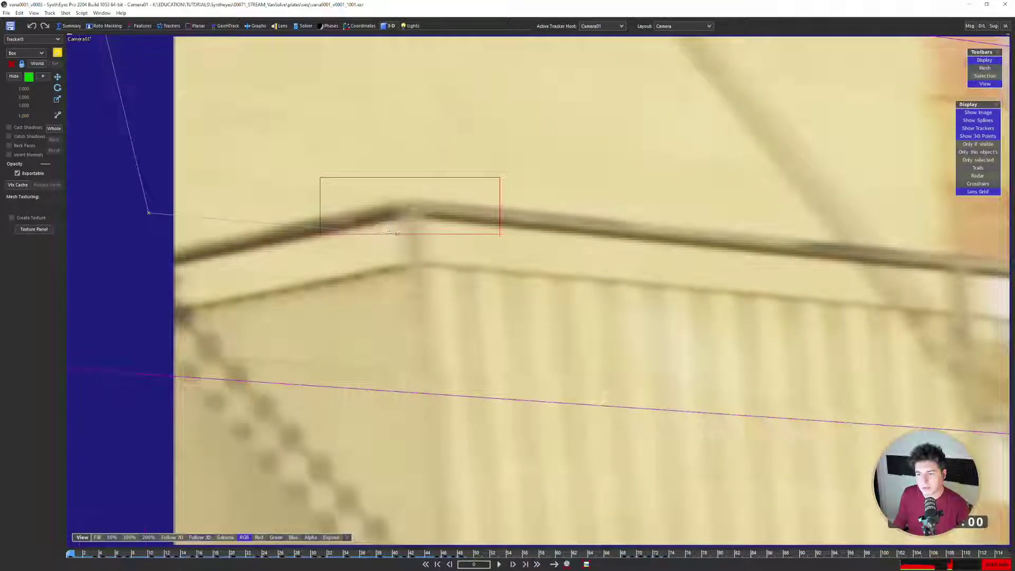
# Select Tracker72 on the balcony railing and set its constraint type to || Z Axis
pyautogui.scroll(-4, 390, 233)
pyautogui.scroll(-5, 395, 230)
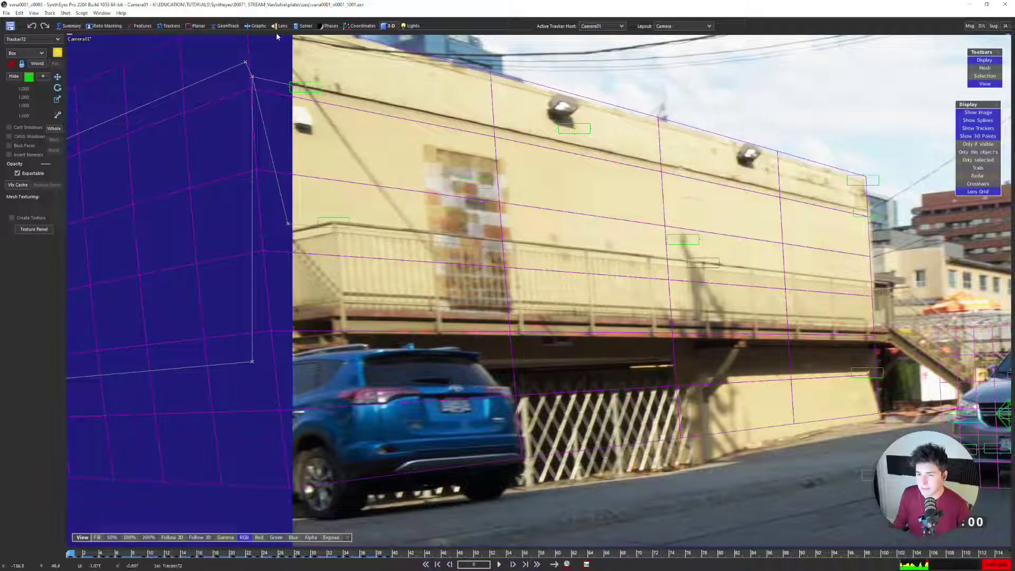
pyautogui.click(296, 26)
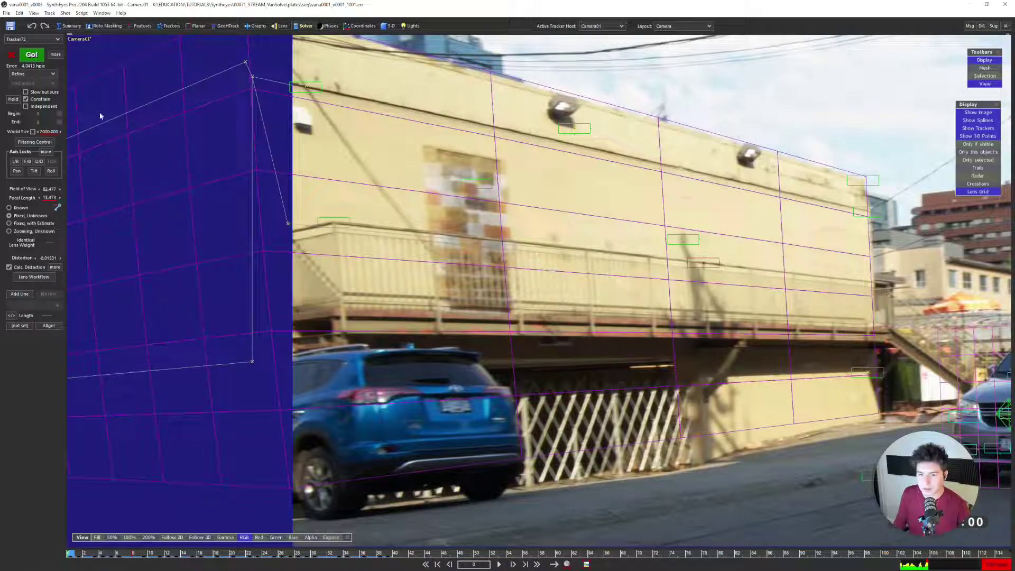
pyautogui.click(169, 26)
pyautogui.click(33, 348)
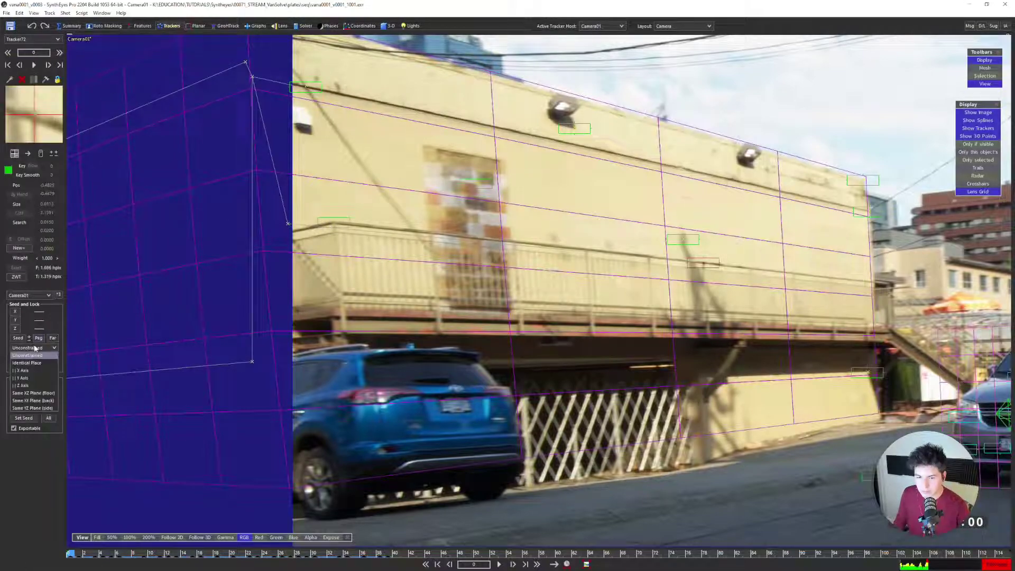
pyautogui.click(40, 386)
# Select the railing corner tracker, Tracker5, in the quad layout and step forward to frame 5 to examine its fit
pyautogui.press('q')
pyautogui.scroll(-3, 319, 140)
pyautogui.moveTo(368, 168); pyautogui.dragTo(276, 196, button='middle')
pyautogui.scroll(4, 276, 221)
pyautogui.scroll(3, 264, 232)
pyautogui.scroll(4, 631, 390)
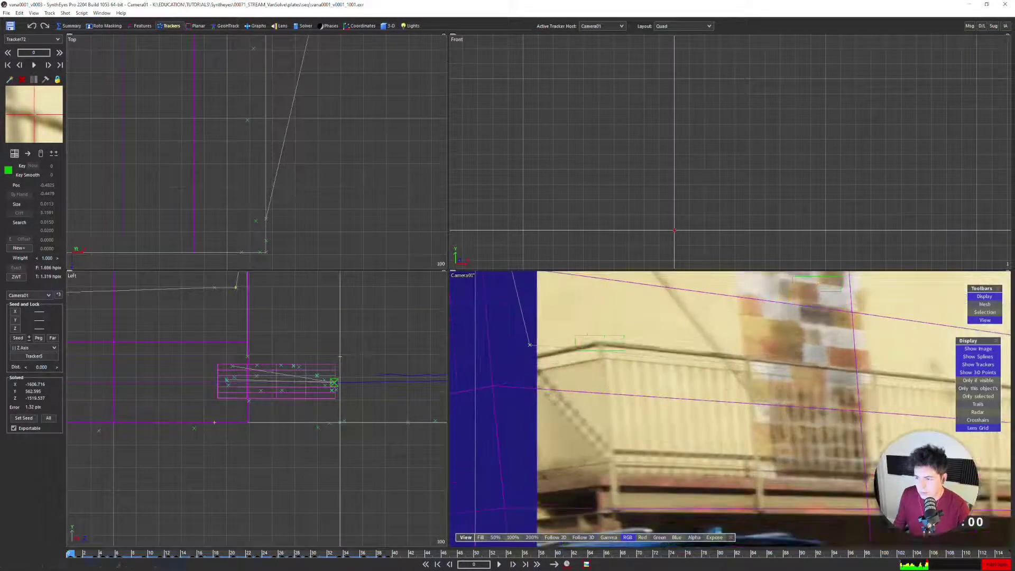
pyautogui.click(599, 344)
pyautogui.press('d')
pyautogui.press('d')
pyautogui.press('d')
pyautogui.press('d')
pyautogui.press('d')
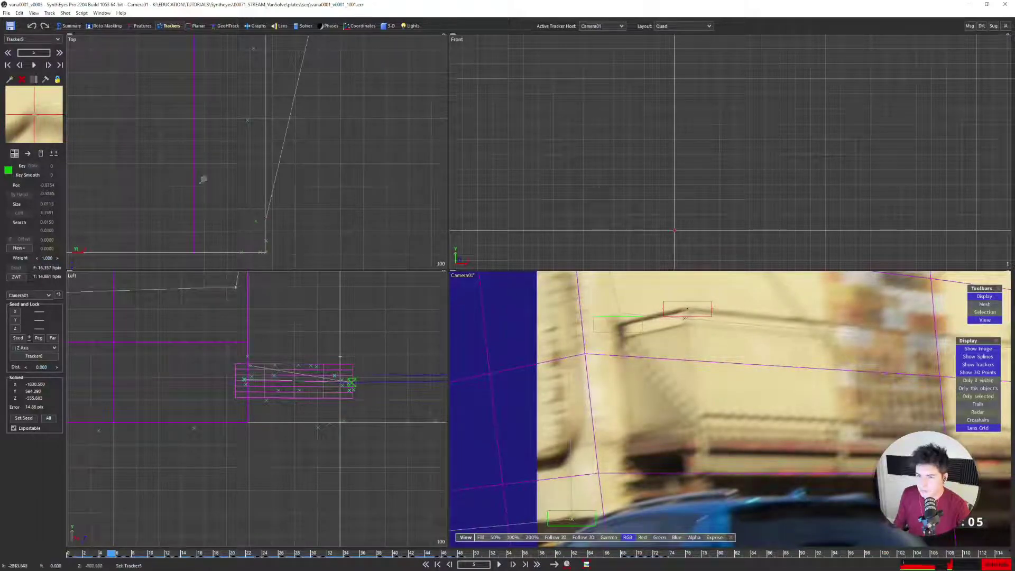
# Compare Tracker5's position and its constraint line with the building box in the enlarged camera and top views
pyautogui.scroll(-2, 222, 190)
pyautogui.scroll(-4, 666, 349)
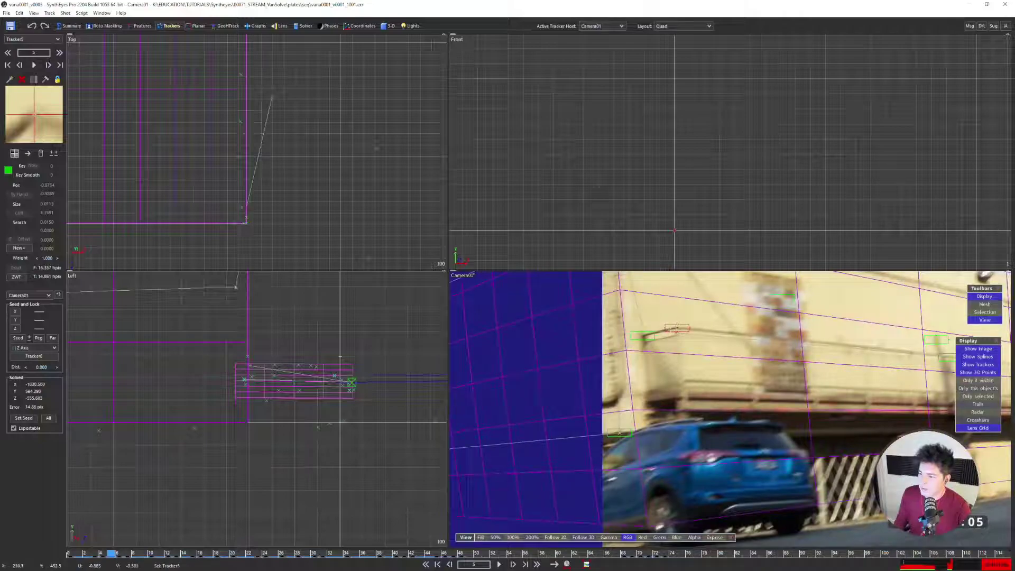
pyautogui.scroll(4, 676, 329)
pyautogui.moveTo(447, 272); pyautogui.dragTo(336, 166)
pyautogui.scroll(-2, 517, 280)
pyautogui.scroll(2, 517, 280)
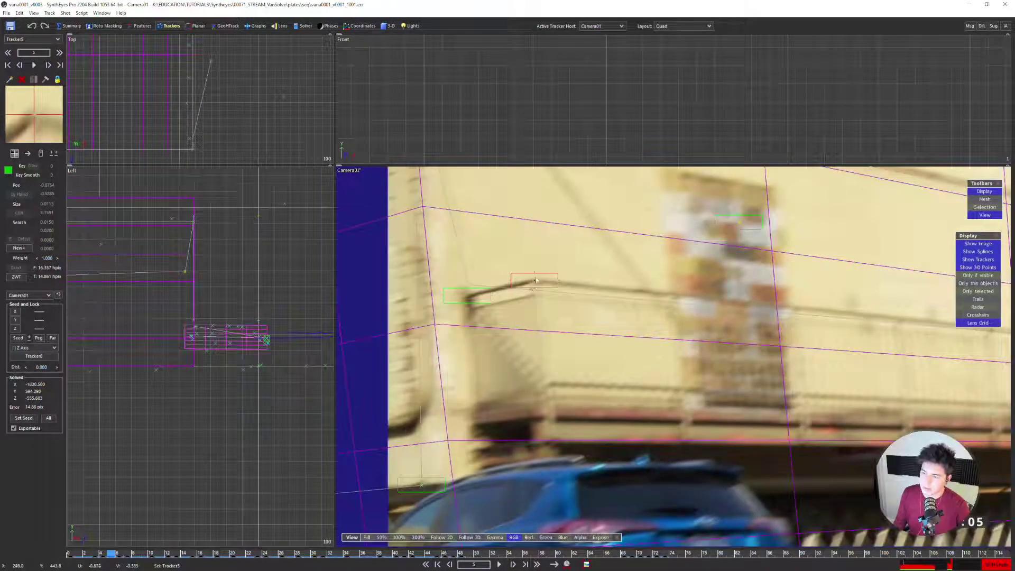
pyautogui.scroll(2, 533, 284)
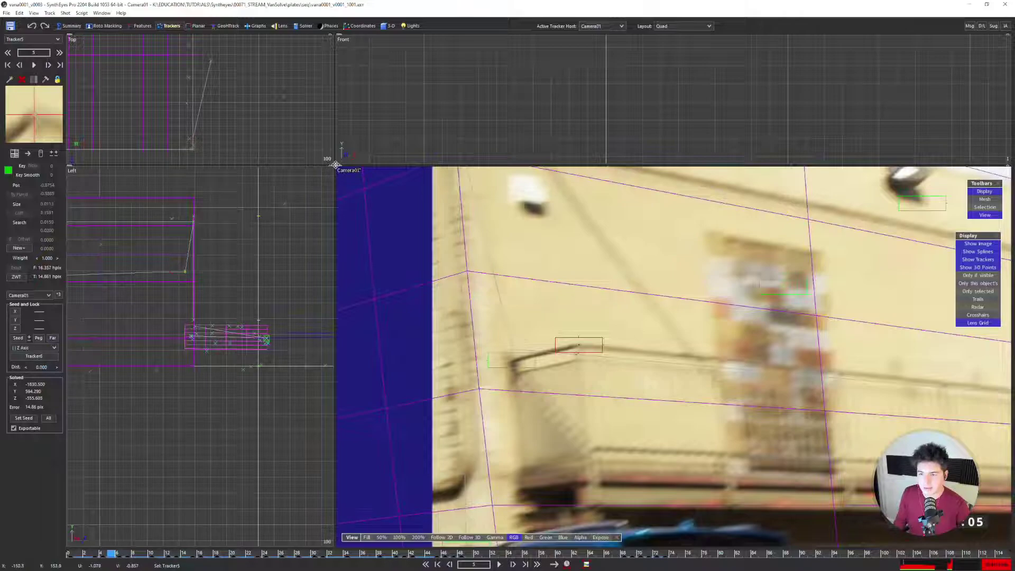
pyautogui.moveTo(335, 166); pyautogui.dragTo(558, 286)
pyautogui.moveTo(301, 245); pyautogui.dragTo(314, 146, button='middle')
pyautogui.scroll(4, 332, 201)
pyautogui.scroll(3, 315, 155)
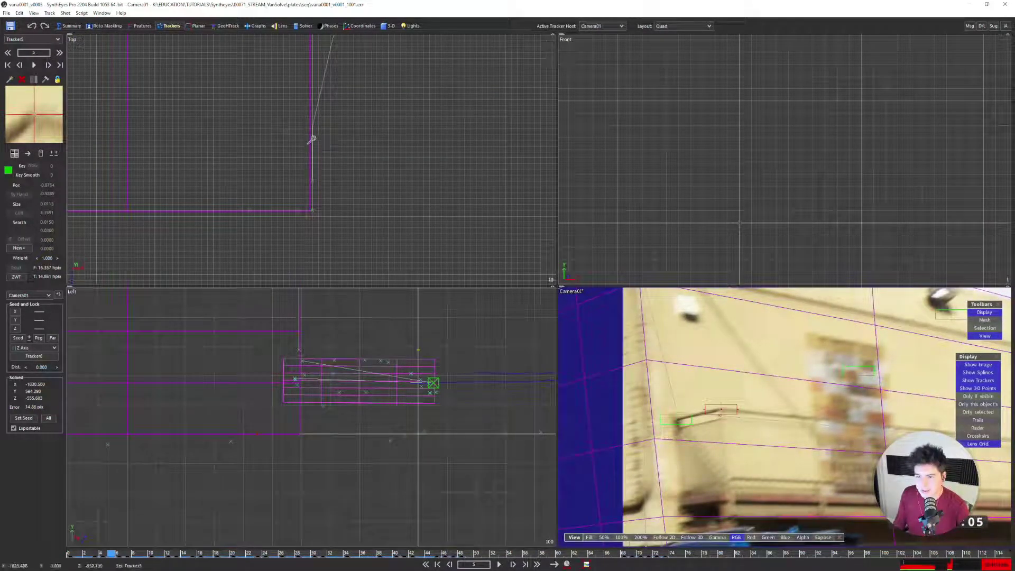
pyautogui.scroll(-6, 332, 187)
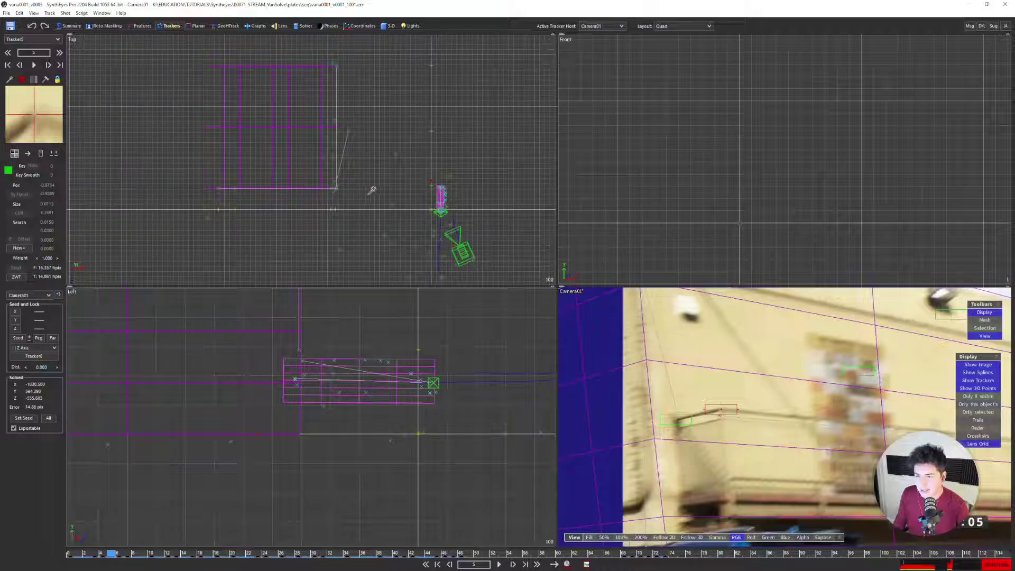
pyautogui.scroll(6, 439, 203)
pyautogui.scroll(-4, 392, 190)
pyautogui.scroll(-3, 286, 171)
pyautogui.scroll(5, 286, 171)
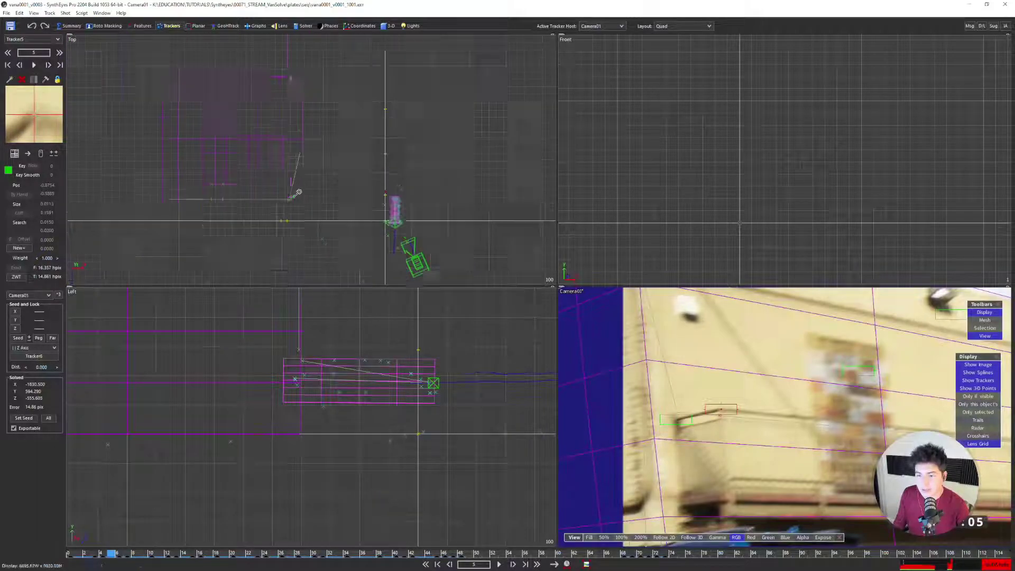
# Change Tracker5's constraint to || X Axis, re-solve the scene and review the solver error
pyautogui.click(34, 347)
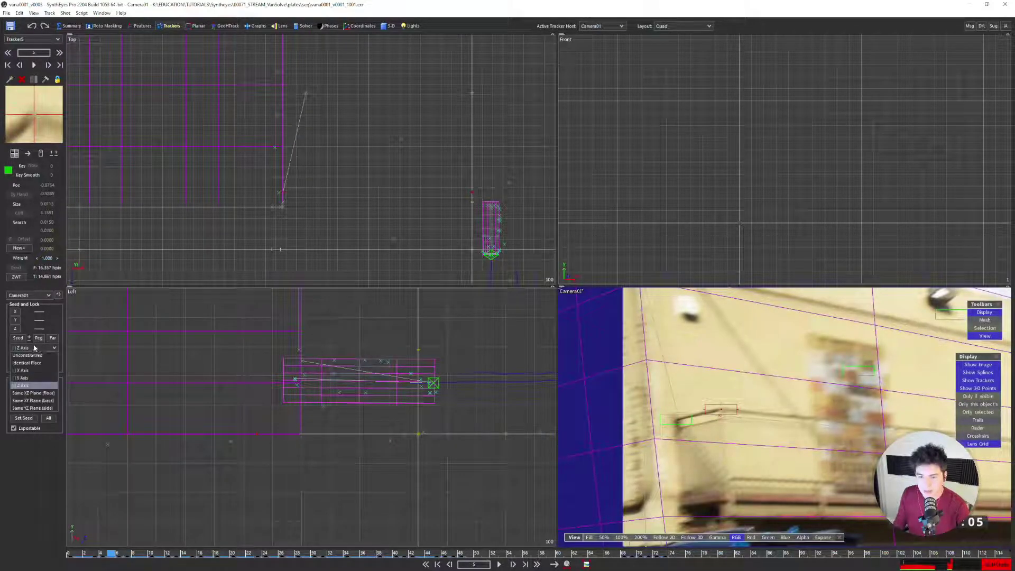
pyautogui.click(26, 370)
pyautogui.press('F9')
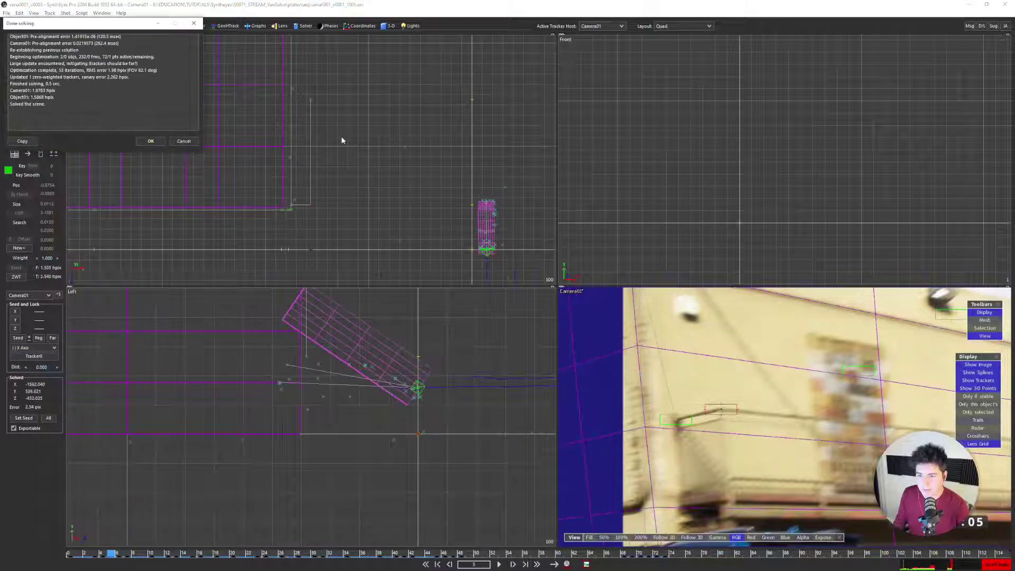
pyautogui.click(151, 141)
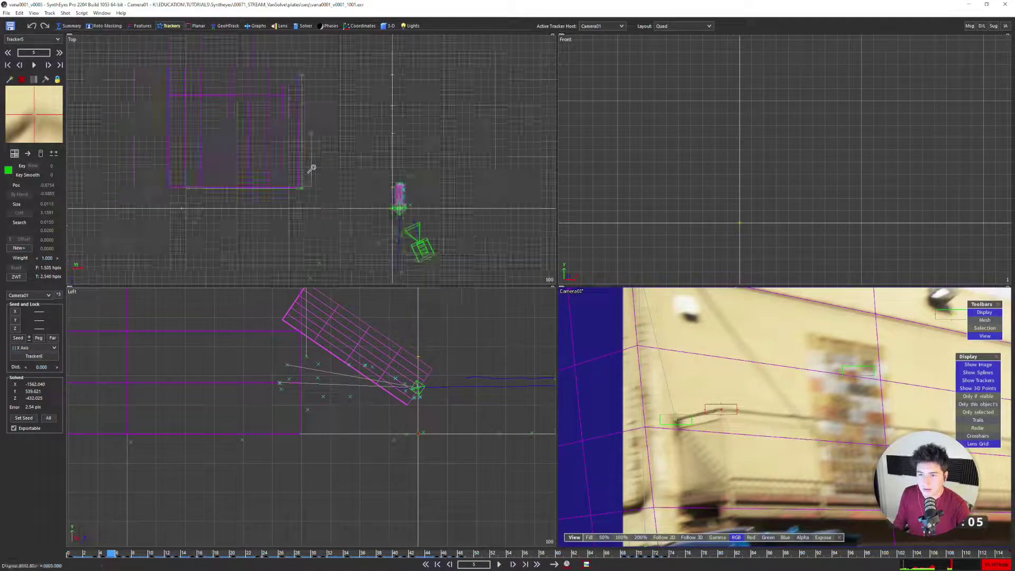
pyautogui.click(306, 26)
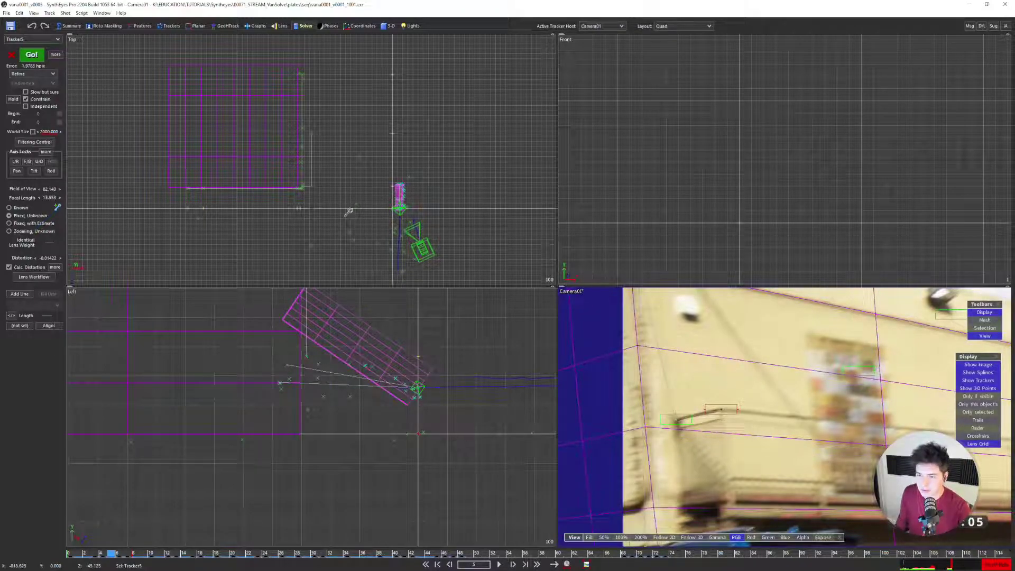
# Return to frame 0 and move the building box in the top view onto the building's corner trackers, about X -2998, Z -1588
pyautogui.hotkey('shift', 'a')
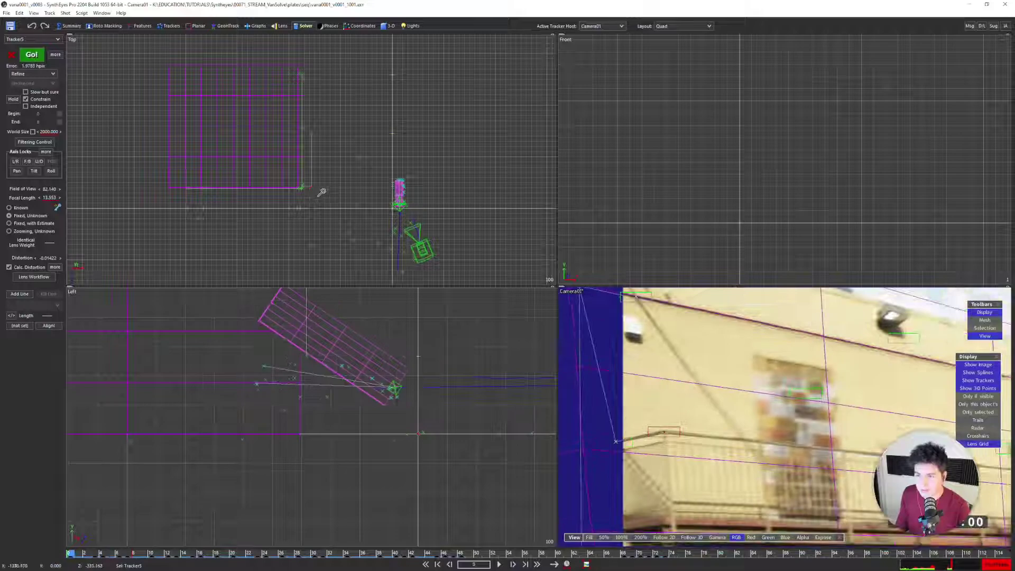
pyautogui.press('5')
pyautogui.press('7')
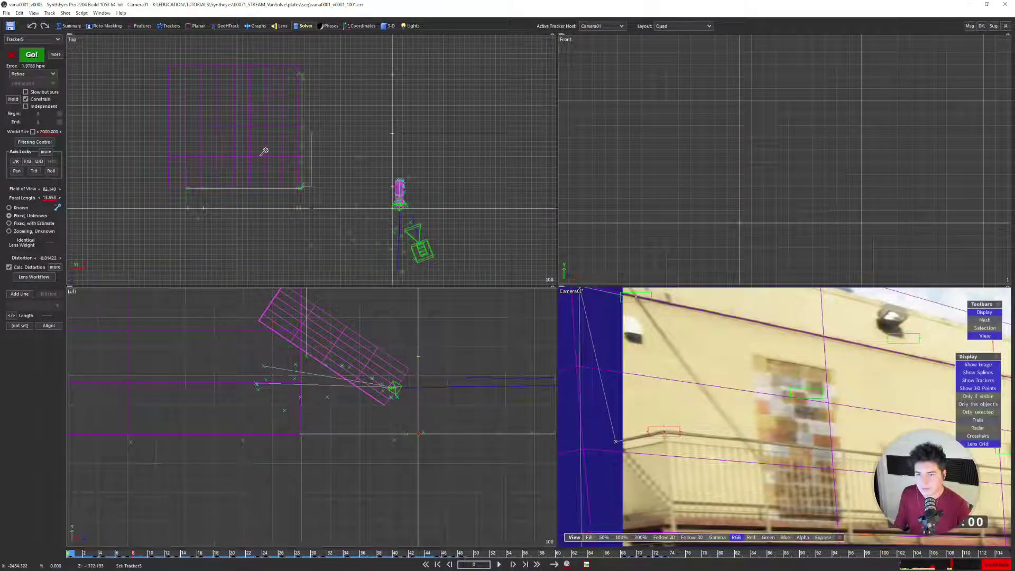
pyautogui.scroll(3, 262, 151)
pyautogui.click(387, 26)
pyautogui.click(56, 76)
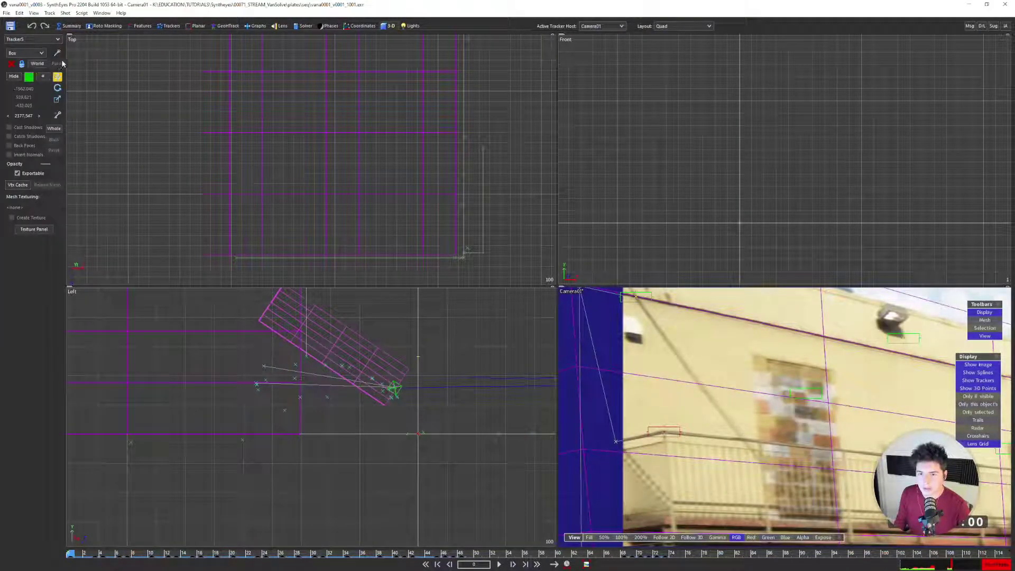
pyautogui.scroll(5, 442, 258)
pyautogui.moveTo(320, 218); pyautogui.dragTo(370, 231)
# Scale the building box's height to about 993 so its upper edge follows the building's roofline
pyautogui.scroll(-6, 305, 394)
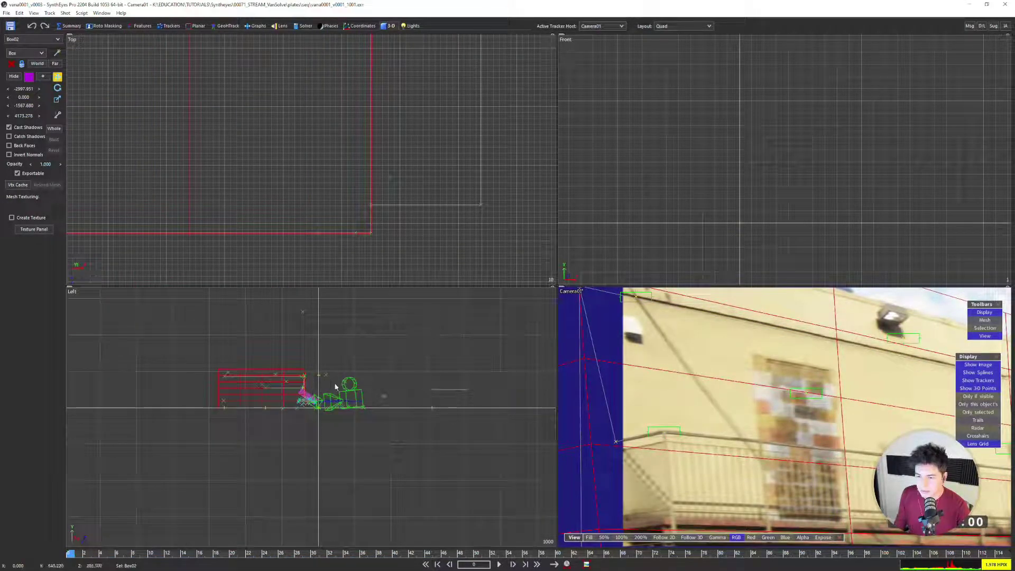
pyautogui.scroll(-2, 693, 372)
pyautogui.click(57, 100)
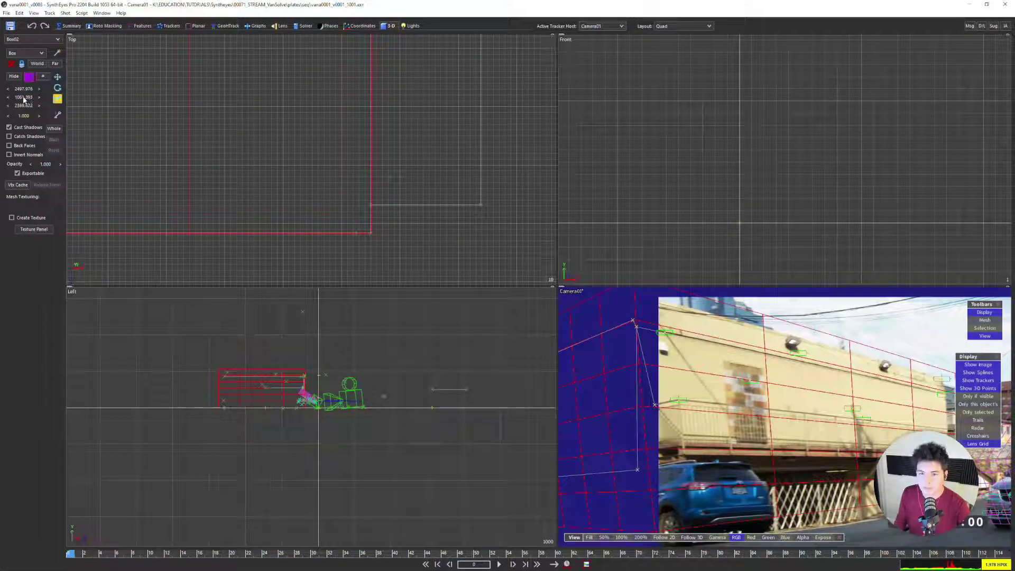
pyautogui.moveTo(957, 99); pyautogui.dragTo(964, 143)
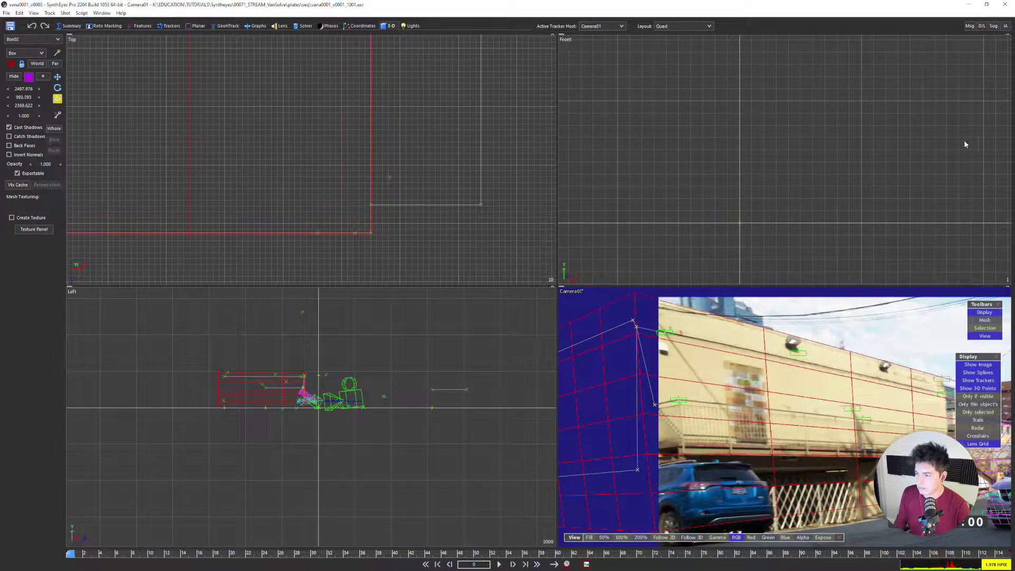
# Play the shot in the full camera view up to frame 33, checking how both boxes follow the building and van
pyautogui.press('m')
pyautogui.scroll(-2, 585, 247)
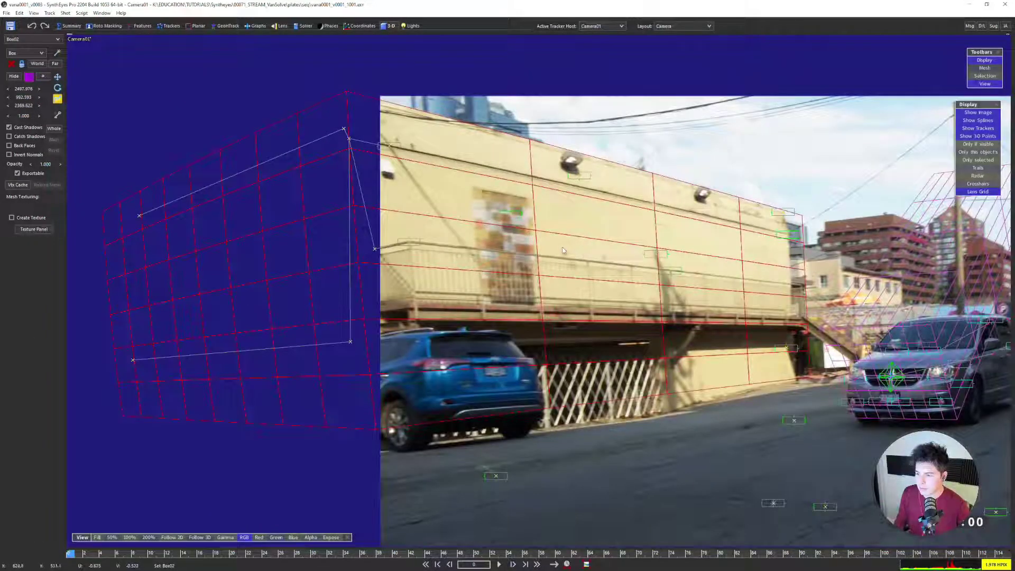
pyautogui.hotkey('shift', 'f')
pyautogui.press('space')
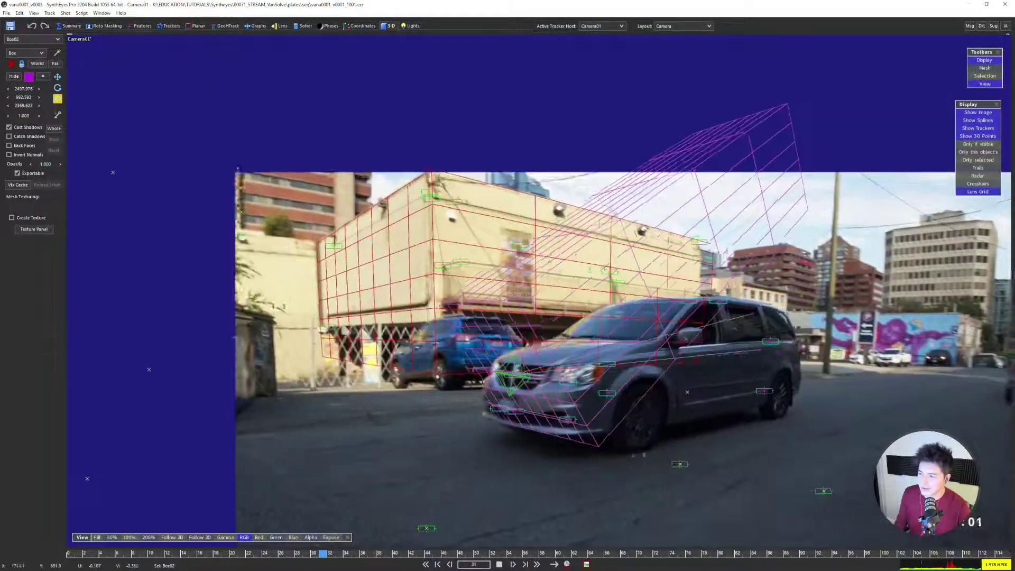
pyautogui.scroll(4, 491, 196)
pyautogui.press('space')
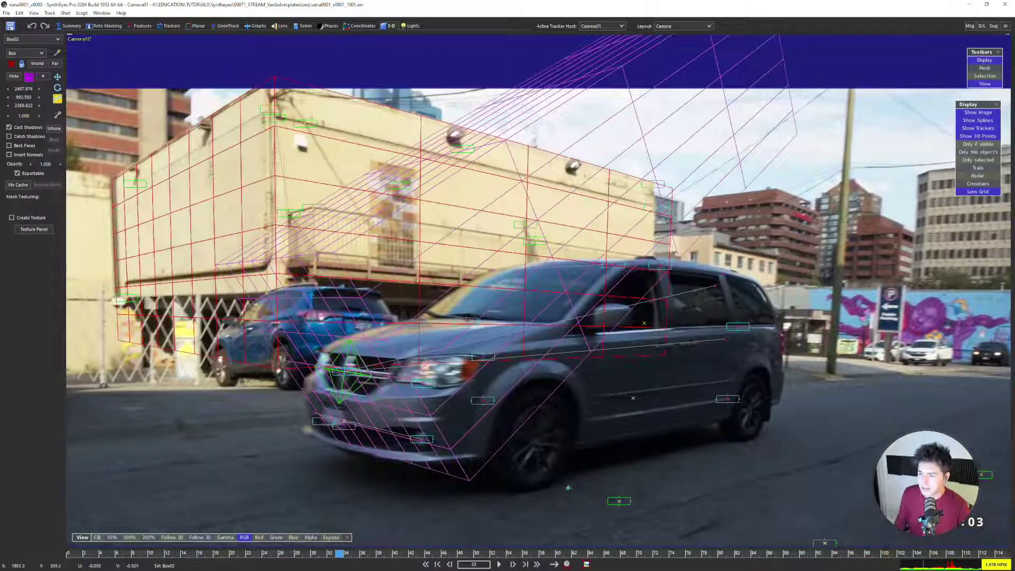
# Select the van box at frame 41, examine its fit on the vehicle's side, and replay the shot from the start
pyautogui.scroll(-3, 580, 186)
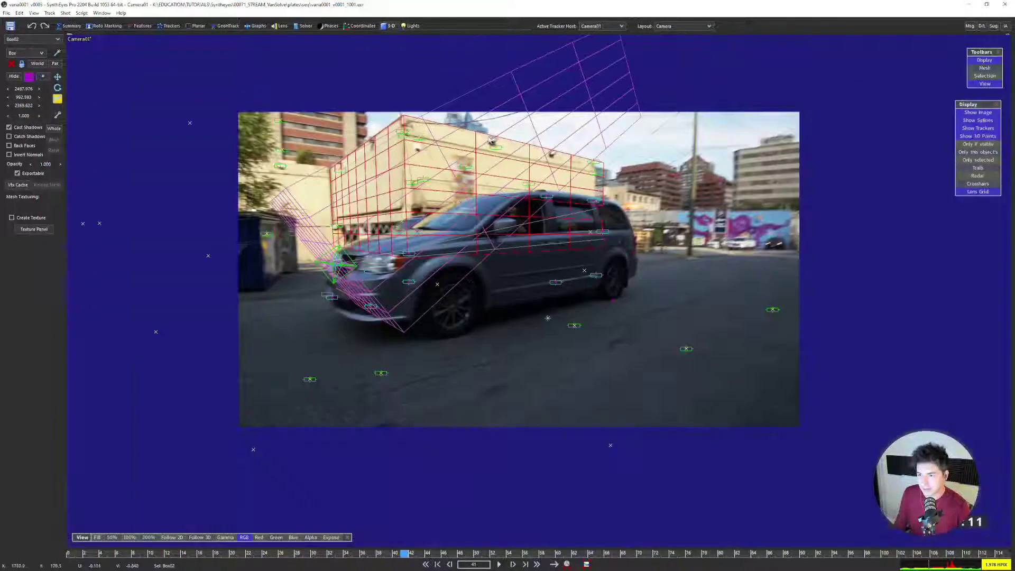
pyautogui.click(453, 148)
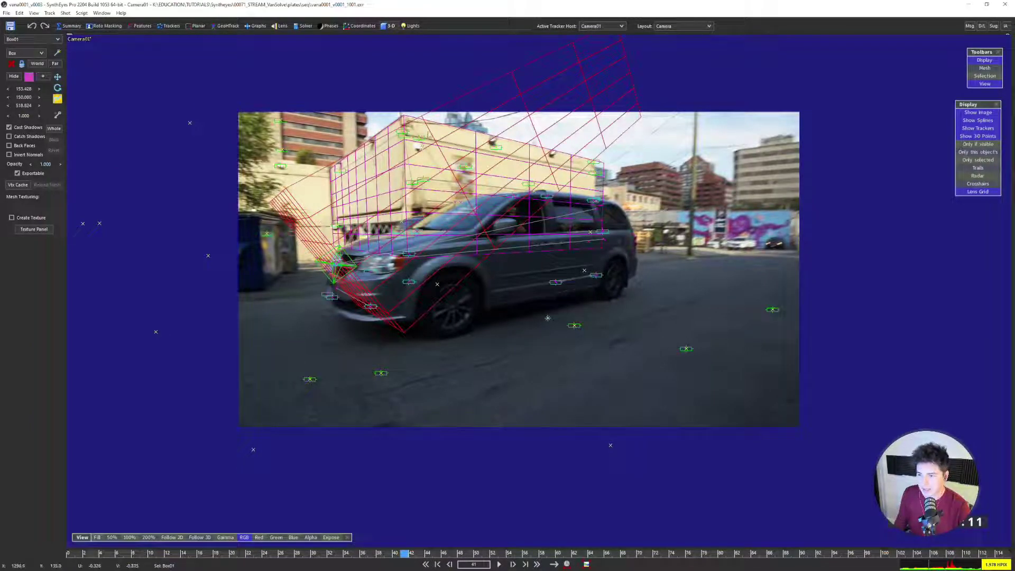
pyautogui.scroll(2, 445, 144)
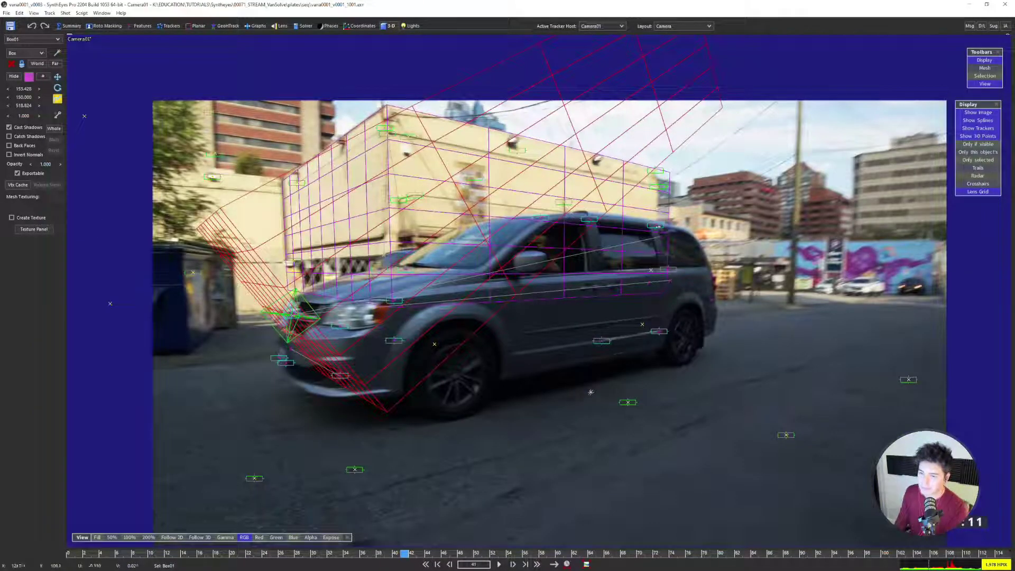
pyautogui.scroll(4, 482, 313)
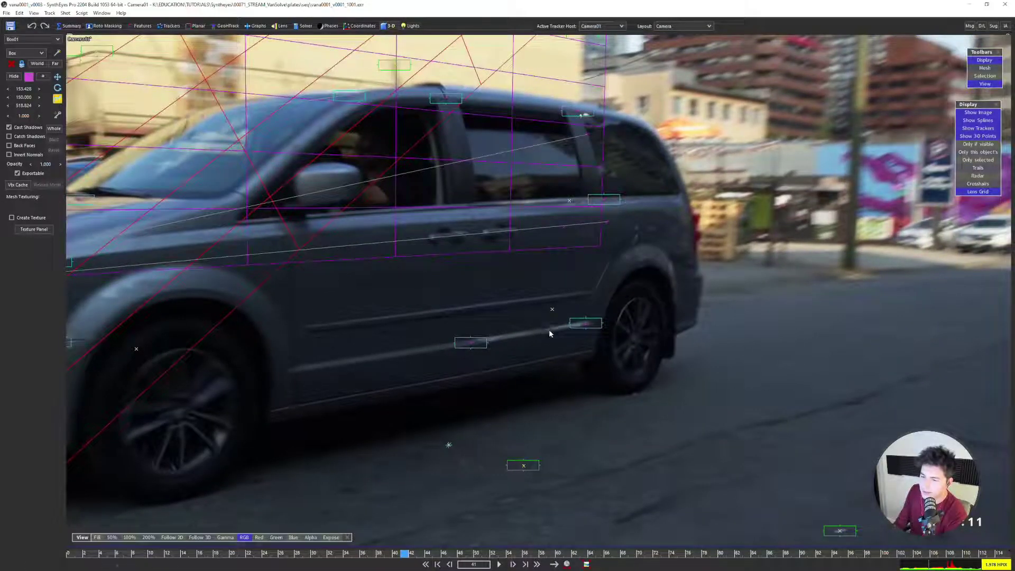
pyautogui.scroll(2, 400, 357)
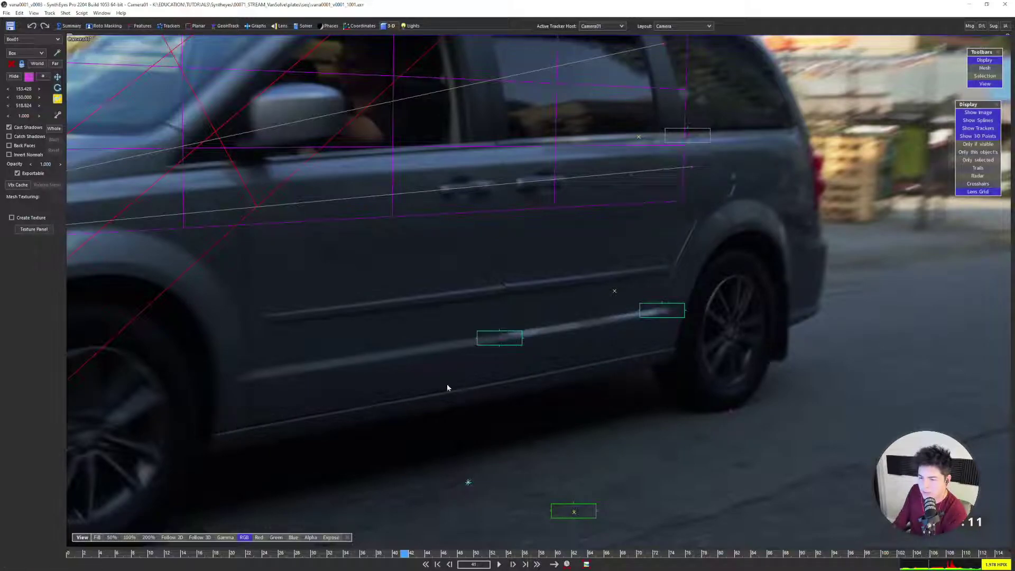
pyautogui.scroll(-2, 490, 378)
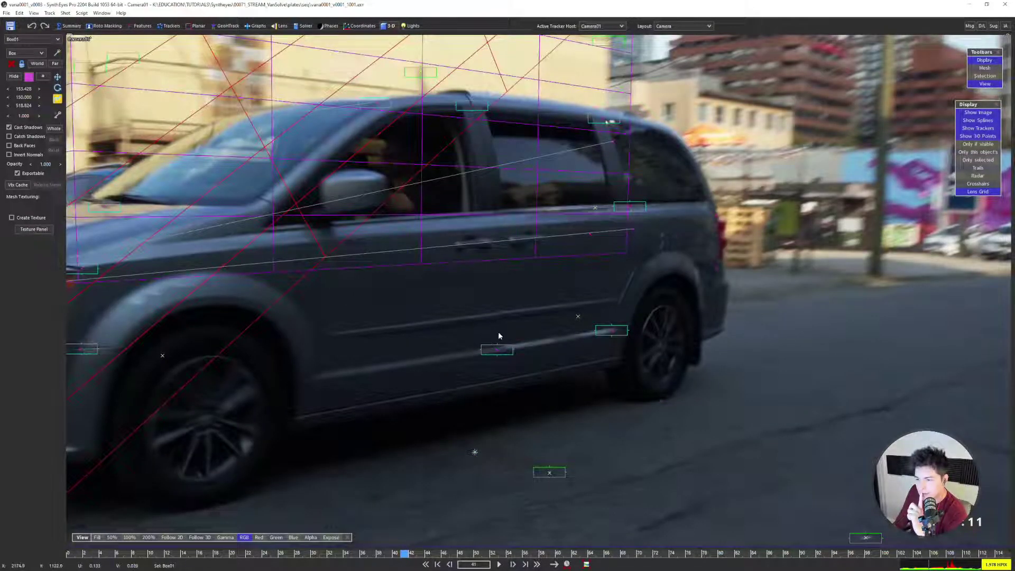
pyautogui.scroll(-2, 499, 335)
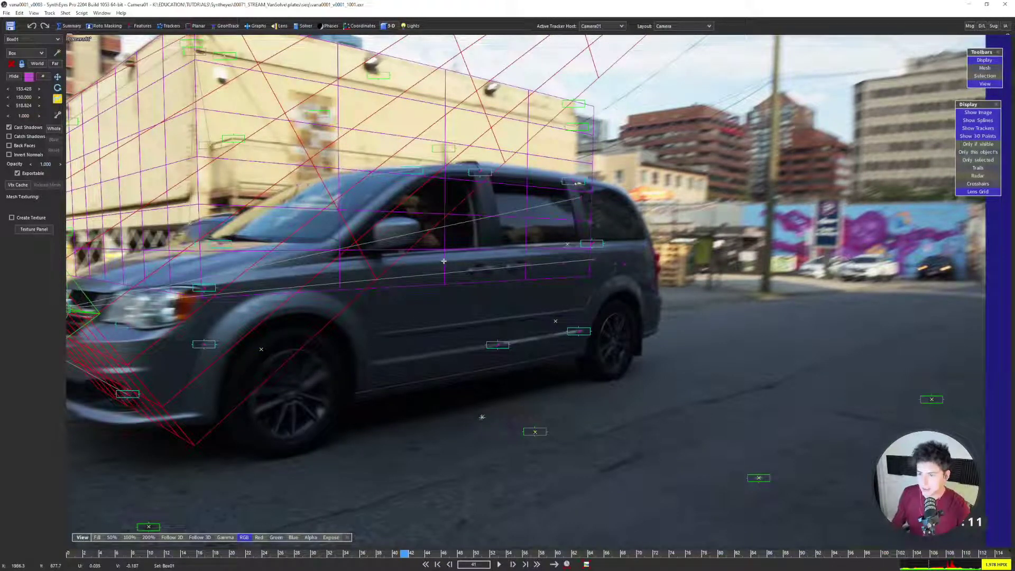
pyautogui.press('Home')
pyautogui.press('space')
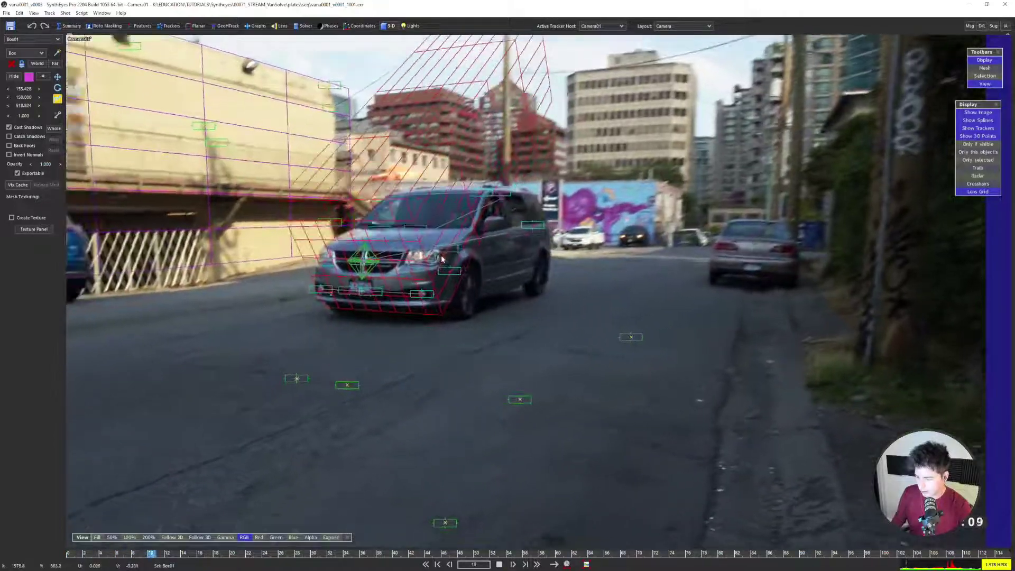
# Show the quad layout and delete the van box from around the vehicle trackers in the top view
pyautogui.press('7')
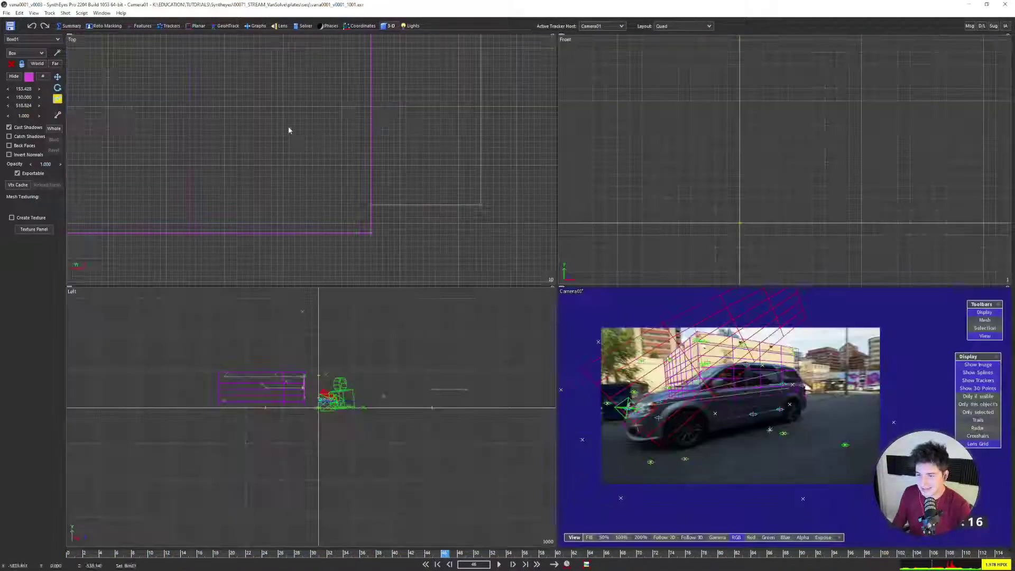
pyautogui.scroll(-8, 344, 178)
pyautogui.scroll(1, 413, 203)
pyautogui.scroll(4, 413, 205)
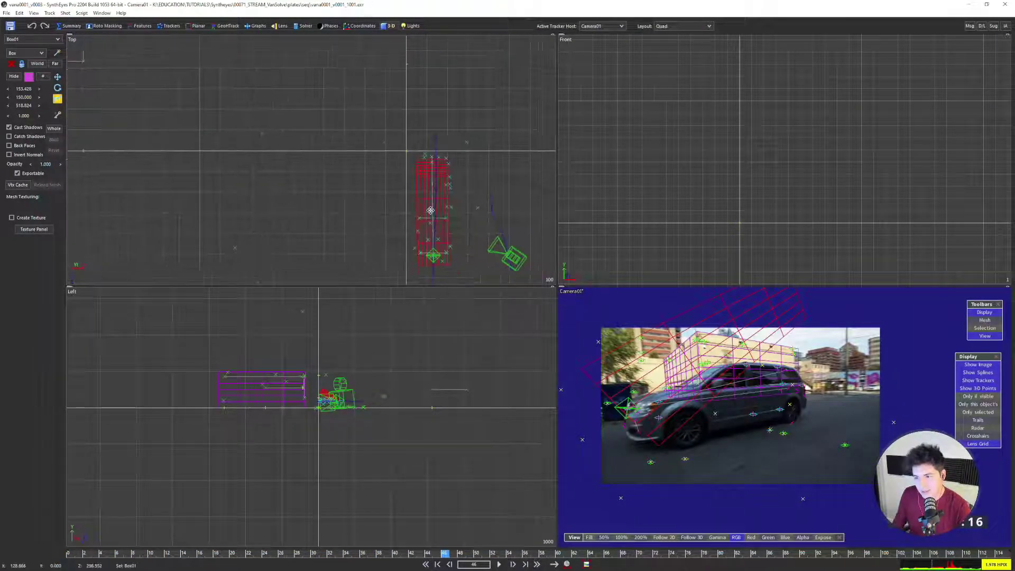
pyautogui.click(369, 165)
pyautogui.scroll(-3, 382, 185)
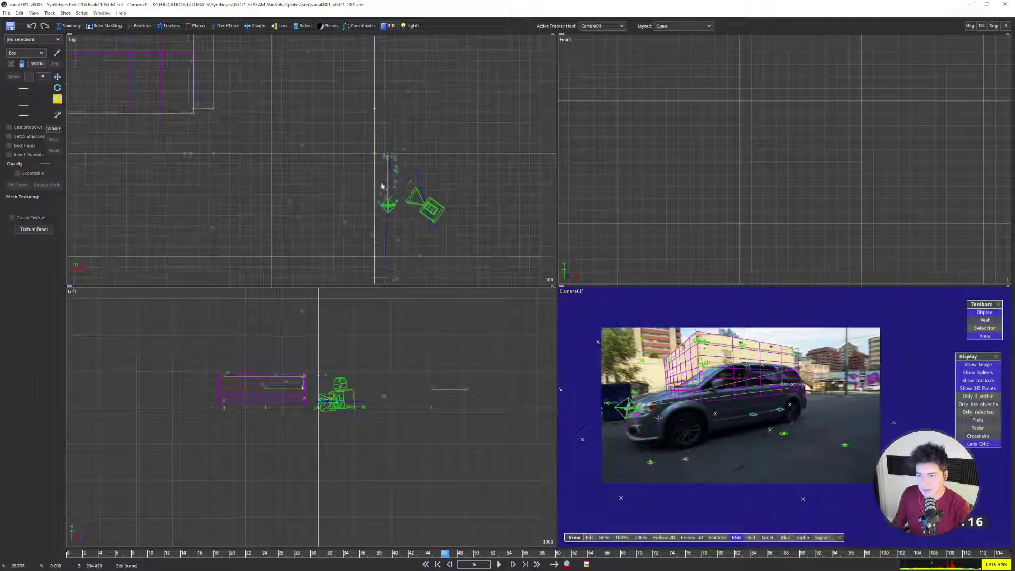
# Return to frame 0, inspect the building box in the top view, and play the shot in the full camera view
pyautogui.moveTo(270, 155); pyautogui.dragTo(346, 250, button='middle')
pyautogui.press('a')
pyautogui.scroll(-3, 305, 190)
pyautogui.scroll(2, 291, 160)
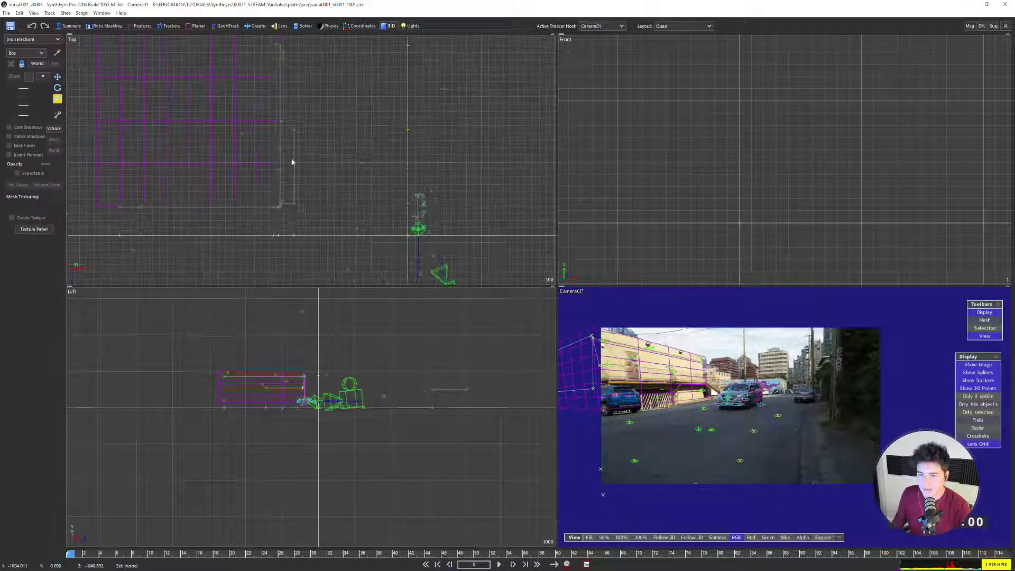
pyautogui.moveTo(279, 194); pyautogui.dragTo(348, 177, button='middle')
pyautogui.press('m')
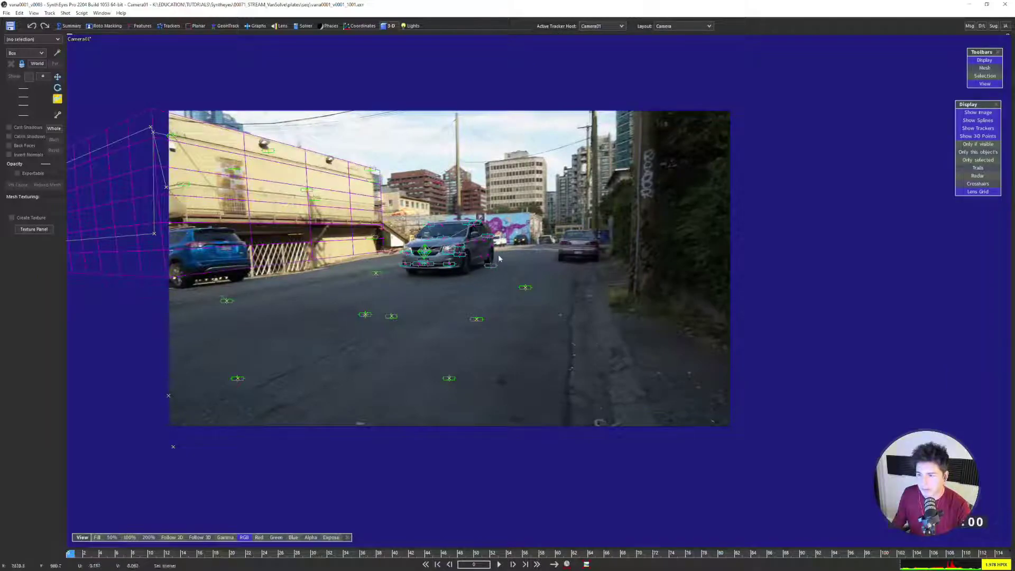
pyautogui.press('space')
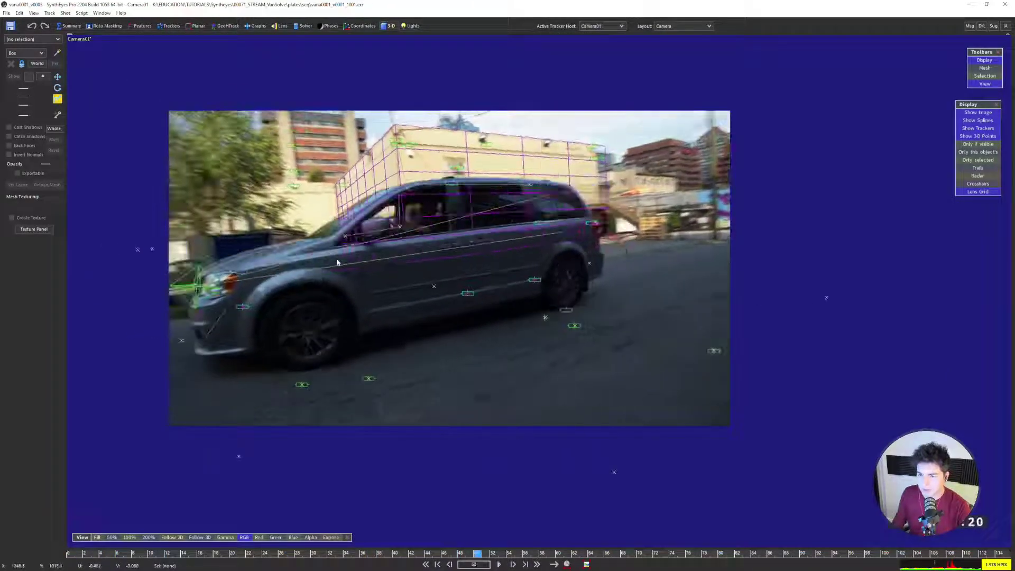
# At frame 44, select Tracker29 on the light of the wall beside the building and look for its position in the top view
pyautogui.scroll(5, 301, 215)
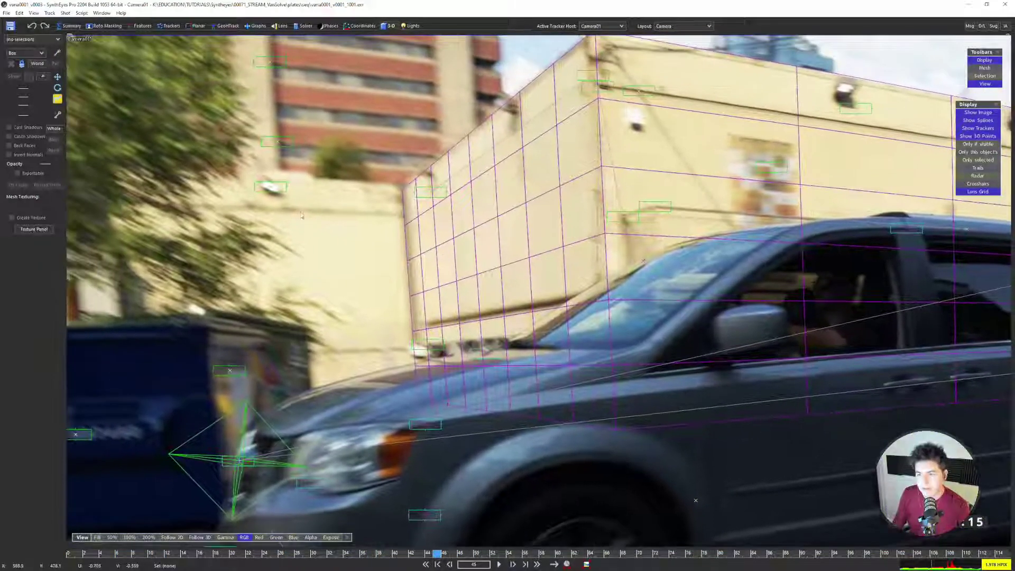
pyautogui.press('s')
pyautogui.scroll(3, 302, 215)
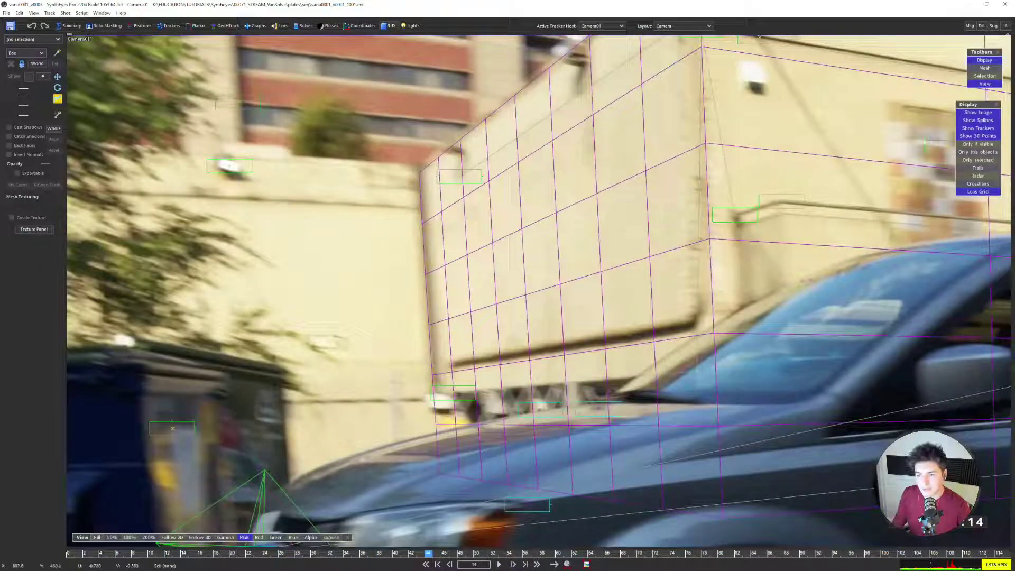
pyautogui.click(237, 174)
pyautogui.scroll(-5, 248, 180)
pyautogui.press('q')
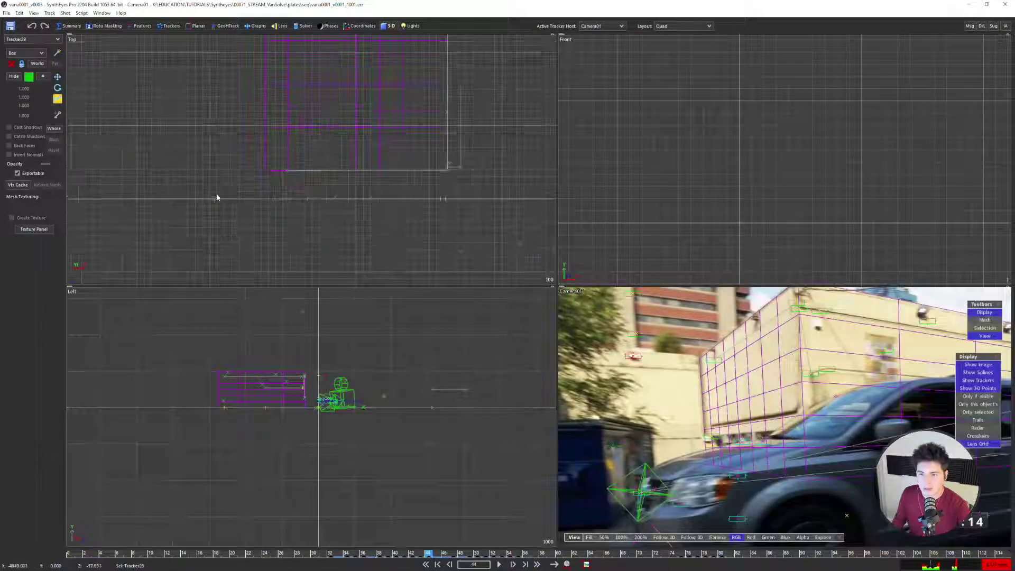
pyautogui.click(303, 221)
pyautogui.scroll(3, 300, 216)
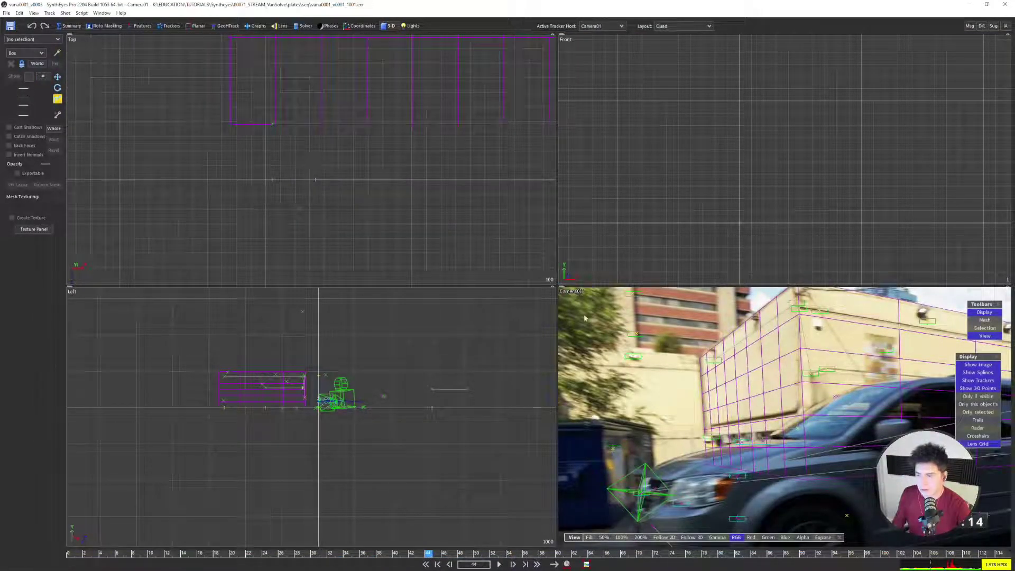
pyautogui.scroll(3, 723, 356)
pyautogui.click(284, 185)
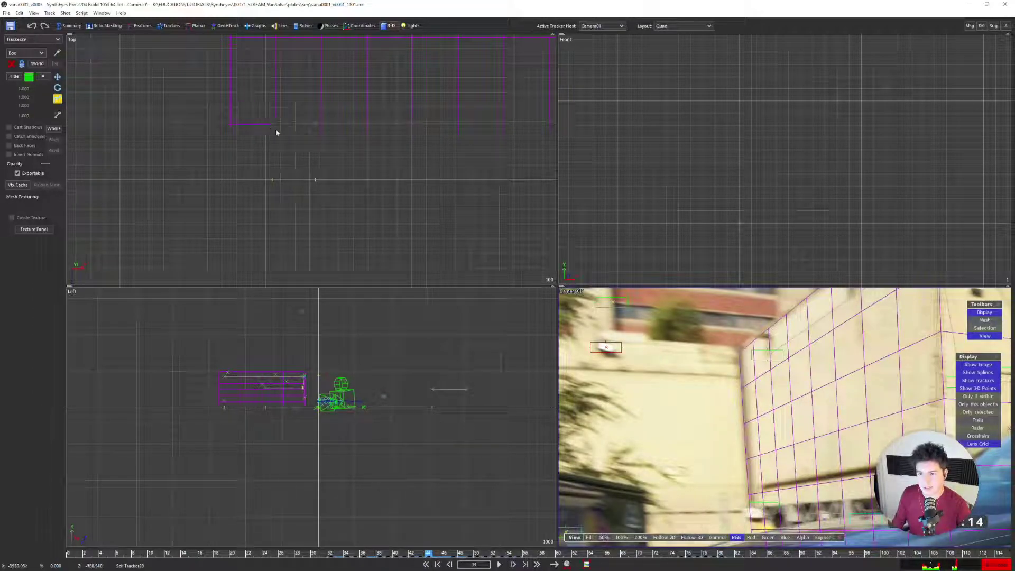
# Select Tracker74 near the building's far roof corner and the tracker at that wall's lower end, comparing their positions in the top view
pyautogui.click(769, 352)
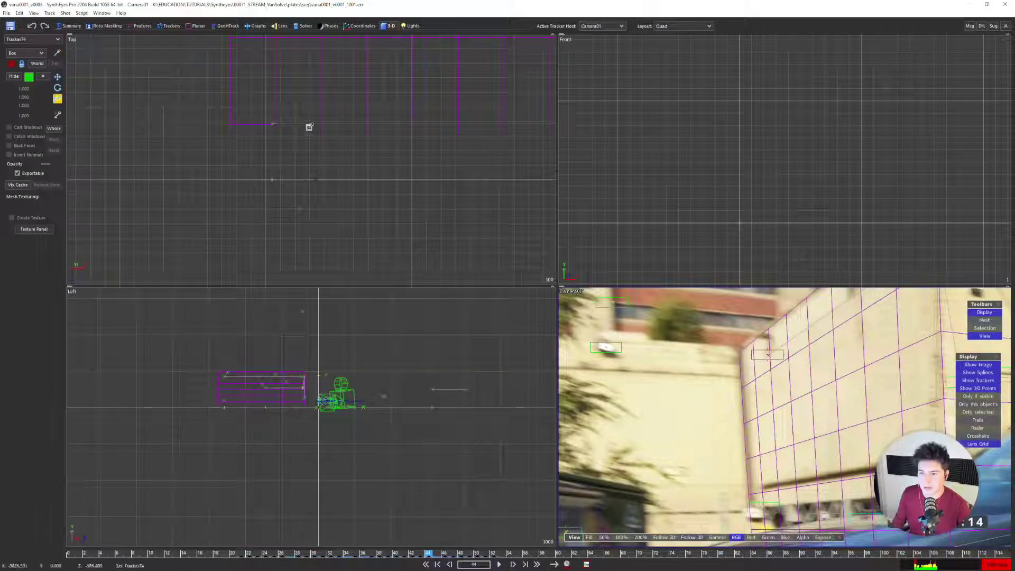
pyautogui.scroll(-3, 637, 364)
pyautogui.moveTo(637, 365); pyautogui.dragTo(607, 346, button='middle')
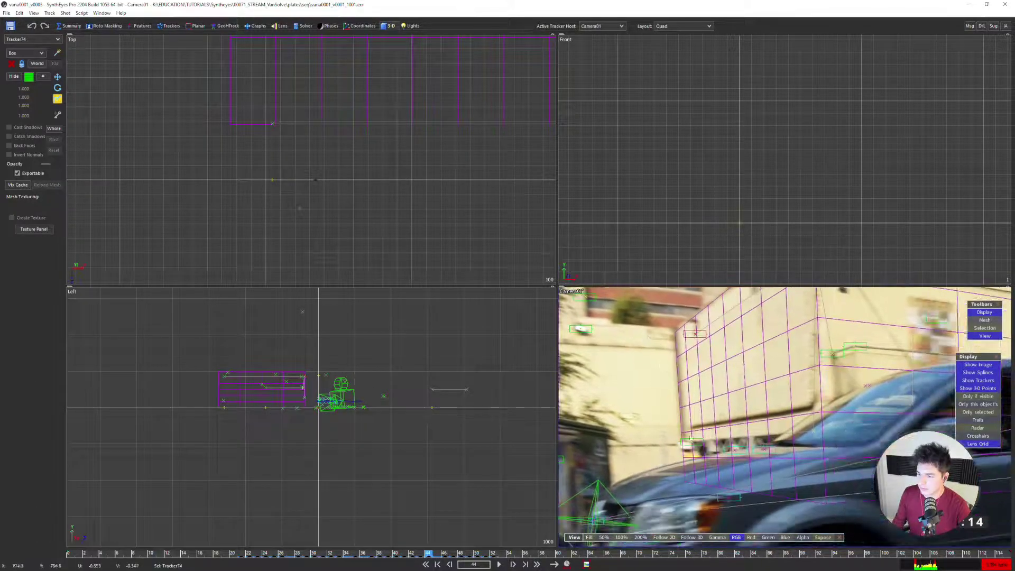
pyautogui.click(691, 439)
pyautogui.scroll(6, 691, 439)
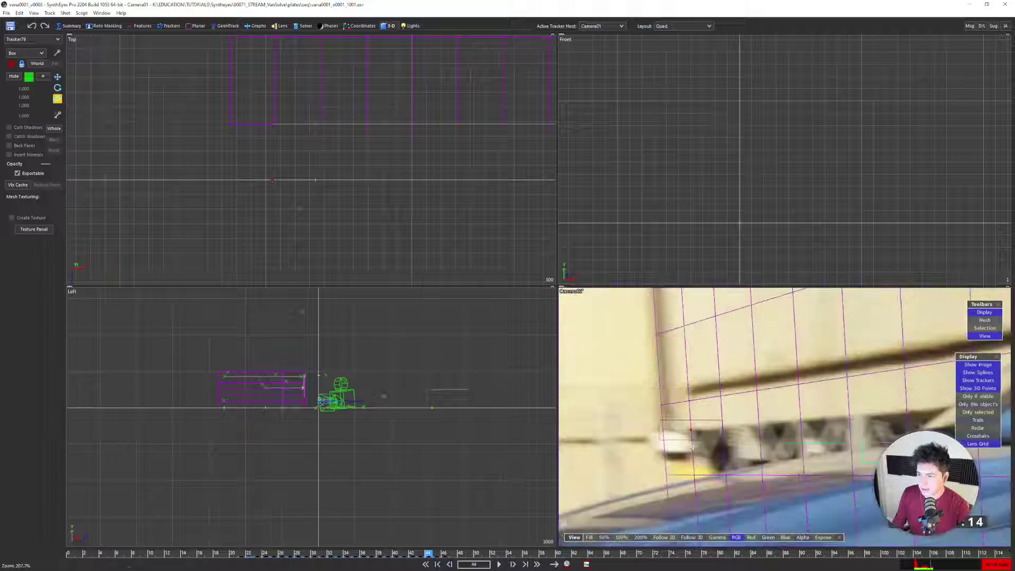
# Switch to the full camera view with Follow 2D active and step back to frame 34 to examine the building's far wall
pyautogui.scroll(-3, 698, 433)
pyautogui.press('d')
pyautogui.press('d')
pyautogui.scroll(-5, 705, 426)
pyautogui.press('5')
pyautogui.press('s')
pyautogui.press('space')
pyautogui.press('s')
pyautogui.press('s')
pyautogui.press('s')
pyautogui.press('s')
pyautogui.press('s')
pyautogui.press('s')
pyautogui.press('s')
pyautogui.press('s')
pyautogui.press('s')
pyautogui.press('s')
pyautogui.press('s')
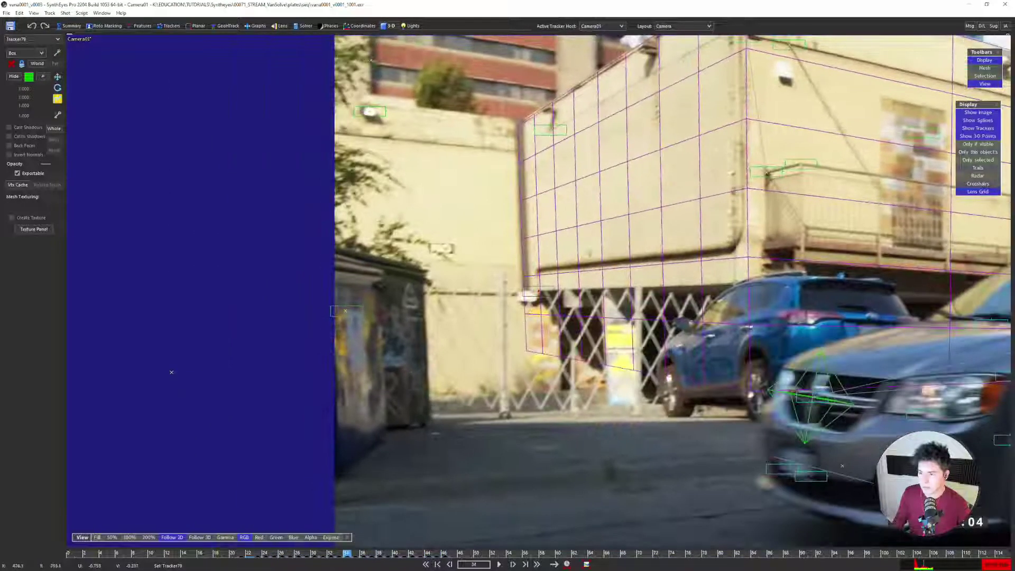
# Select Tracker29 on the neighbouring wall's light and inspect the surrounding area around the building box in the quad layout's top view
pyautogui.click(370, 111)
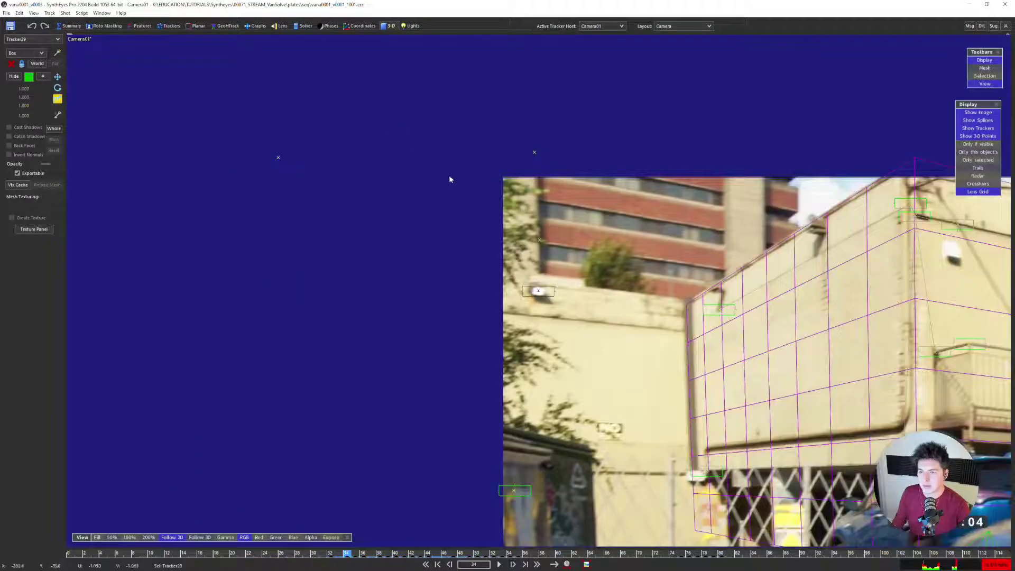
pyautogui.press('5')
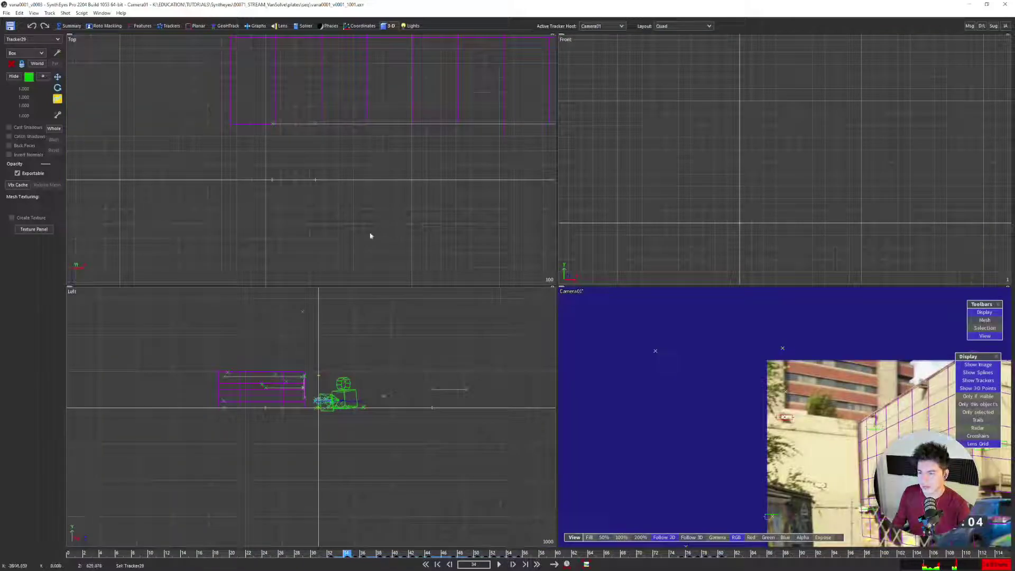
pyautogui.scroll(-2, 369, 233)
pyautogui.scroll(-1, 307, 206)
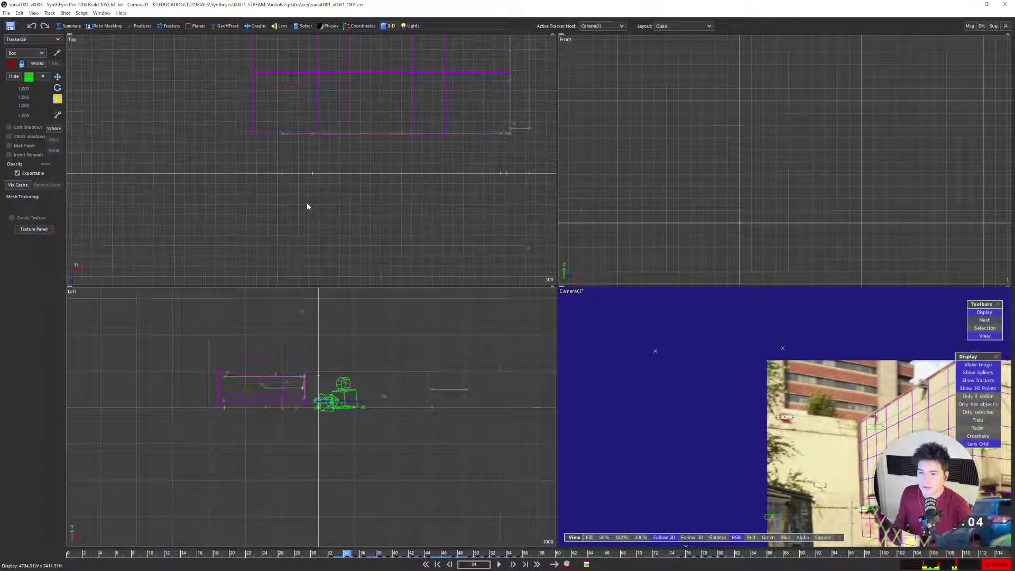
pyautogui.scroll(-1, 309, 208)
pyautogui.moveTo(309, 208); pyautogui.dragTo(220, 163, button='middle')
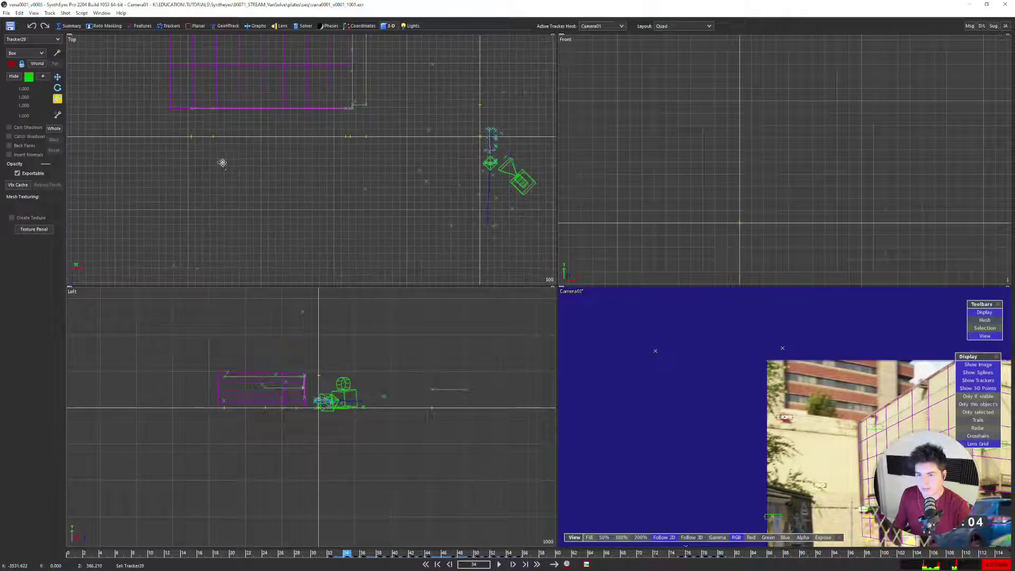
# Place Tracker29's seed position beyond the building's far corner at about X -4153, Y 960, Z 165
pyautogui.click(159, 26)
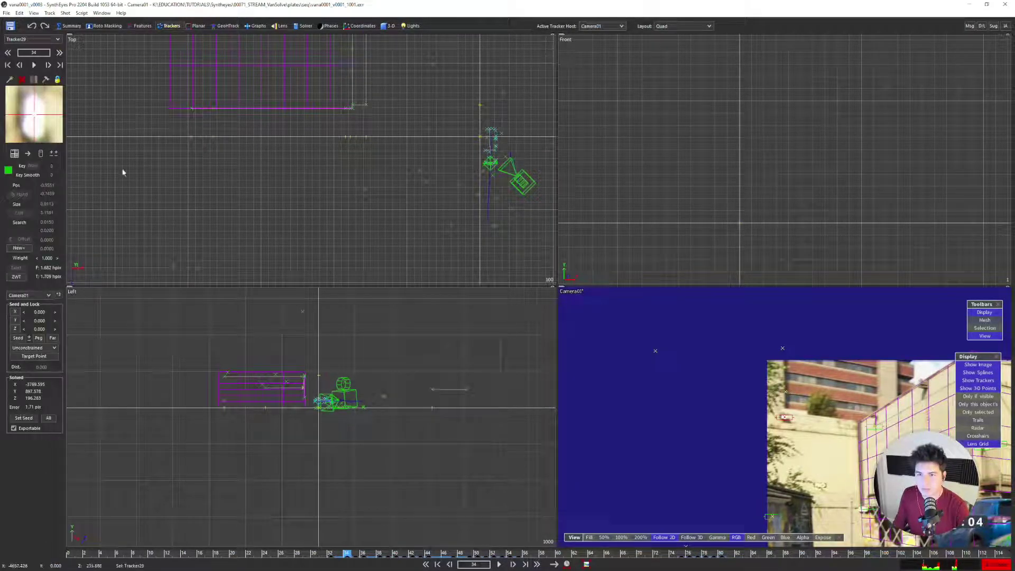
pyautogui.click(29, 338)
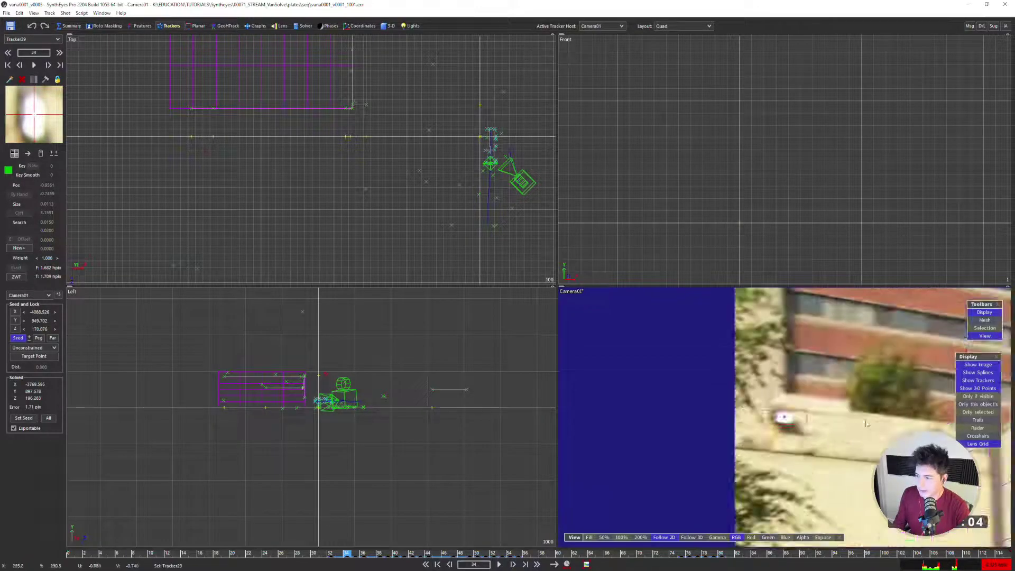
pyautogui.scroll(2, 668, 392)
pyautogui.scroll(3, 677, 323)
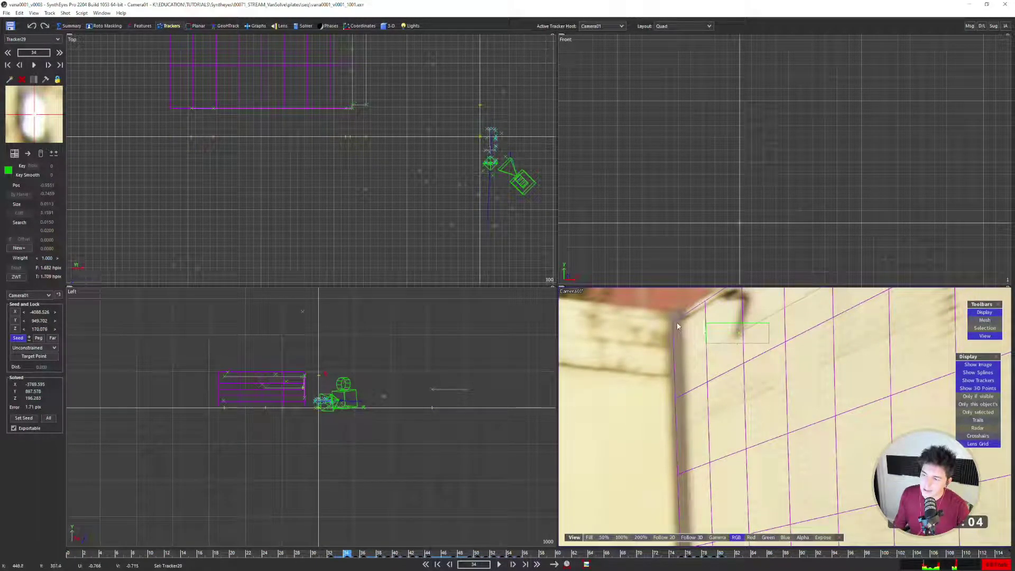
pyautogui.scroll(2, 180, 123)
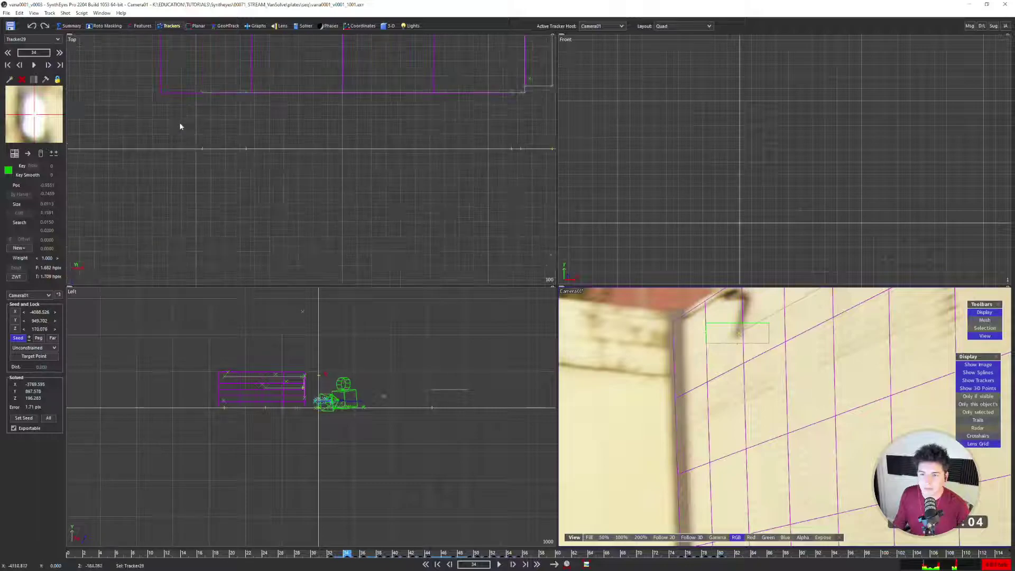
pyautogui.moveTo(28, 338); pyautogui.dragTo(30, 330)
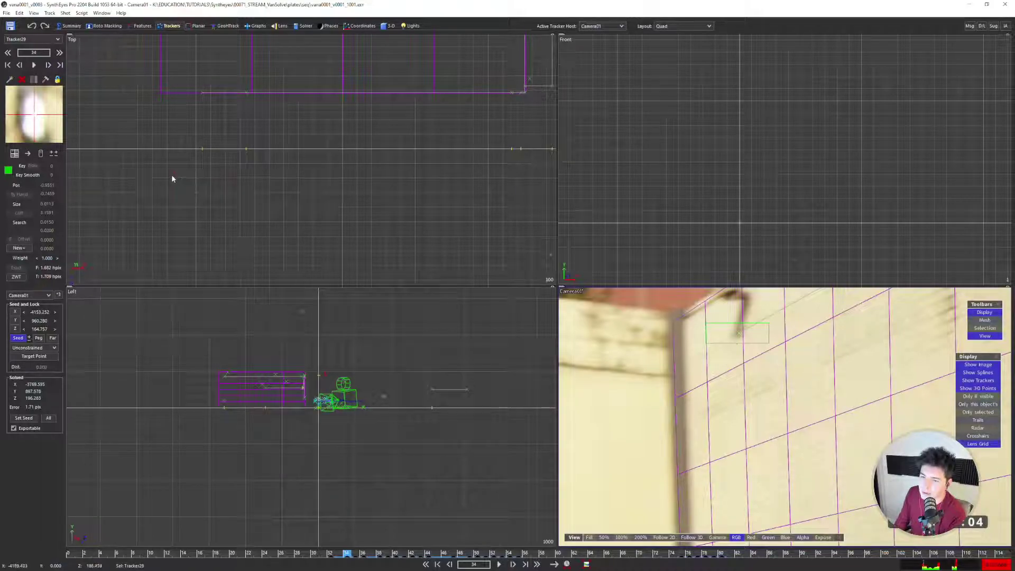
# Set Tracker29's constraint to Any YZ Plane (side)
pyautogui.scroll(-2, 177, 185)
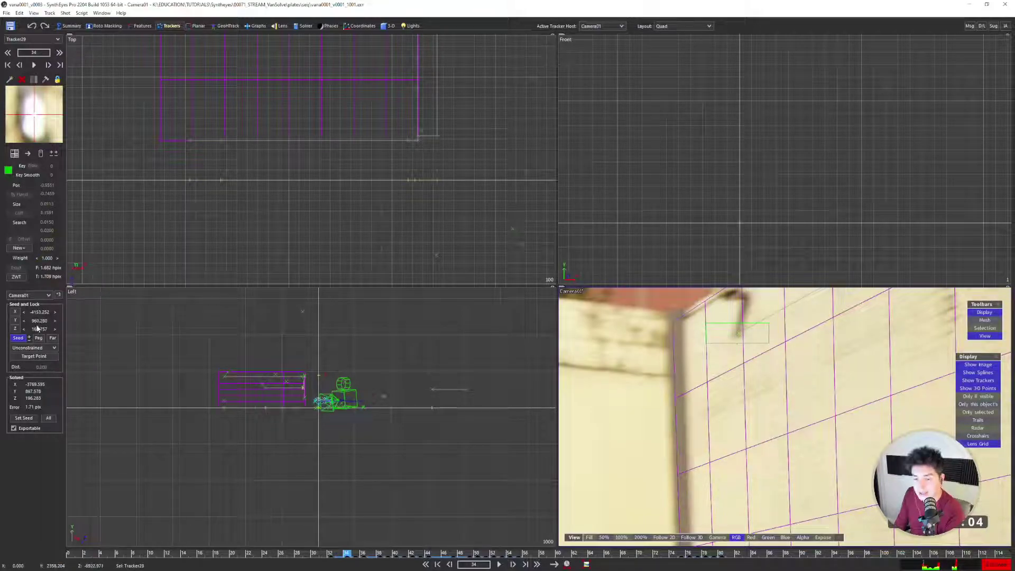
pyautogui.click(33, 347)
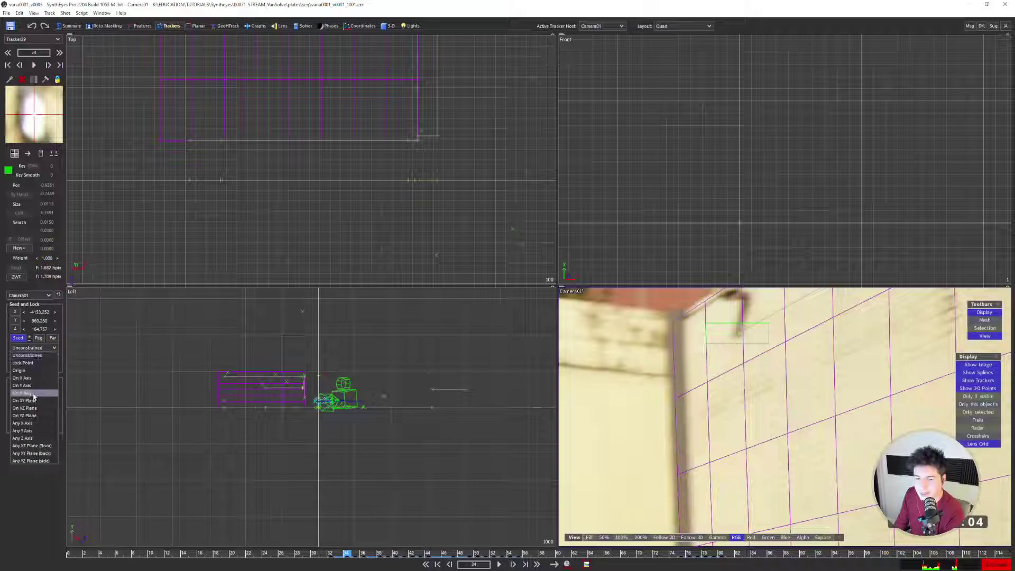
pyautogui.click(38, 462)
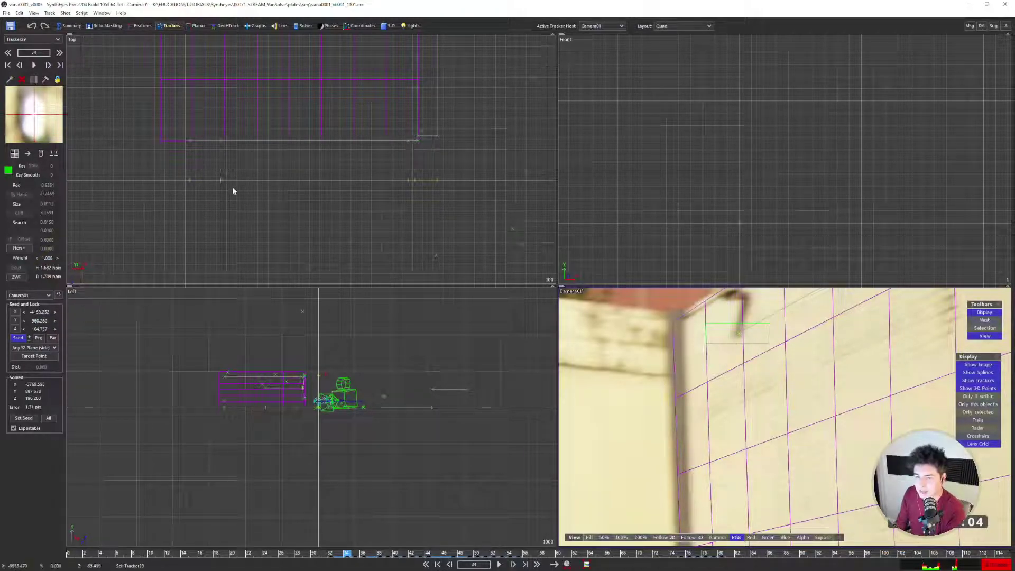
# Re-solve the scene with Tracker29's plane constraint and examine its solved position in the top view
pyautogui.press('F9')
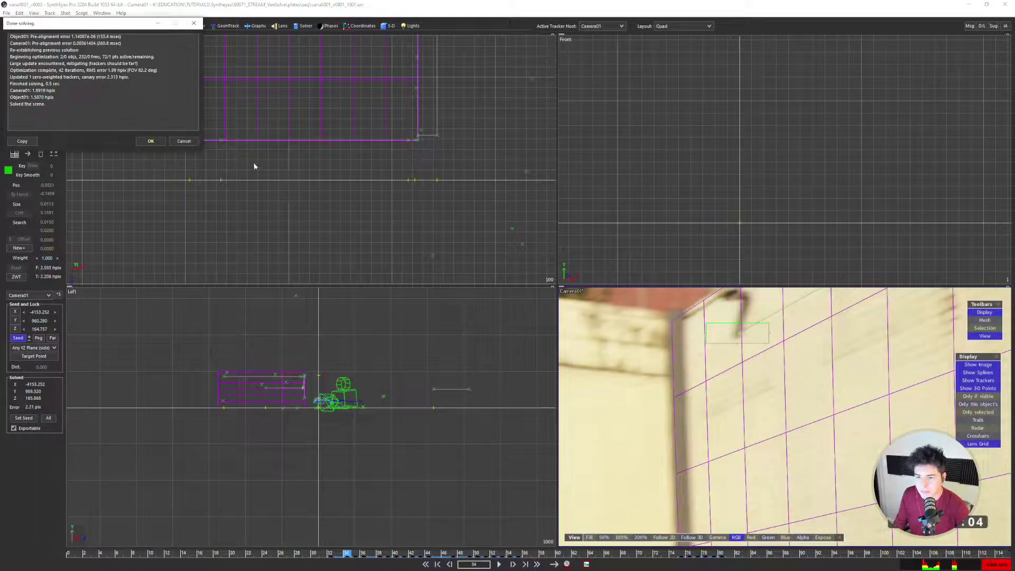
pyautogui.click(153, 141)
pyautogui.scroll(5, 180, 200)
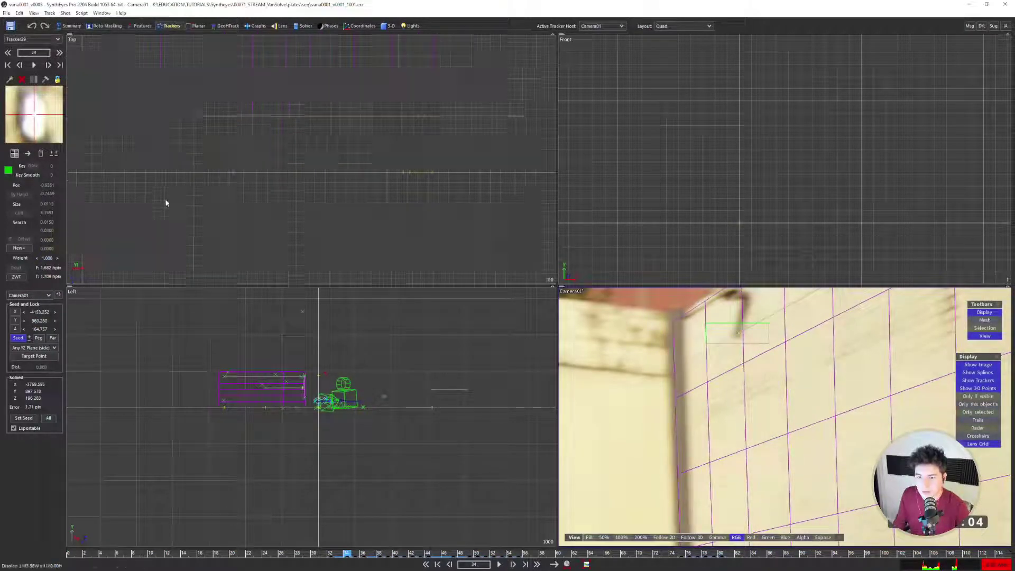
pyautogui.scroll(5, 182, 195)
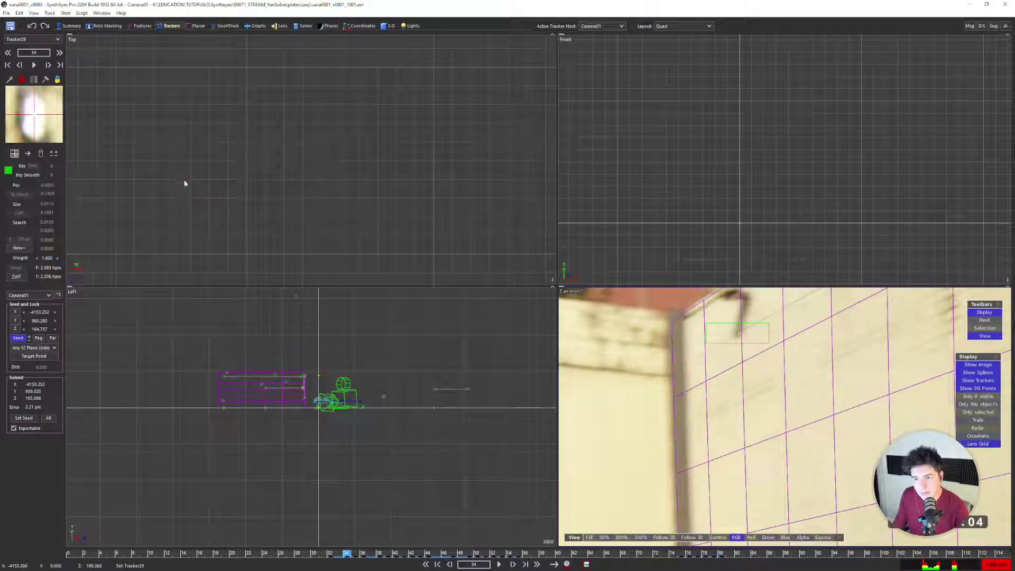
pyautogui.scroll(-10, 184, 185)
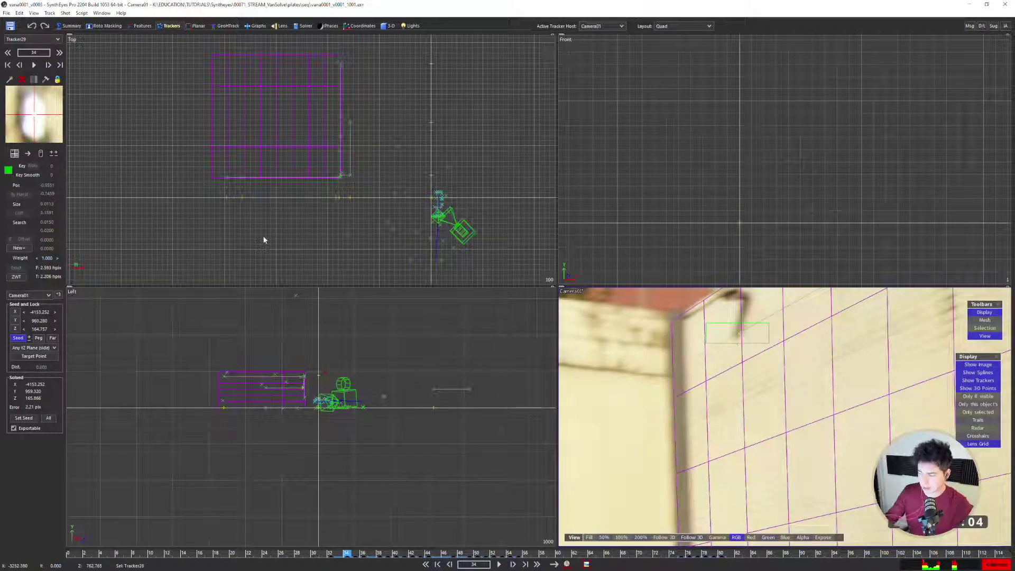
pyautogui.scroll(4, 214, 210)
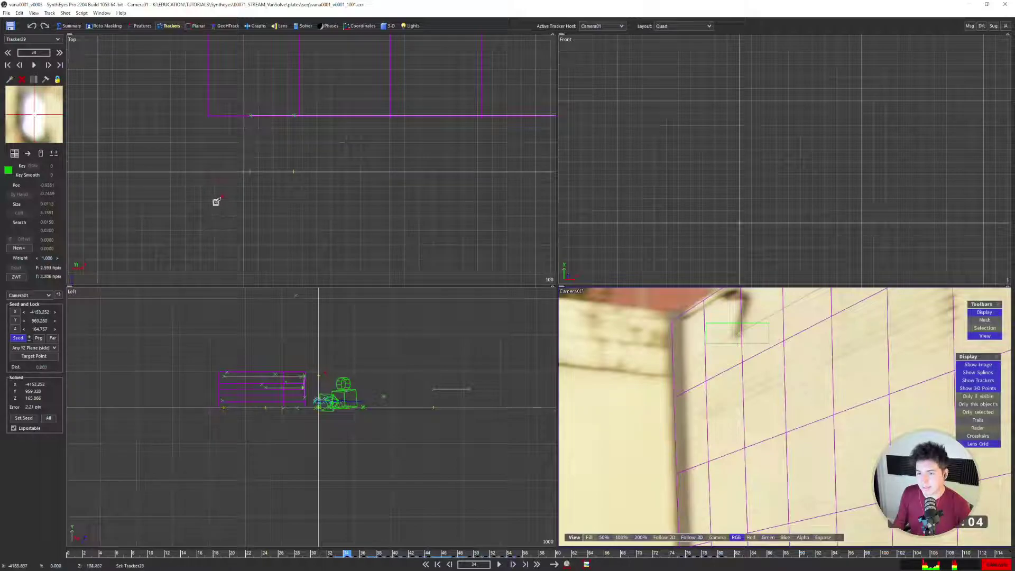
pyautogui.scroll(2, 216, 202)
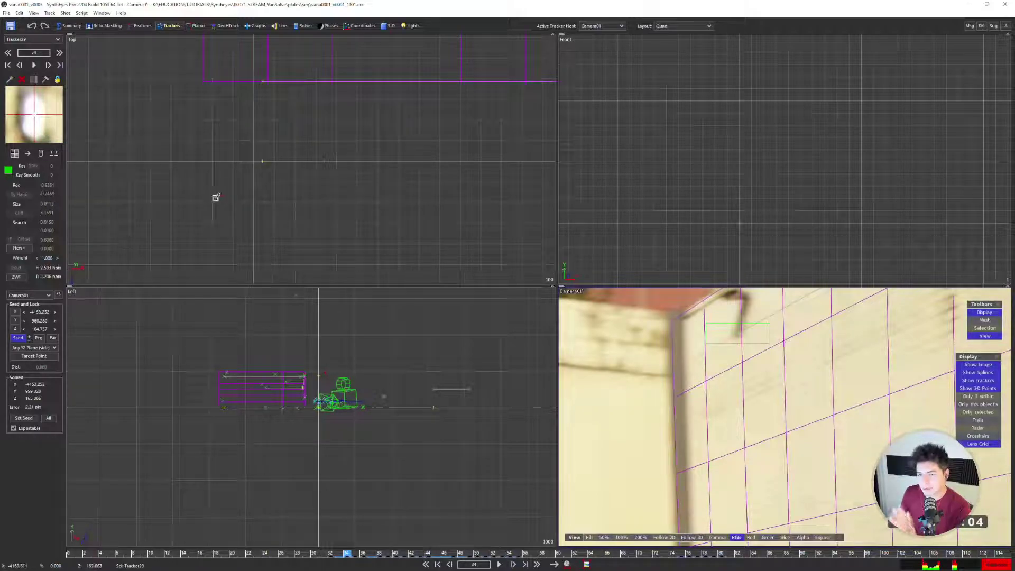
# Set Tracker29 to Unconstrained and reset its seed X, Y and Z values to 0
pyautogui.click(34, 347)
pyautogui.click(32, 460)
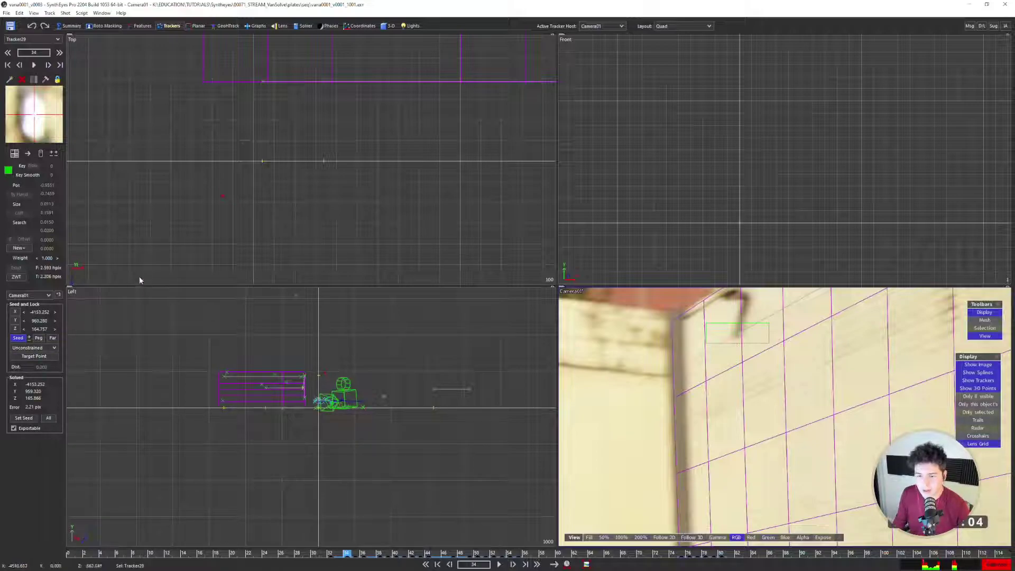
pyautogui.rightClick(40, 313)
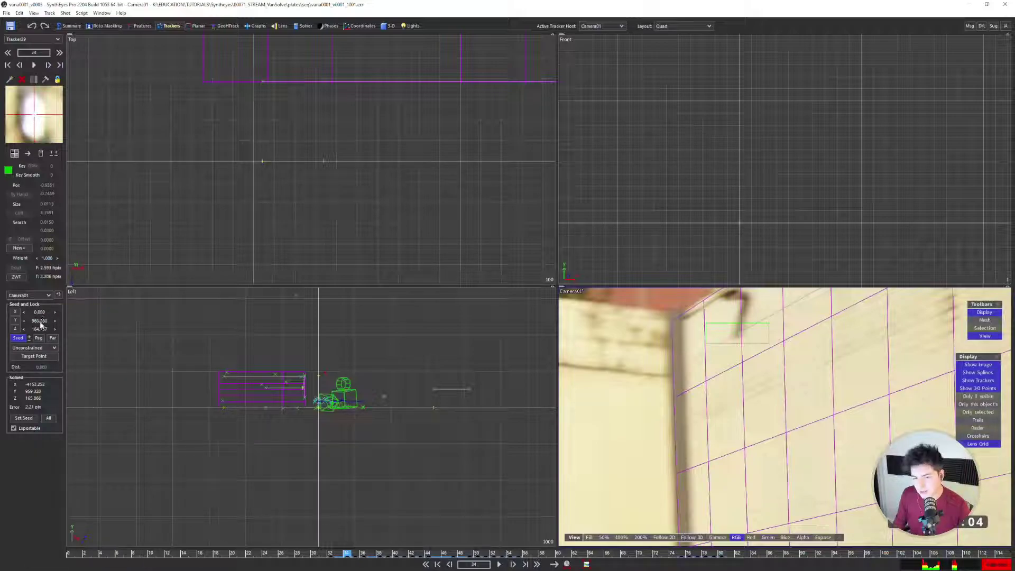
pyautogui.rightClick(40, 321)
pyautogui.rightClick(35, 330)
pyautogui.scroll(-2, 194, 253)
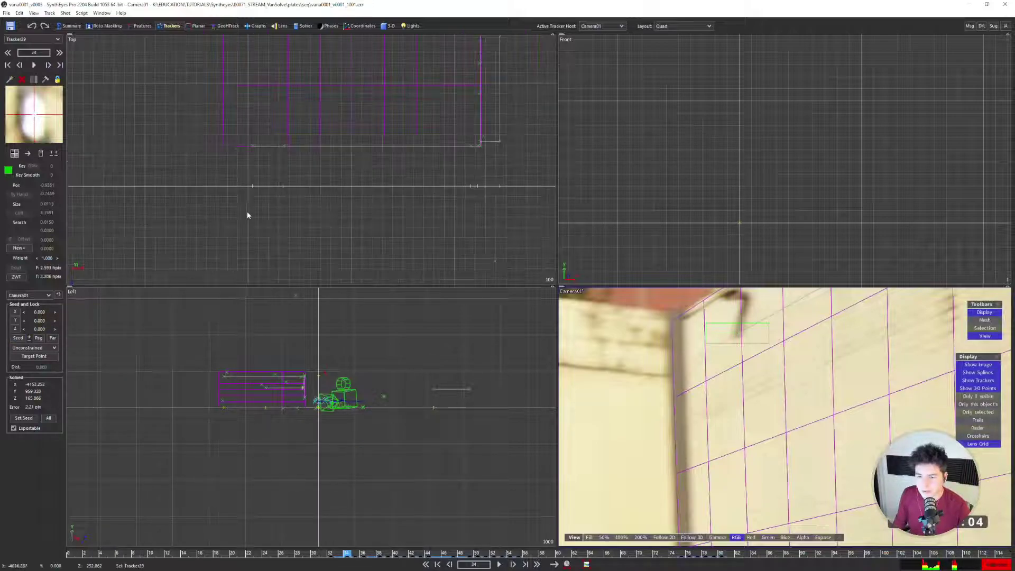
pyautogui.scroll(-2, 274, 215)
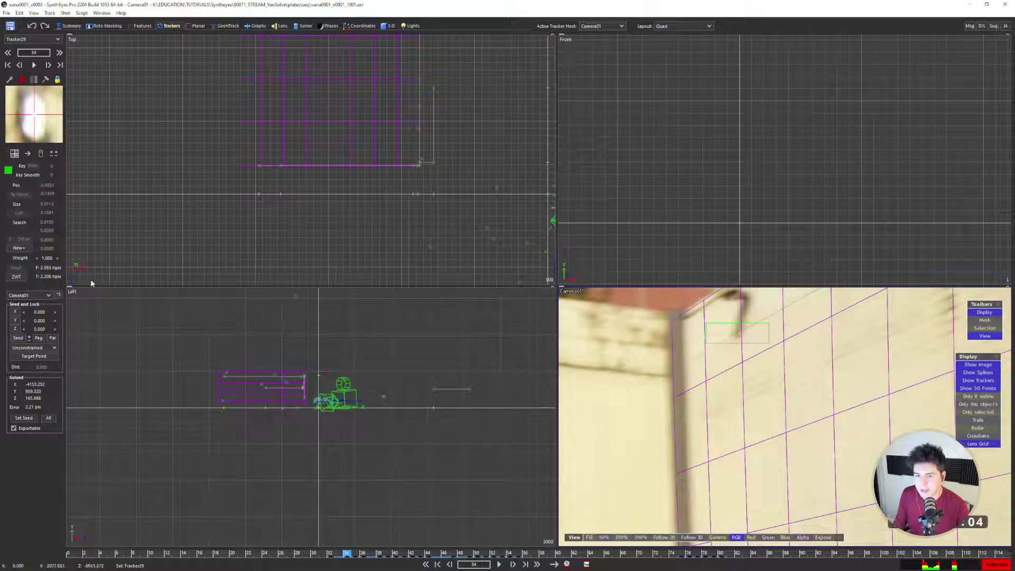
pyautogui.click(299, 26)
pyautogui.click(32, 73)
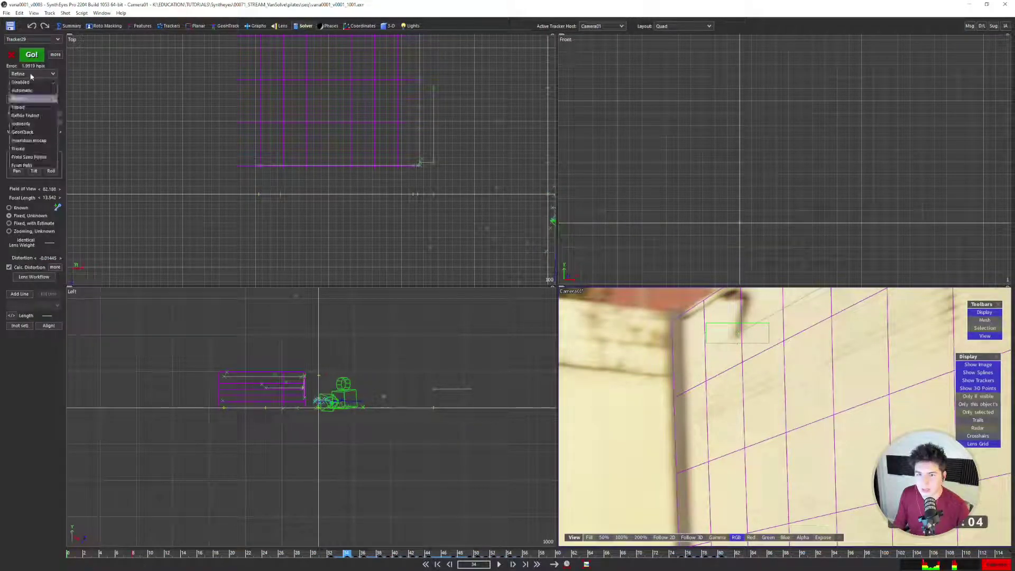
pyautogui.click(47, 75)
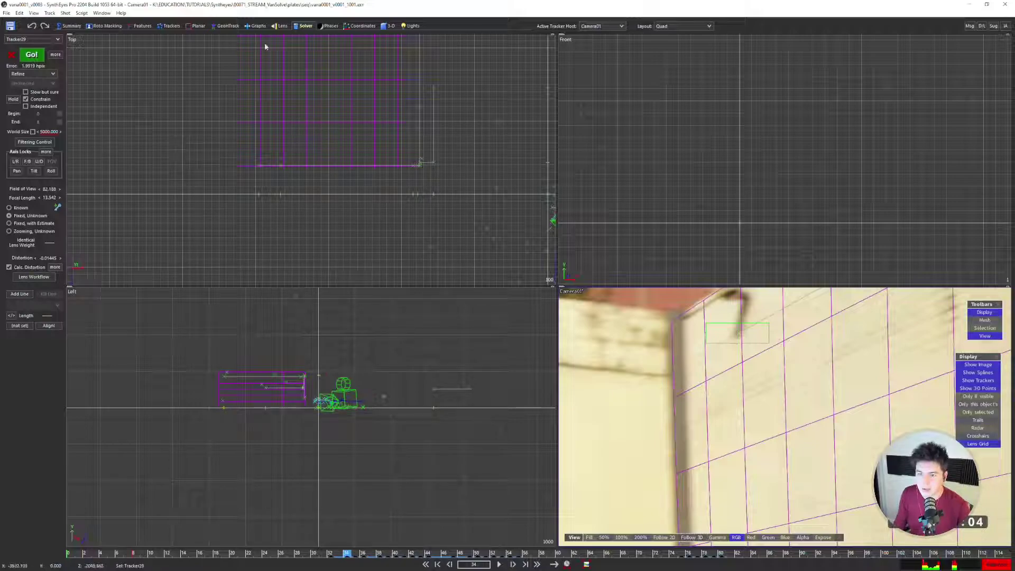
pyautogui.click(161, 26)
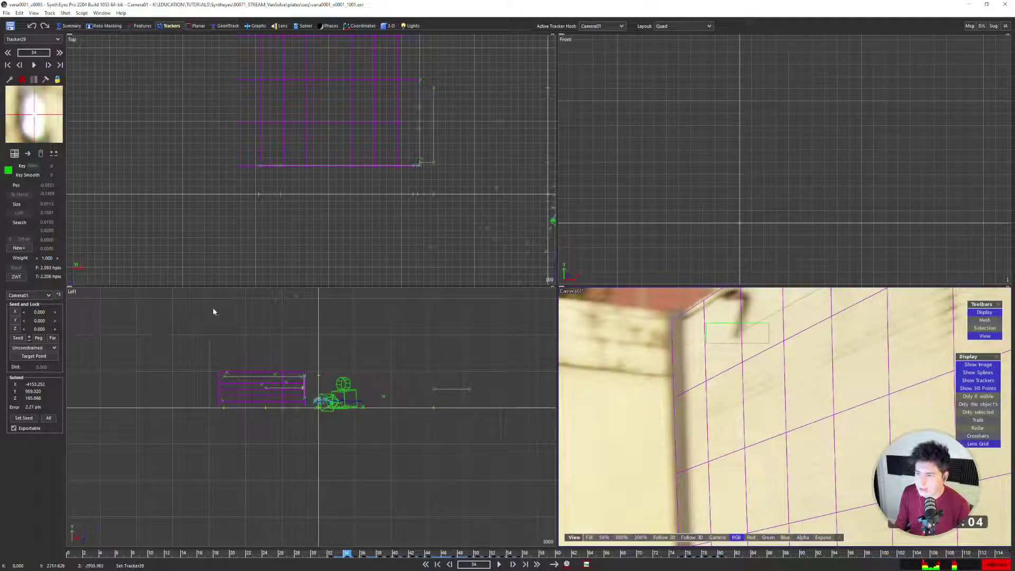
pyautogui.scroll(-1, 296, 184)
pyautogui.scroll(2, 281, 200)
pyautogui.click(264, 201)
pyautogui.hotkey('ctrl', 'z')
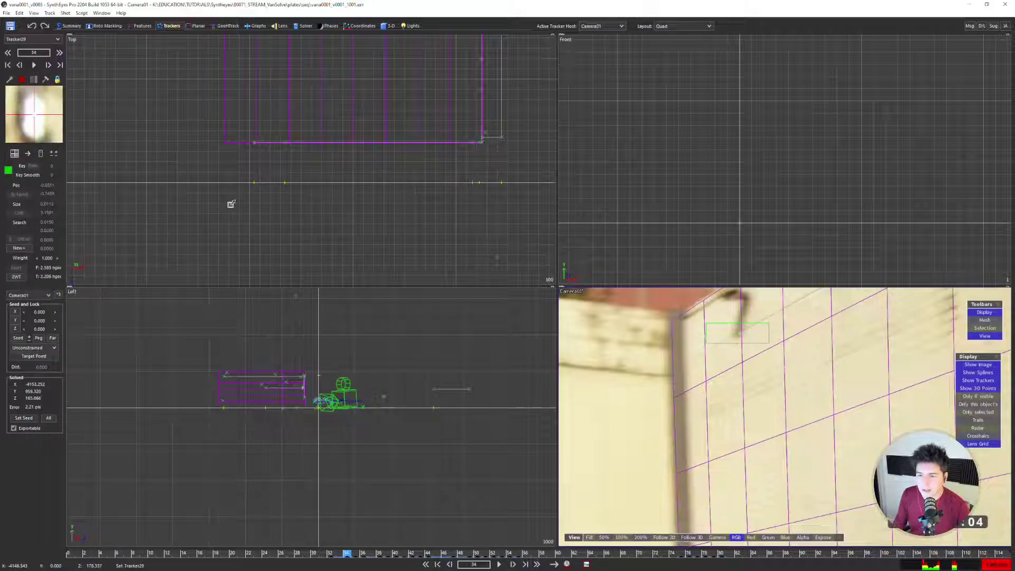
# Create a camera tracker at frame 34 on the building's far top corner and enlarge its search area
pyautogui.press('5')
pyautogui.scroll(-2, 414, 252)
pyautogui.moveTo(367, 196); pyautogui.dragTo(430, 209, button='middle')
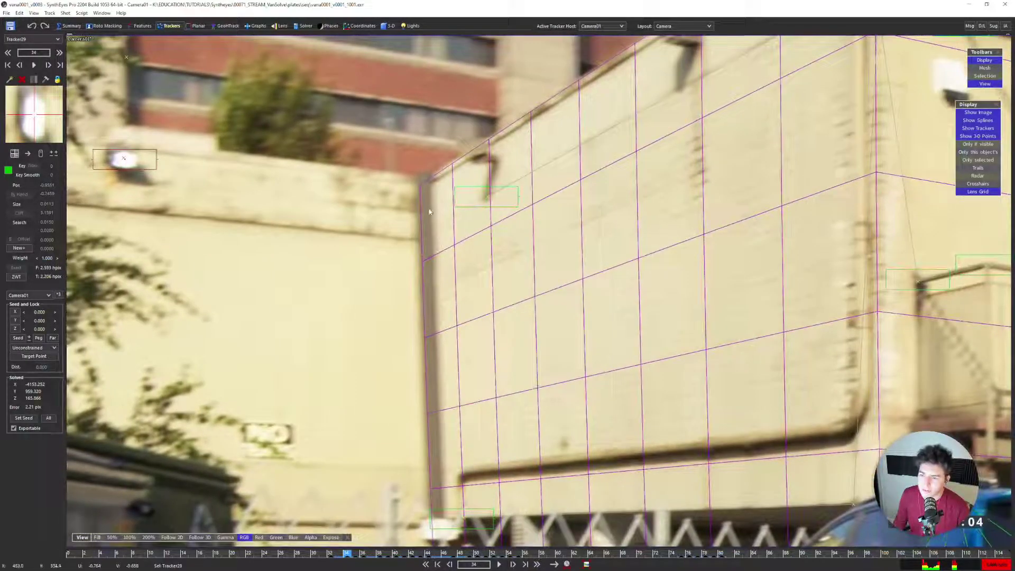
pyautogui.scroll(1, 427, 191)
pyautogui.click(435, 174)
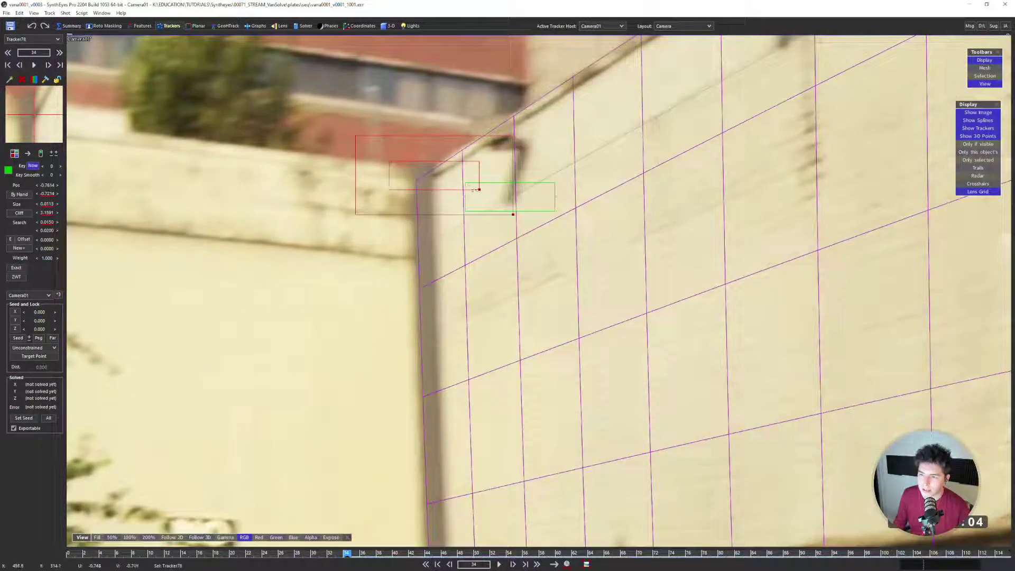
pyautogui.scroll(-4, 448, 194)
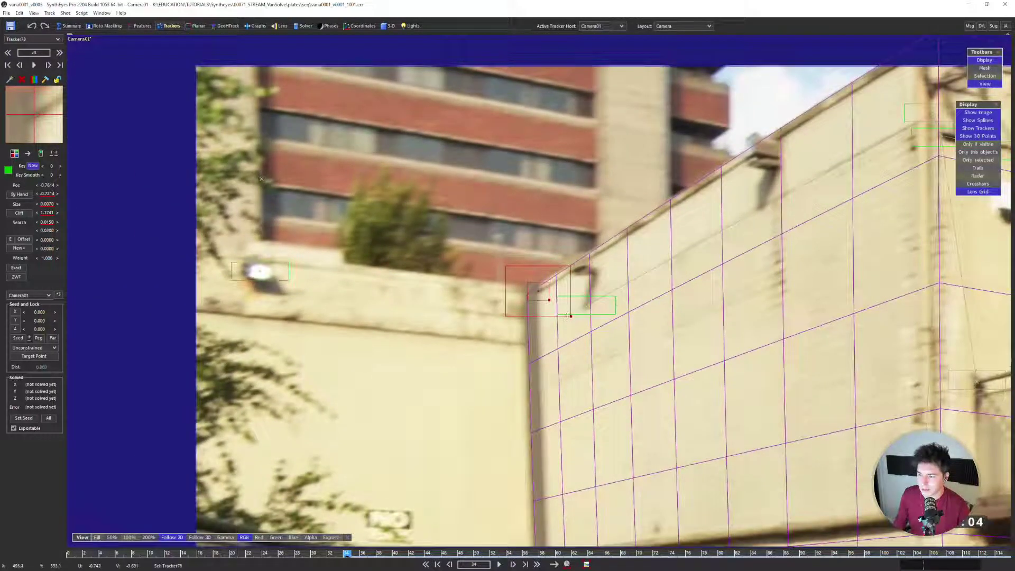
pyautogui.moveTo(594, 330); pyautogui.dragTo(609, 338)
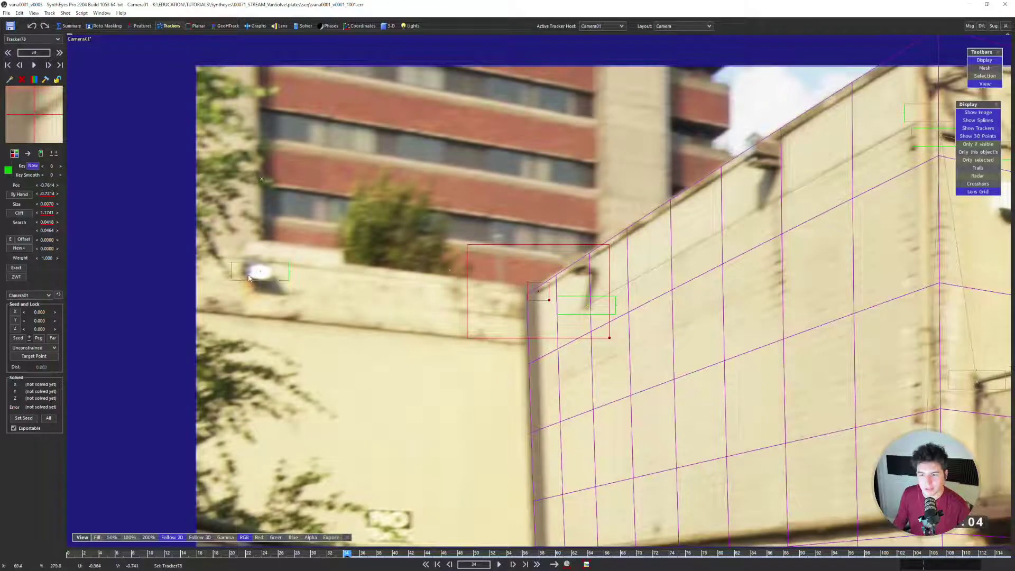
# Track the building's far top corner forward from frame 34 to about frame 54, where the van covers it
pyautogui.press('d')
pyautogui.press('5')
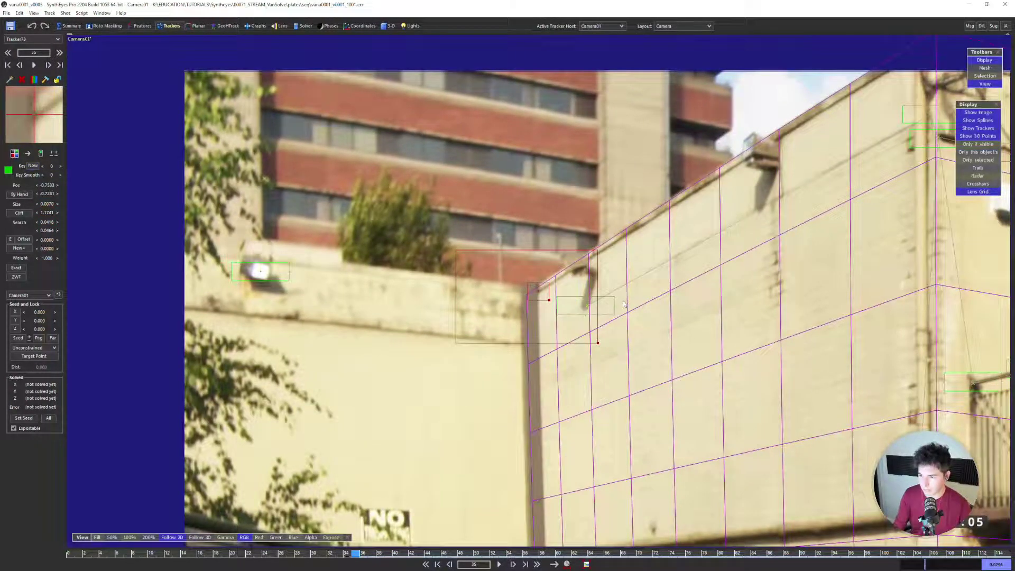
pyautogui.press('d')
pyautogui.press('d')
pyautogui.press('d')
pyautogui.press('d')
pyautogui.press('d')
pyautogui.press('d')
pyautogui.press('d')
pyautogui.press('d')
pyautogui.press('d')
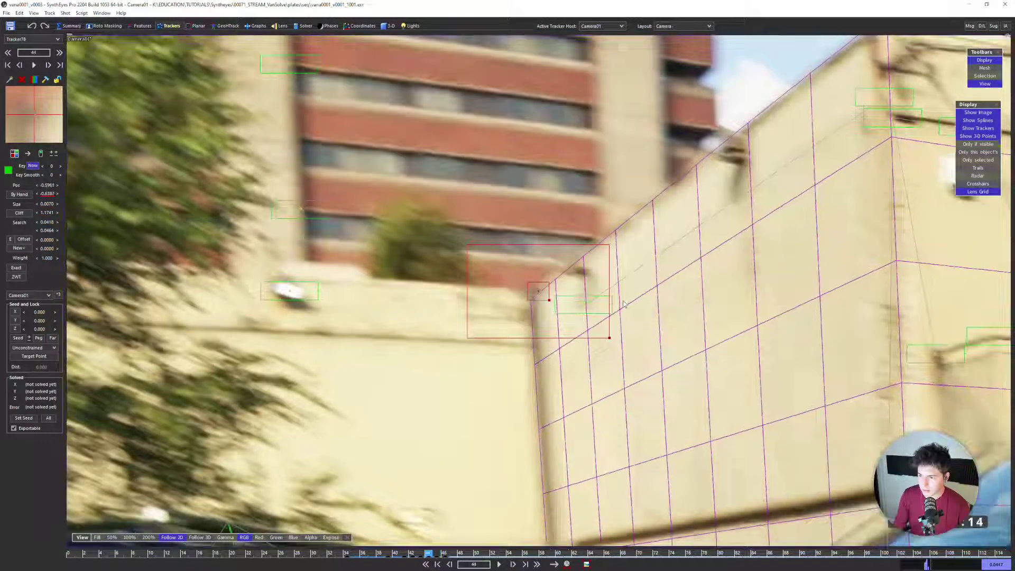
pyautogui.press('d')
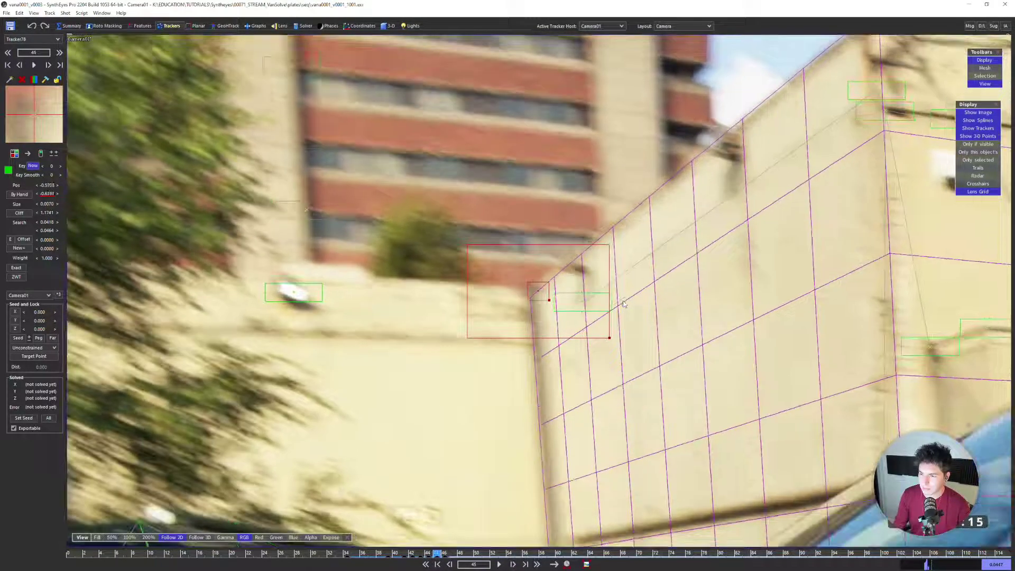
pyautogui.press('d')
pyautogui.press('d')
pyautogui.press('d')
pyautogui.press('d')
pyautogui.press('d')
pyautogui.press('d')
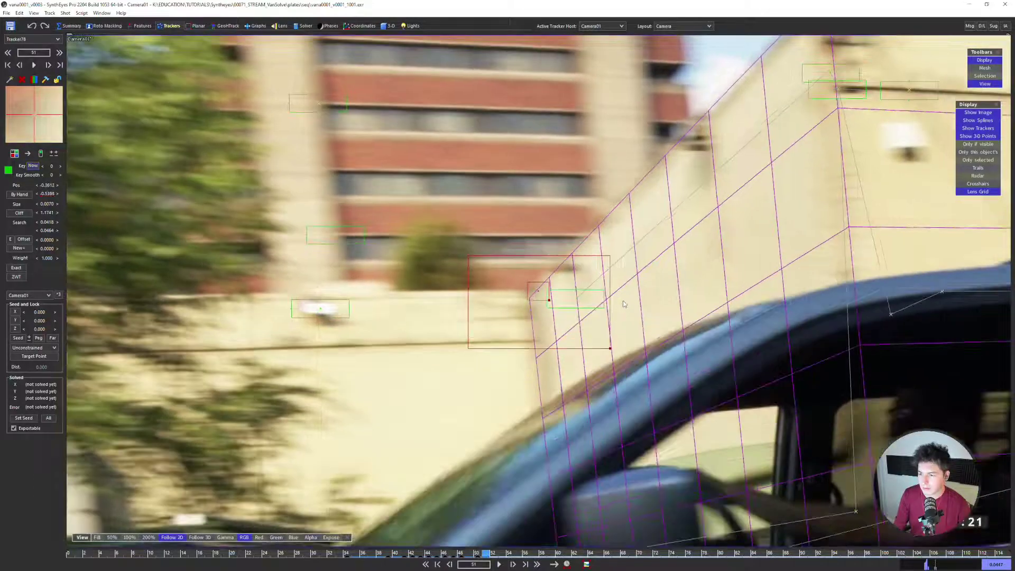
pyautogui.press('d')
pyautogui.press('d')
# Return to frame 34 and track the building's far top corner backward to about frame 27
pyautogui.press('s')
pyautogui.press('s')
pyautogui.press('s')
pyautogui.press('s')
pyautogui.press('s')
pyautogui.press('s')
pyautogui.press('s')
pyautogui.press('s')
pyautogui.press('s')
pyautogui.press('s')
pyautogui.press('s')
pyautogui.press('s')
pyautogui.press('s')
pyautogui.press('s')
pyautogui.press('s')
pyautogui.press('s')
pyautogui.press('s')
pyautogui.press('s')
pyautogui.press('s')
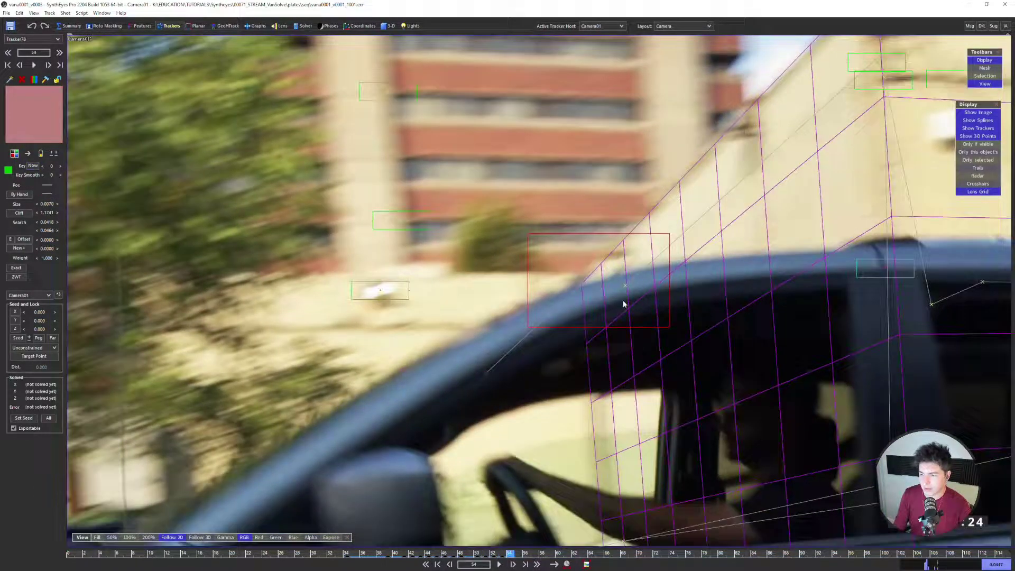
pyautogui.press('s')
pyautogui.press('s')
pyautogui.press('s')
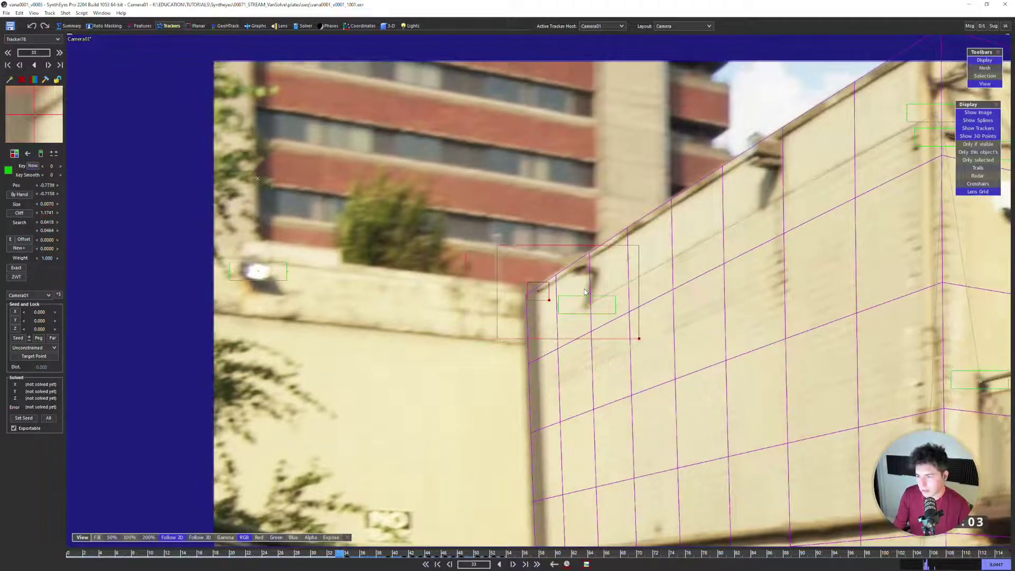
pyautogui.press('s')
pyautogui.press('s')
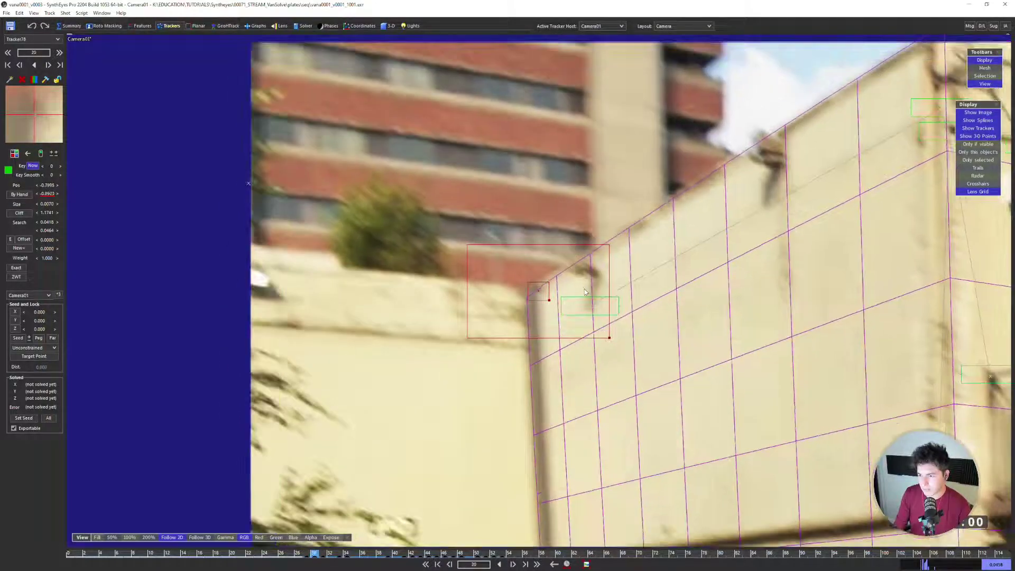
pyautogui.press('s')
pyautogui.press('s')
pyautogui.press('s')
pyautogui.press('s')
pyautogui.press('s')
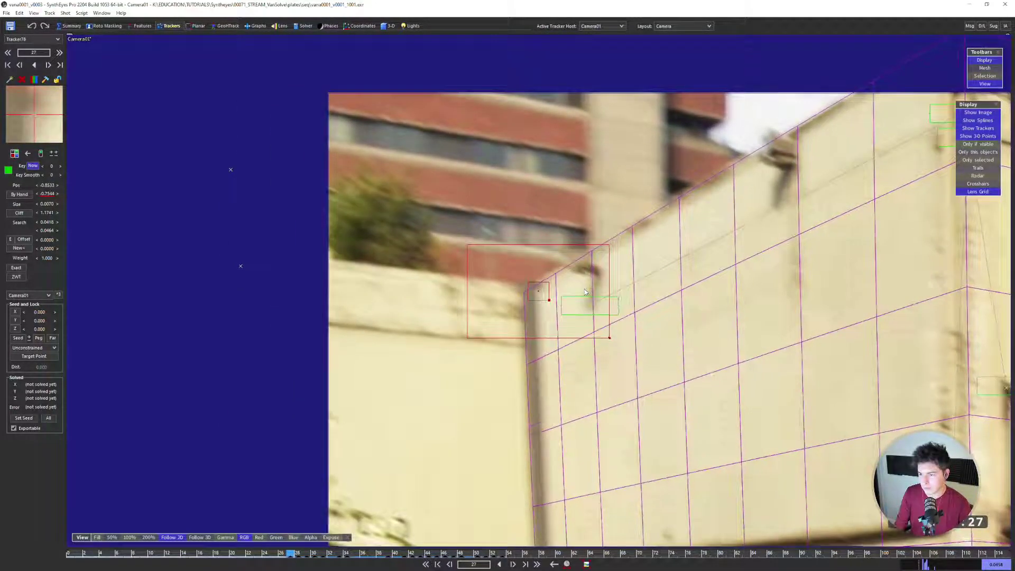
# Lock the new corner tracker and check its track forward to about frame 39, ending back at frame 34
pyautogui.press('d')
pyautogui.press('d')
pyautogui.press('d')
pyautogui.press('d')
pyautogui.press('d')
pyautogui.press('d')
pyautogui.press('d')
pyautogui.press('d')
pyautogui.press('d')
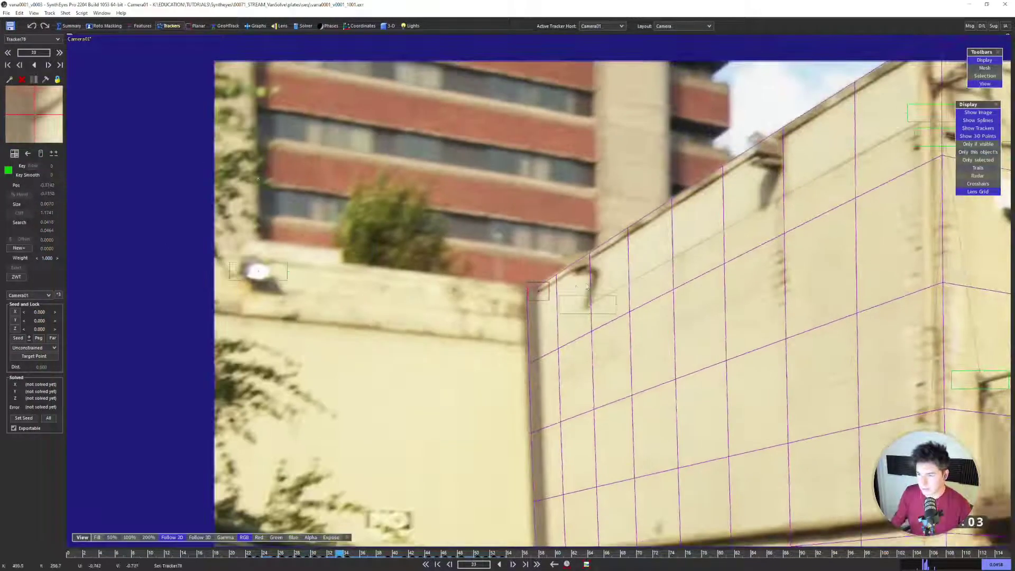
pyautogui.scroll(-2, 587, 286)
pyautogui.press('d')
pyautogui.press('d')
pyautogui.press('d')
pyautogui.press('d')
pyautogui.press('d')
pyautogui.press('d')
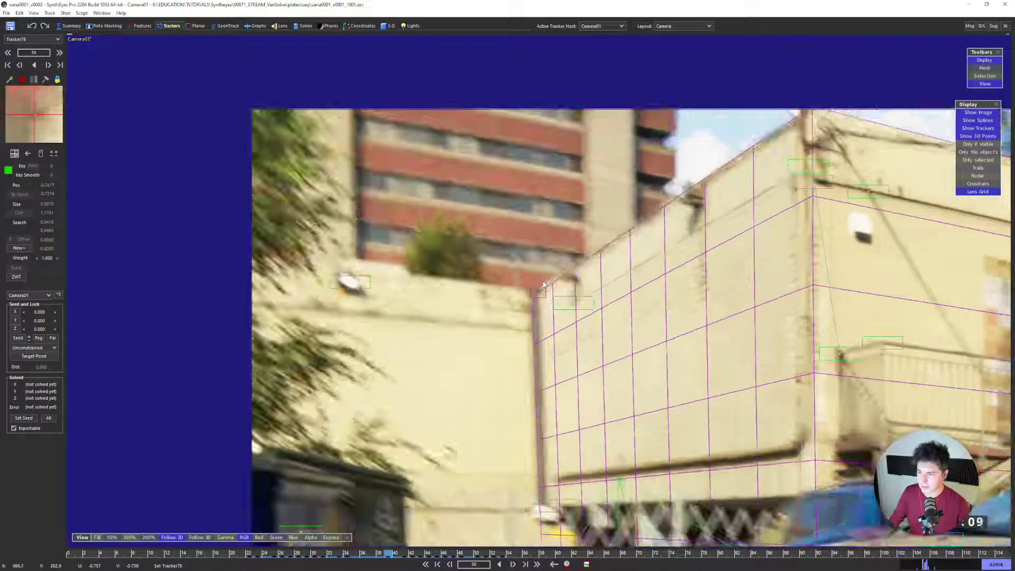
pyautogui.press('s')
pyautogui.press('s')
pyautogui.press('s')
pyautogui.press('s')
pyautogui.press('s')
# Re-solve the scene and examine the new corner tracker against the building box in the quad layout's top view
pyautogui.press('F9')
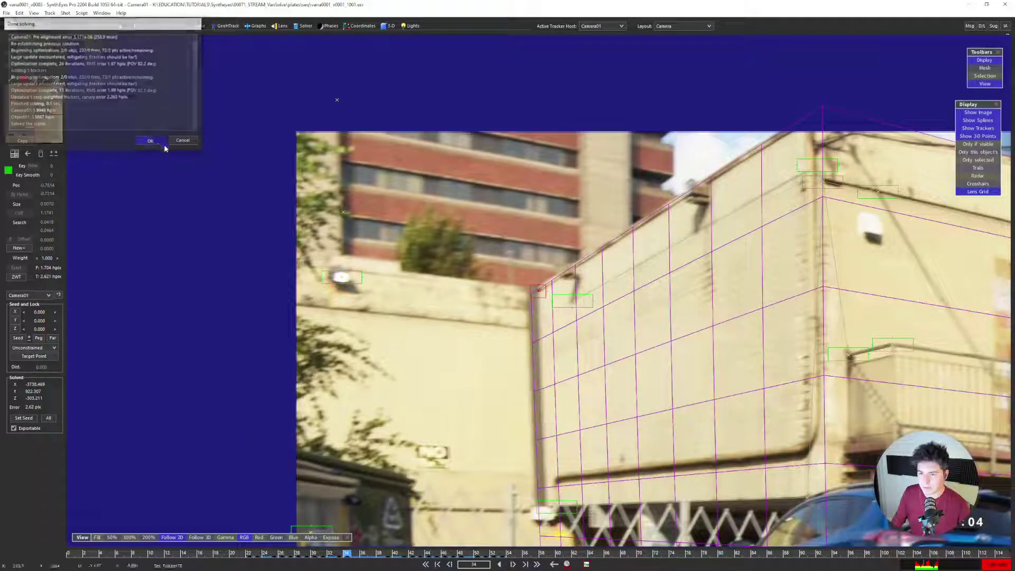
pyautogui.click(150, 140)
pyautogui.scroll(3, 298, 159)
pyautogui.click(271, 179)
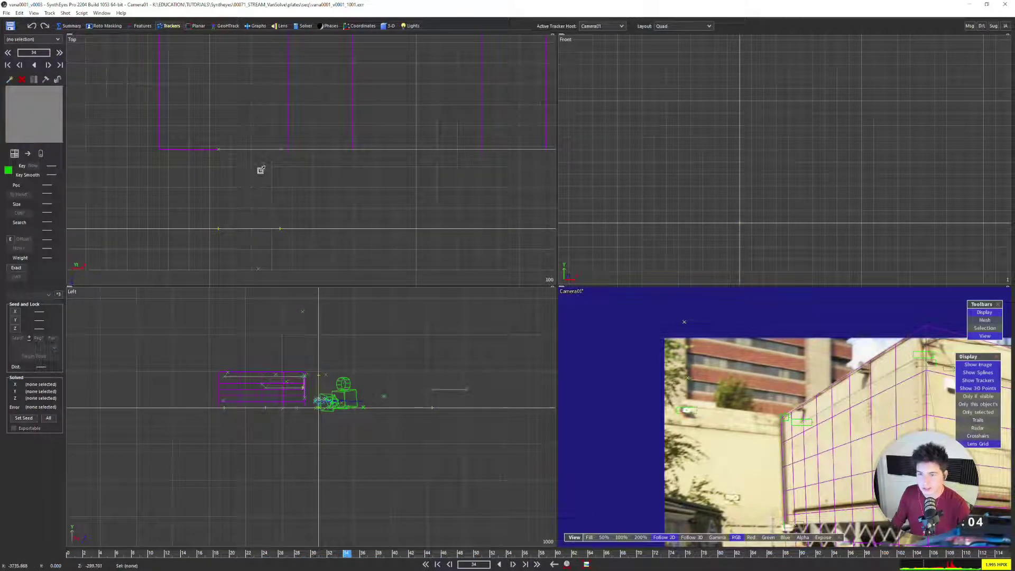
pyautogui.click(264, 167)
pyautogui.scroll(-2, 433, 203)
pyautogui.moveTo(433, 203); pyautogui.dragTo(236, 212, button='middle')
pyautogui.scroll(6, 407, 169)
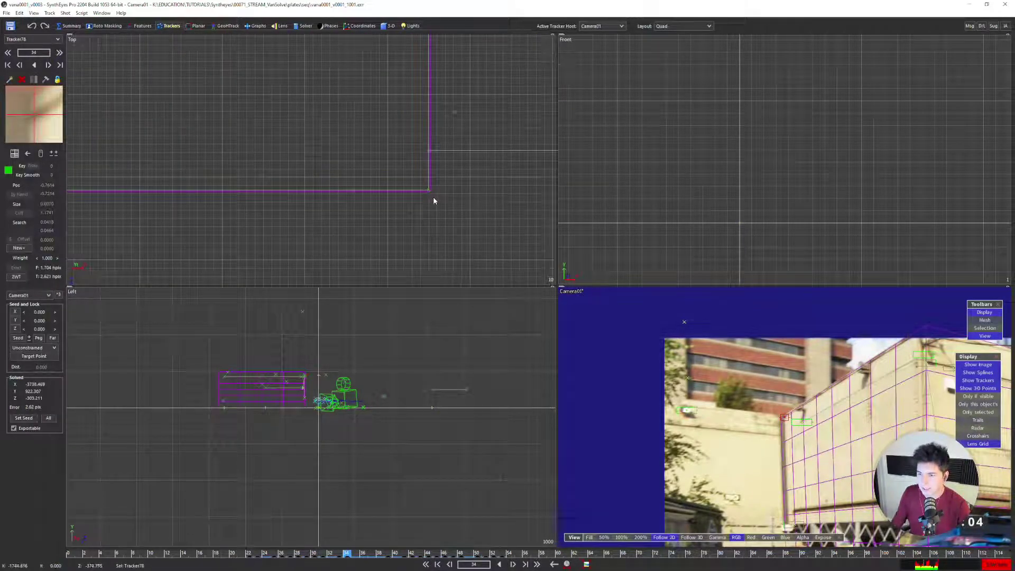
# Try assigning Tracker73 beside the building's near top corner as the far-corner tracker's target point, and undo it
pyautogui.scroll(-2, 899, 365)
pyautogui.scroll(3, 899, 364)
pyautogui.moveTo(937, 352); pyautogui.dragTo(746, 369, button='middle')
pyautogui.scroll(1, 745, 370)
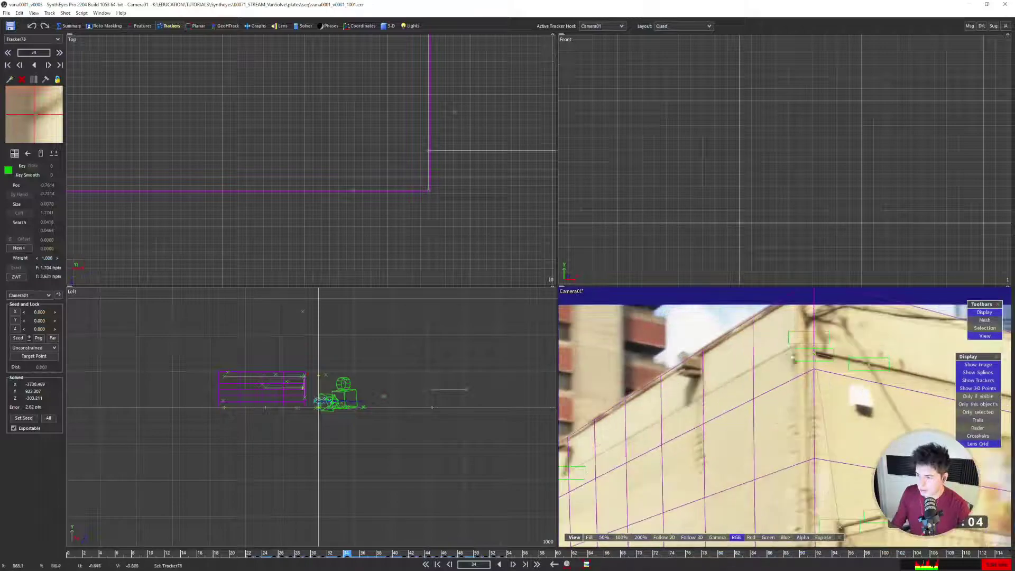
pyautogui.scroll(3, 946, 365)
pyautogui.click(667, 313)
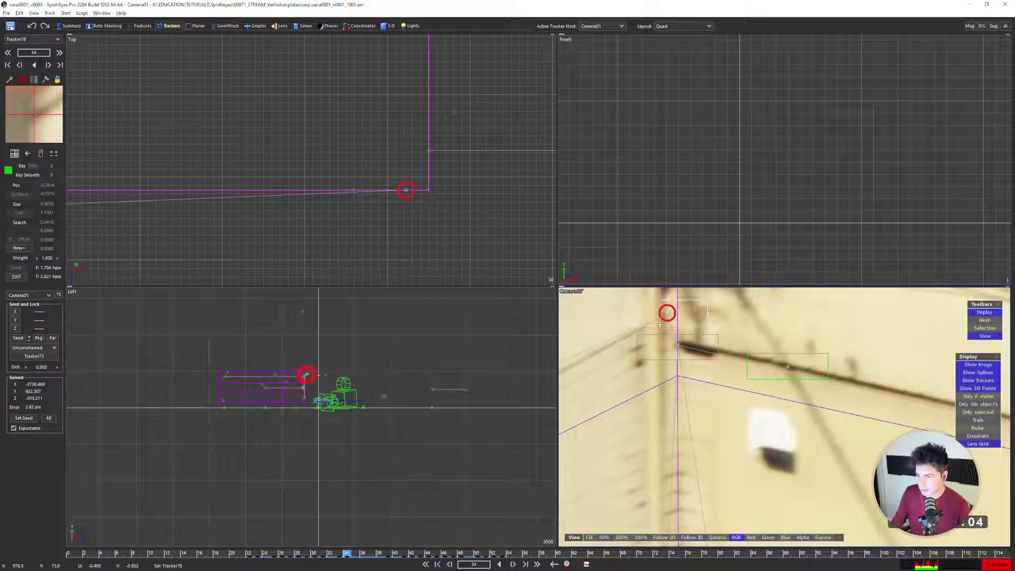
pyautogui.scroll(-5, 660, 324)
pyautogui.scroll(4, 659, 327)
pyautogui.hotkey('ctrl', 'z')
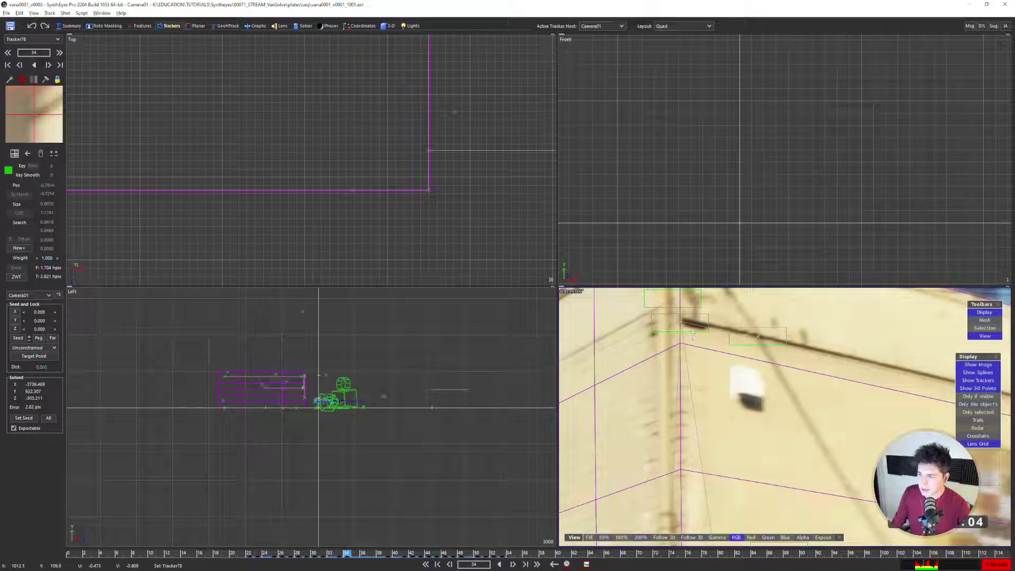
# Assign Tracker7 at the building's near corner as the far-corner tracker's target point
pyautogui.keyDown('alt'); pyautogui.click(680, 323); pyautogui.keyUp('alt')
pyautogui.scroll(-3, 686, 328)
pyautogui.moveTo(686, 327); pyautogui.dragTo(818, 319, button='middle')
pyautogui.scroll(-3, 390, 194)
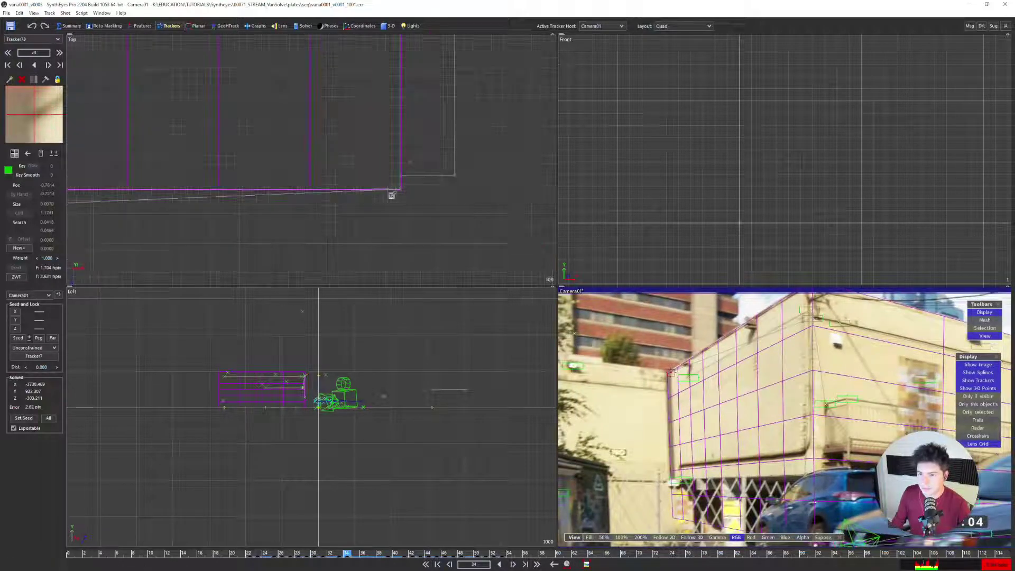
# Constrain the far-corner tracker to Tracker7 with Same XY Plane (back) and re-solve the scene
pyautogui.scroll(-2, 320, 195)
pyautogui.moveTo(254, 199); pyautogui.dragTo(405, 190, button='middle')
pyautogui.scroll(-1, 404, 190)
pyautogui.moveTo(326, 193); pyautogui.dragTo(226, 195, button='middle')
pyautogui.scroll(-1, 226, 195)
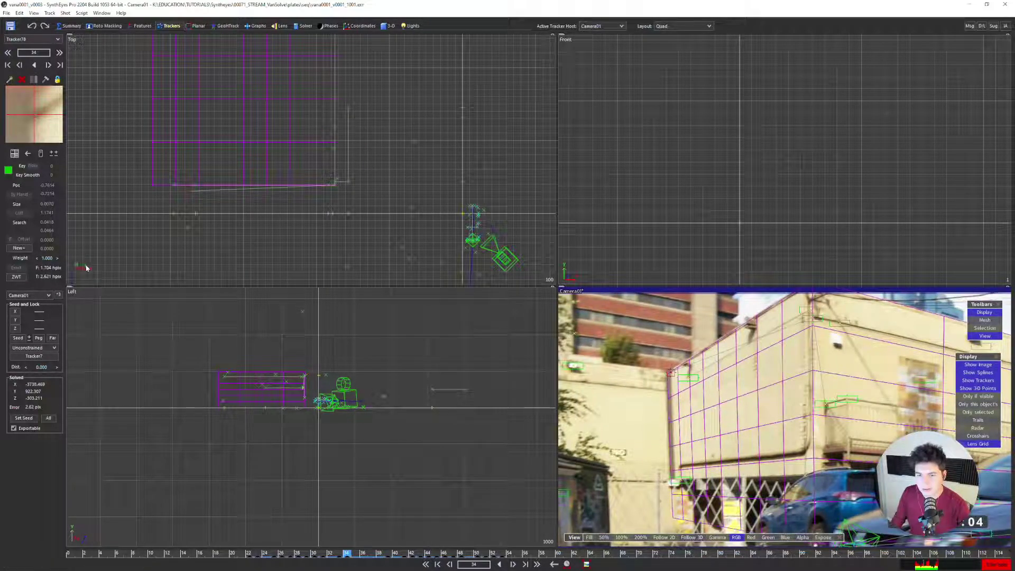
pyautogui.click(34, 347)
pyautogui.click(33, 399)
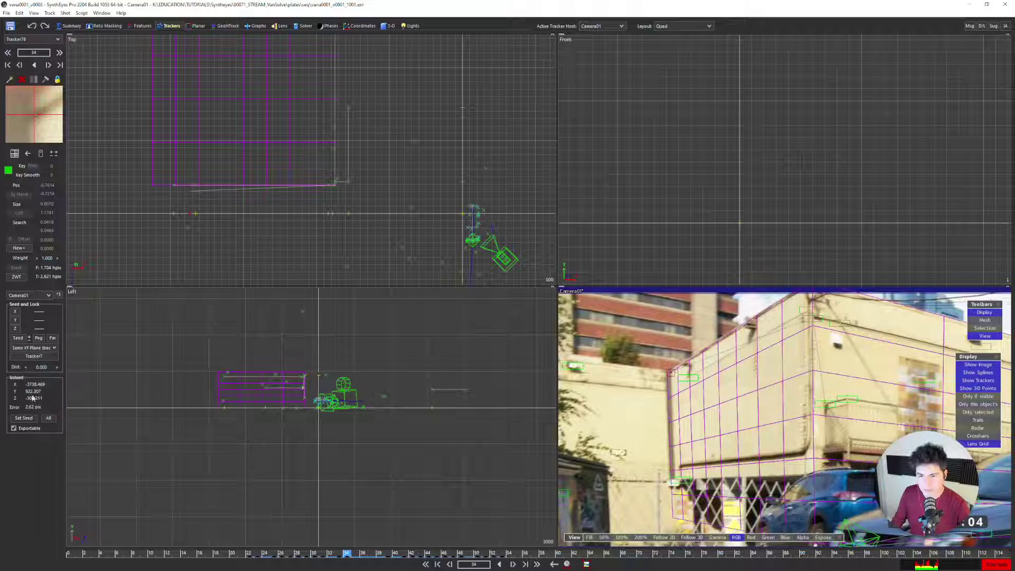
pyautogui.press('g')
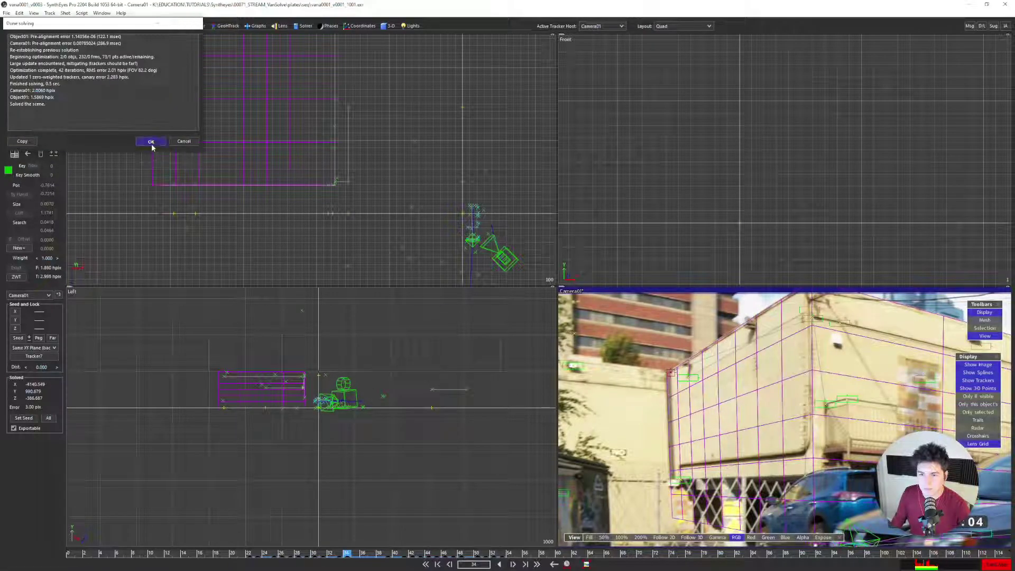
pyautogui.click(152, 142)
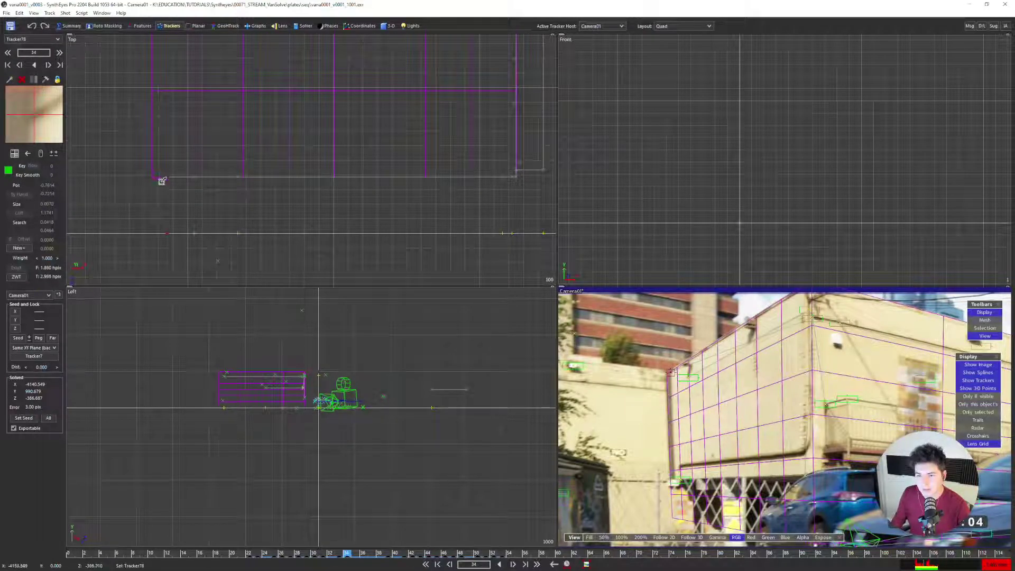
# Assign the far-corner Tracker78 as the target point of Tracker29 on the wall beside the building
pyautogui.moveTo(162, 181); pyautogui.dragTo(207, 146, button='middle')
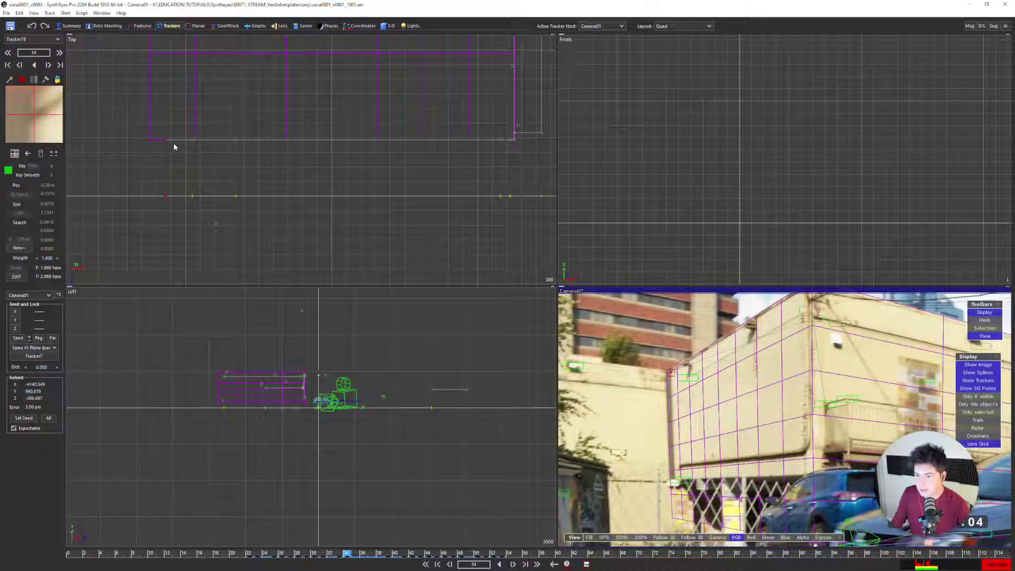
pyautogui.scroll(5, 691, 386)
pyautogui.moveTo(623, 341); pyautogui.dragTo(673, 355, button='middle')
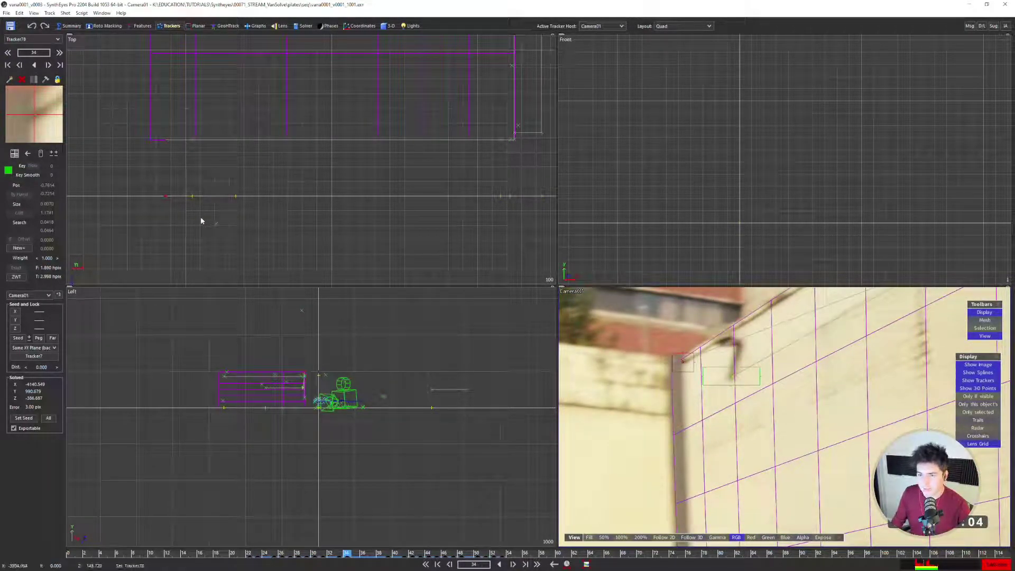
pyautogui.click(215, 229)
pyautogui.scroll(-2, 750, 392)
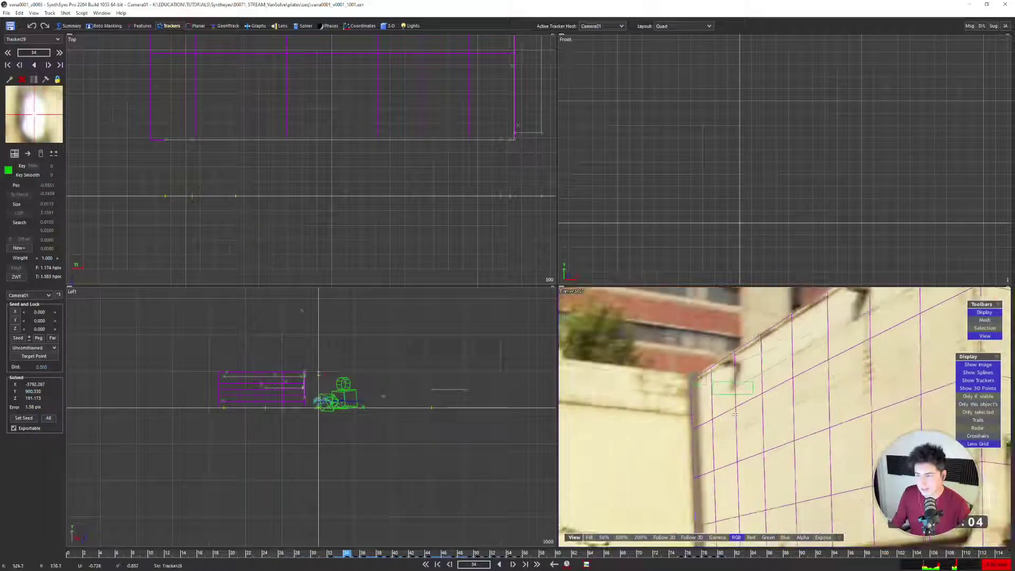
pyautogui.moveTo(751, 392); pyautogui.dragTo(872, 342, button='middle')
pyautogui.moveTo(630, 303); pyautogui.dragTo(629, 326, button='middle')
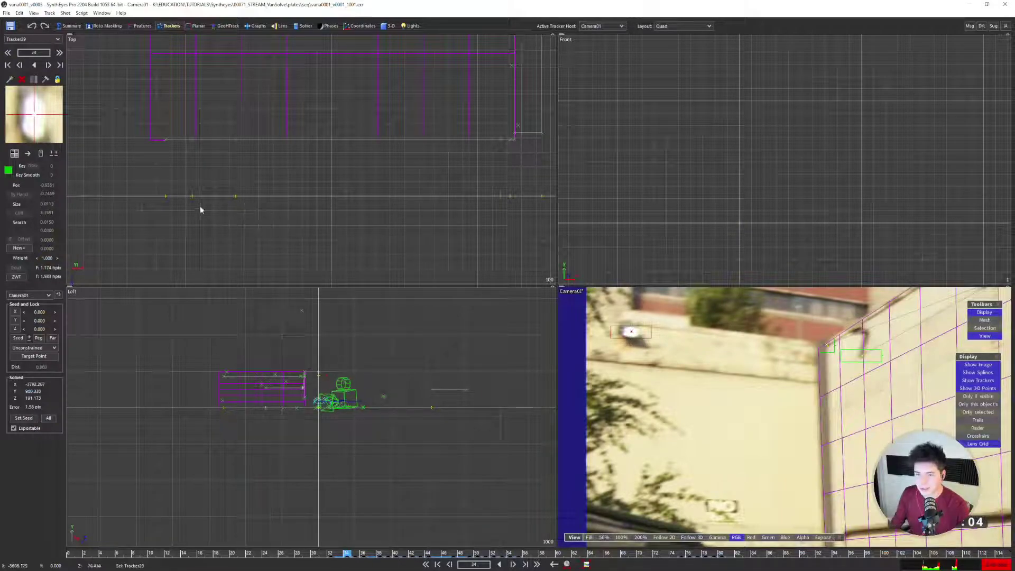
pyautogui.moveTo(209, 233); pyautogui.dragTo(272, 227, button='middle')
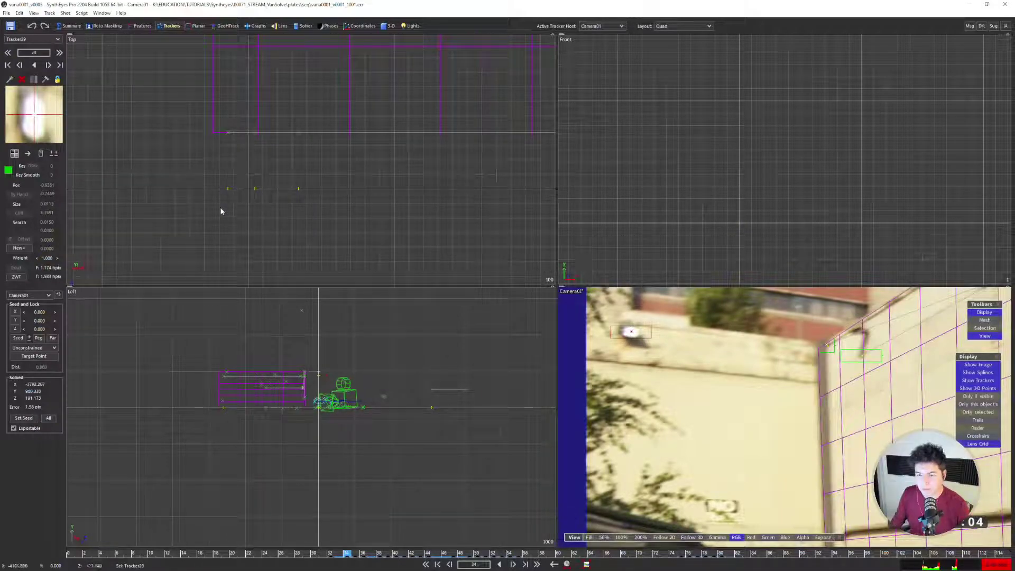
pyautogui.click(222, 137)
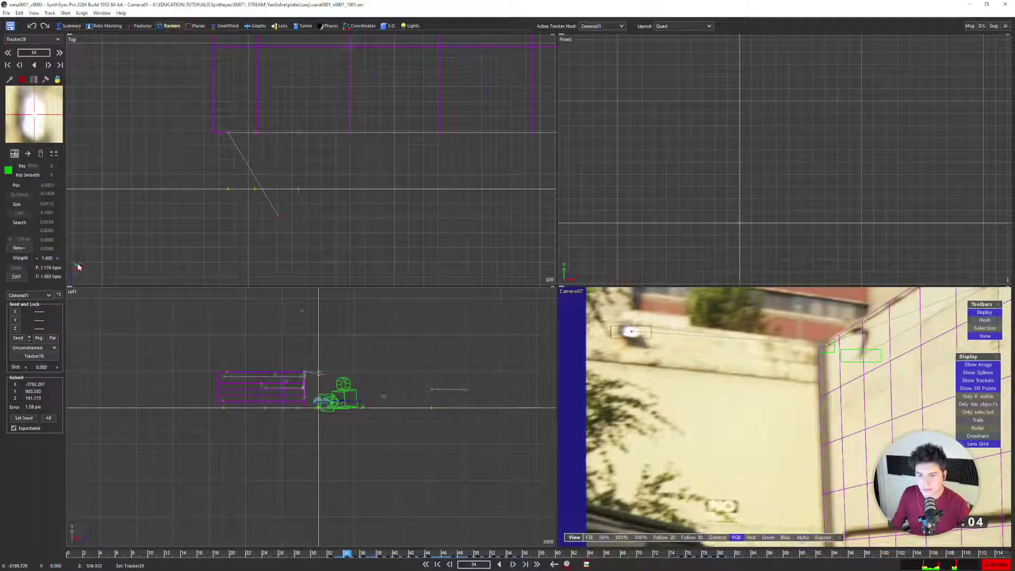
# Set Tracker29's constraint to Same YZ Plane (side) and re-solve the scene
pyautogui.click(40, 348)
pyautogui.click(39, 408)
pyautogui.hotkey('shift', 'g')
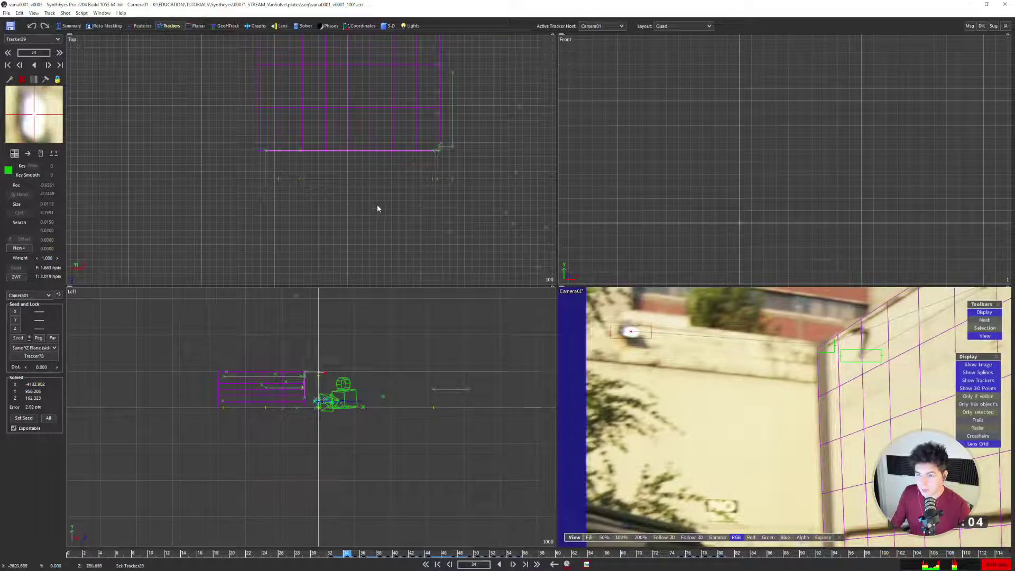
# Compare the solve before and after Tracker29's constraint around the building corners by repeatedly undoing and redoing it
pyautogui.hotkey('ctrl', 'z')
pyautogui.hotkey('ctrl', 'y')
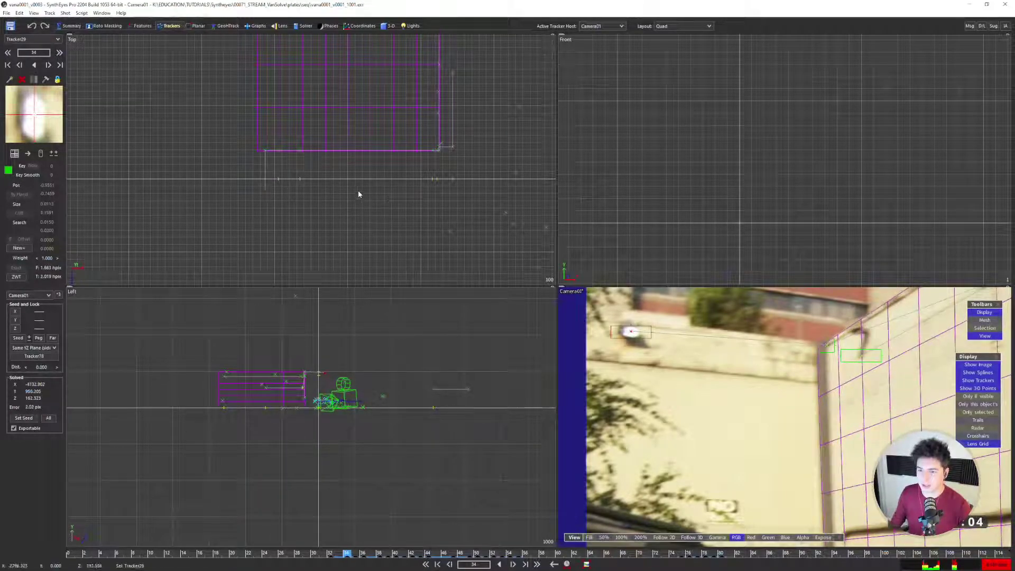
pyautogui.hotkey('ctrl', 'z')
pyautogui.hotkey('ctrl', 'y')
pyautogui.hotkey('ctrl', 'z')
pyautogui.hotkey('ctrl', 'y')
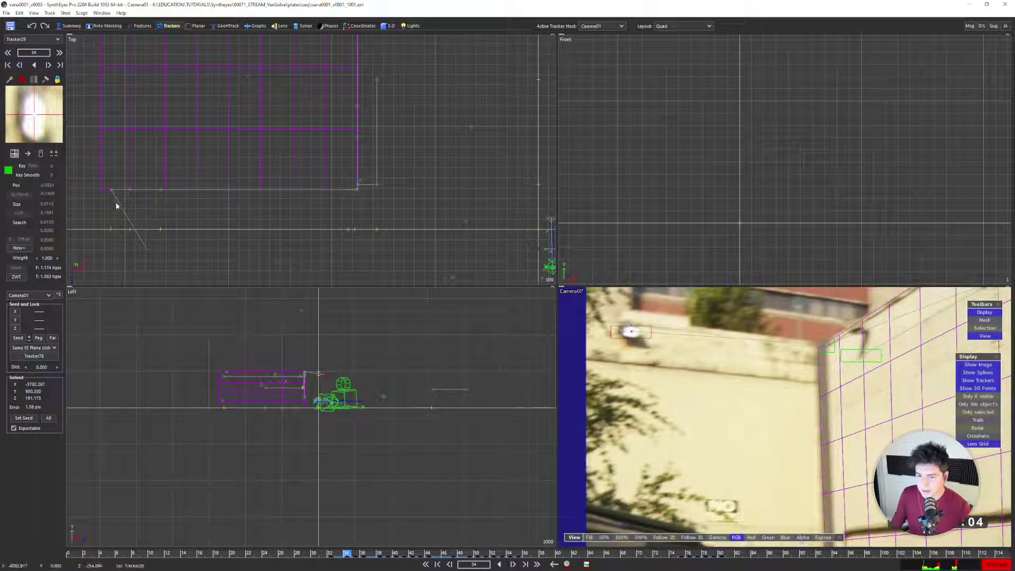
pyautogui.scroll(3, 370, 150)
pyautogui.press('s')
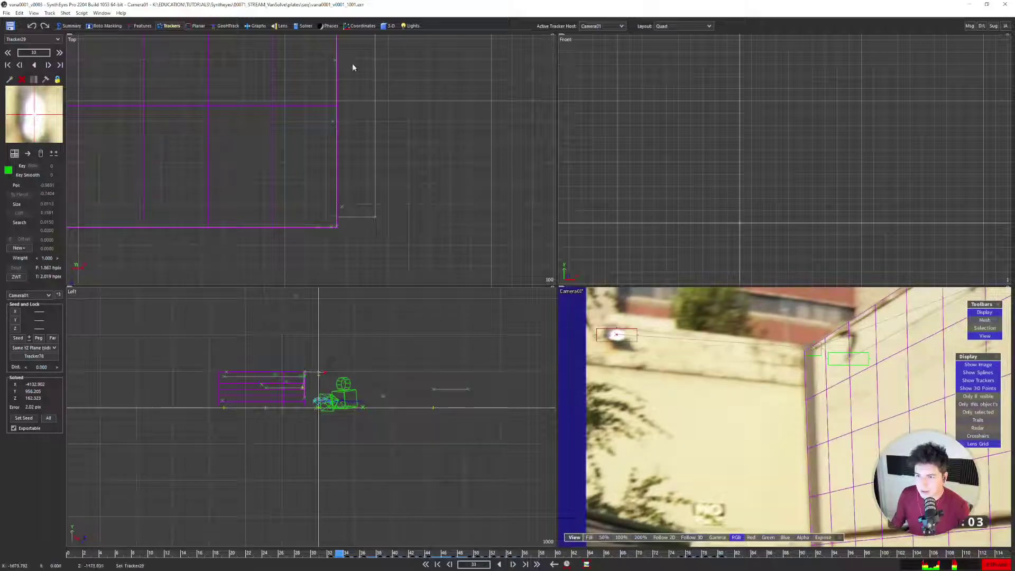
pyautogui.moveTo(351, 64); pyautogui.dragTo(344, 190, button='middle')
pyautogui.hotkey('ctrl', 'z')
pyautogui.hotkey('ctrl', 'y')
pyautogui.scroll(4, 370, 132)
pyautogui.hotkey('ctrl', 'z')
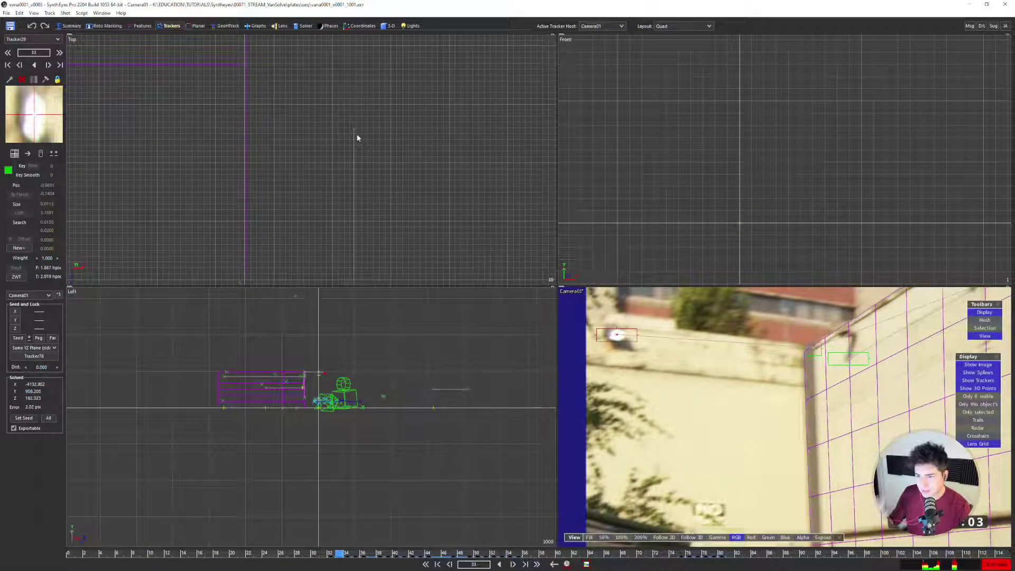
pyautogui.hotkey('ctrl', 'y')
# Examine the balcony railing trackers in the camera view against the building box in the top view
pyautogui.scroll(-6, 687, 346)
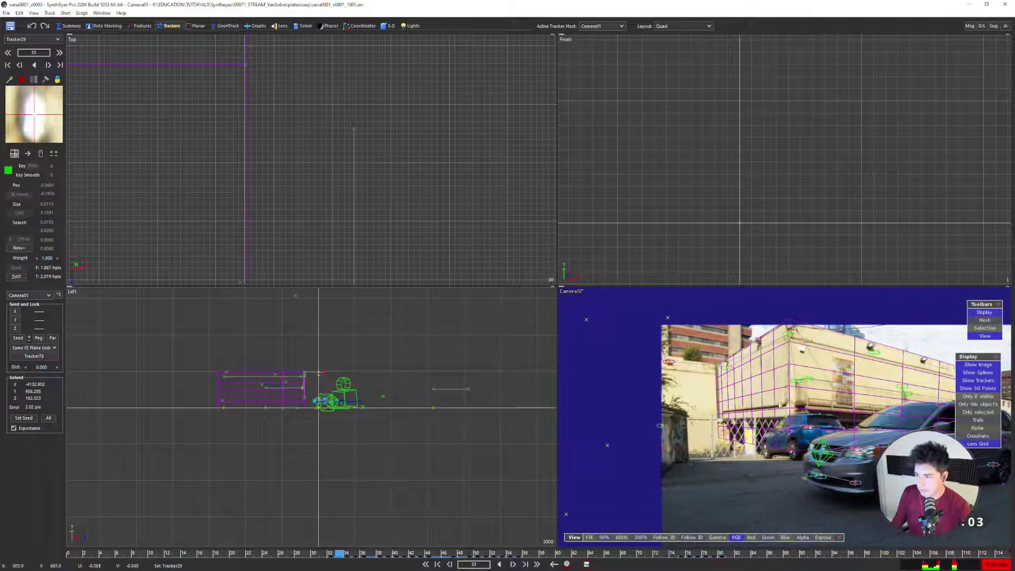
pyautogui.scroll(6, 791, 344)
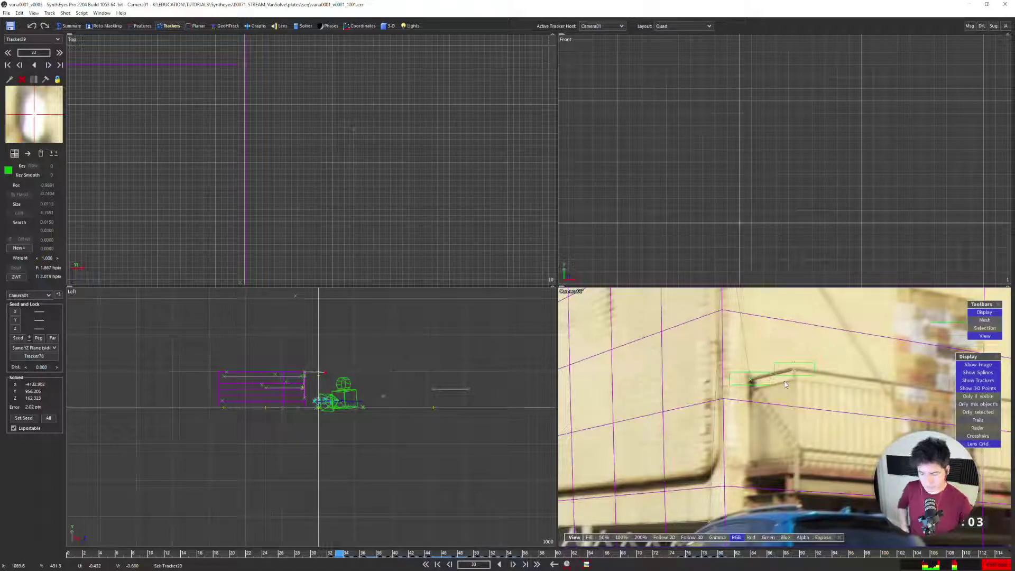
pyautogui.scroll(-5, 358, 116)
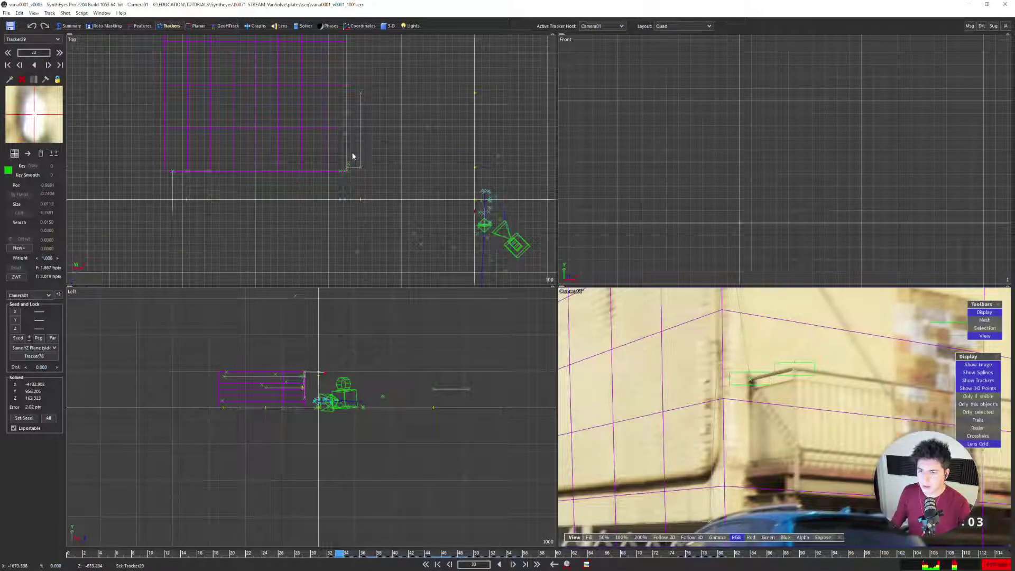
pyautogui.scroll(-3, 351, 154)
pyautogui.scroll(4, 272, 163)
pyautogui.scroll(-3, 270, 172)
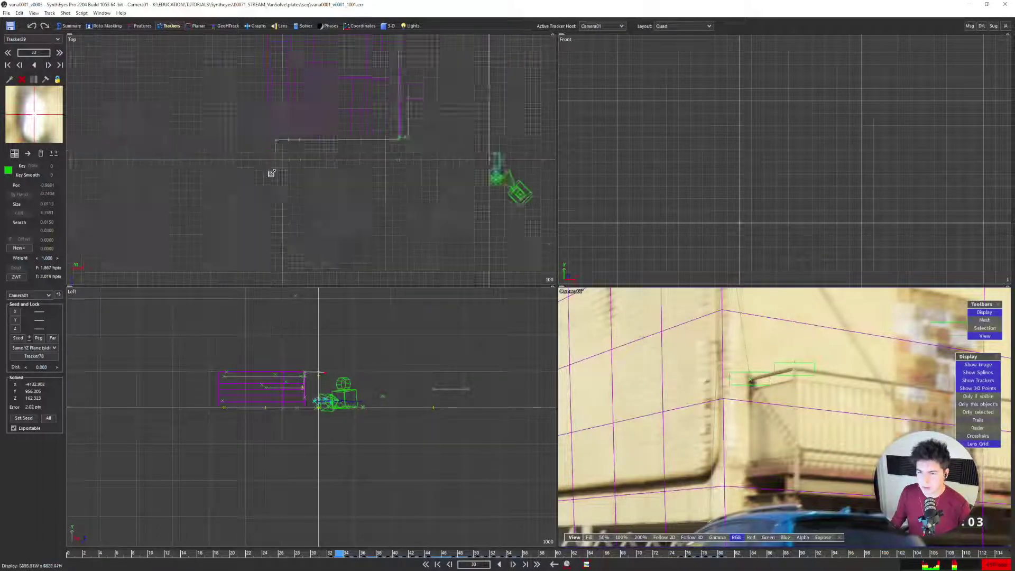
# At frame 31, undo and redo the last solve repeatedly to compare tracker positions across the wider top view
pyautogui.press('Left')
pyautogui.press('Left')
pyautogui.moveTo(313, 216); pyautogui.dragTo(325, 165, button='middle')
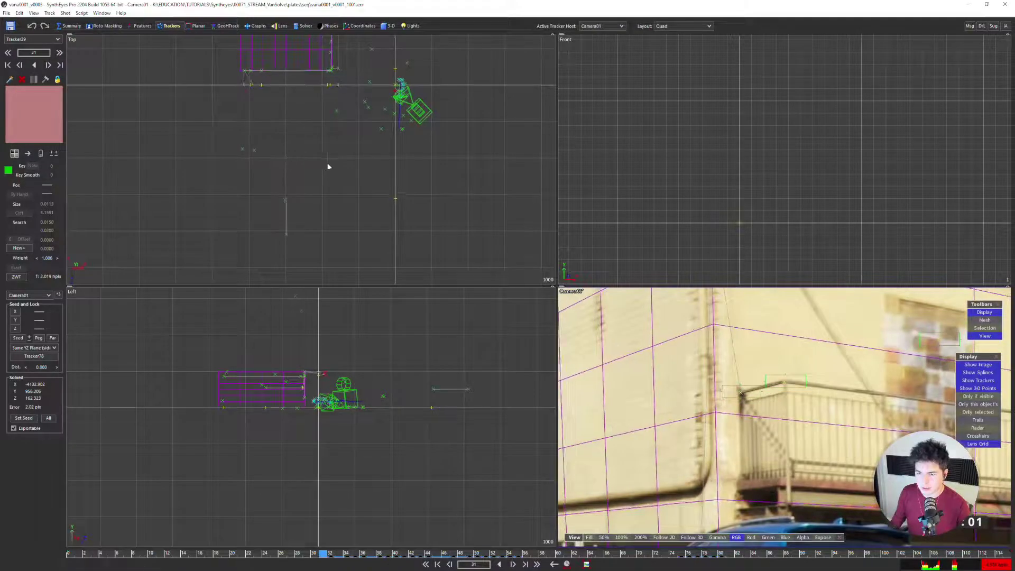
pyautogui.hotkey('ctrl', 'y')
pyautogui.hotkey('ctrl', 'z')
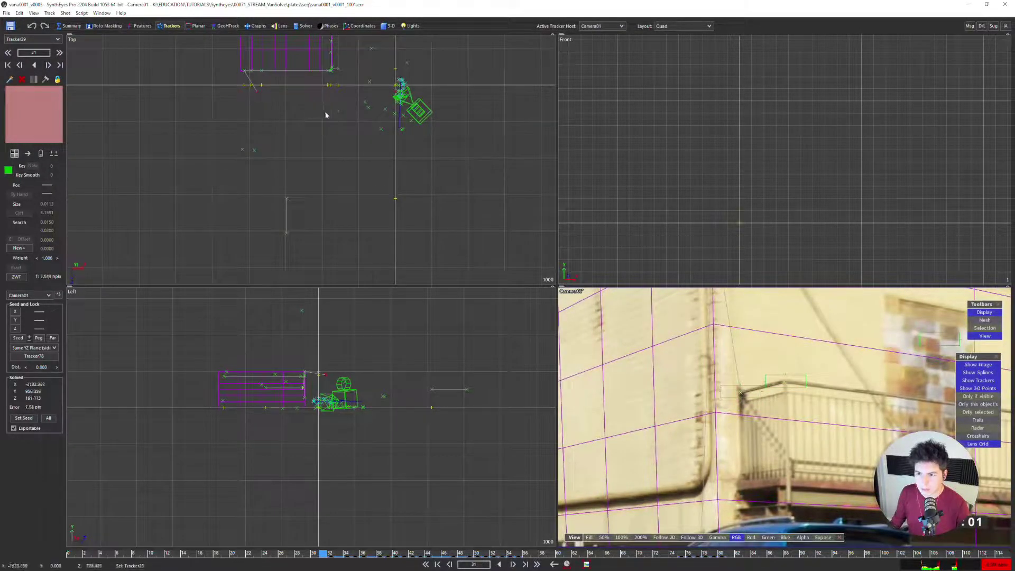
pyautogui.hotkey('ctrl', 'y')
pyautogui.hotkey('ctrl', 'z')
pyautogui.hotkey('ctrl', 'y')
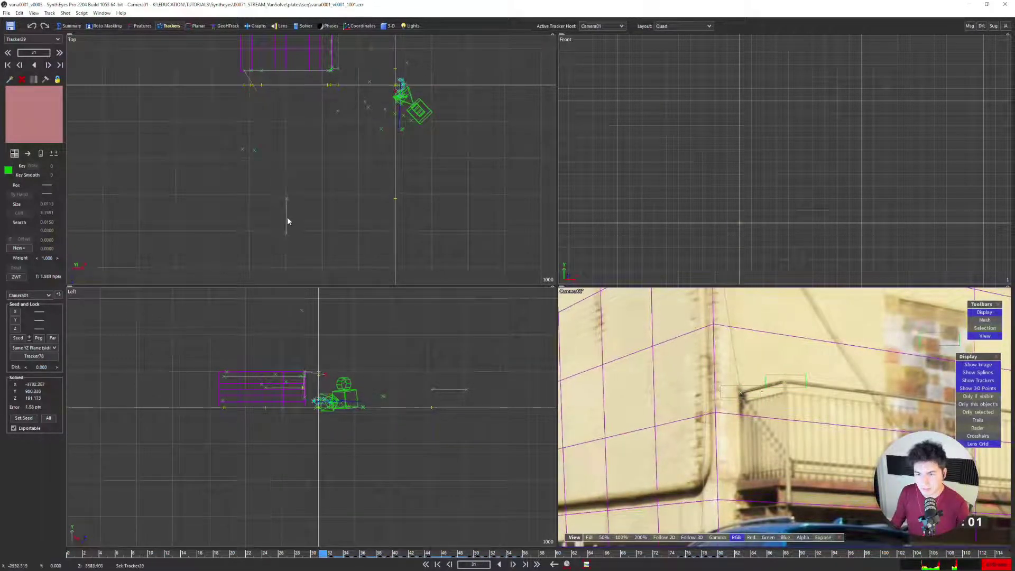
pyautogui.scroll(-4, 292, 186)
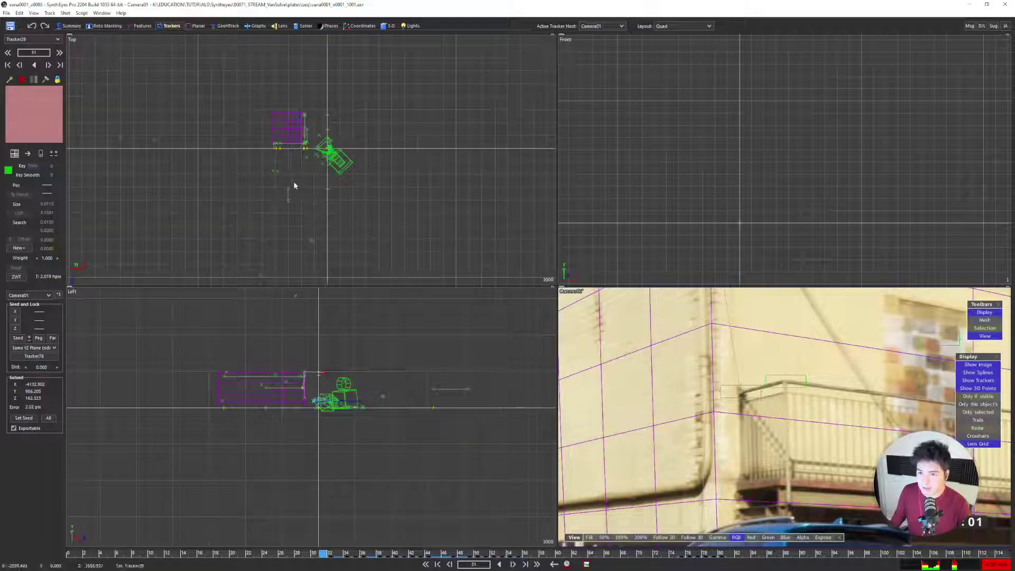
# Select the distant Tracker30 in the top view and look for it in the full camera view
pyautogui.click(247, 175)
pyautogui.scroll(-2, 243, 173)
pyautogui.moveTo(228, 174); pyautogui.dragTo(265, 177, button='middle')
pyautogui.scroll(2, 265, 177)
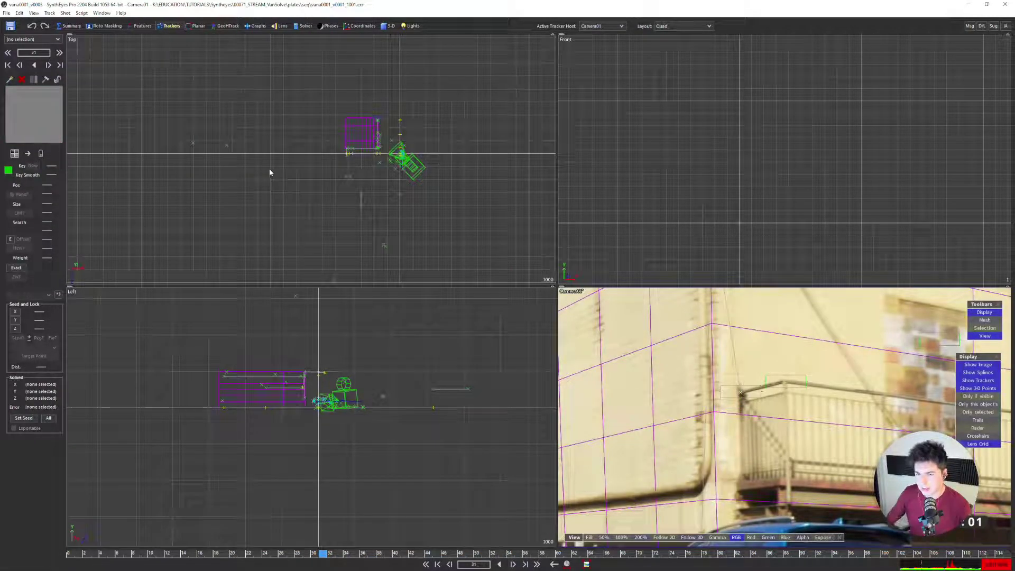
pyautogui.click(225, 146)
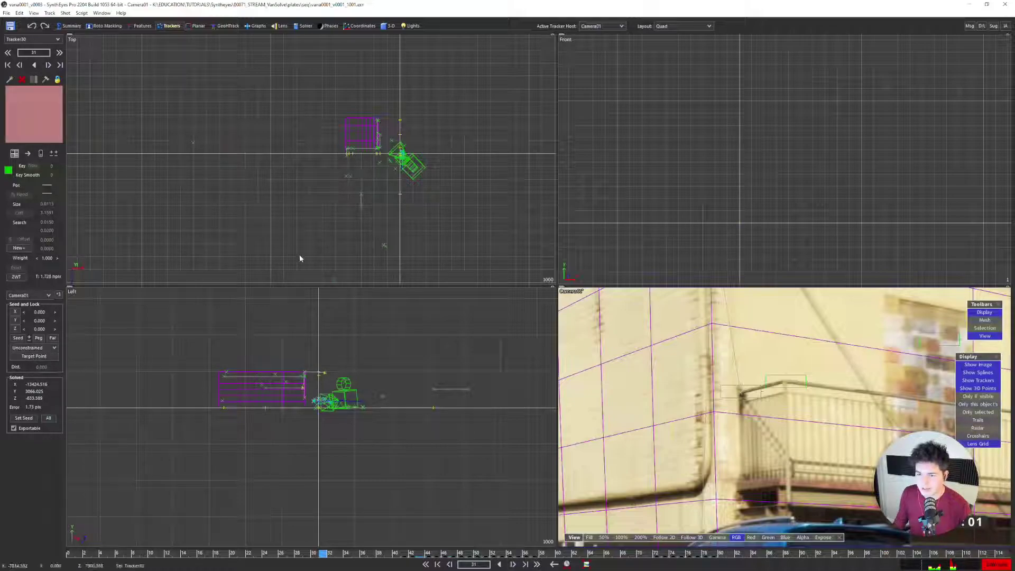
pyautogui.scroll(-6, 793, 386)
pyautogui.press('5')
pyautogui.press('7')
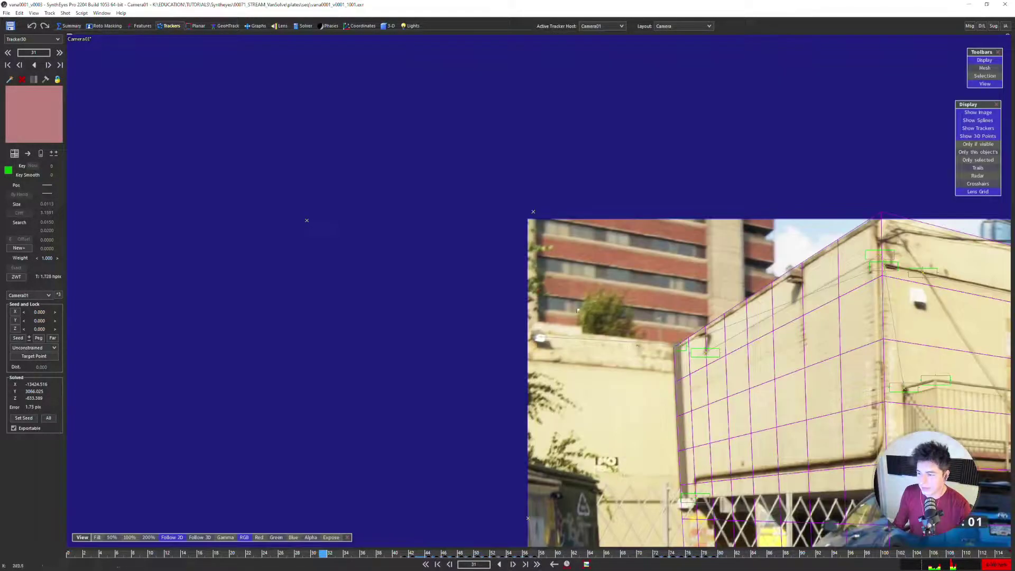
pyautogui.scroll(-6, 578, 311)
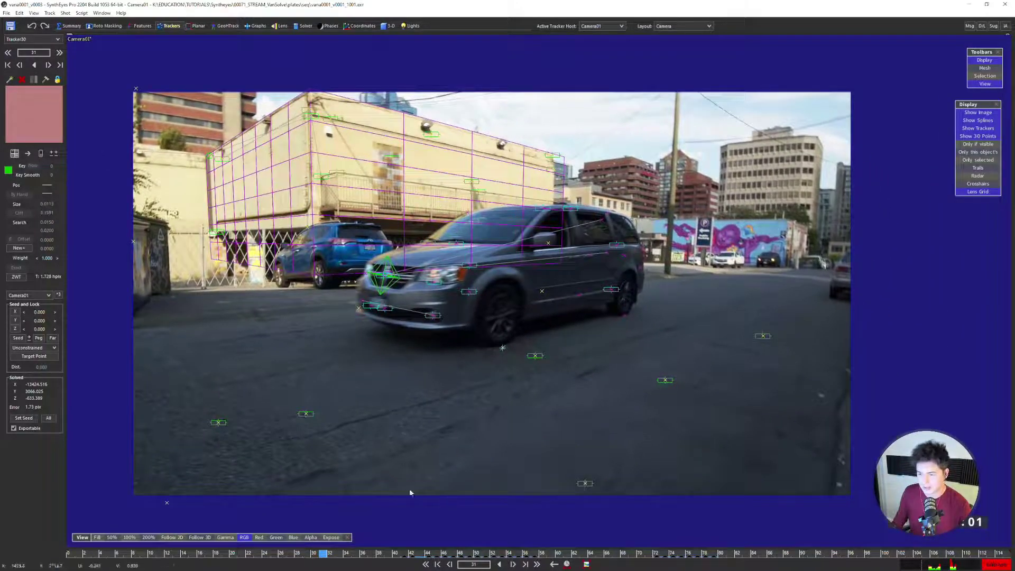
# At frame 49, select both trackers on the distant brick building and examine their positions in the quad top view
pyautogui.moveTo(411, 555); pyautogui.dragTo(470, 551)
pyautogui.click(275, 134)
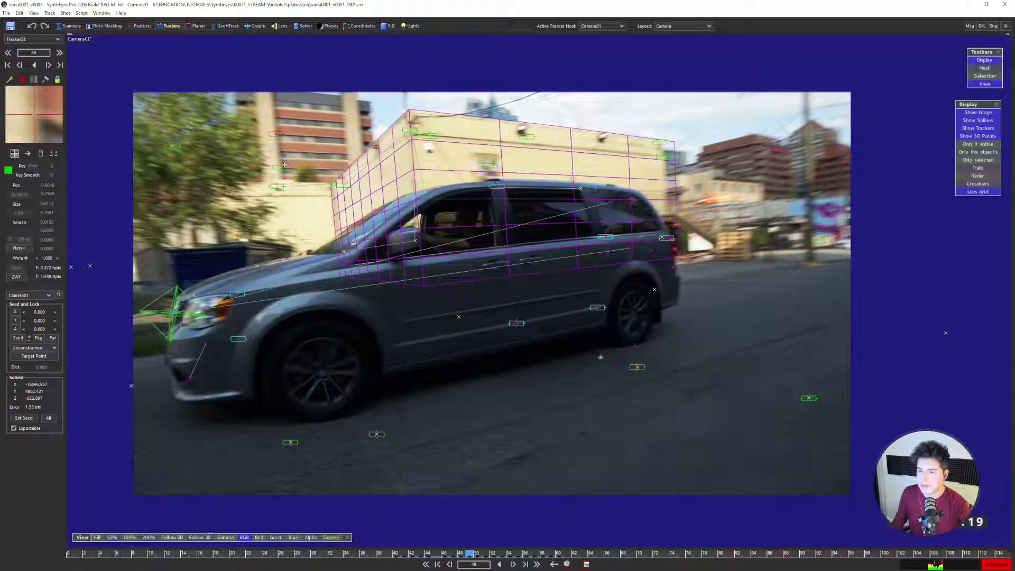
pyautogui.click(282, 166)
pyautogui.keyDown('shift'); pyautogui.click(277, 135); pyautogui.keyUp('shift')
pyautogui.press('7')
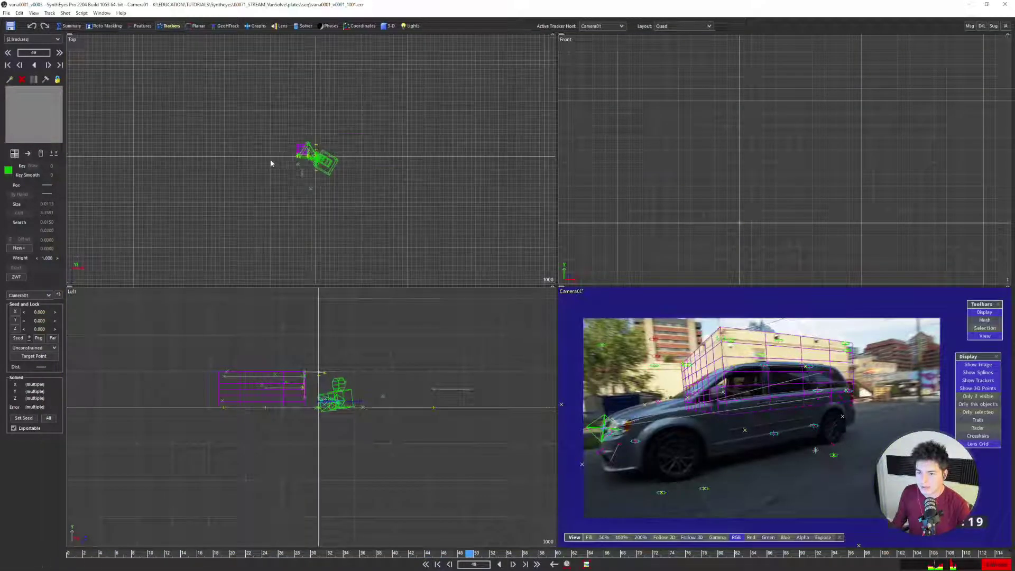
pyautogui.scroll(2, 249, 157)
pyautogui.moveTo(249, 157); pyautogui.dragTo(304, 169, button='middle')
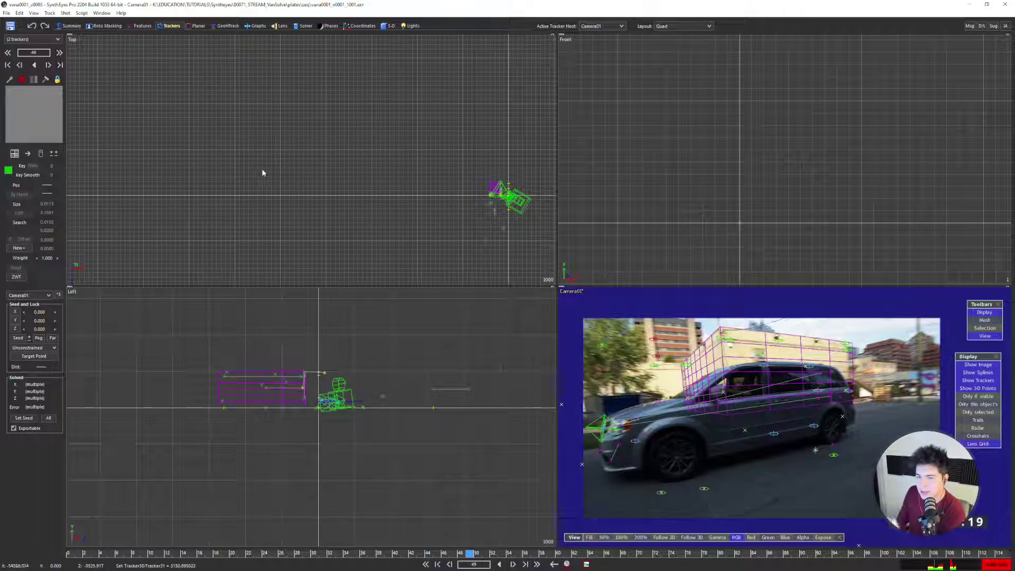
# Review the advanced solver options for trackers that look far, keeping Convert to Far, and inspect the distant top view area
pyautogui.click(304, 26)
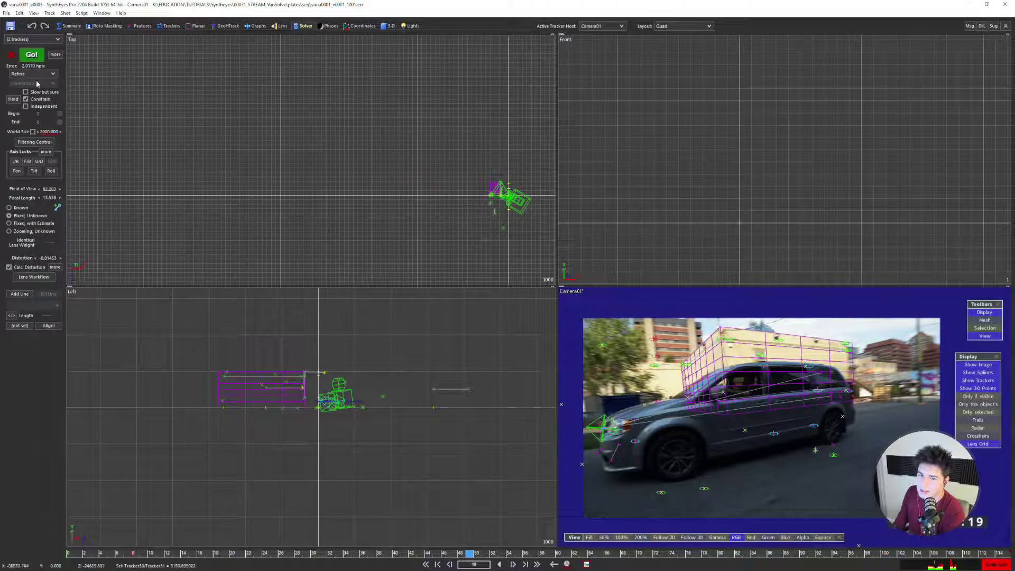
pyautogui.click(57, 58)
pyautogui.moveTo(72, 26); pyautogui.dragTo(356, 88)
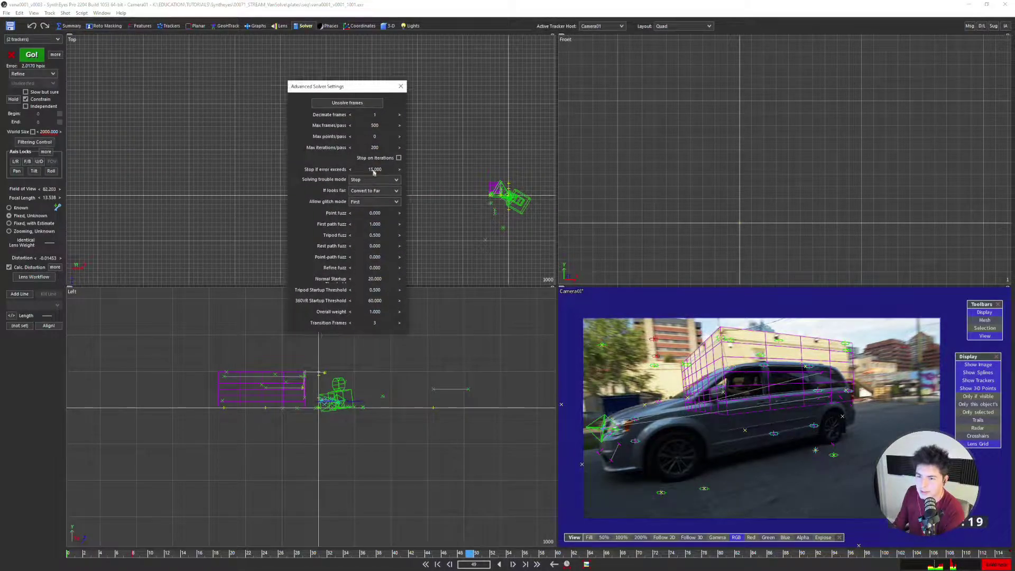
pyautogui.click(365, 191)
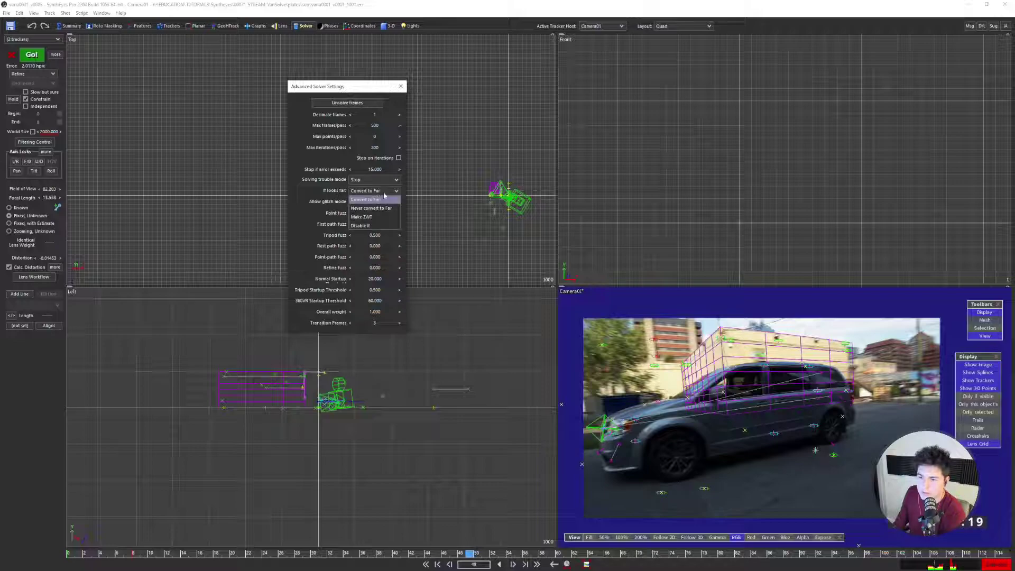
pyautogui.click(384, 200)
pyautogui.click(401, 86)
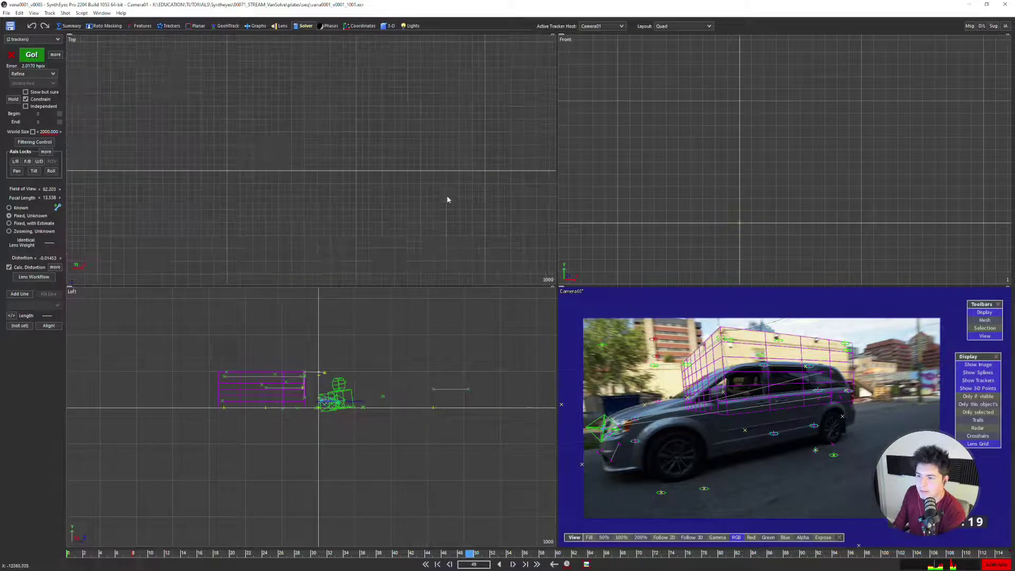
pyautogui.scroll(-3, 352, 178)
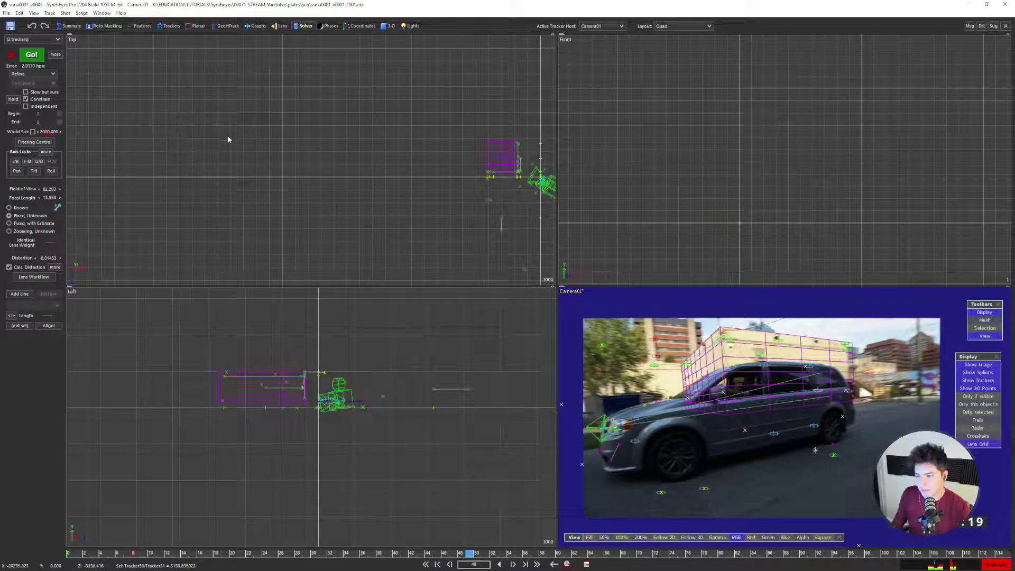
# Assign Tracker31 as the target point of Tracker30 and examine the linked pair in the top view
pyautogui.click(361, 172)
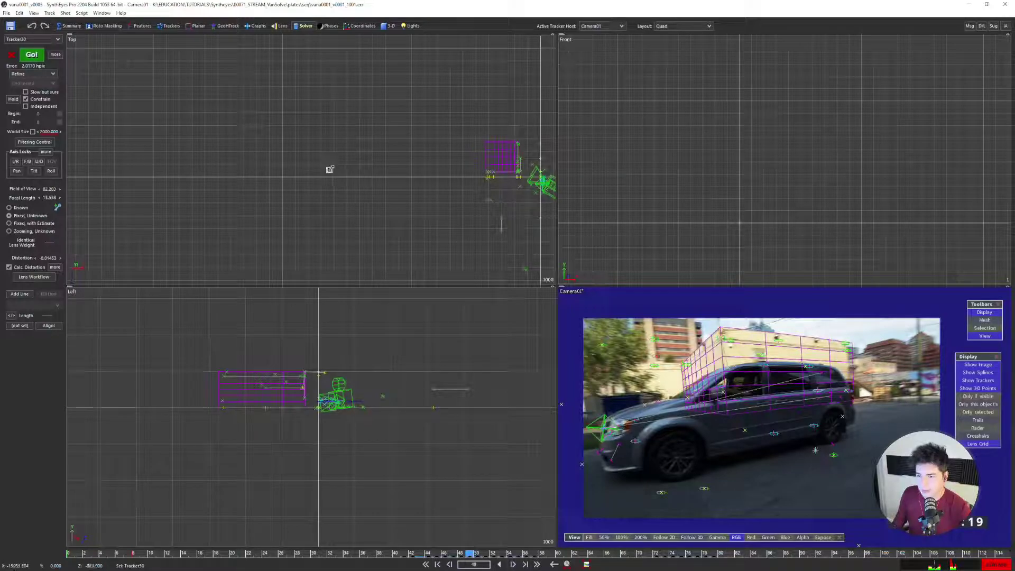
pyautogui.click(330, 169)
pyautogui.click(170, 26)
pyautogui.scroll(2, 364, 171)
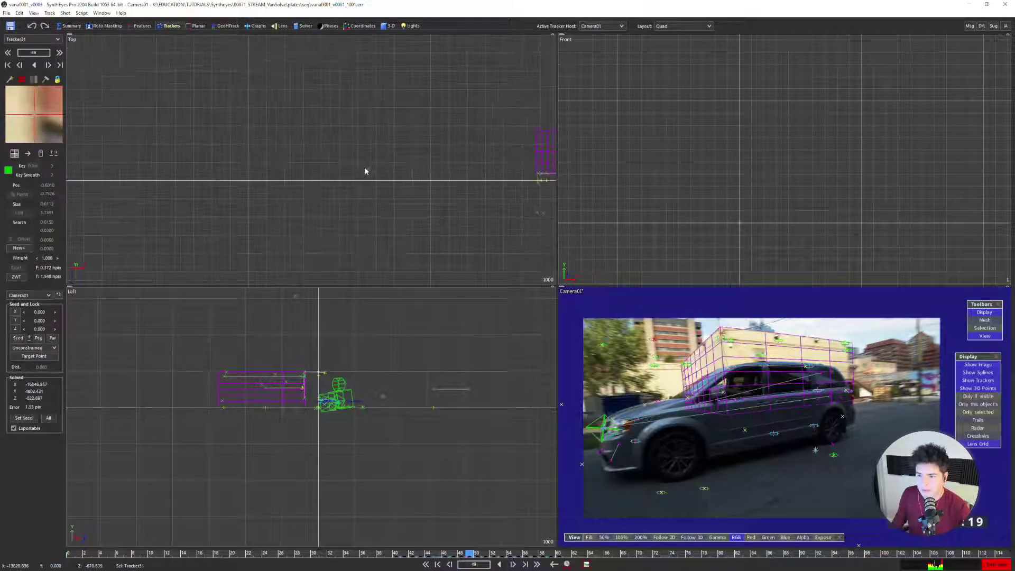
pyautogui.click(319, 166)
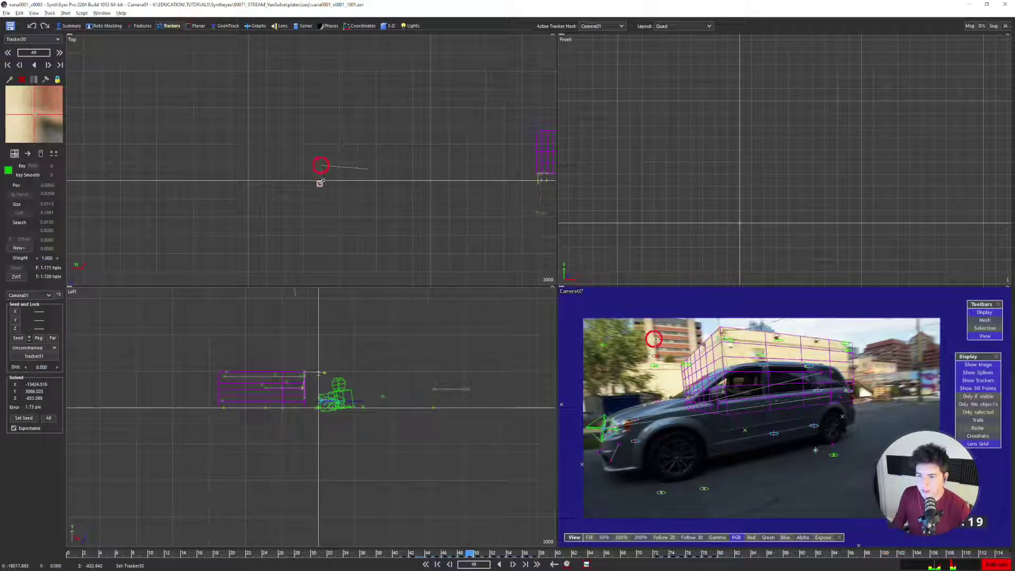
pyautogui.scroll(1, 657, 354)
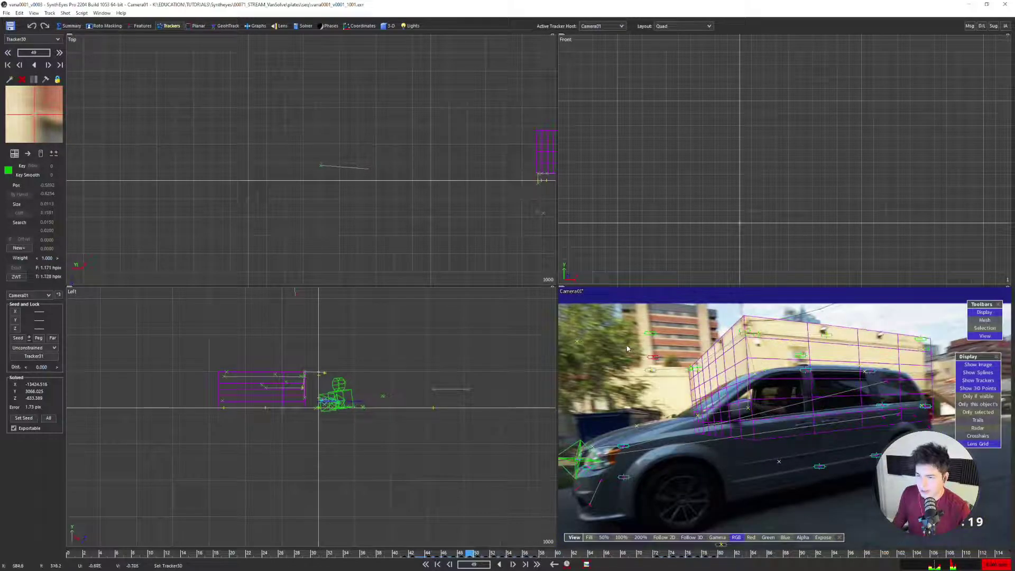
pyautogui.moveTo(318, 207); pyautogui.dragTo(242, 186, button='middle')
pyautogui.scroll(-2, 243, 186)
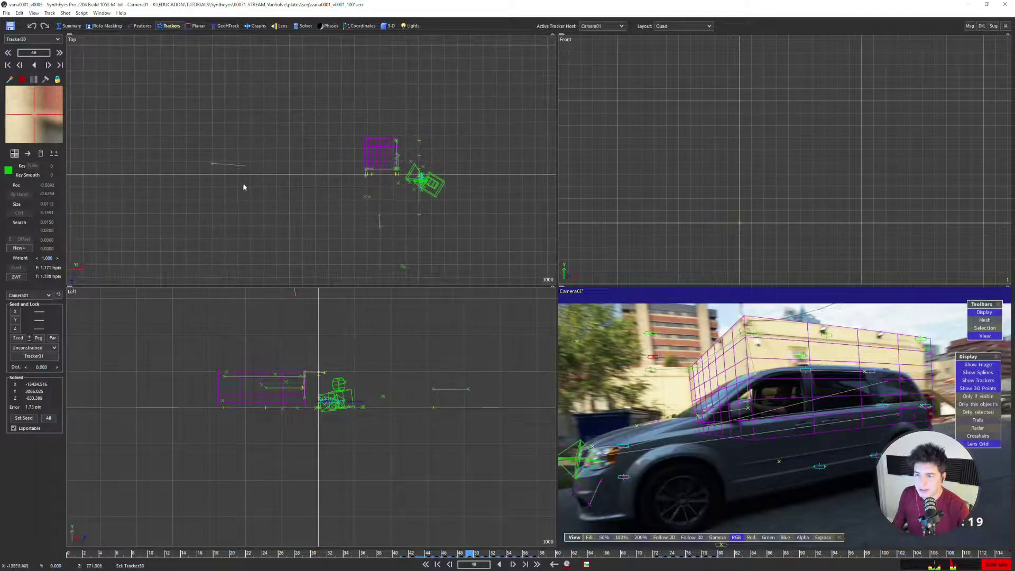
# Try constraining Tracker30 parallel to the Y axis relative to Tracker31 and refine the solve
pyautogui.click(301, 26)
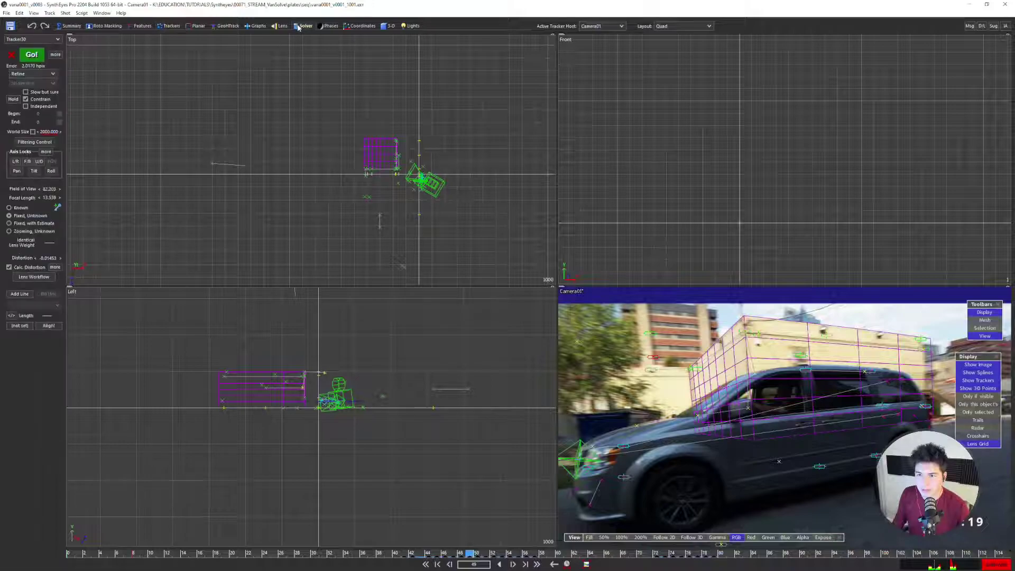
pyautogui.click(168, 26)
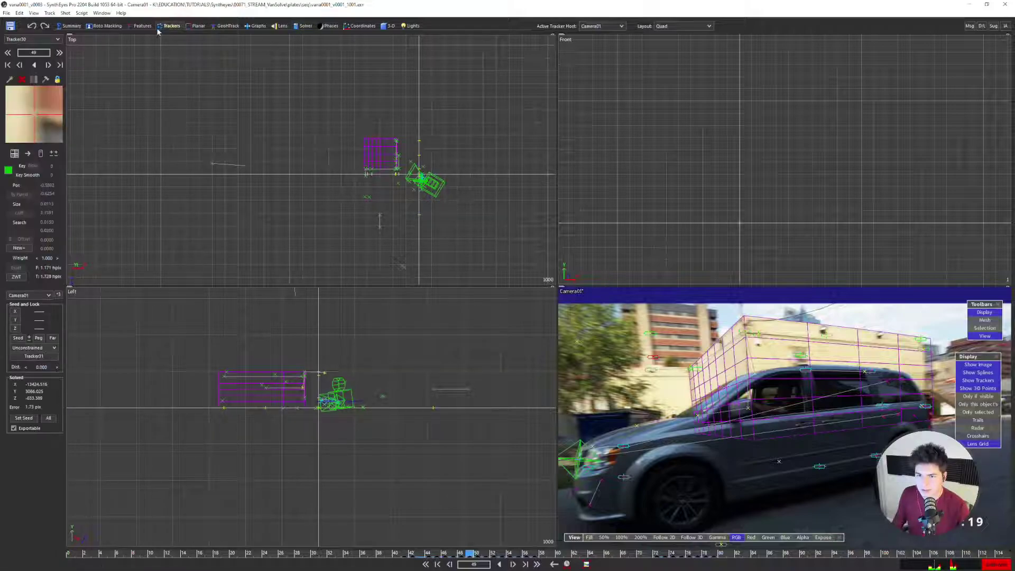
pyautogui.click(37, 348)
pyautogui.click(32, 373)
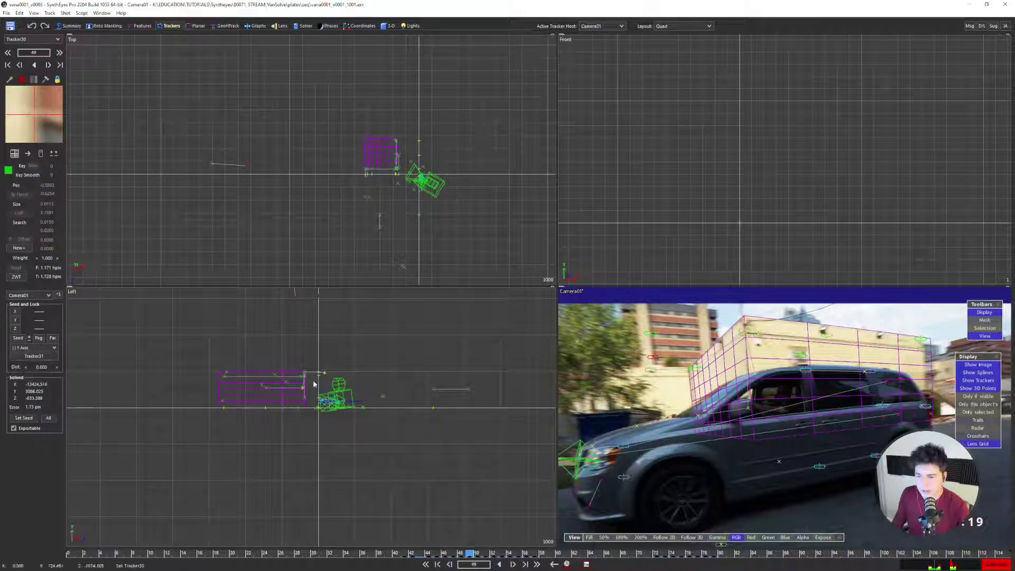
pyautogui.scroll(3, 649, 352)
pyautogui.scroll(3, 651, 345)
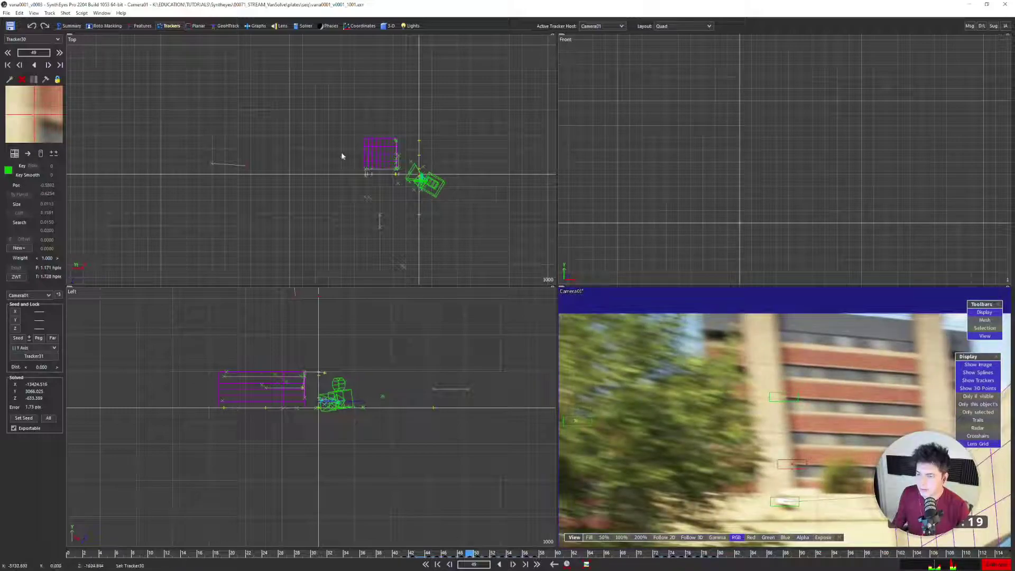
pyautogui.press('F9')
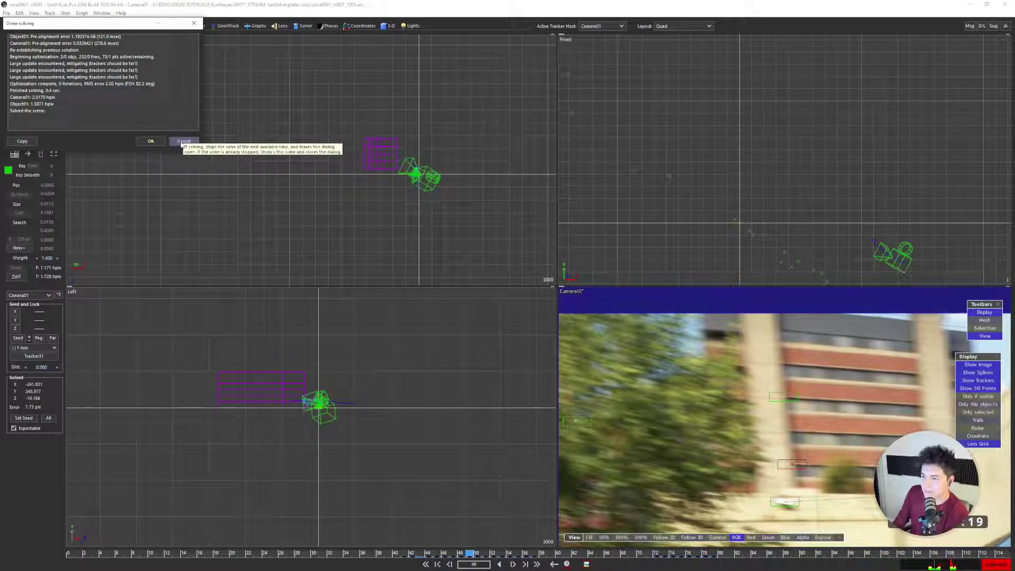
# Compare the refined solve with the previous one in the top view, and undo the solve
pyautogui.click(184, 142)
pyautogui.scroll(5, 392, 164)
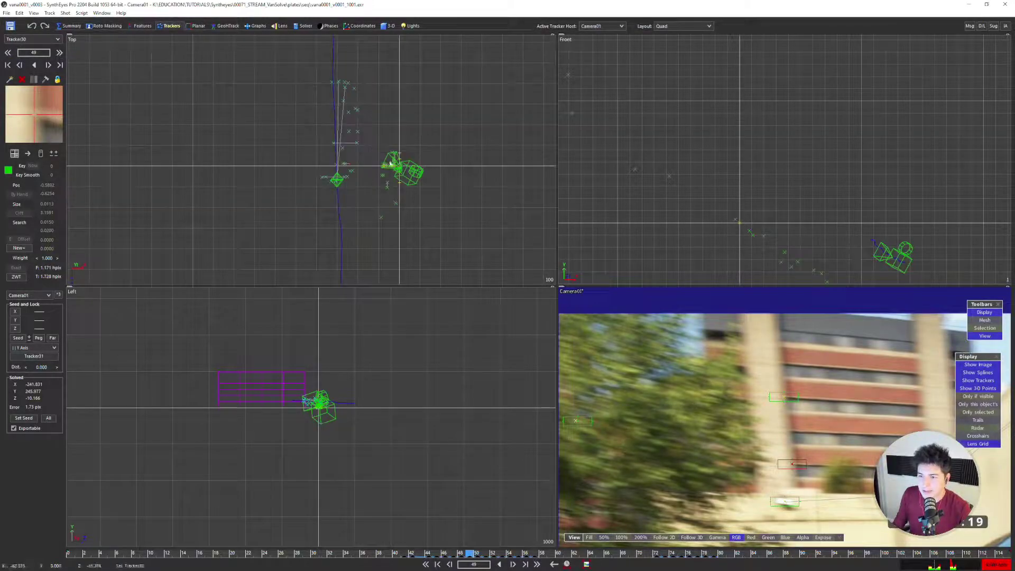
pyautogui.scroll(3, 395, 173)
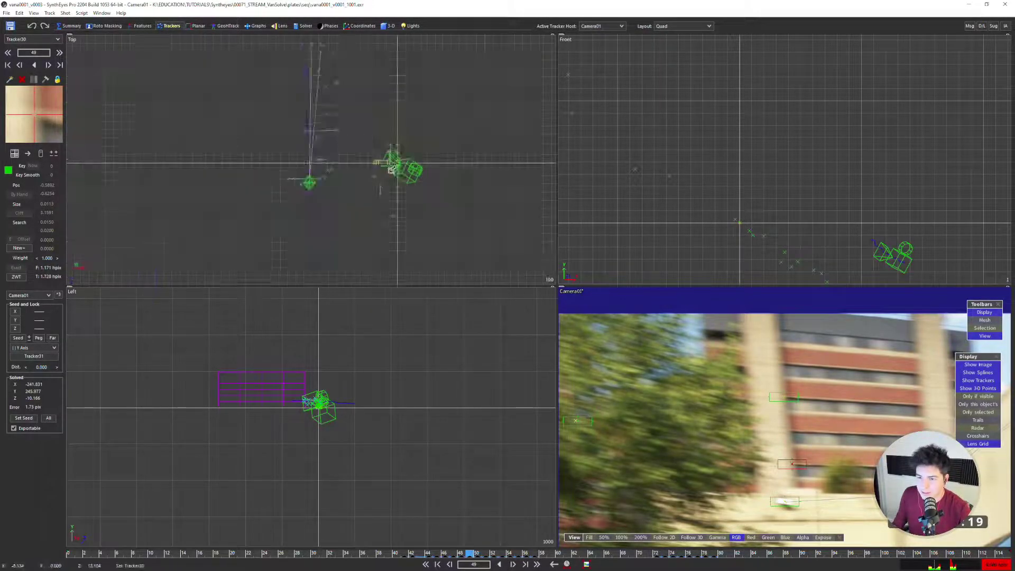
pyautogui.scroll(6, 324, 168)
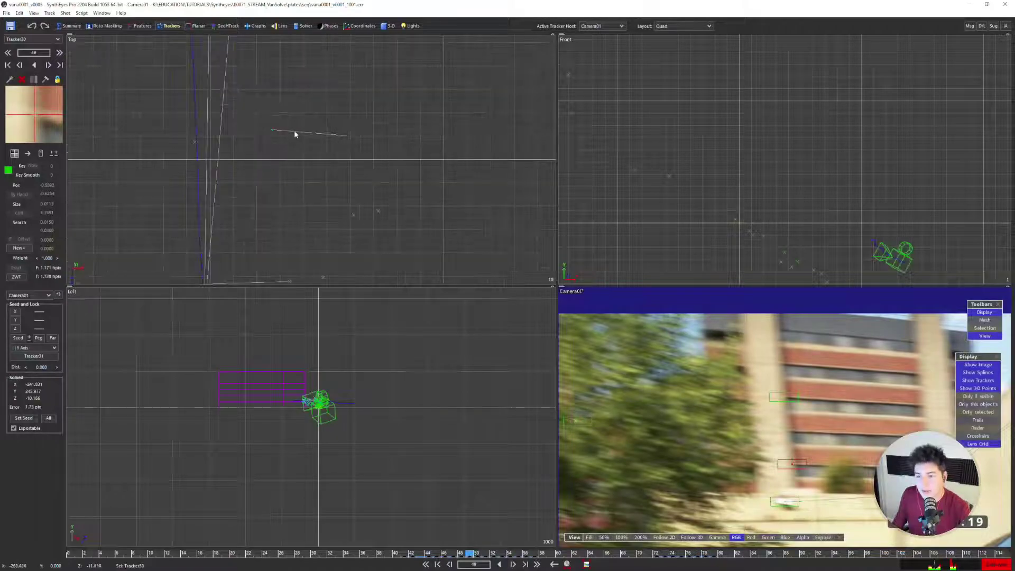
pyautogui.scroll(-8, 324, 164)
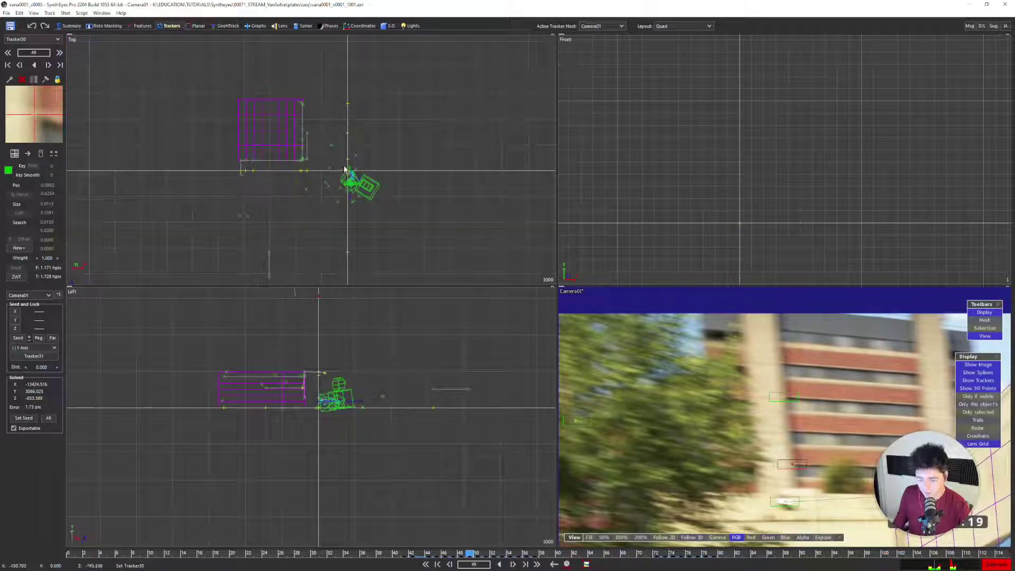
pyautogui.scroll(4, 392, 206)
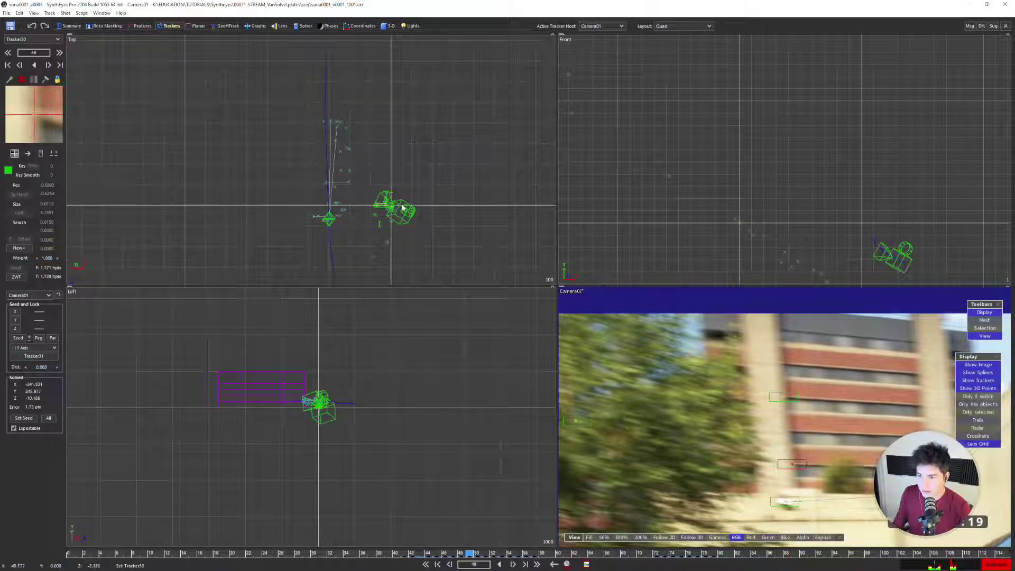
pyautogui.click(183, 142)
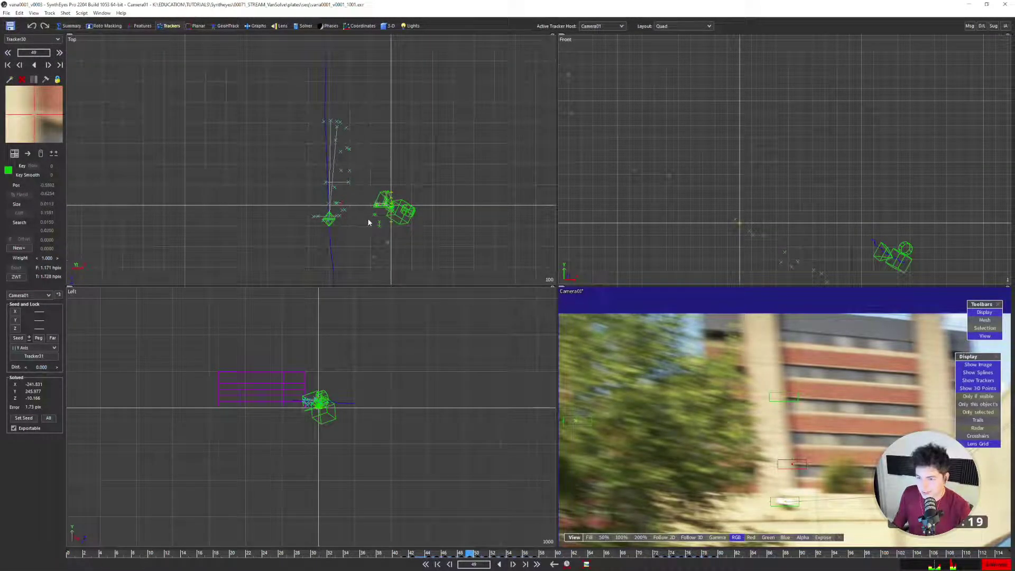
pyautogui.hotkey('ctrl', 'z')
pyautogui.scroll(-7, 373, 198)
pyautogui.moveTo(109, 184); pyautogui.dragTo(242, 171, button='middle')
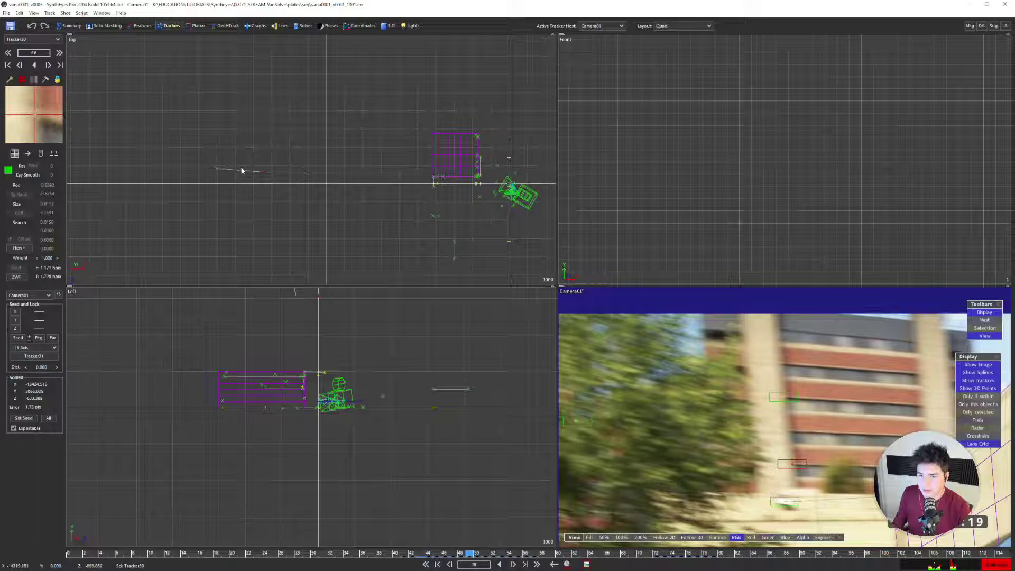
# Clear Tracker30's target point, set its seed from the solved position, and constrain it with Lock Point
pyautogui.click(267, 180)
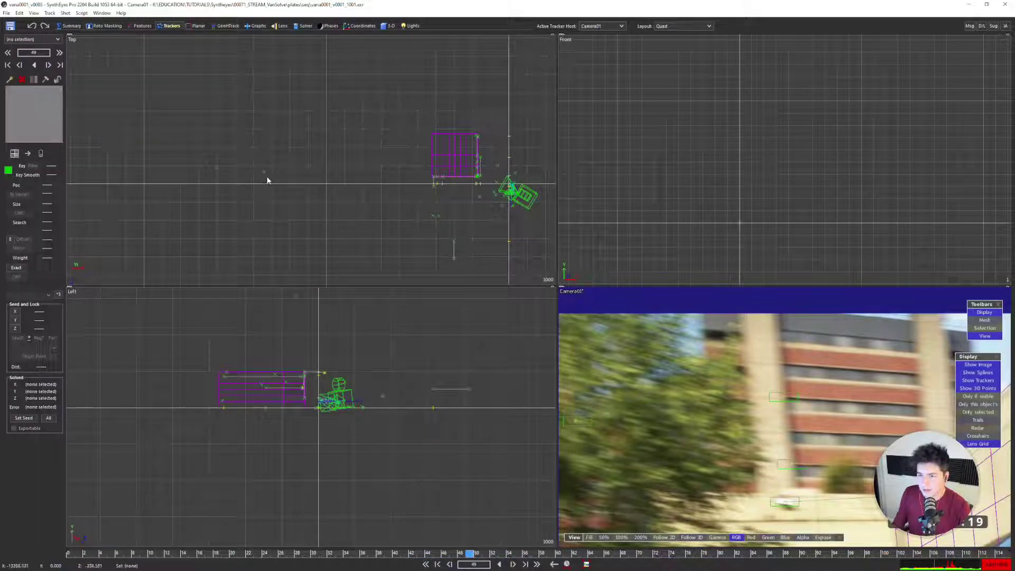
pyautogui.click(264, 172)
pyautogui.moveTo(784, 410); pyautogui.dragTo(729, 367, button='middle')
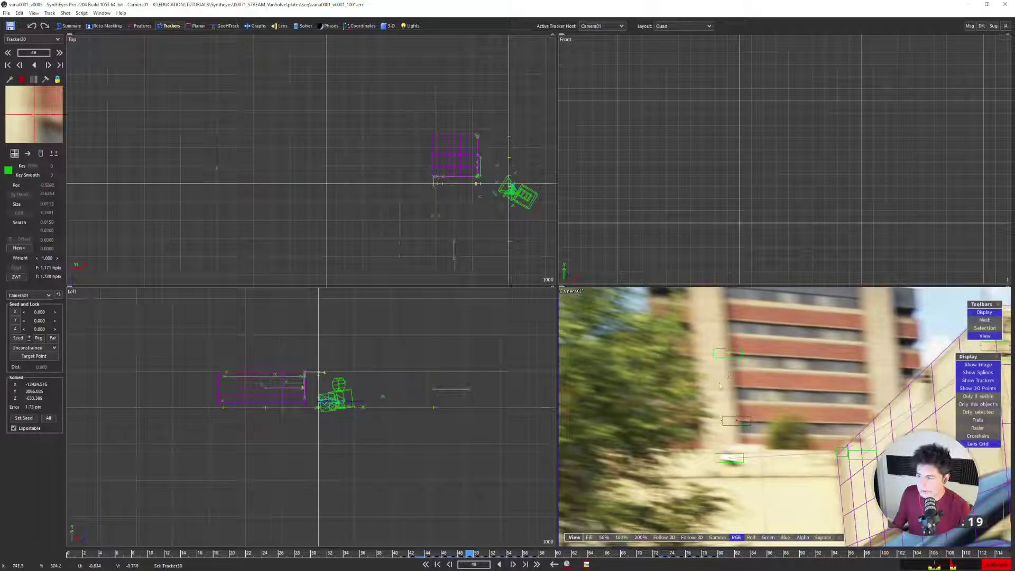
pyautogui.click(23, 418)
pyautogui.scroll(5, 265, 178)
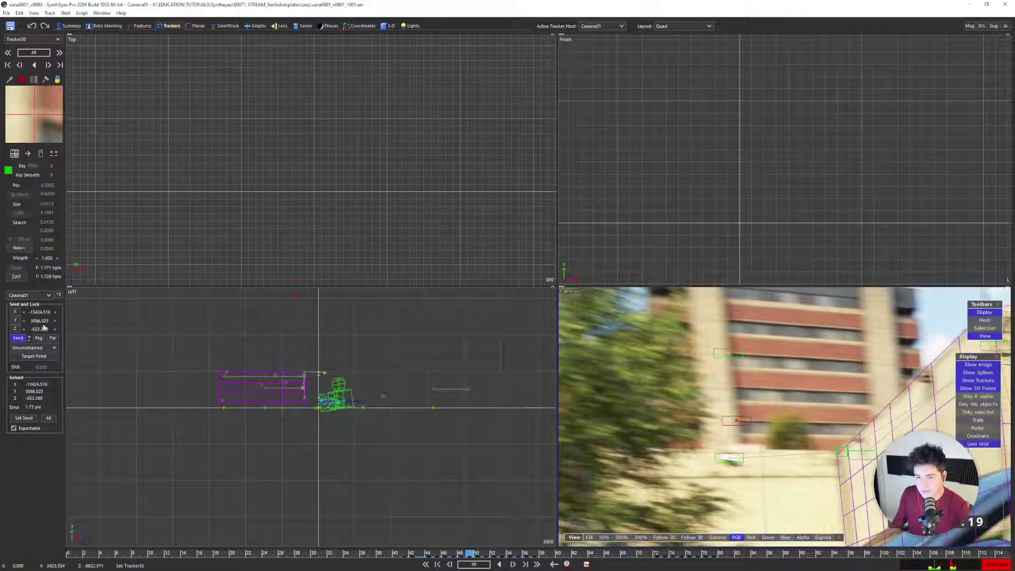
pyautogui.click(41, 346)
pyautogui.click(27, 365)
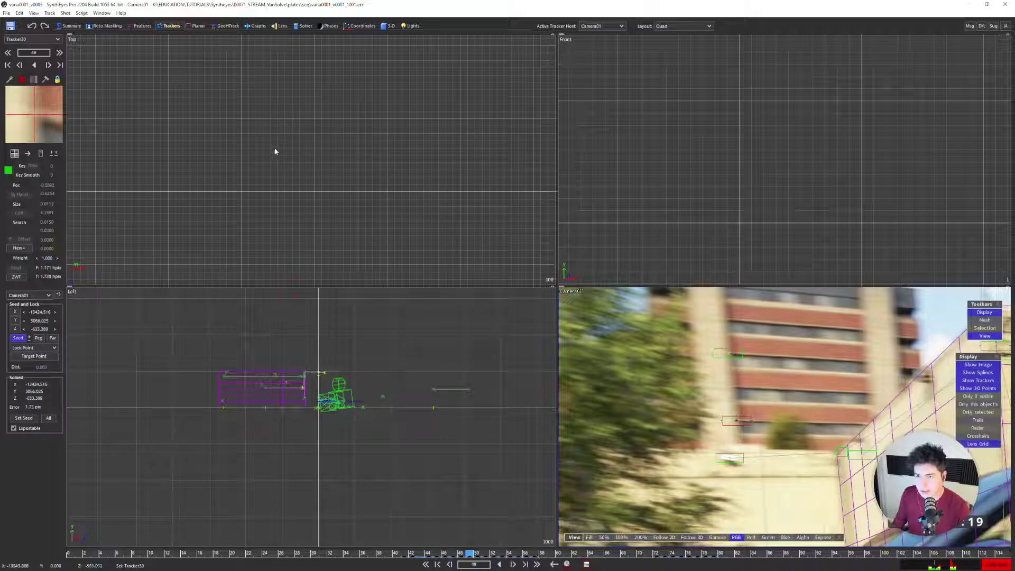
# Link Tracker31 to Tracker30 as its target point and constrain it parallel to the Y axis
pyautogui.scroll(-5, 259, 156)
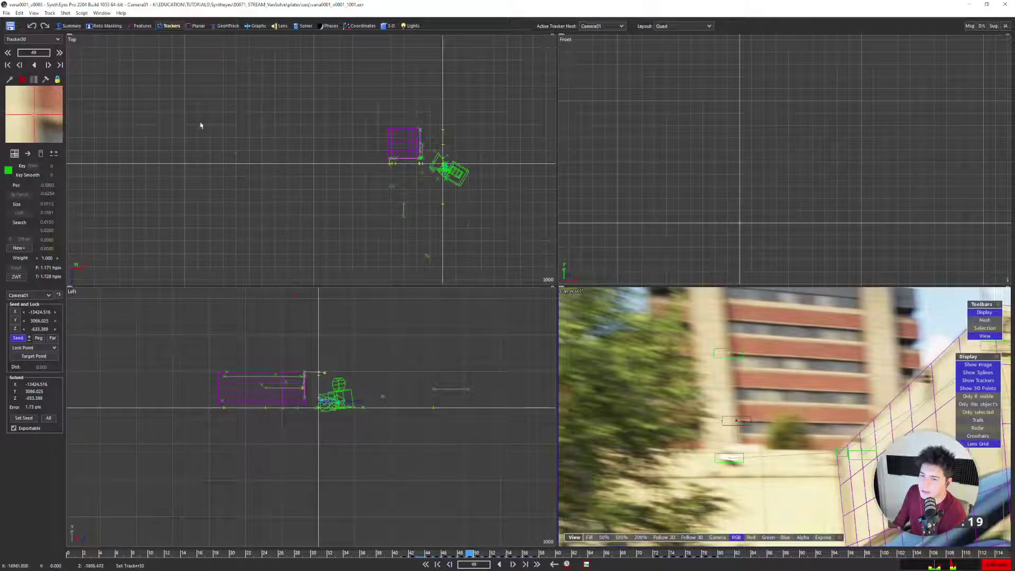
pyautogui.click(236, 153)
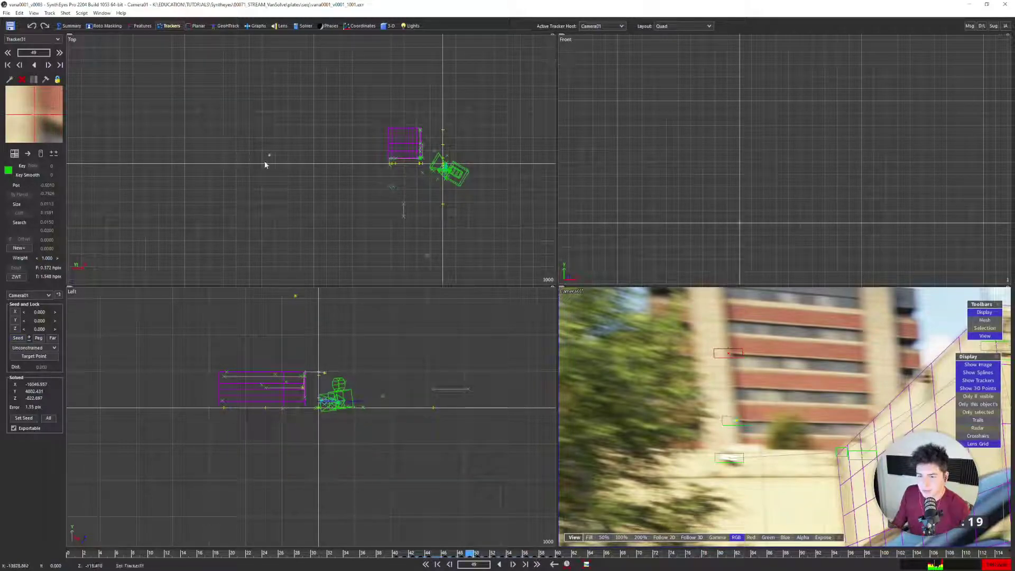
pyautogui.scroll(-3, 293, 338)
pyautogui.moveTo(312, 368); pyautogui.dragTo(312, 428, button='middle')
pyautogui.scroll(4, 304, 402)
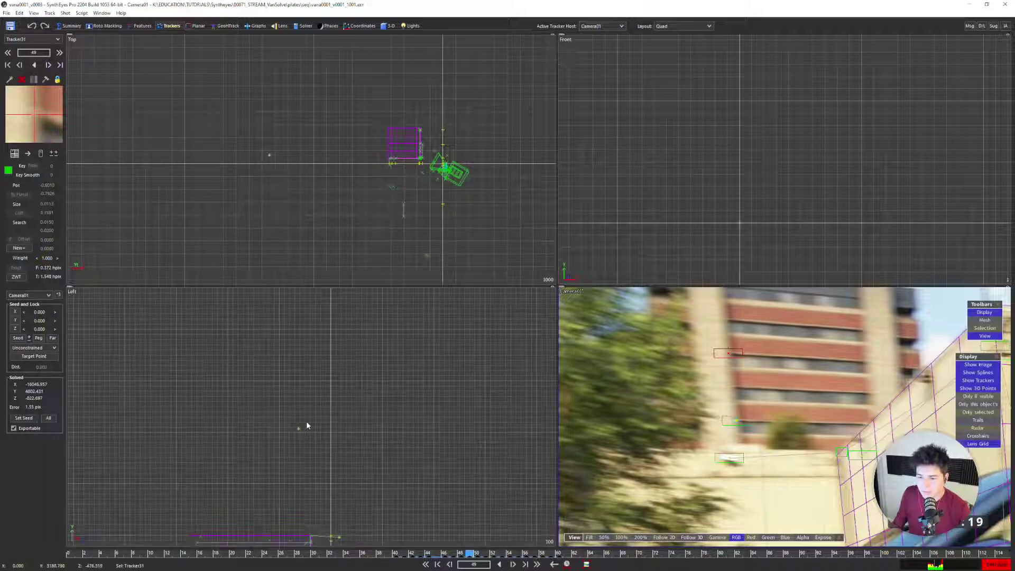
pyautogui.click(296, 430)
pyautogui.click(33, 347)
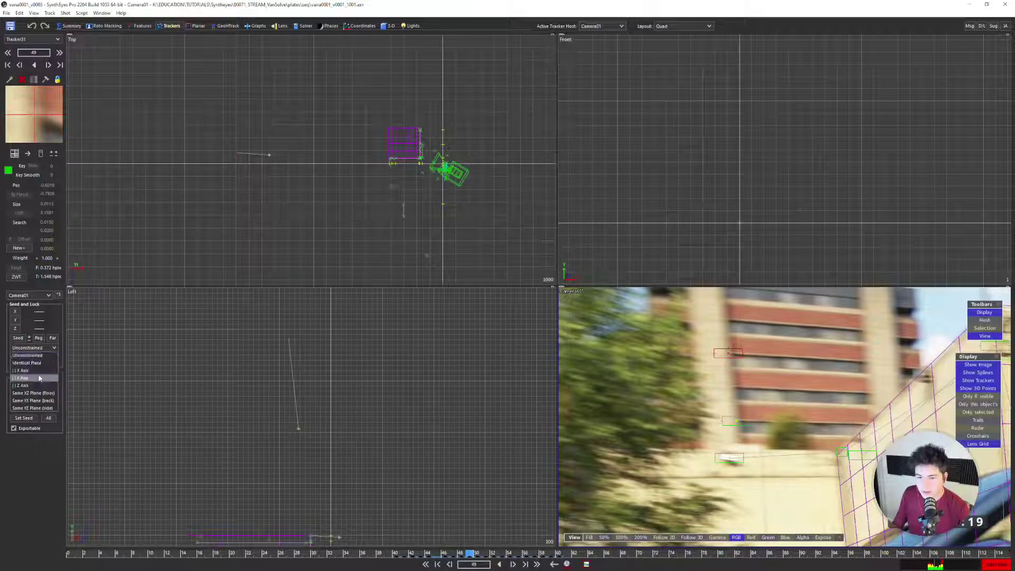
pyautogui.click(35, 380)
# Refine the solve with Tracker30 locked, accept it, and inspect the tracker pair's vertical alignment in the Left view
pyautogui.scroll(-5, 326, 361)
pyautogui.moveTo(326, 362); pyautogui.dragTo(286, 394, button='middle')
pyautogui.press('F9')
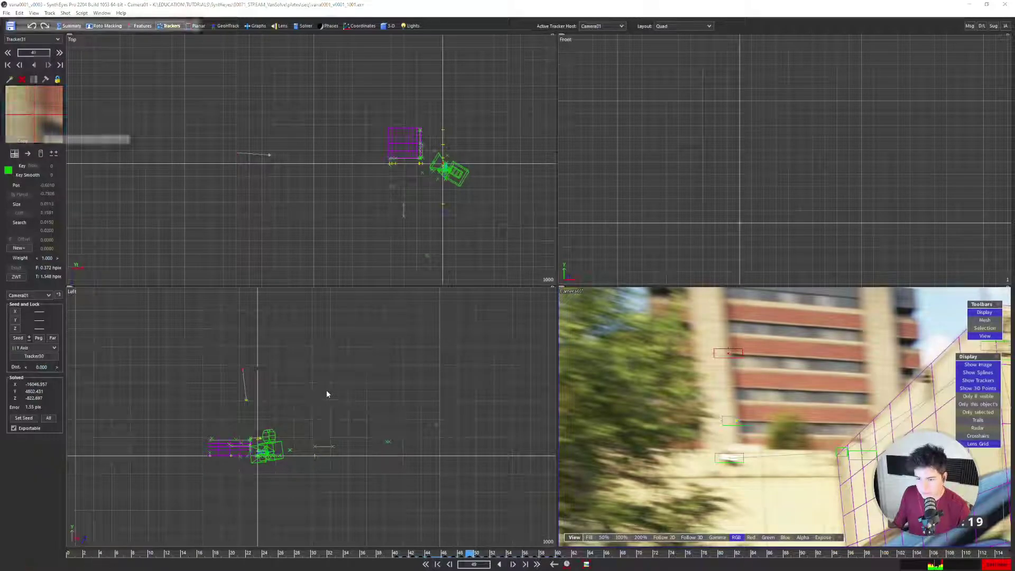
pyautogui.click(151, 142)
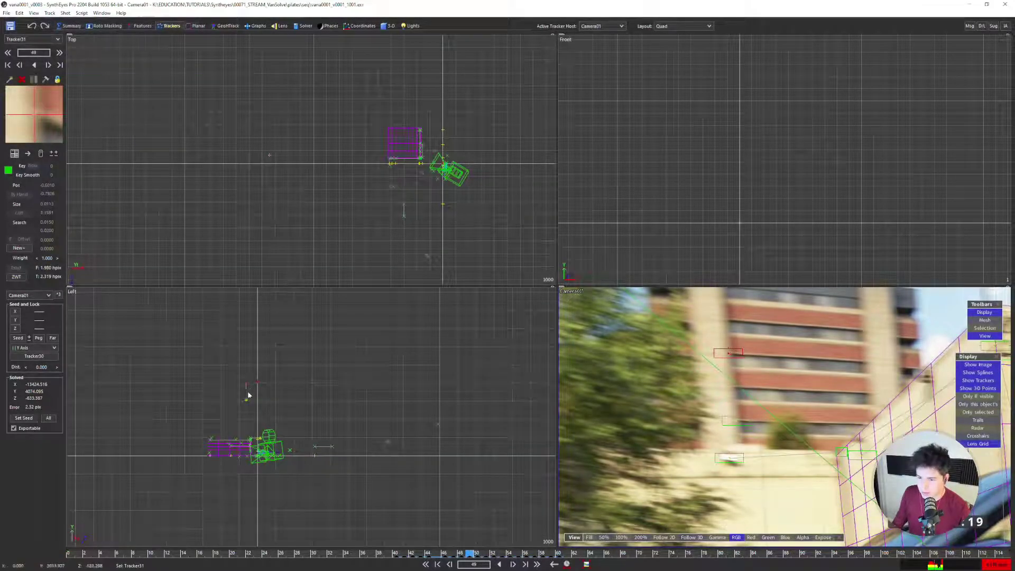
pyautogui.scroll(5, 249, 396)
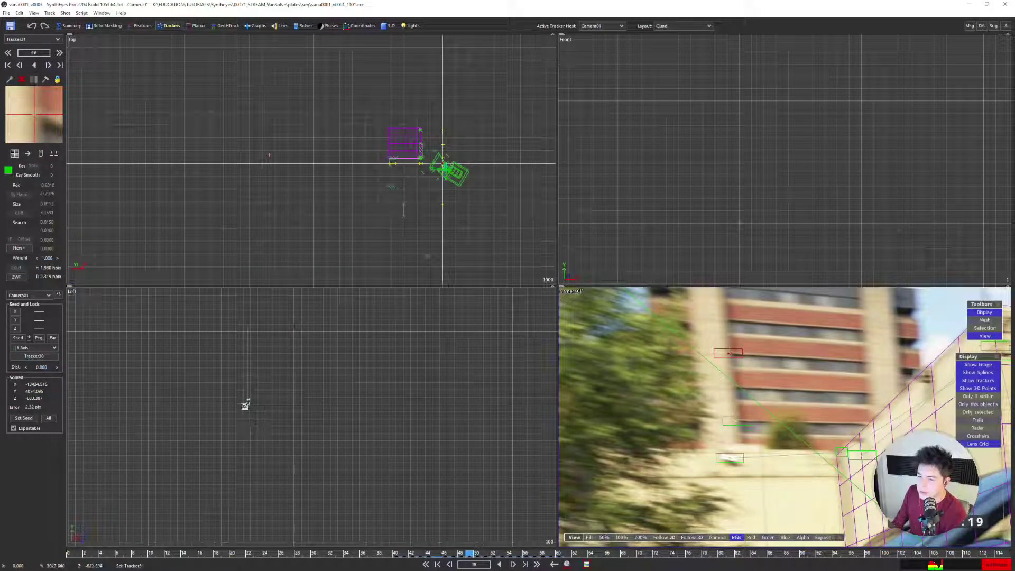
# Set Tracker30 back to Unconstrained, refine and accept the solve, and inspect the tracker pair in the Left view
pyautogui.click(245, 403)
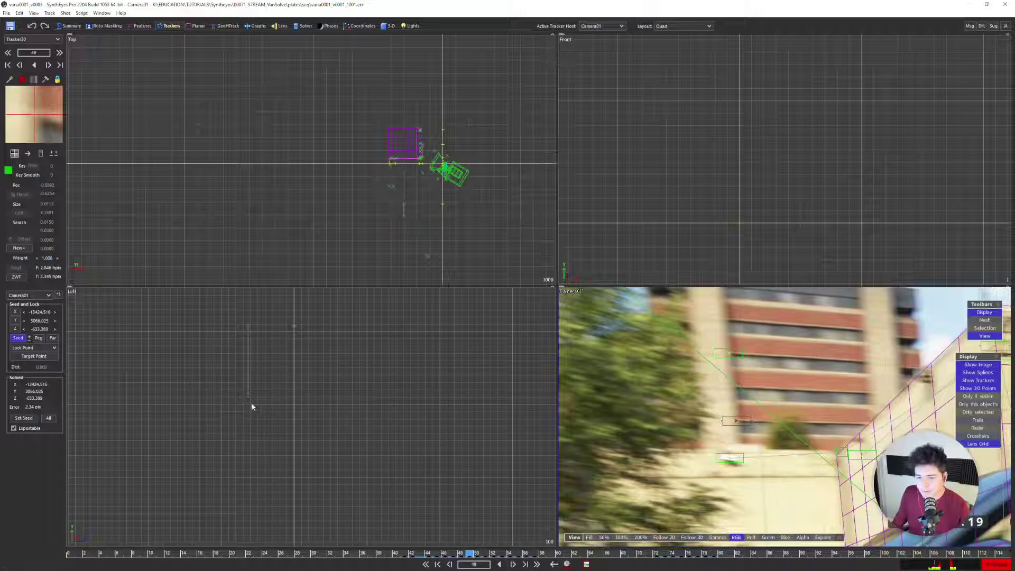
pyautogui.click(35, 348)
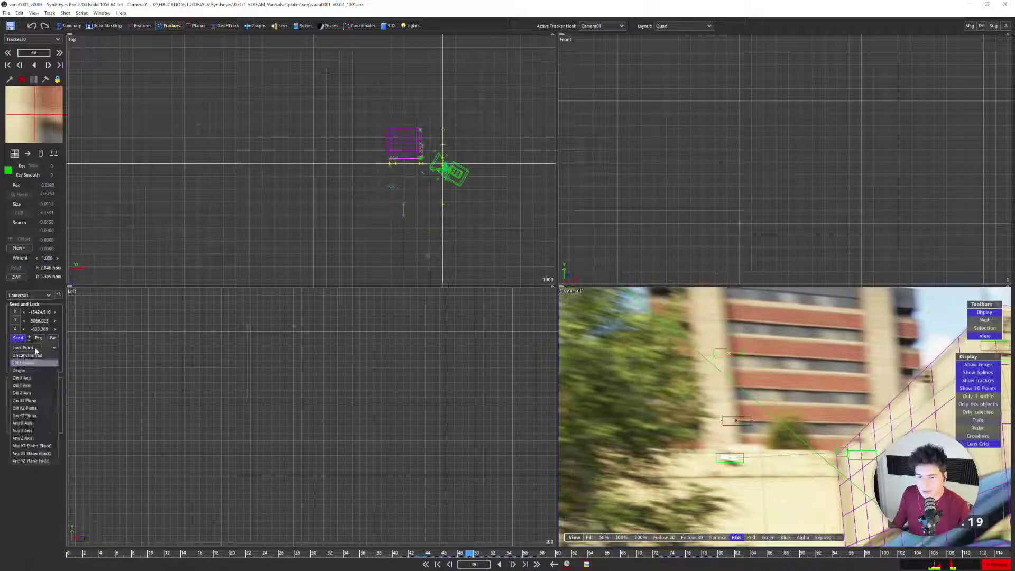
pyautogui.click(31, 356)
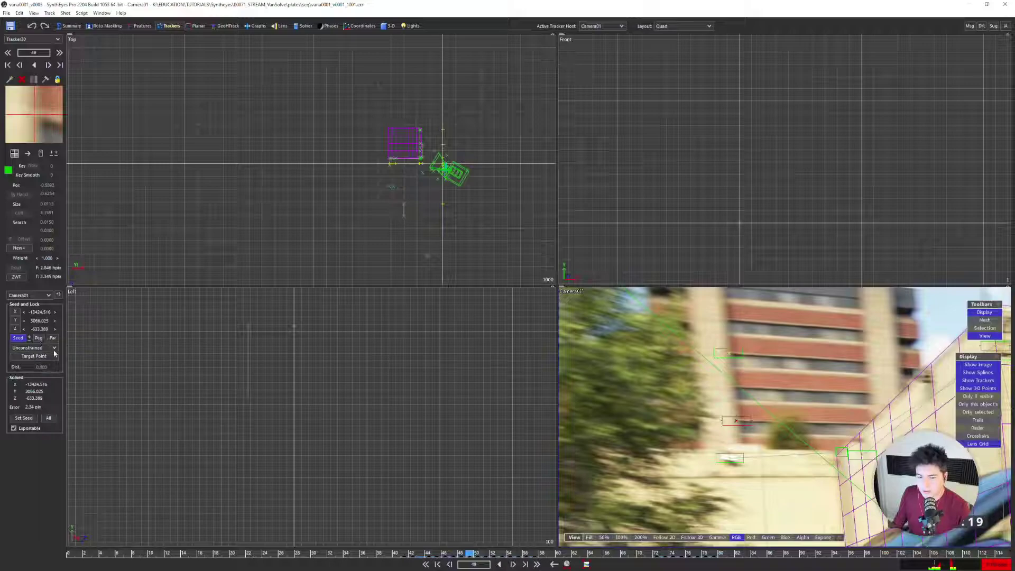
pyautogui.scroll(-3, 205, 362)
pyautogui.hotkey('shift', 'g')
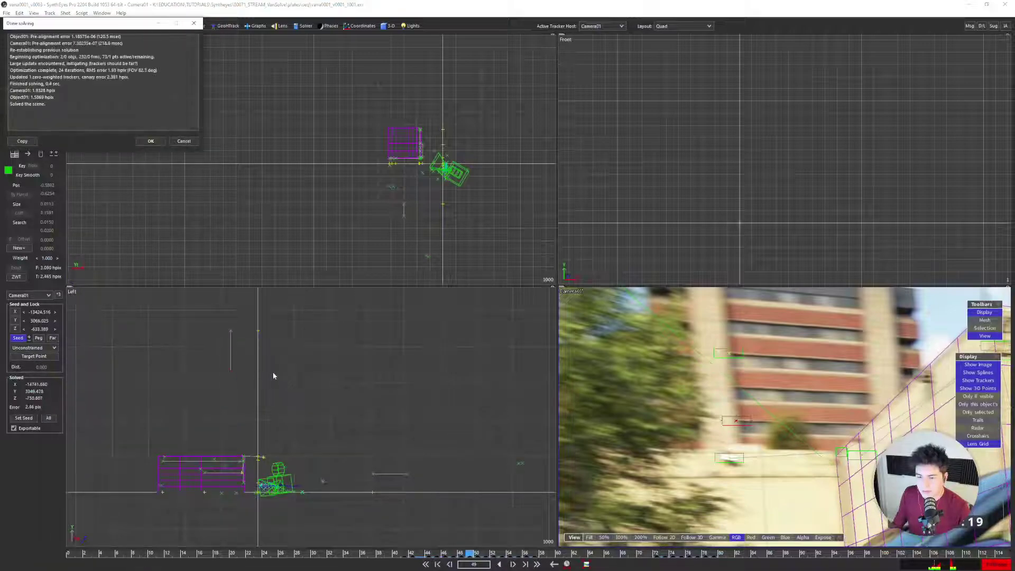
pyautogui.click(150, 141)
pyautogui.scroll(2, 254, 168)
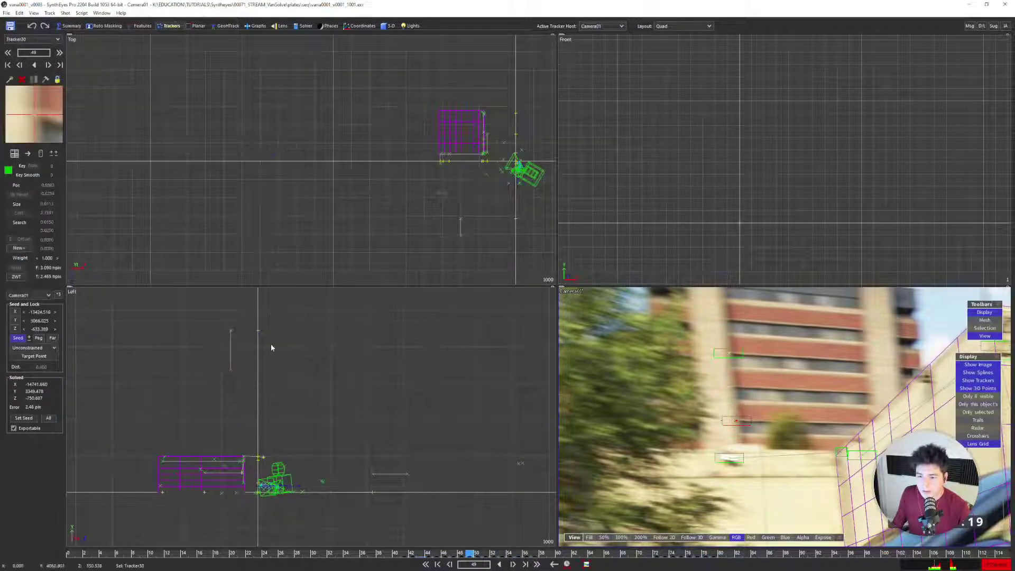
pyautogui.scroll(3, 239, 376)
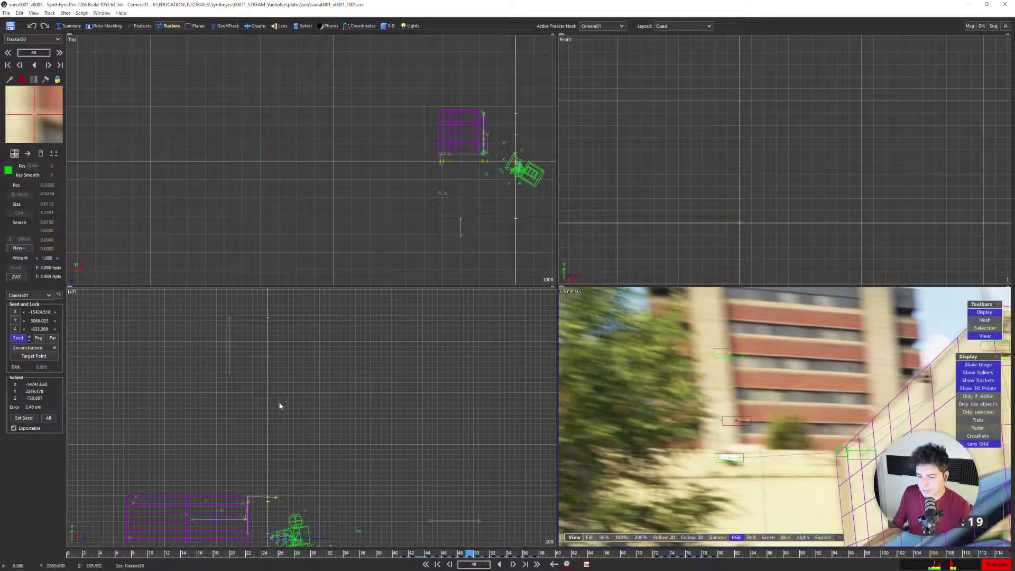
pyautogui.scroll(-3, 333, 414)
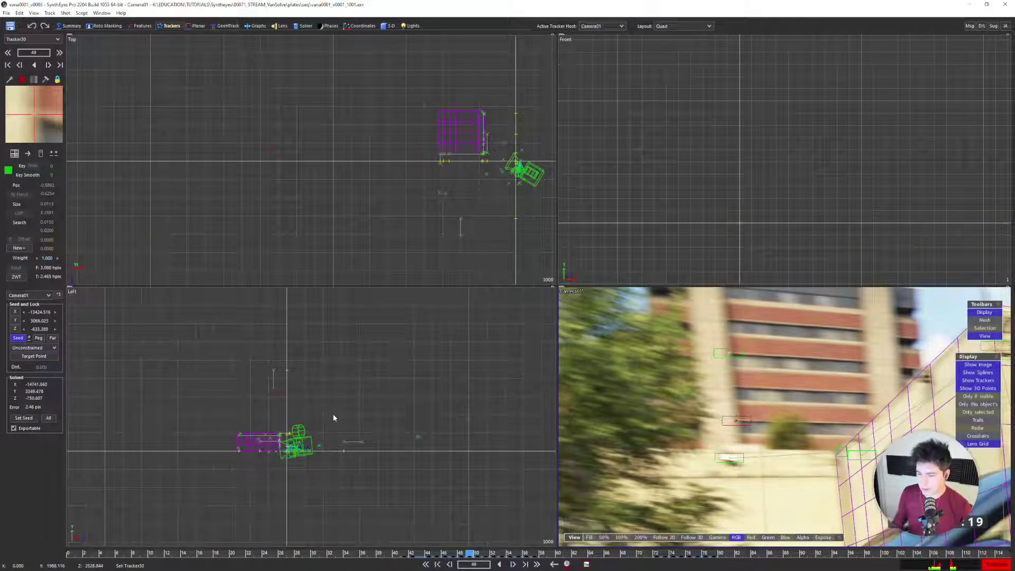
# Examine the tracker layout in the Left and Front views while playing back the camera move, and return to the first frame
pyautogui.scroll(2, 270, 381)
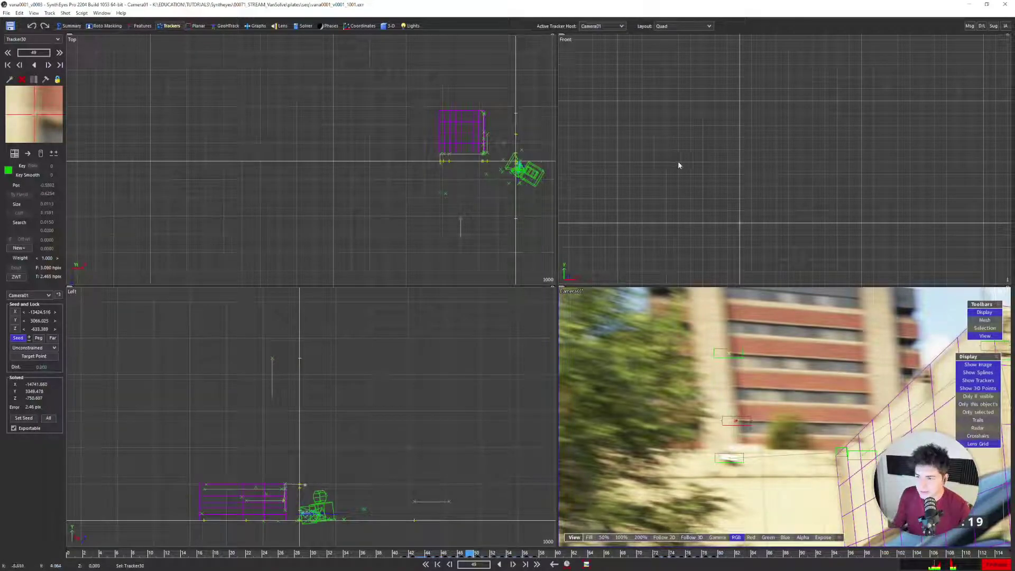
pyautogui.scroll(-2, 679, 165)
pyautogui.scroll(-2, 679, 184)
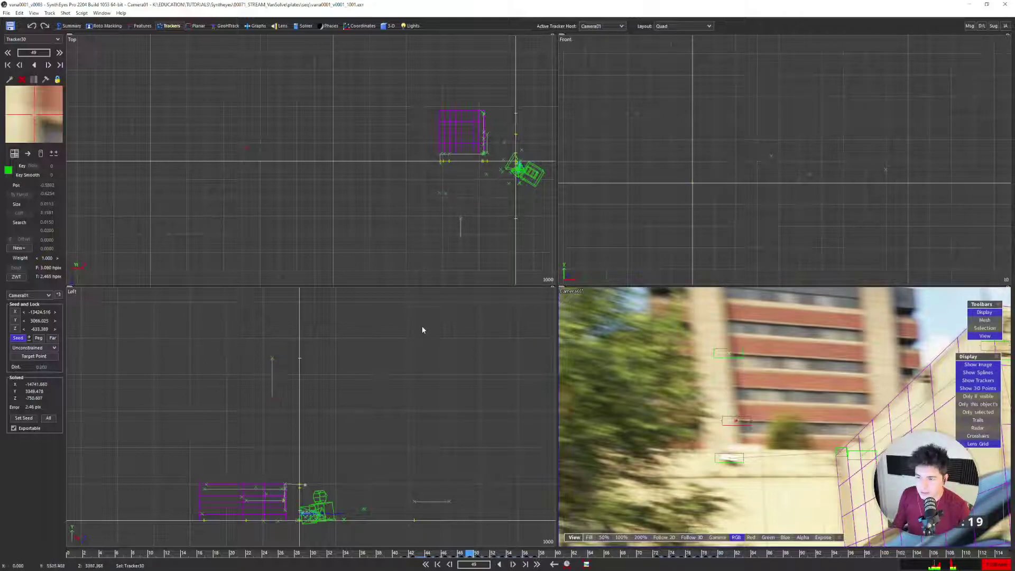
pyautogui.scroll(-5, 682, 211)
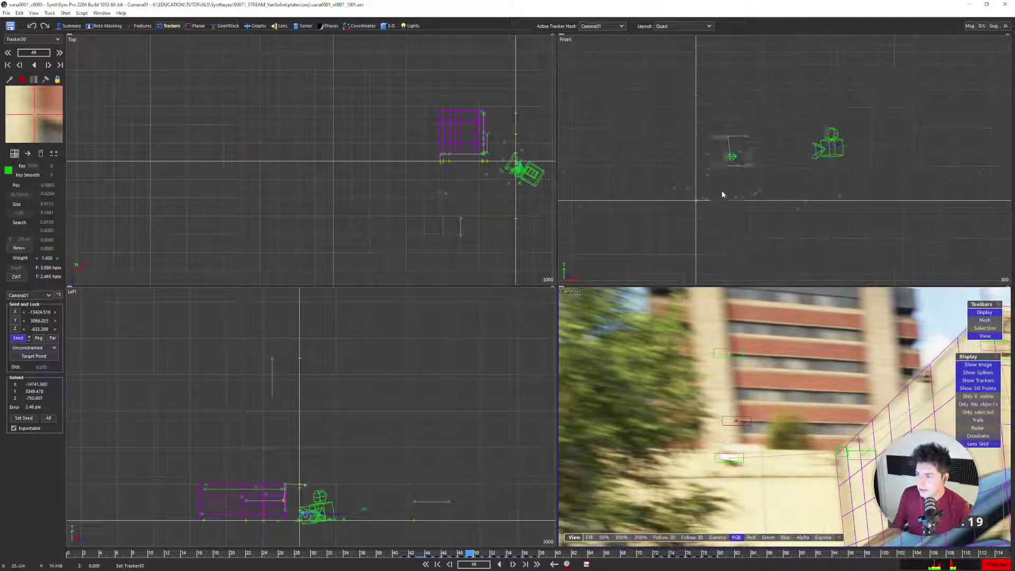
pyautogui.moveTo(734, 170); pyautogui.dragTo(734, 191, button='middle')
pyautogui.scroll(3, 734, 190)
pyautogui.press('space')
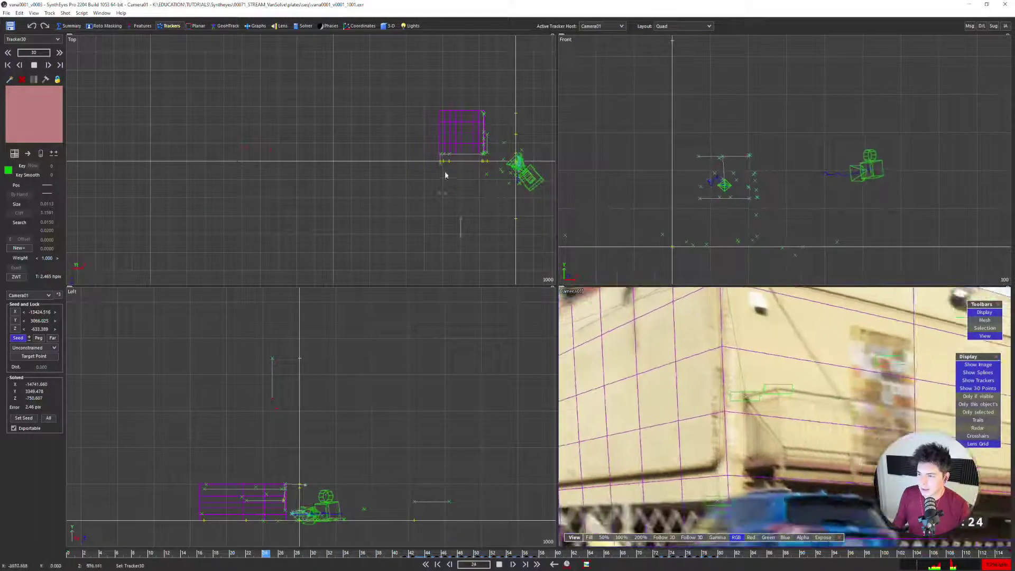
pyautogui.press('space')
pyautogui.press('Home')
# Examine the placement of Tracker30 and the other distant building trackers across the Top, Left and Front views
pyautogui.click(263, 159)
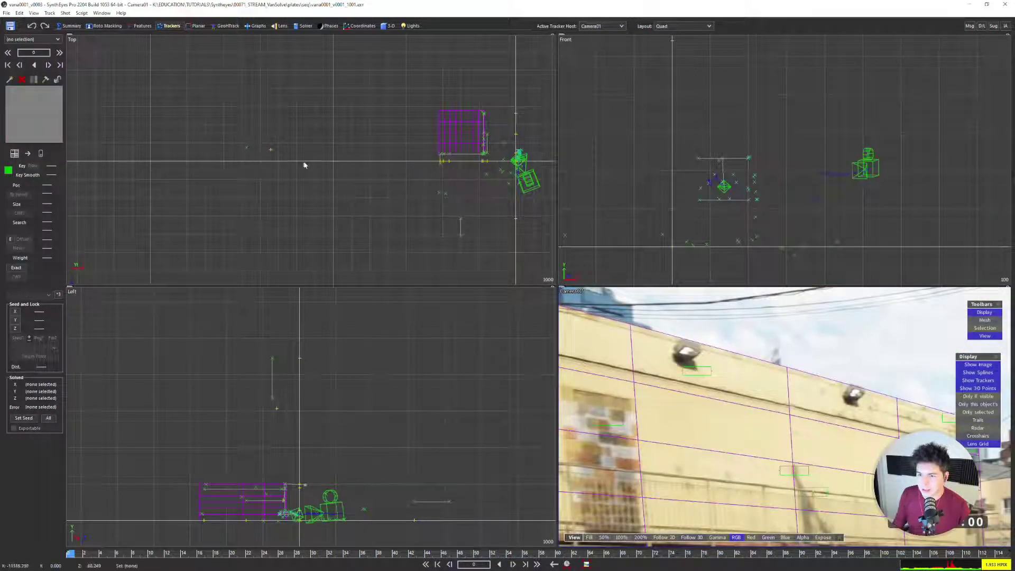
pyautogui.scroll(5, 269, 157)
pyautogui.click(272, 150)
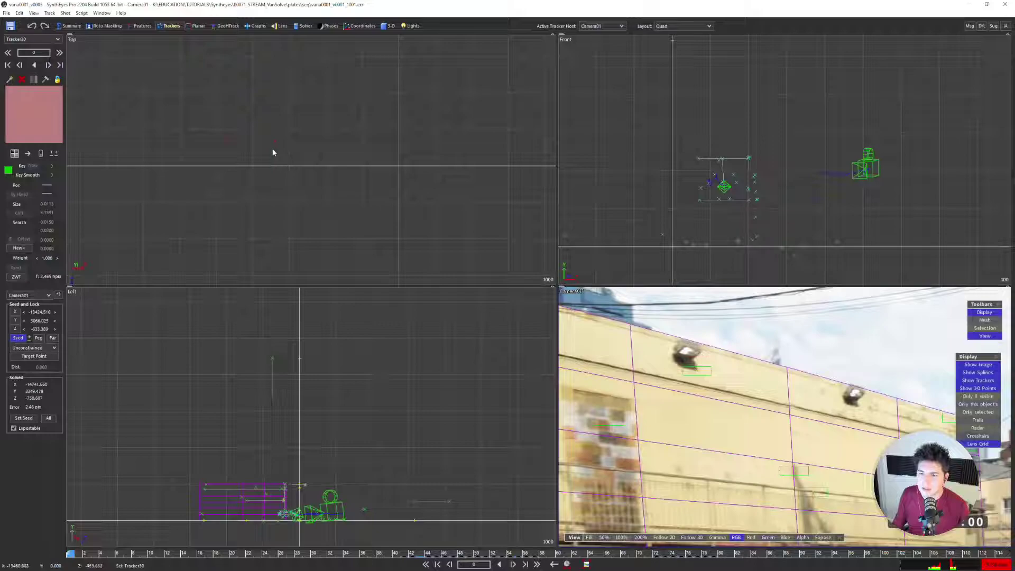
pyautogui.scroll(-5, 271, 150)
pyautogui.scroll(5, 296, 358)
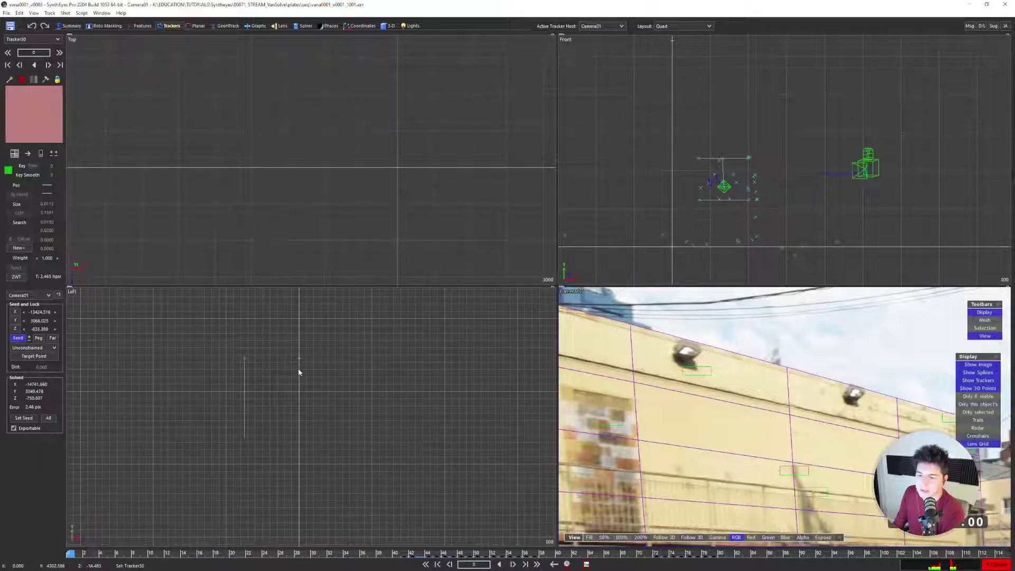
pyautogui.scroll(-2, 723, 197)
pyautogui.scroll(-2, 723, 196)
pyautogui.moveTo(711, 119); pyautogui.dragTo(705, 162, button='middle')
pyautogui.click(704, 173)
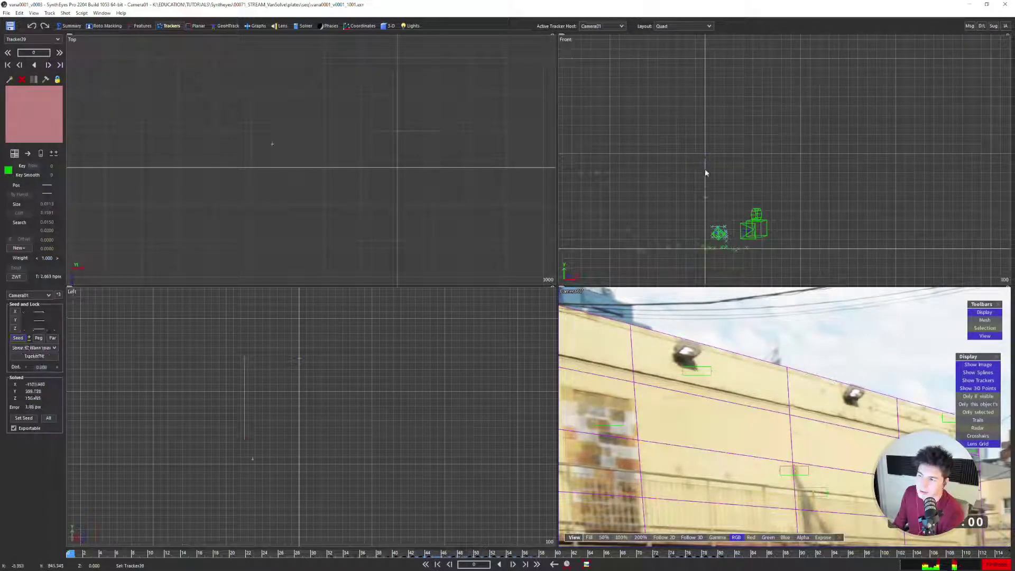
pyautogui.click(673, 199)
pyautogui.scroll(-5, 389, 190)
pyautogui.scroll(4, 395, 178)
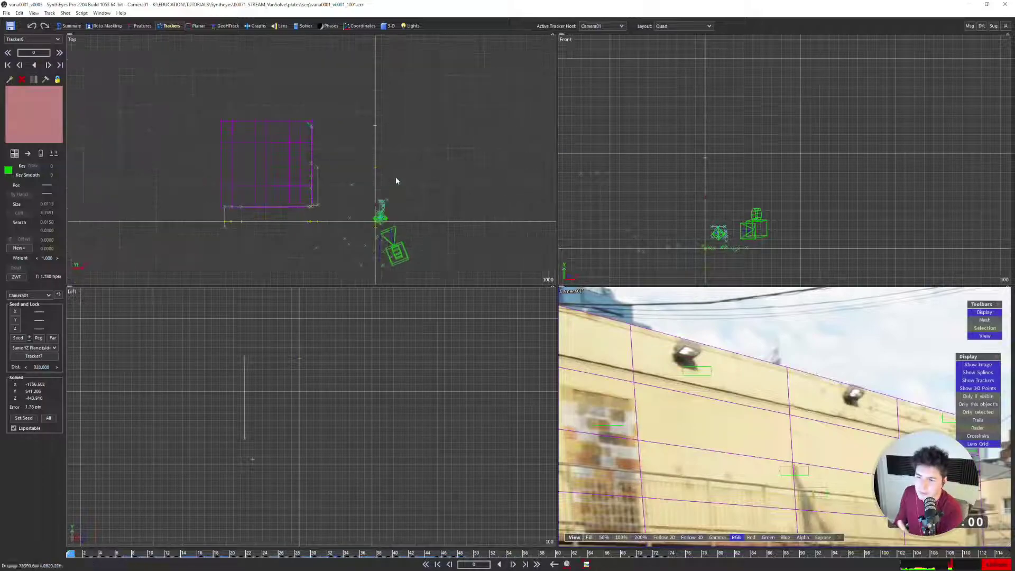
# Inspect Tracker72 in the Top view and examine the building's fit against the footage in the Camera and Perspective views
pyautogui.click(375, 169)
pyautogui.click(372, 172)
pyautogui.scroll(3, 370, 173)
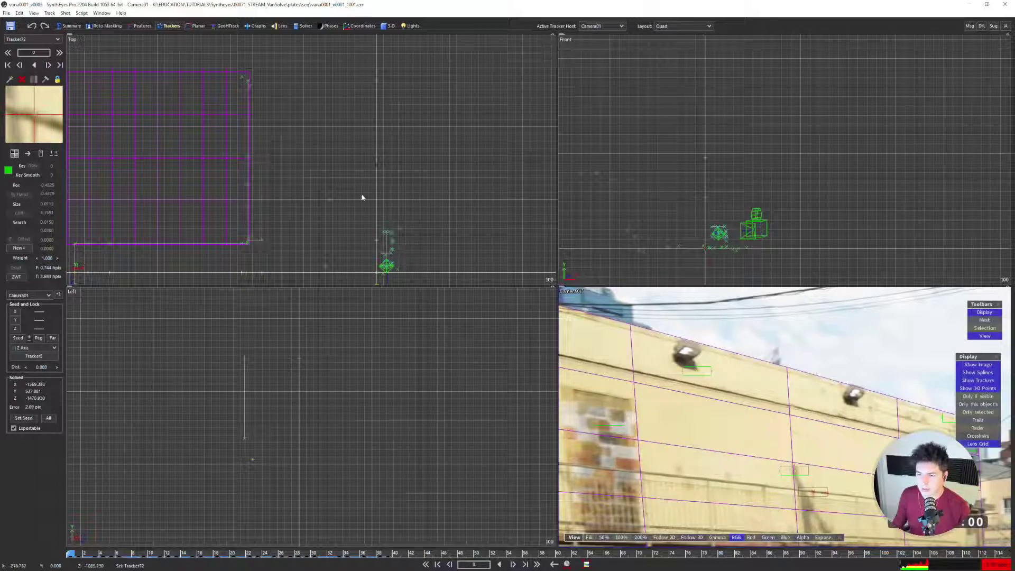
pyautogui.scroll(-3, 361, 193)
pyautogui.scroll(-5, 727, 376)
pyautogui.moveTo(727, 375); pyautogui.dragTo(688, 336, button='middle')
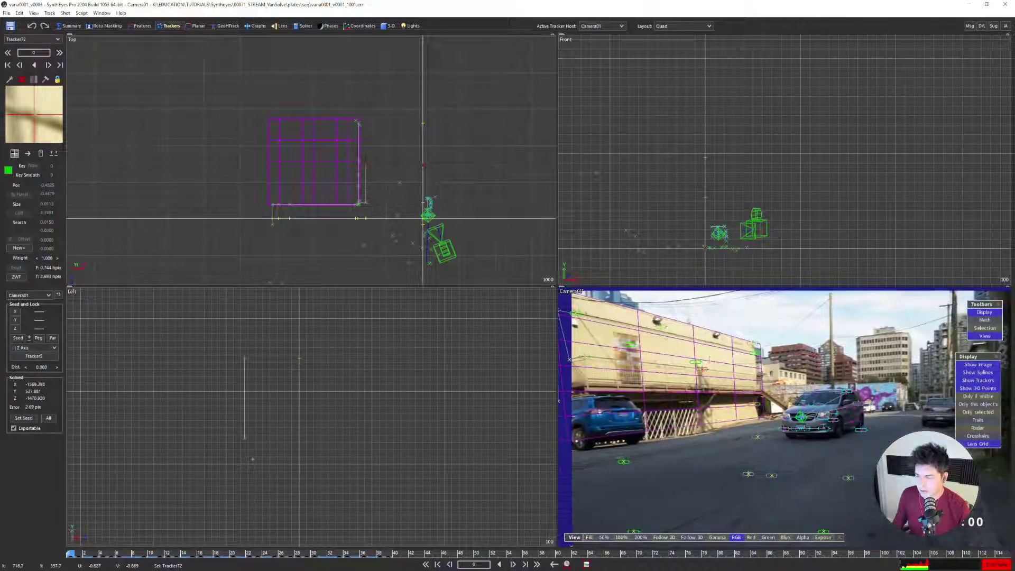
pyautogui.press('5')
pyautogui.press('4')
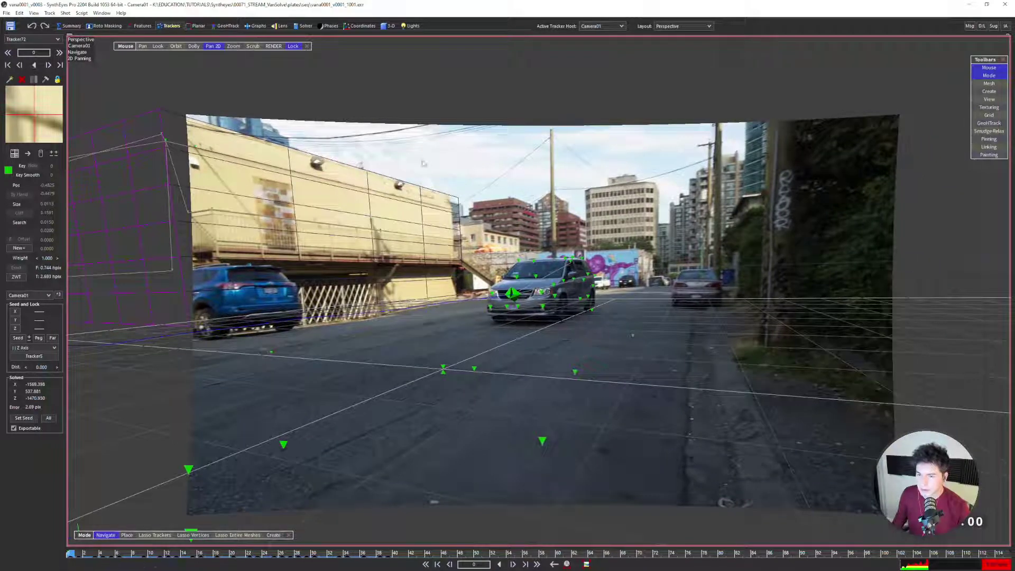
# Enable quartic distortion calculation in the advanced lens controls, and refine and accept the solve
pyautogui.click(305, 26)
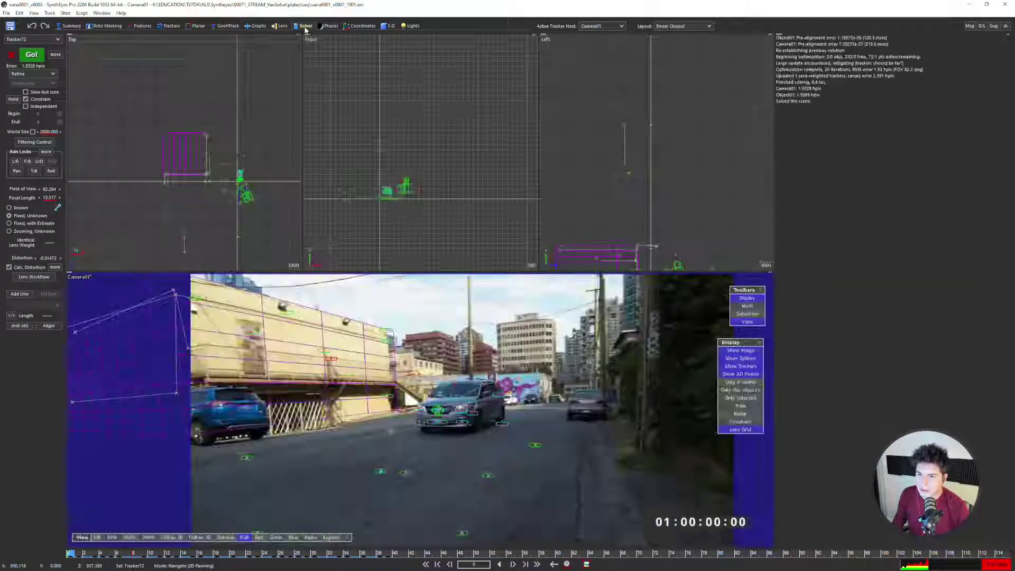
pyautogui.click(55, 267)
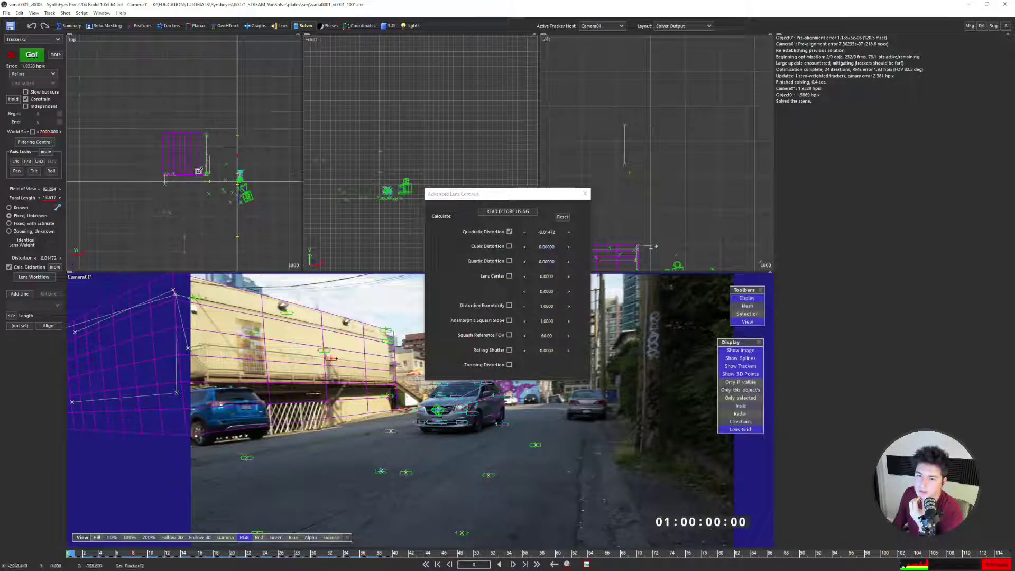
pyautogui.click(510, 261)
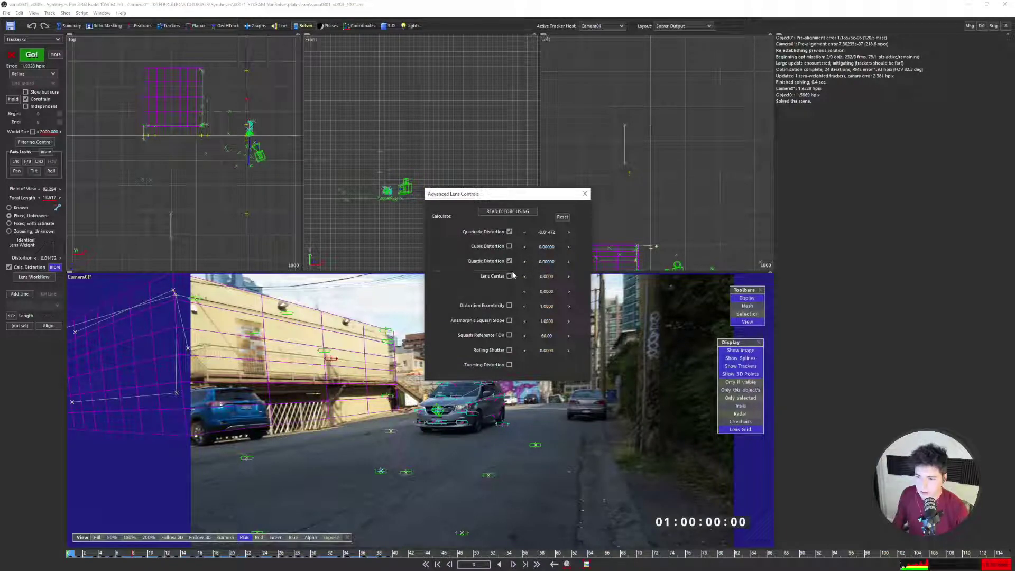
pyautogui.click(178, 167)
pyautogui.press('g')
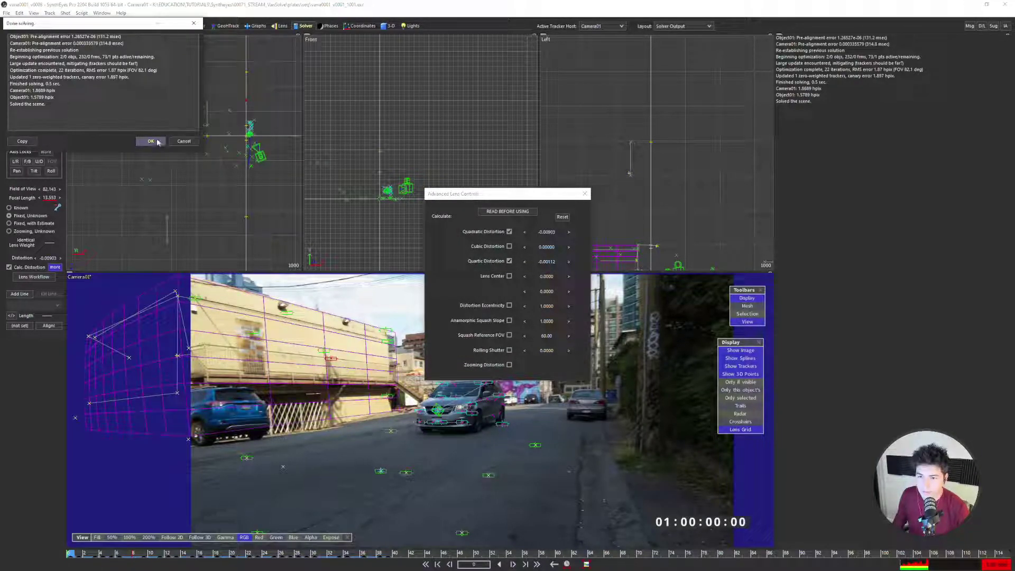
pyautogui.click(159, 142)
pyautogui.press('g')
# Compare the solves with and without quartic distortion in the Top and Camera views through undo and redo, ending on the quartic result
pyautogui.scroll(5, 201, 179)
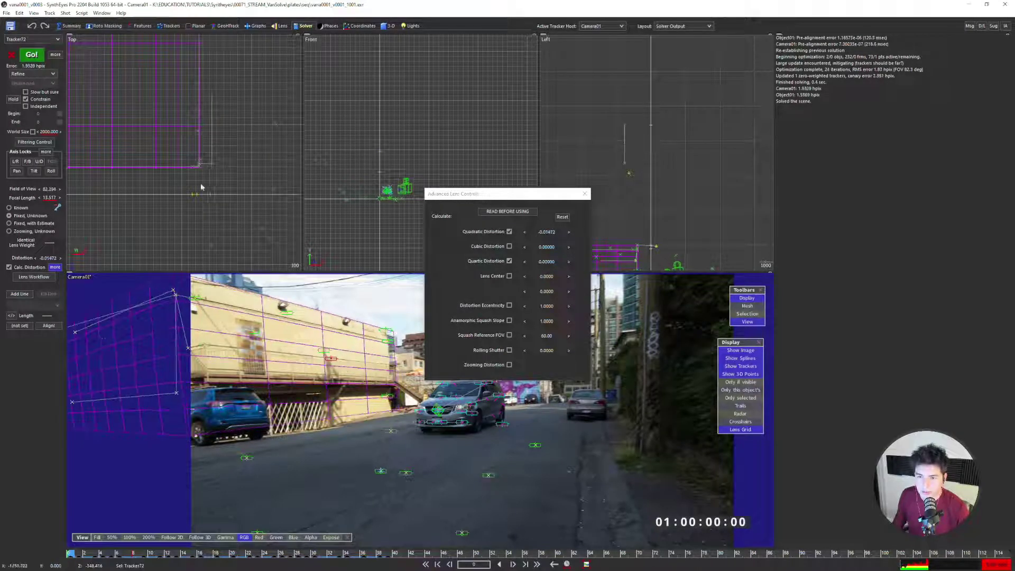
pyautogui.hotkey('ctrl', 'z')
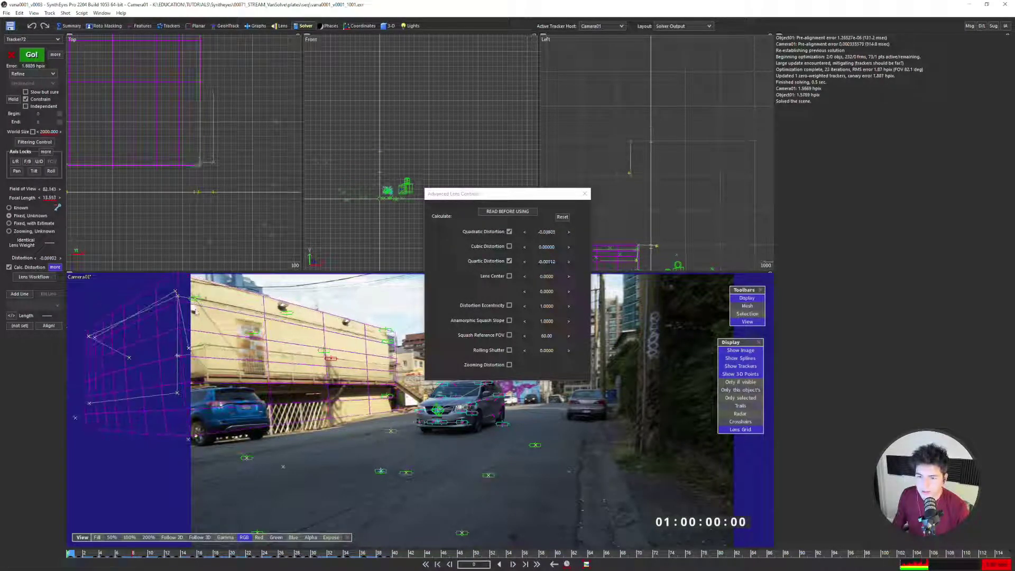
pyautogui.moveTo(200, 345); pyautogui.dragTo(177, 380, button='middle')
pyautogui.hotkey('ctrl', 'y')
pyautogui.hotkey('ctrl', 'z')
pyautogui.hotkey('ctrl', 'y')
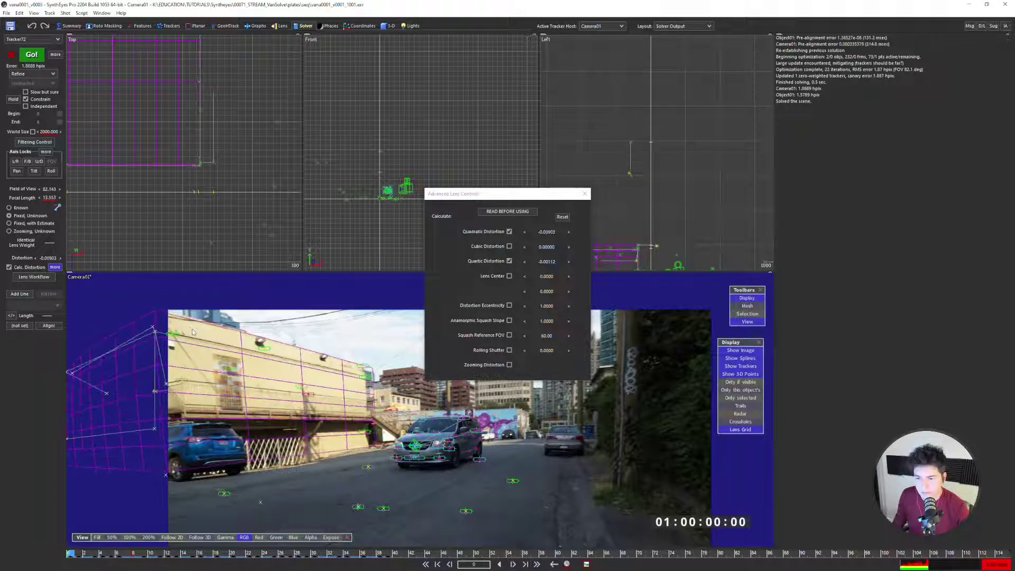
pyautogui.hotkey('ctrl', 'z')
pyautogui.hotkey('ctrl', 'y')
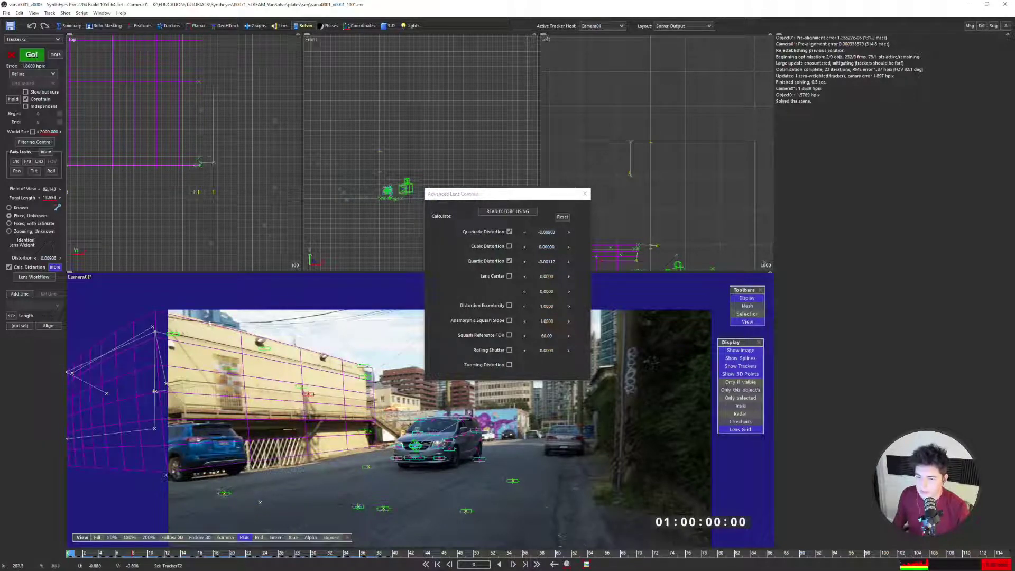
# Refine the quartic-distortion solve three more times, accepting each result
pyautogui.hotkey('shift', 'g')
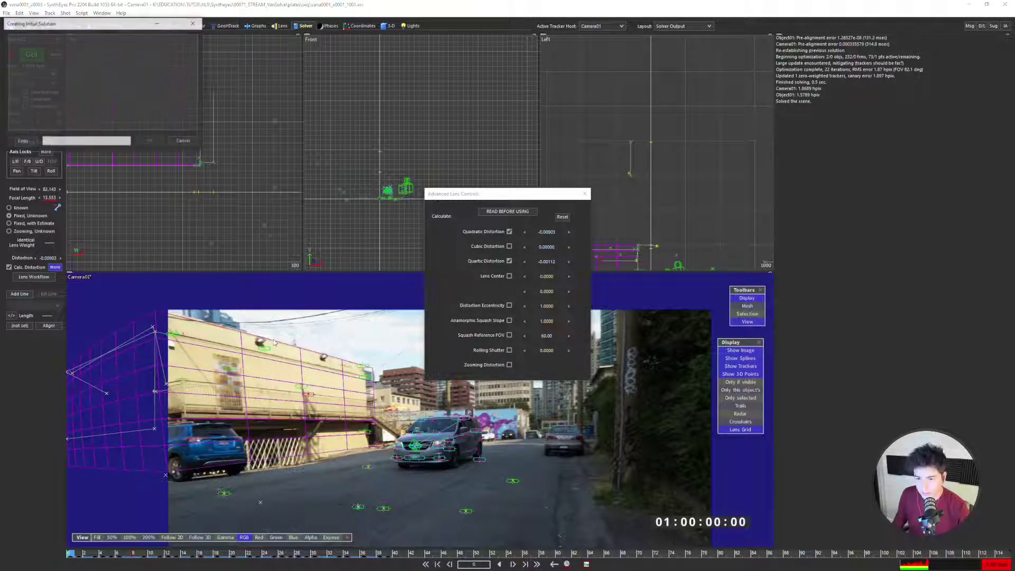
pyautogui.click(163, 147)
pyautogui.hotkey('shift', 'g')
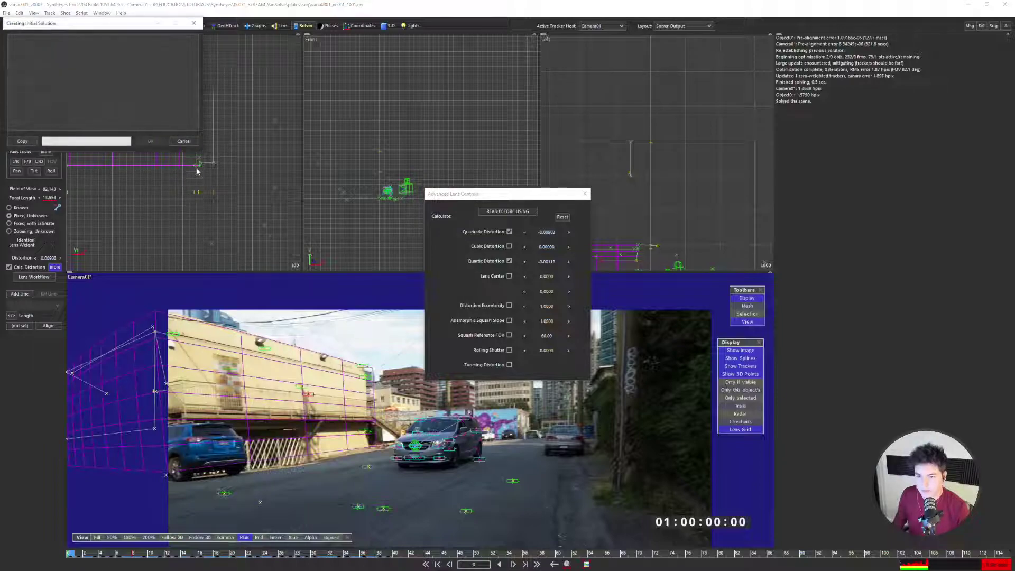
pyautogui.click(151, 141)
pyautogui.hotkey('shift', 'g')
pyautogui.click(164, 147)
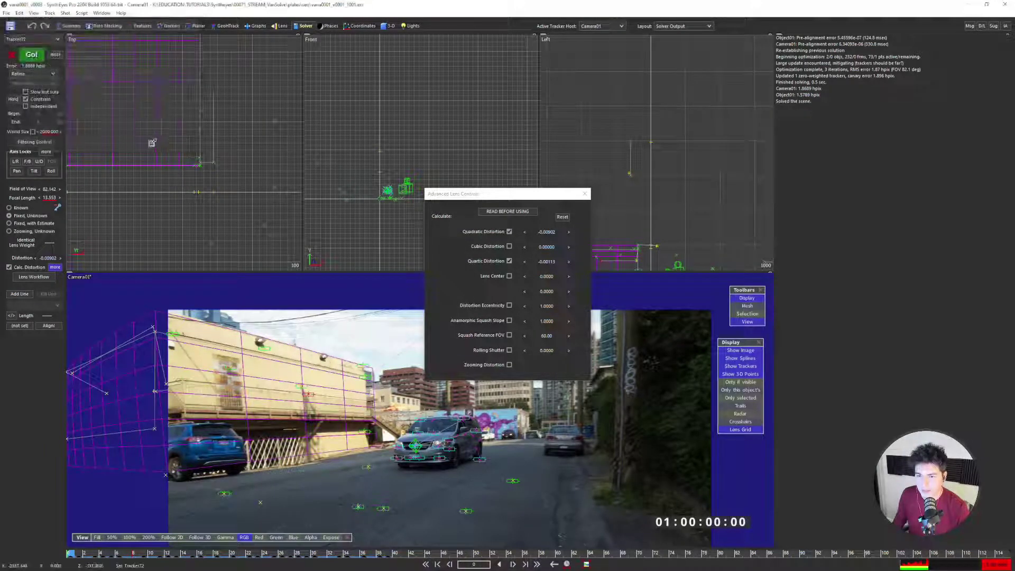
# Try refining with the advanced solver's max iterations per pass set to 800, and undo the solve and the setting
pyautogui.click(56, 55)
pyautogui.moveTo(317, 89); pyautogui.dragTo(262, 92)
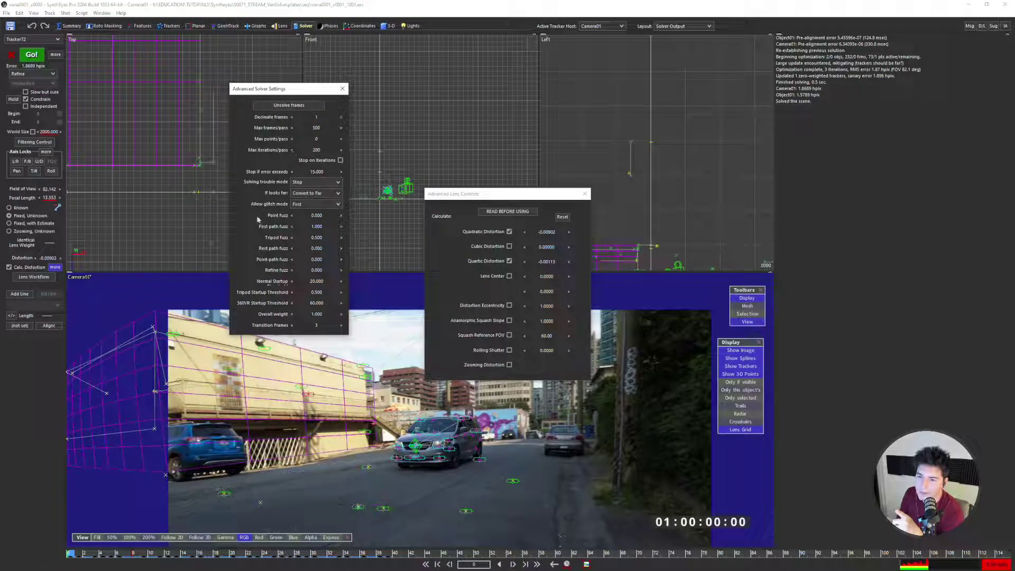
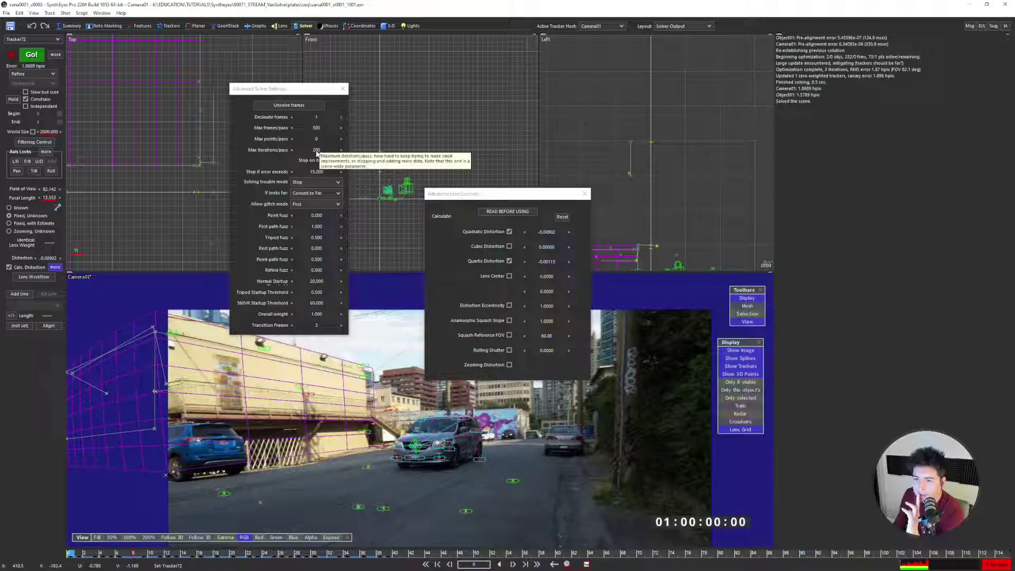
pyautogui.click(317, 150)
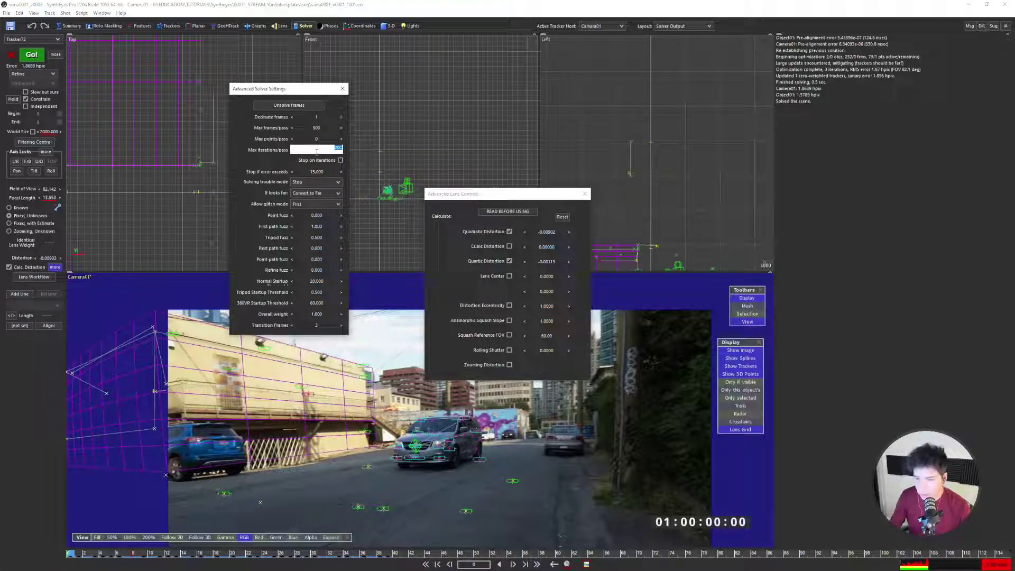
pyautogui.write('800')
pyautogui.press('Return')
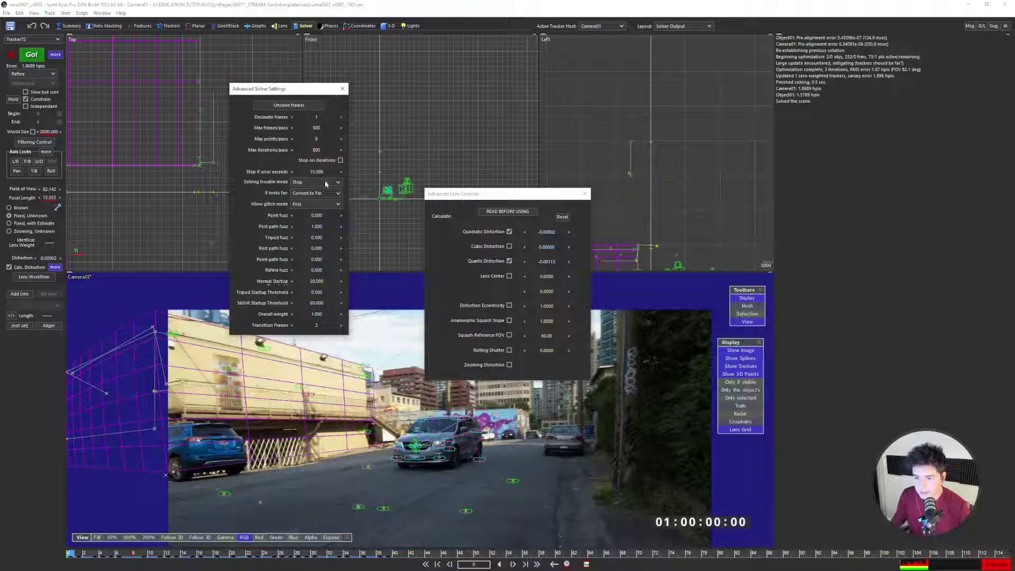
pyautogui.scroll(2, 175, 345)
pyautogui.press('g')
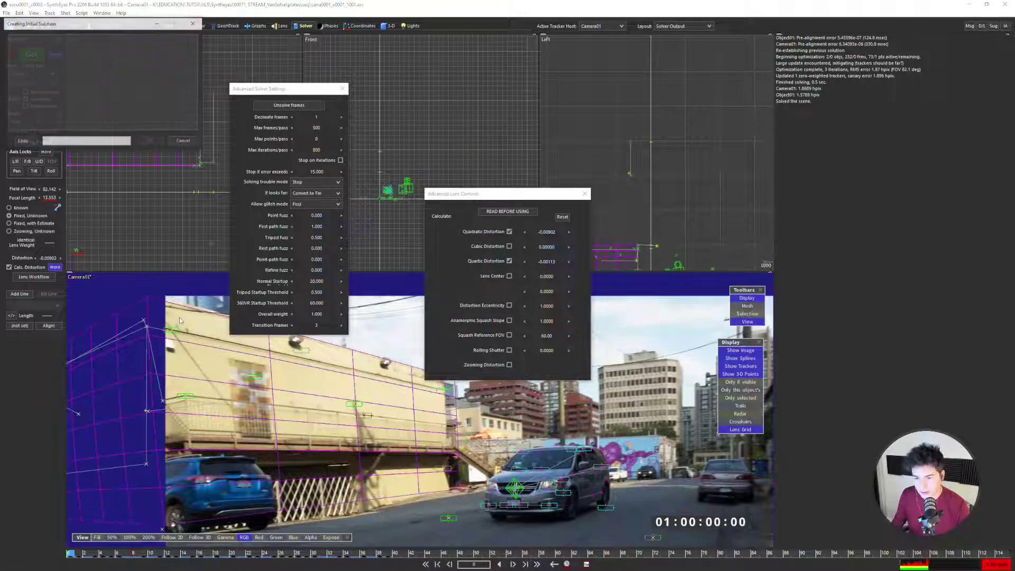
pyautogui.click(159, 148)
pyautogui.hotkey('ctrl', 'z')
pyautogui.hotkey('ctrl', 'z')
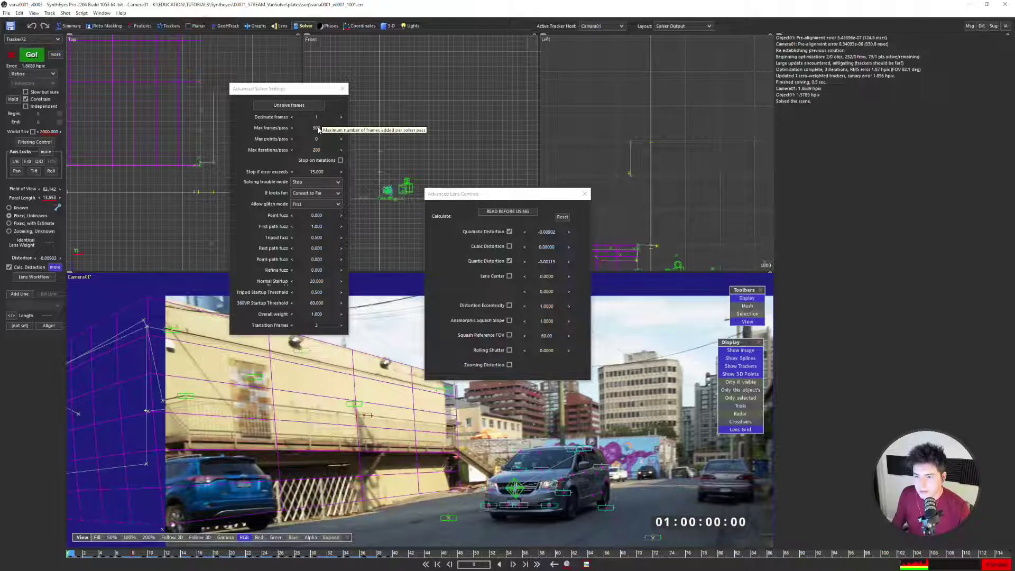
# Try refining with max frames per pass set to 50, and undo the trial along with the preceding refinement
pyautogui.doubleClick(319, 127)
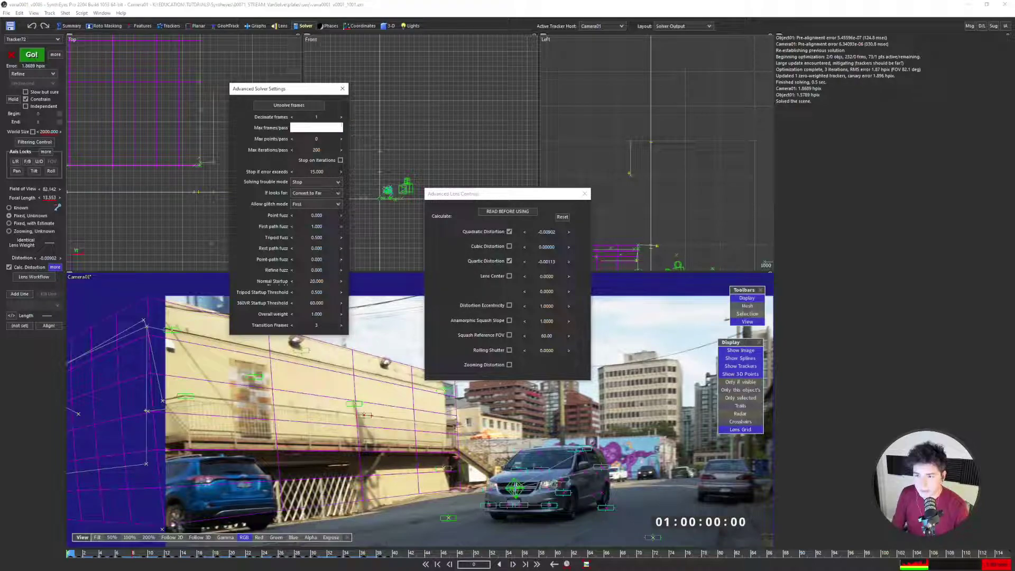
pyautogui.press('Return')
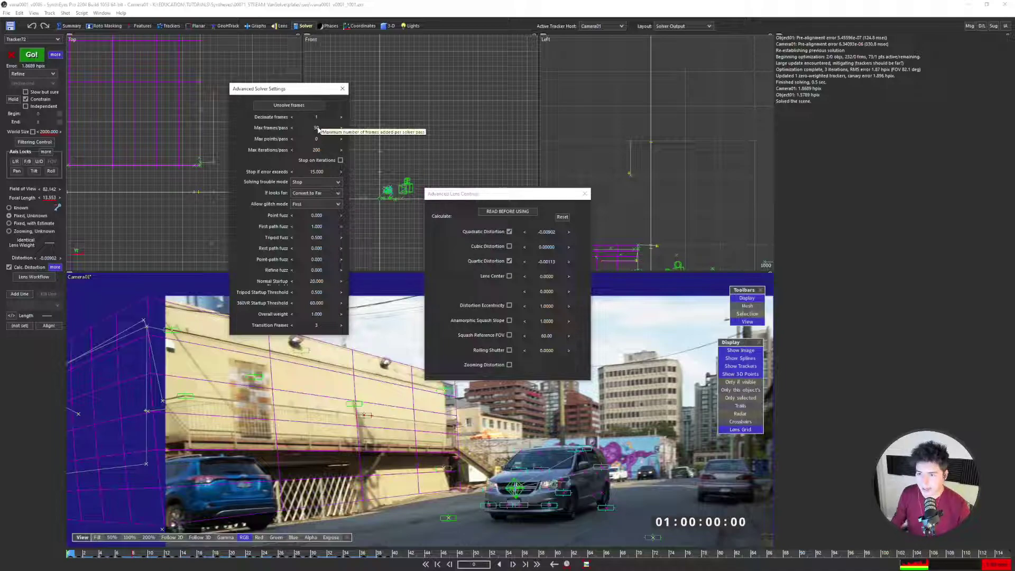
pyautogui.click(31, 55)
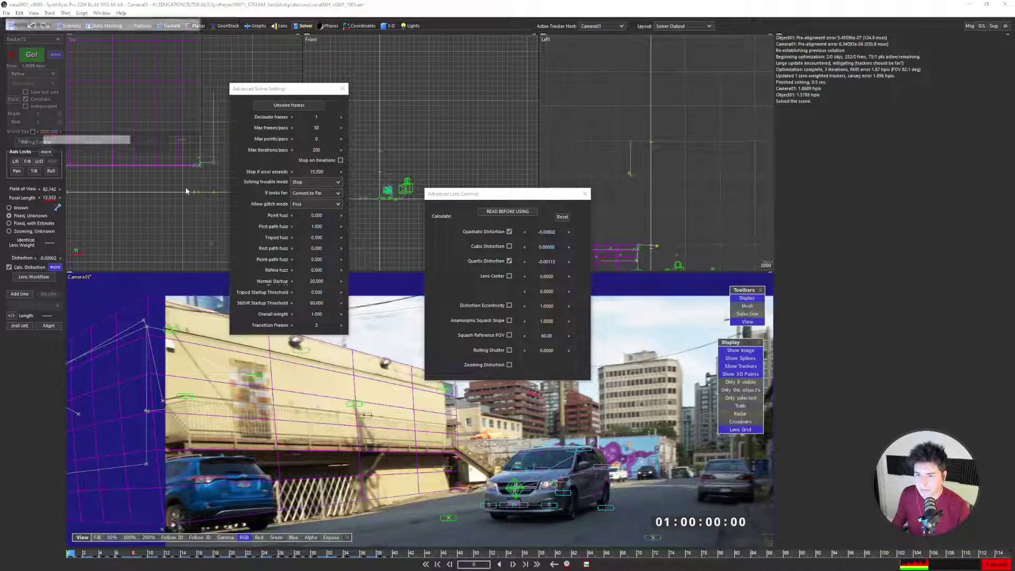
pyautogui.click(151, 142)
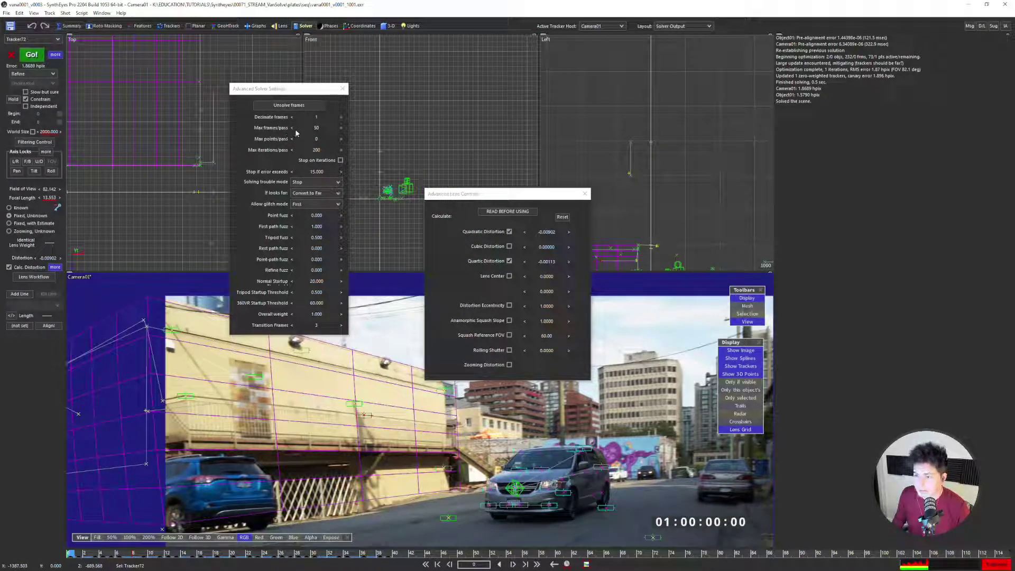
pyautogui.hotkey('ctrl', 'z')
pyautogui.hotkey('ctrl', 'z')
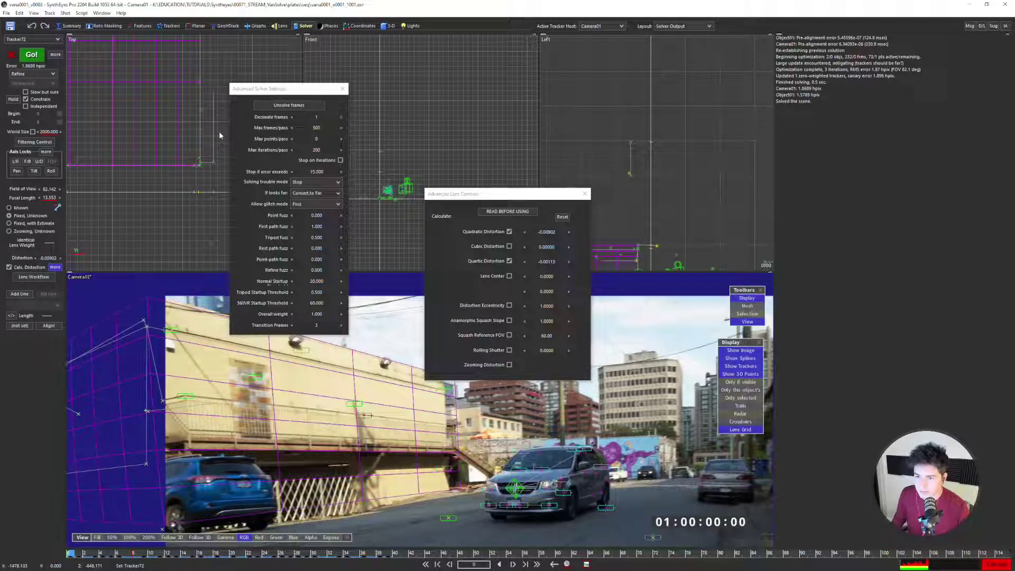
pyautogui.hotkey('ctrl', 'z')
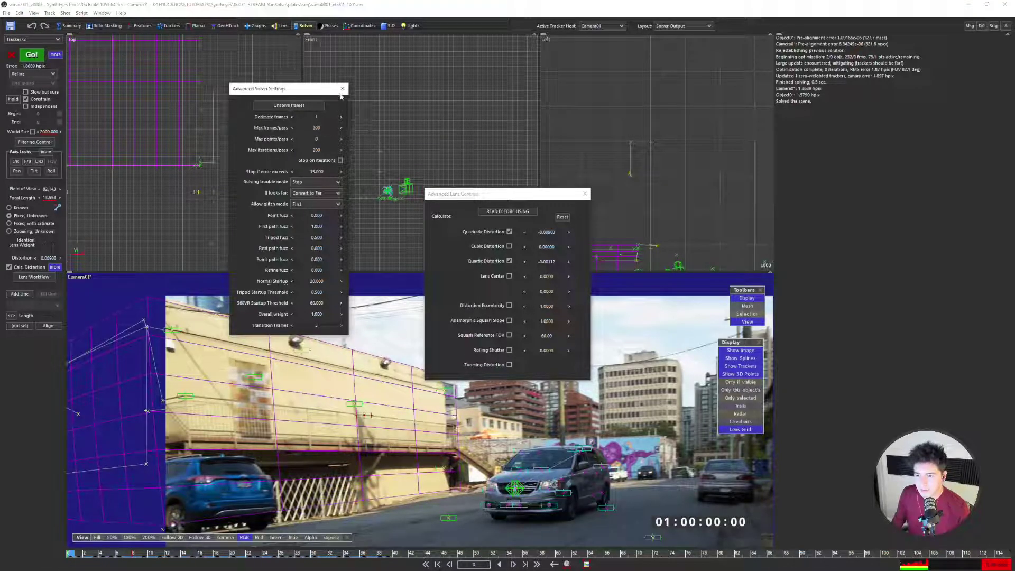
# Check the building grid in the Top view and close the advanced solver settings and advanced lens controls
pyautogui.click(342, 88)
pyautogui.scroll(-3, 212, 158)
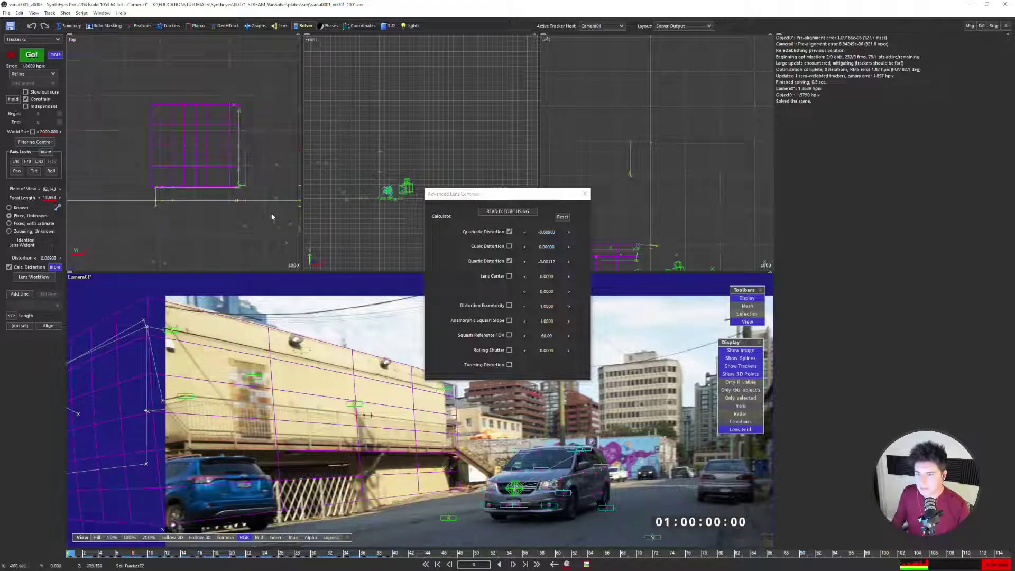
pyautogui.moveTo(216, 234); pyautogui.dragTo(186, 90, button='middle')
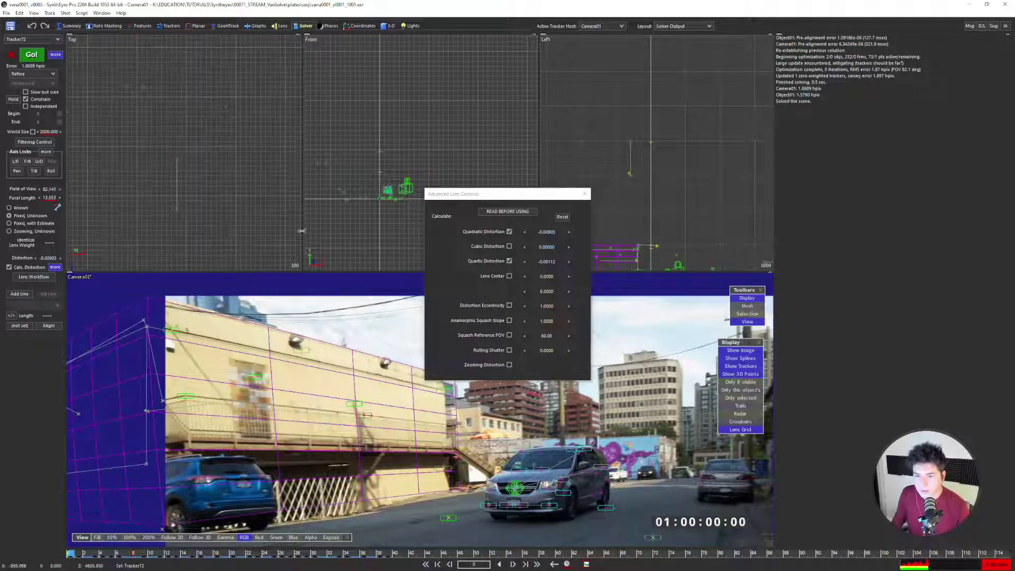
pyautogui.click(584, 194)
# Examine in the Perspective view how the solved trackers fit the undistorted van and street around frame 108
pyautogui.press('5')
pyautogui.press('Left')
pyautogui.press('Left')
pyautogui.press('Left')
pyautogui.press('Left')
pyautogui.press('Left')
pyautogui.press('Left')
pyautogui.press('Left')
pyautogui.press('Left')
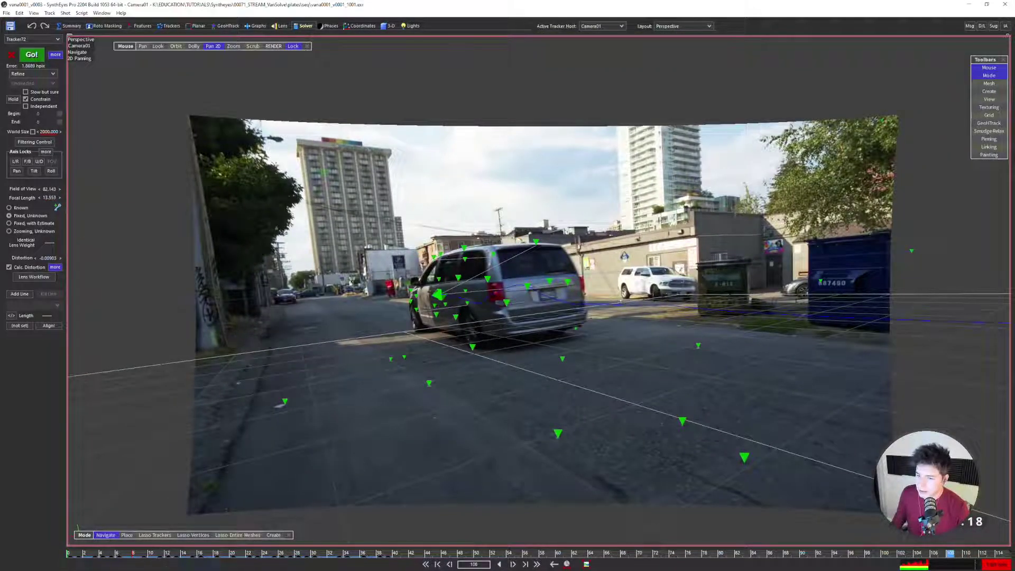
pyautogui.scroll(8, 392, 298)
pyautogui.scroll(3, 392, 297)
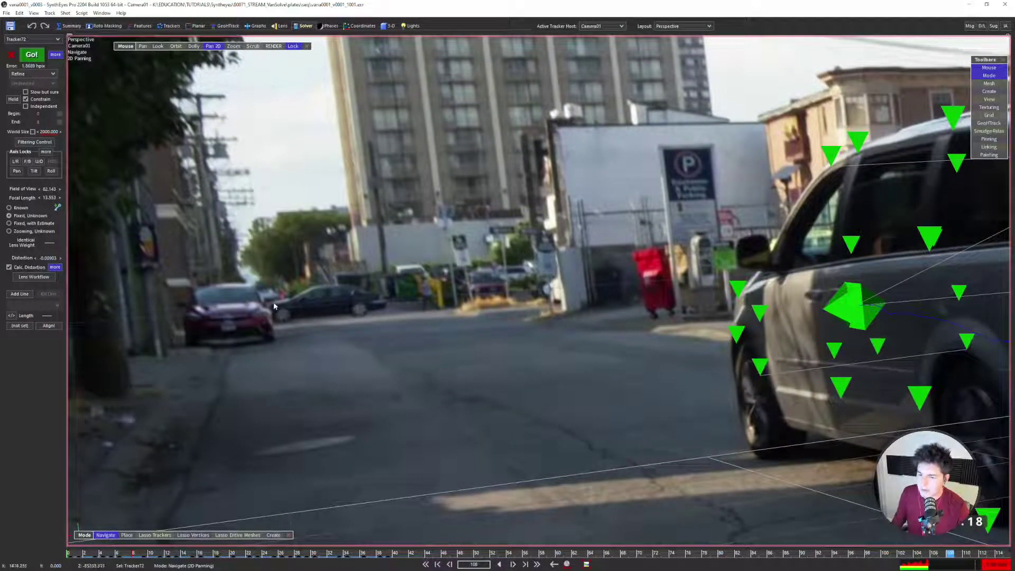
pyautogui.scroll(-10, 273, 305)
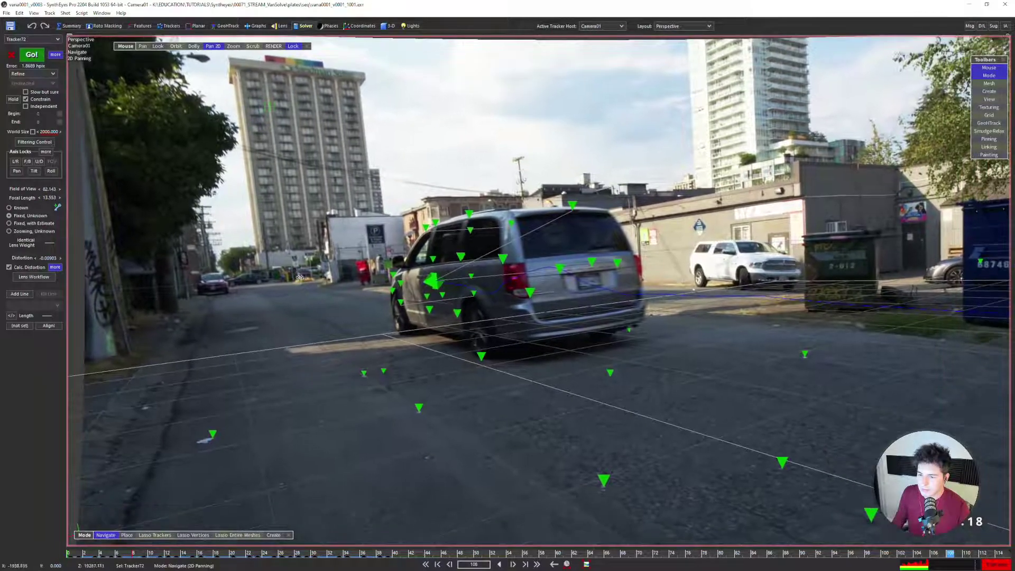
pyautogui.scroll(-2, 299, 277)
# Play the shot in the Perspective view and examine the van trackers and street background around frame 94
pyautogui.hotkey('shift', 'a')
pyautogui.press('space')
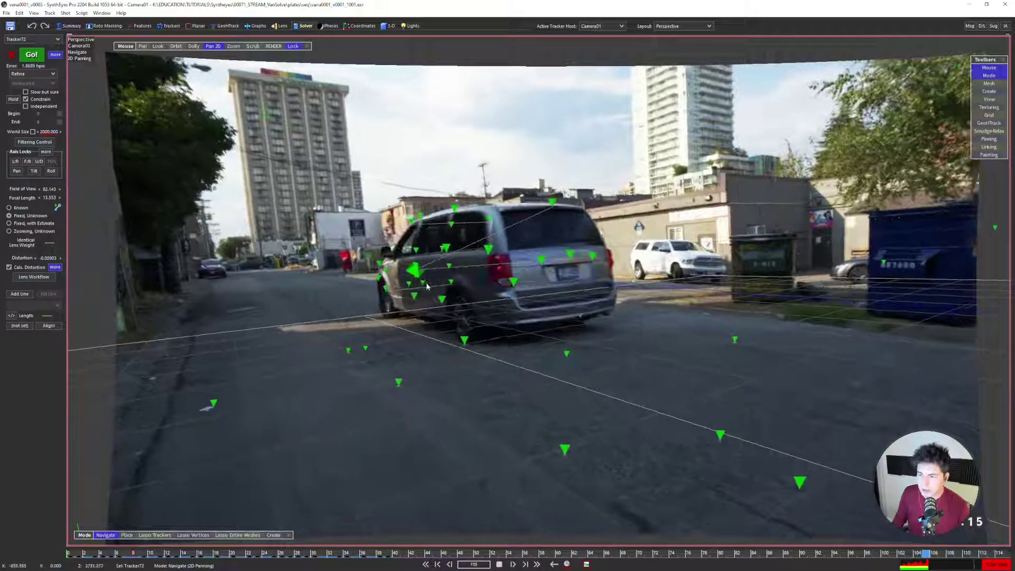
pyautogui.press('space')
pyautogui.scroll(5, 252, 275)
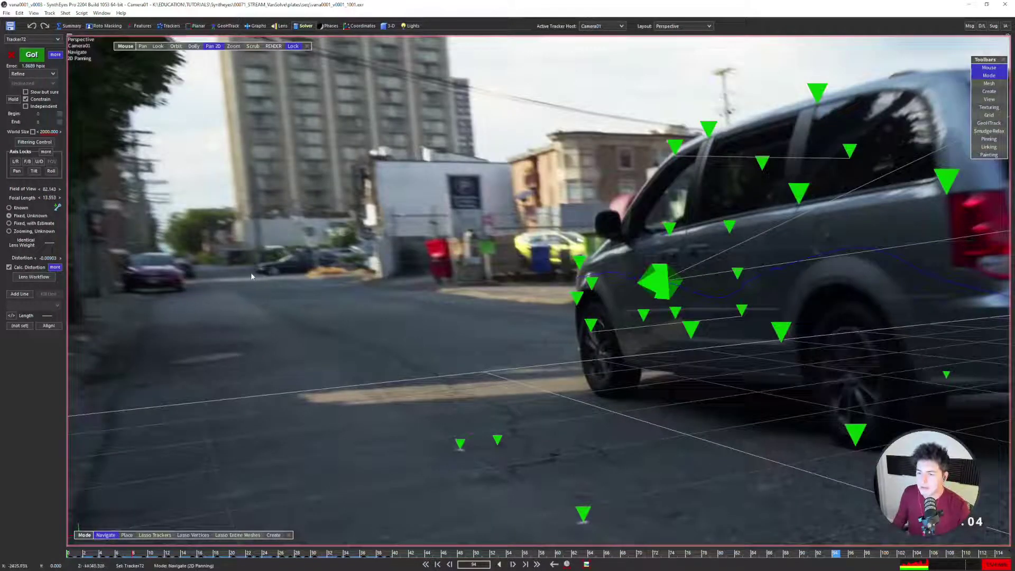
pyautogui.scroll(-3, 254, 280)
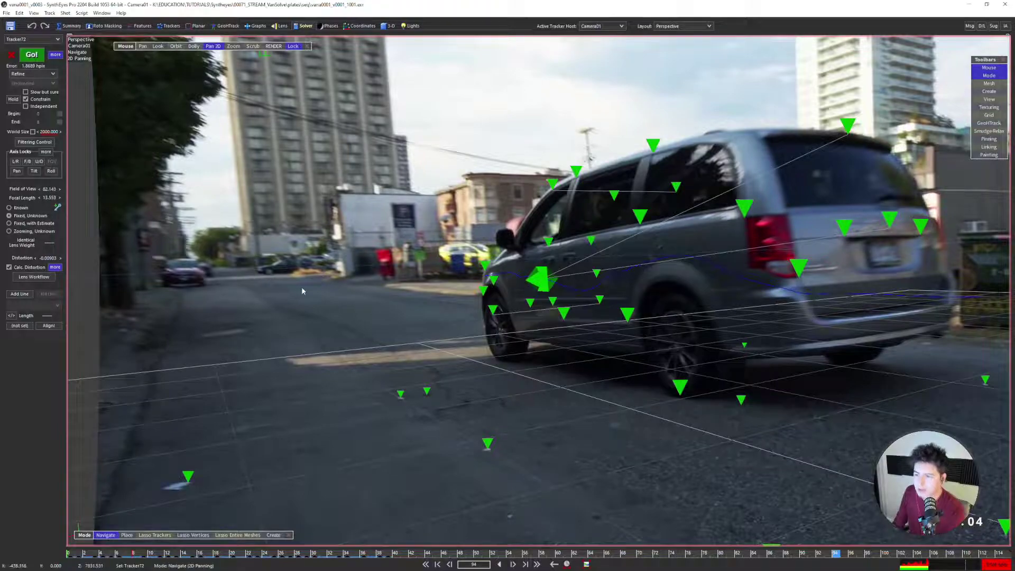
pyautogui.scroll(3, 221, 271)
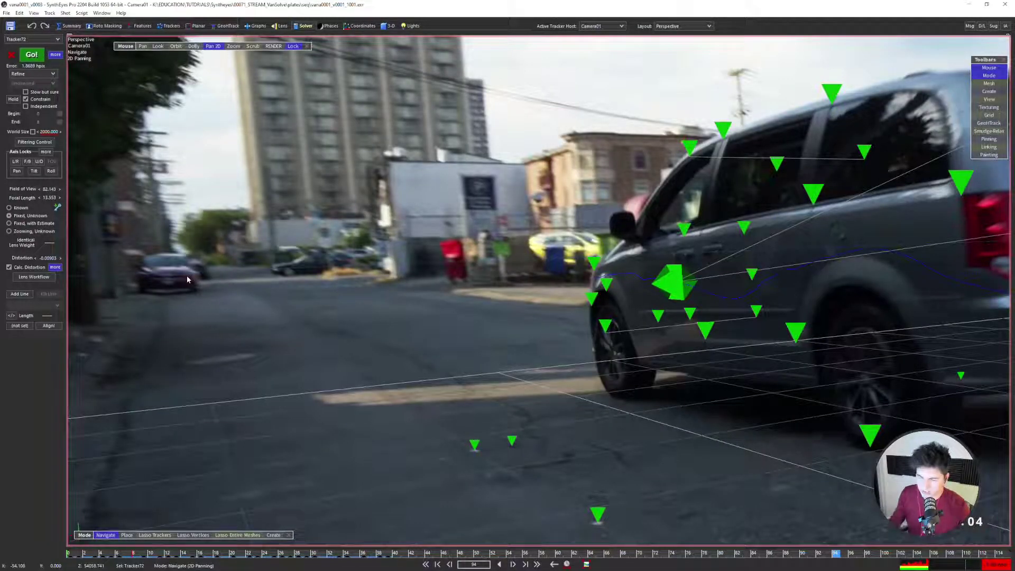
pyautogui.scroll(-3, 242, 255)
pyautogui.press('d')
pyautogui.press('d')
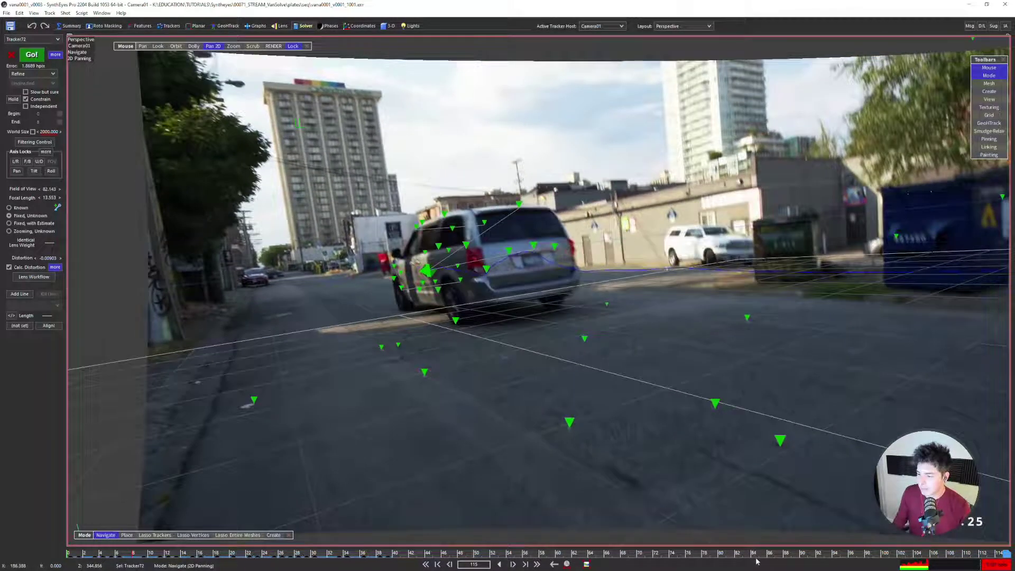
# Scrub the Perspective view back through frames 60 and 39 to examine the fit of the van's side and the building grid
pyautogui.moveTo(757, 555); pyautogui.dragTo(559, 553)
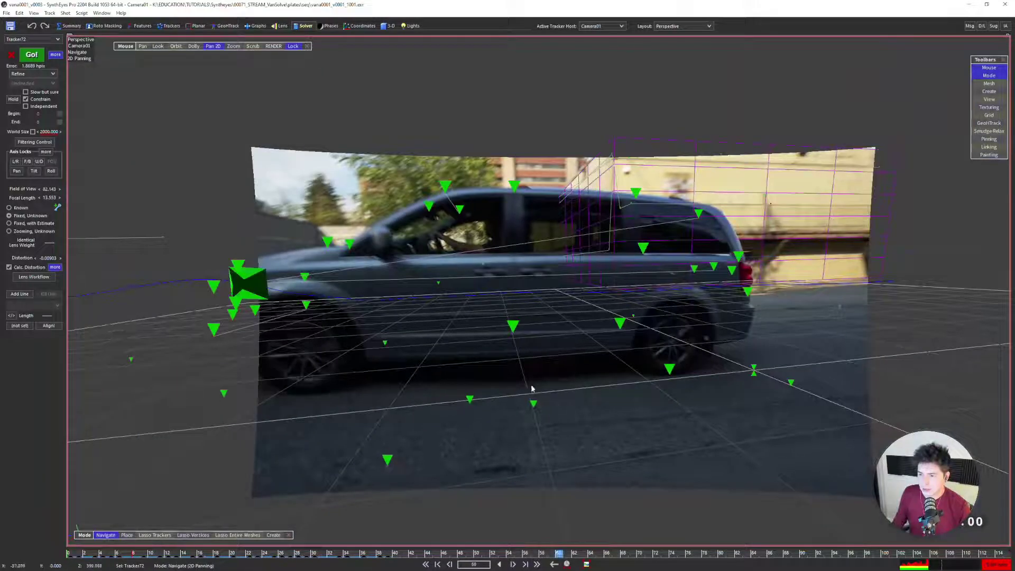
pyautogui.press('space')
pyautogui.press('space')
pyautogui.moveTo(621, 555); pyautogui.dragTo(376, 546)
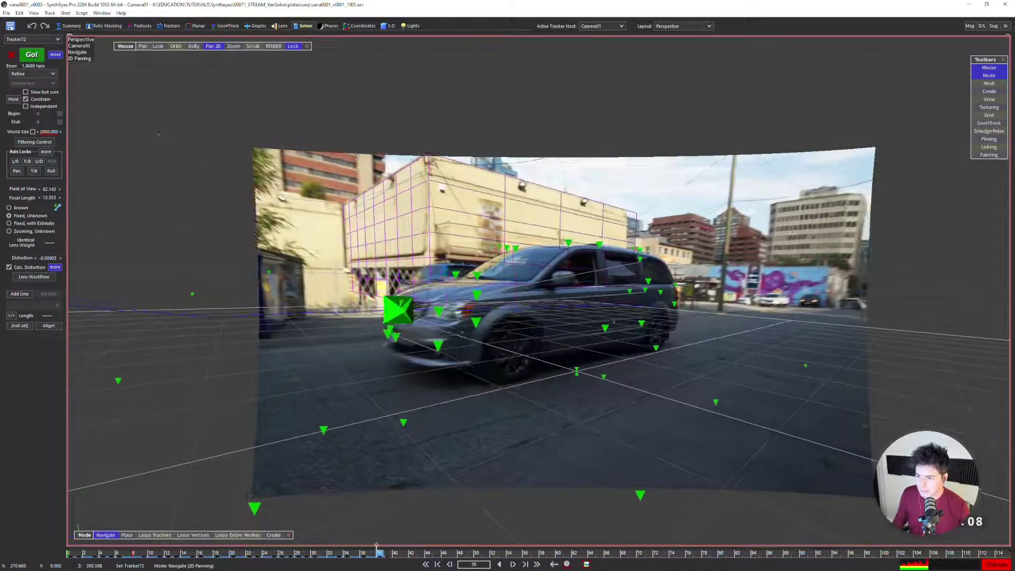
pyautogui.scroll(5, 483, 339)
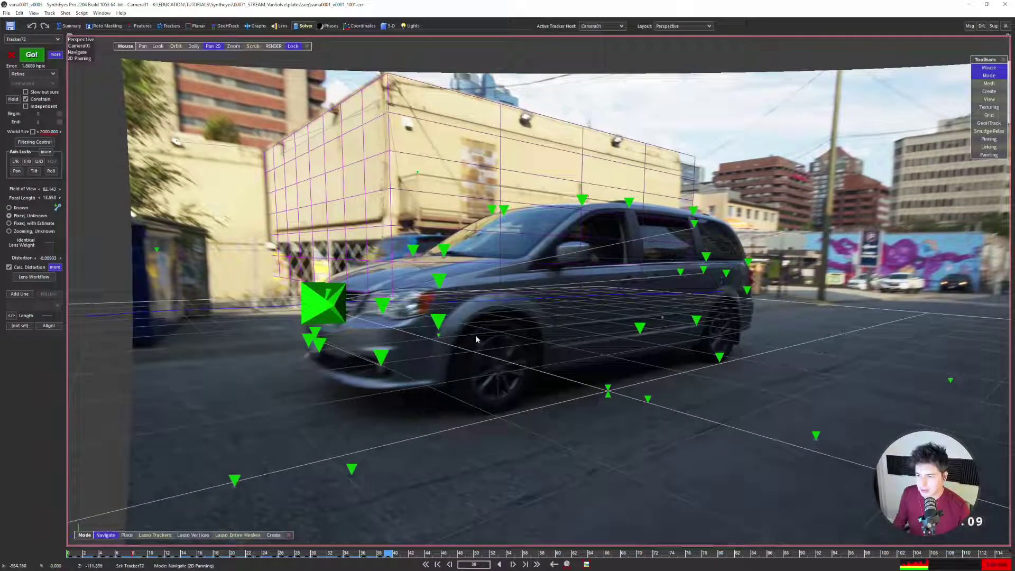
# Step between frames 26 and 46 to examine how the building grid and van trackers hold to the plate
pyautogui.press('Left')
pyautogui.press('Left')
pyautogui.press('Left')
pyautogui.press('Left')
pyautogui.press('Left')
pyautogui.press('Left')
pyautogui.press('Left')
pyautogui.press('Left')
pyautogui.press('Left')
pyautogui.press('Left')
pyautogui.press('Left')
pyautogui.press('Left')
pyautogui.press('Left')
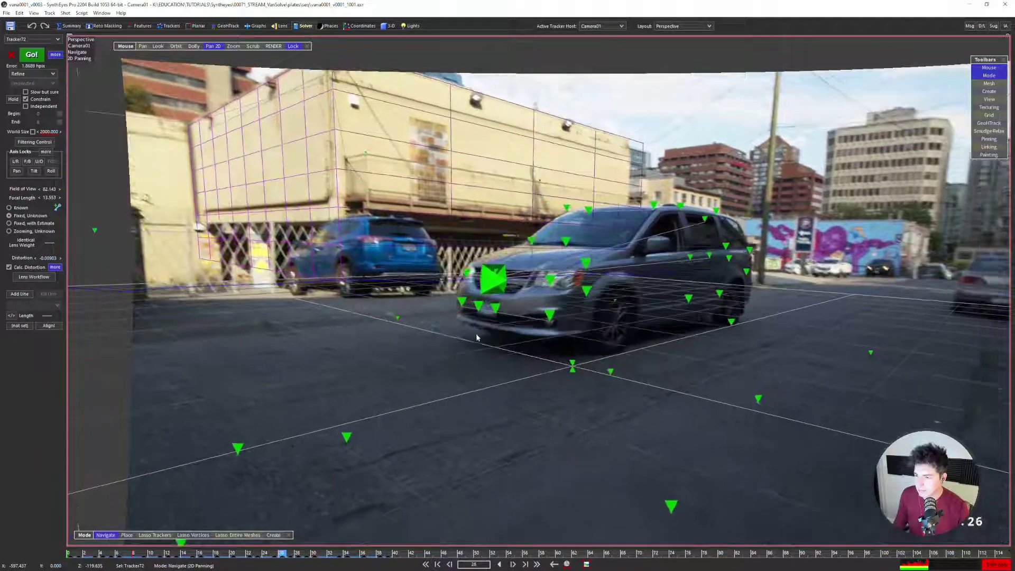
pyautogui.press('Right')
pyautogui.press('Right')
pyautogui.press('Right')
pyautogui.press('Right')
pyautogui.press('Right')
pyautogui.press('Right')
pyautogui.press('Right')
pyautogui.press('Right')
pyautogui.press('Right')
pyautogui.press('Right')
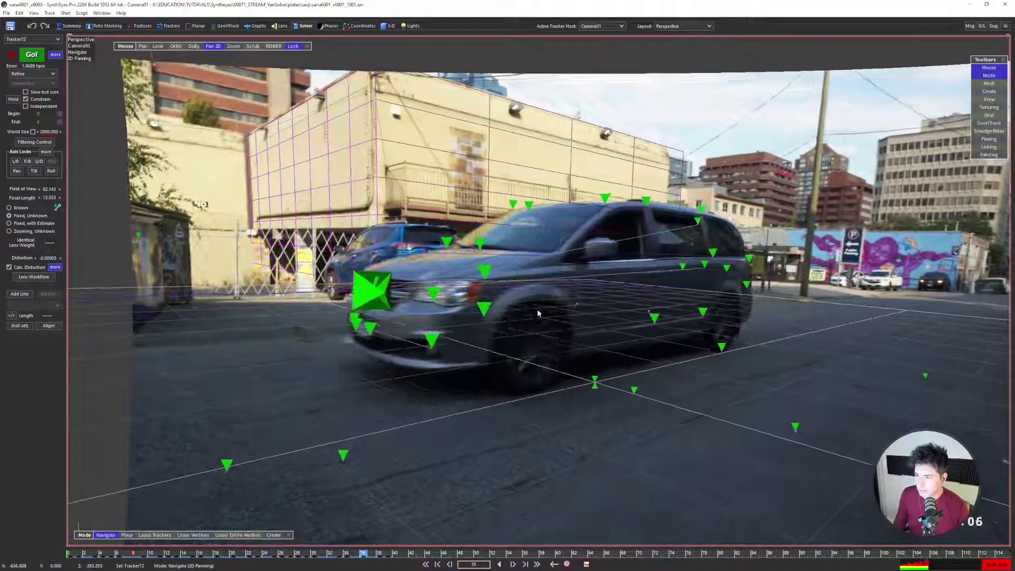
pyautogui.press('Right')
pyautogui.press('Right')
pyautogui.press('Right')
pyautogui.press('Right')
pyautogui.press('Right')
pyautogui.press('Right')
pyautogui.press('Right')
pyautogui.press('Right')
pyautogui.press('Right')
pyautogui.press('Right')
# Make the van object active in the Camera view at frame 46 and locate the front end of its lower side trim
pyautogui.press('F1')
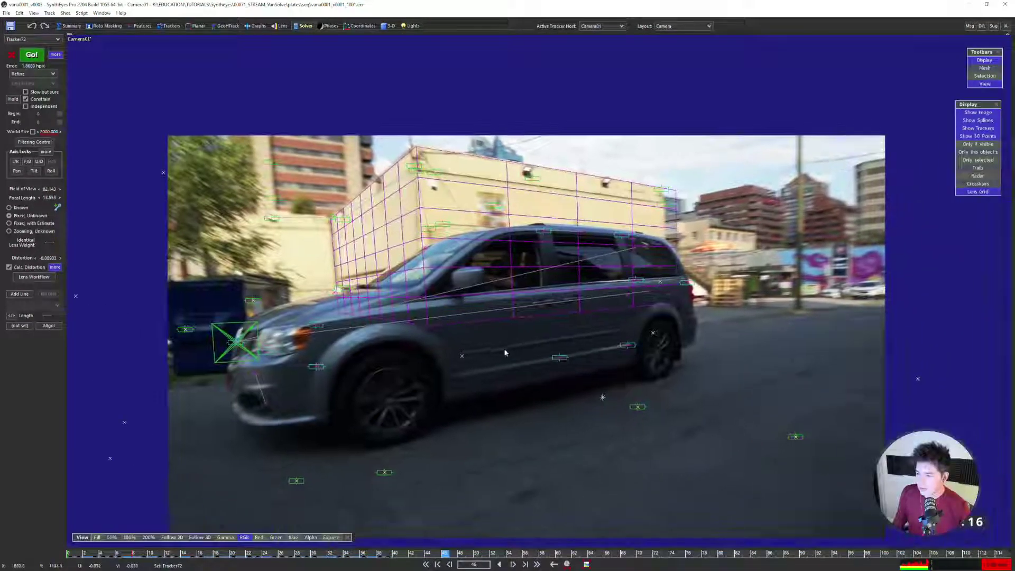
pyautogui.scroll(2, 504, 350)
pyautogui.click(751, 337)
pyautogui.scroll(1, 428, 395)
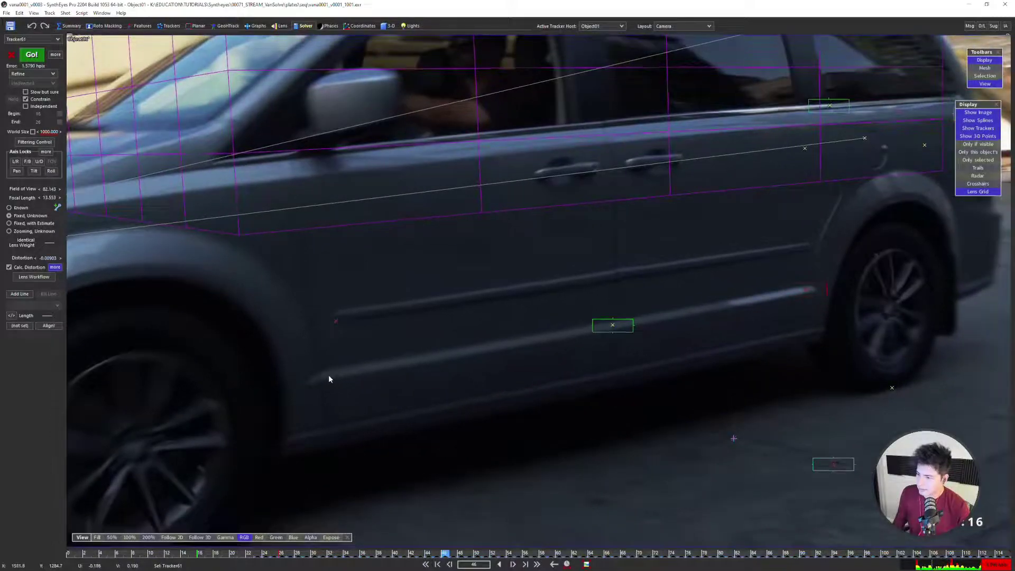
pyautogui.scroll(2, 324, 378)
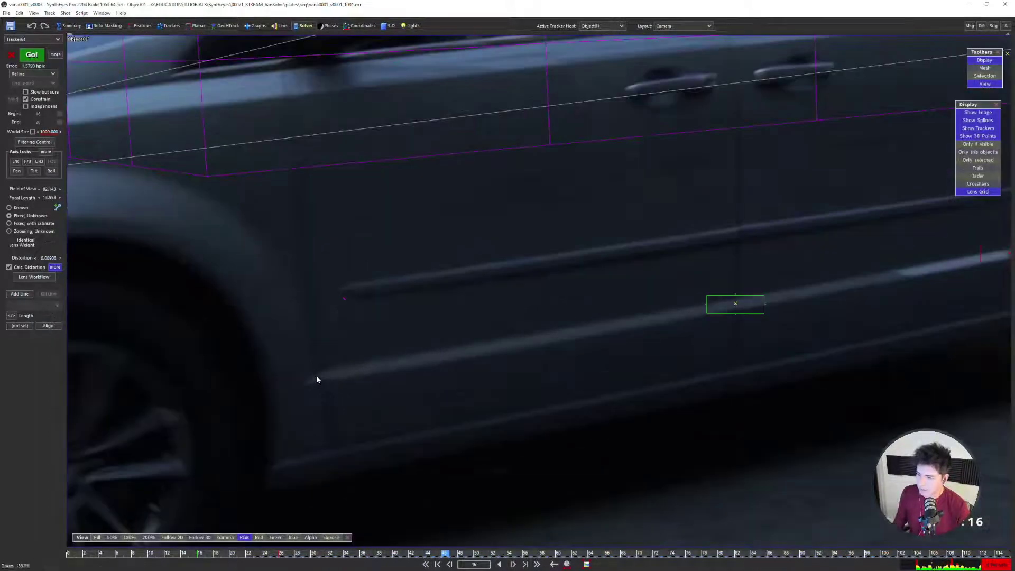
pyautogui.scroll(-3, 588, 347)
pyautogui.moveTo(832, 305); pyautogui.dragTo(592, 322, button='middle')
pyautogui.scroll(3, 598, 319)
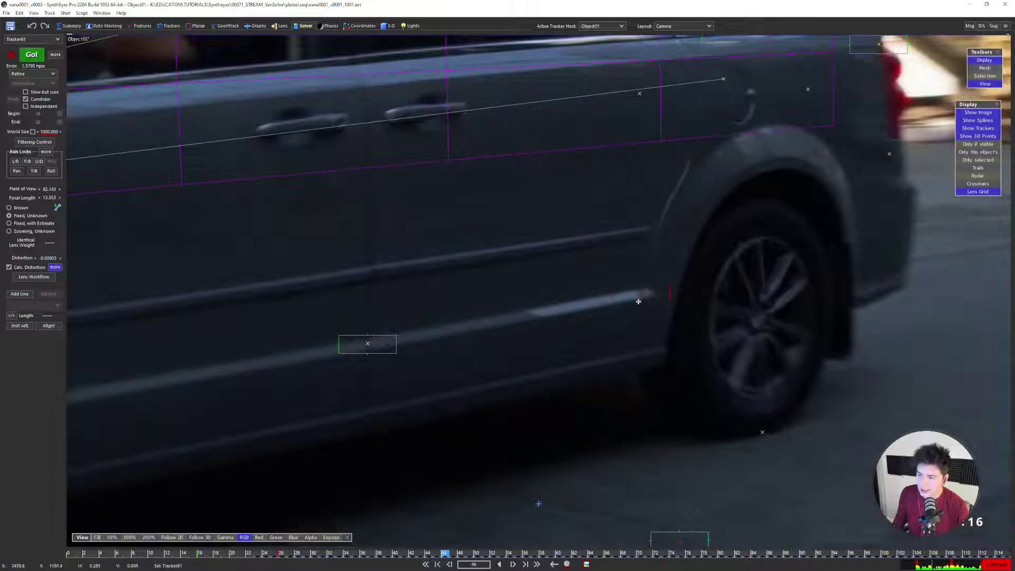
pyautogui.scroll(-3, 639, 301)
pyautogui.moveTo(159, 382); pyautogui.dragTo(317, 333, button='middle')
pyautogui.scroll(3, 316, 333)
# Place a new tracker on the front end of the van's lower side trim at frame 46 and enlarge its search region
pyautogui.press('c')
pyautogui.click(312, 331)
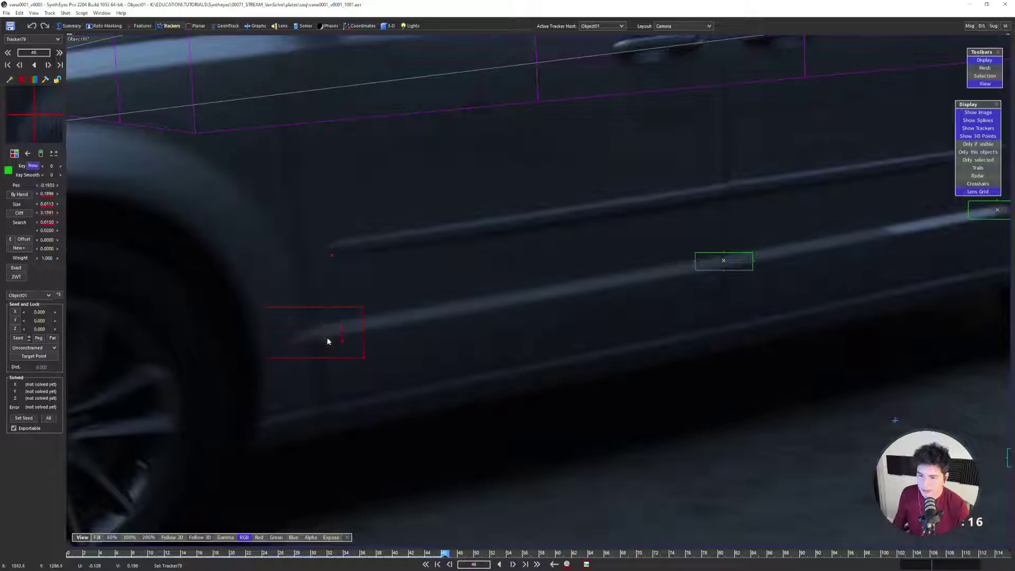
pyautogui.moveTo(342, 341); pyautogui.dragTo(308, 362)
pyautogui.press('5')
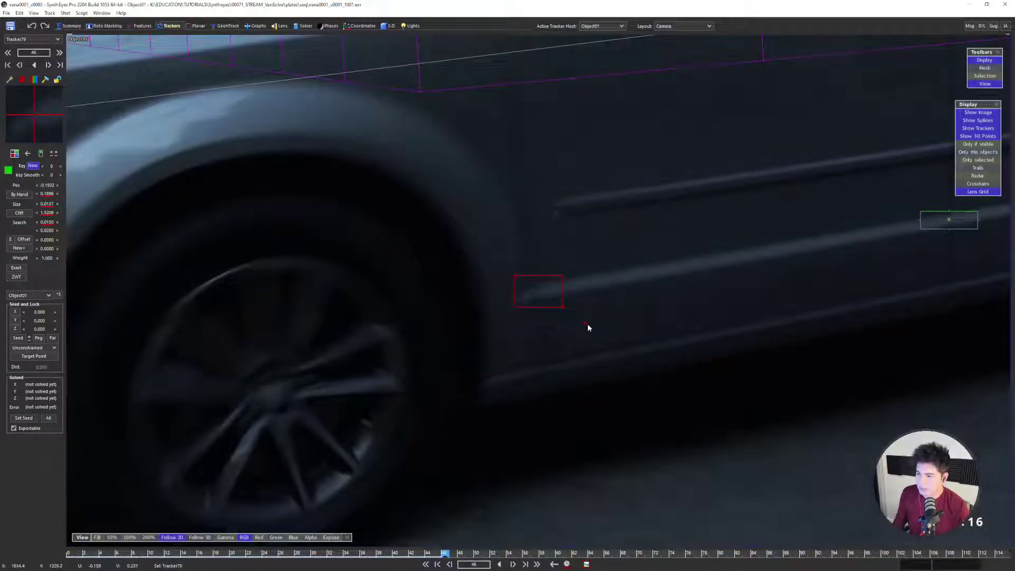
pyautogui.moveTo(792, 414); pyautogui.dragTo(698, 362)
pyautogui.scroll(-2, 693, 354)
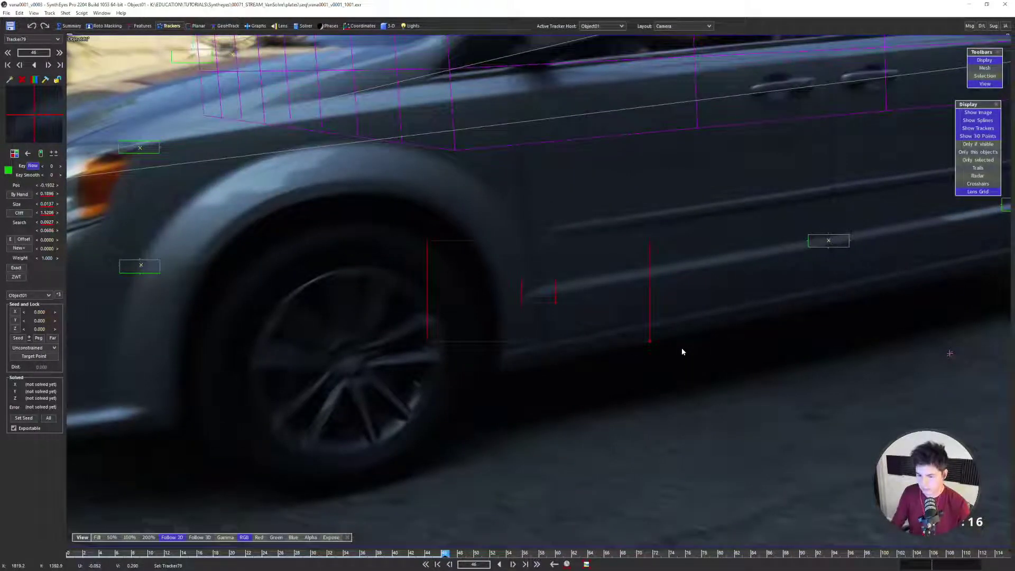
# Track the new trim tracker backward from frame 46, review the early frames, and return to frame 46
pyautogui.press('z')
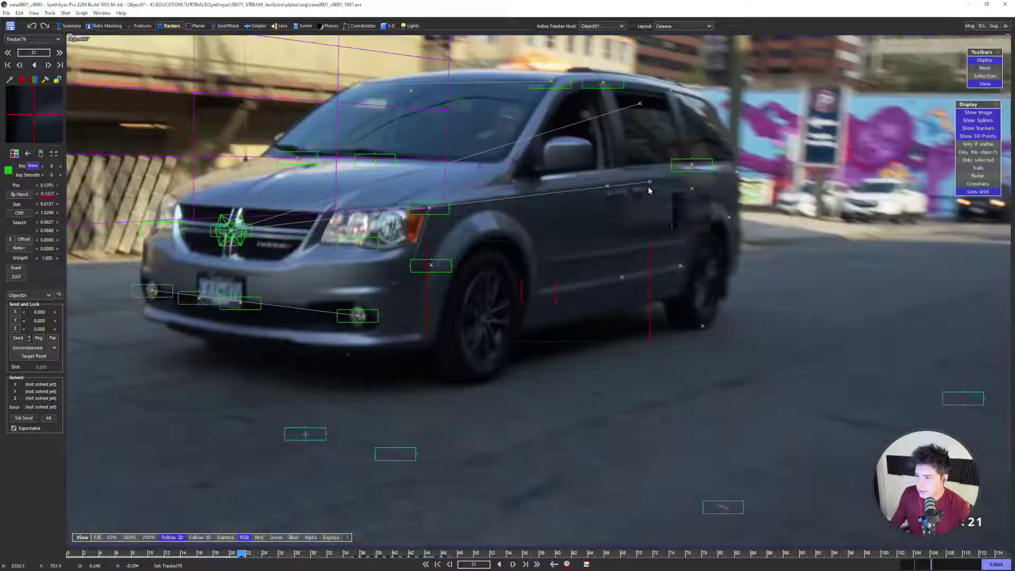
pyautogui.scroll(3, 594, 332)
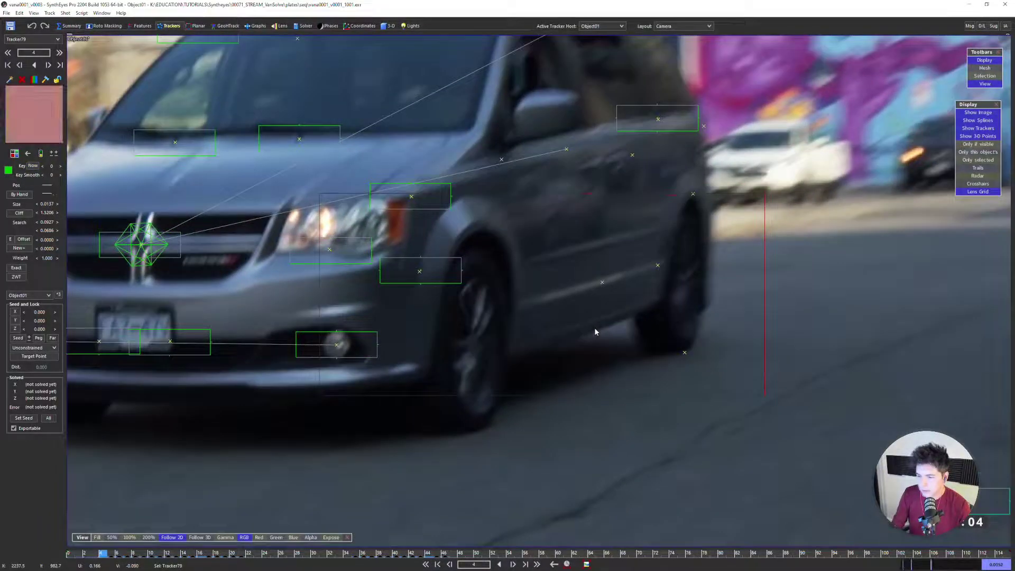
pyautogui.press('d')
pyautogui.press('d')
pyautogui.press('d')
pyautogui.press('d')
pyautogui.press('d')
pyautogui.press('d')
pyautogui.press('d')
pyautogui.press('d')
pyautogui.press('d')
pyautogui.press('d')
pyautogui.press('d')
pyautogui.press('d')
pyautogui.press('d')
pyautogui.press('d')
pyautogui.press('d')
pyautogui.hotkey('shift', 'f')
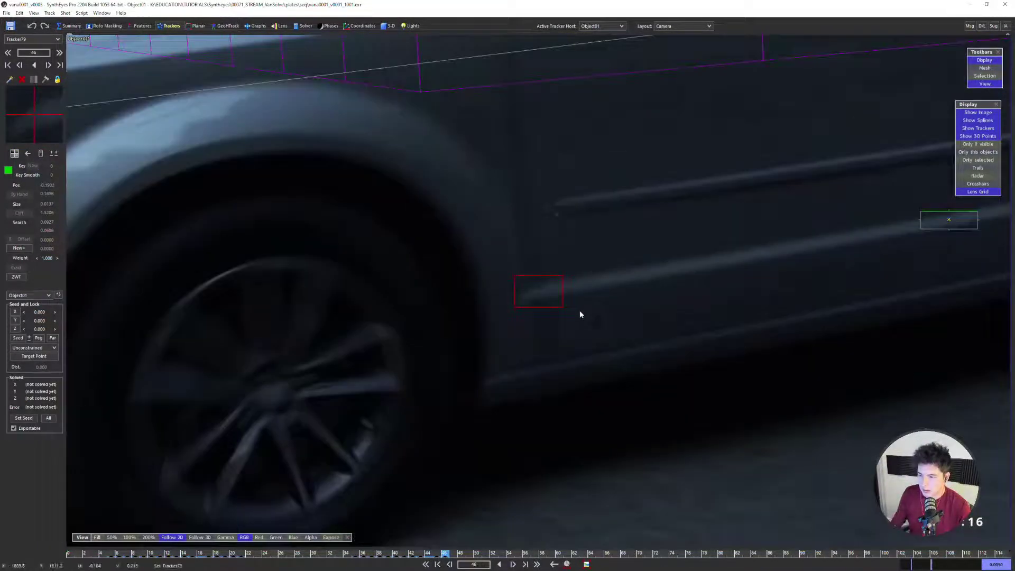
# Track the trim tracker forward frame by frame from frame 46 to frame 63
pyautogui.press('d')
pyautogui.press('d')
pyautogui.press('d')
pyautogui.press('d')
pyautogui.press('d')
pyautogui.press('d')
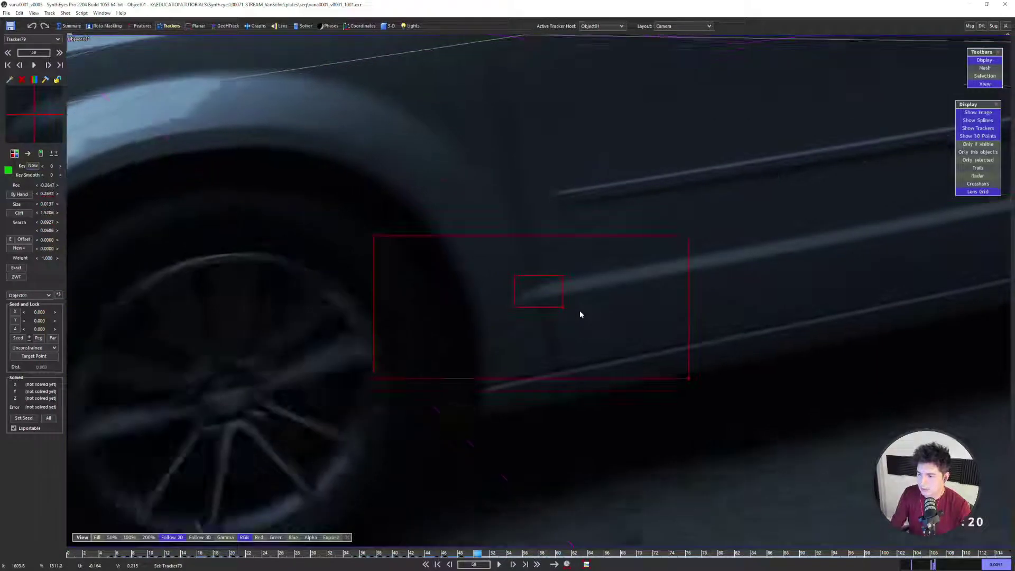
pyautogui.press('d')
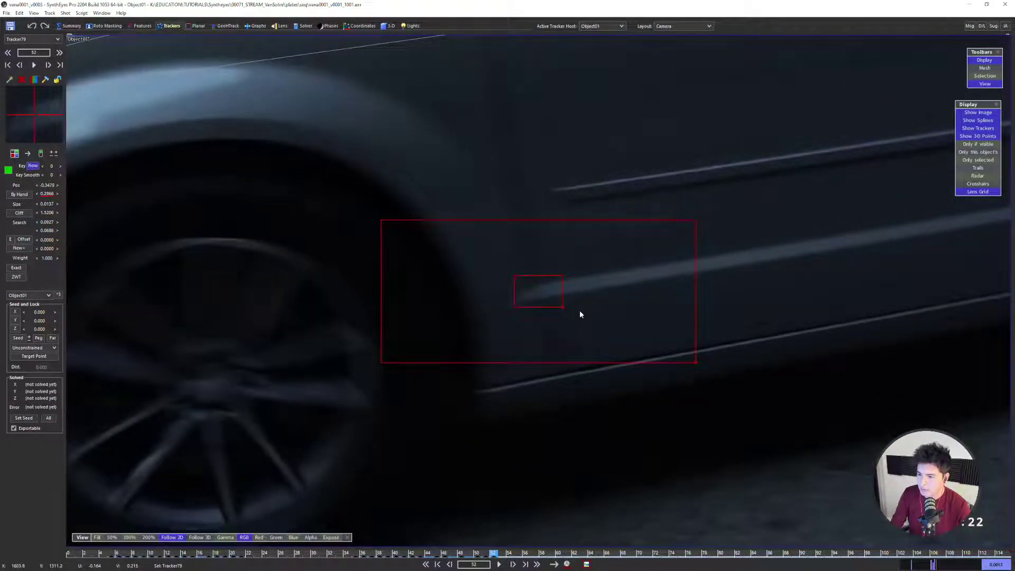
pyautogui.press('d')
pyautogui.press('d')
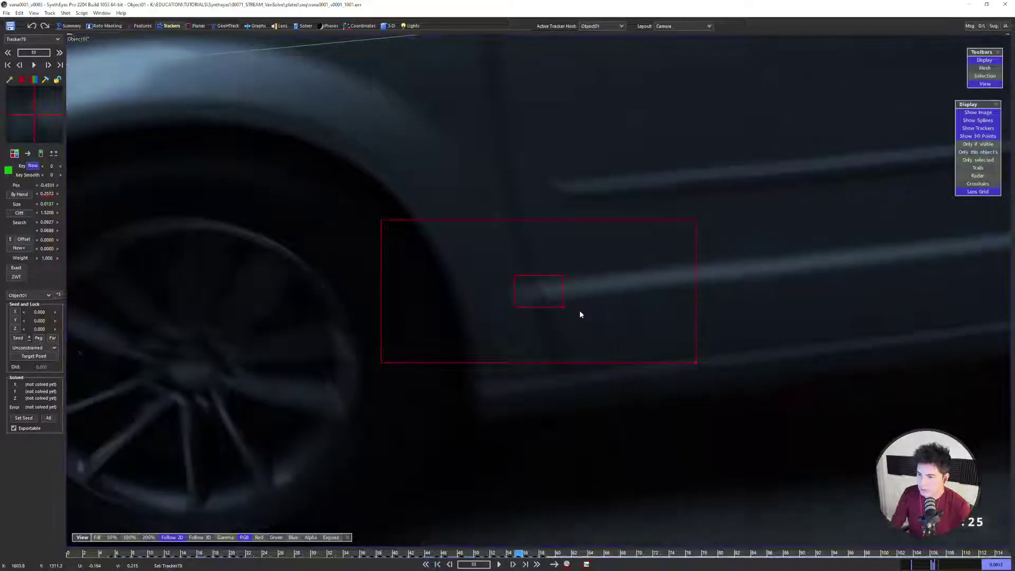
pyautogui.press('d')
pyautogui.press('d')
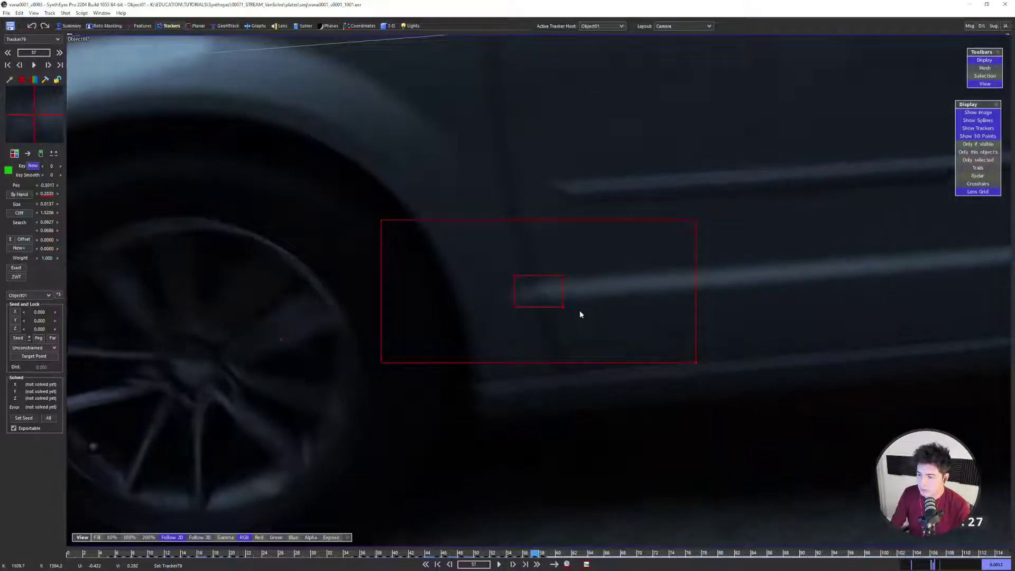
pyautogui.press('d')
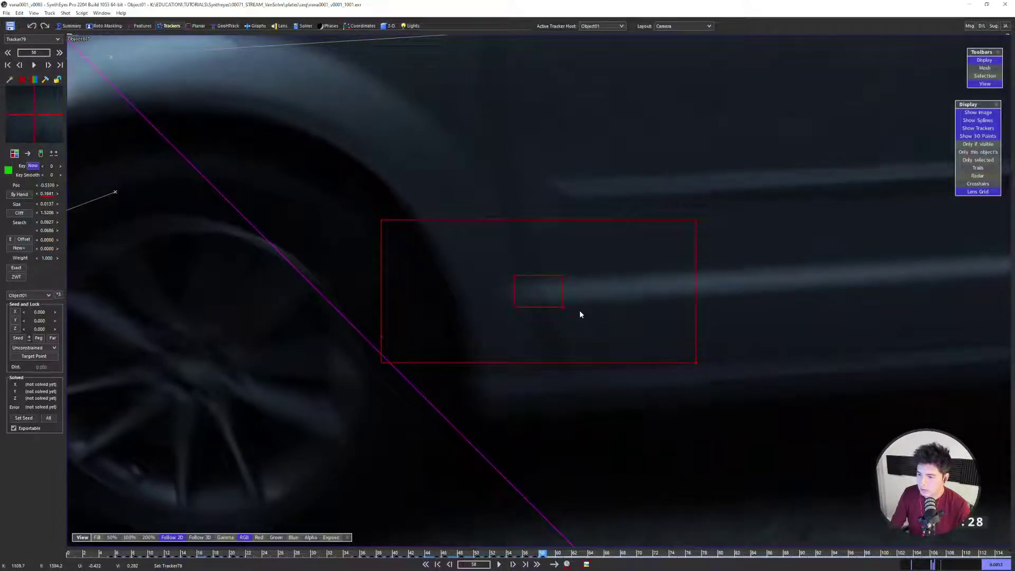
pyautogui.press('d')
pyautogui.press('d')
pyautogui.press('d')
pyautogui.press('d')
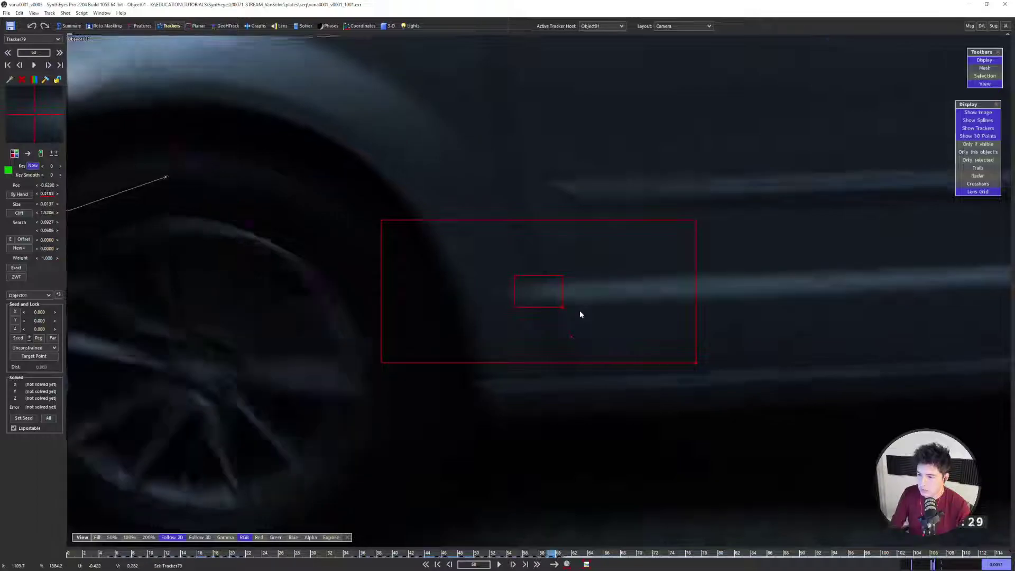
pyautogui.press('d')
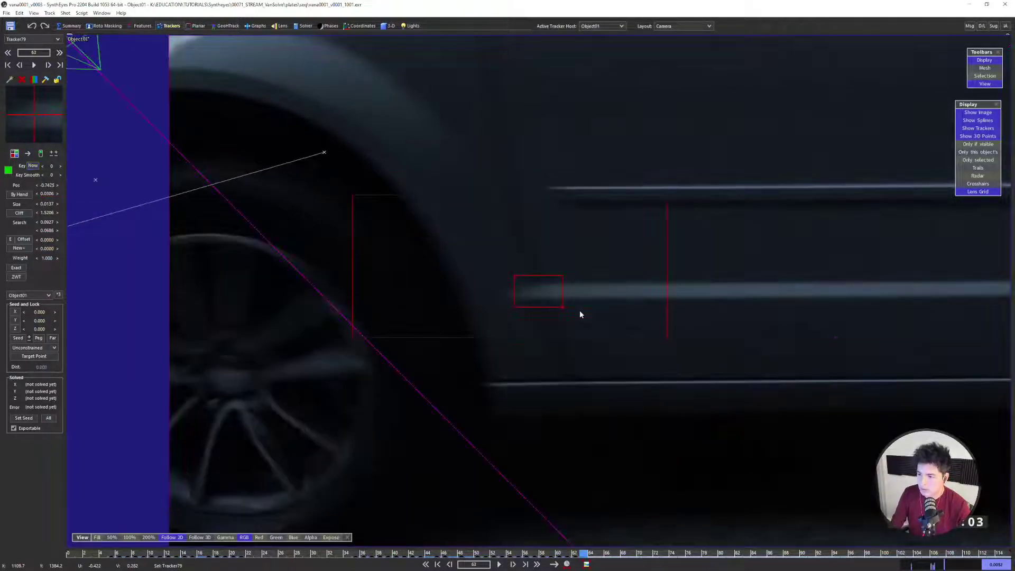
# Continue the trim tracker's forward track past frame 63 and step on to frame 80 to check its coverage
pyautogui.press('z')
pyautogui.press('d')
pyautogui.scroll(-2, 515, 288)
pyautogui.press('d')
pyautogui.press('d')
pyautogui.press('d')
pyautogui.press('d')
pyautogui.press('d')
pyautogui.press('d')
pyautogui.press('d')
pyautogui.press('d')
pyautogui.press('d')
pyautogui.press('d')
pyautogui.press('d')
pyautogui.press('d')
pyautogui.press('d')
pyautogui.press('d')
pyautogui.press('d')
pyautogui.press('d')
pyautogui.press('d')
pyautogui.press('d')
pyautogui.press('d')
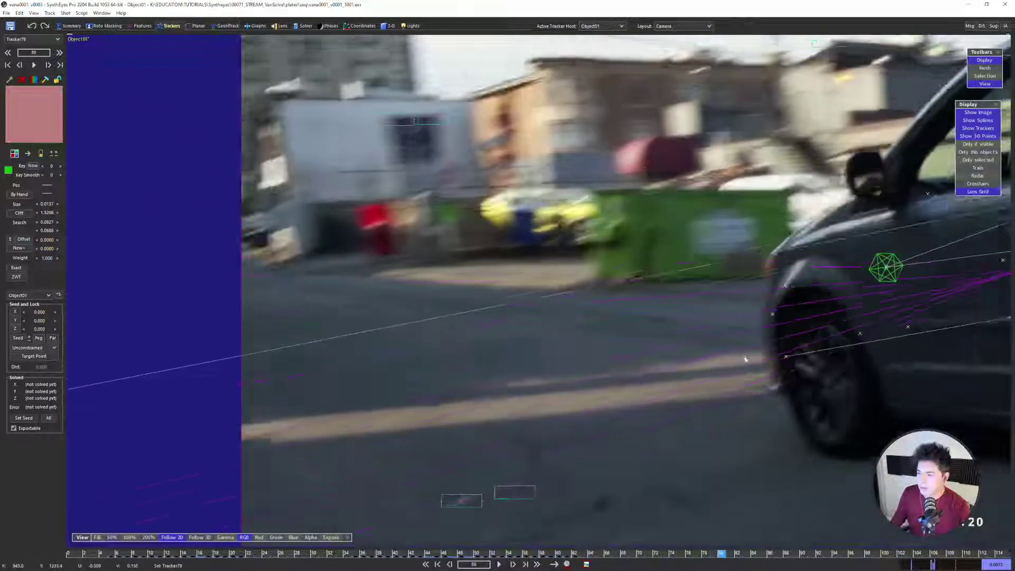
# Step forward through the frames to frame 87, following the van's lower side trim behind the front wheel
pyautogui.hotkey('shift', 's')
pyautogui.press('d')
pyautogui.press('d')
pyautogui.press('d')
pyautogui.press('d')
pyautogui.press('d')
pyautogui.press('d')
pyautogui.press('d')
pyautogui.press('d')
pyautogui.press('d')
pyautogui.press('d')
pyautogui.press('d')
pyautogui.press('d')
pyautogui.press('d')
pyautogui.press('d')
pyautogui.press('d')
pyautogui.press('d')
pyautogui.press('d')
pyautogui.press('d')
pyautogui.press('d')
pyautogui.press('d')
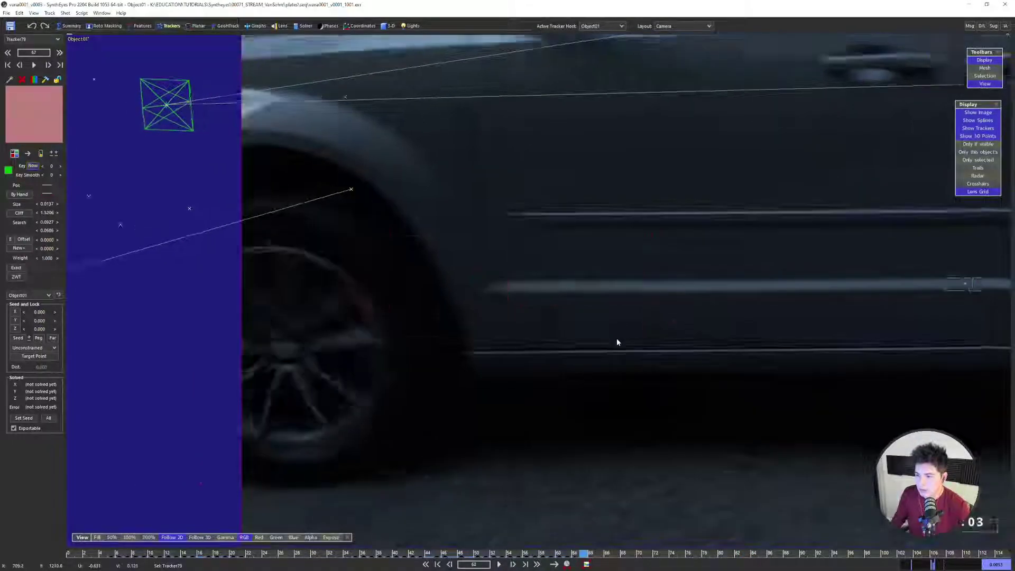
pyautogui.moveTo(740, 333); pyautogui.dragTo(515, 307, button='middle')
pyautogui.press('d')
pyautogui.scroll(2, 687, 313)
pyautogui.moveTo(687, 313); pyautogui.dragTo(544, 309, button='middle')
pyautogui.press('d')
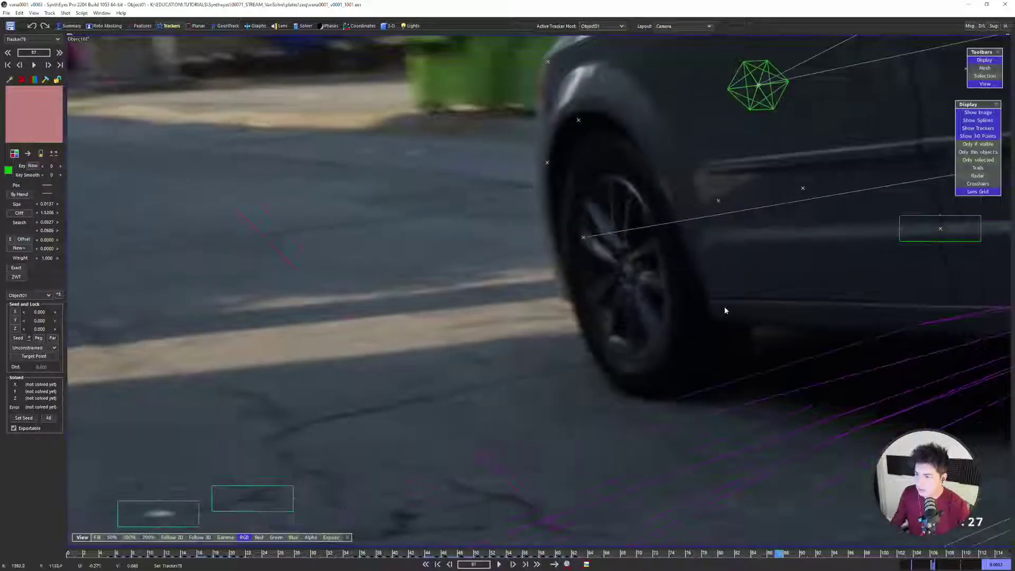
# Examine the front end of the van's lower trim closely around frame 87, comparing the neighbouring frames
pyautogui.scroll(2, 729, 259)
pyautogui.moveTo(729, 259); pyautogui.dragTo(582, 296, button='middle')
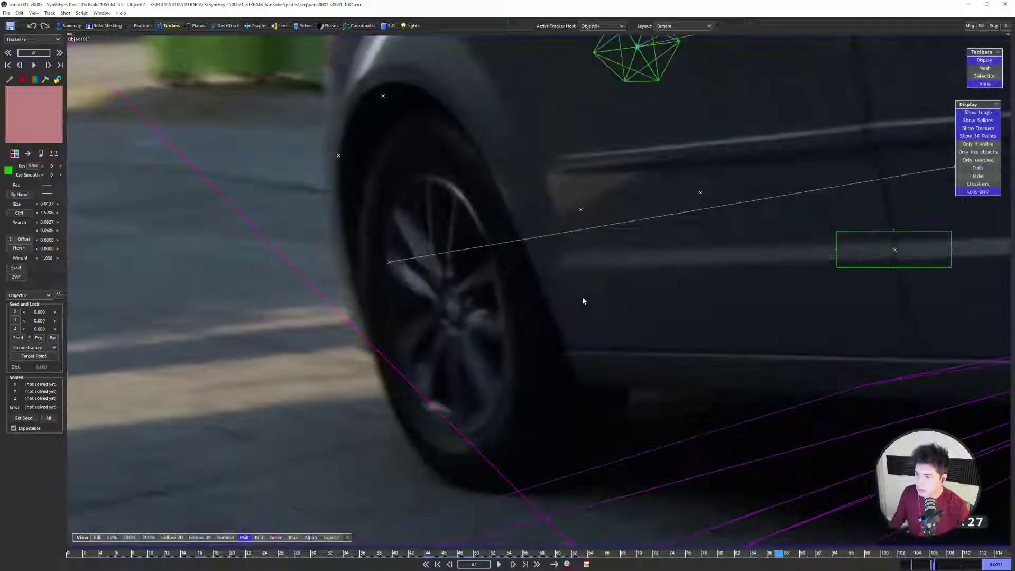
pyautogui.press('d')
pyautogui.press('d')
pyautogui.press('s')
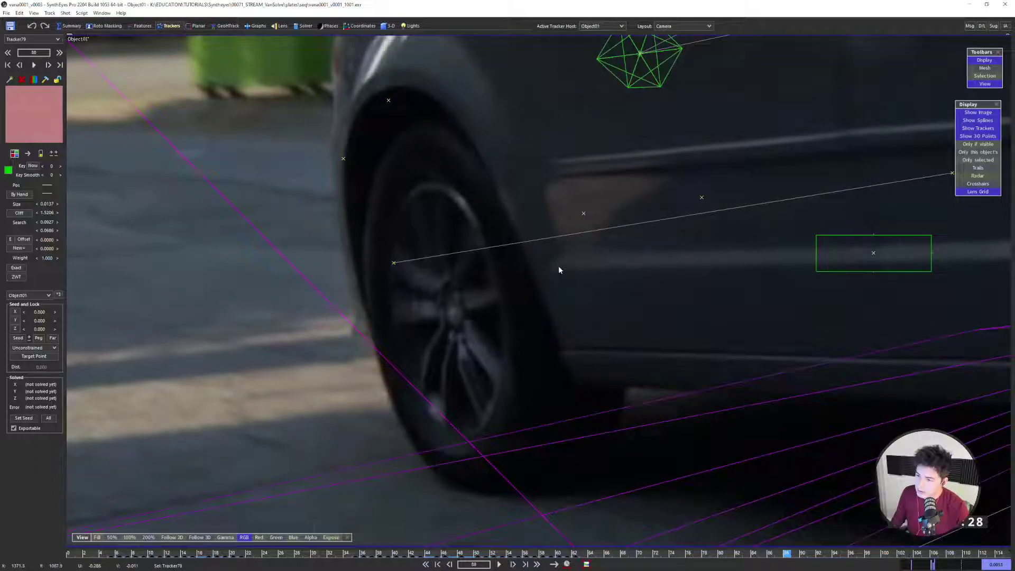
pyautogui.press('s')
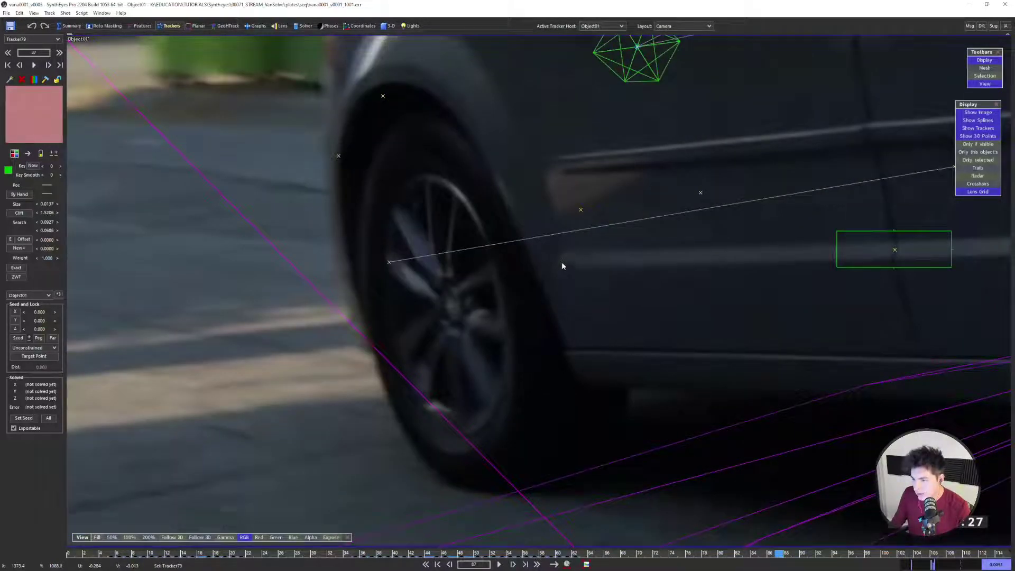
pyautogui.press('s')
pyautogui.press('s')
pyautogui.press('d')
pyautogui.press('d')
# Re-solve the scene with the new trim tracker included and check the van's 3D points at frame 87
pyautogui.scroll(-5, 544, 293)
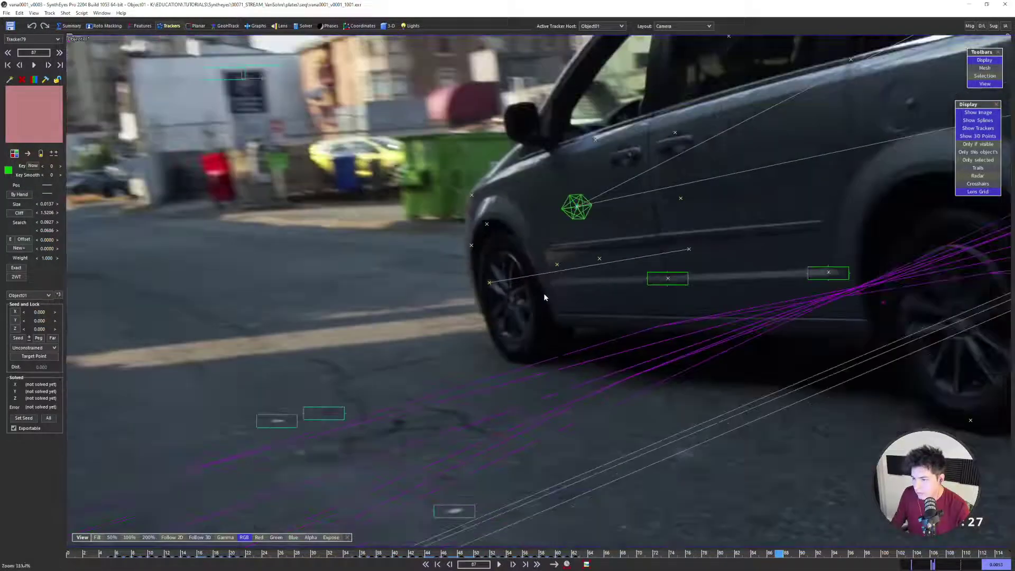
pyautogui.scroll(-2, 545, 295)
pyautogui.press('g')
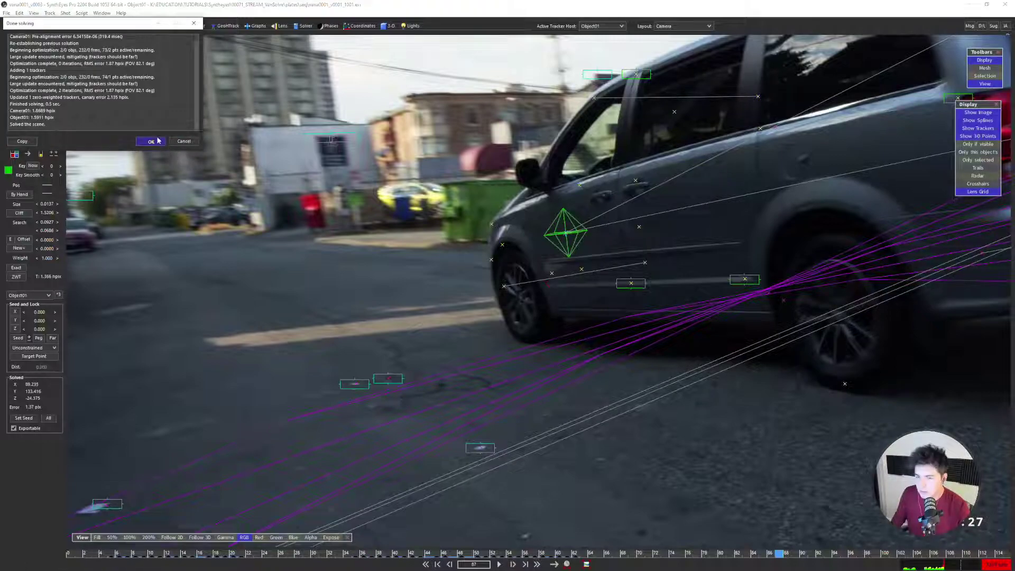
pyautogui.click(151, 141)
pyautogui.scroll(4, 550, 273)
pyautogui.scroll(-2, 582, 353)
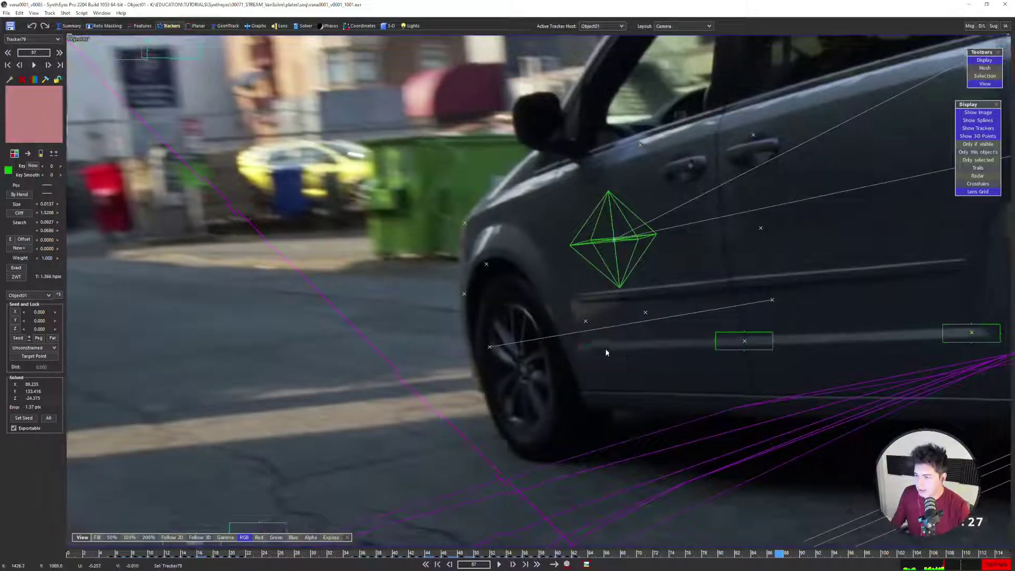
# Show the scene in the four-view Quad layout and inspect the van's solved points in the Left view
pyautogui.scroll(-4, 606, 349)
pyautogui.moveTo(606, 349); pyautogui.dragTo(406, 324, button='middle')
pyautogui.press('q')
pyautogui.scroll(-4, 412, 349)
pyautogui.scroll(4, 355, 449)
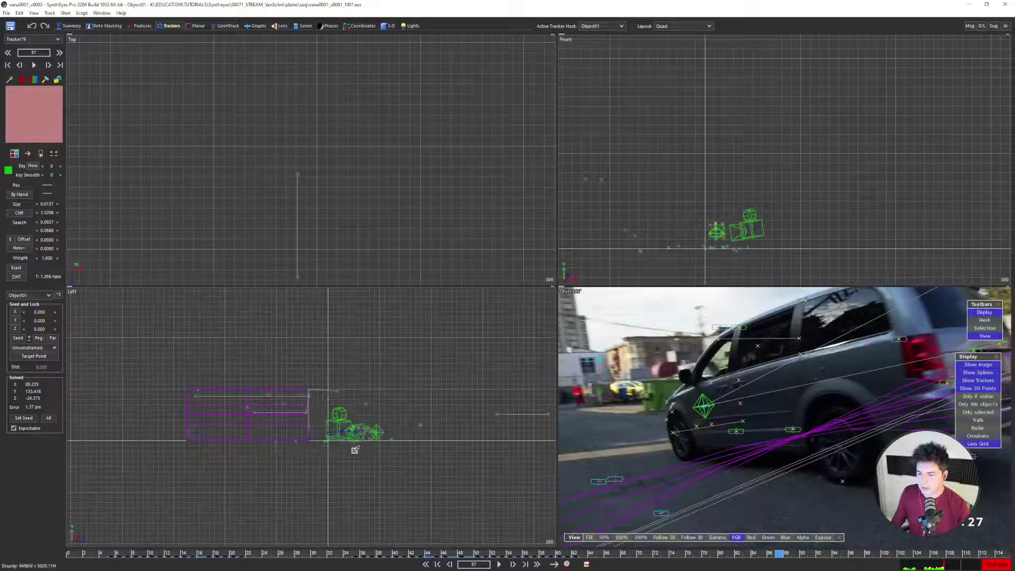
pyautogui.scroll(6, 423, 417)
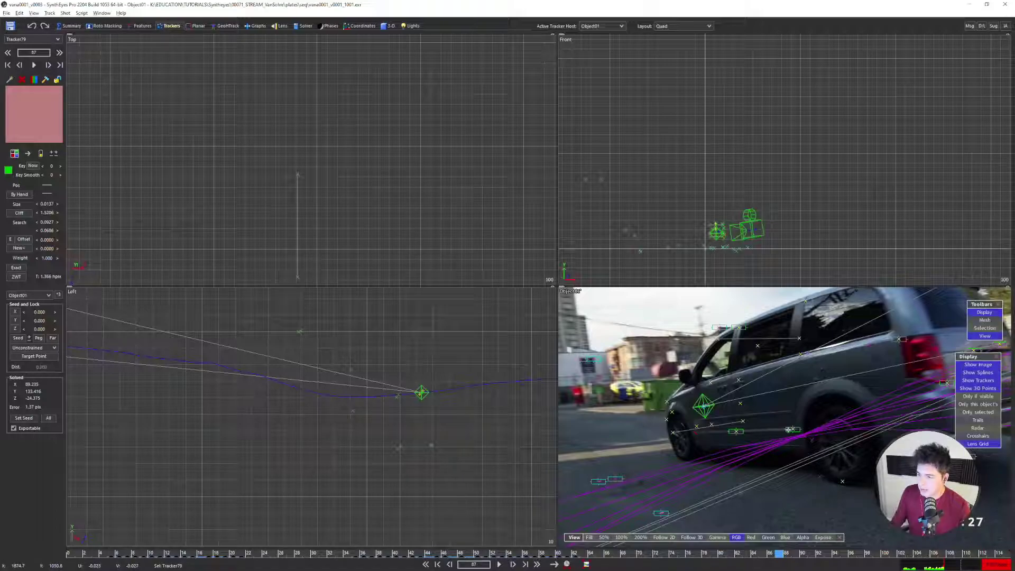
# Step back through the frames to review the van's solved motion, ending on frame 36 with the trim tracker in view
pyautogui.press('Left')
pyautogui.press('Left')
pyautogui.press('Left')
pyautogui.press('Left')
pyautogui.press('Left')
pyautogui.press('Left')
pyautogui.press('Left')
pyautogui.press('Left')
pyautogui.press('Left')
pyautogui.press('Left')
pyautogui.press('Left')
pyautogui.press('Left')
pyautogui.press('Left')
pyautogui.press('Left')
pyautogui.press('Left')
pyautogui.press('Left')
pyautogui.press('Left')
pyautogui.press('Left')
pyautogui.press('Left')
pyautogui.press('Left')
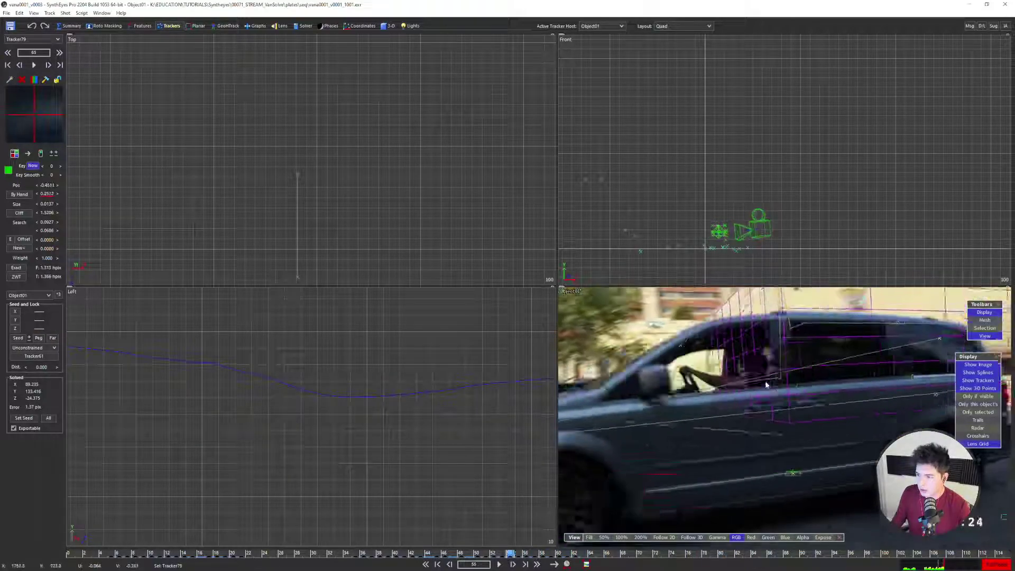
pyautogui.press('Left')
pyautogui.press('Left')
pyautogui.press('Left')
pyautogui.press('Left')
pyautogui.press('Left')
pyautogui.press('Left')
pyautogui.press('Left')
pyautogui.press('Left')
pyautogui.press('Left')
pyautogui.press('Left')
pyautogui.press('Left')
pyautogui.press('Left')
pyautogui.press('Left')
pyautogui.press('Left')
pyautogui.press('Left')
pyautogui.press('Left')
pyautogui.press('Left')
pyautogui.press('Left')
pyautogui.press('Left')
pyautogui.press('Left')
pyautogui.scroll(3, 748, 241)
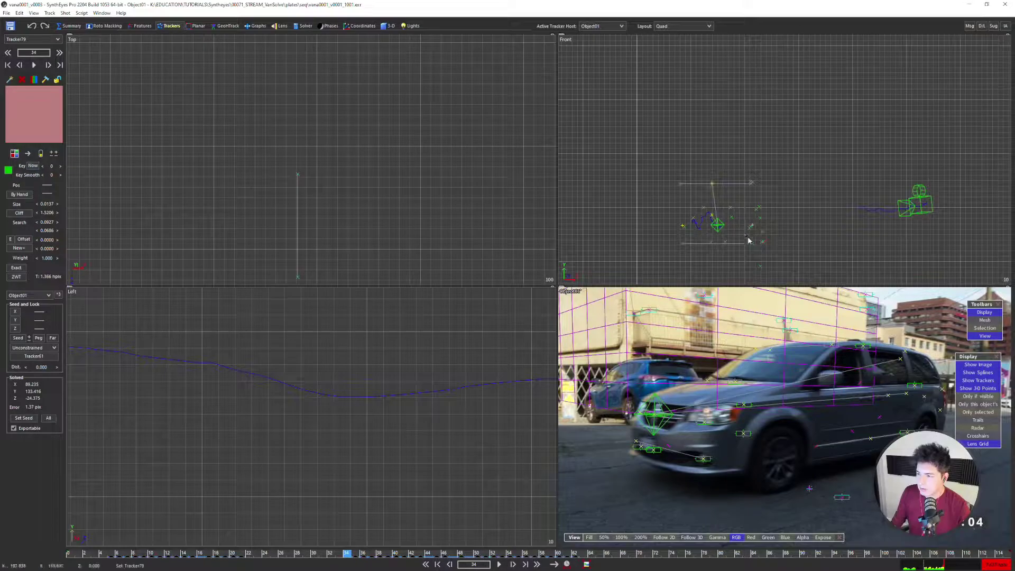
pyautogui.press('Right')
pyautogui.press('Right')
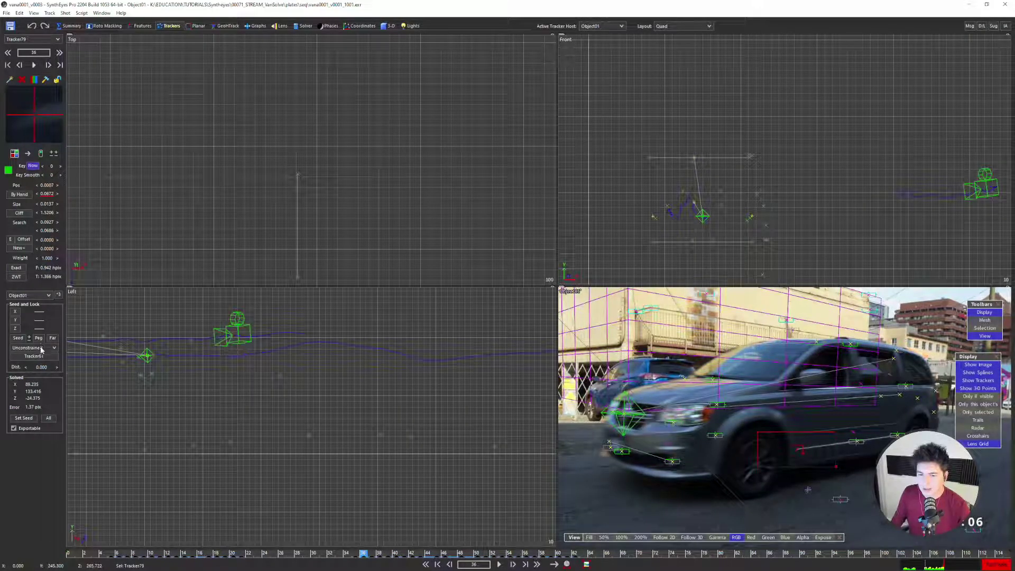
# Try constraining the trim tracker parallel to the Z axis relative to Tracker61 and inspect its alignment in the Top view
pyautogui.click(41, 349)
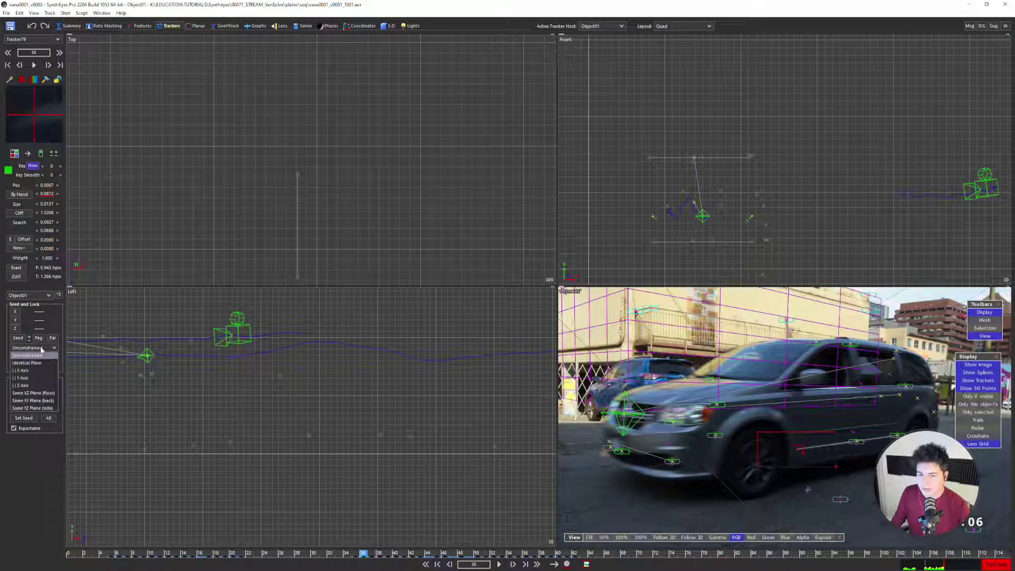
pyautogui.click(38, 386)
pyautogui.scroll(-6, 377, 193)
pyautogui.scroll(10, 417, 132)
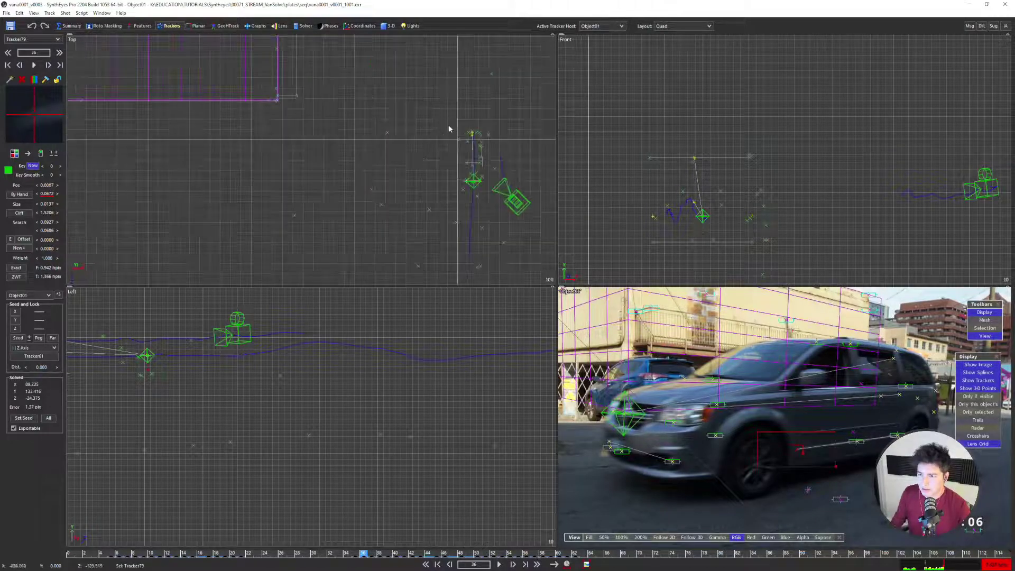
pyautogui.moveTo(483, 159); pyautogui.dragTo(434, 183, button='middle')
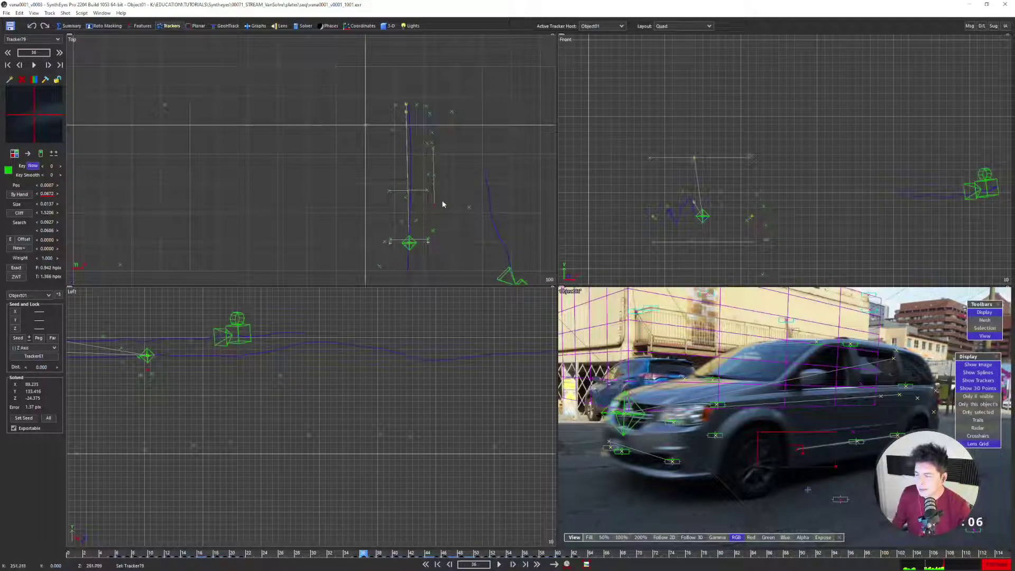
pyautogui.scroll(2, 443, 203)
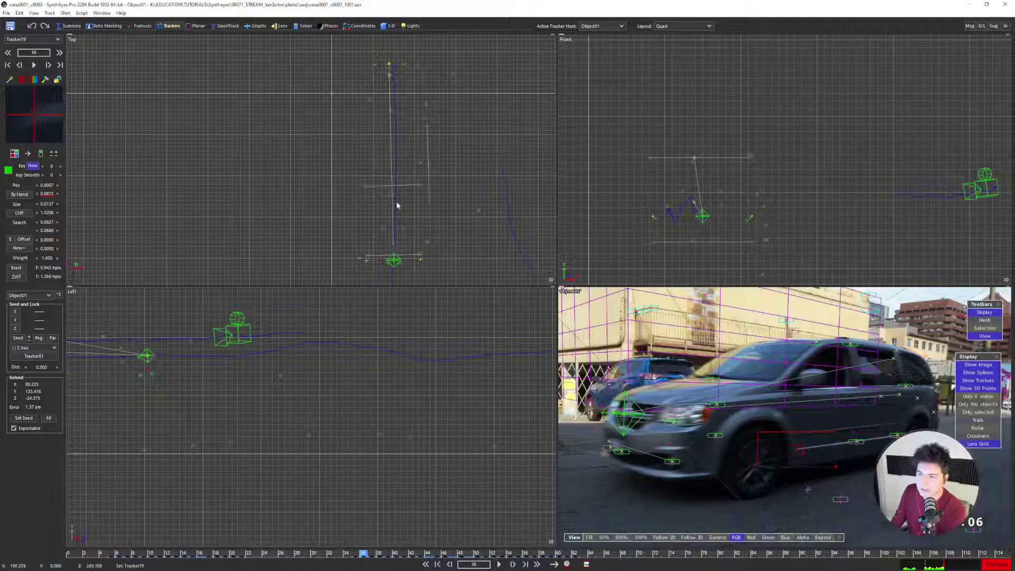
# Constrain the trim tracker to the same XZ plane (floor) as Tracker61, lock it, and advance to frame 38
pyautogui.click(45, 347)
pyautogui.click(32, 385)
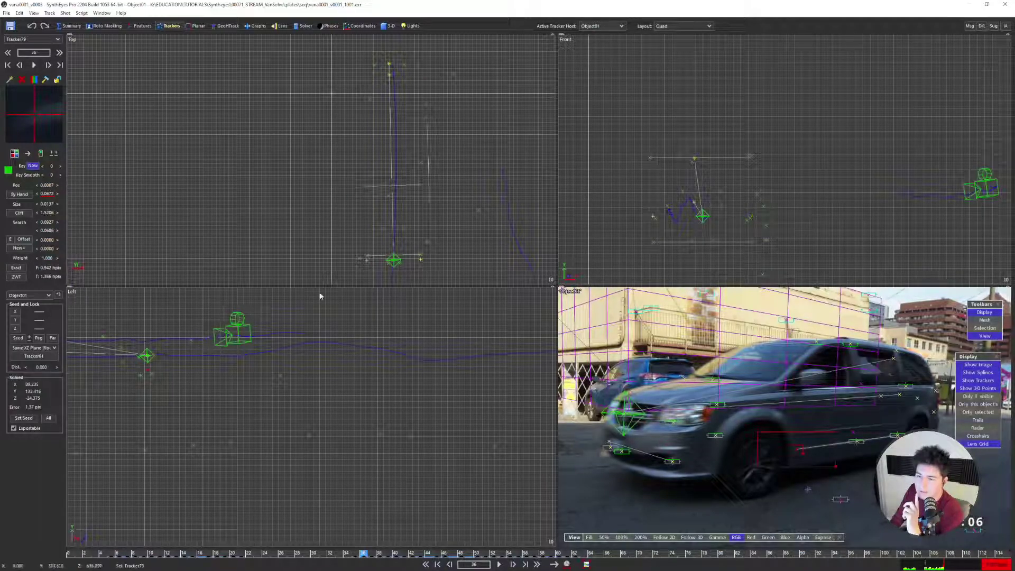
pyautogui.scroll(3, 852, 465)
pyautogui.scroll(3, 743, 429)
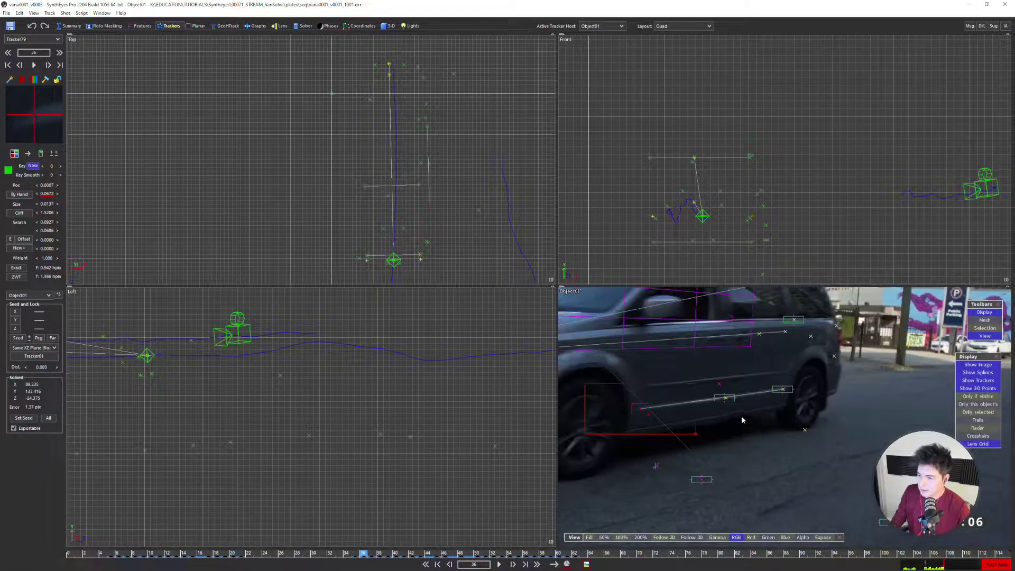
pyautogui.moveTo(749, 400); pyautogui.dragTo(754, 398, button='middle')
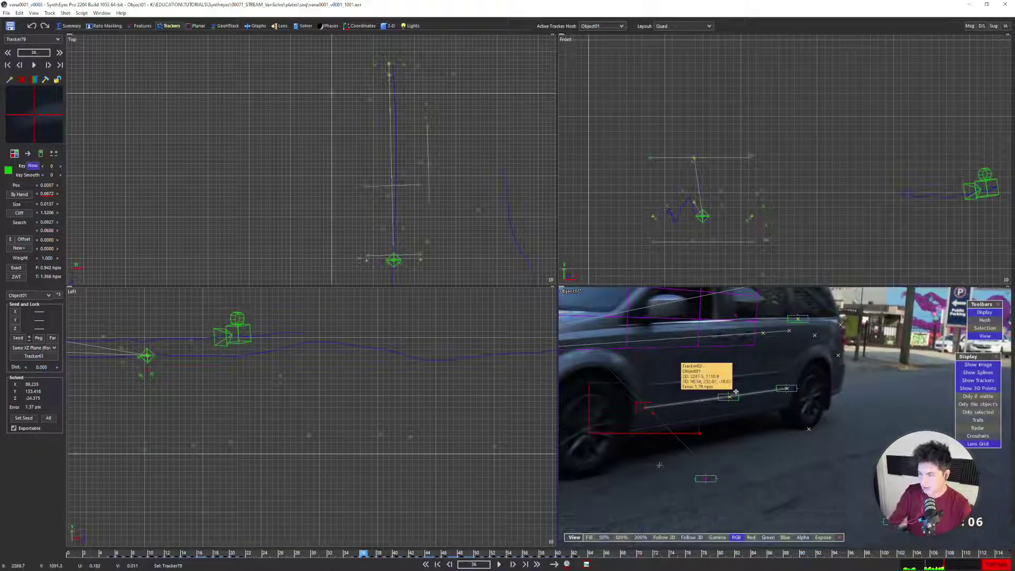
pyautogui.press('l')
pyautogui.press('d')
pyautogui.press('d')
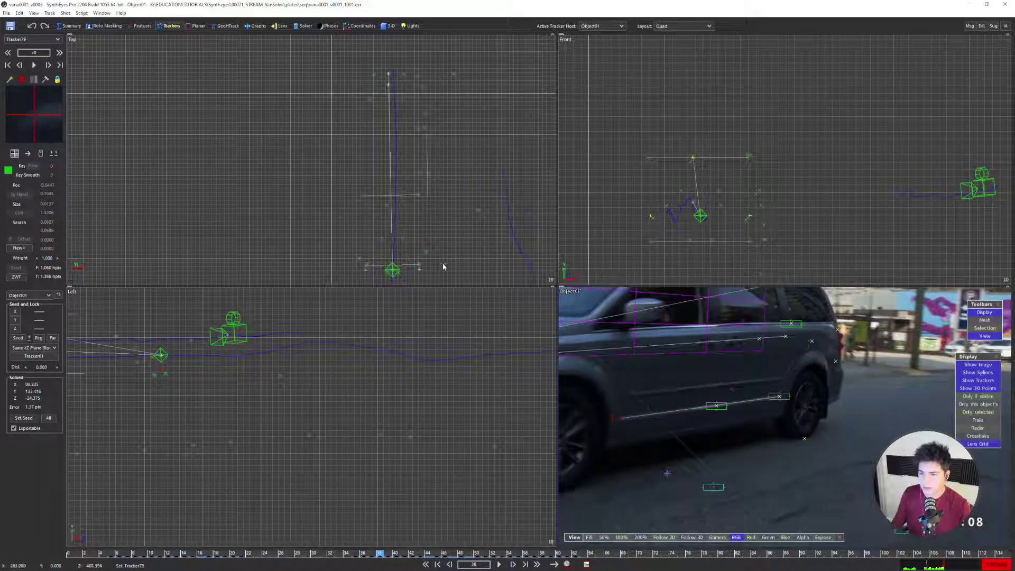
# Re-solve the scene with the trim tracker's plane constraint and inspect the van's points in the Left view
pyautogui.hotkey('shift', 'g')
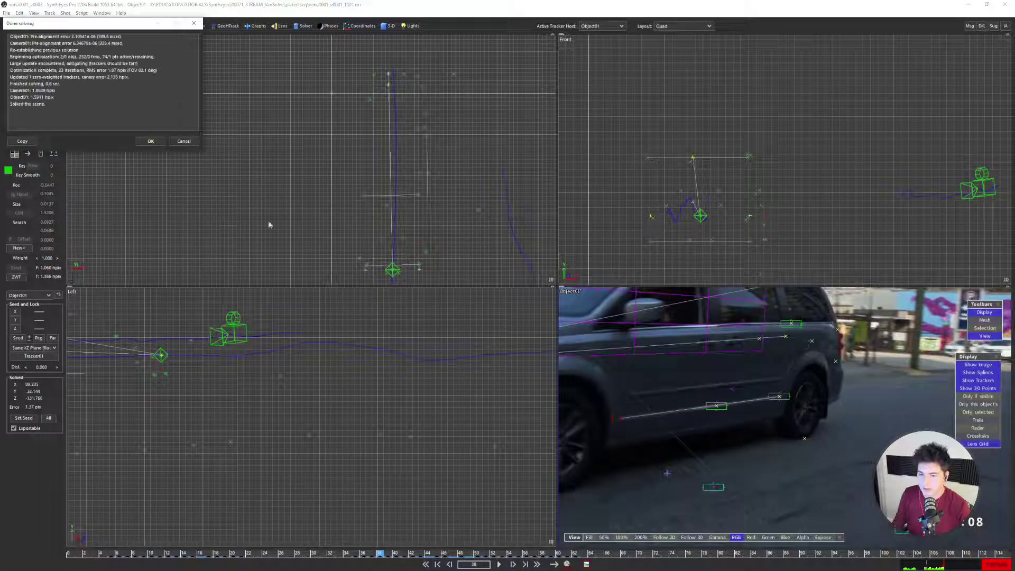
pyautogui.click(154, 142)
pyautogui.moveTo(160, 362); pyautogui.dragTo(313, 389, button='middle')
pyautogui.scroll(5, 313, 389)
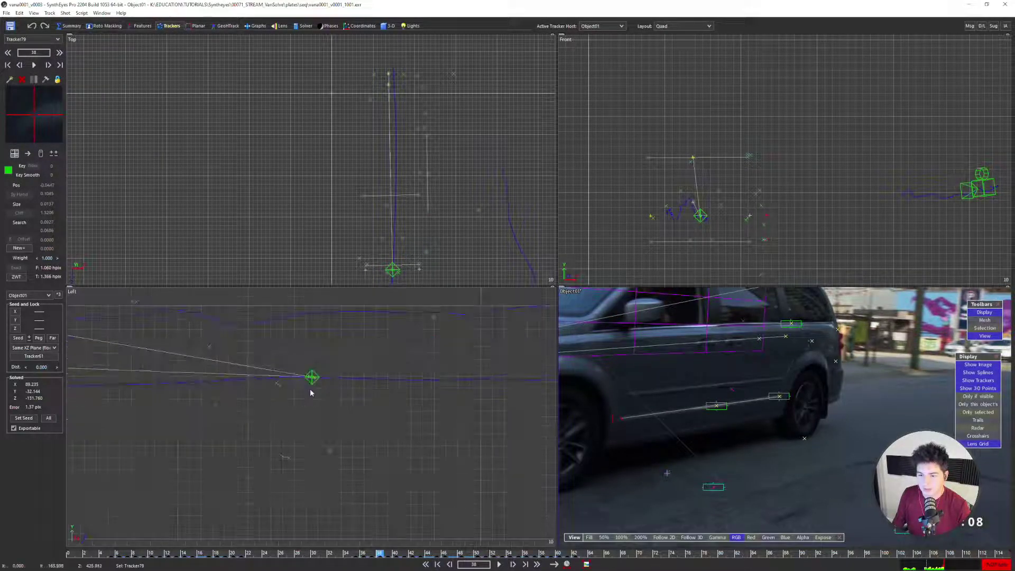
pyautogui.scroll(2, 309, 386)
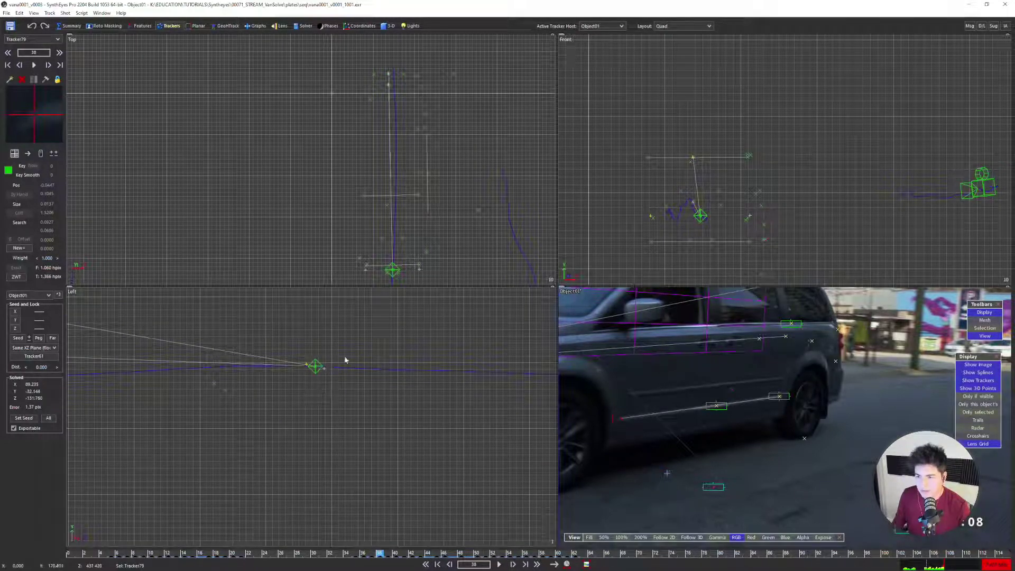
# Check the line of trim trackers in the Top view and the enlarged camera view, ending in the Quad layout
pyautogui.scroll(3, 428, 162)
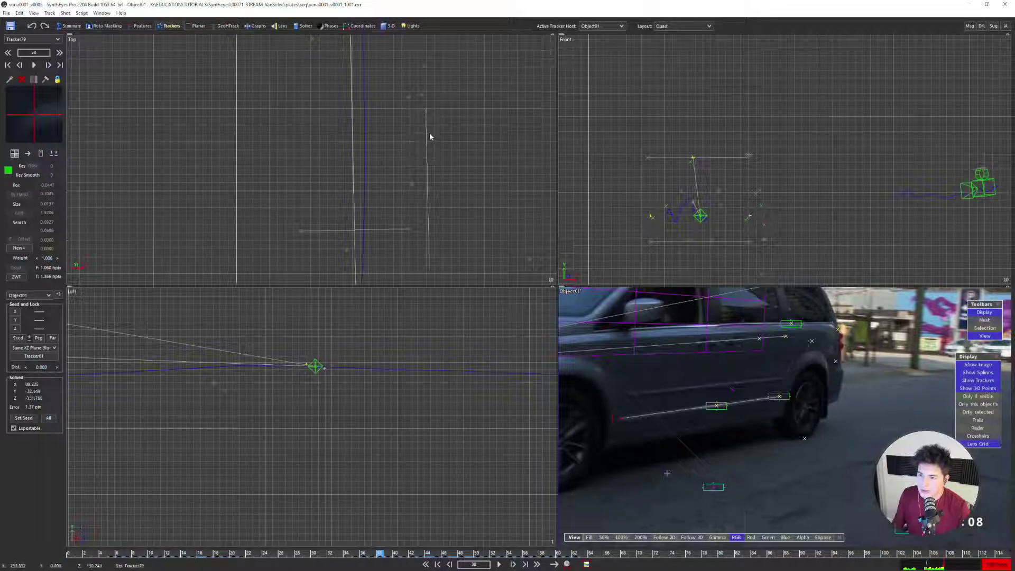
pyautogui.scroll(-3, 722, 395)
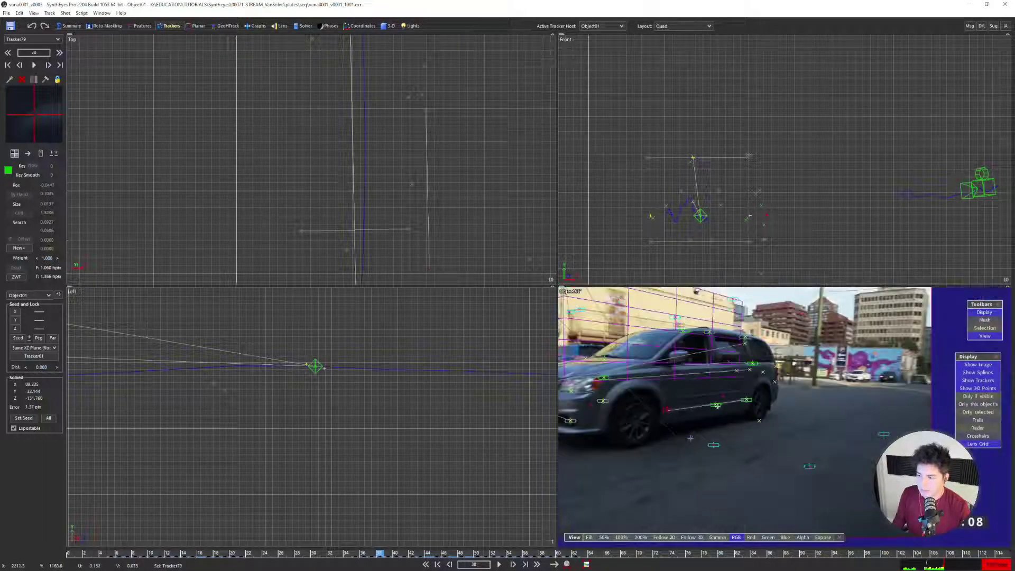
pyautogui.press('1')
pyautogui.scroll(3, 307, 274)
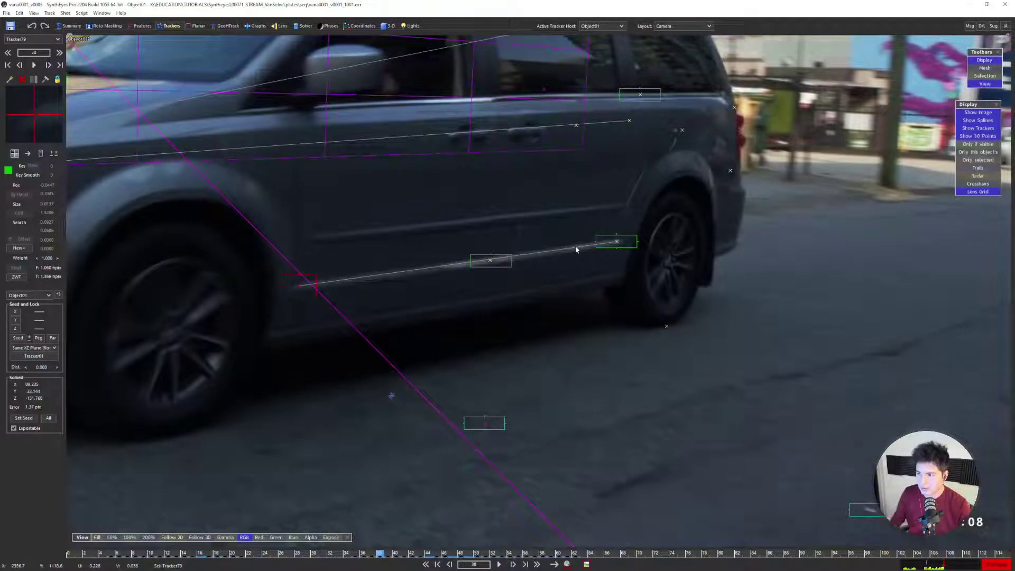
pyautogui.scroll(-5, 575, 246)
pyautogui.press('1')
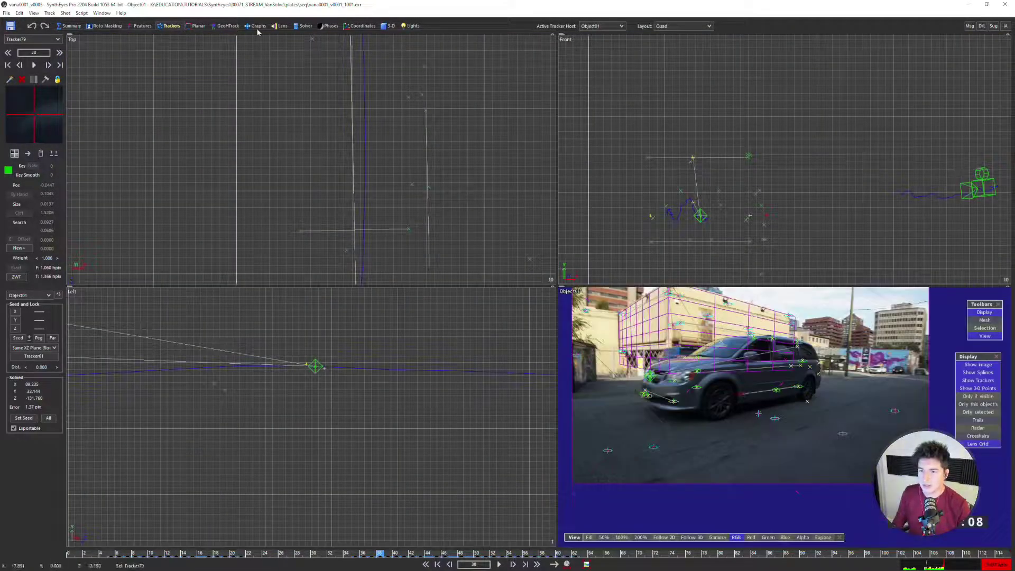
# Create a box mesh in the Top view that spans the van's tracker points from front to rear
pyautogui.click(389, 25)
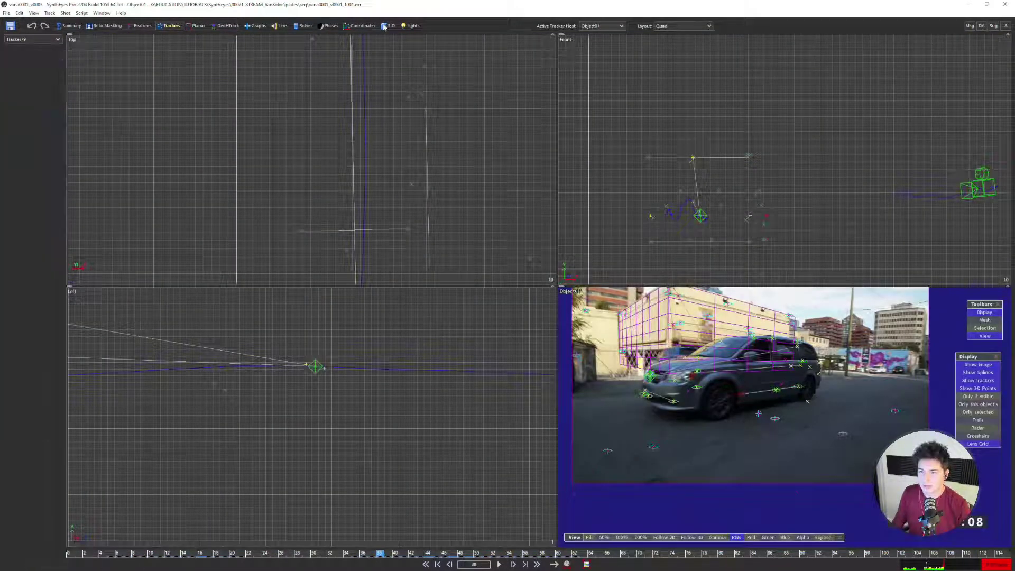
pyautogui.scroll(-3, 317, 151)
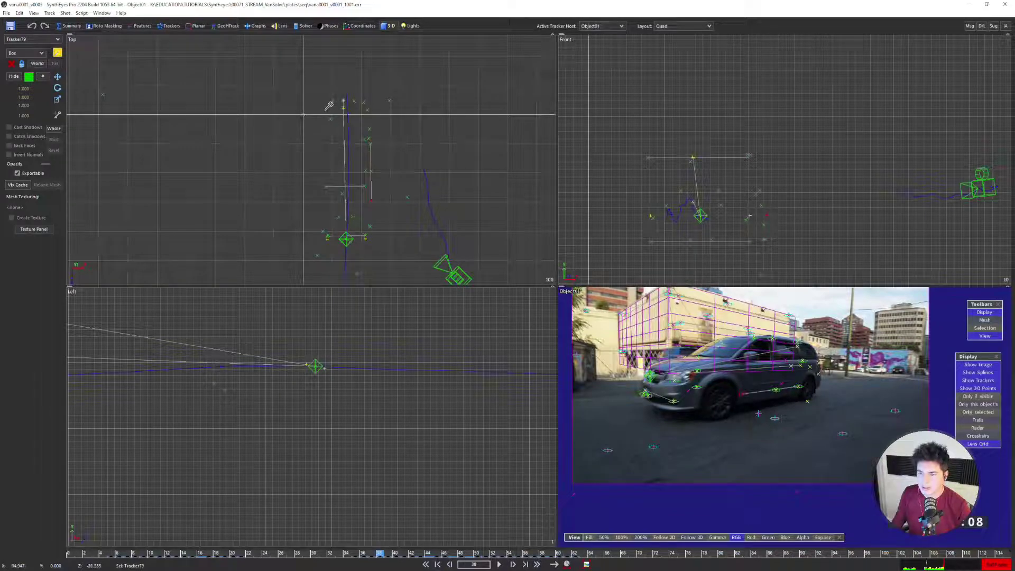
pyautogui.moveTo(322, 99); pyautogui.dragTo(379, 276)
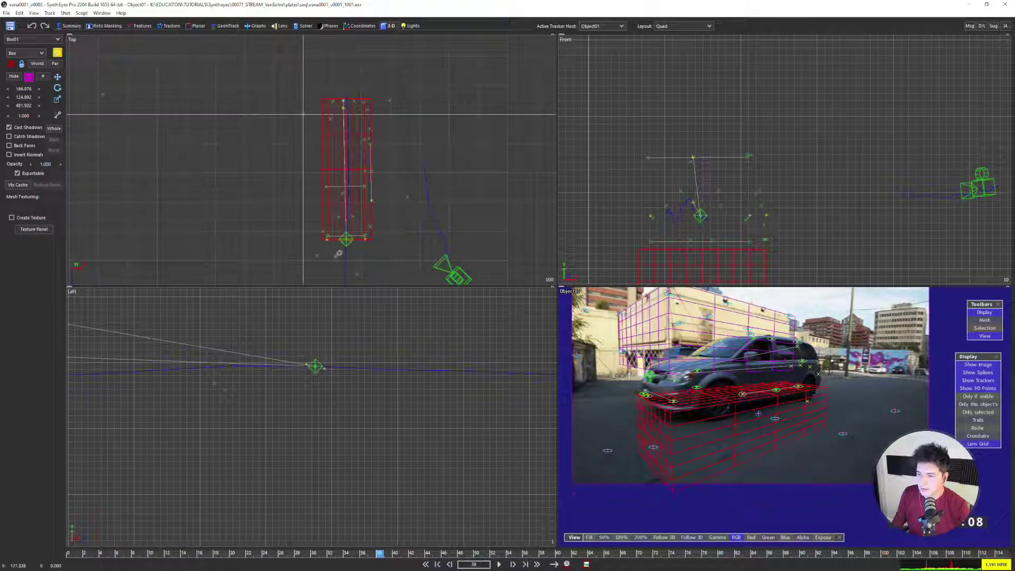
# Zero the box's position and rotation relative to the van object, and check it in the perspective view before returning to Quad
pyautogui.click(57, 77)
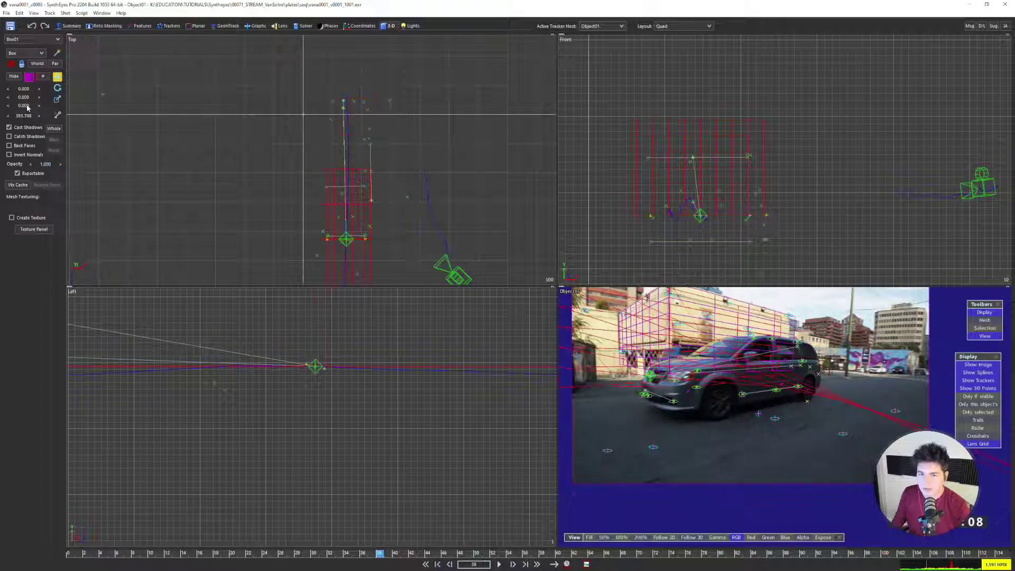
pyautogui.click(57, 89)
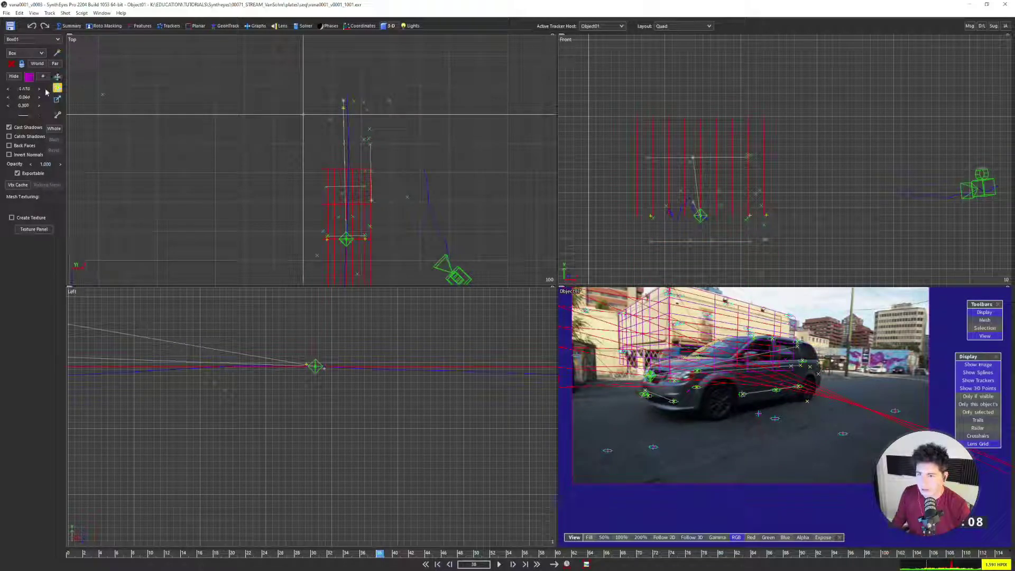
pyautogui.rightClick(23, 108)
pyautogui.press('5')
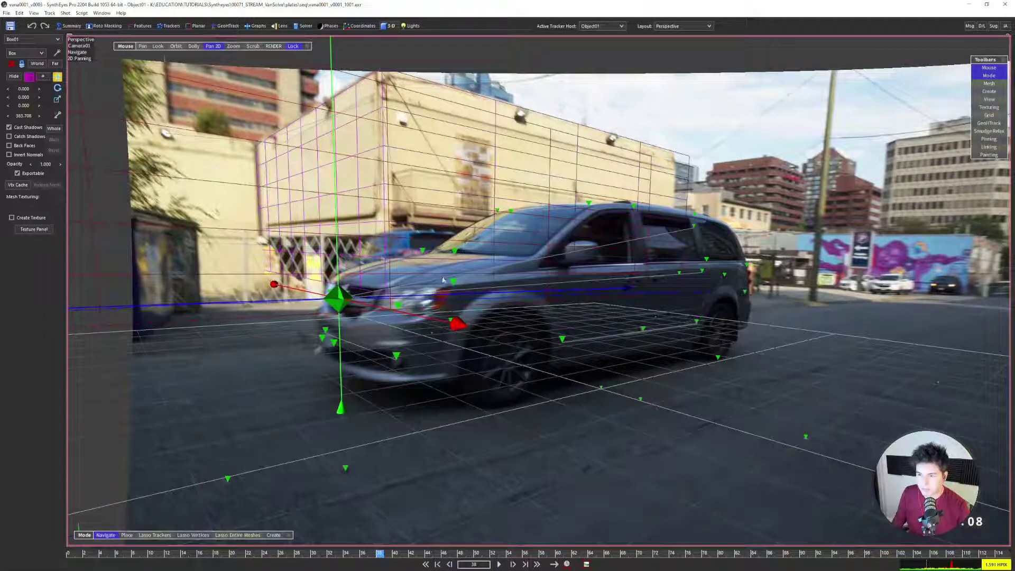
pyautogui.press('7')
pyautogui.press('4')
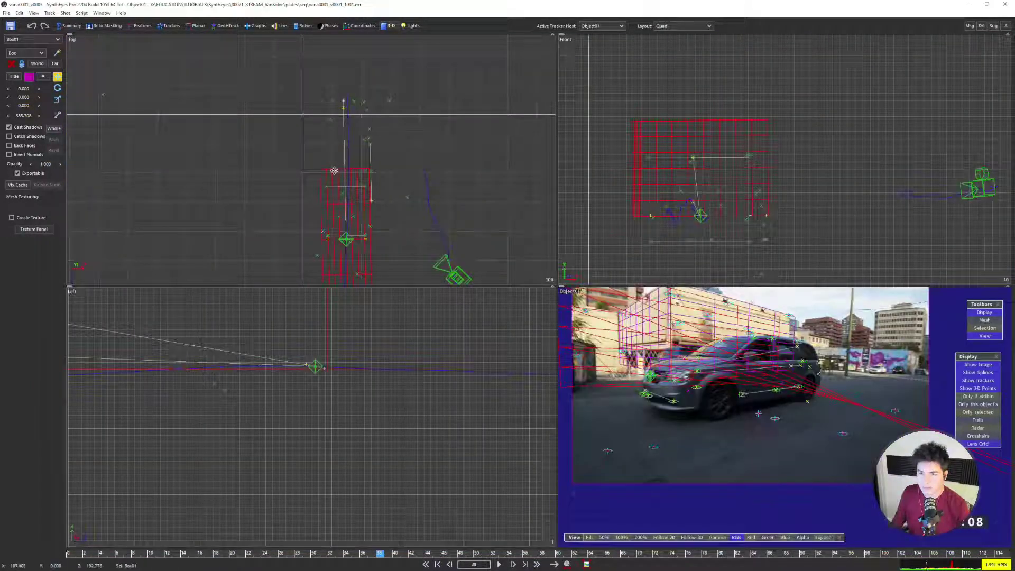
# Unlock the perspective view from the camera and move the box along its length and height onto the van's tracker points
pyautogui.press('7')
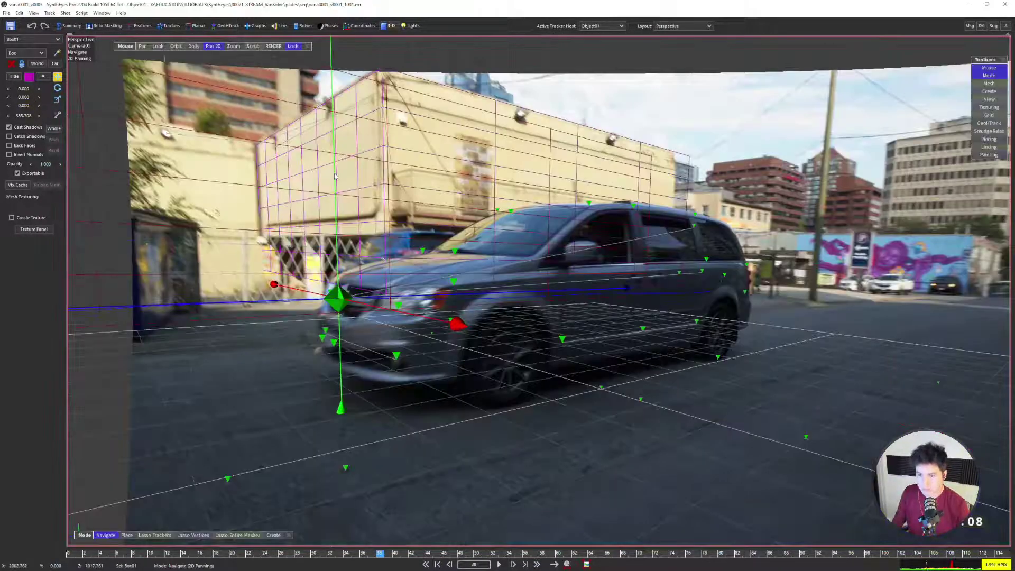
pyautogui.click(173, 49)
pyautogui.moveTo(183, 58); pyautogui.dragTo(214, 193)
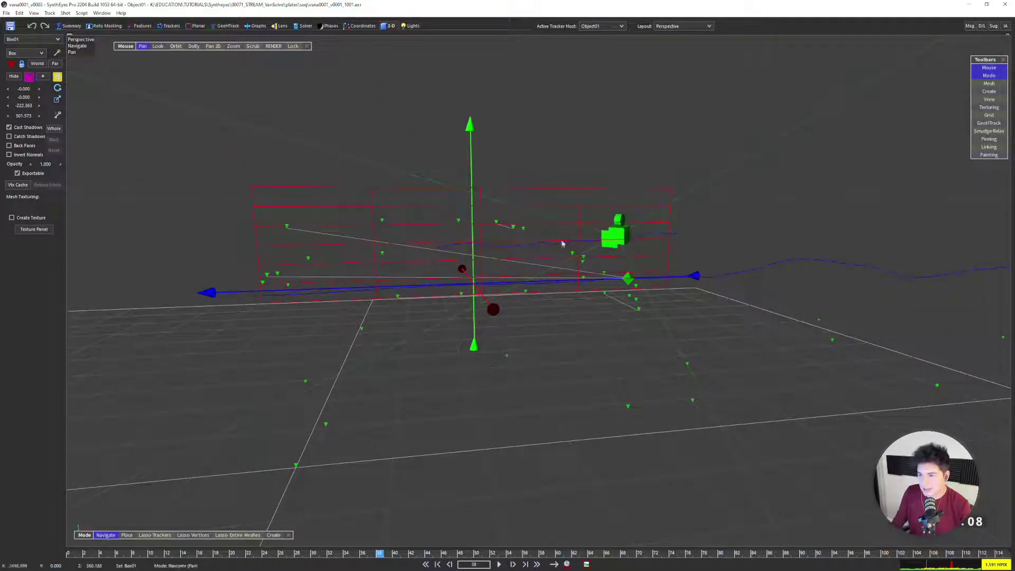
pyautogui.keyDown('alt'); pyautogui.moveTo(503, 254); pyautogui.dragTo(471, 196); pyautogui.keyUp('alt')
pyautogui.moveTo(472, 126); pyautogui.dragTo(478, 176)
pyautogui.keyDown('alt'); pyautogui.moveTo(898, 159); pyautogui.dragTo(461, 306); pyautogui.keyUp('alt')
pyautogui.keyDown('alt'); pyautogui.moveTo(456, 197); pyautogui.dragTo(515, 219); pyautogui.keyUp('alt')
# Scale the box to about 167 by 140 by 472 so that it encloses the van's tracker points
pyautogui.click(58, 100)
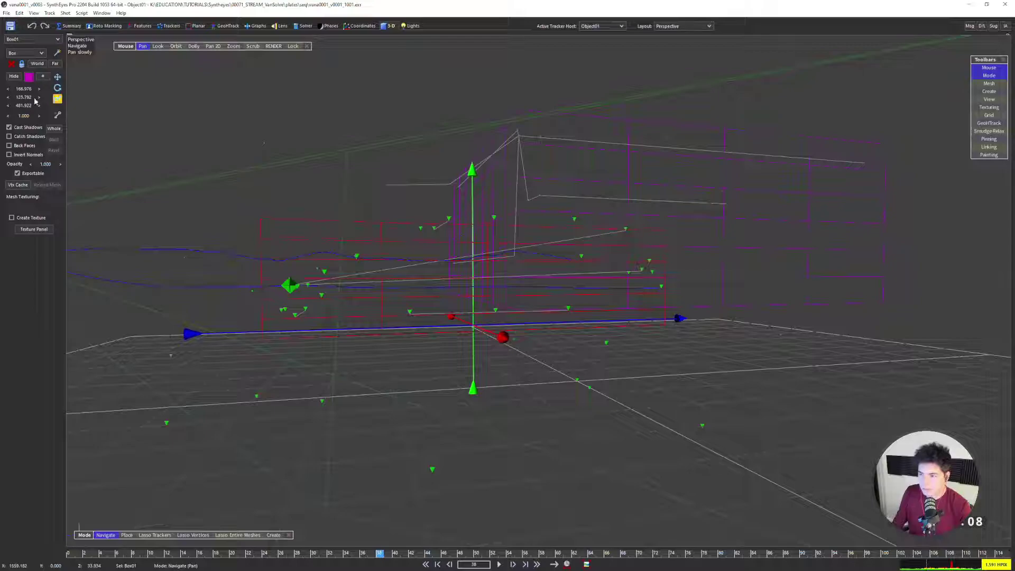
pyautogui.keyDown('ctrl'); pyautogui.moveTo(228, 126); pyautogui.dragTo(235, 128); pyautogui.keyUp('ctrl')
pyautogui.keyDown('alt'); pyautogui.moveTo(182, 185); pyautogui.dragTo(208, 234); pyautogui.keyUp('alt')
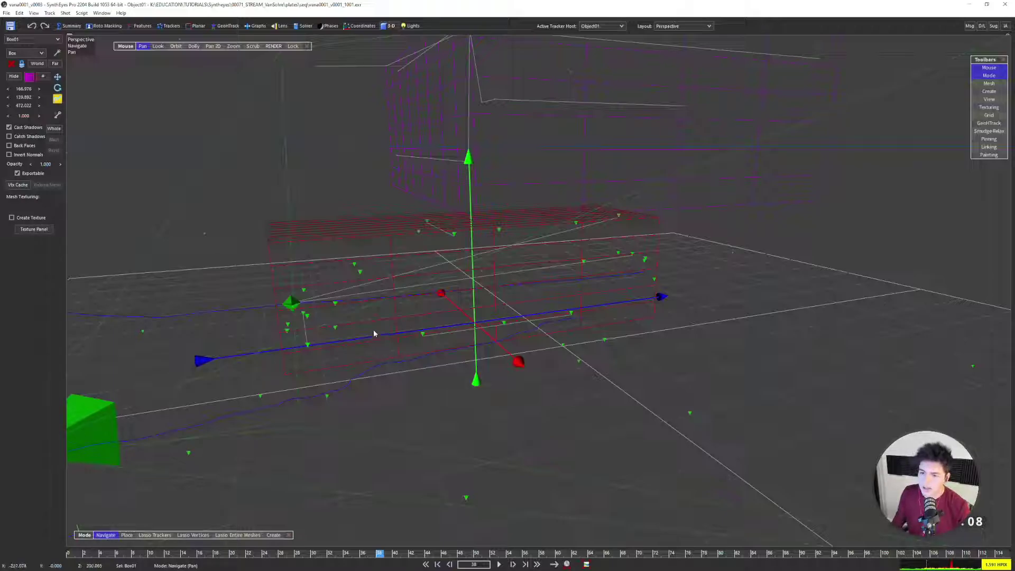
pyautogui.keyDown('alt'); pyautogui.moveTo(432, 304); pyautogui.dragTo(476, 299, button='right'); pyautogui.keyUp('alt')
pyautogui.keyDown('alt'); pyautogui.moveTo(475, 299); pyautogui.dragTo(509, 276, button='middle'); pyautogui.keyUp('alt')
pyautogui.keyDown('alt'); pyautogui.moveTo(286, 228); pyautogui.dragTo(339, 241); pyautogui.keyUp('alt')
# Re-solve the scene twice with the resized box in place, accepting each solution
pyautogui.hotkey('shift', 'g')
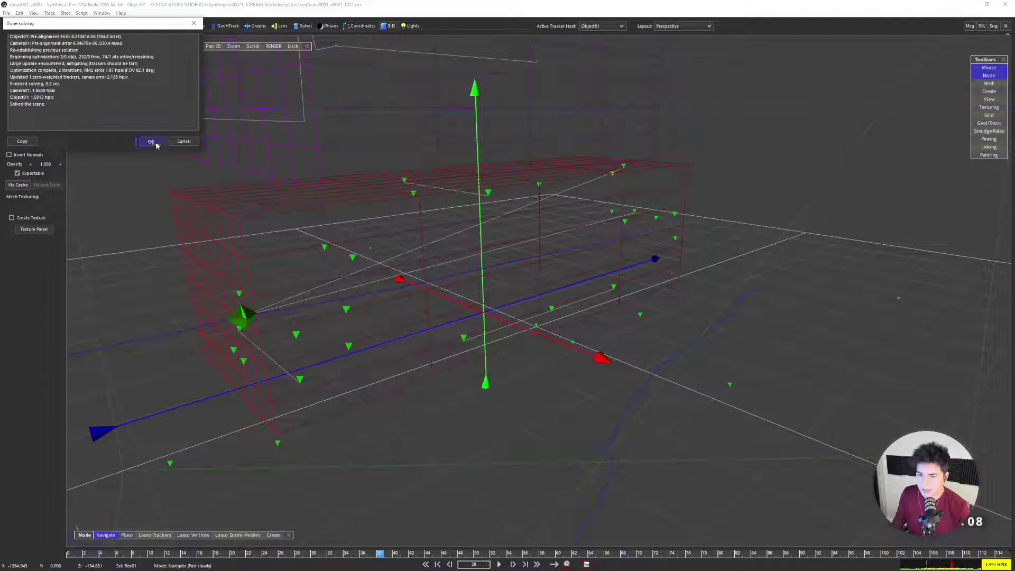
pyautogui.click(154, 142)
pyautogui.hotkey('shift', 'g')
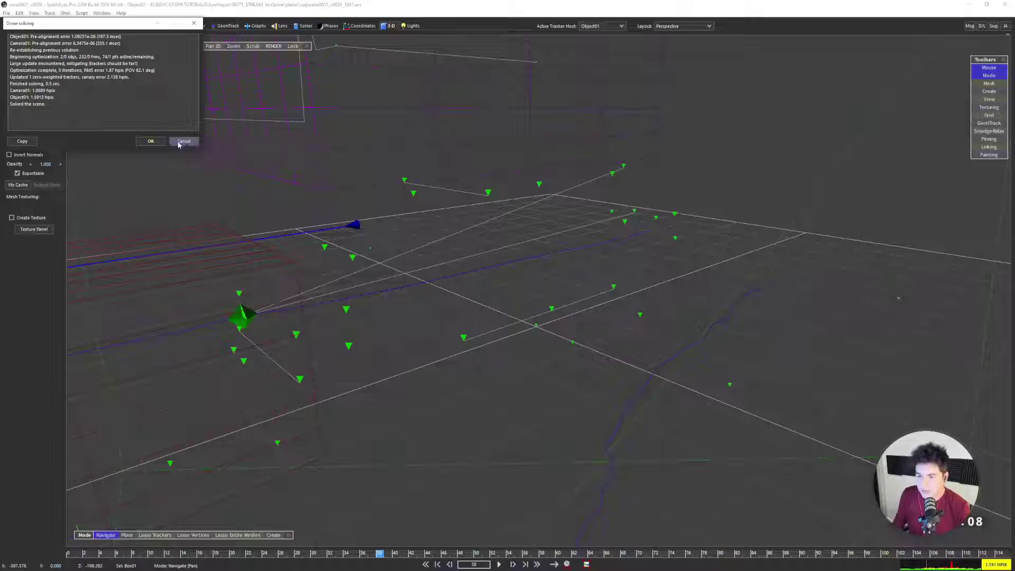
pyautogui.click(151, 142)
# Check the box against the van's points in perspective and against the footage on the frames around 36 in the Camera view
pyautogui.moveTo(439, 246); pyautogui.dragTo(526, 308)
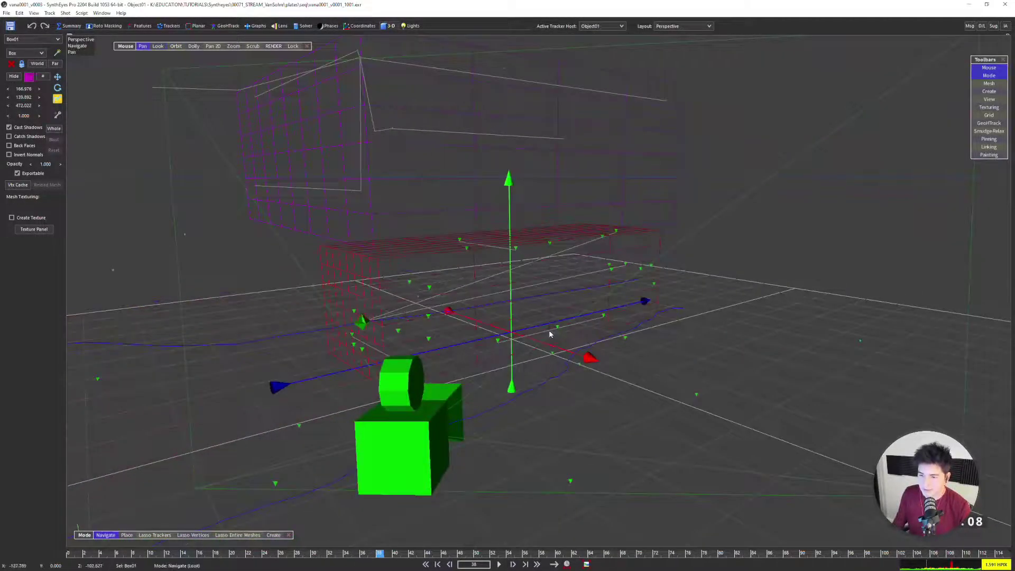
pyautogui.scroll(-5, 516, 317)
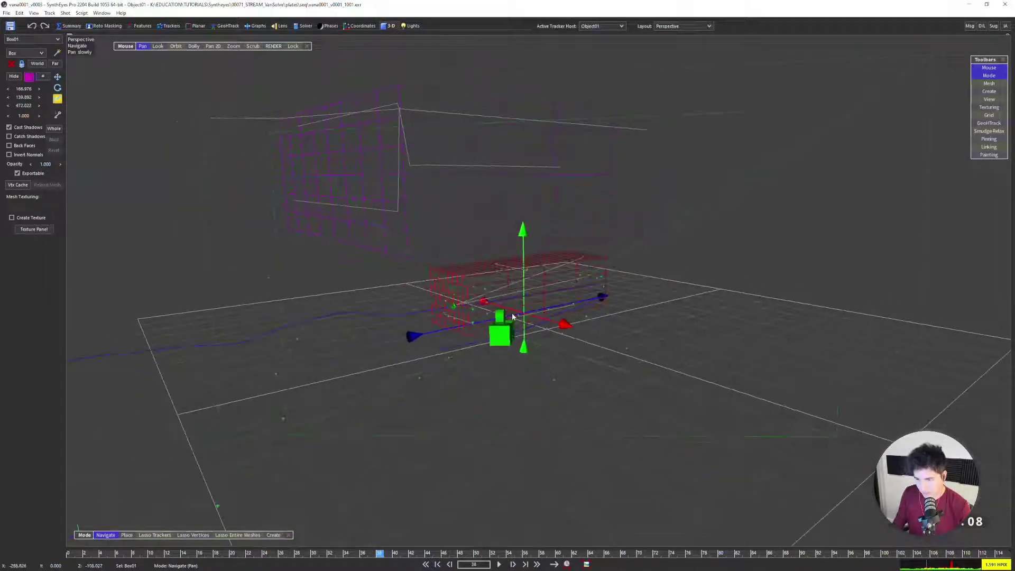
pyautogui.scroll(3, 511, 309)
pyautogui.press('c')
pyautogui.moveTo(418, 263); pyautogui.dragTo(463, 311, button='middle')
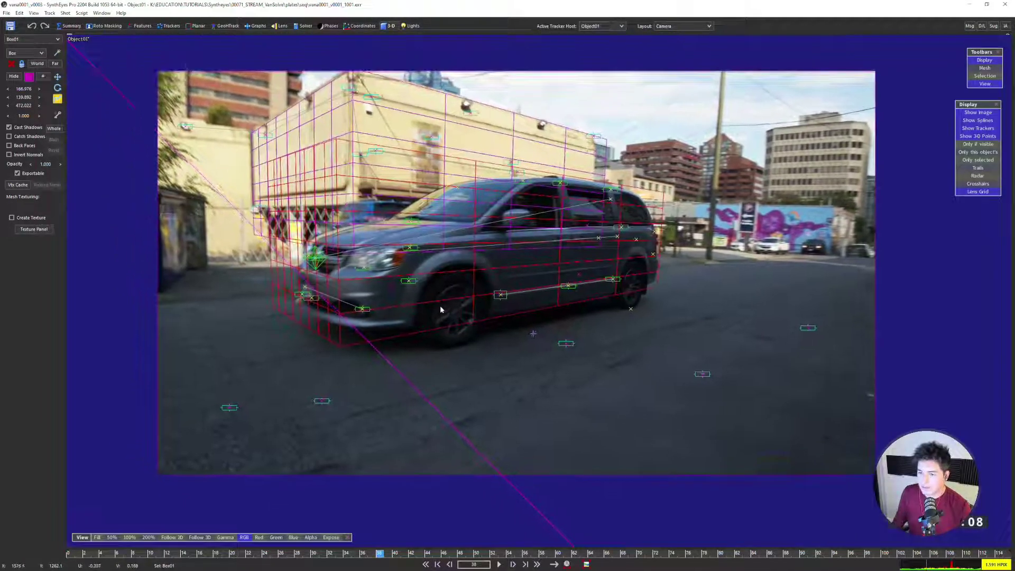
pyautogui.press('Right')
pyautogui.press('Left')
pyautogui.press('Left')
pyautogui.press('Left')
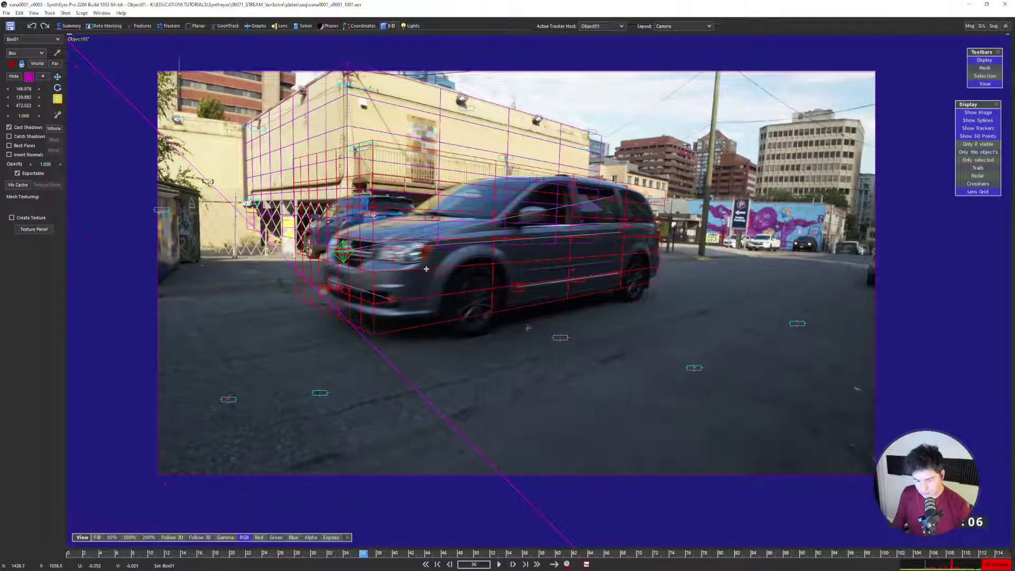
# Review the van's tracker constraints in the Constrained Points layout, including the distance-constrained tracker on the front bumper
pyautogui.press('7')
pyautogui.click(106, 65)
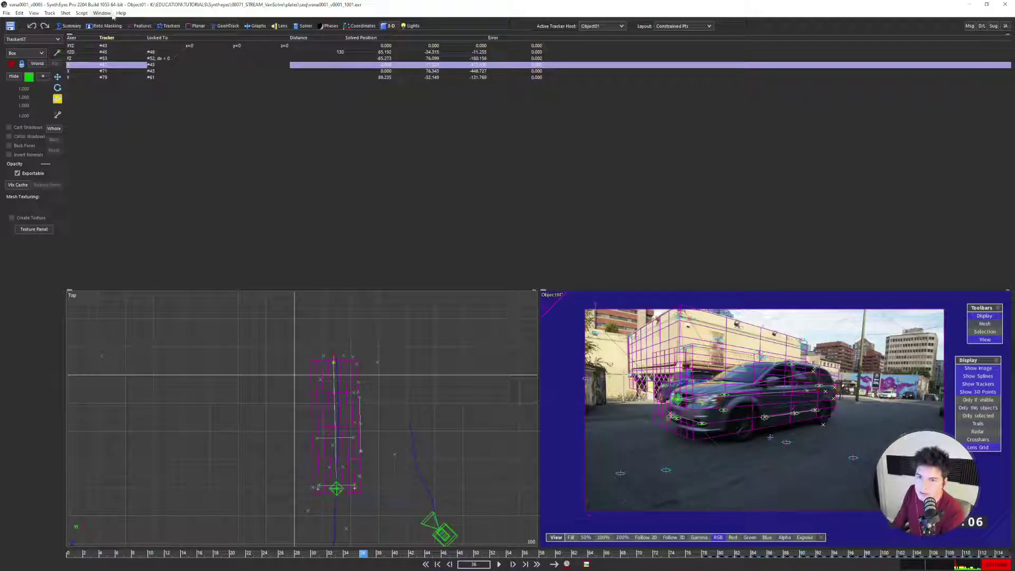
pyautogui.click(102, 14)
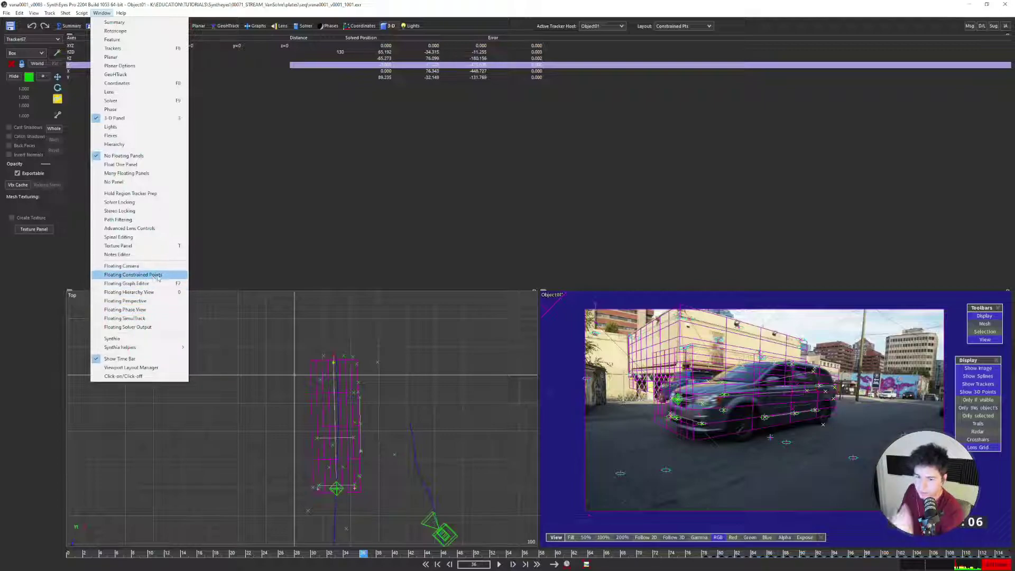
pyautogui.click(260, 234)
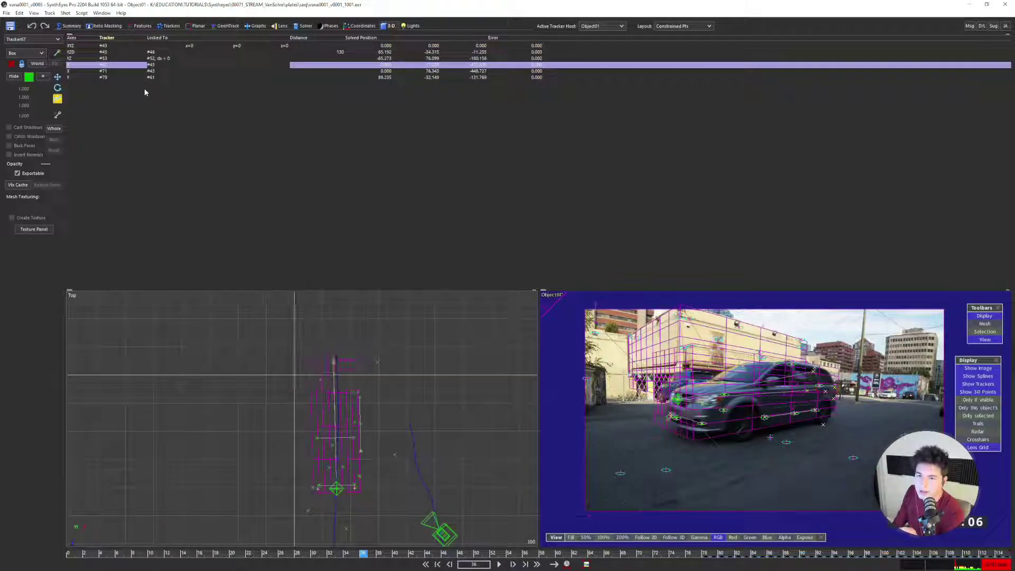
pyautogui.click(77, 46)
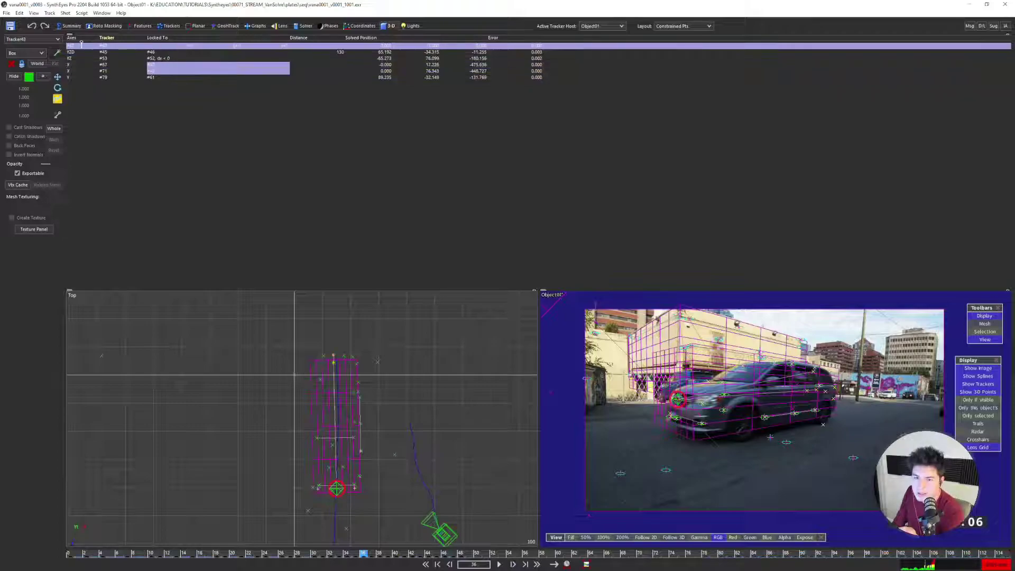
pyautogui.click(77, 78)
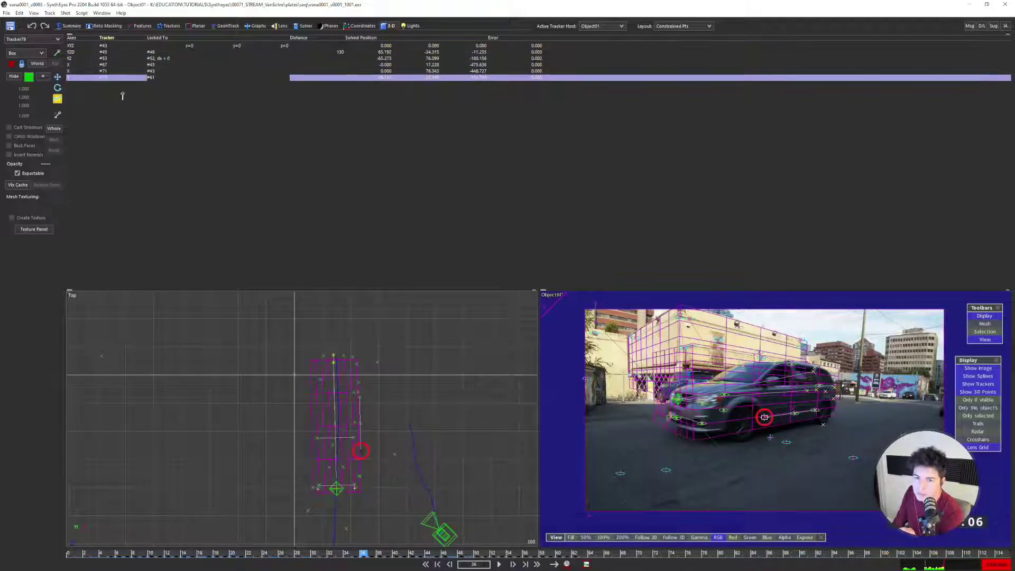
pyautogui.click(164, 59)
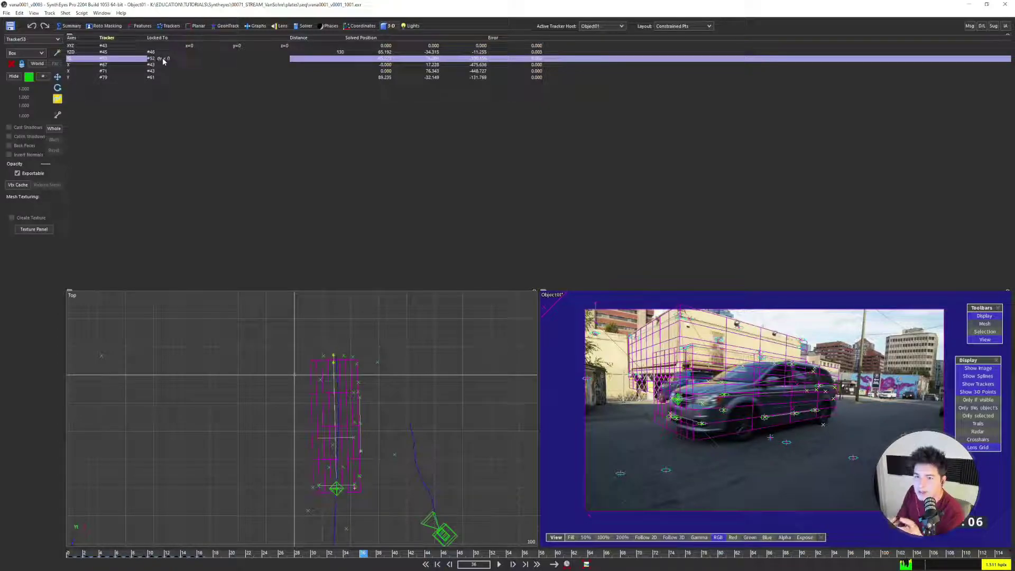
pyautogui.click(327, 52)
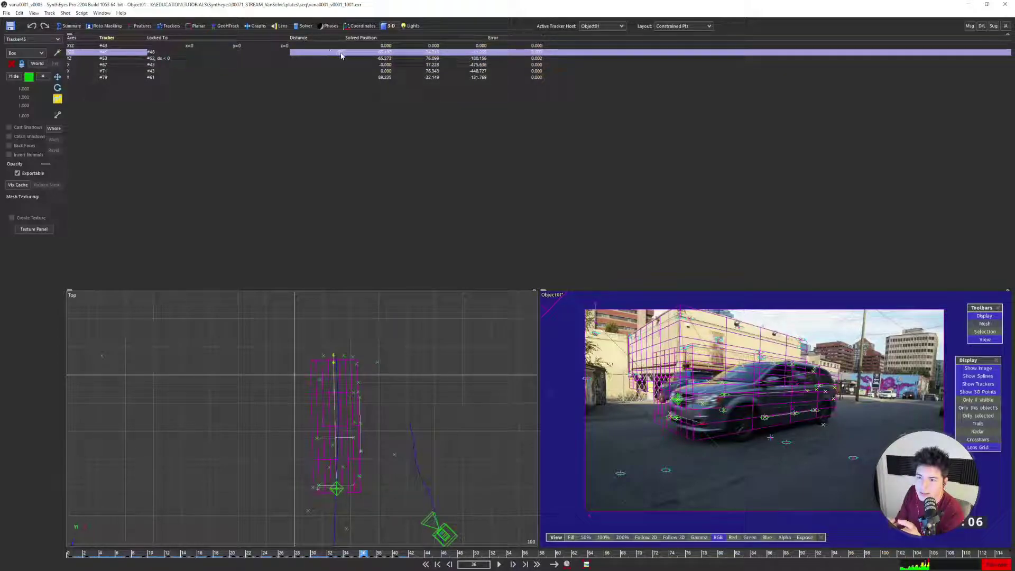
pyautogui.scroll(6, 705, 421)
pyautogui.moveTo(664, 410); pyautogui.dragTo(726, 421, button='middle')
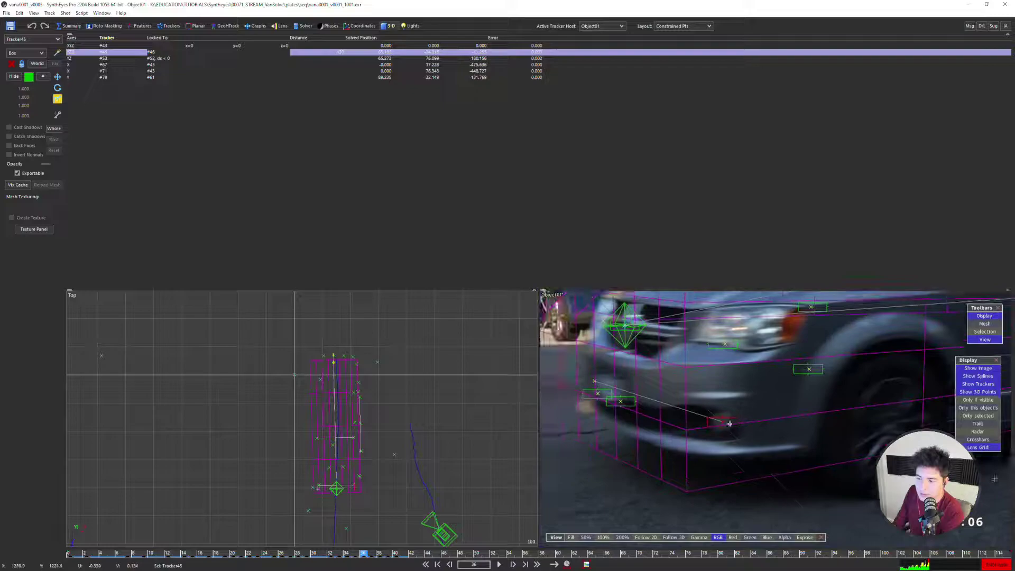
pyautogui.scroll(-3, 725, 421)
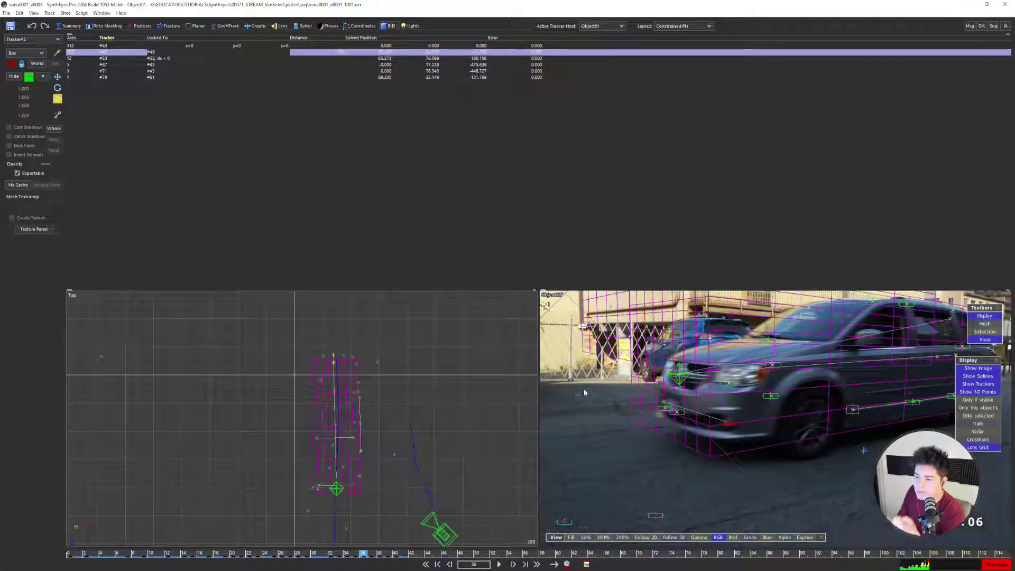
pyautogui.moveTo(349, 426); pyautogui.dragTo(344, 402, button='middle')
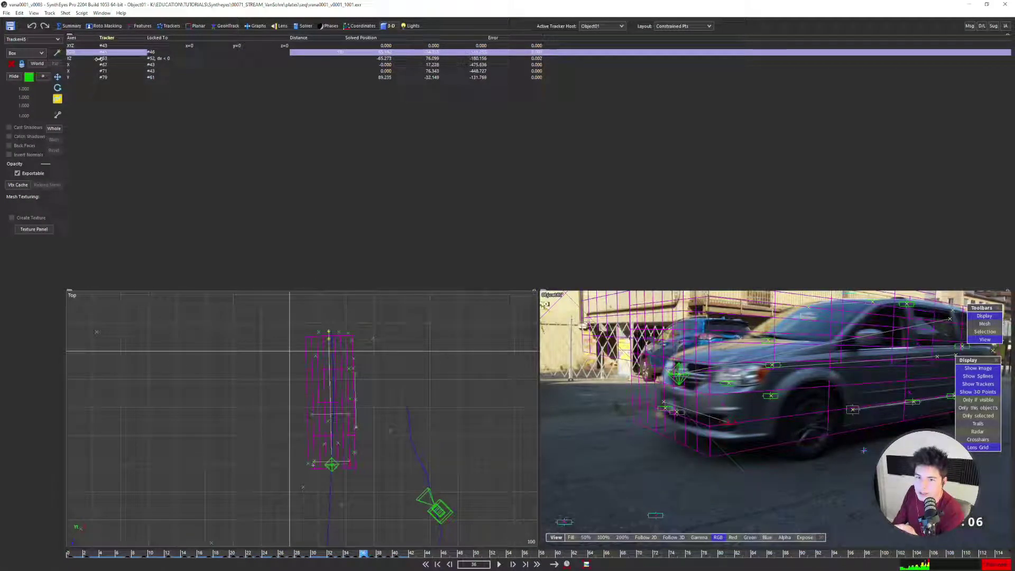
# Set the lock mode of the foremost side-trim tracker, linked to Tracker61, to Unconstrained
pyautogui.click(160, 59)
pyautogui.moveTo(891, 399); pyautogui.dragTo(711, 408, button='middle')
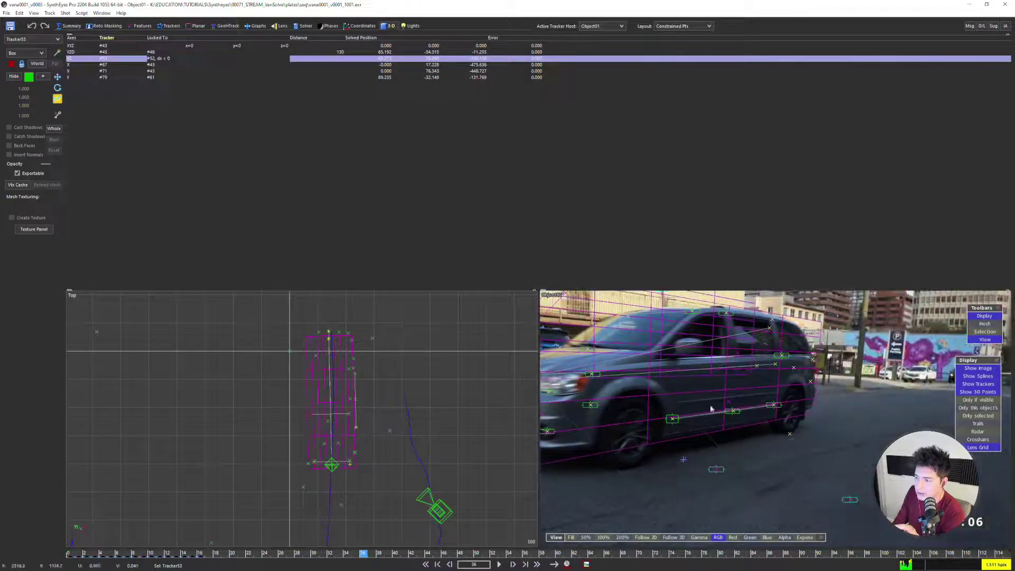
pyautogui.scroll(3, 758, 418)
pyautogui.click(758, 419)
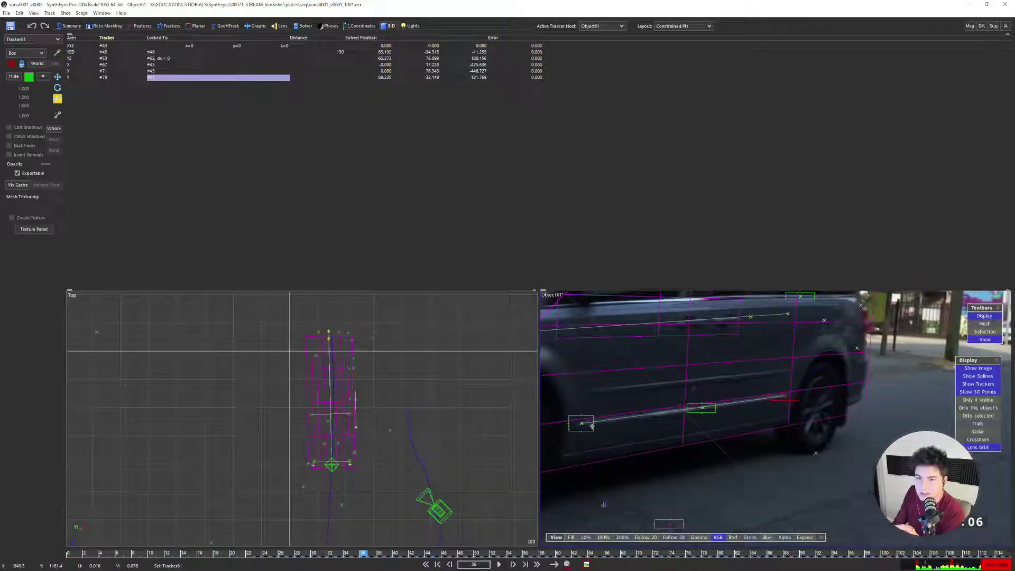
pyautogui.click(592, 426)
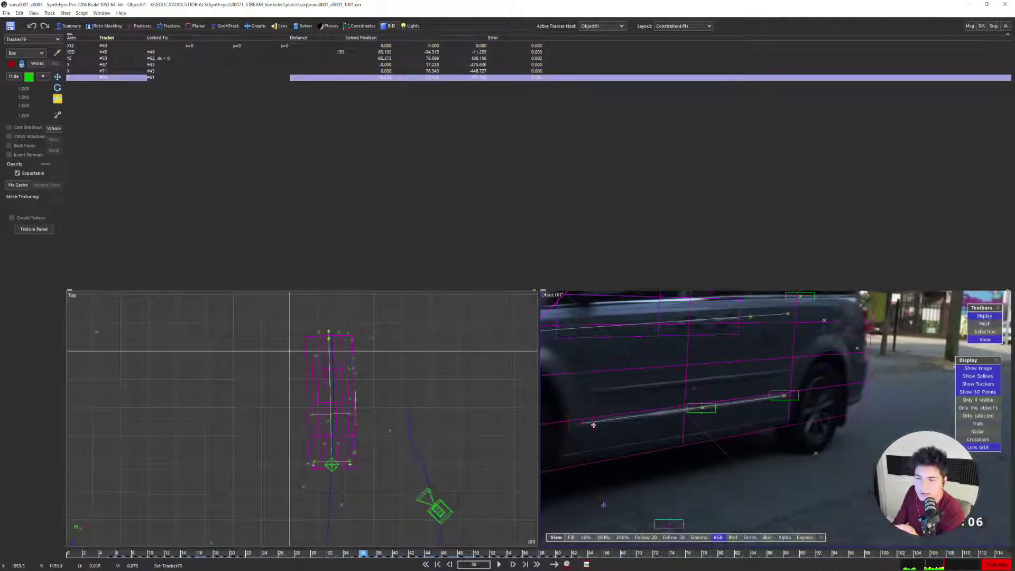
pyautogui.click(170, 25)
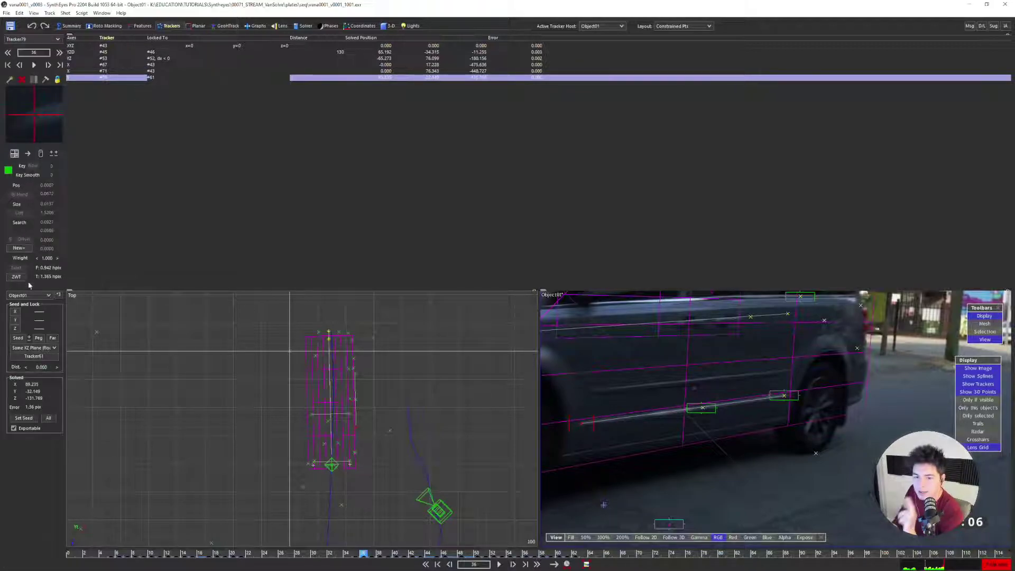
pyautogui.click(37, 348)
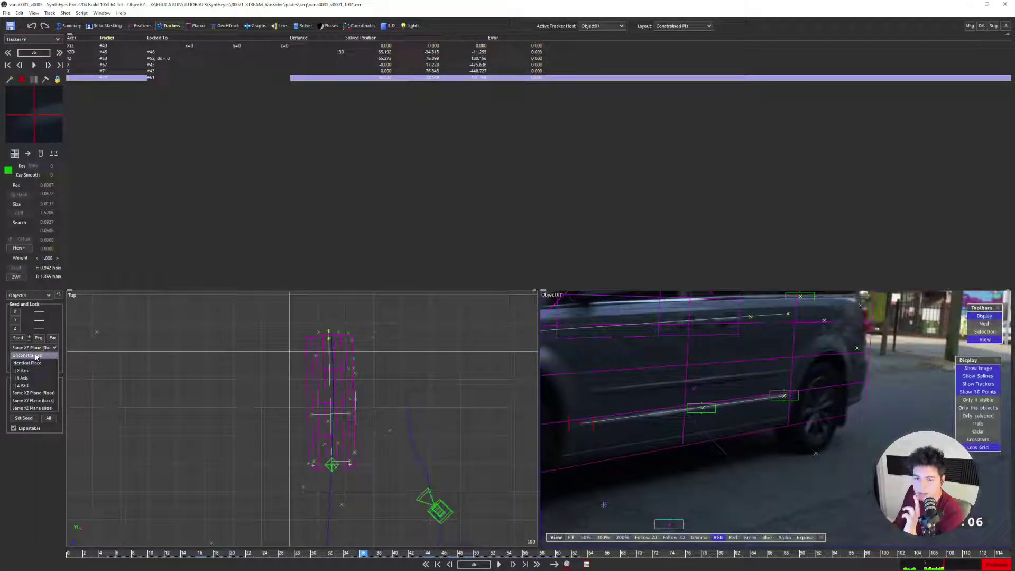
pyautogui.click(35, 356)
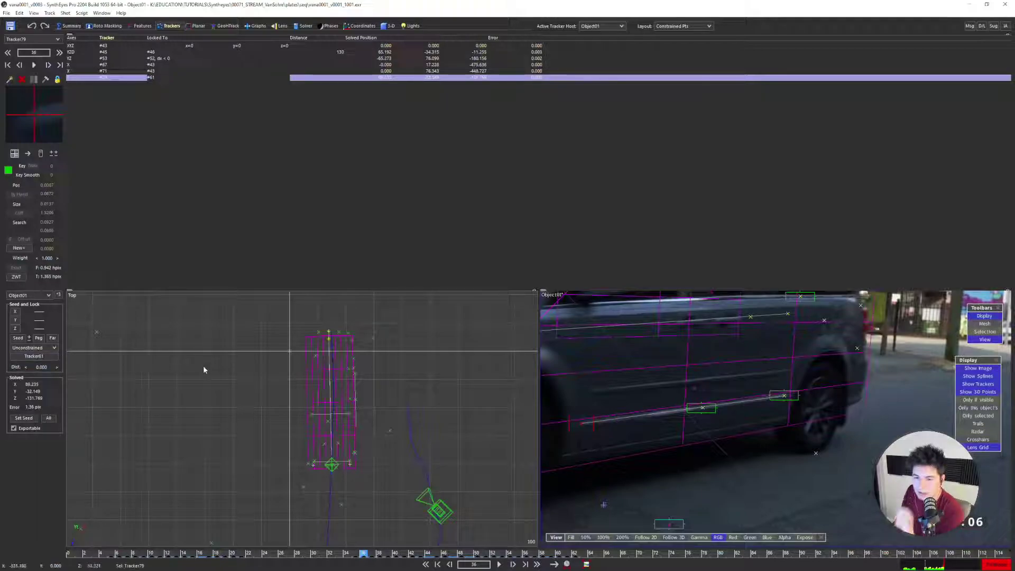
# Re-solve the scene with the side-trim constraint removed, showing the whole van in the Camera view
pyautogui.scroll(-1, 373, 379)
pyautogui.scroll(-2, 713, 387)
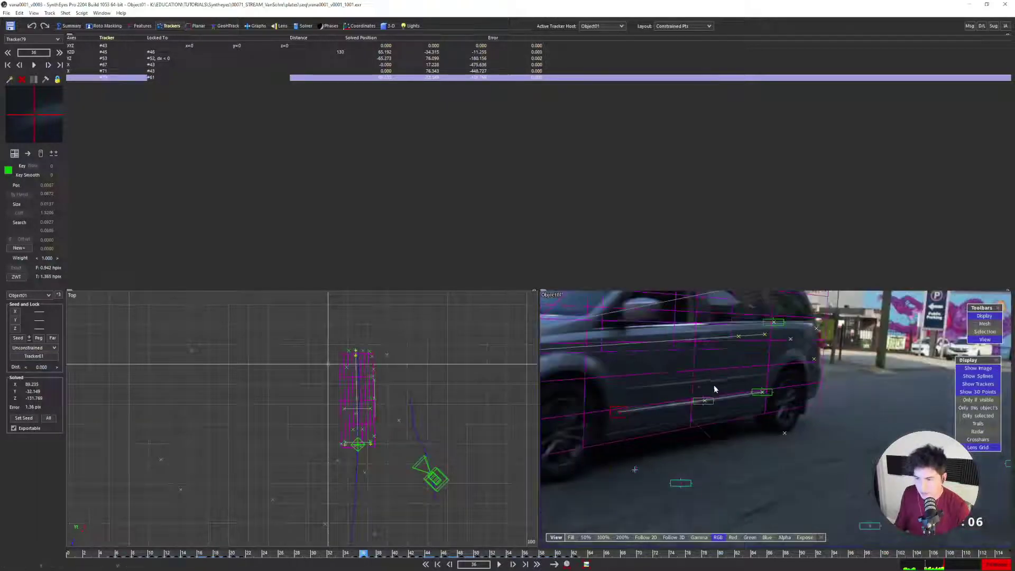
pyautogui.moveTo(682, 388); pyautogui.dragTo(811, 402, button='middle')
pyautogui.scroll(-1, 807, 402)
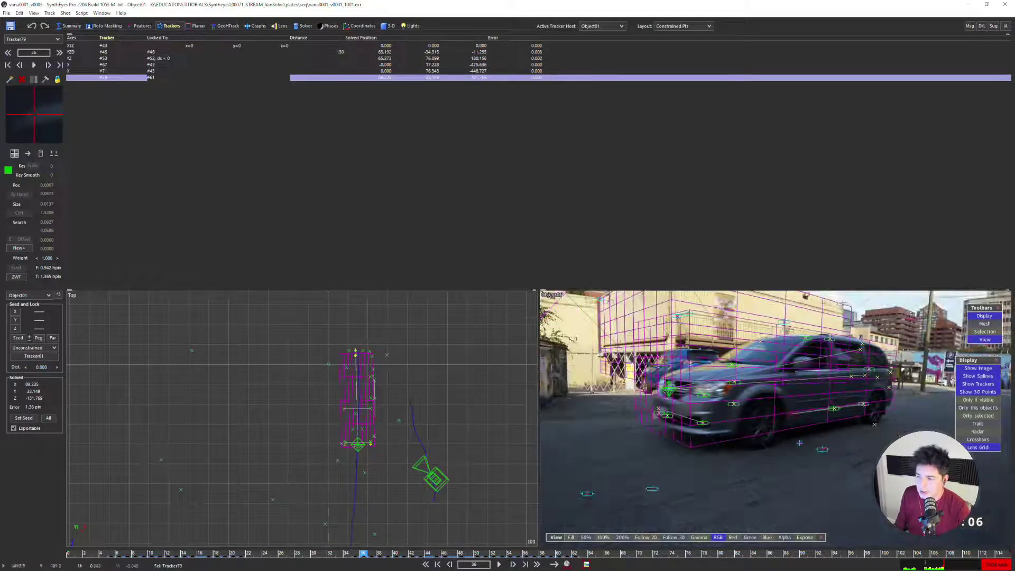
pyautogui.press('5')
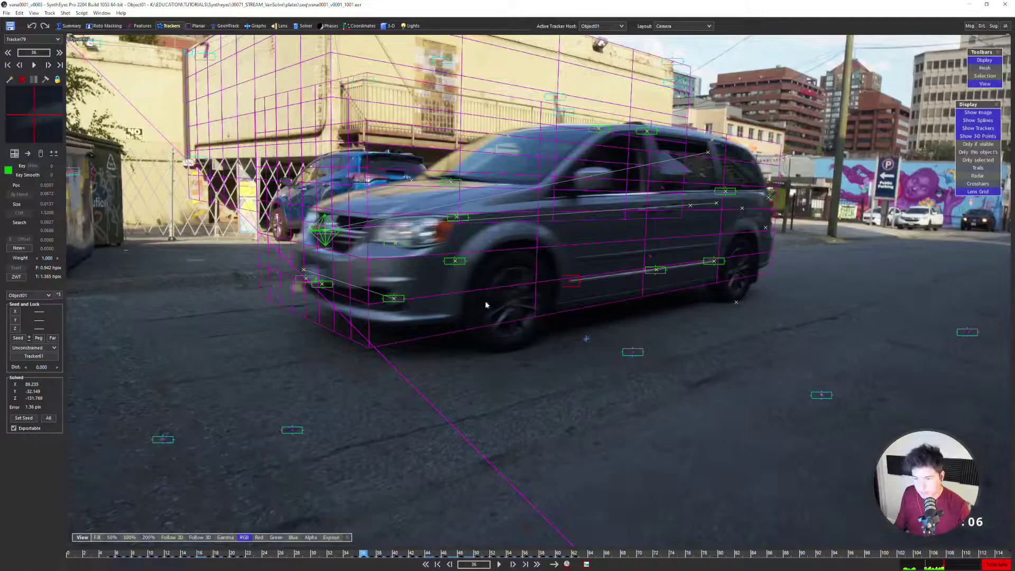
pyautogui.scroll(-2, 547, 308)
pyautogui.moveTo(547, 307); pyautogui.dragTo(495, 360, button='middle')
pyautogui.press('F9')
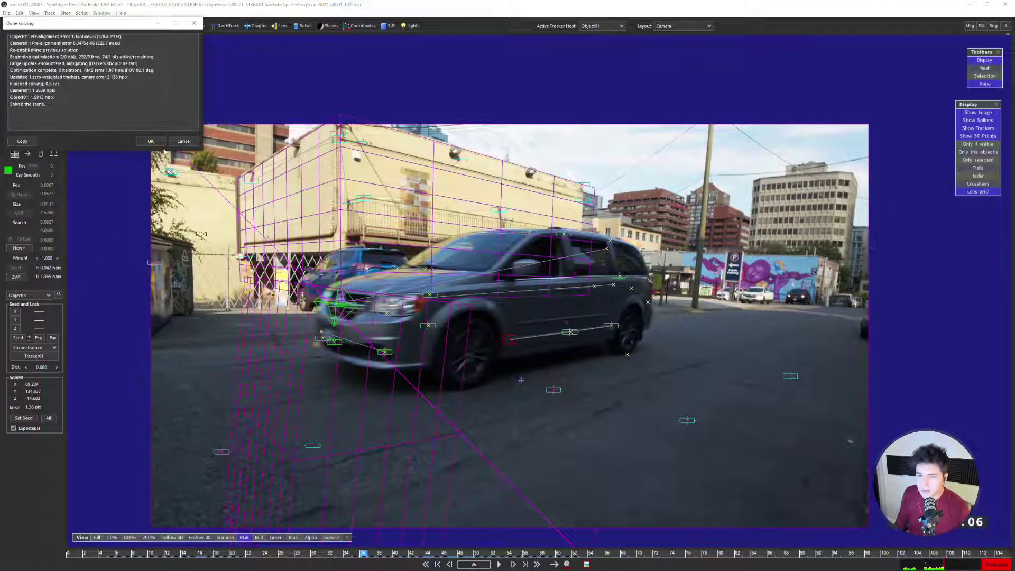
pyautogui.press('F9')
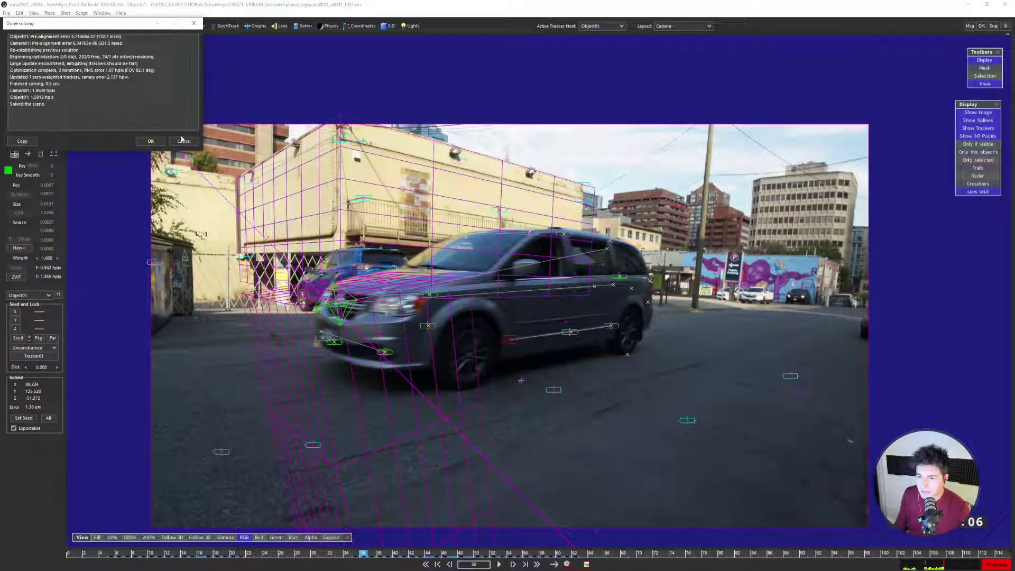
pyautogui.click(150, 141)
# Repeat the solve twice more and inspect the box mesh against the van's body up close
pyautogui.press('F9')
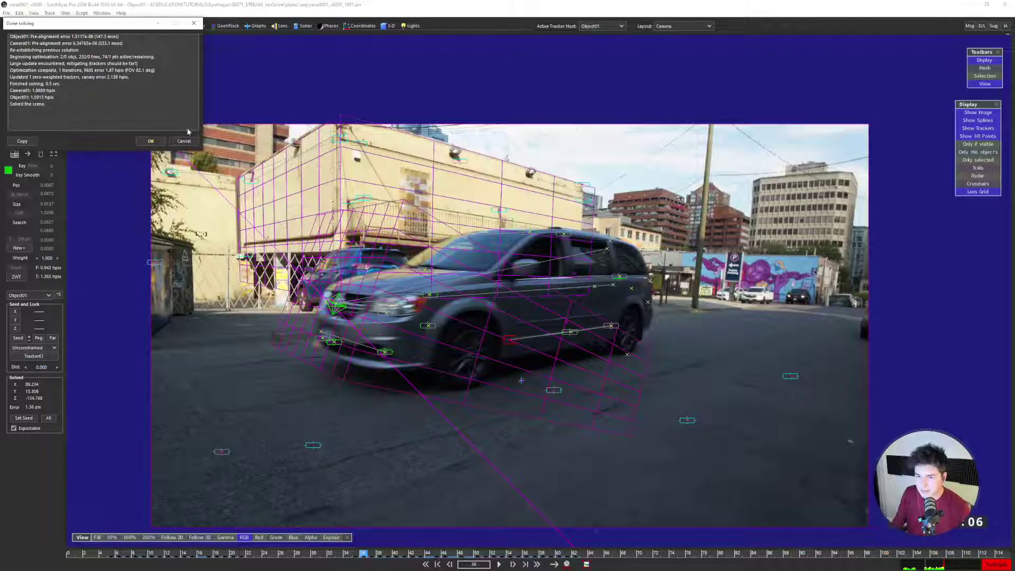
pyautogui.click(148, 142)
pyautogui.press('F9')
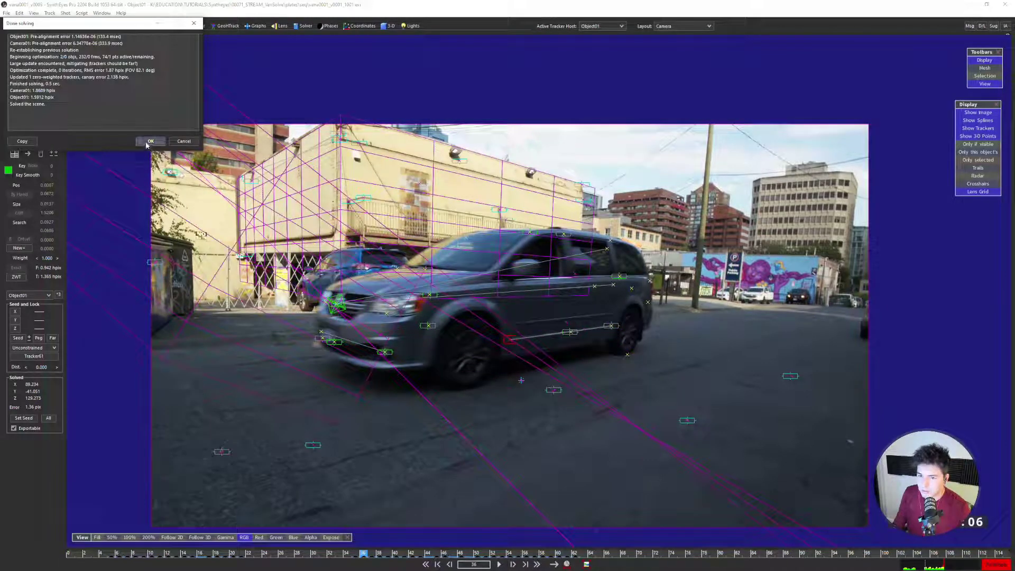
pyautogui.click(148, 142)
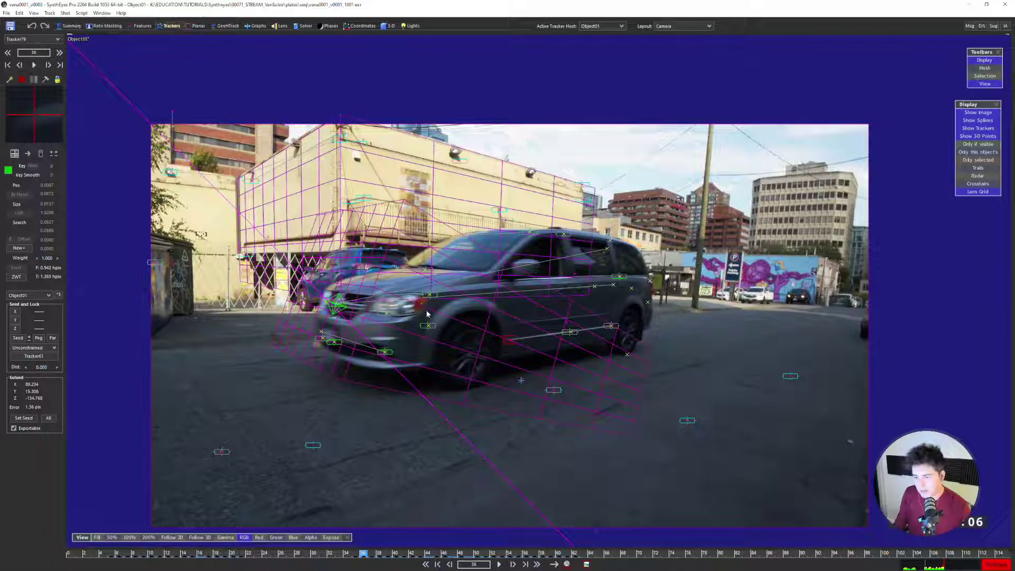
pyautogui.scroll(3, 581, 341)
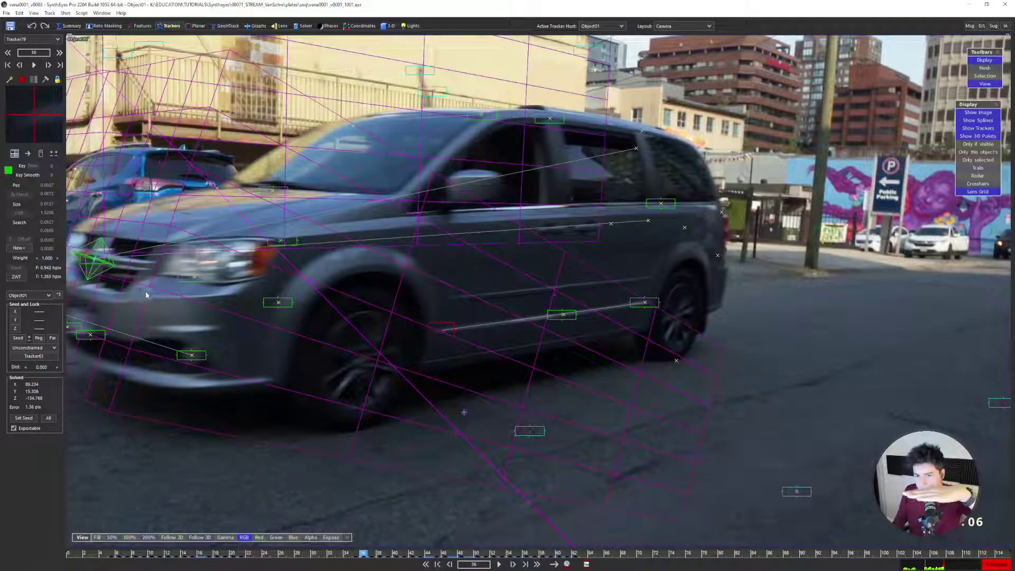
# Lock the foremost side-trim tracker to Tracker61 with Same XZ Plane (floor) and re-solve the scene
pyautogui.click(33, 348)
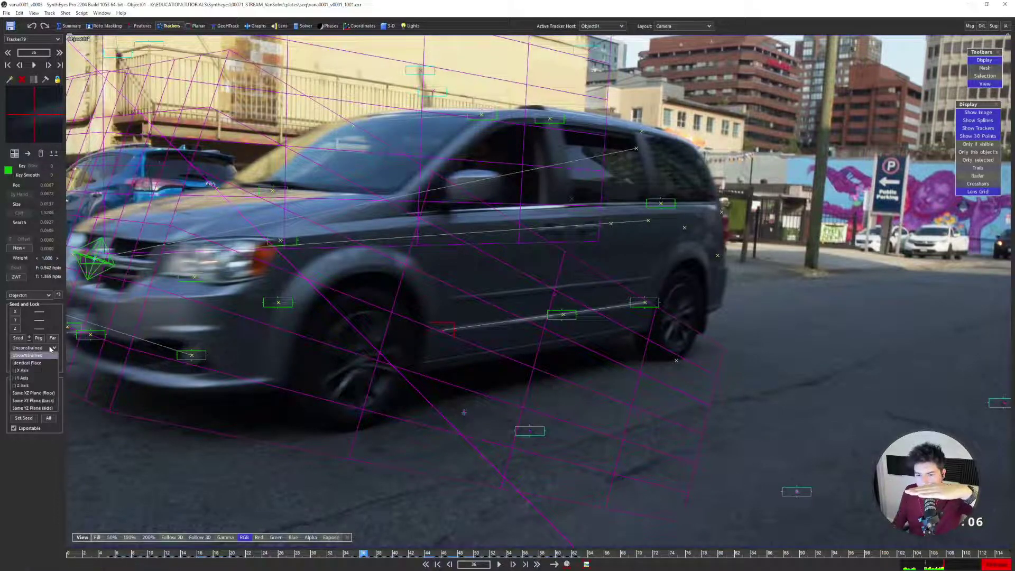
pyautogui.click(31, 392)
pyautogui.scroll(-3, 475, 333)
pyautogui.press('F8')
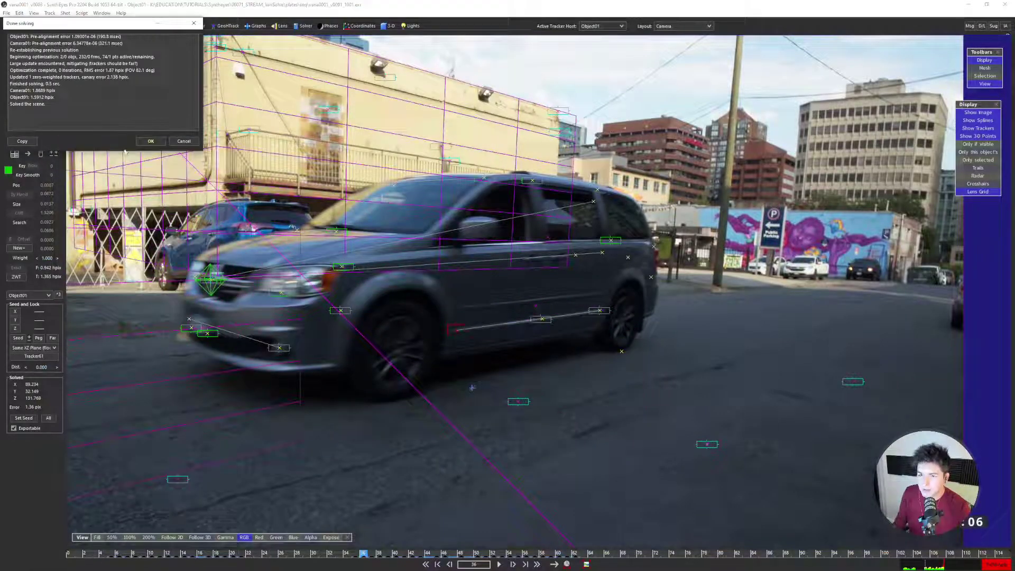
pyautogui.click(151, 141)
pyautogui.scroll(-3, 371, 278)
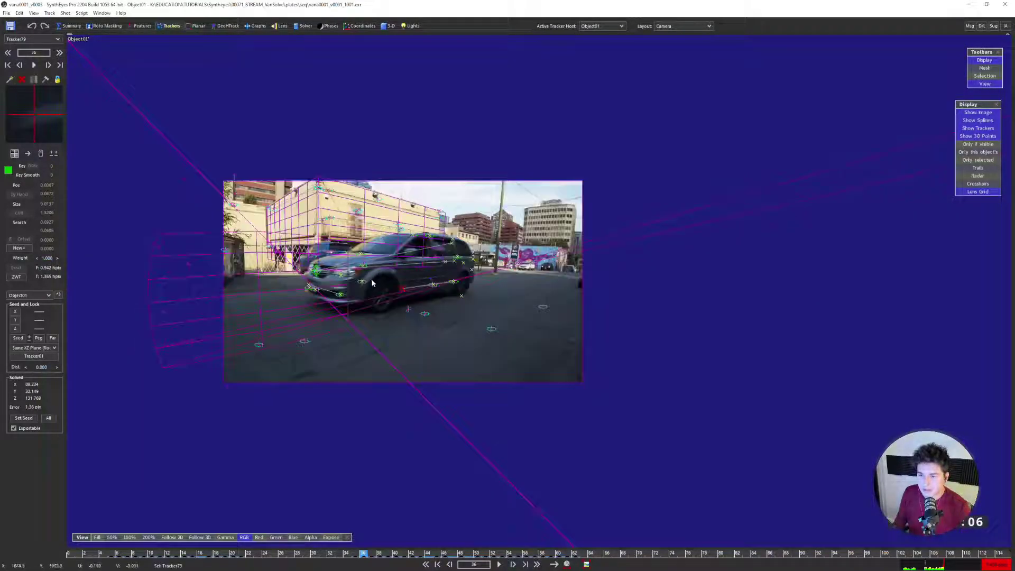
# Examine the X-axis-locked tracker at the windshield's upper edge in the Quad layout, the constraint list and the Camera view around frame 9
pyautogui.press('q')
pyautogui.scroll(-4, 311, 407)
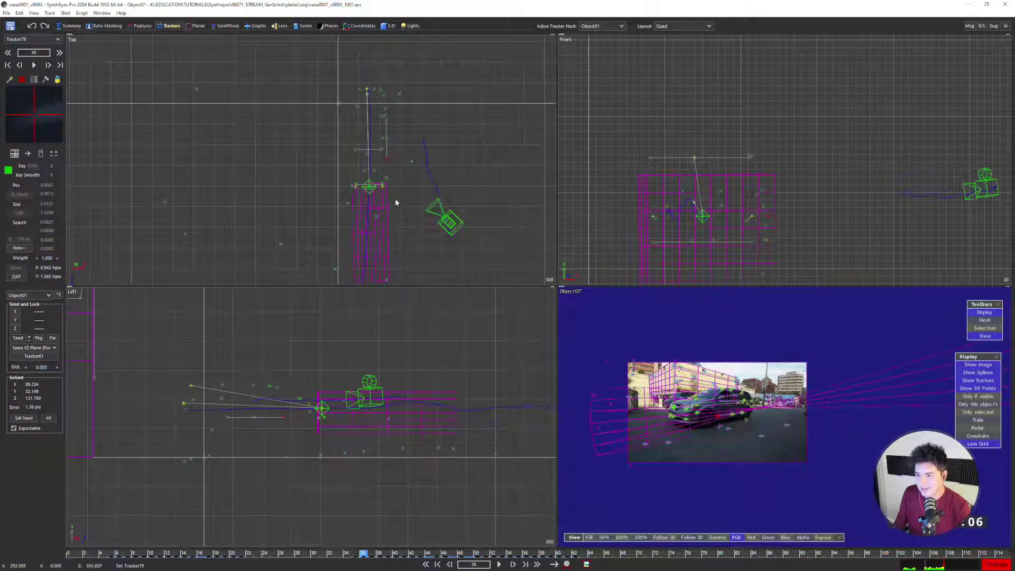
pyautogui.scroll(3, 381, 159)
pyautogui.moveTo(366, 220); pyautogui.dragTo(341, 180, button='middle')
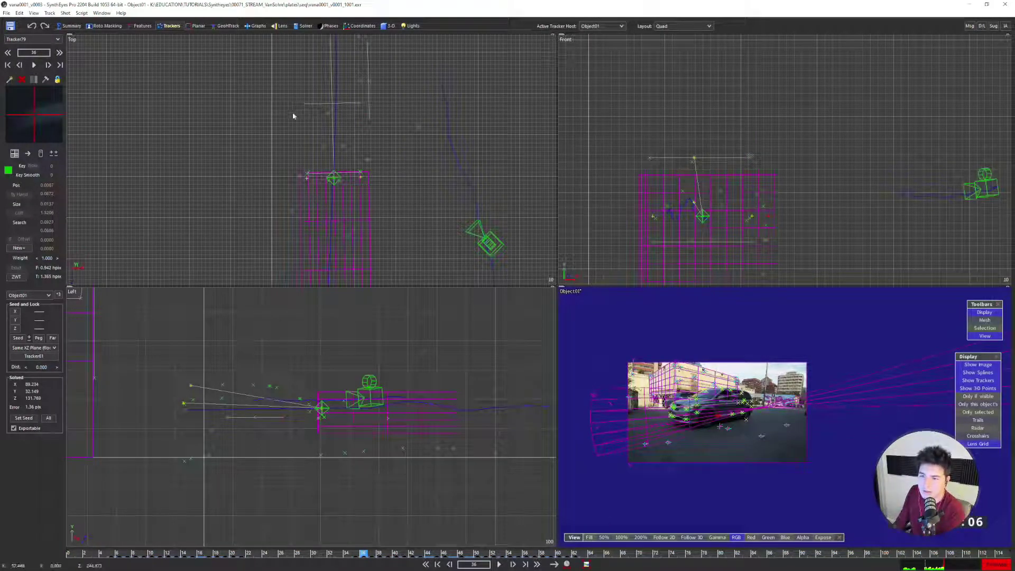
pyautogui.click(308, 106)
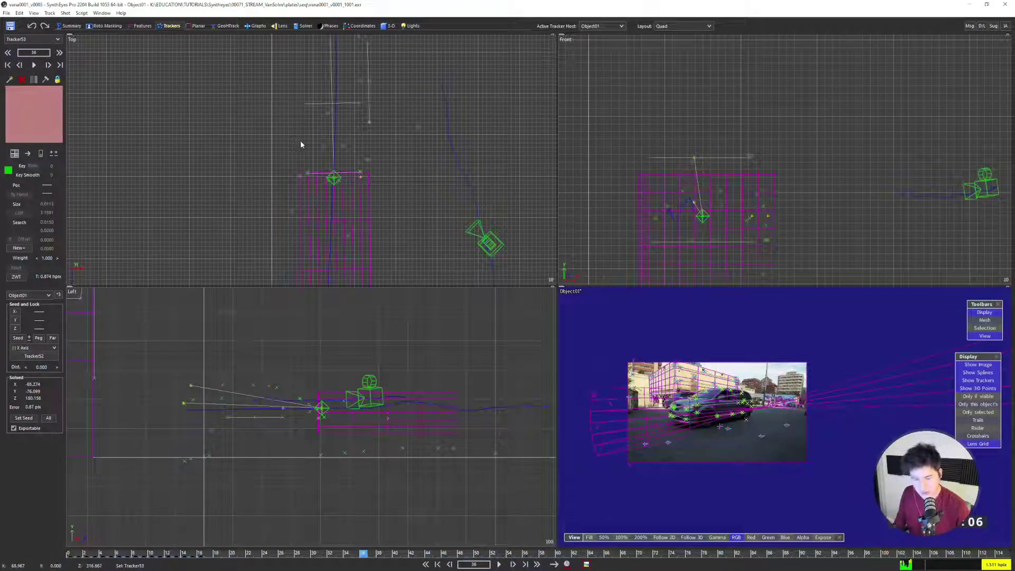
pyautogui.press('6')
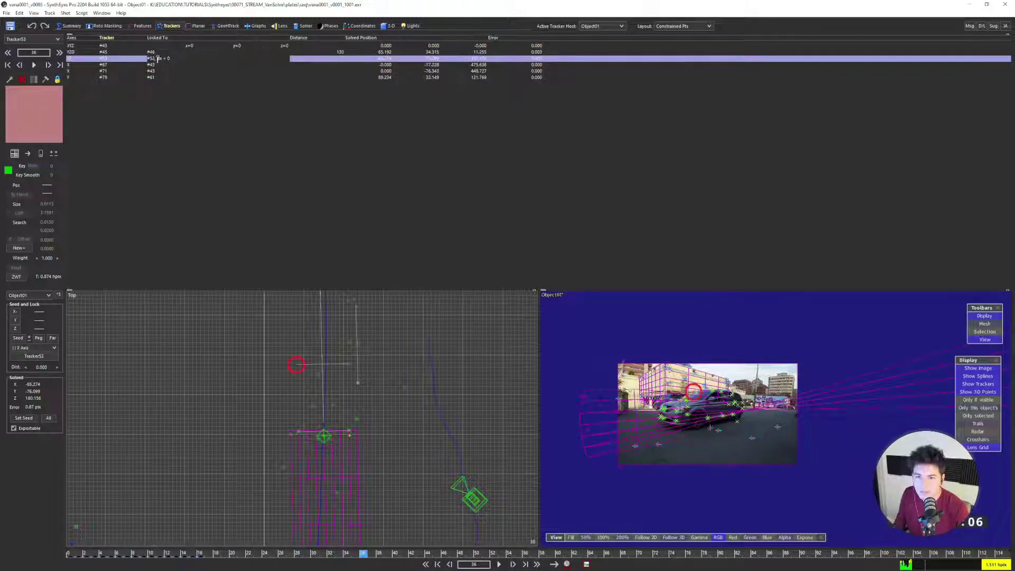
pyautogui.press('1')
pyautogui.press('s')
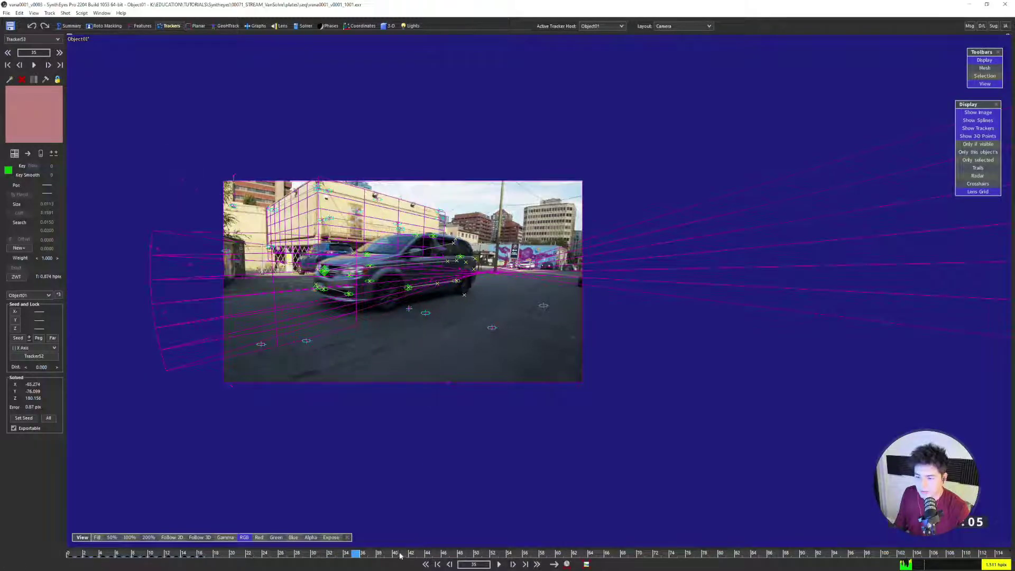
pyautogui.moveTo(422, 556); pyautogui.dragTo(142, 563)
pyautogui.scroll(6, 377, 216)
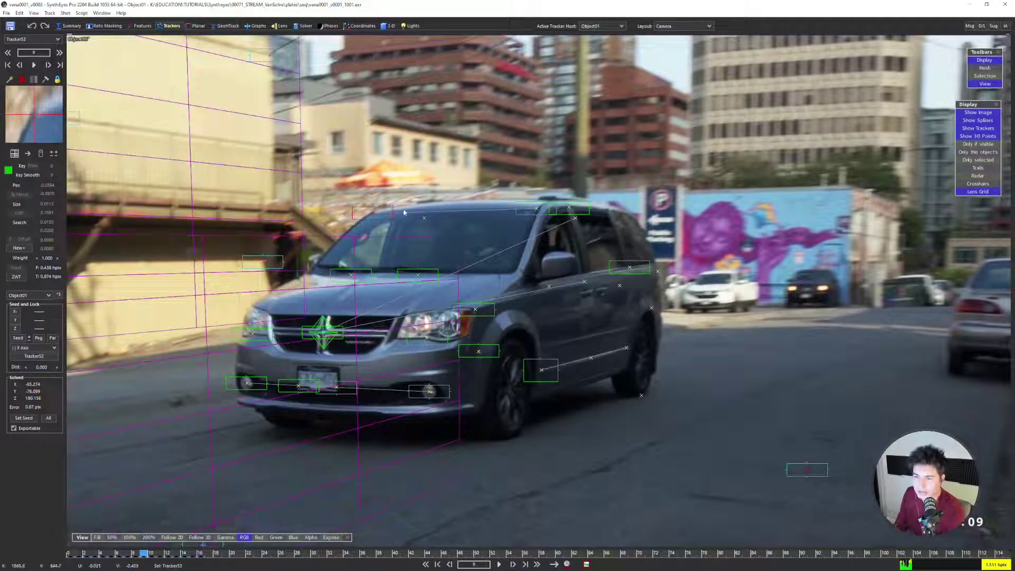
# Inspect the van's tracker points and constraint lines against the box mesh in the Top and Left views
pyautogui.press('q')
pyautogui.moveTo(346, 121); pyautogui.dragTo(340, 165, button='middle')
pyautogui.scroll(3, 333, 112)
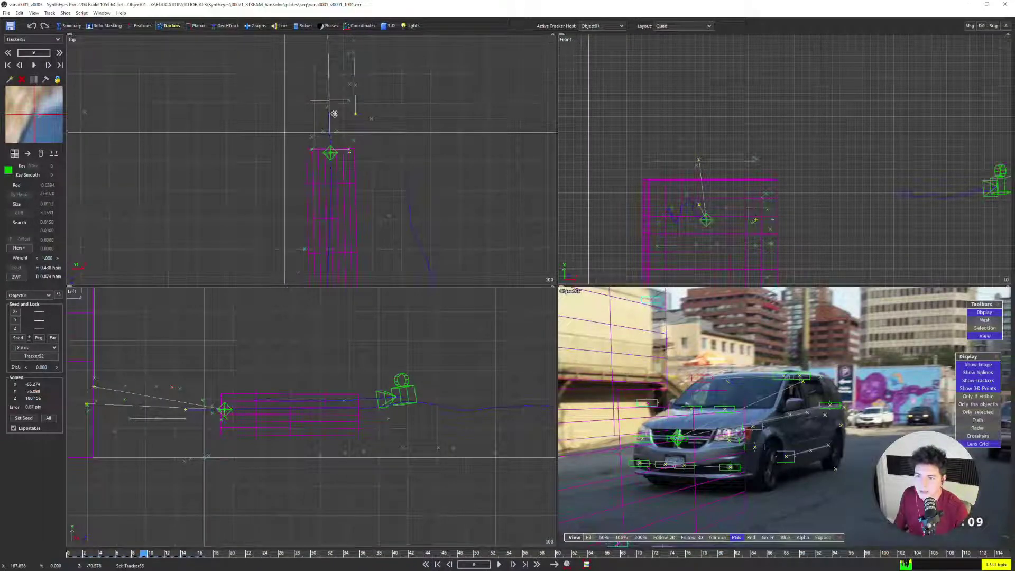
pyautogui.moveTo(333, 113); pyautogui.dragTo(331, 164, button='middle')
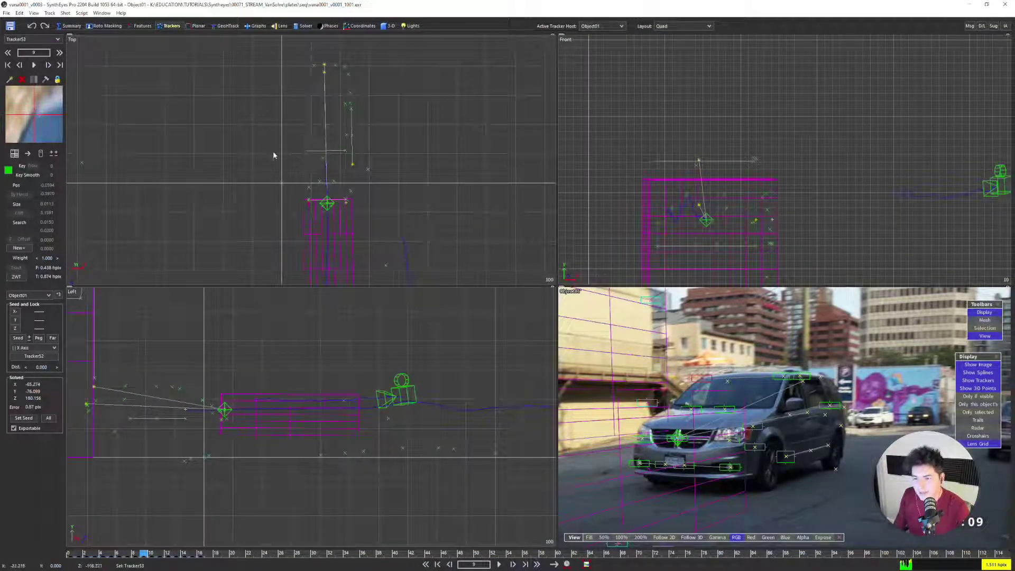
pyautogui.moveTo(225, 417); pyautogui.dragTo(351, 407, button='middle')
pyautogui.scroll(3, 334, 402)
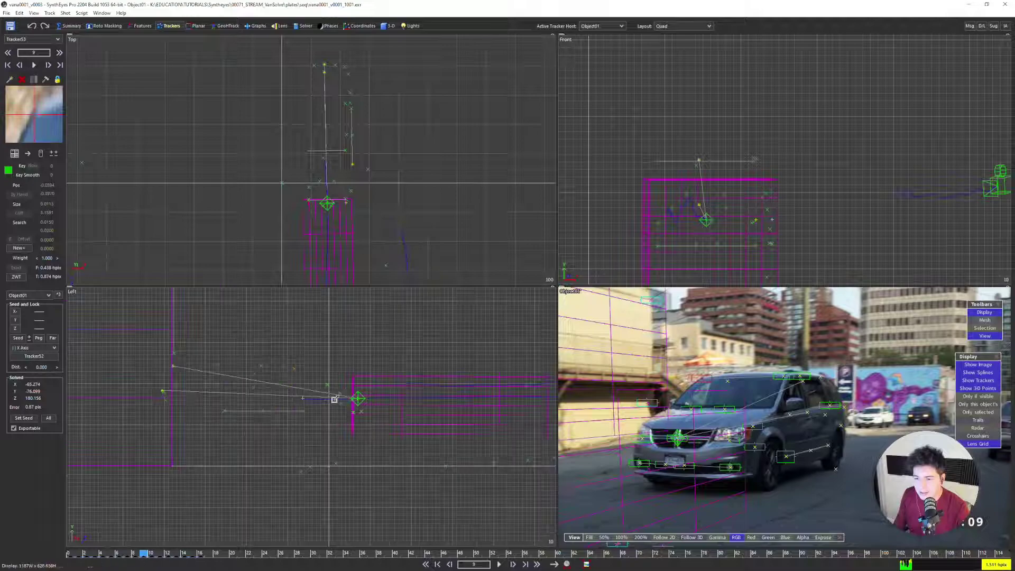
pyautogui.scroll(-3, 334, 405)
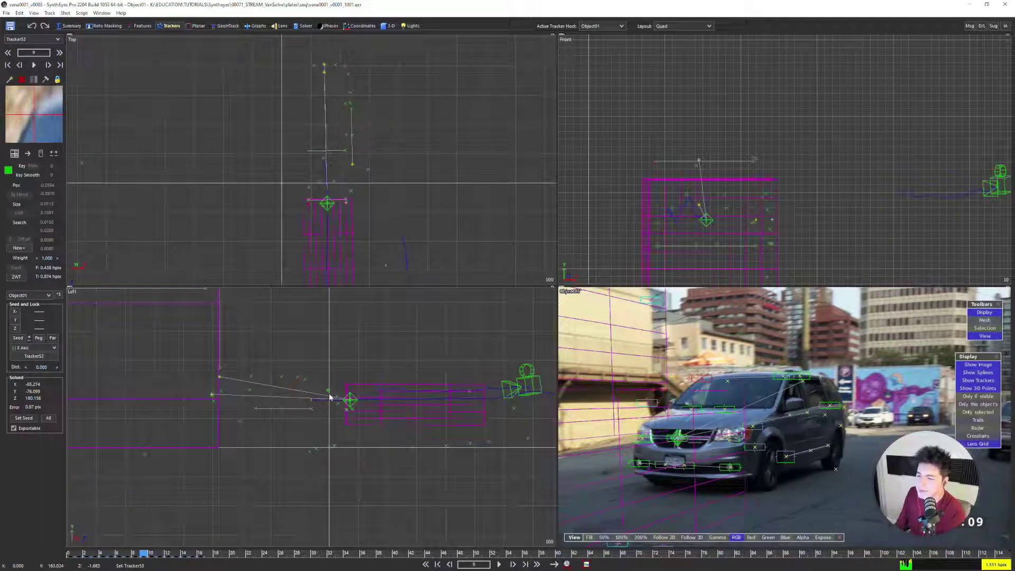
pyautogui.scroll(5, 329, 401)
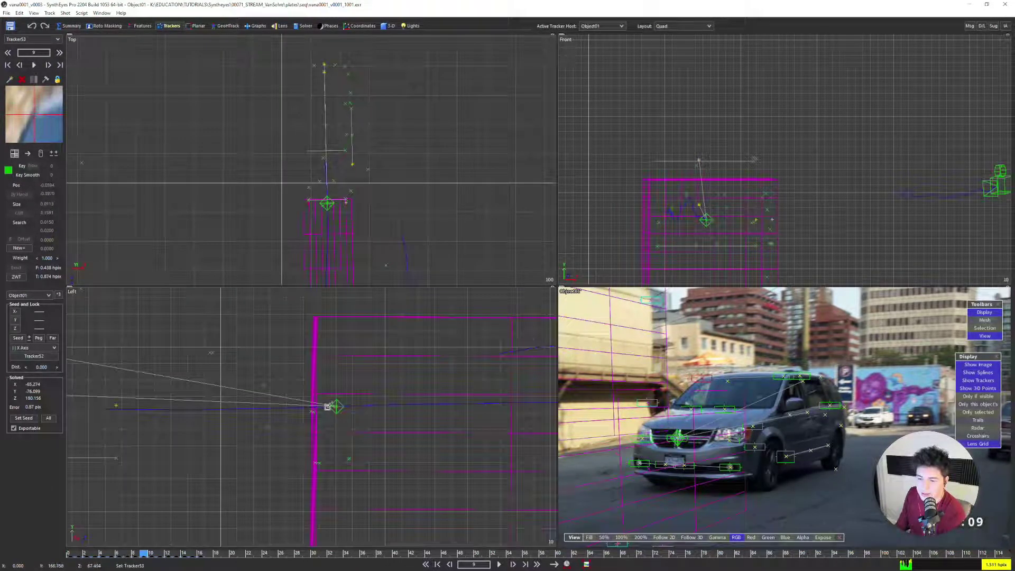
pyautogui.moveTo(280, 410); pyautogui.dragTo(391, 411, button='middle')
pyautogui.scroll(-3, 285, 366)
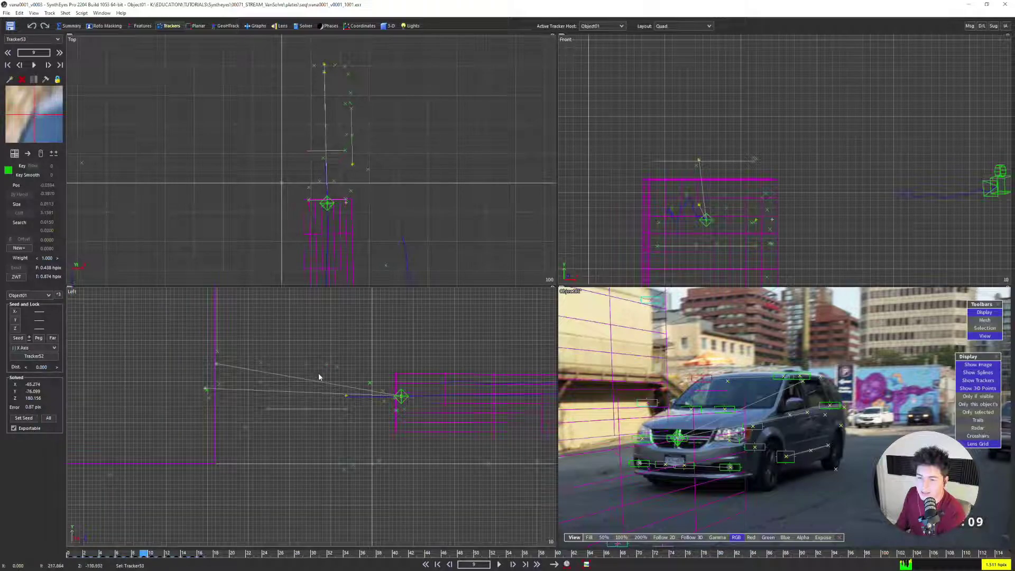
pyautogui.scroll(-3, 310, 378)
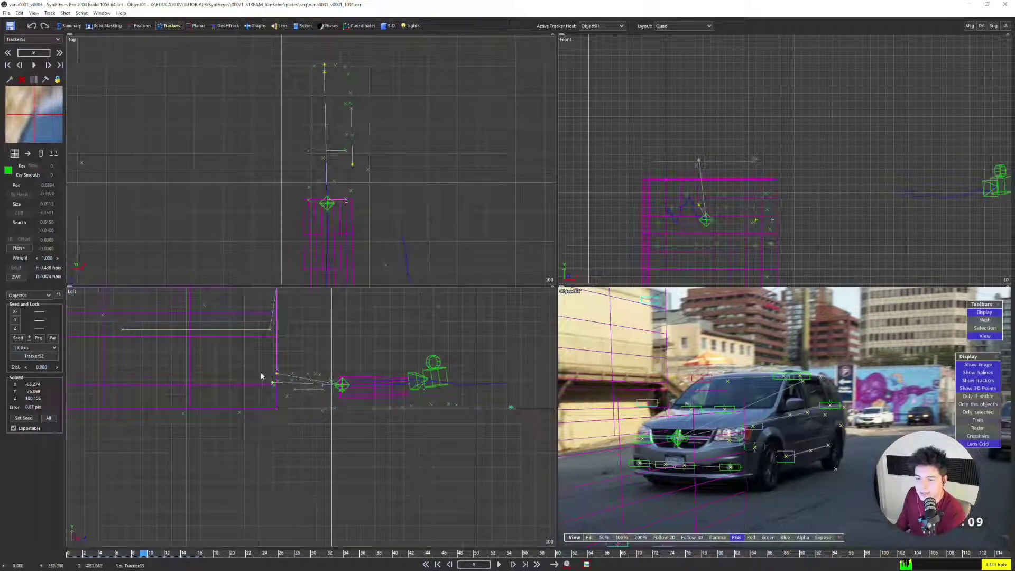
pyautogui.moveTo(263, 375); pyautogui.dragTo(358, 428, button='middle')
pyautogui.scroll(-1, 298, 384)
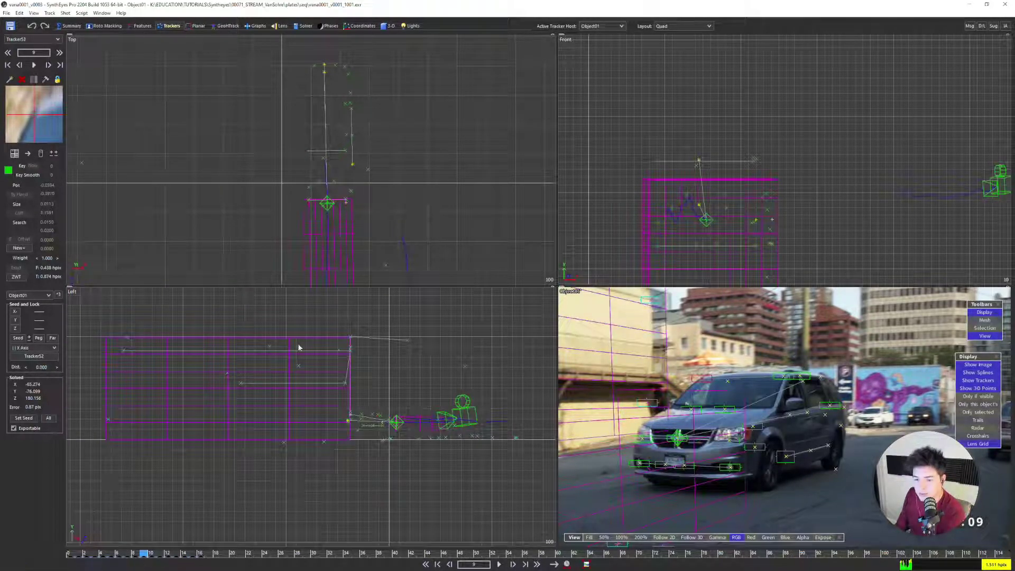
pyautogui.scroll(4, 242, 414)
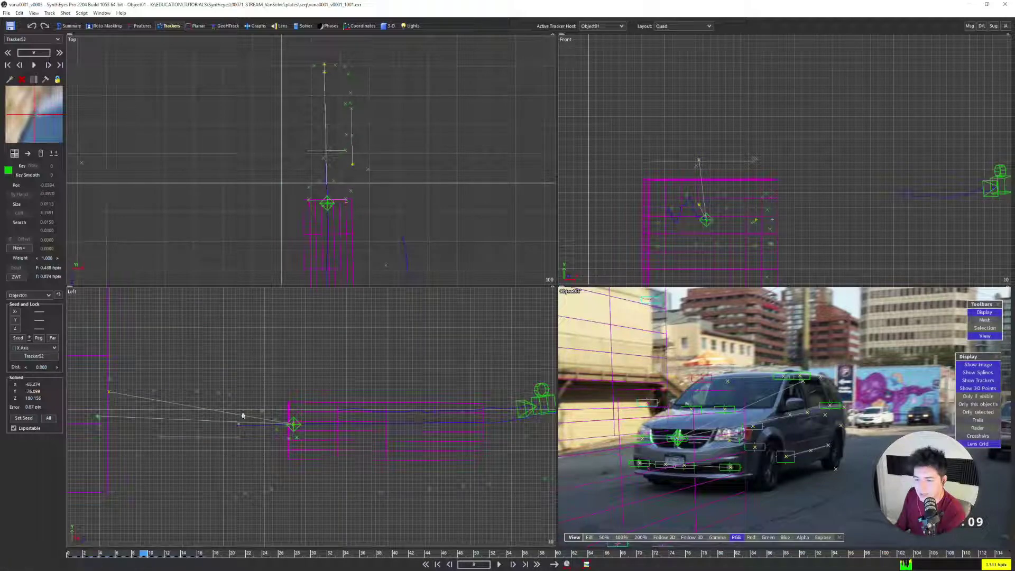
pyautogui.moveTo(242, 414); pyautogui.dragTo(294, 409, button='middle')
pyautogui.scroll(2, 350, 154)
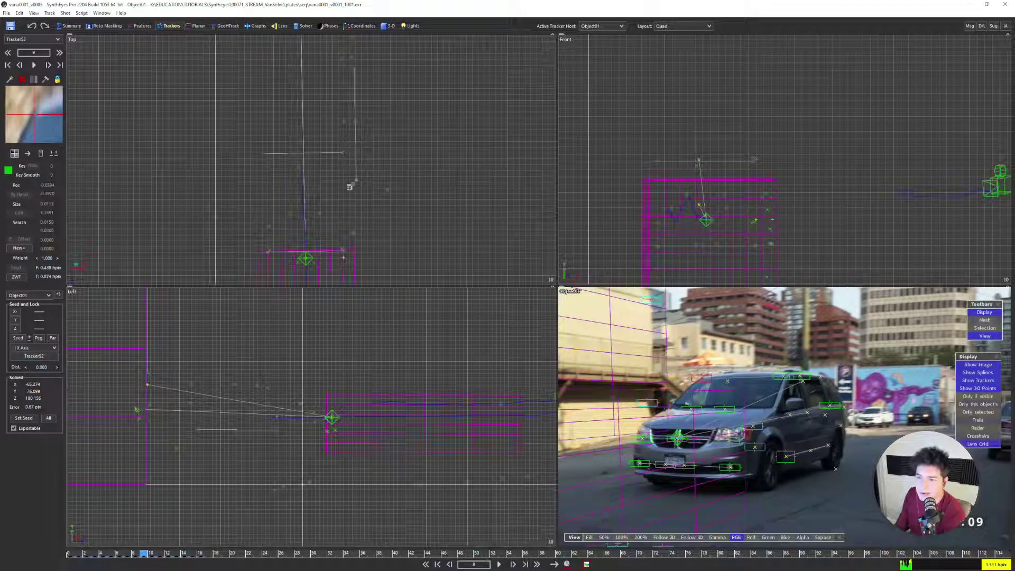
# Set the foremost side-trim tracker's Z lock to Z+ and re-solve the scene
pyautogui.click(351, 184)
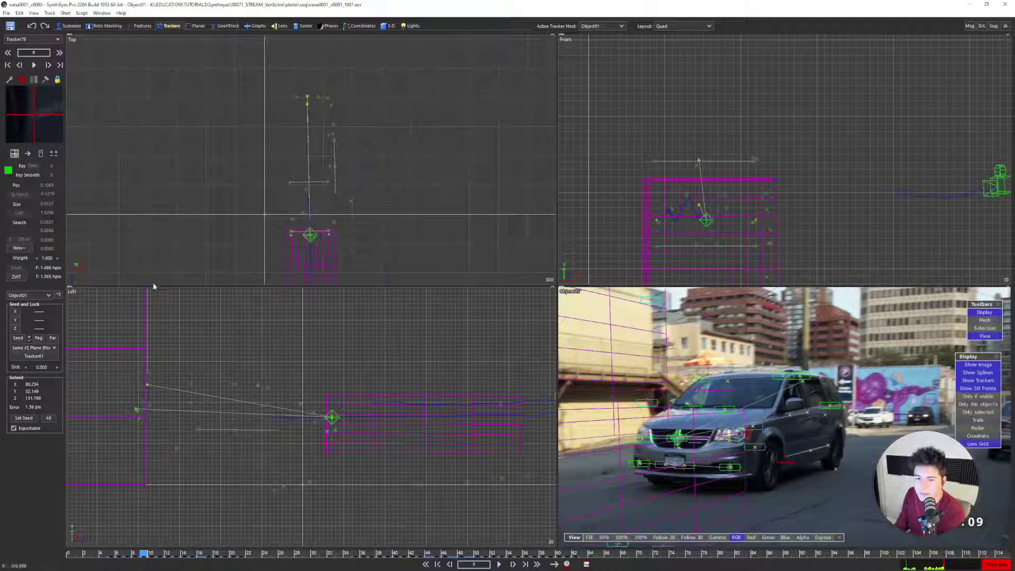
pyautogui.scroll(-3, 318, 204)
pyautogui.scroll(1, 322, 187)
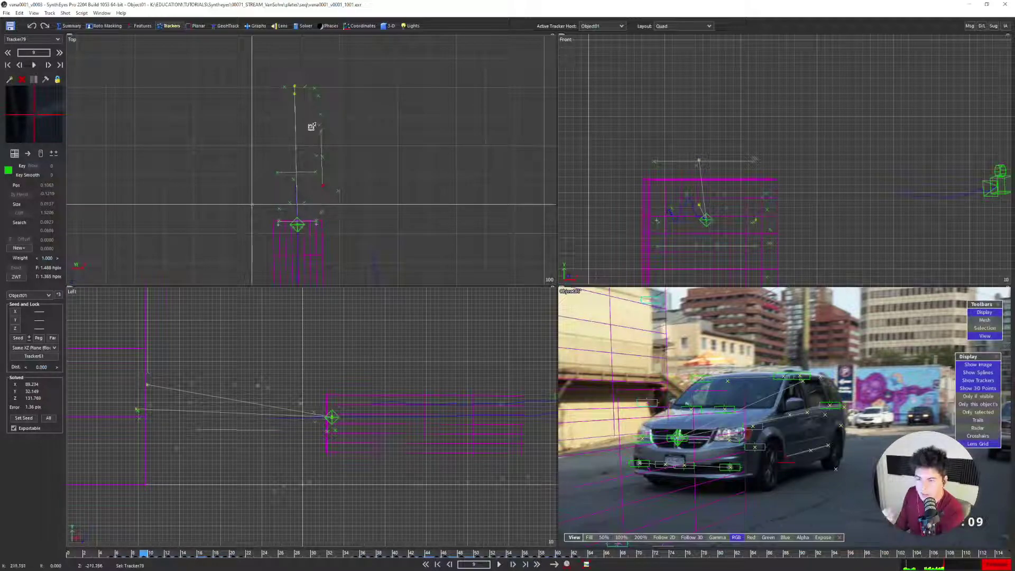
pyautogui.click(16, 329)
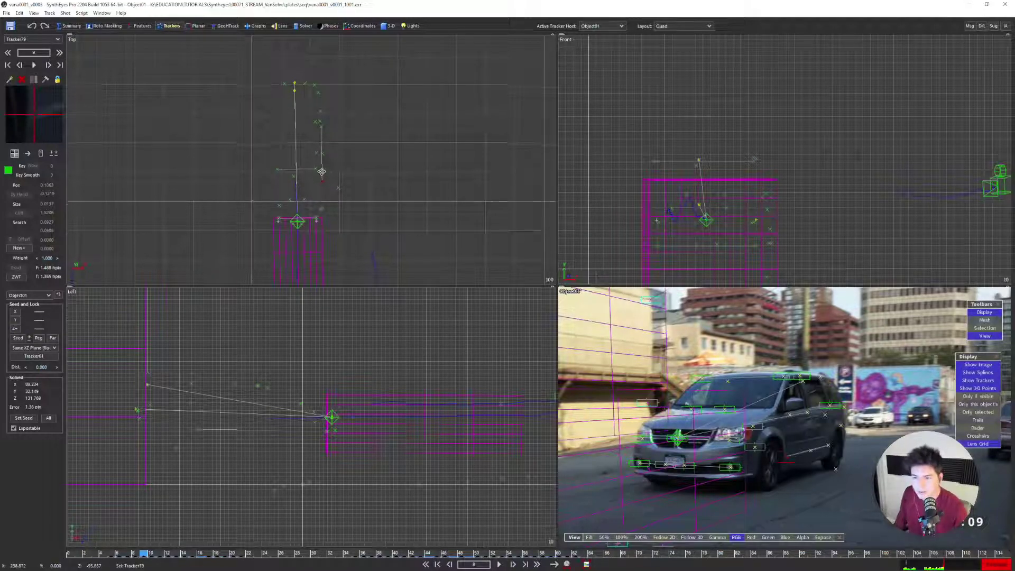
pyautogui.moveTo(320, 170); pyautogui.dragTo(301, 159, button='middle')
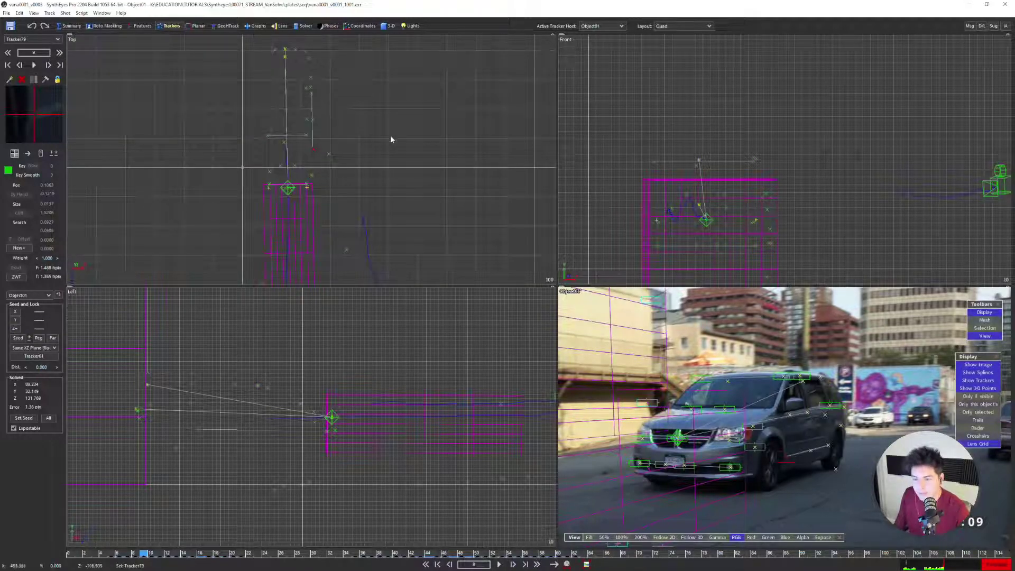
pyautogui.press('F9')
pyautogui.click(180, 142)
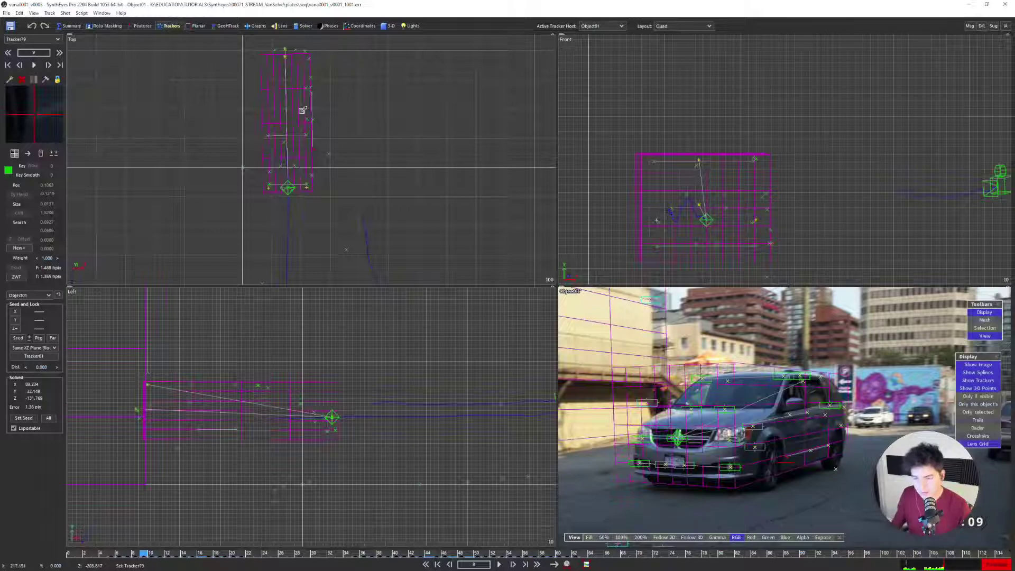
# Check the new solve by playing the shot in the Camera and Perspective views and comparing the van with the building in the Top view
pyautogui.press('p')
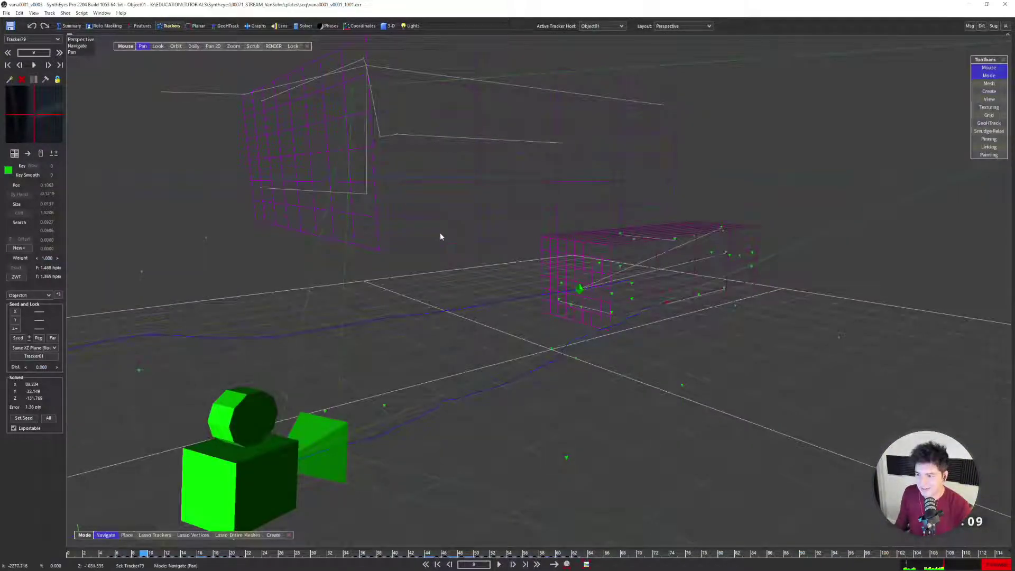
pyautogui.press('c')
pyautogui.press('space')
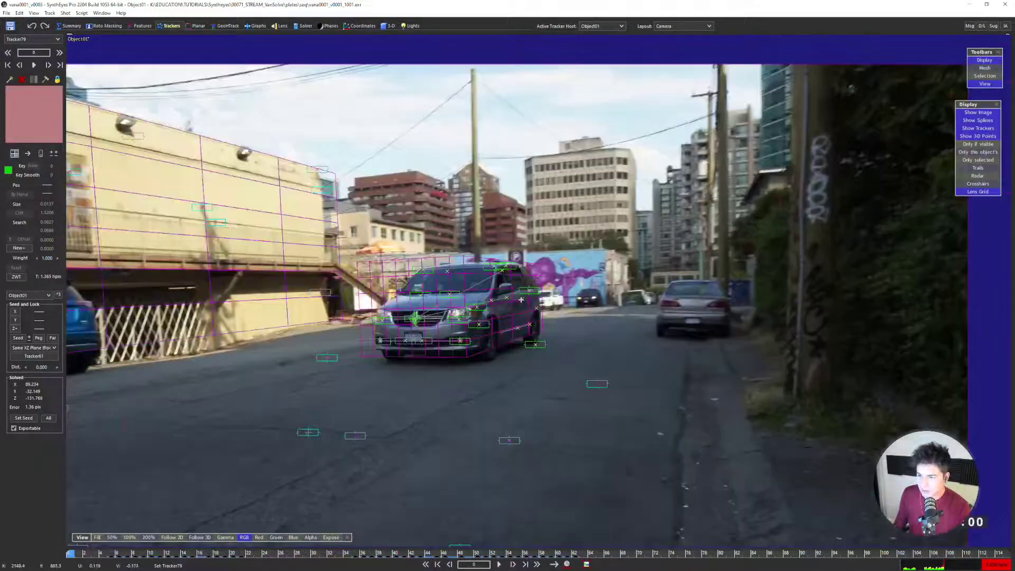
pyautogui.press('p')
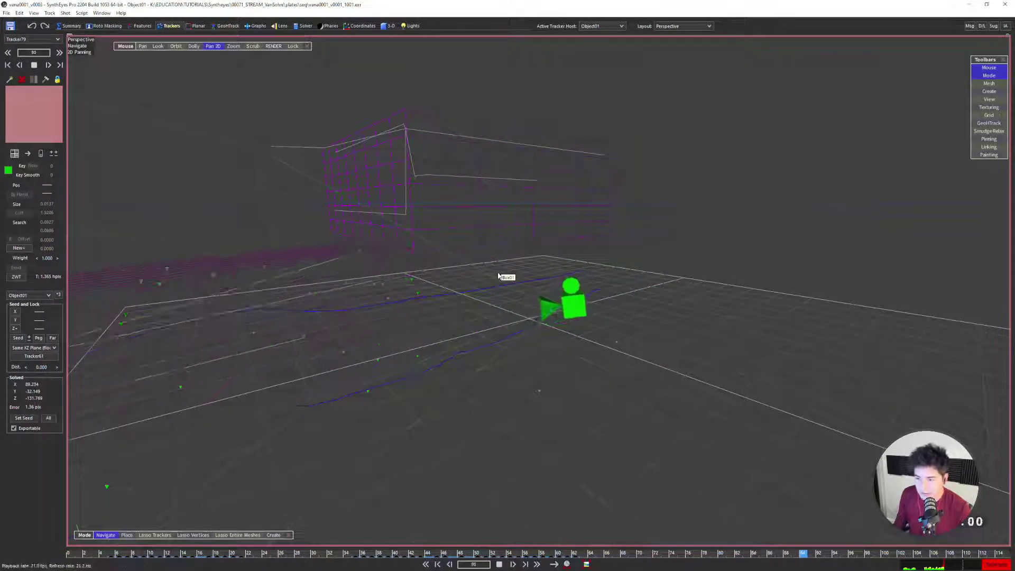
pyautogui.press('space')
pyautogui.hotkey('shift', 'a')
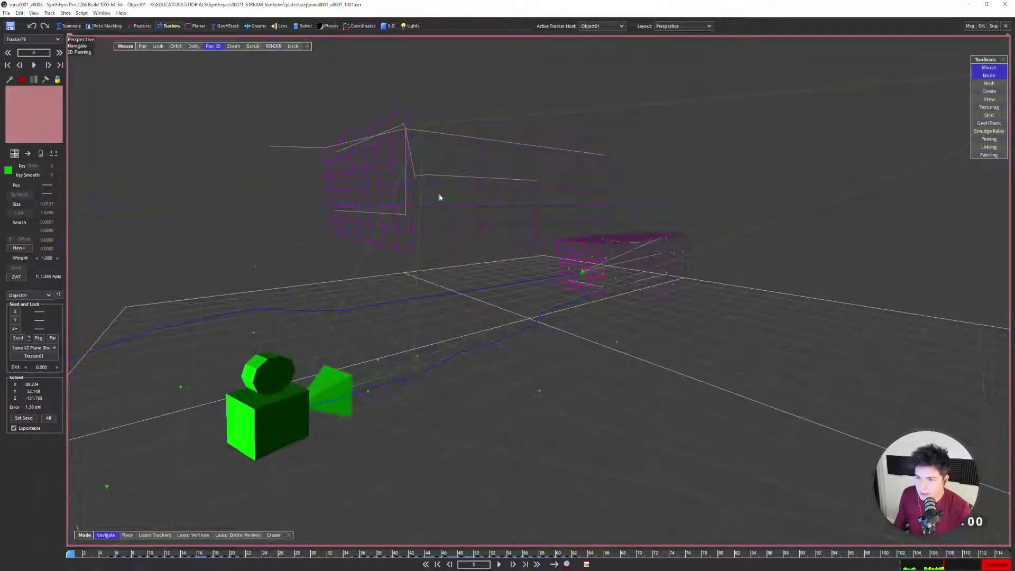
pyautogui.press('q')
pyautogui.scroll(-3, 313, 153)
pyautogui.scroll(2, 220, 133)
pyautogui.moveTo(220, 132); pyautogui.dragTo(252, 154, button='middle')
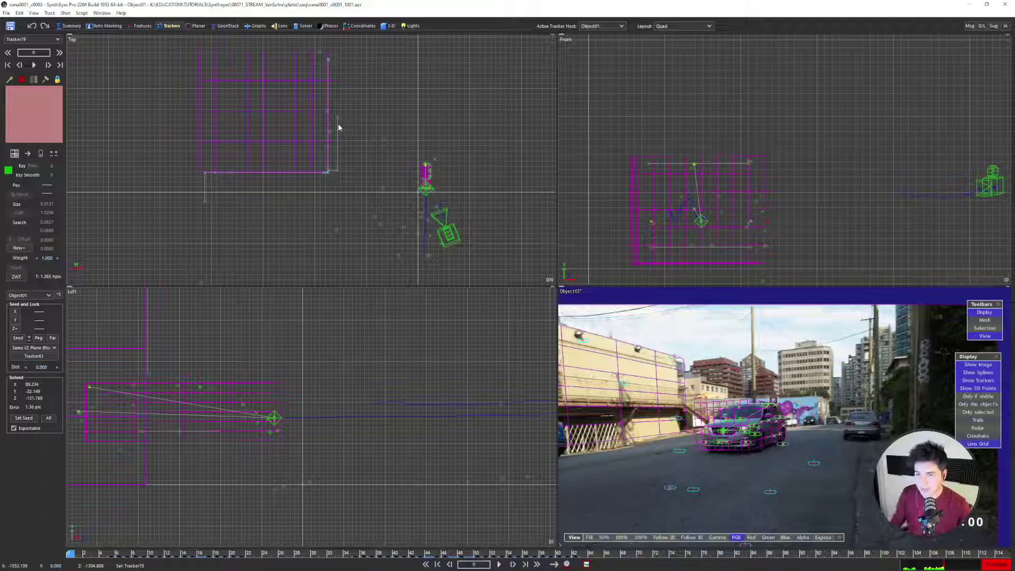
pyautogui.scroll(-2, 321, 136)
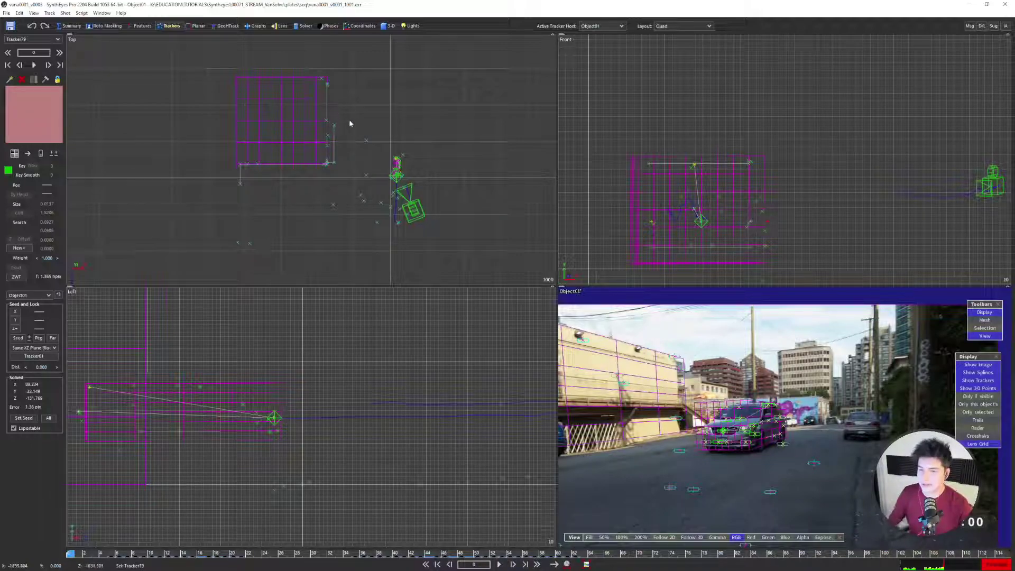
# Play the Camera view up to frame 41, check the box mesh against the van's side, and select the rear side-trim tracker
pyautogui.press('5')
pyautogui.scroll(2, 431, 241)
pyautogui.scroll(-2, 479, 303)
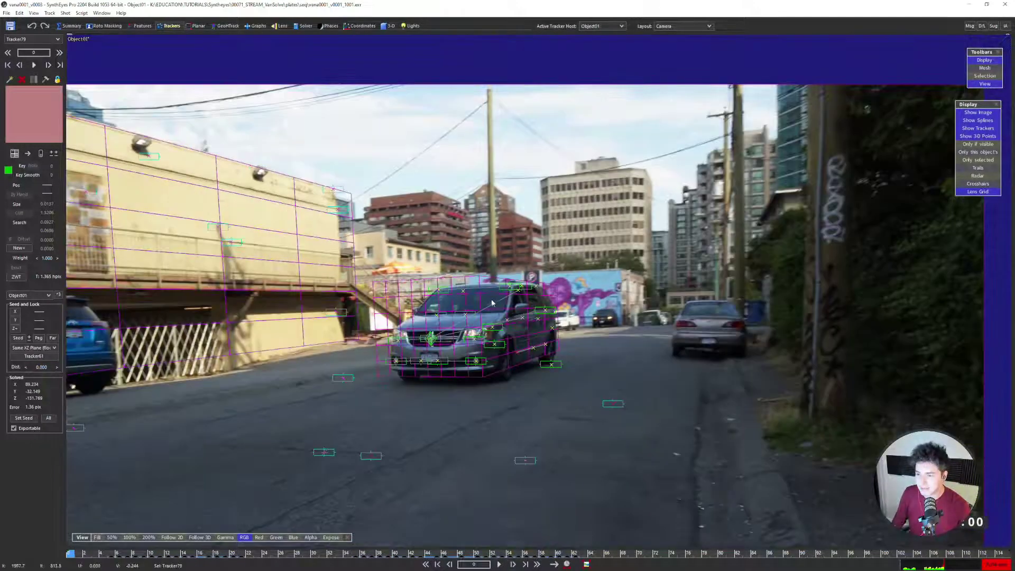
pyautogui.moveTo(479, 332); pyautogui.dragTo(442, 224, button='middle')
pyautogui.press('space')
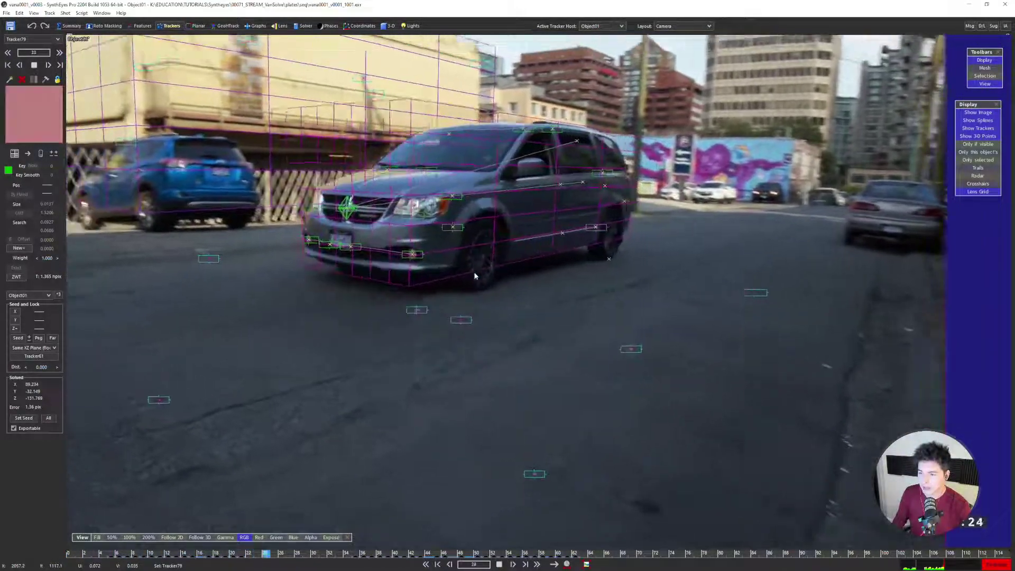
pyautogui.press('space')
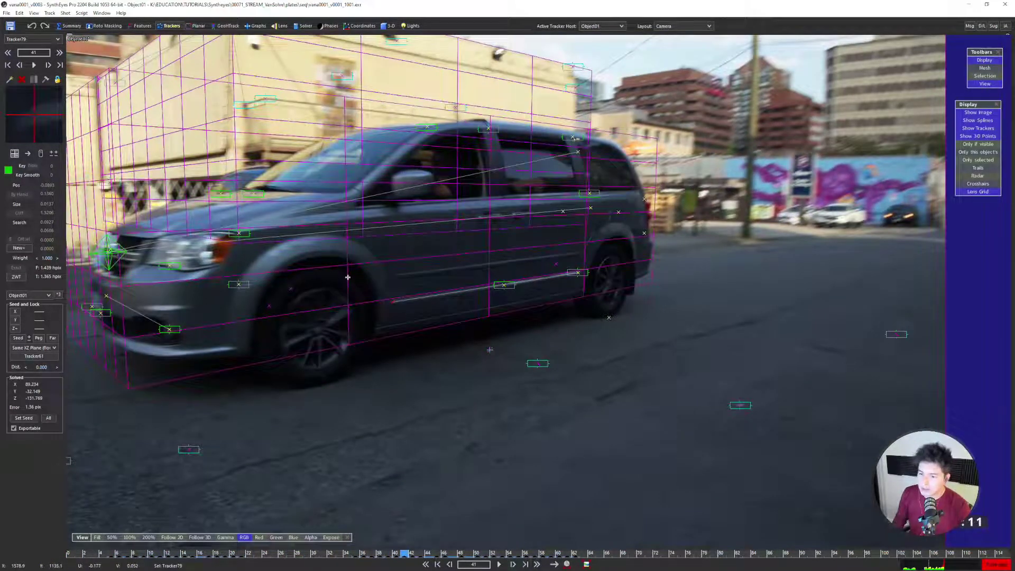
pyautogui.moveTo(348, 277); pyautogui.dragTo(415, 272, button='middle')
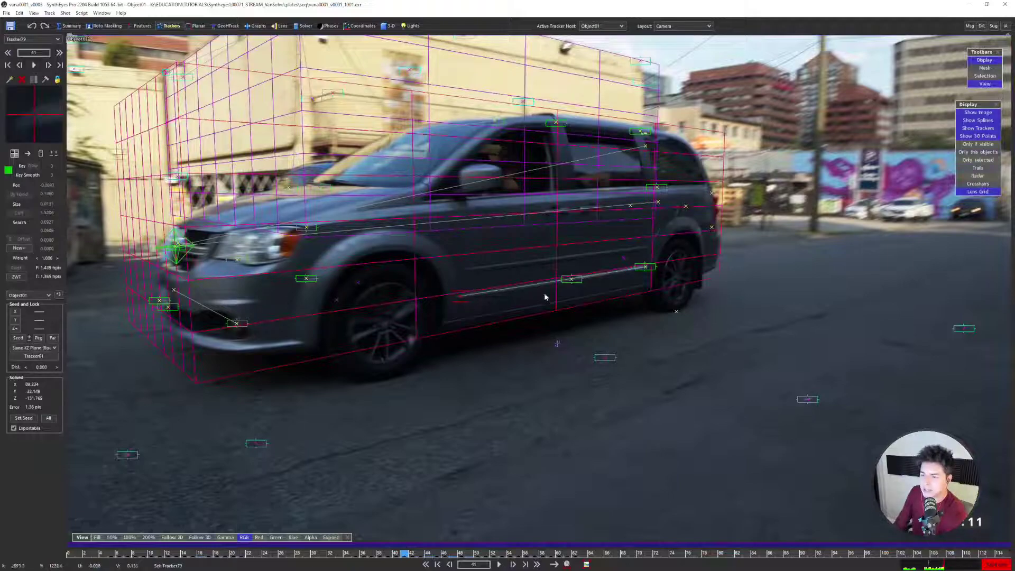
pyautogui.click(459, 296)
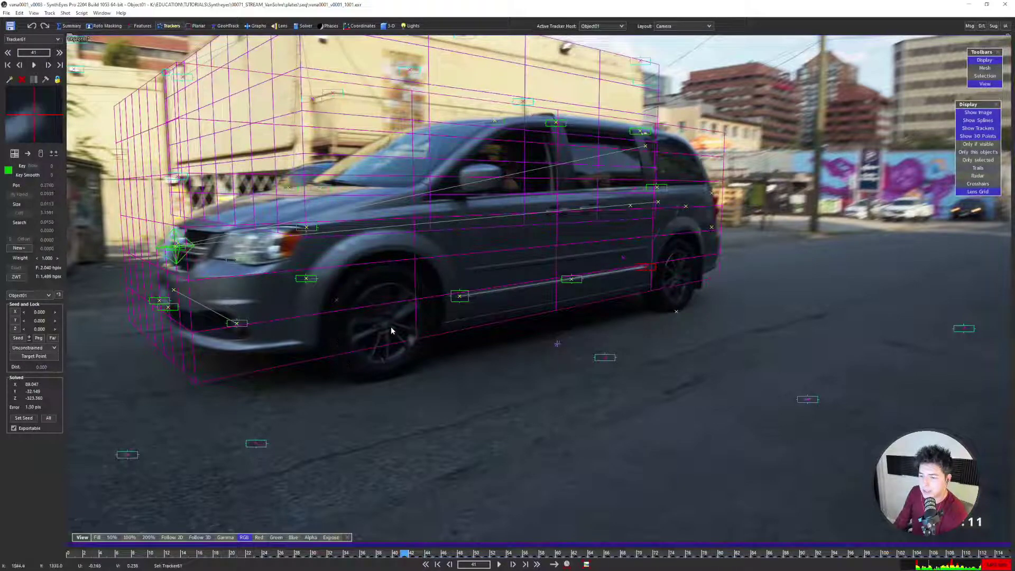
# Select the road tracker beneath the van at frame 52 and step back to frame 41, comparing the road points with the van
pyautogui.moveTo(393, 354); pyautogui.dragTo(473, 311, button='middle')
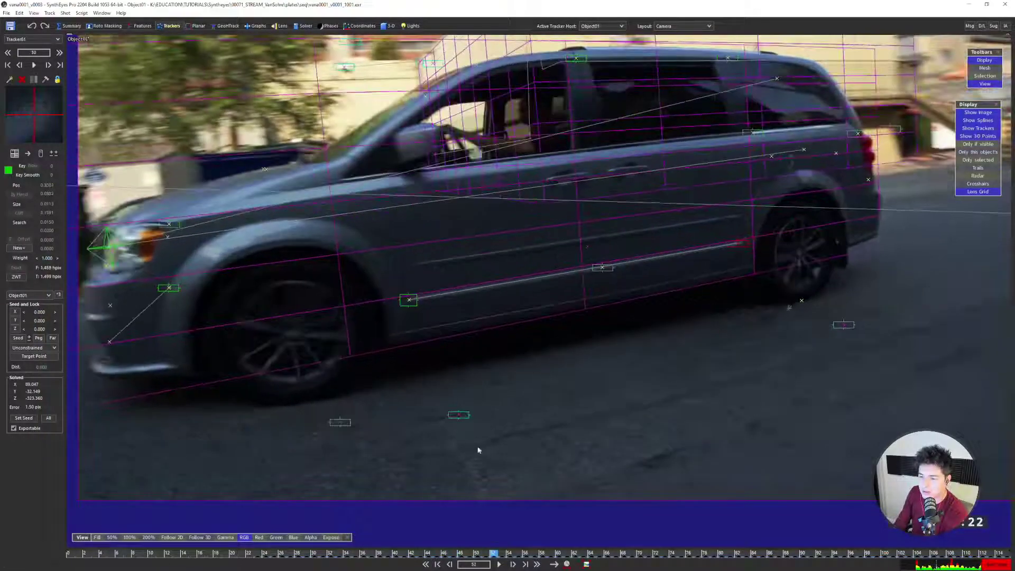
pyautogui.click(460, 414)
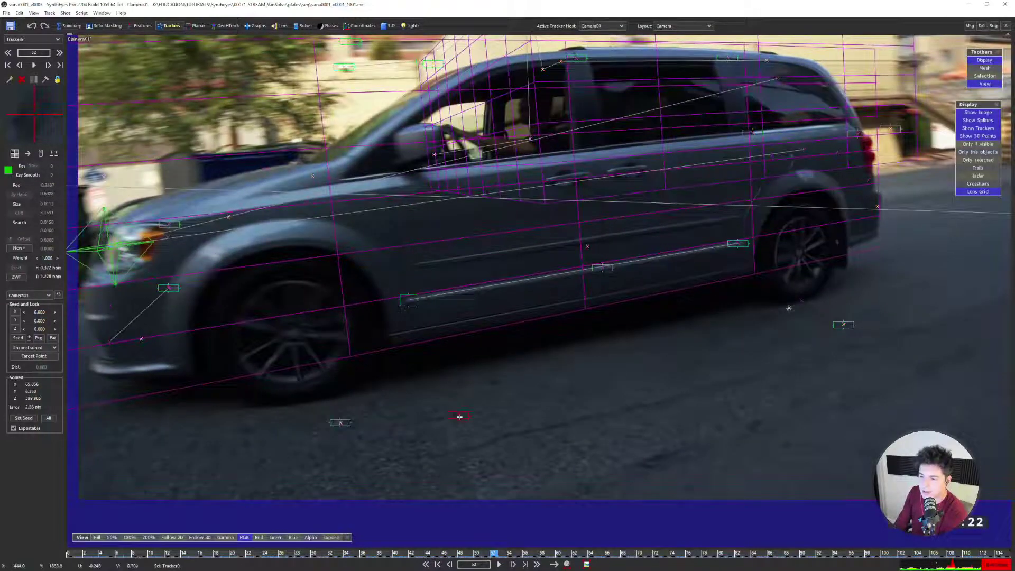
pyautogui.scroll(5, 446, 407)
pyautogui.scroll(-5, 446, 409)
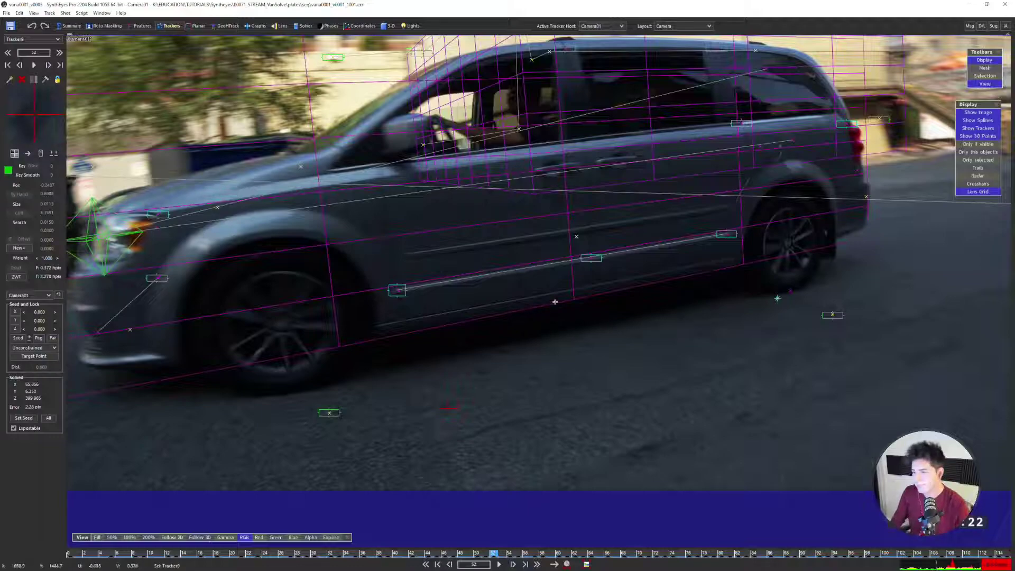
pyautogui.press('Right')
pyautogui.press('Left')
pyautogui.press('Left')
pyautogui.press('Left')
pyautogui.press('Left')
pyautogui.press('Left')
pyautogui.press('Left')
pyautogui.press('Left')
pyautogui.press('Left')
pyautogui.press('Left')
pyautogui.press('Left')
pyautogui.press('Left')
pyautogui.press('Left')
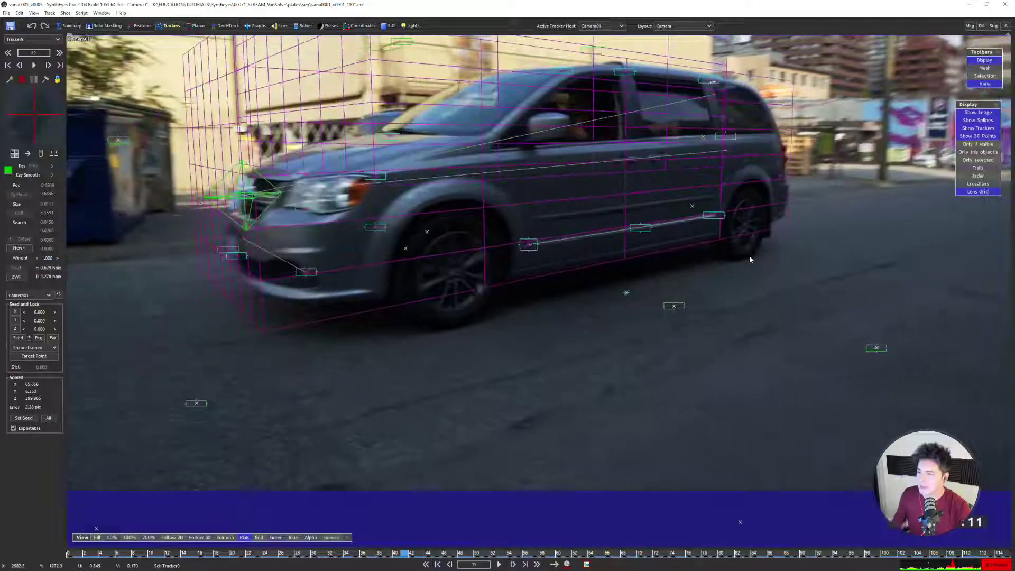
# Step the Camera view forward from frame 41 to frame 80, checking the box mesh and road trackers against the van
pyautogui.press('Right')
pyautogui.press('Right')
pyautogui.press('Right')
pyautogui.press('Right')
pyautogui.press('Right')
pyautogui.press('Right')
pyautogui.press('Right')
pyautogui.press('Right')
pyautogui.press('Right')
pyautogui.press('Right')
pyautogui.press('Right')
pyautogui.press('Right')
pyautogui.press('Right')
pyautogui.press('Right')
pyautogui.press('Right')
pyautogui.press('Right')
pyautogui.press('Right')
pyautogui.press('Right')
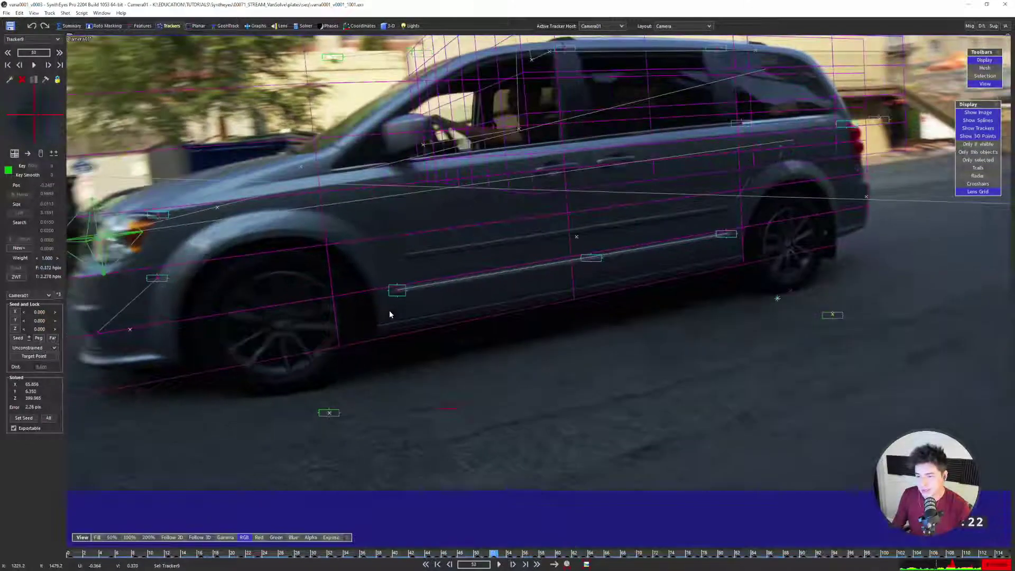
pyautogui.press('Right')
pyautogui.press('Right')
pyautogui.press('Right')
pyautogui.press('Right')
pyautogui.press('Right')
pyautogui.press('Right')
pyautogui.press('Right')
pyautogui.press('Right')
pyautogui.press('Right')
pyautogui.press('Right')
pyautogui.press('Right')
pyautogui.press('Right')
pyautogui.press('Right')
pyautogui.press('Right')
pyautogui.press('Right')
pyautogui.press('Right')
pyautogui.press('Right')
pyautogui.press('Right')
pyautogui.press('Right')
pyautogui.press('Right')
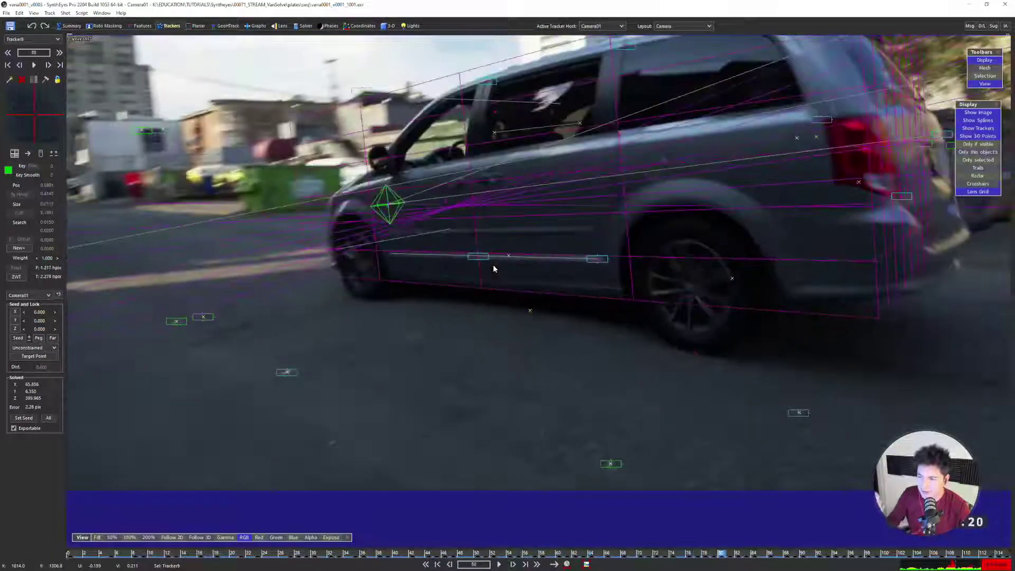
# Switch the active tracker host to Object01 and examine the rear wheel's contact with the road close up through frame 108
pyautogui.scroll(5, 726, 349)
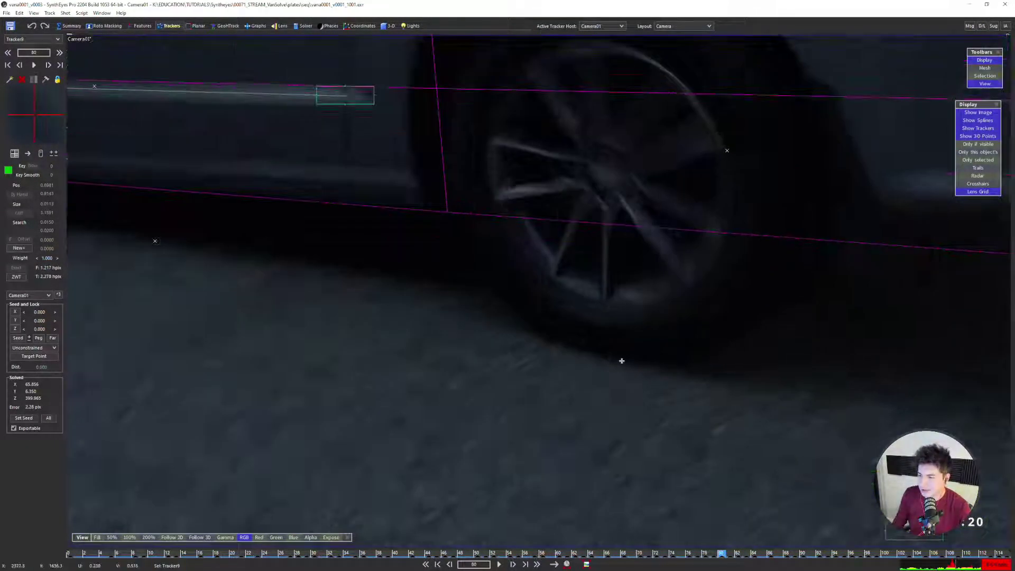
pyautogui.press('`')
pyautogui.press('Left')
pyautogui.press('Left')
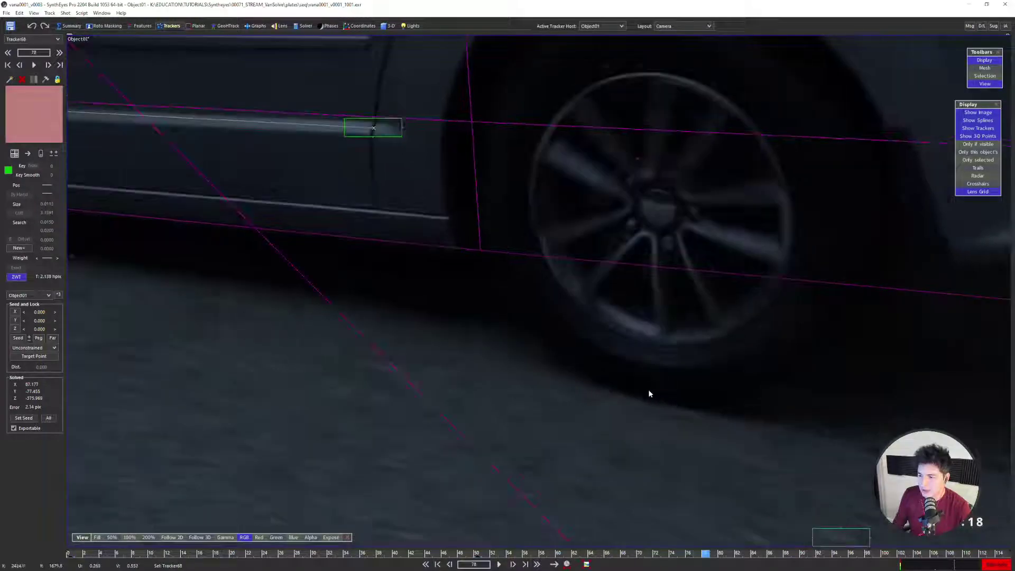
pyautogui.press('Right')
pyautogui.press('Right')
pyautogui.press('Right')
pyautogui.press('Right')
pyautogui.press('Right')
pyautogui.scroll(-3, 549, 328)
pyautogui.press('Right')
pyautogui.press('Right')
pyautogui.press('Right')
pyautogui.press('Right')
pyautogui.press('Right')
pyautogui.press('Right')
pyautogui.press('Right')
pyautogui.press('Right')
pyautogui.press('Right')
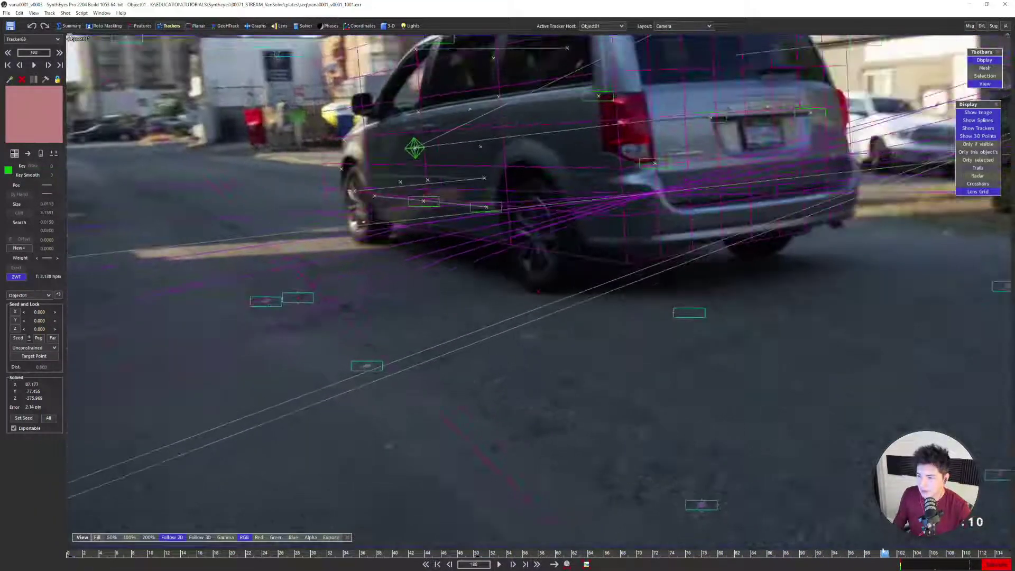
pyautogui.scroll(5, 669, 430)
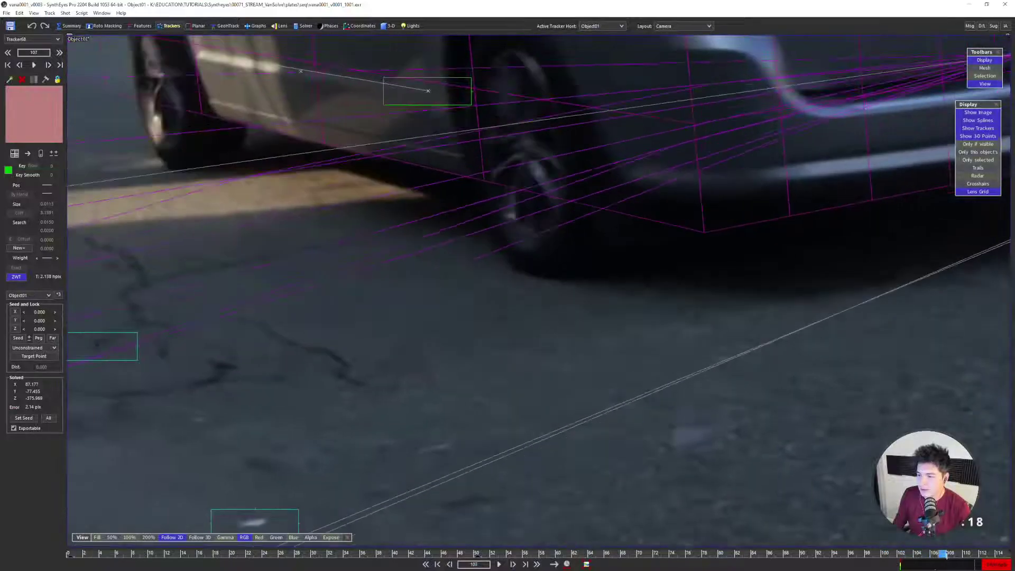
pyautogui.moveTo(947, 555)
pyautogui.mouseDown()
pyautogui.moveTo(893, 552)
pyautogui.moveTo(959, 548)
pyautogui.moveTo(866, 536)
pyautogui.moveTo(948, 536)
pyautogui.moveTo(895, 550)
pyautogui.moveTo(950, 552)
pyautogui.mouseUp()
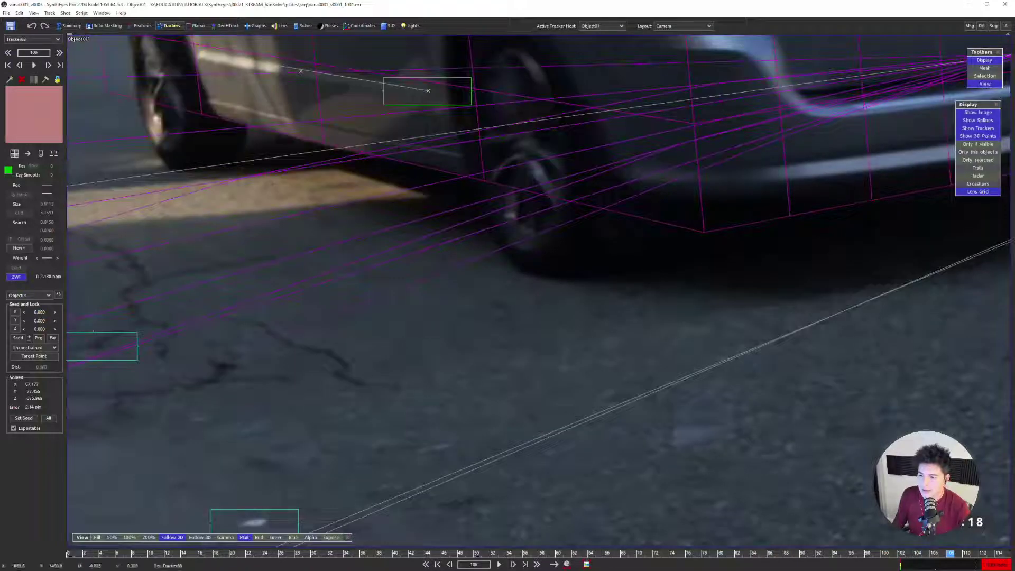
pyautogui.scroll(-2, 546, 317)
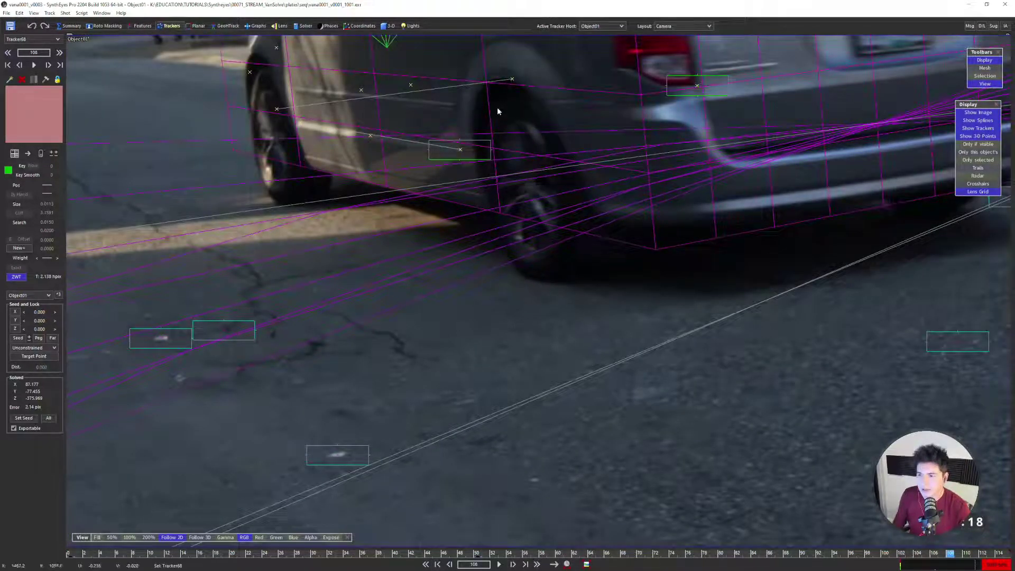
# Select the road-crack tracker beside the van at frame 108 and play the shot in the Quad layout, examining the van's path from above
pyautogui.click(236, 326)
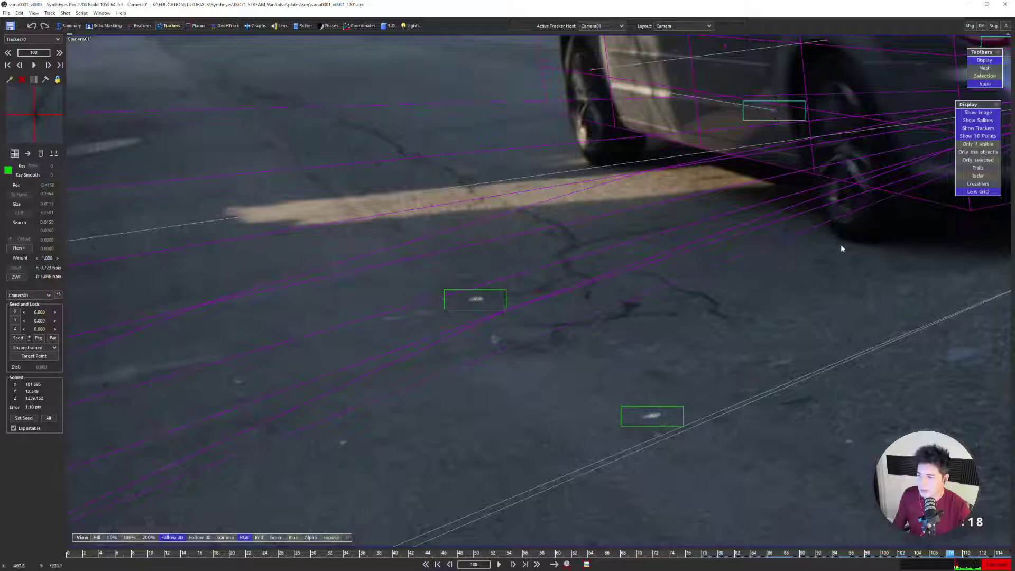
pyautogui.press('q')
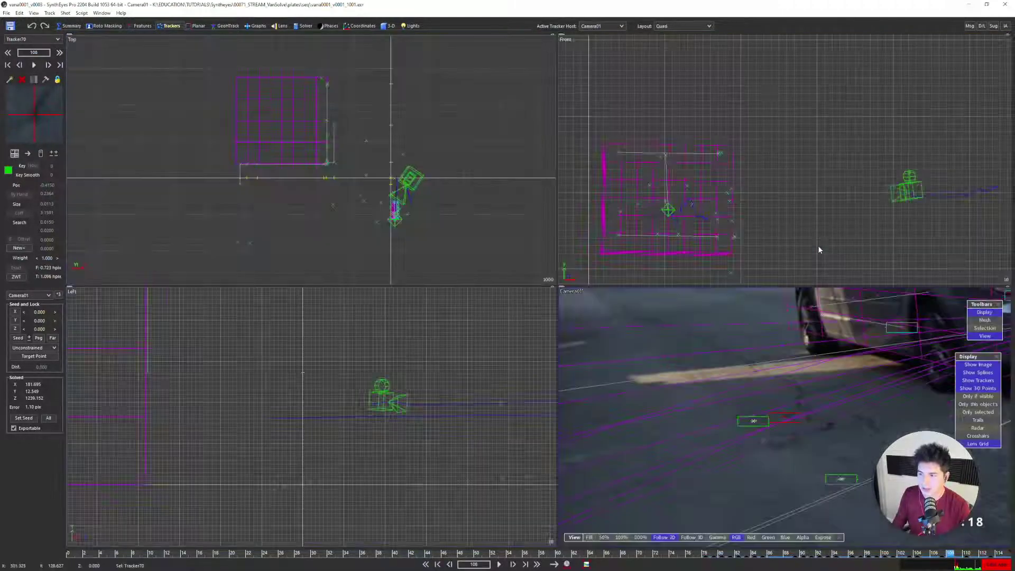
pyautogui.scroll(3, 437, 226)
pyautogui.moveTo(437, 225); pyautogui.dragTo(442, 143, button='middle')
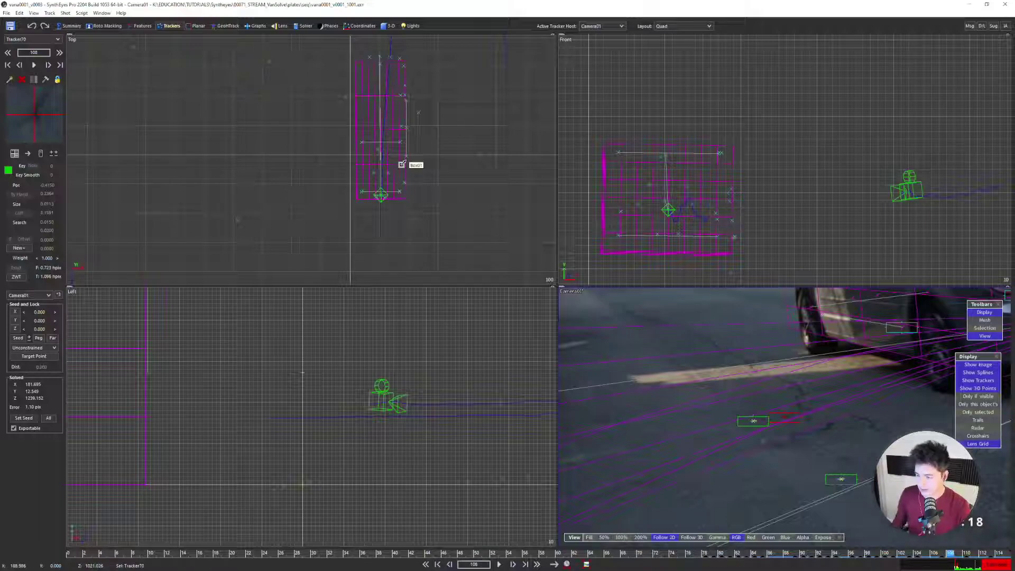
pyautogui.press('space')
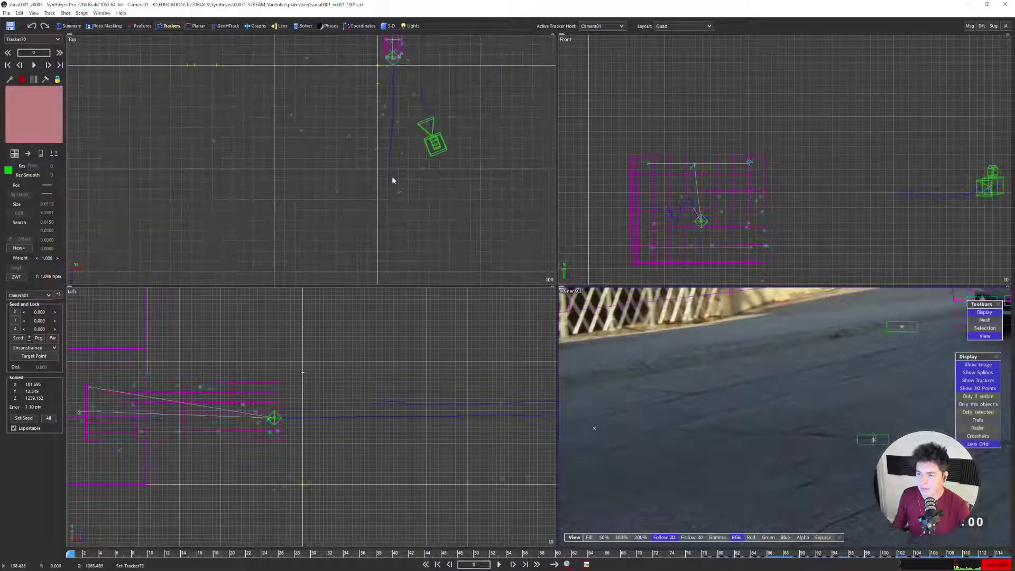
pyautogui.press('space')
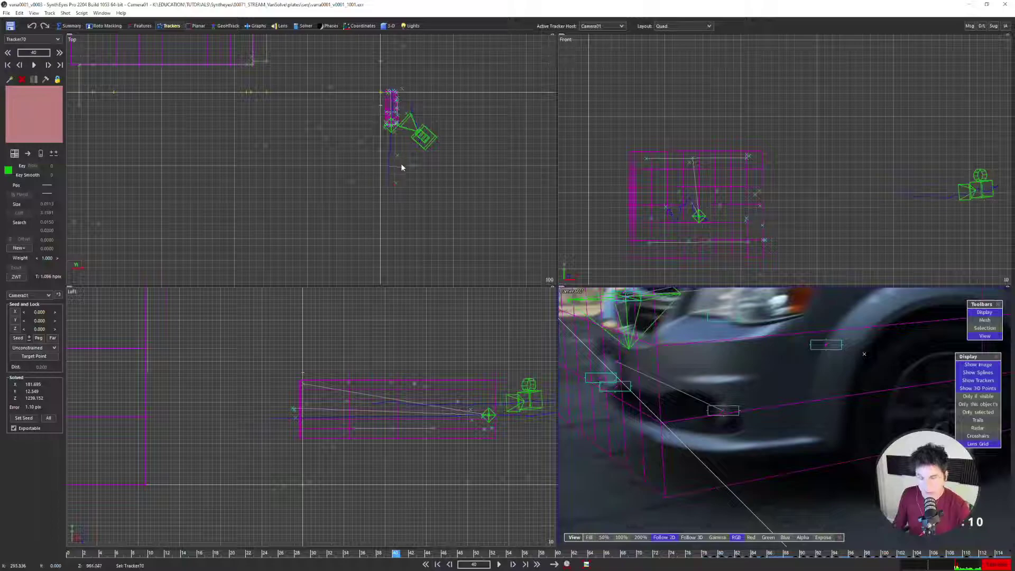
pyautogui.scroll(3, 390, 147)
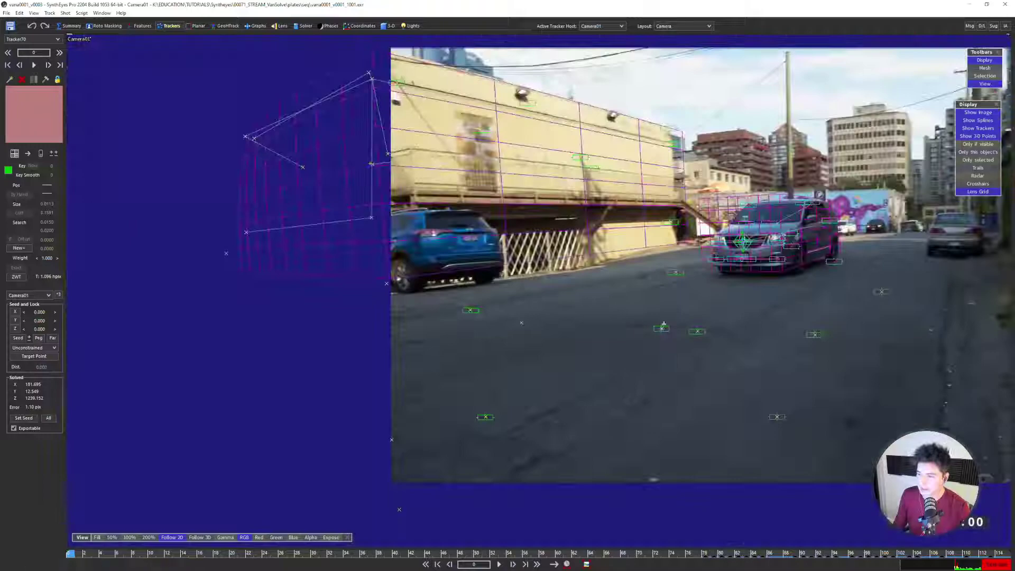
# Examine how the van and building meshes line up with the footage across the shot
pyautogui.moveTo(664, 323); pyautogui.dragTo(483, 353, button='middle')
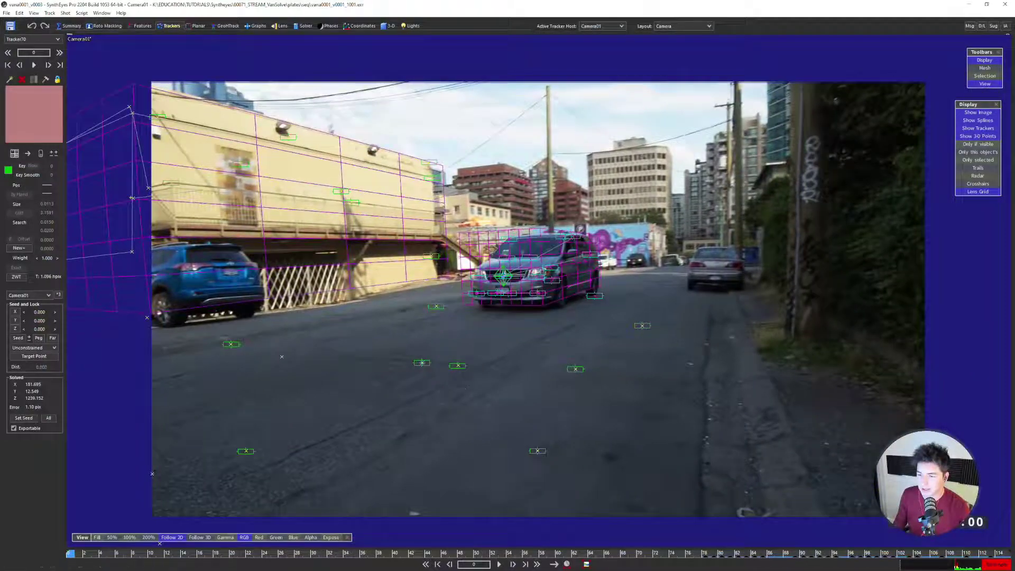
pyautogui.moveTo(313, 554); pyautogui.dragTo(429, 502)
pyautogui.click(530, 379)
pyautogui.moveTo(445, 552); pyautogui.dragTo(411, 549)
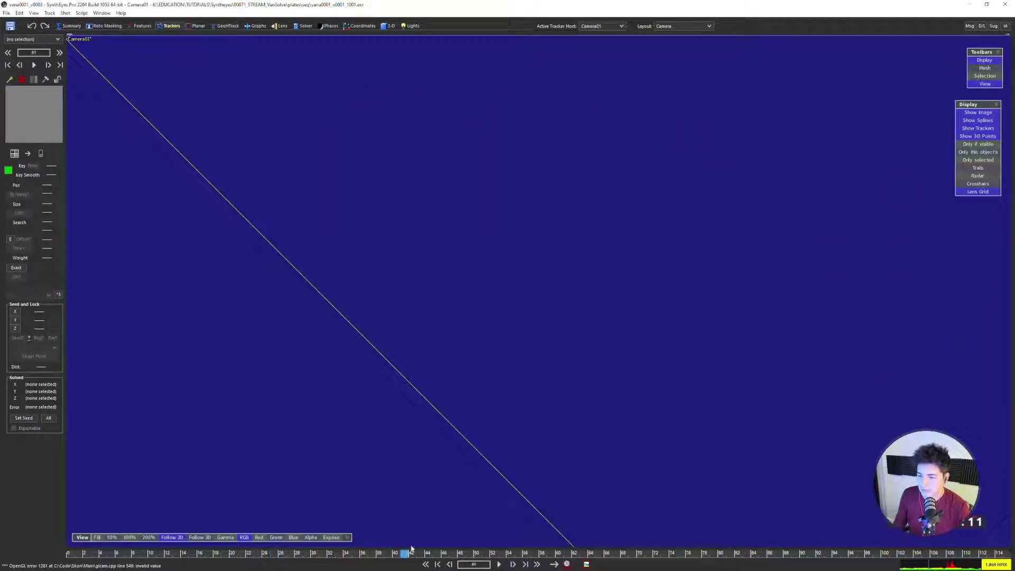
pyautogui.click(586, 564)
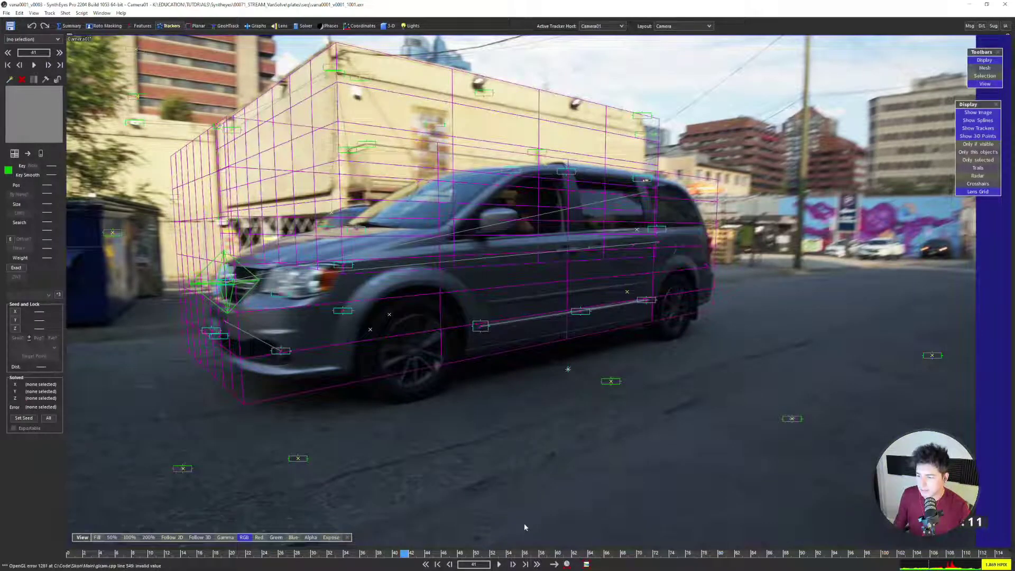
pyautogui.moveTo(524, 552); pyautogui.dragTo(693, 534)
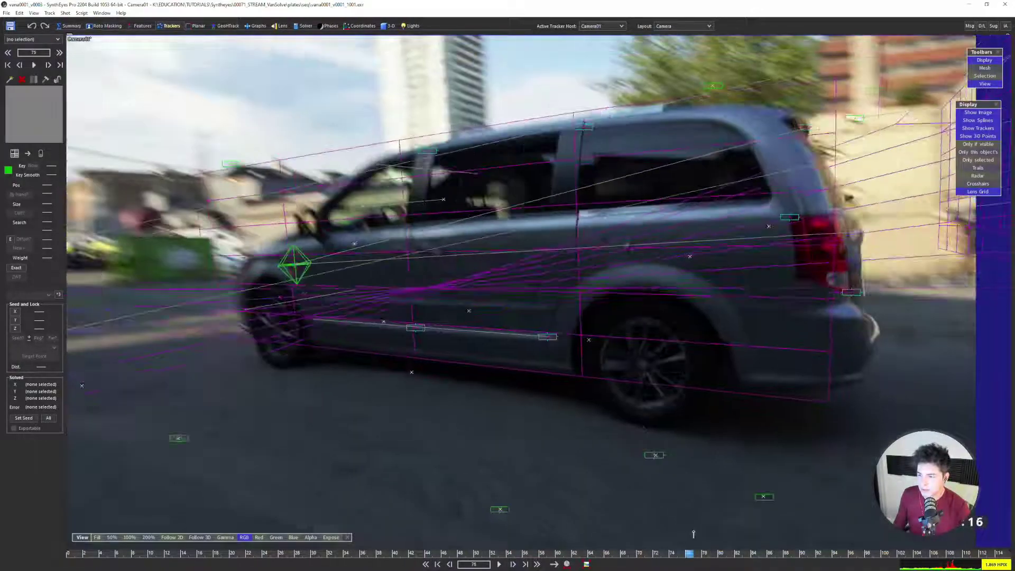
pyautogui.scroll(-3, 490, 341)
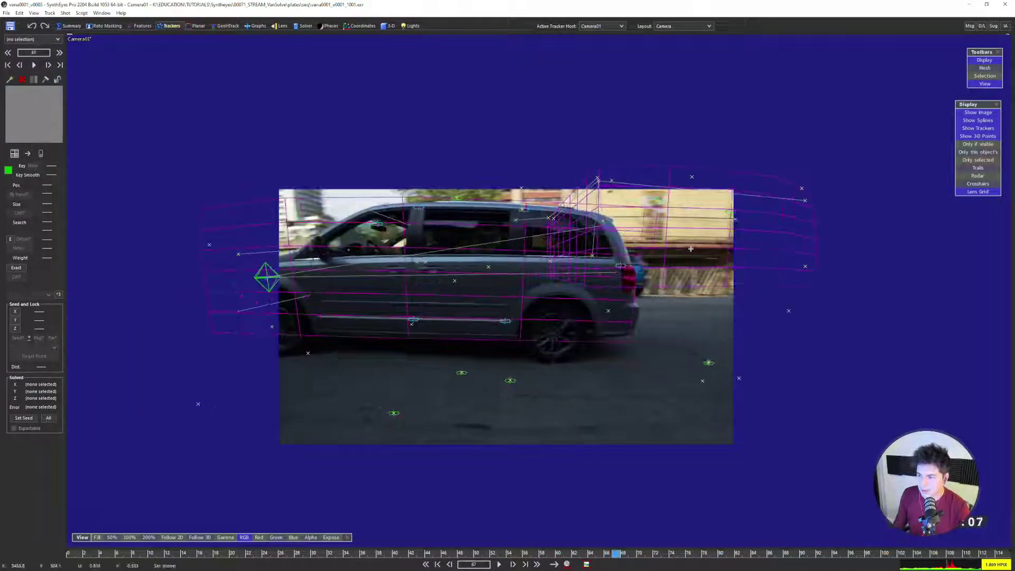
pyautogui.scroll(-3, 691, 249)
# Review the advanced lens distortion settings at frame 70 and compare them with the lens grid in the full camera view
pyautogui.press('q')
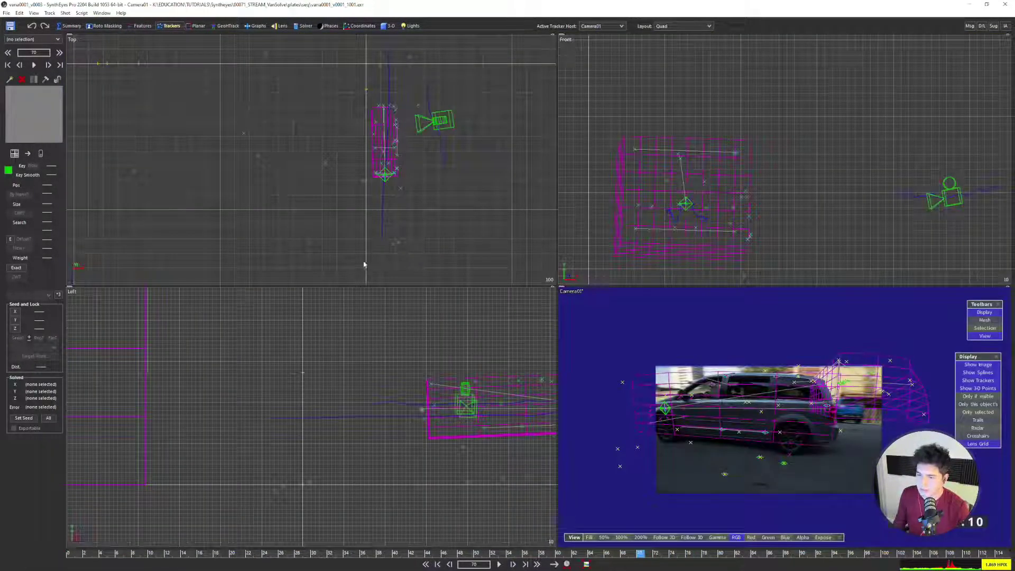
pyautogui.click(278, 25)
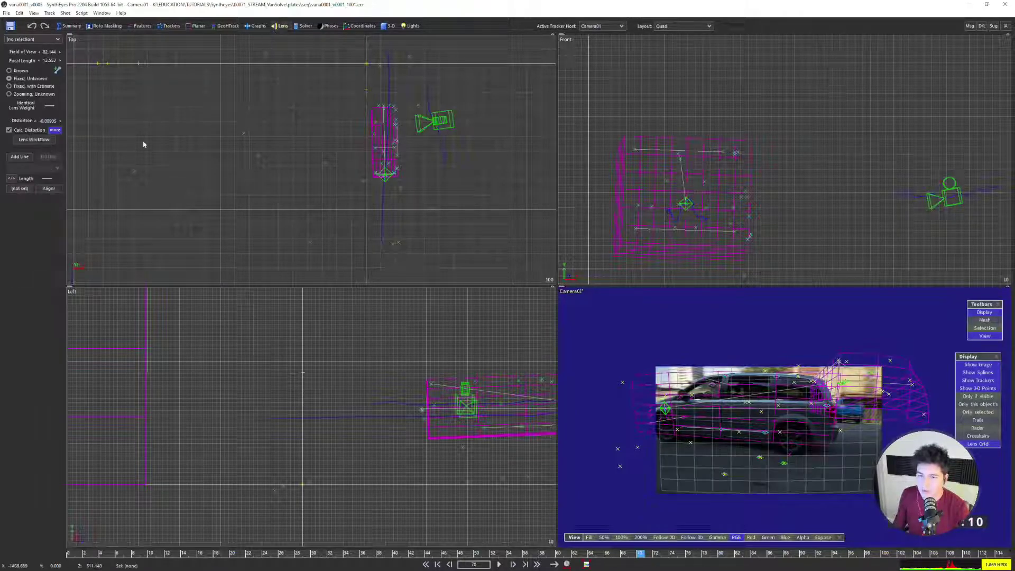
pyautogui.click(55, 131)
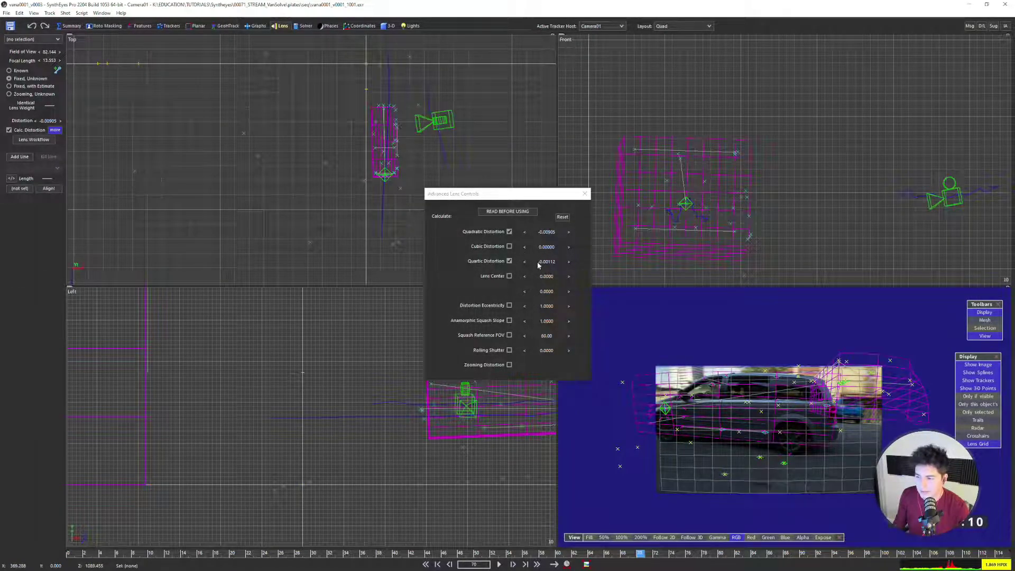
pyautogui.press('q')
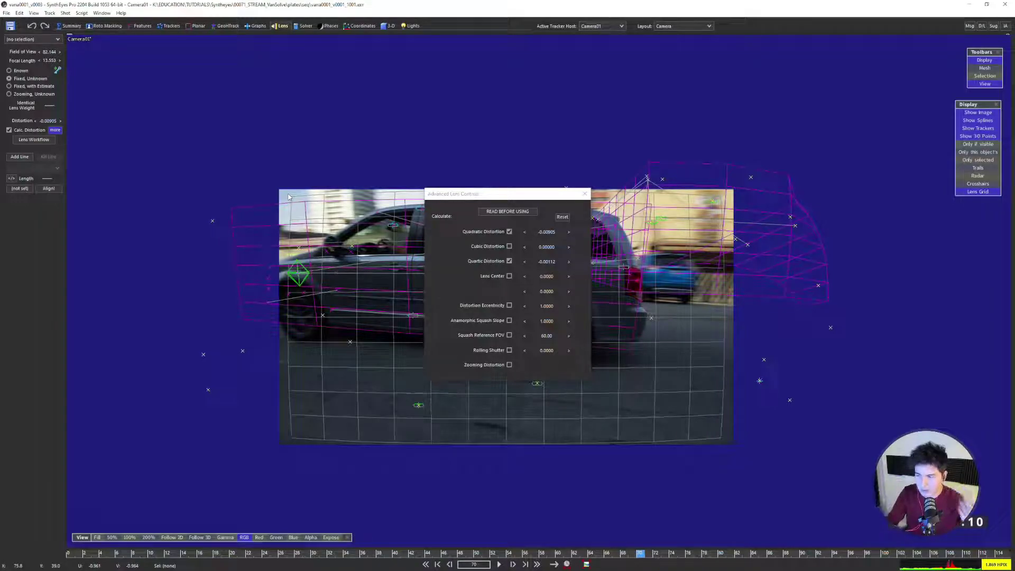
pyautogui.scroll(3, 778, 245)
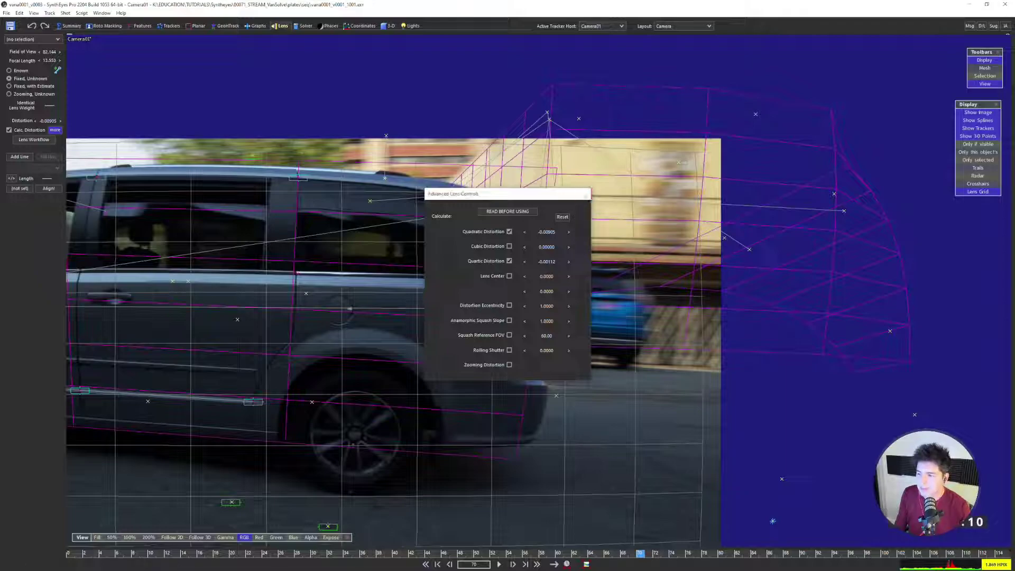
pyautogui.click(585, 194)
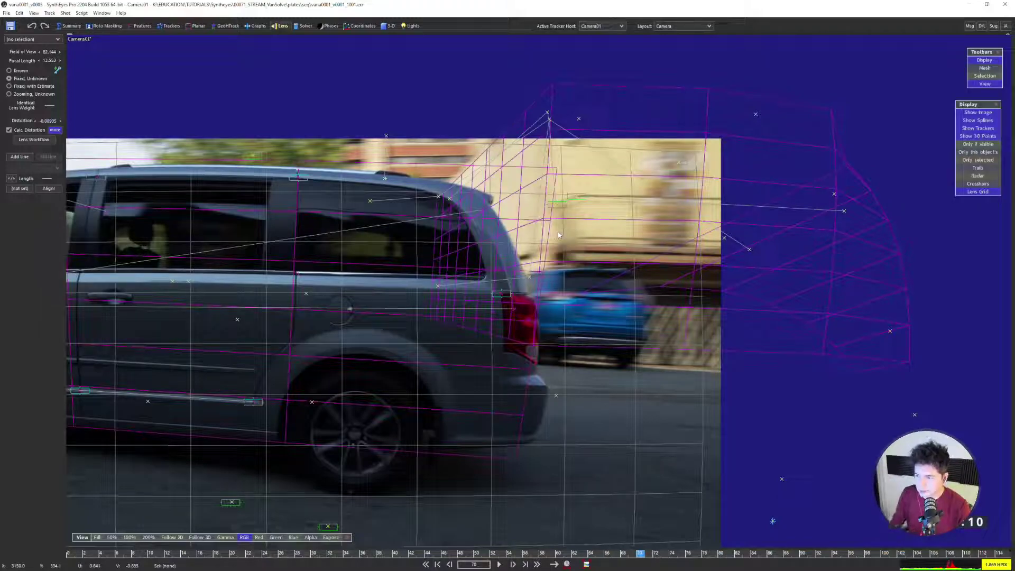
# Hide the meshes in the camera view and switch to the Solver room
pyautogui.scroll(-2, 526, 263)
pyautogui.moveTo(397, 299); pyautogui.dragTo(561, 245, button='middle')
pyautogui.scroll(1, 528, 306)
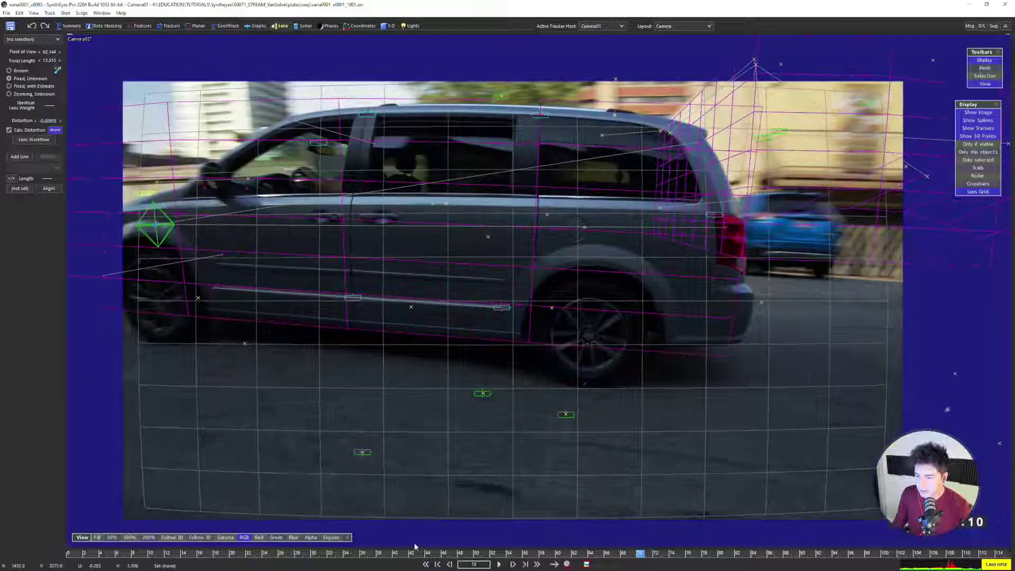
pyautogui.moveTo(415, 550); pyautogui.dragTo(641, 519)
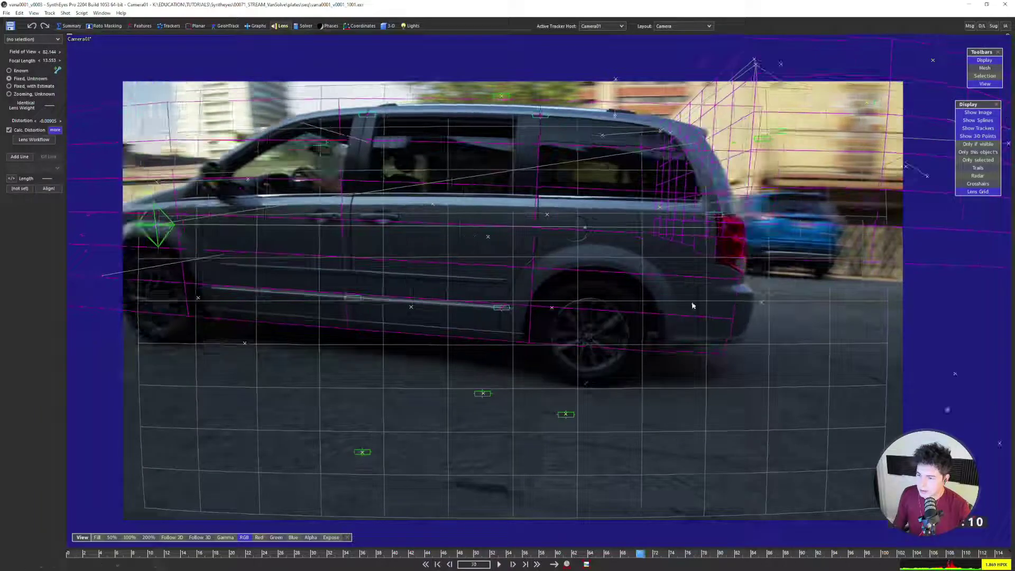
pyautogui.press('m')
pyautogui.press('d')
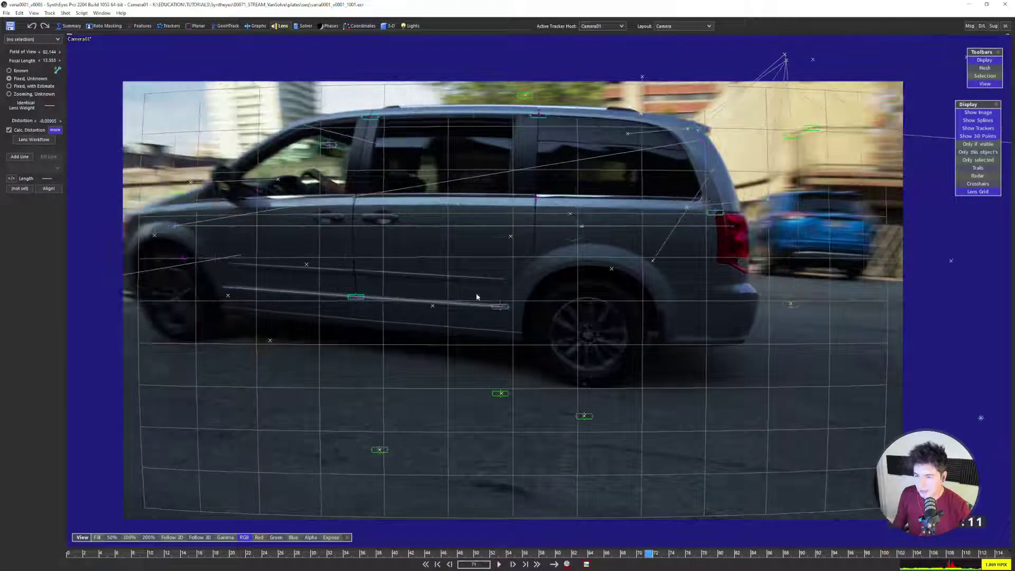
pyautogui.click(302, 25)
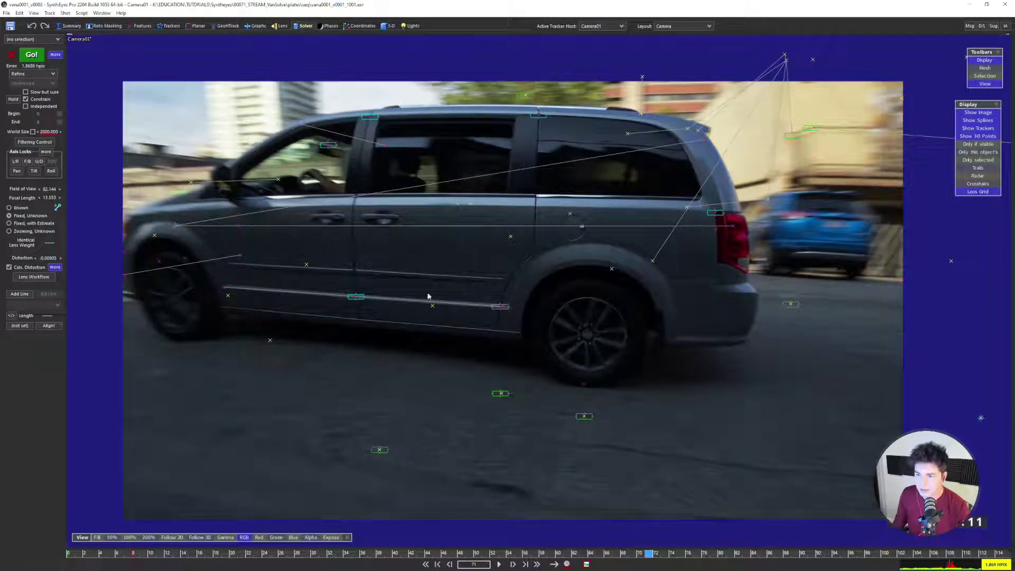
# Step back through the footage to frame 41, checking the trackers on the passing van
pyautogui.press('d')
pyautogui.press('s')
pyautogui.press('s')
pyautogui.press('s')
pyautogui.press('s')
pyautogui.press('s')
pyautogui.press('s')
pyautogui.press('s')
pyautogui.press('s')
pyautogui.press('s')
pyautogui.press('s')
pyautogui.press('s')
pyautogui.press('s')
pyautogui.press('s')
pyautogui.press('s')
pyautogui.press('s')
pyautogui.press('s')
pyautogui.press('s')
pyautogui.press('s')
pyautogui.press('s')
pyautogui.press('s')
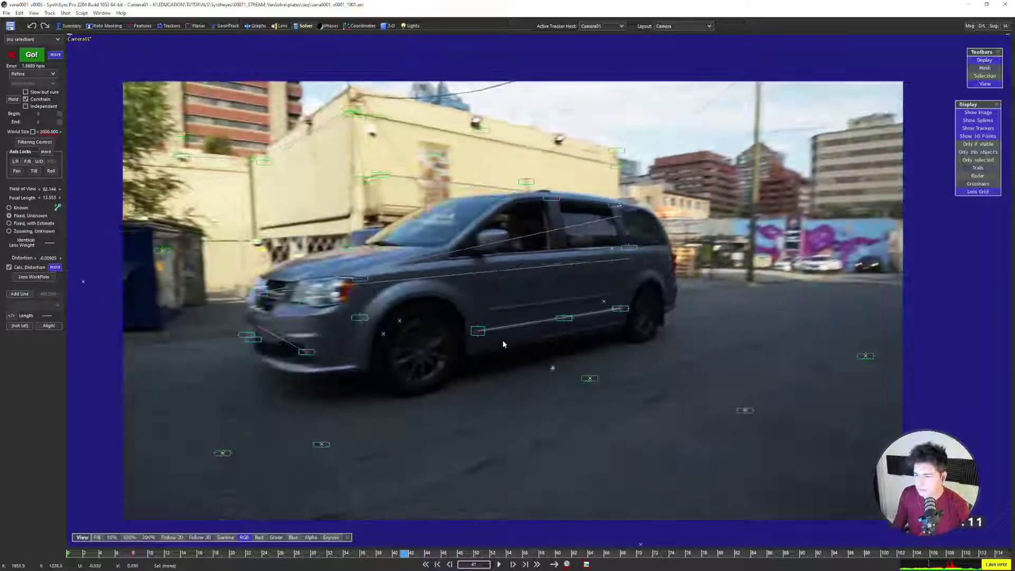
# Select the tracker on the van's lower side trim, then the road tracker beside the van at frame 39
pyautogui.click(478, 331)
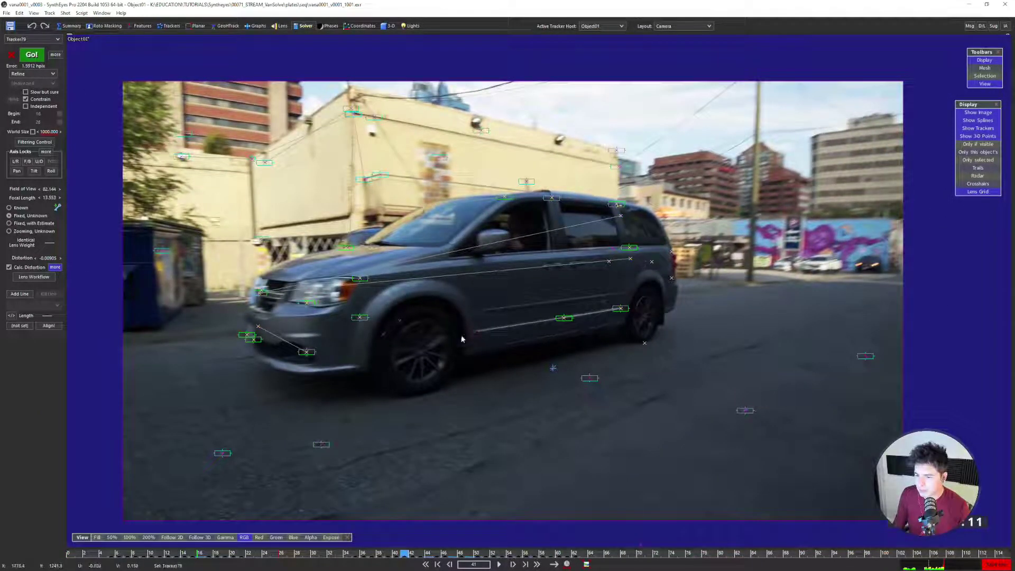
pyautogui.press('s')
pyautogui.press('s')
pyautogui.click(572, 379)
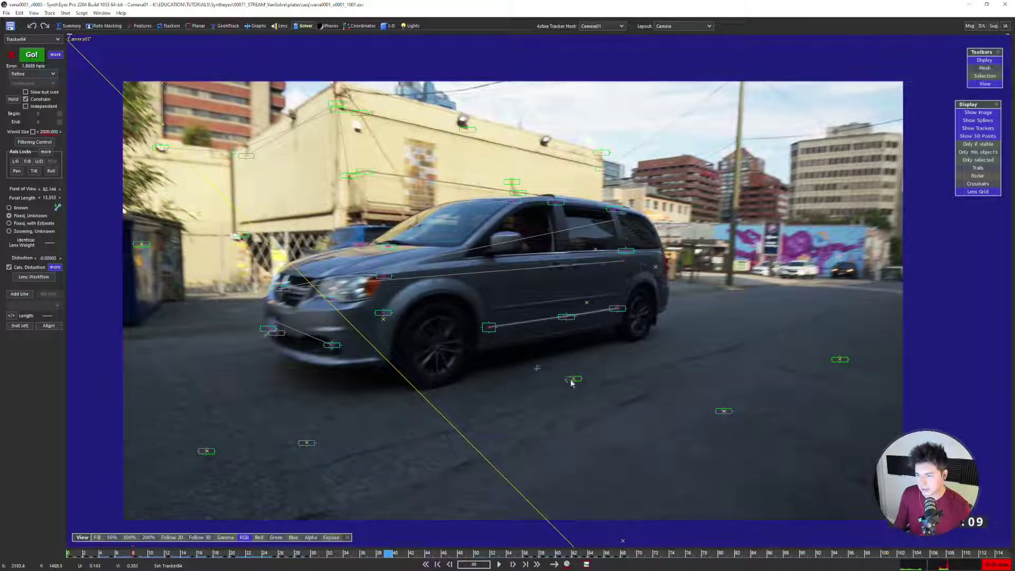
# Examine the van's rear wheel and the nearby road up close around frame 53
pyautogui.press('d')
pyautogui.press('d')
pyautogui.press('d')
pyautogui.press('d')
pyautogui.press('d')
pyautogui.press('d')
pyautogui.press('d')
pyautogui.press('d')
pyautogui.press('d')
pyautogui.press('d')
pyautogui.press('d')
pyautogui.press('d')
pyautogui.press('d')
pyautogui.press('d')
pyautogui.press('d')
pyautogui.scroll(2, 687, 385)
pyautogui.press('s')
pyautogui.press('s')
pyautogui.press('s')
pyautogui.press('s')
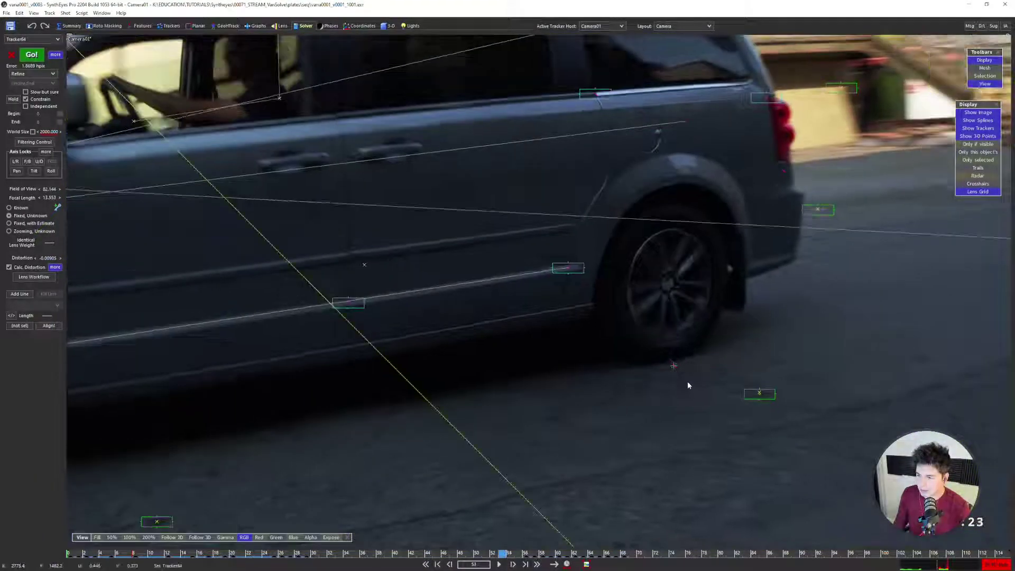
# Step back to frame 36 and examine the van's front wheel and surrounding bodywork up close
pyautogui.scroll(-1, 662, 337)
pyautogui.press('s')
pyautogui.press('s')
pyautogui.press('s')
pyautogui.press('s')
pyautogui.press('s')
pyautogui.press('s')
pyautogui.press('s')
pyautogui.press('s')
pyautogui.press('s')
pyautogui.press('s')
pyautogui.scroll(-2, 317, 317)
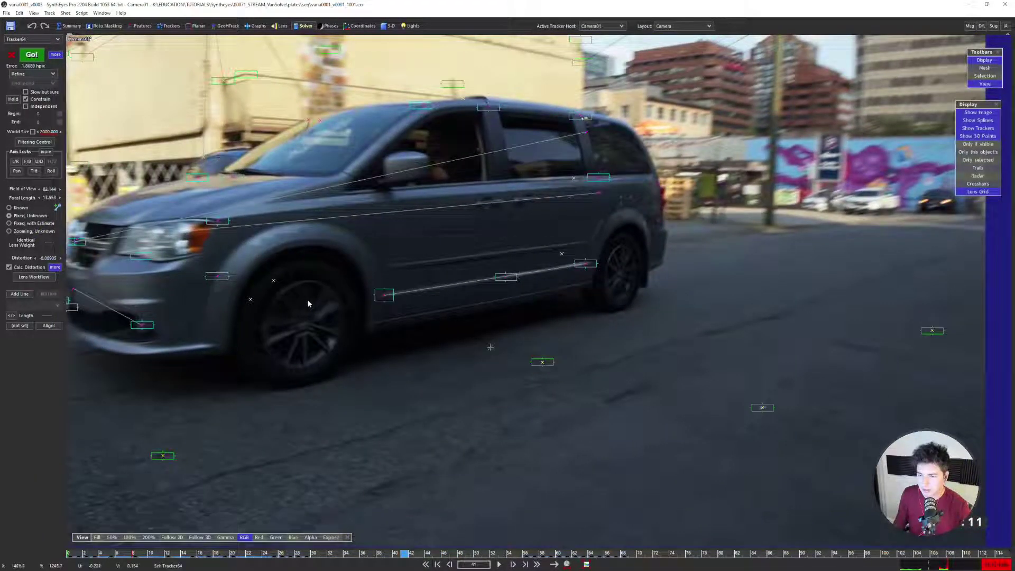
pyautogui.scroll(1, 307, 299)
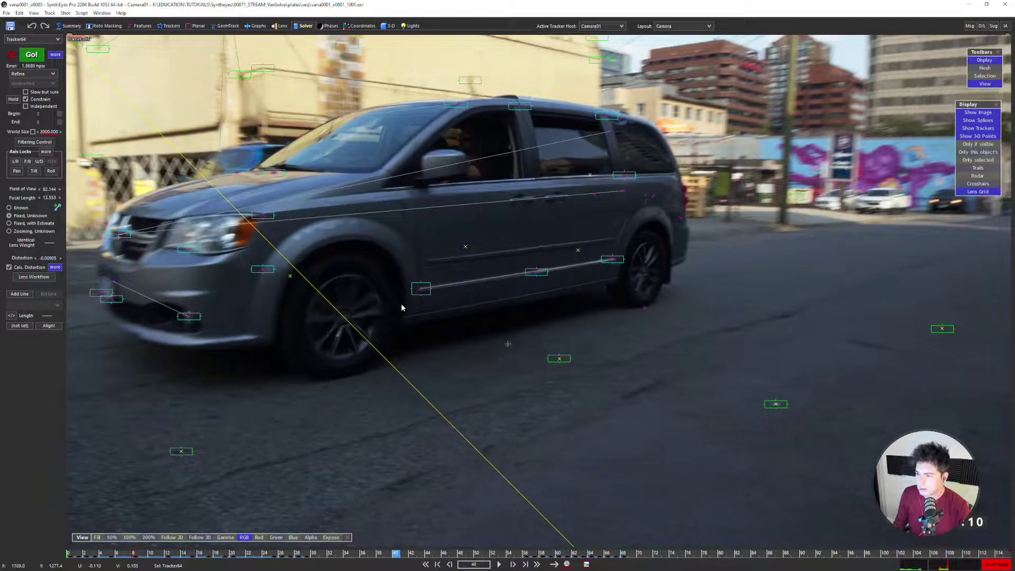
pyautogui.press('d')
pyautogui.press('s')
pyautogui.press('s')
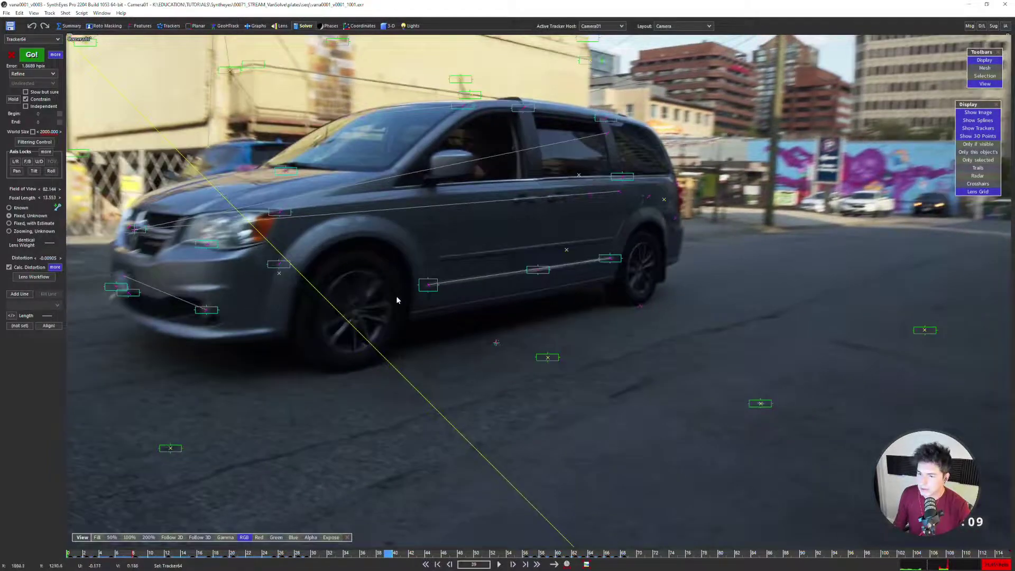
pyautogui.press('s')
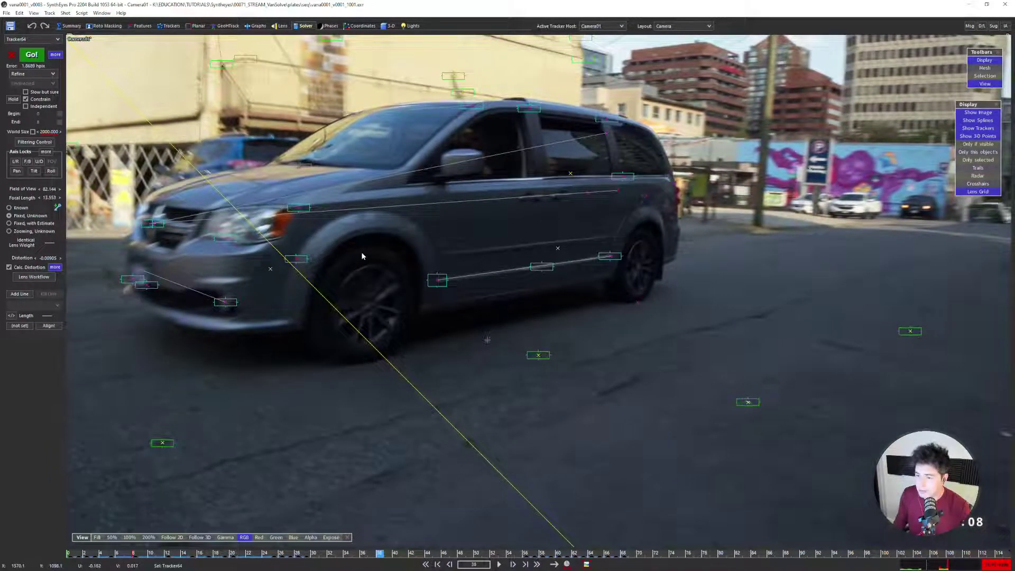
pyautogui.press('s')
pyautogui.press('s')
pyautogui.scroll(4, 365, 264)
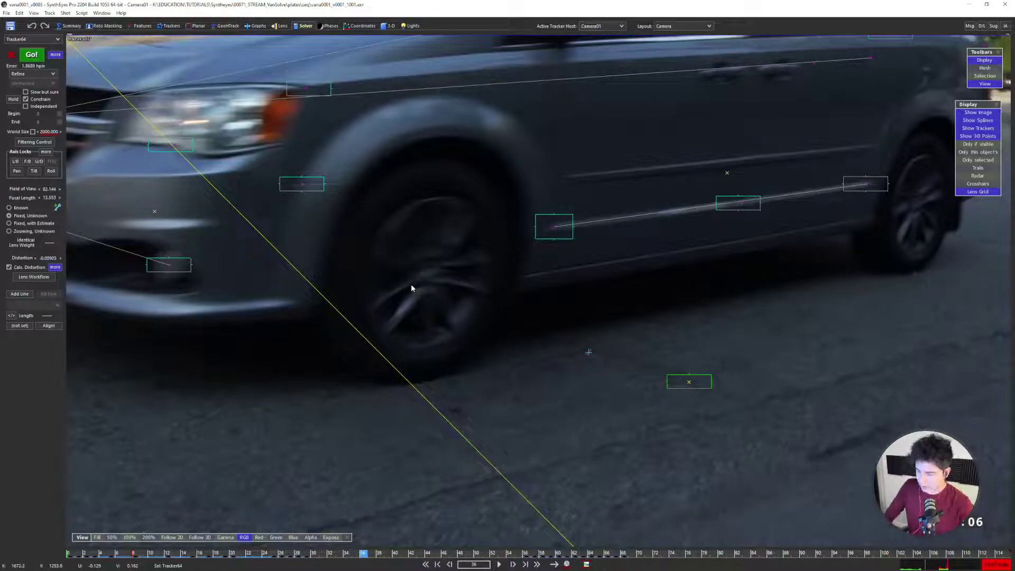
pyautogui.scroll(-2, 386, 228)
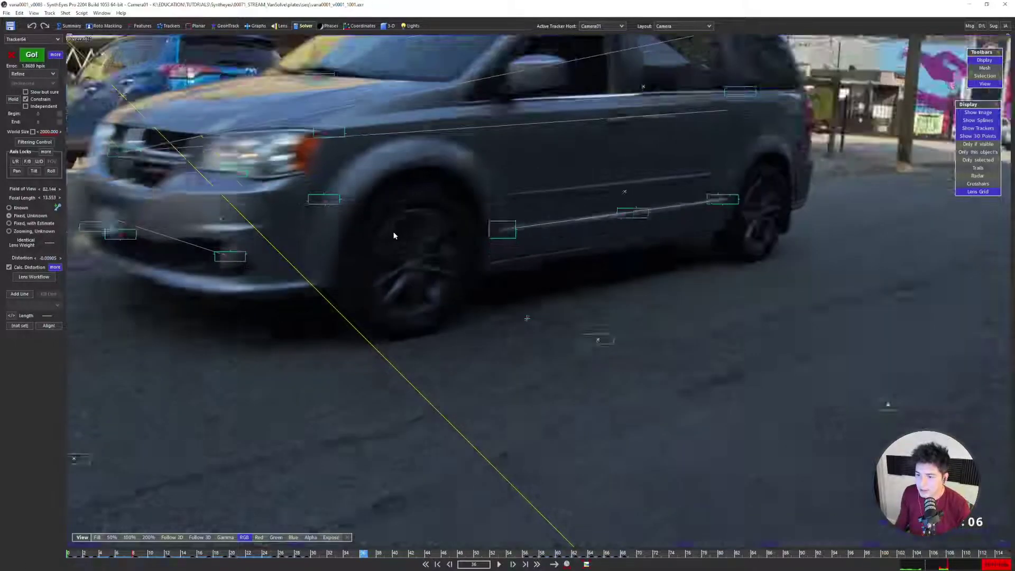
pyautogui.scroll(-2, 394, 235)
pyautogui.moveTo(394, 235); pyautogui.dragTo(519, 216, button='middle')
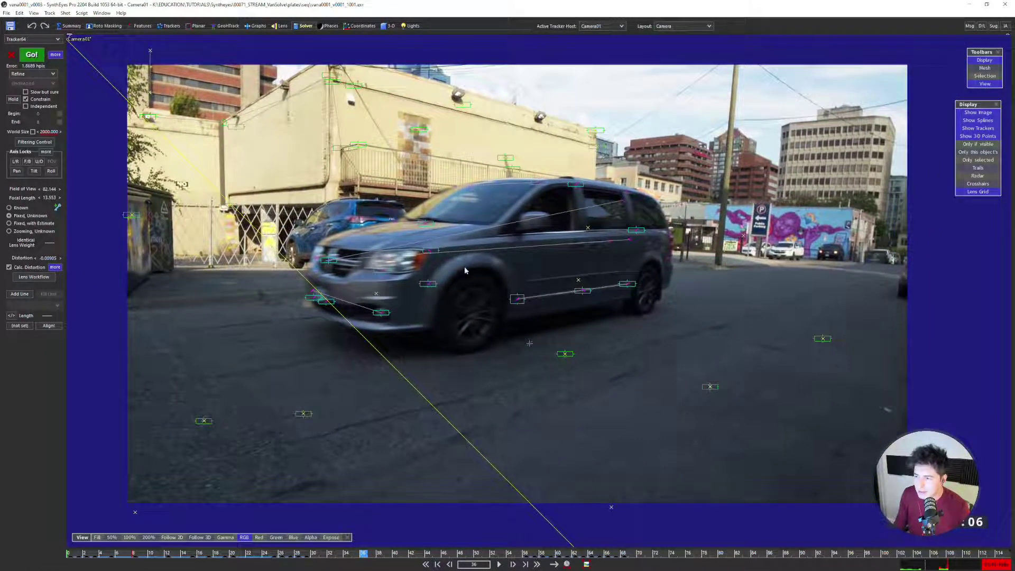
# Play the shot through to its end and step back to frame 44 to review the van's movement
pyautogui.press('space')
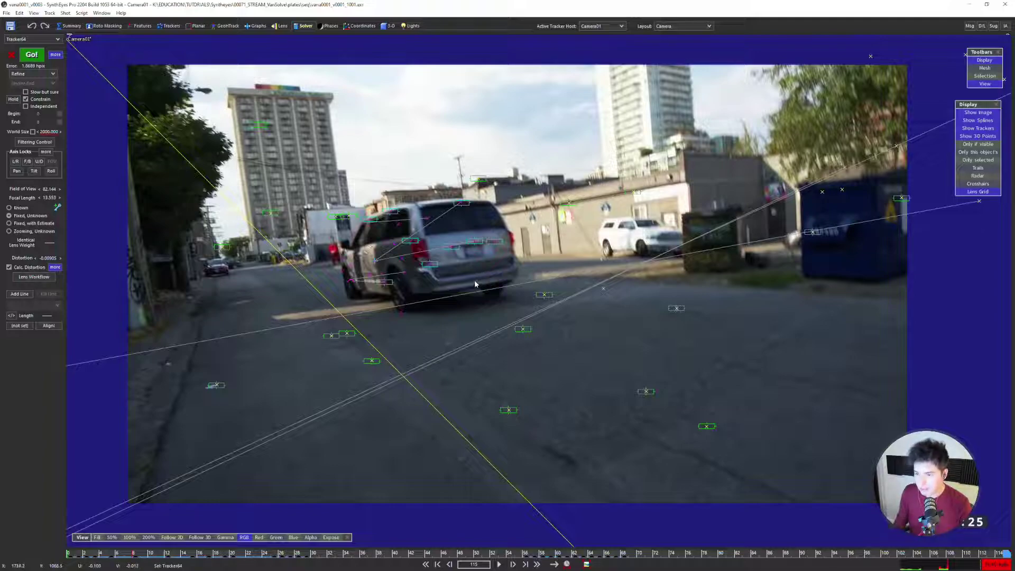
pyautogui.press('Left')
pyautogui.press('Left')
pyautogui.press('Left')
pyautogui.press('Left')
pyautogui.press('Left')
pyautogui.press('Left')
pyautogui.press('Left')
pyautogui.press('Left')
pyautogui.press('Left')
pyautogui.press('Left')
pyautogui.press('Left')
pyautogui.press('Left')
pyautogui.press('Left')
pyautogui.press('Left')
pyautogui.press('Left')
pyautogui.press('Left')
pyautogui.press('Left')
pyautogui.press('Left')
pyautogui.press('Left')
pyautogui.press('Left')
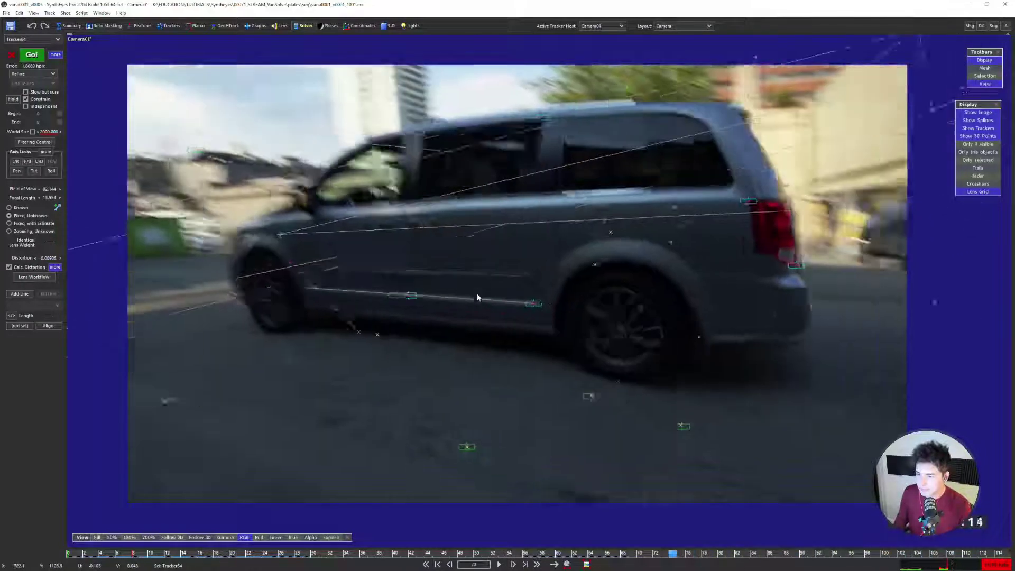
pyautogui.press('Left')
pyautogui.press('Left')
pyautogui.press('Left')
pyautogui.press('Left')
pyautogui.press('Left')
pyautogui.press('Left')
pyautogui.press('Left')
pyautogui.press('Left')
pyautogui.press('Left')
pyautogui.press('Left')
pyautogui.press('Left')
pyautogui.press('Left')
pyautogui.press('Left')
pyautogui.press('Left')
pyautogui.press('Left')
pyautogui.press('Left')
pyautogui.press('Left')
pyautogui.press('Left')
pyautogui.press('Left')
pyautogui.press('Left')
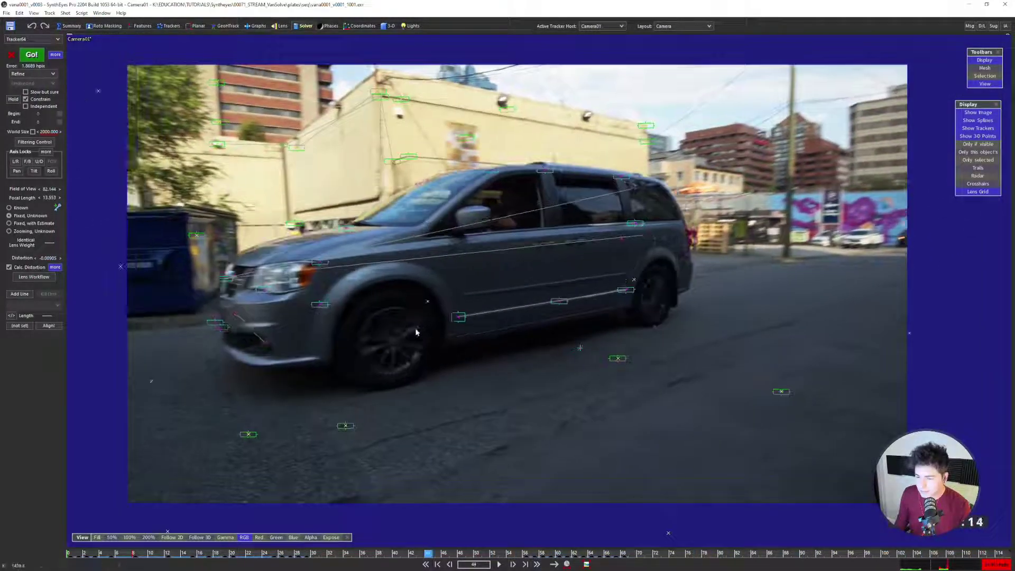
# Step forward through the frames and examine the van's side trim and rear wheel as it passes
pyautogui.press('Right')
pyautogui.scroll(3, 408, 332)
pyautogui.press('Right')
pyautogui.press('Right')
pyautogui.press('Right')
pyautogui.press('Right')
pyautogui.press('Right')
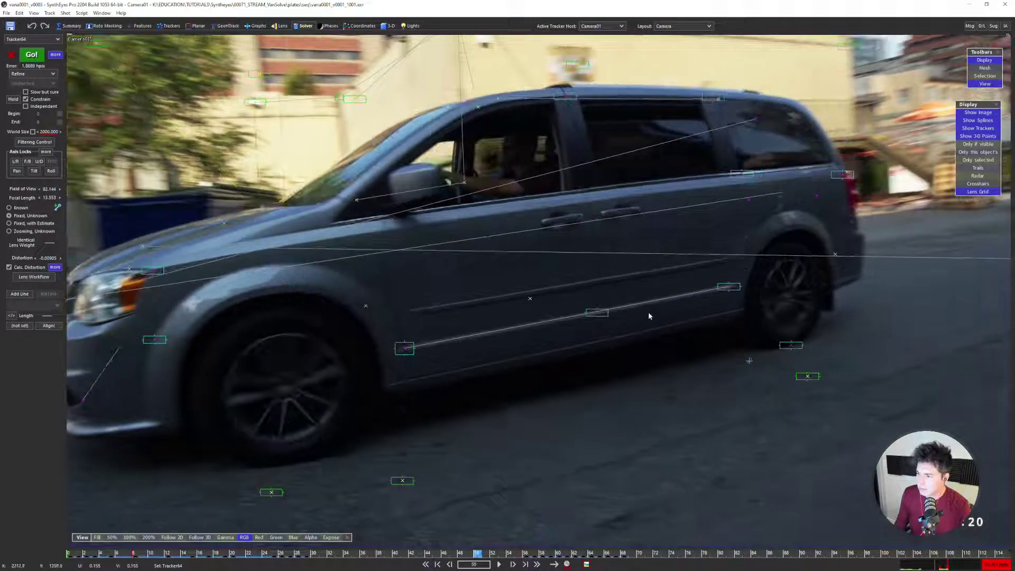
pyautogui.press('Right')
pyautogui.press('Right')
pyautogui.press('Right')
pyautogui.press('Right')
pyautogui.press('Right')
pyautogui.press('Right')
pyautogui.press('Right')
pyautogui.press('Right')
pyautogui.press('Right')
pyautogui.press('Right')
pyautogui.press('Right')
pyautogui.press('Right')
pyautogui.press('Right')
pyautogui.press('Right')
pyautogui.press('Right')
pyautogui.press('Right')
pyautogui.press('Right')
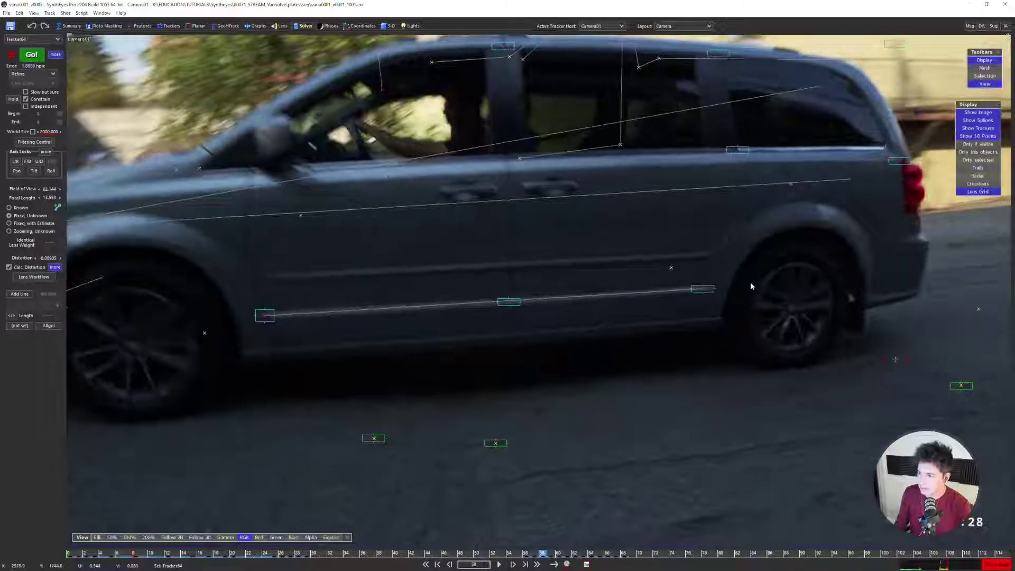
pyautogui.scroll(3, 740, 277)
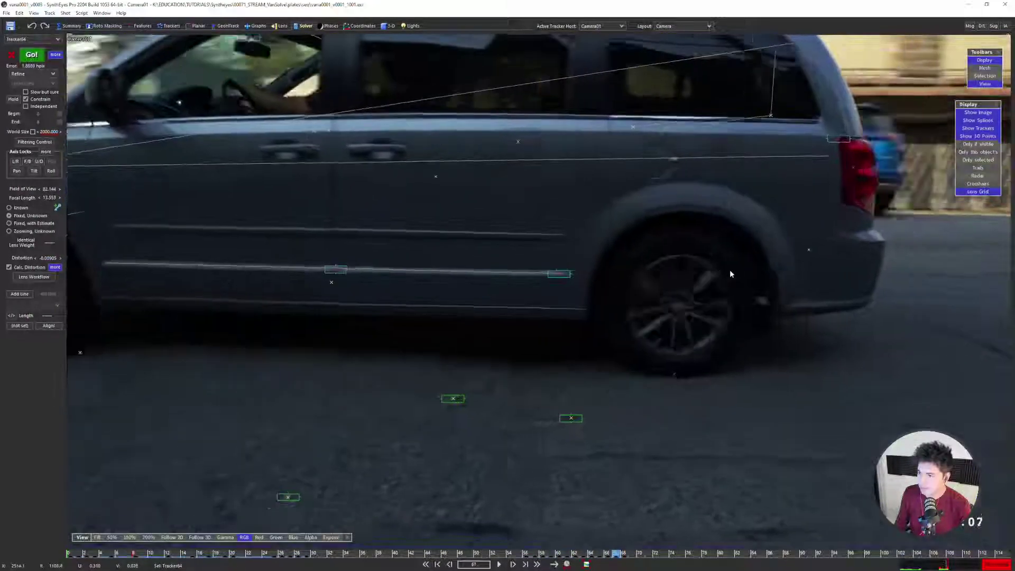
# Step forward past the rear wheel and back to about frame 45 to review the van's side and trackers
pyautogui.press('Right')
pyautogui.press('Right')
pyautogui.press('Right')
pyautogui.press('Right')
pyautogui.press('Right')
pyautogui.press('Right')
pyautogui.press('Right')
pyautogui.press('Right')
pyautogui.press('Right')
pyautogui.press('Left')
pyautogui.press('Left')
pyautogui.press('Left')
pyautogui.press('Left')
pyautogui.press('Left')
pyautogui.press('Left')
pyautogui.press('Left')
pyautogui.press('Left')
pyautogui.press('Left')
pyautogui.press('Left')
pyautogui.press('Left')
pyautogui.press('Left')
pyautogui.press('Left')
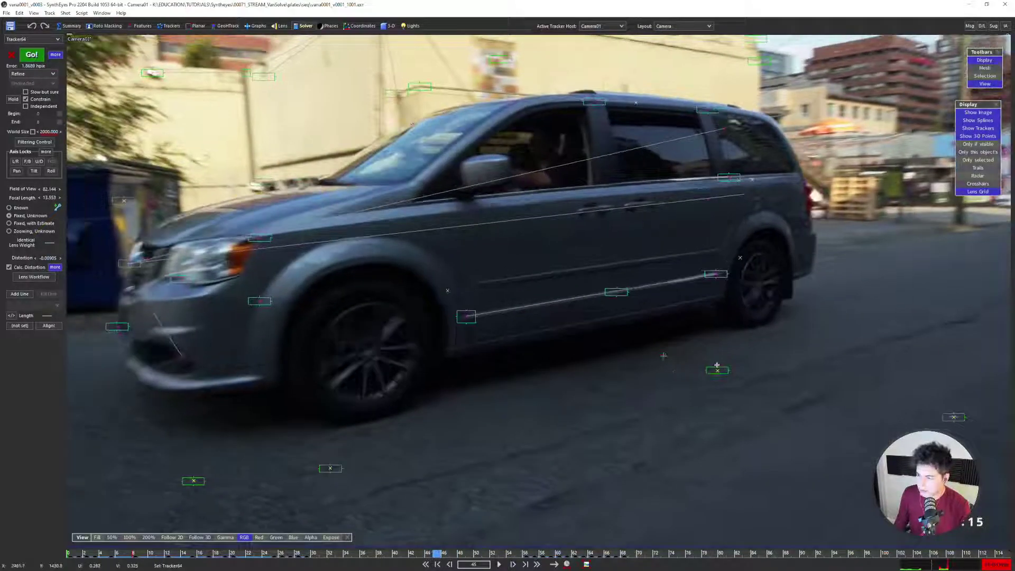
# Step forward to frame 53 and examine where the van's rear wheel meets the road
pyautogui.press('Right')
pyautogui.press('Right')
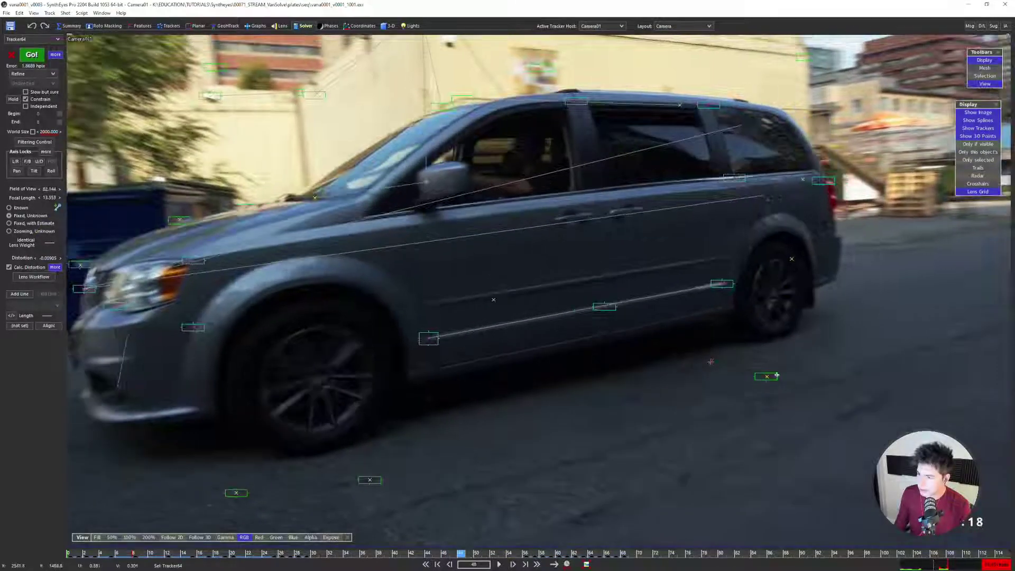
pyautogui.scroll(3, 711, 362)
pyautogui.press('Right')
pyautogui.press('Right')
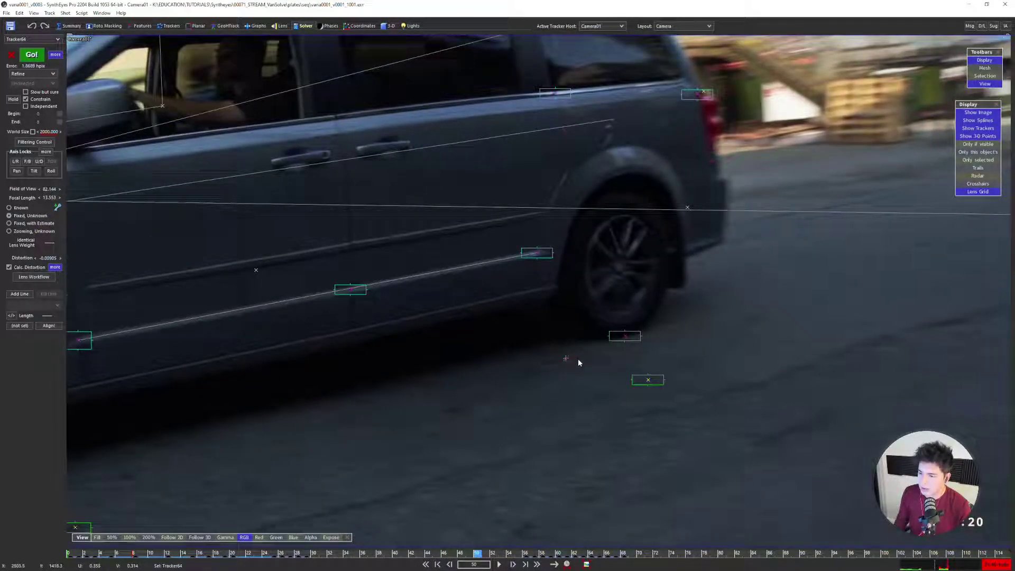
pyautogui.scroll(2, 576, 359)
pyautogui.press('Right')
pyautogui.press('Right')
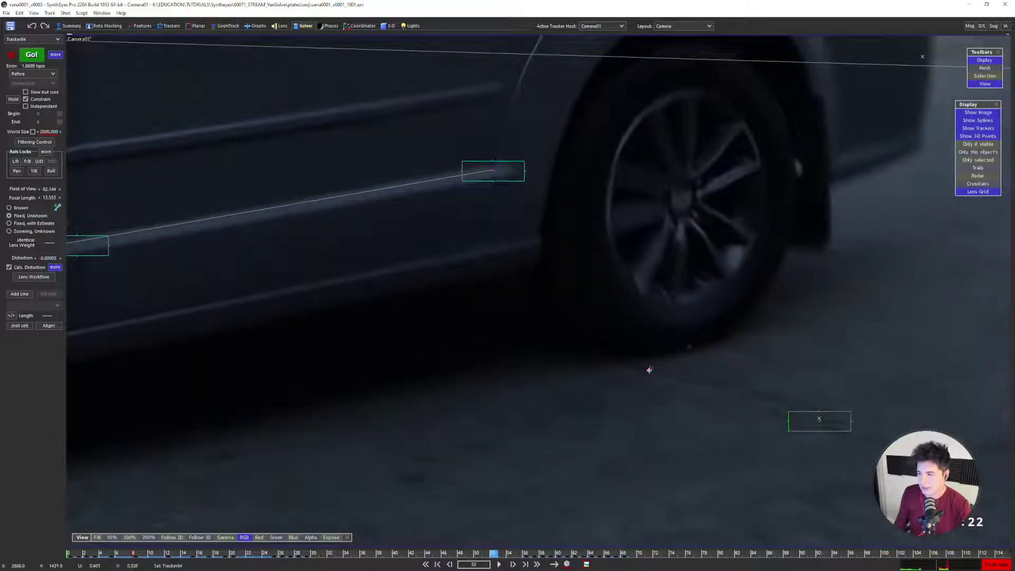
pyautogui.scroll(-5, 651, 370)
pyautogui.press('Right')
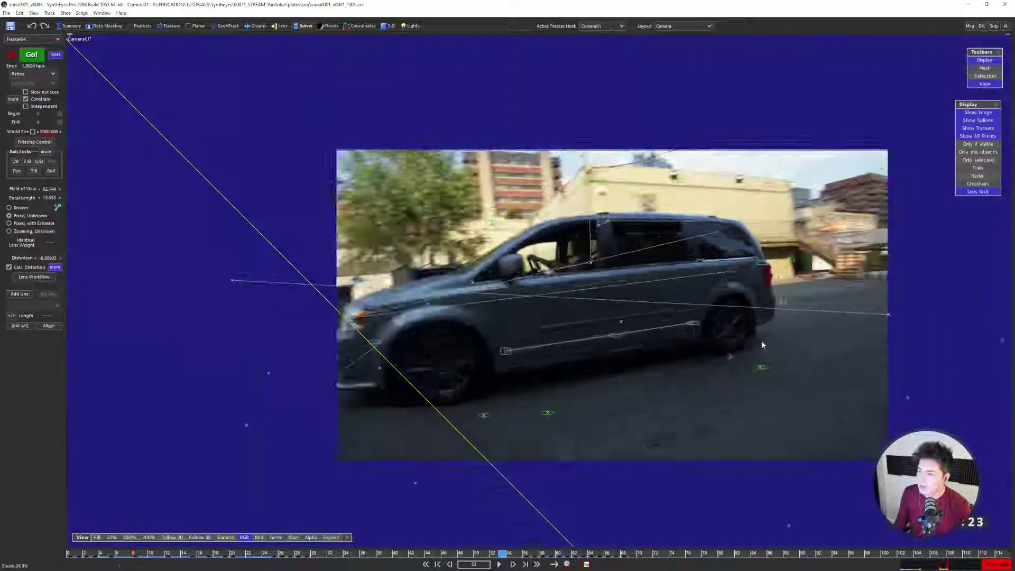
pyautogui.scroll(-1, 762, 345)
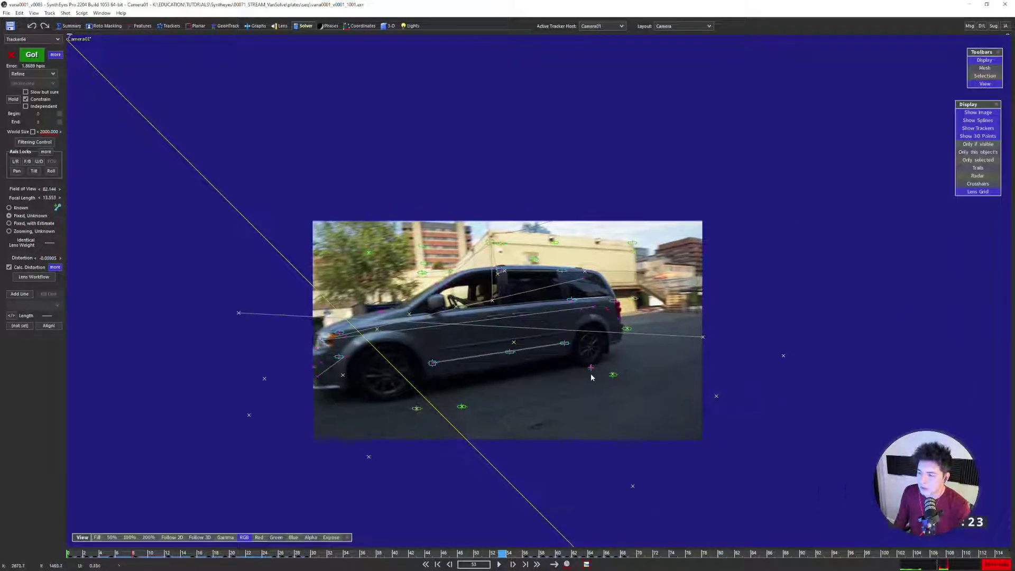
pyautogui.scroll(5, 688, 296)
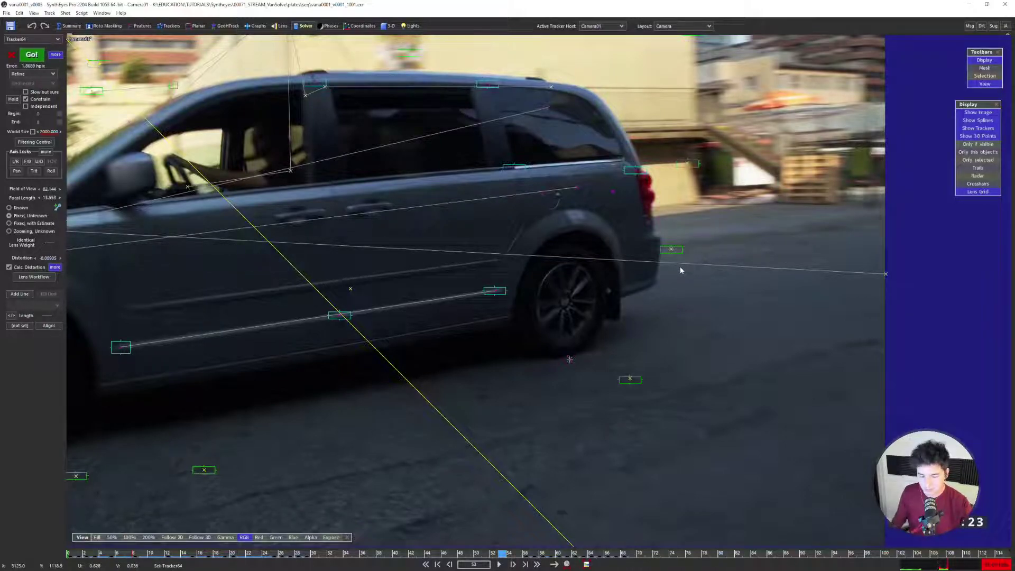
# Compare the van object's path with the camera path in the quad layout, and return to the camera view at frame 27
pyautogui.press('q')
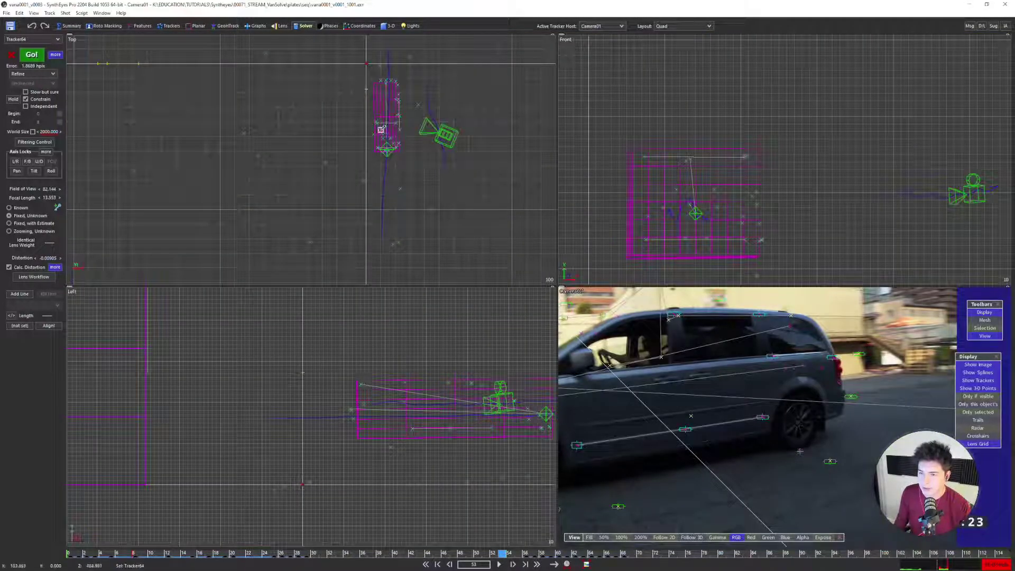
pyautogui.scroll(4, 389, 172)
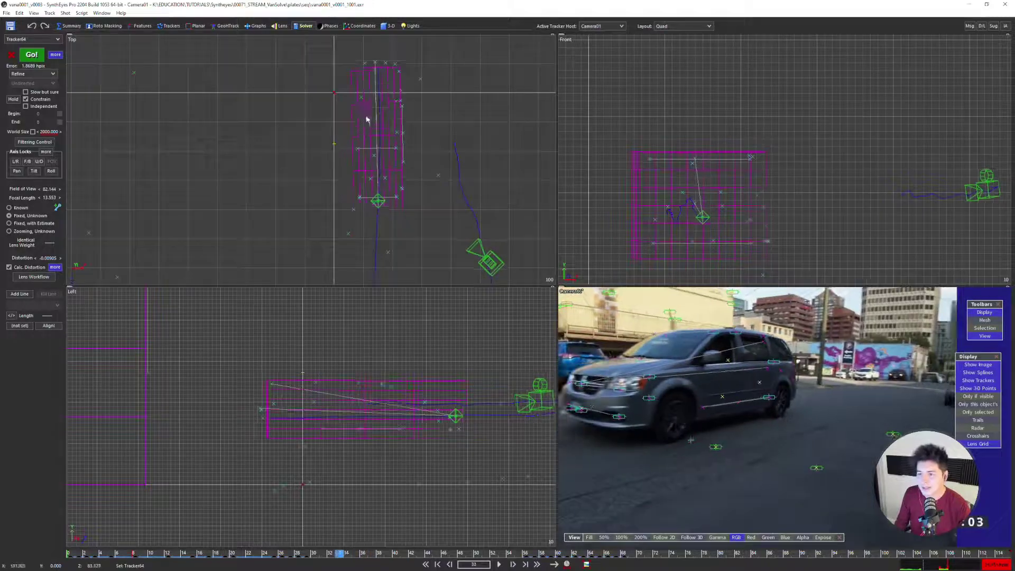
pyautogui.scroll(-4, 370, 132)
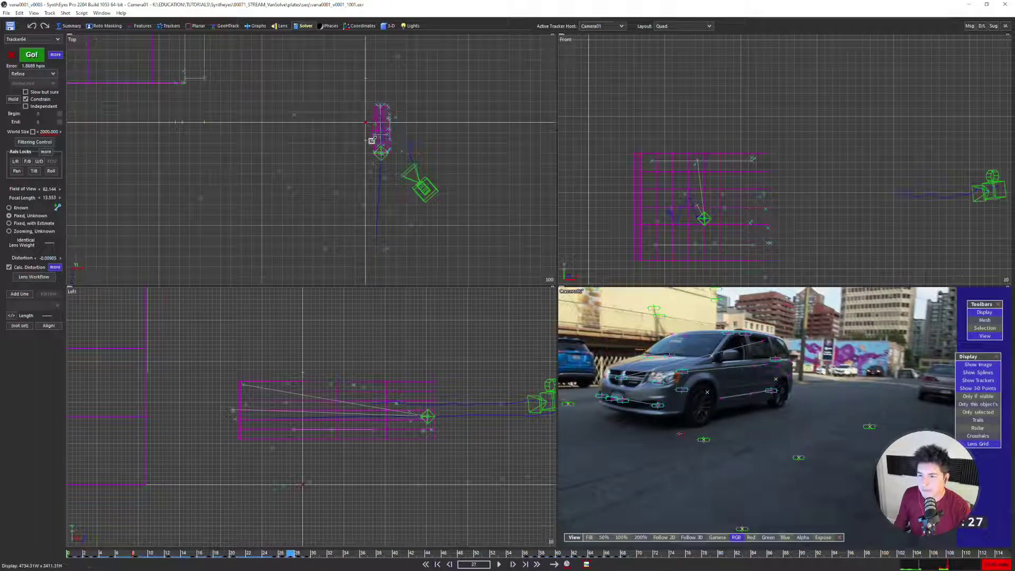
pyautogui.scroll(4, 374, 138)
pyautogui.scroll(3, 407, 182)
pyautogui.press('space')
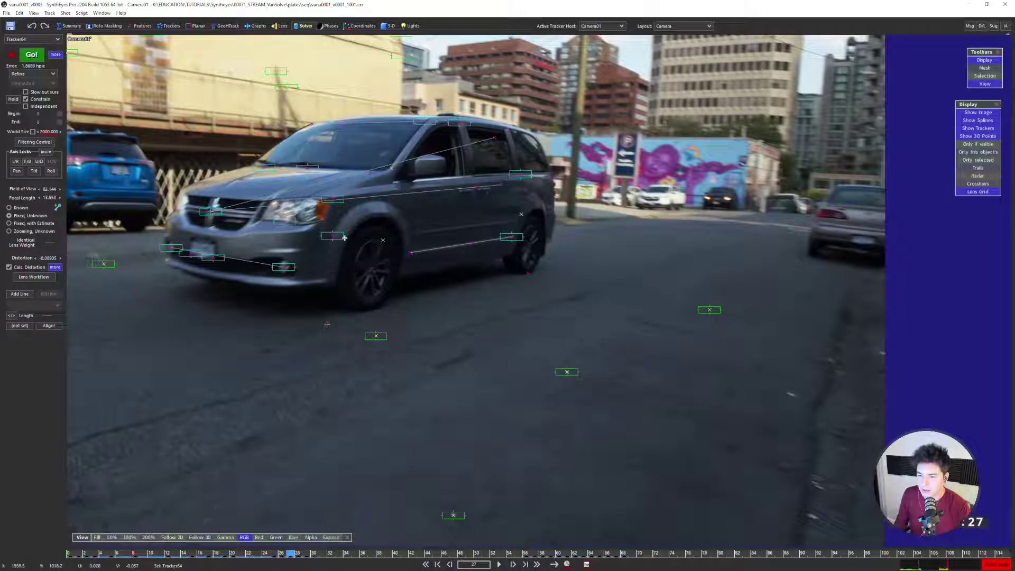
# Make the van object the active host and create a tracker on the upper rim of its front wheel at frame 0
pyautogui.click(344, 238)
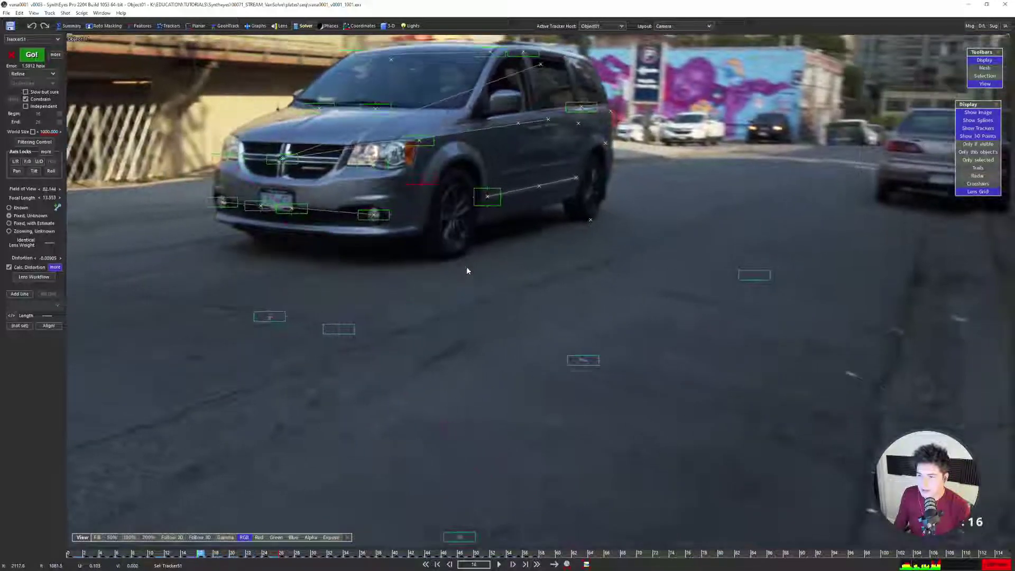
pyautogui.scroll(6, 444, 241)
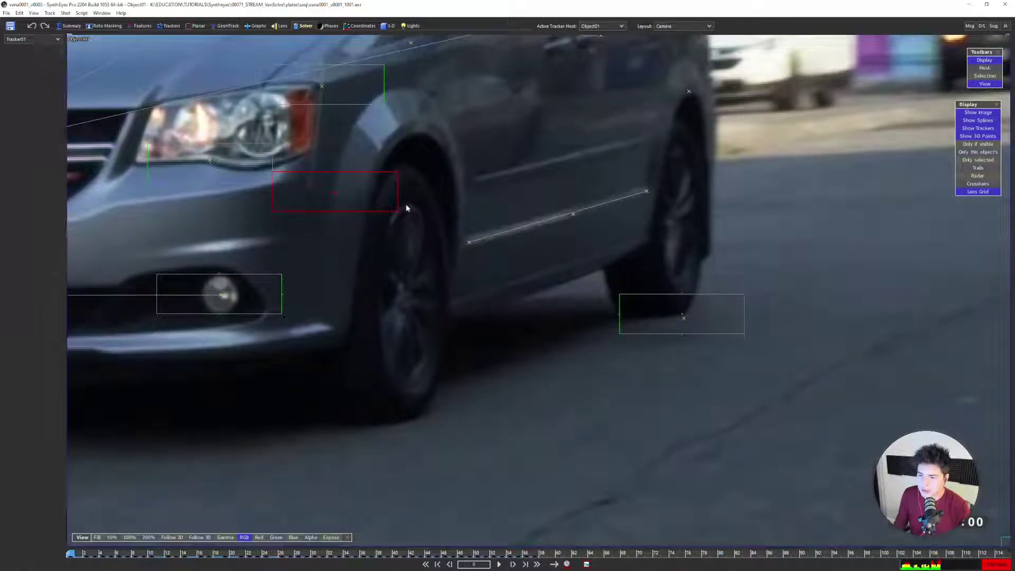
pyautogui.press('c')
pyautogui.click(405, 206)
pyautogui.moveTo(466, 225); pyautogui.dragTo(337, 214)
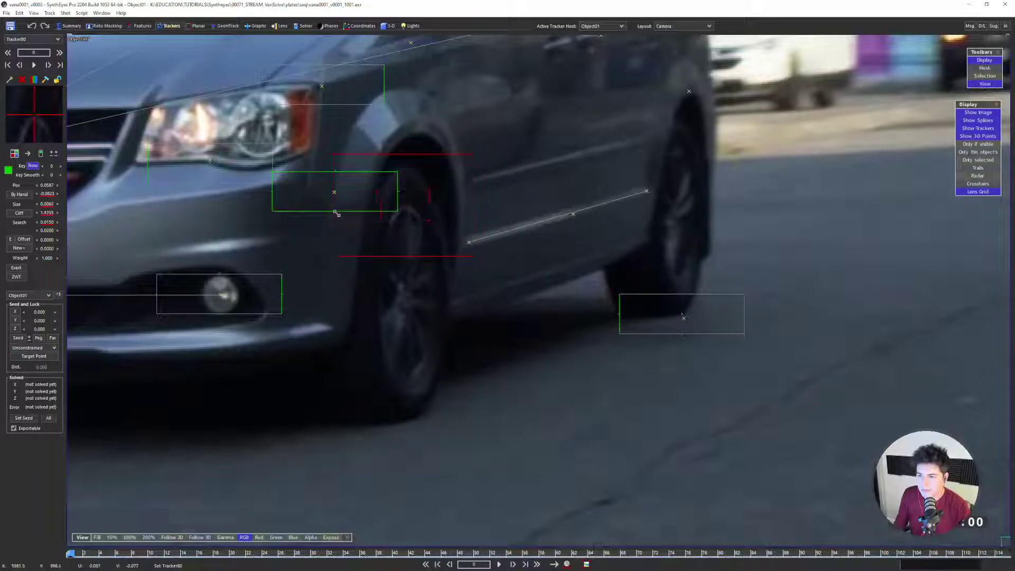
pyautogui.press('s')
pyautogui.scroll(-3, 432, 239)
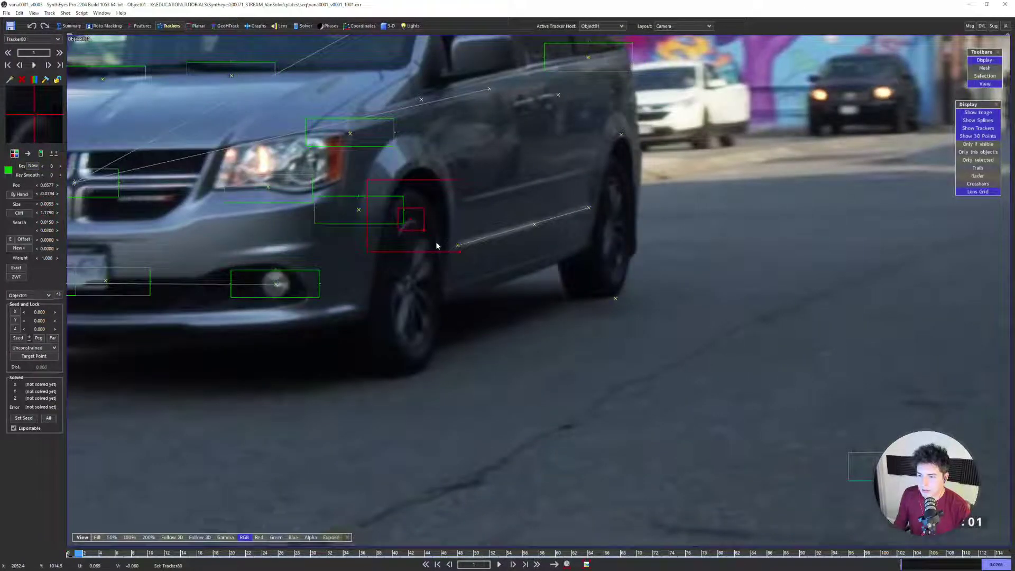
# Key the upper-rim tracker on the front wheel at frame 104 and solve it as a zero-weighted tracker
pyautogui.press('space')
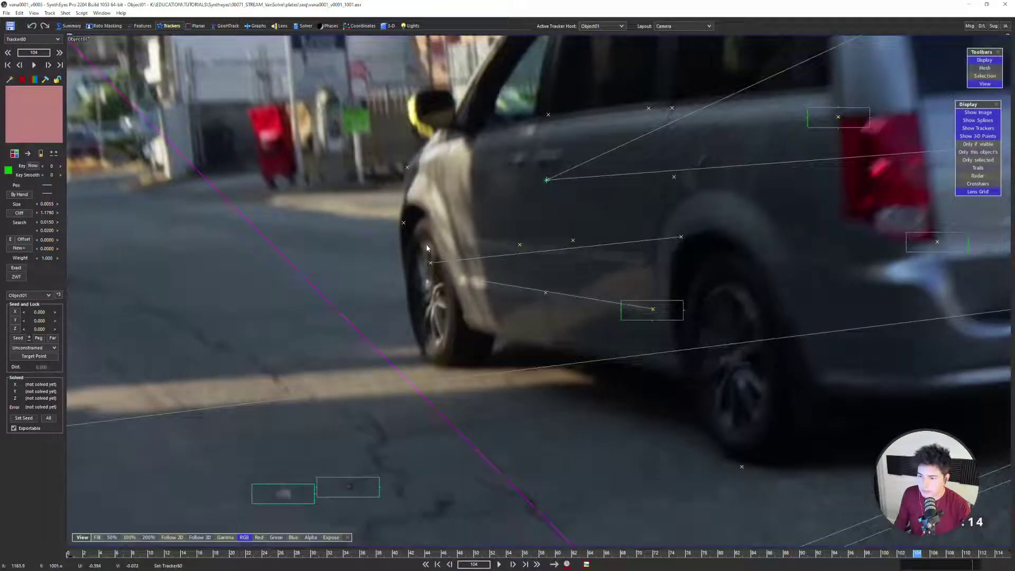
pyautogui.click(429, 245)
pyautogui.moveTo(429, 245); pyautogui.dragTo(429, 247)
pyautogui.press('d')
pyautogui.press('s')
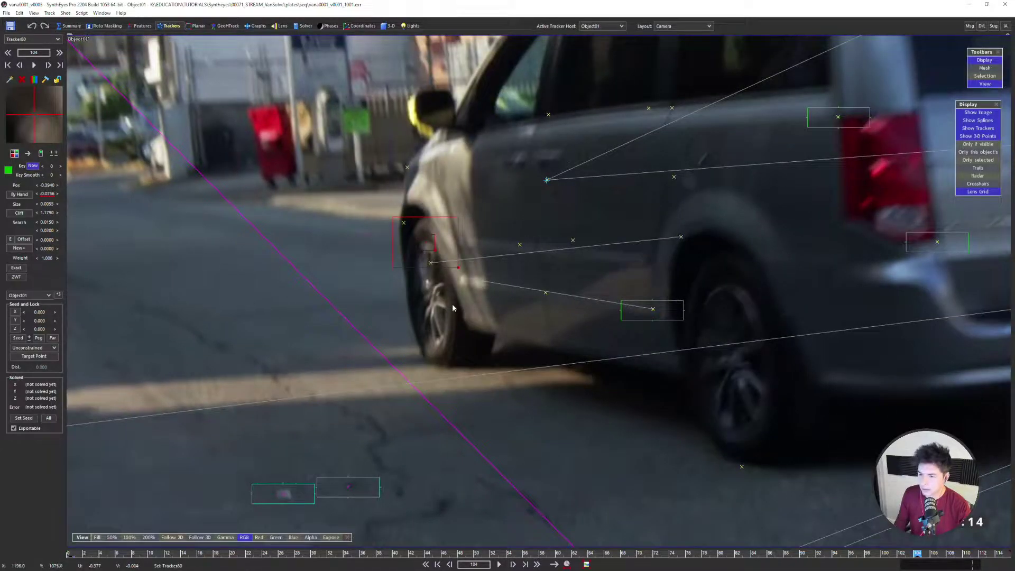
pyautogui.hotkey('ctrl', 'w')
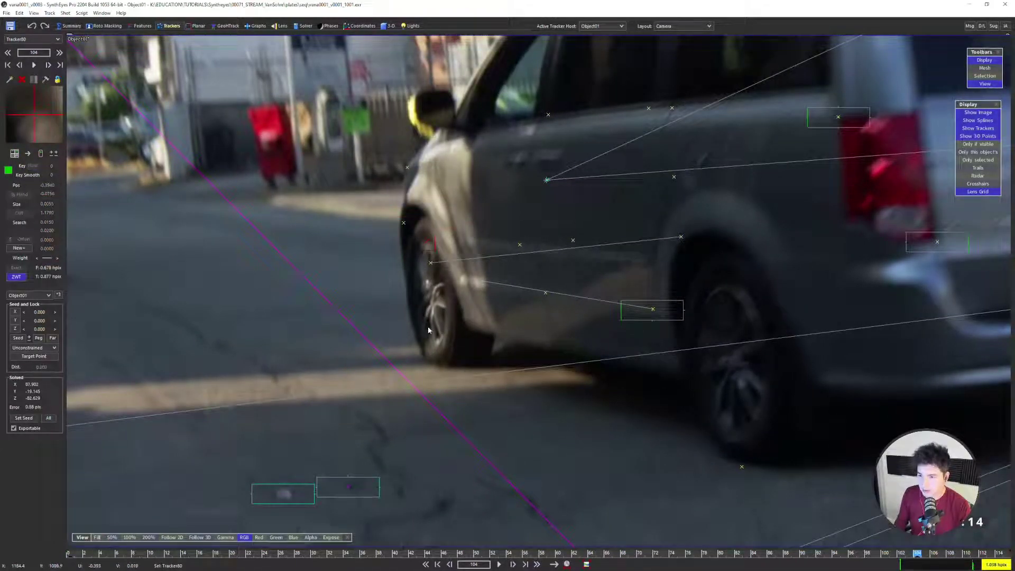
# Create a zero-weighted tracker on the front wheel's lower rim, keyed at frames 104 and 10, and lock it
pyautogui.moveTo(436, 346); pyautogui.dragTo(434, 350)
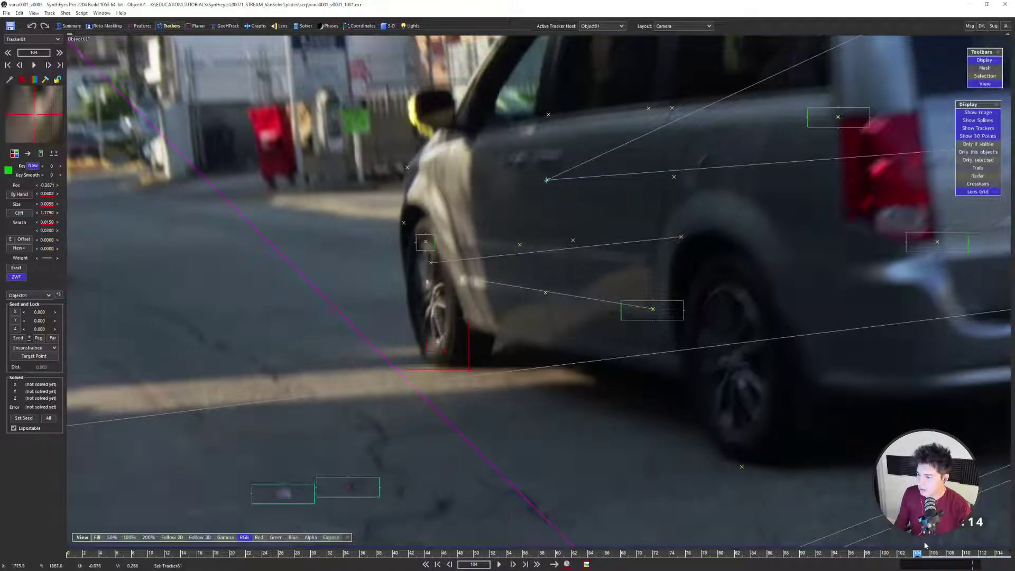
pyautogui.moveTo(925, 546); pyautogui.dragTo(314, 552)
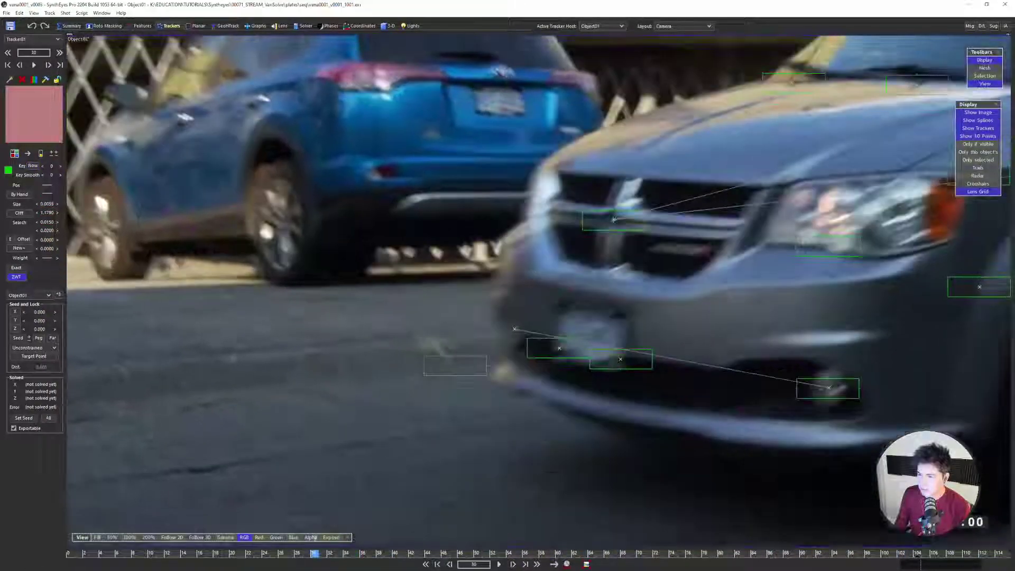
pyautogui.scroll(-6, 427, 387)
pyautogui.press('s')
pyautogui.press('s')
pyautogui.press('s')
pyautogui.press('s')
pyautogui.press('s')
pyautogui.press('s')
pyautogui.press('s')
pyautogui.press('s')
pyautogui.press('s')
pyautogui.press('s')
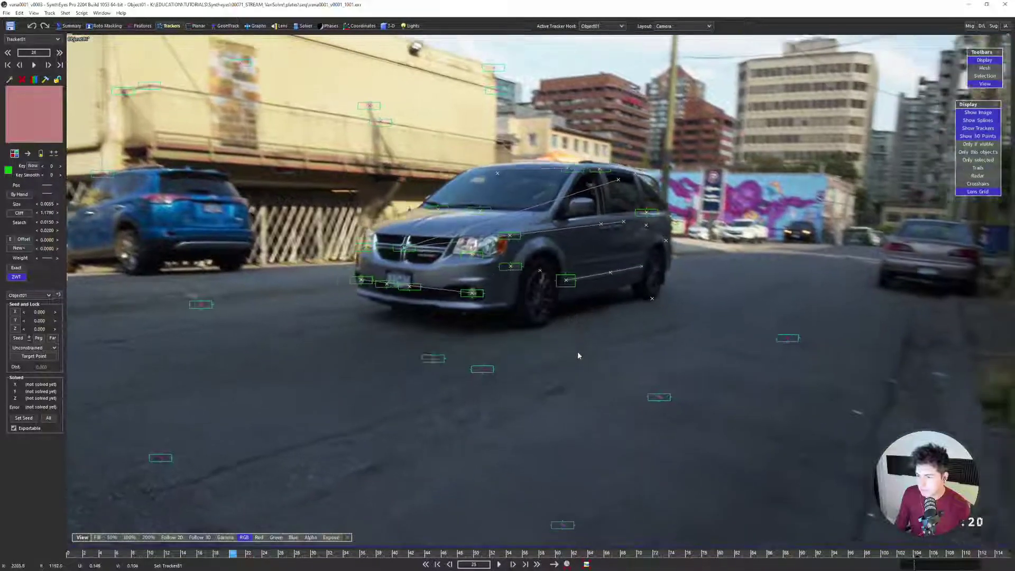
pyautogui.press('s')
pyautogui.press('s')
pyautogui.press('s')
pyautogui.press('s')
pyautogui.press('s')
pyautogui.press('s')
pyautogui.press('s')
pyautogui.press('s')
pyautogui.press('s')
pyautogui.press('s')
pyautogui.scroll(6, 557, 312)
pyautogui.click(522, 339)
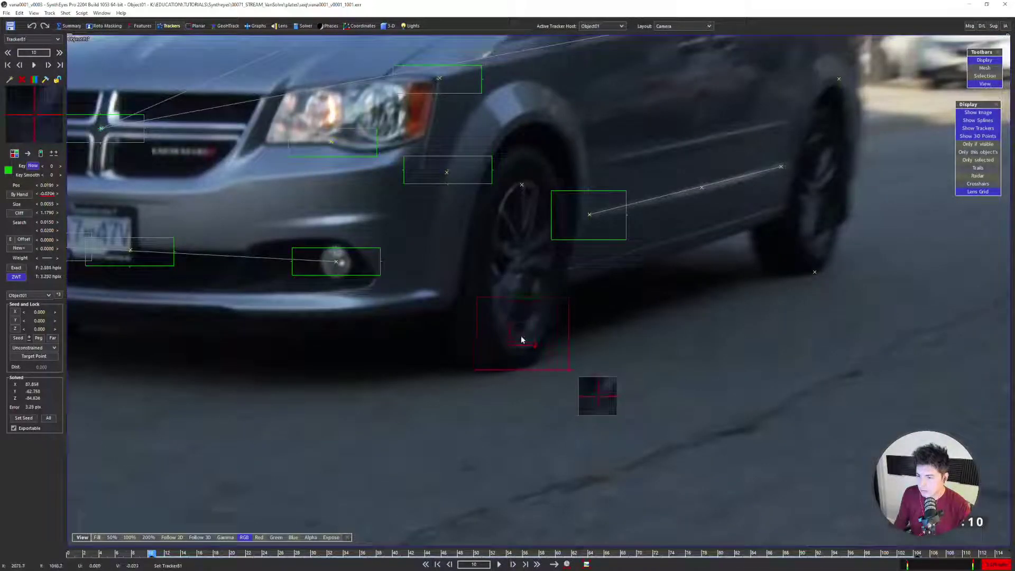
pyautogui.moveTo(522, 337); pyautogui.dragTo(520, 340)
pyautogui.scroll(-2, 545, 321)
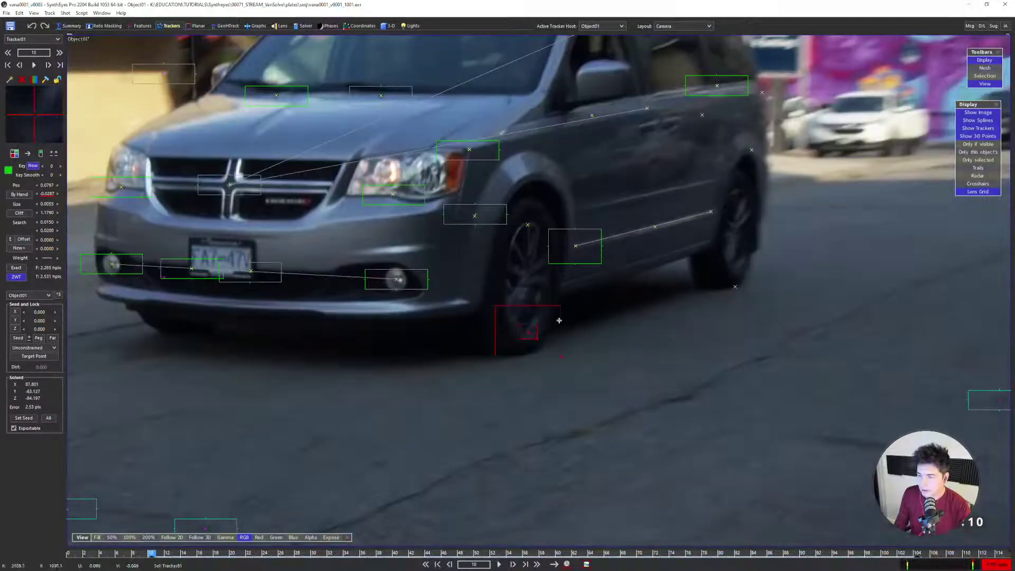
pyautogui.click(579, 323)
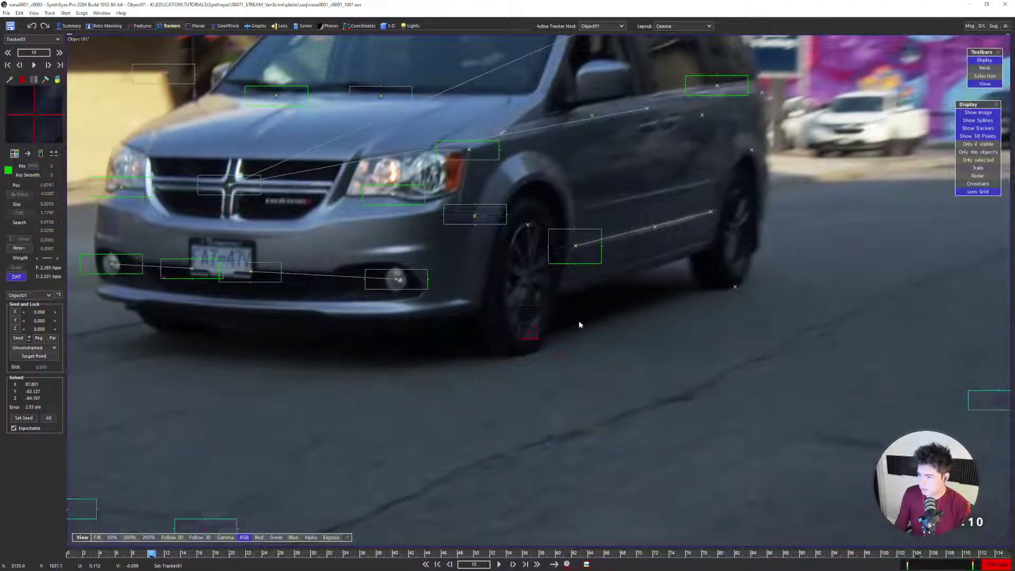
# Play forward, step back to frame 40 and check the upper and lower rim trackers on the front wheel
pyautogui.scroll(-4, 579, 323)
pyautogui.click(574, 334)
pyautogui.press('space')
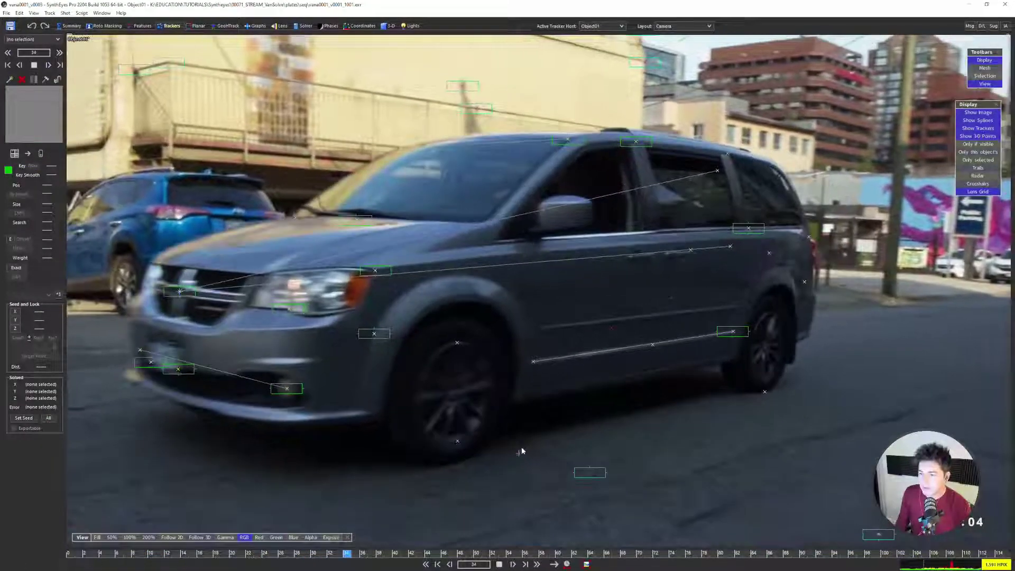
pyautogui.scroll(4, 414, 376)
pyautogui.press('space')
pyautogui.scroll(2, 414, 318)
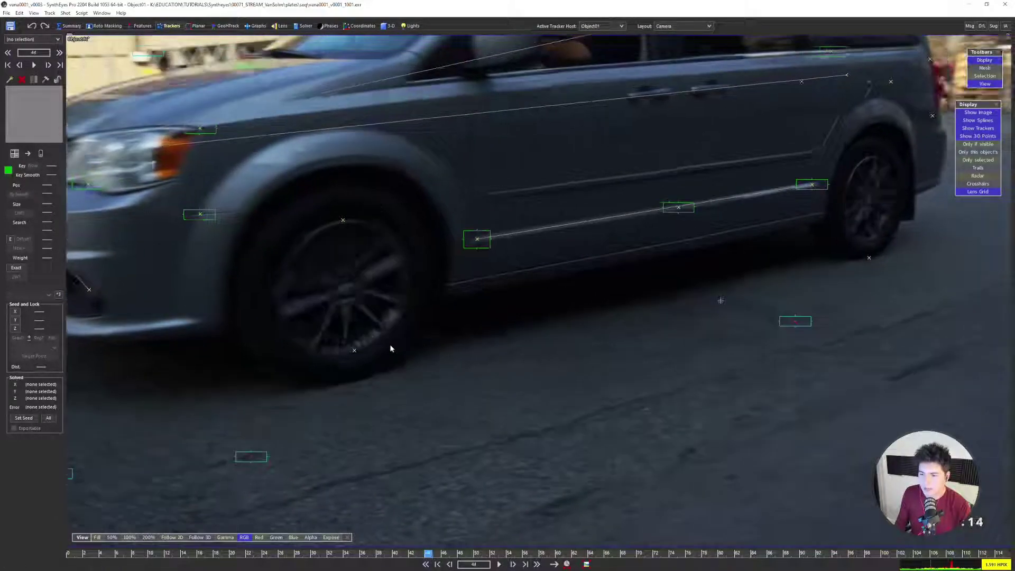
pyautogui.press('Left')
pyautogui.press('Left')
pyautogui.press('Left')
pyautogui.press('Left')
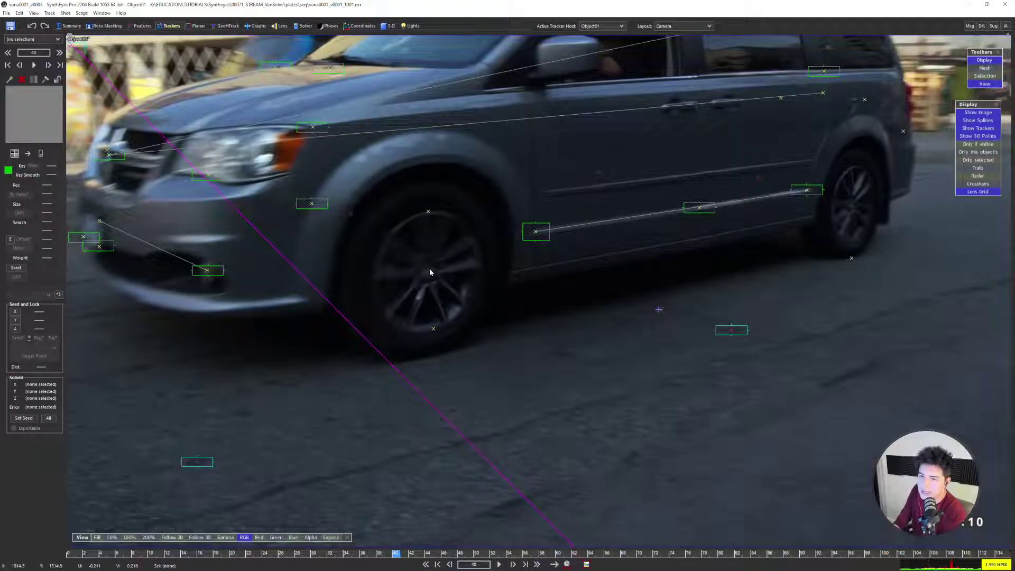
pyautogui.click(429, 212)
pyautogui.click(433, 328)
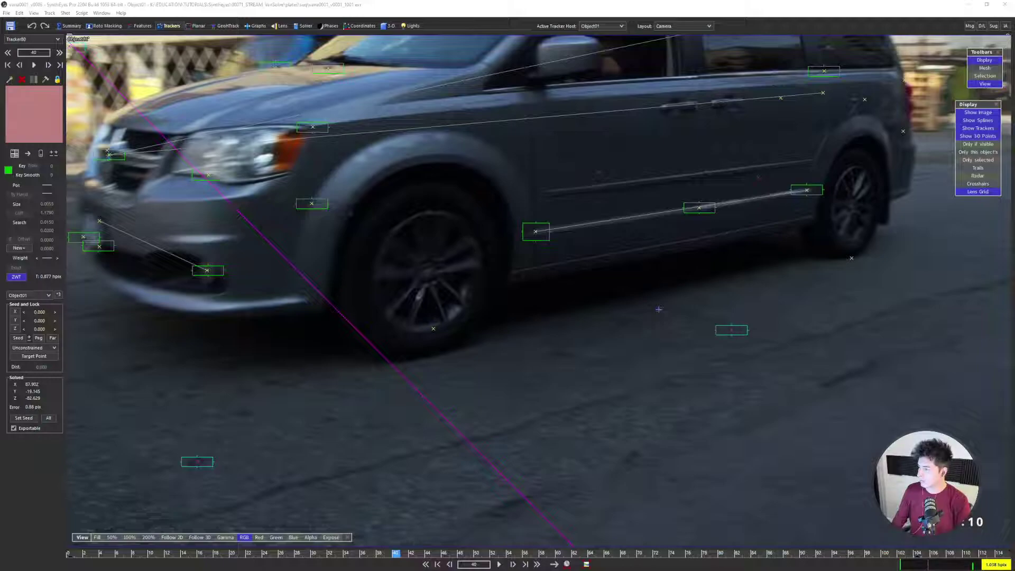
# Switch to the Chrome browser and examine the "tire rim measurements" image results for how a wheel's diameter is measured
pyautogui.moveTo(1014, 84); pyautogui.dragTo(341, 45)
pyautogui.scroll(-1, 318, 182)
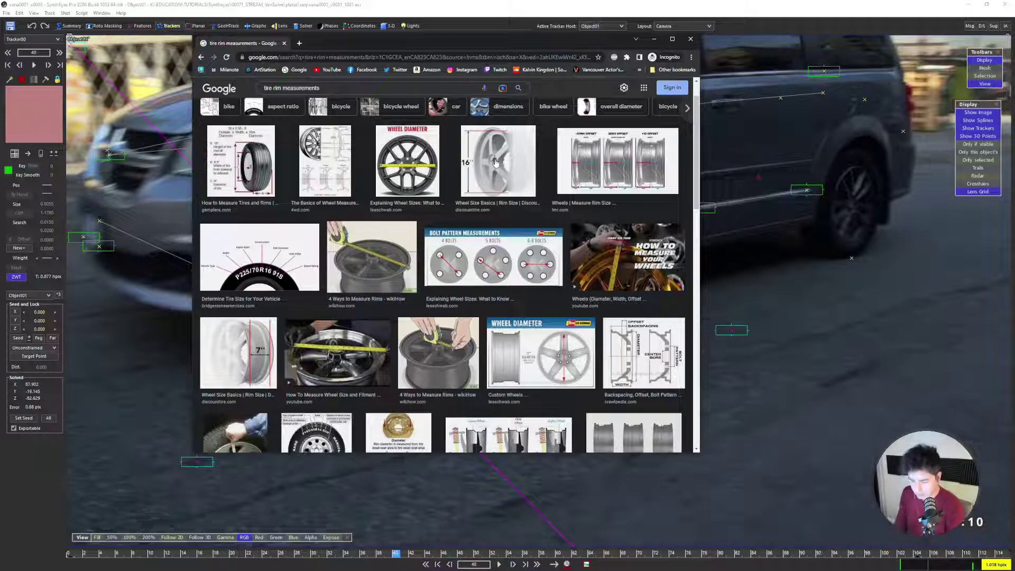
pyautogui.keyDown('ctrl'); pyautogui.scroll(2, 495, 166); pyautogui.keyUp('ctrl')
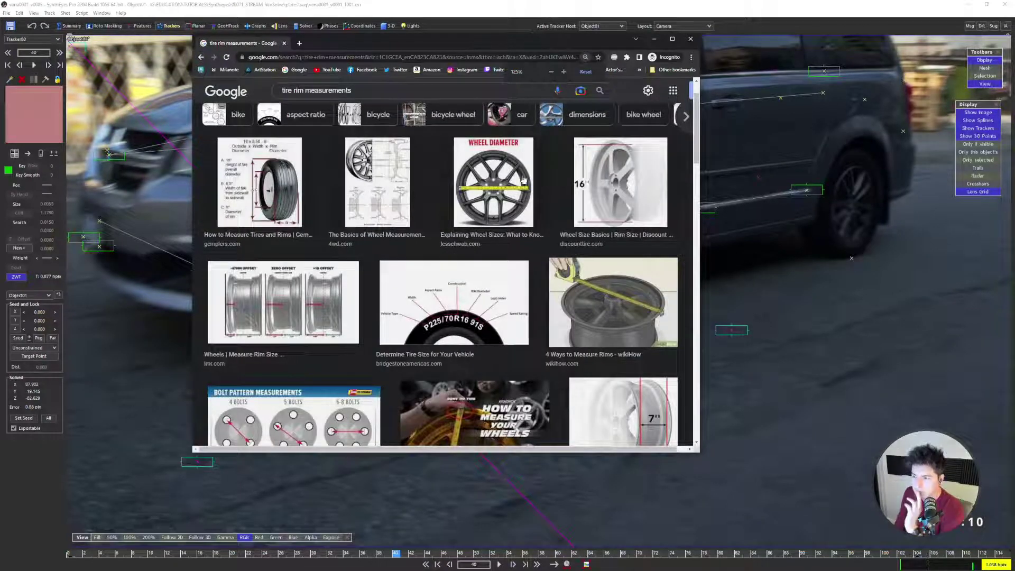
pyautogui.scroll(-1, 529, 174)
pyautogui.scroll(1, 587, 182)
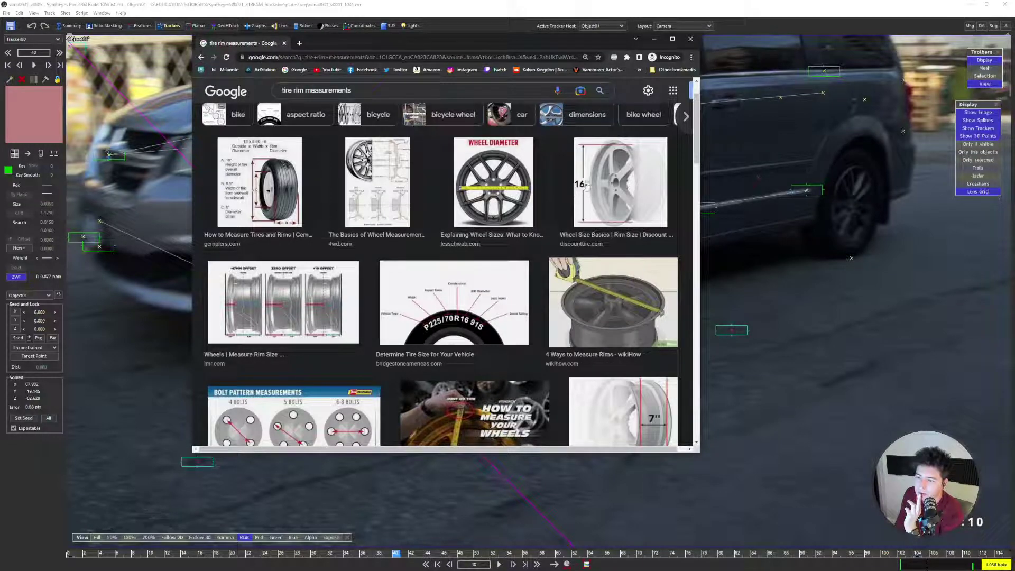
pyautogui.scroll(-1, 512, 254)
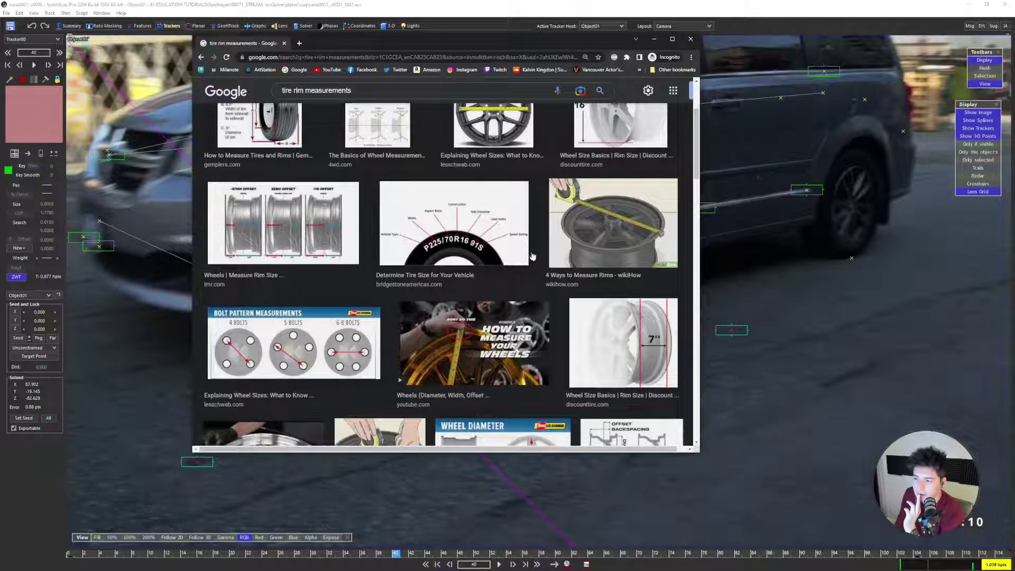
pyautogui.scroll(-2, 534, 259)
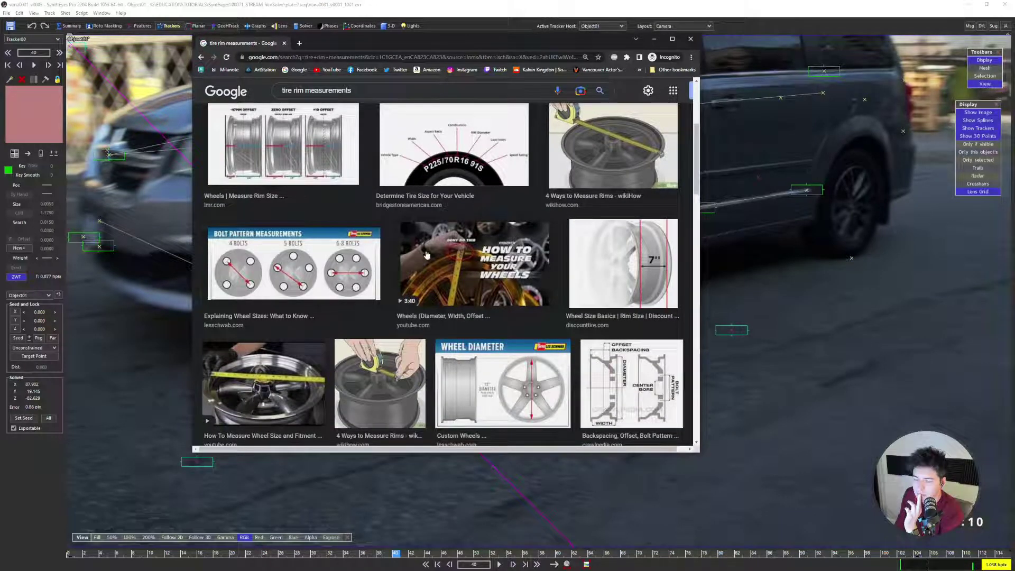
pyautogui.scroll(-1, 426, 267)
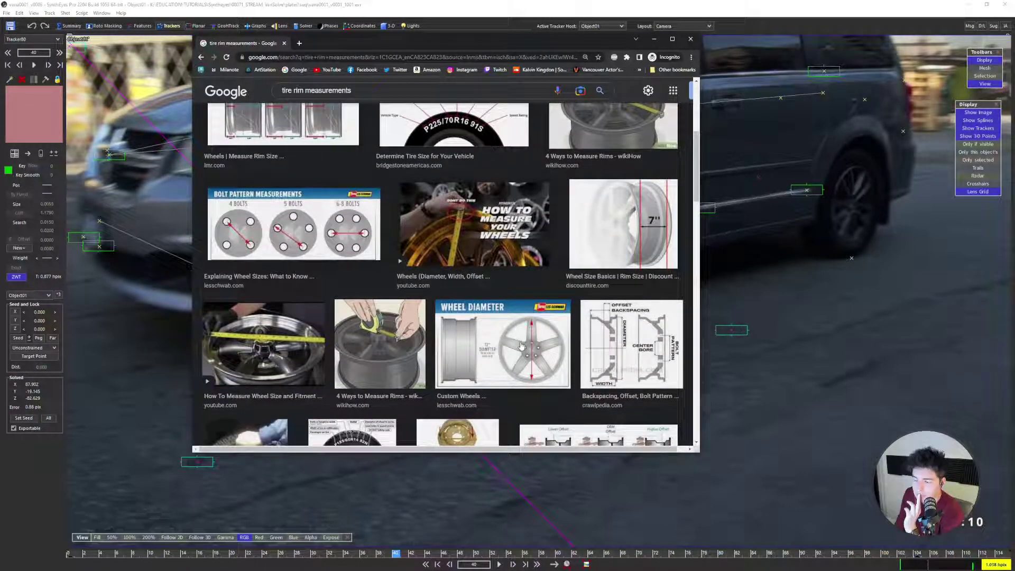
pyautogui.scroll(2, 520, 346)
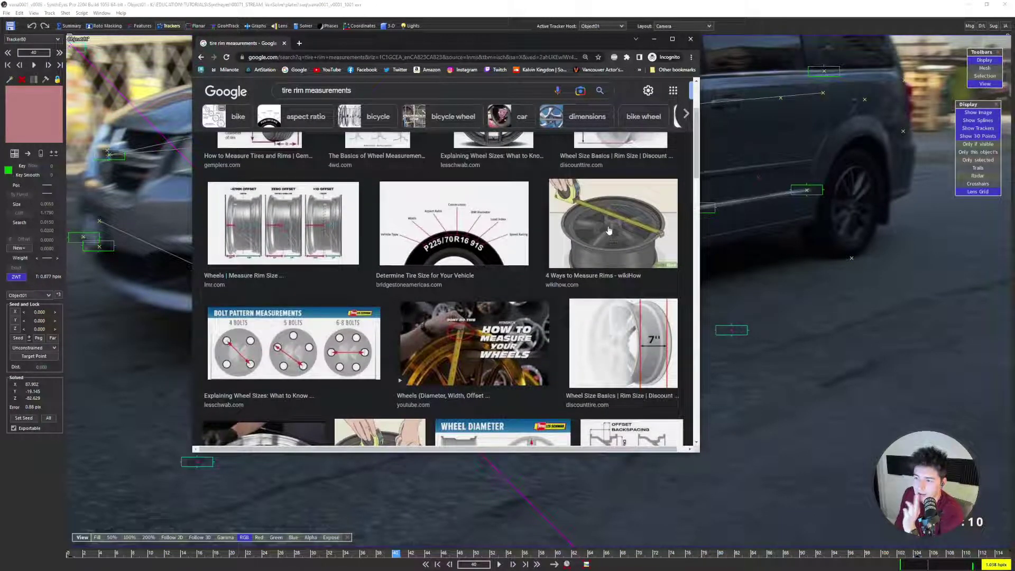
# Examine the tire and rim diagrams in the image results, including the Gemplers one, and move the browser off the tracking view
pyautogui.scroll(2, 603, 196)
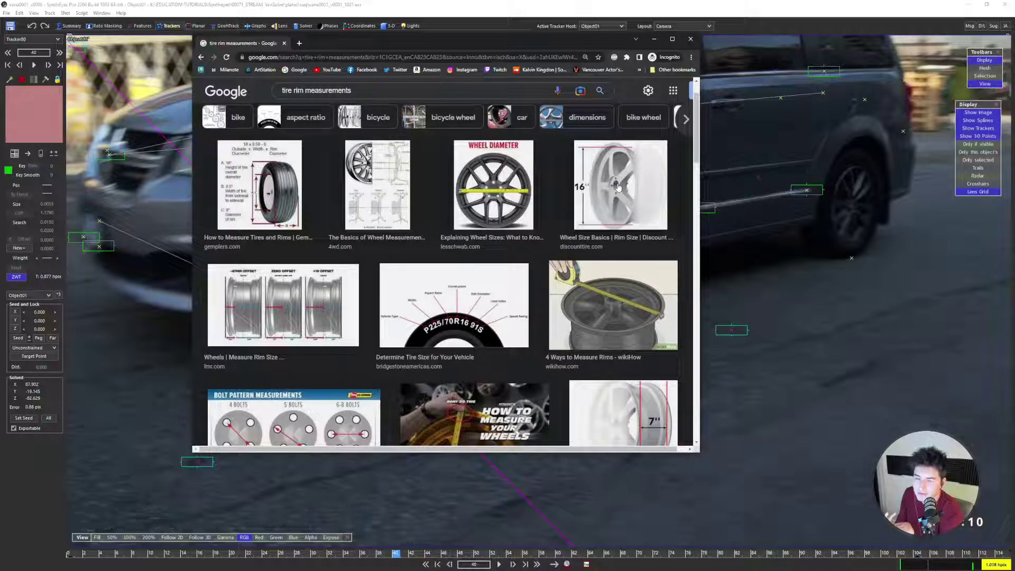
pyautogui.click(248, 203)
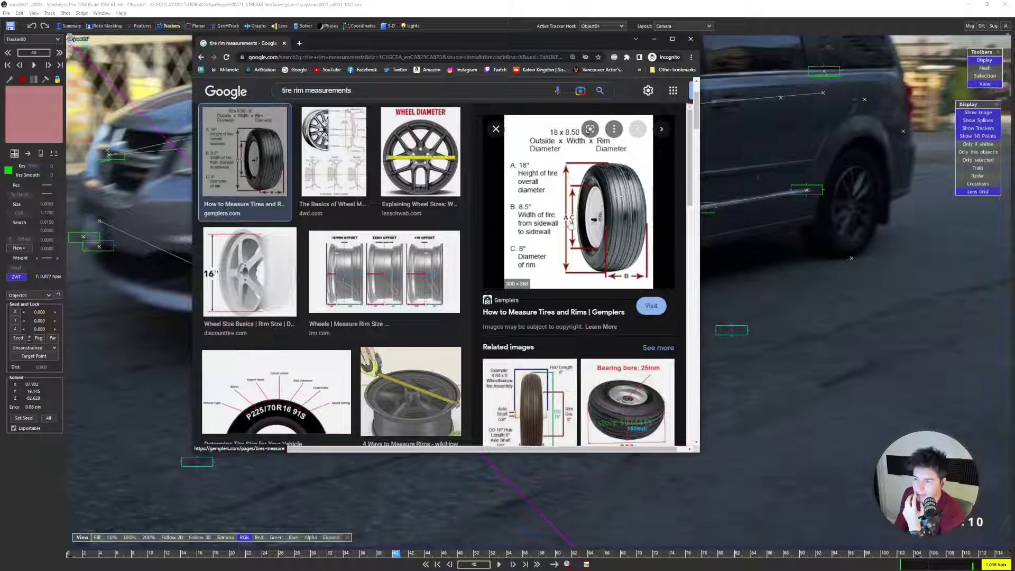
pyautogui.click(496, 128)
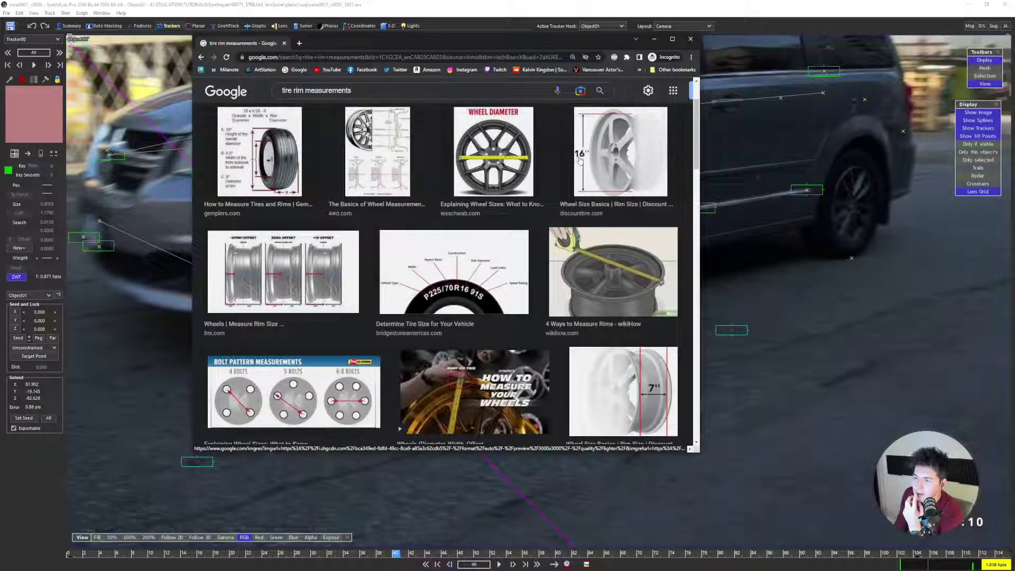
pyautogui.moveTo(515, 38); pyautogui.dragTo(1014, 54)
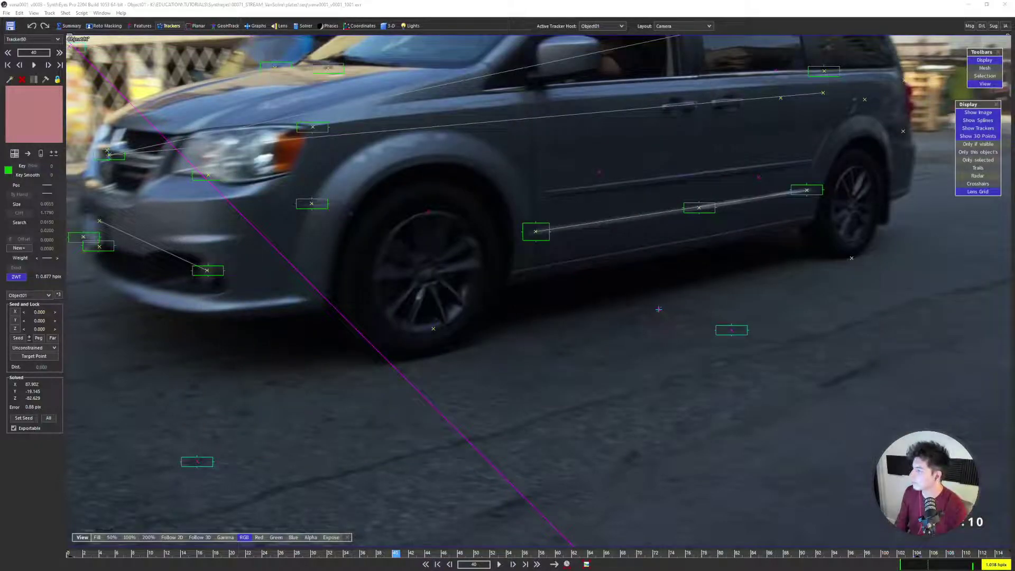
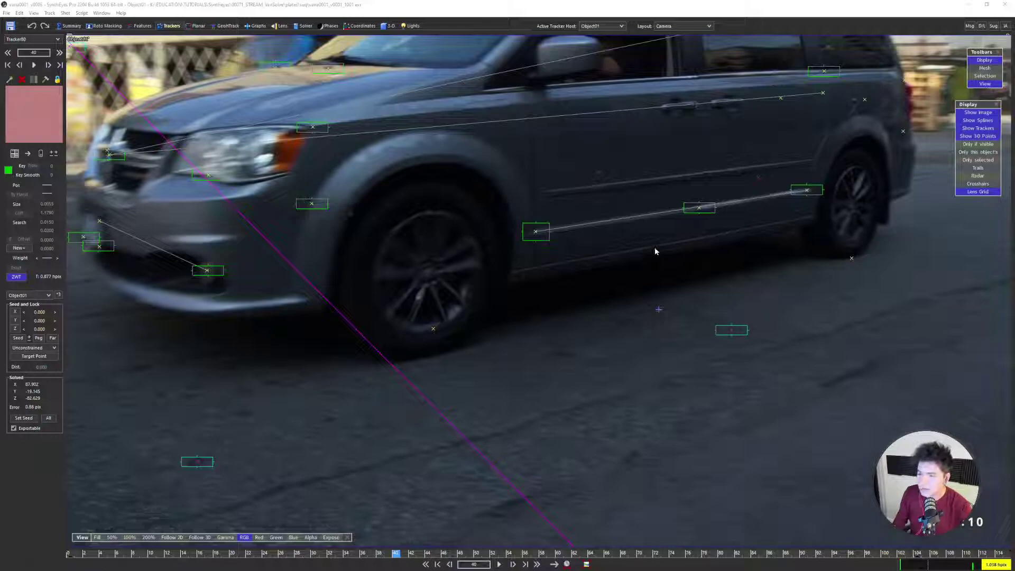
# Link the front wheel's lower-rim tracker to the upper-rim tracker, keep the link unconstrained, and set its distance to 40.64
pyautogui.click(433, 328)
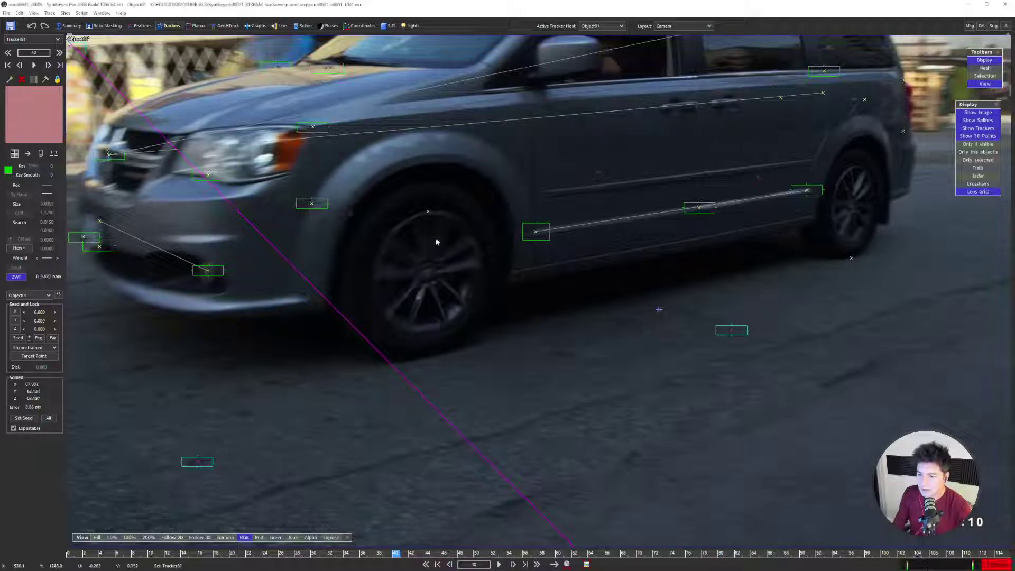
pyautogui.click(429, 212)
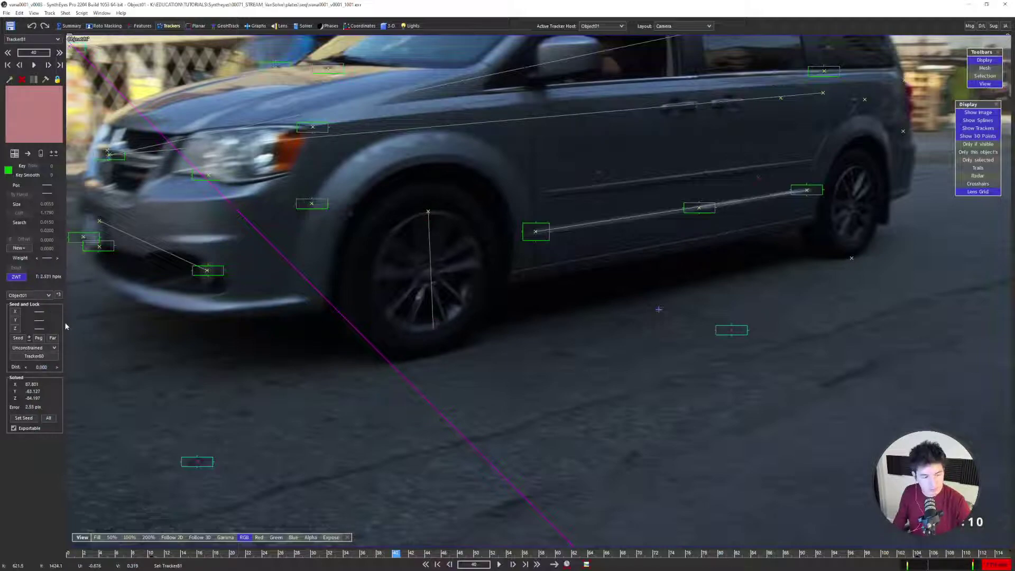
pyautogui.click(37, 348)
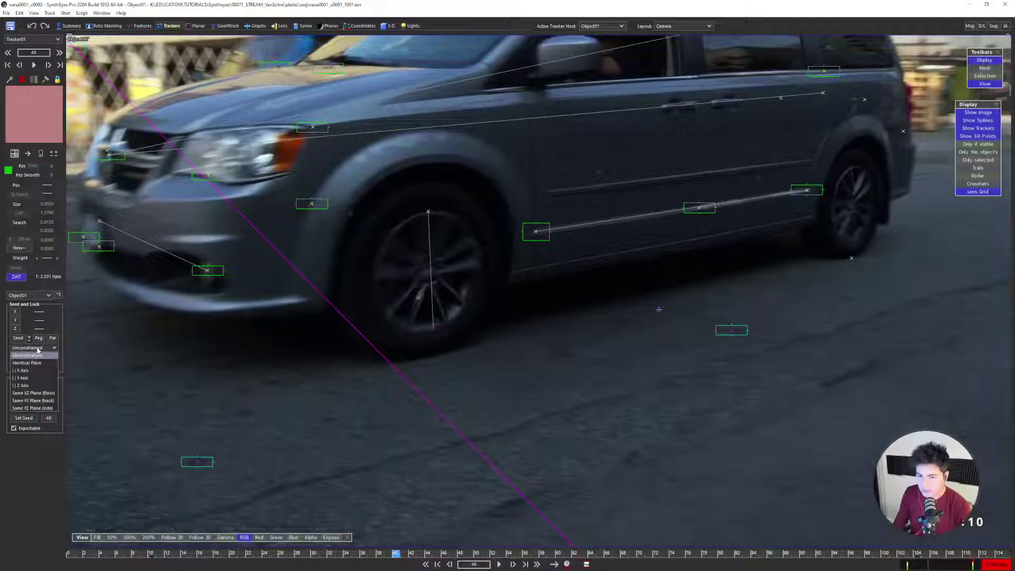
pyautogui.click(38, 355)
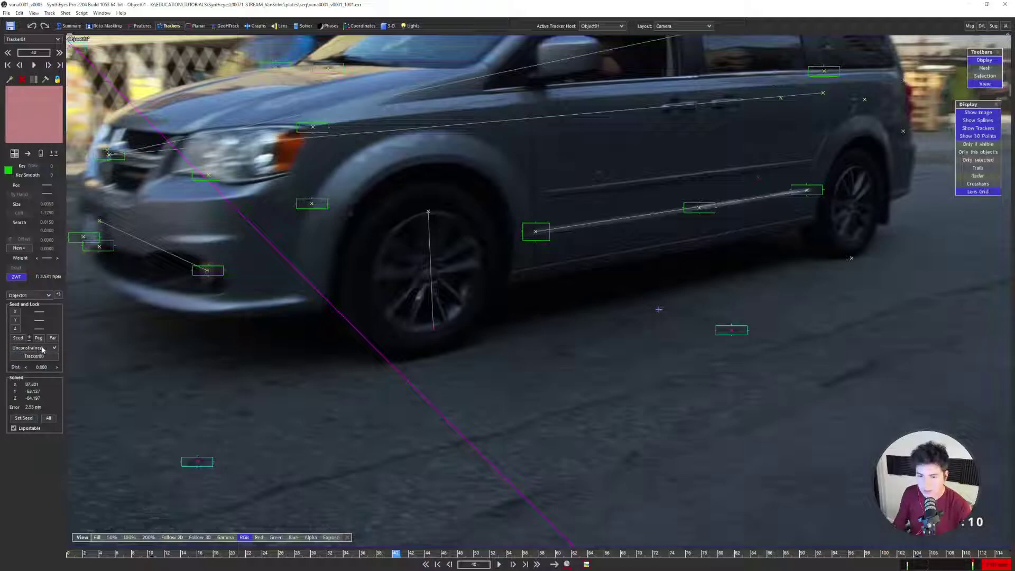
pyautogui.click(43, 366)
pyautogui.press('BackSpace')
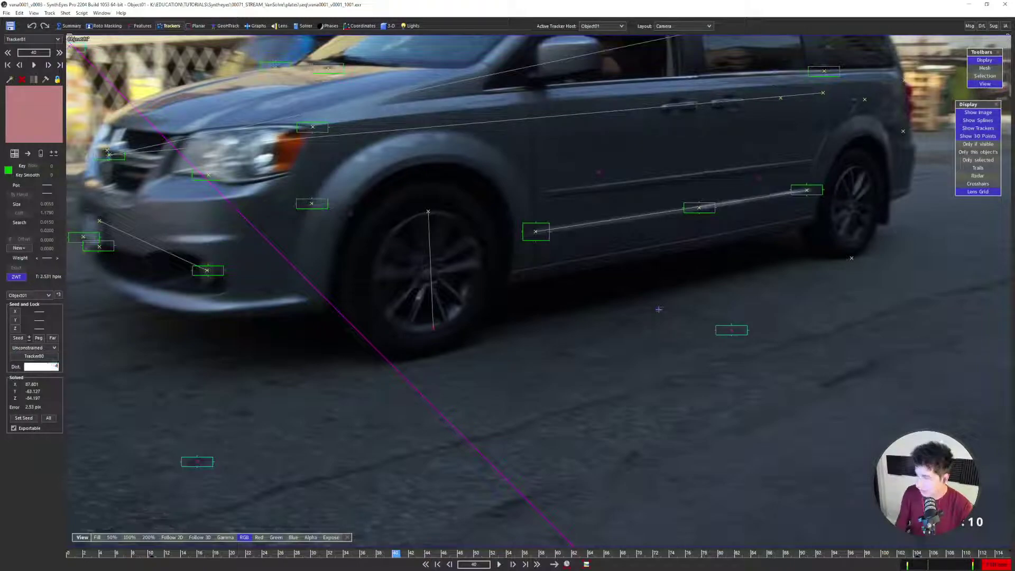
pyautogui.write('40.64')
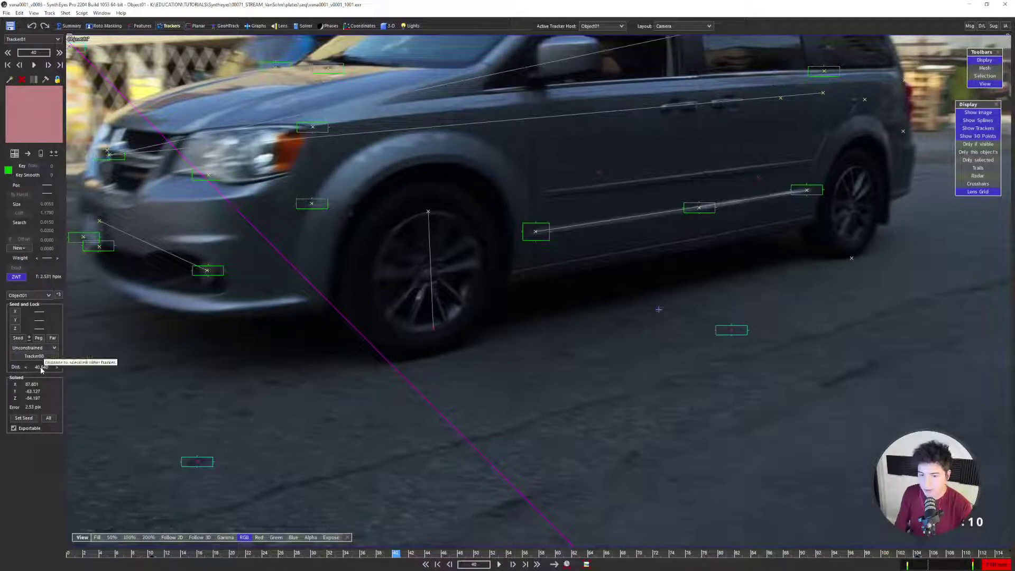
pyautogui.press('Return')
# Re-solve the scene with the rim distance constraint, checking it in the quad layout, and return to the camera view
pyautogui.press('q')
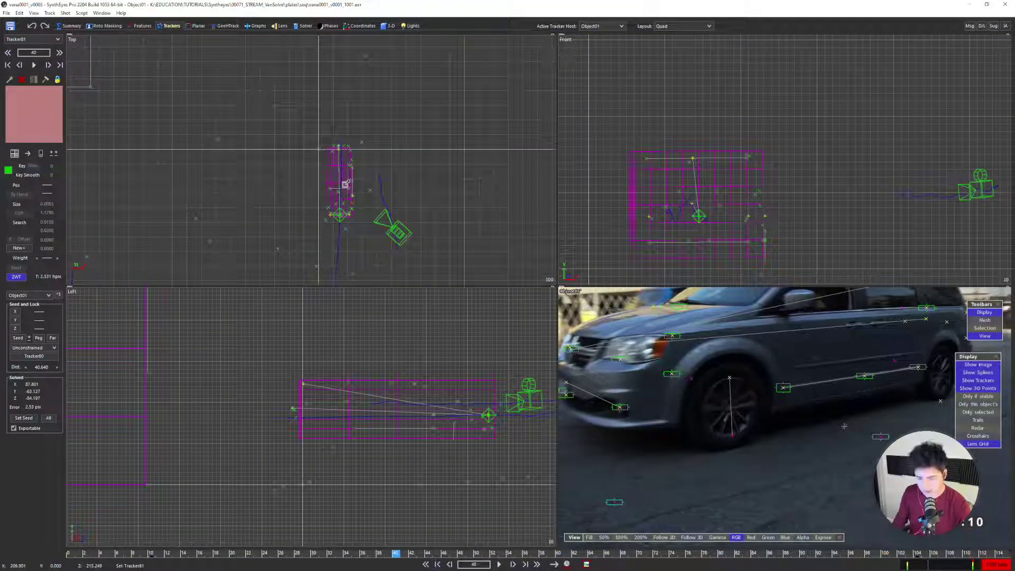
pyautogui.press('F9')
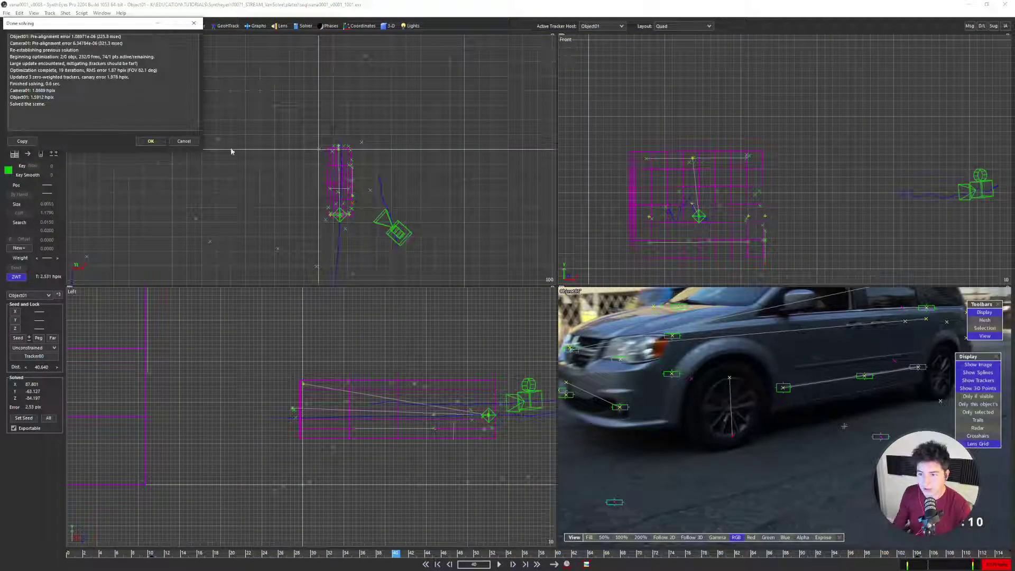
pyautogui.click(151, 141)
pyautogui.press('q')
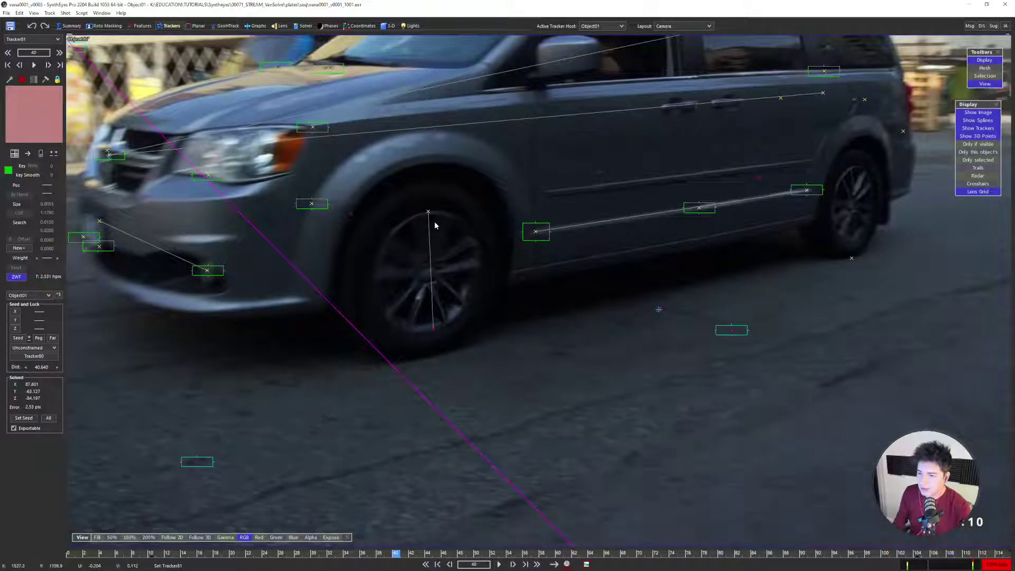
# Select the lower front-bumper tracker and reset the distance of its X-axis link to 0
pyautogui.press('p')
pyautogui.press('c')
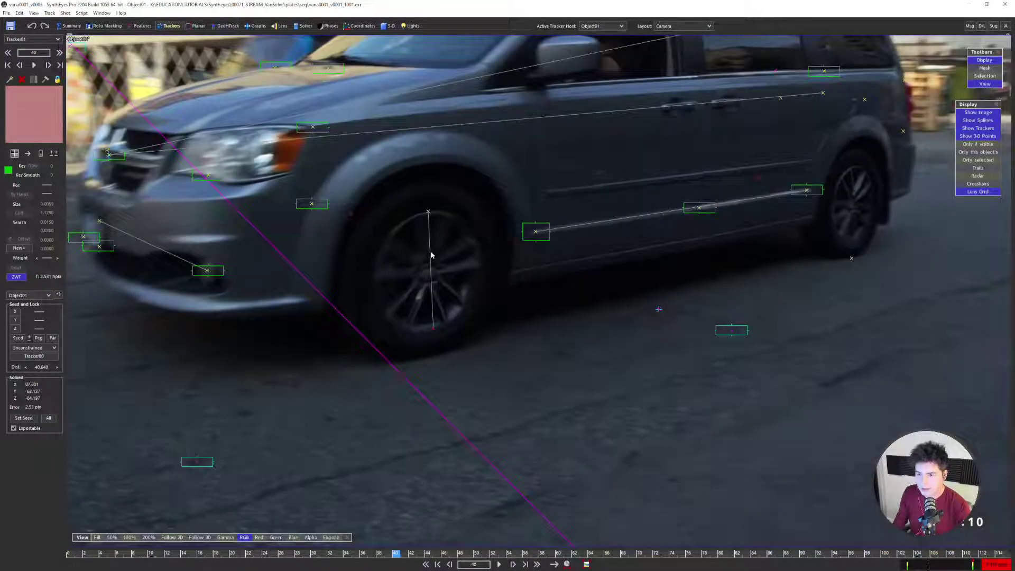
pyautogui.scroll(-5, 286, 230)
pyautogui.scroll(5, 286, 231)
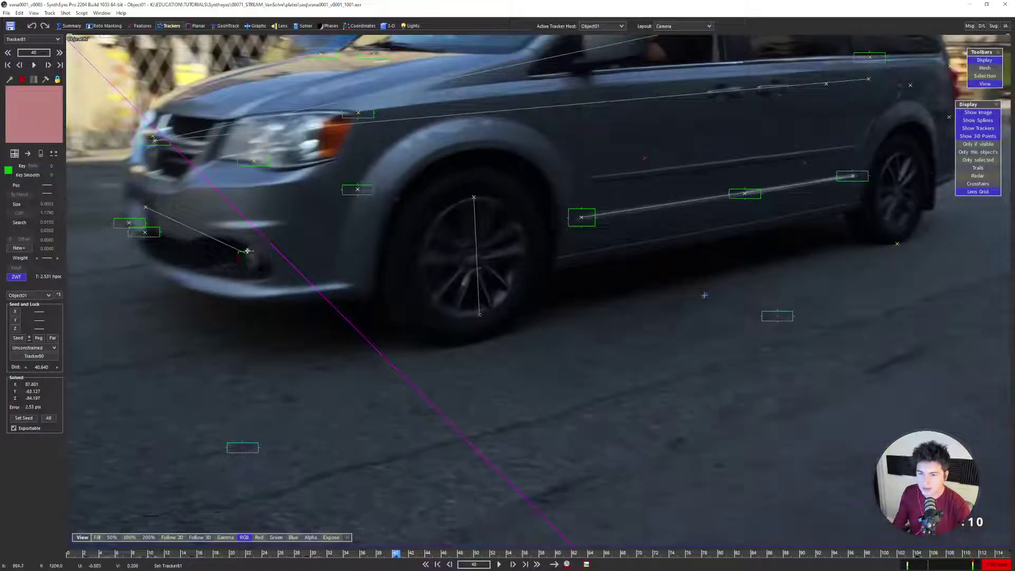
pyautogui.click(253, 253)
pyautogui.scroll(-2, 251, 254)
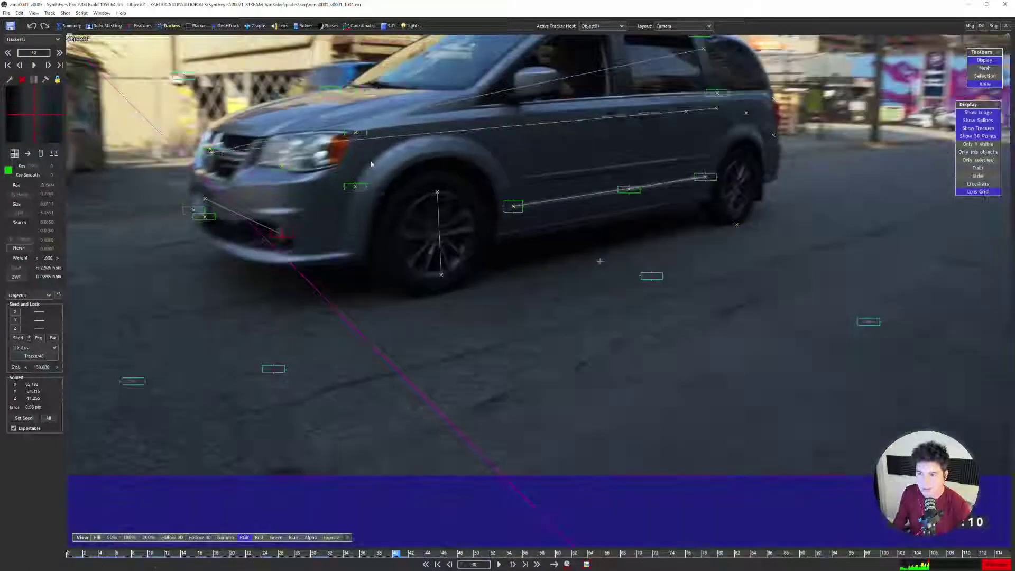
pyautogui.moveTo(266, 242); pyautogui.dragTo(281, 278, button='middle')
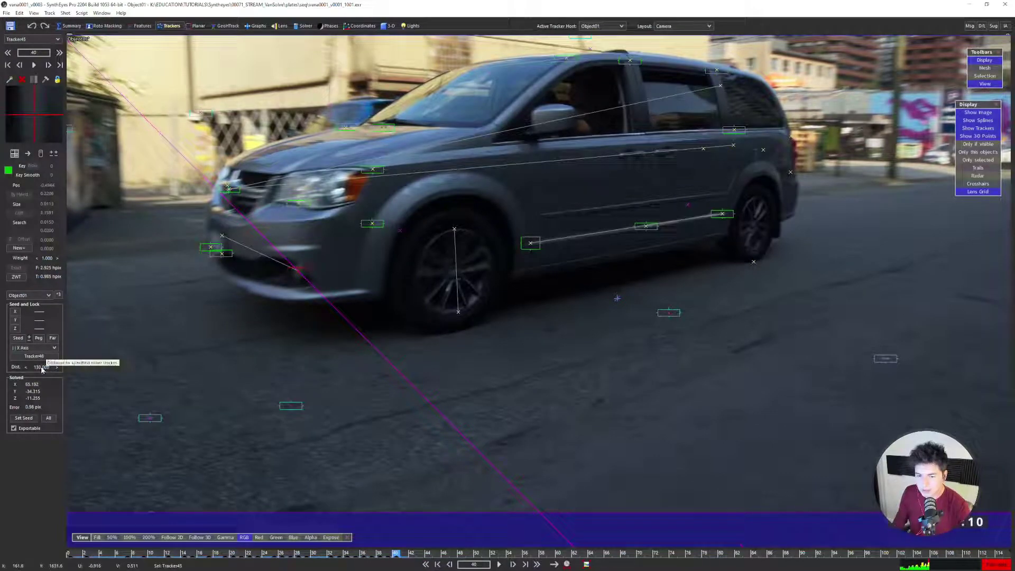
pyautogui.rightClick(42, 366)
# Show the quad layout and solve the scene again without the bumper distance constraint
pyautogui.press('q')
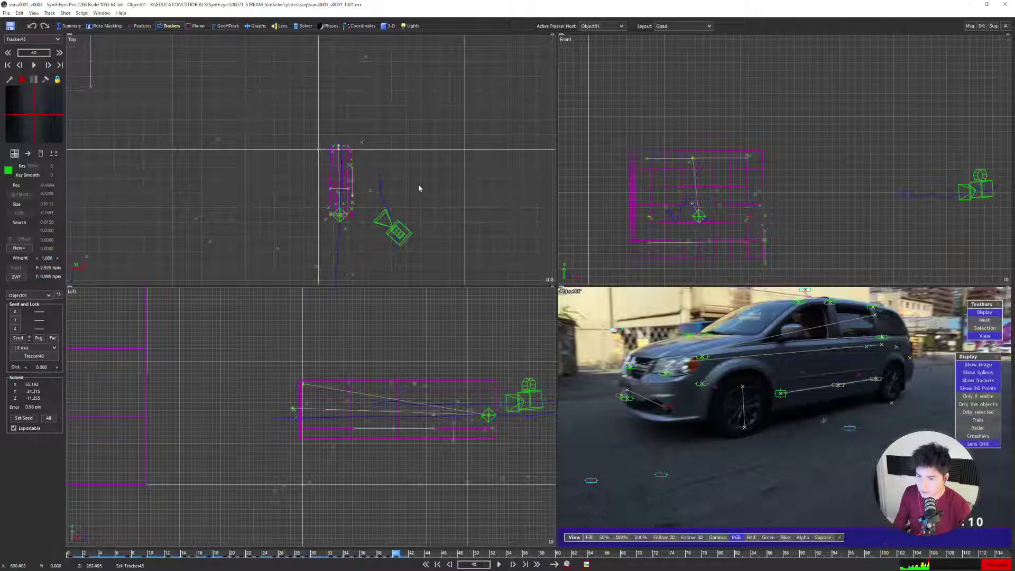
pyautogui.hotkey('shift', 'g')
pyautogui.click(157, 141)
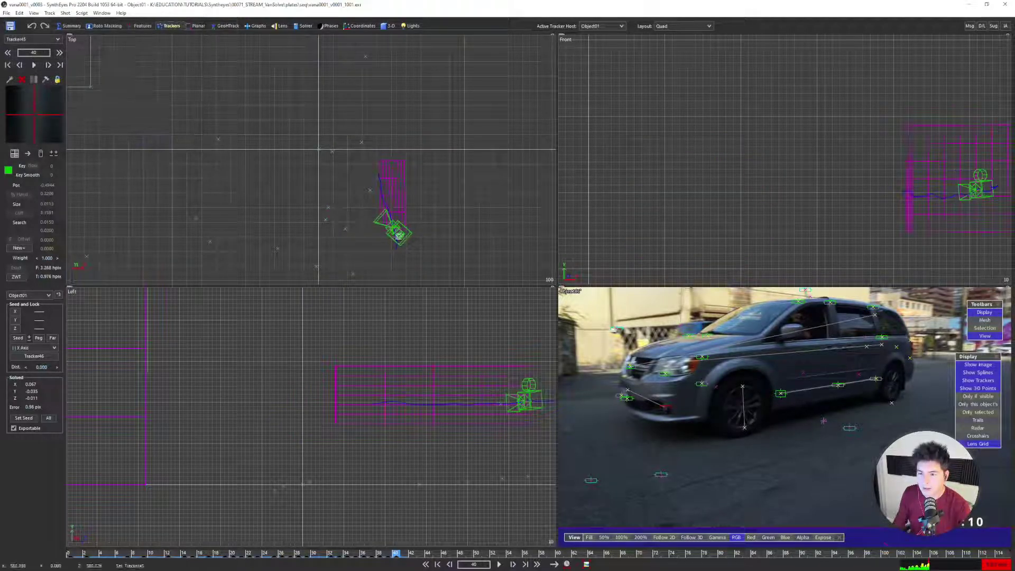
# Examine the size and position of the solved van trackers relative to the camera in the top and front views
pyautogui.scroll(5, 400, 234)
pyautogui.scroll(5, 338, 225)
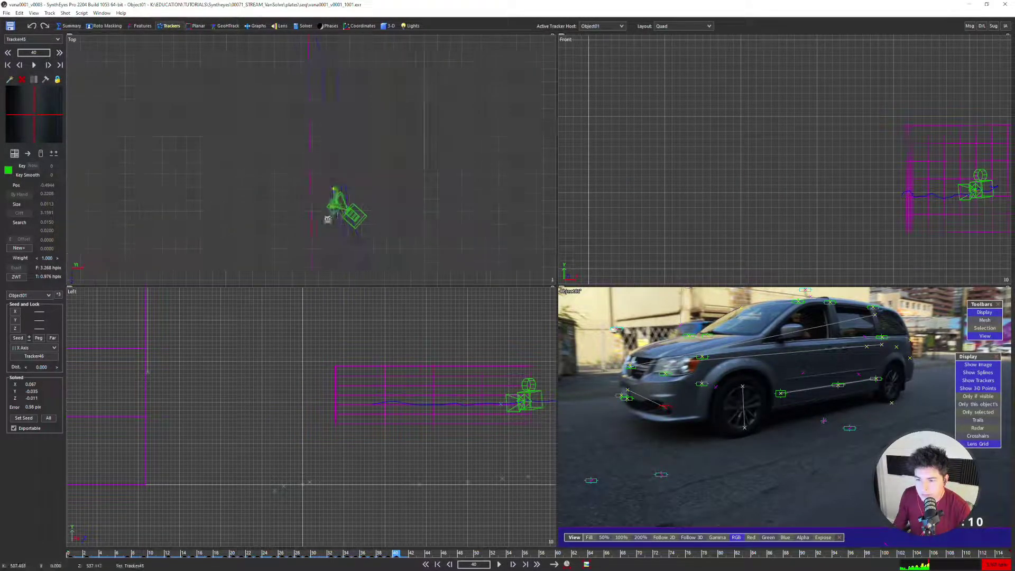
pyautogui.scroll(4, 328, 217)
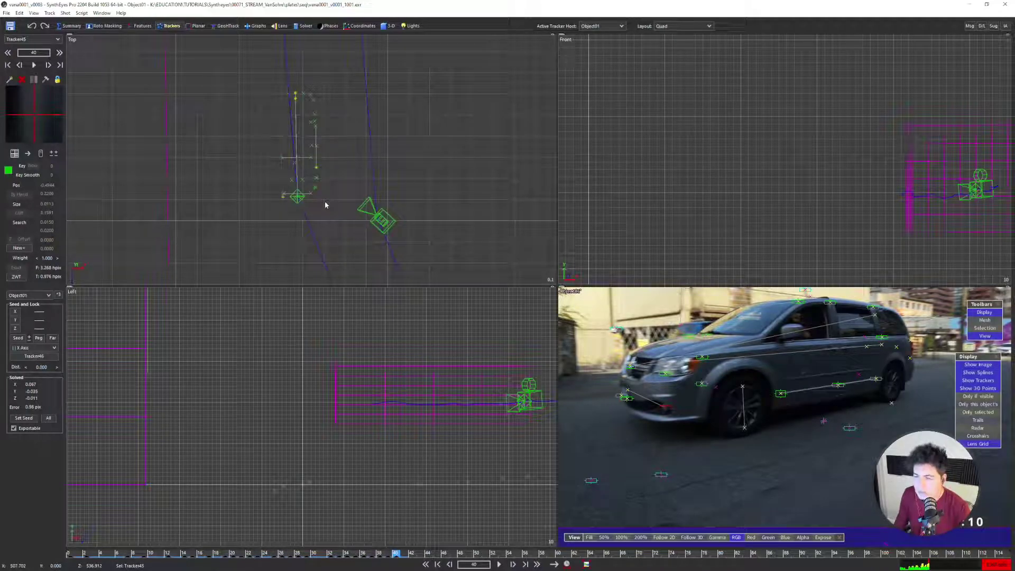
pyautogui.scroll(4, 297, 199)
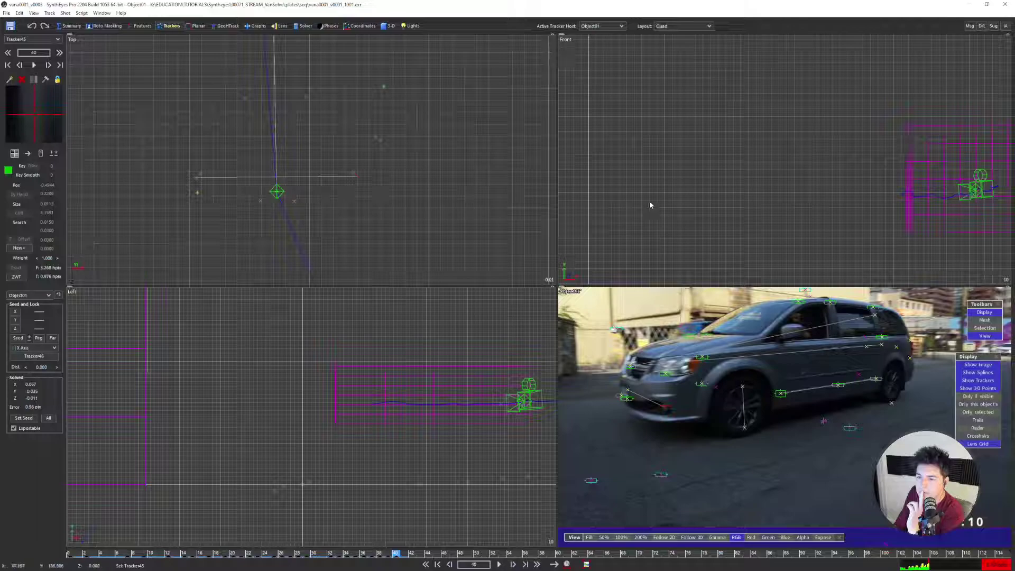
pyautogui.scroll(-3, 650, 206)
pyautogui.scroll(4, 759, 208)
pyautogui.scroll(6, 759, 208)
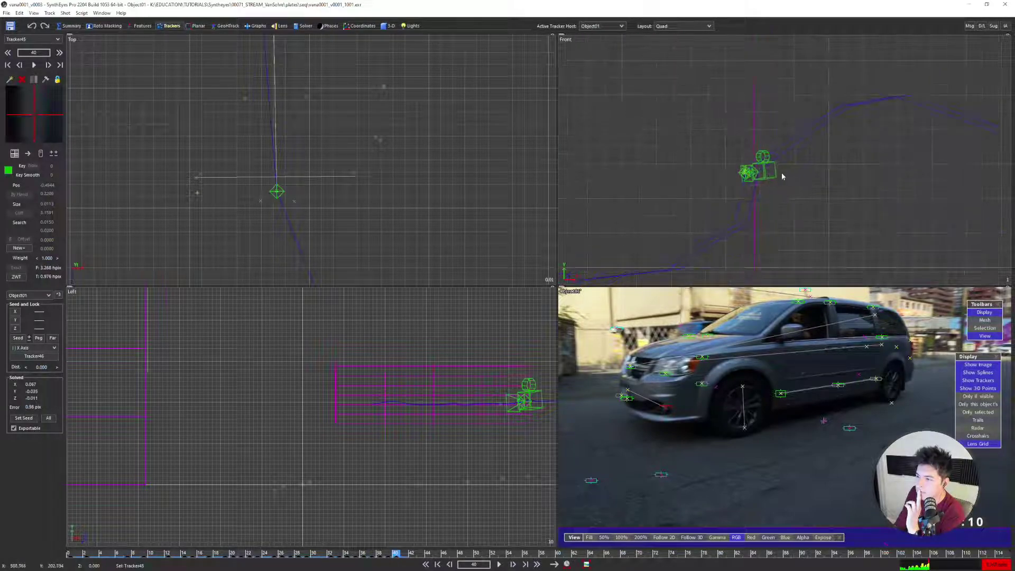
pyautogui.scroll(3, 755, 164)
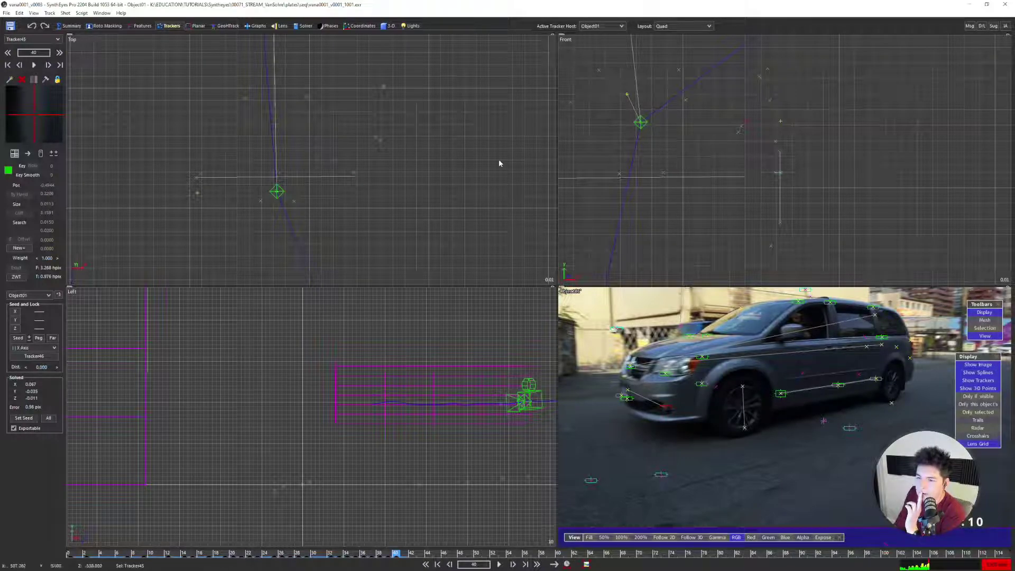
pyautogui.scroll(-5, 491, 161)
pyautogui.scroll(5, 423, 167)
# Make Camera01 the active tracker host and choose an Earthling mesh to place at the camera's position in the top view
pyautogui.click(370, 154)
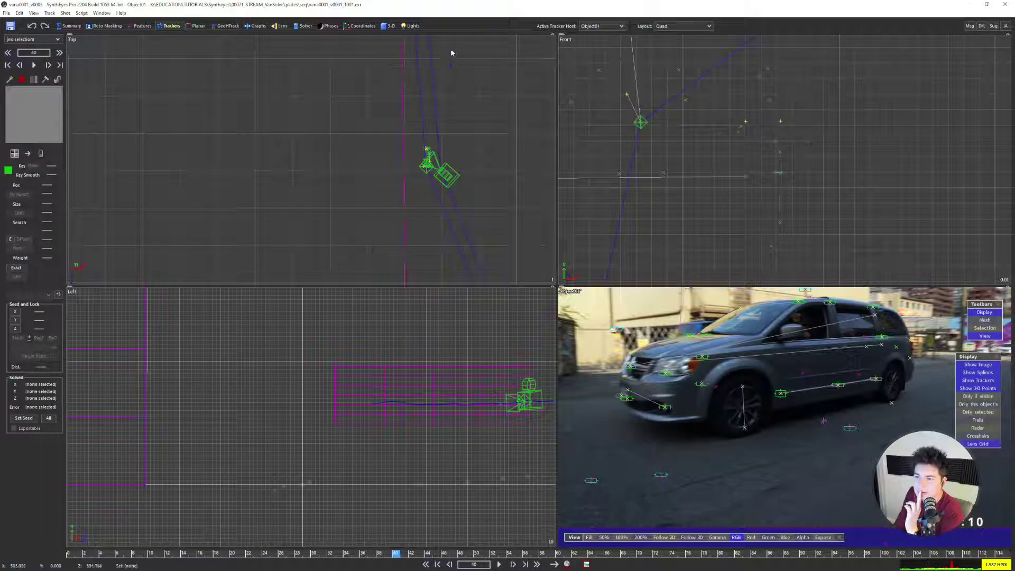
pyautogui.click(586, 26)
pyautogui.click(590, 35)
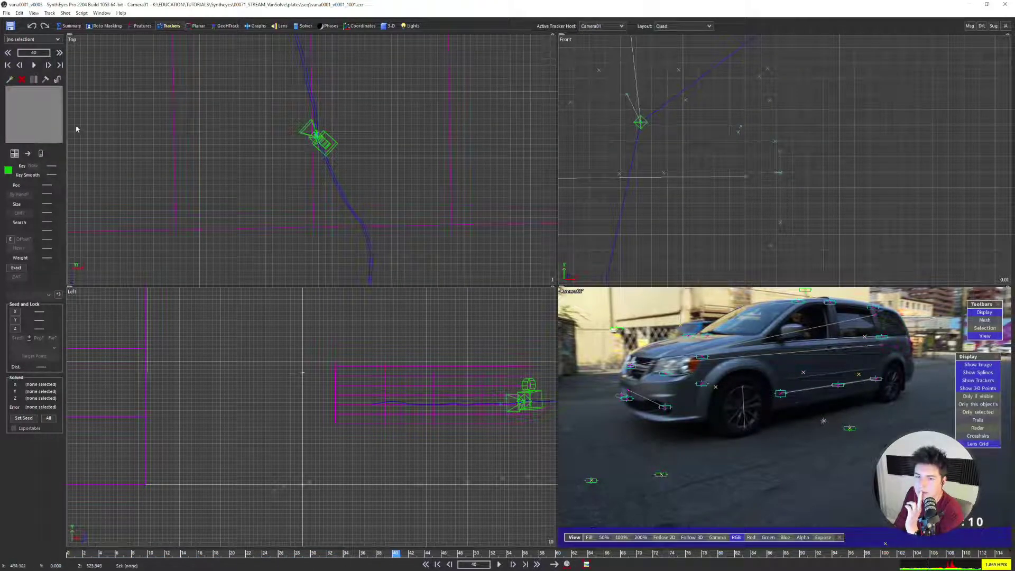
pyautogui.click(299, 26)
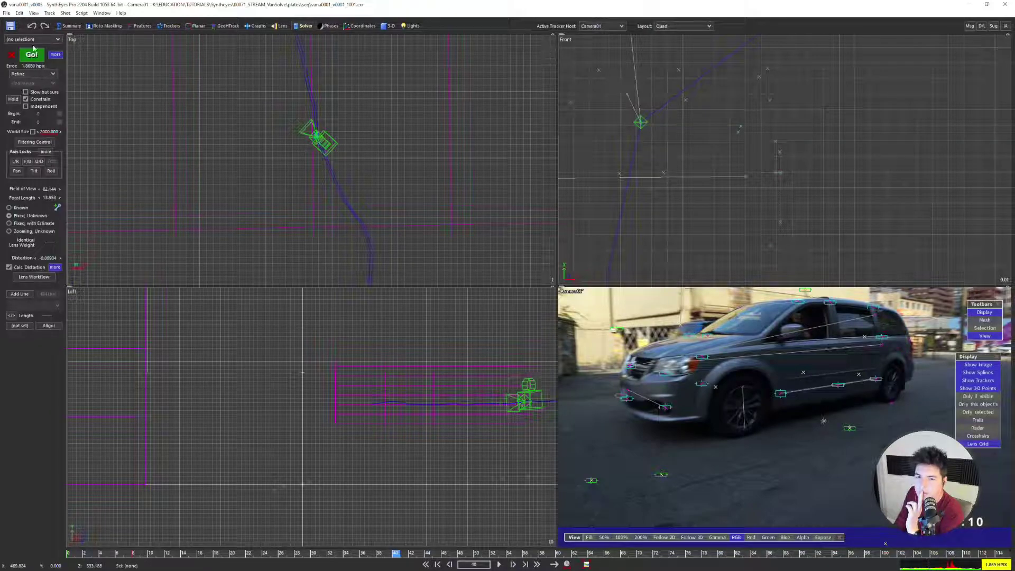
pyautogui.click(391, 26)
pyautogui.click(25, 52)
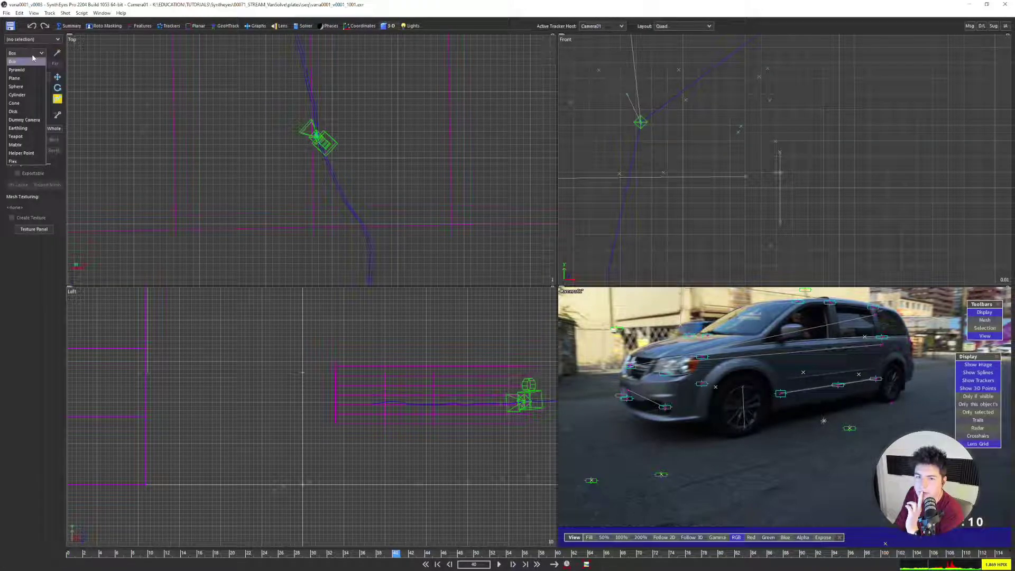
pyautogui.click(18, 128)
pyautogui.click(290, 136)
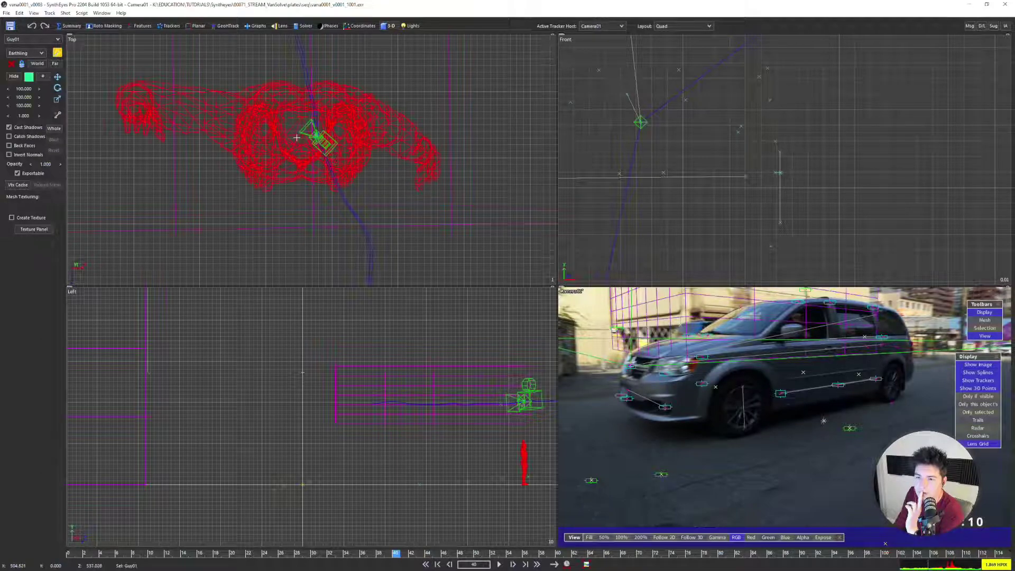
# Create the Earthling figure at the camera's position in the top view and set its uniform scale to 160
pyautogui.moveTo(292, 140); pyautogui.dragTo(316, 138)
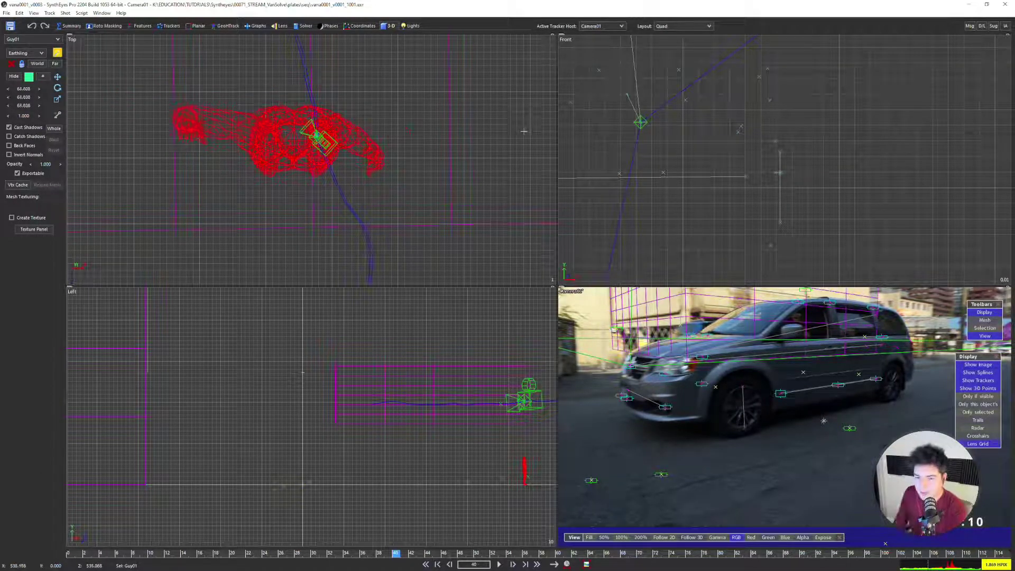
pyautogui.moveTo(623, 135); pyautogui.dragTo(710, 128)
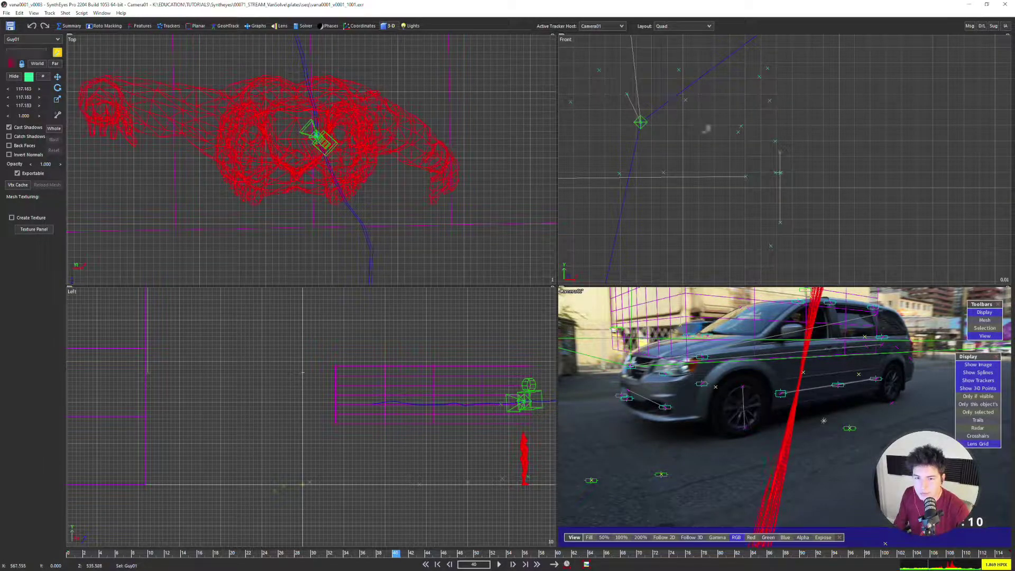
pyautogui.doubleClick(25, 89)
pyautogui.write('16')
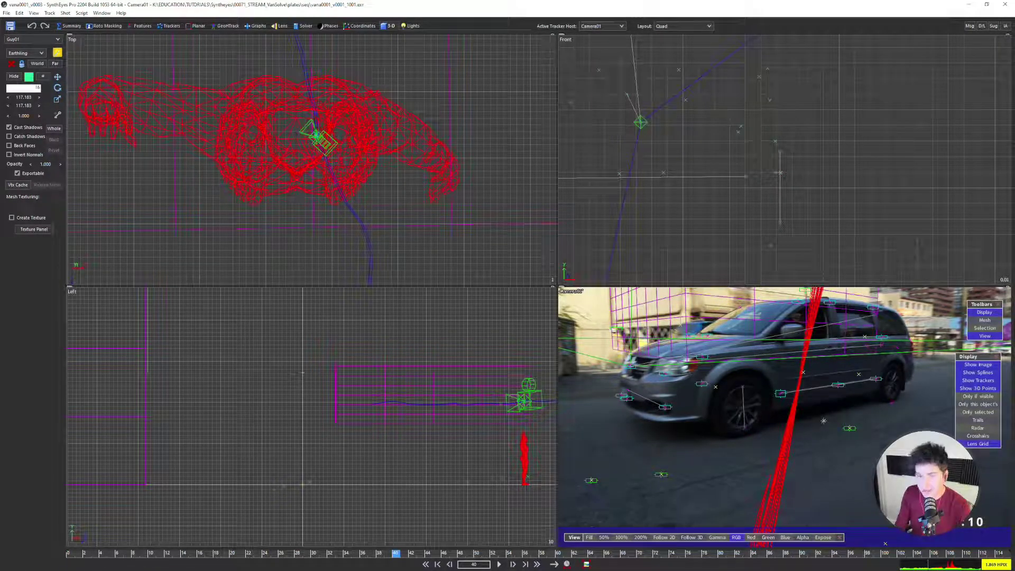
pyautogui.write('0')
pyautogui.press('Return')
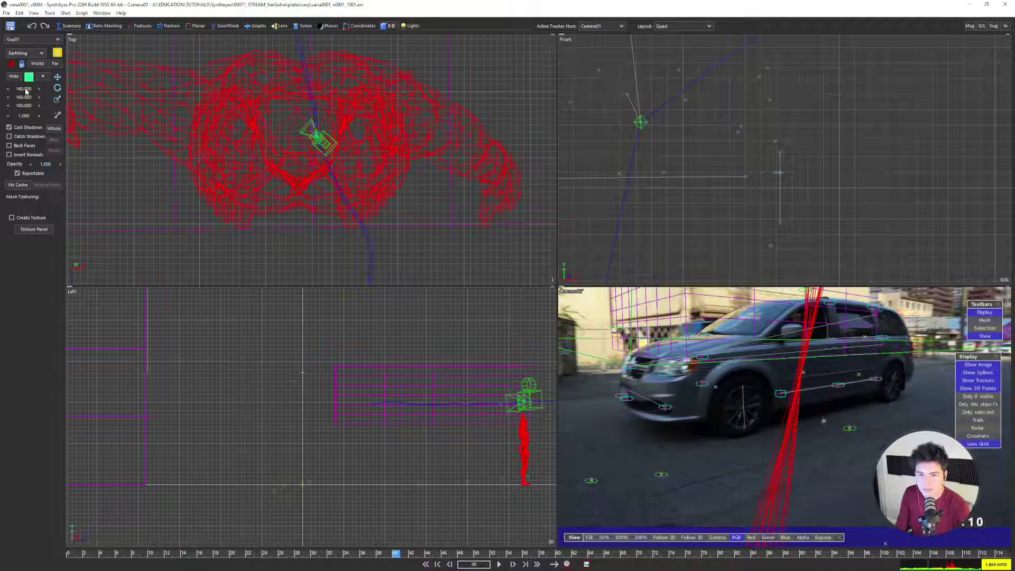
# Inspect the front wheel's rim trackers and their distance constraint in the constrained points list
pyautogui.click(746, 429)
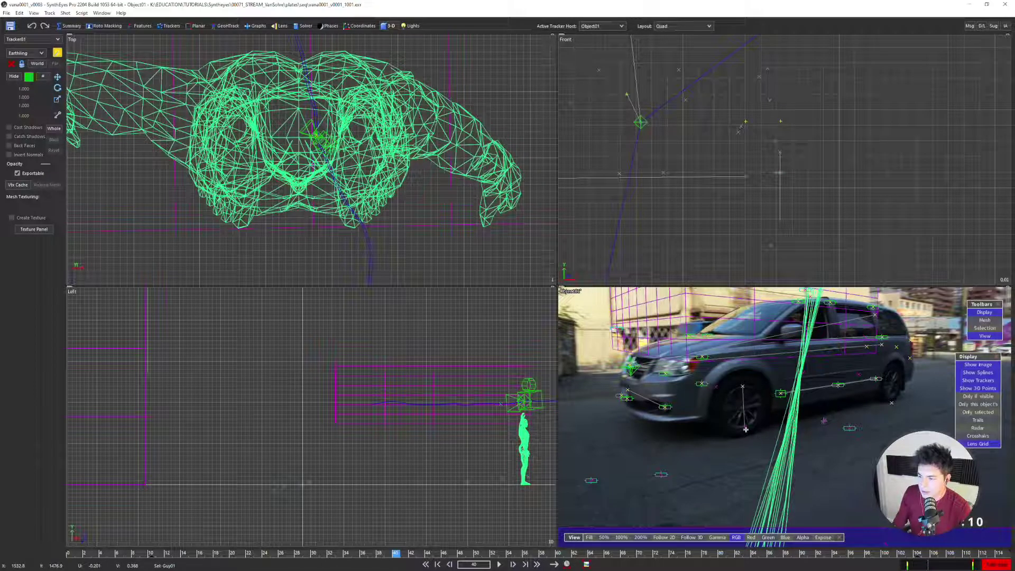
pyautogui.scroll(2, 746, 429)
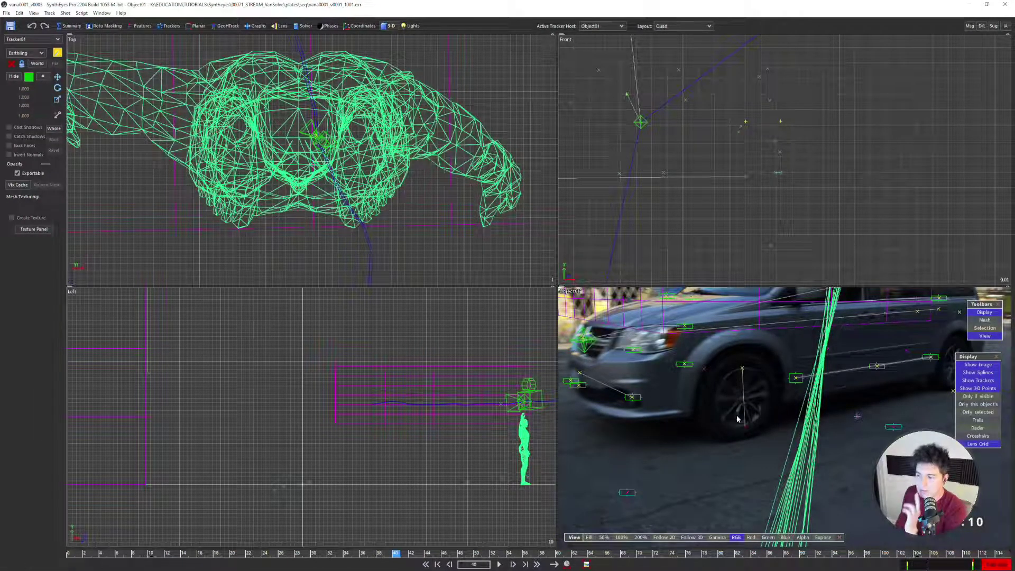
pyautogui.click(165, 26)
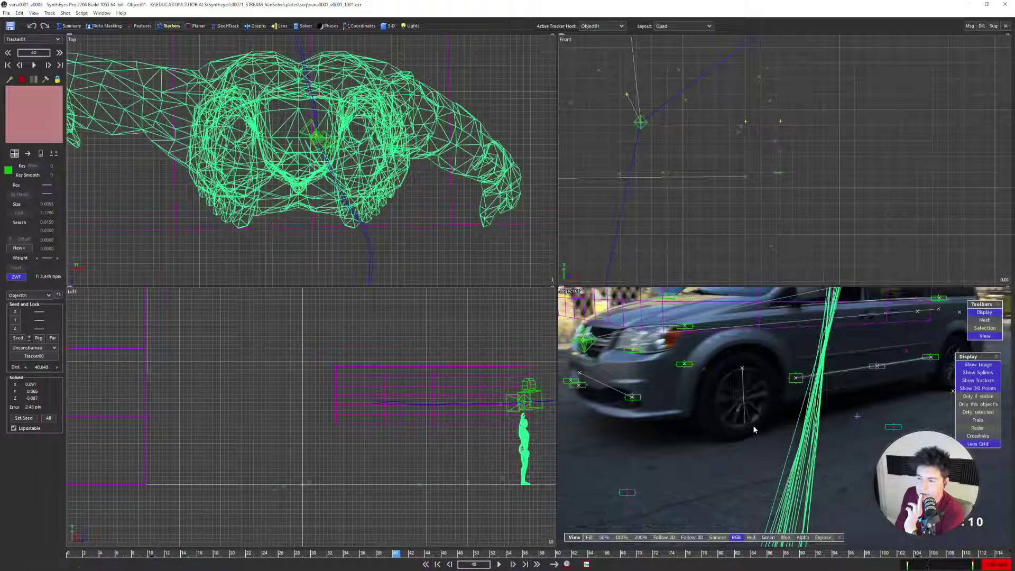
pyautogui.click(632, 397)
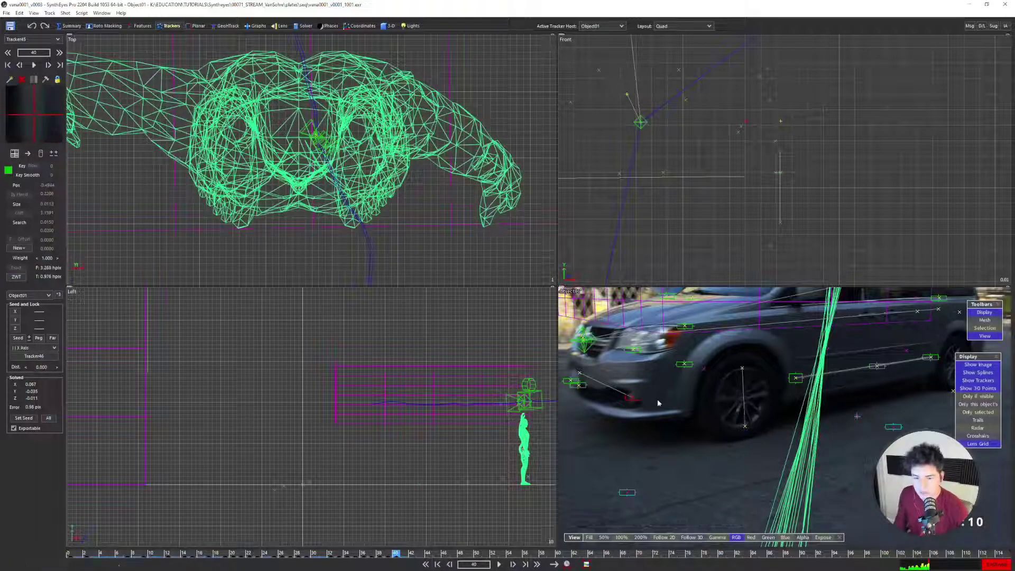
pyautogui.click(685, 381)
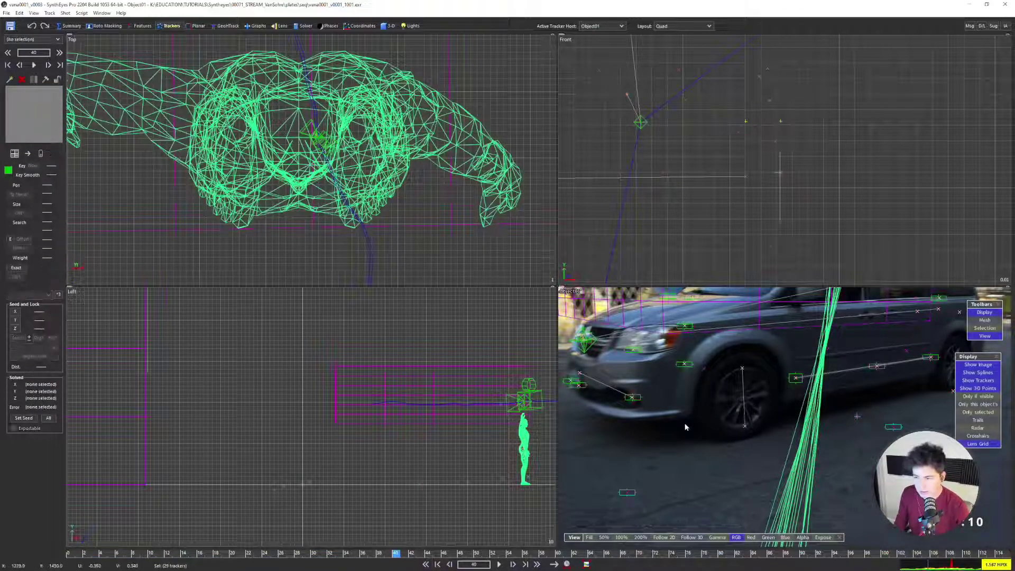
pyautogui.press('5')
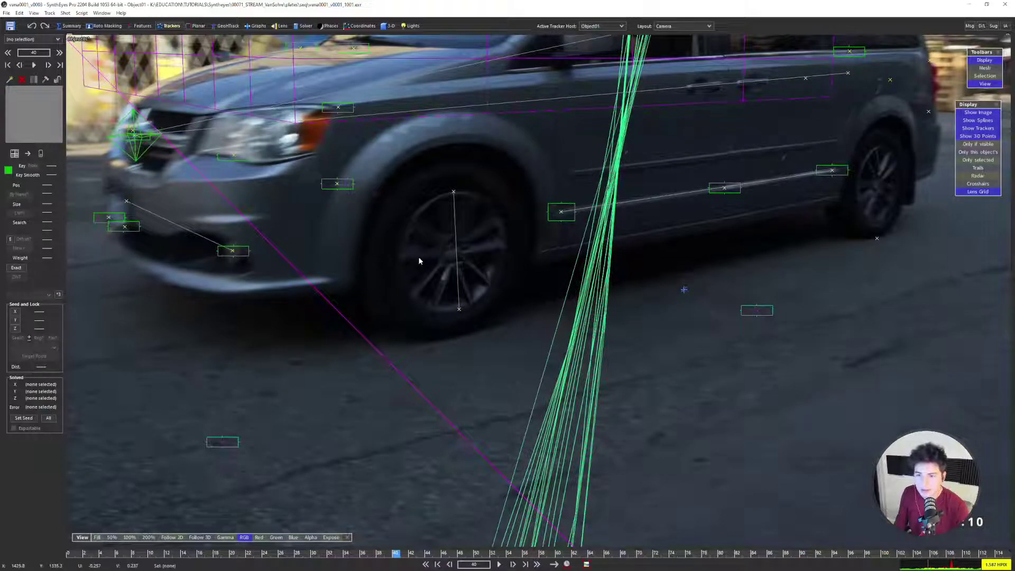
pyautogui.press('9')
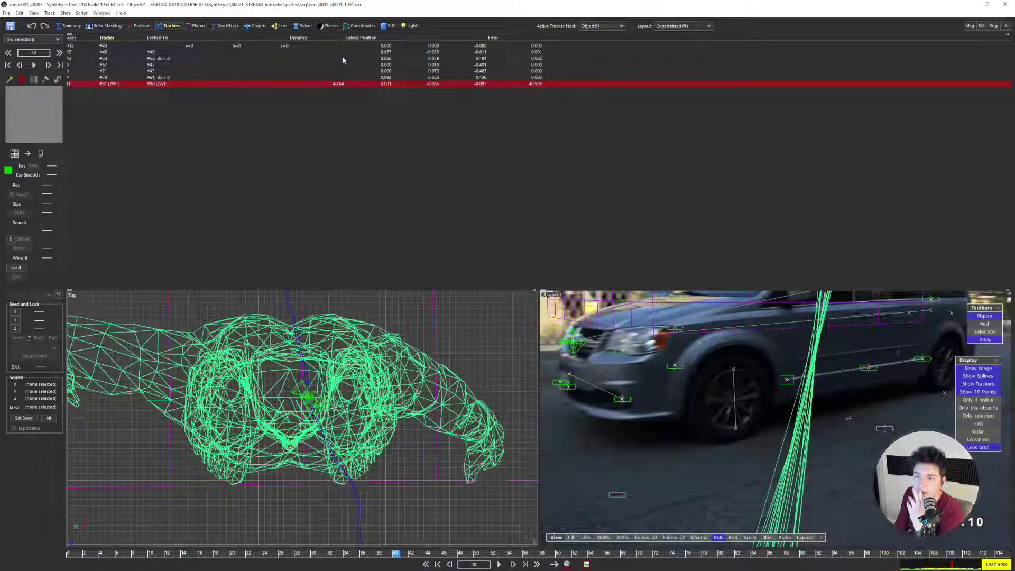
pyautogui.click(332, 85)
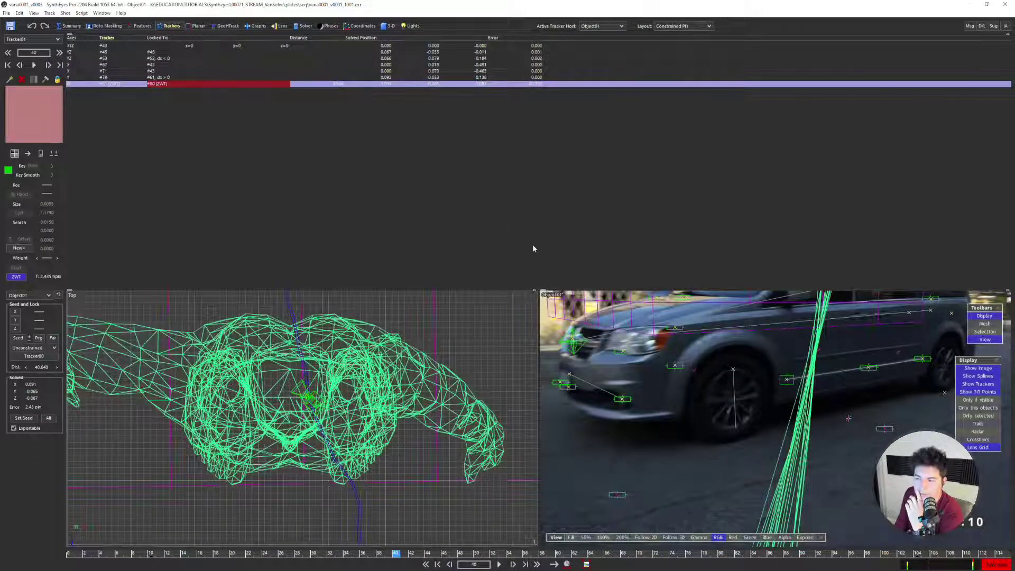
# Show the quad layout and try solving the scene again with the rim distance constraint
pyautogui.press('7')
pyautogui.scroll(-10, 320, 215)
pyautogui.press('F9')
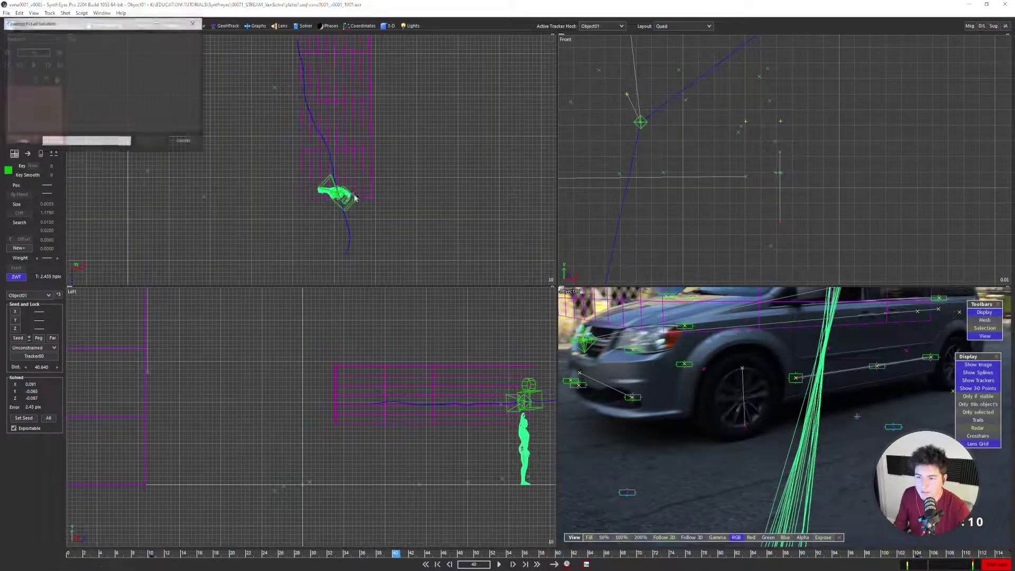
pyautogui.click(154, 141)
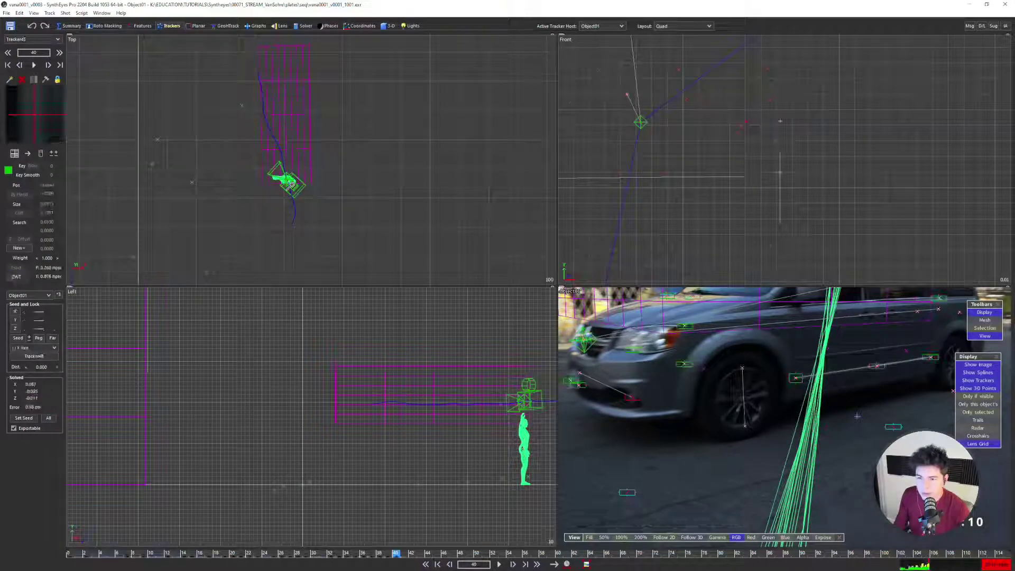
# Remove the Earthling figure at the camera and undo back to the earlier, larger-scale van object solve
pyautogui.click(296, 185)
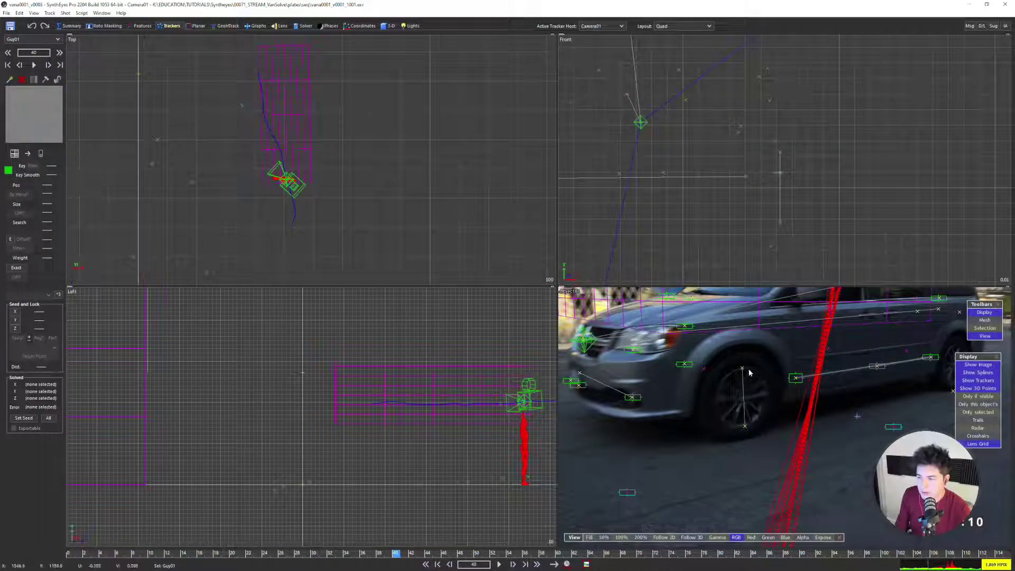
pyautogui.moveTo(744, 368)
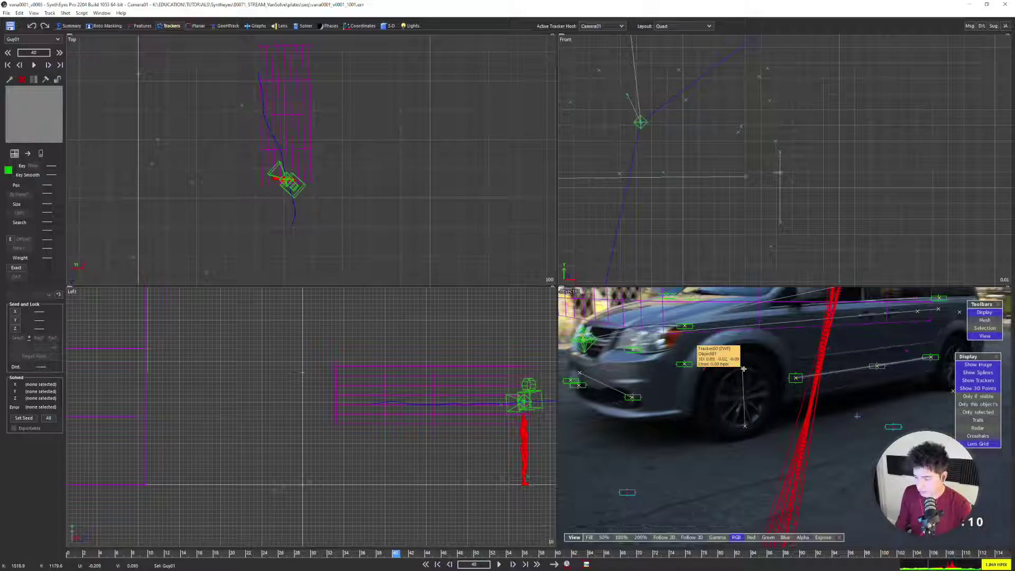
pyautogui.click(299, 193)
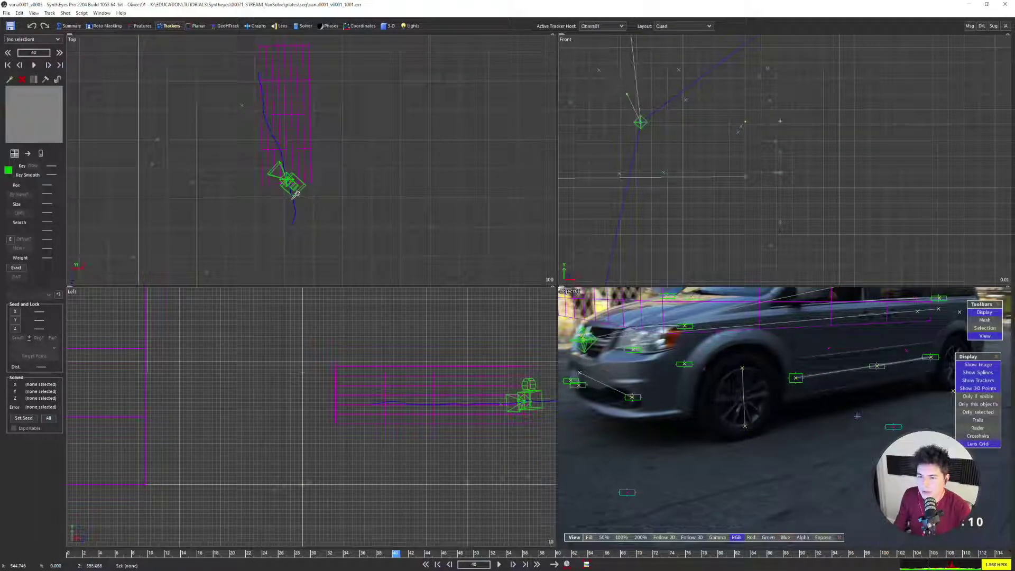
pyautogui.hotkey('ctrl', 'z')
pyautogui.scroll(-2, 223, 168)
pyautogui.scroll(3, 233, 170)
pyautogui.moveTo(233, 170); pyautogui.dragTo(379, 237, button='middle')
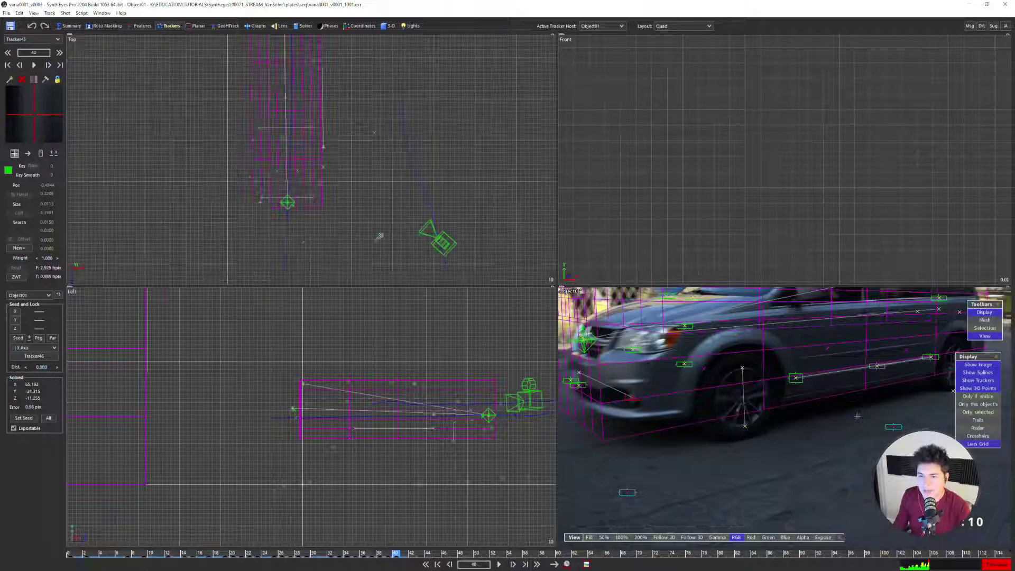
# Turn off zero-weighted tracker status for the two front rim trackers and play the shot in the camera view
pyautogui.click(744, 370)
pyautogui.keyDown('shift'); pyautogui.click(745, 425); pyautogui.keyUp('shift')
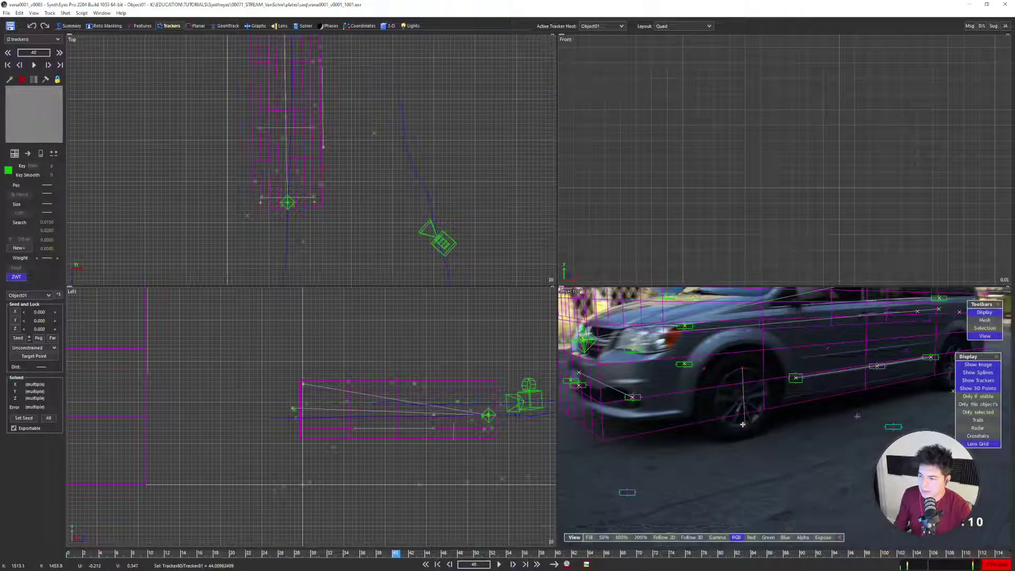
pyautogui.press('5')
pyautogui.hotkey('shift', 'a')
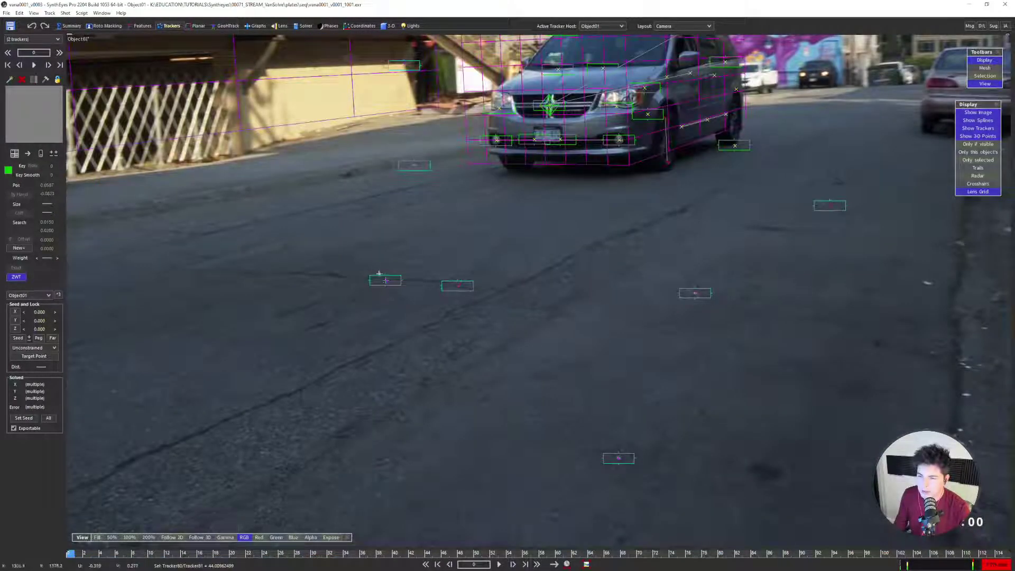
pyautogui.click(21, 275)
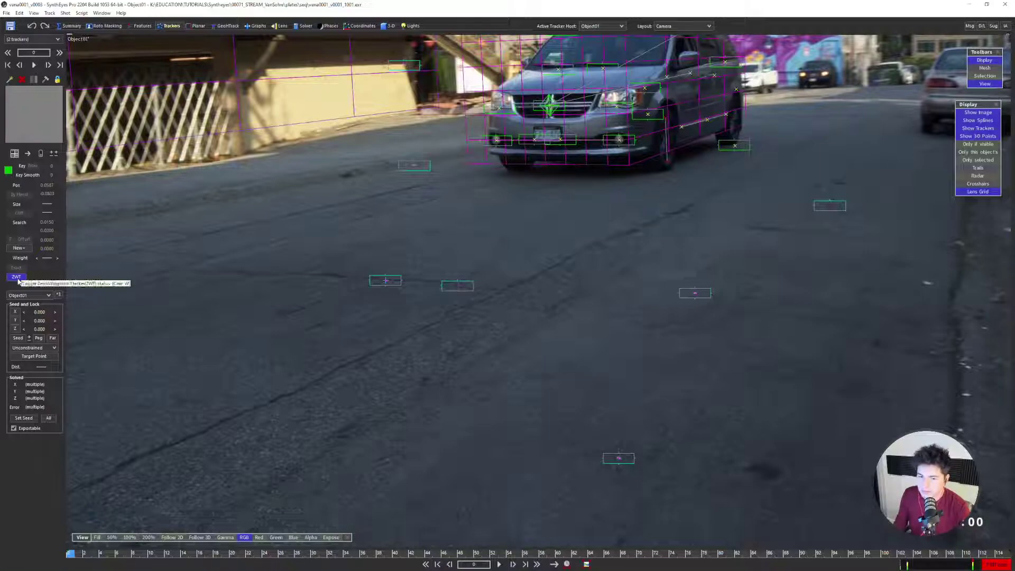
pyautogui.press('space')
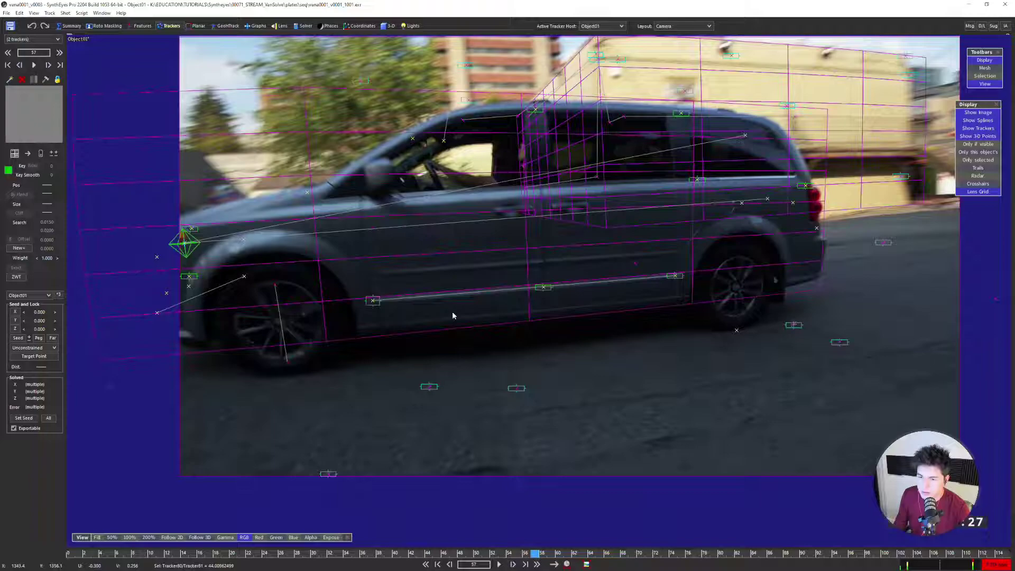
# Solve the scene again in the quad layout and check the van's size relative to the camera in the top and left views
pyautogui.press('q')
pyautogui.press('g')
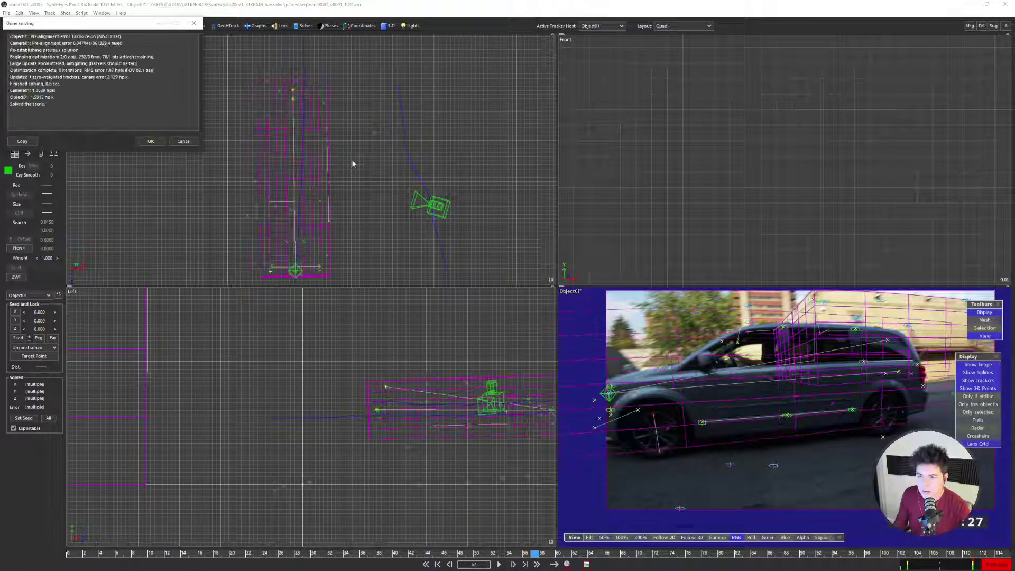
pyautogui.click(152, 142)
pyautogui.scroll(5, 331, 251)
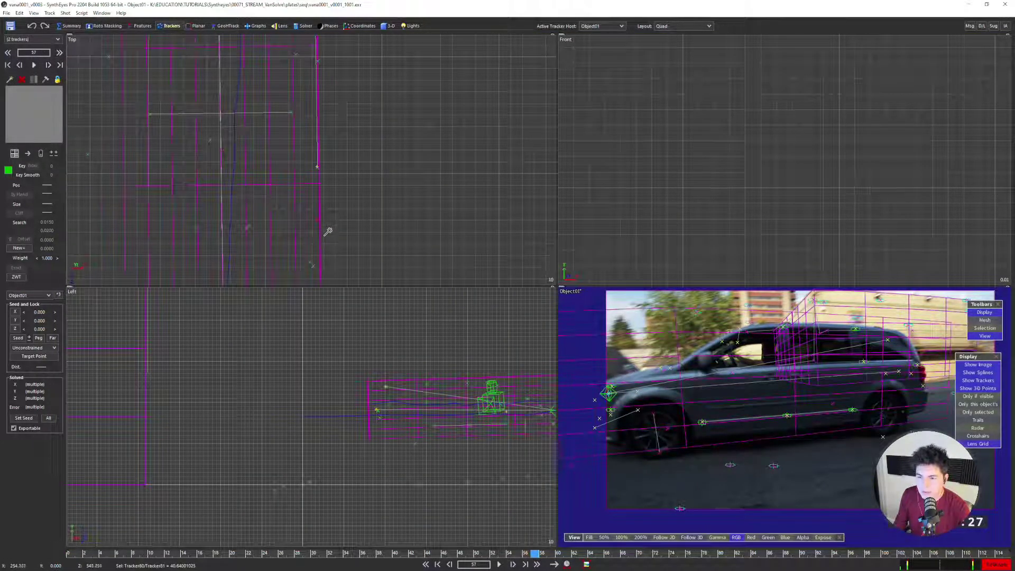
pyautogui.scroll(-3, 320, 217)
pyautogui.scroll(5, 519, 426)
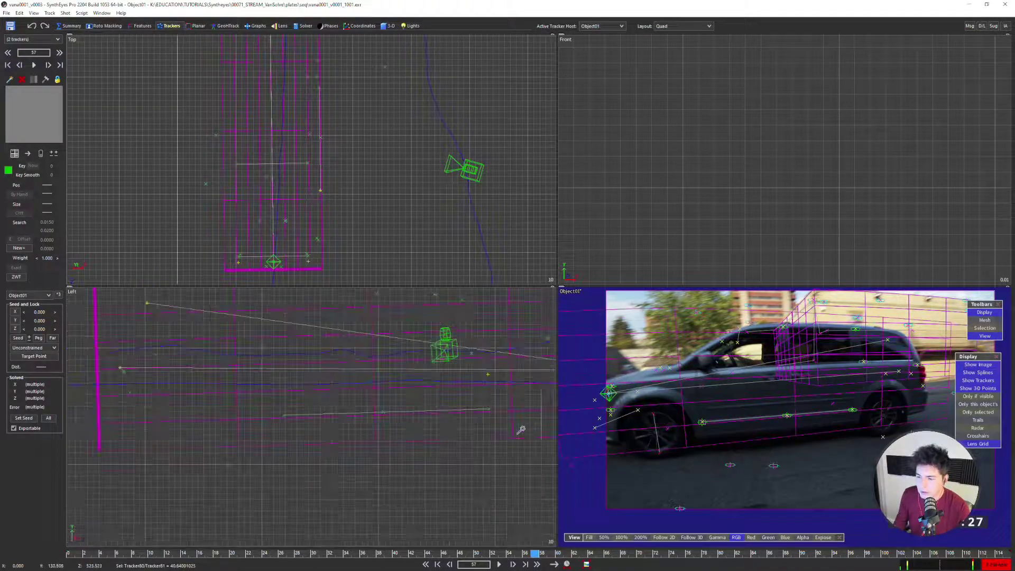
pyautogui.moveTo(519, 426); pyautogui.dragTo(386, 415, button='middle')
pyautogui.hotkey('ctrl', 'y')
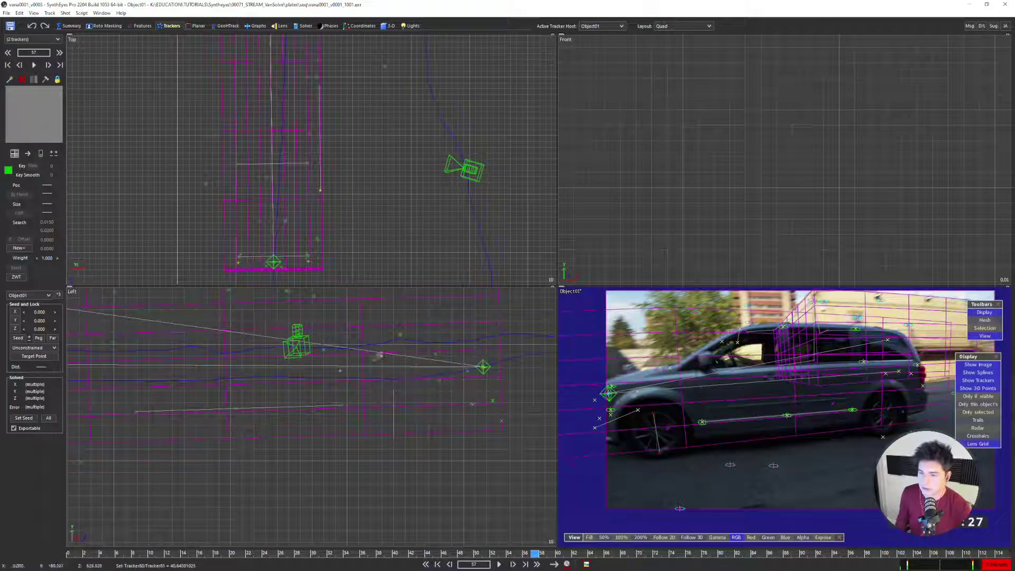
pyautogui.scroll(-3, 321, 181)
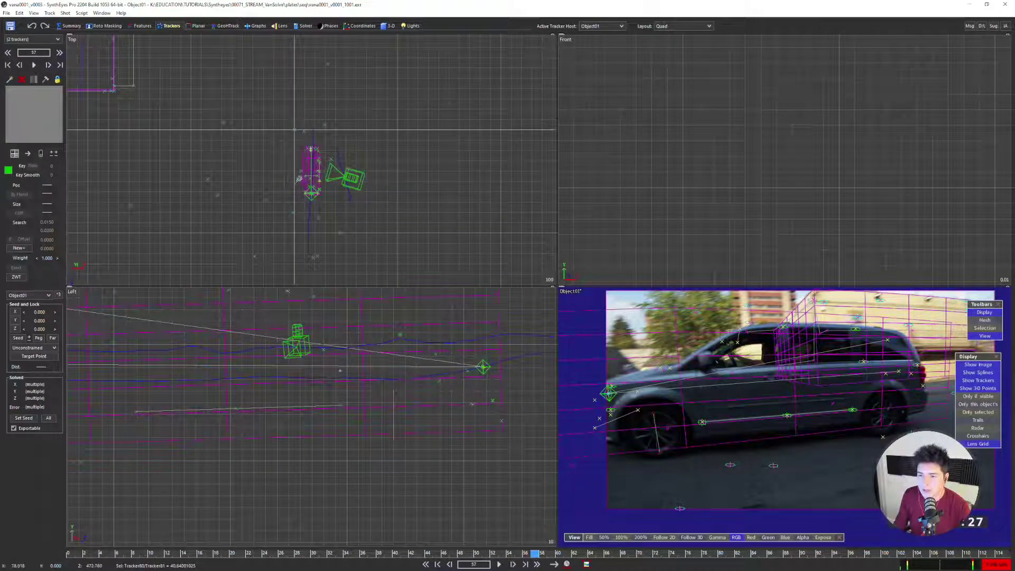
# Create an Earthling figure near the van in the top view and set its uniform scale to 170
pyautogui.click(384, 26)
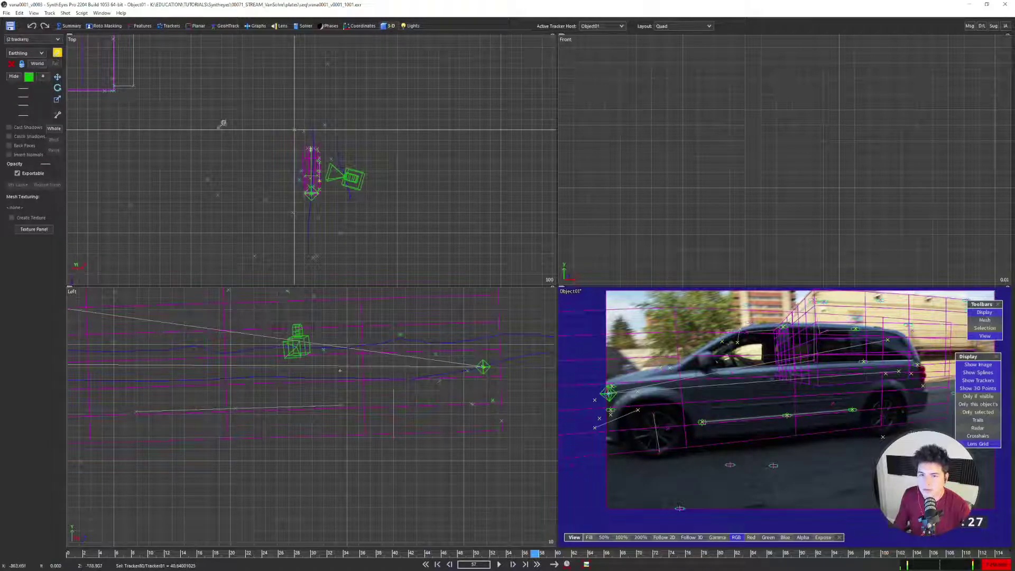
pyautogui.click(344, 523)
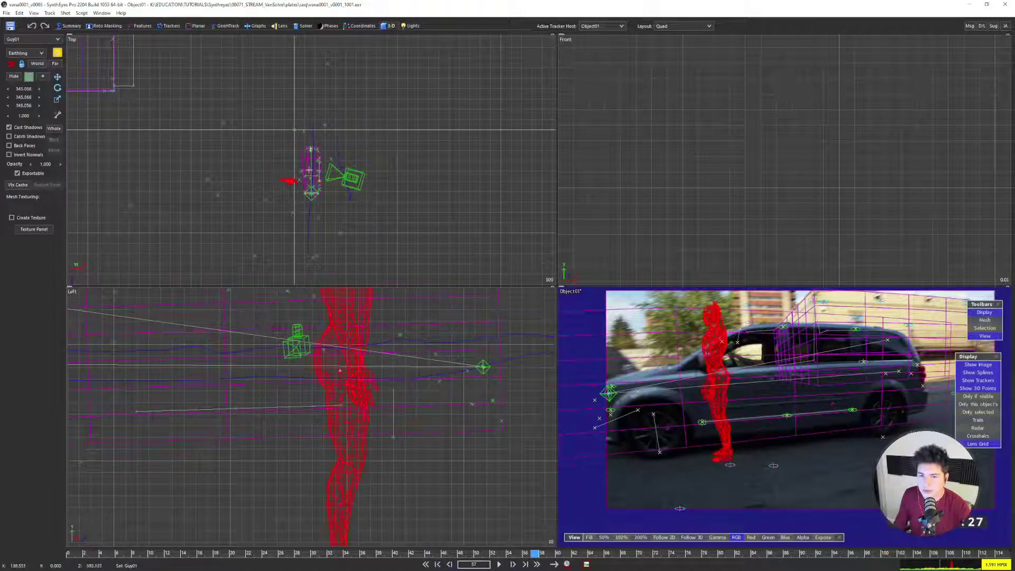
pyautogui.doubleClick(17, 88)
pyautogui.write('170')
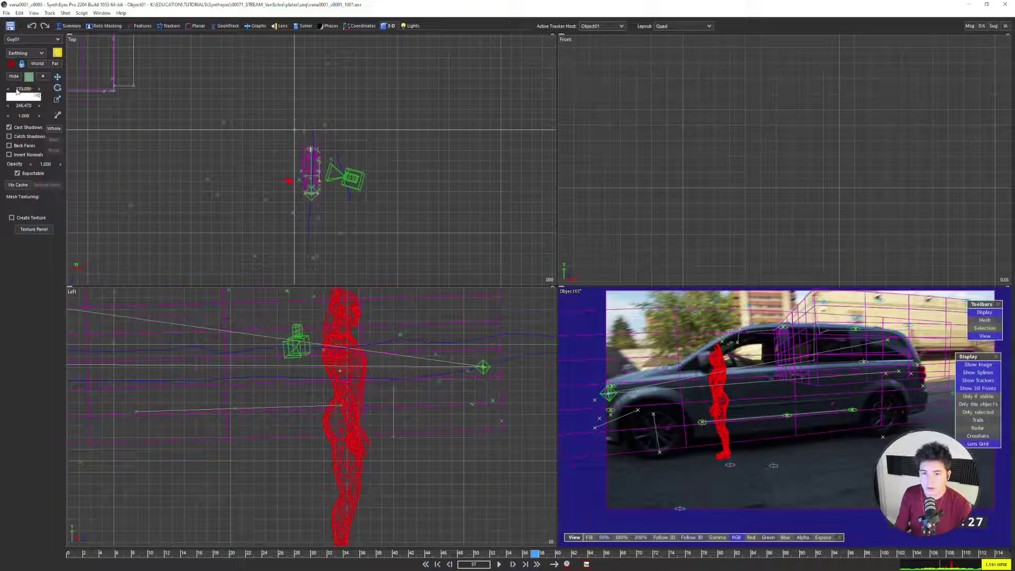
pyautogui.press('Return')
# Move the Earthling figure to the camera-facing side of the van, next to its rear half, in the top view
pyautogui.press('w')
pyautogui.scroll(4, 297, 192)
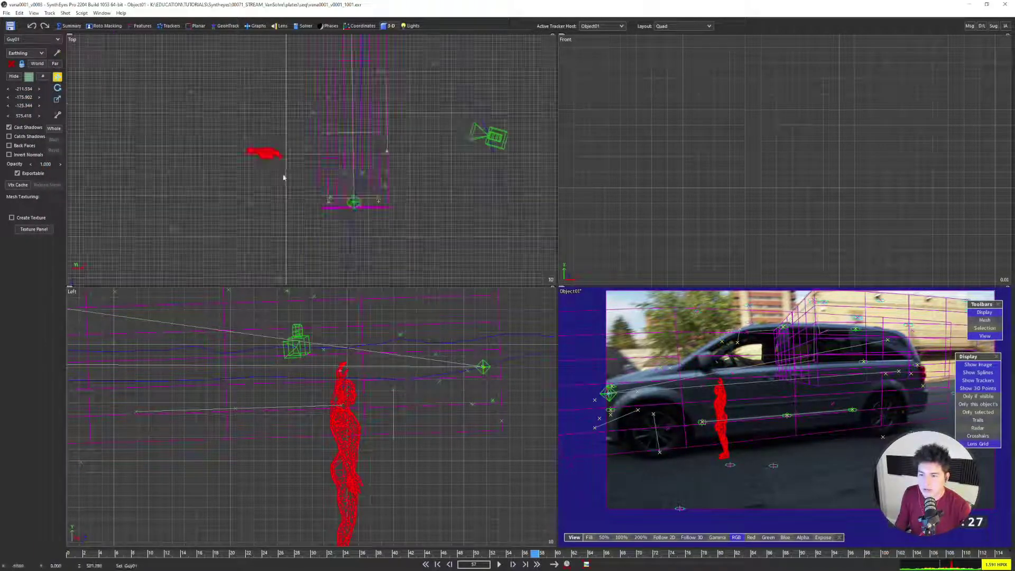
pyautogui.moveTo(269, 154); pyautogui.dragTo(408, 134)
pyautogui.moveTo(294, 471); pyautogui.dragTo(247, 396)
pyautogui.scroll(-3, 294, 379)
pyautogui.click(397, 108)
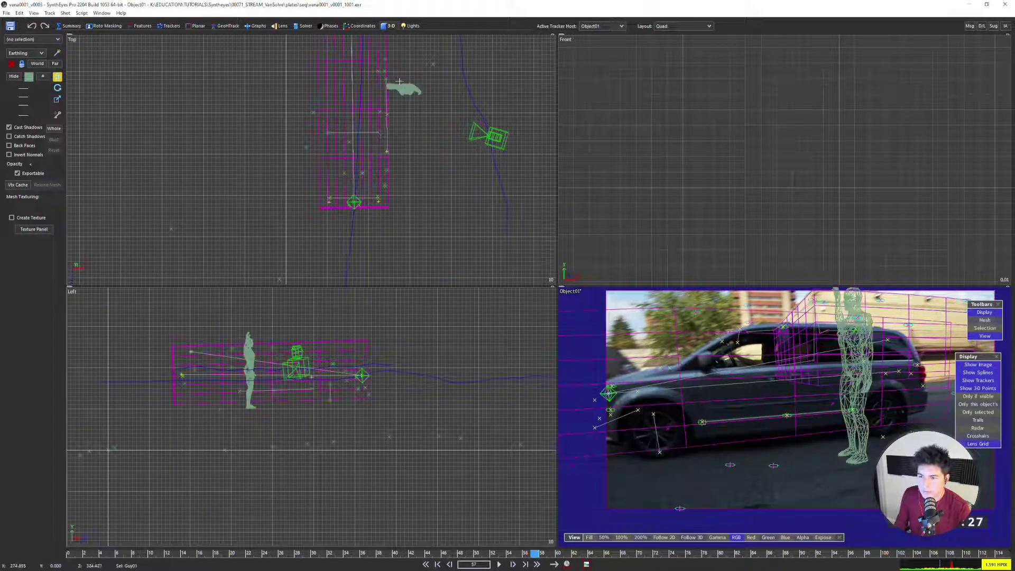
pyautogui.moveTo(401, 87); pyautogui.dragTo(397, 75)
# Step back and forth through the frames in the camera view to compare the Earthling's height with the van
pyautogui.press('1')
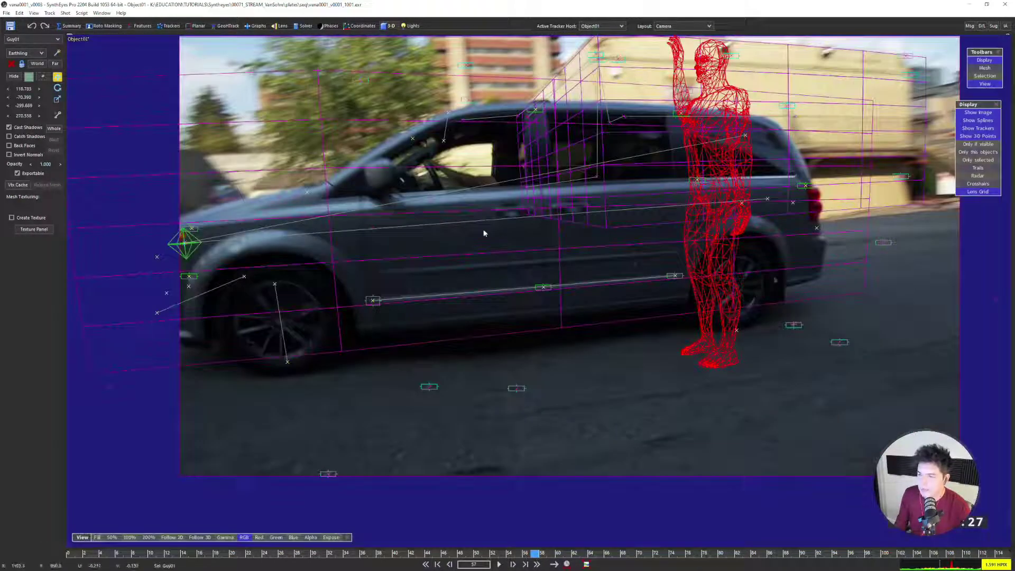
pyautogui.scroll(-2, 485, 233)
pyautogui.moveTo(485, 233); pyautogui.dragTo(408, 287, button='middle')
pyautogui.scroll(1, 408, 286)
pyautogui.press('Right')
pyautogui.press('Right')
pyautogui.press('Right')
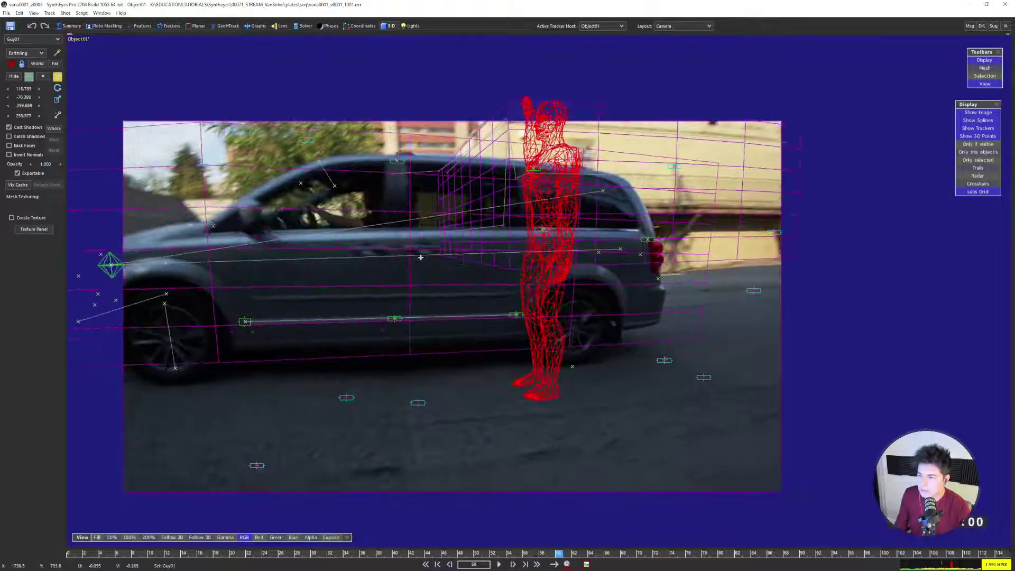
pyautogui.press('Left')
pyautogui.press('Left')
pyautogui.press('Left')
pyautogui.press('Left')
pyautogui.press('Left')
pyautogui.press('Left')
pyautogui.press('Left')
pyautogui.press('Left')
pyautogui.press('Left')
pyautogui.press('Left')
pyautogui.press('Left')
pyautogui.press('Left')
pyautogui.press('Left')
pyautogui.press('Left')
pyautogui.press('Left')
pyautogui.press('Left')
pyautogui.press('Left')
pyautogui.press('Left')
pyautogui.press('Left')
pyautogui.press('Left')
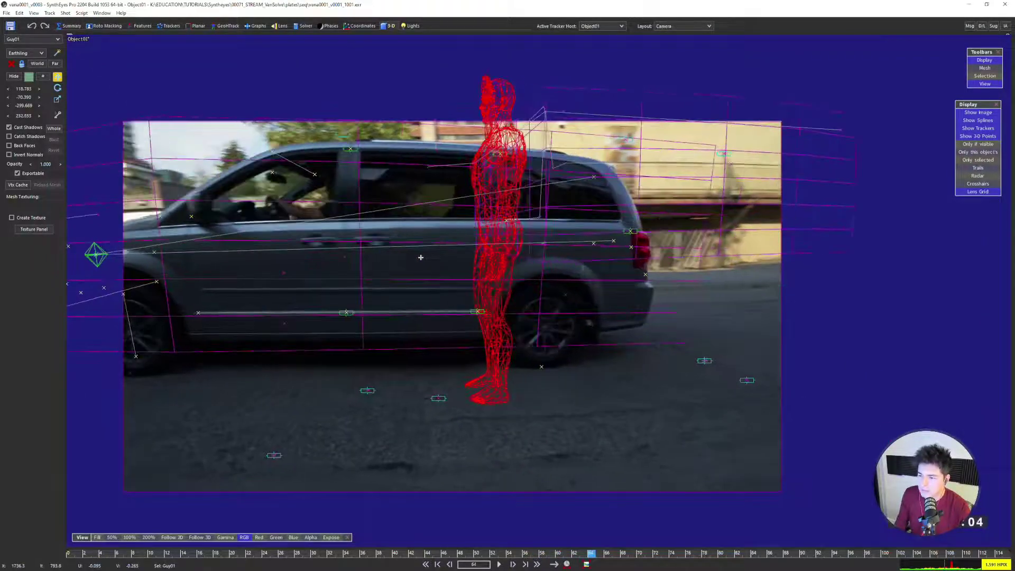
pyautogui.press('Left')
pyautogui.press('Left')
pyautogui.press('Left')
pyautogui.press('Left')
pyautogui.press('Left')
pyautogui.press('Left')
pyautogui.press('Left')
pyautogui.press('Left')
pyautogui.press('Left')
pyautogui.press('Left')
pyautogui.press('Left')
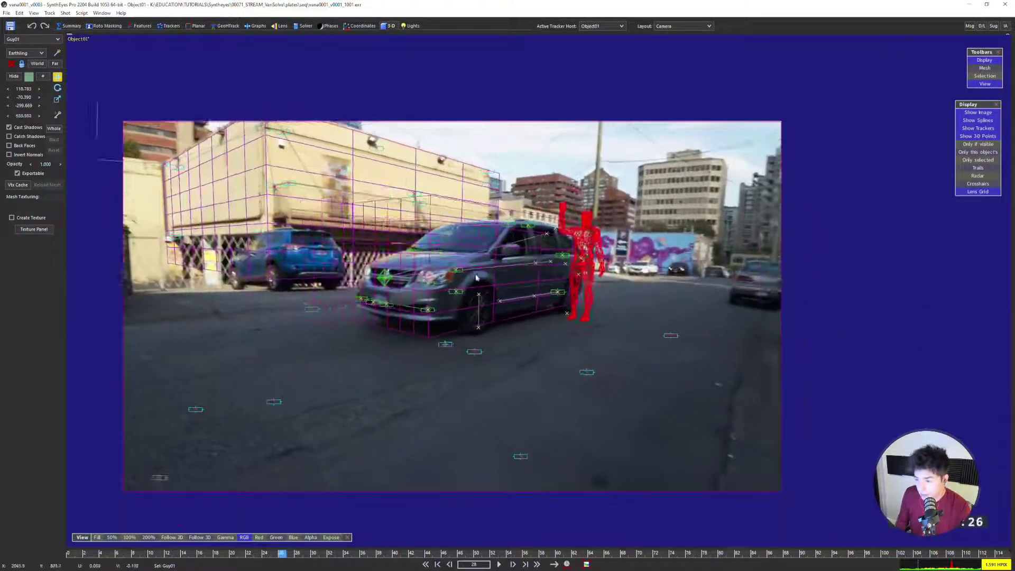
pyautogui.press('Right')
pyautogui.press('Right')
pyautogui.press('Right')
pyautogui.press('Right')
pyautogui.press('Right')
pyautogui.press('Right')
pyautogui.press('Right')
pyautogui.press('Right')
pyautogui.press('Right')
pyautogui.press('Right')
pyautogui.press('Right')
pyautogui.press('Right')
pyautogui.press('Right')
pyautogui.press('Right')
pyautogui.press('Right')
pyautogui.press('Right')
pyautogui.press('Right')
pyautogui.press('Right')
pyautogui.press('Right')
pyautogui.press('Right')
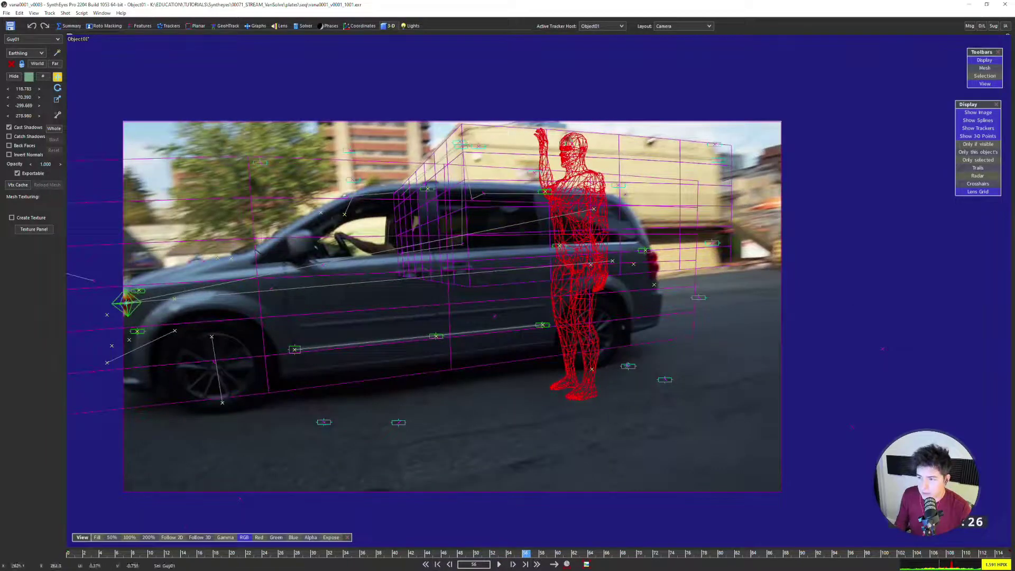
# Return to the quad layout and delete the Earthling figure beside the van
pyautogui.press('4')
pyautogui.click(409, 78)
pyautogui.click(409, 78)
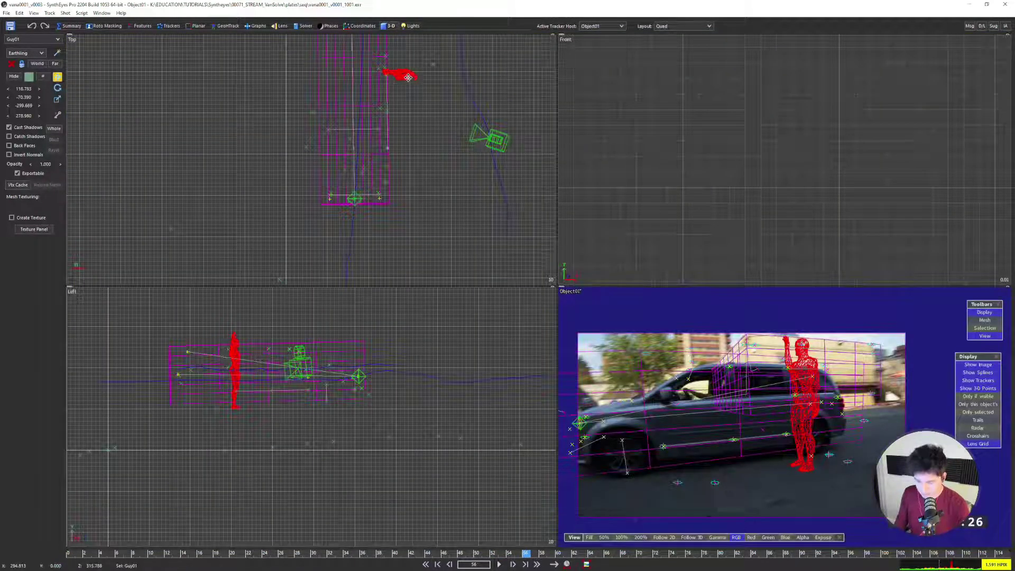
pyautogui.press('Delete')
pyautogui.moveTo(398, 153); pyautogui.dragTo(381, 211, button='middle')
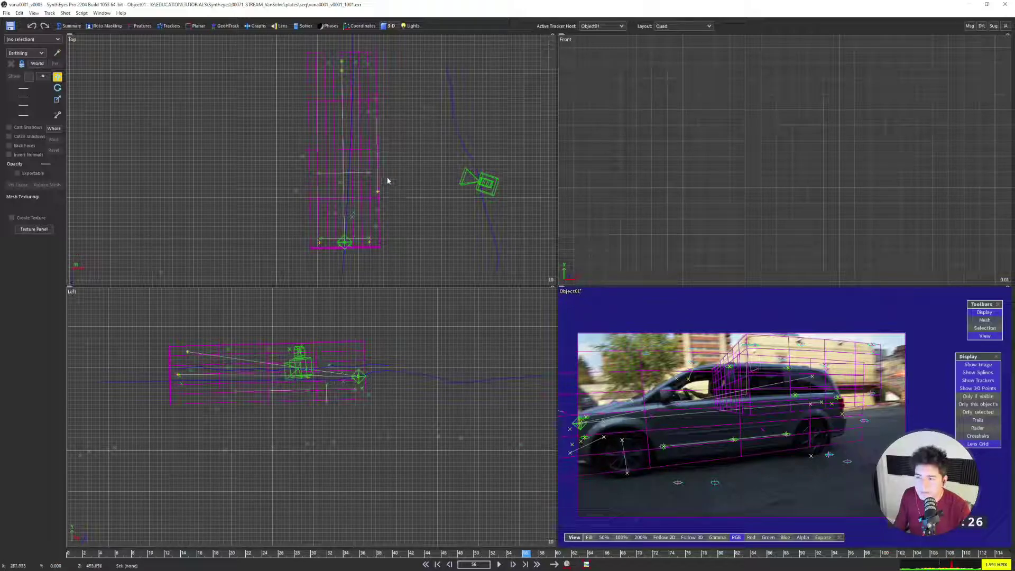
# Step back and forth through the frames to examine the van's motion relative to the camera in the top view
pyautogui.press('Left')
pyautogui.press('Left')
pyautogui.press('Left')
pyautogui.press('Left')
pyautogui.press('Left')
pyautogui.press('Left')
pyautogui.press('Left')
pyautogui.press('Left')
pyautogui.press('Left')
pyautogui.press('Left')
pyautogui.press('Left')
pyautogui.press('Left')
pyautogui.press('Left')
pyautogui.press('Left')
pyautogui.press('Left')
pyautogui.press('Left')
pyautogui.press('Left')
pyautogui.press('Right')
pyautogui.press('Right')
pyautogui.press('Right')
pyautogui.press('Right')
pyautogui.press('Right')
pyautogui.press('Right')
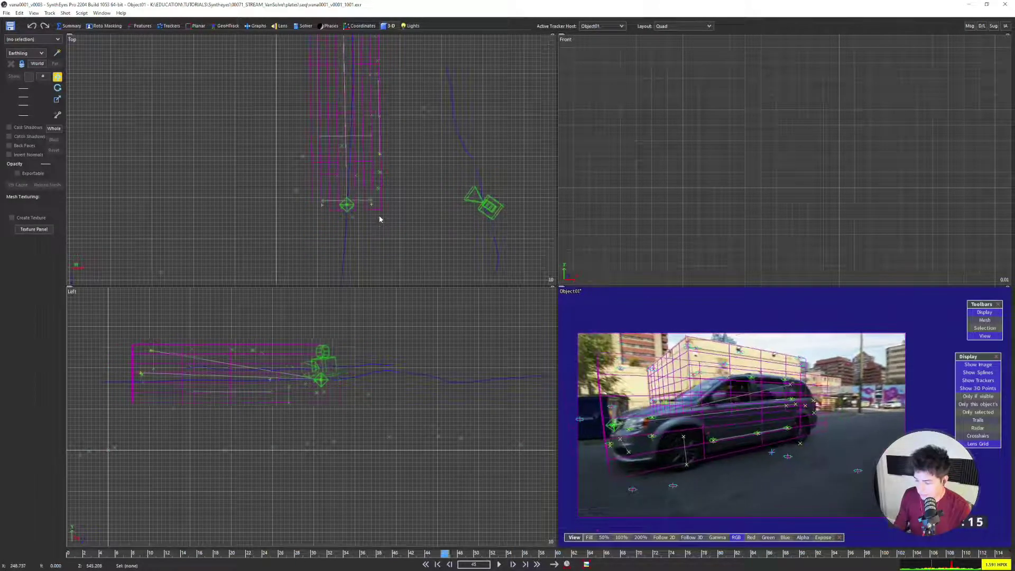
pyautogui.press('Right')
pyautogui.press('Right')
pyautogui.press('Right')
pyautogui.press('Right')
pyautogui.press('Right')
pyautogui.press('Right')
pyautogui.press('Right')
pyautogui.press('Right')
pyautogui.press('Right')
pyautogui.press('Right')
pyautogui.press('Right')
pyautogui.press('Right')
pyautogui.press('Right')
pyautogui.press('Right')
pyautogui.press('Right')
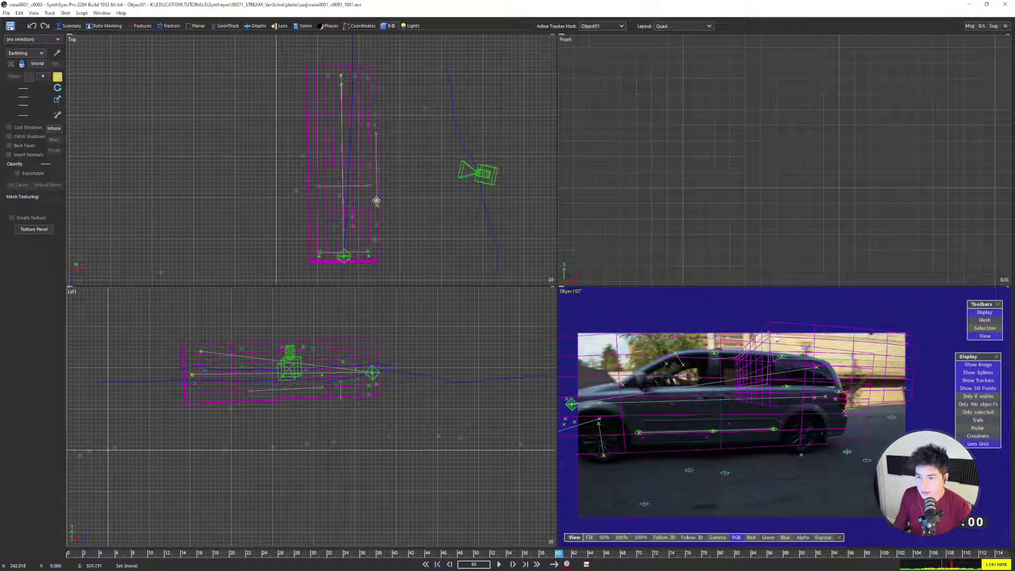
pyautogui.press('Left')
pyautogui.press('Left')
pyautogui.press('Left')
pyautogui.press('Left')
pyautogui.press('Left')
pyautogui.press('Left')
pyautogui.press('Left')
pyautogui.press('Left')
pyautogui.press('Left')
pyautogui.press('Left')
pyautogui.press('Left')
pyautogui.press('Left')
pyautogui.scroll(-3, 379, 187)
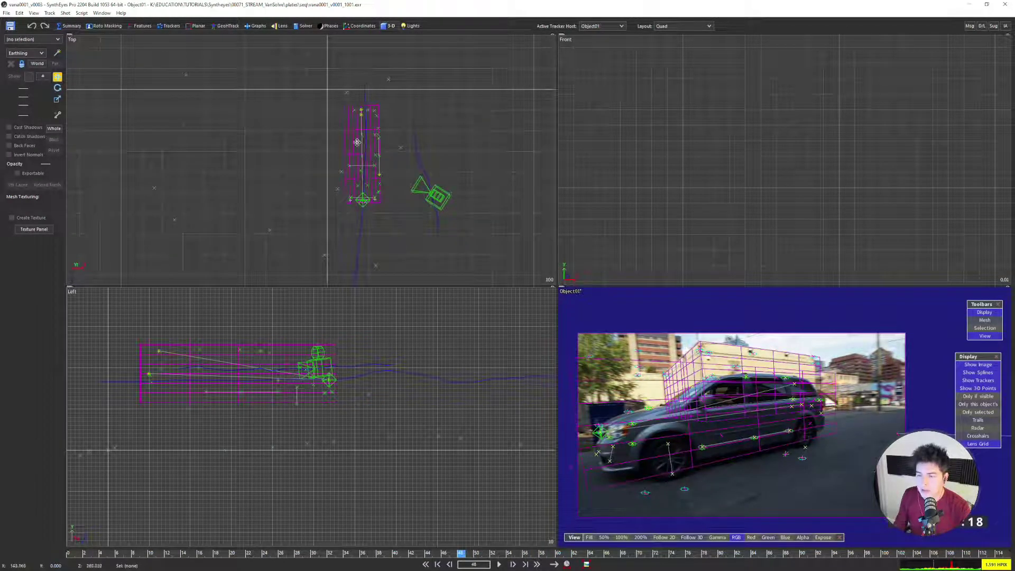
# Examine the tracker beneath the van's rear wheel up close in the camera view while advancing to frame 53
pyautogui.click(357, 145)
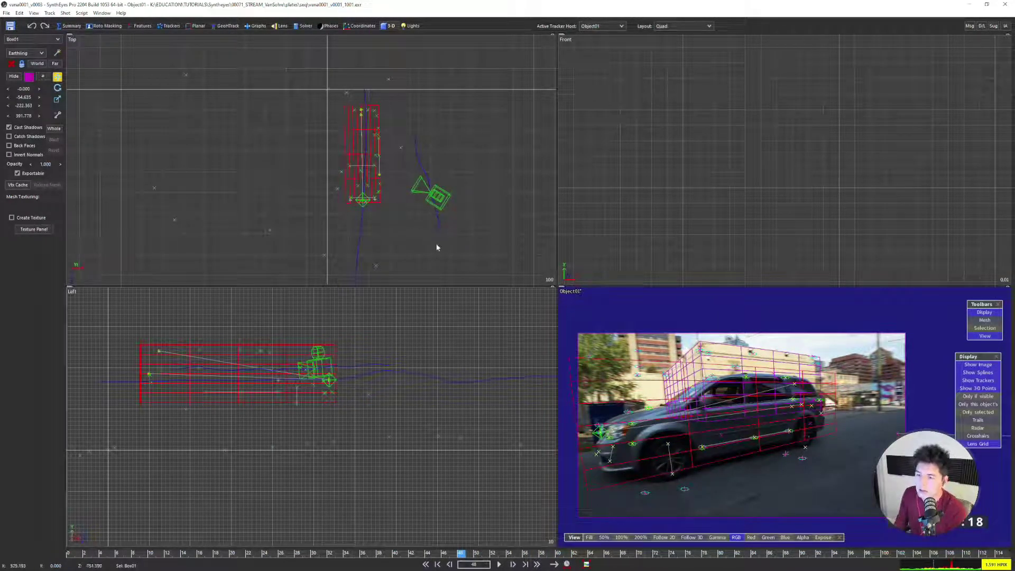
pyautogui.scroll(5, 778, 413)
pyautogui.click(742, 405)
pyautogui.press('Right')
pyautogui.press('Right')
pyautogui.press('Right')
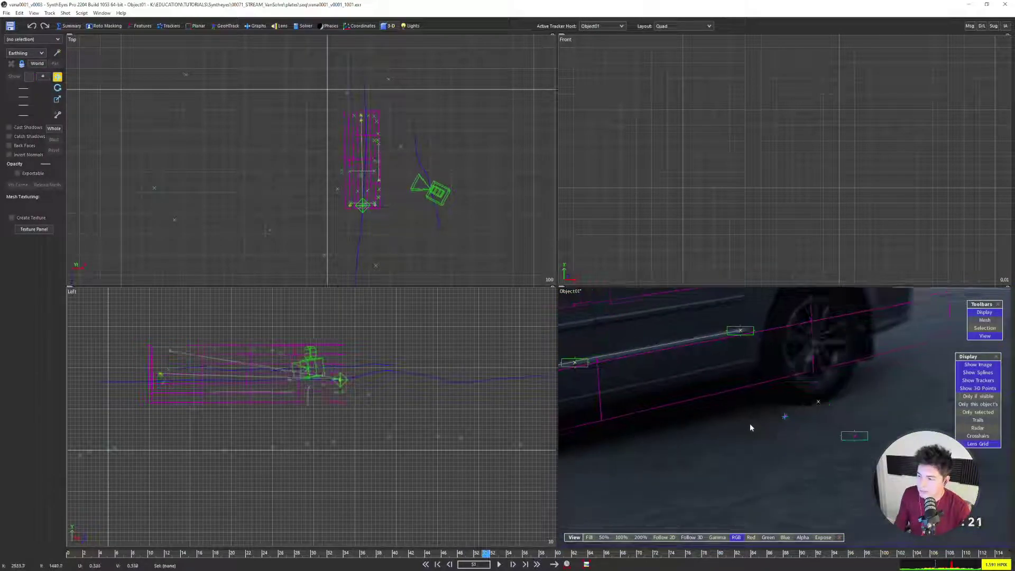
pyautogui.scroll(3, 767, 421)
pyautogui.press('Right')
pyautogui.press('Right')
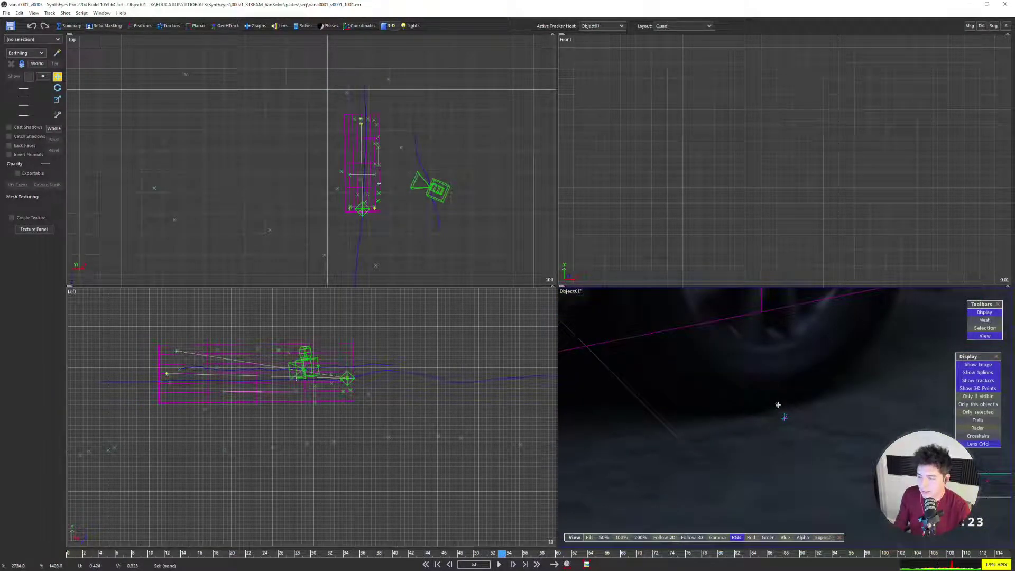
pyautogui.scroll(6, 364, 137)
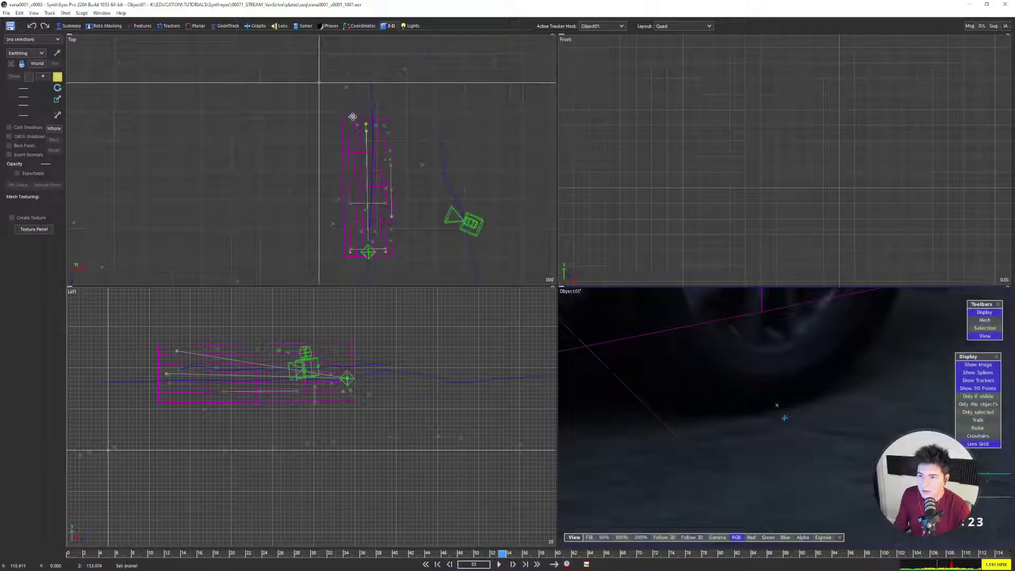
# Inspect the rear-wheel ground tracker and the tracker at the scene origin in the top view
pyautogui.scroll(2, 415, 187)
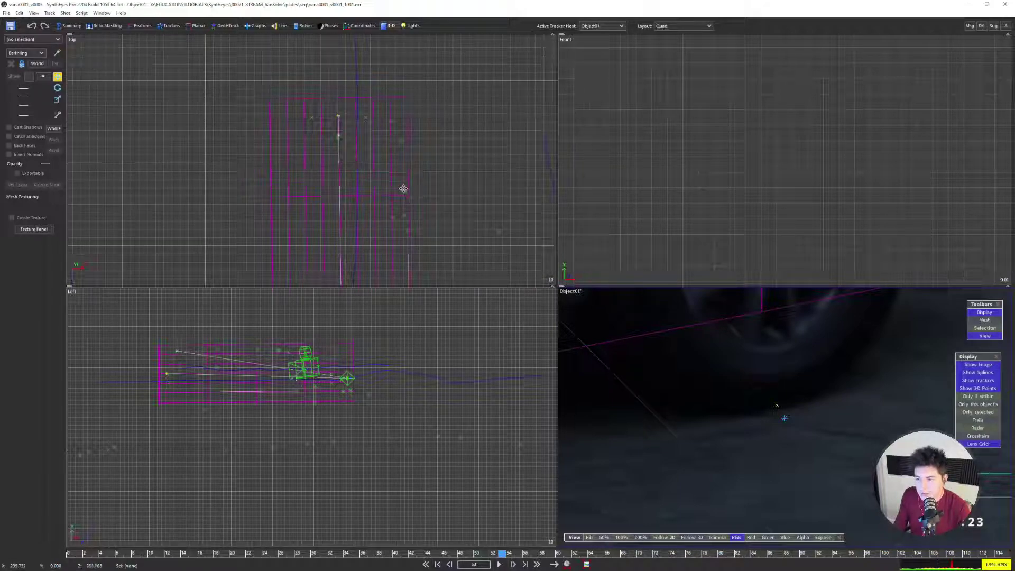
pyautogui.click(405, 201)
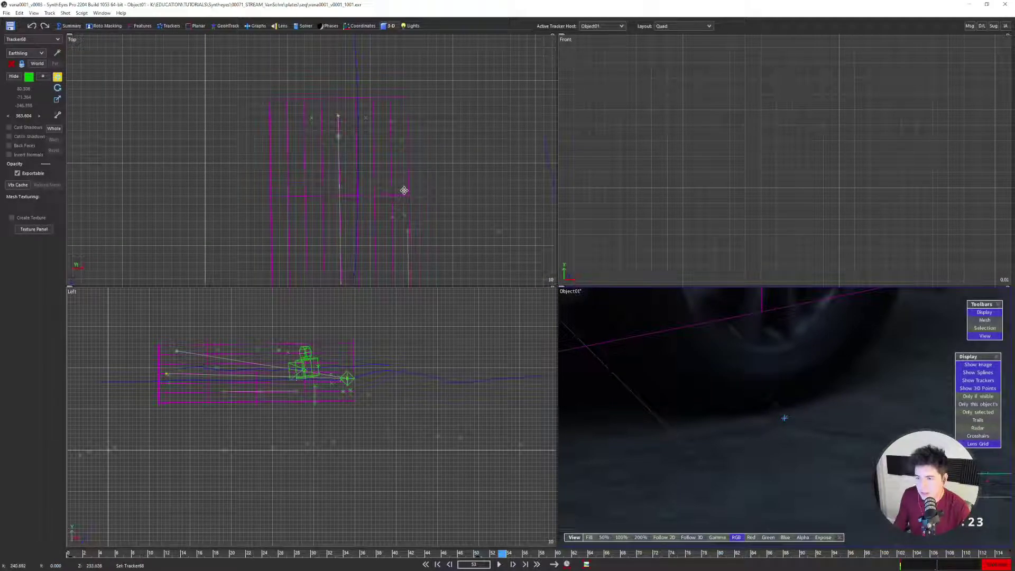
pyautogui.scroll(-2, 411, 191)
pyautogui.moveTo(350, 170); pyautogui.dragTo(401, 220, button='middle')
pyautogui.scroll(3, 366, 154)
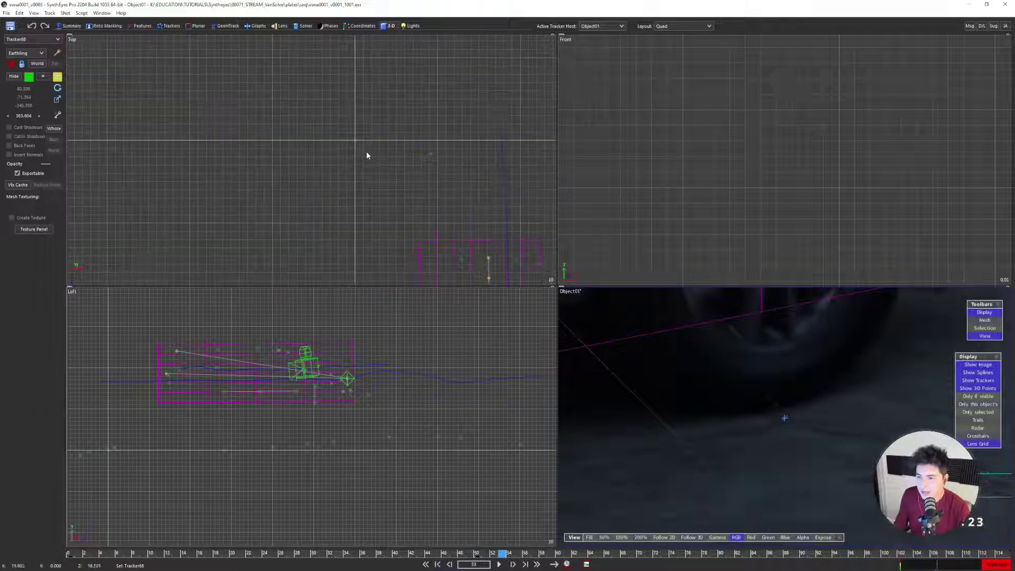
pyautogui.scroll(-3, 344, 137)
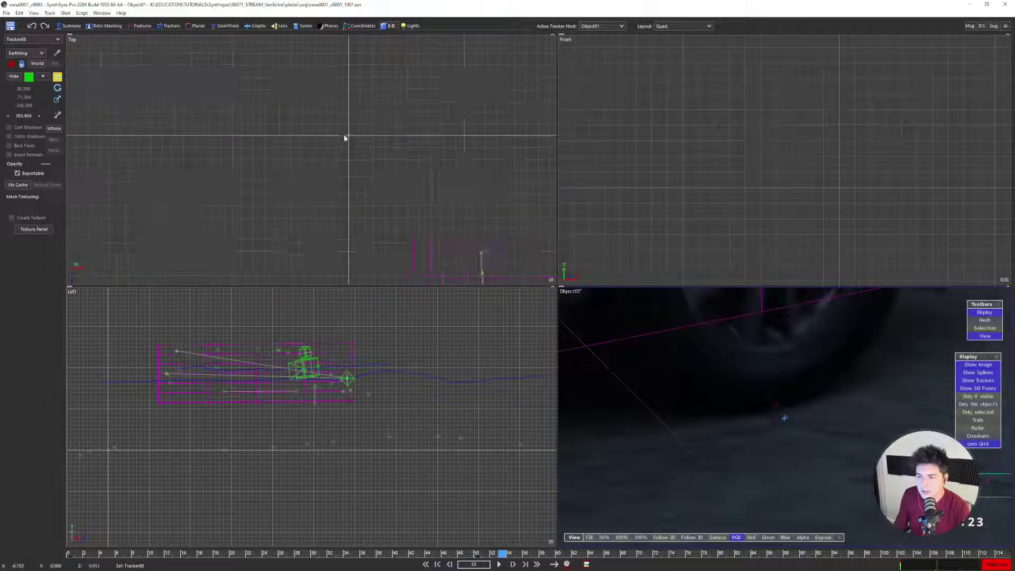
pyautogui.scroll(-3, 386, 191)
pyautogui.moveTo(417, 223); pyautogui.dragTo(410, 188, button='middle')
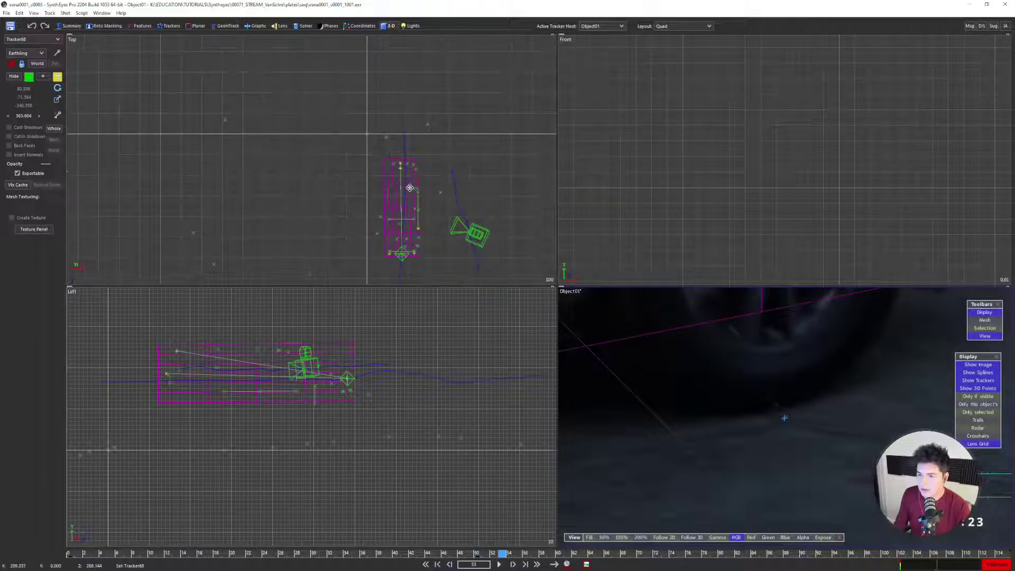
pyautogui.click(365, 134)
pyautogui.scroll(-3, 349, 143)
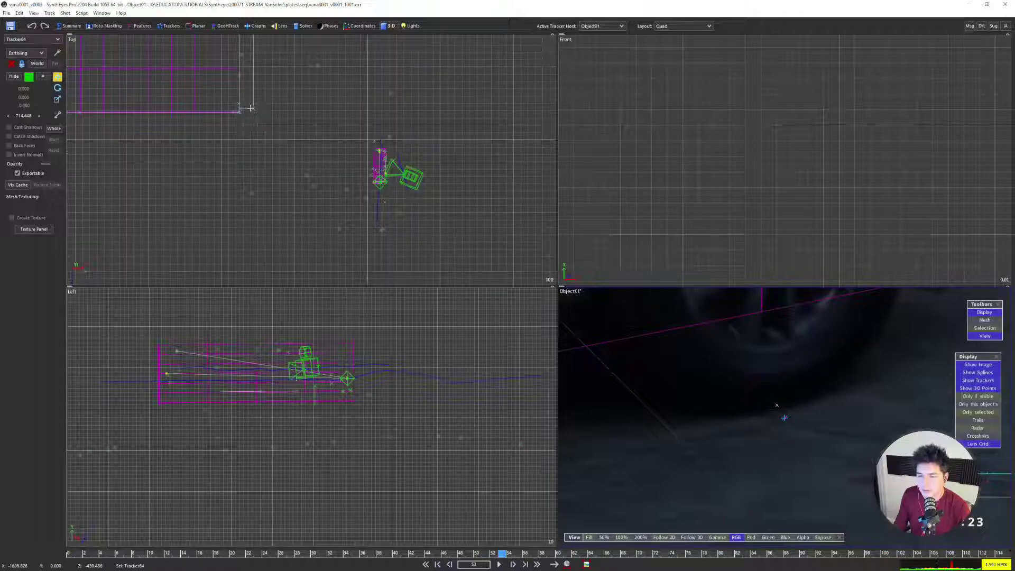
# Select the tracker carrying the rim distance constraint from the constrained points list and show its tracker settings in the quad layout
pyautogui.click(251, 108)
pyautogui.scroll(-5, 718, 367)
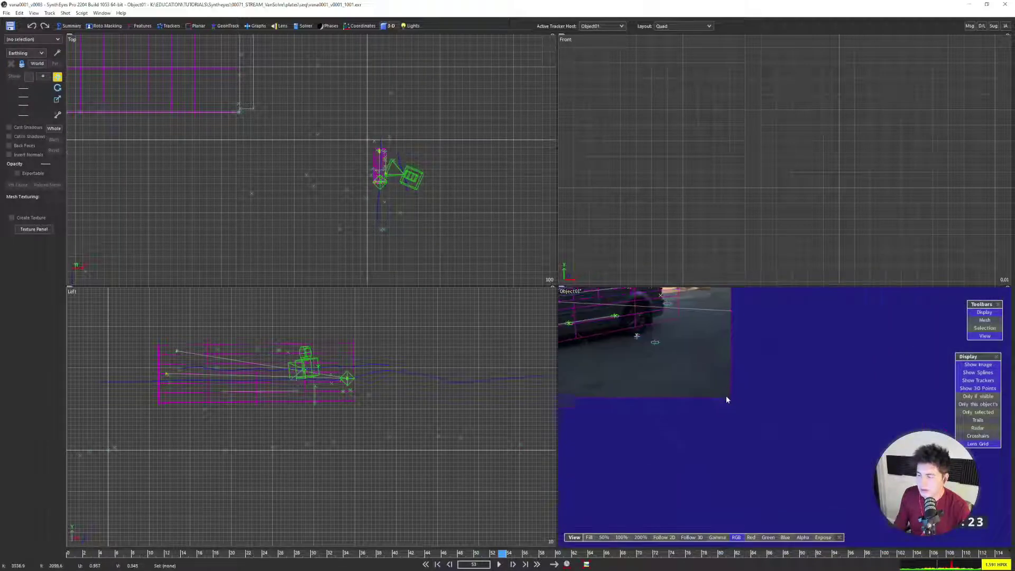
pyautogui.scroll(8, 726, 396)
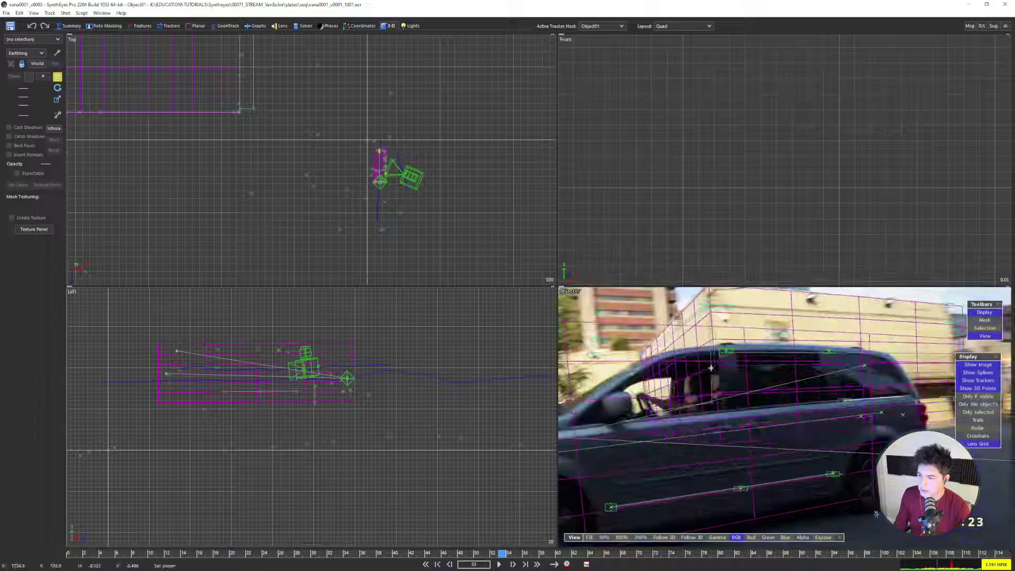
pyautogui.click(723, 351)
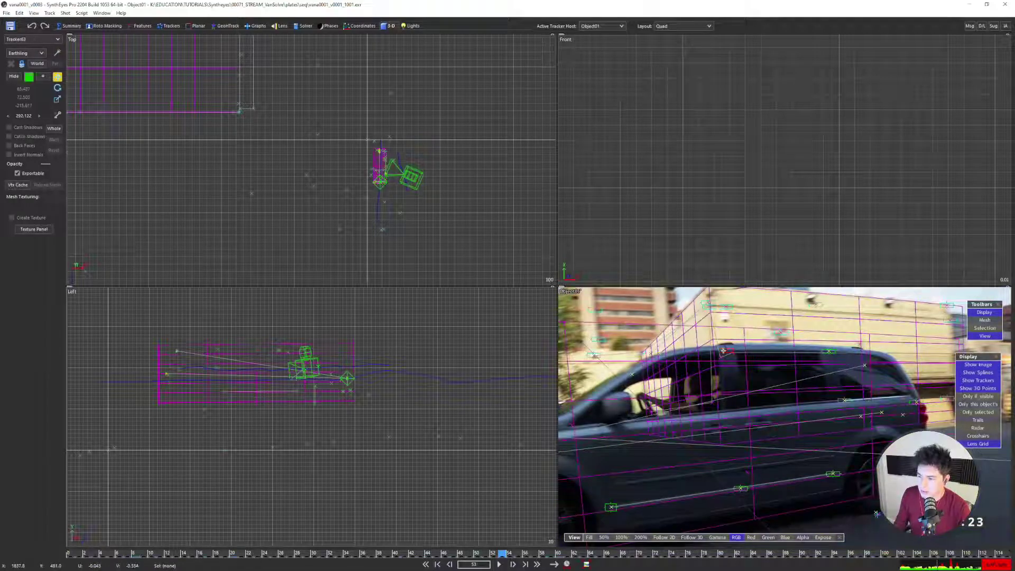
pyautogui.press('c')
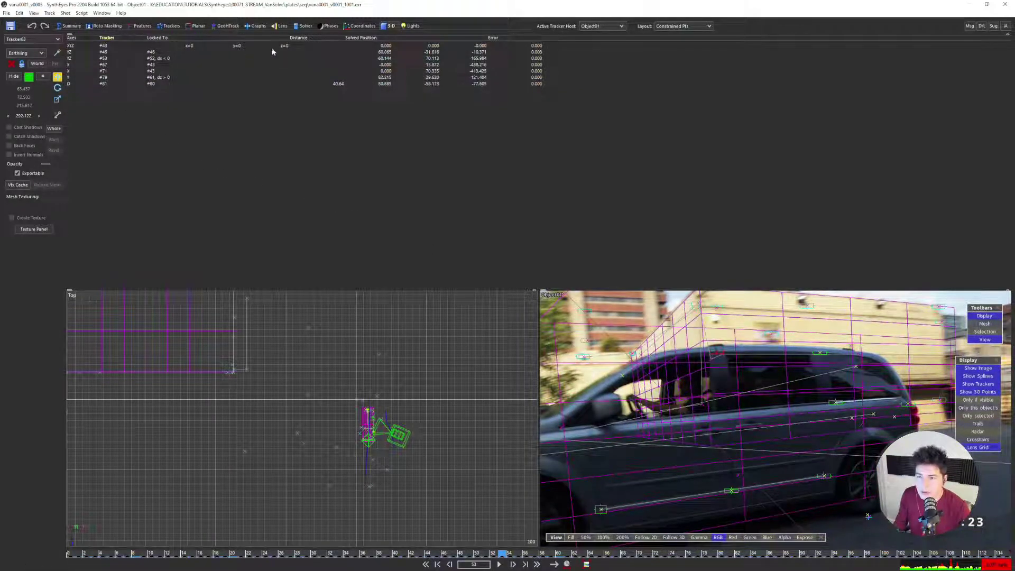
pyautogui.click(332, 84)
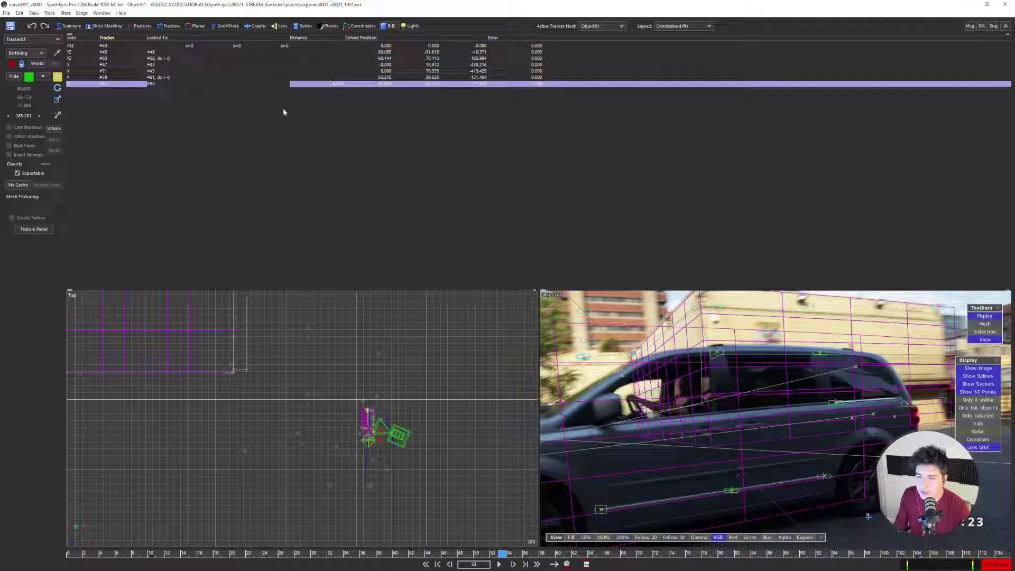
pyautogui.press('1')
pyautogui.press('F3')
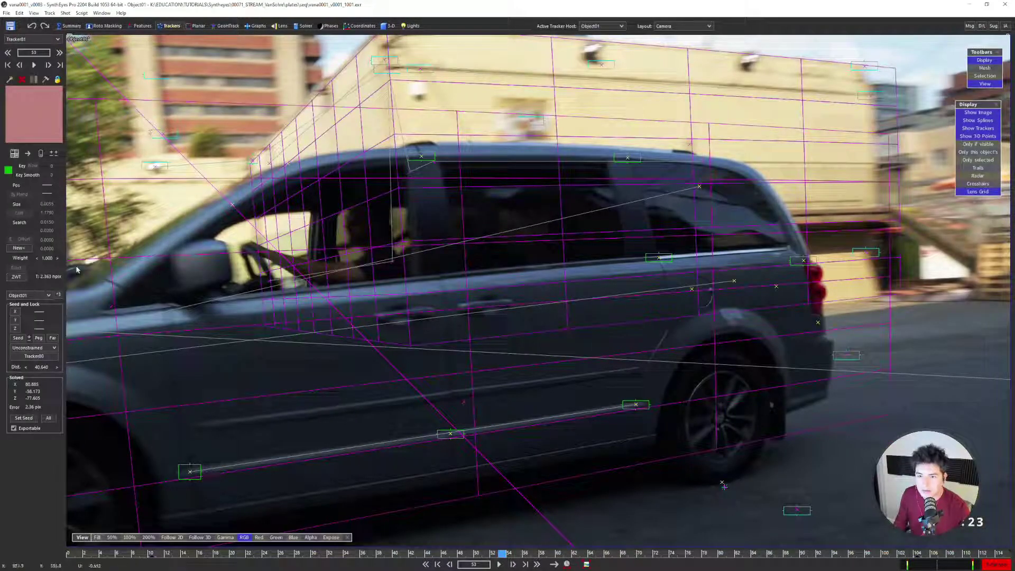
pyautogui.press('4')
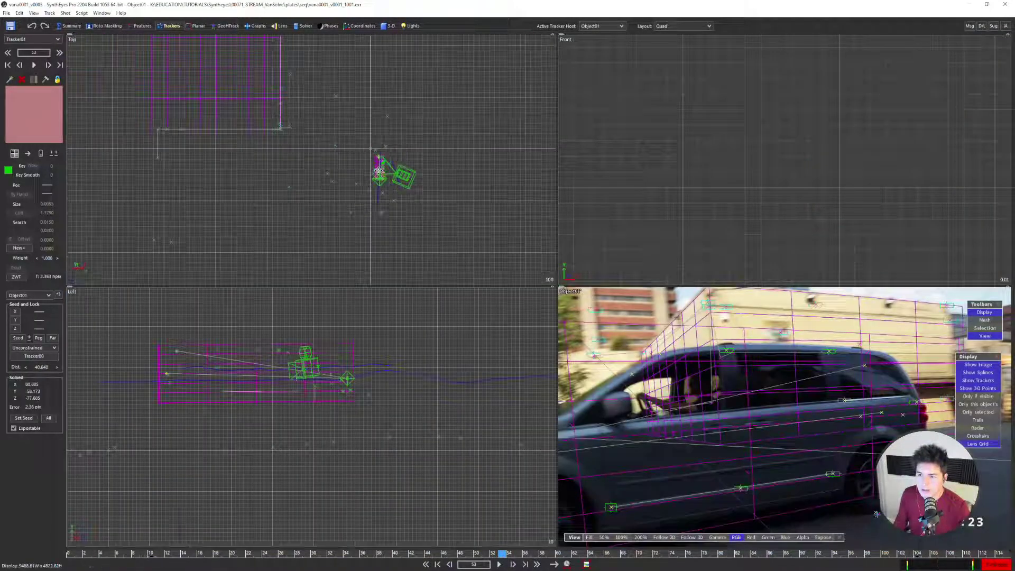
pyautogui.scroll(5, 366, 169)
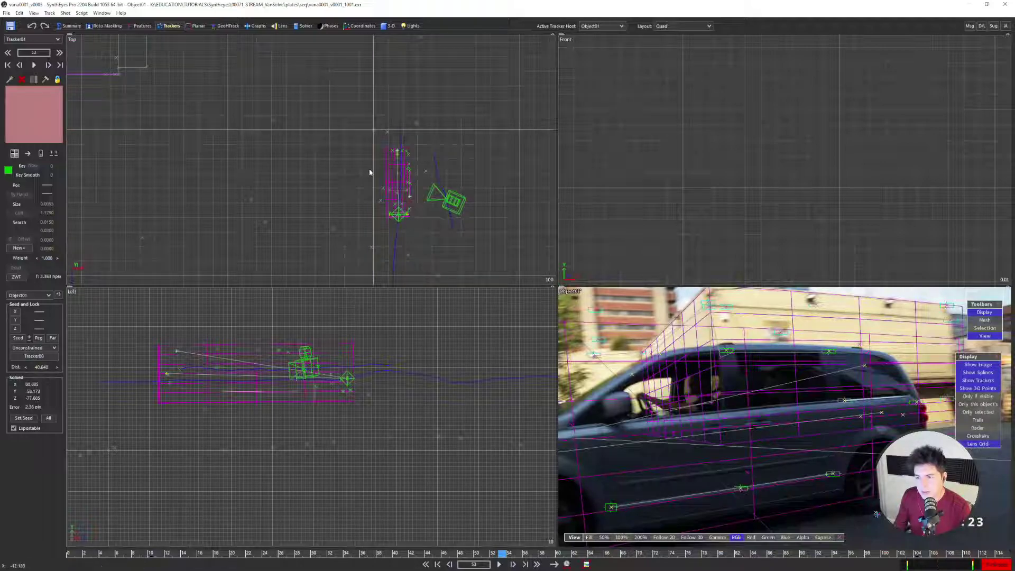
pyautogui.scroll(-2, 370, 170)
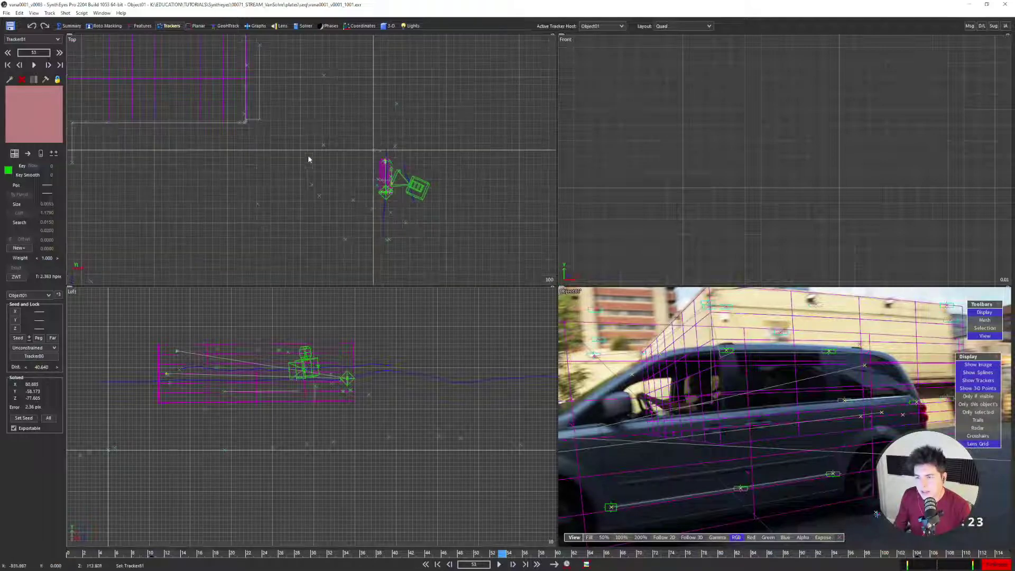
# Set the distance constraint of the rim tracker to 30
pyautogui.doubleClick(43, 368)
pyautogui.write('30')
pyautogui.press('Return')
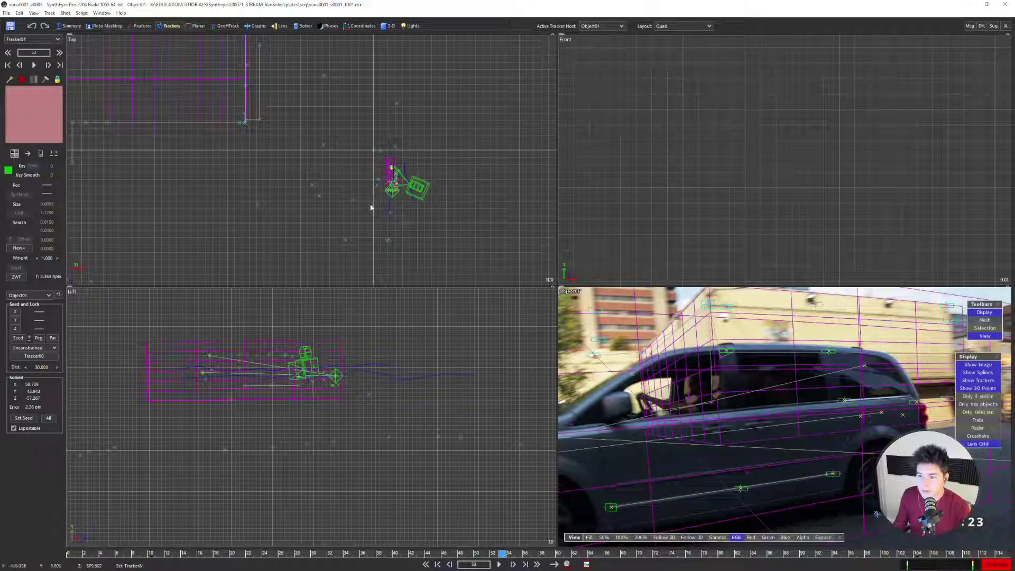
# Compare the van's size and position relative to the camera at the two constraint distances in the top view
pyautogui.scroll(2, 402, 176)
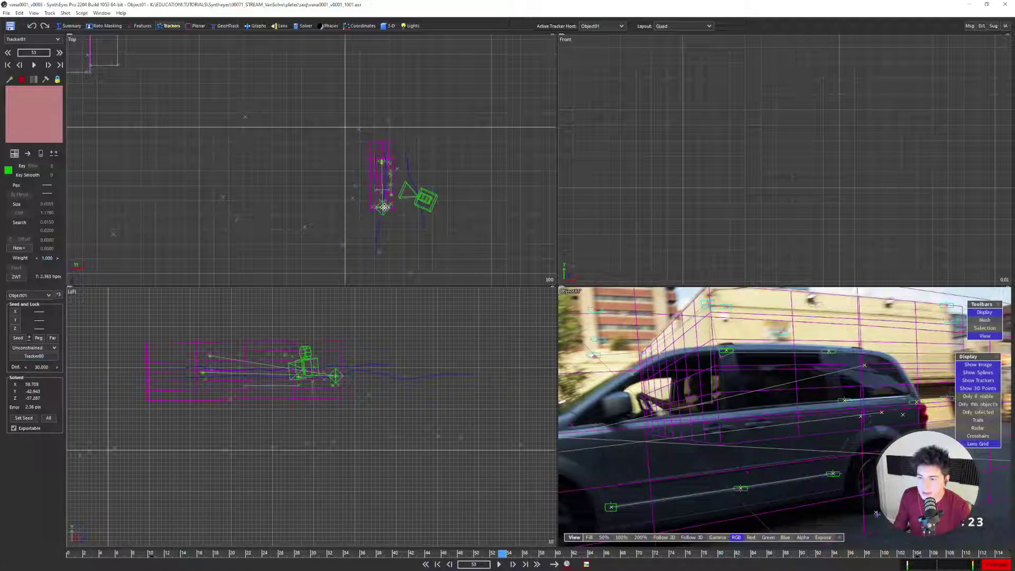
pyautogui.scroll(3, 383, 175)
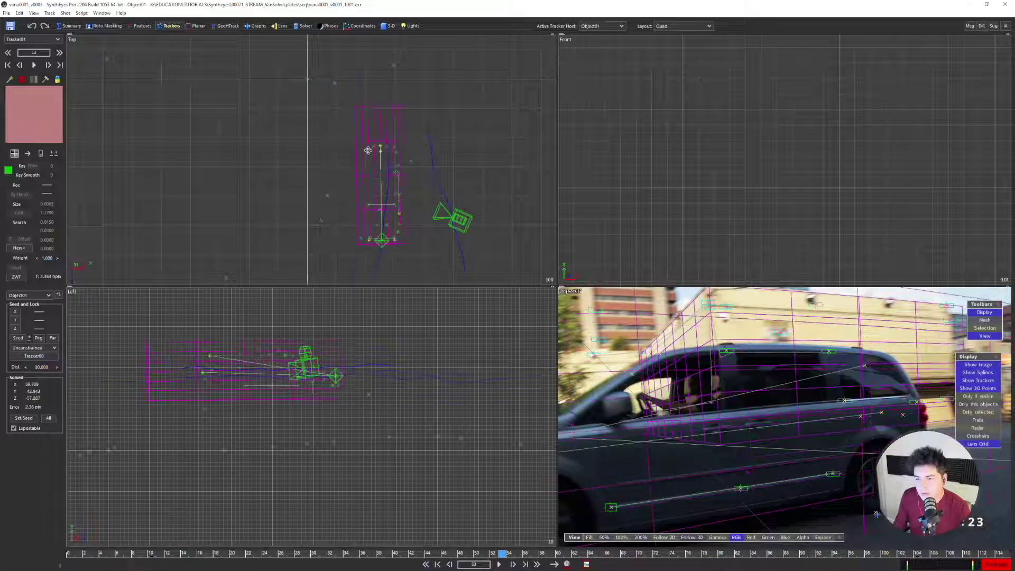
pyautogui.scroll(-2, 386, 179)
pyautogui.scroll(-2, 386, 179)
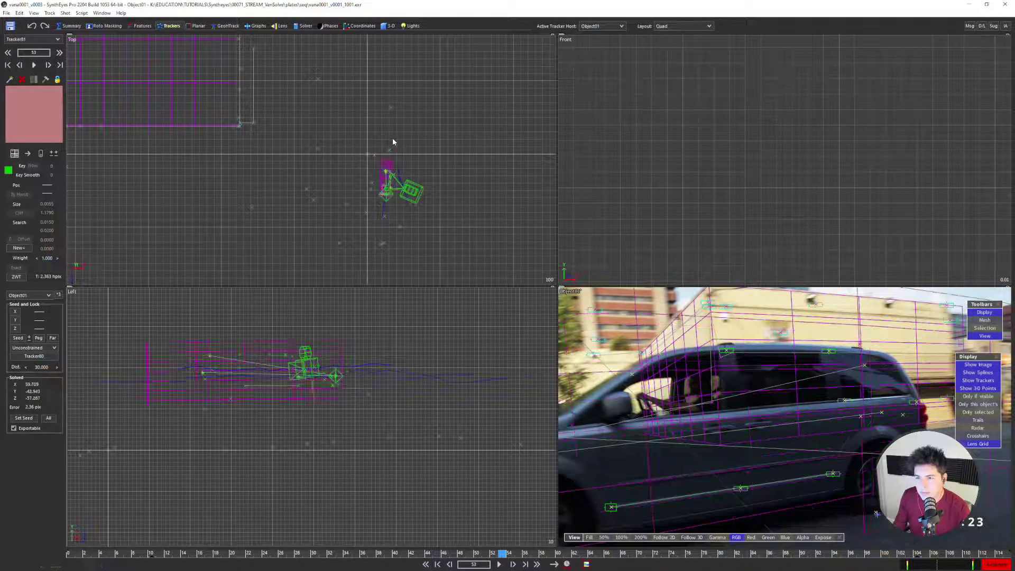
pyautogui.scroll(2, 390, 190)
pyautogui.scroll(4, 390, 190)
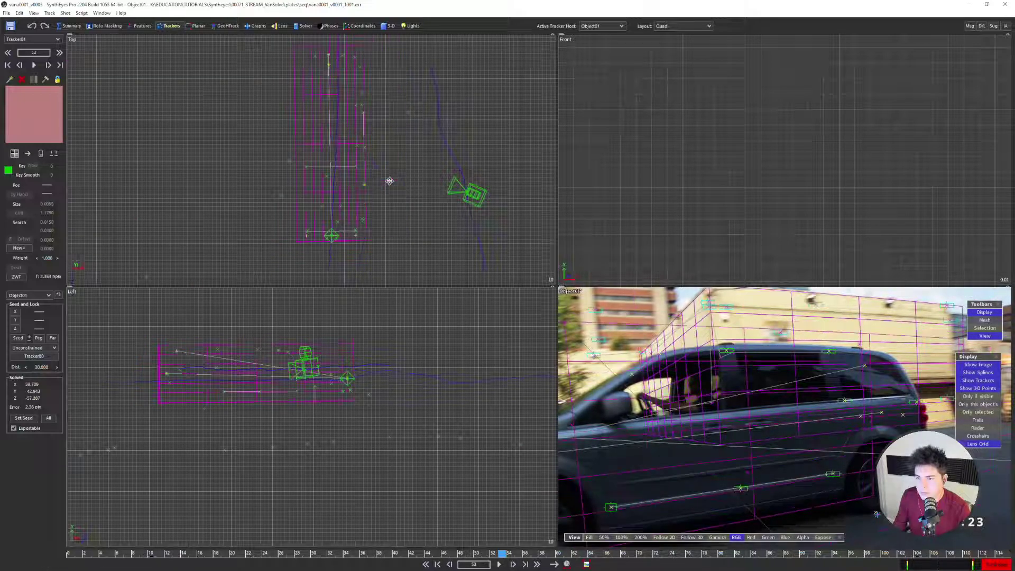
pyautogui.scroll(-2, 390, 180)
pyautogui.scroll(-1, 389, 182)
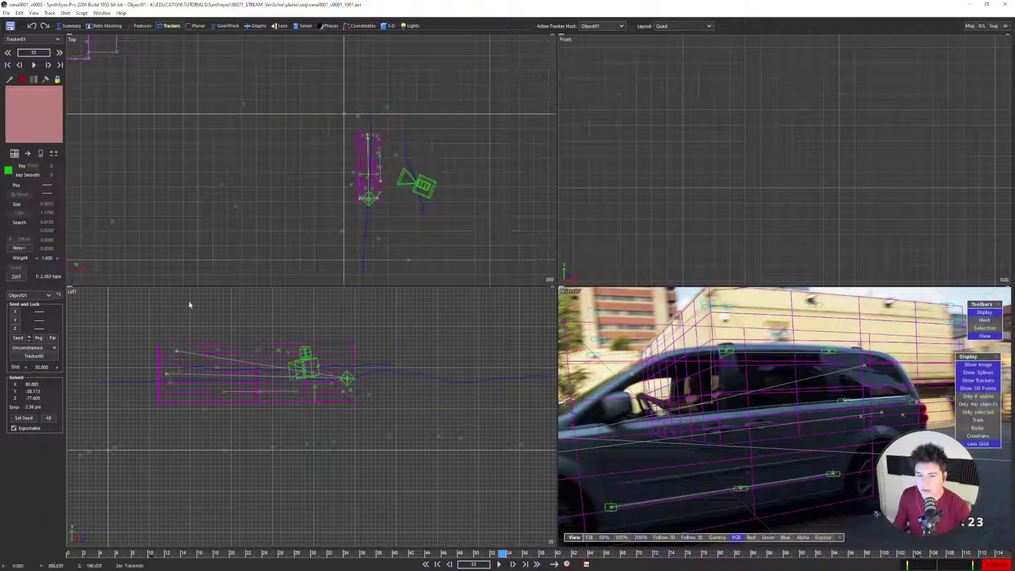
pyautogui.moveTo(208, 300); pyautogui.dragTo(208, 294)
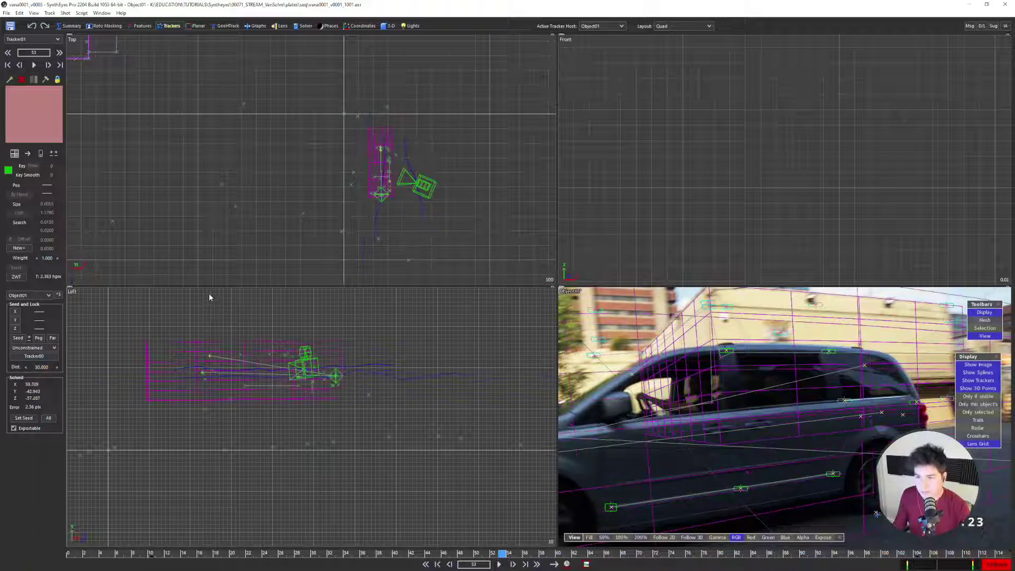
# Set the rim tracker's distance constraint to 80
pyautogui.doubleClick(41, 368)
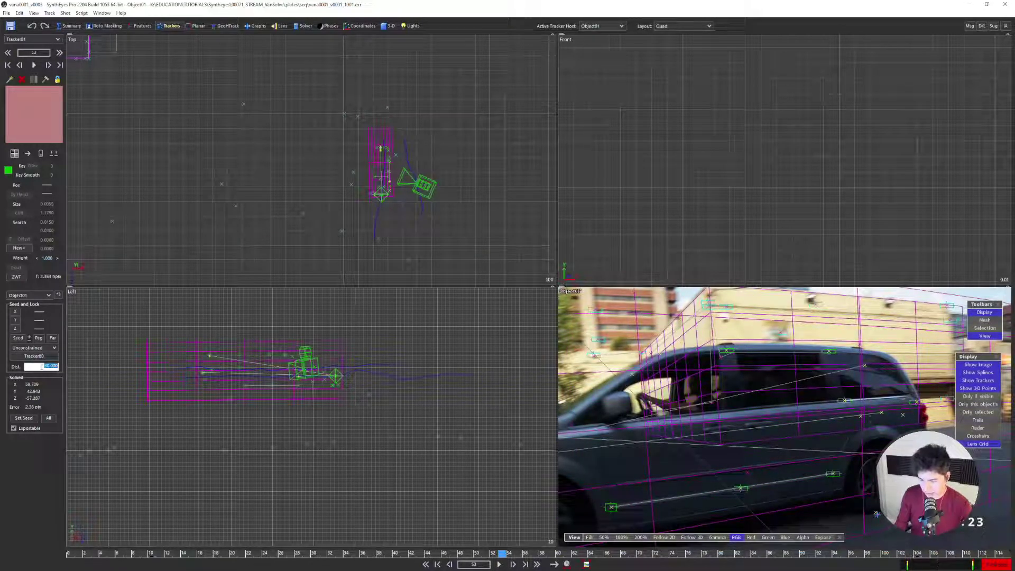
pyautogui.write('80')
pyautogui.press('Return')
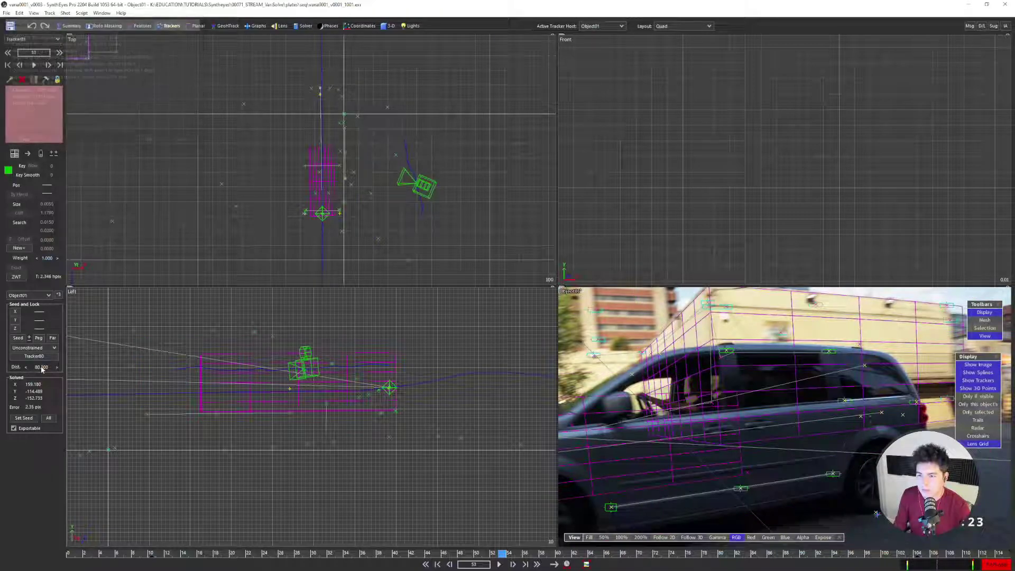
# Delete the box mesh around the van in the top view and examine the scene origin
pyautogui.scroll(4, 329, 190)
pyautogui.click(324, 145)
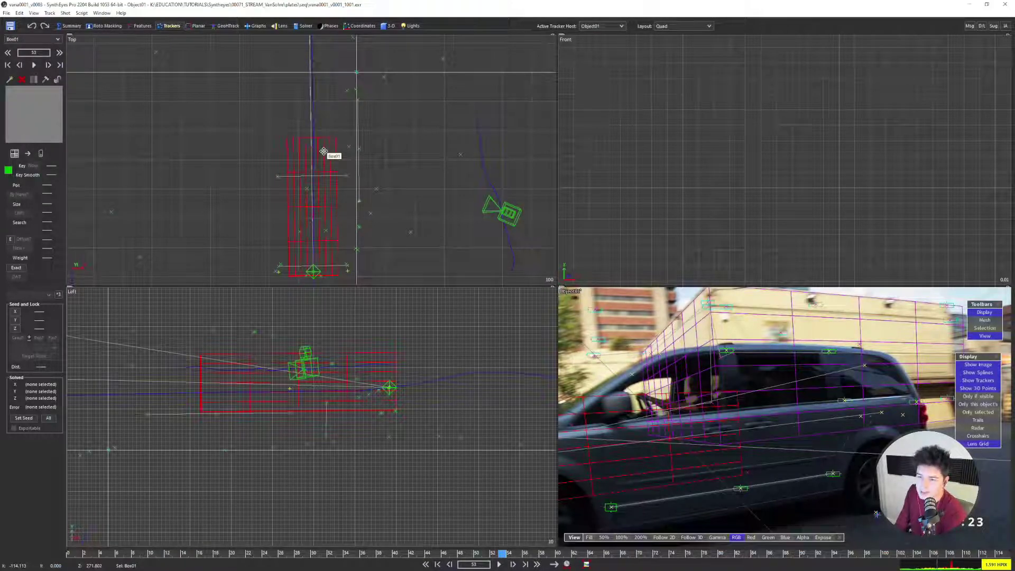
pyautogui.press('Delete')
pyautogui.scroll(4, 325, 154)
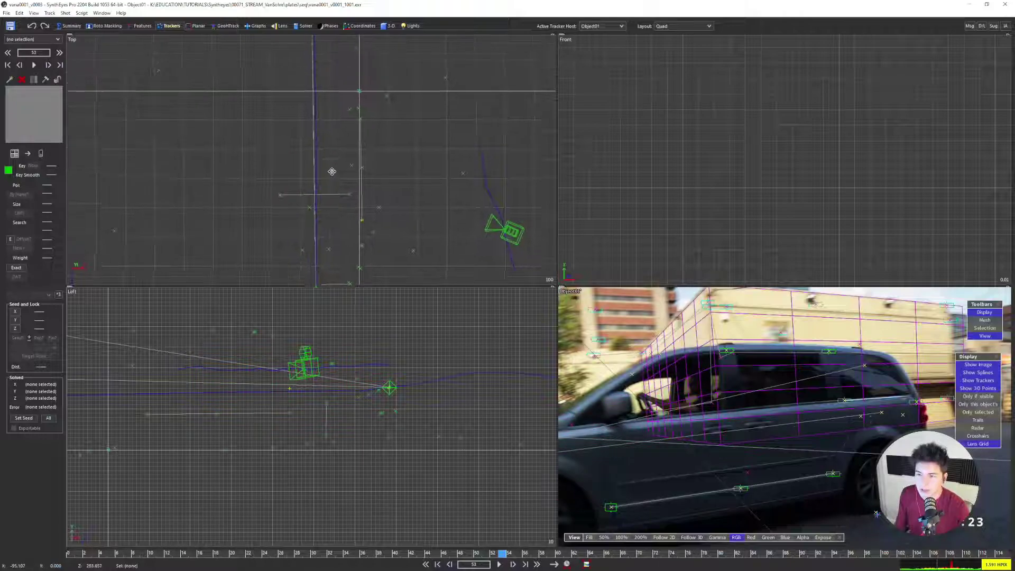
pyautogui.scroll(5, 359, 151)
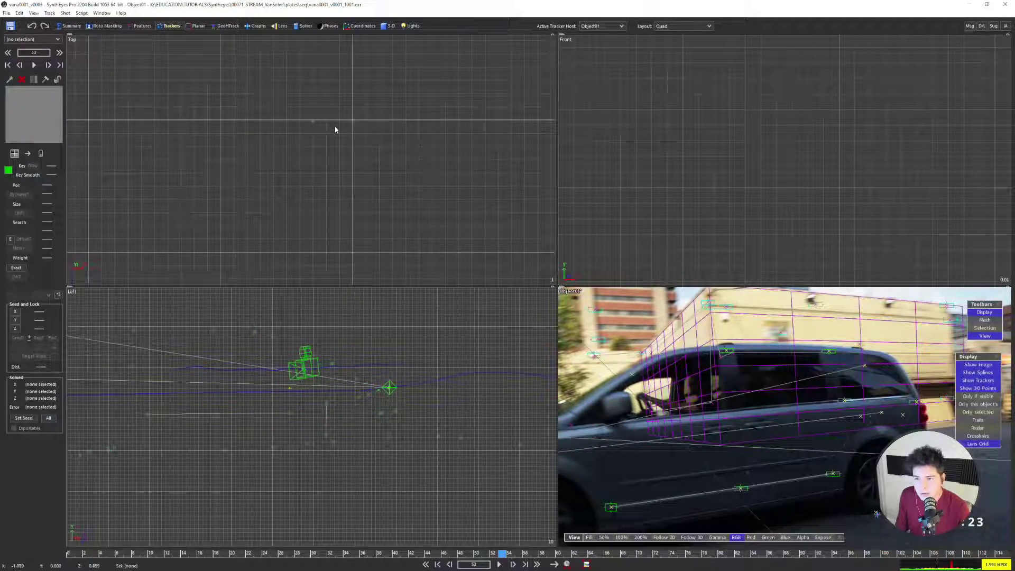
pyautogui.scroll(-3, 332, 130)
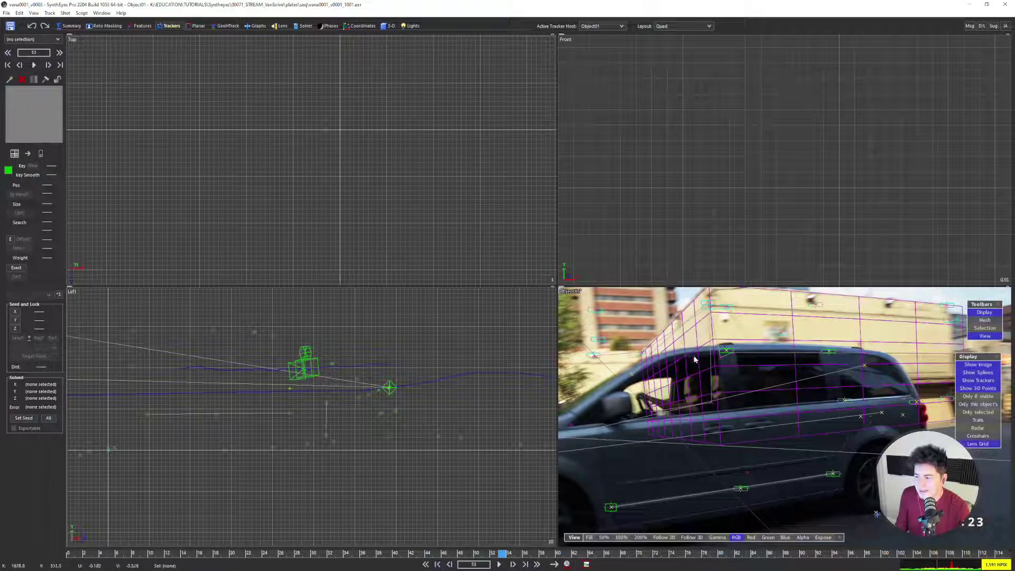
# Select the tracker at the scene origin in the top view and examine where it sits near the van's rear wheel
pyautogui.click(326, 130)
pyautogui.scroll(4, 328, 151)
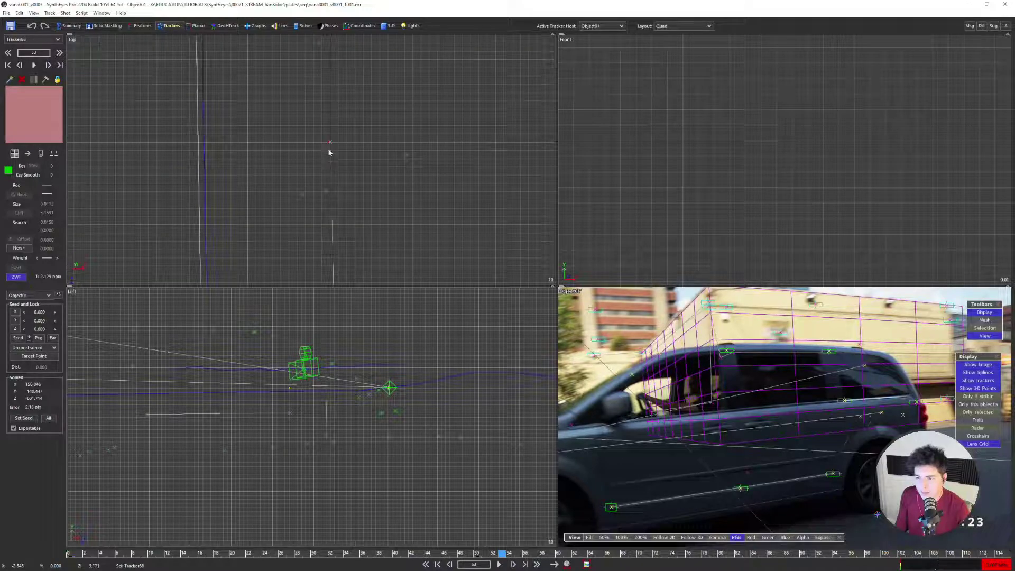
pyautogui.scroll(5, 710, 416)
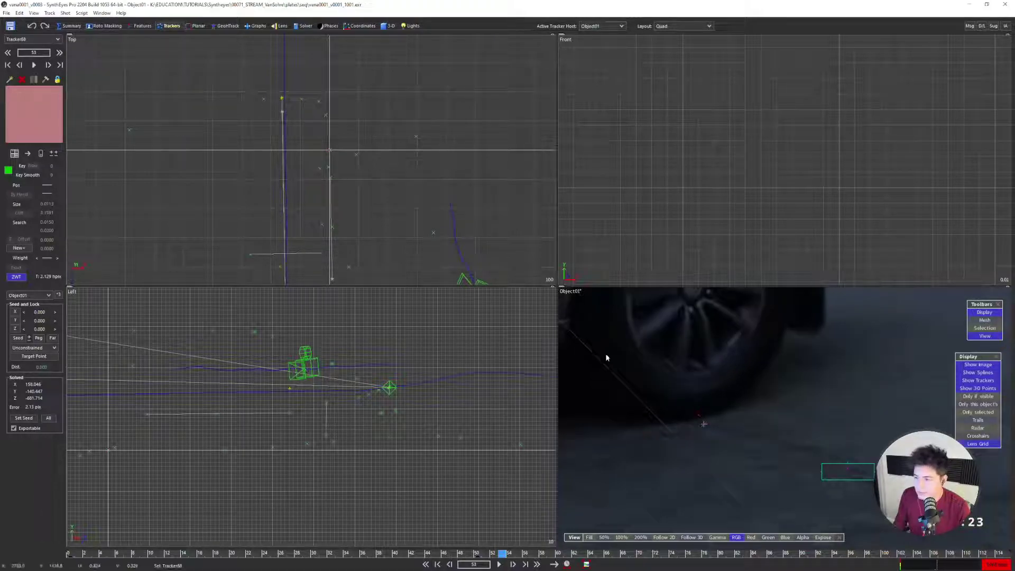
pyautogui.press('s')
pyautogui.press('d')
pyautogui.scroll(6, 328, 157)
pyautogui.press('d')
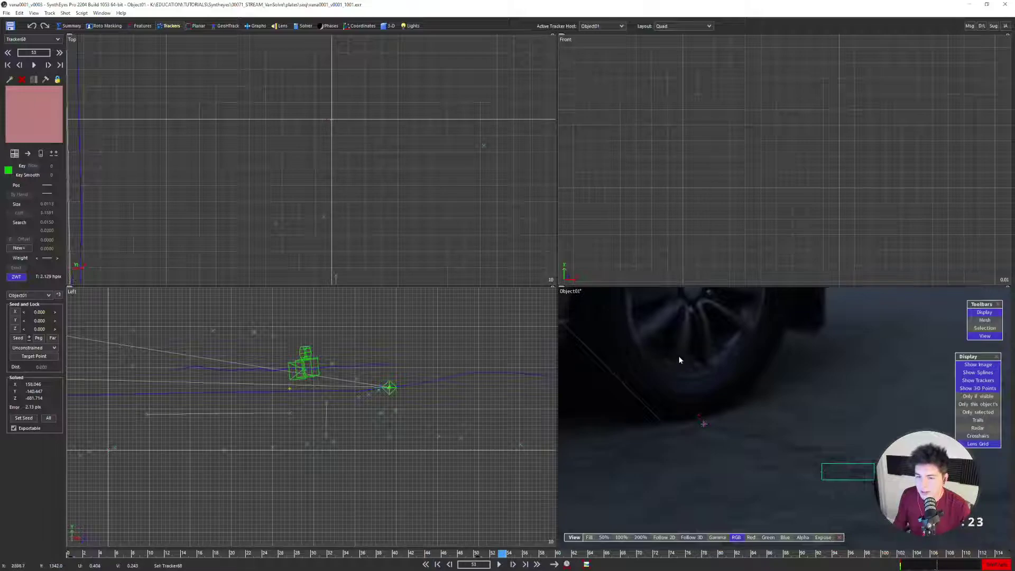
pyautogui.press('1')
pyautogui.scroll(-10, 492, 280)
pyautogui.moveTo(465, 272); pyautogui.dragTo(671, 352, button='middle')
pyautogui.scroll(1, 577, 293)
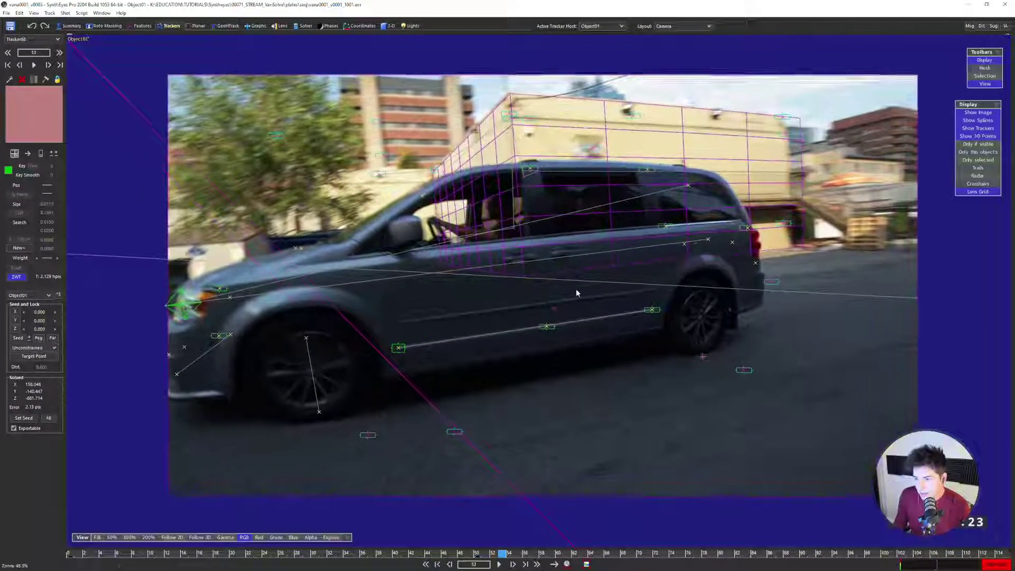
# Examine the origin tracker against the van's wheels in the camera view between frames 45 and 53
pyautogui.moveTo(551, 292); pyautogui.dragTo(521, 287, button='middle')
pyautogui.press('Left')
pyautogui.press('Left')
pyautogui.press('Left')
pyautogui.press('Left')
pyautogui.press('Left')
pyautogui.press('Left')
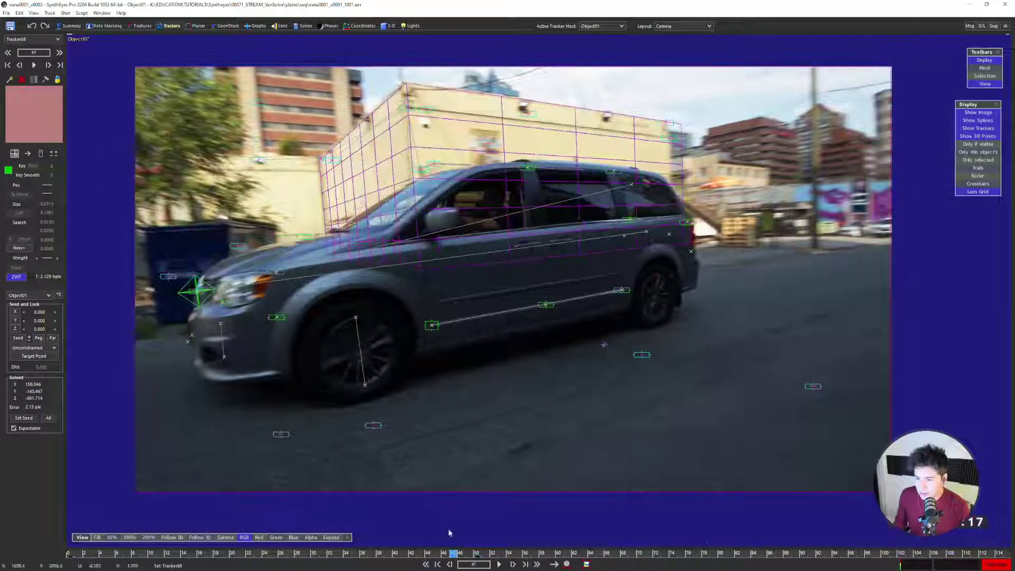
pyautogui.press('space')
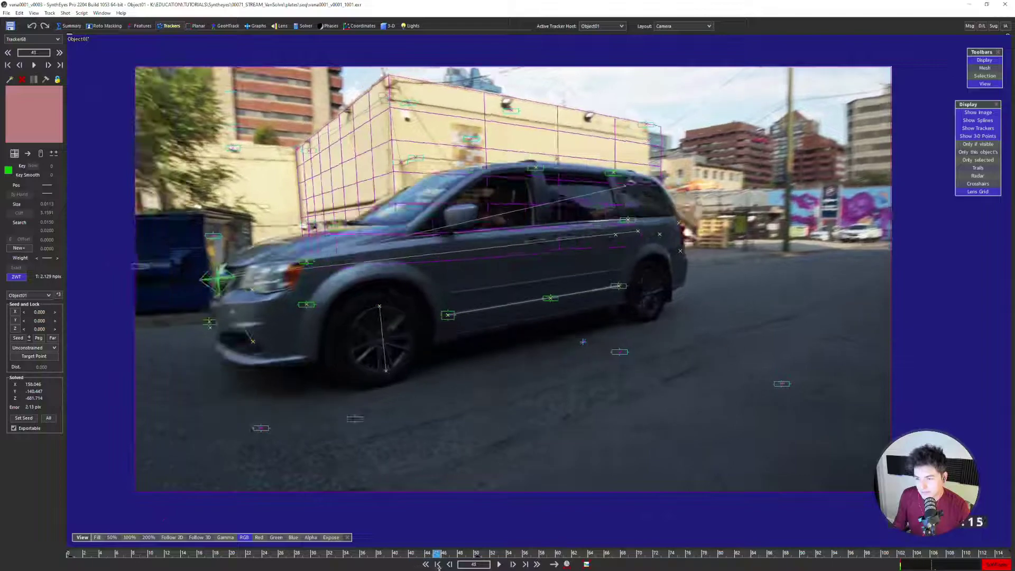
pyautogui.moveTo(480, 569); pyautogui.dragTo(483, 567)
pyautogui.scroll(3, 307, 403)
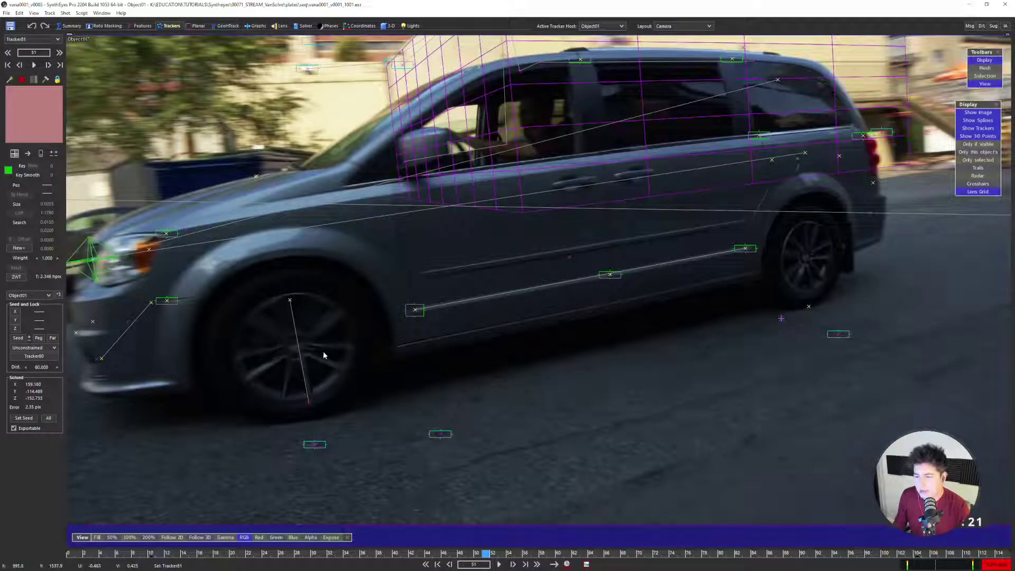
# Deselect the rim tracker and step back and forth around frame 50 to compare the rear wheel's ground contact with the origin point
pyautogui.click(336, 355)
pyautogui.press('Left')
pyautogui.press('Left')
pyautogui.press('Left')
pyautogui.press('Left')
pyautogui.press('Left')
pyautogui.press('Left')
pyautogui.press('Left')
pyautogui.press('Left')
pyautogui.press('Left')
pyautogui.press('Left')
pyautogui.press('Left')
pyautogui.press('Left')
pyautogui.press('Left')
pyautogui.press('Left')
pyautogui.press('Left')
pyautogui.press('Left')
pyautogui.press('Left')
pyautogui.press('Left')
pyautogui.press('Left')
pyautogui.press('Left')
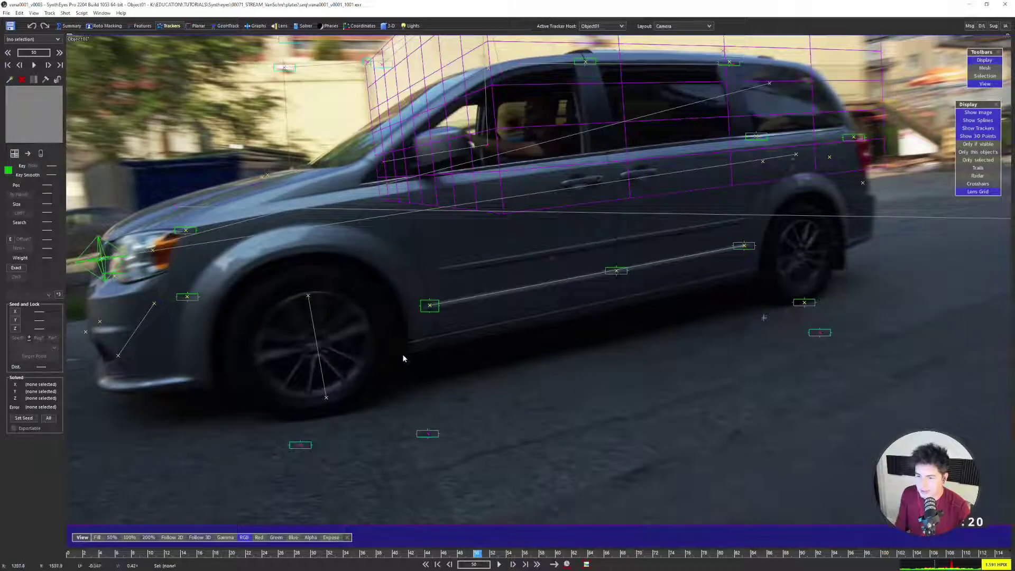
pyautogui.press('Right')
pyautogui.press('Right')
pyautogui.press('Right')
pyautogui.press('Right')
pyautogui.press('Right')
pyautogui.press('Right')
pyautogui.press('Right')
pyautogui.press('Right')
pyautogui.press('Right')
pyautogui.press('Right')
pyautogui.press('Right')
pyautogui.press('Right')
pyautogui.press('Right')
pyautogui.press('Right')
pyautogui.press('Right')
pyautogui.press('Right')
pyautogui.press('Right')
pyautogui.press('Right')
pyautogui.press('Right')
pyautogui.press('Right')
pyautogui.press('Right')
pyautogui.press('Right')
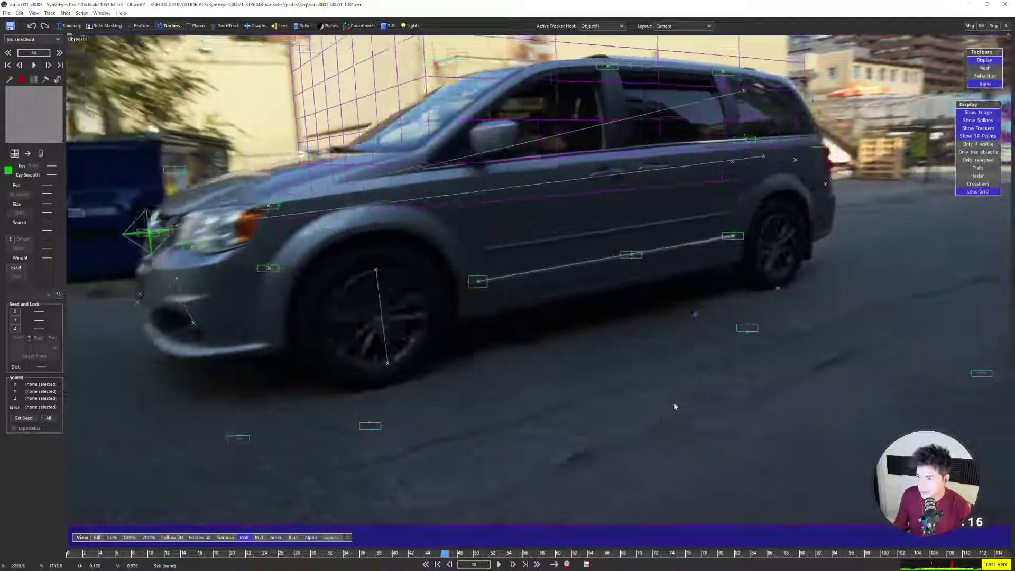
# Compare the van's path with the camera path and scene origin in the top view while playing the shot
pyautogui.press('7')
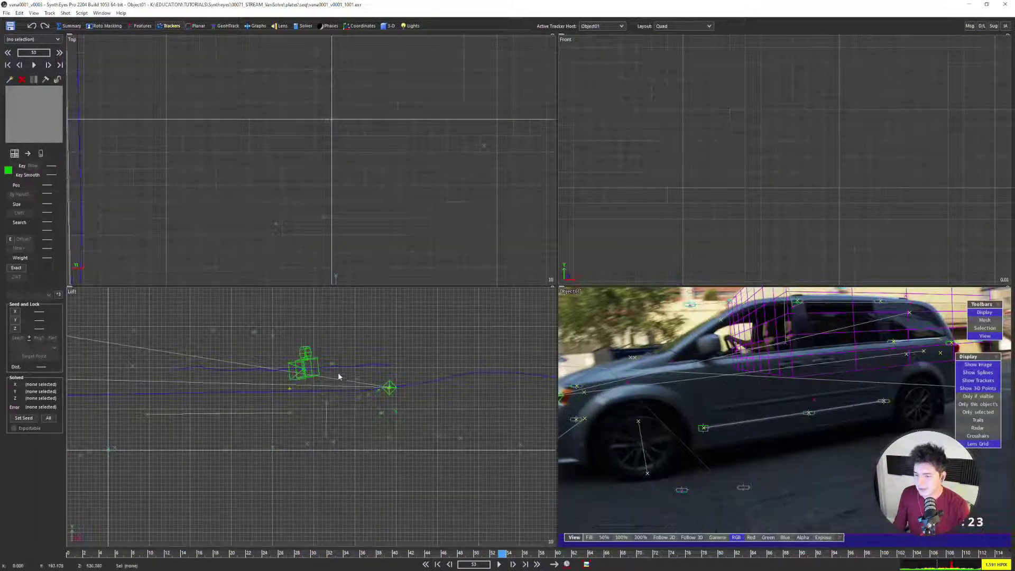
pyautogui.press('5')
pyautogui.scroll(-3, 393, 336)
pyautogui.press('7')
pyautogui.press('Right')
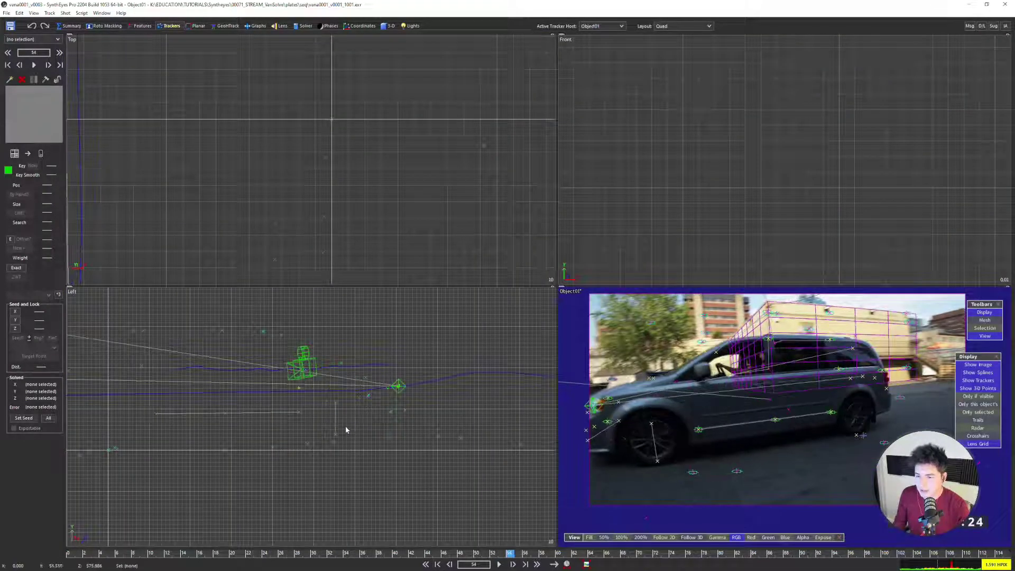
pyautogui.press('Left')
pyautogui.scroll(-8, 335, 165)
pyautogui.hotkey('shift', 'a')
pyautogui.press('space')
pyautogui.scroll(-4, 341, 183)
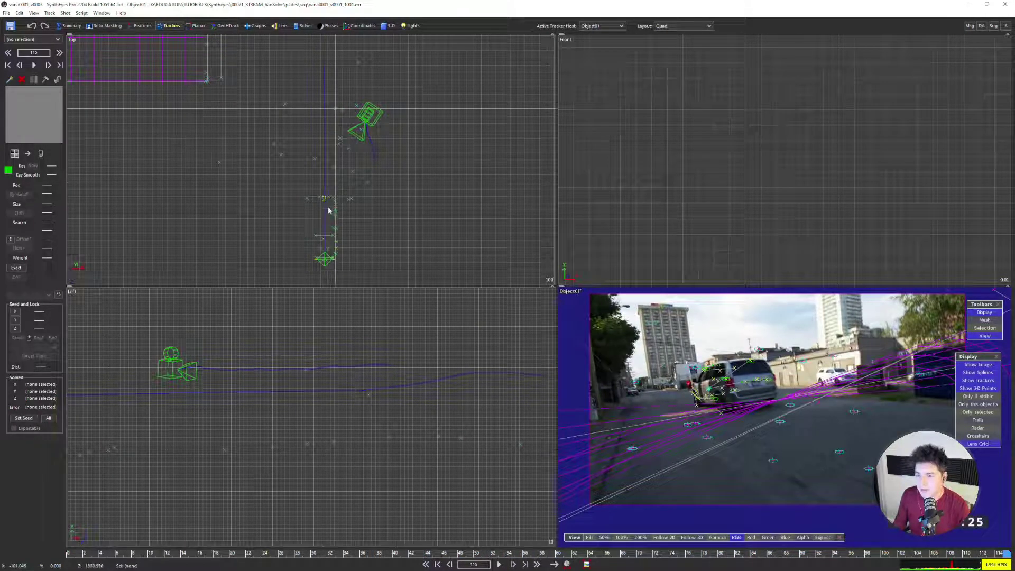
pyautogui.press('space')
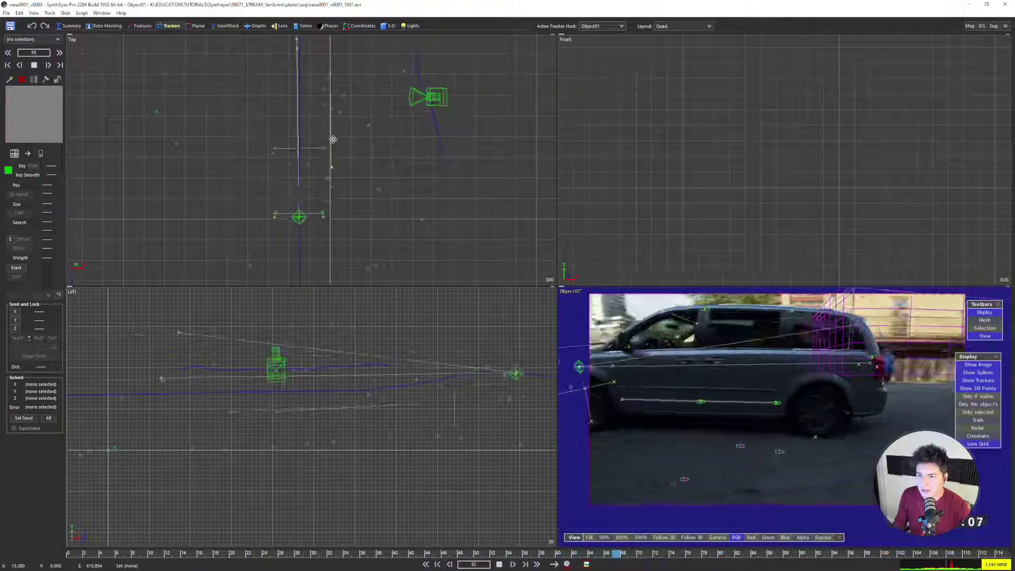
pyautogui.press('space')
pyautogui.scroll(3, 347, 170)
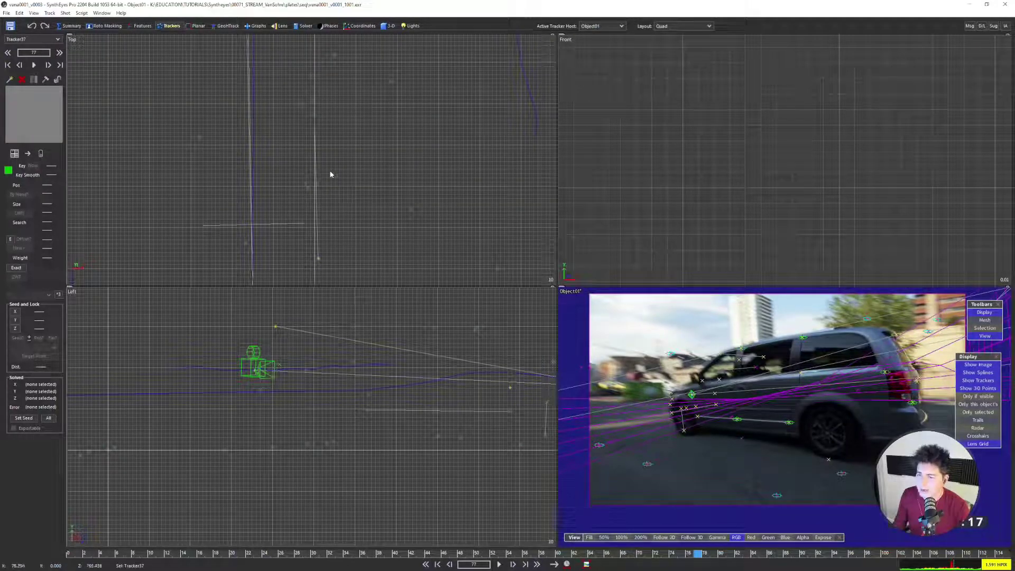
# Replay the shot from the first frame in the camera view and examine the rear wheel against the origin point around frame 53
pyautogui.press('Home')
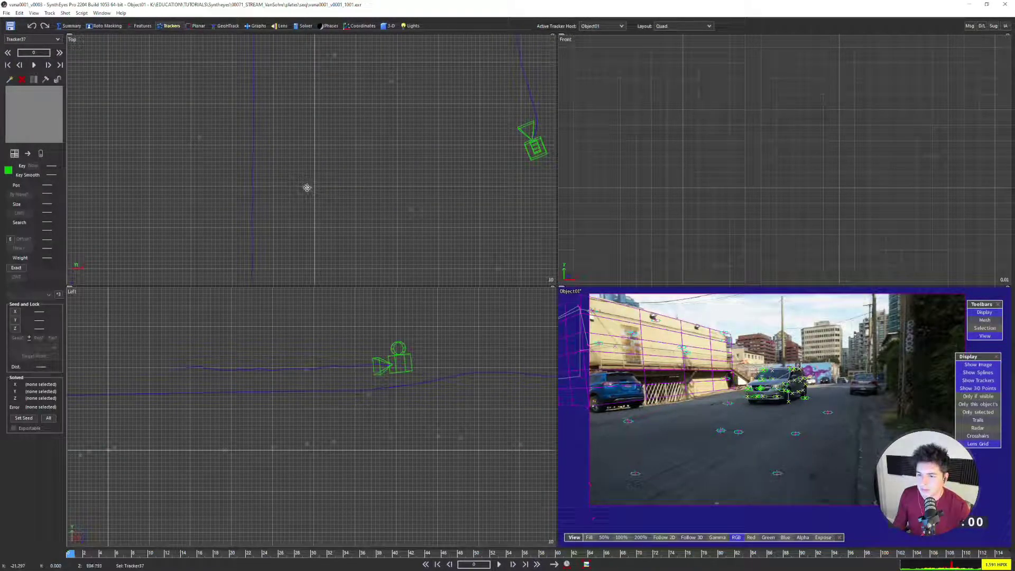
pyautogui.press('c')
pyautogui.press('space')
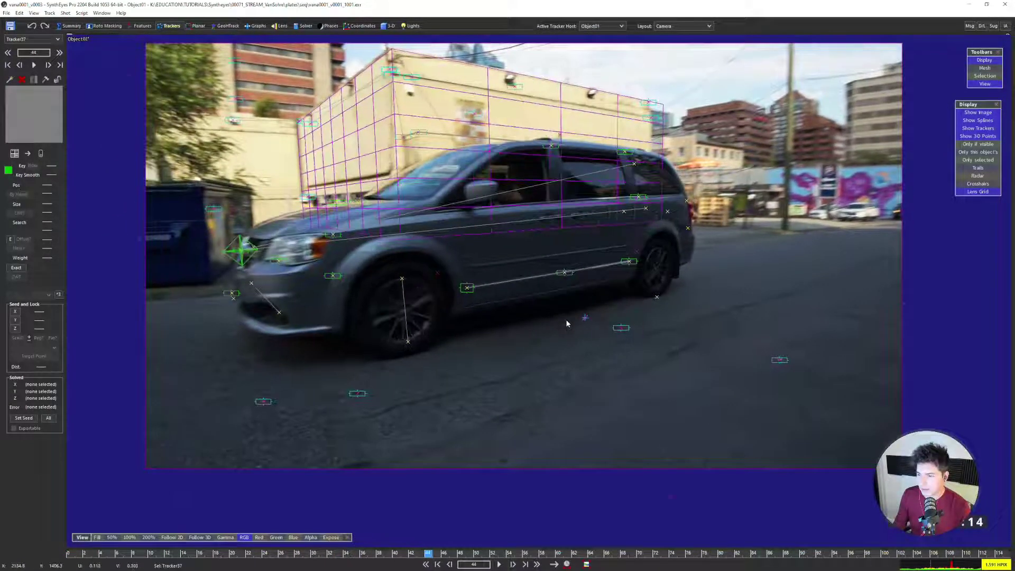
pyautogui.press('space')
pyautogui.press('Right')
pyautogui.press('Right')
pyautogui.press('Right')
pyautogui.press('Right')
pyautogui.press('Right')
pyautogui.press('Right')
pyautogui.press('Right')
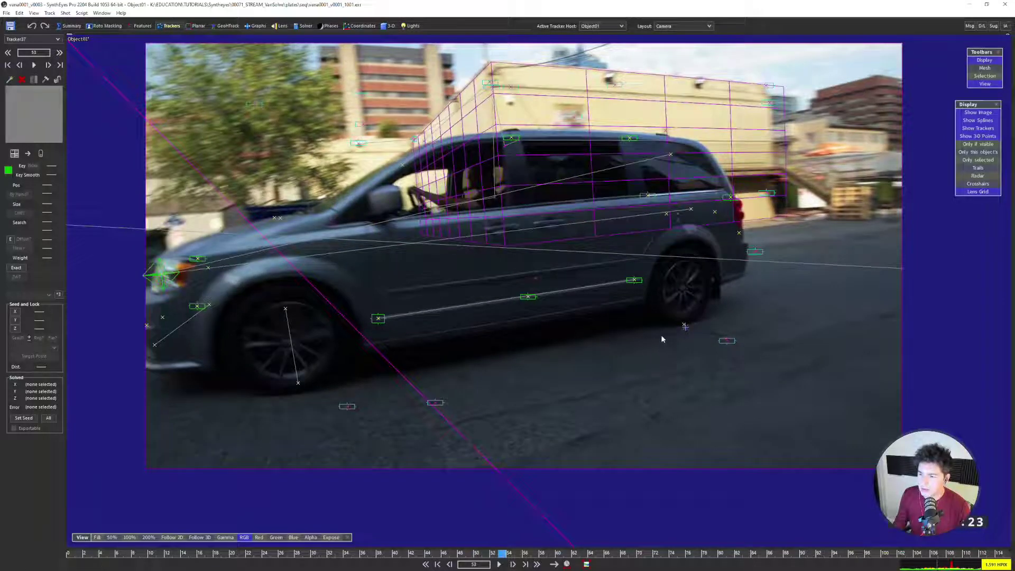
pyautogui.press('Left')
pyautogui.press('Left')
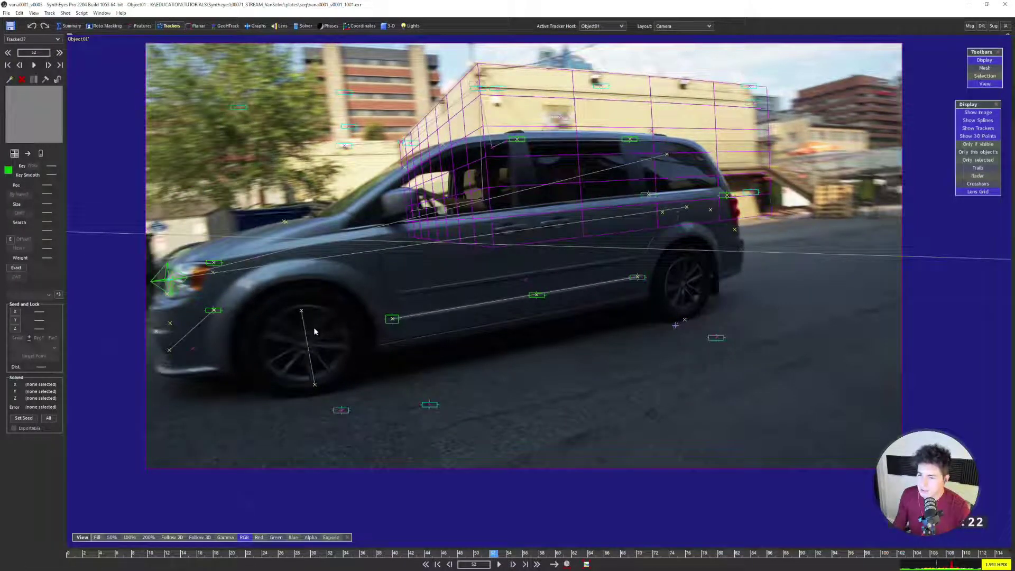
pyautogui.press('Right')
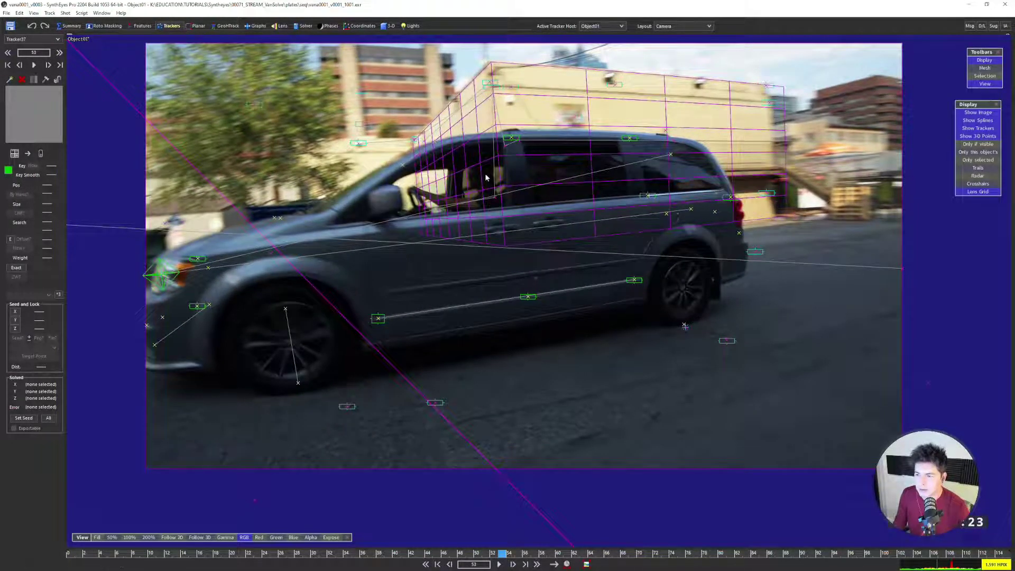
pyautogui.press('q')
pyautogui.scroll(-2, 291, 134)
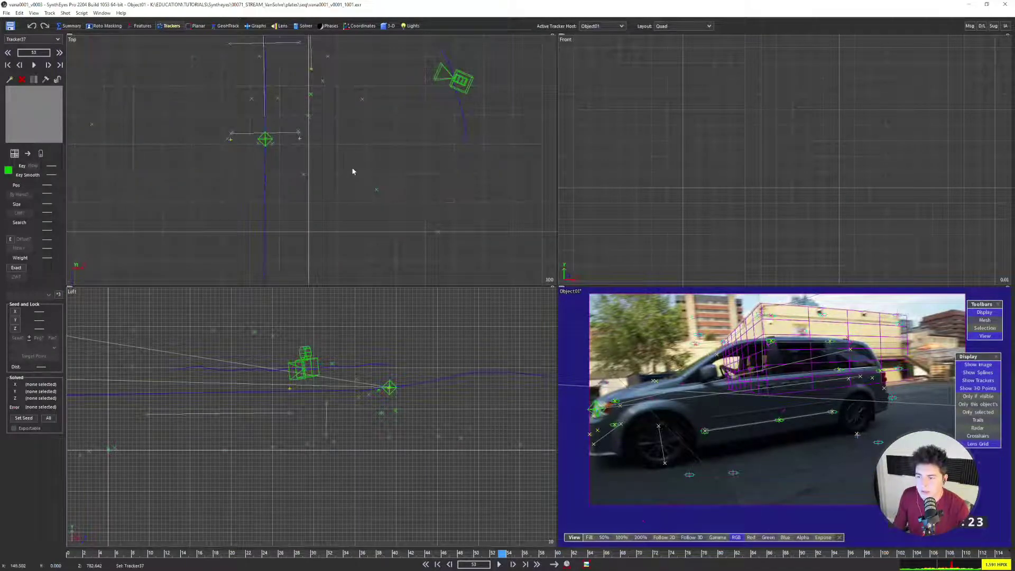
# Create a new tracker for the van object on the front wheel's hub at frame 0
pyautogui.press('Home')
pyautogui.click(789, 402)
pyautogui.press('c')
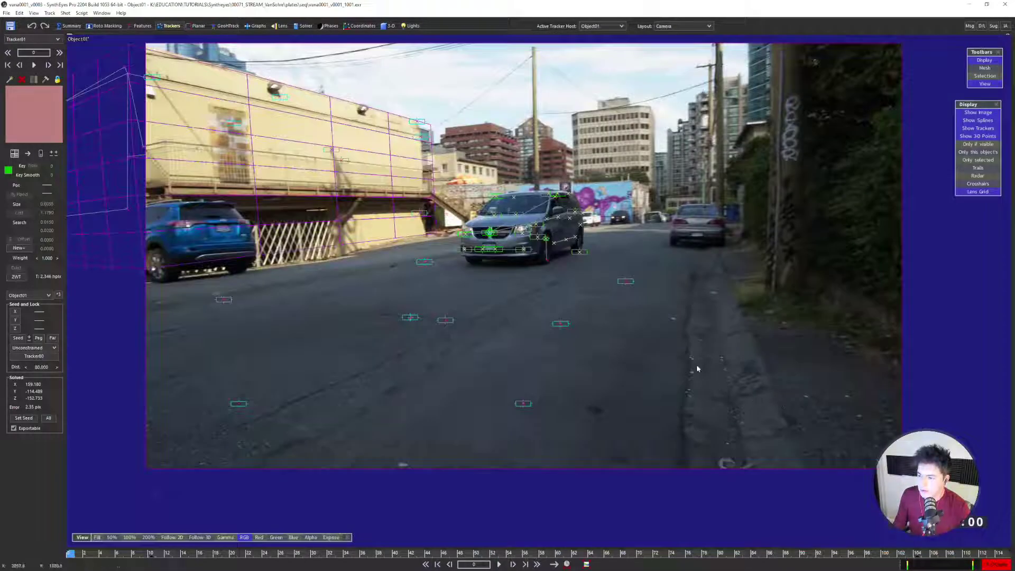
pyautogui.scroll(6, 546, 250)
pyautogui.click(545, 196)
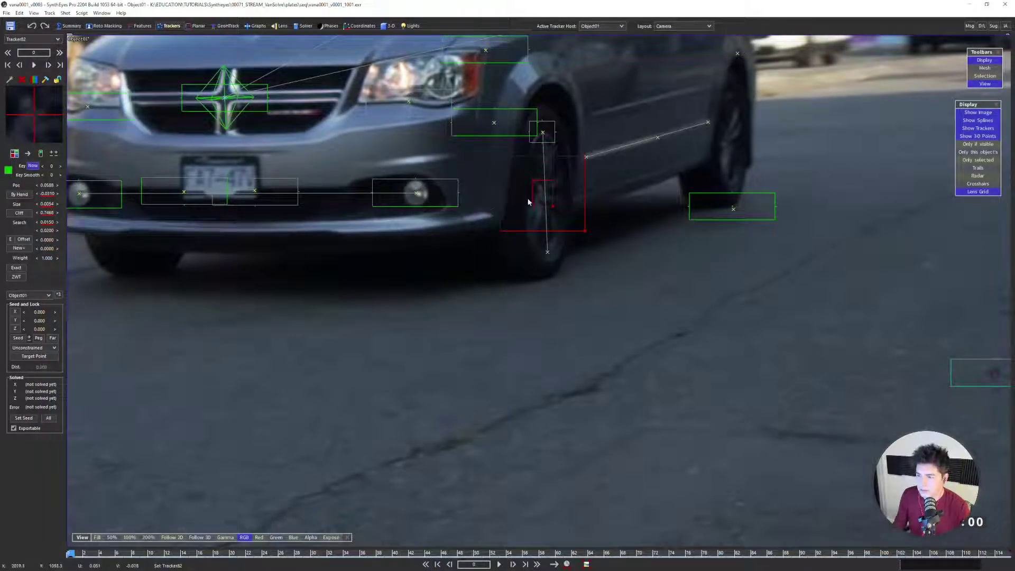
pyautogui.scroll(-2, 529, 204)
pyautogui.press('d')
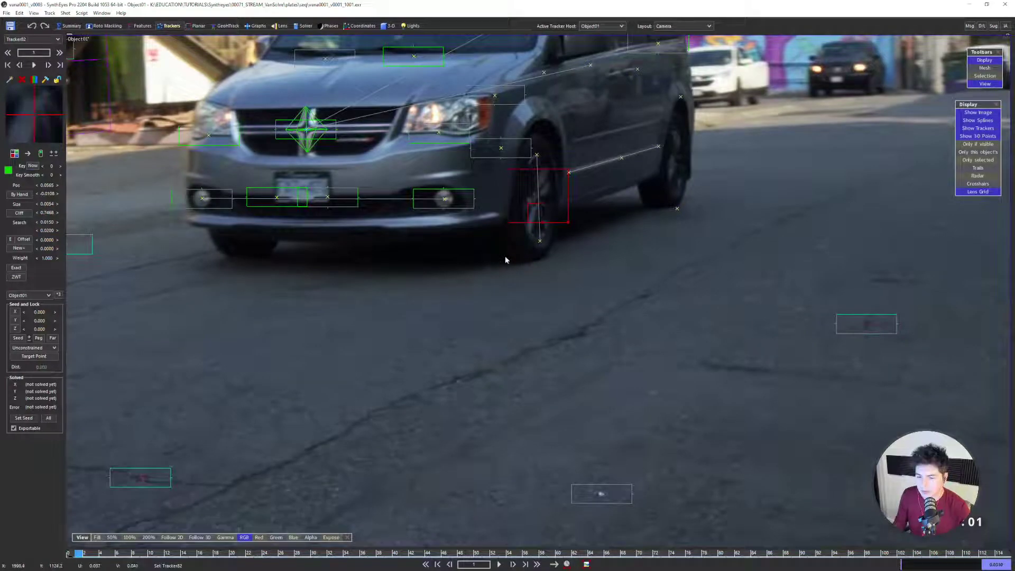
# Advance to frame 22 and key the new tracker on the centre of the front wheel
pyautogui.press('d')
pyautogui.press('d')
pyautogui.press('d')
pyautogui.press('d')
pyautogui.press('d')
pyautogui.press('d')
pyautogui.press('d')
pyautogui.press('d')
pyautogui.press('d')
pyautogui.press('d')
pyautogui.press('d')
pyautogui.press('d')
pyautogui.press('d')
pyautogui.press('d')
pyautogui.press('d')
pyautogui.press('d')
pyautogui.press('d')
pyautogui.press('d')
pyautogui.press('d')
pyautogui.press('d')
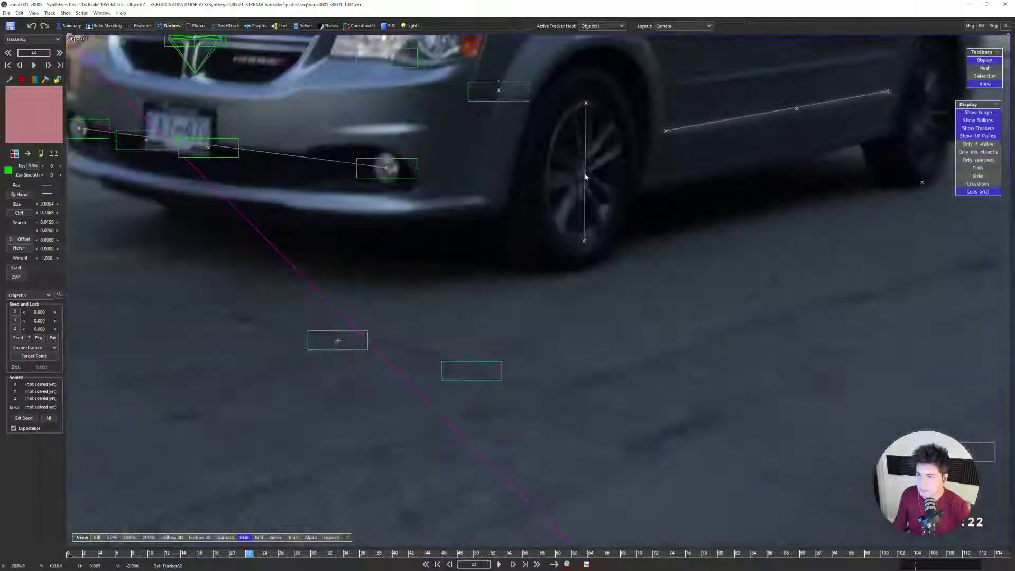
pyautogui.click(583, 172)
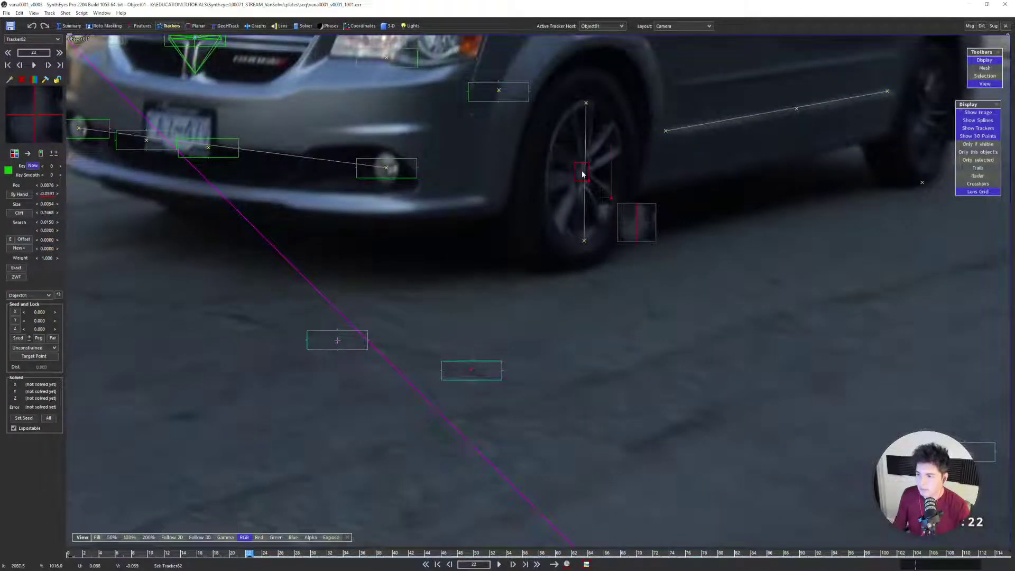
# Advance to frame 41 and key the hub tracker on the centre of the front wheel
pyautogui.press('d')
pyautogui.scroll(-5, 610, 215)
pyautogui.press('d')
pyautogui.press('d')
pyautogui.press('d')
pyautogui.press('d')
pyautogui.press('d')
pyautogui.press('d')
pyautogui.press('d')
pyautogui.press('d')
pyautogui.press('d')
pyautogui.press('d')
pyautogui.press('d')
pyautogui.press('d')
pyautogui.press('d')
pyautogui.press('d')
pyautogui.press('d')
pyautogui.press('d')
pyautogui.press('d')
pyautogui.press('d')
pyautogui.scroll(2, 415, 297)
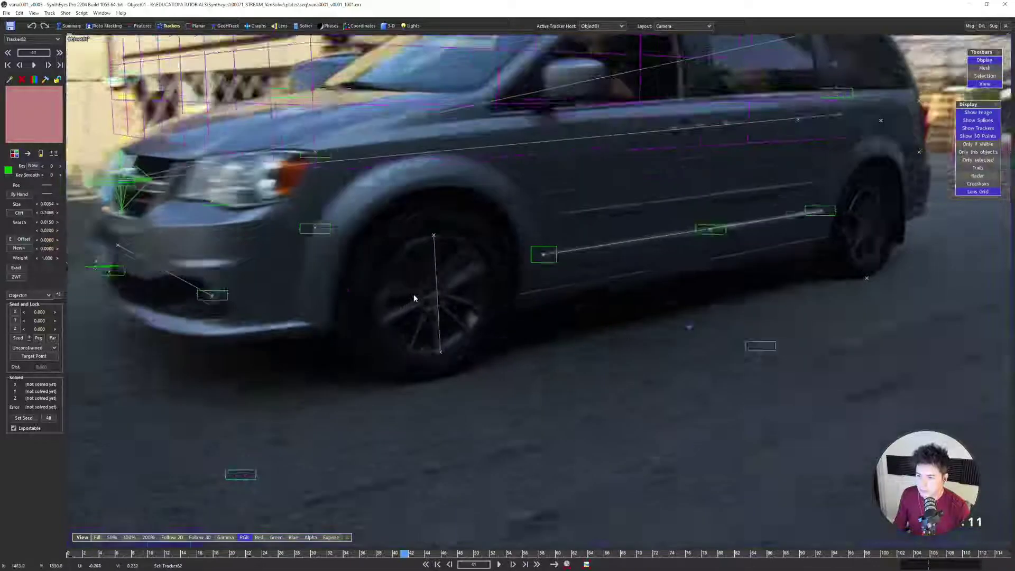
pyautogui.press('d')
# Key the hub tracker on the centre of the front wheel at frame 62
pyautogui.scroll(-3, 504, 318)
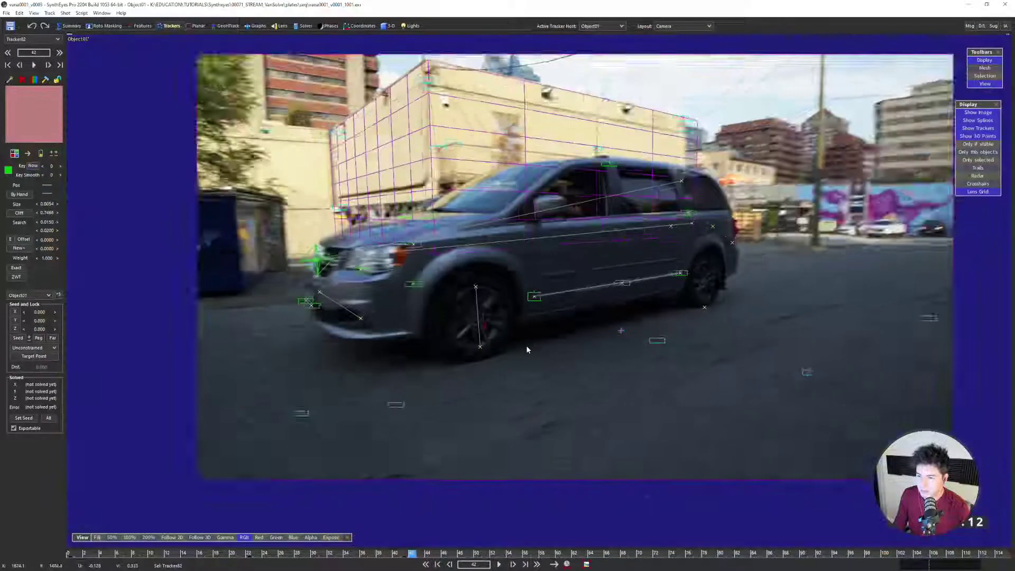
pyautogui.scroll(-3, 527, 349)
pyautogui.press('d')
pyautogui.press('d')
pyautogui.press('d')
pyautogui.press('d')
pyautogui.press('d')
pyautogui.press('d')
pyautogui.press('d')
pyautogui.press('d')
pyautogui.press('d')
pyautogui.press('d')
pyautogui.press('d')
pyautogui.press('d')
pyautogui.press('d')
pyautogui.press('d')
pyautogui.press('d')
pyautogui.press('d')
pyautogui.press('d')
pyautogui.press('d')
pyautogui.press('d')
pyautogui.press('d')
pyautogui.scroll(5, 334, 316)
pyautogui.click(357, 299)
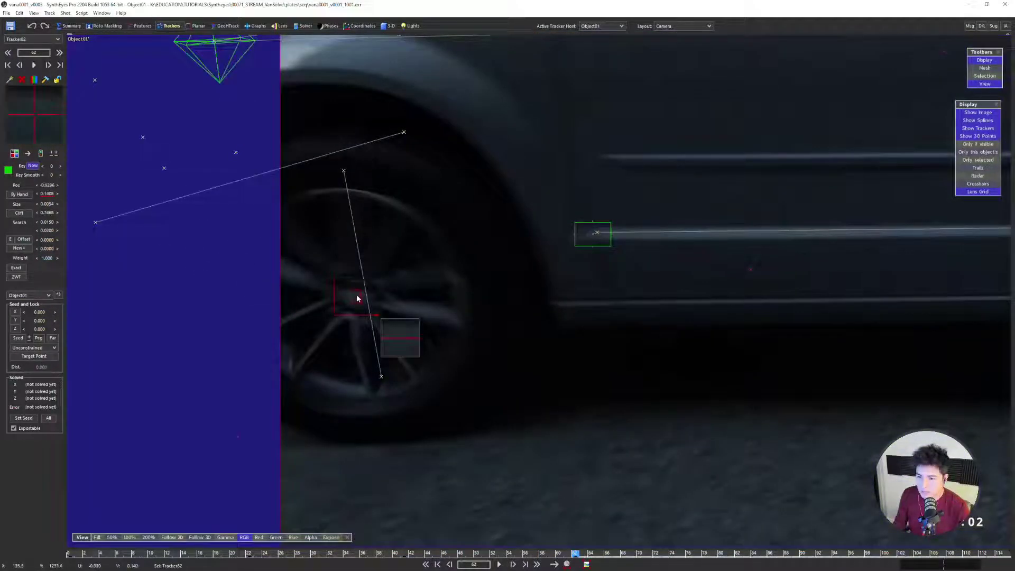
# Scrub back and forth between frames 49 and 69 and compare the hub tracker's path with the front wheel's centre
pyautogui.scroll(-3, 462, 328)
pyautogui.press('d')
pyautogui.press('d')
pyautogui.press('d')
pyautogui.press('d')
pyautogui.press('d')
pyautogui.press('d')
pyautogui.press('d')
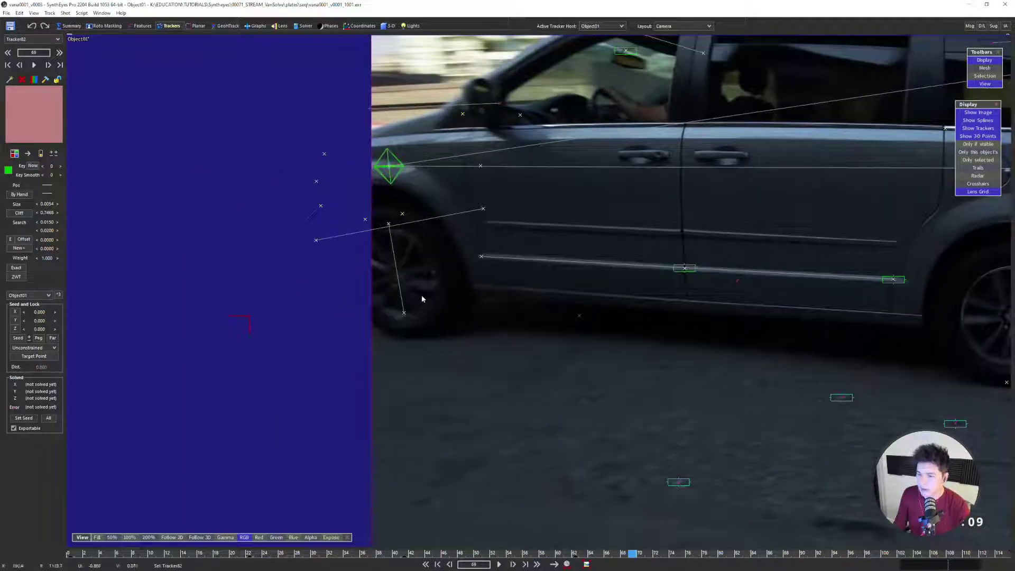
pyautogui.press('s')
pyautogui.press('s')
pyautogui.press('s')
pyautogui.press('s')
pyautogui.press('s')
pyautogui.press('s')
pyautogui.press('s')
pyautogui.press('s')
pyautogui.press('s')
pyautogui.press('s')
pyautogui.press('s')
pyautogui.press('s')
pyautogui.press('s')
pyautogui.press('s')
pyautogui.press('s')
pyautogui.press('s')
pyautogui.press('s')
pyautogui.press('s')
pyautogui.press('s')
pyautogui.press('s')
pyautogui.scroll(-3, 394, 411)
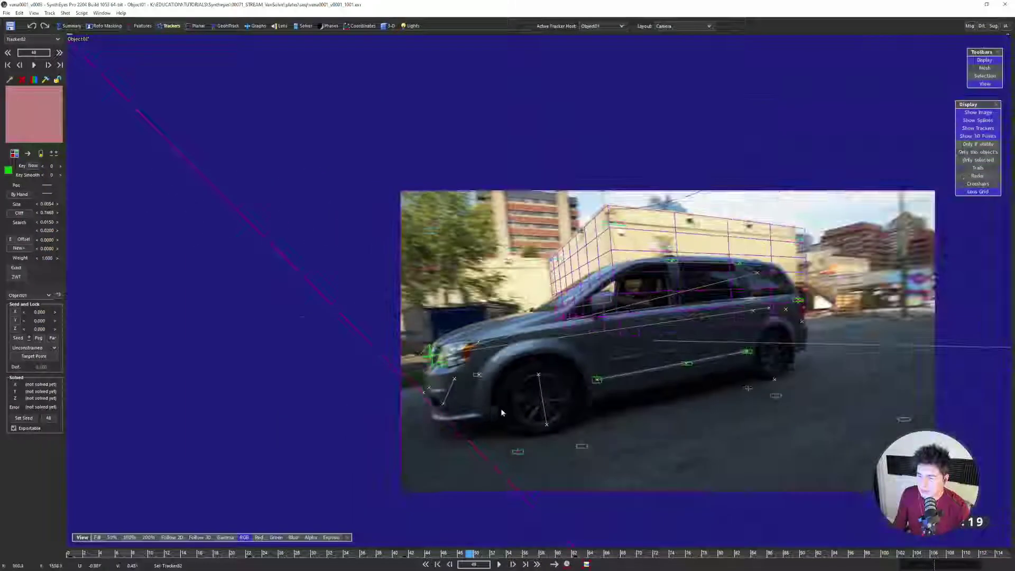
pyautogui.press('d')
pyautogui.press('d')
pyautogui.press('d')
pyautogui.press('d')
pyautogui.press('d')
pyautogui.press('d')
pyautogui.press('d')
pyautogui.press('d')
pyautogui.press('d')
pyautogui.press('s')
pyautogui.press('s')
pyautogui.press('s')
pyautogui.press('s')
pyautogui.press('s')
pyautogui.press('s')
pyautogui.press('s')
pyautogui.press('s')
pyautogui.press('s')
pyautogui.press('s')
pyautogui.press('s')
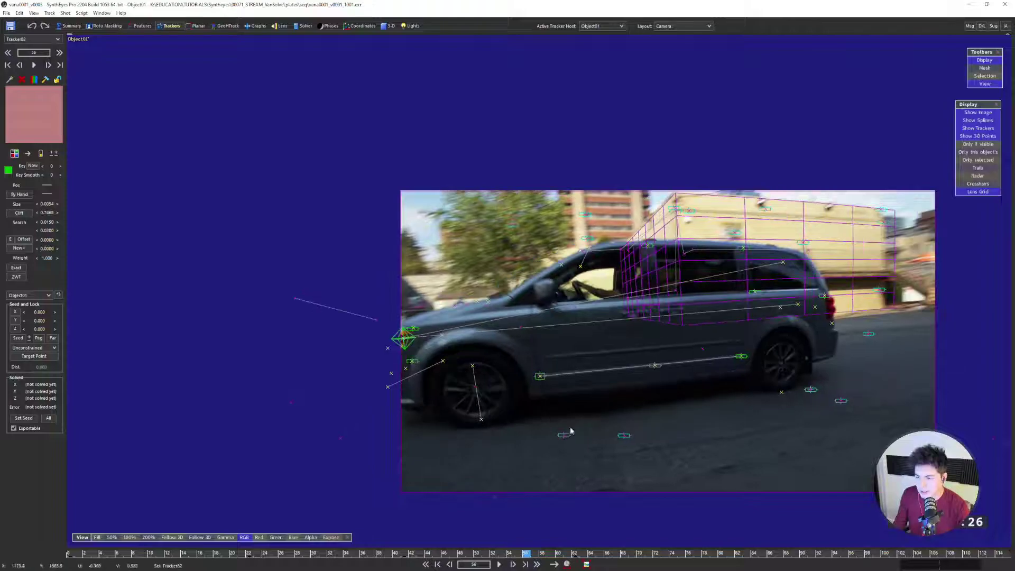
# Examine the hub tracker up close on the front wheel at frame 46 and at its key on frame 62
pyautogui.scroll(3, 582, 413)
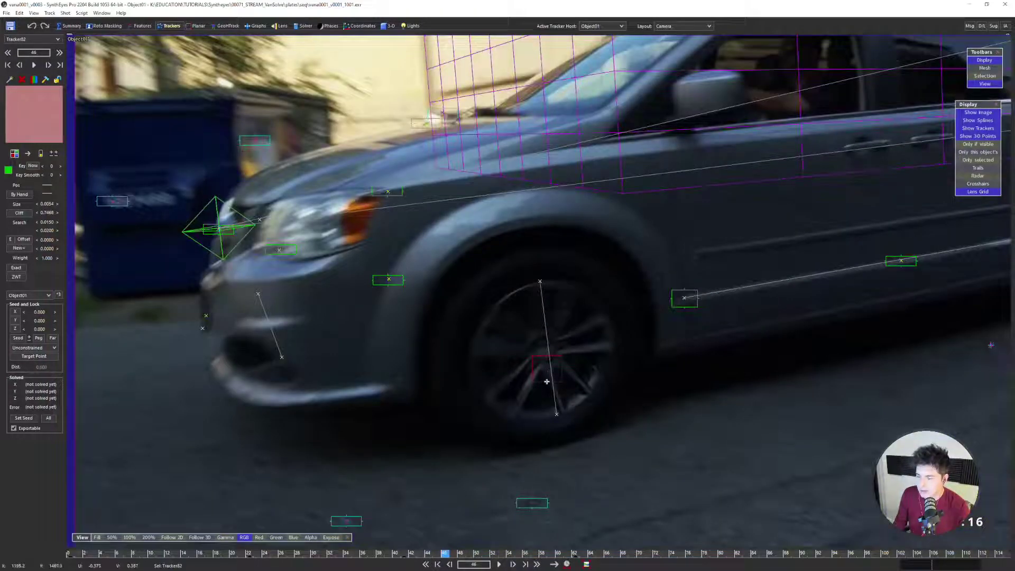
pyautogui.scroll(-3, 551, 394)
pyautogui.press('d')
pyautogui.press('d')
pyautogui.press('d')
pyautogui.press('d')
pyautogui.press('d')
pyautogui.press('d')
pyautogui.press('d')
pyautogui.press('d')
pyautogui.press('d')
pyautogui.press('d')
pyautogui.press('d')
pyautogui.press('d')
pyautogui.press('d')
pyautogui.press('d')
pyautogui.press('d')
pyautogui.press('d')
pyautogui.scroll(3, 552, 395)
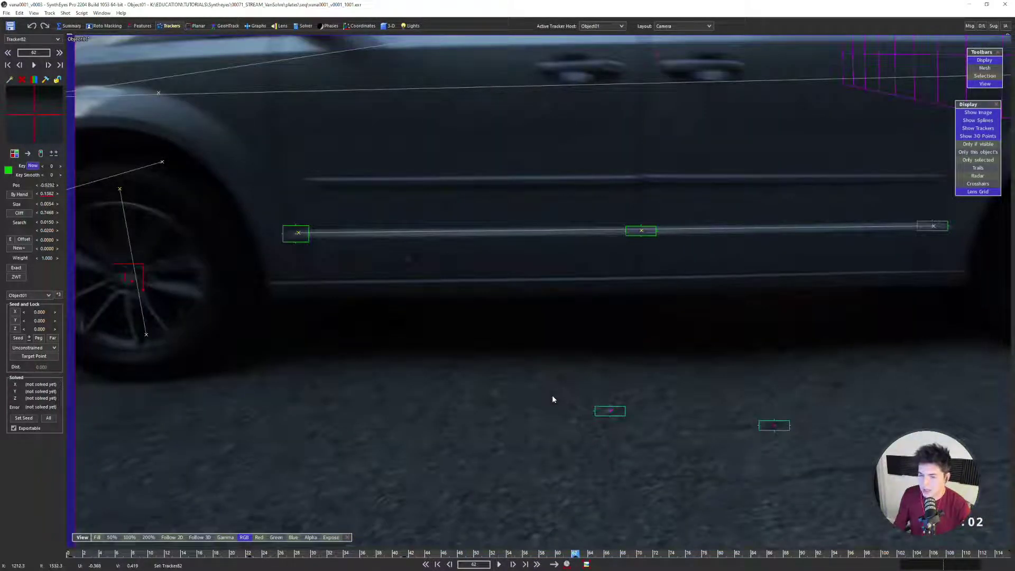
# Return to the key at frame 22, lock the hub tracker and make it a zero-weighted tracker
pyautogui.press('a')
pyautogui.press('a')
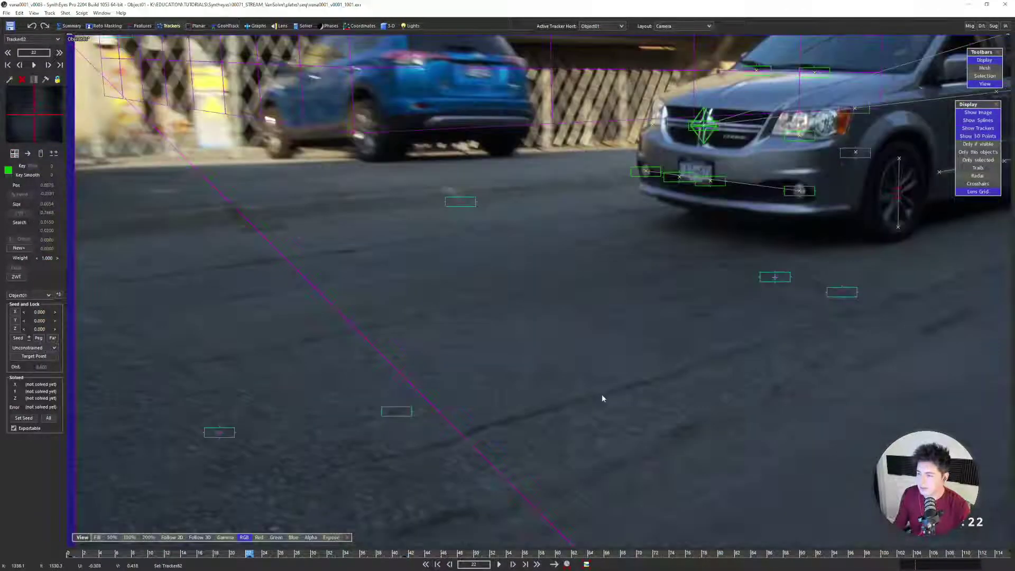
pyautogui.press('f')
# Step through the shot around frames 41 to 54 and check the solved hub point against the front wheel's centre
pyautogui.scroll(-3, 586, 363)
pyautogui.press('d')
pyautogui.press('d')
pyautogui.press('d')
pyautogui.press('d')
pyautogui.press('d')
pyautogui.press('d')
pyautogui.press('d')
pyautogui.press('d')
pyautogui.press('d')
pyautogui.press('d')
pyautogui.press('d')
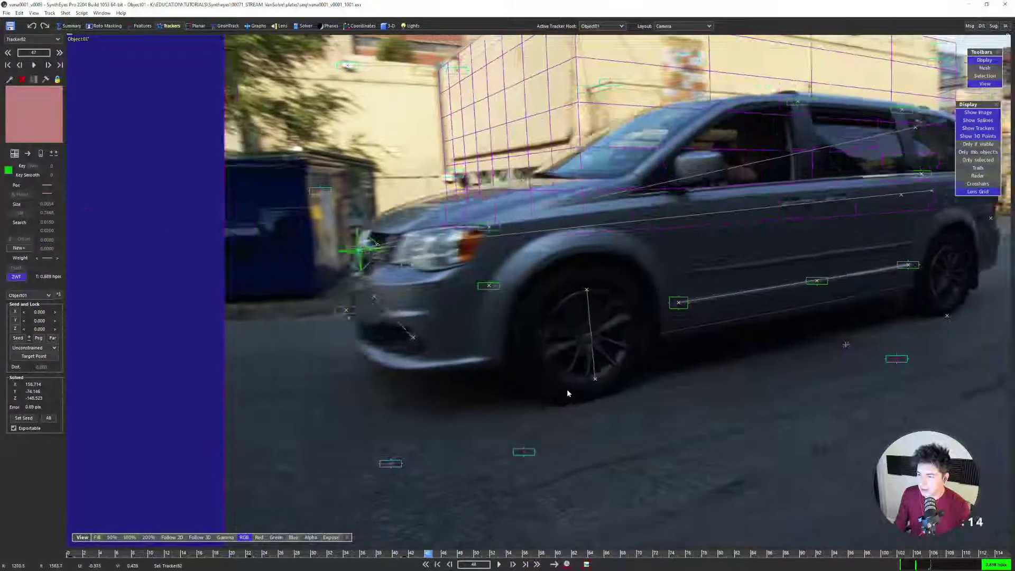
pyautogui.scroll(3, 516, 401)
pyautogui.scroll(3, 447, 397)
pyautogui.scroll(1, 550, 297)
pyautogui.press('d')
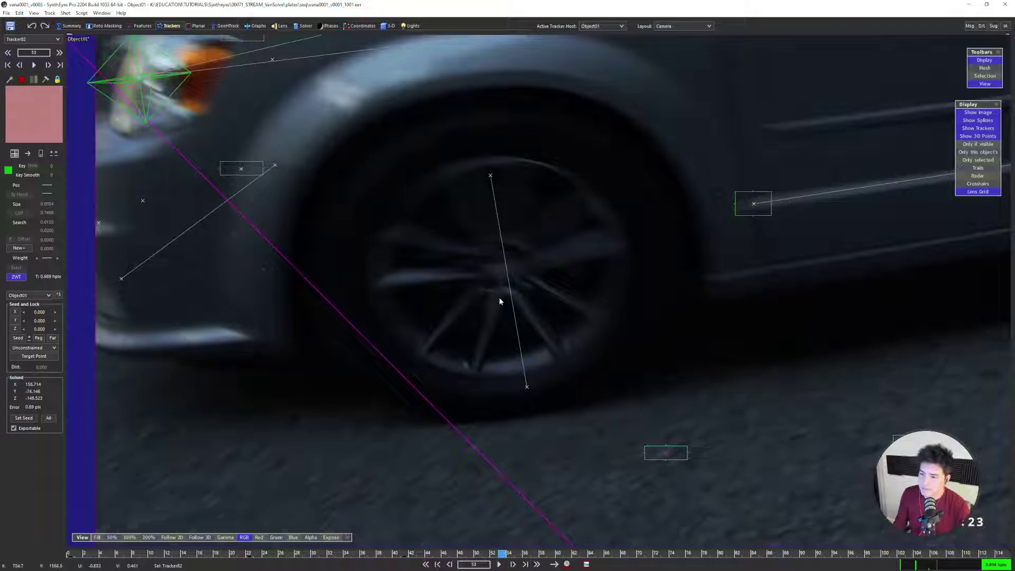
pyautogui.scroll(-2, 481, 206)
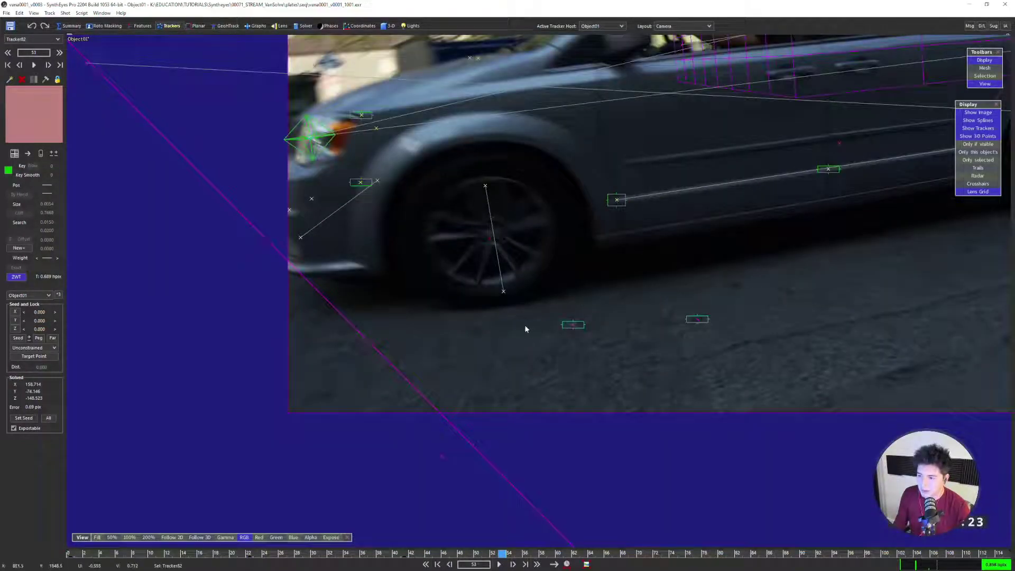
pyautogui.press('d')
pyautogui.scroll(1, 472, 246)
pyautogui.scroll(2, 472, 219)
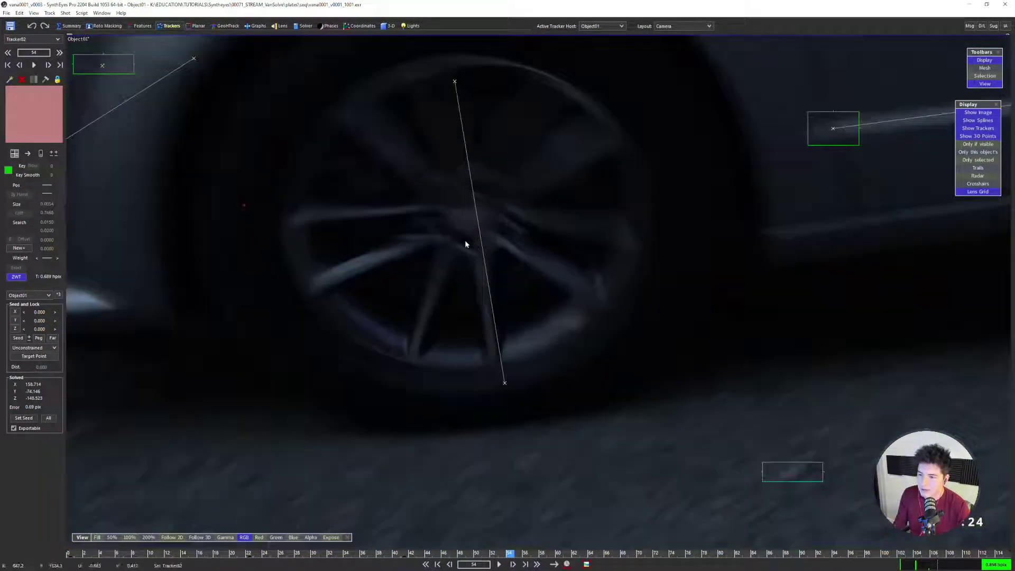
pyautogui.scroll(-2, 297, 214)
pyautogui.press('s')
pyautogui.press('s')
pyautogui.press('s')
pyautogui.press('s')
pyautogui.press('s')
pyautogui.press('s')
pyautogui.press('s')
pyautogui.press('s')
pyautogui.press('s')
pyautogui.press('s')
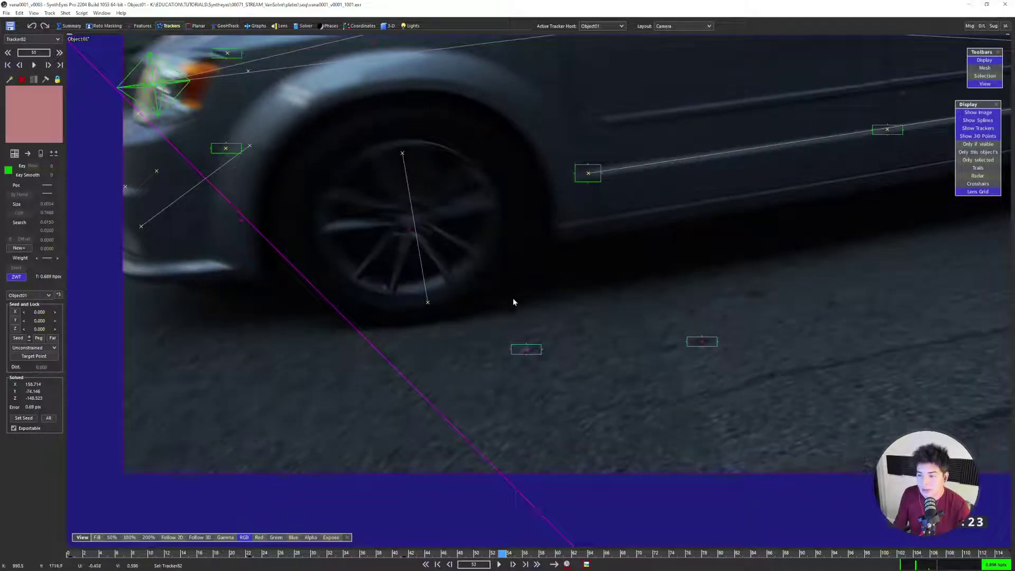
# Go to frame 47 and create a new tracker on the rear wheel's hub
pyautogui.scroll(-1, 731, 262)
pyautogui.moveTo(592, 292); pyautogui.dragTo(231, 353, button='middle')
pyautogui.press('s')
pyautogui.press('d')
pyautogui.press('d')
pyautogui.press('d')
pyautogui.press('d')
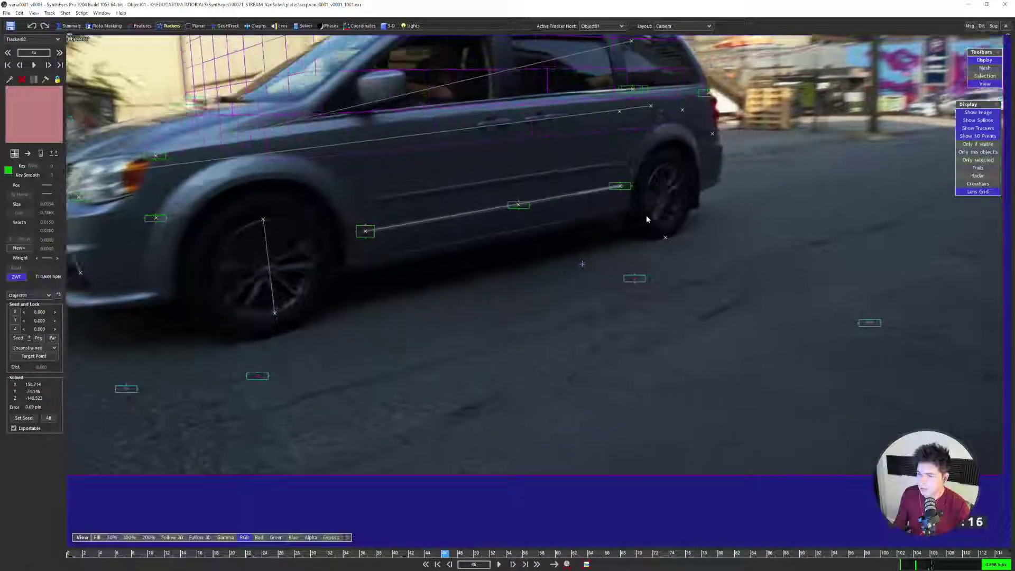
pyautogui.scroll(3, 664, 198)
pyautogui.click(652, 211)
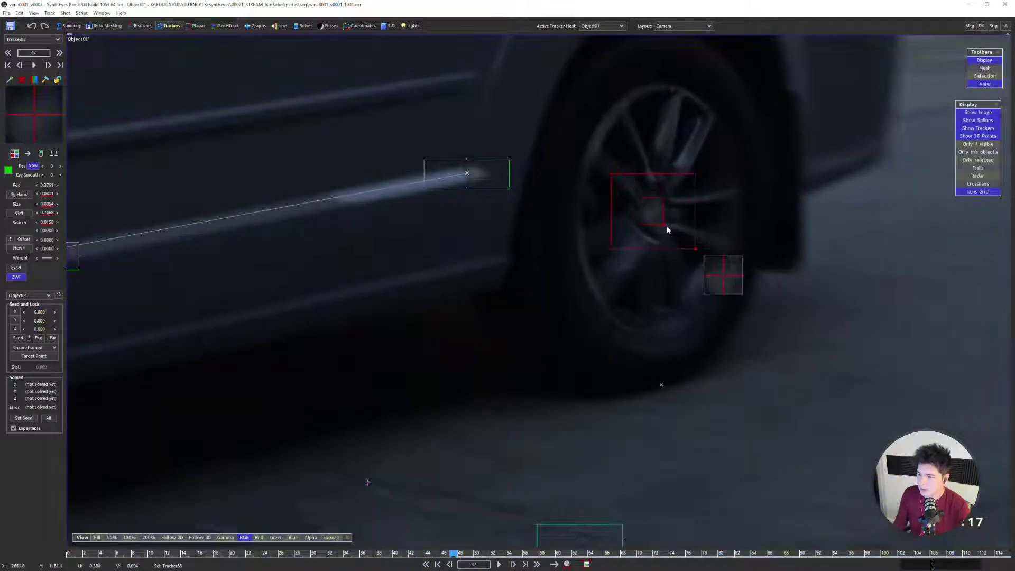
# Go back to frame 33 and key the new tracker on the centre of the rear wheel's hub
pyautogui.press('d')
pyautogui.press('s')
pyautogui.press('s')
pyautogui.press('s')
pyautogui.press('s')
pyautogui.press('s')
pyautogui.press('s')
pyautogui.press('s')
pyautogui.press('s')
pyautogui.press('s')
pyautogui.press('s')
pyautogui.press('s')
pyautogui.press('s')
pyautogui.press('s')
pyautogui.press('s')
pyautogui.press('s')
pyautogui.scroll(-3, 685, 239)
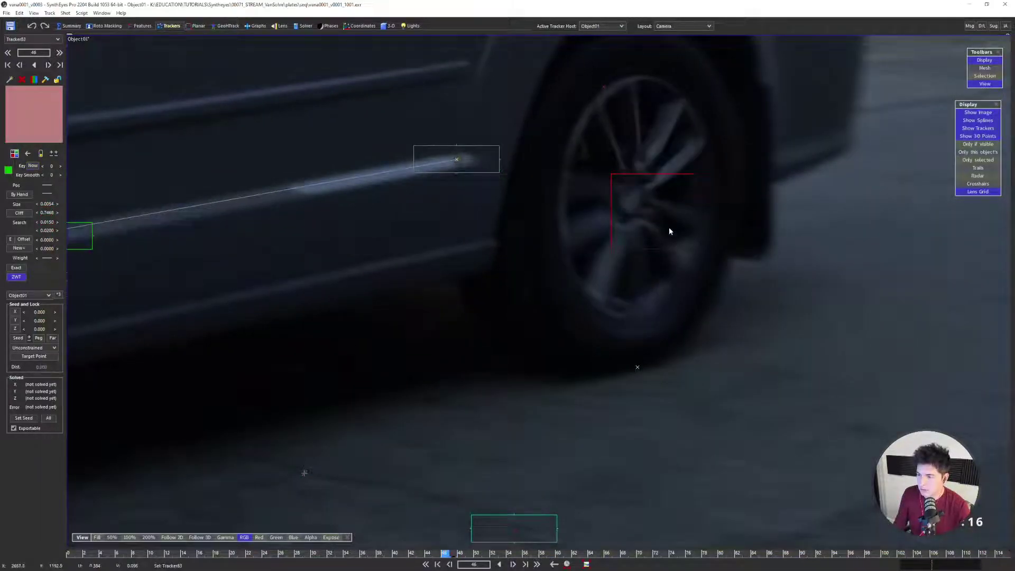
pyautogui.scroll(3, 640, 184)
pyautogui.moveTo(637, 169); pyautogui.dragTo(637, 166)
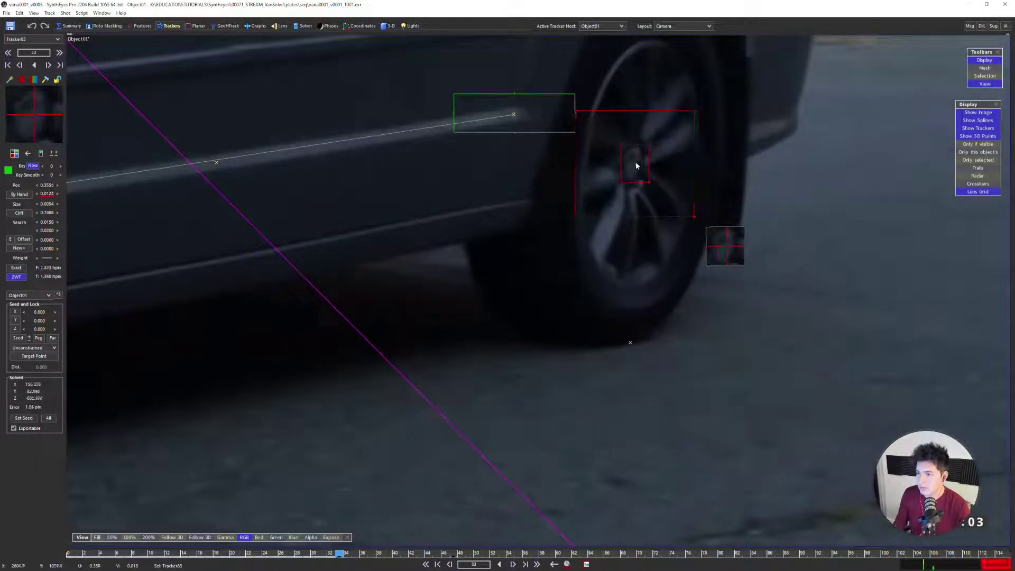
# Go back to frame 18 and key the rear hub tracker on the wheel's centre
pyautogui.scroll(-3, 649, 211)
pyautogui.press('s')
pyautogui.press('s')
pyautogui.press('s')
pyautogui.press('s')
pyautogui.press('s')
pyautogui.press('s')
pyautogui.press('s')
pyautogui.press('s')
pyautogui.press('s')
pyautogui.press('s')
pyautogui.press('s')
pyautogui.press('s')
pyautogui.press('s')
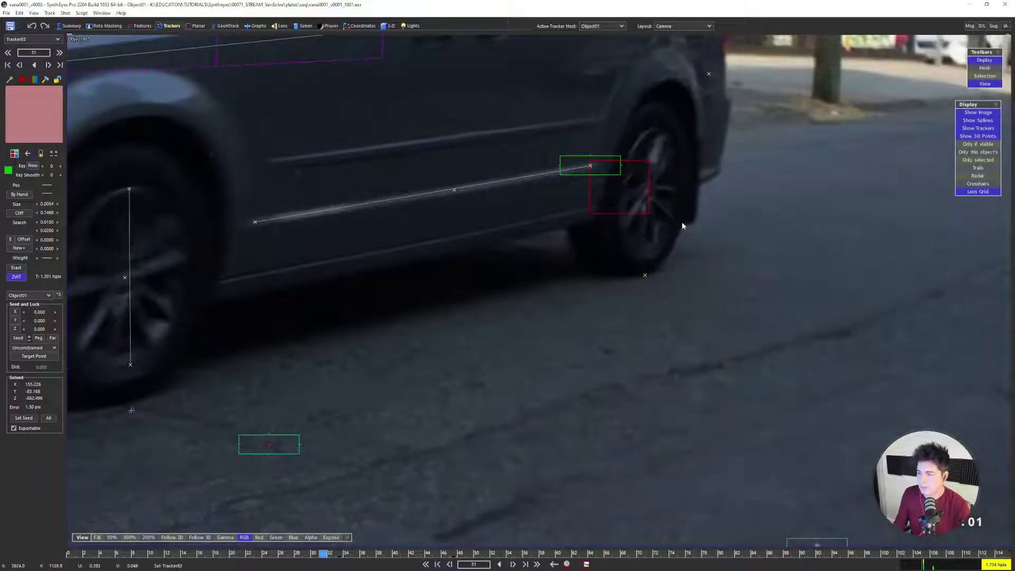
pyautogui.scroll(3, 679, 224)
pyautogui.scroll(-3, 534, 238)
pyautogui.scroll(3, 497, 215)
pyautogui.press('d')
pyautogui.press('d')
pyautogui.press('d')
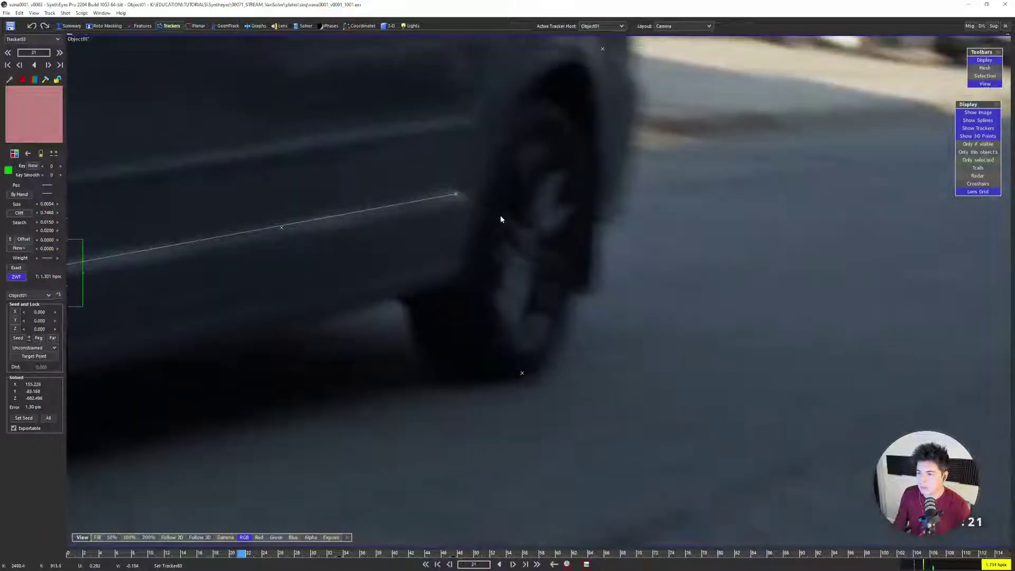
pyautogui.scroll(-3, 570, 275)
pyautogui.press('s')
pyautogui.press('s')
pyautogui.press('s')
pyautogui.press('s')
pyautogui.press('s')
pyautogui.scroll(3, 474, 204)
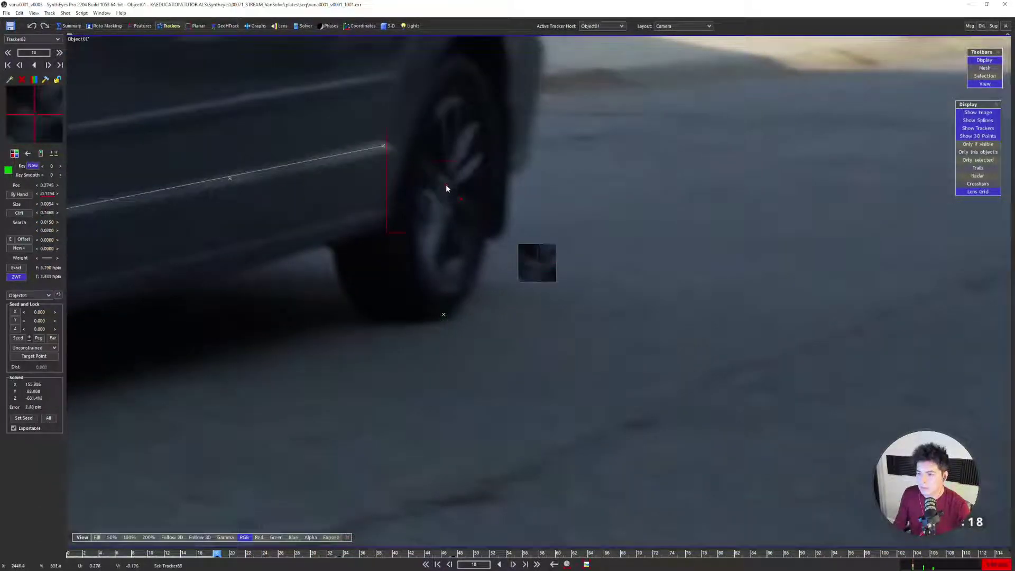
# Key the rear hub tracker on the wheel's centre at frame 0 and lock the tracker
pyautogui.scroll(-3, 500, 223)
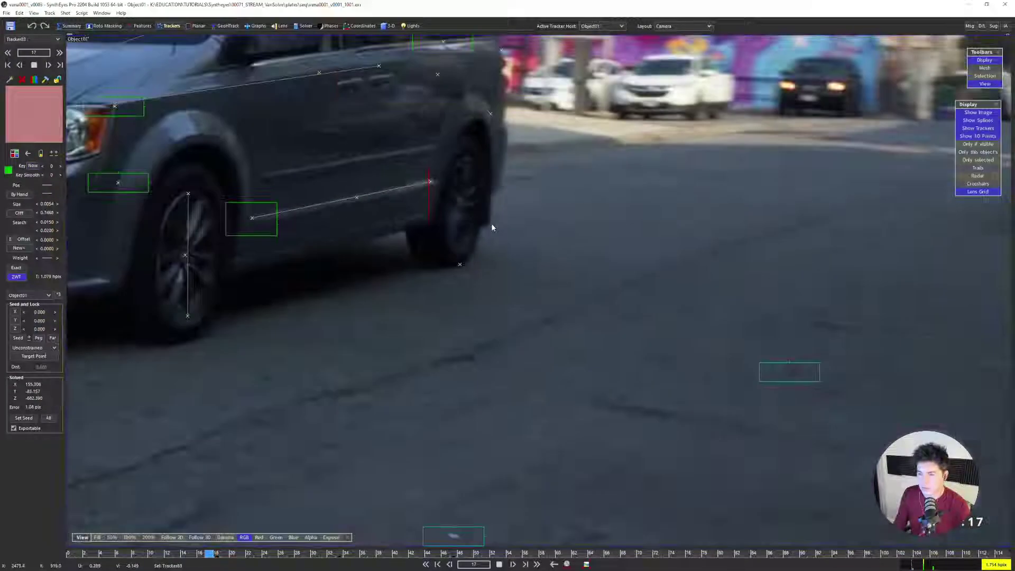
pyautogui.press('Home')
pyautogui.scroll(3, 267, 295)
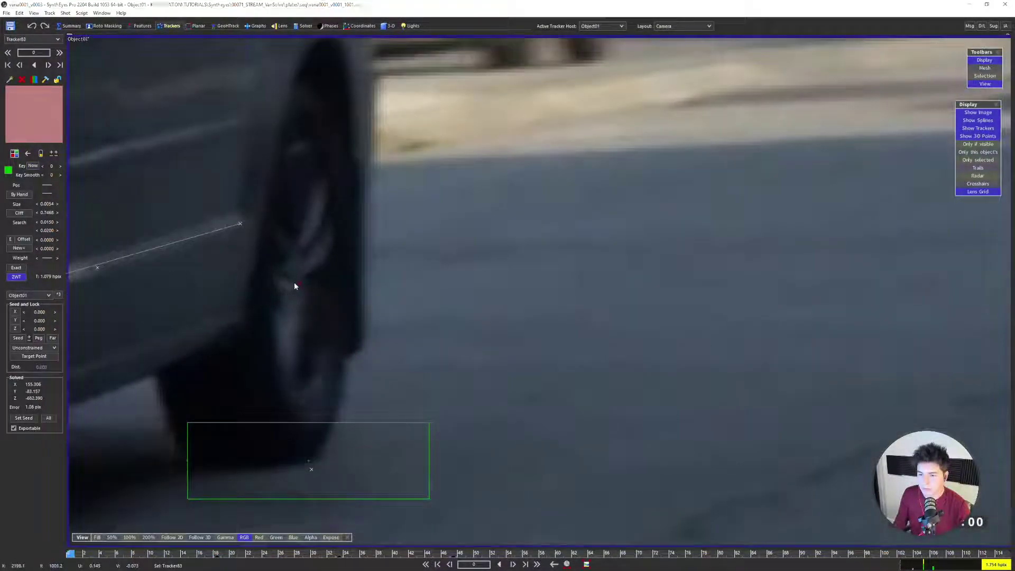
pyautogui.click(294, 284)
pyautogui.scroll(-3, 458, 318)
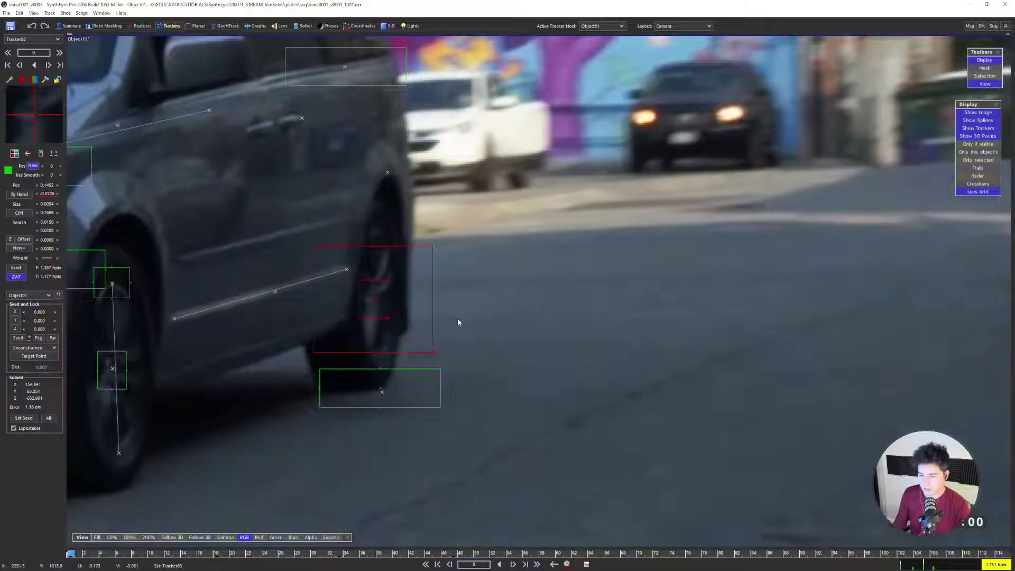
pyautogui.press('l')
# Play the shot and stop at frame 23, then turn off zero weighting for the front and rear hub trackers
pyautogui.press('space')
pyautogui.scroll(-5, 478, 314)
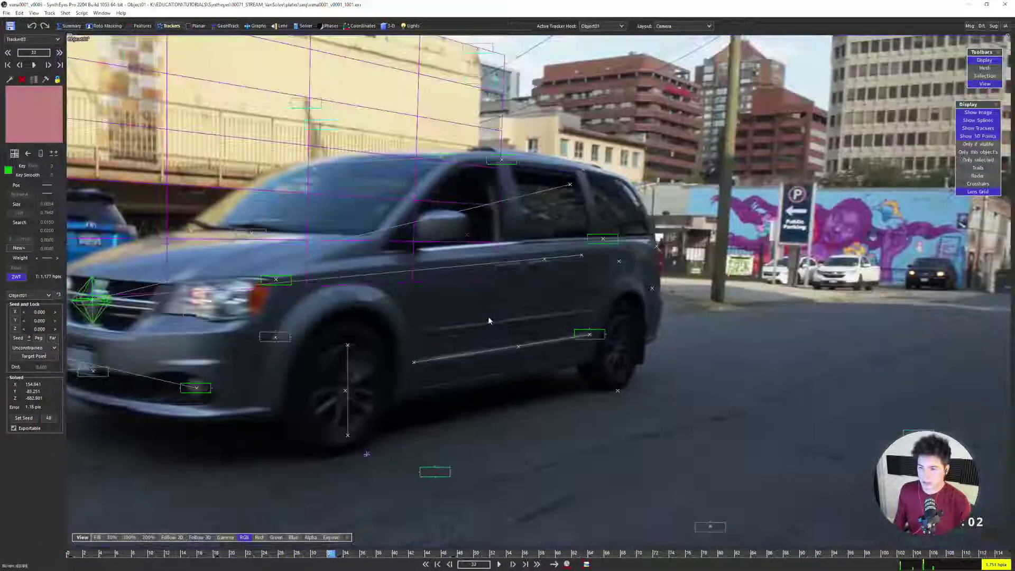
pyautogui.press('space')
pyautogui.press('s')
pyautogui.press('s')
pyautogui.press('s')
pyautogui.press('s')
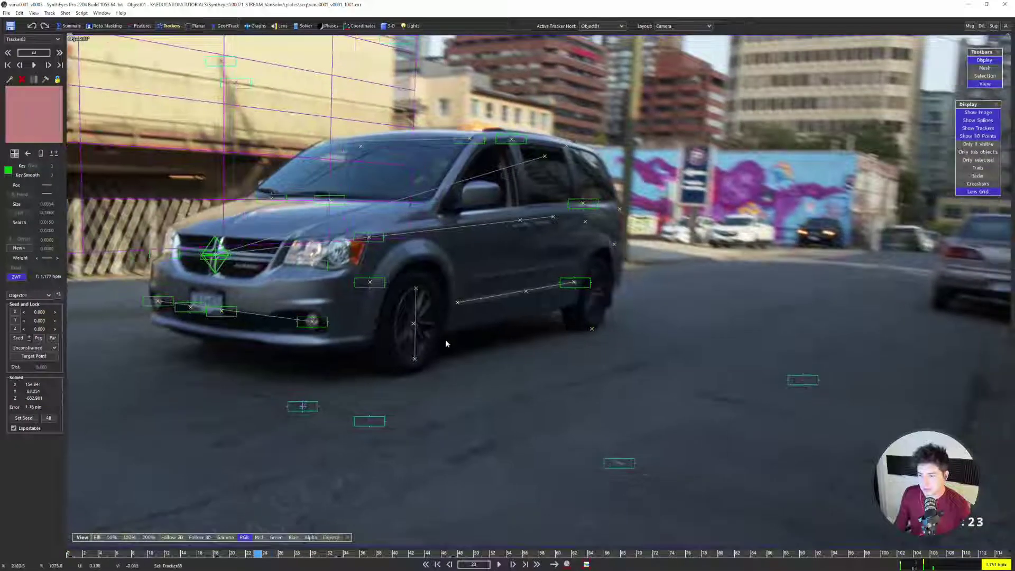
pyautogui.keyDown('shift'); pyautogui.click(412, 325); pyautogui.keyUp('shift')
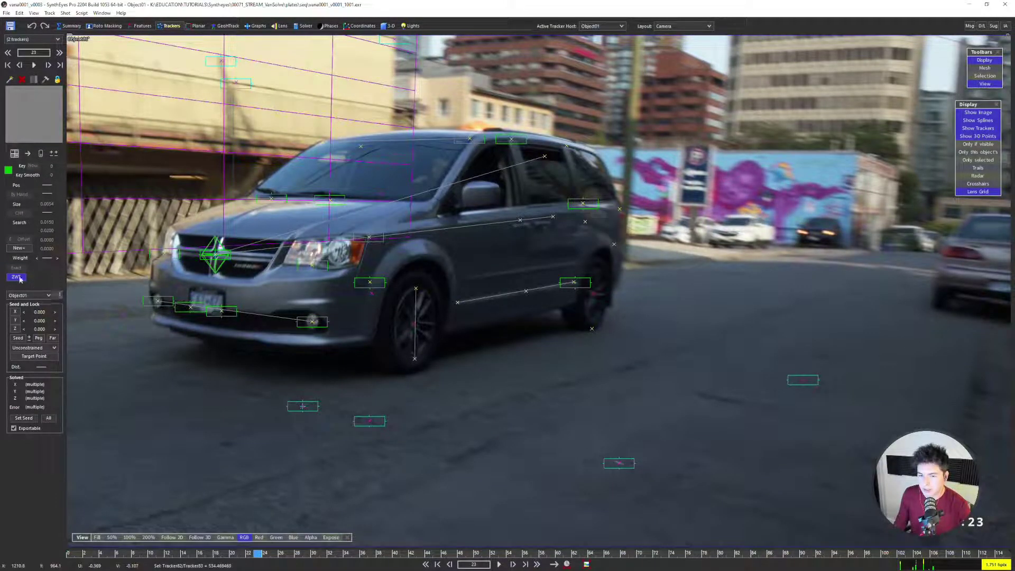
# Target the front hub tracker to the rear hub tracker, constrain the pair parallel to the Z axis, and re-solve
pyautogui.click(411, 326)
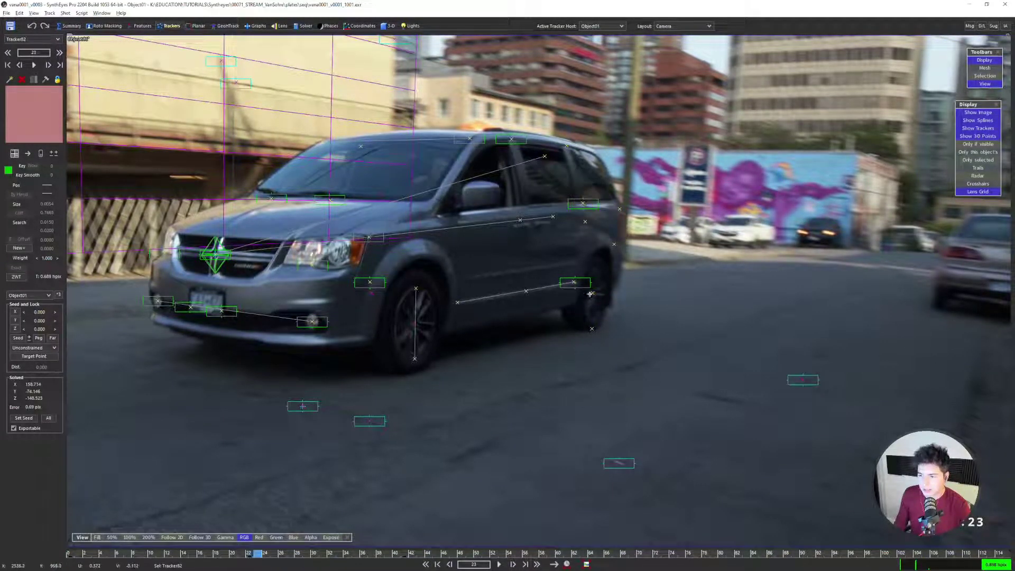
pyautogui.press('q')
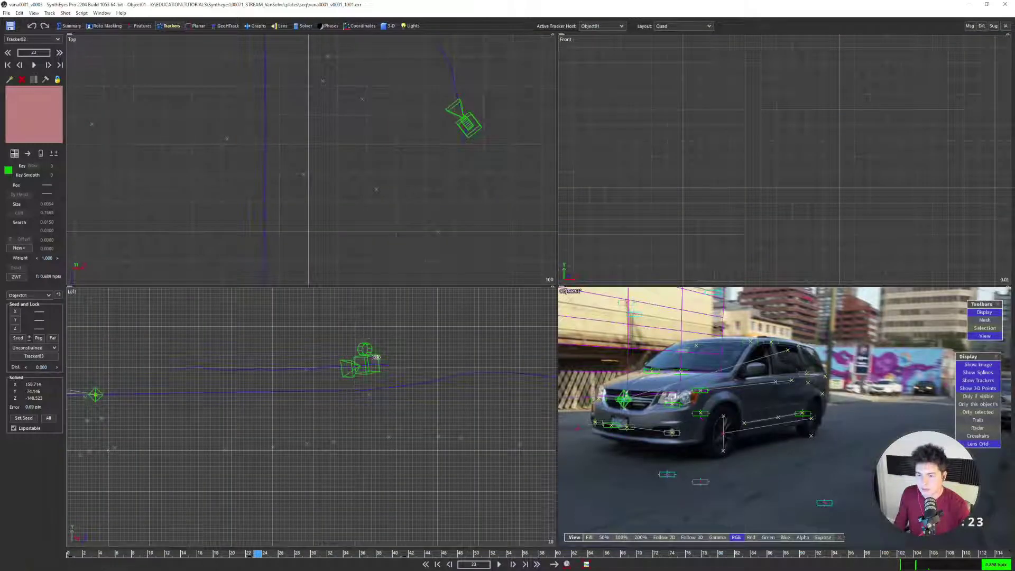
pyautogui.scroll(5, 709, 436)
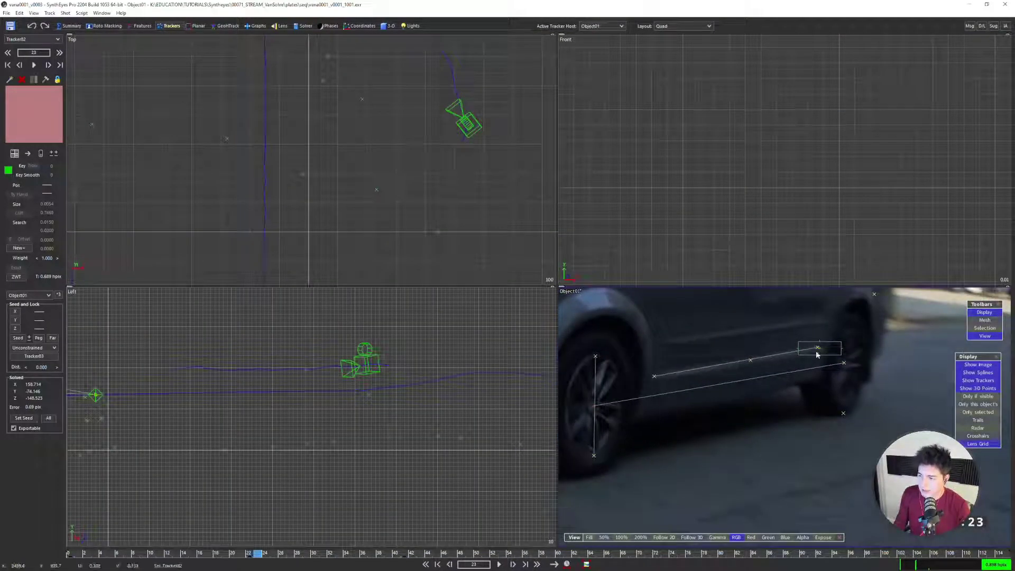
pyautogui.scroll(-2, 286, 177)
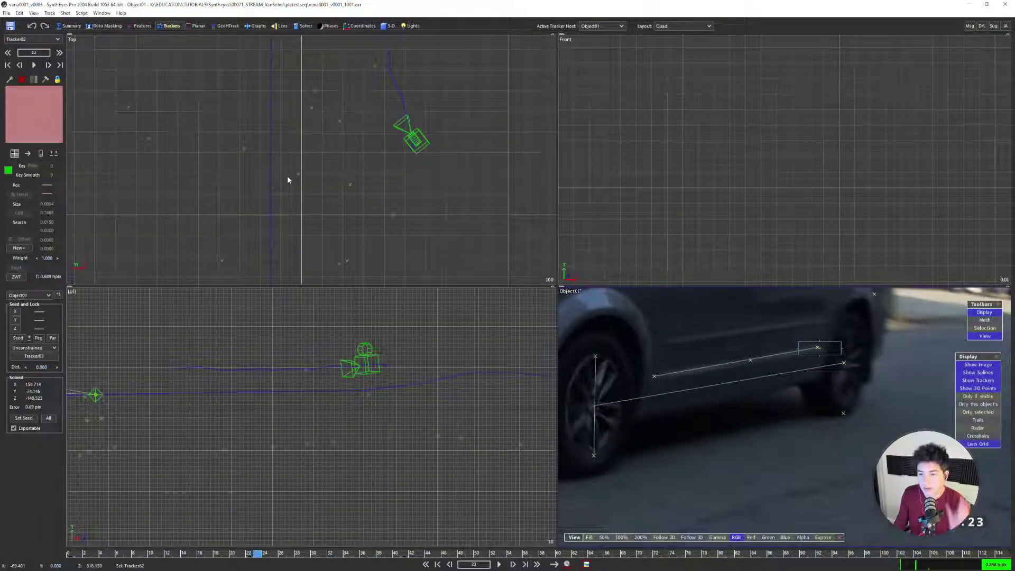
pyautogui.scroll(-3, 299, 183)
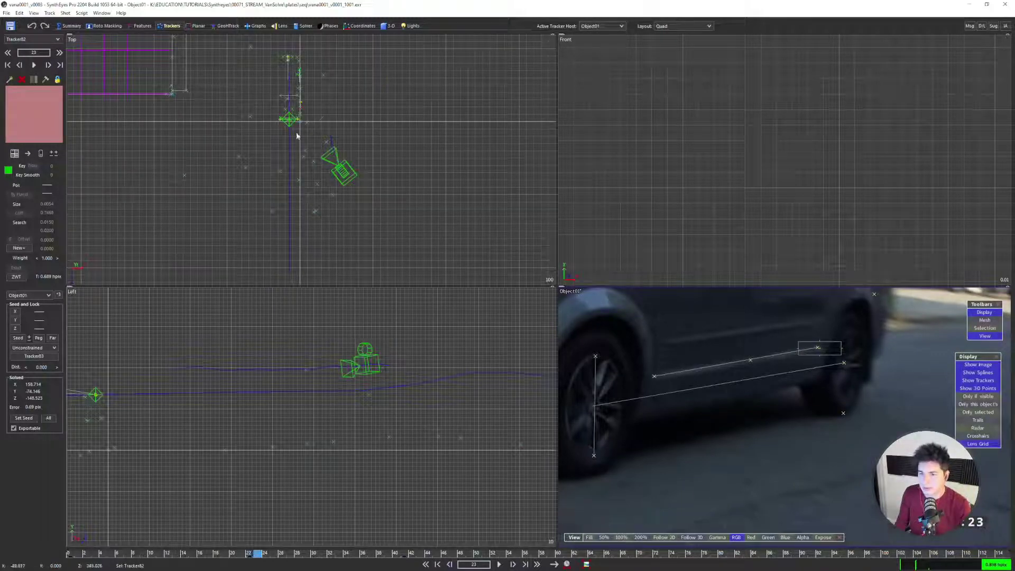
pyautogui.scroll(4, 299, 81)
pyautogui.scroll(-2, 297, 96)
pyautogui.moveTo(295, 105); pyautogui.dragTo(302, 162, button='middle')
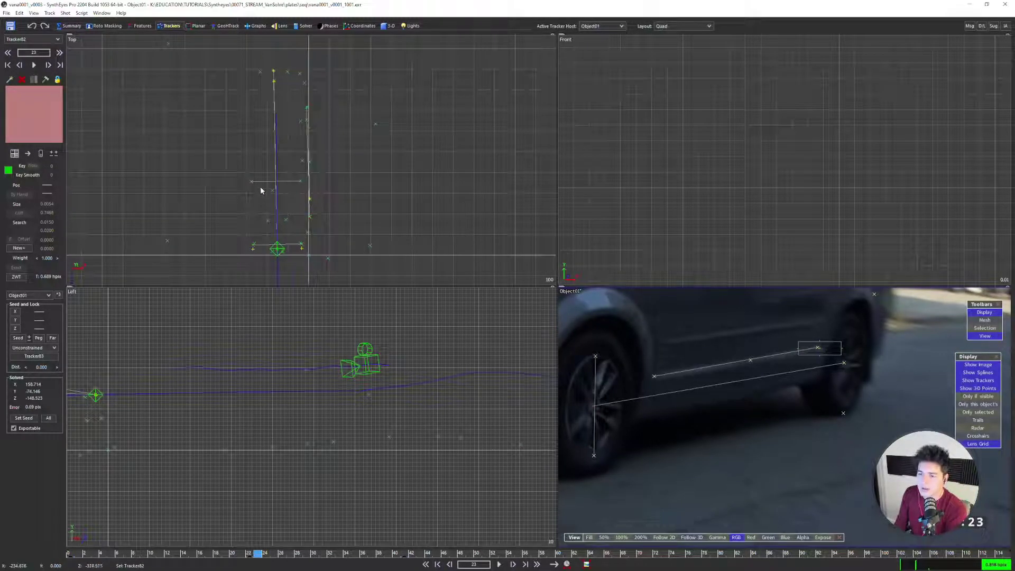
pyautogui.click(42, 347)
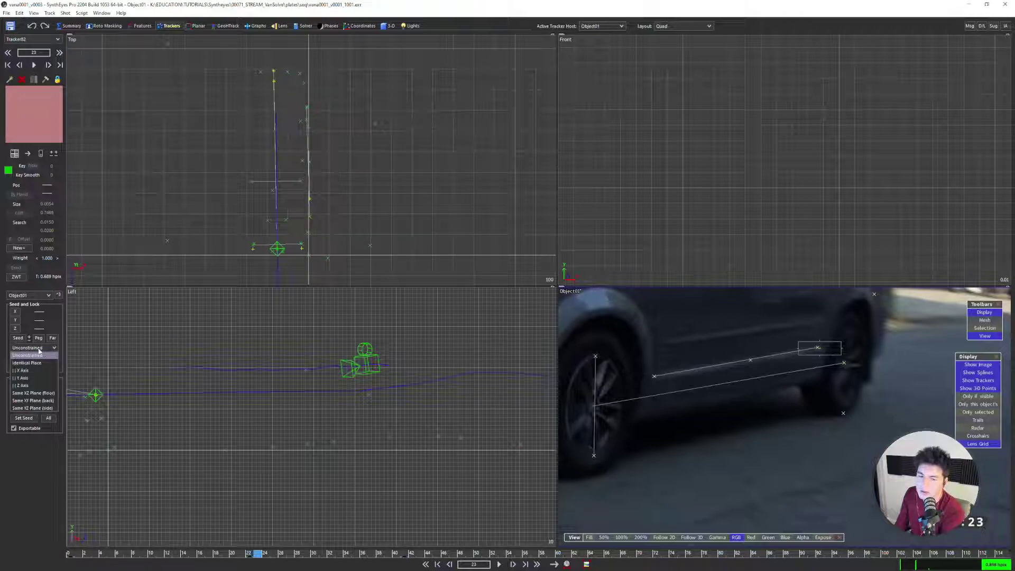
pyautogui.click(42, 385)
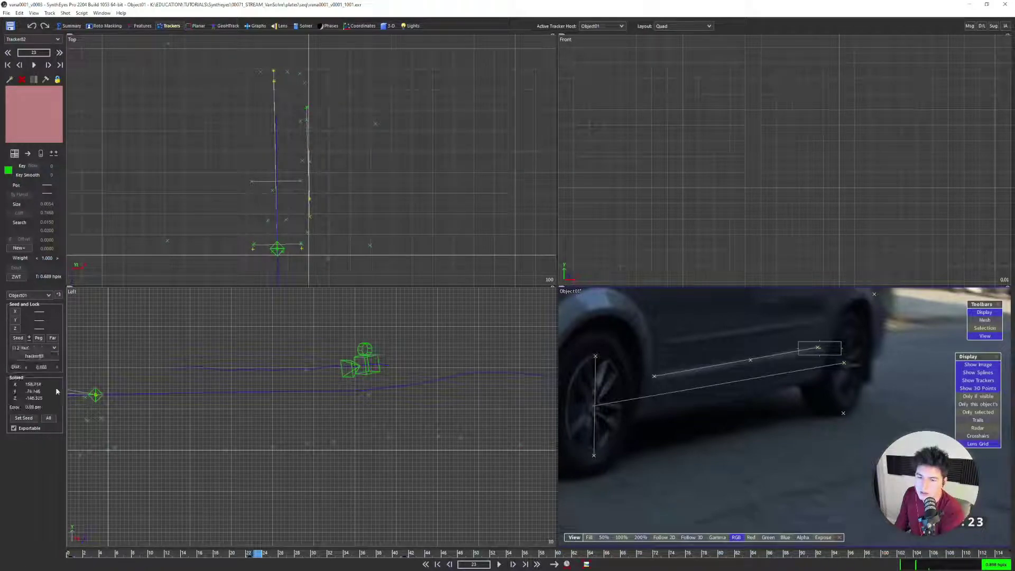
pyautogui.press('F9')
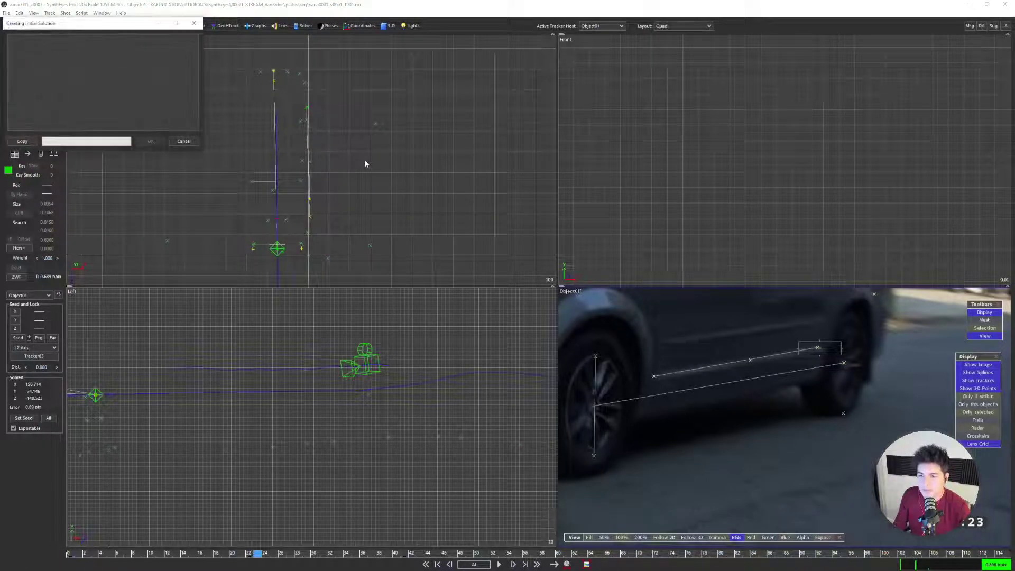
pyautogui.click(151, 141)
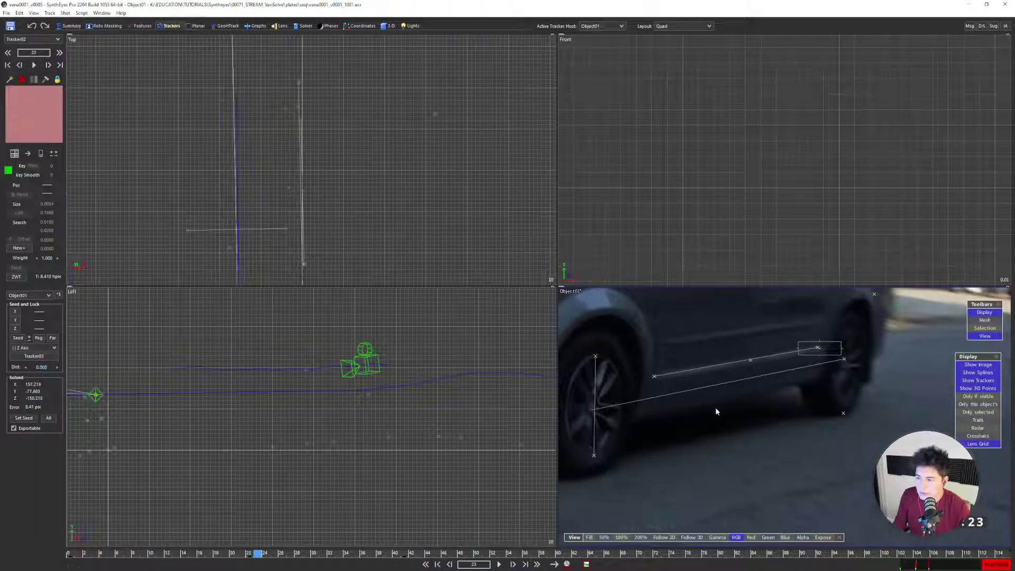
# Change the front hub tracker's constraint to Same XZ Plane (floor) and solve again
pyautogui.scroll(4, 592, 416)
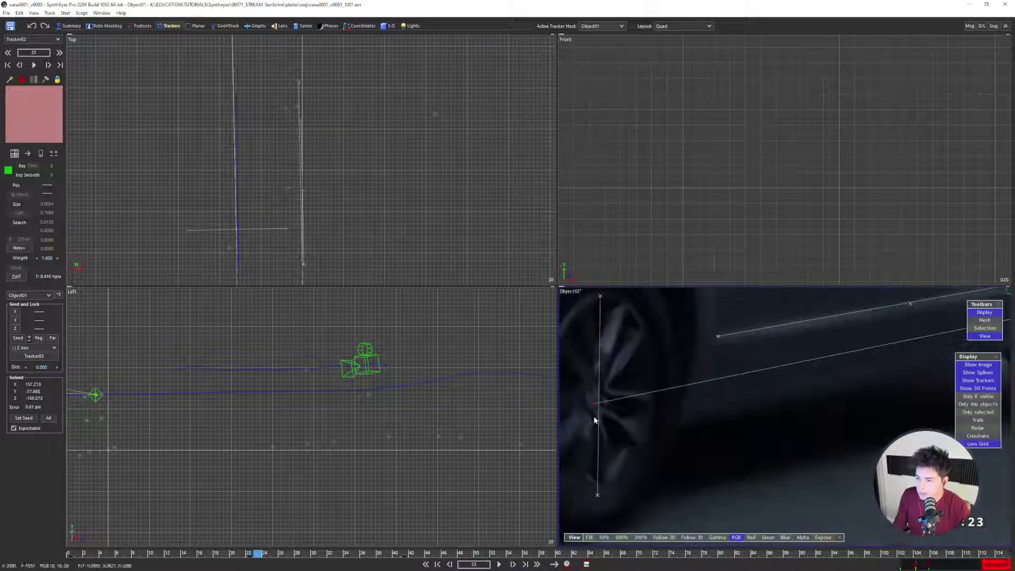
pyautogui.scroll(-4, 594, 420)
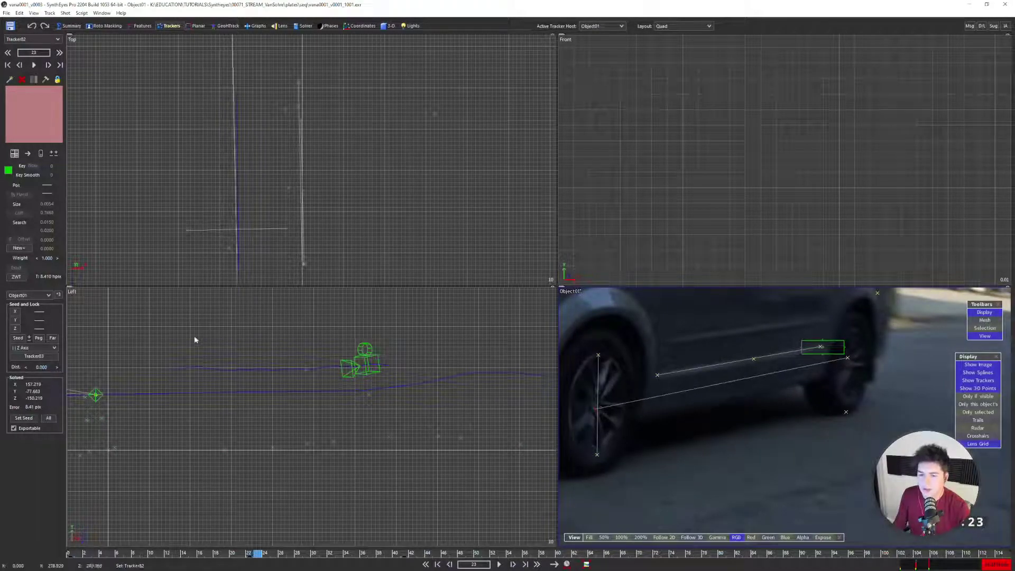
pyautogui.click(43, 348)
pyautogui.click(32, 391)
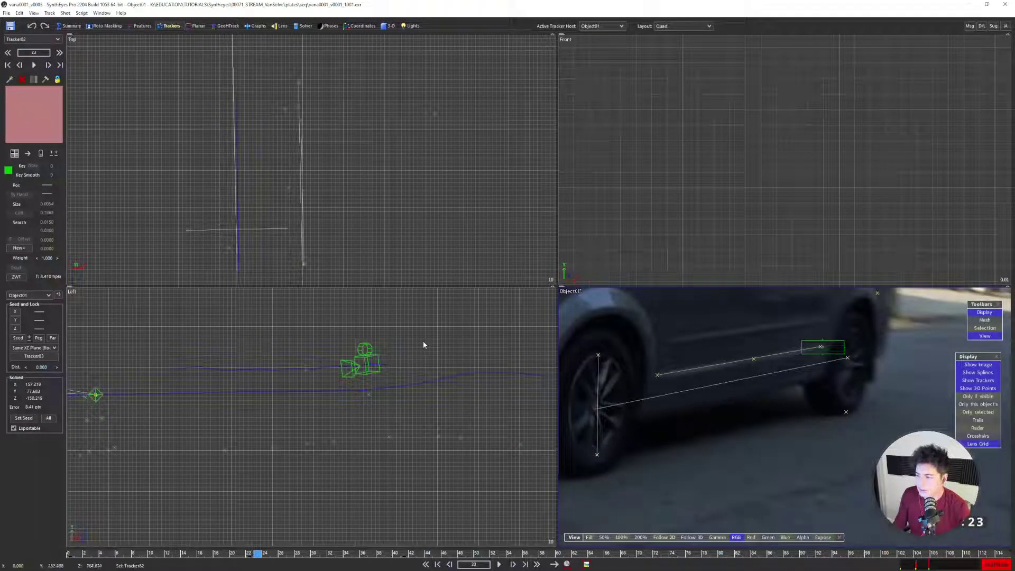
pyautogui.press('g')
pyautogui.click(150, 142)
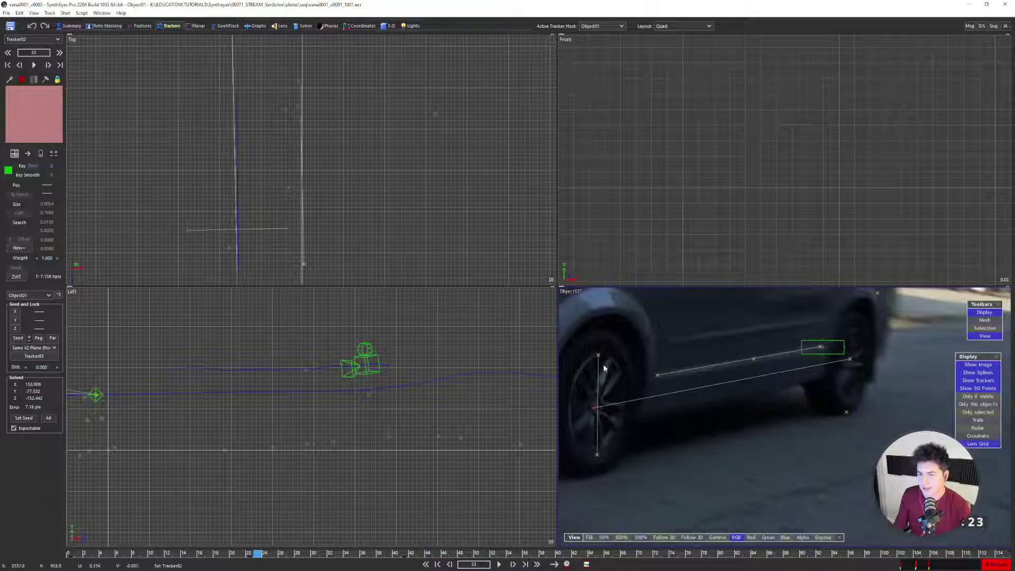
# Step through about frames 17 to 32 and check the line between the hubs against the van's wheels
pyautogui.press('s')
pyautogui.press('s')
pyautogui.press('s')
pyautogui.press('s')
pyautogui.press('s')
pyautogui.scroll(-3, 326, 193)
pyautogui.press('s')
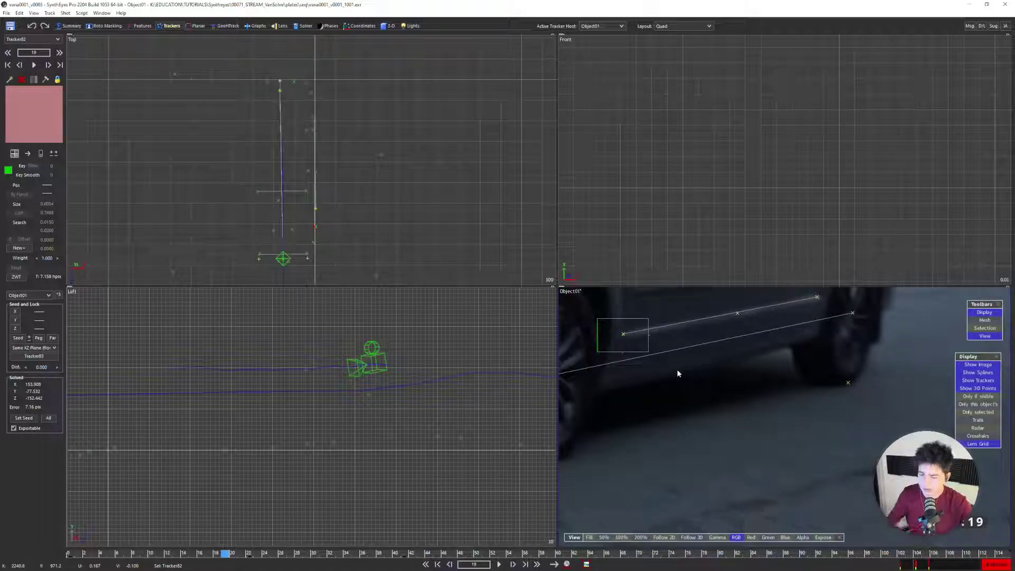
pyautogui.press('a')
pyautogui.press('a')
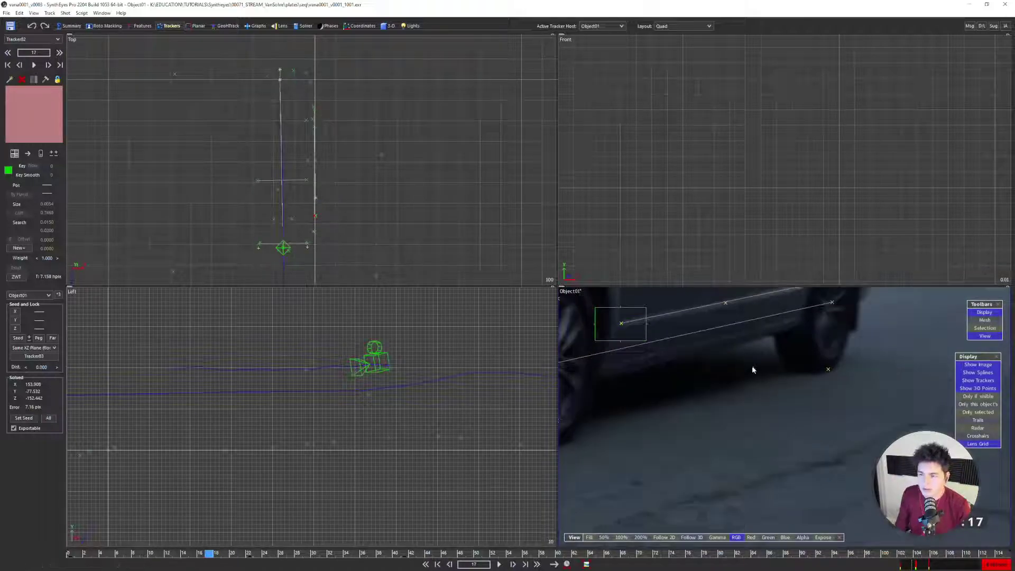
pyautogui.press('s')
pyautogui.press('s')
pyautogui.press('s')
pyautogui.press('s')
pyautogui.press('s')
pyautogui.press('s')
pyautogui.press('s')
pyautogui.press('s')
pyautogui.press('s')
pyautogui.press('s')
pyautogui.press('s')
pyautogui.press('s')
pyautogui.press('s')
pyautogui.press('s')
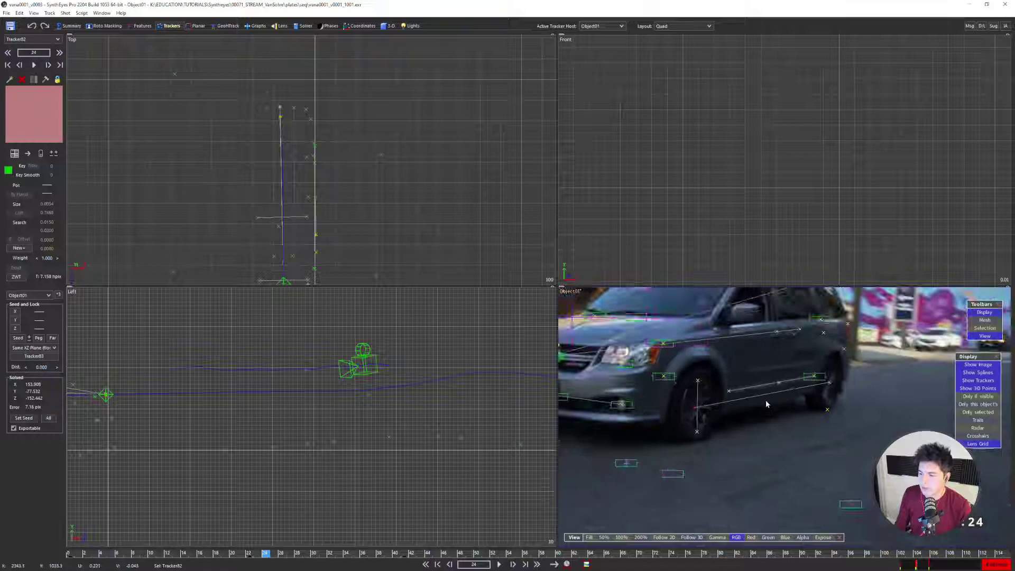
pyautogui.press('d')
pyautogui.press('d')
pyautogui.press('d')
pyautogui.press('d')
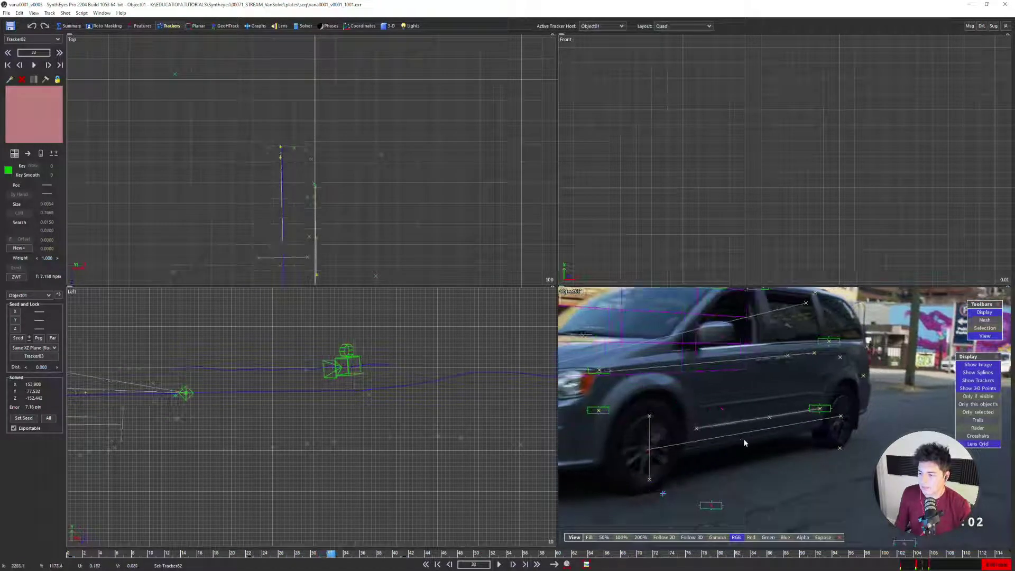
pyautogui.press('s')
pyautogui.press('s')
pyautogui.press('s')
pyautogui.press('s')
pyautogui.press('s')
pyautogui.press('s')
pyautogui.press('s')
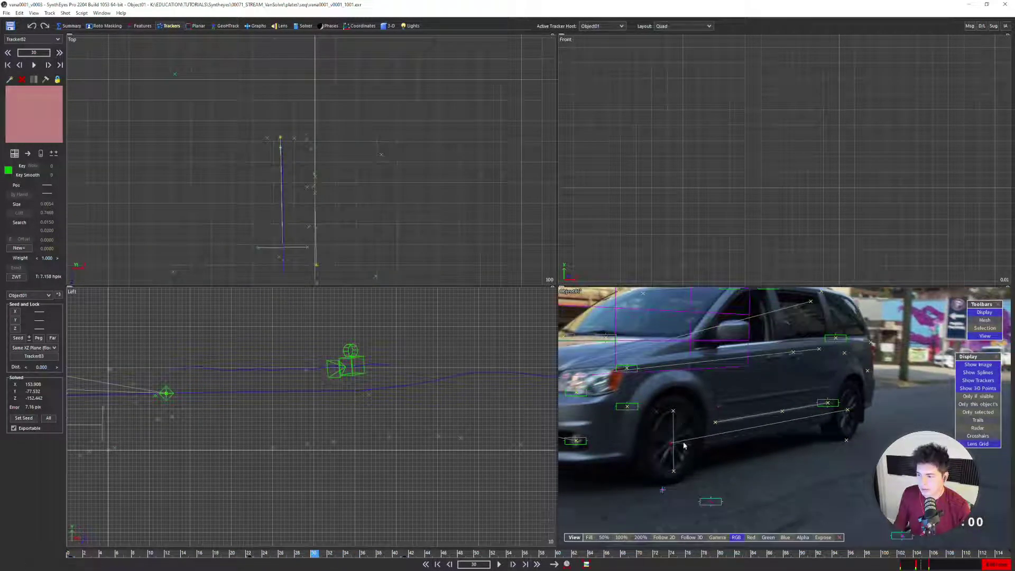
# Examine the linked hub points in the perspective view, then against the wheels in the camera view around frames 29 to 34
pyautogui.press('8')
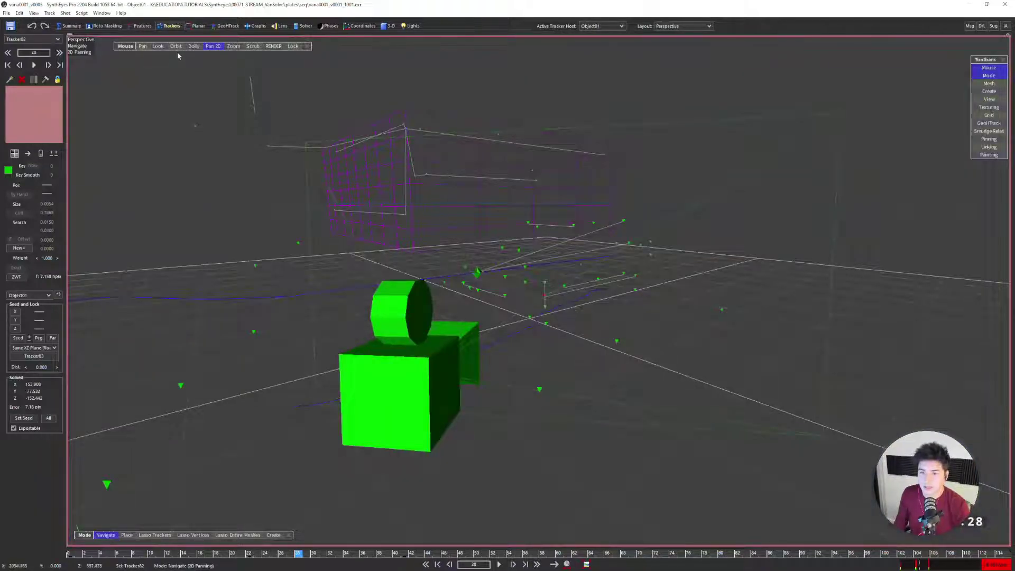
pyautogui.keyDown('alt'); pyautogui.moveTo(177, 55); pyautogui.dragTo(408, 344); pyautogui.keyUp('alt')
pyautogui.keyDown('alt'); pyautogui.moveTo(477, 337); pyautogui.dragTo(465, 289, button='middle'); pyautogui.keyUp('alt')
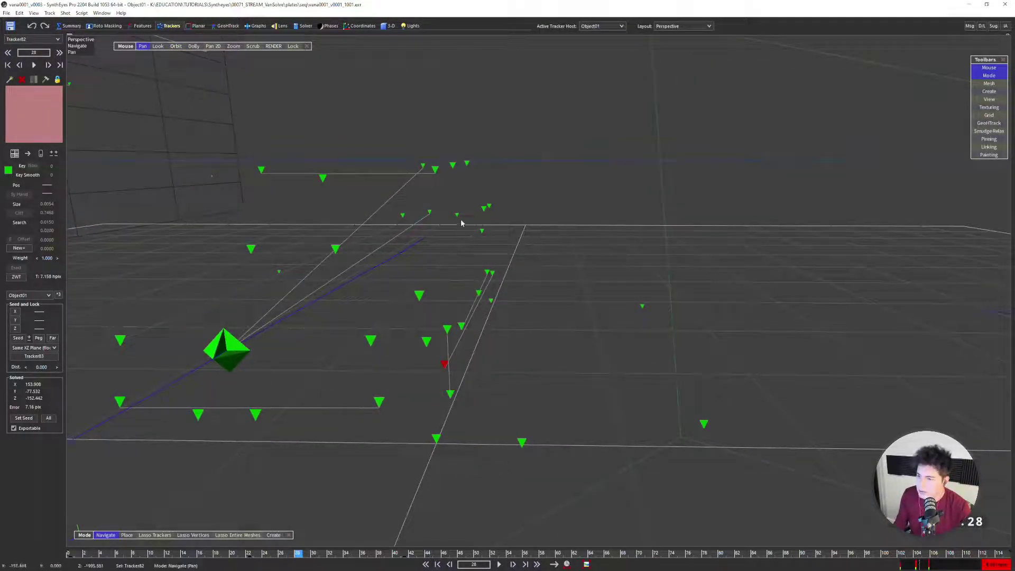
pyautogui.keyDown('alt'); pyautogui.moveTo(461, 223); pyautogui.dragTo(396, 423); pyautogui.keyUp('alt')
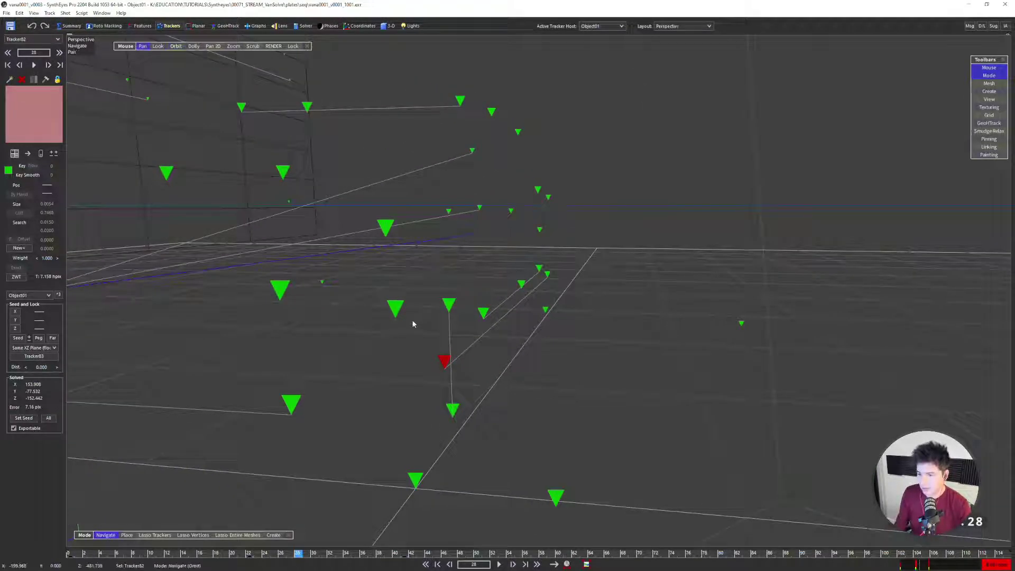
pyautogui.press('c')
pyautogui.press('d')
pyautogui.scroll(-2, 389, 297)
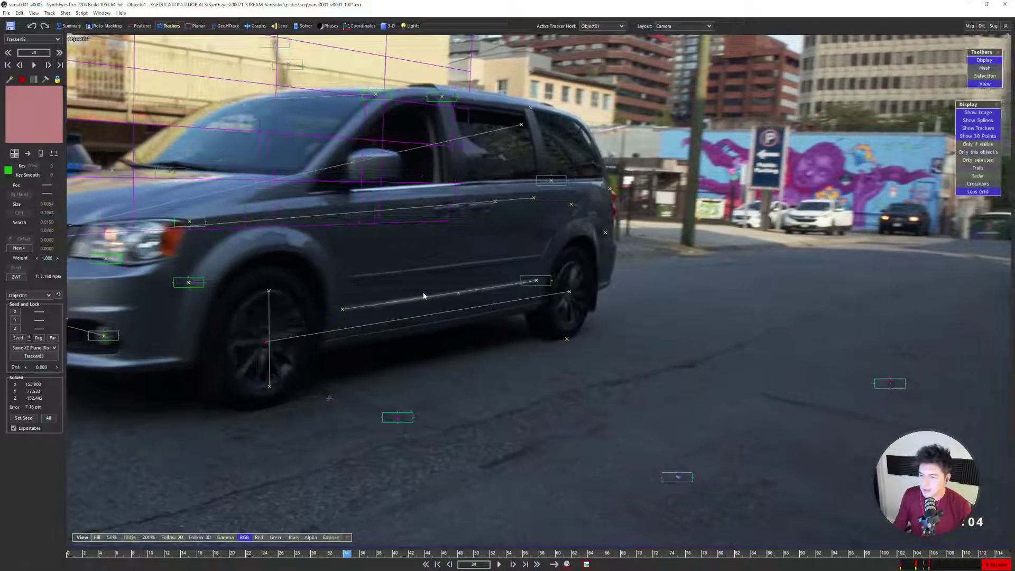
pyautogui.scroll(2, 431, 312)
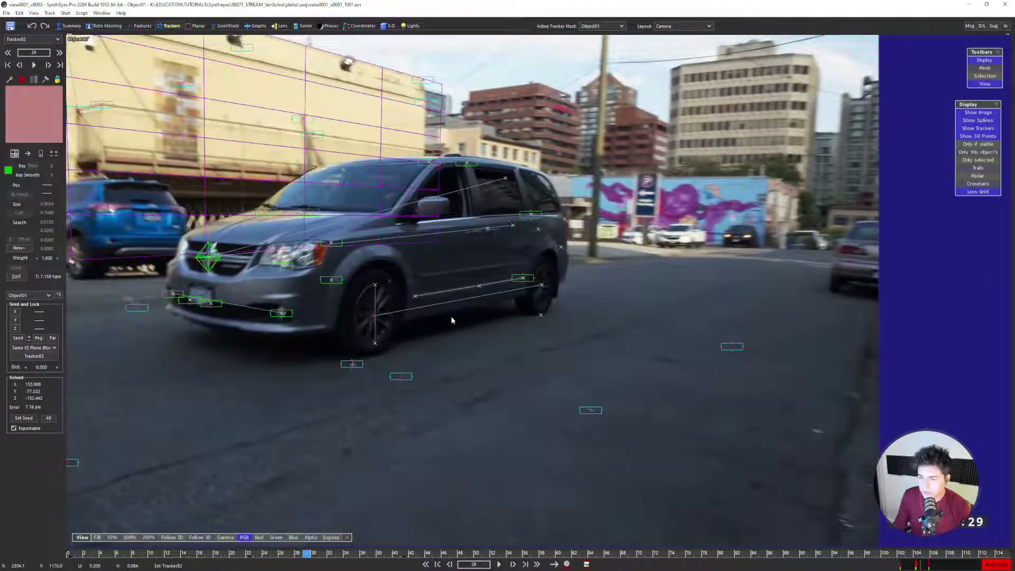
# Create a cylinder primitive in the front view near the van's wheel, with a scale of about 92.7 by 34.6 by 92.7
pyautogui.press('q')
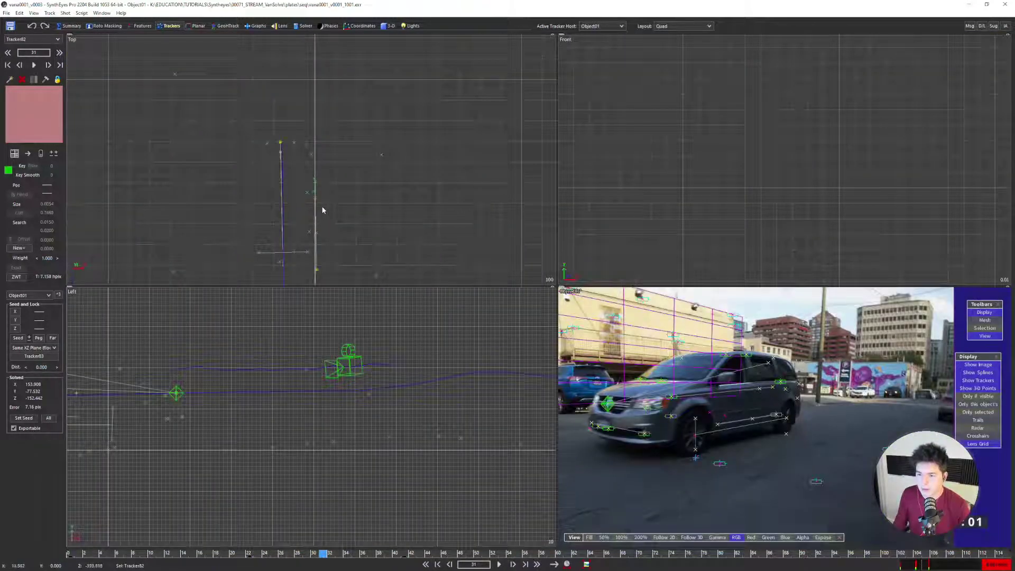
pyautogui.moveTo(321, 207); pyautogui.dragTo(327, 123, button='middle')
pyautogui.scroll(-2, 327, 123)
pyautogui.scroll(4, 310, 164)
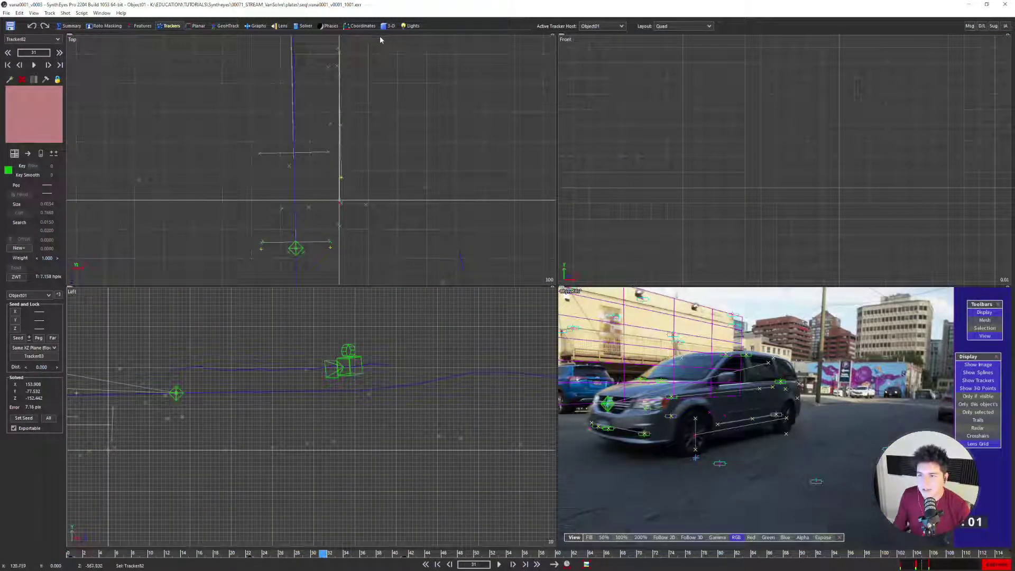
pyautogui.click(383, 26)
pyautogui.click(23, 53)
pyautogui.click(21, 78)
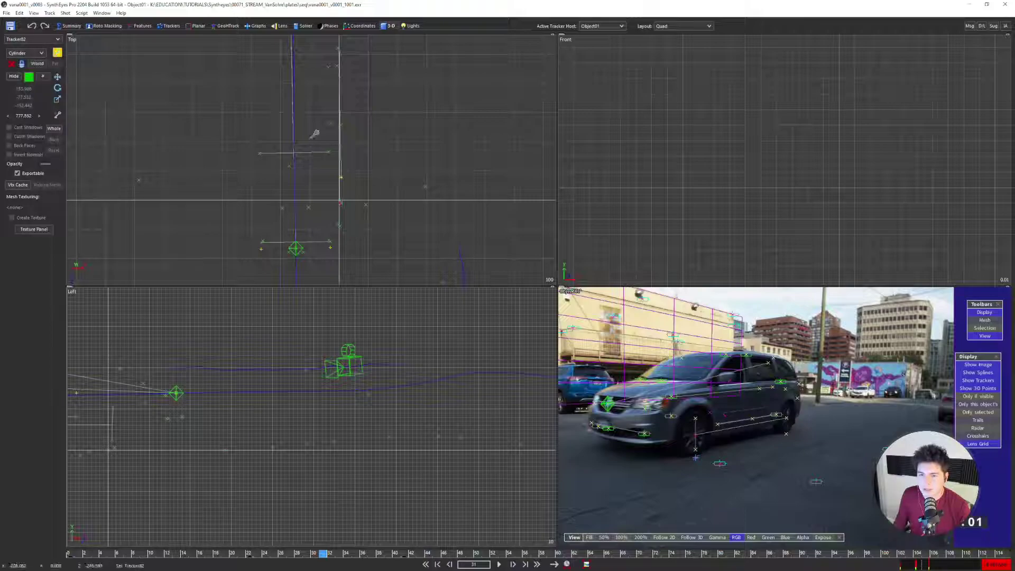
pyautogui.scroll(-5, 732, 169)
pyautogui.scroll(5, 732, 180)
pyautogui.scroll(-2, 729, 196)
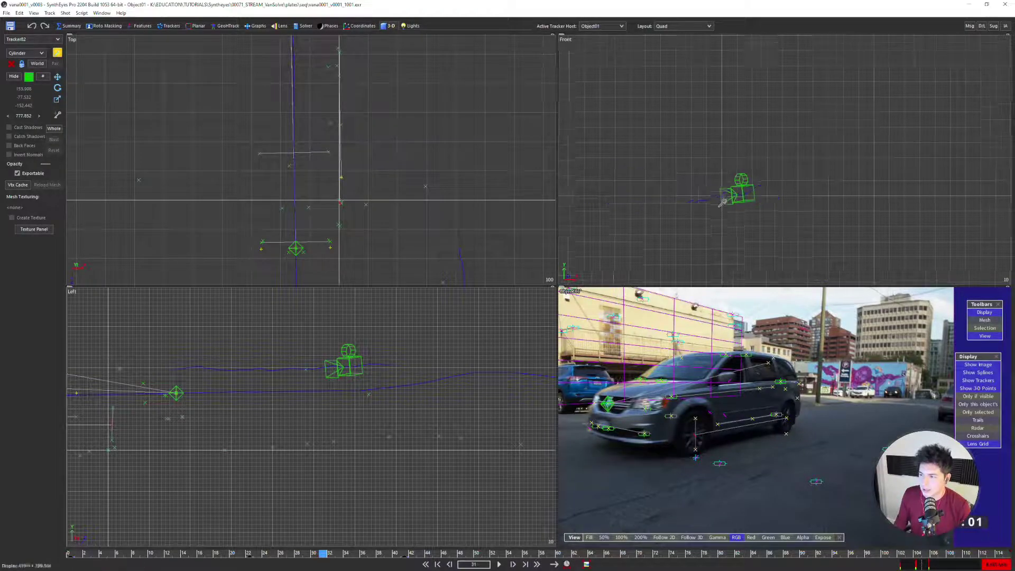
pyautogui.scroll(2, 666, 216)
pyautogui.scroll(3, 680, 198)
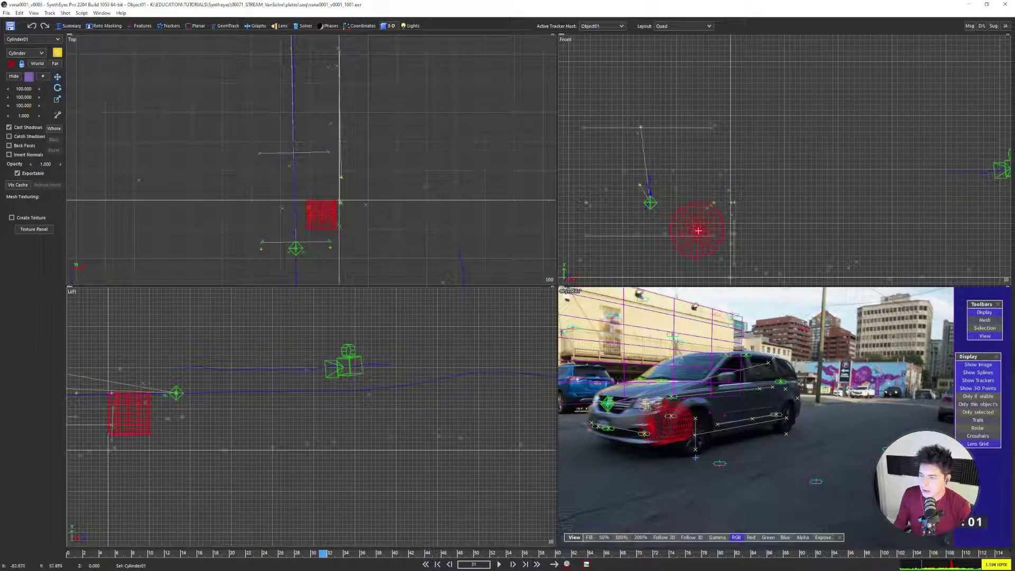
pyautogui.moveTo(702, 236); pyautogui.dragTo(746, 270)
# Set the cylinder's segment counts to 12, 12 and 1, and zero its position on all three axes
pyautogui.scroll(3, 335, 210)
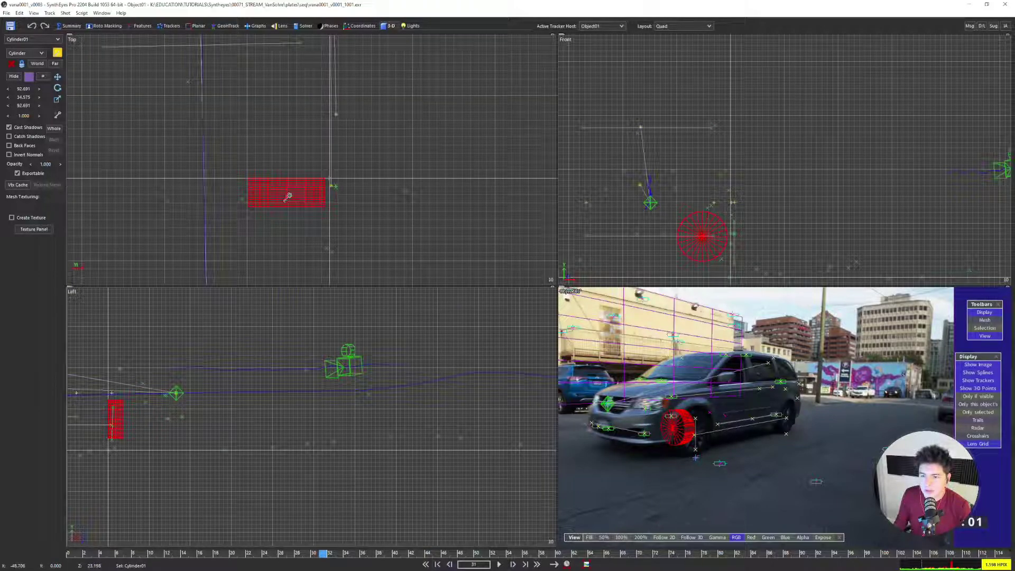
pyautogui.click(58, 78)
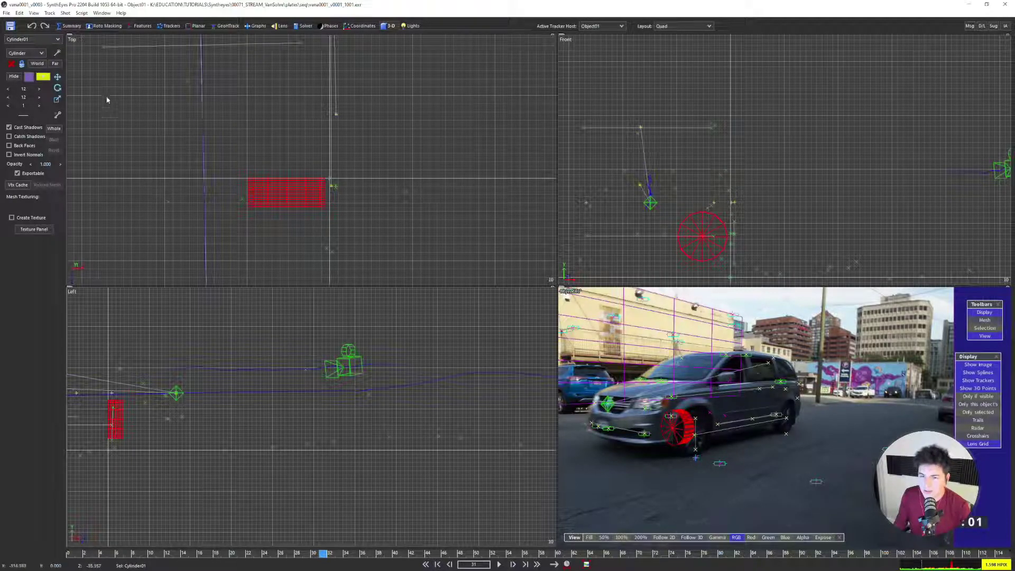
pyautogui.click(58, 77)
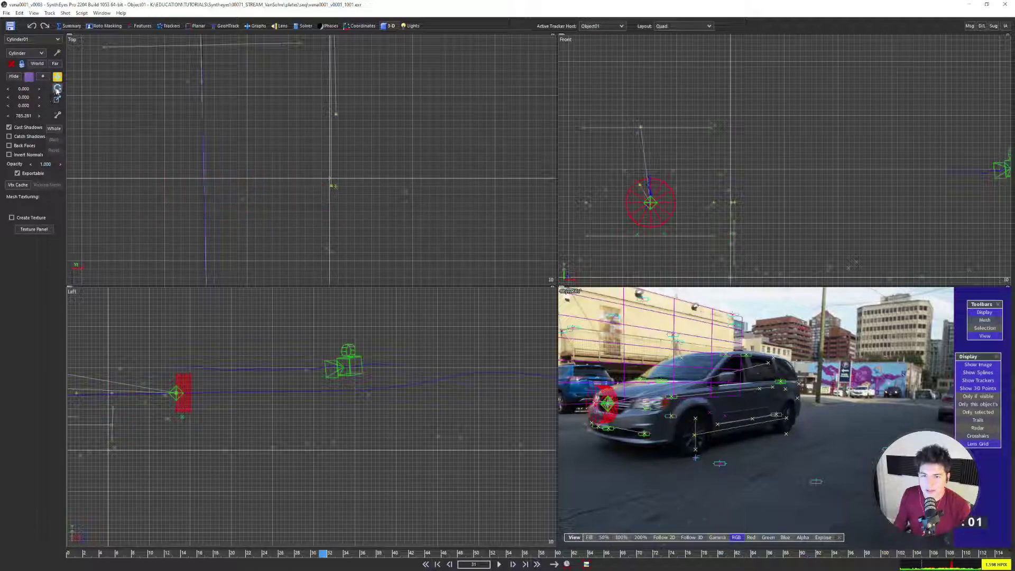
pyautogui.scroll(-3, 141, 121)
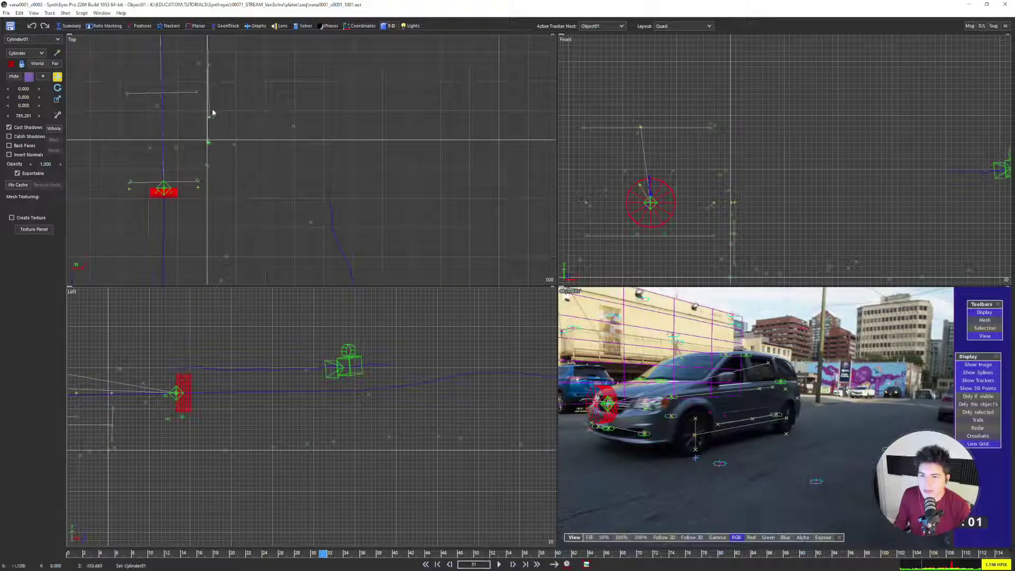
pyautogui.scroll(3, 171, 195)
pyautogui.moveTo(170, 196); pyautogui.dragTo(264, 220, button='middle')
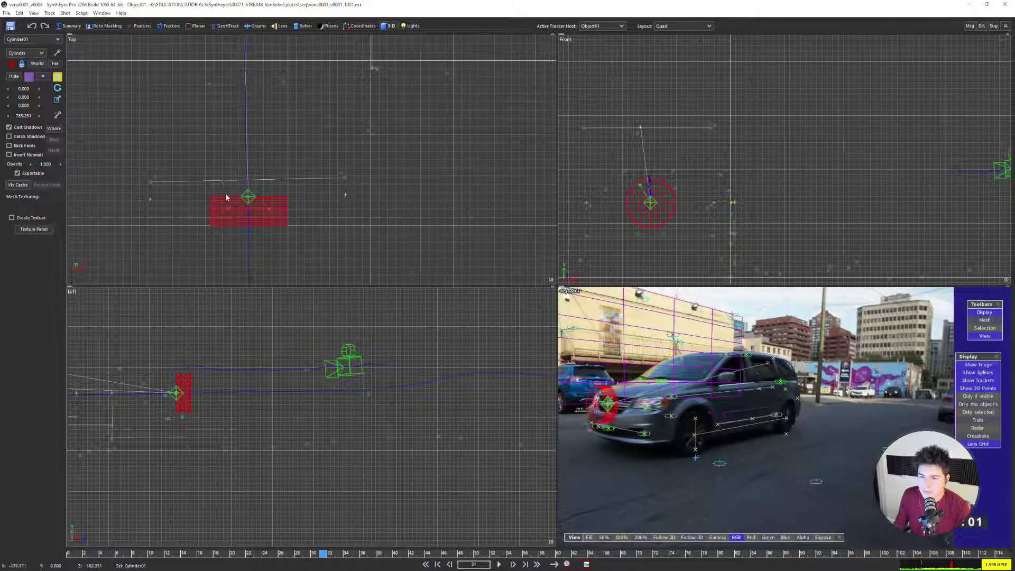
pyautogui.moveTo(226, 197); pyautogui.dragTo(274, 231, button='middle')
pyautogui.scroll(-5, 347, 201)
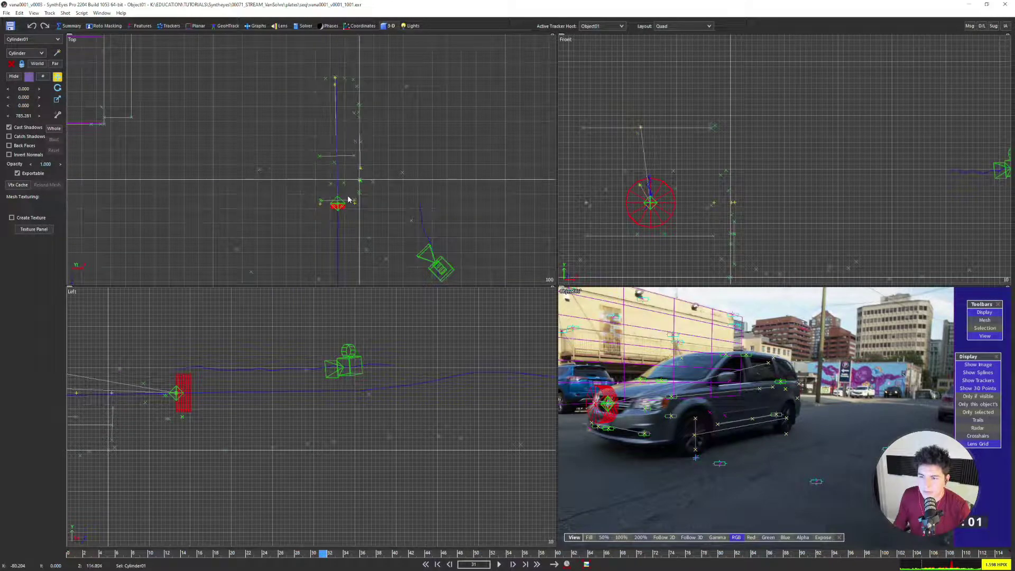
pyautogui.scroll(5, 348, 197)
# Reset the cylinder's rotation to 0 on all axes, testing the second and third rotation axes and returning both to 0
pyautogui.click(57, 89)
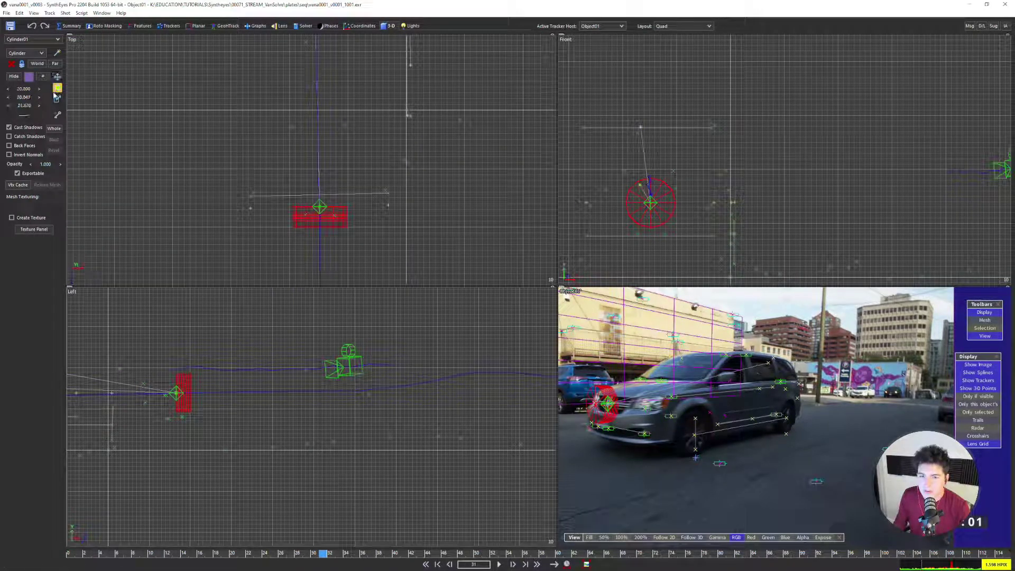
pyautogui.rightClick(21, 89)
pyautogui.rightClick(22, 97)
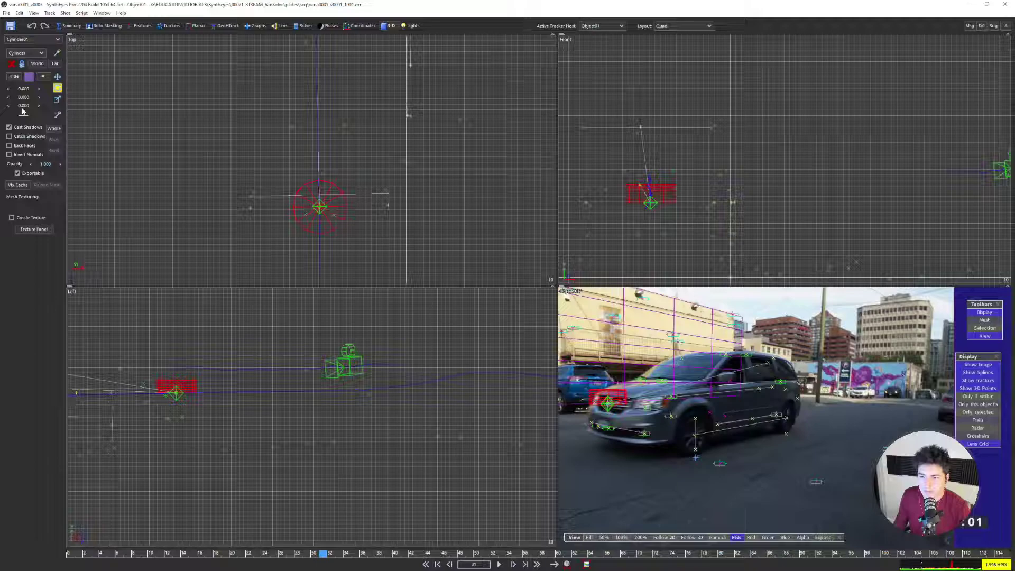
pyautogui.moveTo(25, 97); pyautogui.dragTo(128, 113)
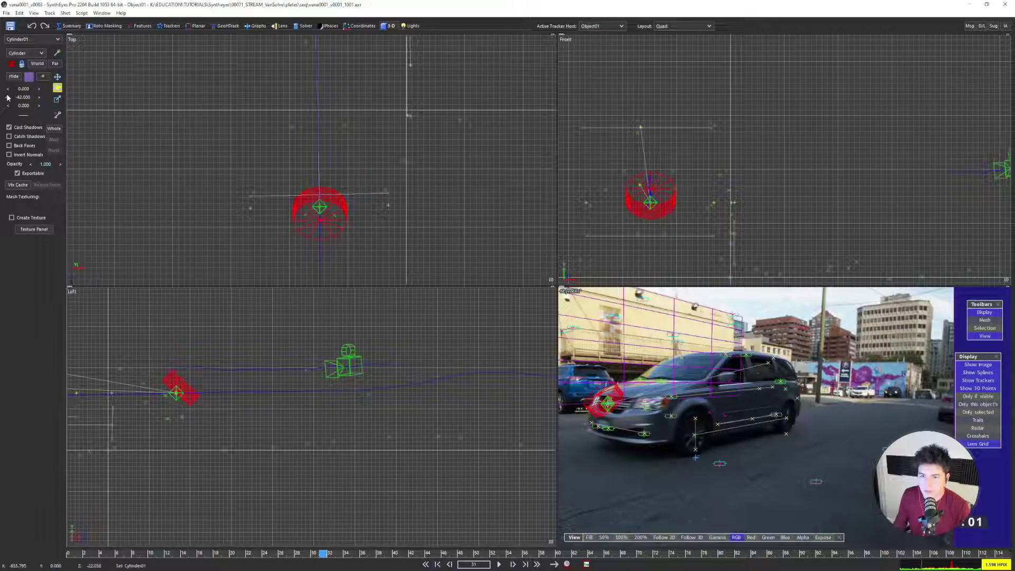
pyautogui.rightClick(22, 96)
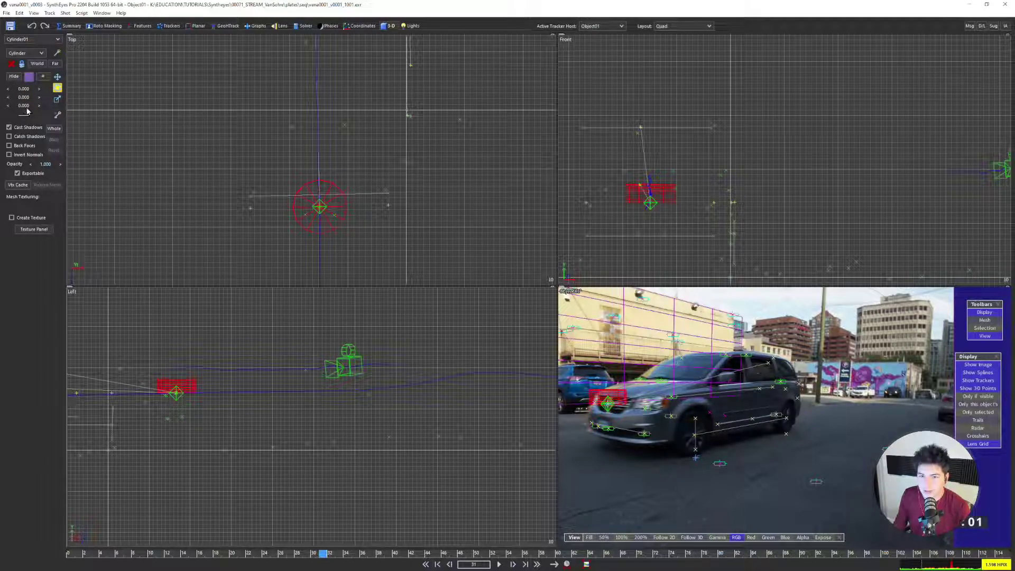
pyautogui.moveTo(28, 110); pyautogui.dragTo(236, 134)
pyautogui.rightClick(22, 109)
# Rotate the cylinder on its third axis, trying 90 degrees and settling on -90
pyautogui.click(23, 107)
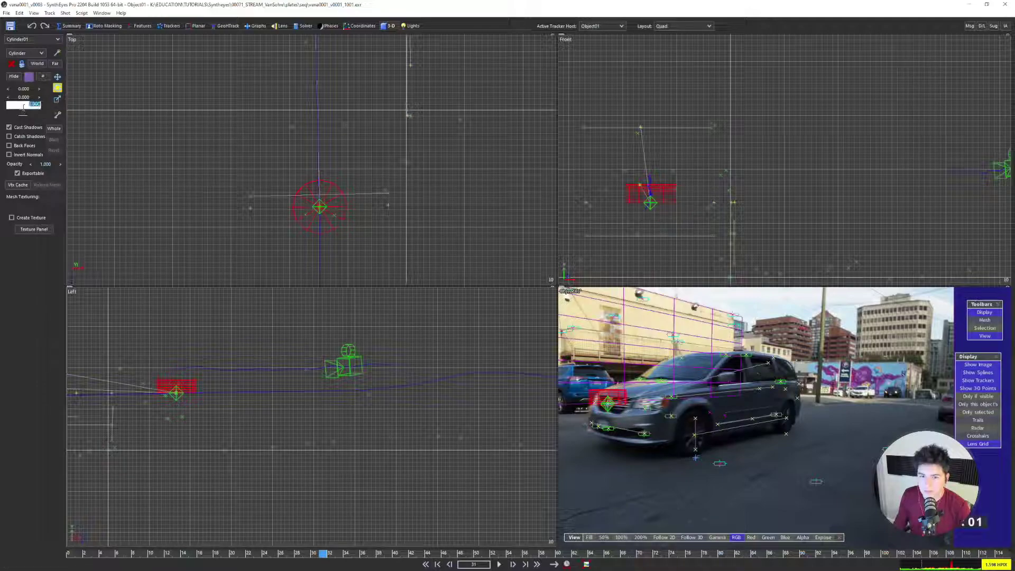
pyautogui.write('90')
pyautogui.press('Return')
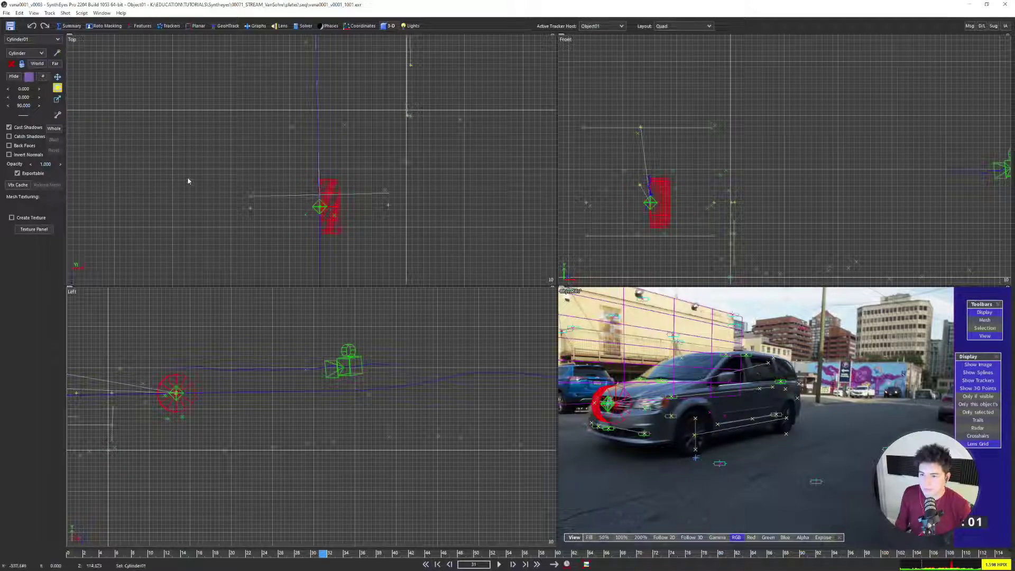
pyautogui.click(25, 105)
pyautogui.write('-')
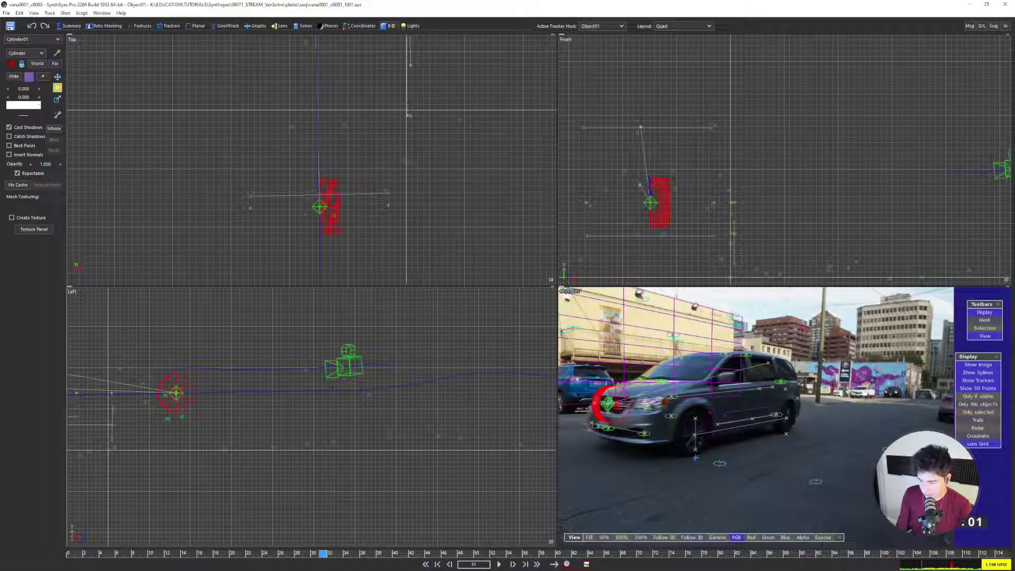
pyautogui.write('90')
pyautogui.press('Return')
# In the camera-locked perspective view, move the cylinder sideways from the van's grille to about 145.7 on the first position axis
pyautogui.click(57, 78)
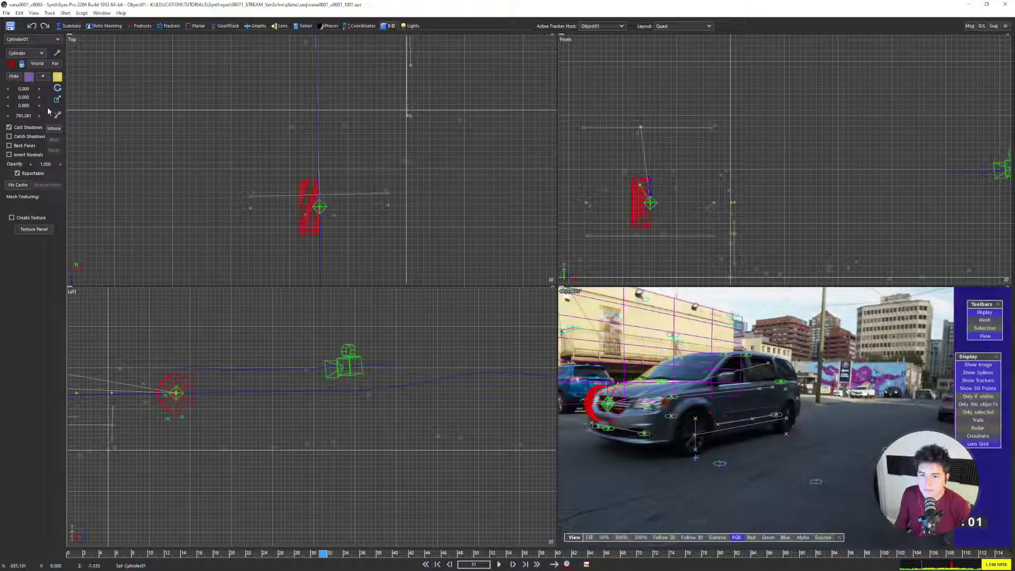
pyautogui.press('5')
pyautogui.scroll(-4, 506, 256)
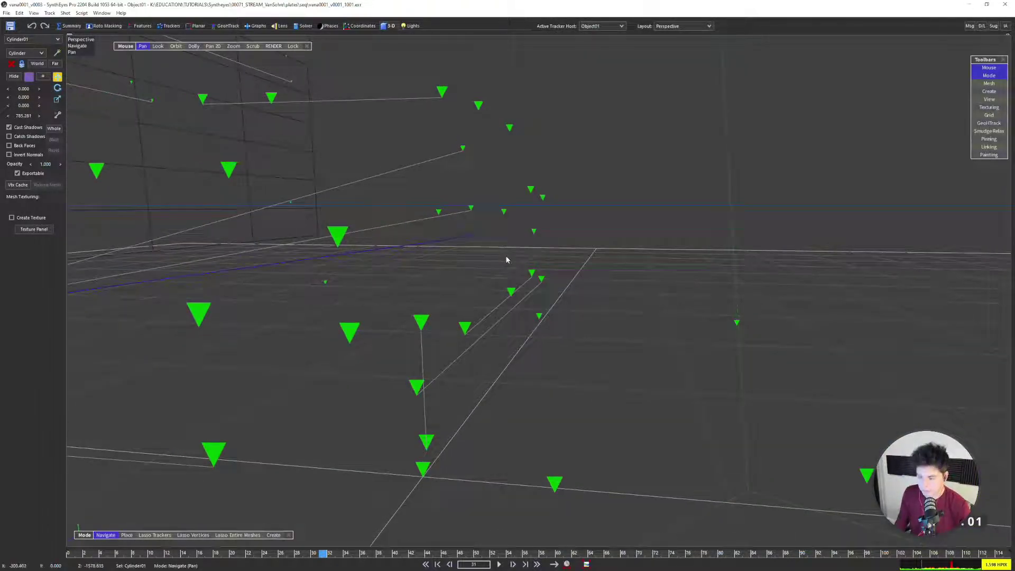
pyautogui.press('l')
pyautogui.scroll(4, 504, 277)
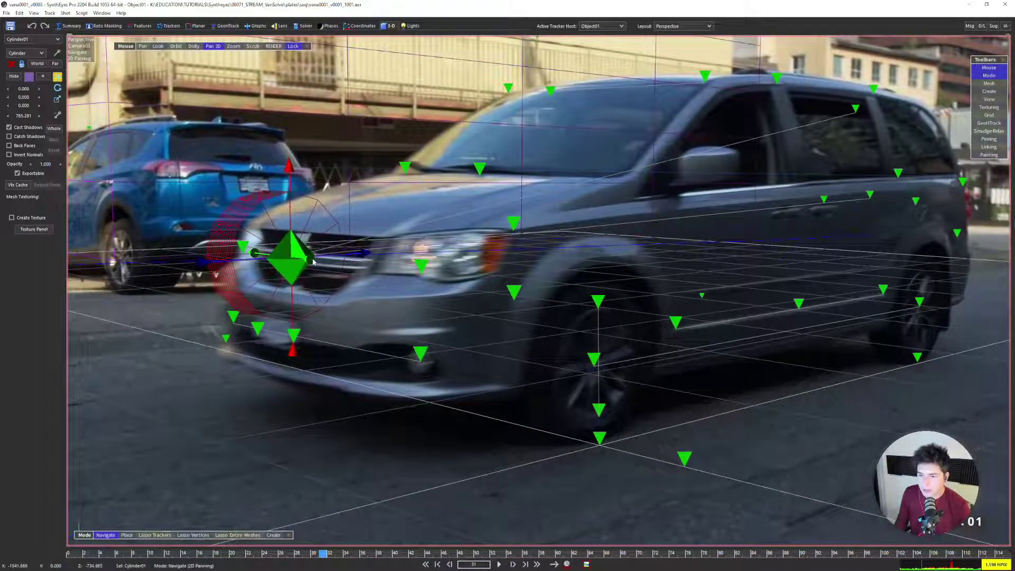
pyautogui.moveTo(317, 286); pyautogui.dragTo(451, 292)
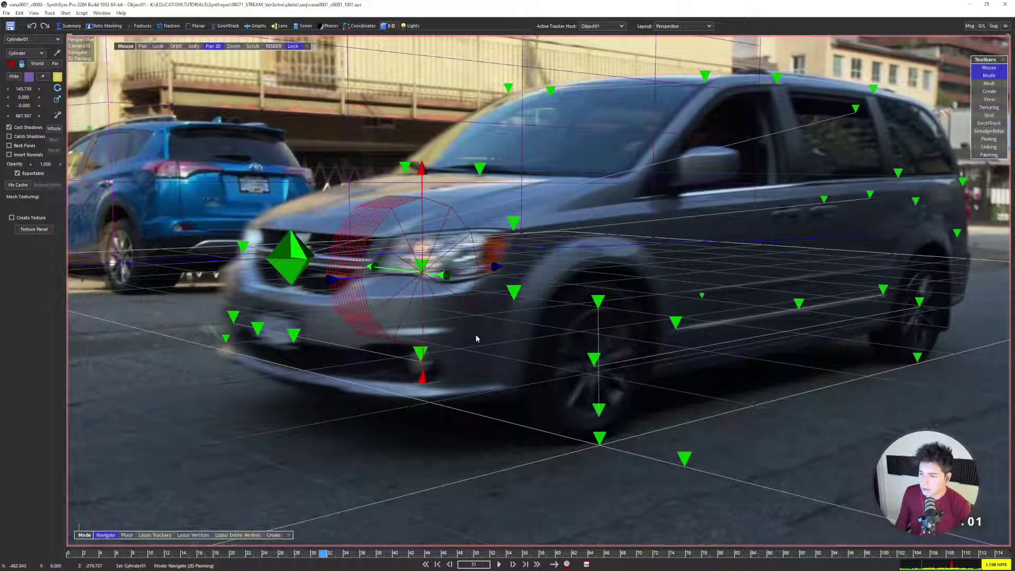
# Show the Mesh and Linking toolbars in the unlocked perspective view and arrange them one above the other beside the cylinder
pyautogui.press('5')
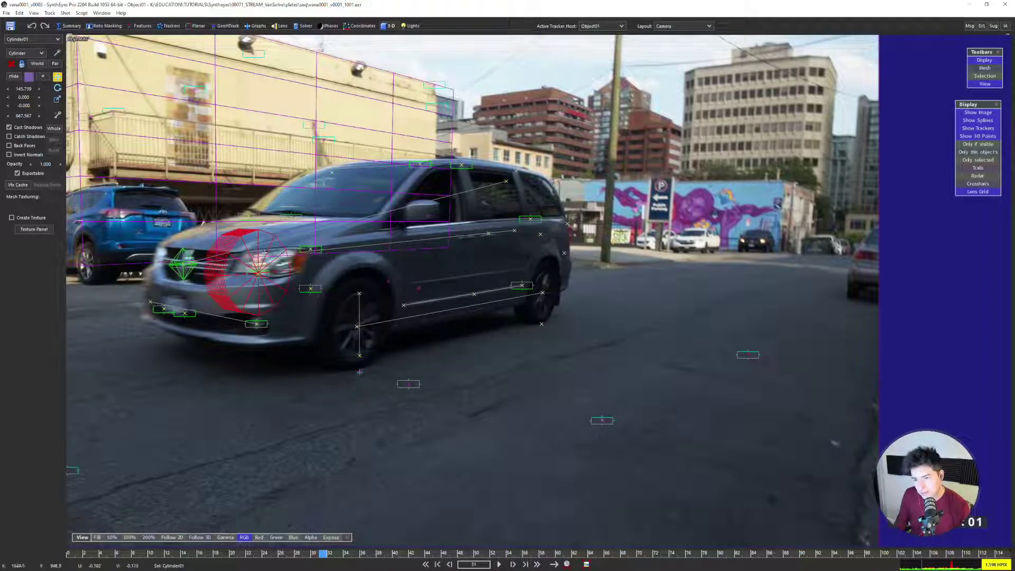
pyautogui.press('6')
pyautogui.press('l')
pyautogui.keyDown('alt'); pyautogui.moveTo(338, 275); pyautogui.dragTo(381, 307); pyautogui.keyUp('alt')
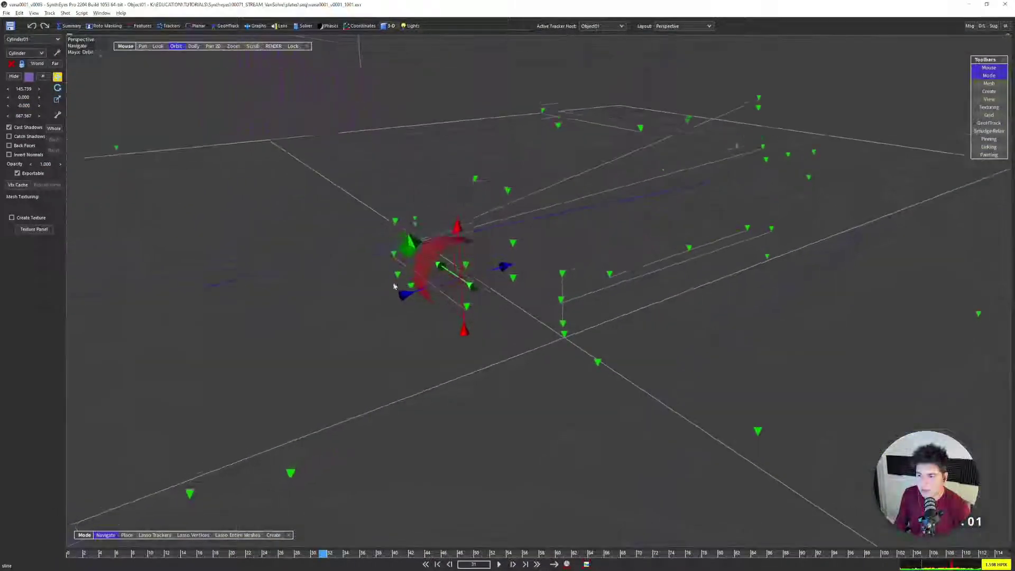
pyautogui.keyDown('alt'); pyautogui.moveTo(381, 306); pyautogui.dragTo(371, 516, button='right'); pyautogui.keyUp('alt')
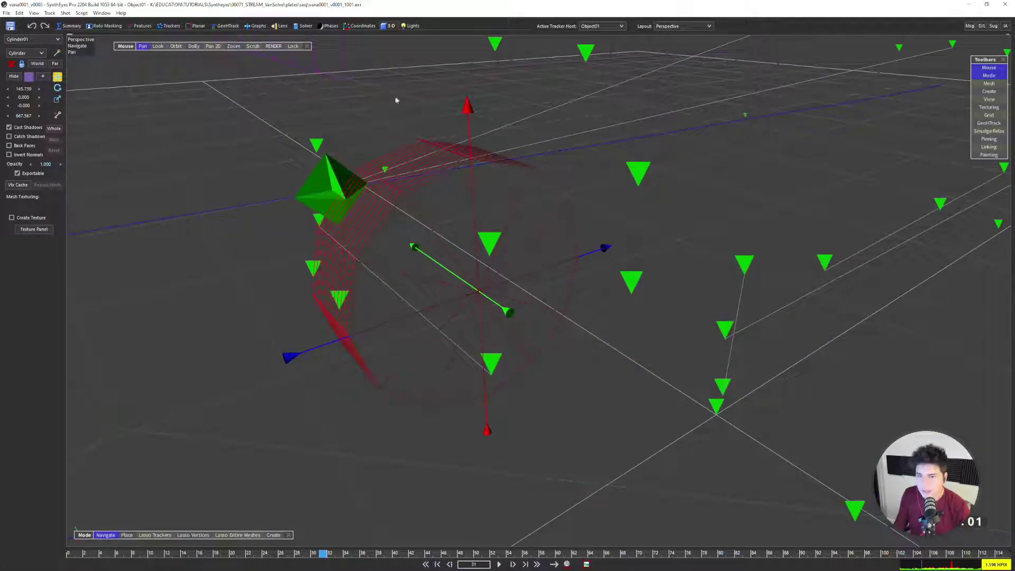
pyautogui.click(989, 91)
pyautogui.click(989, 91)
pyautogui.click(989, 84)
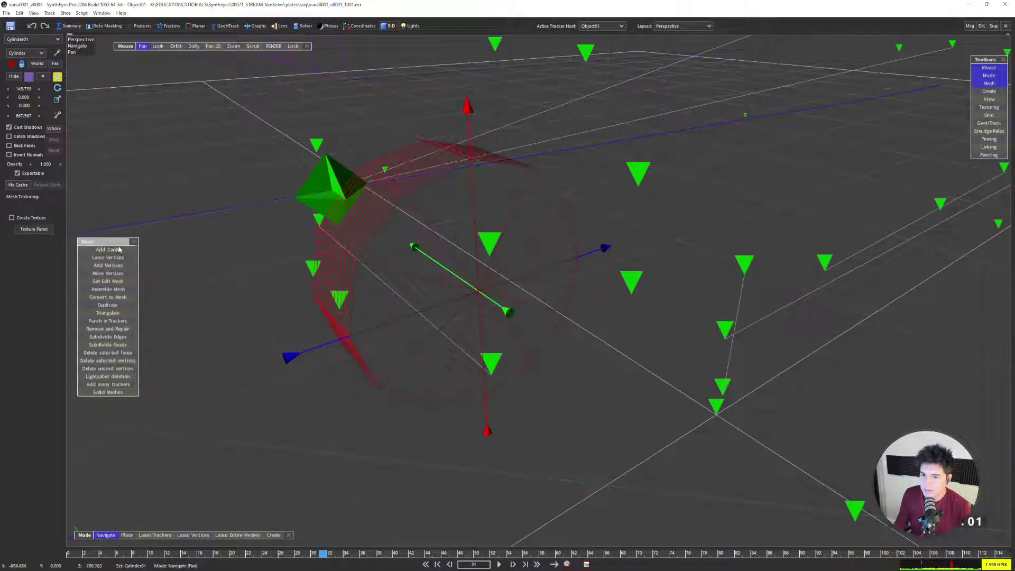
pyautogui.click(989, 147)
pyautogui.moveTo(106, 138); pyautogui.dragTo(141, 110)
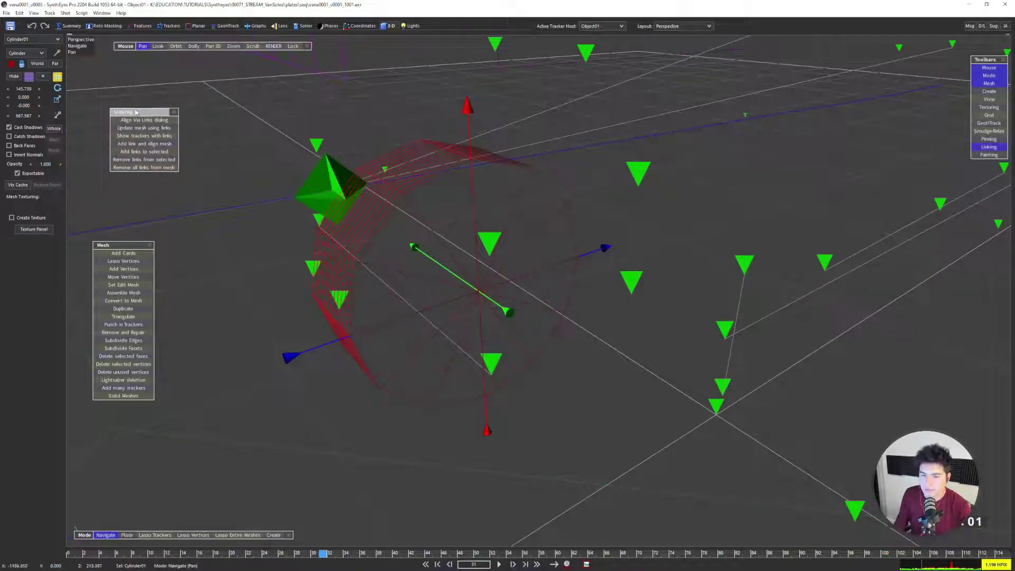
pyautogui.moveTo(120, 248); pyautogui.dragTo(126, 194)
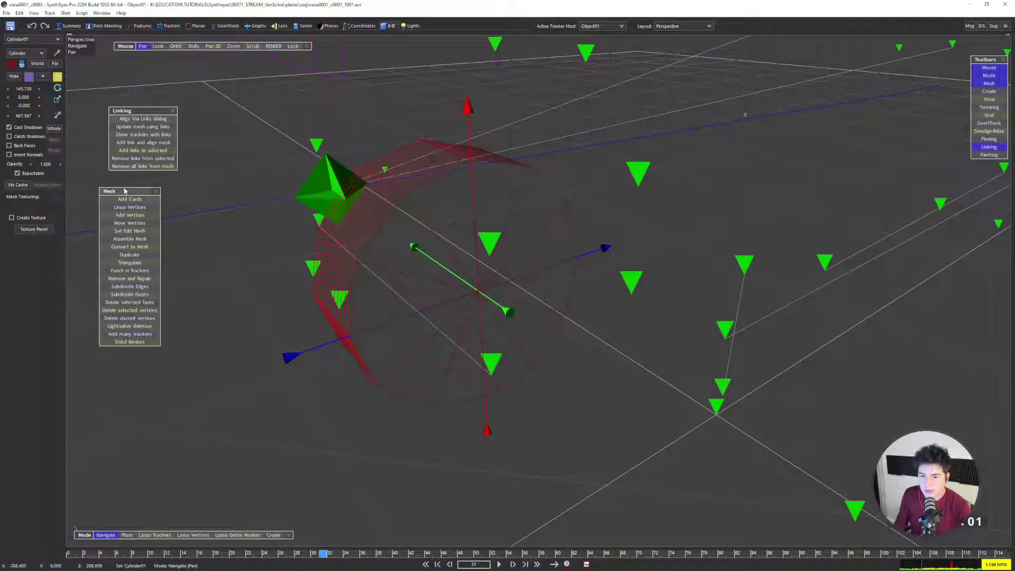
# Make the cylinder the edit mesh, activate vertex lassoing, and try to select the vertex at the centre of its face
pyautogui.click(129, 231)
pyautogui.moveTo(467, 294); pyautogui.dragTo(426, 358)
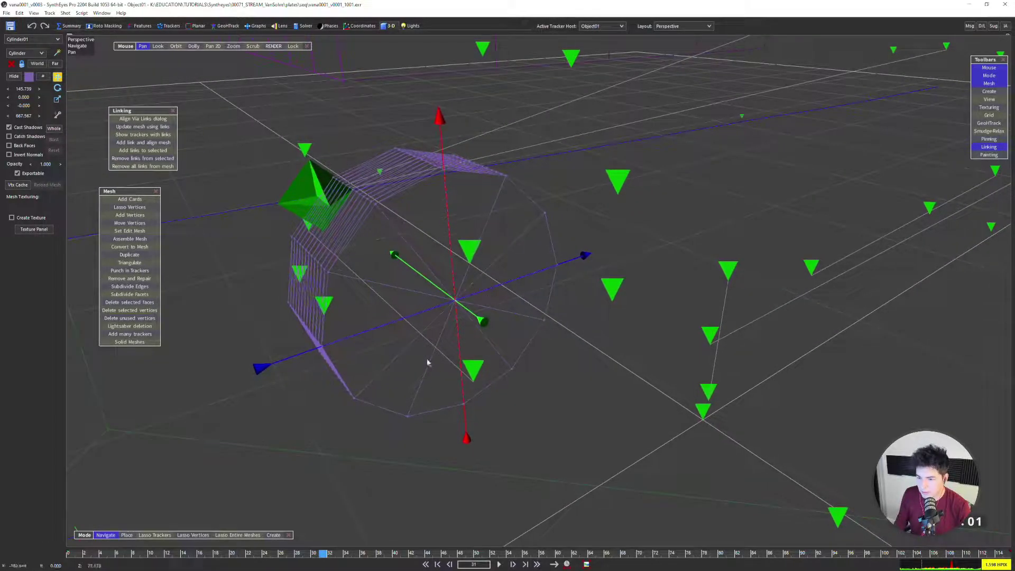
pyautogui.click(193, 535)
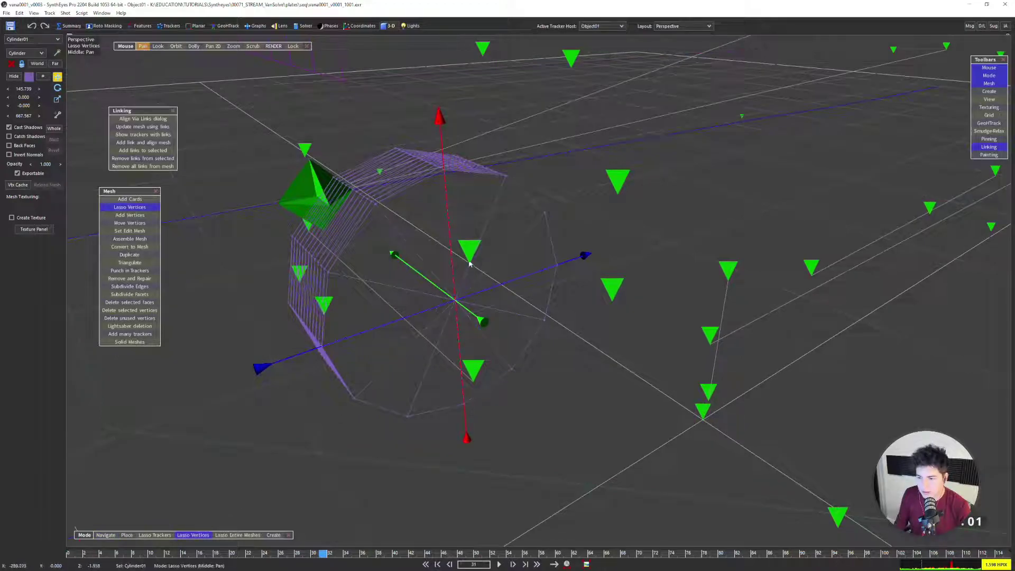
pyautogui.keyDown('alt'); pyautogui.moveTo(470, 264); pyautogui.dragTo(464, 290); pyautogui.keyUp('alt')
pyautogui.moveTo(465, 290); pyautogui.dragTo(445, 305, button='middle')
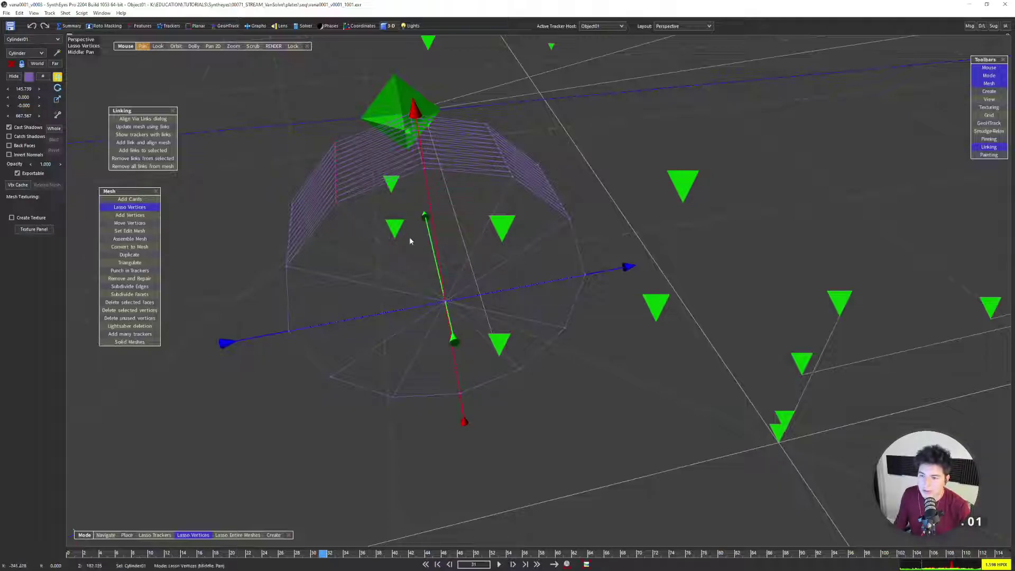
pyautogui.click(462, 277)
pyautogui.moveTo(477, 279); pyautogui.dragTo(534, 273, button='middle')
# Select the tracker at the van's front wheel hub in the camera view and return to the perspective view
pyautogui.press('c')
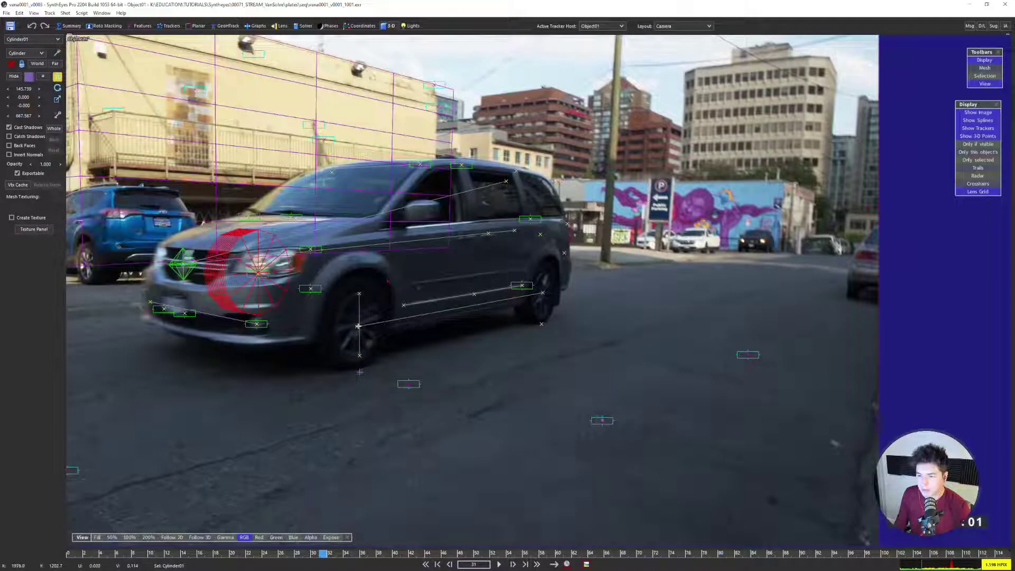
pyautogui.click(357, 326)
pyautogui.scroll(6, 357, 325)
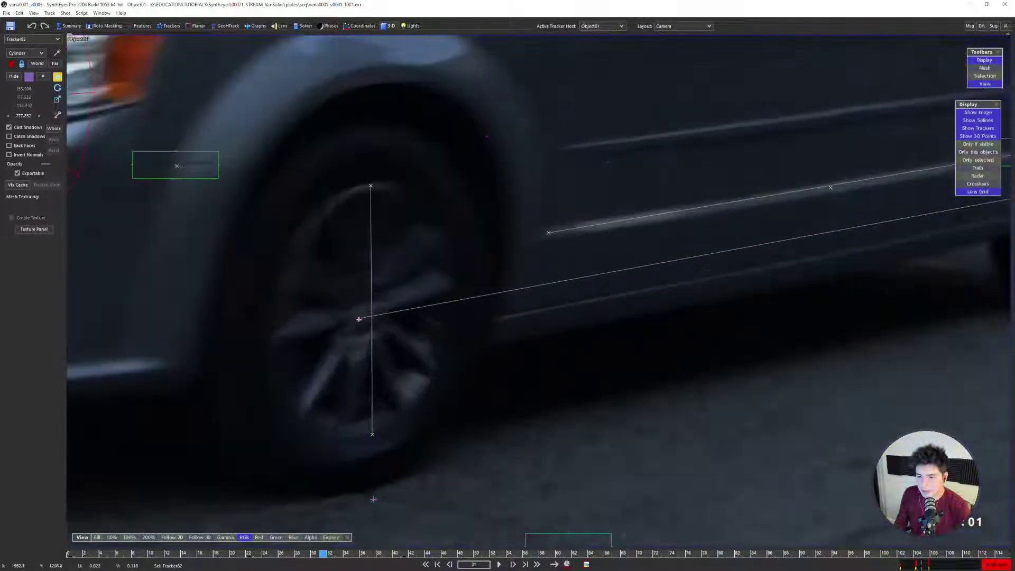
pyautogui.scroll(-6, 360, 323)
pyautogui.press('p')
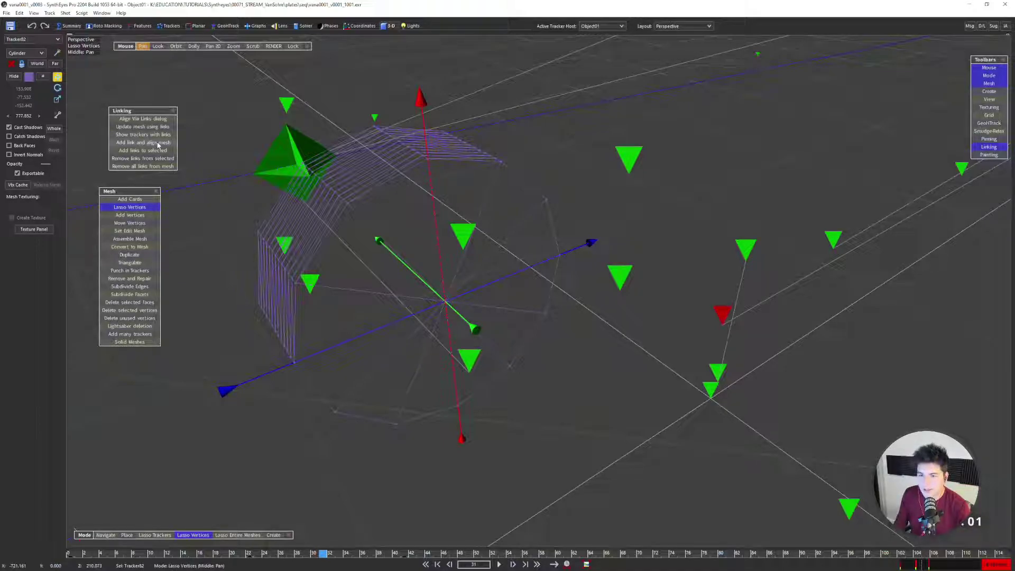
# Lasso the vertex at the centre of the cylinder's face, then link it to the selected hub tracker and align the mesh
pyautogui.click(158, 143)
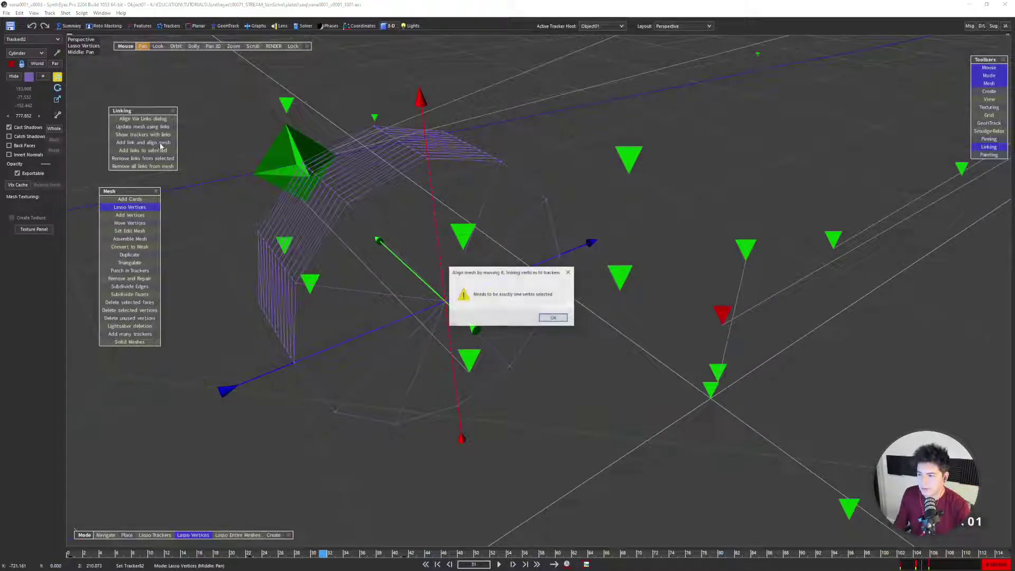
pyautogui.click(554, 318)
pyautogui.moveTo(534, 328); pyautogui.dragTo(467, 346, button='middle')
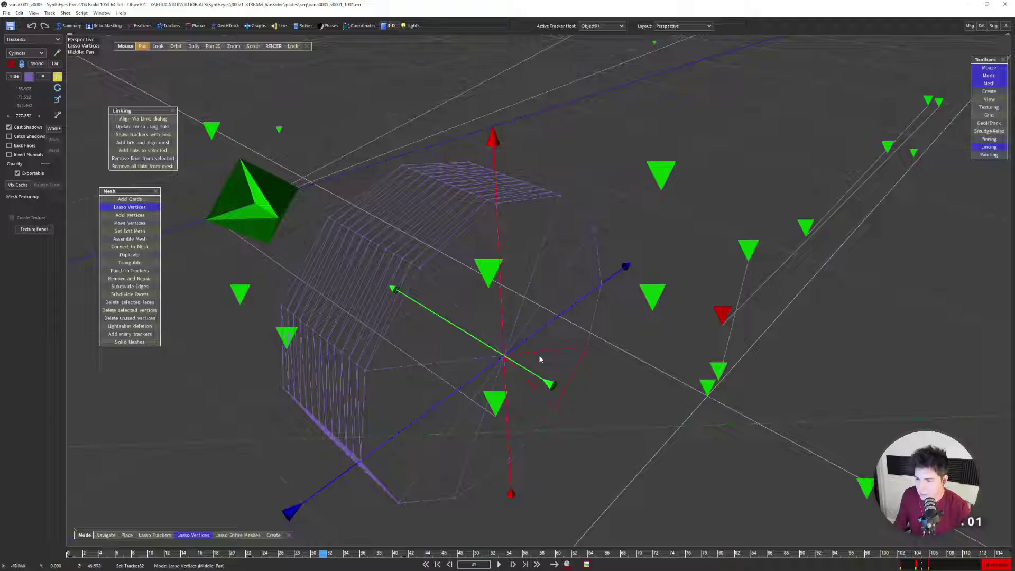
pyautogui.moveTo(540, 359); pyautogui.dragTo(508, 359)
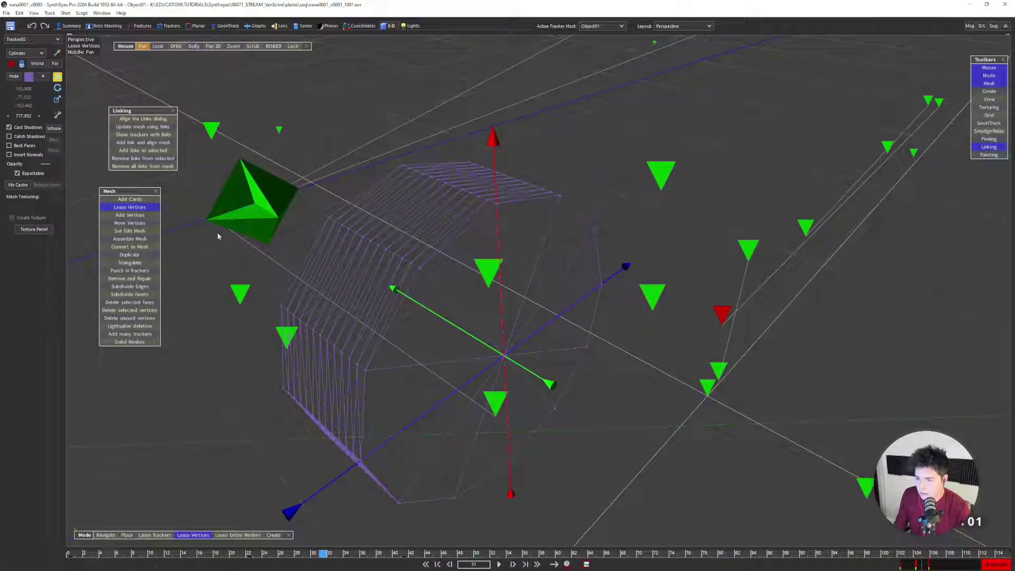
pyautogui.click(143, 142)
pyautogui.keyDown('alt'); pyautogui.moveTo(633, 303); pyautogui.dragTo(440, 322); pyautogui.keyUp('alt')
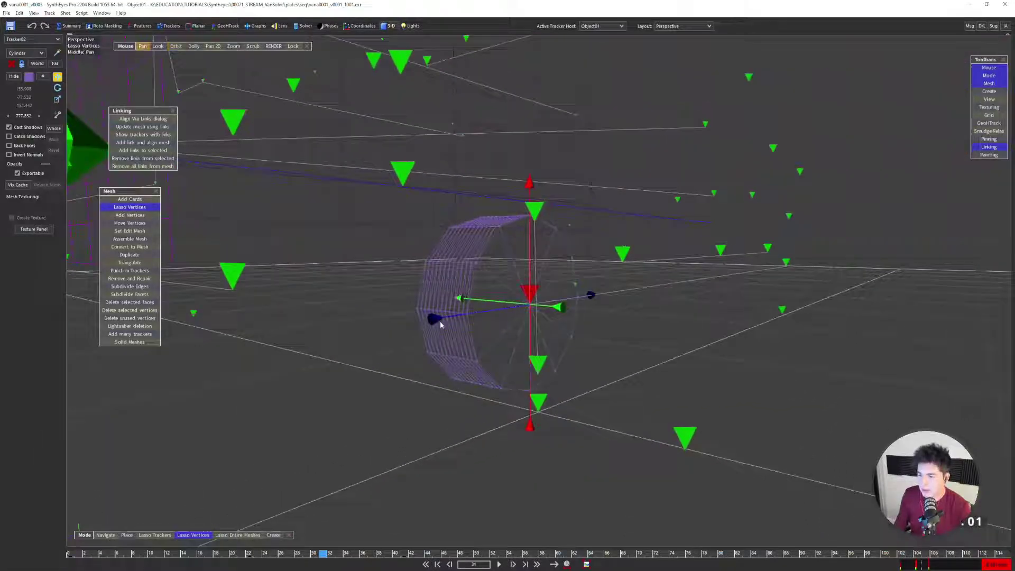
# In the quad layout, scale the cylinder uniformly to about 116 so its rim fits the front tyre in the camera image
pyautogui.press('q')
pyautogui.scroll(5, 683, 436)
pyautogui.scroll(-5, 724, 424)
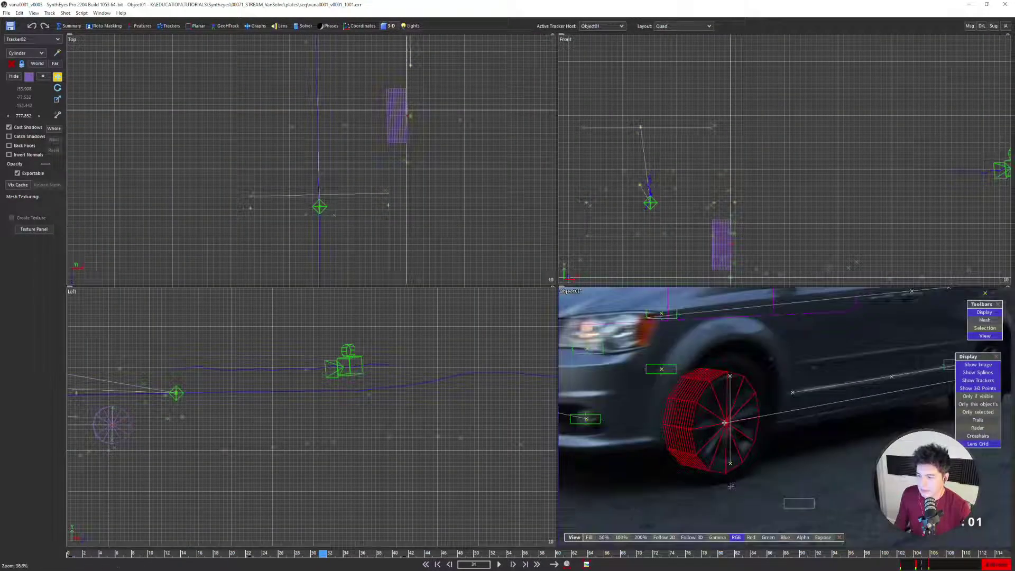
pyautogui.moveTo(126, 421); pyautogui.dragTo(278, 405, button='middle')
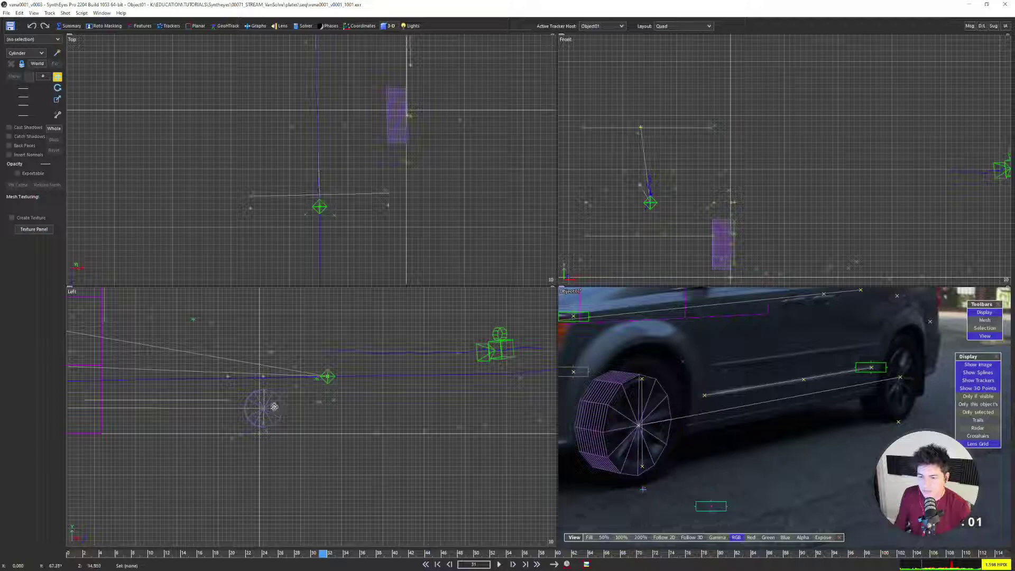
pyautogui.click(274, 406)
pyautogui.moveTo(270, 413); pyautogui.dragTo(361, 396)
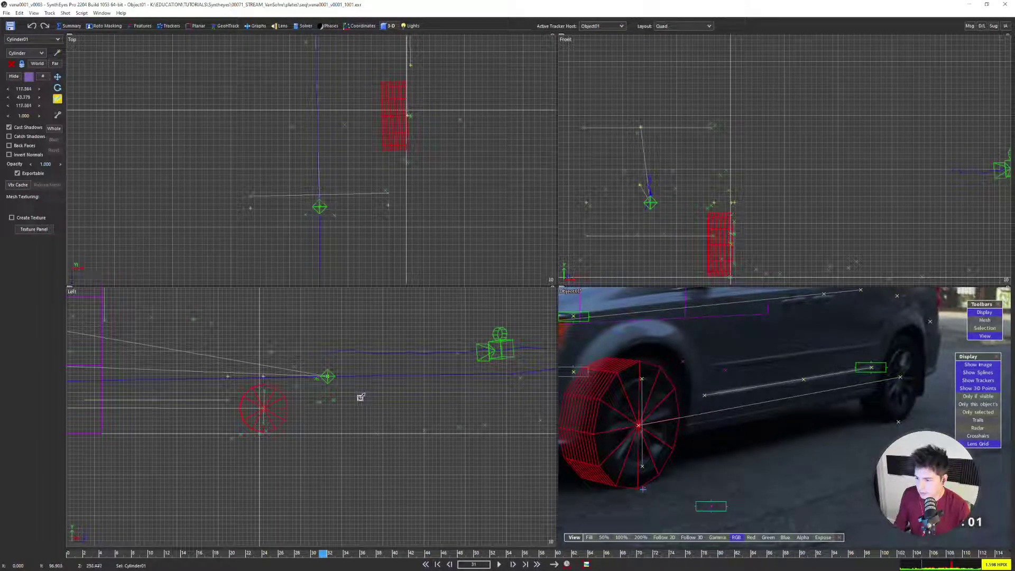
pyautogui.scroll(5, 635, 428)
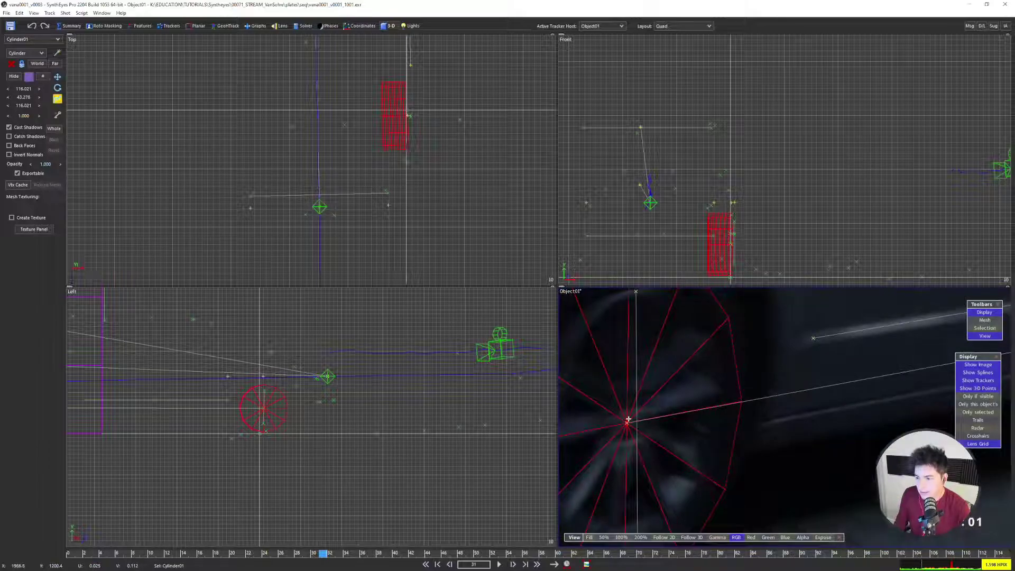
pyautogui.scroll(-5, 628, 420)
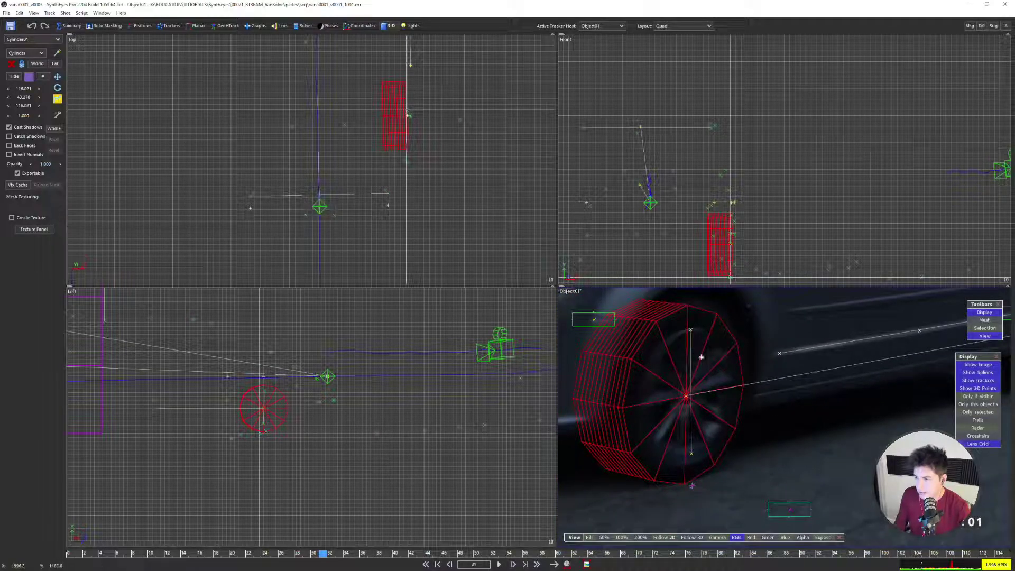
pyautogui.scroll(3, 689, 480)
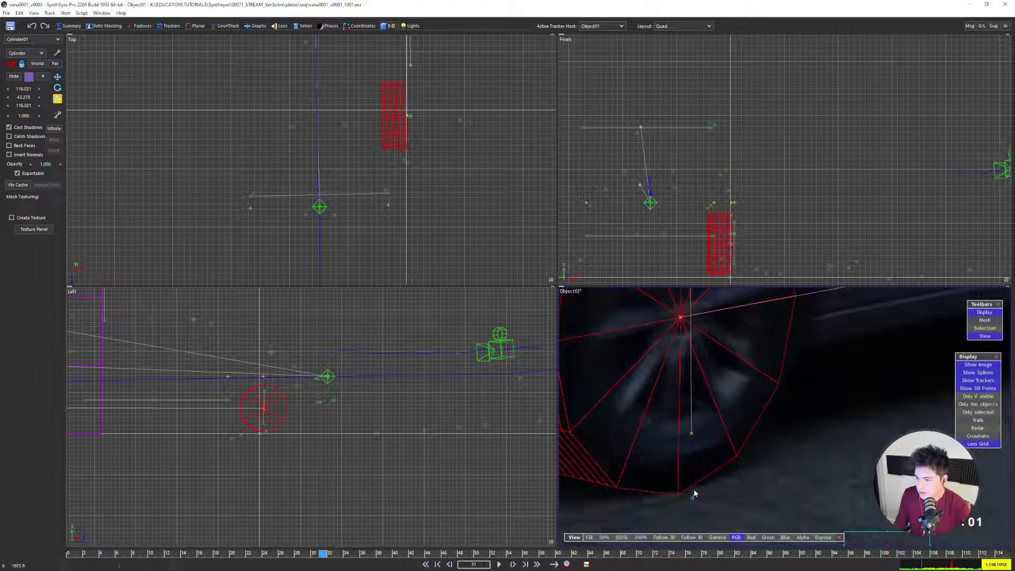
pyautogui.scroll(-3, 693, 492)
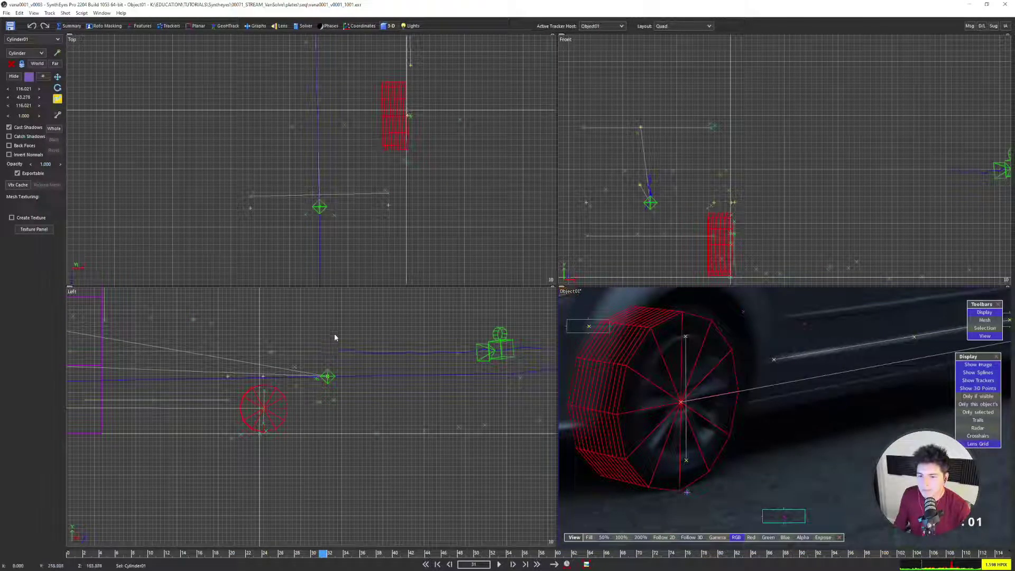
# Play the shot in the full camera view and examine how closely the cylinder follows the van's front wheel
pyautogui.scroll(-4, 619, 409)
pyautogui.press('s')
pyautogui.press('s')
pyautogui.press('s')
pyautogui.press('s')
pyautogui.press('s')
pyautogui.press('s')
pyautogui.press('s')
pyautogui.press('s')
pyautogui.press('s')
pyautogui.press('s')
pyautogui.press('s')
pyautogui.press('s')
pyautogui.press('s')
pyautogui.press('s')
pyautogui.press('5')
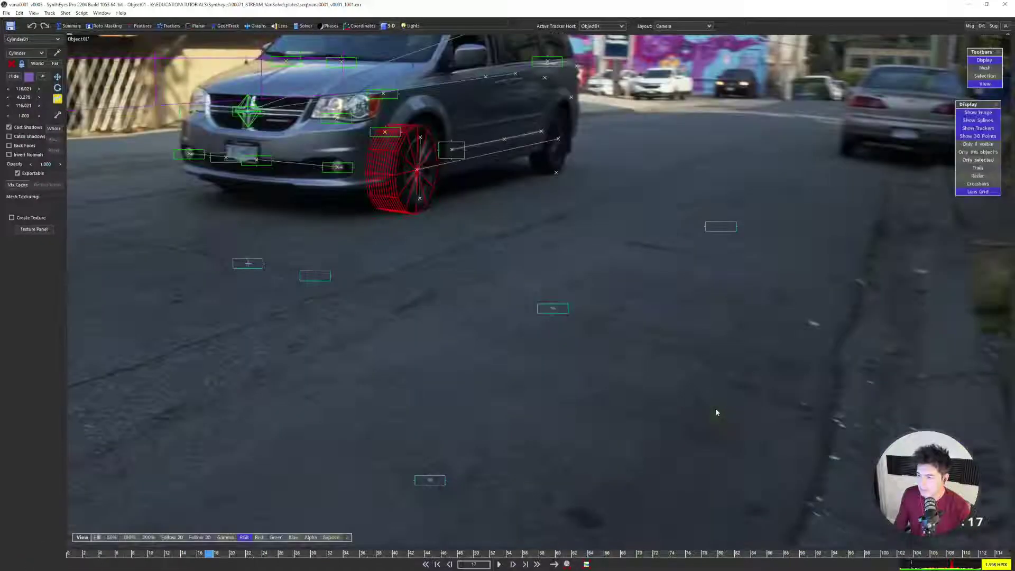
pyautogui.press('space')
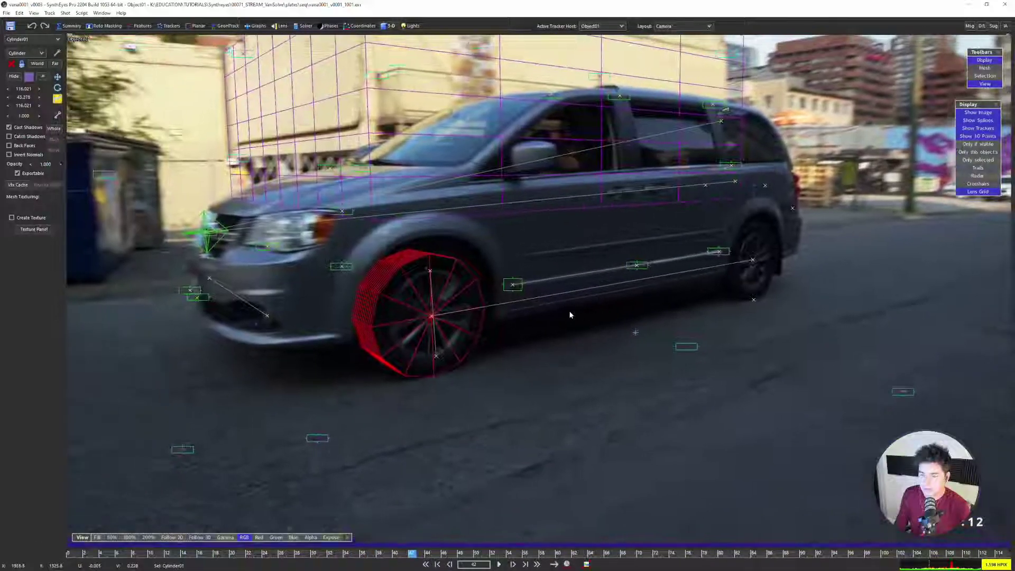
pyautogui.press('space')
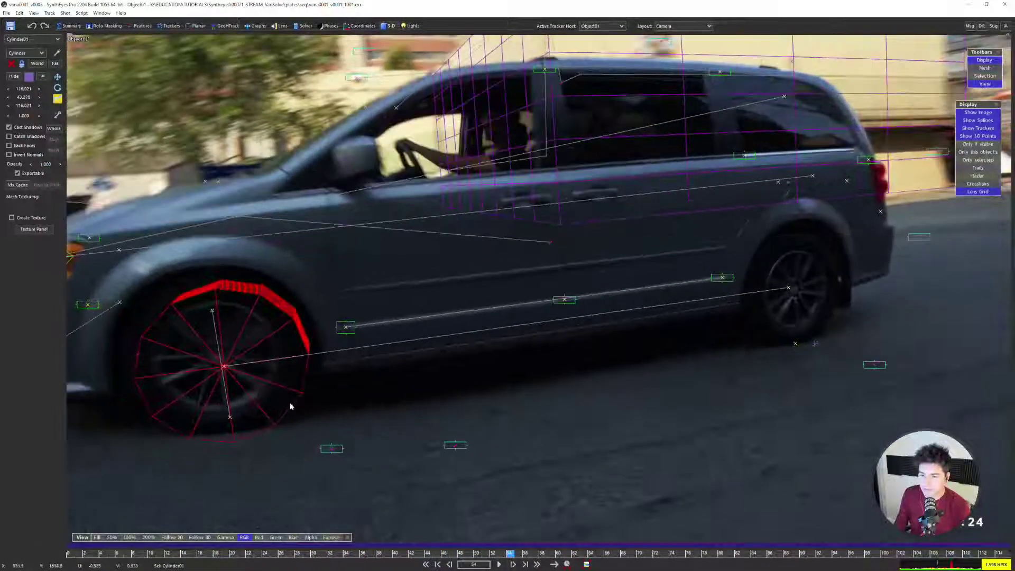
pyautogui.scroll(5, 458, 374)
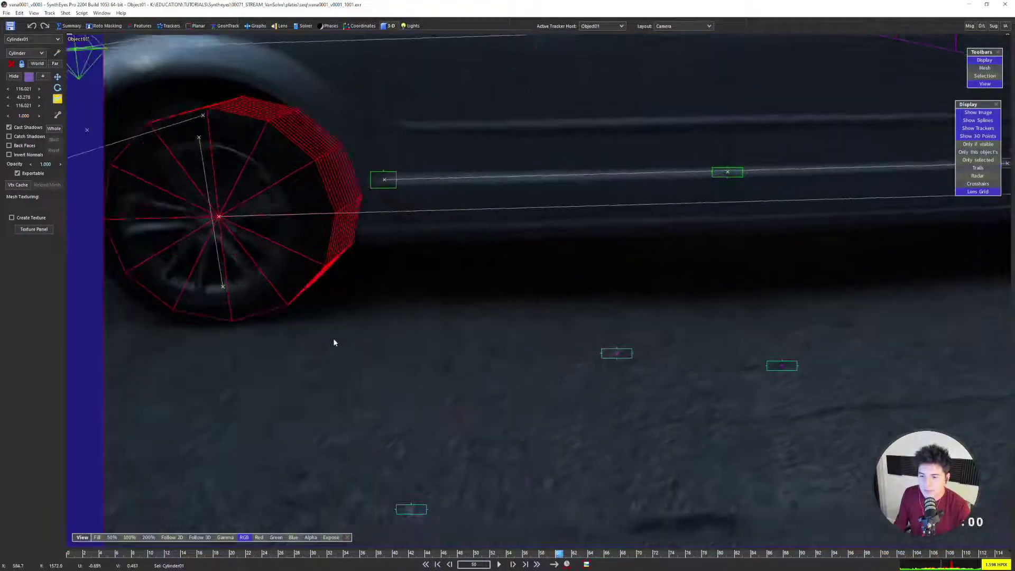
pyautogui.scroll(-3, 385, 346)
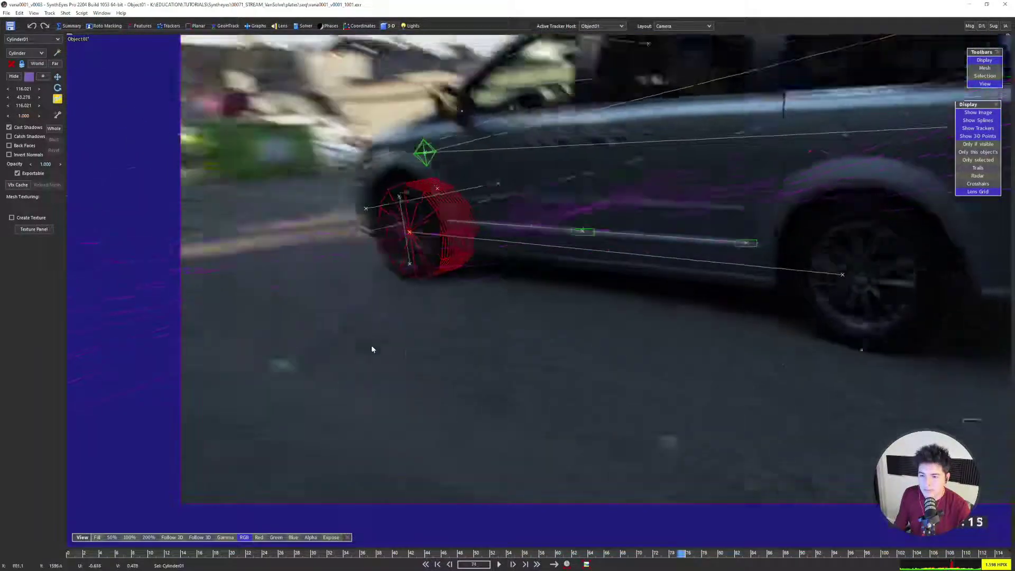
# Advance towards the end of the shot and examine the cylinder's fit on the front wheel in close-up
pyautogui.press('Right')
pyautogui.press('Right')
pyautogui.press('Right')
pyautogui.press('Right')
pyautogui.press('Right')
pyautogui.press('Right')
pyautogui.press('Right')
pyautogui.press('Right')
pyautogui.press('Right')
pyautogui.press('Right')
pyautogui.press('Right')
pyautogui.press('Right')
pyautogui.press('Right')
pyautogui.press('Right')
pyautogui.press('Right')
pyautogui.press('Right')
pyautogui.press('Right')
pyautogui.press('Right')
pyautogui.press('Right')
pyautogui.press('Right')
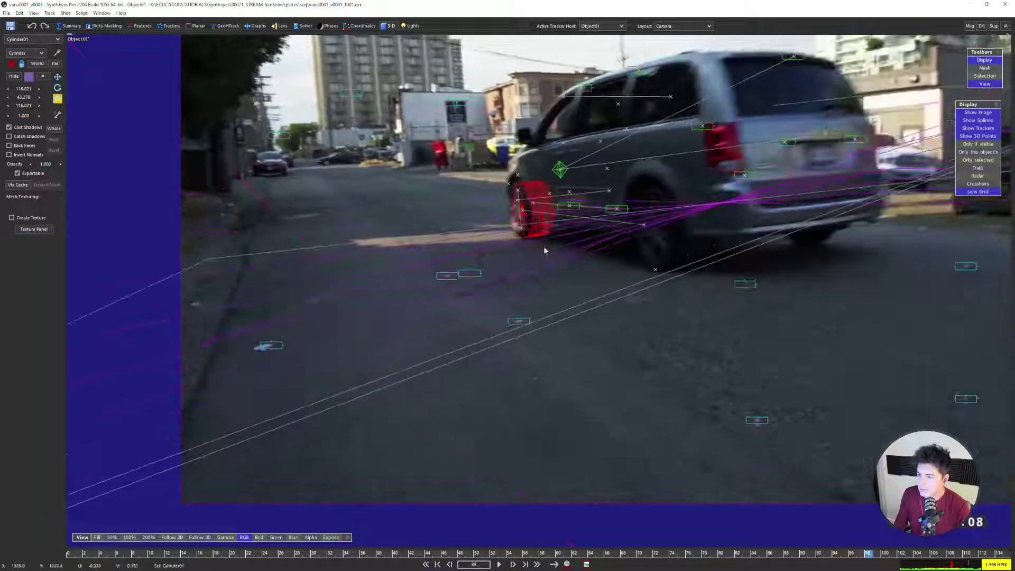
pyautogui.scroll(3, 510, 199)
pyautogui.scroll(5, 510, 199)
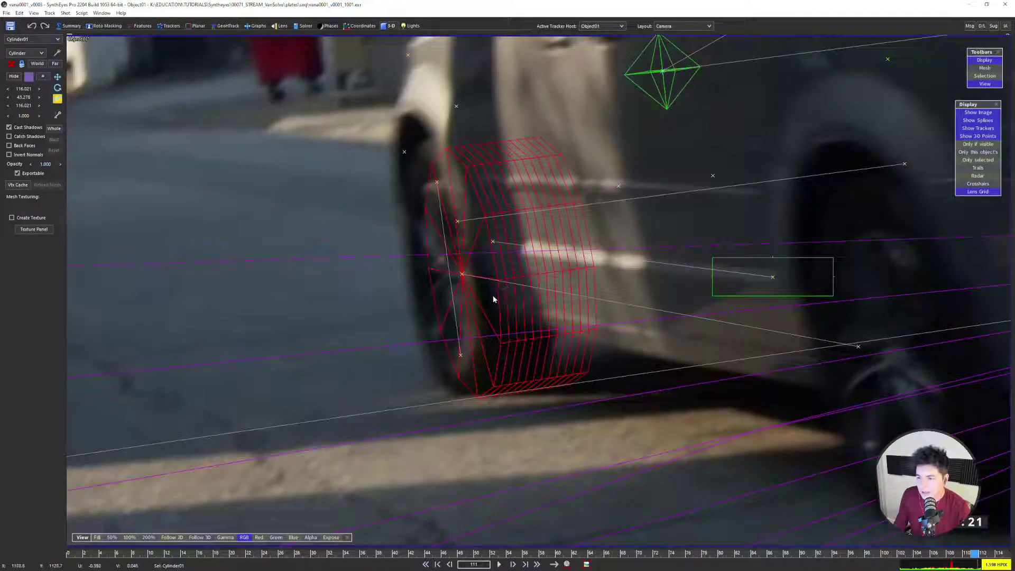
# Select the front hub tracker and compare its position with the wheel centre frame by frame up to frame 114
pyautogui.press('Right')
pyautogui.press('Left')
pyautogui.press('Right')
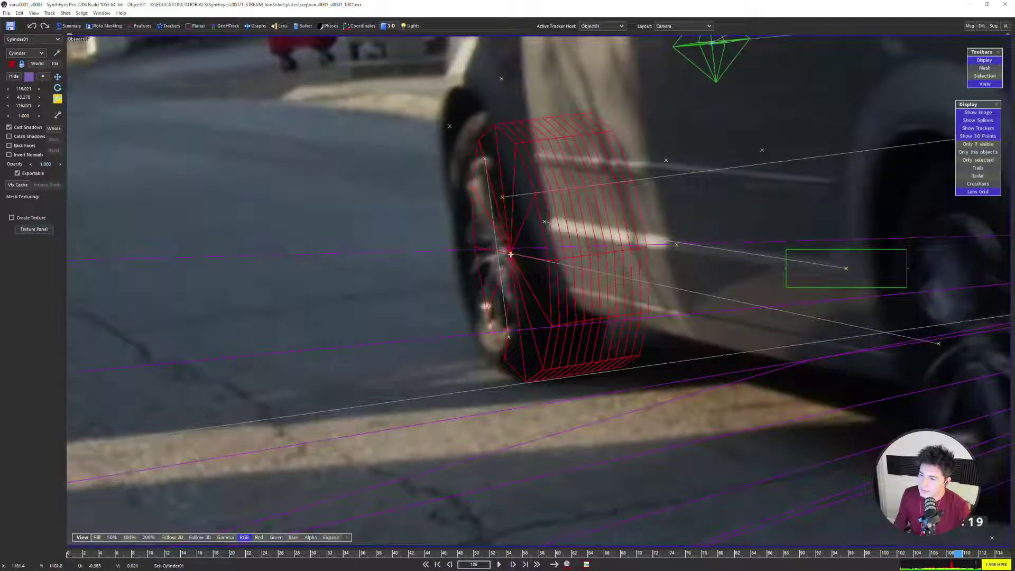
pyautogui.click(510, 254)
pyautogui.press('Right')
pyautogui.press('Right')
pyautogui.press('Right')
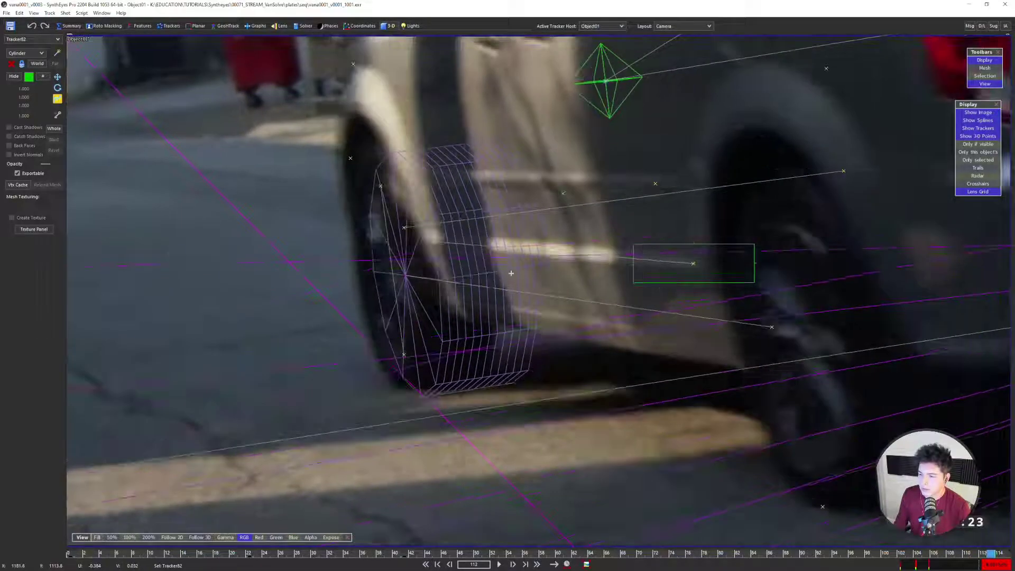
pyautogui.press('Left')
pyautogui.press('Right')
pyautogui.press('Right')
pyautogui.press('Right')
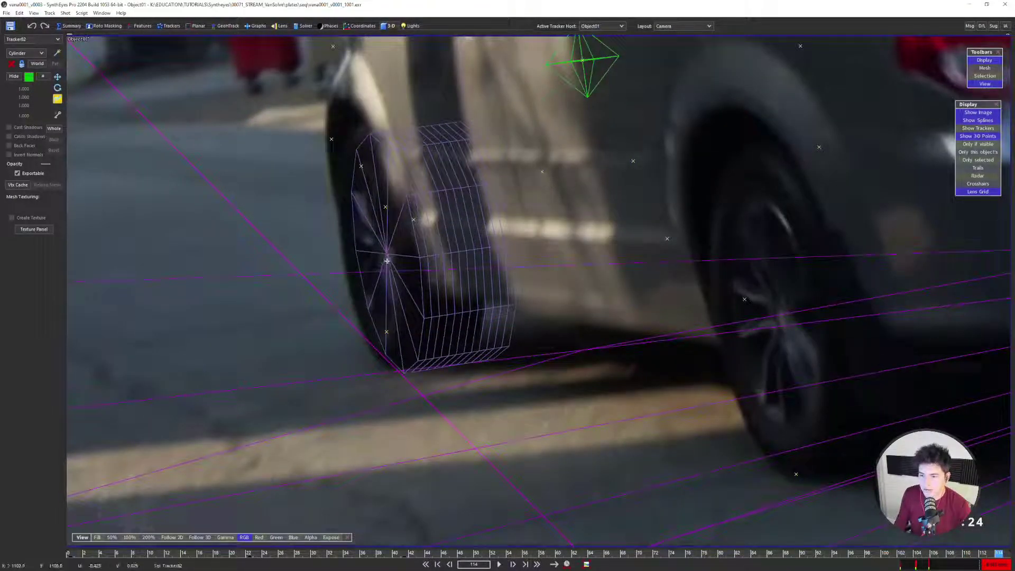
pyautogui.press('6')
pyautogui.press('5')
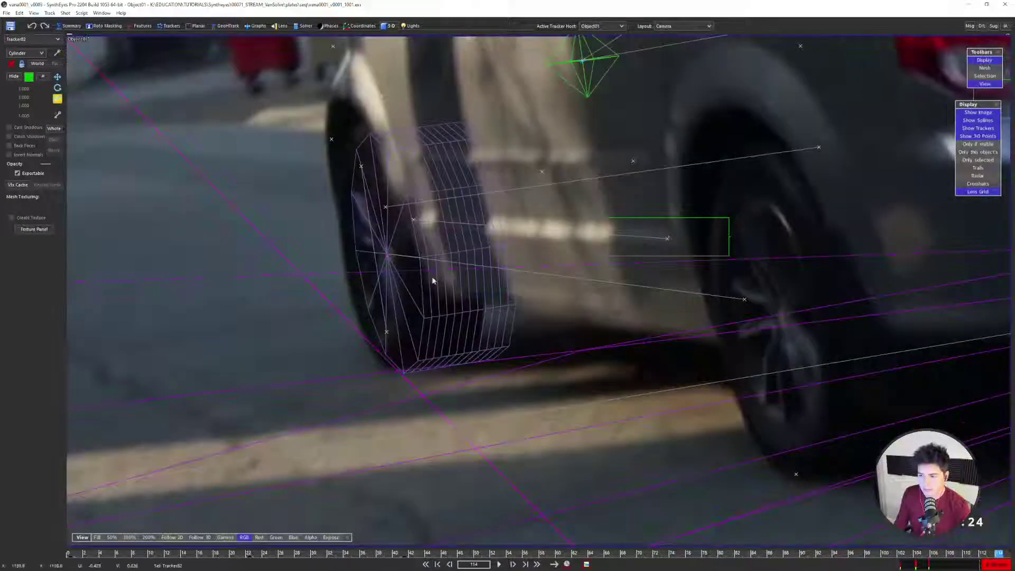
pyautogui.press('8')
pyautogui.scroll(-3, 519, 324)
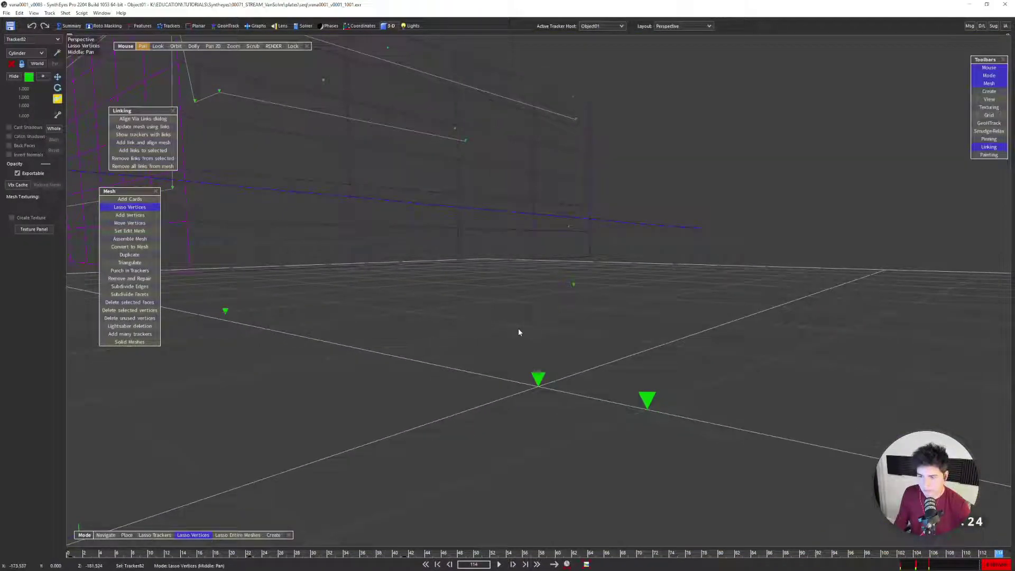
pyautogui.press('5')
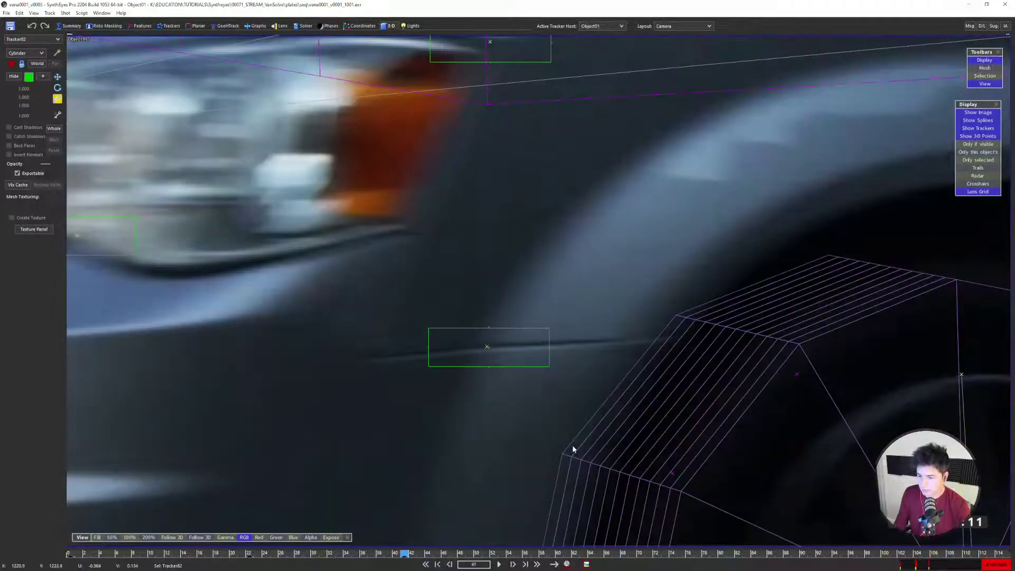
pyautogui.scroll(-5, 528, 390)
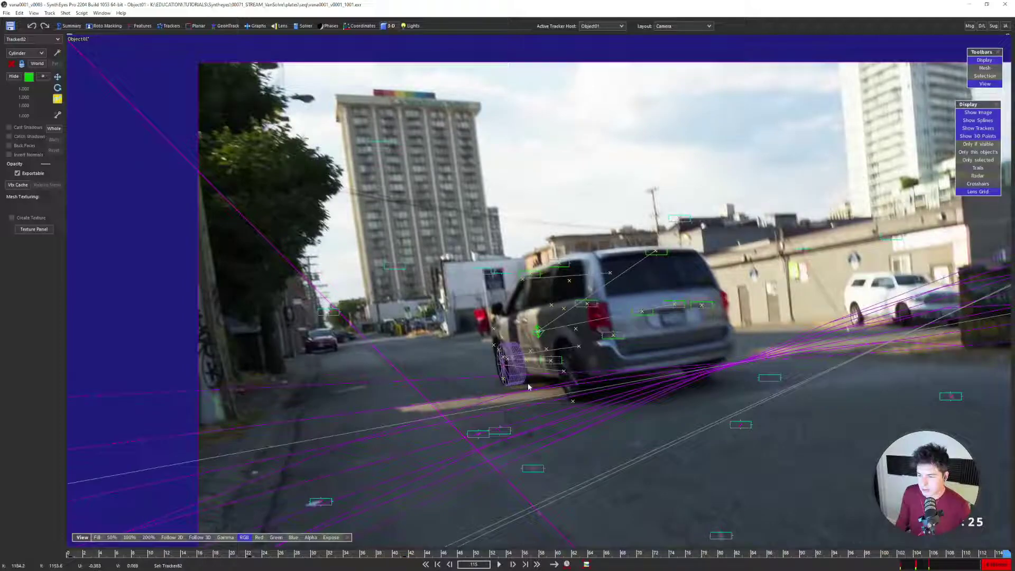
# Hide the meshes and compare the hub tracker's point with the front wheel between frames 112 and 115
pyautogui.scroll(6, 529, 388)
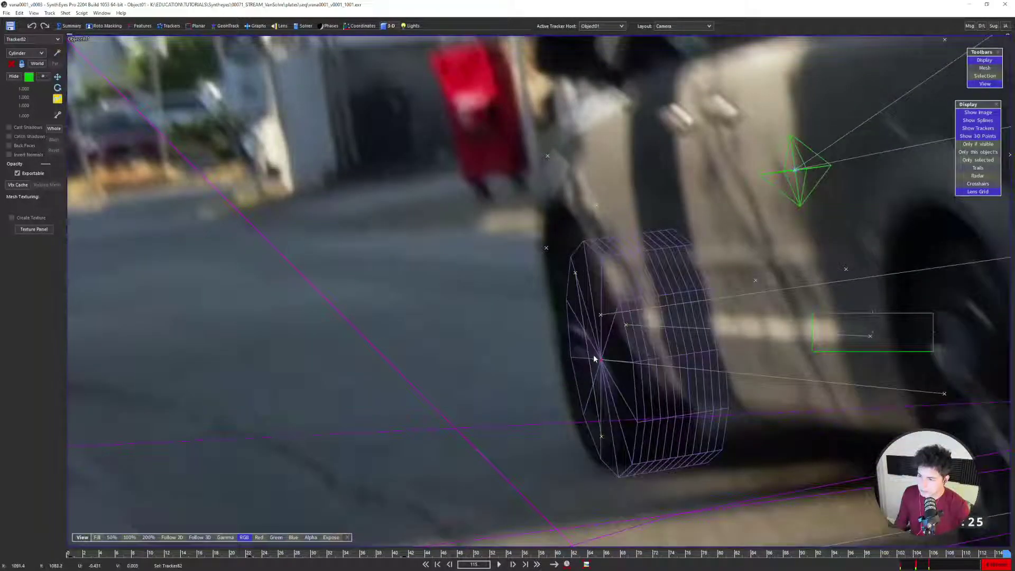
pyautogui.press('Left')
pyautogui.press('Left')
pyautogui.press('Left')
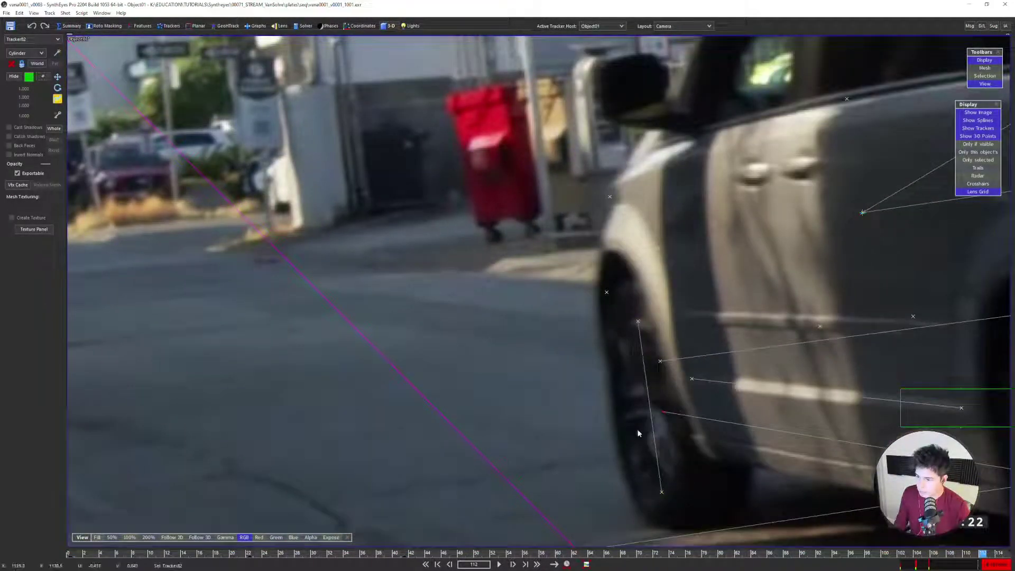
pyautogui.press('Right')
pyautogui.press('Right')
pyautogui.press('Right')
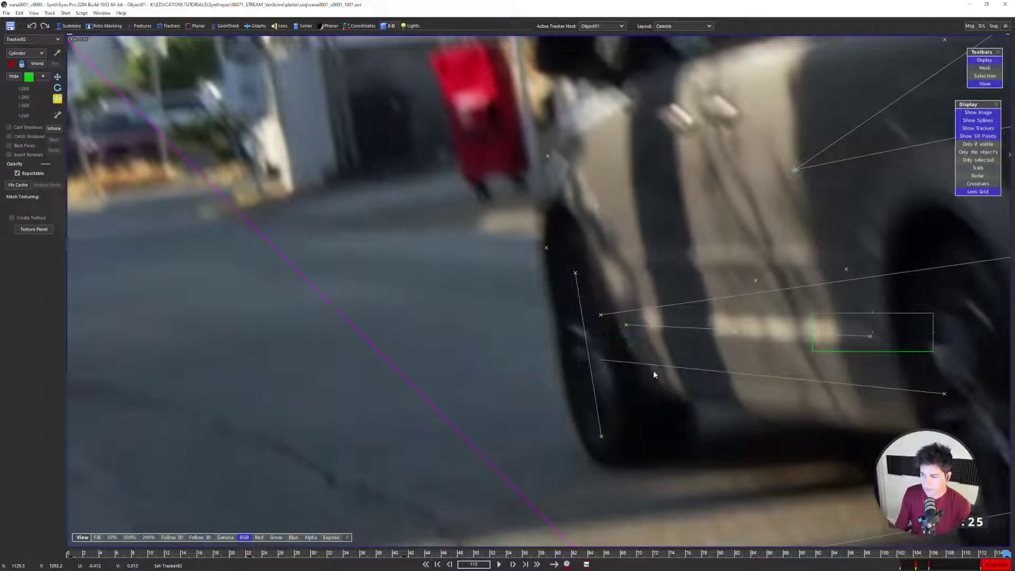
# Re-run the object solve and check the hub tracker's position while stepping back from frame 115
pyautogui.press('F9')
pyautogui.press('Return')
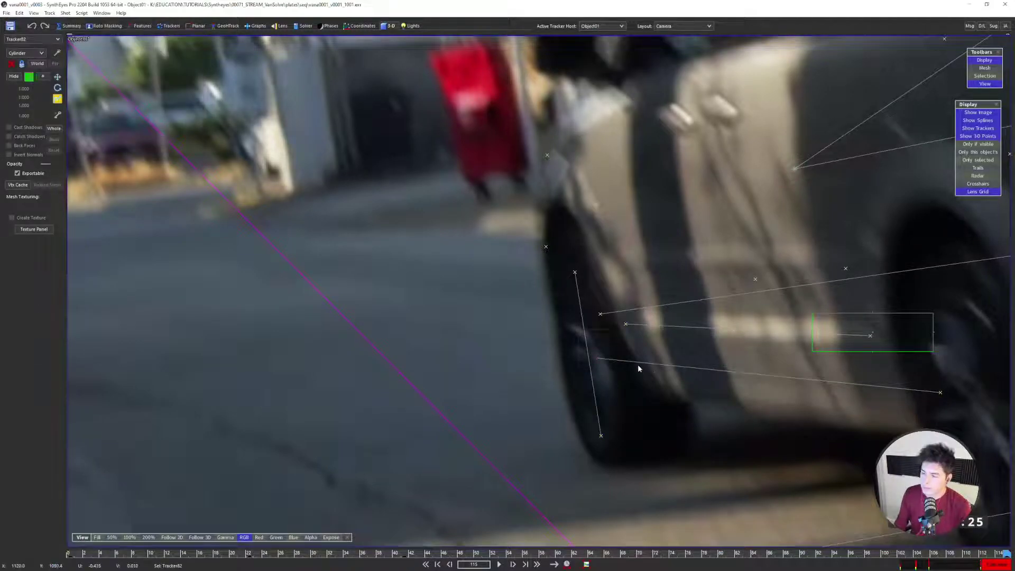
pyautogui.click(585, 355)
pyautogui.press('s')
pyautogui.press('s')
pyautogui.press('s')
pyautogui.press('s')
pyautogui.press('s')
pyautogui.press('s')
pyautogui.press('s')
pyautogui.press('s')
pyautogui.press('s')
pyautogui.press('s')
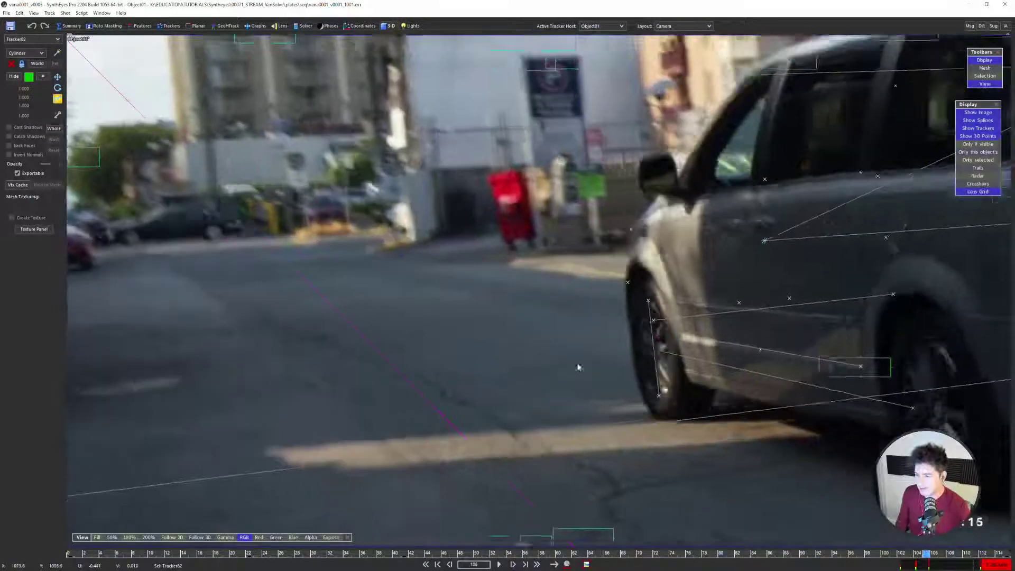
# Play the shot from the first frame to frame 57 and check how the wheel trackers follow the van in close-up
pyautogui.hotkey('shift', 'a')
pyautogui.scroll(-5, 562, 375)
pyautogui.moveTo(672, 376); pyautogui.dragTo(423, 327, button='middle')
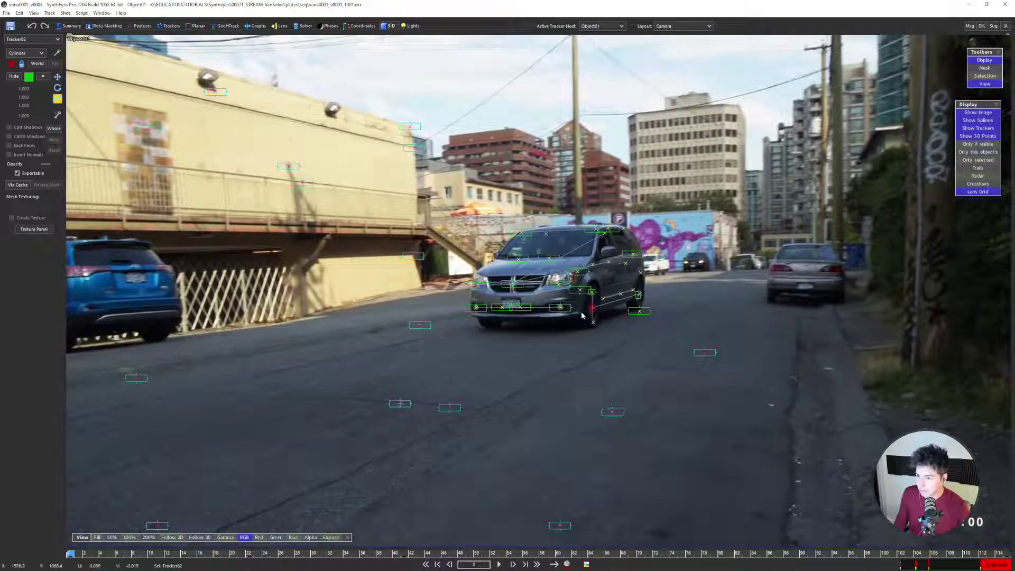
pyautogui.scroll(5, 582, 315)
pyautogui.press('space')
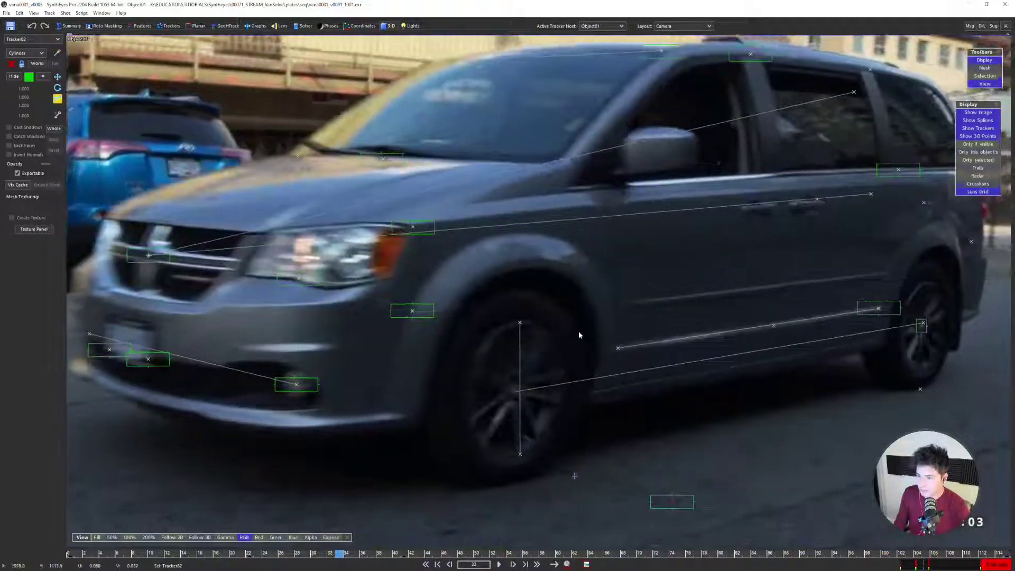
pyautogui.moveTo(579, 331); pyautogui.dragTo(601, 291, button='middle')
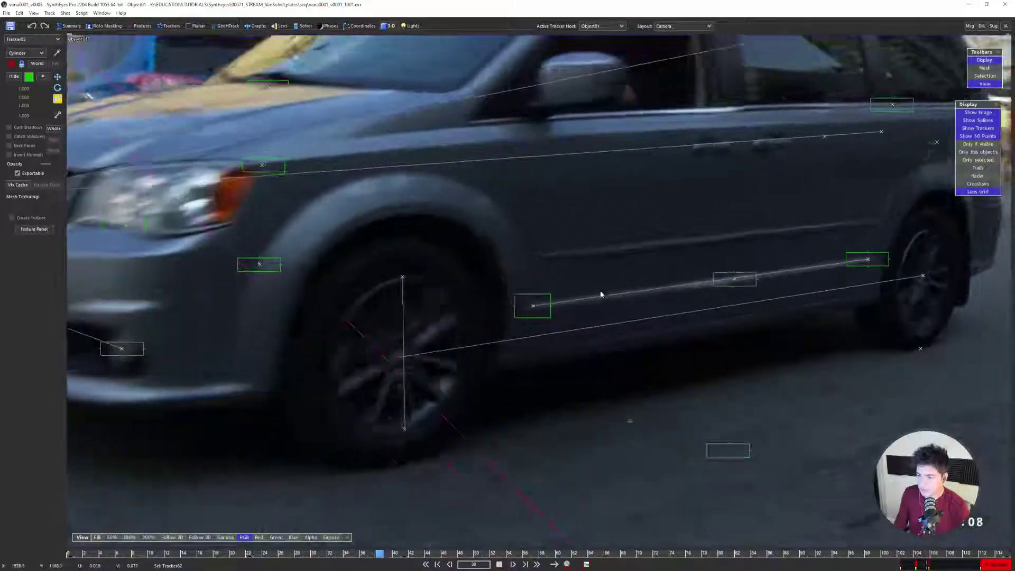
pyautogui.scroll(-5, 562, 302)
pyautogui.moveTo(458, 307); pyautogui.dragTo(597, 236, button='middle')
pyautogui.press('space')
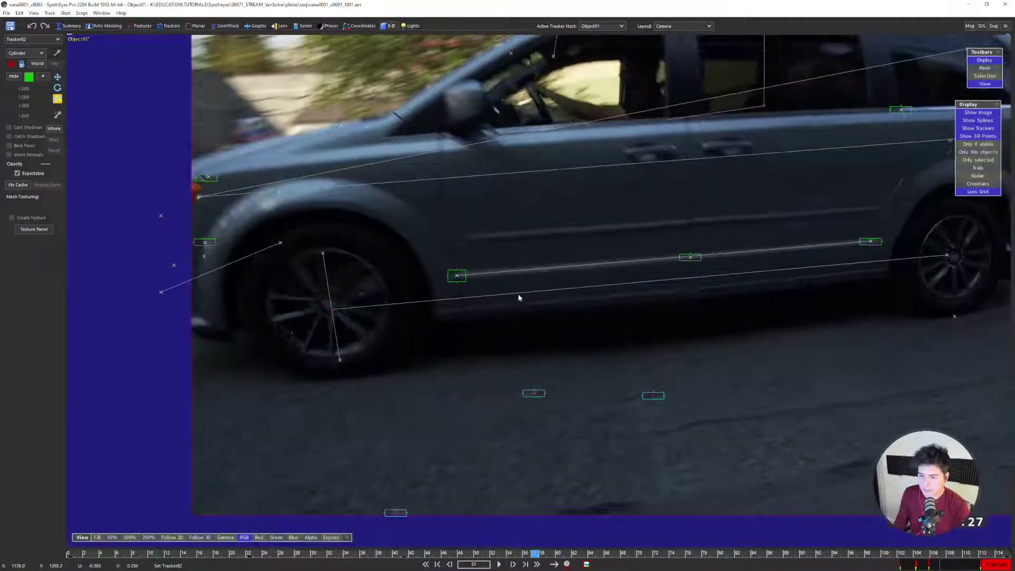
# Replay the shot from the start, pausing at frames 30 and 48 to compare the tracker points with the van's wheels
pyautogui.hotkey('shift', 'a')
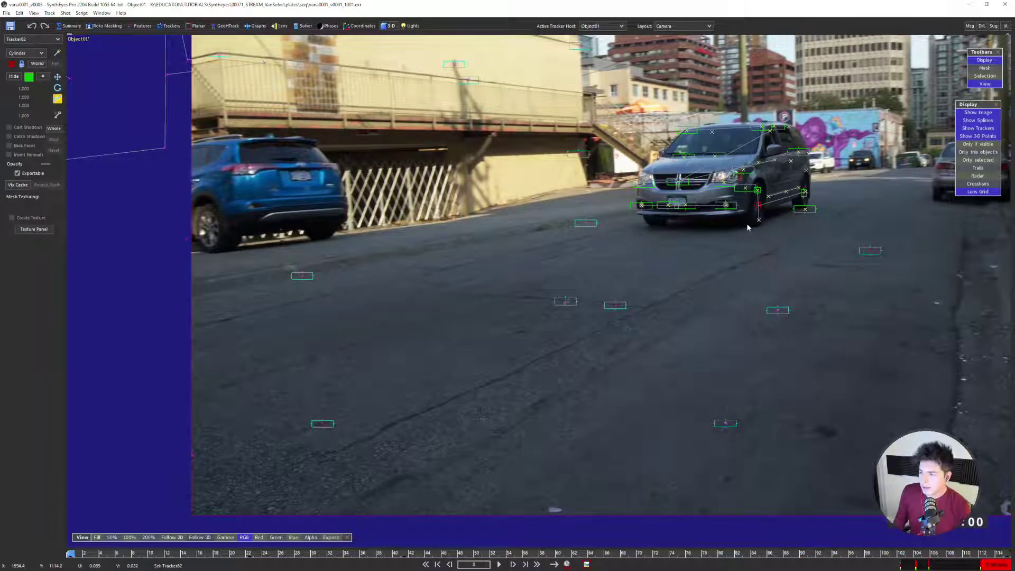
pyautogui.press('space')
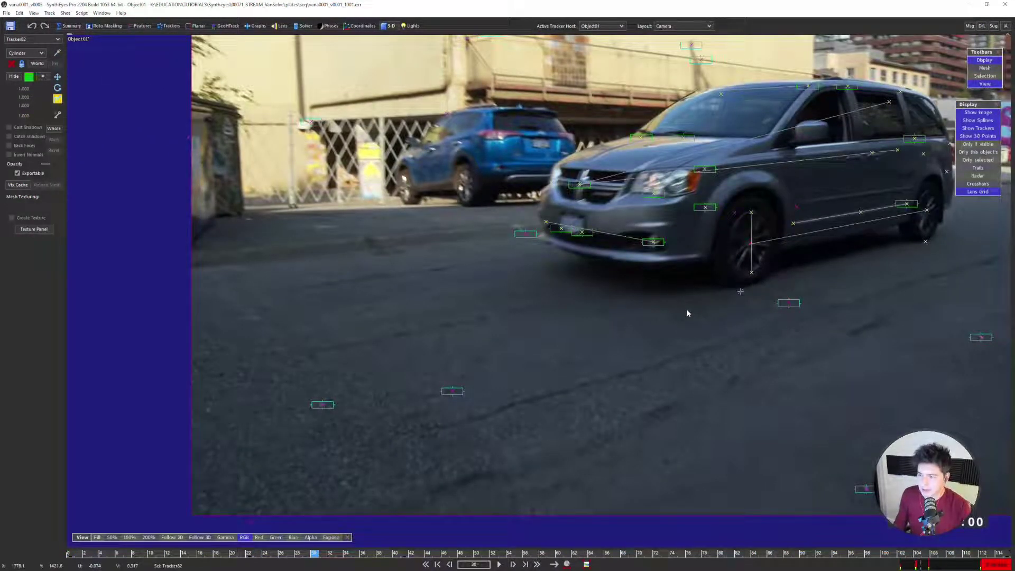
pyautogui.moveTo(688, 313); pyautogui.dragTo(489, 354, button='middle')
pyautogui.scroll(5, 620, 277)
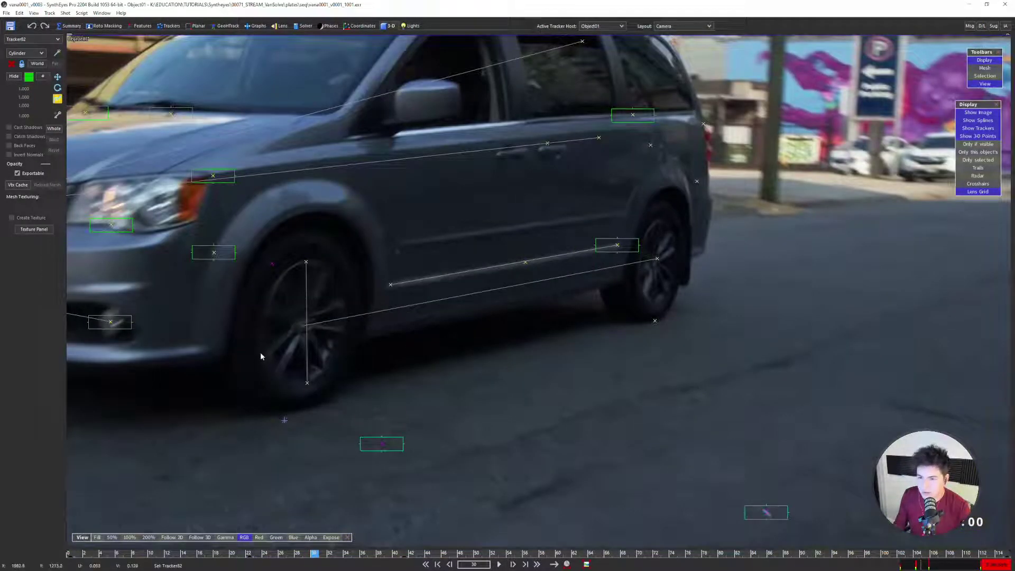
pyautogui.scroll(-4, 393, 361)
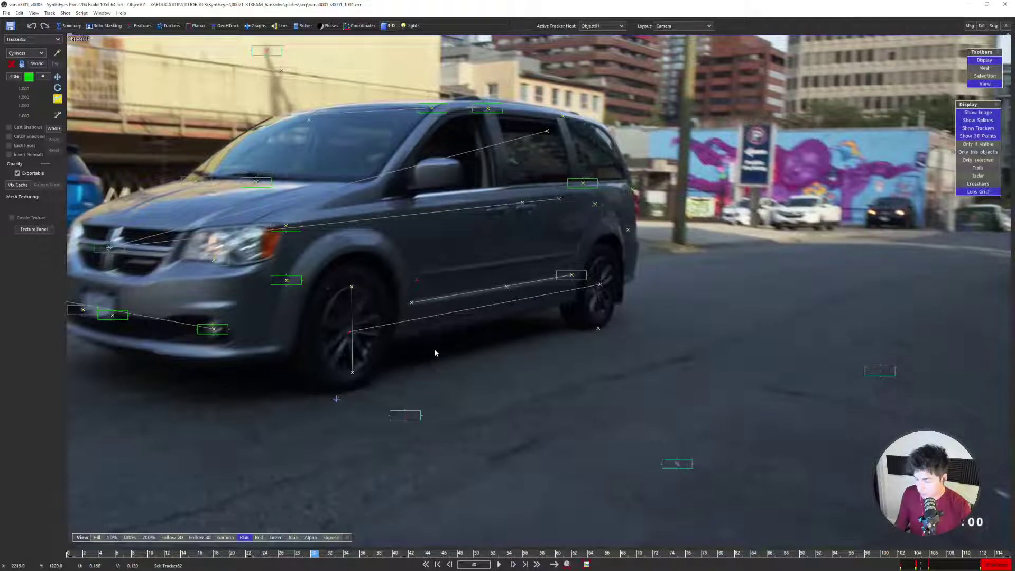
pyautogui.press('space')
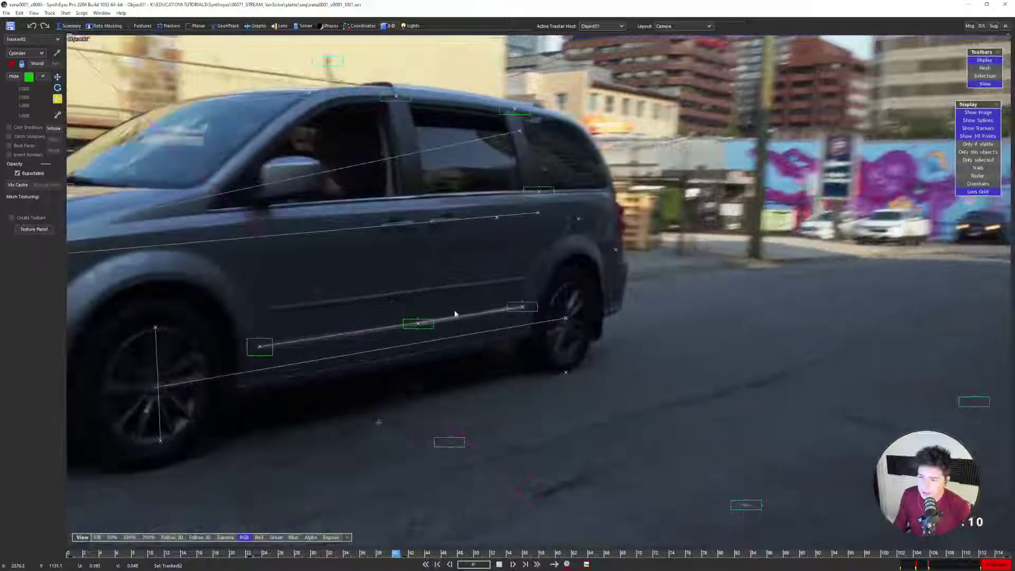
pyautogui.press('space')
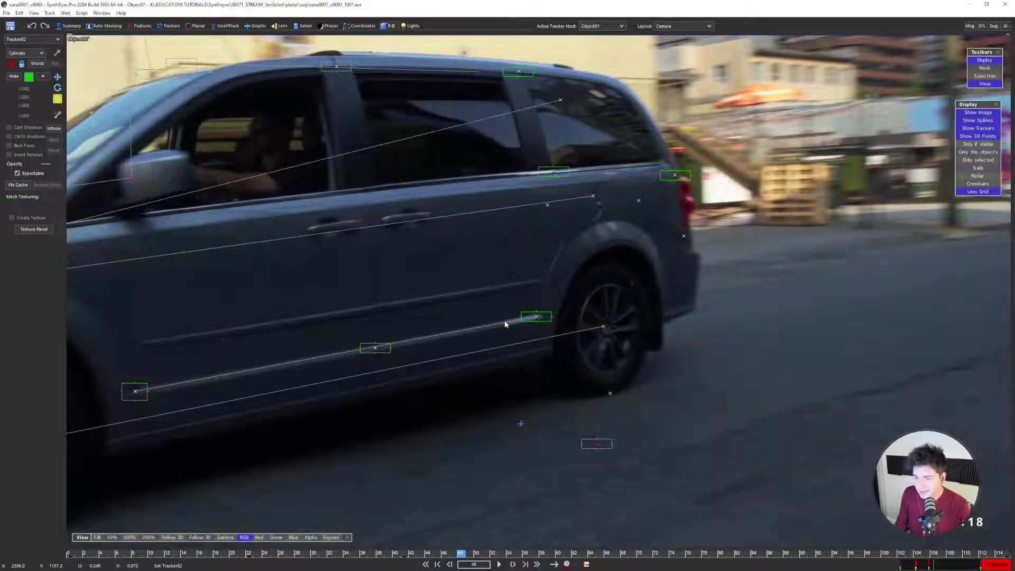
pyautogui.press('space')
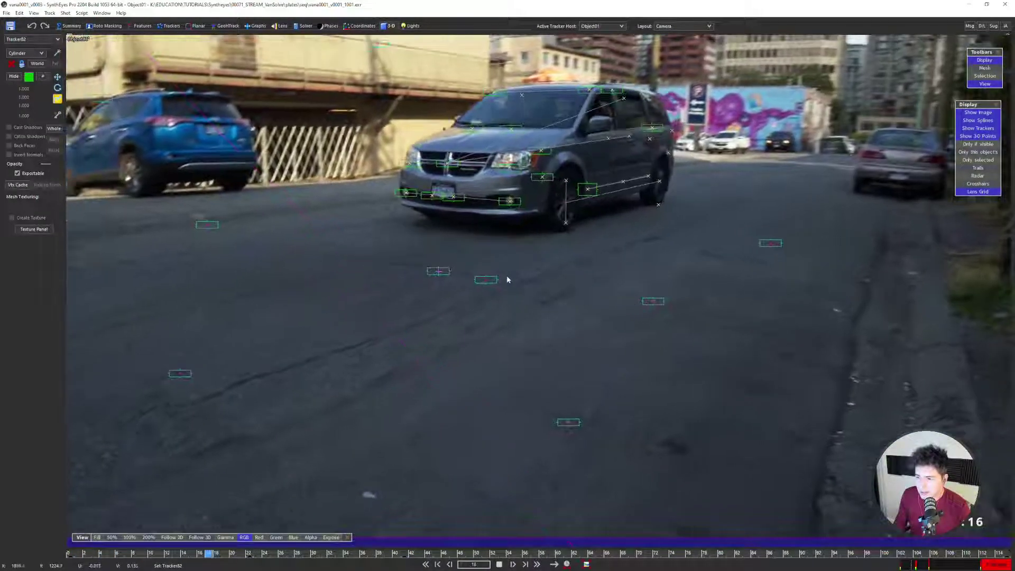
pyautogui.press('space')
# Return to the first frame, show the meshes again and select the front wheel cylinder for work in the perspective view
pyautogui.hotkey('shift', 'a')
pyautogui.press('6')
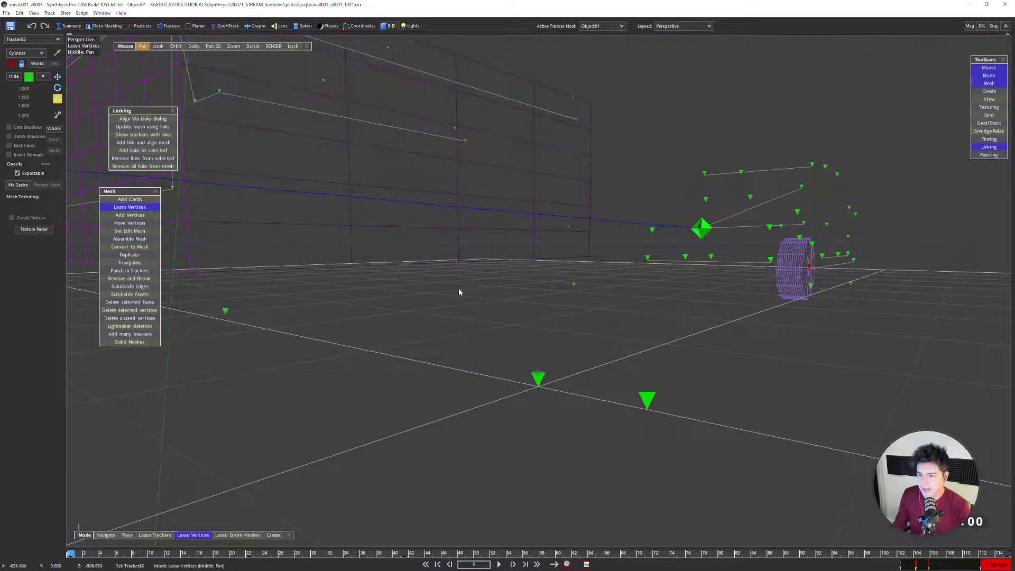
pyautogui.press('5')
pyautogui.press('m')
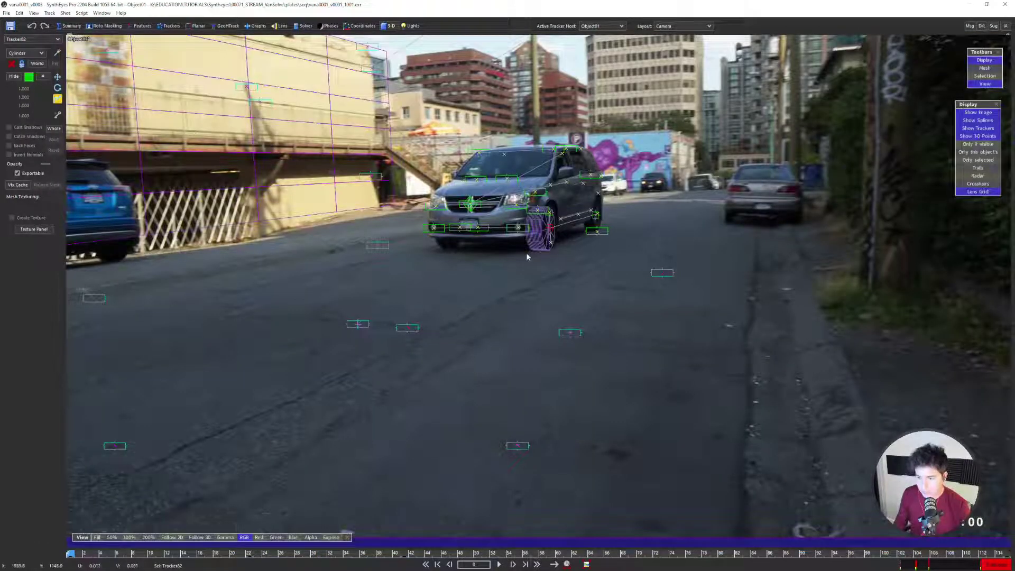
pyautogui.click(543, 240)
pyautogui.press('6')
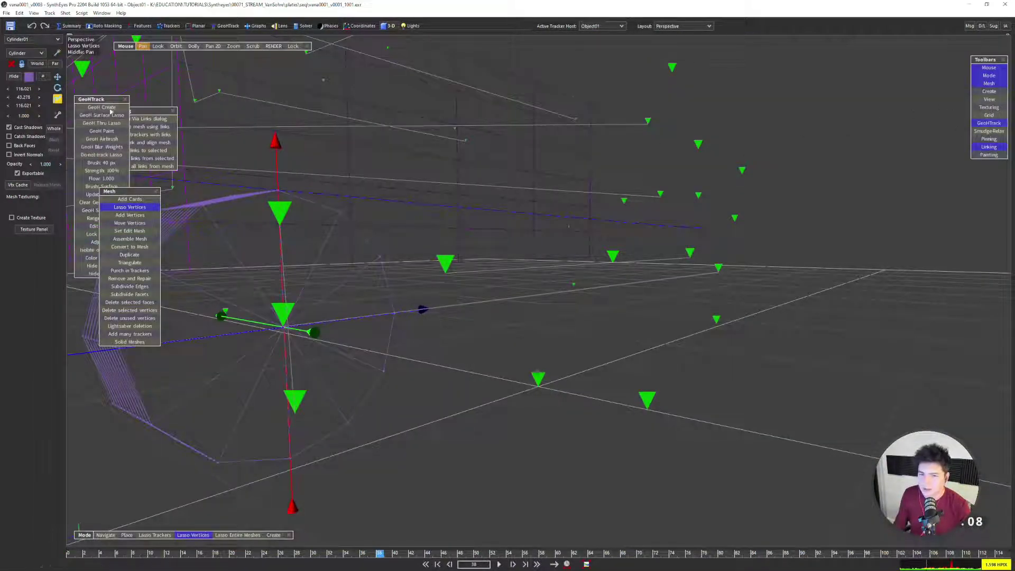
# Move the Linking tools clear of the GeoHTrack tools, close the Mesh tools and activate GeoH Surface Lasso
pyautogui.click(170, 113)
pyautogui.moveTo(148, 113); pyautogui.dragTo(121, 449)
pyautogui.click(157, 192)
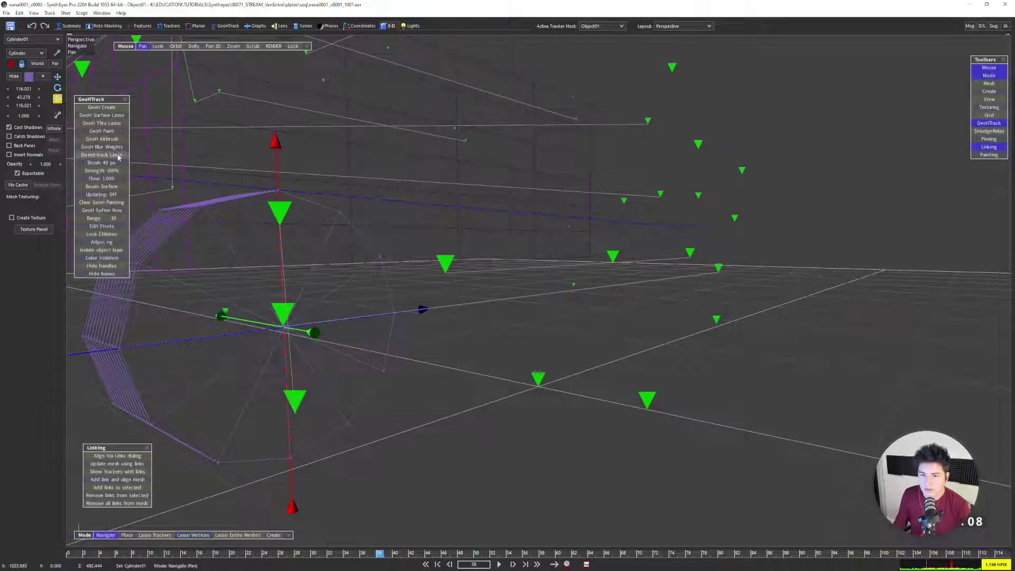
pyautogui.click(106, 115)
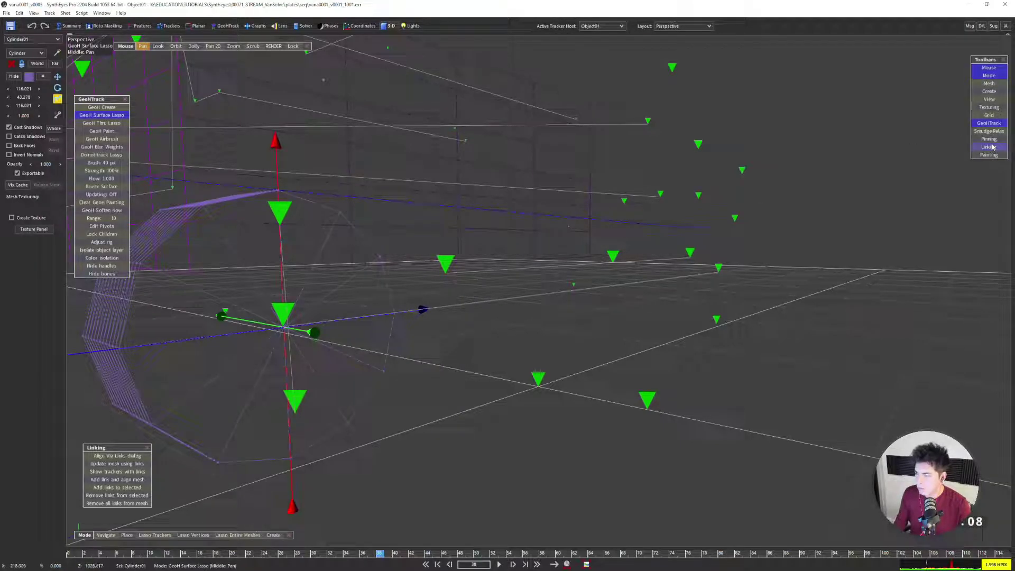
# Set the wheel cylinder as the edit mesh and keep the GeoH Surface Lasso mode active
pyautogui.click(989, 83)
pyautogui.moveTo(133, 190); pyautogui.dragTo(142, 268)
pyautogui.click(147, 310)
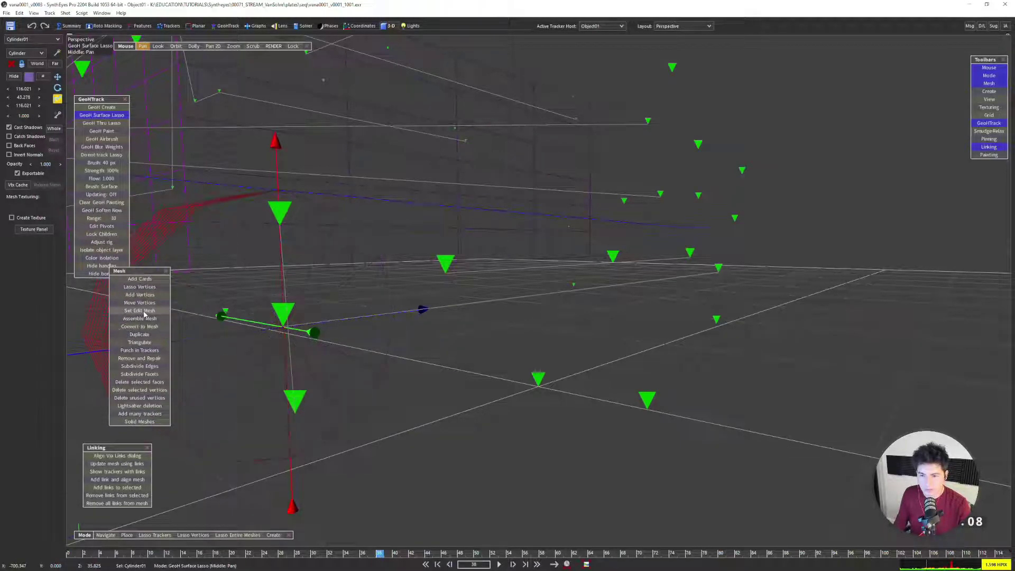
pyautogui.click(109, 118)
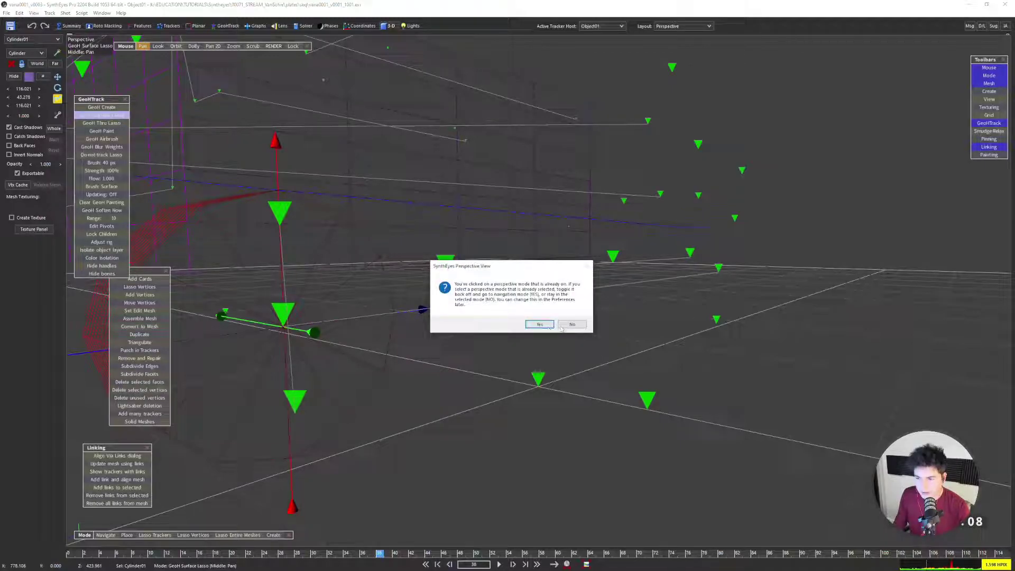
pyautogui.click(565, 326)
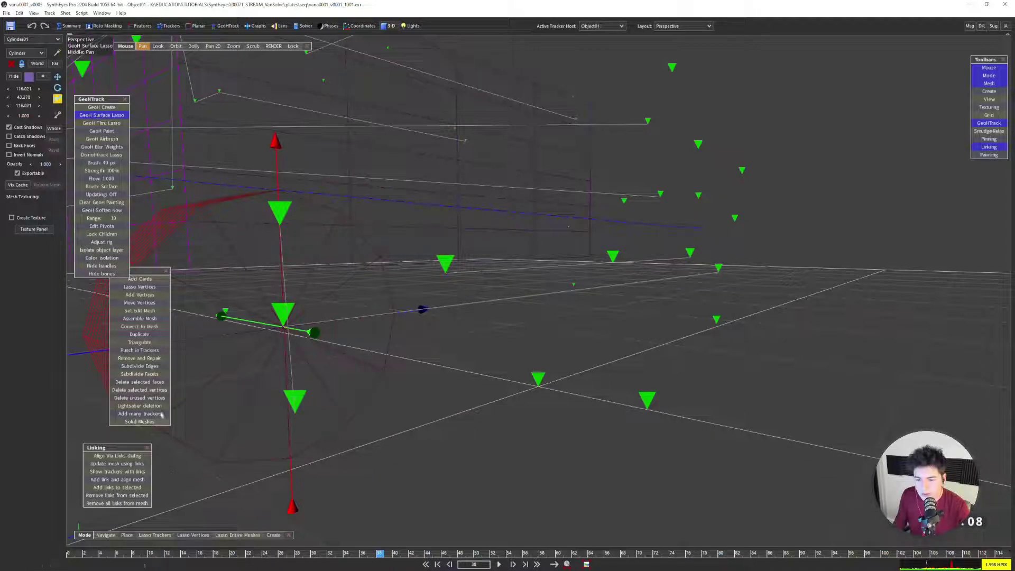
# Create a GeoH tracking object at the hub centre of the wheel cylinder in the GeoHTrack room
pyautogui.click(167, 271)
pyautogui.press('7')
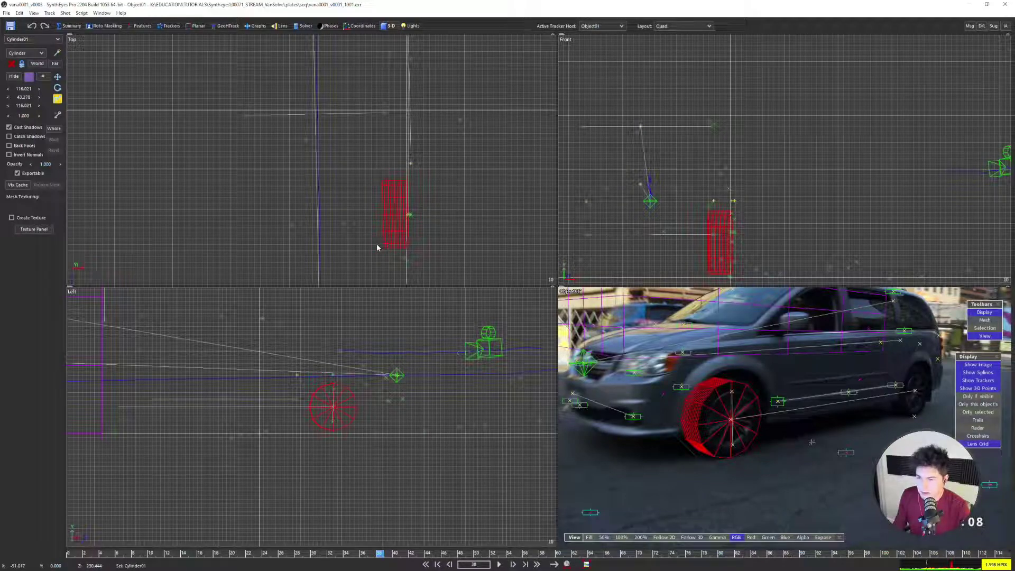
pyautogui.press('1')
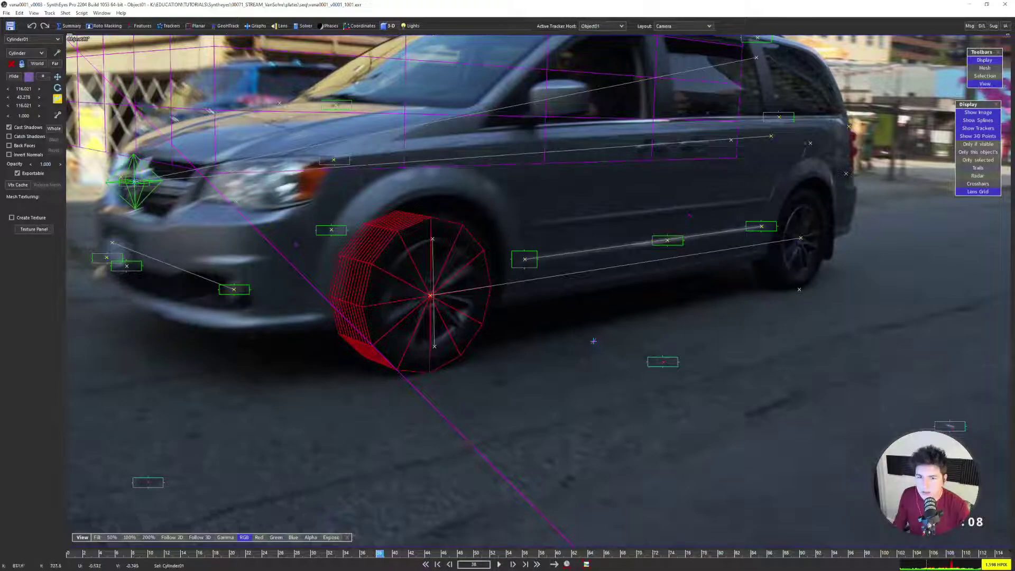
pyautogui.click(228, 25)
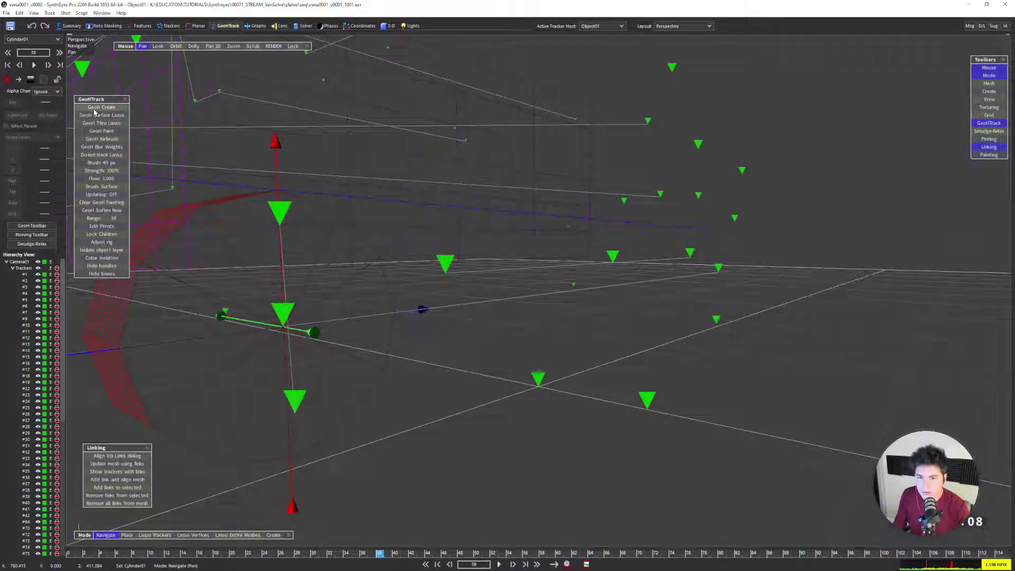
pyautogui.click(101, 107)
pyautogui.moveTo(243, 269); pyautogui.dragTo(284, 328)
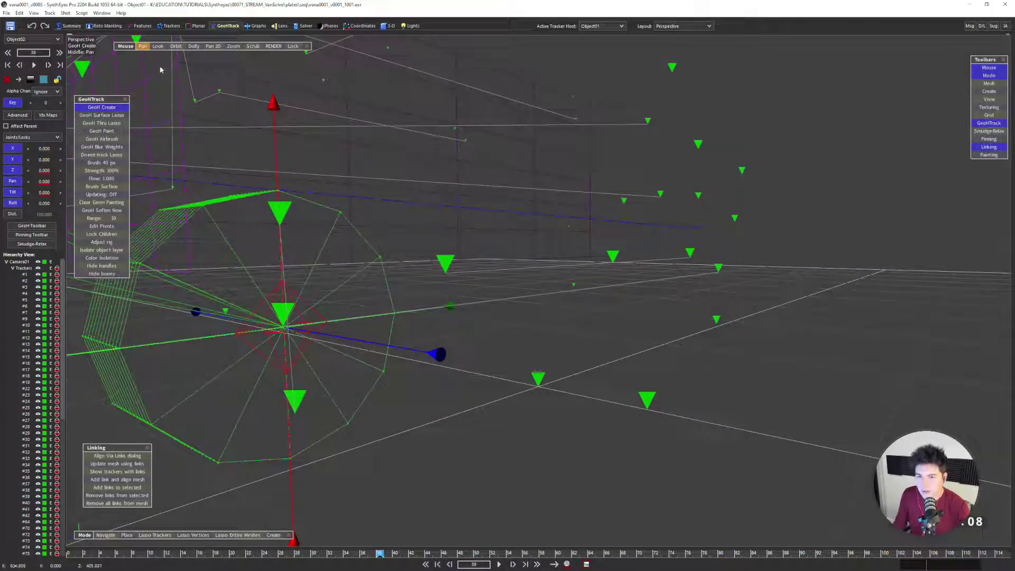
pyautogui.press('Escape')
# Collapse the camera's tracker list in the hierarchy and inspect Object01 and Object02 by selecting each
pyautogui.moveTo(297, 268); pyautogui.dragTo(359, 232)
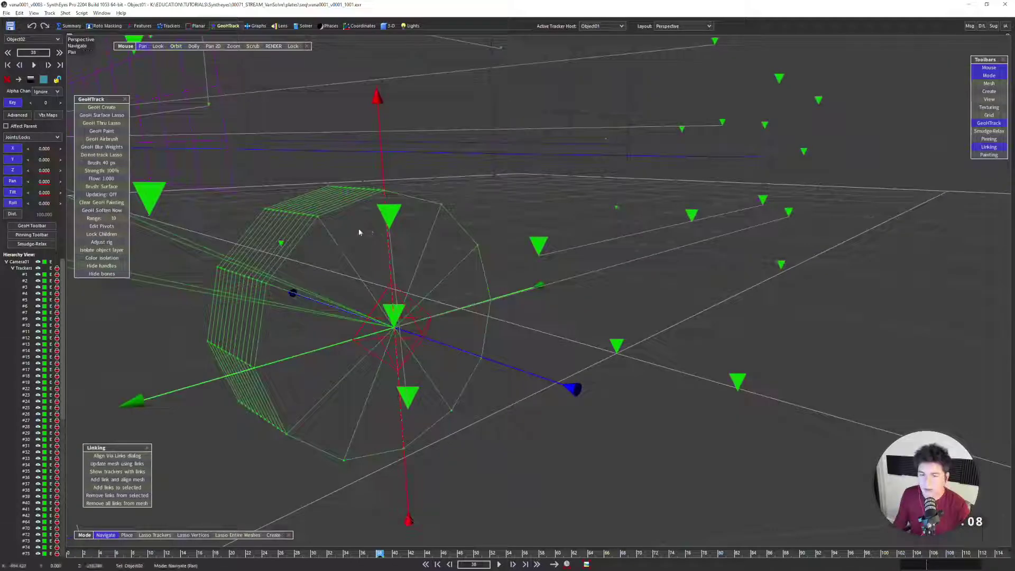
pyautogui.click(13, 268)
pyautogui.click(22, 280)
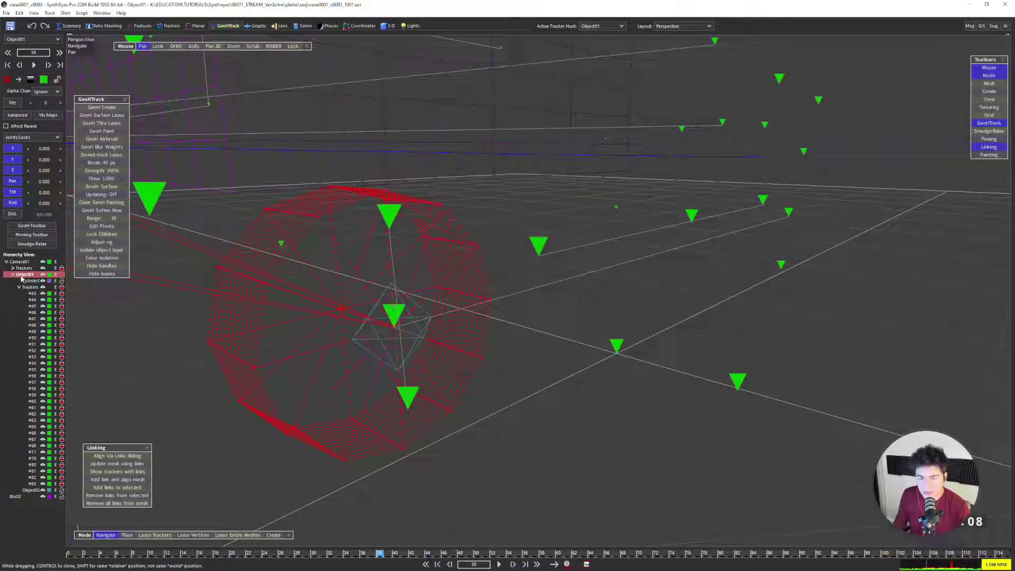
pyautogui.click(34, 491)
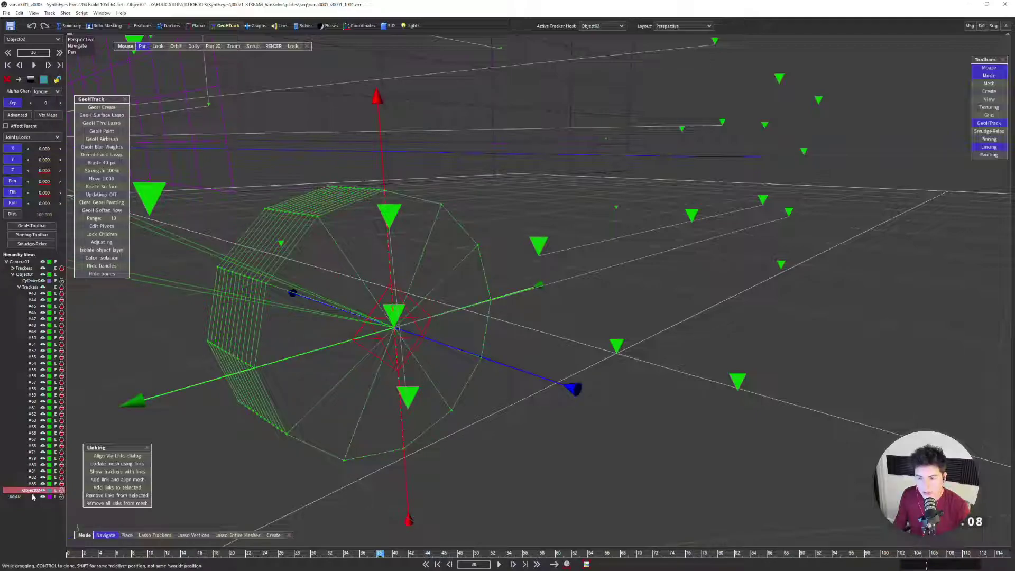
# Rename Object01 as Car and the wheel's hierarchy object, Object02, as Tire
pyautogui.doubleClick(21, 274)
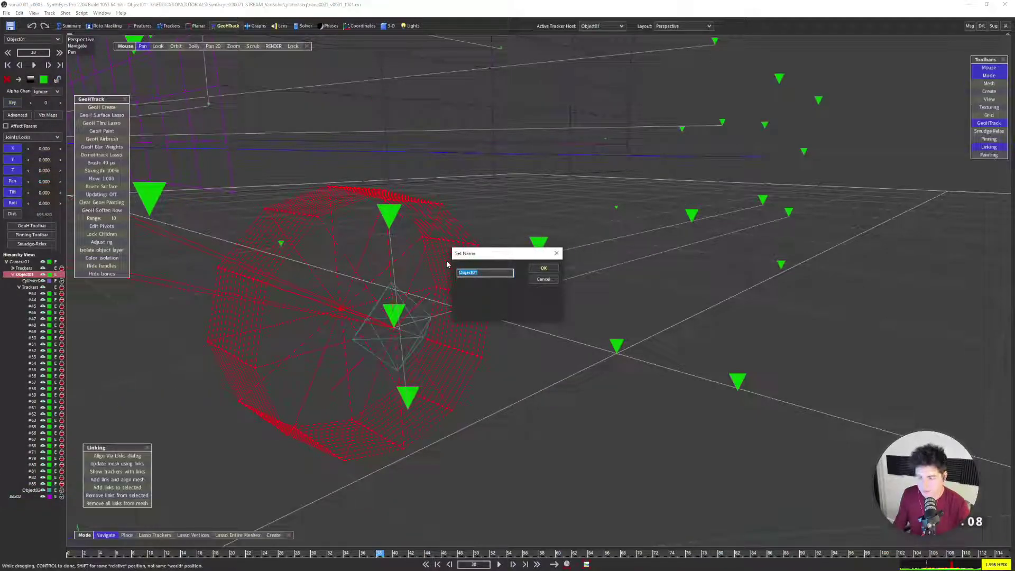
pyautogui.write('C')
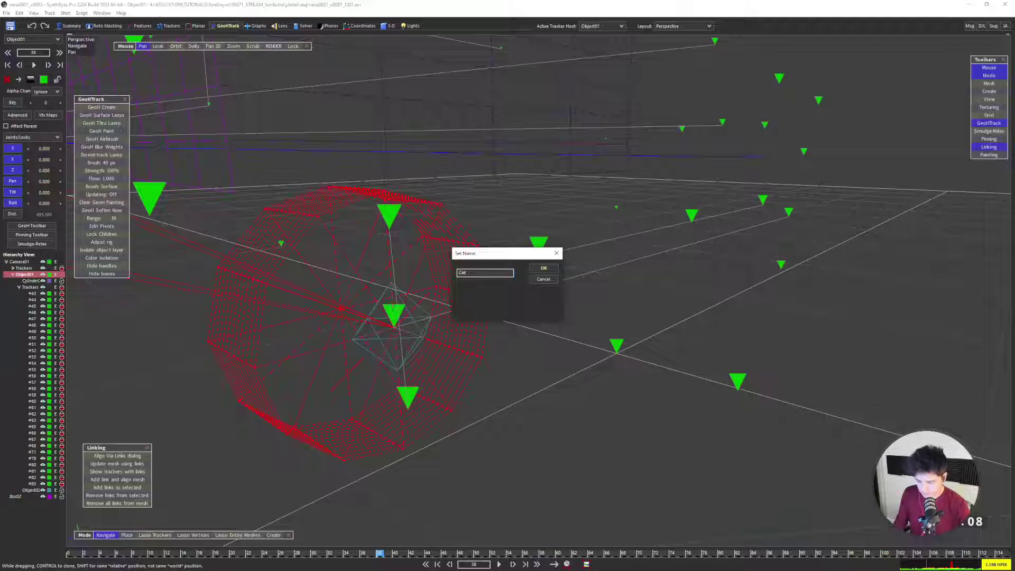
pyautogui.write('ar')
pyautogui.press('Return')
pyautogui.doubleClick(389, 282)
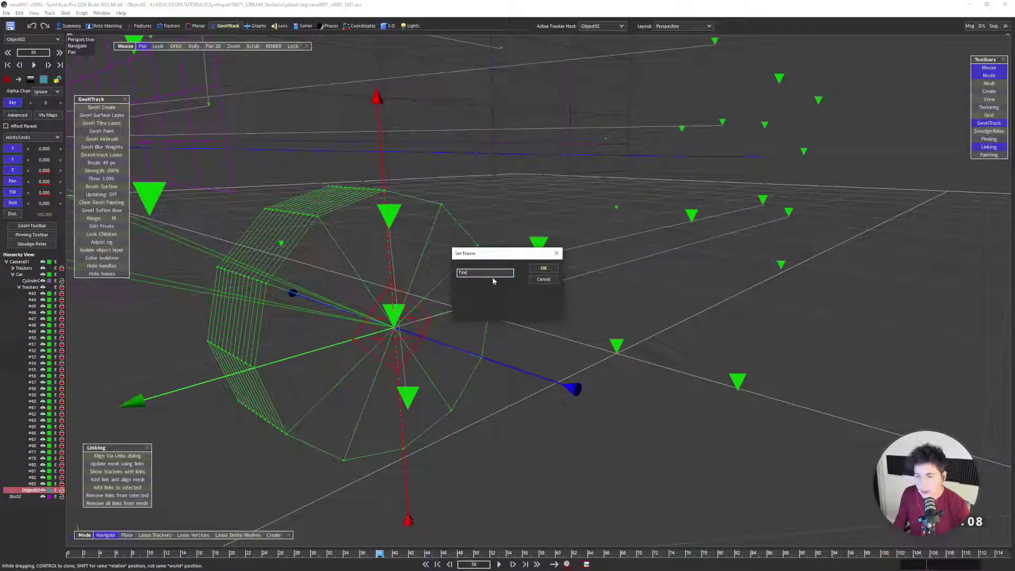
pyautogui.click(544, 269)
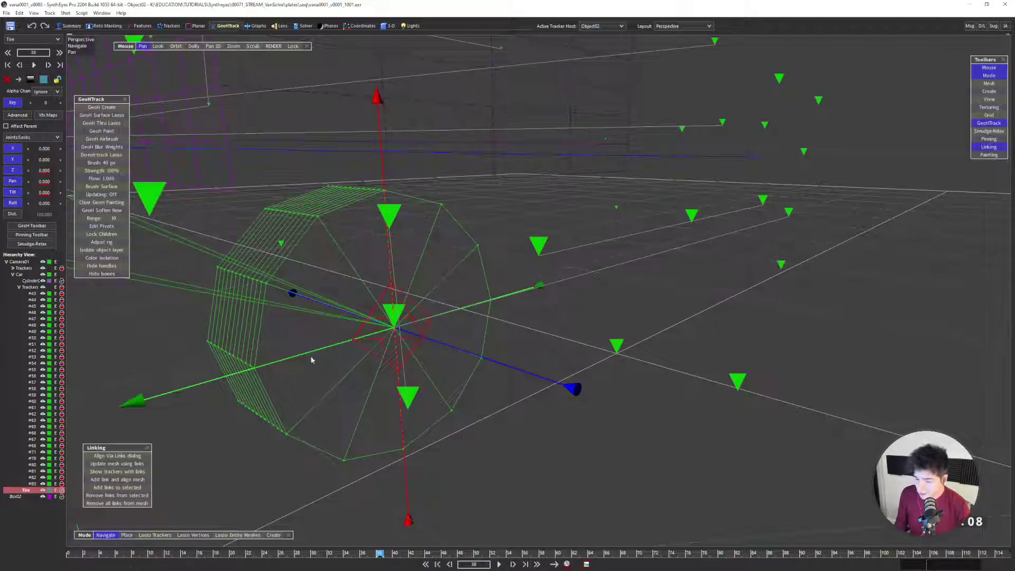
# Lock the perspective view to the camera and frame the front wheel closely at frame 38
pyautogui.moveTo(381, 556); pyautogui.dragTo(381, 556)
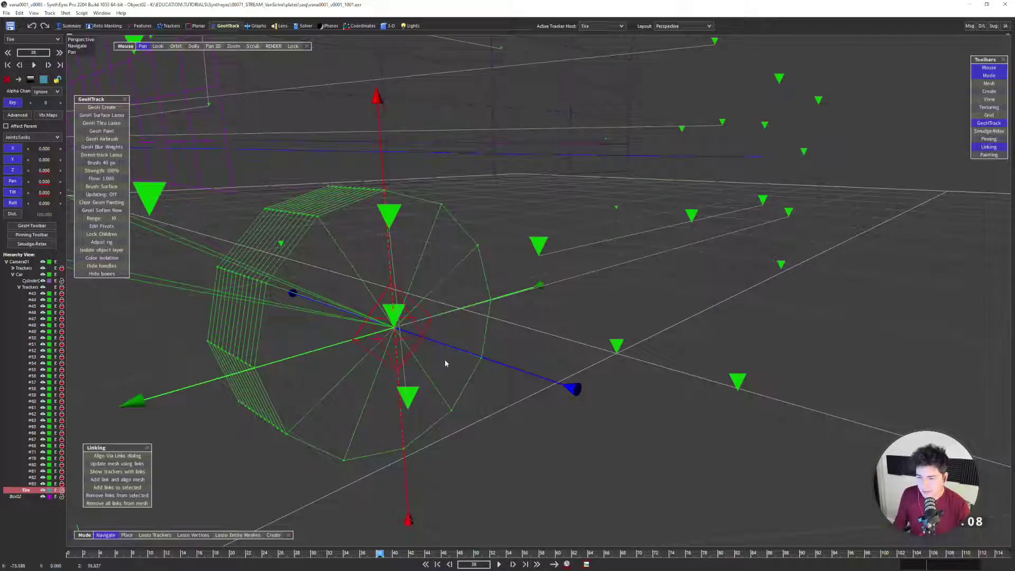
pyautogui.press('l')
pyautogui.scroll(9, 474, 349)
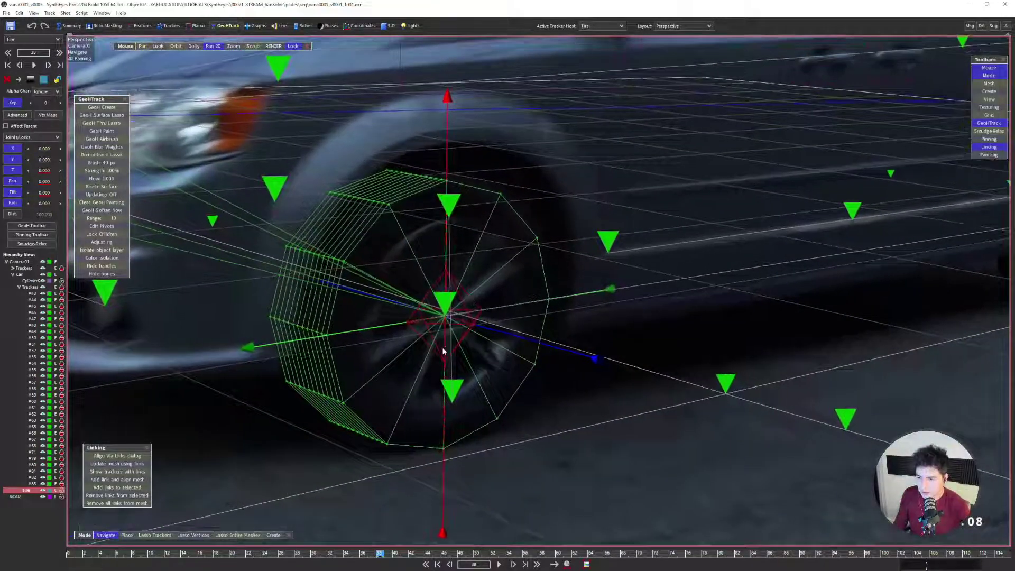
pyautogui.moveTo(452, 340); pyautogui.dragTo(535, 265, button='middle')
pyautogui.scroll(-1, 438, 365)
pyautogui.scroll(-1, 438, 366)
# Step frame by frame from frame 38, compare the Tire cylinder with the front wheel, and return to frame 48
pyautogui.press('Right')
pyautogui.press('Right')
pyautogui.press('Right')
pyautogui.press('Right')
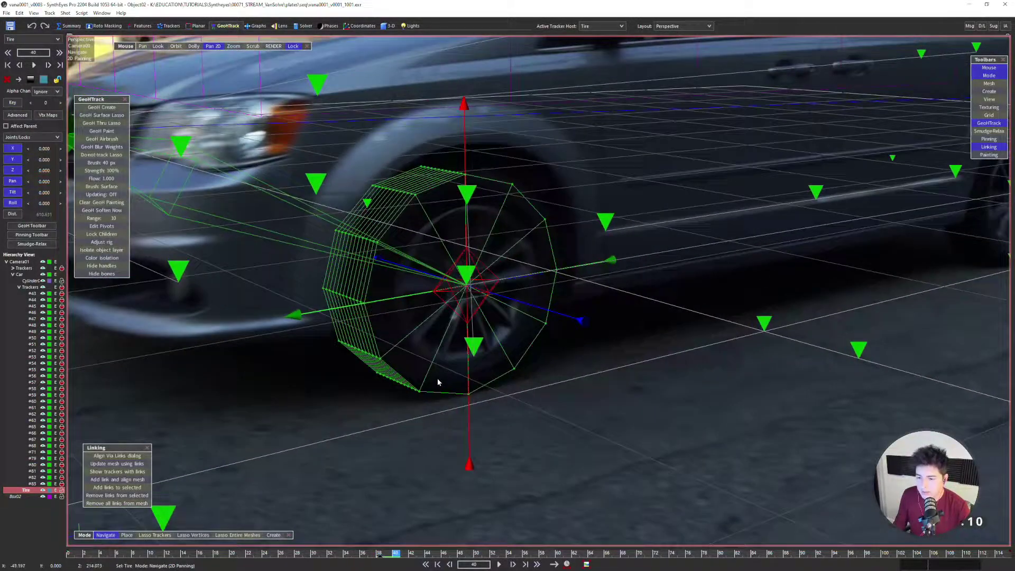
pyautogui.moveTo(334, 373); pyautogui.dragTo(445, 366, button='middle')
pyautogui.press('Right')
pyautogui.press('Right')
pyautogui.press('Right')
pyautogui.press('Right')
pyautogui.press('Right')
pyautogui.press('Right')
pyautogui.press('Right')
pyautogui.press('Right')
pyautogui.press('Right')
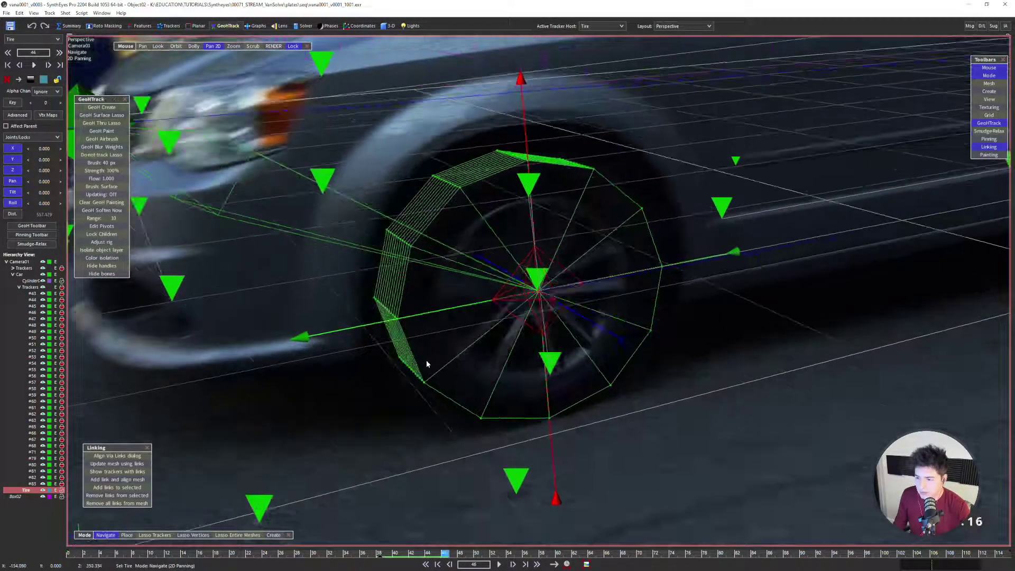
pyautogui.press('Left')
pyautogui.press('Left')
pyautogui.press('Left')
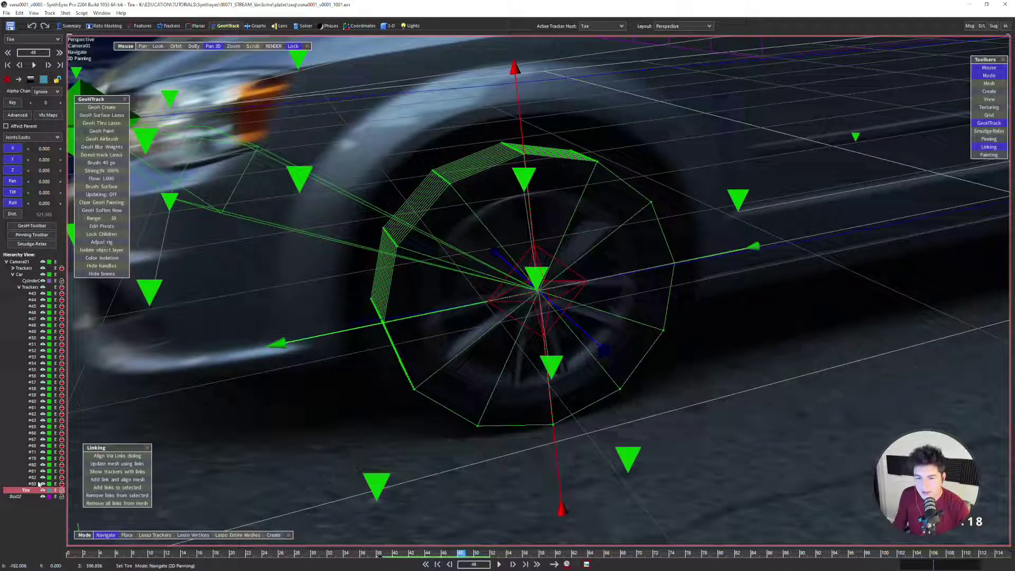
# Try to parent the front-wheel cylinder under the Tire object in the hierarchy
pyautogui.click(25, 280)
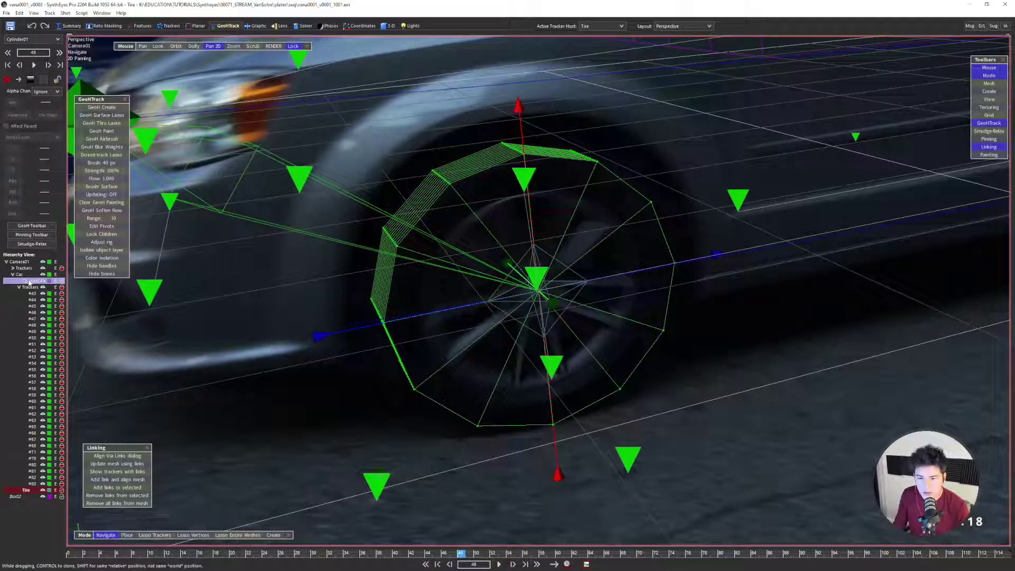
pyautogui.moveTo(25, 492); pyautogui.dragTo(26, 491)
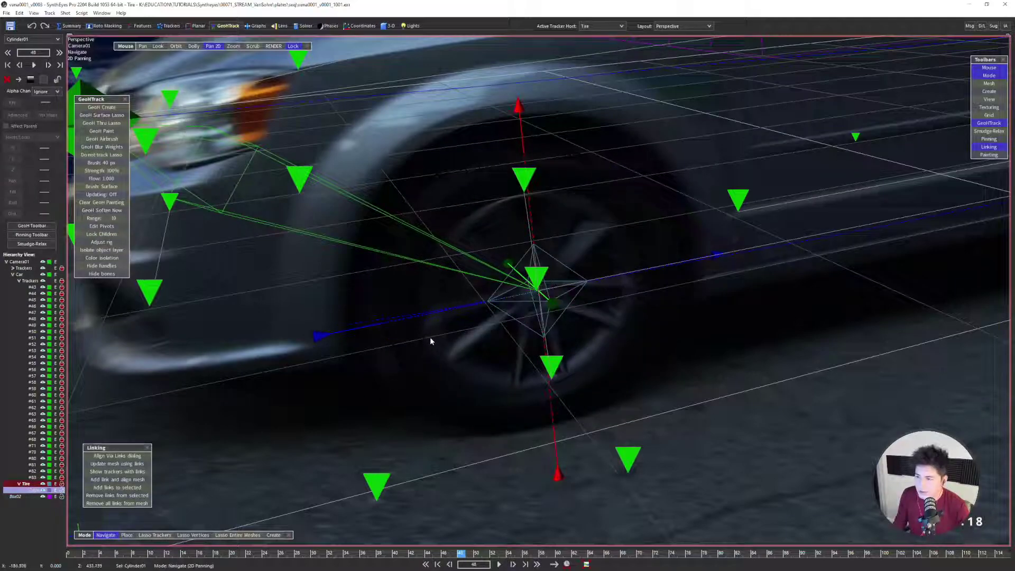
pyautogui.scroll(-5, 423, 324)
pyautogui.scroll(5, 492, 279)
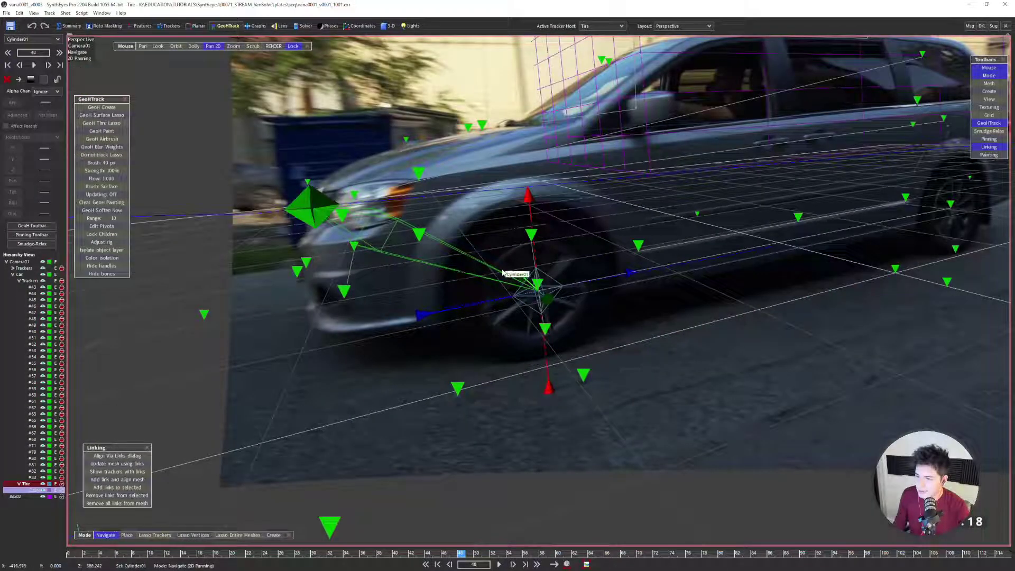
pyautogui.hotkey('ctrl', 'z')
pyautogui.scroll(8, 344, 200)
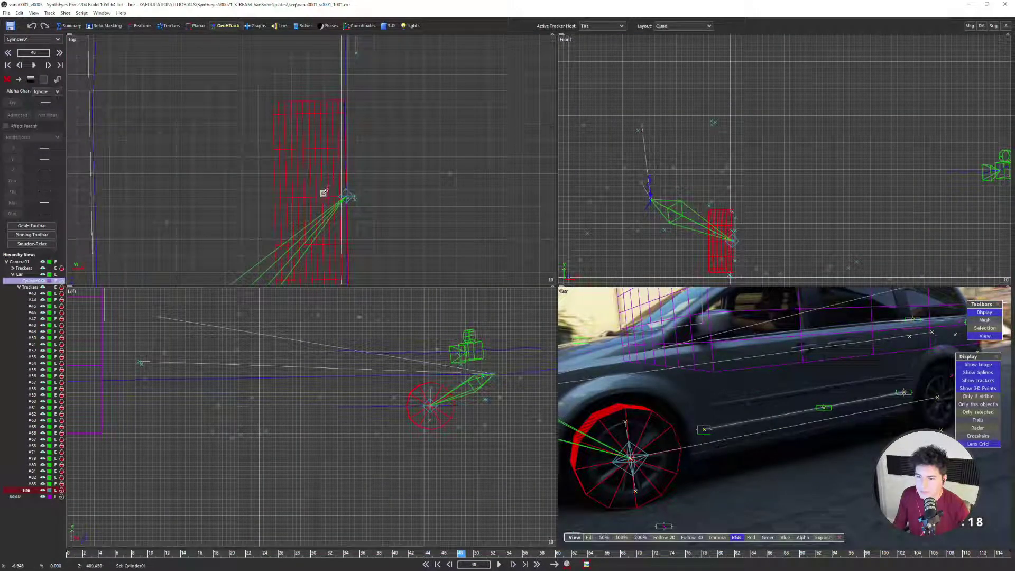
pyautogui.press('5')
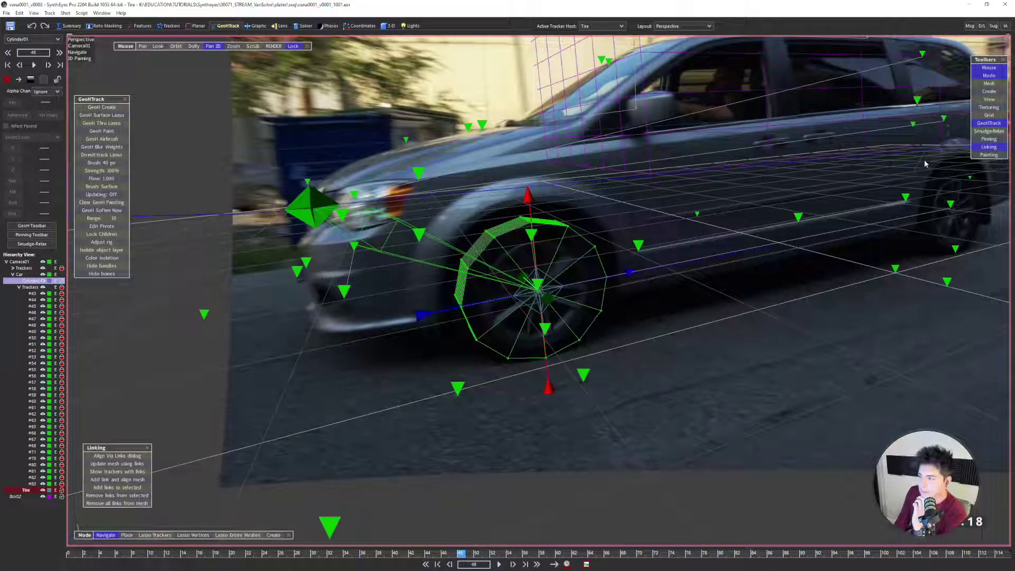
# Remove all tracker links from the wheel cylinder mesh, close the Linking toolbar, and reset the perspective framing
pyautogui.click(989, 147)
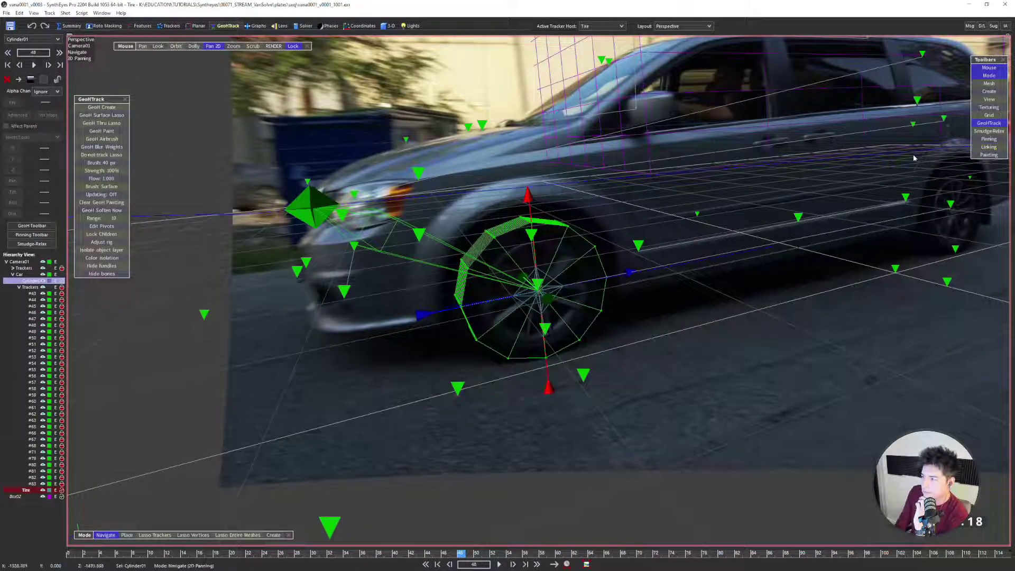
pyautogui.click(988, 147)
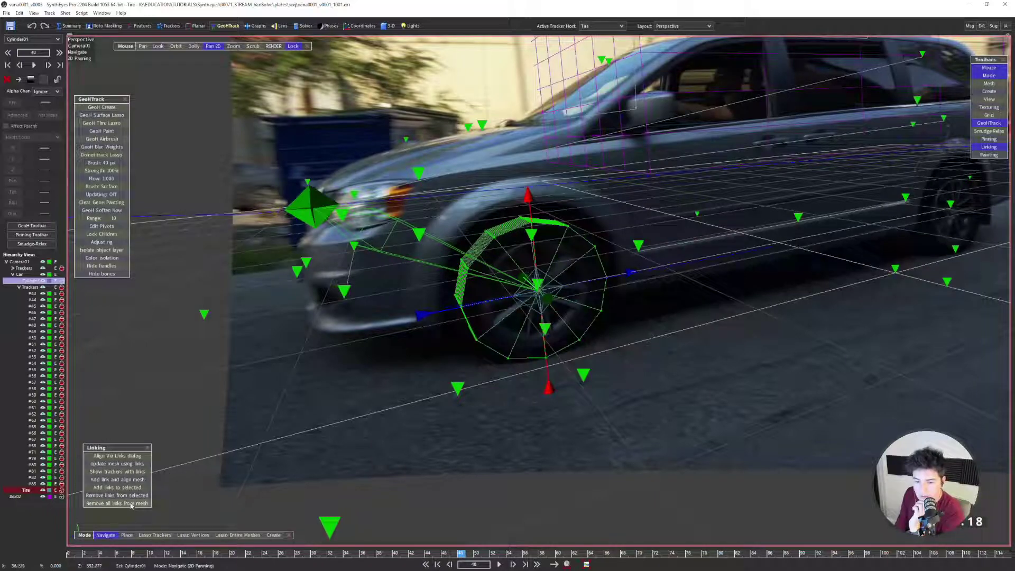
pyautogui.click(133, 504)
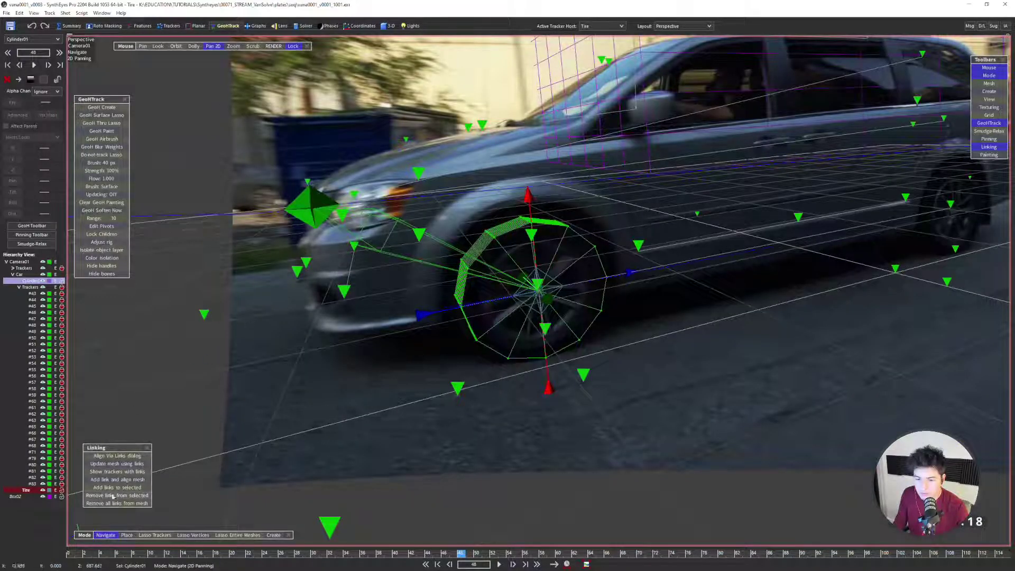
pyautogui.click(125, 503)
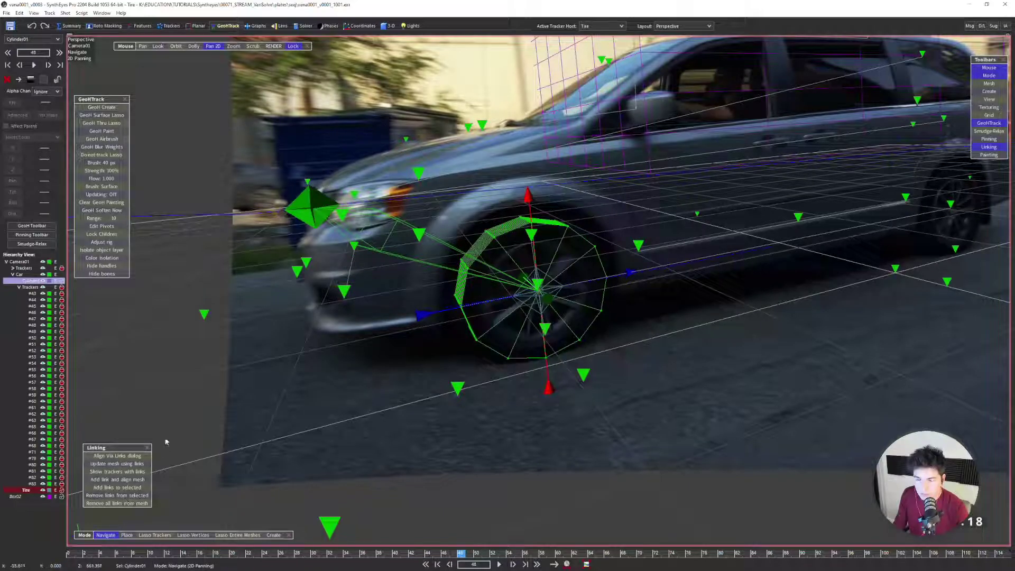
pyautogui.click(147, 449)
pyautogui.press('f')
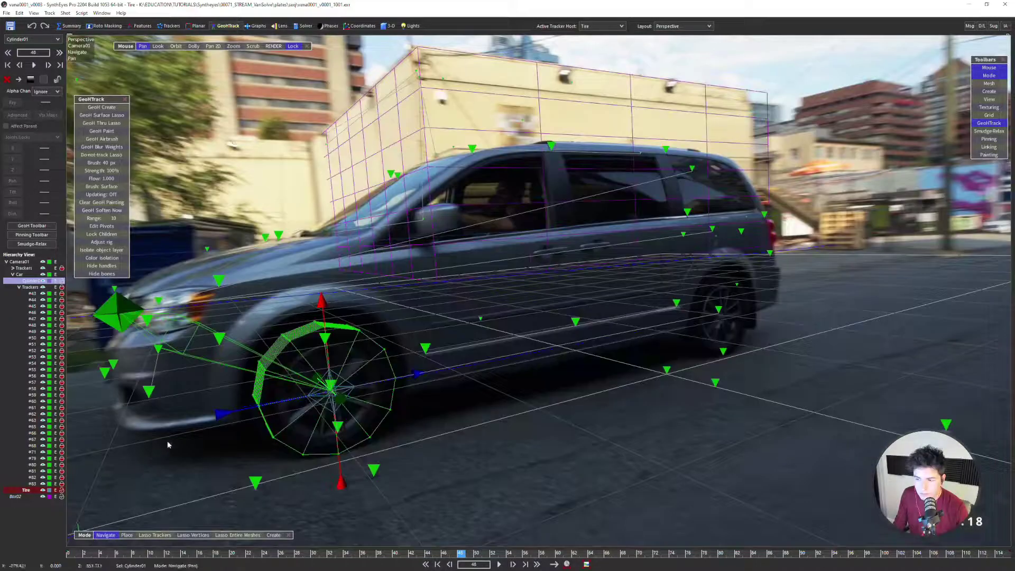
# Move the wheel cylinder from Car to under Tire in the hierarchy and select Tire in the perspective view
pyautogui.press('1')
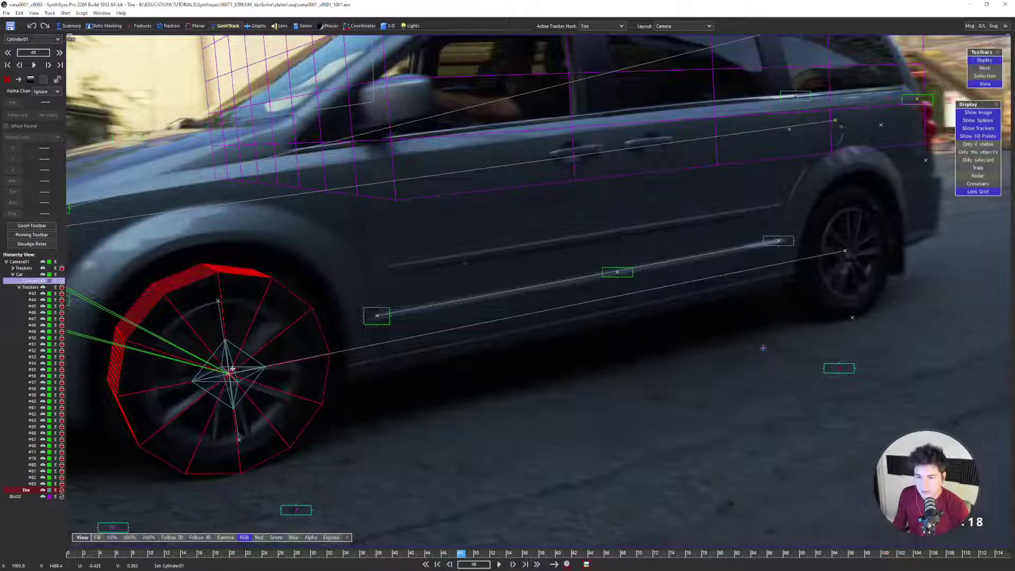
pyautogui.moveTo(32, 296); pyautogui.dragTo(29, 281)
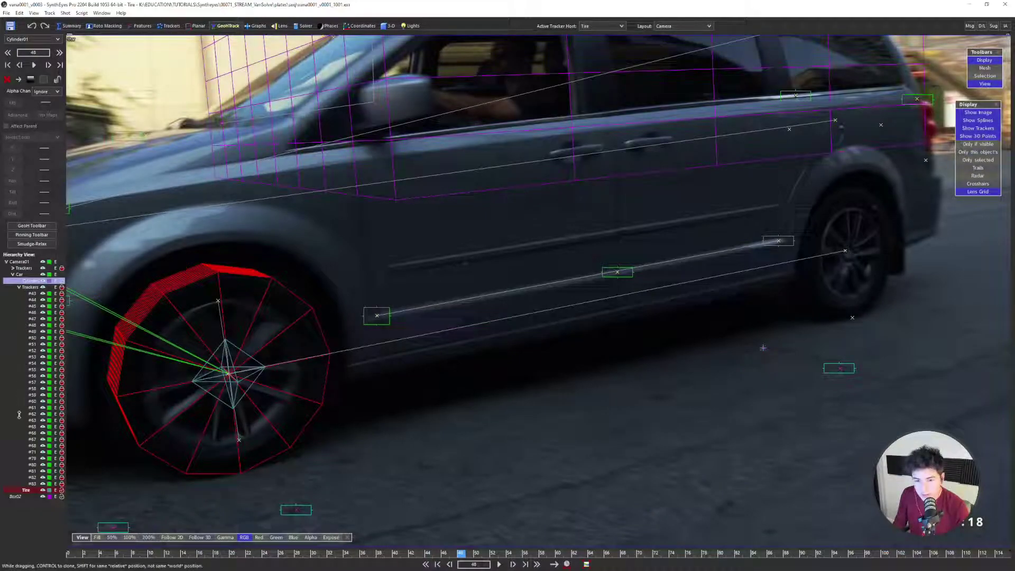
pyautogui.moveTo(19, 415); pyautogui.dragTo(22, 490)
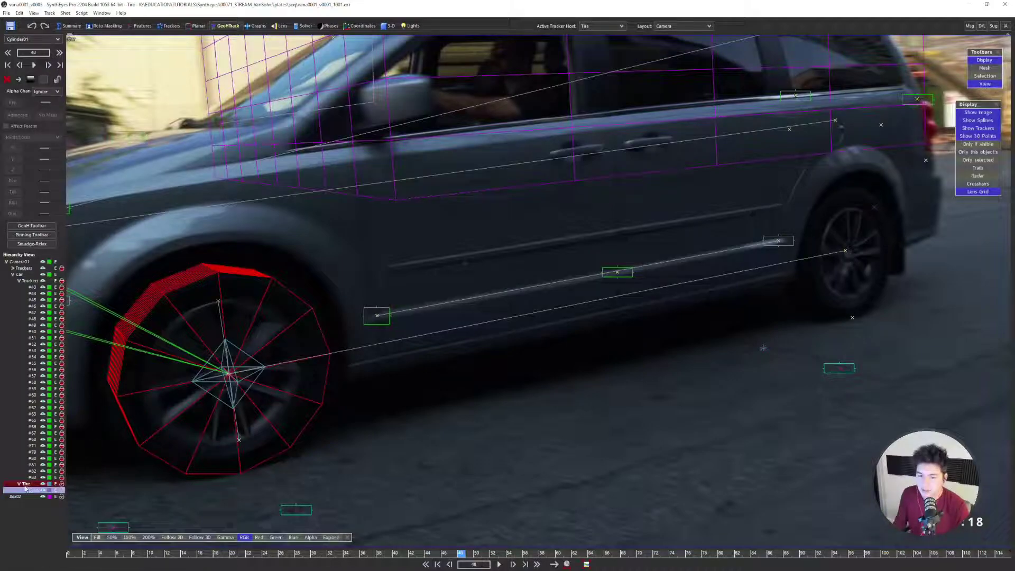
pyautogui.click(25, 484)
pyautogui.press('5')
pyautogui.press('Right')
pyautogui.press('Left')
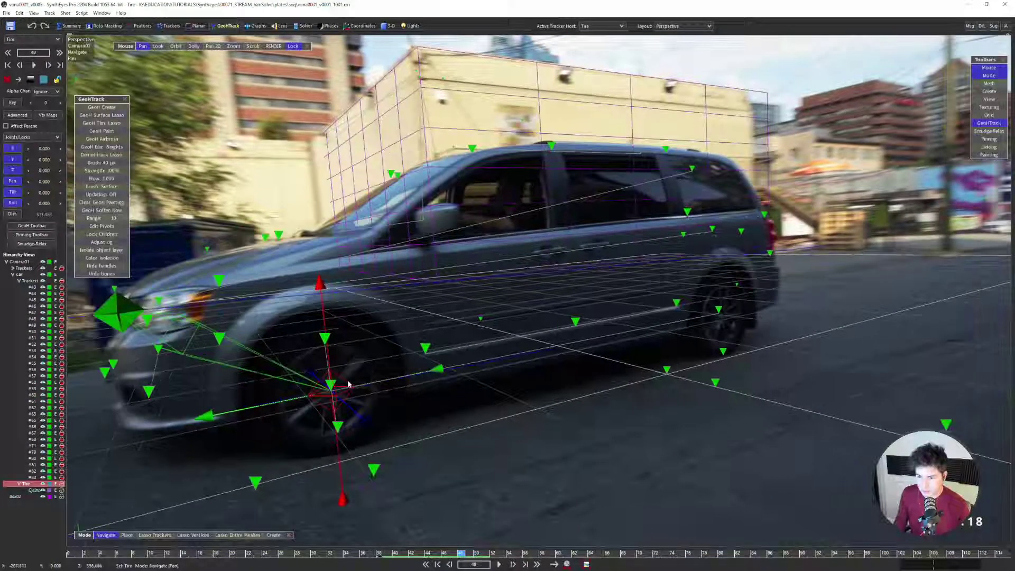
# Try assigning the front-wheel cylinder's surface to Tire with the GeoH Surface Lasso
pyautogui.scroll(4, 340, 408)
pyautogui.moveTo(347, 362); pyautogui.dragTo(454, 288, button='middle')
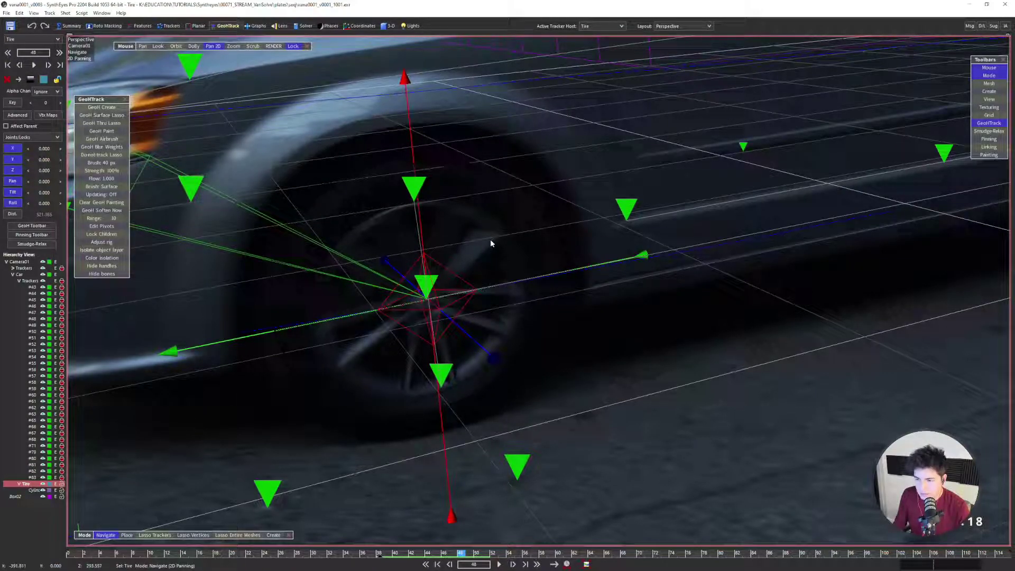
pyautogui.moveTo(516, 99); pyautogui.dragTo(551, 120, button='middle')
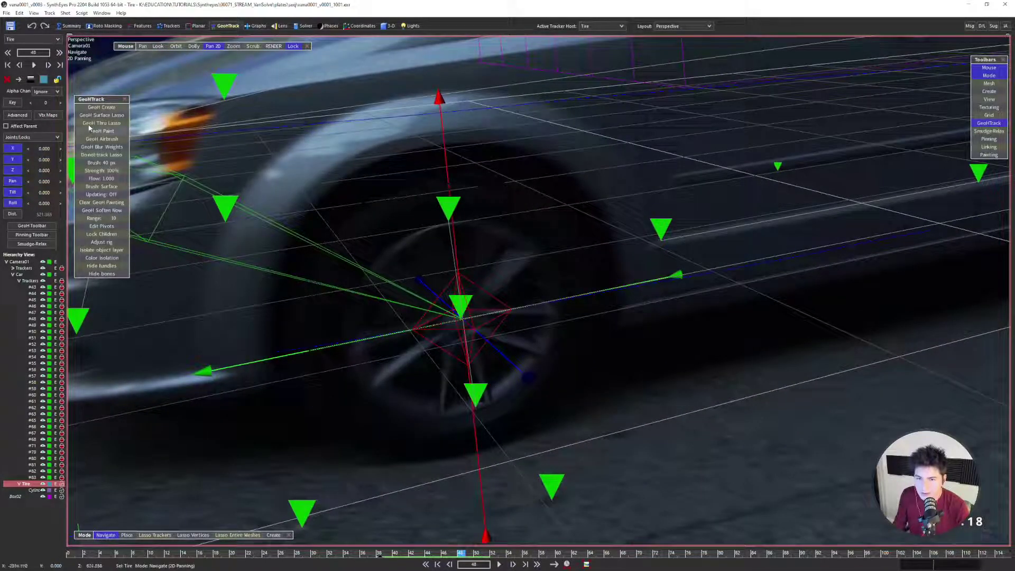
pyautogui.click(104, 115)
pyautogui.moveTo(307, 162)
pyautogui.mouseDown()
pyautogui.moveTo(318, 439)
pyautogui.moveTo(711, 333)
pyautogui.mouseUp()
pyautogui.moveTo(313, 158); pyautogui.dragTo(317, 156)
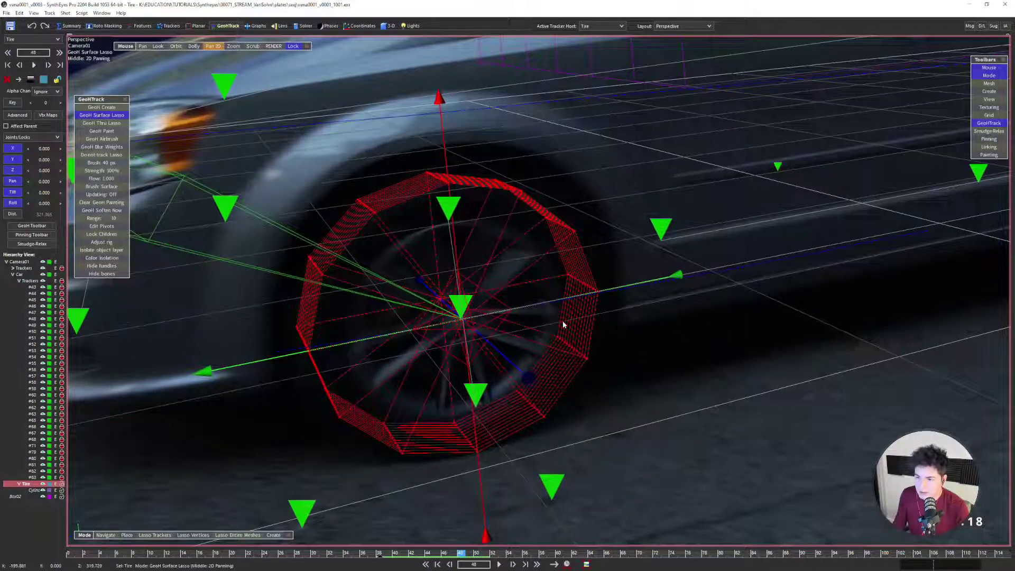
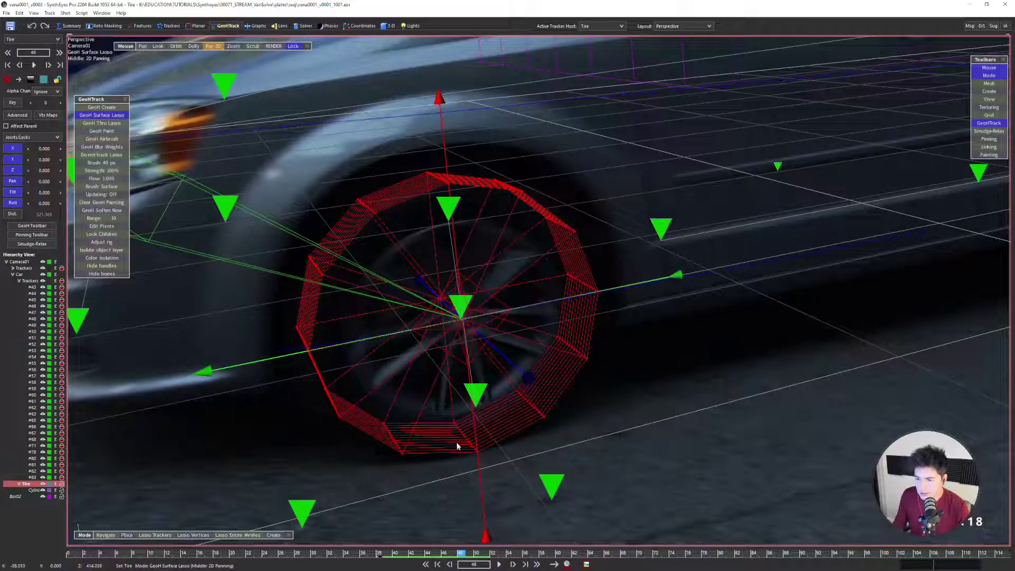
pyautogui.click(472, 445)
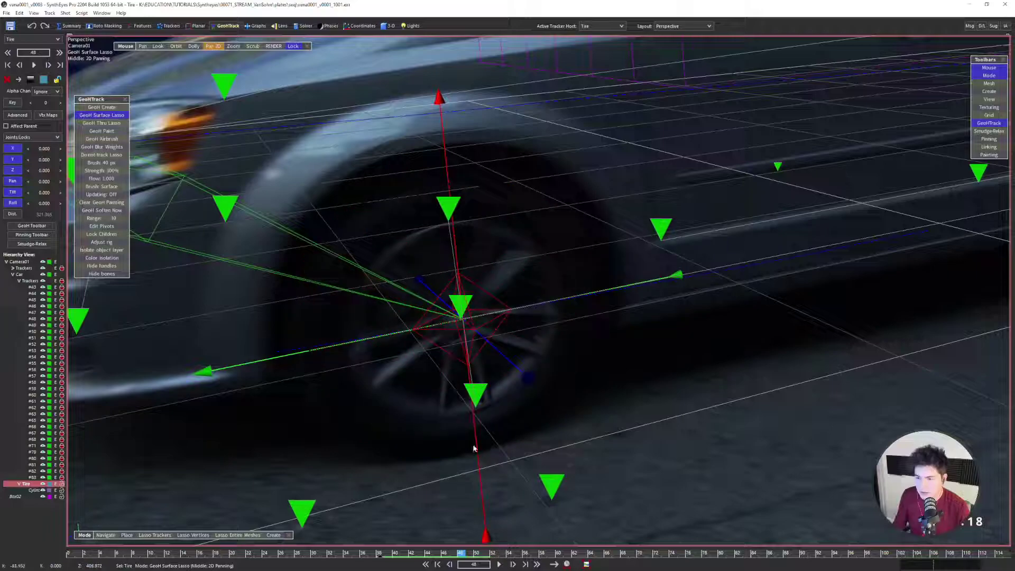
# Retry the GeoH Surface Lasso around the whole wheel cylinder, inspect the mesh near the ground, and undo the lasso
pyautogui.moveTo(466, 452)
pyautogui.mouseDown()
pyautogui.moveTo(449, 483)
pyautogui.moveTo(474, 452)
pyautogui.moveTo(428, 466)
pyautogui.moveTo(468, 458)
pyautogui.mouseUp()
pyautogui.scroll(5, 521, 409)
pyautogui.moveTo(406, 347)
pyautogui.mouseDown()
pyautogui.moveTo(388, 349)
pyautogui.moveTo(441, 346)
pyautogui.mouseUp()
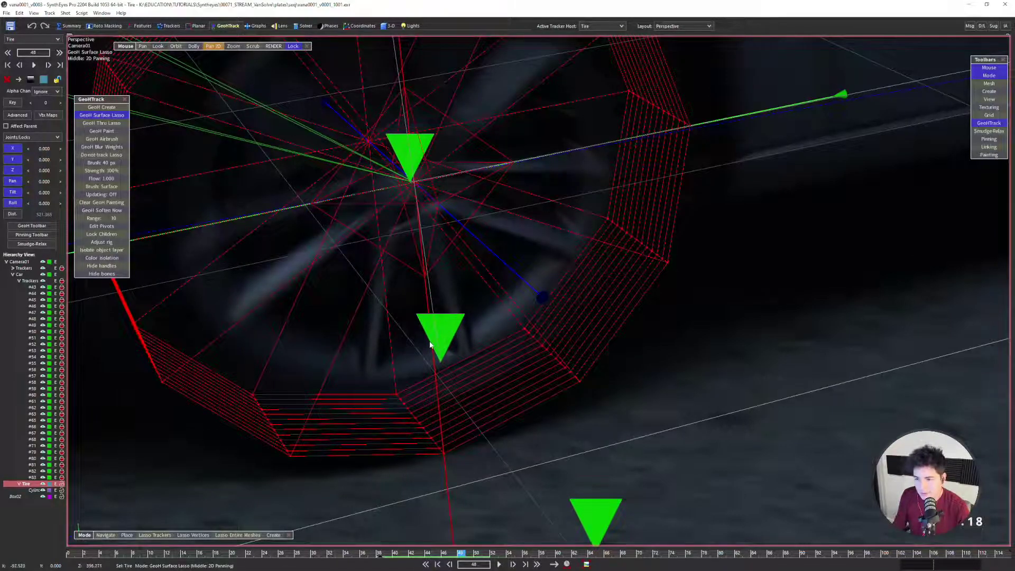
pyautogui.scroll(-3, 430, 342)
pyautogui.click(351, 284)
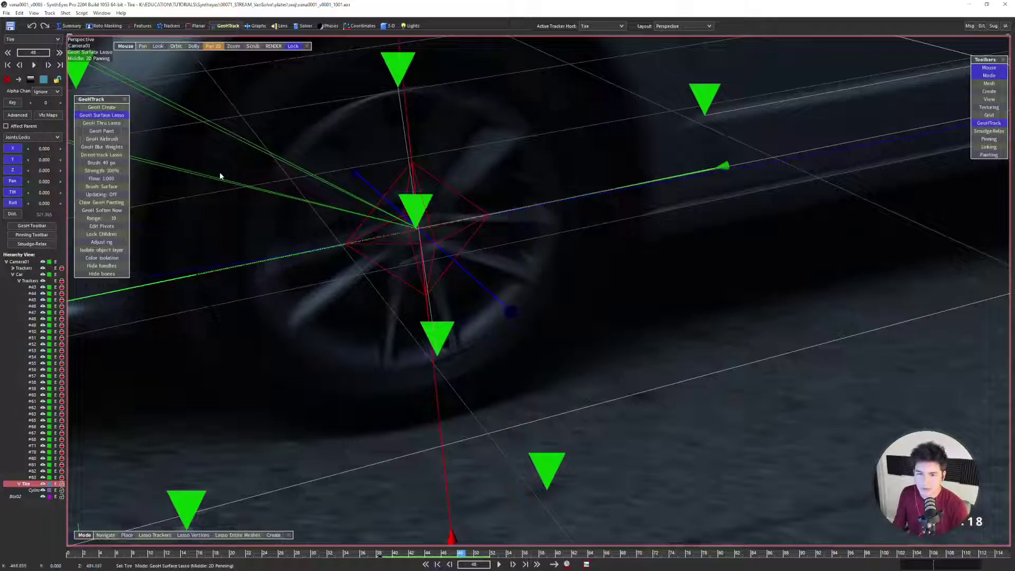
pyautogui.scroll(-3, 335, 160)
pyautogui.moveTo(356, 160); pyautogui.dragTo(390, 225, button='middle')
pyautogui.moveTo(353, 144)
pyautogui.mouseDown()
pyautogui.moveTo(412, 259)
pyautogui.moveTo(476, 174)
pyautogui.moveTo(367, 147)
pyautogui.mouseUp()
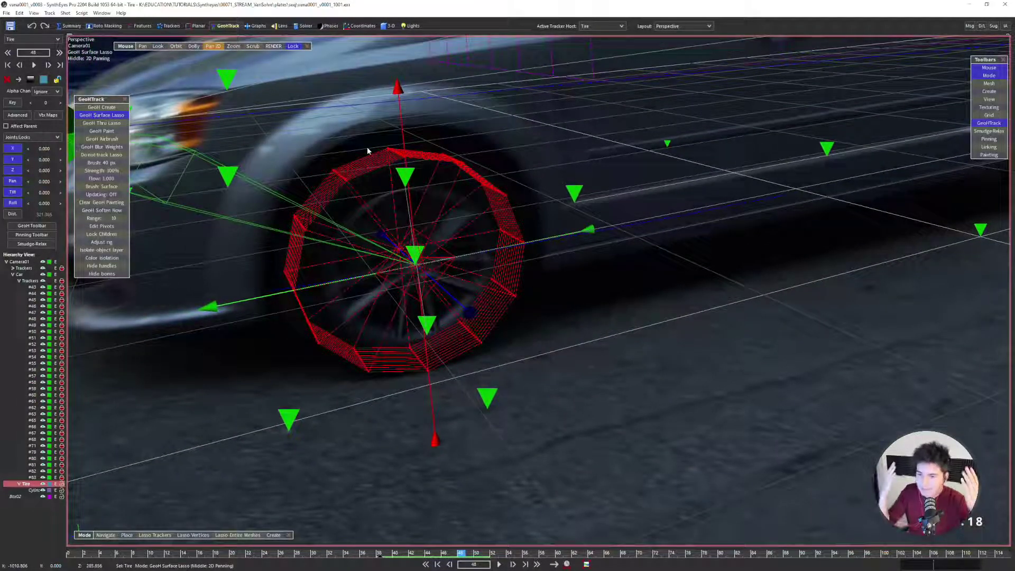
pyautogui.scroll(5, 421, 320)
pyautogui.scroll(2, 423, 324)
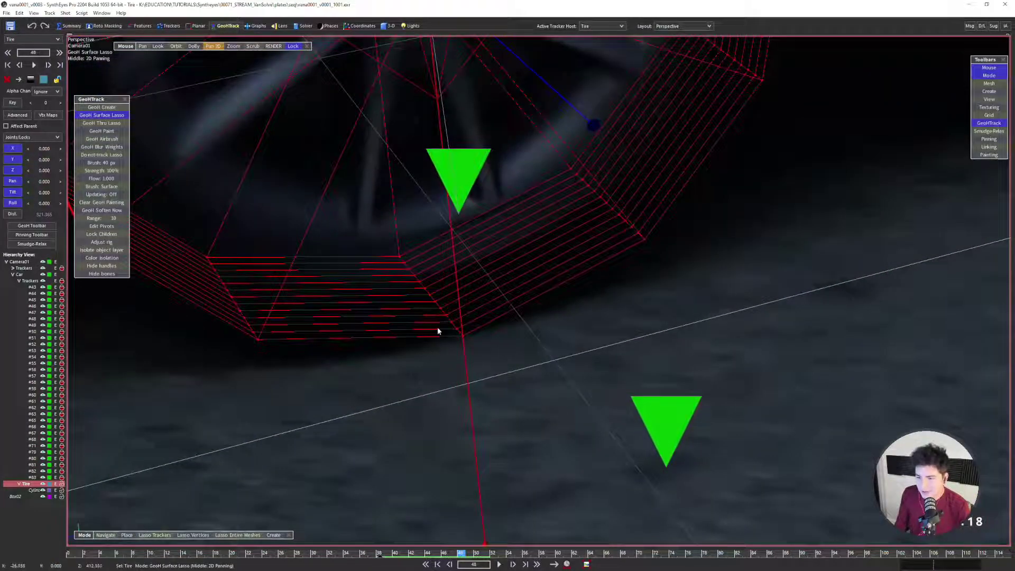
pyautogui.scroll(-4, 437, 330)
pyautogui.hotkey('ctrl', 'z')
# Select the wheel cylinder in the 3D room and reduce its segment count across the width to 1
pyautogui.press('7')
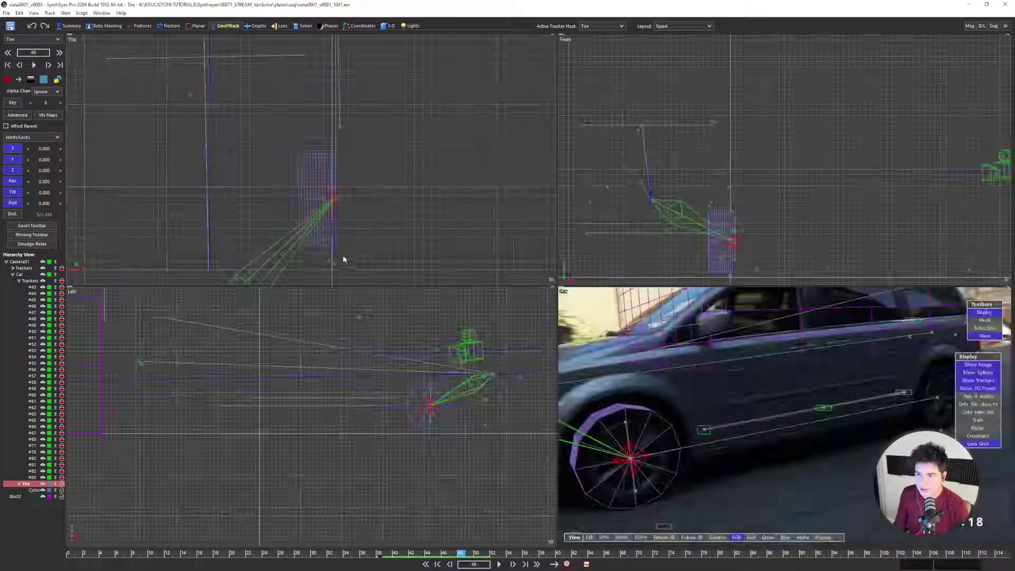
pyautogui.click(306, 188)
pyautogui.click(387, 27)
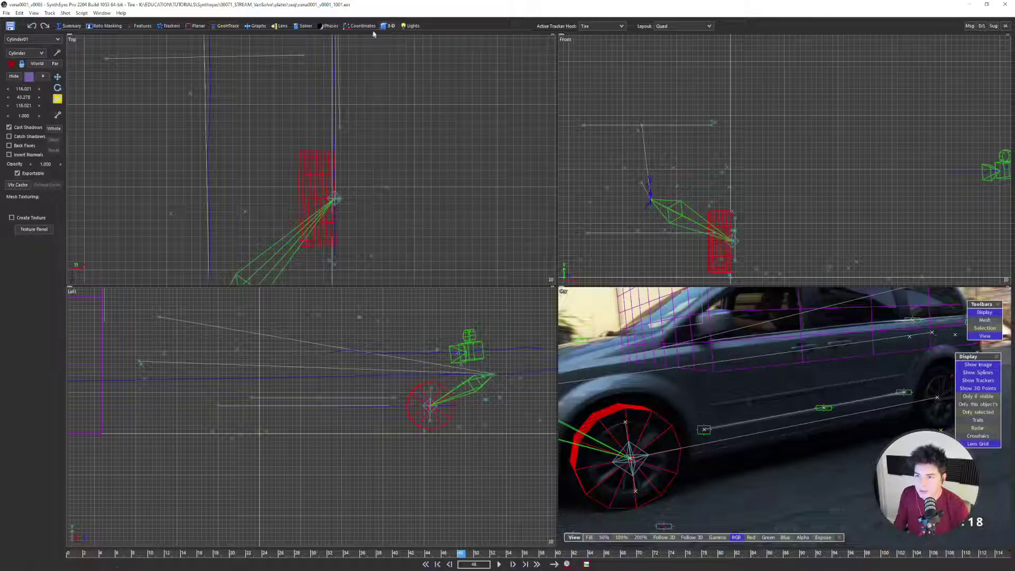
pyautogui.click(43, 77)
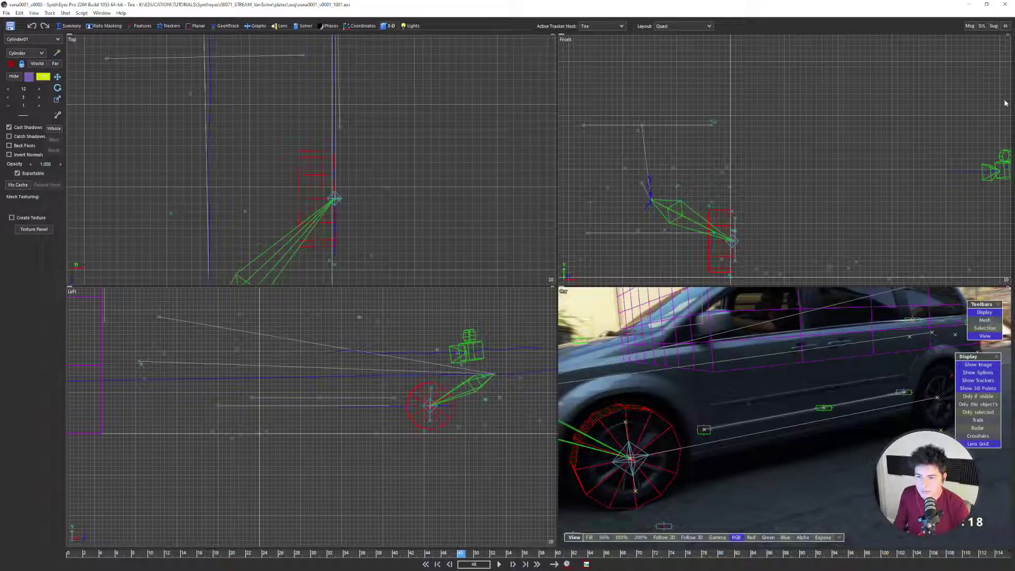
pyautogui.press('5')
pyautogui.press('6')
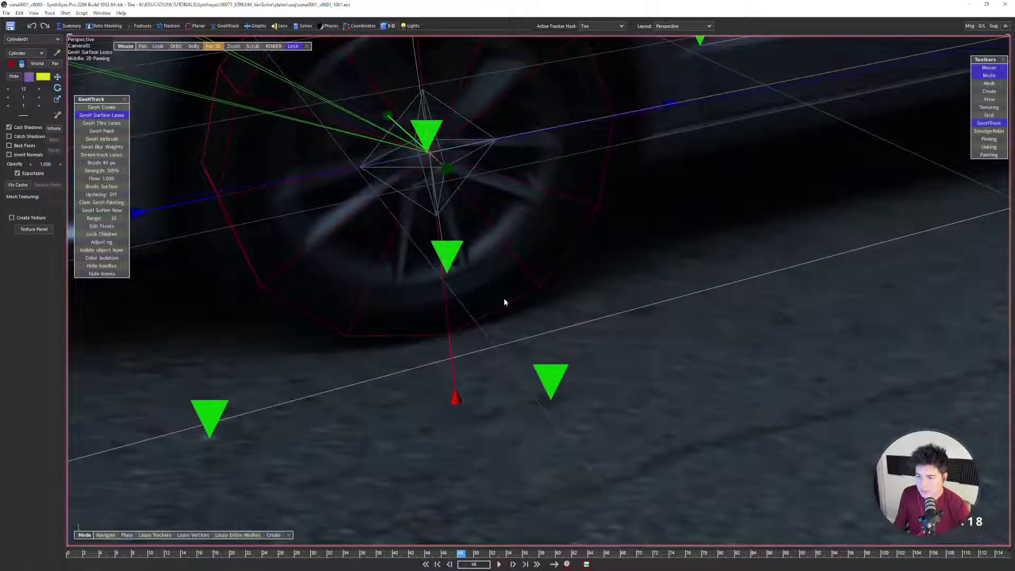
pyautogui.scroll(-1, 455, 297)
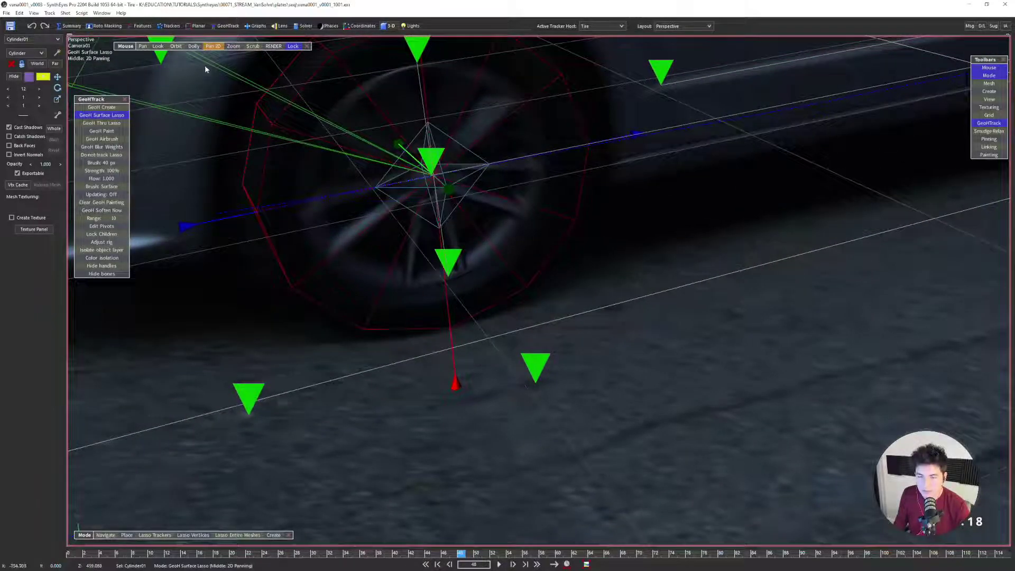
# Return to the GeoHTrack room, select Tire, and lasso the entire simplified cylinder's surface for tracking
pyautogui.click(227, 25)
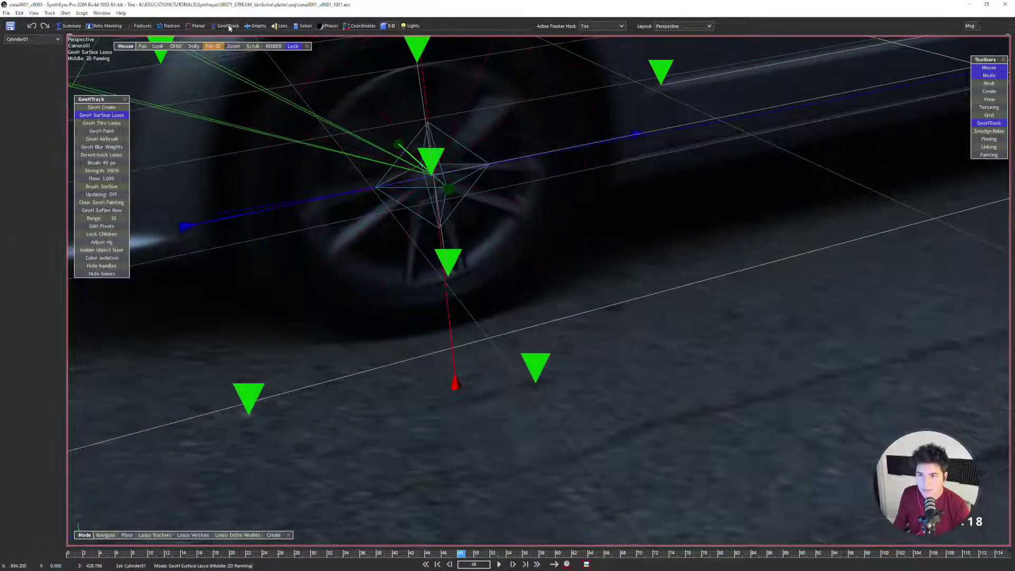
pyautogui.click(24, 483)
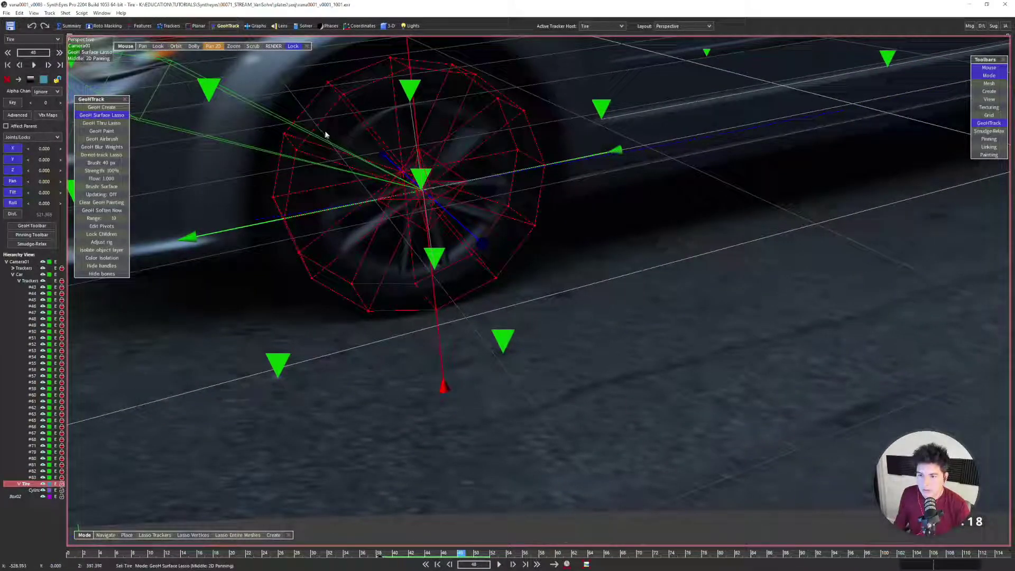
pyautogui.scroll(2, 405, 209)
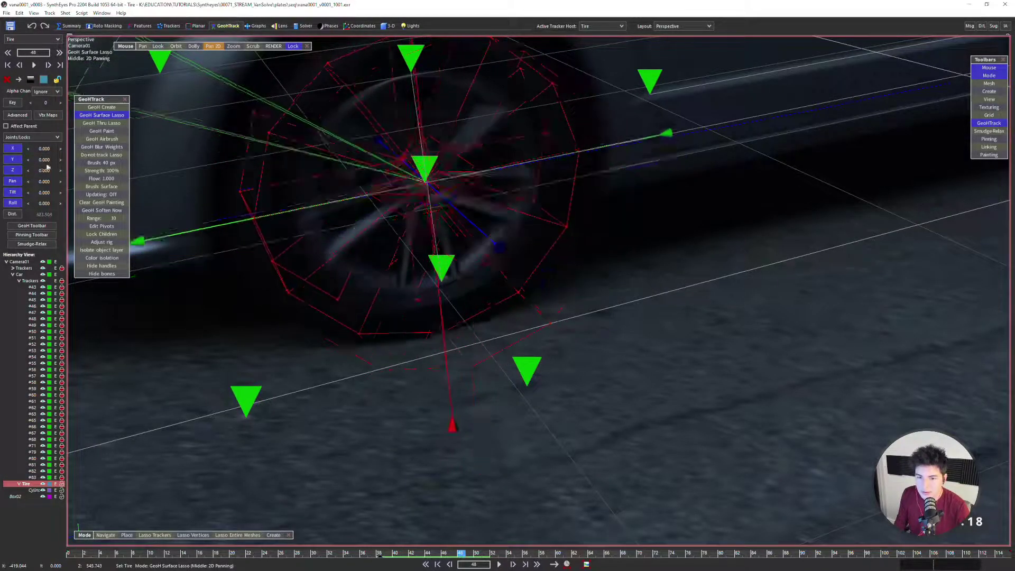
pyautogui.scroll(-2, 392, 298)
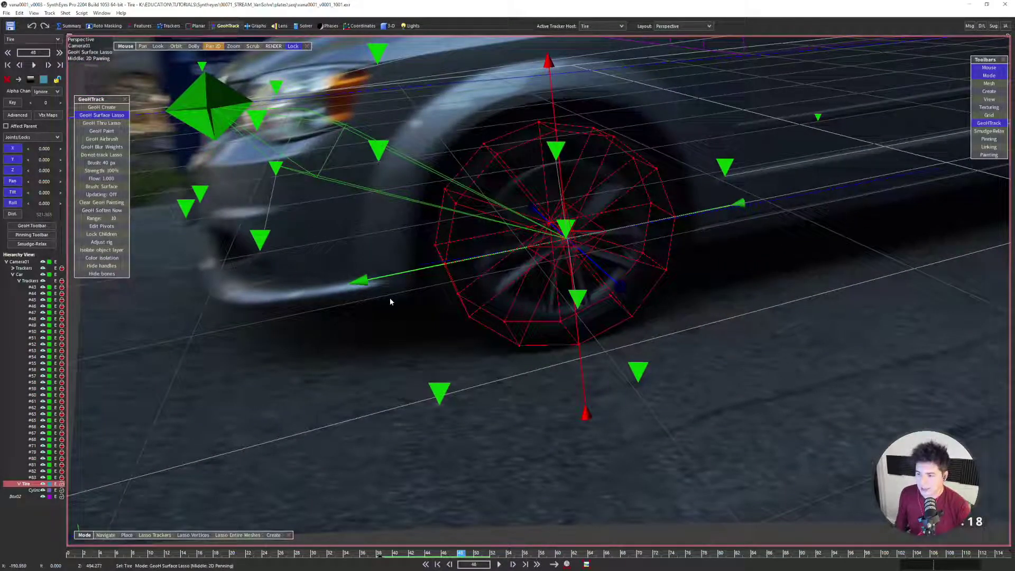
# Step back and forth through the frames after 48 and compare the lassoed cylinder with the front wheel
pyautogui.press('Right')
pyautogui.press('Right')
pyautogui.press('Right')
pyautogui.press('Left')
pyautogui.press('Left')
pyautogui.press('Left')
pyautogui.press('Left')
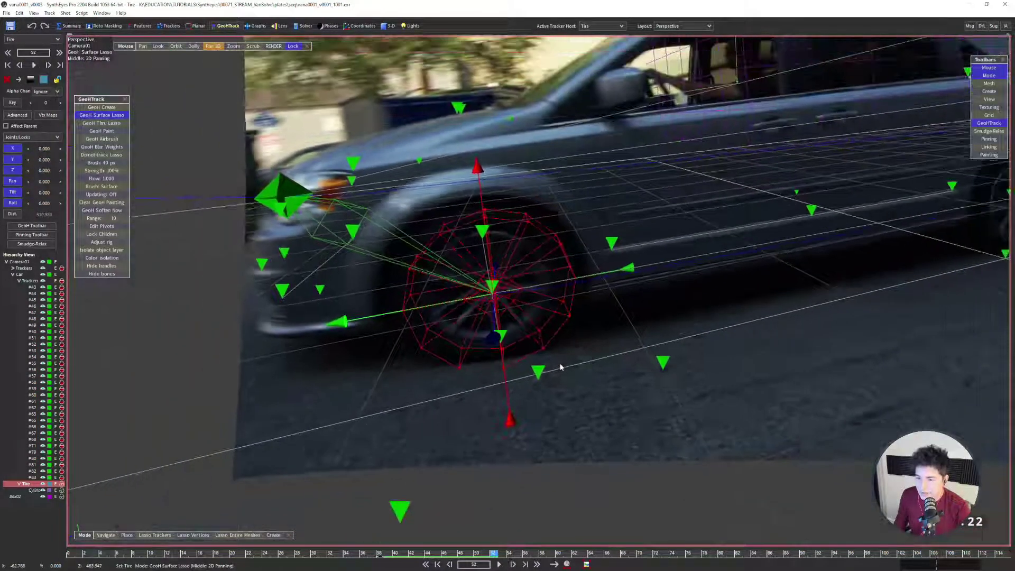
pyautogui.scroll(3, 552, 344)
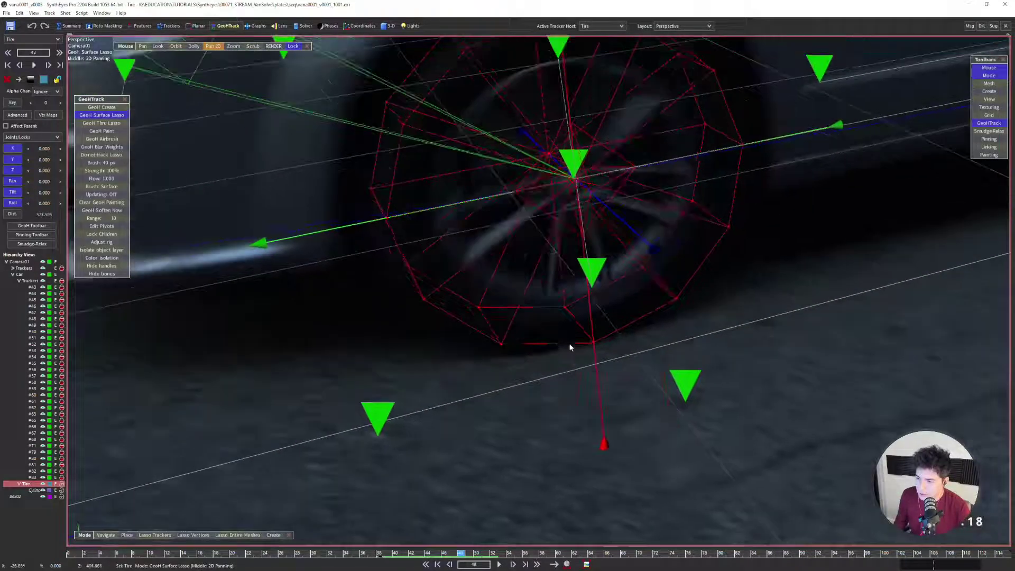
pyautogui.scroll(2, 569, 344)
pyautogui.press('Right')
pyautogui.press('Right')
pyautogui.press('Right')
pyautogui.press('Left')
pyautogui.press('Left')
pyautogui.press('Left')
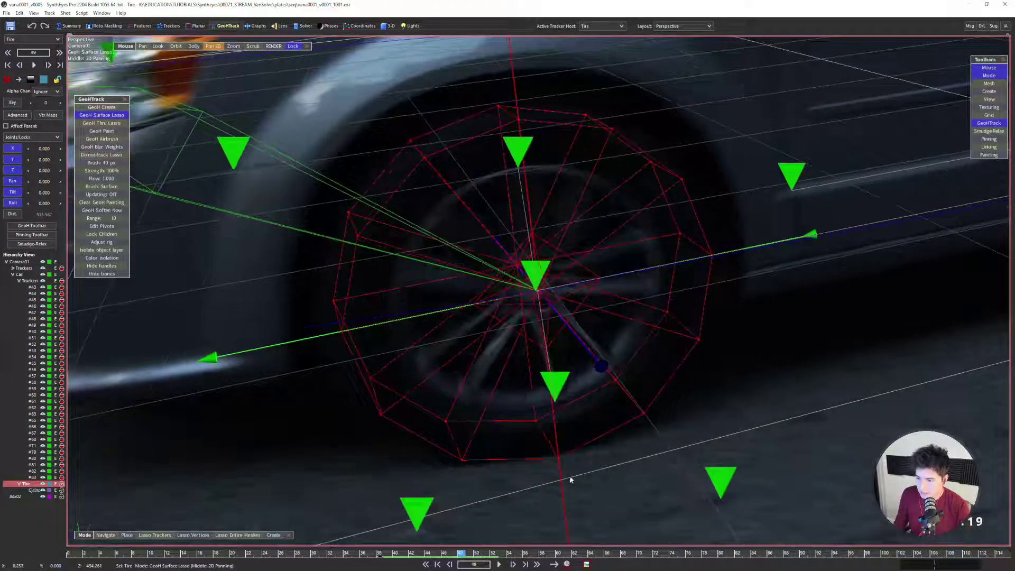
# Check the frames just after 48 and nudge the Tire object's X position lock to improve the cylinder's fit on the front wheel
pyautogui.press('Right')
pyautogui.press('Right')
pyautogui.press('Right')
pyautogui.press('Right')
pyautogui.press('Left')
pyautogui.press('Left')
pyautogui.press('Left')
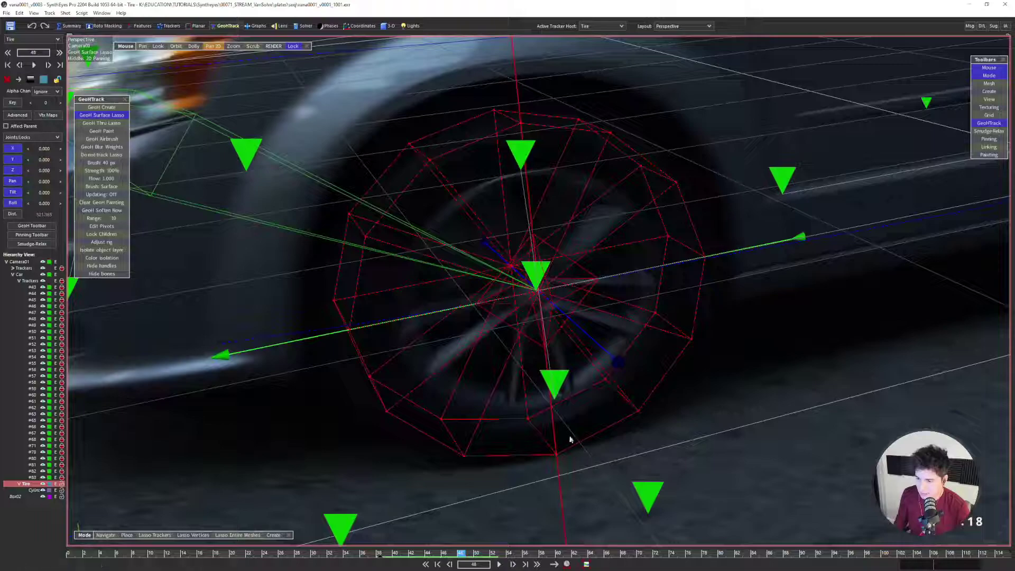
pyautogui.moveTo(45, 153); pyautogui.dragTo(62, 151)
# Step back and forth through the frames around 48 to 52 and check the cylinder's alignment with the wheel, returning to frame 48
pyautogui.press('Right')
pyautogui.press('Right')
pyautogui.press('Right')
pyautogui.press('Right')
pyautogui.press('Left')
pyautogui.press('Left')
pyautogui.press('Left')
pyautogui.press('Left')
pyautogui.press('Right')
pyautogui.press('Right')
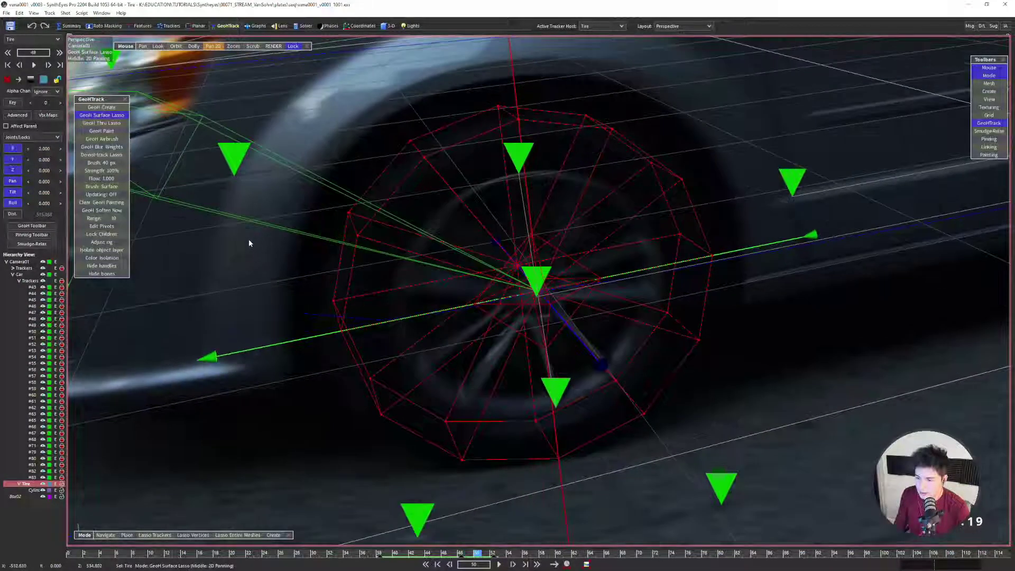
pyautogui.click(468, 554)
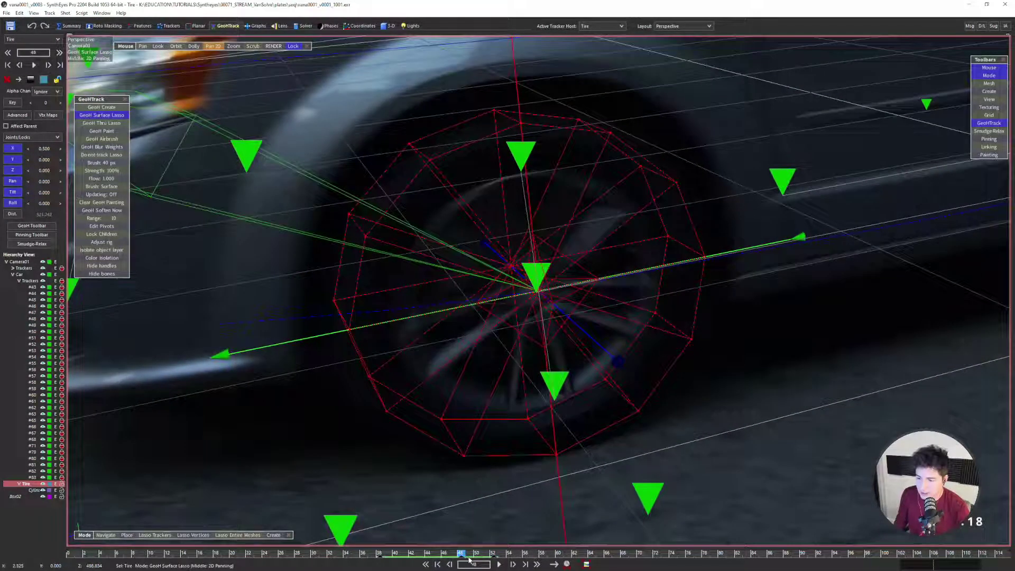
# Advance from frame 48 to frame 60 and set the Tire object's X position lock to -3.000
pyautogui.press('Right')
pyautogui.press('Right')
pyautogui.press('Right')
pyautogui.press('Right')
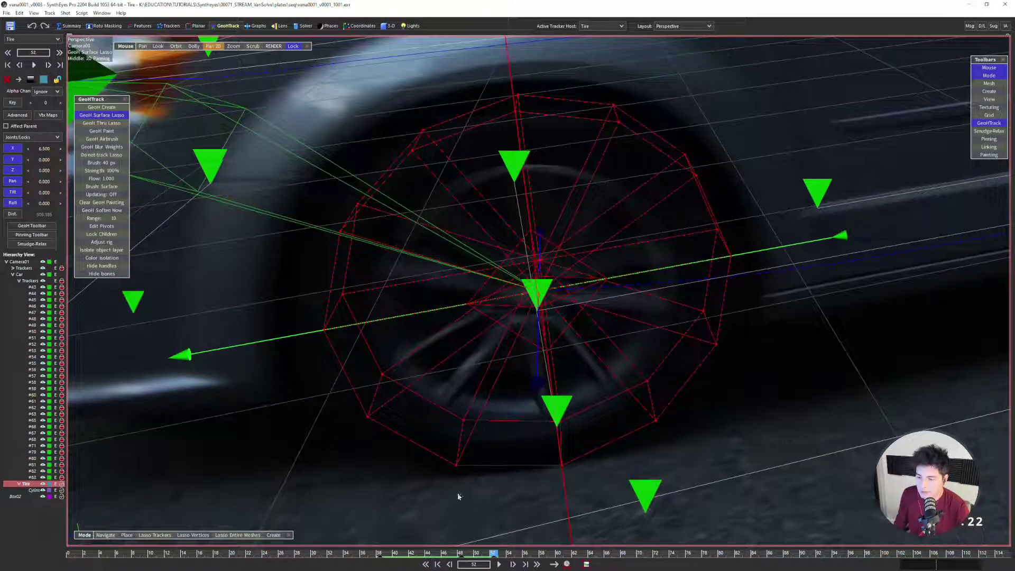
pyautogui.press('Right')
pyautogui.press('Right')
pyautogui.press('Right')
pyautogui.press('Right')
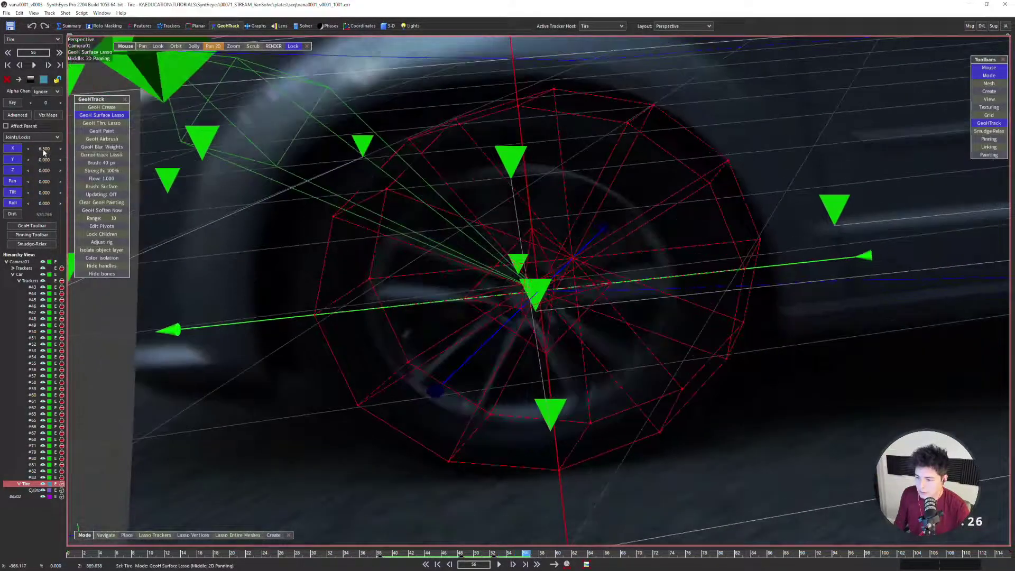
pyautogui.press('Right')
pyautogui.press('Right')
pyautogui.press('Right')
pyautogui.press('Right')
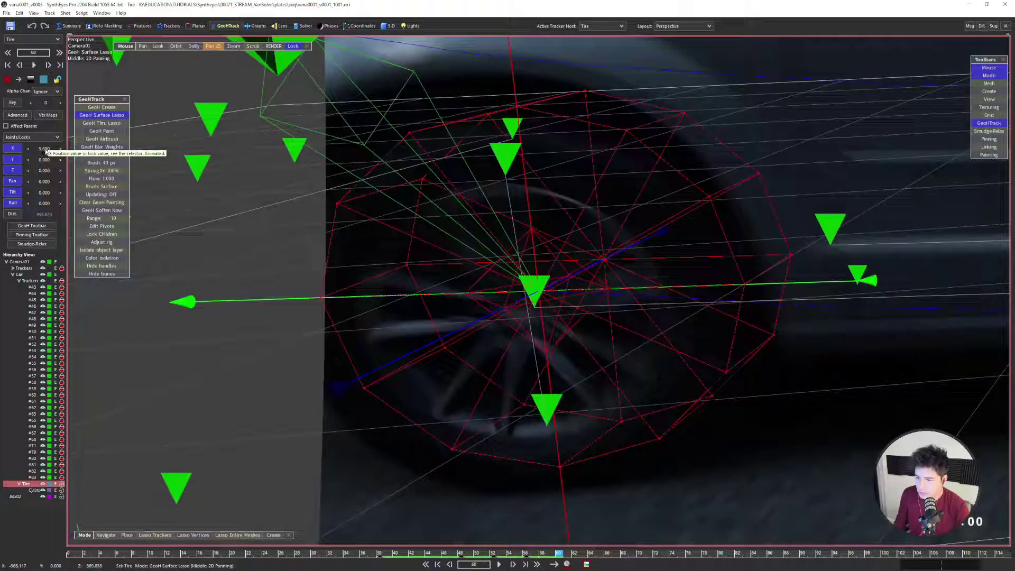
pyautogui.moveTo(44, 152); pyautogui.dragTo(18, 153)
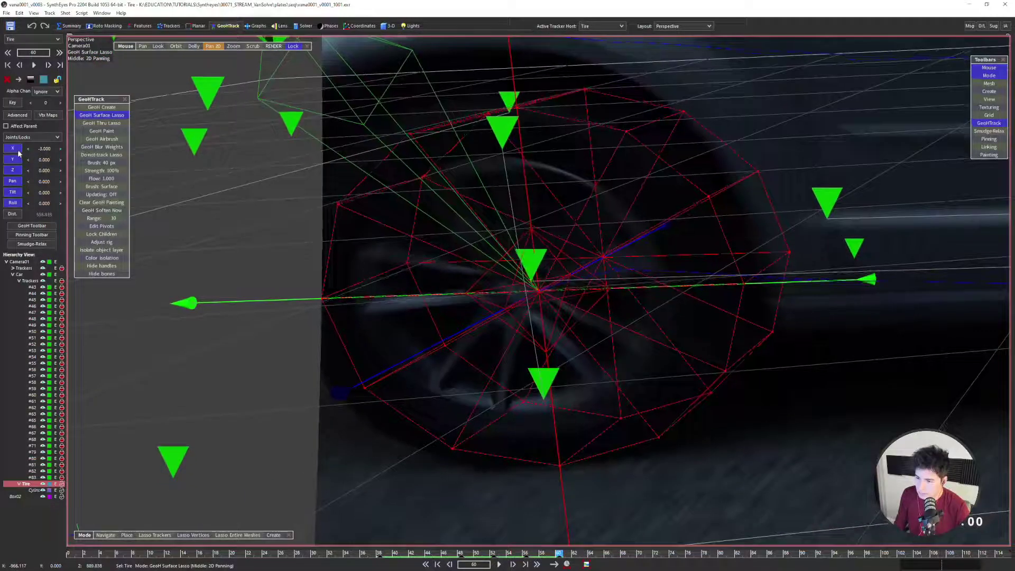
# Inspect the cylinder against the wheel and car body at frame 60 and through the following frames to 63
pyautogui.scroll(-3, 505, 194)
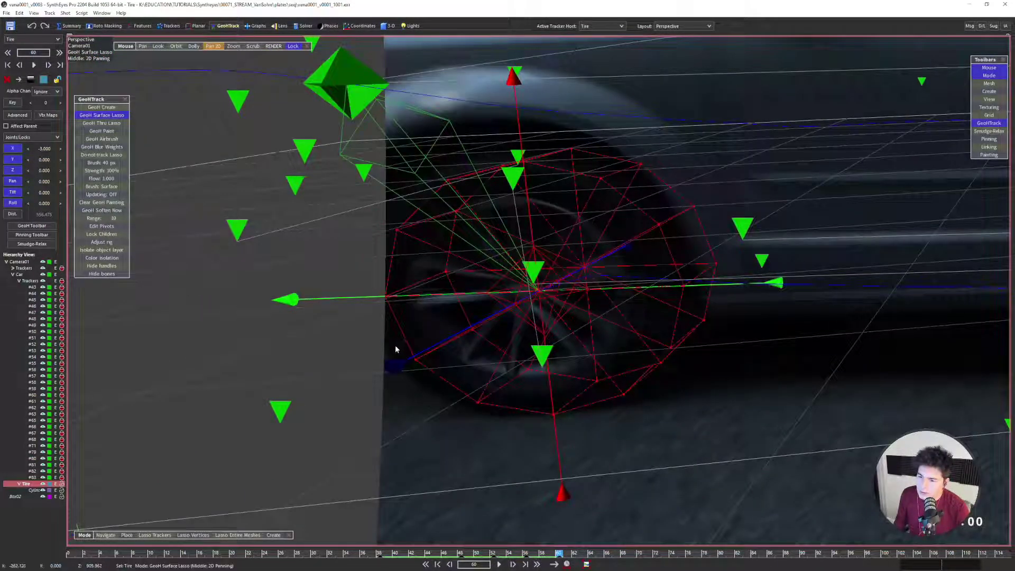
pyautogui.scroll(-3, 429, 347)
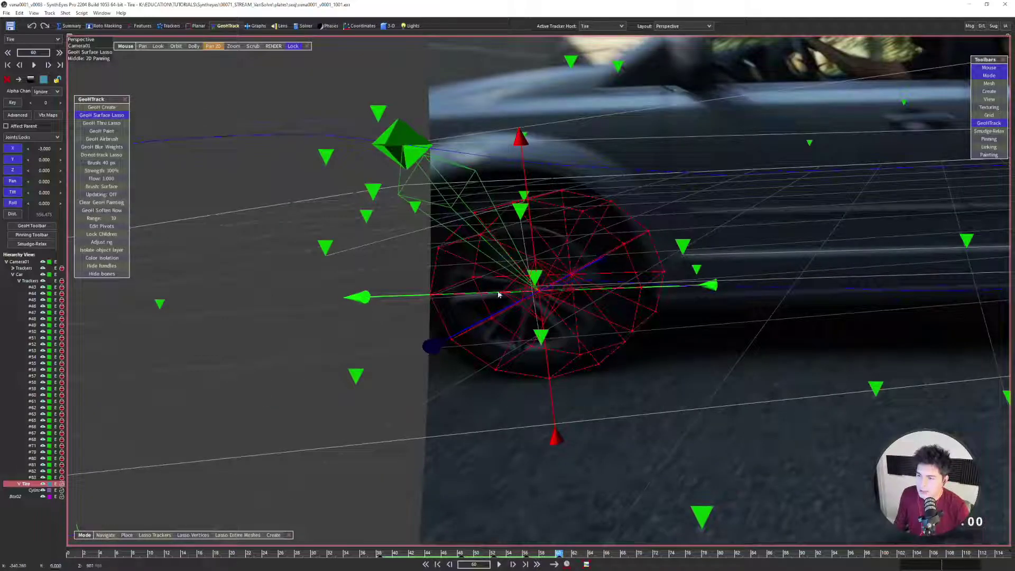
pyautogui.scroll(1, 563, 171)
pyautogui.scroll(3, 529, 280)
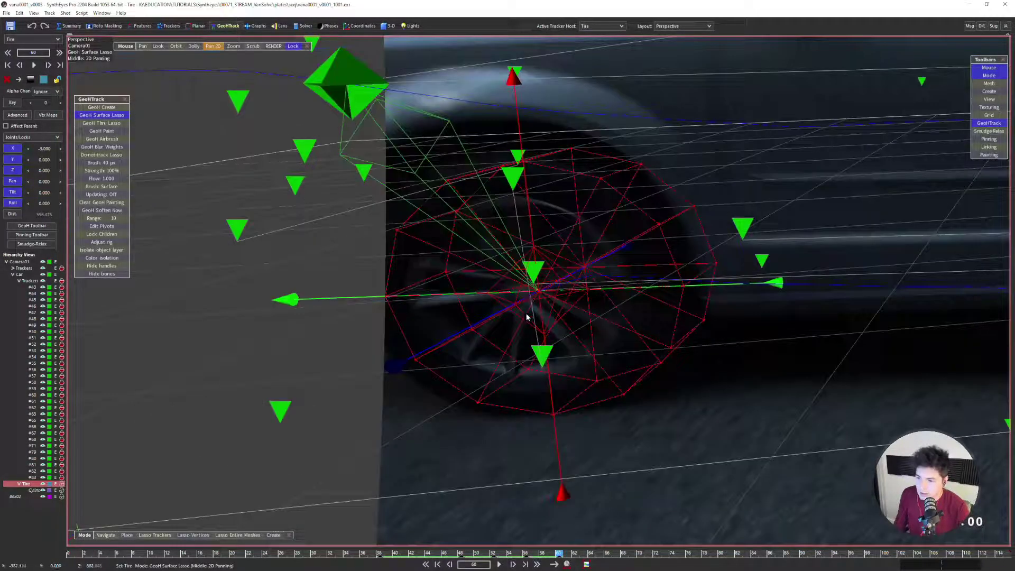
pyautogui.press('Right')
pyautogui.press('Left')
pyautogui.press('Right')
pyautogui.press('Right')
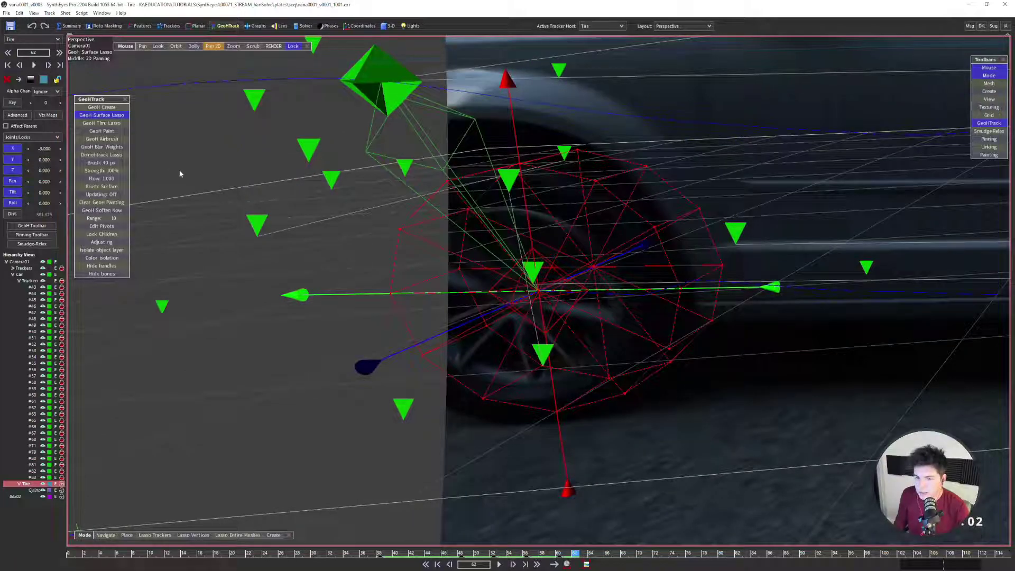
pyautogui.press('Right')
pyautogui.press('Right')
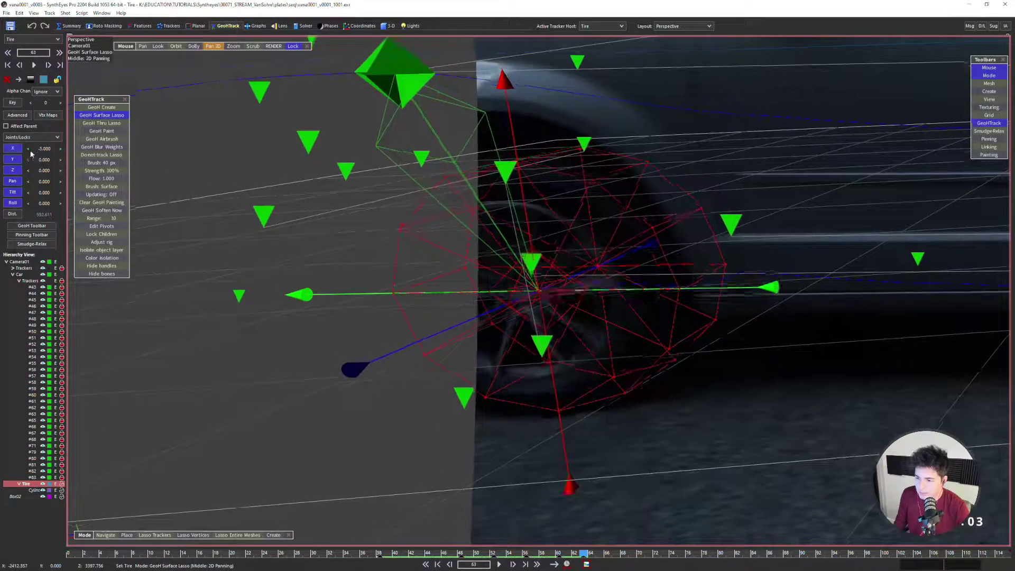
# Step forward from frame 63 to around frame 80 and compare the cylinder with the front wheel, ending at frame 78
pyautogui.press('Right')
pyautogui.press('Right')
pyautogui.press('Right')
pyautogui.press('Right')
pyautogui.press('Right')
pyautogui.press('Right')
pyautogui.press('Right')
pyautogui.press('Right')
pyautogui.press('Right')
pyautogui.press('Right')
pyautogui.press('Right')
pyautogui.press('Right')
pyautogui.press('Right')
pyautogui.press('Right')
pyautogui.press('Right')
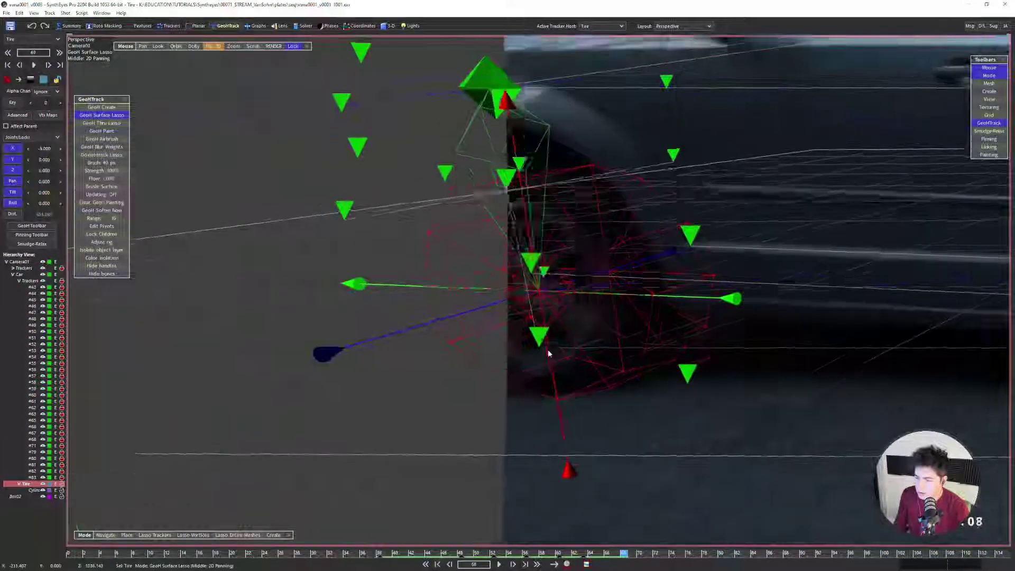
pyautogui.press('Left')
pyautogui.press('Left')
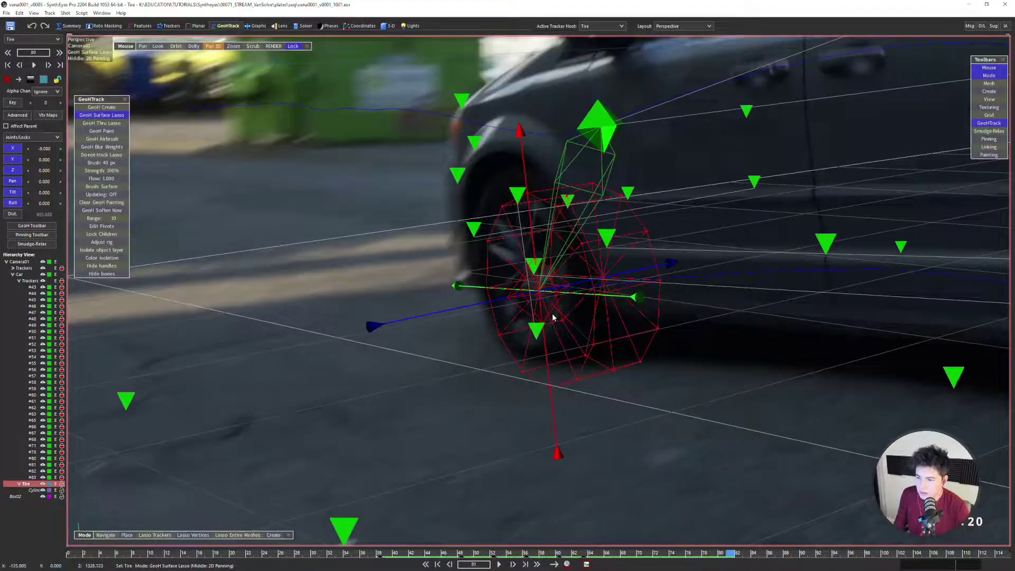
pyautogui.press('Right')
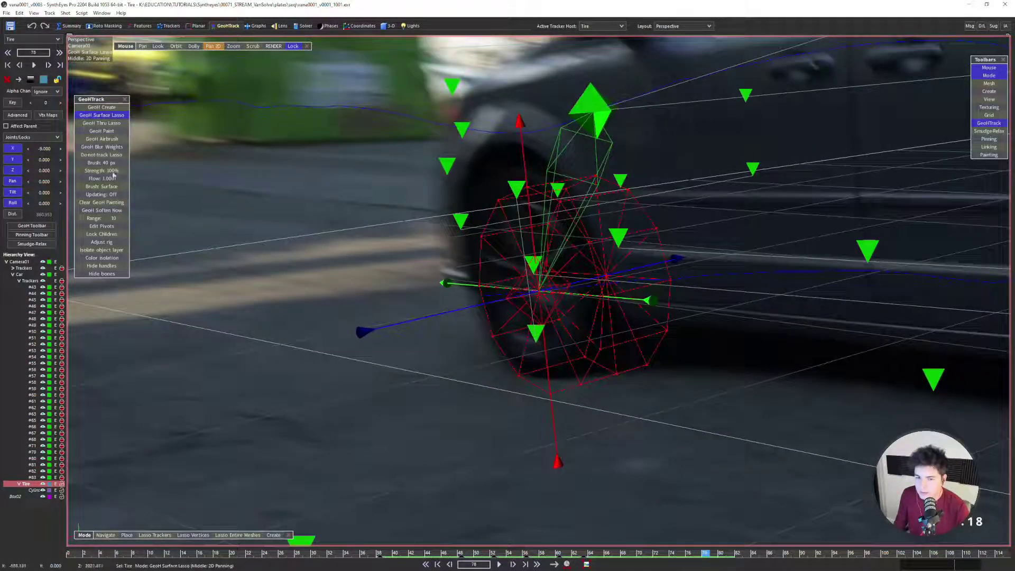
# At frame 78, set the Tire object's X position lock to -0.500 and check the cylinder on the wheel up close
pyautogui.scroll(-3, 528, 190)
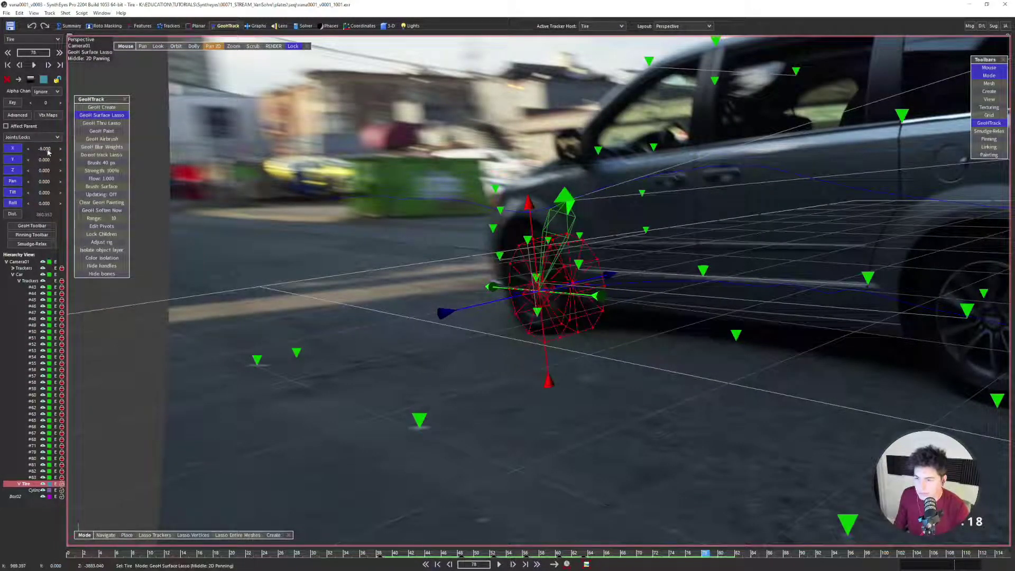
pyautogui.moveTo(48, 152); pyautogui.dragTo(80, 154)
pyautogui.scroll(4, 381, 221)
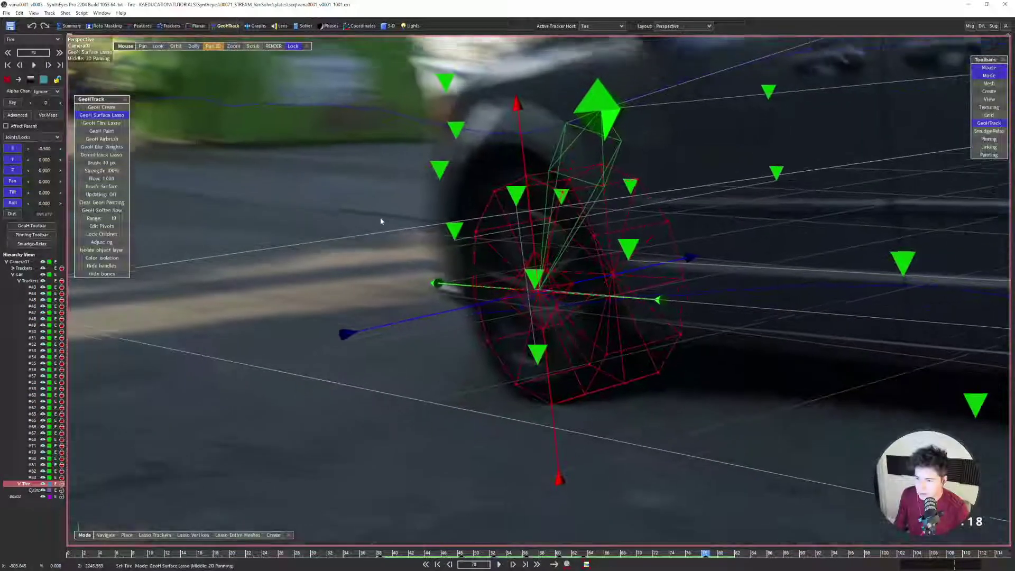
# Advance to frame 83 and key the Tire object's X position at 7.5 to realign it with the front wheel
pyautogui.scroll(-1, 381, 226)
pyautogui.press('Right')
pyautogui.press('Right')
pyautogui.press('Right')
pyautogui.press('Right')
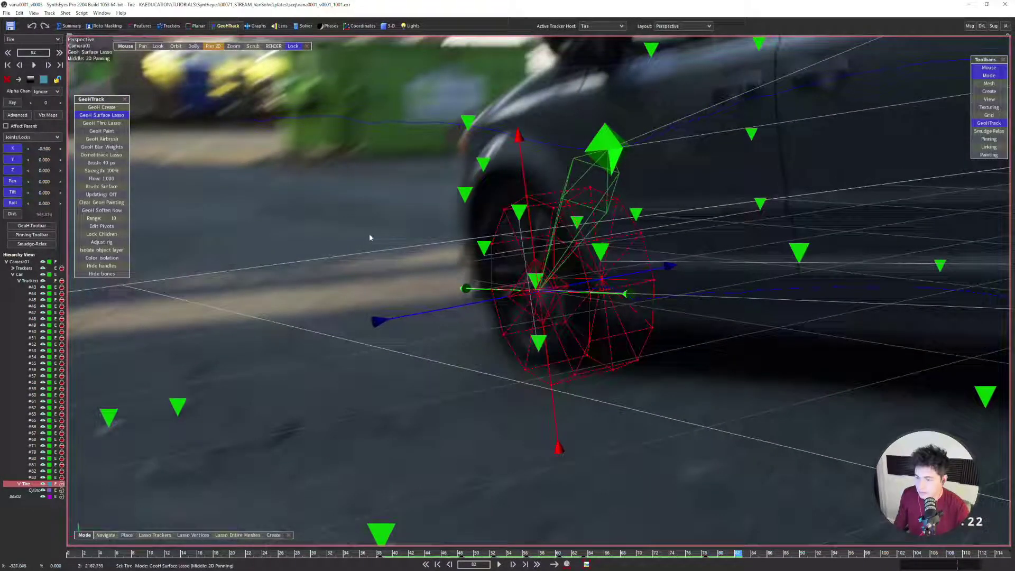
pyautogui.press('Right')
pyautogui.press('Right')
pyautogui.press('Right')
pyautogui.press('Right')
pyautogui.press('Right')
pyautogui.press('Left')
pyautogui.press('Left')
pyautogui.press('Left')
pyautogui.press('Left')
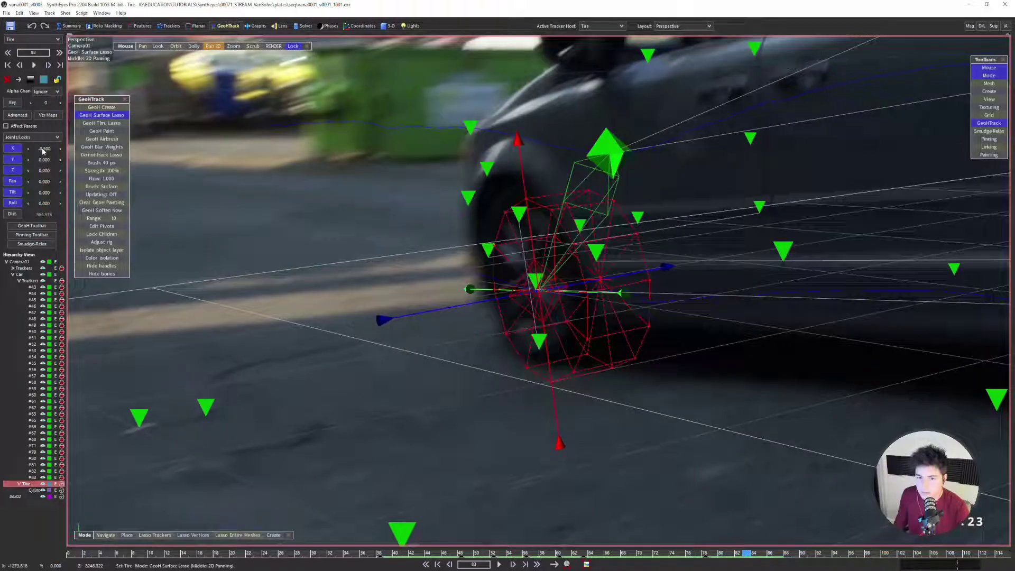
pyautogui.moveTo(48, 152); pyautogui.dragTo(72, 153)
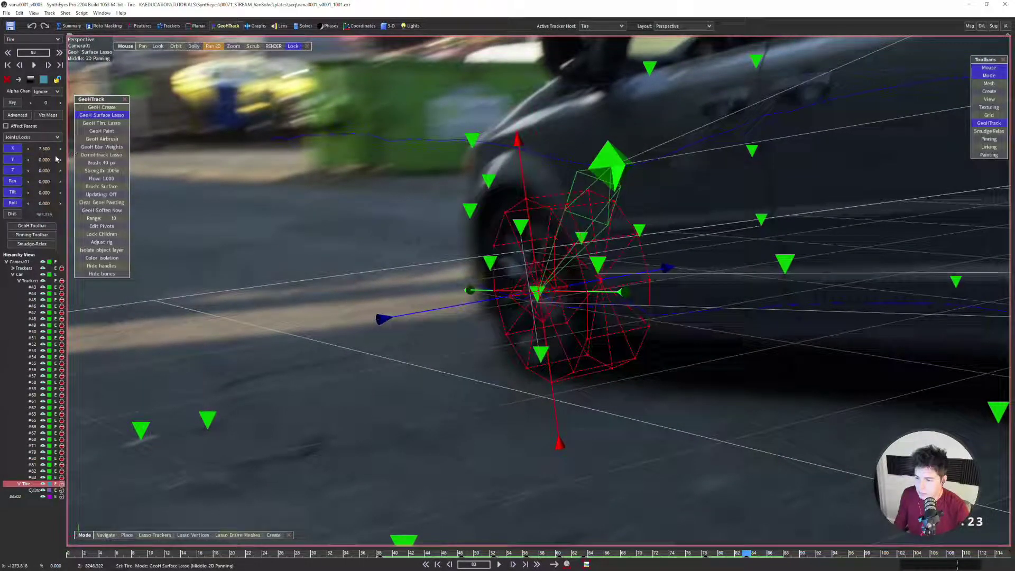
# Key the Tire's X position at -4 on frame 92 to match the front wheel
pyautogui.press('Right')
pyautogui.press('Right')
pyautogui.press('Right')
pyautogui.press('Right')
pyautogui.press('Right')
pyautogui.press('Right')
pyautogui.press('Right')
pyautogui.press('Right')
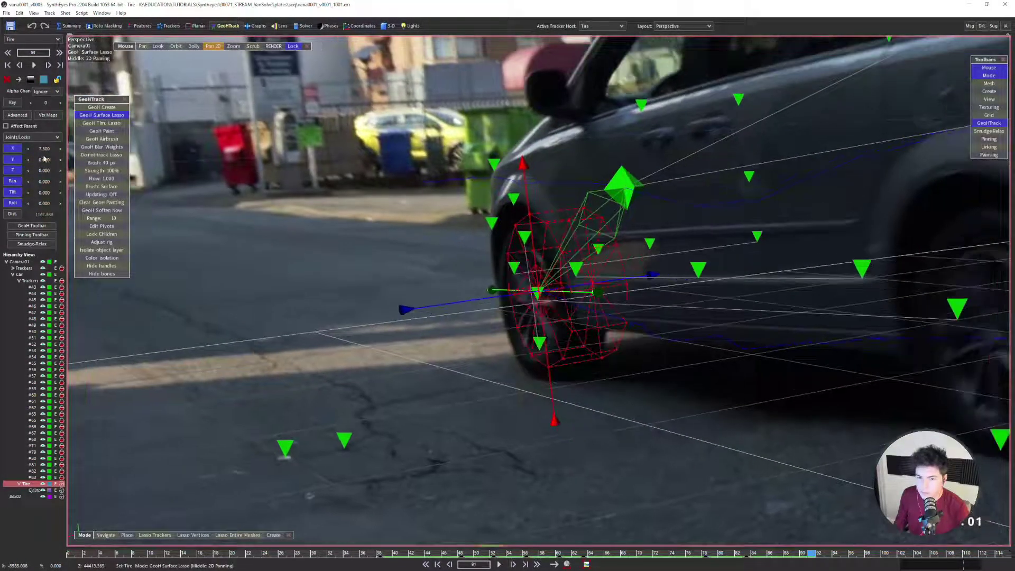
pyautogui.press('Right')
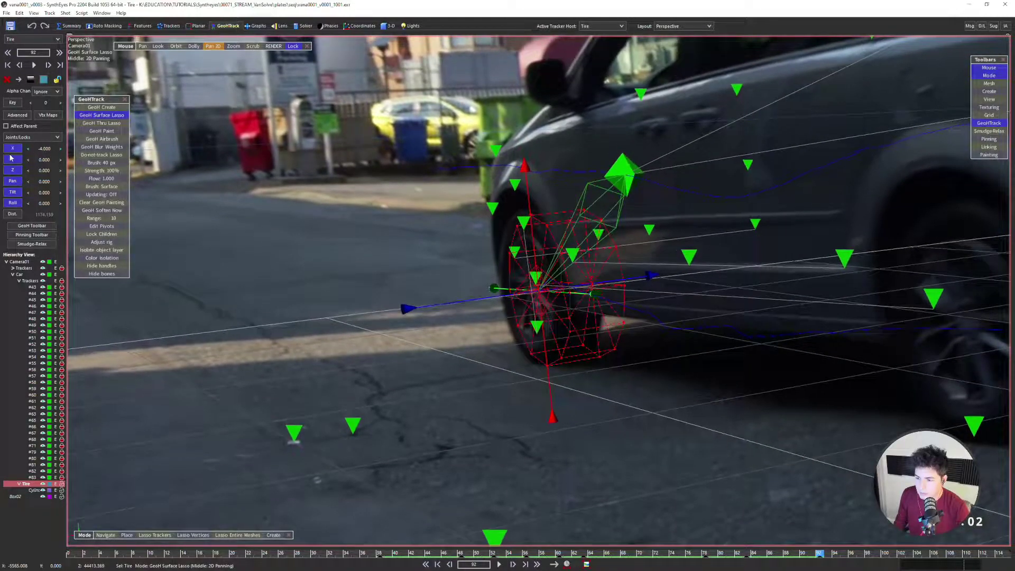
# Key the Tire's X position at -2.5 on frame 98 to keep it aligned with the wheel
pyautogui.press('Right')
pyautogui.press('Right')
pyautogui.press('Right')
pyautogui.press('Right')
pyautogui.press('Right')
pyautogui.press('Right')
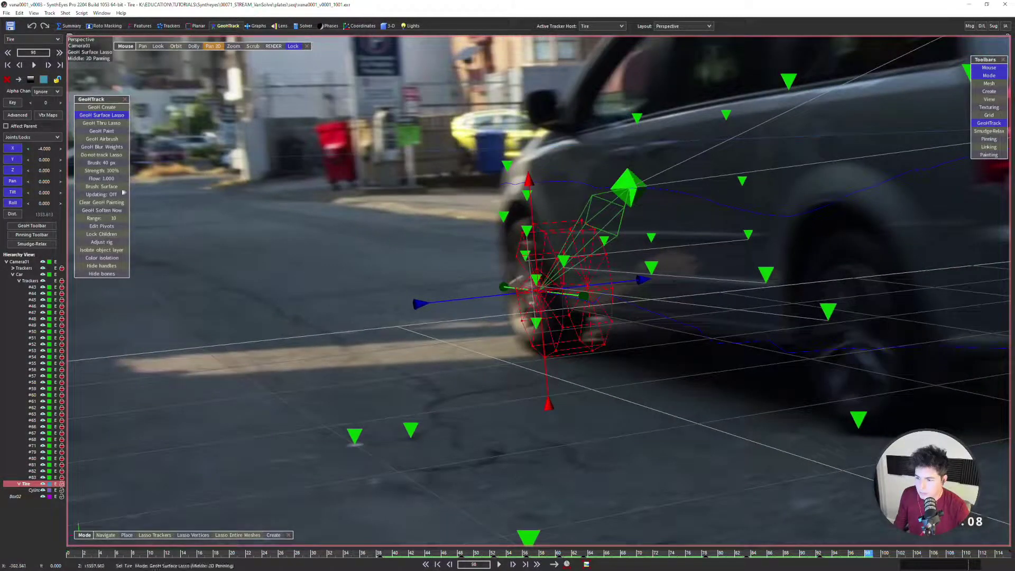
pyautogui.moveTo(45, 151); pyautogui.dragTo(50, 153)
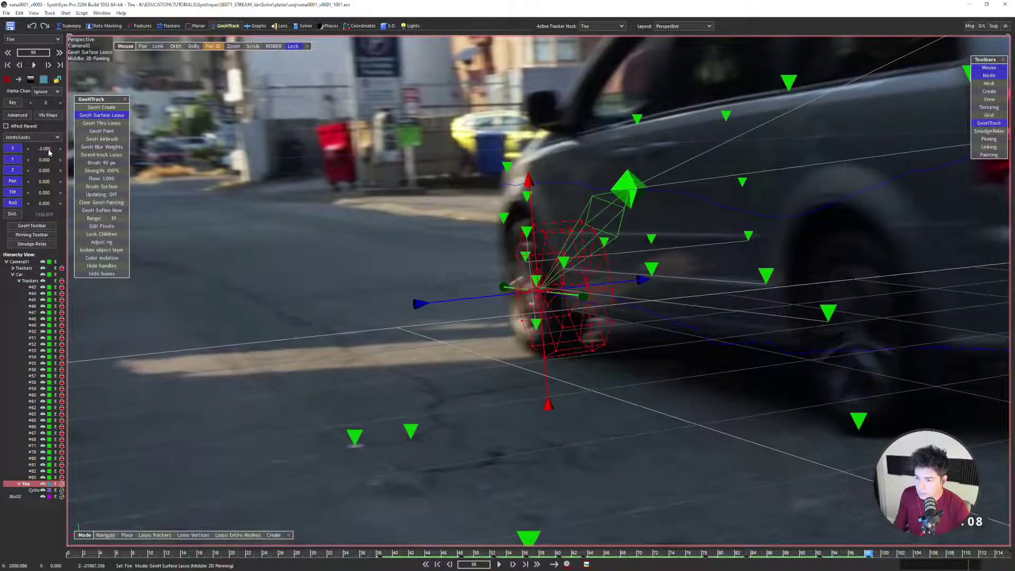
# Key the Tire's X position at -0.5 near frame 105
pyautogui.press('Right')
pyautogui.press('Right')
pyautogui.press('Right')
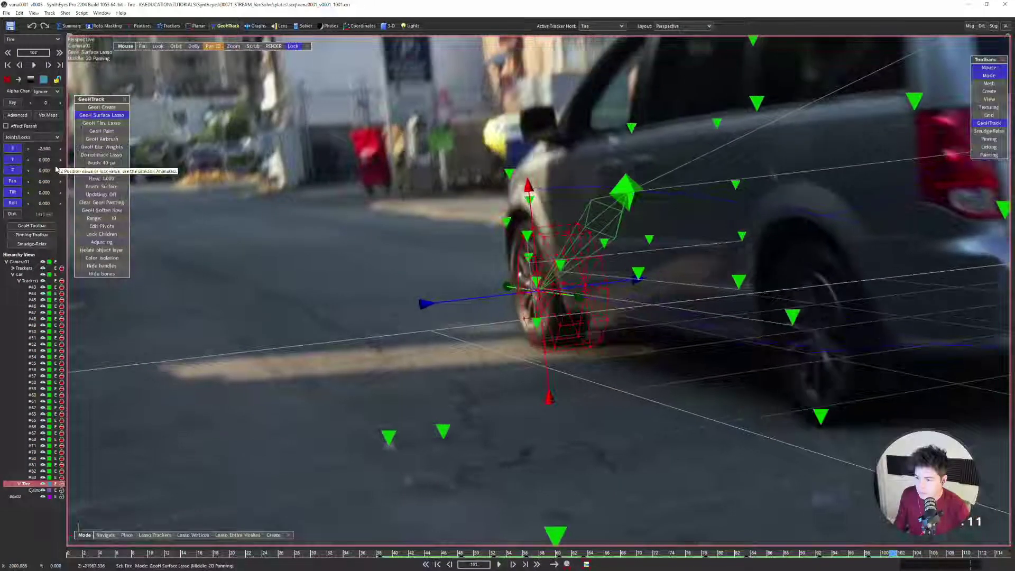
pyautogui.press('Right')
pyautogui.press('Right')
pyautogui.moveTo(41, 151); pyautogui.dragTo(51, 151)
# Key the Tire's X position at 0 on frame 114, near the end of the shot
pyautogui.press('Right')
pyautogui.press('Right')
pyautogui.press('Right')
pyautogui.press('Right')
pyautogui.press('Right')
pyautogui.press('Right')
pyautogui.press('Right')
pyautogui.press('Right')
pyautogui.press('Right')
pyautogui.press('Right')
pyautogui.press('Right')
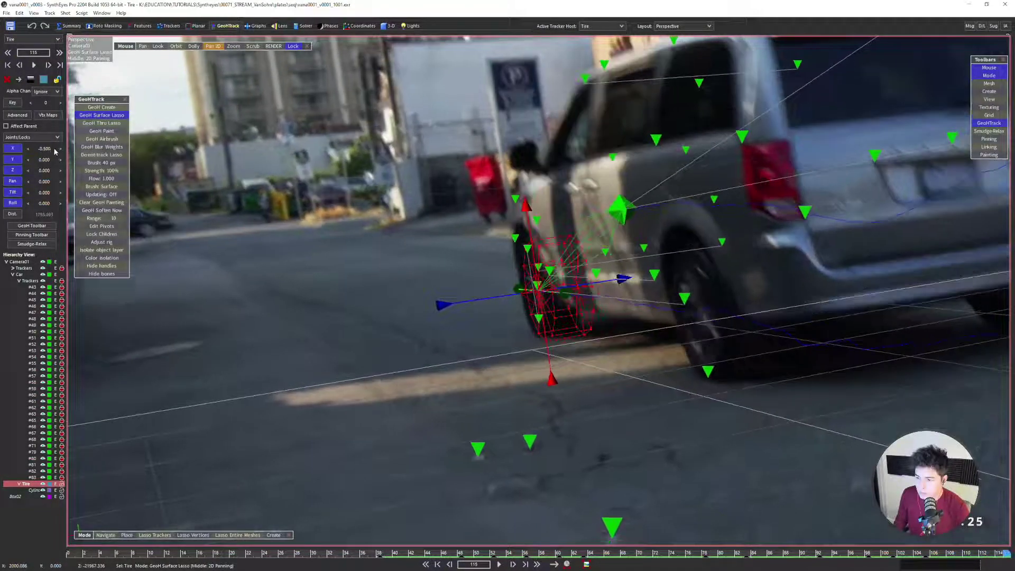
pyautogui.moveTo(47, 151); pyautogui.dragTo(40, 152)
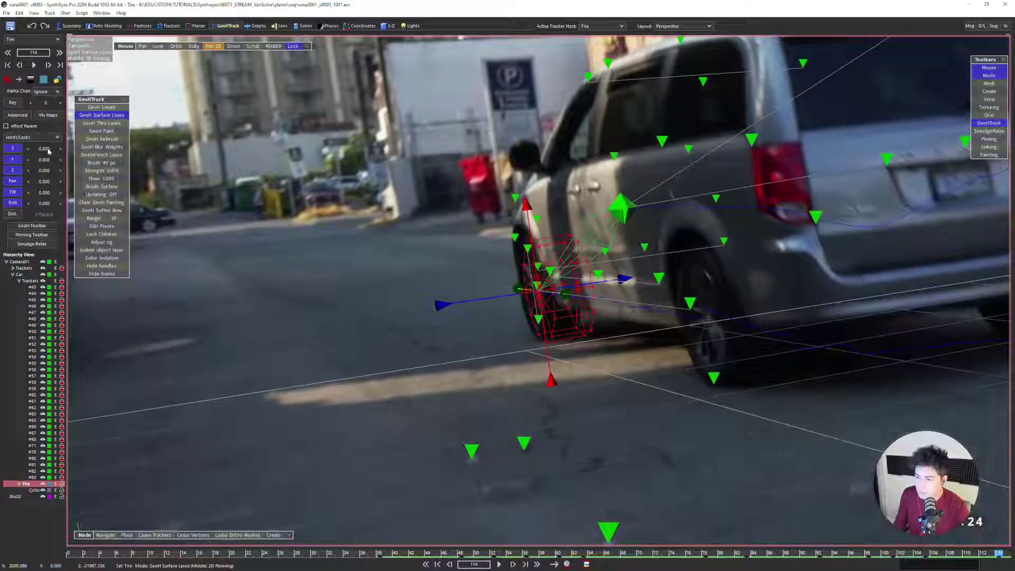
pyautogui.press('Right')
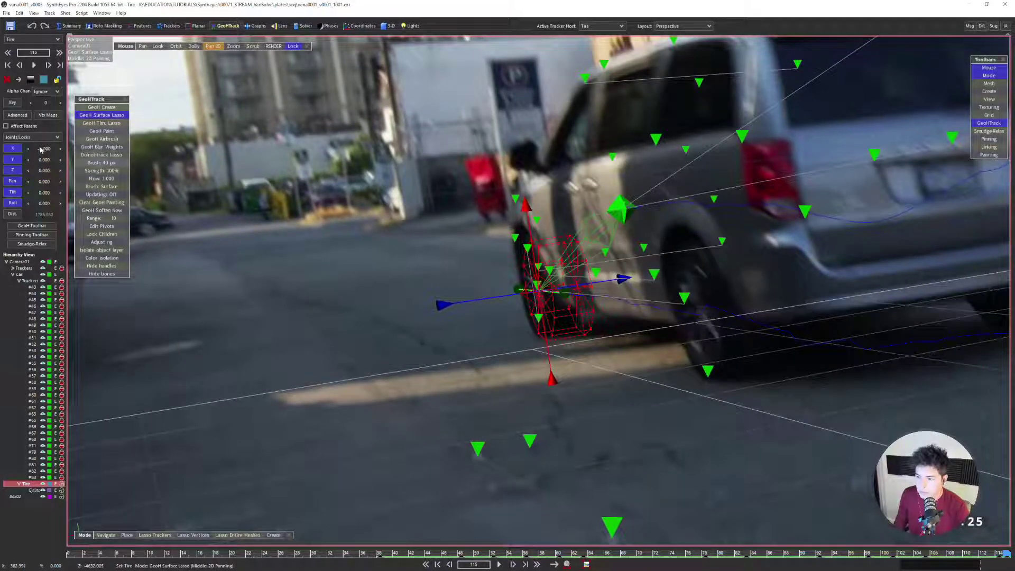
# Play back the shot and examine the tire's alignment with the front wheel, especially over frames 81 to 85
pyautogui.scroll(-3, 540, 343)
pyautogui.press('space')
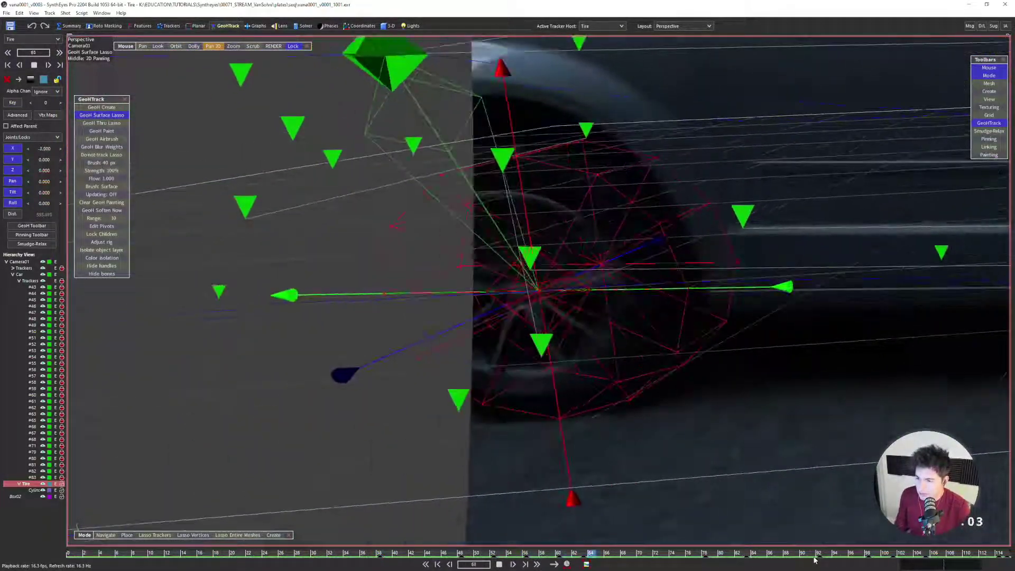
pyautogui.press('space')
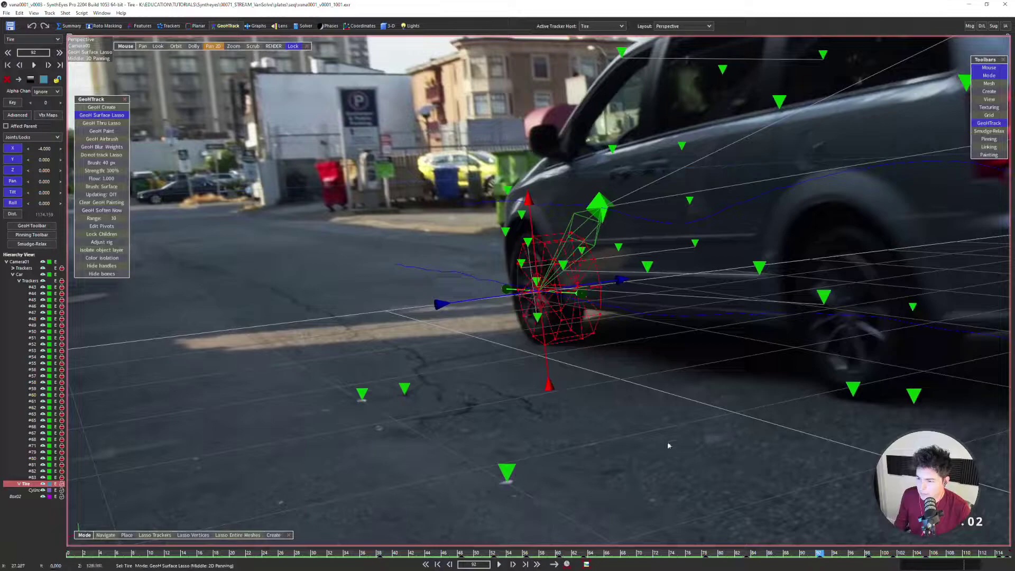
pyautogui.moveTo(796, 556); pyautogui.dragTo(728, 559)
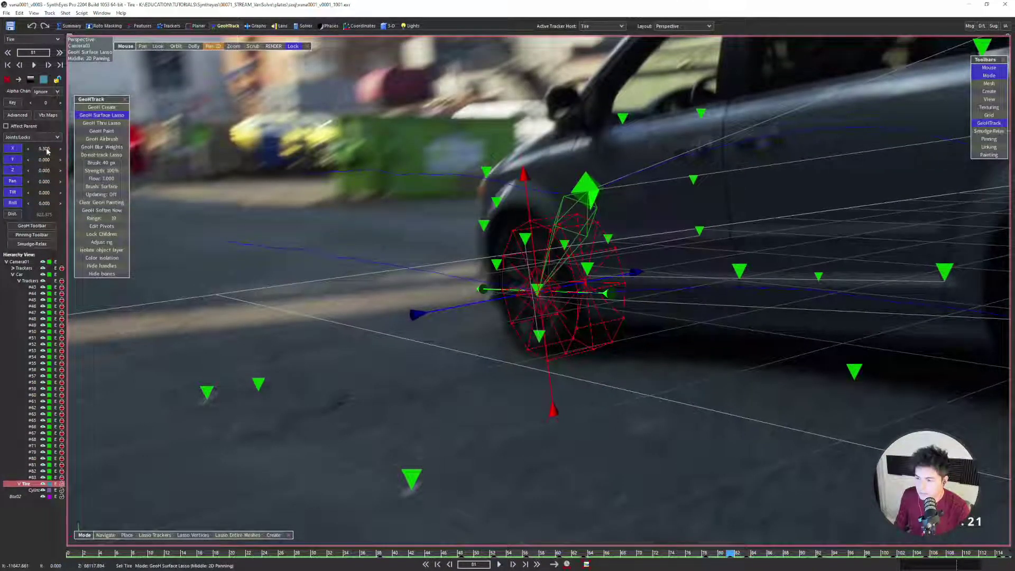
pyautogui.press('Right')
pyautogui.press('Right')
pyautogui.press('Right')
pyautogui.press('Right')
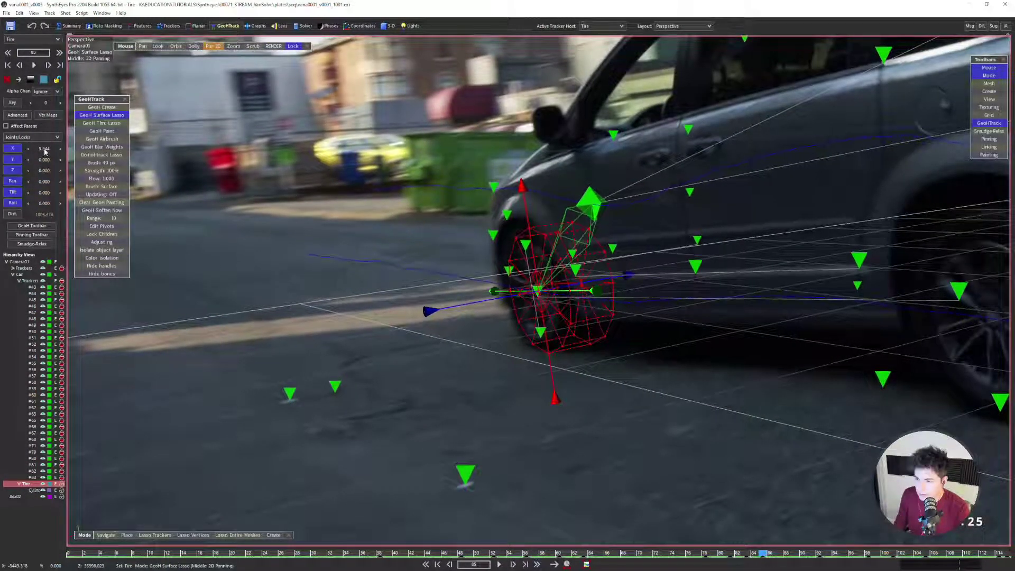
pyautogui.press('space')
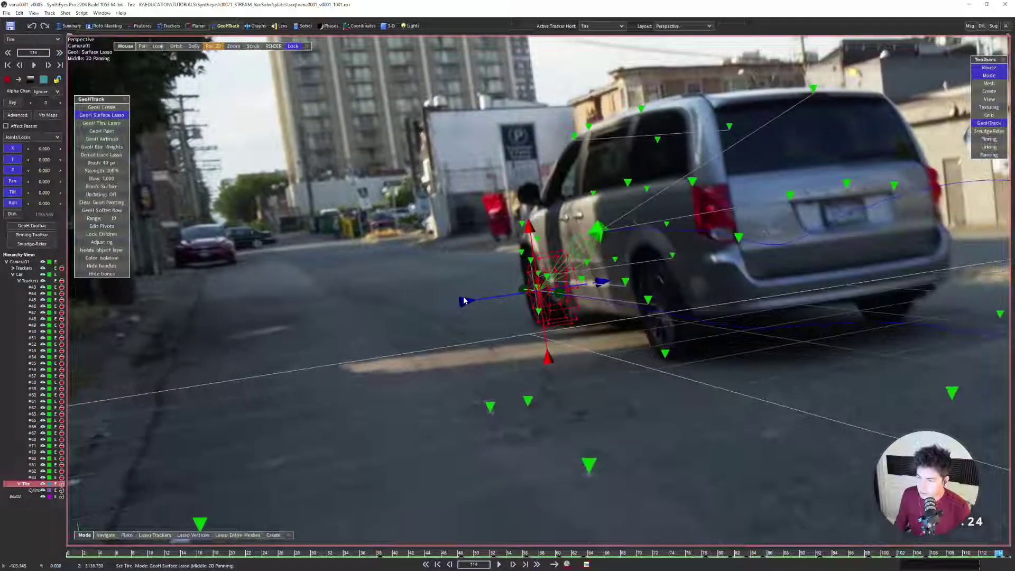
# Step back from frame 114 and examine how the tire follows the wheel between frames 100 and 108 in the perspective view
pyautogui.press('Left')
pyautogui.press('Left')
pyautogui.press('Left')
pyautogui.press('Left')
pyautogui.press('Left')
pyautogui.press('Left')
pyautogui.press('Left')
pyautogui.press('Left')
pyautogui.press('Left')
pyautogui.press('Left')
pyautogui.press('Left')
pyautogui.press('Left')
pyautogui.press('Left')
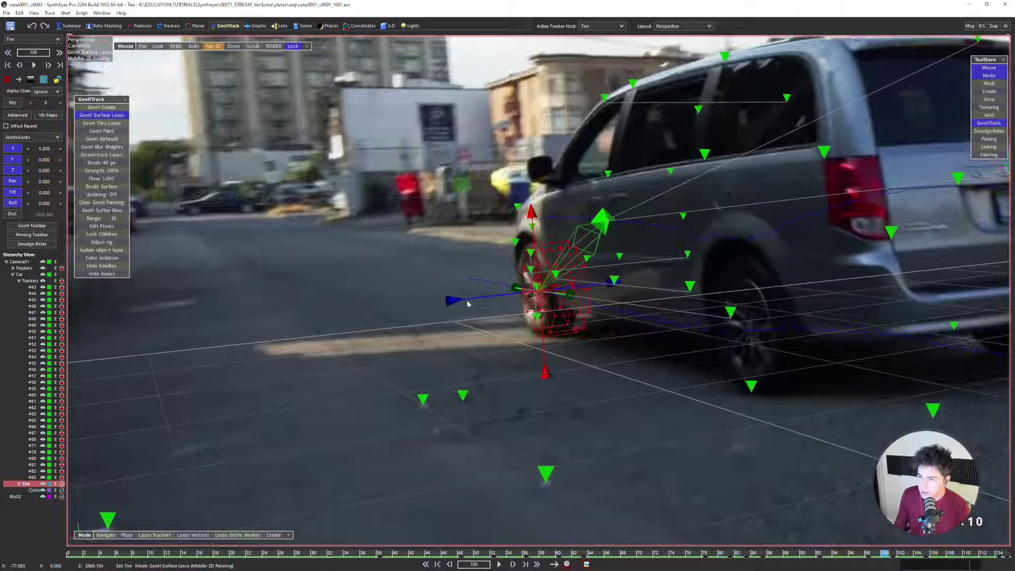
pyautogui.press('Right')
pyautogui.press('Right')
pyautogui.press('Right')
pyautogui.press('Right')
pyautogui.press('Right')
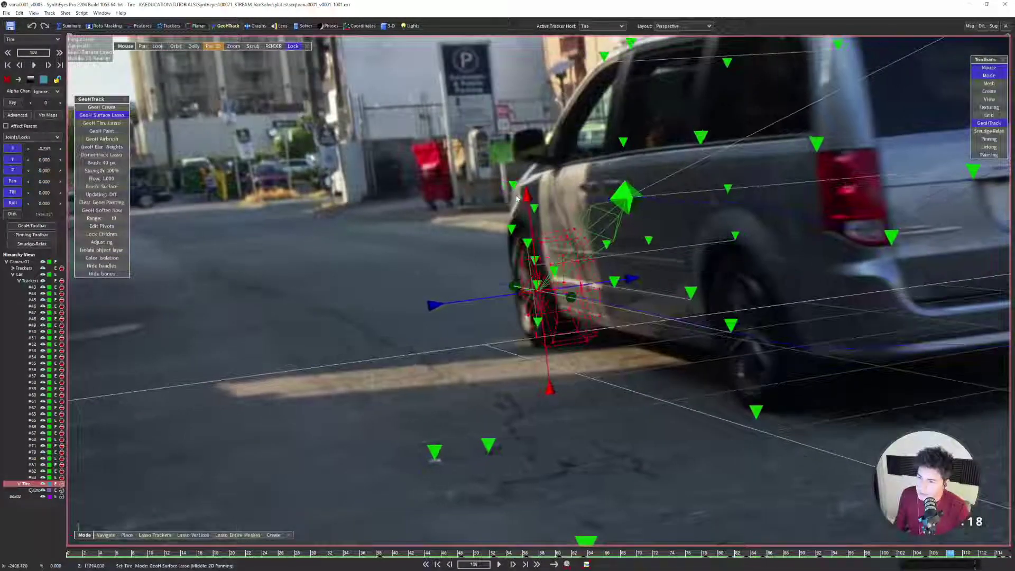
pyautogui.press('Right')
pyautogui.press('Right')
pyautogui.press('Right')
pyautogui.scroll(2, 529, 202)
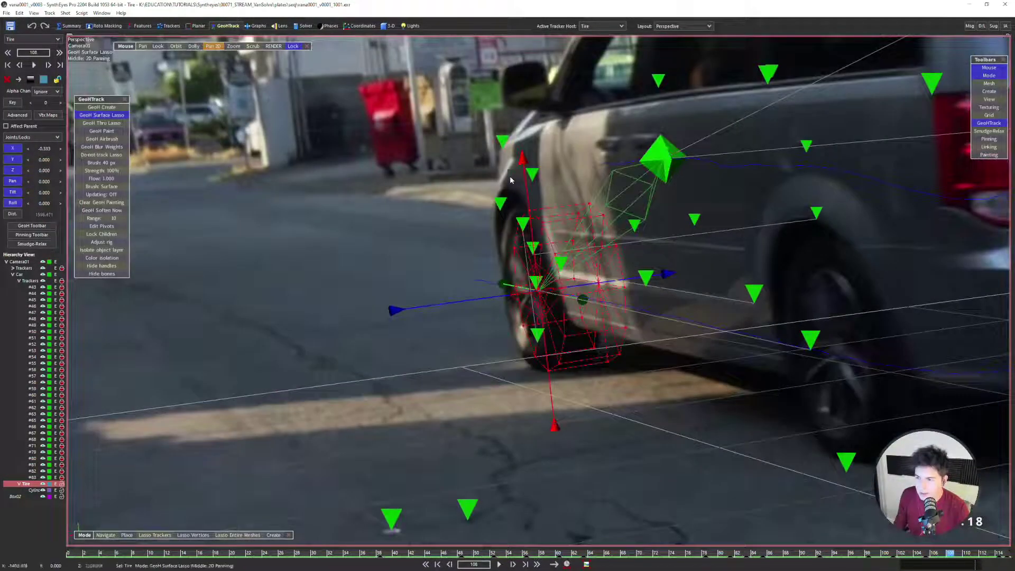
pyautogui.scroll(-3, 544, 192)
# Review the tire fit in the full camera view, stepping back from frame 108 to frame 69
pyautogui.press('1')
pyautogui.scroll(4, 273, 185)
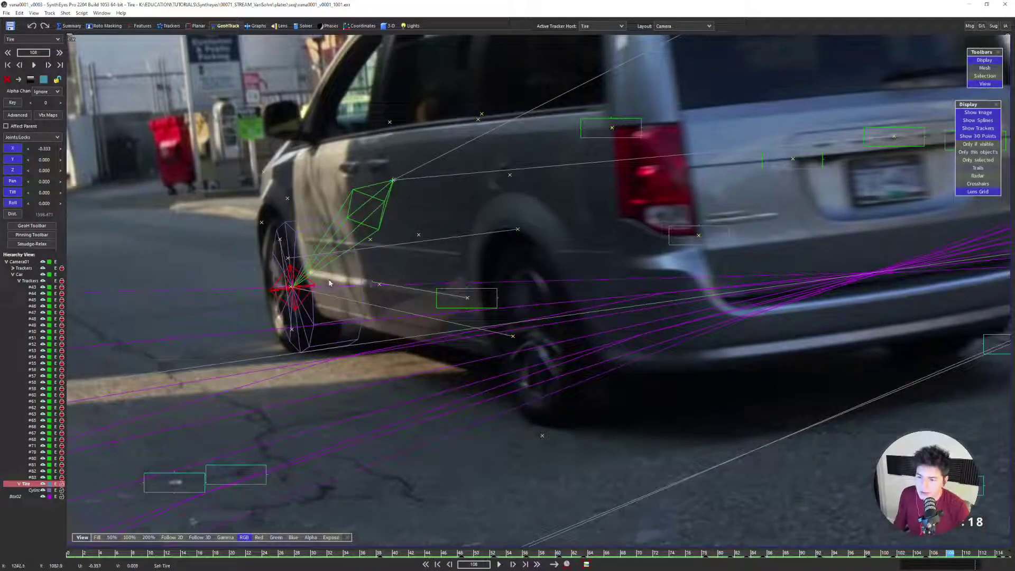
pyautogui.scroll(-2, 322, 280)
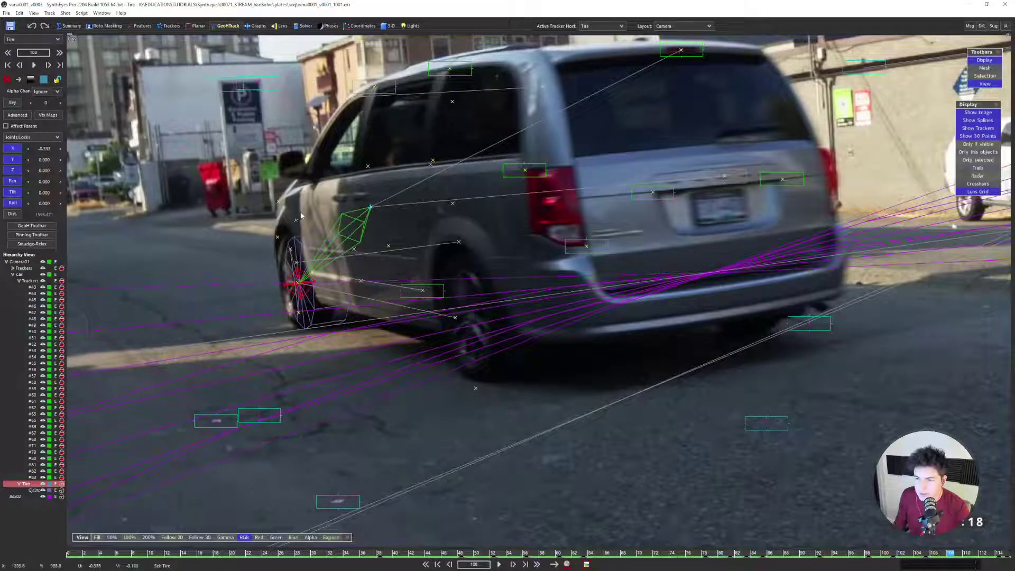
pyautogui.press('Left')
pyautogui.press('Left')
pyautogui.press('Left')
pyautogui.press('Left')
pyautogui.press('Left')
pyautogui.press('Left')
pyautogui.press('Left')
pyautogui.press('Left')
pyautogui.press('Left')
pyautogui.press('Left')
pyautogui.press('Left')
pyautogui.press('Left')
pyautogui.press('Left')
pyautogui.press('Left')
pyautogui.press('Left')
pyautogui.press('Left')
pyautogui.press('Left')
pyautogui.press('Left')
pyautogui.press('Left')
pyautogui.press('Left')
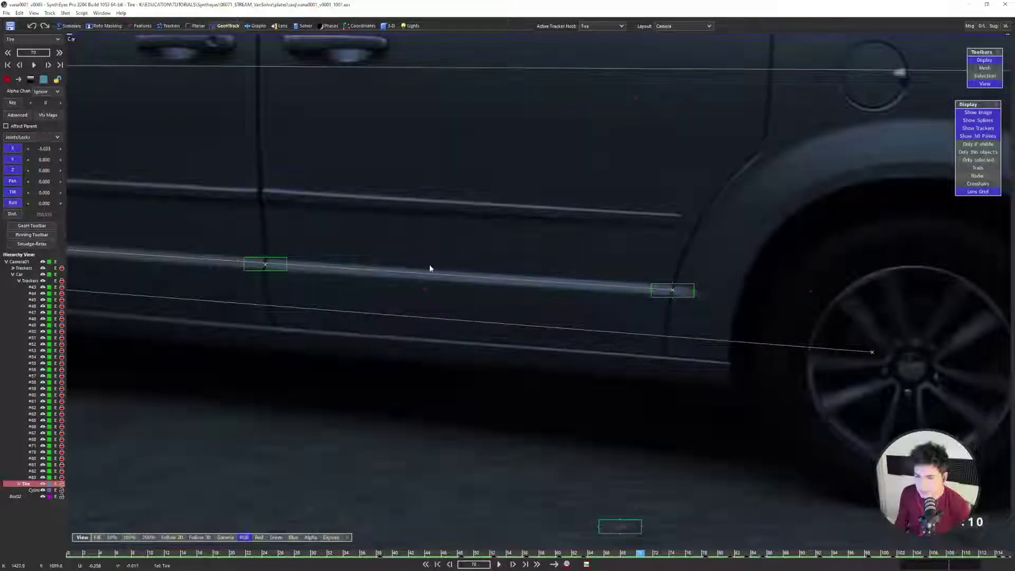
pyautogui.scroll(-5, 431, 270)
pyautogui.moveTo(437, 295); pyautogui.dragTo(427, 333, button='middle')
pyautogui.press('Left')
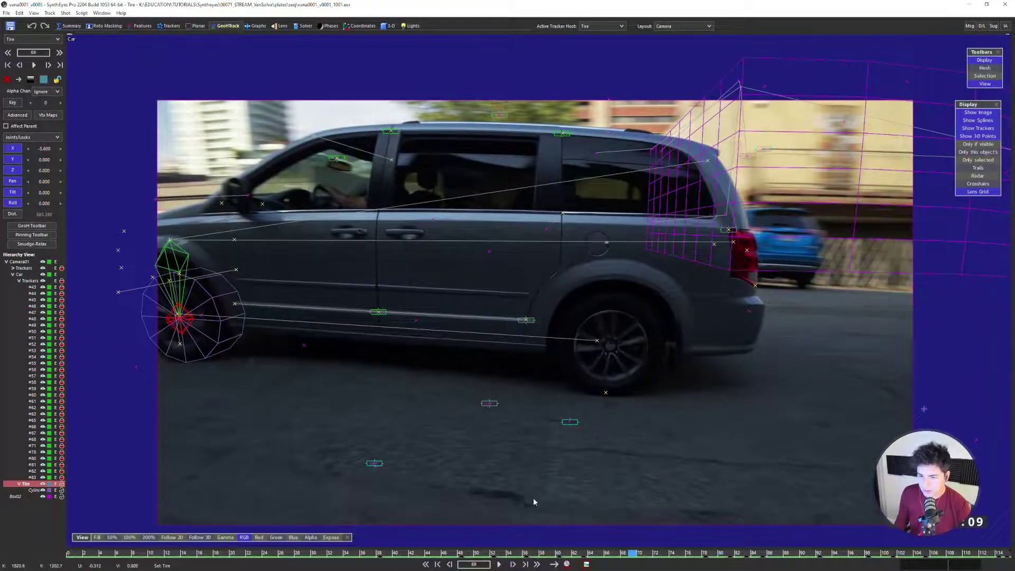
# Examine the tire's height above the ground in the quad layout's side view, stepping between frames 55 and 42
pyautogui.moveTo(569, 560); pyautogui.dragTo(453, 554)
pyautogui.press('7')
pyautogui.scroll(3, 419, 416)
pyautogui.press('Right')
pyautogui.press('Right')
pyautogui.press('Right')
pyautogui.press('Right')
pyautogui.press('Right')
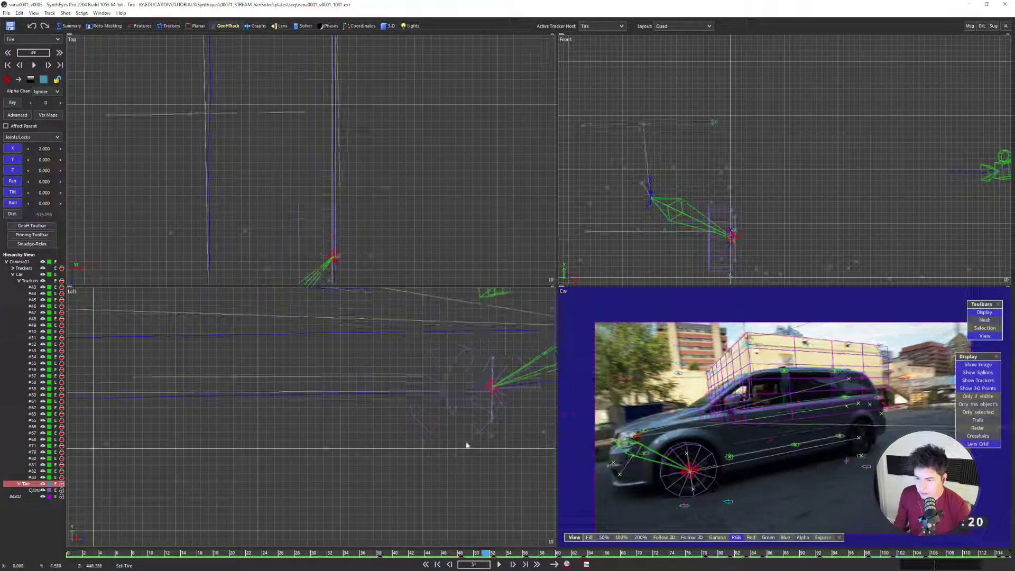
pyautogui.moveTo(489, 438); pyautogui.dragTo(365, 431, button='middle')
pyautogui.press('Right')
pyautogui.press('Right')
pyautogui.press('Right')
pyautogui.press('Right')
pyautogui.press('Left')
pyautogui.press('Left')
pyautogui.press('Left')
pyautogui.scroll(3, 415, 436)
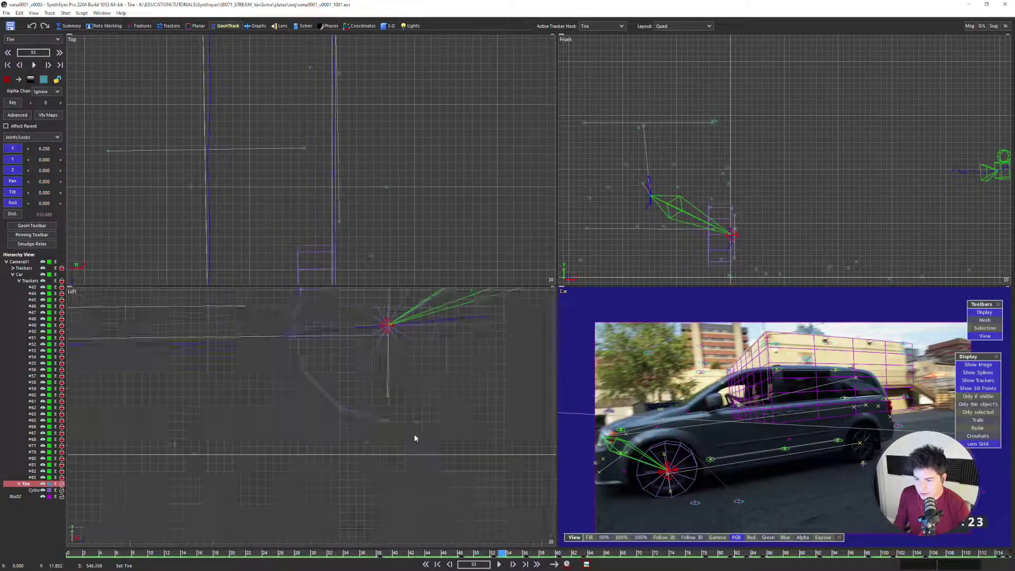
pyautogui.press('Right')
pyautogui.press('Left')
pyautogui.press('Left')
pyautogui.press('Left')
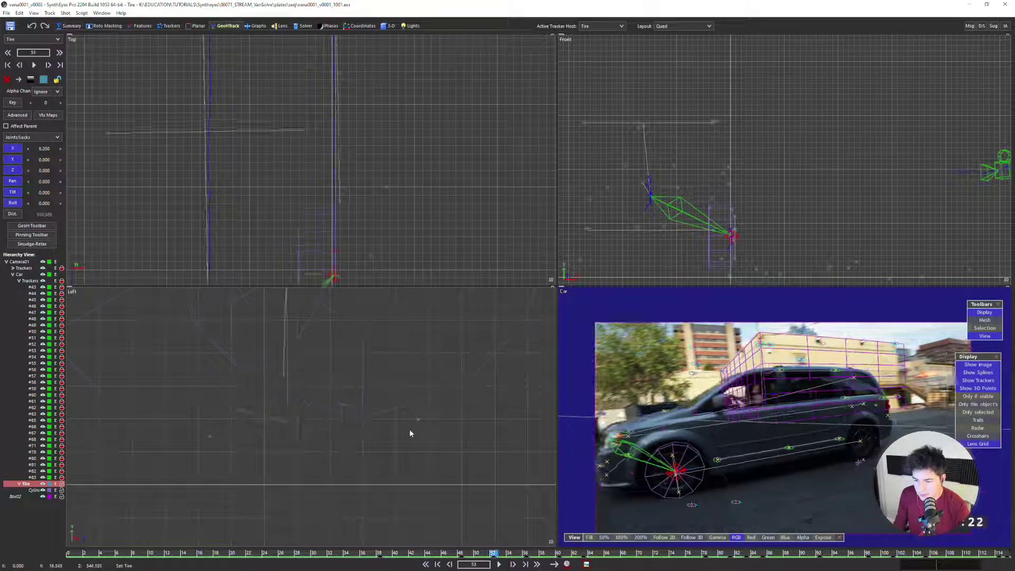
pyautogui.scroll(-3, 388, 422)
pyautogui.press('Left')
pyautogui.press('Left')
pyautogui.press('Left')
pyautogui.press('Left')
pyautogui.press('Left')
pyautogui.press('Left')
pyautogui.press('Left')
pyautogui.press('Left')
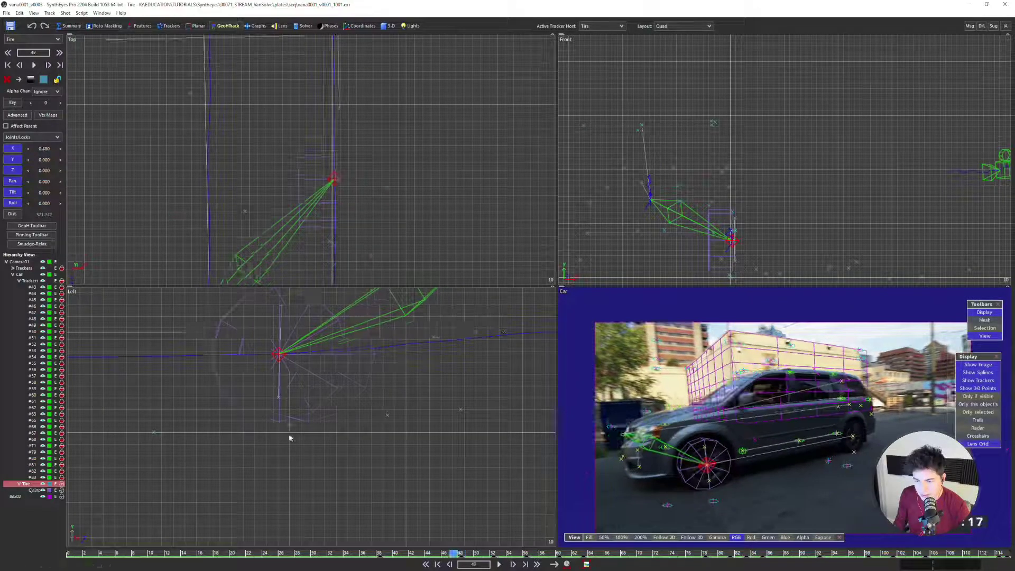
pyautogui.press('Left')
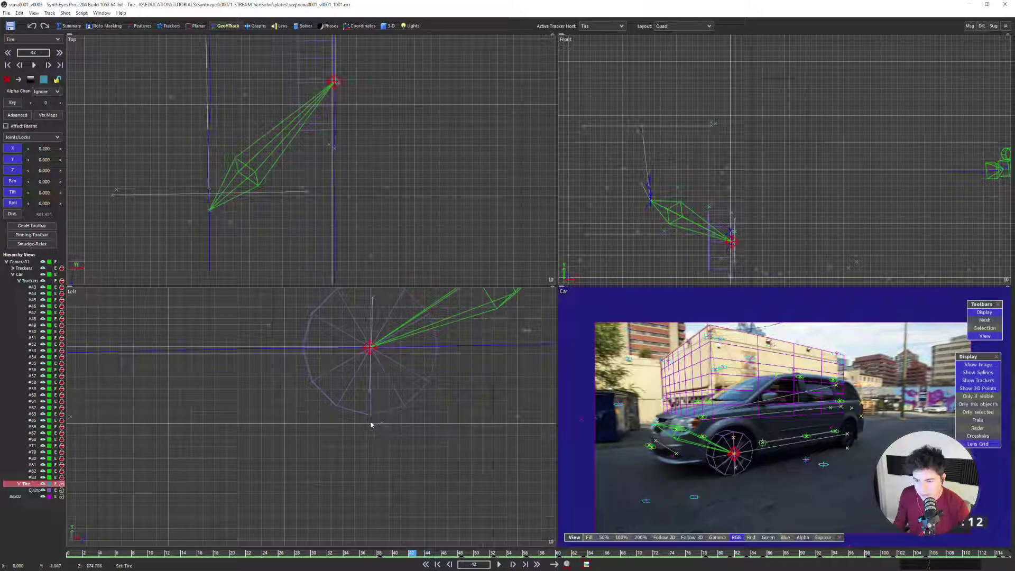
# Compare the bottom of the tire with the ground line in enlarged side and camera views, checking a camera ground tracker between frames 42 and 38
pyautogui.scroll(2, 371, 424)
pyautogui.scroll(5, 716, 476)
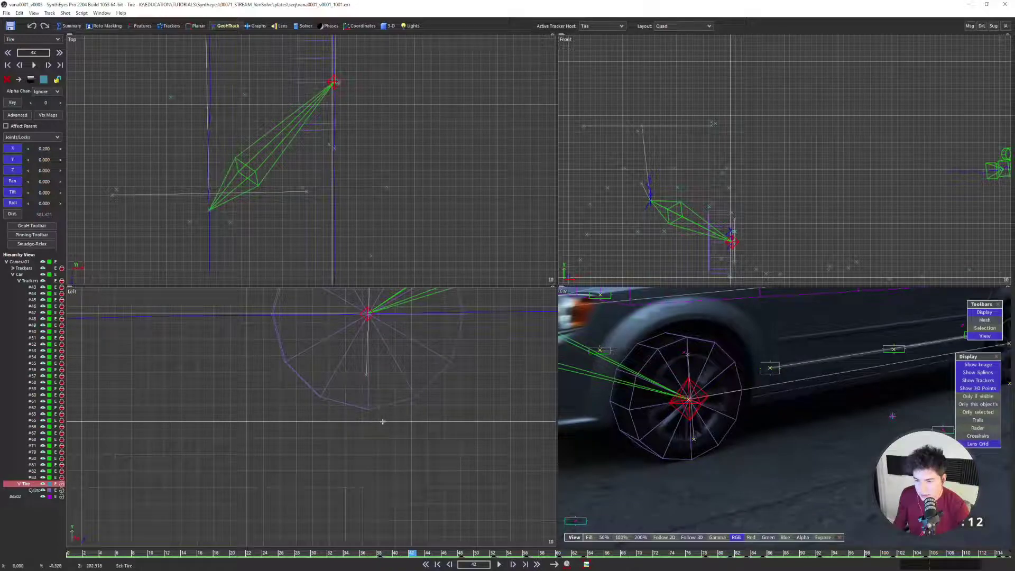
pyautogui.scroll(-5, 587, 429)
pyautogui.scroll(3, 655, 419)
pyautogui.press('Left')
pyautogui.press('Left')
pyautogui.press('Left')
pyautogui.press('Left')
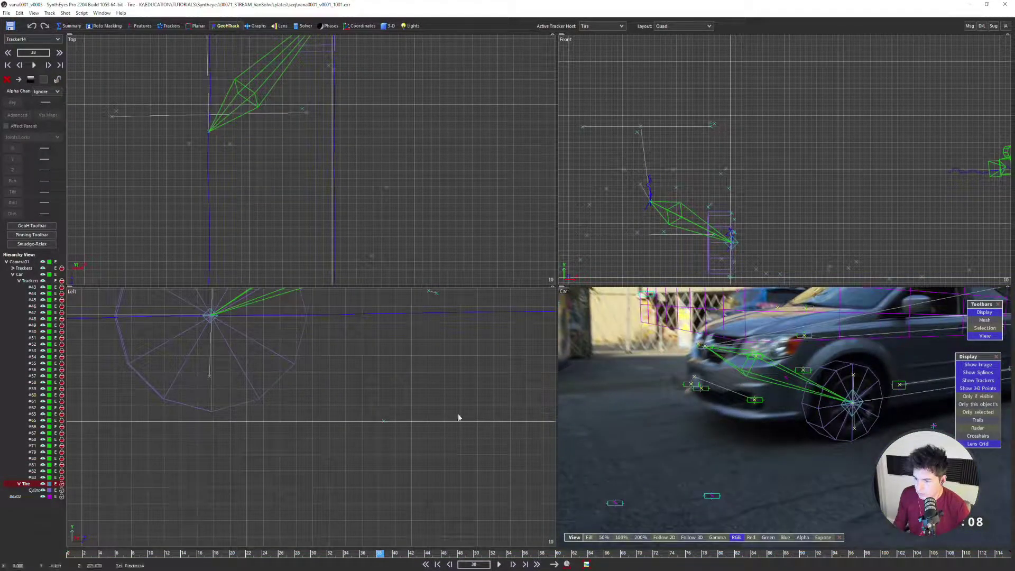
pyautogui.press('Right')
pyautogui.press('Right')
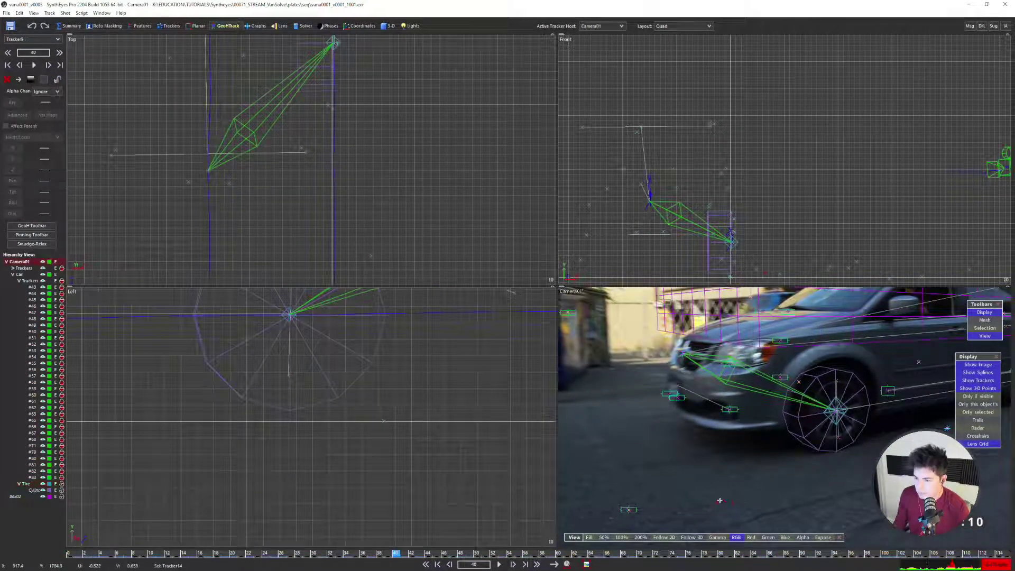
# Locate the selected ground tracker in the perspective view and check the tire's ground contact in the full camera view from frame 40 onward
pyautogui.press('`')
pyautogui.scroll(4, 426, 455)
pyautogui.scroll(-5, 410, 396)
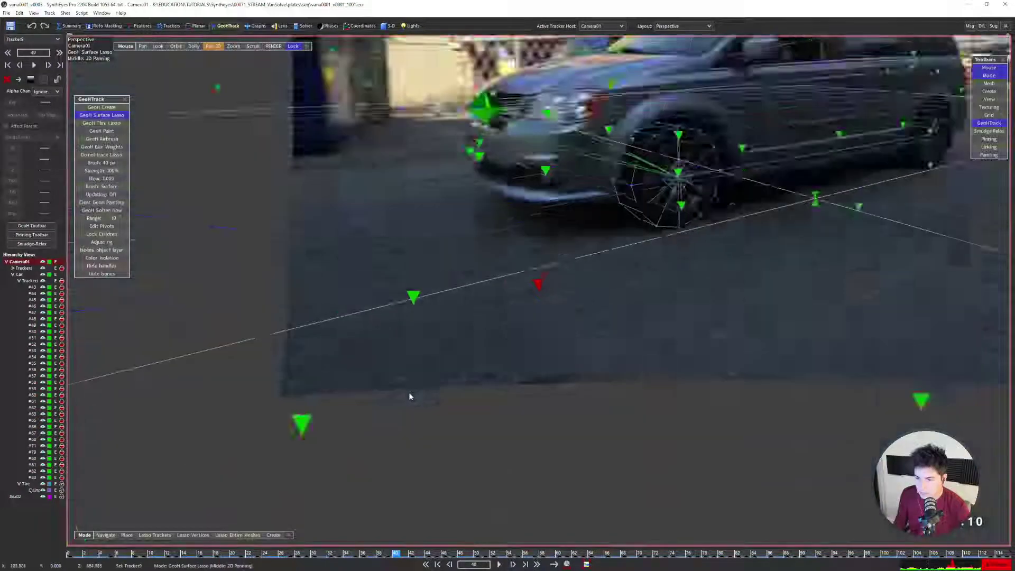
pyautogui.press('`')
pyautogui.scroll(-3, 386, 422)
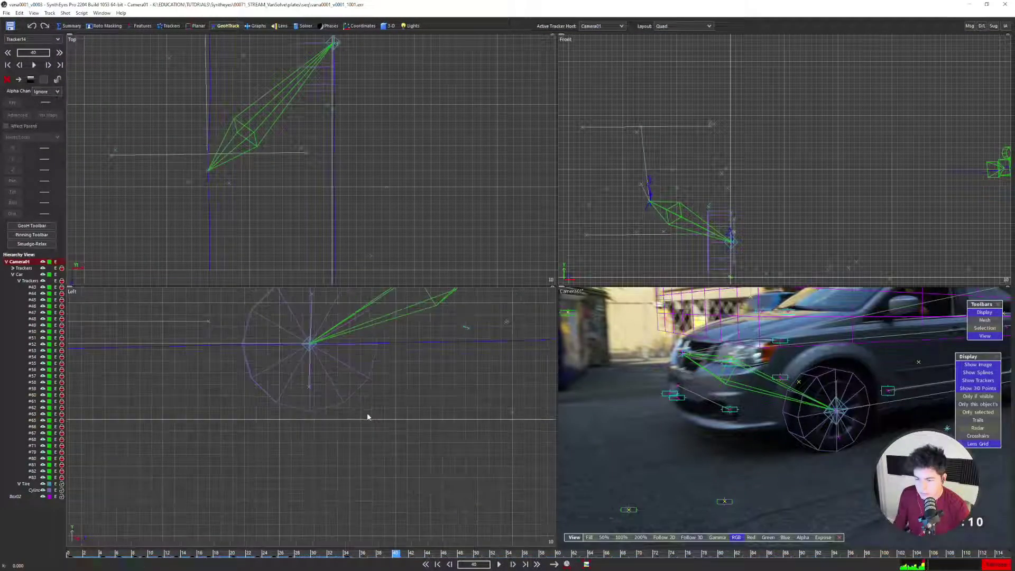
pyautogui.press('`')
pyautogui.scroll(-4, 690, 431)
pyautogui.press('Right')
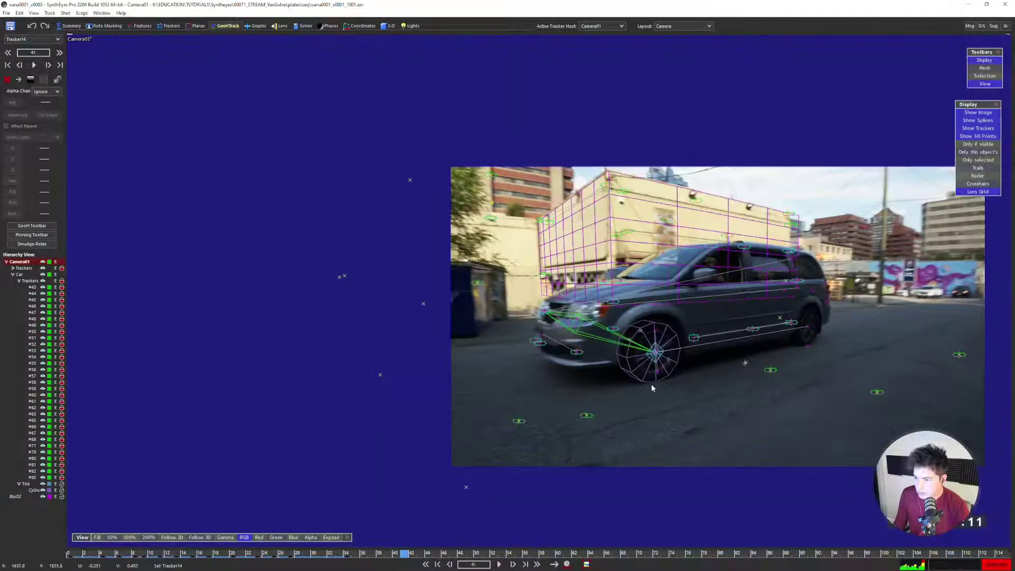
pyautogui.press('Right')
pyautogui.press('Right')
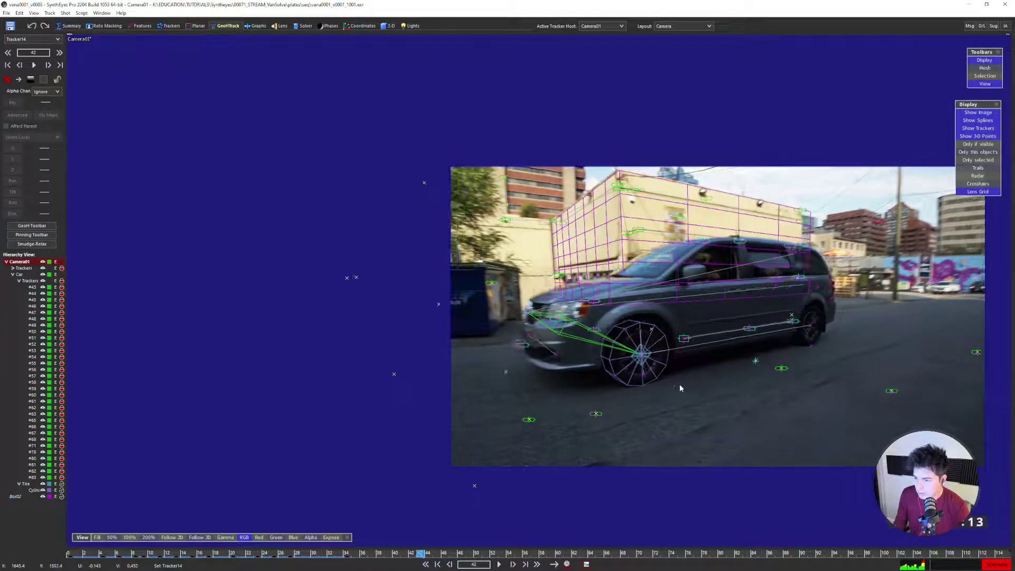
# Check the front tire's ground contact in the camera view, stepping from frame 42 back to frame 24 and forward to frame 41
pyautogui.press('Left')
pyautogui.press('Left')
pyautogui.press('Left')
pyautogui.press('Left')
pyautogui.press('Left')
pyautogui.press('Left')
pyautogui.press('Left')
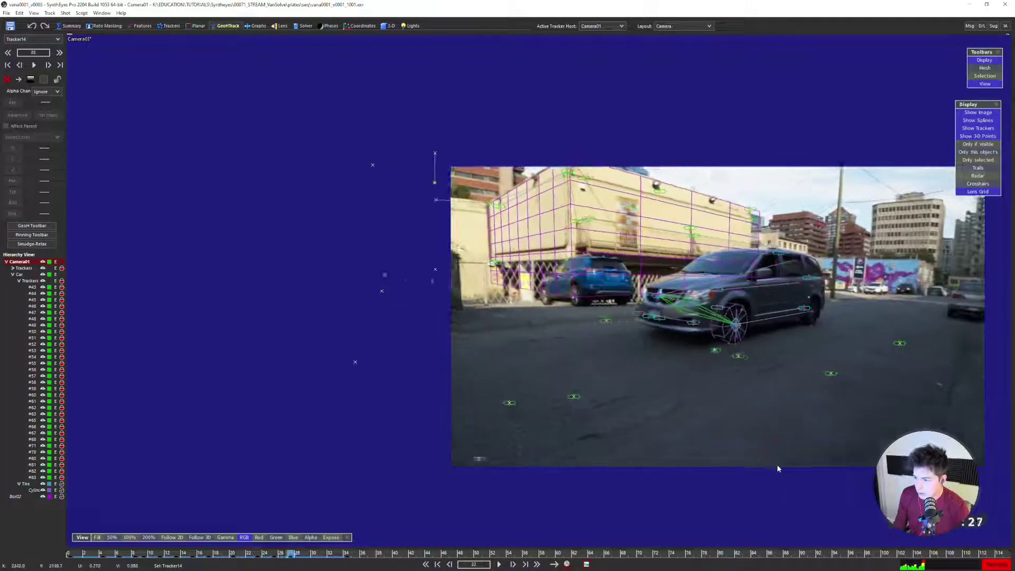
pyautogui.scroll(4, 776, 464)
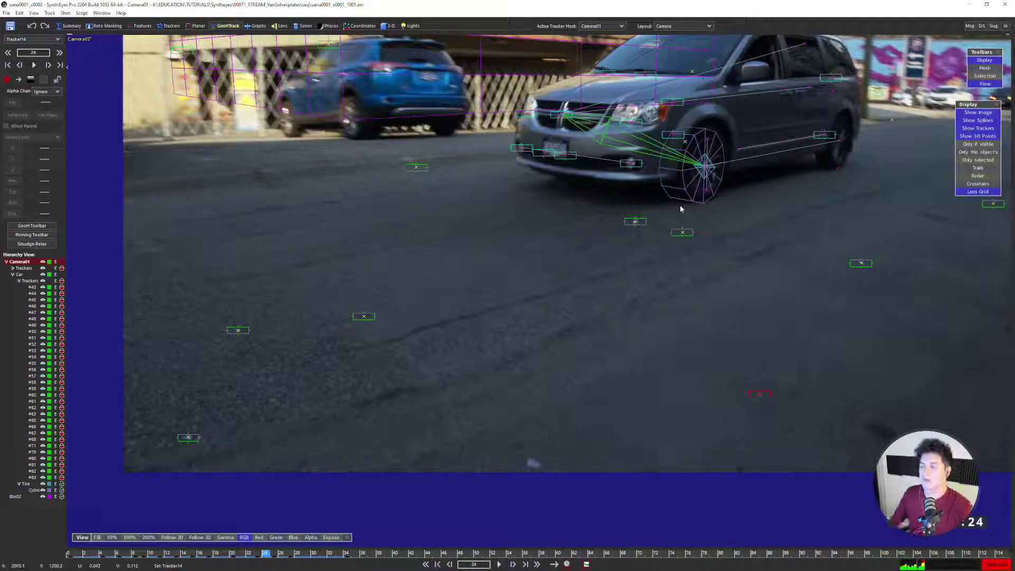
pyautogui.press('Right')
pyautogui.press('Right')
pyautogui.press('Right')
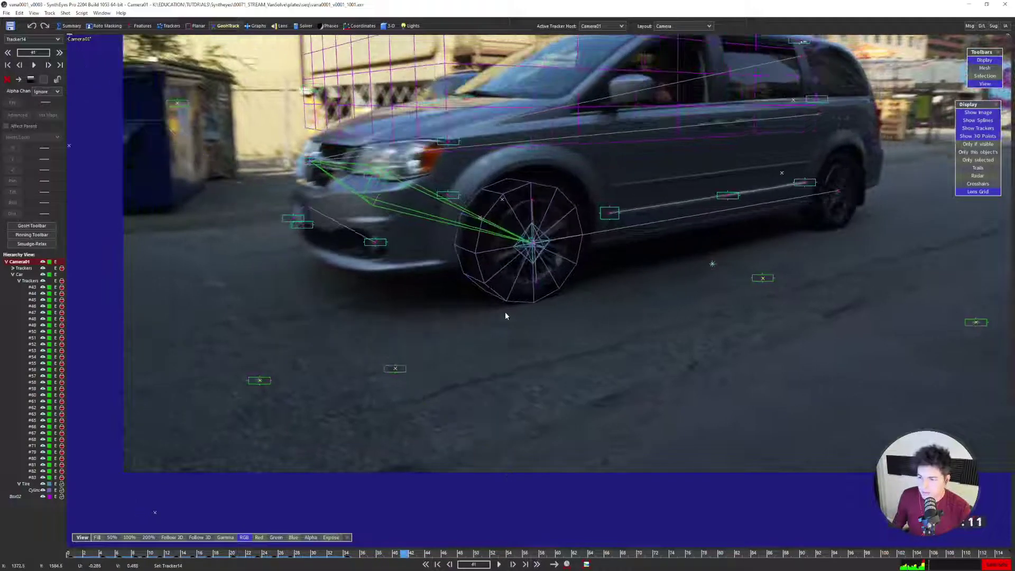
# Create a ground tracker beside the front tire's contact area at frame 38, enlarge its search area and enable 2D following
pyautogui.scroll(-2, 506, 316)
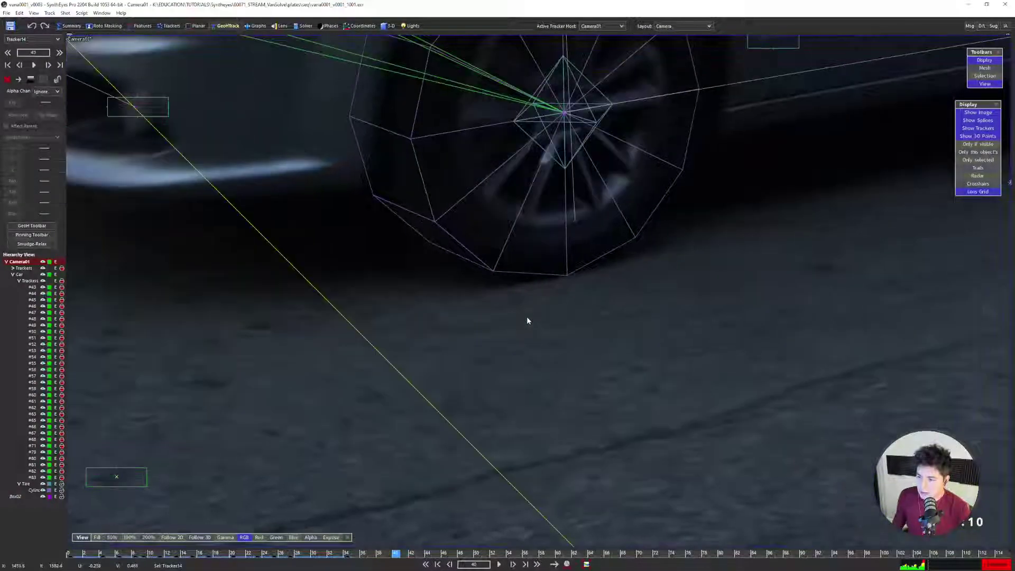
pyautogui.click(464, 290)
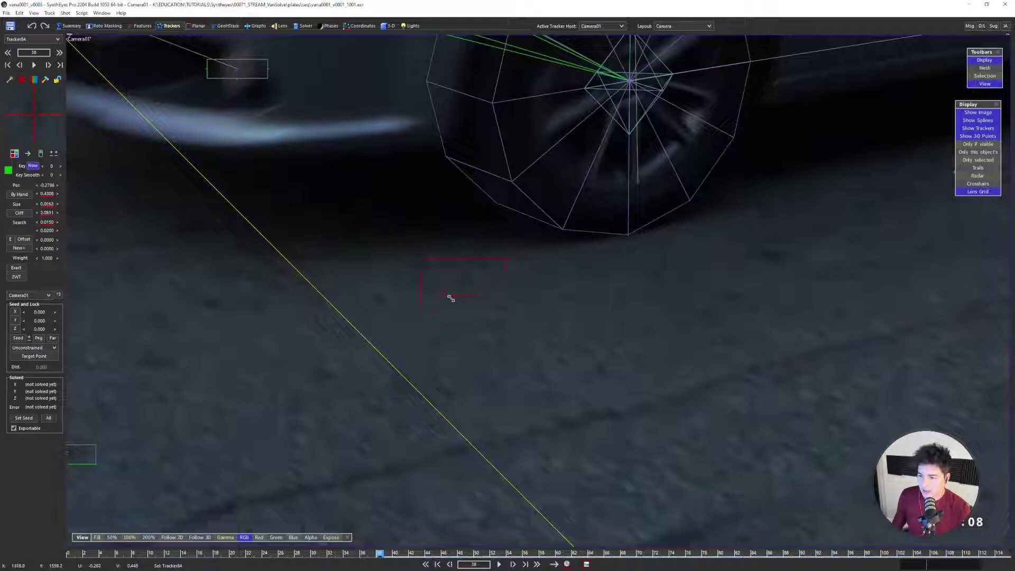
pyautogui.moveTo(646, 408); pyautogui.dragTo(596, 361)
pyautogui.press('5')
pyautogui.scroll(-2, 613, 328)
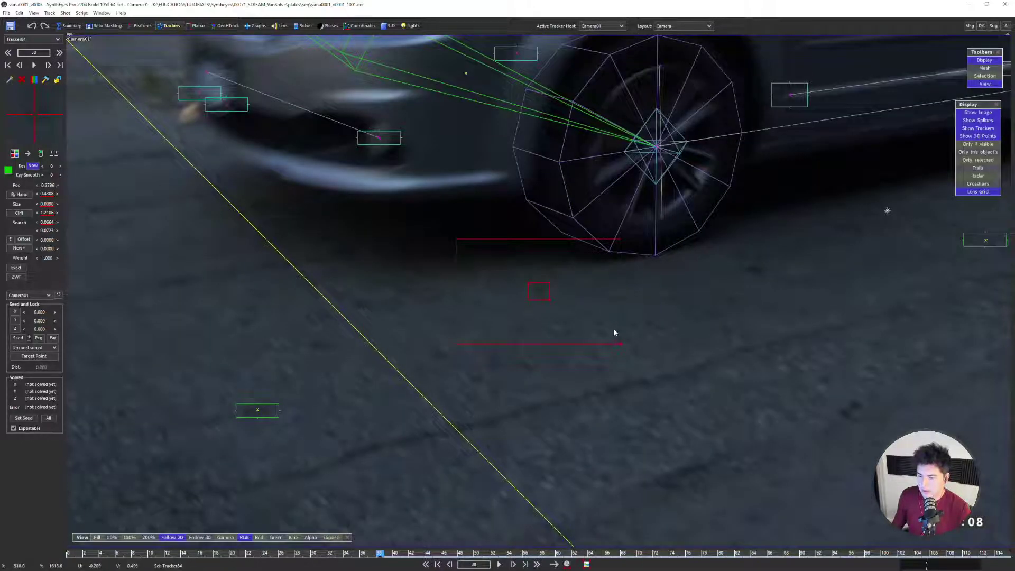
# Track the new ground tracker forward from frame 38 to frame 71
pyautogui.press('Right')
pyautogui.press('Right')
pyautogui.press('Left')
pyautogui.press('Right')
pyautogui.press('Right')
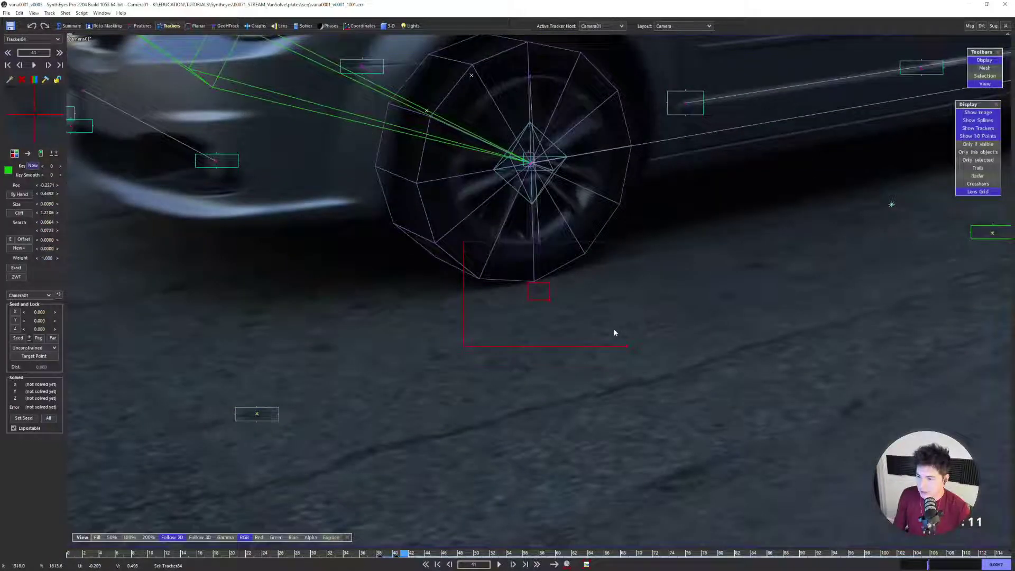
pyautogui.press('Left')
pyautogui.press('Right')
pyautogui.press('Right')
pyautogui.press('Right')
pyautogui.press('Right')
pyautogui.press('Right')
pyautogui.press('Right')
pyautogui.press('Right')
pyautogui.press('Right')
pyautogui.press('Right')
pyautogui.press('Right')
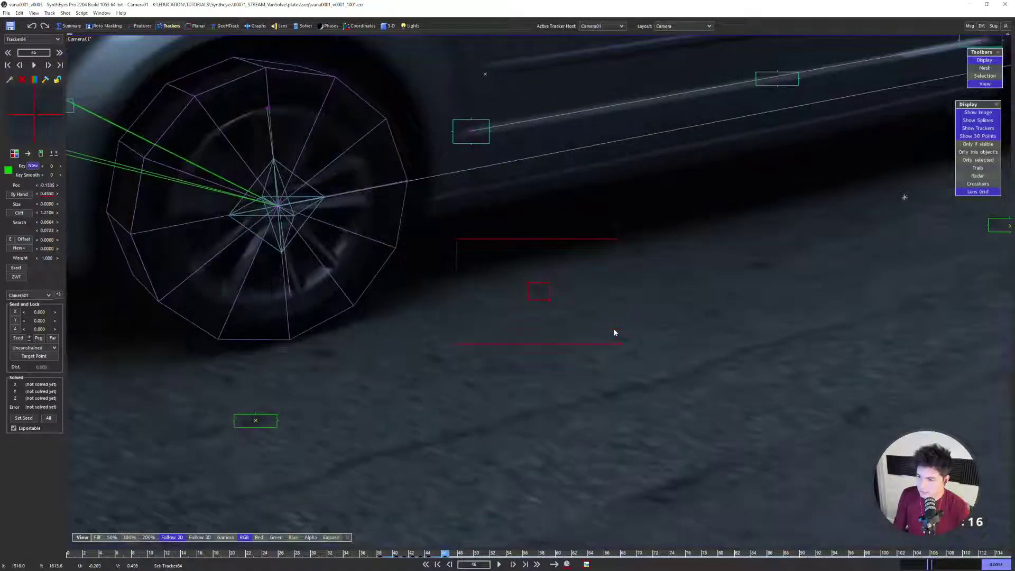
pyautogui.press('Right')
pyautogui.press('Right')
pyautogui.press('Right')
pyautogui.press('Right')
pyautogui.press('Right')
pyautogui.press('Right')
pyautogui.press('Right')
pyautogui.press('Right')
pyautogui.press('Right')
pyautogui.press('Right')
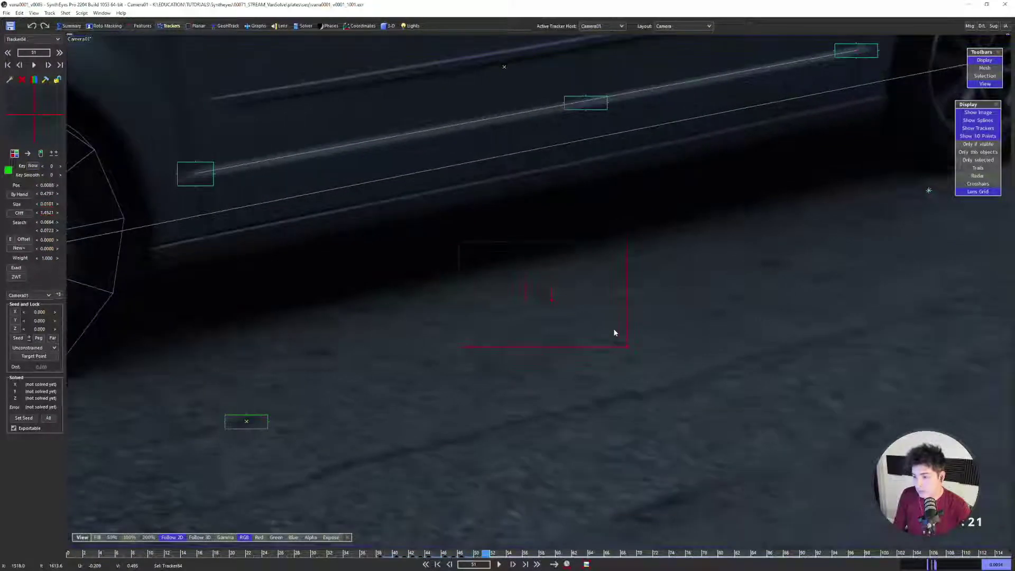
pyautogui.press('Right')
pyautogui.press('Right')
pyautogui.press('Right')
pyautogui.press('Right')
pyautogui.press('Right')
pyautogui.press('Right')
pyautogui.press('Right')
pyautogui.press('Right')
pyautogui.press('Right')
pyautogui.press('Right')
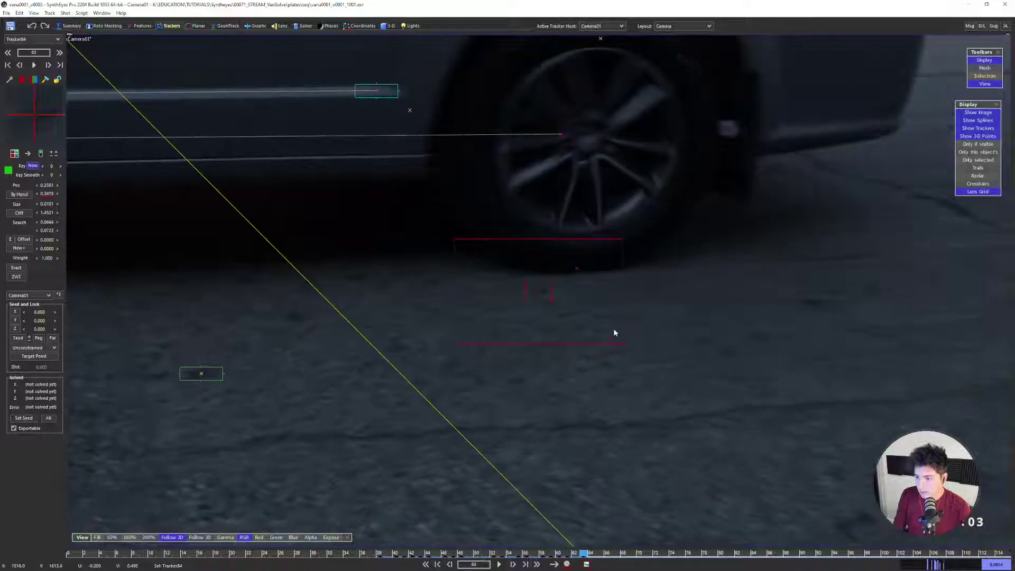
pyautogui.press('Left')
pyautogui.press('Left')
pyautogui.press('Left')
pyautogui.press('Left')
pyautogui.press('Left')
pyautogui.press('Left')
pyautogui.press('Left')
pyautogui.press('Left')
pyautogui.press('Left')
pyautogui.press('Left')
pyautogui.press('Left')
pyautogui.press('Left')
pyautogui.press('Left')
pyautogui.press('Left')
pyautogui.press('Left')
pyautogui.press('Left')
pyautogui.press('Left')
pyautogui.press('Left')
pyautogui.press('Left')
pyautogui.press('Left')
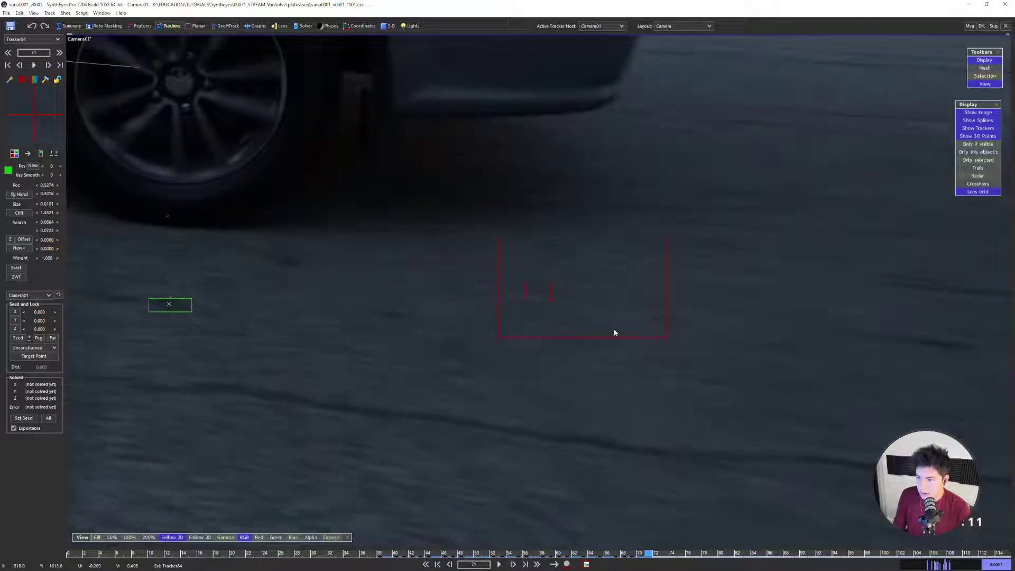
# Return to frame 38 and track the same ground point backward to frame 0
pyautogui.press('Left')
pyautogui.press('Left')
pyautogui.press('Left')
pyautogui.press('Left')
pyautogui.press('Left')
pyautogui.press('Left')
pyautogui.press('Left')
pyautogui.press('Left')
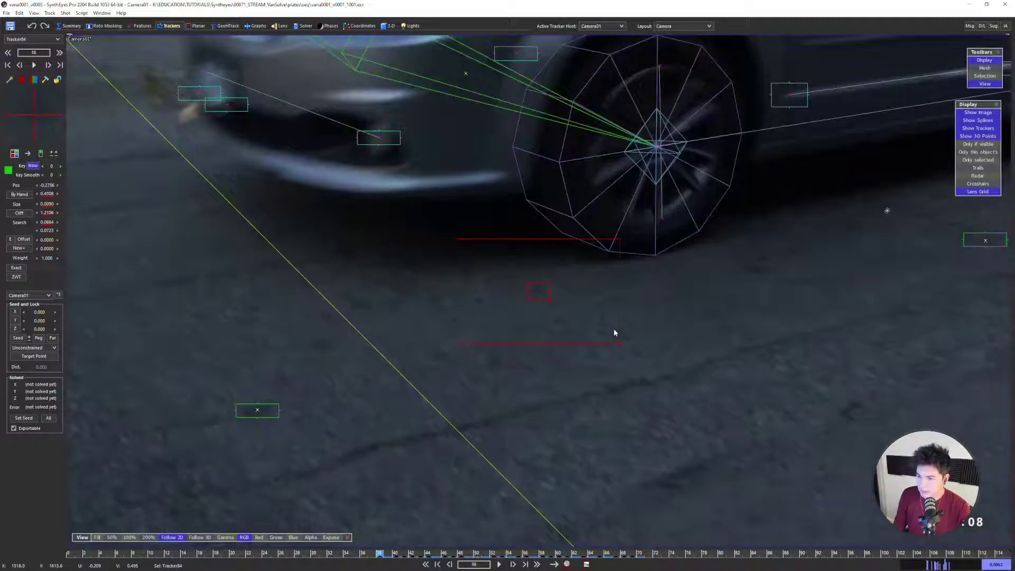
pyautogui.press('Left')
pyautogui.press('Left')
pyautogui.press('Left')
pyautogui.press('Left')
pyautogui.press('Left')
pyautogui.press('Left')
pyautogui.press('Left')
pyautogui.press('Left')
pyautogui.press('Left')
pyautogui.press('Left')
pyautogui.press('Left')
pyautogui.press('Left')
pyautogui.press('Left')
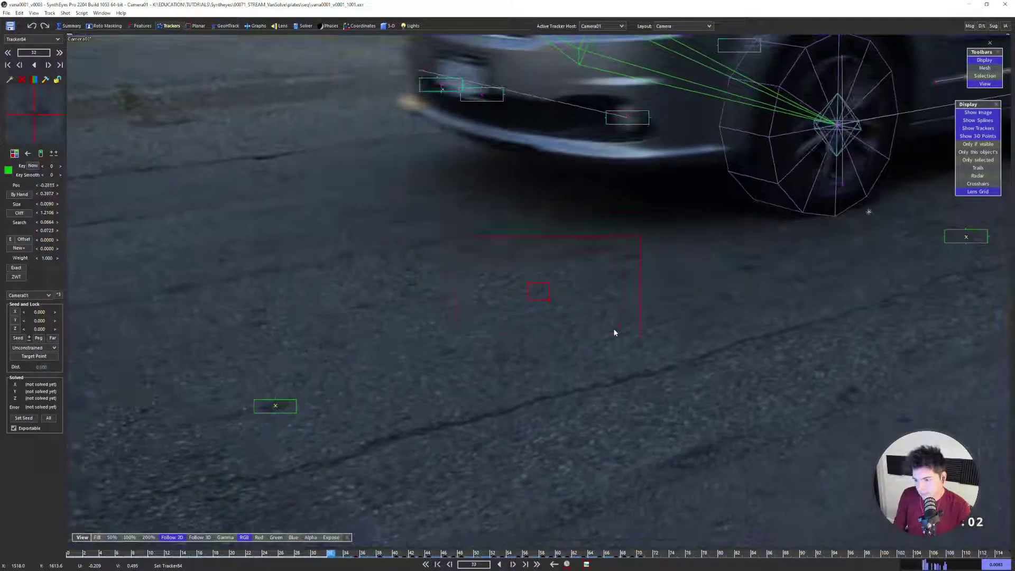
pyautogui.press('Left')
pyautogui.press('Left')
pyautogui.press('Left')
pyautogui.press('Left')
pyautogui.press('Left')
pyautogui.press('Left')
pyautogui.press('Left')
pyautogui.press('Left')
pyautogui.press('Left')
pyautogui.press('Left')
pyautogui.press('Left')
pyautogui.press('Left')
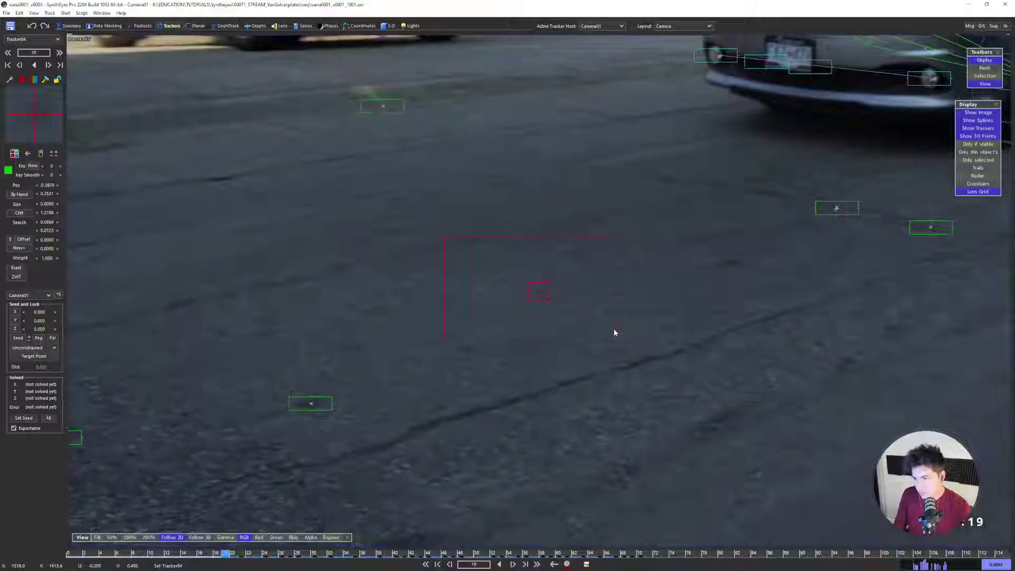
pyautogui.press('Left')
pyautogui.press('Left')
pyautogui.press('Left')
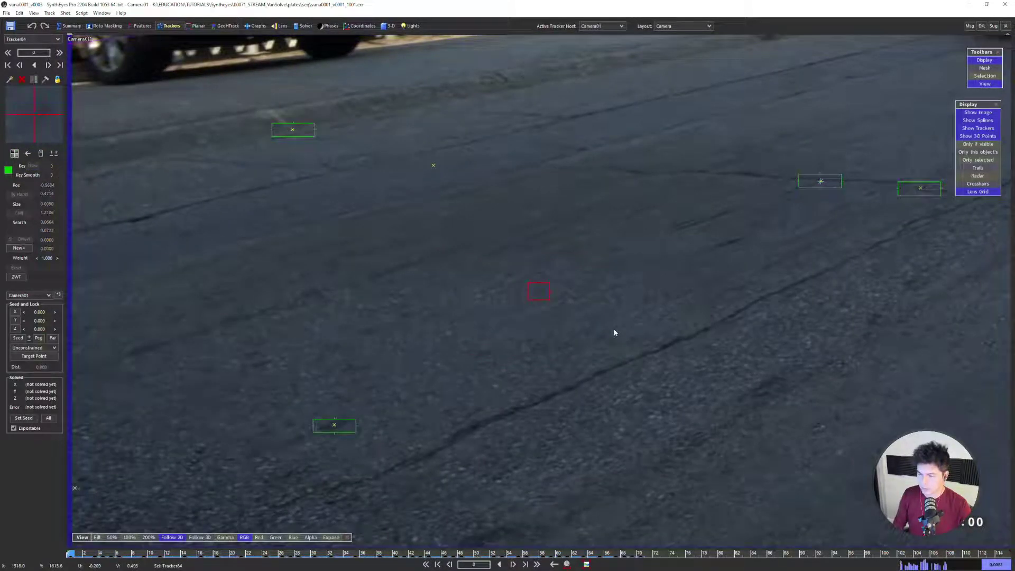
# Play the shot to review the new ground tracker near the front tire, stopping and stepping back to frame 41
pyautogui.press('space')
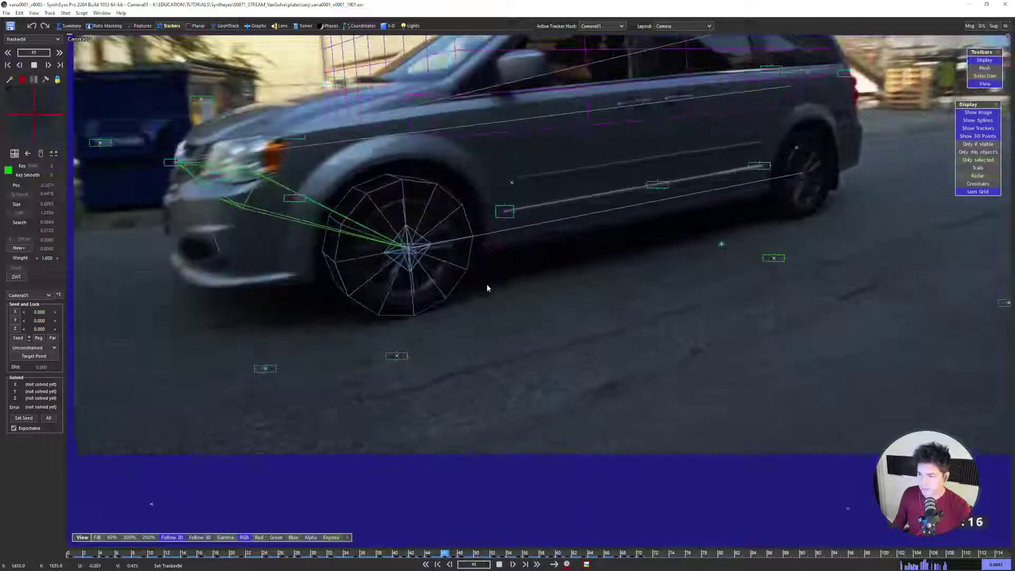
pyautogui.press('space')
pyautogui.press('Left')
pyautogui.press('Left')
pyautogui.press('Left')
pyautogui.press('Left')
pyautogui.press('Left')
pyautogui.press('Left')
pyautogui.press('Left')
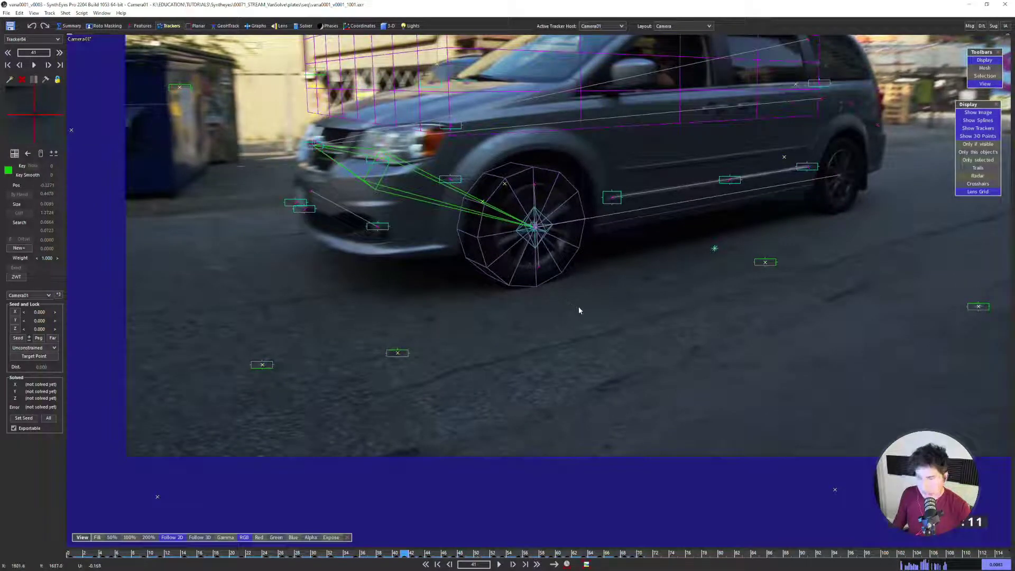
# Solve the scene again with the new ground tracker included and accept the result
pyautogui.press('F9')
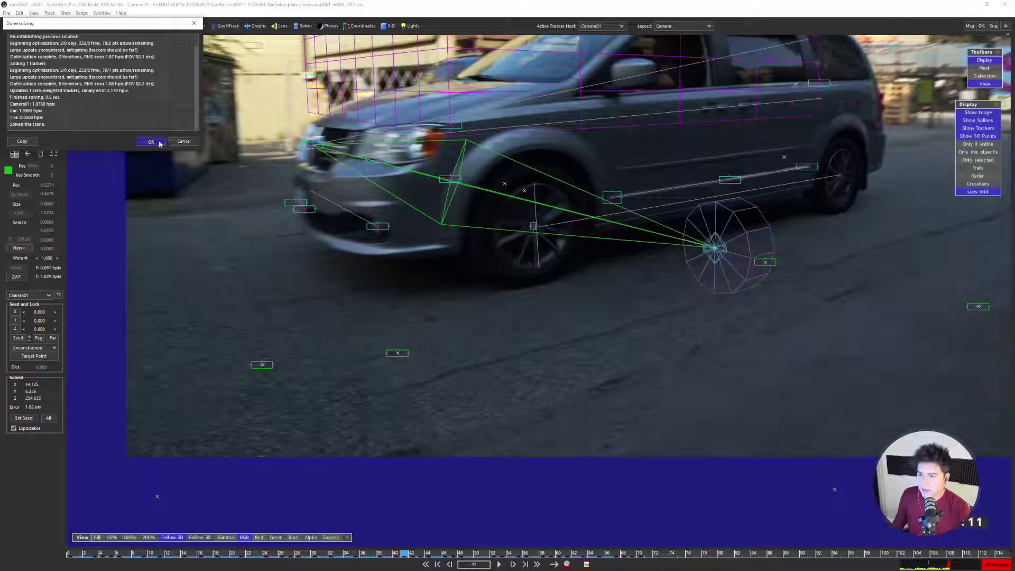
pyautogui.click(157, 142)
pyautogui.scroll(2, 718, 257)
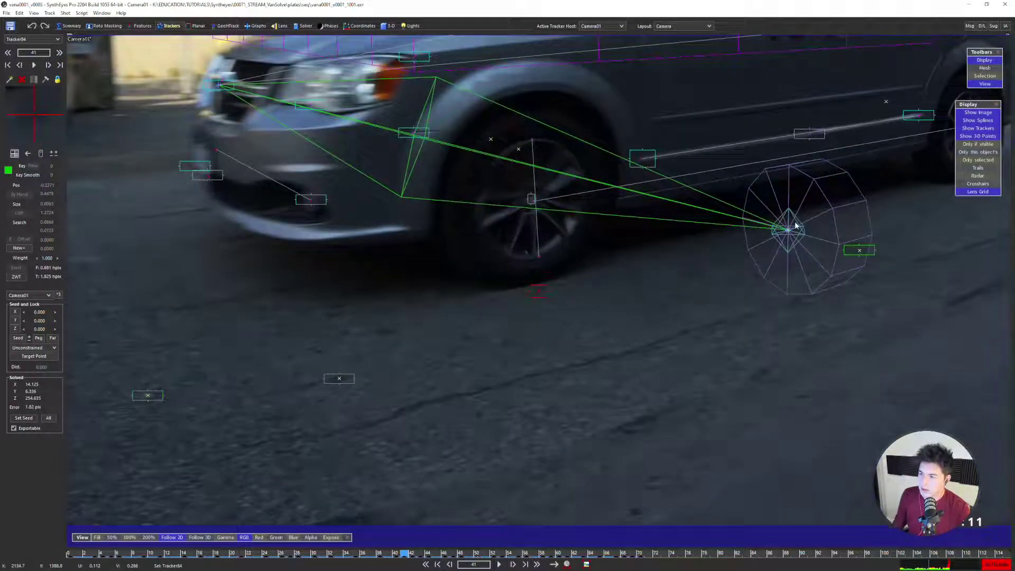
# Review the tire object's motion in the geometric tracking perspective view, playing from frame 0 and scrubbing back to about frame 43
pyautogui.click(224, 26)
pyautogui.moveTo(369, 547); pyautogui.dragTo(54, 555)
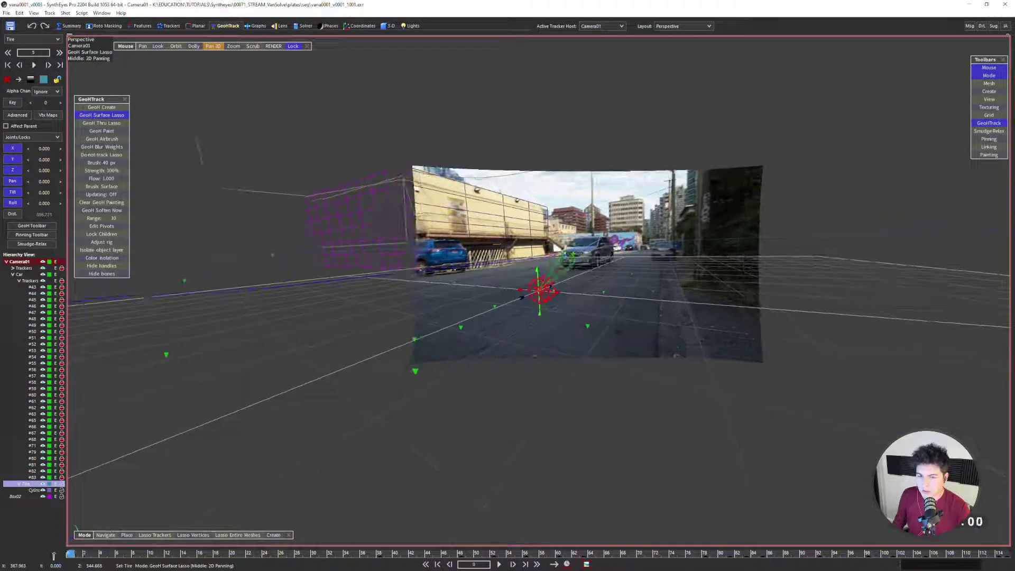
pyautogui.press('space')
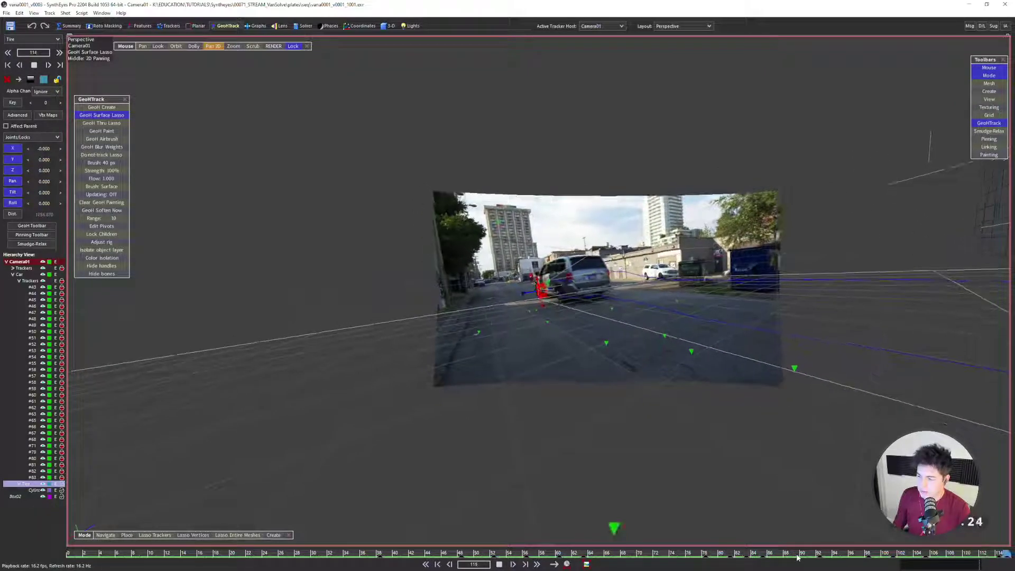
pyautogui.moveTo(799, 558); pyautogui.dragTo(456, 556)
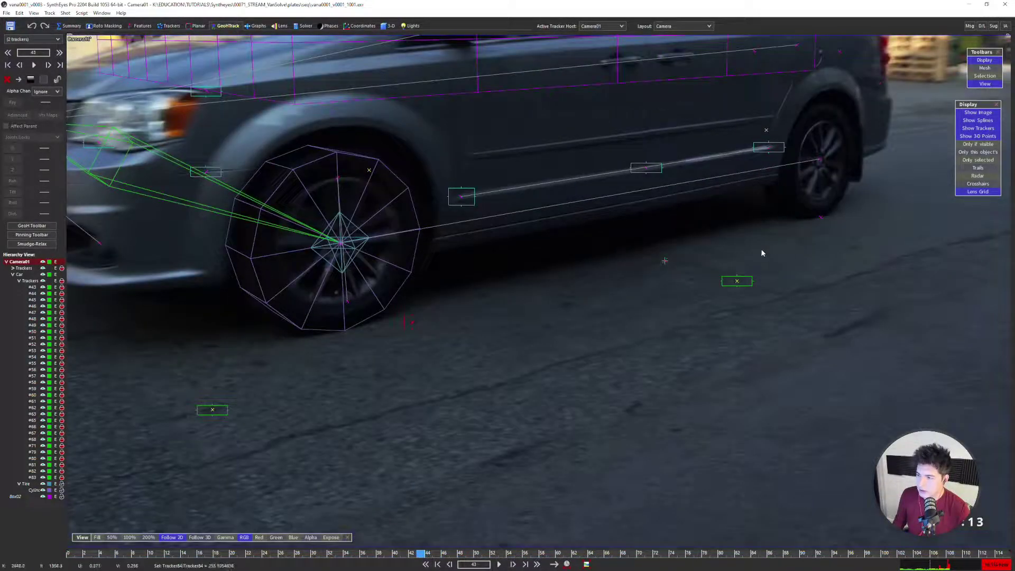
# Compare the tire with the solved ground trackers in the camera view, stepping back from frame 43 to frame 5
pyautogui.scroll(-3, 762, 250)
pyautogui.press('s')
pyautogui.press('s')
pyautogui.press('s')
pyautogui.press('s')
pyautogui.press('s')
pyautogui.press('s')
pyautogui.press('s')
pyautogui.press('s')
pyautogui.press('s')
pyautogui.press('s')
pyautogui.press('s')
pyautogui.press('s')
pyautogui.press('s')
pyautogui.press('s')
pyautogui.press('s')
pyautogui.press('s')
pyautogui.press('s')
pyautogui.press('s')
pyautogui.press('s')
pyautogui.press('s')
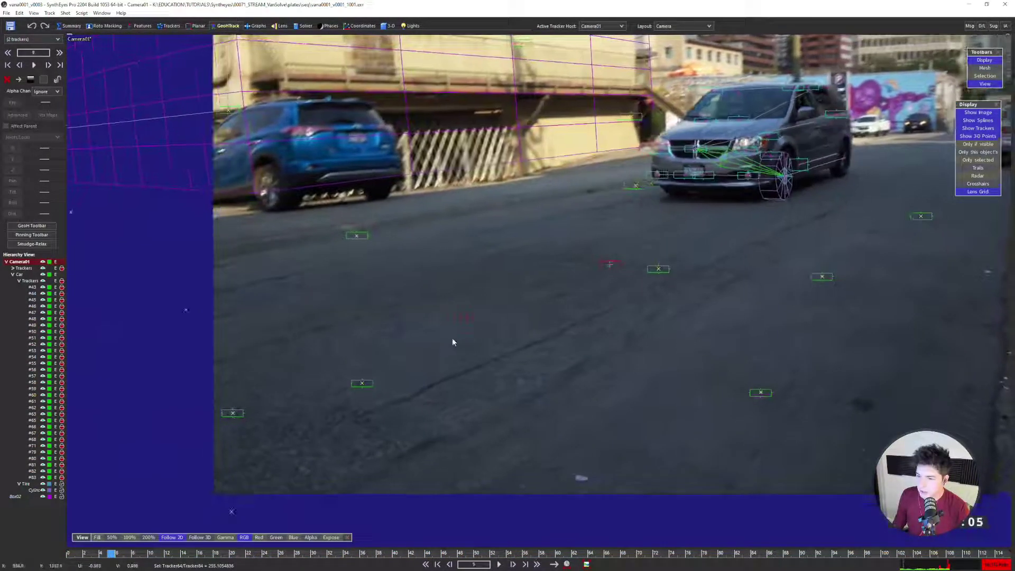
# Advance from frame 5 to frame 66, adding another ground tracker along the tire's path to the selection
pyautogui.press('d')
pyautogui.press('d')
pyautogui.press('d')
pyautogui.press('d')
pyautogui.press('d')
pyautogui.press('d')
pyautogui.press('d')
pyautogui.press('d')
pyautogui.press('d')
pyautogui.press('d')
pyautogui.press('d')
pyautogui.press('d')
pyautogui.press('d')
pyautogui.press('d')
pyautogui.press('d')
pyautogui.press('d')
pyautogui.press('d')
pyautogui.press('d')
pyautogui.press('d')
pyautogui.press('d')
pyautogui.scroll(-2, 376, 373)
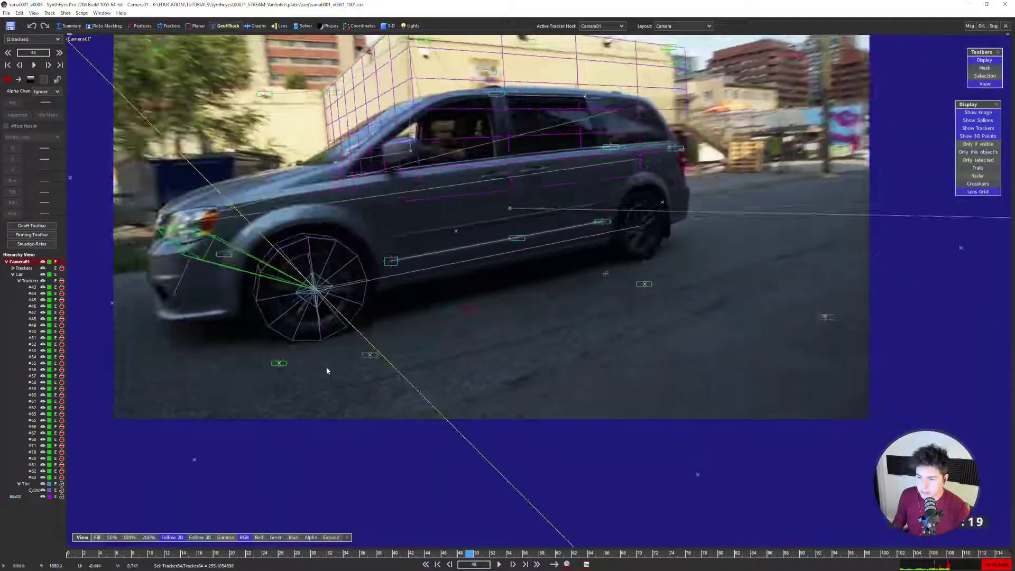
pyautogui.scroll(-3, 326, 371)
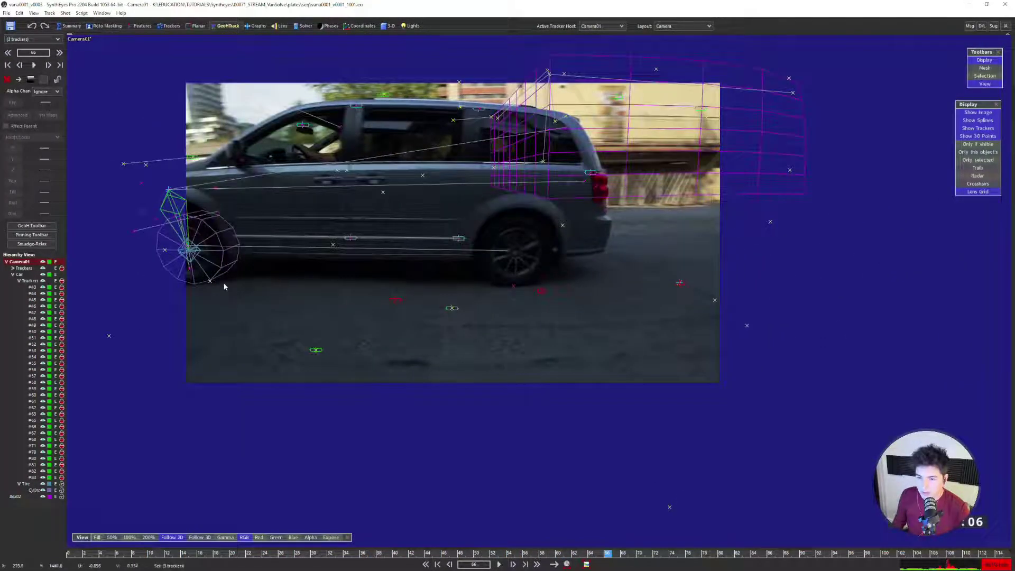
# Add a fourth ground tracker along the tire's path to the selection and continue through the shot to frame 114
pyautogui.press('d')
pyautogui.press('d')
pyautogui.press('d')
pyautogui.press('d')
pyautogui.keyDown('shift'); pyautogui.click(218, 249); pyautogui.keyUp('shift')
pyautogui.press('d')
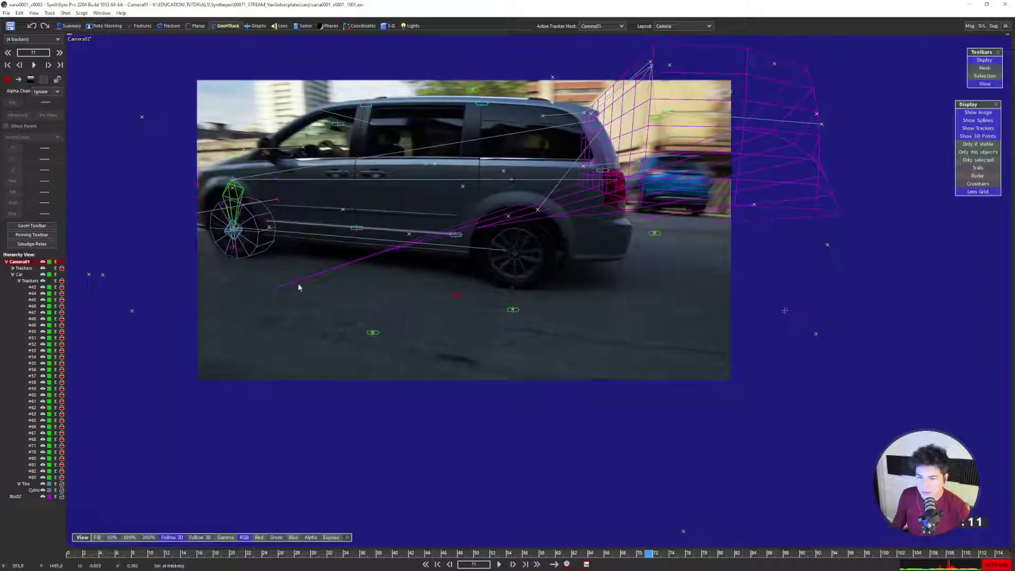
pyautogui.press('d')
pyautogui.press('d')
pyautogui.press('d')
pyautogui.press('d')
pyautogui.press('d')
pyautogui.press('d')
pyautogui.press('d')
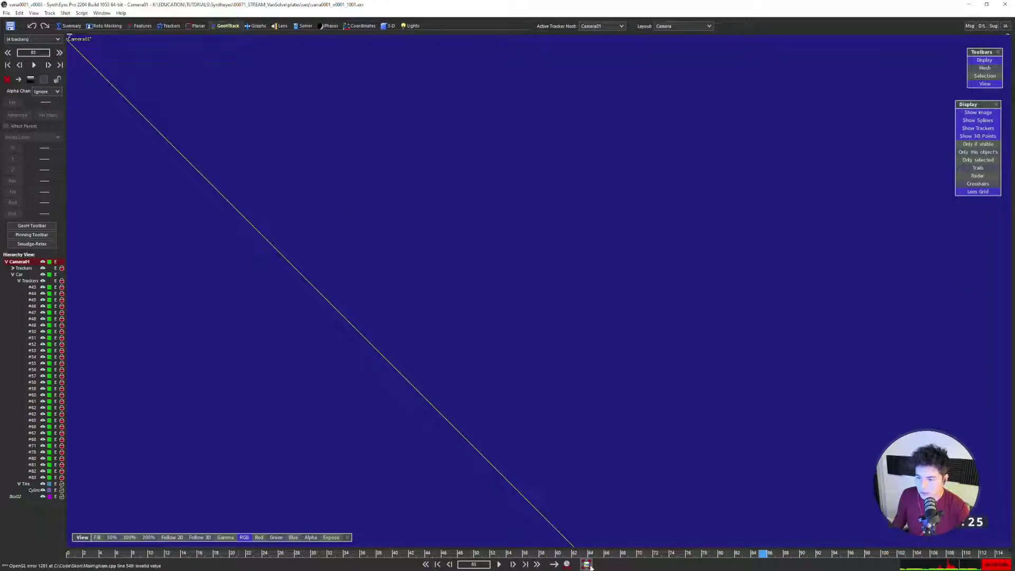
pyautogui.click(587, 565)
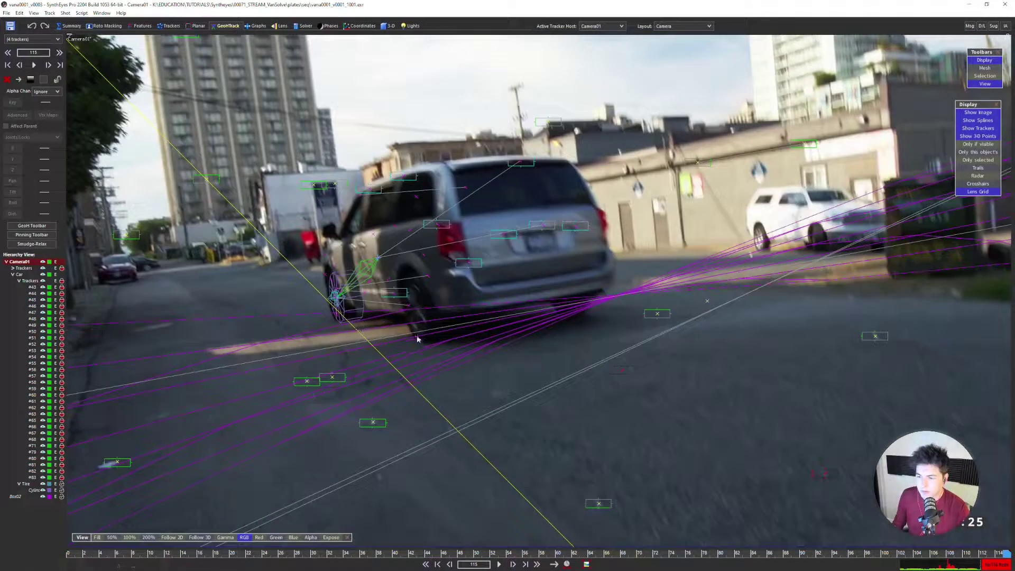
pyautogui.scroll(-4, 449, 332)
pyautogui.press('s')
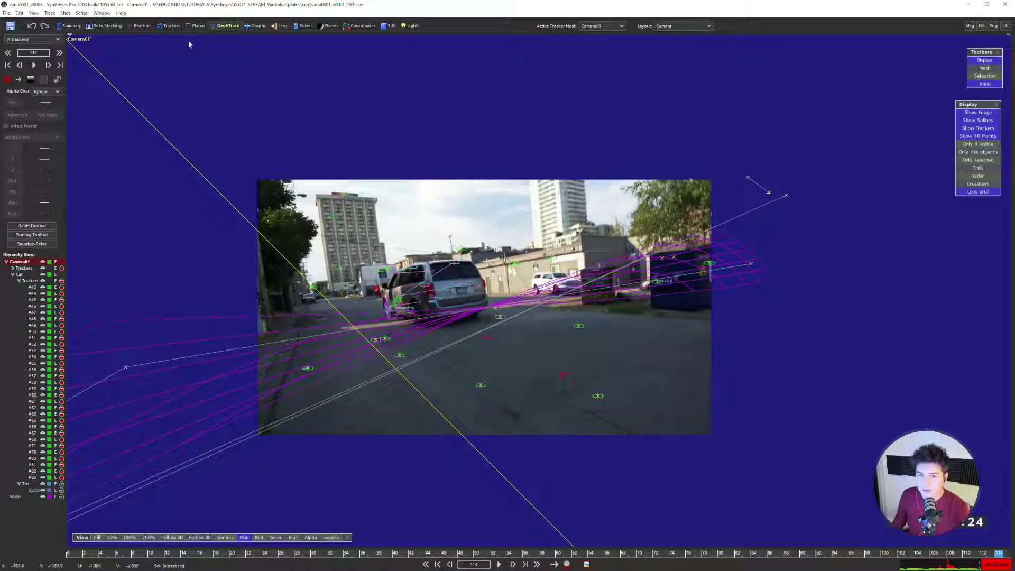
# Set the display color of the four selected ground trackers to white
pyautogui.click(170, 25)
pyautogui.click(8, 170)
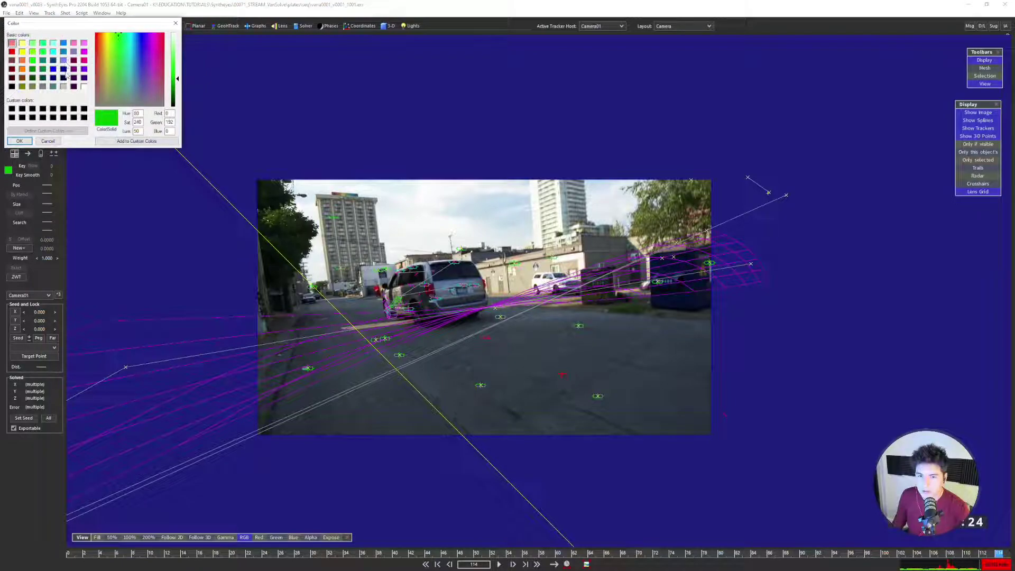
pyautogui.click(19, 141)
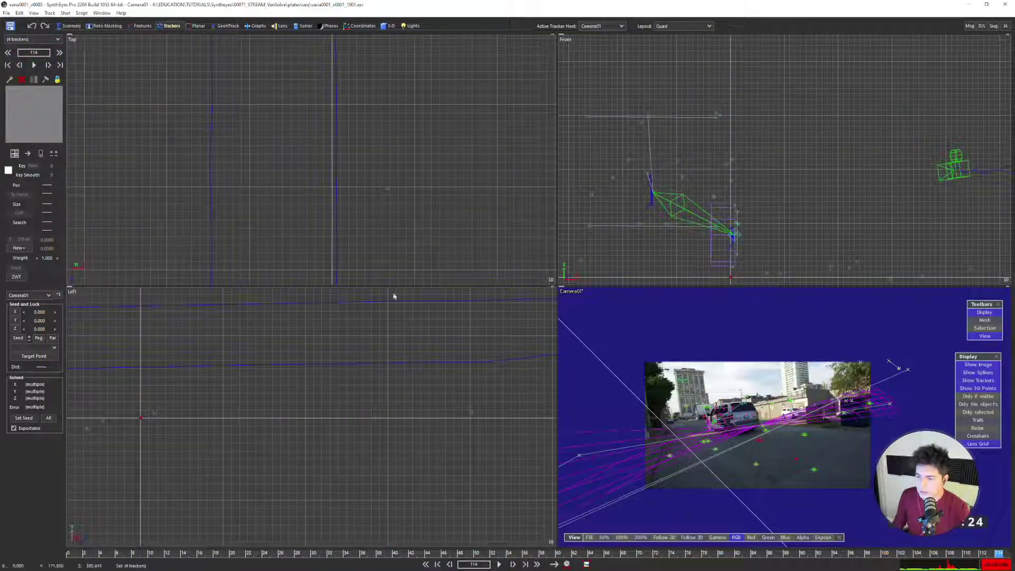
# Play the shot in the quad views, stop at frame 41, and compare the tire's bottom with the selected ground tracker beneath it
pyautogui.click(335, 397)
pyautogui.press('space')
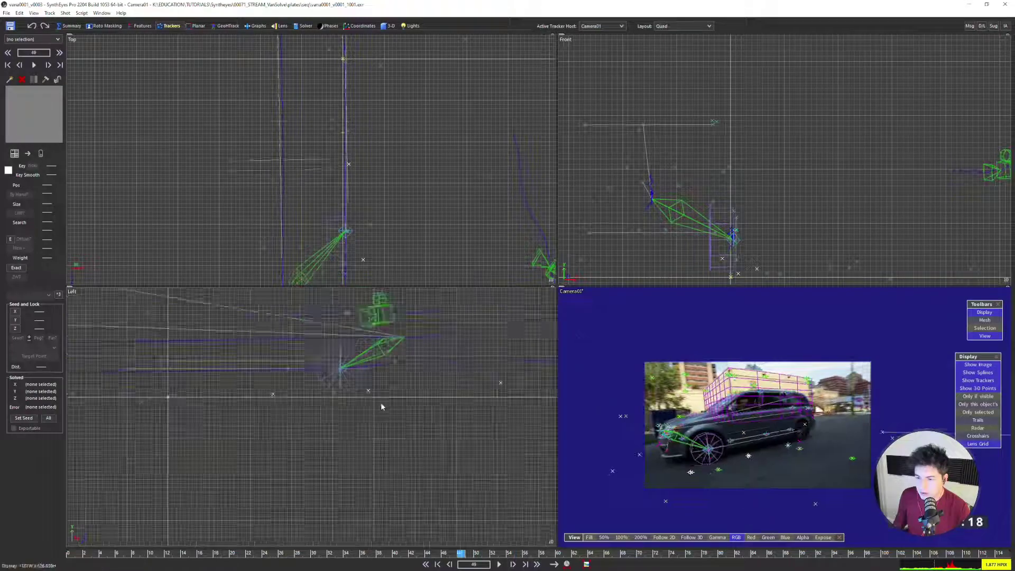
pyautogui.scroll(4, 278, 403)
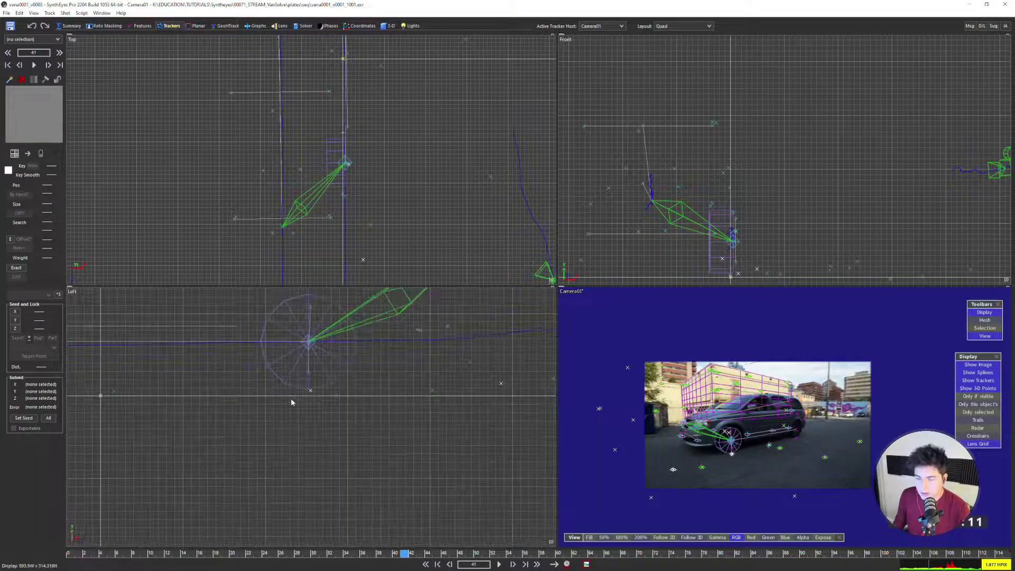
pyautogui.click(316, 386)
pyautogui.scroll(5, 731, 459)
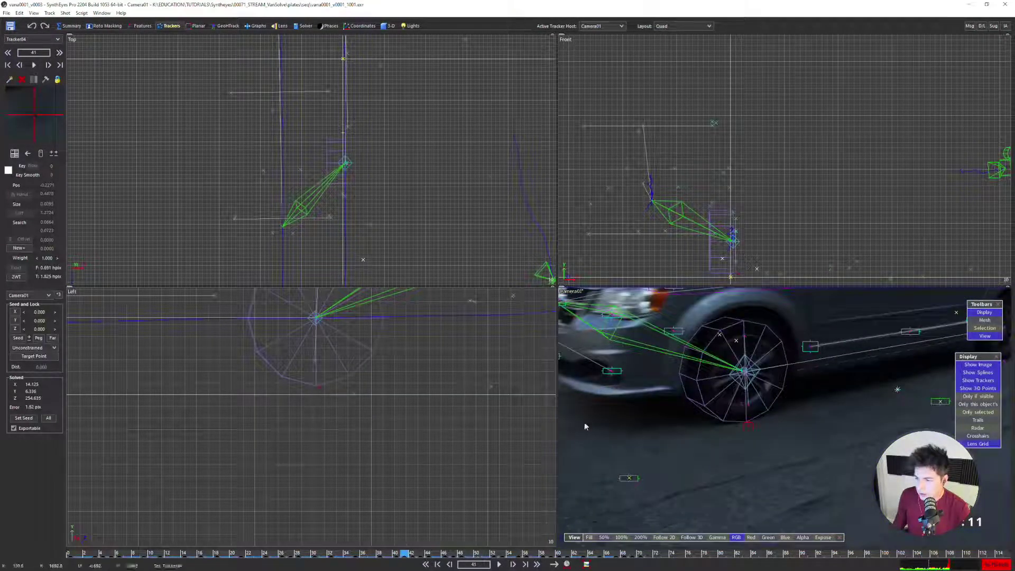
pyautogui.scroll(4, 762, 438)
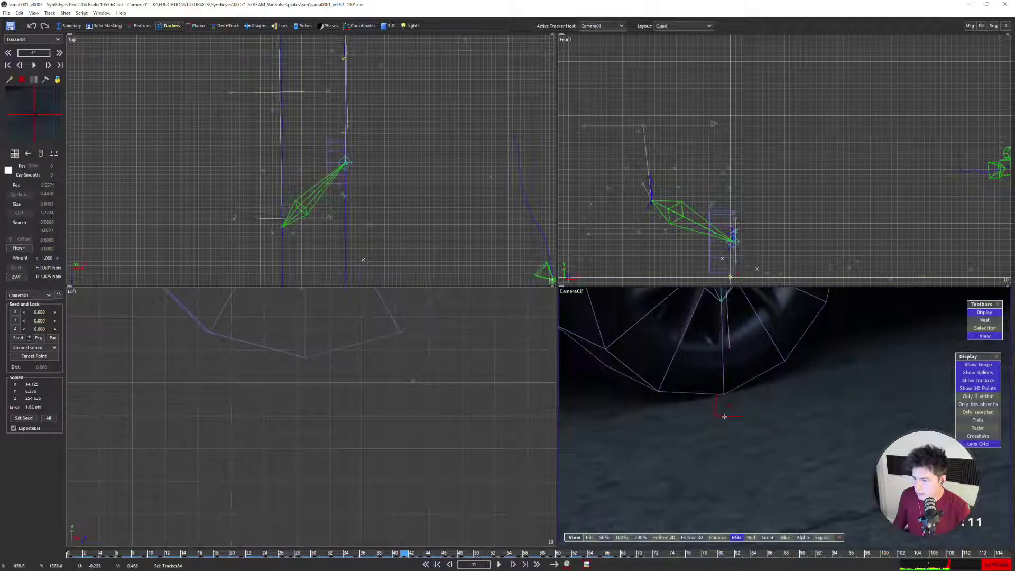
pyautogui.scroll(-3, 398, 404)
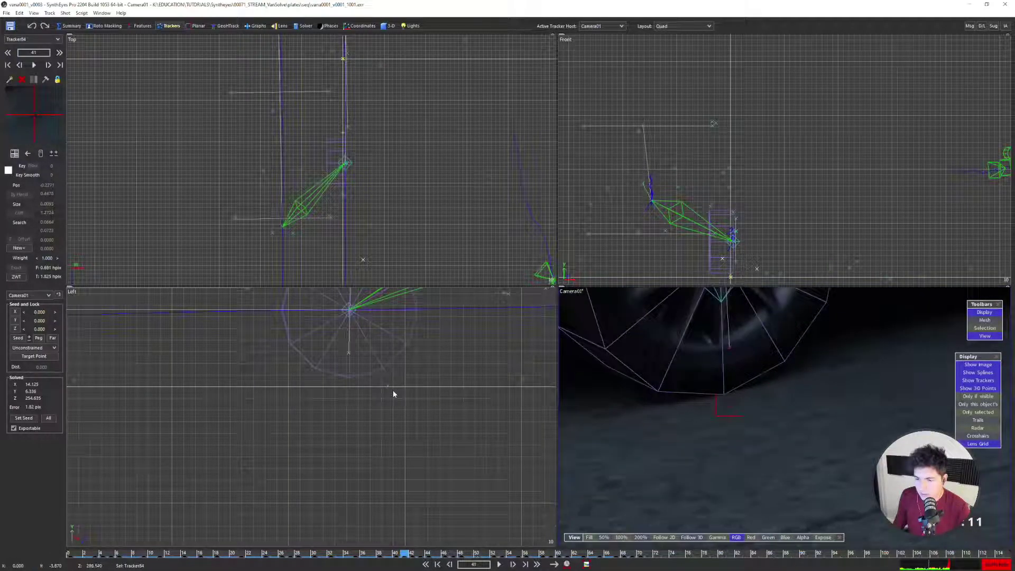
# Step back to around frame 30 and check the tire's ground contact in the side and camera views
pyautogui.scroll(-3, 405, 399)
pyautogui.press('s')
pyautogui.press('s')
pyautogui.press('s')
pyautogui.press('s')
pyautogui.press('s')
pyautogui.press('s')
pyautogui.press('s')
pyautogui.press('s')
pyautogui.press('s')
pyautogui.press('s')
pyautogui.press('s')
pyautogui.press('s')
pyautogui.scroll(5, 289, 398)
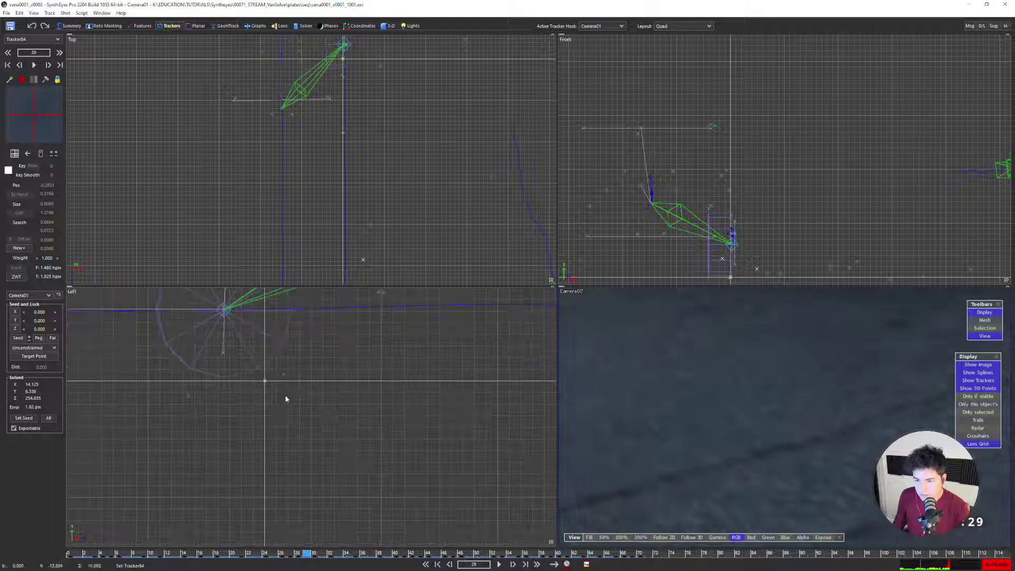
pyautogui.press('d')
pyautogui.press('d')
pyautogui.scroll(3, 264, 391)
pyautogui.press('s')
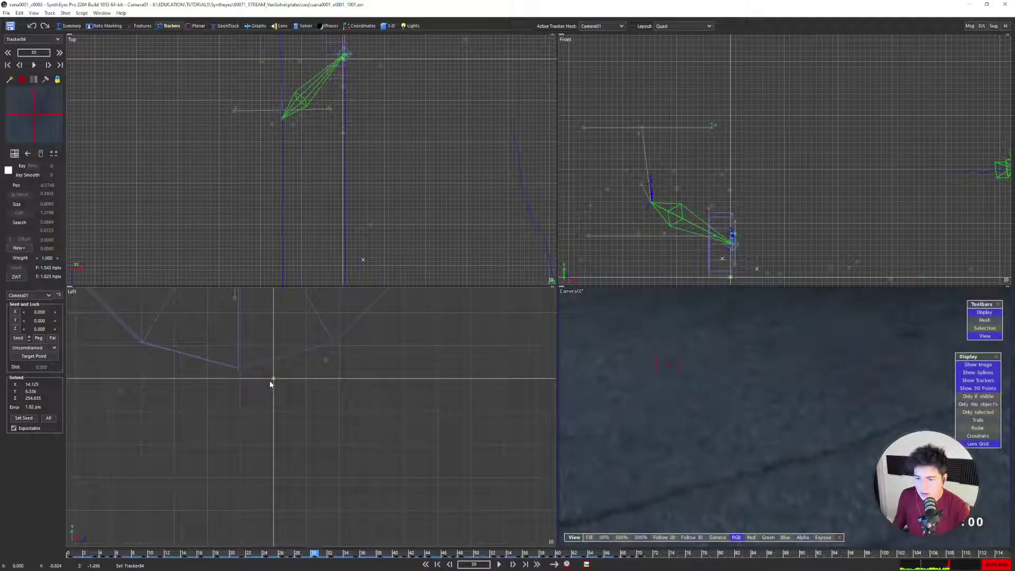
pyautogui.scroll(-5, 742, 422)
pyautogui.scroll(-2, 740, 421)
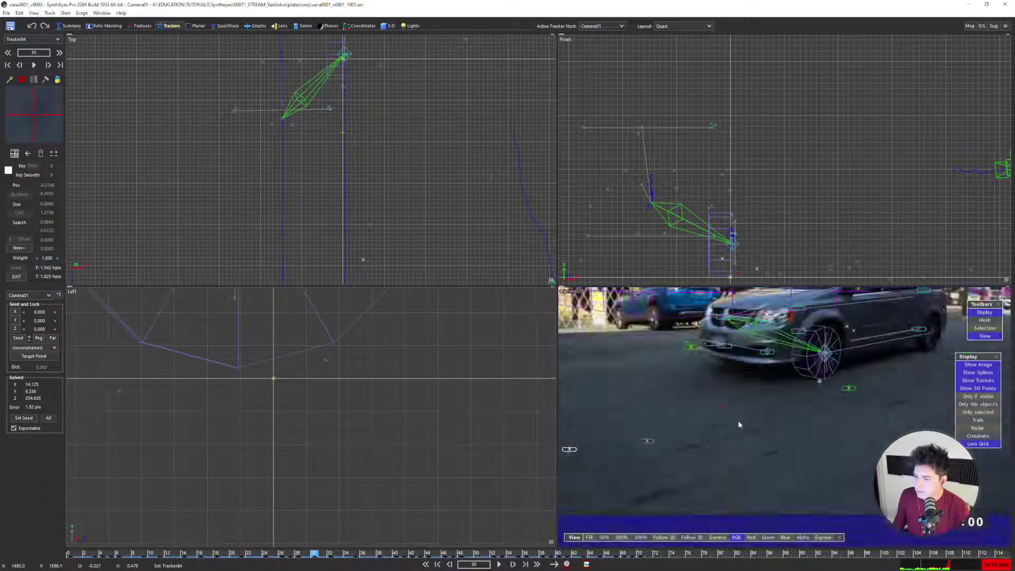
# Select the tracker beneath the tire in the side view and compare its height with the tire around frame 31
pyautogui.click(274, 379)
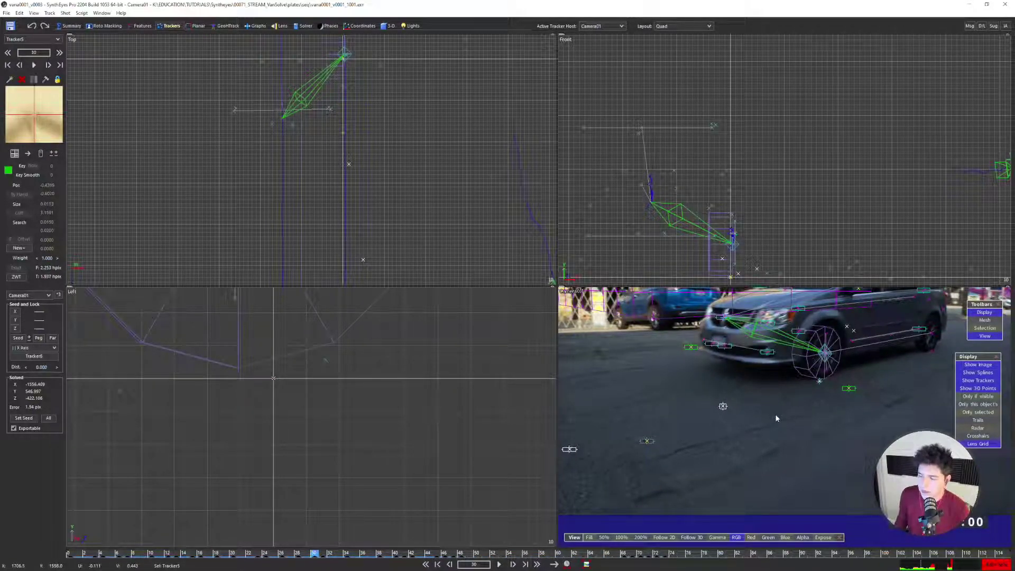
pyautogui.scroll(-2, 280, 391)
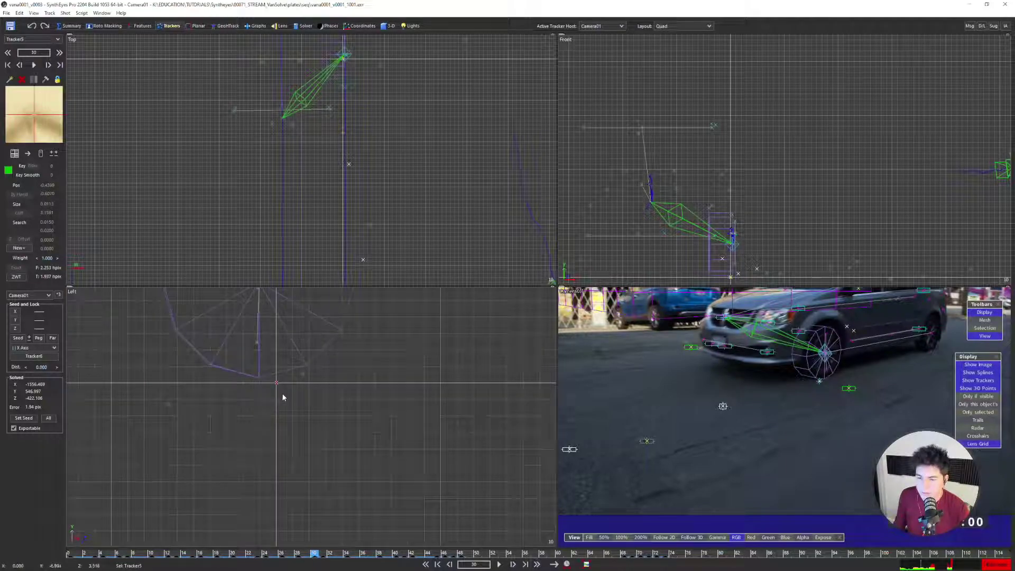
pyautogui.scroll(-2, 307, 396)
pyautogui.press('s')
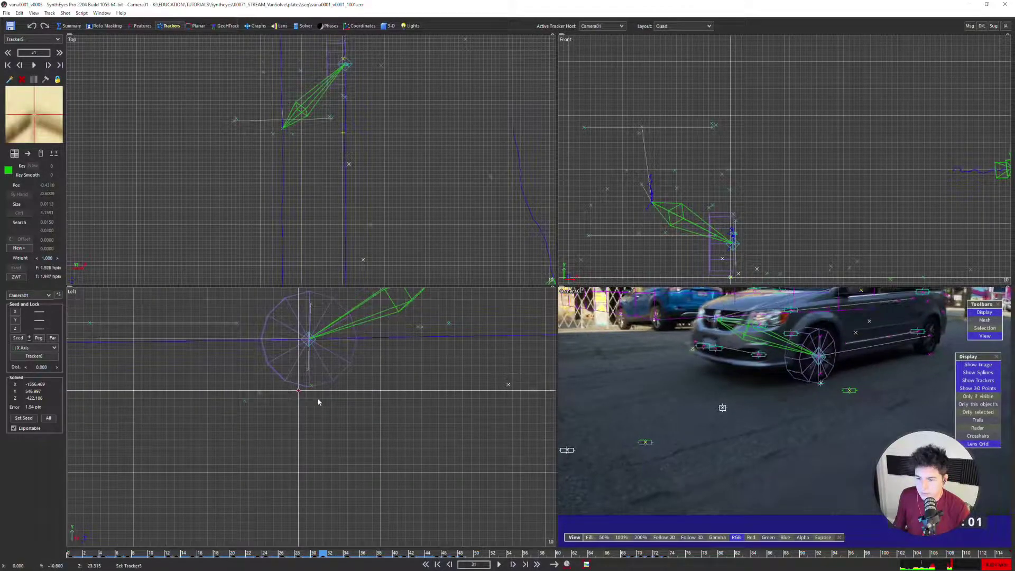
# Compare the tire with the white ground trackers in the full camera view, stepping between frames 41 and 38
pyautogui.press('a')
pyautogui.press('s')
pyautogui.press('a')
pyautogui.press('5')
pyautogui.scroll(-3, 309, 395)
pyautogui.press('s')
pyautogui.press('s')
pyautogui.press('s')
pyautogui.press('s')
pyautogui.press('s')
pyautogui.press('s')
pyautogui.press('s')
pyautogui.press('s')
pyautogui.press('s')
pyautogui.press('s')
pyautogui.press('s')
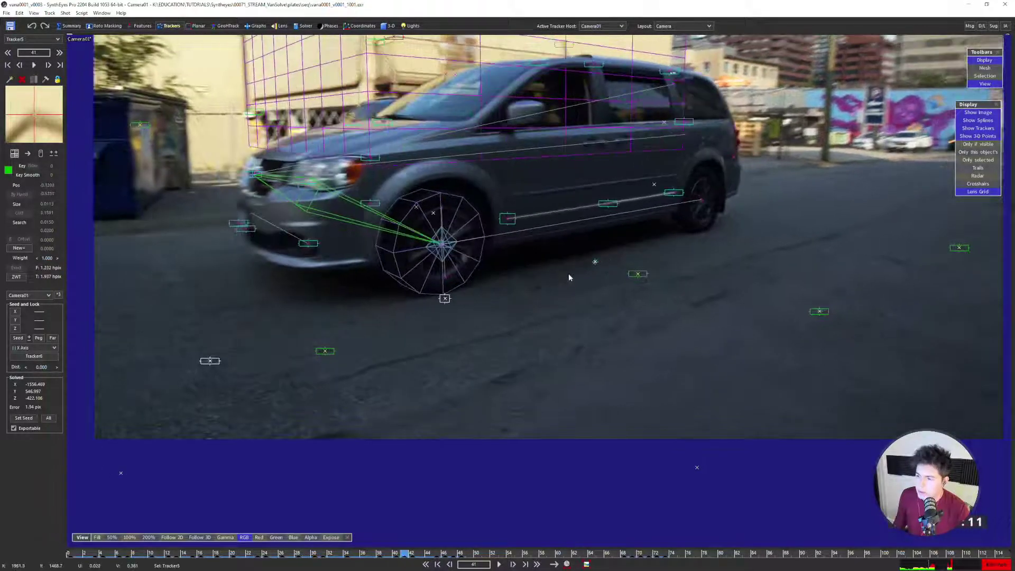
pyautogui.press('a')
pyautogui.press('a')
pyautogui.press('a')
pyautogui.press('a')
pyautogui.press('a')
pyautogui.press('a')
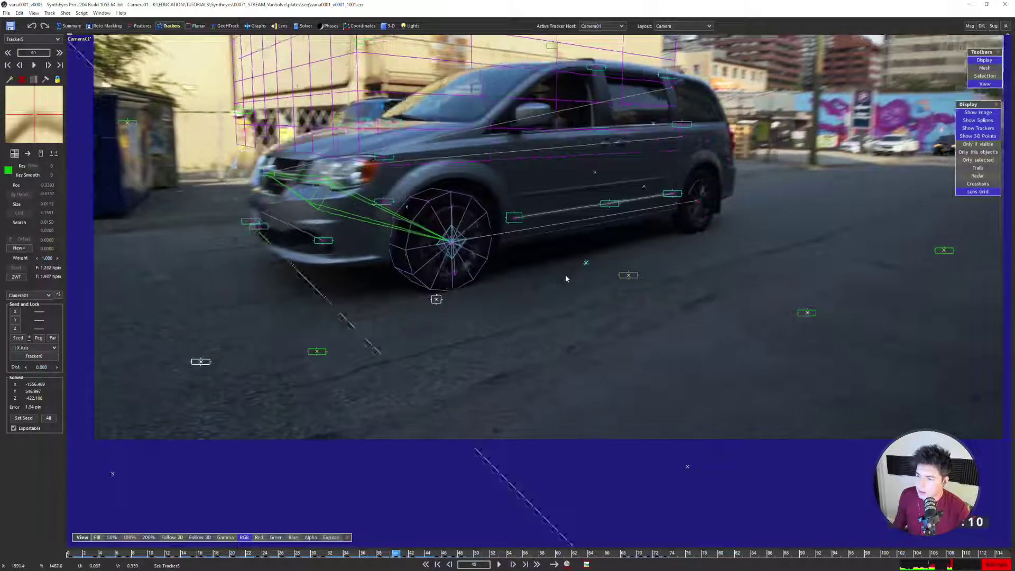
pyautogui.press('s')
pyautogui.press('s')
pyautogui.press('s')
pyautogui.press('s')
pyautogui.press('s')
pyautogui.press('s')
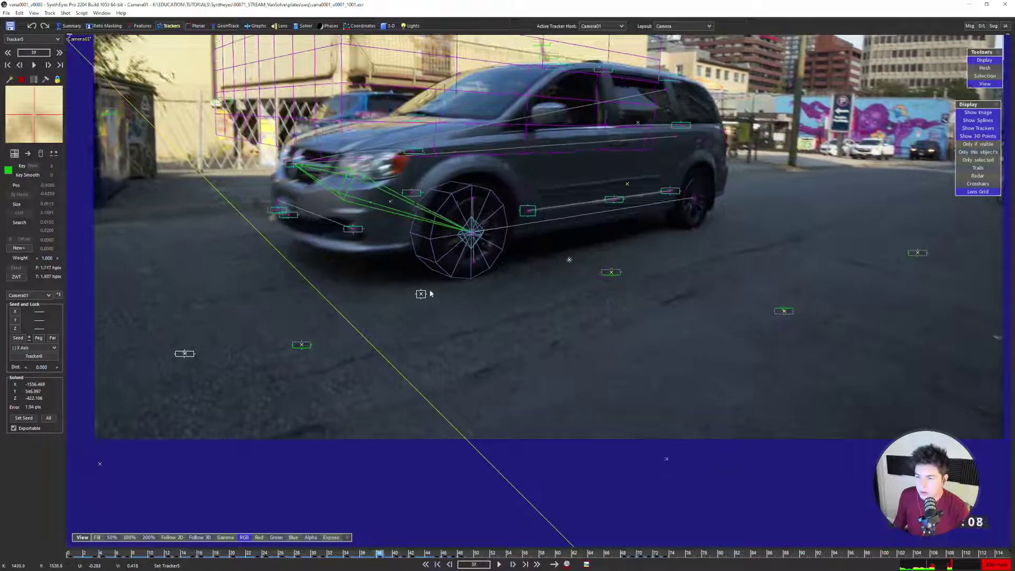
# Select the ground tracker just below the front tire and step back to frame 25 to follow its contact
pyautogui.click(446, 299)
pyautogui.press('a')
pyautogui.press('a')
pyautogui.press('a')
pyautogui.press('a')
pyautogui.press('a')
pyautogui.press('a')
pyautogui.press('a')
pyautogui.press('a')
pyautogui.press('a')
pyautogui.press('a')
pyautogui.press('a')
pyautogui.press('a')
pyautogui.press('a')
pyautogui.press('a')
pyautogui.press('a')
pyautogui.press('a')
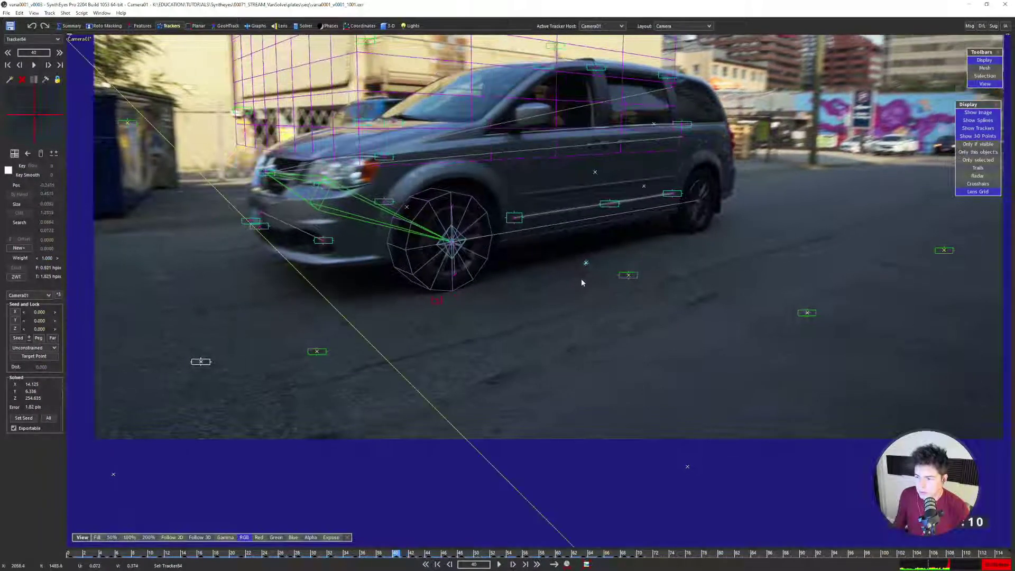
# Examine the bottom of the tire against the ground tracker up close in the camera view, moving from frame 25 to frame 31
pyautogui.scroll(5, 582, 279)
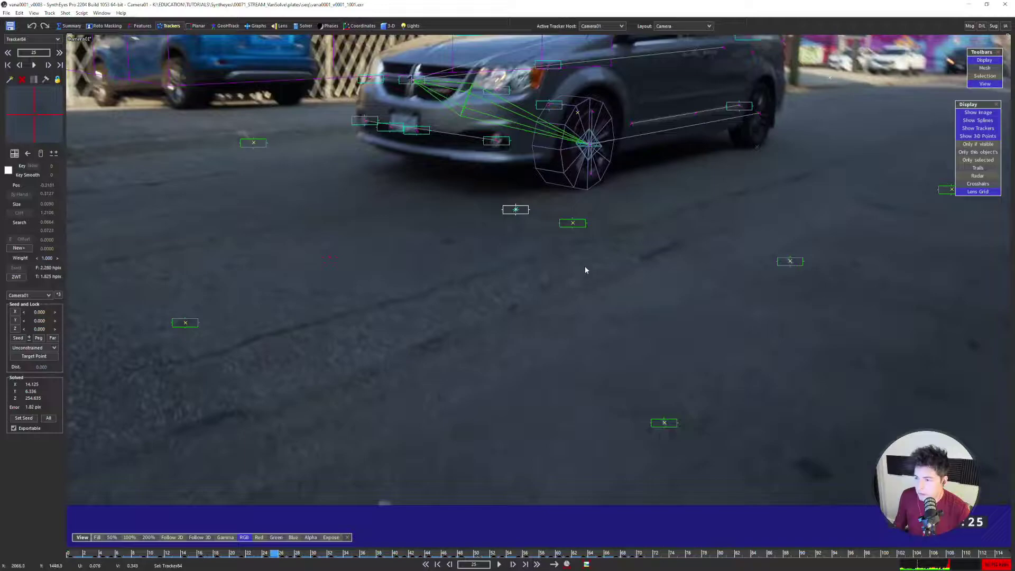
pyautogui.press('s')
pyautogui.press('s')
pyautogui.press('s')
pyautogui.press('s')
pyautogui.press('s')
pyautogui.press('s')
pyautogui.press('s')
pyautogui.scroll(4, 579, 195)
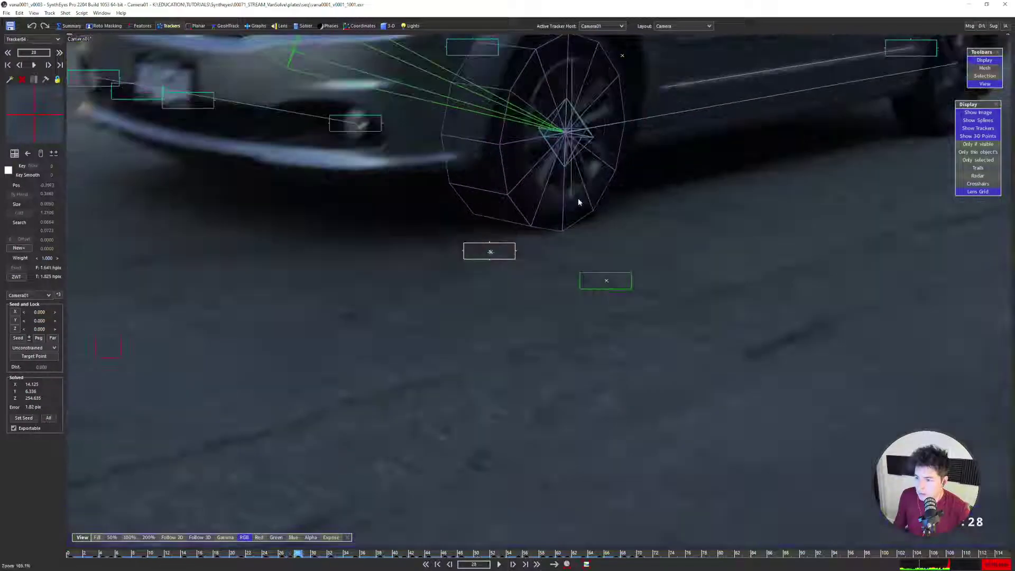
pyautogui.press('a')
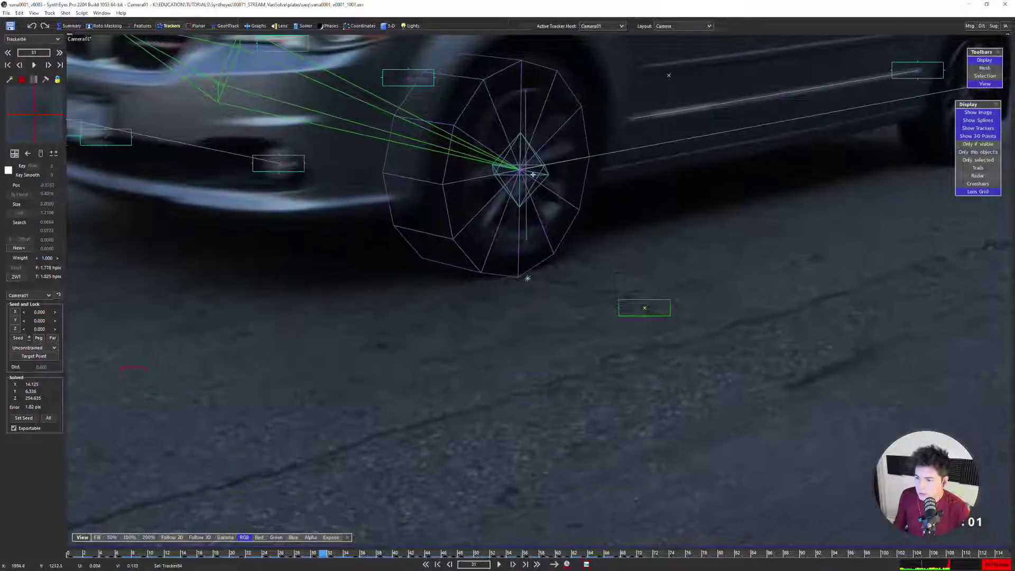
# Select the tire object at frame 31 and examine its height above the ground in the quad layout's side view
pyautogui.click(536, 174)
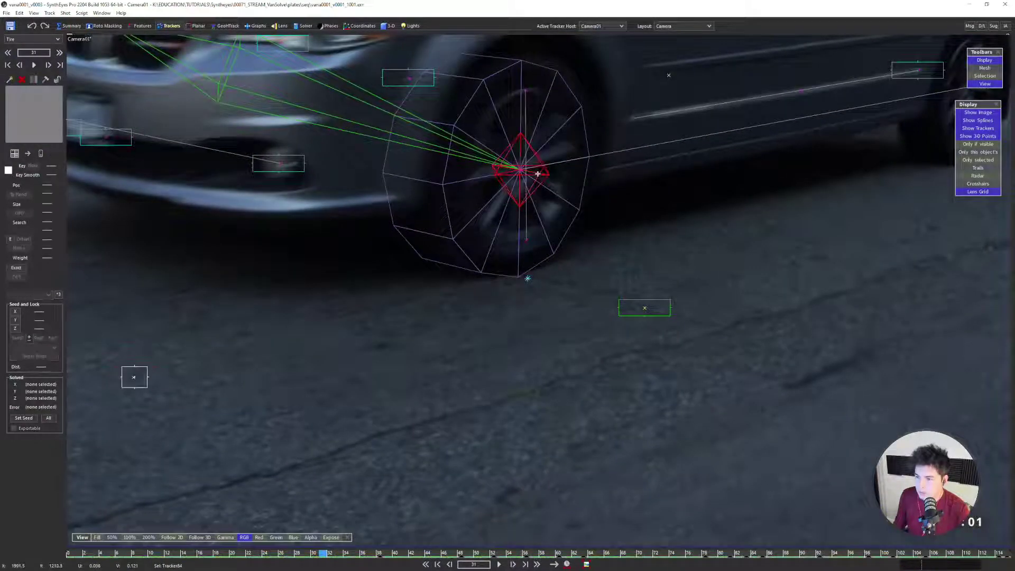
pyautogui.scroll(3, 535, 232)
pyautogui.press('7')
pyautogui.scroll(5, 320, 395)
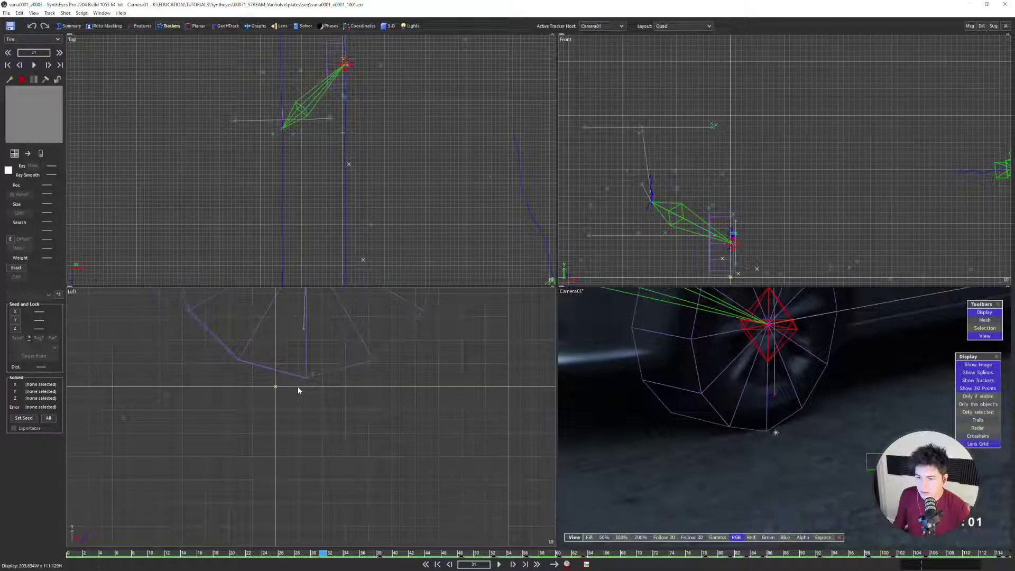
pyautogui.press('s')
pyautogui.scroll(-4, 331, 374)
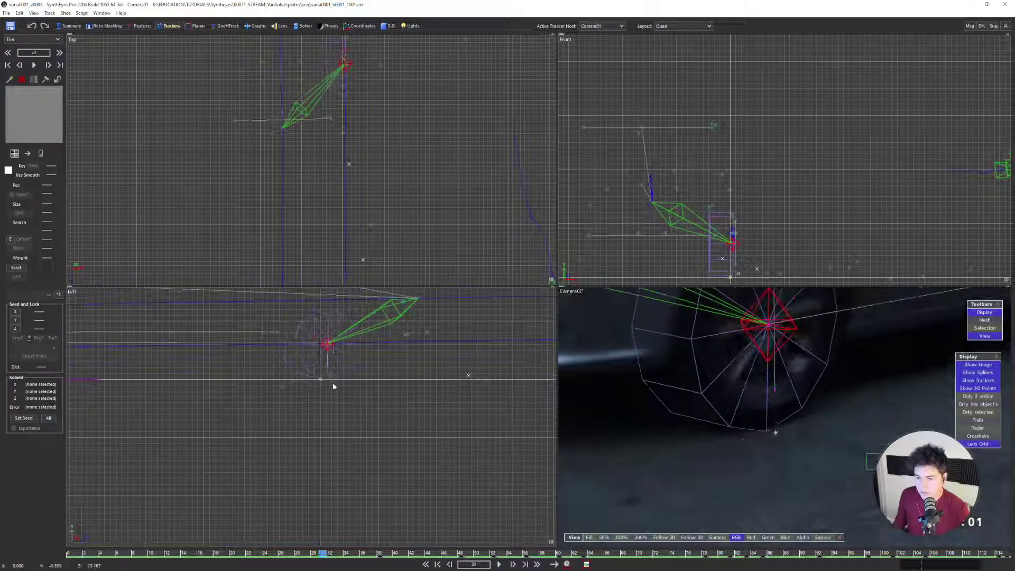
# Step back to frame 23 and follow the tire object's path against the ground trackers in the side view
pyautogui.press('a')
pyautogui.press('a')
pyautogui.press('a')
pyautogui.press('a')
pyautogui.press('a')
pyautogui.press('a')
pyautogui.press('a')
pyautogui.press('a')
pyautogui.press('a')
pyautogui.press('a')
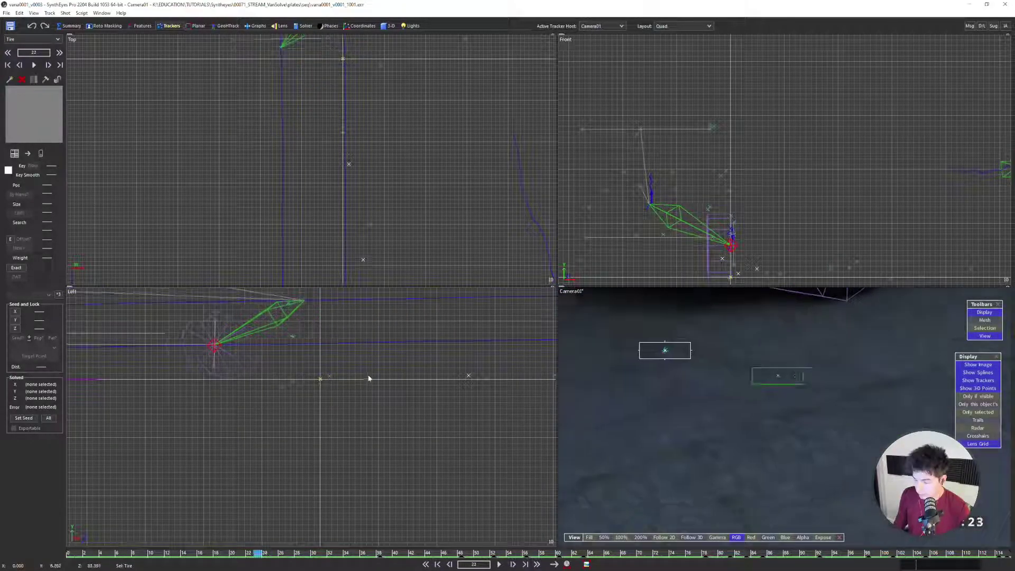
# Step backward and then forward to frame 64, following the tire object's path above the ground in the side view
pyautogui.press('s')
pyautogui.press('s')
pyautogui.press('s')
pyautogui.press('s')
pyautogui.press('s')
pyautogui.press('s')
pyautogui.press('s')
pyautogui.press('s')
pyautogui.press('s')
pyautogui.press('s')
pyautogui.press('s')
pyautogui.press('s')
pyautogui.press('s')
pyautogui.press('s')
pyautogui.press('s')
pyautogui.press('s')
pyautogui.press('s')
pyautogui.press('s')
pyautogui.press('s')
pyautogui.press('s')
pyautogui.scroll(-6, 367, 344)
pyautogui.moveTo(342, 403); pyautogui.dragTo(374, 464, button='middle')
pyautogui.press('d')
pyautogui.press('d')
pyautogui.press('d')
pyautogui.press('d')
pyautogui.press('d')
pyautogui.press('d')
pyautogui.press('d')
pyautogui.press('d')
pyautogui.press('d')
pyautogui.press('d')
pyautogui.press('d')
pyautogui.press('d')
pyautogui.press('d')
pyautogui.press('d')
pyautogui.press('d')
pyautogui.press('d')
pyautogui.press('d')
pyautogui.press('d')
pyautogui.press('d')
pyautogui.press('d')
pyautogui.scroll(2, 360, 392)
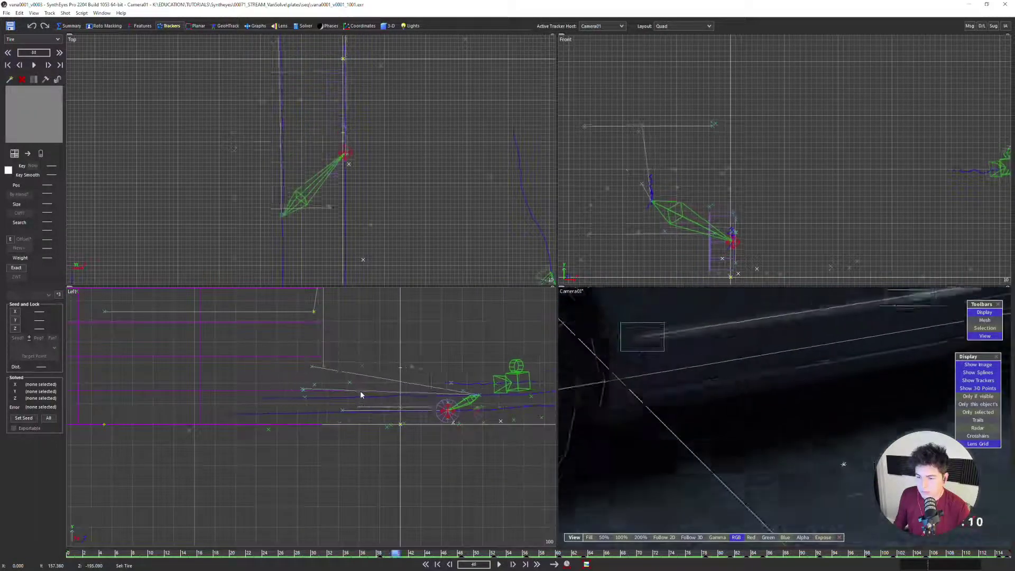
pyautogui.press('d')
pyautogui.press('d')
pyautogui.press('d')
pyautogui.press('d')
pyautogui.press('d')
pyautogui.press('d')
pyautogui.press('d')
pyautogui.press('d')
pyautogui.press('d')
pyautogui.press('d')
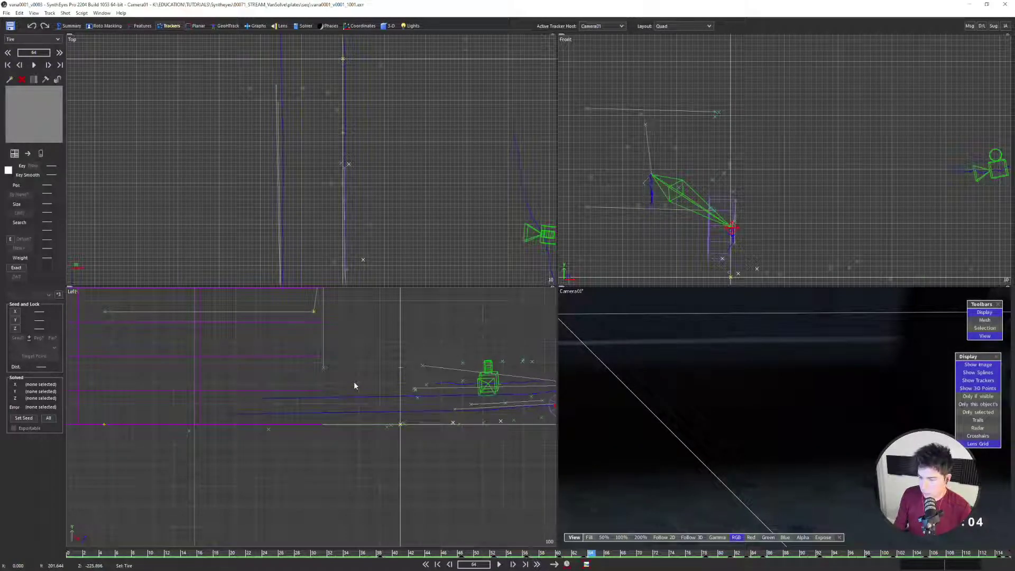
# Step back to frame 30, comparing the tire object's height with the ground trackers in the side and camera views
pyautogui.press('s')
pyautogui.press('s')
pyautogui.press('s')
pyautogui.press('s')
pyautogui.press('s')
pyautogui.press('s')
pyautogui.press('s')
pyautogui.press('s')
pyautogui.press('s')
pyautogui.press('s')
pyautogui.press('s')
pyautogui.press('s')
pyautogui.press('s')
pyautogui.press('s')
pyautogui.press('s')
pyautogui.press('s')
pyautogui.press('s')
pyautogui.press('s')
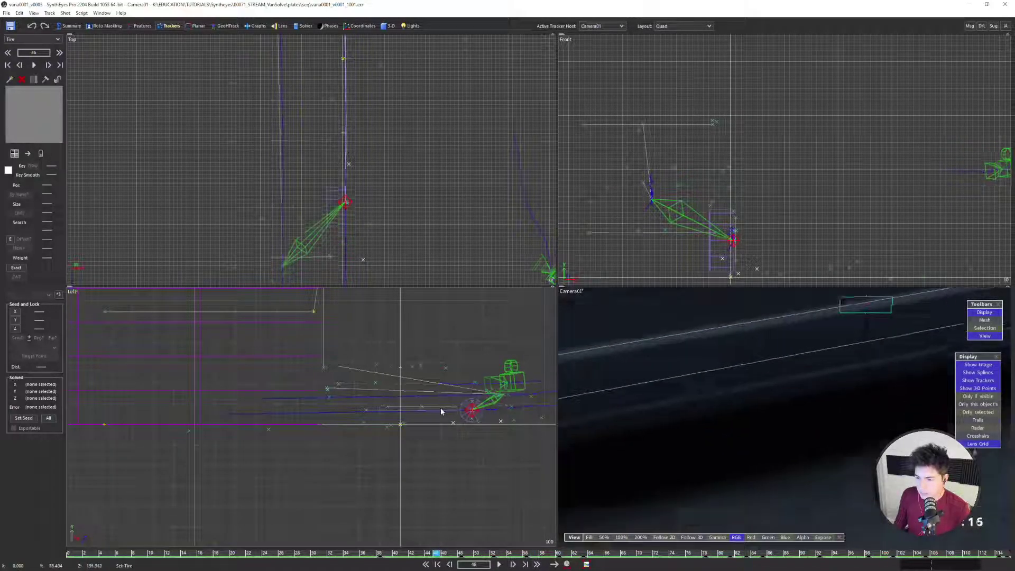
pyautogui.press('s')
pyautogui.press('s')
pyautogui.press('s')
pyautogui.press('s')
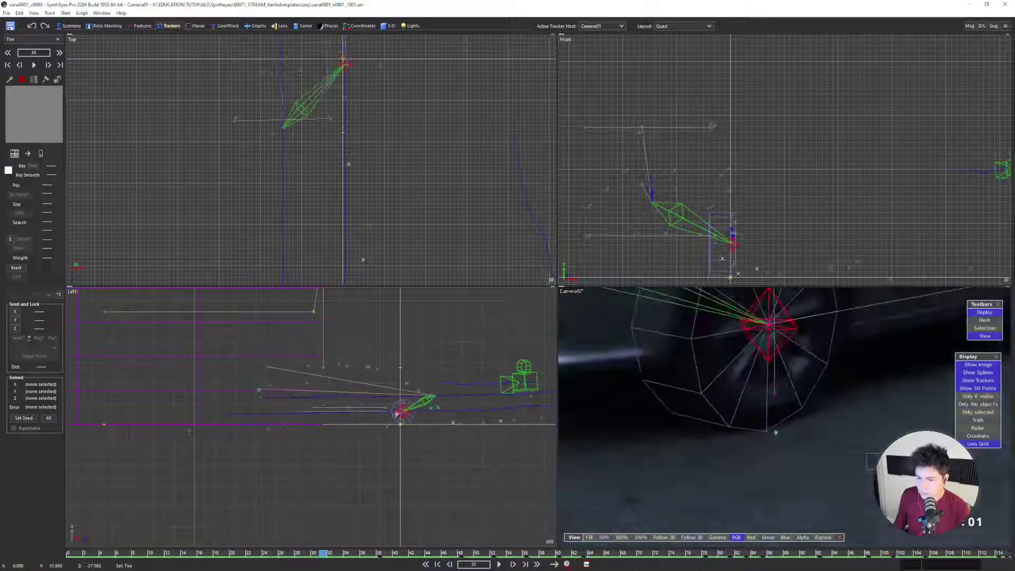
pyautogui.press('s')
pyautogui.press('s')
pyautogui.press('s')
pyautogui.press('s')
pyautogui.press('s')
pyautogui.press('s')
pyautogui.press('s')
pyautogui.press('s')
pyautogui.press('s')
pyautogui.press('s')
pyautogui.press('s')
pyautogui.press('s')
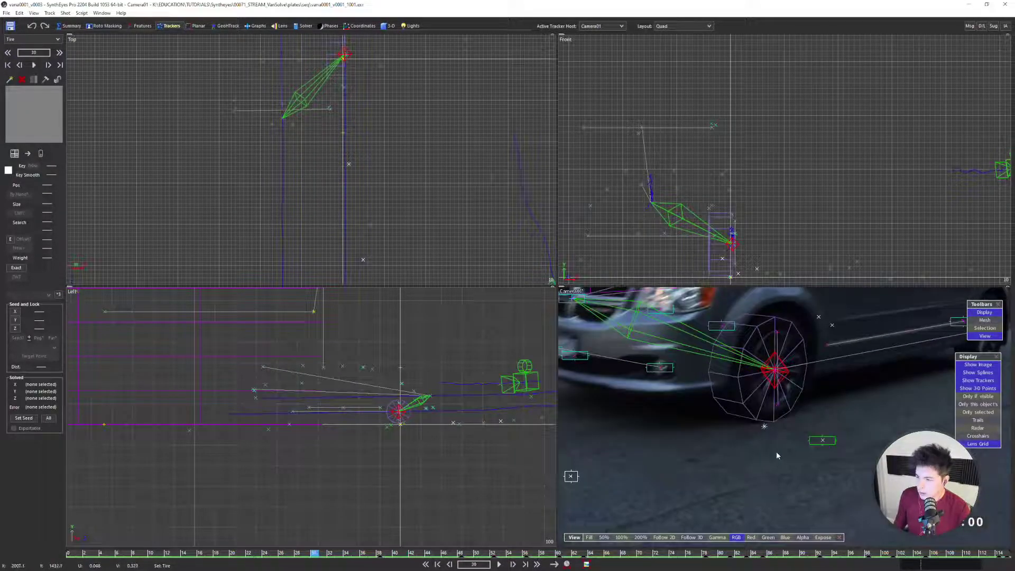
# Switch to the full camera view at frame 31 and follow the tire object against the van's front wheel through frame 64
pyautogui.press('d')
pyautogui.press('F1')
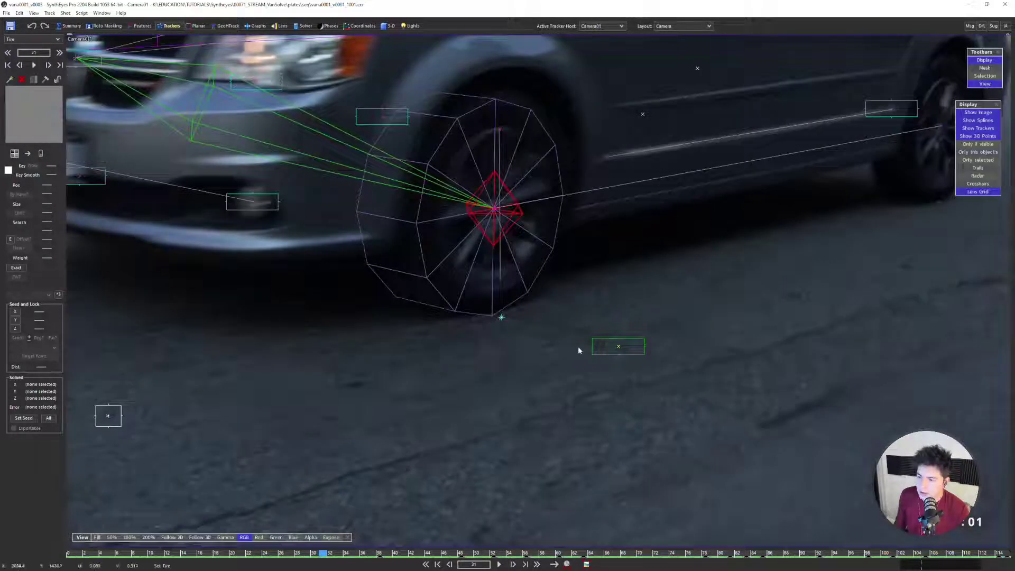
pyautogui.press('d')
pyautogui.press('d')
pyautogui.scroll(-3, 532, 355)
pyautogui.press('d')
pyautogui.press('d')
pyautogui.press('d')
pyautogui.press('d')
pyautogui.press('d')
pyautogui.press('d')
pyautogui.press('d')
pyautogui.press('d')
pyautogui.press('d')
pyautogui.press('d')
pyautogui.press('d')
pyautogui.press('d')
pyautogui.press('d')
pyautogui.press('d')
pyautogui.press('d')
pyautogui.press('d')
pyautogui.press('d')
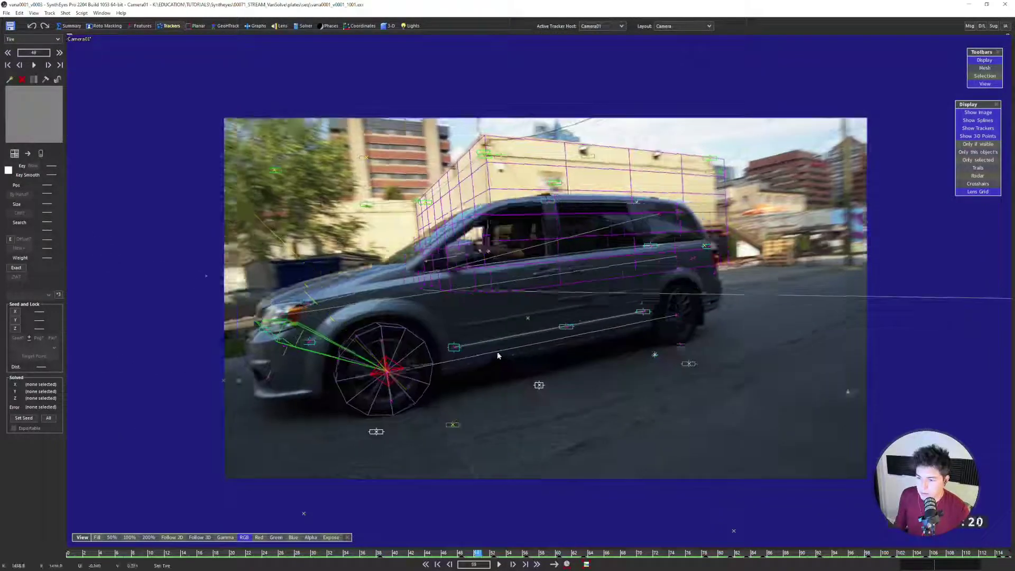
pyautogui.press('d')
pyautogui.press('d')
pyautogui.press('d')
pyautogui.press('d')
pyautogui.press('d')
pyautogui.press('d')
pyautogui.press('d')
pyautogui.press('d')
pyautogui.press('d')
pyautogui.press('d')
pyautogui.press('d')
pyautogui.press('d')
pyautogui.press('d')
pyautogui.press('d')
pyautogui.press('d')
pyautogui.press('d')
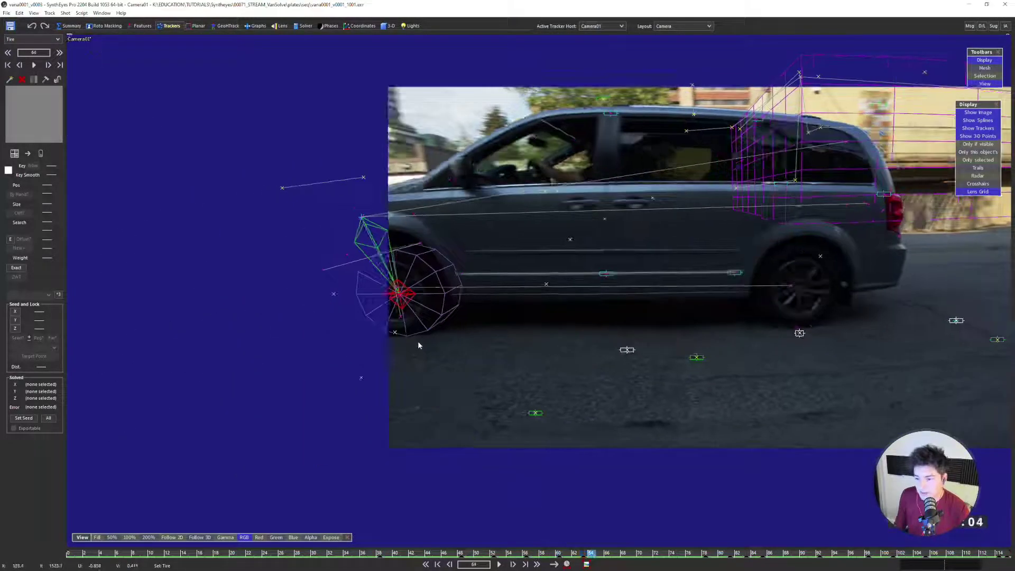
# Examine the tire object's lower edge against the road up close in the camera view, moving on to frame 68
pyautogui.scroll(5, 418, 343)
pyautogui.press('d')
pyautogui.press('d')
pyautogui.press('d')
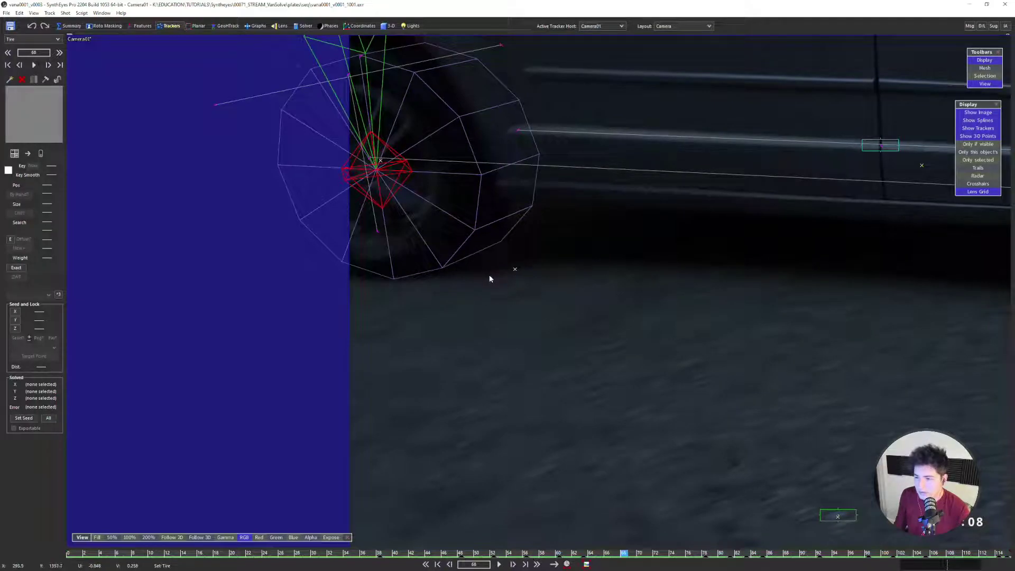
# Step back to frame 40 and check the tire object's fit to the front wheel and its ground contact across the whole image
pyautogui.scroll(-6, 504, 276)
pyautogui.press('a')
pyautogui.press('a')
pyautogui.press('a')
pyautogui.press('a')
pyautogui.press('a')
pyautogui.press('a')
pyautogui.press('a')
pyautogui.press('a')
pyautogui.press('a')
pyautogui.press('a')
pyautogui.press('a')
pyautogui.press('a')
pyautogui.press('a')
pyautogui.press('a')
pyautogui.press('a')
pyautogui.press('a')
pyautogui.press('a')
pyautogui.press('a')
pyautogui.press('a')
pyautogui.press('a')
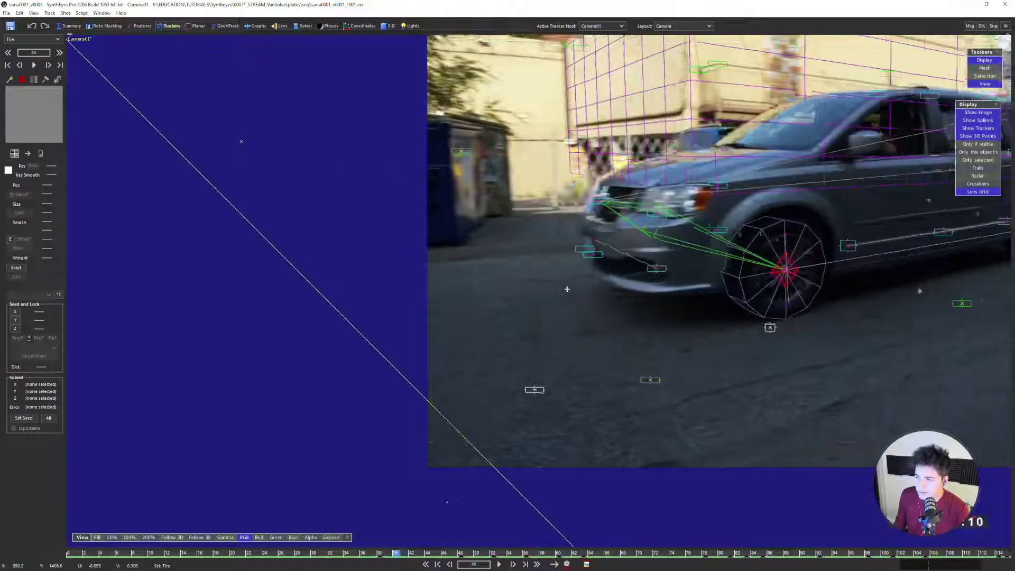
# Step back to frame 31 and examine the ground tracker beside the van's front wheel up close
pyautogui.scroll(-3, 567, 289)
pyautogui.press('a')
pyautogui.press('a')
pyautogui.press('a')
pyautogui.press('a')
pyautogui.press('a')
pyautogui.press('a')
pyautogui.press('a')
pyautogui.press('a')
pyautogui.press('a')
pyautogui.press('a')
pyautogui.press('a')
pyautogui.press('a')
pyautogui.press('a')
pyautogui.press('a')
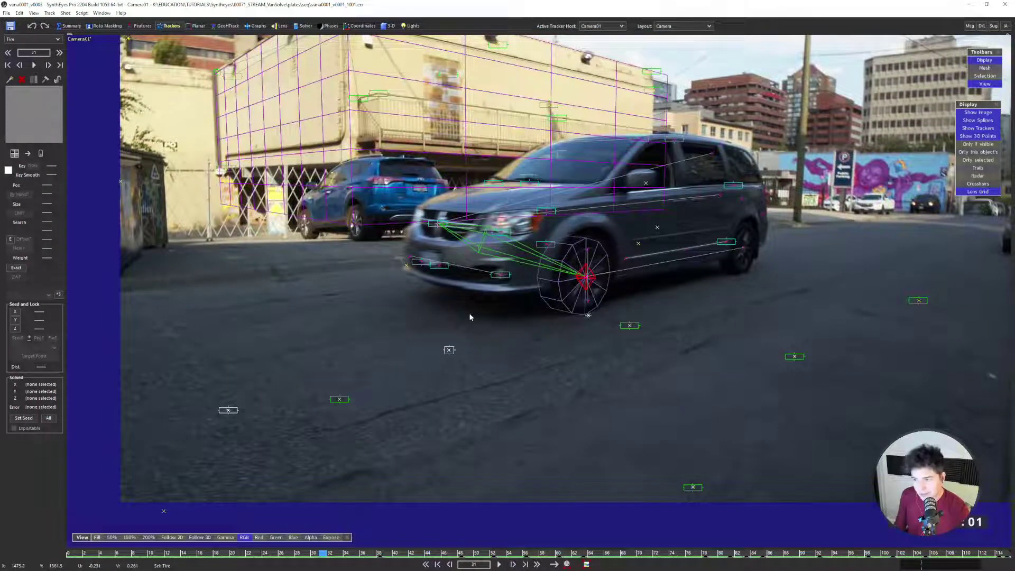
pyautogui.press('a')
pyautogui.click(627, 322)
pyautogui.scroll(4, 608, 325)
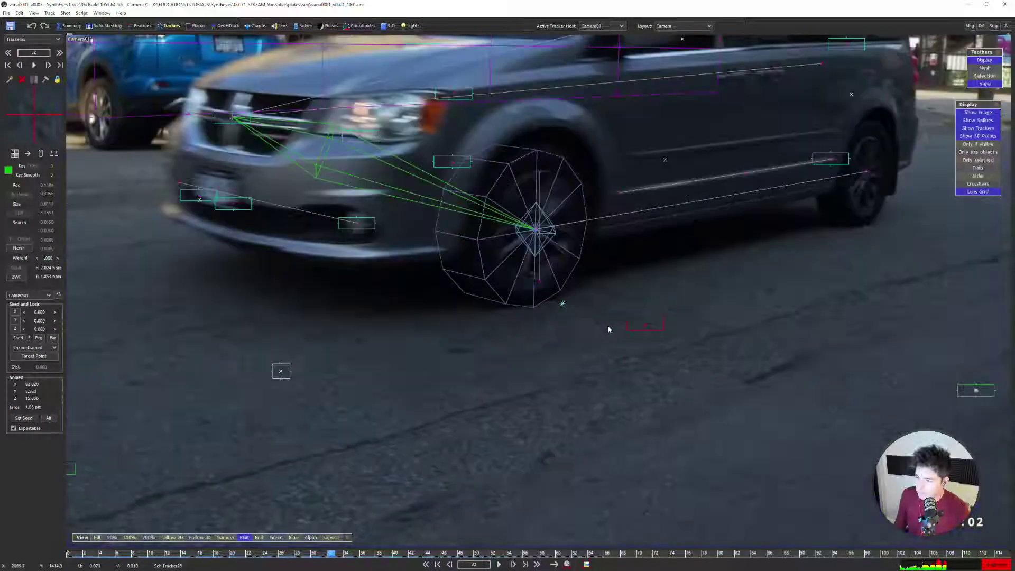
pyautogui.press('s')
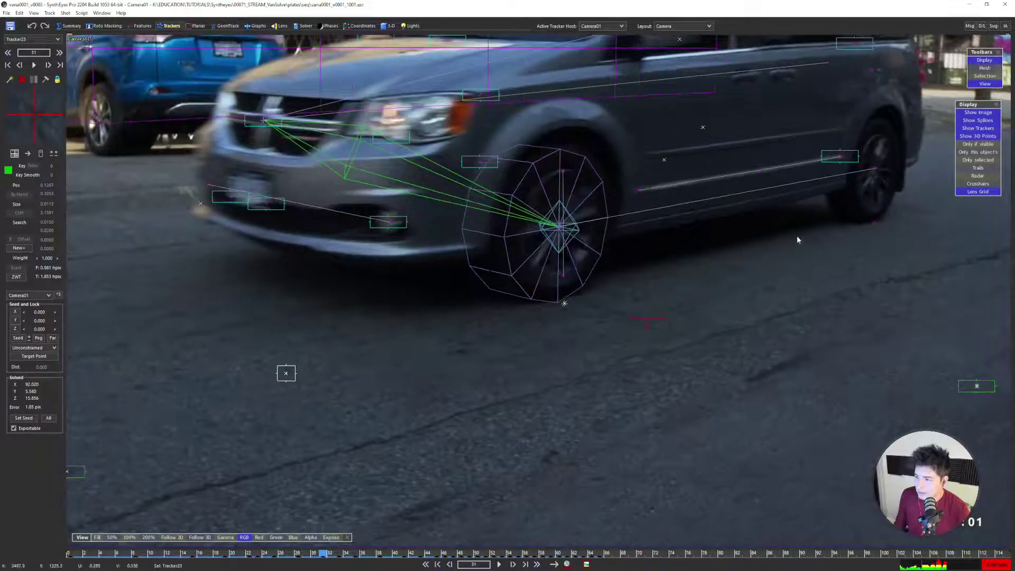
# Move back through the shot to frame 3, checking the tire object and the road around the van
pyautogui.scroll(-4, 585, 291)
pyautogui.press('a')
pyautogui.press('a')
pyautogui.press('a')
pyautogui.press('a')
pyautogui.press('a')
pyautogui.press('a')
pyautogui.press('a')
pyautogui.press('a')
pyautogui.press('a')
pyautogui.press('a')
pyautogui.press('a')
pyautogui.press('a')
pyautogui.press('a')
pyautogui.press('a')
pyautogui.press('a')
pyautogui.press('a')
pyautogui.press('a')
pyautogui.press('a')
pyautogui.press('a')
pyautogui.press('a')
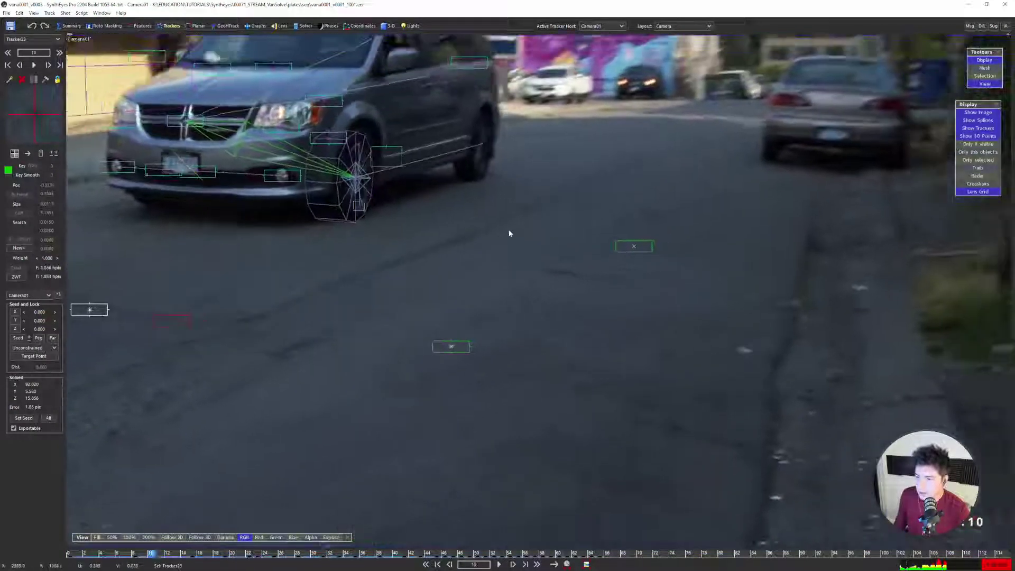
pyautogui.scroll(5, 398, 228)
pyautogui.scroll(-4, 398, 228)
pyautogui.press('s')
pyautogui.press('s')
pyautogui.press('s')
pyautogui.press('s')
pyautogui.press('s')
pyautogui.press('s')
pyautogui.press('s')
pyautogui.press('s')
pyautogui.press('s')
pyautogui.press('s')
pyautogui.press('s')
pyautogui.press('s')
pyautogui.press('s')
pyautogui.press('s')
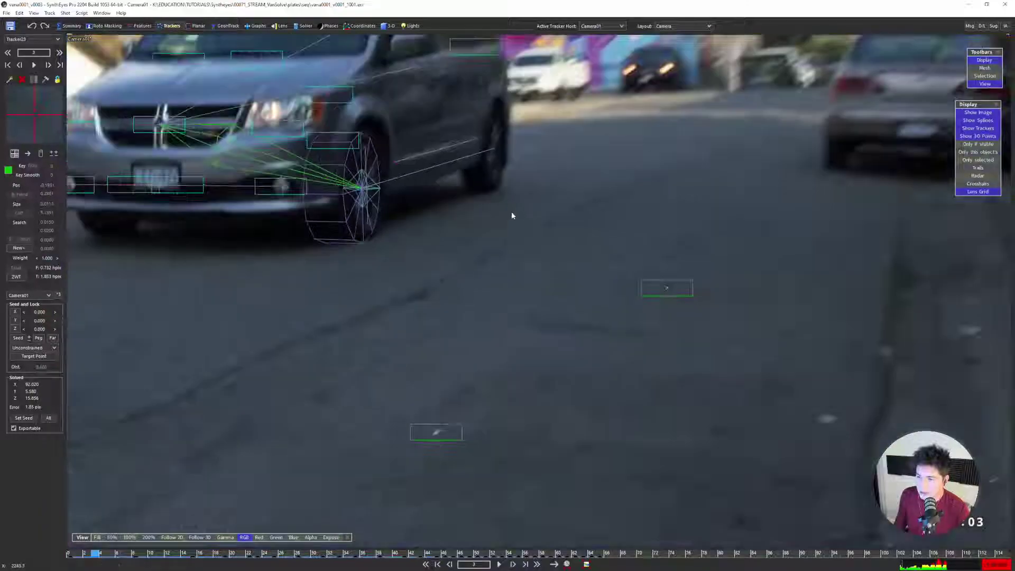
# Advance to frame 30 and look for a trackable road detail near the van's rear wheel
pyautogui.scroll(4, 512, 215)
pyautogui.scroll(-4, 503, 284)
pyautogui.press('s')
pyautogui.press('s')
pyautogui.press('s')
pyautogui.press('s')
pyautogui.press('s')
pyautogui.press('s')
pyautogui.press('s')
pyautogui.press('s')
pyautogui.press('s')
pyautogui.press('s')
pyautogui.press('s')
pyautogui.press('s')
pyautogui.press('s')
pyautogui.press('s')
pyautogui.press('s')
pyautogui.press('s')
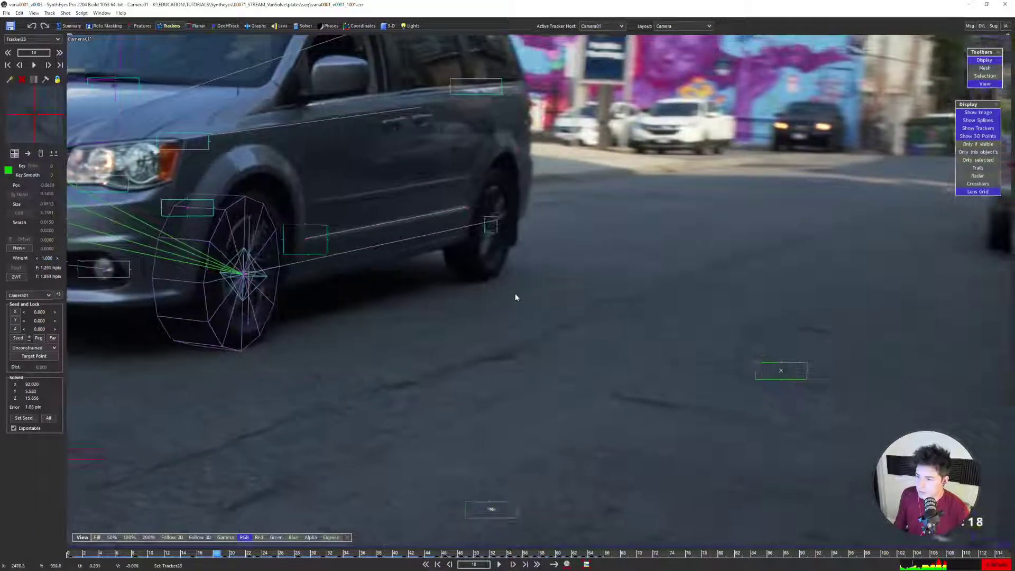
pyautogui.scroll(3, 622, 341)
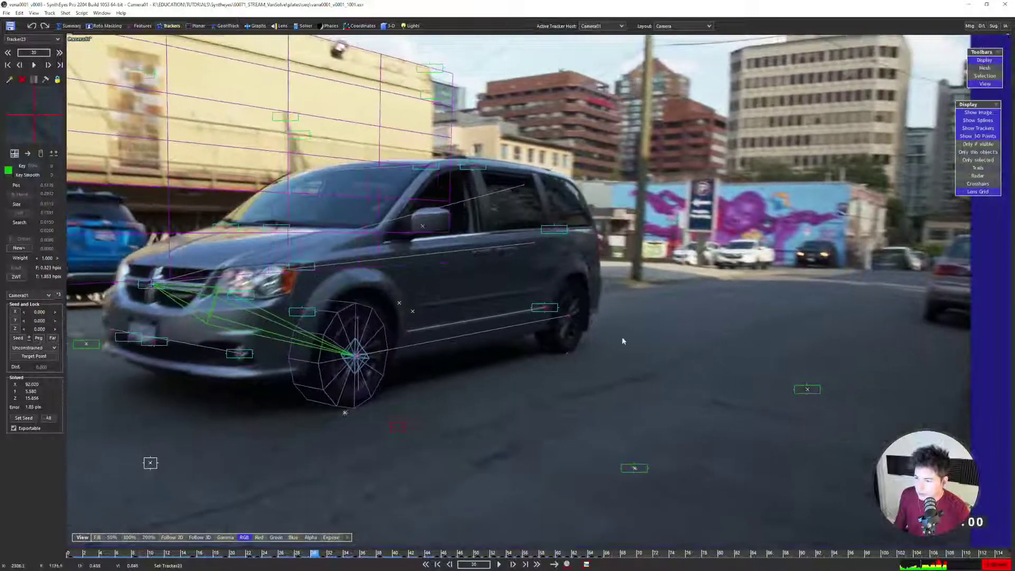
# Add a tracker on the road just behind the van's rear wheel at frame 30, adjust its size and make the view follow it
pyautogui.scroll(3, 624, 341)
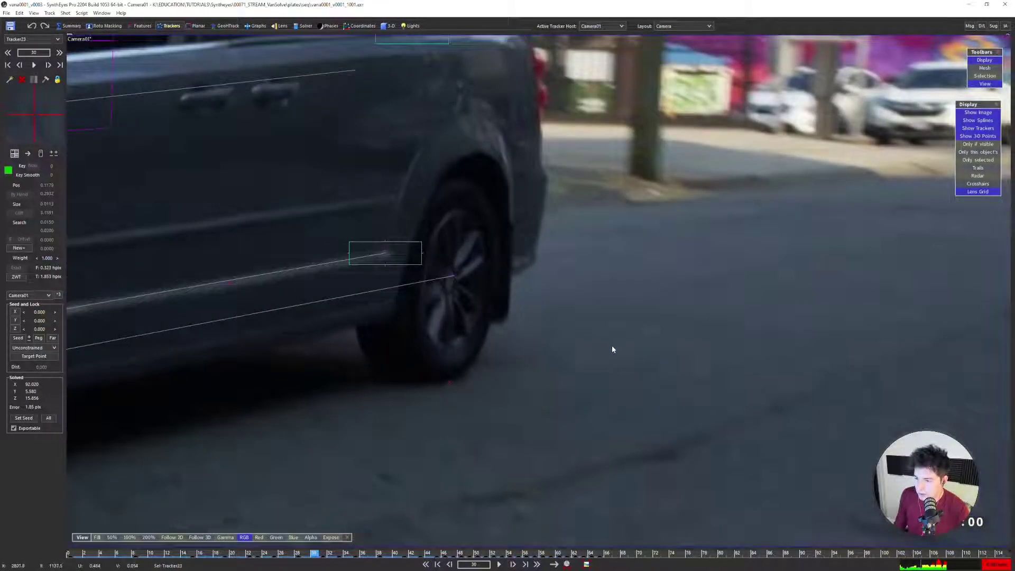
pyautogui.click(580, 350)
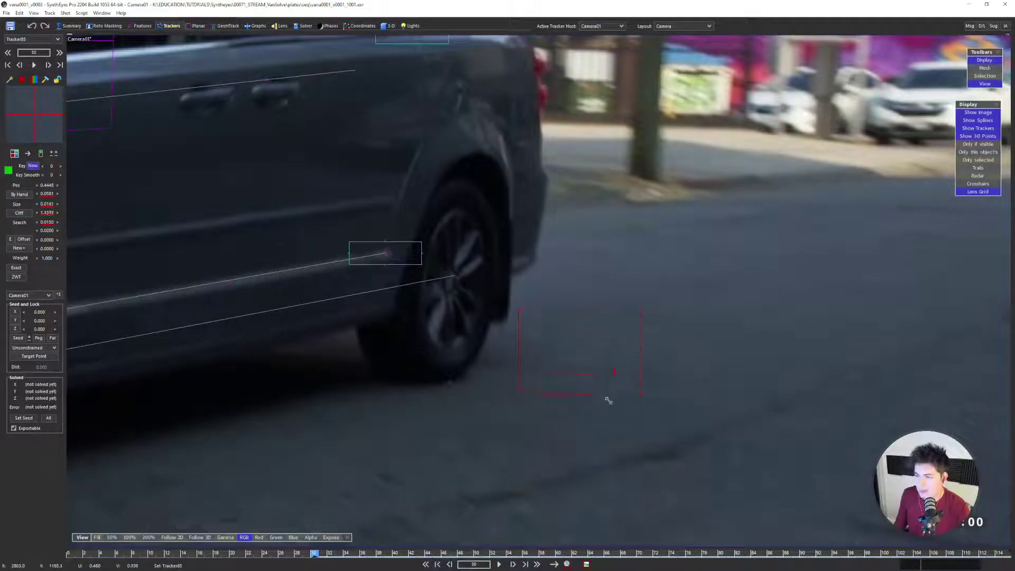
pyautogui.moveTo(609, 405); pyautogui.dragTo(610, 406)
pyautogui.press('5')
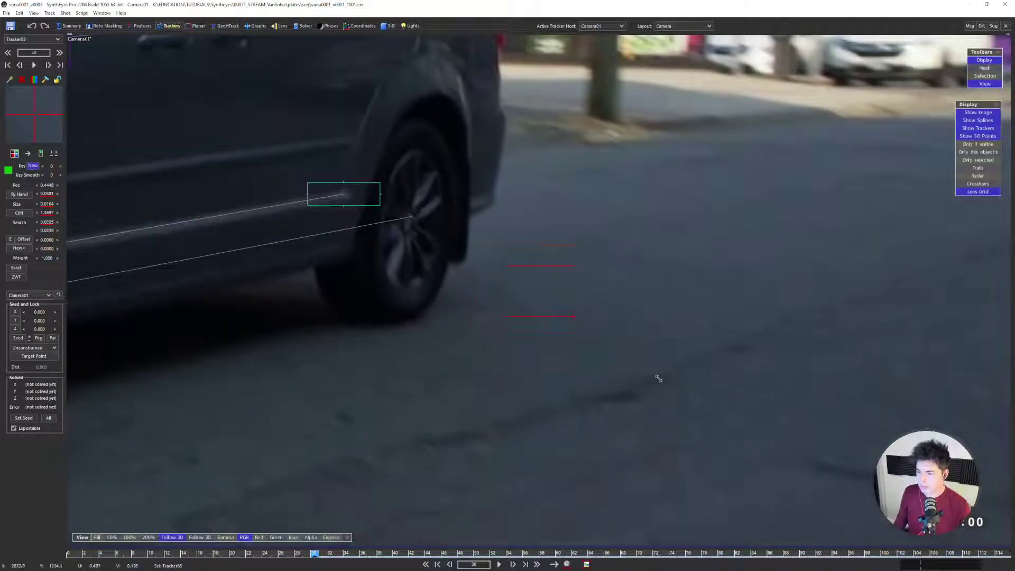
# Enlarge the road tracker's search area and track it forward from frame 30 to frame 39
pyautogui.press('s')
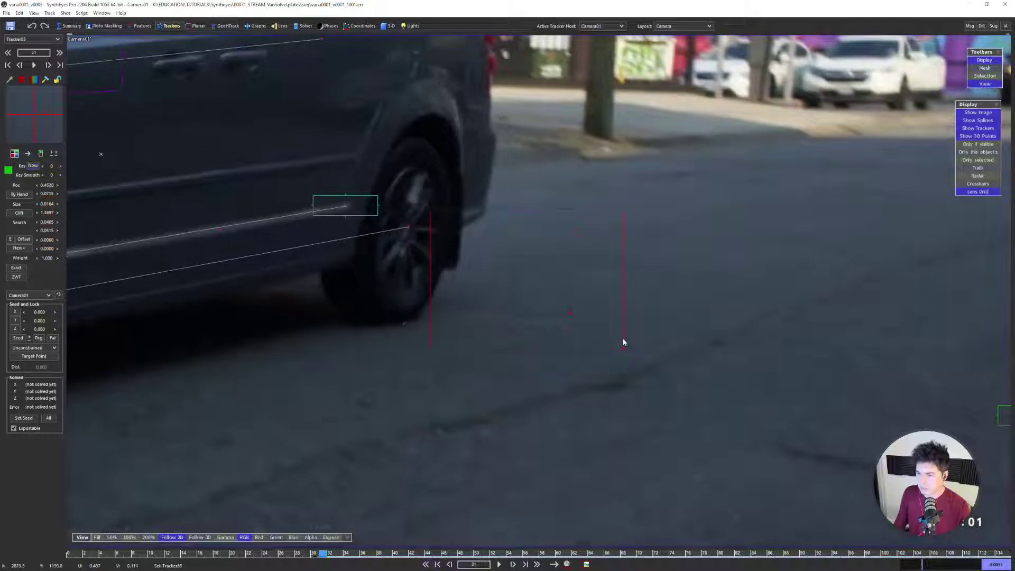
pyautogui.press('s')
pyautogui.press('s')
pyautogui.press('s')
pyautogui.press('s')
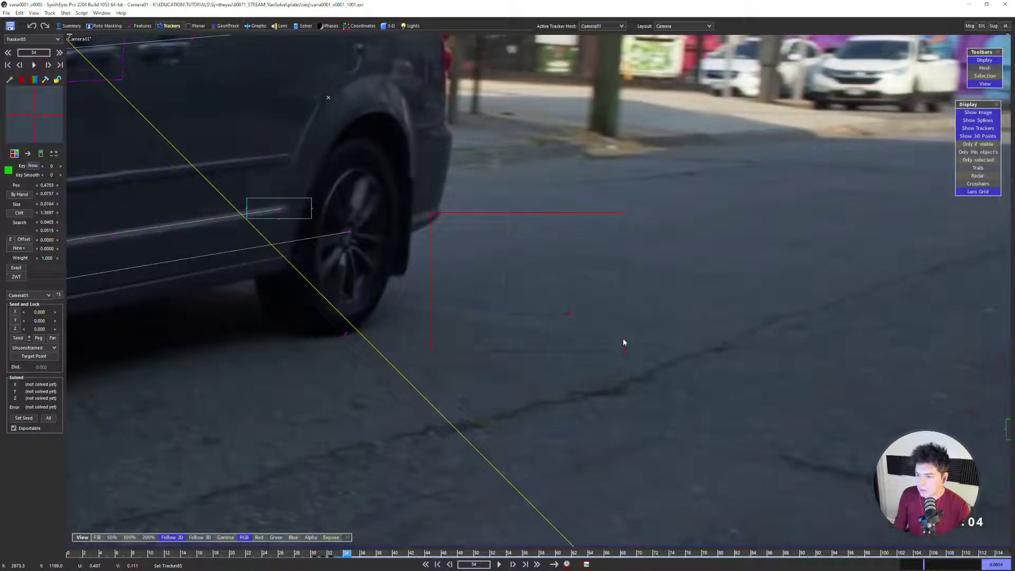
pyautogui.press('s')
pyautogui.press('s')
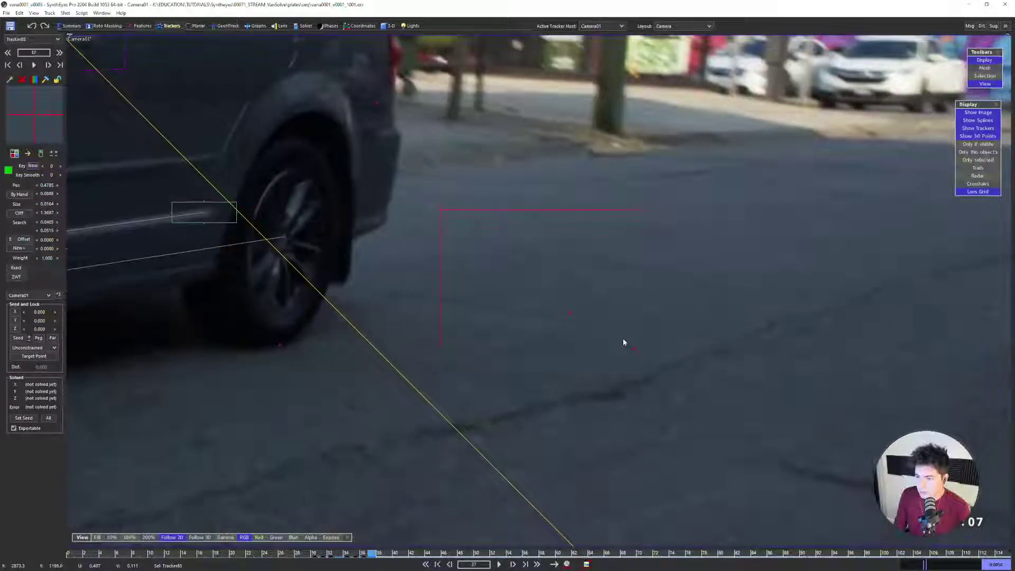
pyautogui.press('s')
pyautogui.press('a')
pyautogui.press('s')
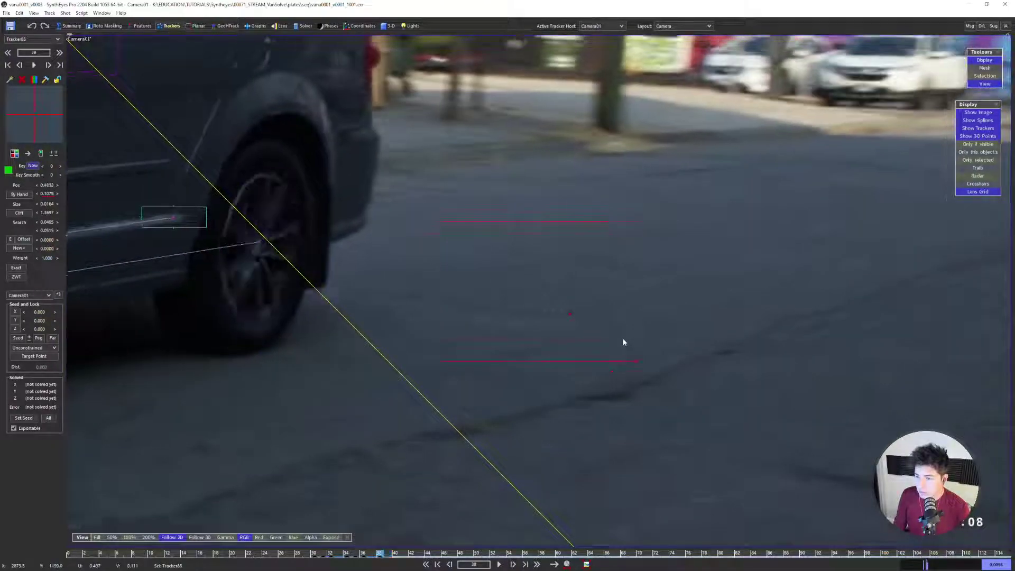
pyautogui.press('s')
pyautogui.press('s')
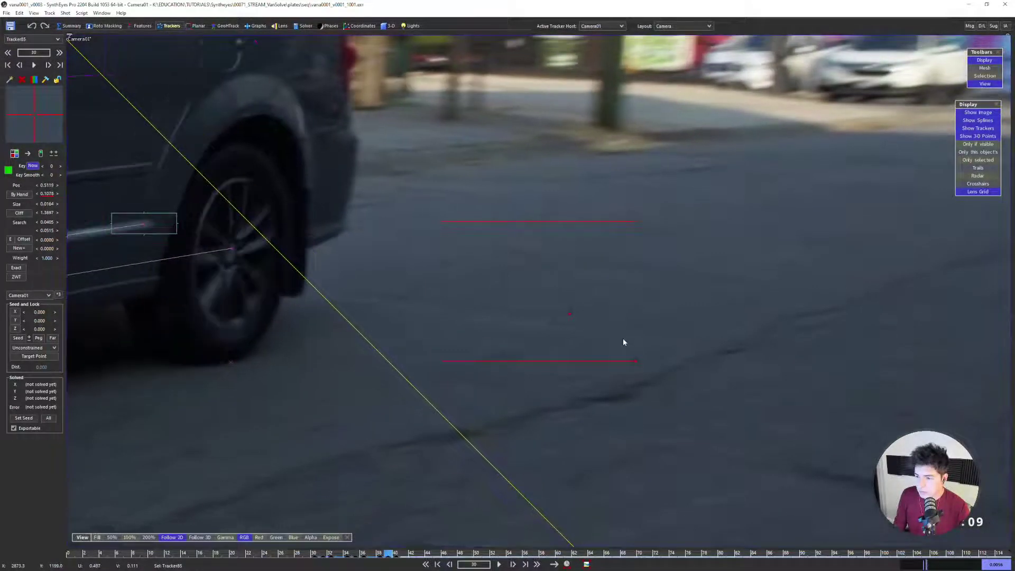
# Continue tracking the road point frame by frame to frame 42, recentering it on the road detail
pyautogui.press('d')
pyautogui.press('d')
pyautogui.press('s')
pyautogui.press('s')
pyautogui.press('d')
pyautogui.press('s')
pyautogui.press('d')
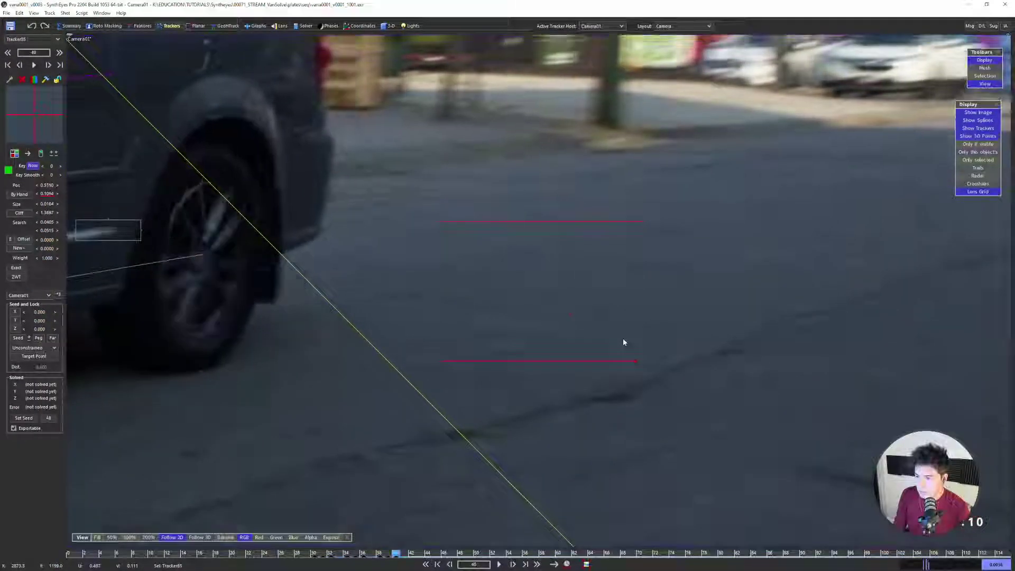
pyautogui.press('d')
pyautogui.moveTo(44, 124); pyautogui.dragTo(32, 115)
pyautogui.press('d')
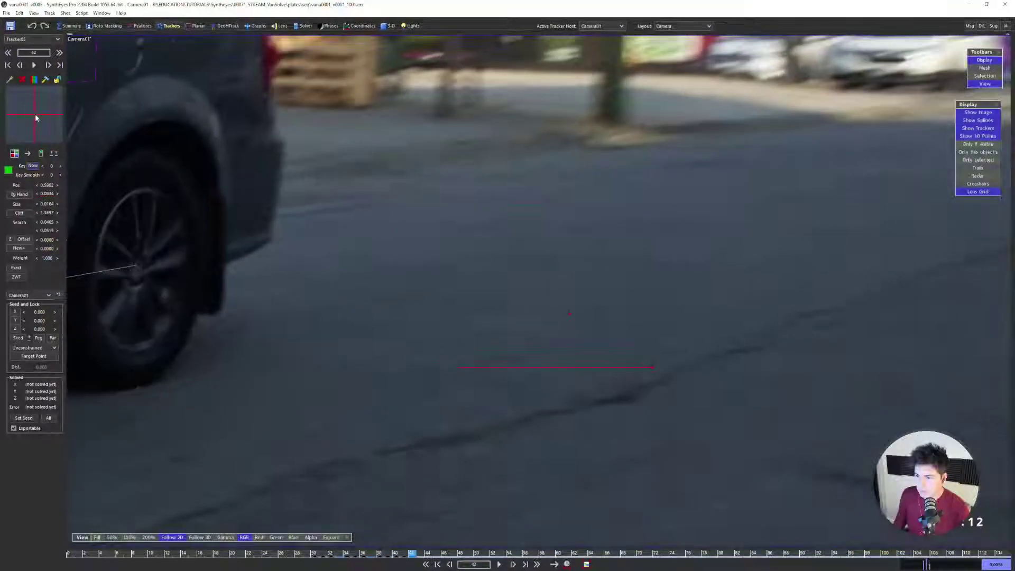
# Track the road point forward to frame 49 as it nears the edge of the image
pyautogui.press('d')
pyautogui.press('d')
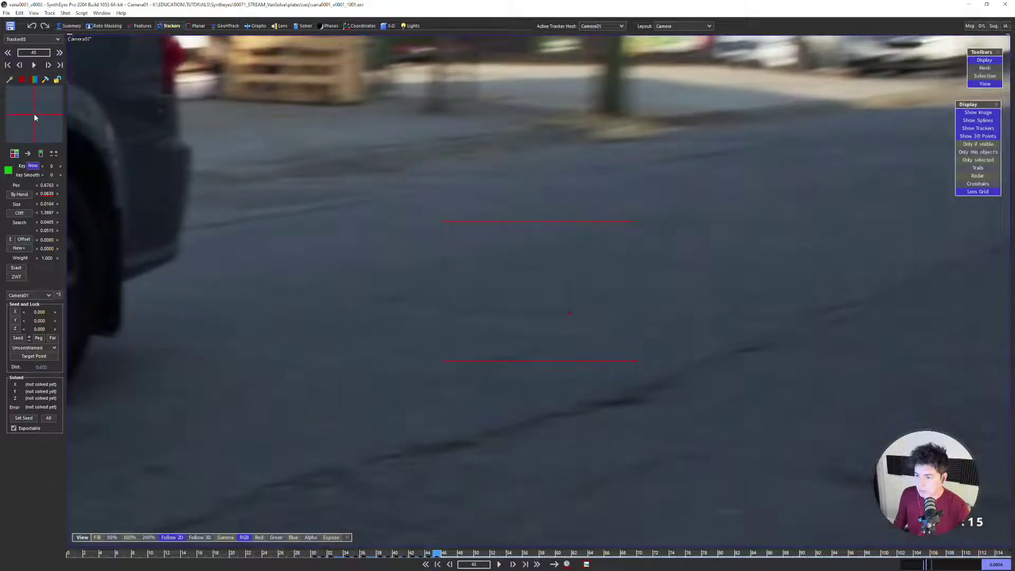
pyautogui.press('d')
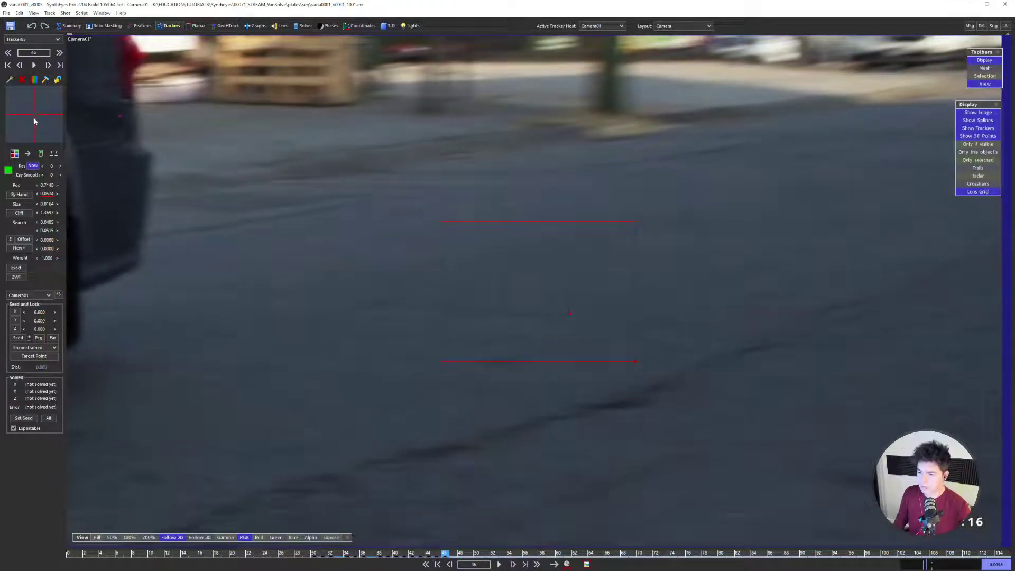
pyautogui.press('d')
pyautogui.press('d')
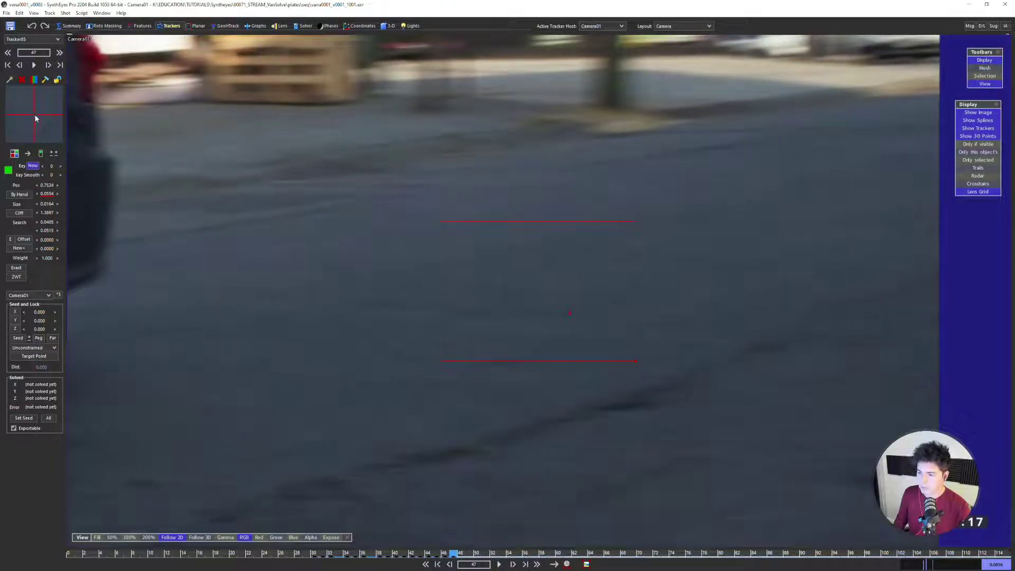
pyautogui.press('d')
pyautogui.press('s')
pyautogui.press('d')
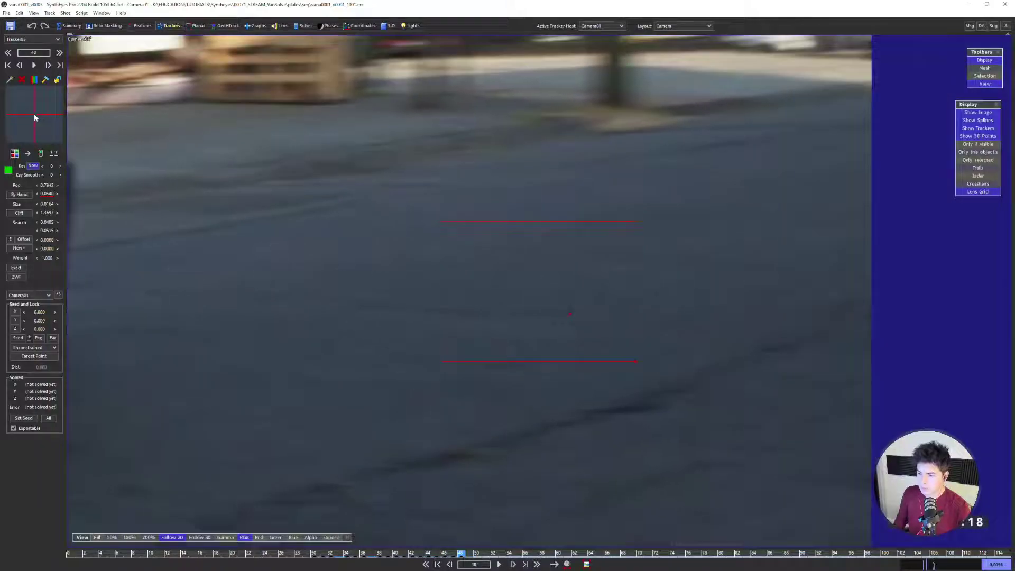
pyautogui.press('d')
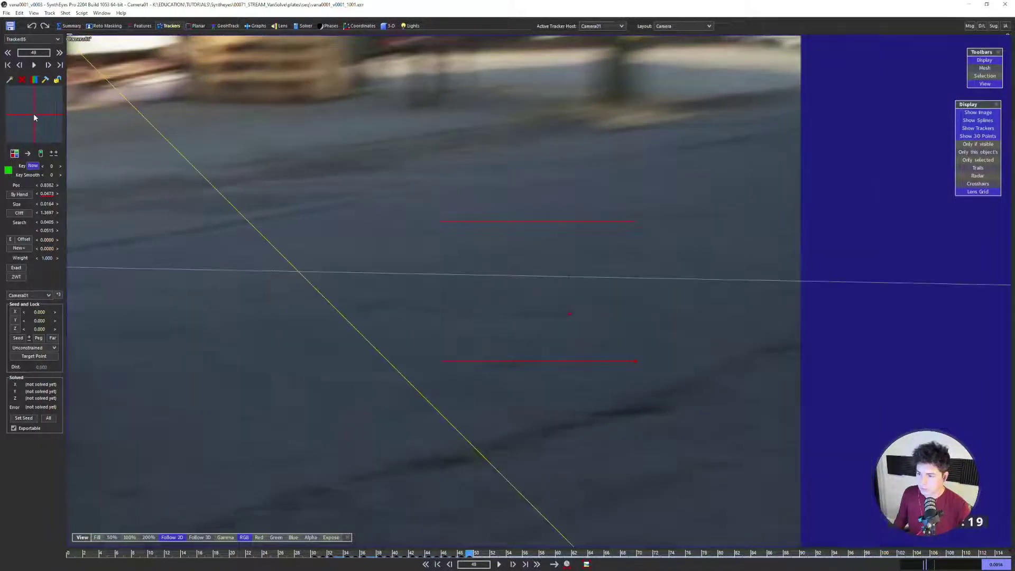
# Return to the road tracker's starting frame, reverse its tracking direction and track it back to frame 29
pyautogui.press('s')
pyautogui.press('s')
pyautogui.press('s')
pyautogui.press('s')
pyautogui.press('s')
pyautogui.press('s')
pyautogui.press('s')
pyautogui.press('s')
pyautogui.press('s')
pyautogui.press('s')
pyautogui.press('s')
pyautogui.press('s')
pyautogui.press('s')
pyautogui.press('s')
pyautogui.press('s')
pyautogui.press('s')
pyautogui.press('s')
pyautogui.press('s')
pyautogui.press('s')
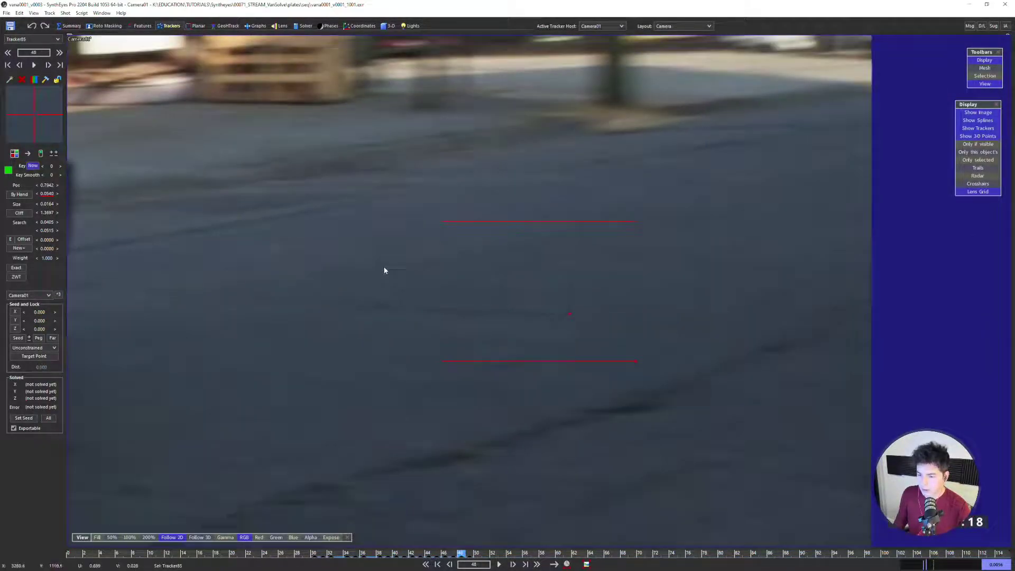
pyautogui.press('s')
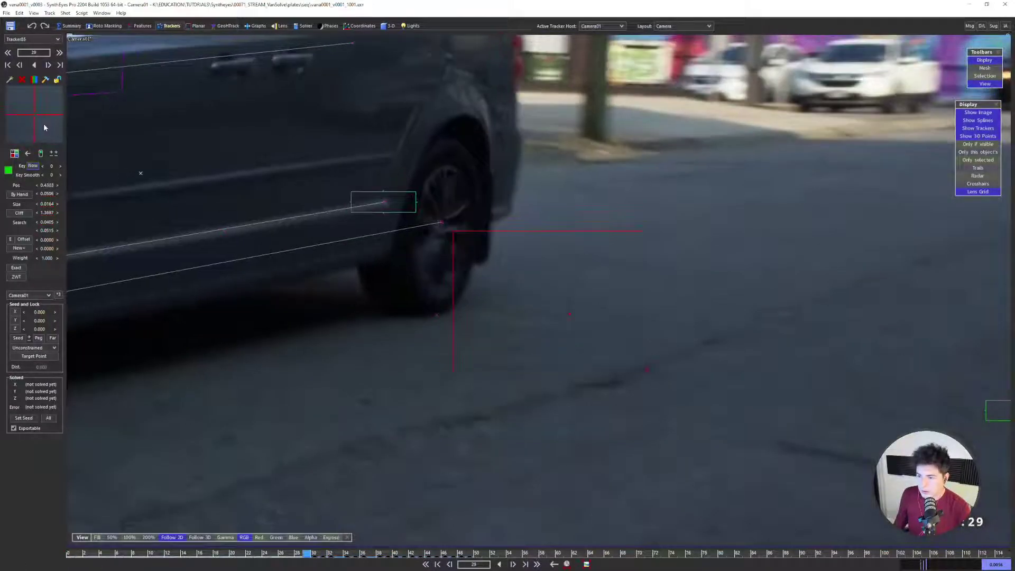
# Track the road point backward to frame 28, recentering it on its road detail
pyautogui.press('d')
pyautogui.press('s')
pyautogui.moveTo(43, 125); pyautogui.dragTo(44, 127)
pyautogui.press('d')
pyautogui.press('s')
pyautogui.press('s')
pyautogui.press('s')
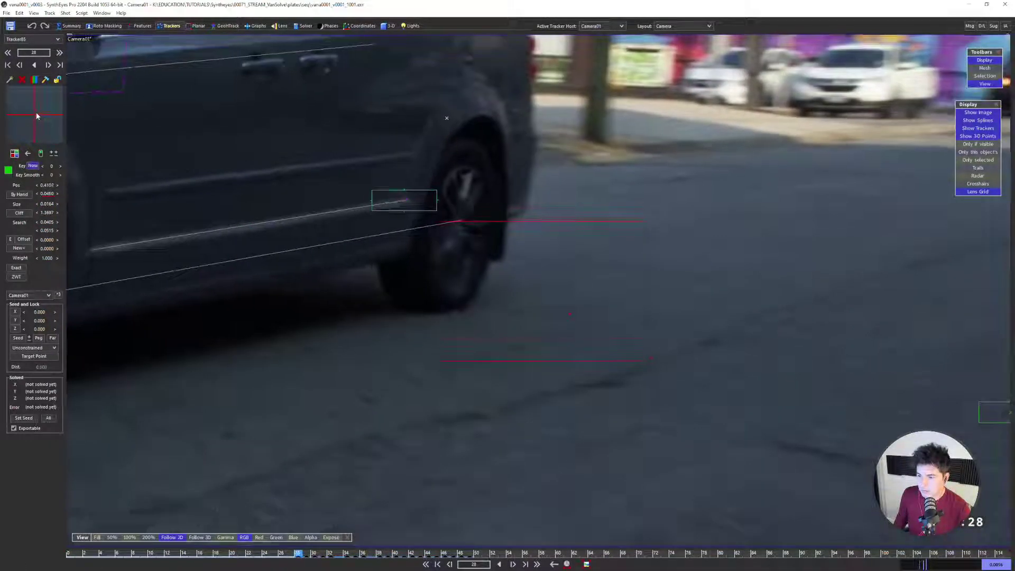
# Extend the road tracker back to frame 27, nudging it onto the road detail and comparing it with the adjacent frame
pyautogui.press('s')
pyautogui.press('d')
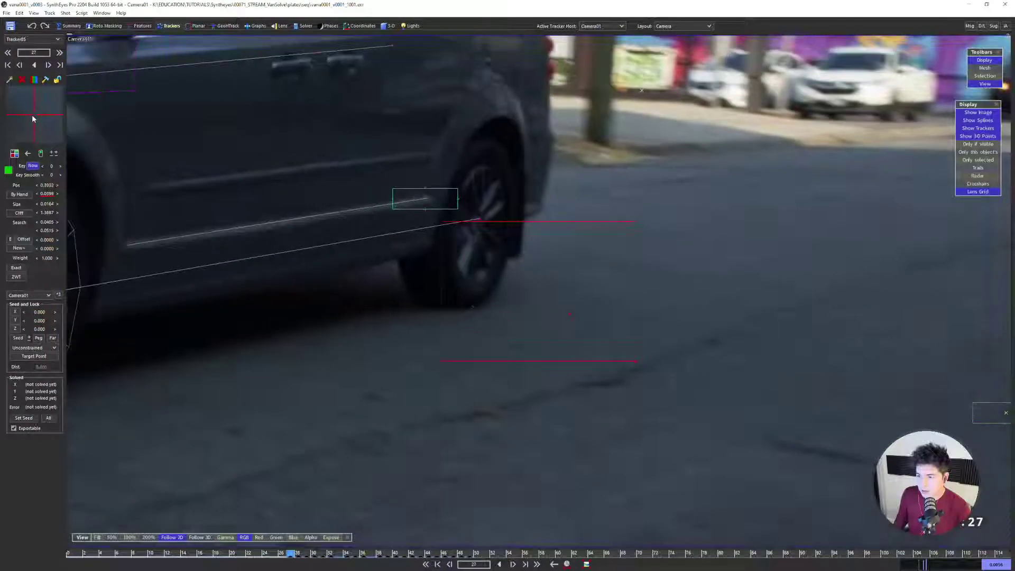
pyautogui.press('s')
pyautogui.press('s')
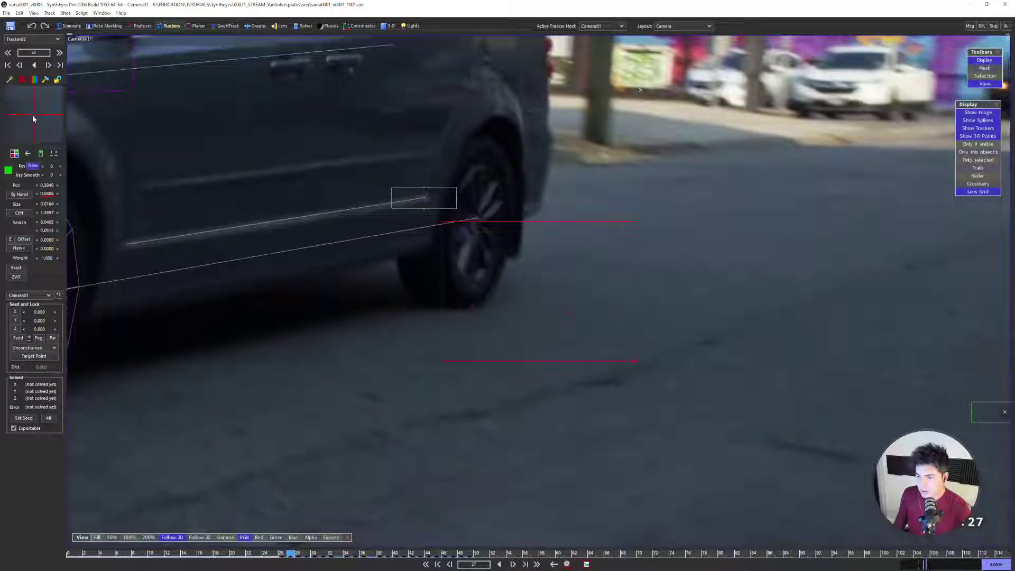
pyautogui.press('s')
pyautogui.press('d')
pyautogui.press('s')
pyautogui.moveTo(33, 113); pyautogui.dragTo(34, 117)
pyautogui.press('d')
pyautogui.press('d')
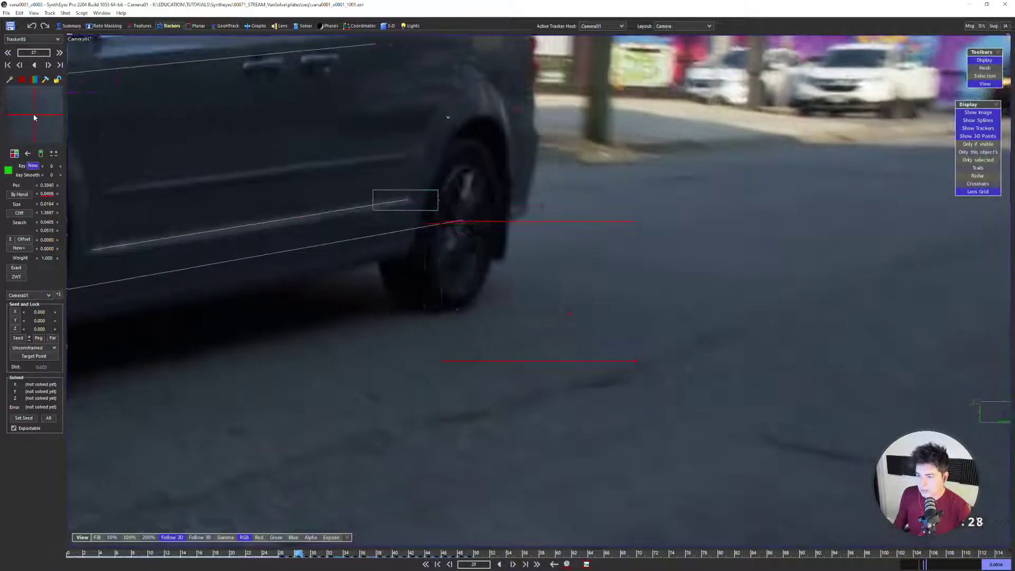
# Finish the road tracker's backward track, lock it and move to frame 40 in a wider view
pyautogui.press('s')
pyautogui.press('s')
pyautogui.press('s')
pyautogui.press('d')
pyautogui.scroll(-3, 351, 258)
pyautogui.press('space')
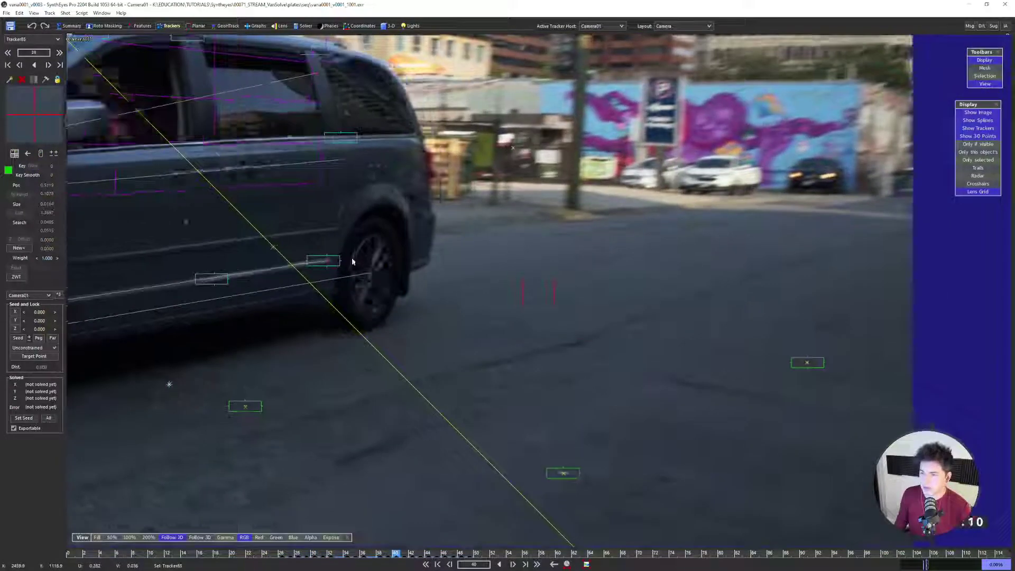
# Re-solve the scene with the added road tracker and accept the solve
pyautogui.press('s')
pyautogui.press('F9')
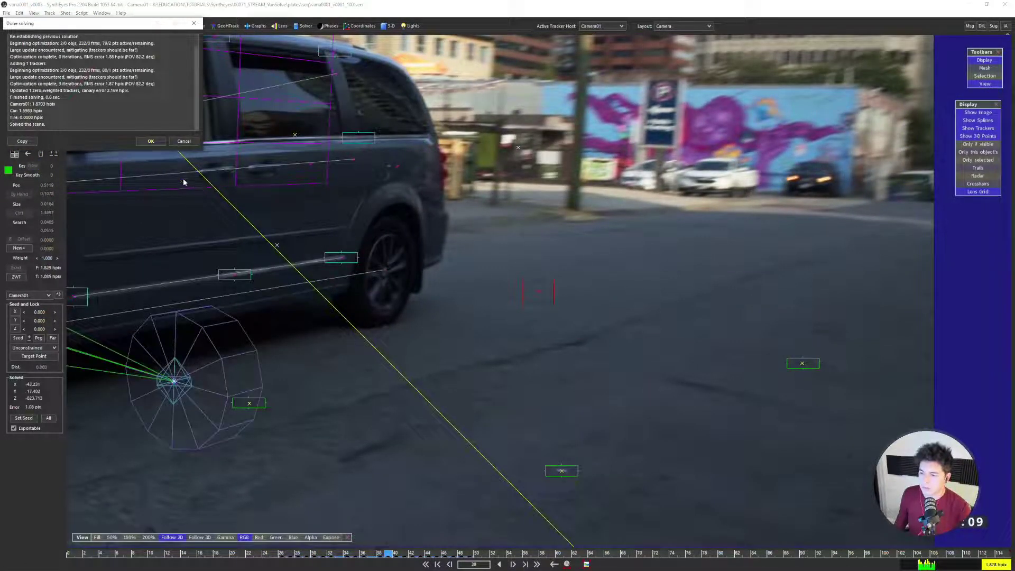
pyautogui.click(150, 141)
# Switch to the quad layout and inspect the tire against the road tracker in the side view at frame 39
pyautogui.press('q')
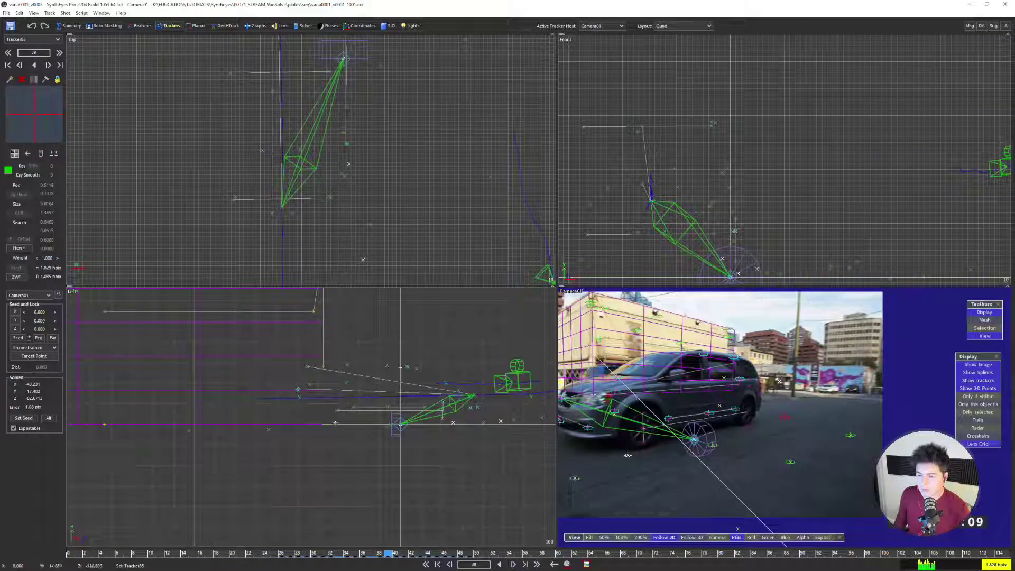
pyautogui.scroll(5, 225, 435)
pyautogui.scroll(-5, 247, 419)
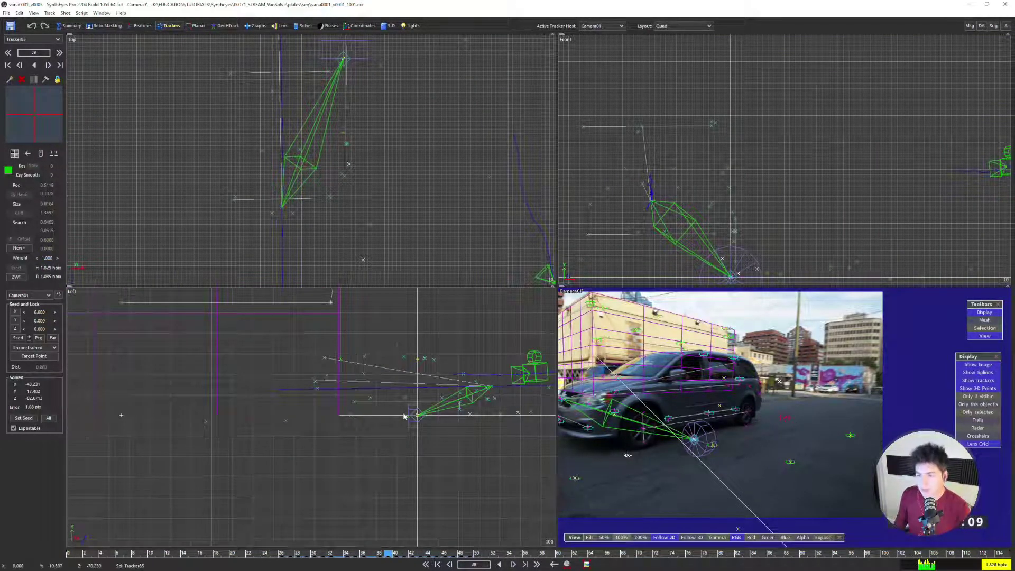
pyautogui.click(396, 554)
pyautogui.press('Left')
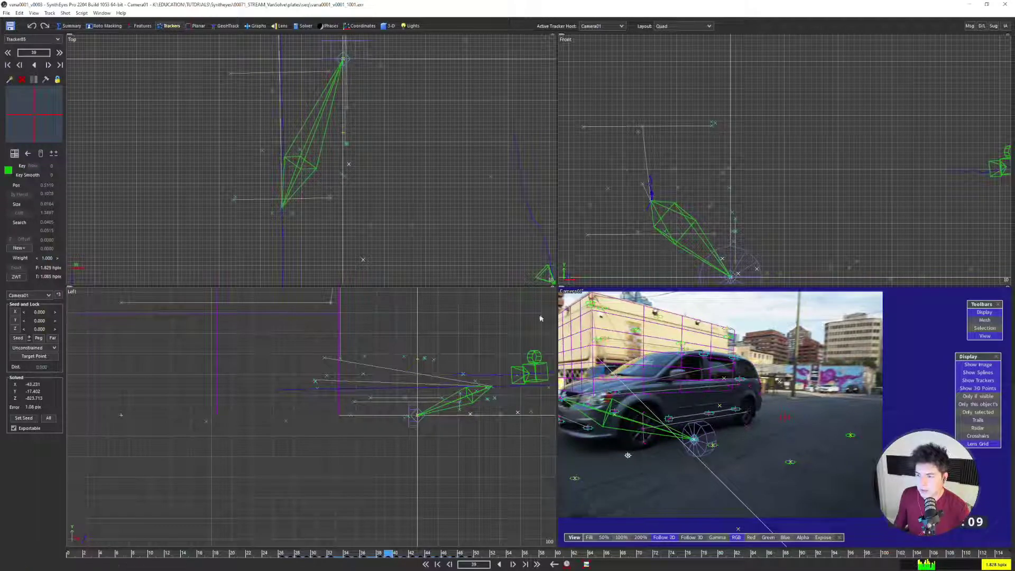
# Select the Tire object in the GeoHTrack room and play the shot in perspective to review its motion
pyautogui.click(228, 27)
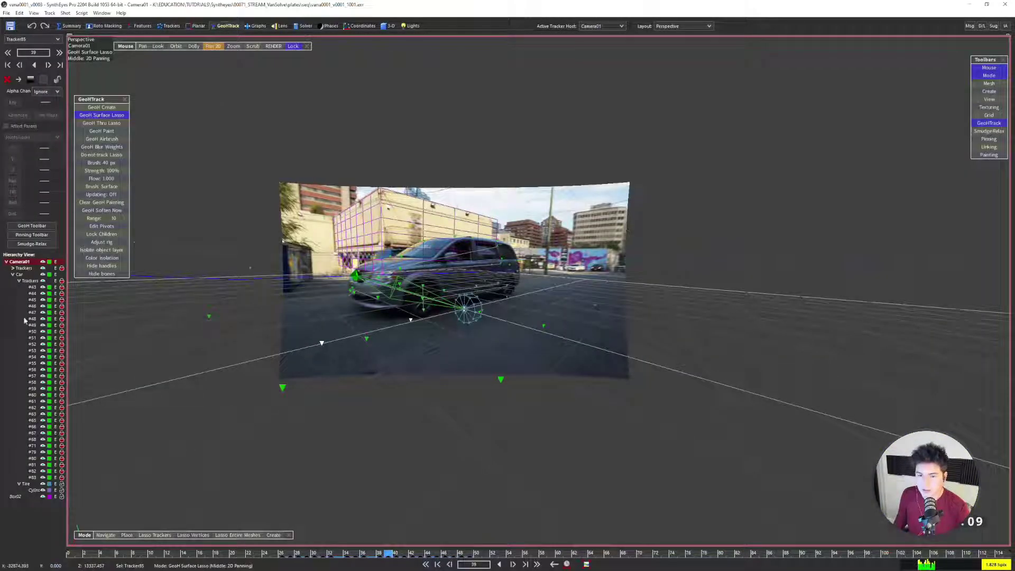
pyautogui.click(22, 483)
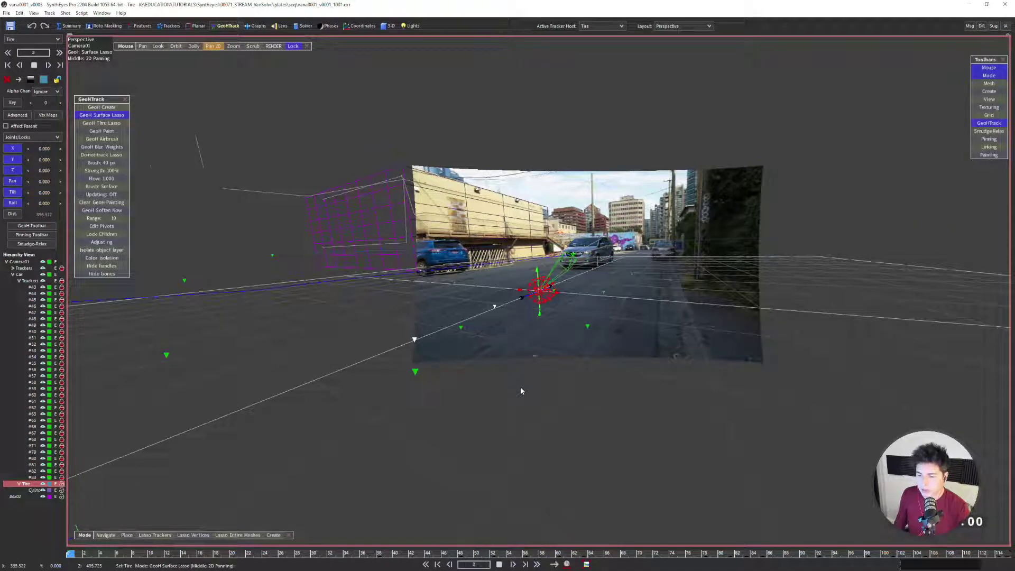
pyautogui.press('space')
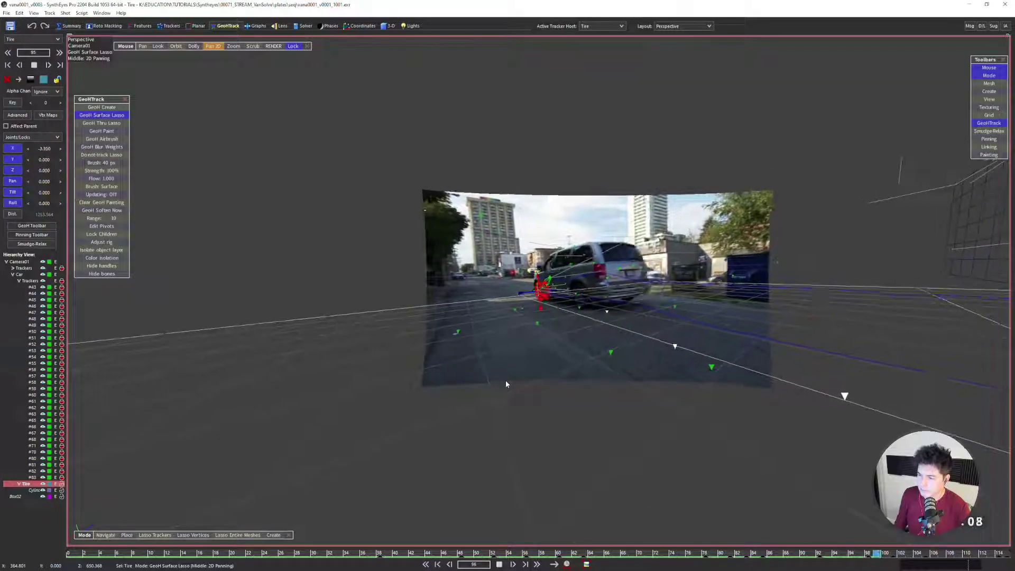
# Return to the quad layout and step through the opening frames to compare the tire mesh with the van's front wheel
pyautogui.press('4')
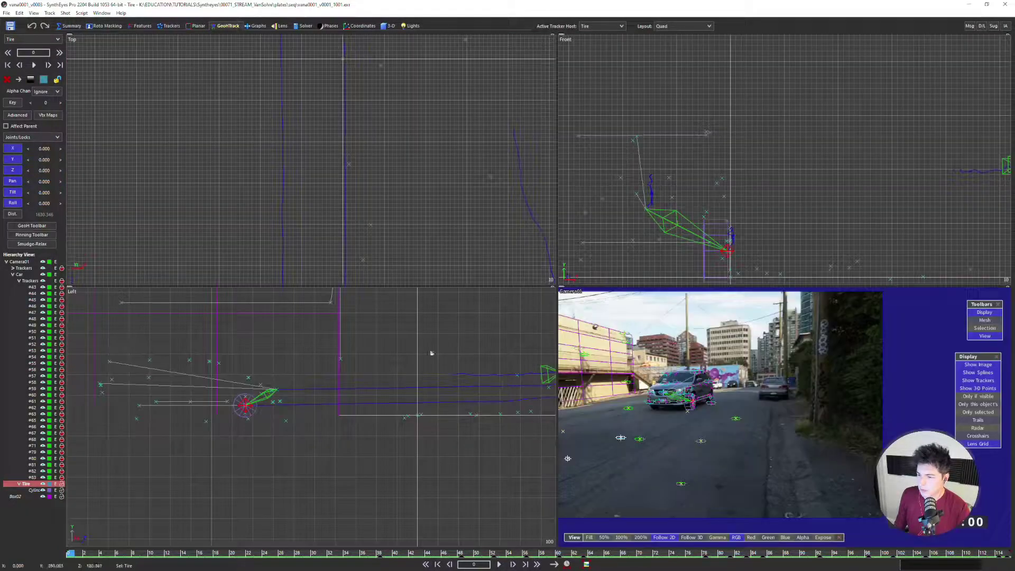
pyautogui.scroll(-5, 310, 418)
pyautogui.scroll(6, 715, 409)
pyautogui.scroll(3, 717, 411)
pyautogui.press('d')
pyautogui.press('d')
pyautogui.press('d')
pyautogui.press('d')
pyautogui.press('d')
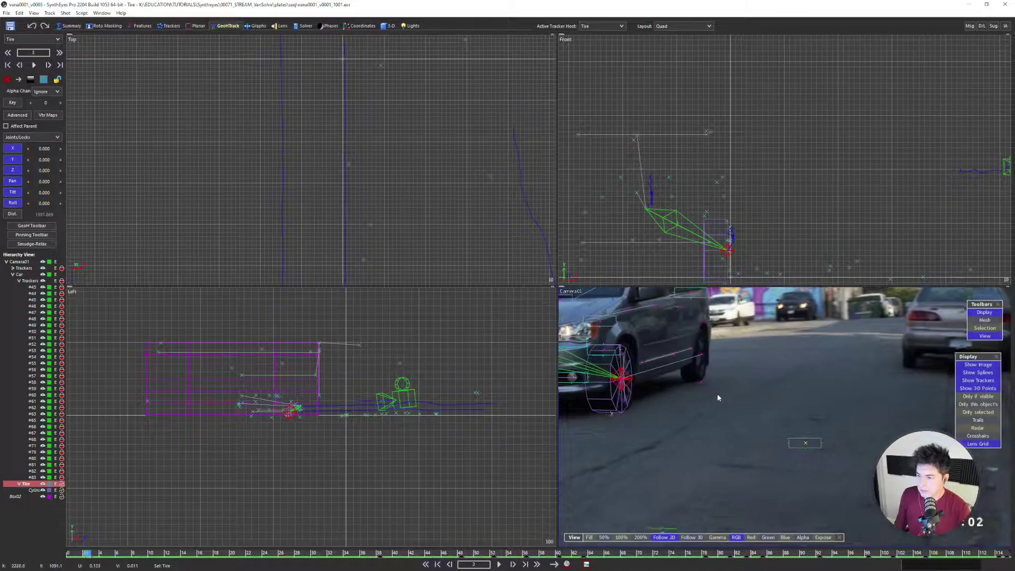
pyautogui.press('s')
pyautogui.press('s')
pyautogui.press('s')
pyautogui.press('s')
pyautogui.press('s')
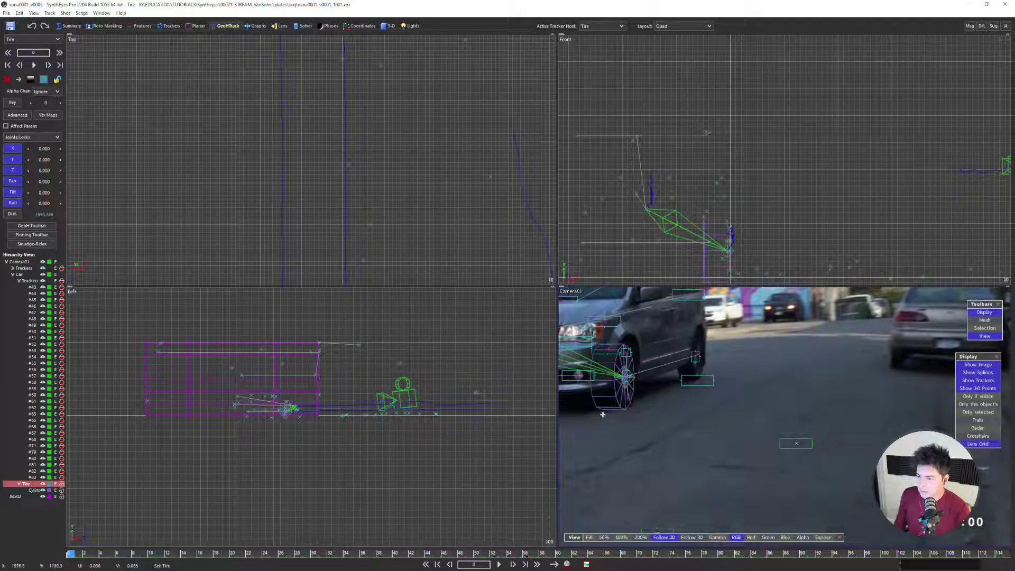
# Deselect the Tire object and check the tire's lower edge against the ground in the side view over the first frames
pyautogui.click(602, 414)
pyautogui.scroll(6, 261, 424)
pyautogui.scroll(8, 349, 417)
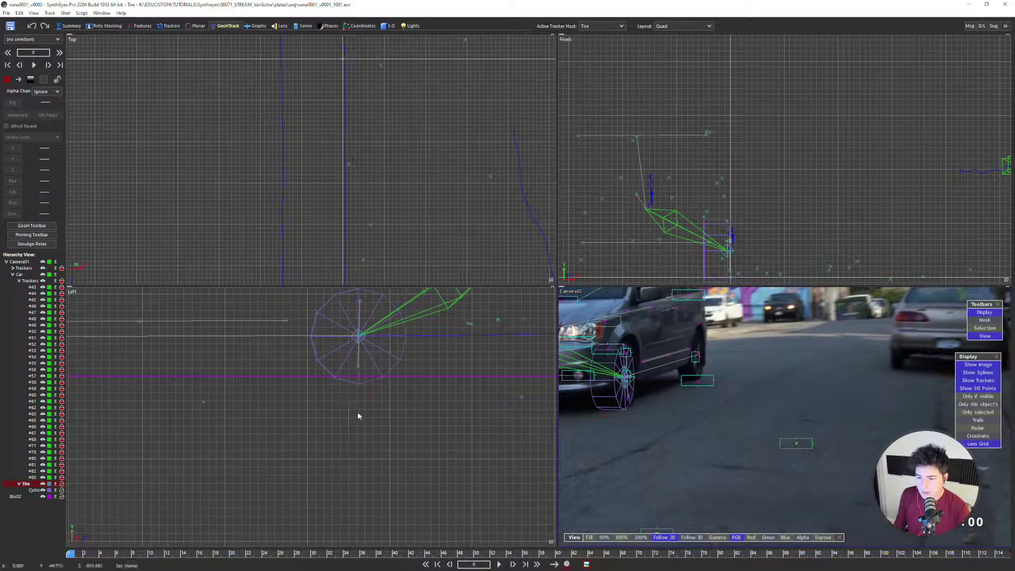
pyautogui.press('d')
pyautogui.press('s')
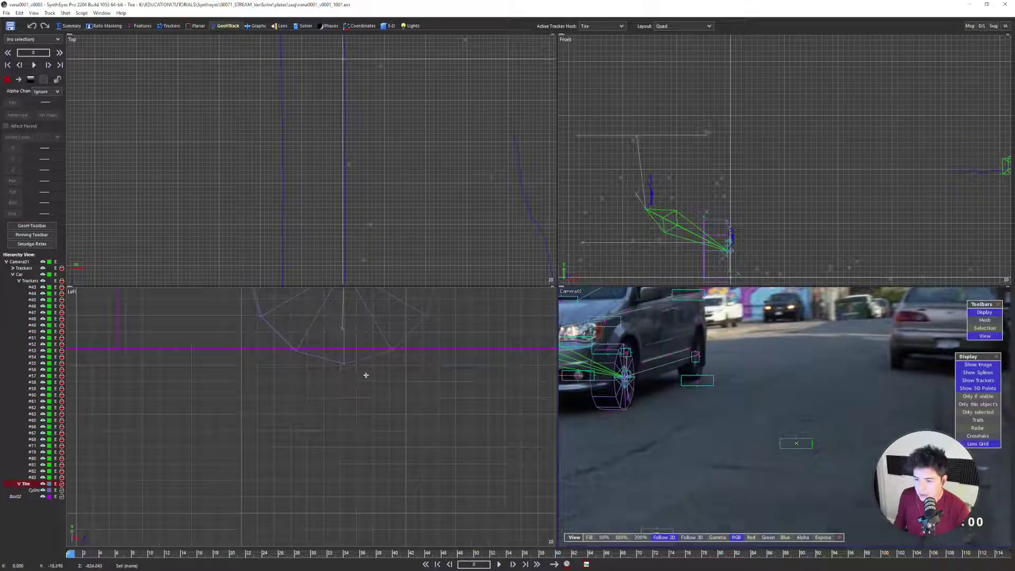
pyautogui.scroll(-5, 643, 417)
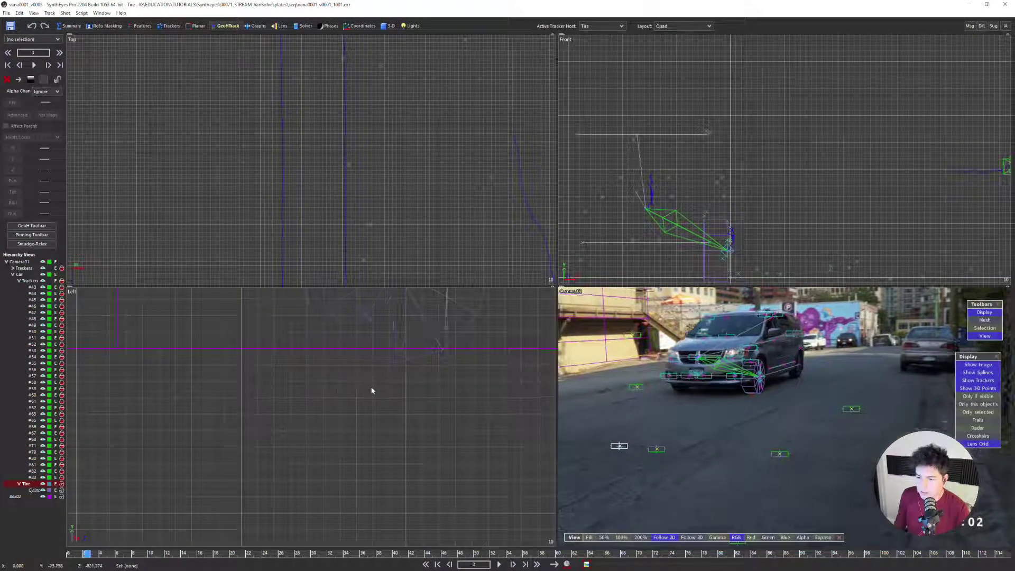
pyautogui.press('d')
pyautogui.press('d')
pyautogui.press('d')
pyautogui.press('d')
pyautogui.press('d')
pyautogui.press('s')
pyautogui.press('s')
pyautogui.press('s')
pyautogui.press('s')
pyautogui.press('s')
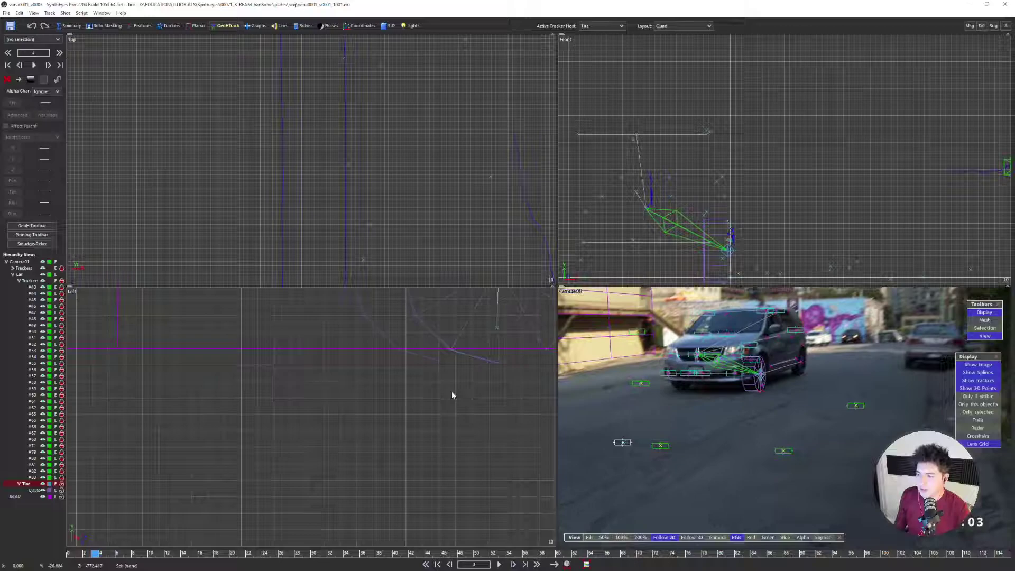
# Check the solver settings and return to the Trackers room with the side view framed on the tire
pyautogui.scroll(-2, 371, 394)
pyautogui.scroll(-3, 383, 396)
pyautogui.moveTo(358, 394); pyautogui.dragTo(187, 419, button='middle')
pyautogui.click(169, 26)
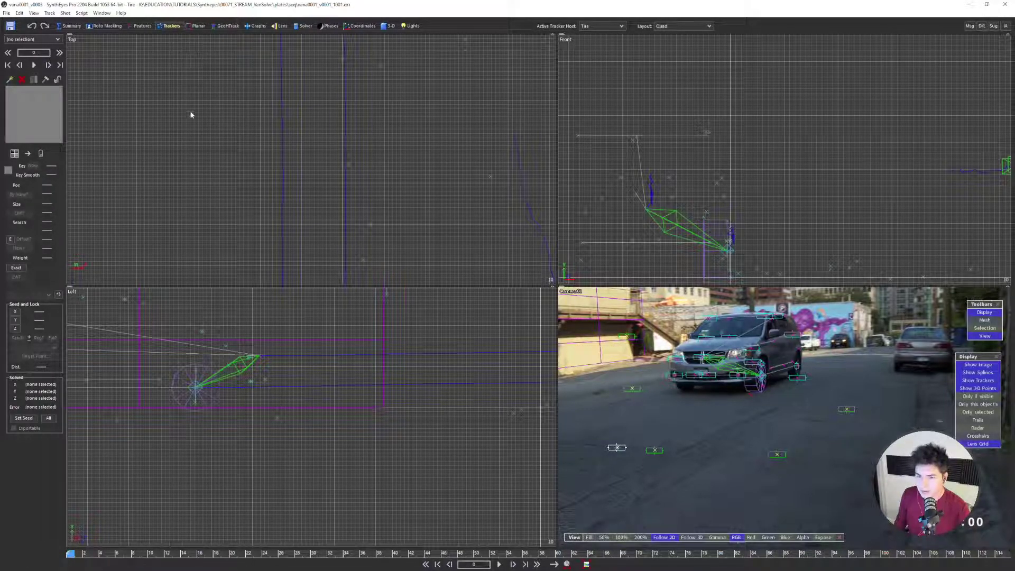
pyautogui.scroll(5, 169, 412)
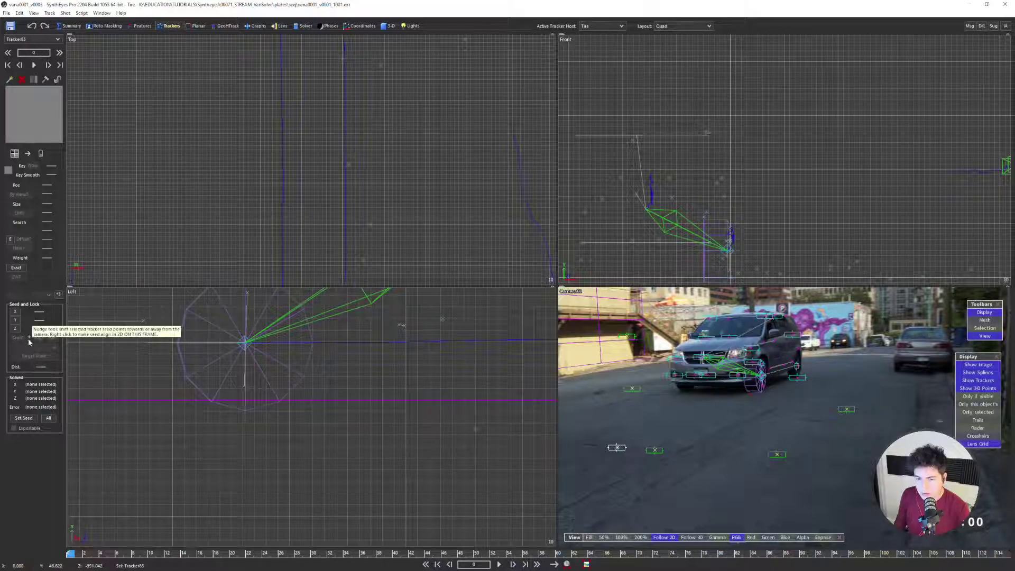
pyautogui.click(297, 28)
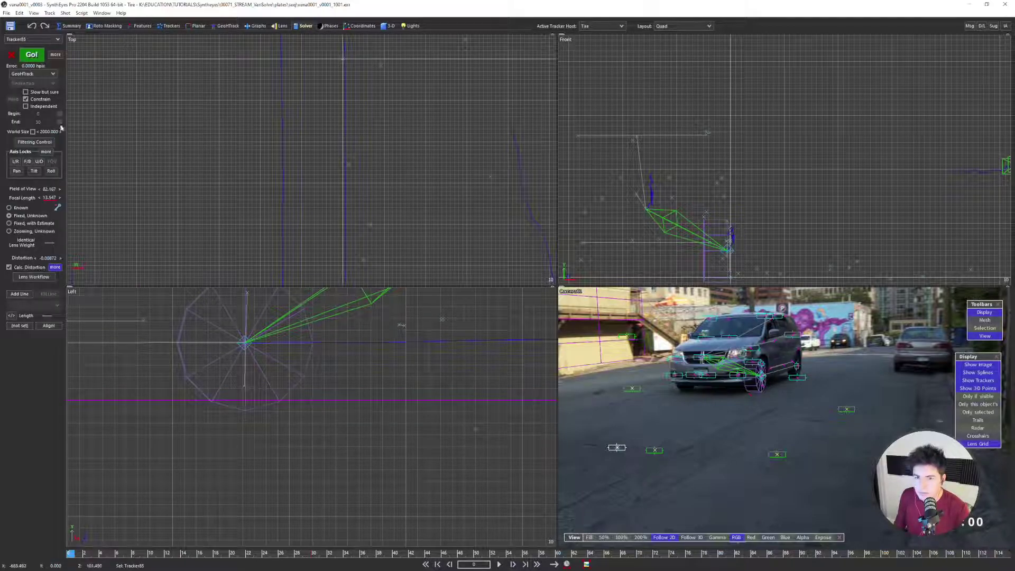
pyautogui.click(169, 27)
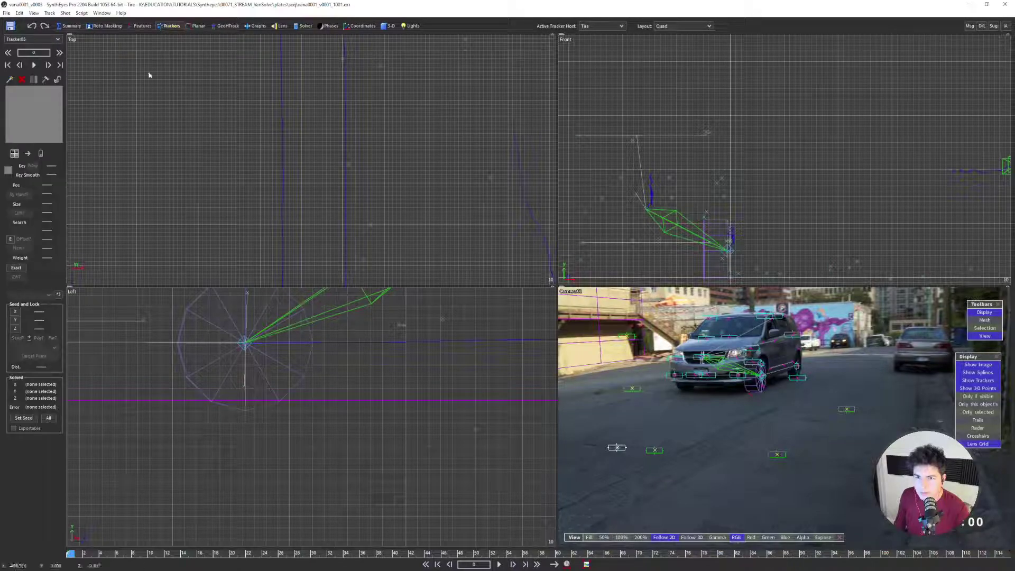
# Play the shot to frame 32 and select the added road tracker near the van's rear wheel
pyautogui.scroll(5, 753, 397)
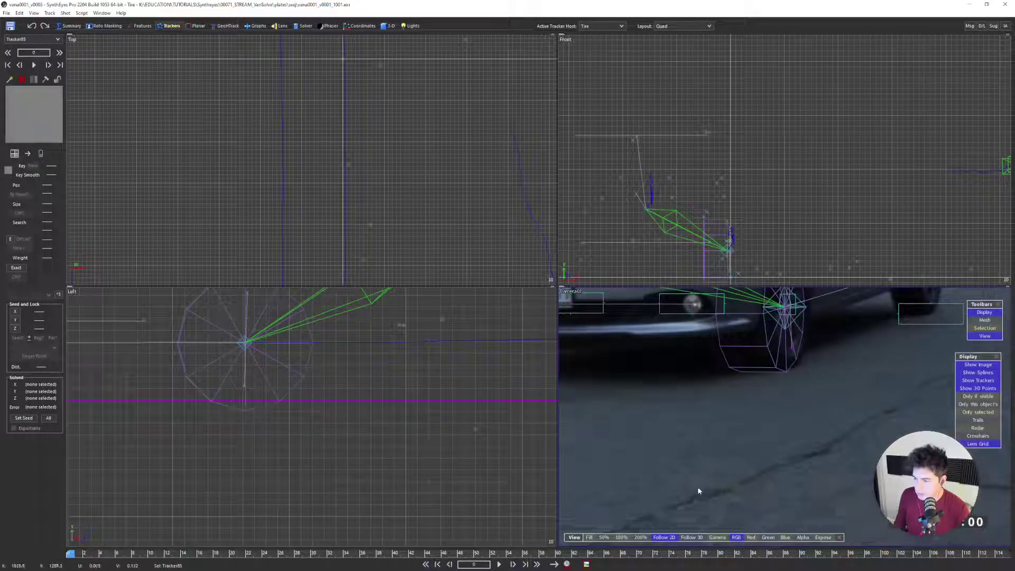
pyautogui.scroll(-5, 703, 423)
pyautogui.press('space')
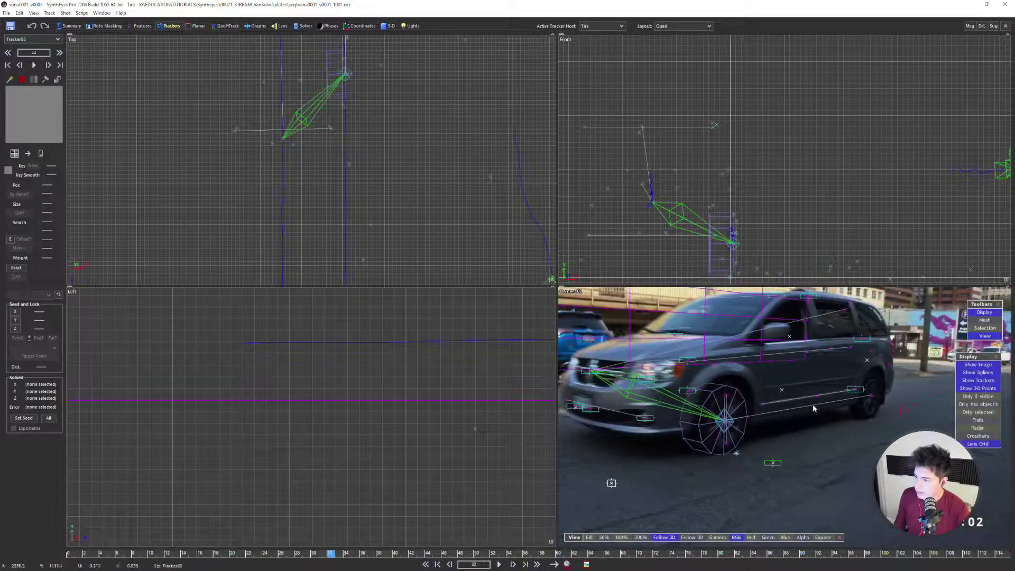
pyautogui.click(827, 415)
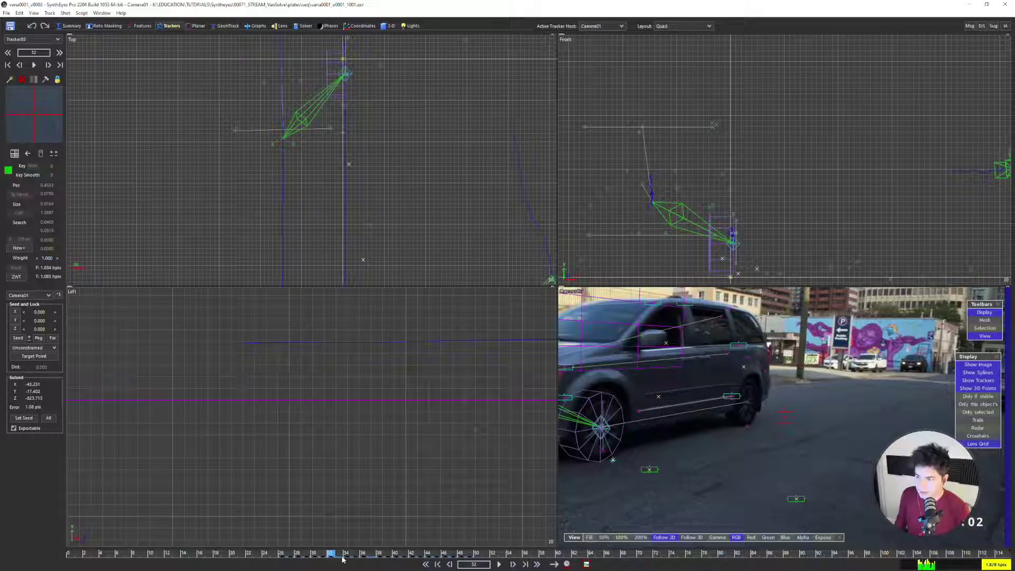
# Review the road tracker and the tire between frames 38 and 27 in the camera, top and side views
pyautogui.moveTo(344, 556); pyautogui.dragTo(363, 554)
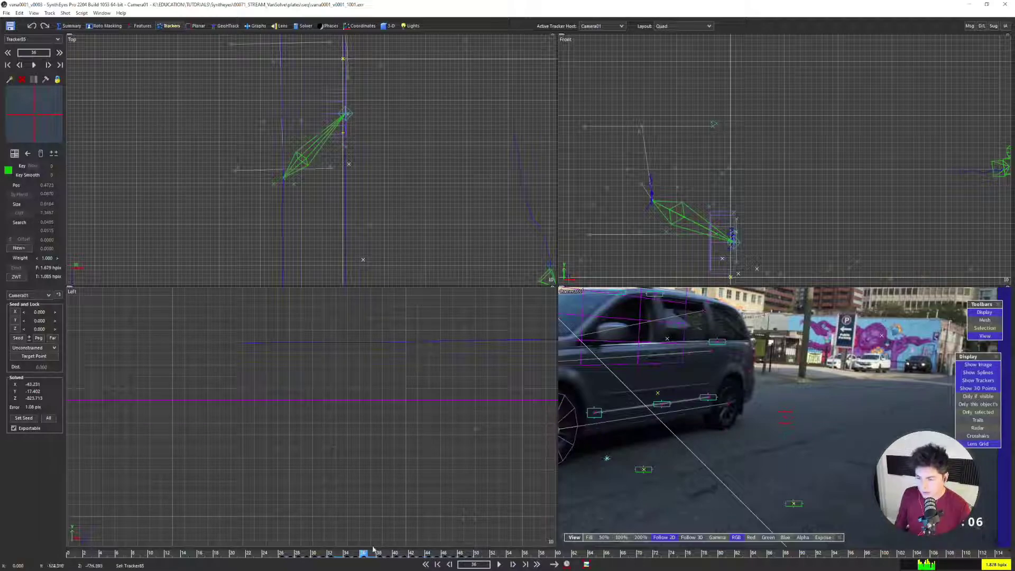
pyautogui.press('Right')
pyautogui.press('Right')
pyautogui.press('Left')
pyautogui.press('Left')
pyautogui.press('Left')
pyautogui.press('Left')
pyautogui.press('Left')
pyautogui.press('Left')
pyautogui.press('Left')
pyautogui.press('Left')
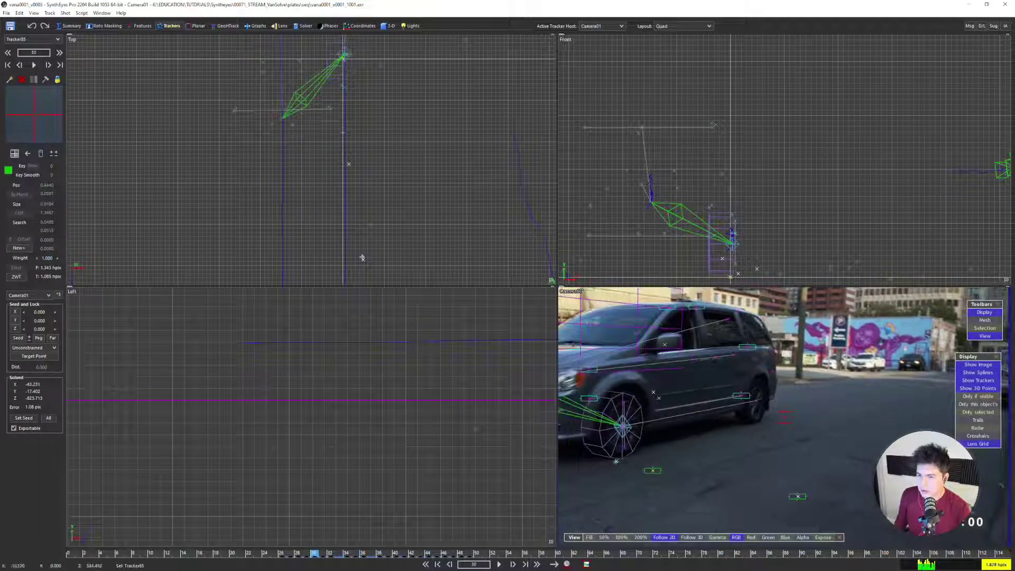
pyautogui.press('Left')
pyautogui.press('Left')
pyautogui.press('Left')
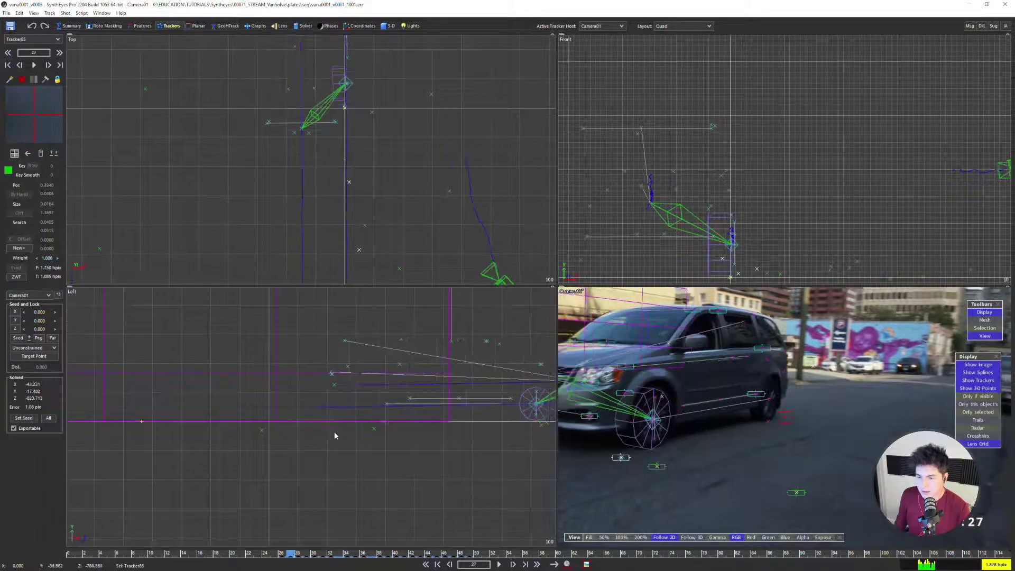
# Go back to frame 0 and frame the tire's ground contact closely in the side view
pyautogui.press('Left')
pyautogui.press('Left')
pyautogui.press('Left')
pyautogui.press('Left')
pyautogui.press('Left')
pyautogui.press('Left')
pyautogui.press('Left')
pyautogui.press('Left')
pyautogui.press('Left')
pyautogui.press('Left')
pyautogui.press('Left')
pyautogui.press('Left')
pyautogui.press('Left')
pyautogui.press('Left')
pyautogui.press('Left')
pyautogui.press('Left')
pyautogui.press('Left')
pyautogui.press('Left')
pyautogui.press('Left')
pyautogui.press('Left')
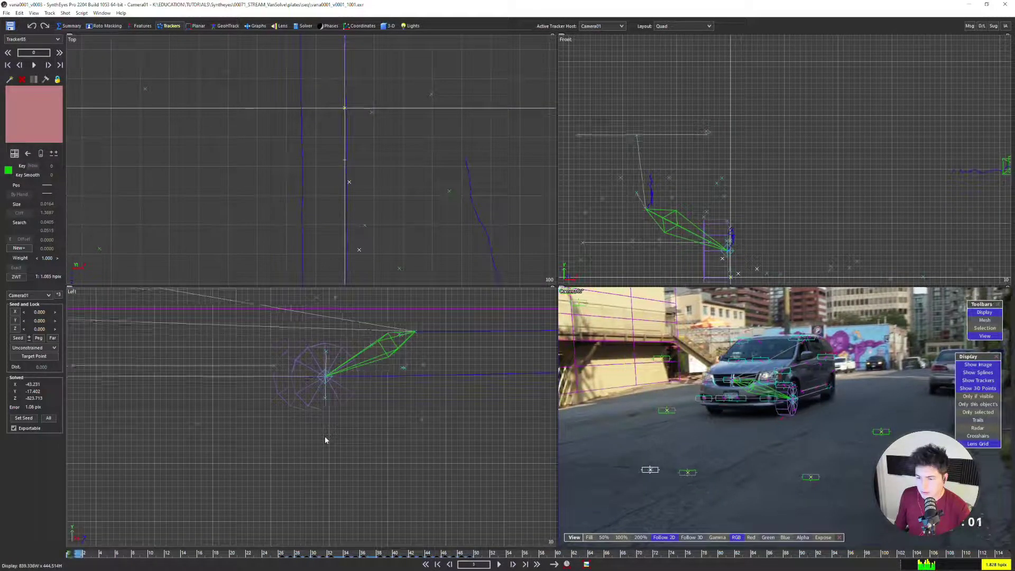
pyautogui.scroll(3, 319, 419)
pyautogui.press('Left')
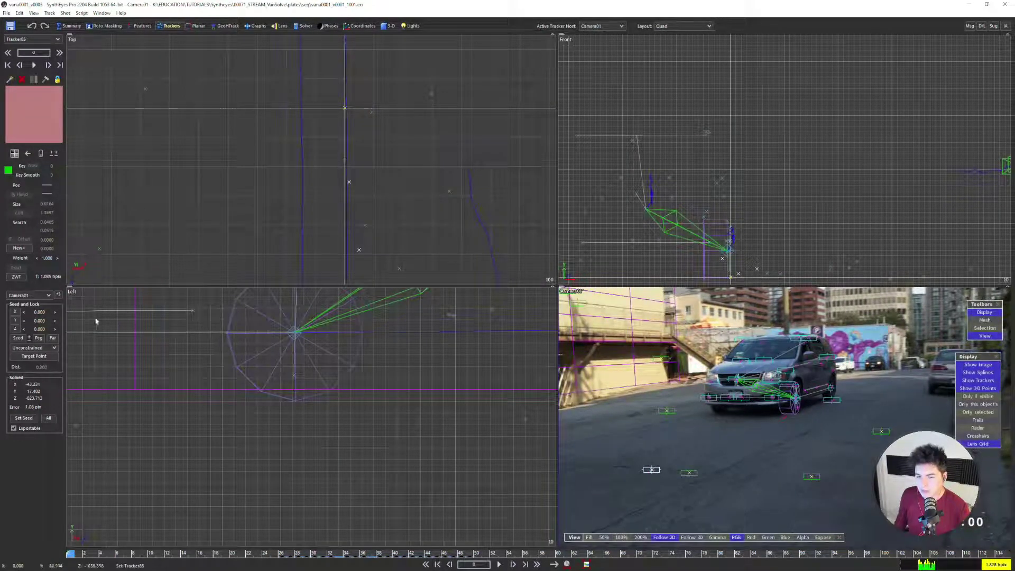
# Seed the road tracker at X -24.107, Y -9.853, Z -773.011 and try re-solving the scene
pyautogui.click(22, 337)
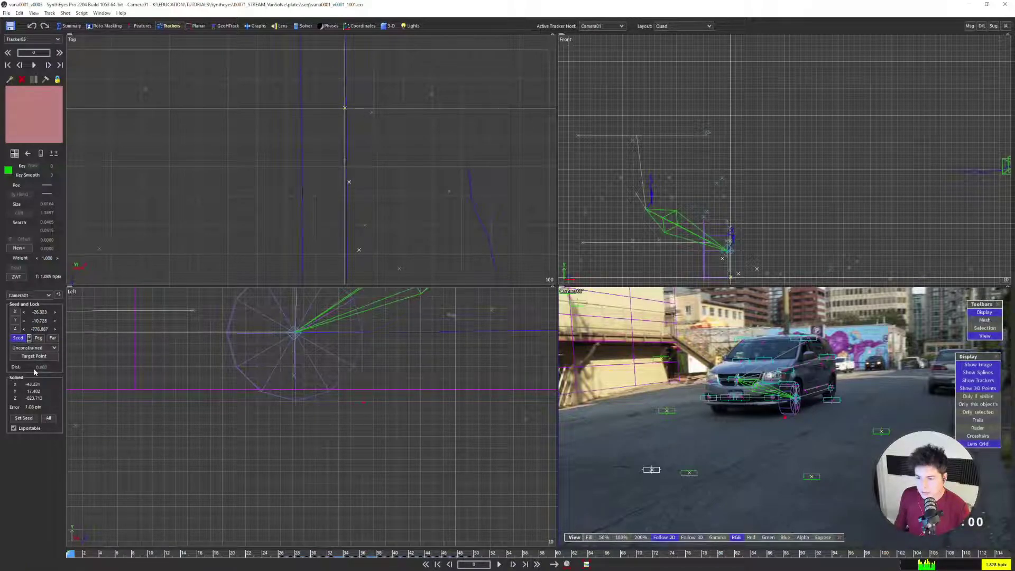
pyautogui.moveTo(34, 369); pyautogui.dragTo(34, 372)
pyautogui.press('g')
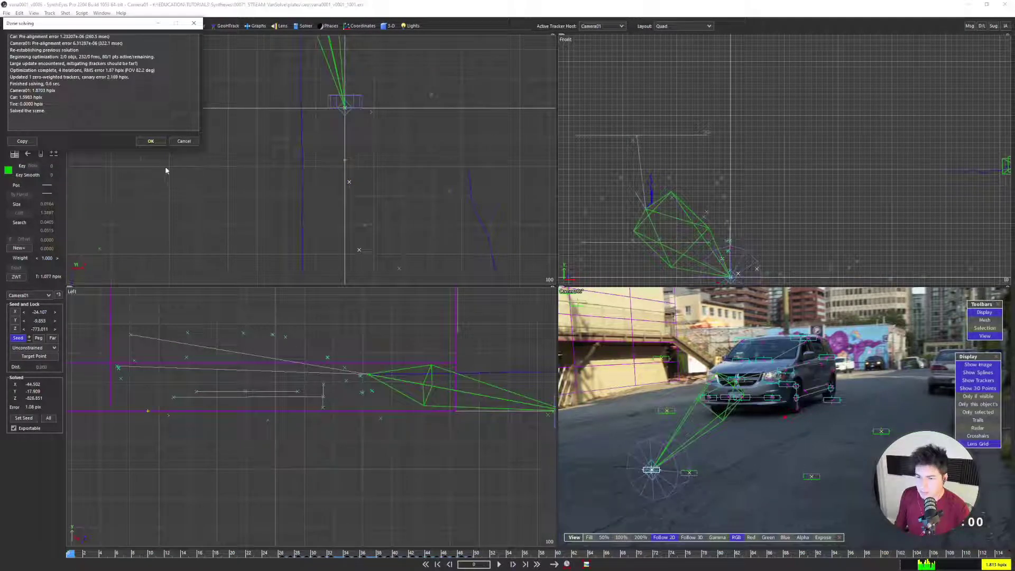
pyautogui.click(150, 141)
pyautogui.scroll(5, 325, 417)
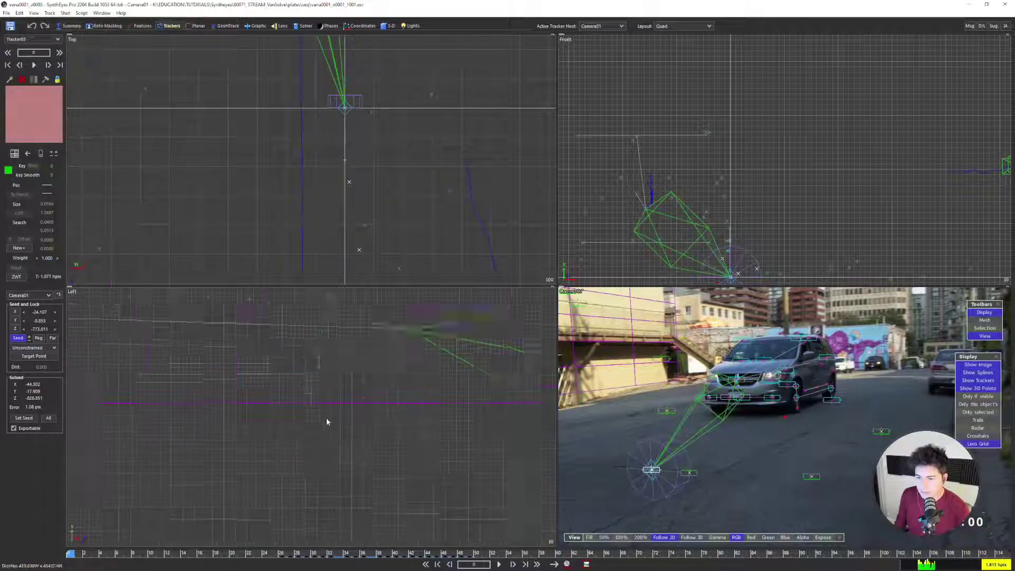
# Constrain the road tracker as a Lock Point at its seed position, re-solve the scene and accept the solve
pyautogui.click(34, 347)
pyautogui.click(37, 364)
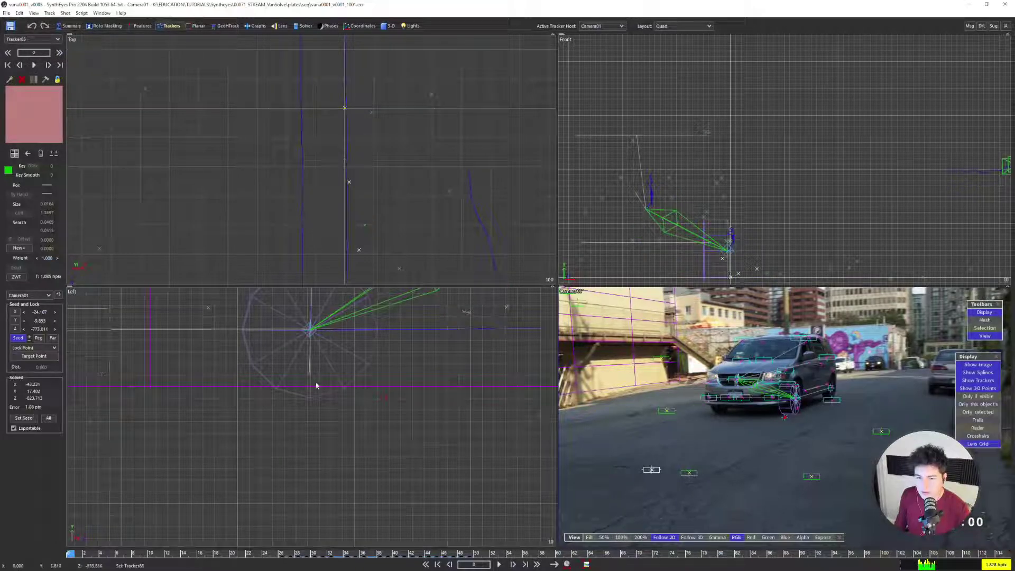
pyautogui.scroll(-3, 334, 436)
pyautogui.hotkey('shift', 'g')
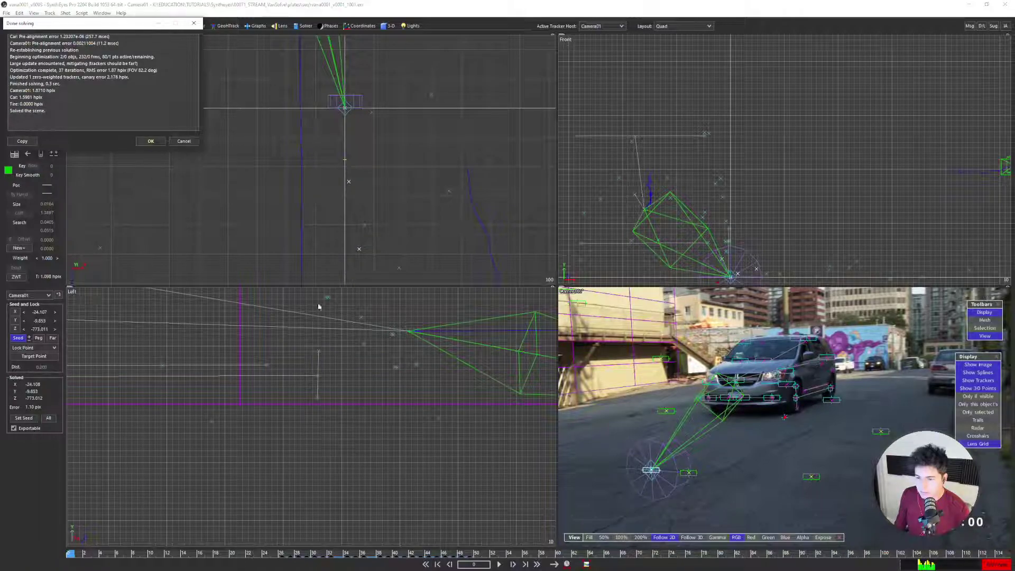
pyautogui.click(151, 141)
pyautogui.scroll(-2, 320, 410)
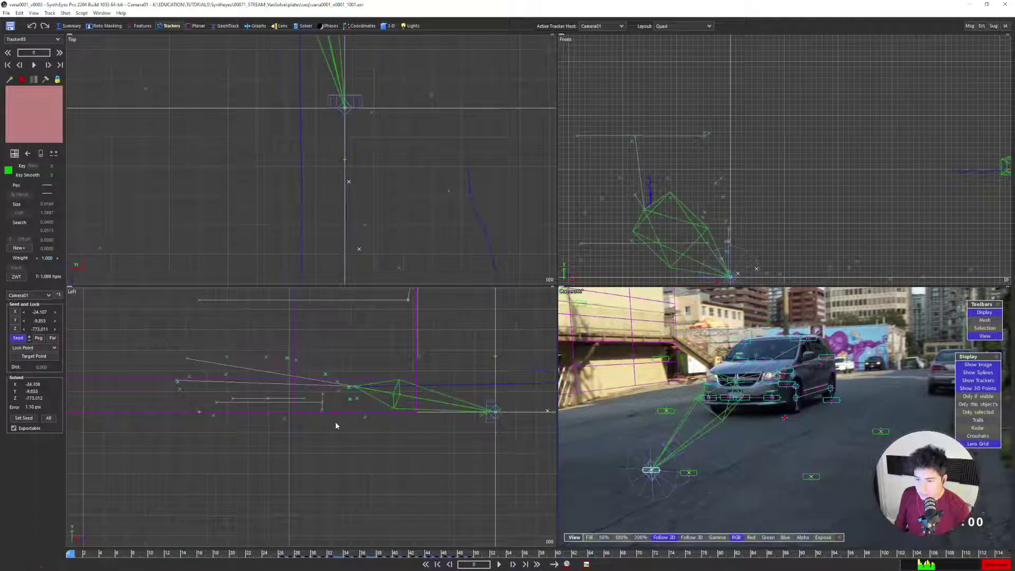
# Toggle the locked-point solve with undo and redo to compare the tire and ground in the side view
pyautogui.scroll(4, 331, 418)
pyautogui.scroll(2, 332, 417)
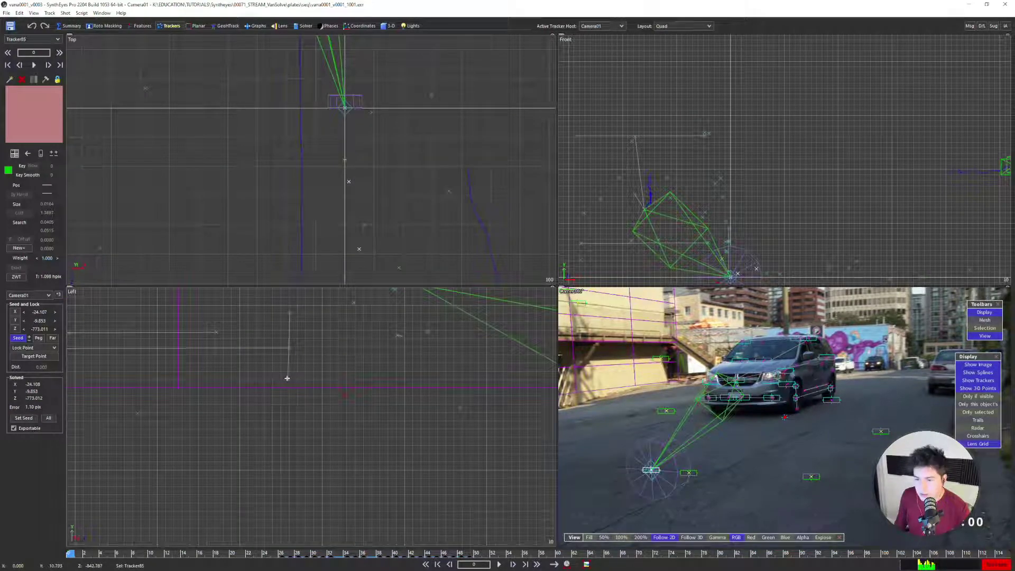
pyautogui.hotkey('ctrl', 'z')
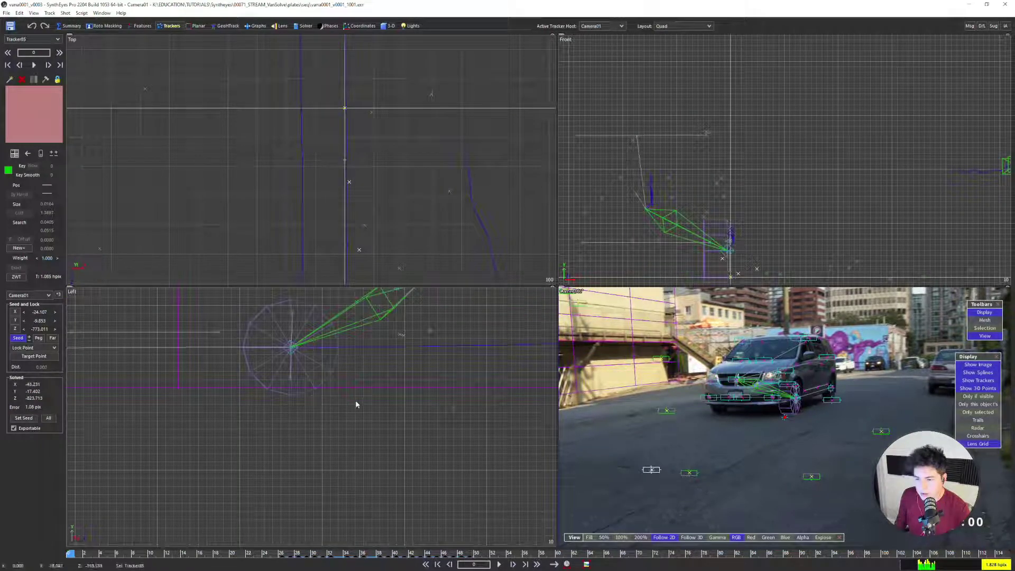
pyautogui.hotkey('ctrl', 'z')
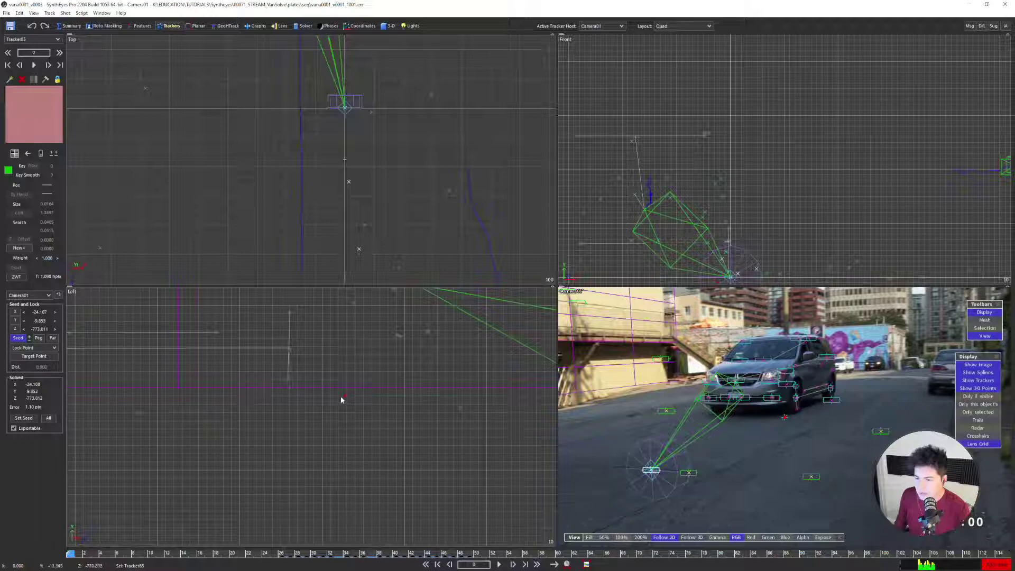
pyautogui.hotkey('ctrl', 'y')
pyautogui.scroll(3, 344, 407)
pyautogui.hotkey('ctrl', 'z')
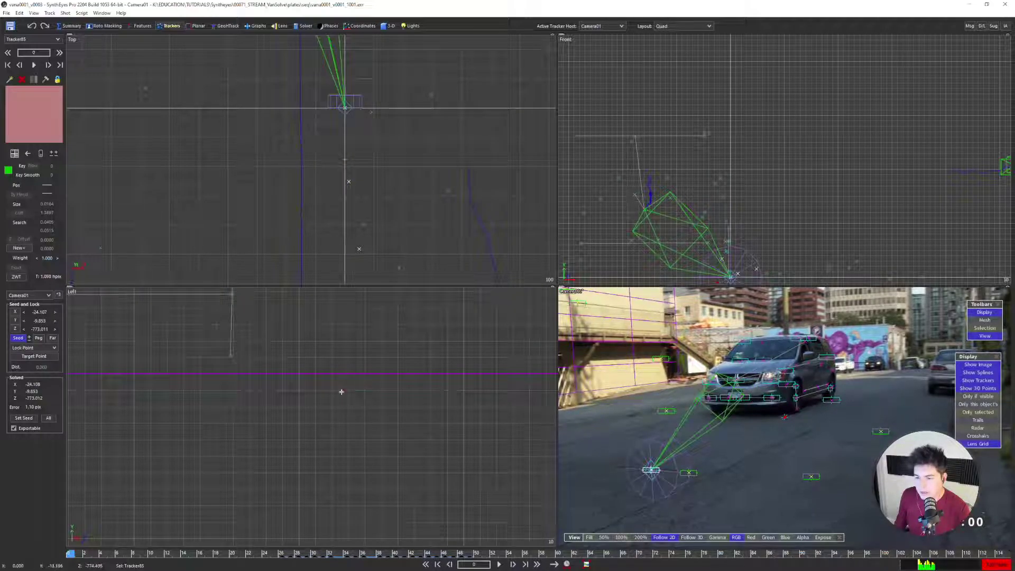
# Constrain the road tracker to Any XZ Plane (floor), re-solve the scene and accept the solve
pyautogui.click(34, 347)
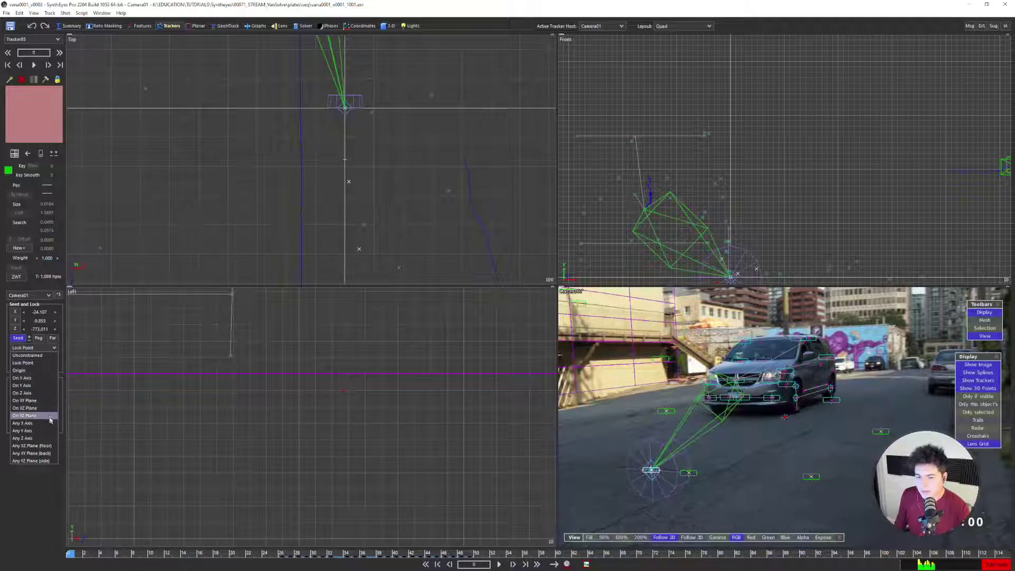
pyautogui.click(32, 446)
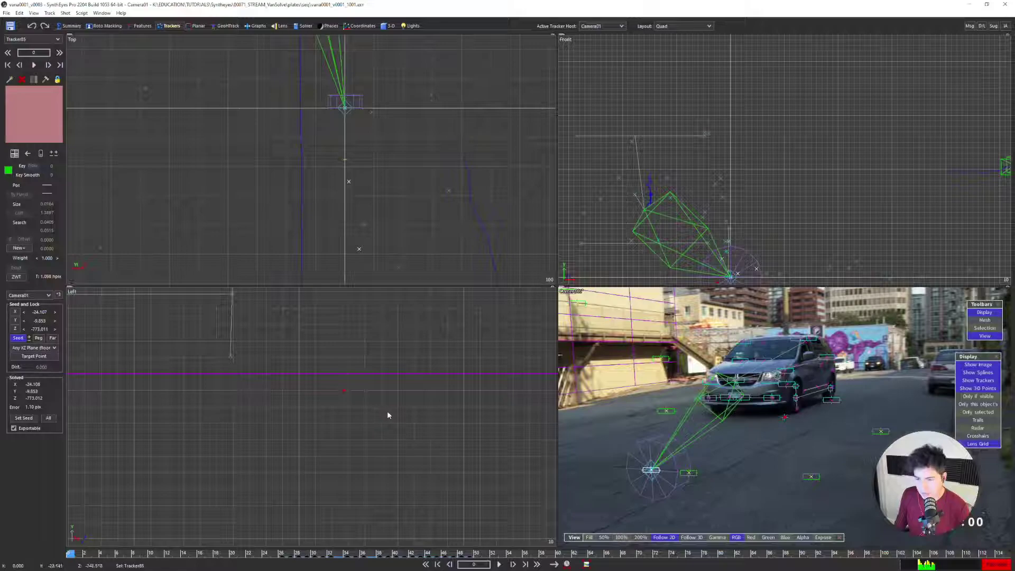
pyautogui.press('F9')
pyautogui.click(152, 141)
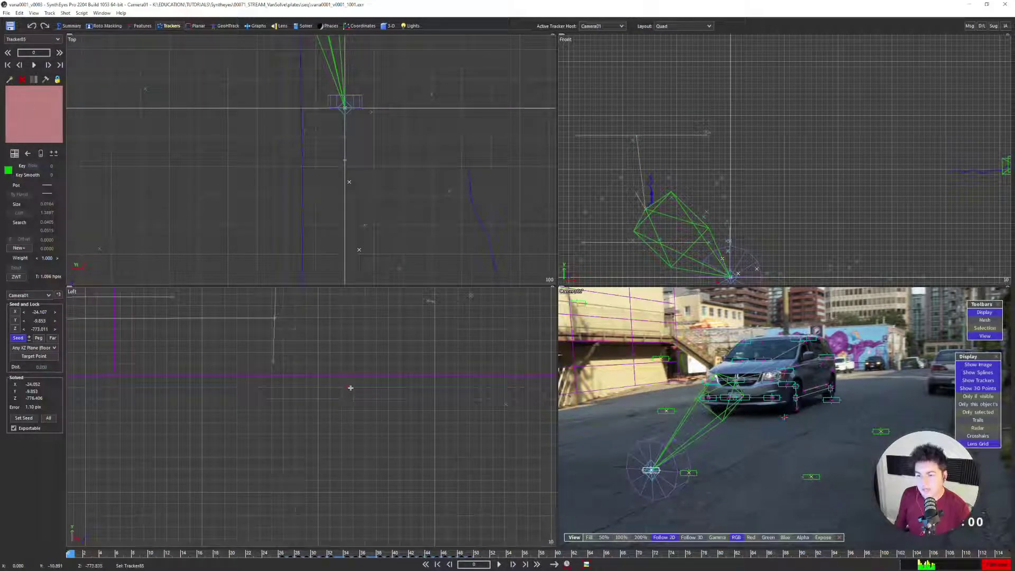
pyautogui.scroll(-2, 324, 414)
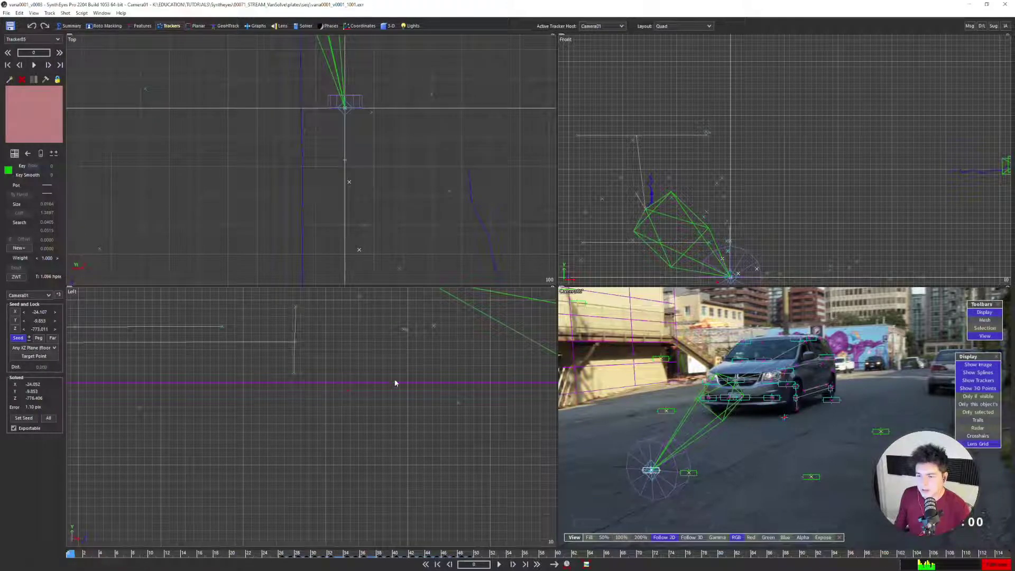
pyautogui.scroll(3, 344, 394)
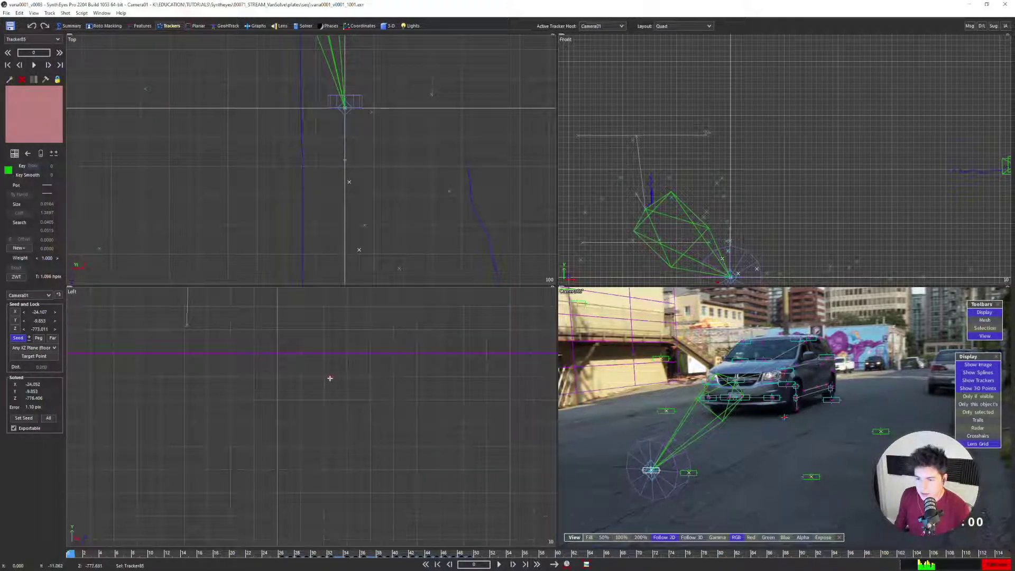
pyautogui.scroll(-3, 344, 391)
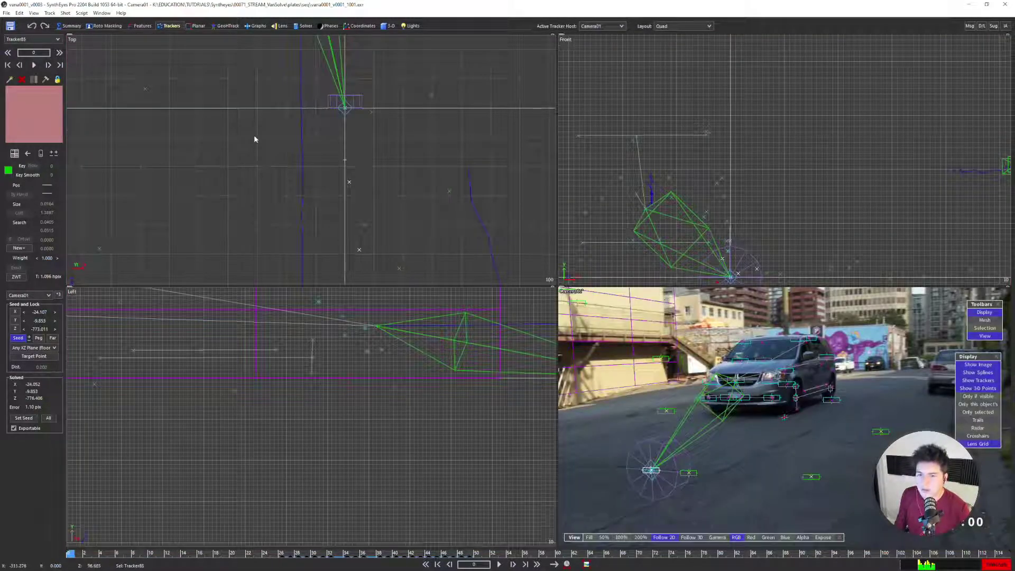
pyautogui.scroll(-4, 254, 138)
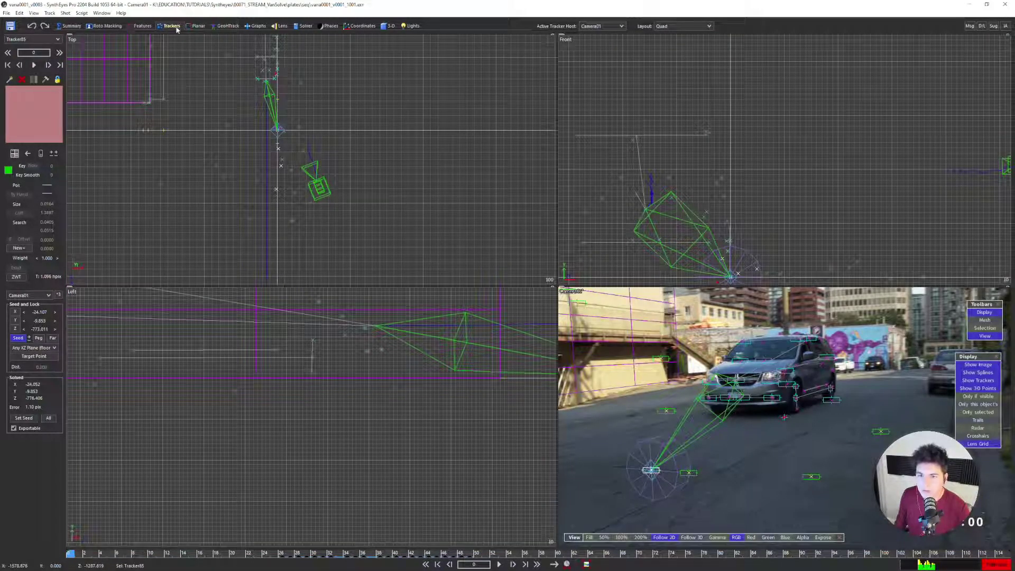
# Select the Tire object in the geometric hierarchy tracking setup and play the shot in perspective to check its alignment
pyautogui.click(228, 25)
pyautogui.click(26, 483)
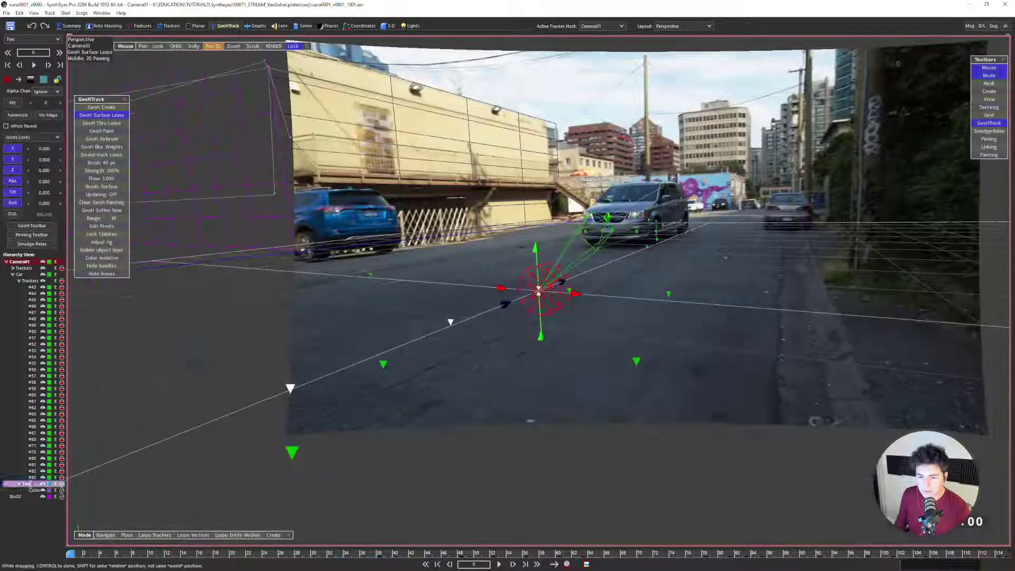
pyautogui.press('space')
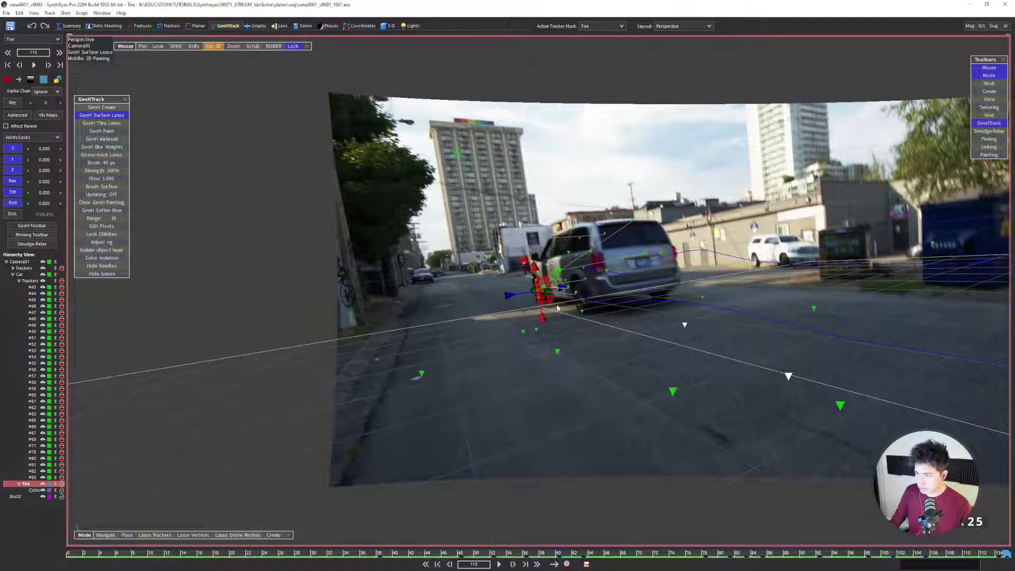
# Step back and forth through the first few frames to check the tire's ground contact in the side view
pyautogui.scroll(1, 559, 308)
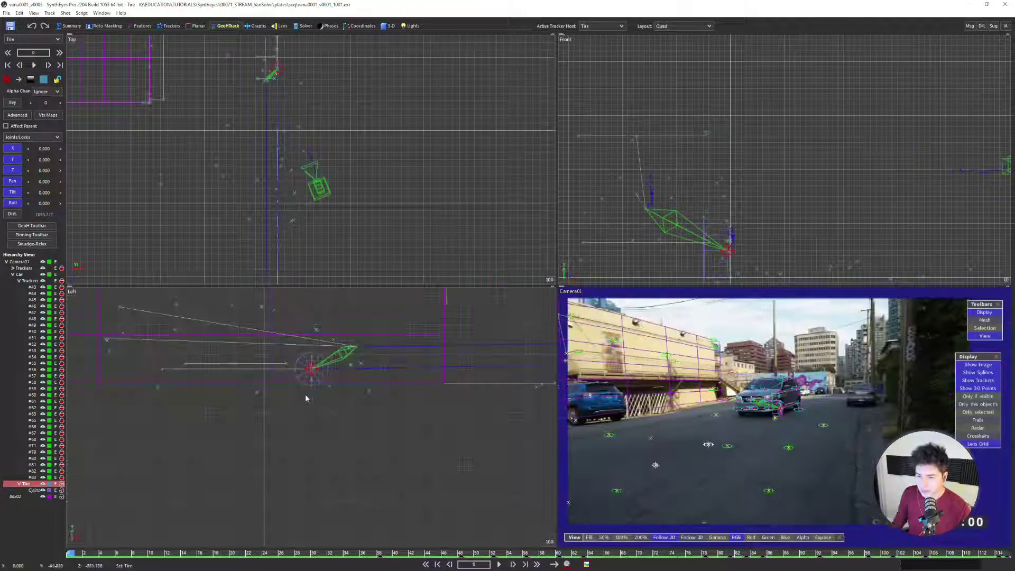
pyautogui.click(306, 398)
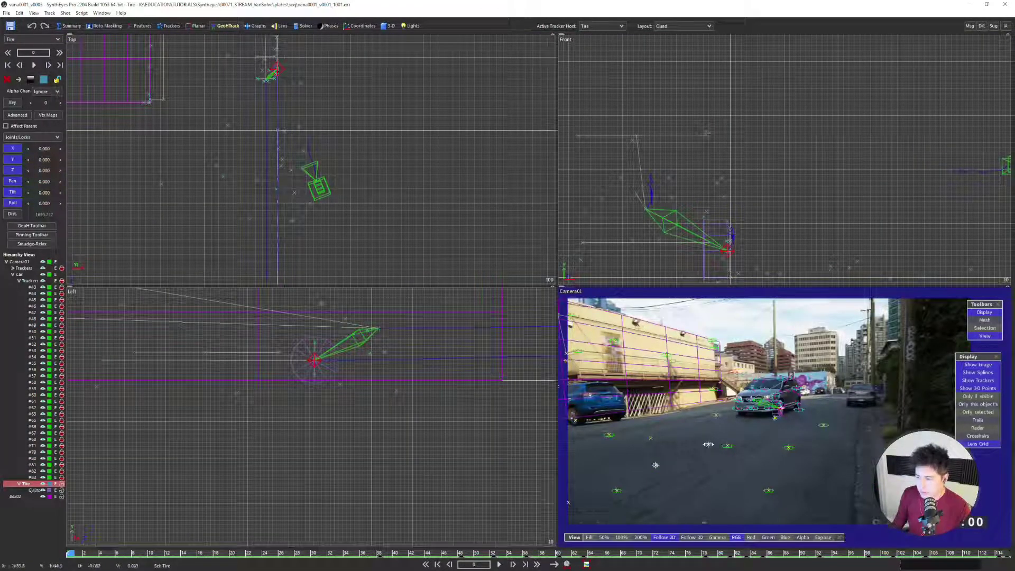
pyautogui.scroll(3, 365, 408)
pyautogui.press('d')
pyautogui.press('d')
pyautogui.scroll(4, 372, 383)
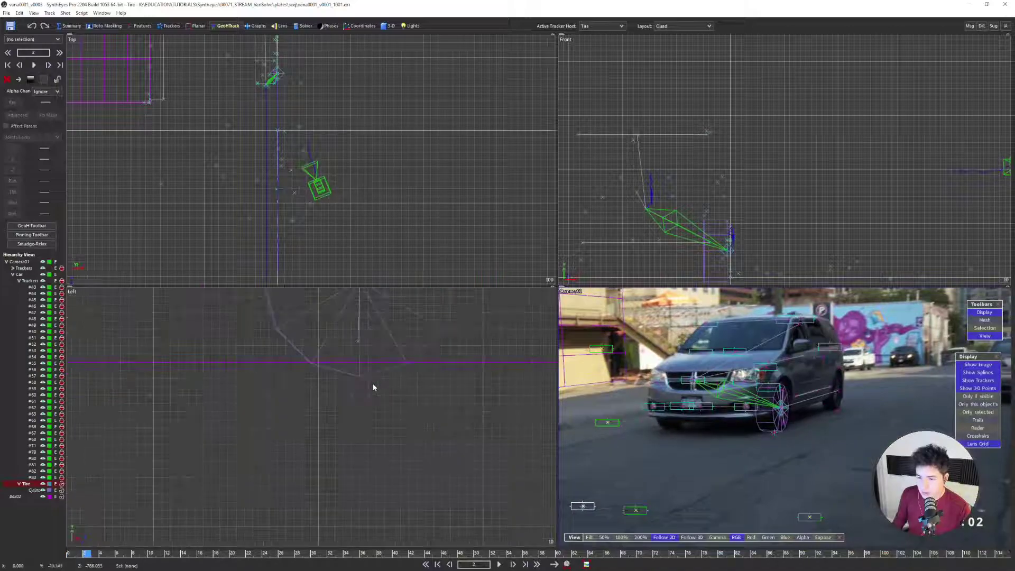
pyautogui.press('s')
pyautogui.press('d')
pyautogui.press('d')
pyautogui.press('s')
pyautogui.press('s')
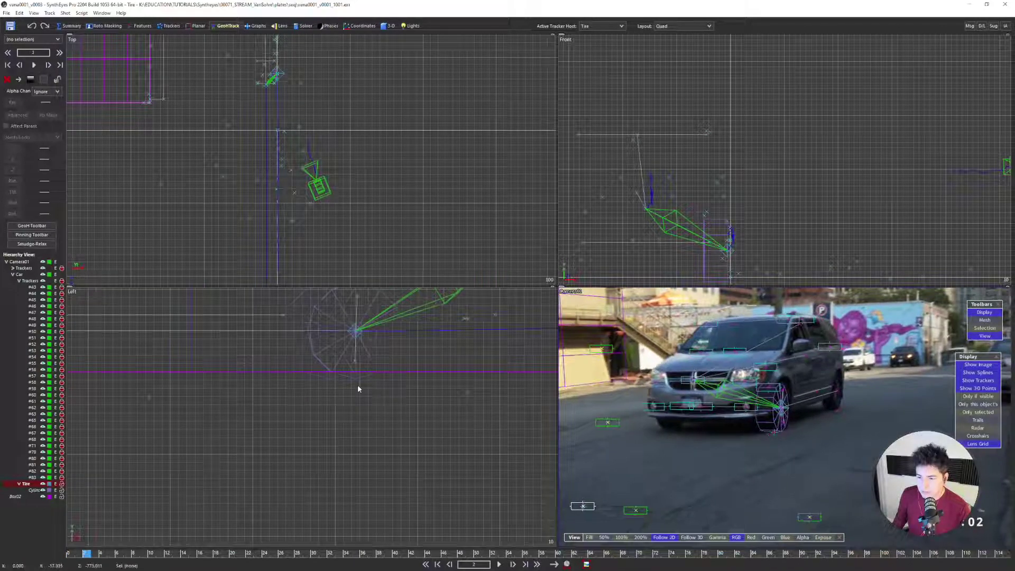
pyautogui.press('s')
pyautogui.scroll(-3, 367, 390)
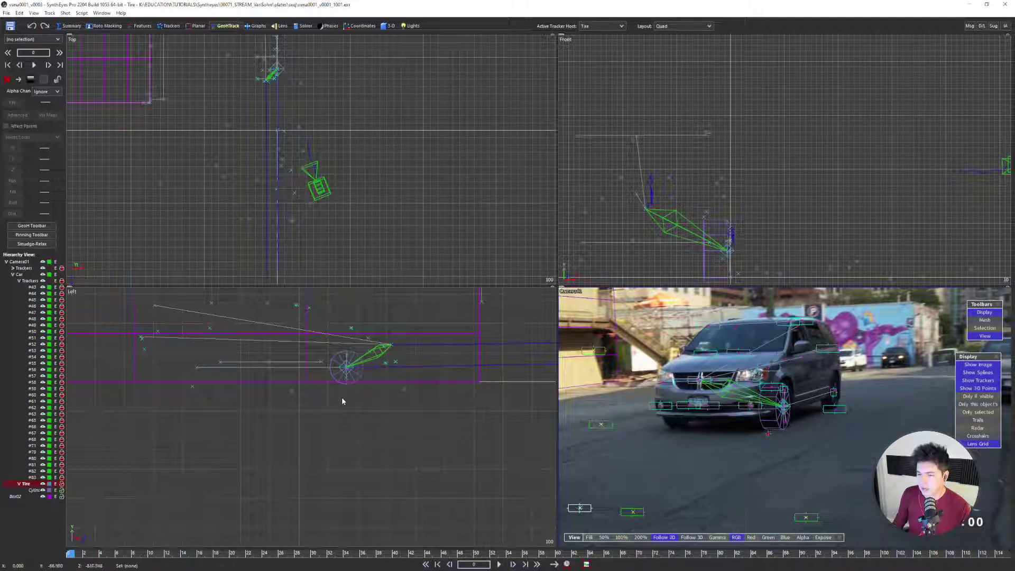
# Examine the tire, van trackers and ground level from the side and top at frame 0
pyautogui.scroll(-3, 357, 399)
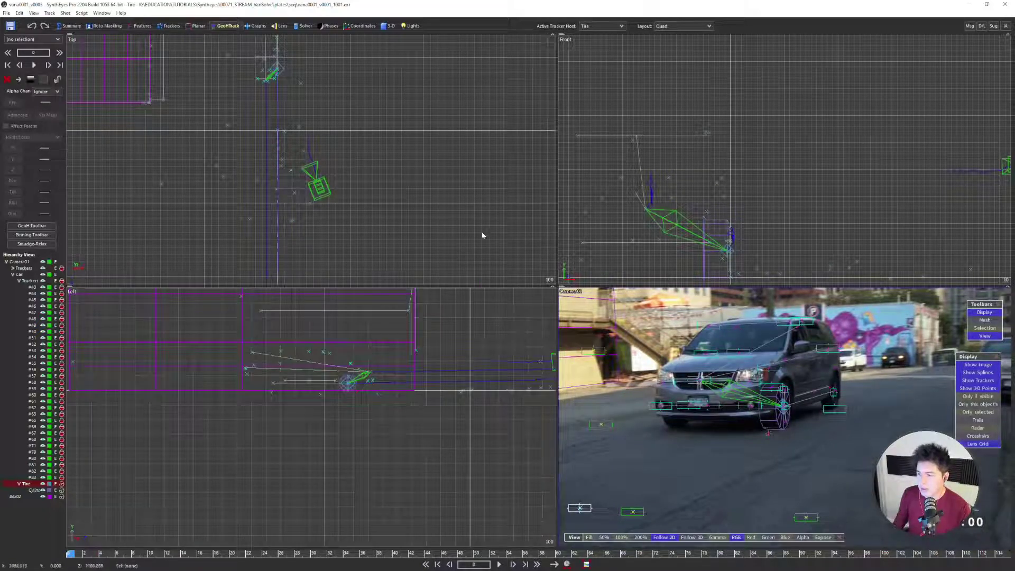
pyautogui.scroll(-2, 326, 156)
pyautogui.moveTo(326, 156); pyautogui.dragTo(331, 219, button='middle')
pyautogui.scroll(2, 316, 202)
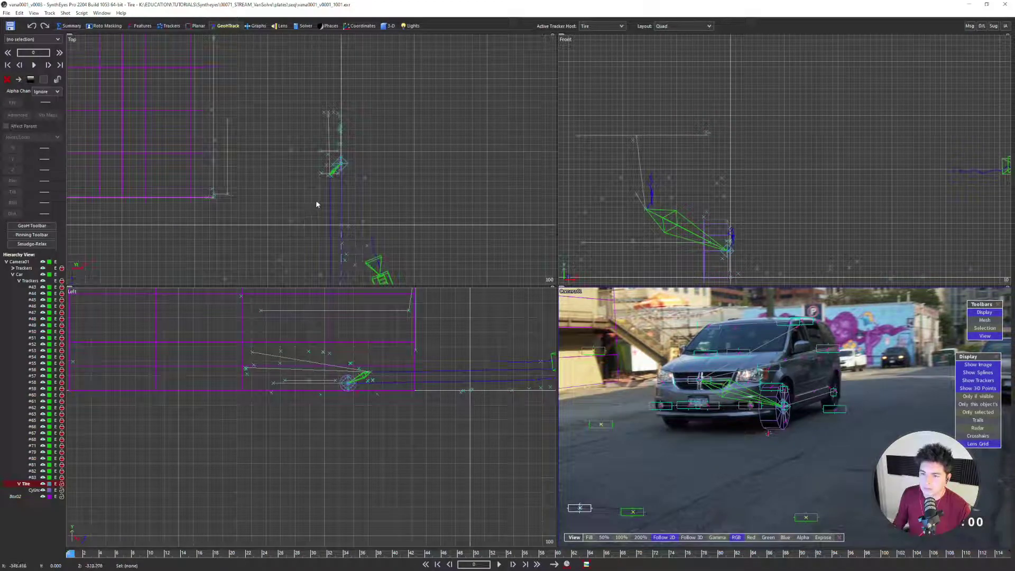
pyautogui.scroll(3, 357, 388)
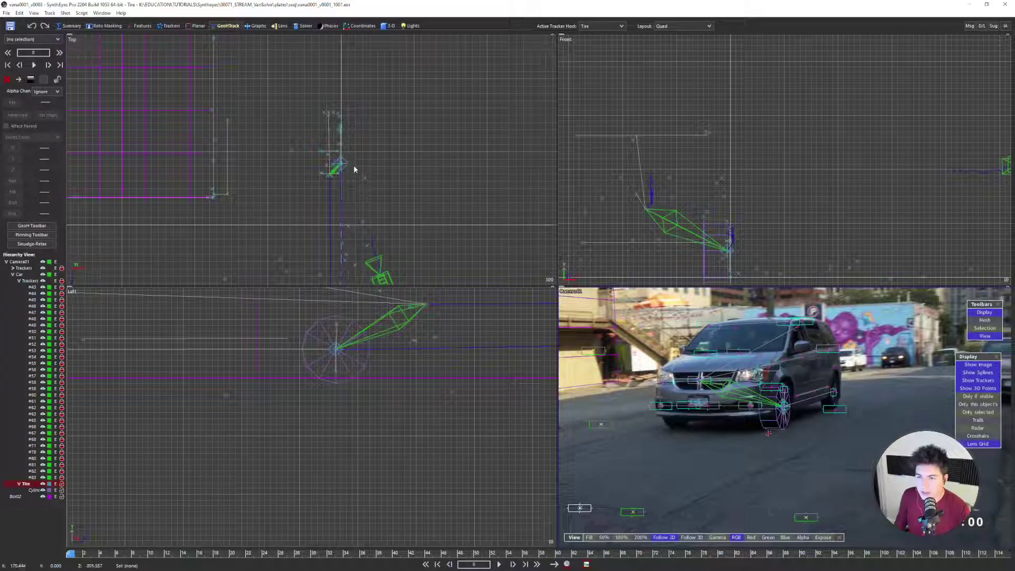
pyautogui.scroll(3, 383, 391)
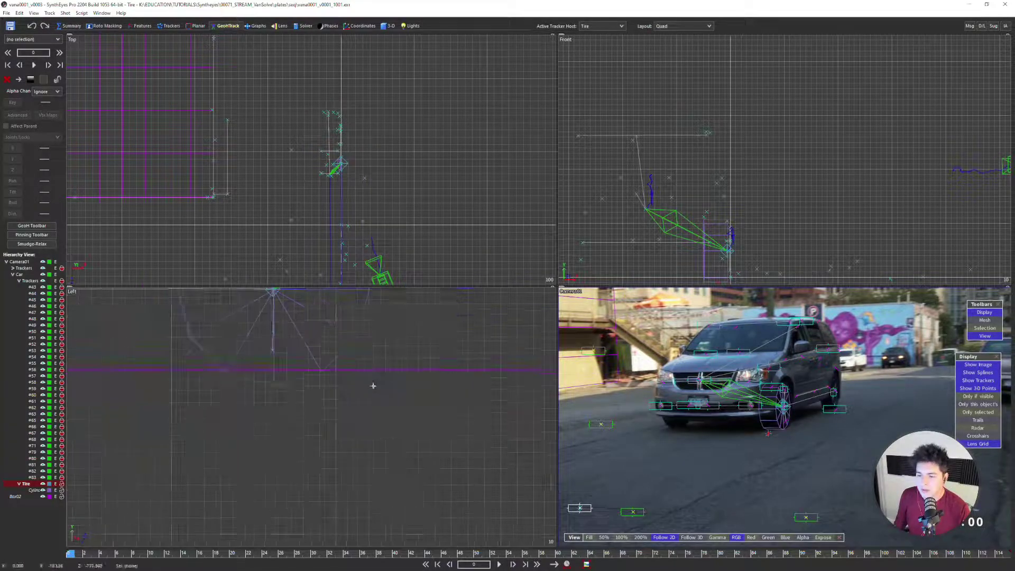
pyautogui.scroll(-3, 360, 396)
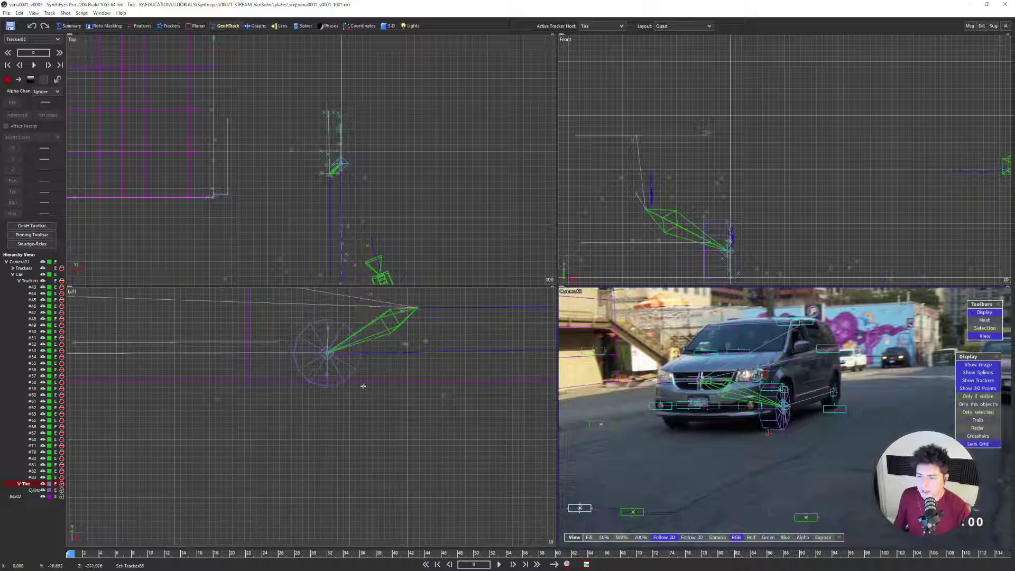
pyautogui.scroll(-4, 363, 386)
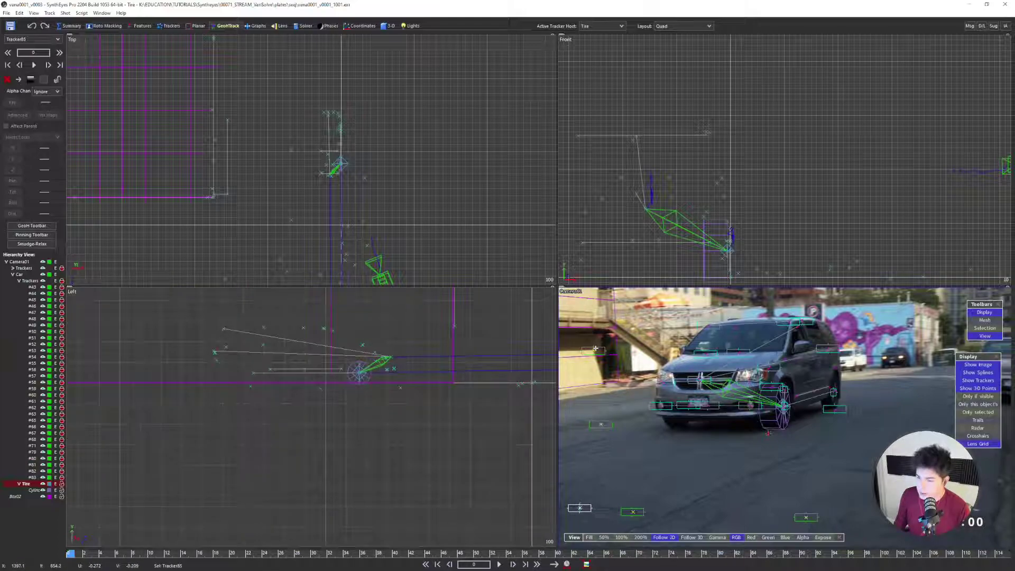
pyautogui.scroll(3, 325, 131)
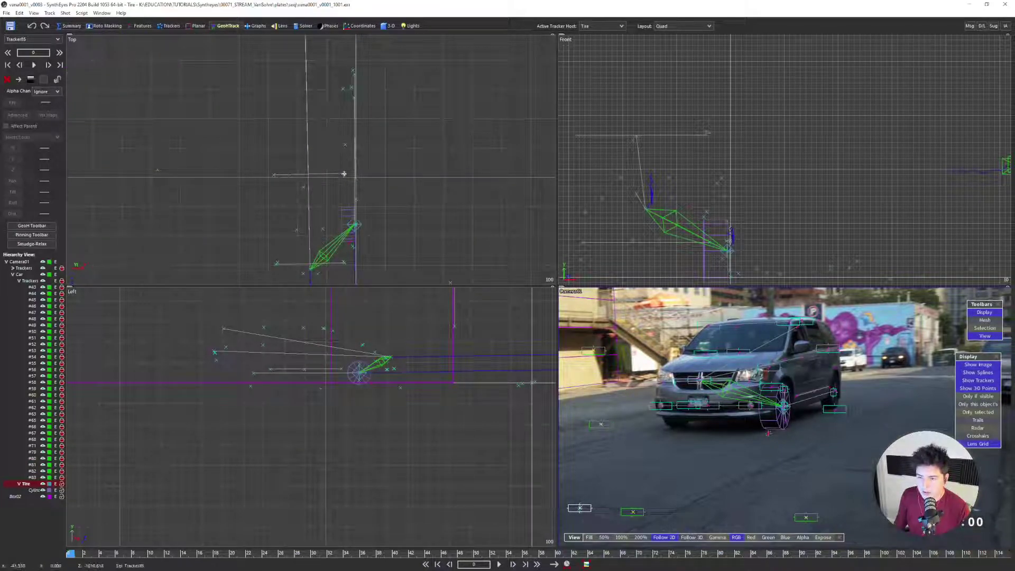
# Review the solve errors of the tracker hosts in the solver and make Camera01 the active host
pyautogui.click(300, 26)
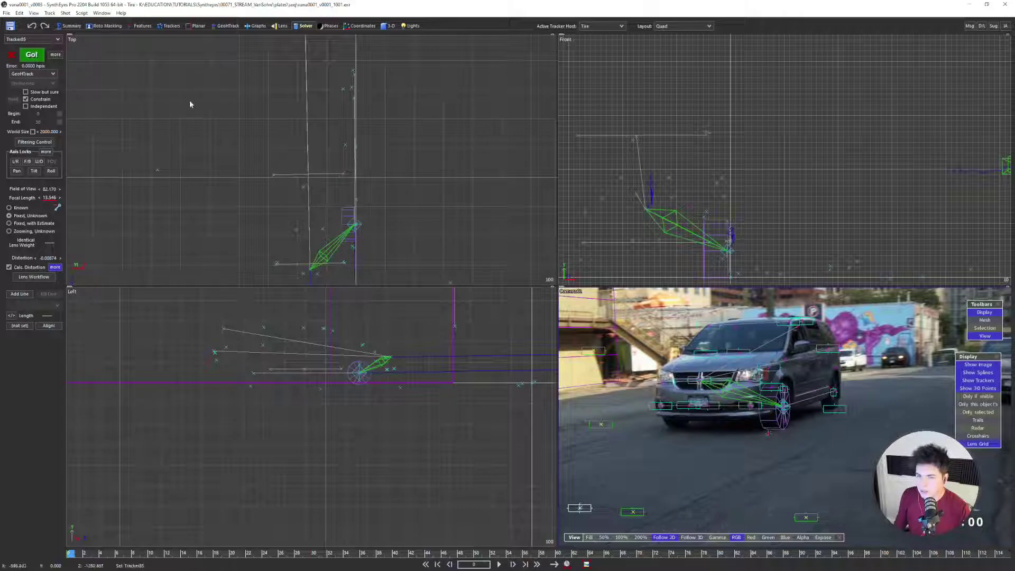
pyautogui.click(602, 26)
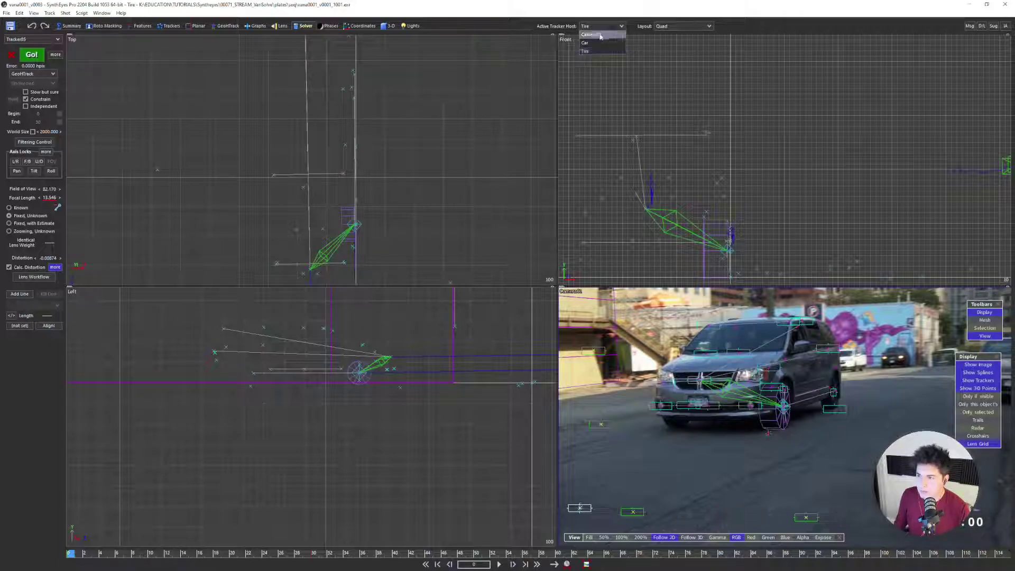
pyautogui.click(592, 38)
pyautogui.click(602, 26)
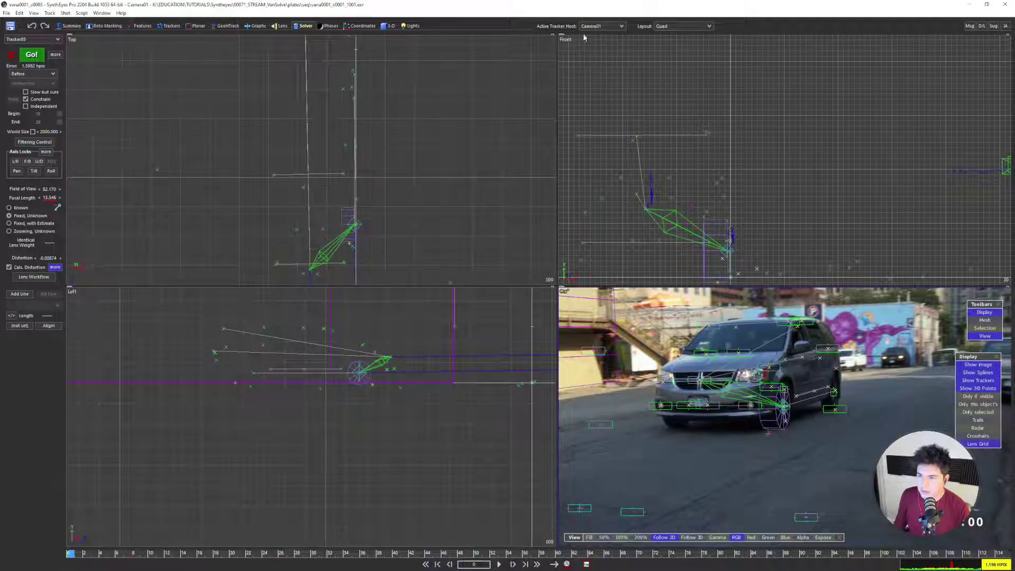
pyautogui.click(592, 32)
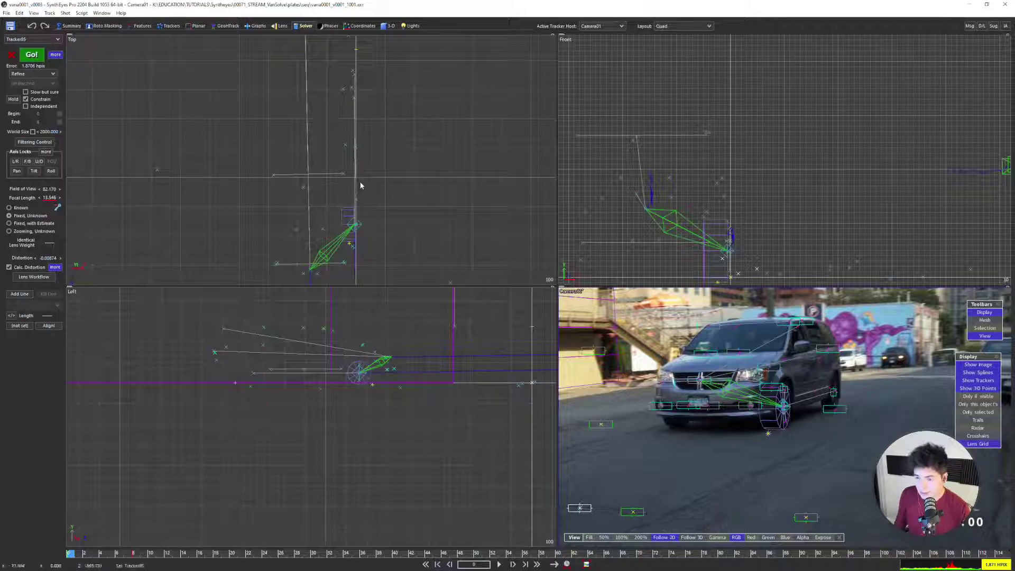
# Run the Lens Workflow on the shot to undistort the footage in the full camera view
pyautogui.press('space')
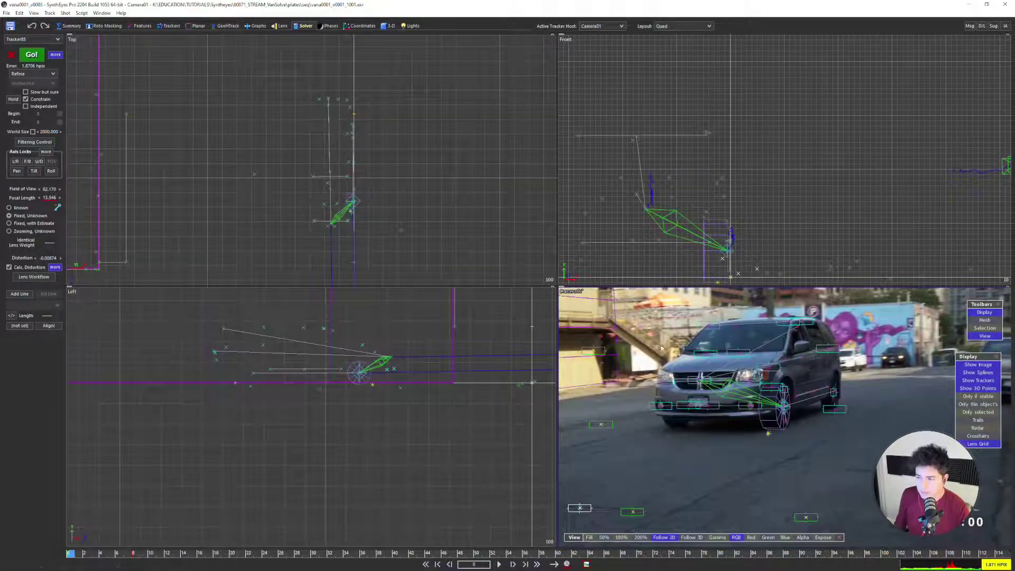
pyautogui.press('F1')
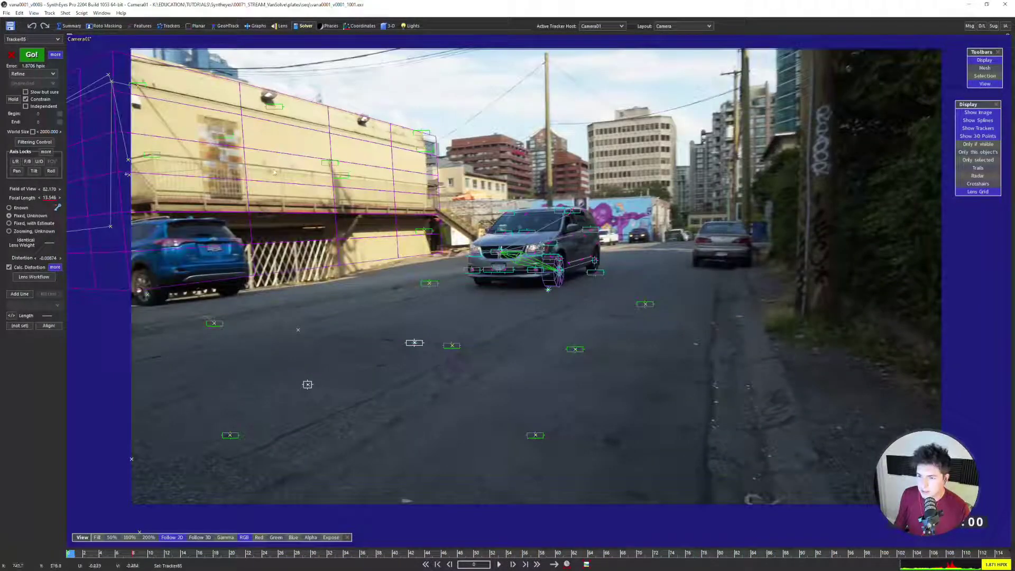
pyautogui.click(69, 26)
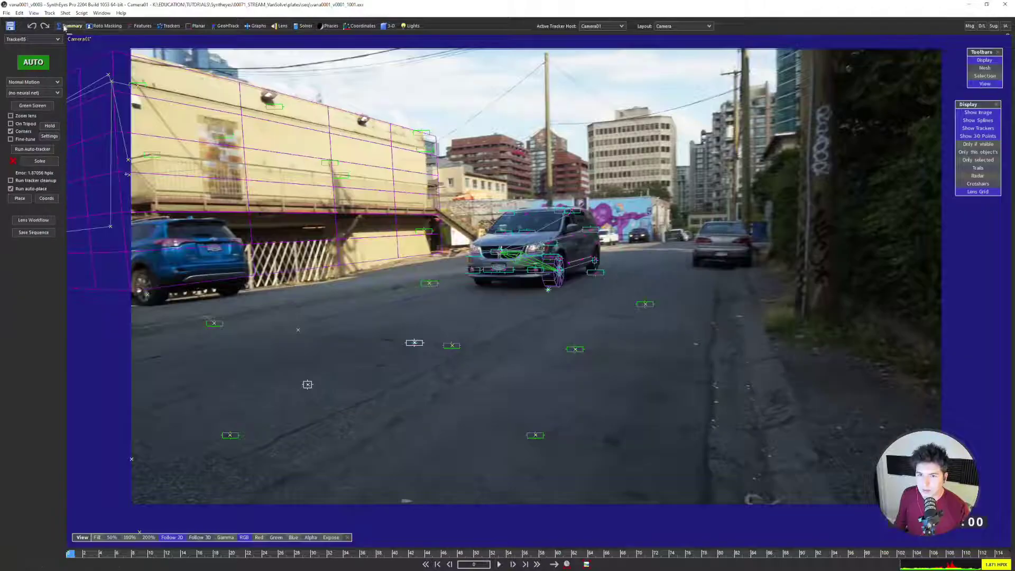
pyautogui.click(33, 220)
pyautogui.click(229, 43)
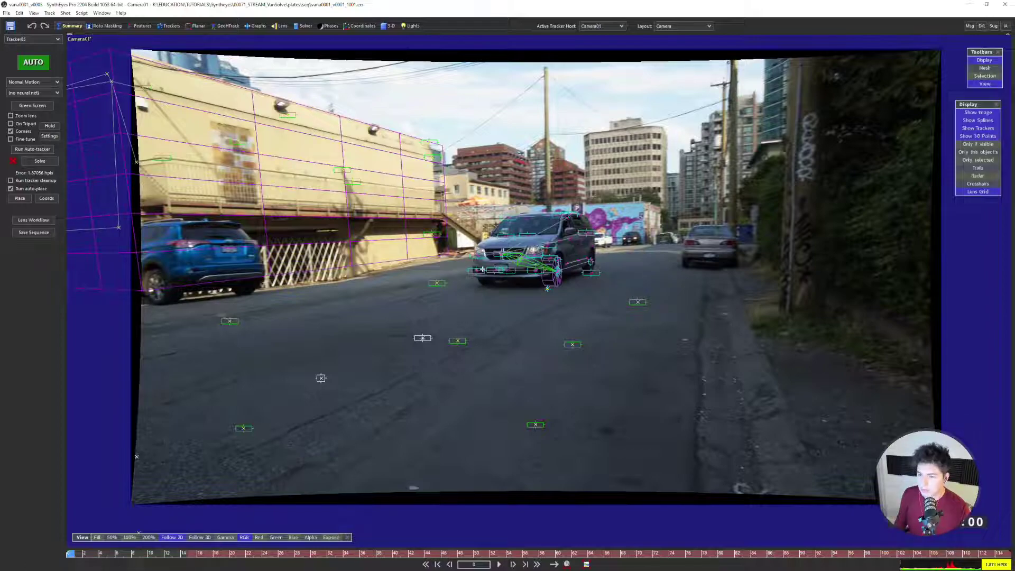
pyautogui.moveTo(518, 279); pyautogui.dragTo(513, 285, button='middle')
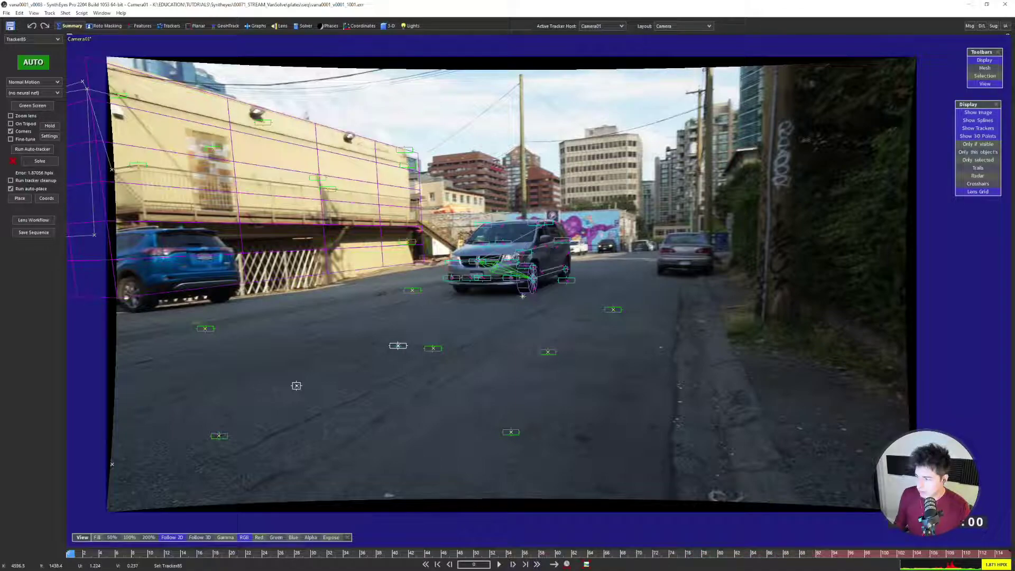
# Switch to Blender to look at its default scene and return to SynthEyes
pyautogui.hotkey('alt', 'Tab')
pyautogui.scroll(2, 403, 261)
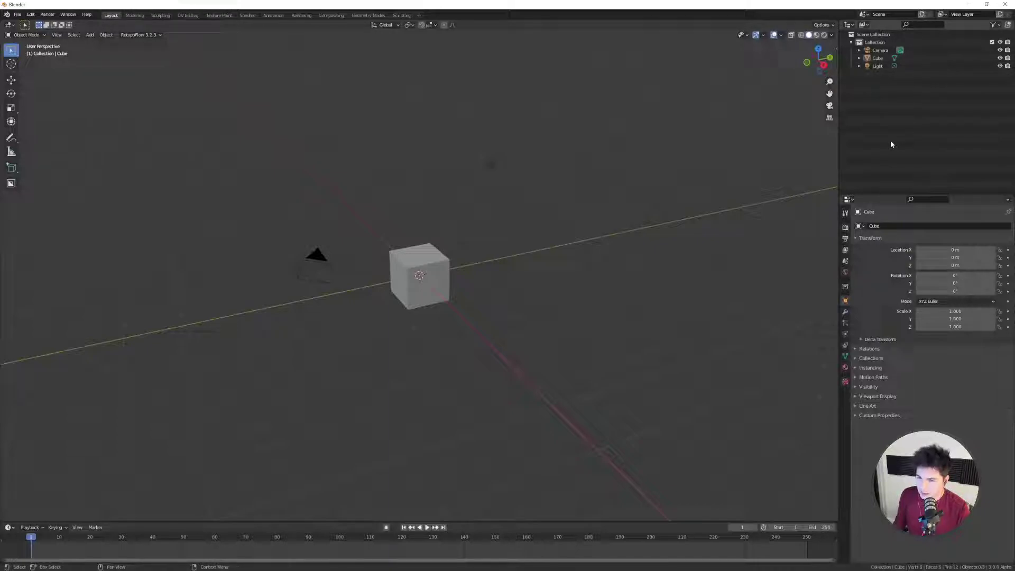
pyautogui.click(969, 5)
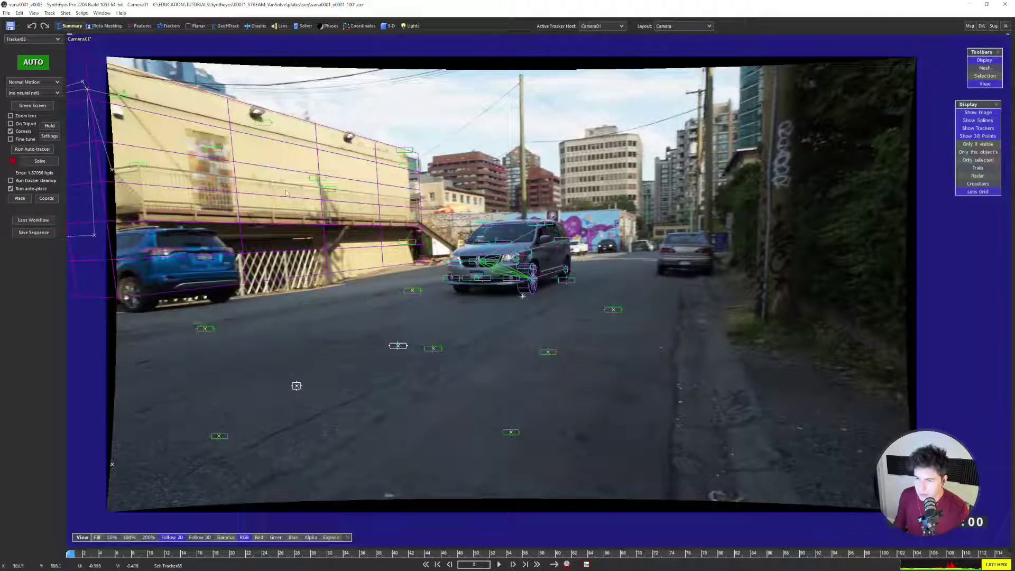
# Play through the undistorted shot to check how the tire and trackers follow the van
pyautogui.press('space')
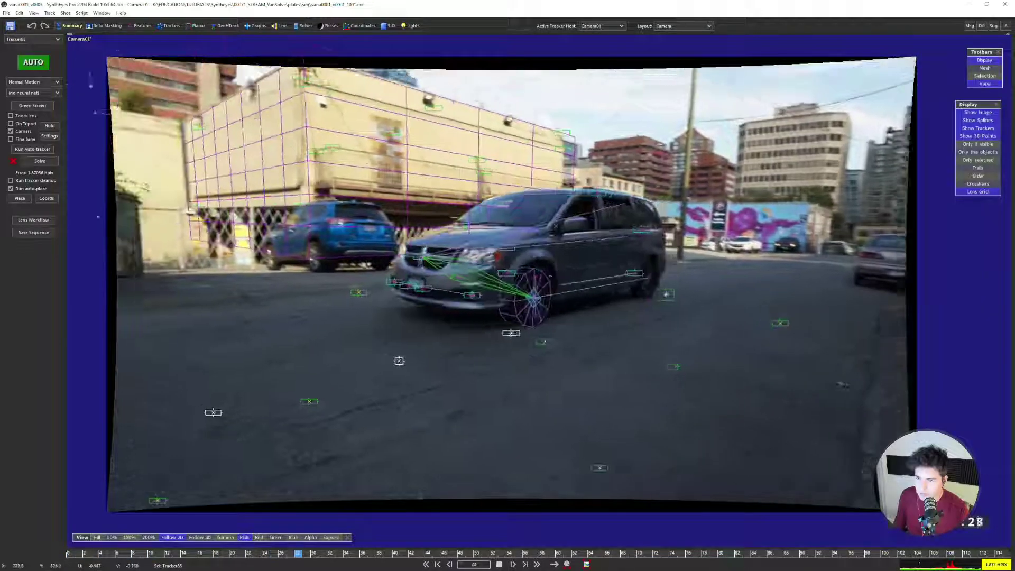
pyautogui.press('space')
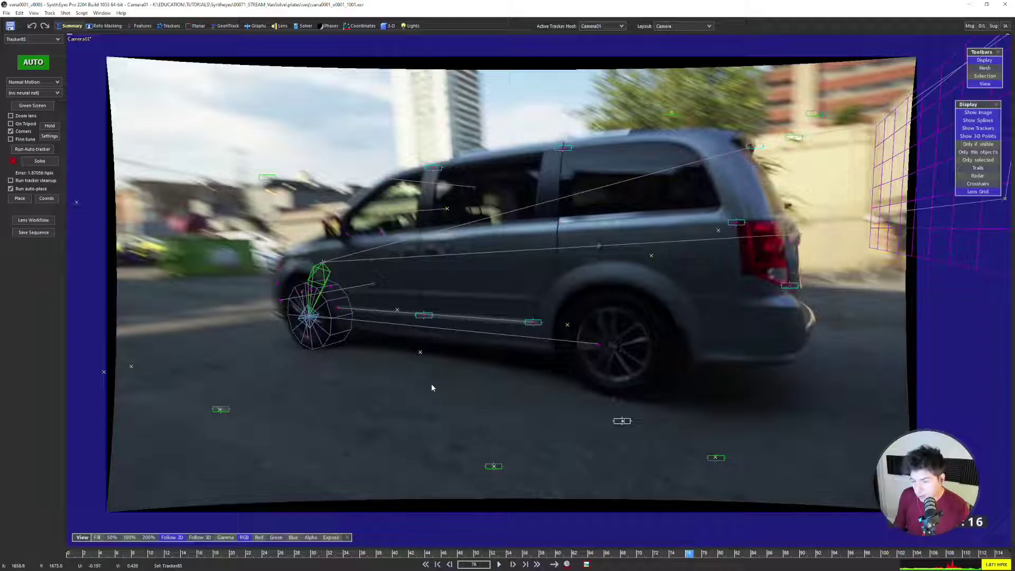
pyautogui.press('space')
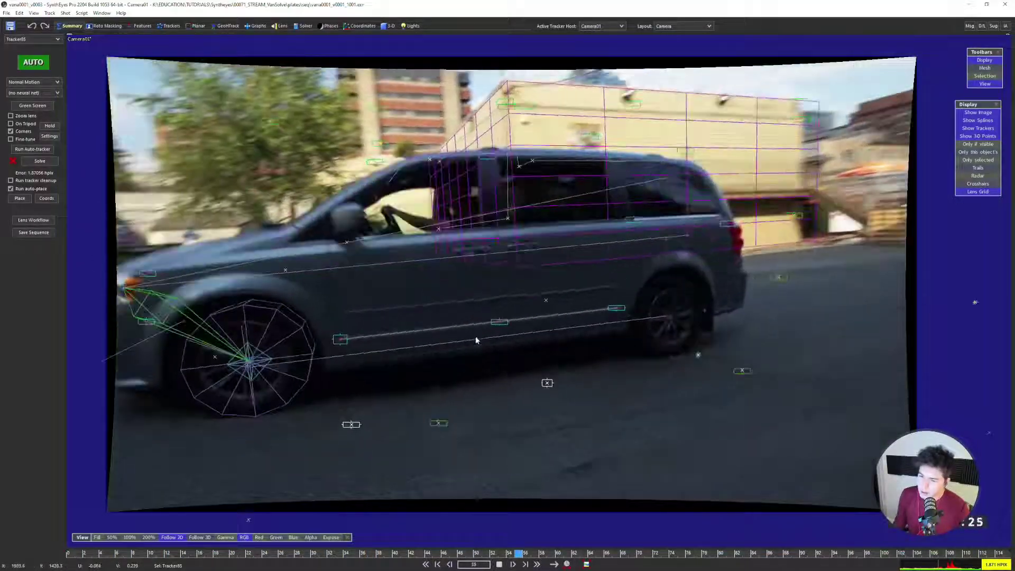
# Add a tracker at frame 92 on the road stripe's shadow edge beside the front tire, with a smaller pattern box and an enlarged search area
pyautogui.scroll(3, 371, 319)
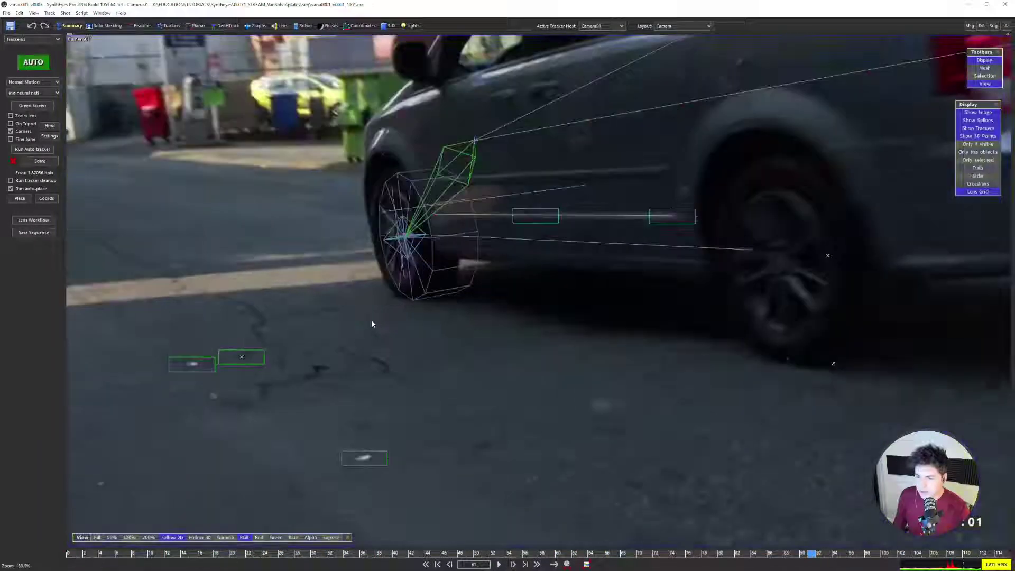
pyautogui.scroll(3, 375, 293)
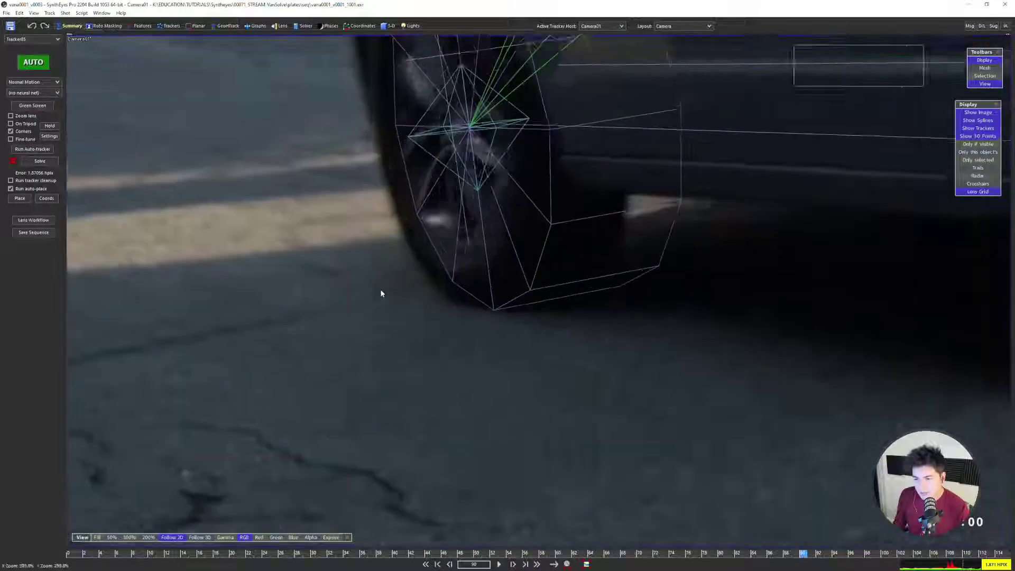
pyautogui.scroll(-3, 373, 294)
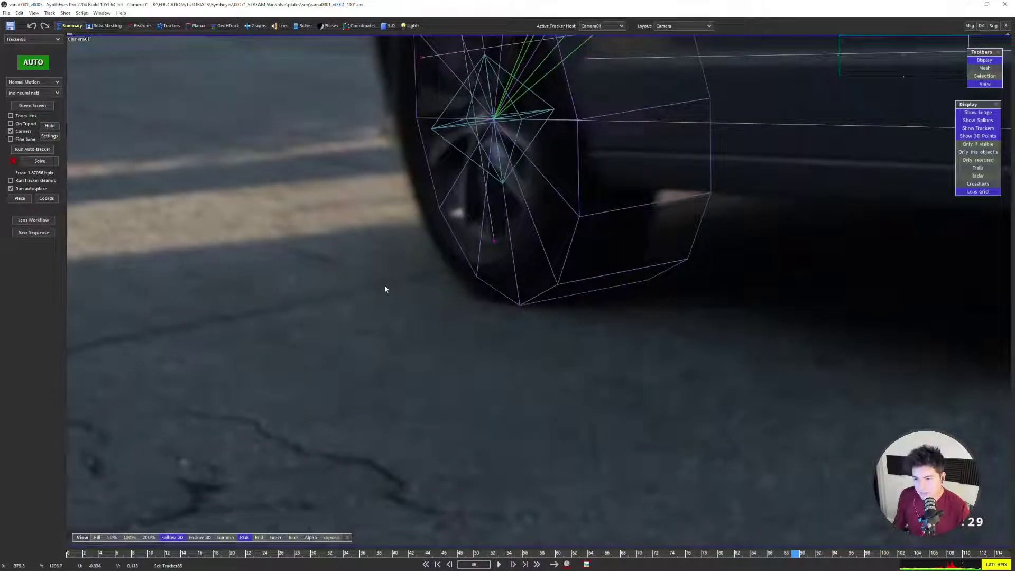
pyautogui.press('s')
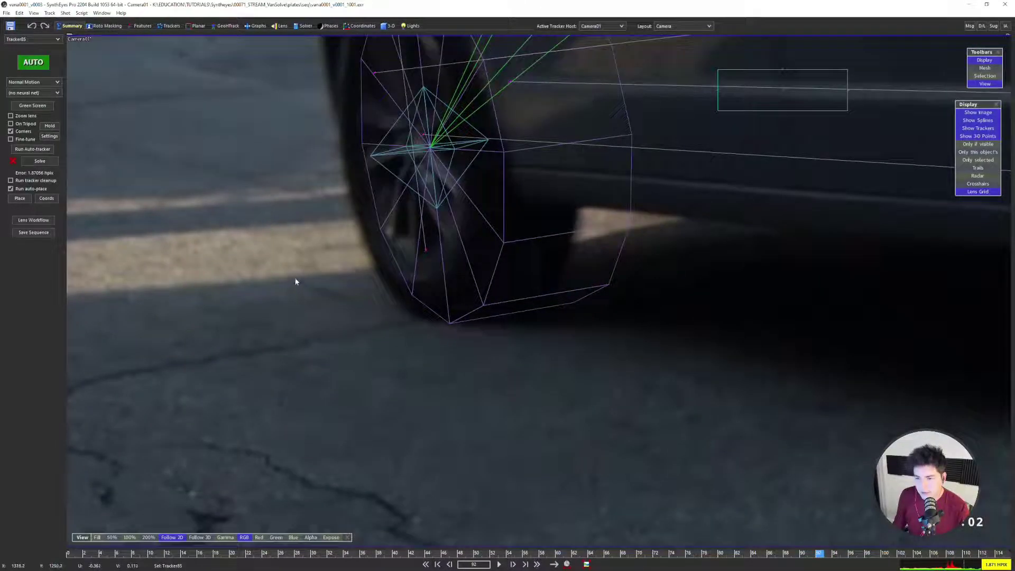
pyautogui.press('c')
pyautogui.click(297, 281)
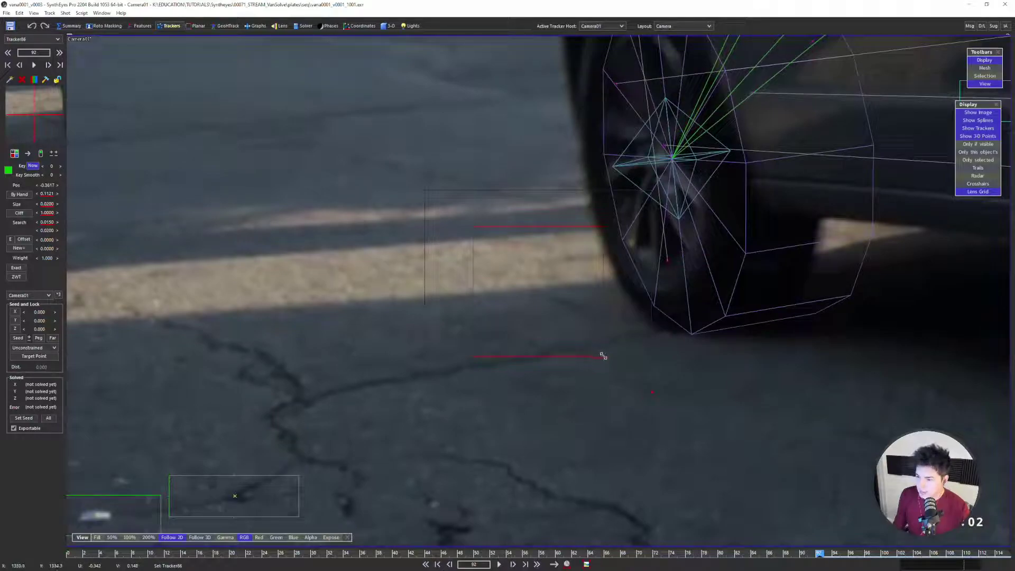
pyautogui.moveTo(603, 356); pyautogui.dragTo(543, 294)
pyautogui.scroll(-2, 592, 343)
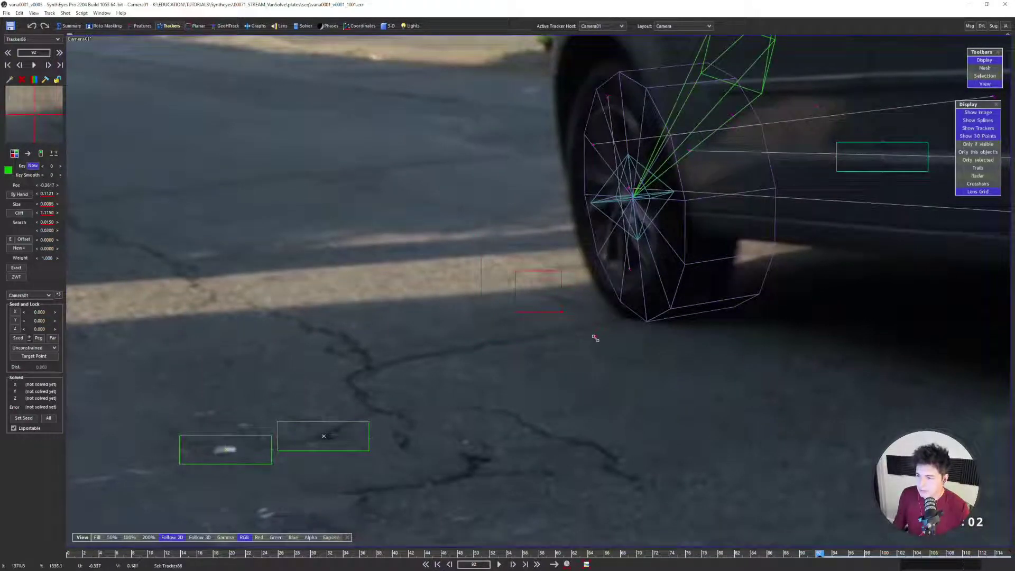
pyautogui.moveTo(596, 338); pyautogui.dragTo(654, 377)
# Track the new road tracker forward from frame 92 to frame 94, stepping between frames to check that it holds
pyautogui.press('d')
pyautogui.press('s')
pyautogui.press('d')
pyautogui.press('d')
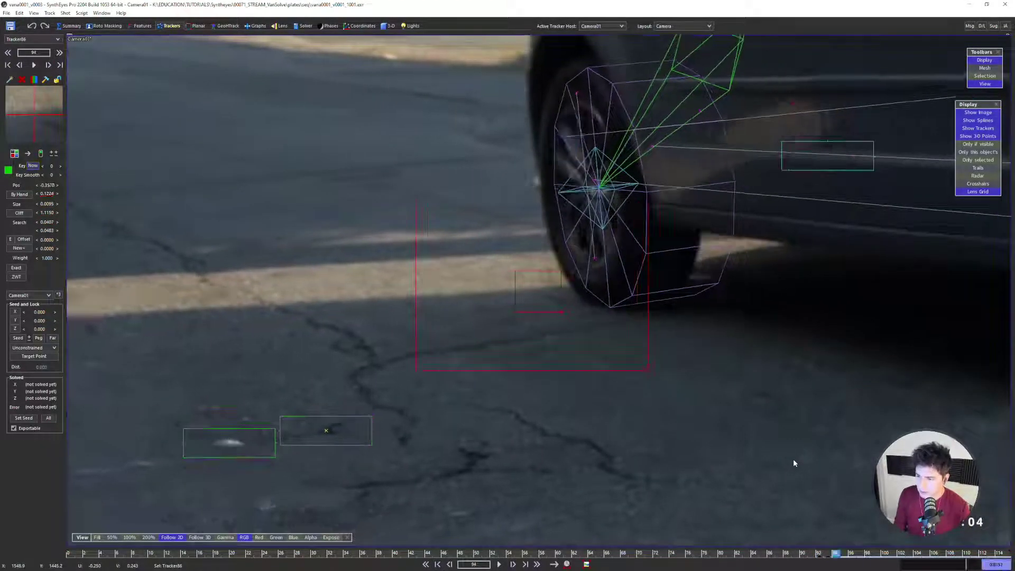
pyautogui.press('Right')
pyautogui.press('Right')
pyautogui.press('Right')
pyautogui.press('s')
pyautogui.press('d')
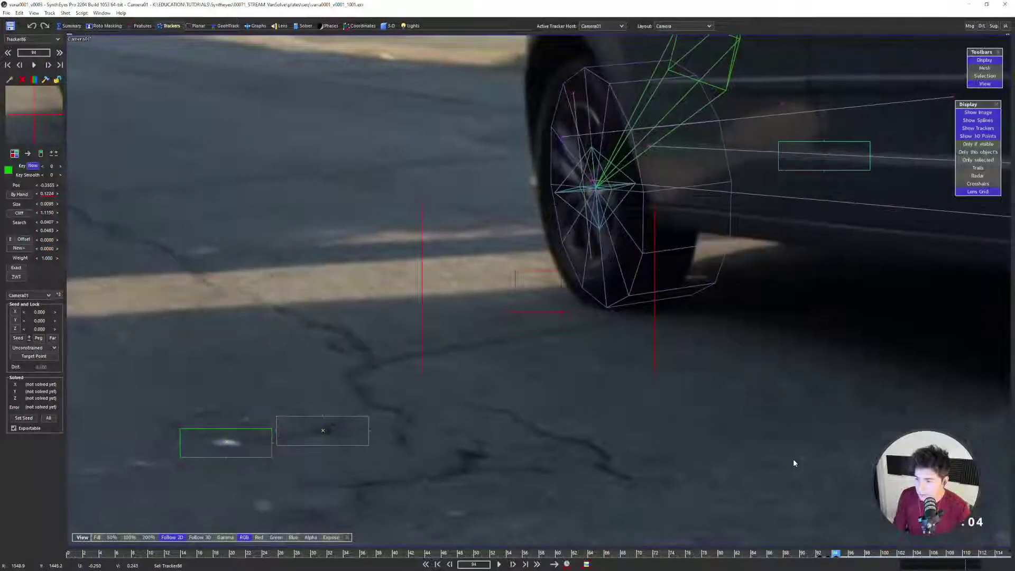
pyautogui.press('Left')
pyautogui.press('s')
pyautogui.press('d')
pyautogui.press('s')
pyautogui.press('d')
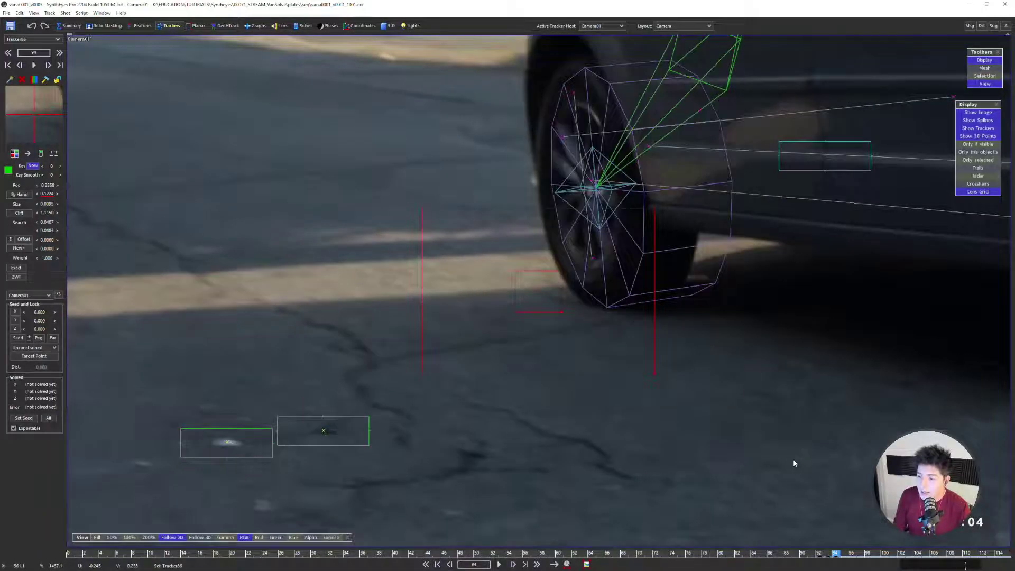
pyautogui.press('s')
pyautogui.press('d')
pyautogui.press('s')
pyautogui.press('d')
pyautogui.press('Right')
pyautogui.press('s')
pyautogui.press('d')
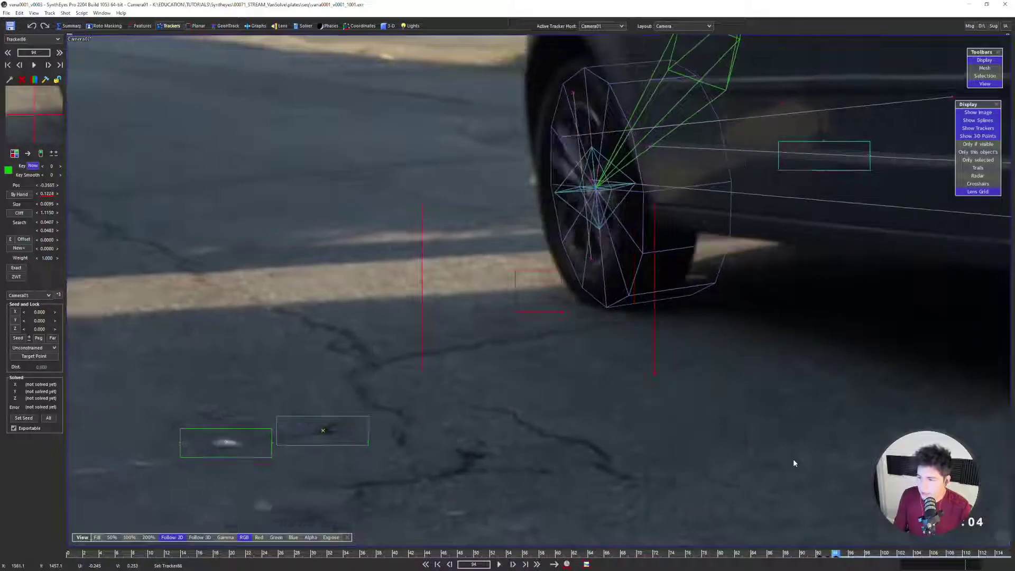
pyautogui.press('s')
pyautogui.press('d')
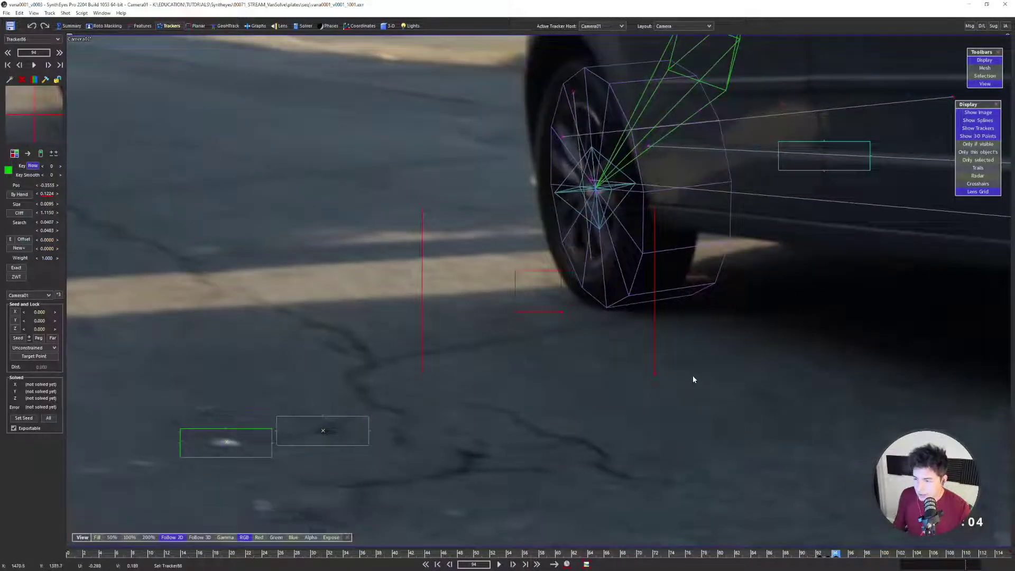
# Track the new road tracker backward along the stripe edge to frame 82
pyautogui.scroll(-3, 692, 379)
pyautogui.press('s')
pyautogui.press('s')
pyautogui.press('s')
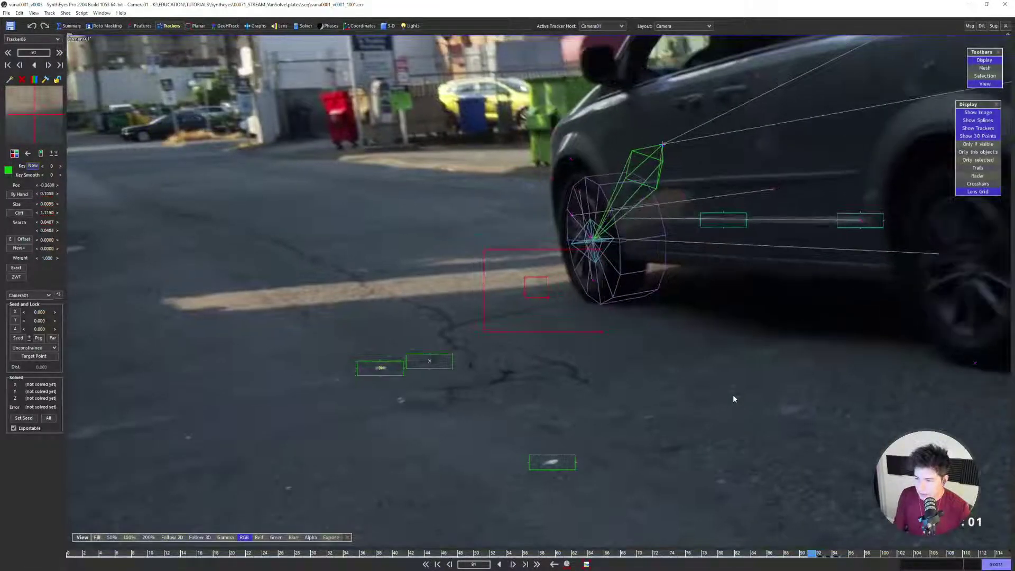
pyautogui.scroll(3, 733, 395)
pyautogui.hotkey('ctrl', 'f')
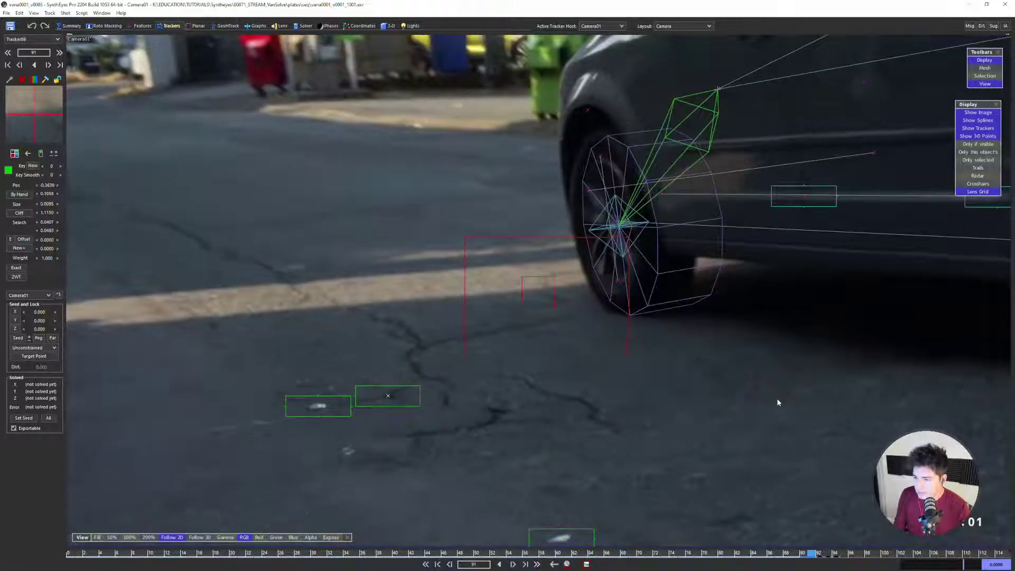
pyautogui.press('s')
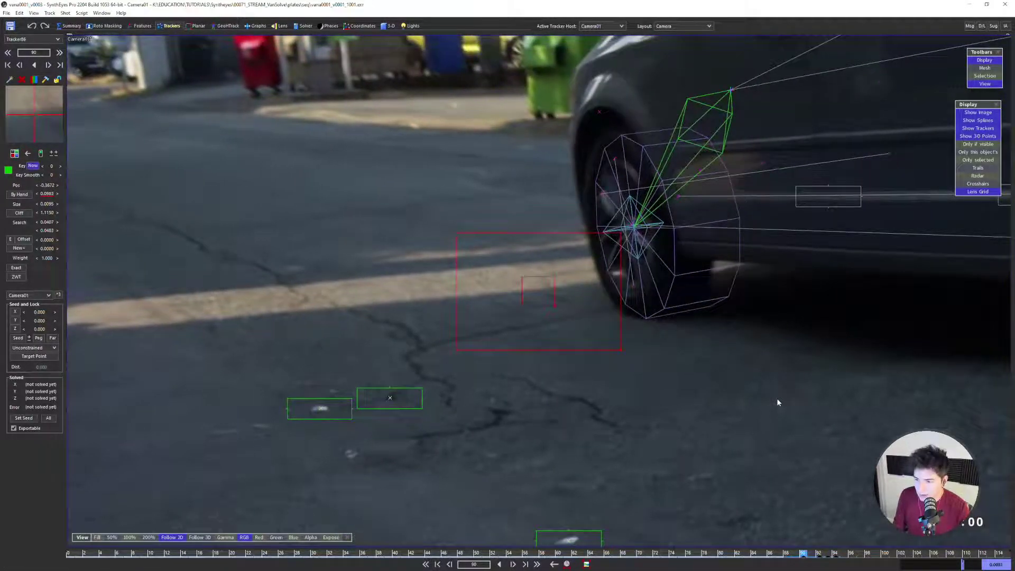
pyautogui.press('s')
pyautogui.press('s')
pyautogui.press('s')
pyautogui.press('s')
pyautogui.press('s')
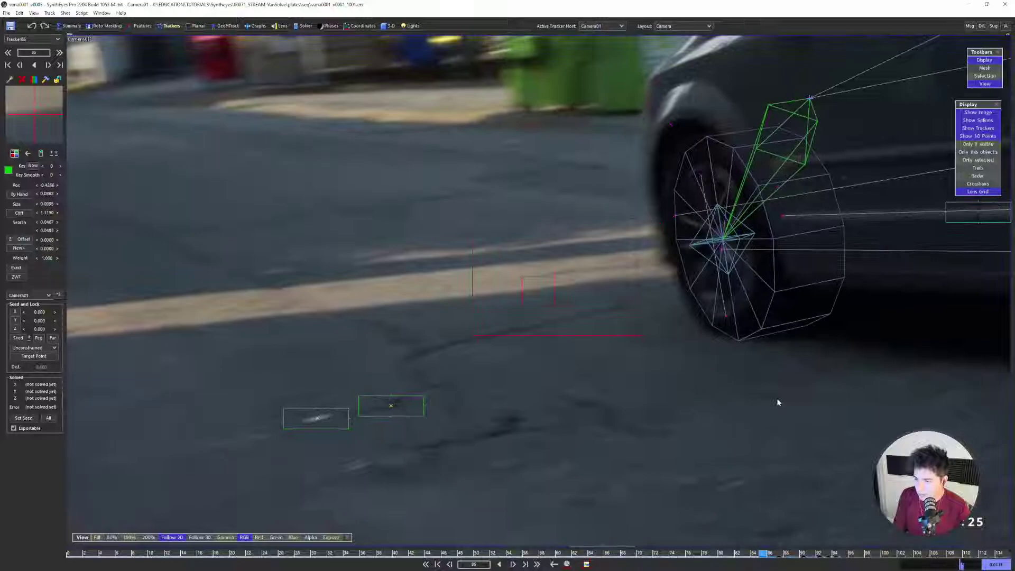
pyautogui.press('s')
pyautogui.press('s')
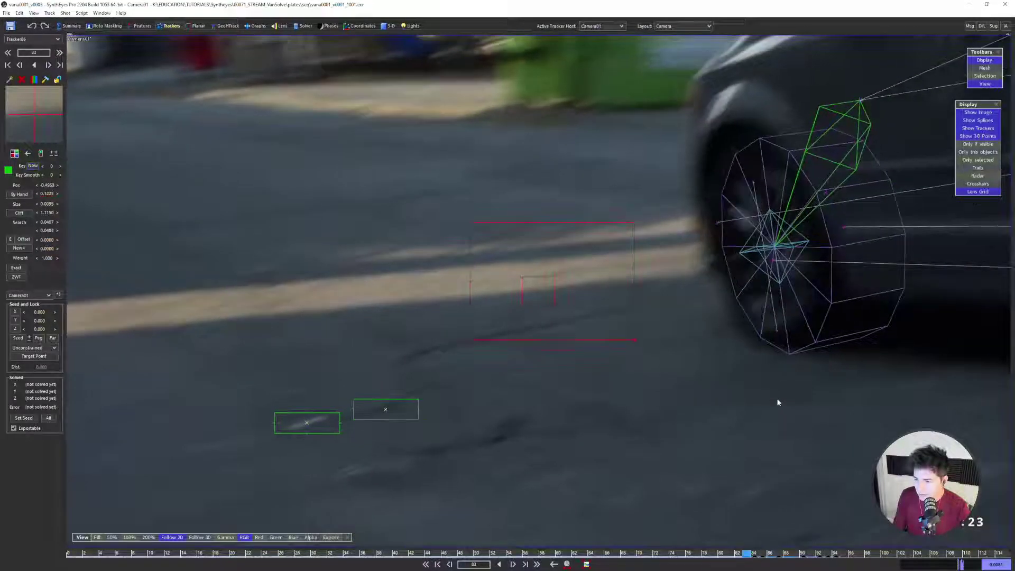
pyautogui.press('s')
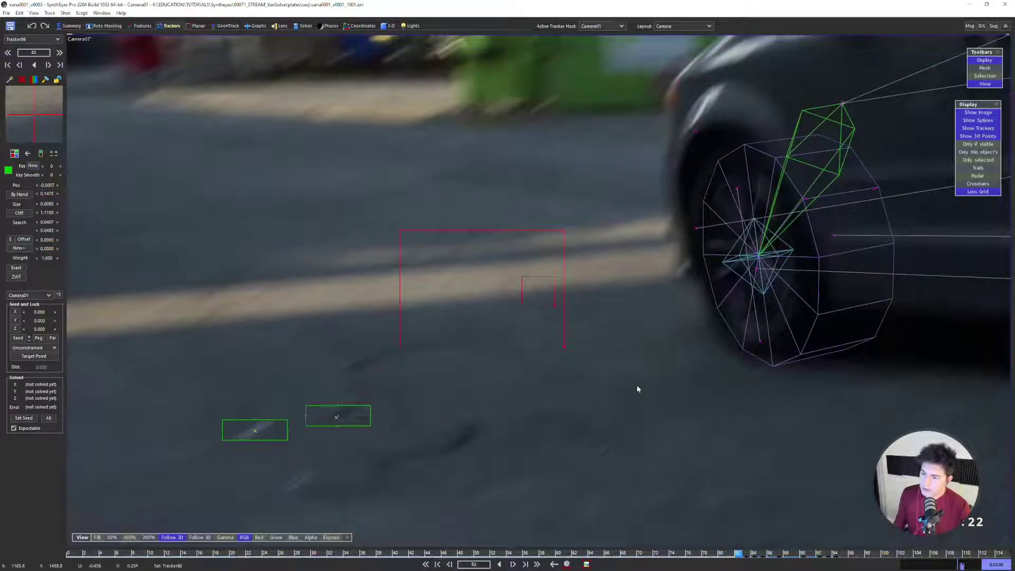
# Correct the road tracker's position on the stripe edge near frame 82 and extend its backward track to about frame 79
pyautogui.press('d')
pyautogui.press('s')
pyautogui.moveTo(39, 132)
pyautogui.mouseDown()
pyautogui.moveTo(112, 117)
pyautogui.moveTo(21, 127)
pyautogui.moveTo(32, 117)
pyautogui.mouseUp()
pyautogui.press('d')
pyautogui.press('s')
pyautogui.press('s')
pyautogui.press('d')
pyautogui.press('s')
pyautogui.press('d')
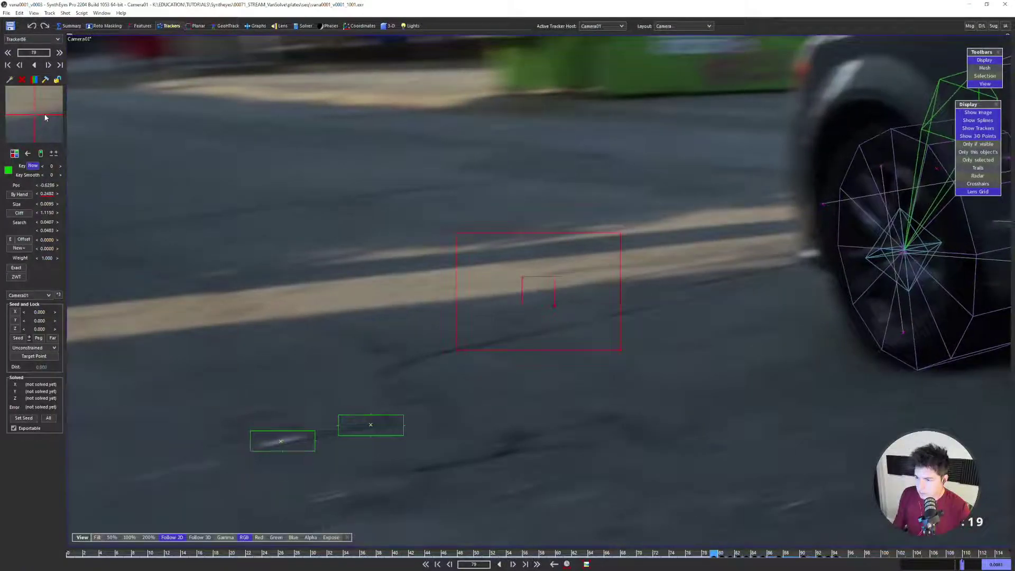
pyautogui.press('d')
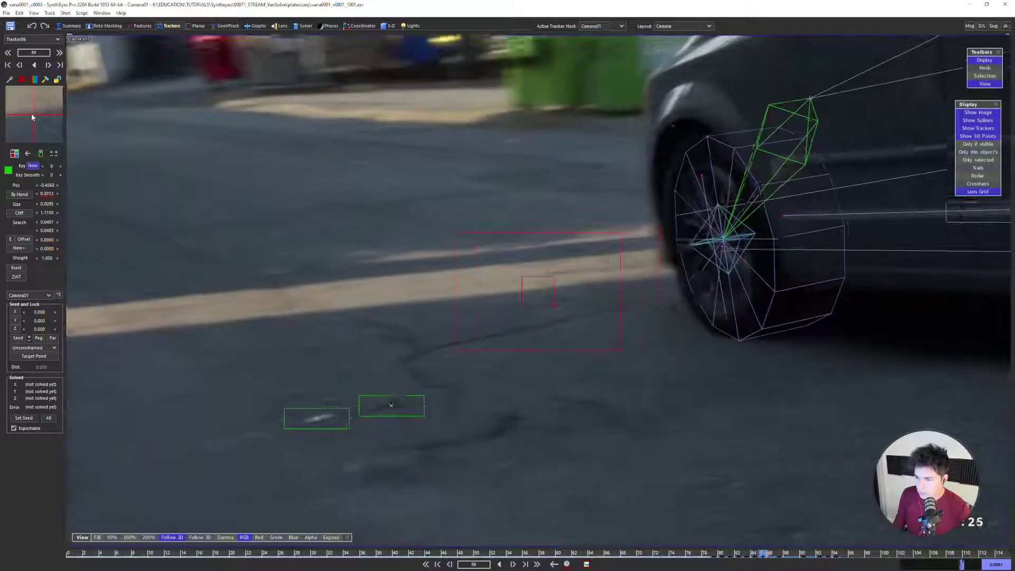
pyautogui.press('s')
pyautogui.press('s')
pyautogui.press('s')
pyautogui.press('s')
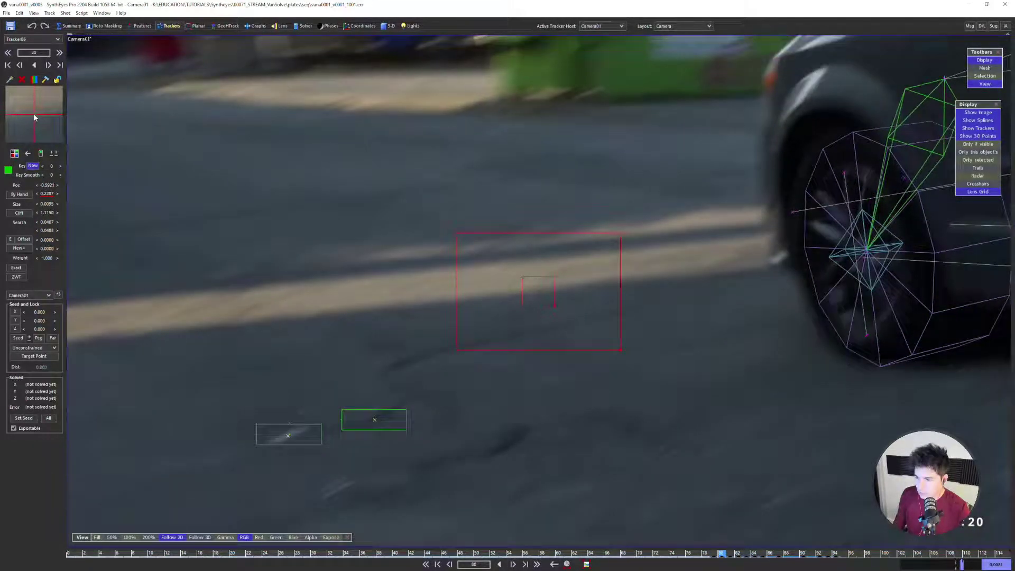
# Step forward from frame 80 to frame 94 to check that the road tracker stays on the stripe edge
pyautogui.press('d')
pyautogui.press('d')
pyautogui.press('d')
pyautogui.press('d')
pyautogui.press('d')
pyautogui.press('d')
pyautogui.press('d')
pyautogui.press('d')
pyautogui.press('d')
pyautogui.press('d')
pyautogui.press('d')
pyautogui.press('d')
pyautogui.press('d')
pyautogui.press('d')
pyautogui.press('d')
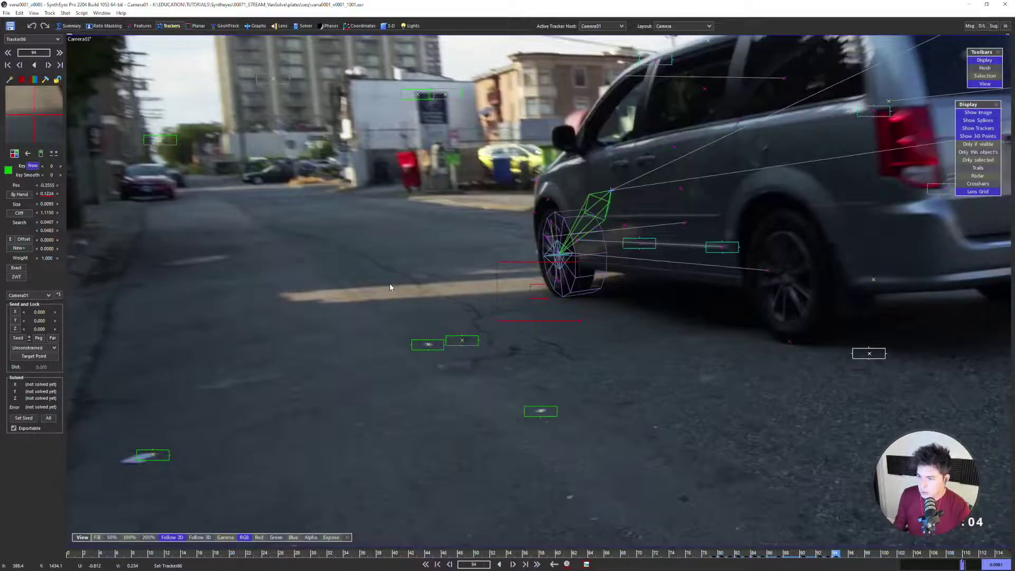
pyautogui.scroll(3, 391, 286)
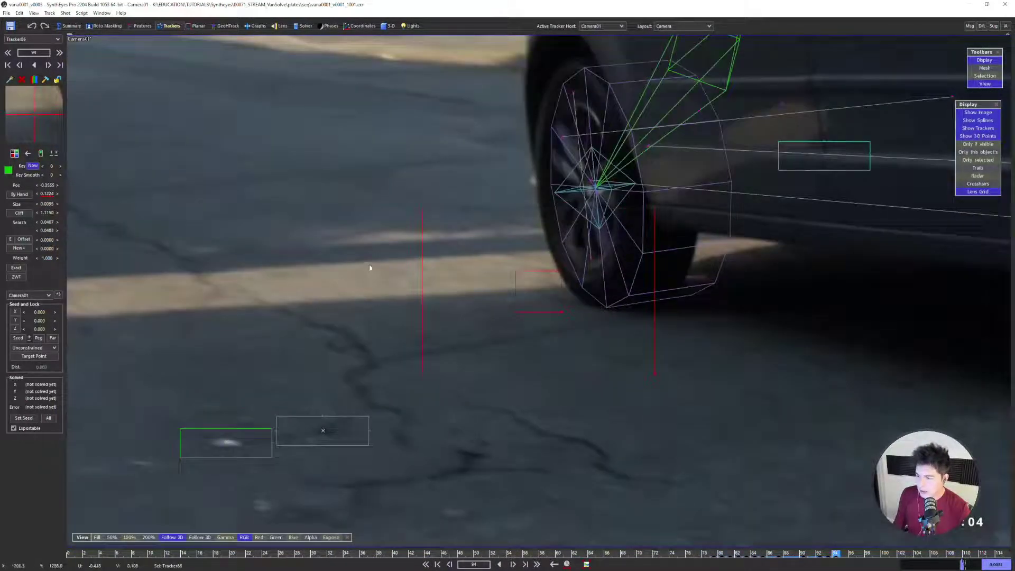
# Set the road tracker to track forward, correct its position around frame 95, recheck the neighbouring frames and lock it
pyautogui.click(28, 153)
pyautogui.press('d')
pyautogui.moveTo(37, 114); pyautogui.dragTo(31, 116)
pyautogui.press('s')
pyautogui.press('d')
pyautogui.press('s')
pyautogui.press('d')
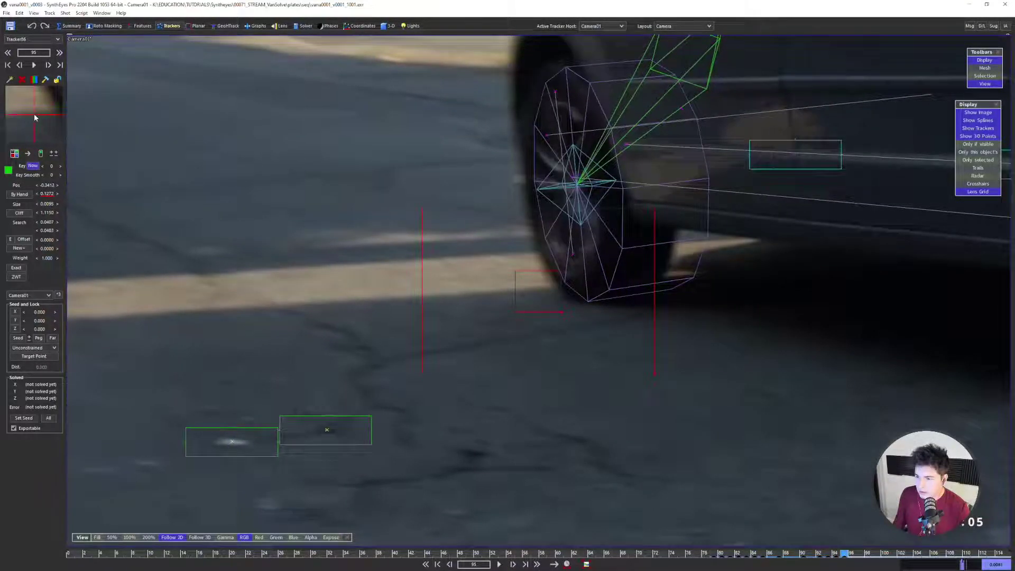
pyautogui.press('d')
pyautogui.press('s')
pyautogui.press('s')
pyautogui.press('s')
pyautogui.press('s')
pyautogui.press('s')
pyautogui.press('s')
pyautogui.press('s')
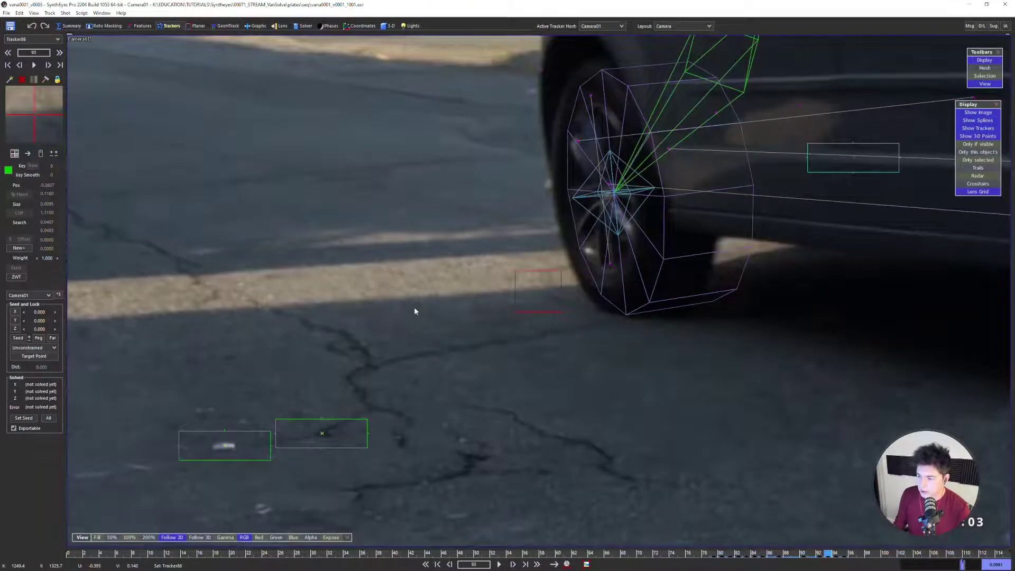
# Solve the scene again with the new road tracker, accept the solve and open the GeoHTrack room
pyautogui.hotkey('shift', 'g')
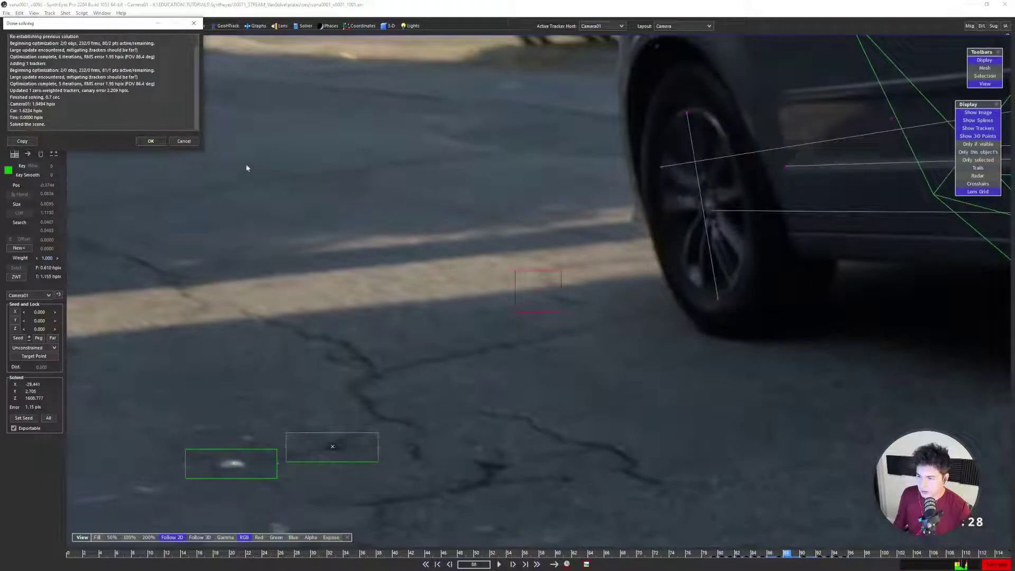
pyautogui.click(150, 143)
pyautogui.click(227, 26)
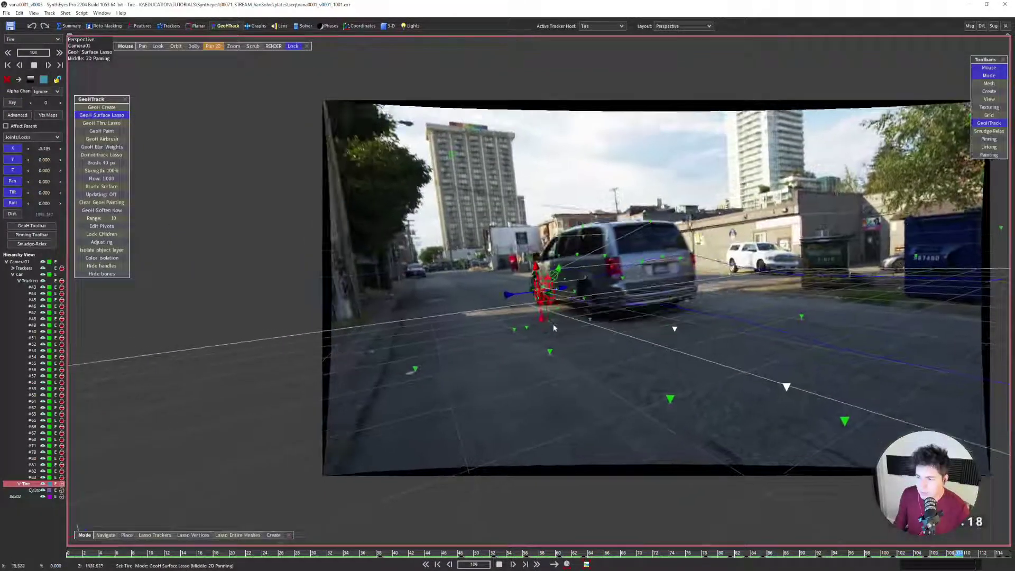
# Step back through the end of the shot in the perspective and camera views to check the tire mesh against the van's wheel
pyautogui.scroll(5, 649, 334)
pyautogui.press('Left')
pyautogui.press('Left')
pyautogui.press('Left')
pyautogui.press('Left')
pyautogui.press('Left')
pyautogui.press('Left')
pyautogui.press('Left')
pyautogui.press('Left')
pyautogui.press('Left')
pyautogui.press('Left')
pyautogui.press('Left')
pyautogui.press('Left')
pyautogui.press('Left')
pyautogui.press('Left')
pyautogui.press('Left')
pyautogui.press('Left')
pyautogui.press('Left')
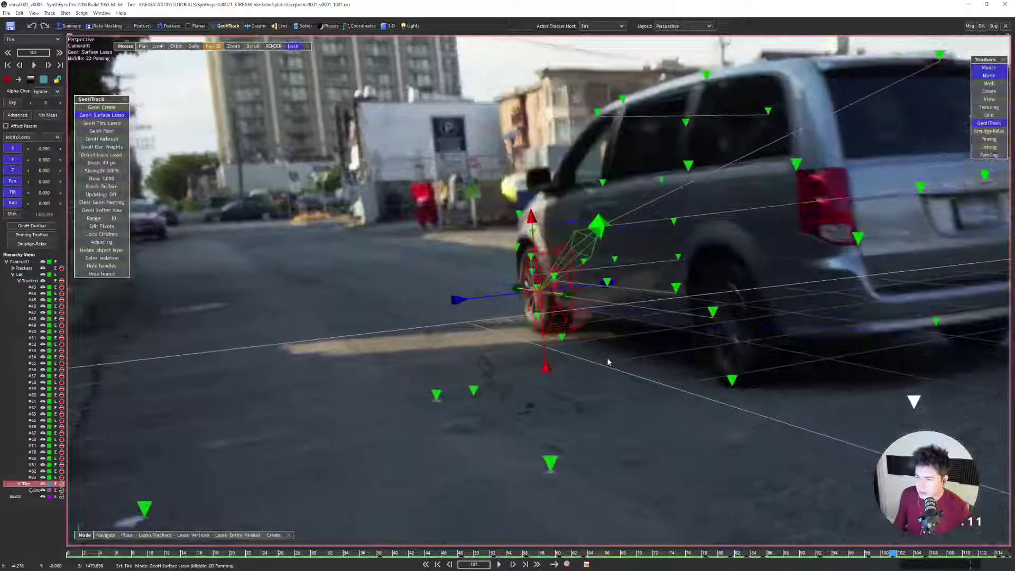
pyautogui.press('Right')
pyautogui.press('c')
pyautogui.scroll(-3, 527, 322)
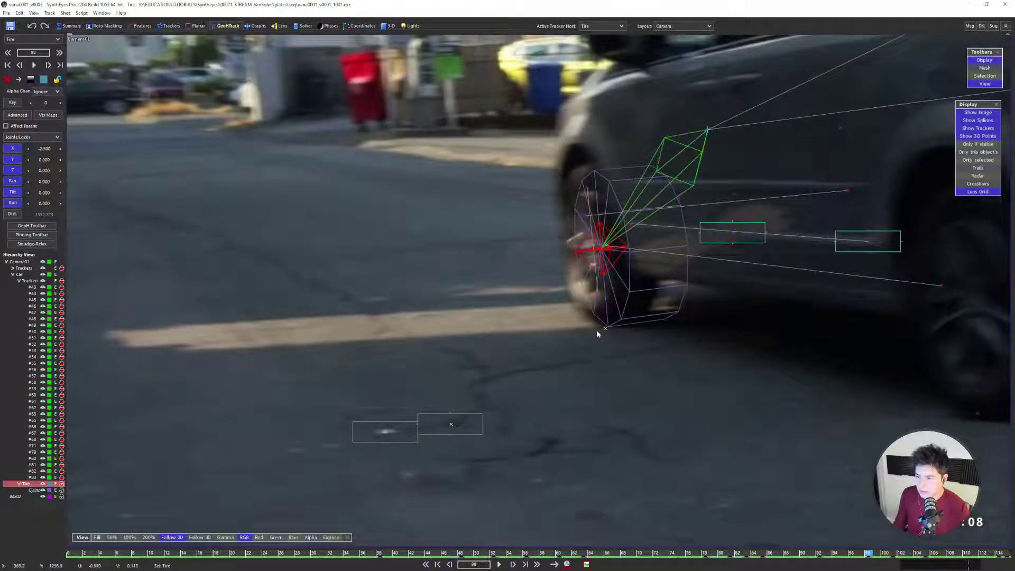
# Display the scene in the Quad layout and examine the tire's height above the ground line in the Left view
pyautogui.click(600, 331)
pyautogui.press('p')
pyautogui.press('q')
pyautogui.scroll(8, 373, 399)
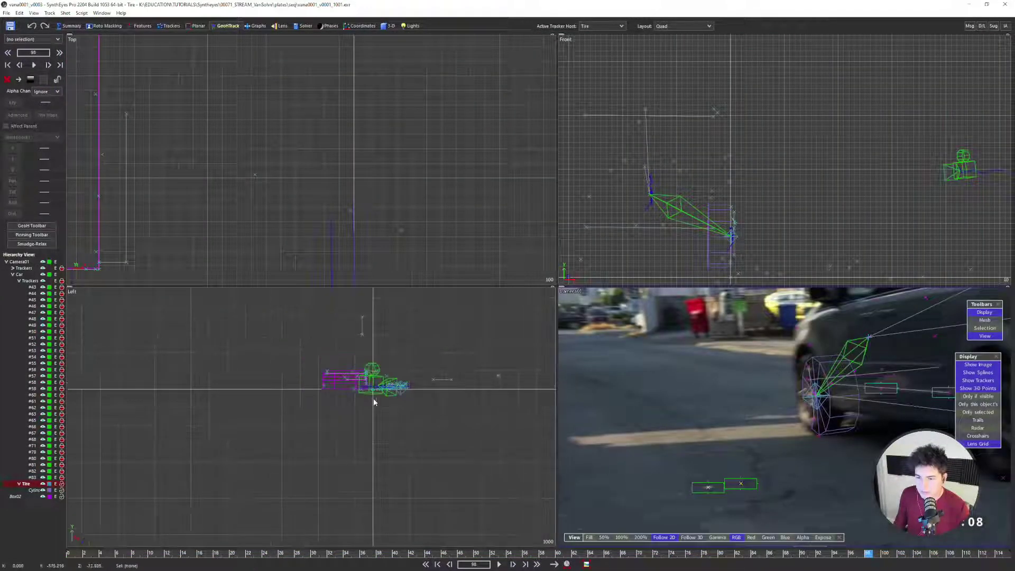
pyautogui.scroll(4, 417, 390)
pyautogui.press('Right')
pyautogui.press('Left')
pyautogui.scroll(-2, 346, 385)
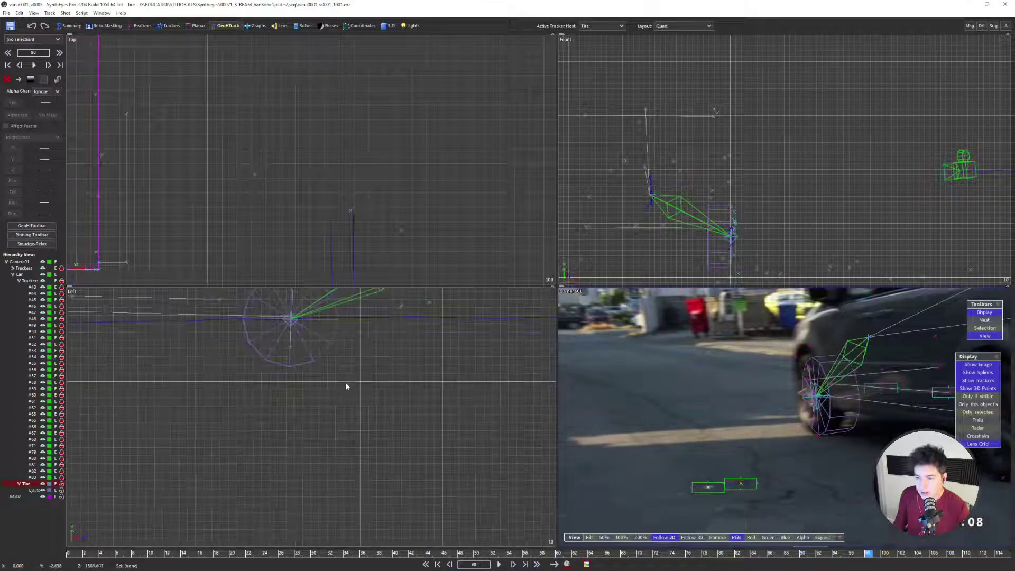
pyautogui.moveTo(281, 369); pyautogui.dragTo(354, 381, button='middle')
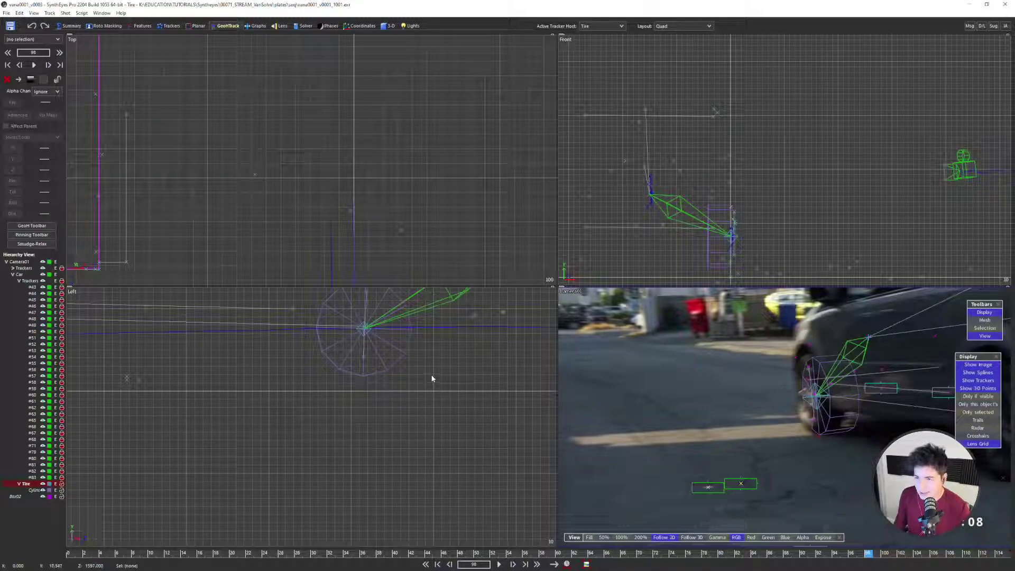
pyautogui.scroll(-2, 433, 375)
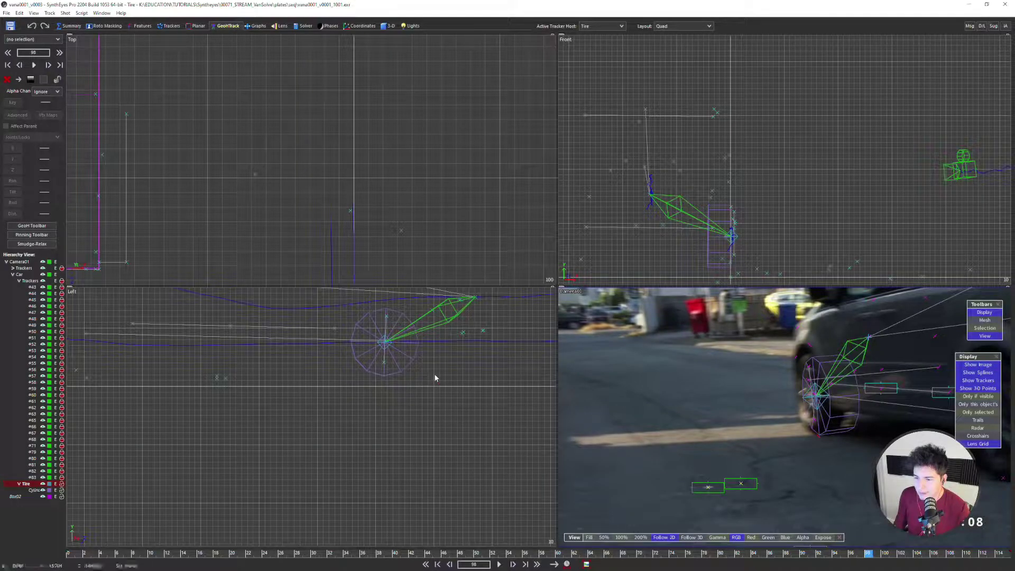
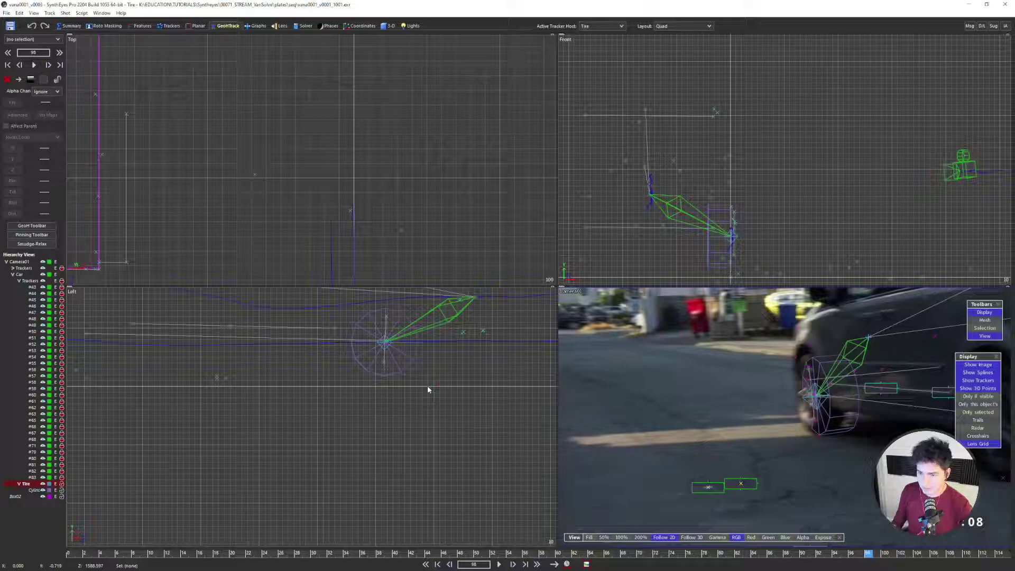
# Step forward to frame 102 to compare the tire's motion with the ground line in the Left view
pyautogui.press('Right')
pyautogui.press('Right')
pyautogui.press('Right')
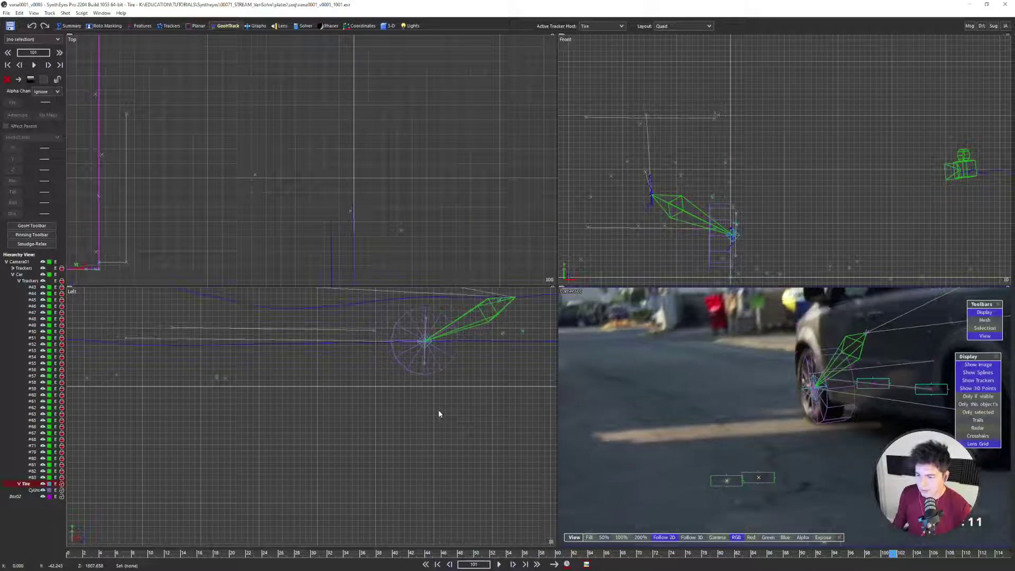
pyautogui.press('Right')
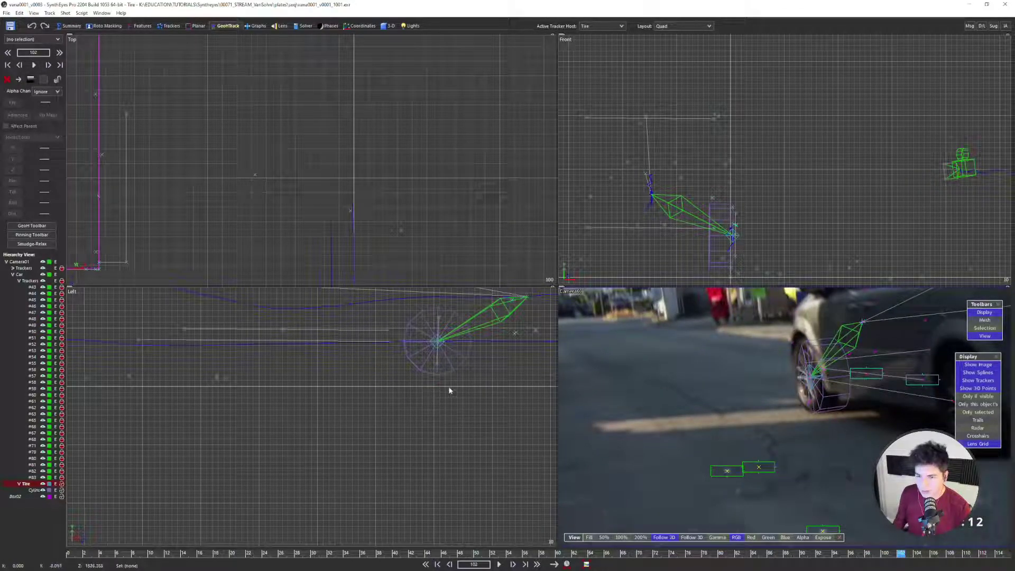
# Step back from frame 102 to about frame 98, comparing the tire's bottom with the road in the Left and camera views
pyautogui.press('Left')
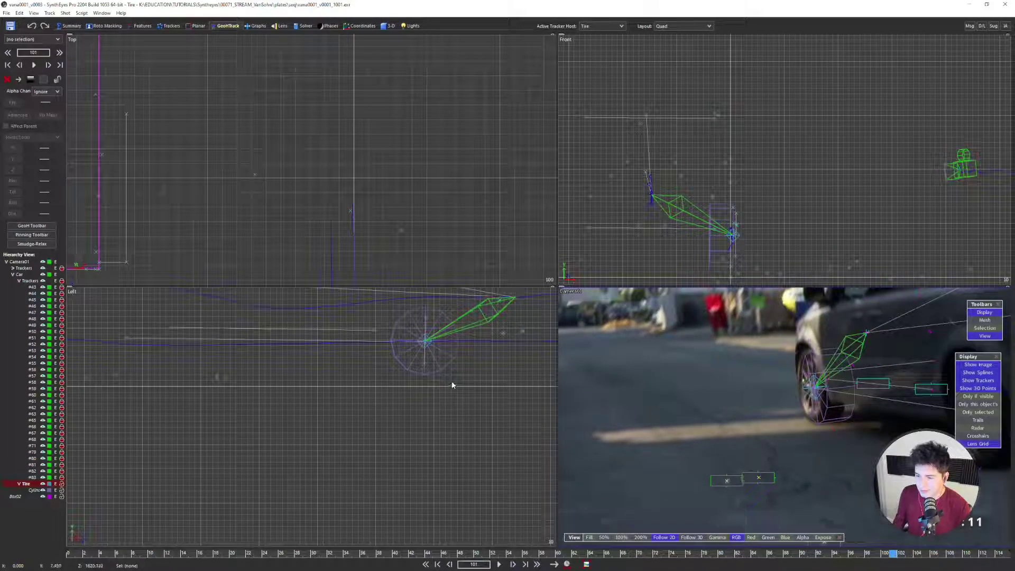
pyautogui.scroll(2, 446, 386)
pyautogui.press('Left')
pyautogui.press('Right')
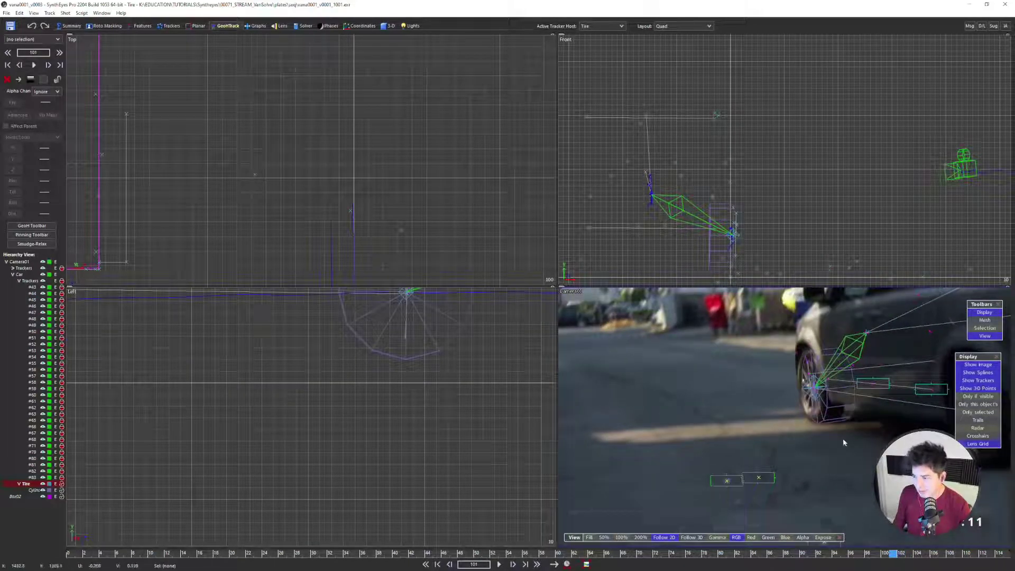
pyautogui.press('Left')
pyautogui.press('Left')
pyautogui.press('Left')
pyautogui.scroll(4, 818, 441)
pyautogui.press('Right')
pyautogui.press('Left')
pyautogui.press('Left')
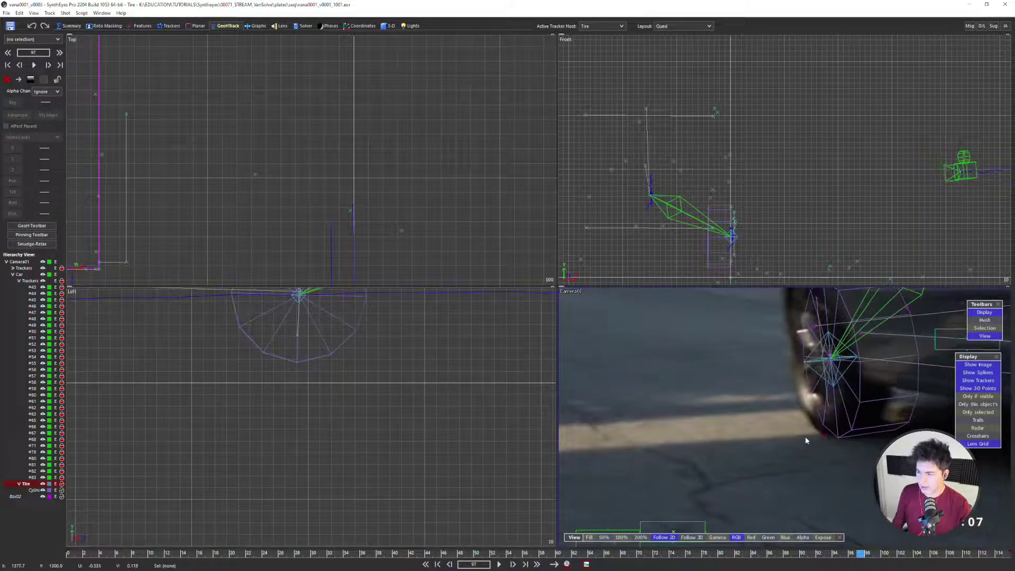
pyautogui.press('Right')
pyautogui.scroll(-5, 402, 391)
# In the Trackers room, select the camera tracker under the van's wheel and enable its seed point at the tire's bottom
pyautogui.click(169, 25)
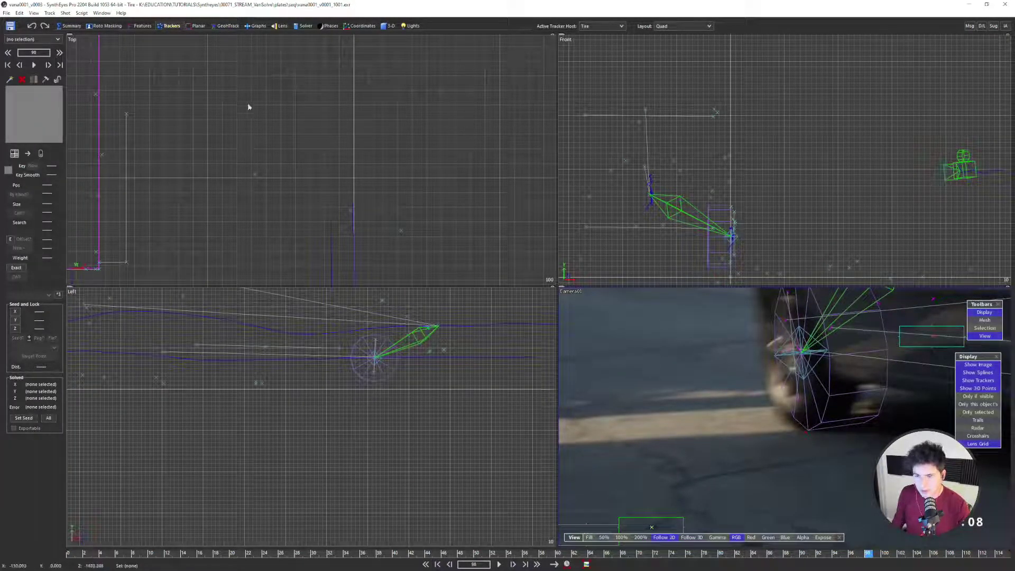
pyautogui.click(784, 436)
pyautogui.click(804, 432)
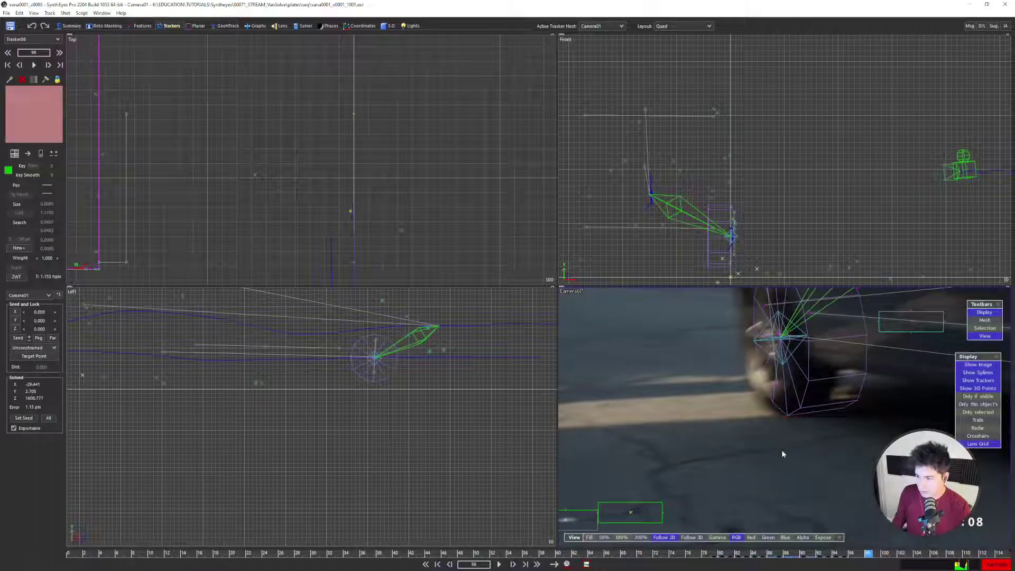
pyautogui.click(18, 338)
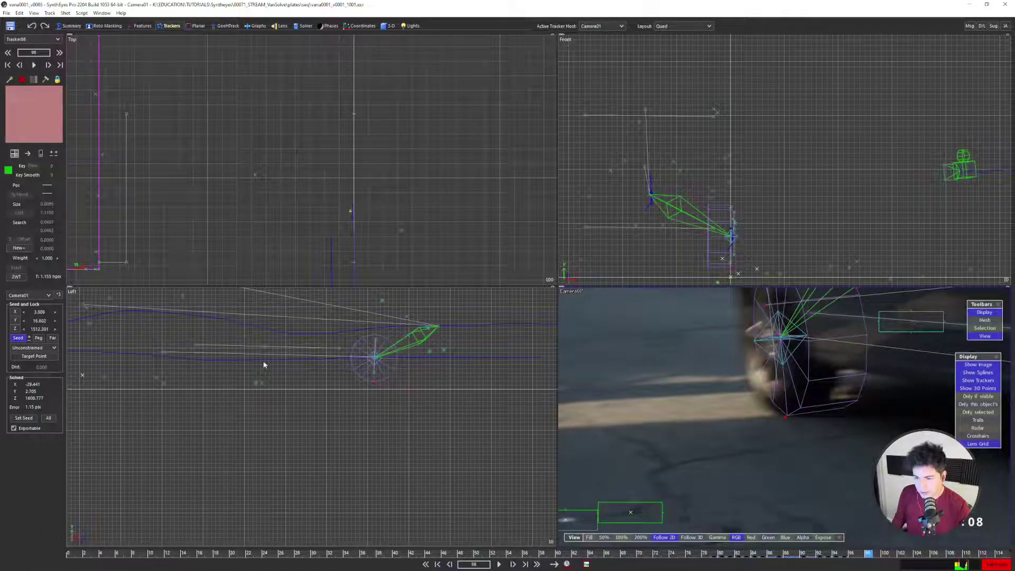
# Constrain the seeded tracker under the wheel to Any XZ Plane (floor)
pyautogui.scroll(4, 377, 391)
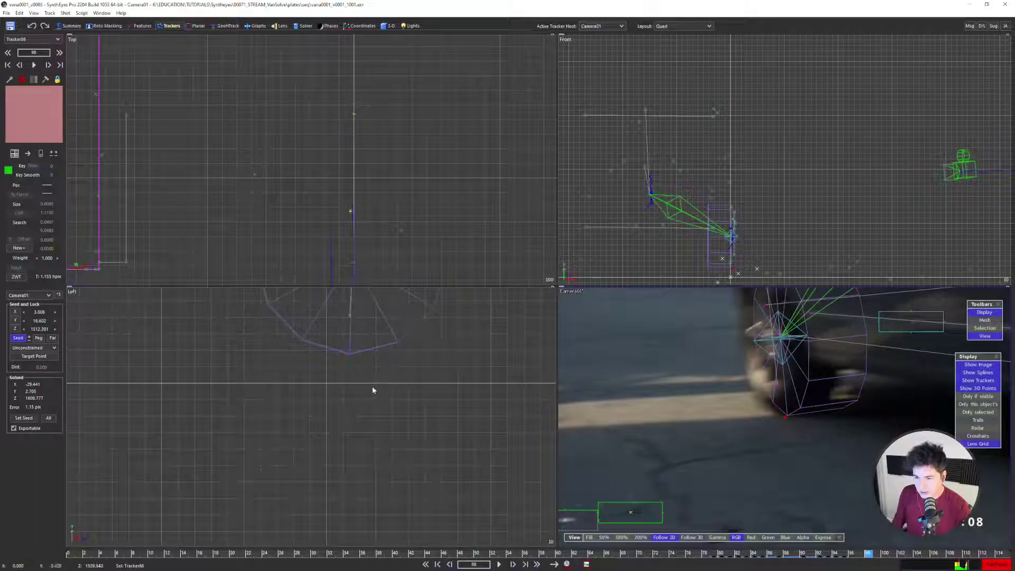
pyautogui.moveTo(38, 351); pyautogui.dragTo(38, 353)
pyautogui.click(55, 348)
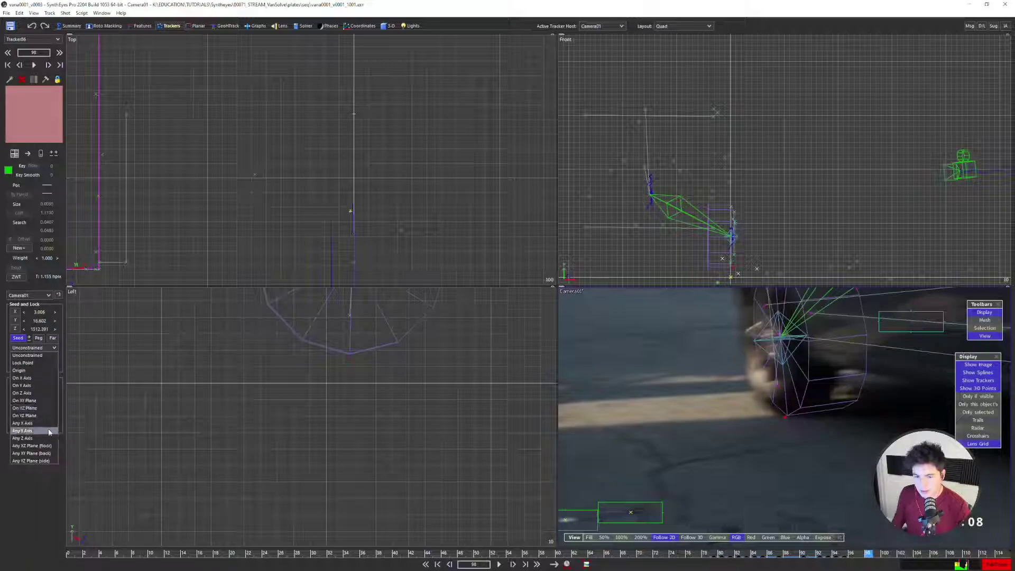
pyautogui.click(31, 444)
pyautogui.scroll(-5, 369, 364)
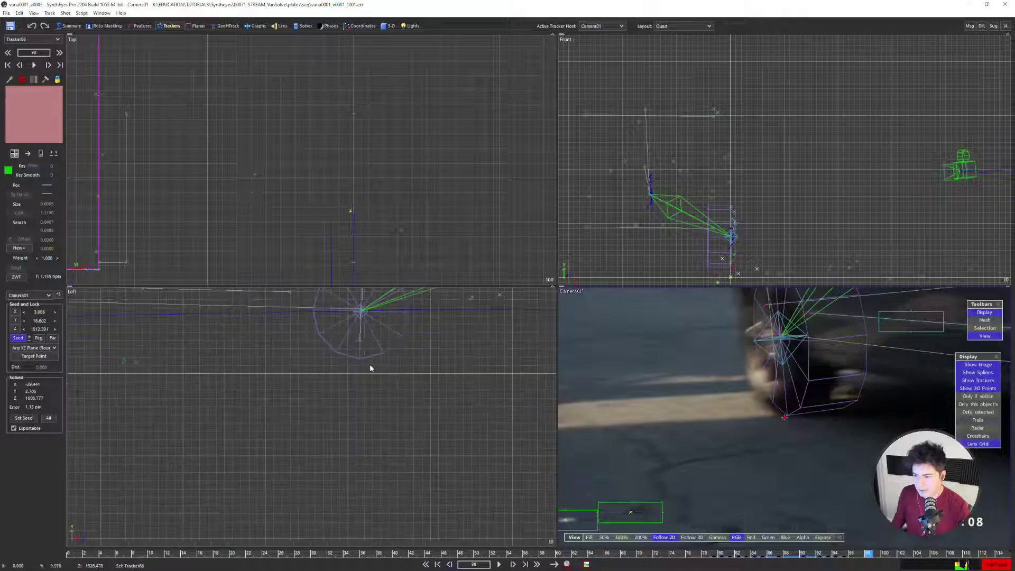
# Solve the scene with the constrained tracker, accept the solve and examine the tracker's height above the ground in the Left view
pyautogui.hotkey('shift', 'g')
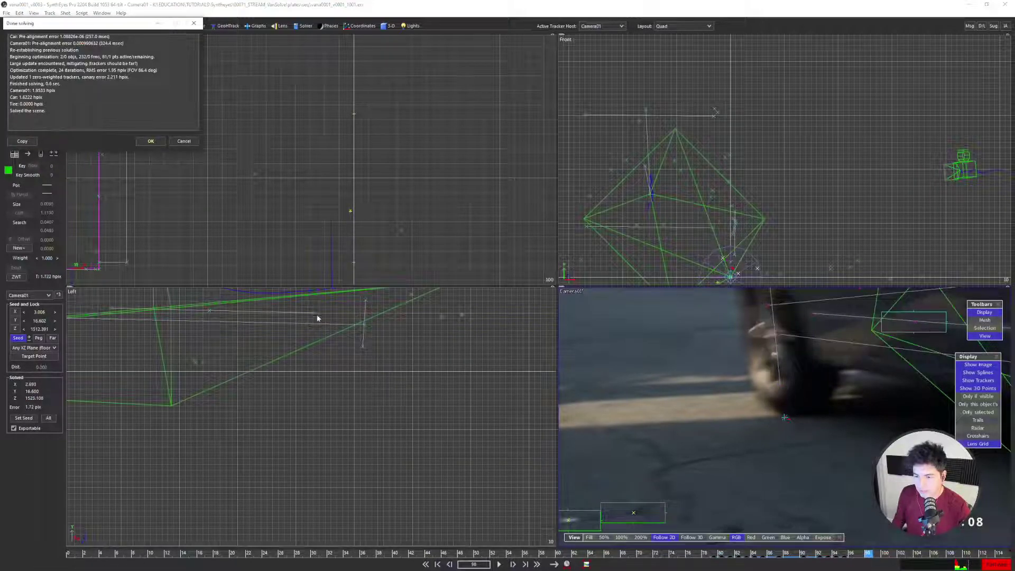
pyautogui.click(151, 140)
pyautogui.click(350, 352)
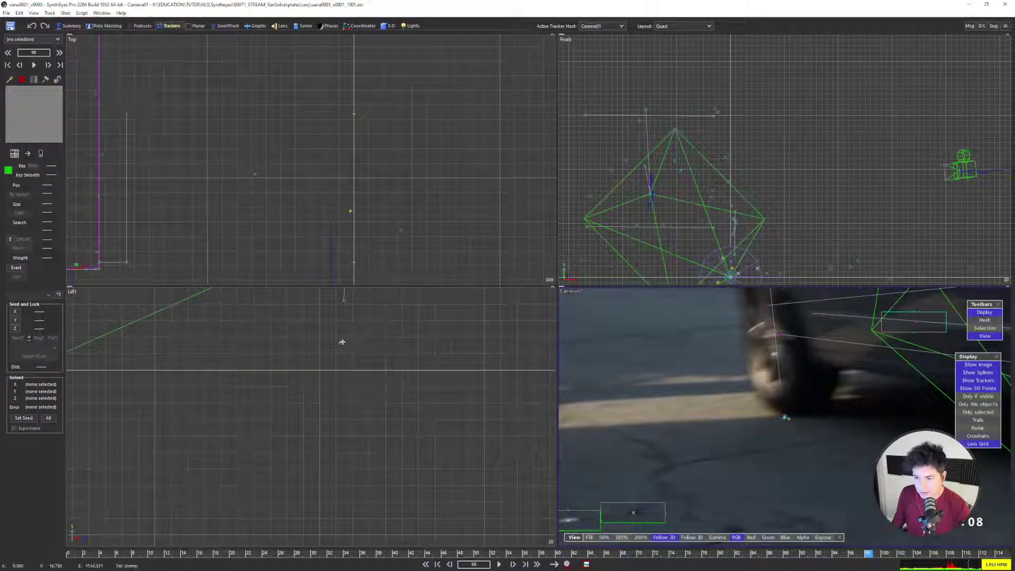
pyautogui.click(355, 343)
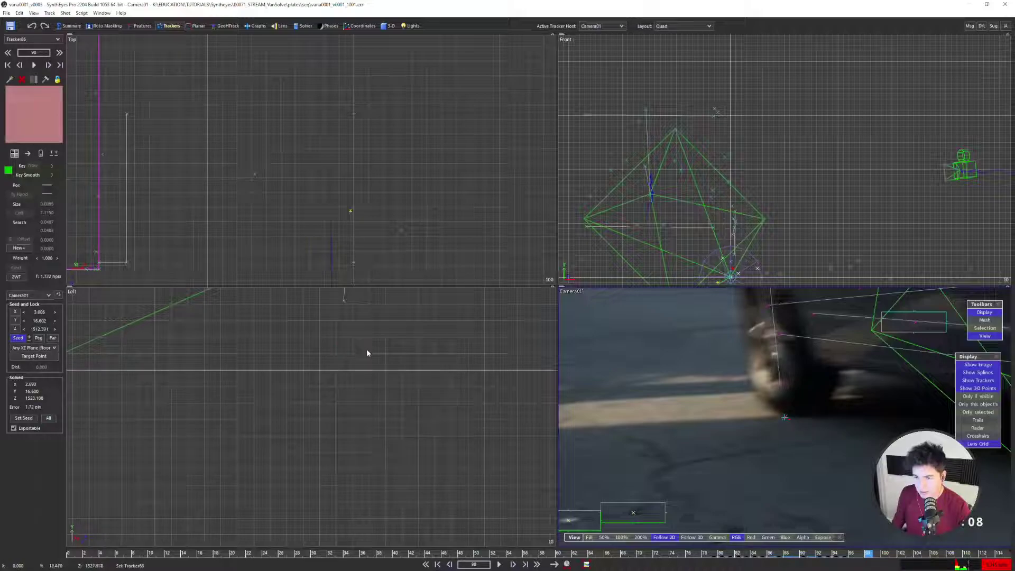
pyautogui.scroll(-4, 370, 352)
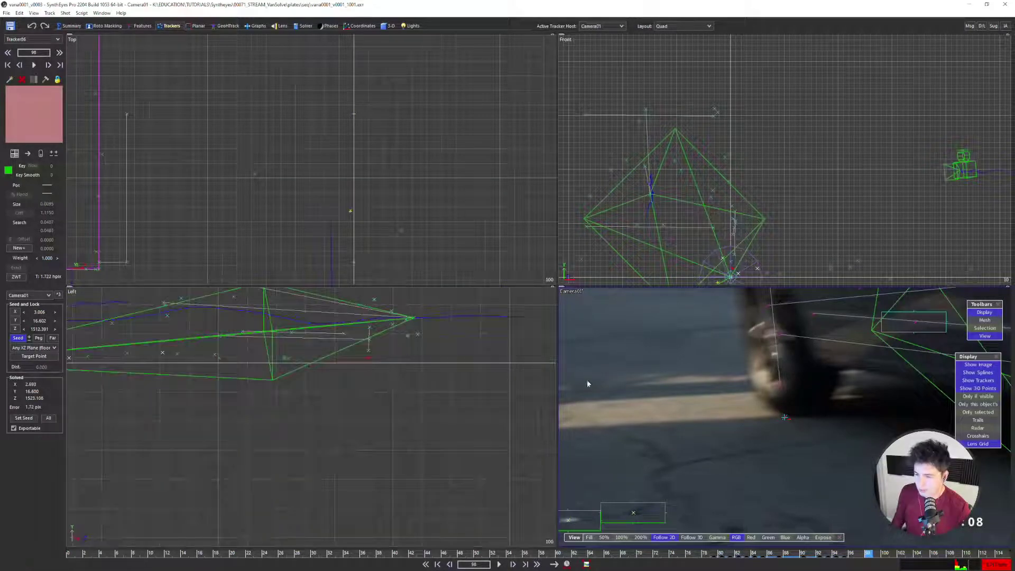
# Open the GeoHTrack room, select the Tire object and play through the shot to refresh its geometric track
pyautogui.click(225, 26)
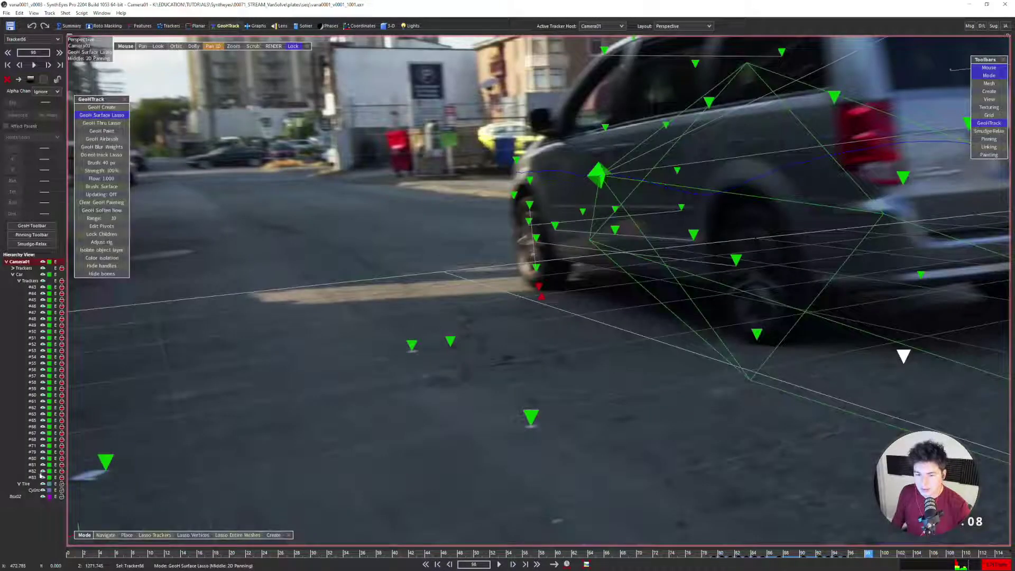
pyautogui.click(27, 485)
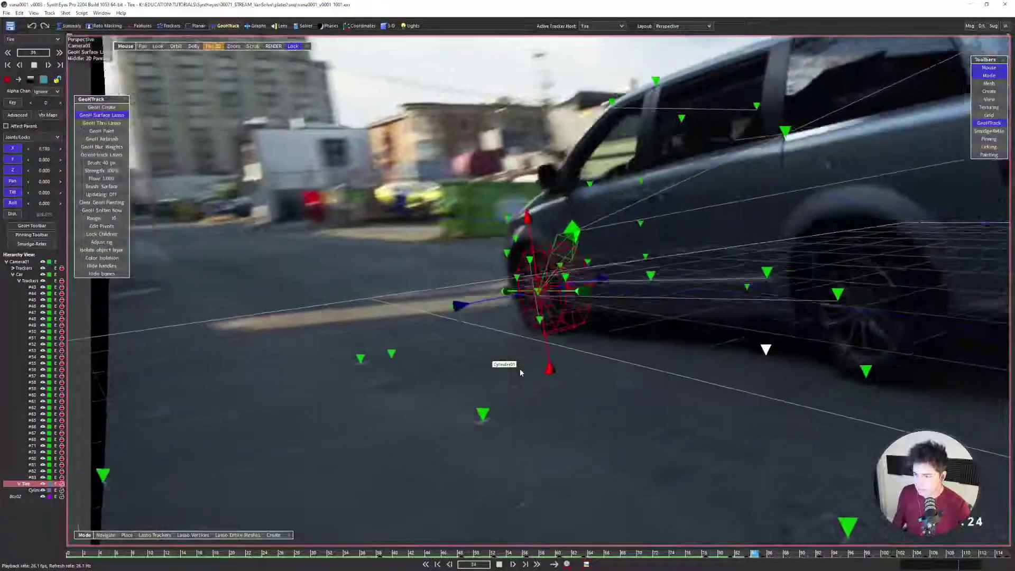
pyautogui.press('space')
# Step back to frame 98 and compare the tire's bottom with the constrained tracker and ground line in the Quad layout
pyautogui.press('Left')
pyautogui.press('Left')
pyautogui.press('Left')
pyautogui.press('Left')
pyautogui.press('Left')
pyautogui.press('Left')
pyautogui.press('Left')
pyautogui.press('Left')
pyautogui.press('Left')
pyautogui.press('Left')
pyautogui.press('Left')
pyautogui.press('Left')
pyautogui.press('Left')
pyautogui.press('Left')
pyautogui.press('Left')
pyautogui.press('Left')
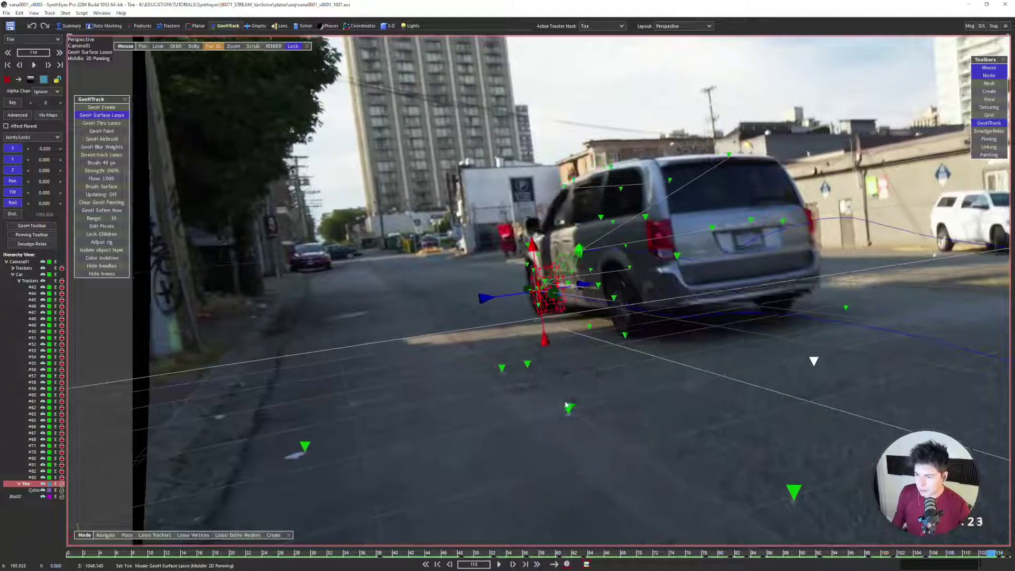
pyautogui.press('7')
pyautogui.scroll(8, 375, 350)
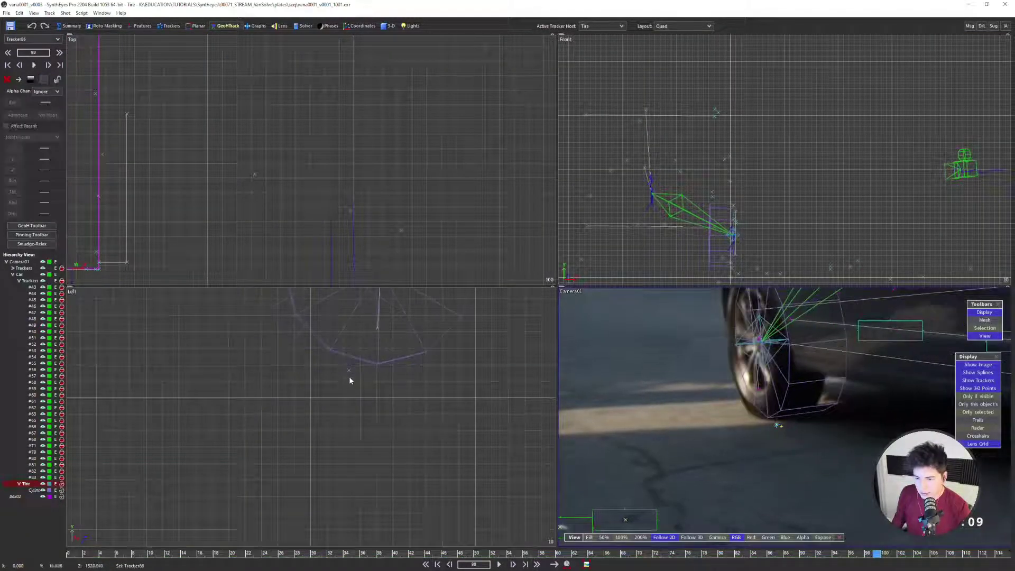
pyautogui.click(786, 418)
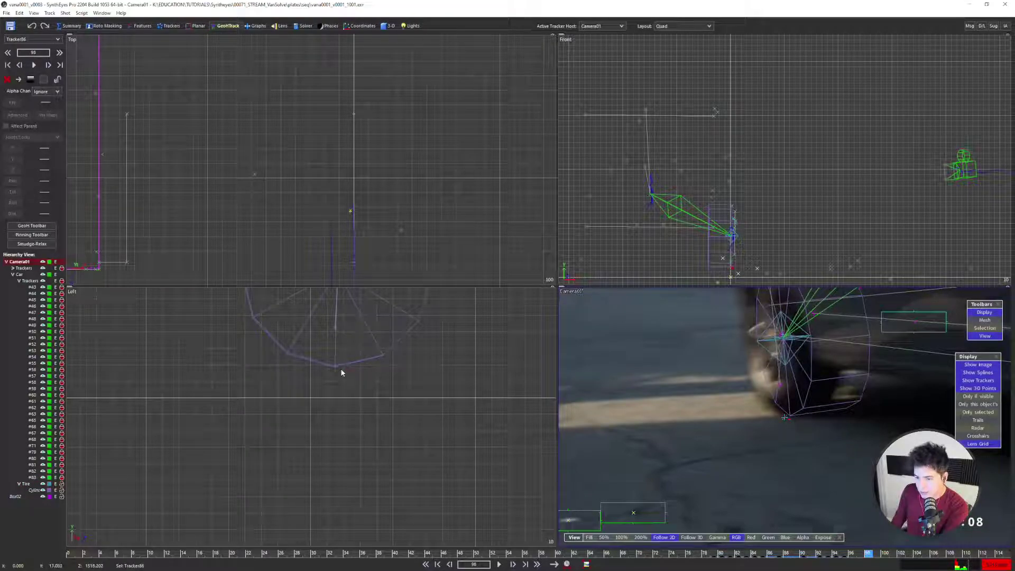
pyautogui.scroll(-3, 346, 363)
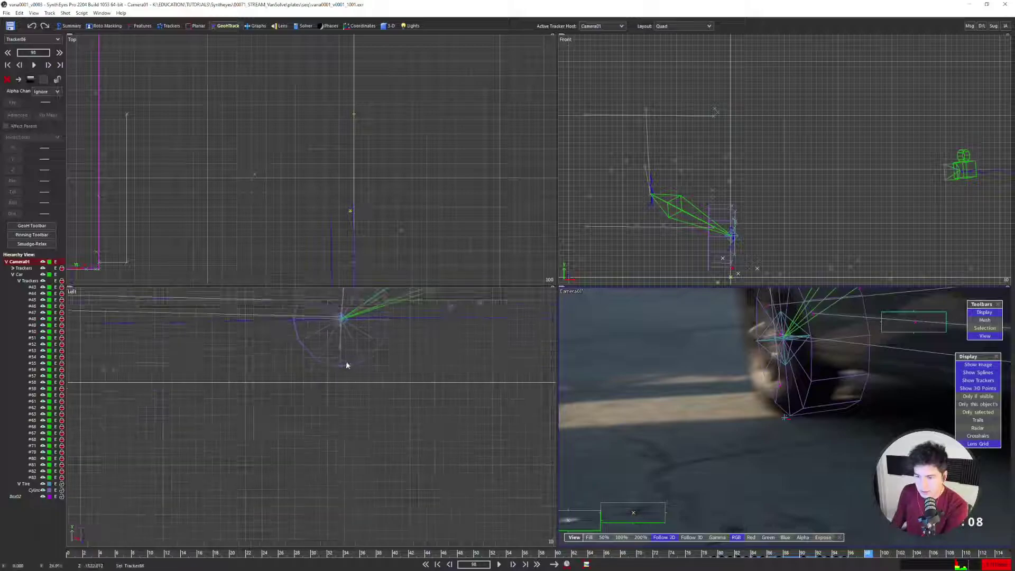
pyautogui.moveTo(336, 321); pyautogui.dragTo(355, 392, button='middle')
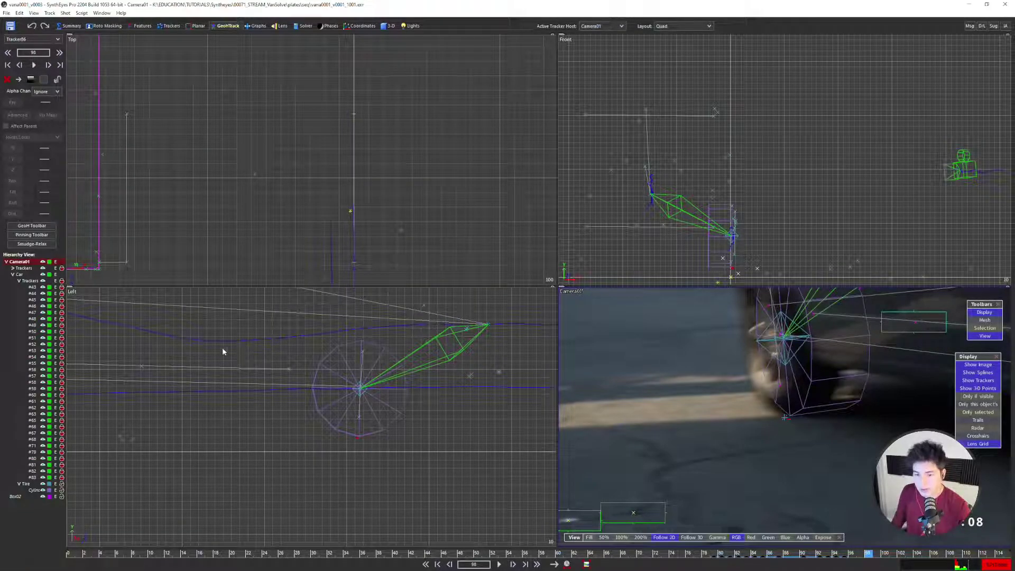
# Check the Tire object against the tracker beneath it, then reselect that tracker in the Trackers room at frame 98
pyautogui.click(25, 483)
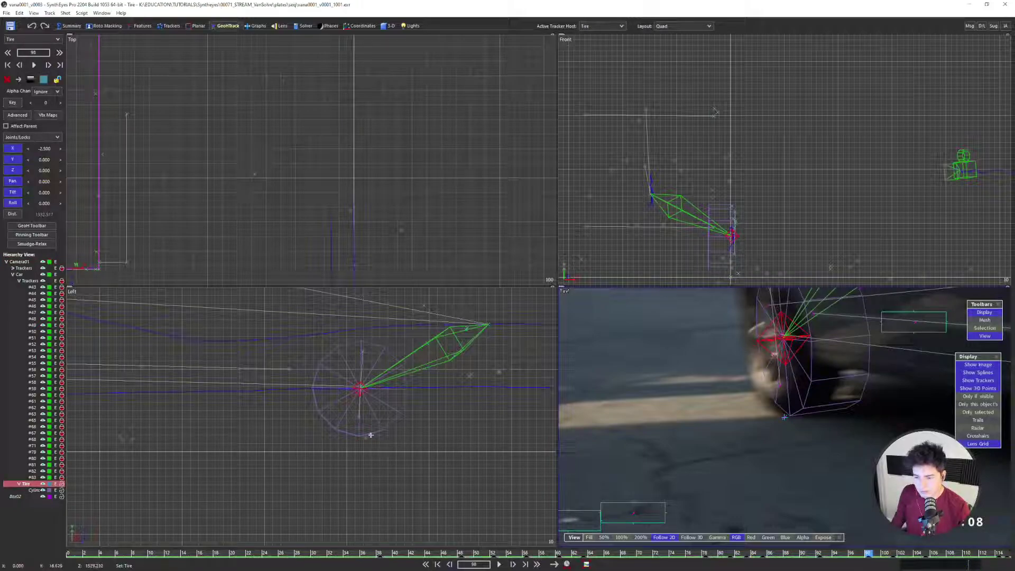
pyautogui.click(19, 262)
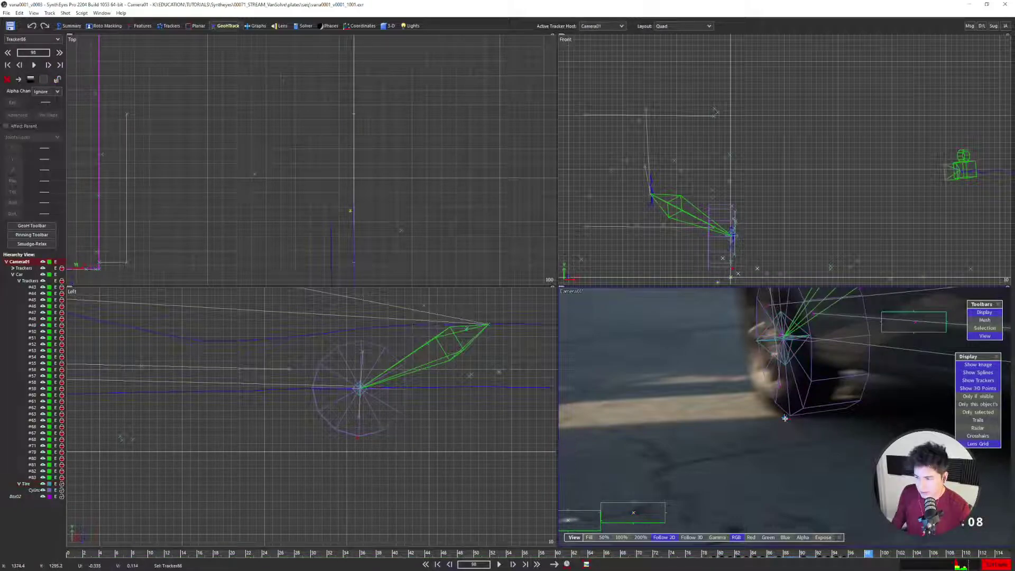
pyautogui.click(169, 26)
pyautogui.click(786, 420)
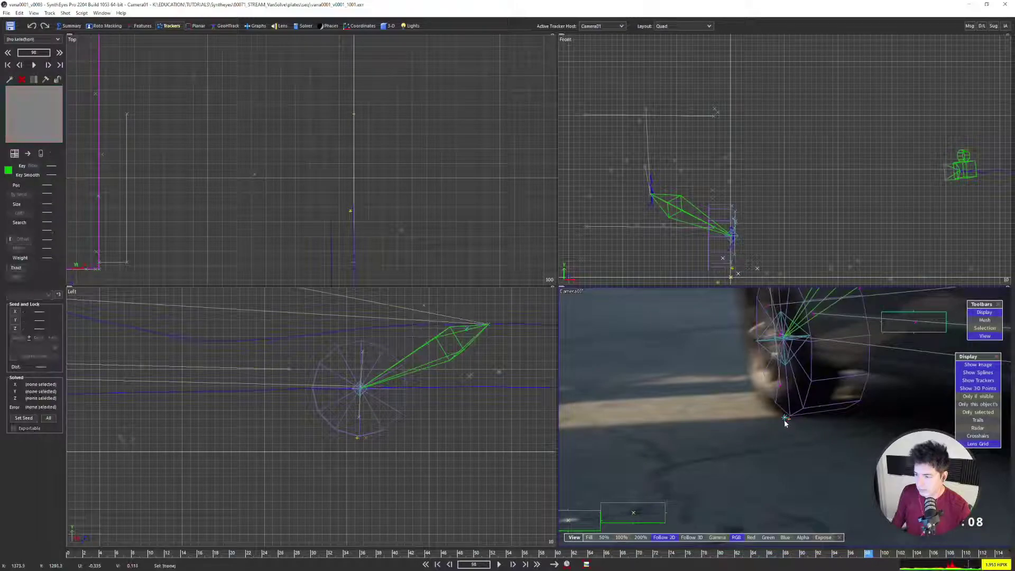
pyautogui.click(784, 418)
pyautogui.press('Right')
pyautogui.press('Left')
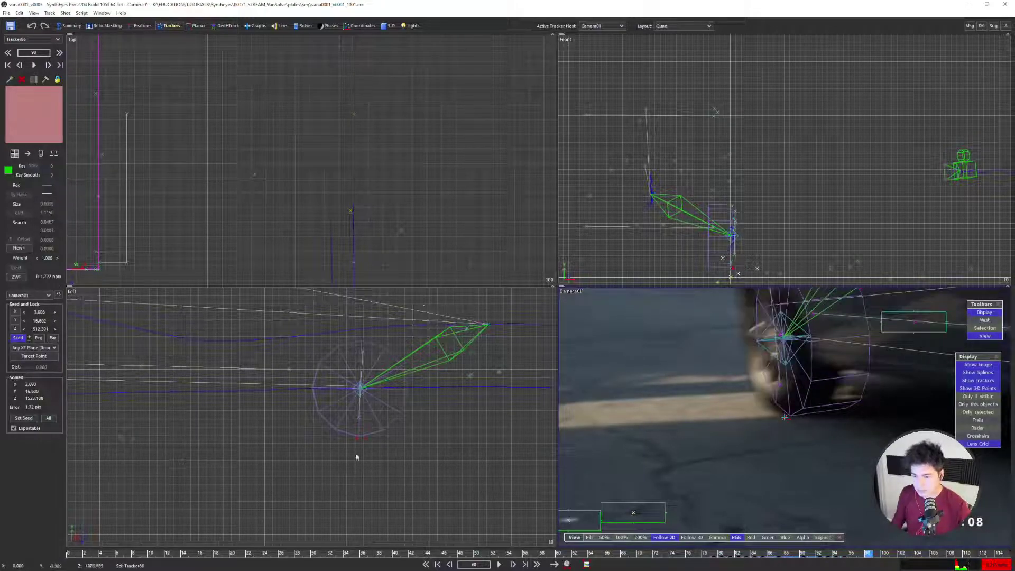
pyautogui.scroll(2, 371, 443)
# Raise the tracker's seed Y value to 19.102 with the floor-plane constraint kept, solve the scene again and accept the solve
pyautogui.click(29, 338)
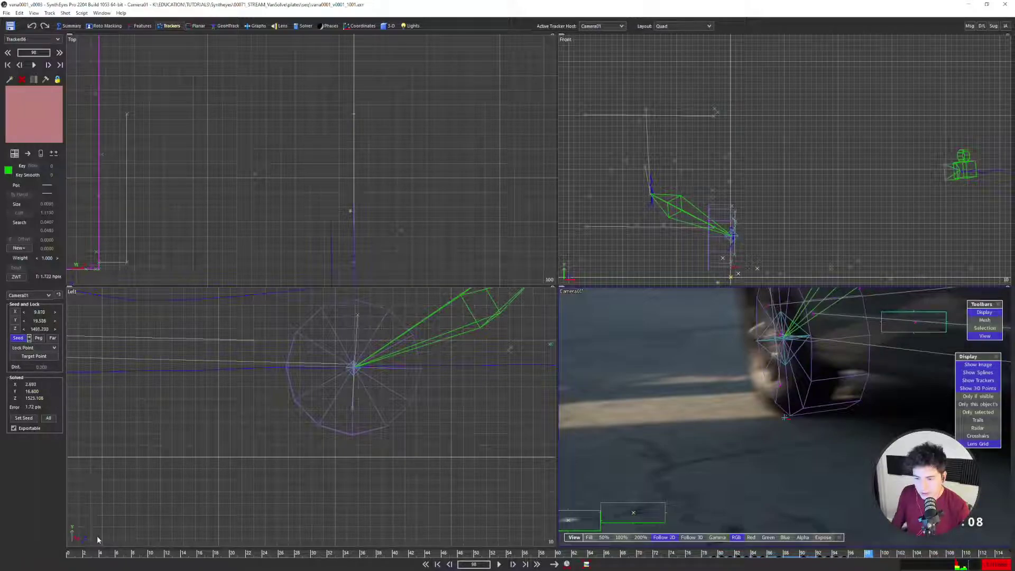
pyautogui.hotkey('ctrl', 'z')
pyautogui.scroll(6, 370, 436)
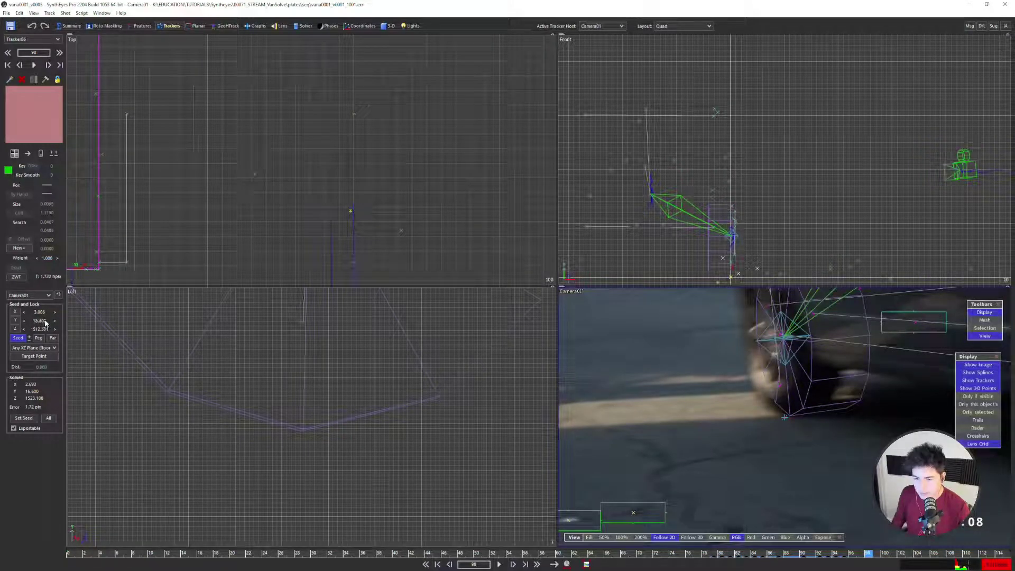
pyautogui.scroll(-3, 301, 447)
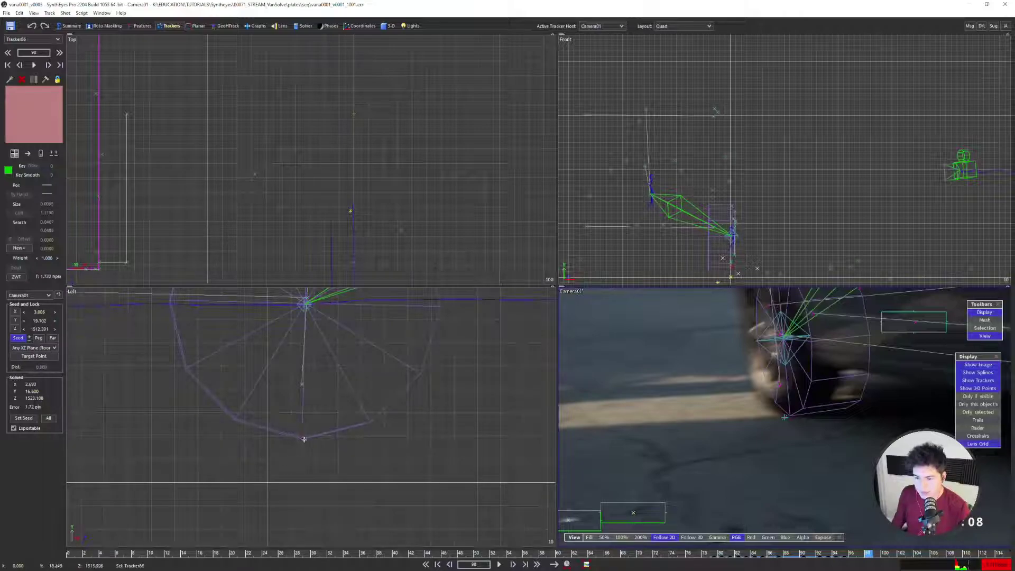
pyautogui.scroll(-3, 304, 439)
pyautogui.press('F9')
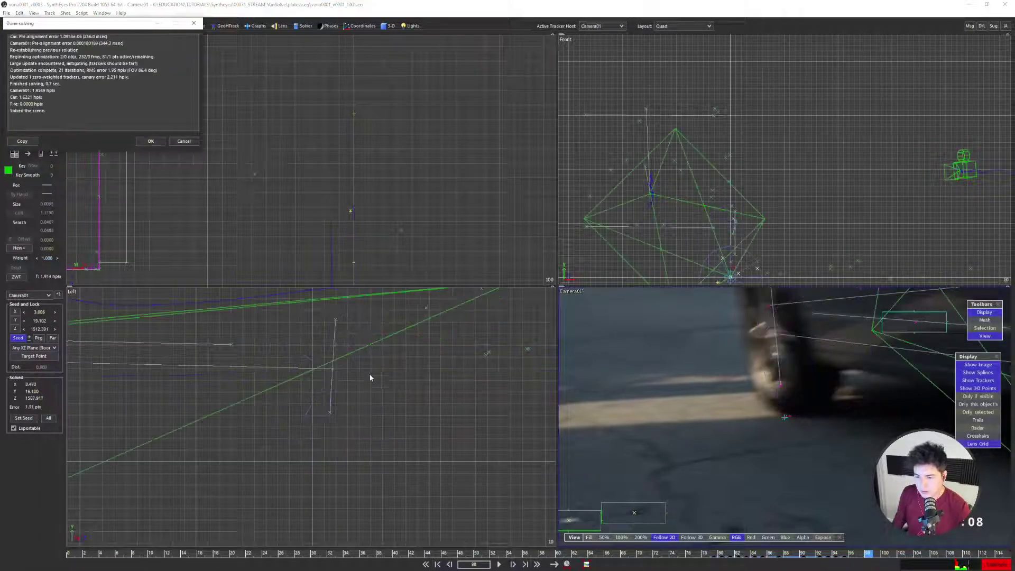
pyautogui.click(151, 141)
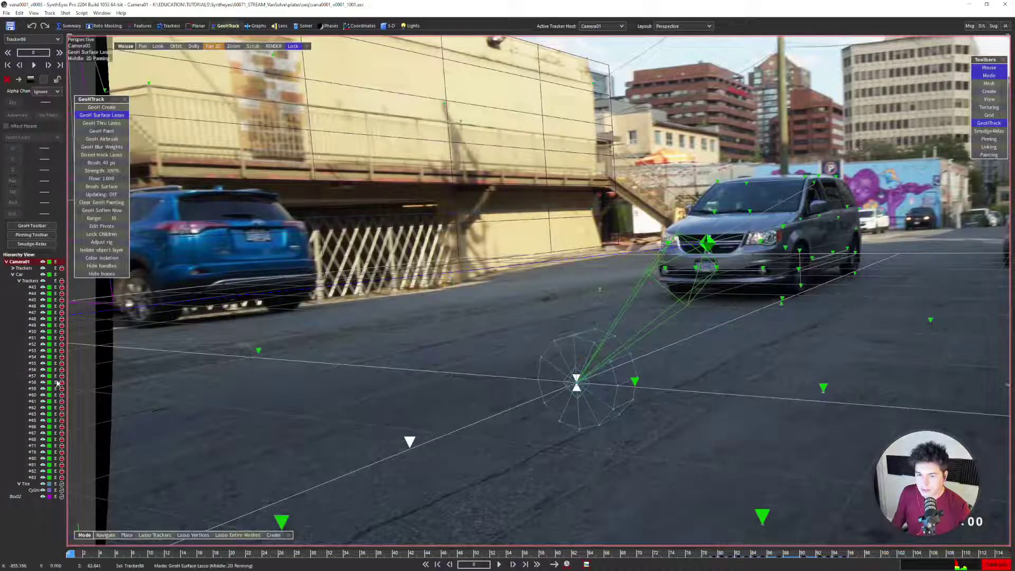
# Select the Tire object in the GeoHTrack room at frame 0 and play the shot to update its track after the new solve
pyautogui.click(25, 485)
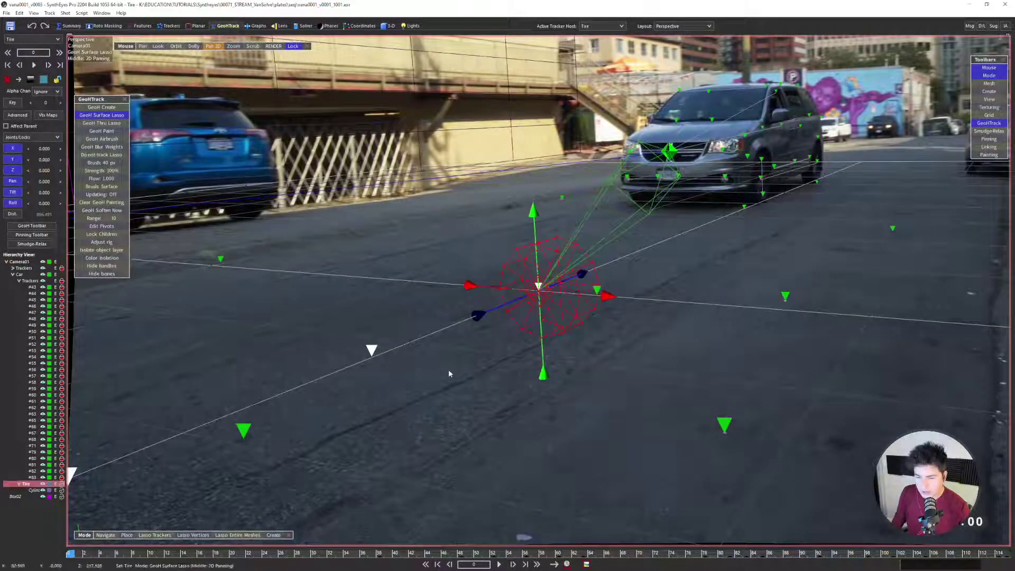
pyautogui.scroll(-4, 450, 371)
pyautogui.press('space')
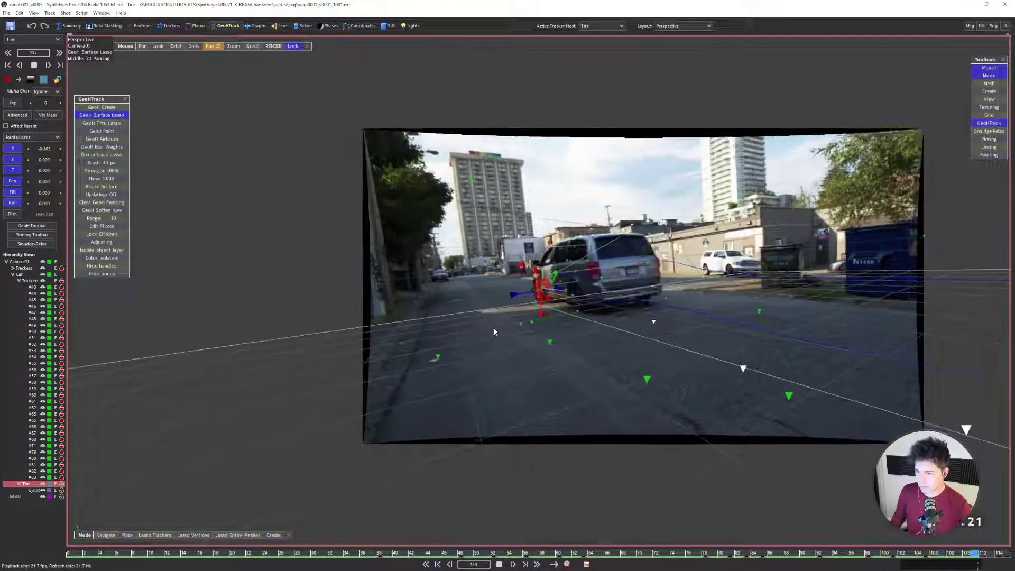
# Go back from the end of the shot to frame 0 in the Quad layout, examining the tire's path against the ground line
pyautogui.press('7')
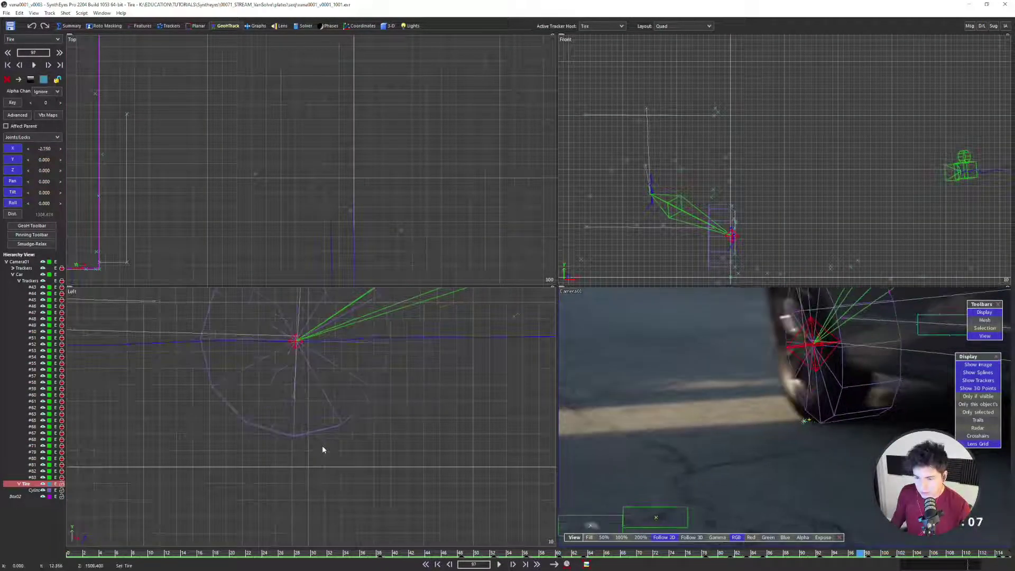
pyautogui.scroll(-2, 318, 453)
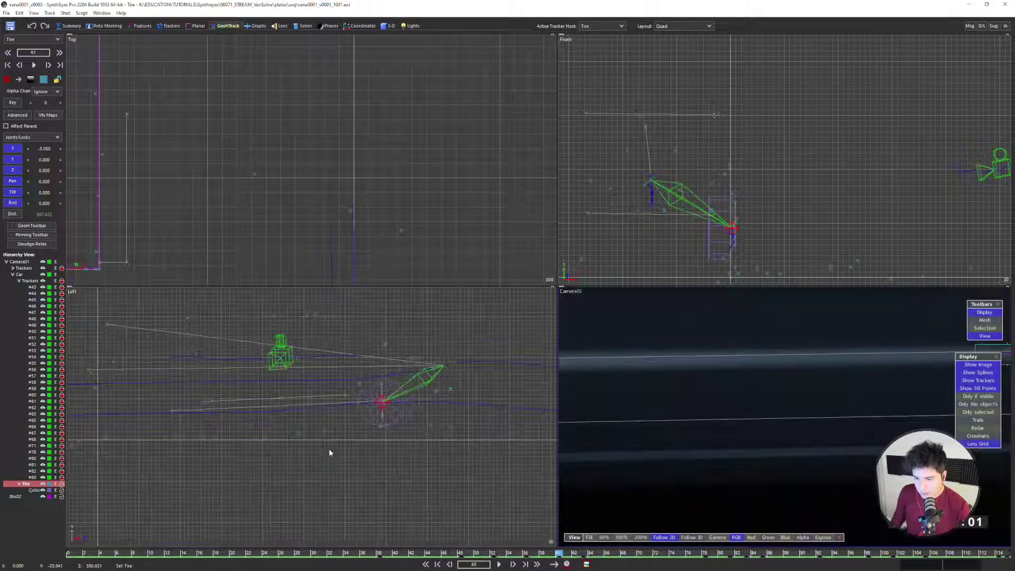
pyautogui.scroll(3, 334, 442)
pyautogui.scroll(-1, 353, 444)
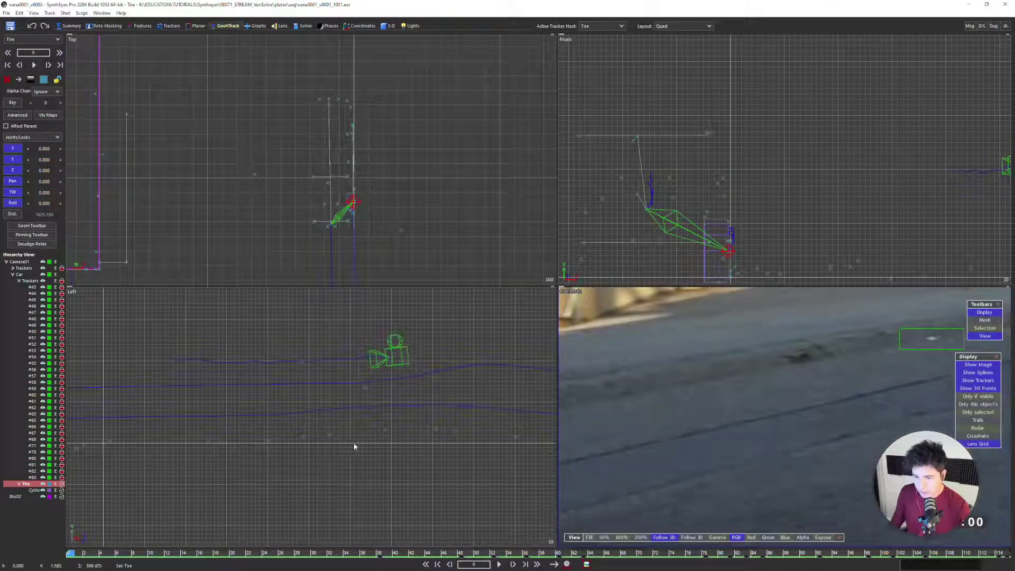
# Display the full frame 0 in the camera view to check the tire mesh on the van's wheel
pyautogui.press('c')
pyautogui.scroll(-3, 482, 336)
pyautogui.scroll(-2, 489, 329)
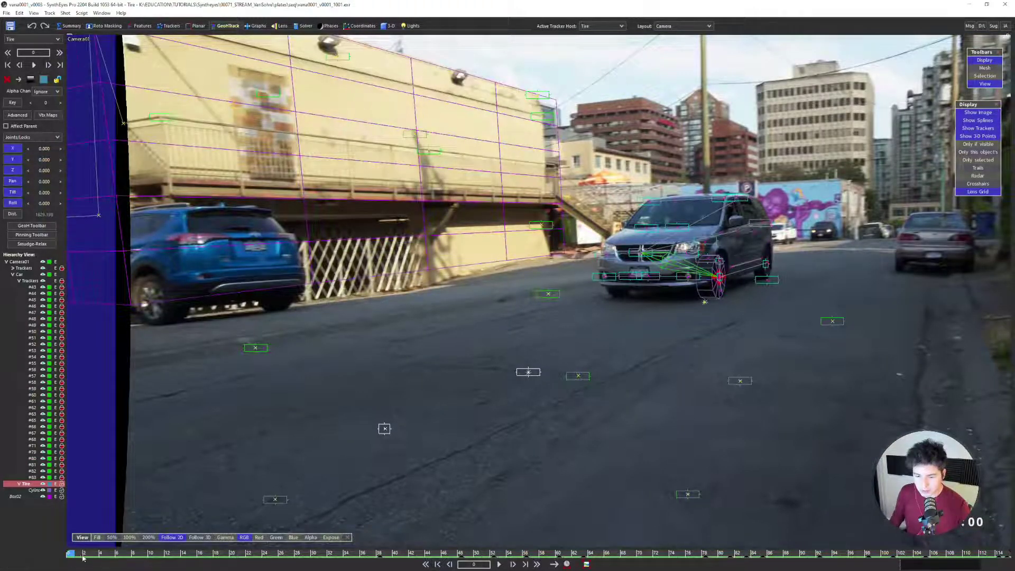
# Play the shot from frame 0 in the full camera view and in the perspective view, examining the tire mesh on the van's wheel
pyautogui.moveTo(83, 558)
pyautogui.mouseDown()
pyautogui.moveTo(558, 553)
pyautogui.moveTo(666, 542)
pyautogui.moveTo(349, 553)
pyautogui.moveTo(625, 543)
pyautogui.moveTo(535, 531)
pyautogui.moveTo(357, 549)
pyautogui.moveTo(69, 553)
pyautogui.mouseUp()
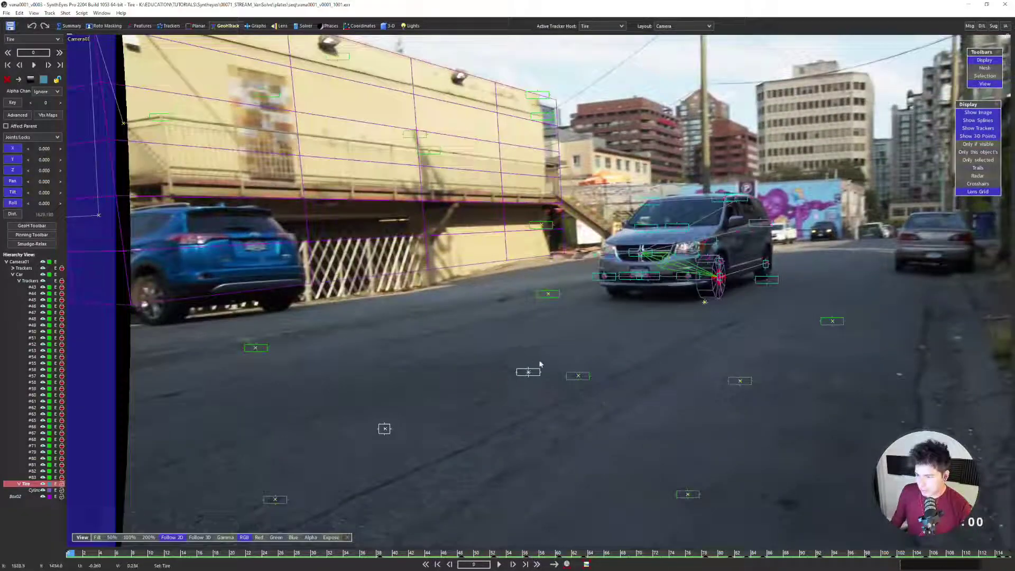
pyautogui.scroll(-2, 564, 300)
pyautogui.moveTo(564, 299); pyautogui.dragTo(399, 288, button='middle')
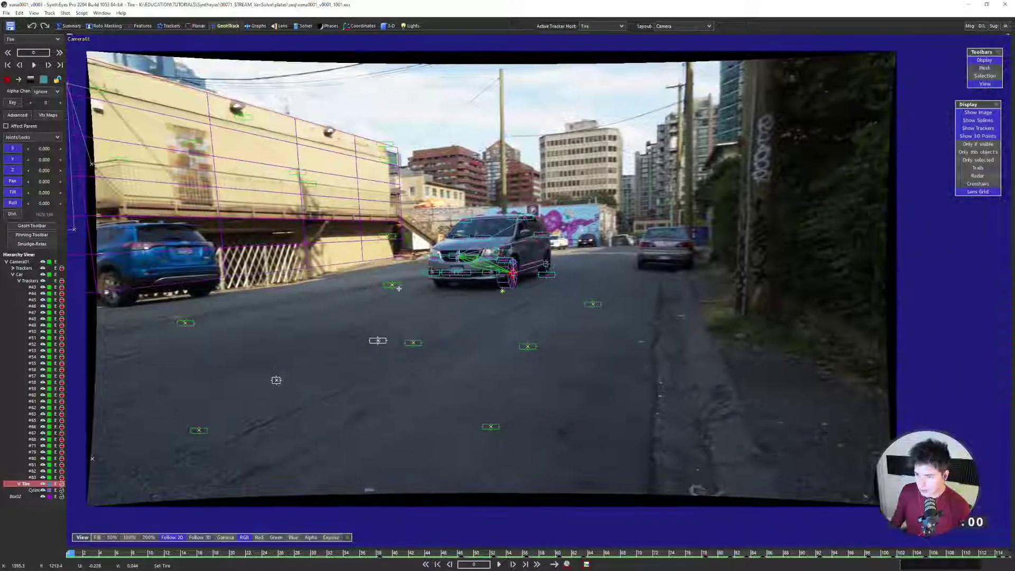
pyautogui.press('space')
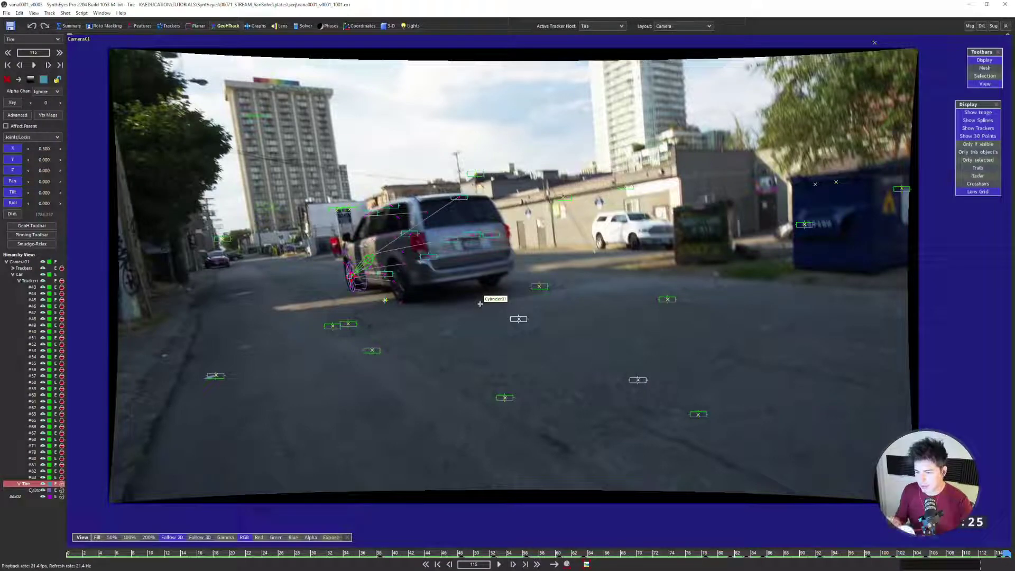
pyautogui.press('p')
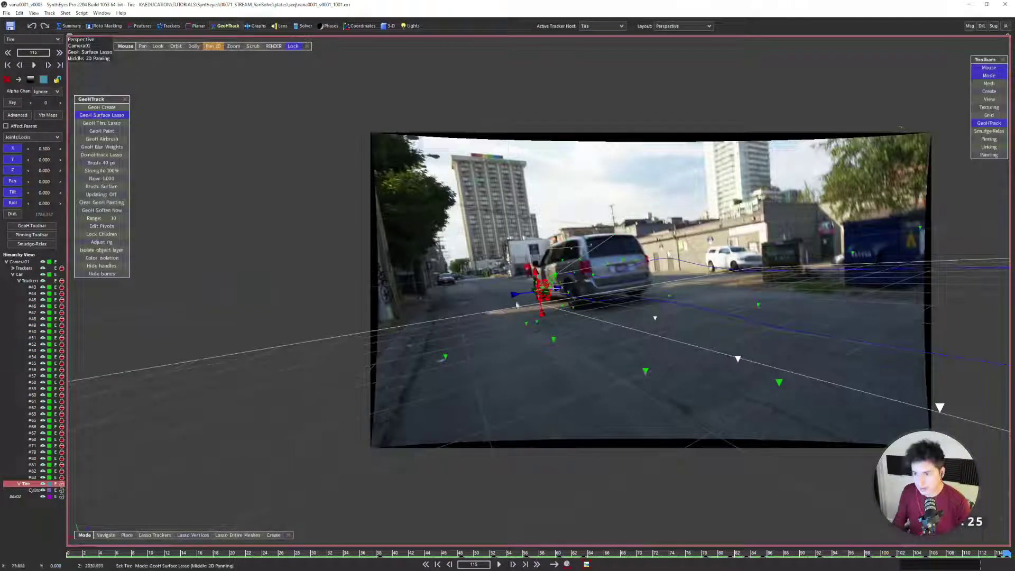
pyautogui.press('space')
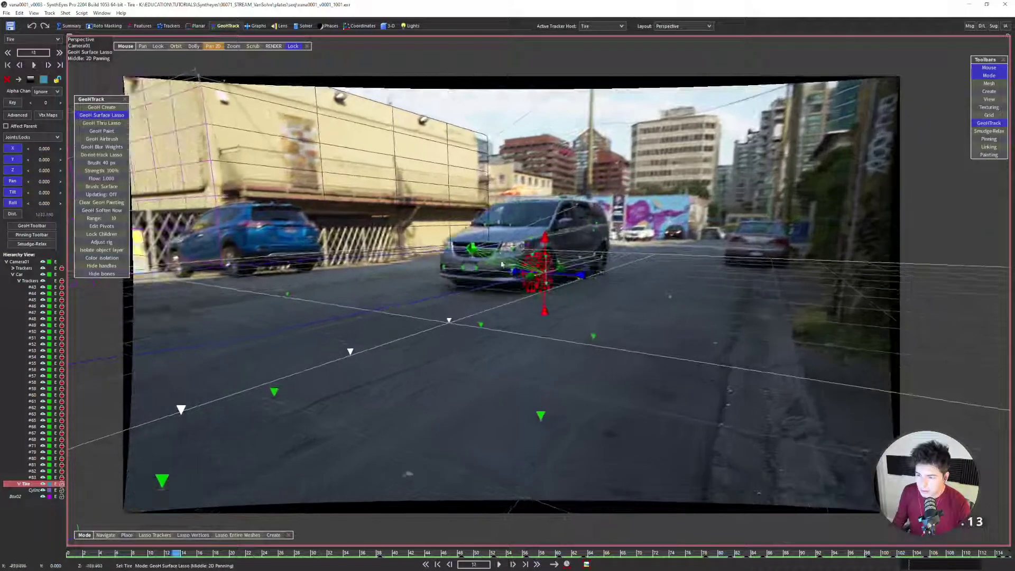
pyautogui.press('space')
# Turn off lit wireframes in the perspective view and play the shot again to check the tire mesh
pyautogui.rightClick(404, 175)
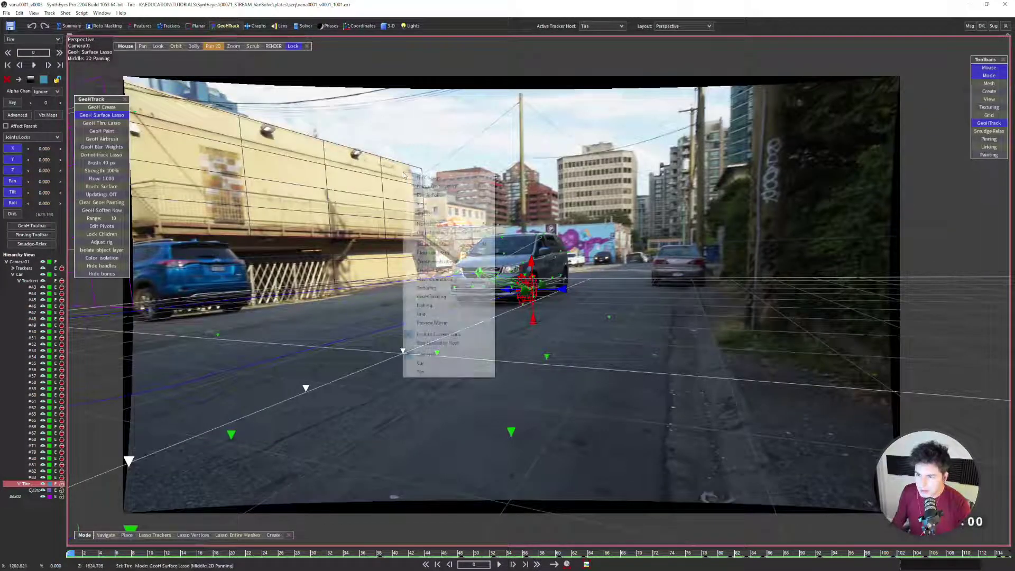
pyautogui.moveTo(455, 203)
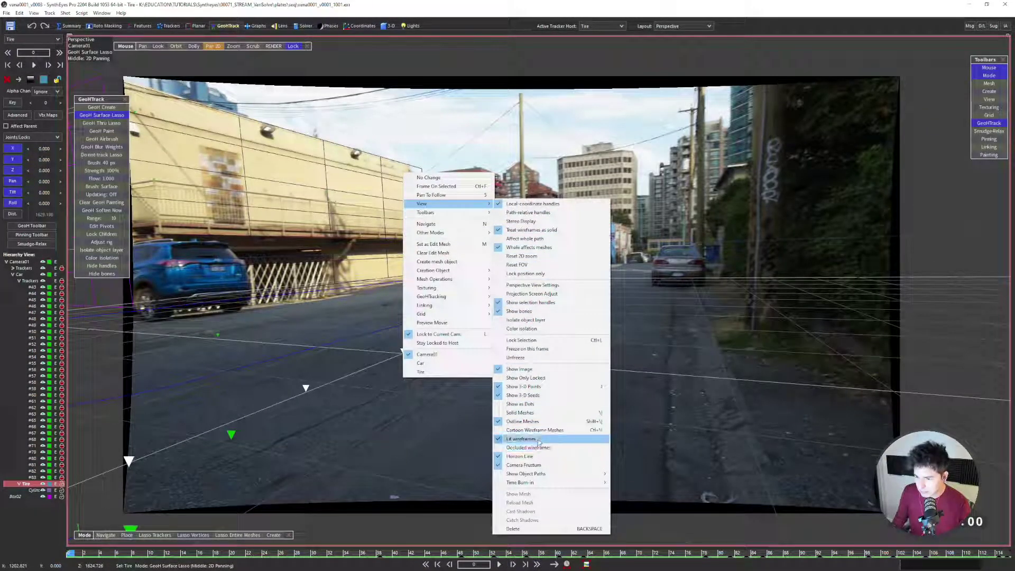
pyautogui.click(520, 438)
pyautogui.press('space')
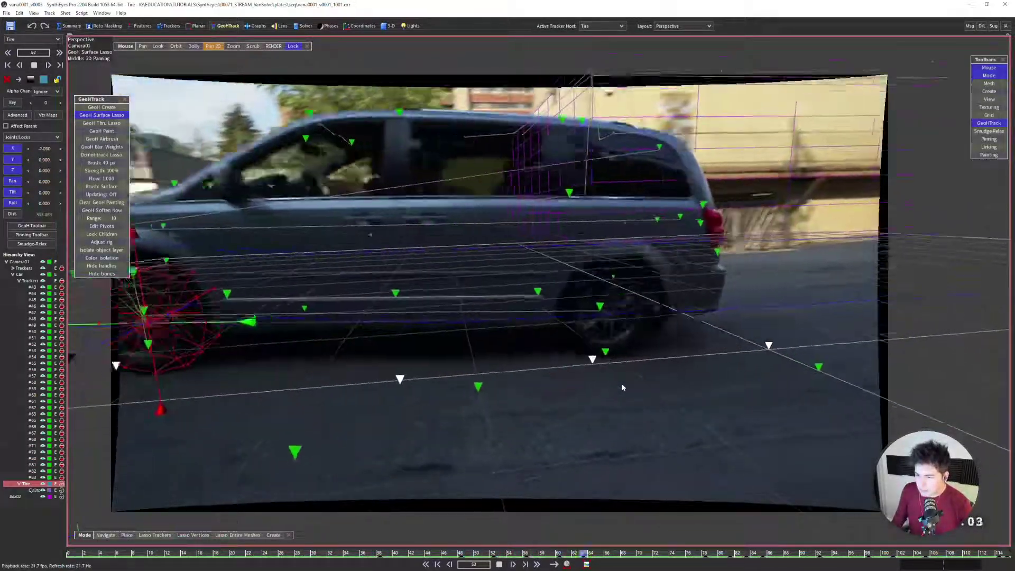
pyautogui.press('space')
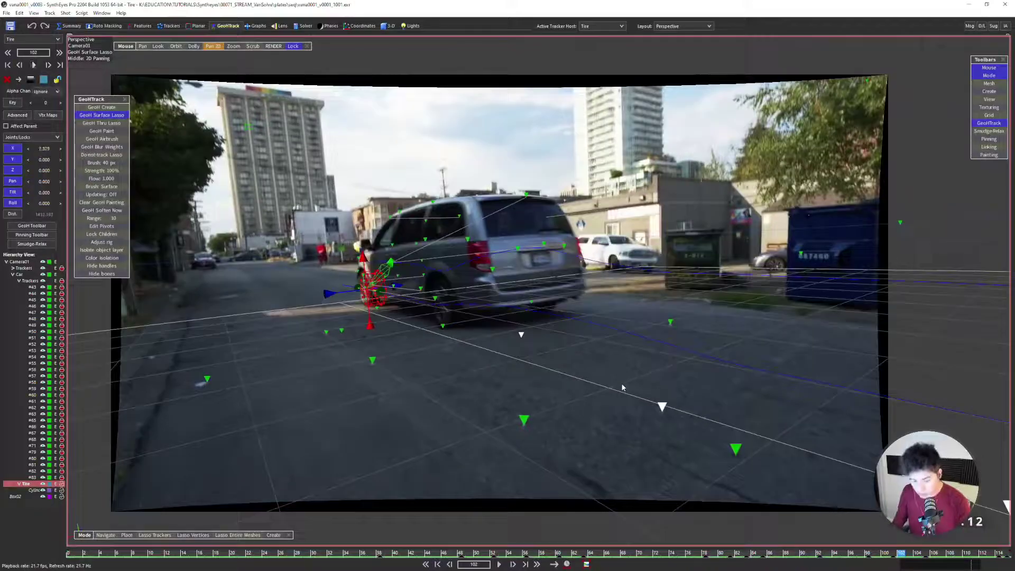
# Return to frame 0 in the Quad layout, switch to the Solver room with Car as active tracker host, and select the camera
pyautogui.hotkey('shift', 'a')
pyautogui.press('q')
pyautogui.scroll(3, 344, 208)
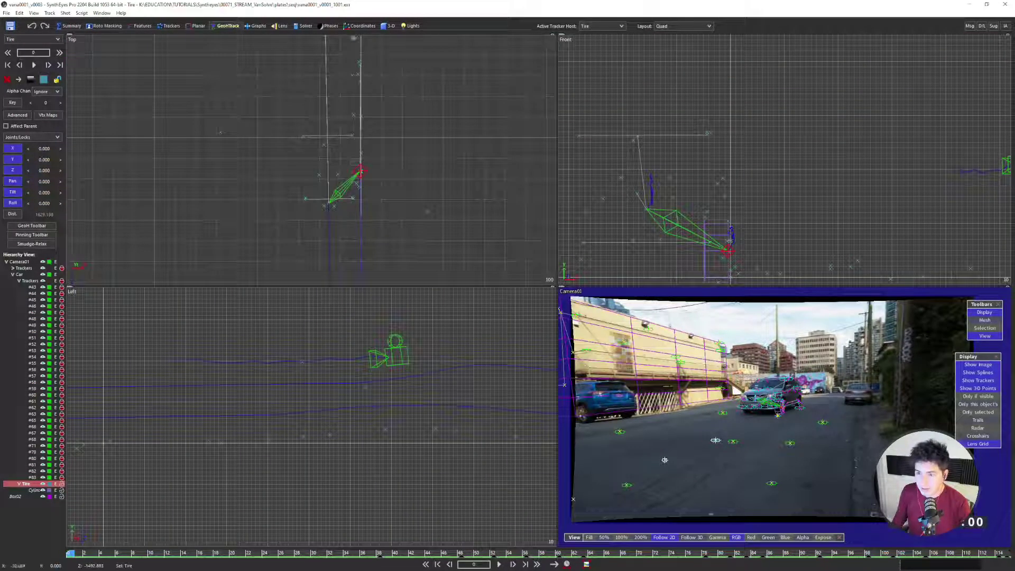
pyautogui.click(304, 26)
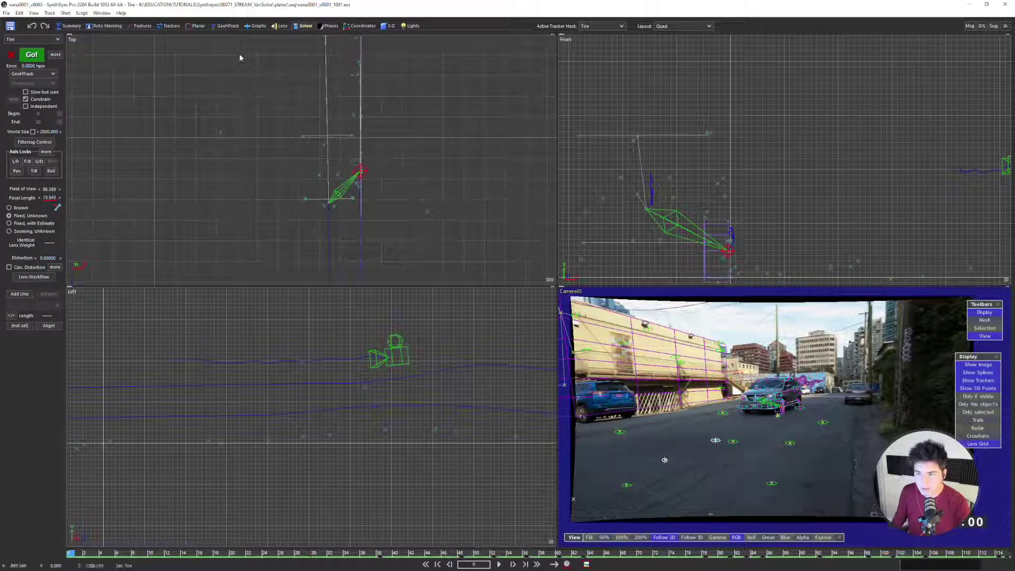
pyautogui.click(602, 26)
pyautogui.click(595, 41)
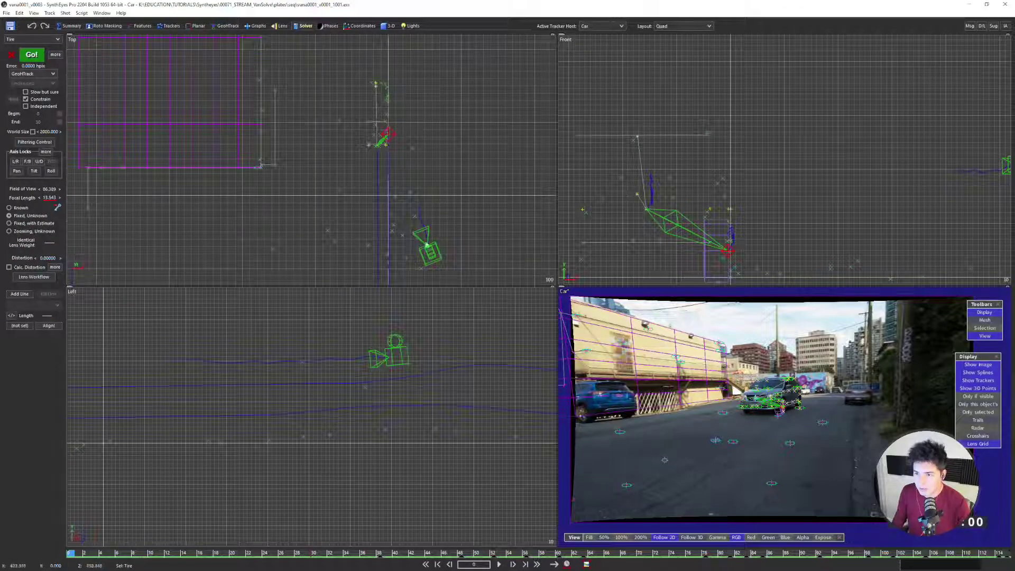
pyautogui.click(428, 246)
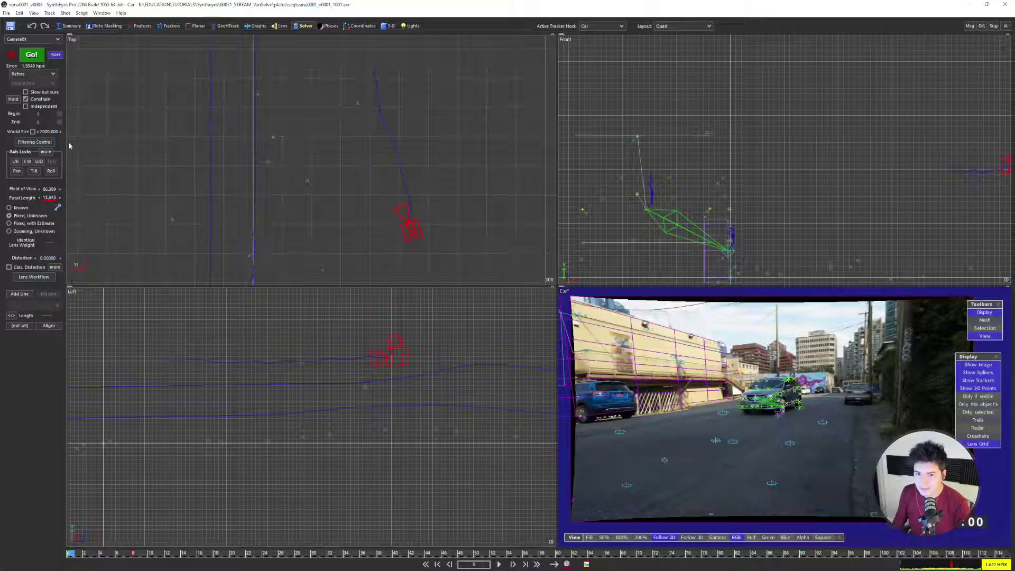
# Examine the camera's path in the Top view and look over its Hard and Soft Lock Controls
pyautogui.scroll(5, 398, 189)
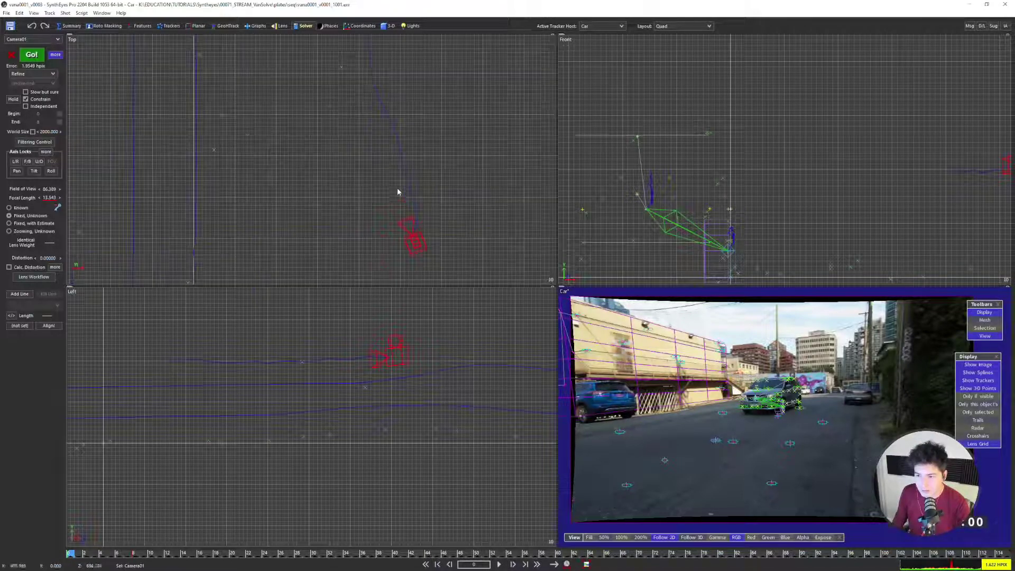
pyautogui.moveTo(437, 212); pyautogui.dragTo(407, 222, button='middle')
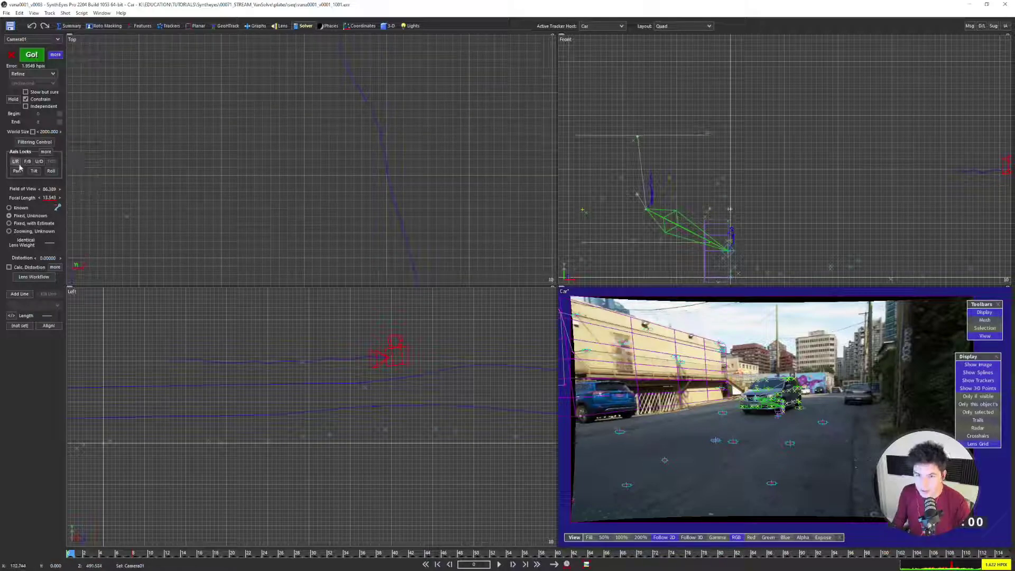
pyautogui.click(45, 151)
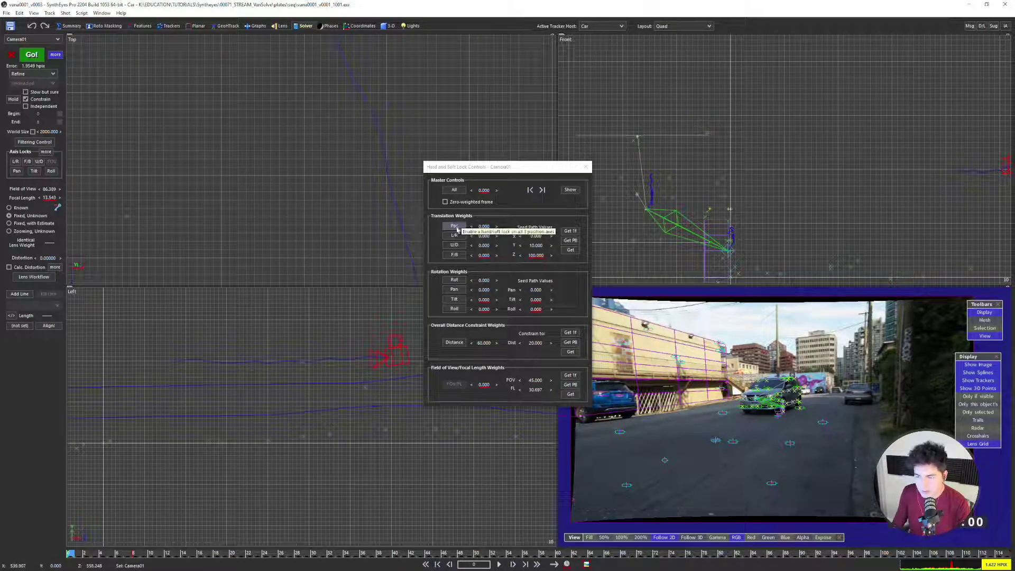
pyautogui.click(586, 166)
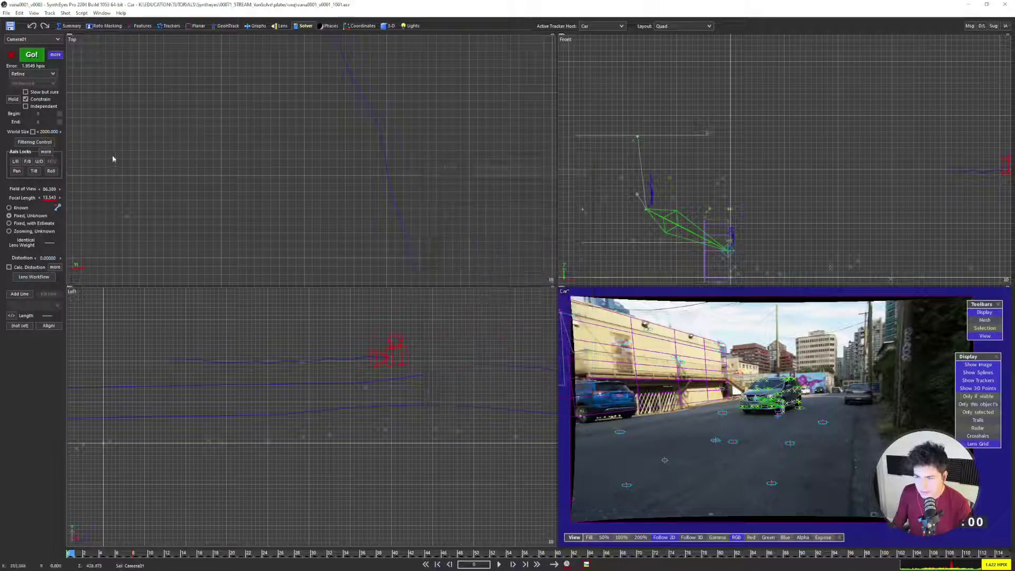
# Try filtering the camera's solve path on the X, Y and Z axes at 12 Hz over the whole shot, and reset the filter
pyautogui.click(45, 141)
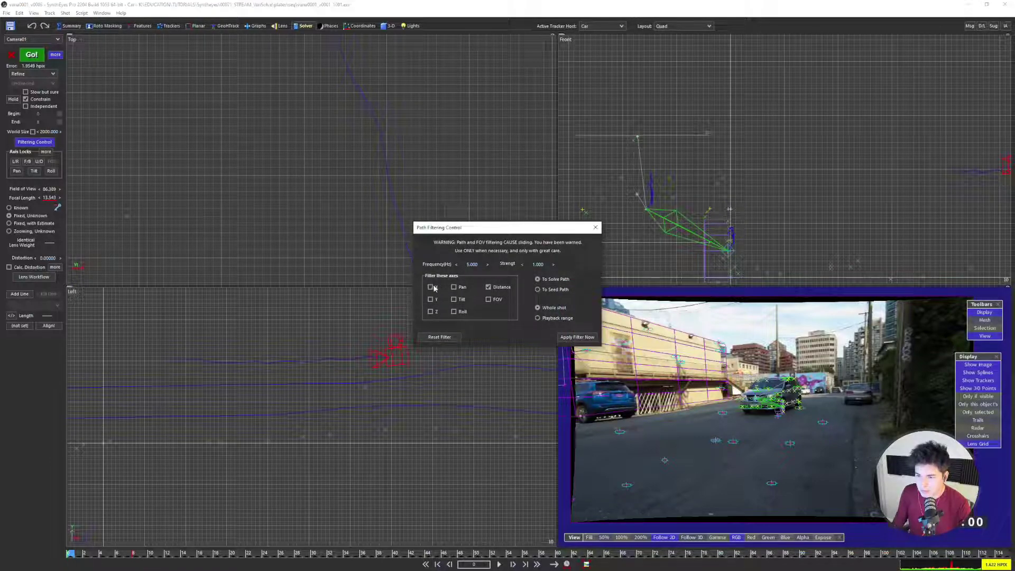
pyautogui.doubleClick(474, 264)
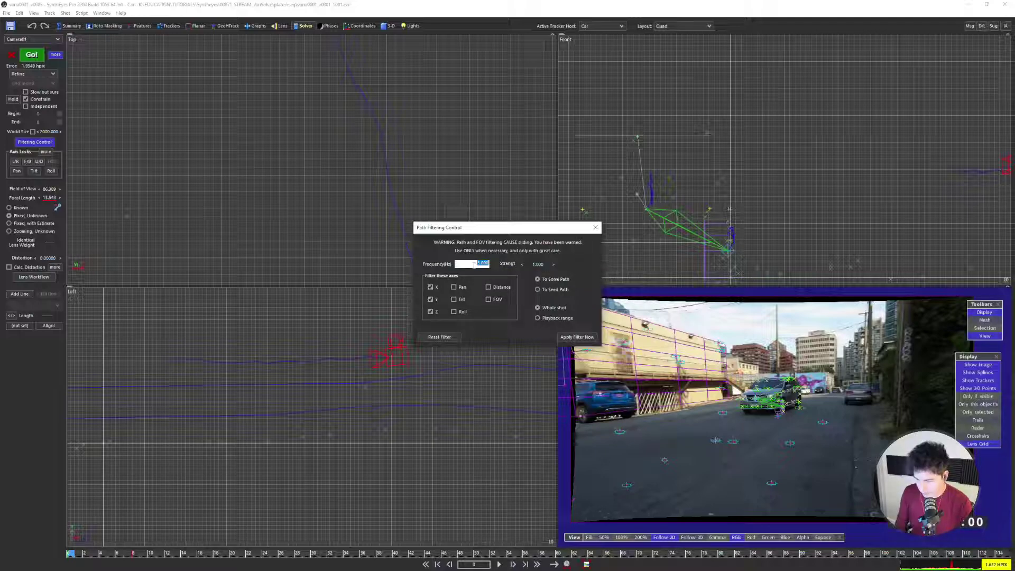
pyautogui.write('12')
pyautogui.press('Return')
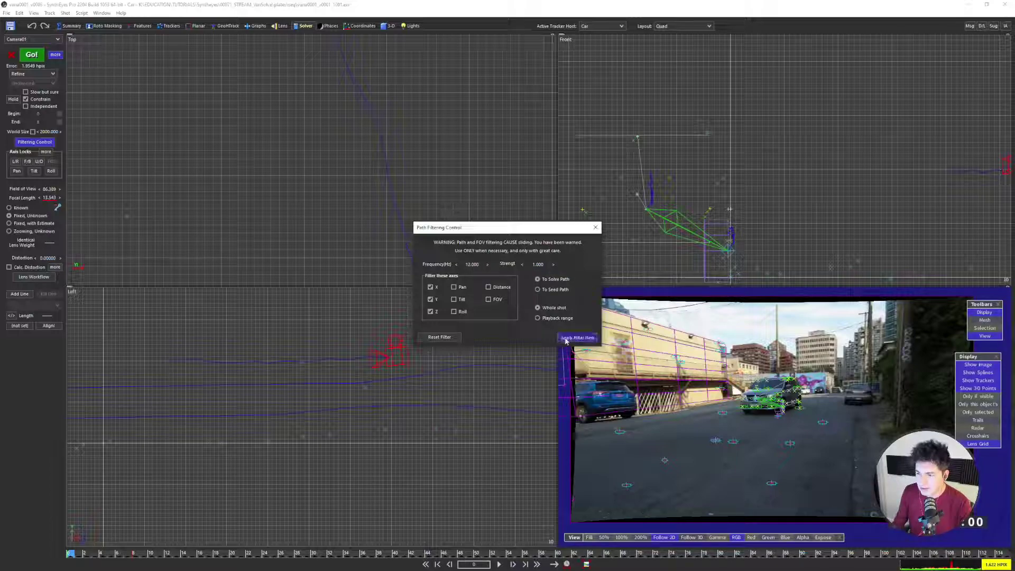
pyautogui.click(450, 338)
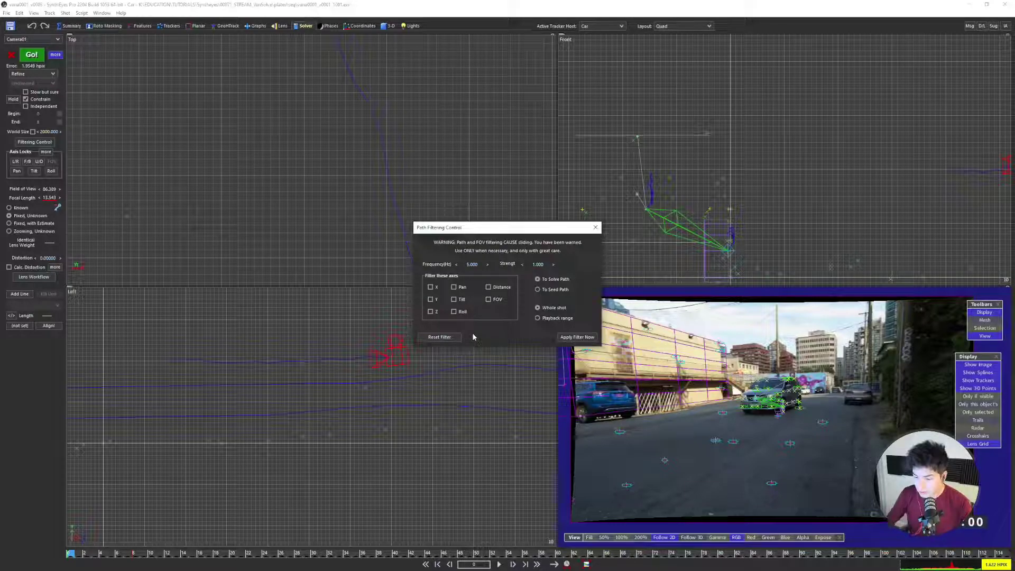
# Try again to set up path filtering on the camera's X, Y and Z axes, and close the Path Filtering Control
pyautogui.click(322, 426)
pyautogui.scroll(3, 194, 421)
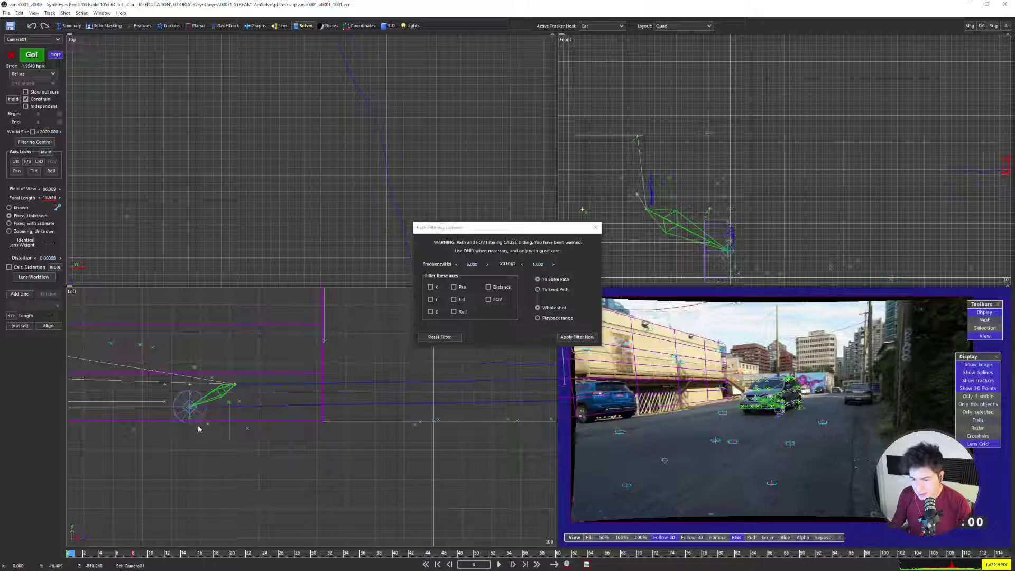
pyautogui.scroll(-2, 398, 457)
pyautogui.scroll(-2, 340, 438)
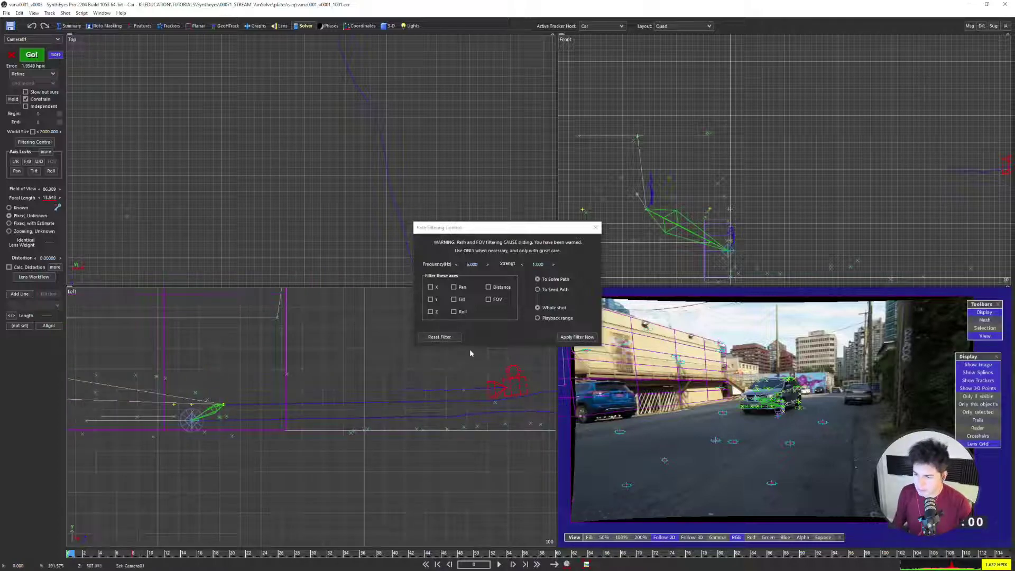
pyautogui.click(431, 287)
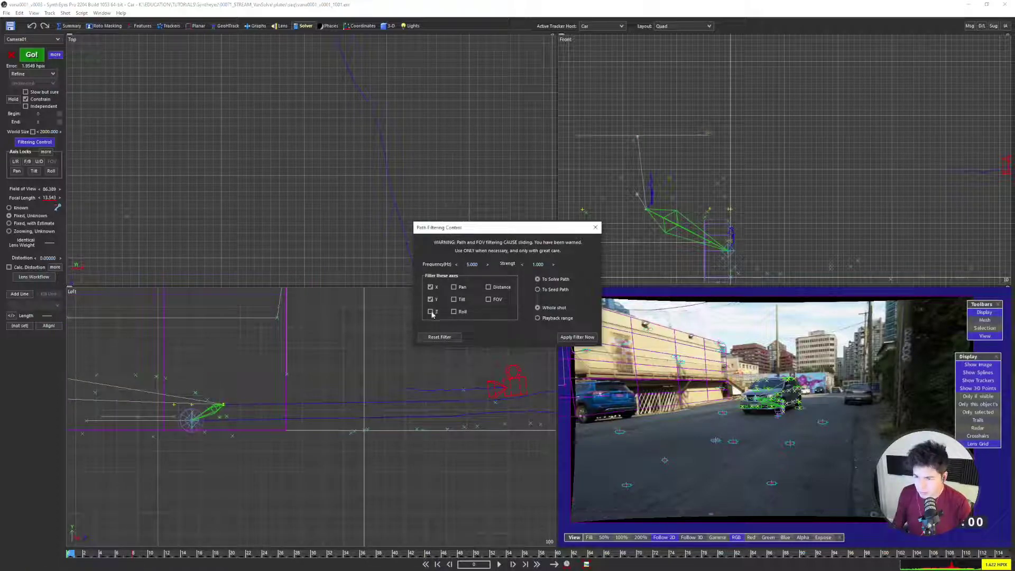
pyautogui.click(431, 311)
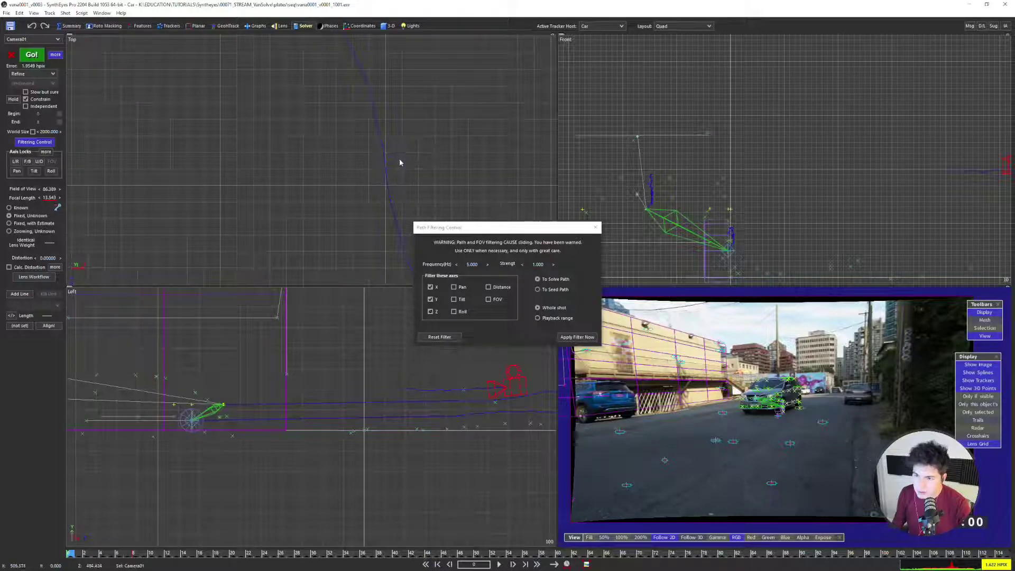
pyautogui.write('12')
pyautogui.press('Return')
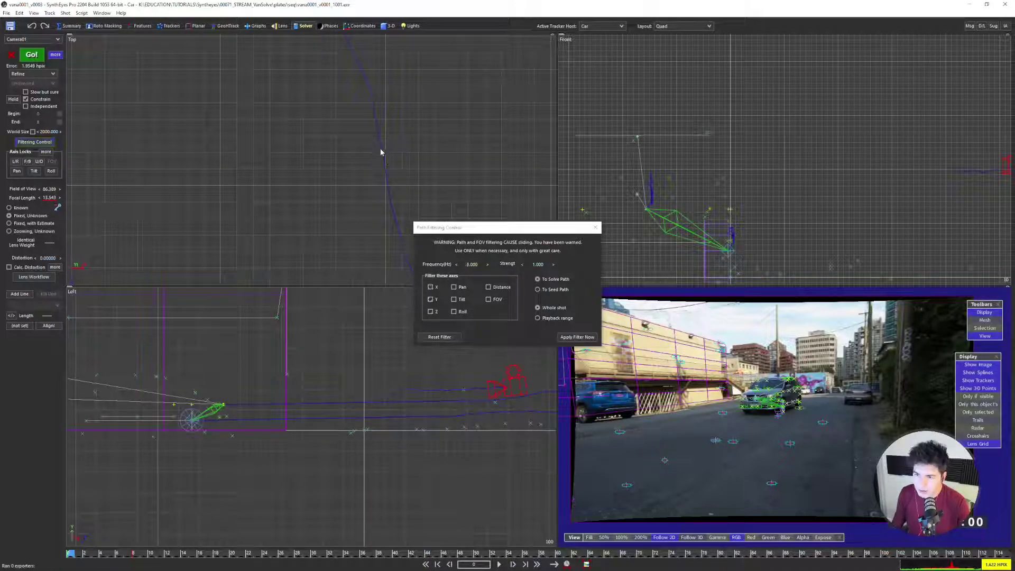
pyautogui.click(595, 228)
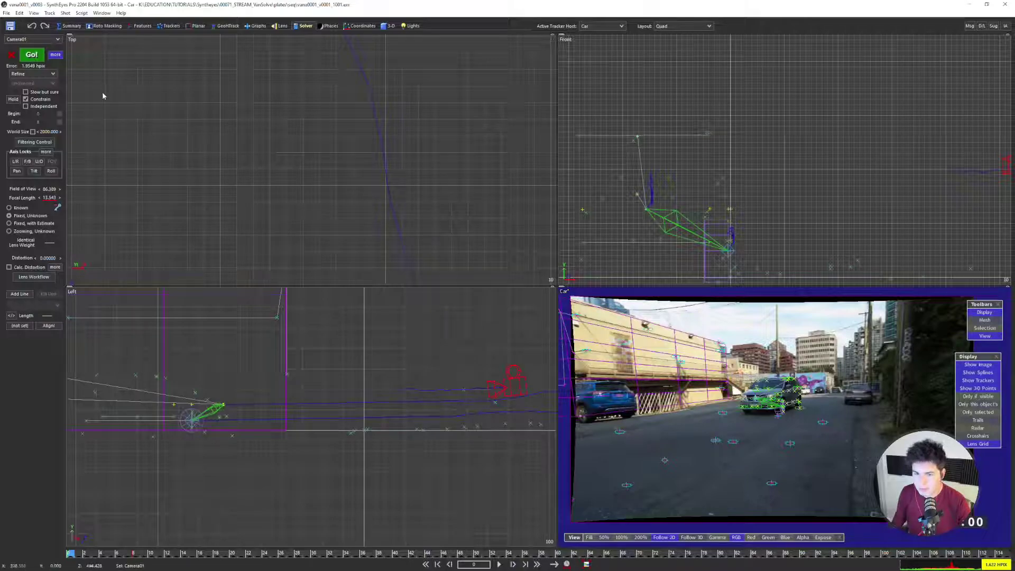
# Make Camera01 the active tracker host and examine the camera's path in the orthographic views
pyautogui.click(603, 25)
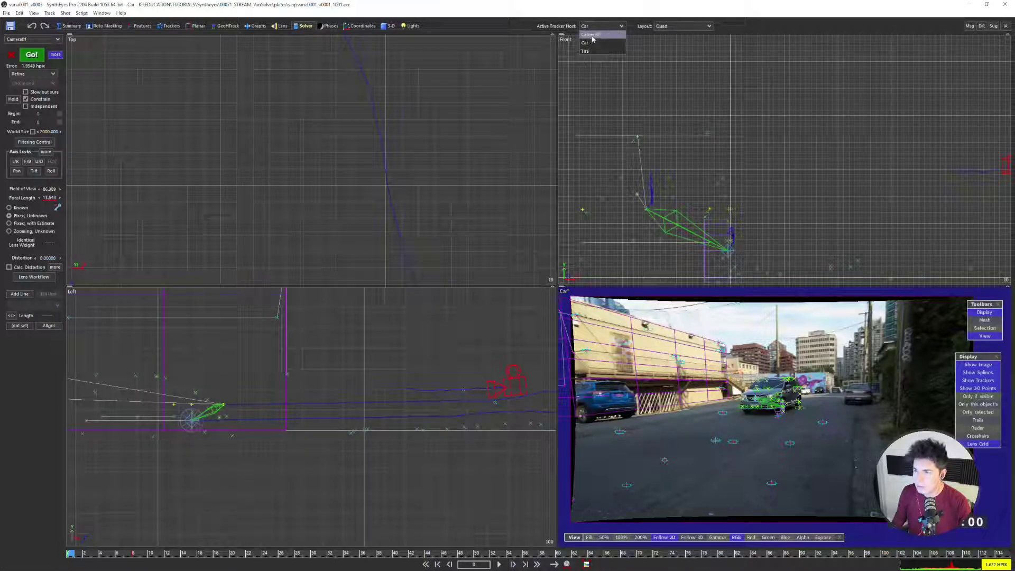
pyautogui.click(589, 34)
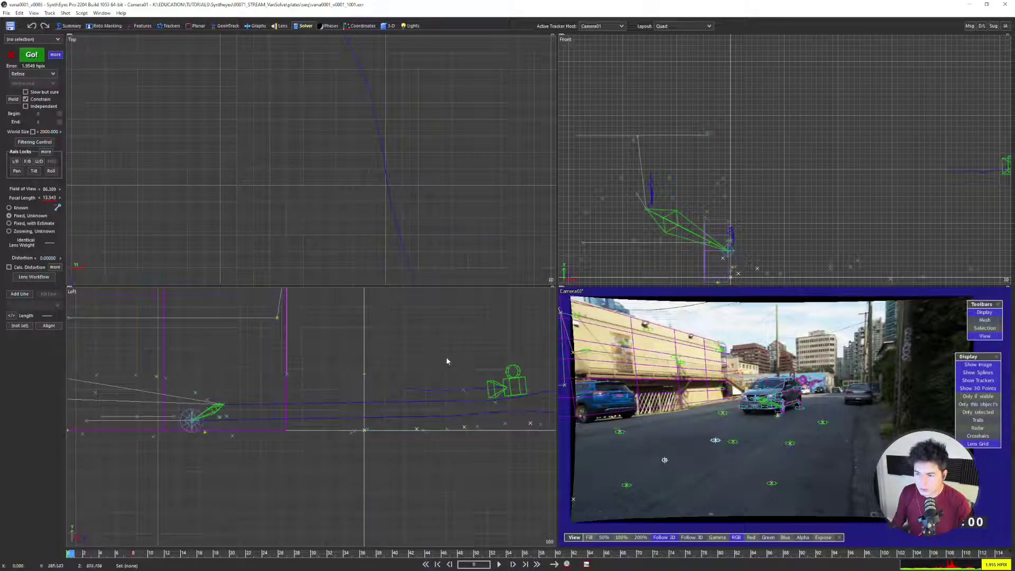
pyautogui.scroll(5, 482, 403)
pyautogui.scroll(-4, 384, 172)
pyautogui.scroll(3, 383, 170)
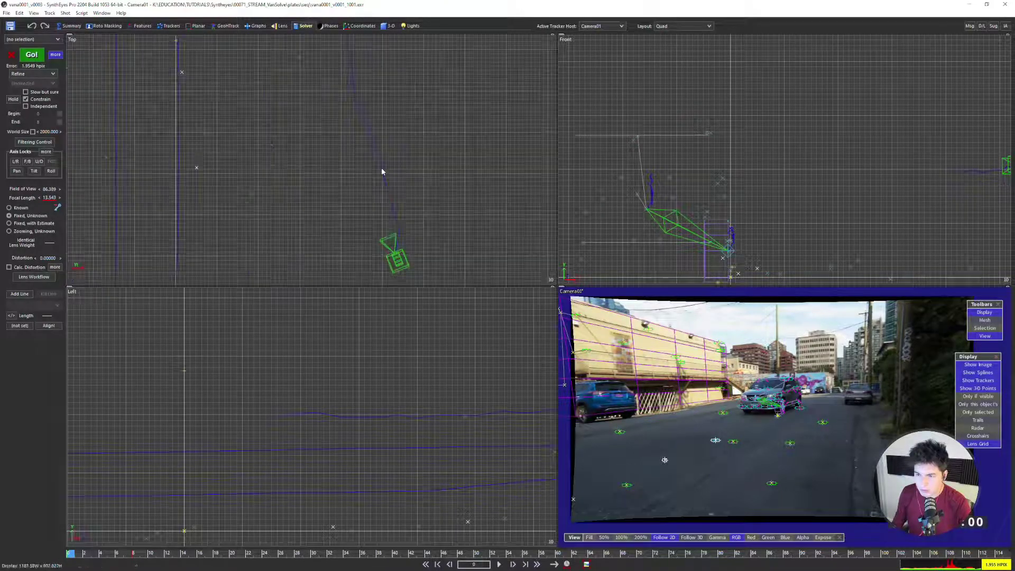
# Enable the position lock on all of Camera01's translation axes and save its solved path as the seed path
pyautogui.click(46, 152)
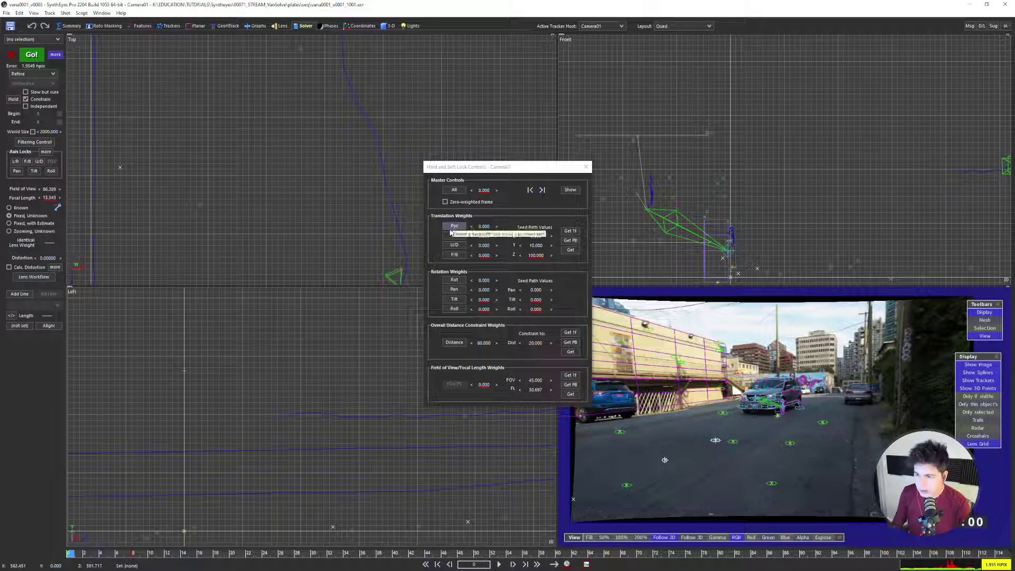
pyautogui.click(454, 227)
pyautogui.click(571, 250)
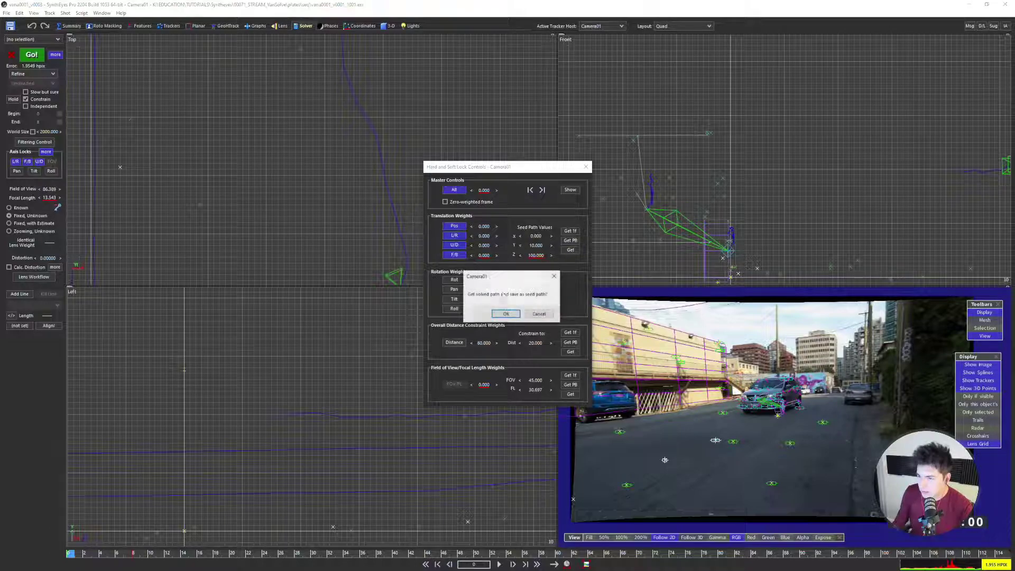
pyautogui.click(506, 314)
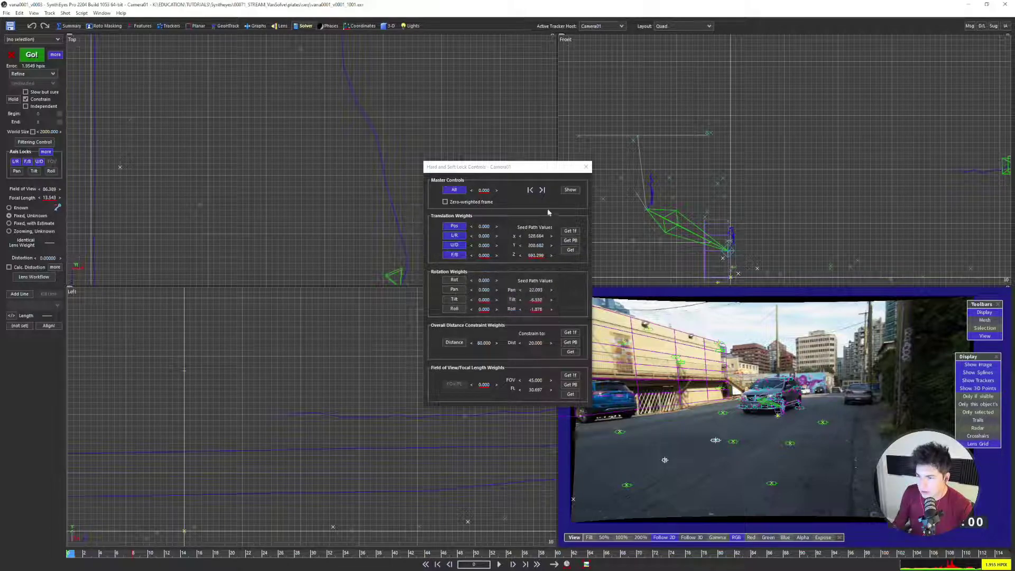
pyautogui.click(586, 167)
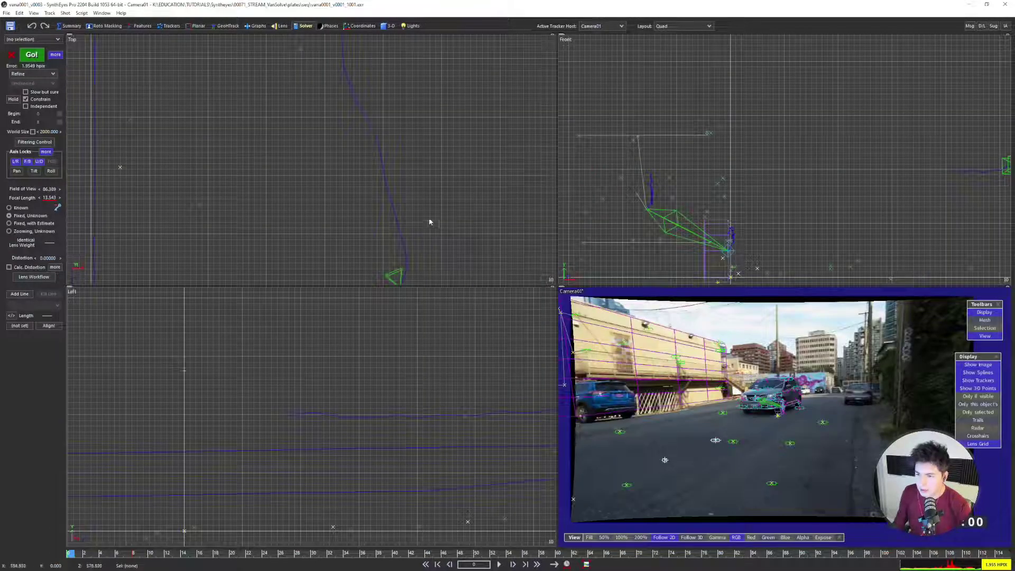
pyautogui.scroll(-3, 391, 173)
pyautogui.scroll(2, 391, 175)
pyautogui.scroll(-3, 388, 199)
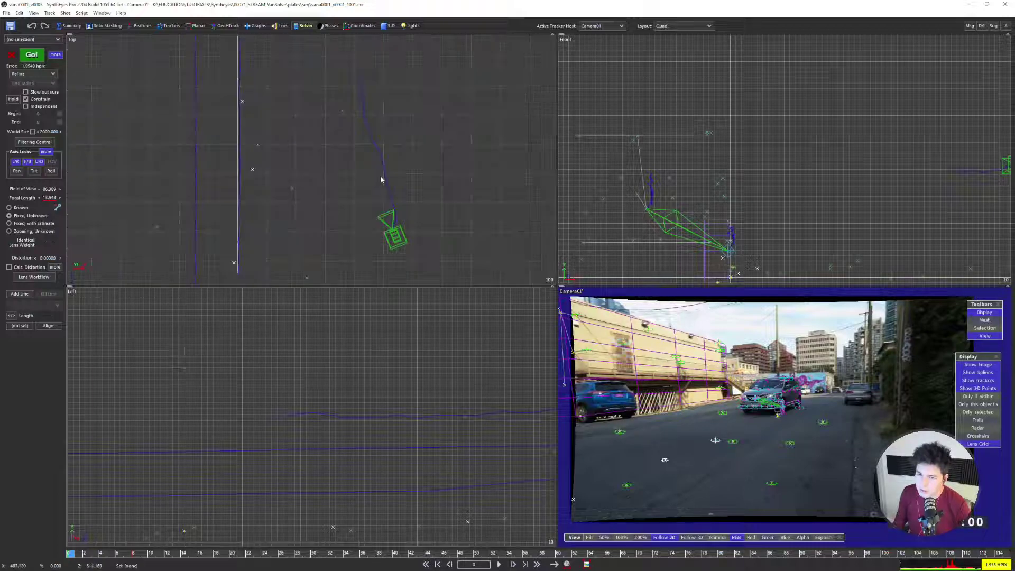
# Make Car the active tracker host and choose Distance as its only path filtering axis
pyautogui.scroll(2, 389, 120)
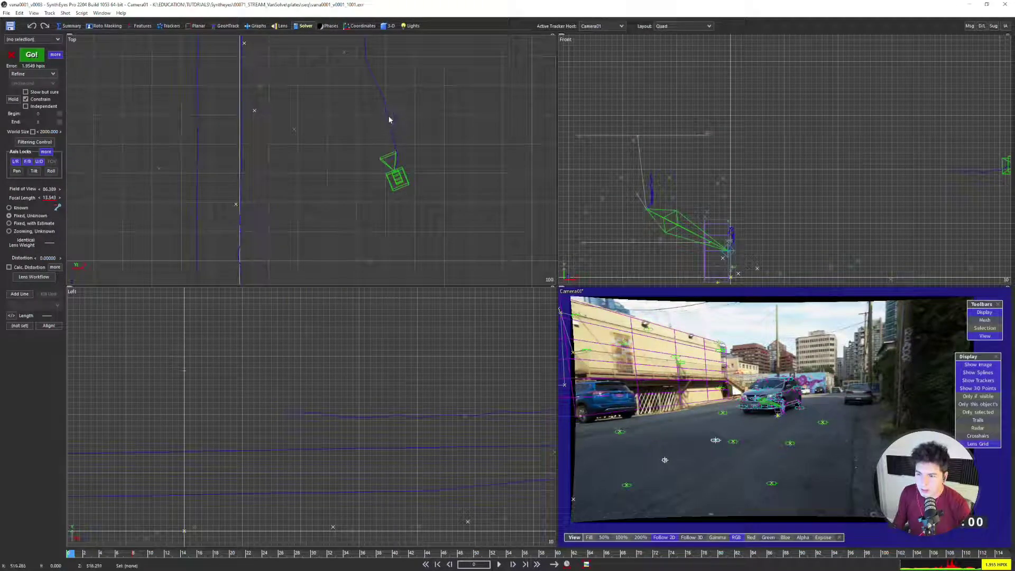
pyautogui.click(595, 25)
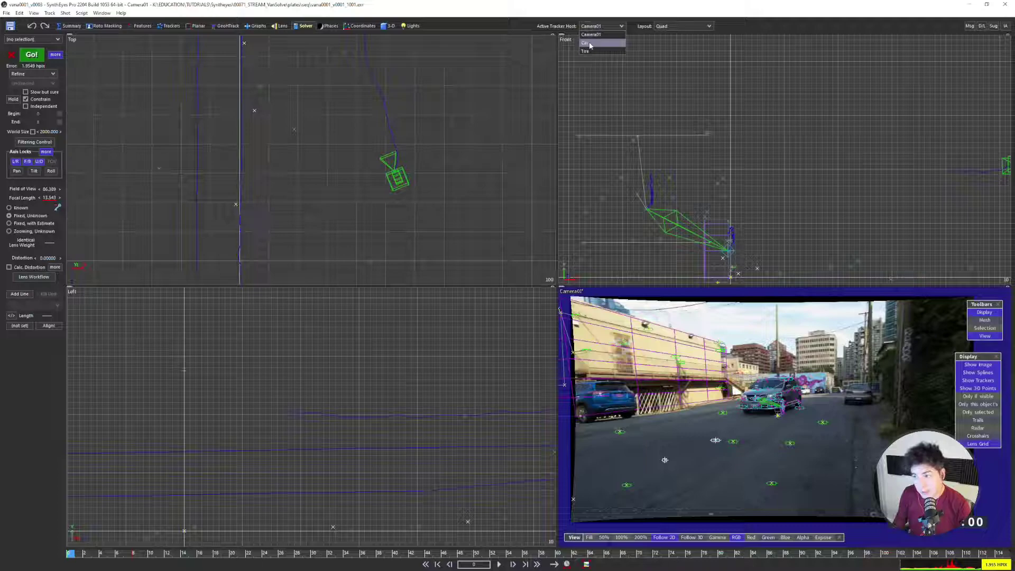
pyautogui.click(590, 46)
pyautogui.click(35, 142)
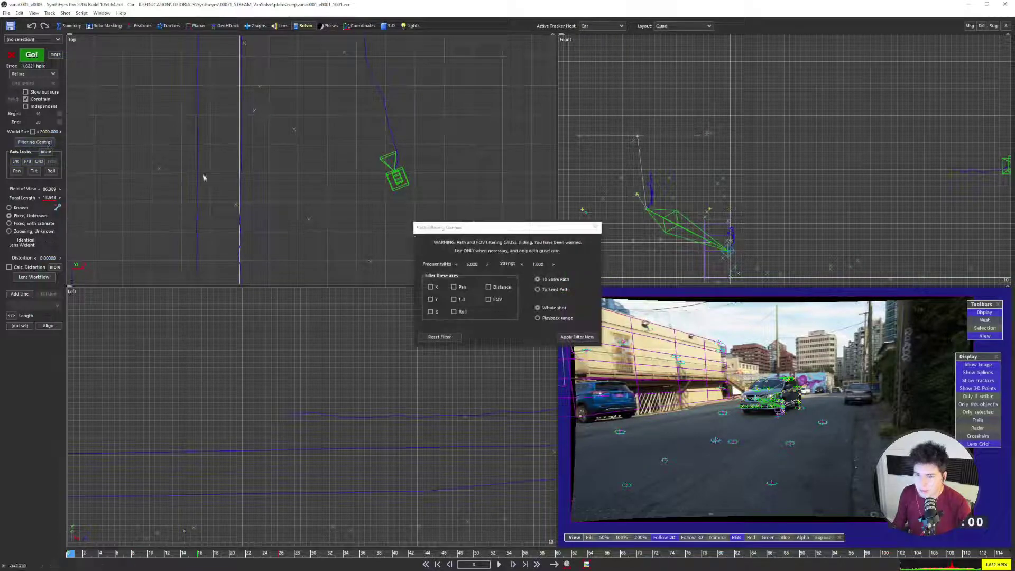
pyautogui.click(488, 287)
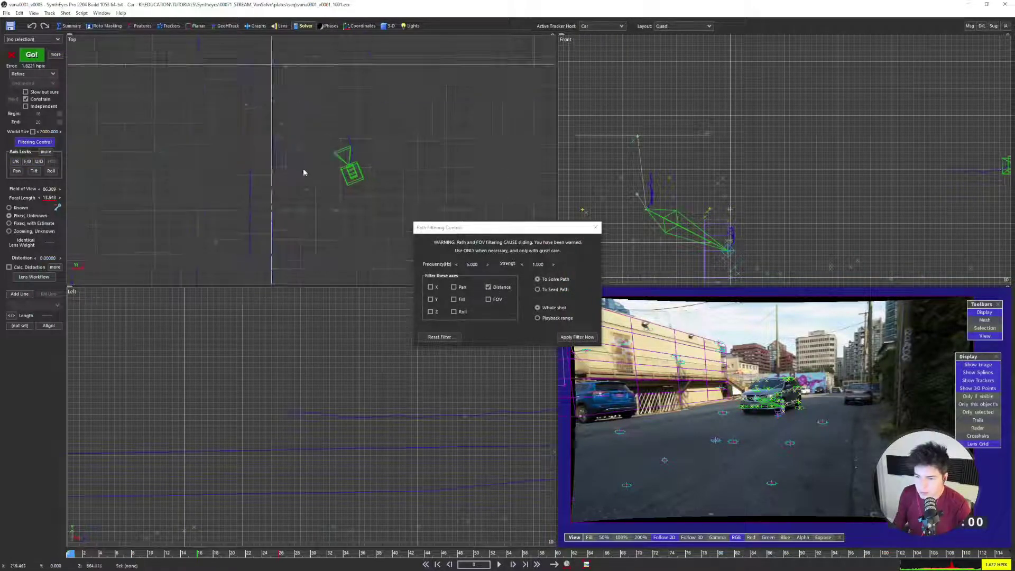
# Apply the Distance filter to the car's solve path over the whole shot at 5 Hz and strength 1
pyautogui.moveTo(316, 176); pyautogui.dragTo(322, 244, button='middle')
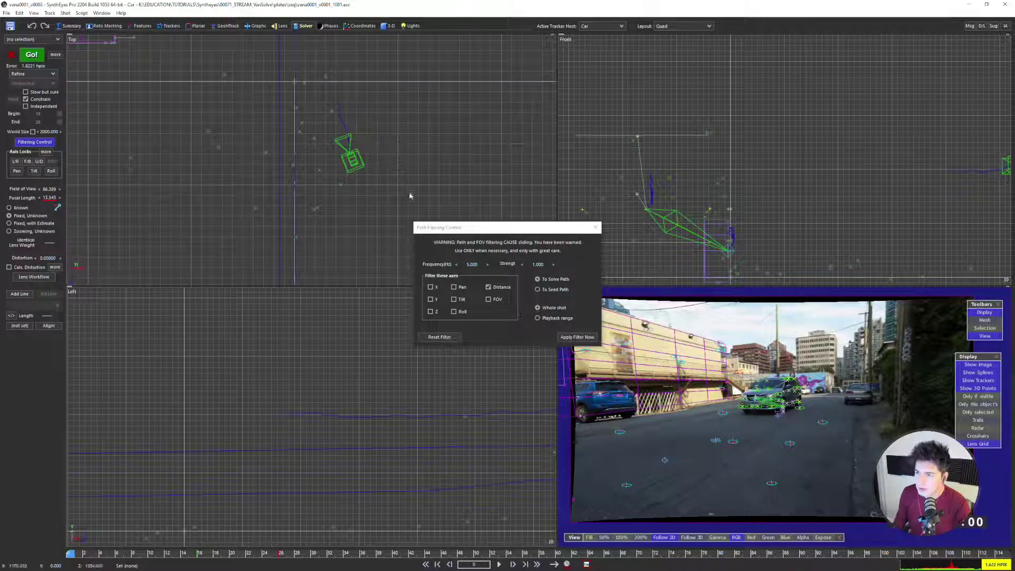
pyautogui.scroll(-3, 325, 164)
pyautogui.moveTo(318, 133); pyautogui.dragTo(321, 197, button='middle')
pyautogui.scroll(4, 314, 157)
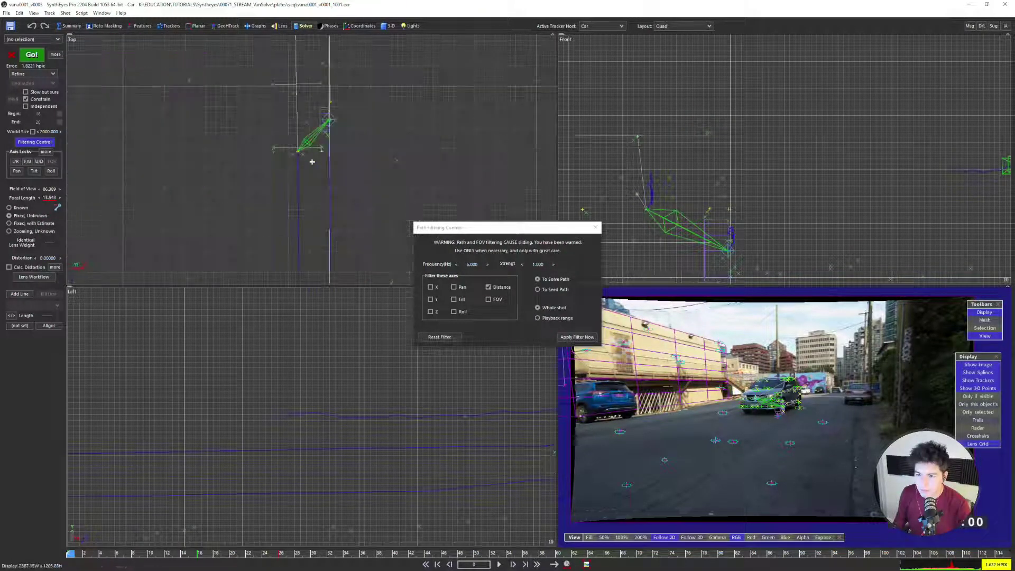
pyautogui.moveTo(313, 159); pyautogui.dragTo(297, 170, button='middle')
pyautogui.press('d')
pyautogui.press('d')
pyautogui.scroll(6, 295, 169)
pyautogui.click(577, 337)
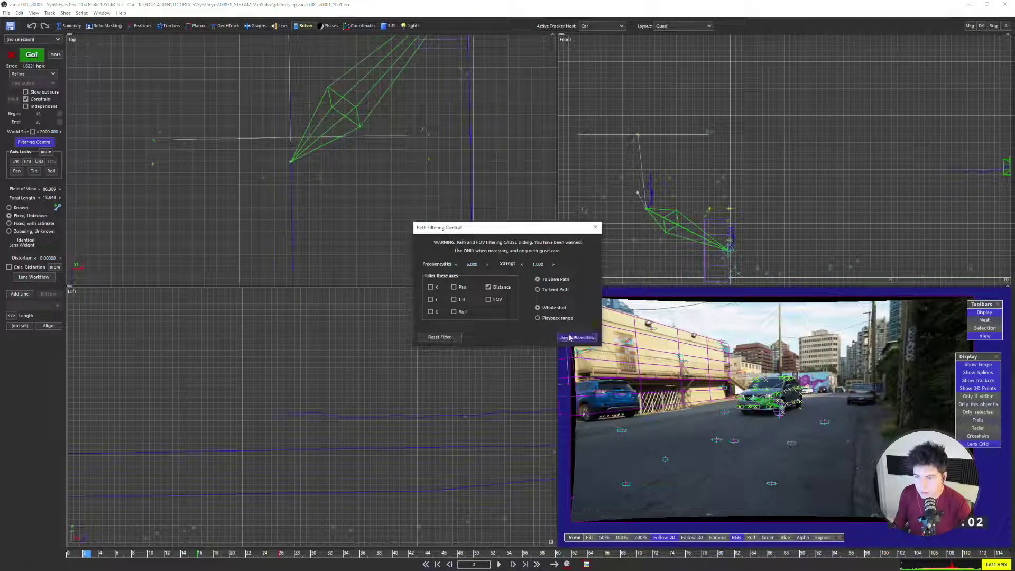
# Examine the smoothness of the car's path in the Top and Front views after filtering
pyautogui.scroll(4, 293, 179)
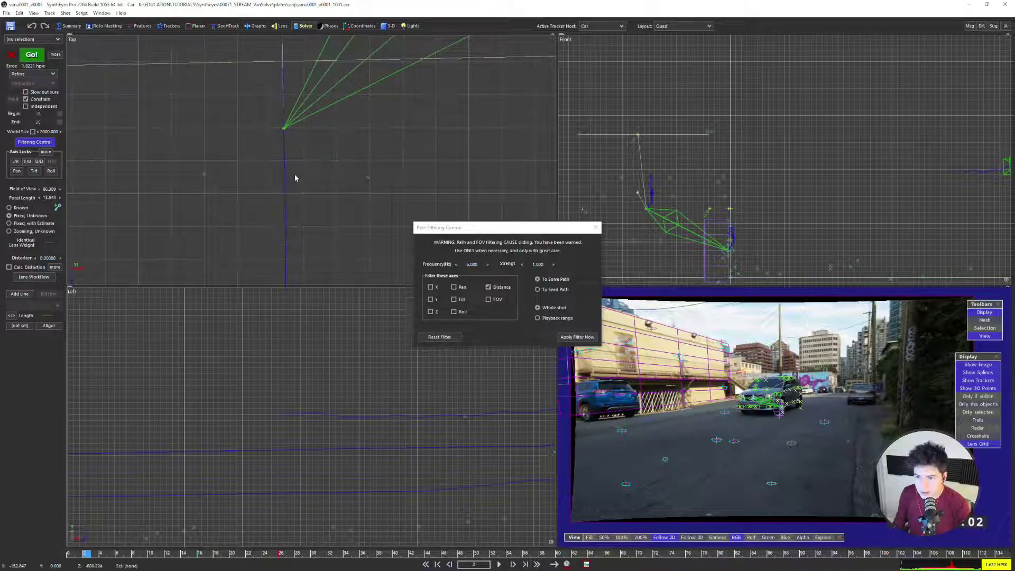
pyautogui.scroll(-8, 296, 159)
pyautogui.moveTo(302, 211); pyautogui.dragTo(300, 75, button='middle')
pyautogui.scroll(-4, 297, 202)
pyautogui.scroll(4, 293, 218)
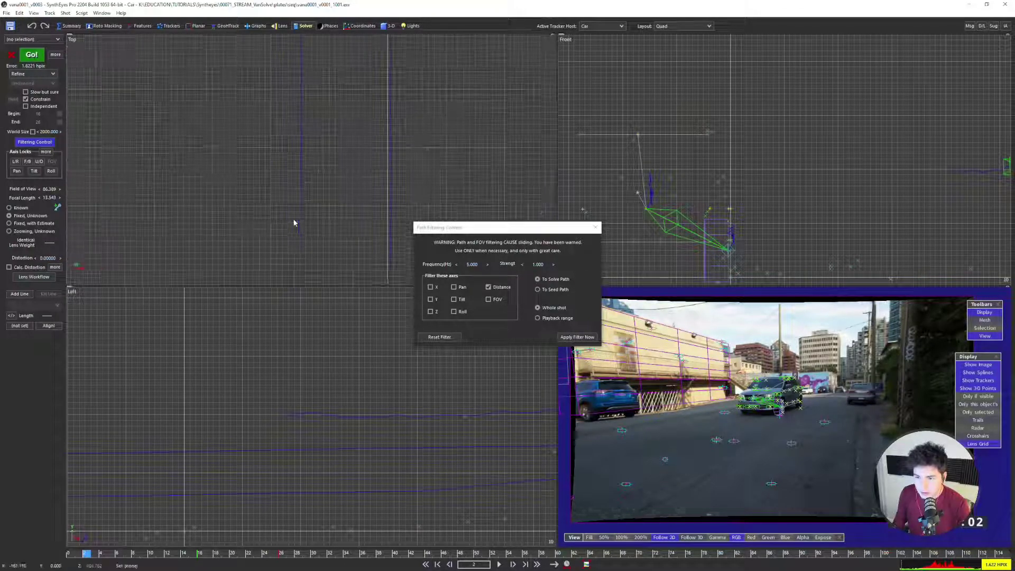
pyautogui.moveTo(293, 218); pyautogui.dragTo(284, 106, button='middle')
pyautogui.moveTo(290, 207); pyautogui.dragTo(296, 170, button='middle')
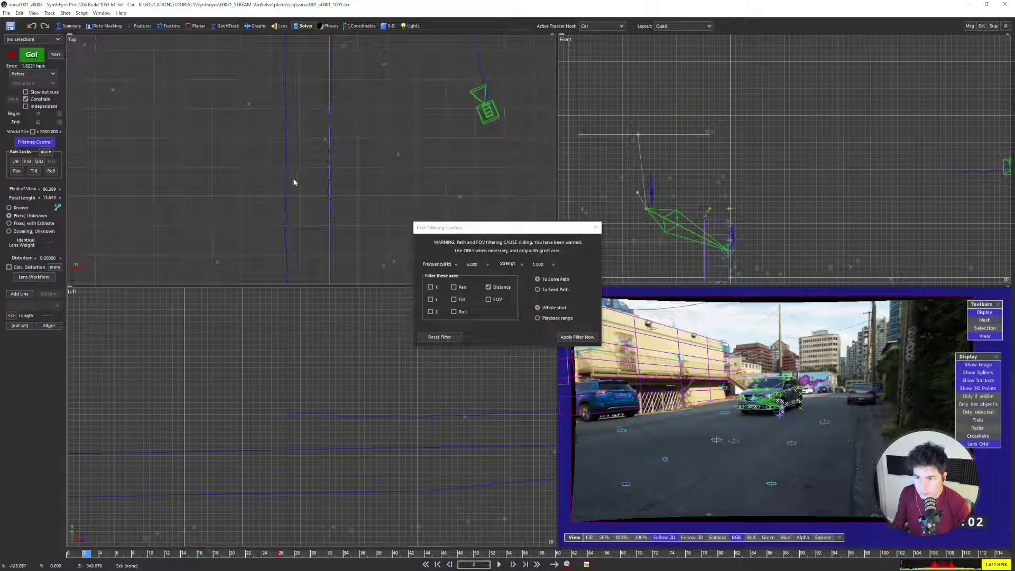
pyautogui.scroll(4, 290, 170)
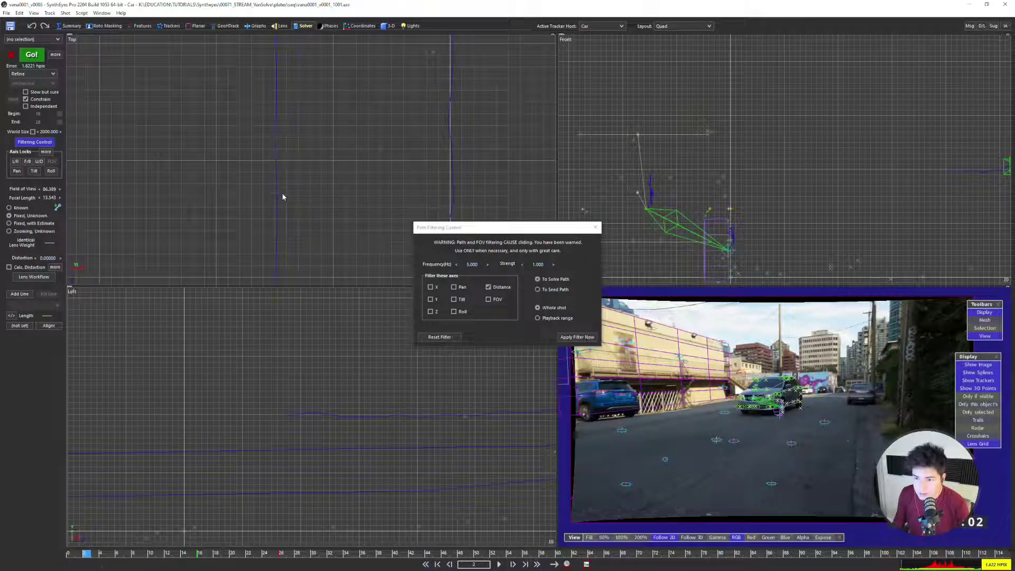
pyautogui.scroll(5, 659, 256)
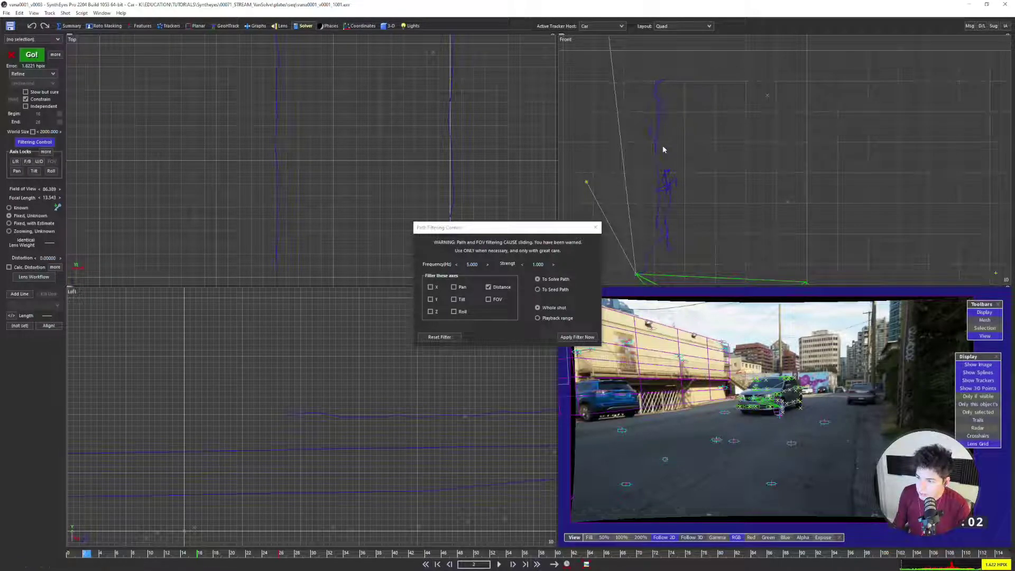
pyautogui.scroll(3, 661, 136)
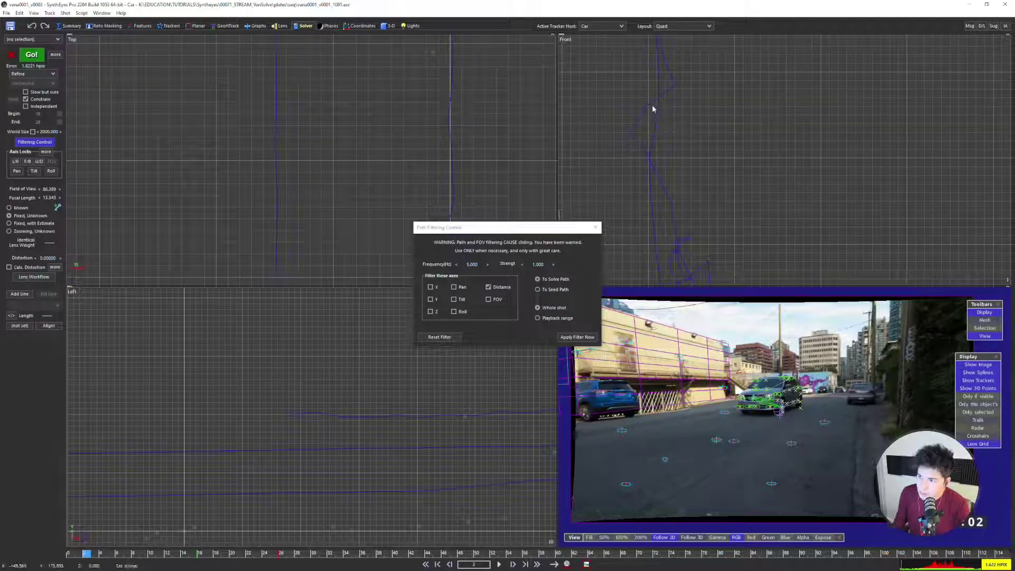
pyautogui.scroll(-5, 272, 137)
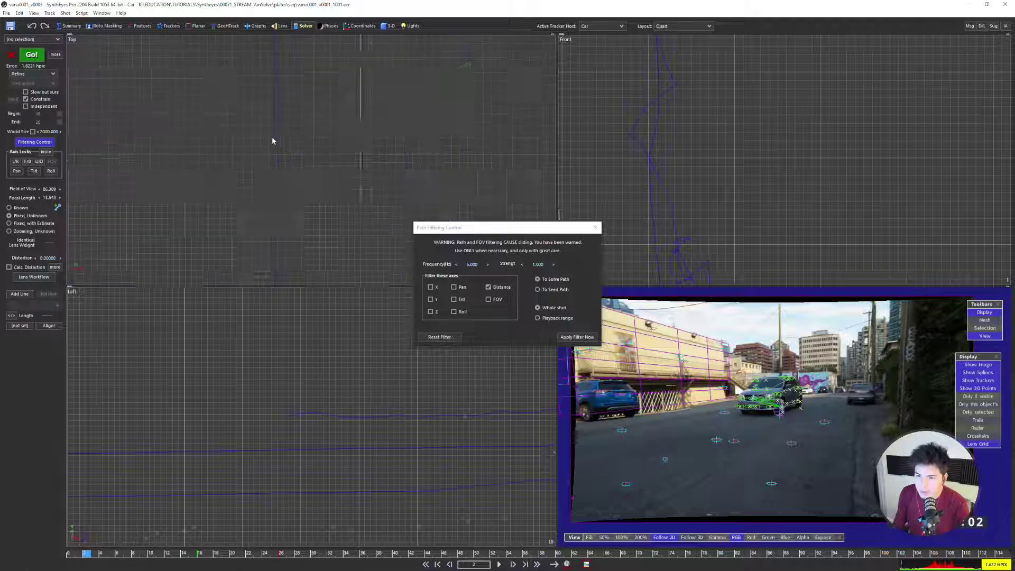
pyautogui.scroll(-3, 699, 151)
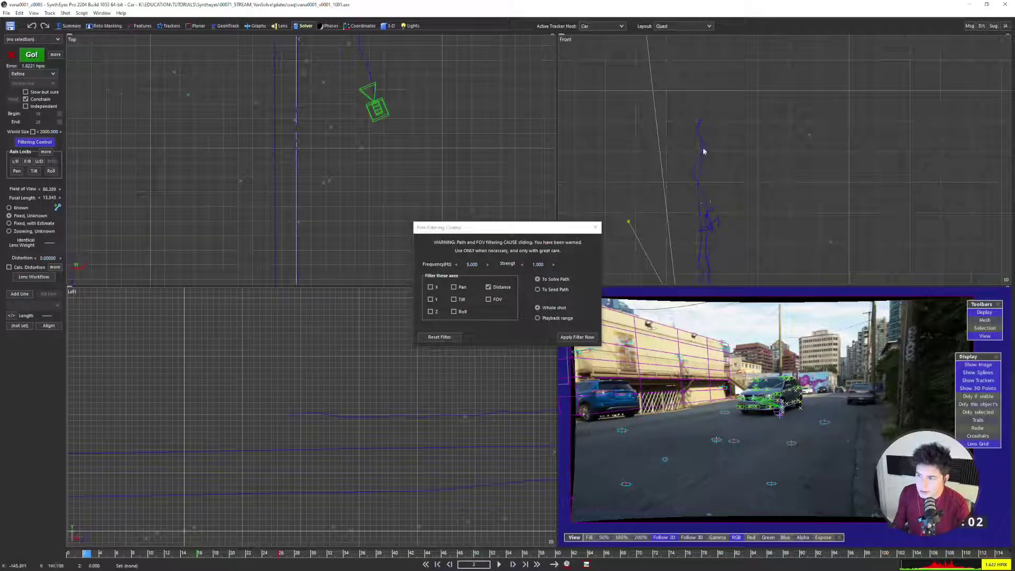
pyautogui.scroll(-3, 339, 201)
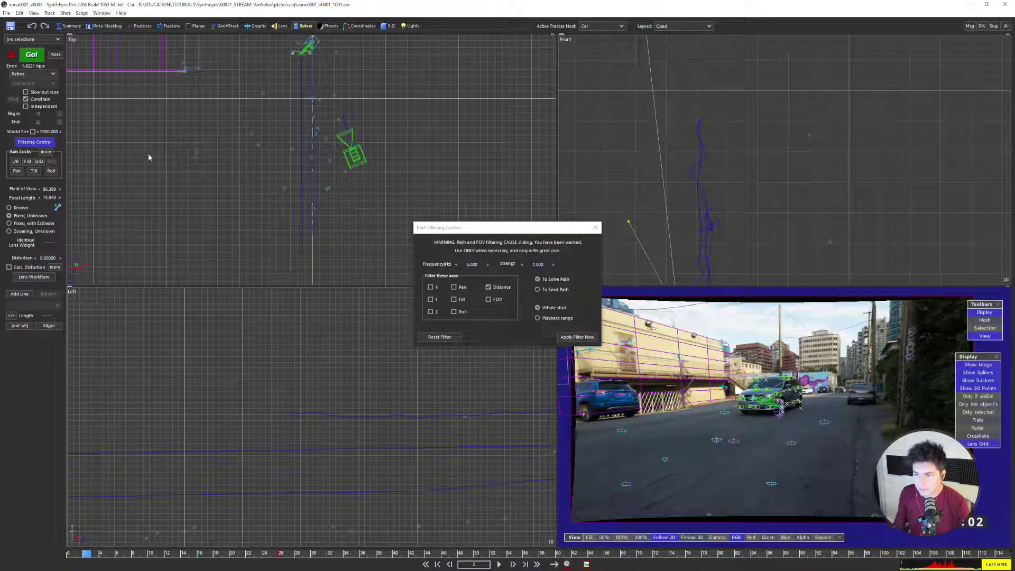
# Return to the first frame and close the Path Filtering Control
pyautogui.click(46, 152)
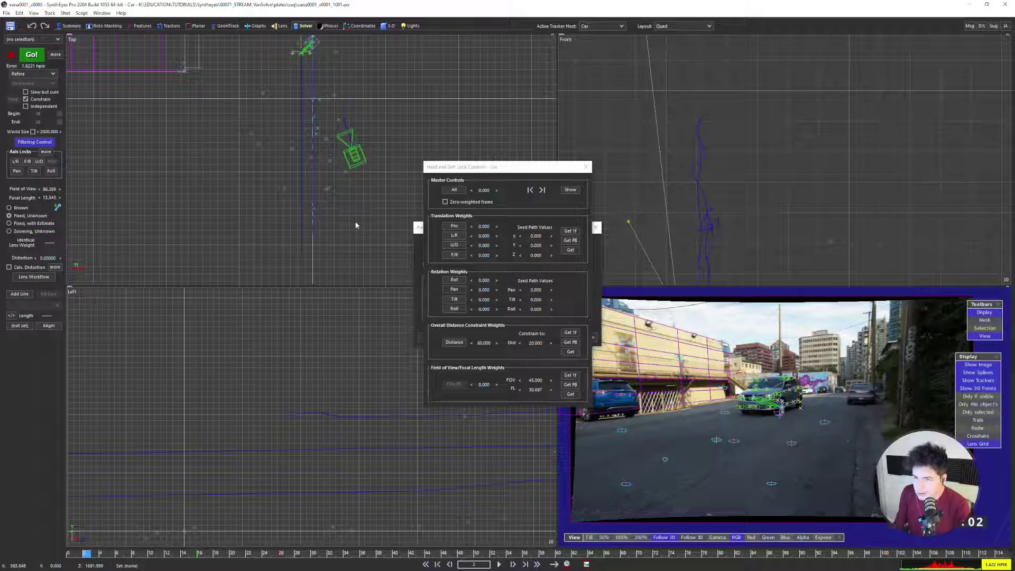
pyautogui.click(585, 167)
pyautogui.press('Home')
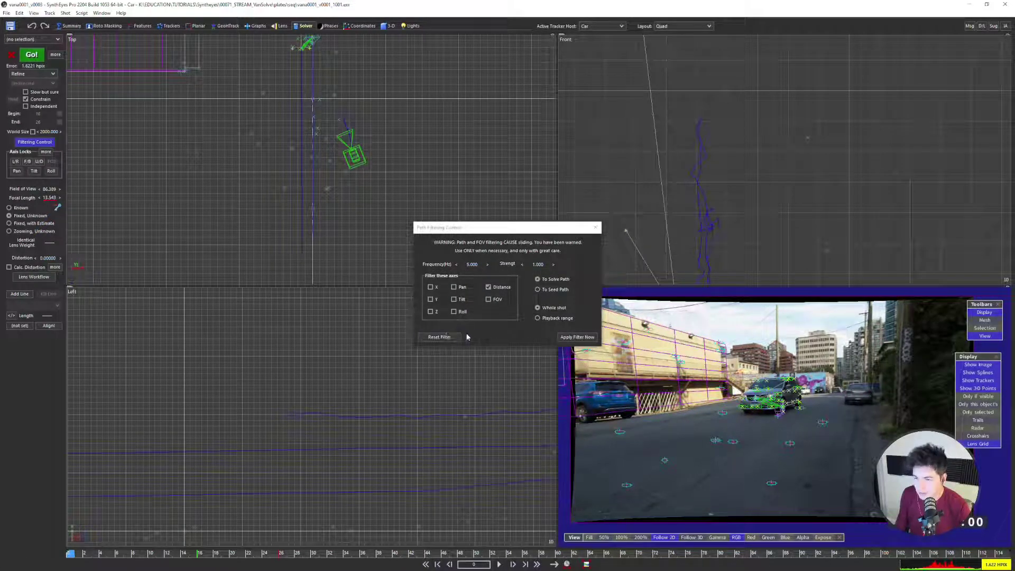
pyautogui.click(595, 227)
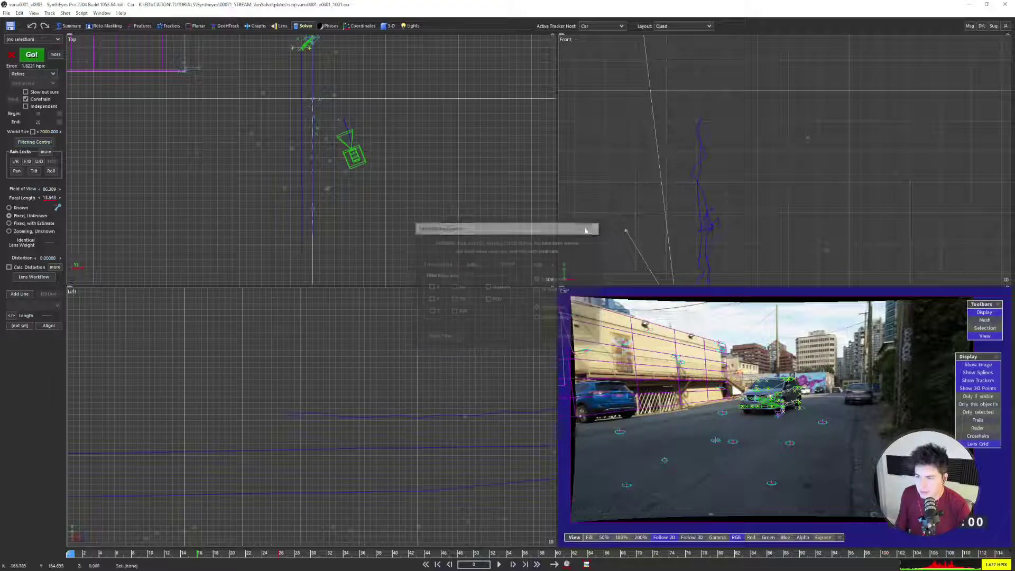
# Enable the Car's overall distance constraint with a weight of 100 and save its solved distance as the constraint
pyautogui.click(46, 151)
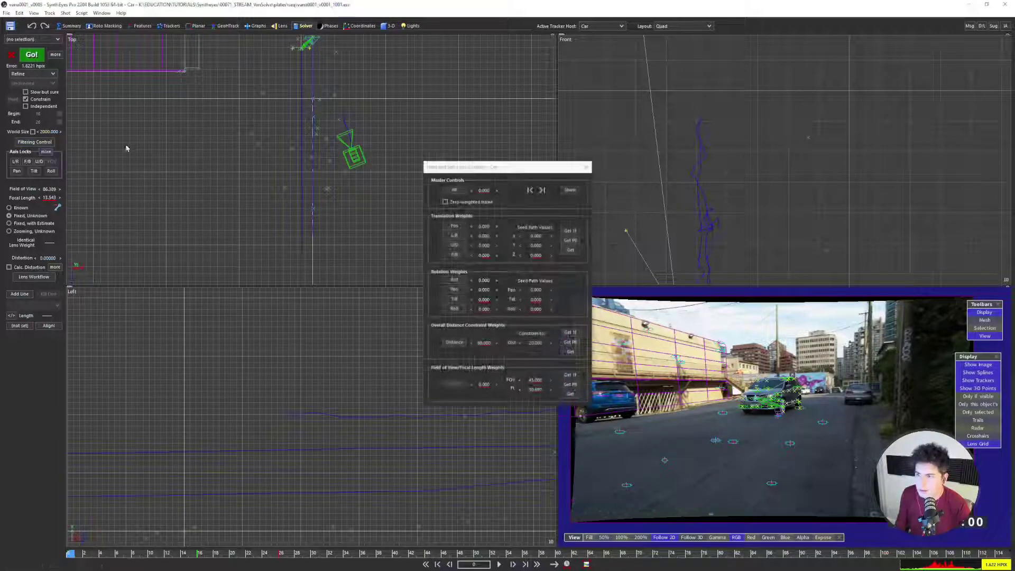
pyautogui.click(482, 343)
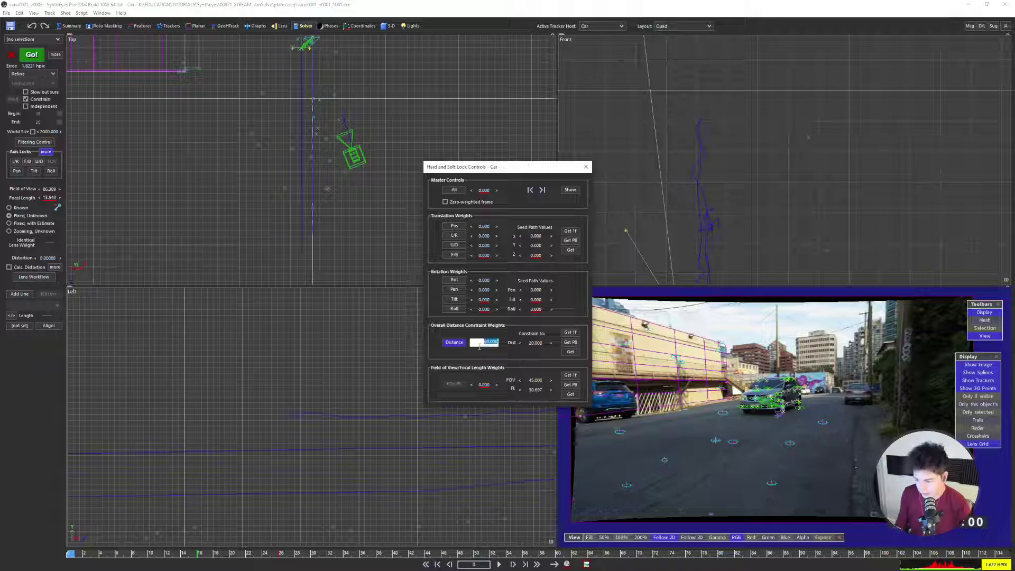
pyautogui.press('Return')
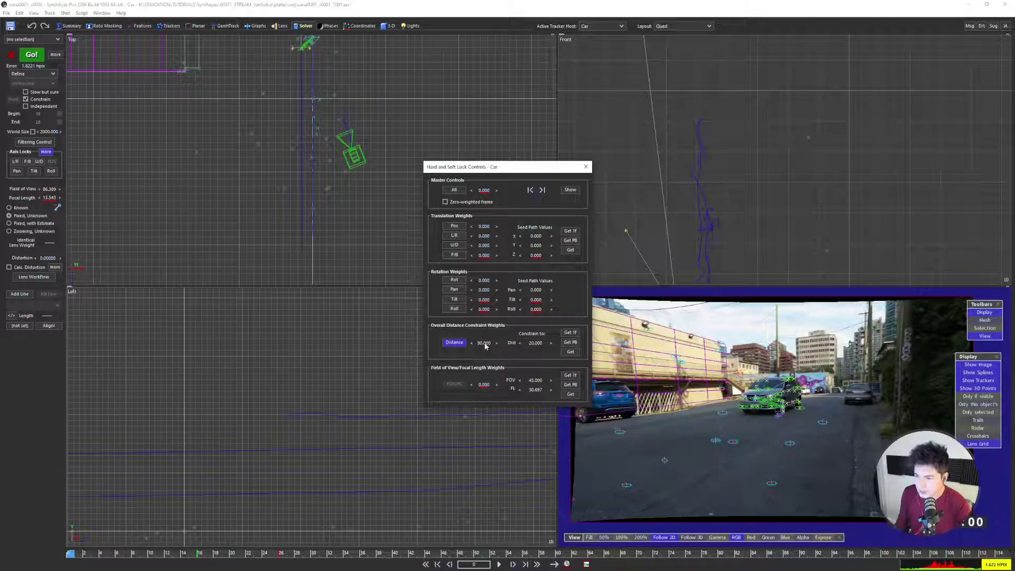
pyautogui.click(484, 342)
pyautogui.write('100')
pyautogui.press('Return')
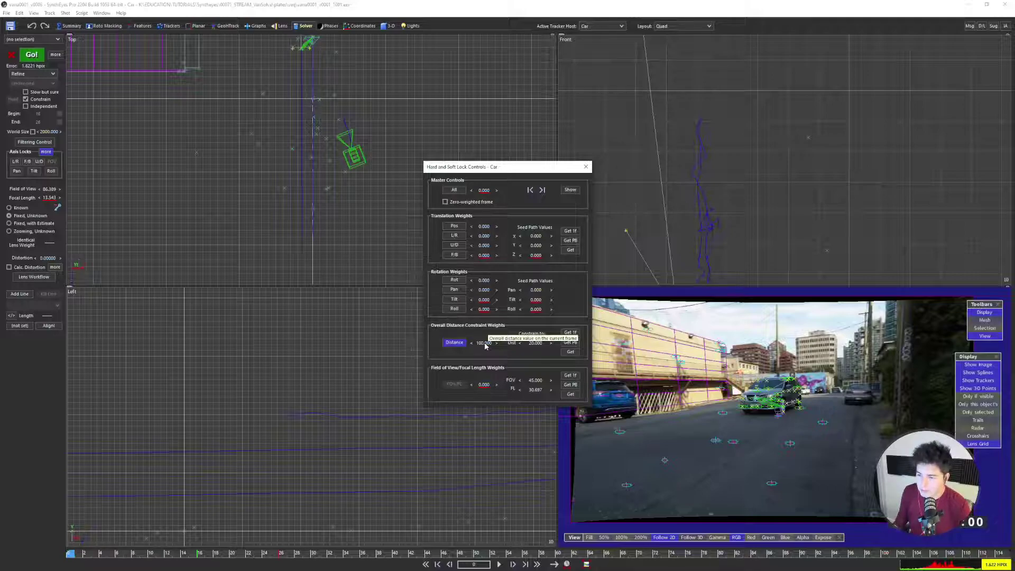
pyautogui.click(485, 344)
pyautogui.click(571, 351)
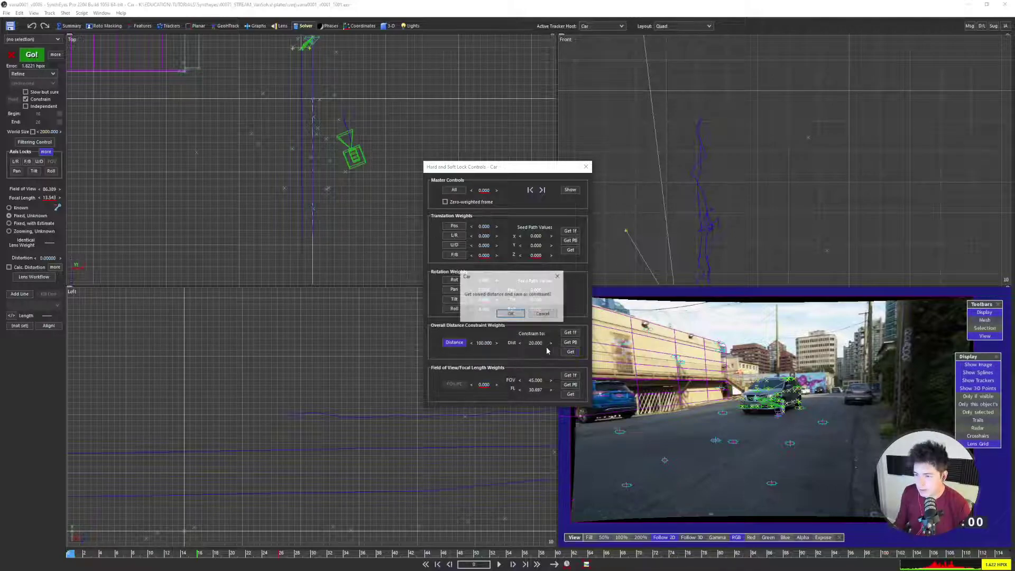
# Play the shot from the start to review the car and wheel motion, stopping at frame 49
pyautogui.press('space')
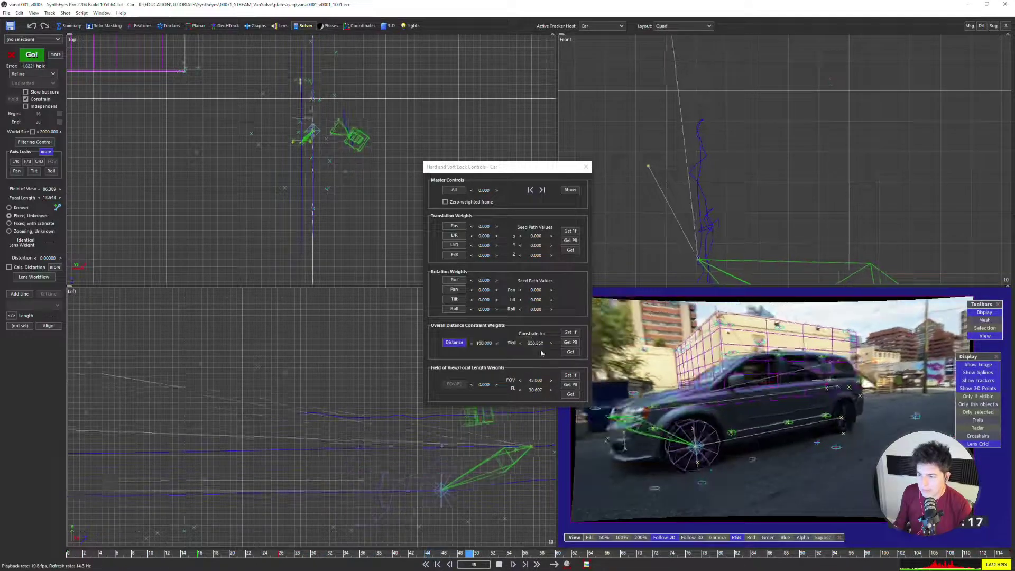
pyautogui.press('space')
pyautogui.press('Home')
pyautogui.press('space')
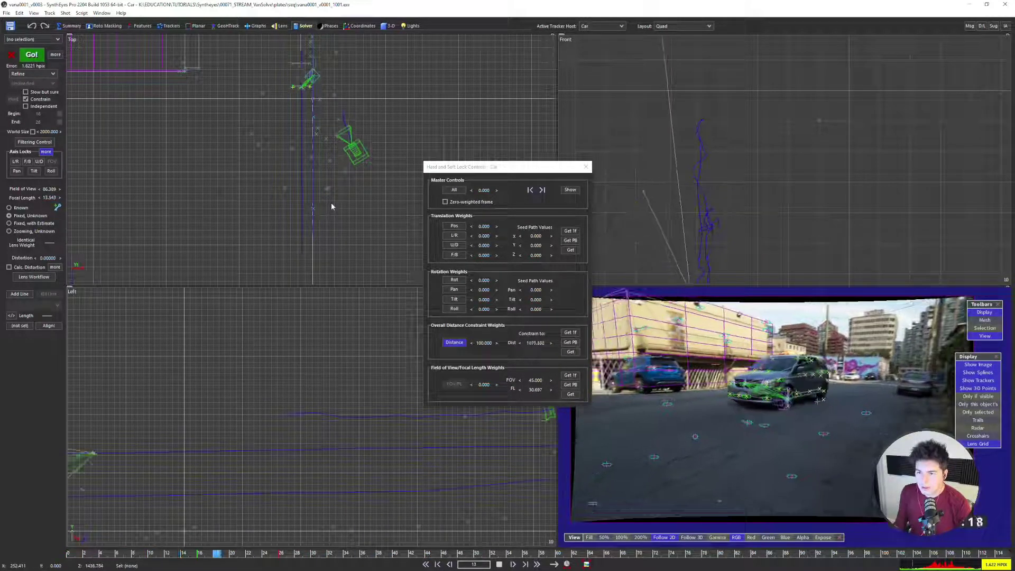
pyautogui.press('space')
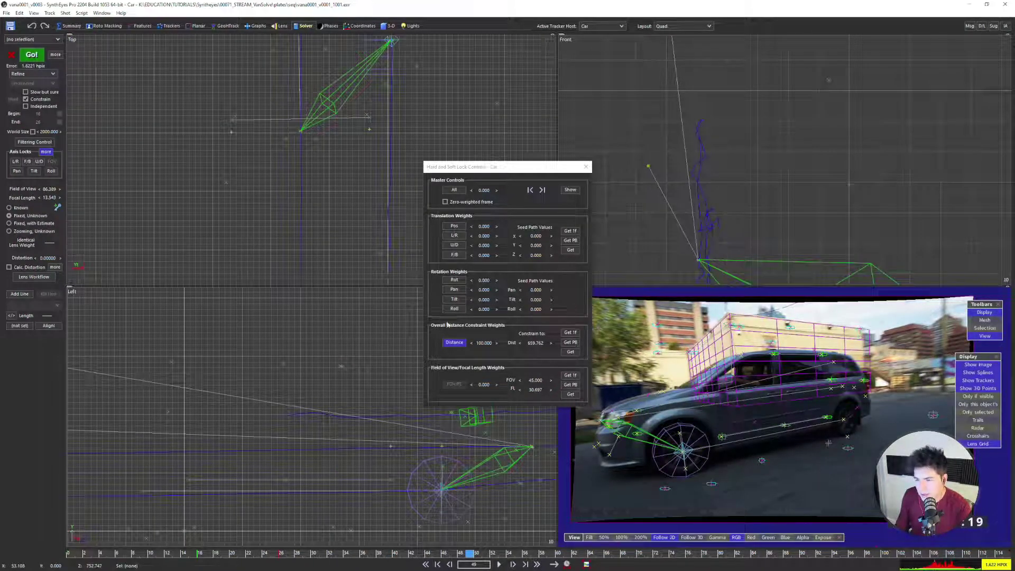
# Inspect the car's path and tracker points around the van in the Top view
pyautogui.scroll(-3, 307, 186)
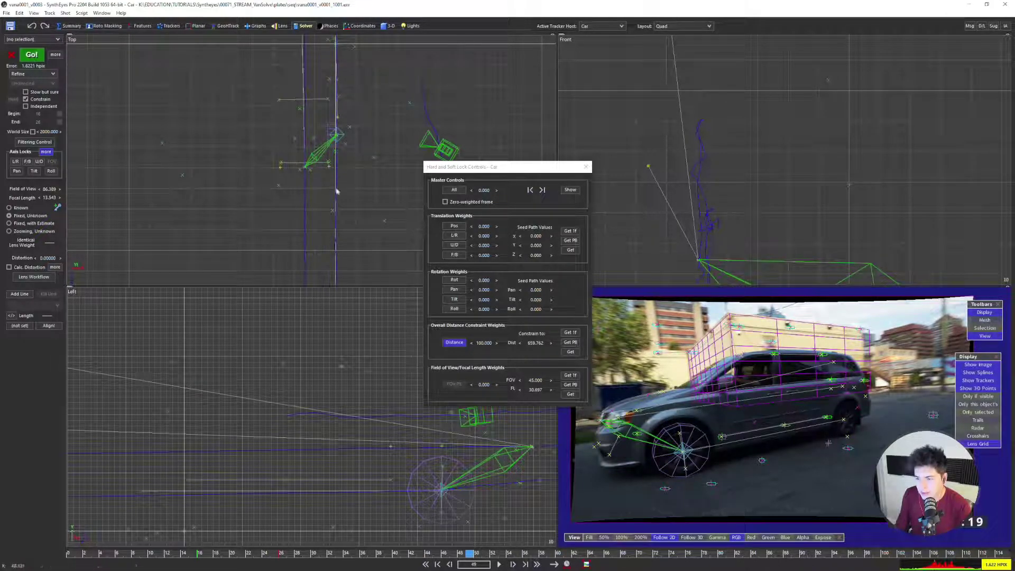
pyautogui.scroll(3, 307, 167)
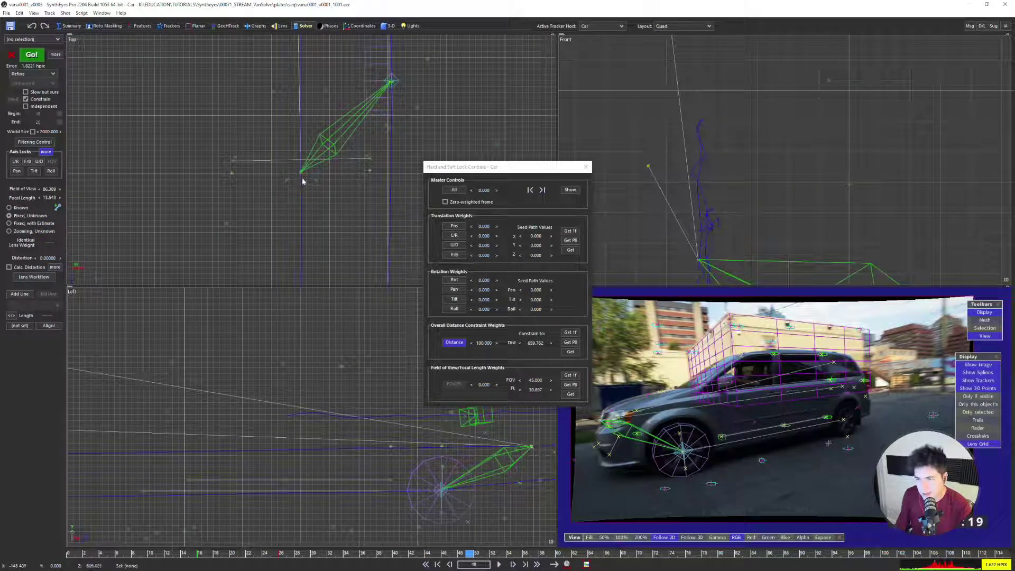
pyautogui.scroll(-5, 304, 183)
pyautogui.moveTo(314, 78); pyautogui.dragTo(314, 165, button='middle')
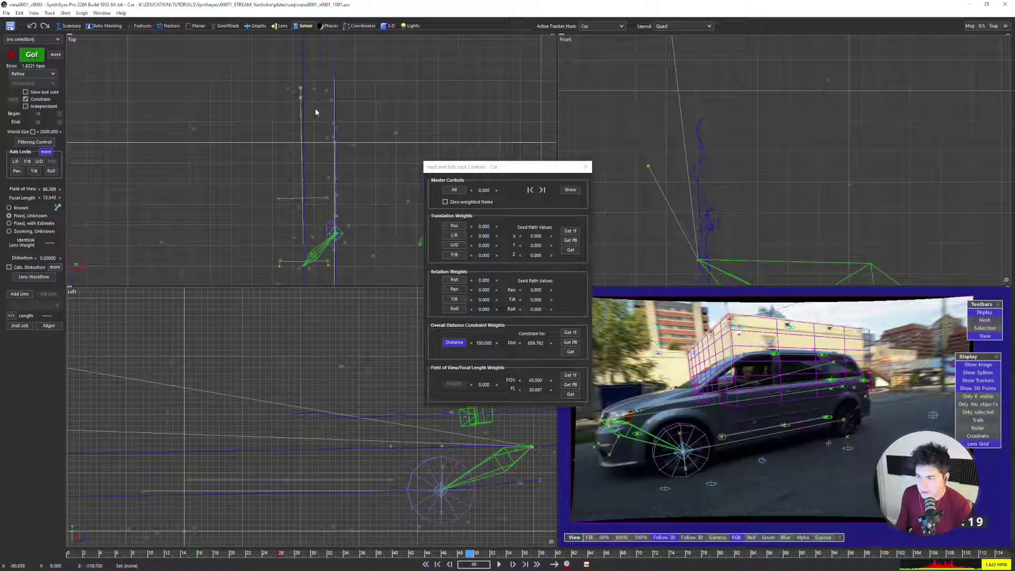
# Return to the first frame and select Tracker56, the far end point of the car's tracker line, in the Top view
pyautogui.hotkey('shift', 'a')
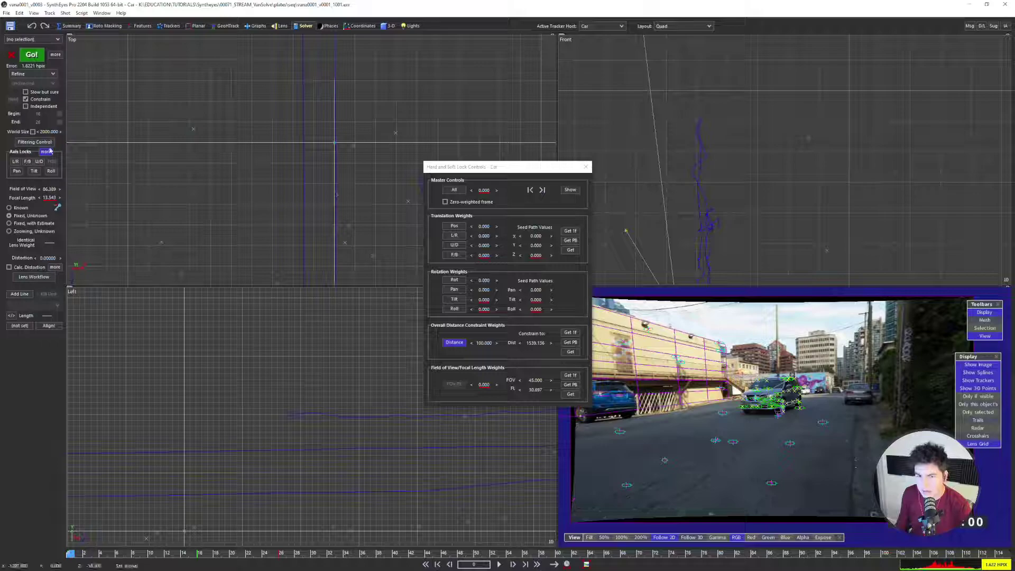
pyautogui.scroll(-5, 321, 118)
pyautogui.moveTo(327, 91); pyautogui.dragTo(320, 167, button='middle')
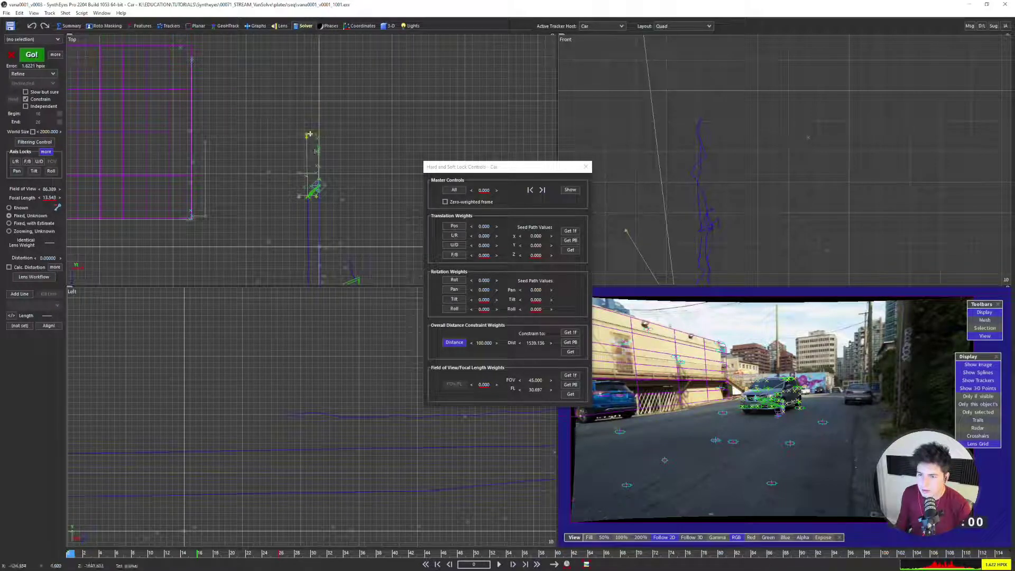
pyautogui.scroll(5, 311, 133)
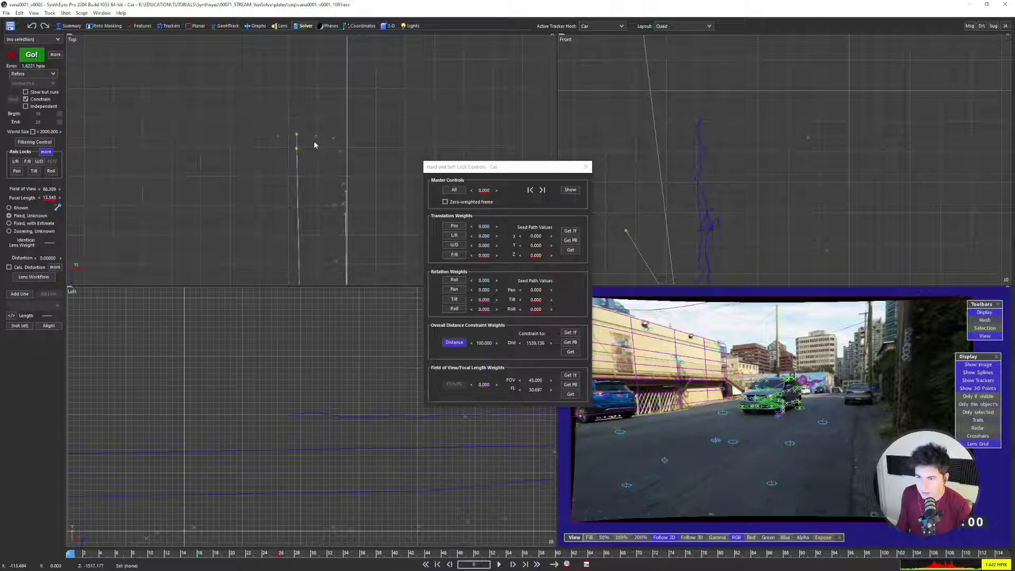
pyautogui.scroll(2, 313, 146)
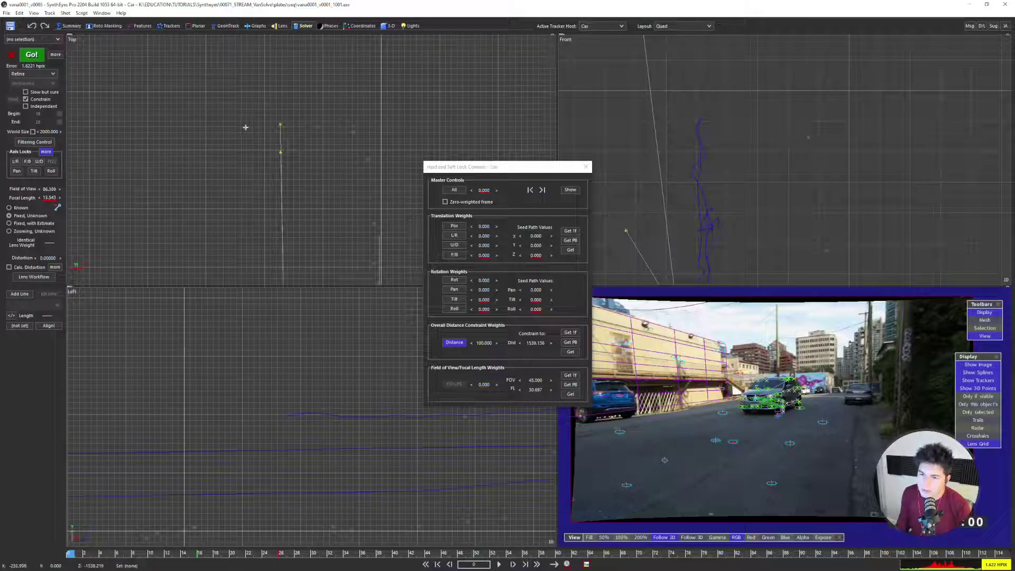
pyautogui.click(280, 125)
pyautogui.click(317, 126)
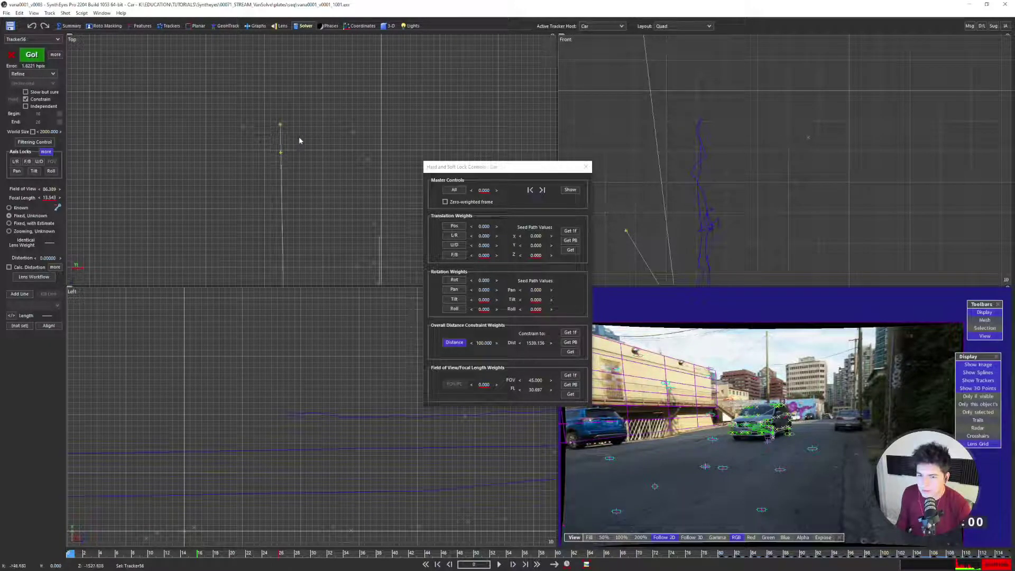
# Close the Car's lock controls, run the refine solve with the distance constraint enabled, and accept the result
pyautogui.scroll(-2, 301, 148)
pyautogui.moveTo(300, 231); pyautogui.dragTo(309, 142, button='middle')
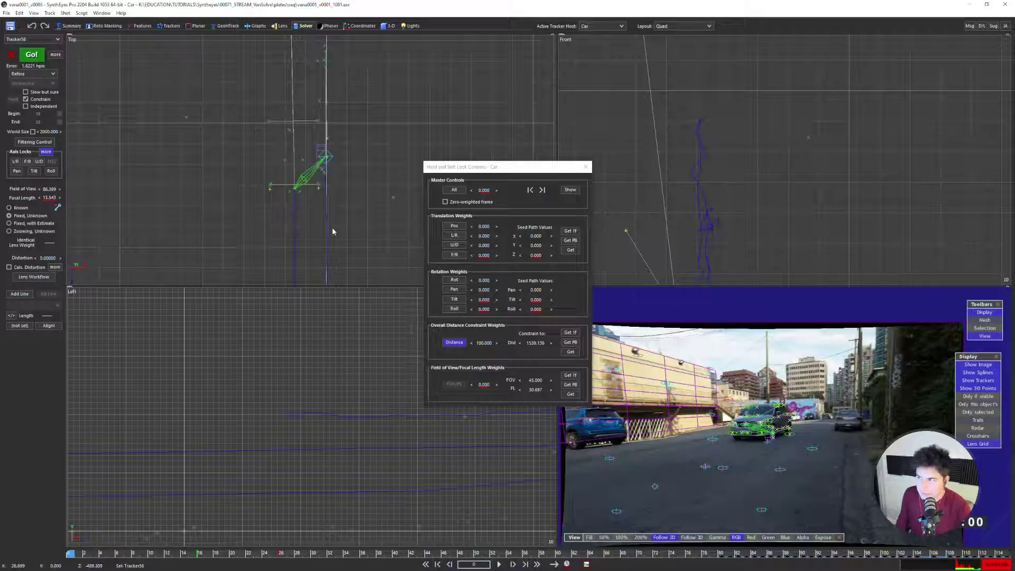
pyautogui.click(586, 167)
pyautogui.click(39, 60)
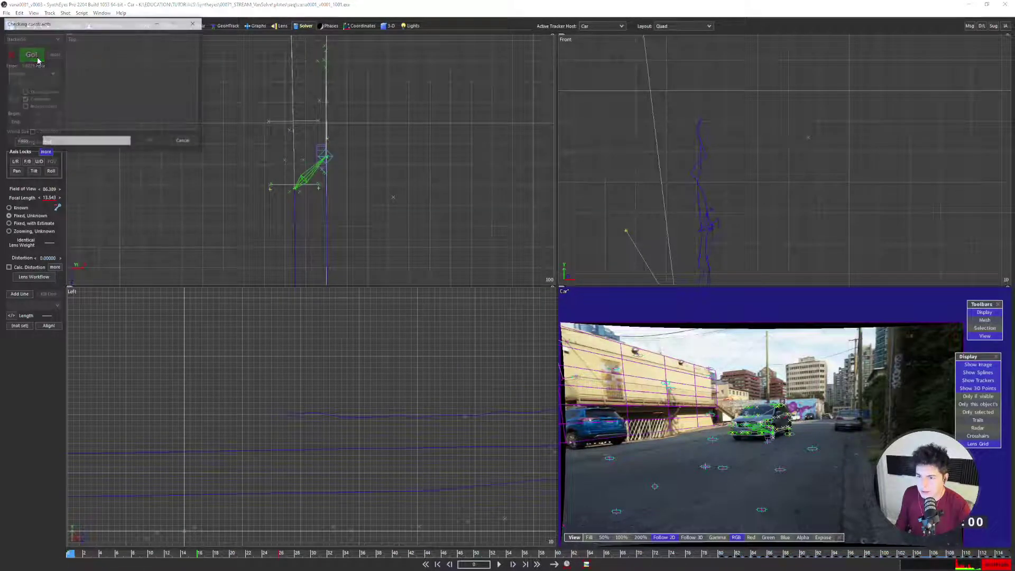
pyautogui.click(157, 144)
# Compare the Car's solve before and after refining by repeatedly undoing and redoing it in the Top view
pyautogui.hotkey('ctrl', 'z')
pyautogui.scroll(-4, 341, 198)
pyautogui.hotkey('ctrl', 'y')
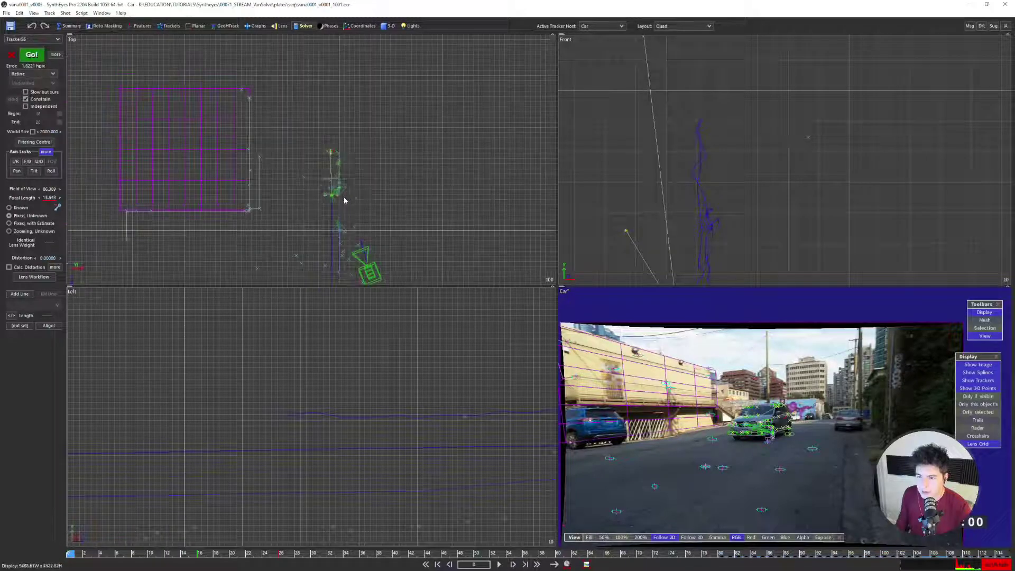
pyautogui.scroll(3, 332, 238)
pyautogui.hotkey('ctrl', 'z')
pyautogui.hotkey('ctrl', 'y')
pyautogui.hotkey('ctrl', 'z')
pyautogui.hotkey('ctrl', 'y')
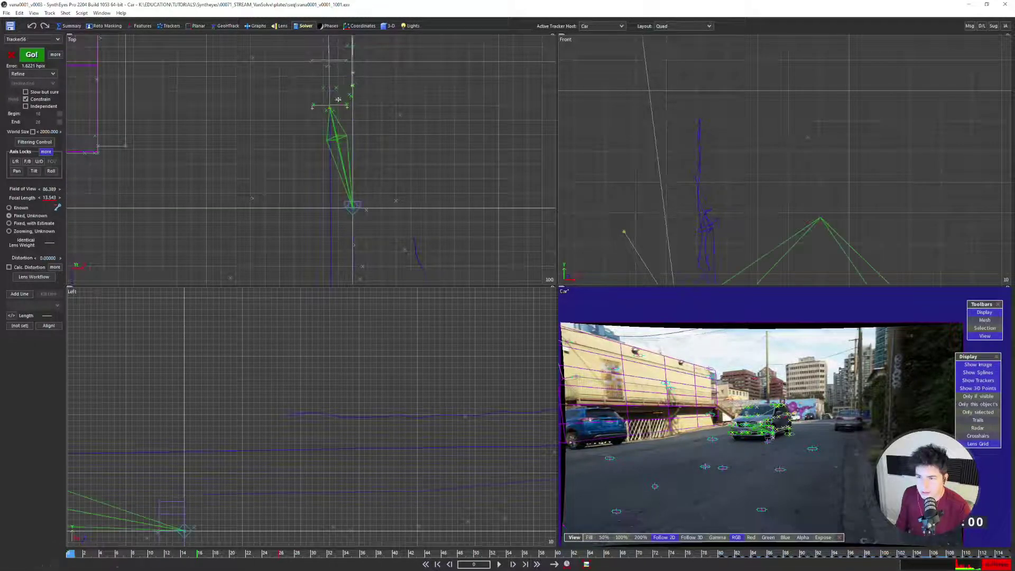
pyautogui.moveTo(339, 89); pyautogui.dragTo(337, 161, button='middle')
pyautogui.scroll(3, 335, 153)
pyautogui.hotkey('ctrl', 'z')
pyautogui.hotkey('ctrl', 'y')
pyautogui.hotkey('ctrl', 'z')
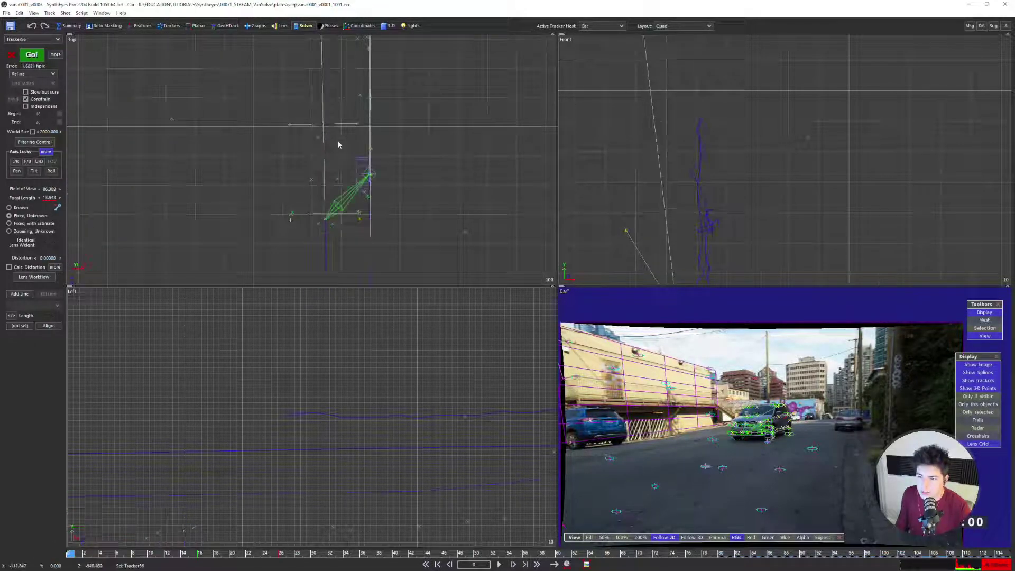
pyautogui.hotkey('ctrl', 'y')
# Play the refined solve in the camera view, and frame the shot in the camera-locked perspective view
pyautogui.press('space')
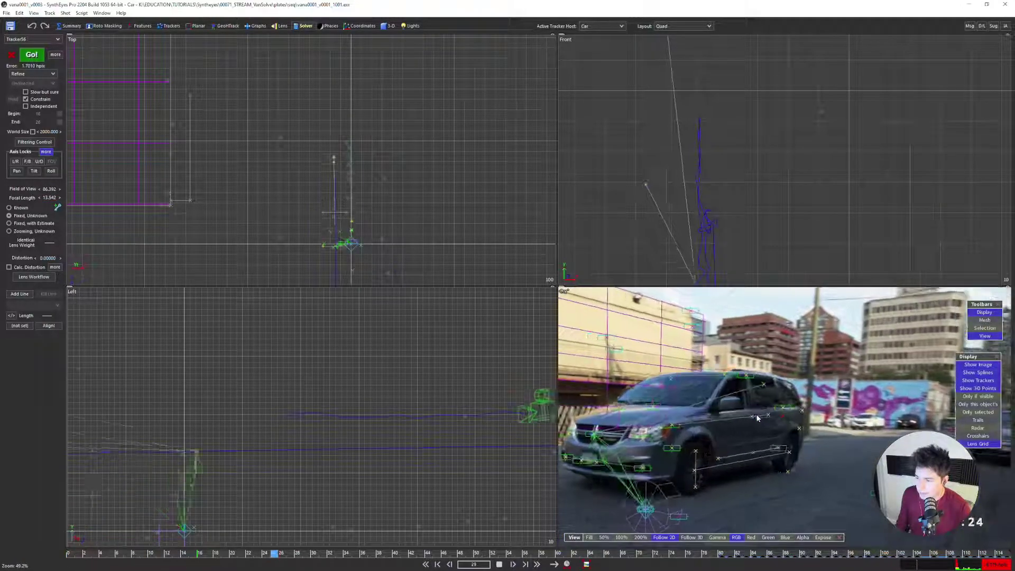
pyautogui.press('7')
pyautogui.click(628, 327)
pyautogui.scroll(-7, 629, 326)
pyautogui.moveTo(421, 341); pyautogui.dragTo(522, 331, button='middle')
pyautogui.scroll(1, 522, 331)
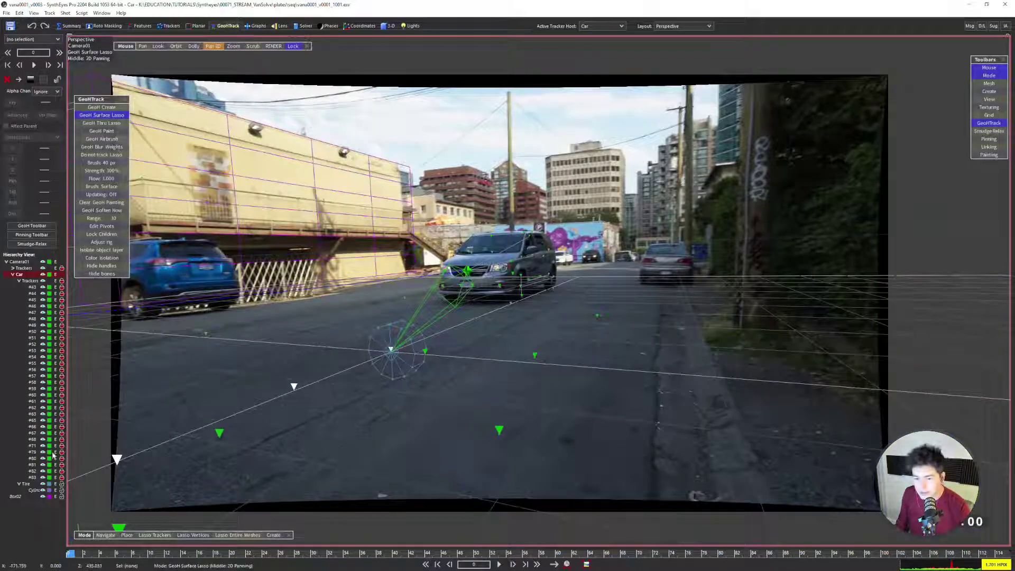
# Select the Tire in the hierarchy and play the shot to check how it follows the van's wheel
pyautogui.click(24, 483)
pyautogui.press('space')
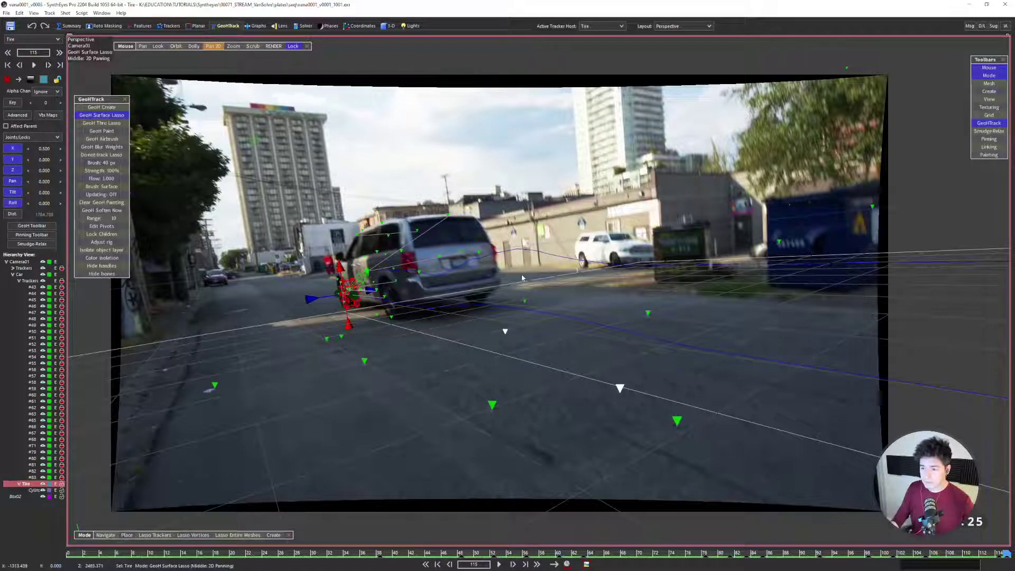
pyautogui.press('4')
pyautogui.scroll(1, 491, 286)
pyautogui.moveTo(504, 308)
pyautogui.mouseDown(button='middle')
pyautogui.moveTo(501, 287)
pyautogui.moveTo(543, 282)
pyautogui.moveTo(500, 308)
pyautogui.mouseUp(button='middle')
pyautogui.press('5')
pyautogui.scroll(-1, 504, 291)
pyautogui.scroll(1, 503, 291)
pyautogui.hotkey('shift', 'a')
pyautogui.scroll(1, 498, 301)
pyautogui.press('space')
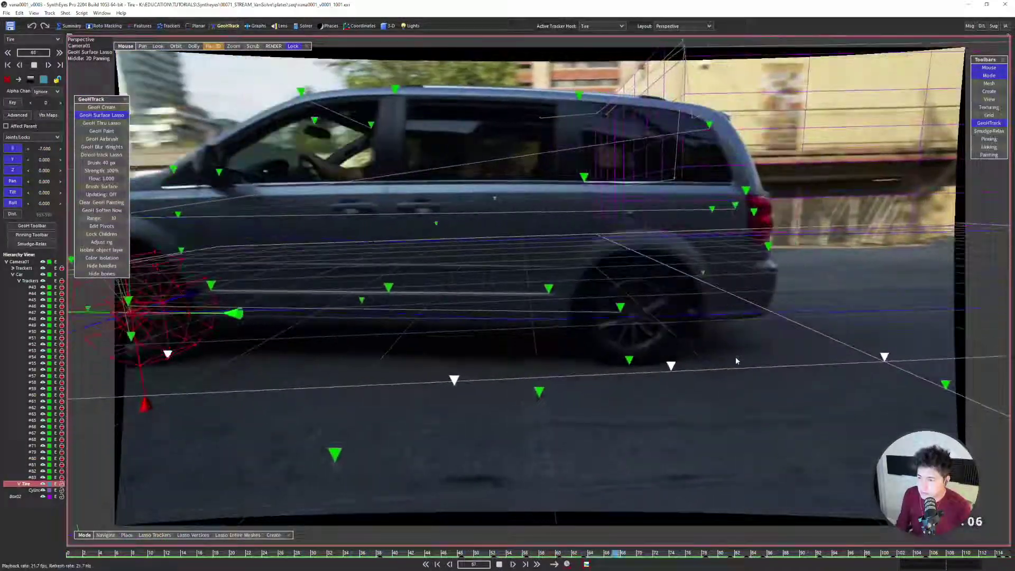
pyautogui.press('space')
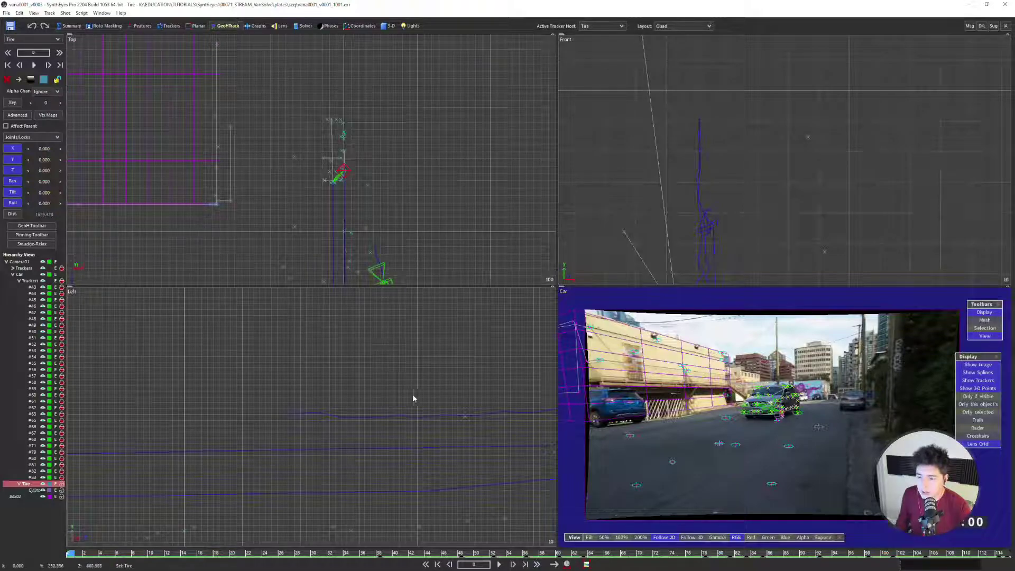
# Return to the quad layout and make Car the active tracker host
pyautogui.scroll(-4, 413, 395)
pyautogui.press('8')
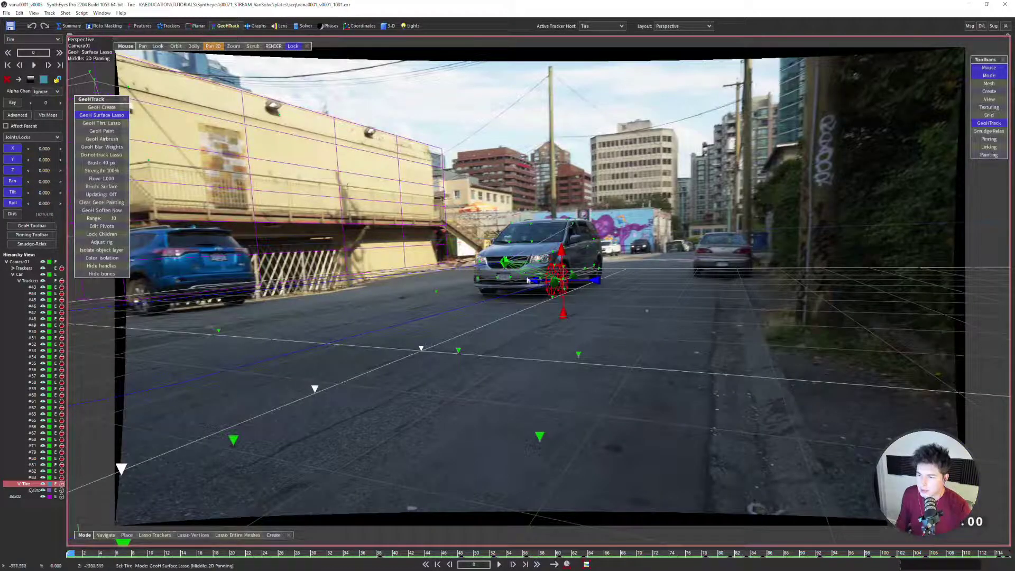
pyautogui.press('q')
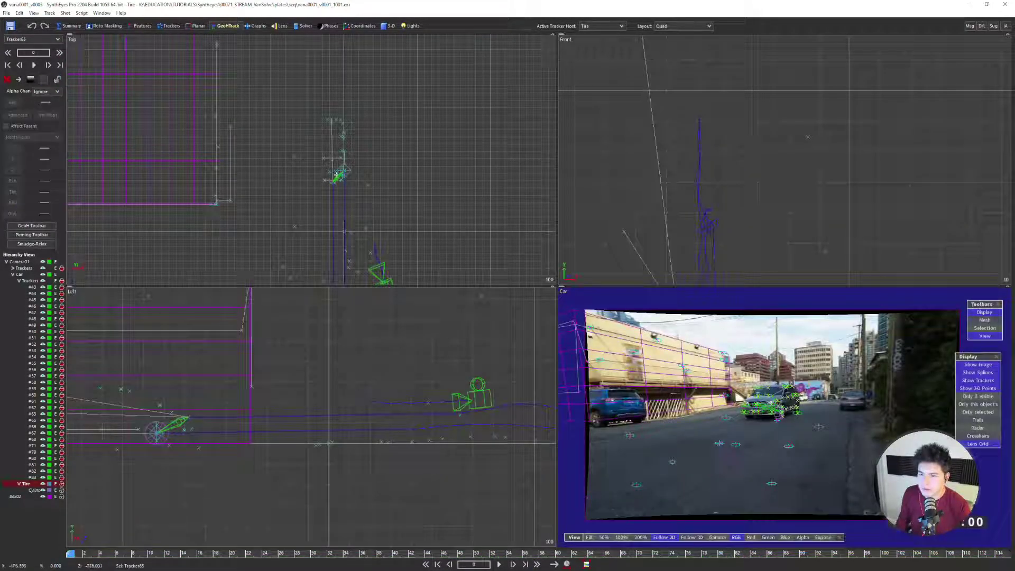
pyautogui.click(594, 27)
pyautogui.click(590, 43)
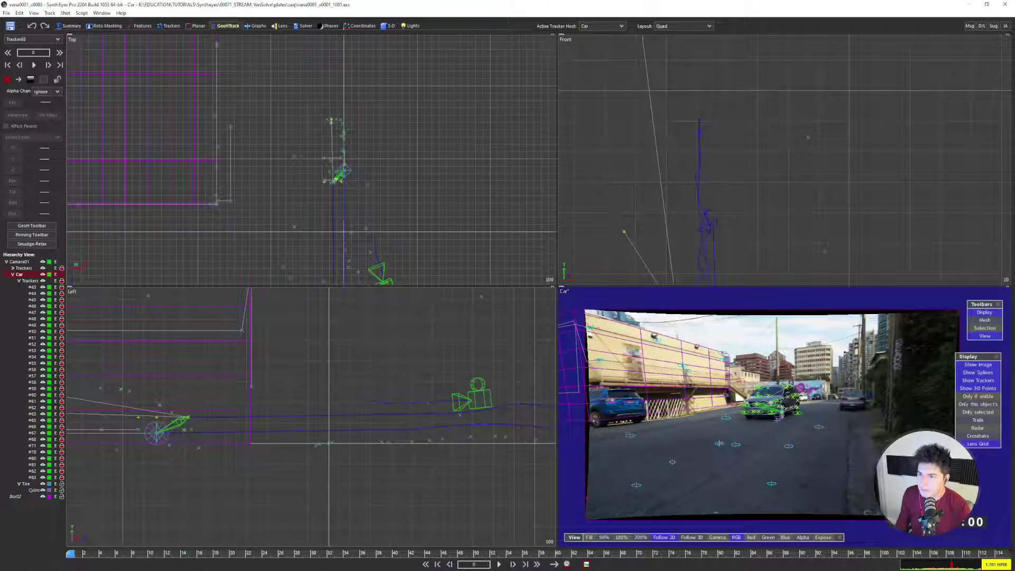
# Unlock the perspective view from the camera and orbit around the Car, its trackers and its motion path
pyautogui.click(227, 26)
pyautogui.click(175, 46)
pyautogui.moveTo(455, 227); pyautogui.dragTo(703, 224)
pyautogui.keyDown('alt'); pyautogui.moveTo(702, 224); pyautogui.dragTo(767, 203, button='middle'); pyautogui.keyUp('alt')
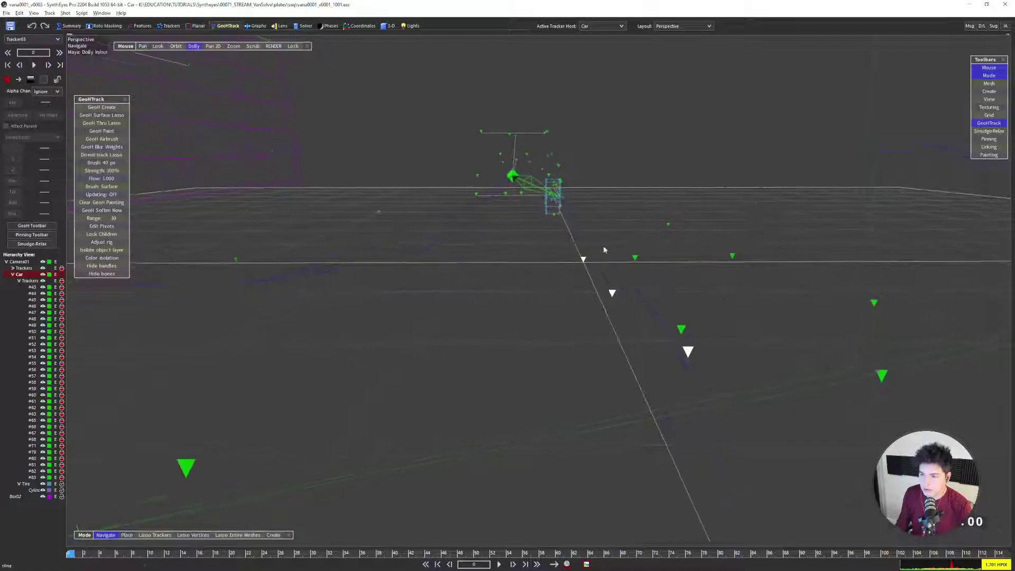
pyautogui.keyDown('alt'); pyautogui.moveTo(767, 204); pyautogui.dragTo(675, 220, button='right'); pyautogui.keyUp('alt')
pyautogui.keyDown('alt'); pyautogui.moveTo(675, 220); pyautogui.dragTo(770, 157, button='middle'); pyautogui.keyUp('alt')
pyautogui.keyDown('alt'); pyautogui.moveTo(770, 157); pyautogui.dragTo(560, 159); pyautogui.keyUp('alt')
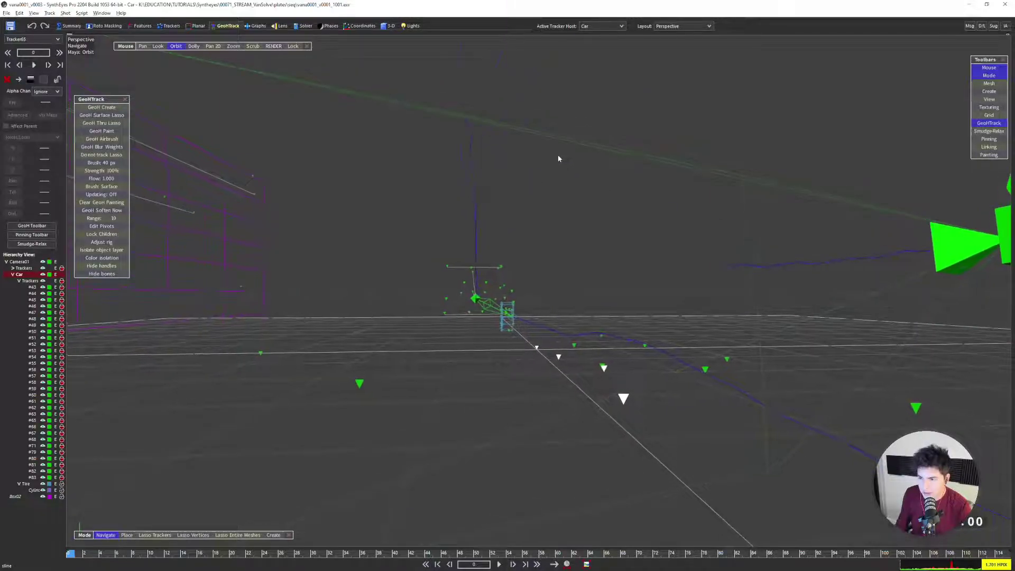
pyautogui.keyDown('alt'); pyautogui.moveTo(560, 159); pyautogui.dragTo(518, 259, button='middle'); pyautogui.keyUp('alt')
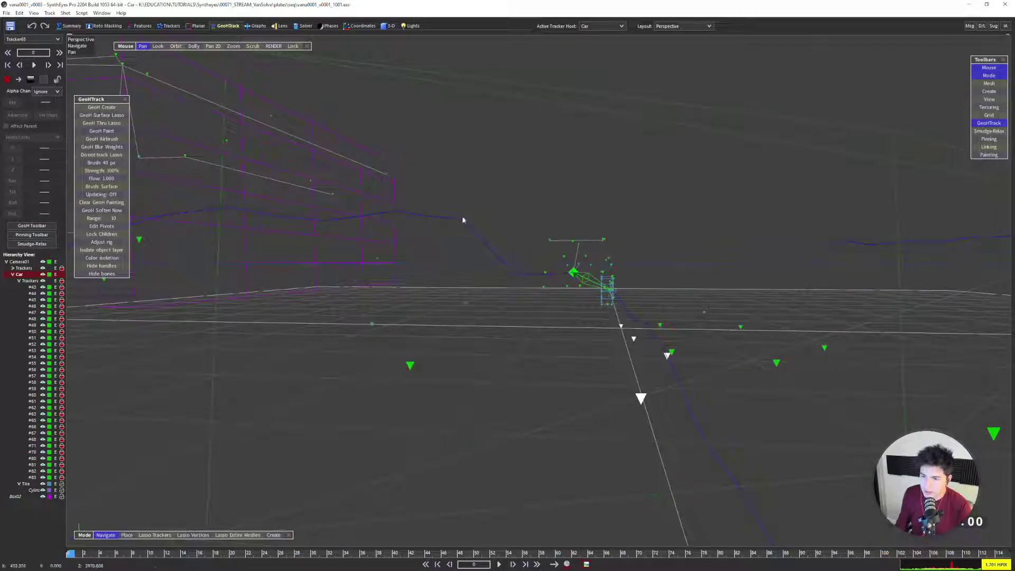
pyautogui.keyDown('alt'); pyautogui.moveTo(463, 220); pyautogui.dragTo(533, 279, button='middle'); pyautogui.keyUp('alt')
# Play the Car's motion in the free perspective view and step through the frames around frame 77
pyautogui.press('space')
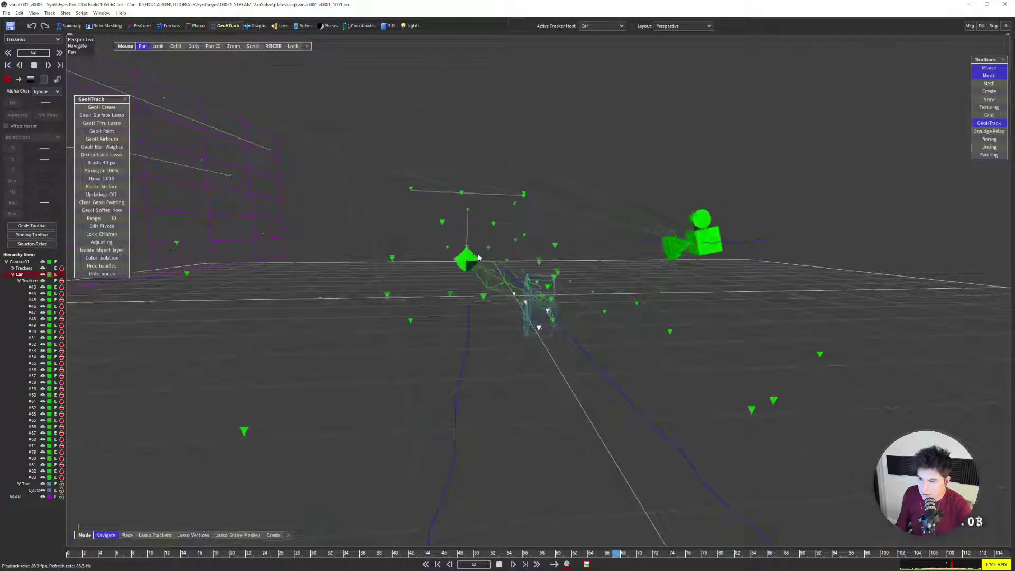
pyautogui.press('space')
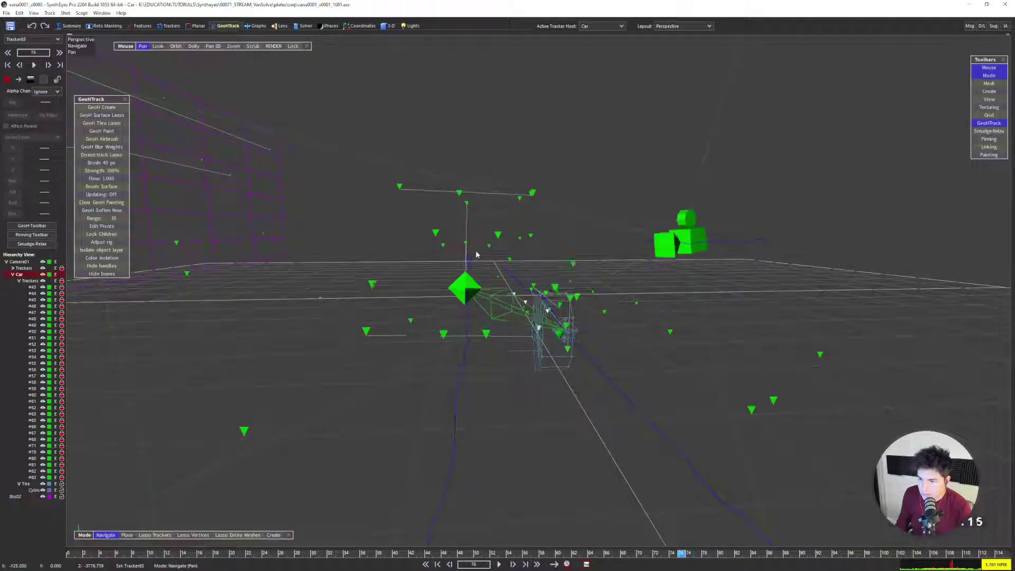
pyautogui.press('Right')
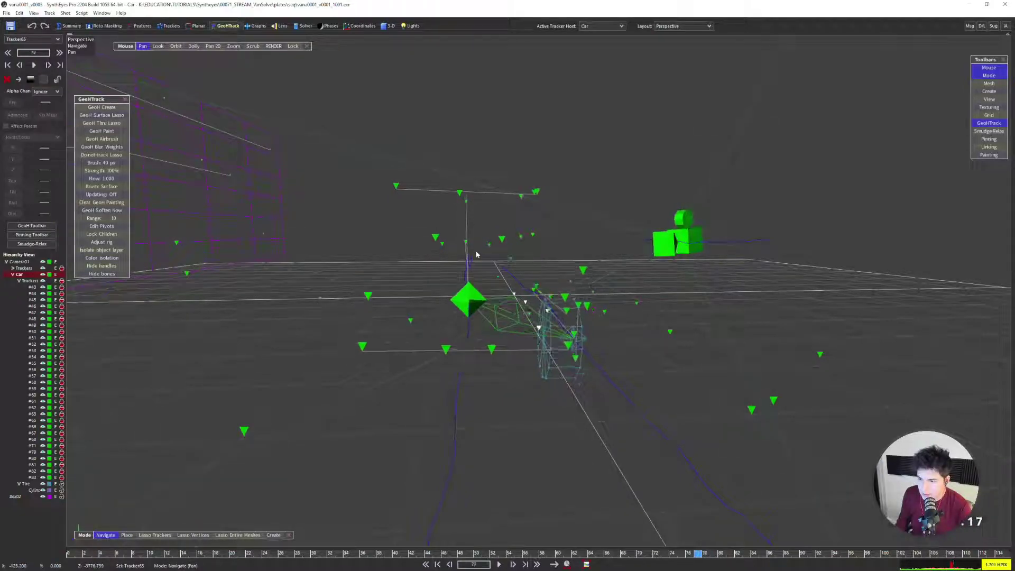
pyautogui.press('Right')
pyautogui.press('Left')
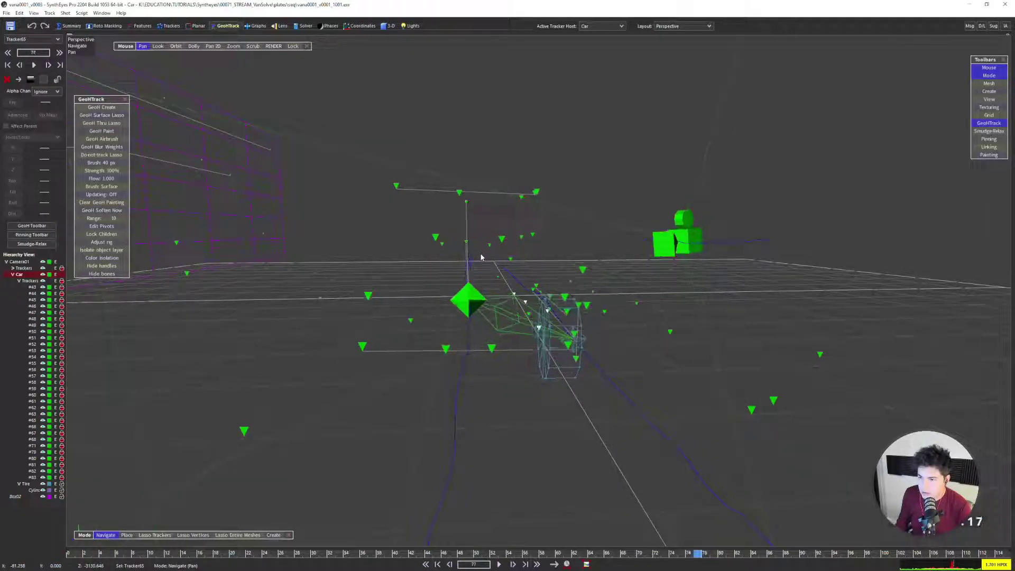
pyautogui.press('Right')
pyautogui.press('Left')
# Return to the first frame in the quad layout and enable Tilt in the Car's path filtering controls
pyautogui.click(304, 26)
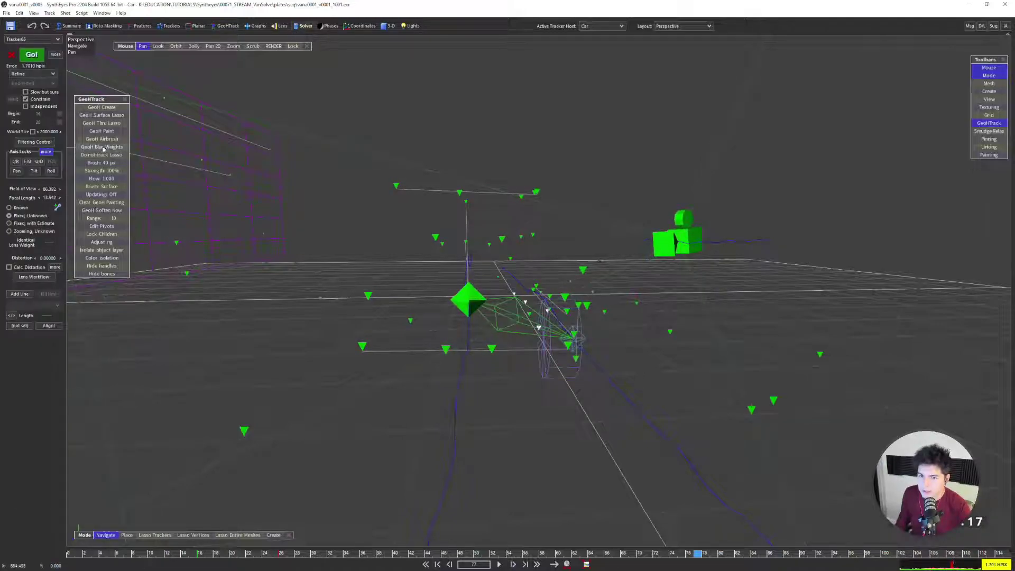
pyautogui.hotkey('shift', 'a')
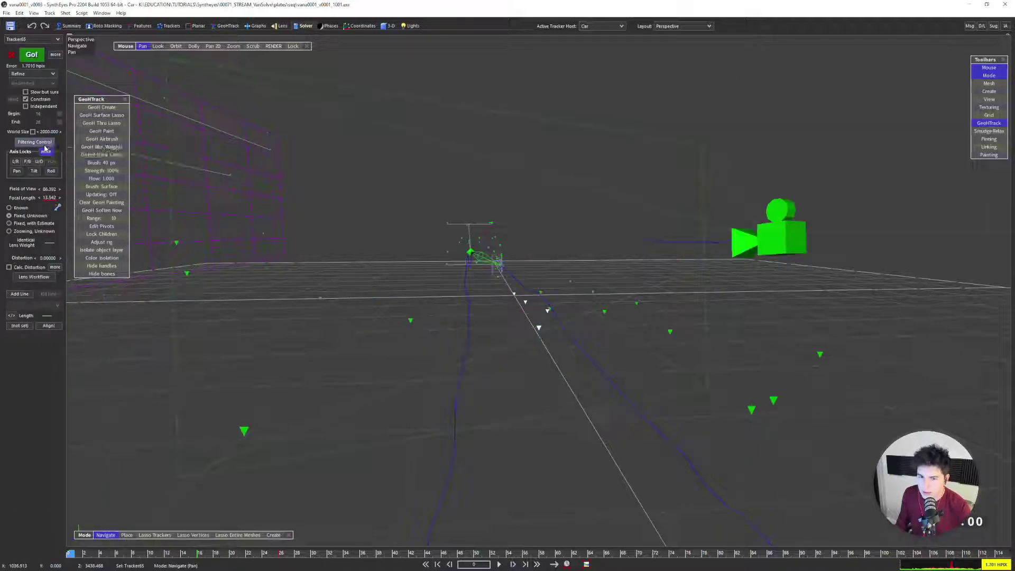
pyautogui.press('7')
pyautogui.scroll(3, 325, 159)
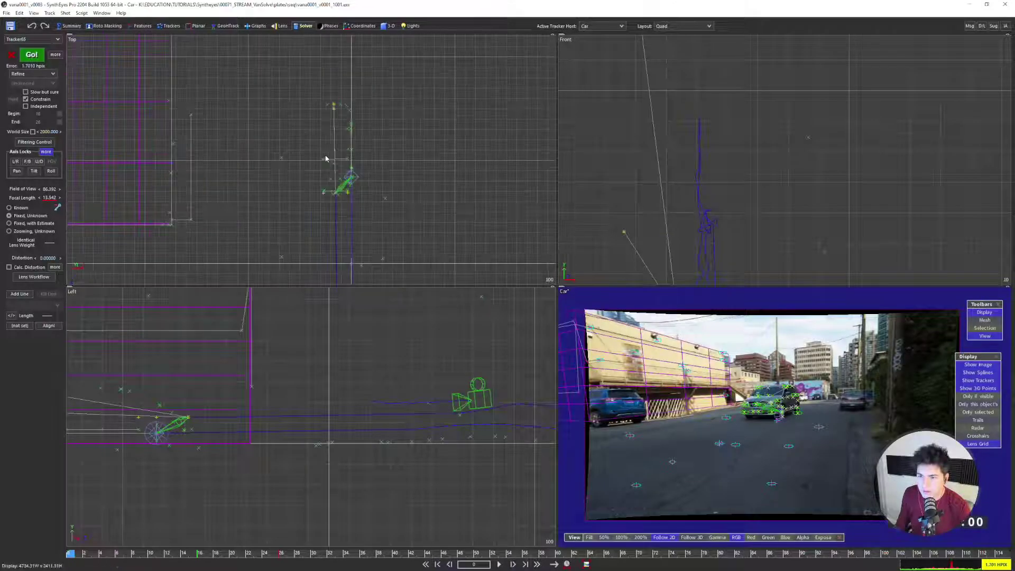
pyautogui.click(37, 142)
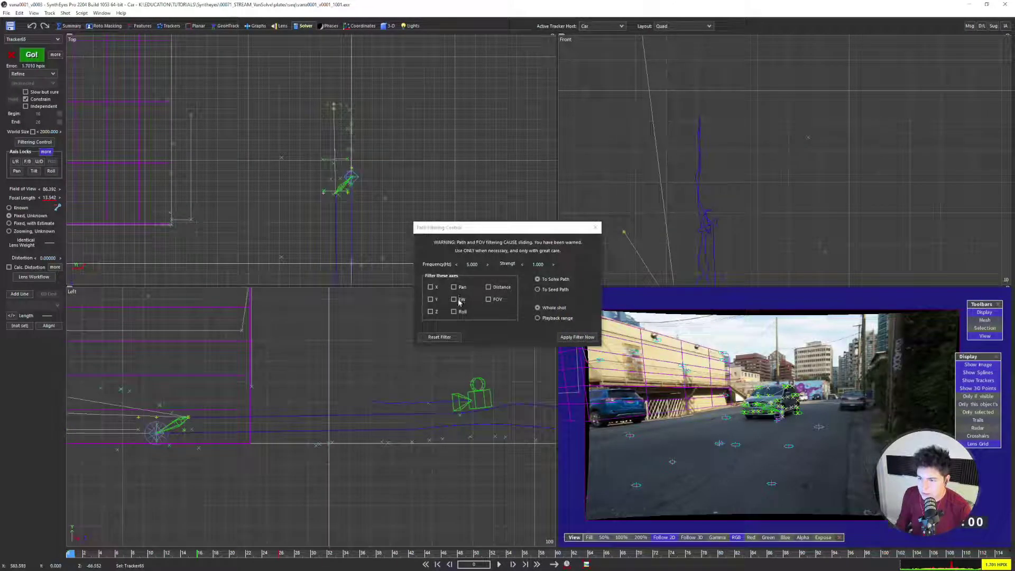
pyautogui.scroll(2, 336, 187)
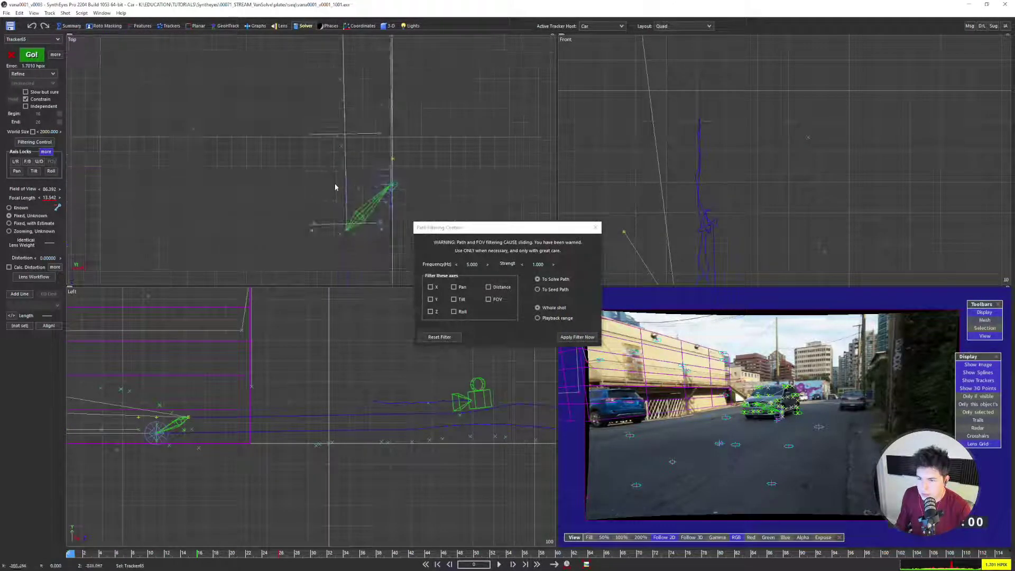
pyautogui.click(461, 300)
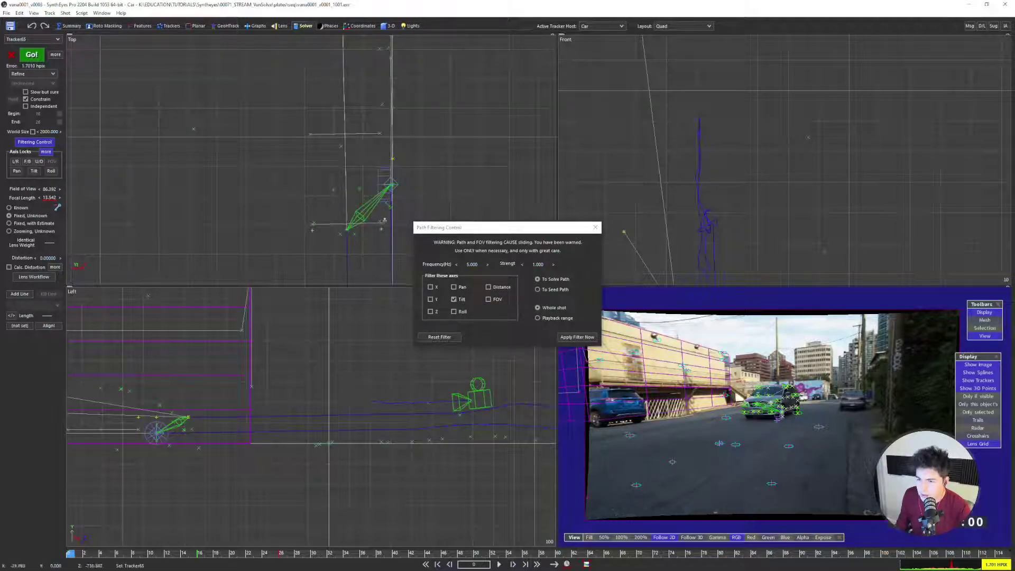
# Go to frame 44 and apply the 5 Hz, strength 1 Tilt filter repeatedly to the Car's solved path over the whole shot
pyautogui.moveTo(390, 552); pyautogui.dragTo(427, 553)
pyautogui.scroll(-4, 341, 169)
pyautogui.scroll(3, 342, 228)
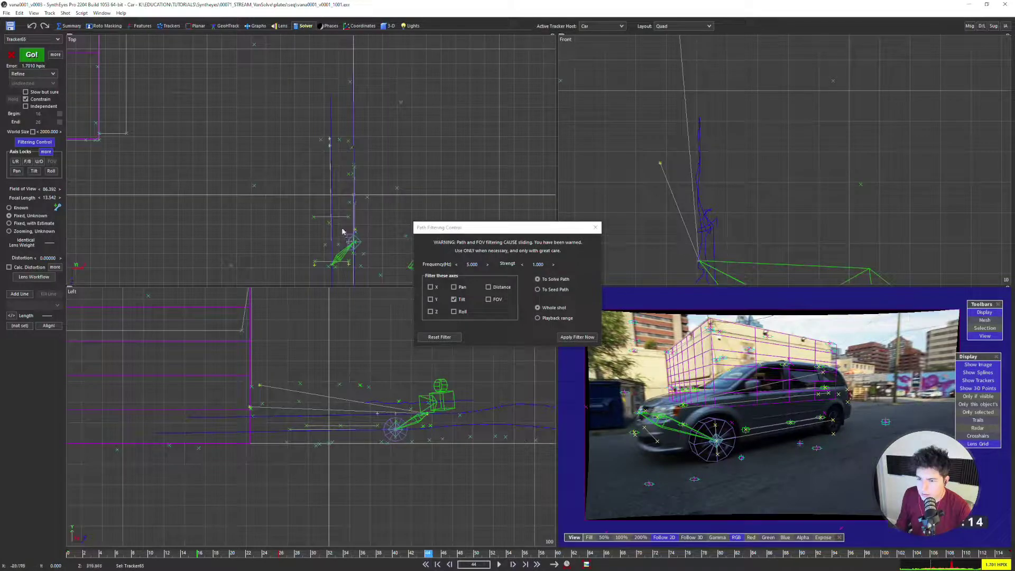
pyautogui.moveTo(342, 228); pyautogui.dragTo(342, 196, button='middle')
pyautogui.scroll(2, 357, 198)
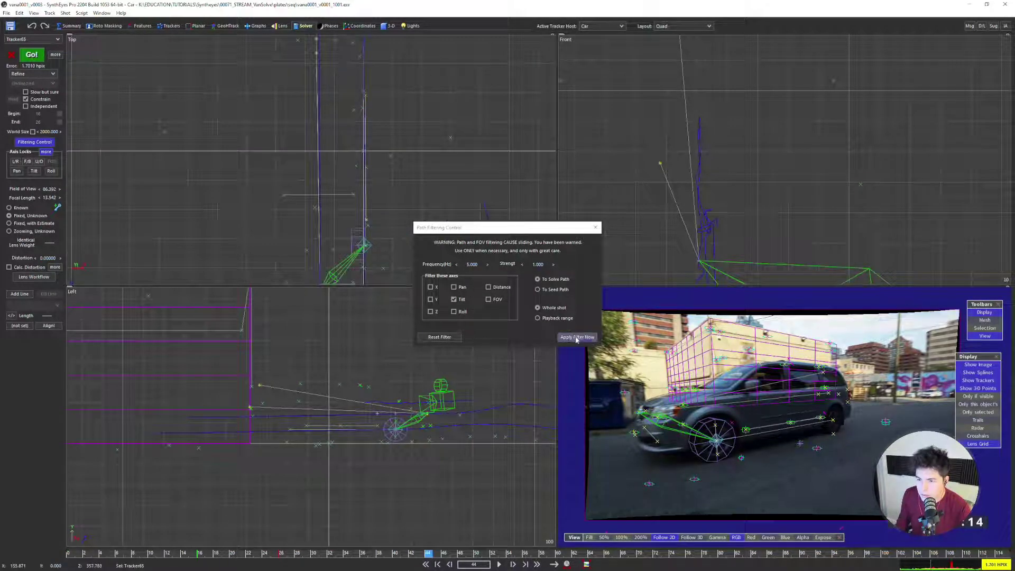
pyautogui.click(576, 337)
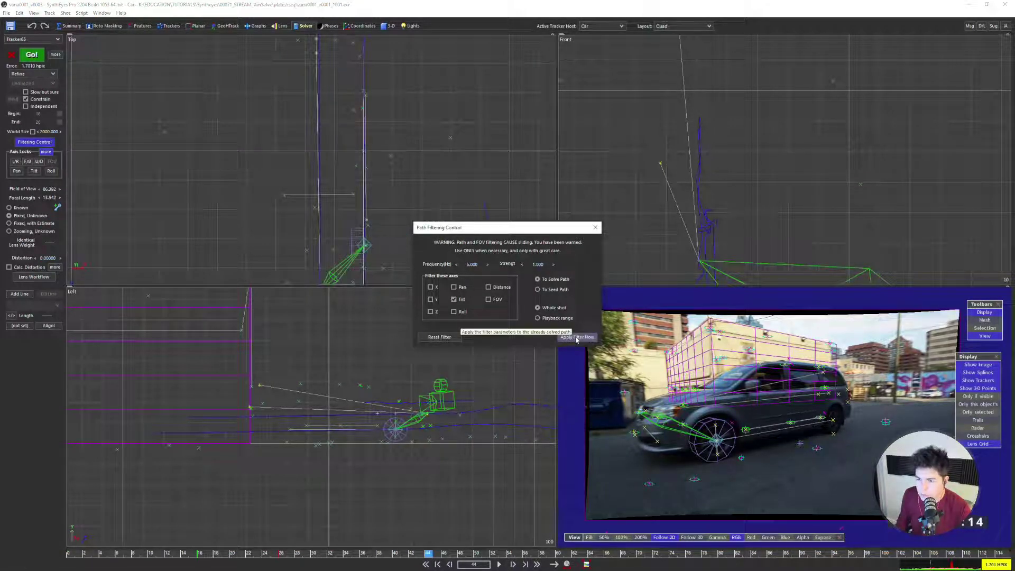
pyautogui.click(576, 339)
pyautogui.click(577, 339)
pyautogui.scroll(-3, 689, 170)
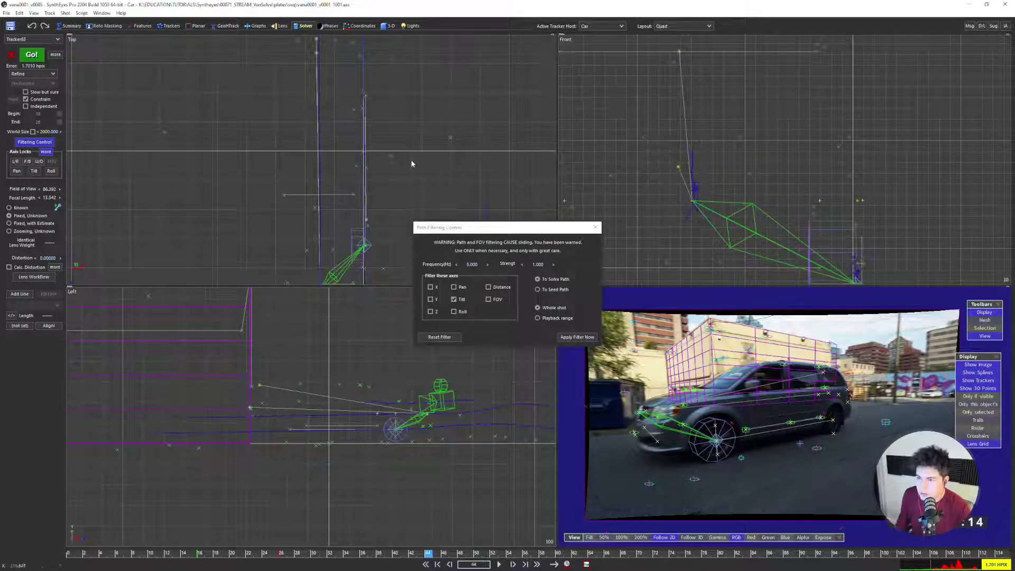
# Reset the Car's path filter settings and close the filtering controls
pyautogui.scroll(-3, 317, 123)
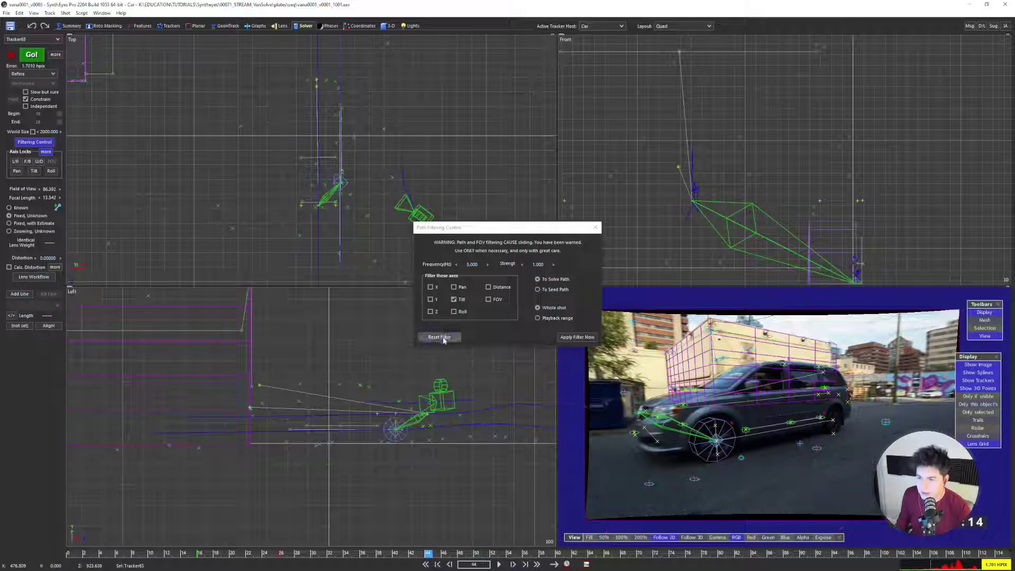
pyautogui.click(443, 340)
pyautogui.click(596, 228)
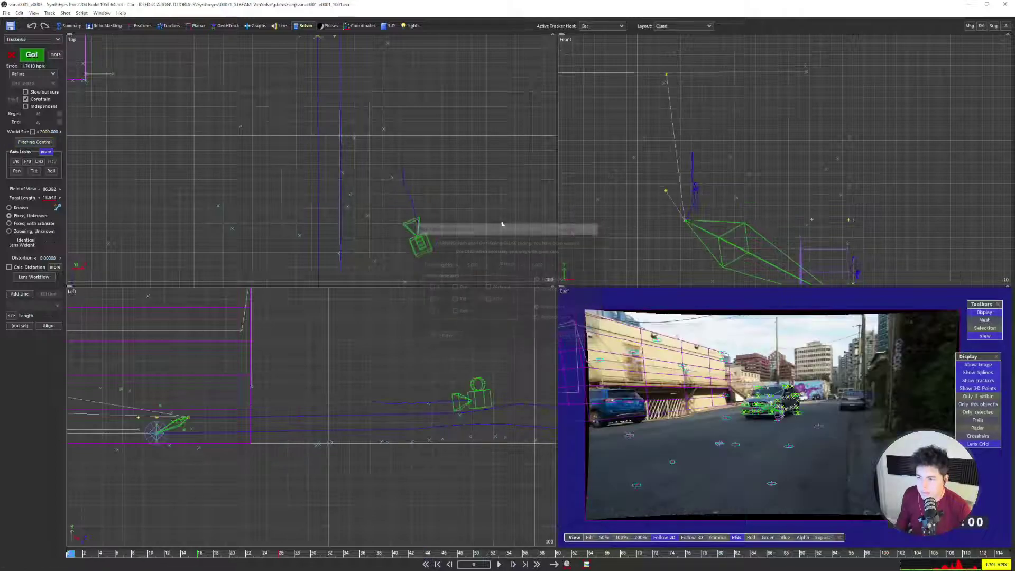
# Open the Car's hard and soft lock controls and save its entire solved path as the seed path
pyautogui.click(46, 153)
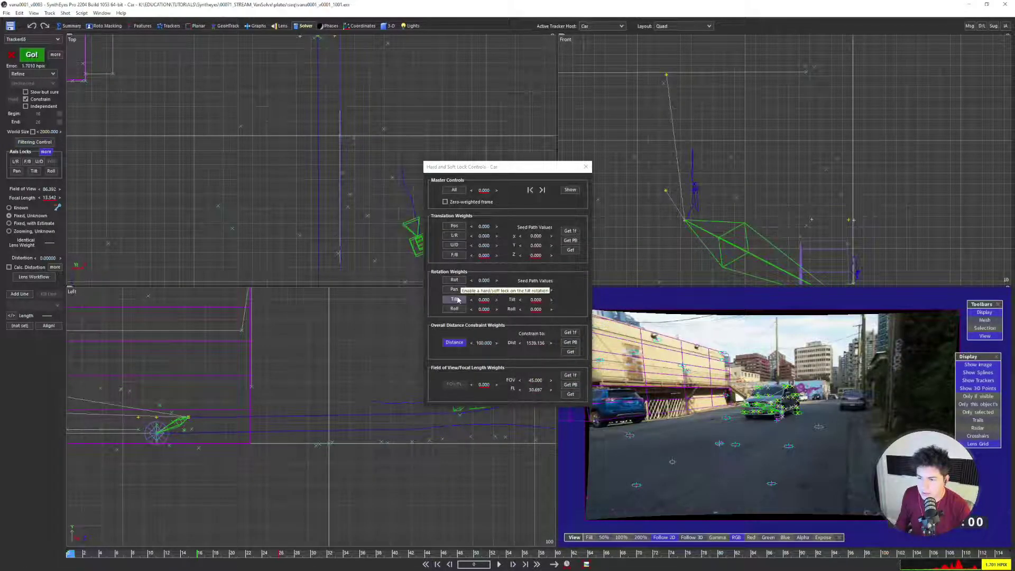
pyautogui.click(570, 250)
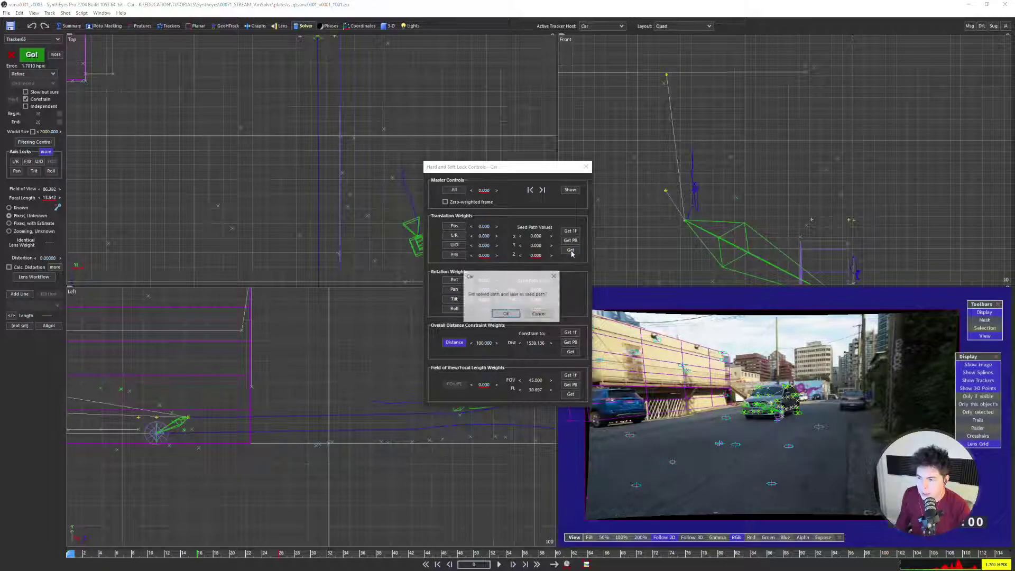
pyautogui.click(506, 314)
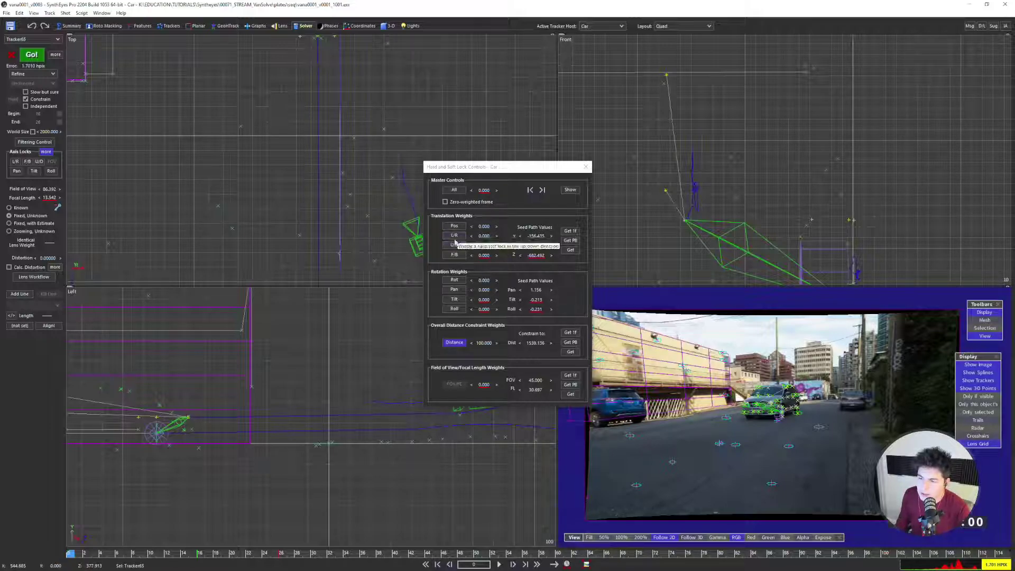
# Enable the Tilt lock for the Car against its seed path and rerun the Refine solve, accepting the result
pyautogui.scroll(-3, 291, 120)
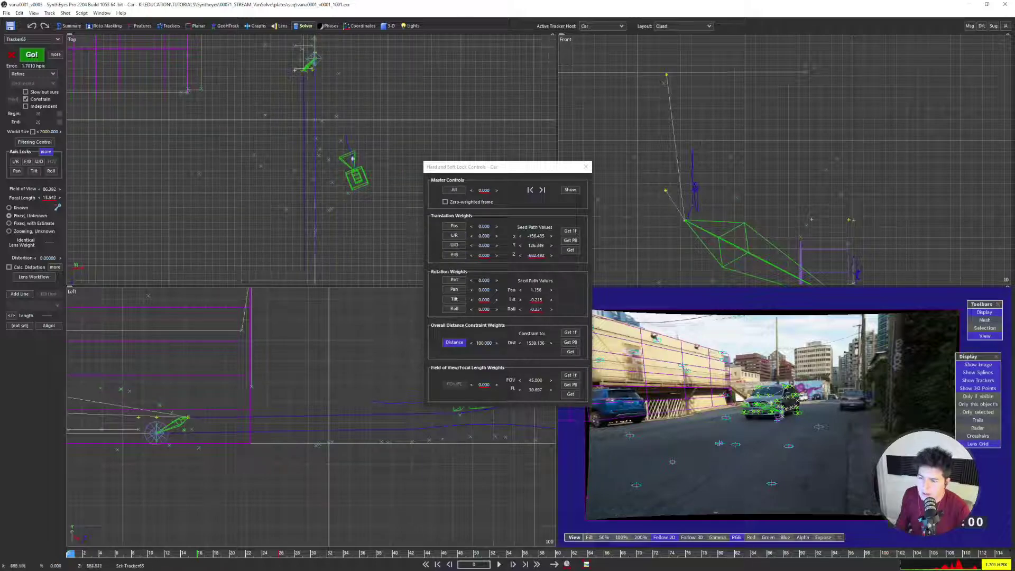
pyautogui.click(455, 299)
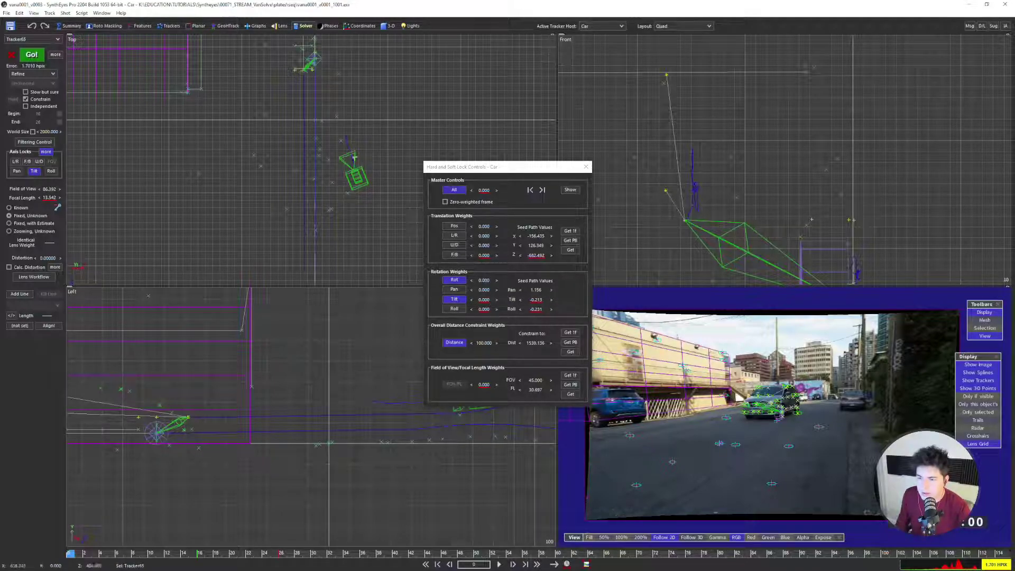
pyautogui.press('F9')
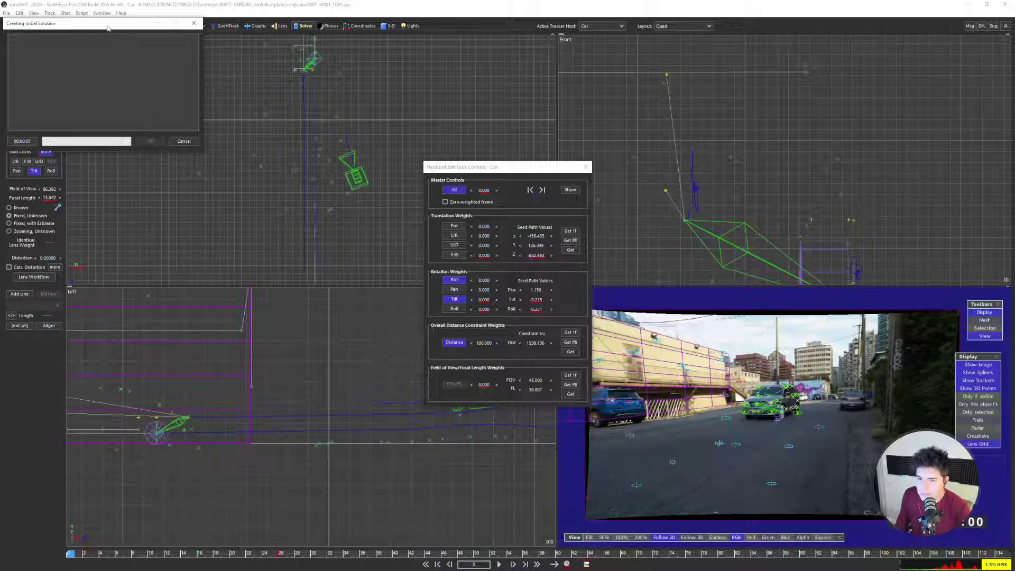
pyautogui.moveTo(108, 28); pyautogui.dragTo(242, 133)
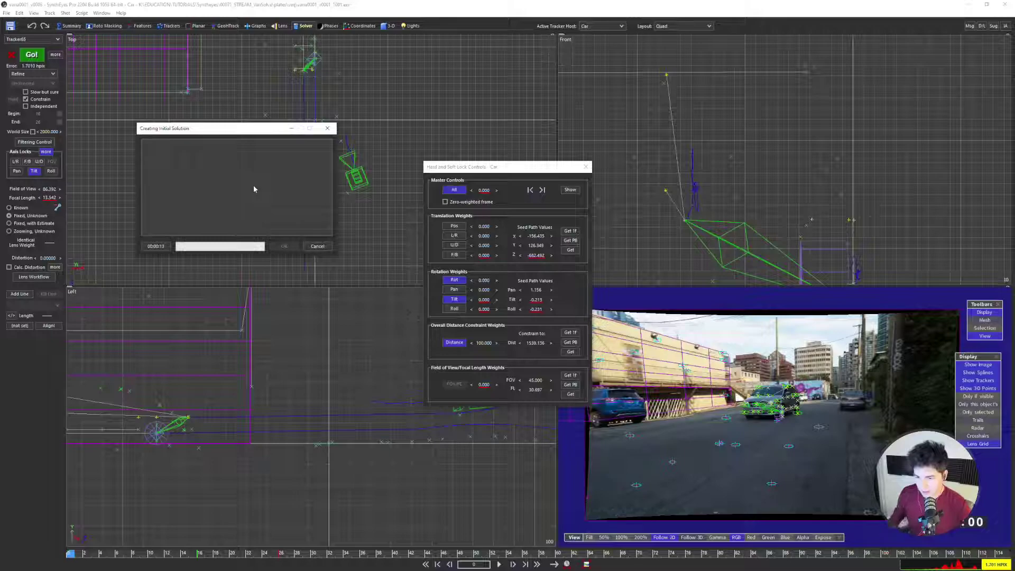
pyautogui.click(283, 247)
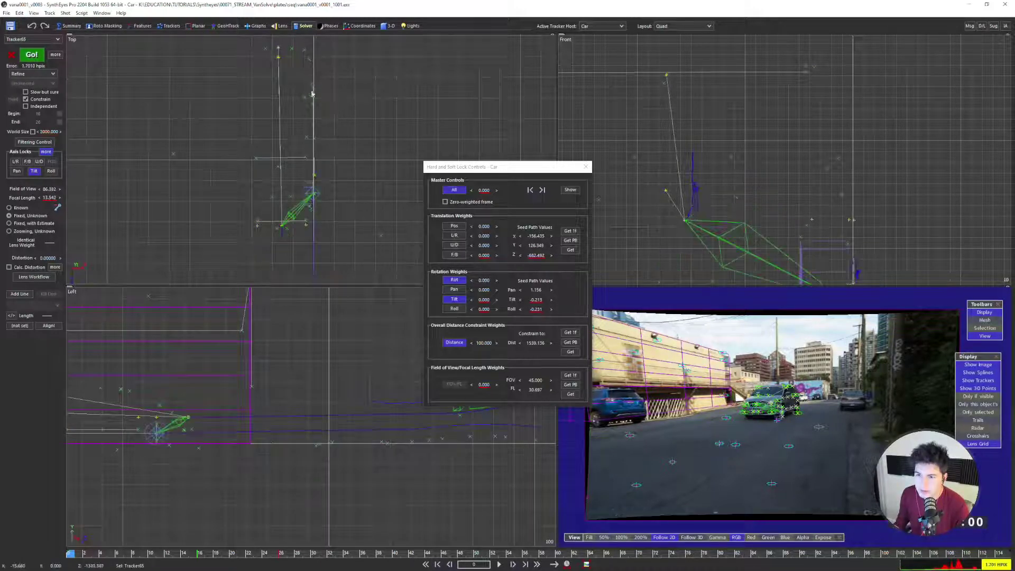
# Close the Car's lock controls and play the shot in the perspective and camera views to examine the Car's motion
pyautogui.press('5')
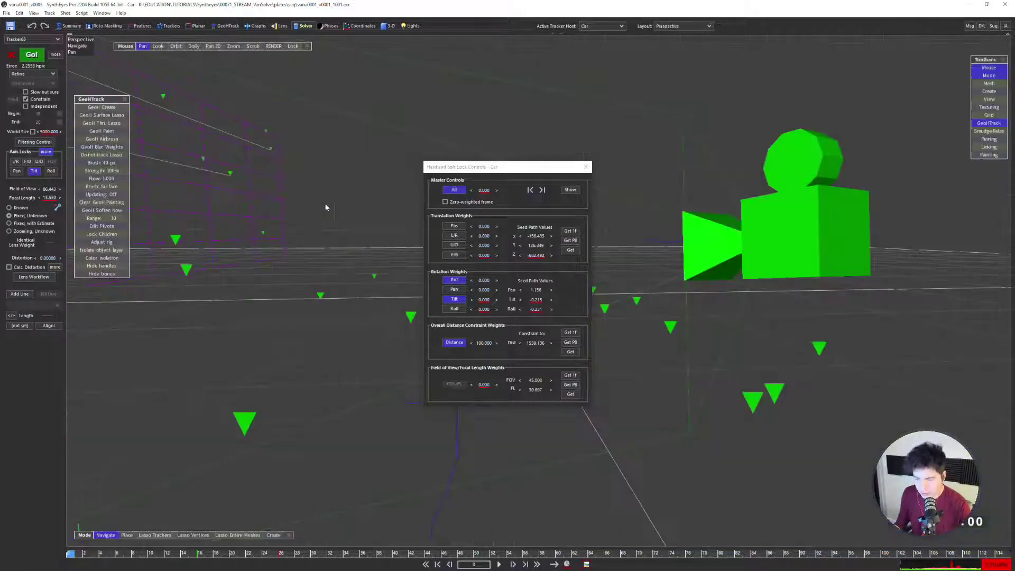
pyautogui.scroll(-2, 373, 249)
pyautogui.click(586, 167)
pyautogui.press('space')
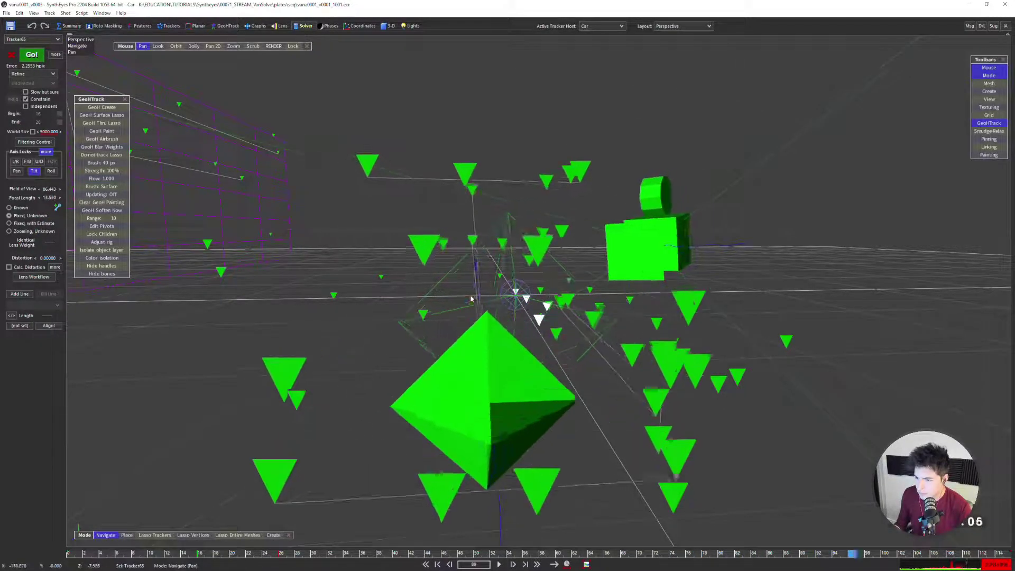
pyautogui.hotkey('shift', 'a')
pyautogui.press('5')
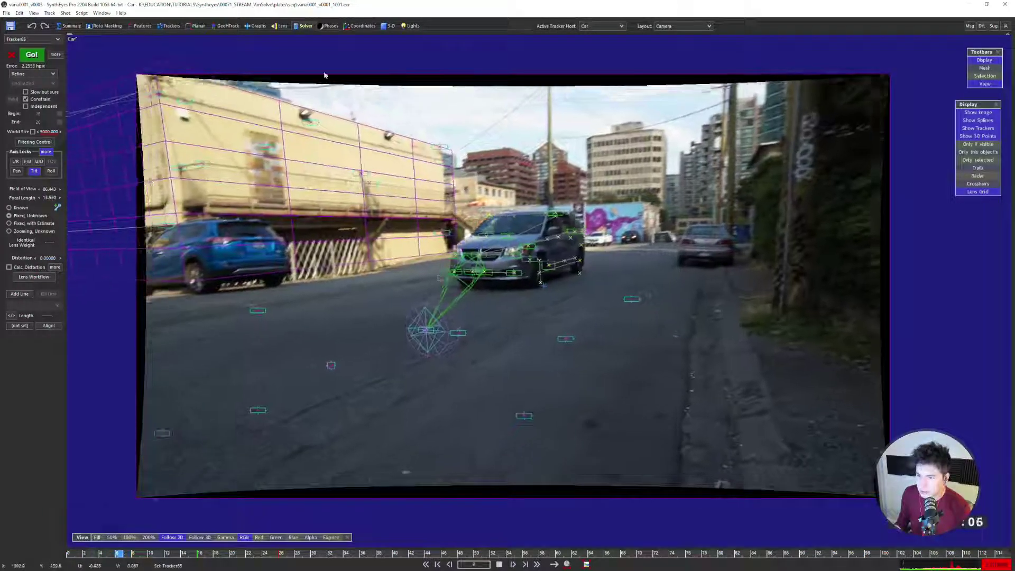
# Select the Tire object in the geometry tracking hierarchy and play the shot locked to the camera to check its fit on the wheel
pyautogui.click(228, 25)
pyautogui.click(29, 275)
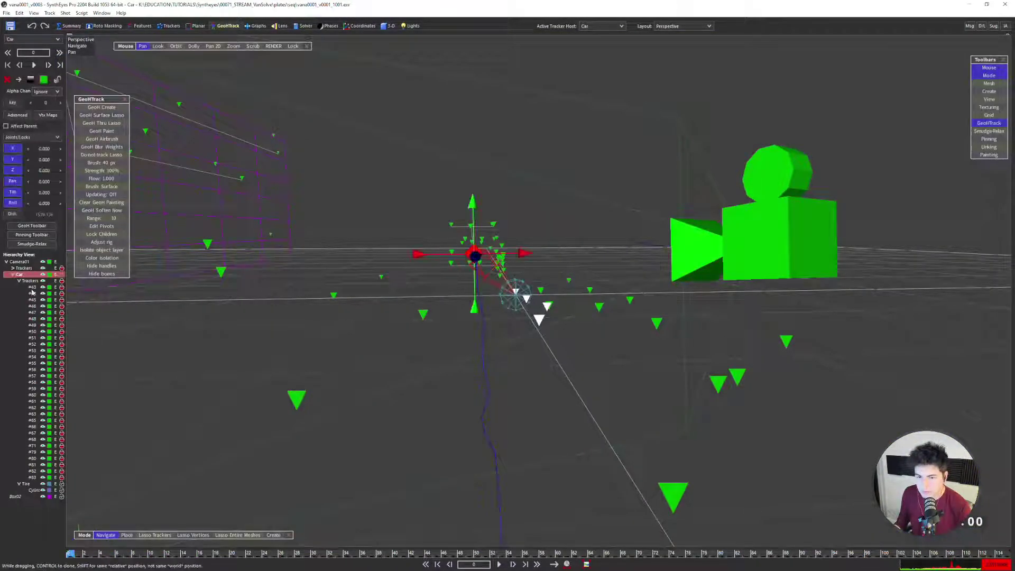
pyautogui.click(27, 484)
pyautogui.press('space')
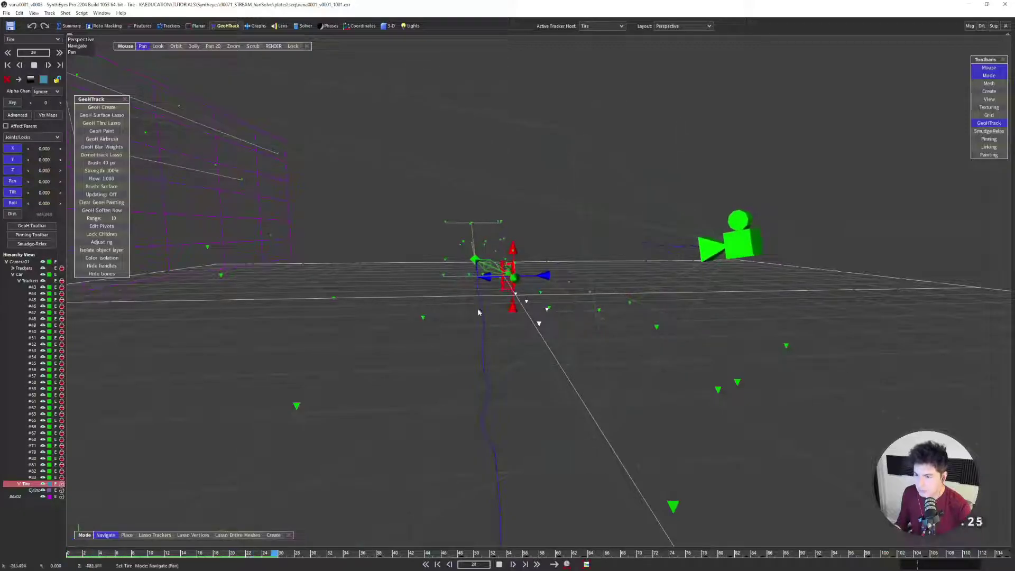
pyautogui.press('l')
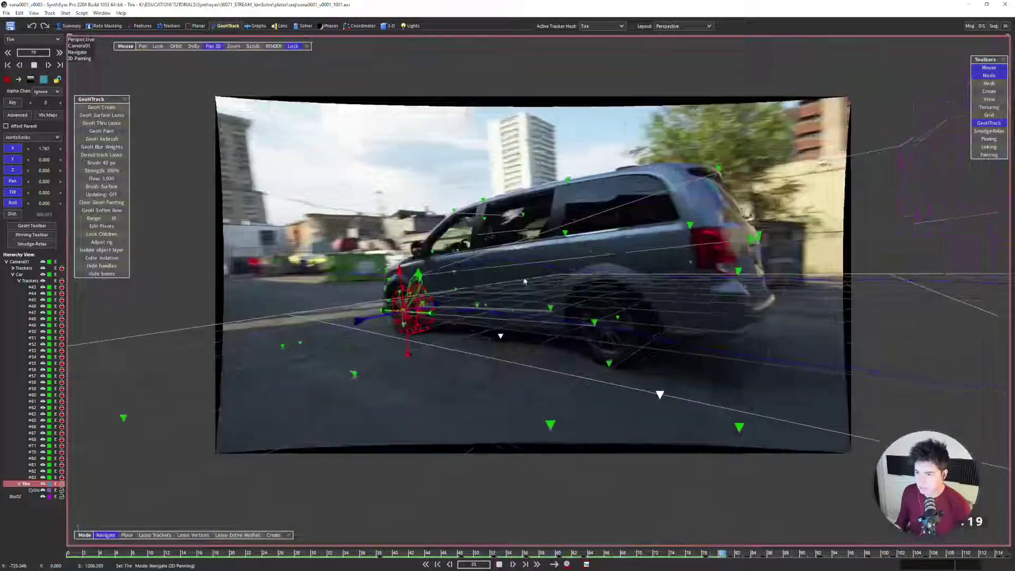
pyautogui.scroll(3, 525, 280)
pyautogui.moveTo(528, 258); pyautogui.dragTo(525, 275, button='middle')
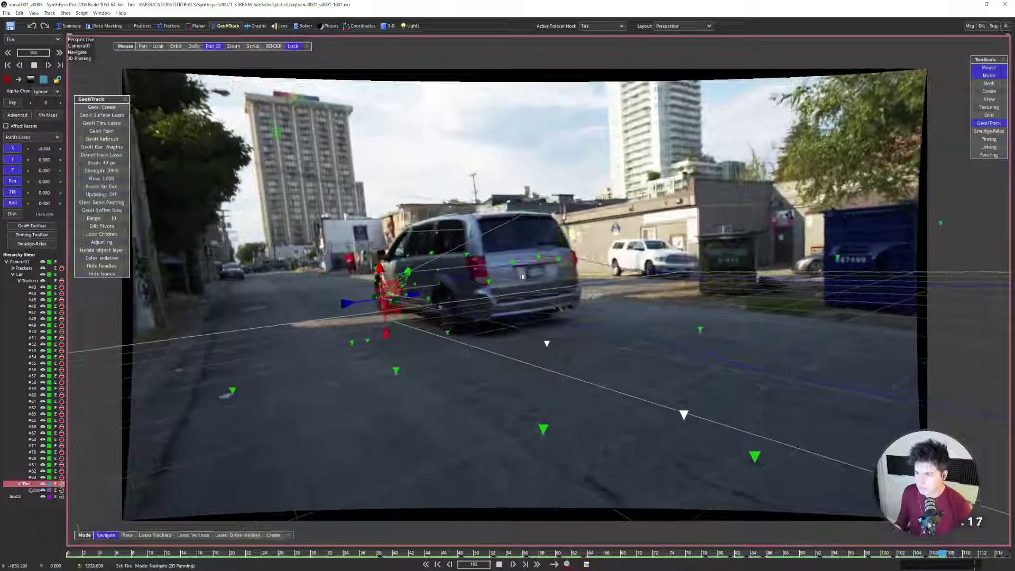
pyautogui.press('7')
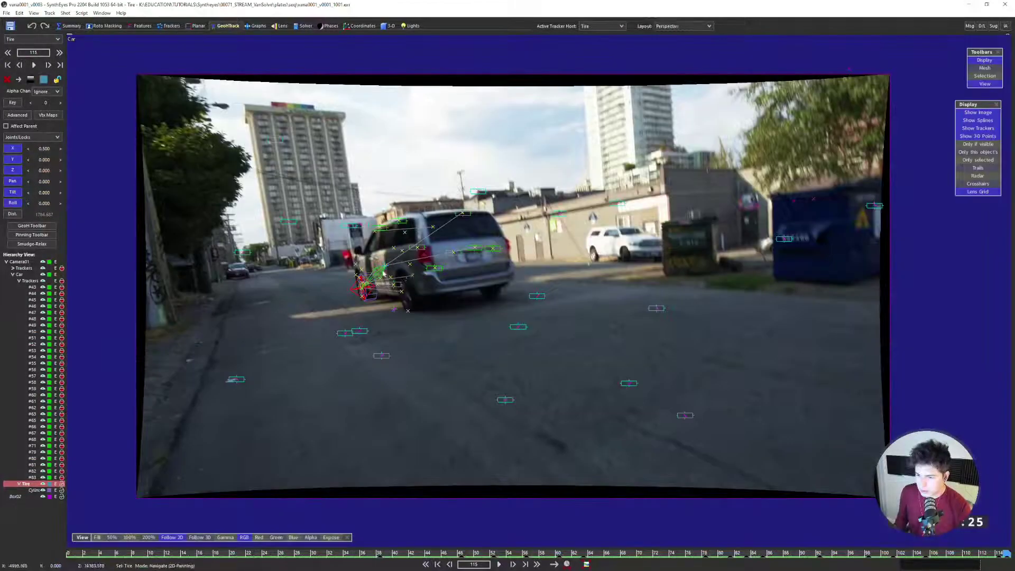
# With Camera01 as active tracker host, create a Matrix mesh about 721 units in size over the road in the top view
pyautogui.hotkey('shift', 'a')
pyautogui.press('4')
pyautogui.click(388, 25)
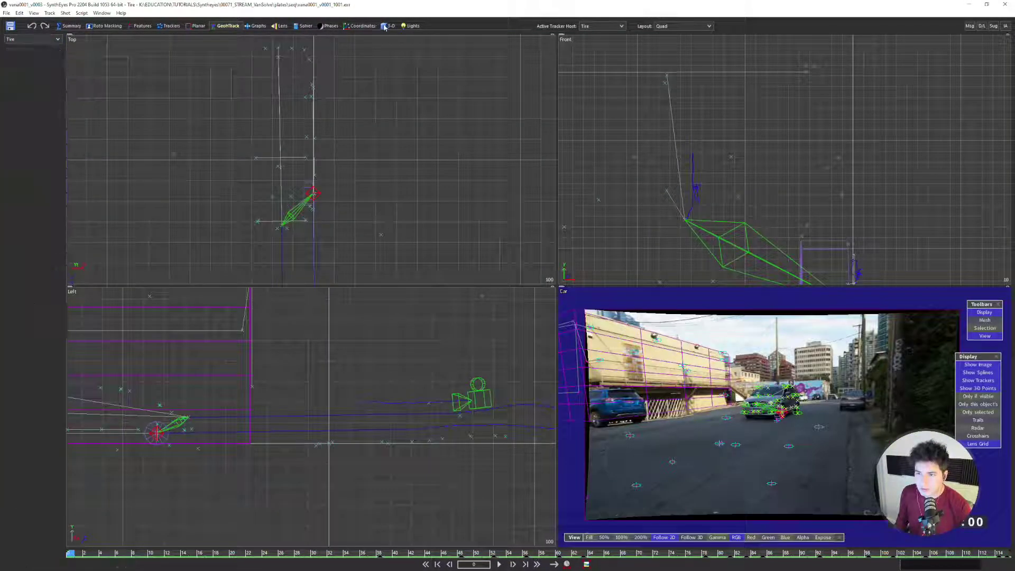
pyautogui.click(40, 54)
pyautogui.click(25, 145)
pyautogui.scroll(-5, 316, 186)
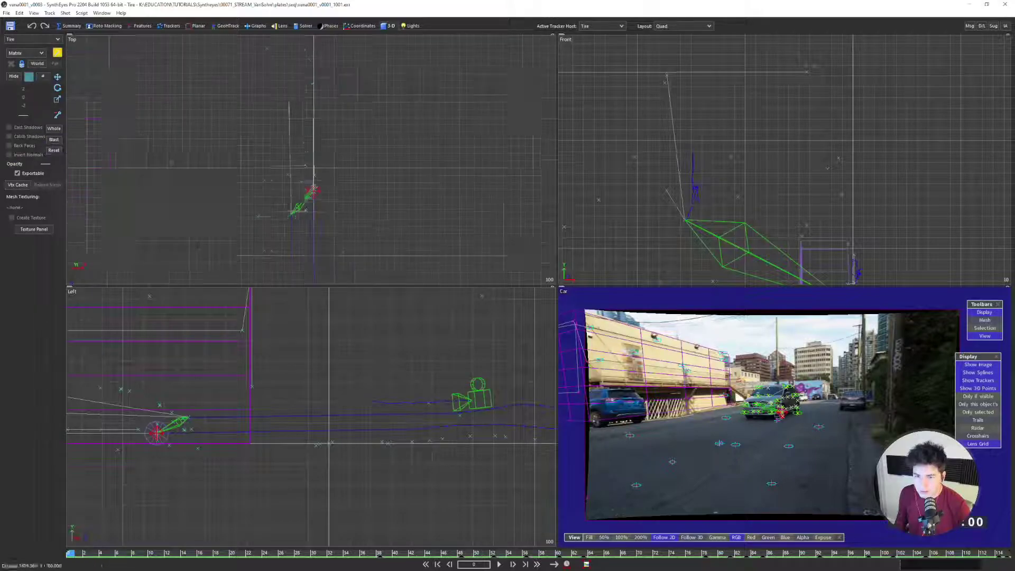
pyautogui.click(601, 26)
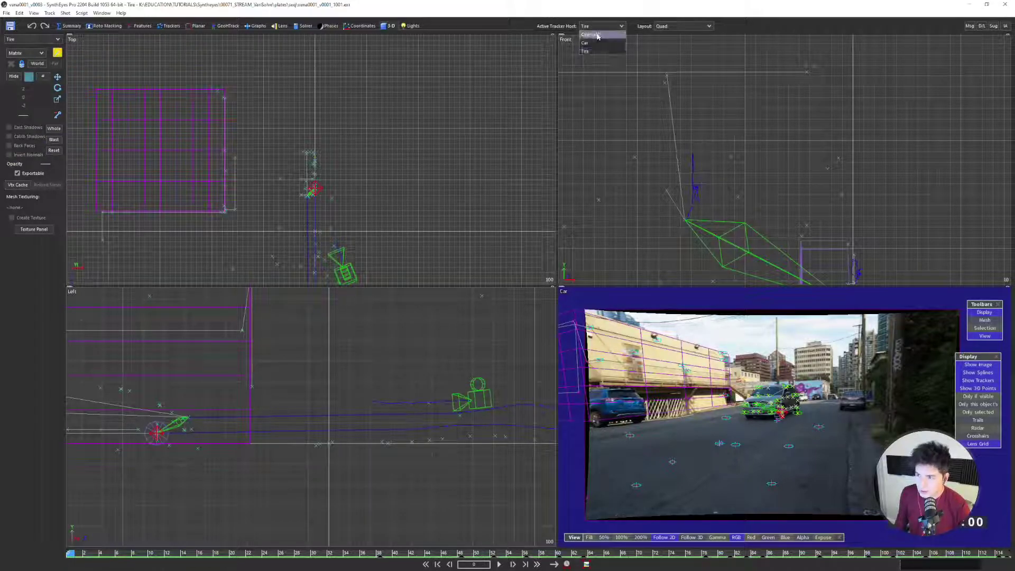
pyautogui.click(597, 36)
pyautogui.scroll(-3, 276, 163)
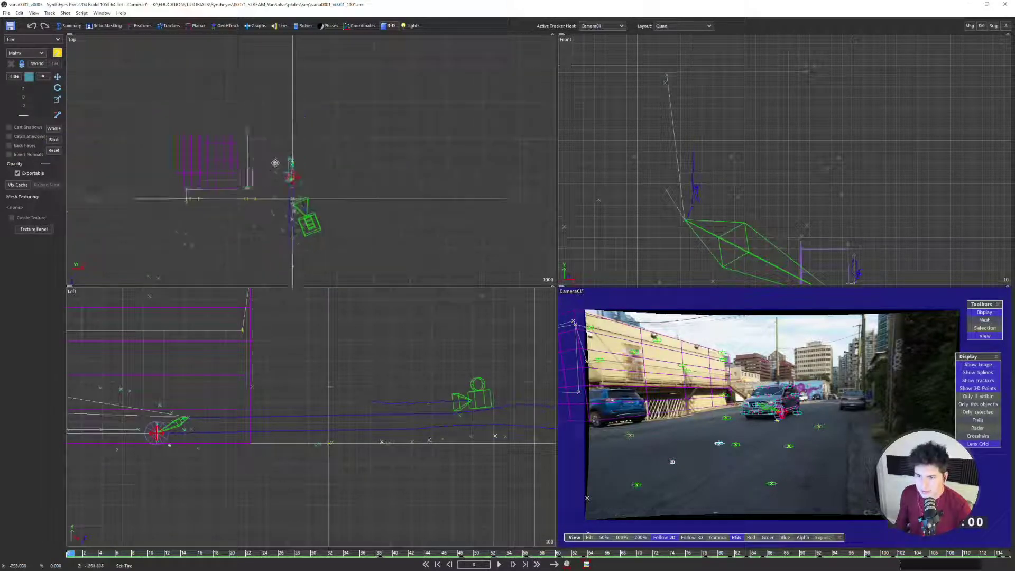
pyautogui.moveTo(276, 164); pyautogui.dragTo(304, 120, button='middle')
pyautogui.scroll(3, 310, 140)
pyautogui.moveTo(290, 138); pyautogui.dragTo(331, 187)
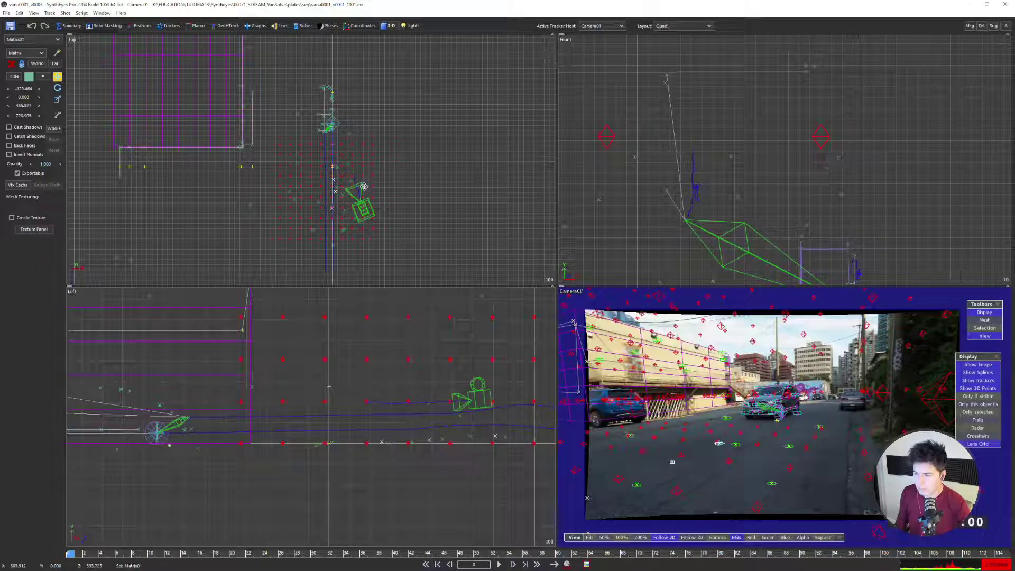
# Play the shot in the camera-locked perspective view to check how the matrix and van tracking hold to the scene
pyautogui.press('5')
pyautogui.press('space')
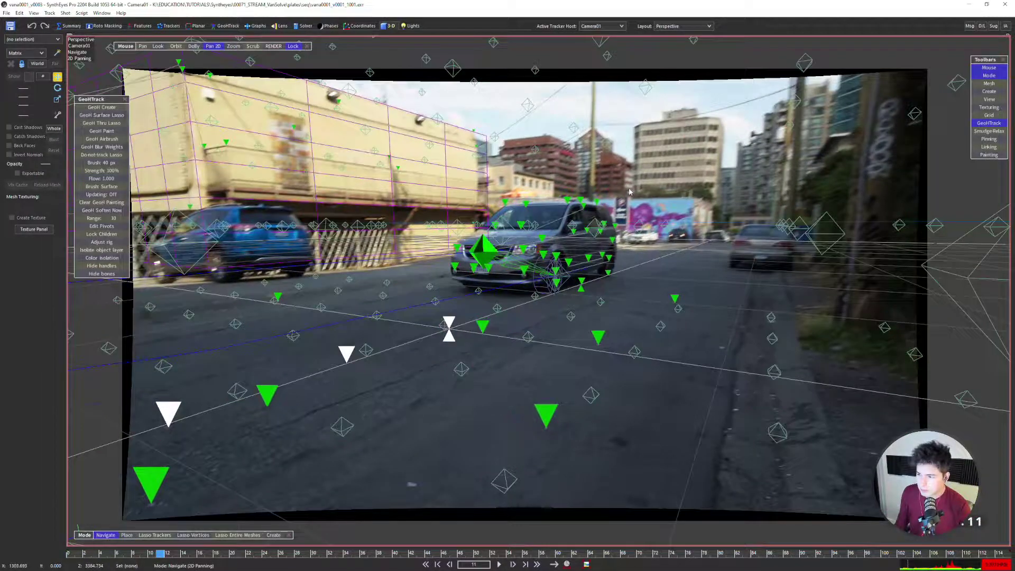
pyautogui.press('space')
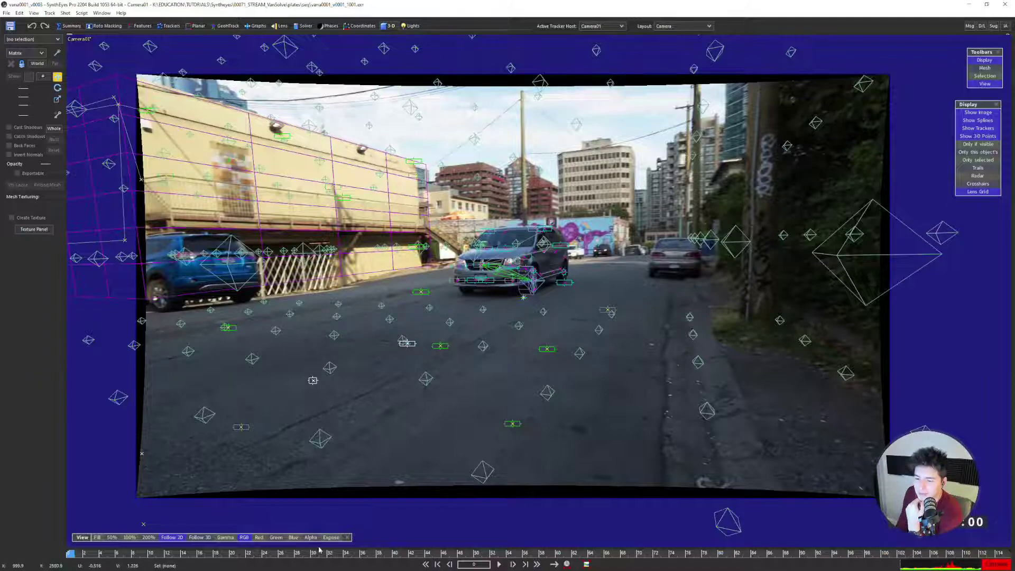
# Scrub back and forth from frame 32 in the Camera01 view to examine the tire and matrix against the road and van
pyautogui.moveTo(320, 550); pyautogui.dragTo(331, 529)
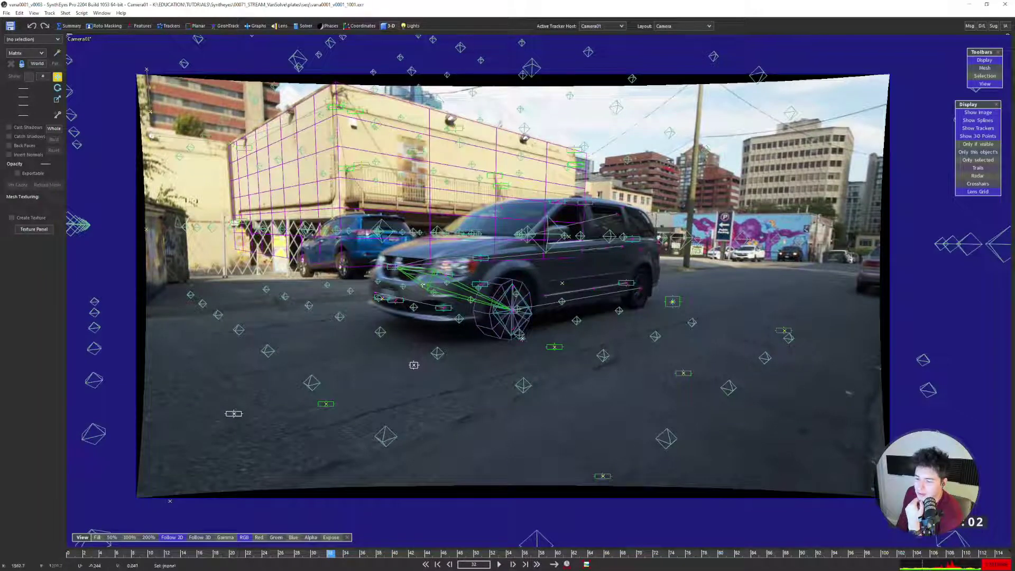
pyautogui.scroll(3, 392, 228)
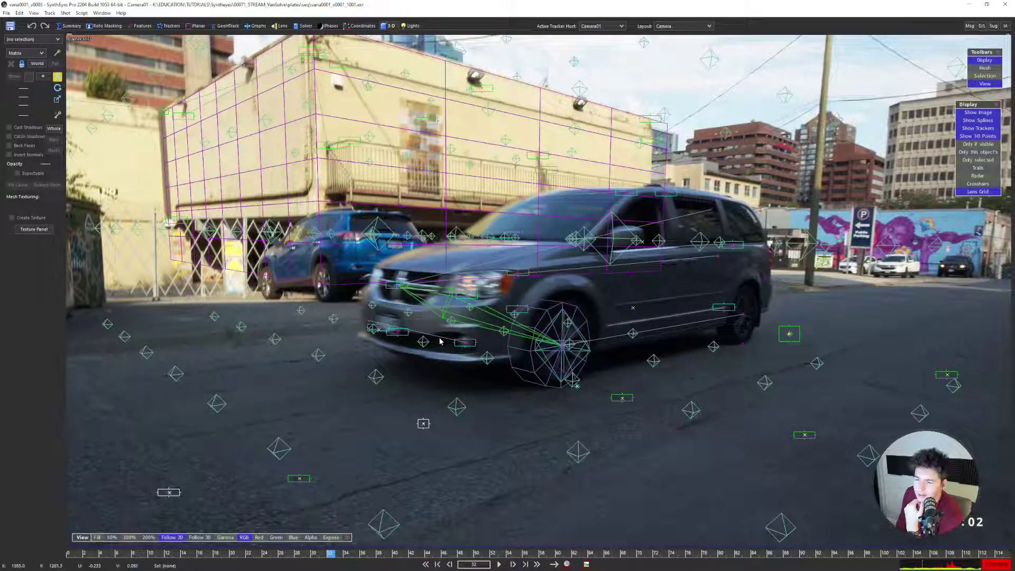
pyautogui.scroll(-2, 457, 313)
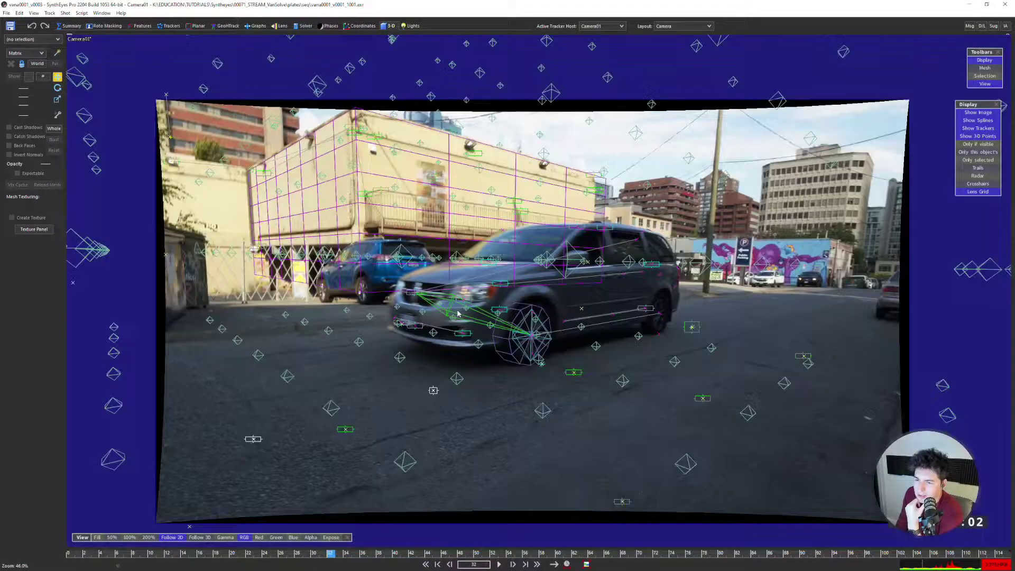
pyautogui.moveTo(472, 317); pyautogui.dragTo(436, 281, button='middle')
pyautogui.scroll(2, 435, 280)
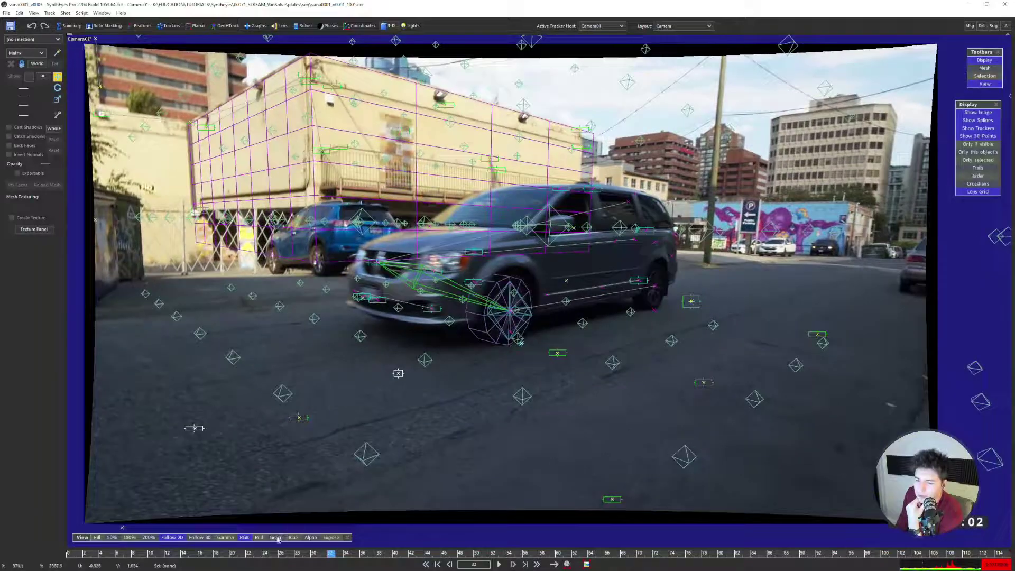
pyautogui.moveTo(281, 554); pyautogui.dragTo(551, 509)
pyautogui.moveTo(475, 508); pyautogui.dragTo(353, 509)
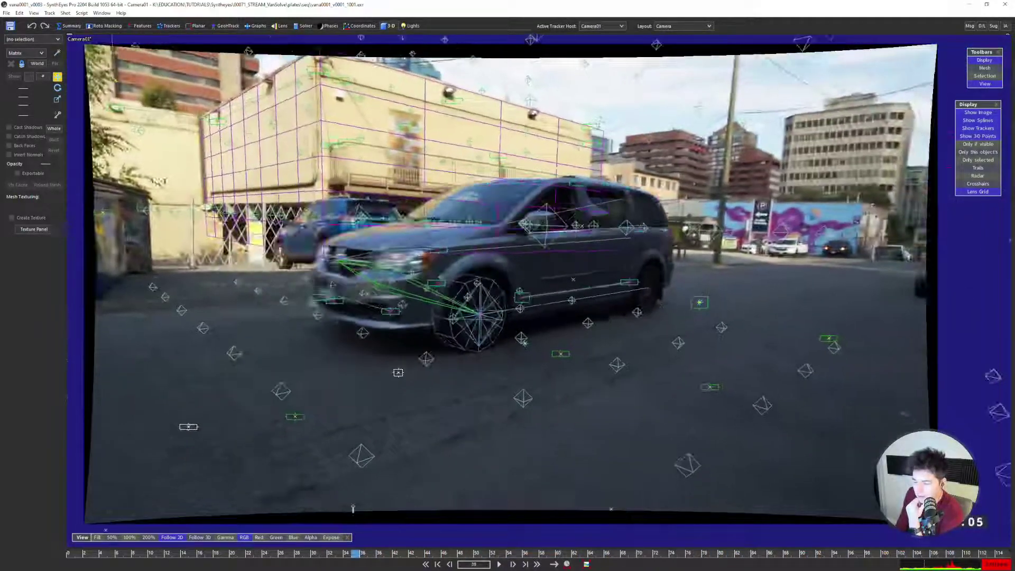